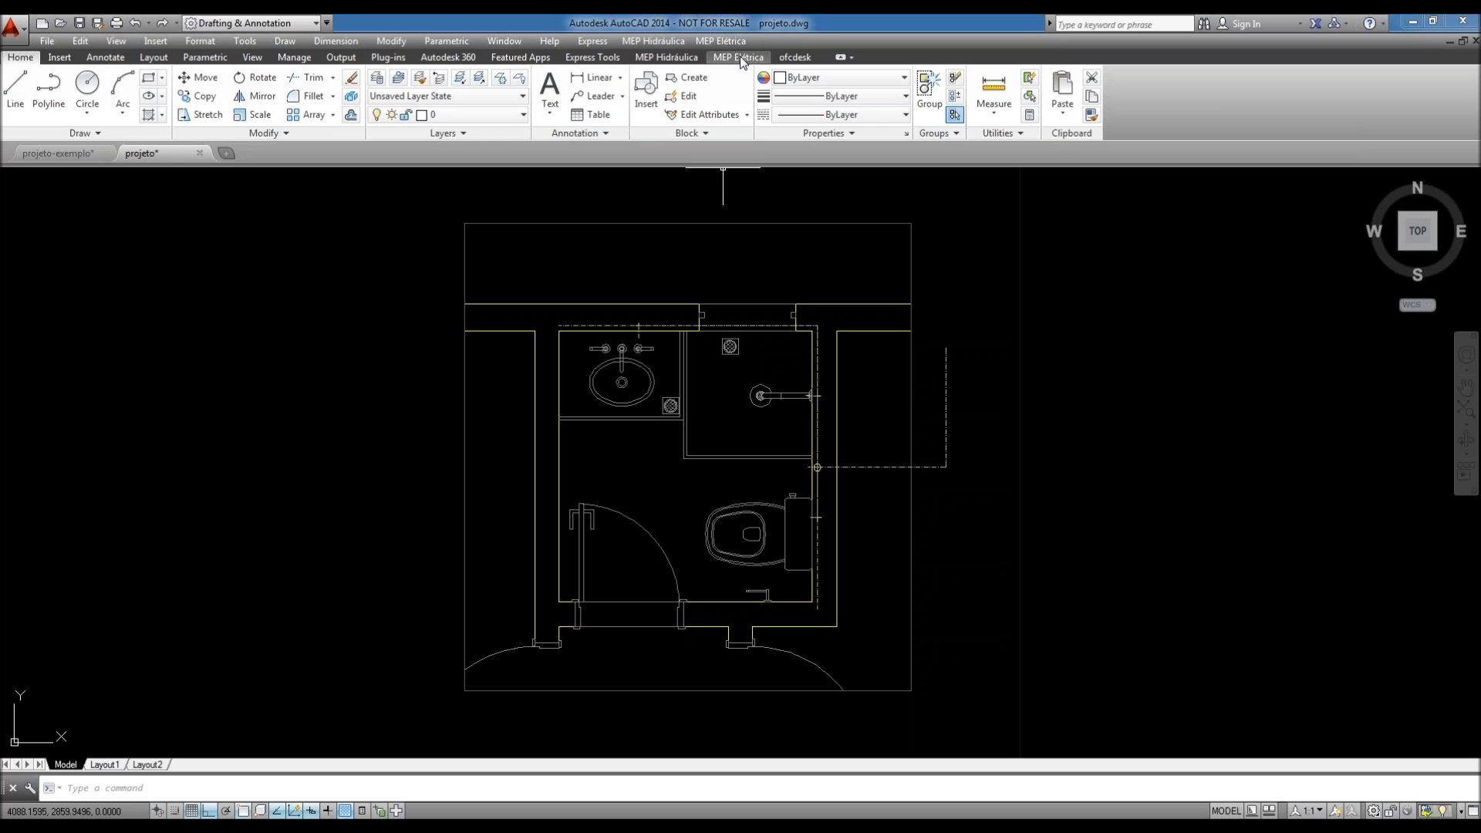
pyautogui.click(800, 62)
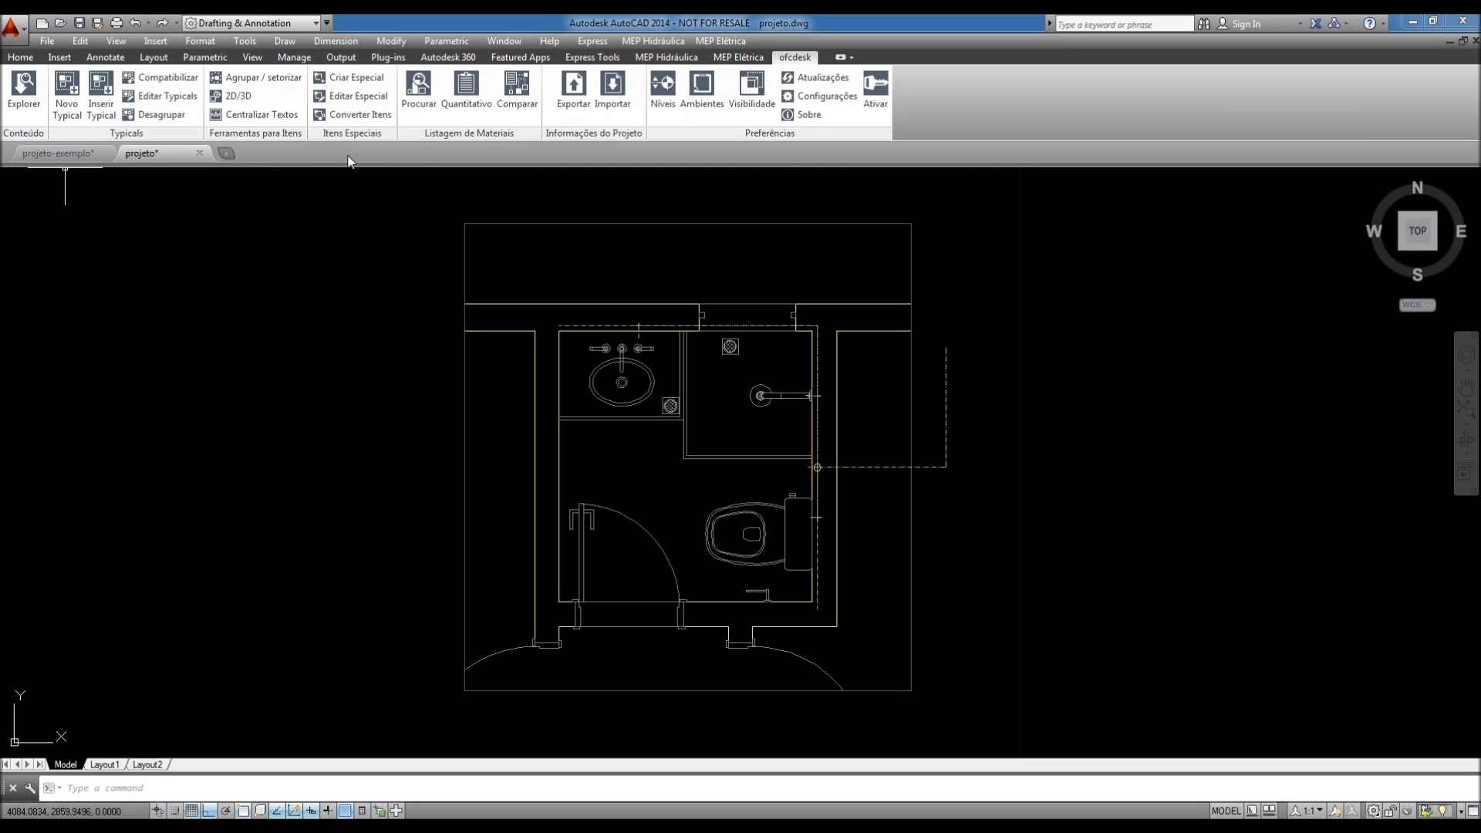
pyautogui.click(667, 57)
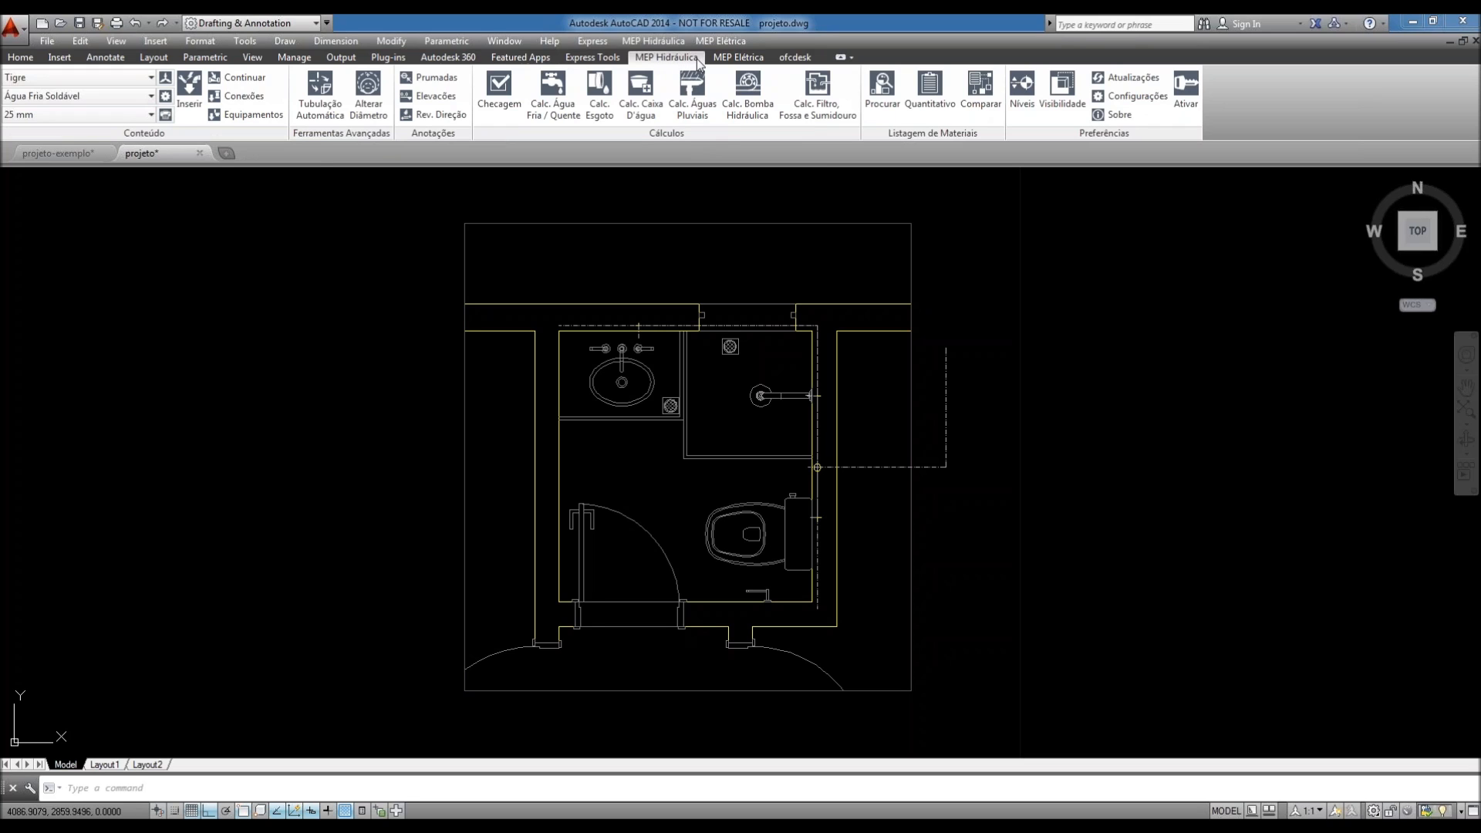
pyautogui.click(793, 58)
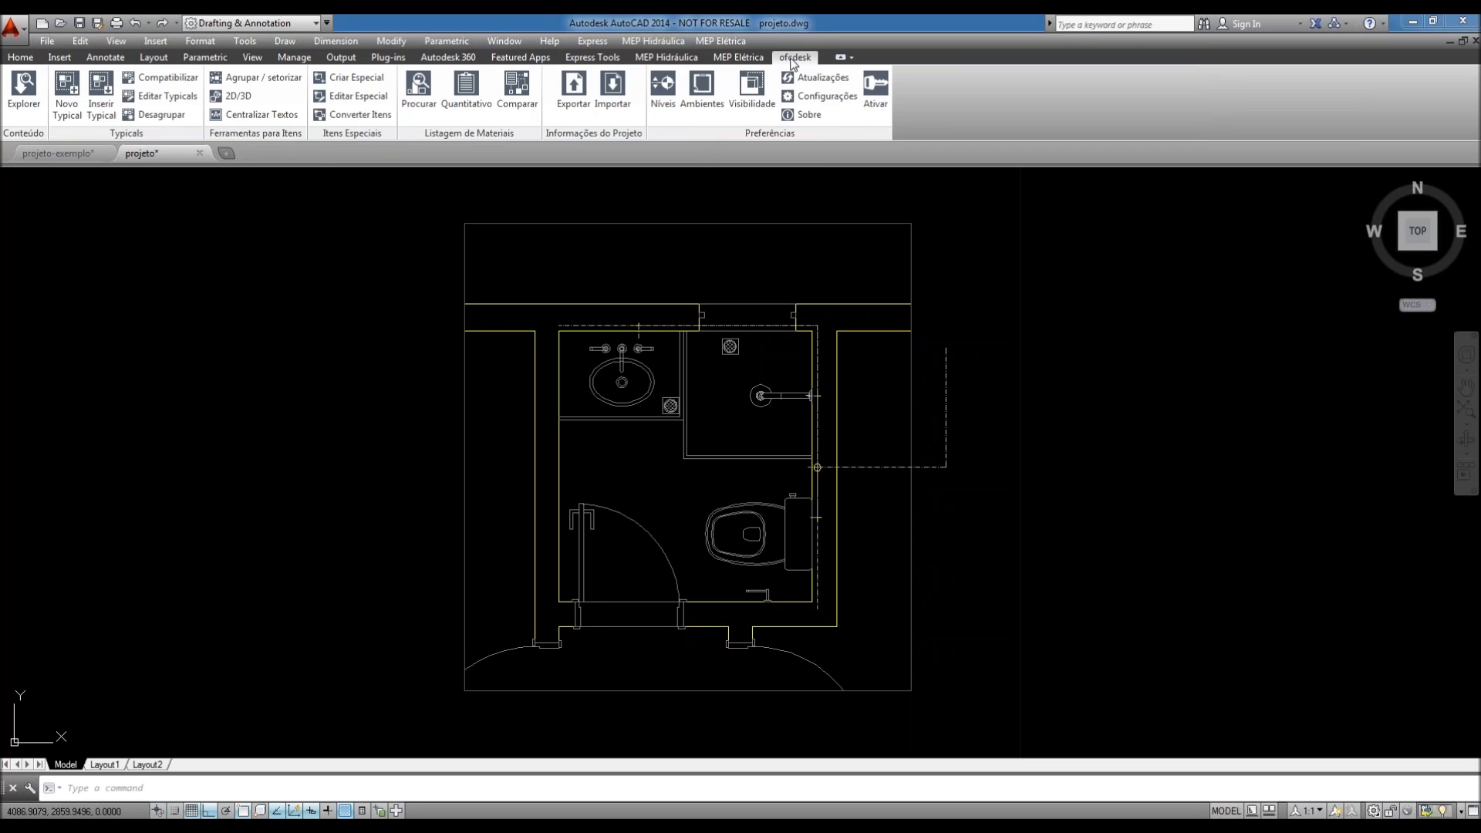
pyautogui.click(666, 57)
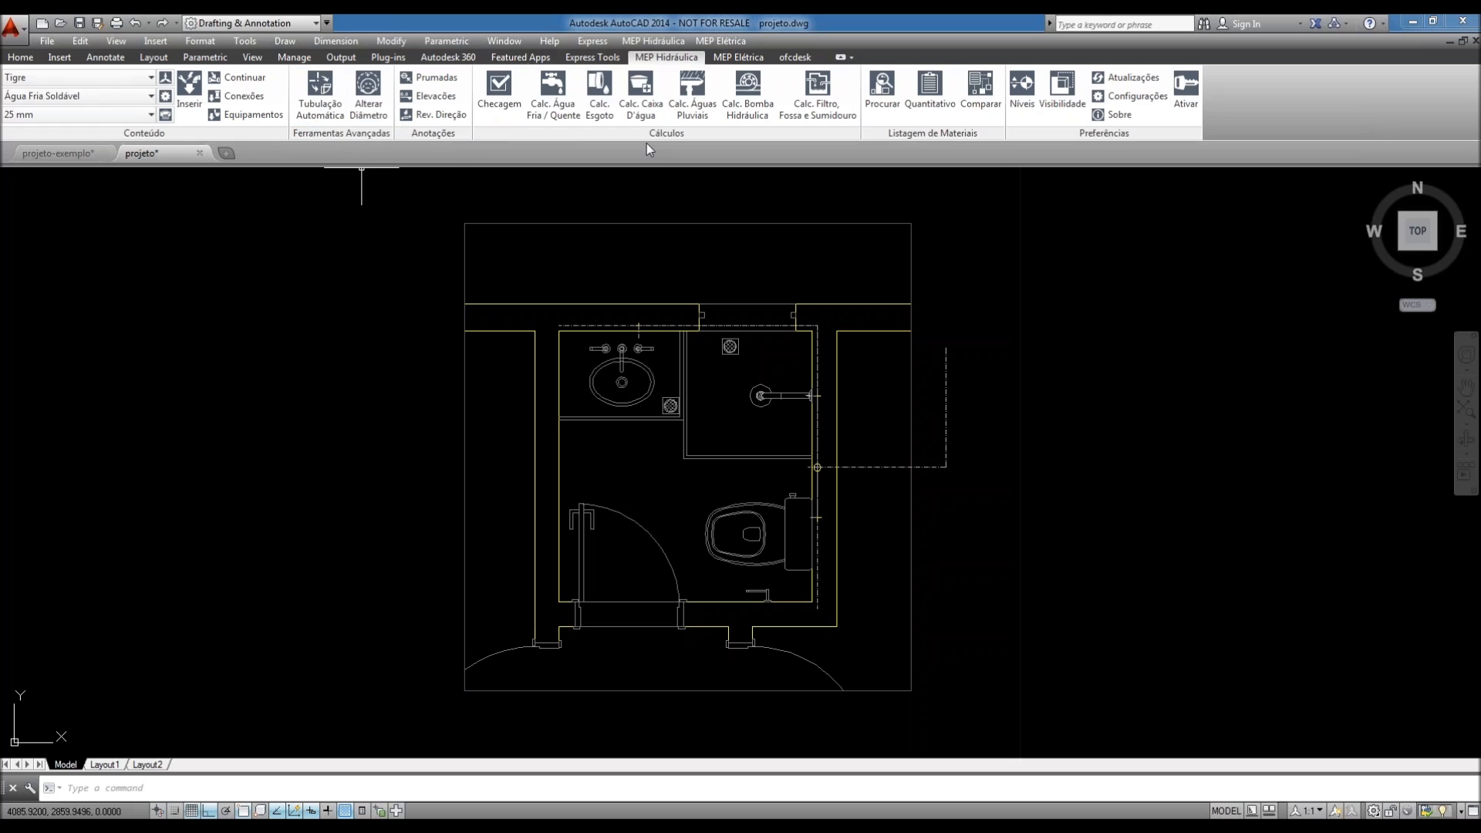
pyautogui.click(674, 44)
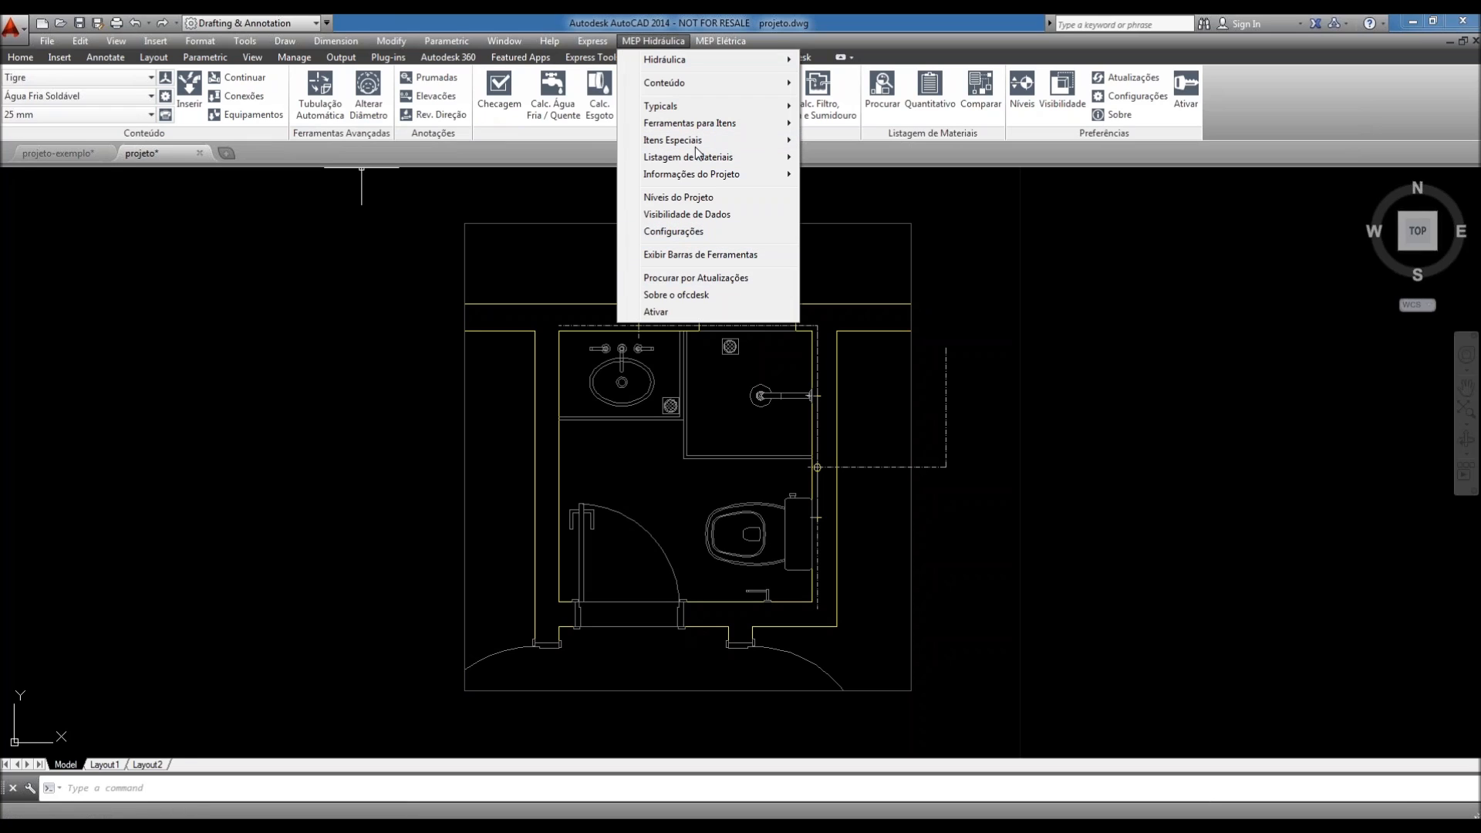
pyautogui.moveTo(695, 147)
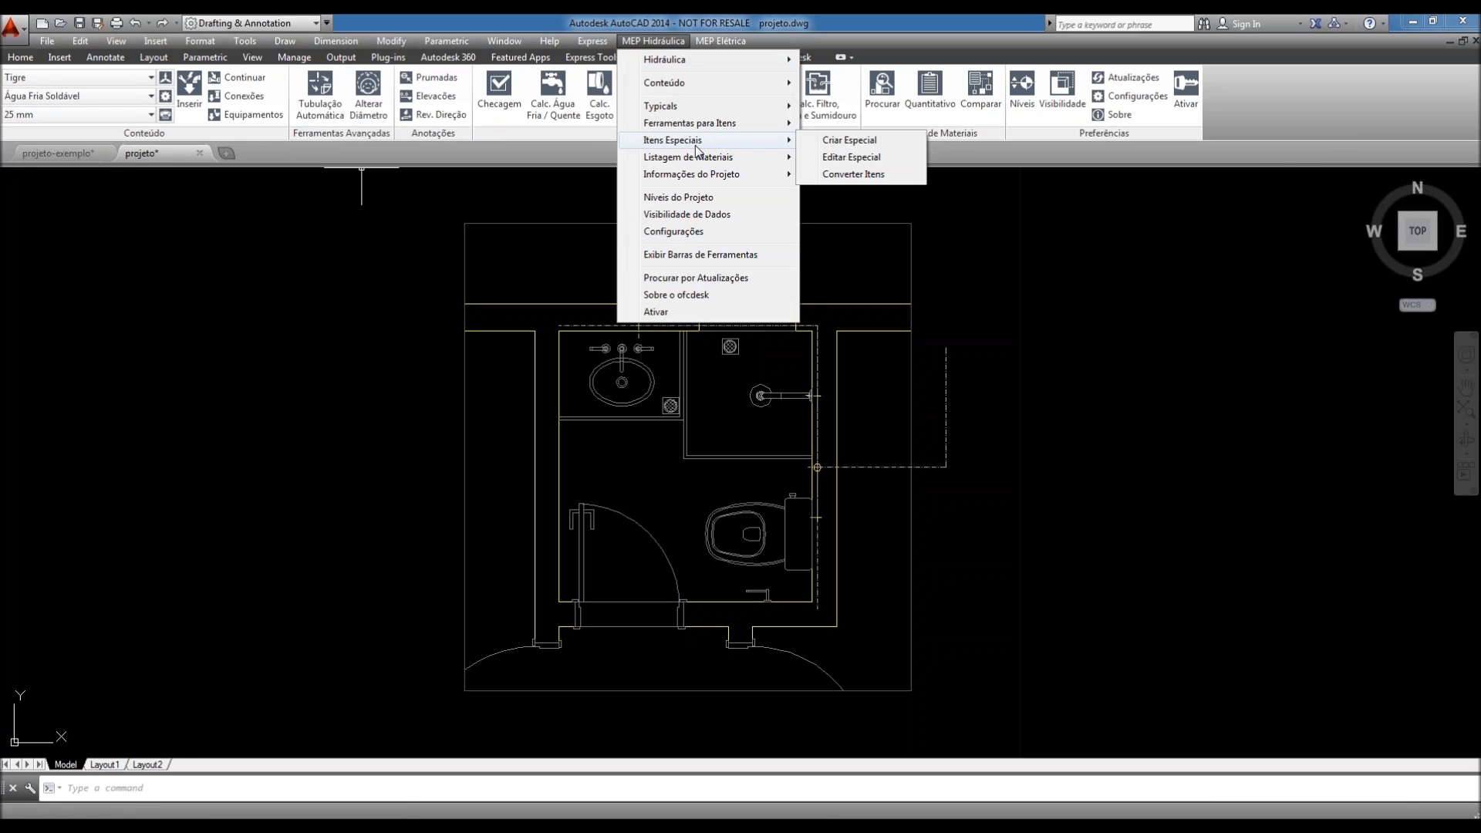
pyautogui.click(550, 150)
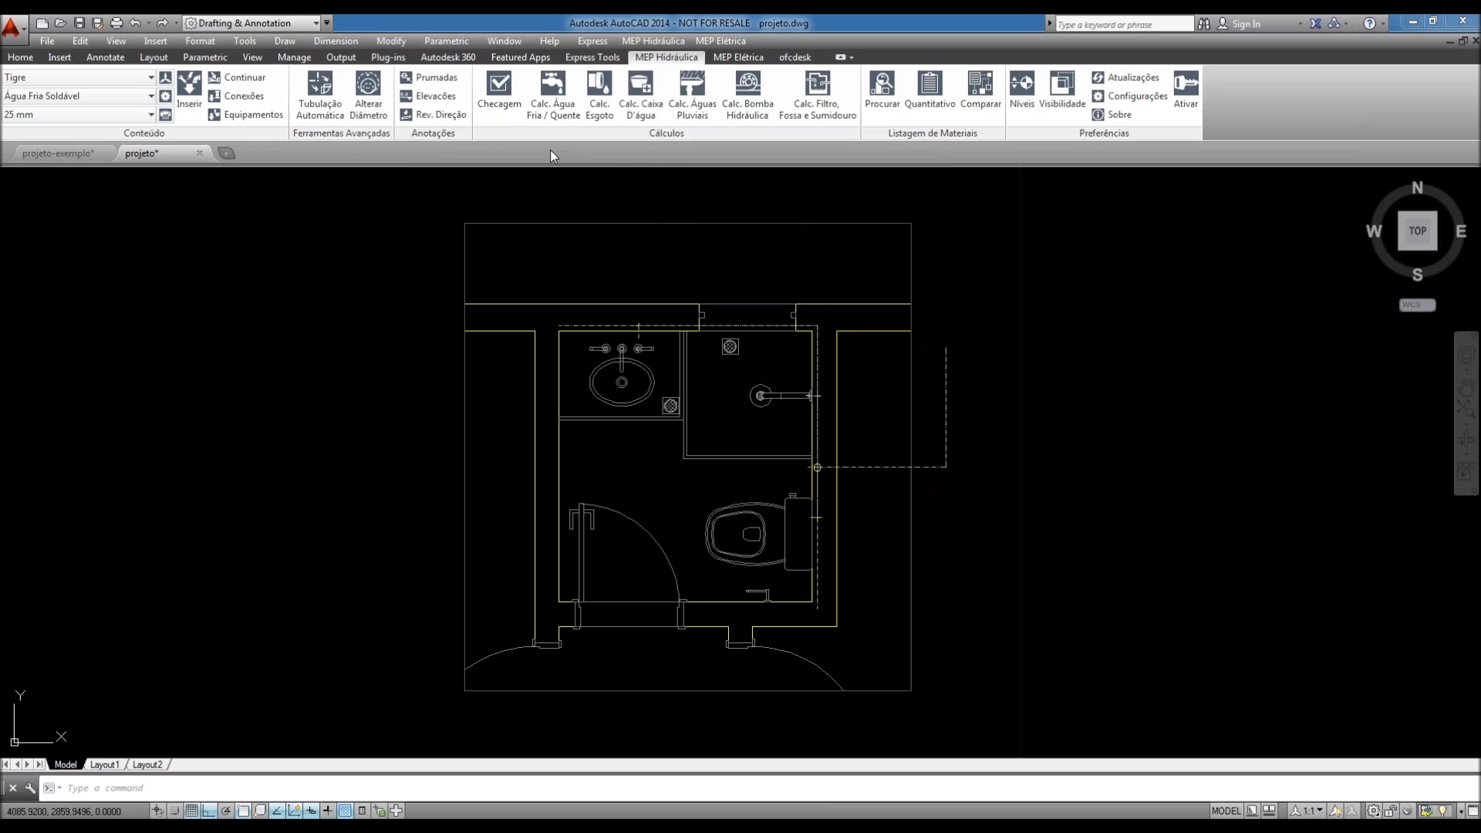
pyautogui.moveTo(872, 336); pyautogui.dragTo(880, 324, button='middle')
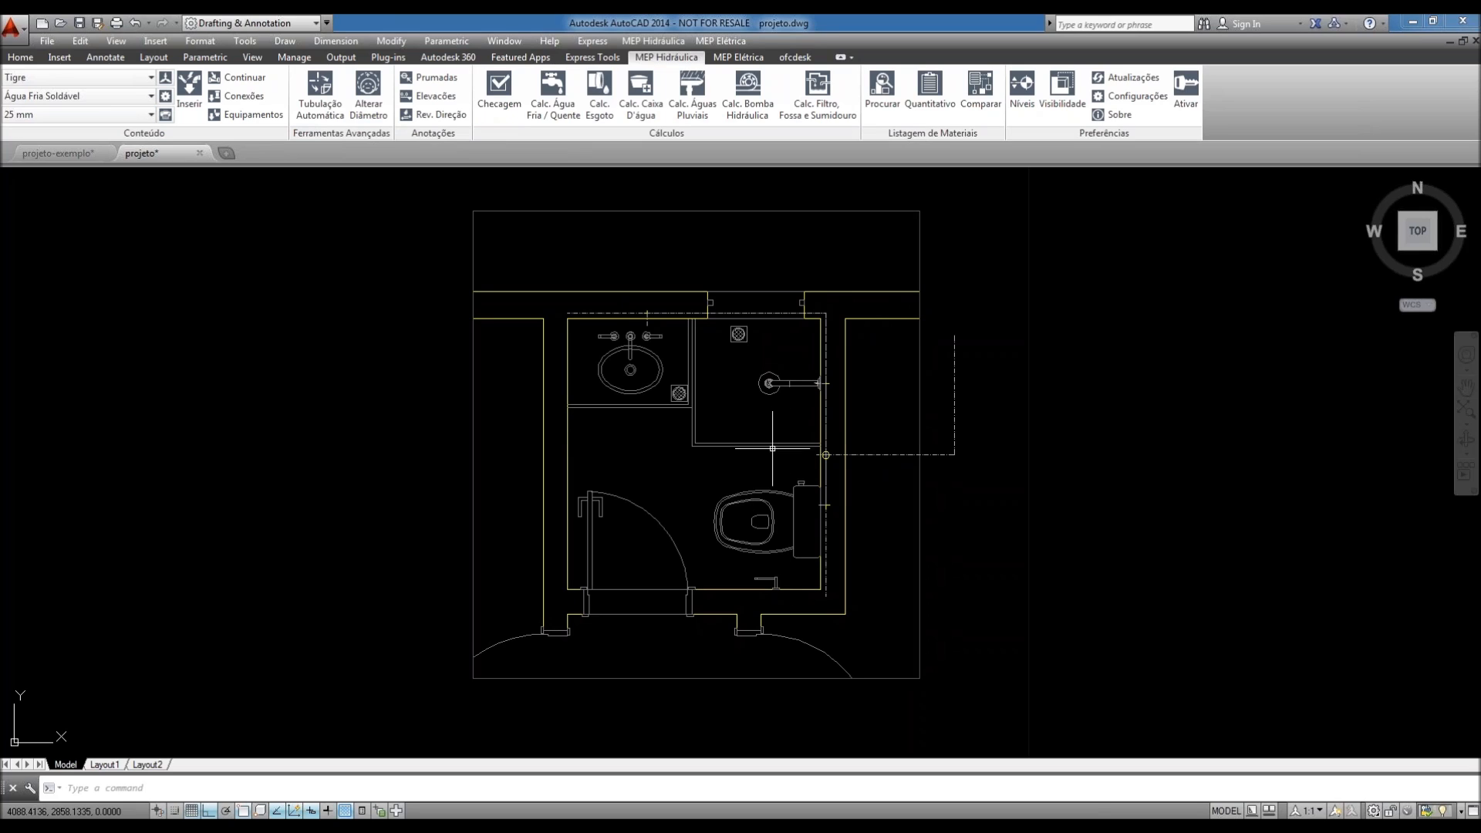
pyautogui.moveTo(676, 395); pyautogui.dragTo(671, 403, button='middle')
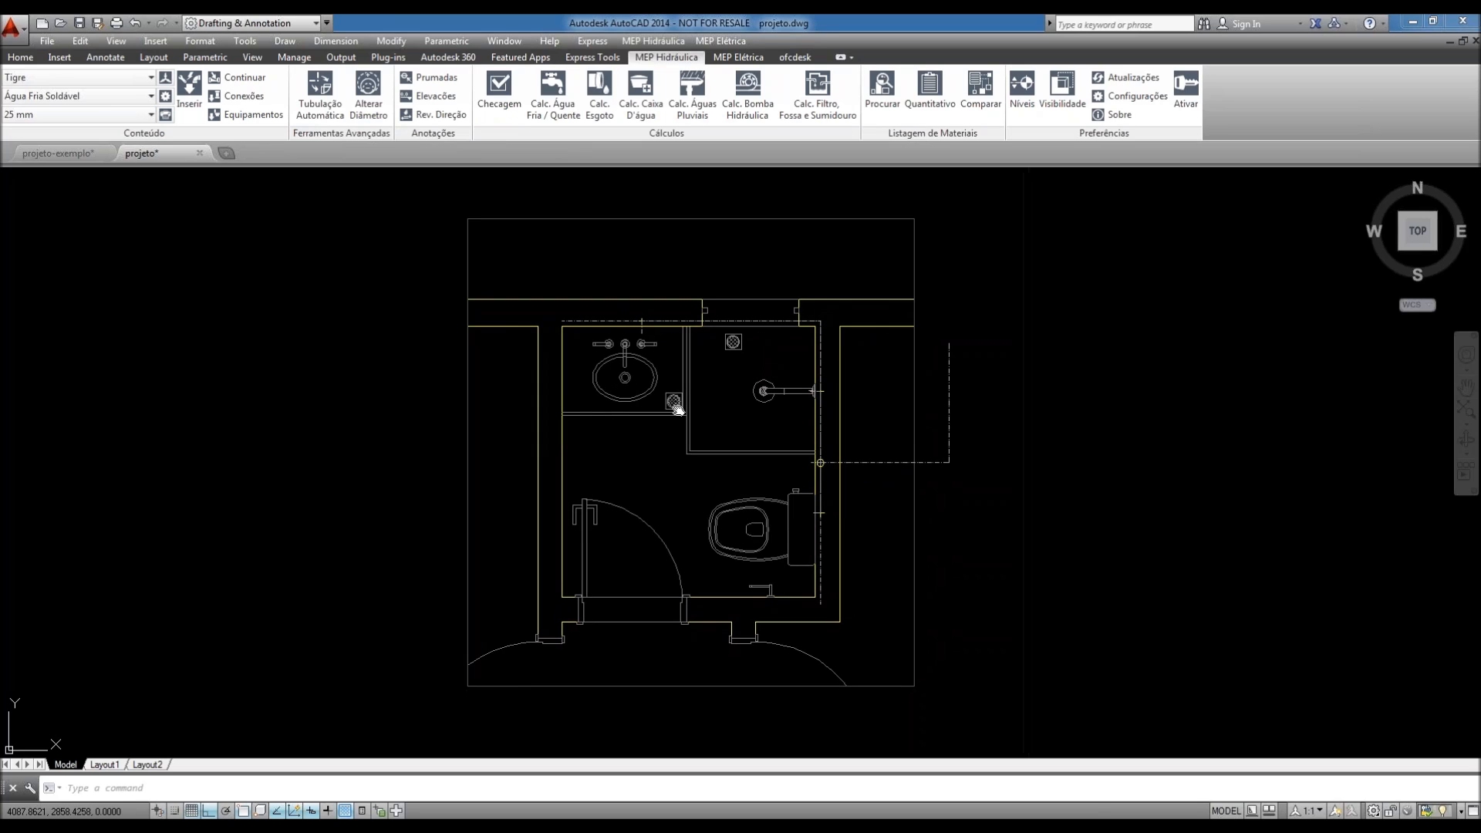
pyautogui.moveTo(691, 479); pyautogui.dragTo(692, 469, button='middle')
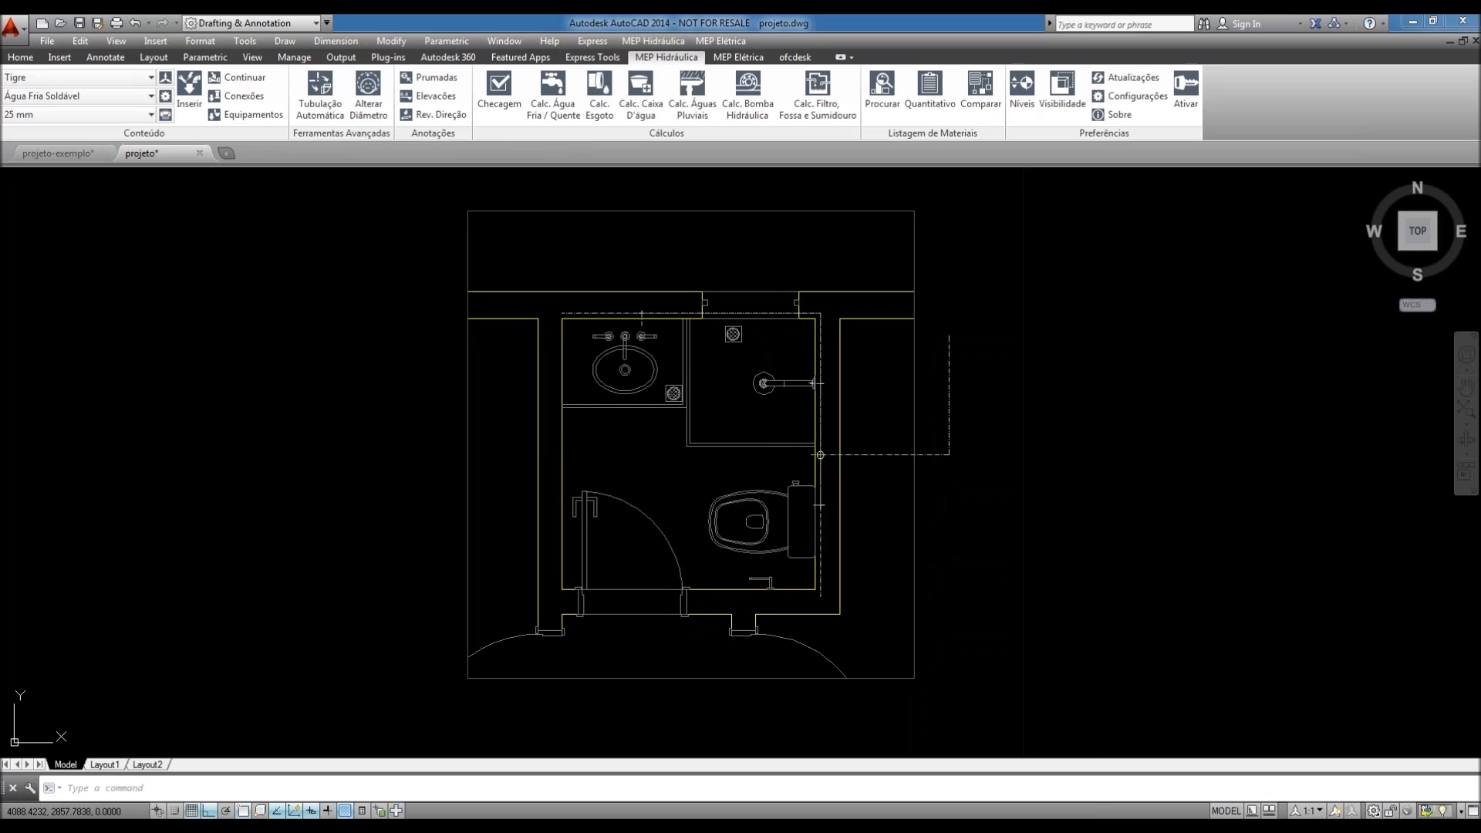
pyautogui.click(563, 463)
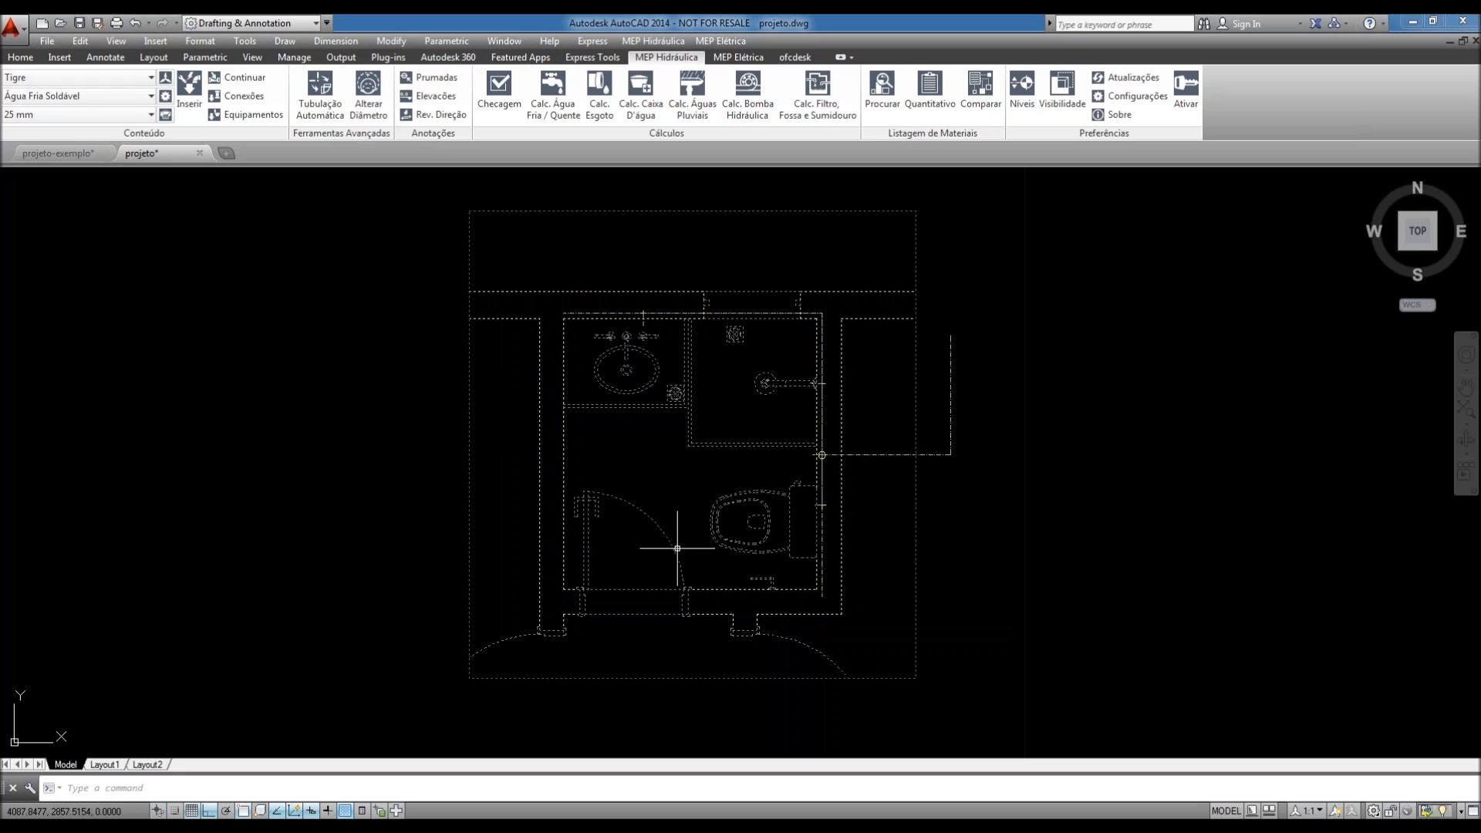
pyautogui.press('Escape')
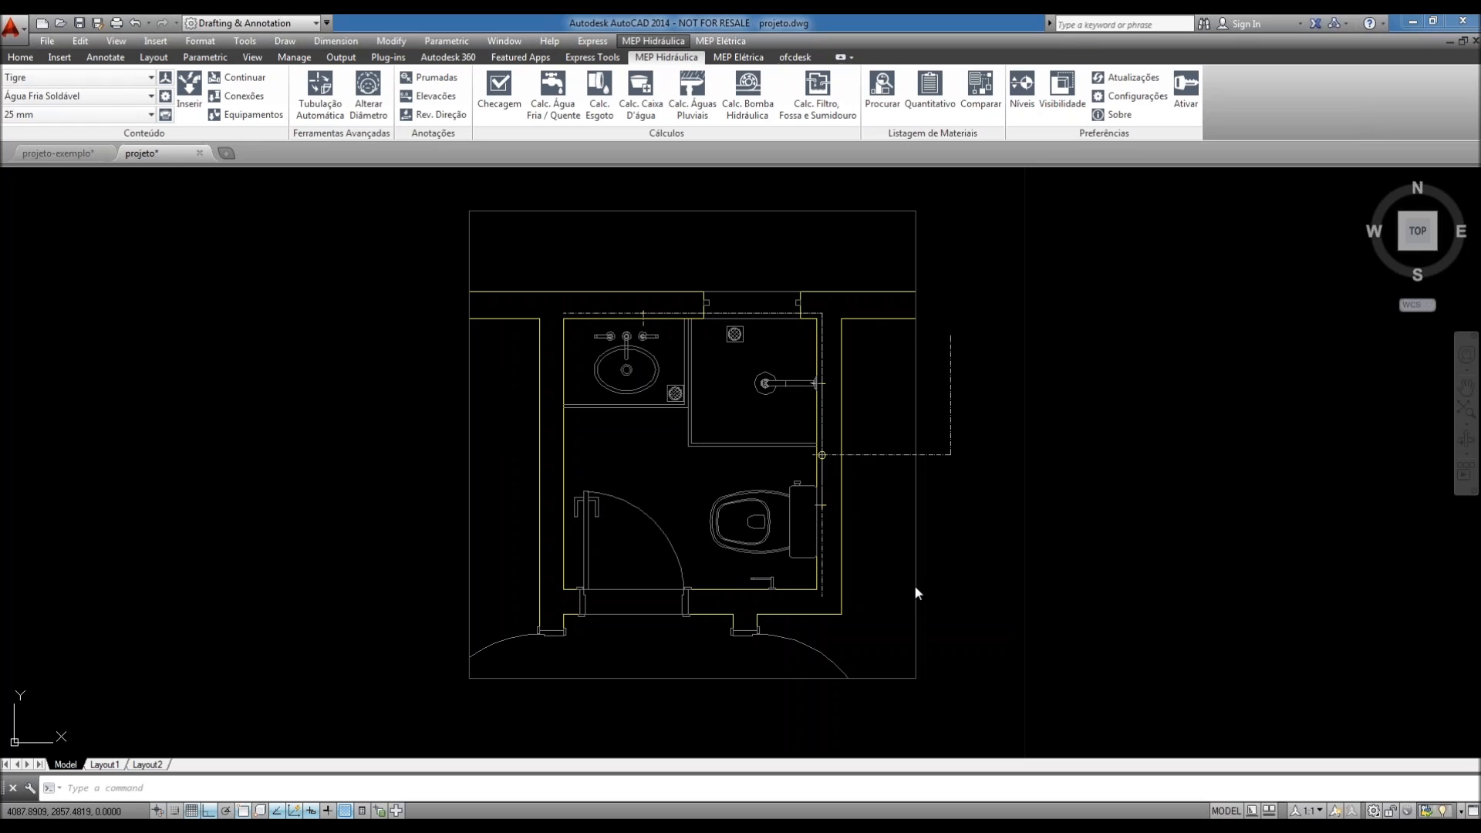
pyautogui.click(1009, 588)
pyautogui.click(991, 599)
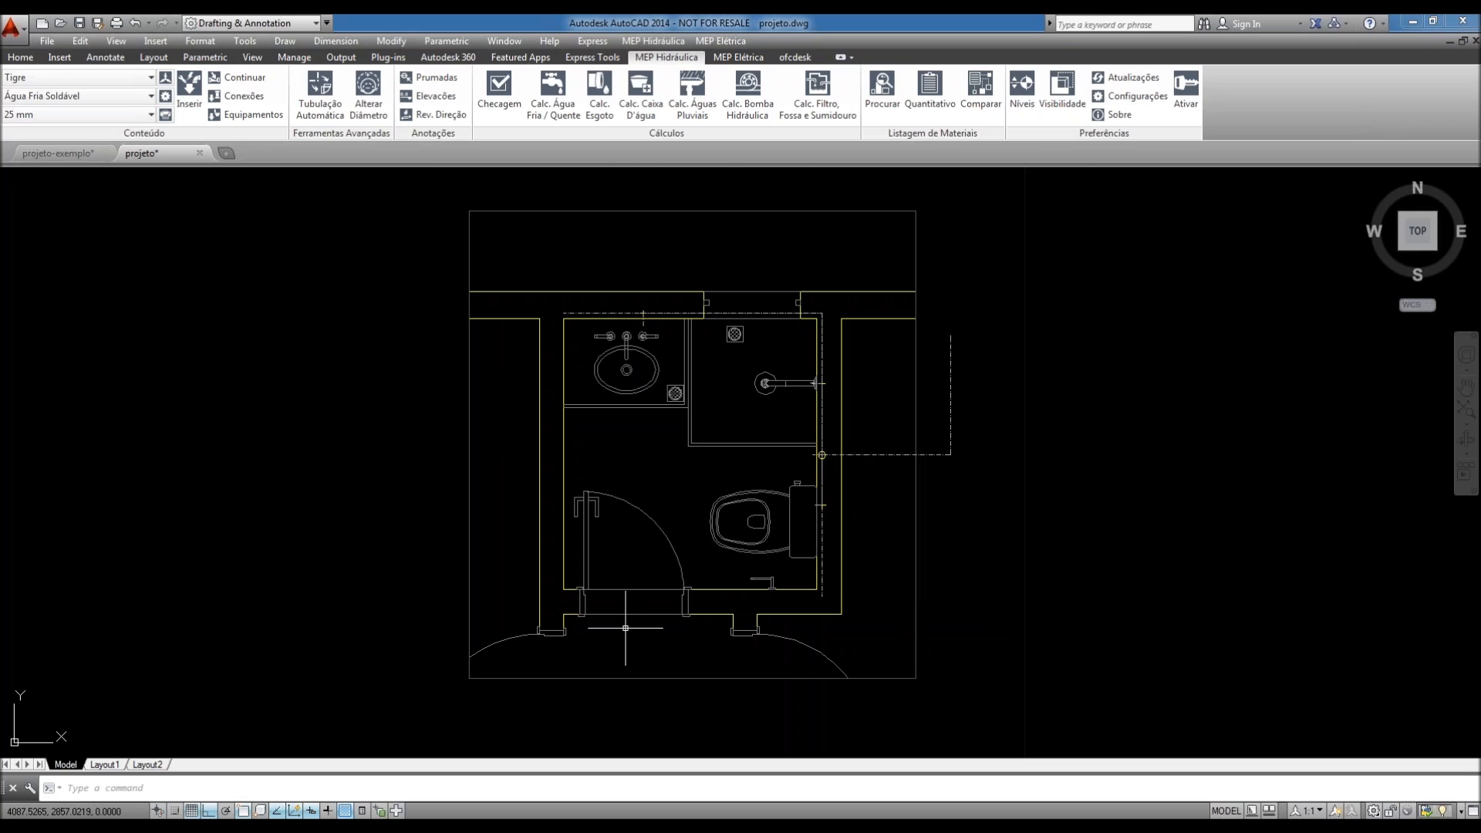
pyautogui.scroll(2, 626, 628)
pyautogui.scroll(-2, 625, 628)
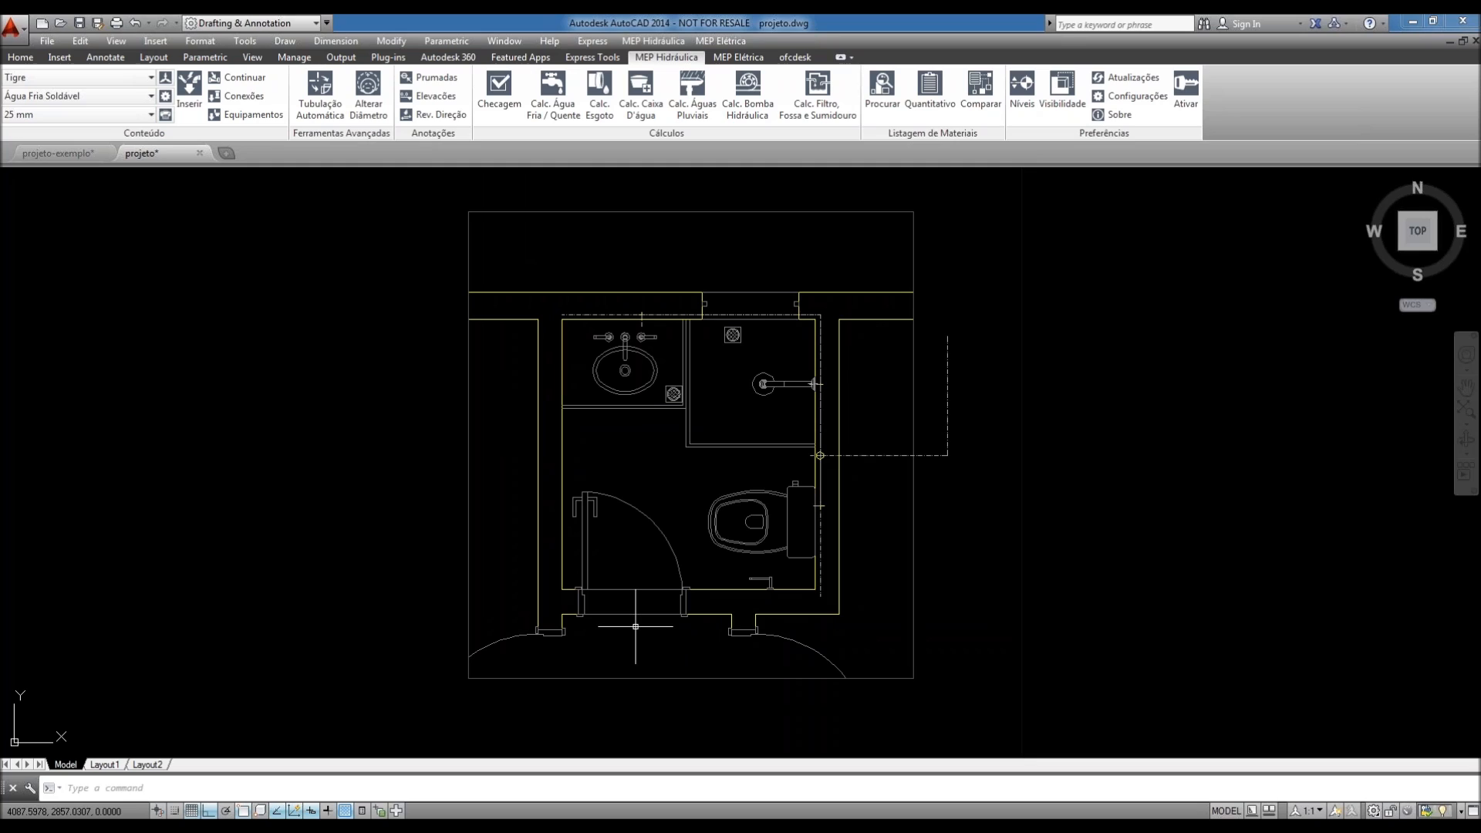
# - Check the drawing units settings and the units available for scaling inserted content
pyautogui.write('Un')
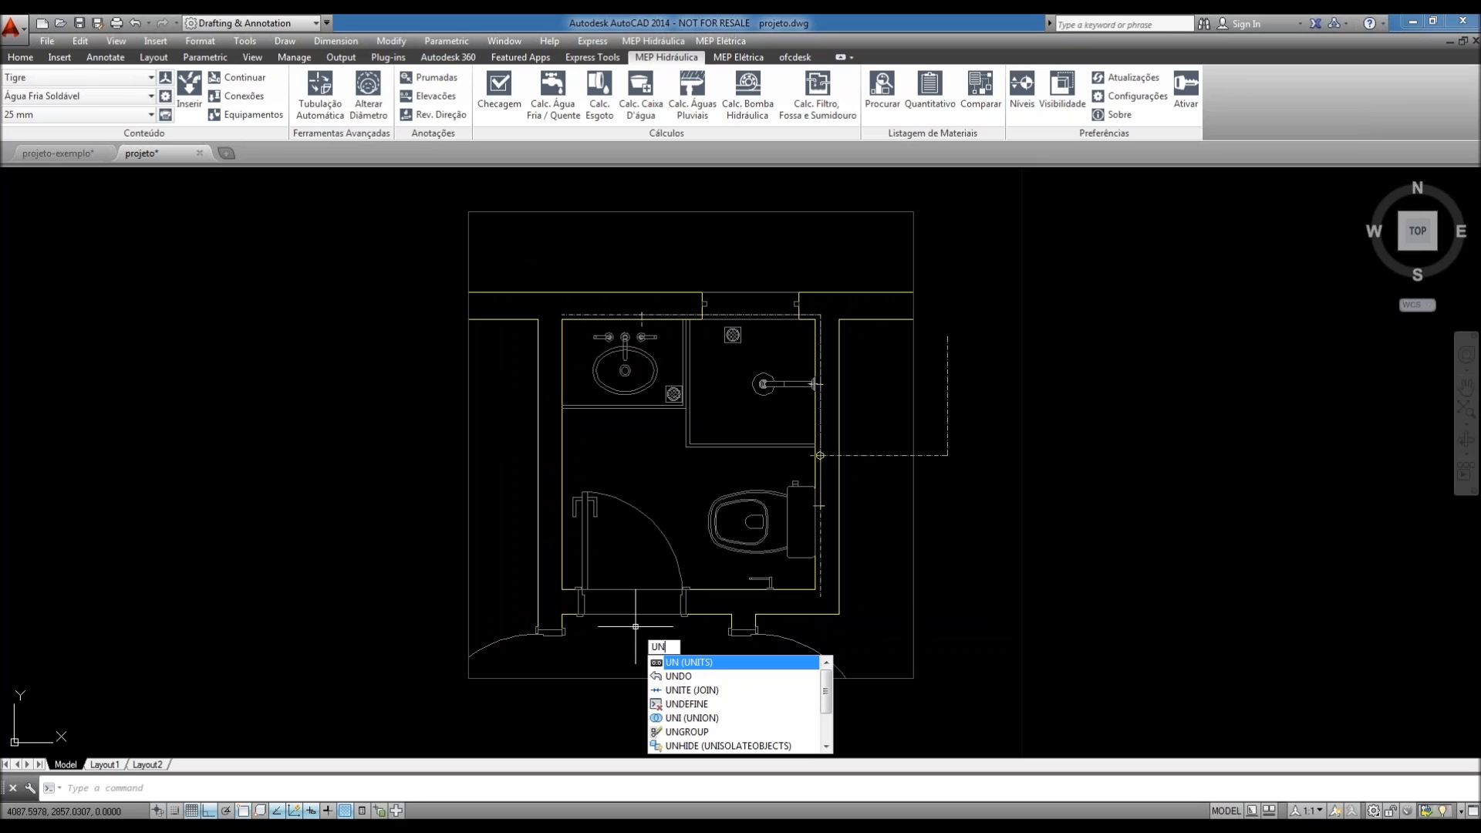
pyautogui.press('Return')
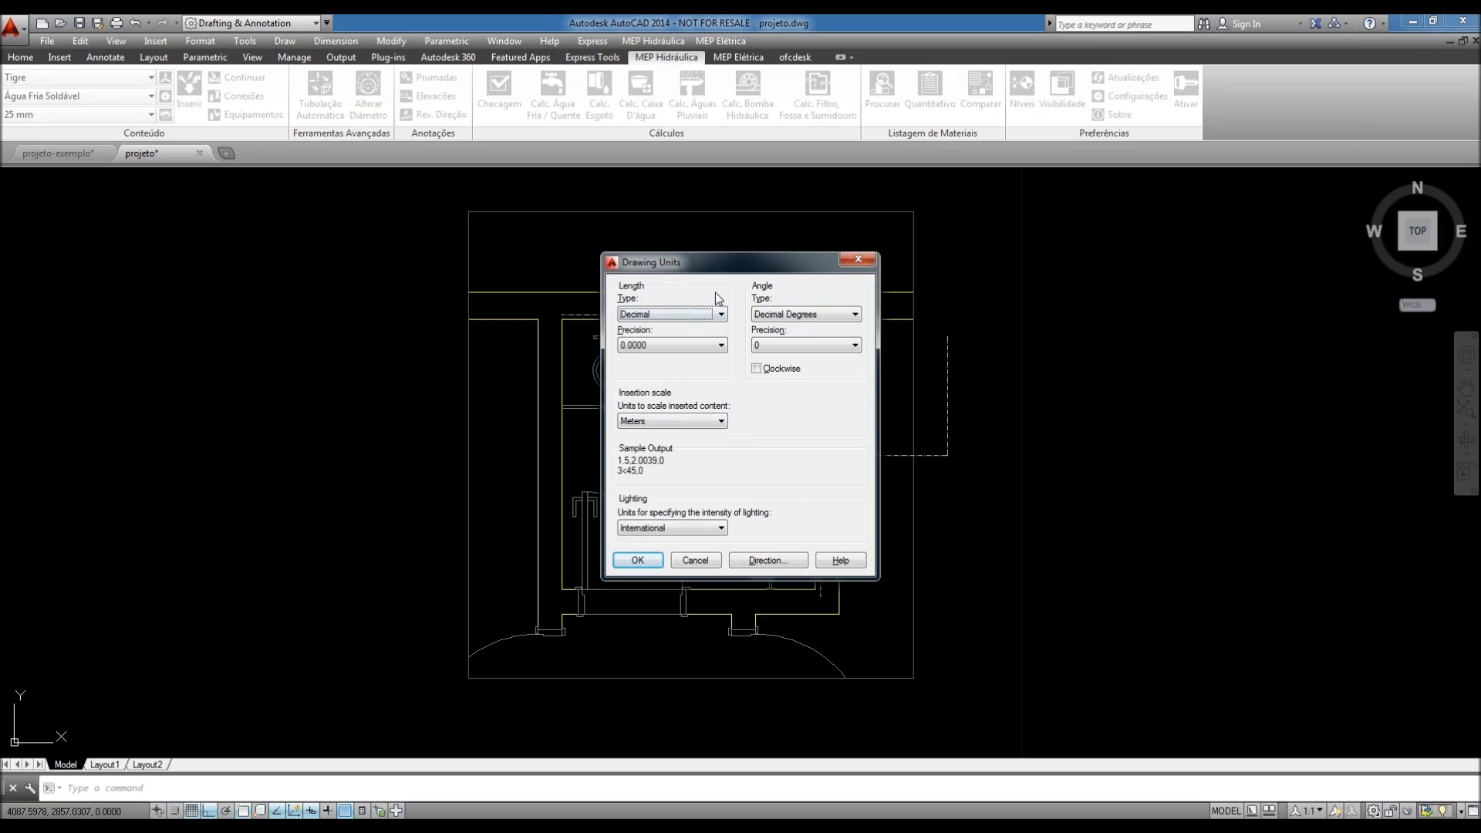
pyautogui.click(705, 560)
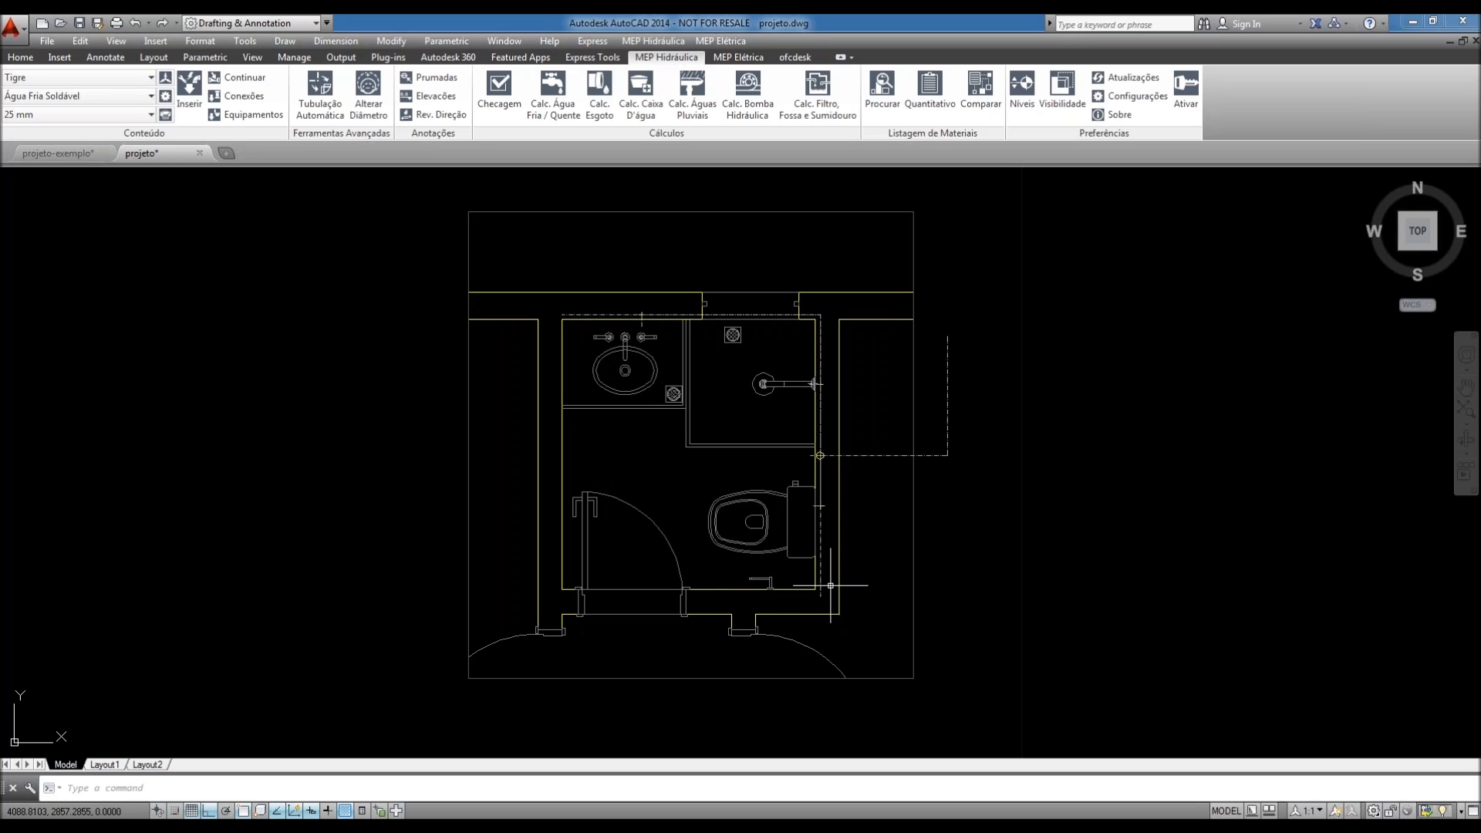
pyautogui.write('un')
pyautogui.press('Return')
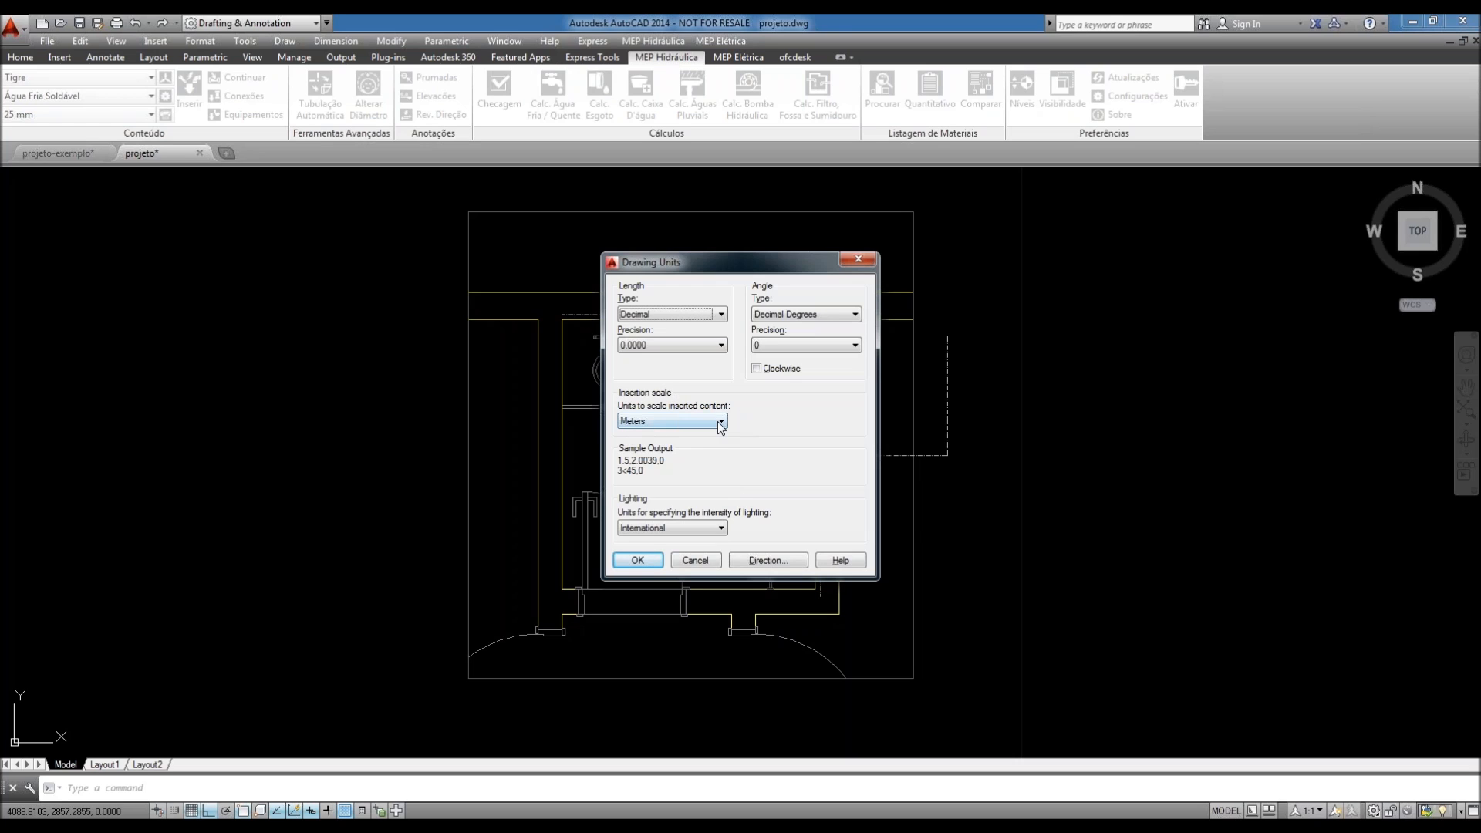
pyautogui.click(721, 422)
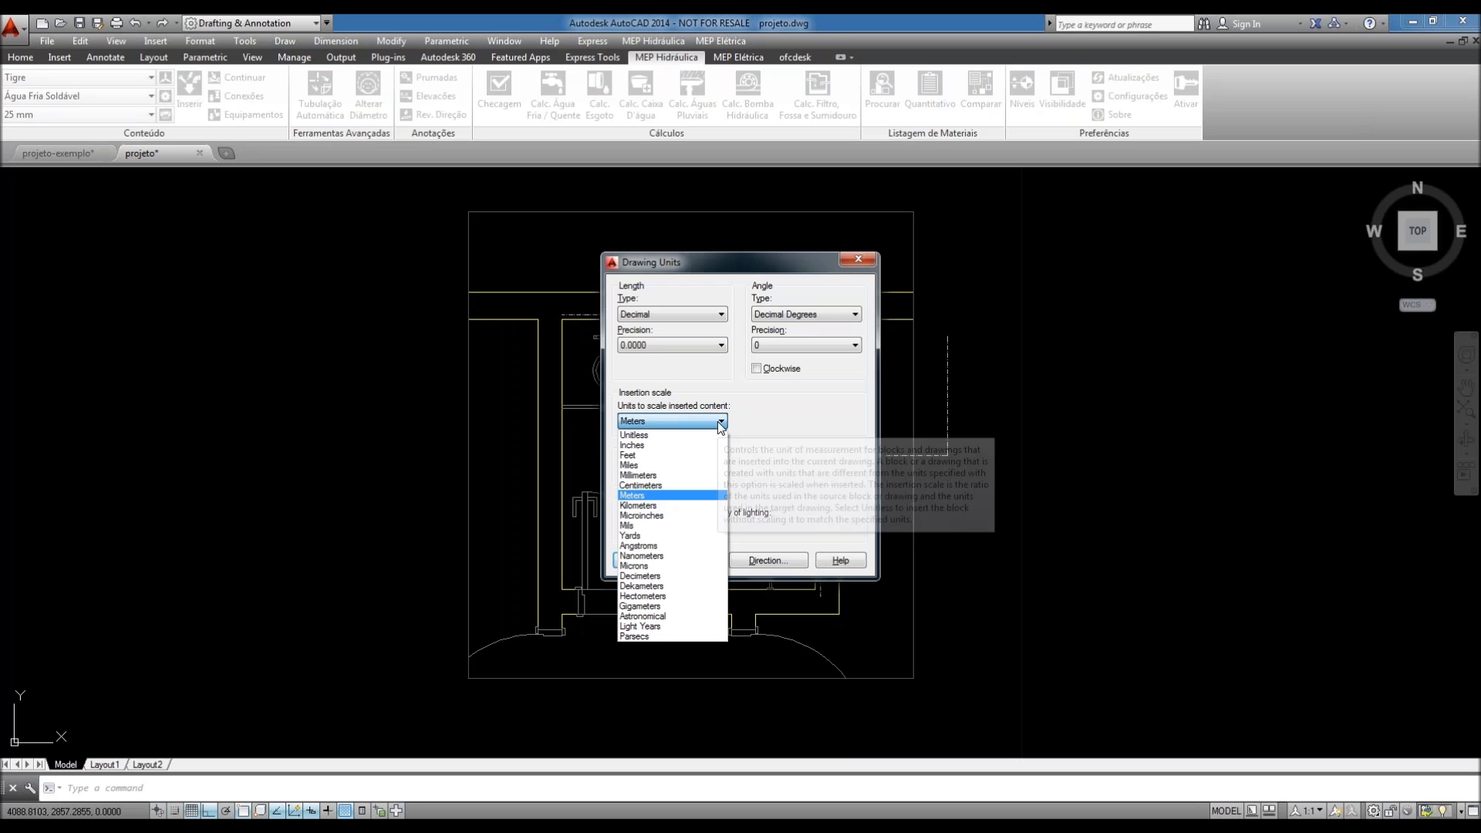
pyautogui.click(721, 423)
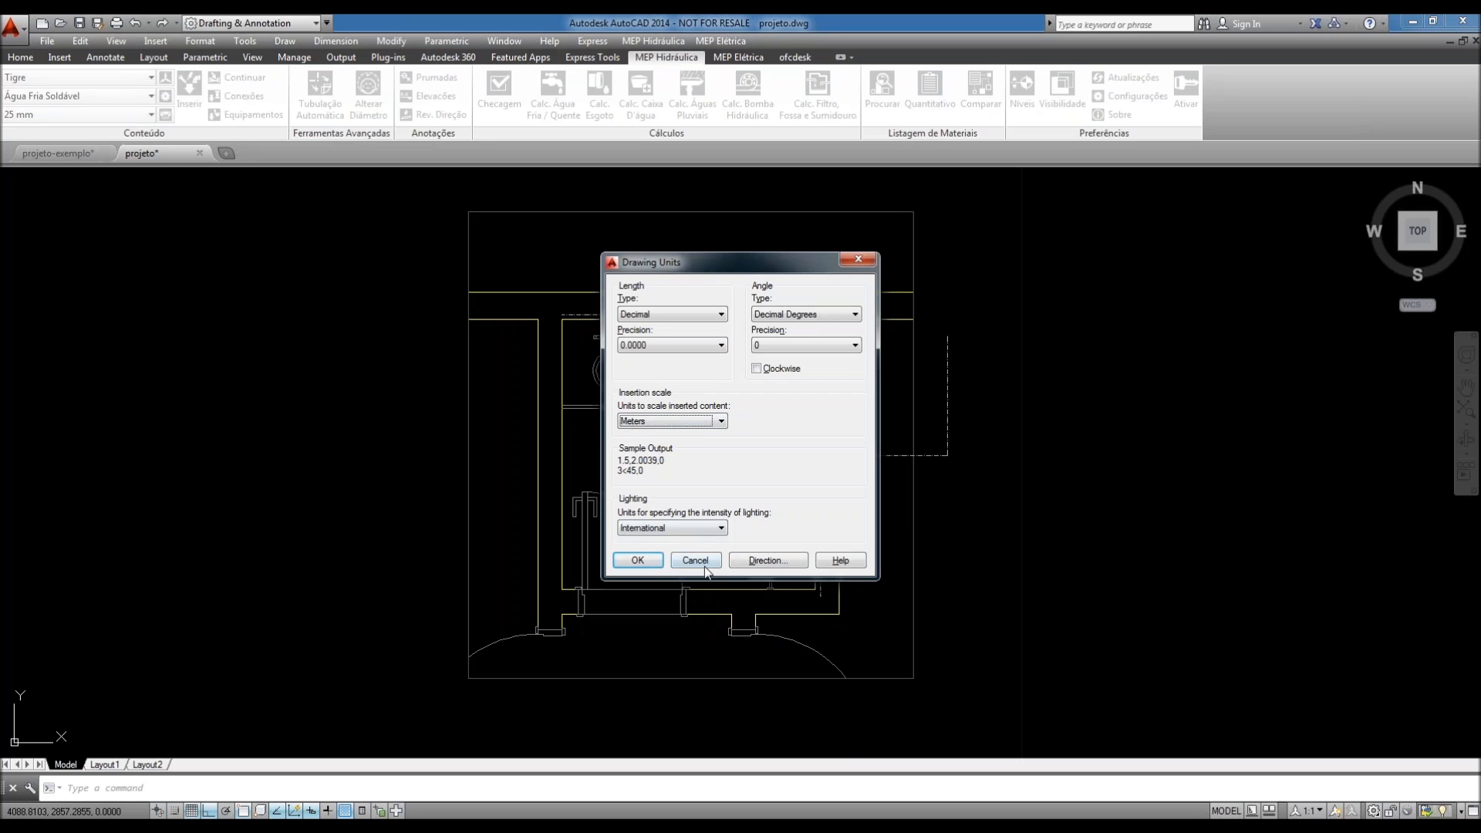
pyautogui.click(638, 560)
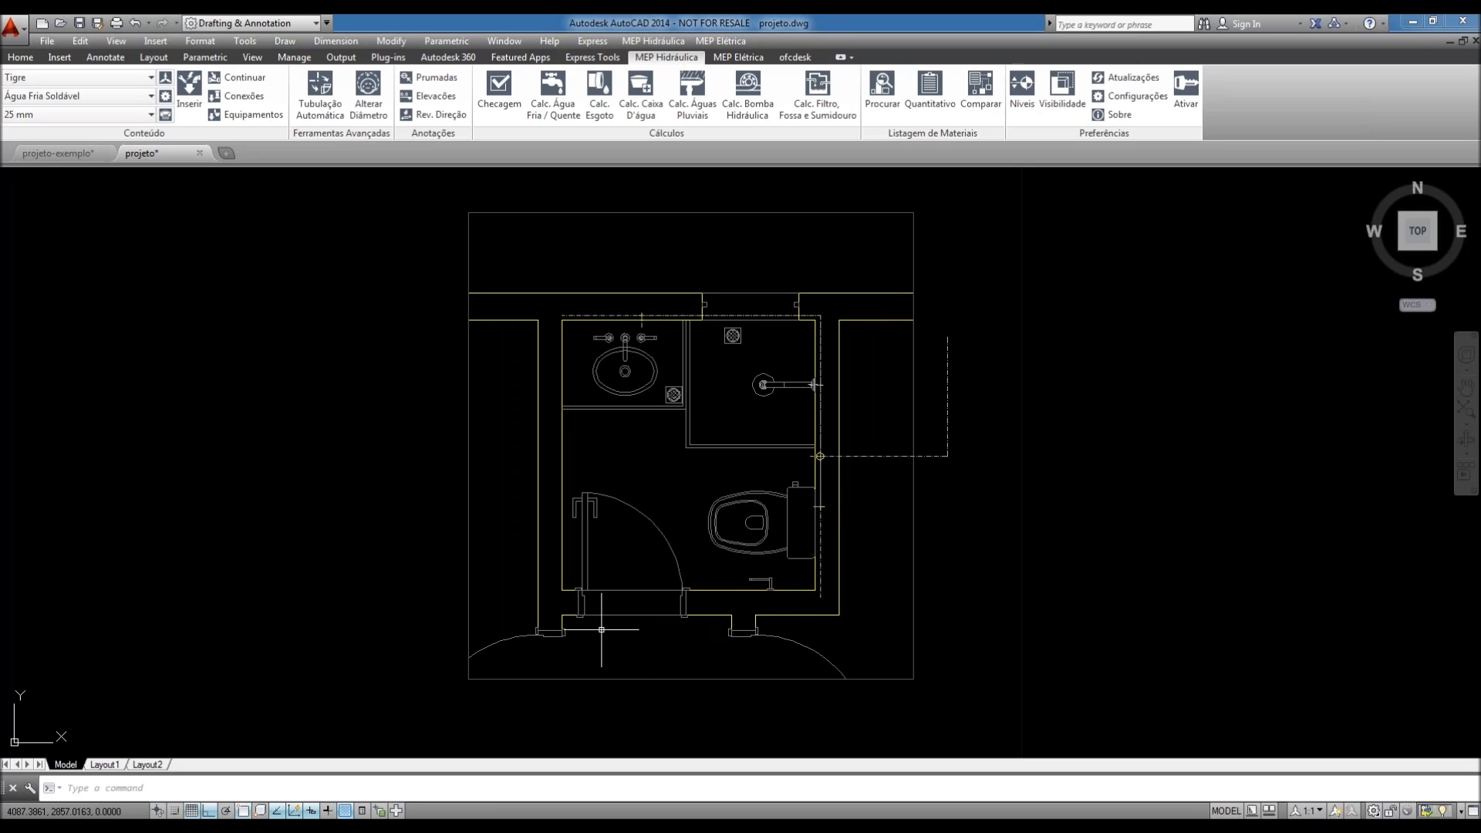
# - Measure the clear width of the bathroom door opening between the inner faces of its two jambs
pyautogui.scroll(4, 594, 614)
pyautogui.scroll(2, 594, 614)
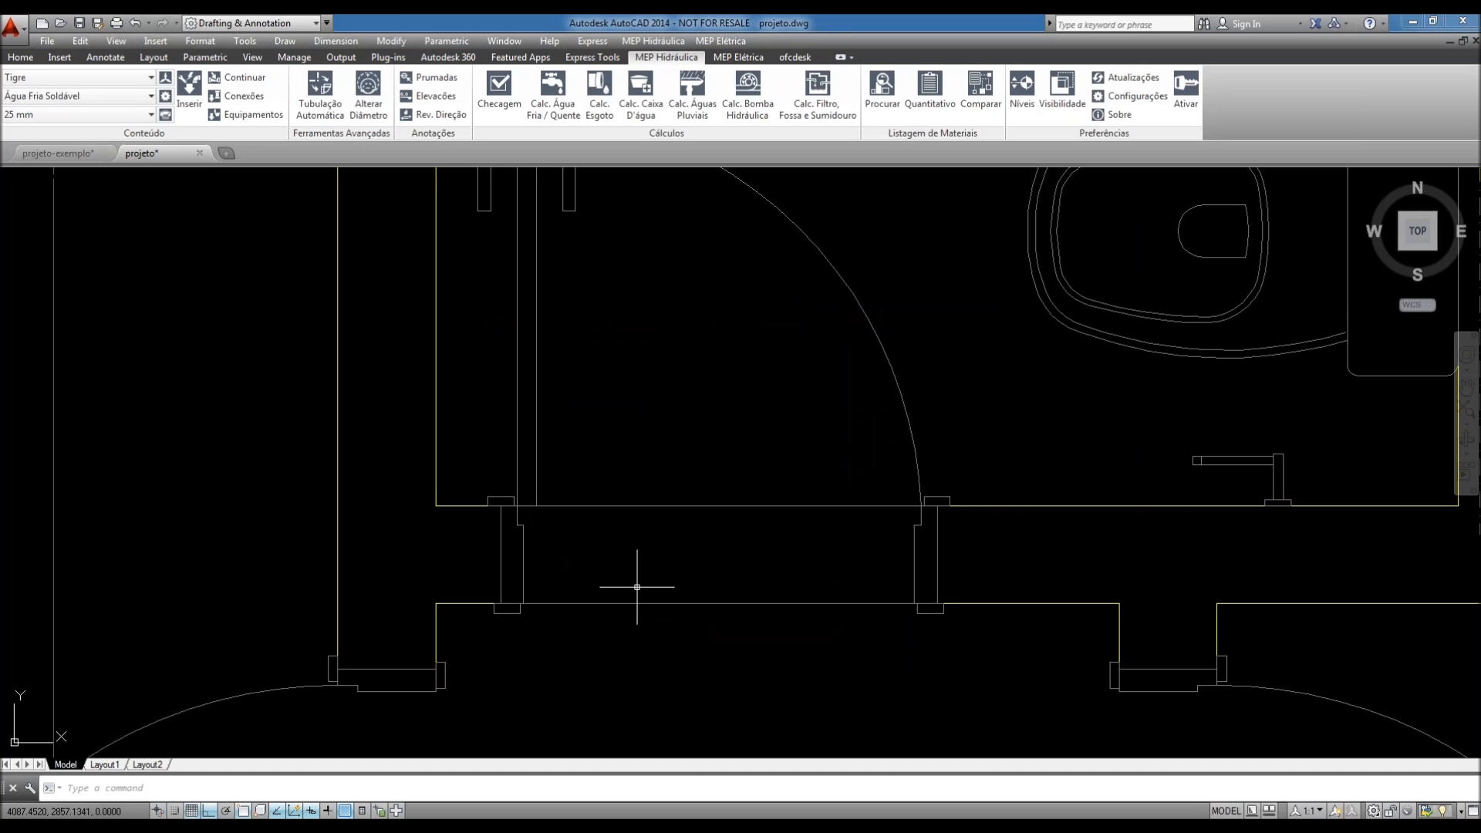
pyautogui.write('DI')
pyautogui.press('Return')
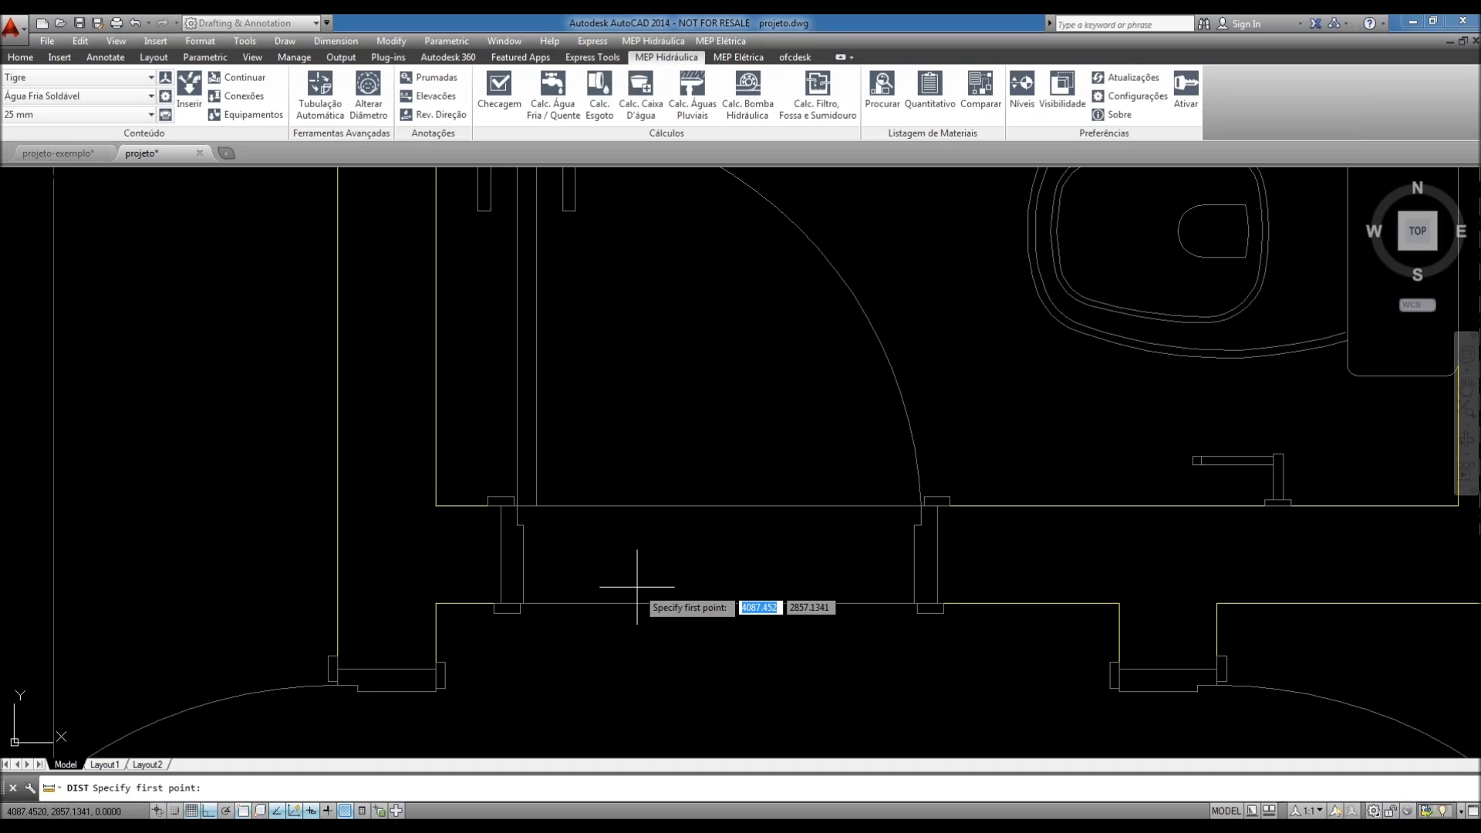
pyautogui.click(523, 604)
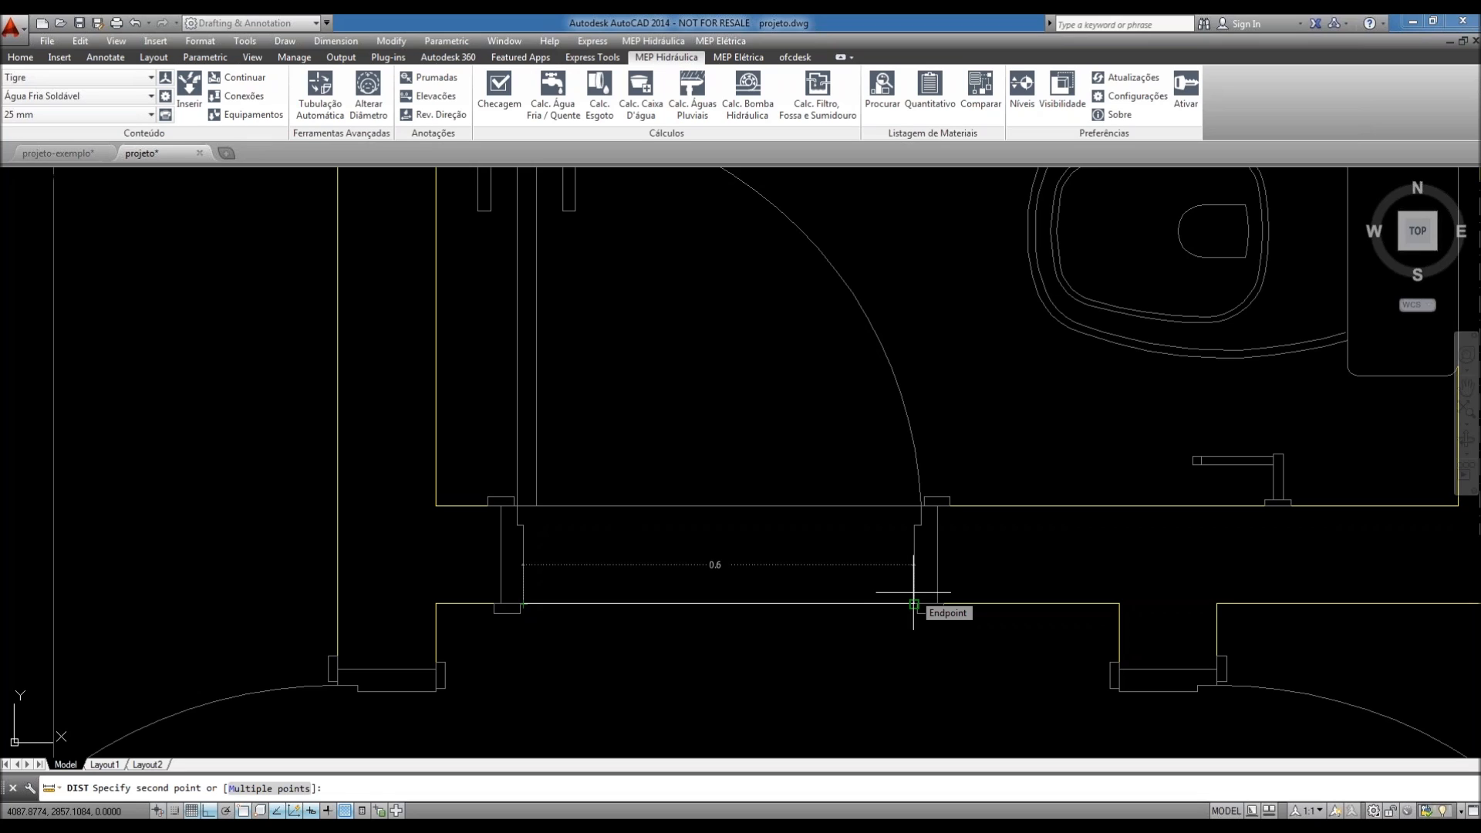
pyautogui.click(913, 592)
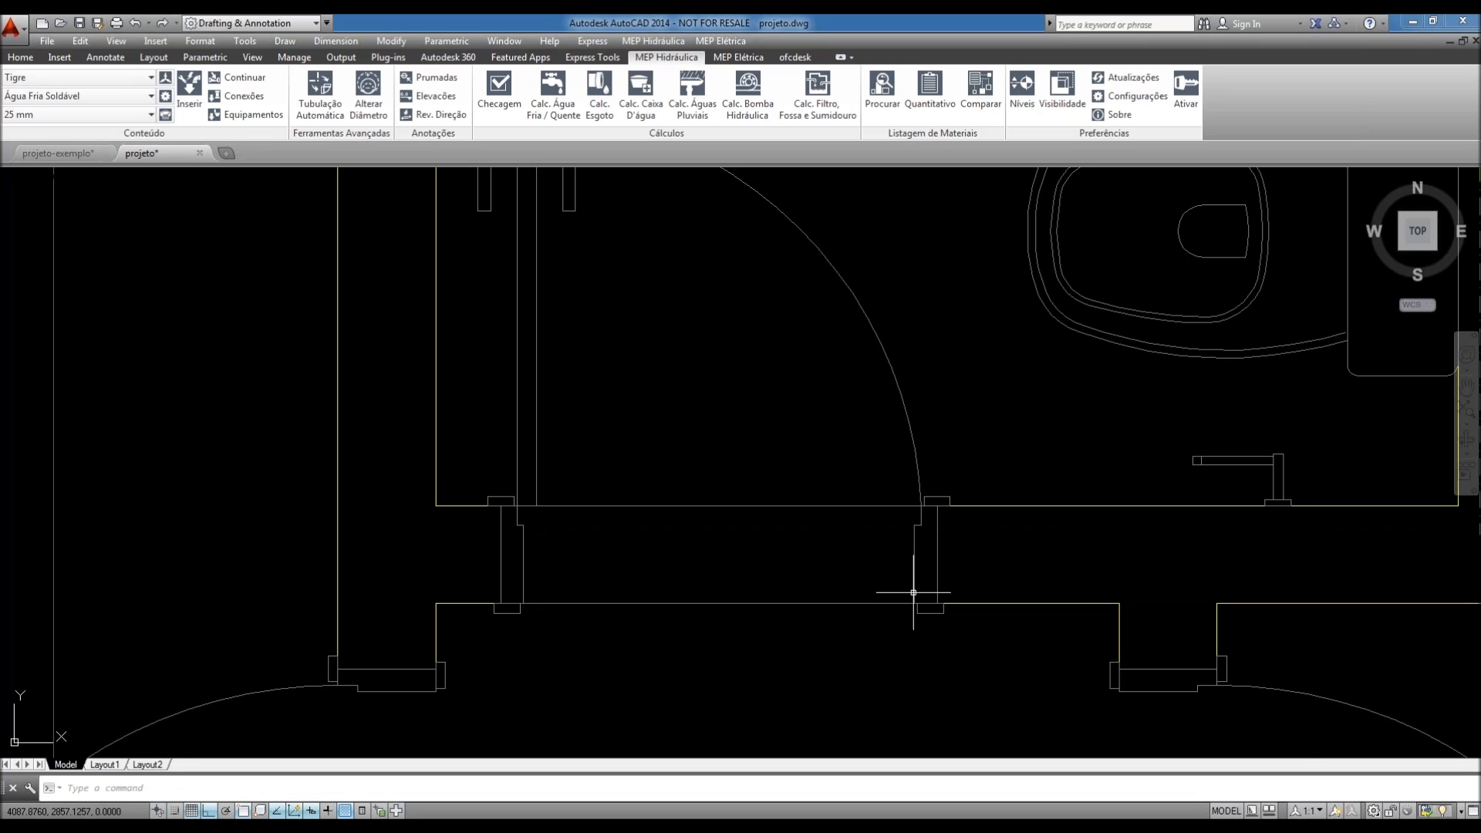
pyautogui.scroll(-9, 913, 592)
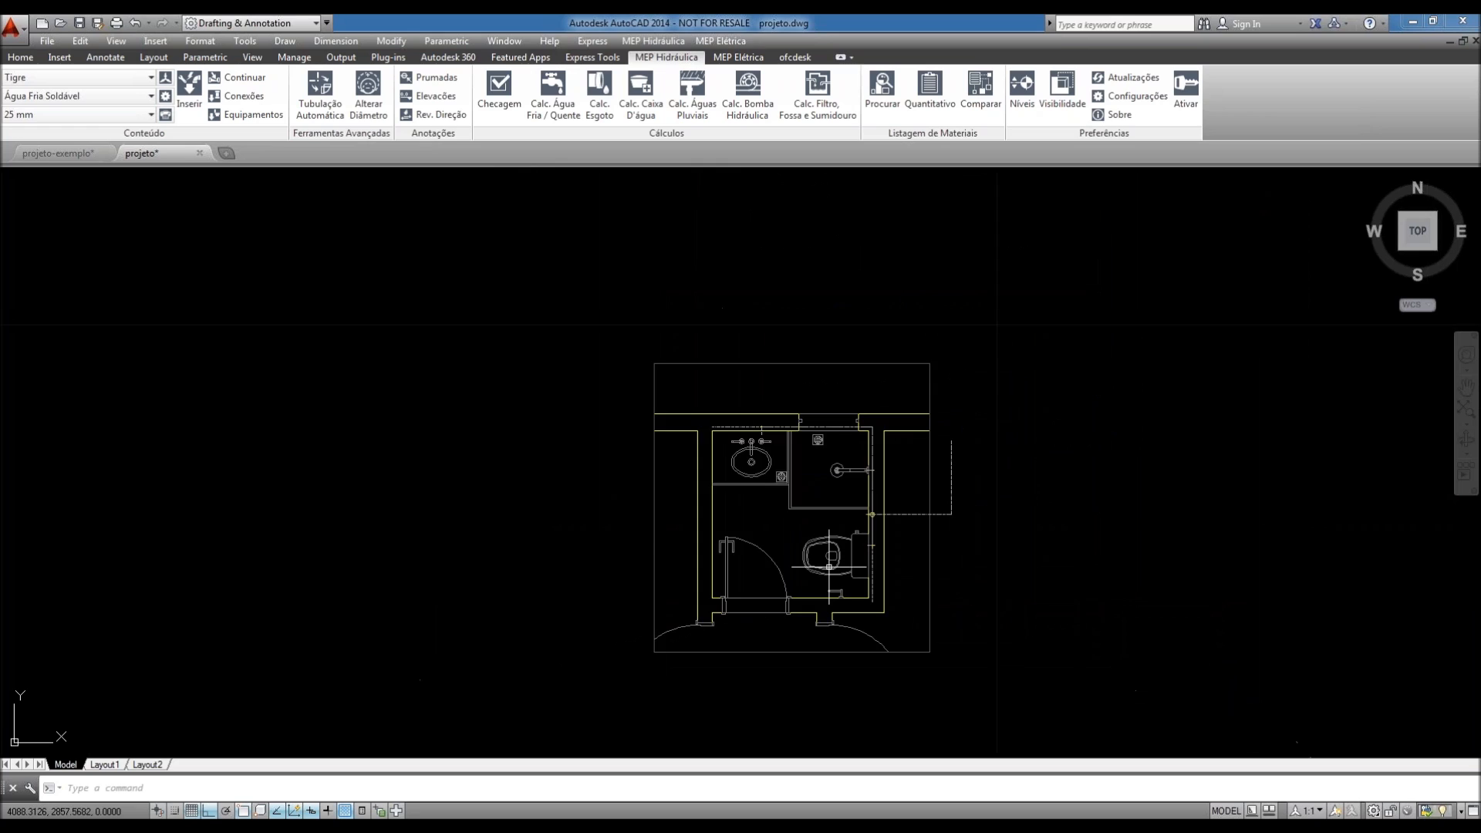
pyautogui.scroll(2, 830, 568)
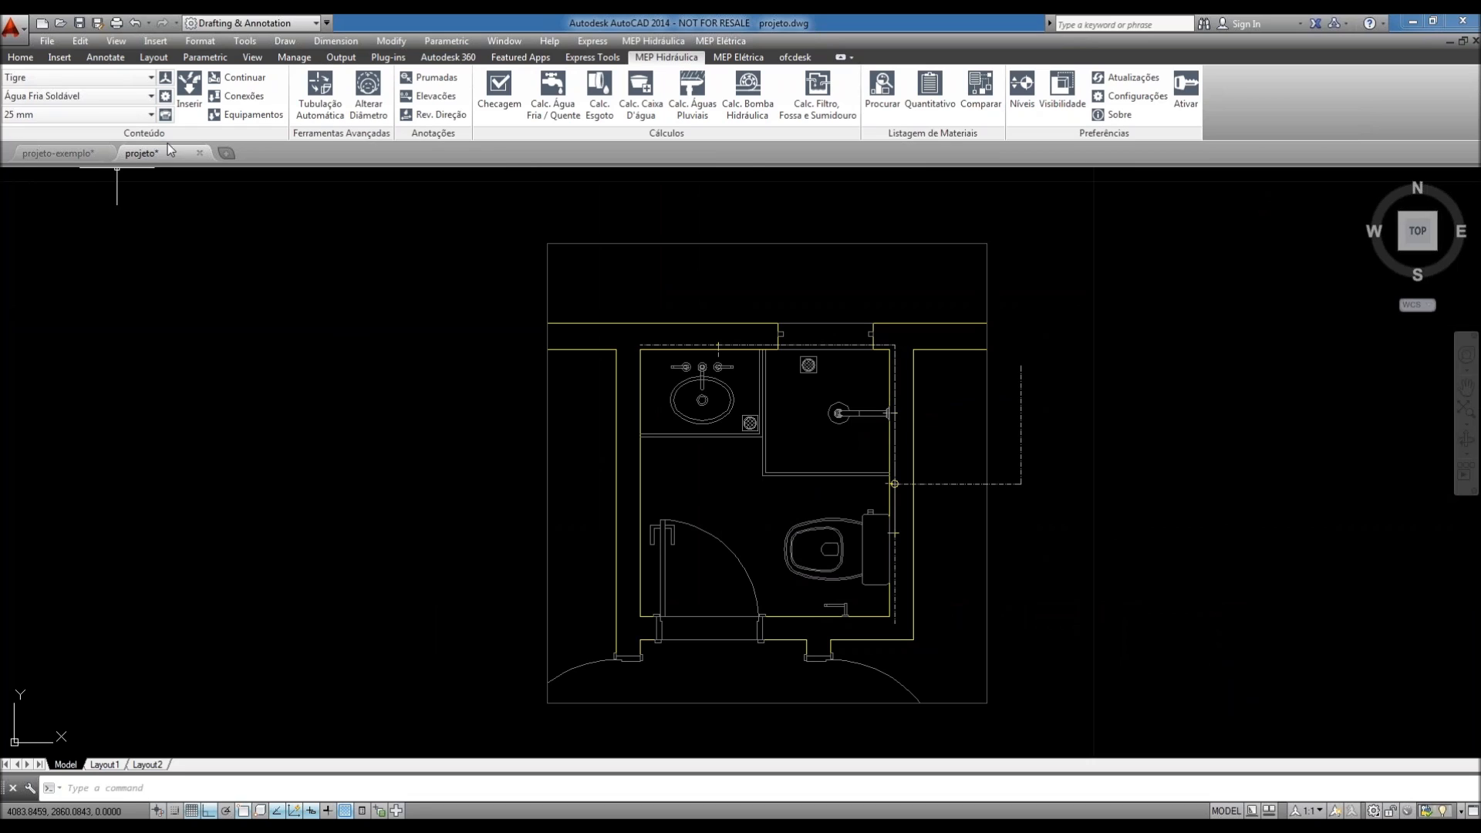
# - Look through the manufacturers available for the hydraulic content
pyautogui.hotkey('ctrl', 's')
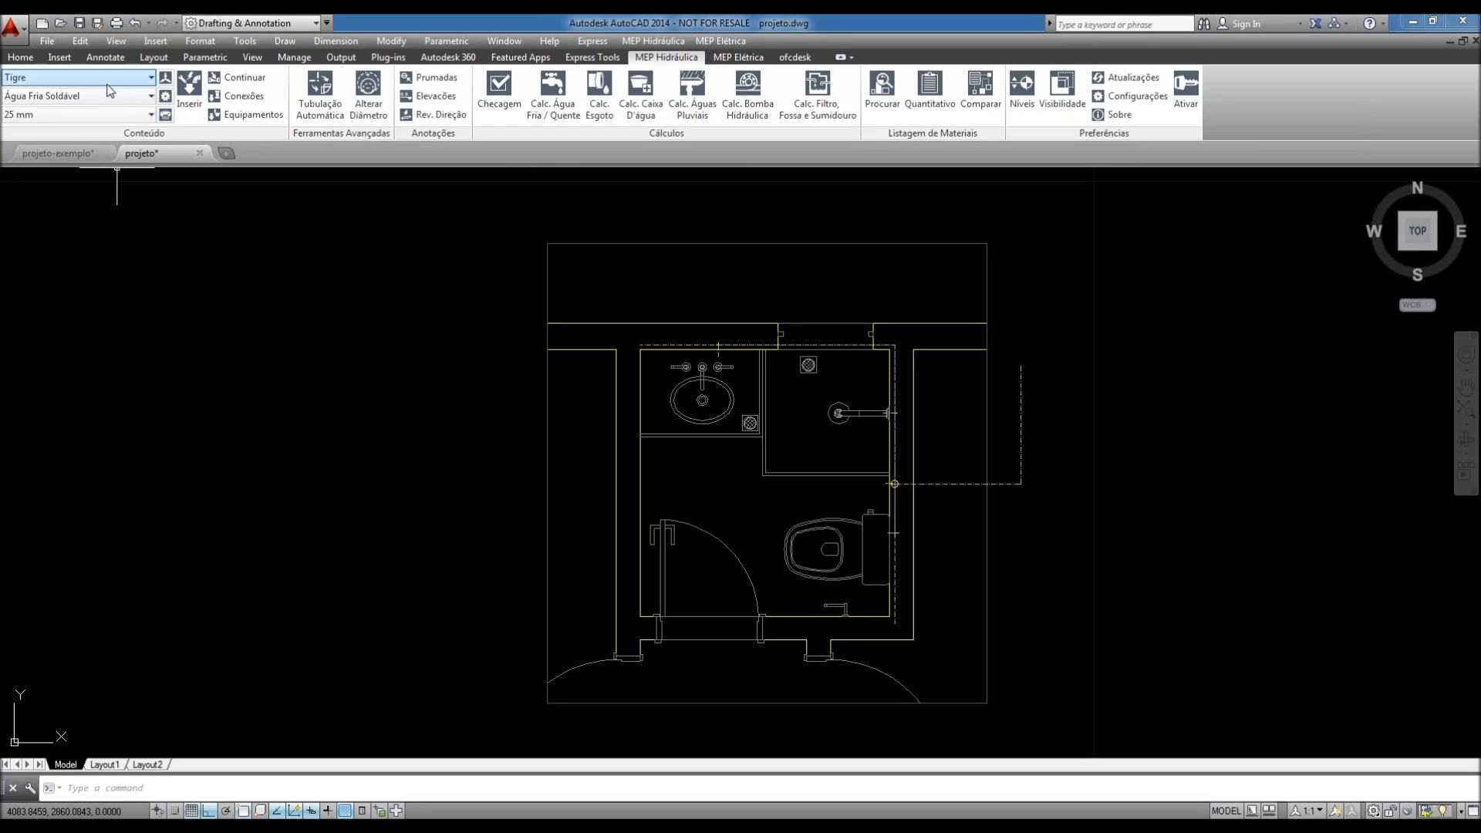
pyautogui.click(150, 78)
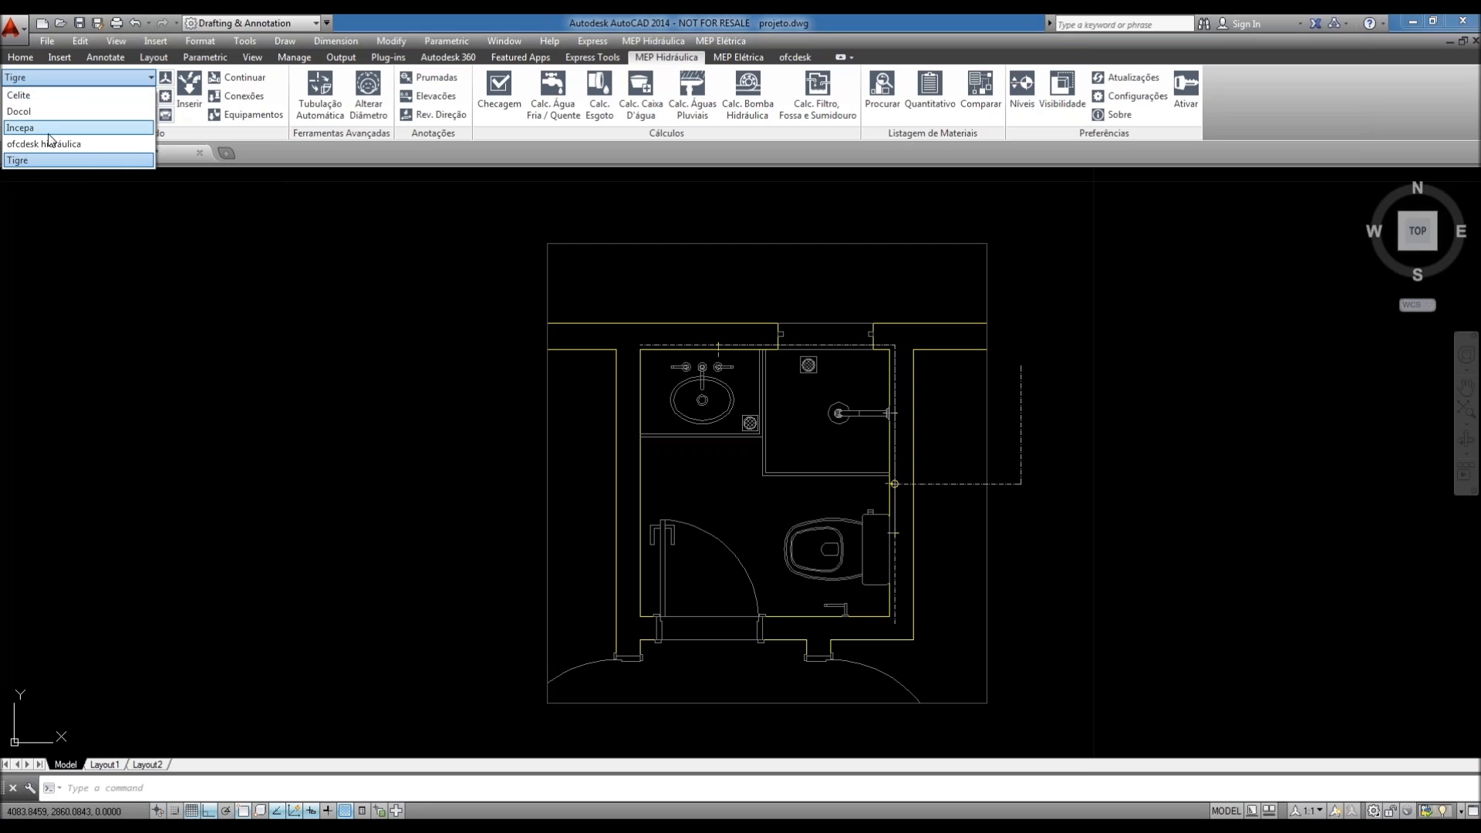
pyautogui.click(294, 153)
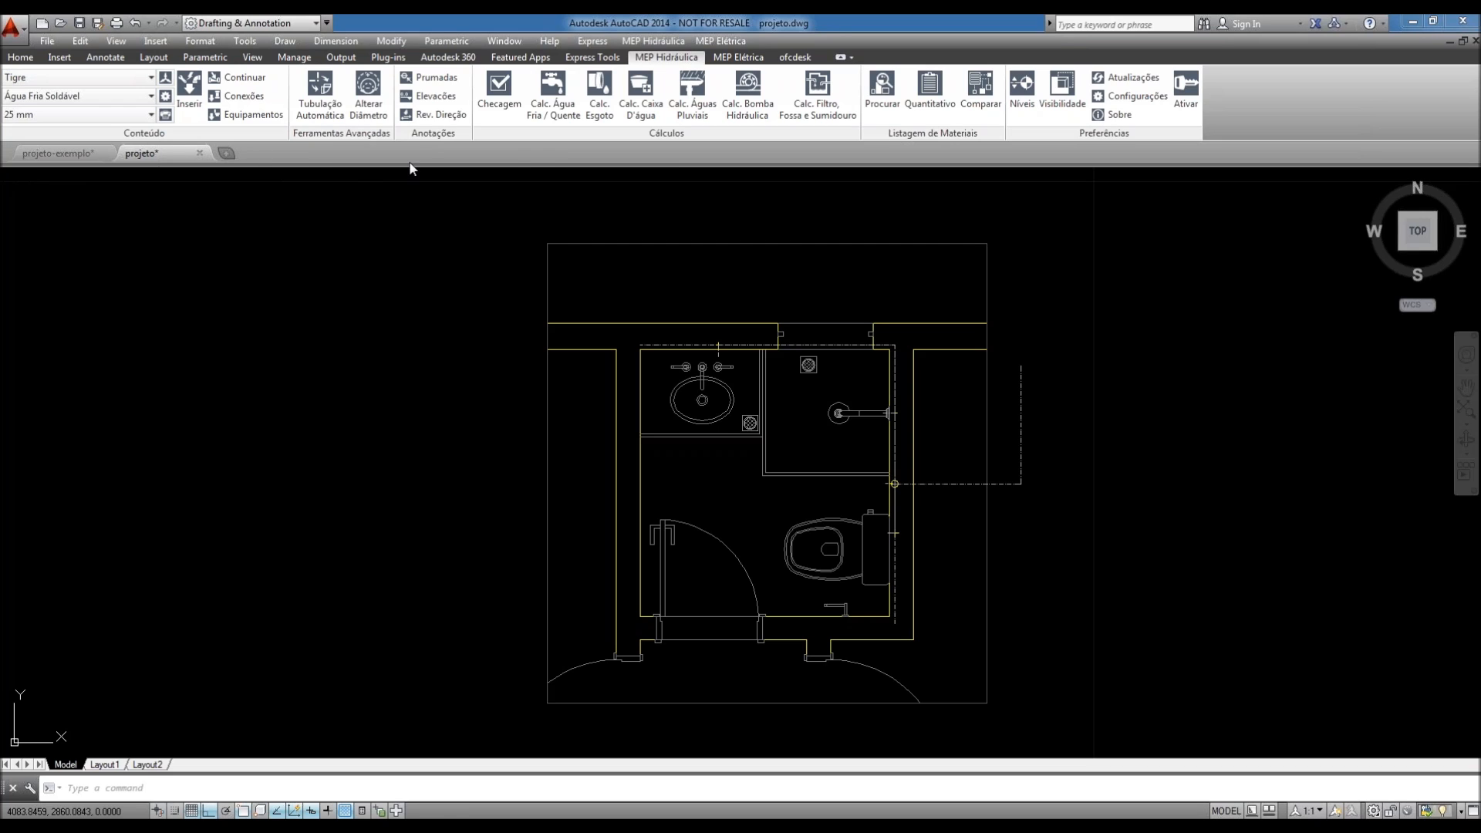
# - Browse the Curvas in Tigre's local Água Fria Soldável library and view the downloadable manufacturer libraries in the Content Explorer
pyautogui.click(796, 58)
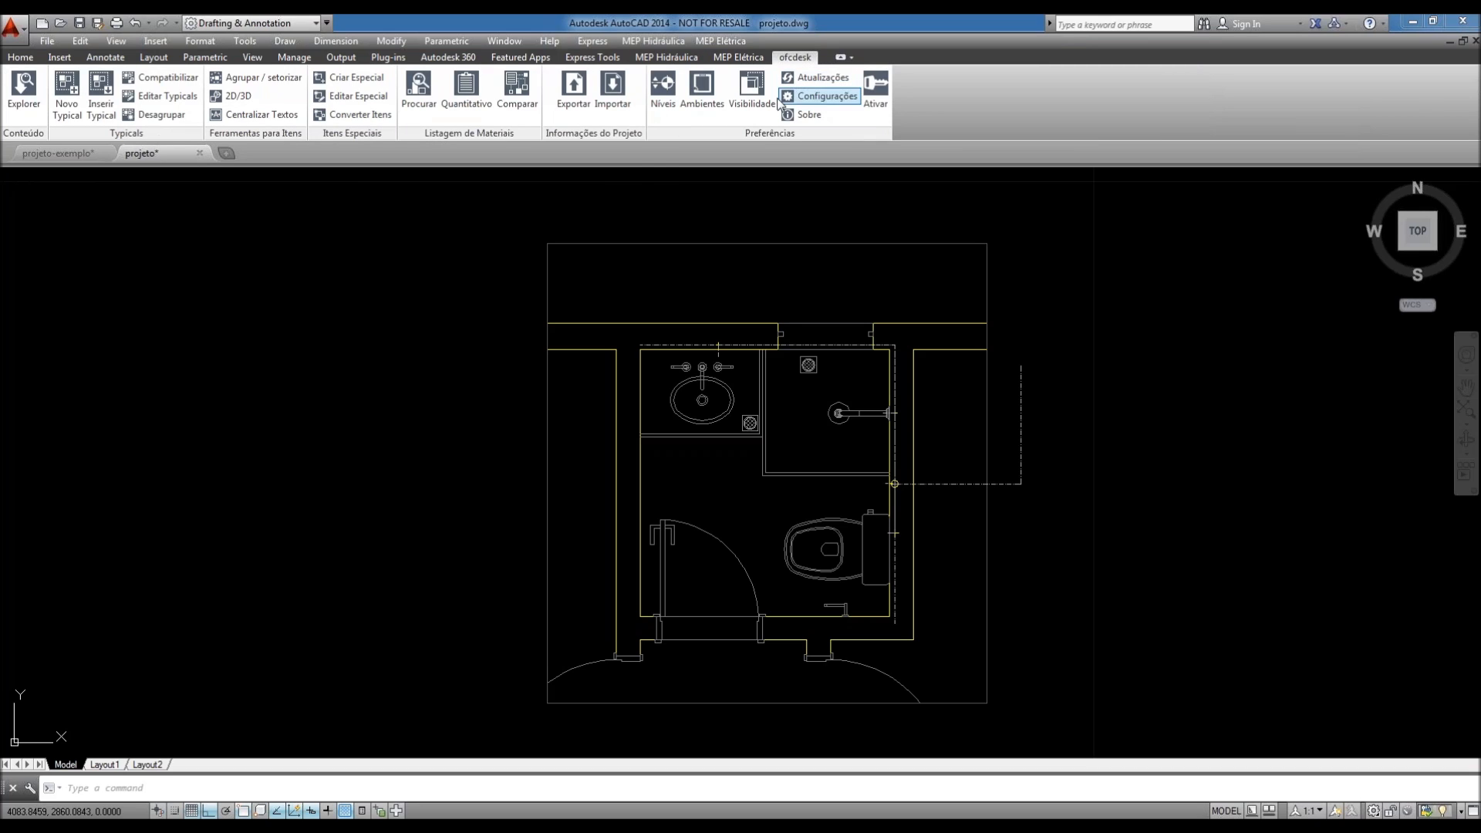
pyautogui.click(23, 118)
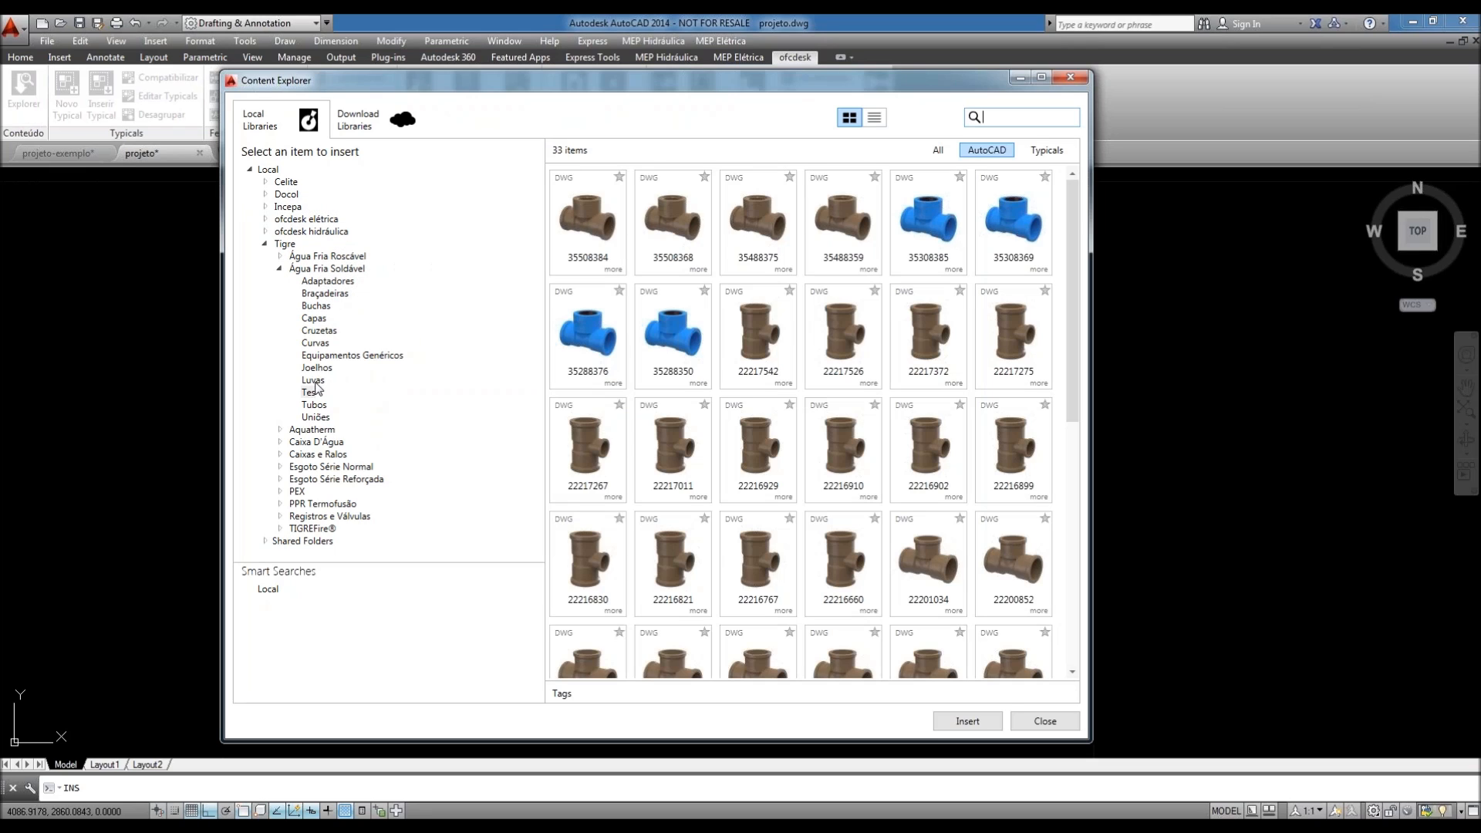
pyautogui.click(317, 343)
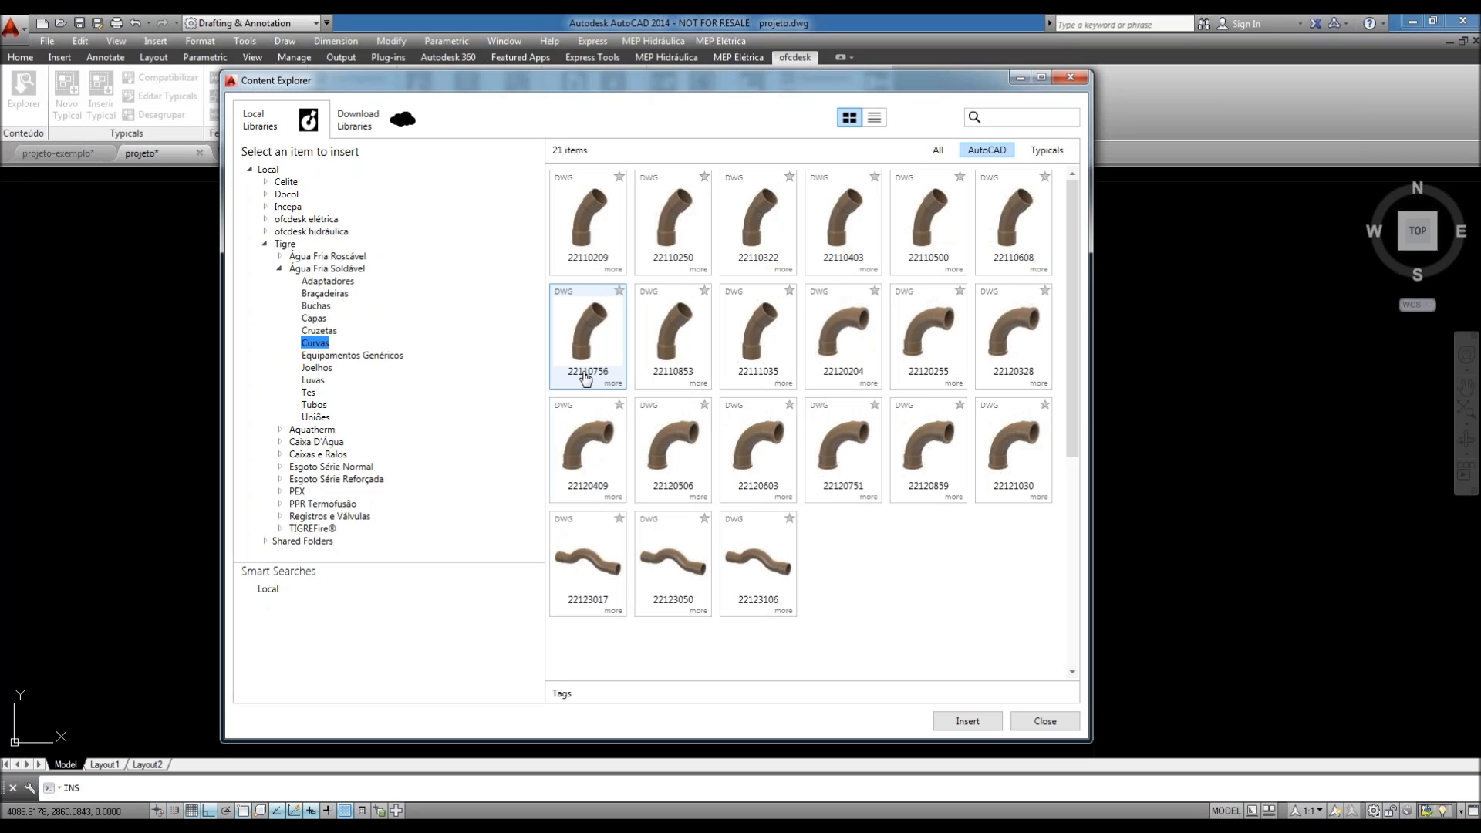
pyautogui.click(280, 270)
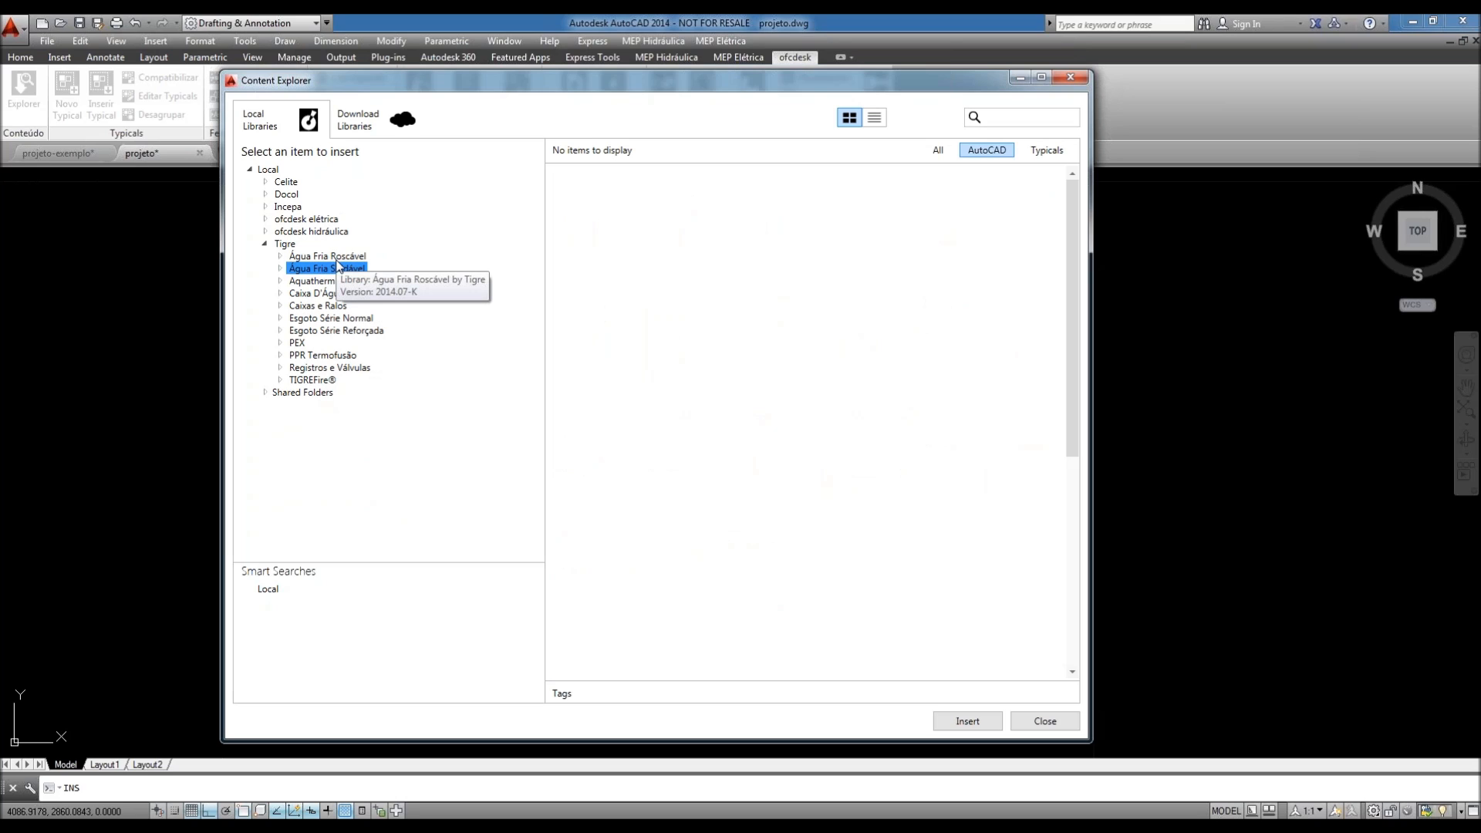
pyautogui.click(380, 129)
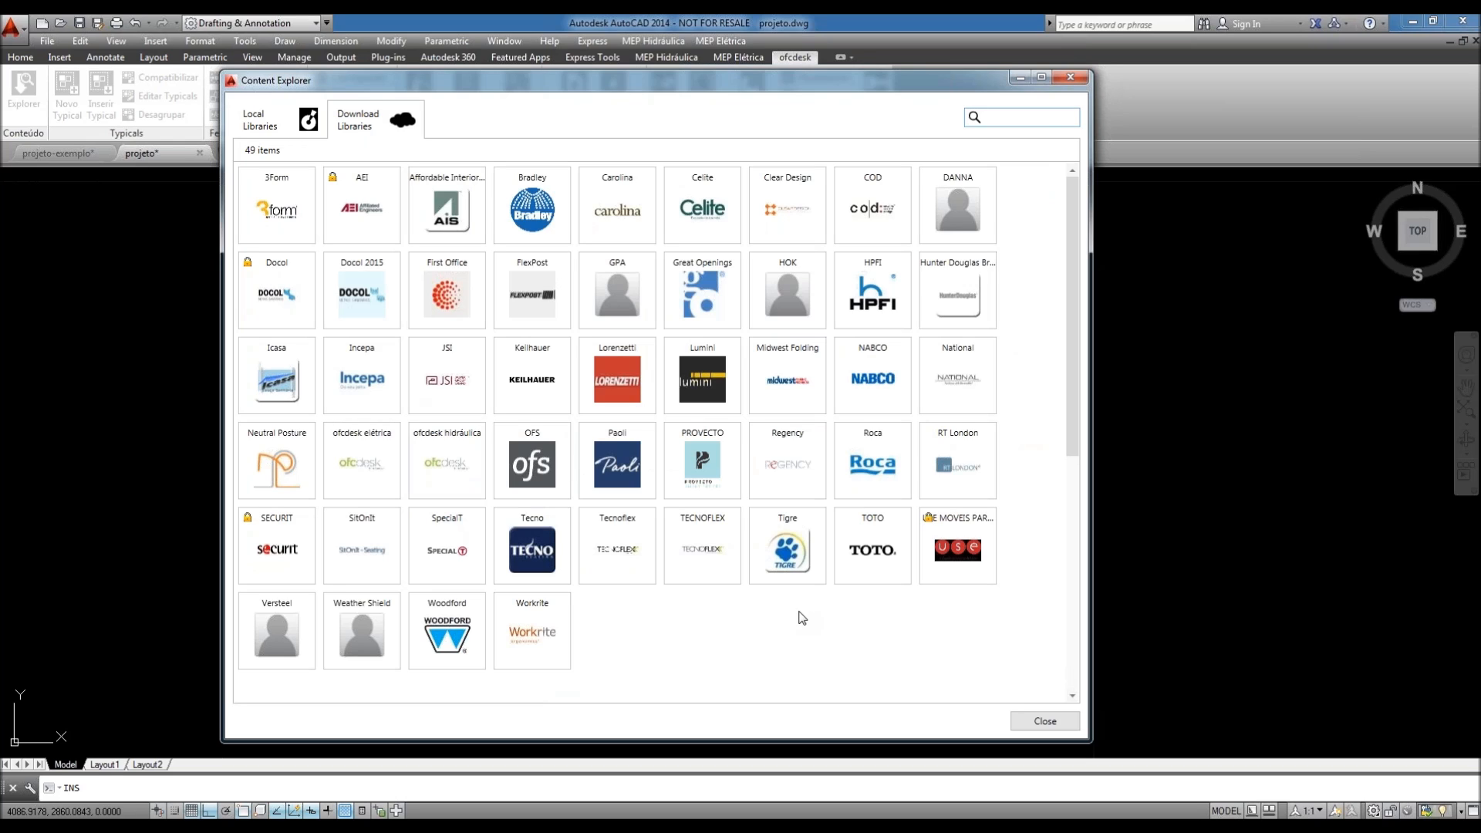
# - View Tigre's downloadable libraries and browse the Capas, Curvas and Joelhos in its local Aquatherm library, closing the Content Explorer
pyautogui.click(787, 550)
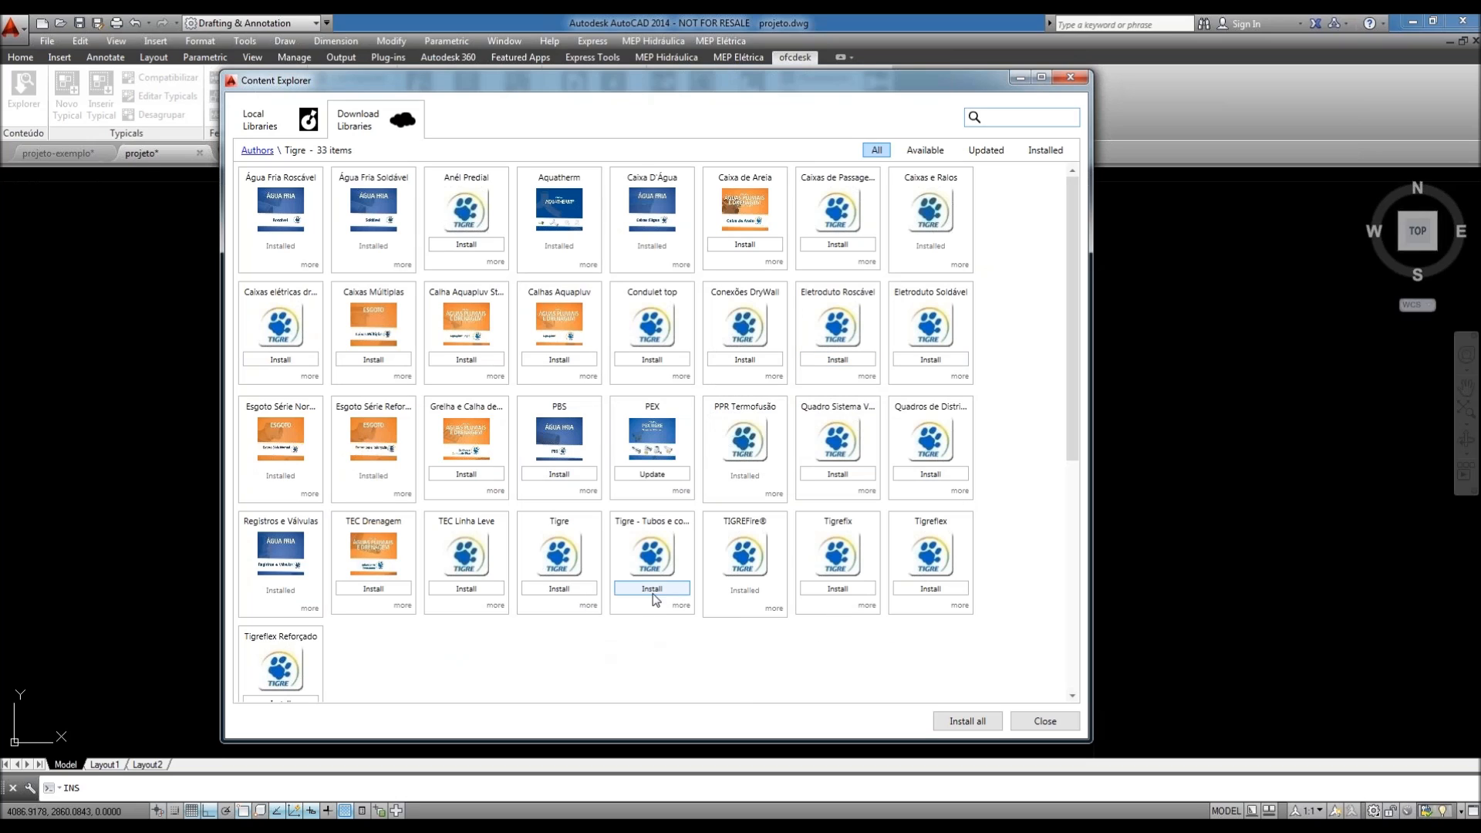
pyautogui.click(260, 123)
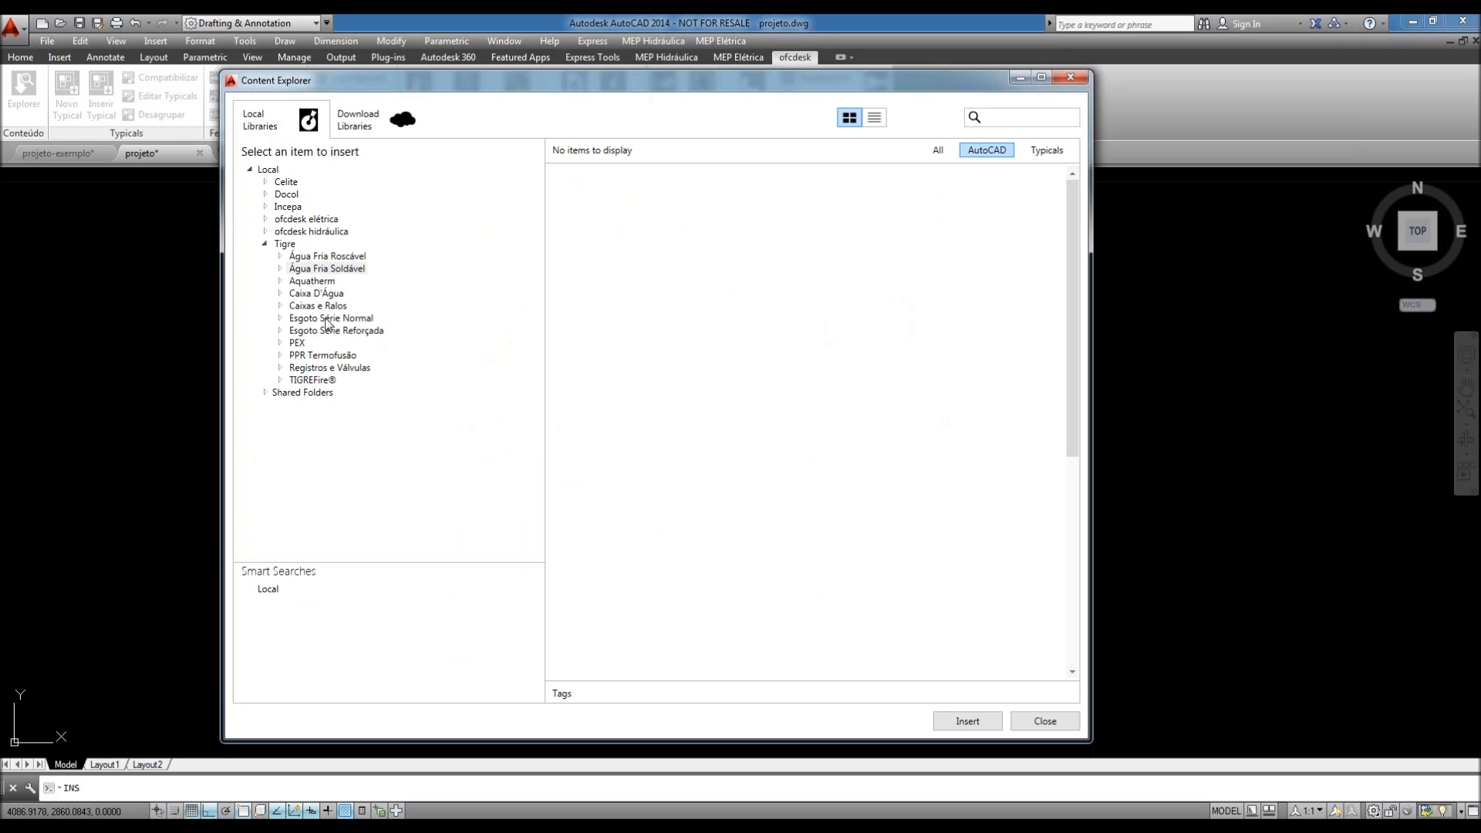
pyautogui.doubleClick(317, 281)
pyautogui.click(323, 317)
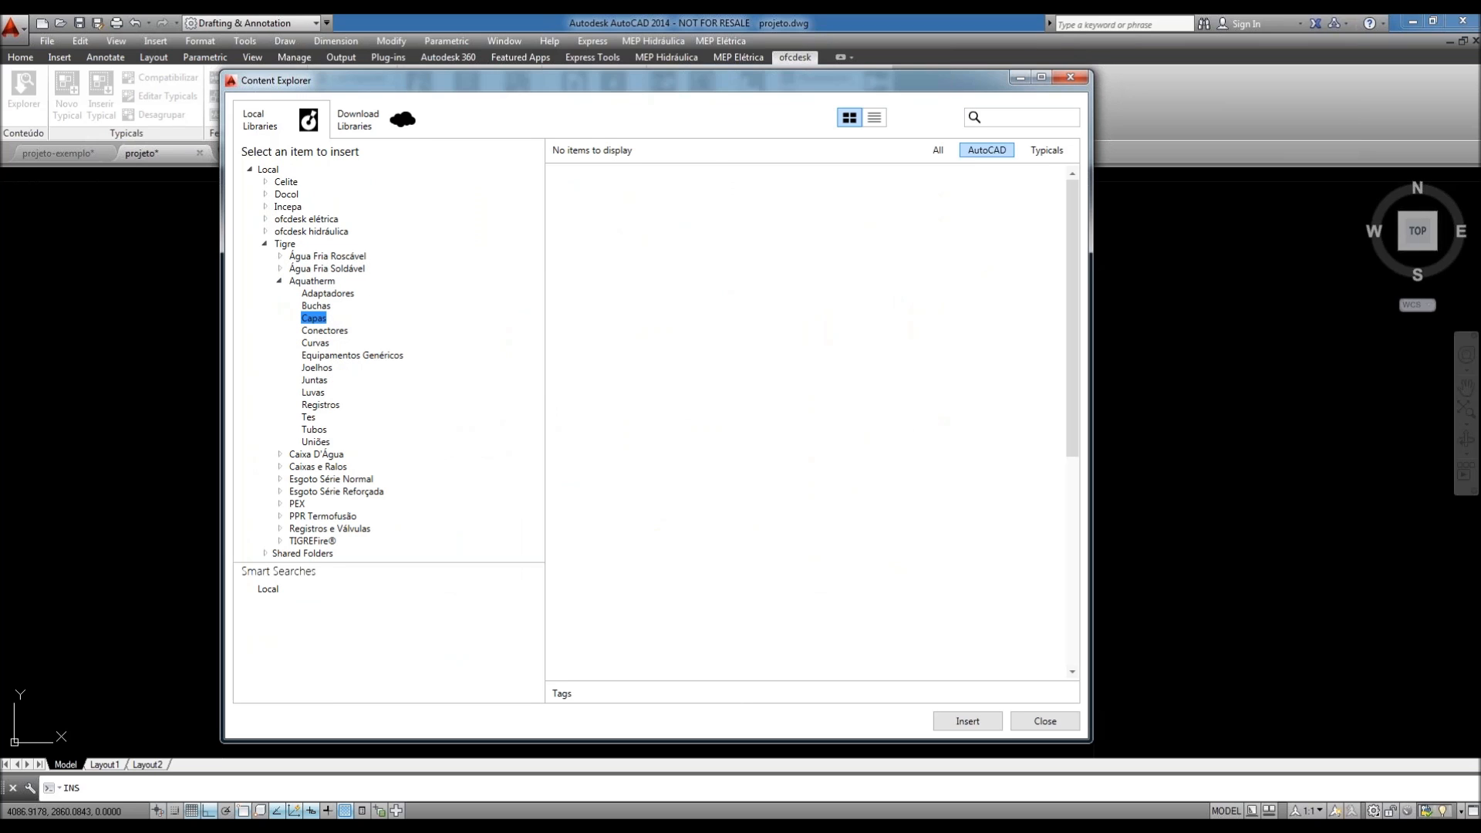
pyautogui.click(323, 343)
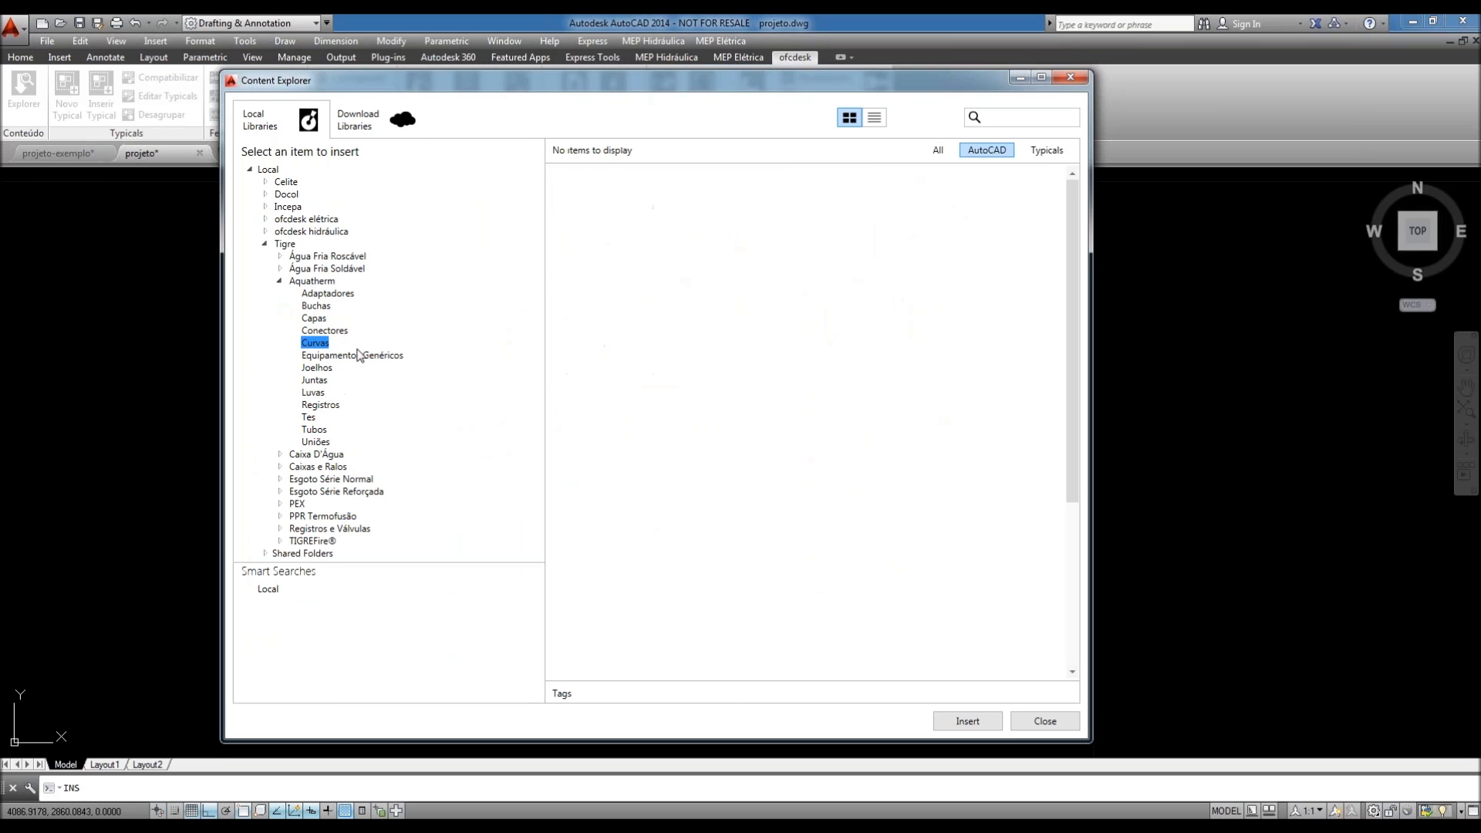
pyautogui.click(316, 368)
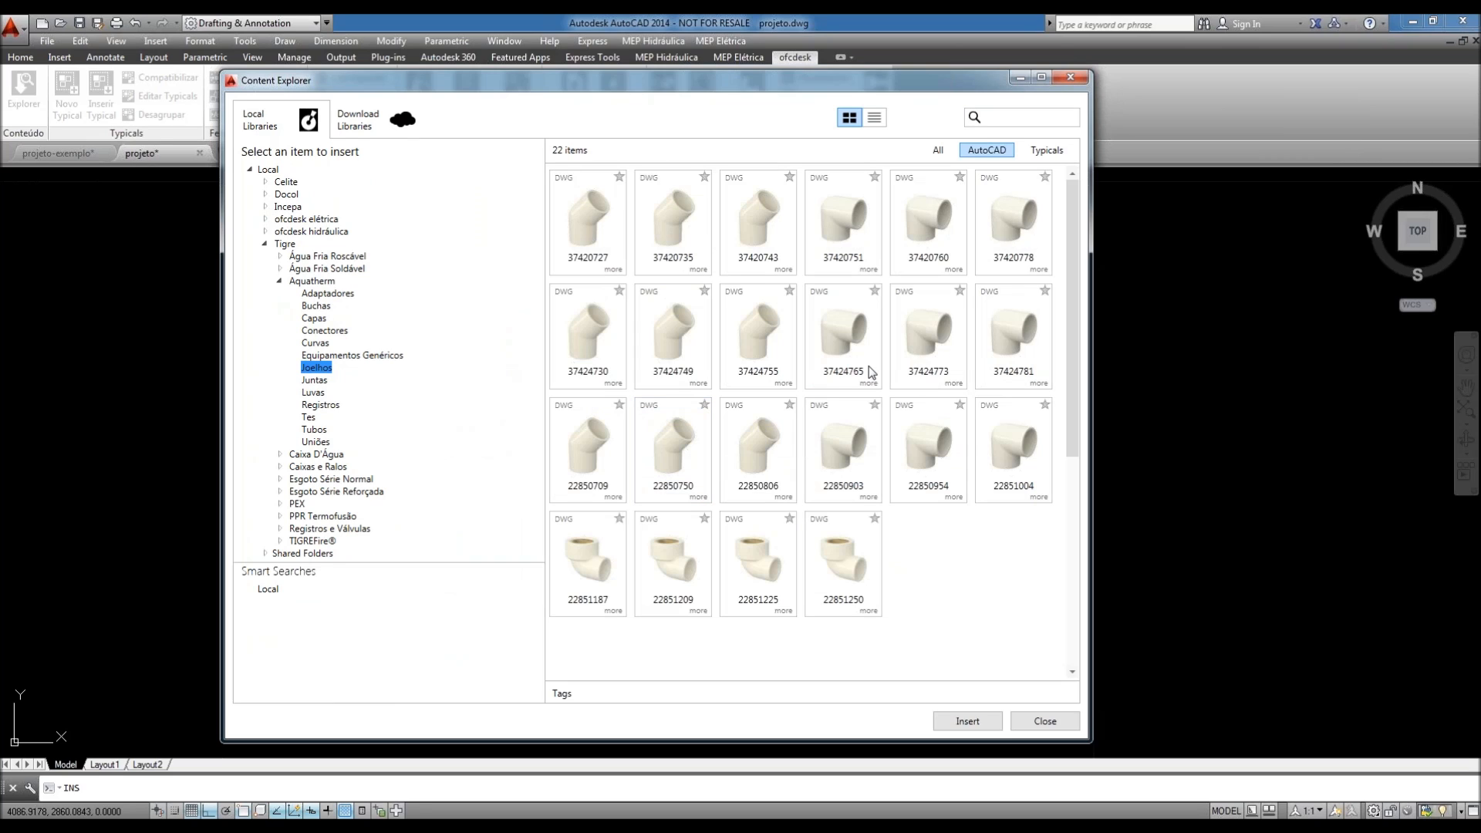
pyautogui.click(1046, 722)
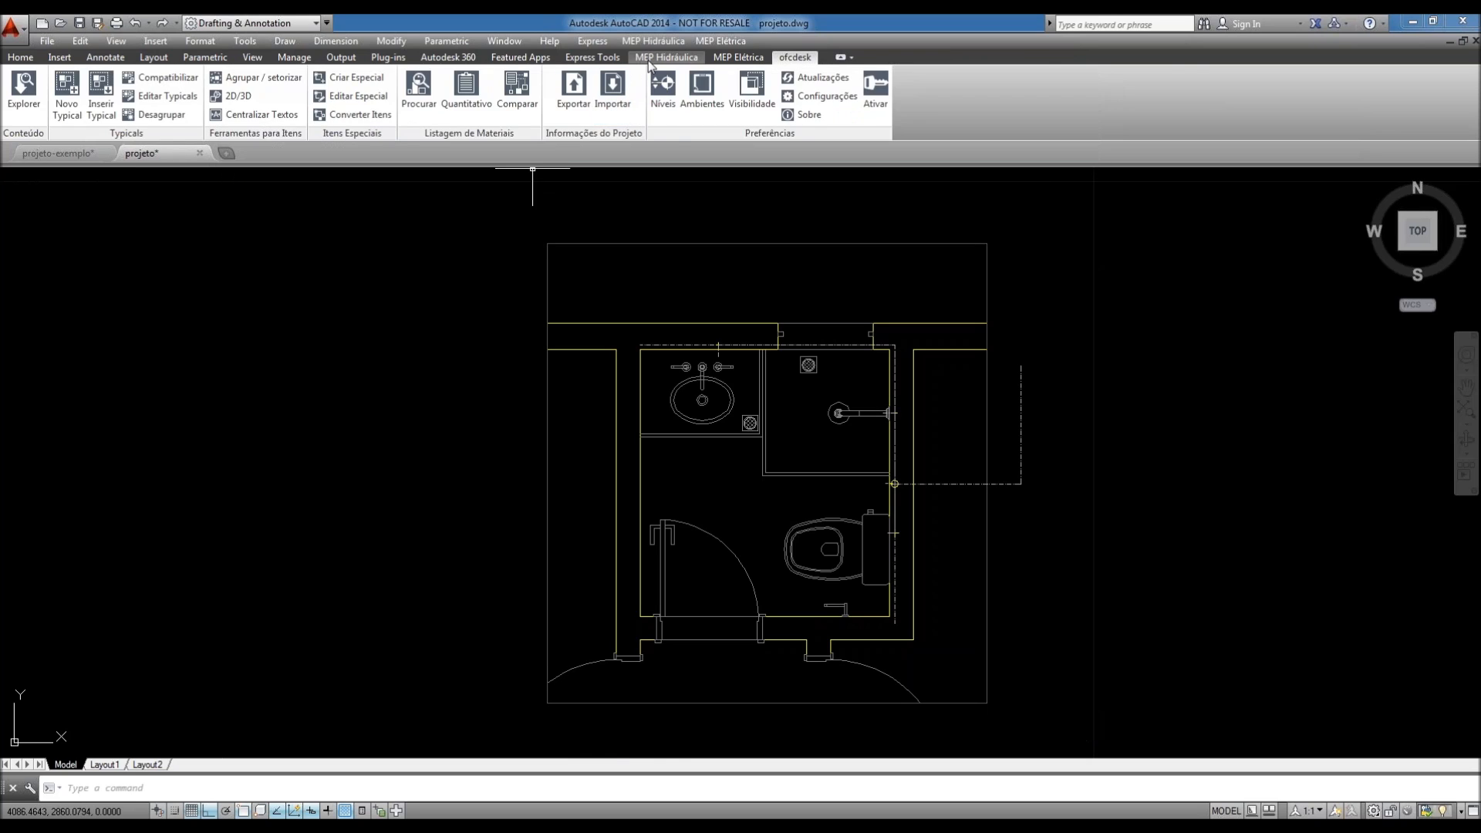
# - Review the hydraulic manufacturers, Tigre's libraries and the pipe diameters offered for Água Fria Soldável
pyautogui.click(642, 60)
pyautogui.click(86, 79)
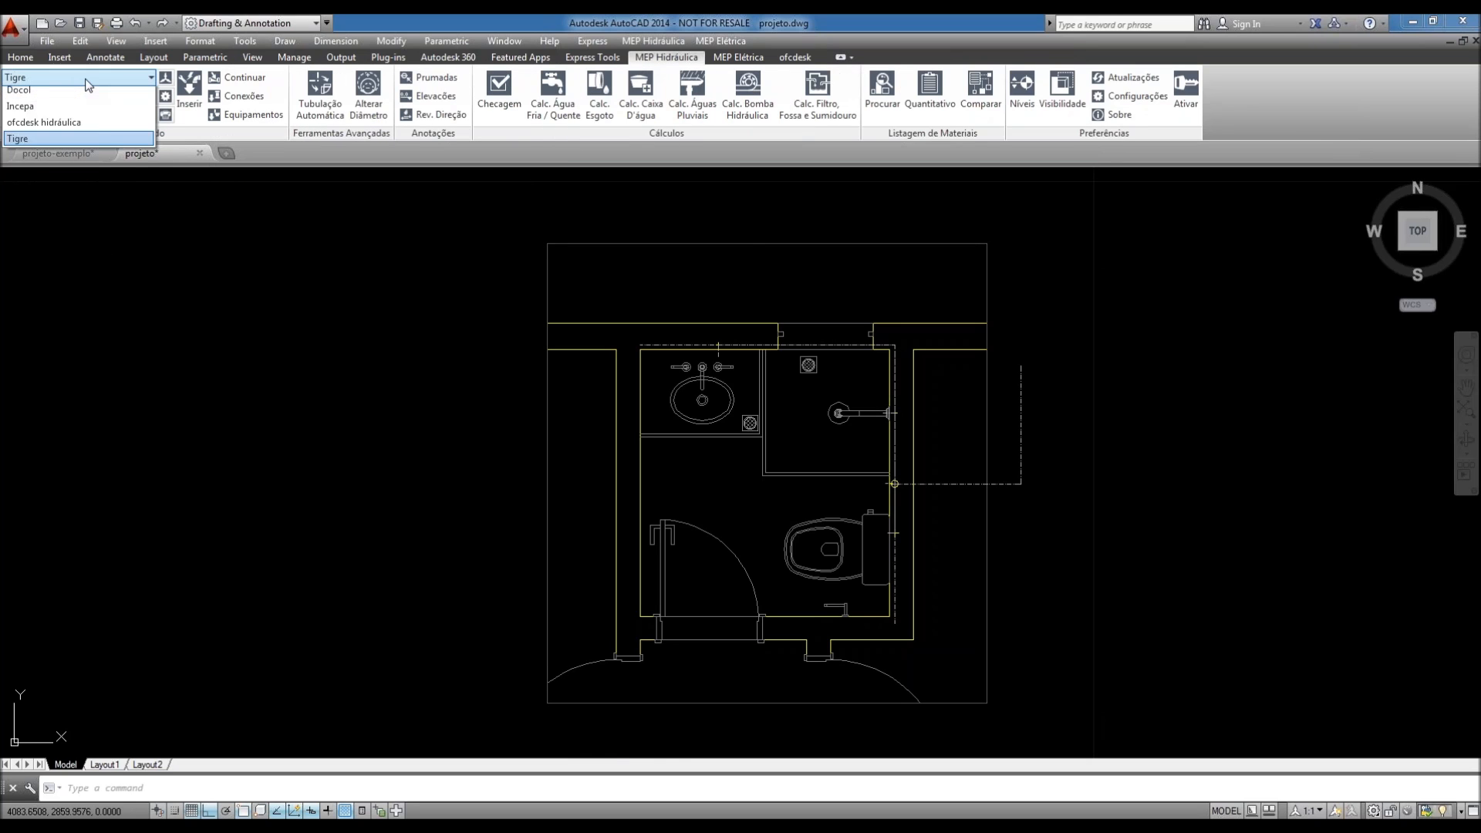
pyautogui.click(72, 159)
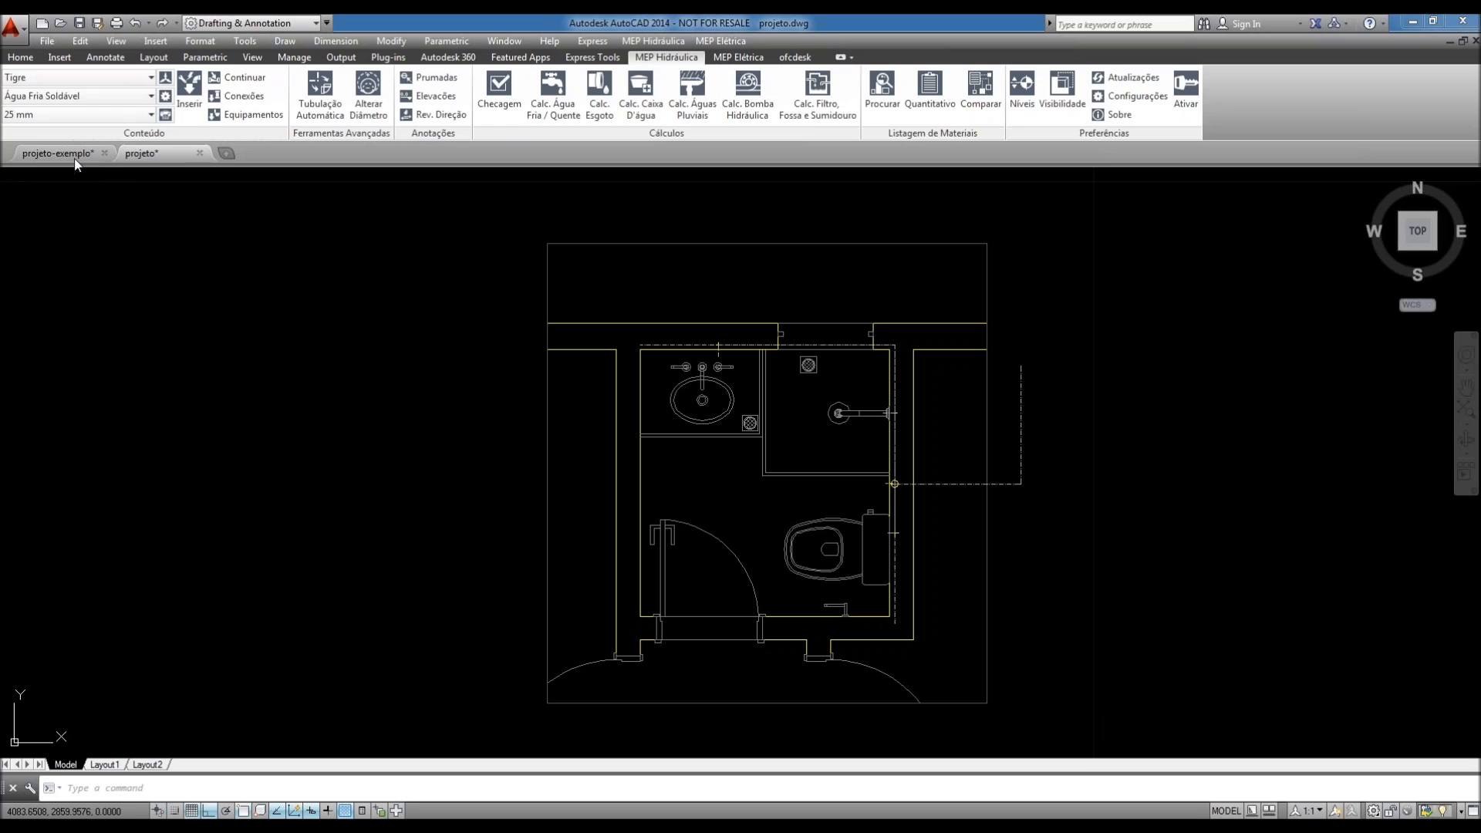
pyautogui.click(81, 96)
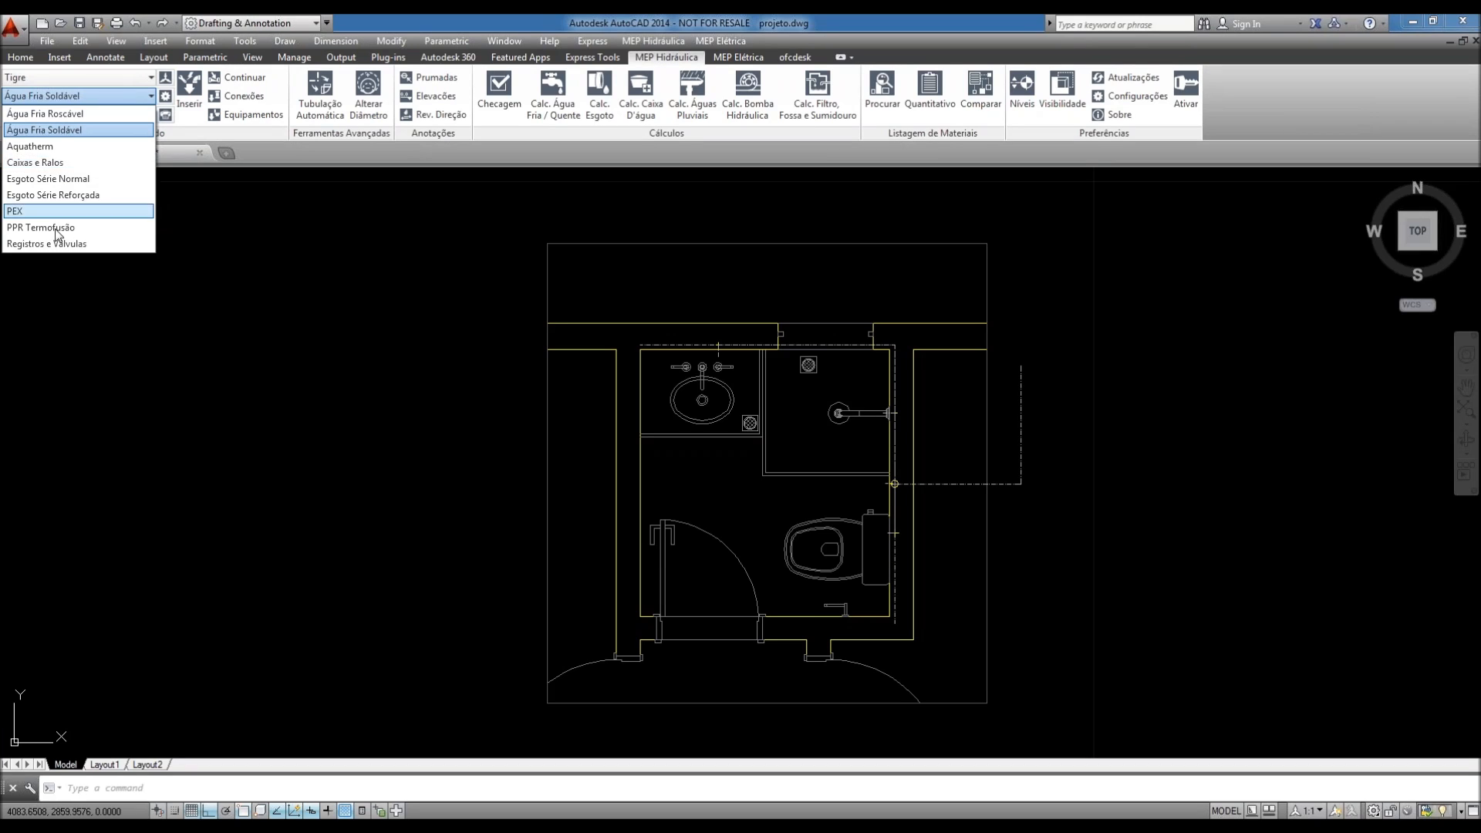
pyautogui.click(63, 129)
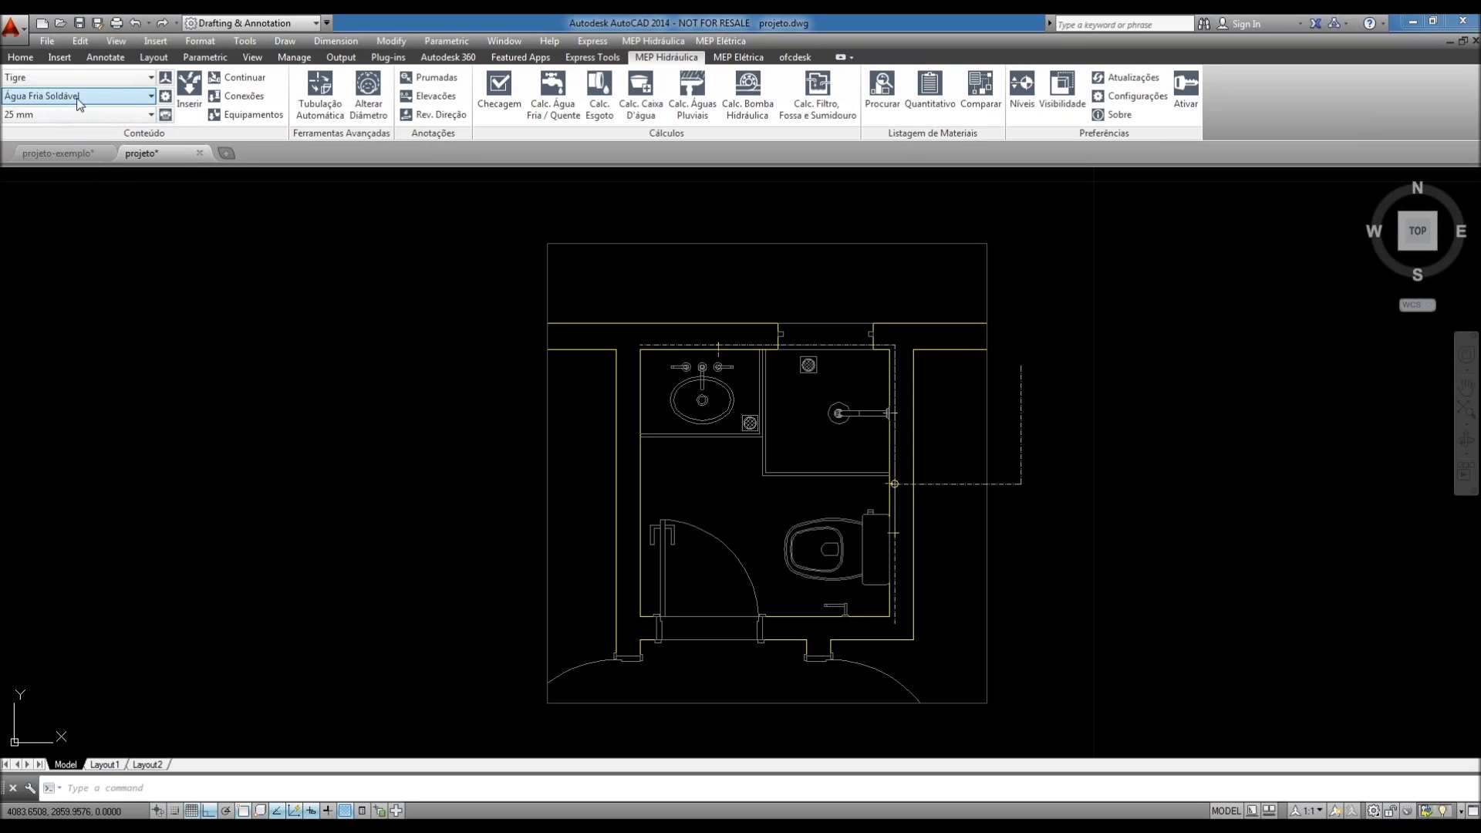
pyautogui.click(145, 114)
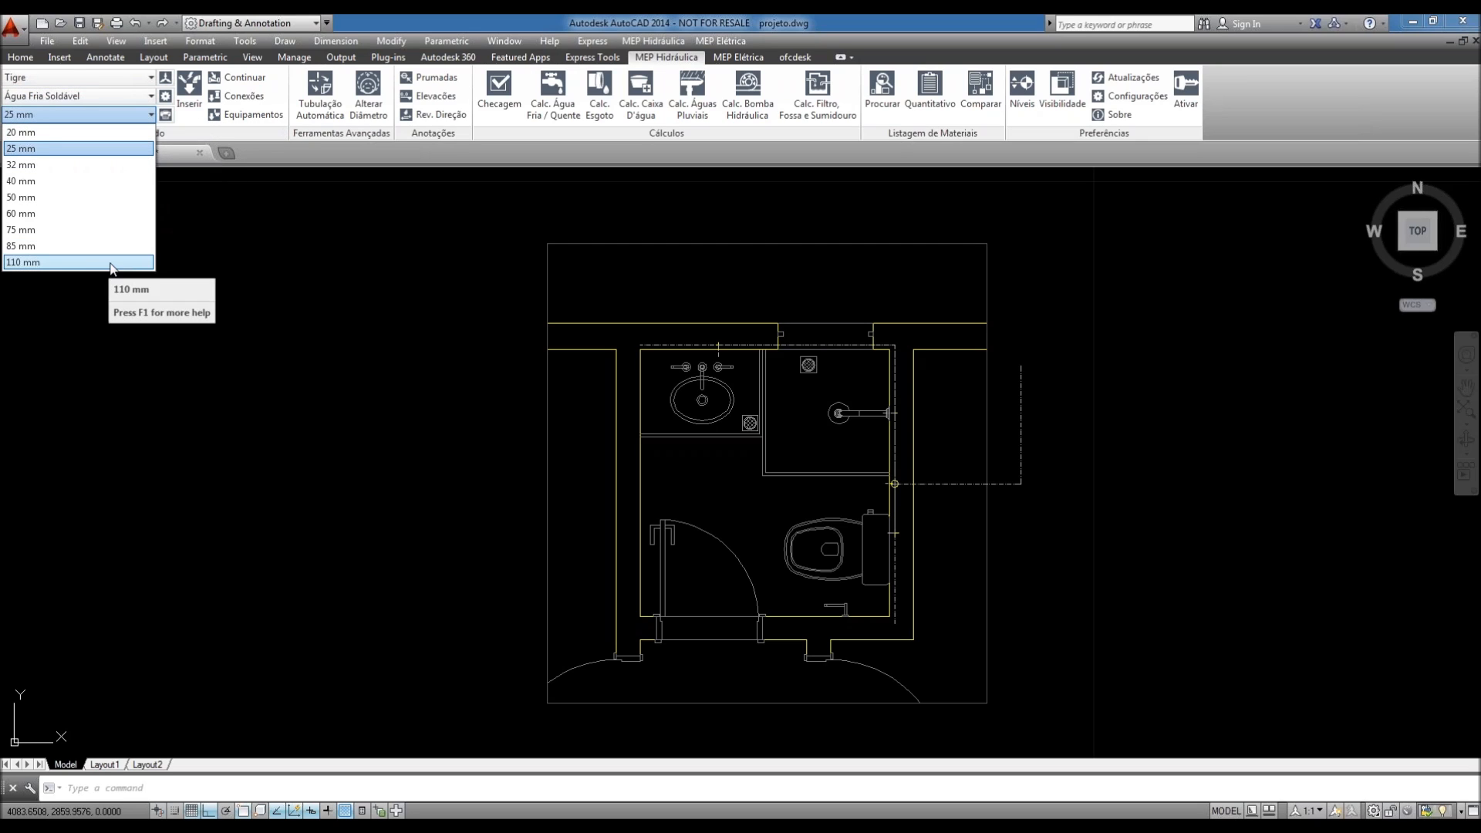
pyautogui.click(127, 114)
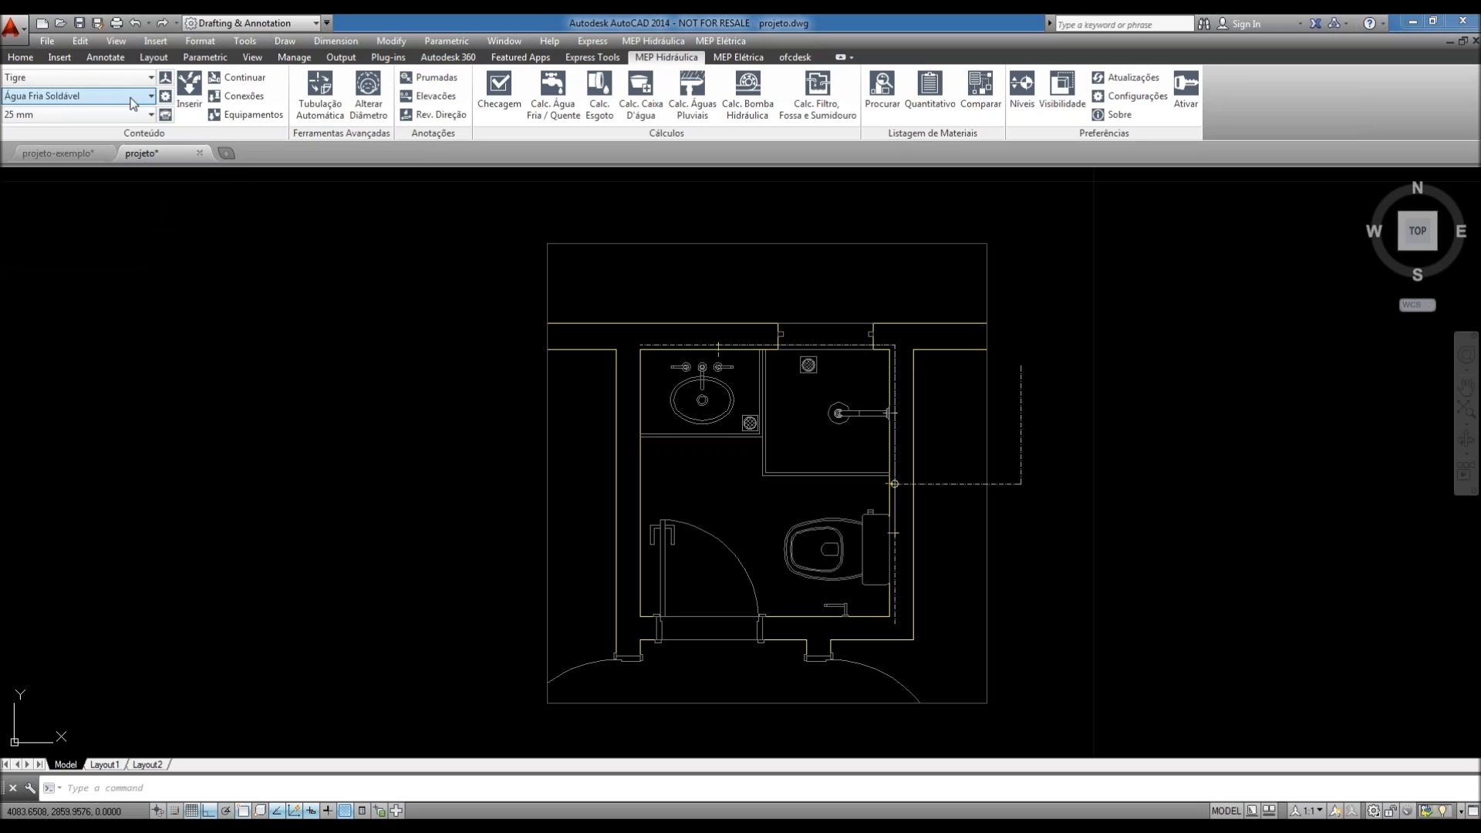
# - Switch to Tigre's Esgoto Série Normal library and check its available diameters and the other libraries
pyautogui.click(146, 96)
pyautogui.click(78, 179)
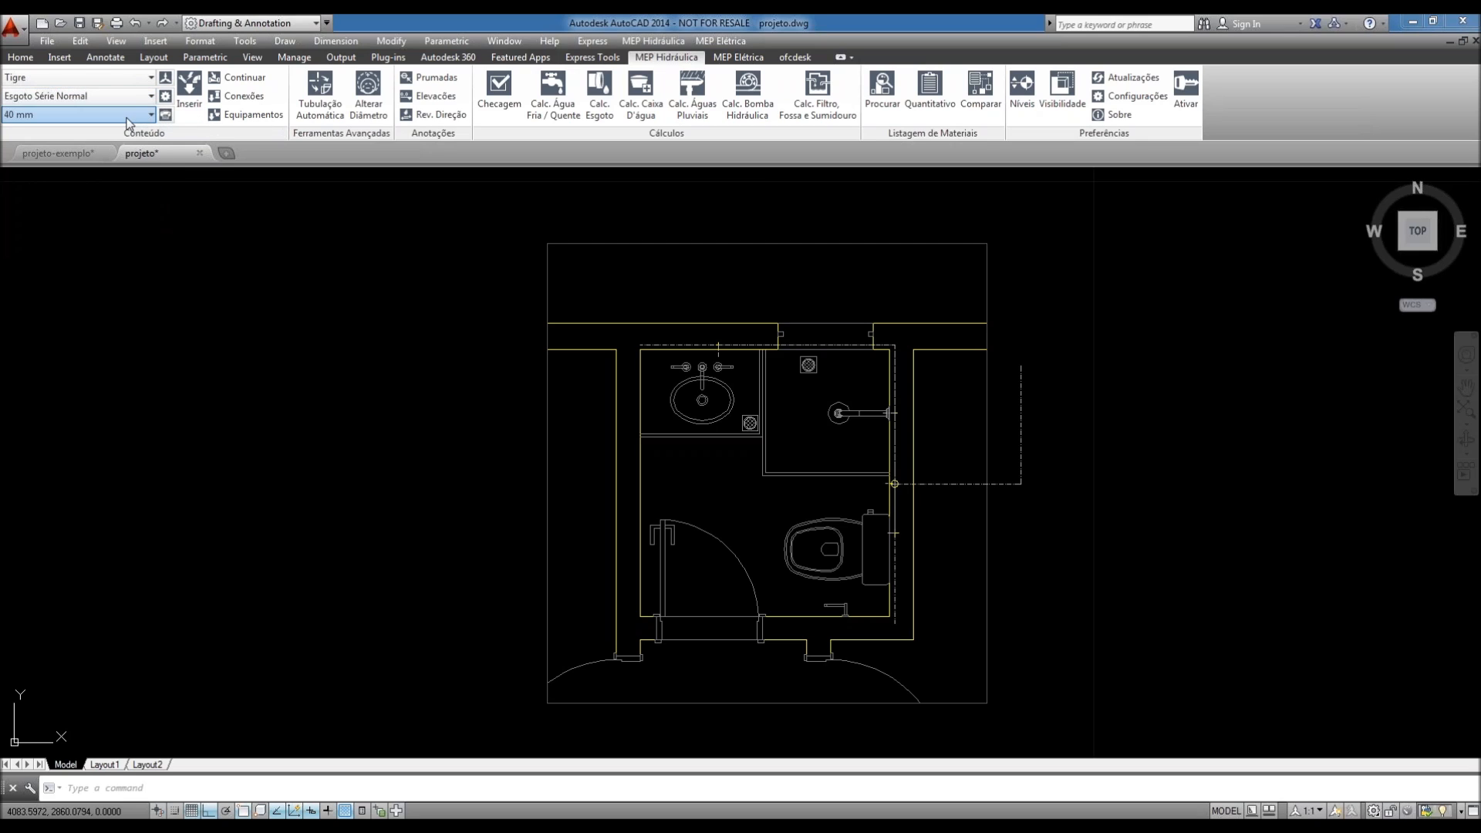
pyautogui.click(77, 114)
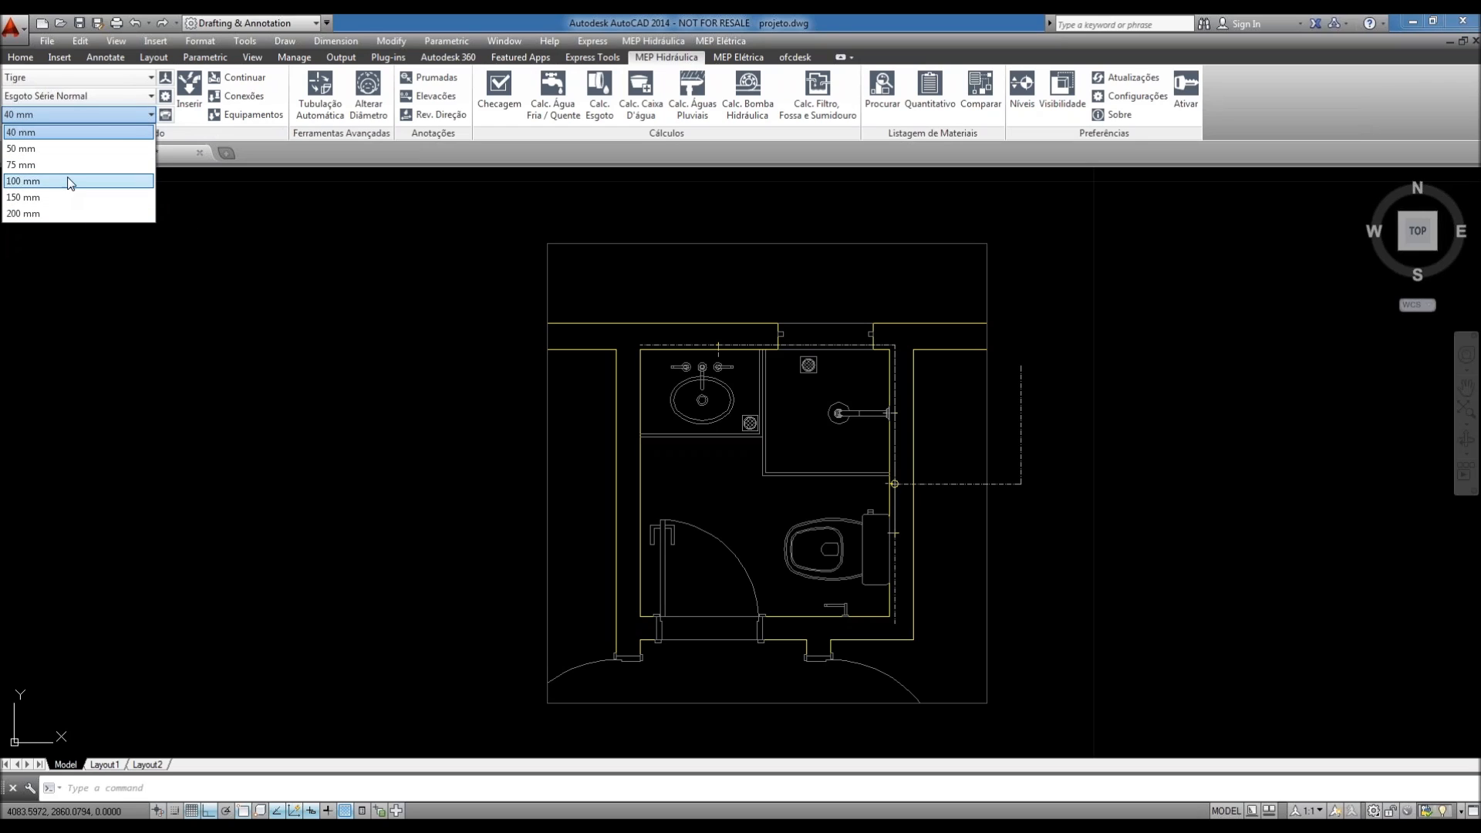
pyautogui.click(88, 119)
pyautogui.click(104, 98)
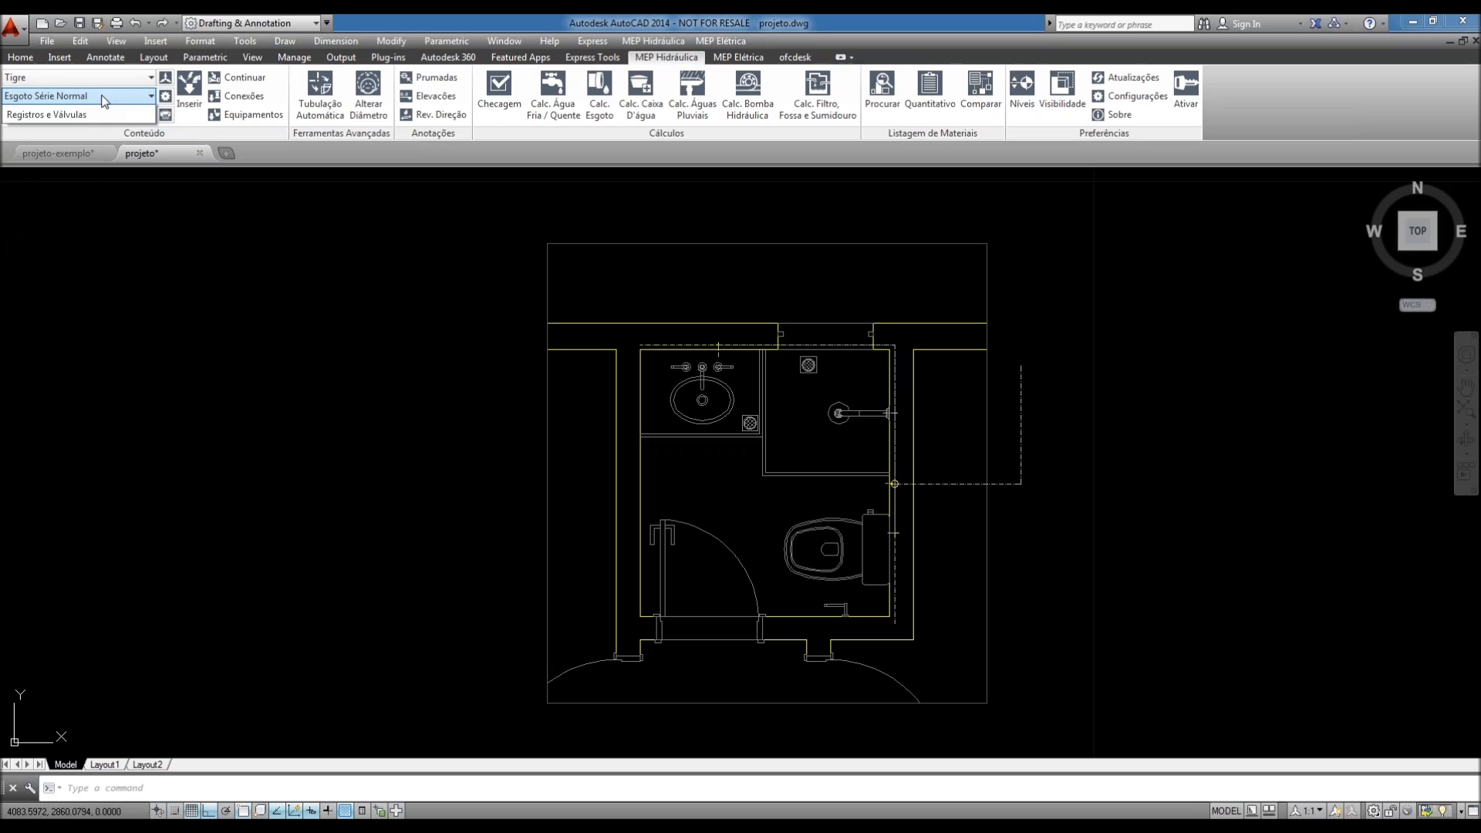
pyautogui.click(104, 98)
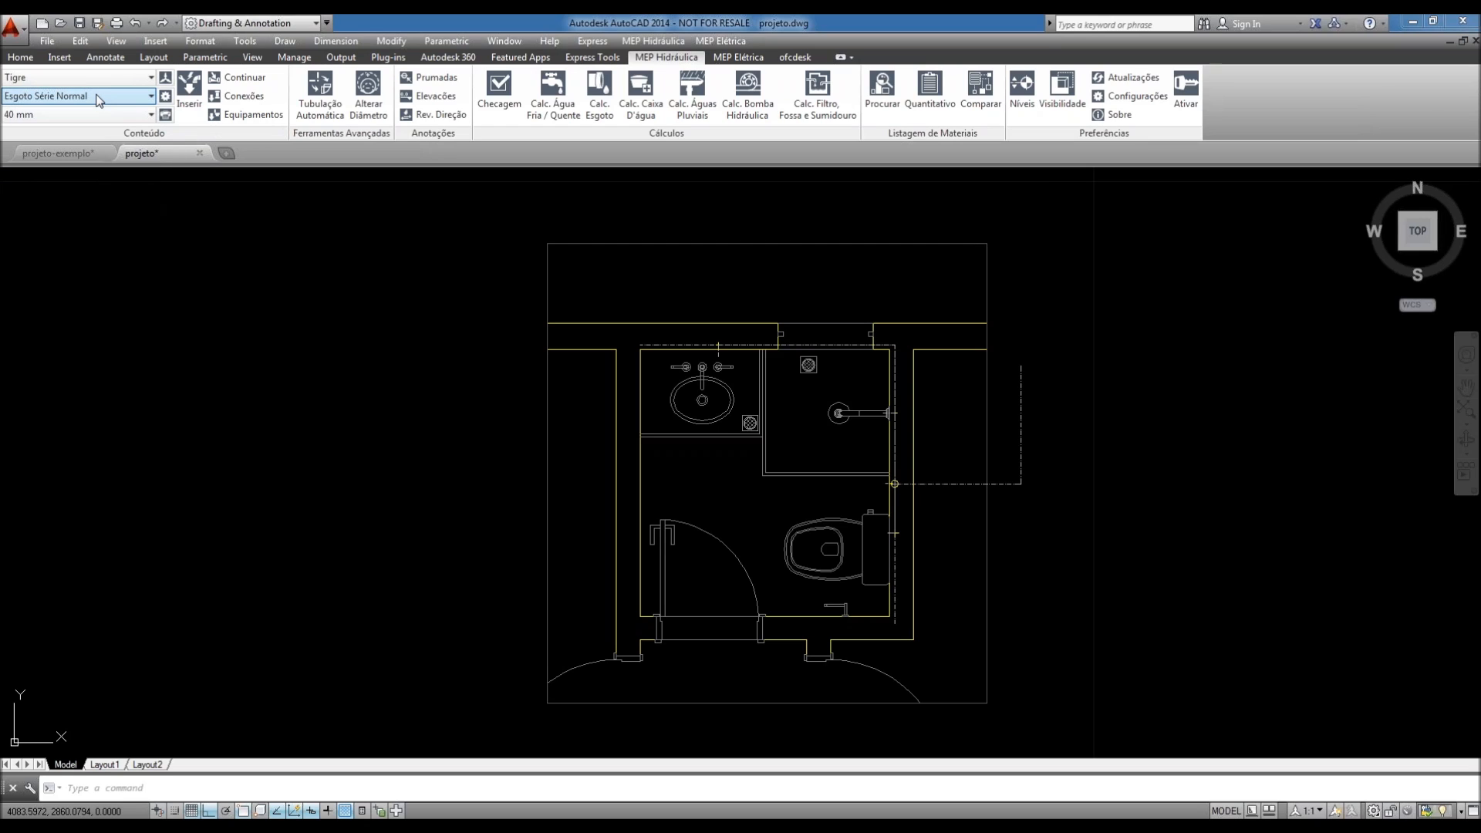
pyautogui.click(99, 98)
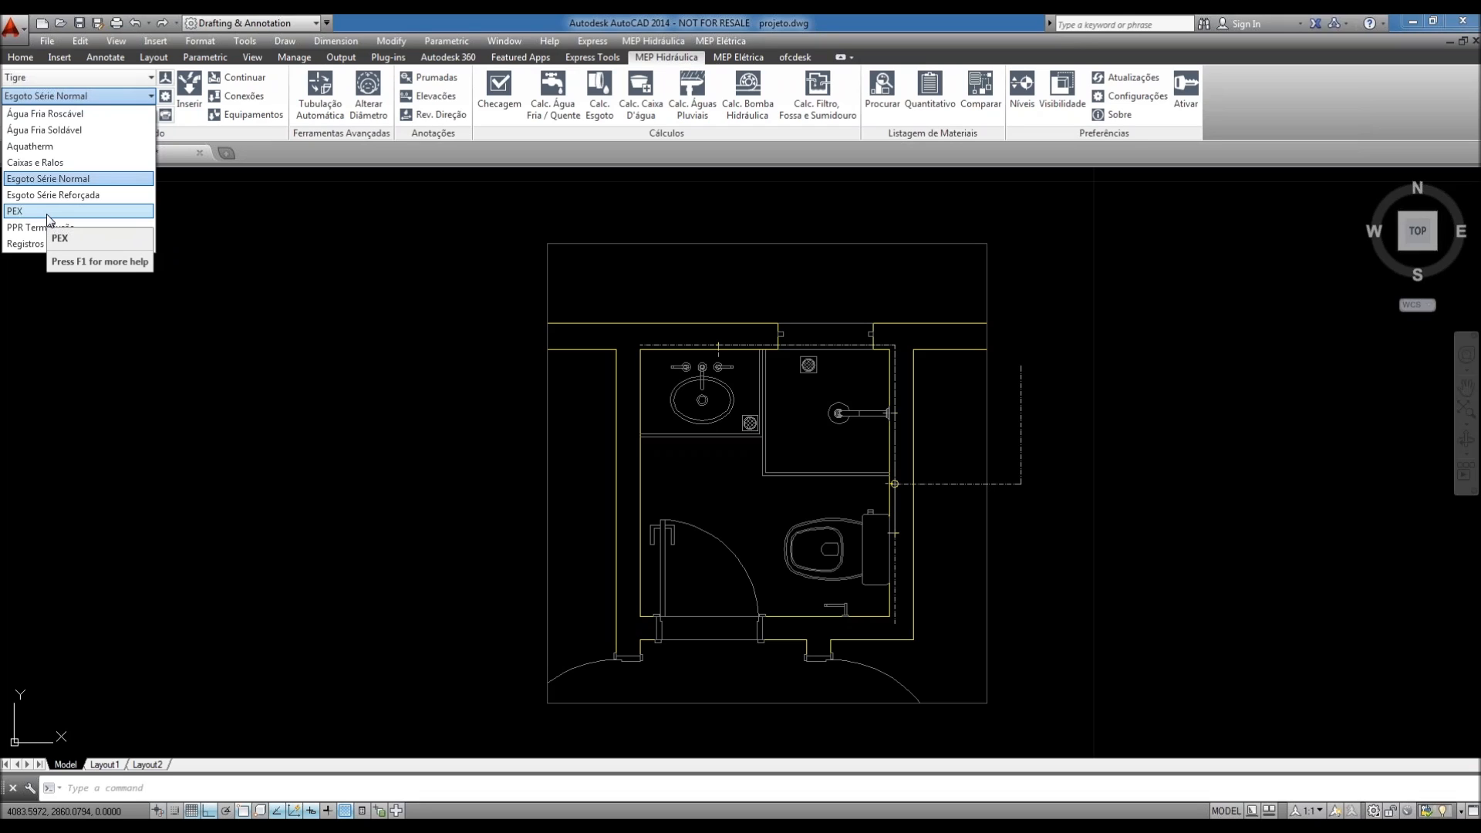
# - Switch the manufacturer to Docol and look through its product libraries and the diameters for DocolBásicos - BaseTec
pyautogui.click(113, 76)
pyautogui.click(49, 113)
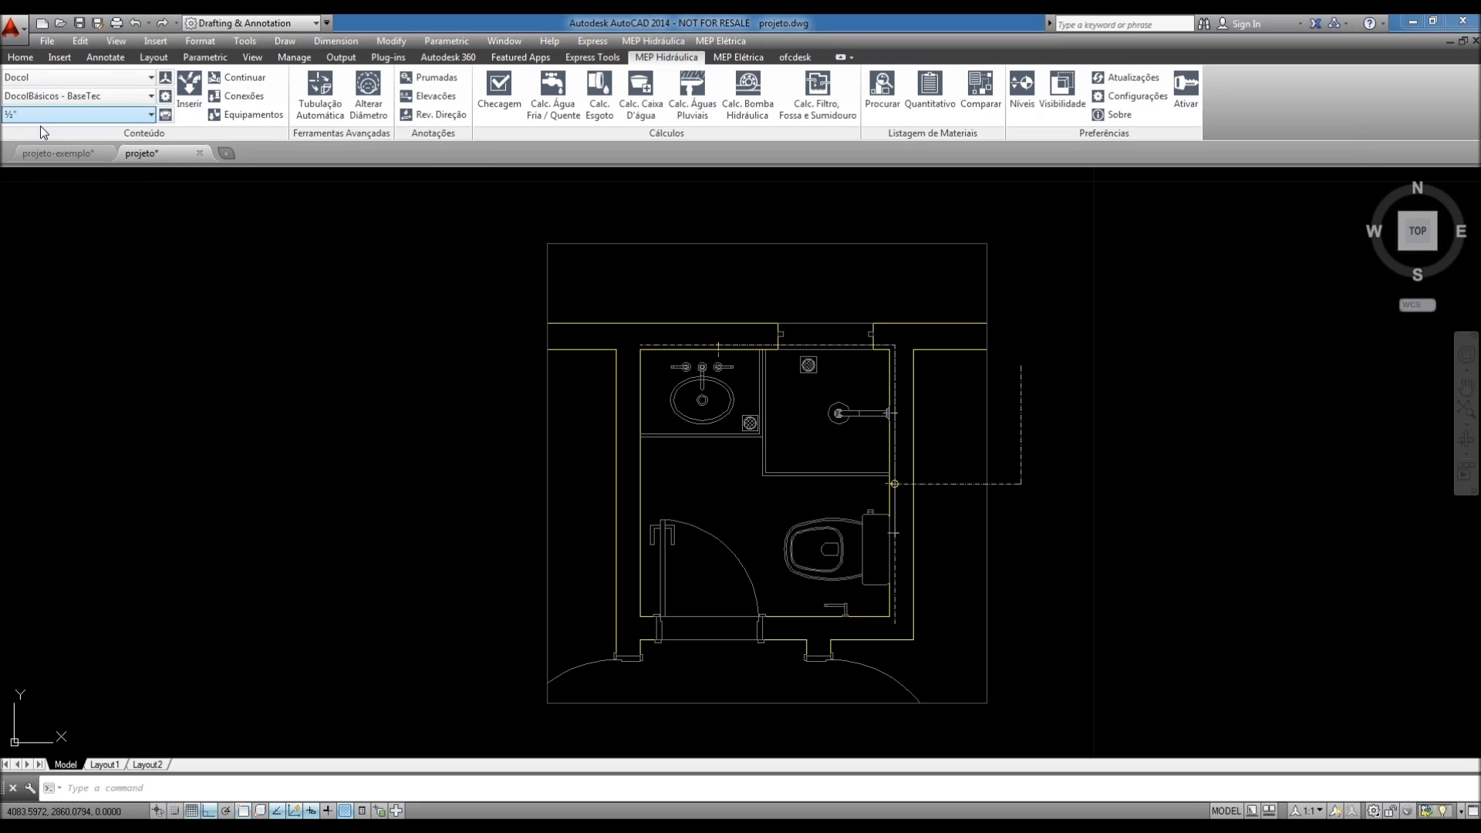
pyautogui.click(115, 98)
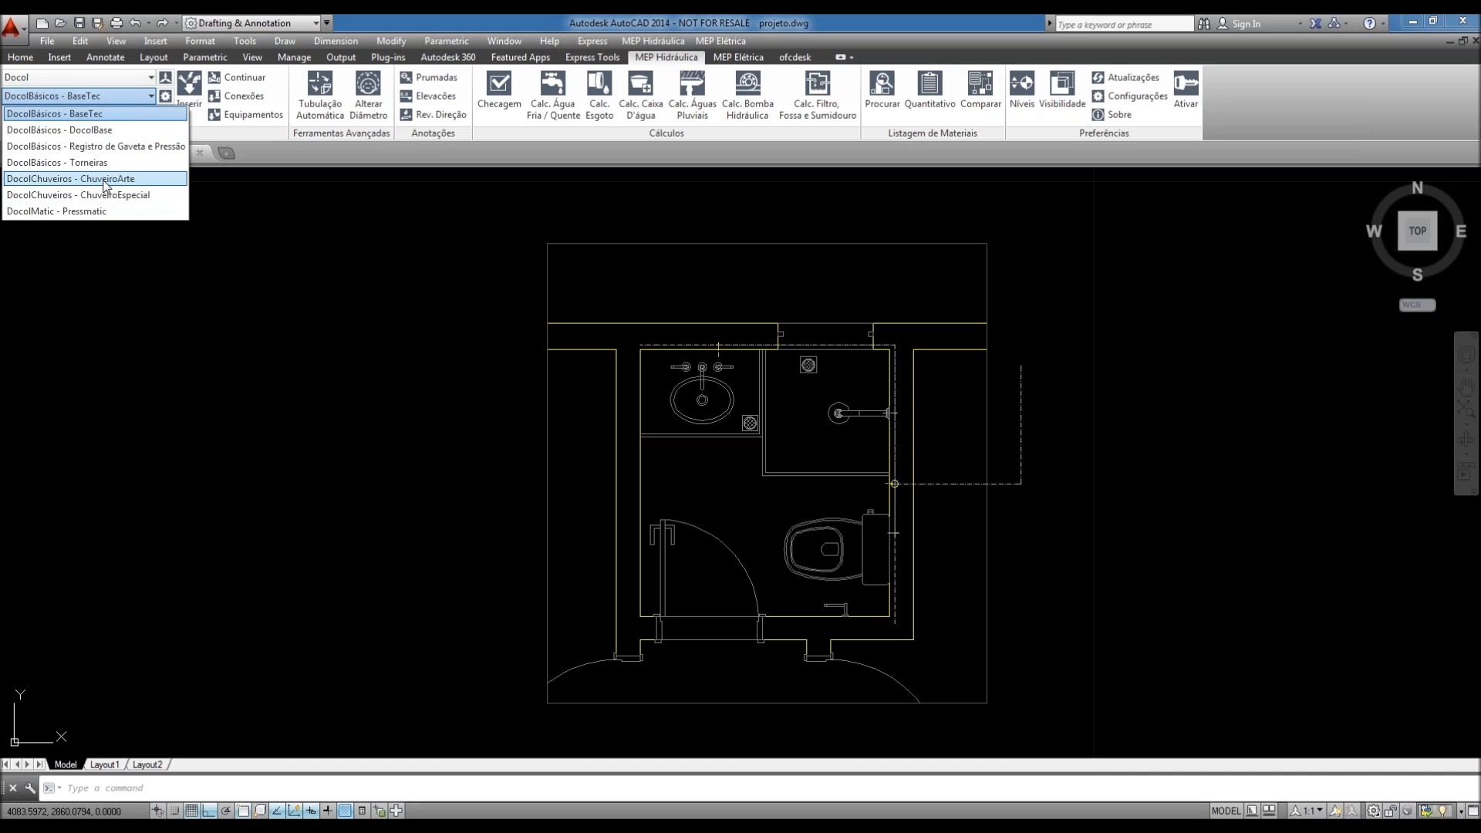
pyautogui.click(137, 83)
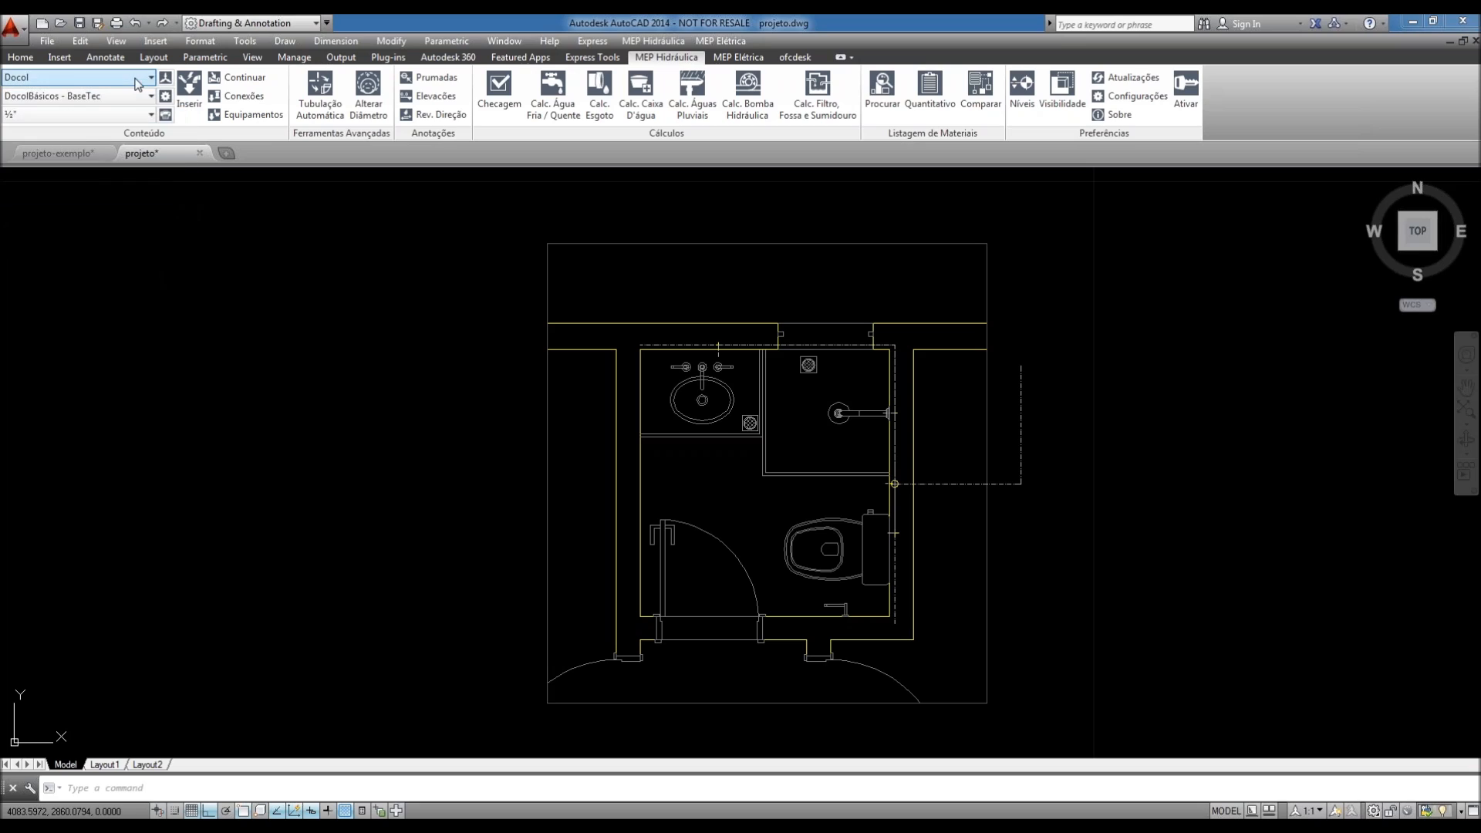
pyautogui.click(116, 115)
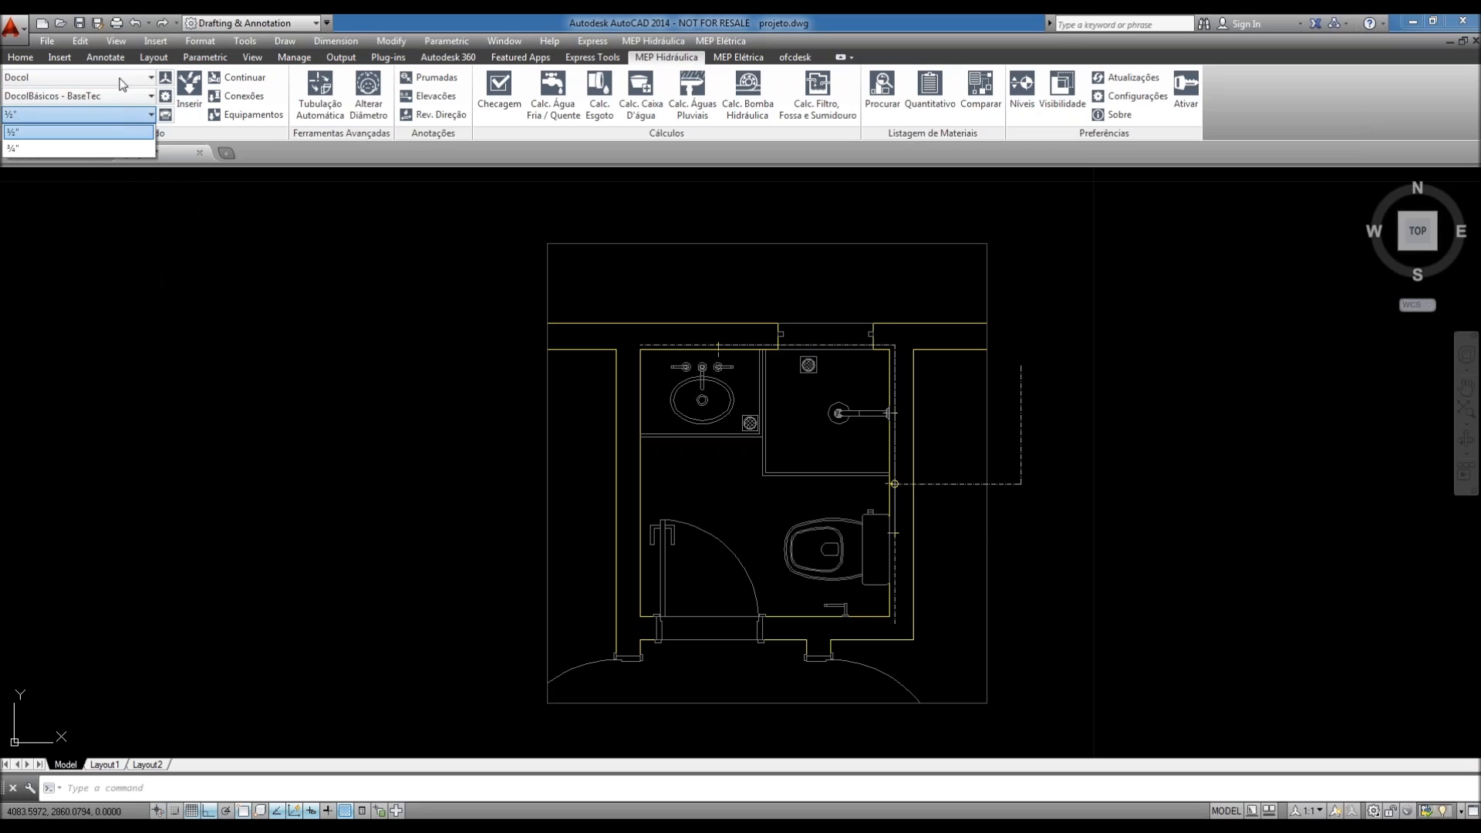
# - Set the hydraulic content to manufacturer Tigre with the Água Fria Soldável library
pyautogui.click(123, 83)
pyautogui.click(123, 84)
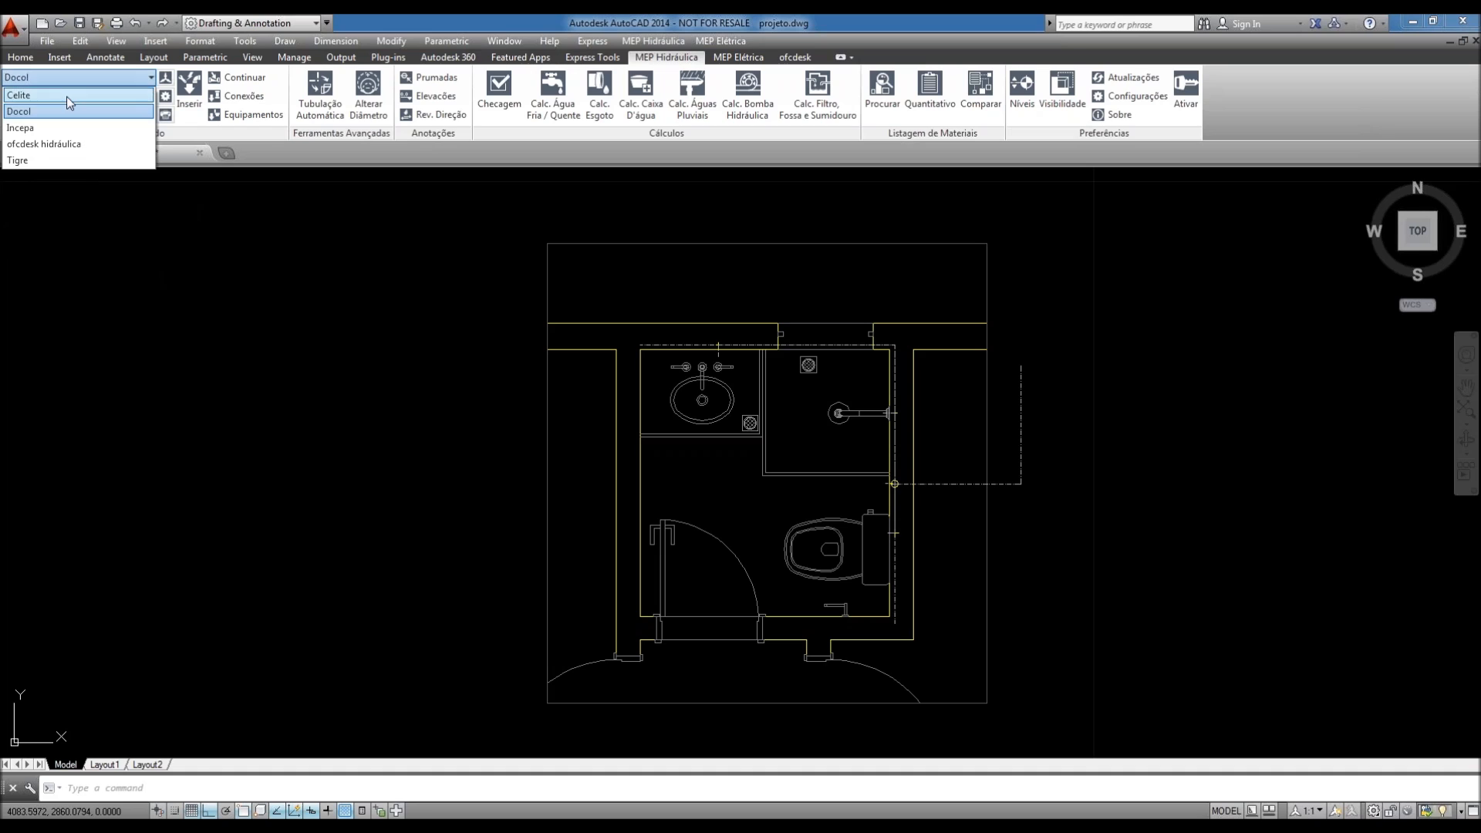
pyautogui.click(19, 160)
pyautogui.click(78, 95)
pyautogui.click(46, 130)
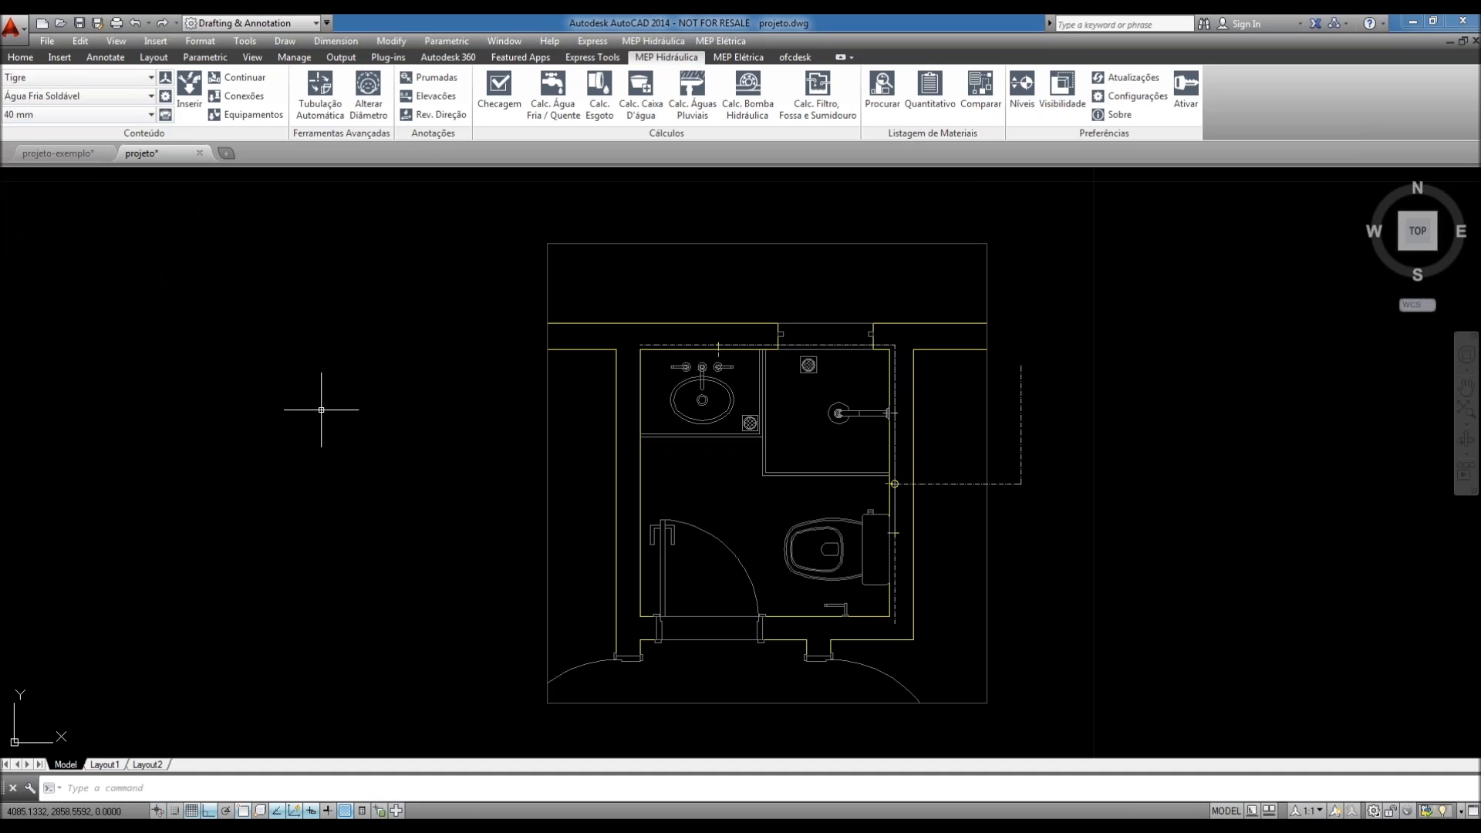
# - Set the insertion scale unit for the hydraulic content to Metros
pyautogui.click(166, 79)
pyautogui.moveTo(766, 369); pyautogui.dragTo(1007, 370)
pyautogui.click(1009, 408)
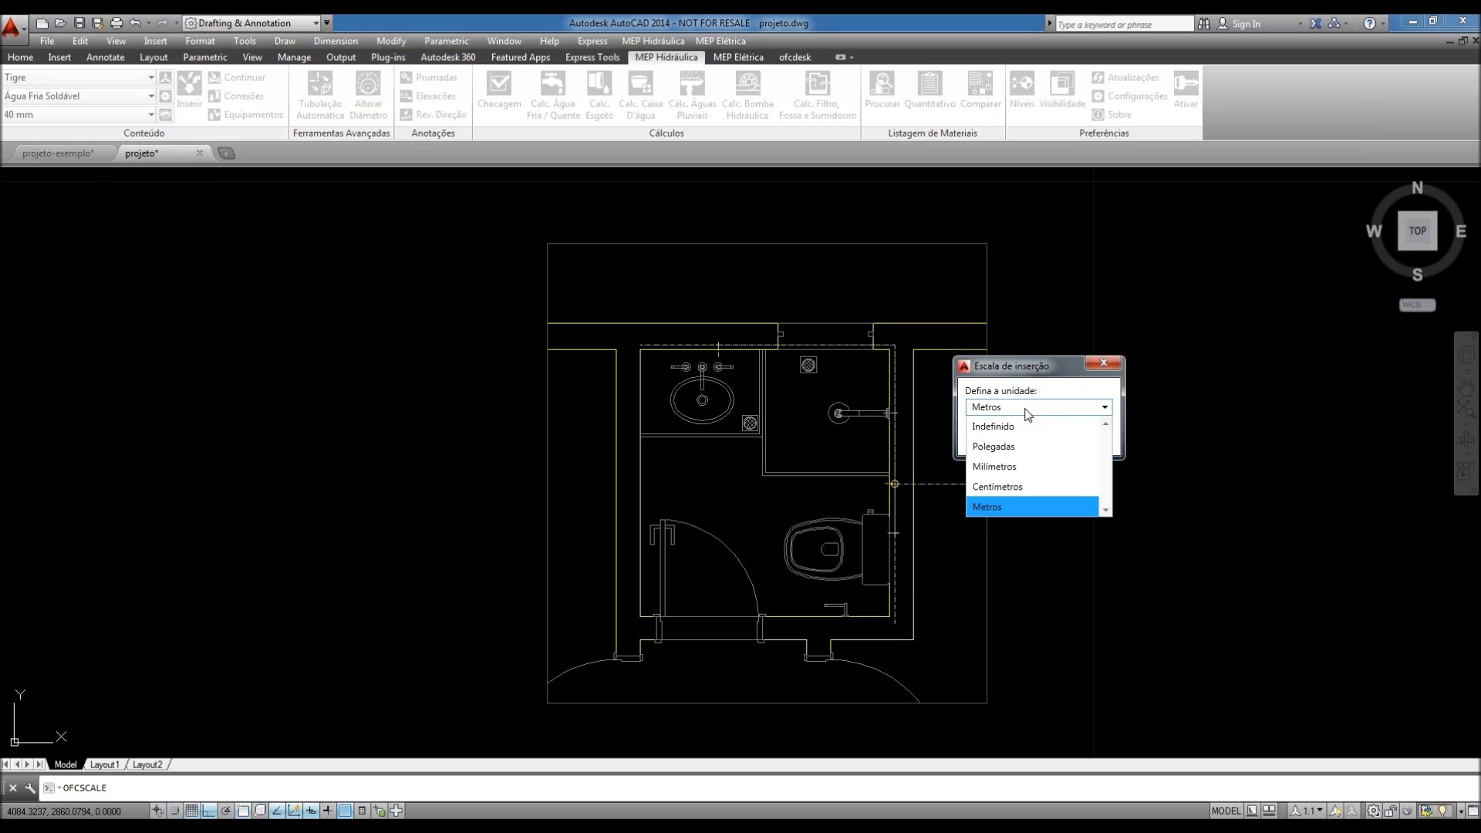
pyautogui.click(995, 507)
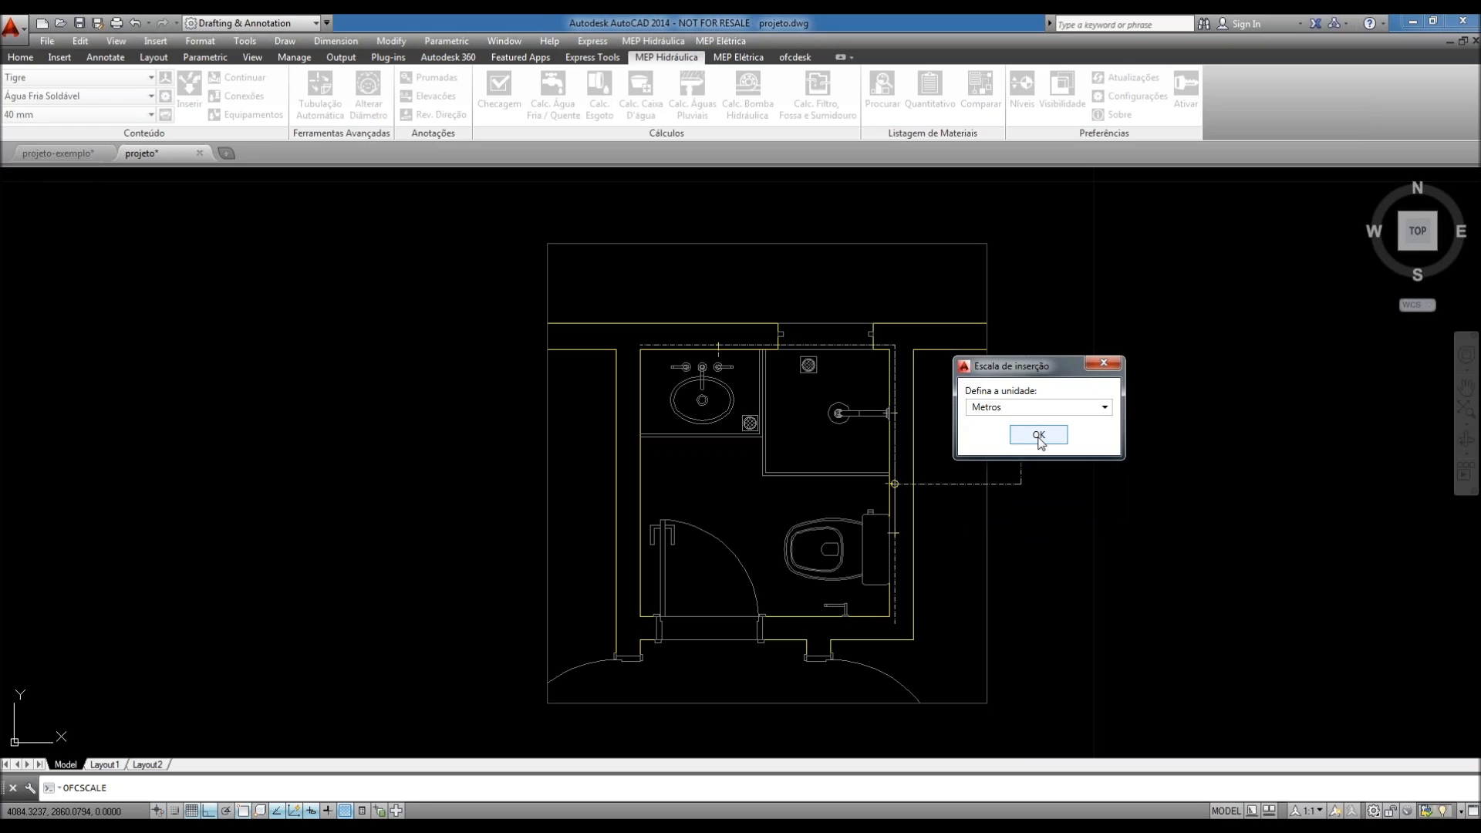
pyautogui.click(1039, 436)
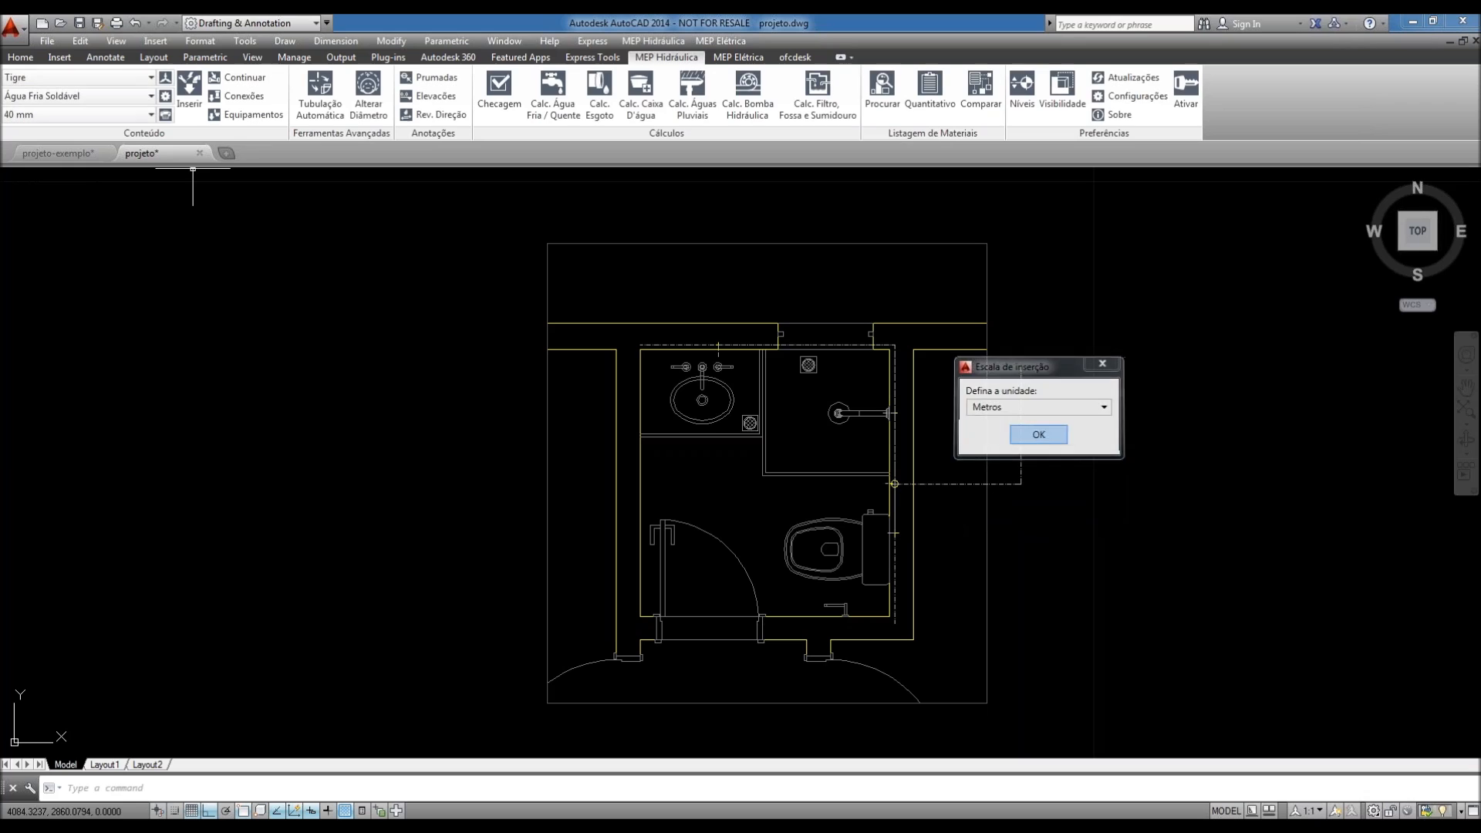
# - Open the library preferences for Tigre Água Fria Soldável and check the automatic insertion options for Joelho 90º and Joelho 45º
pyautogui.moveTo(908, 489); pyautogui.dragTo(867, 480, button='middle')
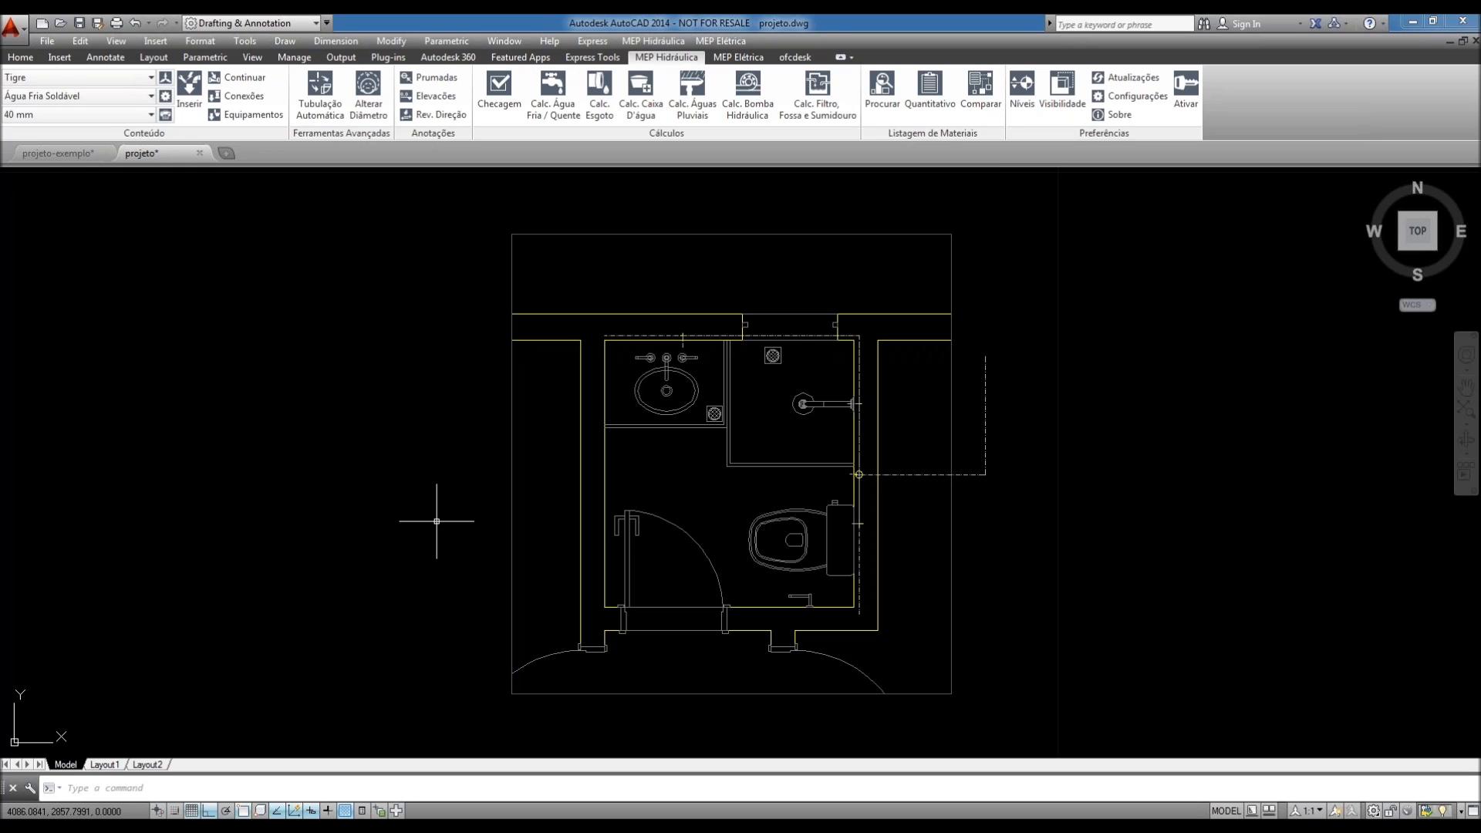
pyautogui.click(166, 96)
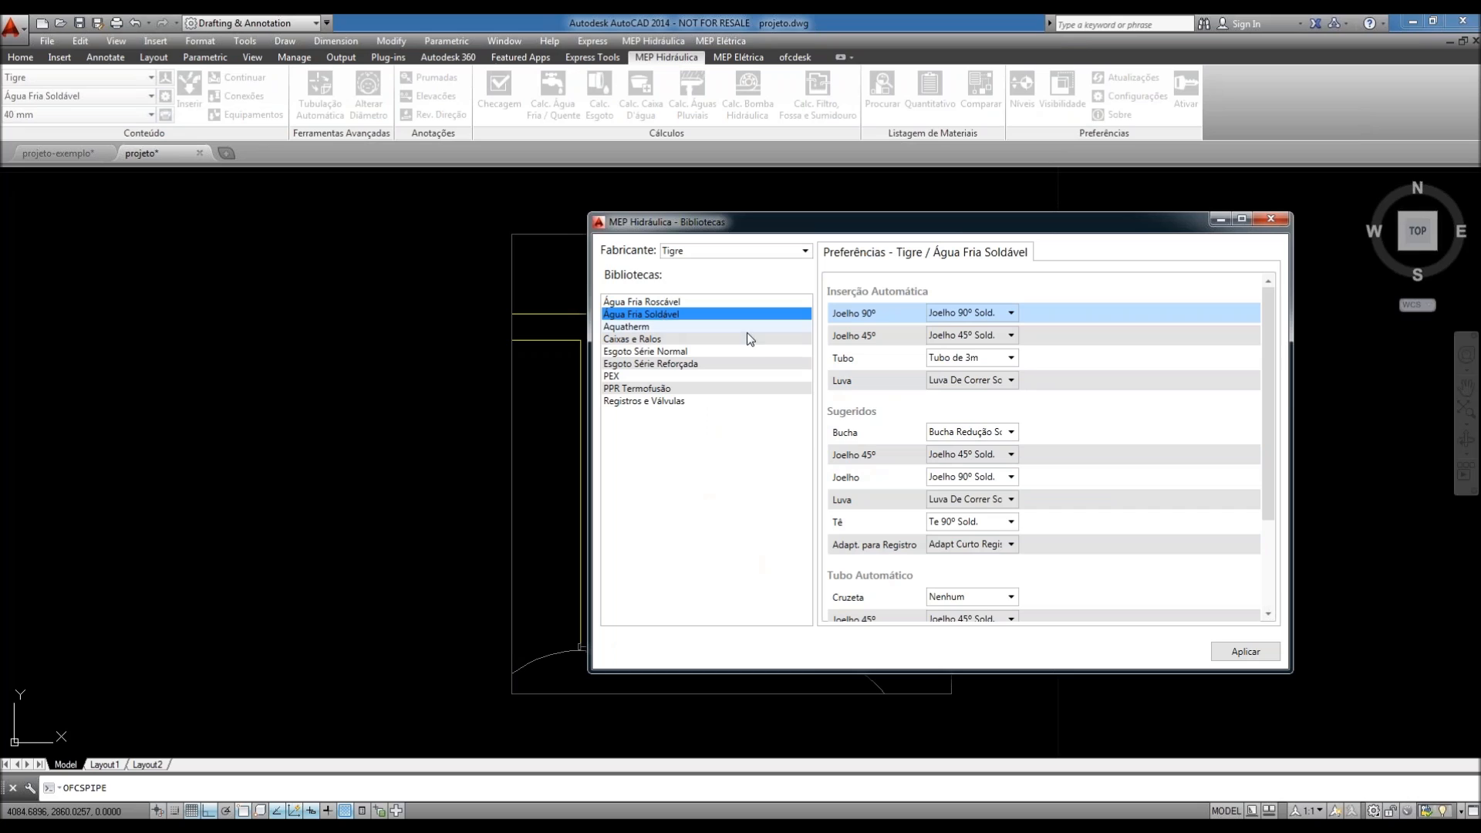
pyautogui.click(881, 318)
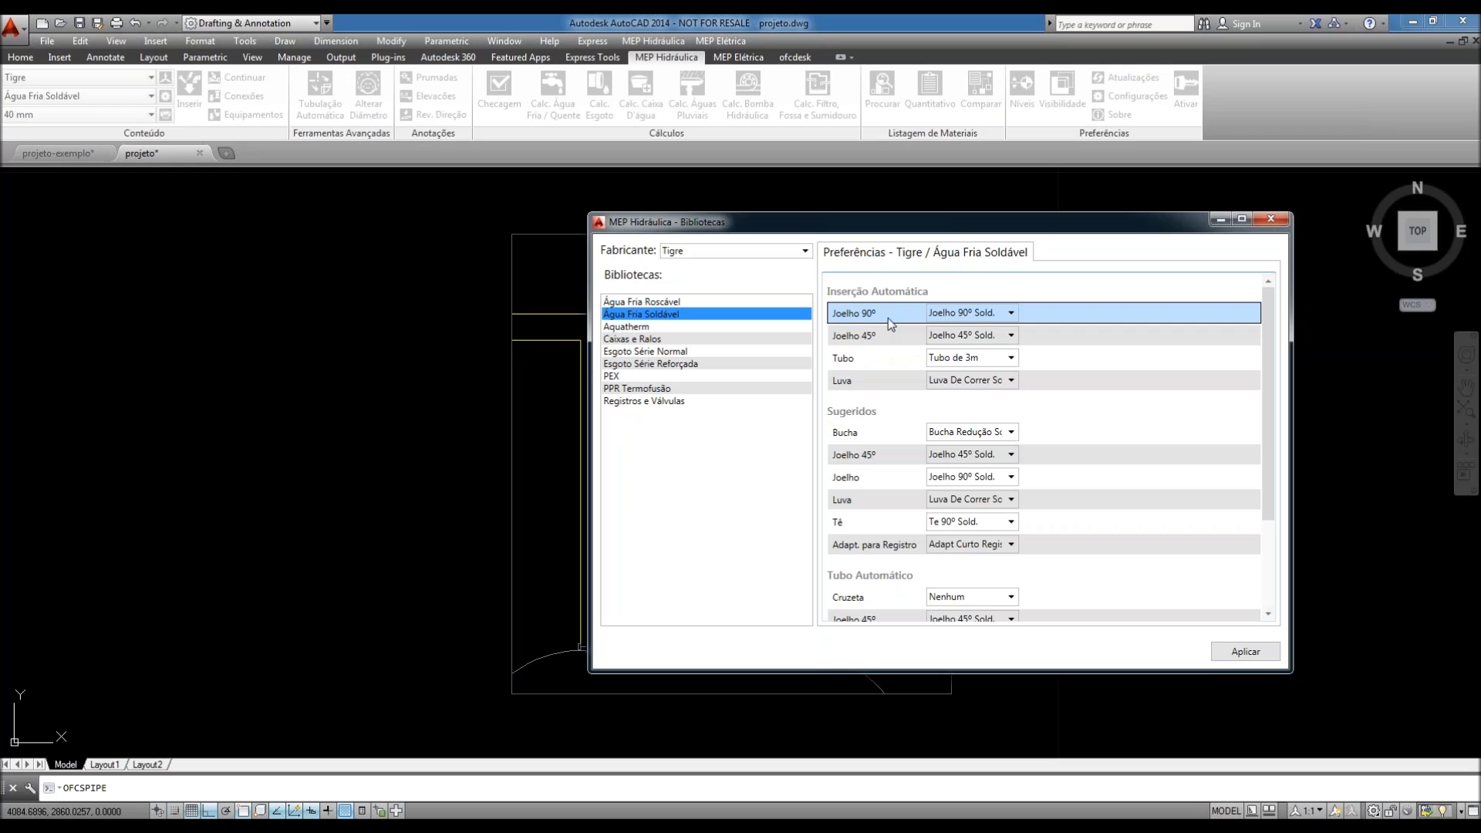
pyautogui.click(1011, 314)
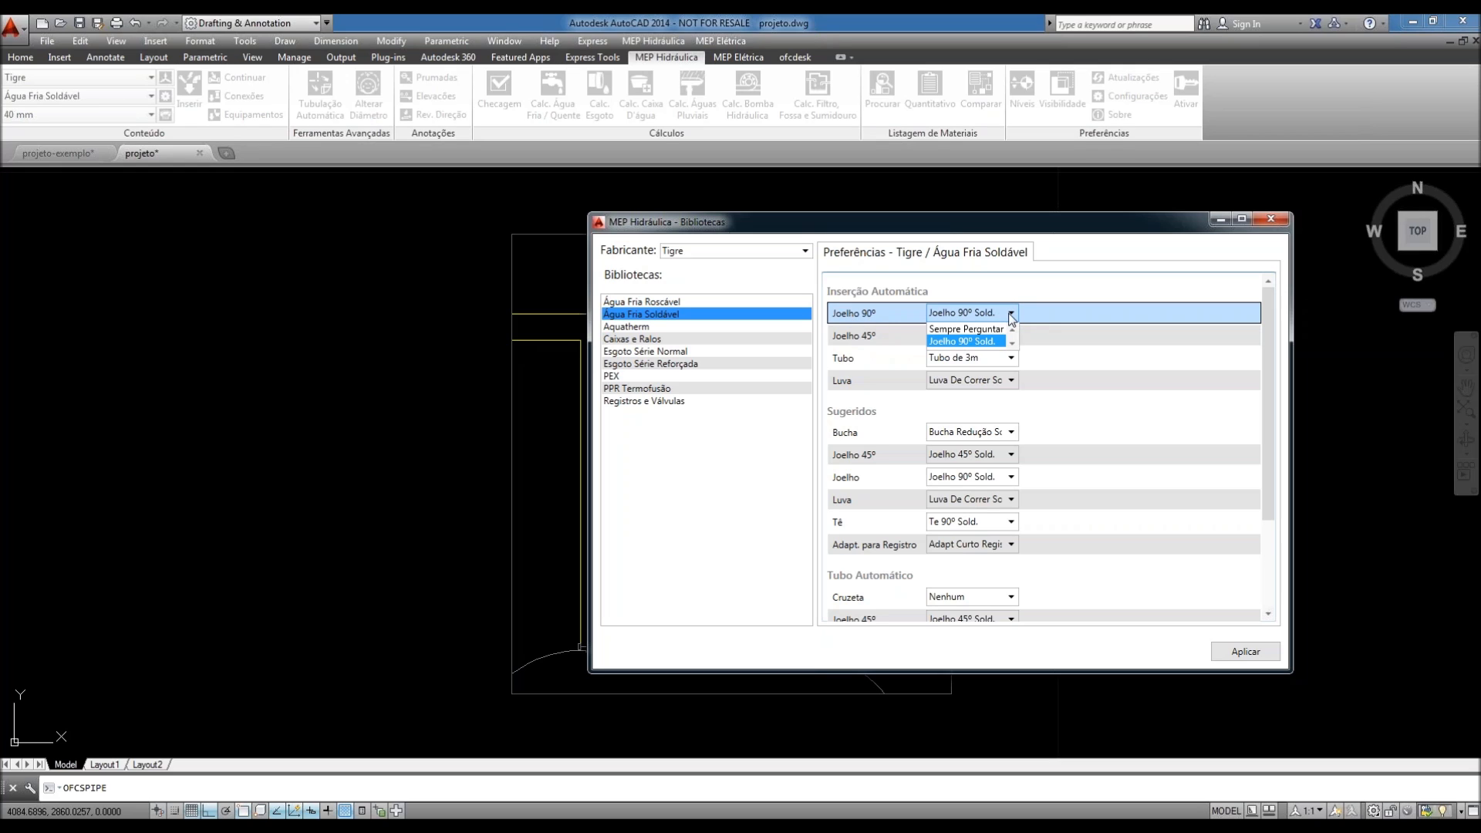
pyautogui.click(993, 313)
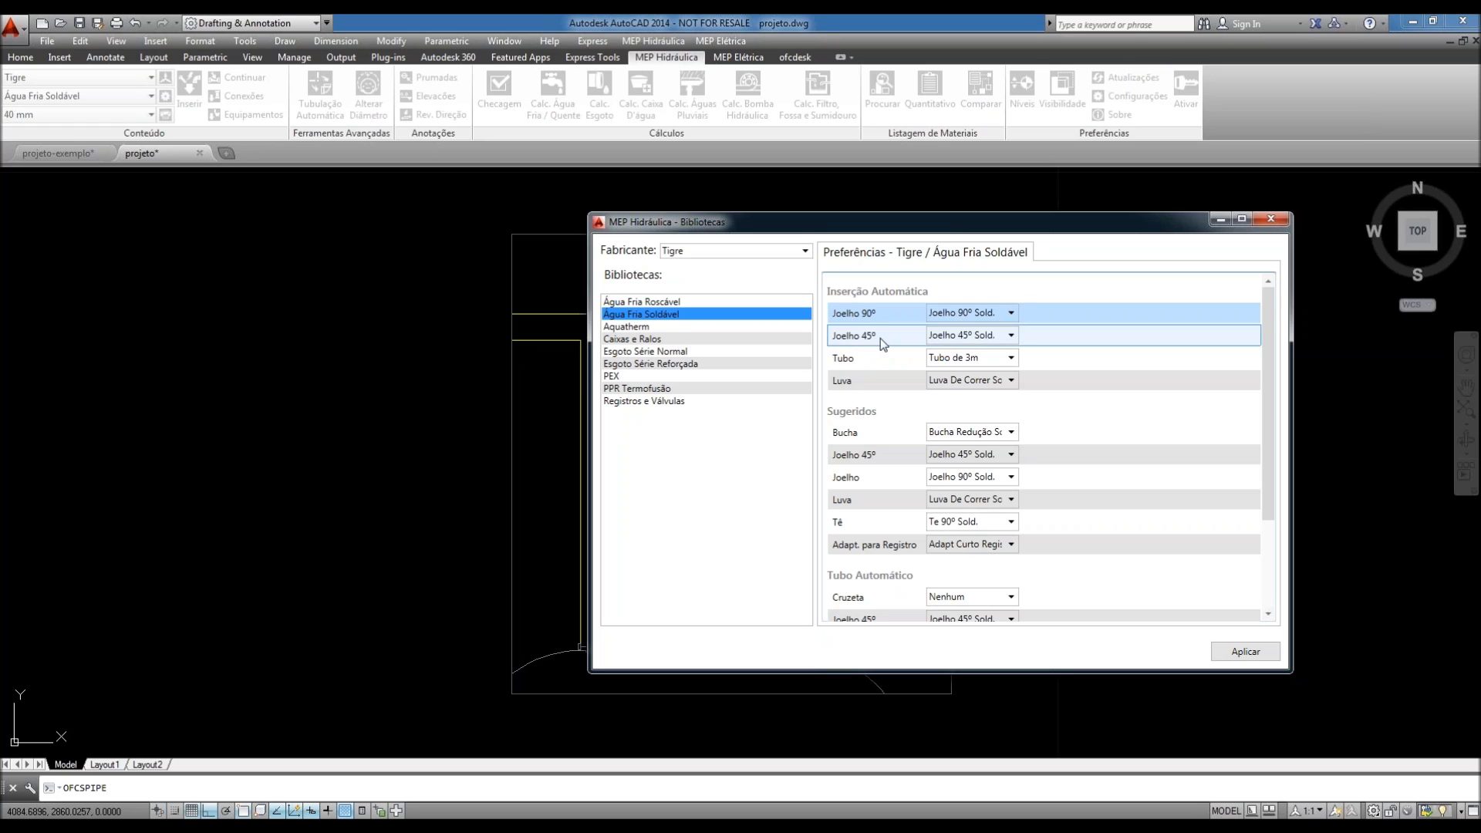
pyautogui.click(881, 338)
pyautogui.click(992, 336)
pyautogui.click(993, 335)
# - Review the automatic insertion choices for the 90º elbow and select Joelho 90º Sold
pyautogui.click(1005, 314)
pyautogui.click(1005, 314)
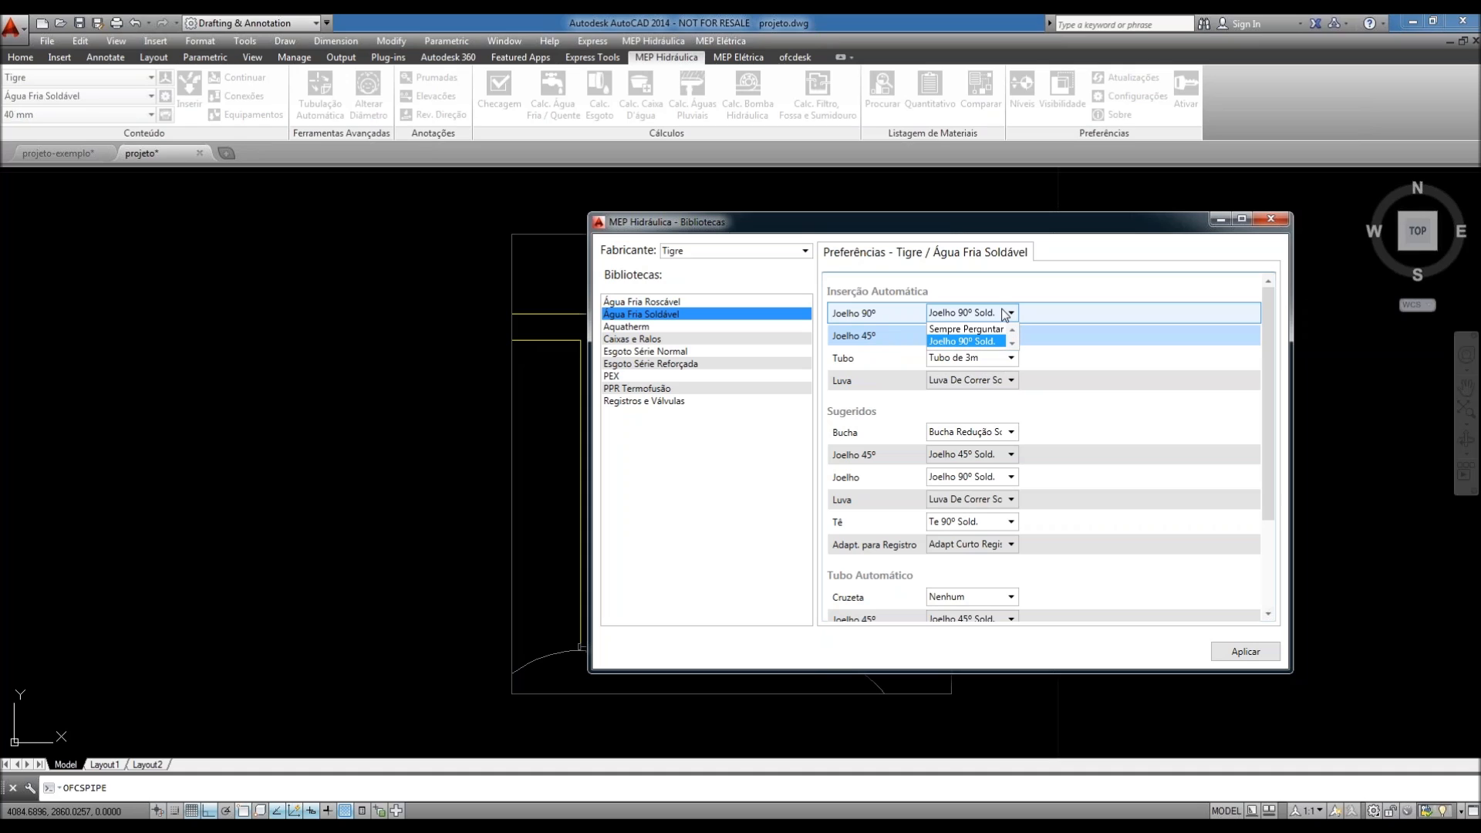
pyautogui.click(1005, 314)
pyautogui.click(937, 329)
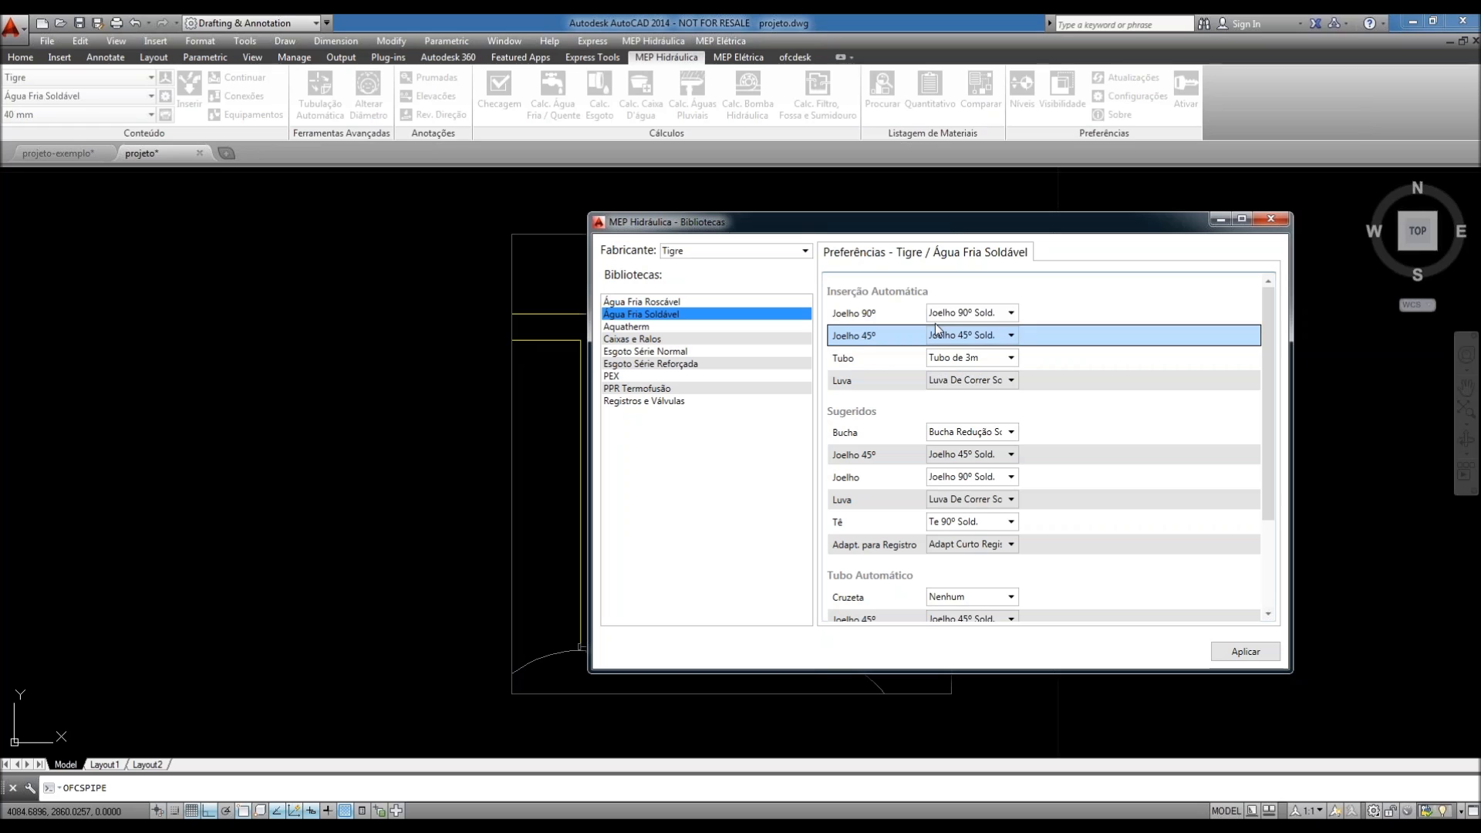
pyautogui.click(1005, 314)
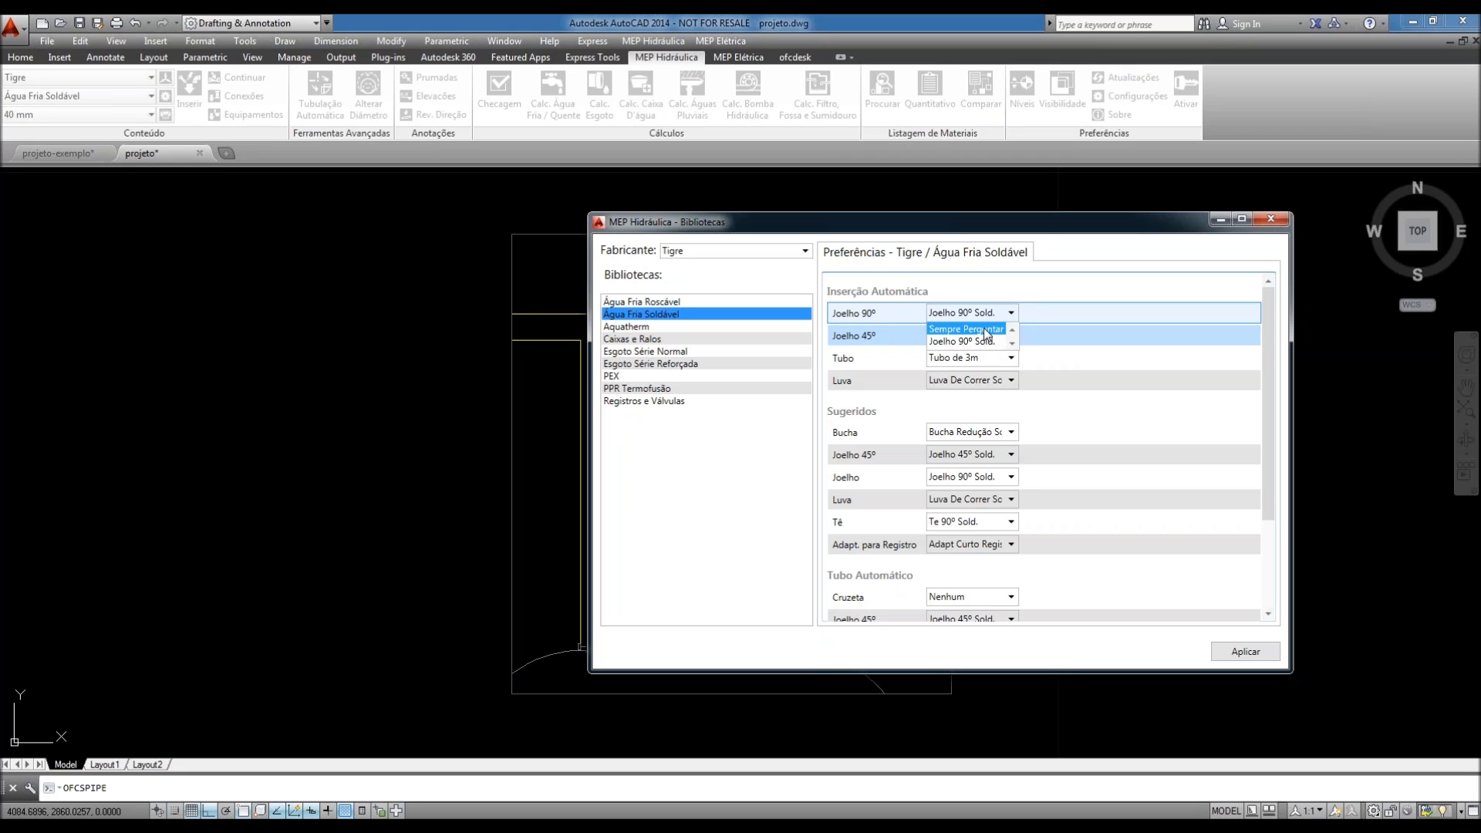
pyautogui.click(987, 341)
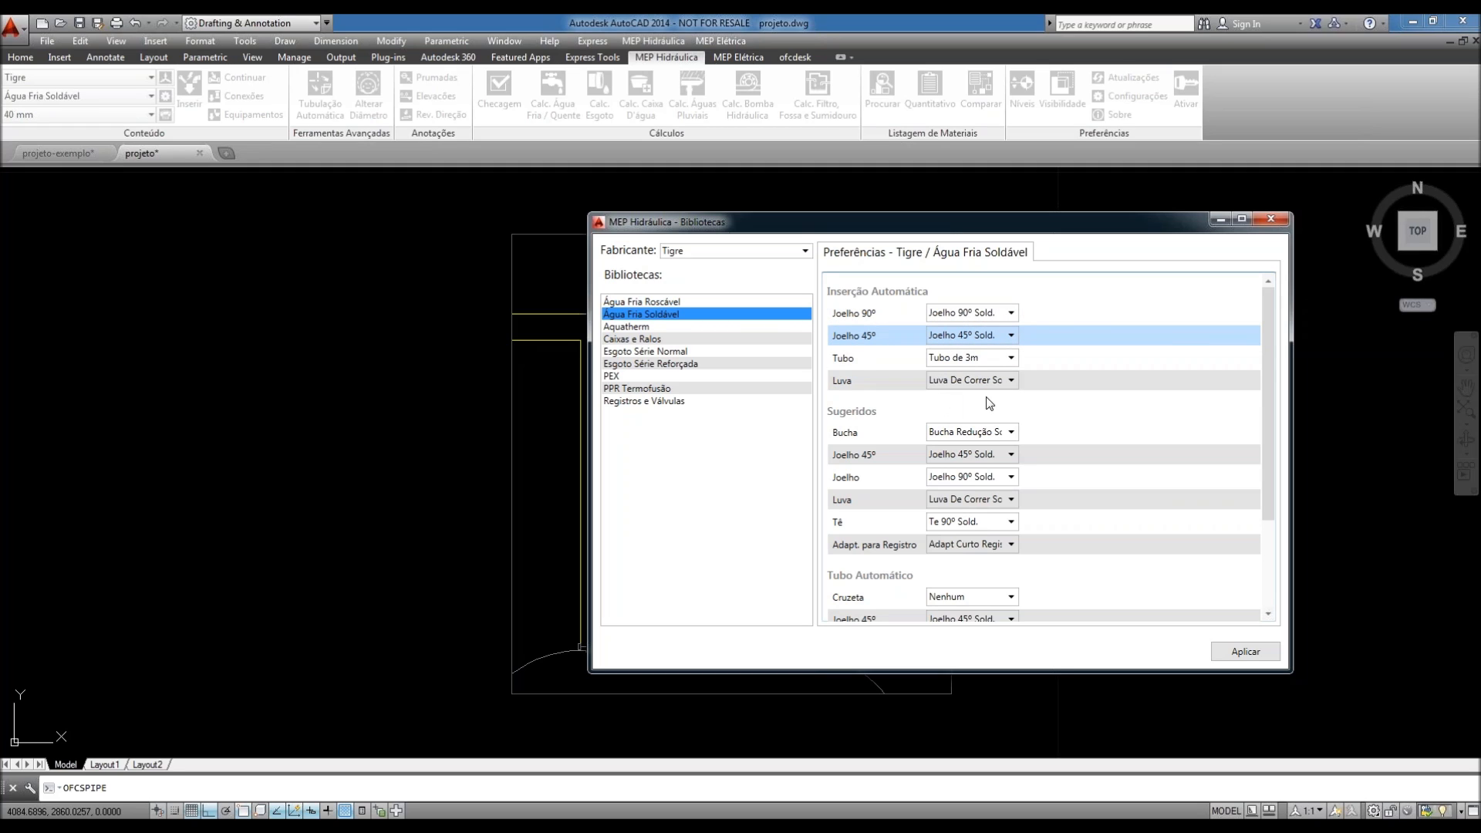
# - Set the automatic insertion choice for Tubo to Tubo de 6m and apply the library preferences
pyautogui.click(1014, 361)
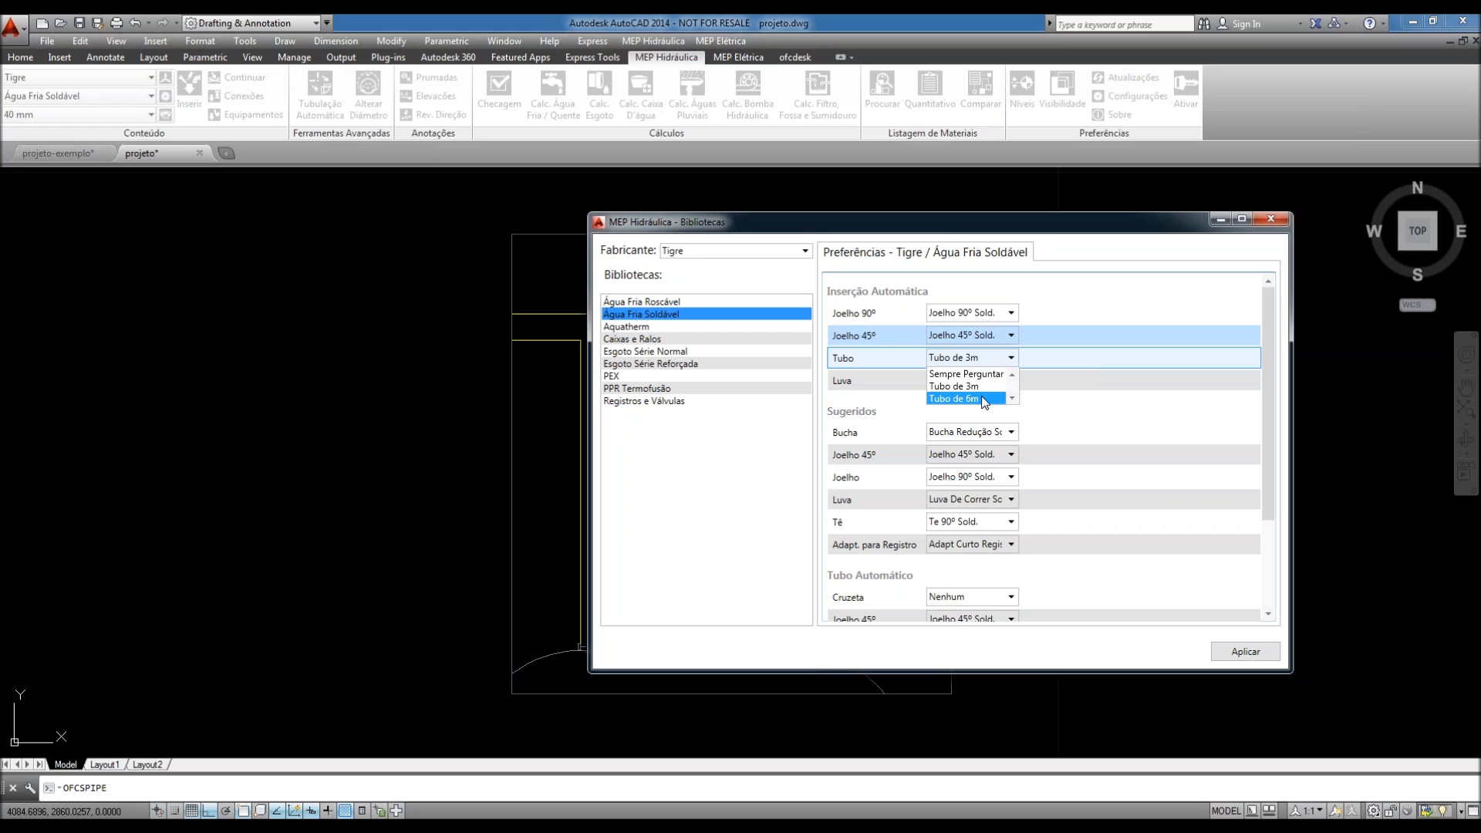
pyautogui.click(983, 400)
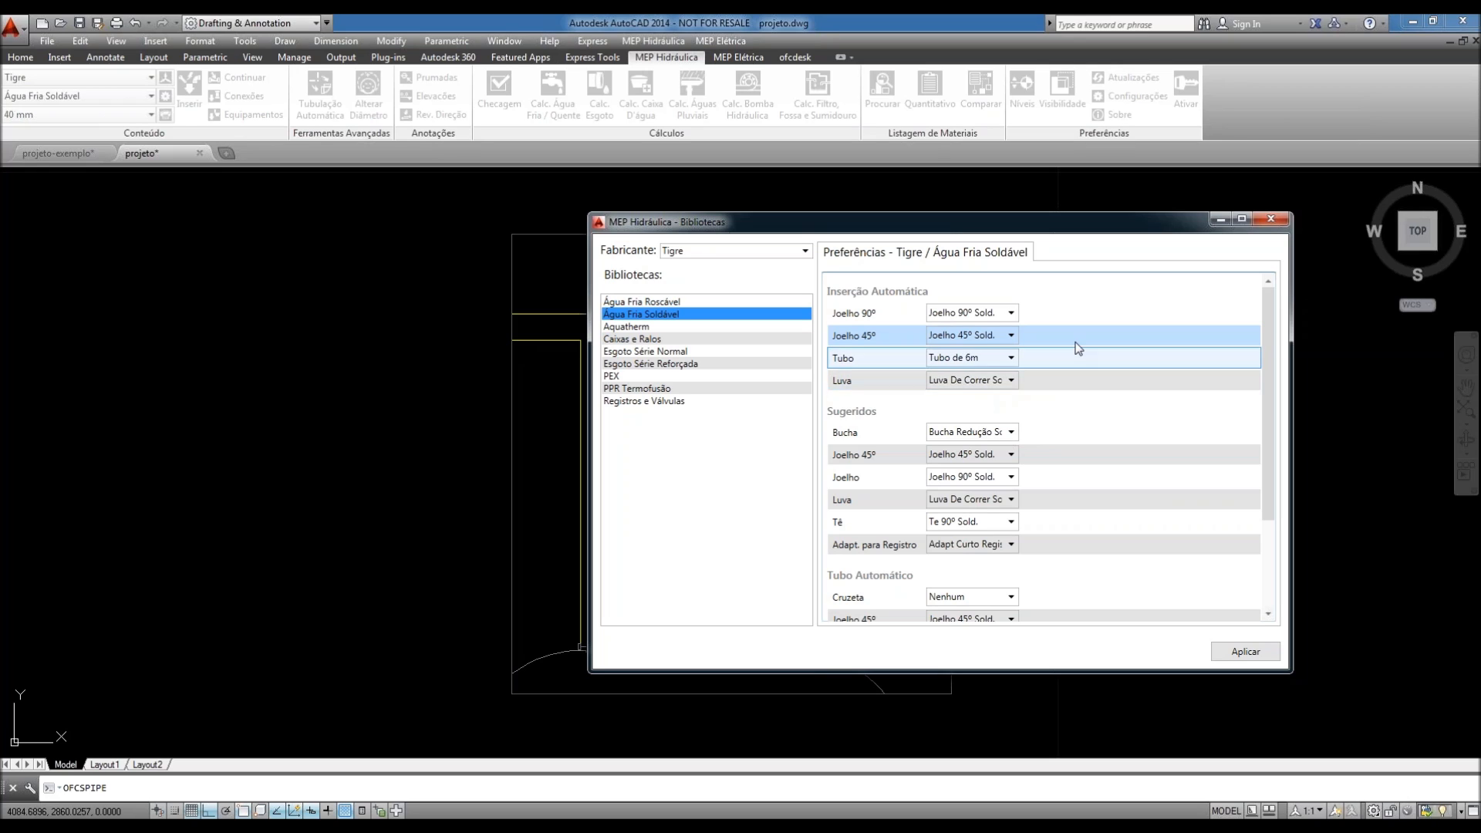
pyautogui.click(1011, 358)
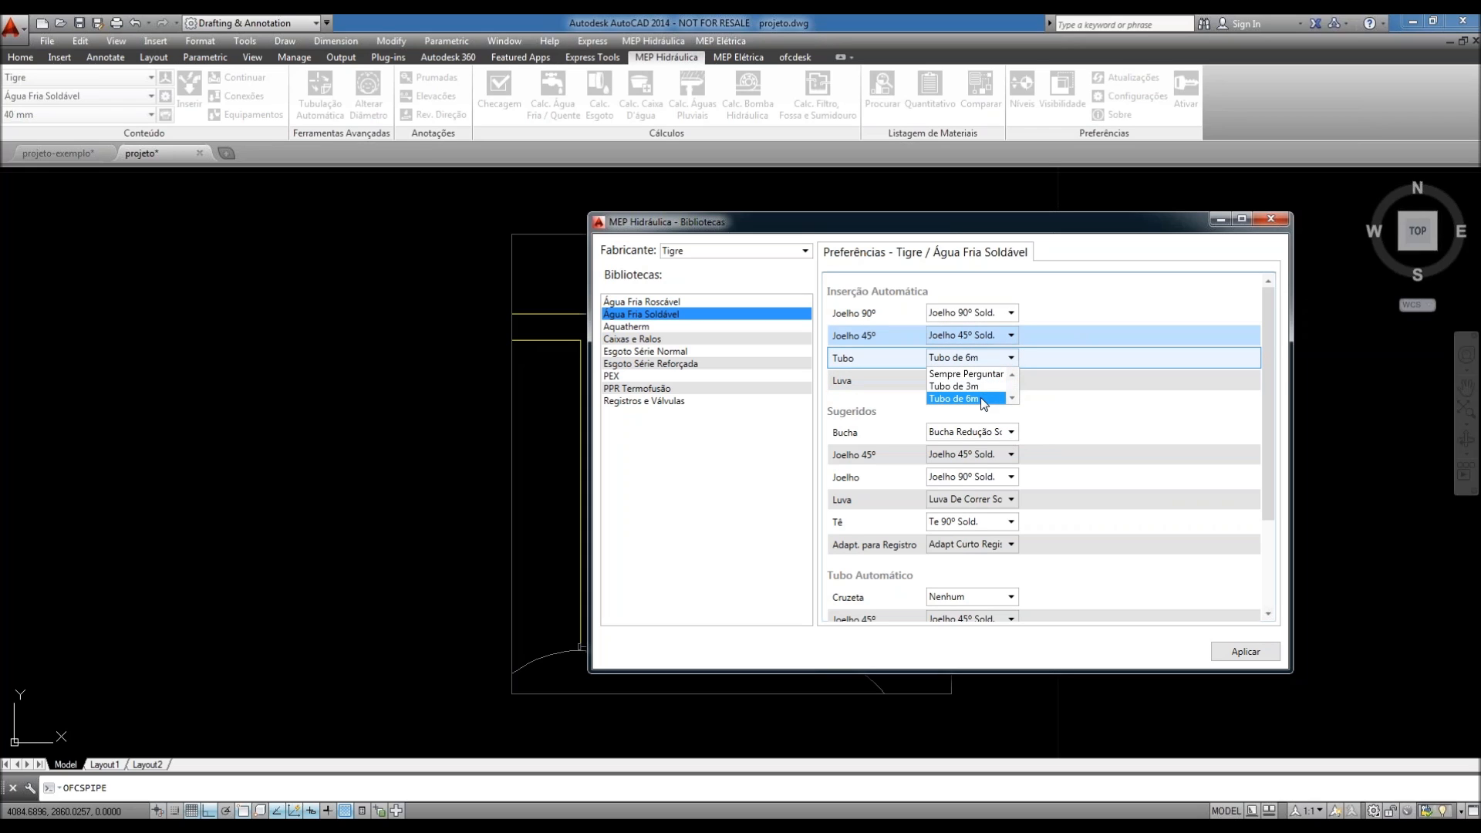
pyautogui.click(983, 398)
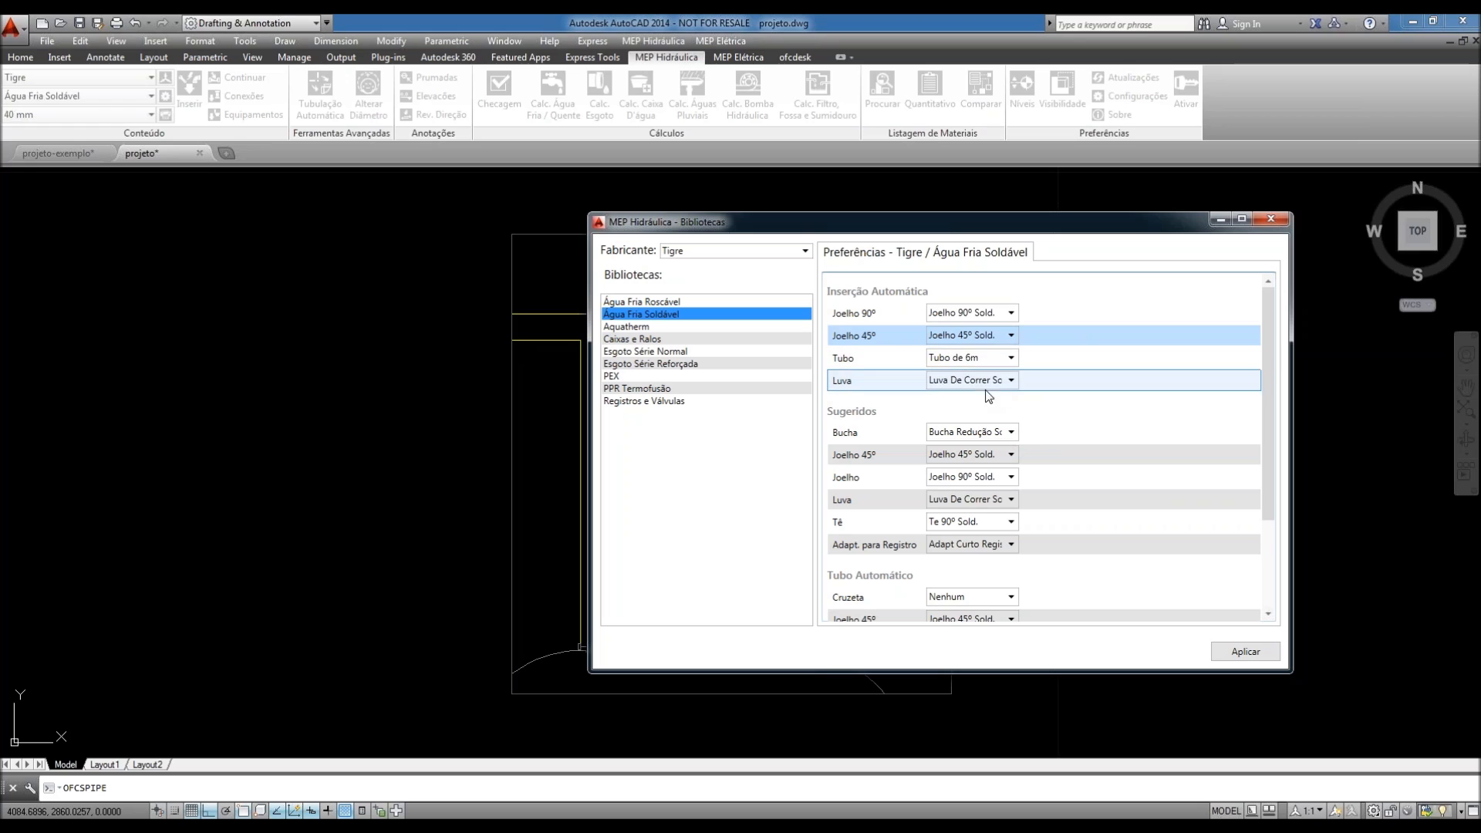
pyautogui.click(1011, 359)
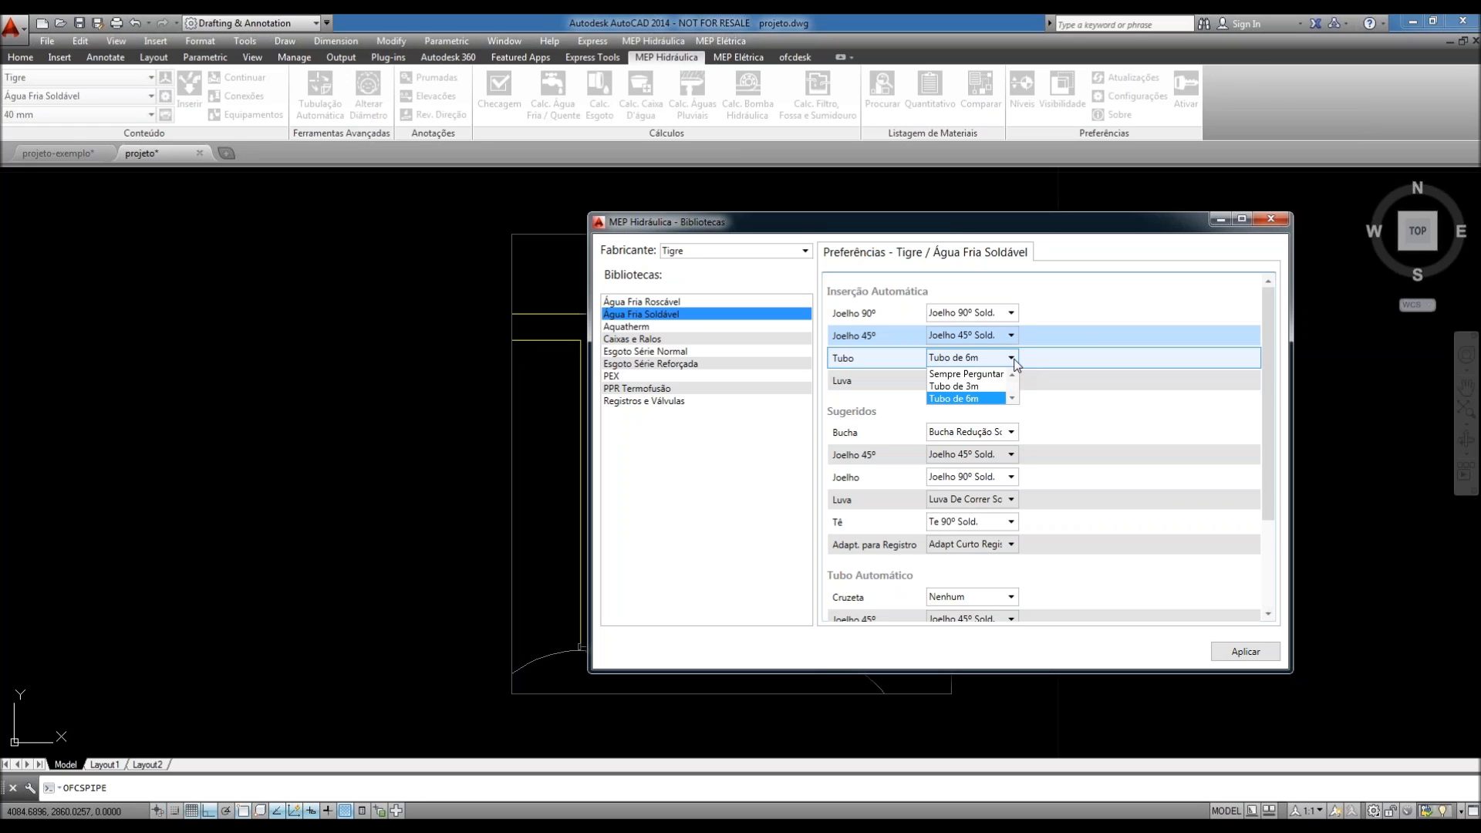
pyautogui.click(1012, 359)
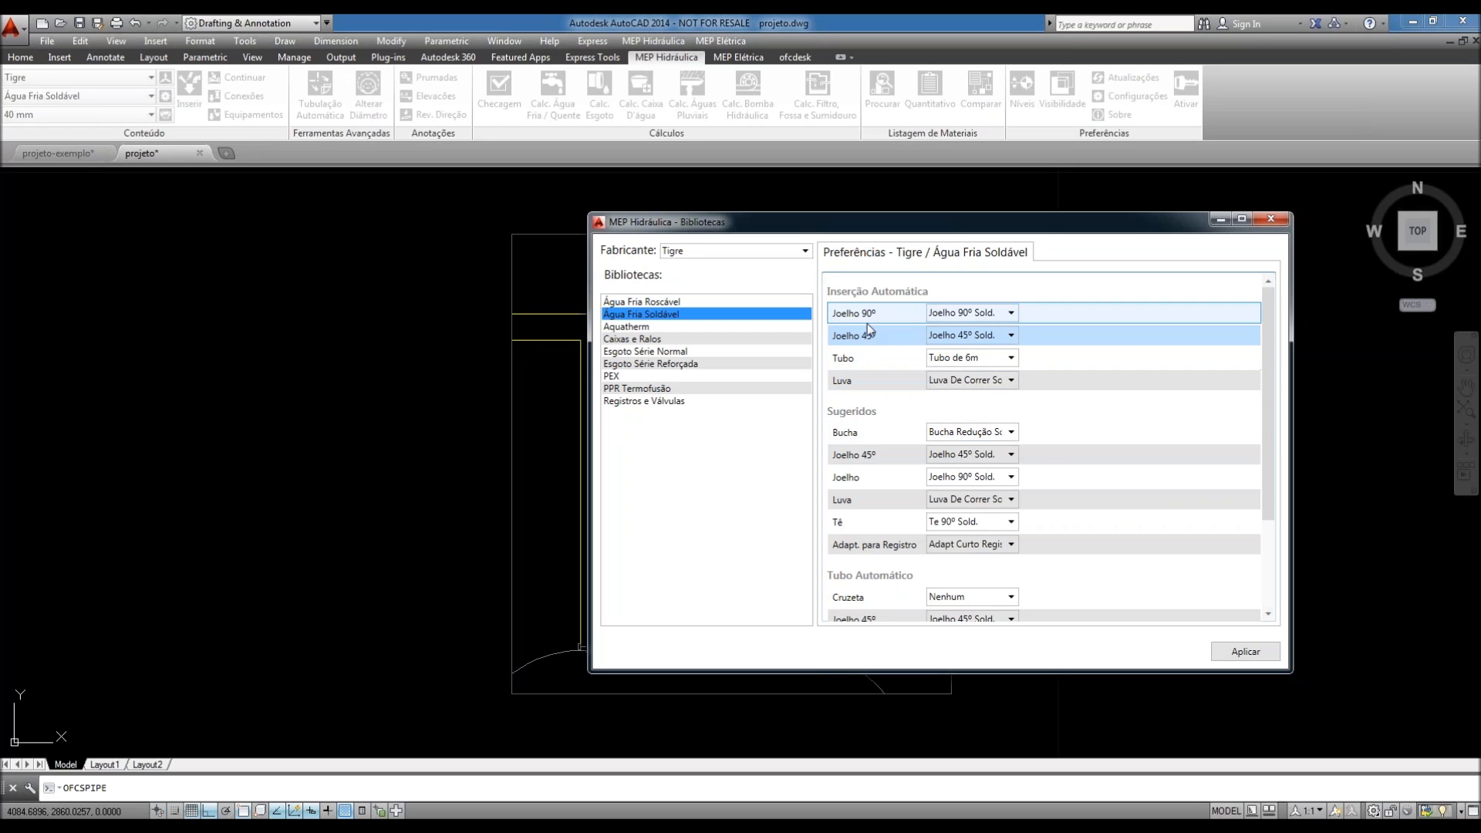
pyautogui.click(1245, 651)
# - Set the pipe diameter to 32 mm and open the catalogue for inserting Tigre Água Fria Soldável content
pyautogui.scroll(4, 453, 403)
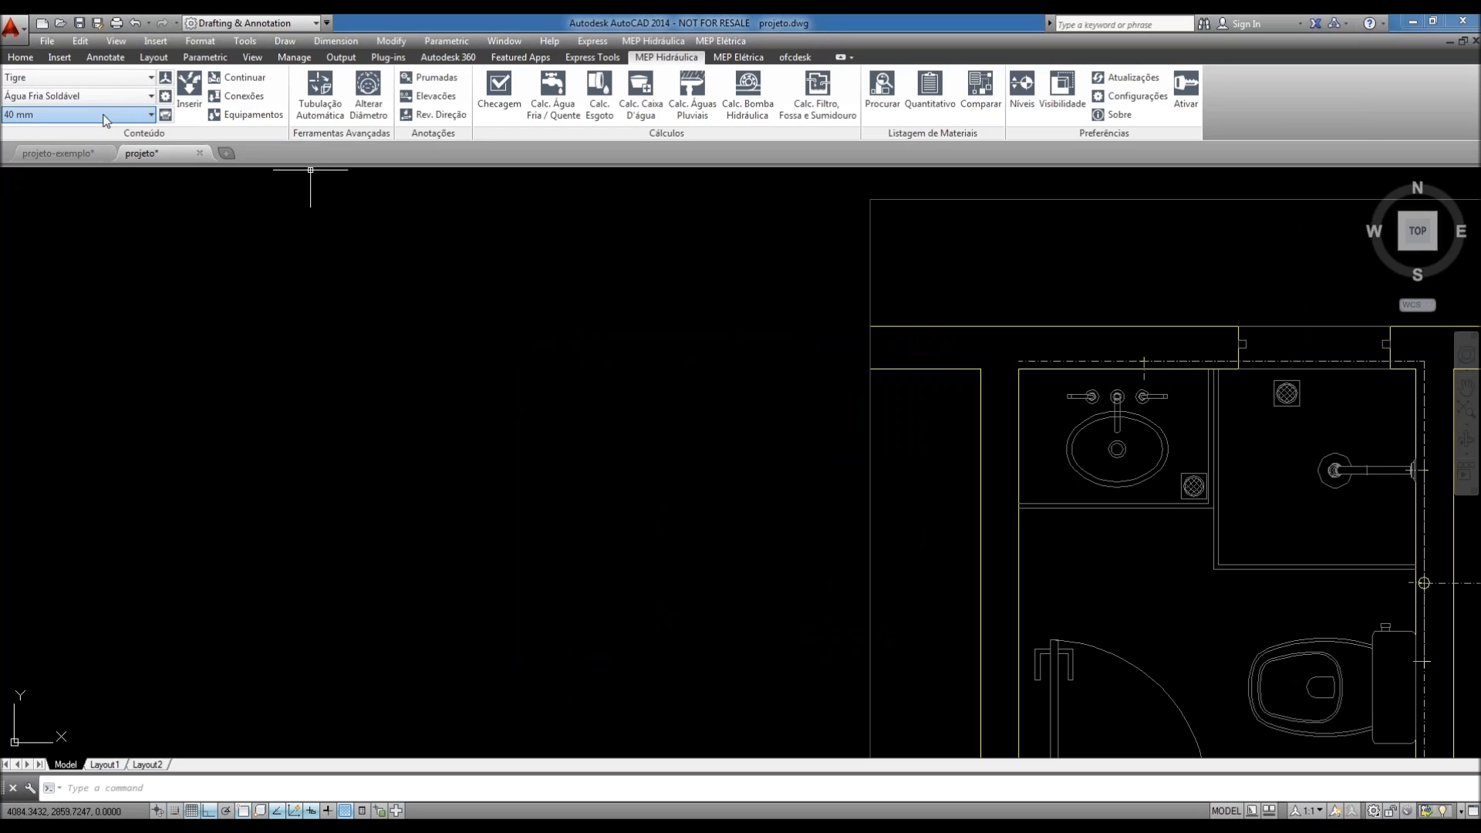
pyautogui.click(106, 121)
pyautogui.click(43, 168)
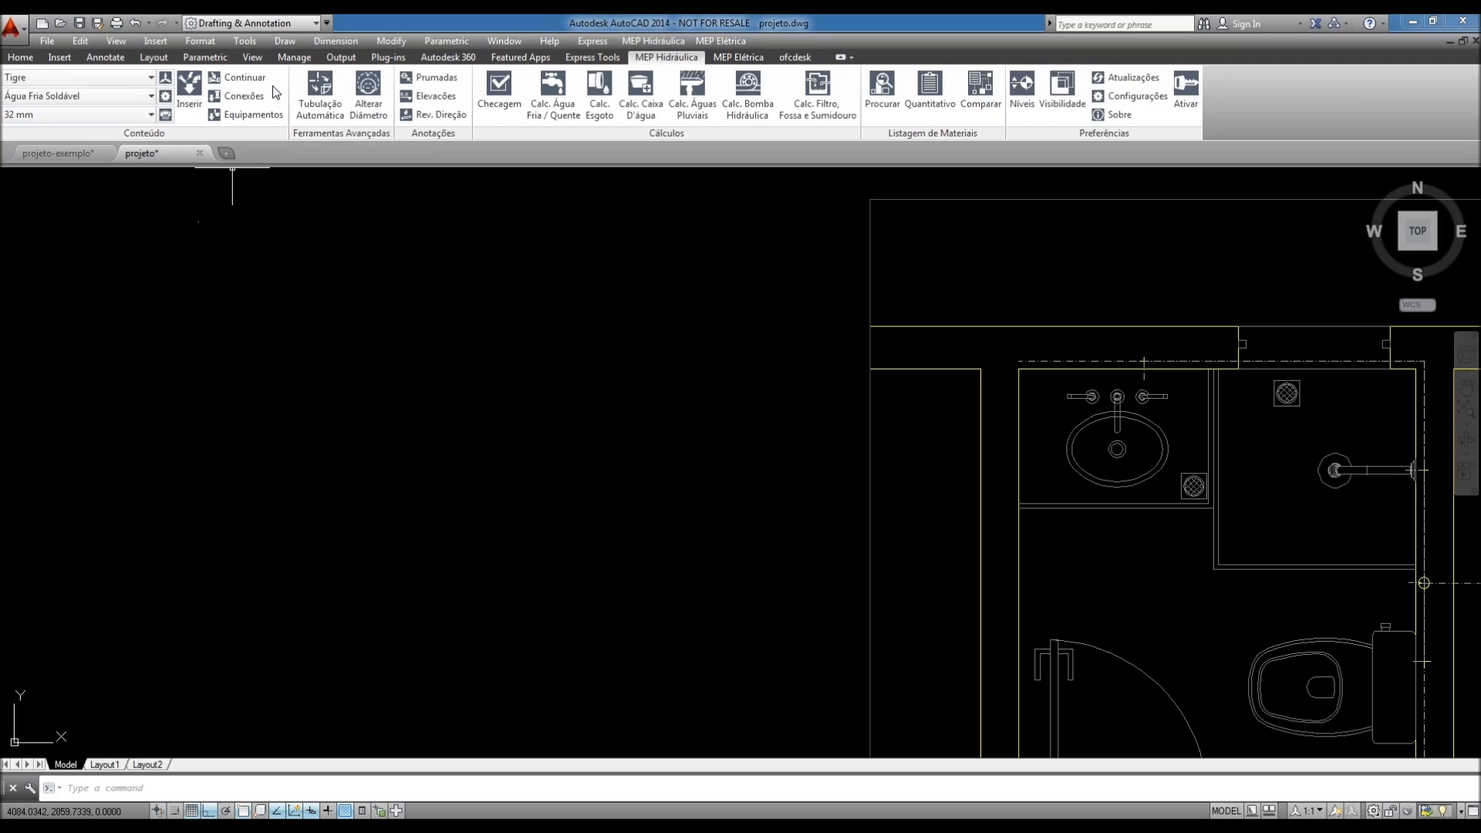
pyautogui.click(191, 104)
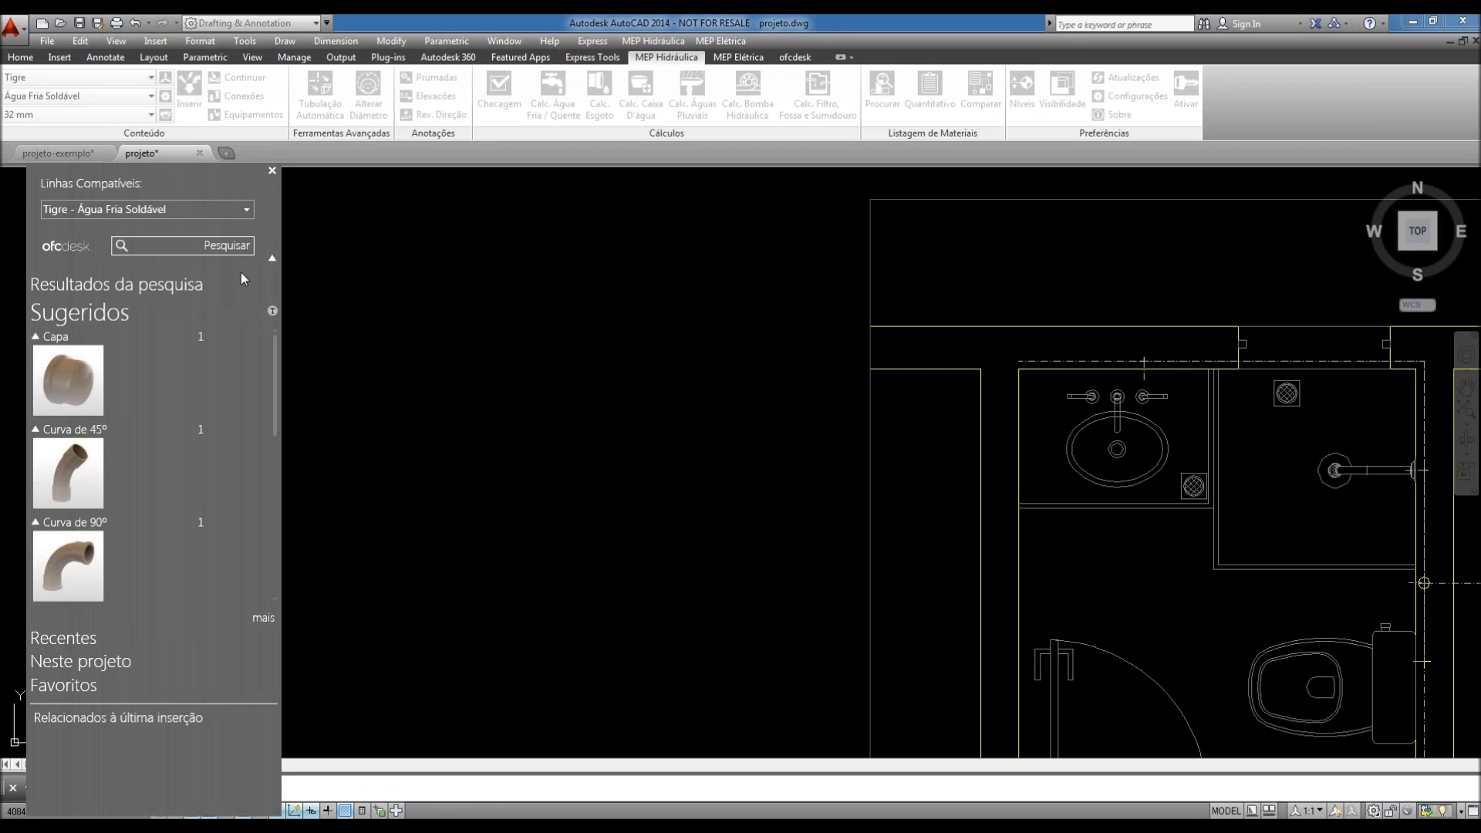
# - Browse the suggested Água Fria Soldável fittings, including the Curva, Bucha, Joelho, Luva, Tê and União groups
pyautogui.scroll(-3, 123, 452)
pyautogui.moveTo(81, 523)
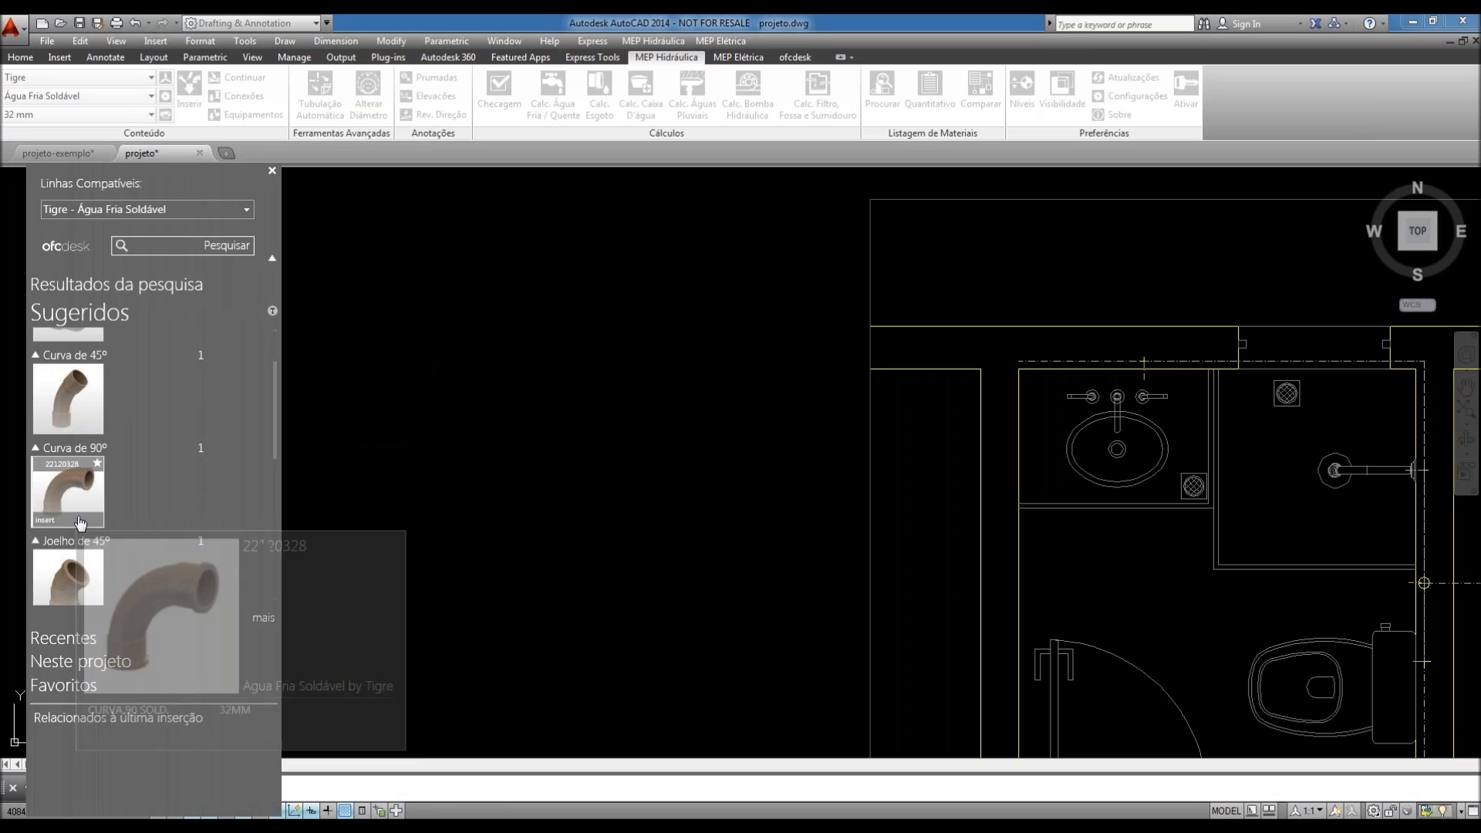
pyautogui.scroll(-2, 127, 475)
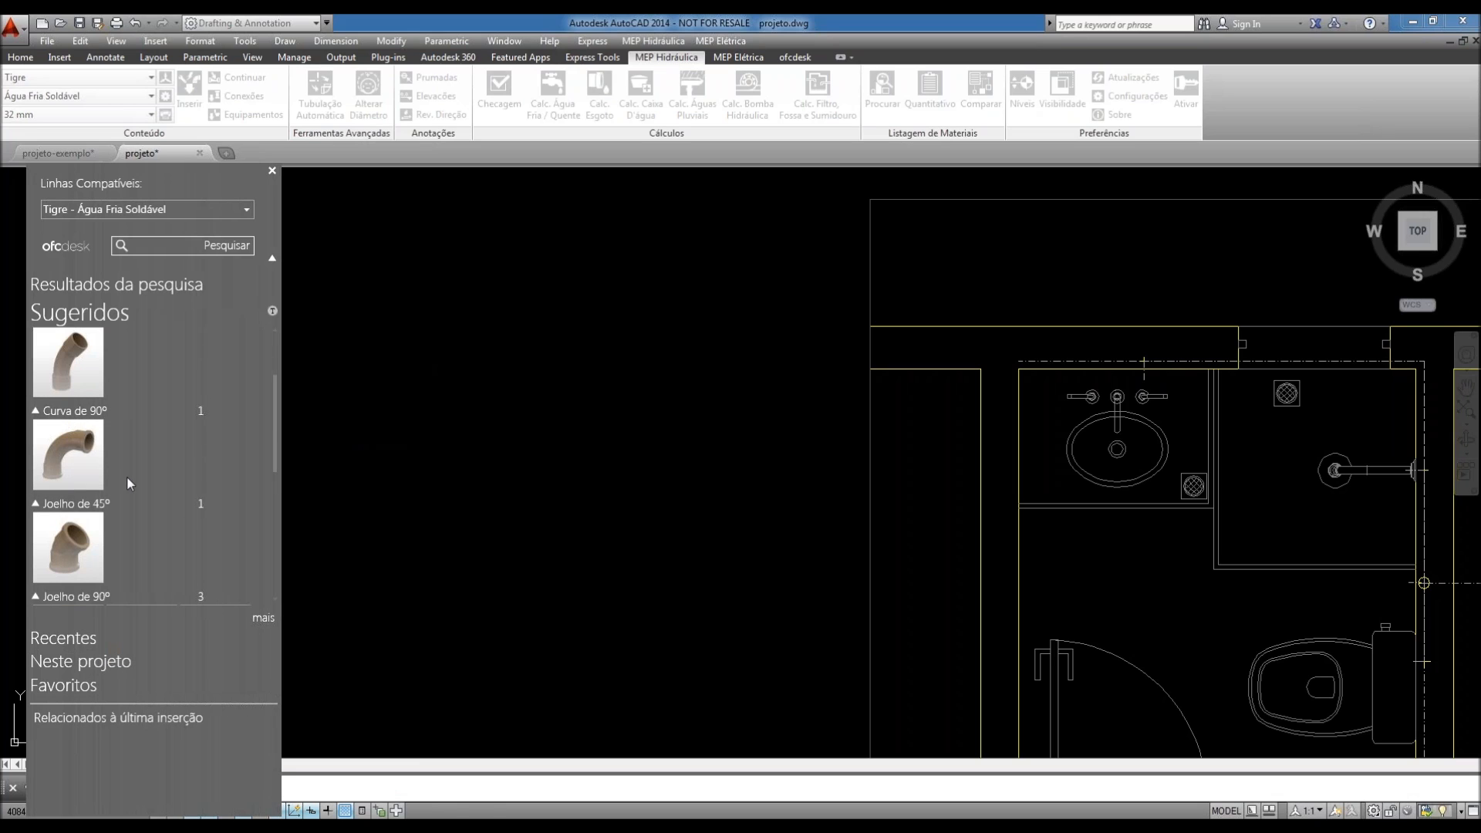
pyautogui.scroll(-5, 126, 475)
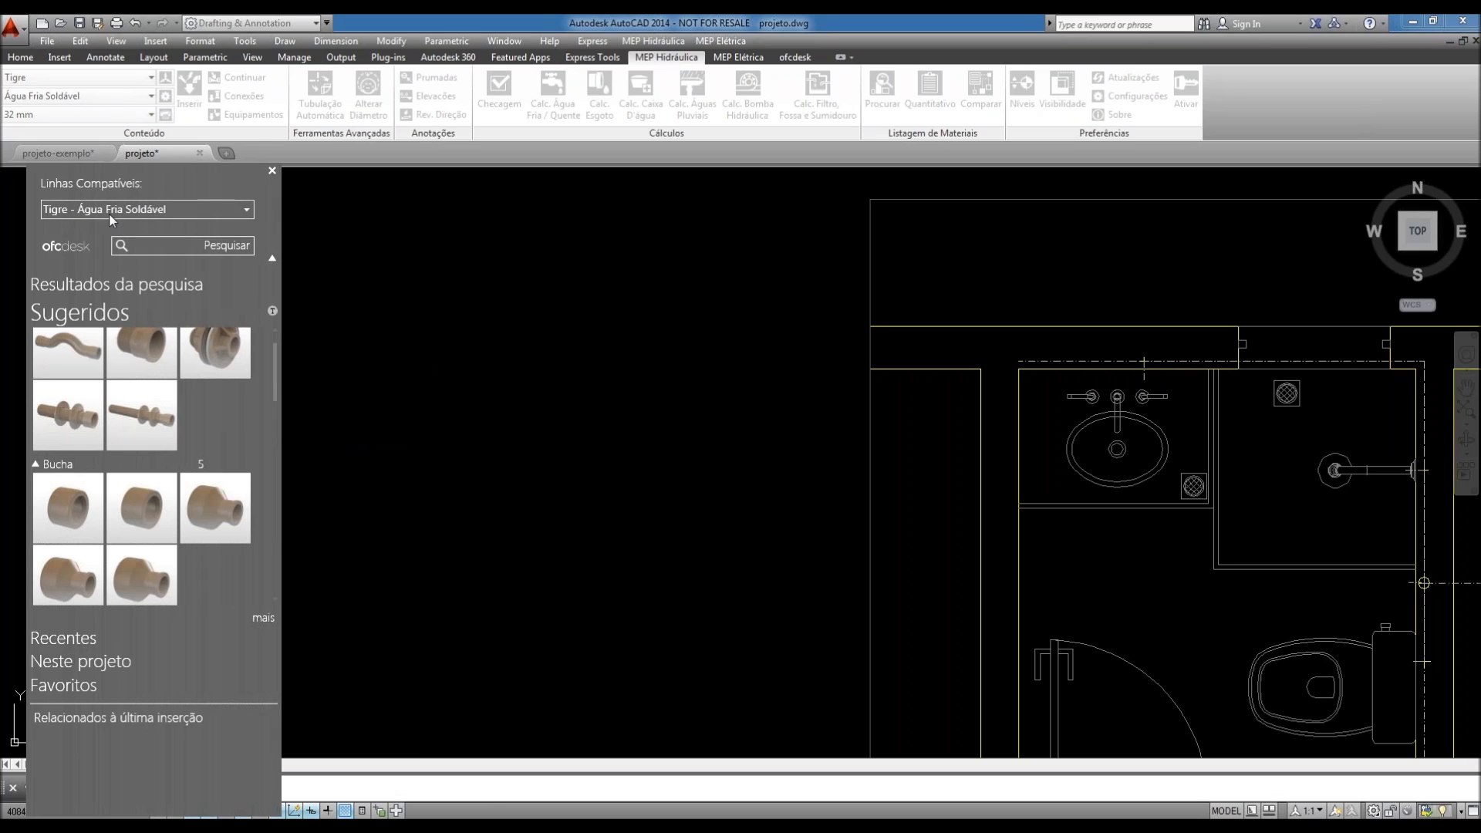
pyautogui.moveTo(142, 369)
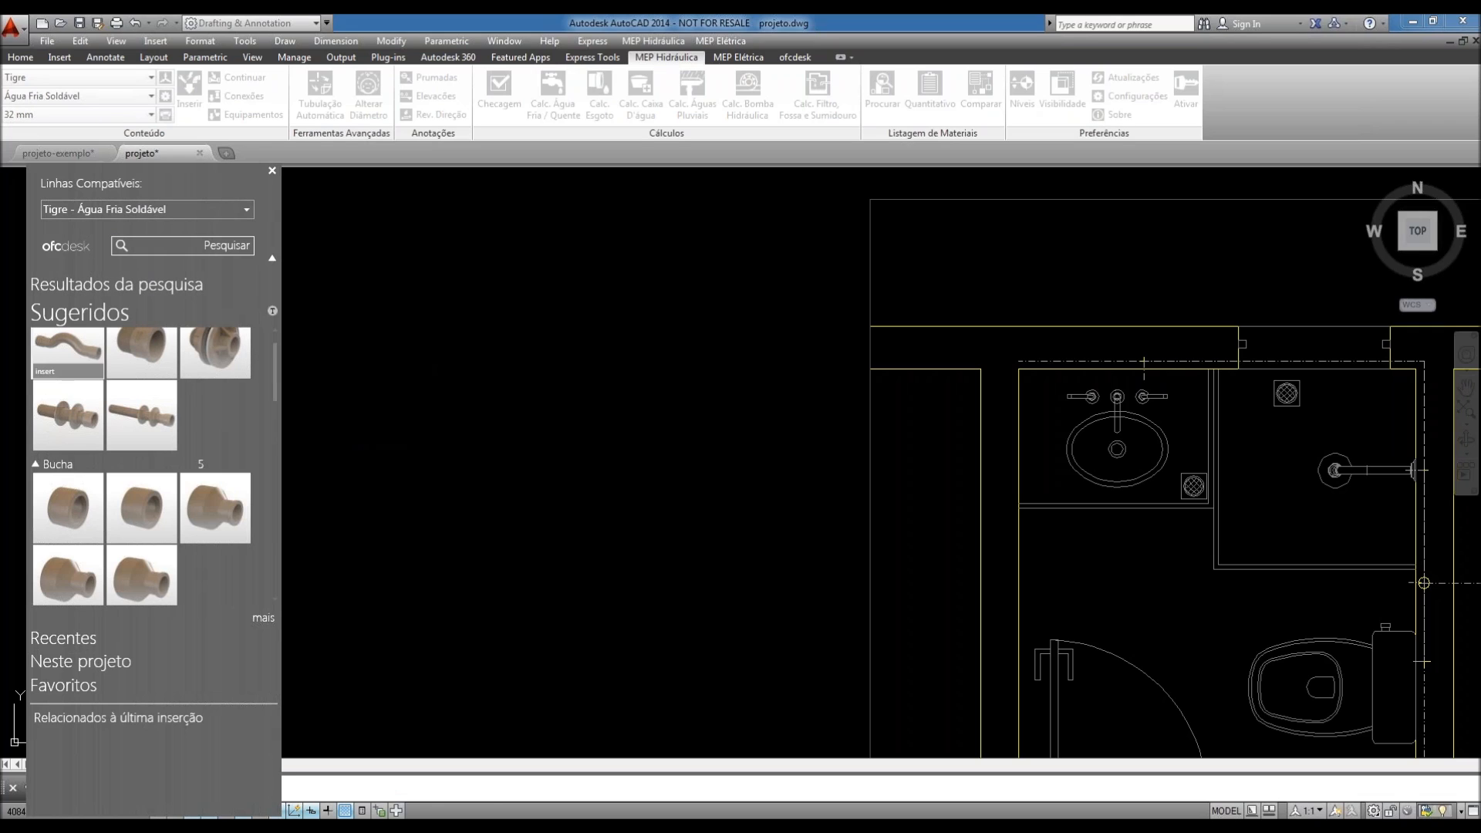
pyautogui.moveTo(141, 417)
pyautogui.scroll(-10, 128, 530)
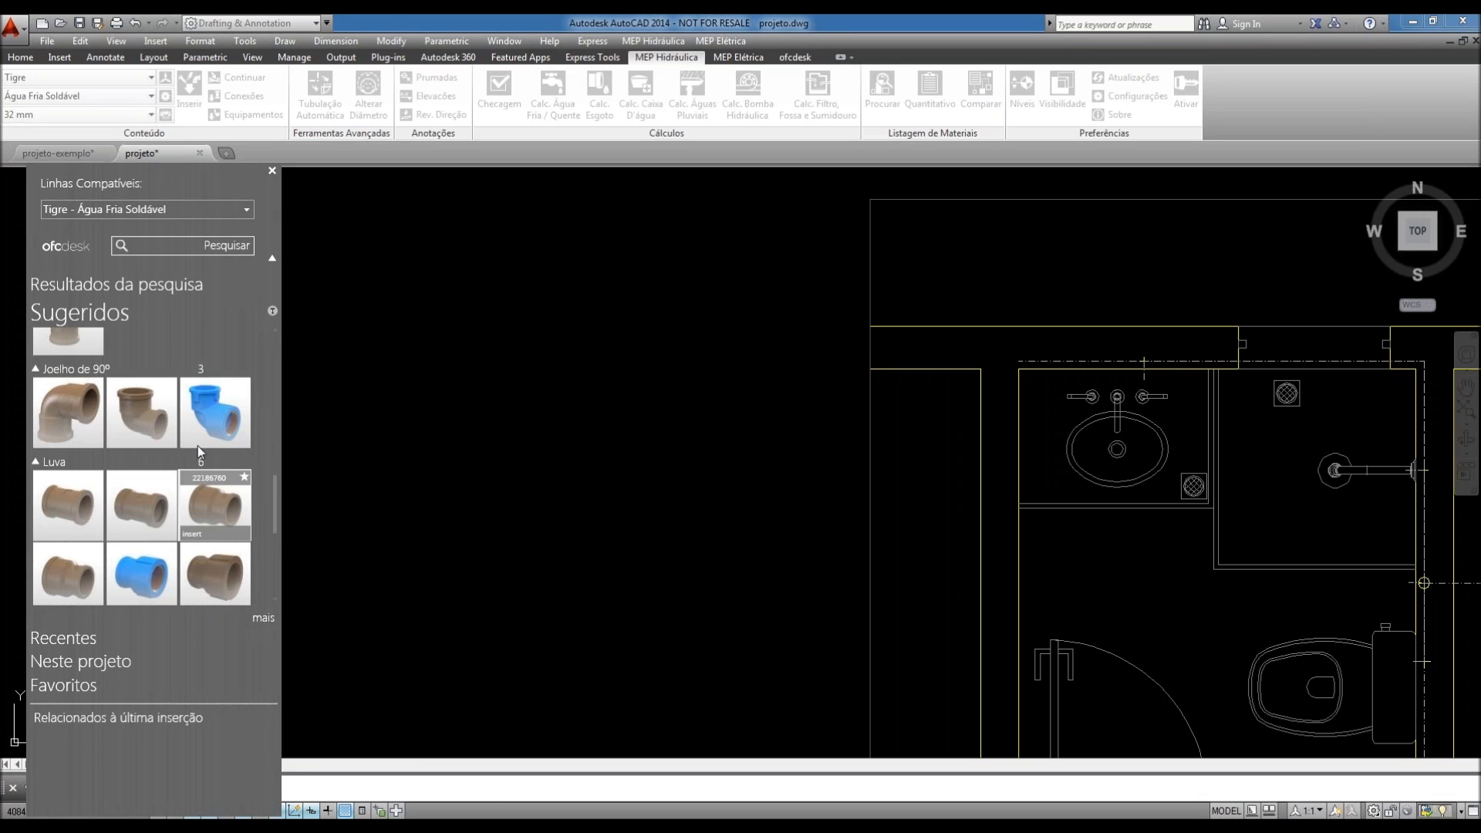
pyautogui.scroll(-3, 125, 518)
pyautogui.scroll(-3, 124, 518)
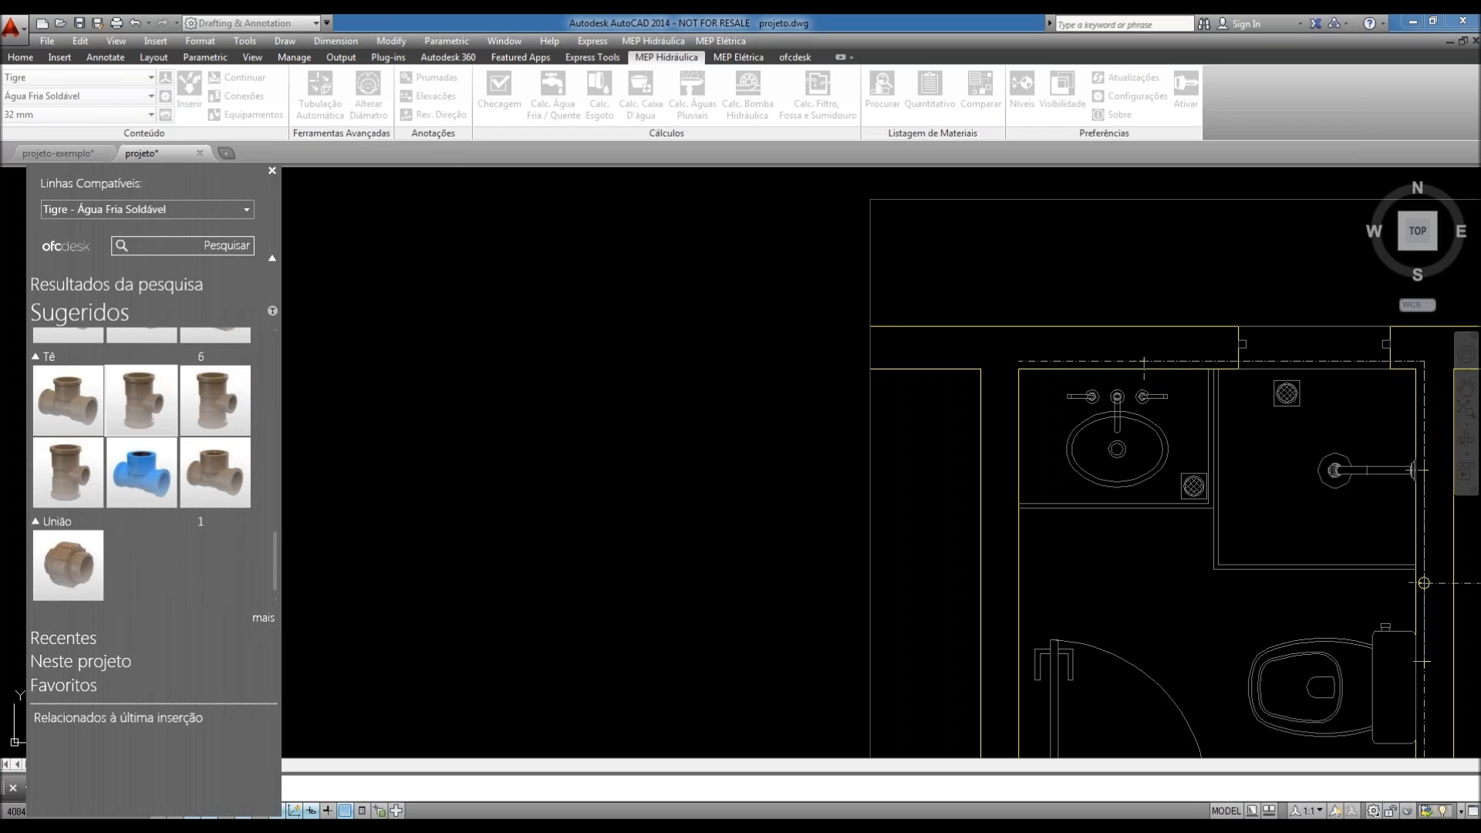
pyautogui.scroll(3, 121, 489)
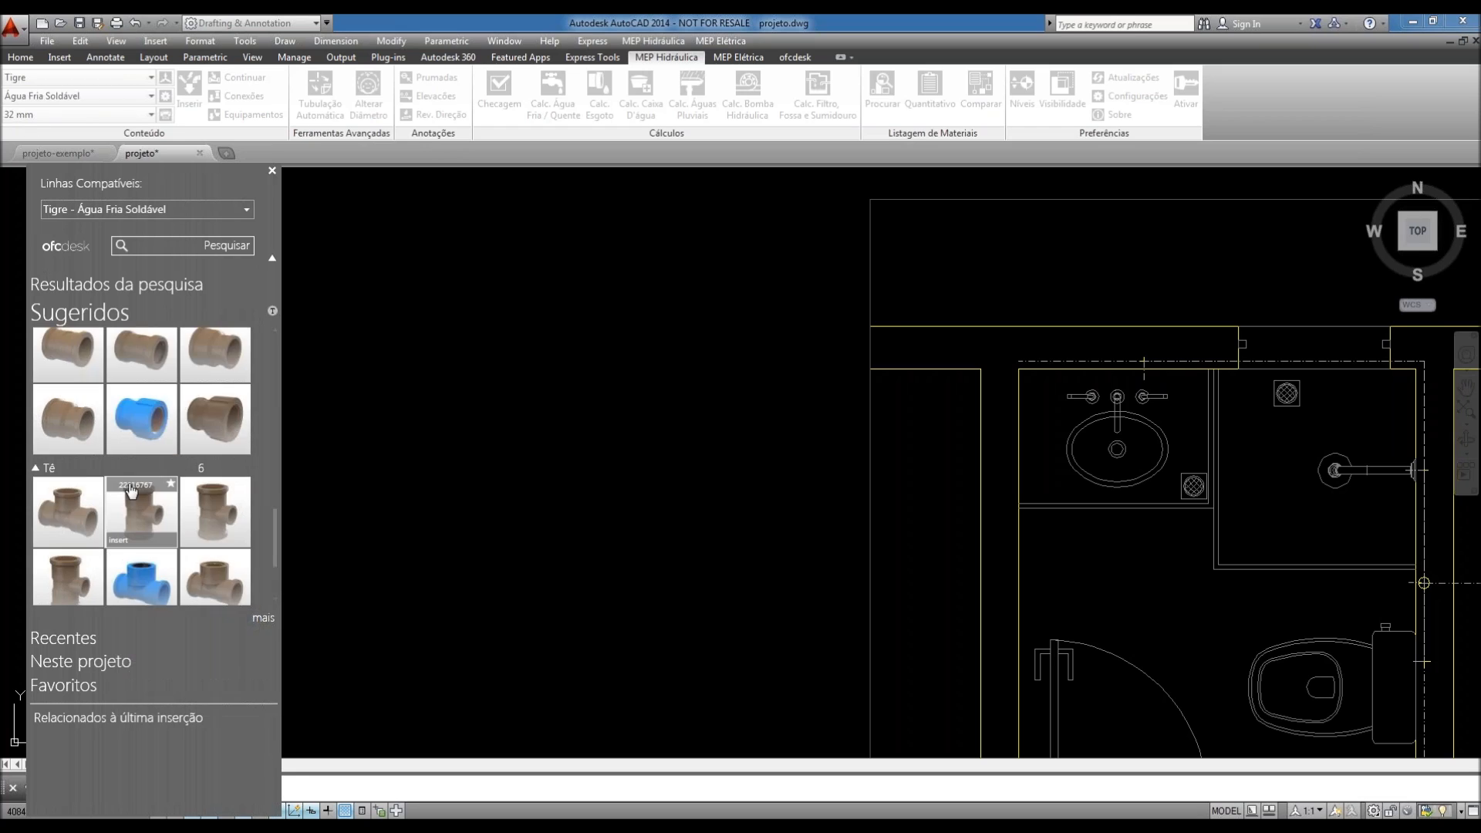
pyautogui.scroll(7, 131, 491)
# - Insert a 32 mm 90º elbow in its BOTTOM view in the empty area beside the bathroom plan and set its rotation
pyautogui.click(76, 509)
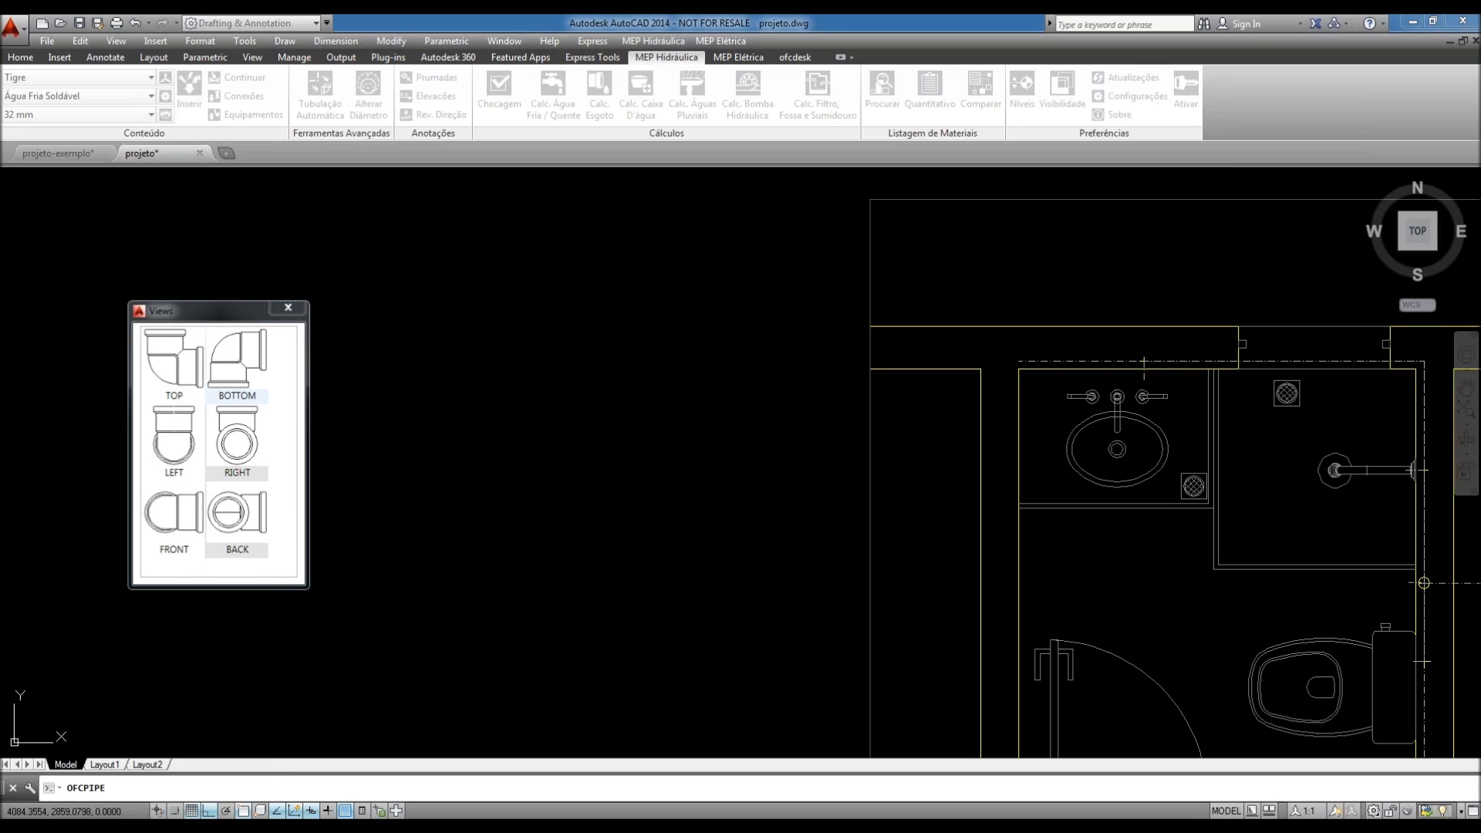
pyautogui.click(237, 396)
pyautogui.scroll(-3, 433, 441)
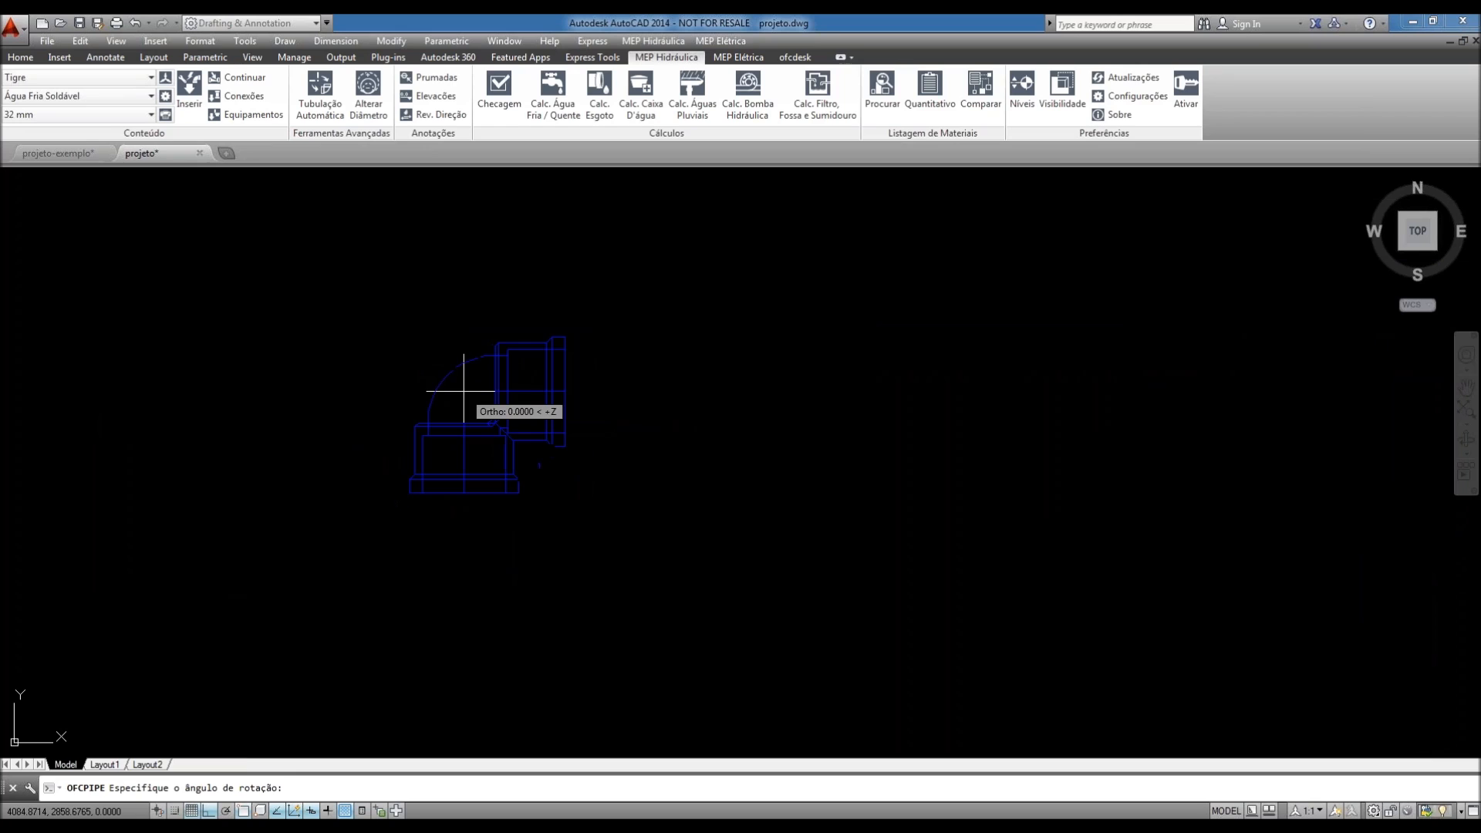
pyautogui.click(629, 399)
pyautogui.click(632, 402)
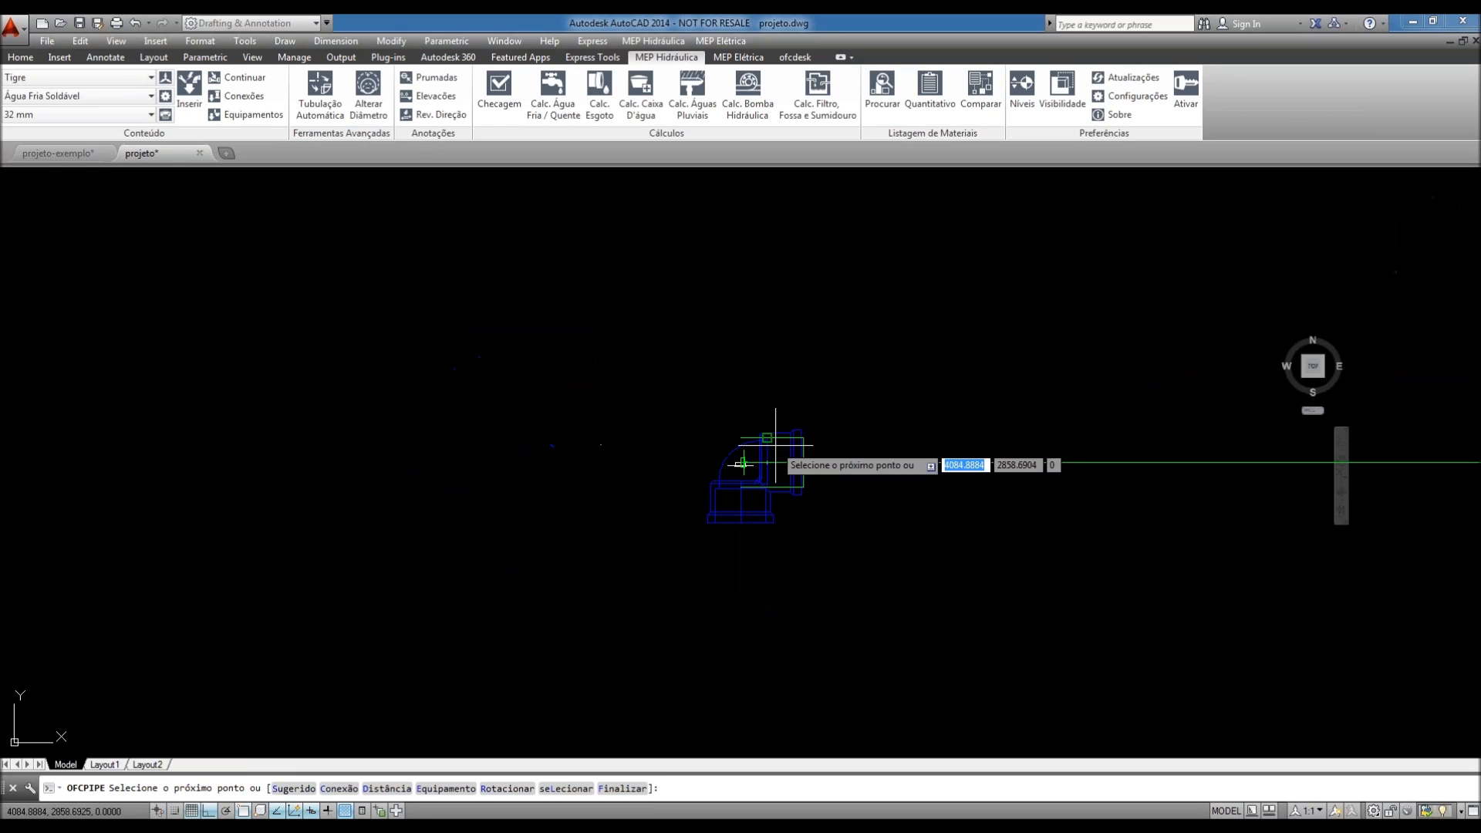
# - Extend a horizontal pipe from the elbow using the Distância option with a distance of 1
pyautogui.moveTo(775, 445); pyautogui.dragTo(497, 369, button='middle')
pyautogui.scroll(2, 518, 389)
pyautogui.scroll(-1, 374, 382)
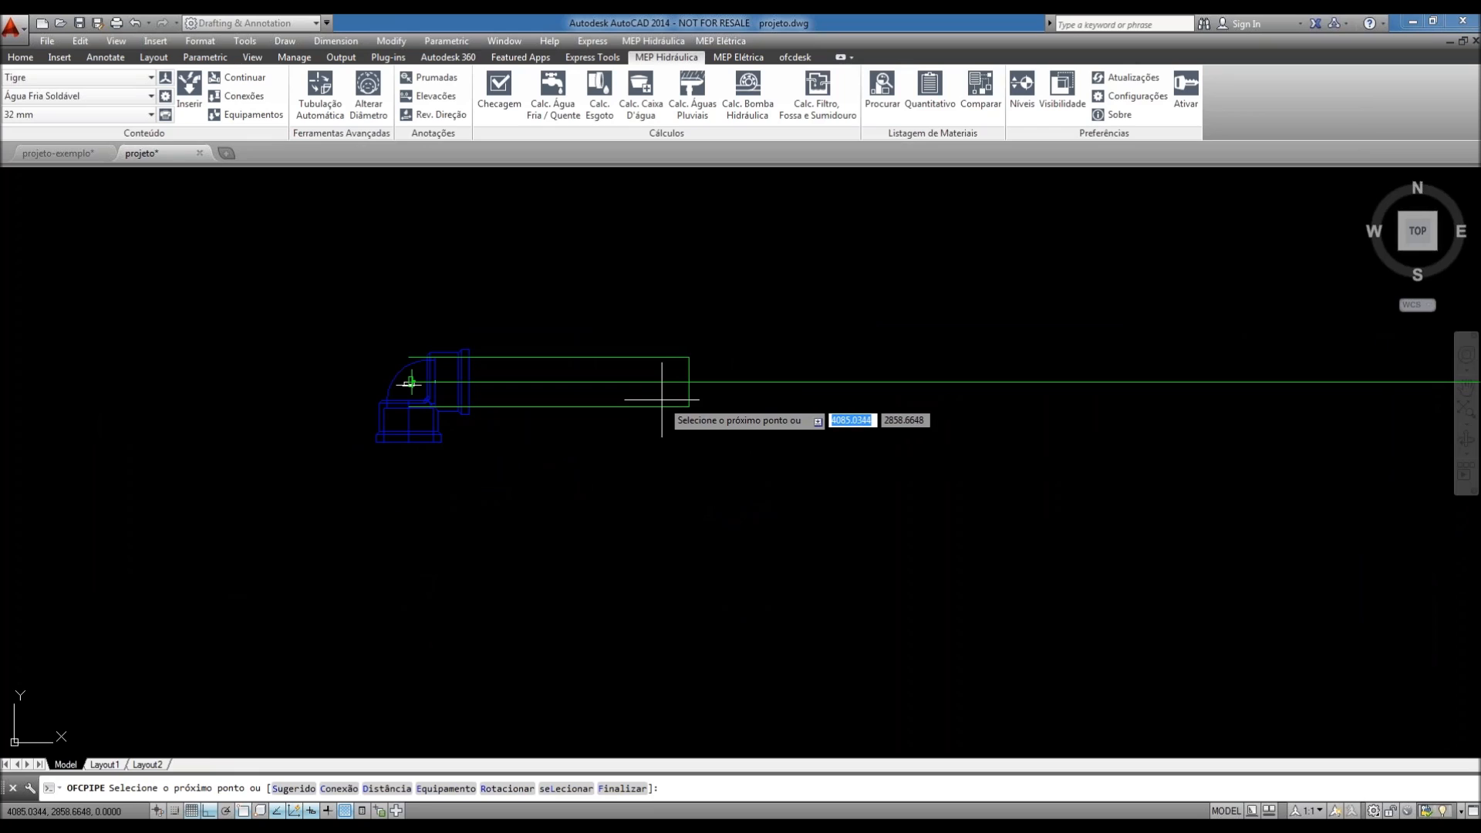
pyautogui.scroll(-6, 624, 399)
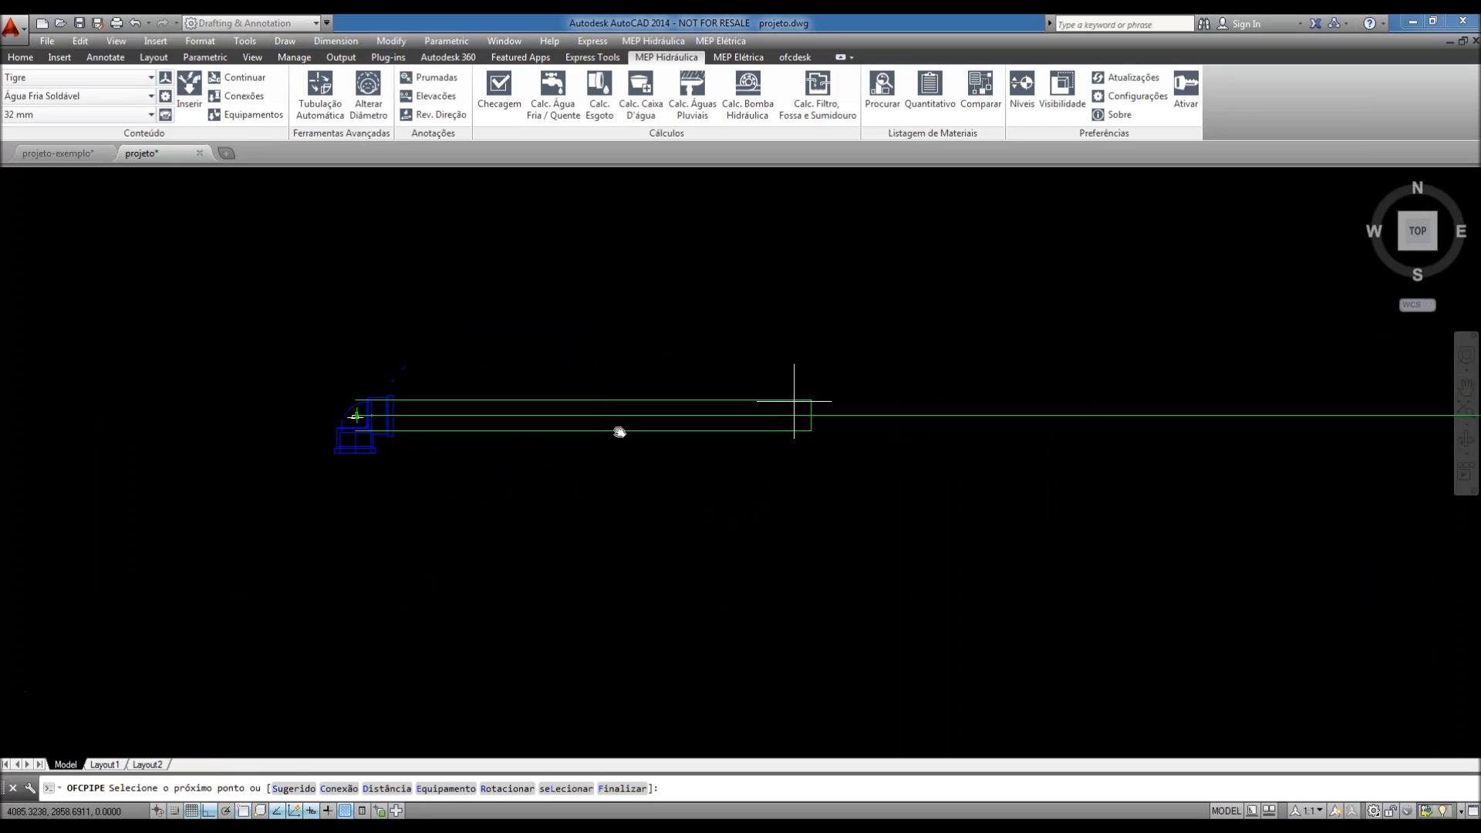
pyautogui.scroll(4, 553, 428)
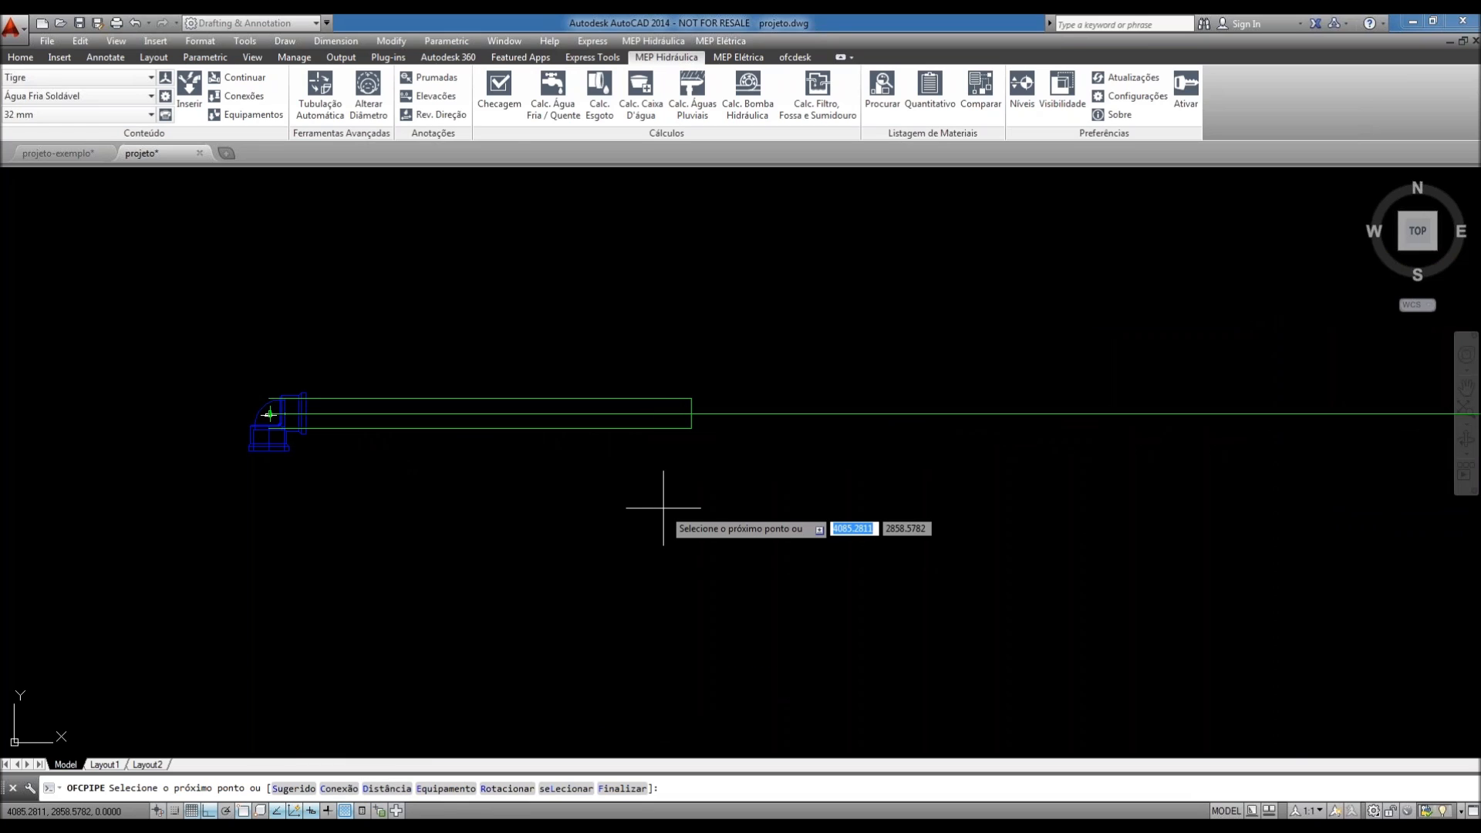
pyautogui.write('d')
pyautogui.press('Return')
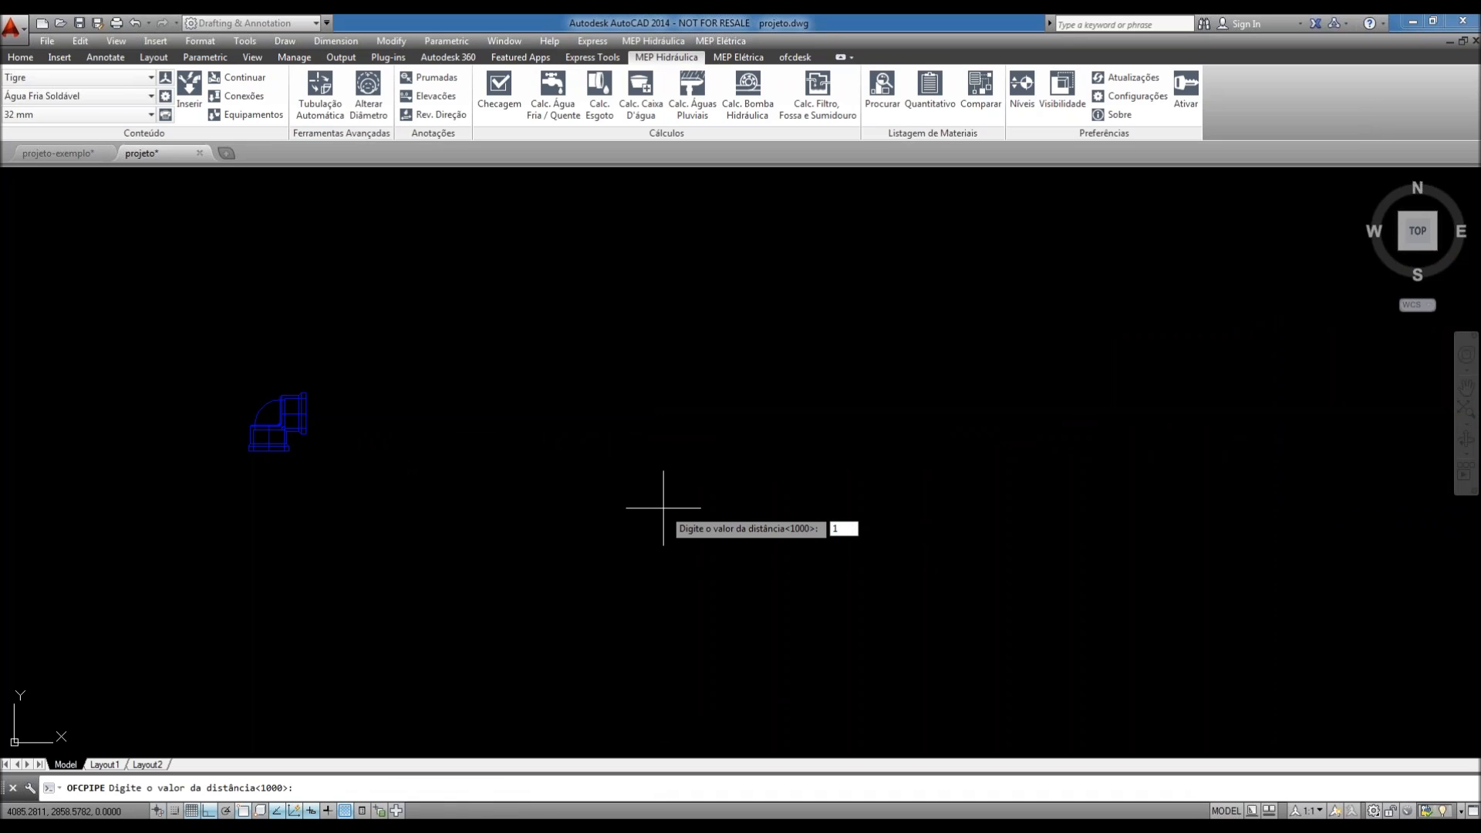
pyautogui.write('1')
pyautogui.press('Return')
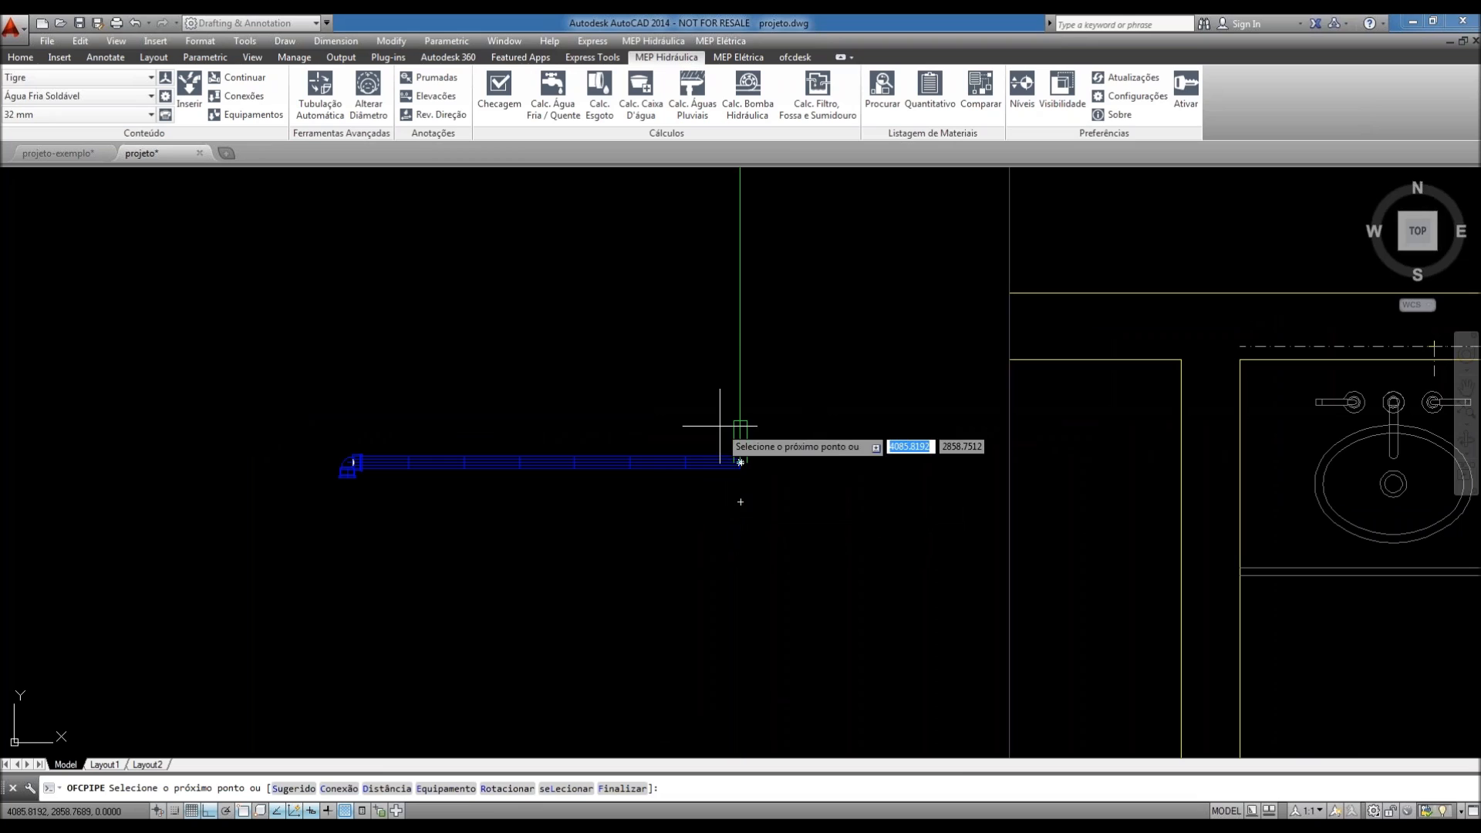
# - Continue the pipe with a vertical run upward, a 45º diagonal run and a horizontal run heading back left
pyautogui.moveTo(725, 355); pyautogui.dragTo(715, 431, button='middle')
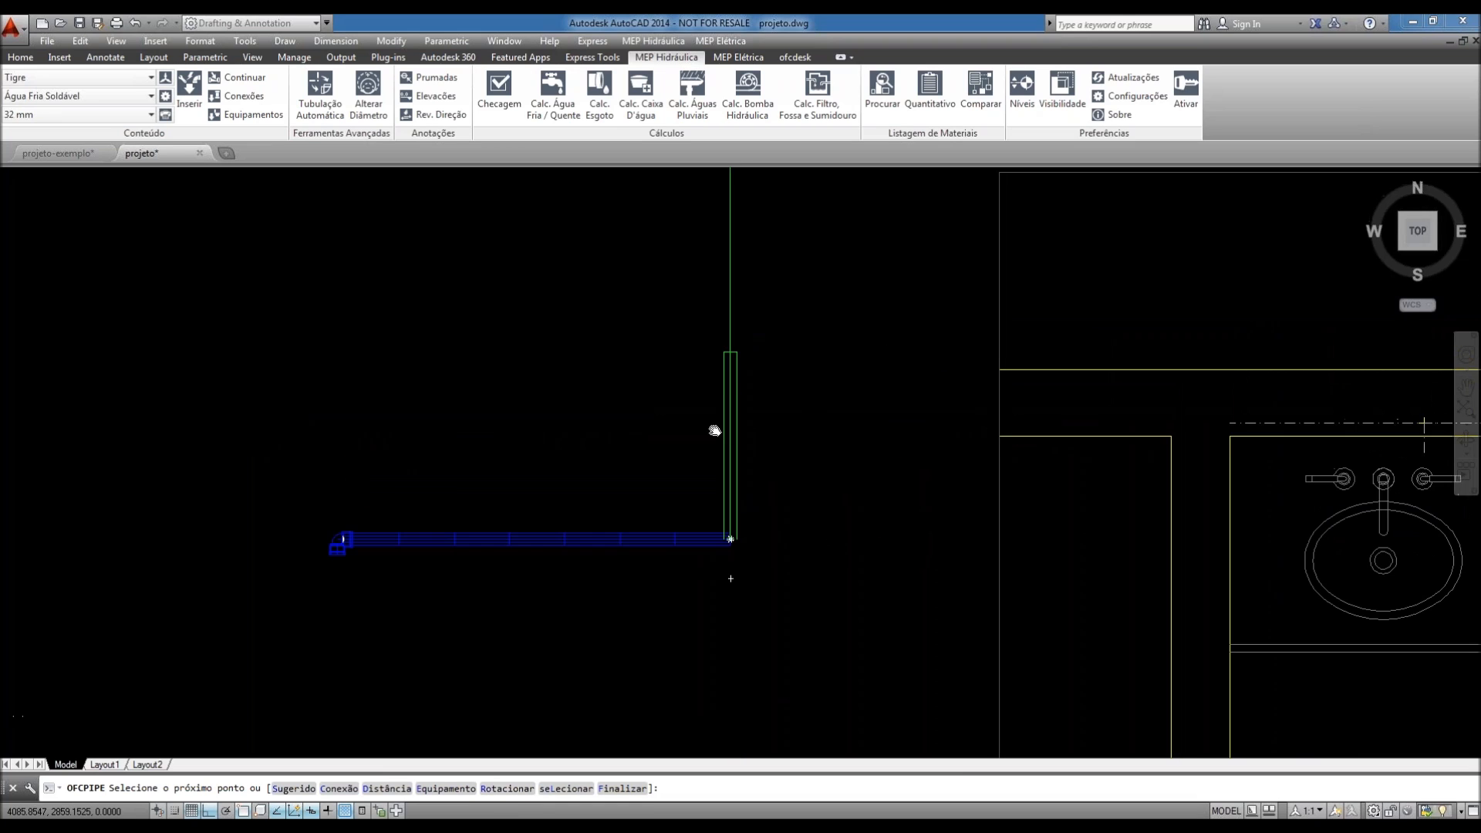
pyautogui.click(741, 377)
pyautogui.scroll(-2, 738, 400)
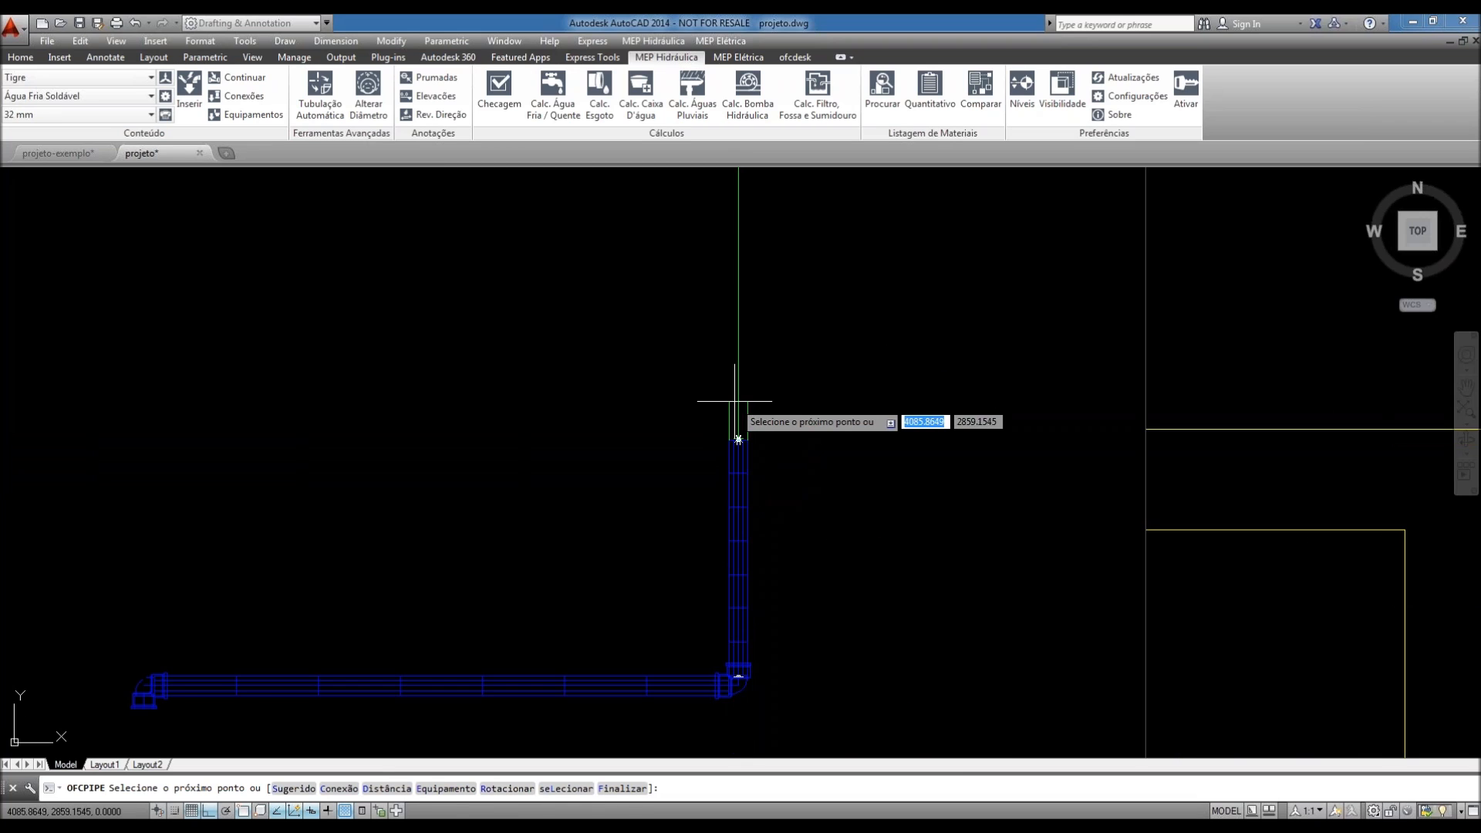
pyautogui.scroll(-2, 735, 402)
pyautogui.scroll(-2, 731, 404)
pyautogui.click(669, 371)
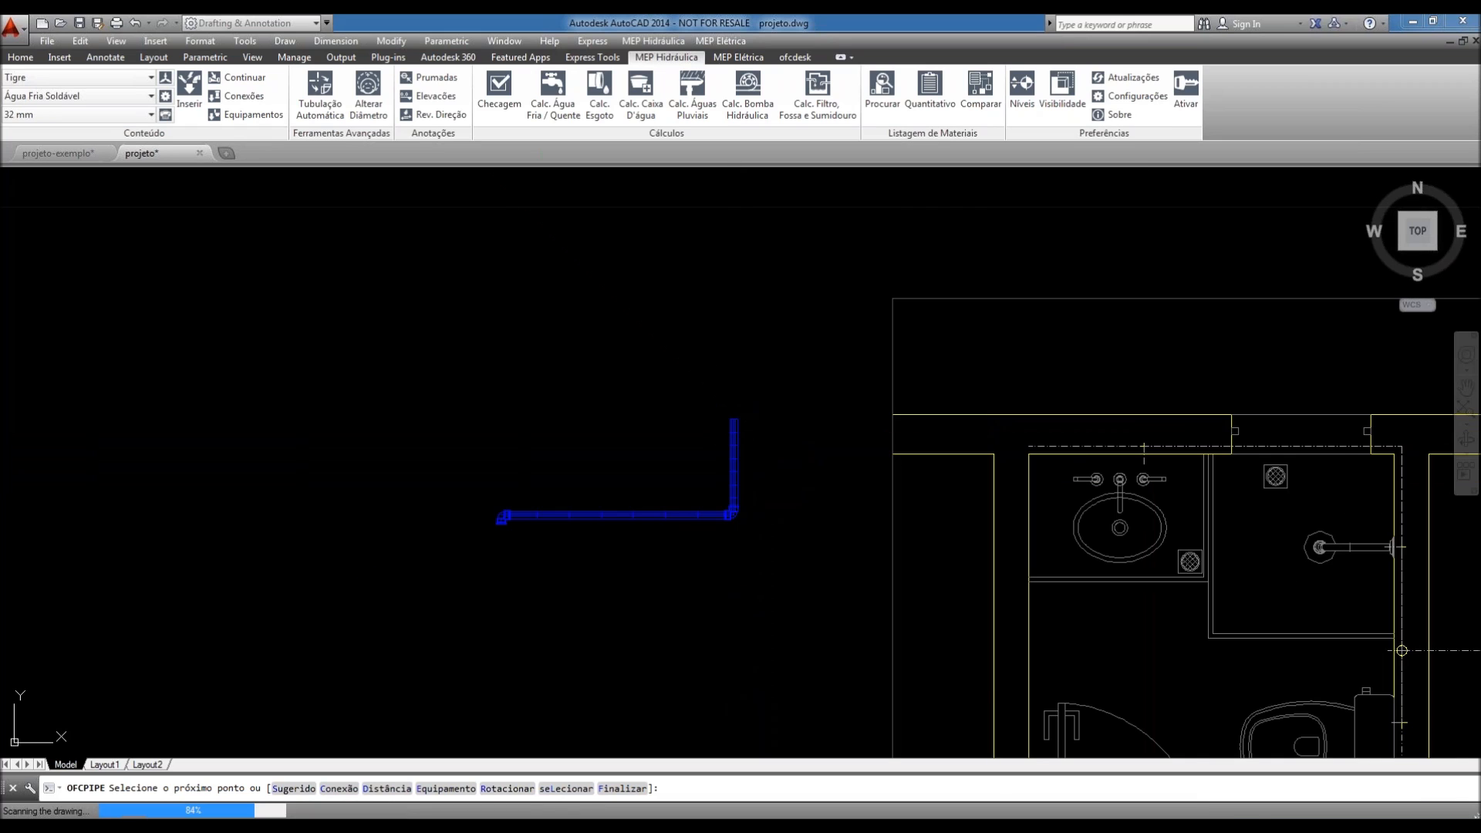
pyautogui.click(388, 428)
# - Route the pipe down, left, up and left again with 90º turns, and end the pipe command
pyautogui.scroll(-2, 668, 463)
pyautogui.scroll(-2, 669, 463)
pyautogui.click(684, 622)
pyautogui.click(392, 491)
pyautogui.scroll(-3, 681, 459)
pyautogui.click(699, 335)
pyautogui.scroll(-2, 709, 385)
pyautogui.click(575, 423)
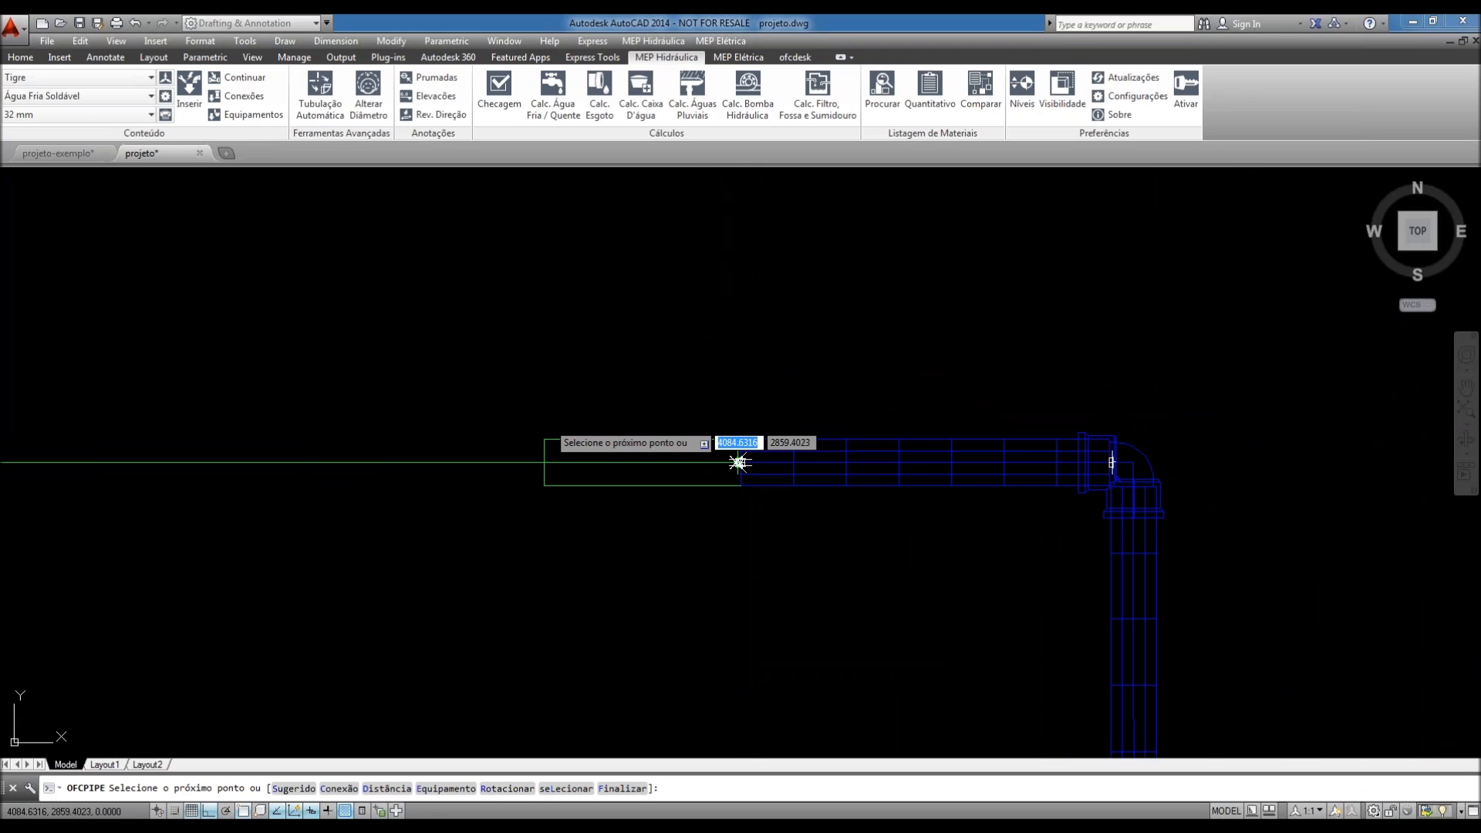
pyautogui.press('Escape')
pyautogui.scroll(-4, 670, 247)
pyautogui.moveTo(896, 476); pyautogui.dragTo(677, 412, button='middle')
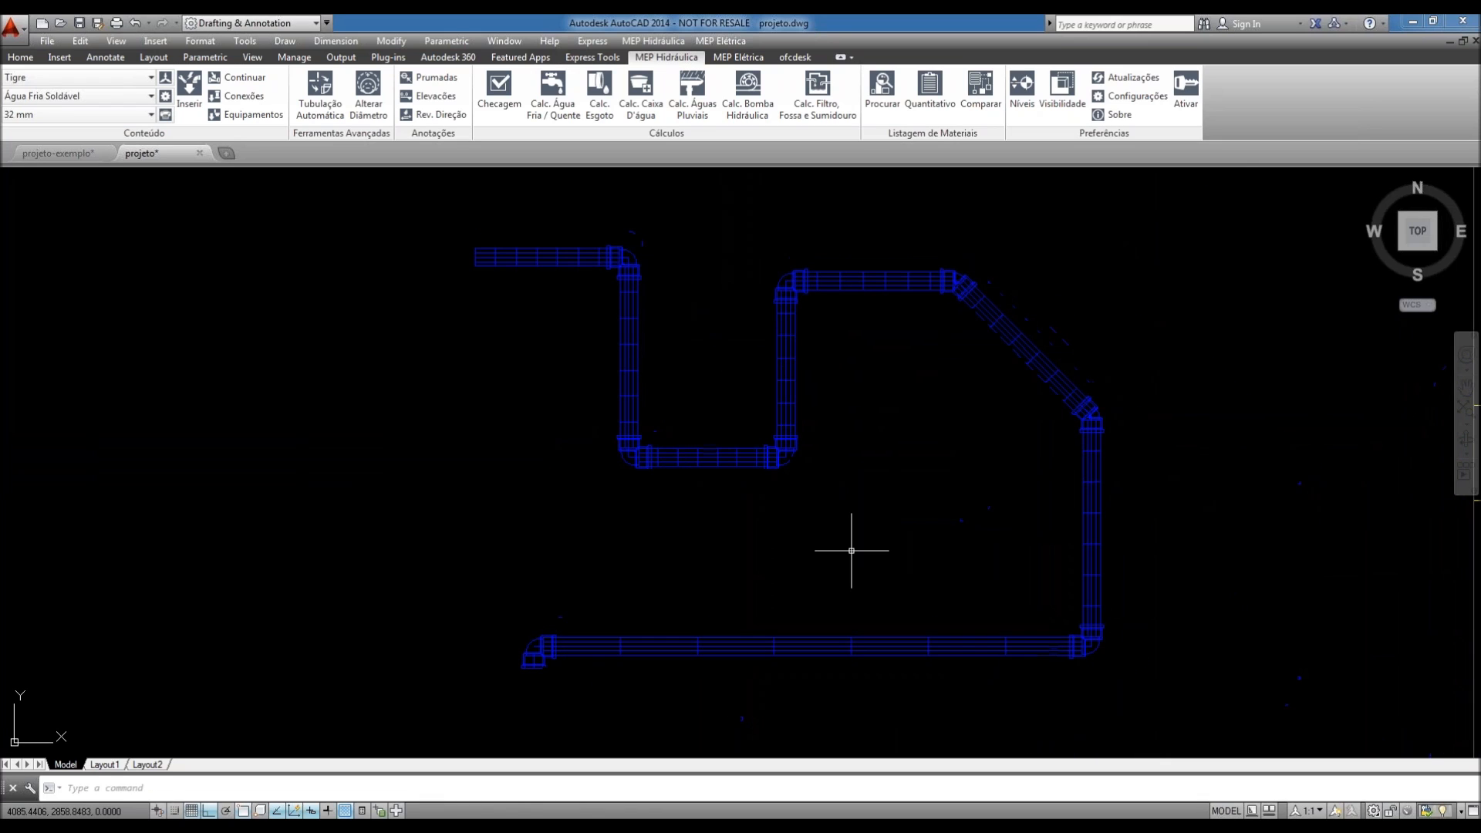
# - Inspect the fittings along the pipe run and switch the drawing to the Realistic visual style
pyautogui.scroll(4, 651, 456)
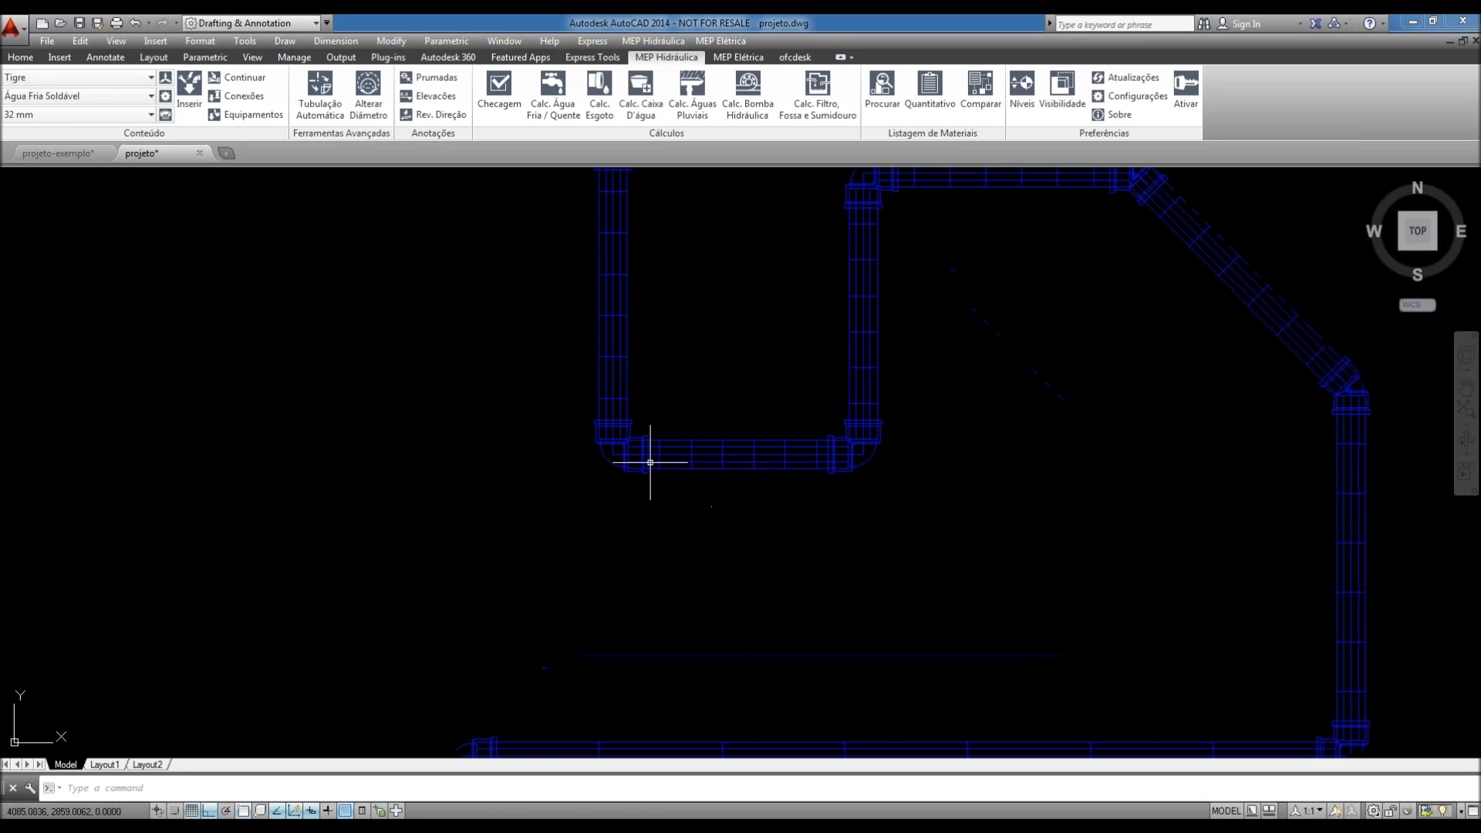
pyautogui.scroll(-2, 687, 469)
pyautogui.moveTo(773, 445); pyautogui.dragTo(767, 456, button='middle')
pyautogui.moveTo(916, 430); pyautogui.dragTo(909, 373, button='middle')
pyautogui.moveTo(1146, 516); pyautogui.dragTo(1083, 518, button='middle')
pyautogui.scroll(-3, 744, 521)
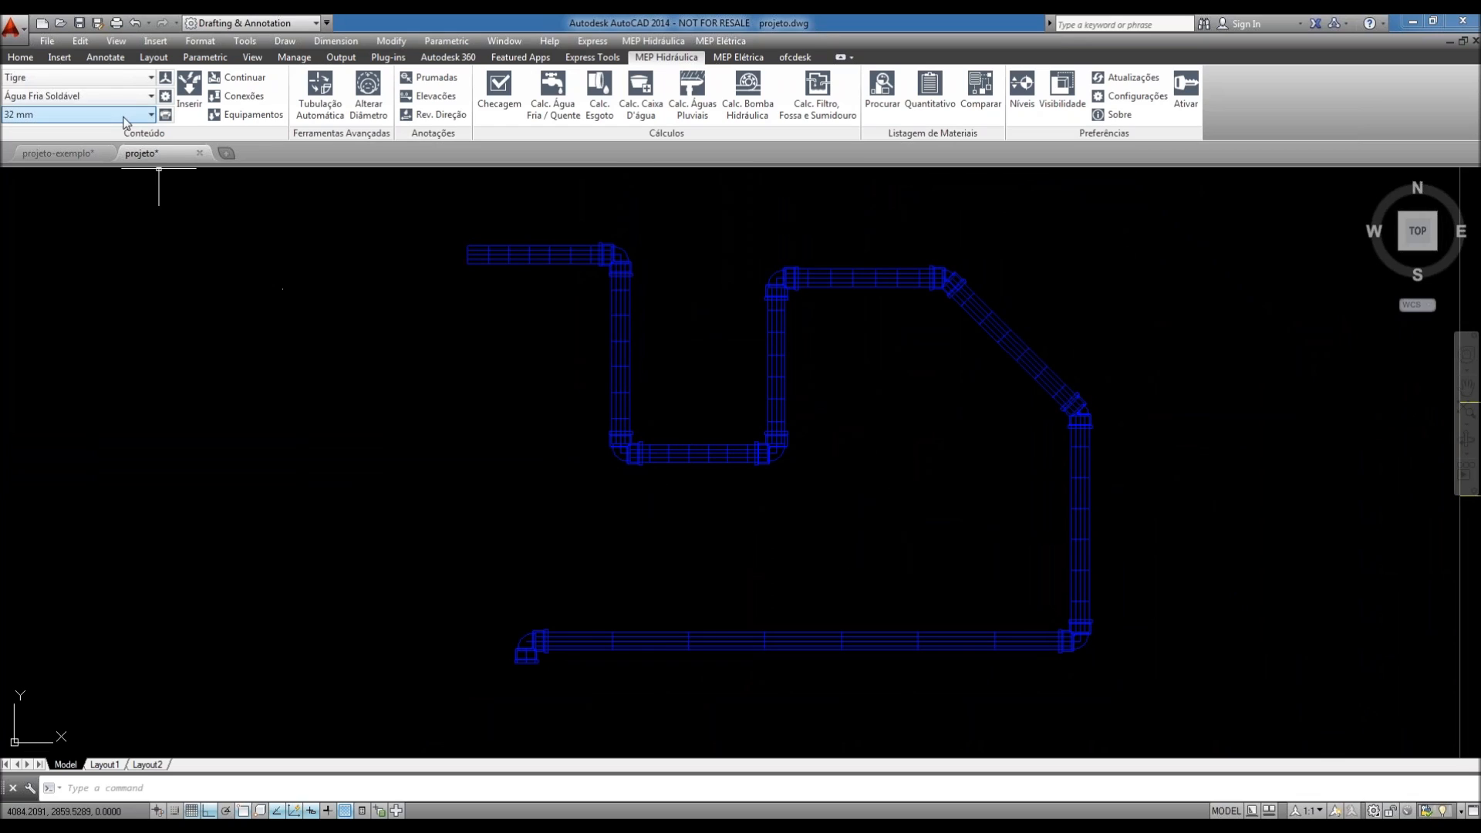
pyautogui.click(115, 43)
pyautogui.moveTo(188, 384)
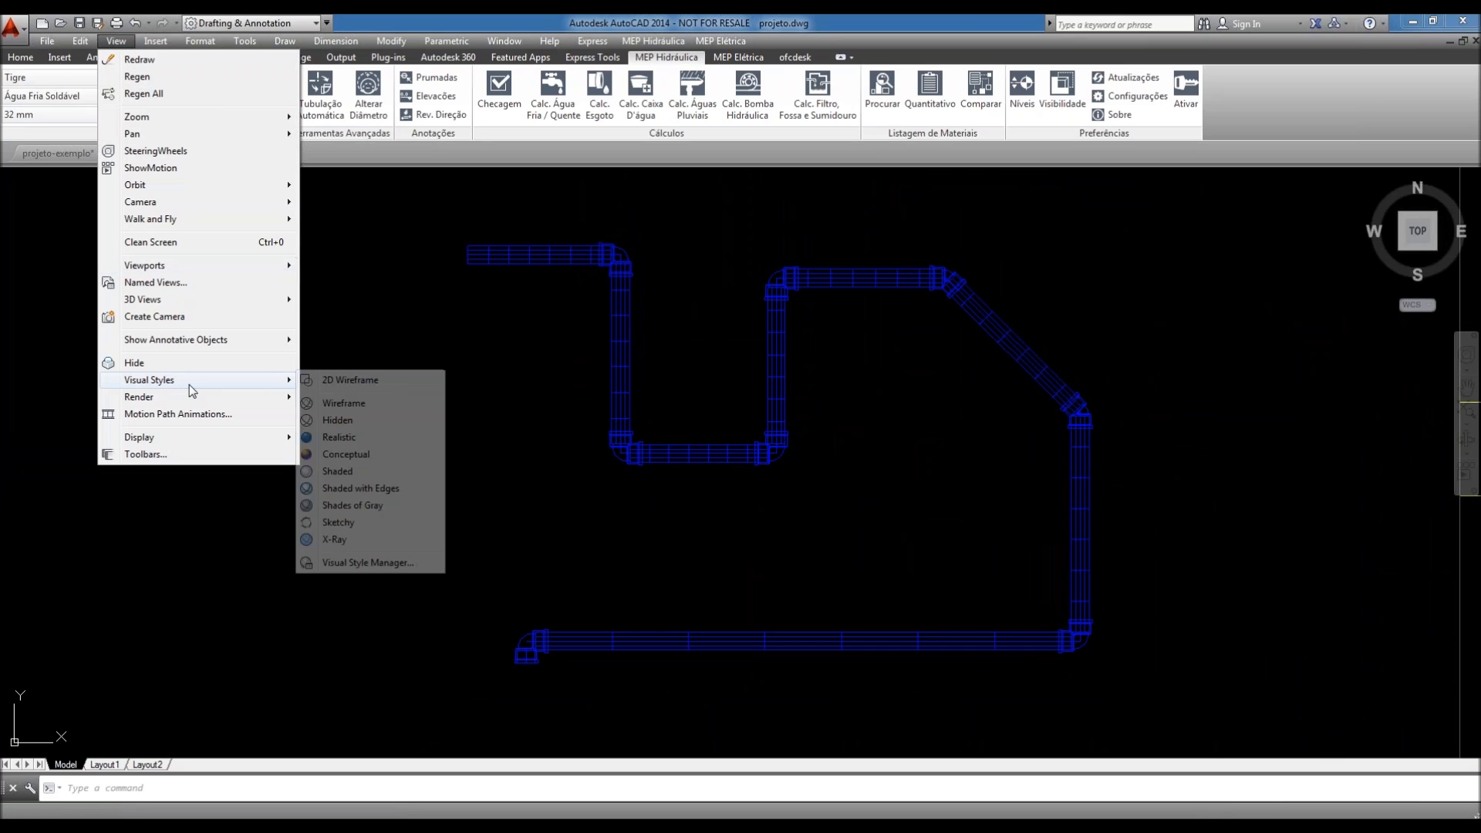
pyautogui.click(339, 436)
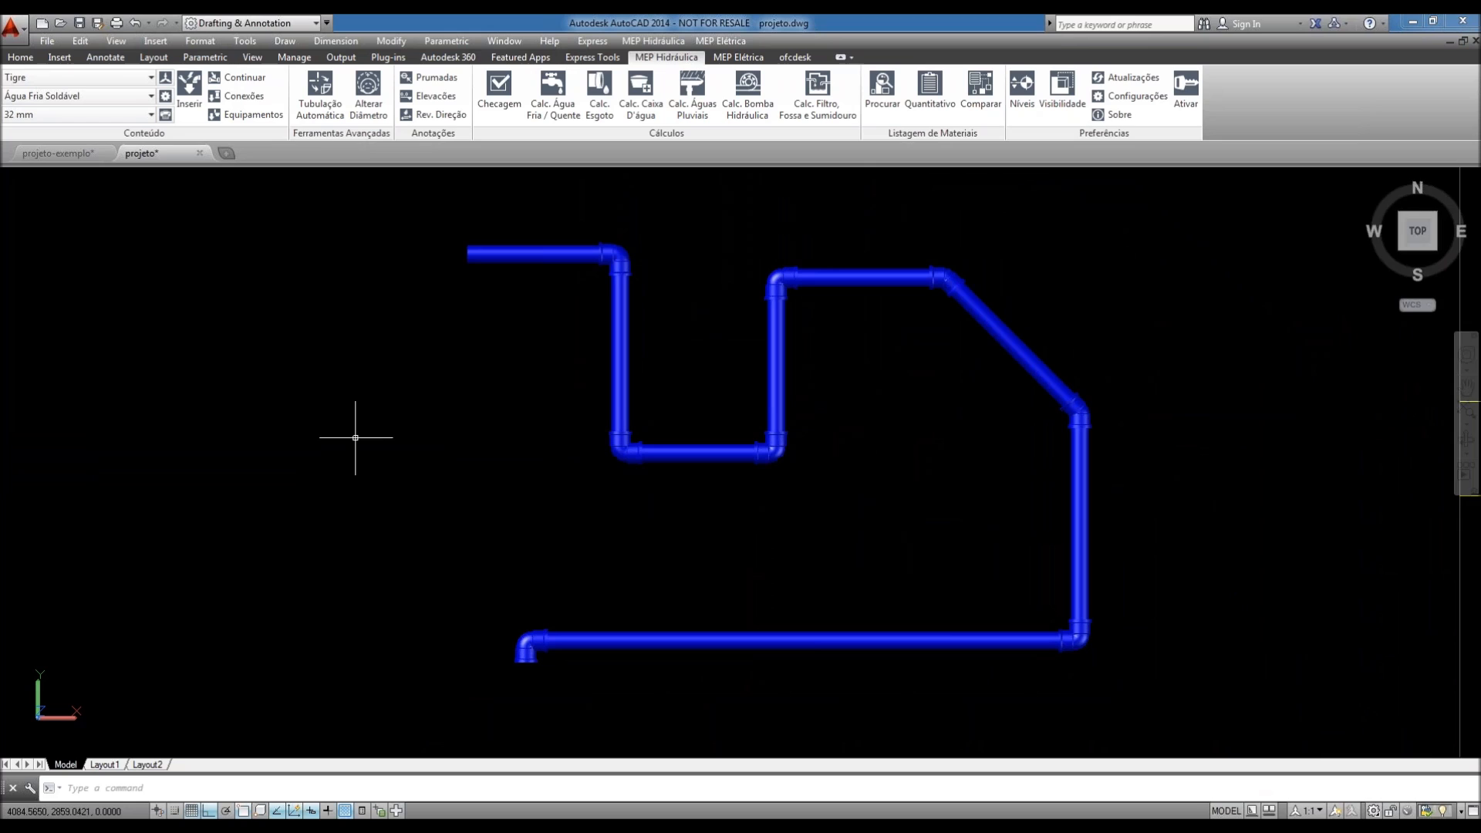
pyautogui.scroll(6, 571, 665)
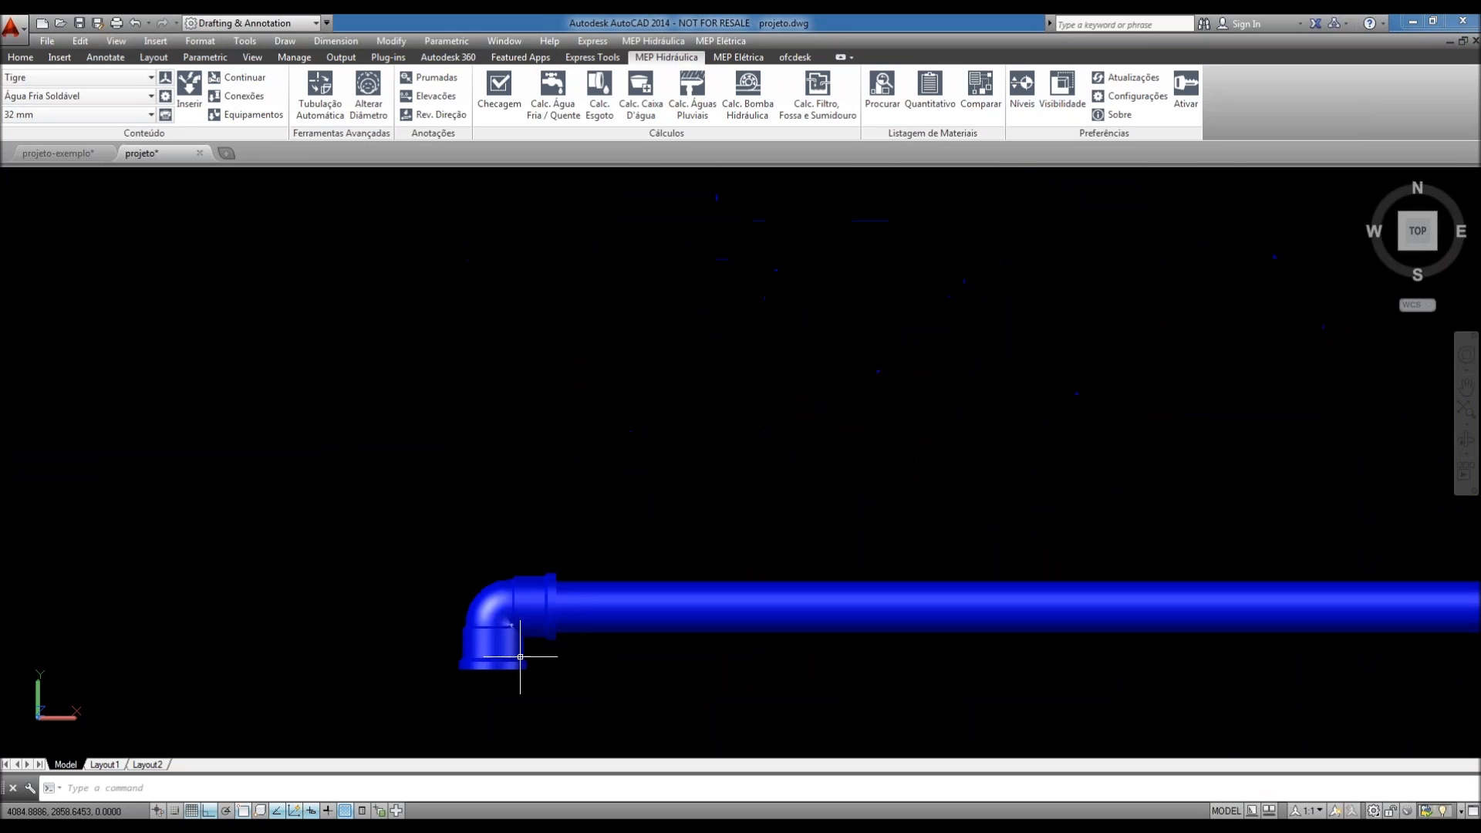
pyautogui.scroll(-6, 527, 609)
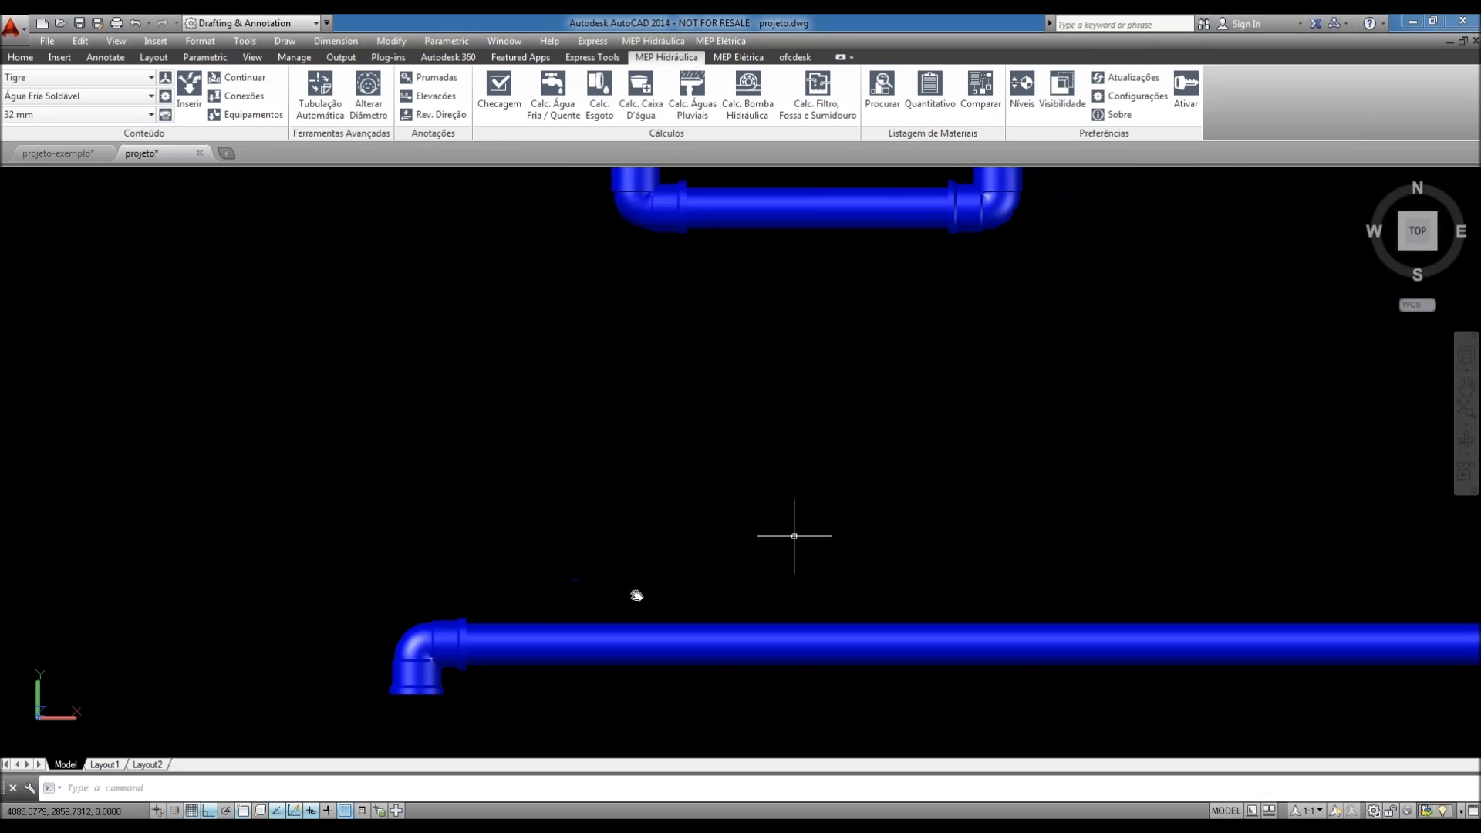
# - Switch the drawing from the top view to the home isometric view and set parallel projection
pyautogui.scroll(4, 744, 442)
pyautogui.moveTo(602, 451); pyautogui.dragTo(610, 528, button='middle')
pyautogui.scroll(-6, 853, 473)
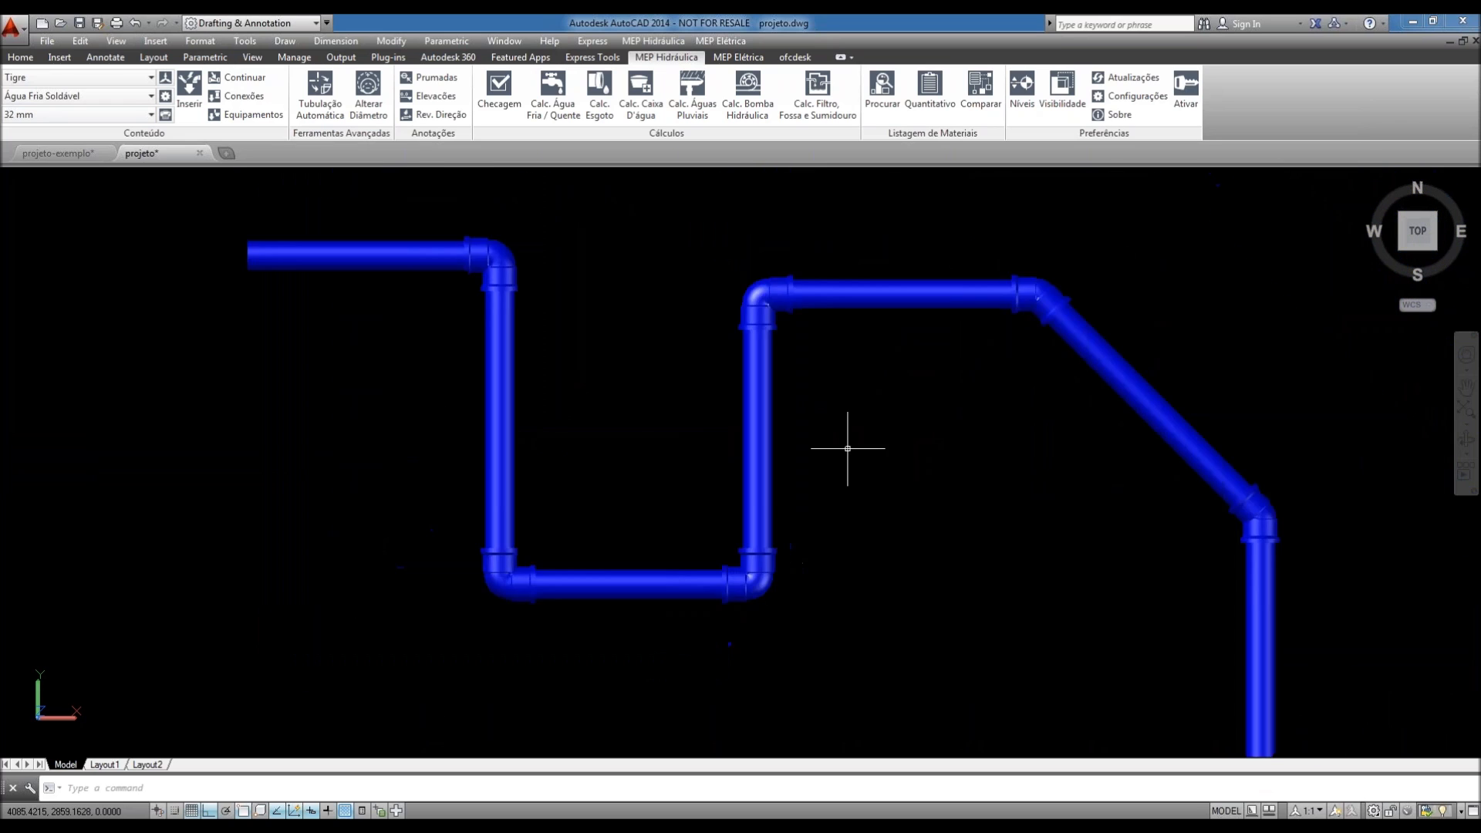
pyautogui.moveTo(931, 537); pyautogui.dragTo(773, 473, button='middle')
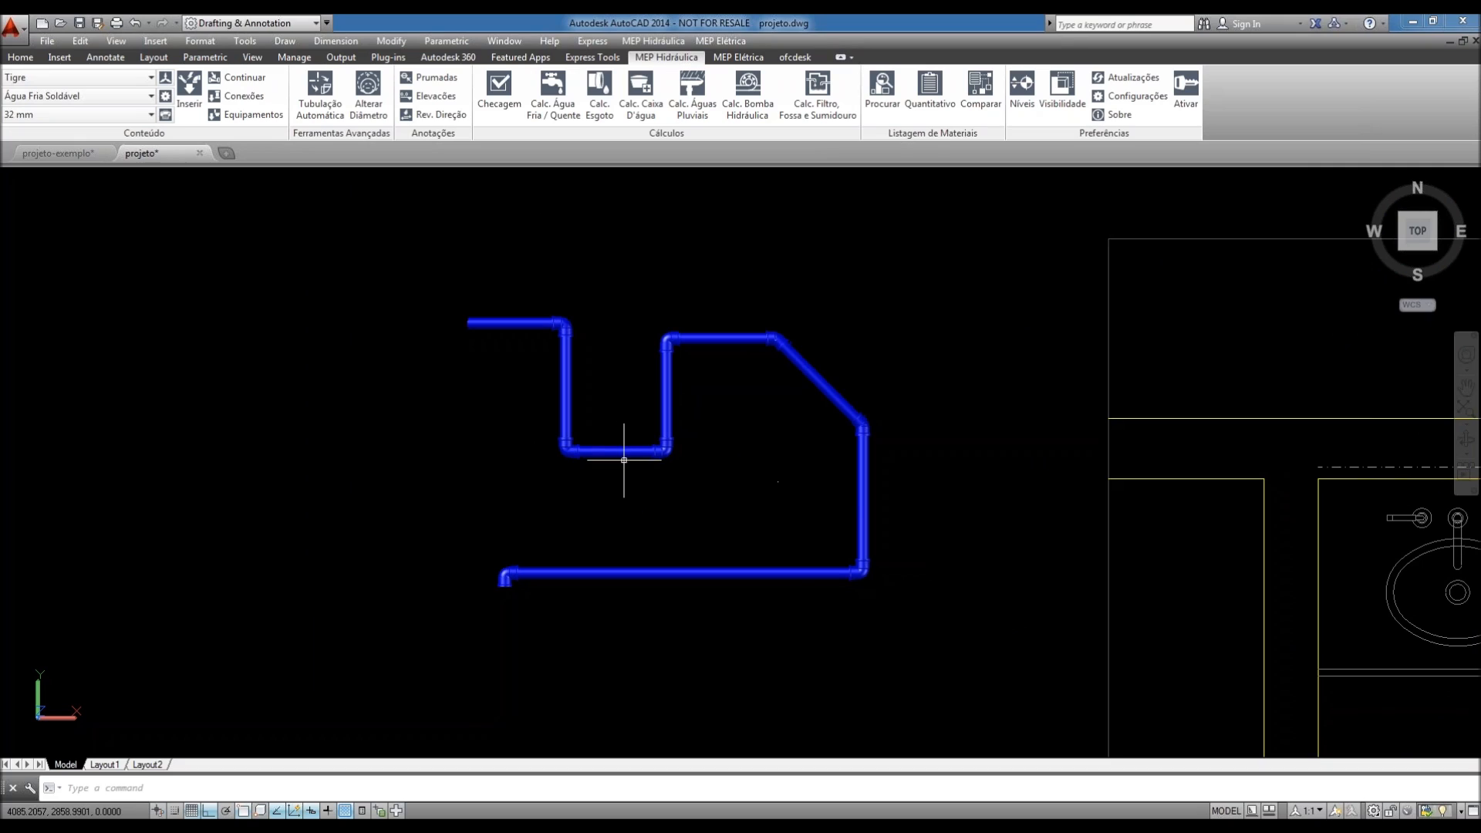
pyautogui.moveTo(1372, 187)
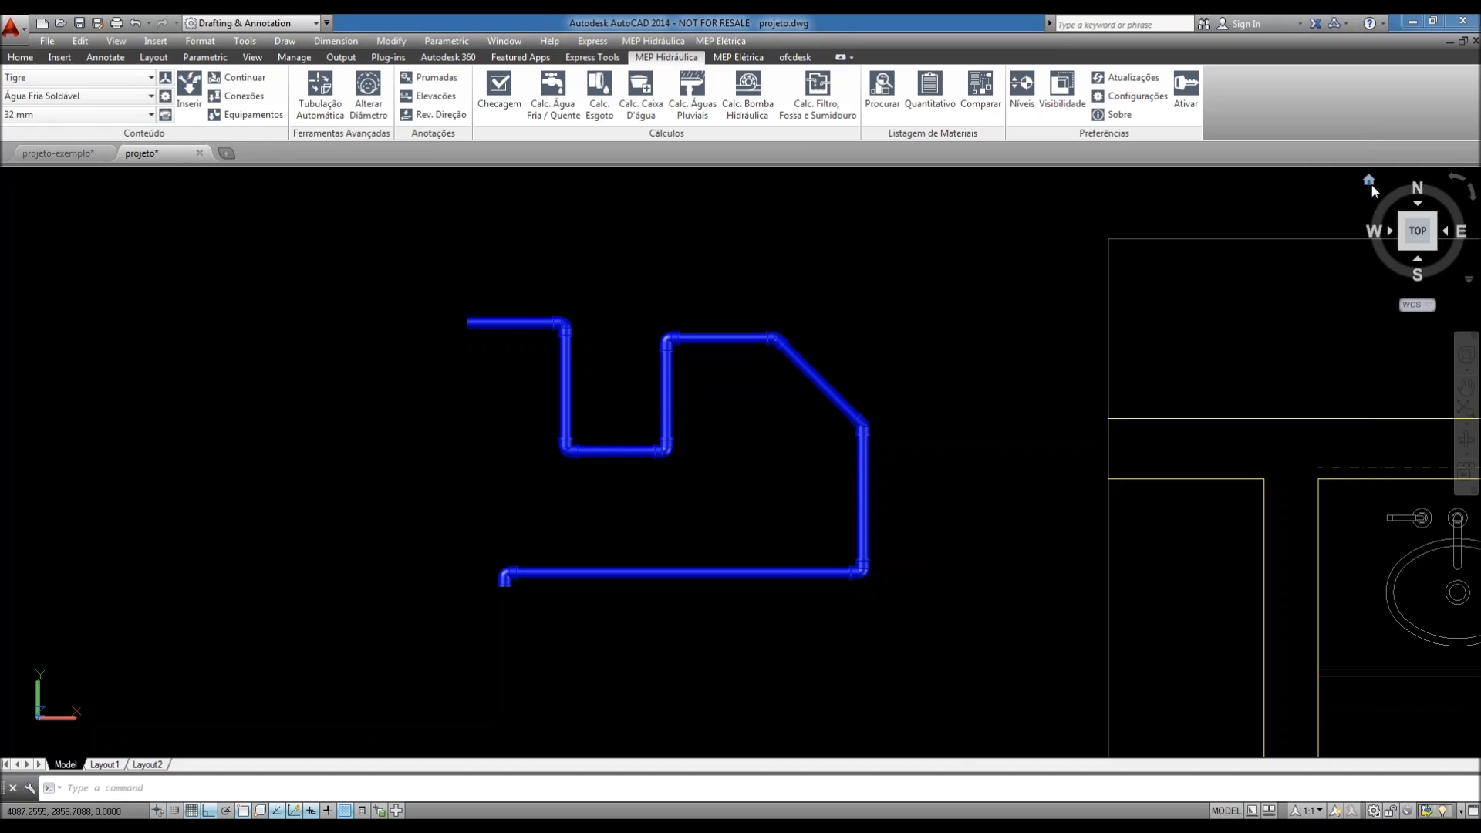
pyautogui.click(1370, 182)
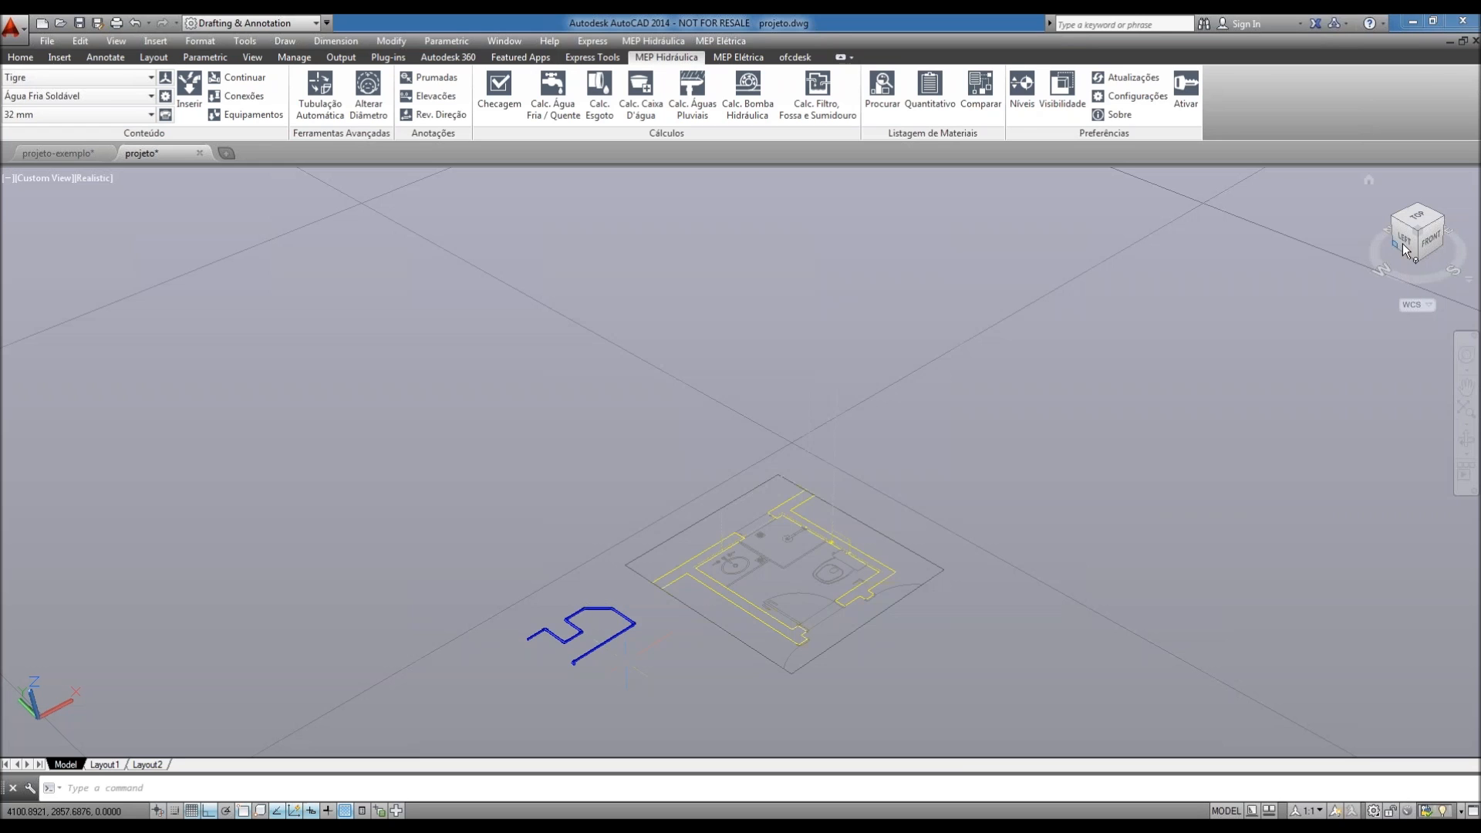
pyautogui.rightClick(1403, 243)
pyautogui.click(1352, 264)
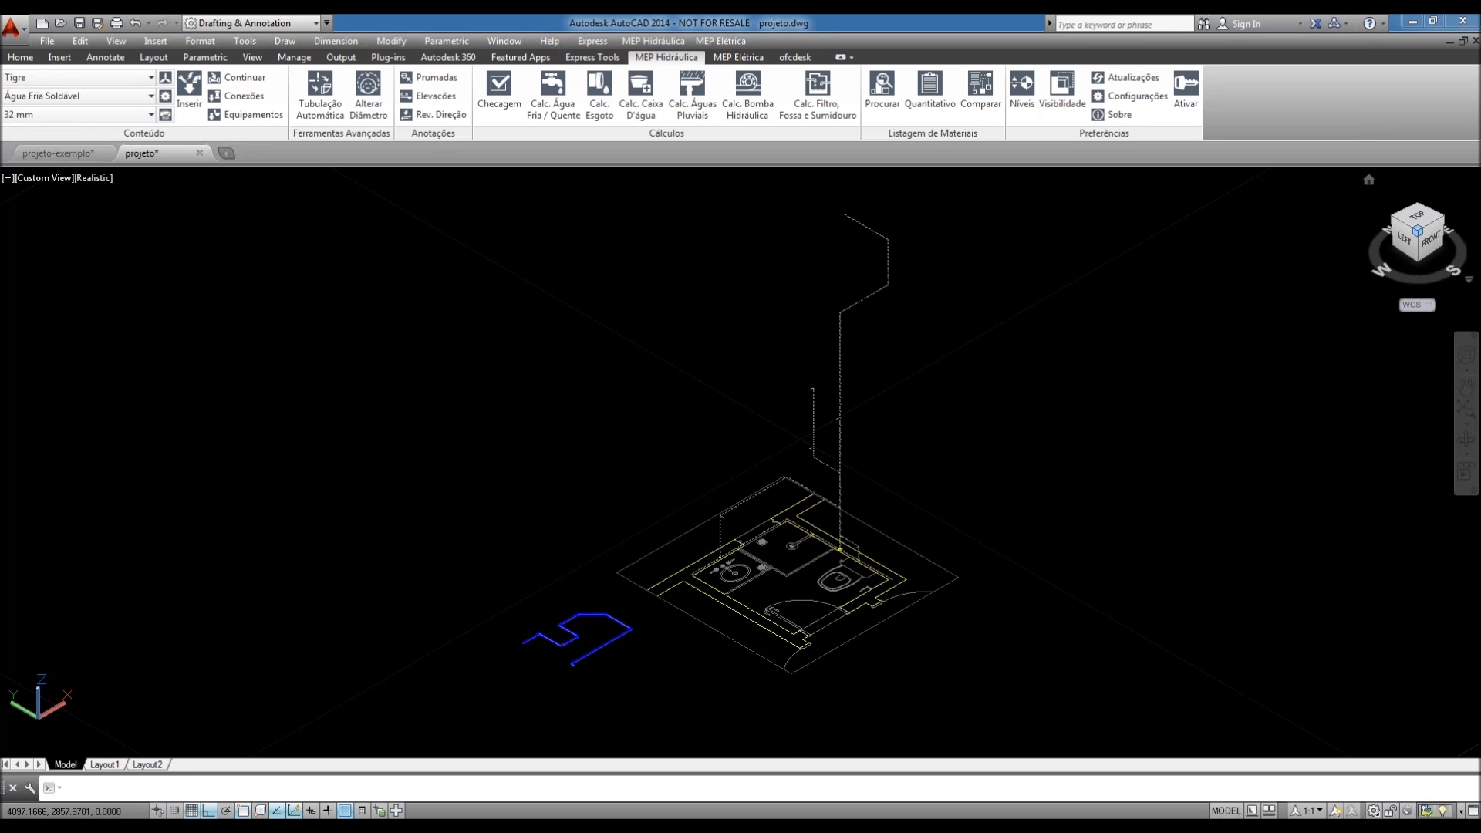
# - Examine the blue pipe run and its 90º and 45º elbows in the isometric view
pyautogui.scroll(5, 533, 655)
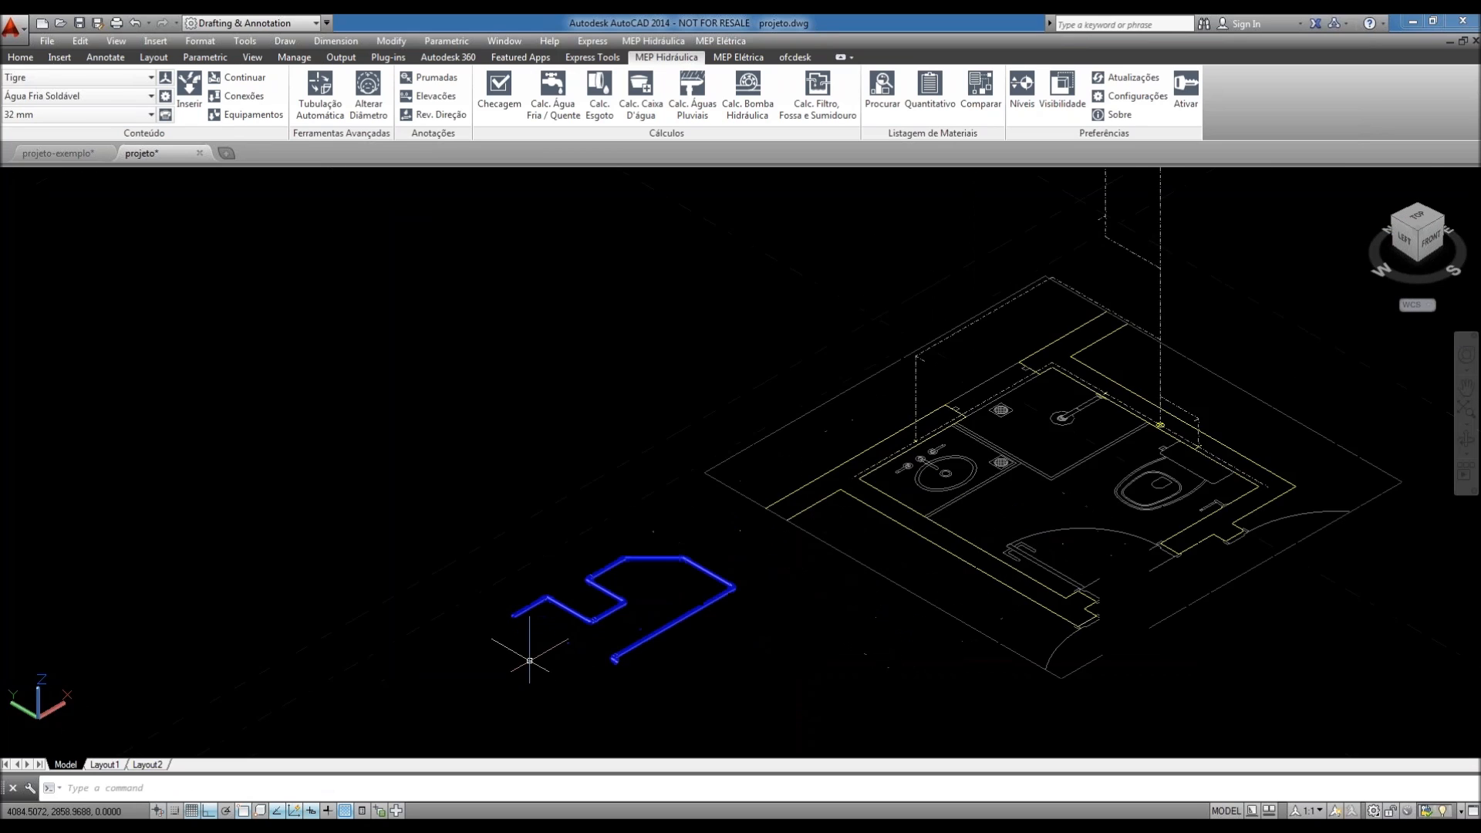
pyautogui.scroll(2, 540, 609)
pyautogui.scroll(4, 540, 609)
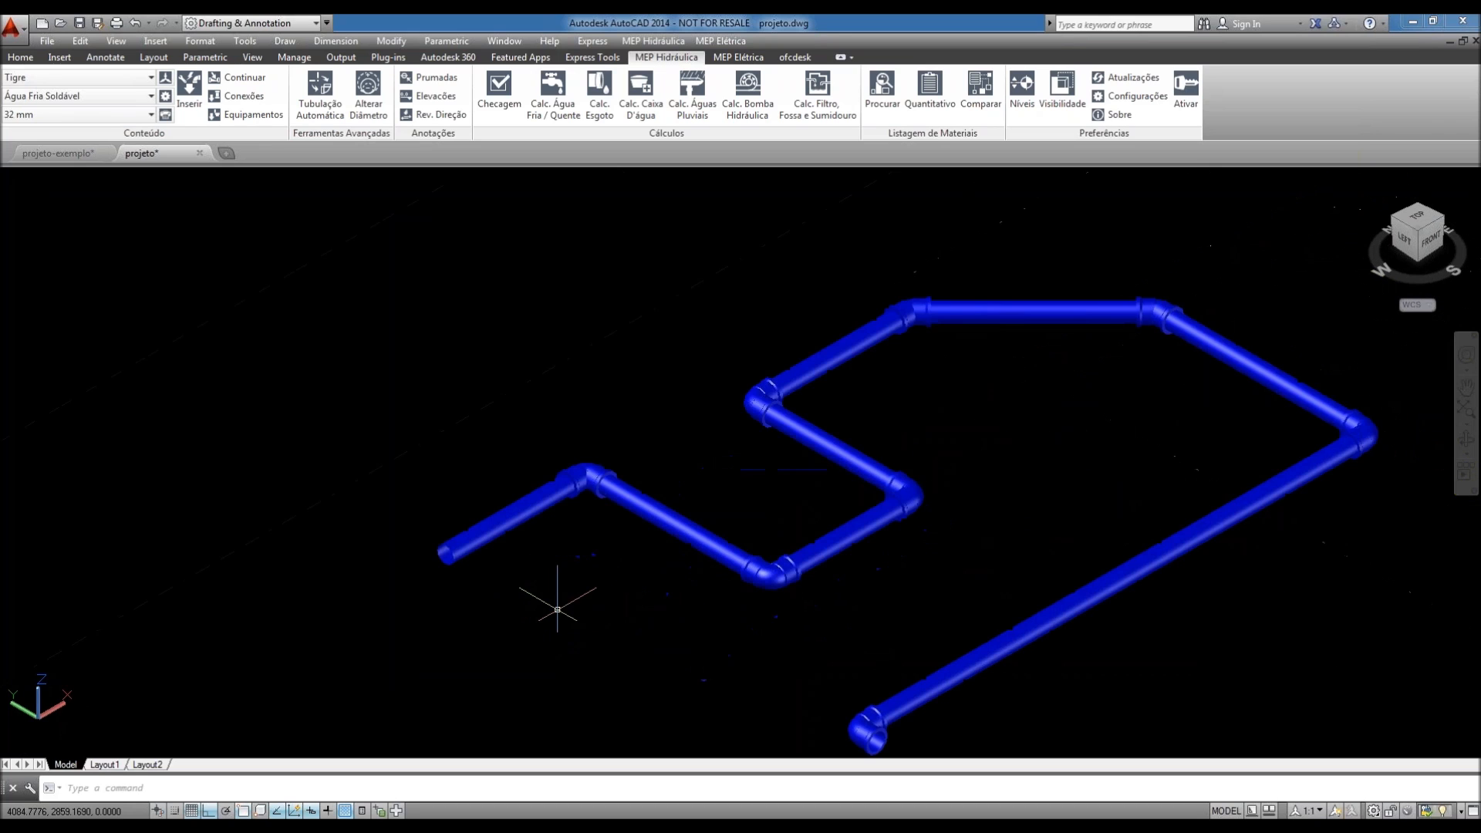
pyautogui.scroll(3, 701, 605)
pyautogui.scroll(-5, 803, 604)
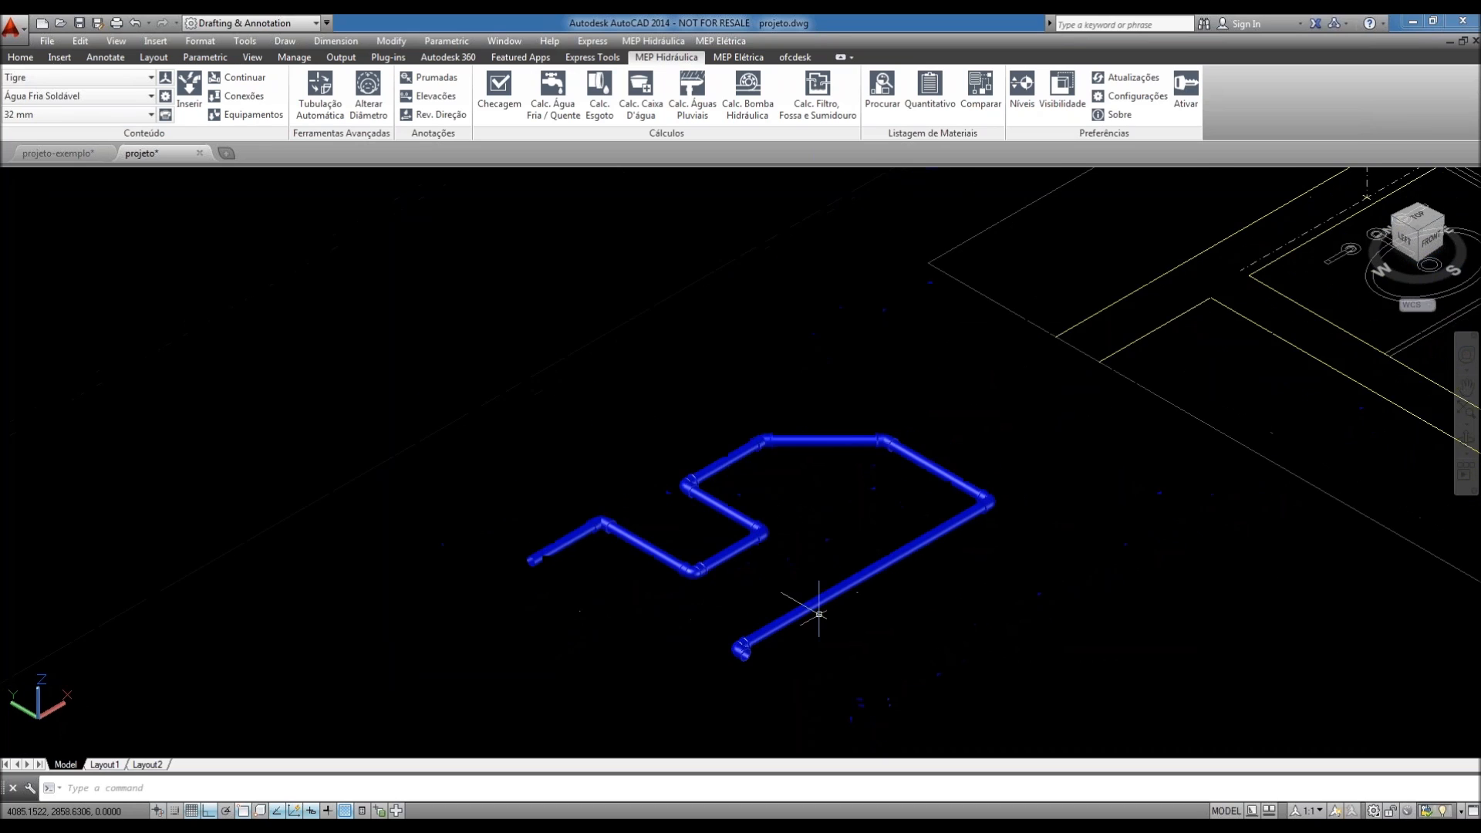
pyautogui.scroll(2, 406, 489)
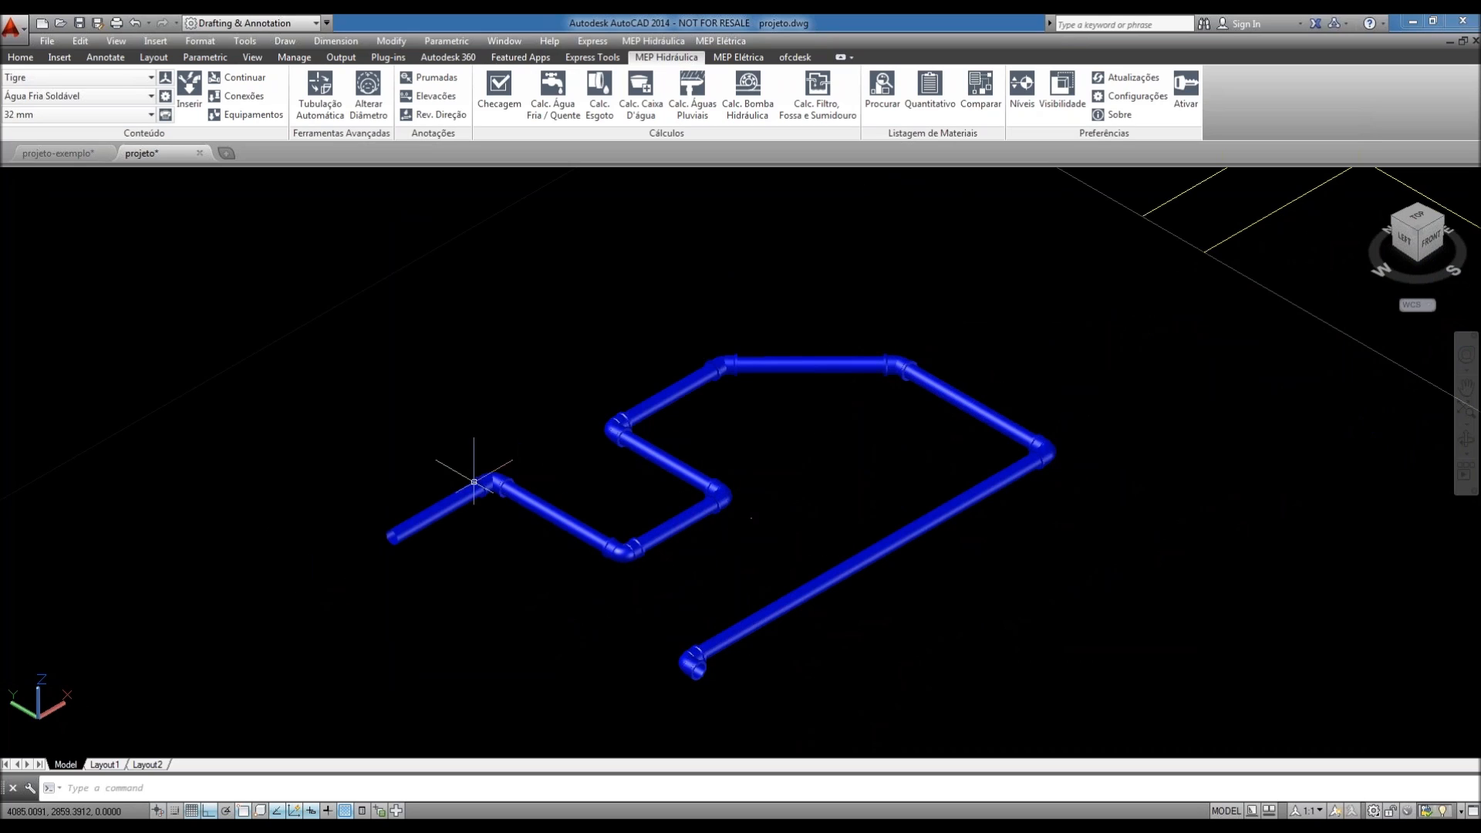
pyautogui.scroll(-1, 482, 514)
pyautogui.scroll(-4, 609, 501)
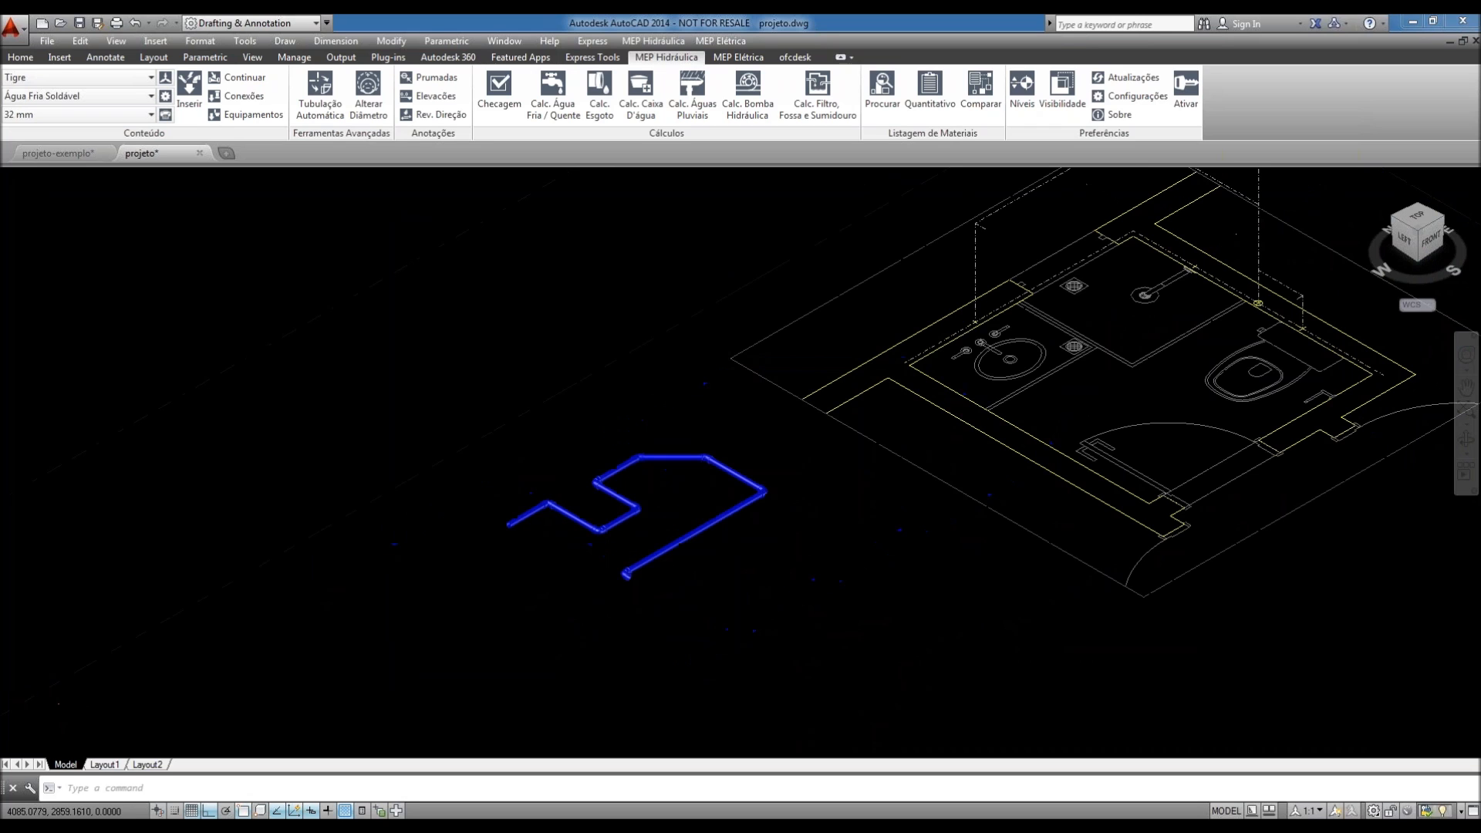
# - Examine the dashed pipe-route guidelines rising above the bathroom plan
pyautogui.moveTo(832, 493); pyautogui.dragTo(589, 647, button='middle')
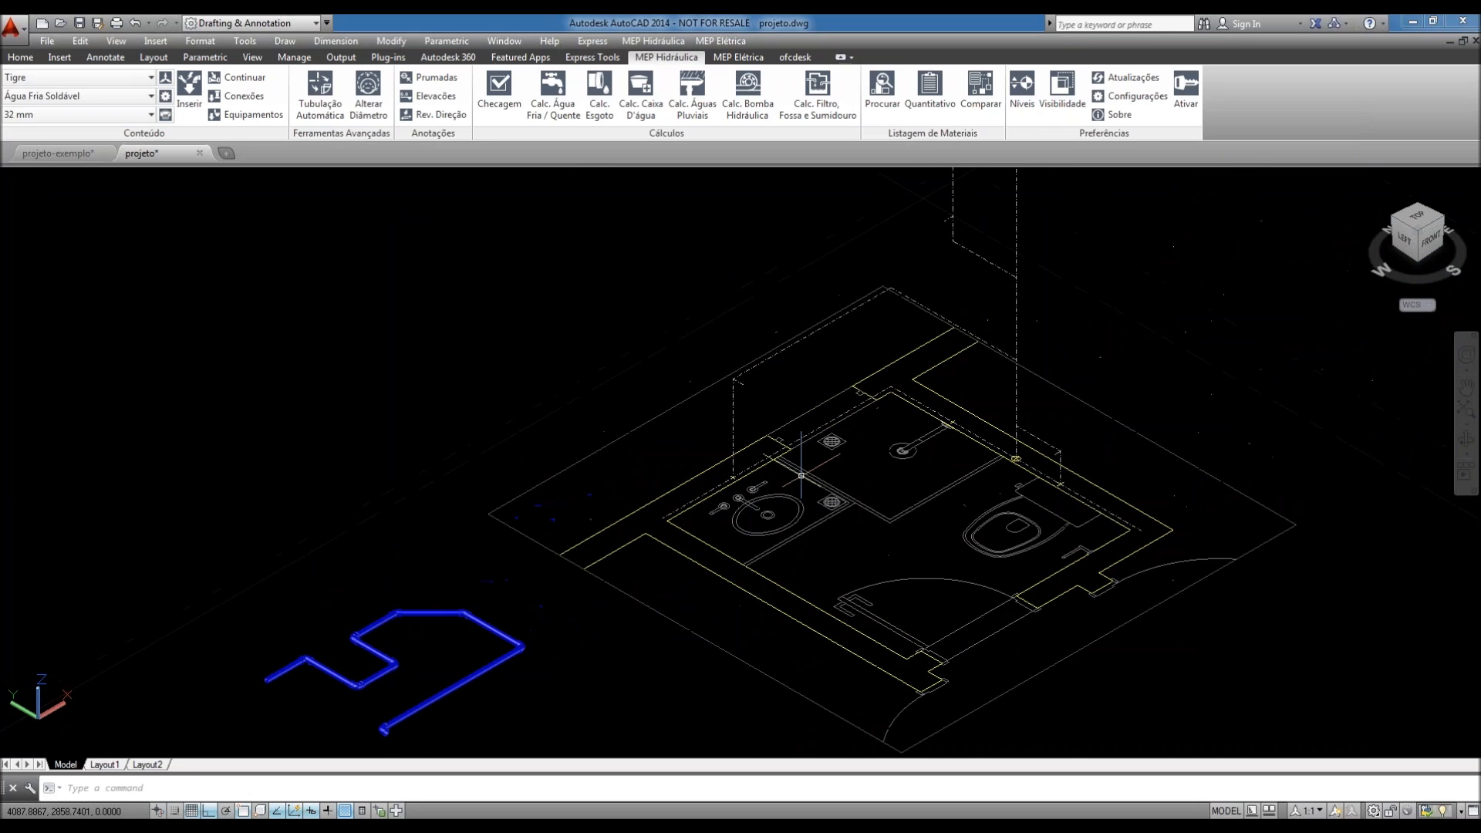
pyautogui.moveTo(986, 377); pyautogui.dragTo(913, 515, button='middle')
pyautogui.scroll(4, 913, 515)
pyautogui.moveTo(988, 433); pyautogui.dragTo(977, 458, button='middle')
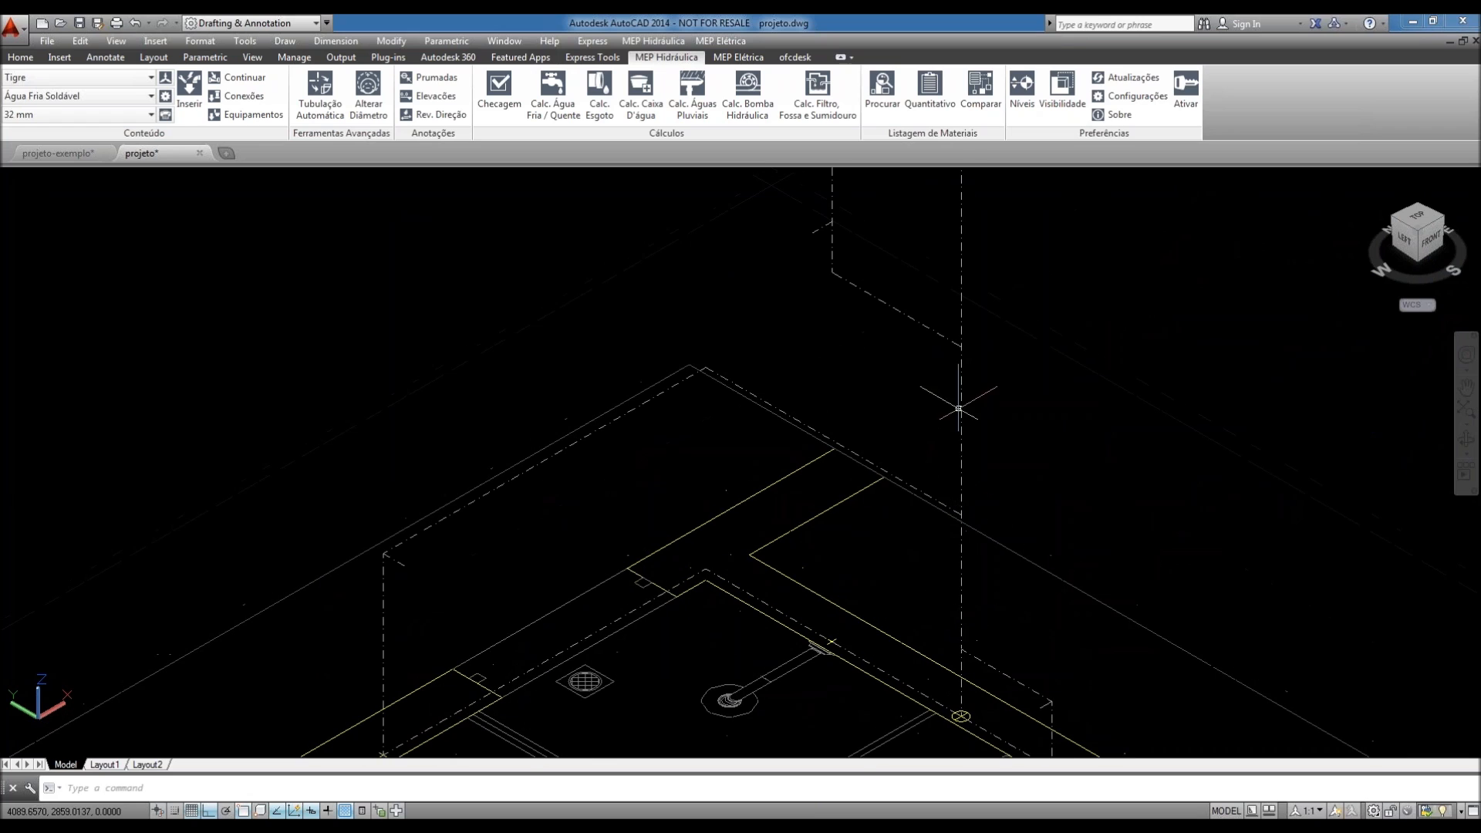
pyautogui.scroll(-4, 956, 369)
pyautogui.scroll(3, 951, 310)
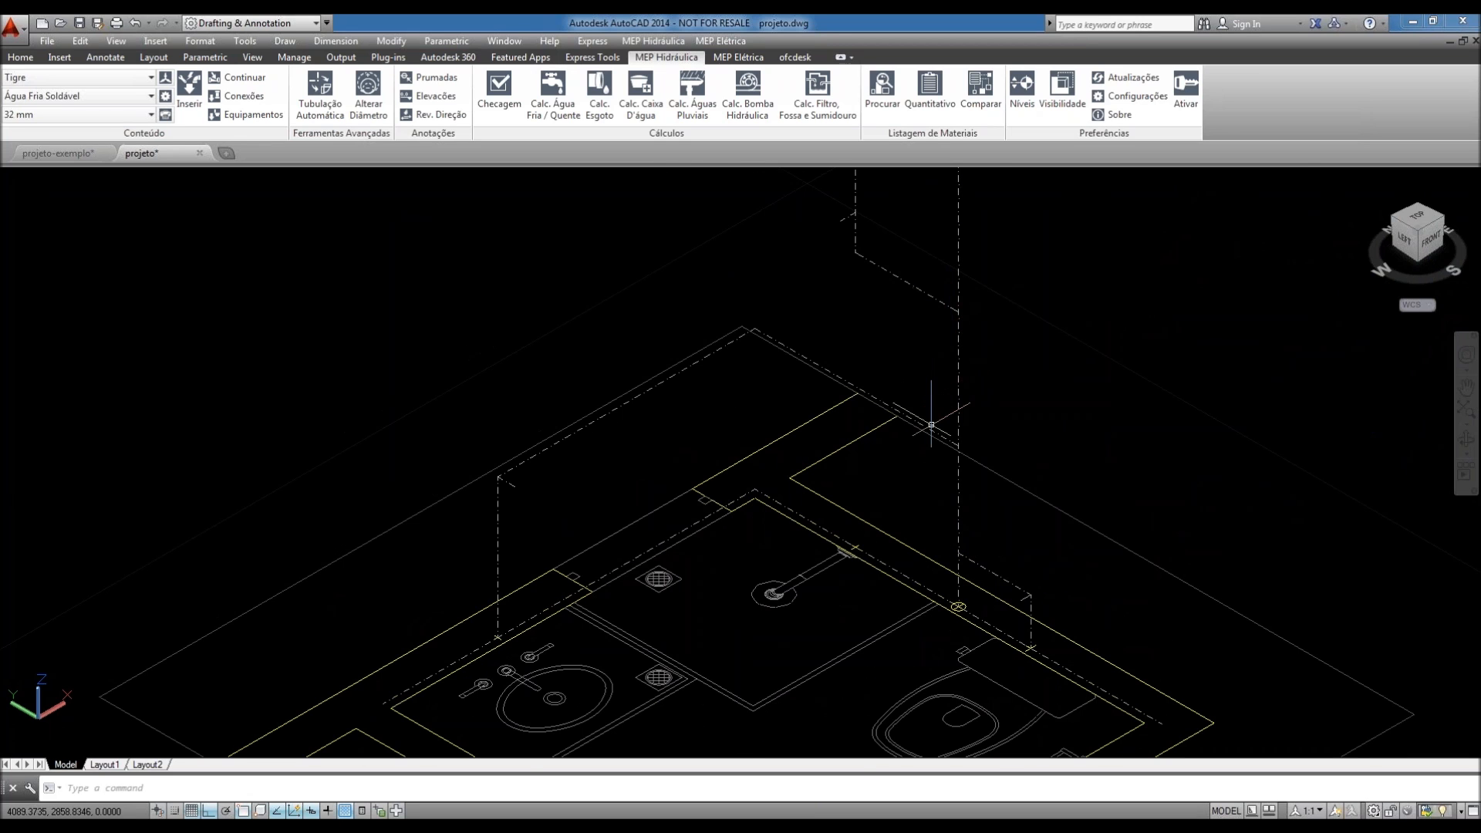
pyautogui.scroll(-4, 935, 438)
# - Review the Joelho 45º automatic insertion options in the Tigre / Água Fria Soldável preferences, and apply the preferences with Joelho 45º Sold. kept
pyautogui.scroll(6, 511, 645)
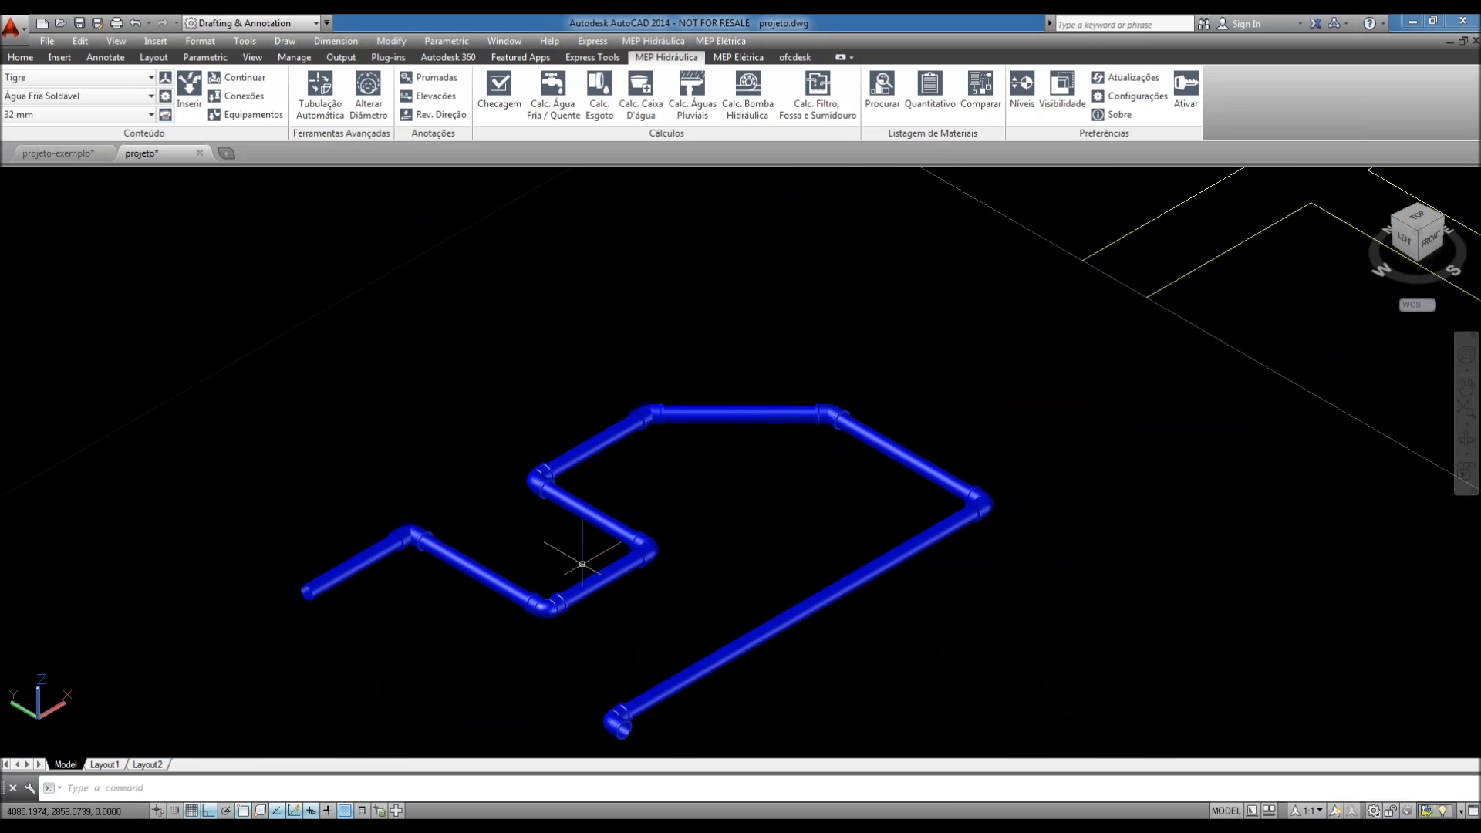
pyautogui.scroll(-2, 582, 564)
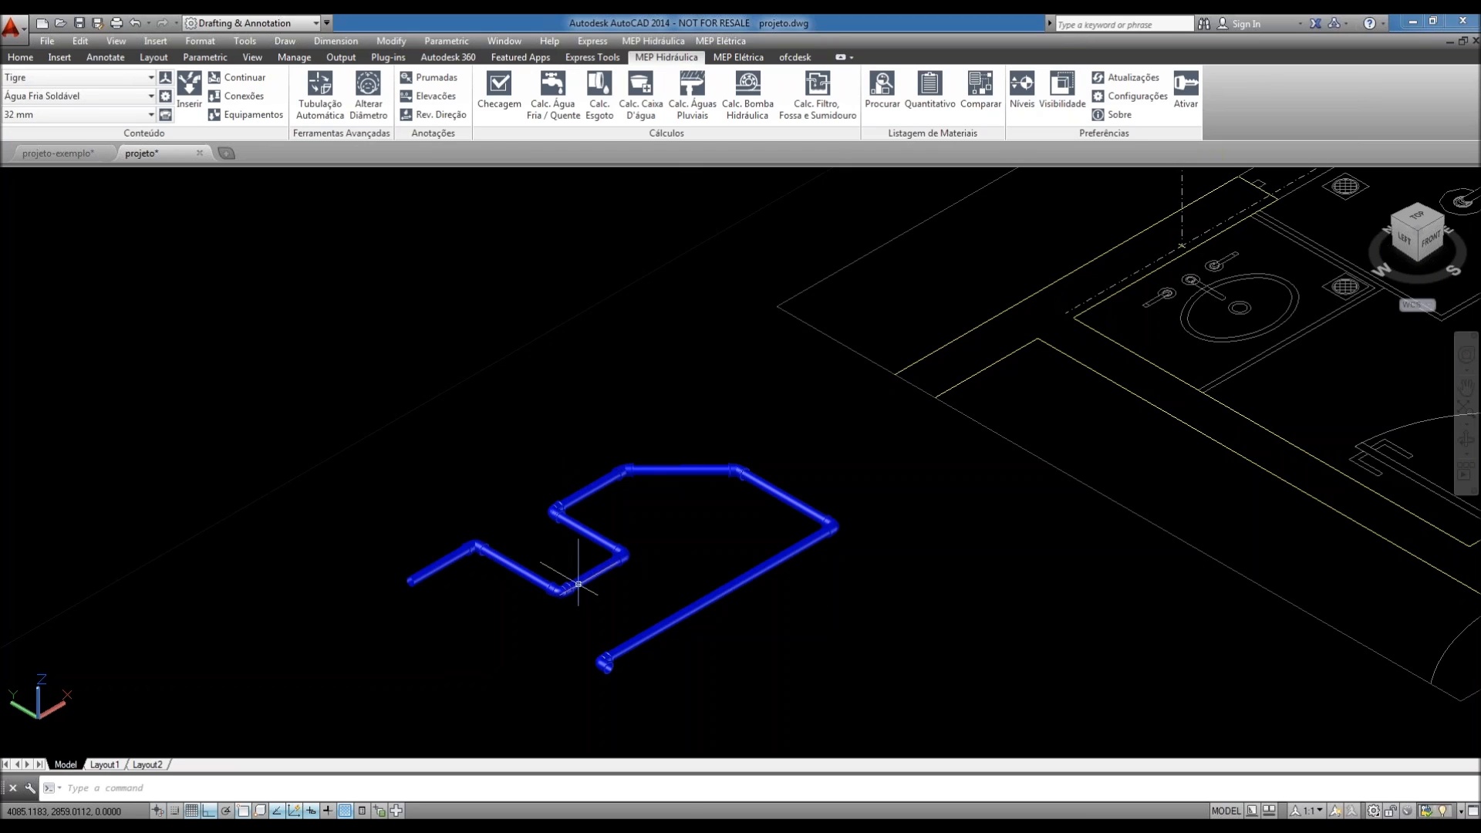
pyautogui.scroll(3, 413, 522)
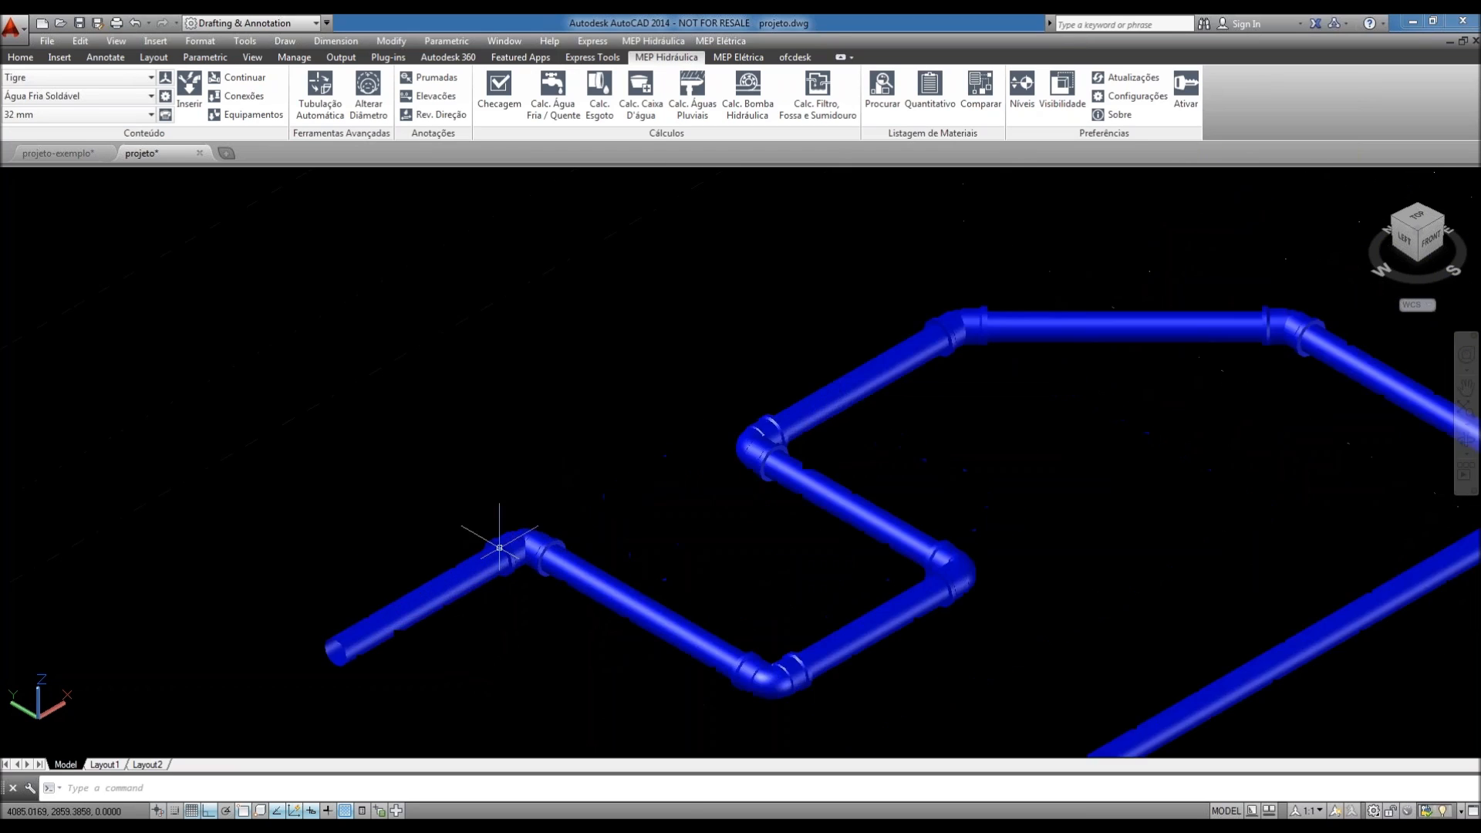
pyautogui.moveTo(1010, 339); pyautogui.dragTo(843, 357, button='middle')
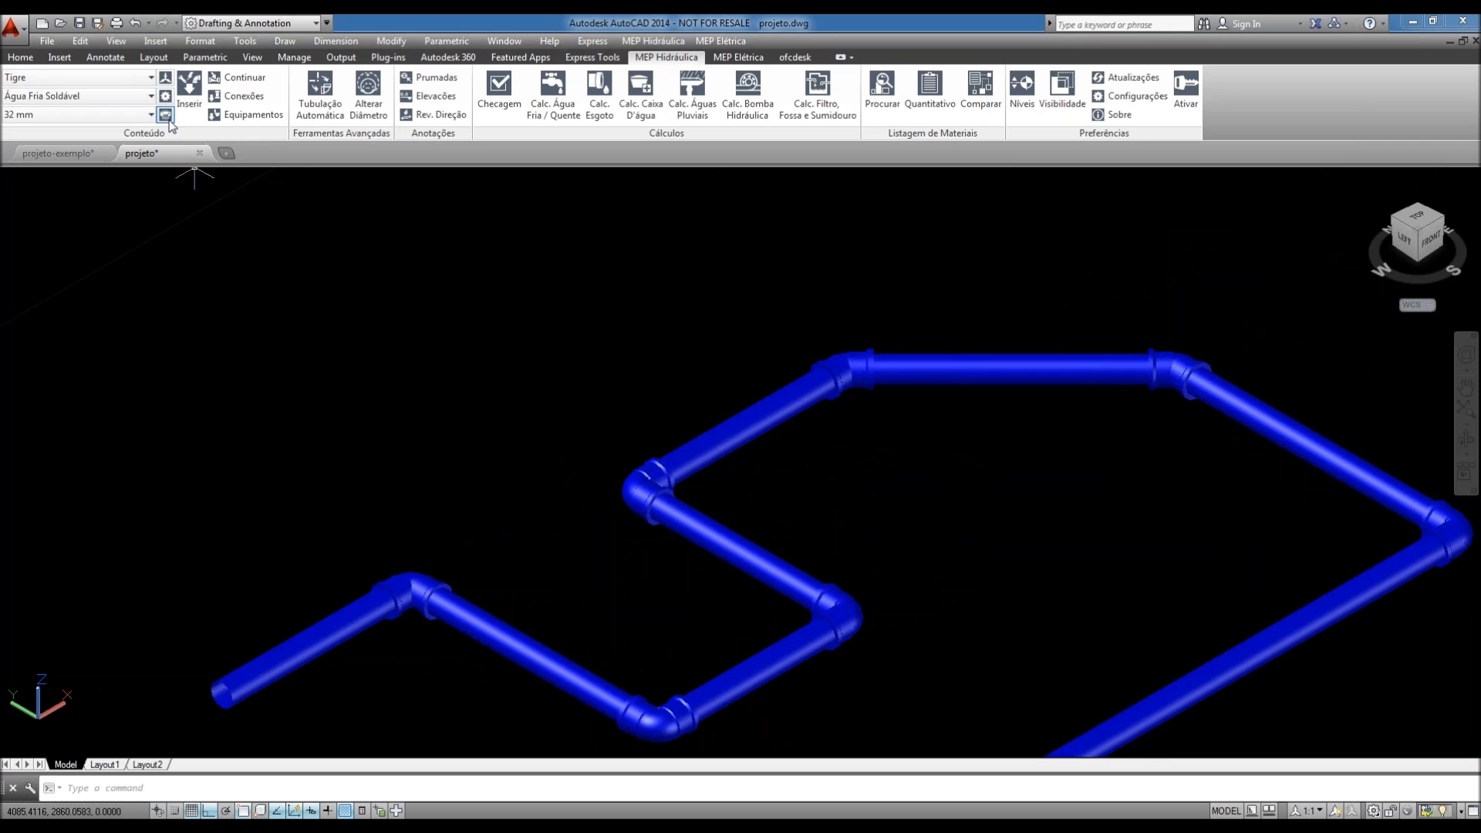
pyautogui.click(165, 96)
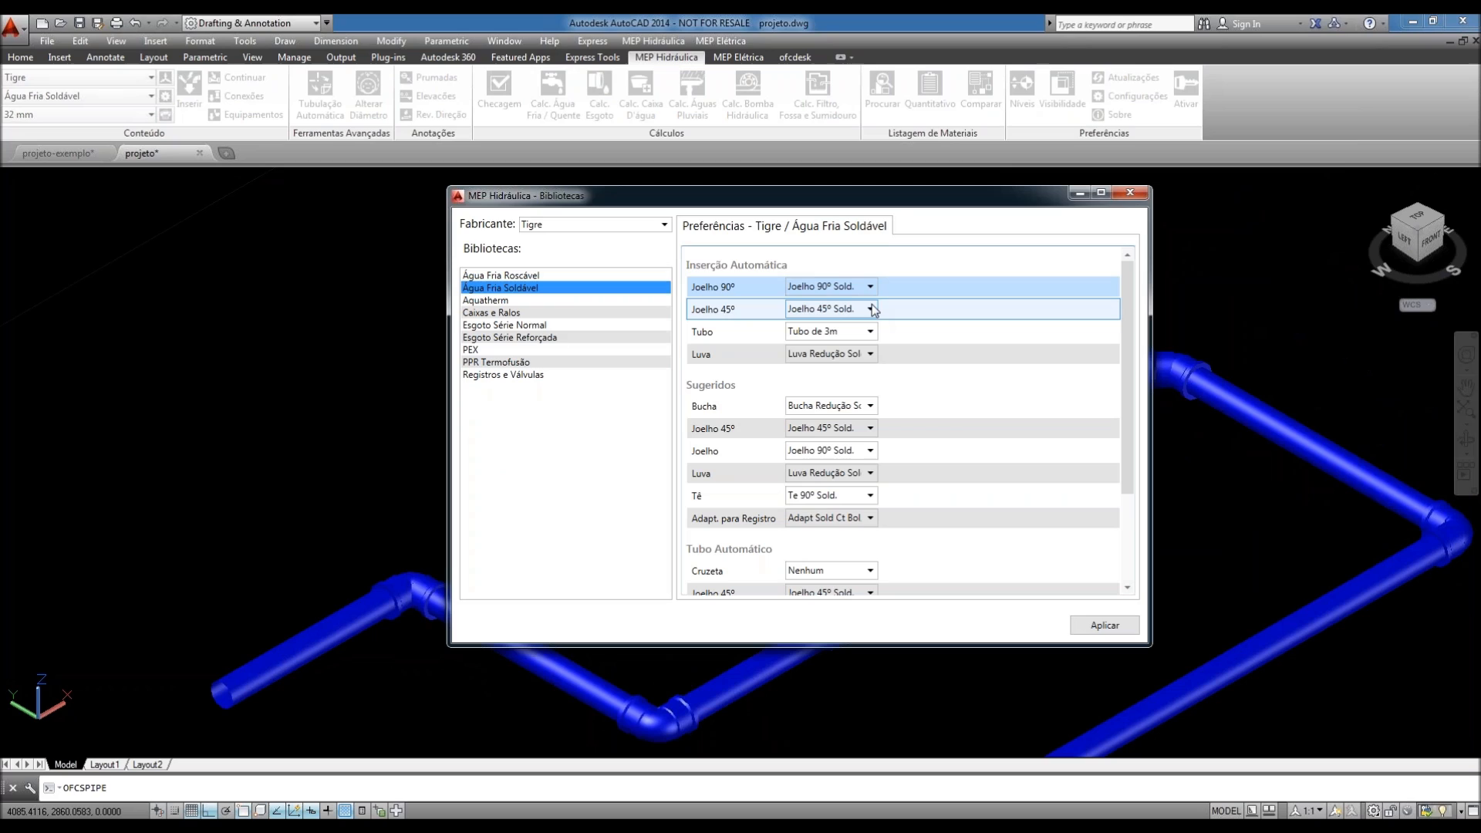
pyautogui.click(871, 309)
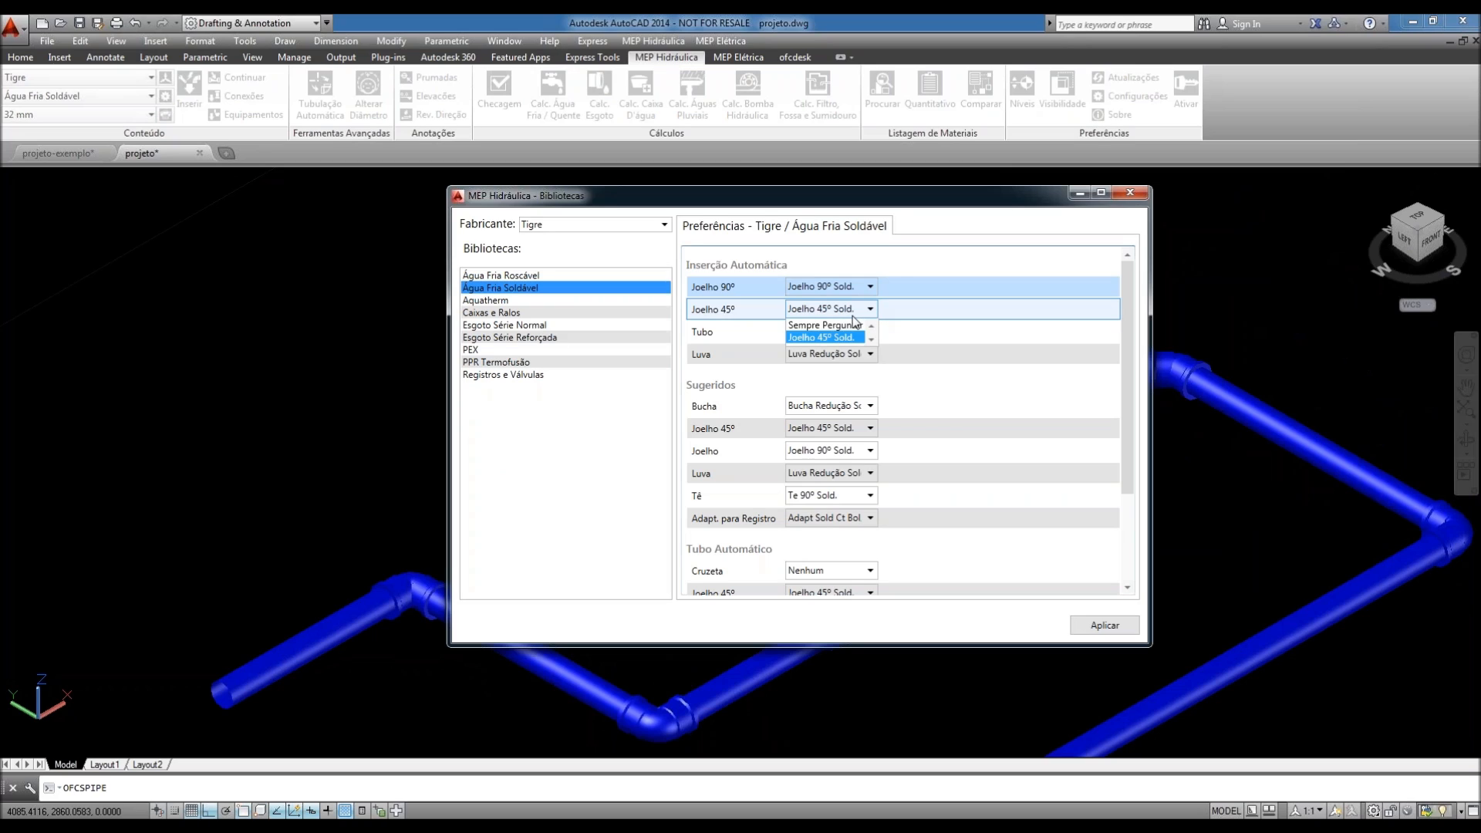
pyautogui.click(855, 307)
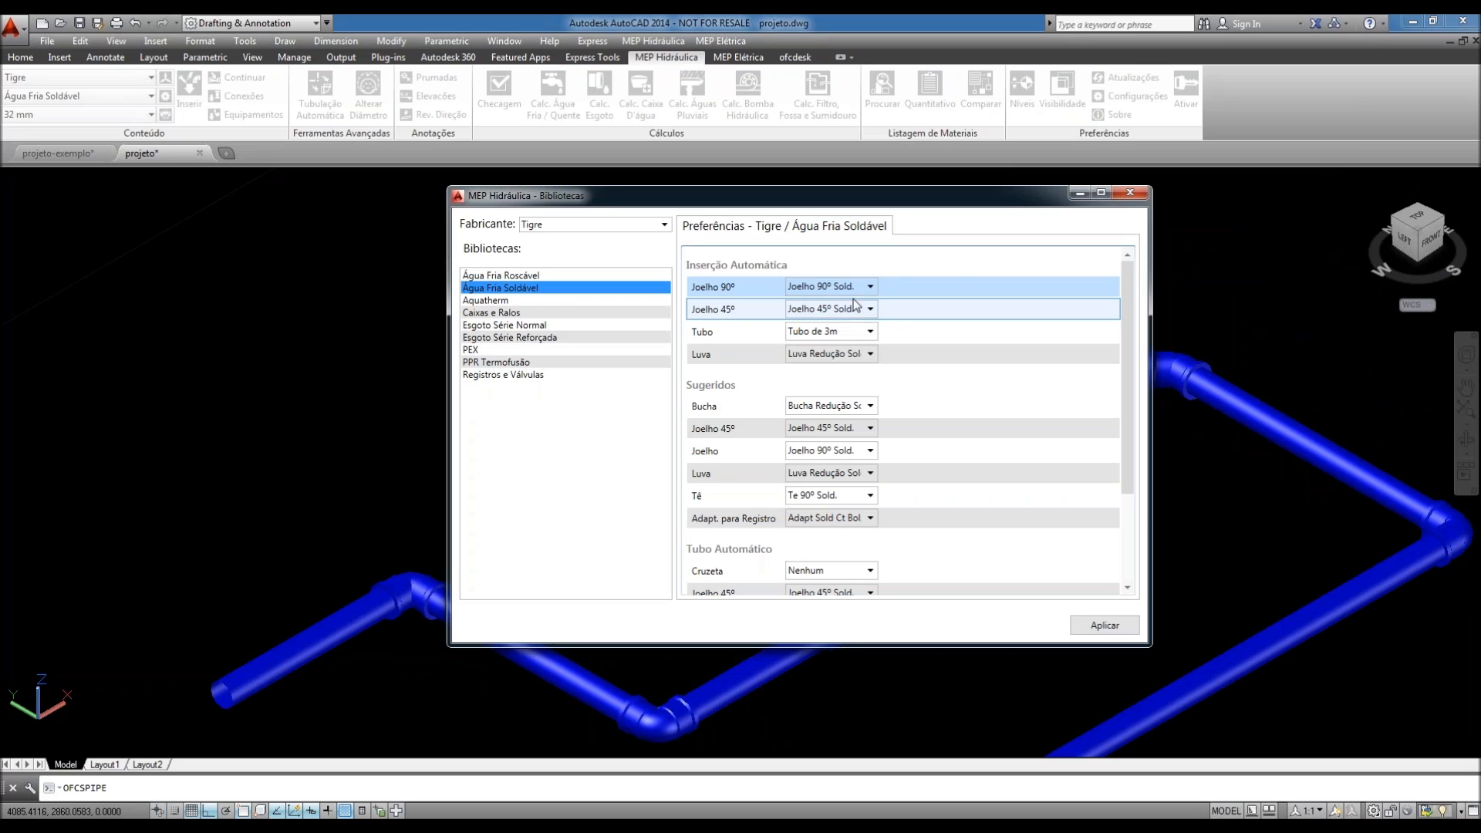
pyautogui.click(1110, 624)
# - Delete the entire sample pipe run beside the bathroom plan
pyautogui.scroll(-2, 794, 386)
pyautogui.scroll(-2, 940, 464)
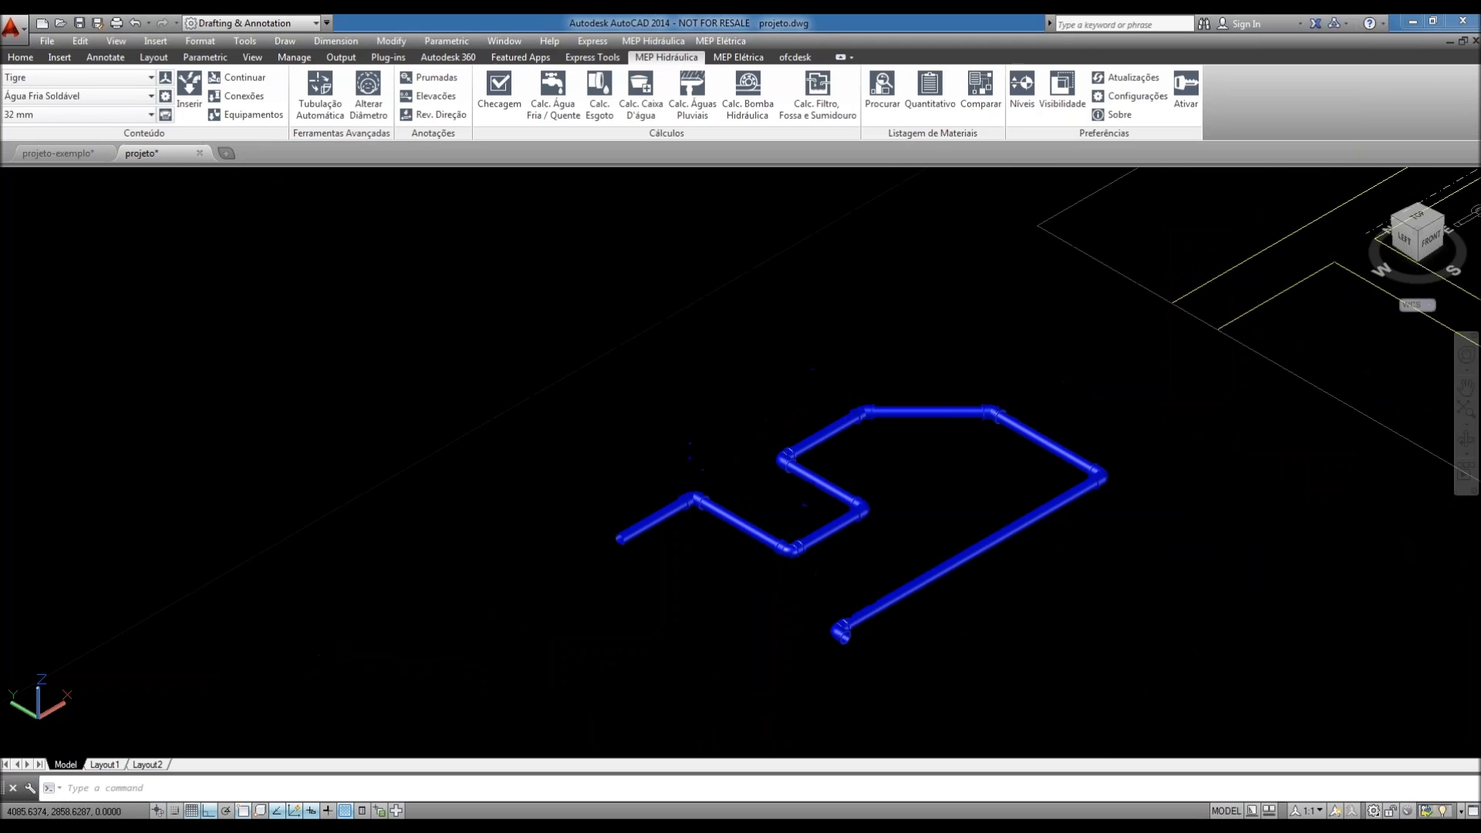
pyautogui.moveTo(1148, 708); pyautogui.dragTo(937, 698, button='middle')
pyautogui.click(951, 689)
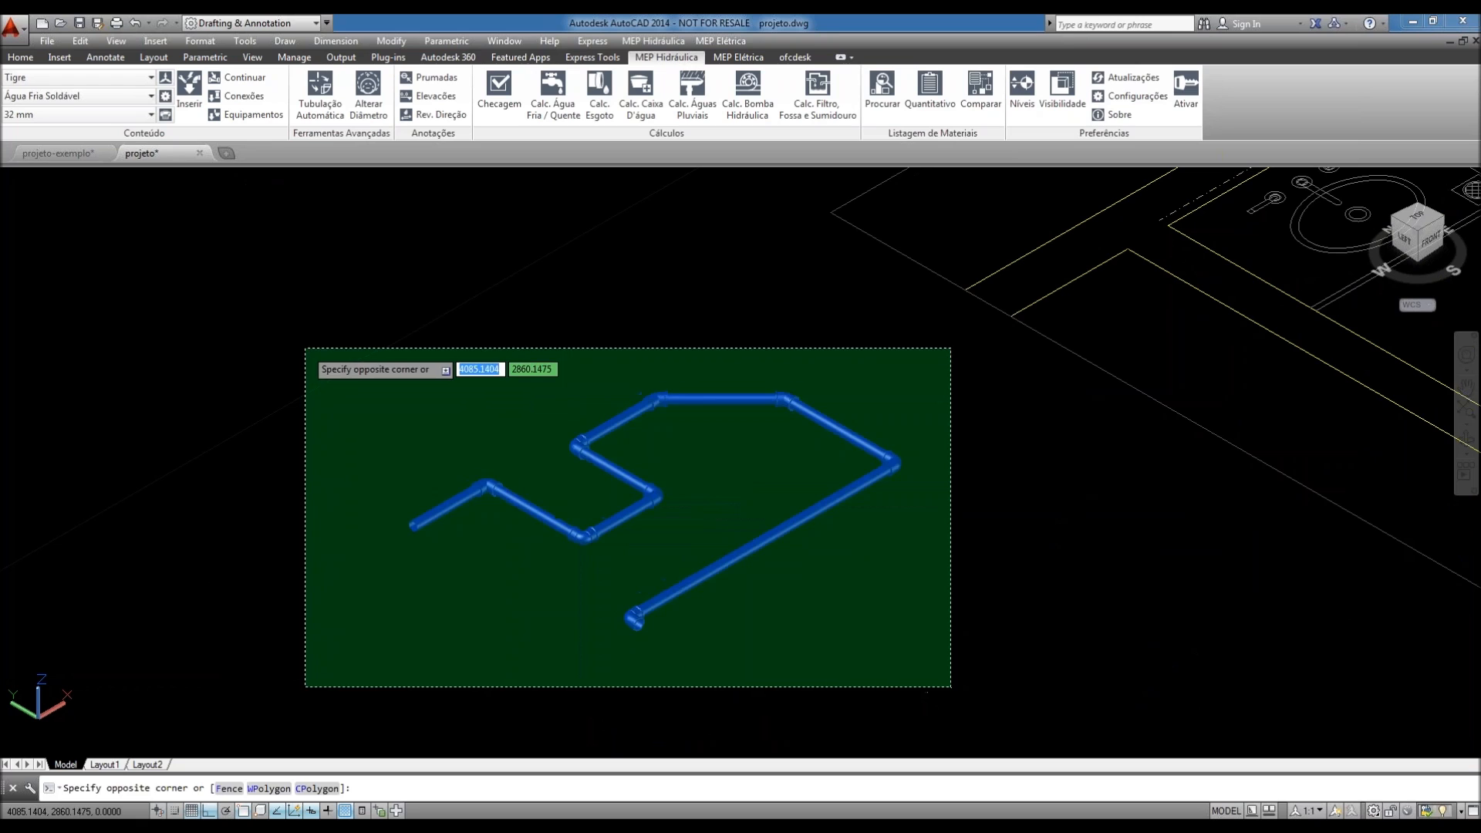
pyautogui.click(310, 347)
pyautogui.press('Delete')
# - Examine the full height of the dashed guidelines over the bathroom in the isometric view
pyautogui.moveTo(850, 486); pyautogui.dragTo(584, 562, button='middle')
pyautogui.scroll(-3, 583, 563)
pyautogui.moveTo(859, 554); pyautogui.dragTo(764, 653, button='middle')
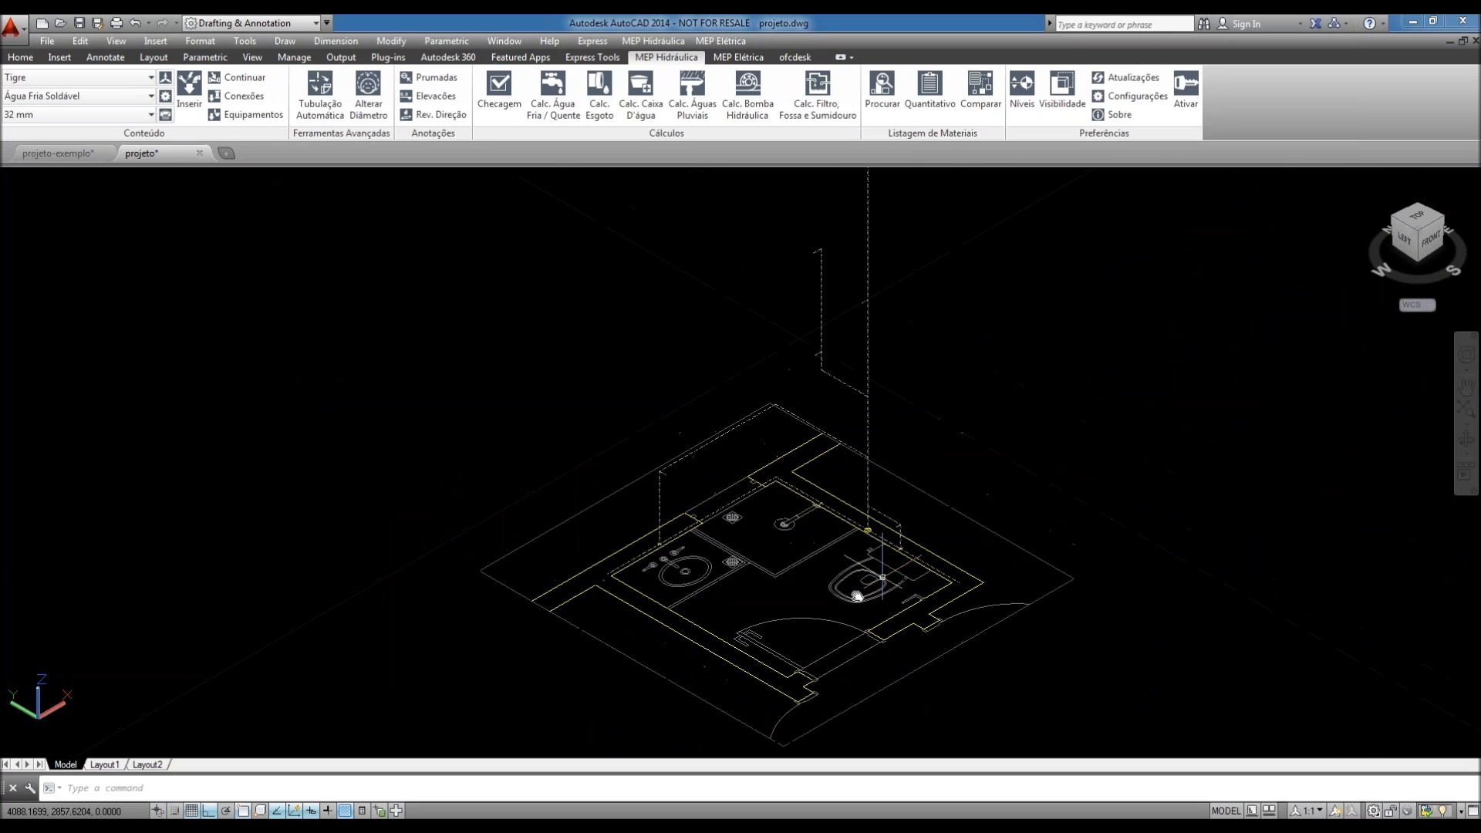
pyautogui.scroll(-2, 783, 516)
pyautogui.moveTo(843, 458); pyautogui.dragTo(826, 519, button='middle')
pyautogui.scroll(1, 801, 578)
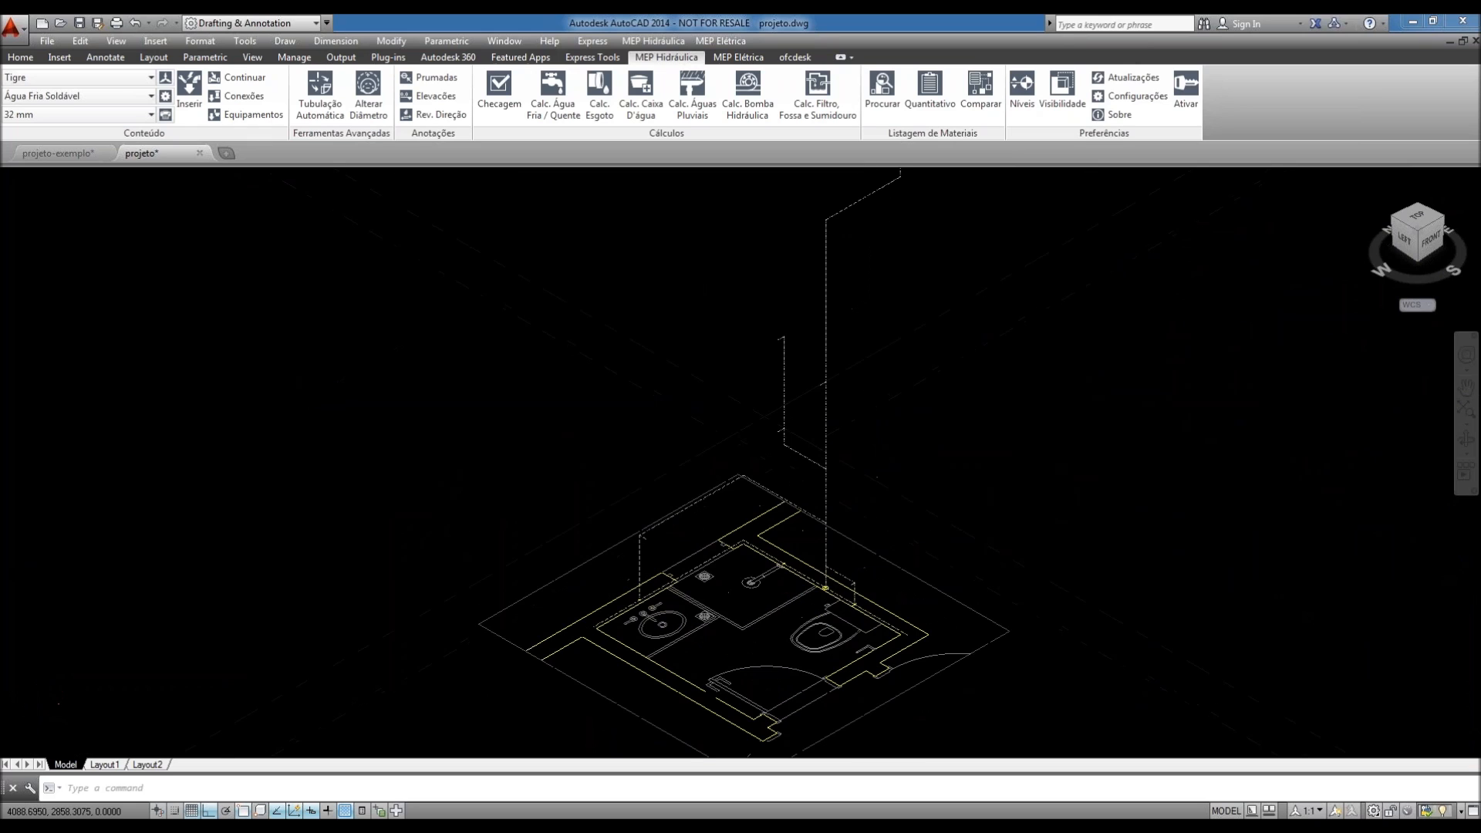
pyautogui.scroll(1, 800, 559)
pyautogui.moveTo(849, 511); pyautogui.dragTo(848, 513, button='middle')
pyautogui.moveTo(843, 412); pyautogui.dragTo(837, 422, button='middle')
pyautogui.moveTo(849, 482); pyautogui.dragTo(844, 497, button='middle')
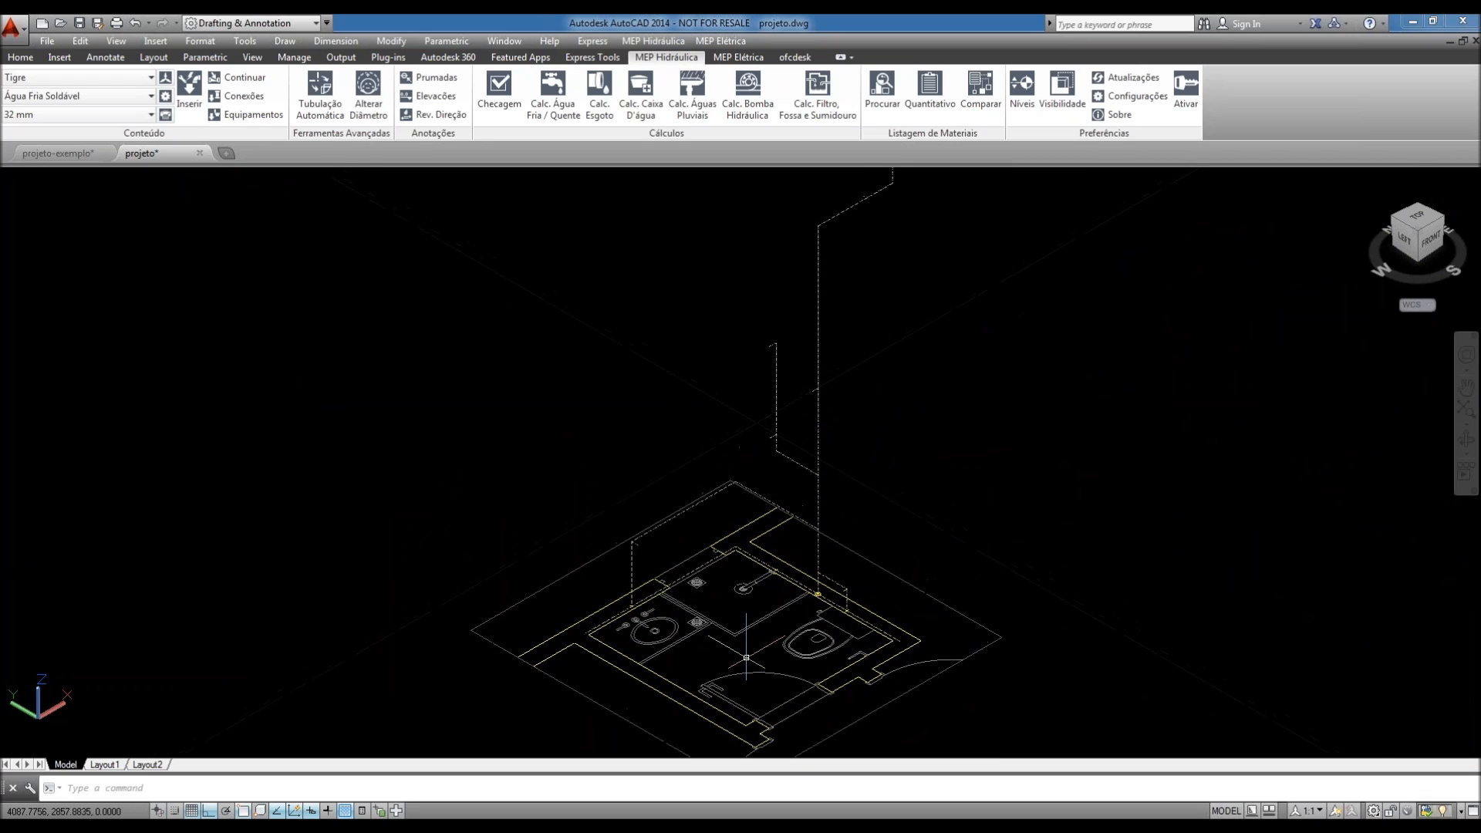
# - Inspect the guideline drop at the washbasin wall up close from a slightly rotated 3D angle
pyautogui.scroll(2, 740, 629)
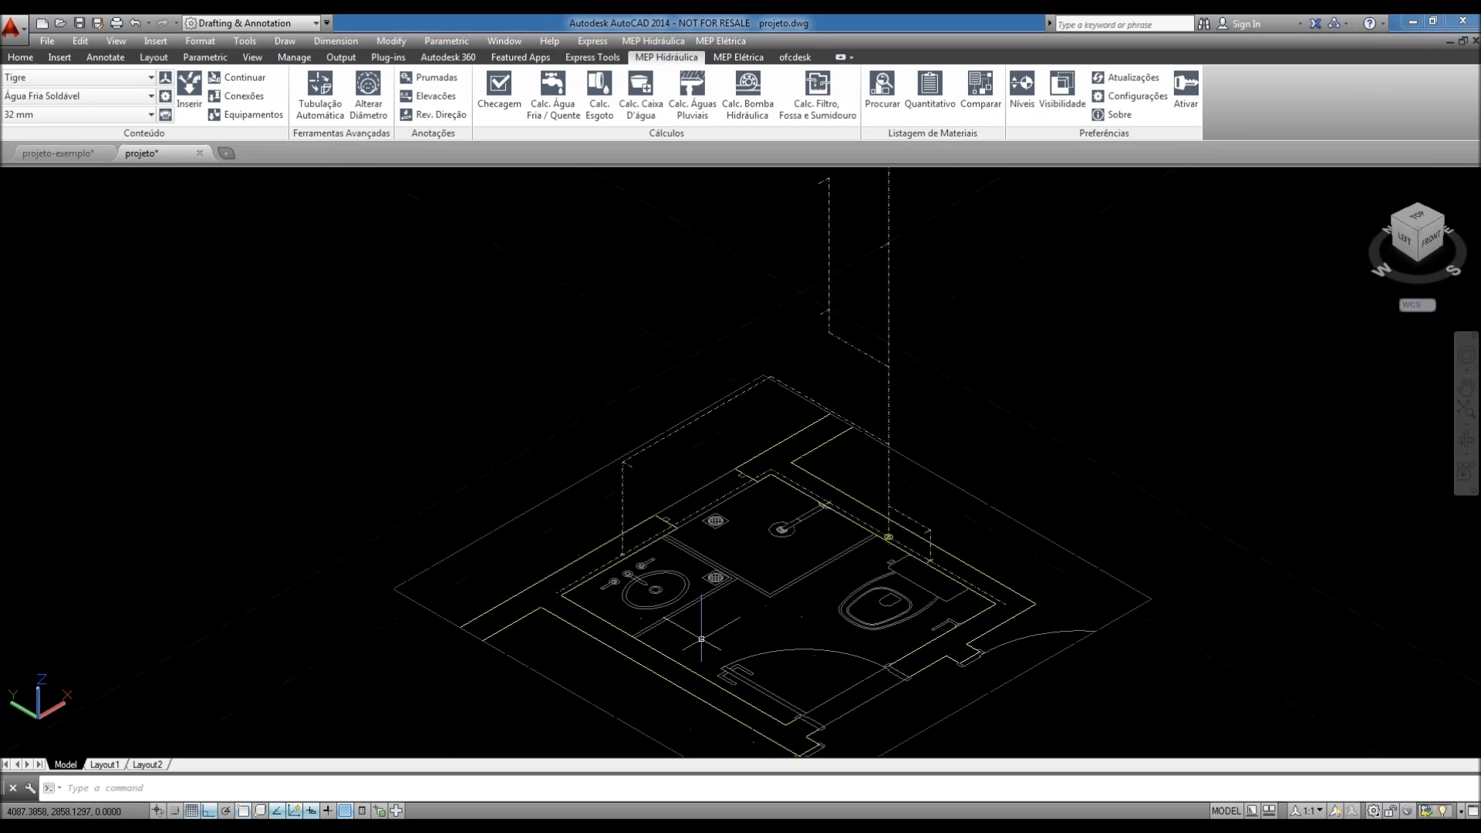
pyautogui.scroll(2, 701, 638)
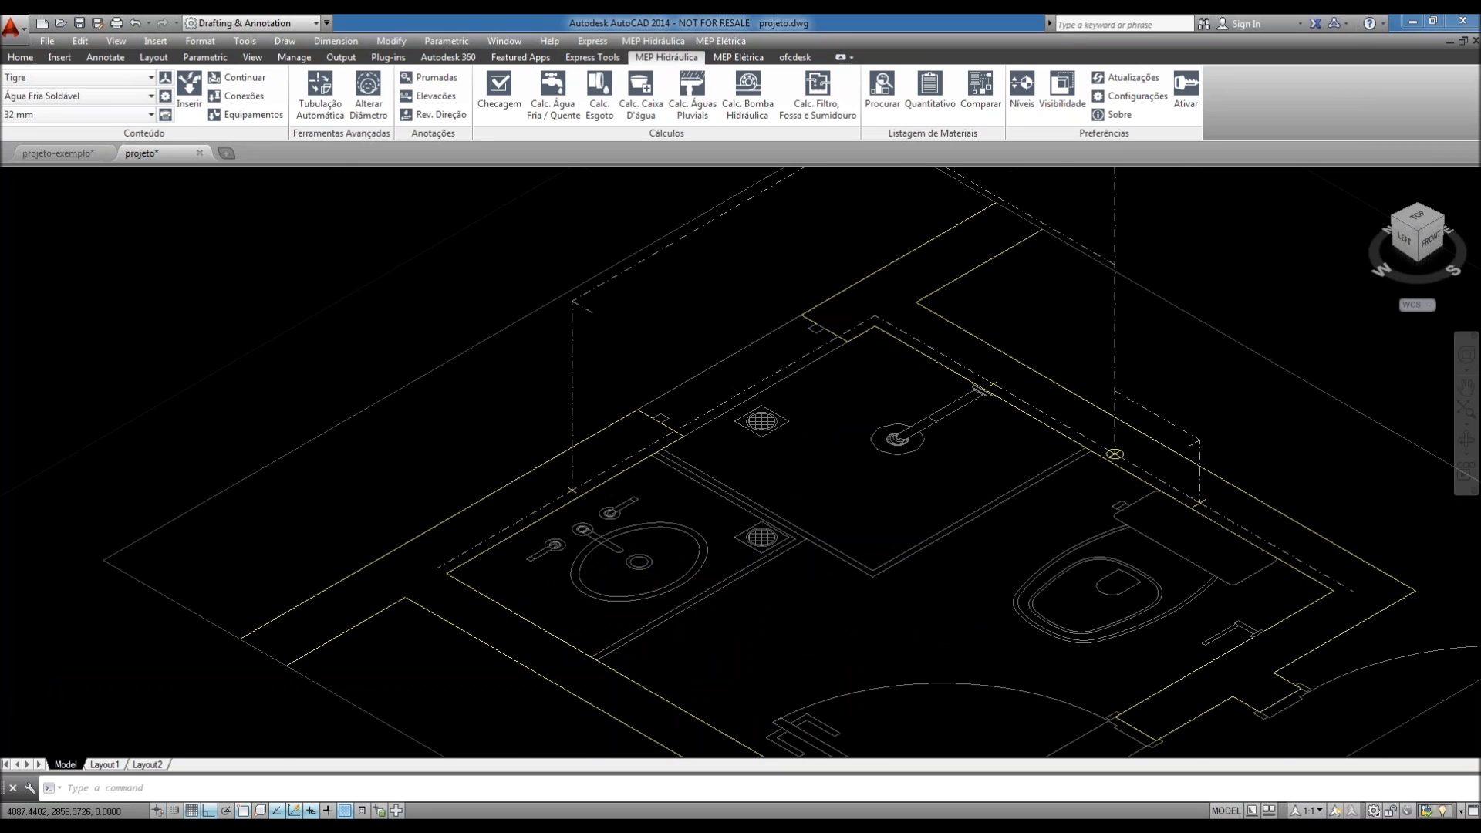
pyautogui.moveTo(547, 583); pyautogui.dragTo(536, 674, button='middle')
pyautogui.click(562, 436)
pyautogui.keyDown('shift'); pyautogui.moveTo(607, 460); pyautogui.dragTo(694, 432, button='middle'); pyautogui.keyUp('shift')
pyautogui.keyDown('shift'); pyautogui.moveTo(711, 456); pyautogui.dragTo(786, 470, button='middle'); pyautogui.keyUp('shift')
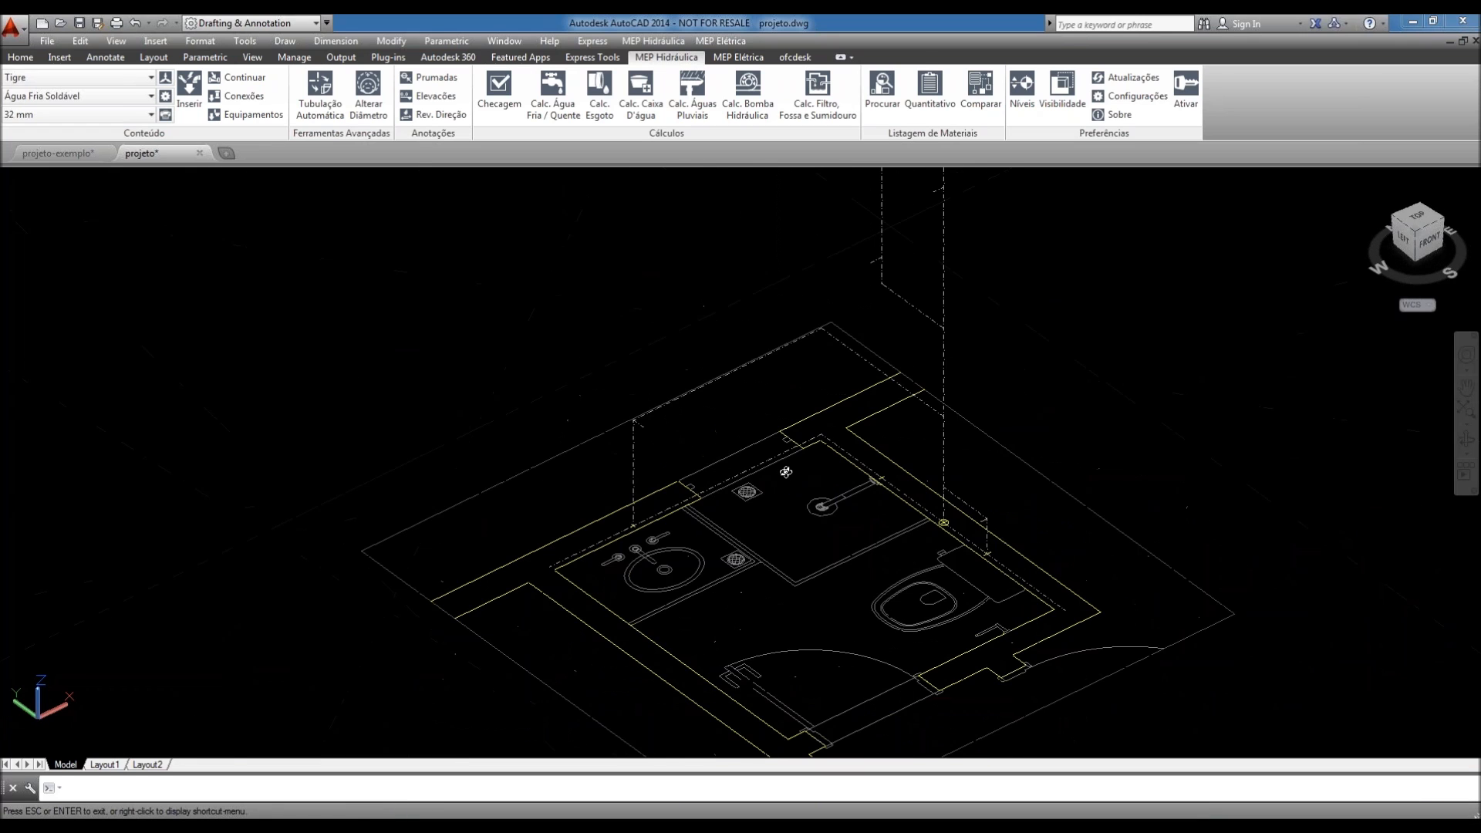
pyautogui.scroll(2, 660, 543)
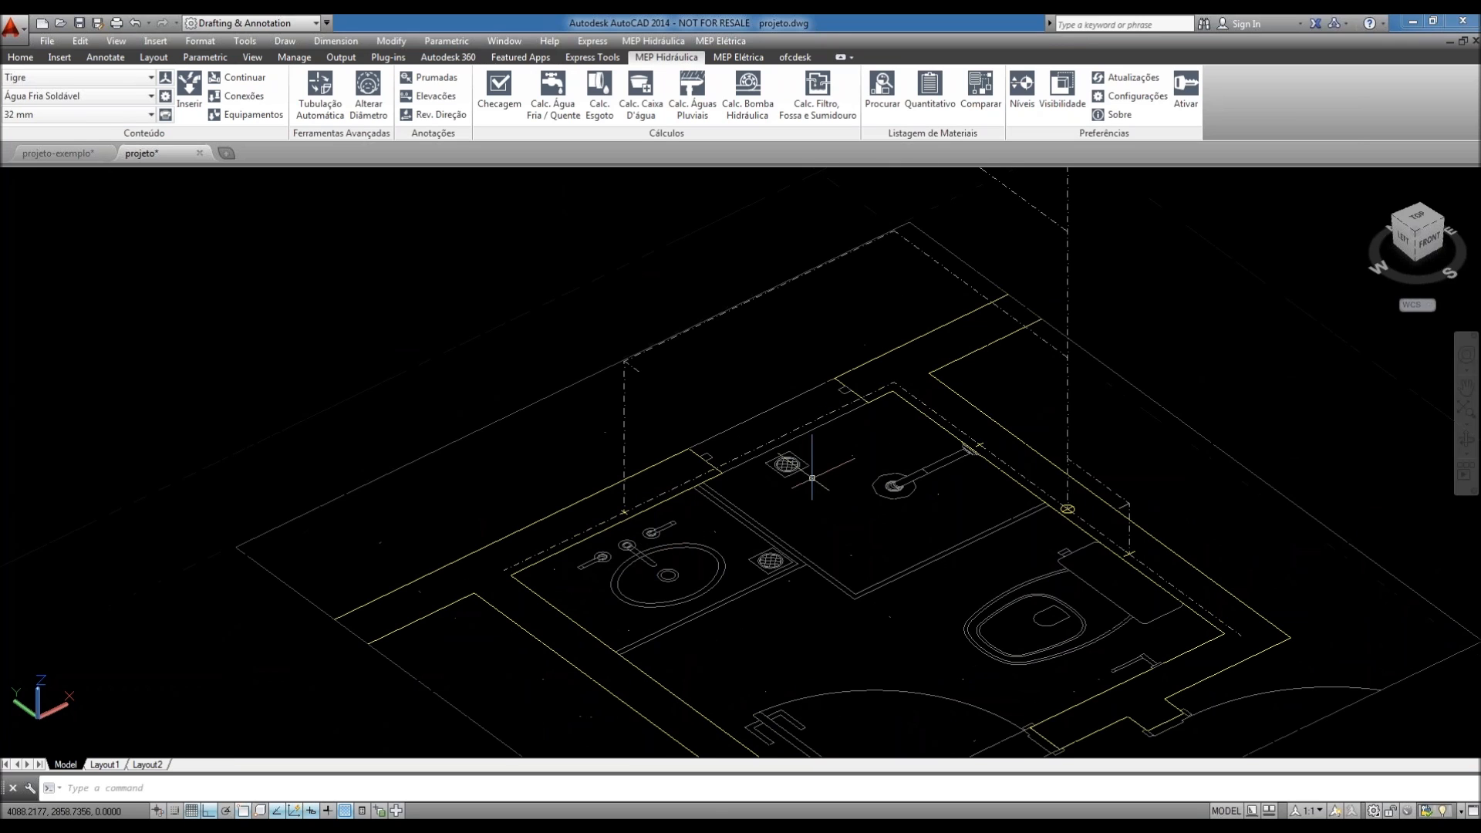
# - Return to the top view around the washbasin and clear the selection of the bathroom plan
pyautogui.click(1426, 225)
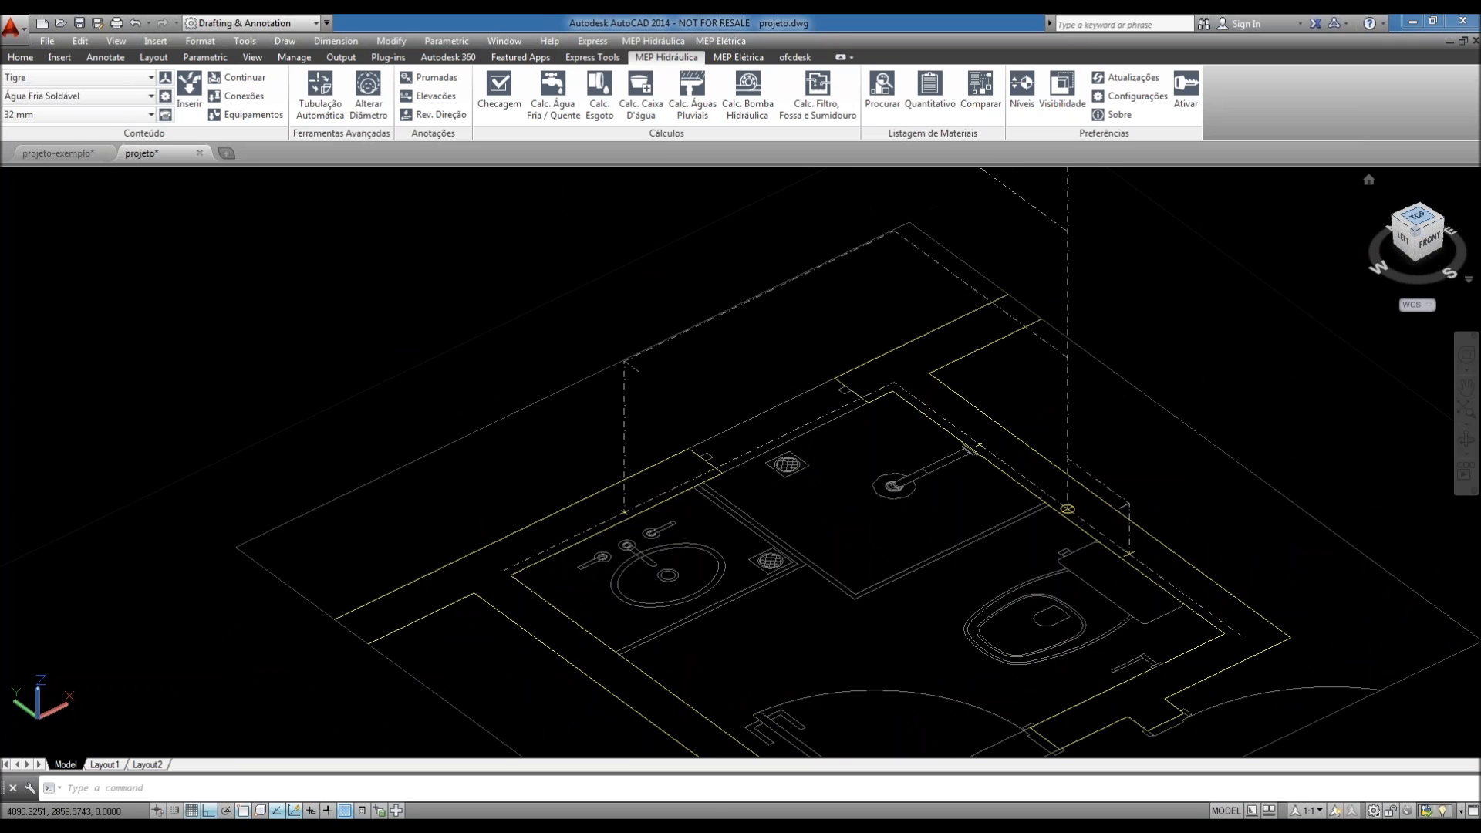
pyautogui.scroll(6, 667, 364)
pyautogui.scroll(3, 666, 364)
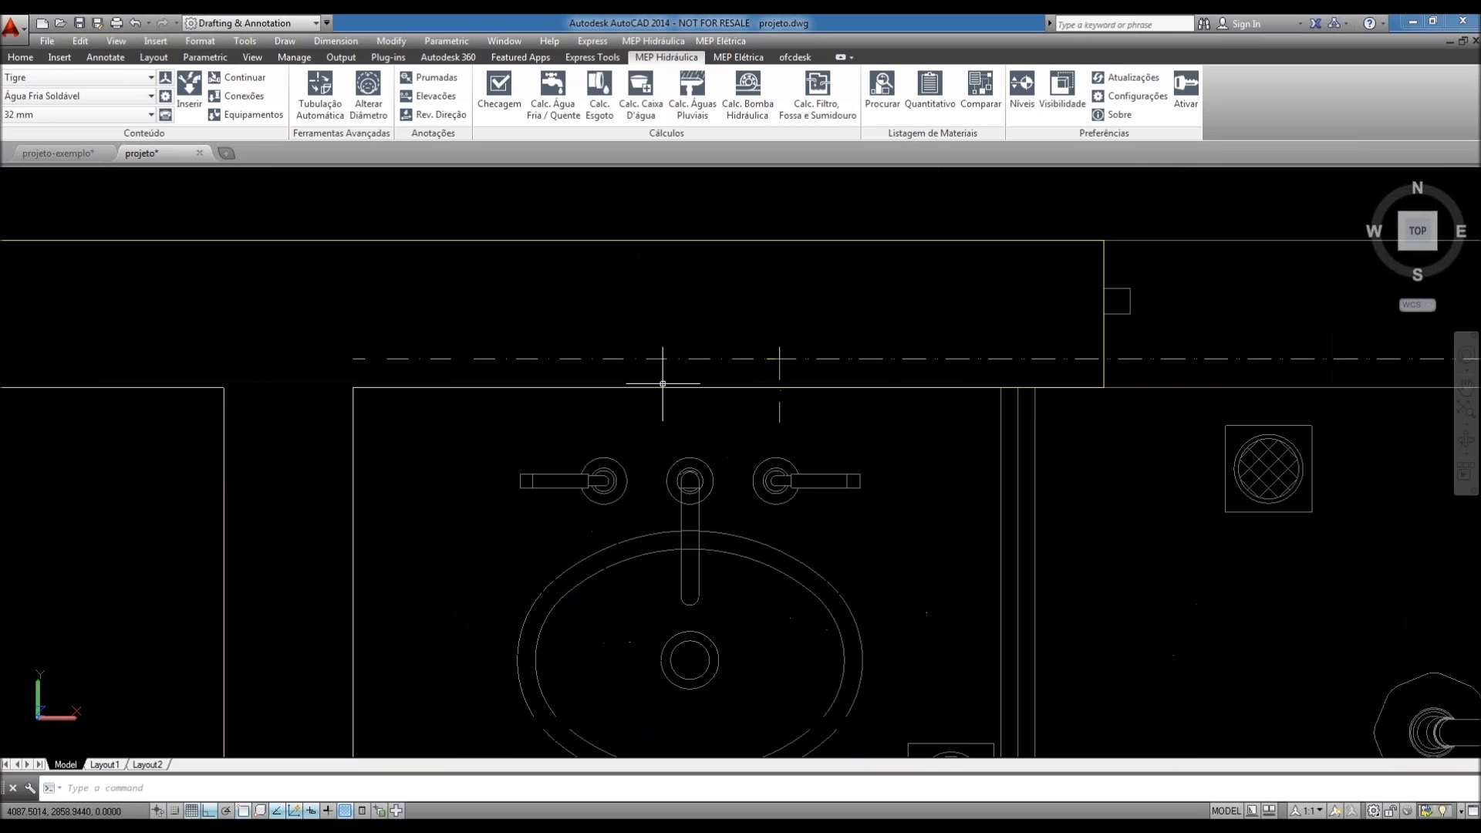
pyautogui.click(684, 456)
pyautogui.scroll(-2, 684, 456)
pyautogui.moveTo(791, 501); pyautogui.dragTo(782, 465, button='middle')
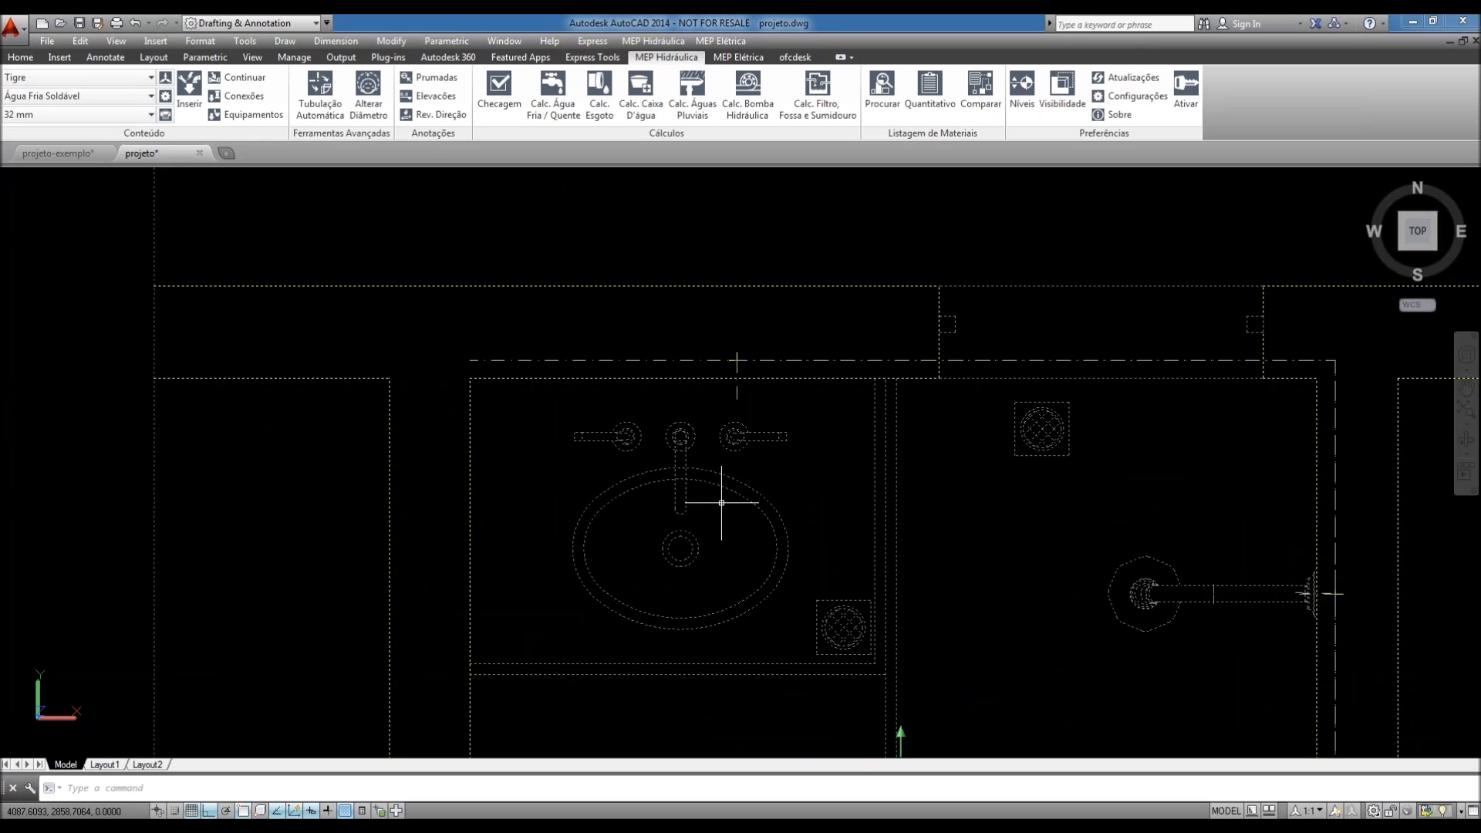
pyautogui.press('Escape')
# - Try to window-select the point where the vertical guideline crosses the horizontal dashed guideline in the wall behind the washbasin
pyautogui.scroll(1, 736, 361)
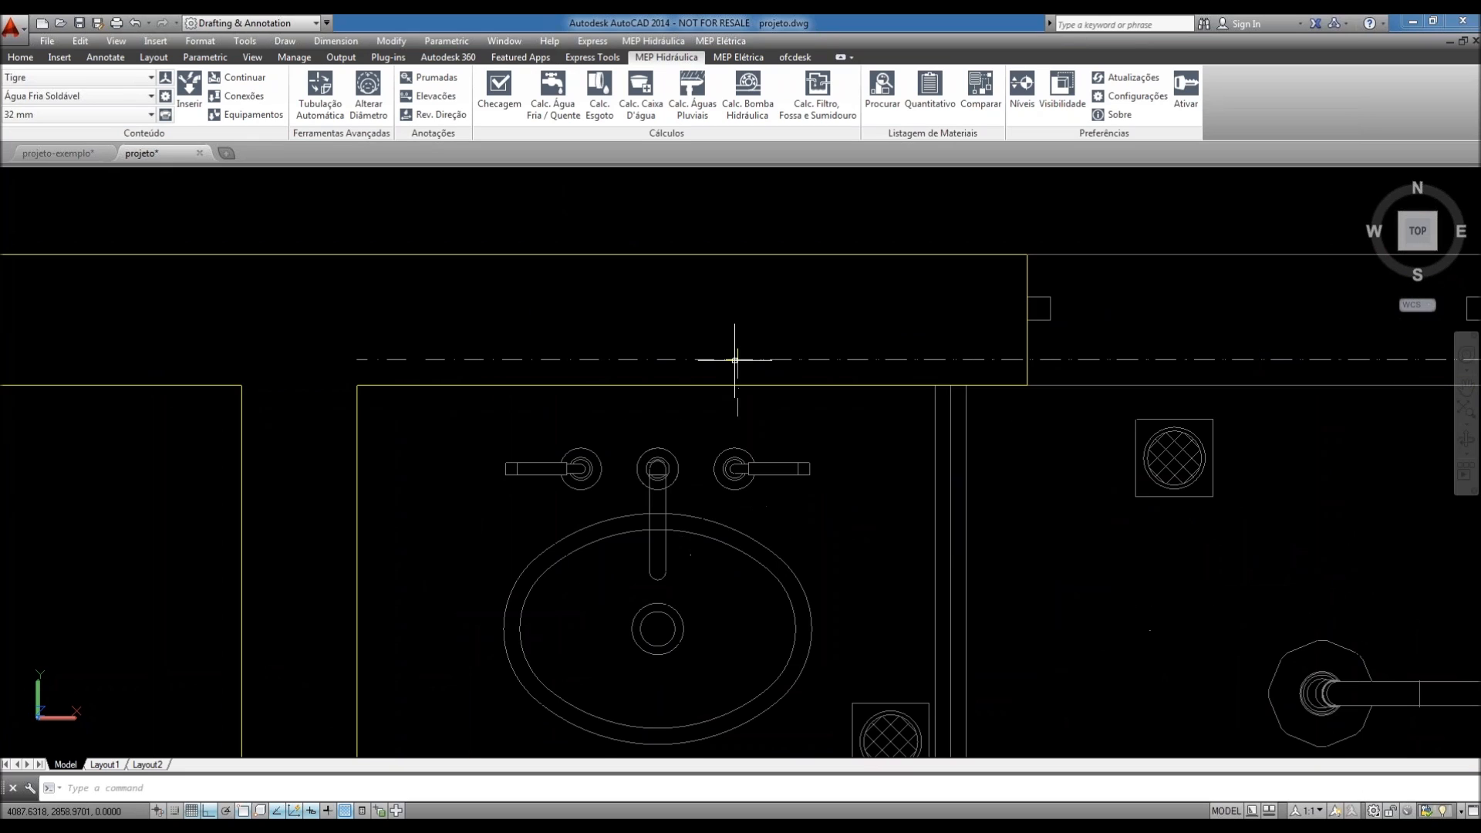
pyautogui.scroll(3, 735, 360)
pyautogui.click(695, 305)
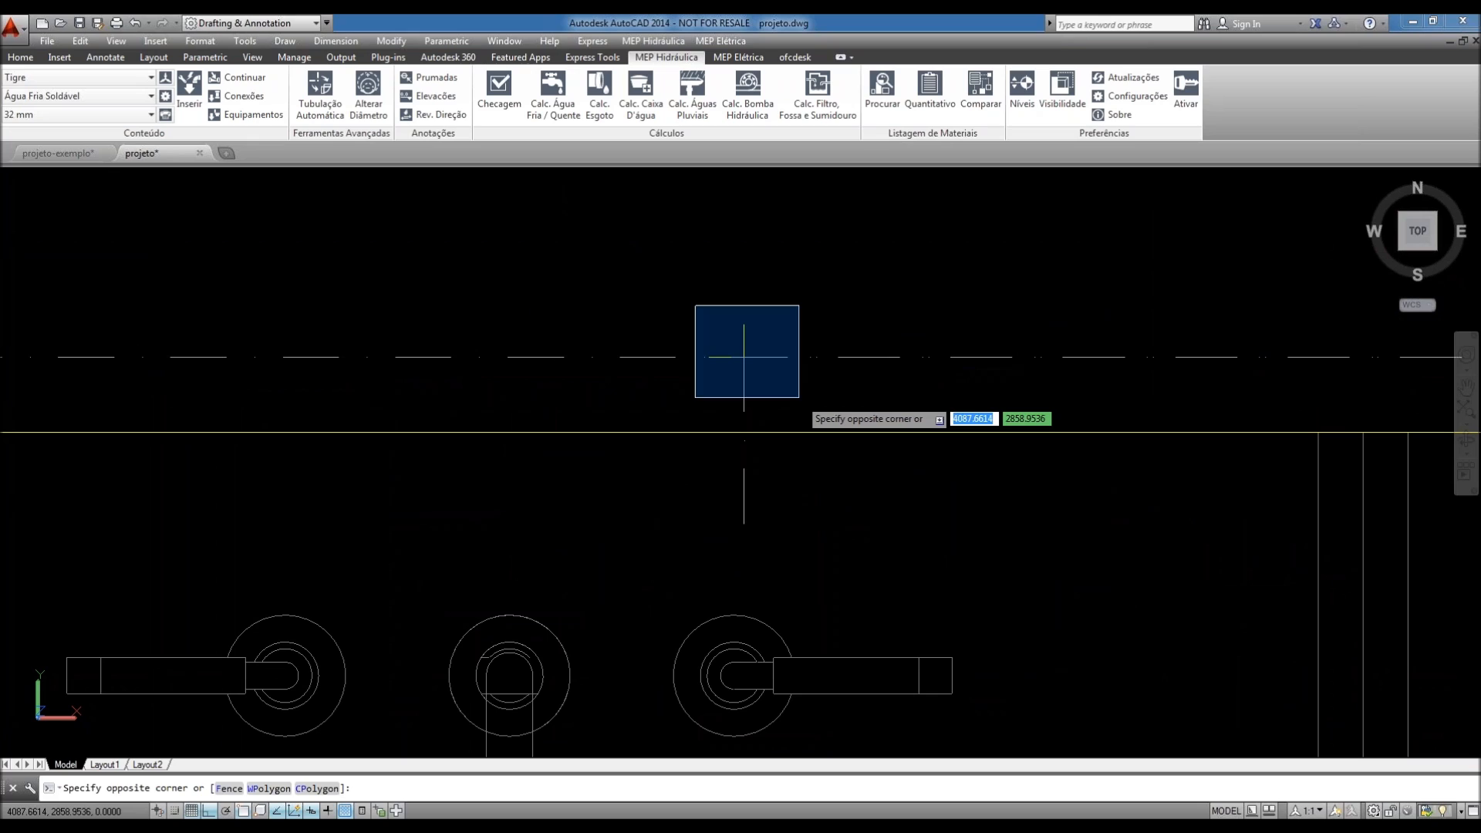
pyautogui.click(799, 397)
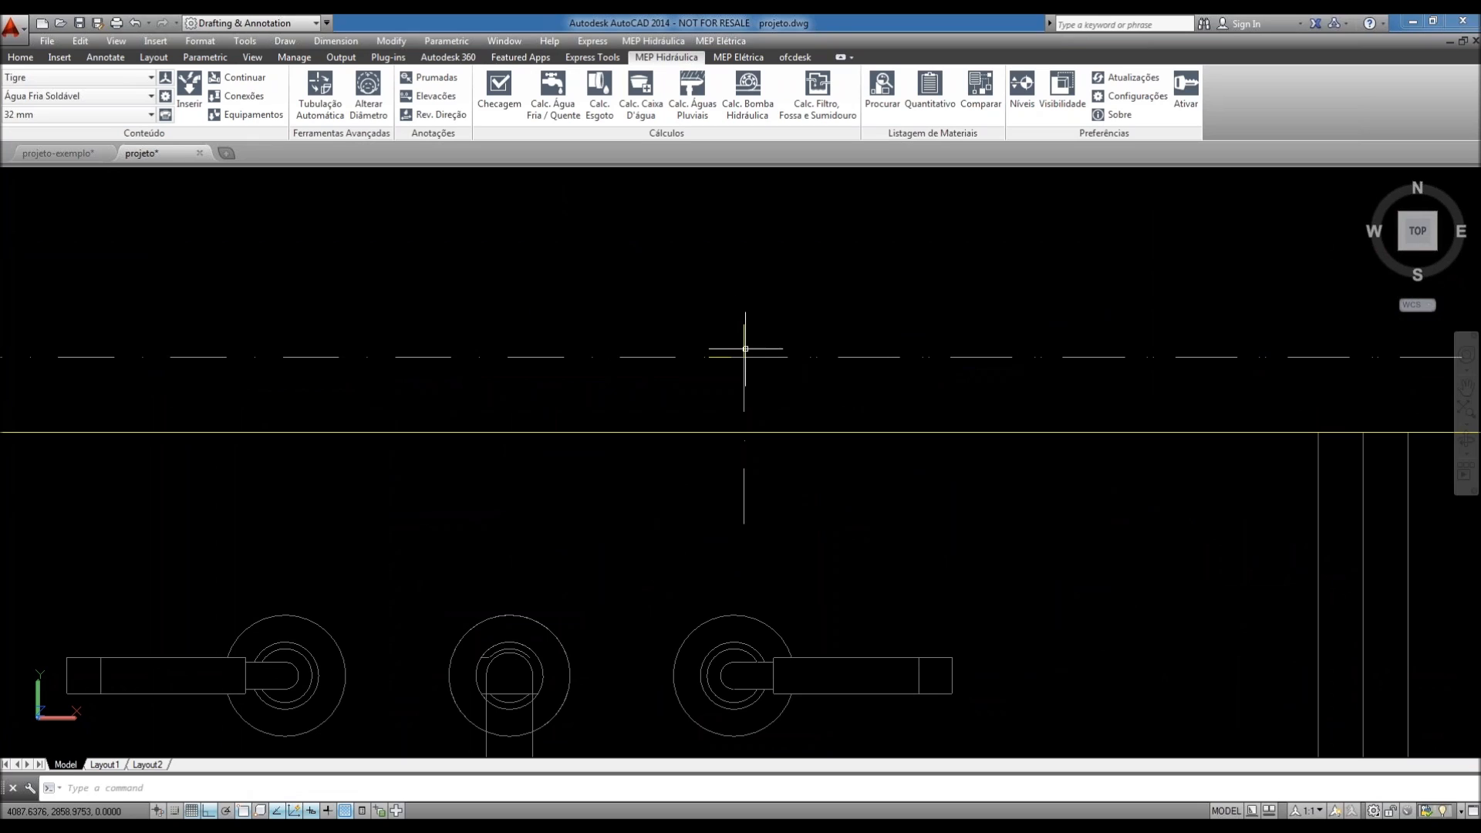
# - Try to delete the vertical guideline and the short line overlapping it at the crossing in the wall behind the washbasin
pyautogui.scroll(-1, 747, 348)
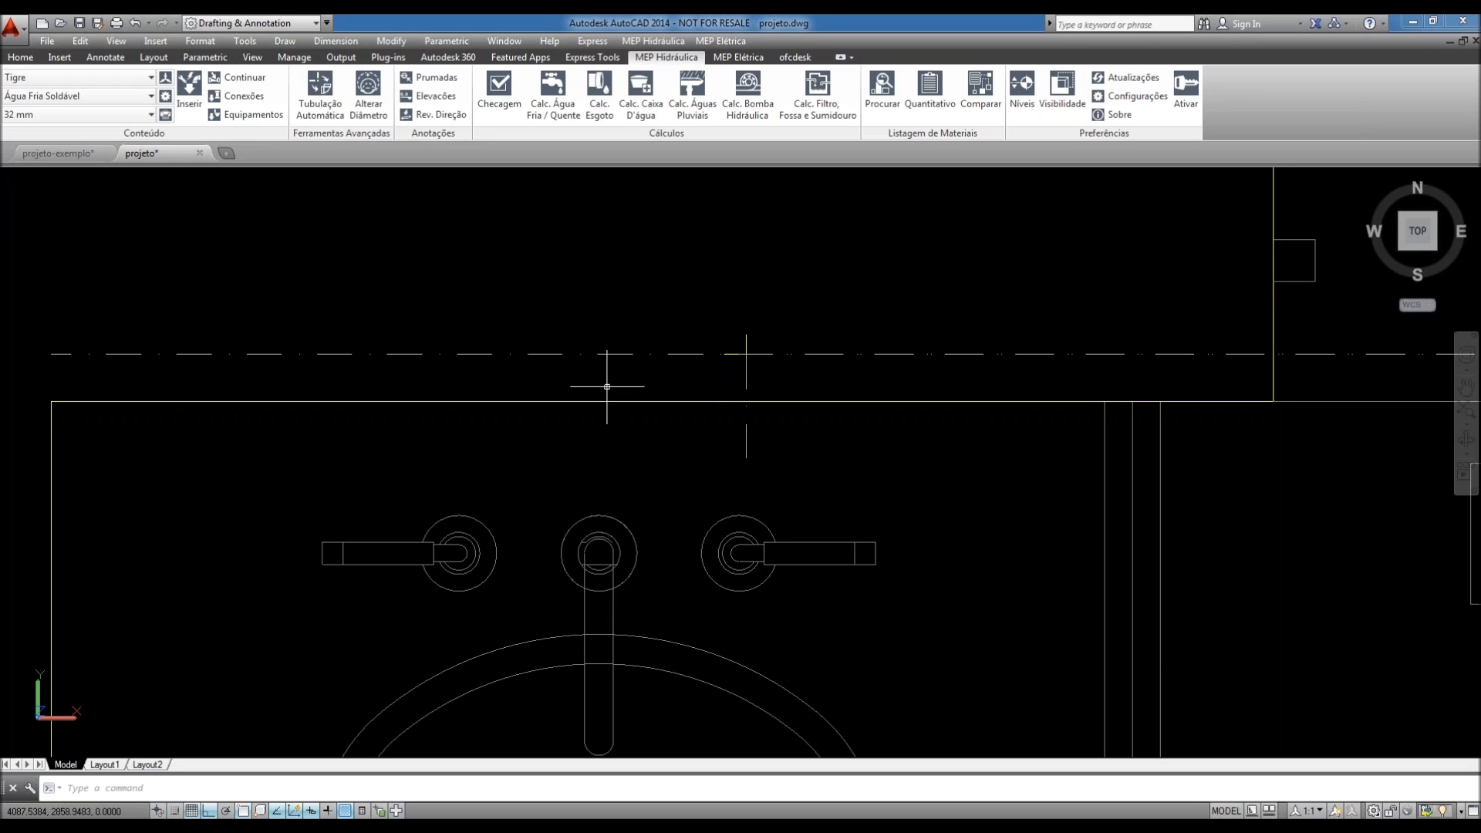
pyautogui.scroll(2, 757, 339)
pyautogui.click(734, 406)
pyautogui.click(731, 386)
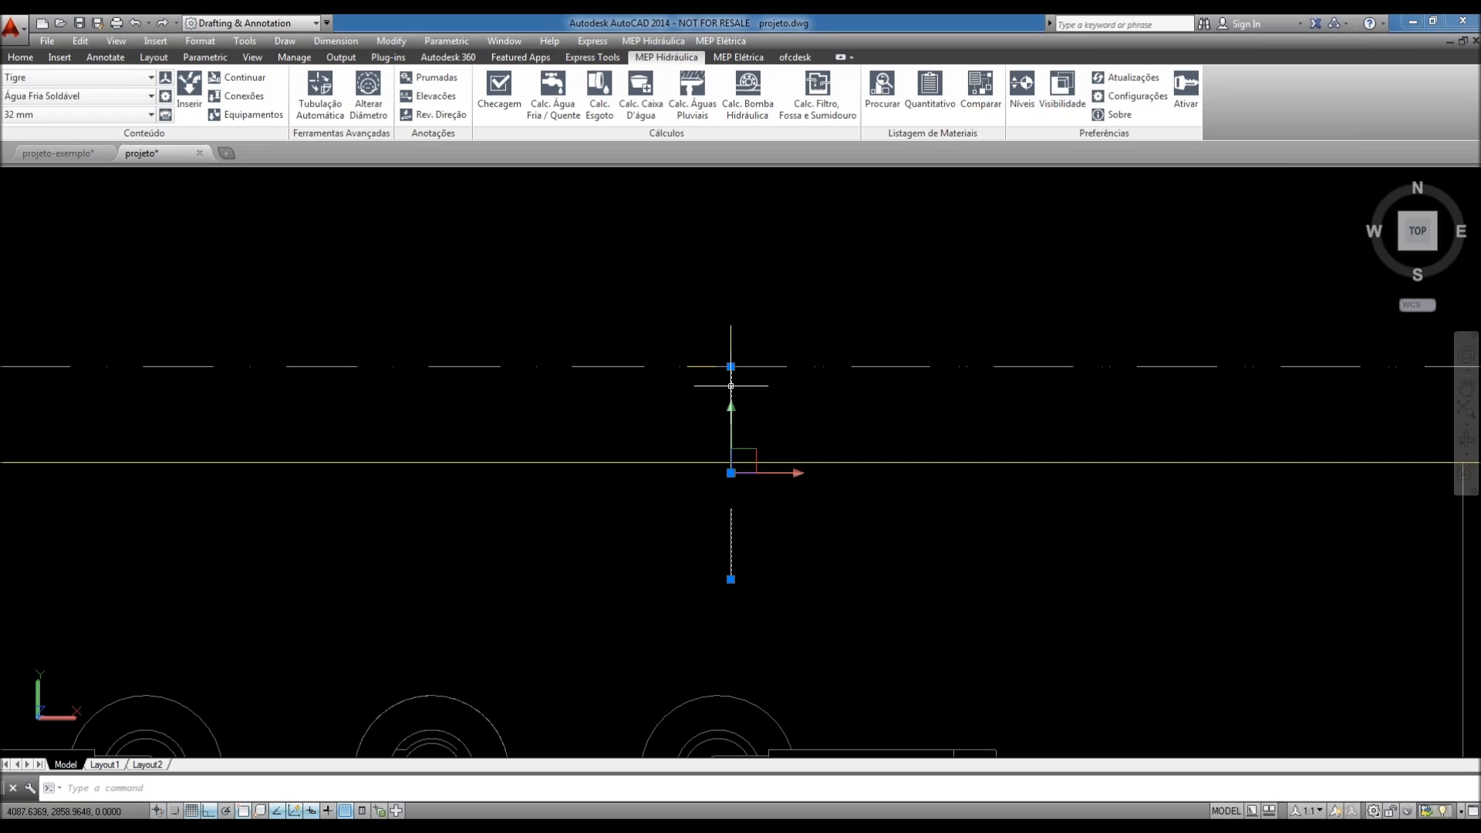
pyautogui.write('d')
pyautogui.press('Return')
pyautogui.press('Escape')
pyautogui.click(730, 386)
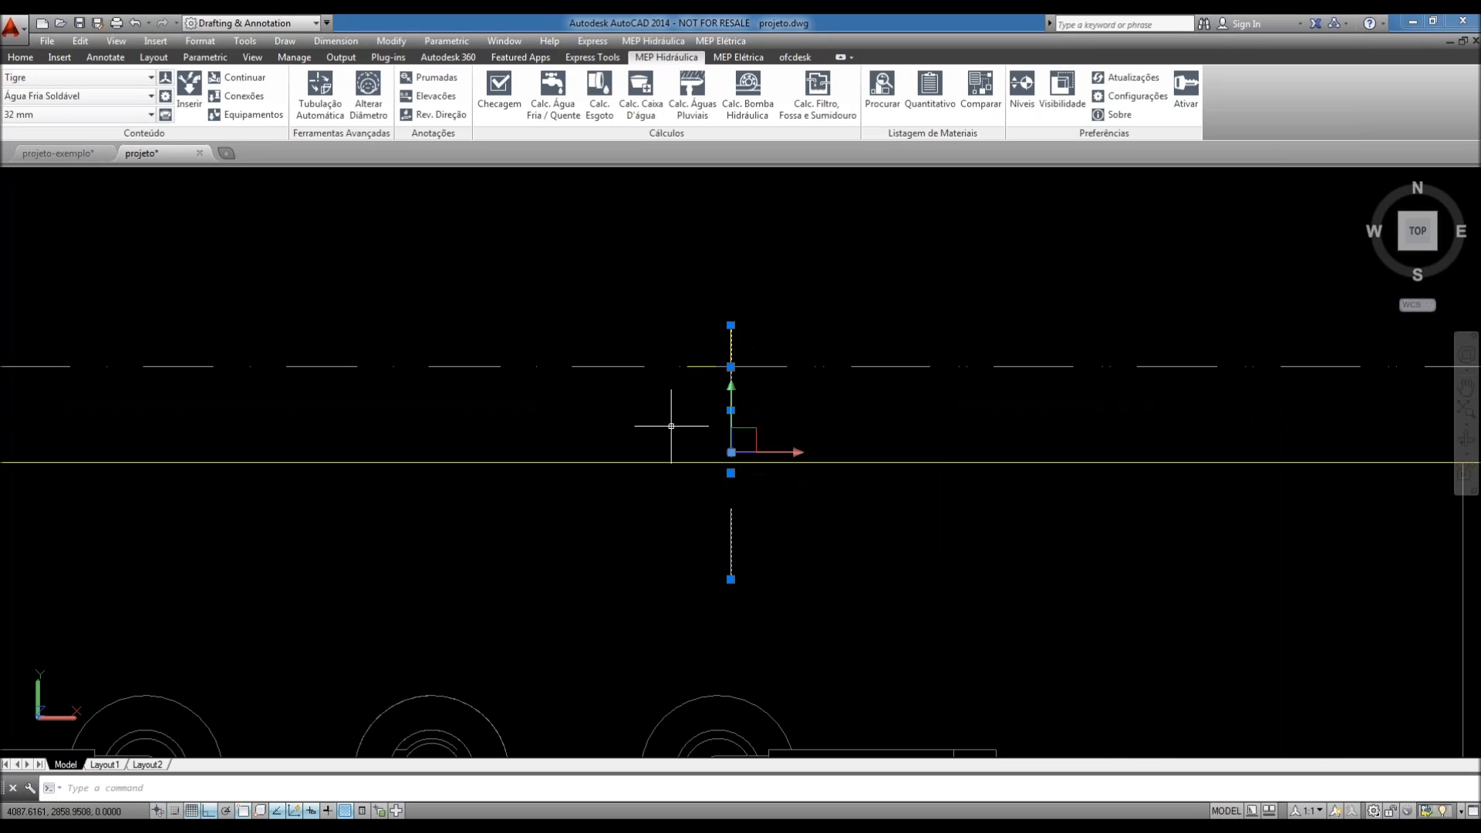
pyautogui.press('Delete')
pyautogui.click(780, 348)
pyautogui.click(766, 388)
pyautogui.hotkey('ctrl', 'z')
# - Change the draw order of the vertical dashed guideline so it sits behind the short lines at the crossing
pyautogui.click(730, 404)
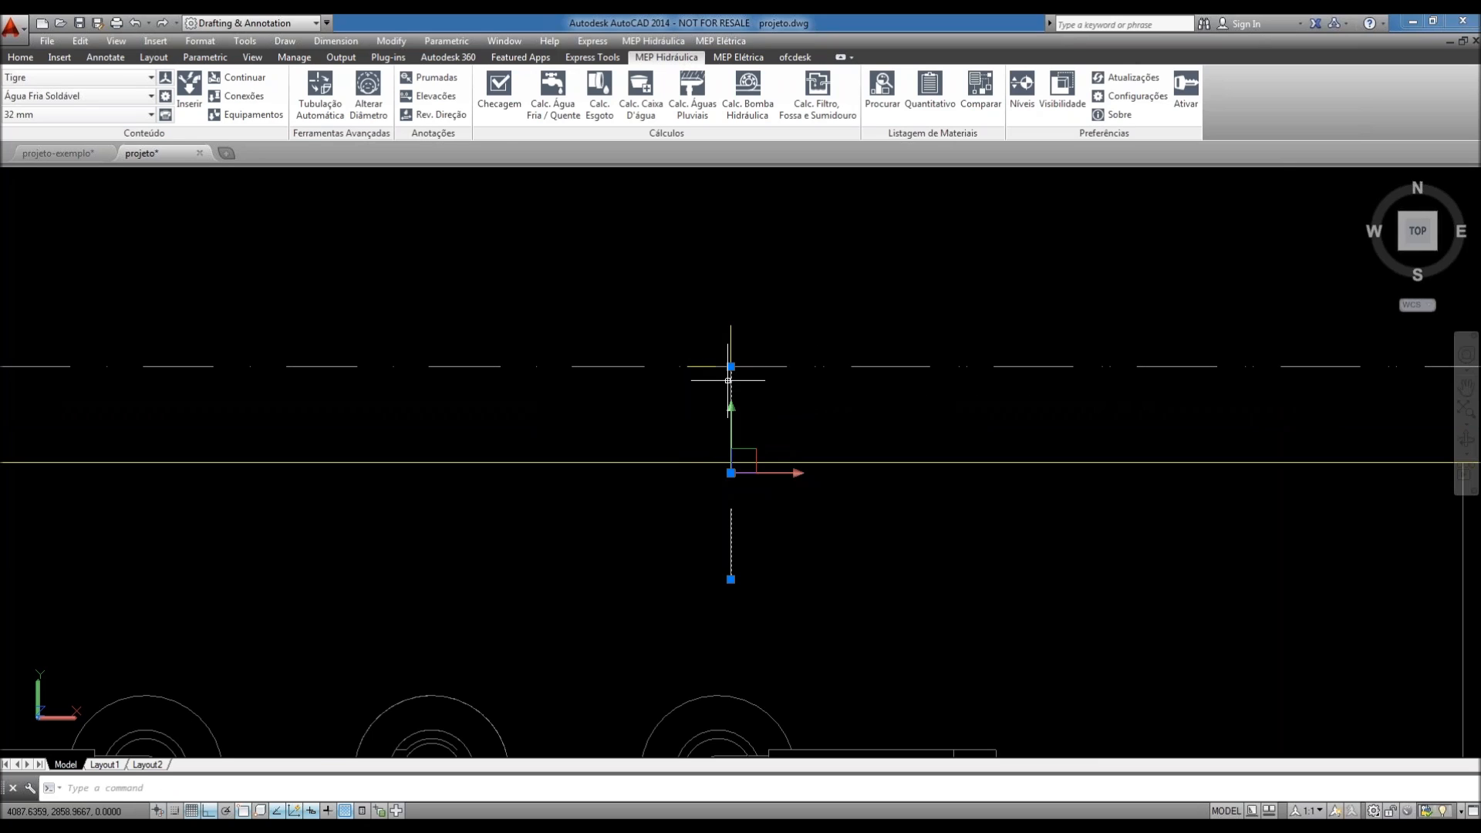
pyautogui.press('Escape')
pyautogui.scroll(1, 729, 379)
pyautogui.write('Dr')
pyautogui.press('Return')
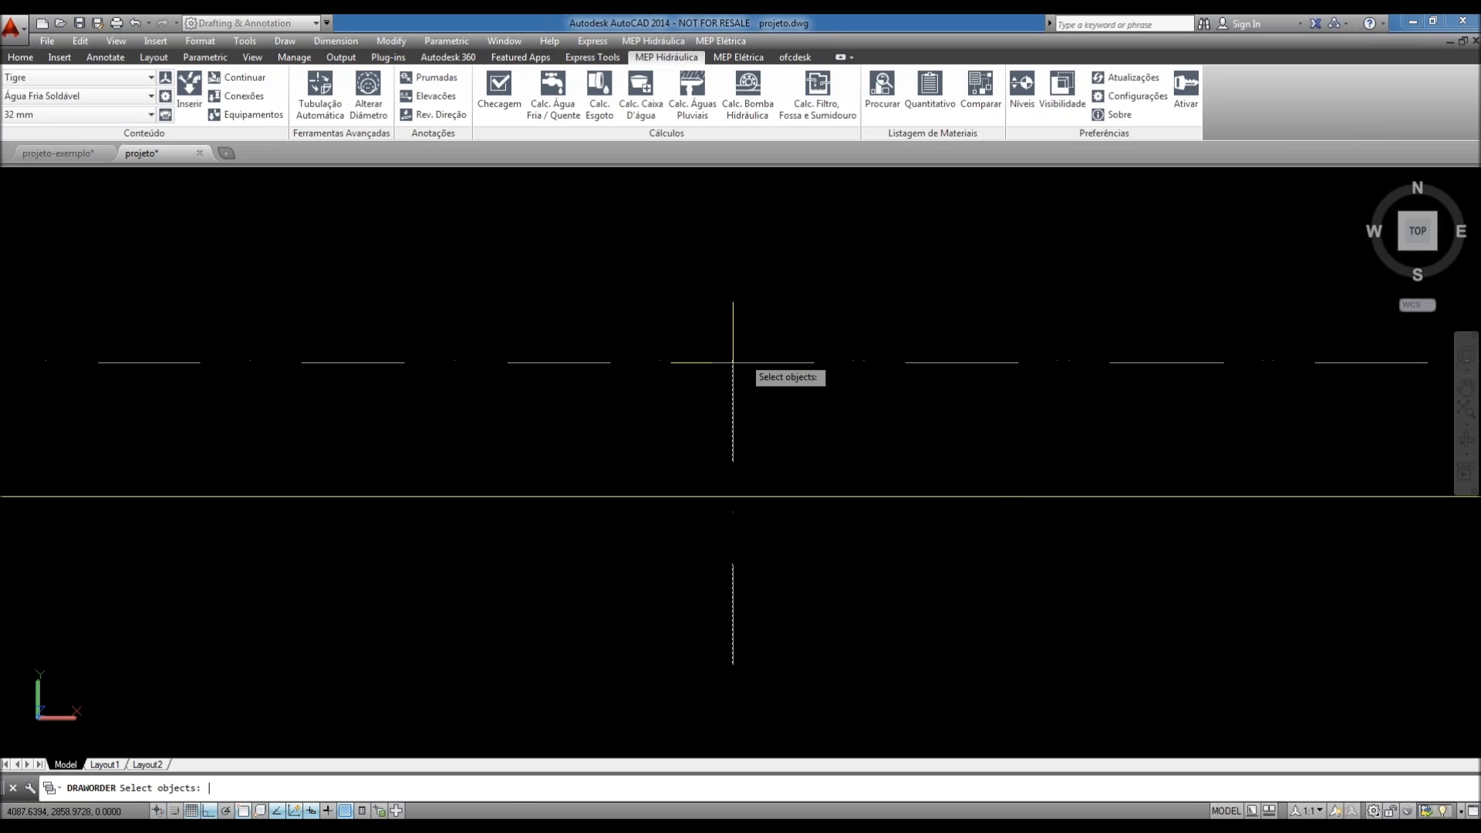
pyautogui.click(733, 362)
pyautogui.press('Return')
pyautogui.press('Return')
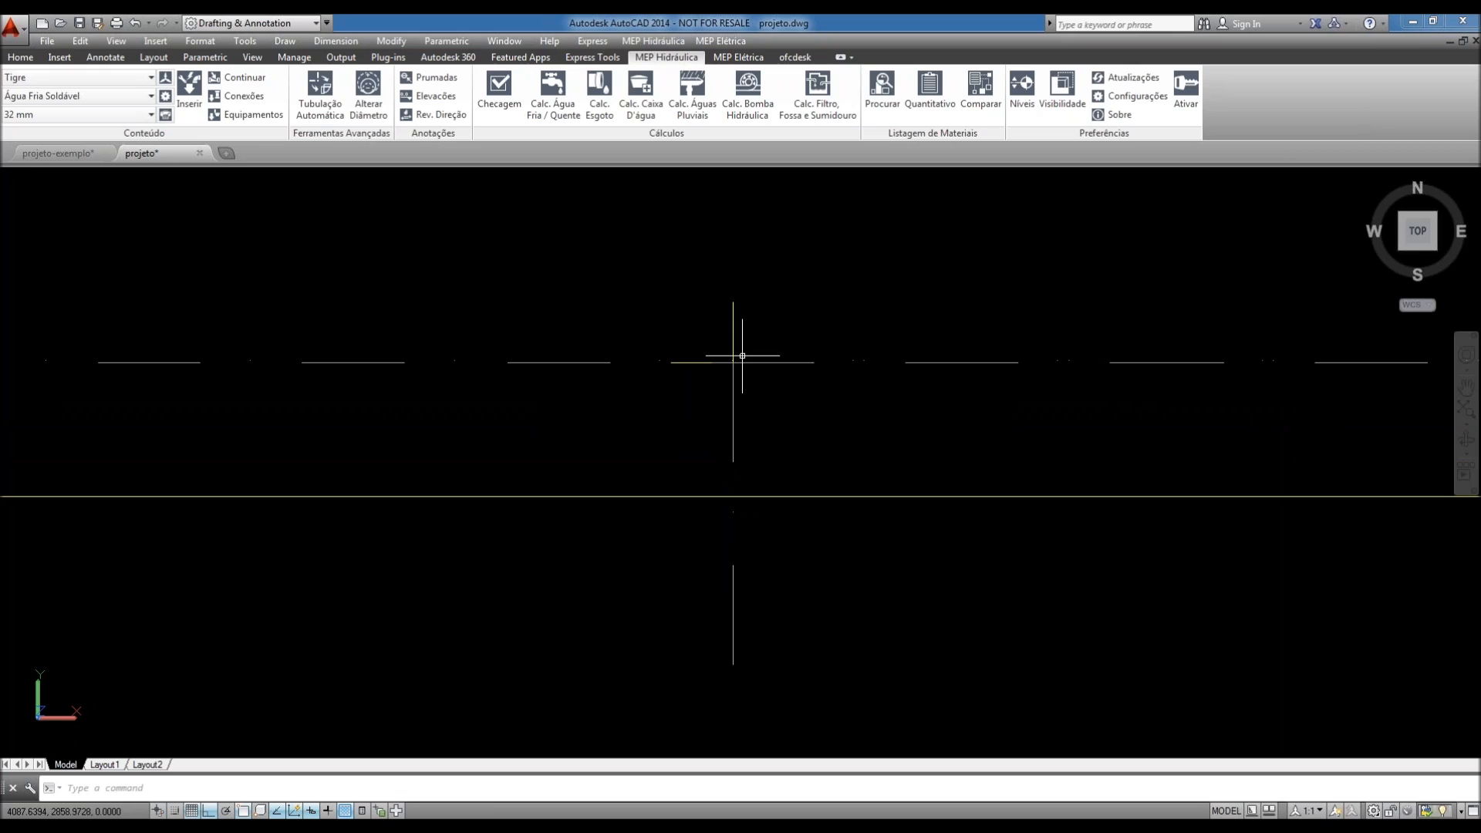
# - Select the two short crossing lines on the horizontal guideline, inspect them at several magnifications, and clear the selection
pyautogui.click(733, 333)
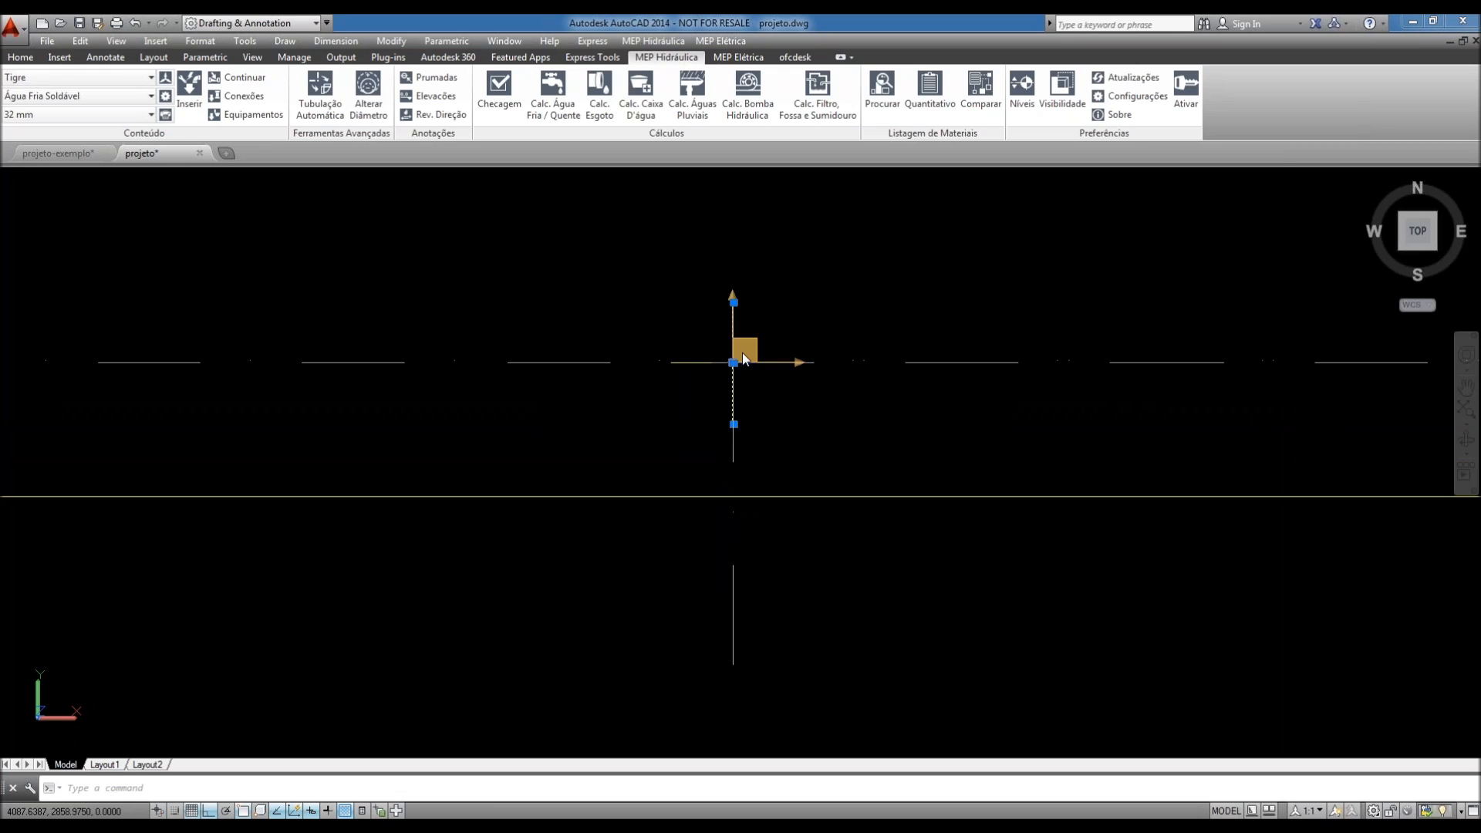
pyautogui.click(688, 361)
pyautogui.scroll(3, 738, 372)
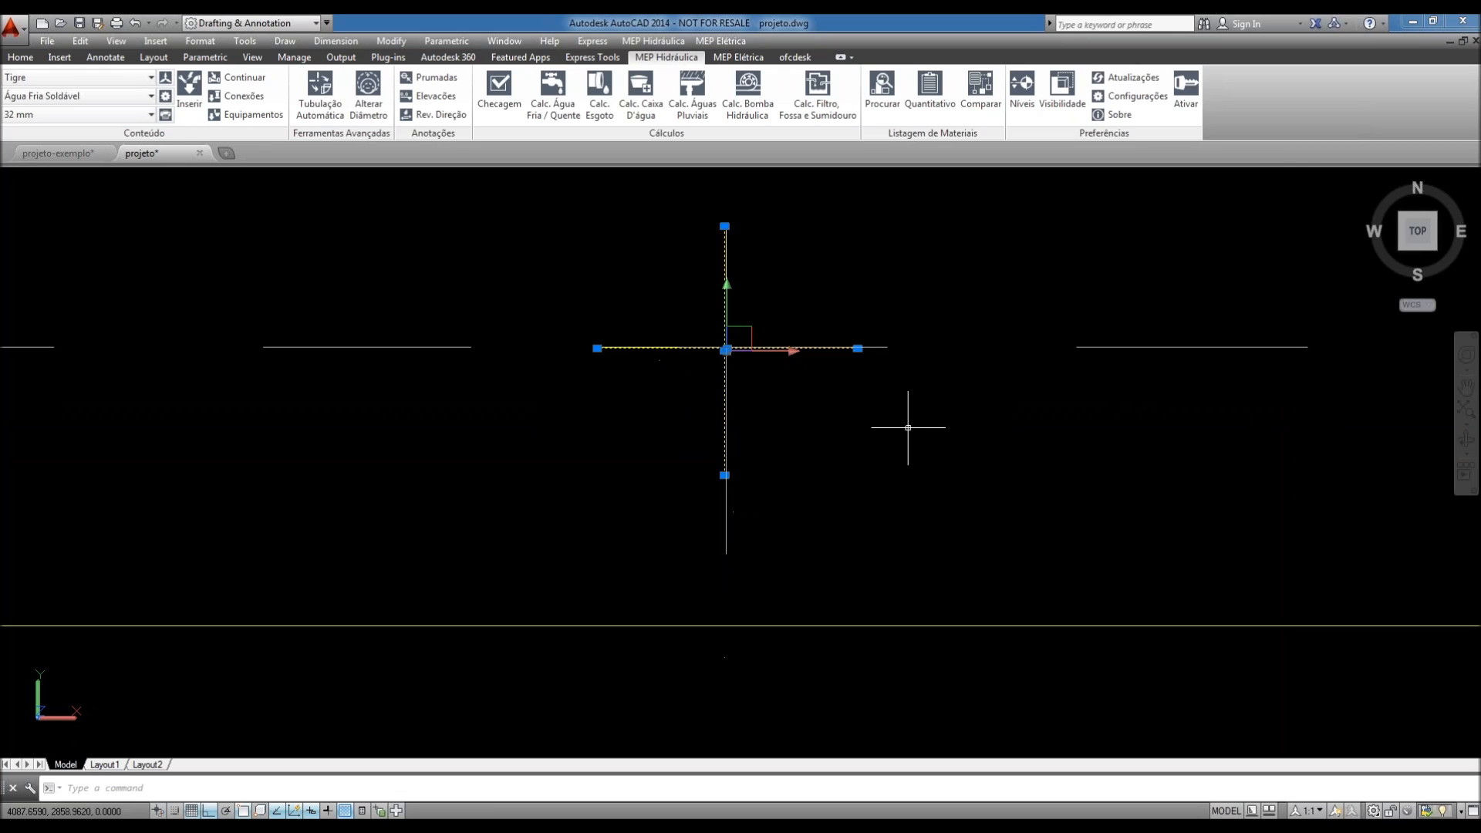
pyautogui.moveTo(908, 426); pyautogui.dragTo(895, 454, button='middle')
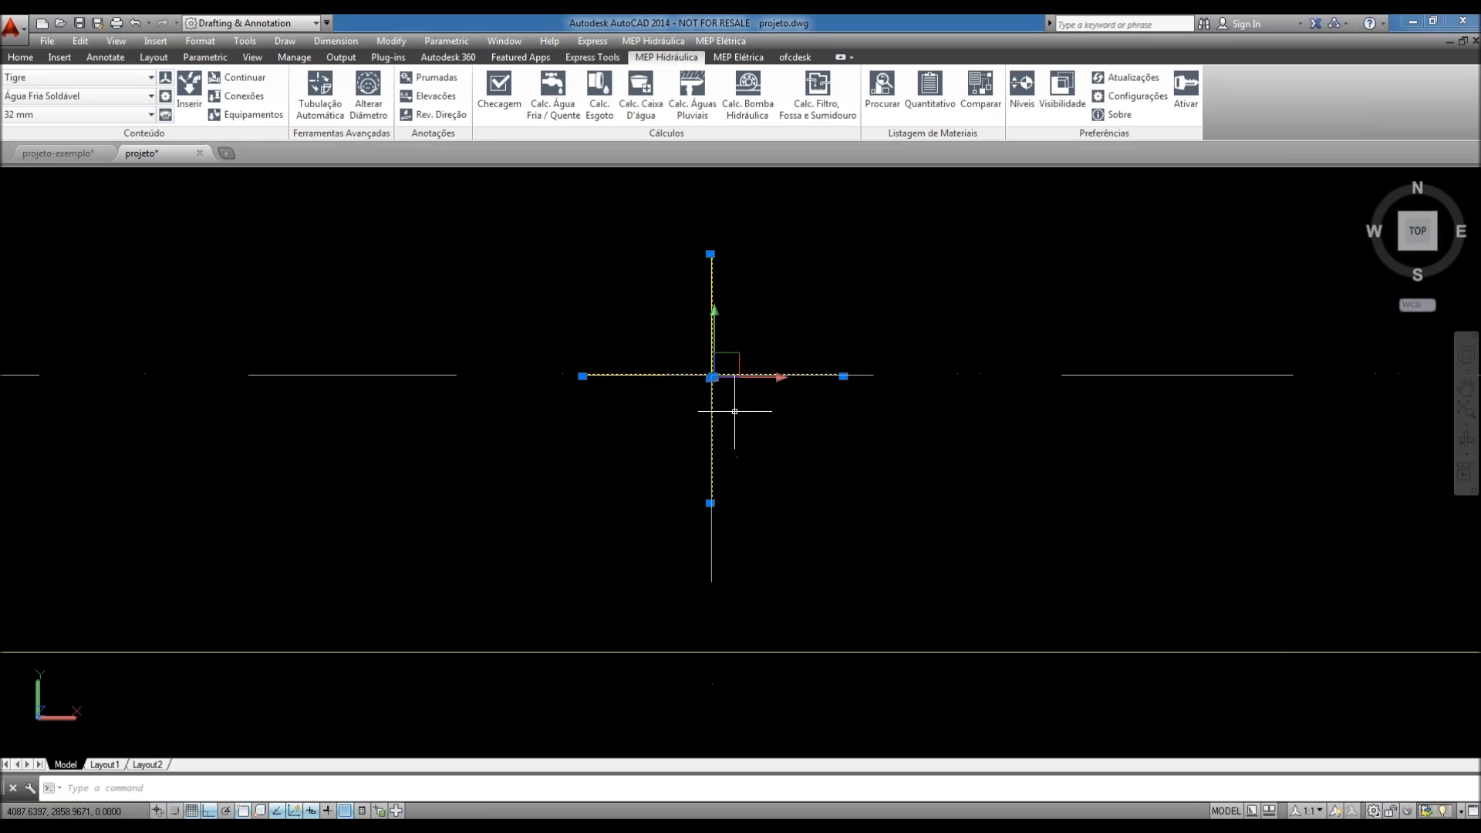
pyautogui.scroll(-2, 712, 376)
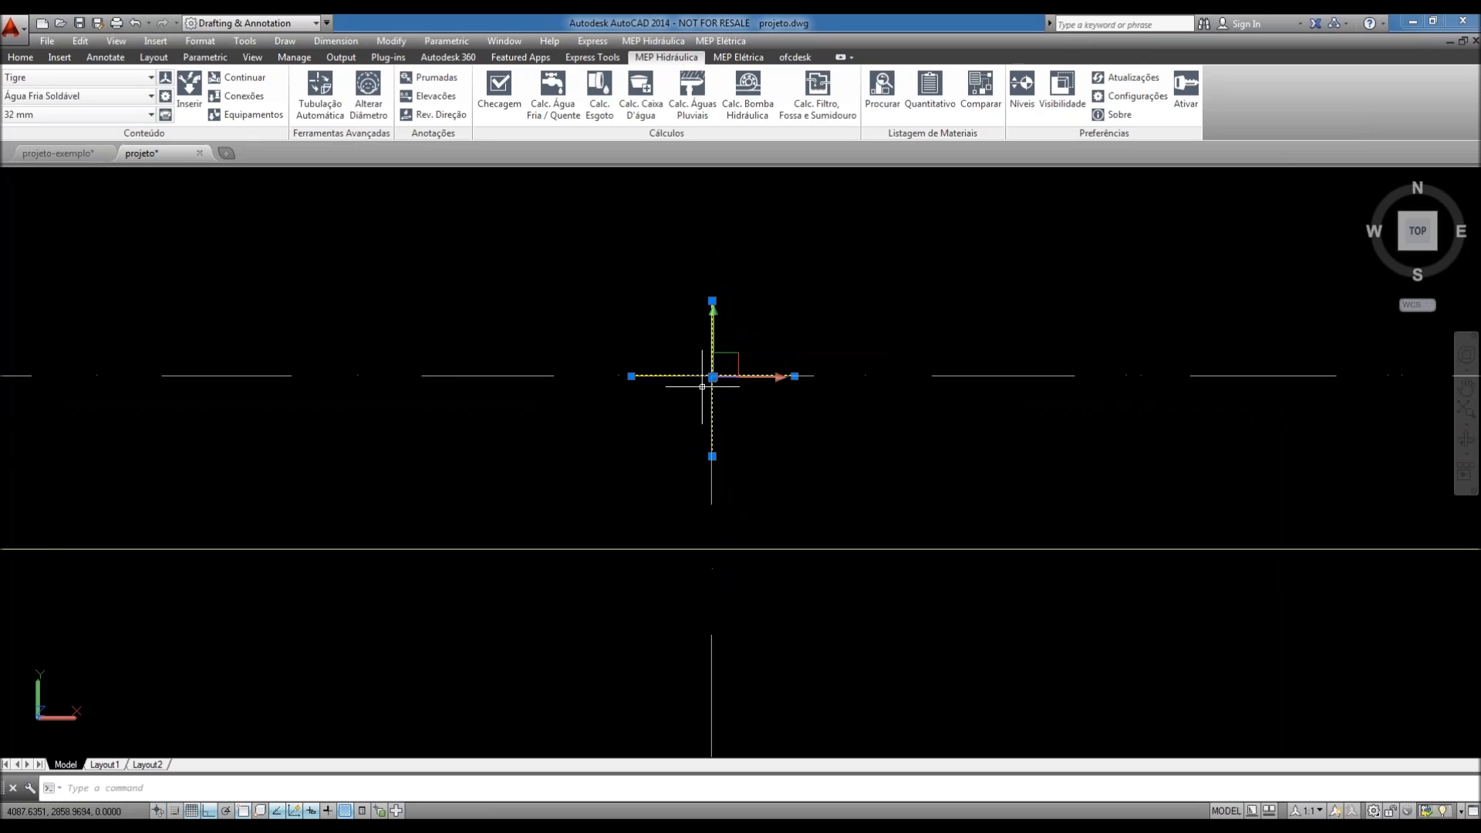
pyautogui.scroll(-4, 713, 377)
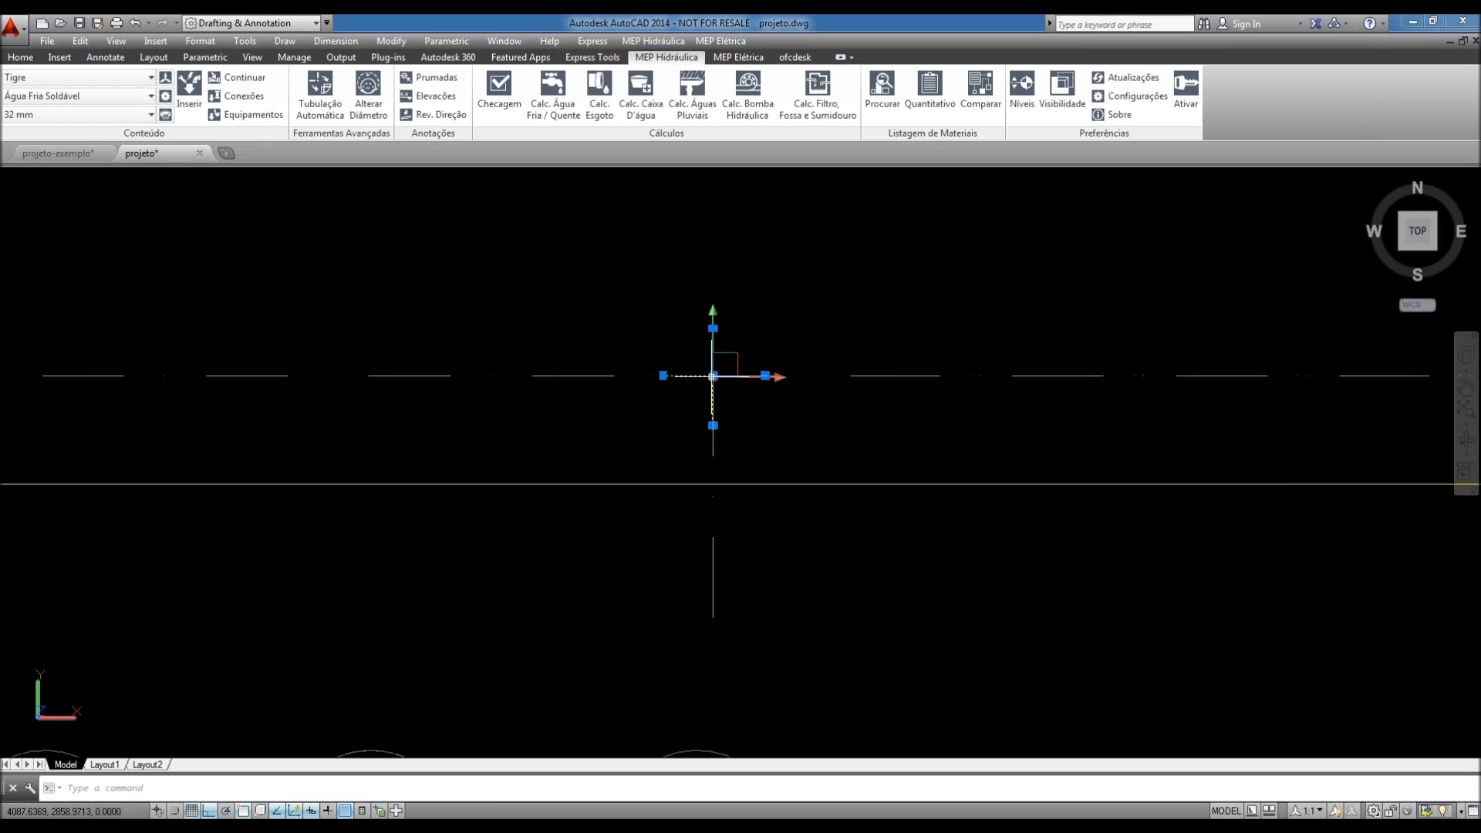
pyautogui.moveTo(722, 544); pyautogui.dragTo(720, 517, button='middle')
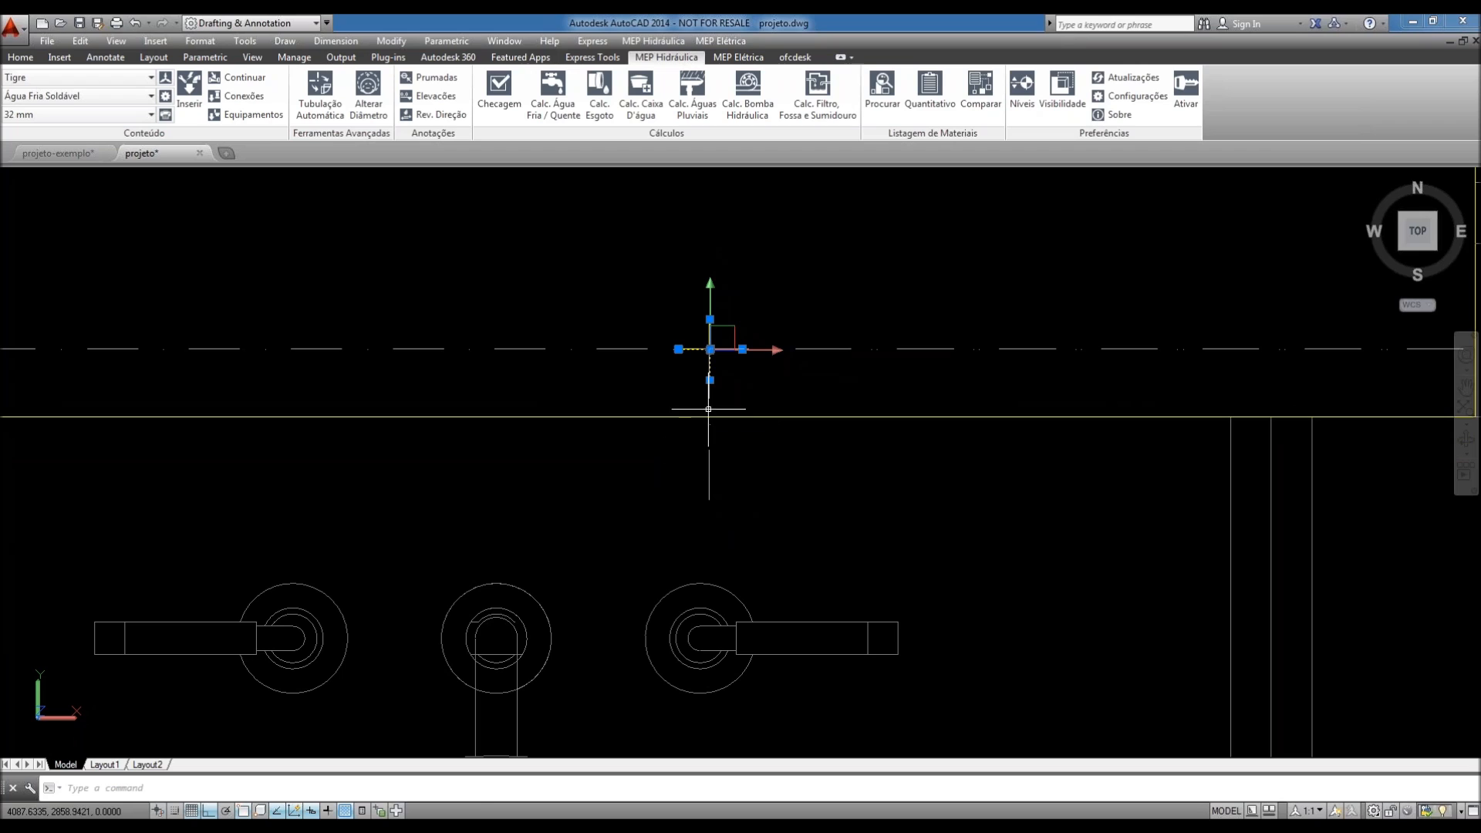
pyautogui.scroll(-2, 698, 423)
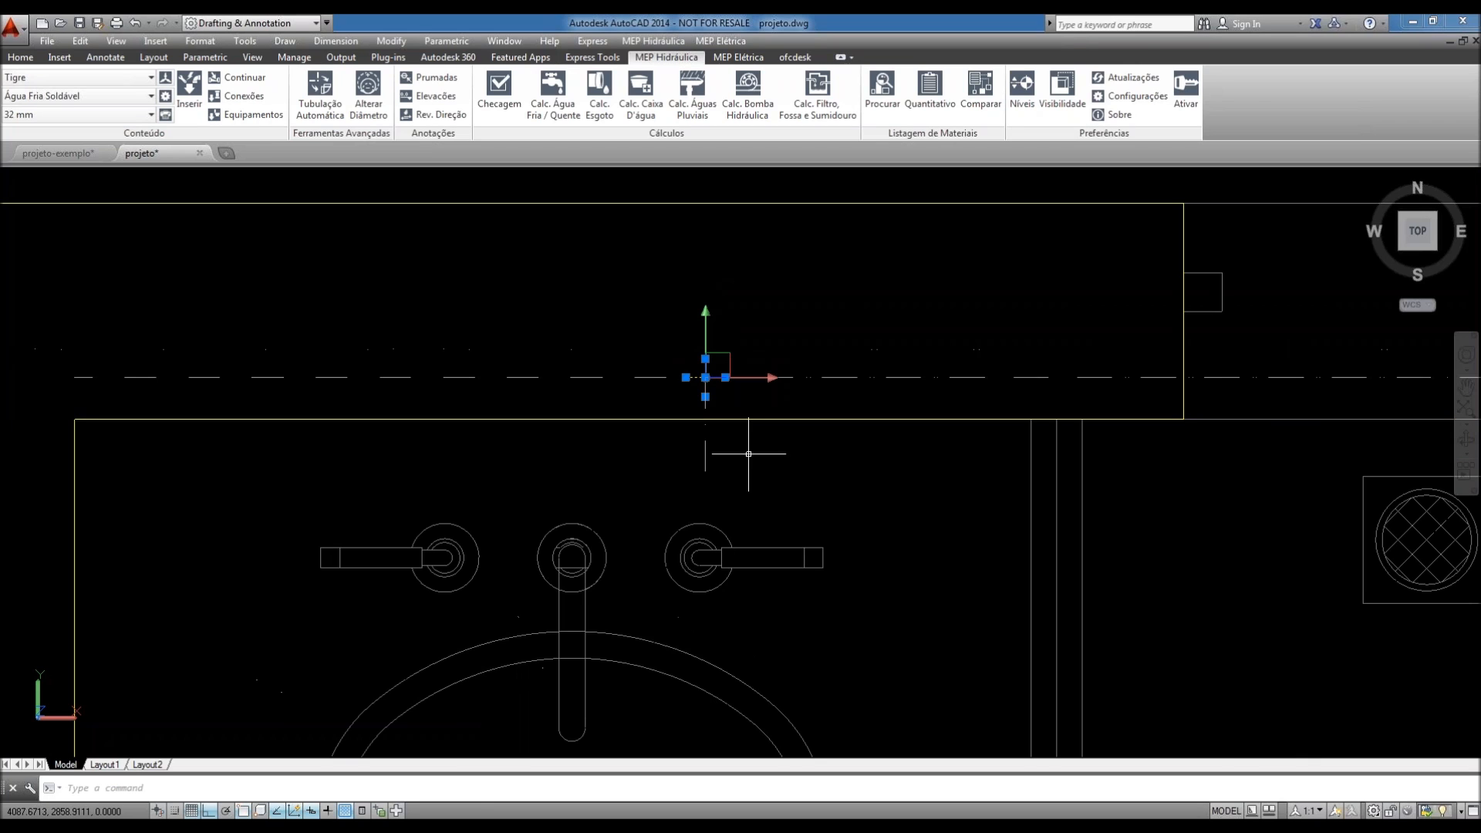
pyautogui.moveTo(757, 446); pyautogui.dragTo(753, 423, button='middle')
pyautogui.press('Escape')
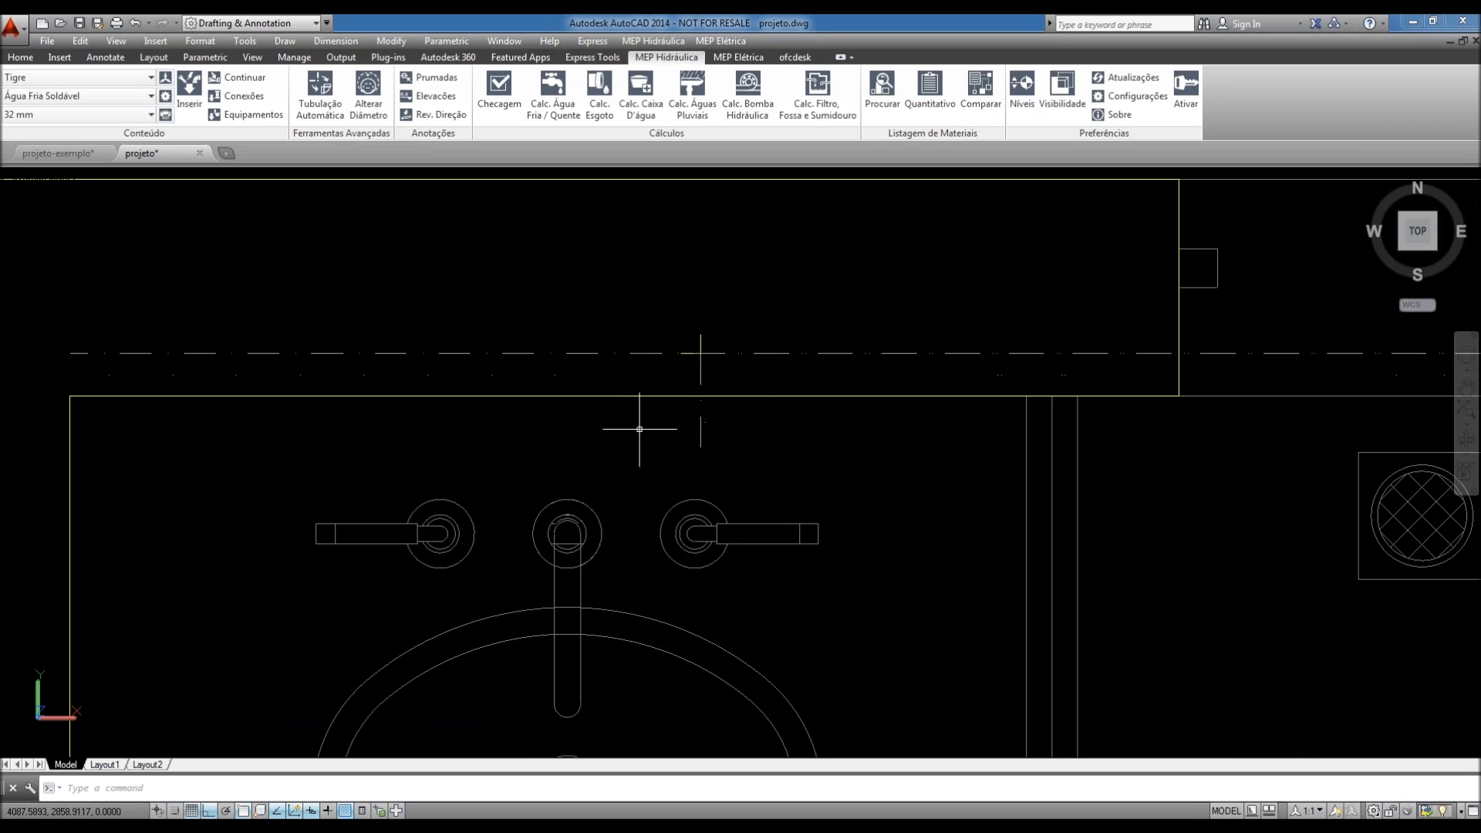
# - Delete the horizontal guideline, the vertical guideline and the short crossing lines in the wall behind the washbasin
pyautogui.click(704, 350)
pyautogui.click(642, 369)
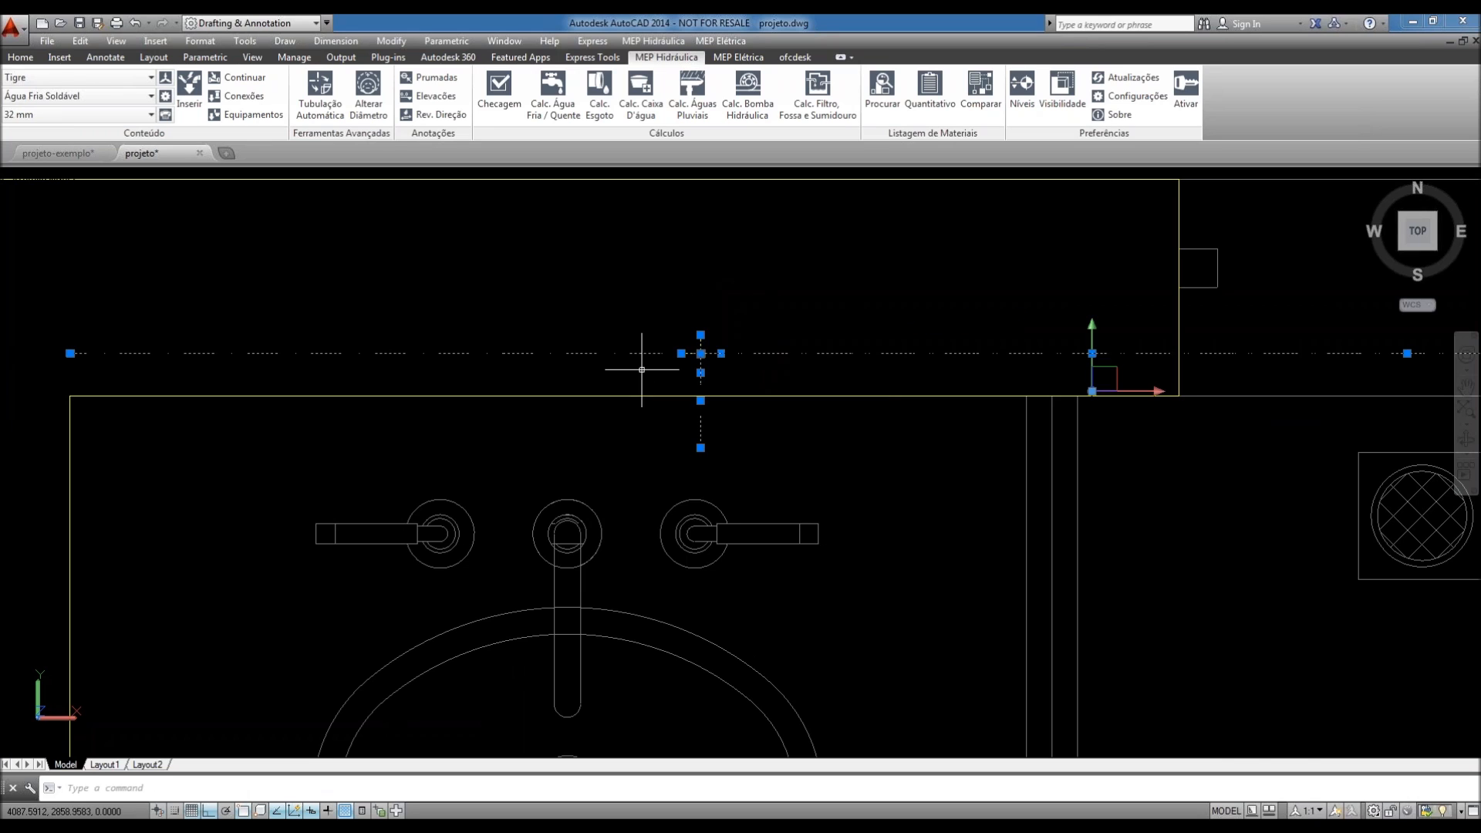
pyautogui.press('Delete')
pyautogui.scroll(-3, 588, 347)
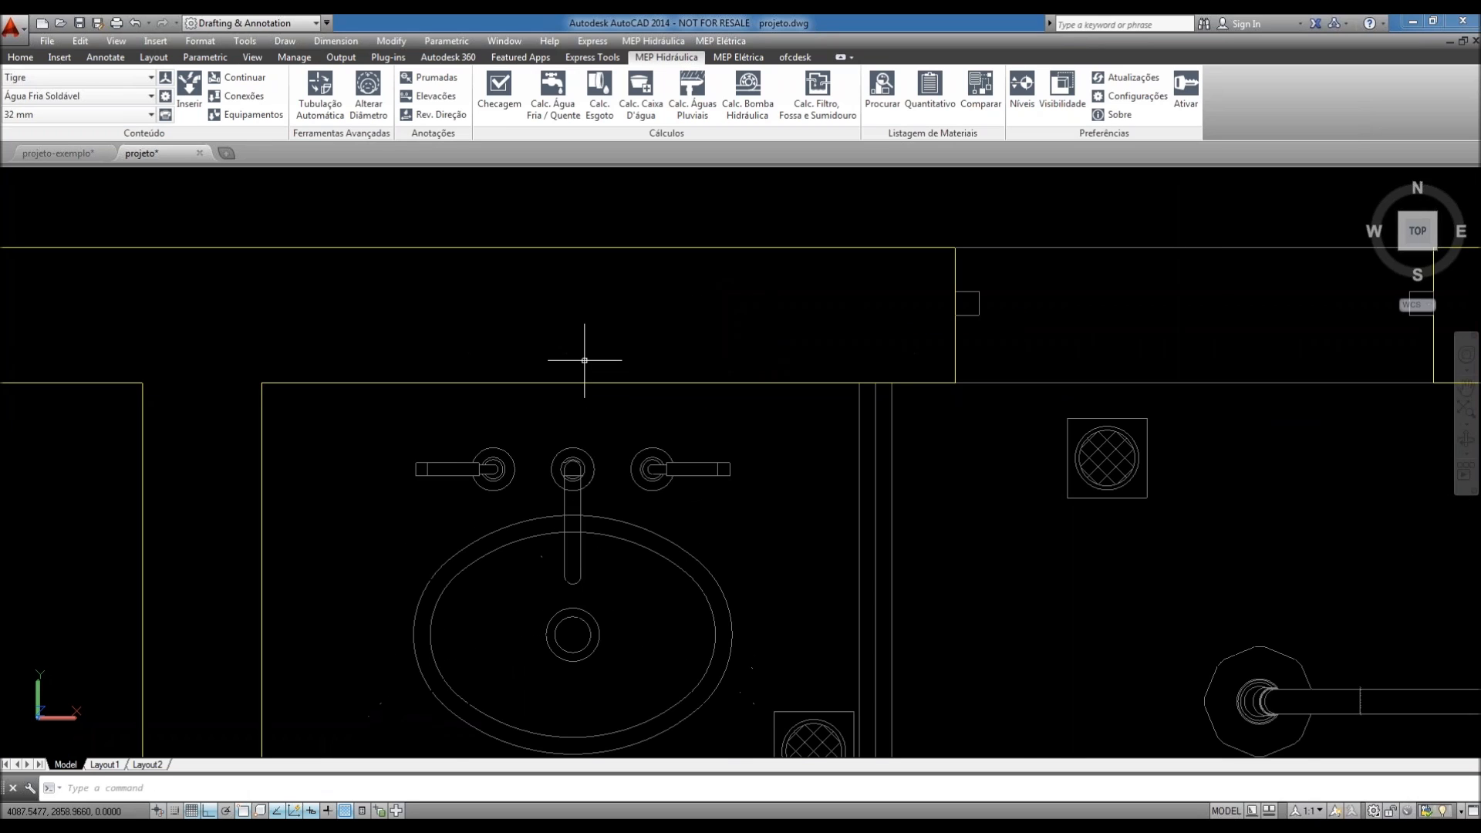
pyautogui.scroll(-5, 590, 349)
pyautogui.scroll(3, 523, 339)
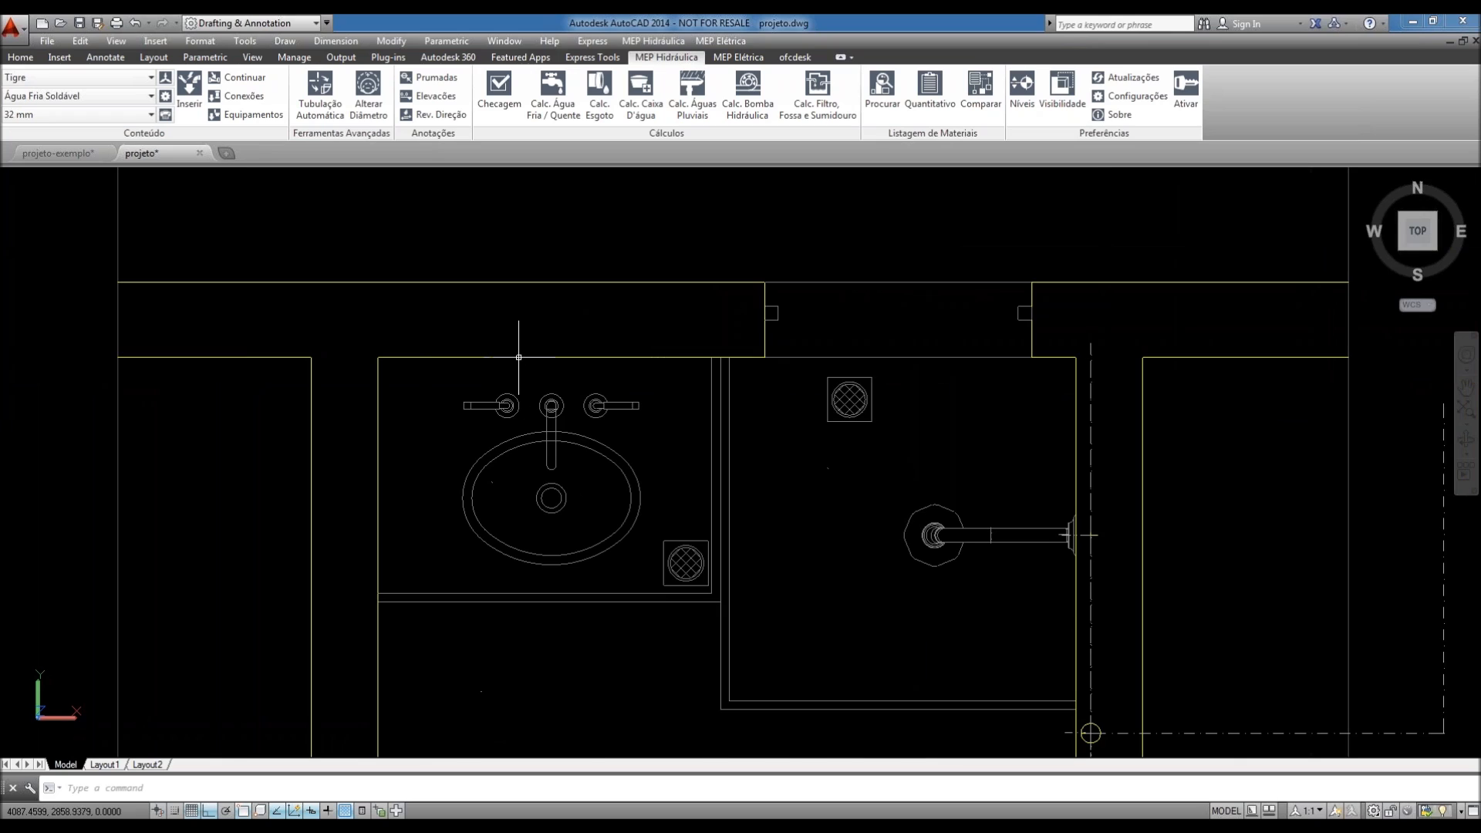
pyautogui.scroll(2, 528, 351)
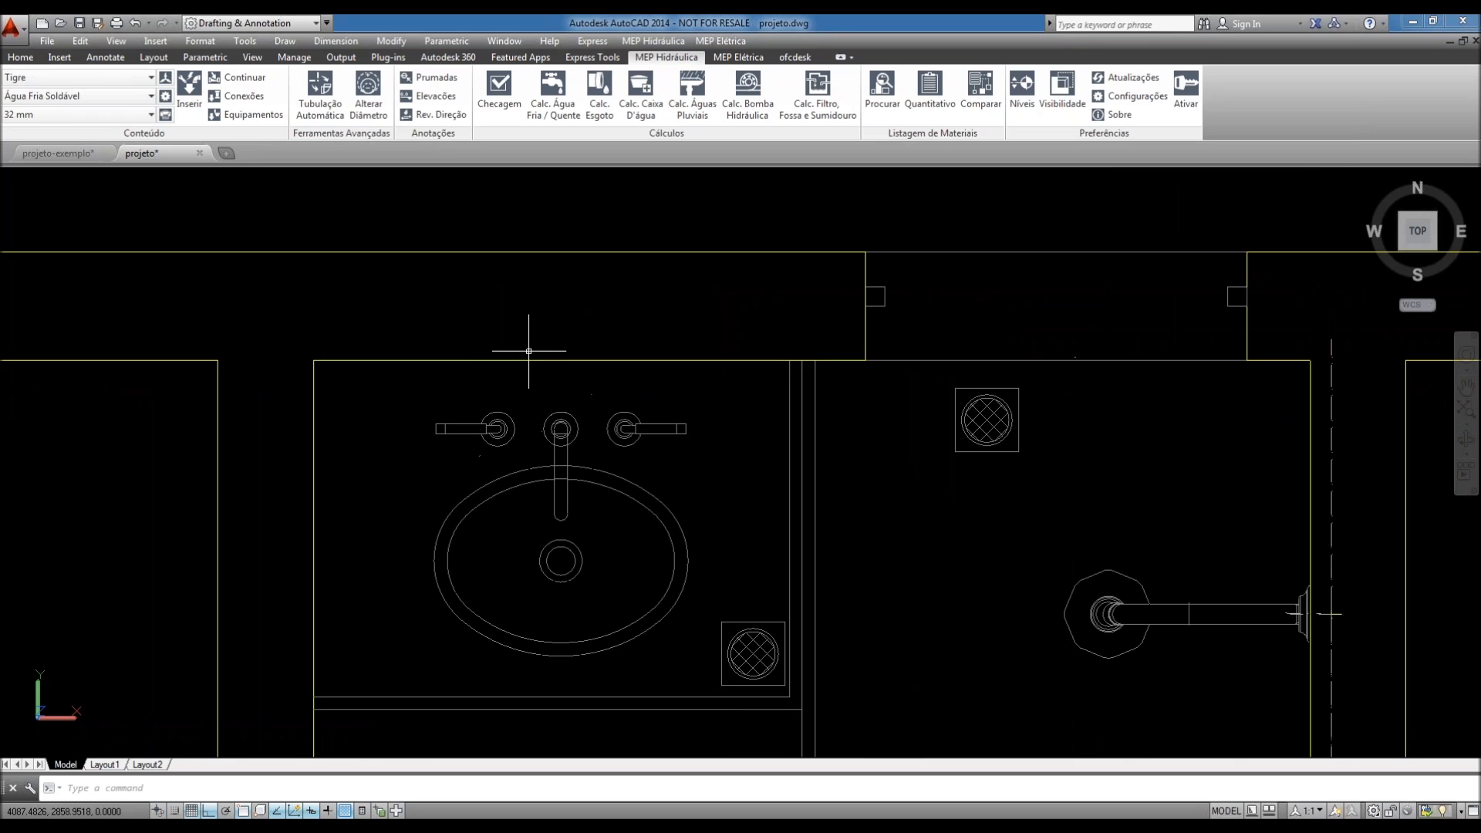
# - Examine the remaining guidelines around the shower and toilet walls and the bare washbasin wall in the isometric view
pyautogui.click(1370, 183)
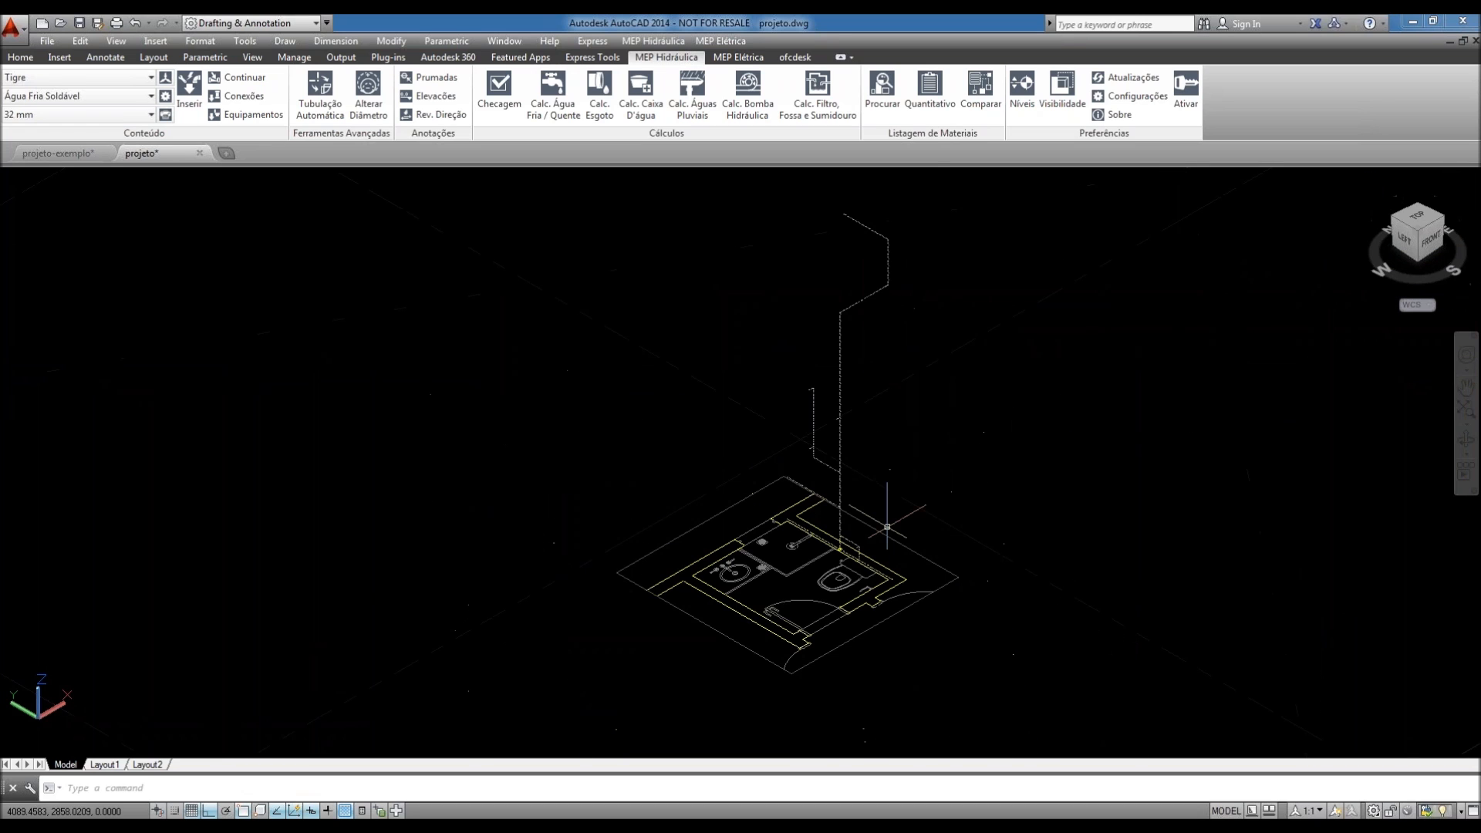
pyautogui.scroll(6, 880, 543)
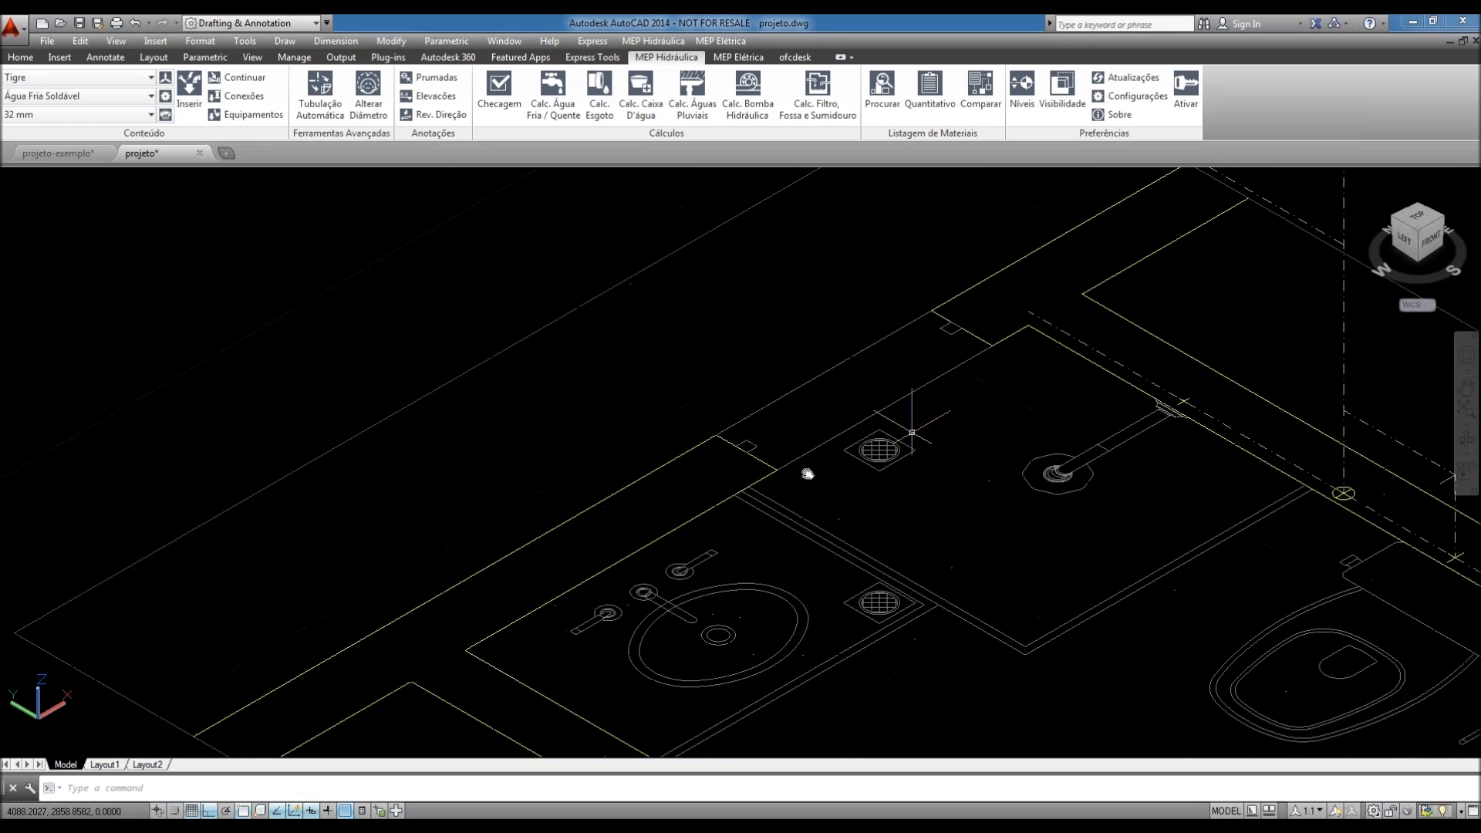
pyautogui.moveTo(1134, 456); pyautogui.dragTo(961, 488, button='middle')
pyautogui.scroll(6, 1223, 544)
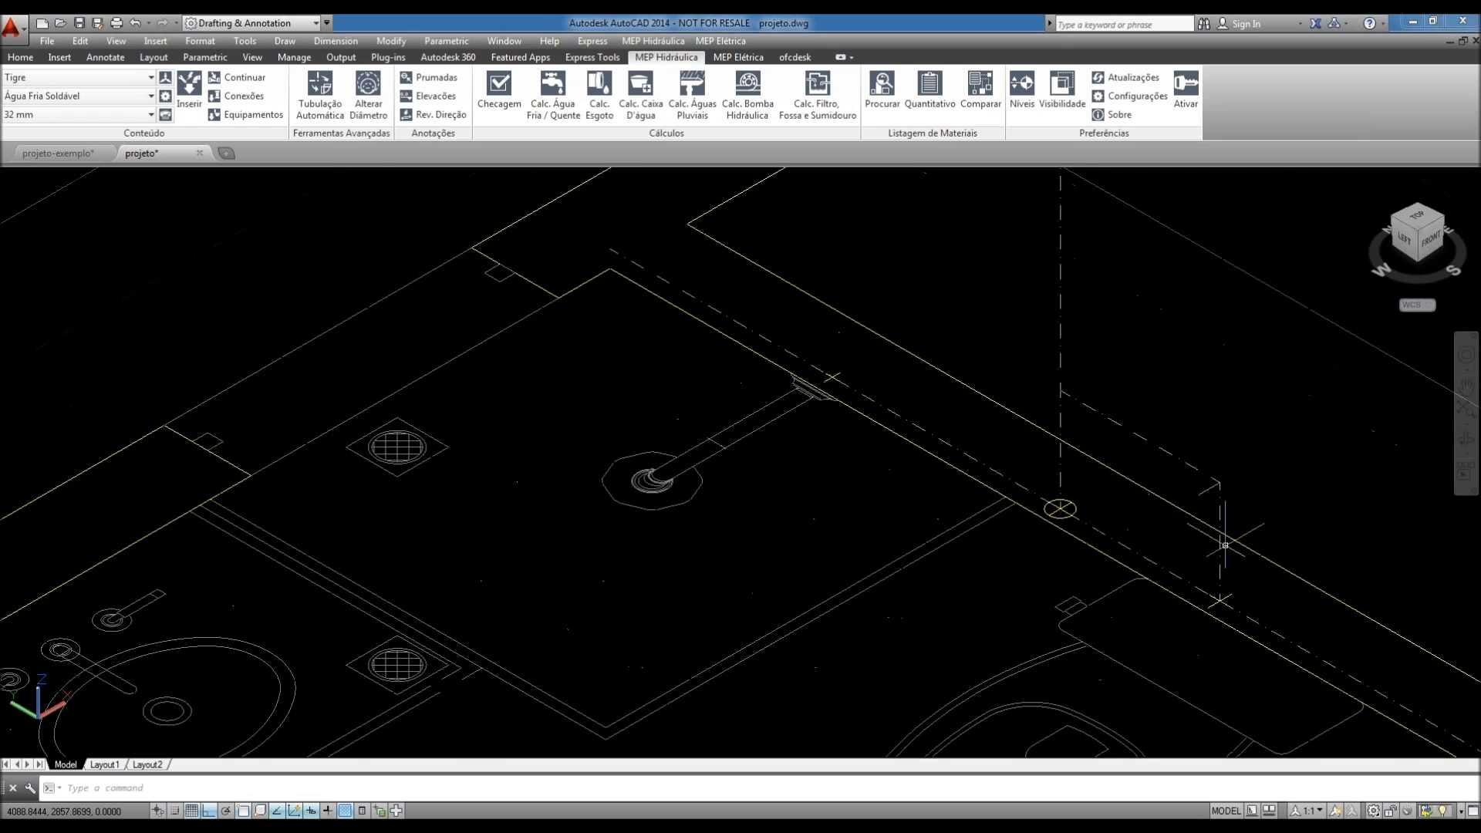
pyautogui.scroll(-4, 1216, 565)
pyautogui.scroll(-5, 1211, 564)
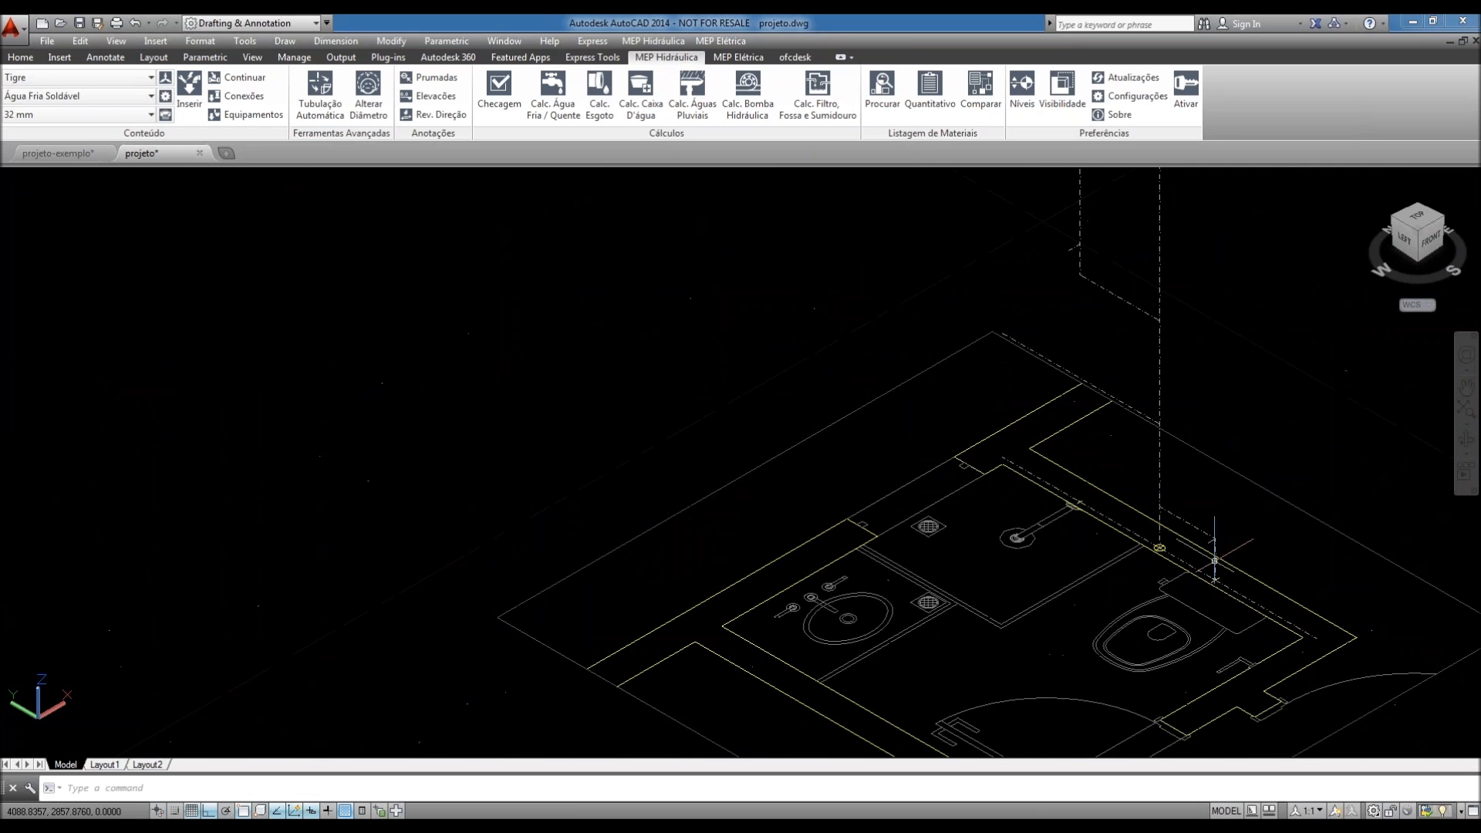
pyautogui.scroll(2, 1147, 389)
pyautogui.click(1100, 408)
pyautogui.press('Escape')
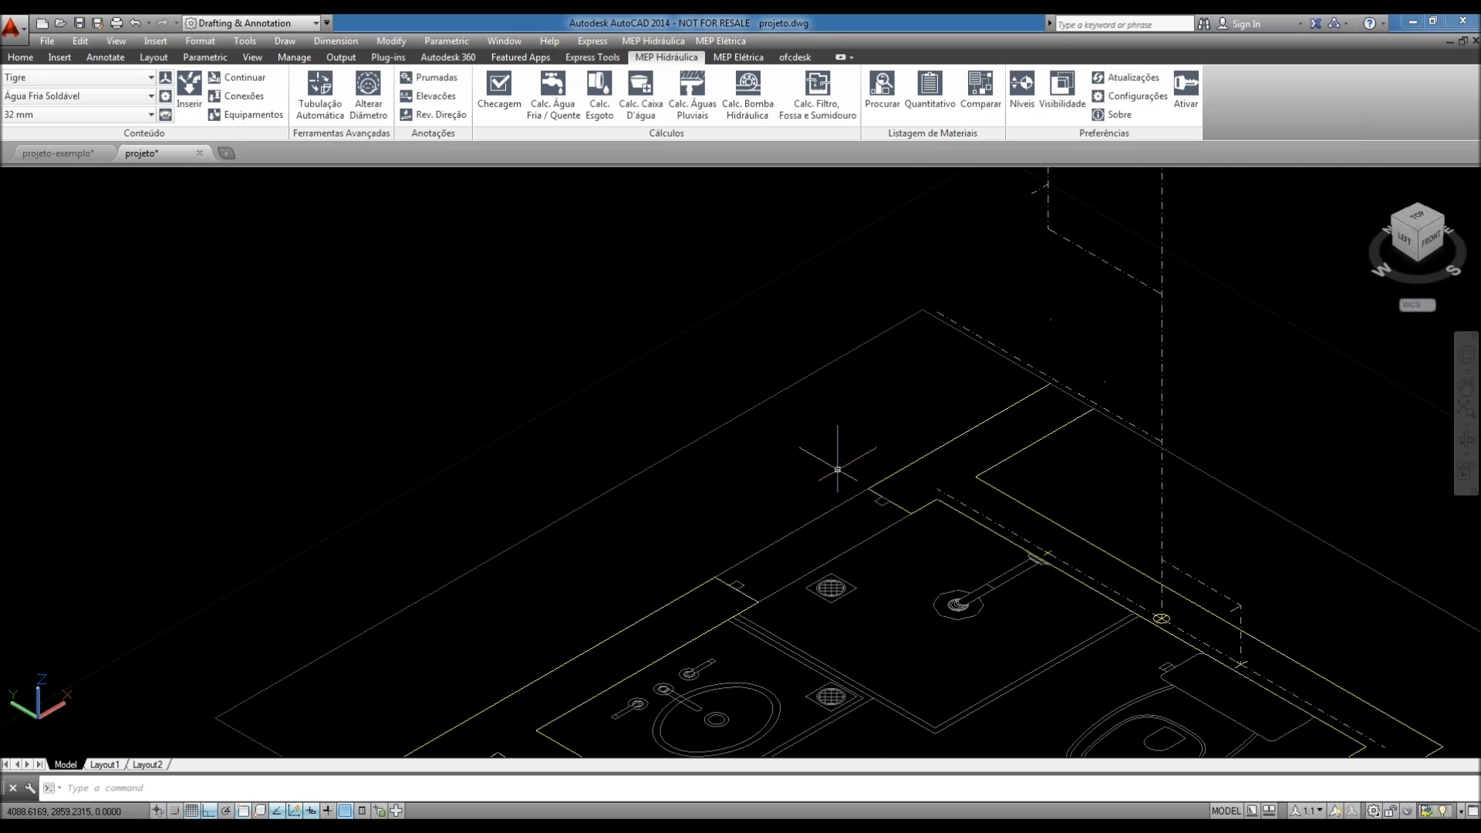
pyautogui.scroll(-1, 833, 469)
pyautogui.moveTo(833, 470); pyautogui.dragTo(765, 494, button='middle')
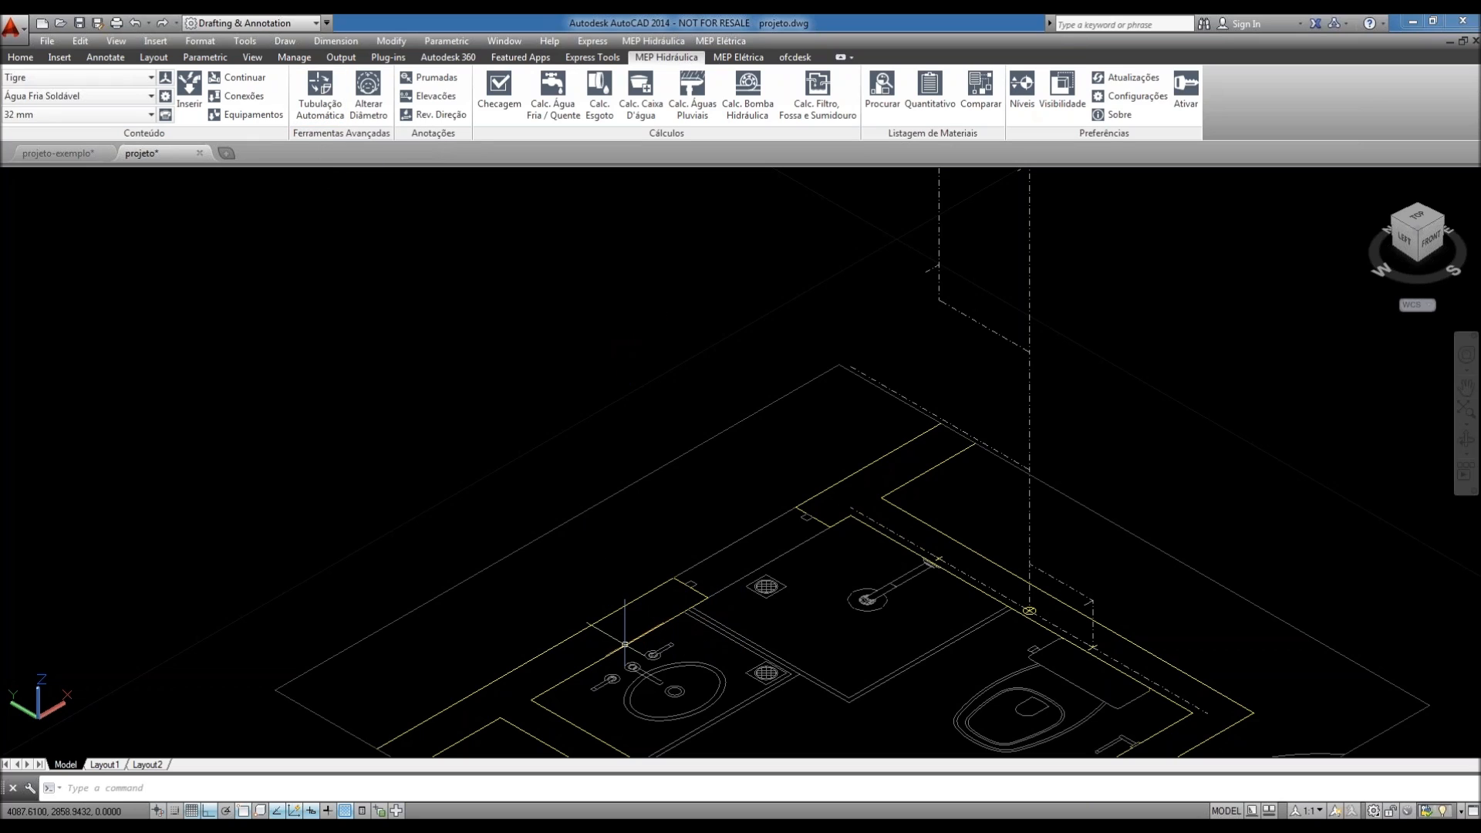
pyautogui.scroll(-1, 627, 617)
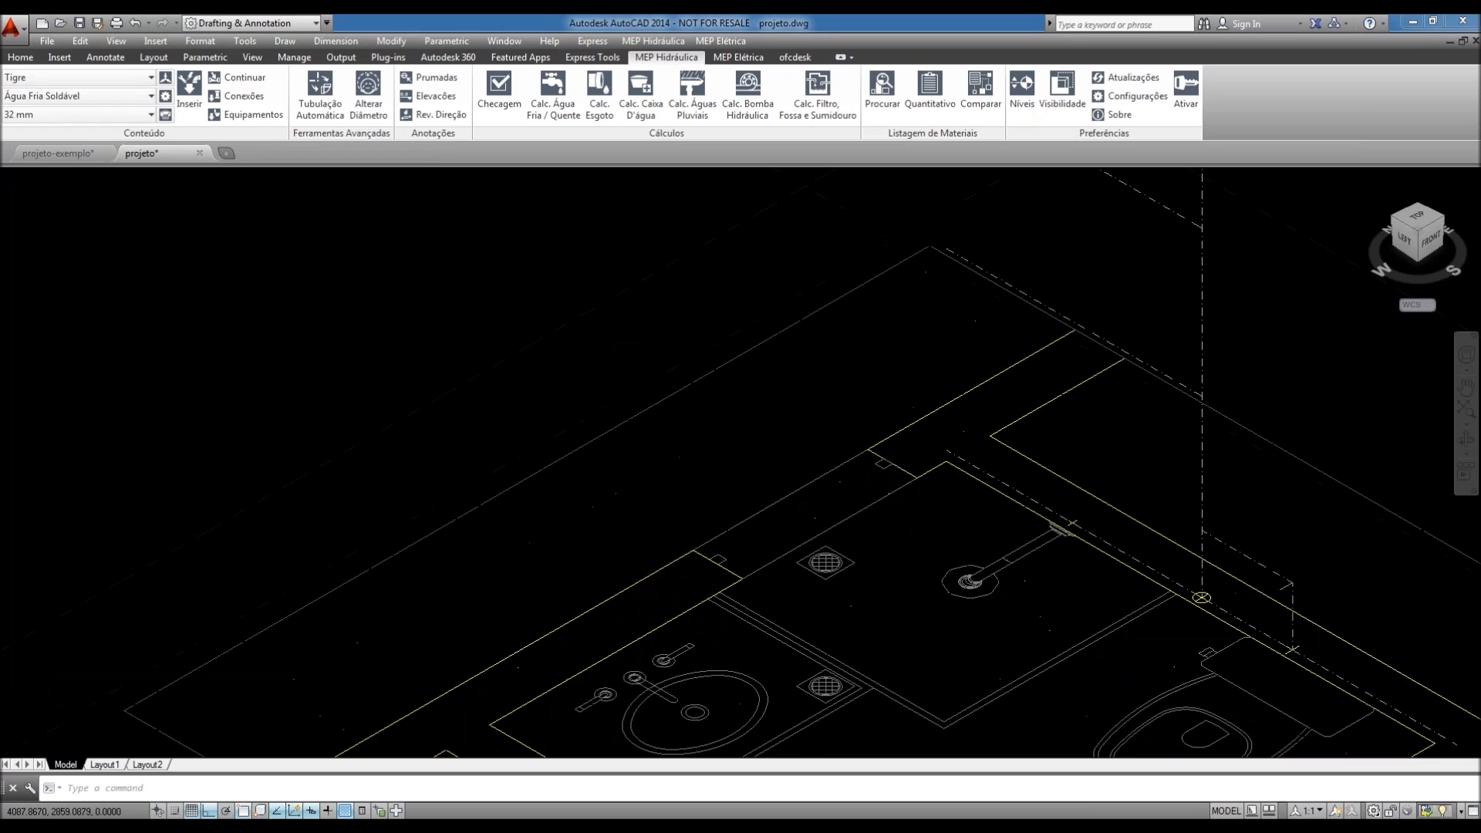
pyautogui.scroll(-1, 664, 578)
# - Draw a straight line inside the wall from the washbasin's outer corner to the end of the shower wall's dashed guideline
pyautogui.keyDown('shift'); pyautogui.moveTo(672, 573); pyautogui.dragTo(779, 586, button='middle'); pyautogui.keyUp('shift')
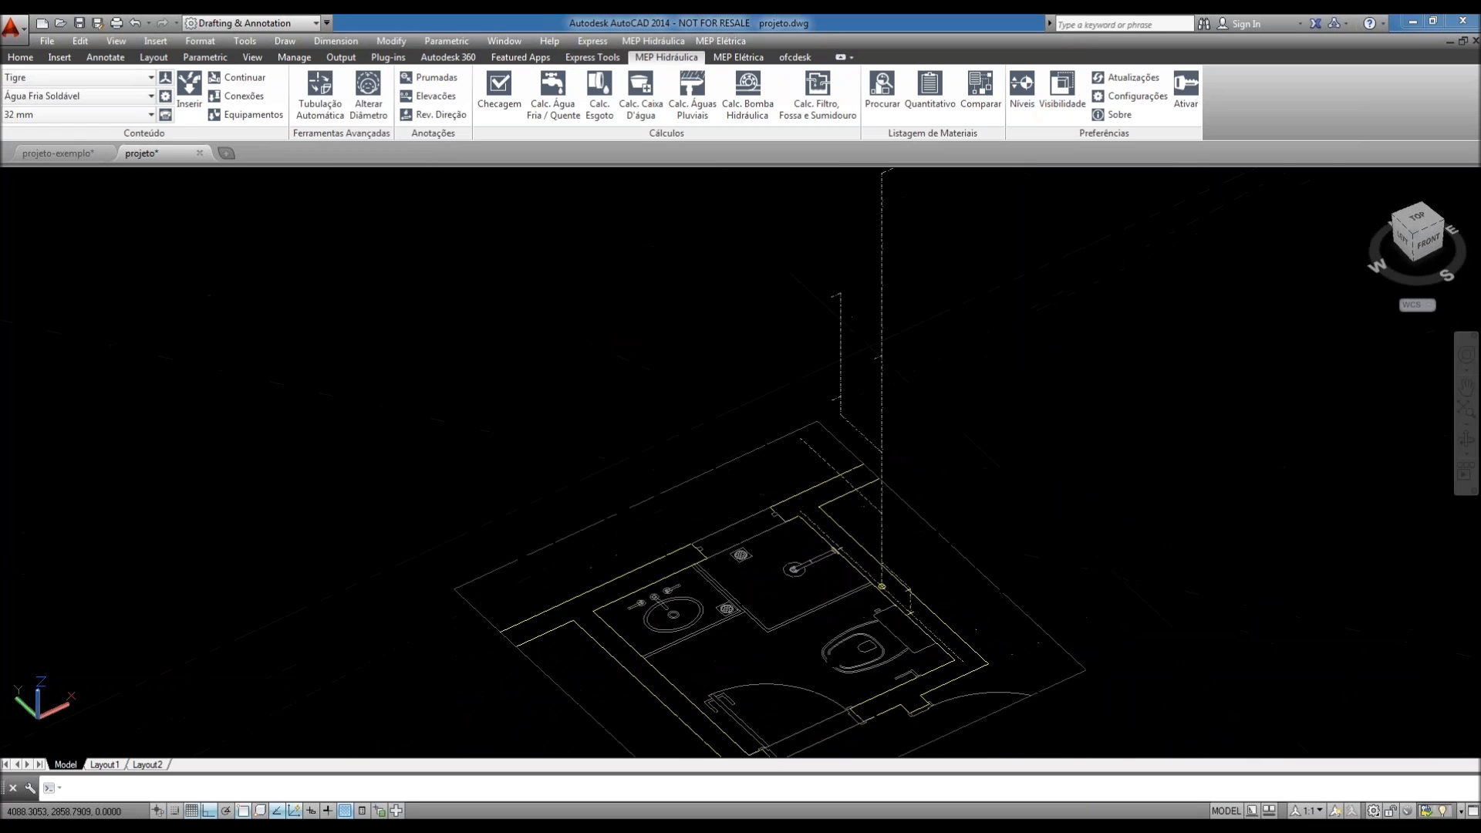
pyautogui.scroll(6, 659, 577)
pyautogui.write('l')
pyautogui.press('Return')
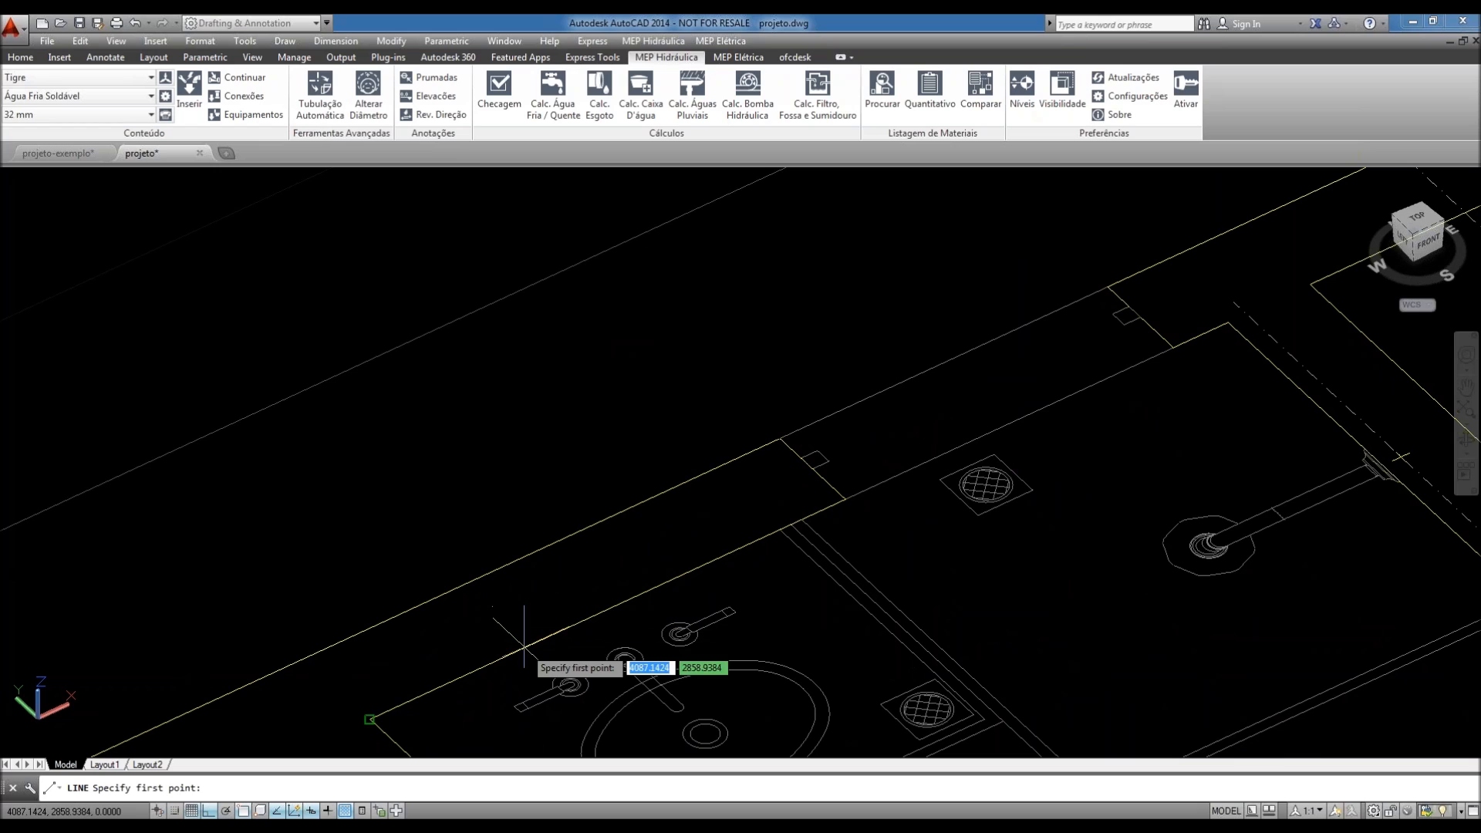
pyautogui.scroll(2, 348, 723)
pyautogui.click(351, 676)
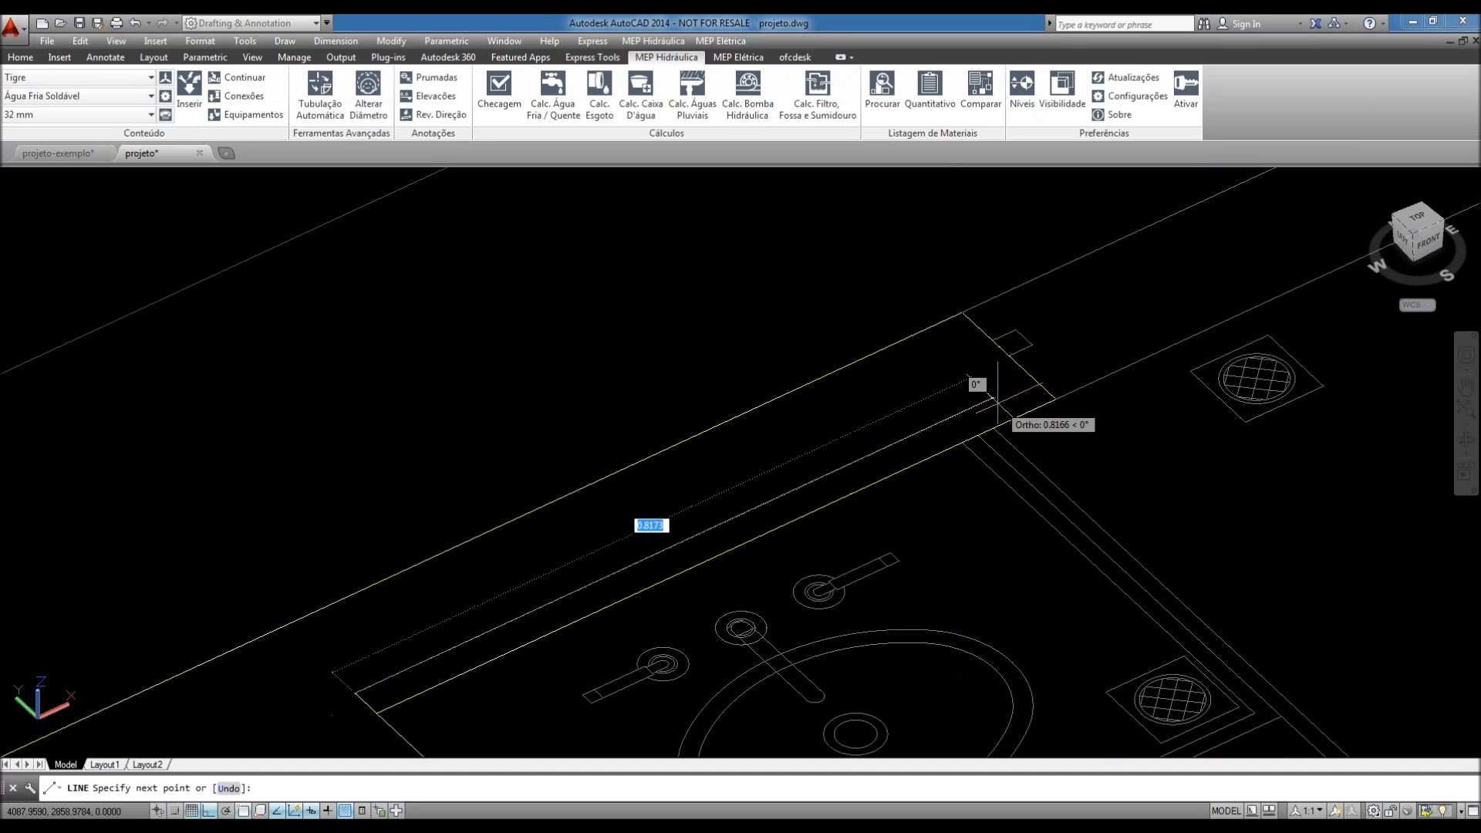
pyautogui.scroll(-2, 995, 401)
pyautogui.moveTo(1111, 331); pyautogui.dragTo(907, 399, button='middle')
pyautogui.click(1239, 269)
pyautogui.press('Escape')
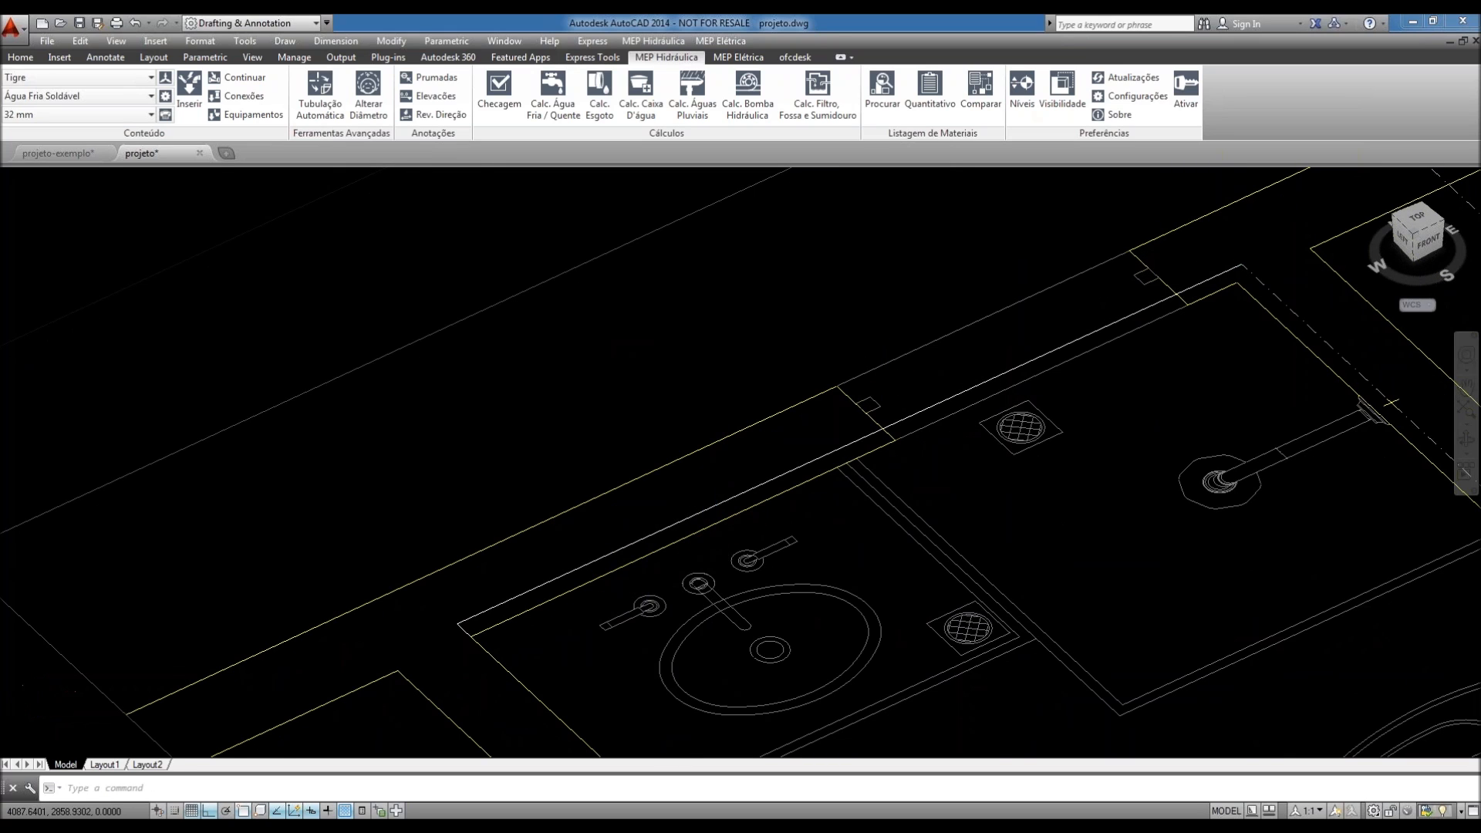
# - Draw a short line perpendicular to the wall, crossing the new straight guideline behind the washbasin near its far tap
pyautogui.scroll(3, 714, 505)
pyautogui.scroll(2, 717, 503)
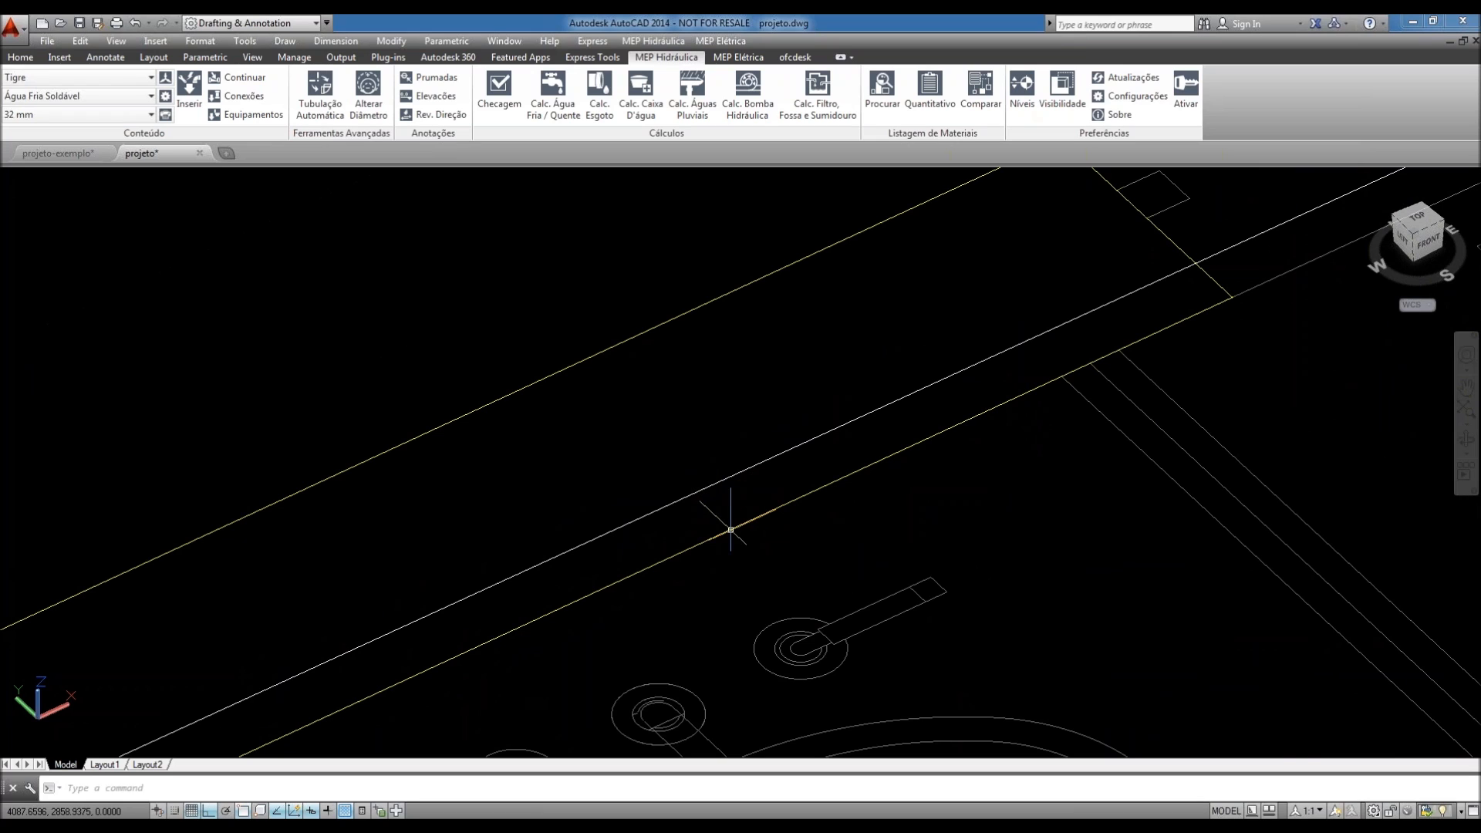
pyautogui.scroll(-2, 612, 463)
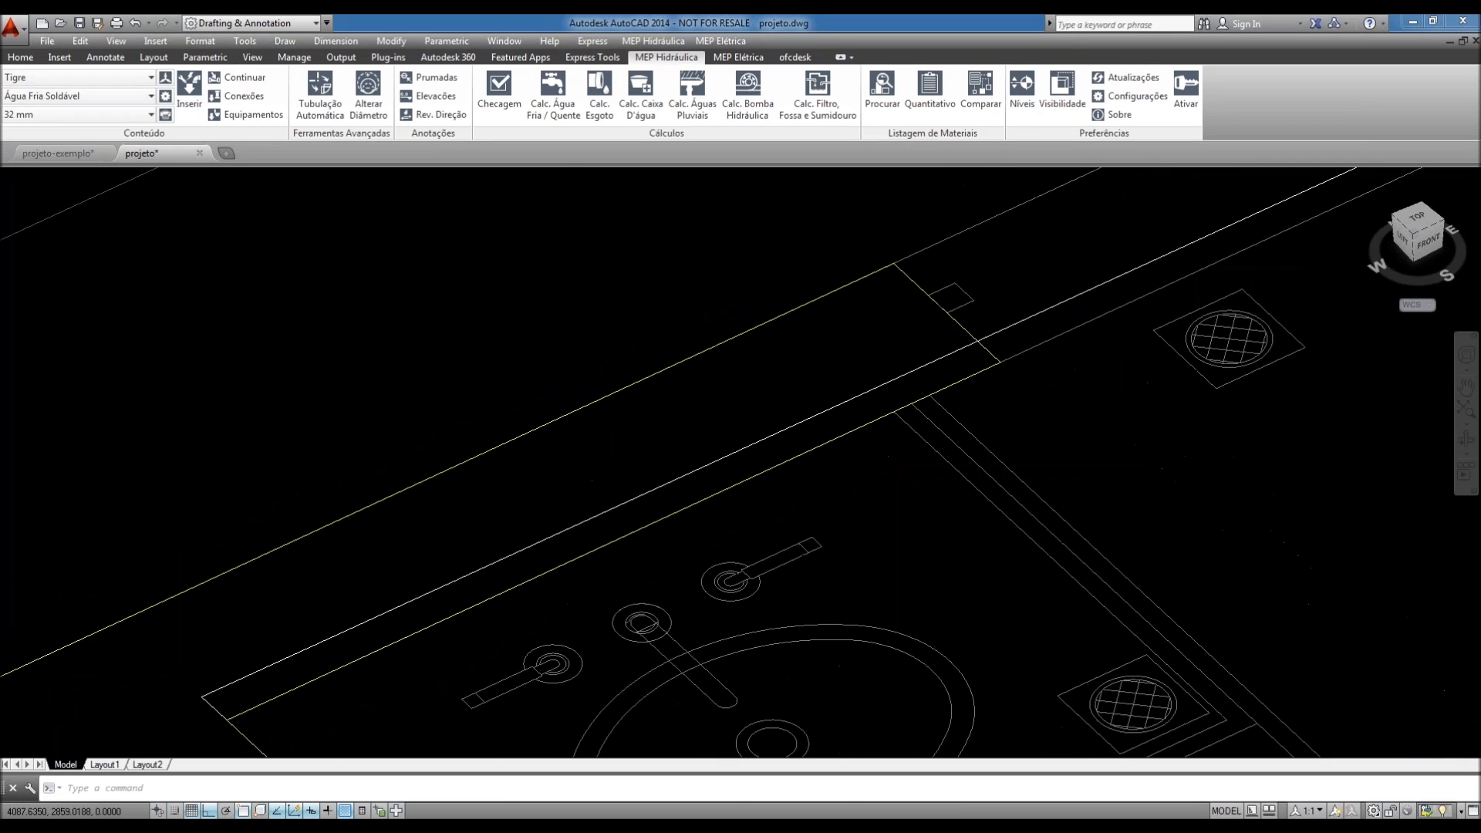
pyautogui.scroll(-2, 694, 466)
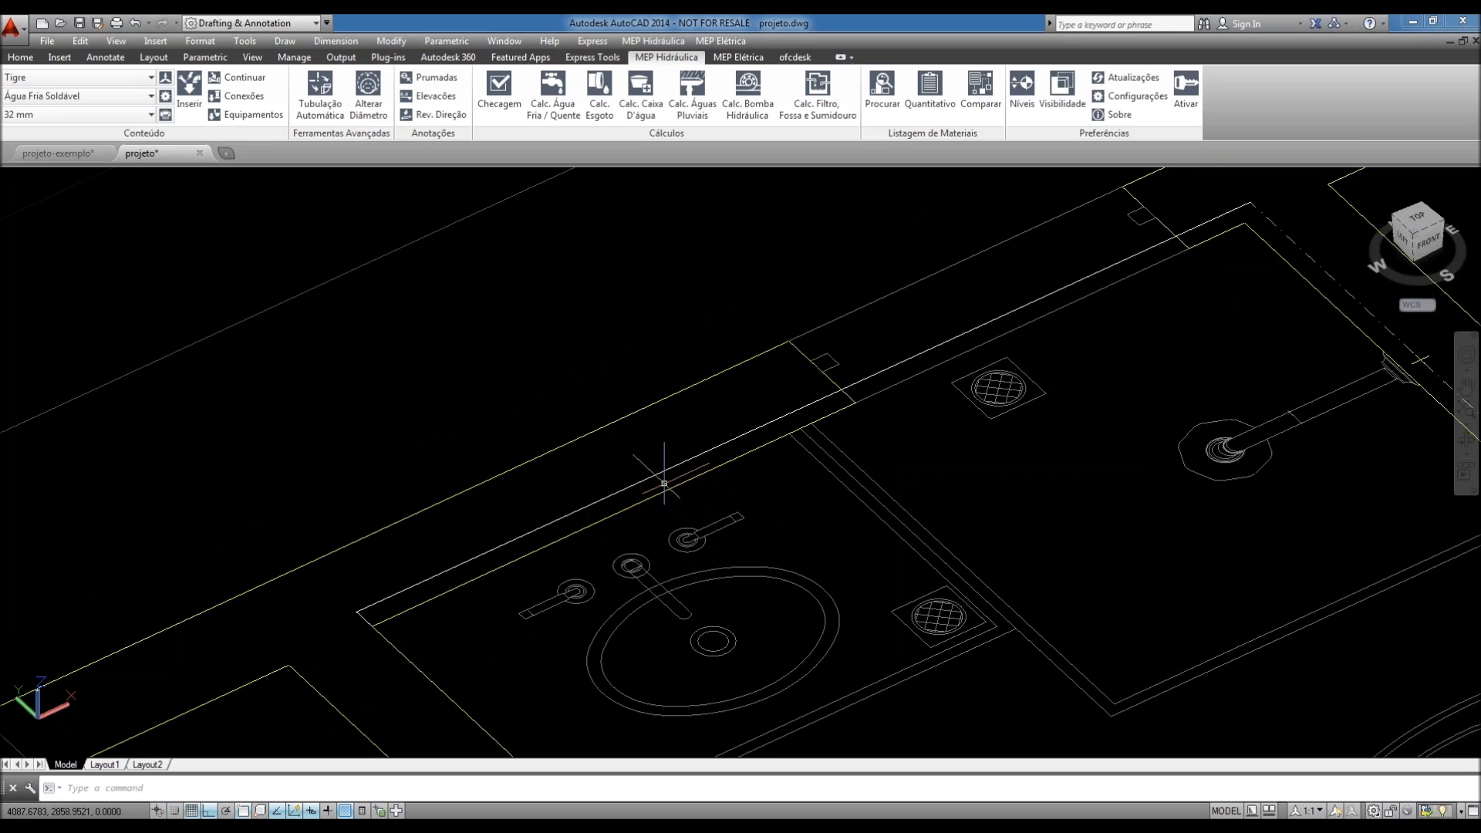
pyautogui.scroll(2, 664, 484)
pyautogui.scroll(3, 664, 483)
pyautogui.write('l')
pyautogui.press('Return')
pyautogui.click(631, 469)
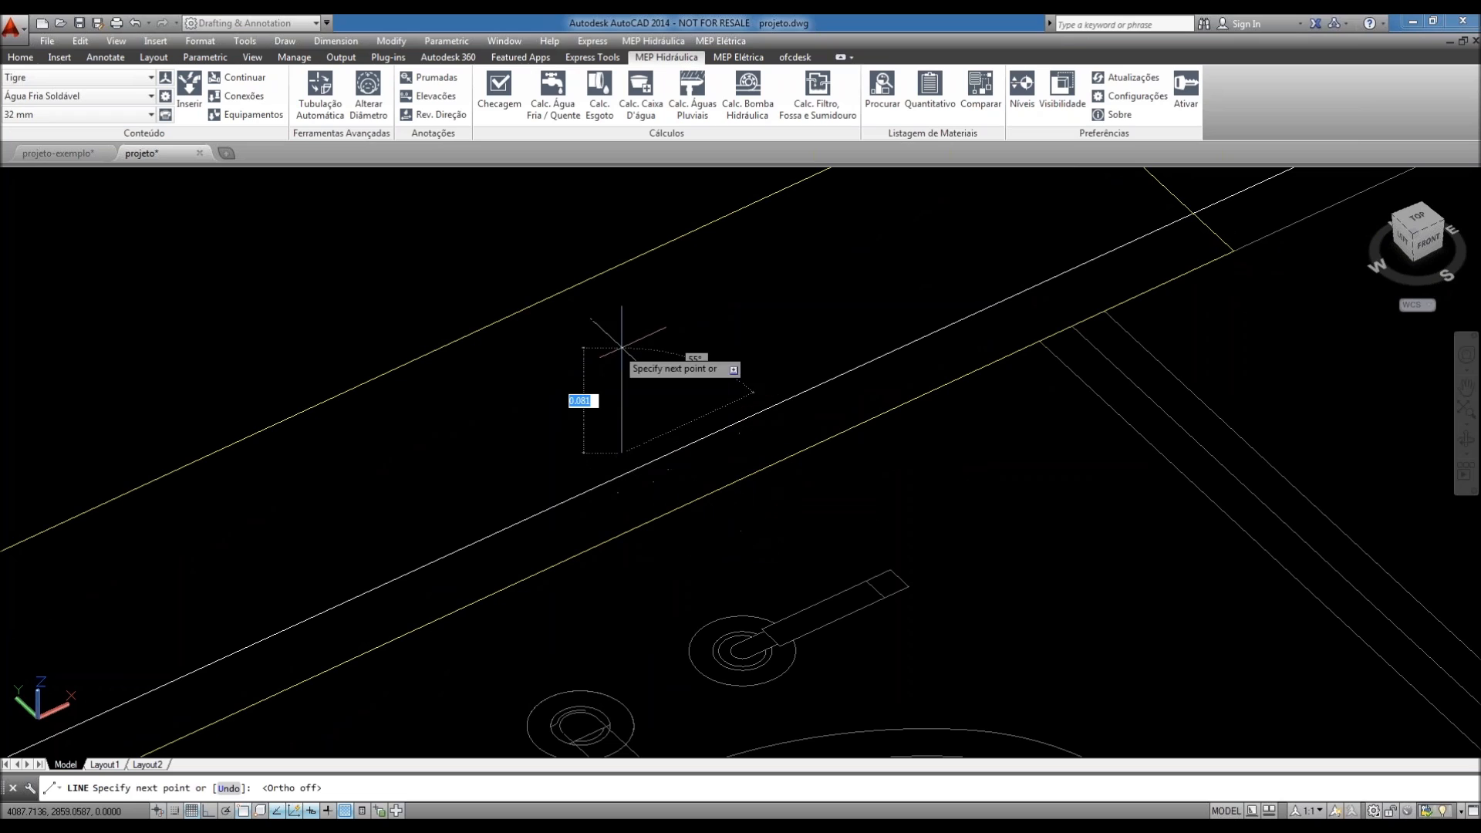
pyautogui.press('F8')
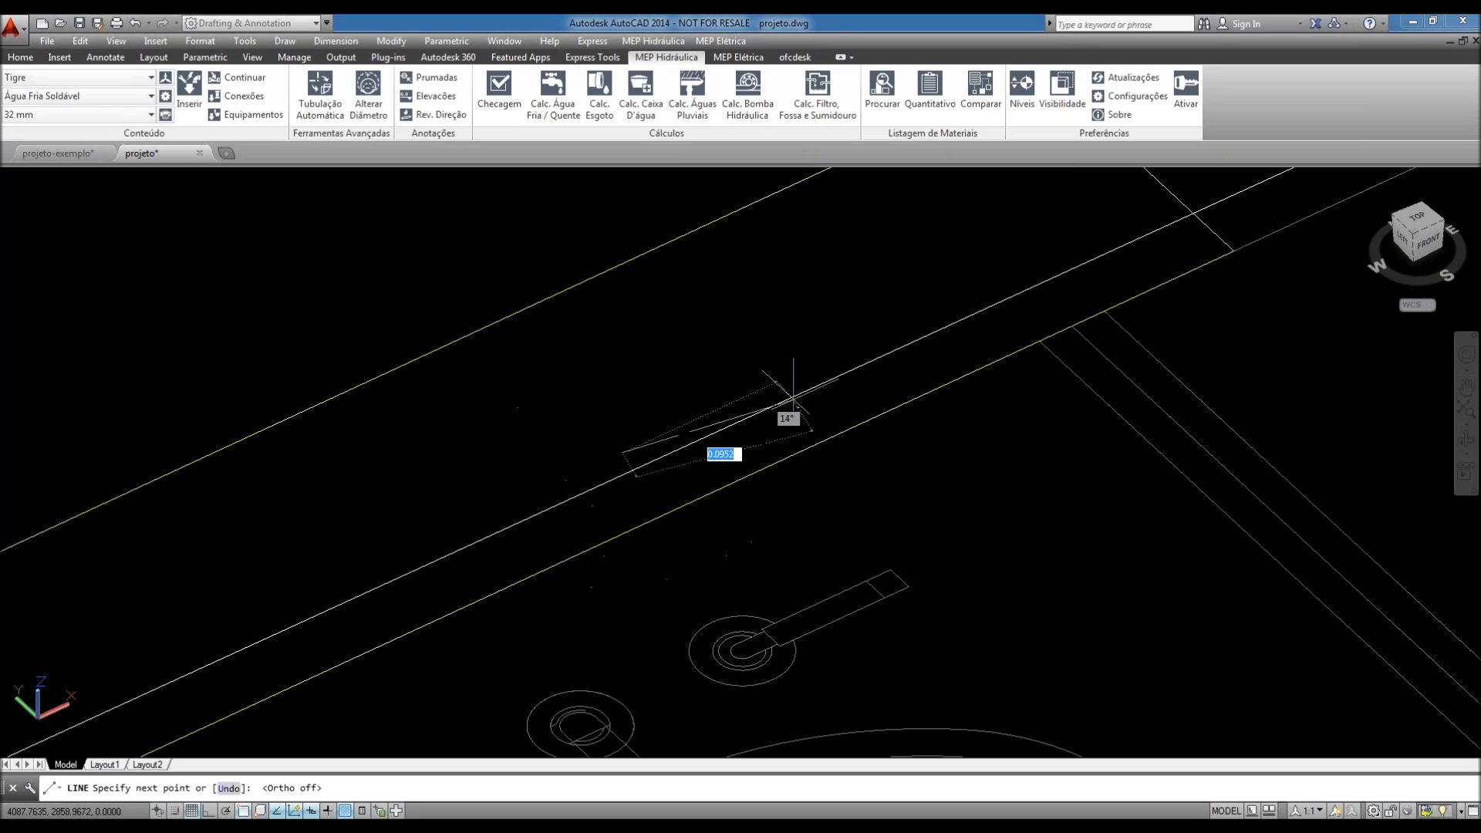
pyautogui.press('F8')
pyautogui.scroll(3, 660, 484)
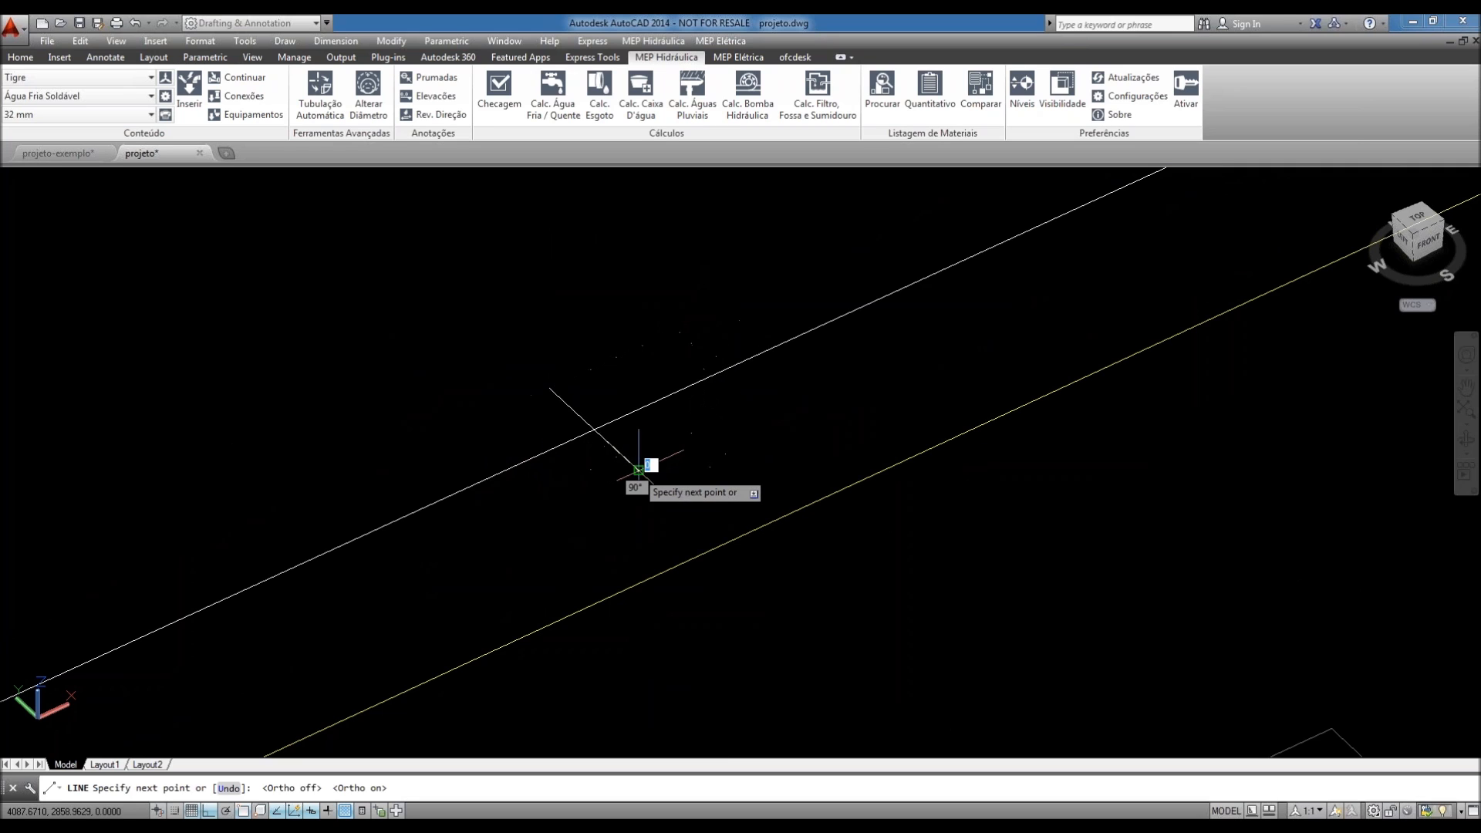
pyautogui.press('Escape')
# - Draw a vertical line 0.6 upward from the intersection of the short crossing line and the guideline behind the washbasin
pyautogui.scroll(-3, 611, 458)
pyautogui.scroll(-5, 612, 458)
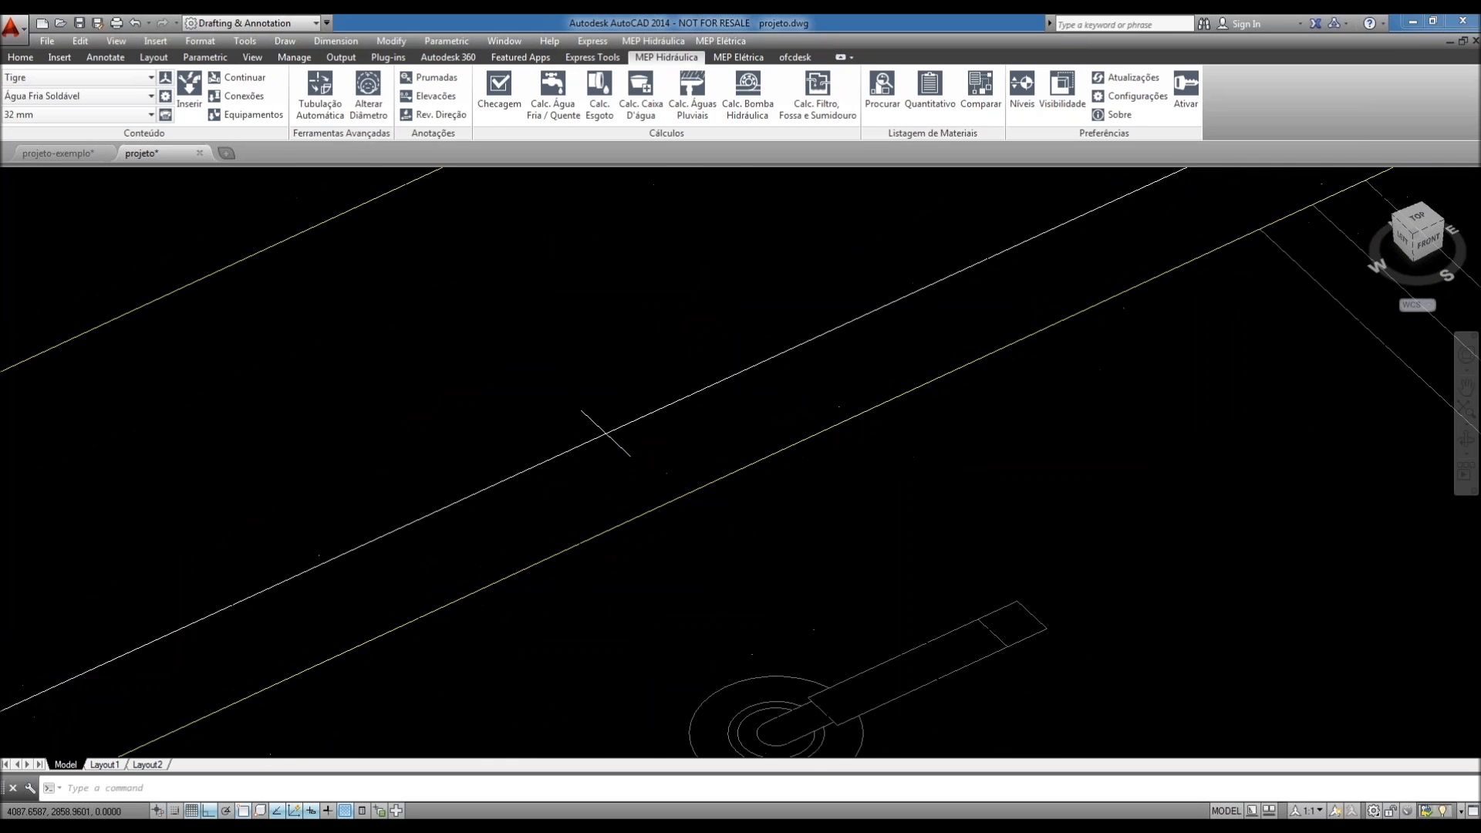
pyautogui.moveTo(613, 479); pyautogui.dragTo(606, 566, button='middle')
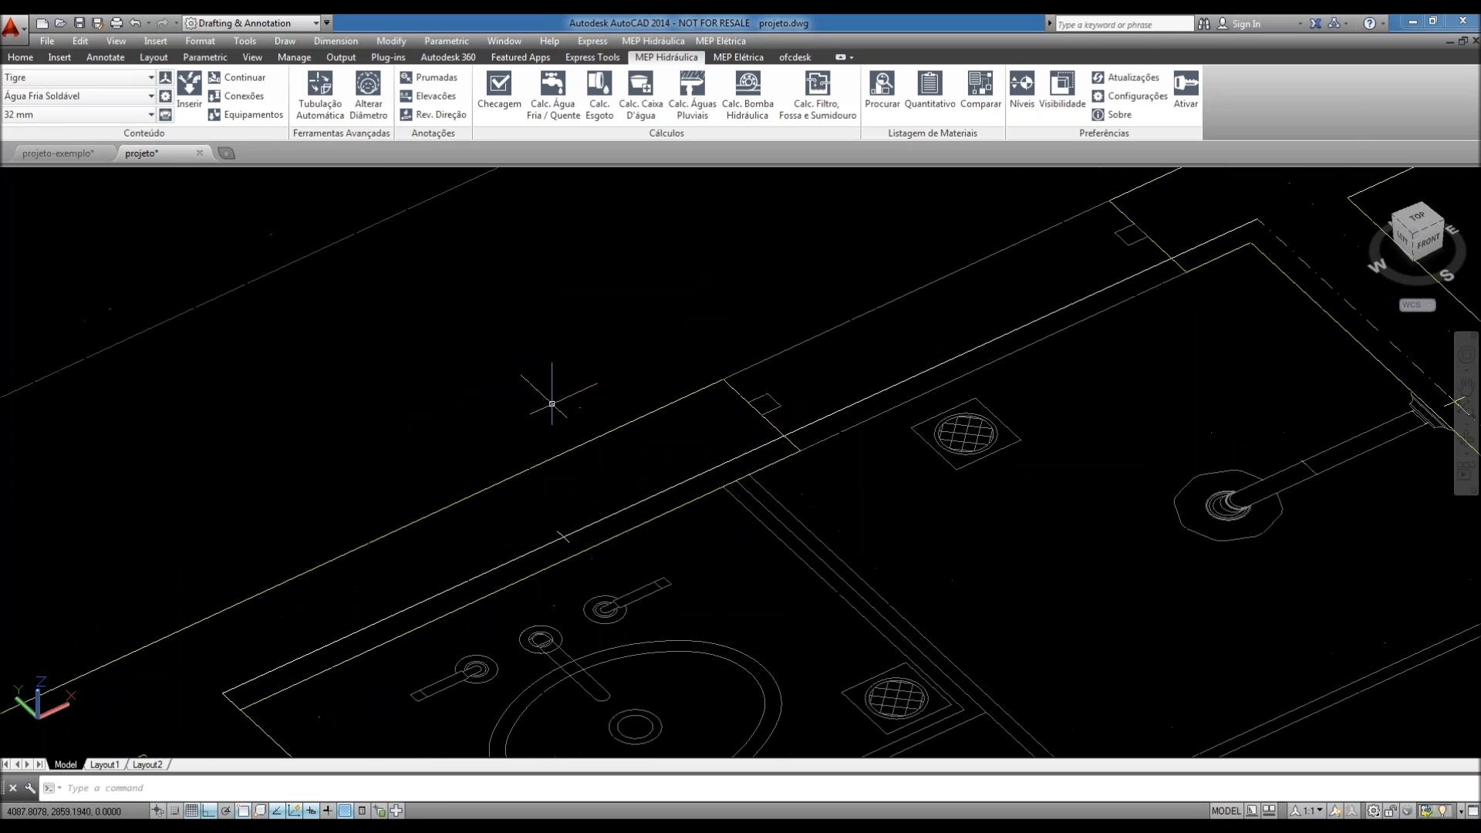
pyautogui.moveTo(561, 372); pyautogui.dragTo(556, 409, button='middle')
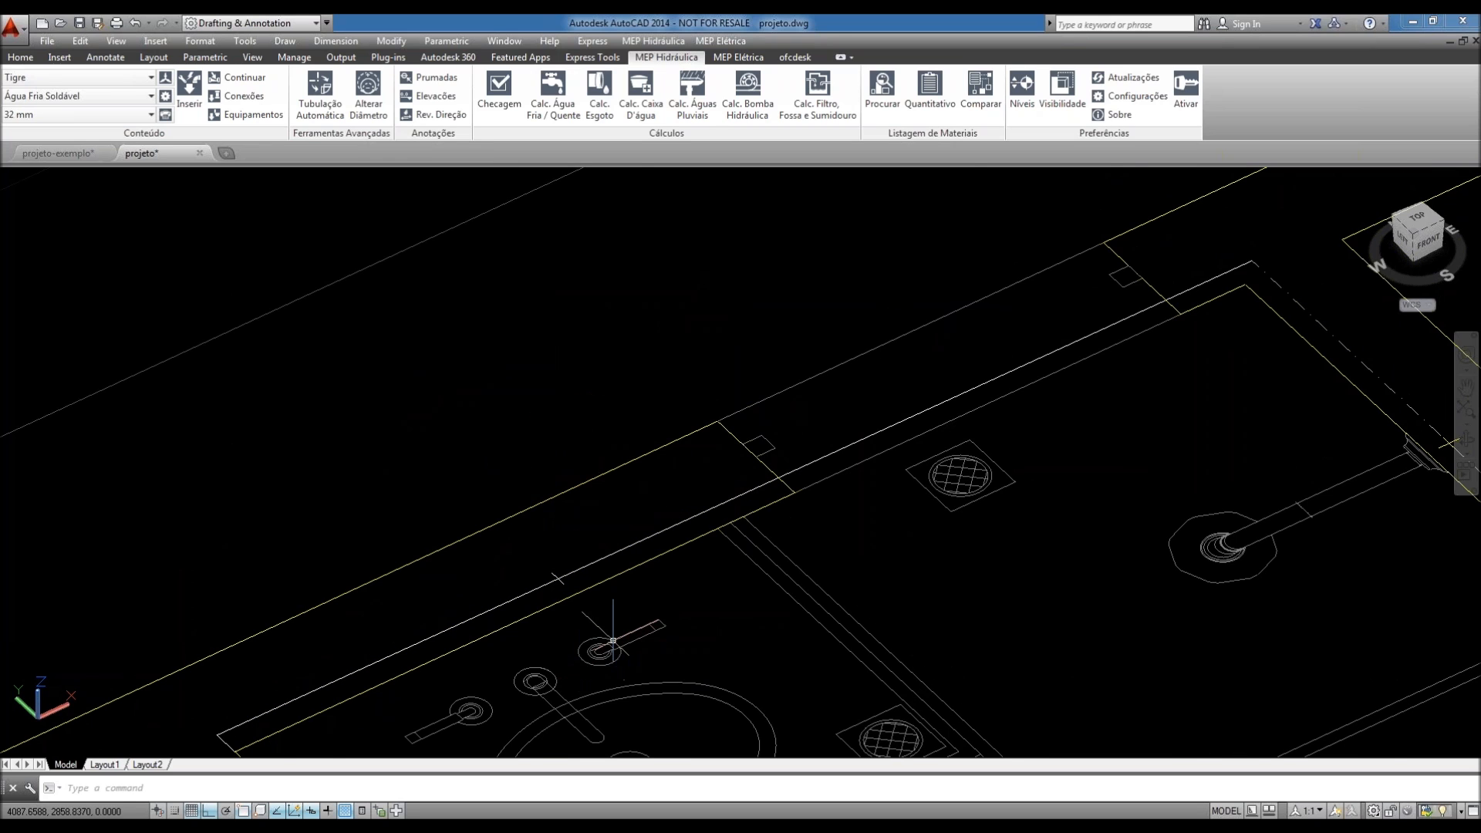
pyautogui.scroll(-1, 611, 628)
pyautogui.scroll(2, 585, 610)
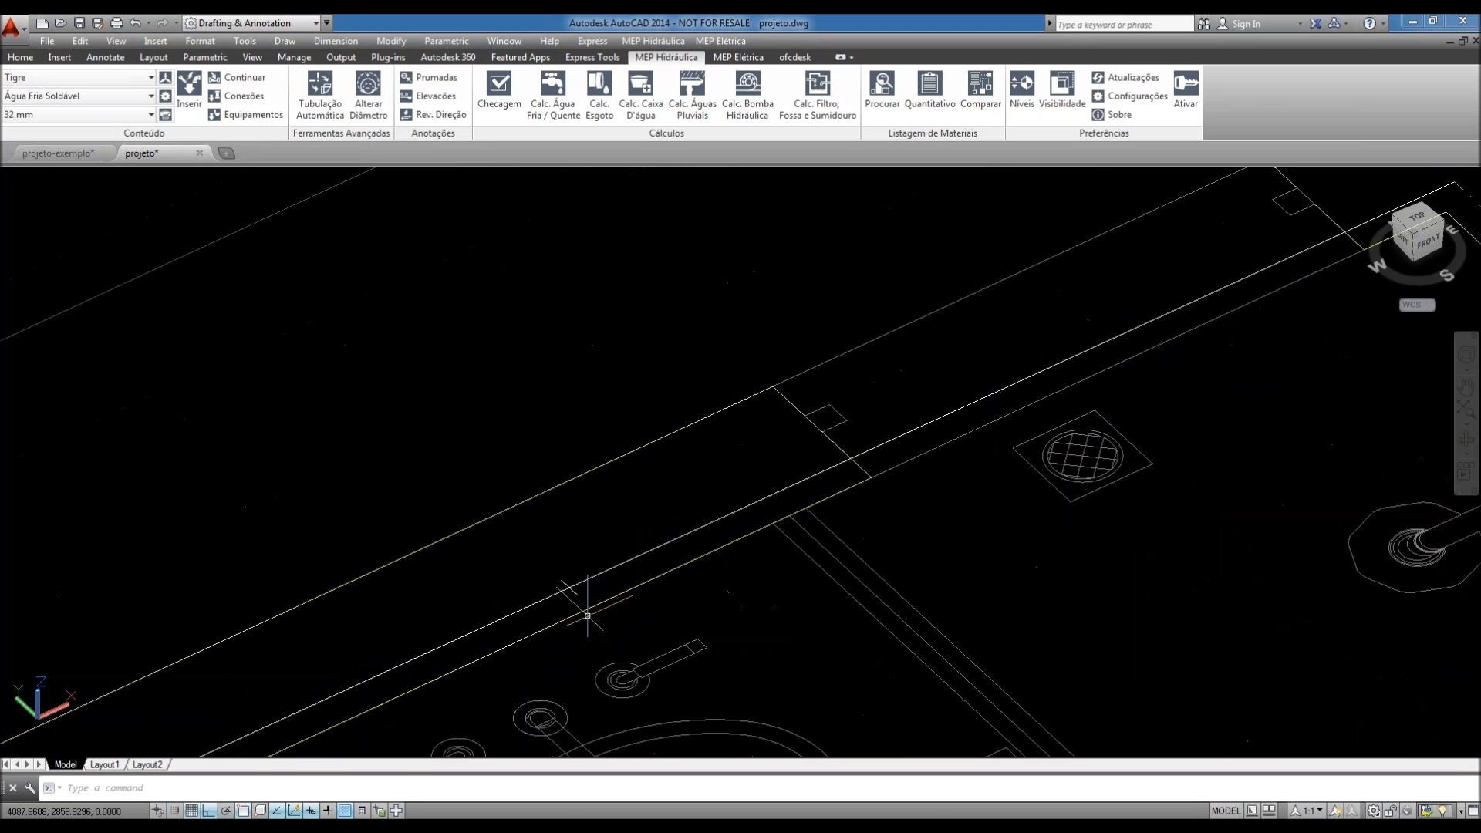
pyautogui.press('Return')
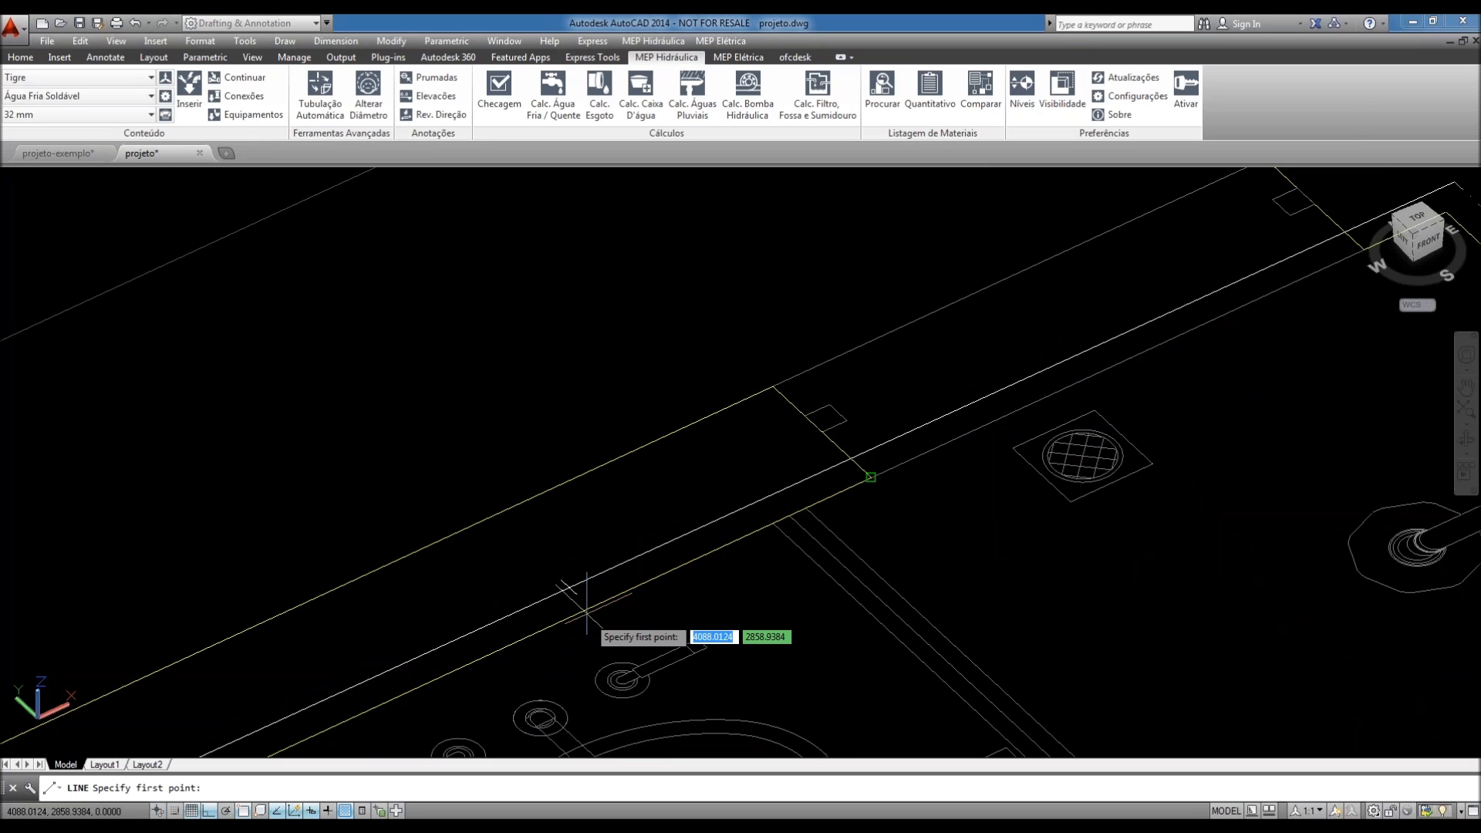
pyautogui.scroll(3, 587, 612)
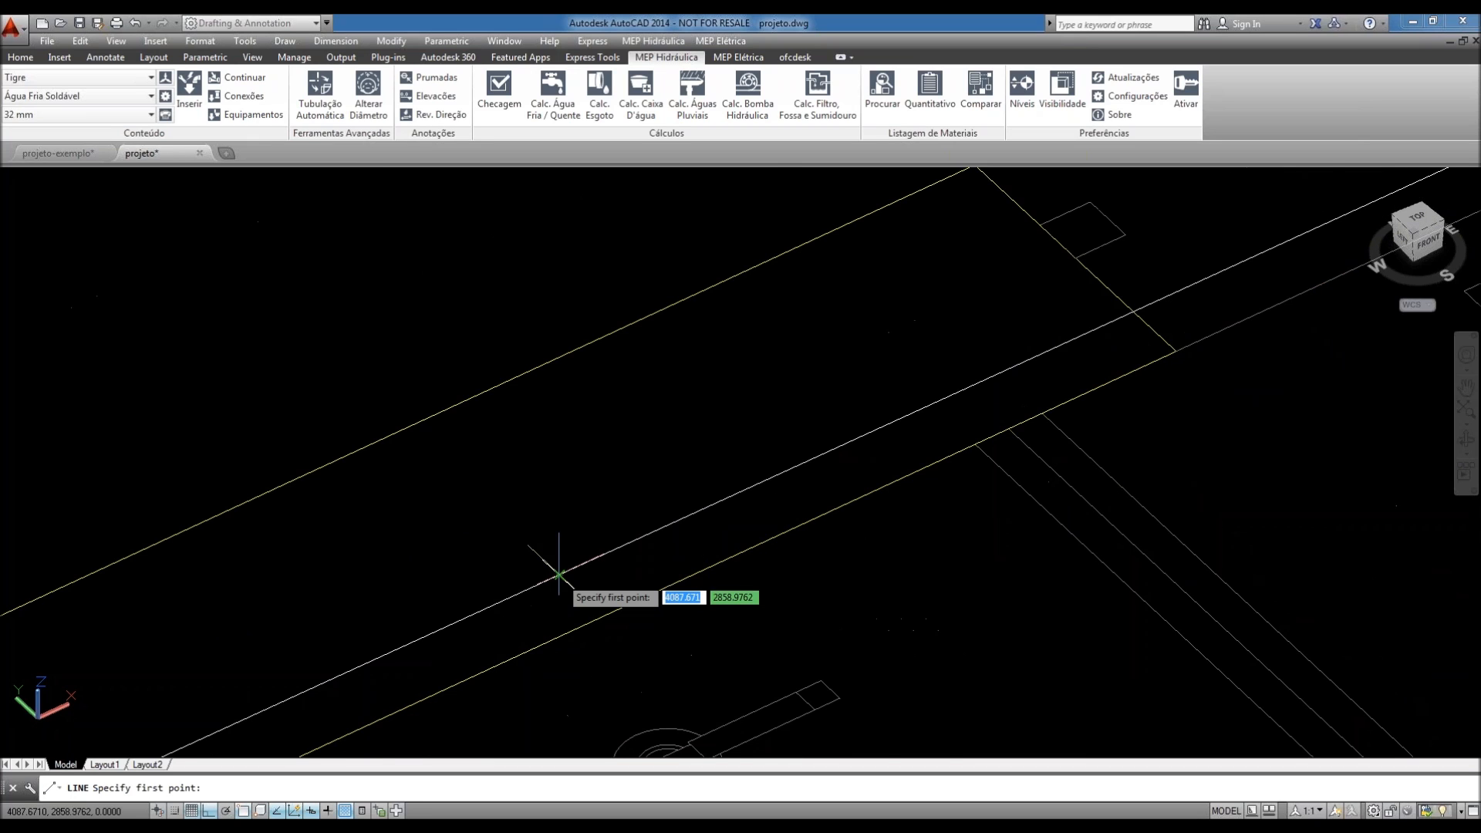
pyautogui.scroll(2, 558, 574)
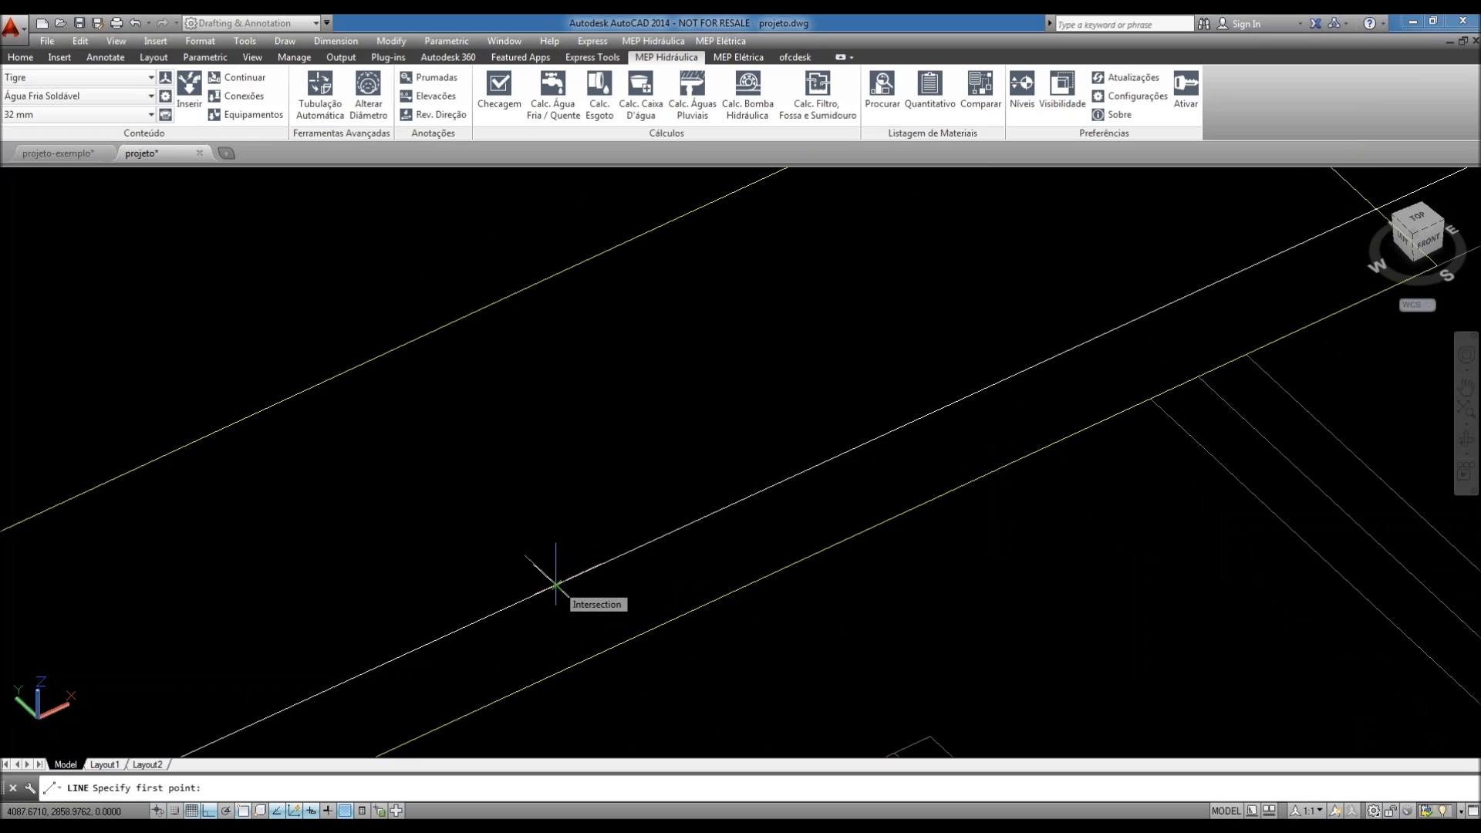
pyautogui.click(557, 584)
pyautogui.scroll(-1, 557, 540)
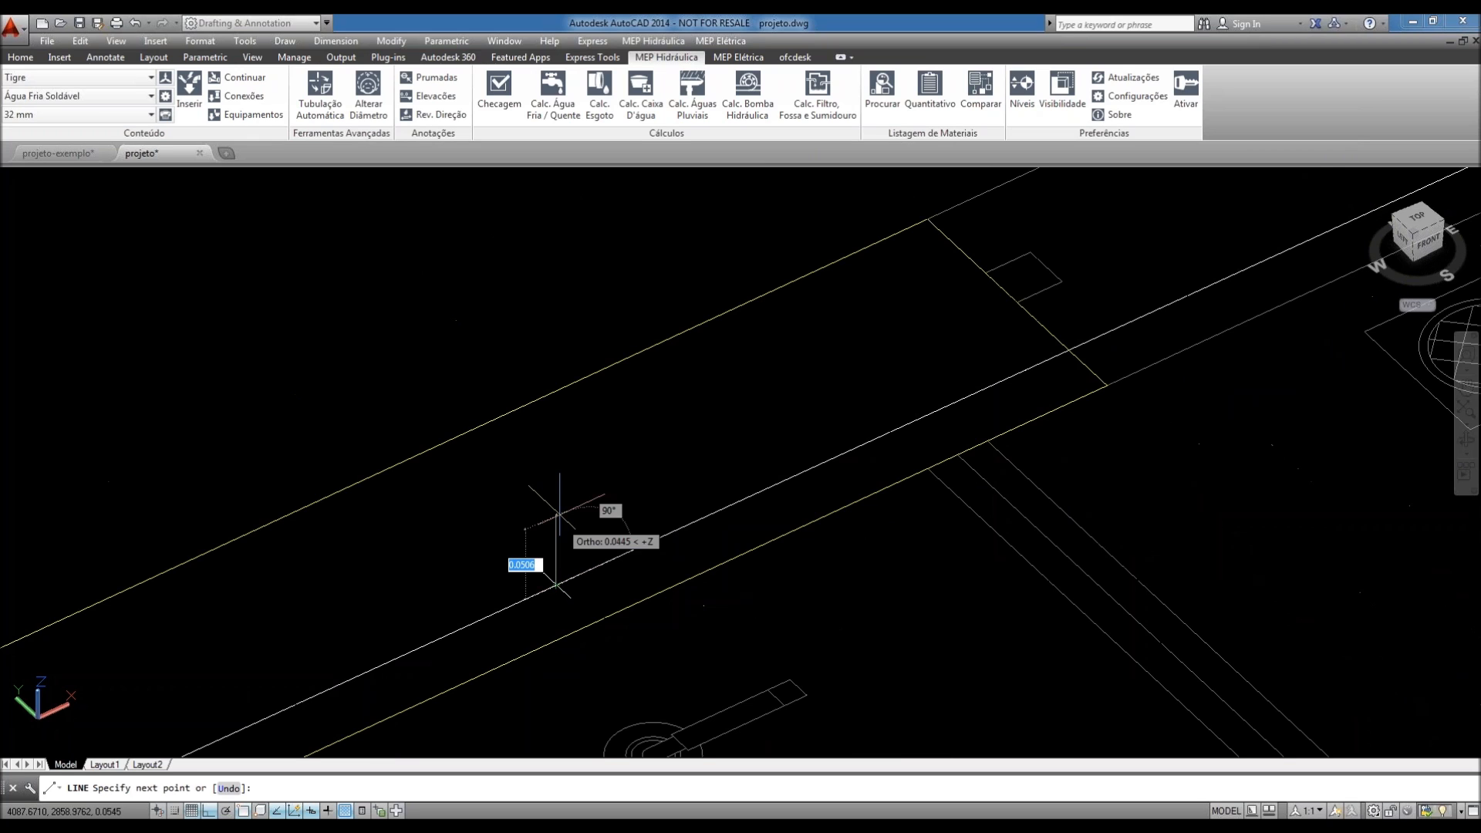
pyautogui.scroll(-2, 560, 513)
pyautogui.scroll(-2, 555, 517)
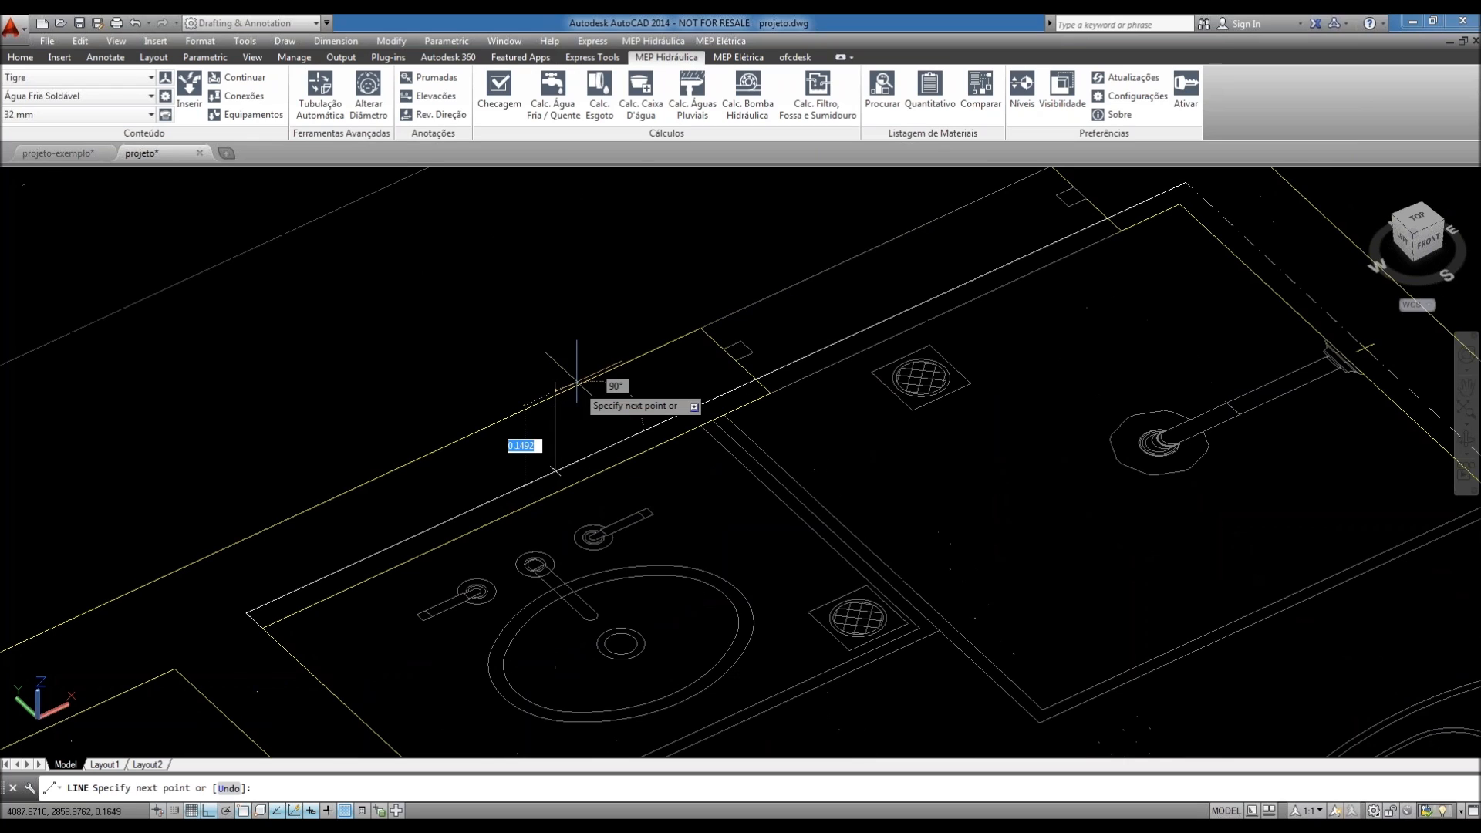
pyautogui.keyDown('shift'); pyautogui.moveTo(593, 376); pyautogui.dragTo(596, 338, button='middle'); pyautogui.keyUp('shift')
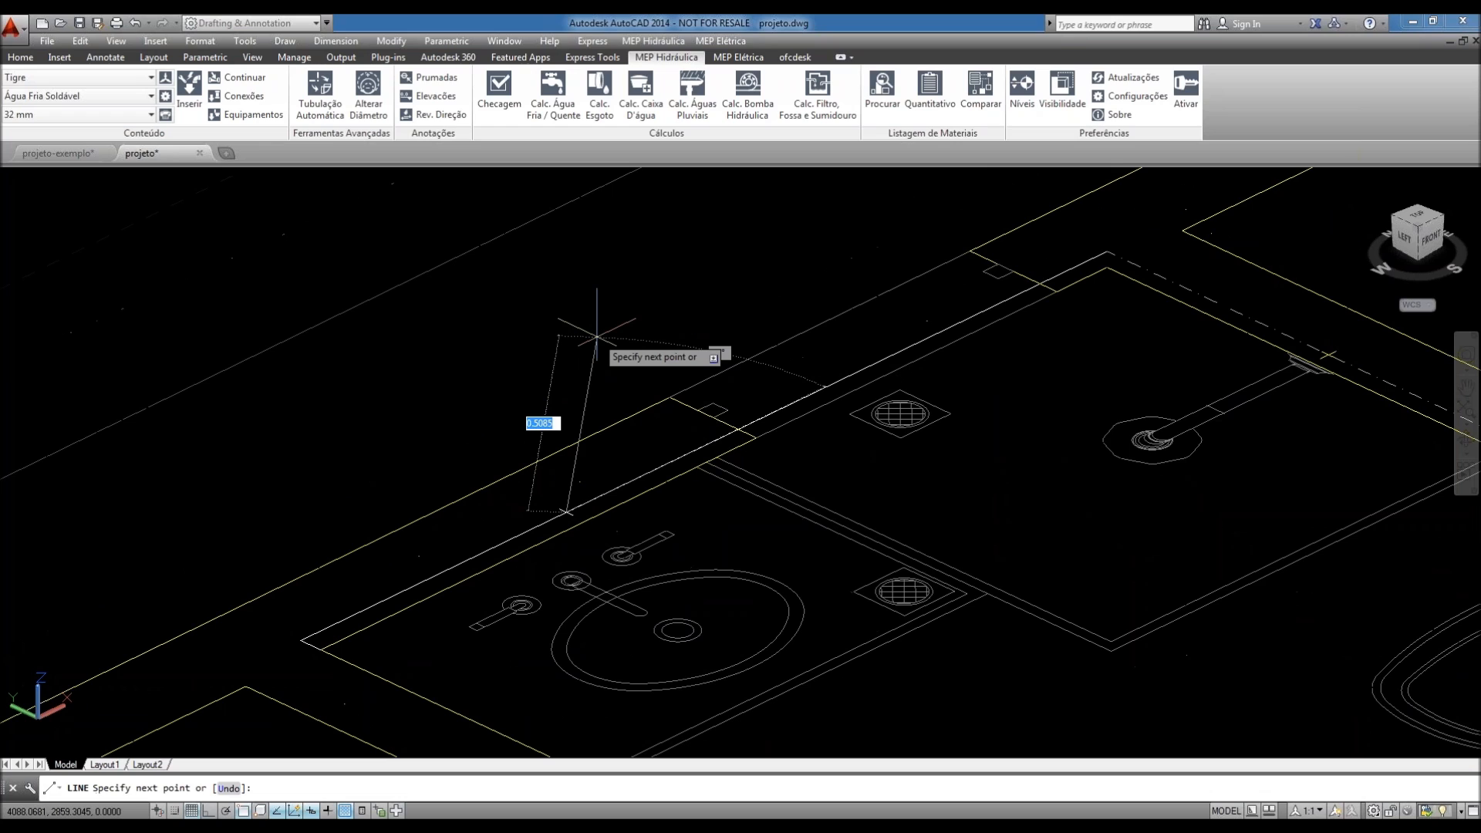
pyautogui.keyDown('shift'); pyautogui.moveTo(601, 412); pyautogui.dragTo(588, 322, button='middle'); pyautogui.keyUp('shift')
pyautogui.press('F8')
pyautogui.moveTo(616, 323); pyautogui.dragTo(591, 379, button='middle')
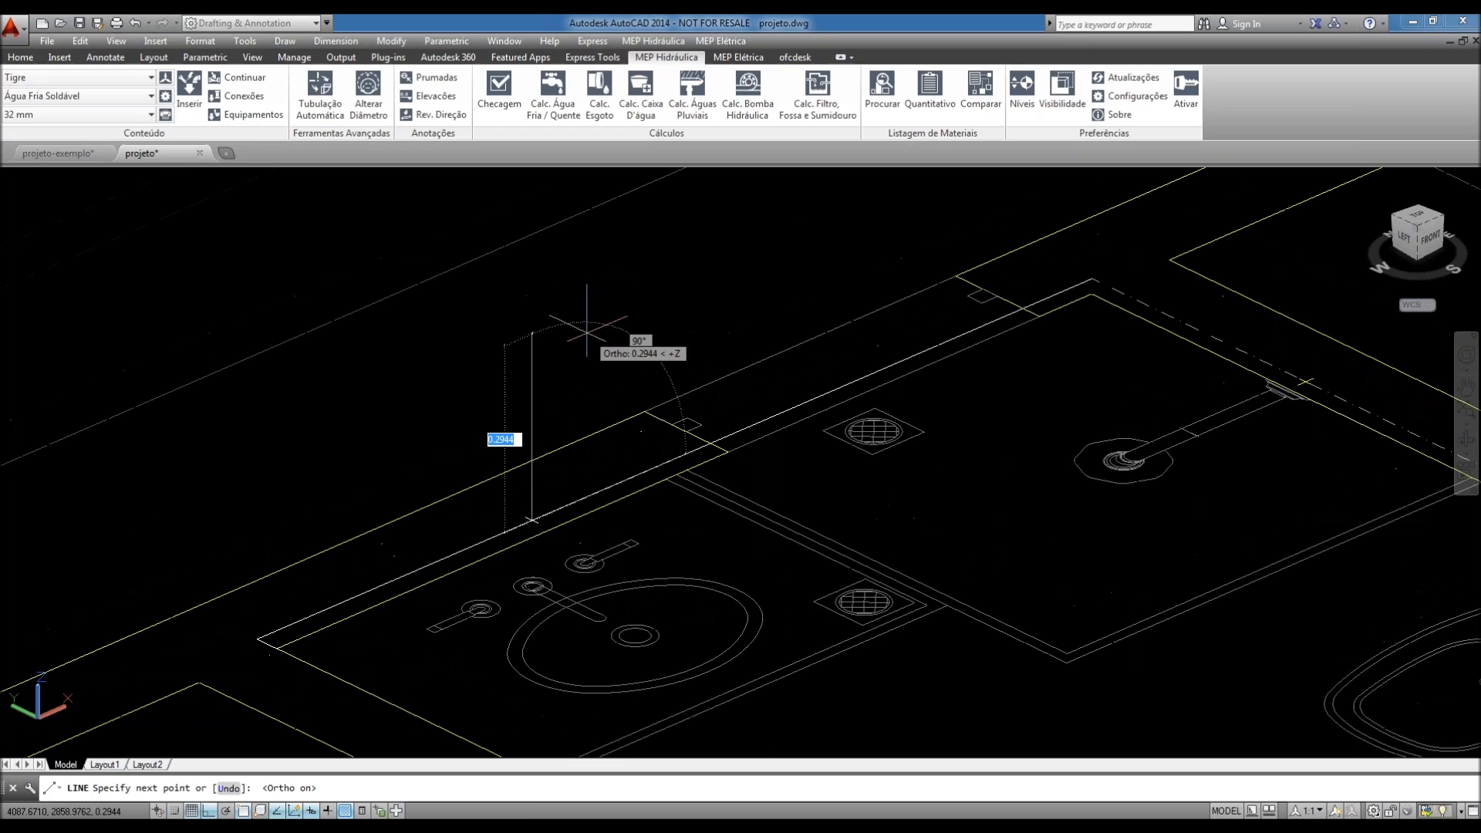
pyautogui.write('.6')
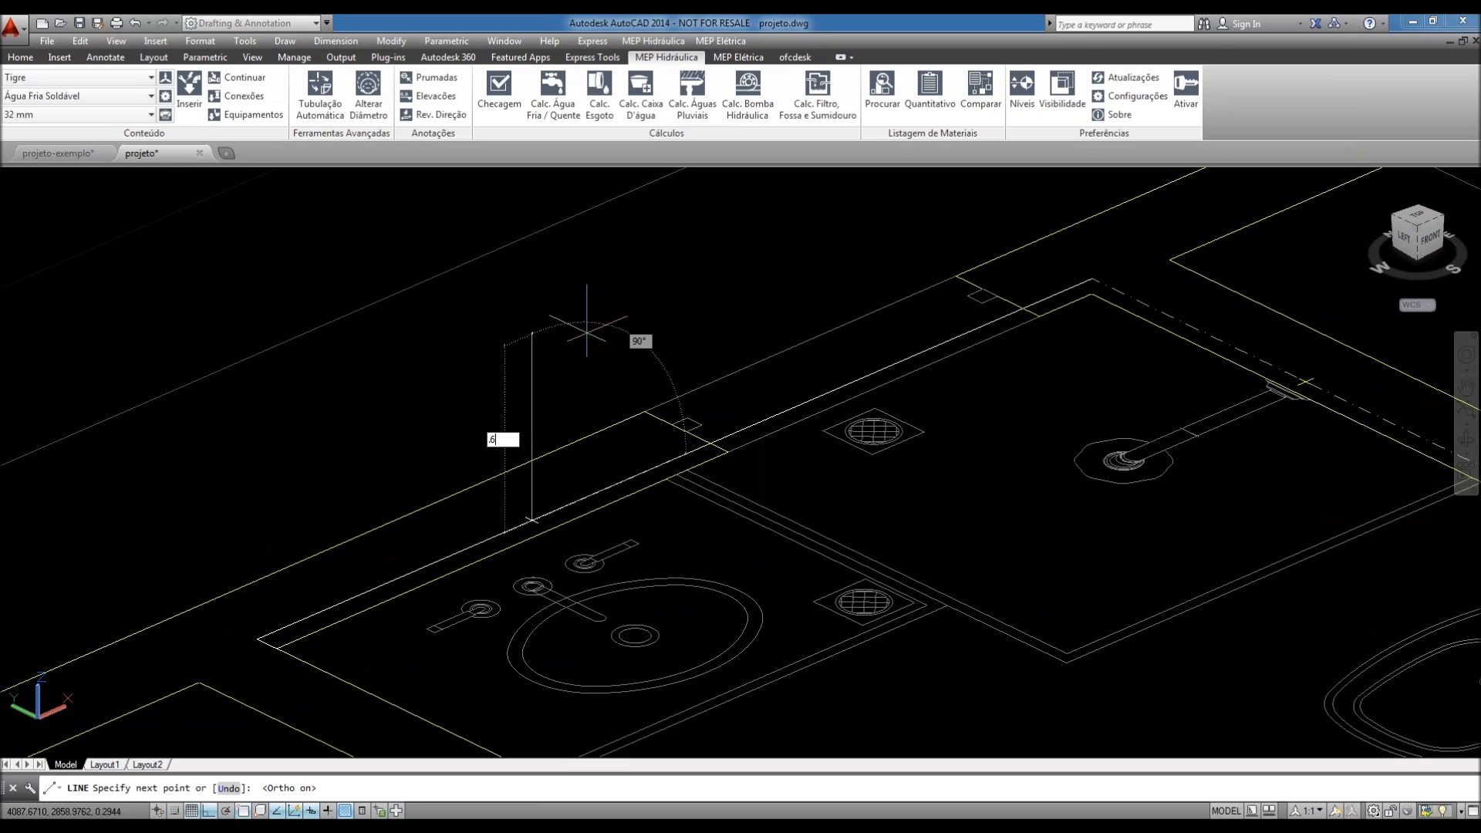
pyautogui.press('Return')
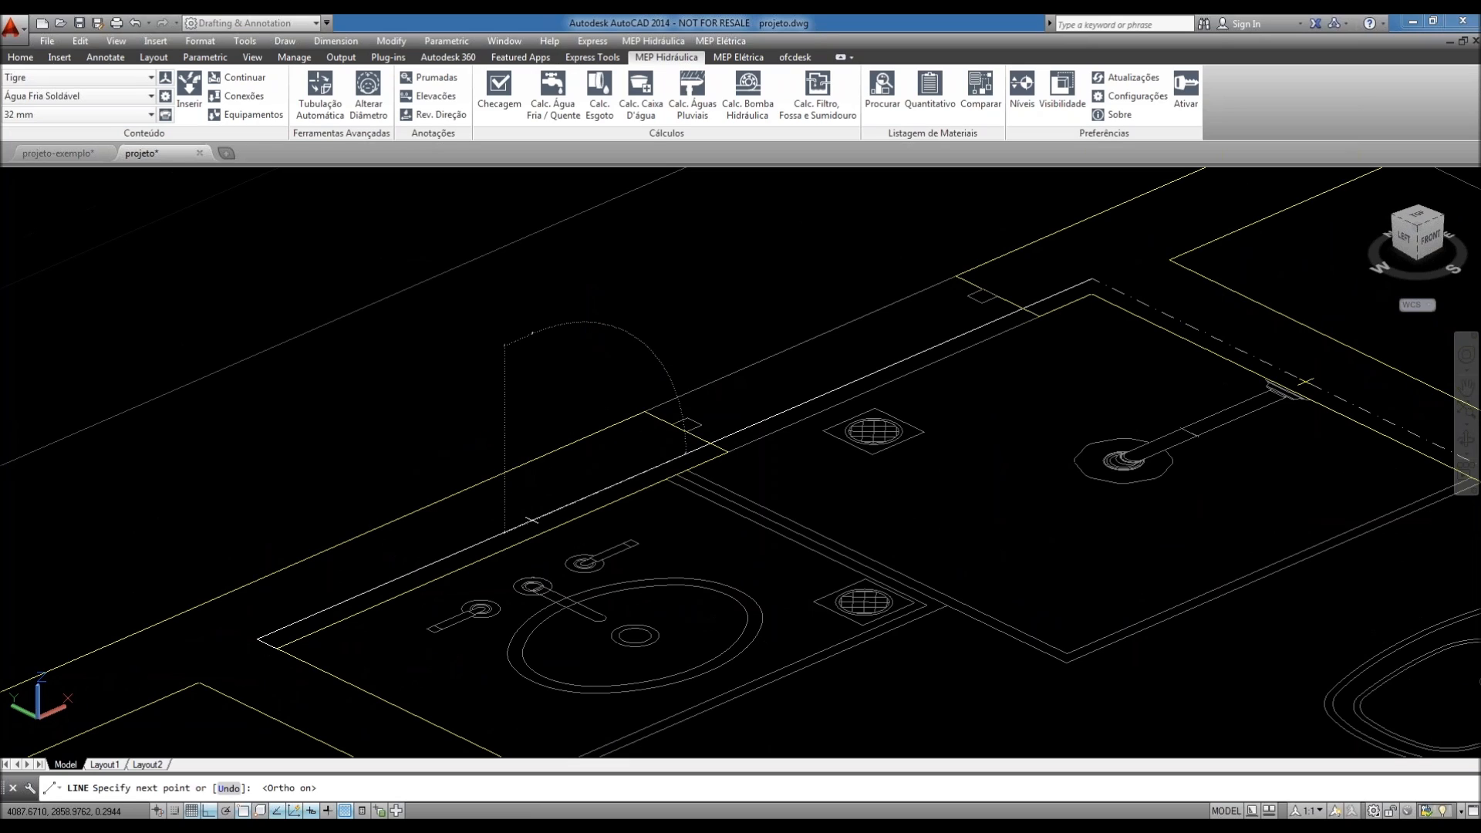
# - Turn on polar tracking and try to continue the line horizontally to the end of the upper dashed guideline above the shower corner
pyautogui.moveTo(709, 406); pyautogui.dragTo(558, 686, button='middle')
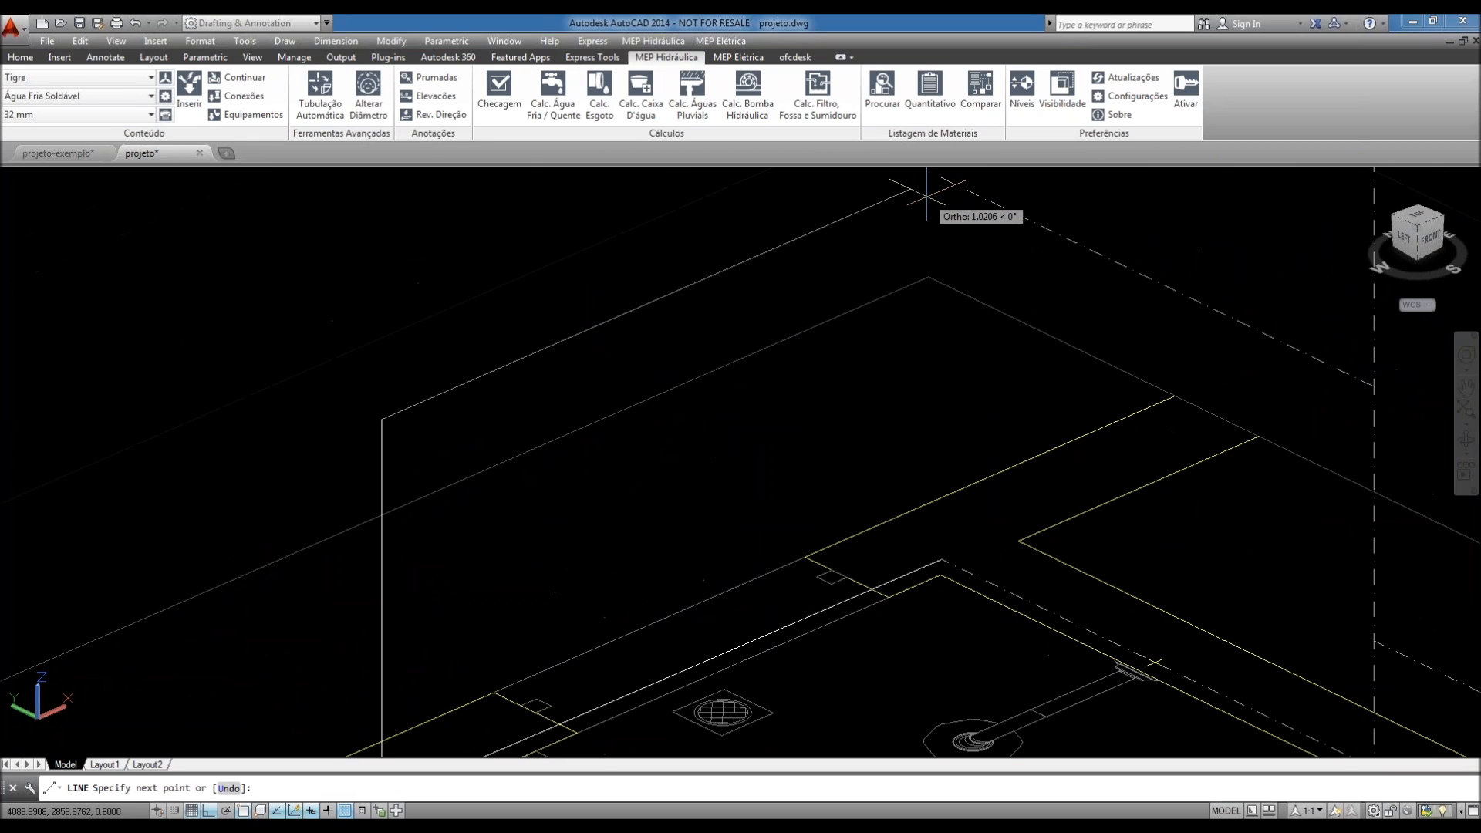
pyautogui.moveTo(901, 229); pyautogui.dragTo(816, 293, button='middle')
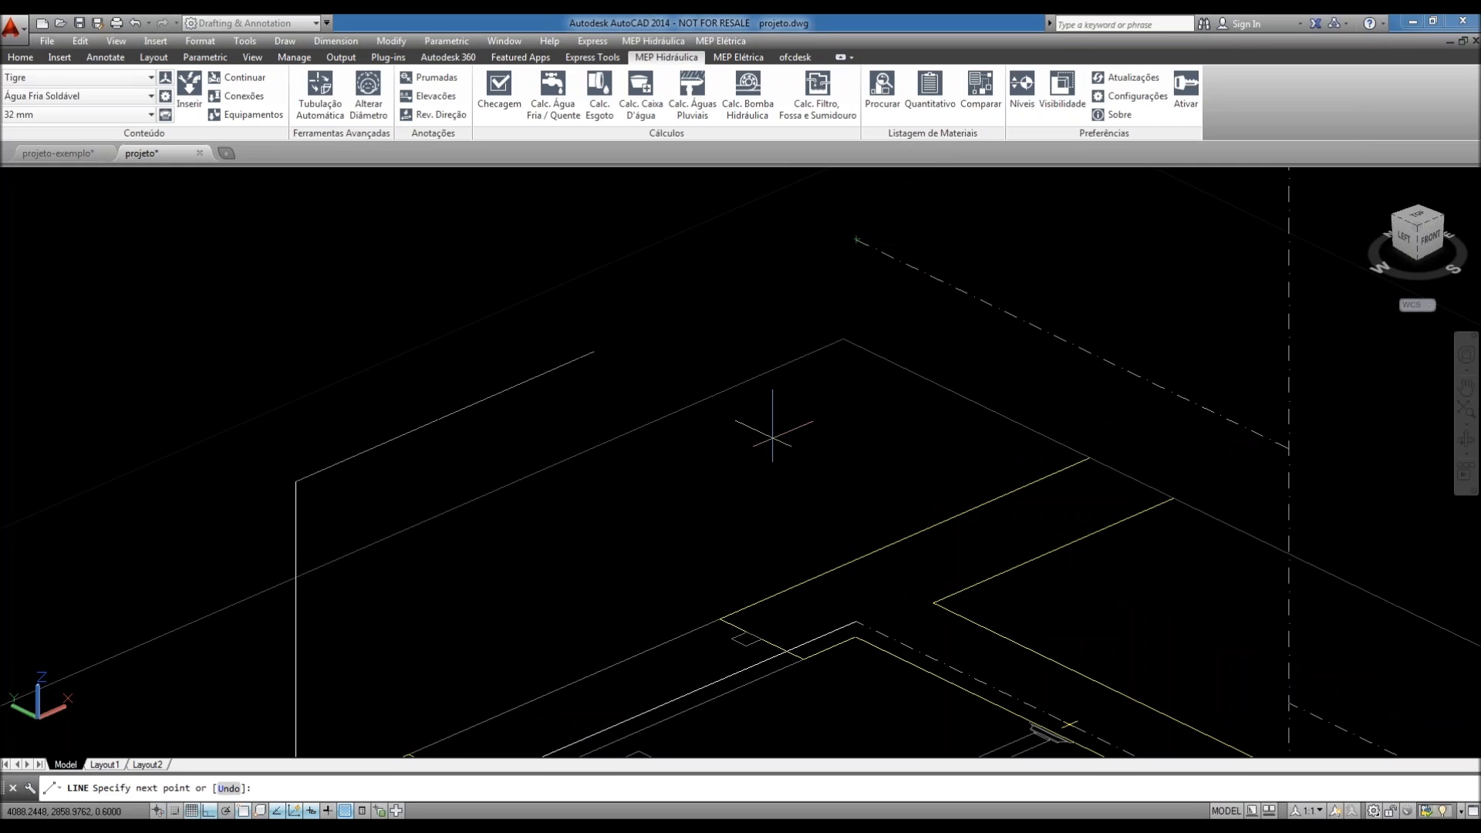
pyautogui.click(859, 620)
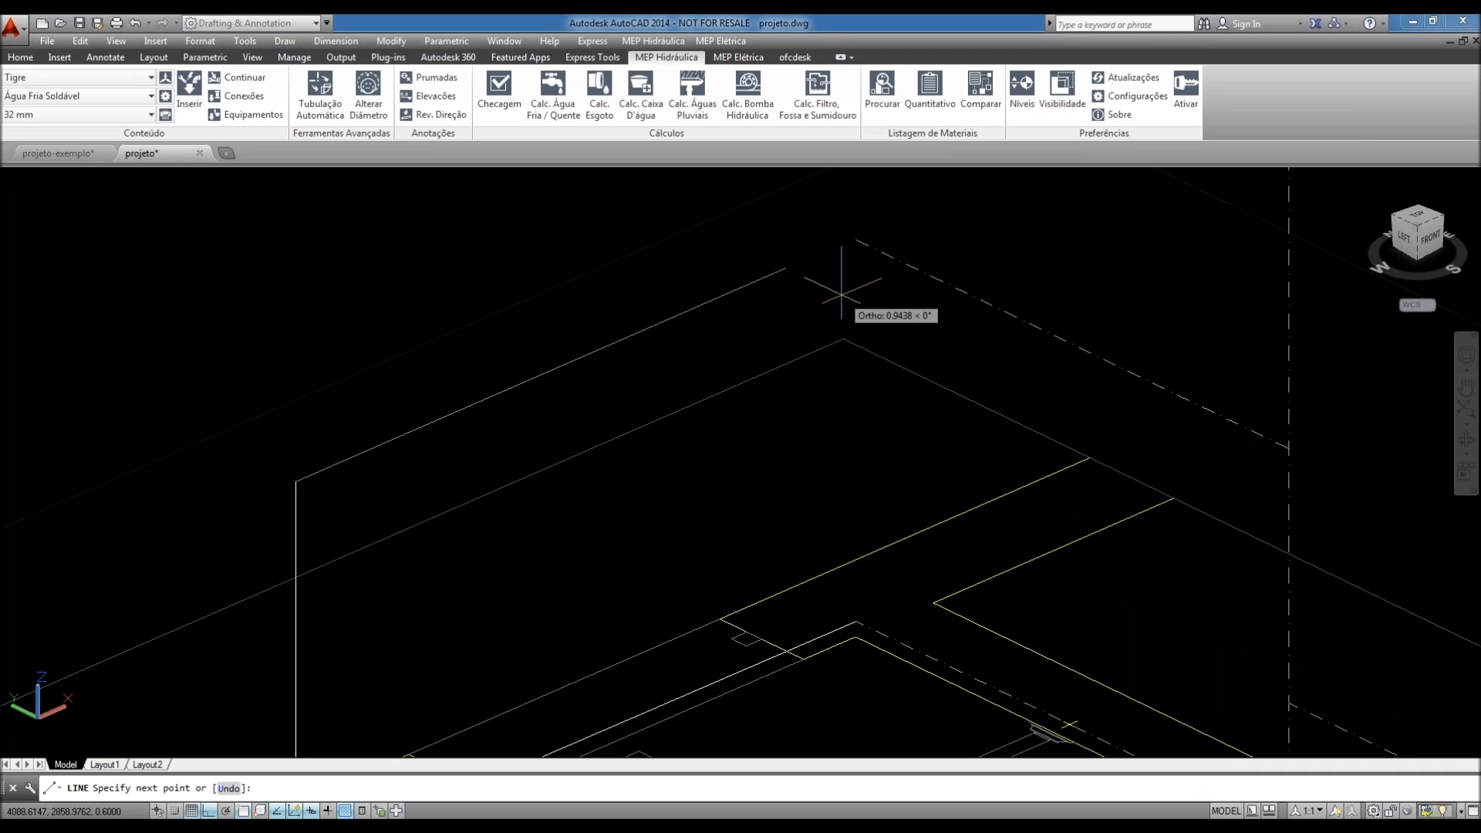
pyautogui.press('F10')
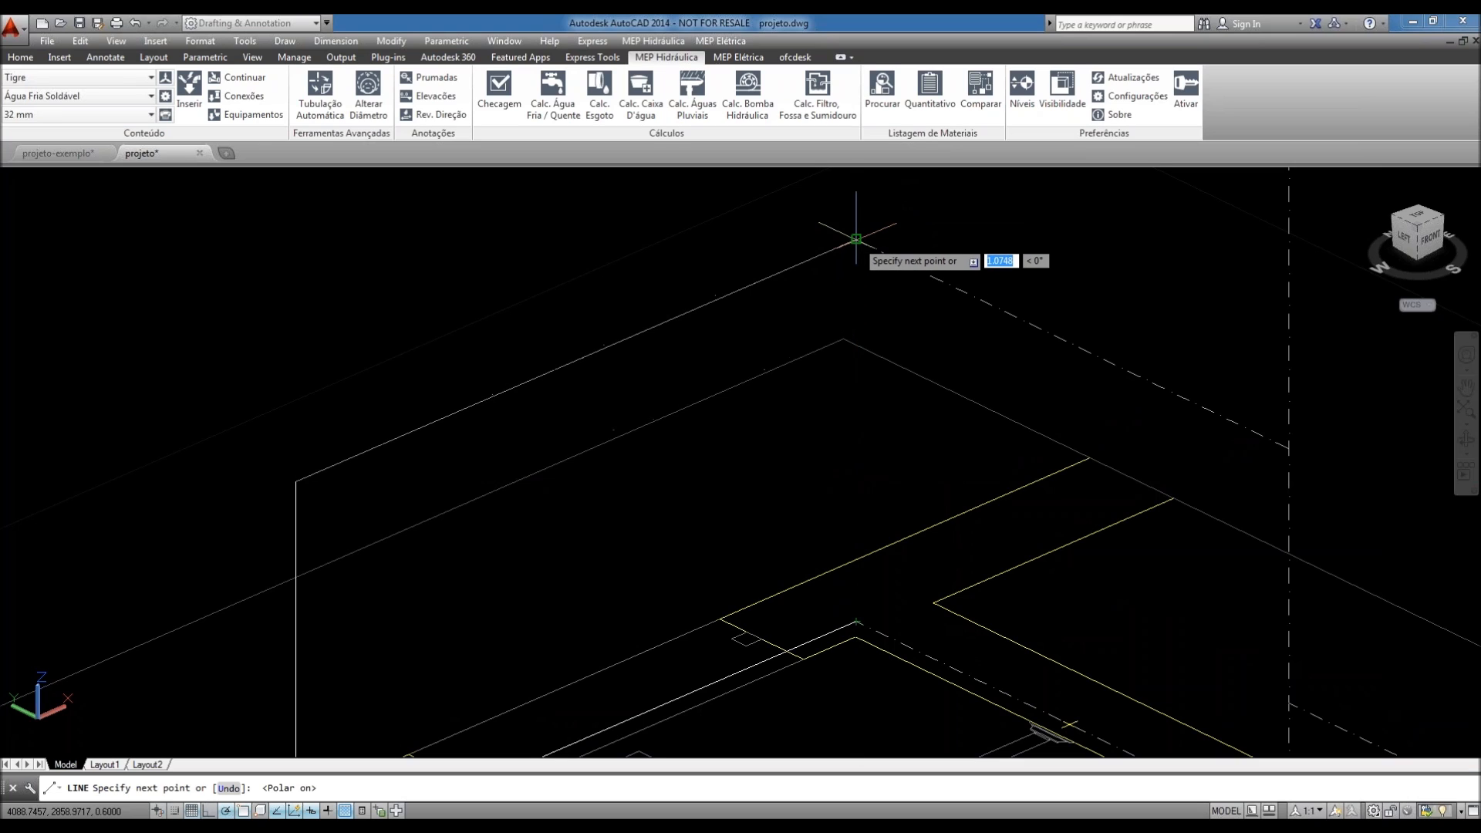
pyautogui.press('Escape')
# - Delete the upper dashed guideline running from above the shower corner to the vertical dashed guideline
pyautogui.click(1072, 344)
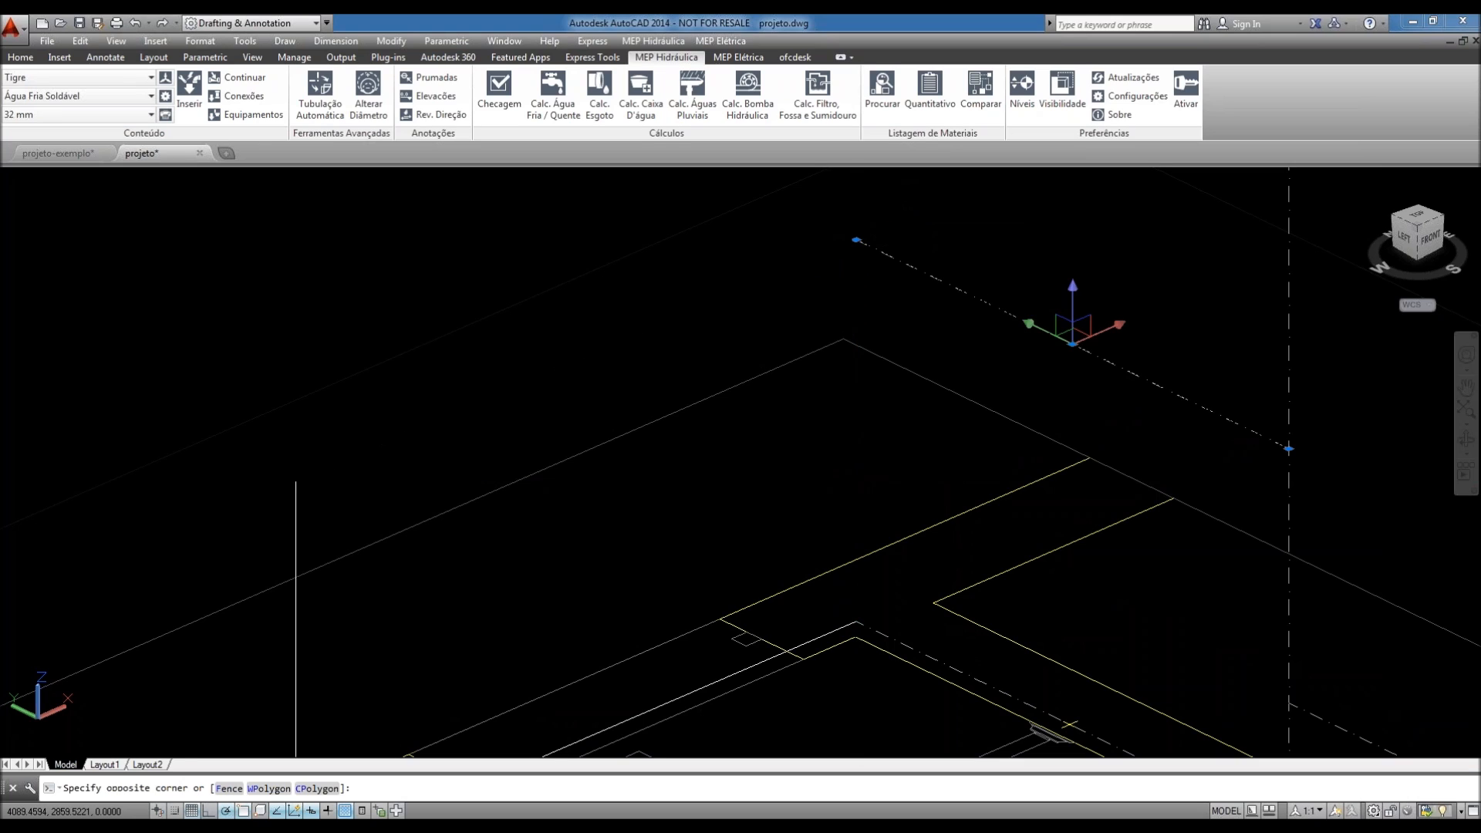
pyautogui.press('Delete')
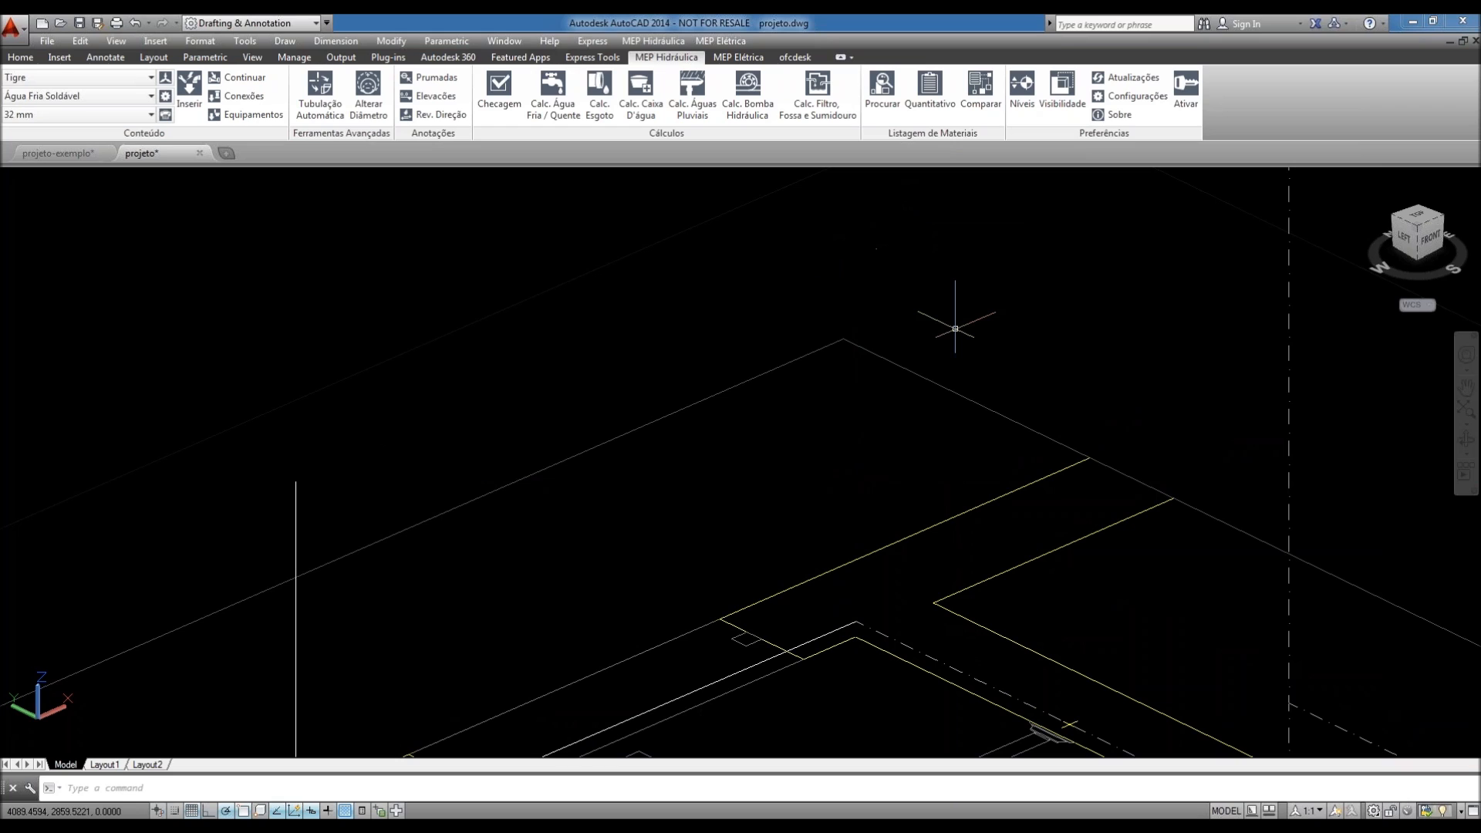
pyautogui.moveTo(874, 475); pyautogui.dragTo(876, 443, button='middle')
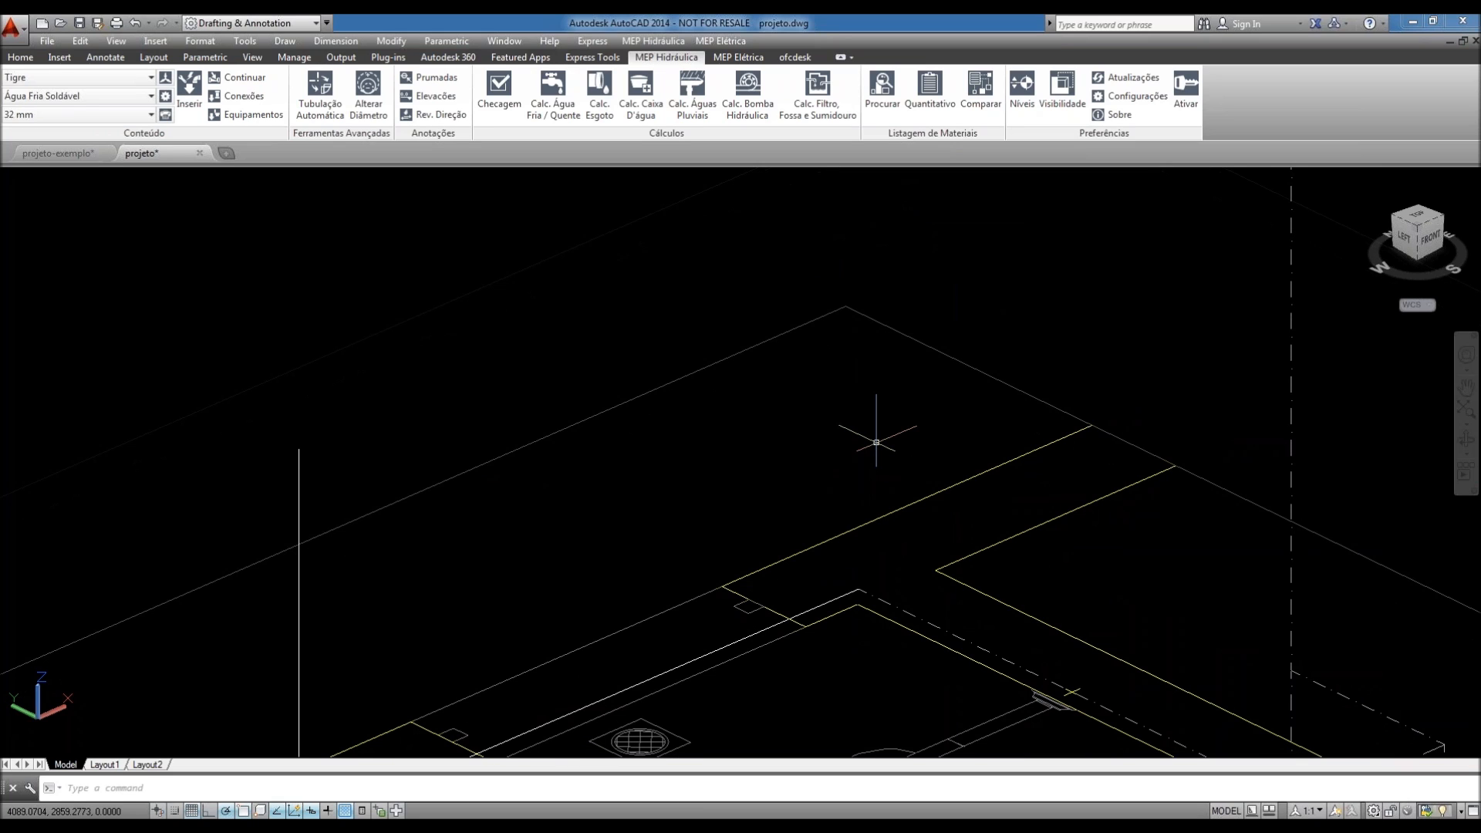
# - Draw two connected horizontal lines from the washbasin riser's upper end, via the point above the shower corner, to the vertical dashed guideline
pyautogui.write('l')
pyautogui.press('Return')
pyautogui.click(298, 449)
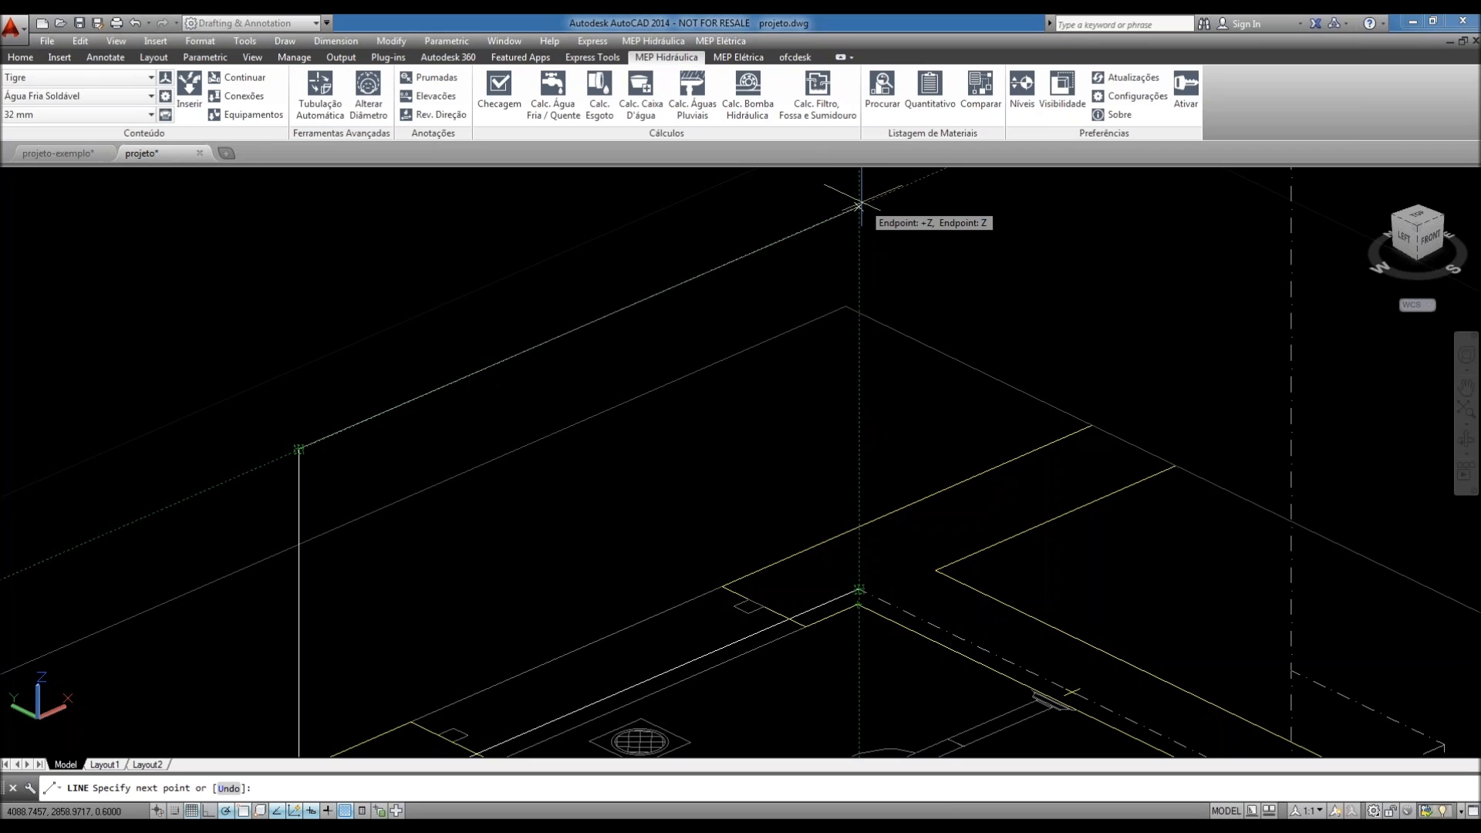
pyautogui.click(859, 205)
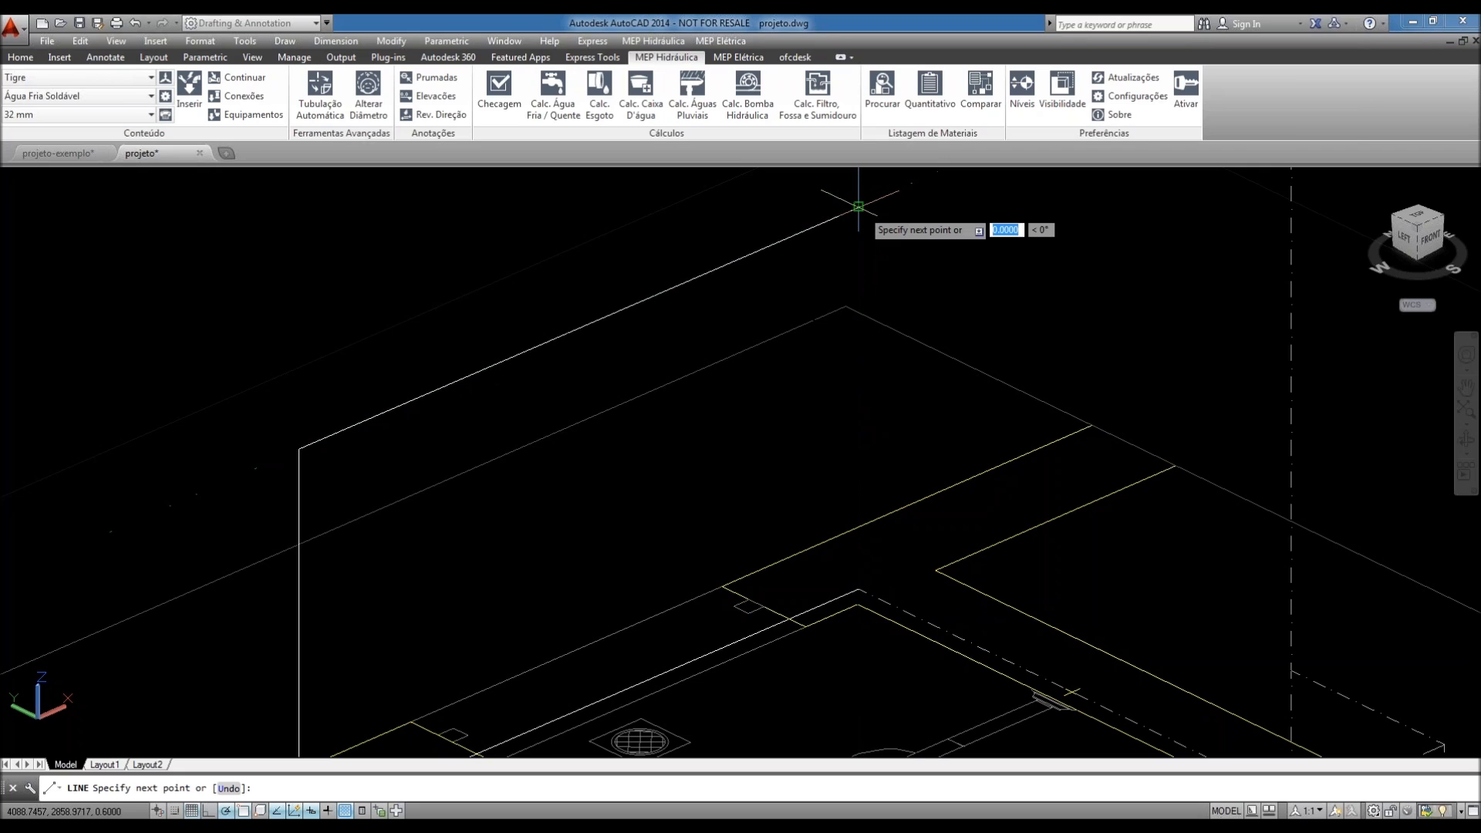
pyautogui.click(1291, 416)
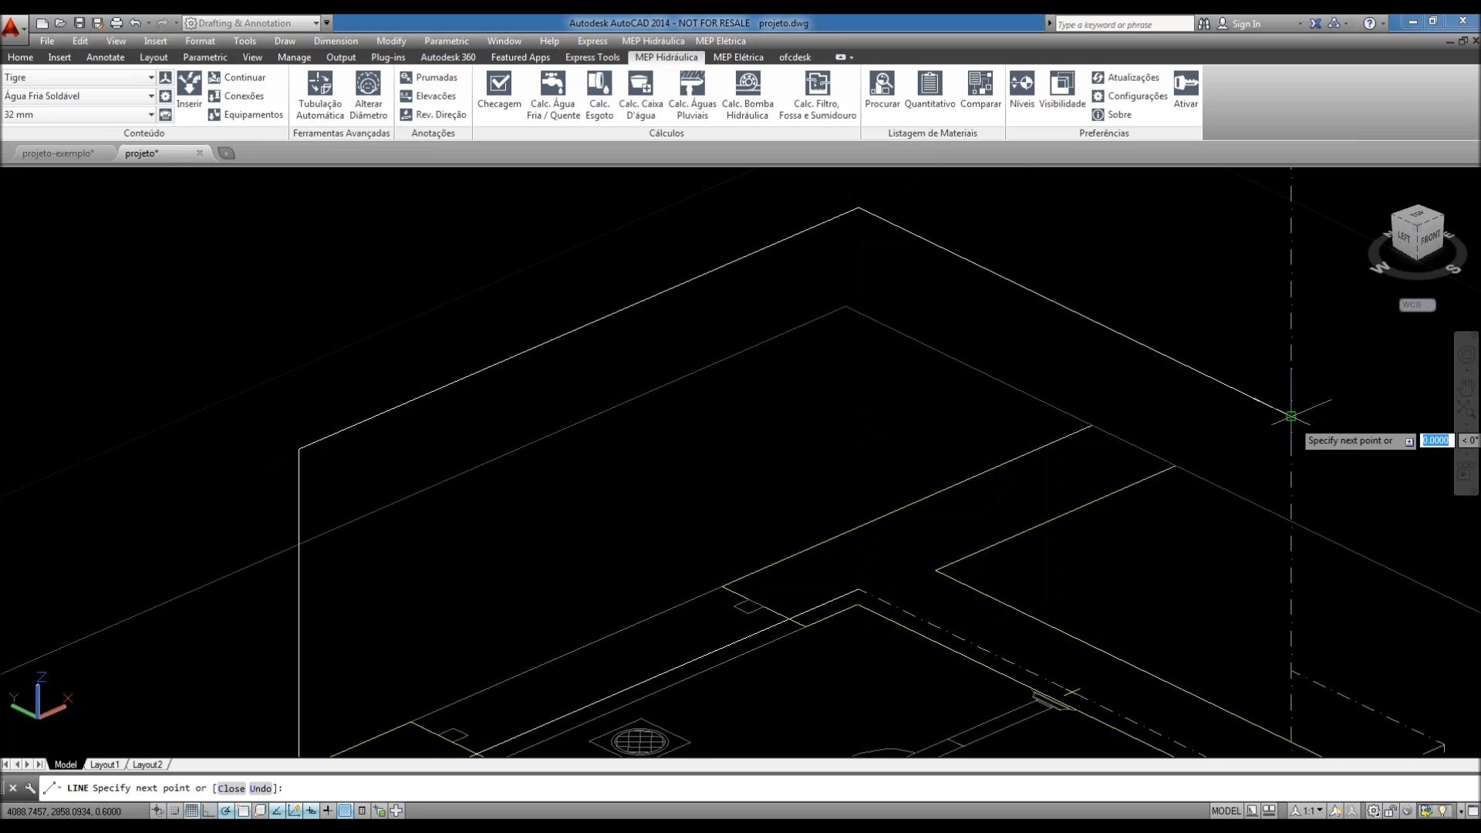
pyautogui.press('Return')
# - Match the properties of the vertical dashed guideline onto the new riser, upper lines, wall line and short crossing line
pyautogui.scroll(-2, 846, 415)
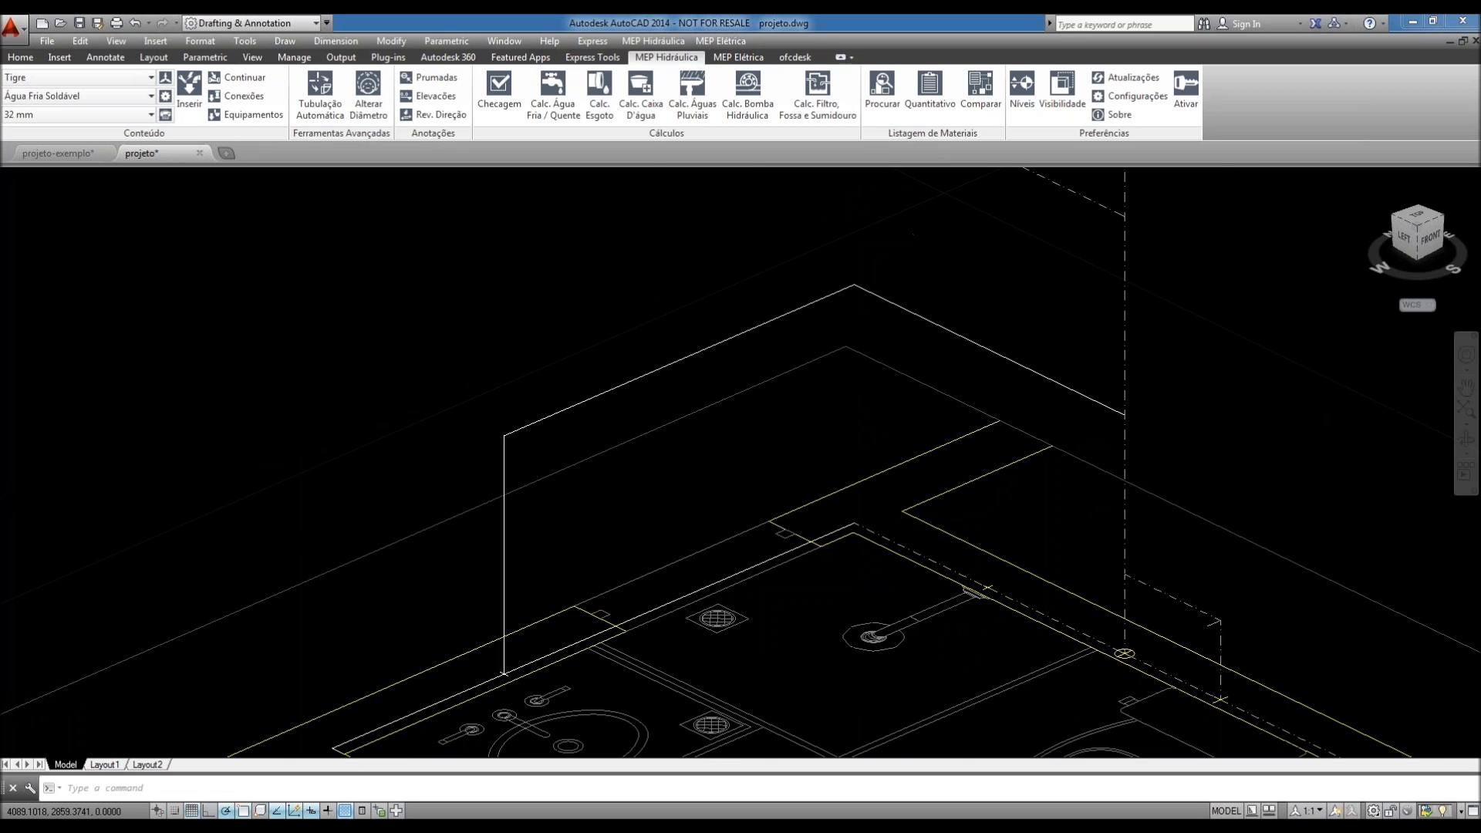
pyautogui.scroll(-2, 858, 437)
pyautogui.scroll(2, 859, 438)
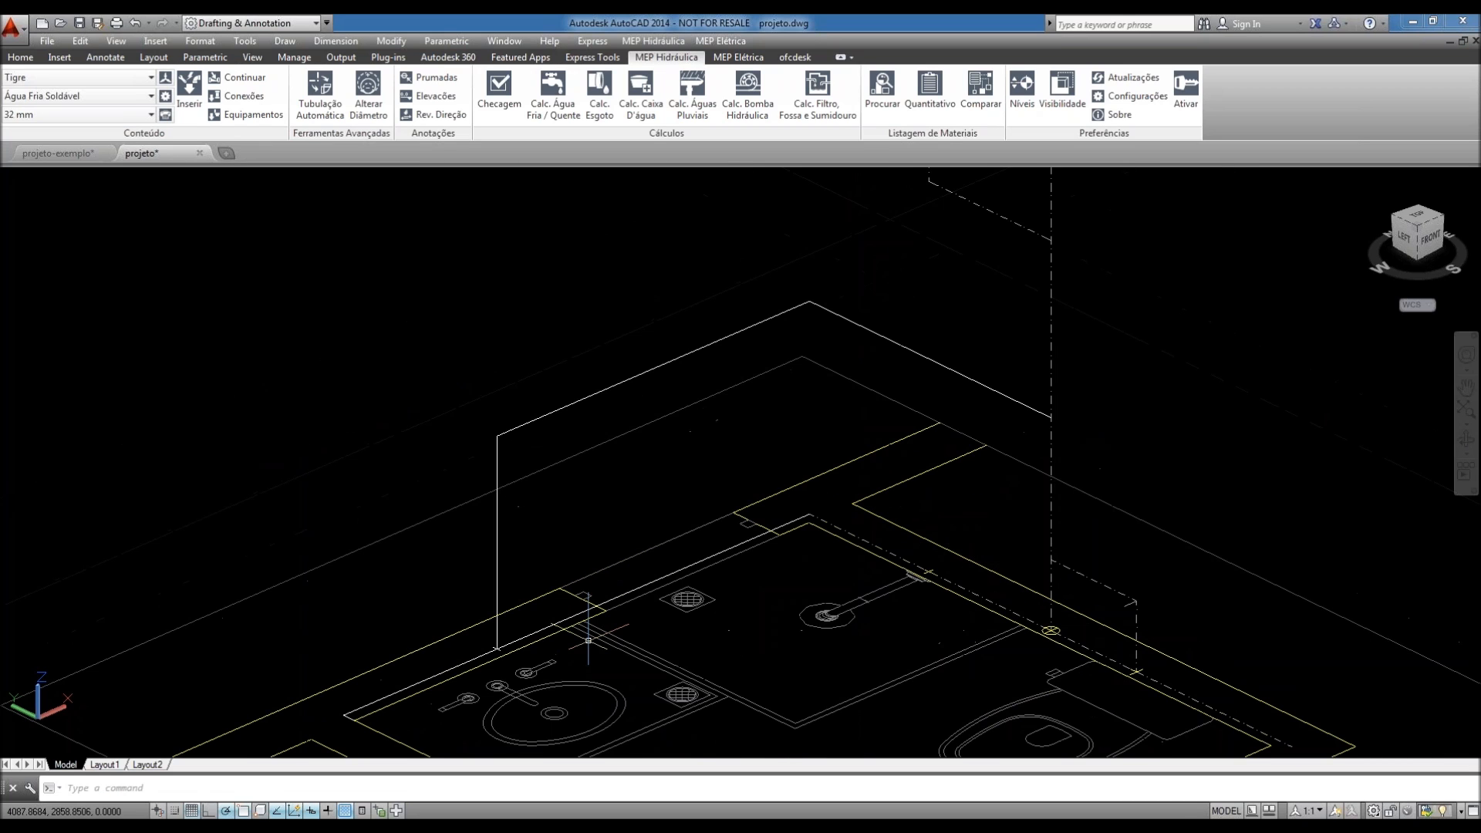
pyautogui.write('m')
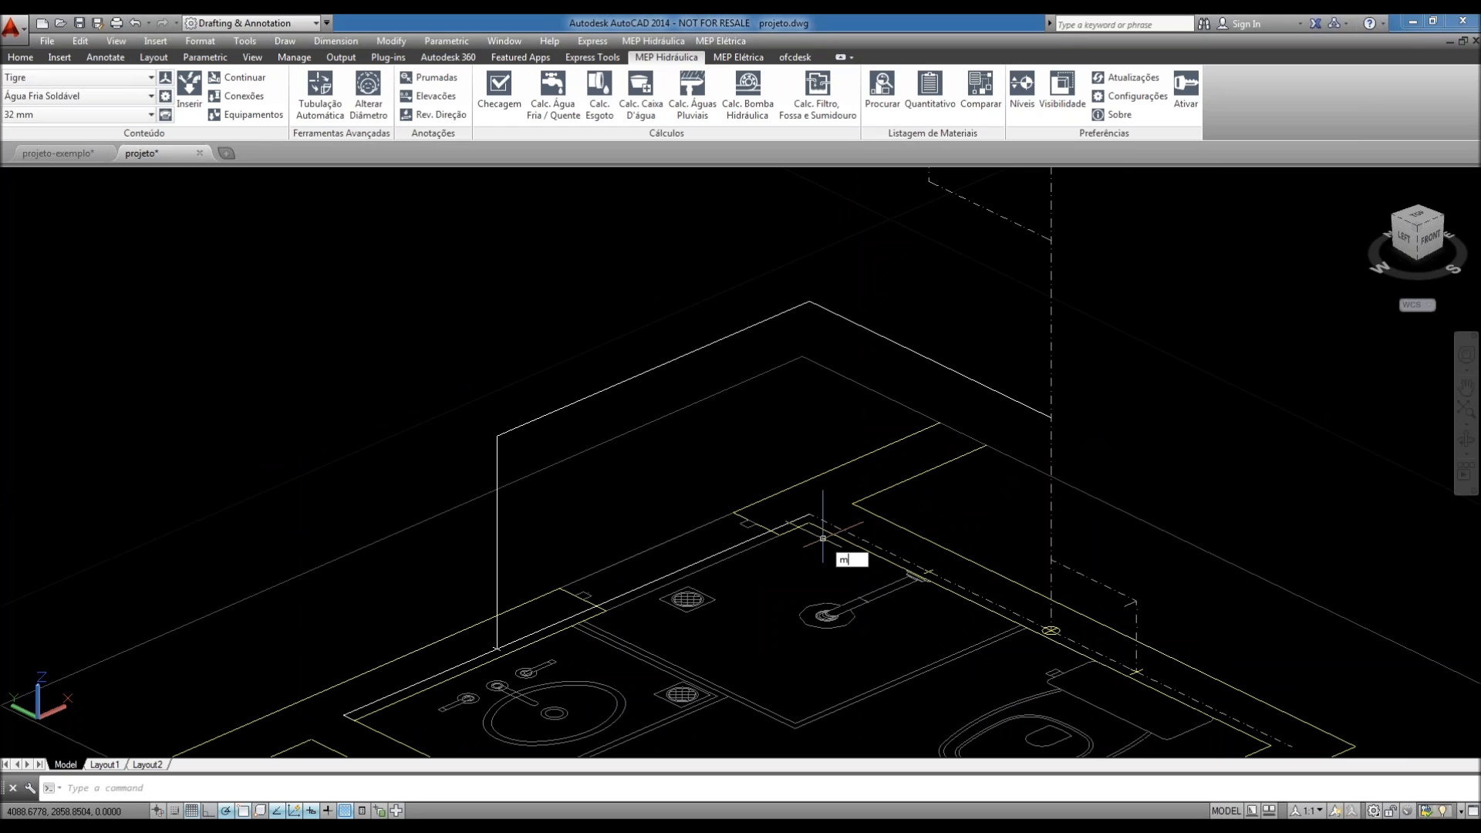
pyautogui.write('a')
pyautogui.press('Return')
pyautogui.click(1052, 478)
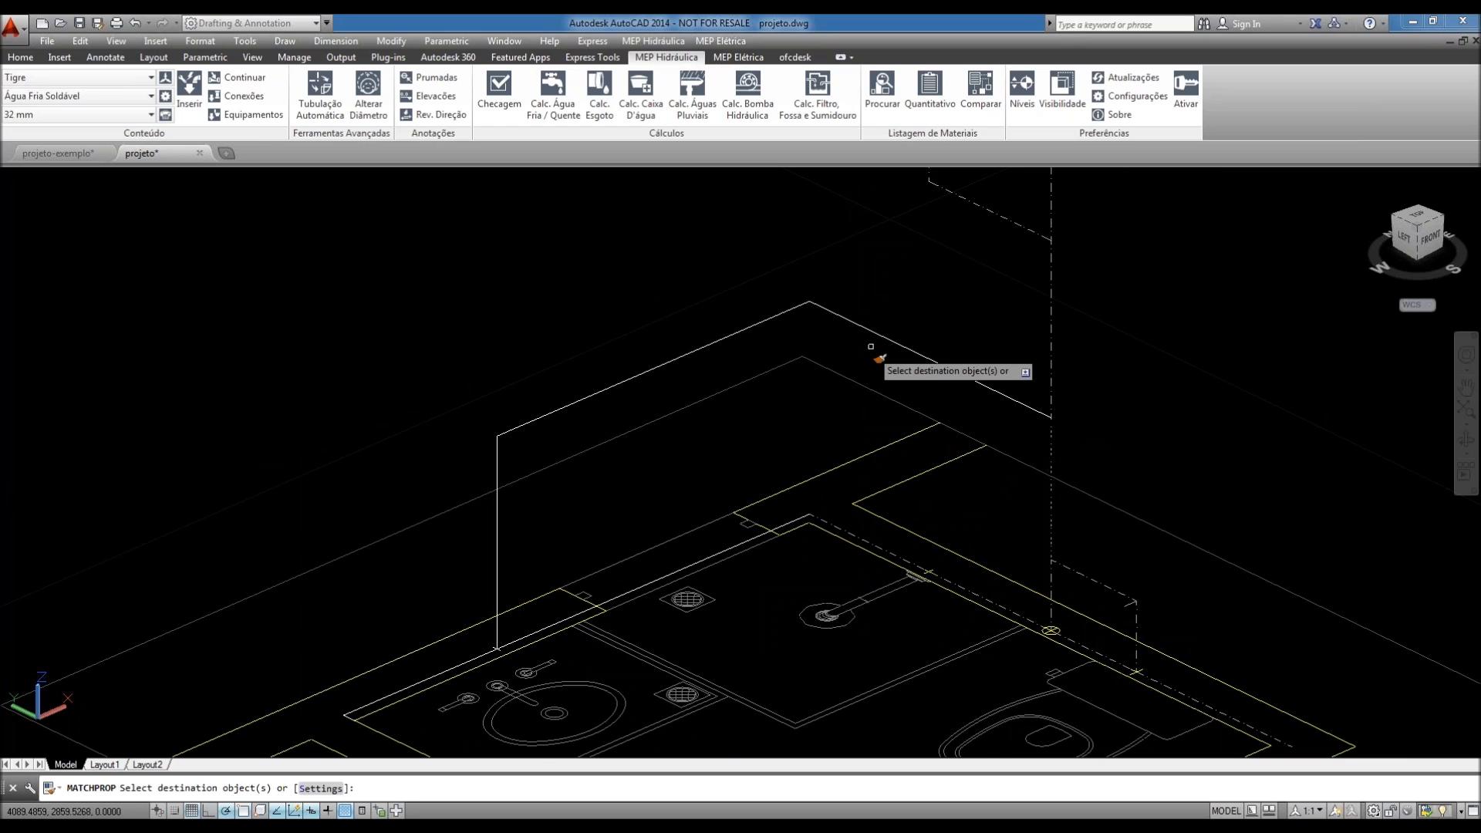
pyautogui.scroll(3, 497, 648)
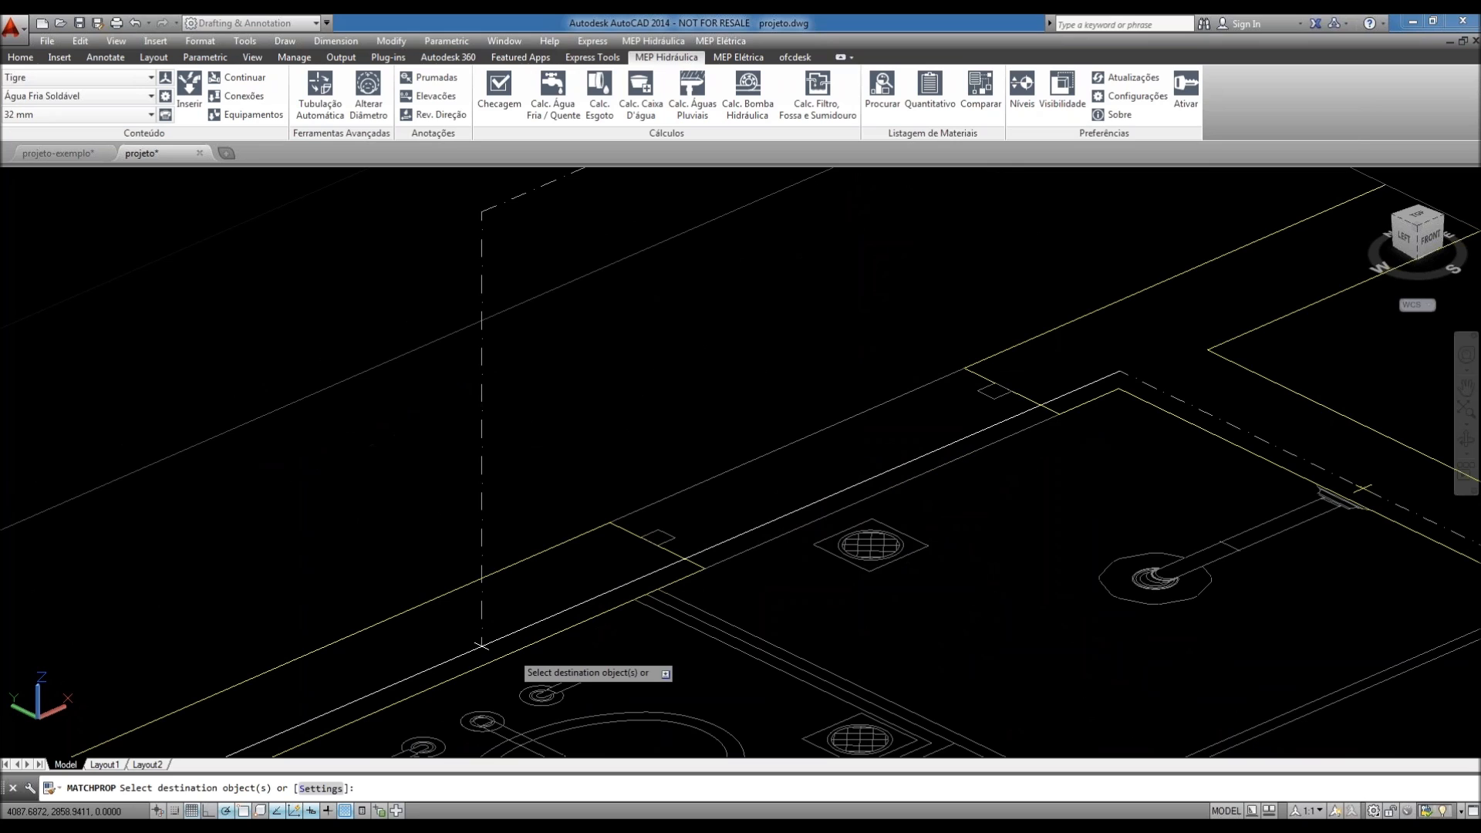
pyautogui.click(481, 644)
pyautogui.scroll(-4, 822, 499)
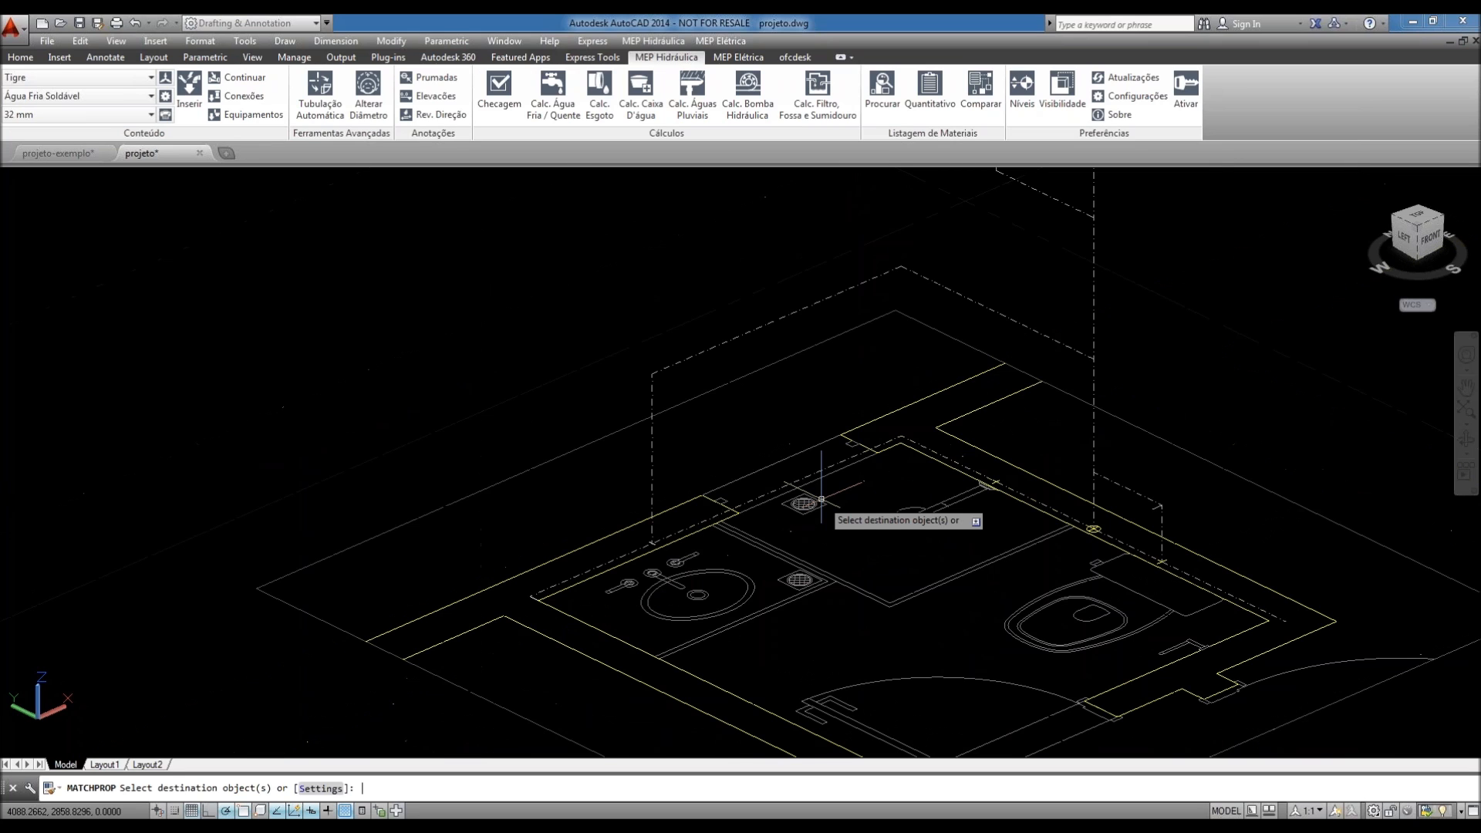
# - Draw a sample chain of five connected vertical and horizontal line segments beside the bathroom plan, with ortho mode on for the upper segments
pyautogui.press('Escape')
pyautogui.moveTo(894, 492); pyautogui.dragTo(833, 546, button='middle')
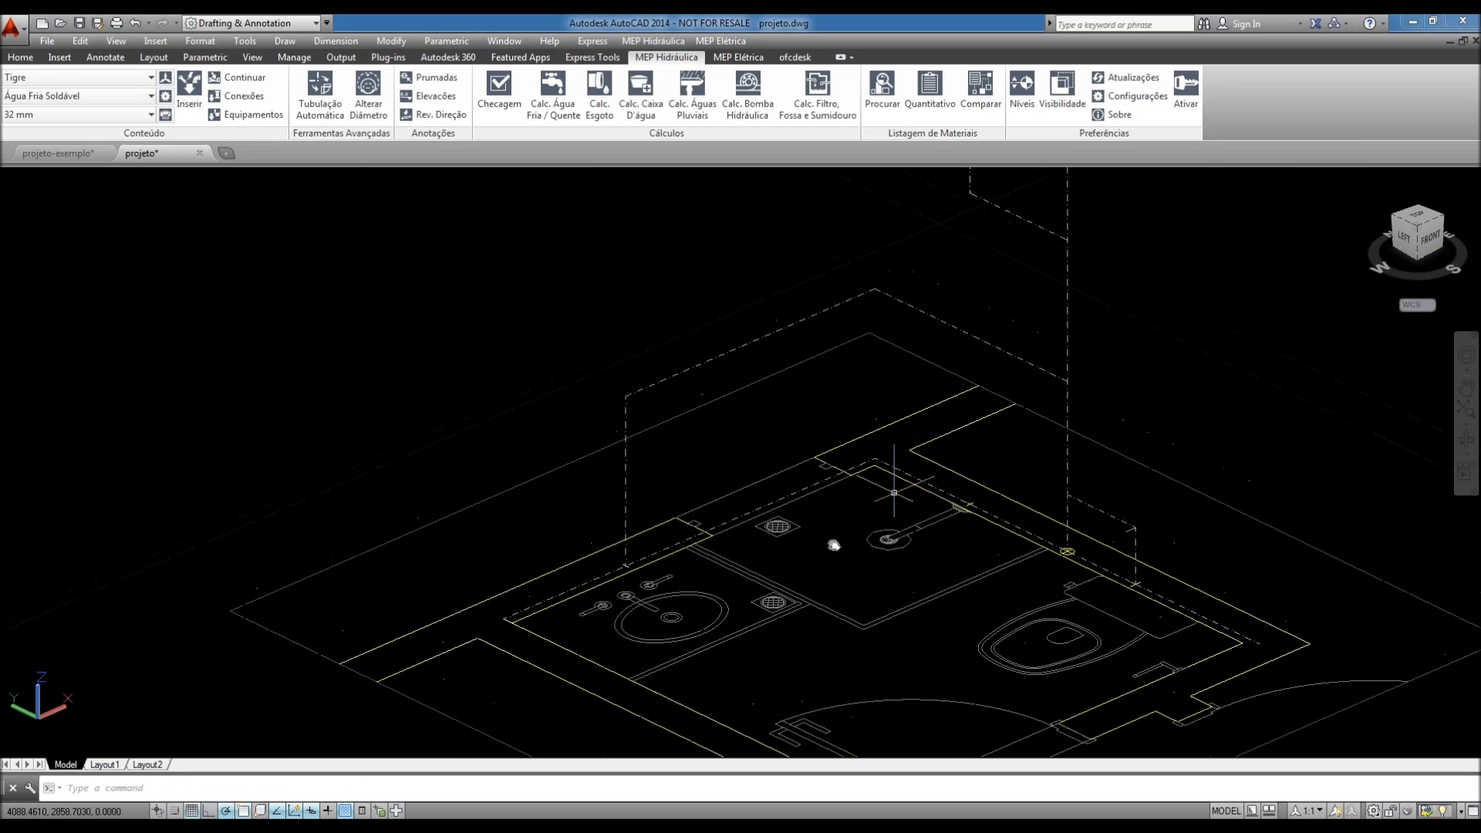
pyautogui.scroll(-2, 834, 545)
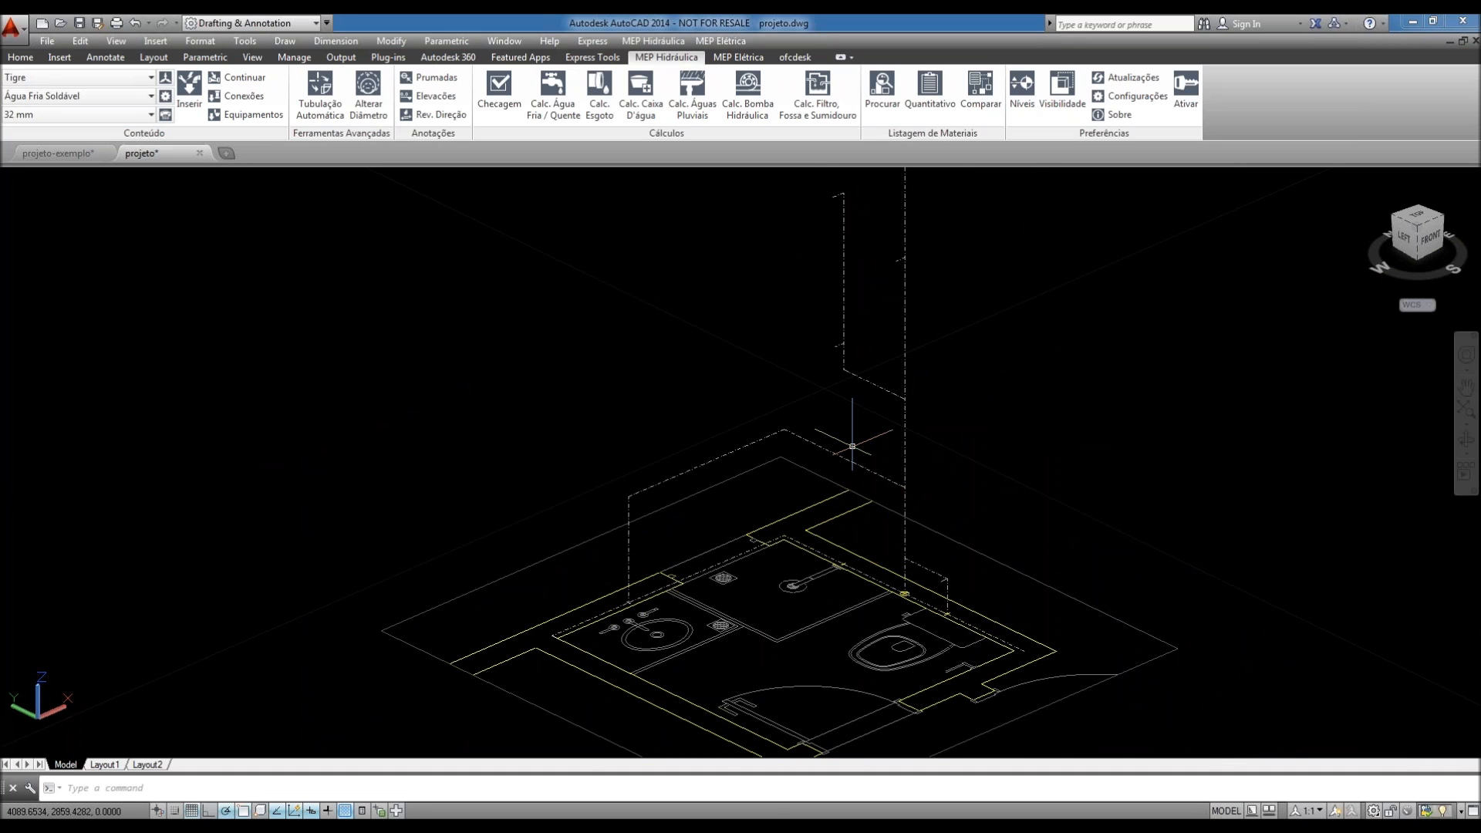
pyautogui.scroll(1, 853, 445)
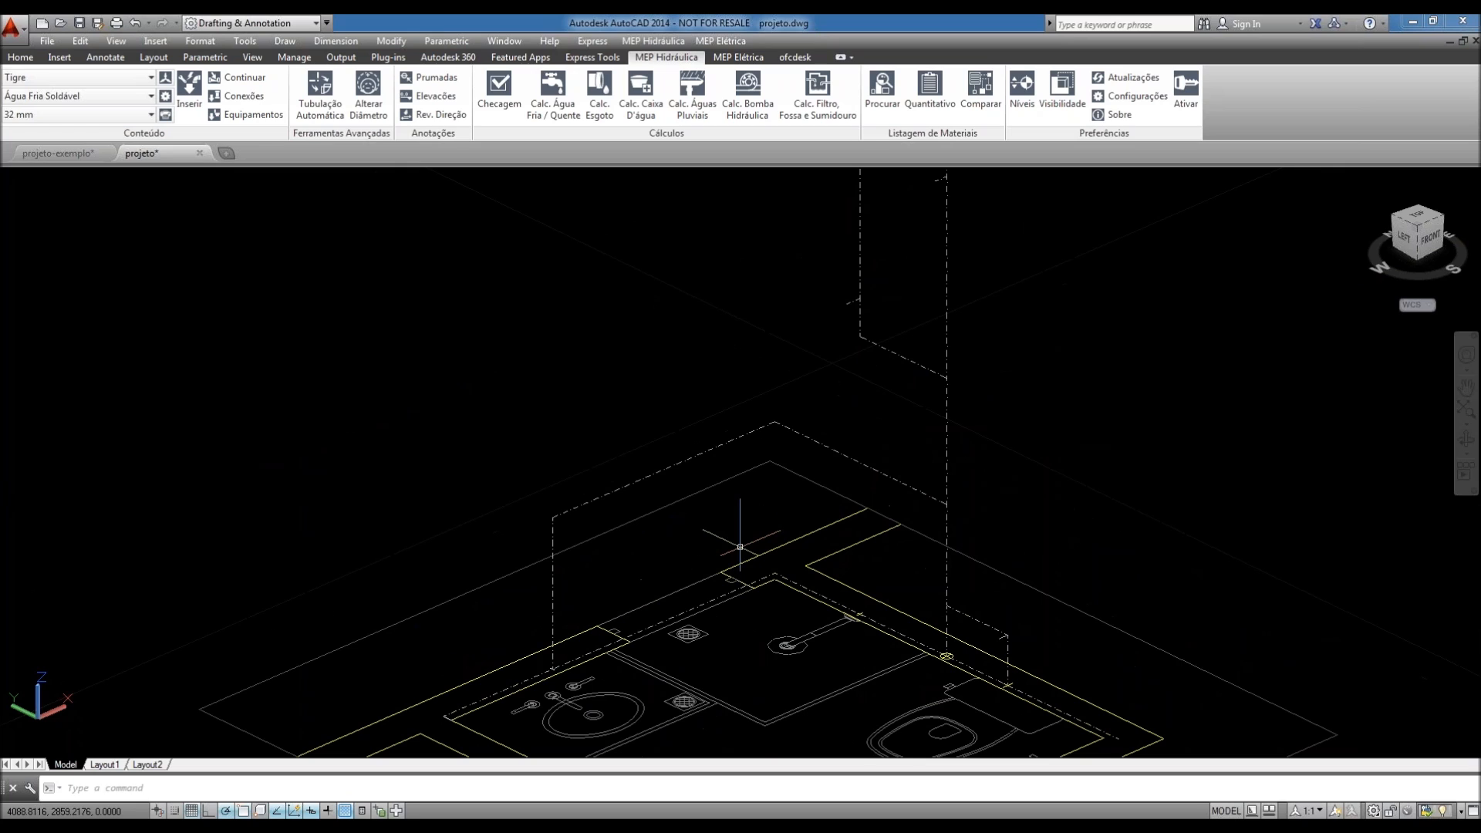
pyautogui.moveTo(740, 547)
pyautogui.keyDown('shift'); pyautogui.mouseDown(button='middle')
pyautogui.moveTo(760, 557)
pyautogui.moveTo(612, 511)
pyautogui.moveTo(998, 498)
pyautogui.mouseUp(button='middle'); pyautogui.keyUp('shift')
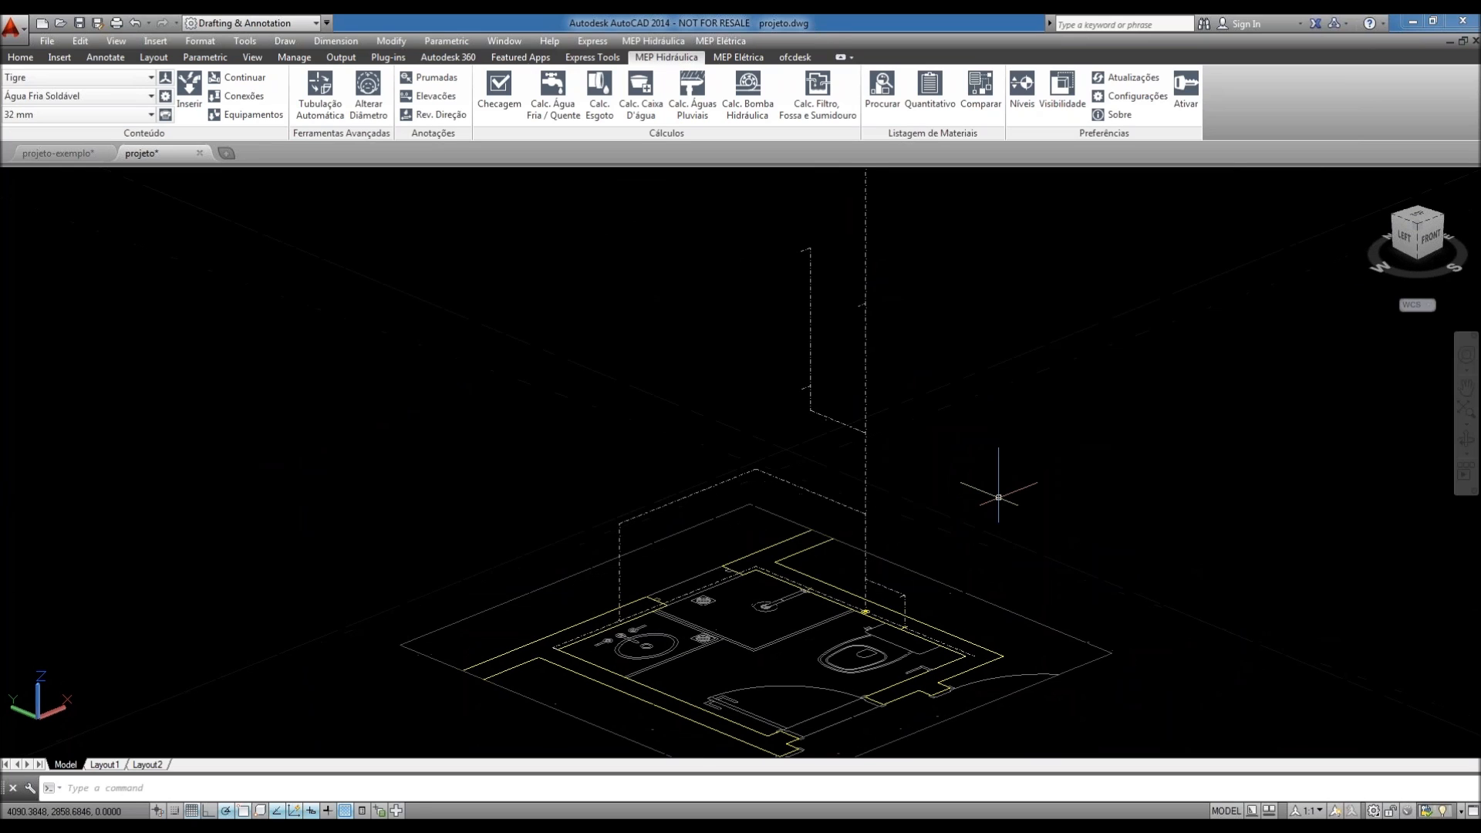
pyautogui.scroll(-2, 921, 547)
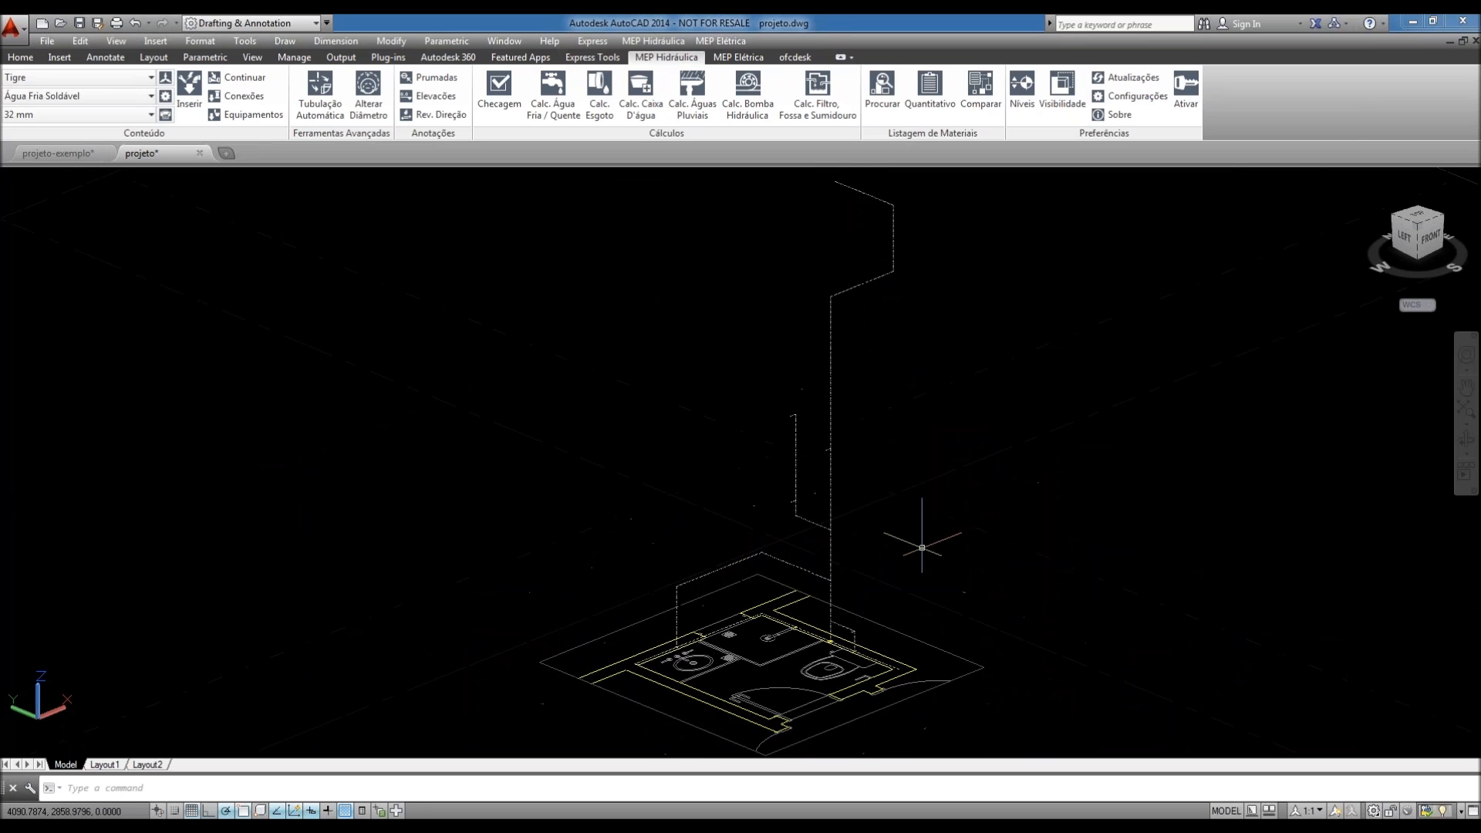
pyautogui.write('l')
pyautogui.press('Return')
pyautogui.scroll(2, 1009, 603)
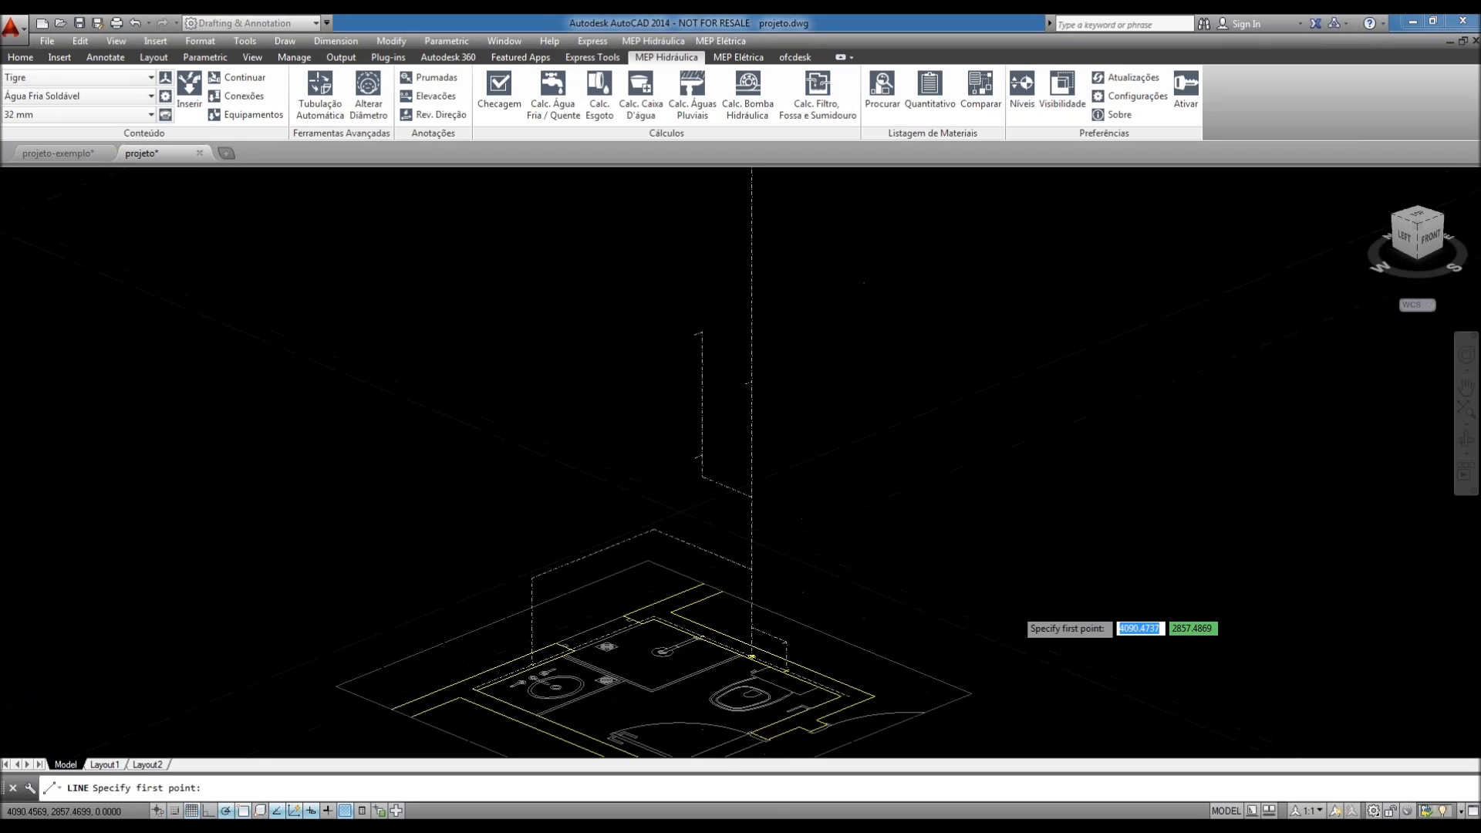
pyautogui.scroll(2, 1012, 610)
pyautogui.click(1012, 611)
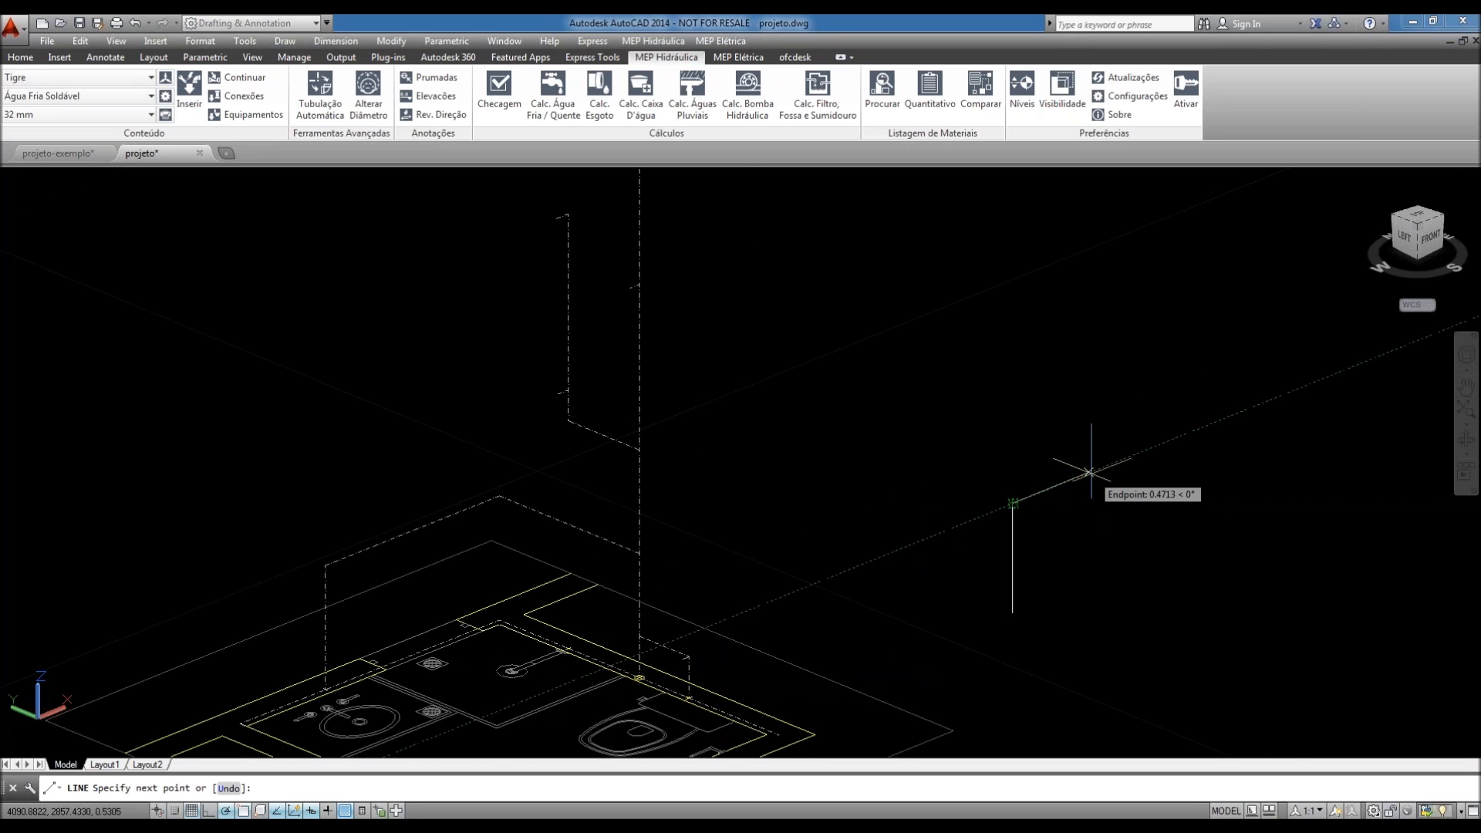
pyautogui.click(1088, 472)
pyautogui.press('F8')
pyautogui.click(1084, 359)
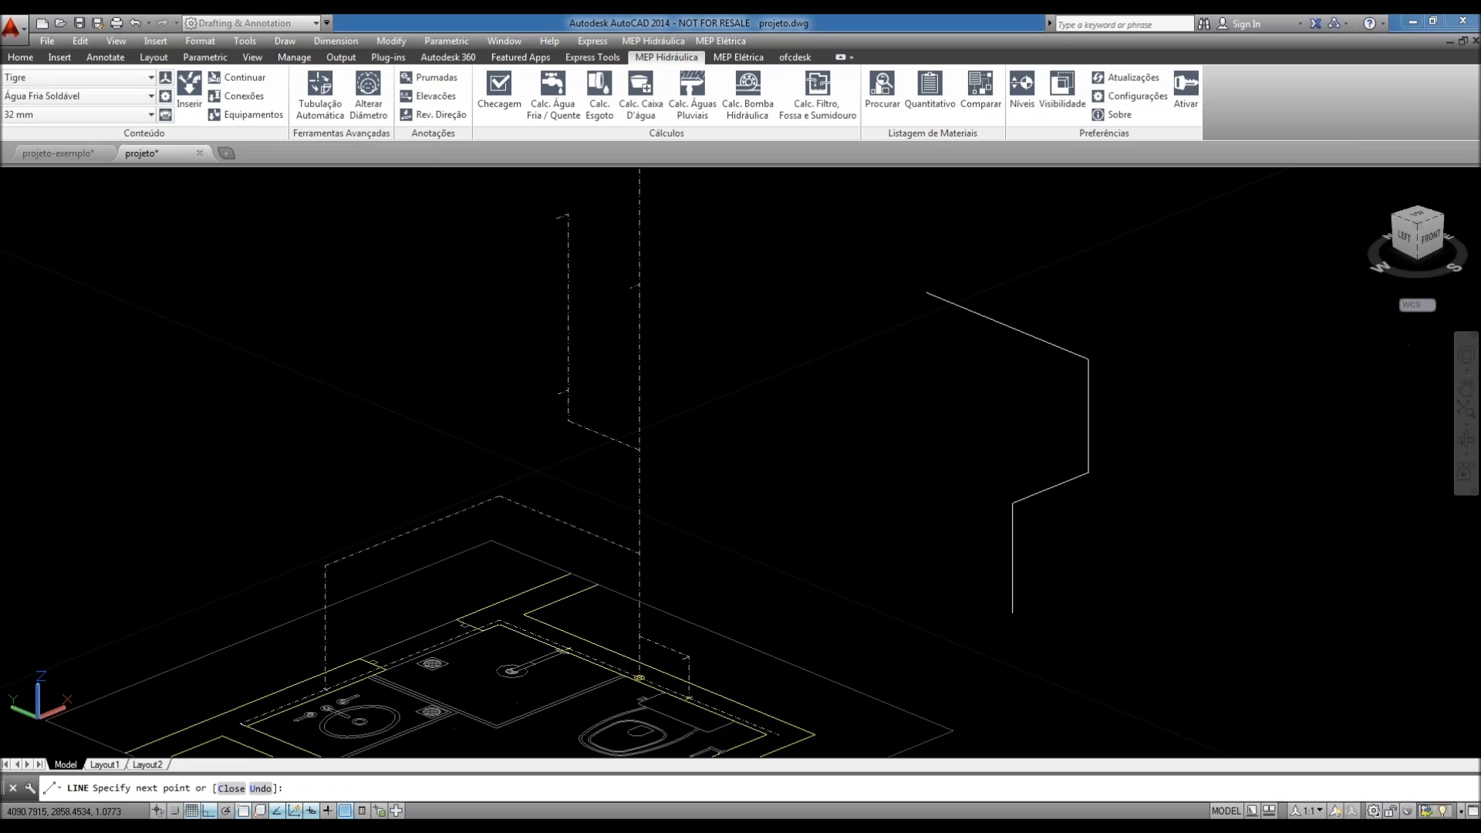
pyautogui.click(1056, 240)
pyautogui.press('Return')
# - Draw a second sample chain of five ortho line segments, starting from the upper end of the first chain's second vertical segment
pyautogui.press('Return')
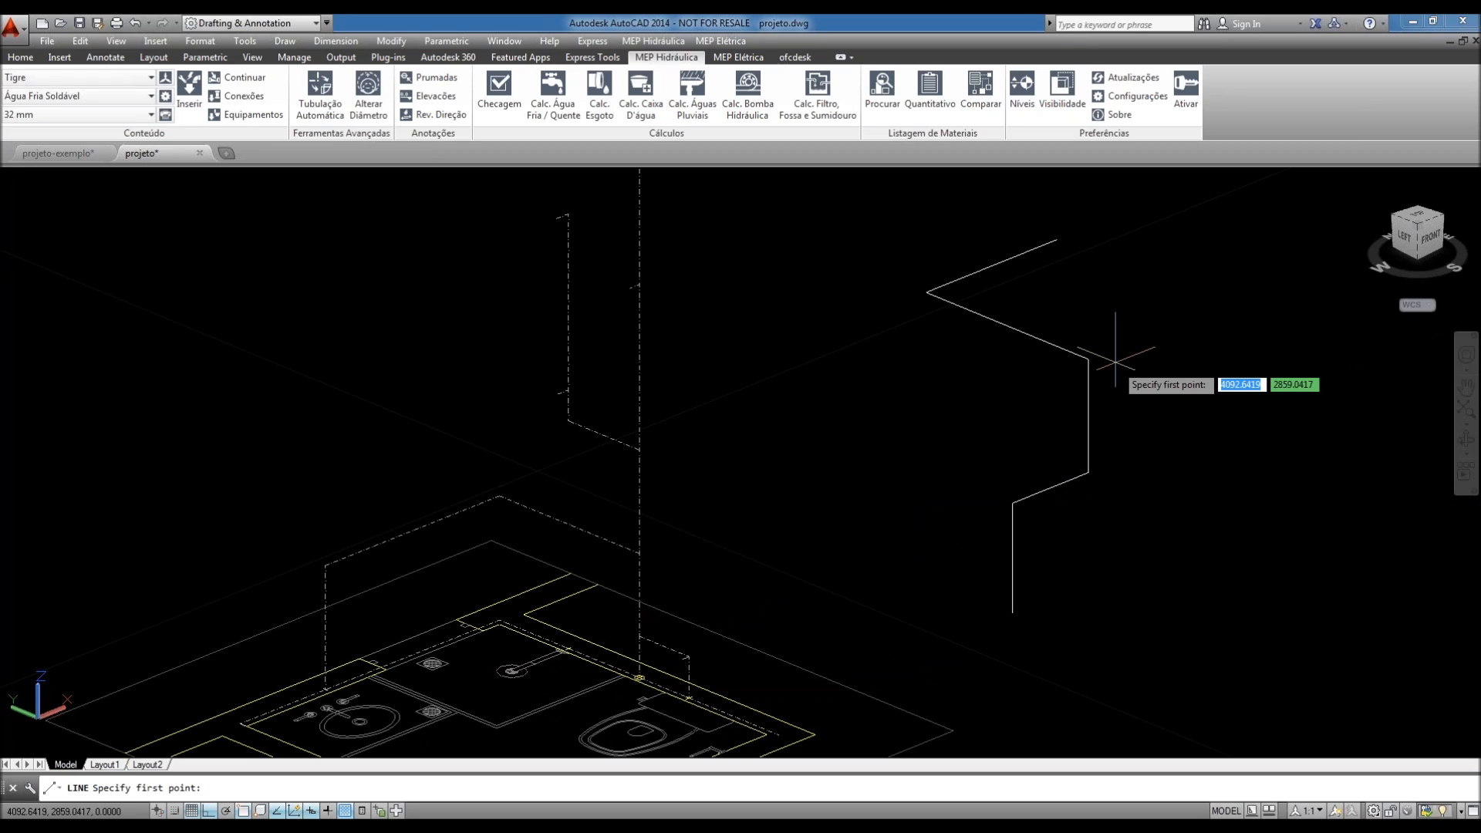
pyautogui.click(1089, 359)
pyautogui.click(1241, 420)
pyautogui.click(1041, 503)
pyautogui.click(1041, 657)
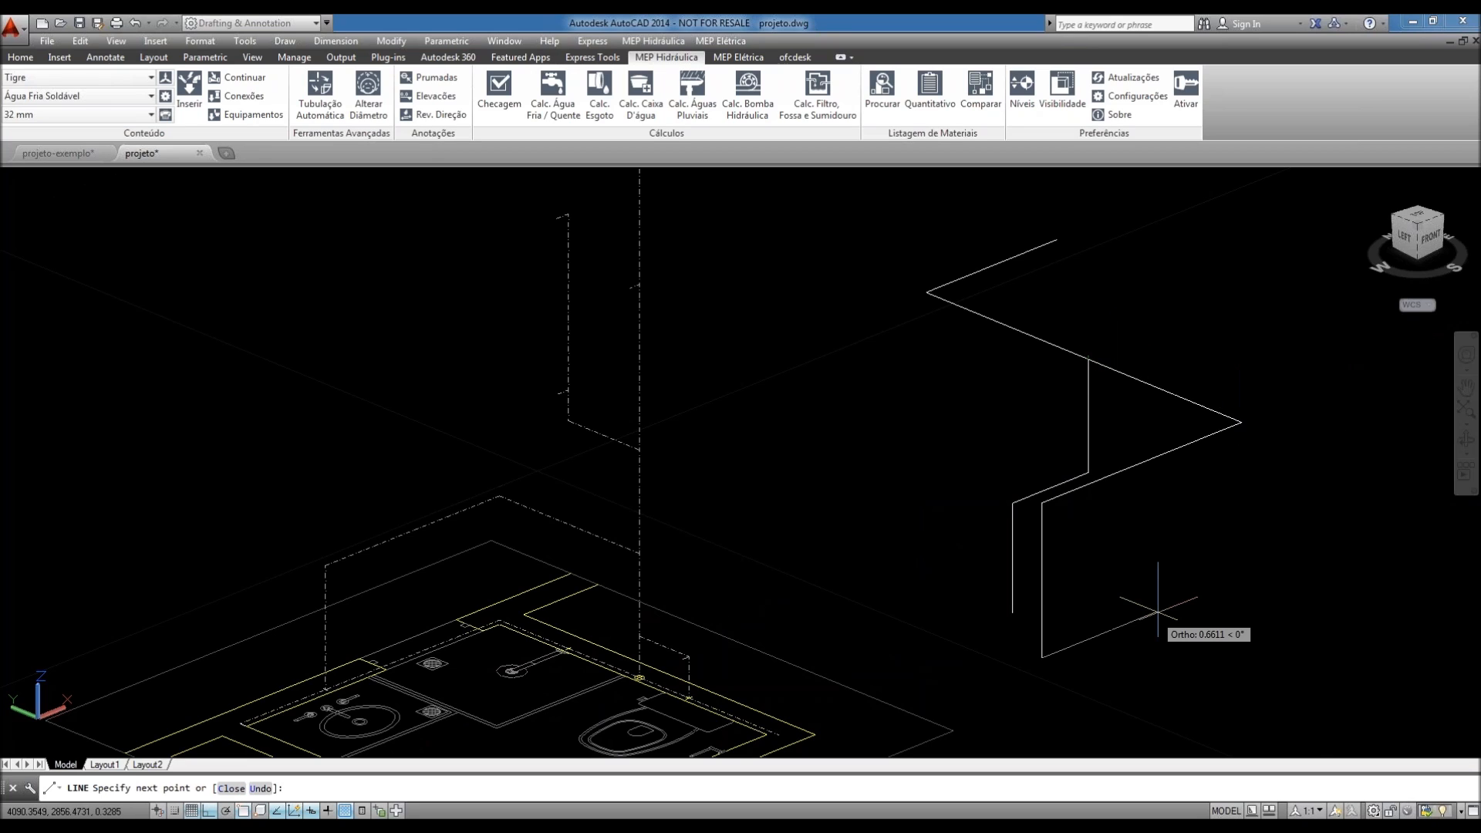
pyautogui.click(1166, 608)
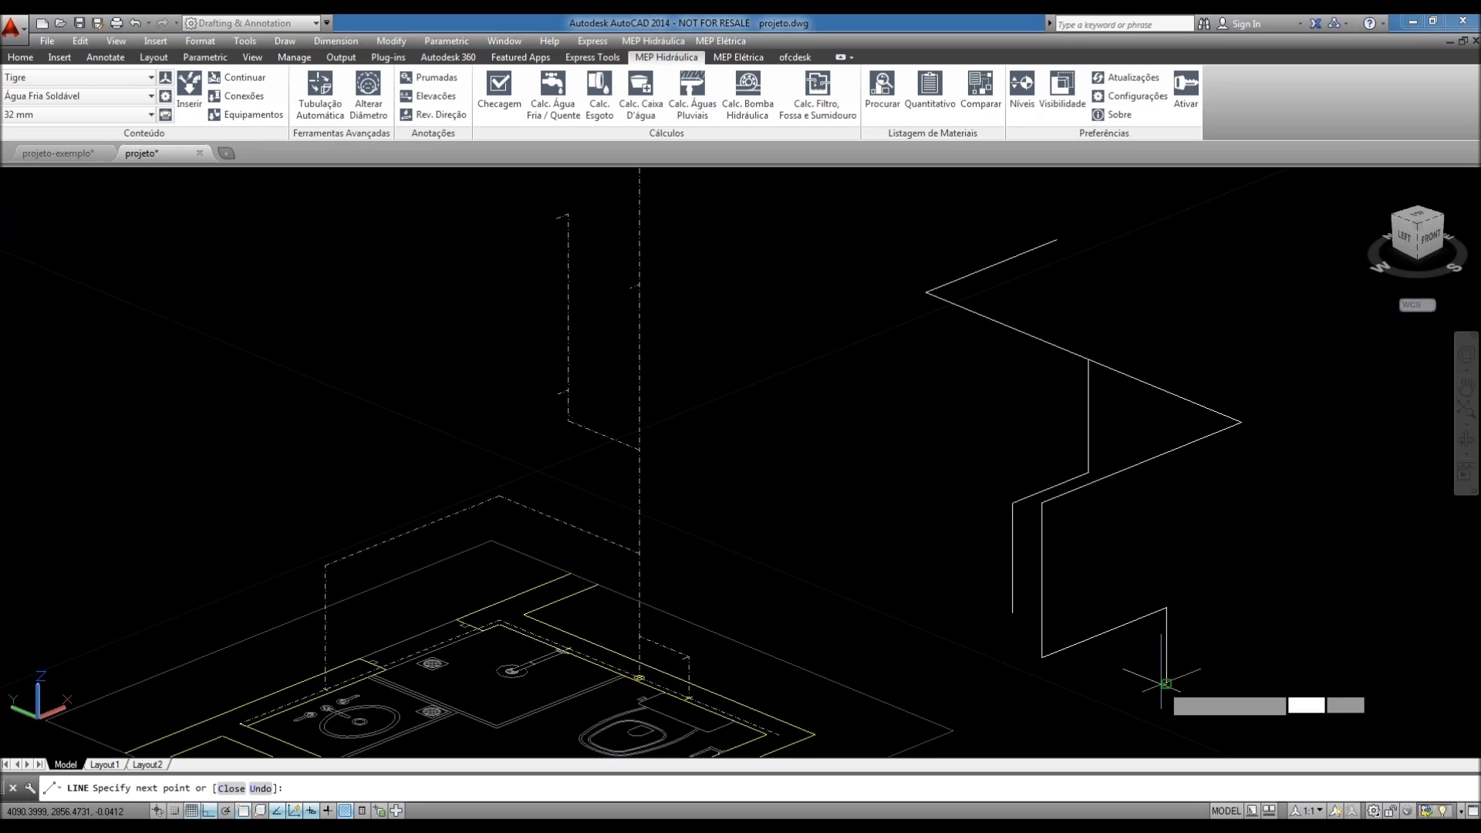
pyautogui.click(1165, 684)
pyautogui.press('Return')
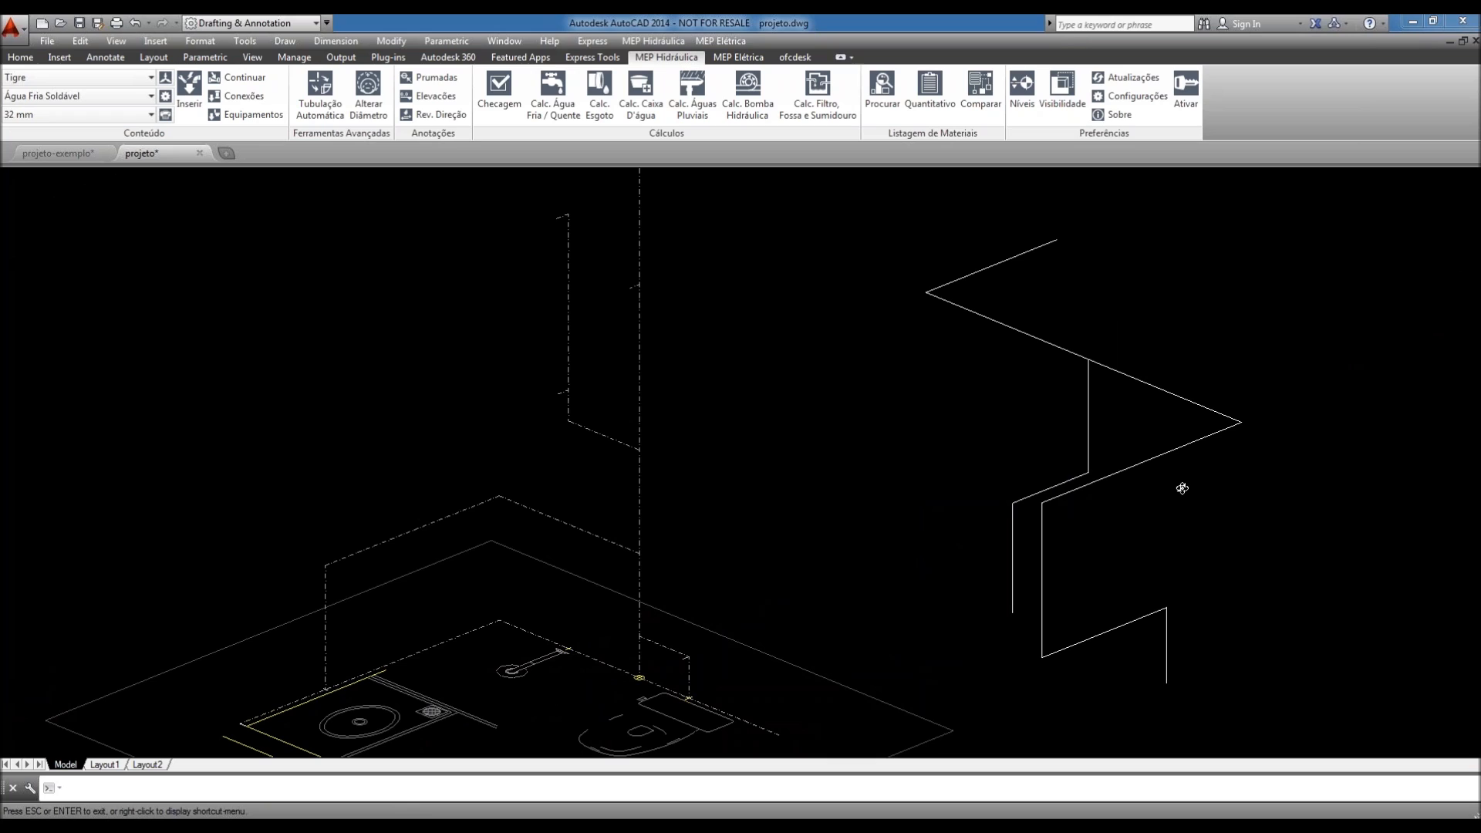
# - Examine how the main vertical guideline is divided into separate segments between the short stub and the raised side branch
pyautogui.keyDown('shift'); pyautogui.moveTo(1182, 489); pyautogui.dragTo(1051, 321, button='middle'); pyautogui.keyUp('shift')
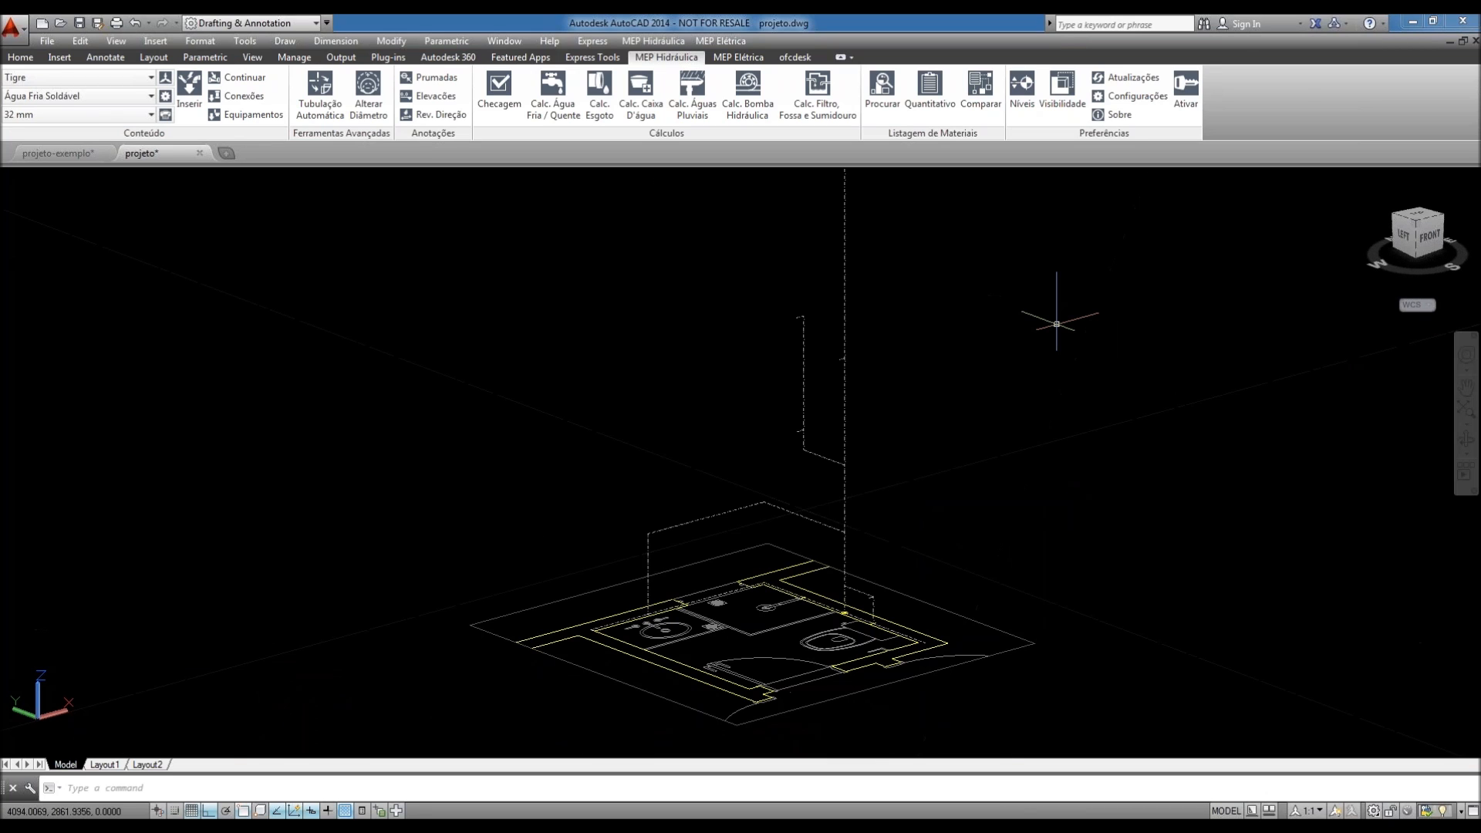
pyautogui.scroll(2, 925, 276)
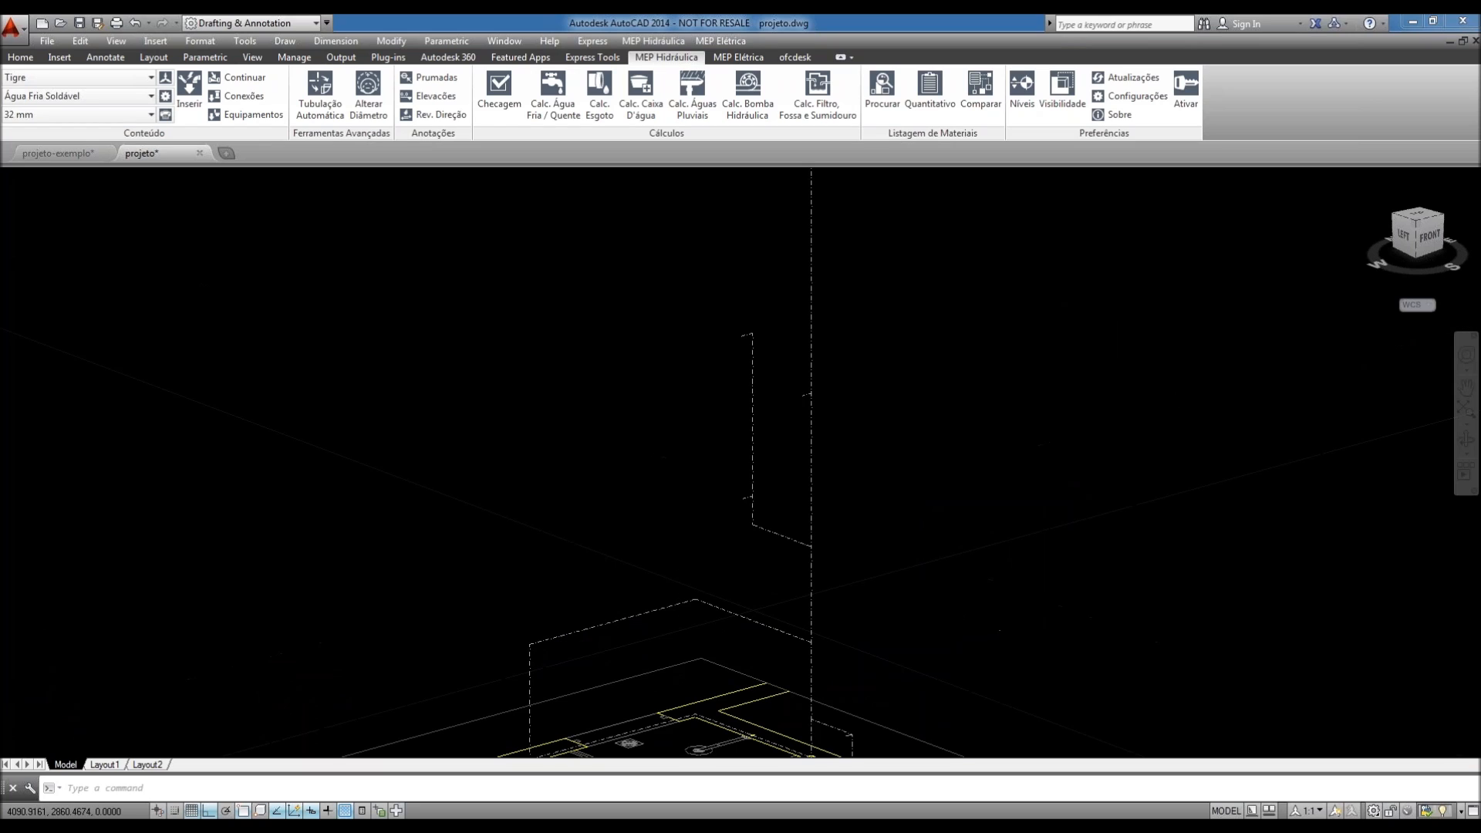
pyautogui.scroll(6, 819, 441)
pyautogui.click(799, 461)
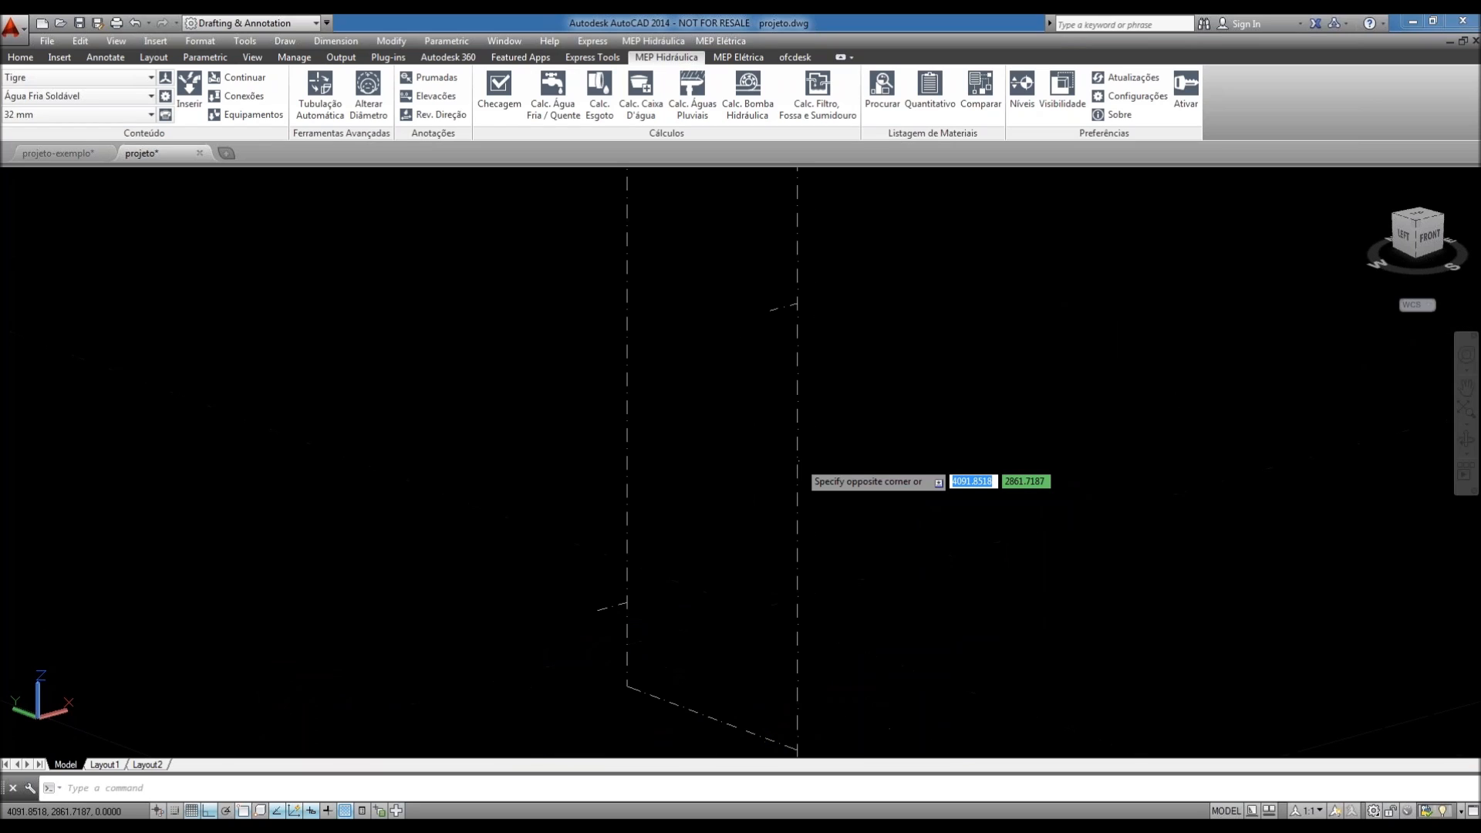
pyautogui.click(946, 498)
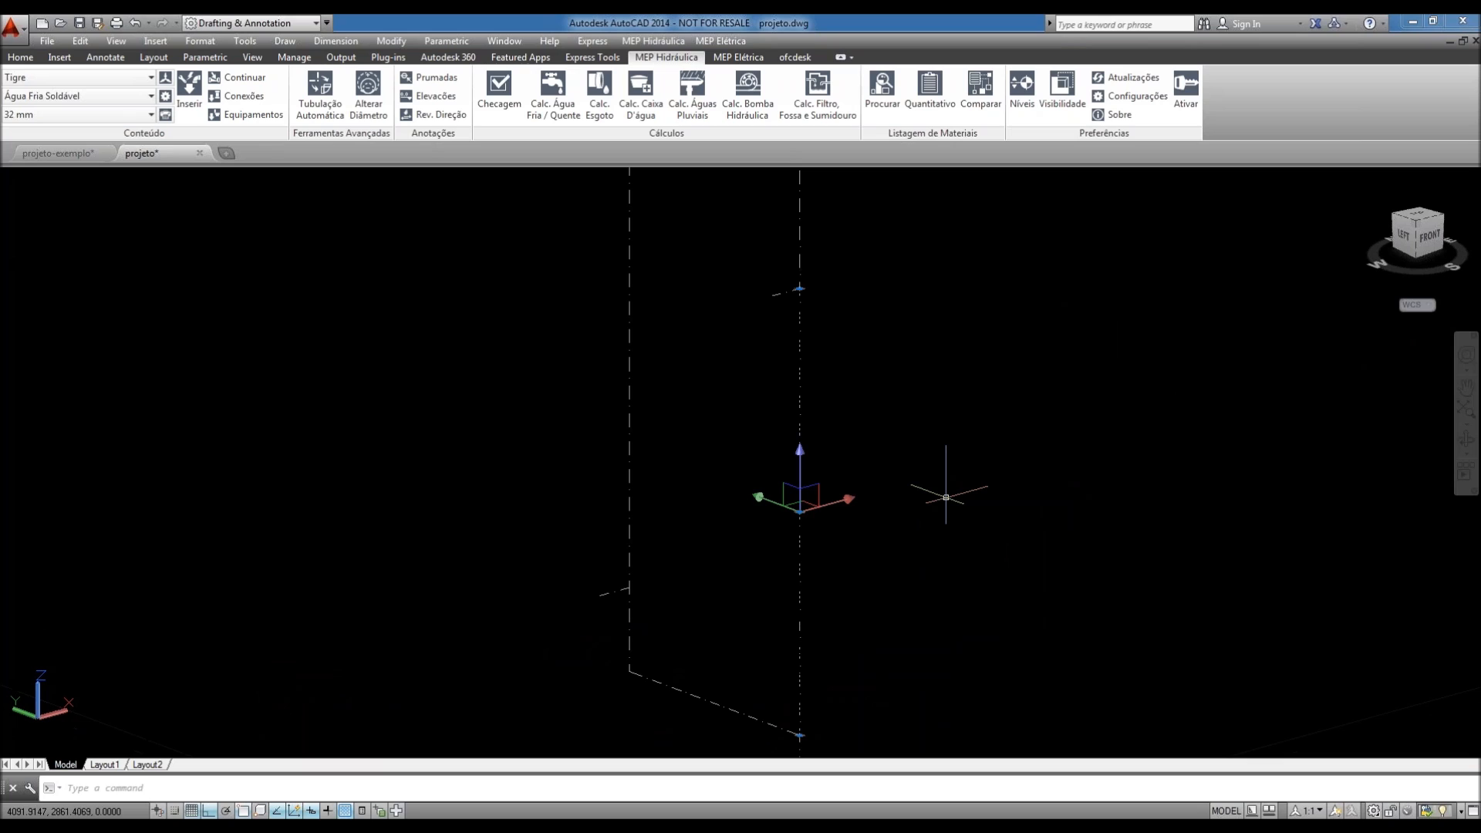
pyautogui.press('Escape')
pyautogui.moveTo(809, 280); pyautogui.dragTo(816, 224, button='middle')
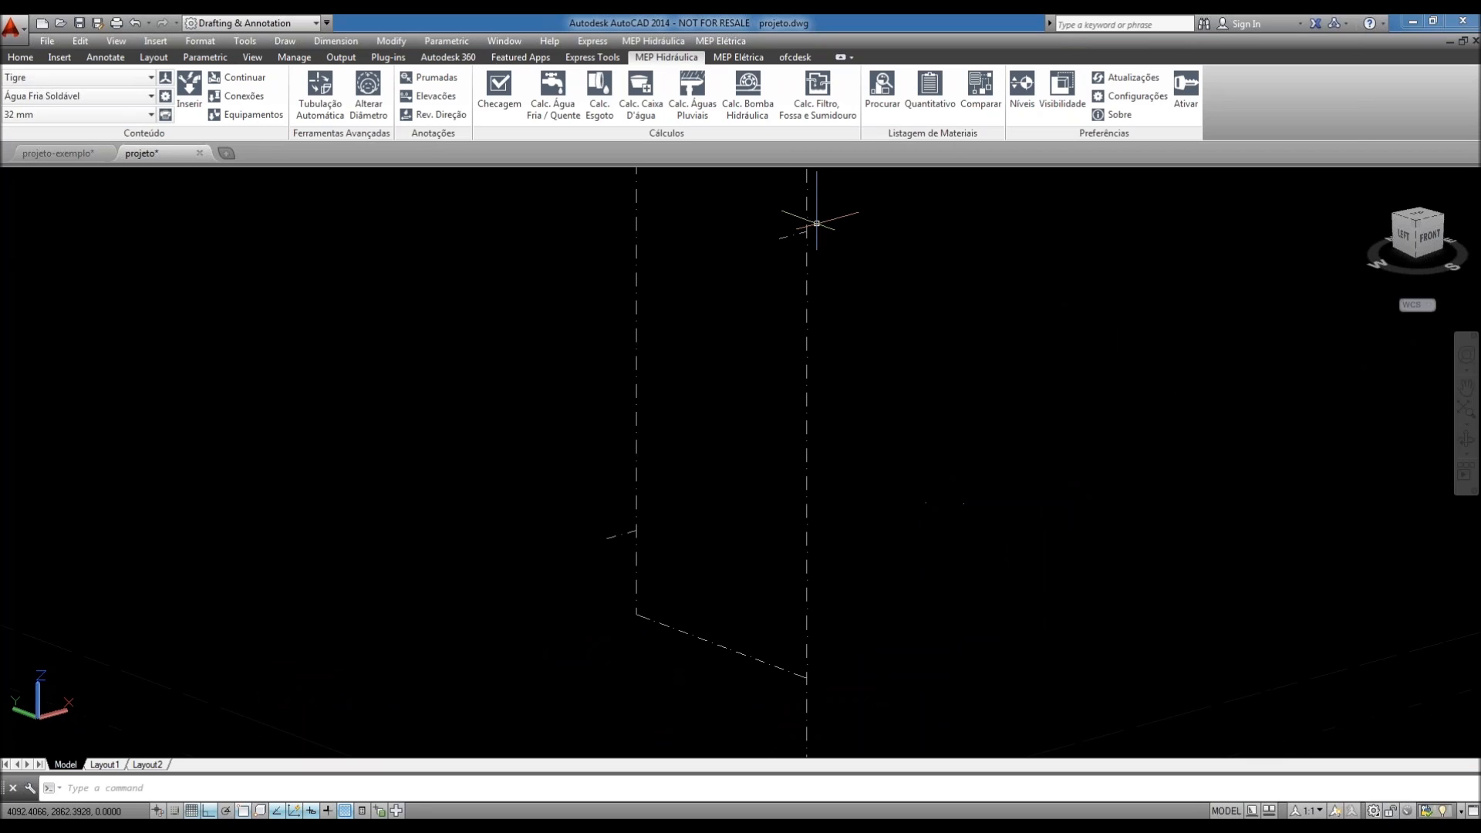
pyautogui.click(807, 717)
pyautogui.moveTo(938, 743); pyautogui.dragTo(960, 454, button='middle')
pyautogui.press('Escape')
# - Examine the vertical guideline's lower segments and their junctions with the washbasin branch and the toilet branch
pyautogui.scroll(5, 825, 405)
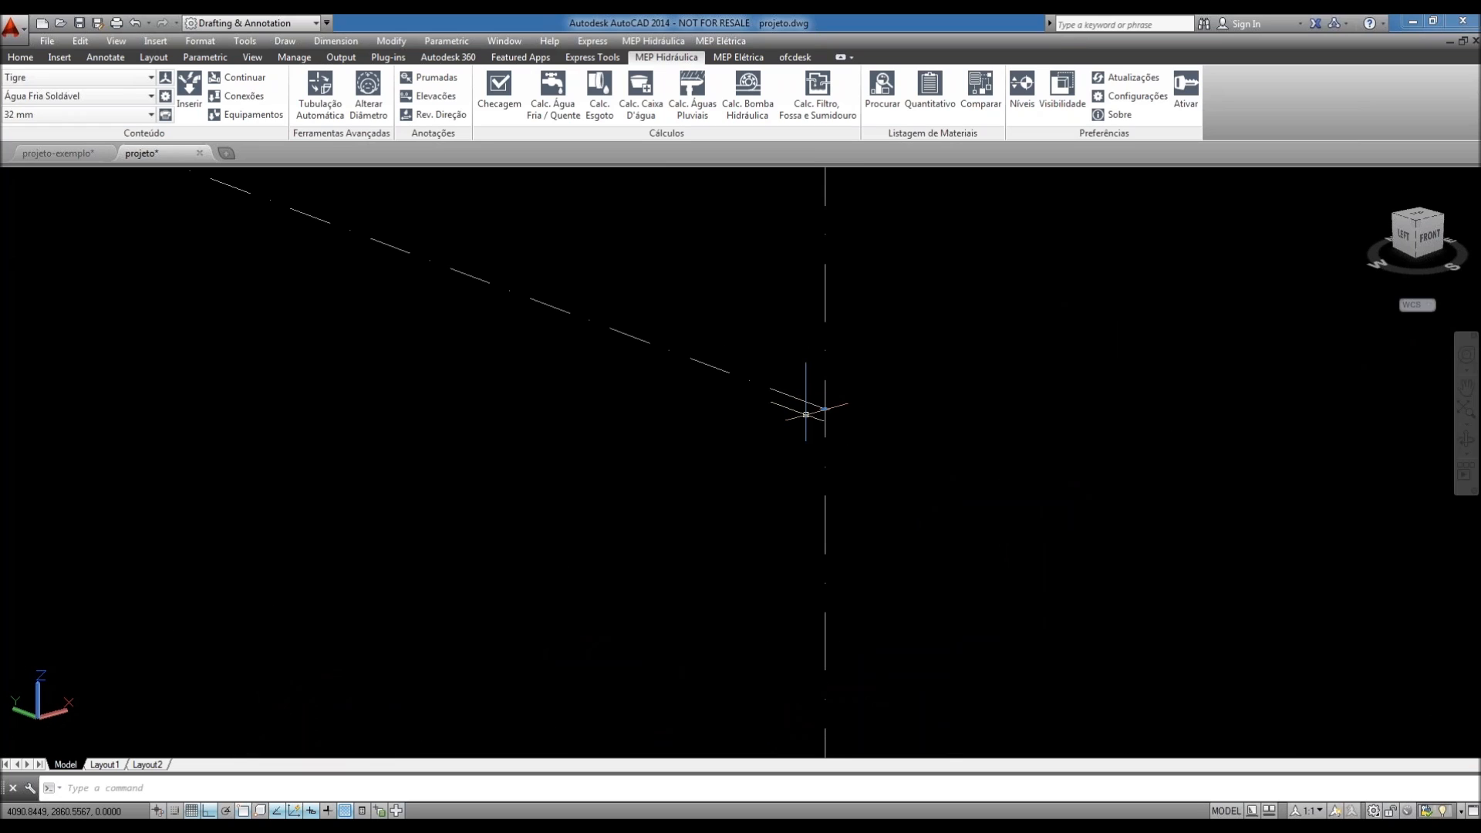
pyautogui.scroll(-4, 825, 408)
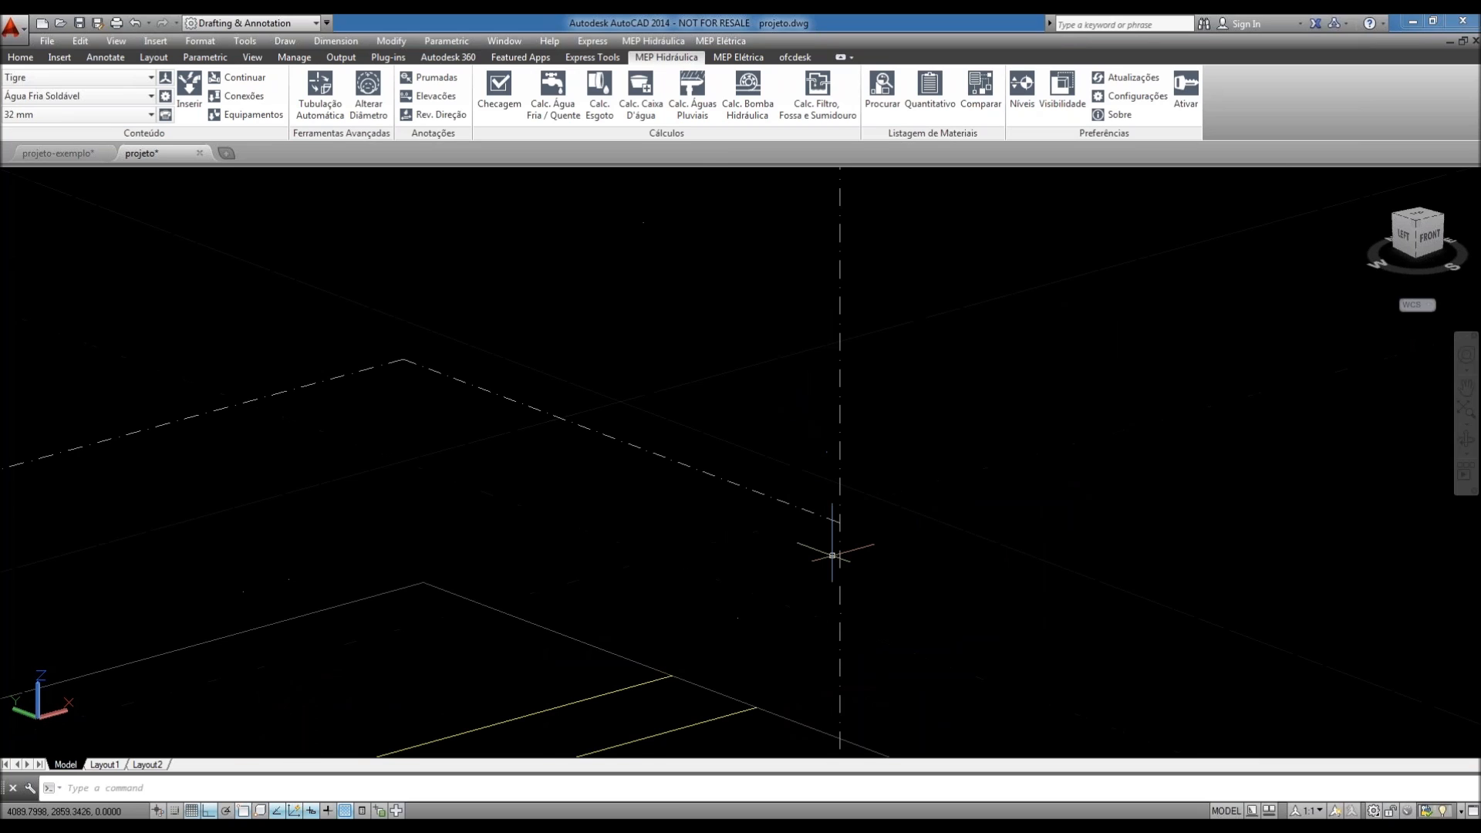
pyautogui.scroll(-1, 832, 556)
pyautogui.click(830, 558)
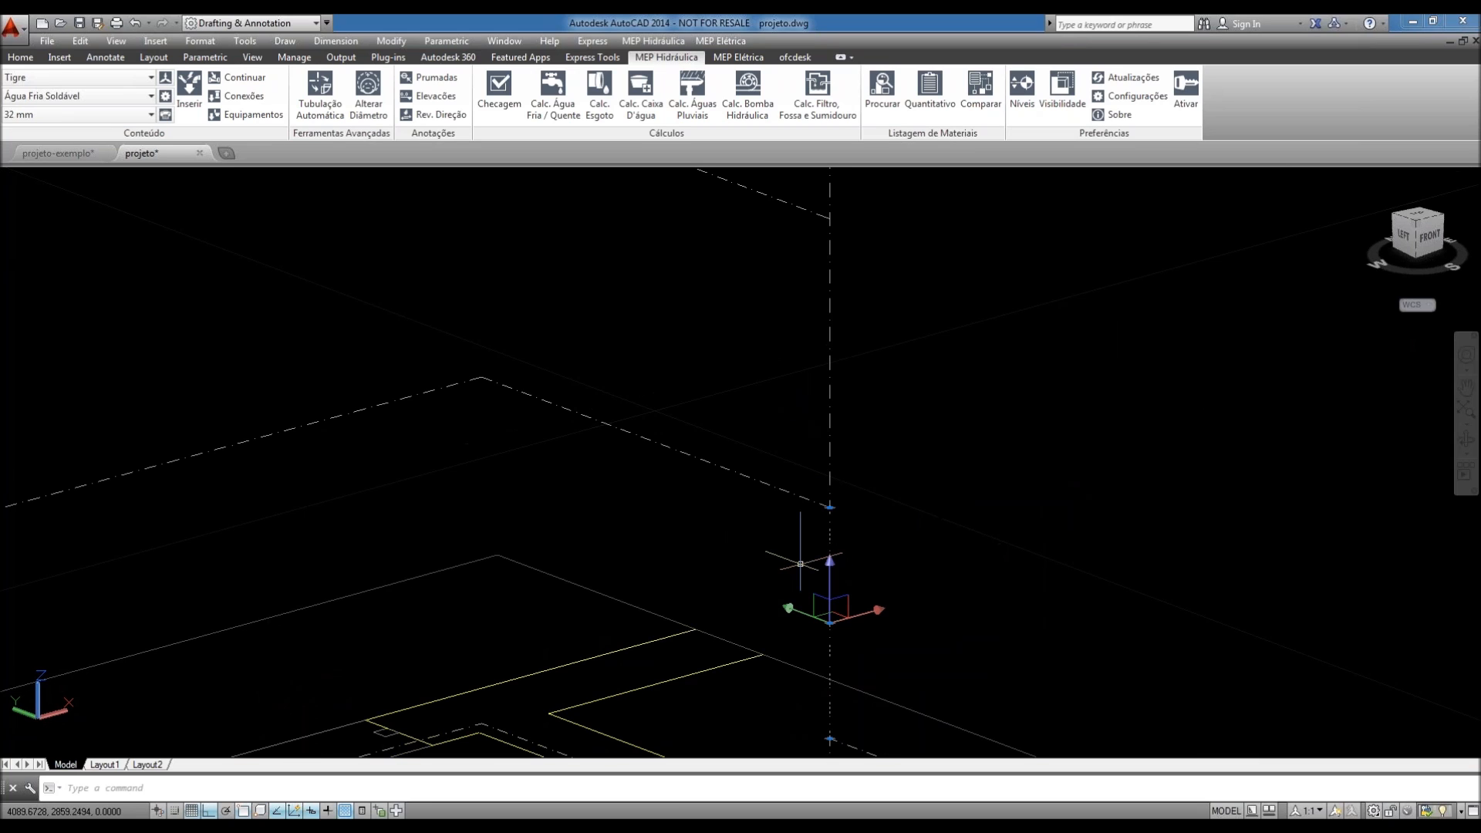
pyautogui.press('Escape')
pyautogui.moveTo(857, 607); pyautogui.dragTo(861, 480, button='middle')
pyautogui.scroll(3, 835, 625)
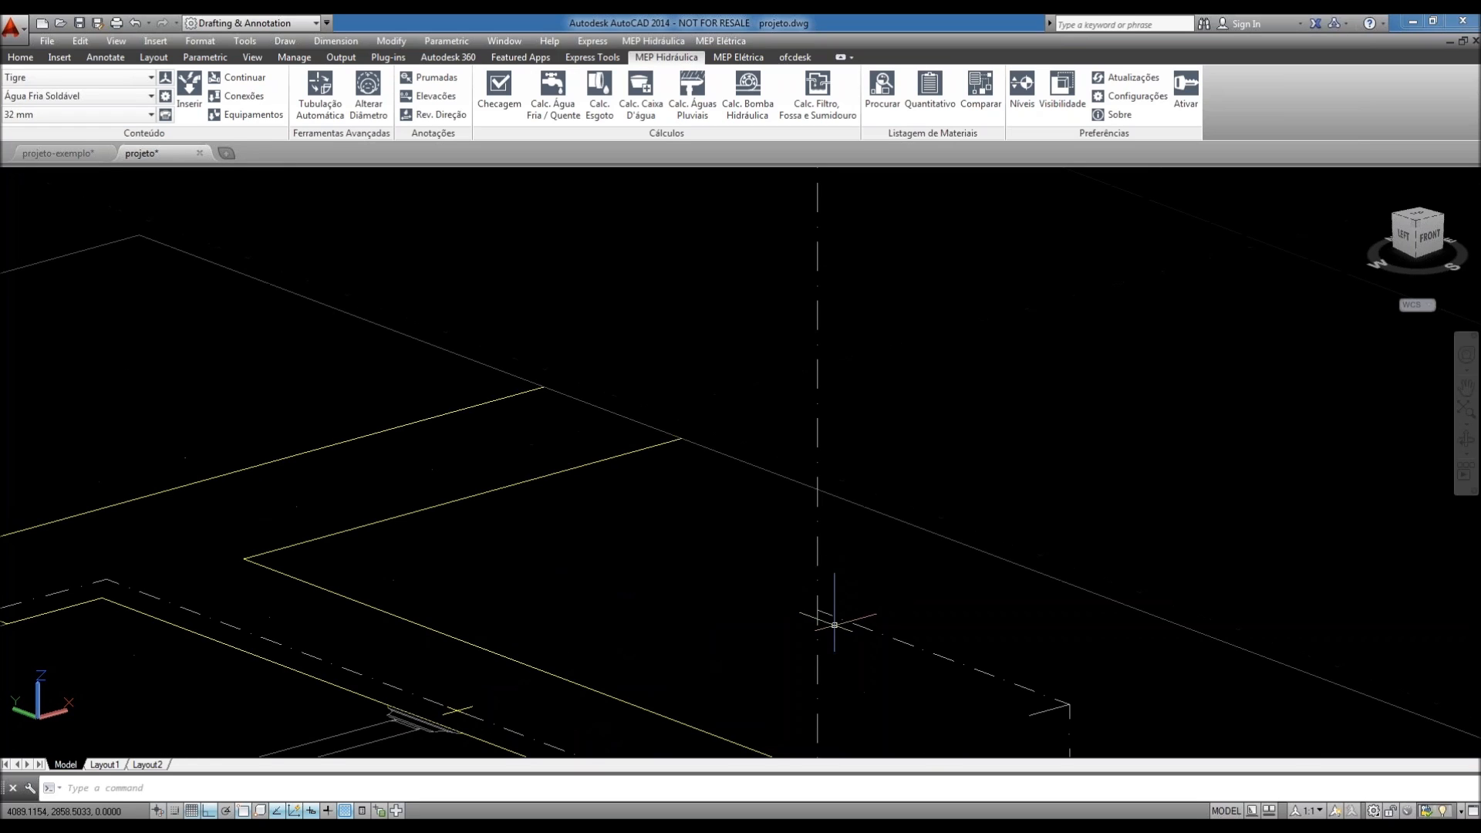
pyautogui.scroll(2, 835, 625)
pyautogui.click(823, 558)
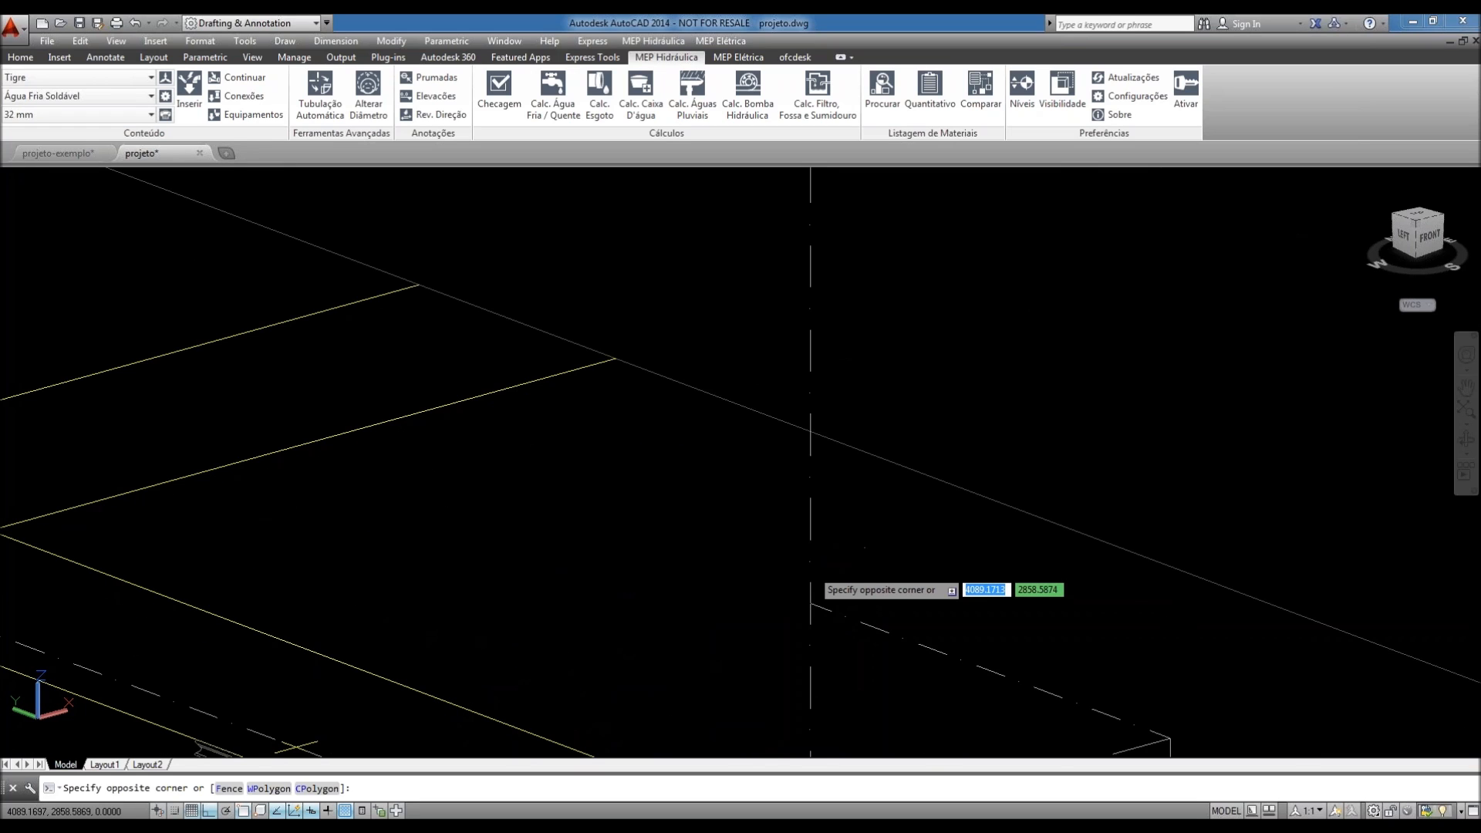
pyautogui.click(786, 597)
pyautogui.scroll(-2, 787, 597)
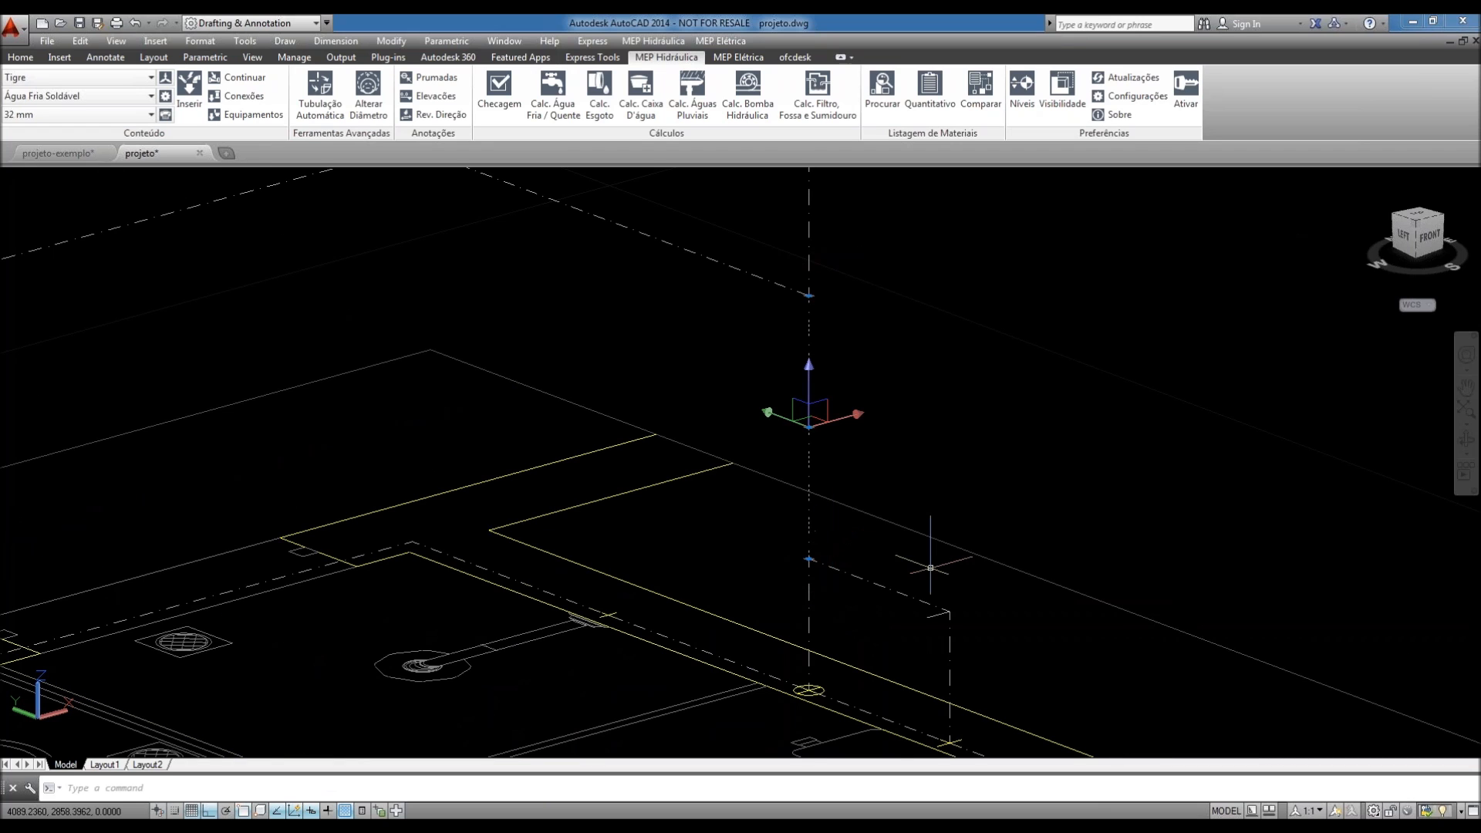
pyautogui.scroll(-1, 924, 528)
pyautogui.scroll(-1, 929, 501)
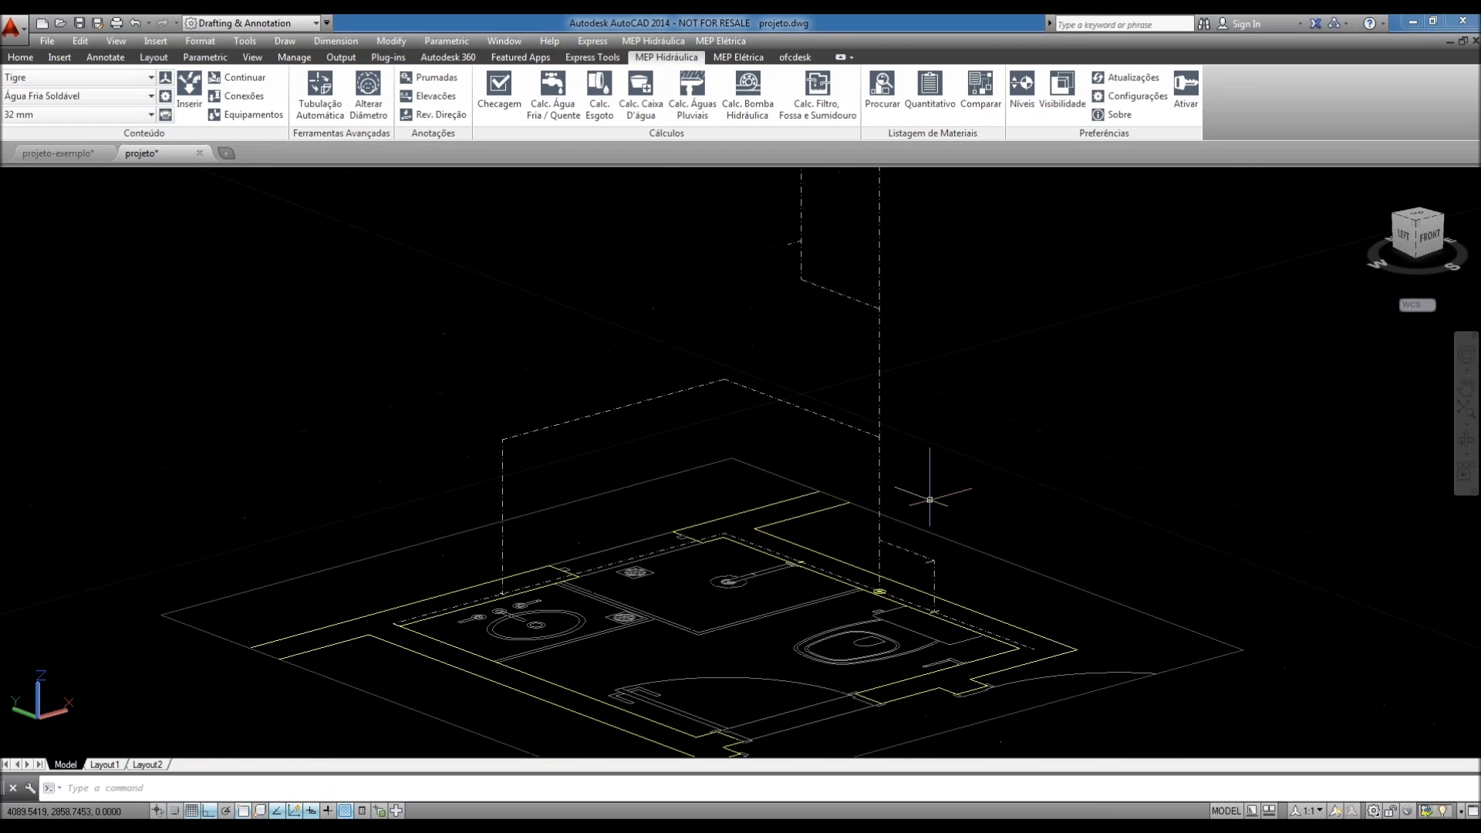
# - Examine the short stub lines on both vertical guidelines and the stepped guideline at the top of the riser
pyautogui.keyDown('shift'); pyautogui.moveTo(930, 500); pyautogui.dragTo(999, 423, button='middle'); pyautogui.keyUp('shift')
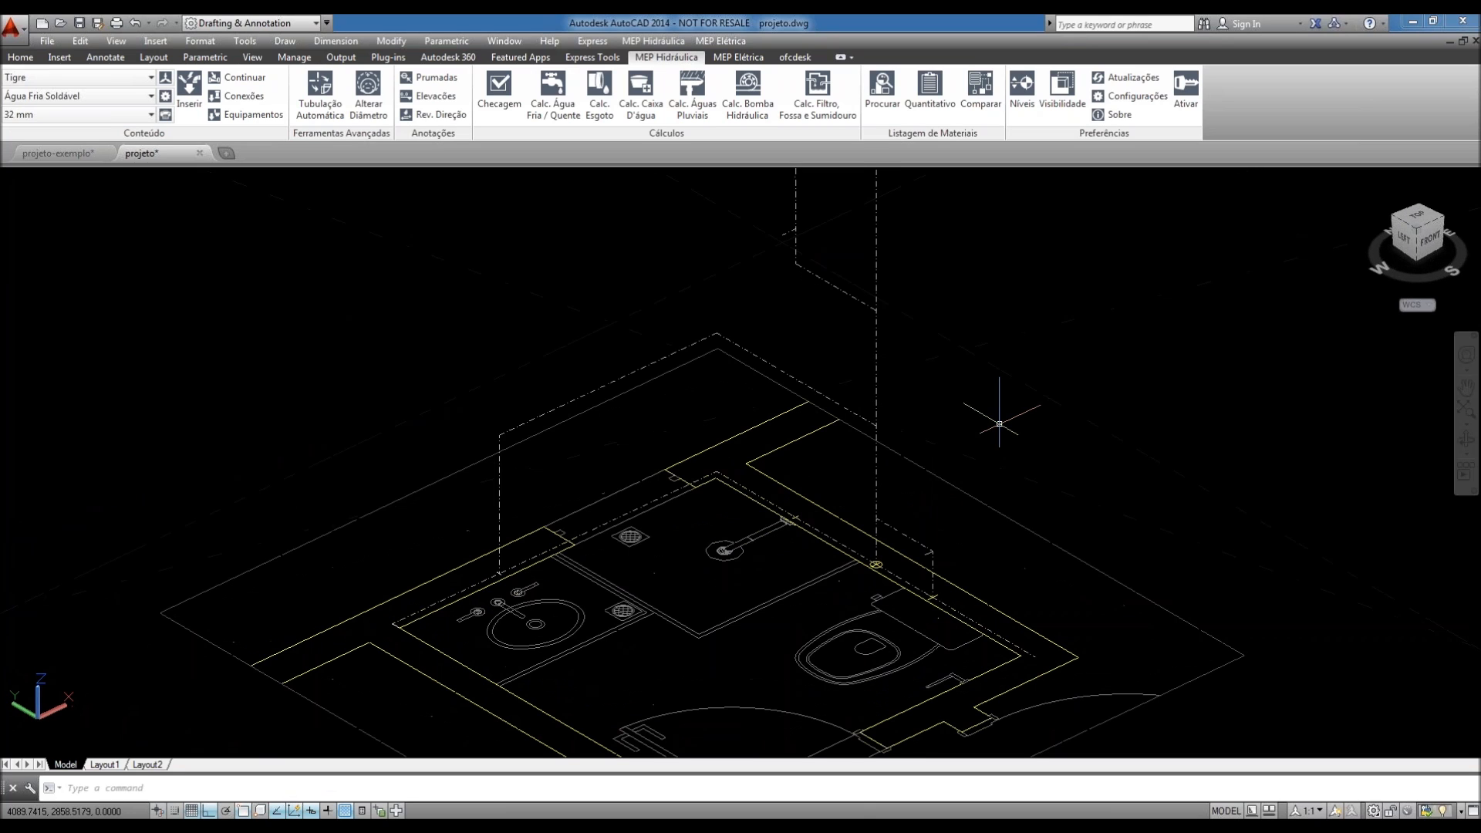
pyautogui.scroll(-3, 953, 432)
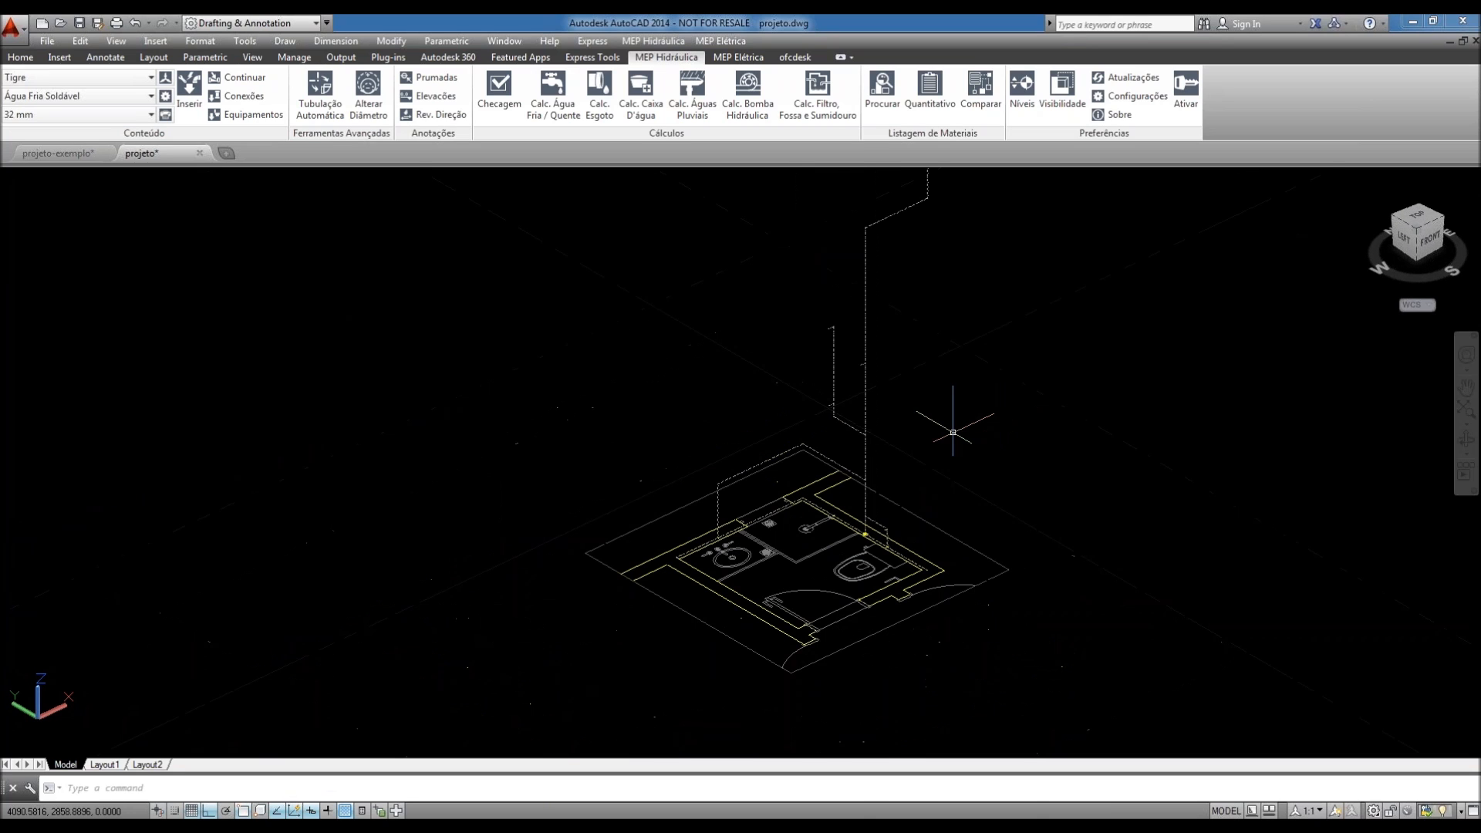
pyautogui.scroll(5, 953, 432)
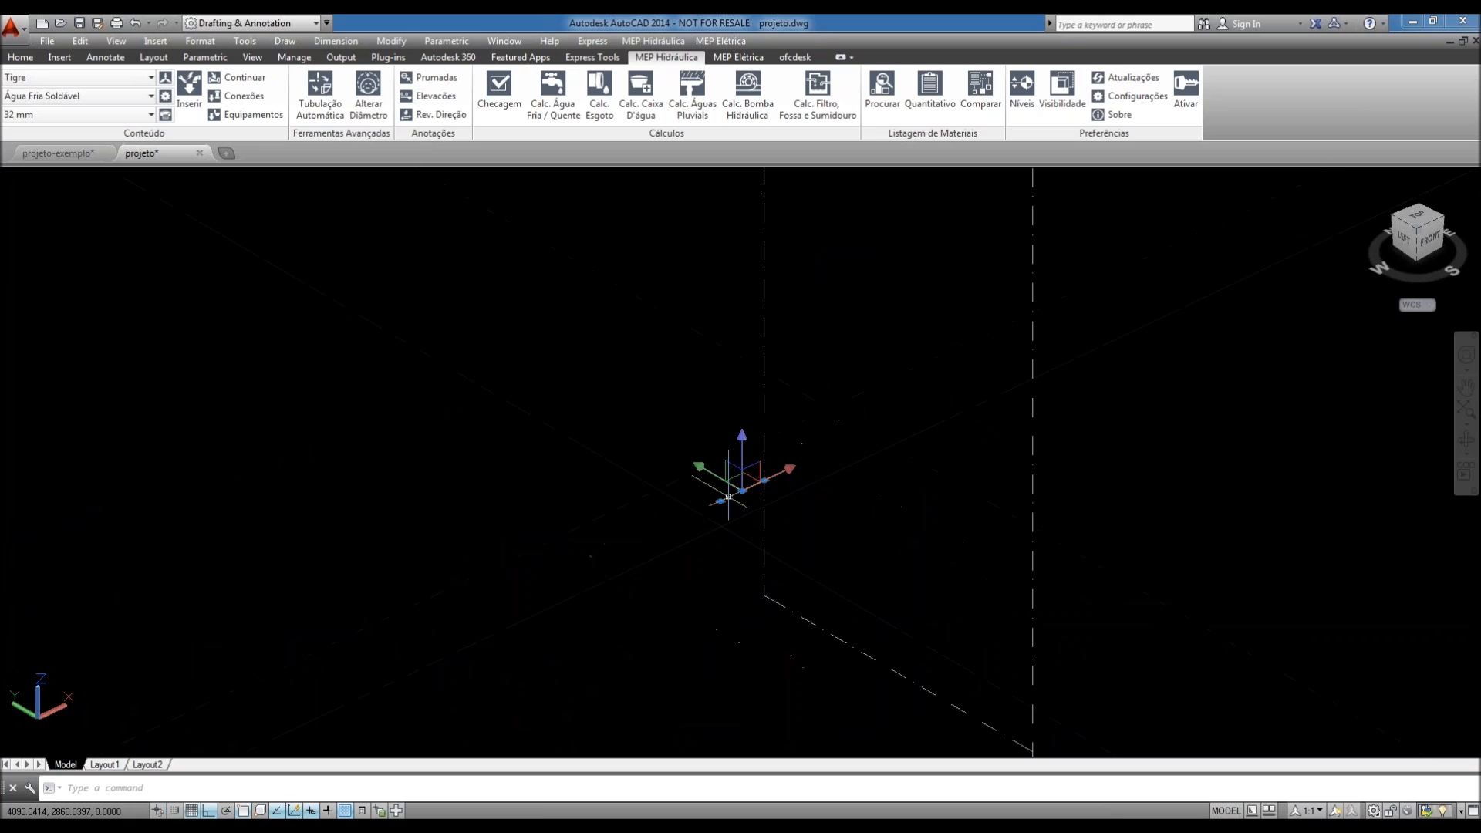
pyautogui.scroll(2, 728, 494)
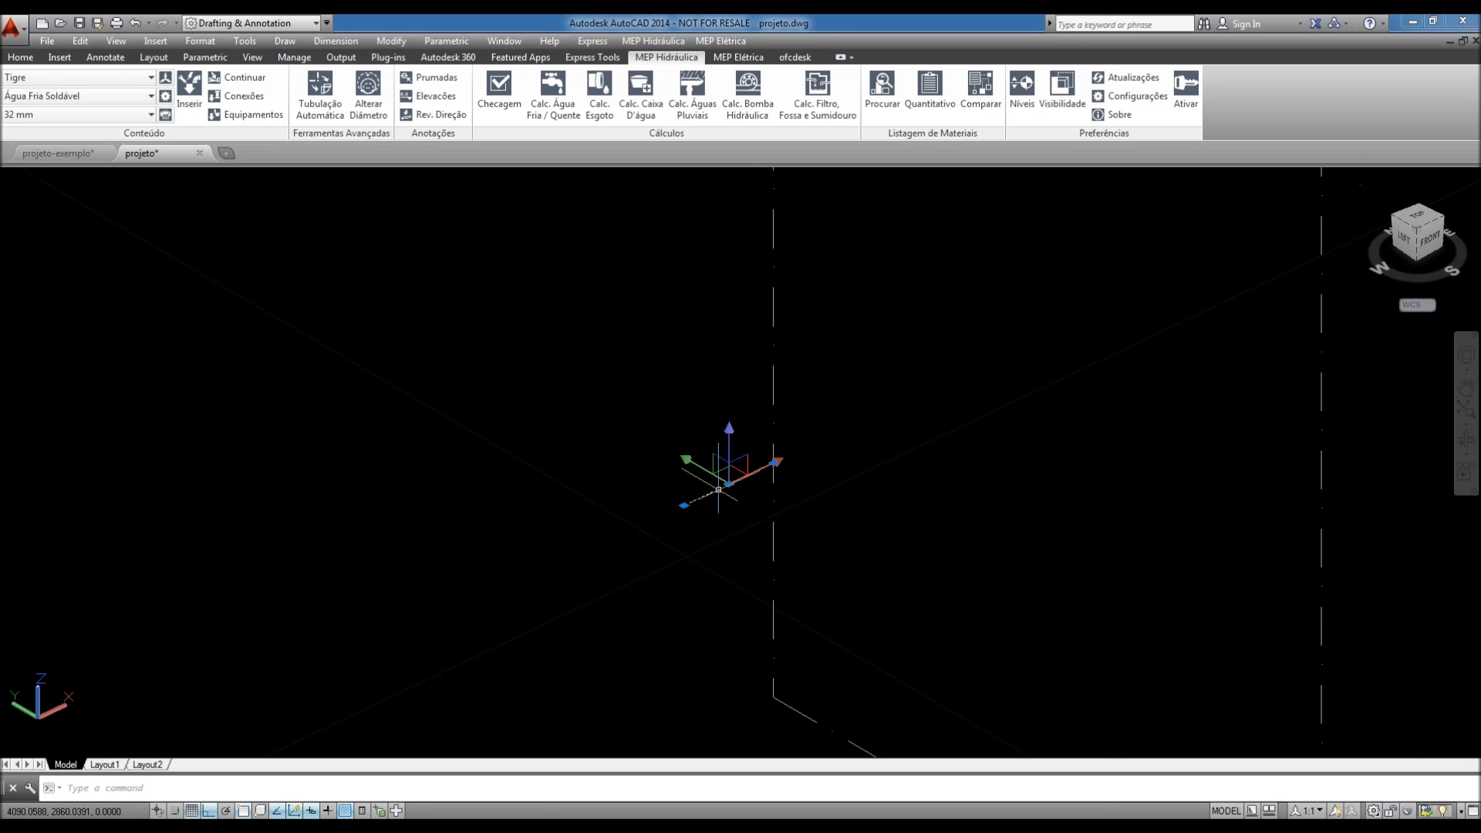
pyautogui.scroll(-3, 718, 489)
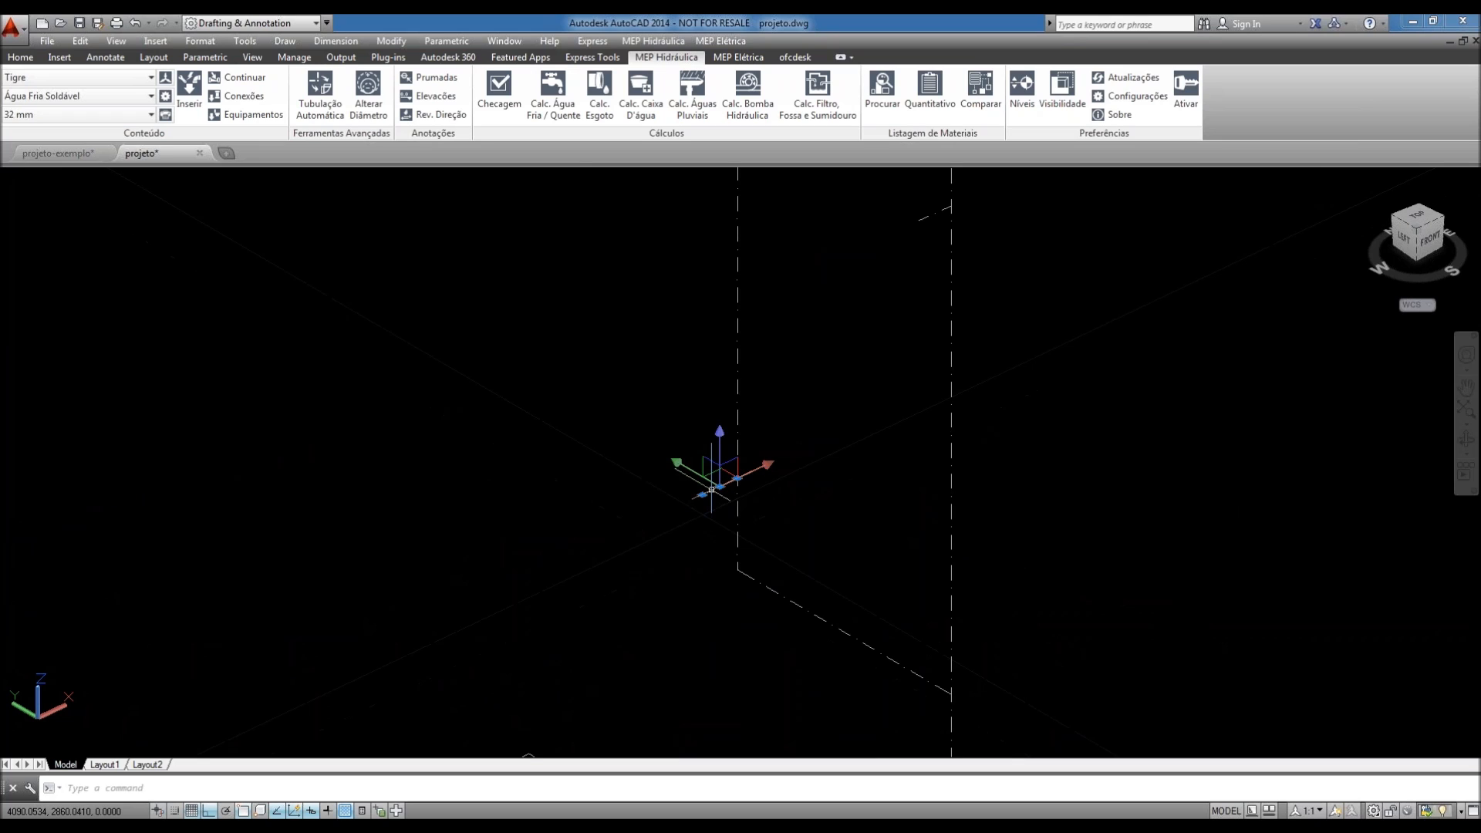
pyautogui.moveTo(711, 489); pyautogui.dragTo(789, 402, button='middle')
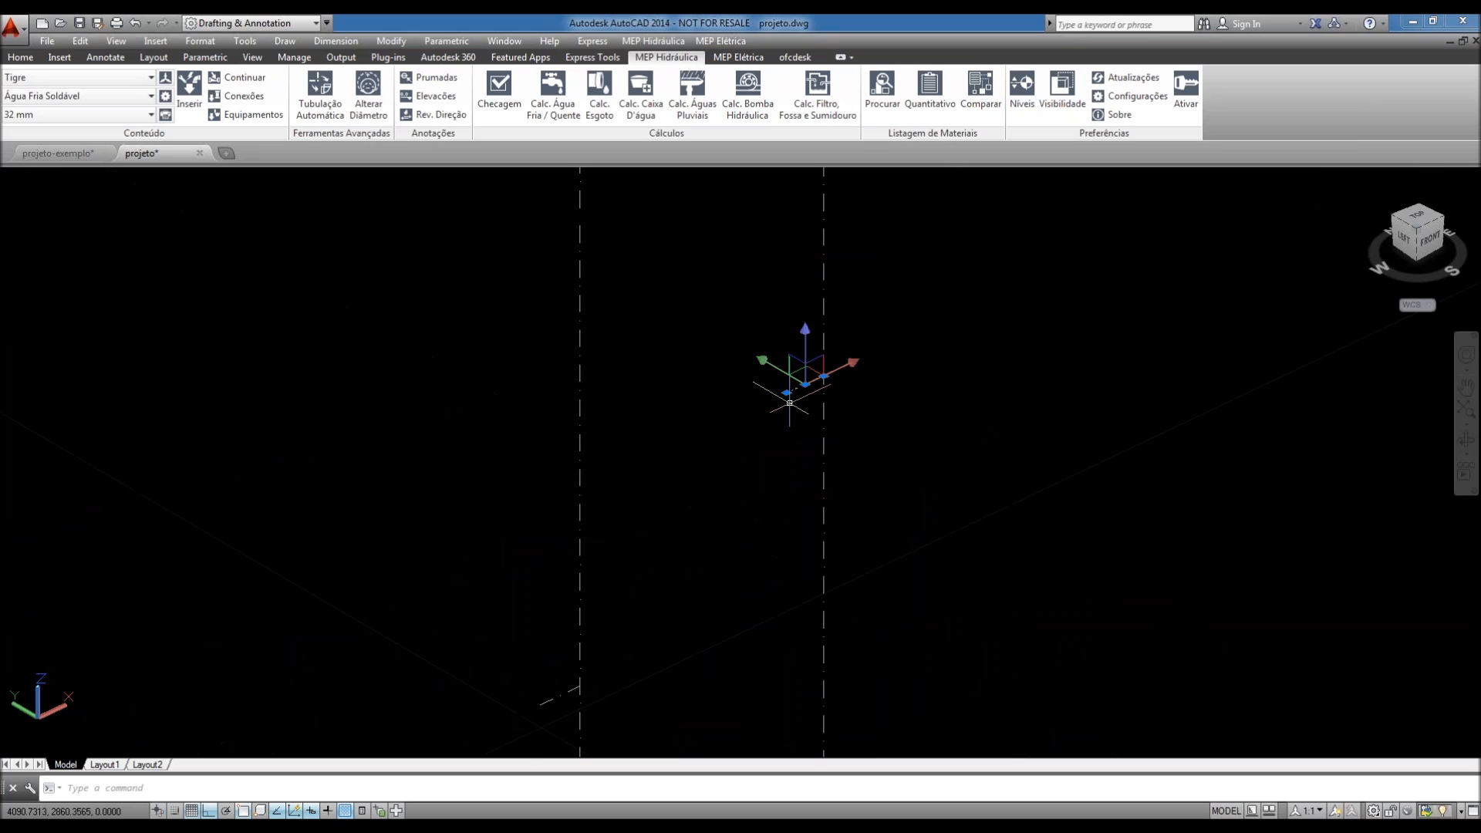
pyautogui.scroll(2, 789, 402)
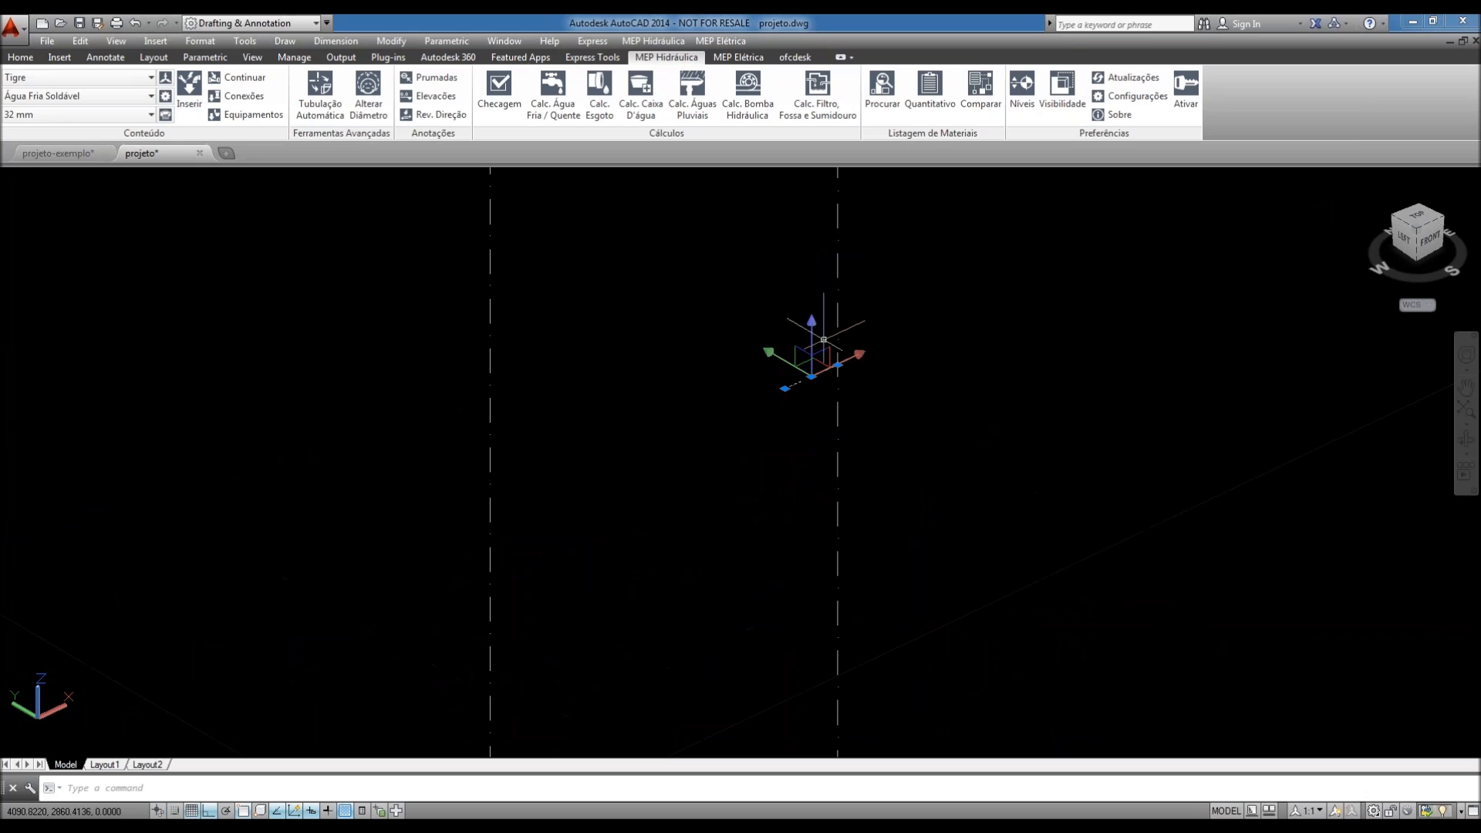
pyautogui.scroll(-7, 823, 340)
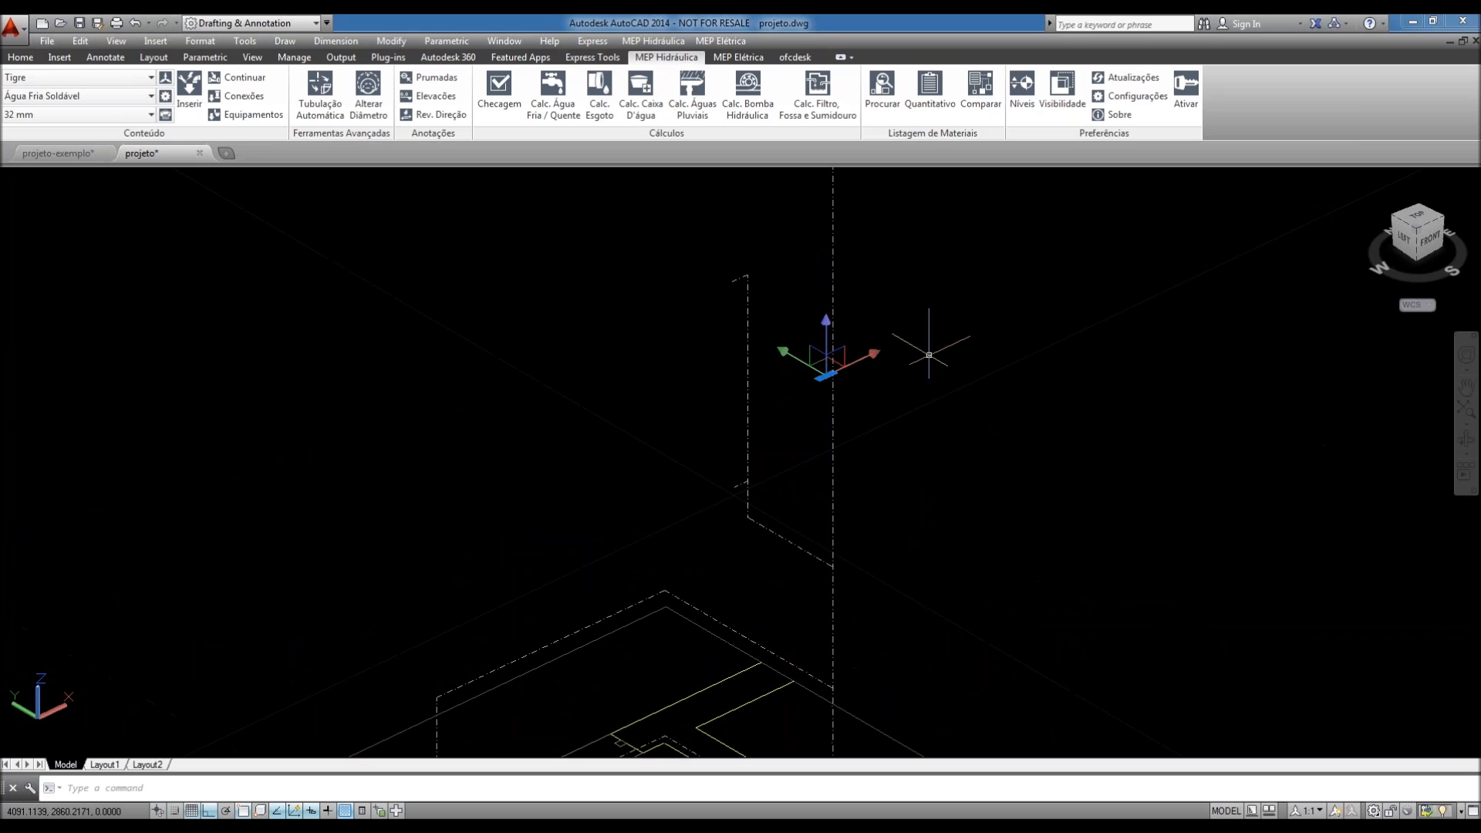
pyautogui.moveTo(928, 355); pyautogui.dragTo(836, 293, button='middle')
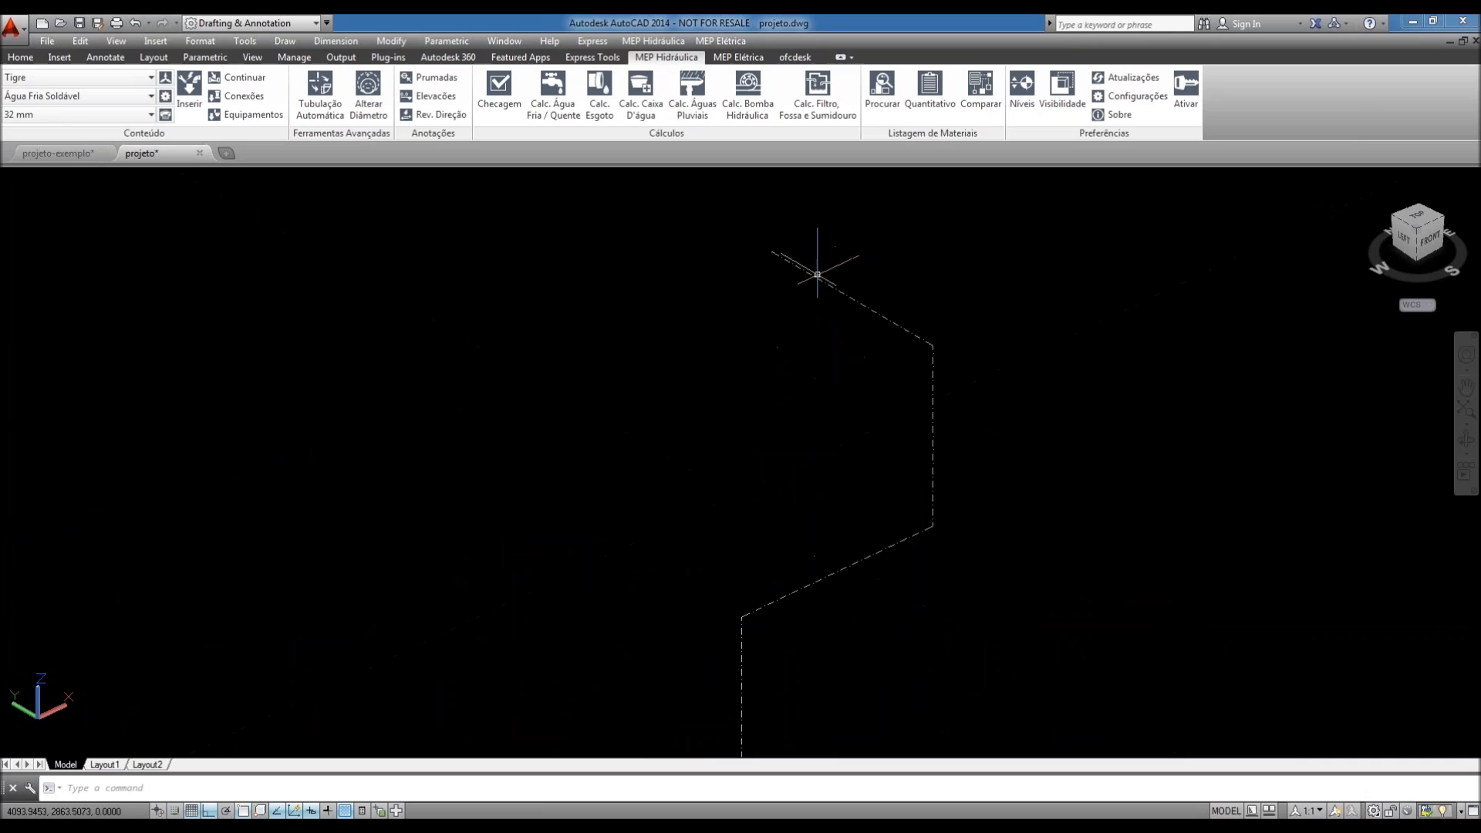
pyautogui.scroll(-2, 817, 274)
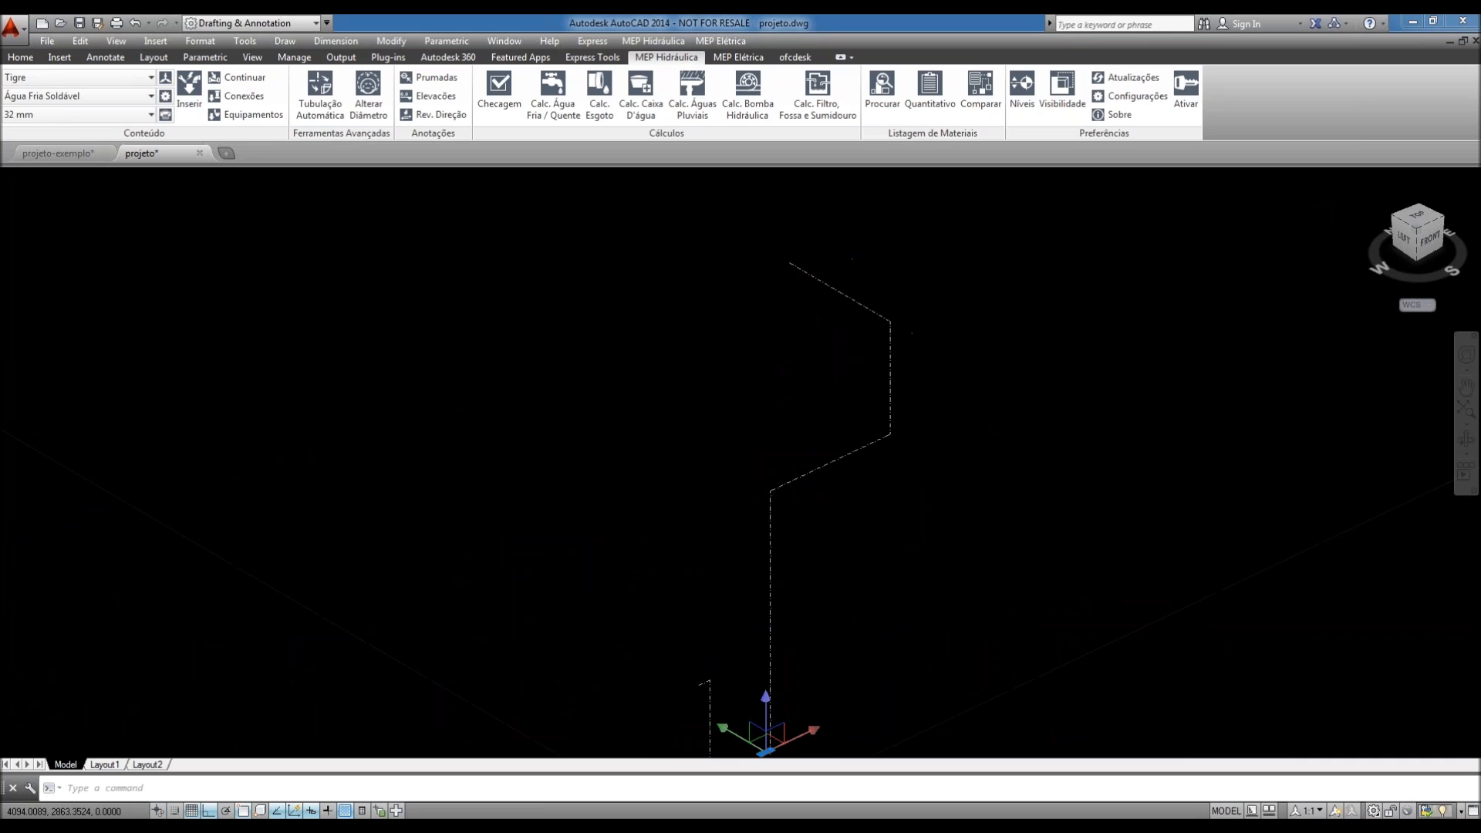
pyautogui.scroll(-2, 891, 407)
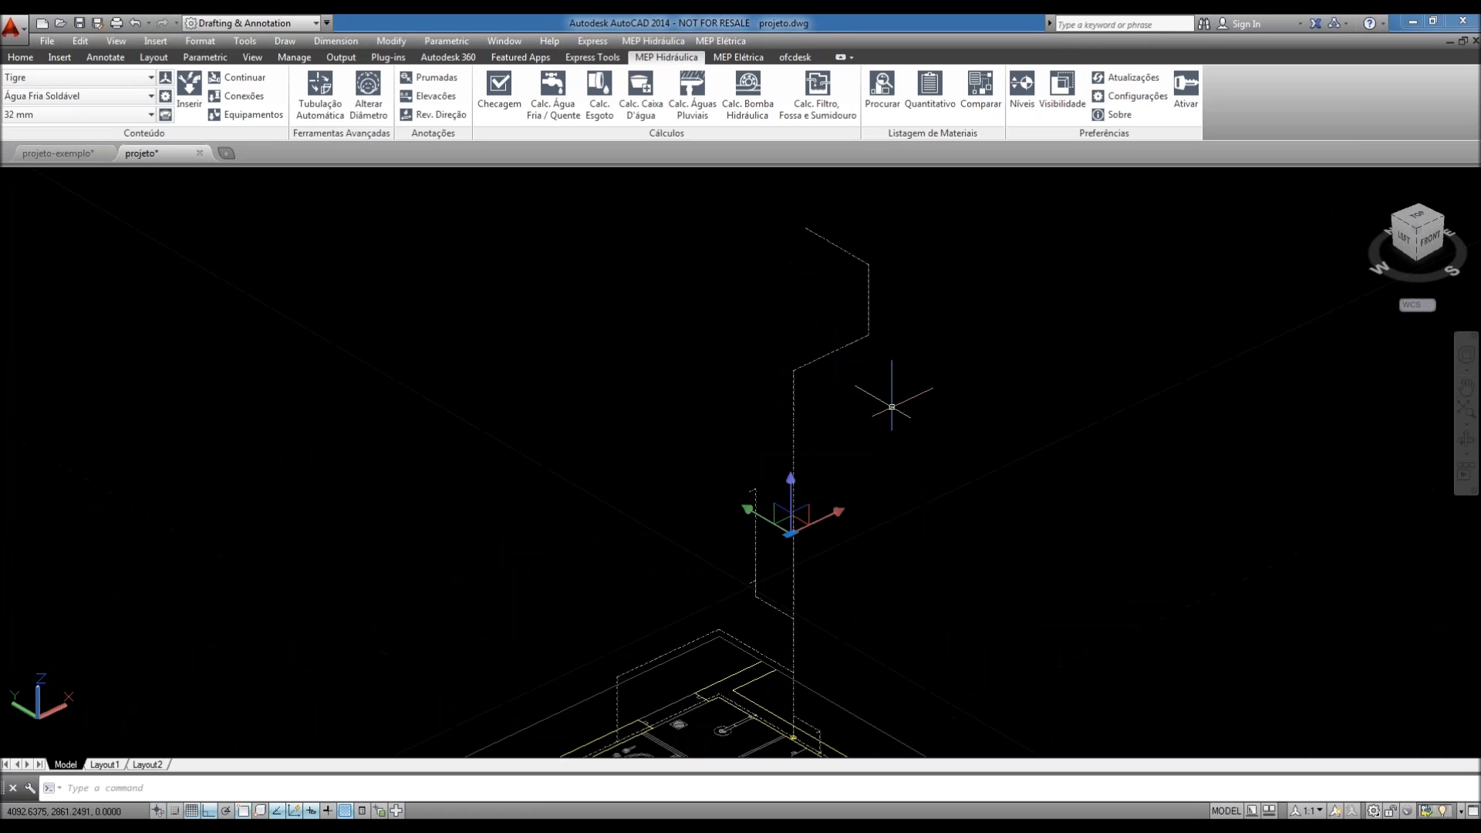
# - Examine the whole dashed guideline network, from the fixture branches on the bathroom plan to the stepped run atop the riser
pyautogui.scroll(4, 614, 676)
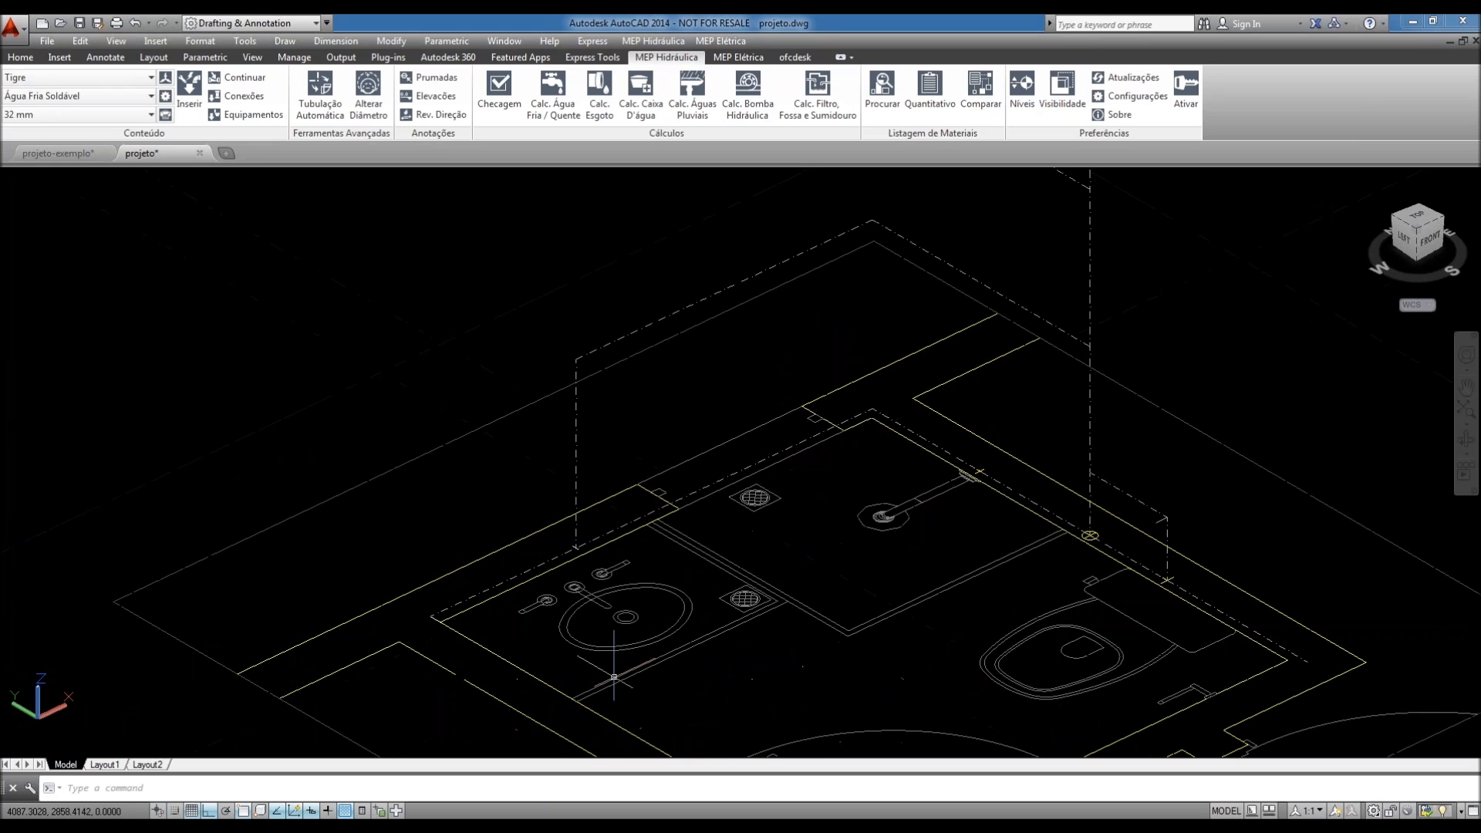
pyautogui.hotkey('ctrl', 'a')
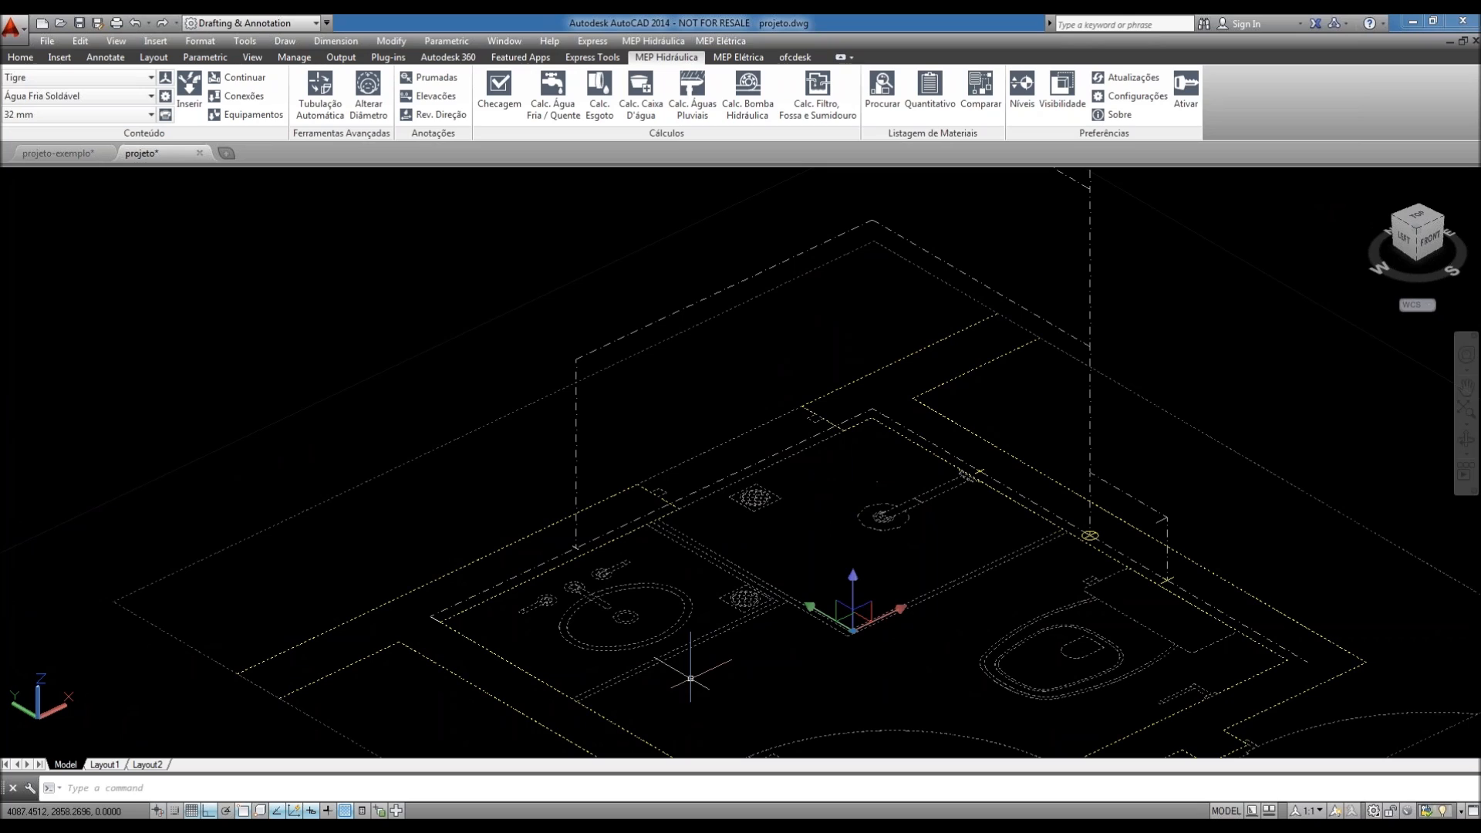
pyautogui.press('Escape')
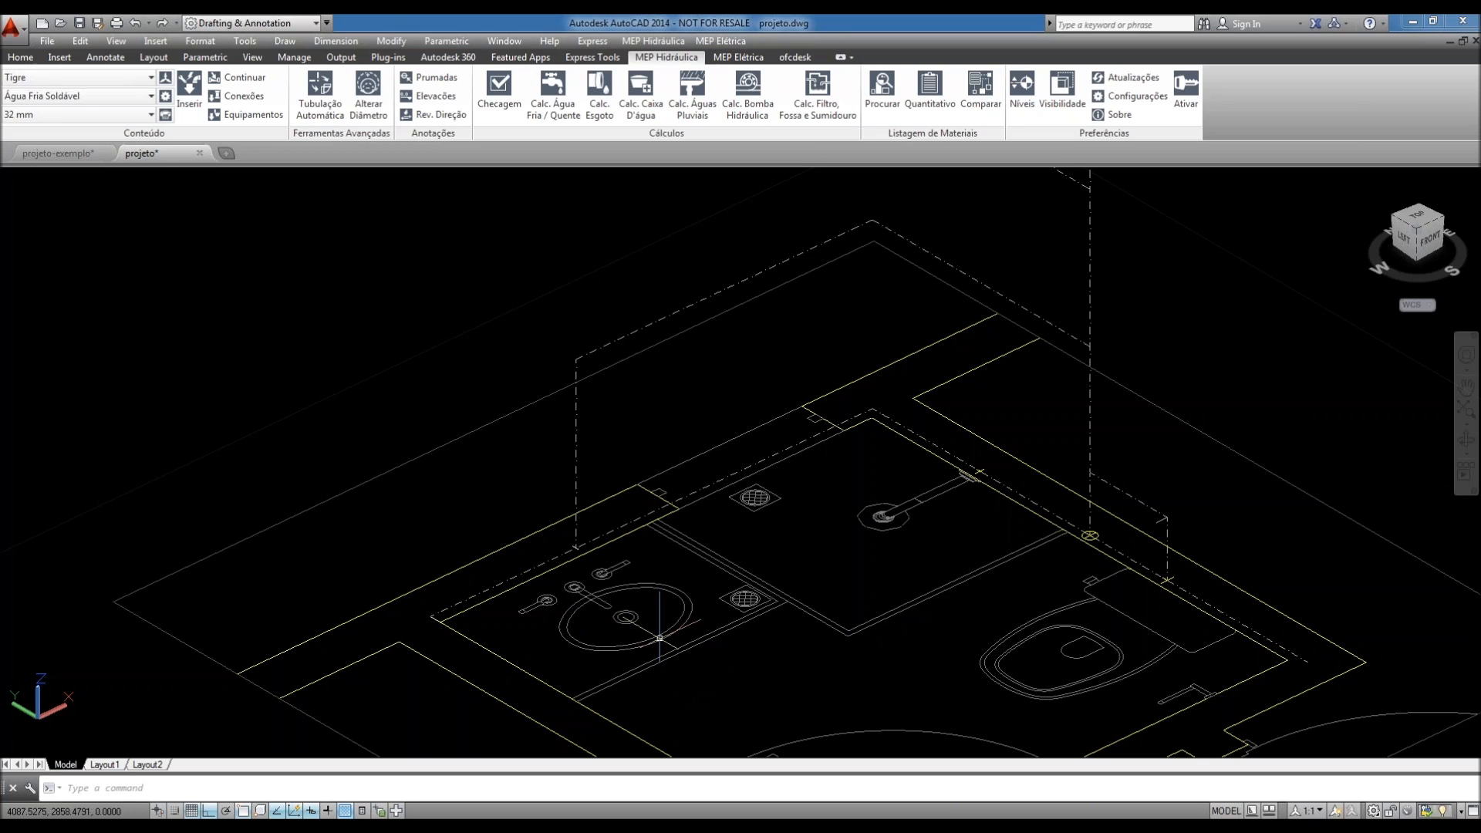
pyautogui.scroll(-4, 677, 596)
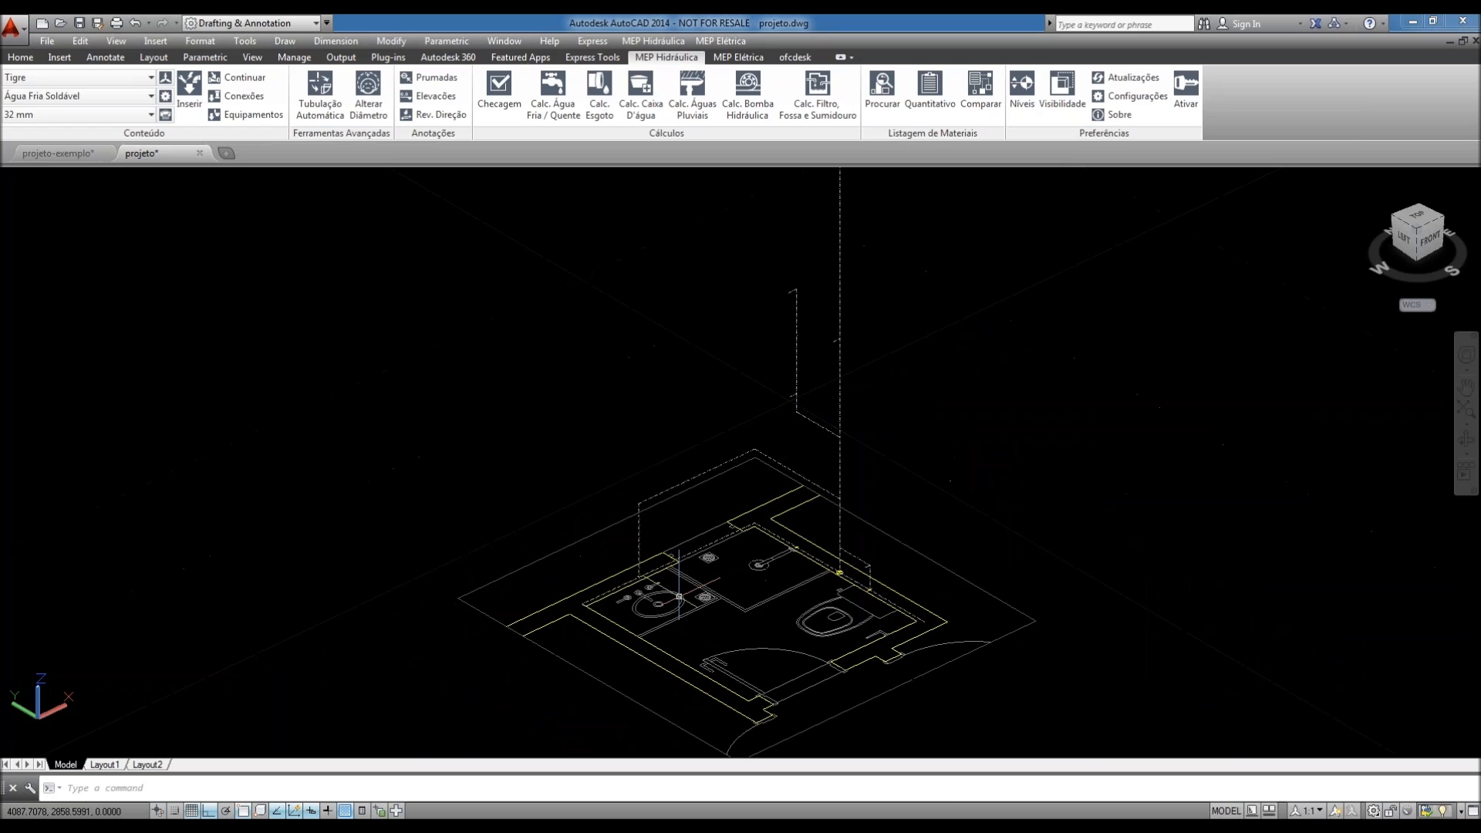
pyautogui.moveTo(678, 596); pyautogui.dragTo(661, 610, button='middle')
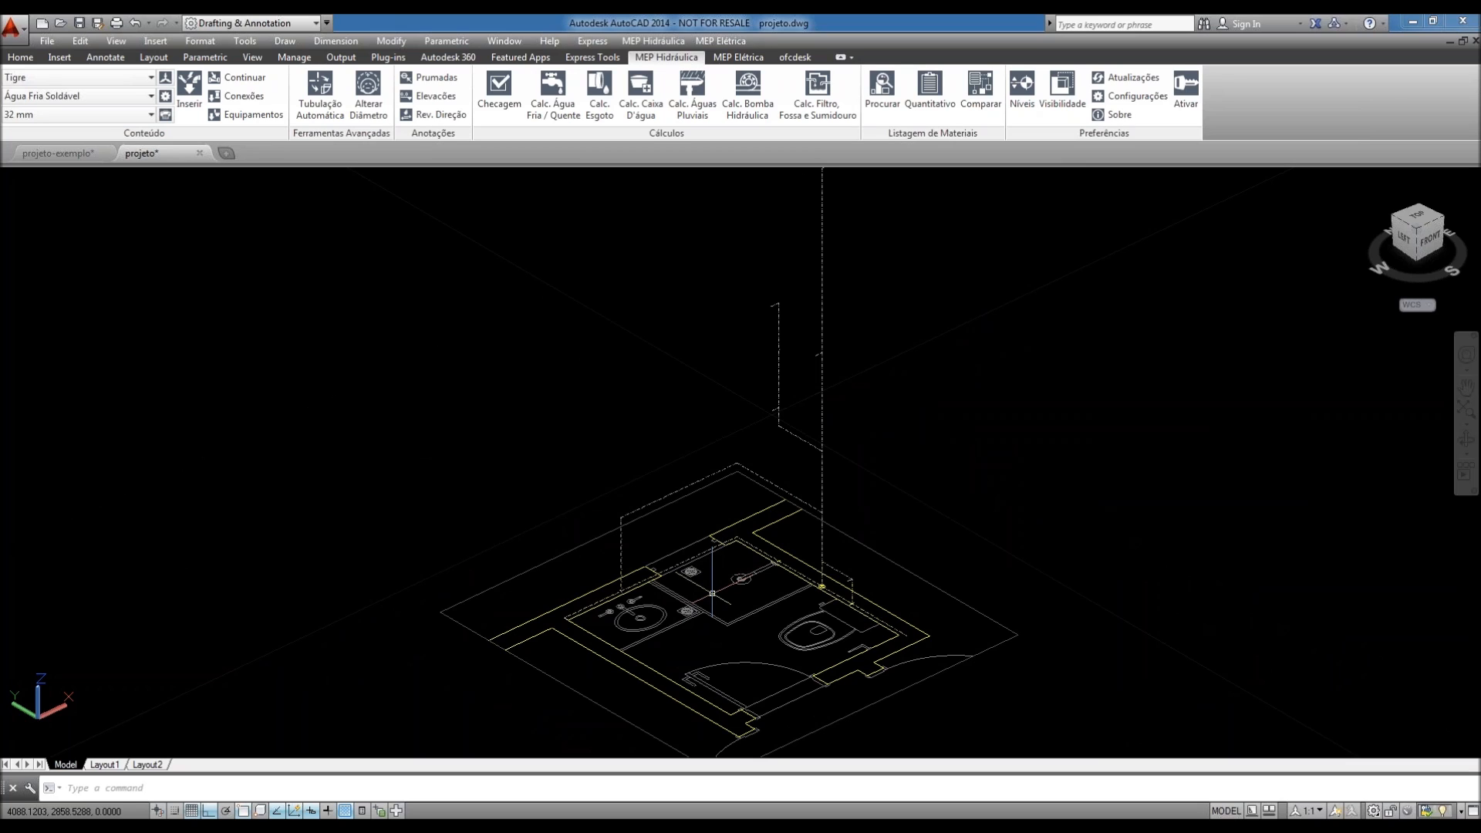
pyautogui.moveTo(676, 608); pyautogui.dragTo(673, 615, button='middle')
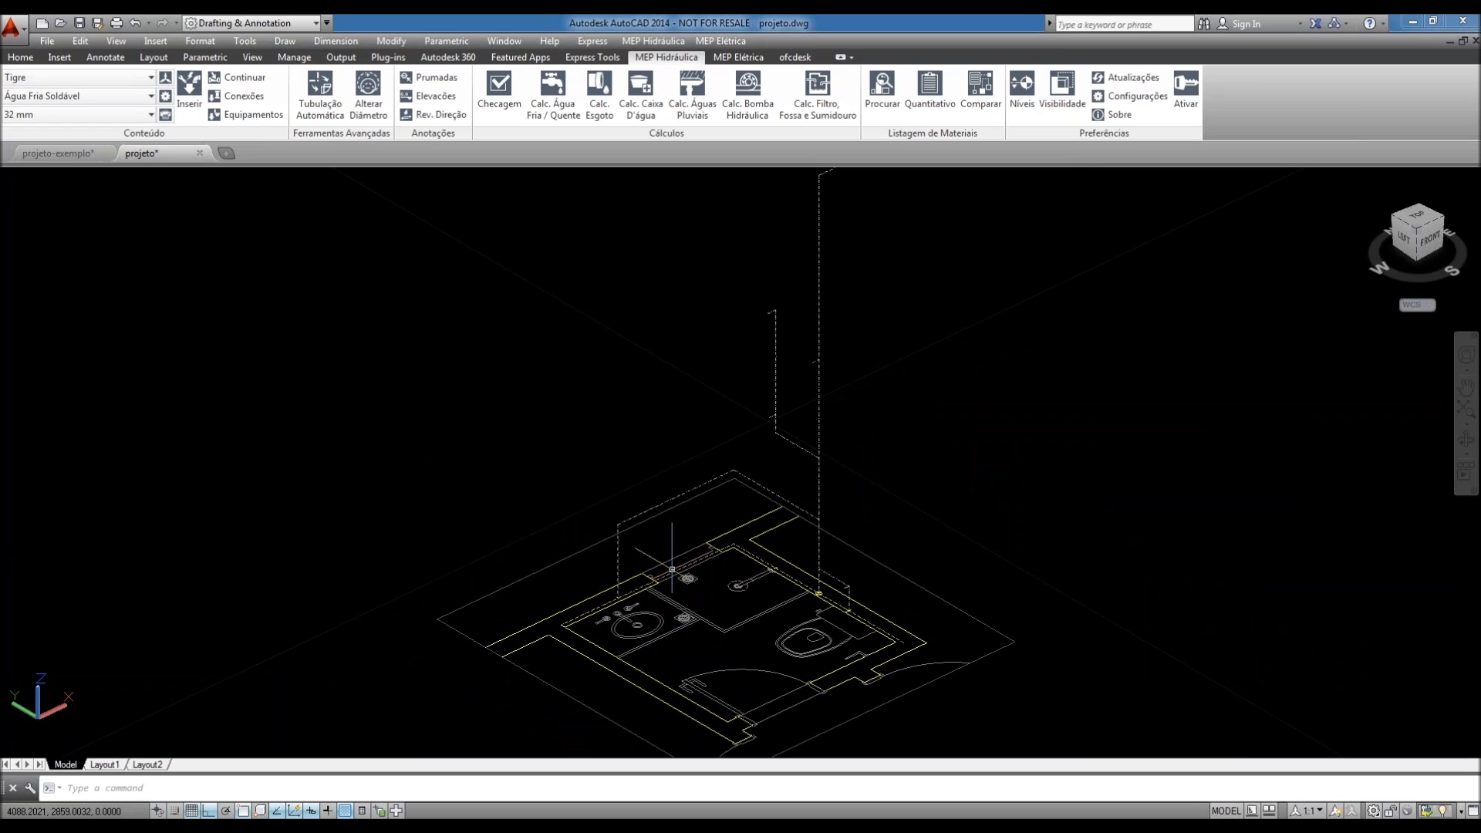
pyautogui.keyDown('shift'); pyautogui.moveTo(671, 569); pyautogui.dragTo(686, 571, button='middle'); pyautogui.keyUp('shift')
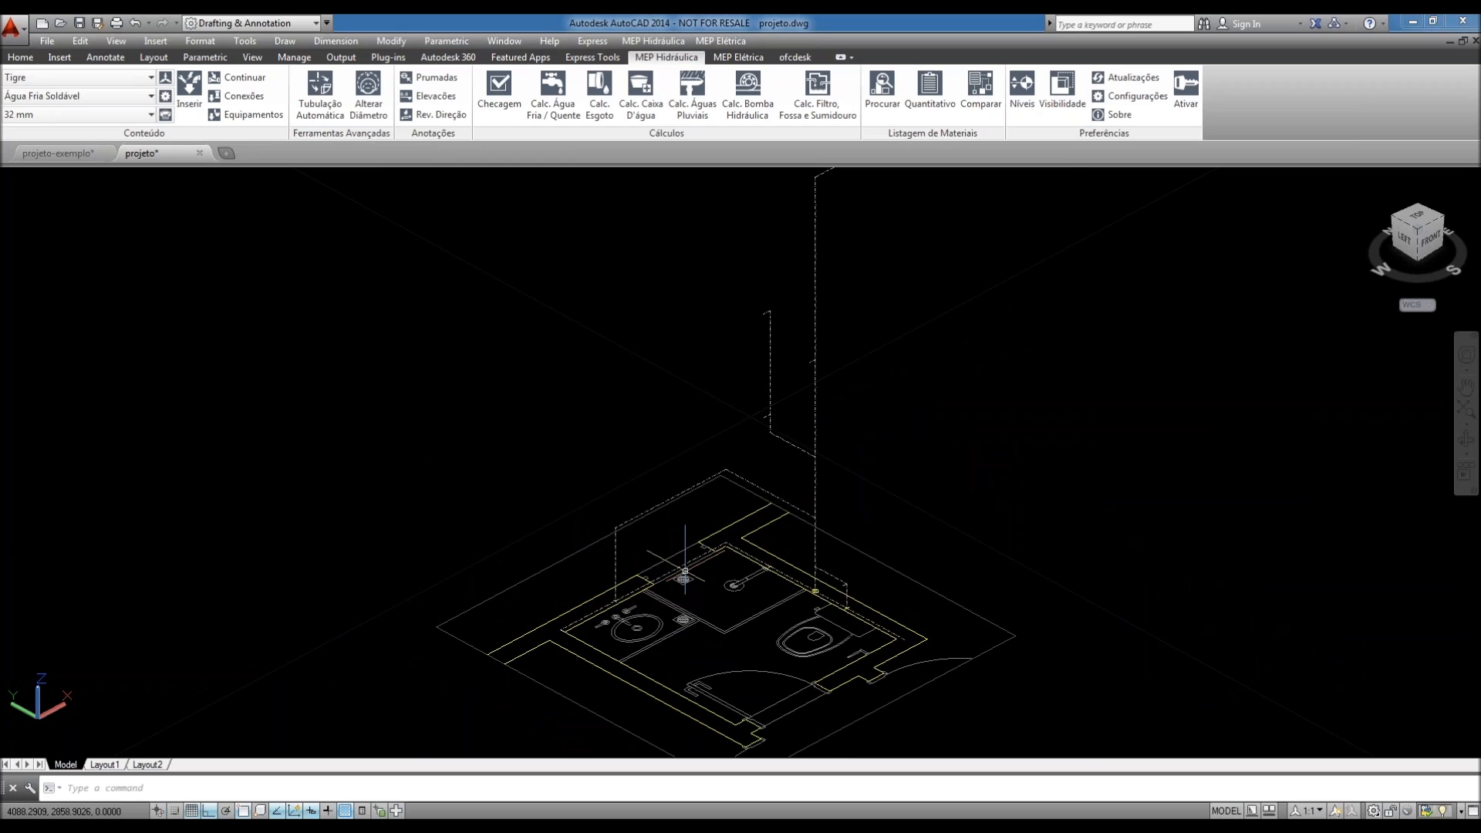
pyautogui.moveTo(685, 572); pyautogui.dragTo(640, 620, button='middle')
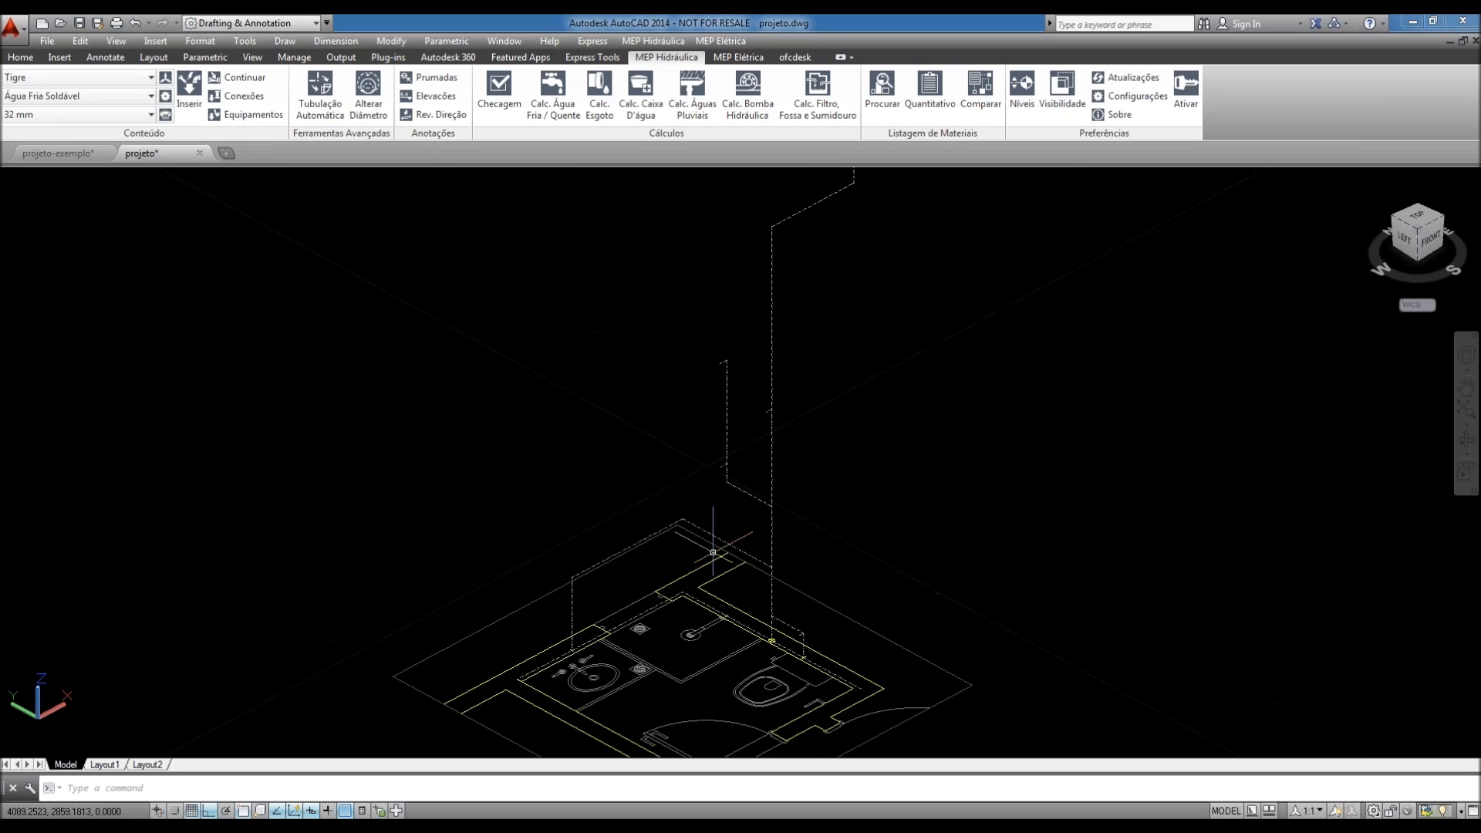
pyautogui.moveTo(586, 398); pyautogui.dragTo(600, 420, button='middle')
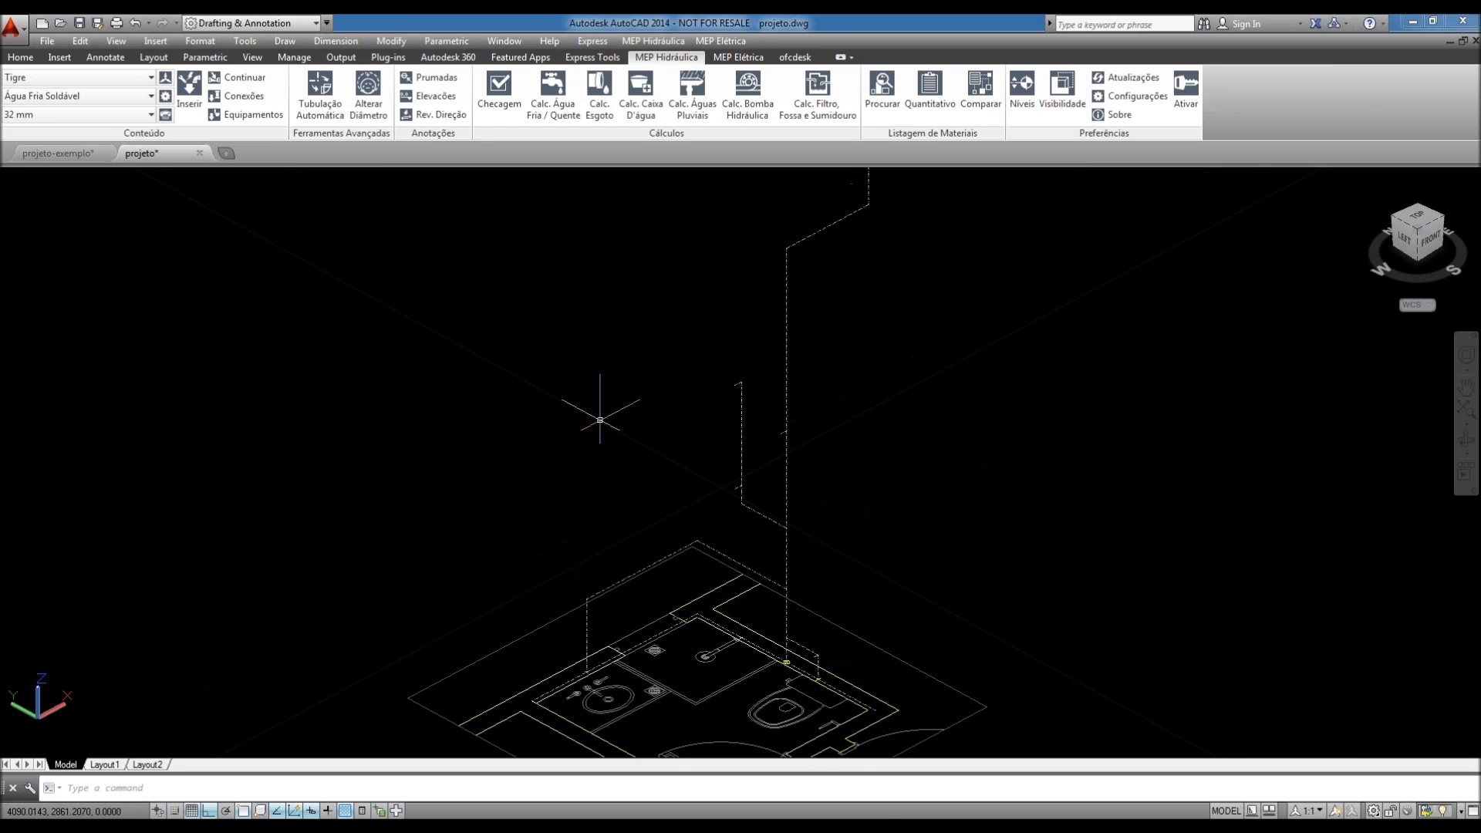
pyautogui.scroll(-2, 694, 476)
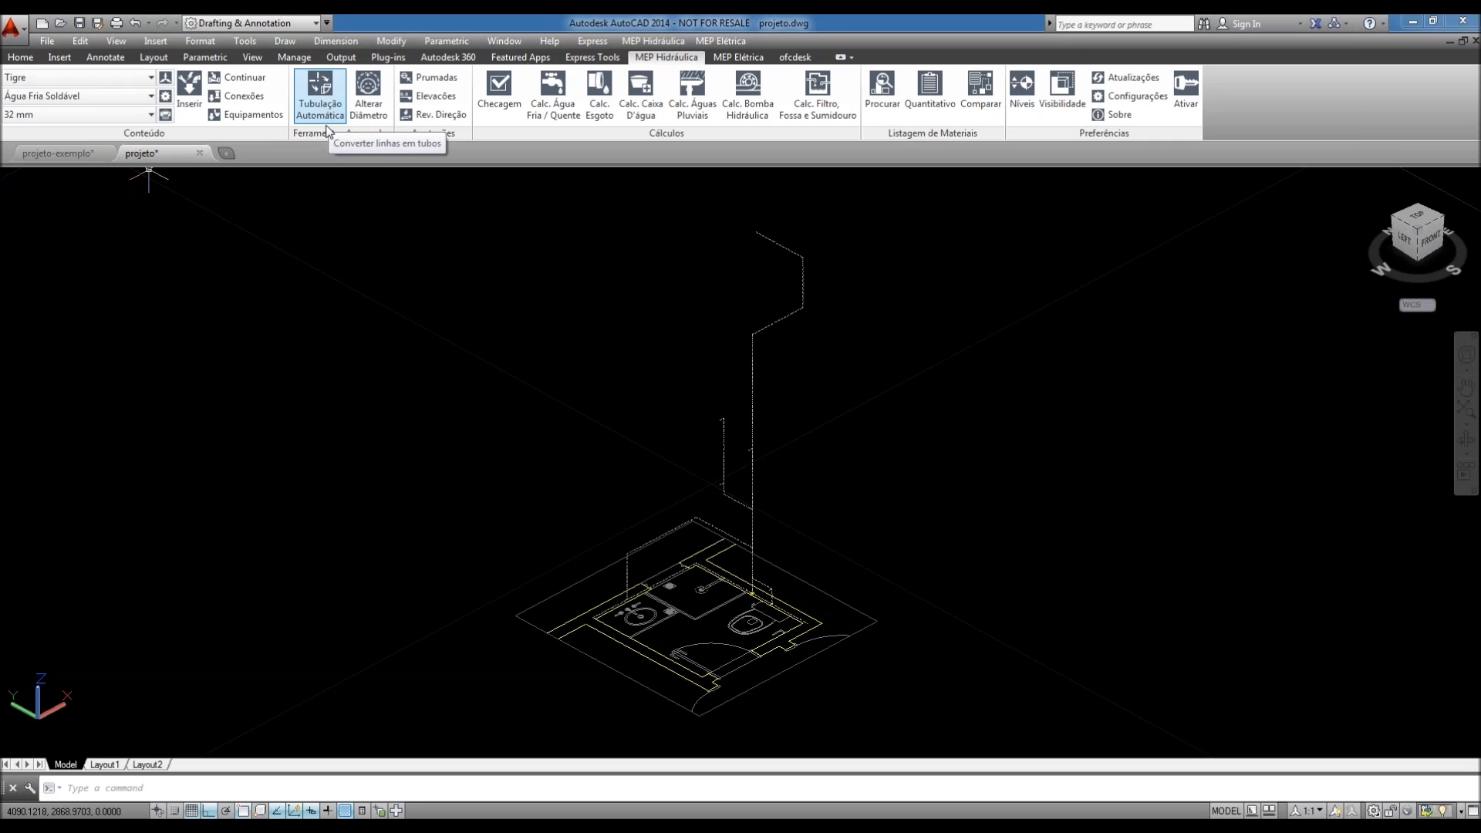
pyautogui.click(878, 216)
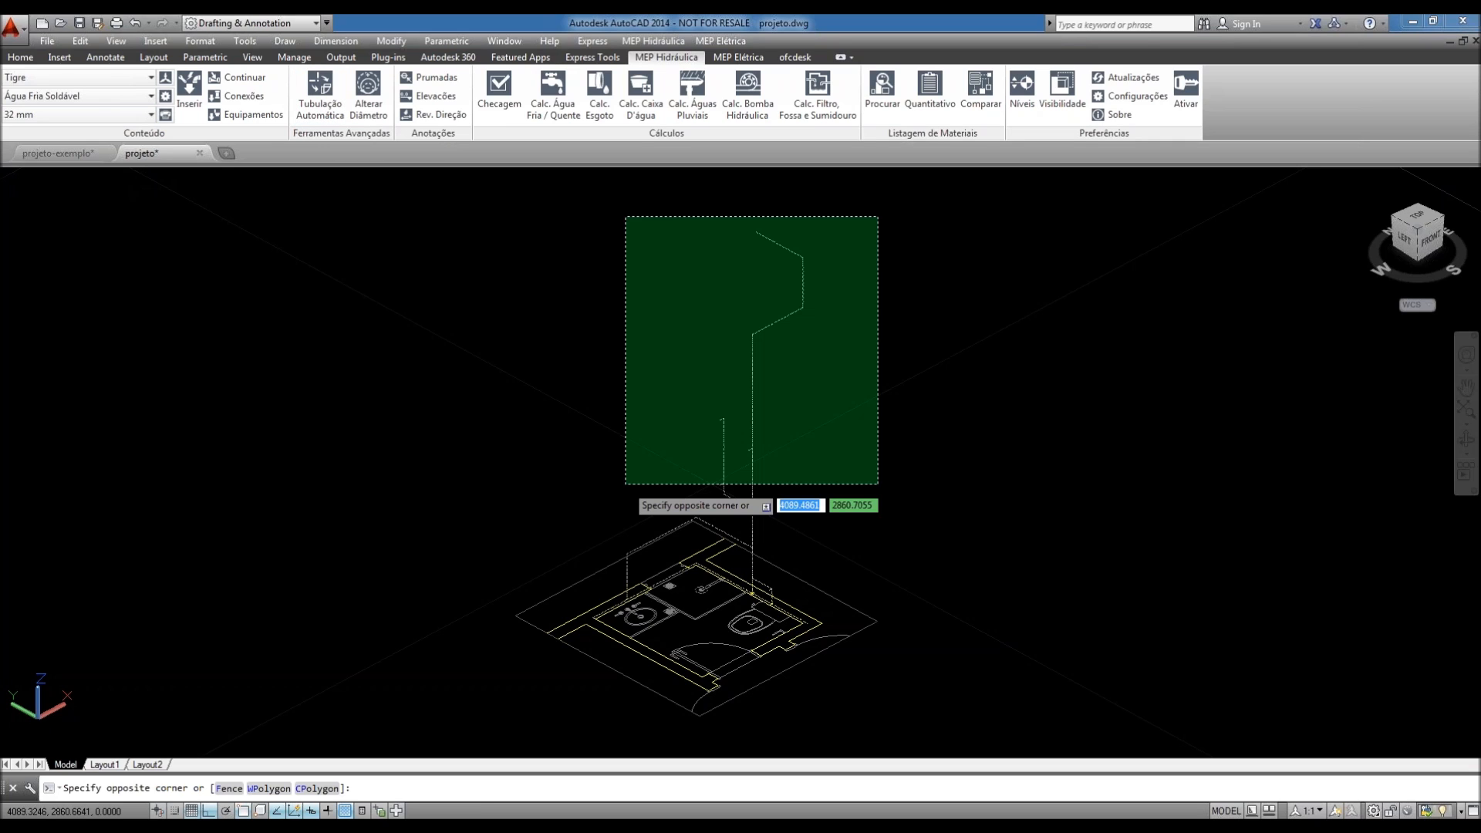
pyautogui.press('Escape')
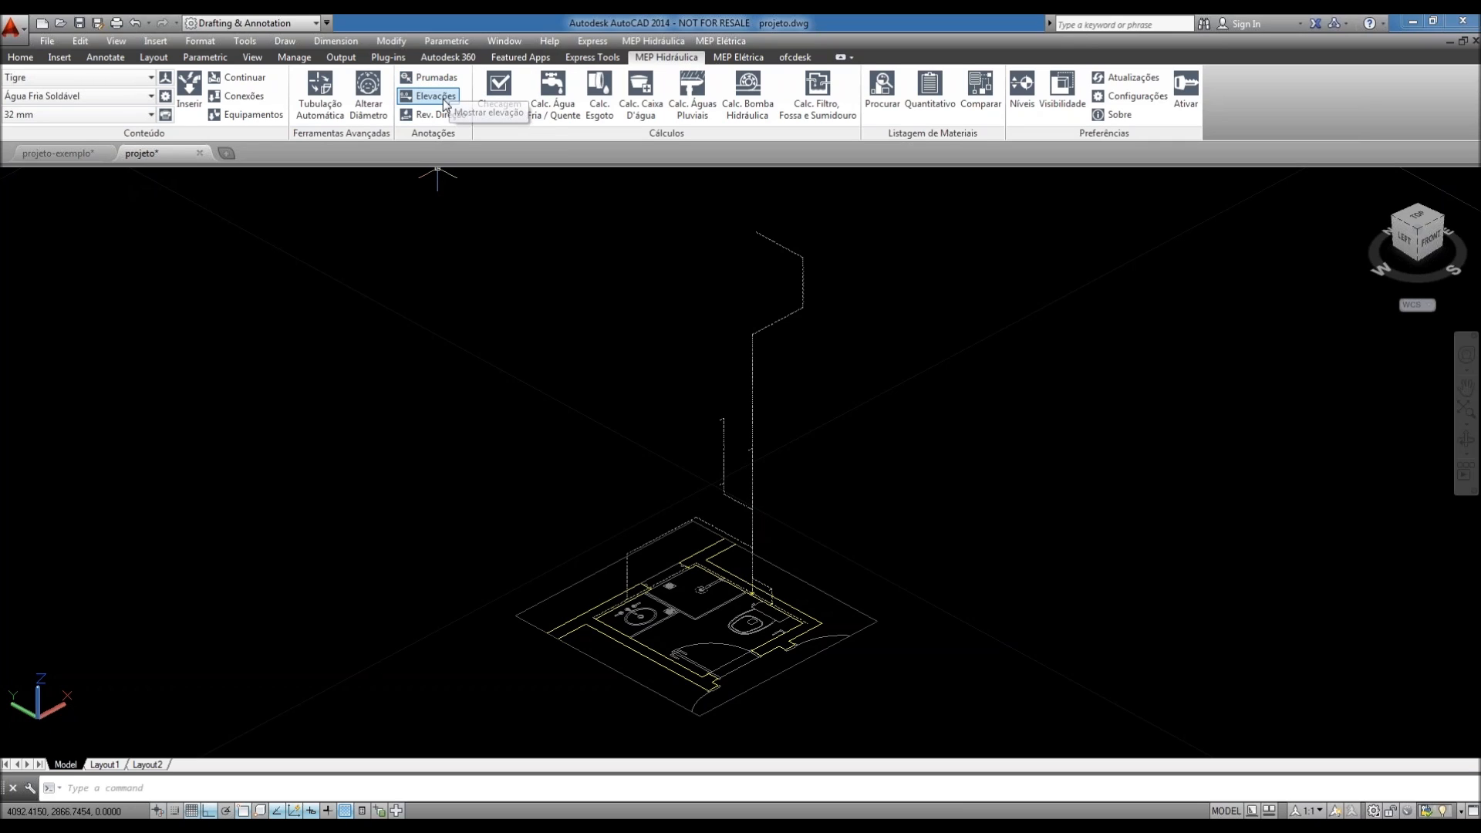
# - Draw a sample line outward from the upper bend of the stepped guideline at the top of the riser
pyautogui.scroll(2, 828, 247)
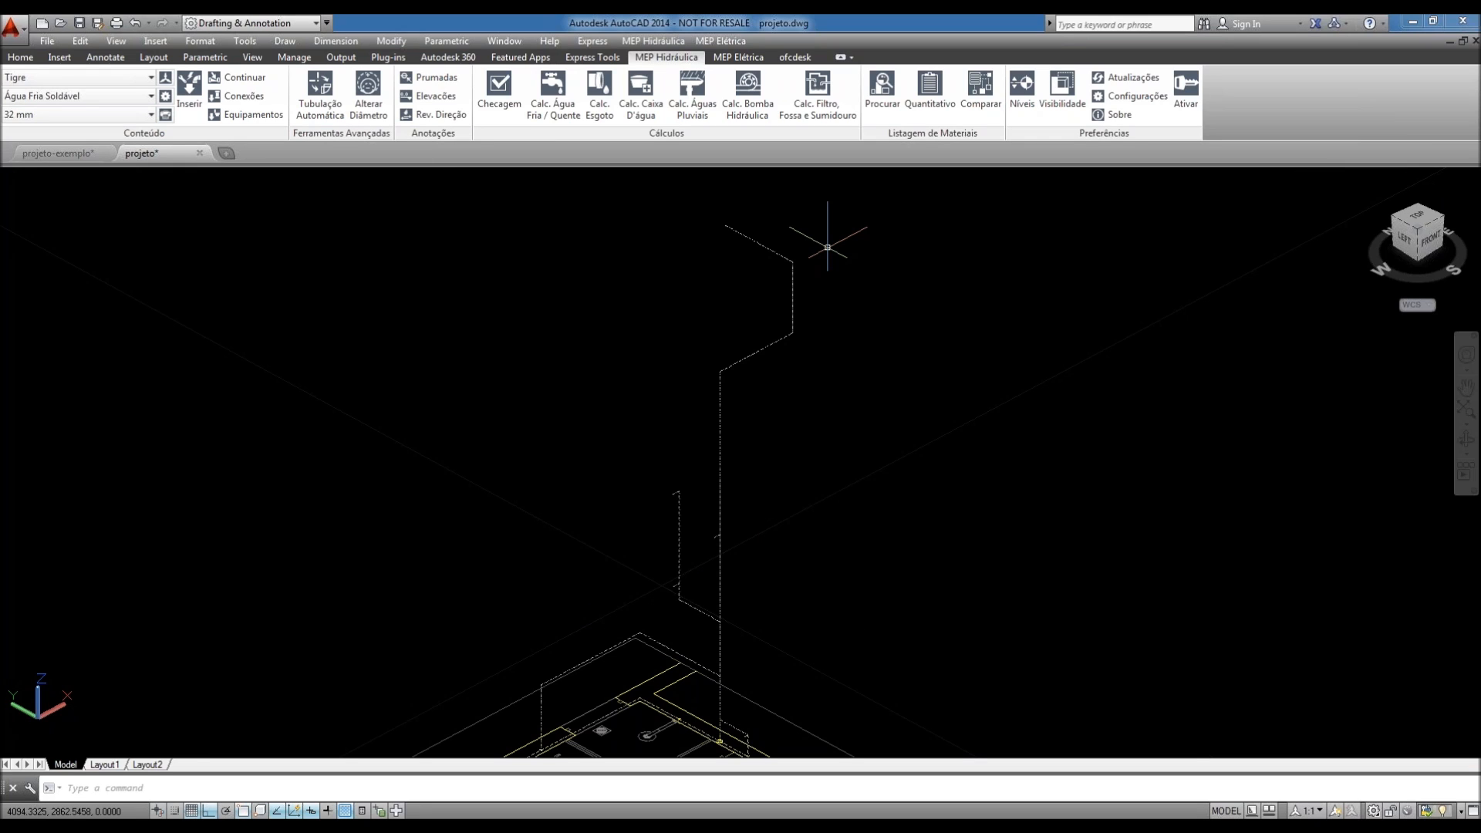
pyautogui.write('l')
pyautogui.press('Return')
pyautogui.click(794, 261)
pyautogui.click(860, 220)
pyautogui.press('Return')
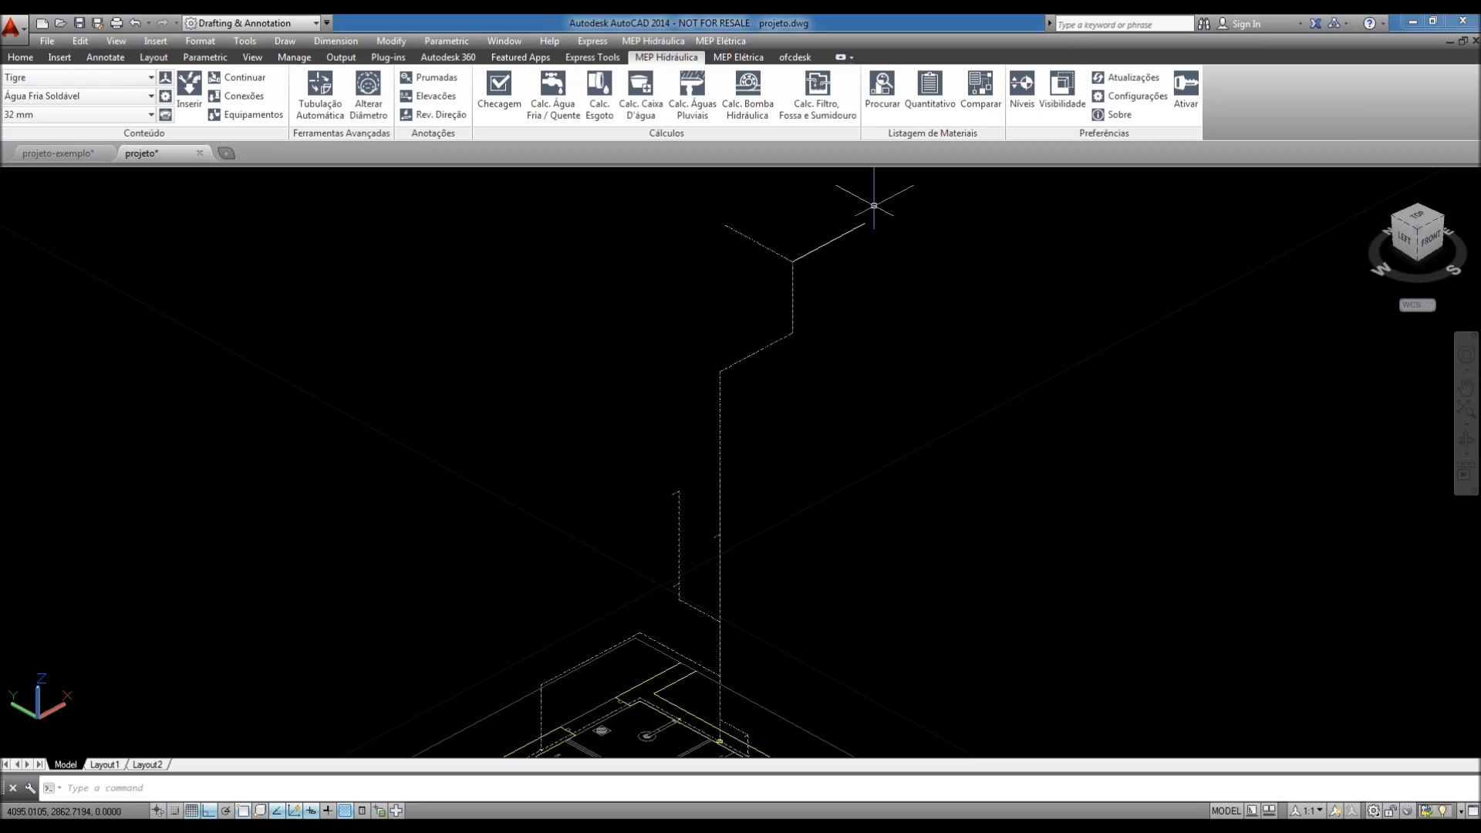
# - Delete the sample line attached to the upper bend of the stepped guideline
pyautogui.click(908, 265)
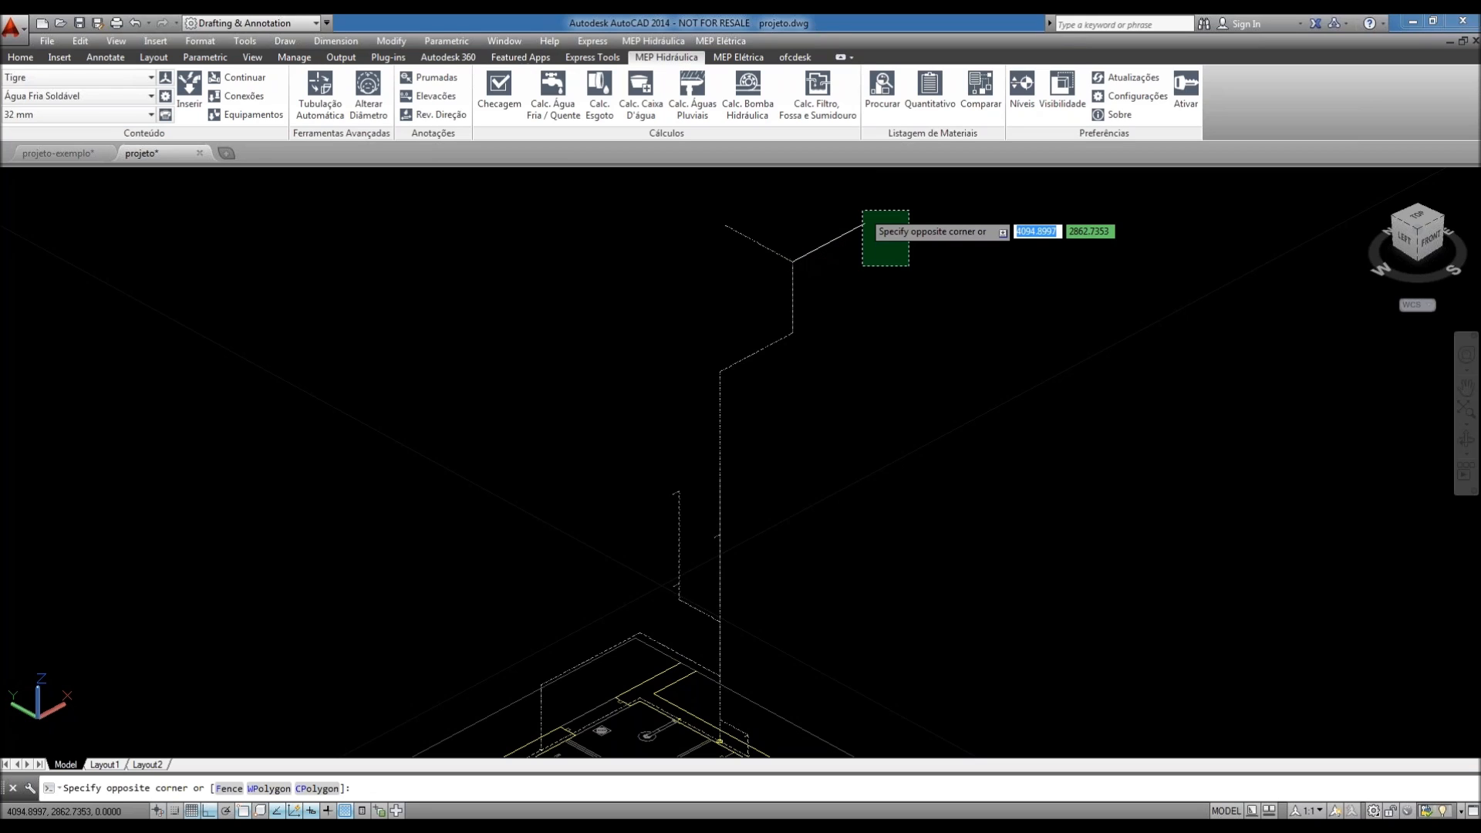
pyautogui.click(862, 211)
pyautogui.press('Delete')
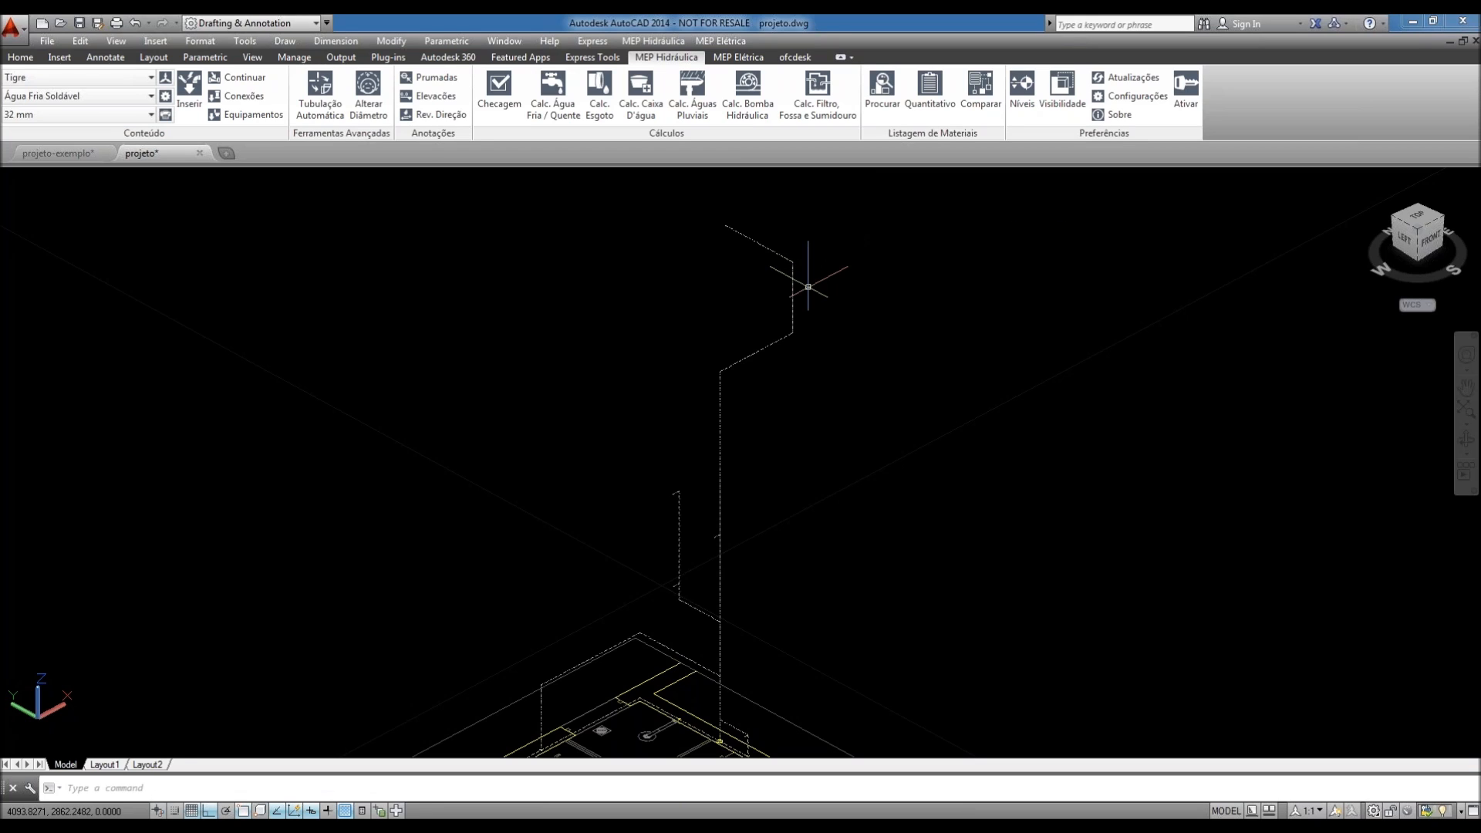
pyautogui.moveTo(808, 287); pyautogui.dragTo(809, 282, button='middle')
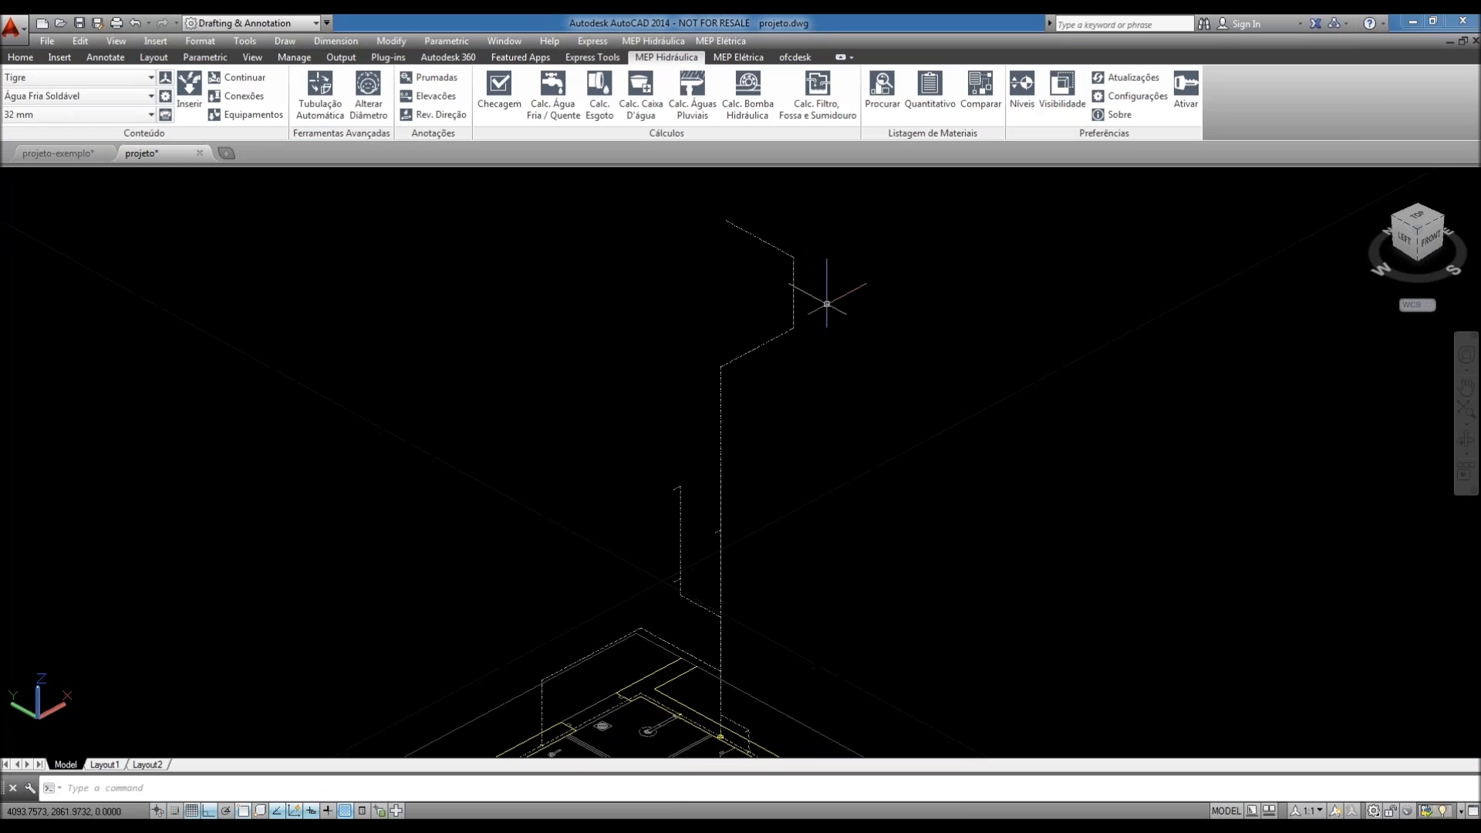
pyautogui.scroll(-2, 791, 344)
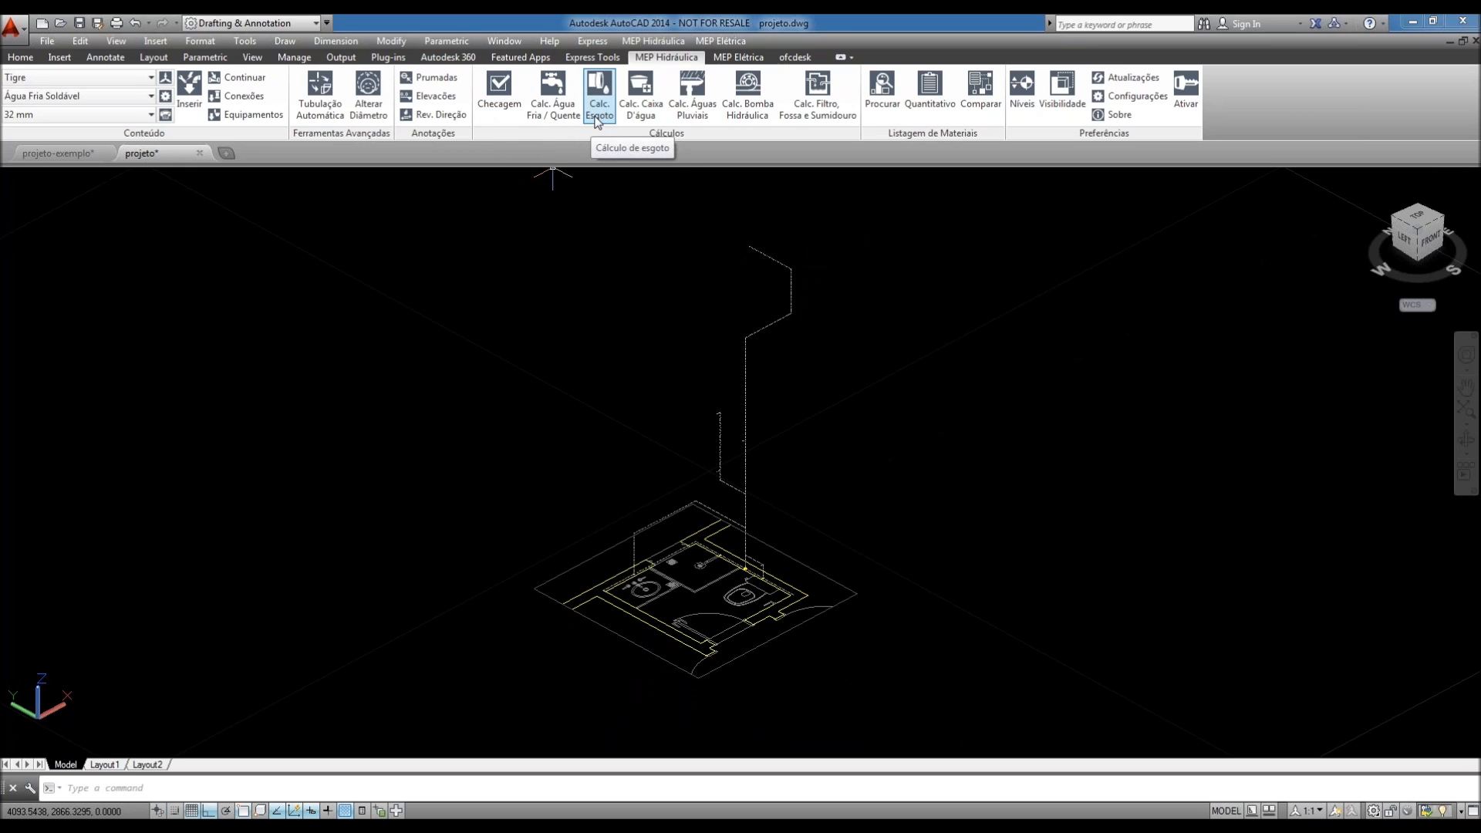
# - Open the water tank calculation and review the indirect without pump, indirect with pump and direct distribution types
pyautogui.click(592, 118)
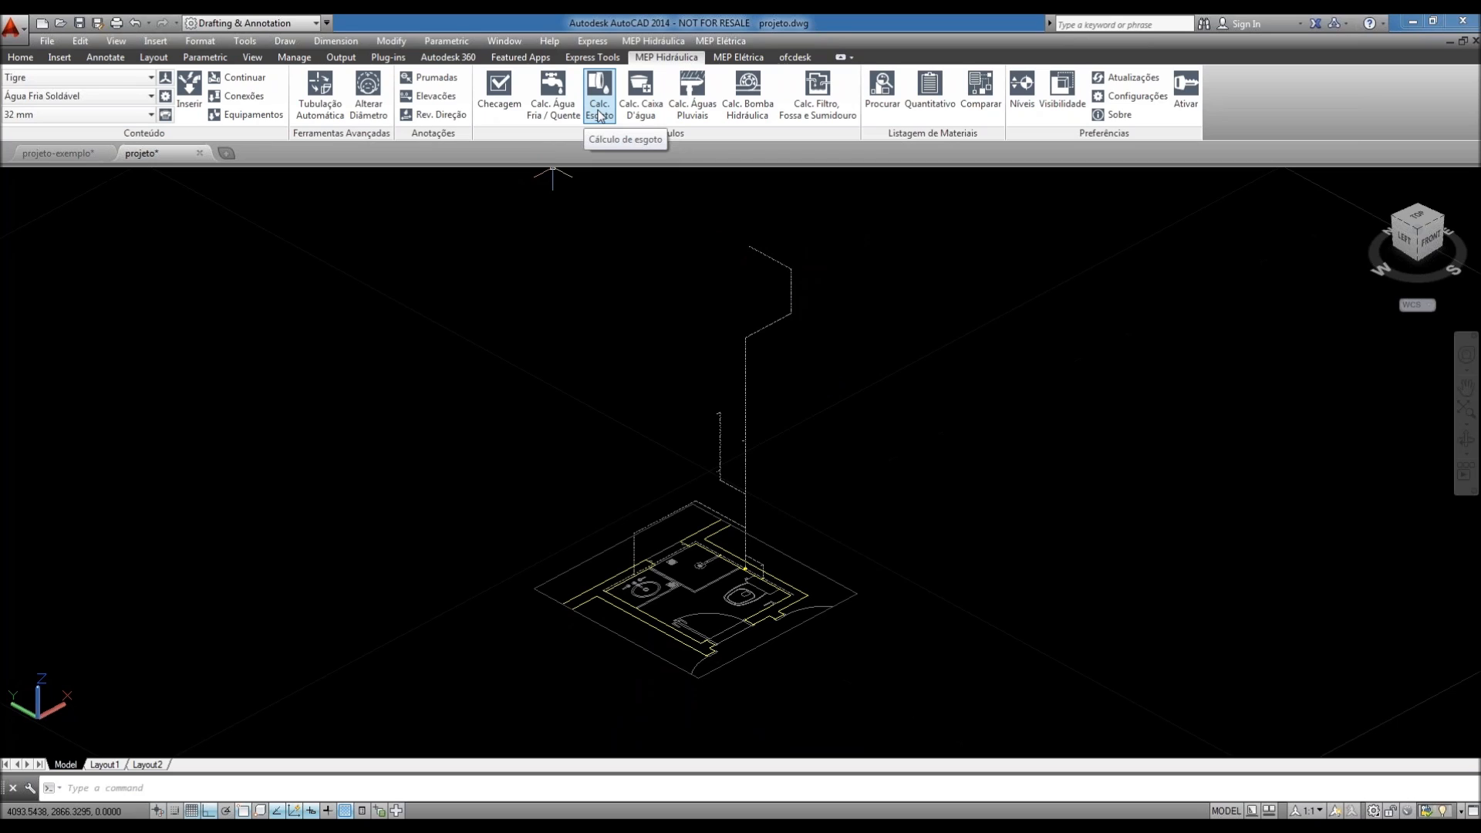
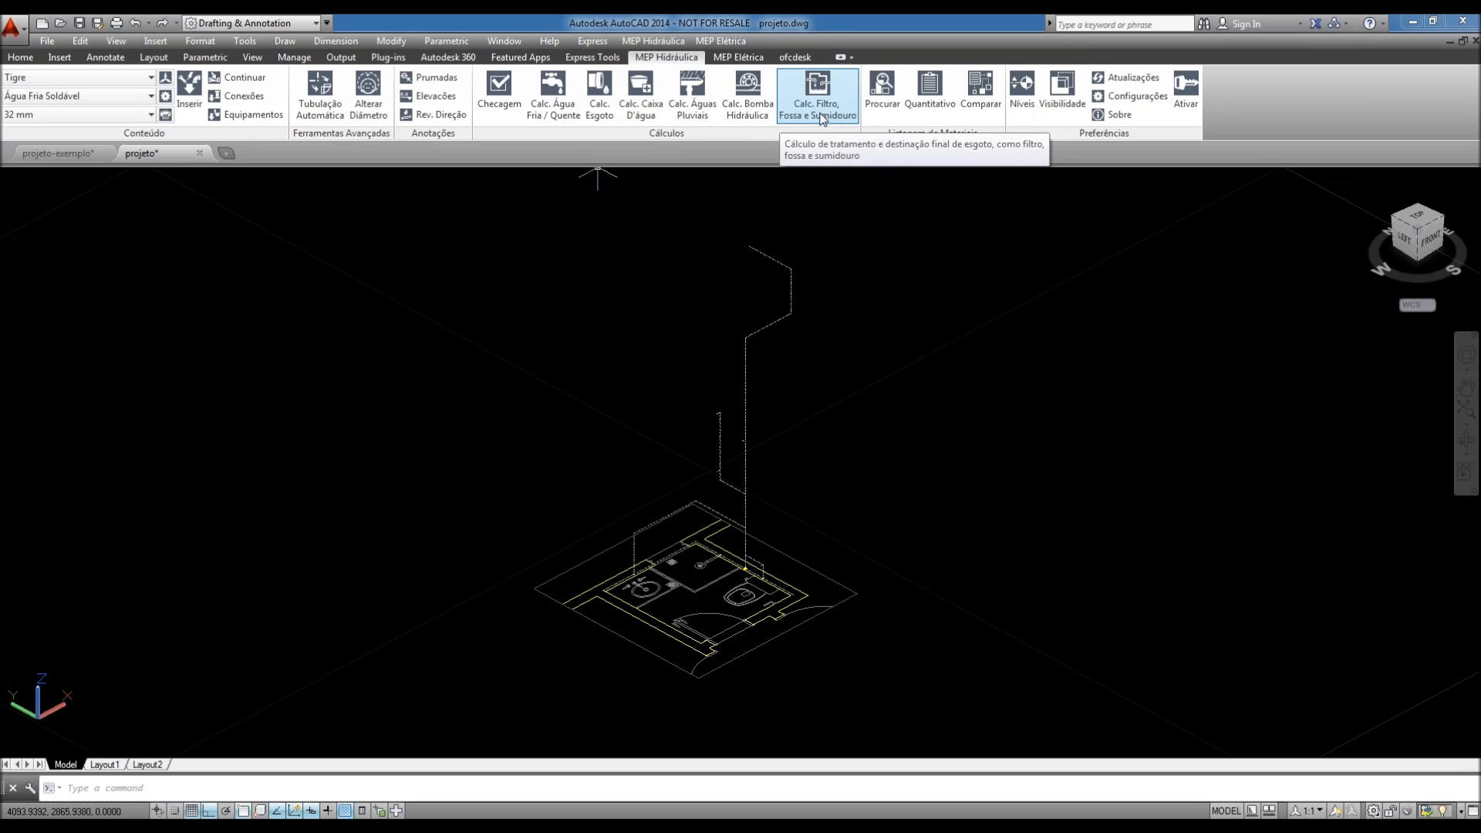
pyautogui.click(632, 114)
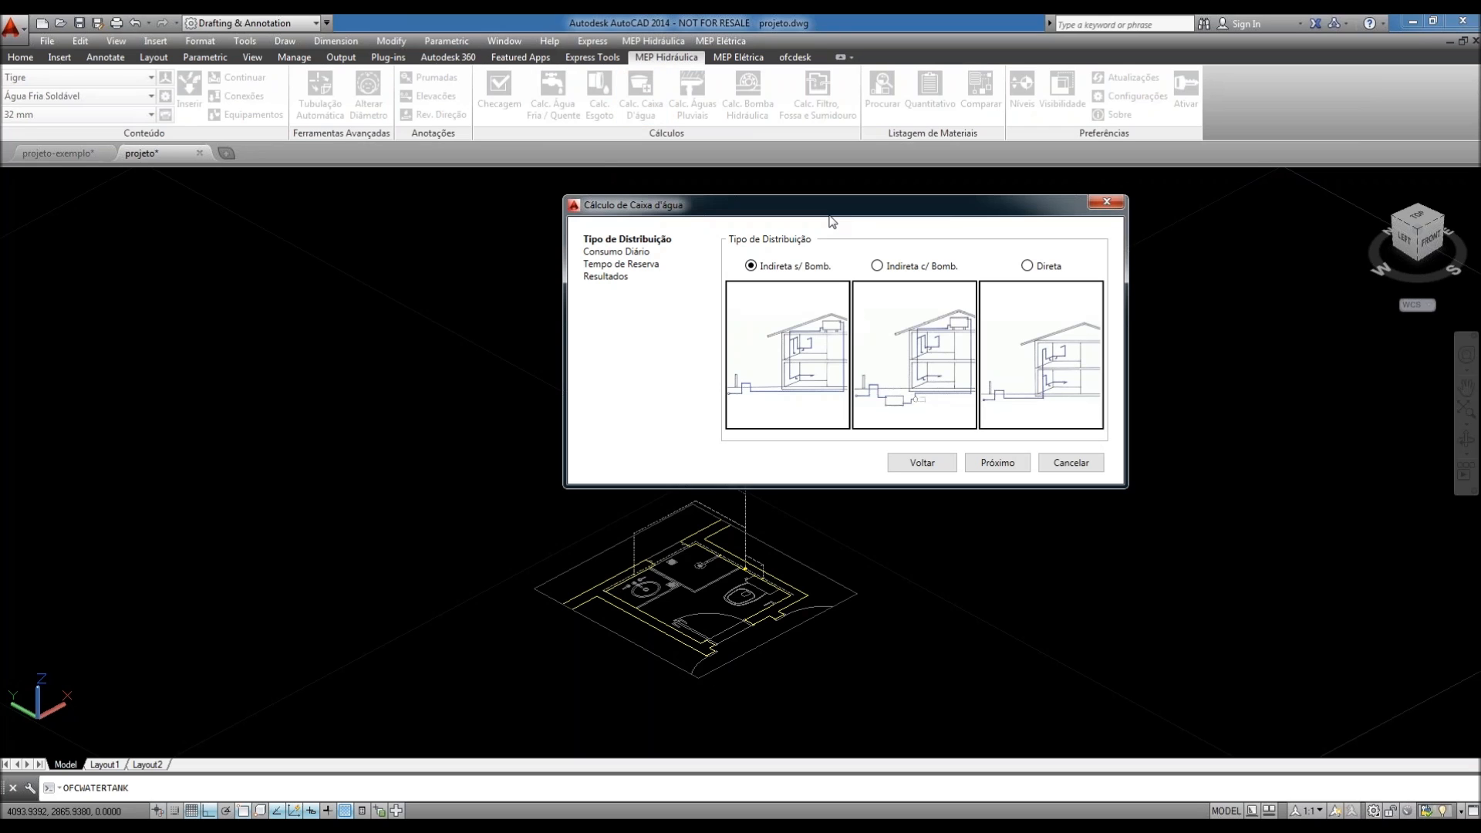
pyautogui.moveTo(831, 221); pyautogui.dragTo(674, 278)
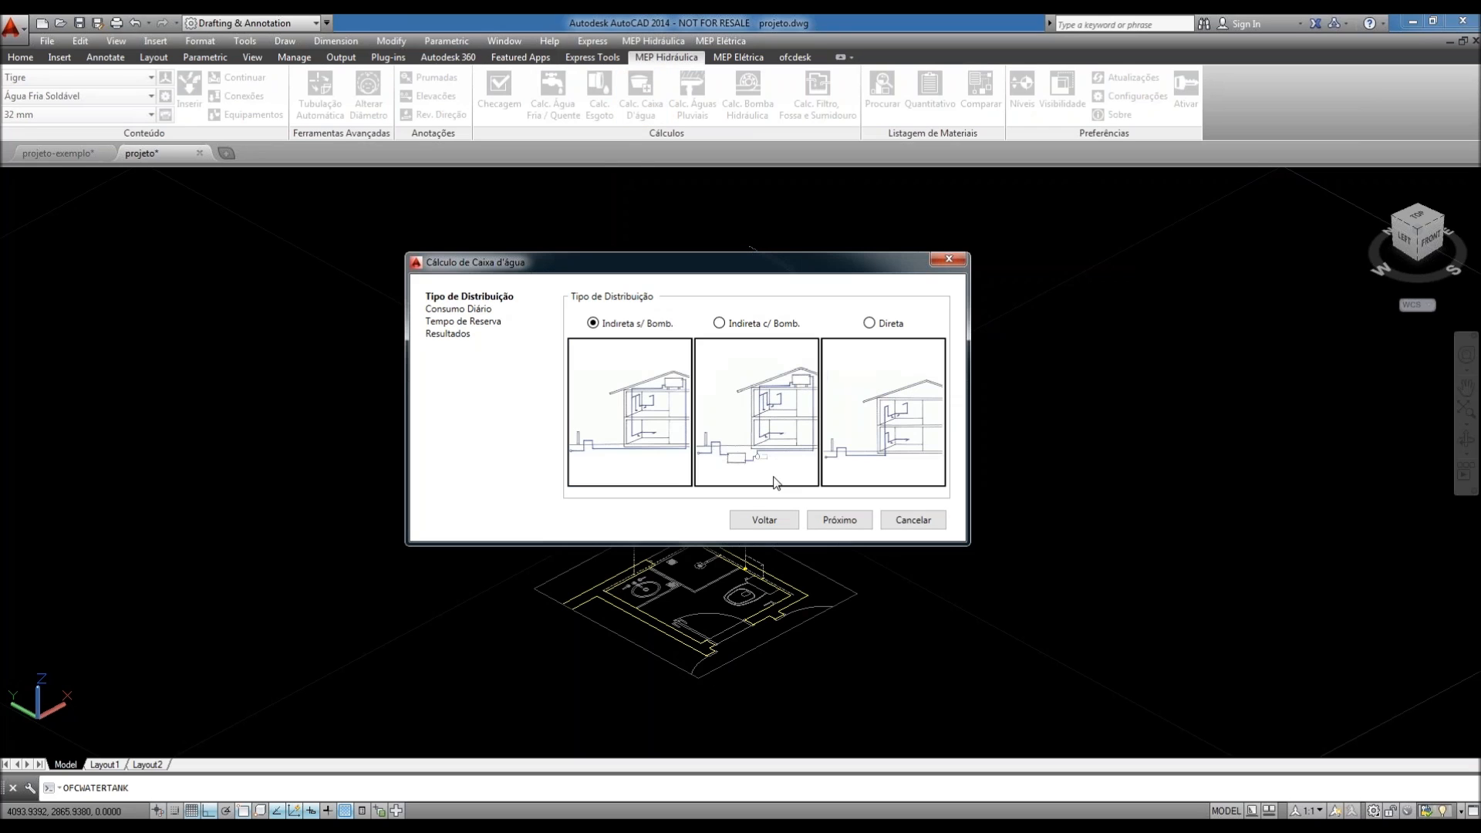
pyautogui.moveTo(778, 479)
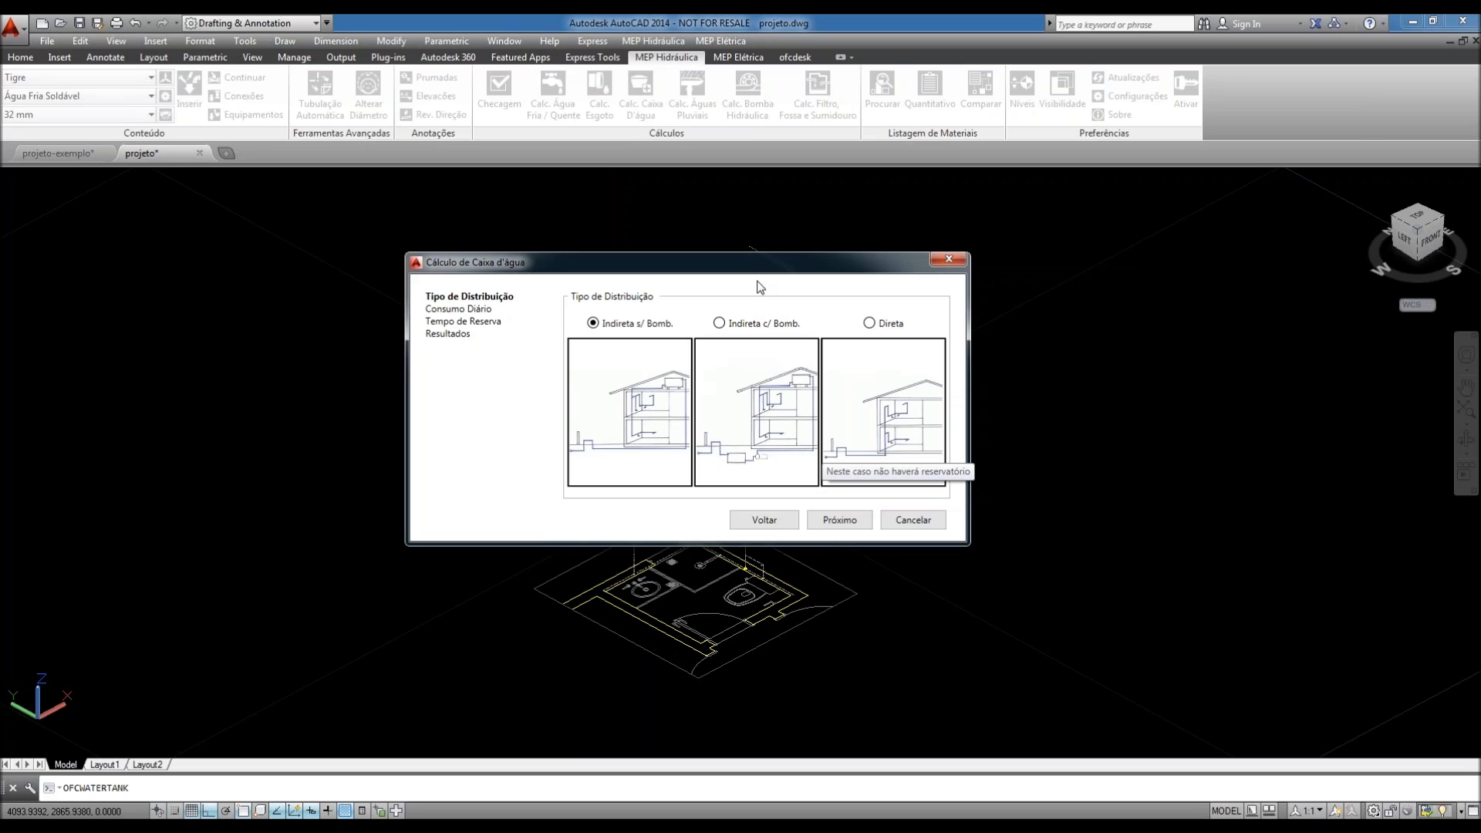
pyautogui.moveTo(743, 367)
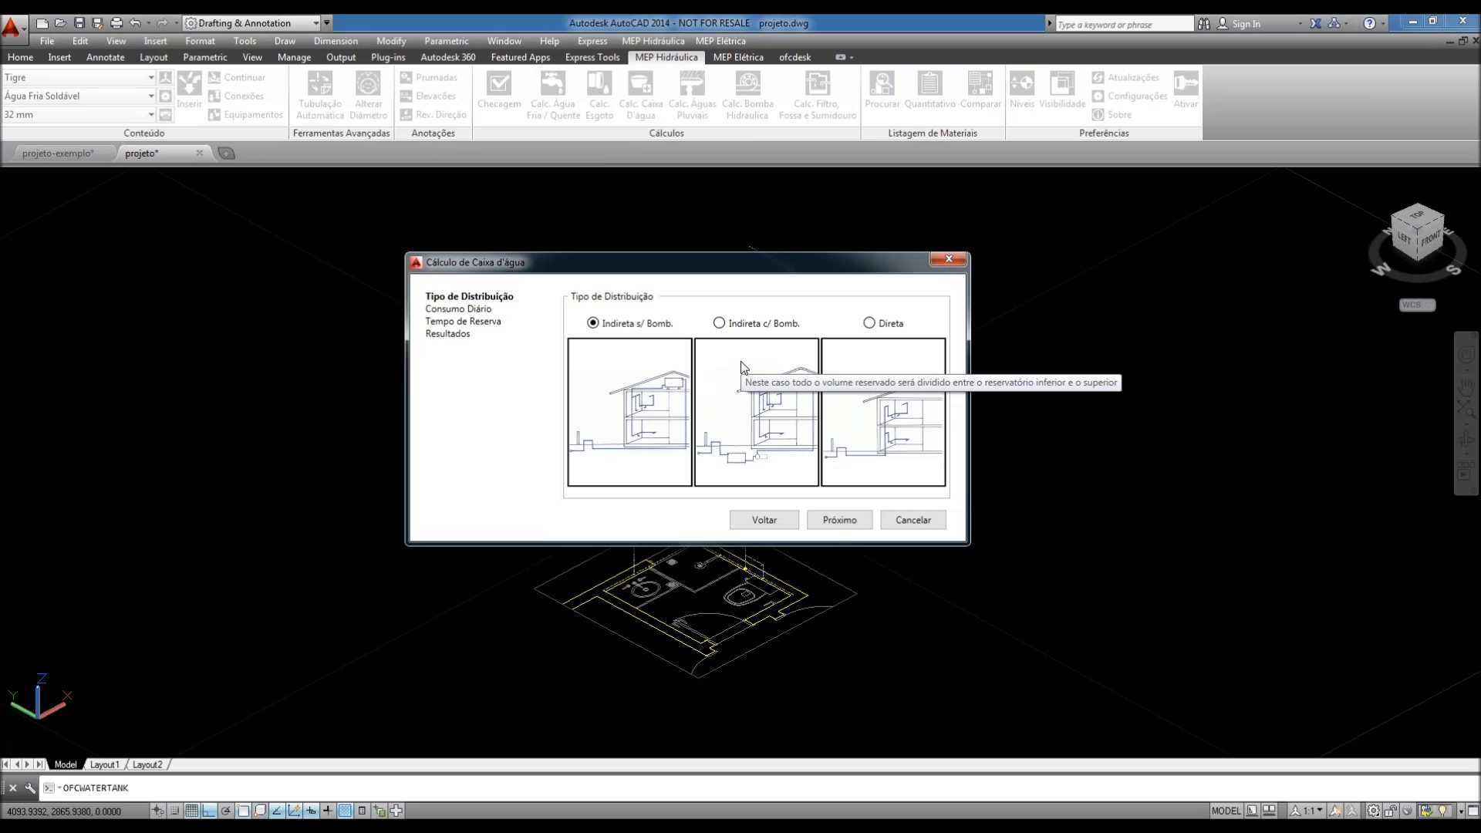
# - Advance to the water tank's daily consumption page, review the available calculation models, and cancel the calculation
pyautogui.click(839, 519)
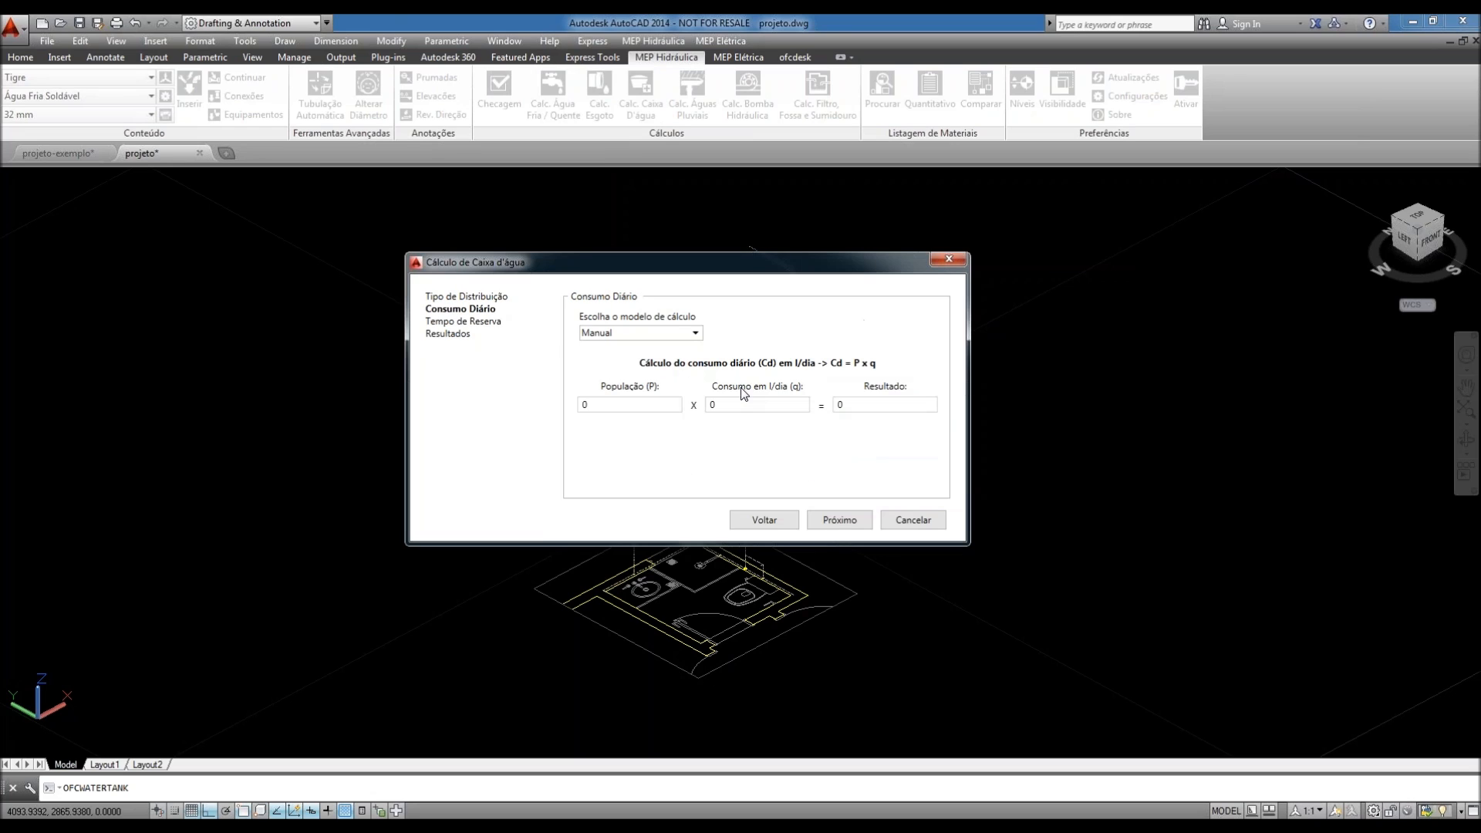
pyautogui.click(677, 334)
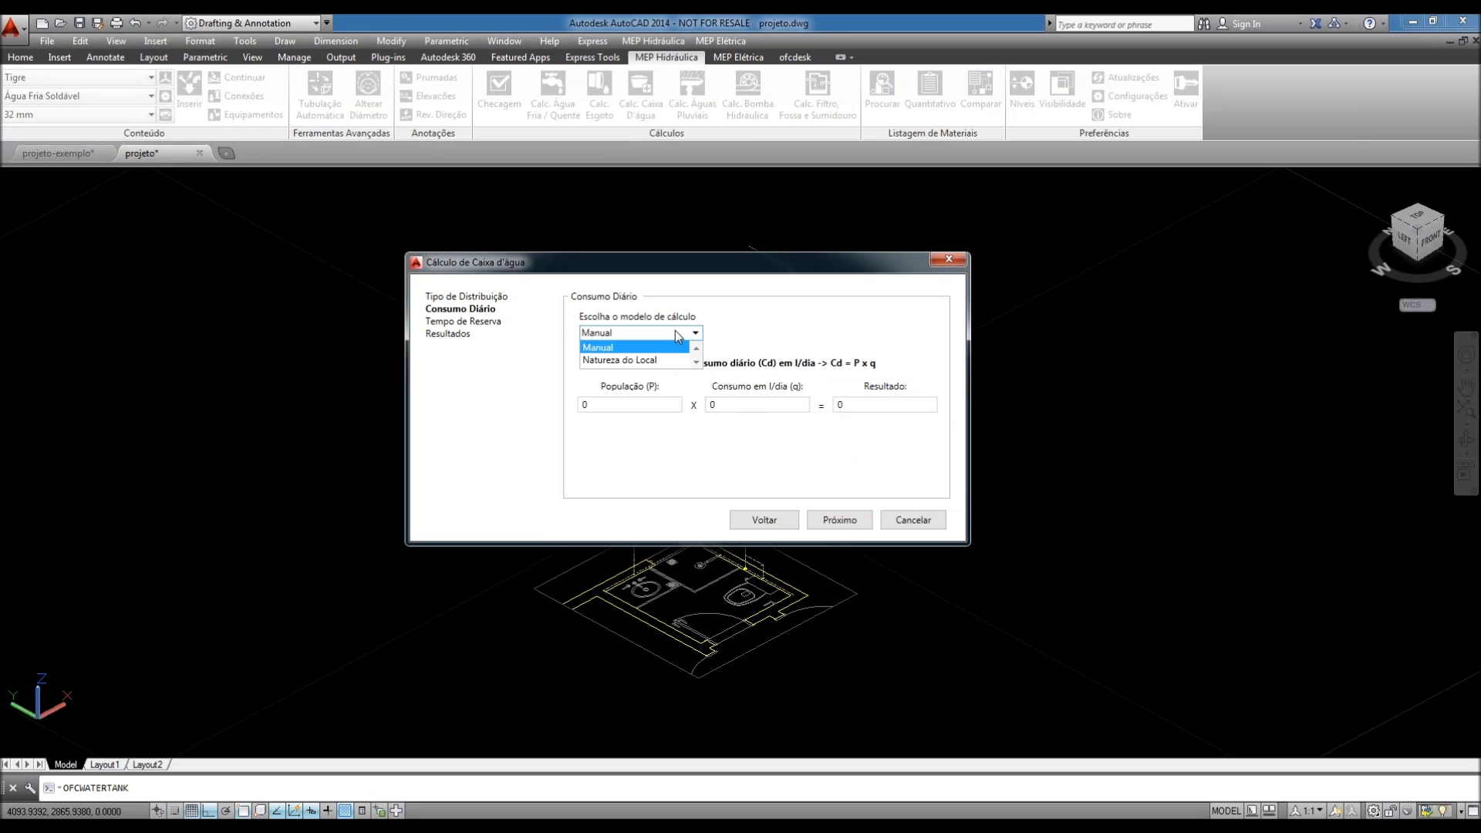
pyautogui.click(674, 330)
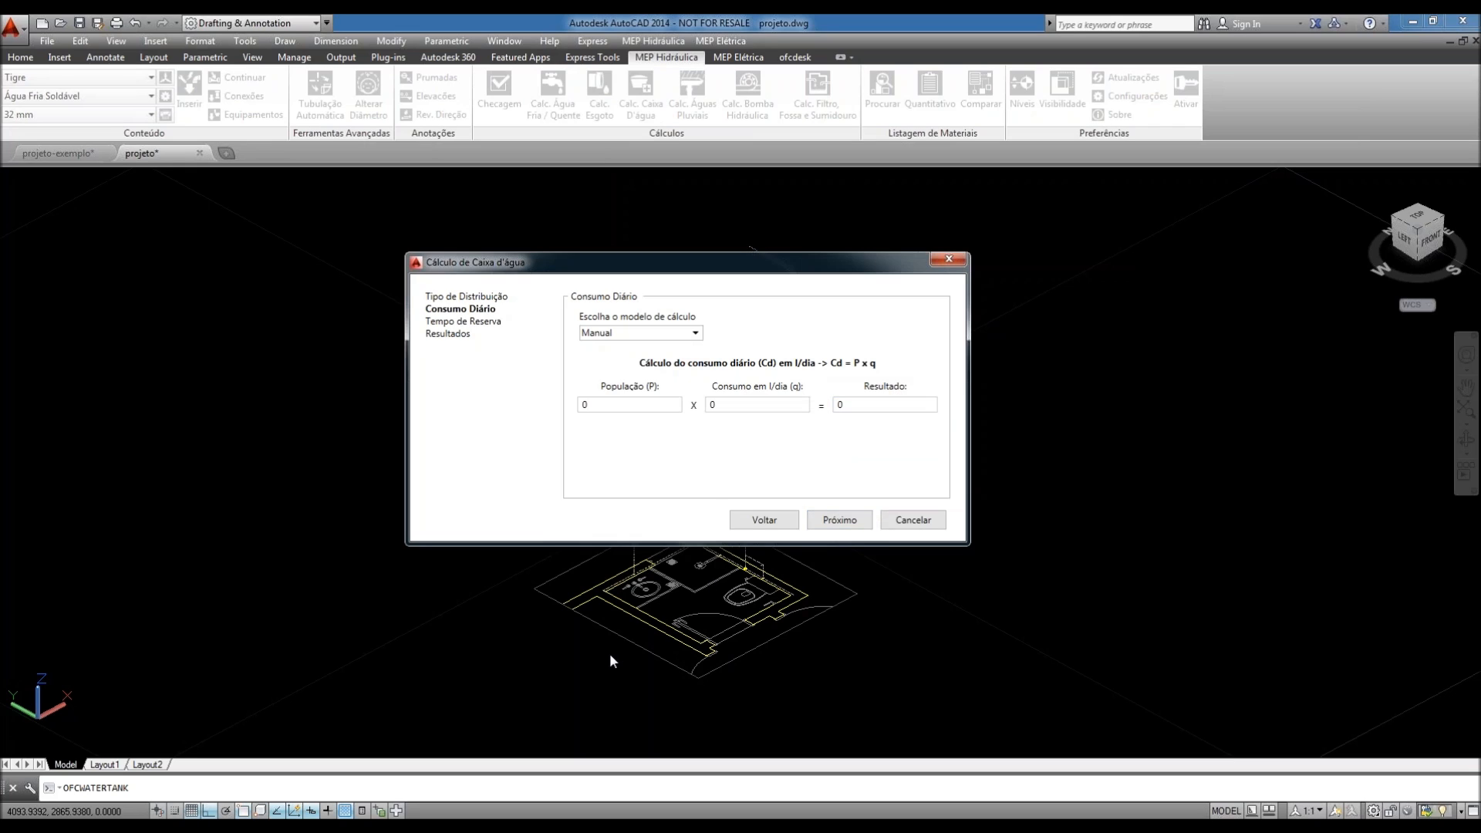
pyautogui.click(904, 521)
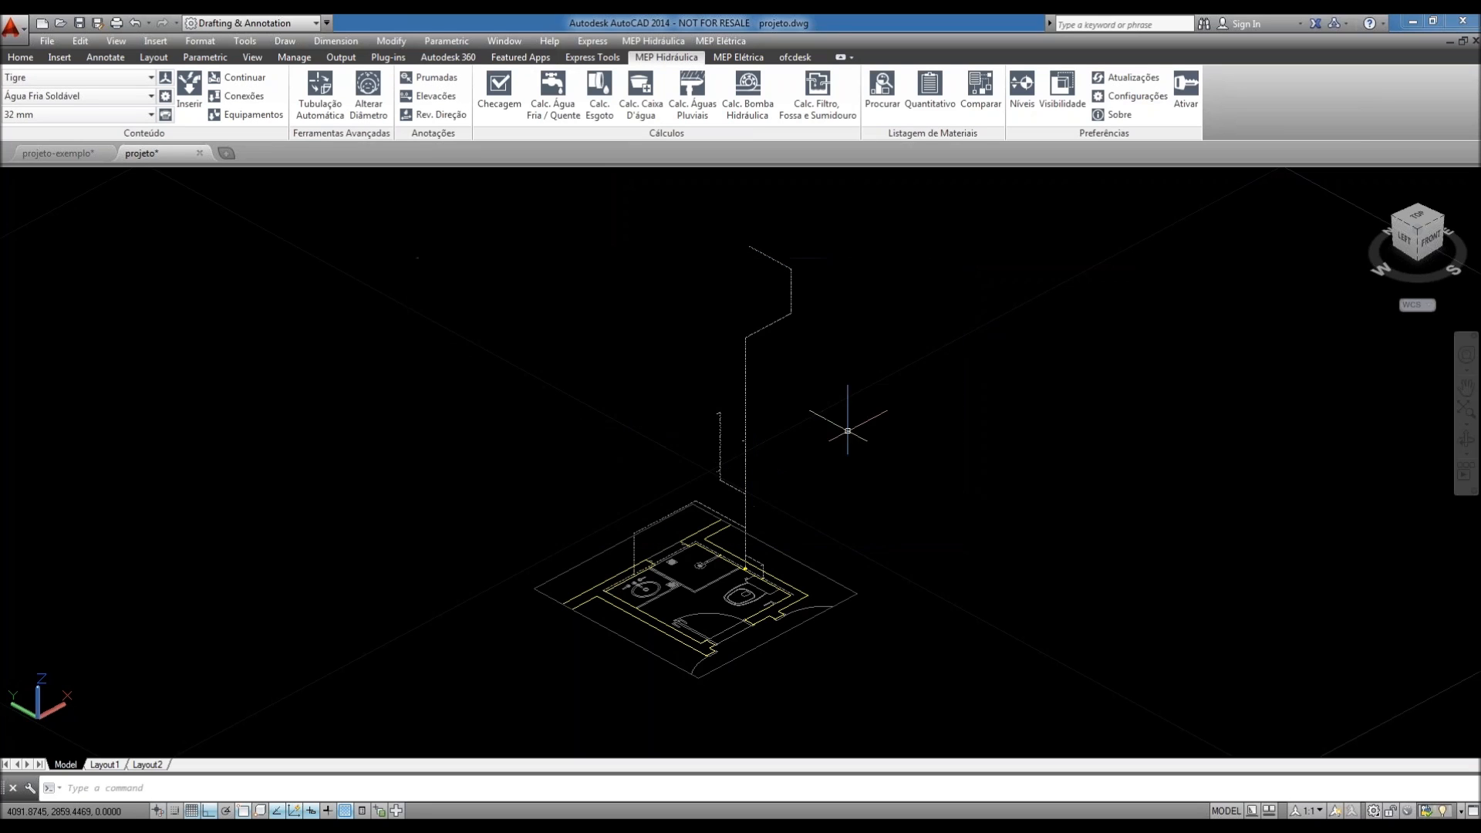
# - Open the rainwater calculation, review its return period and rainfall intensity settings, and close it
pyautogui.click(702, 123)
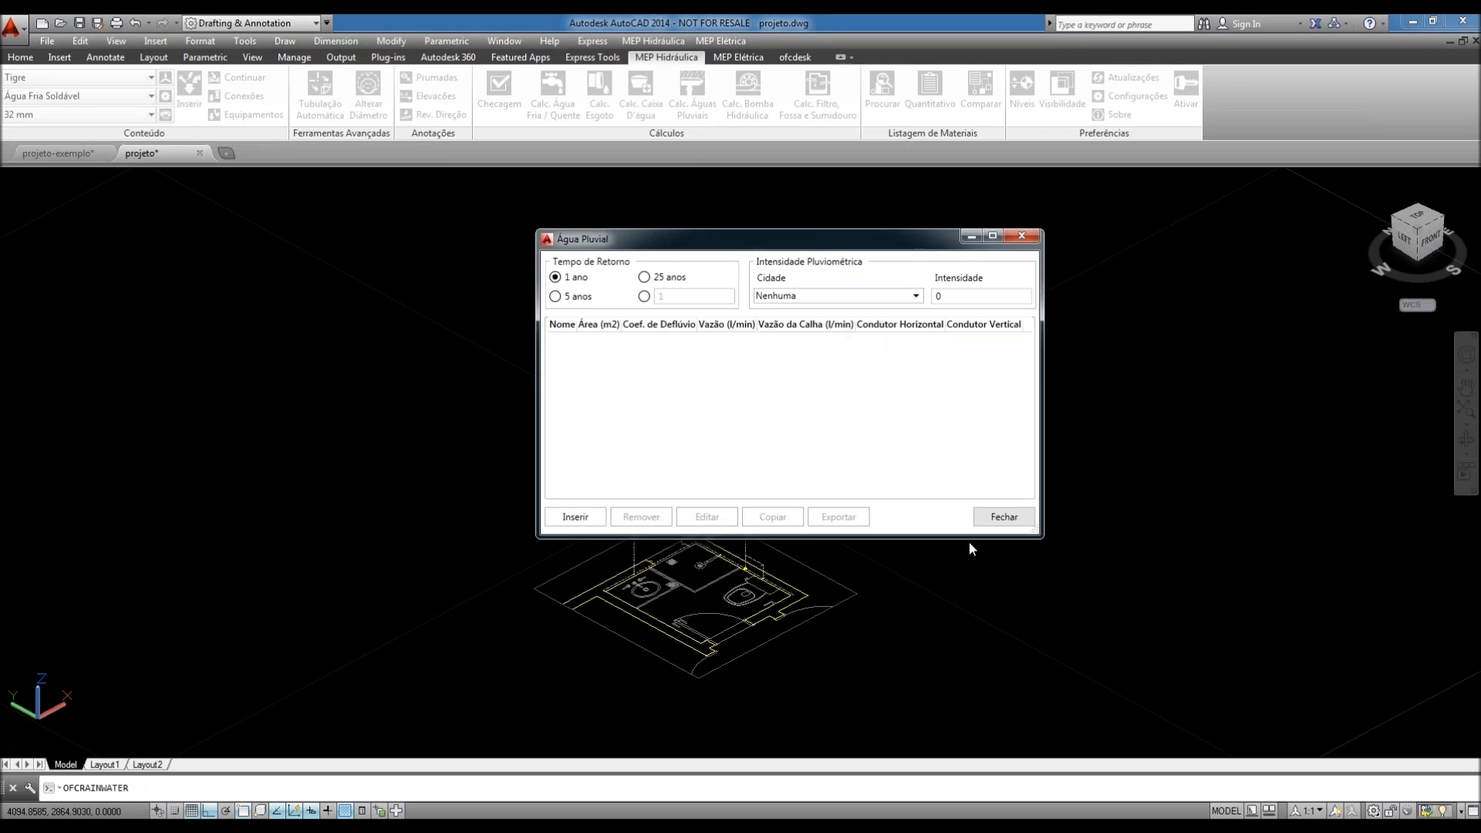
pyautogui.click(1001, 516)
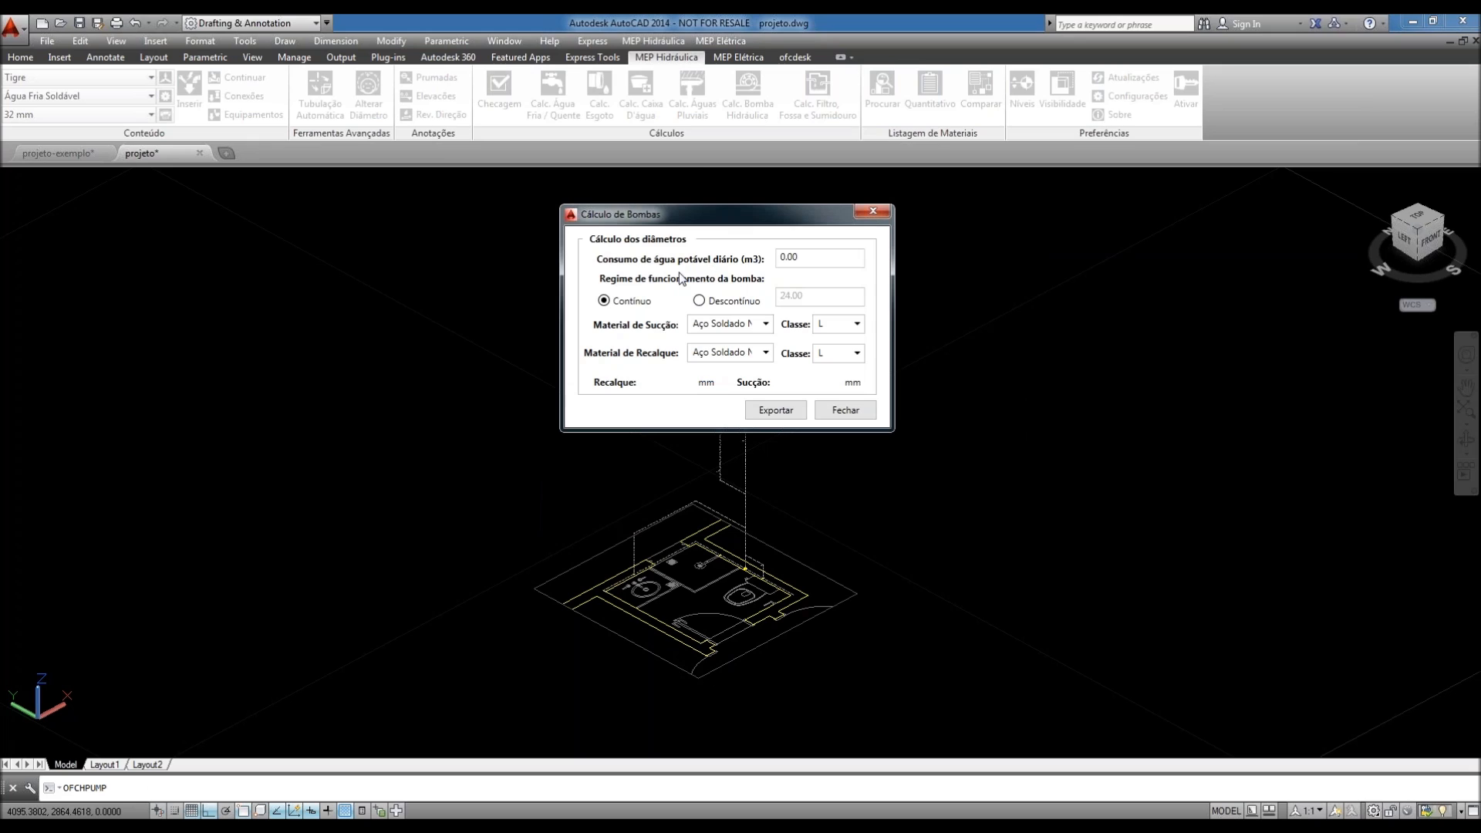
# - Set the daily potable water consumption to 70 m3 in the hydraulic pump calculation
pyautogui.click(841, 262)
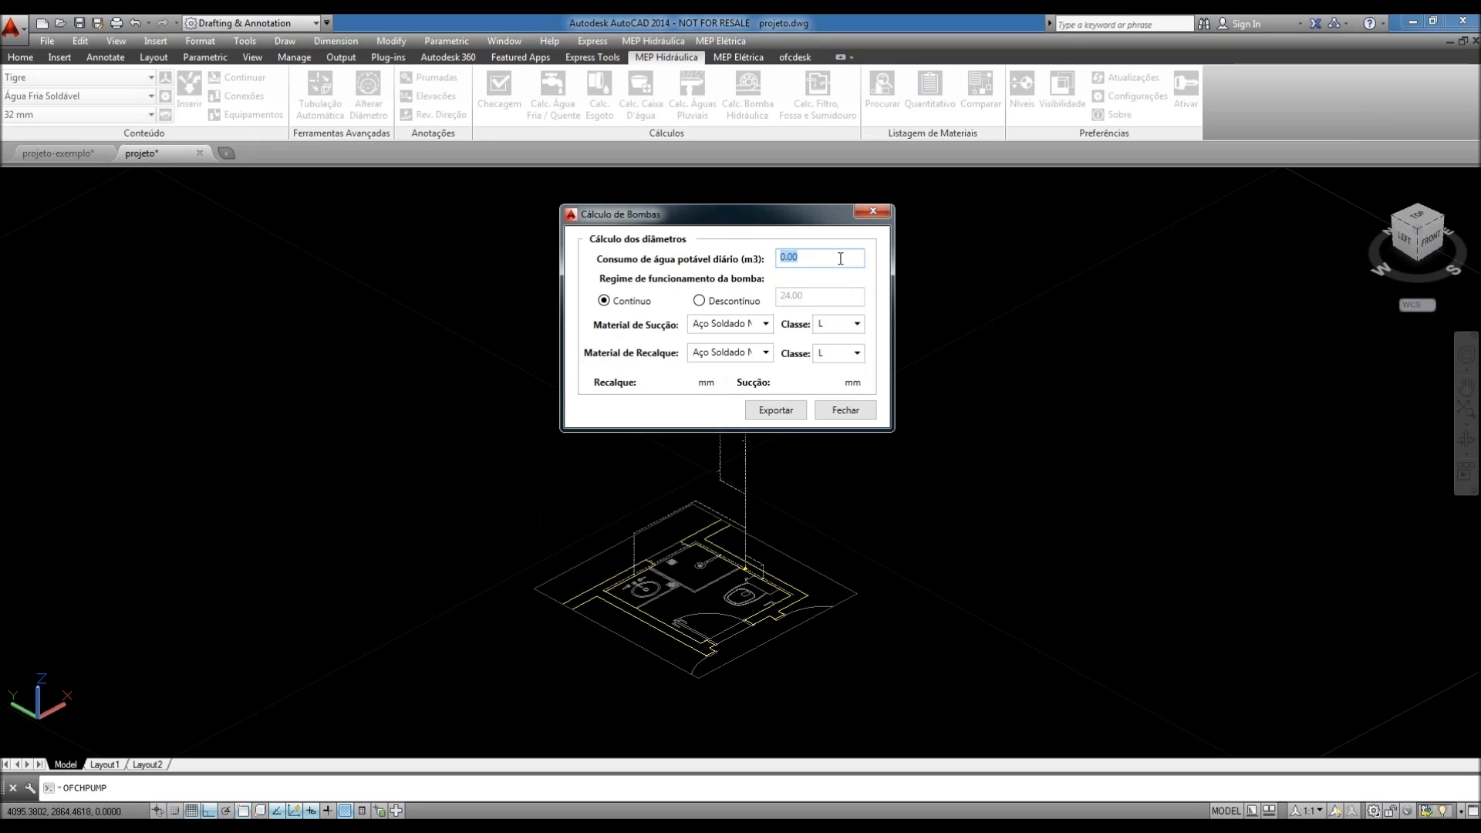
pyautogui.write('70')
pyautogui.moveTo(816, 260); pyautogui.dragTo(743, 267)
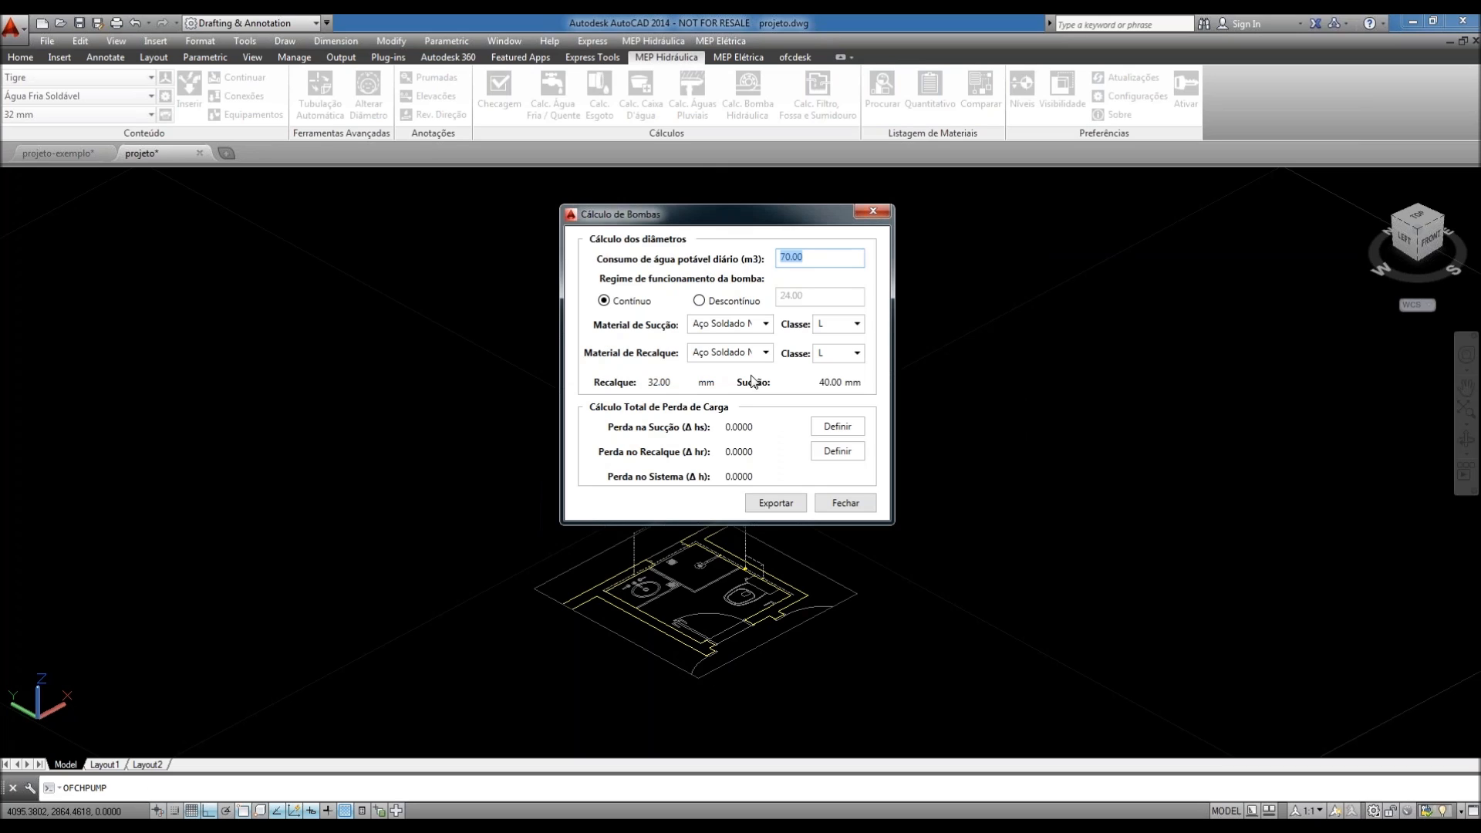
# - Review the suction and discharge material options in the pump calculation without changing them
pyautogui.click(750, 326)
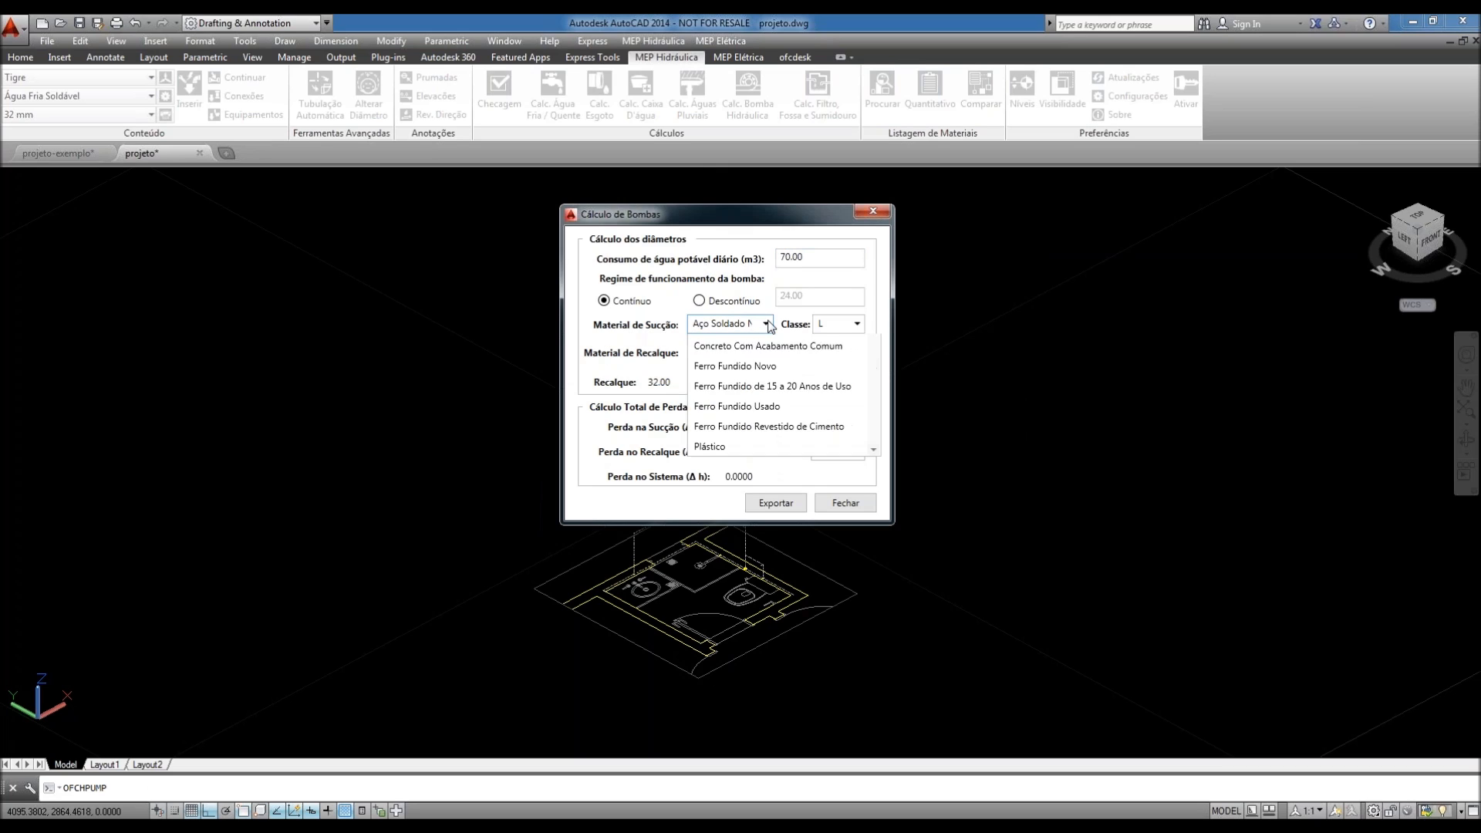
pyautogui.click(767, 322)
pyautogui.click(762, 354)
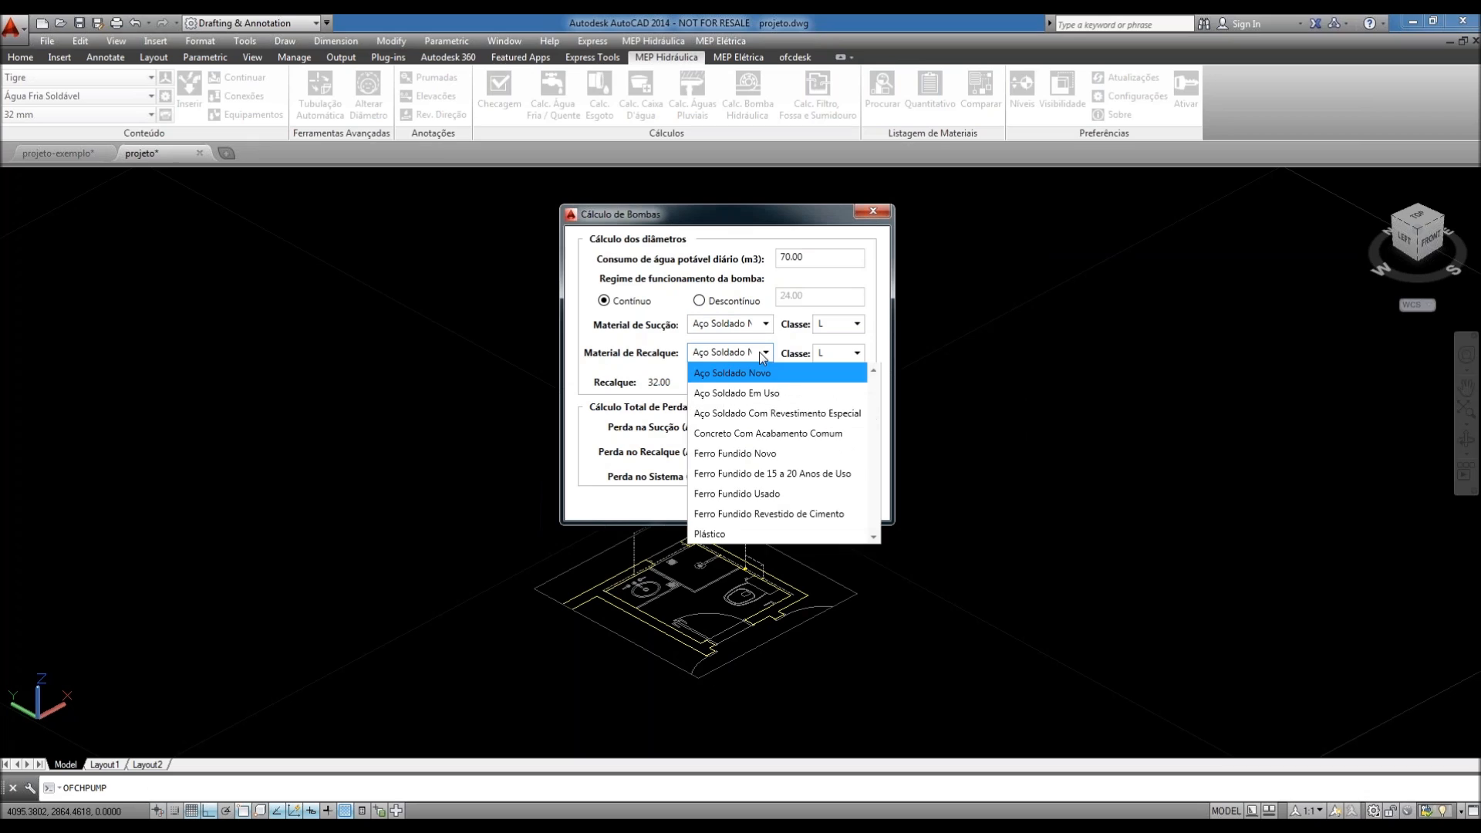
pyautogui.click(758, 353)
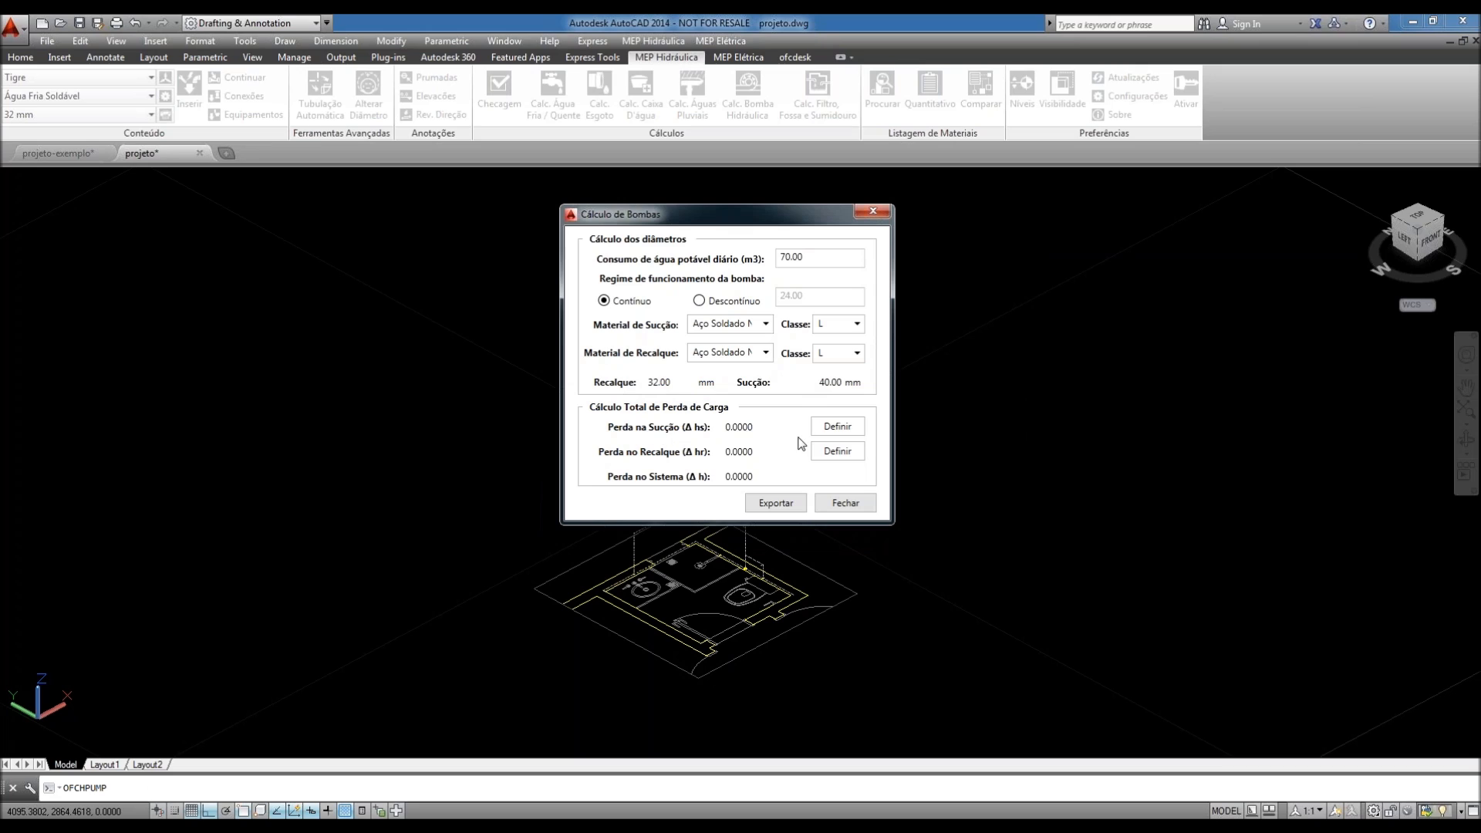
# - Define the pump's suction head loss with a length of 5 m and two Curva de 45º fittings
pyautogui.click(838, 427)
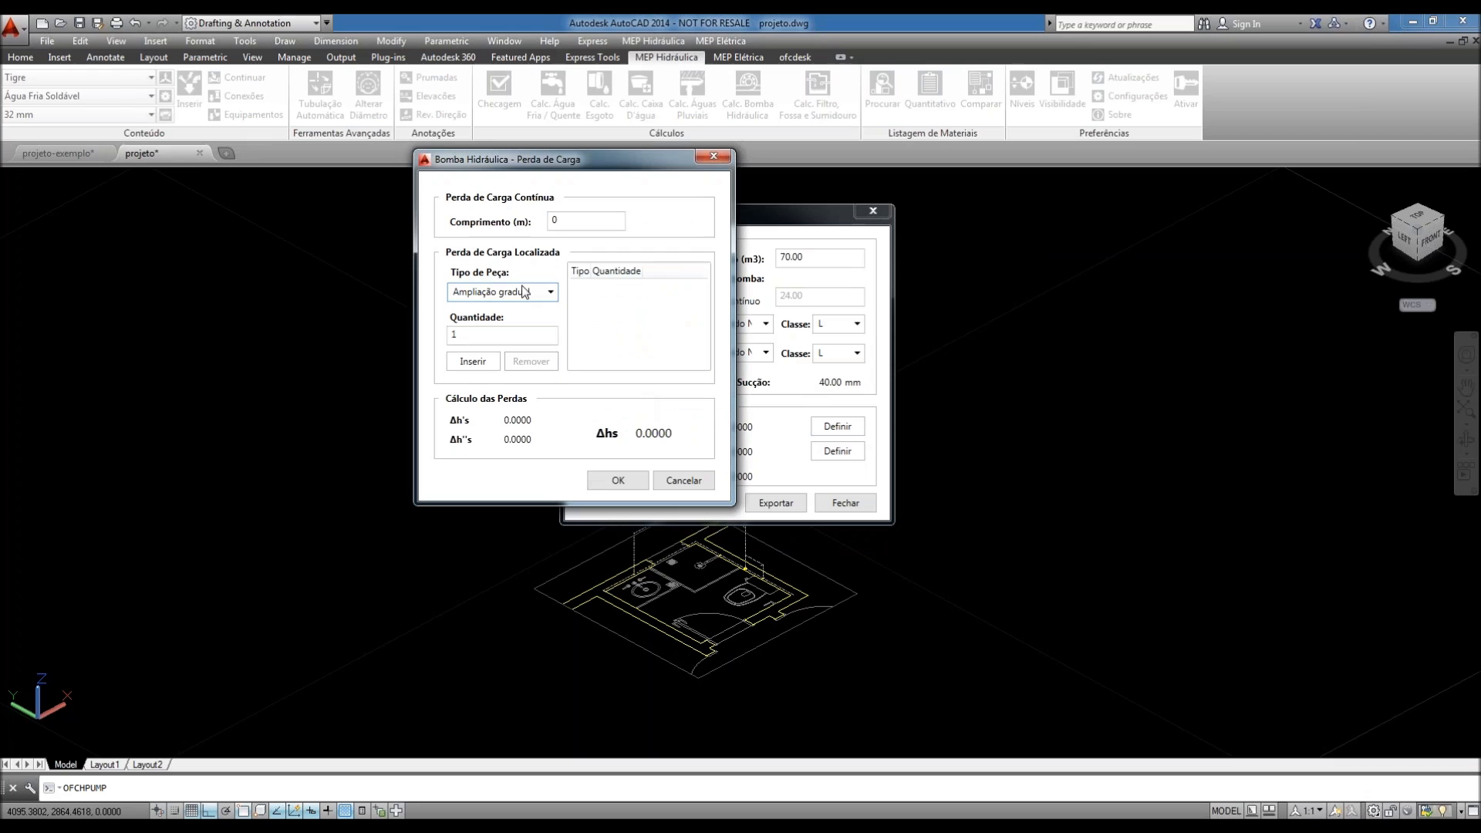
pyautogui.moveTo(530, 169); pyautogui.dragTo(901, 266)
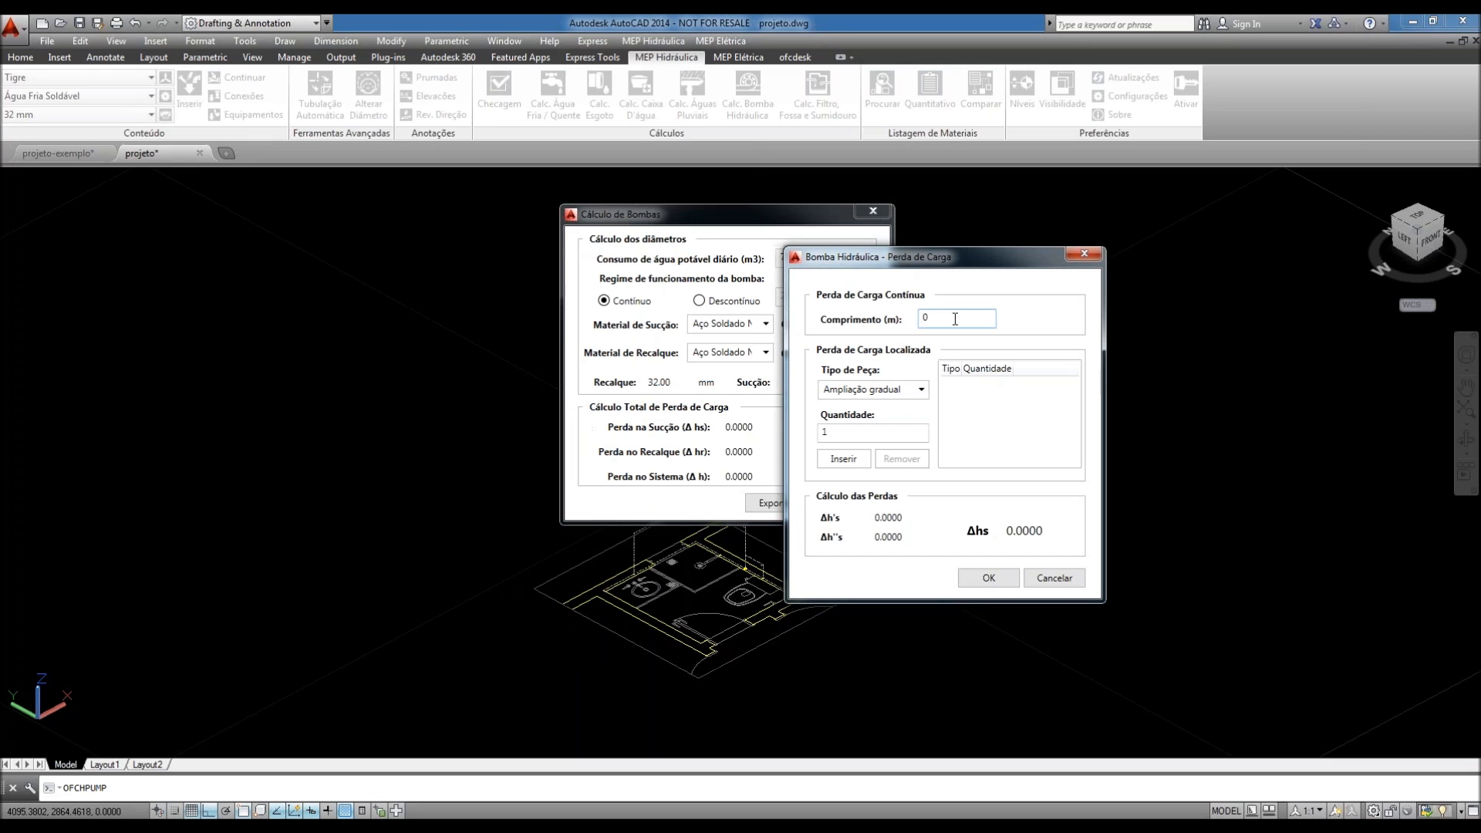
pyautogui.write('5')
pyautogui.click(916, 393)
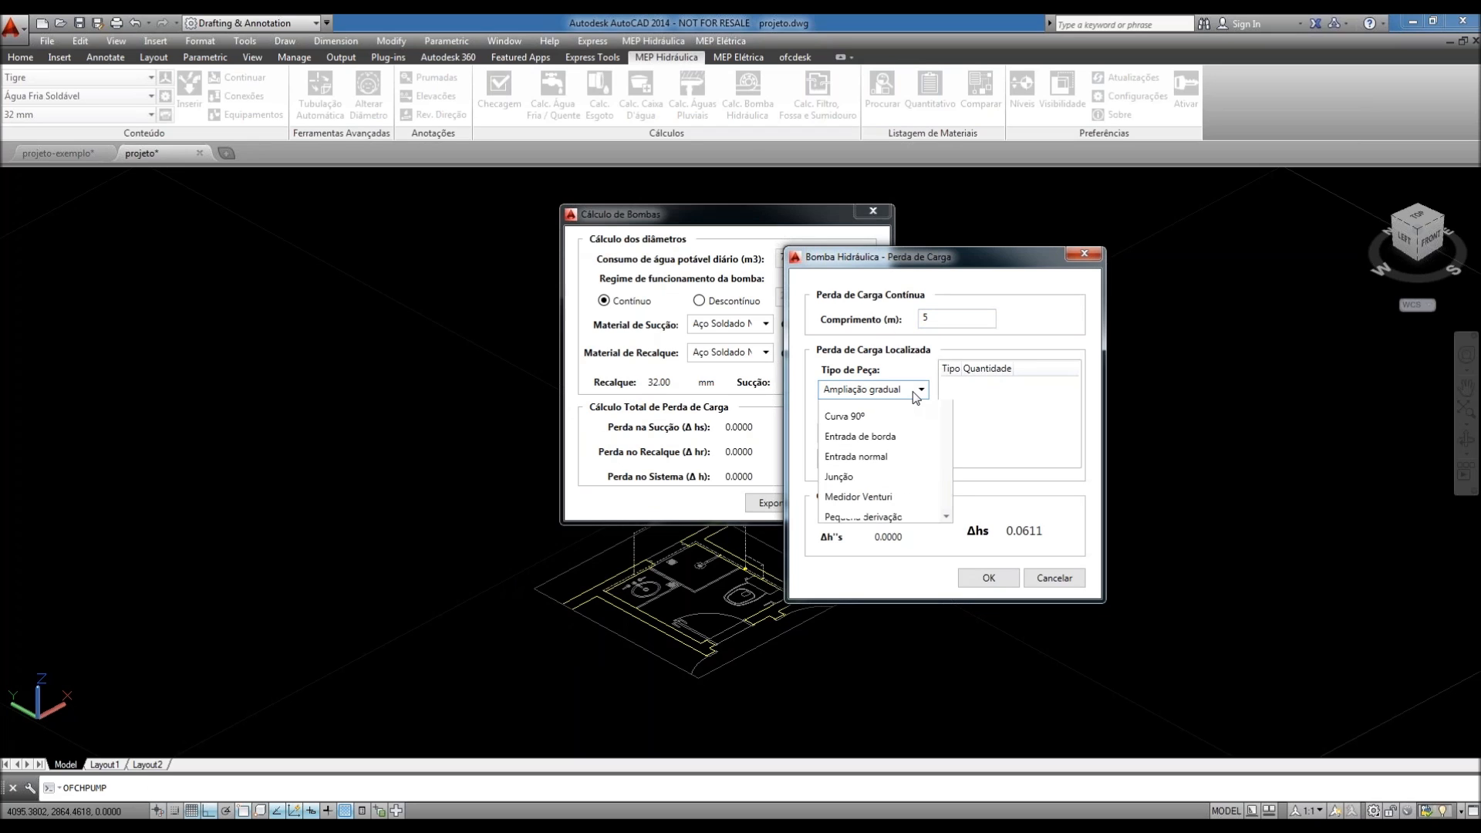
pyautogui.click(857, 543)
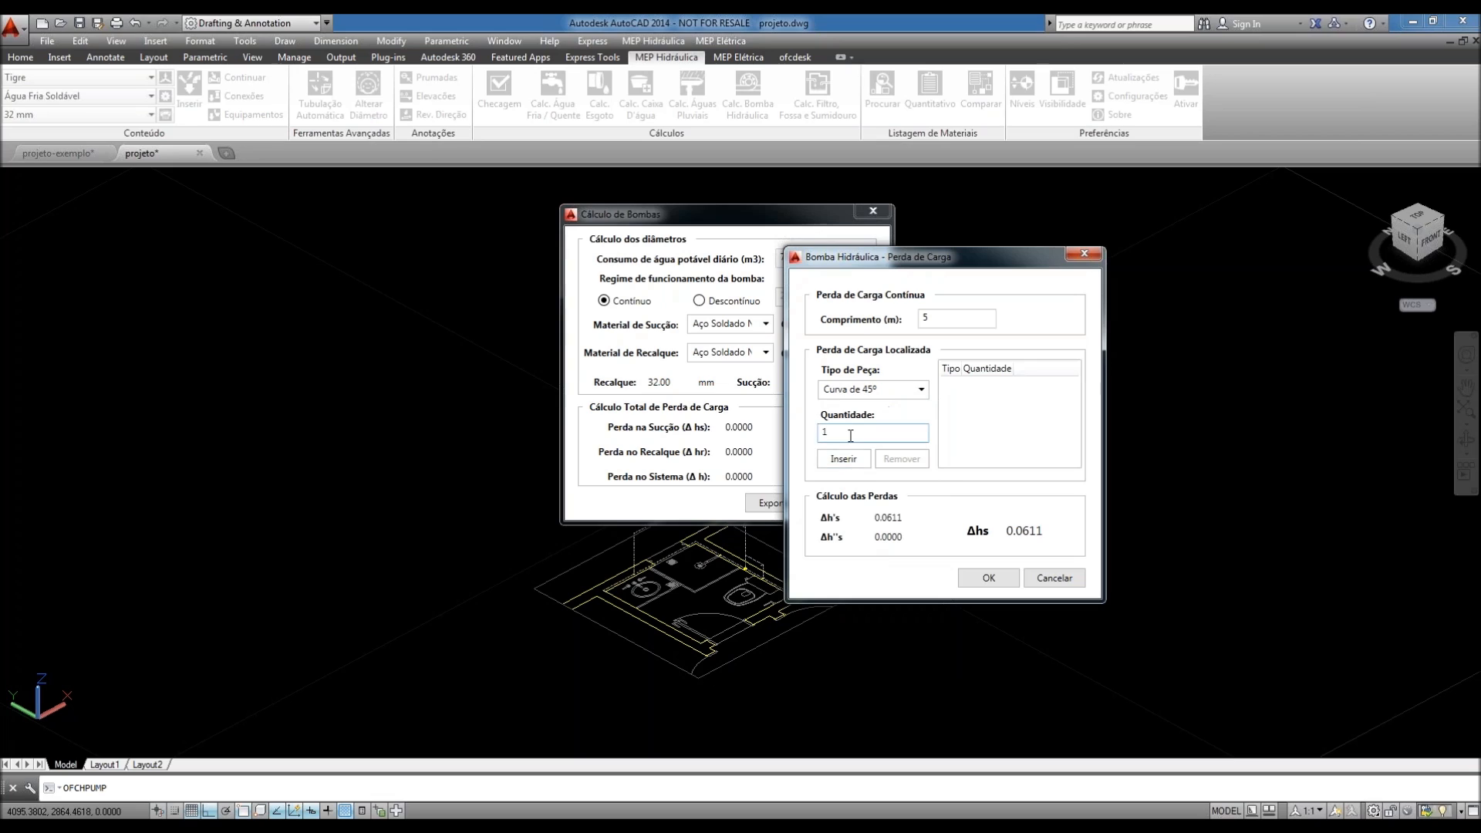
pyautogui.doubleClick(838, 437)
pyautogui.write('2')
pyautogui.click(843, 459)
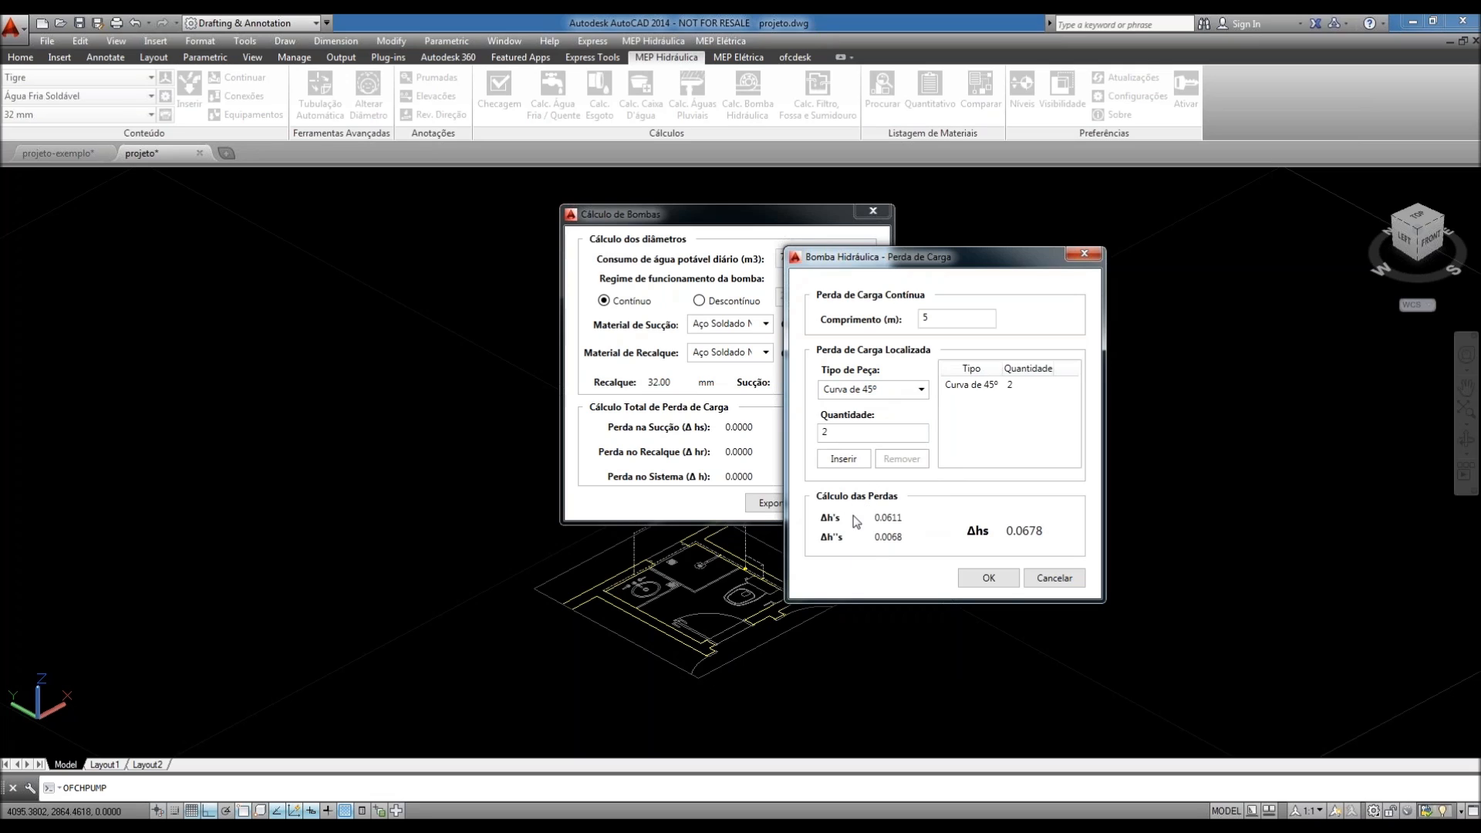
pyautogui.click(988, 578)
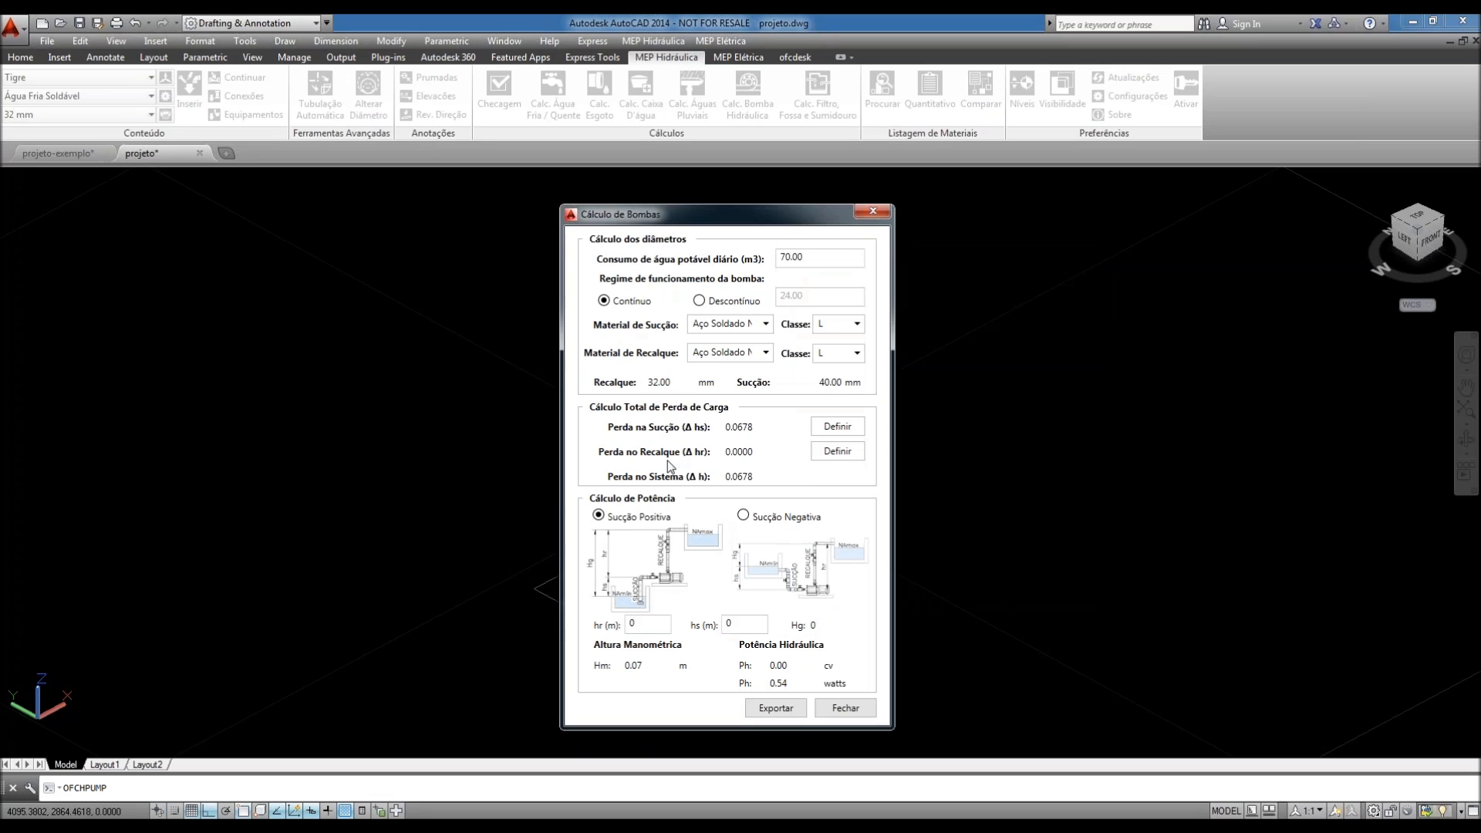
# - Define the pump's discharge head loss with a length of 10 m and one Ampliação gradual fitting
pyautogui.click(839, 460)
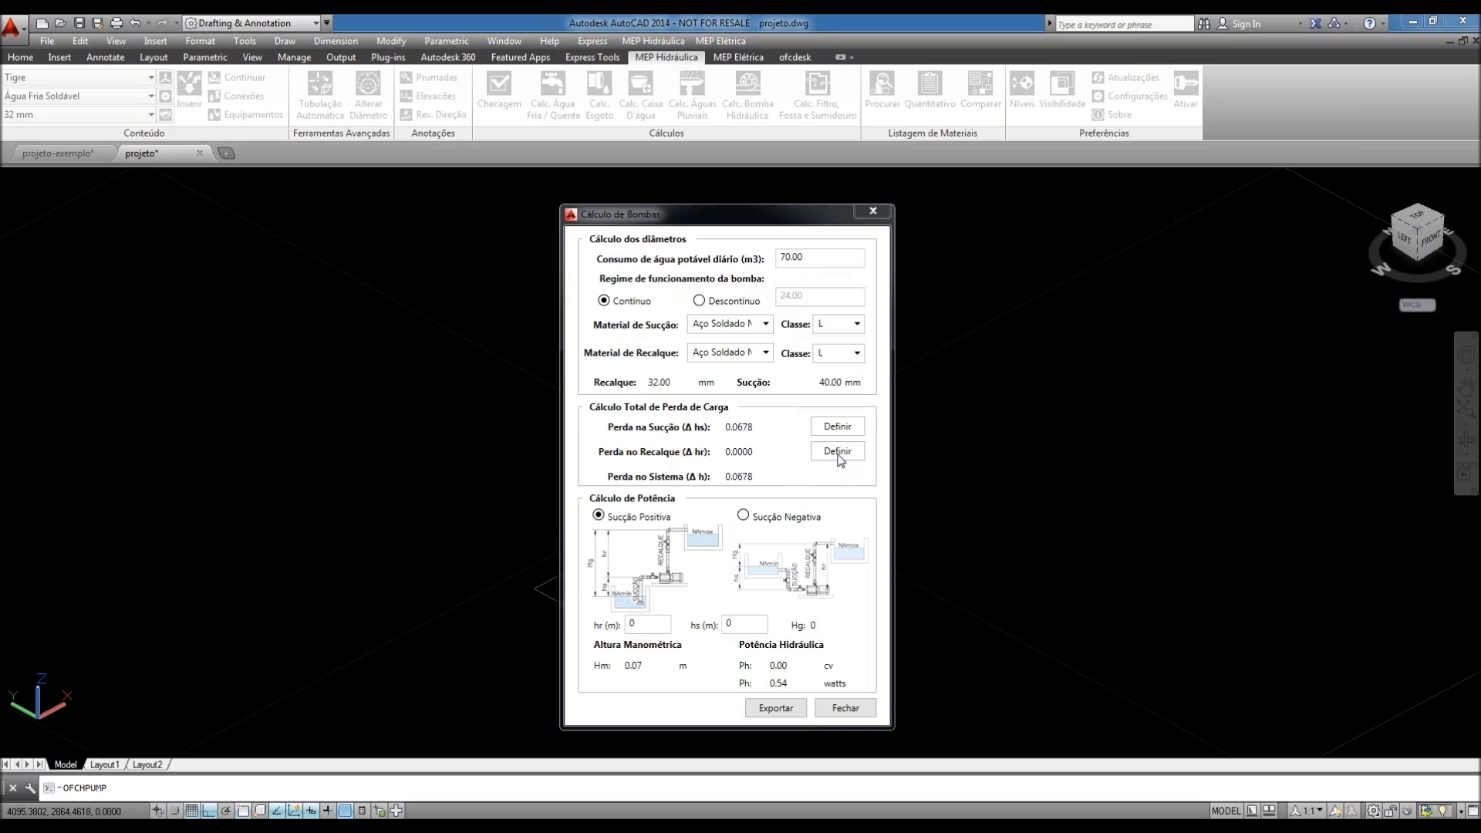
pyautogui.write('10')
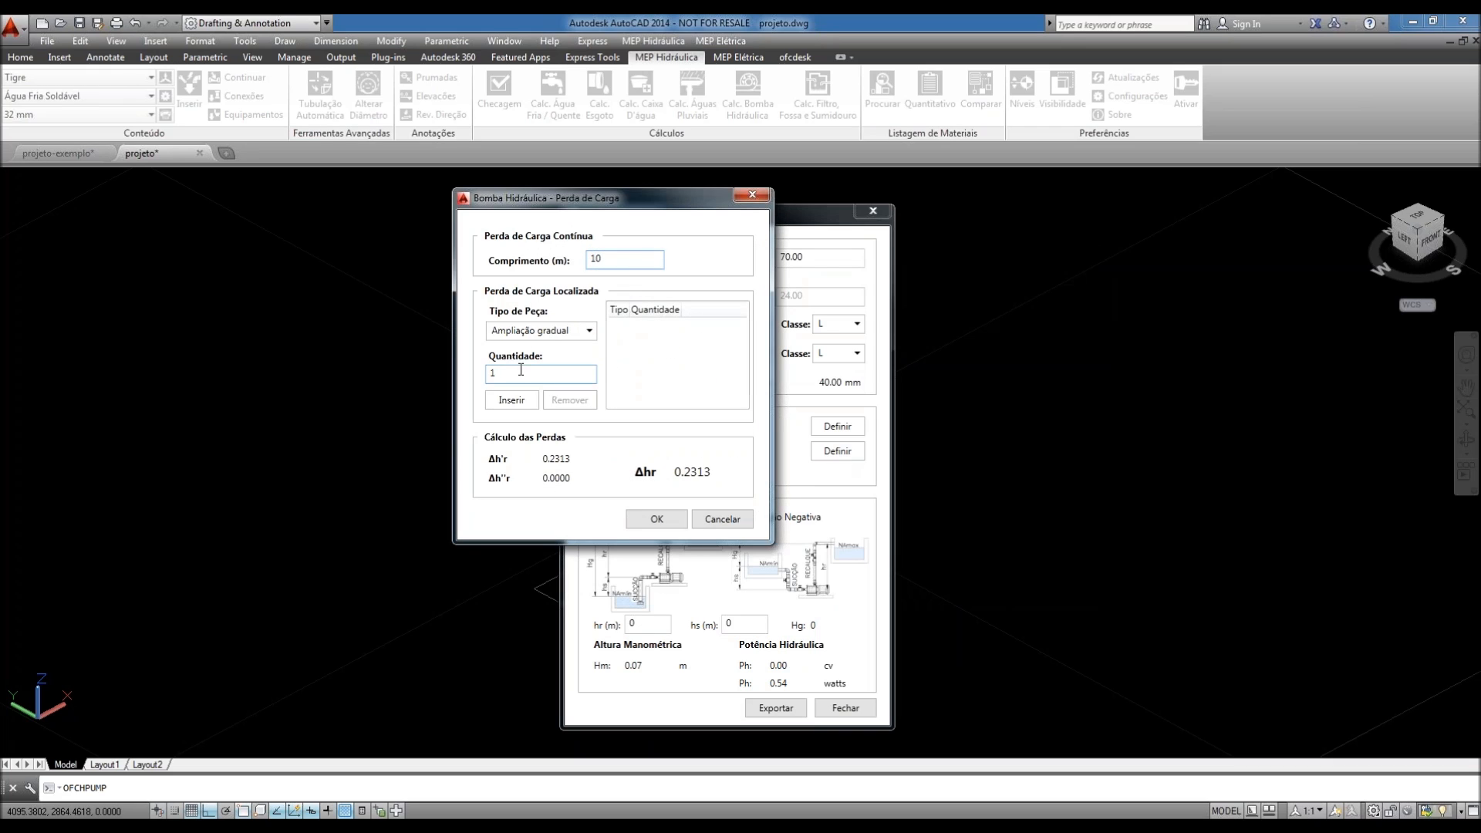
pyautogui.click(540, 330)
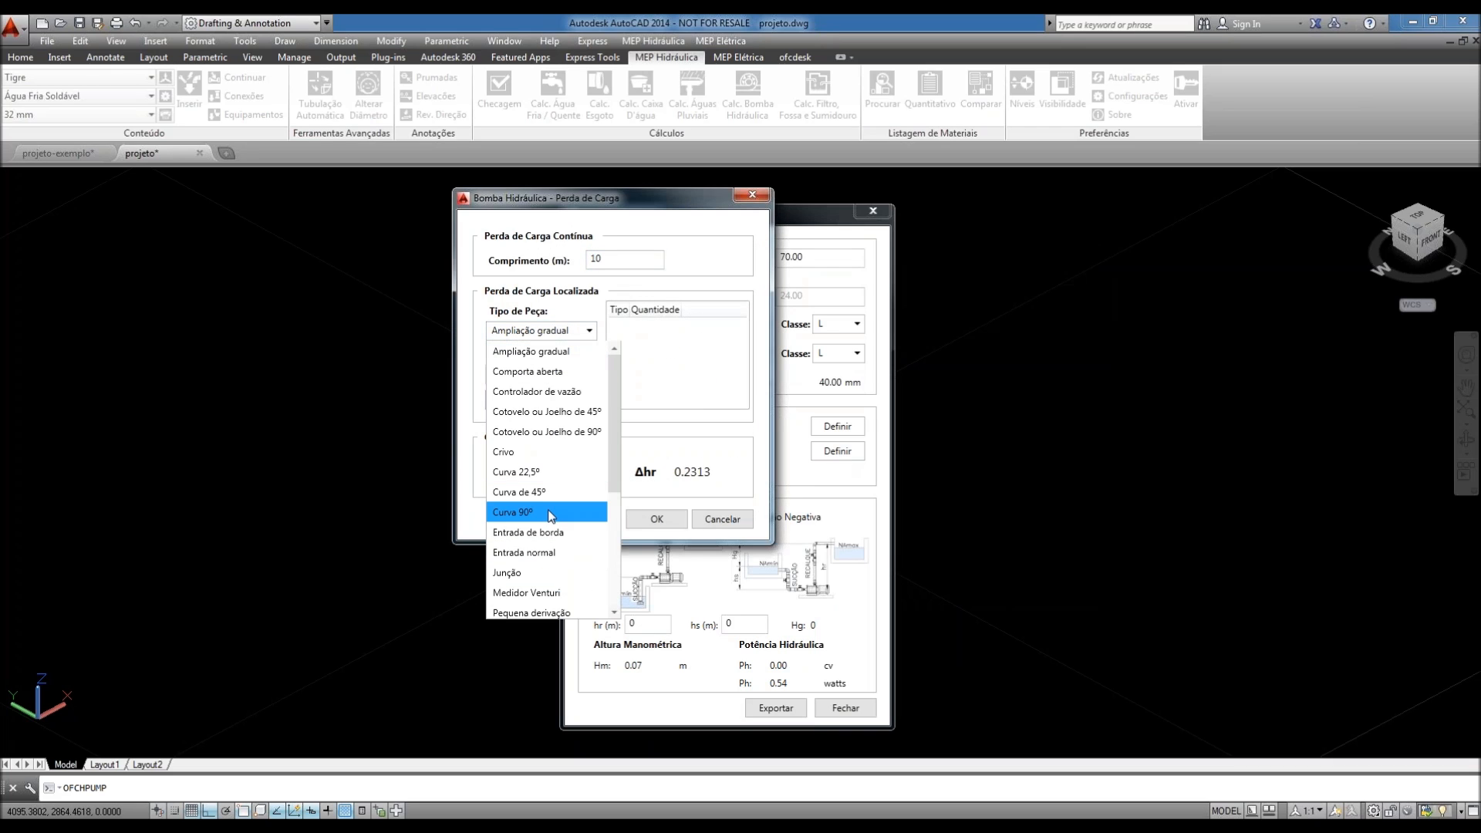
pyautogui.click(529, 265)
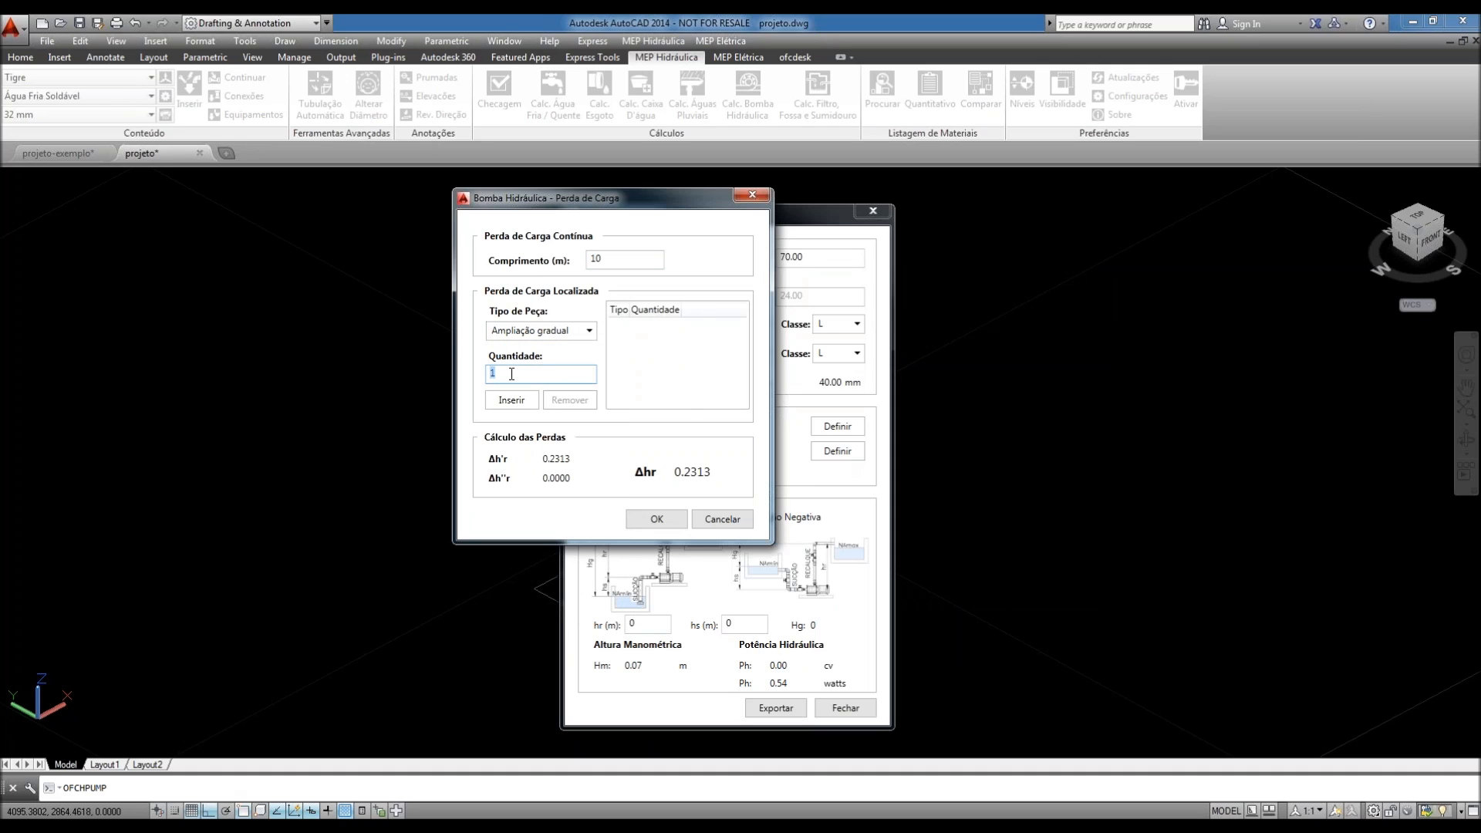
pyautogui.click(512, 400)
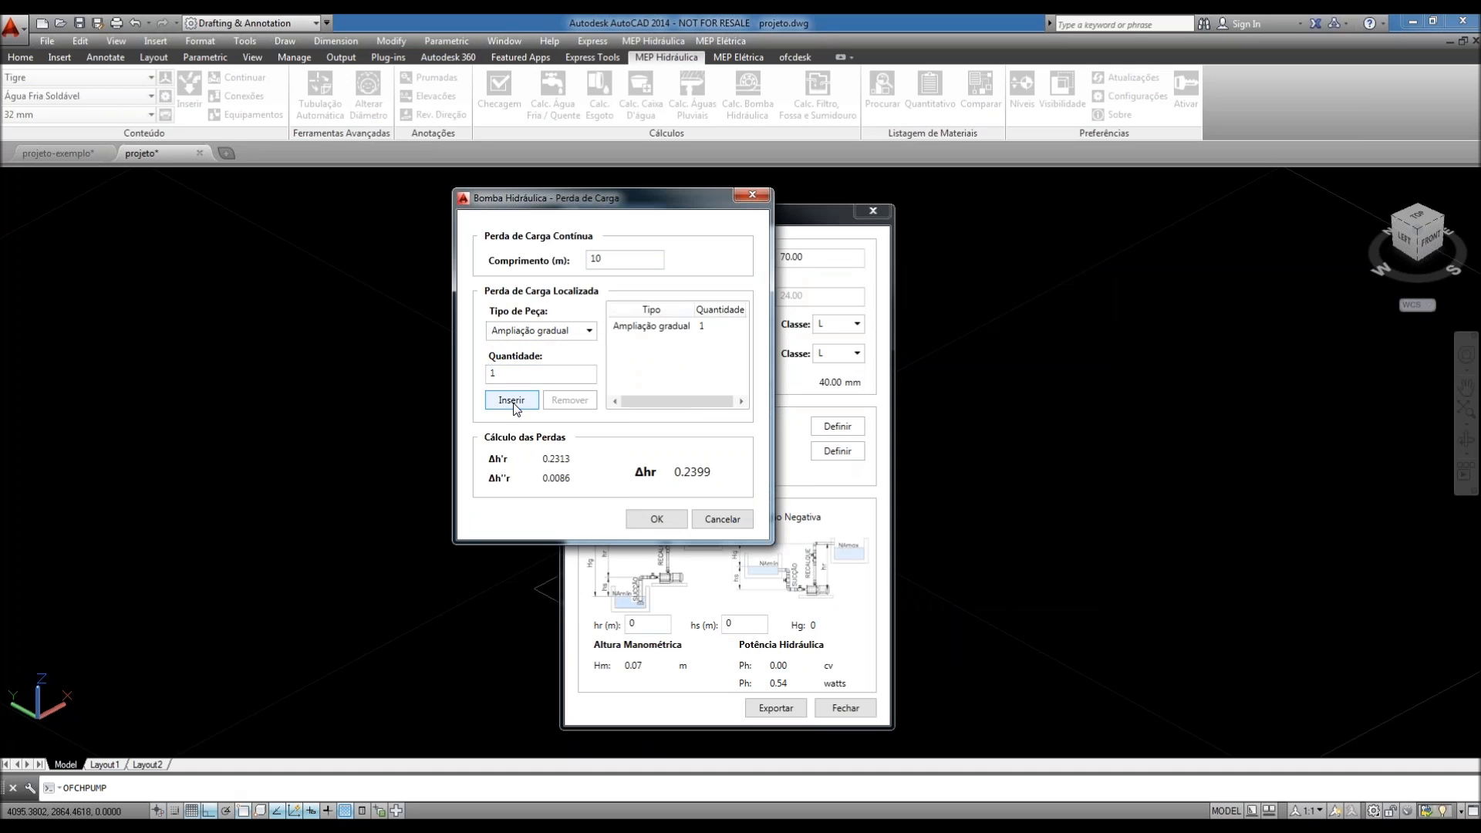
pyautogui.click(650, 519)
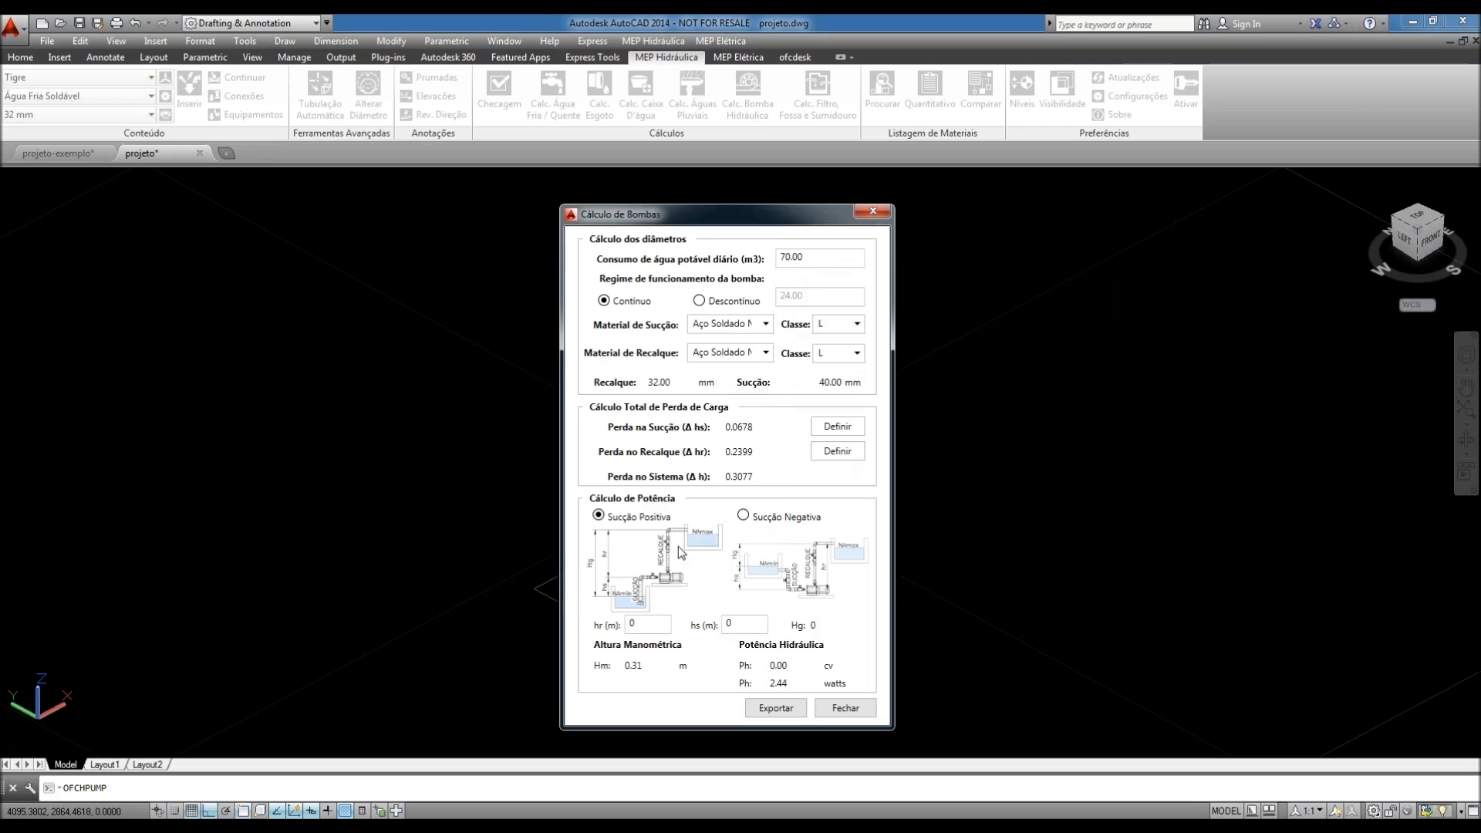
# - Open the pump calculation export, check the available file type, and cancel the export
pyautogui.click(776, 710)
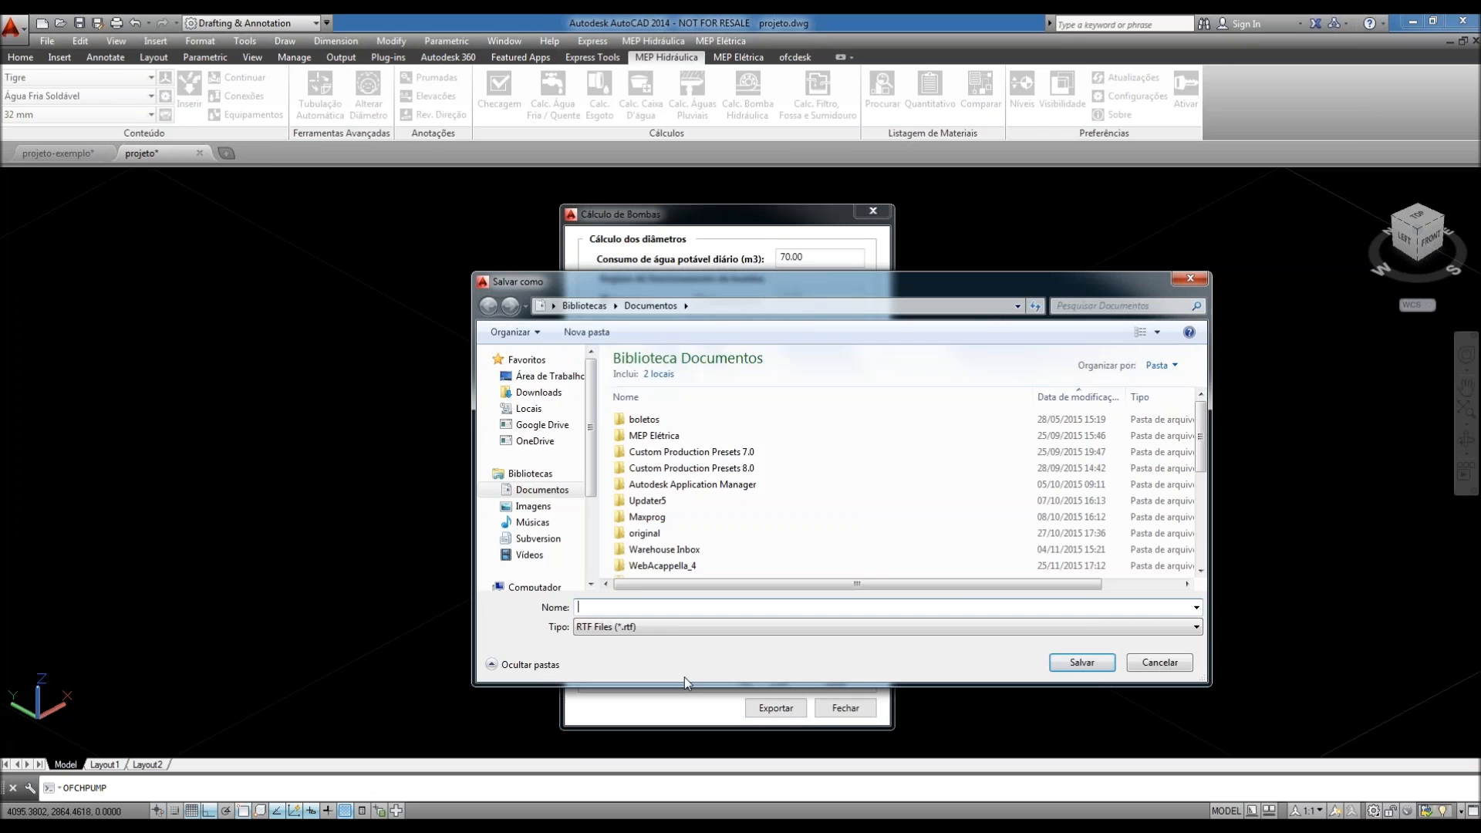
pyautogui.click(671, 627)
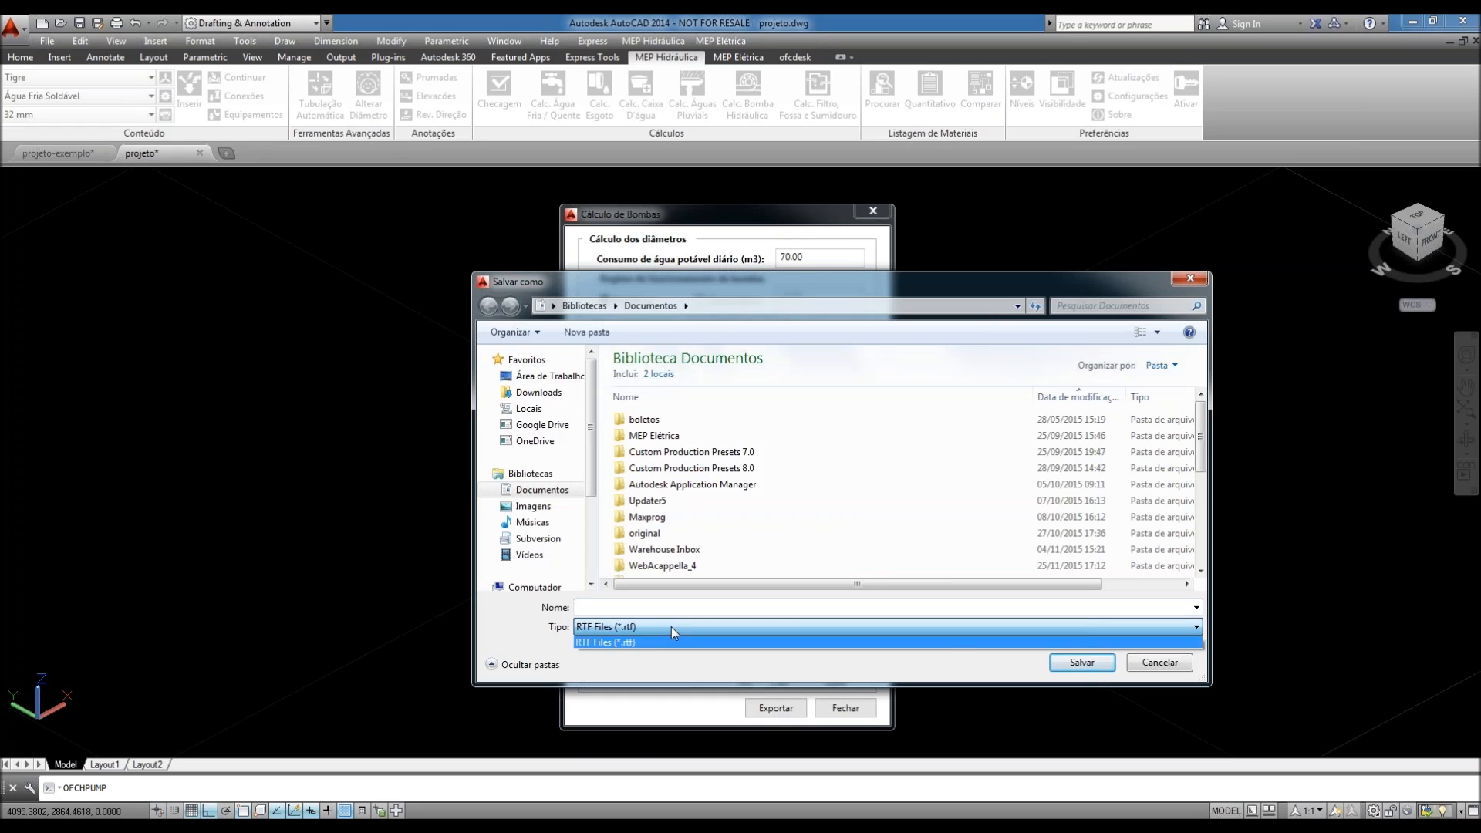
pyautogui.click(671, 626)
pyautogui.click(653, 613)
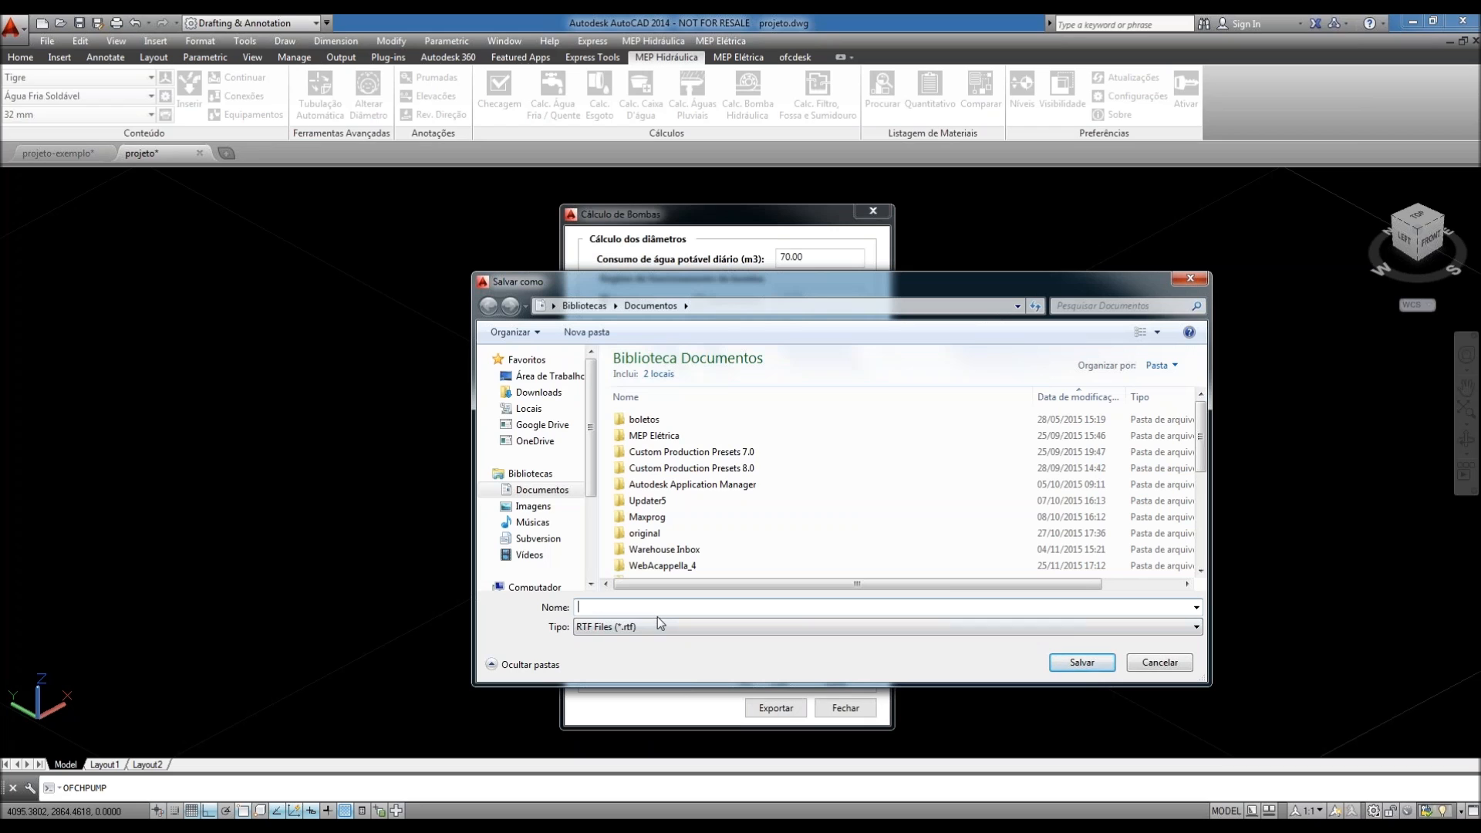
pyautogui.click(1162, 666)
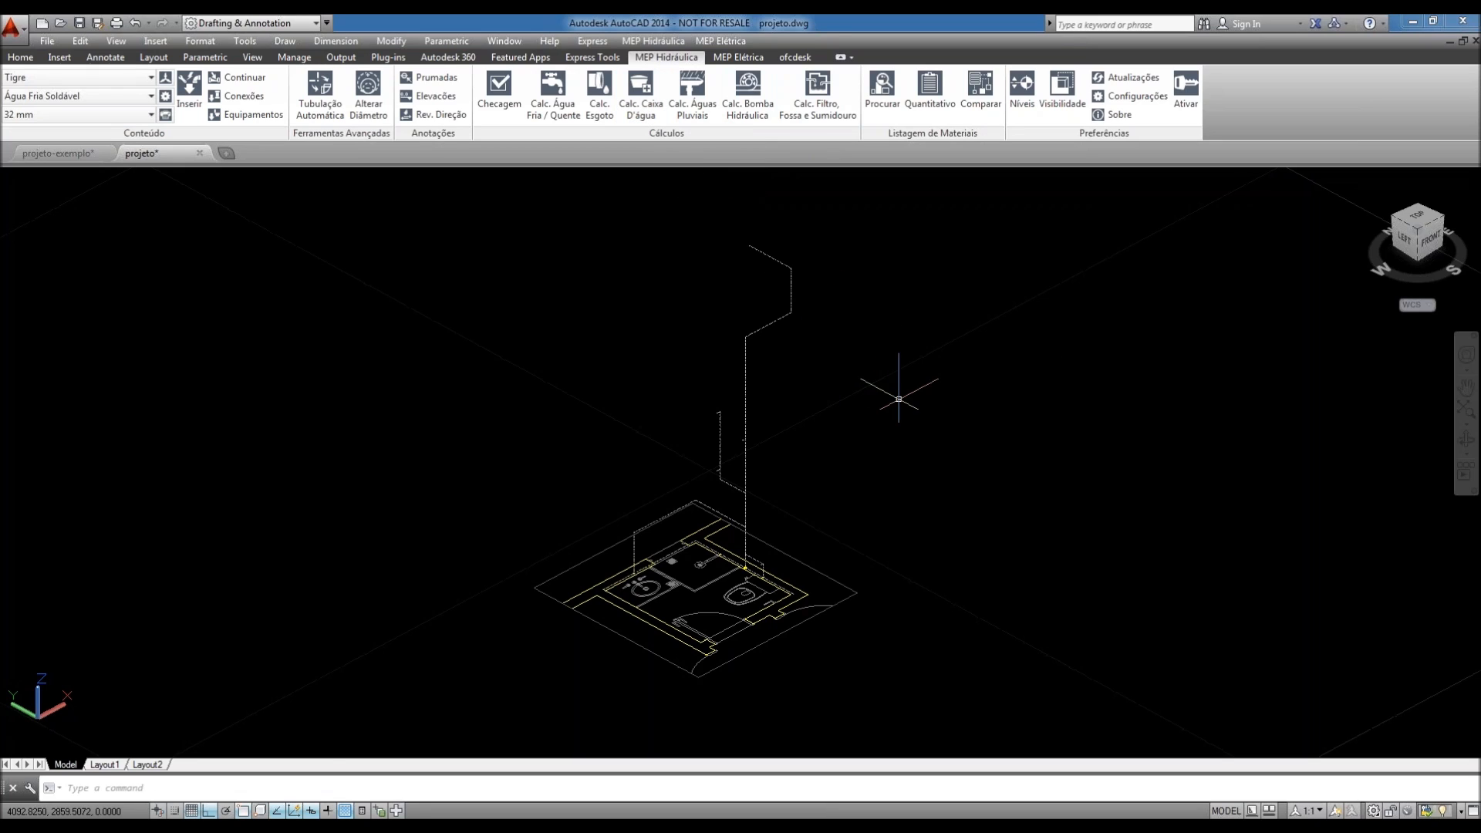
pyautogui.moveTo(898, 401); pyautogui.dragTo(893, 406, button='middle')
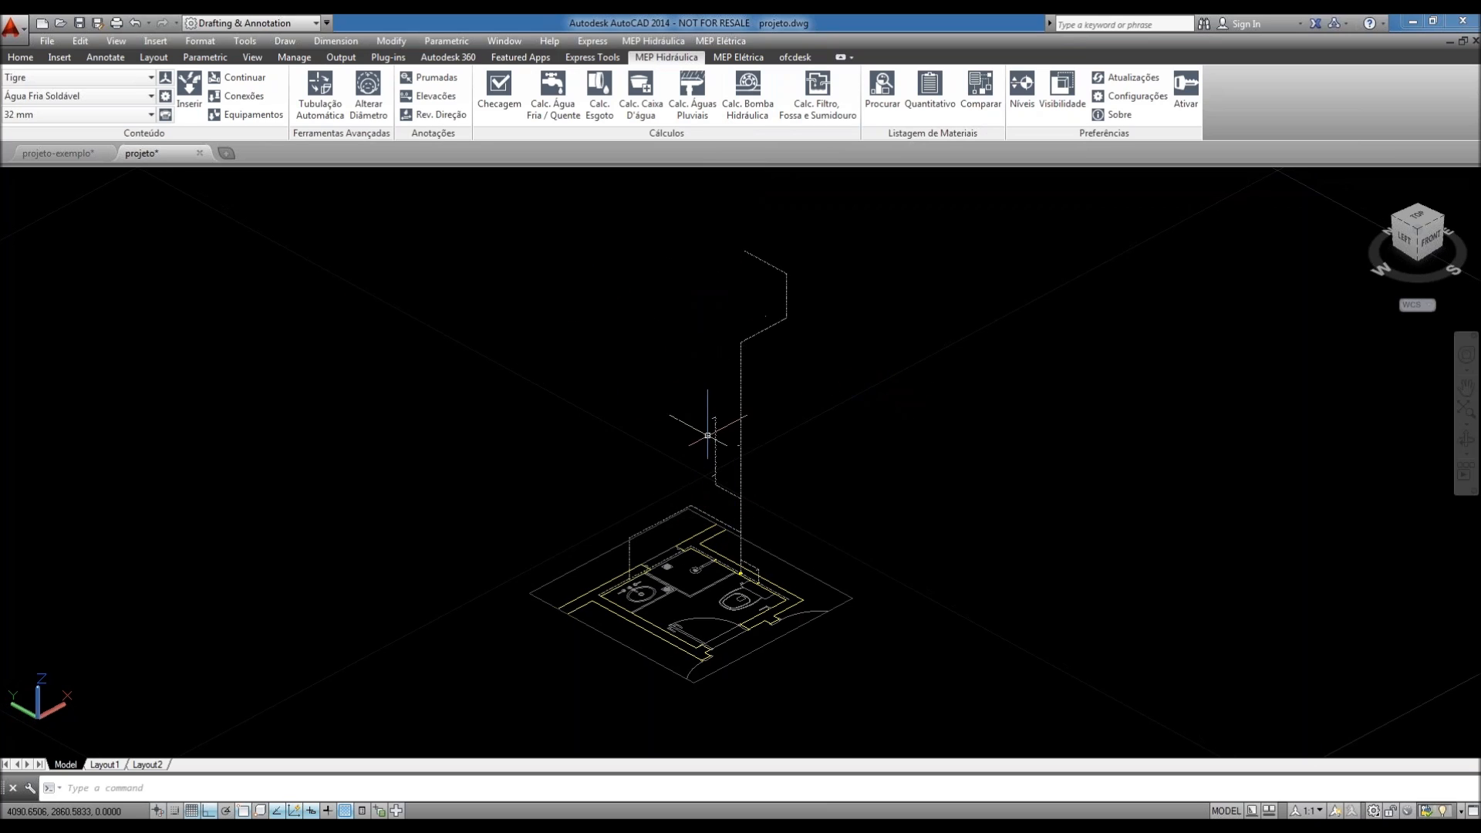
pyautogui.moveTo(699, 515); pyautogui.dragTo(700, 523, button='middle')
pyautogui.scroll(2, 740, 486)
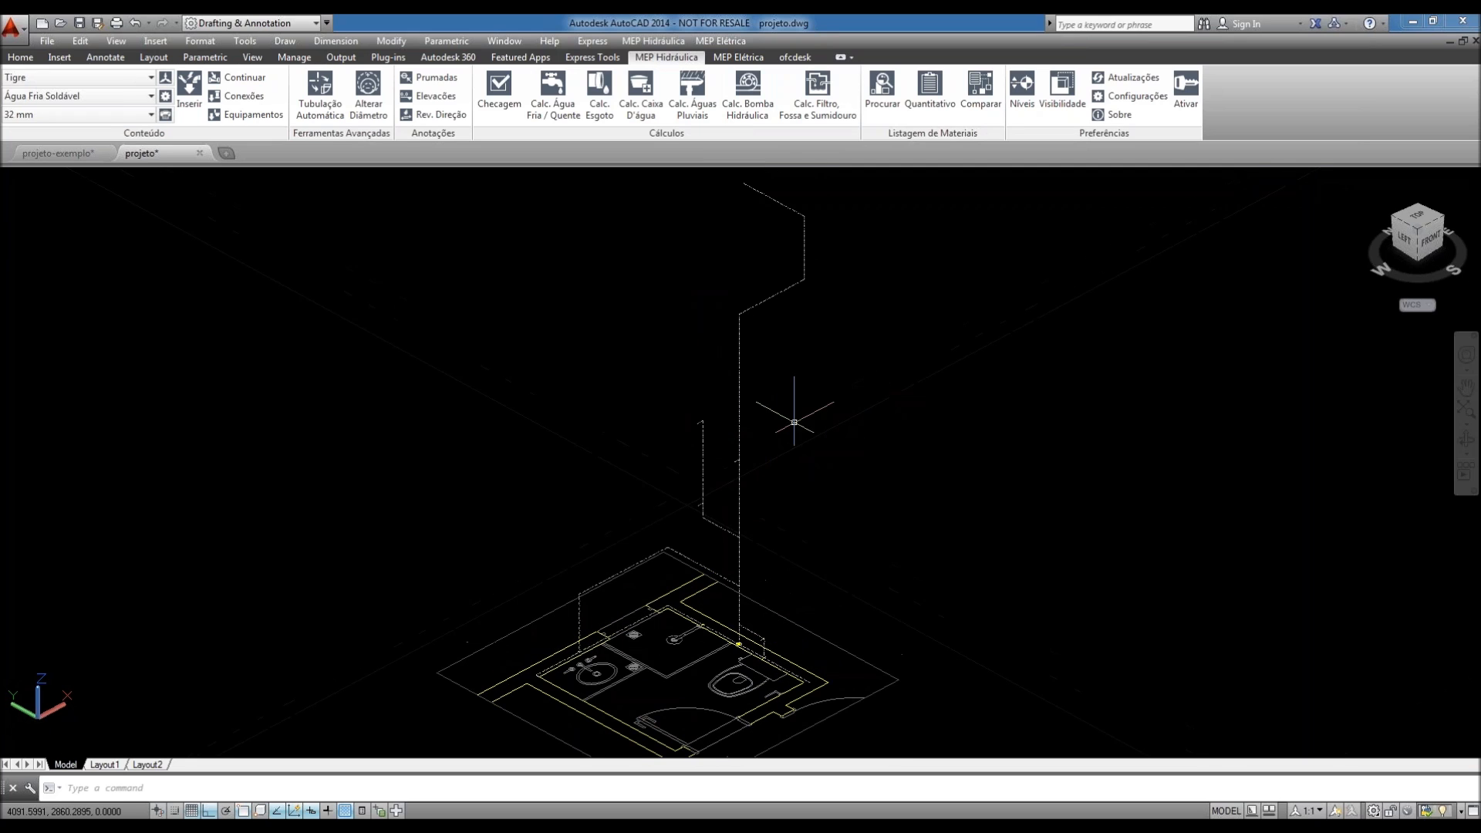
pyautogui.moveTo(796, 427); pyautogui.dragTo(795, 432, button='middle')
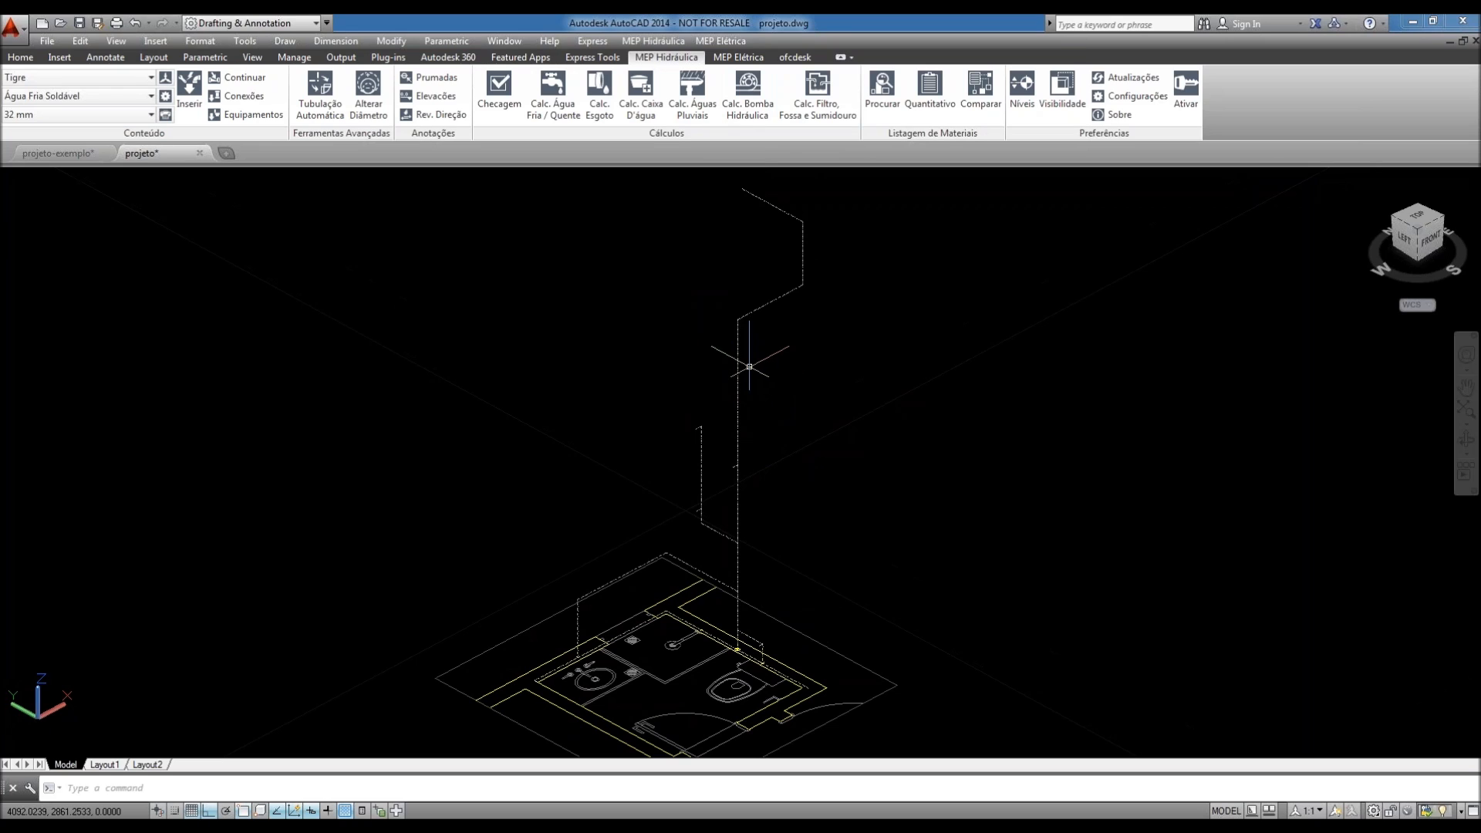
# - Switch the Tigre pipe line to Esgoto Série Normal and review its available diameters
pyautogui.click(150, 96)
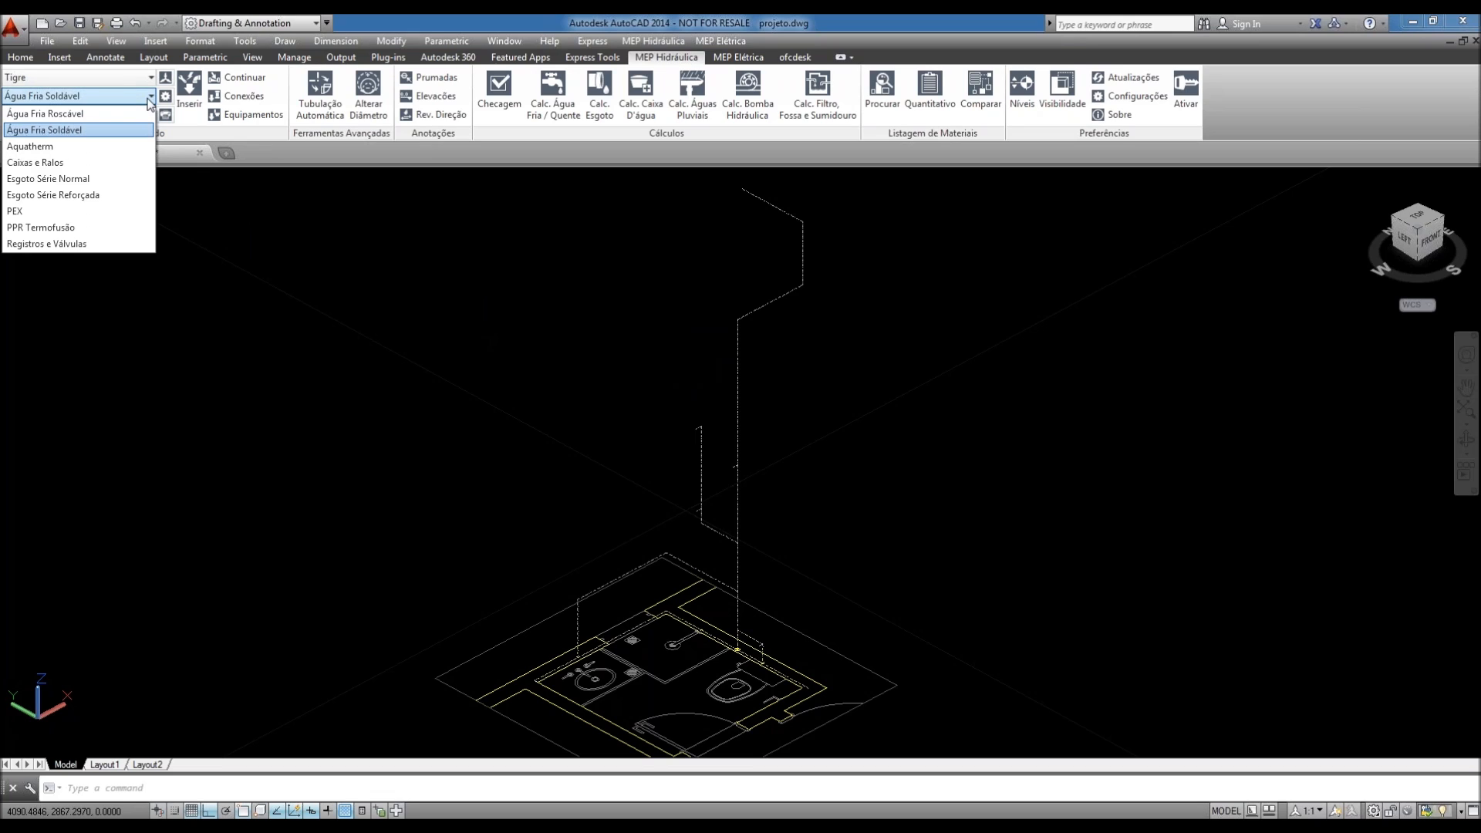
pyautogui.click(74, 179)
pyautogui.click(68, 114)
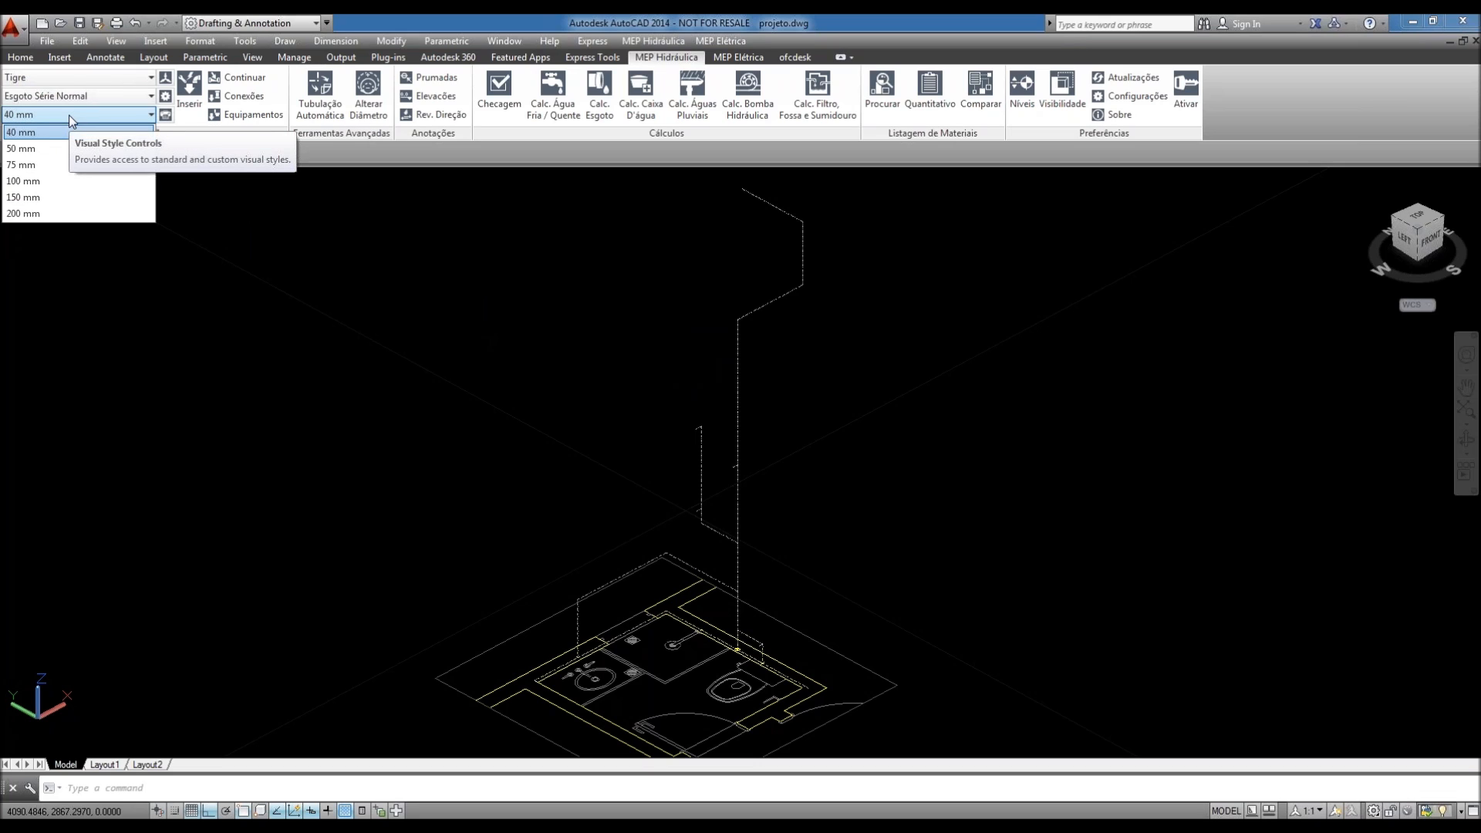
pyautogui.click(68, 114)
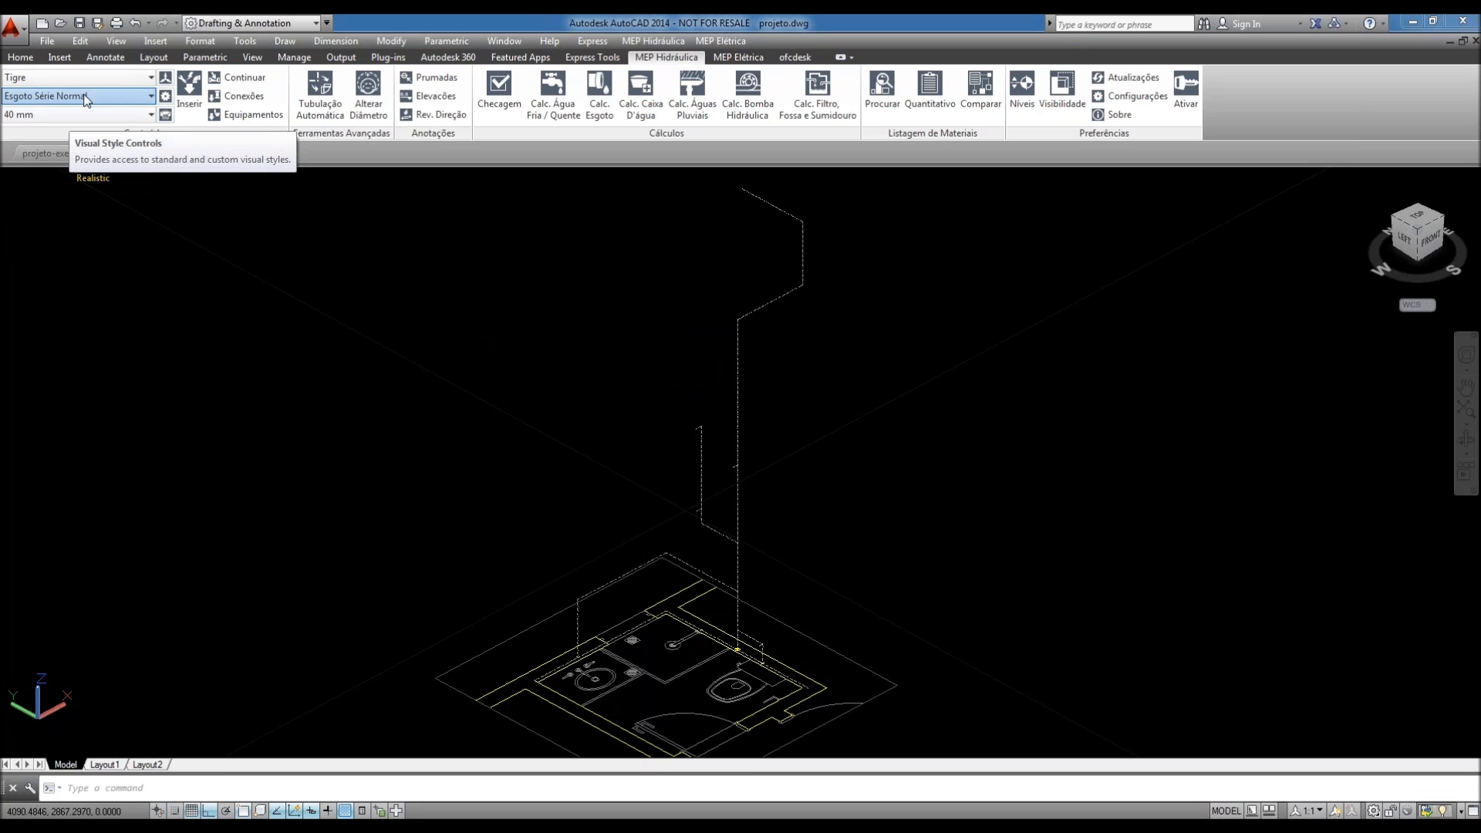
# - Set the Tigre pipe line to Água Fria Soldável with a 25 mm diameter
pyautogui.click(86, 98)
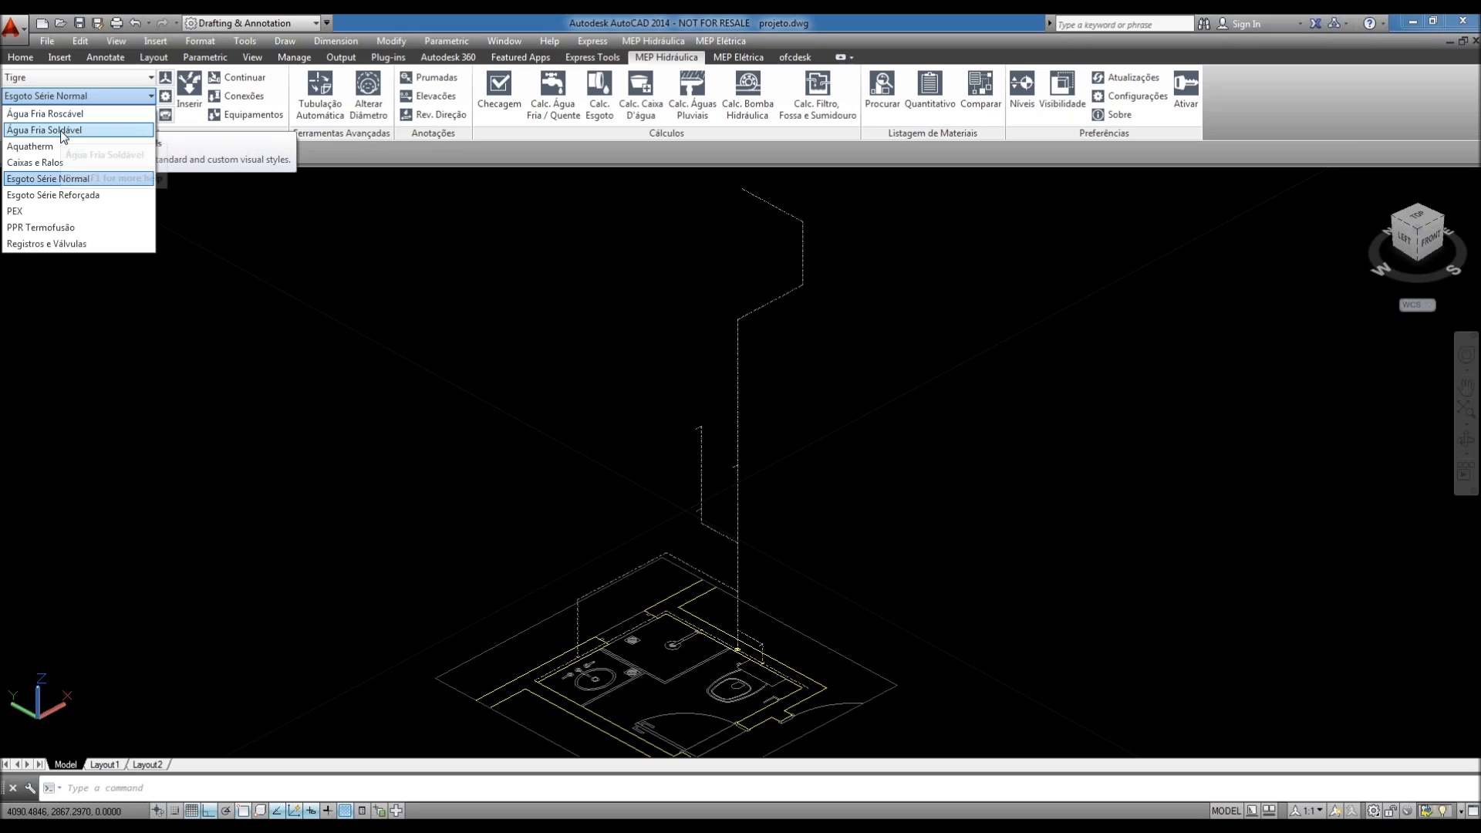
pyautogui.click(63, 130)
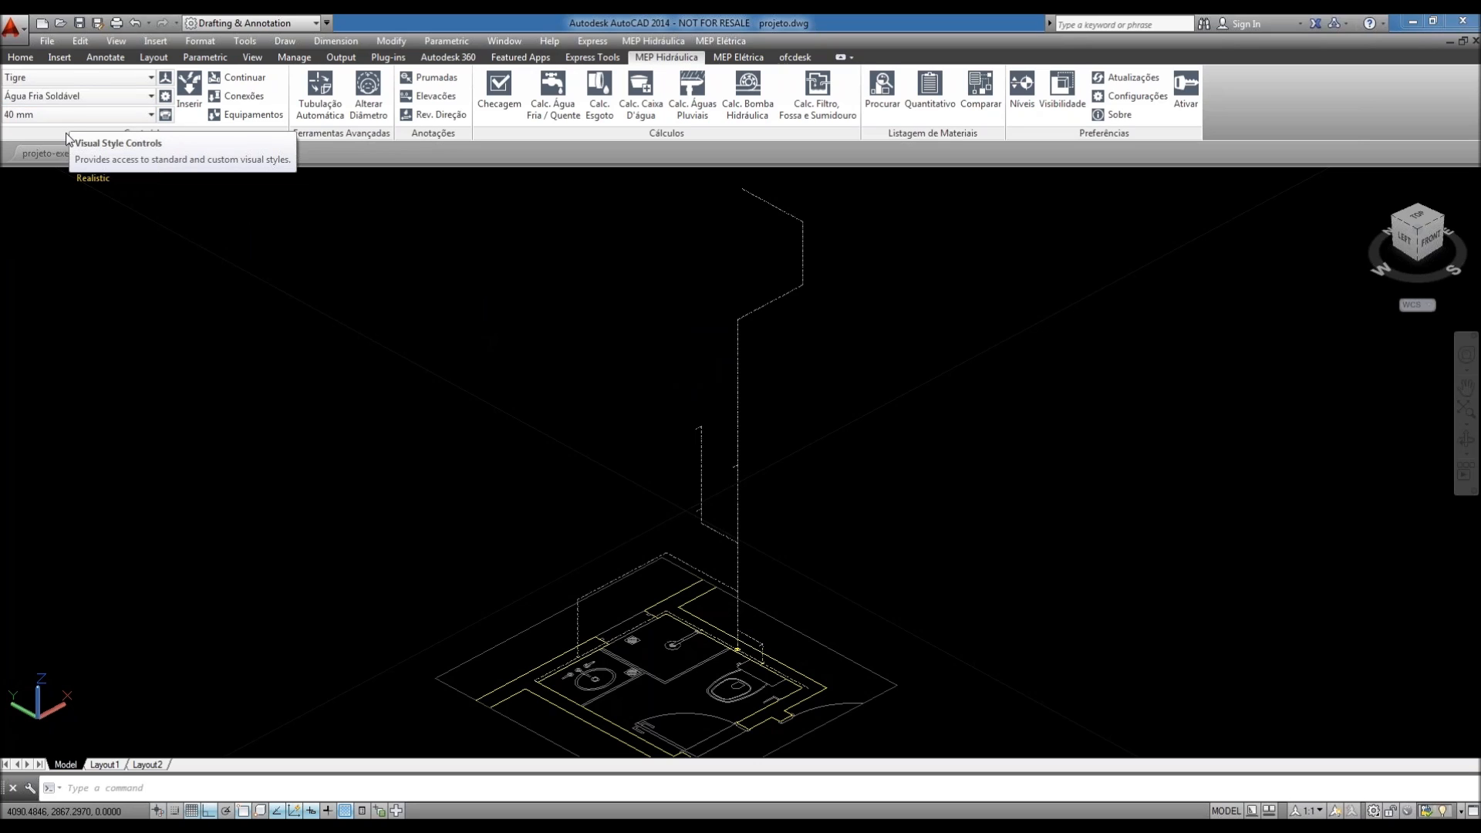
pyautogui.click(73, 116)
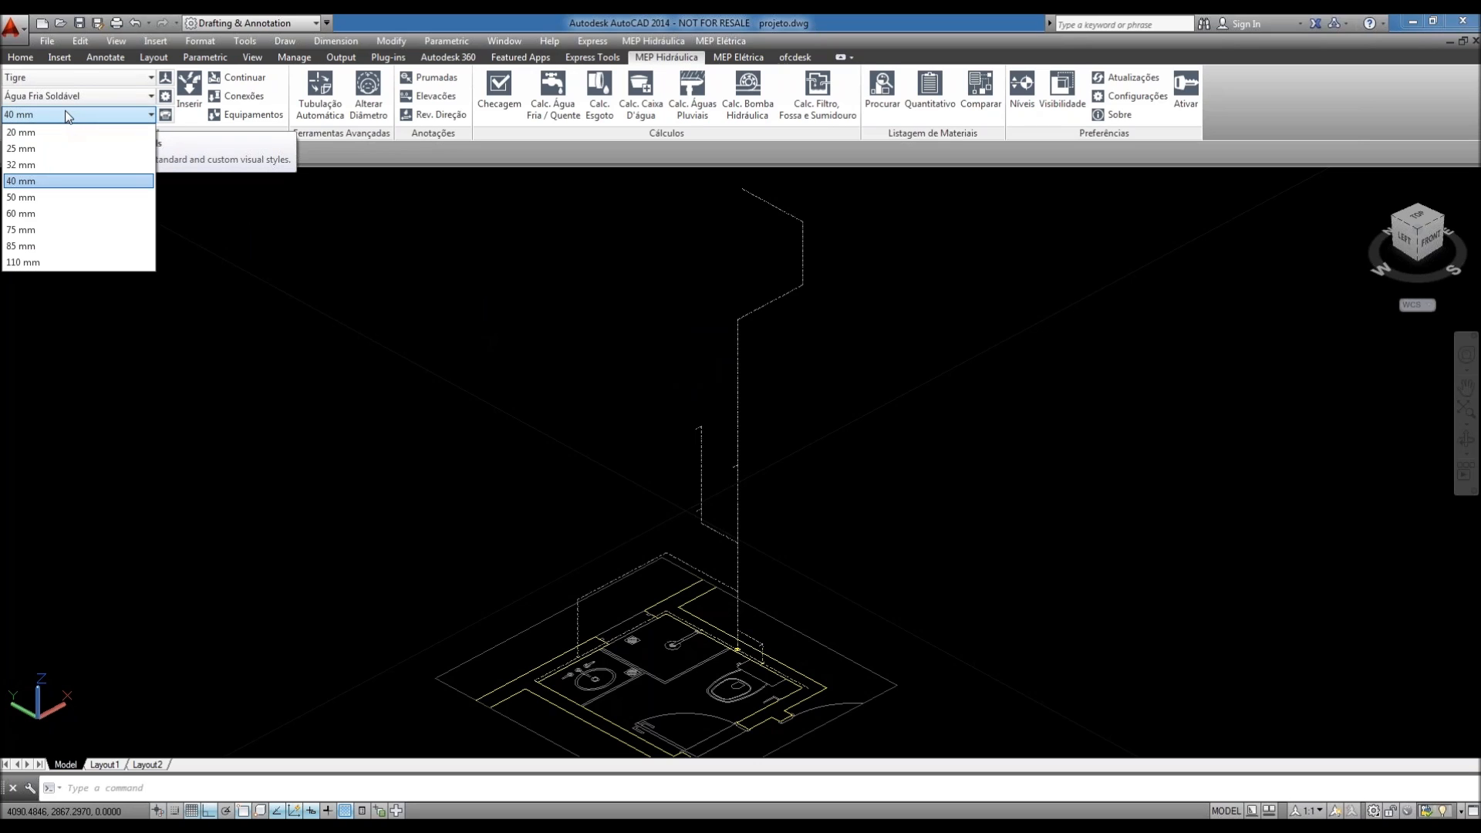
pyautogui.click(29, 162)
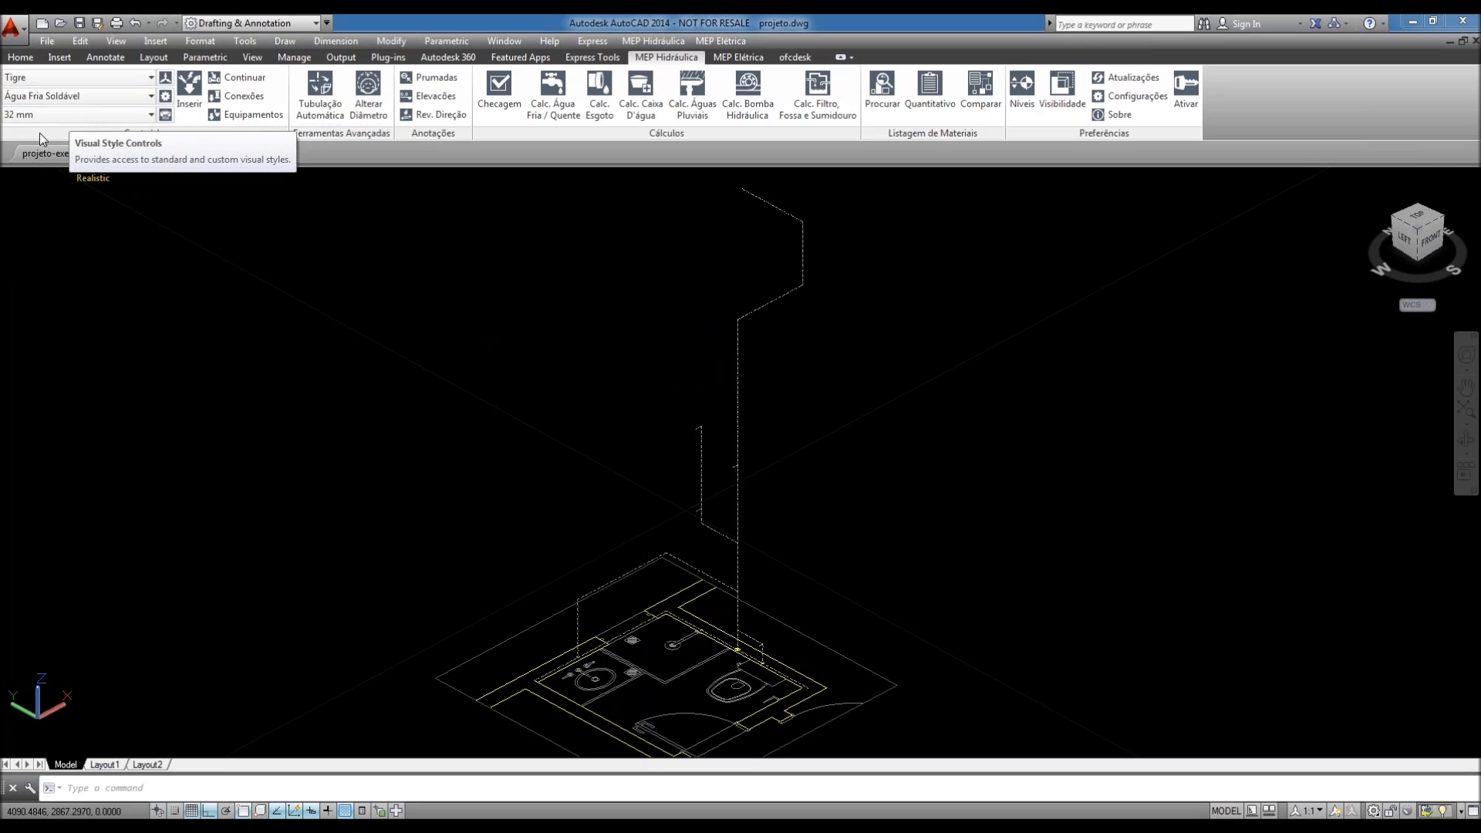
pyautogui.click(45, 113)
pyautogui.click(29, 146)
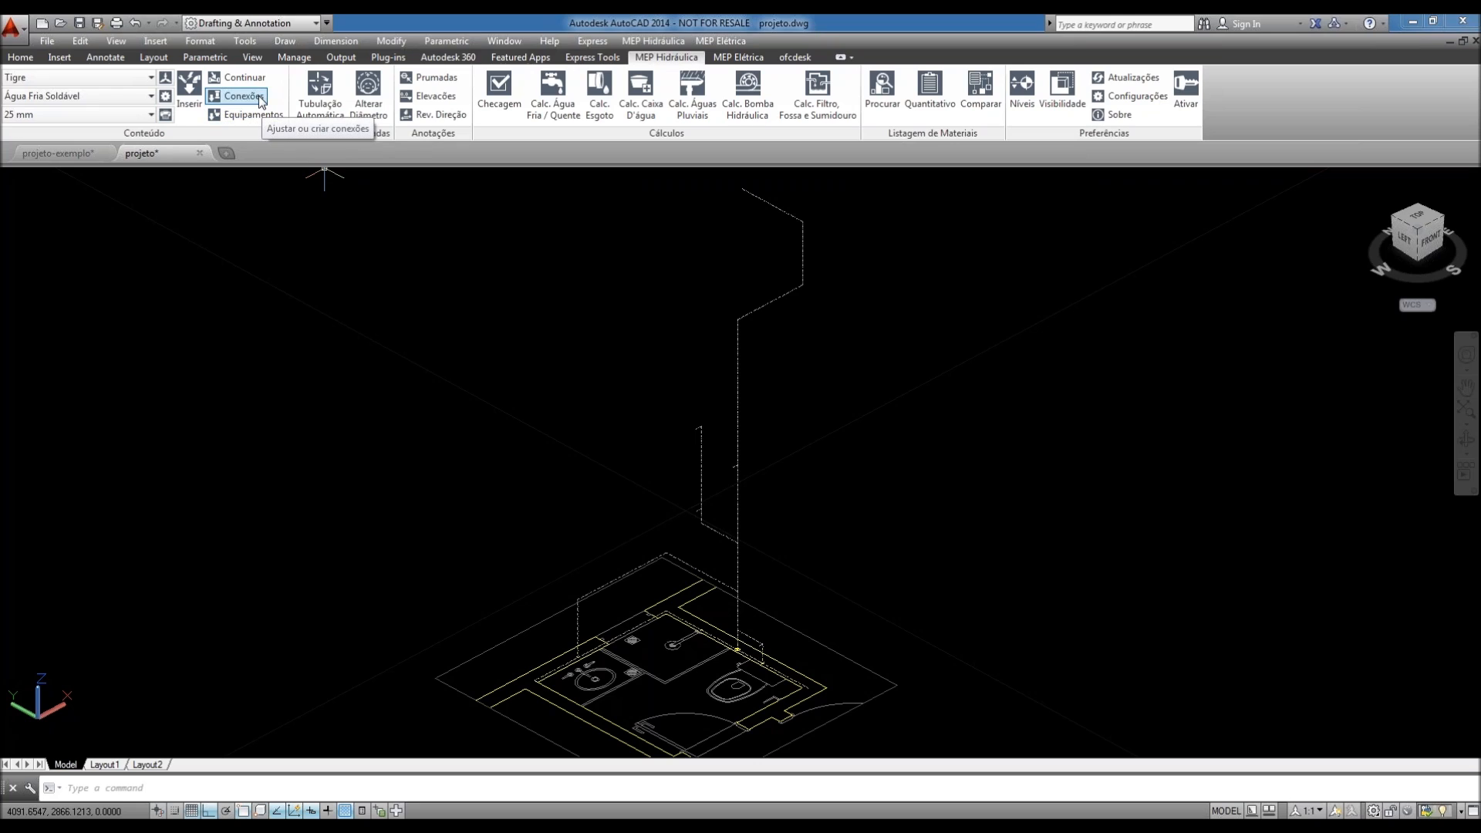
# - Generate automatic piping from the guidelines of the vertical riser and its side branch above the bathroom plan
pyautogui.click(320, 117)
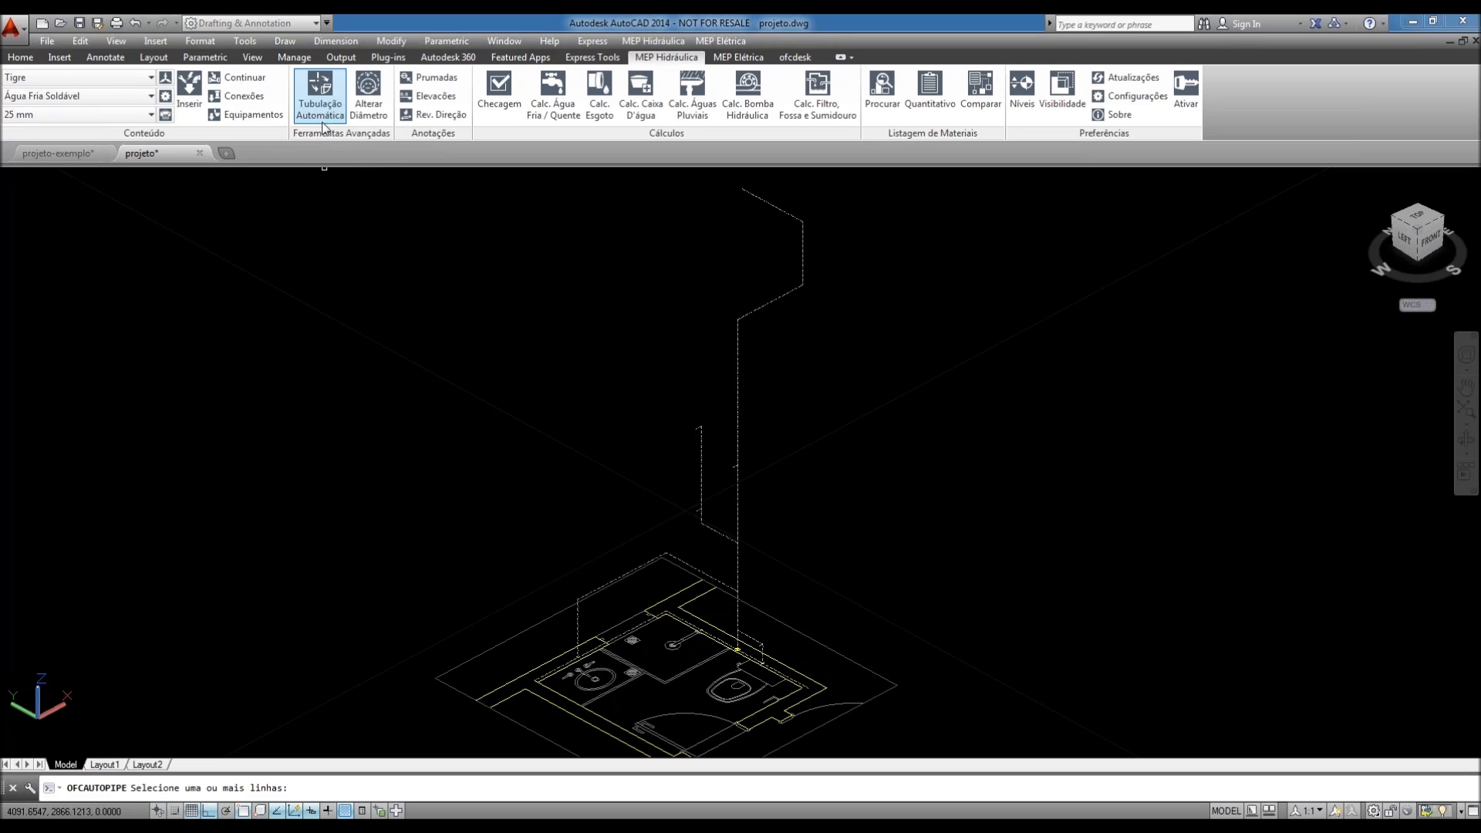
pyautogui.moveTo(833, 310); pyautogui.dragTo(831, 360, button='middle')
pyautogui.click(873, 220)
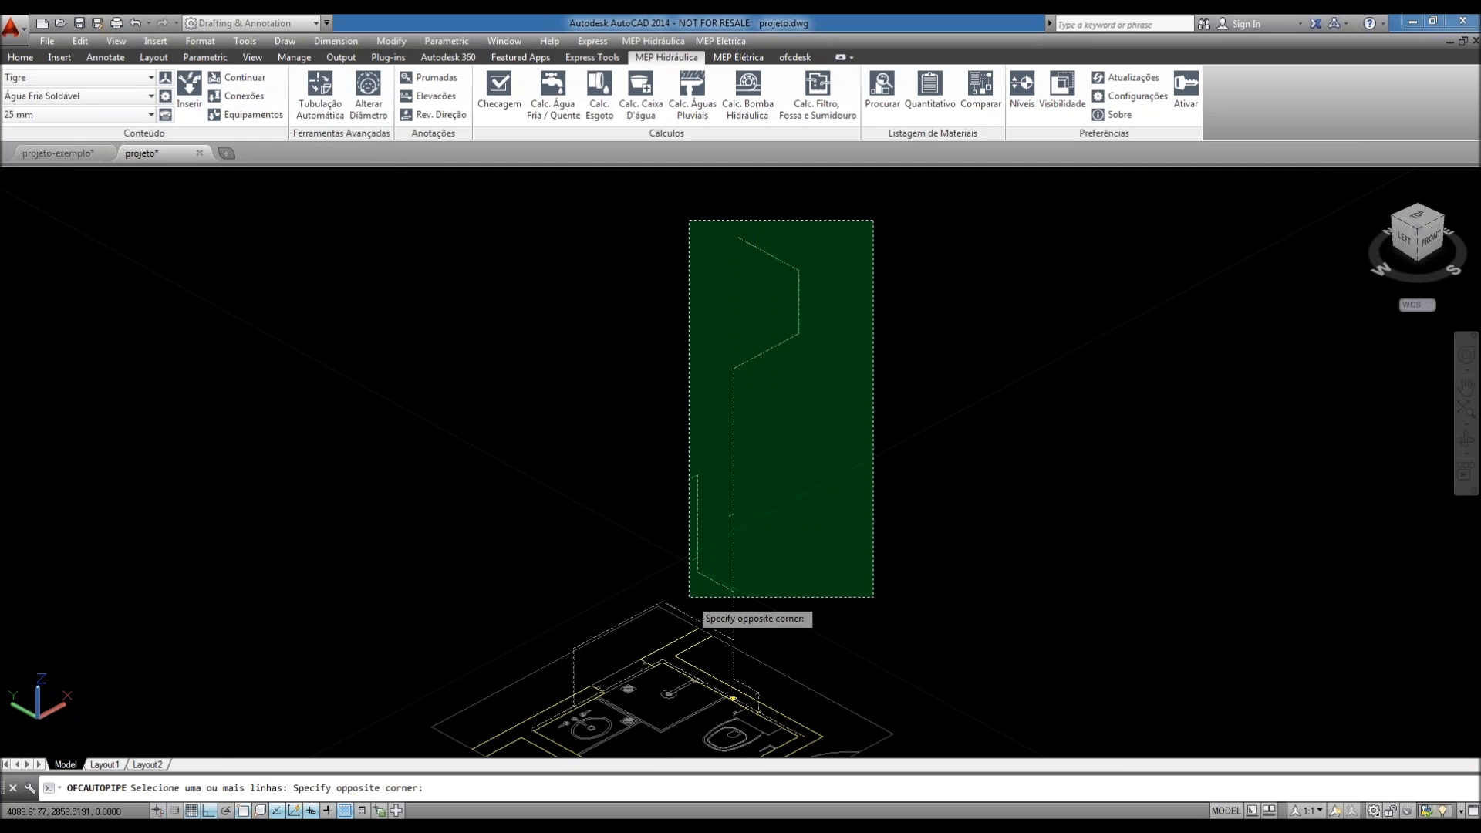
pyautogui.click(690, 594)
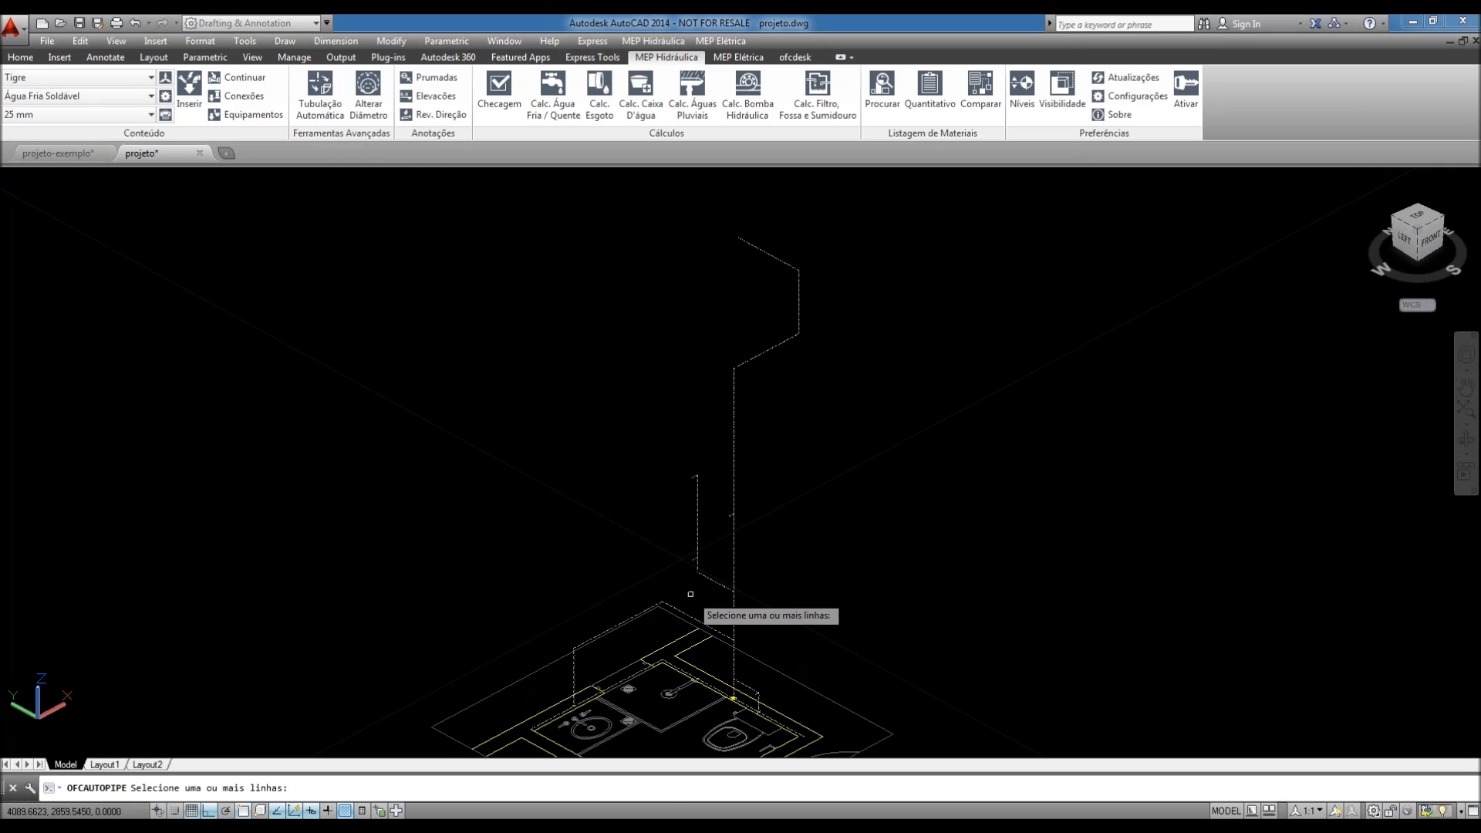
pyautogui.moveTo(837, 568); pyautogui.dragTo(829, 486, button='middle')
pyautogui.moveTo(768, 347); pyautogui.dragTo(740, 411, button='middle')
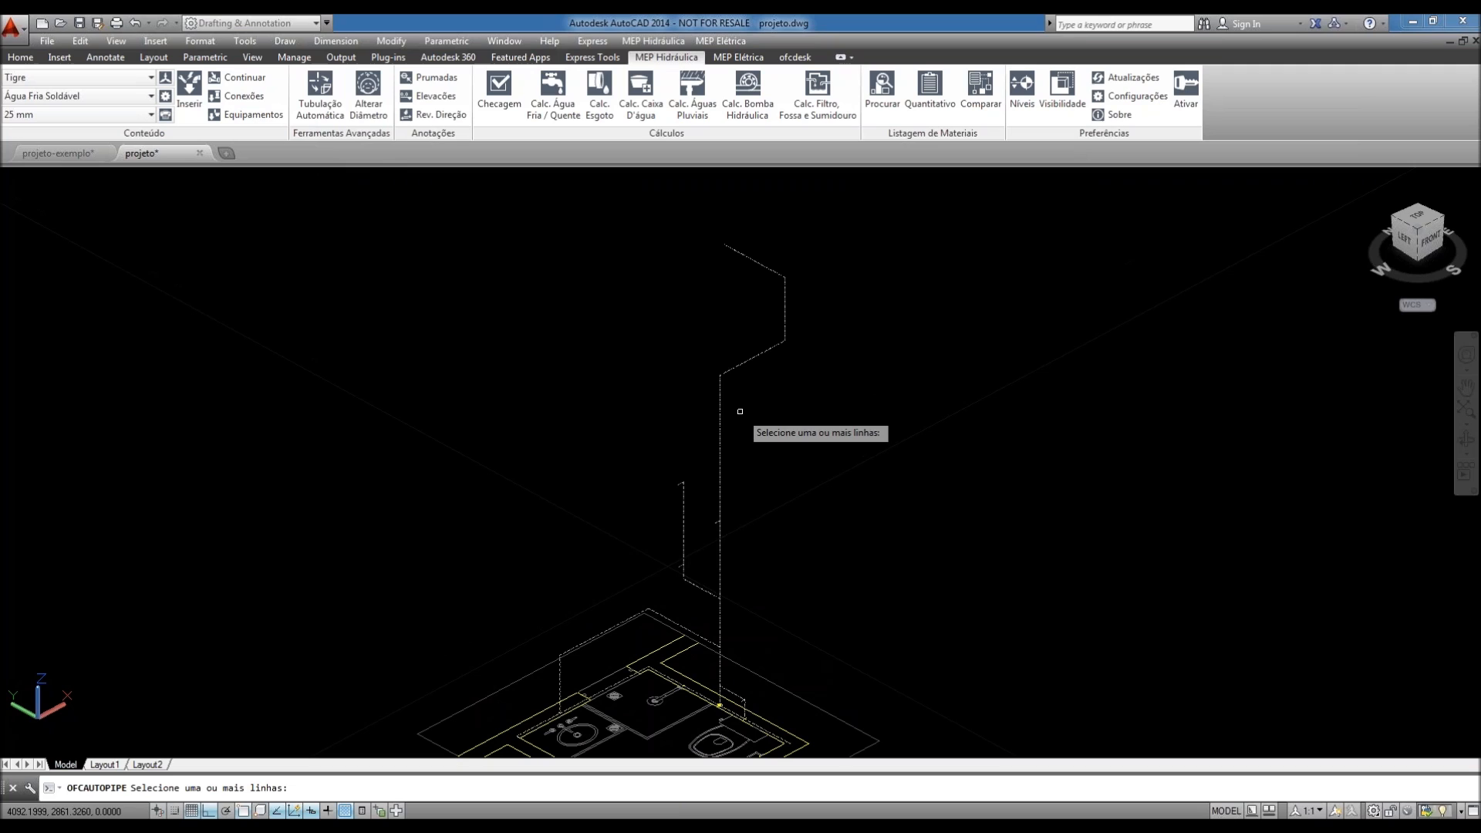
pyautogui.press('Return')
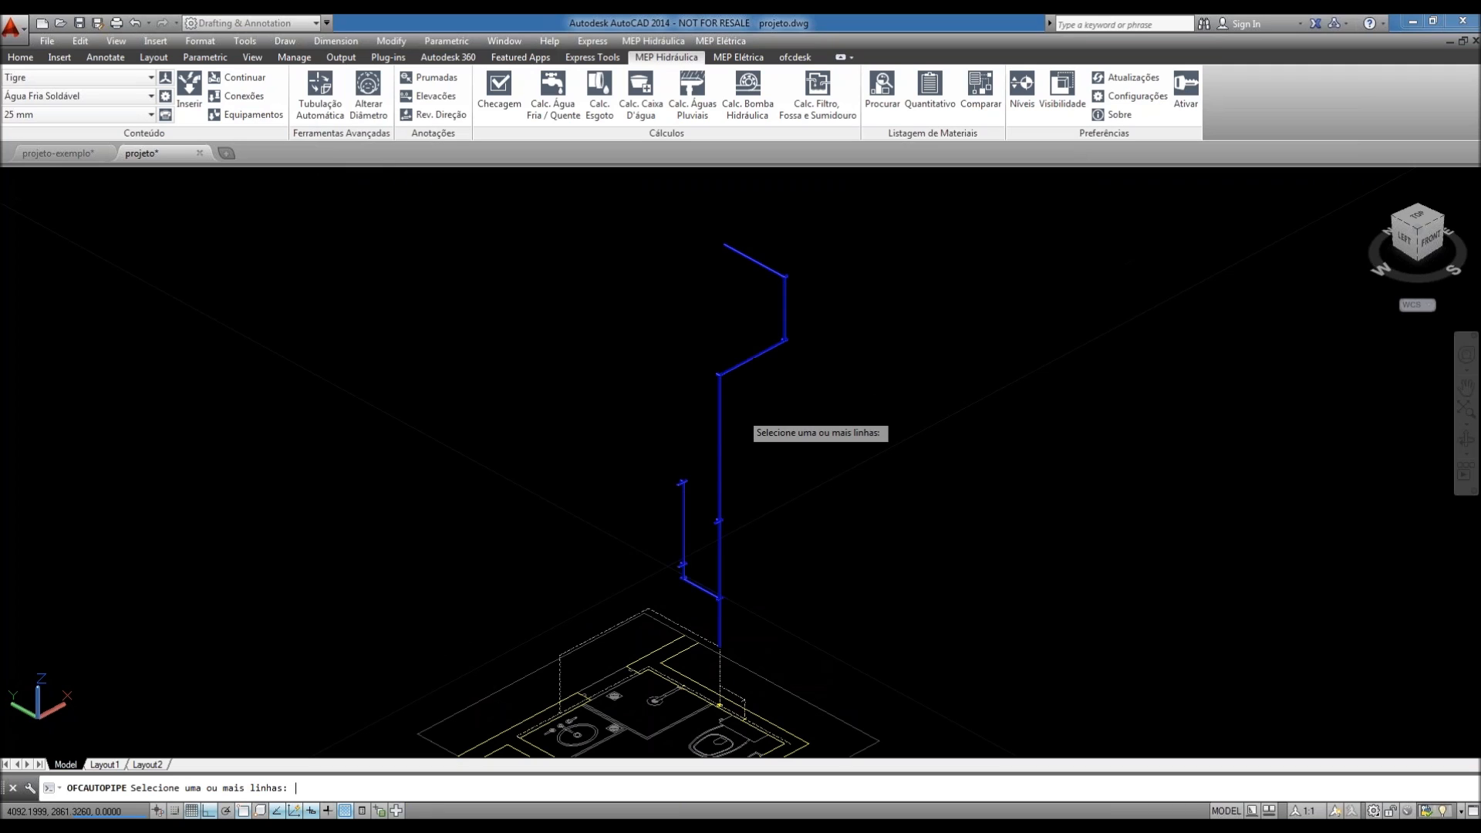
# - Examine the generated pipes, elbows and tees along the riser and its side branch
pyautogui.scroll(6, 780, 280)
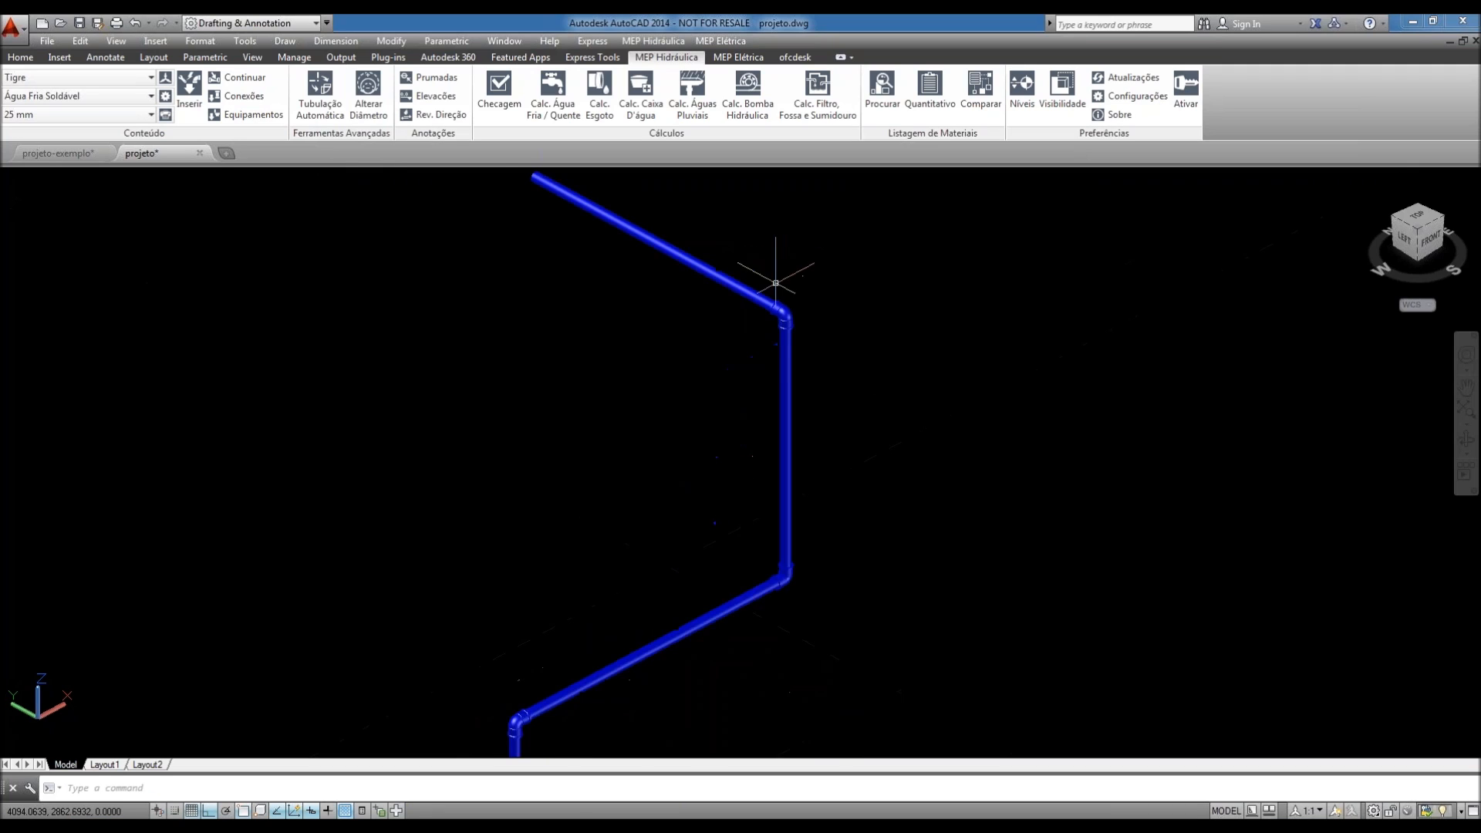
pyautogui.scroll(-5, 795, 339)
pyautogui.moveTo(856, 327); pyautogui.dragTo(863, 251, button='middle')
pyautogui.scroll(-3, 838, 378)
pyautogui.moveTo(840, 516); pyautogui.dragTo(876, 397, button='middle')
pyautogui.scroll(5, 610, 533)
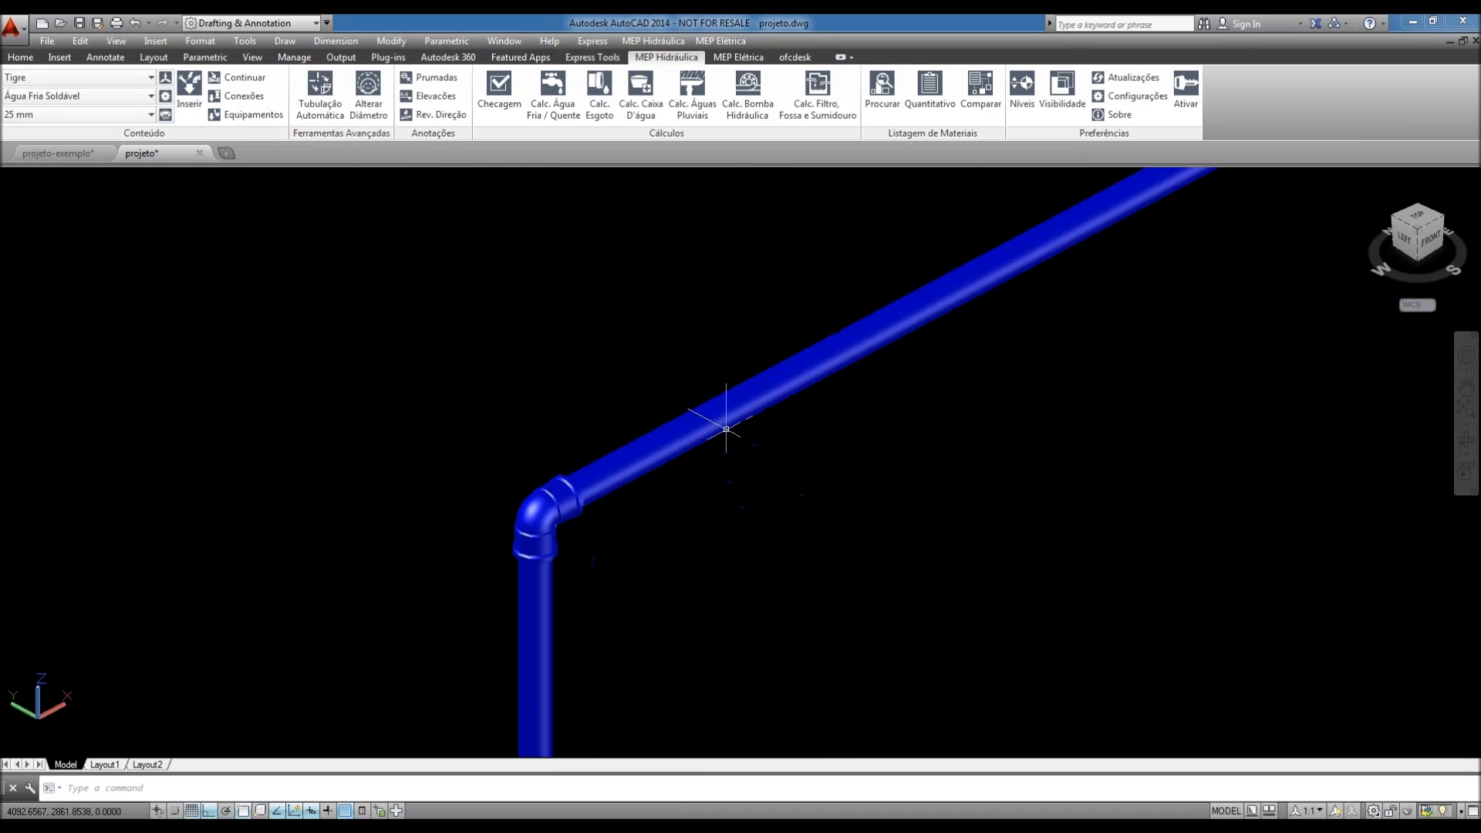
pyautogui.scroll(-4, 744, 546)
pyautogui.moveTo(744, 552); pyautogui.dragTo(753, 342, button='middle')
pyautogui.scroll(-3, 757, 303)
pyautogui.scroll(6, 691, 582)
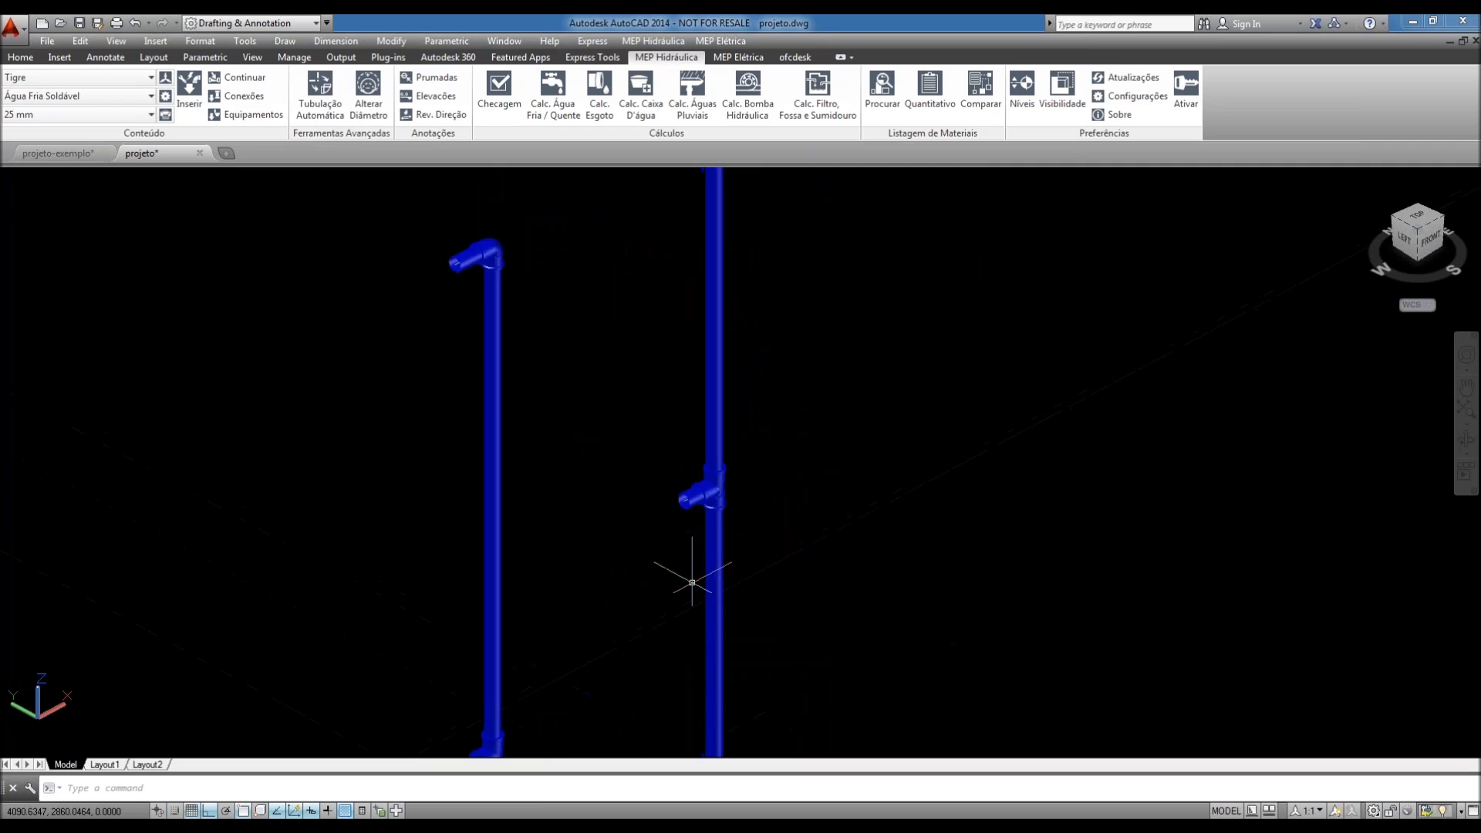
# - Delete the tee at the lower end of the side branch's vertical pipe
pyautogui.moveTo(769, 577); pyautogui.dragTo(771, 414, button='middle')
pyautogui.scroll(-2, 797, 344)
pyautogui.moveTo(827, 509); pyautogui.dragTo(828, 352, button='middle')
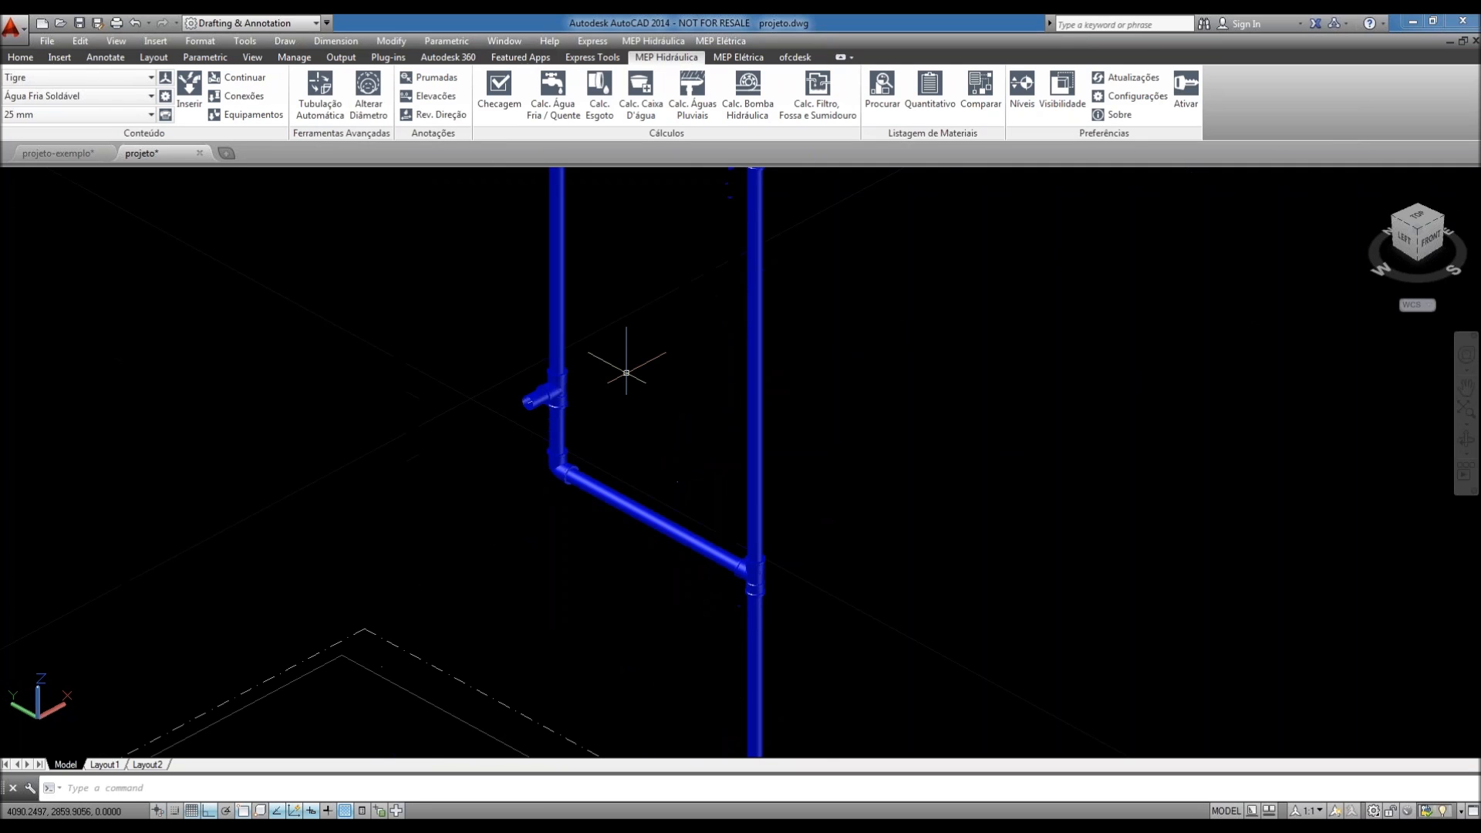
pyautogui.scroll(3, 562, 432)
pyautogui.scroll(3, 562, 432)
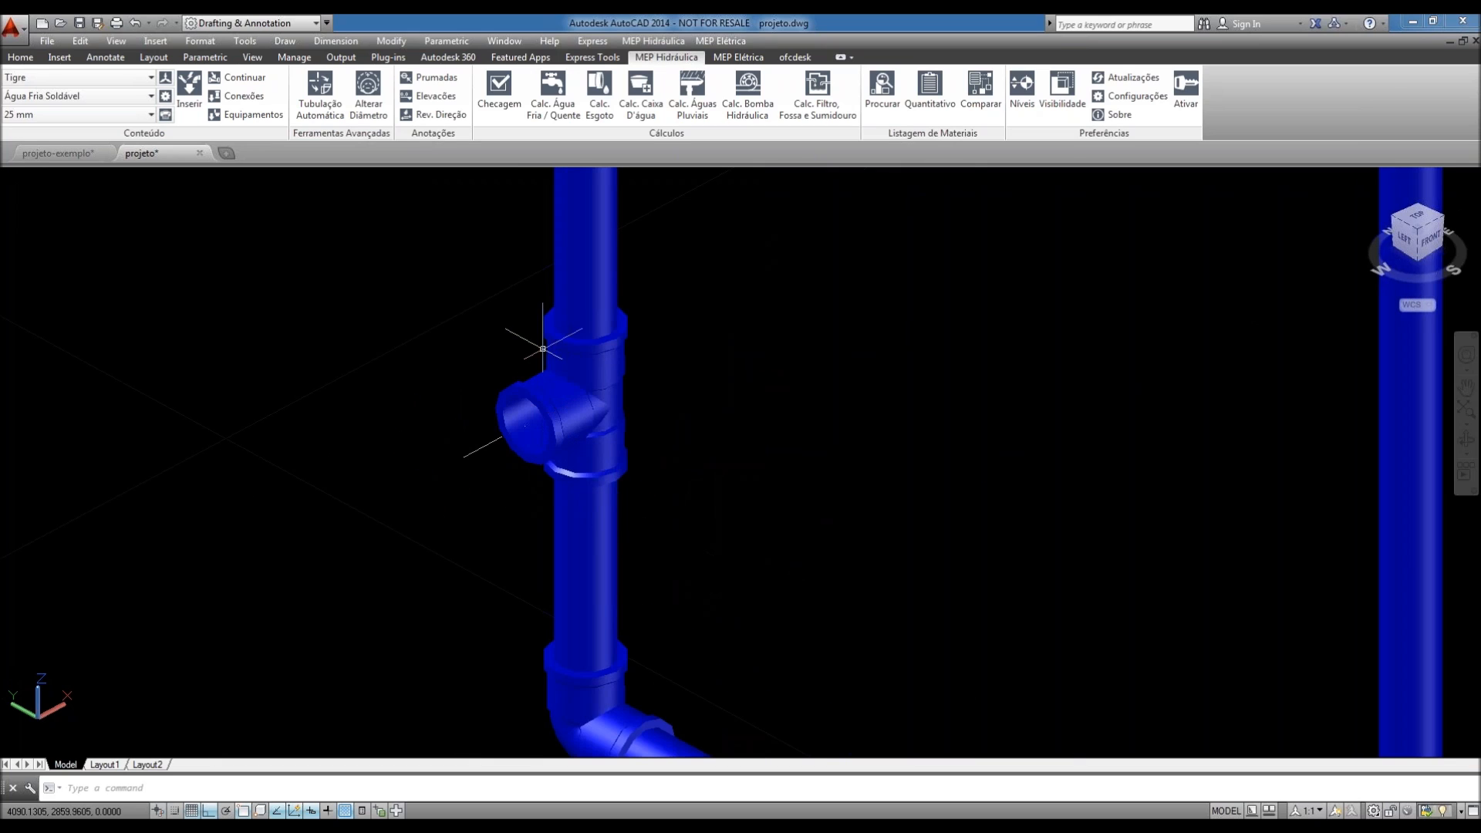
pyautogui.click(514, 382)
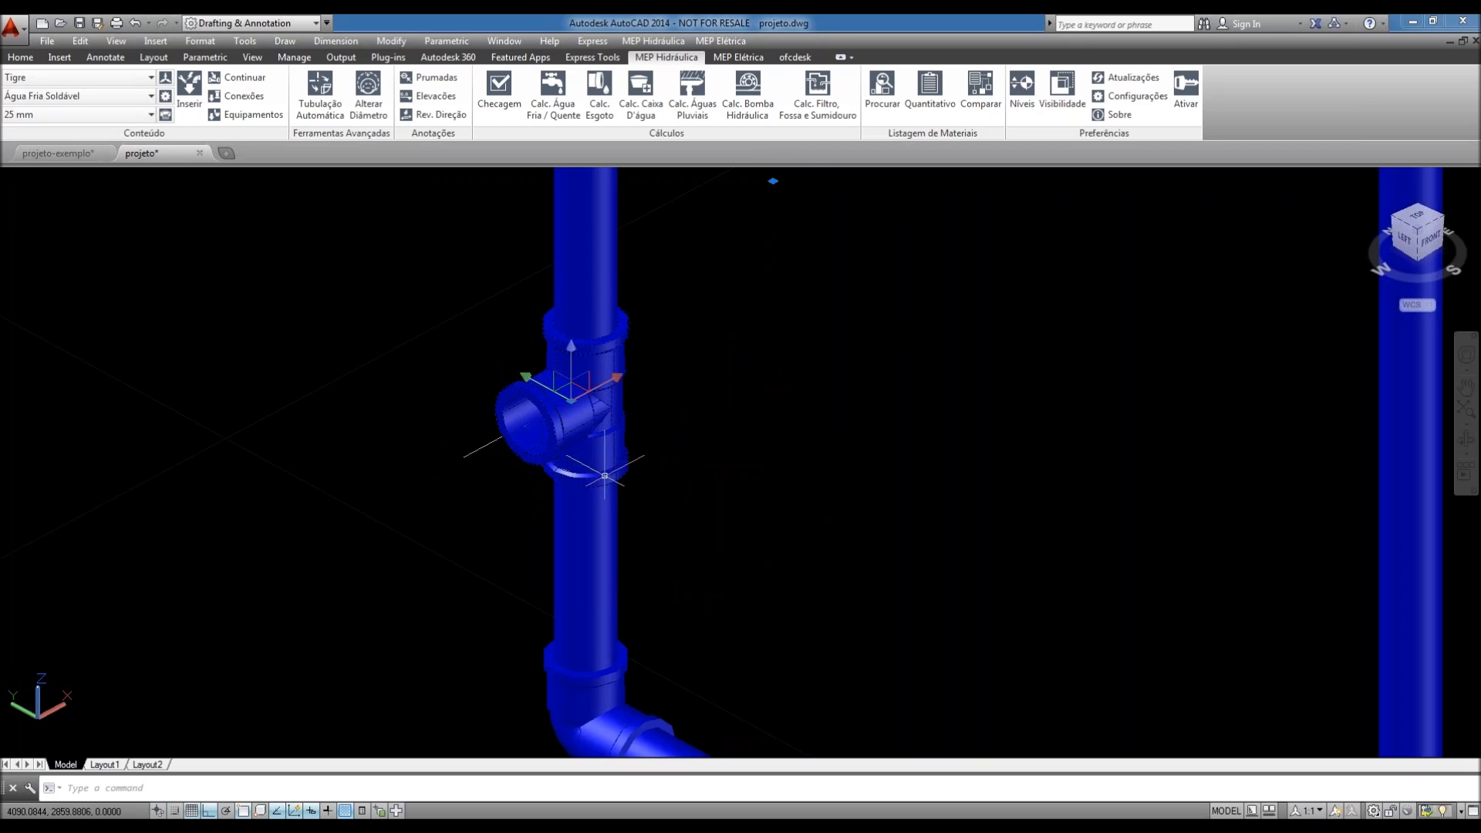
pyautogui.press('Delete')
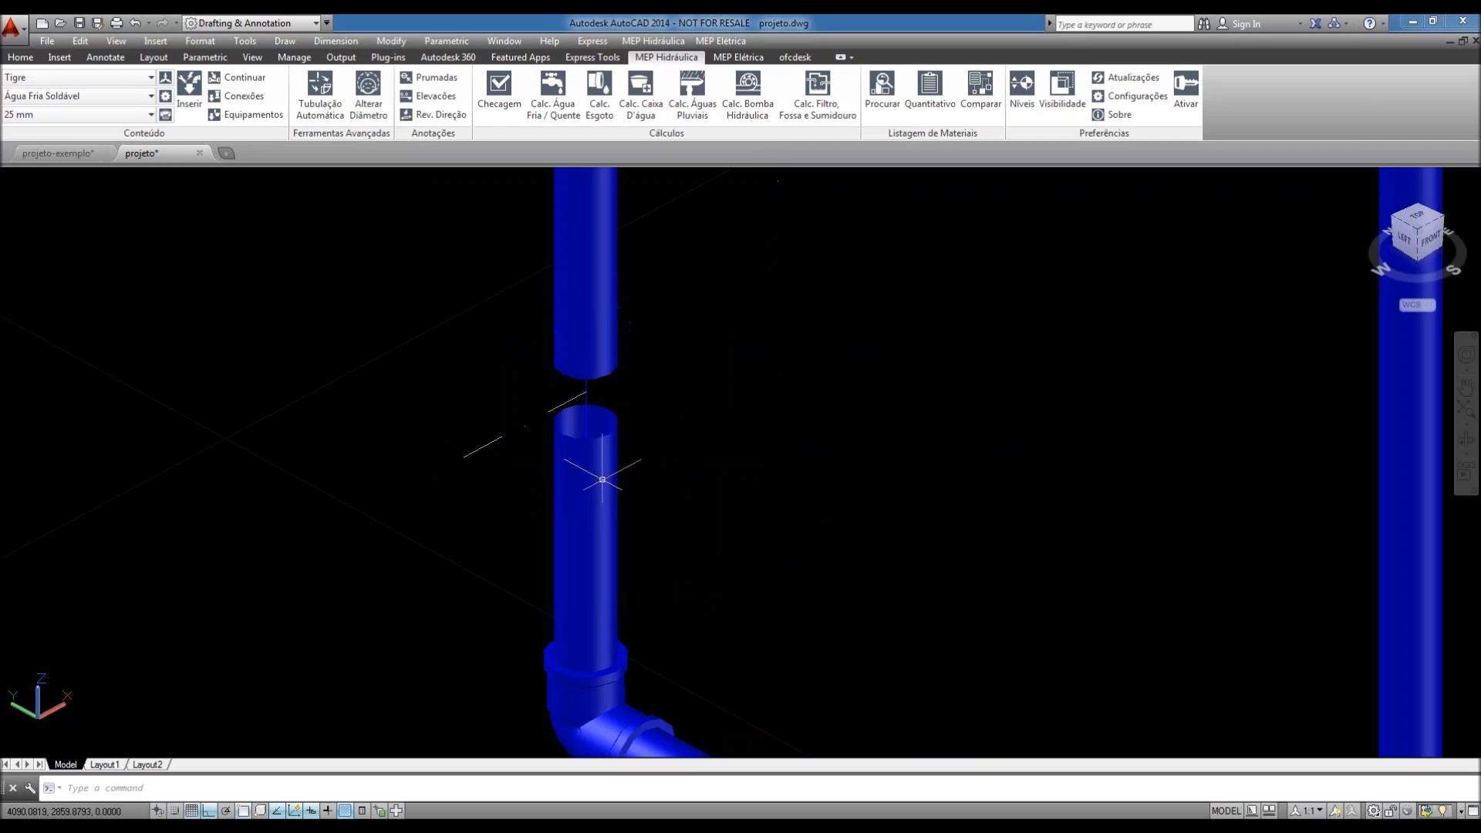
# - Delete the short outlet pipe at the side branch's upper elbow and select that elbow
pyautogui.scroll(-9, 603, 479)
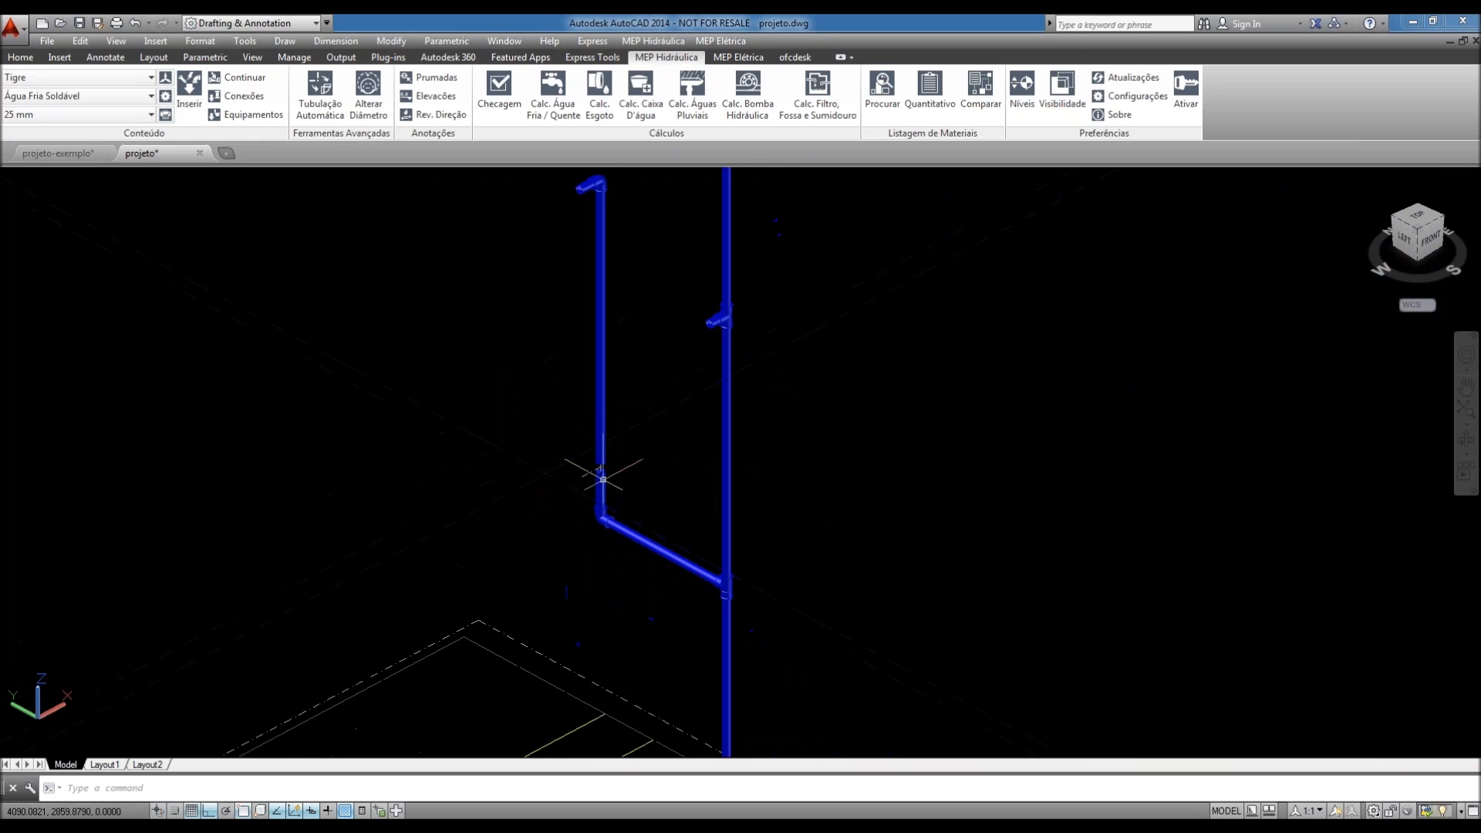
pyautogui.scroll(8, 578, 347)
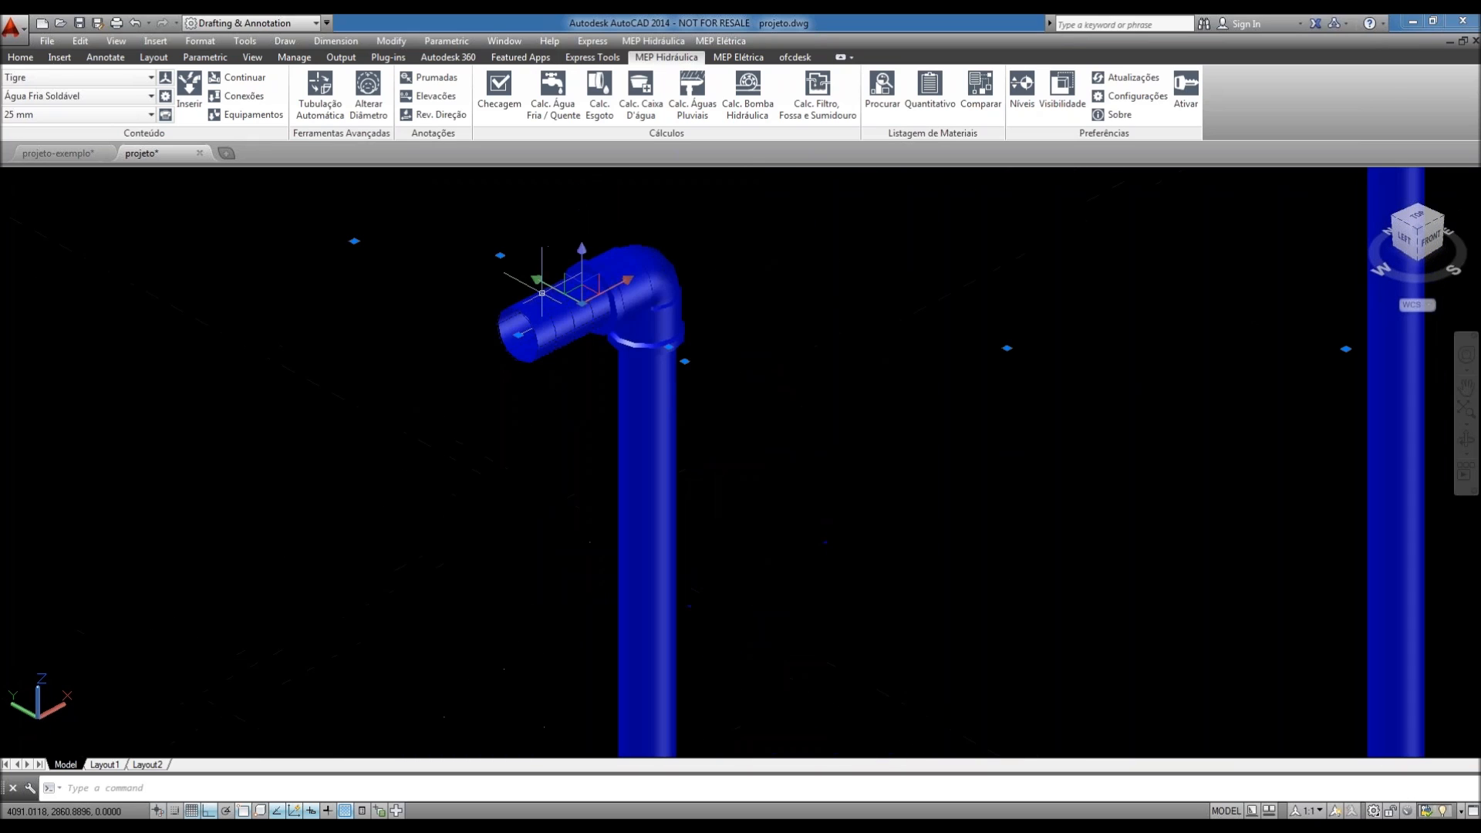
pyautogui.press('Delete')
pyautogui.click(571, 304)
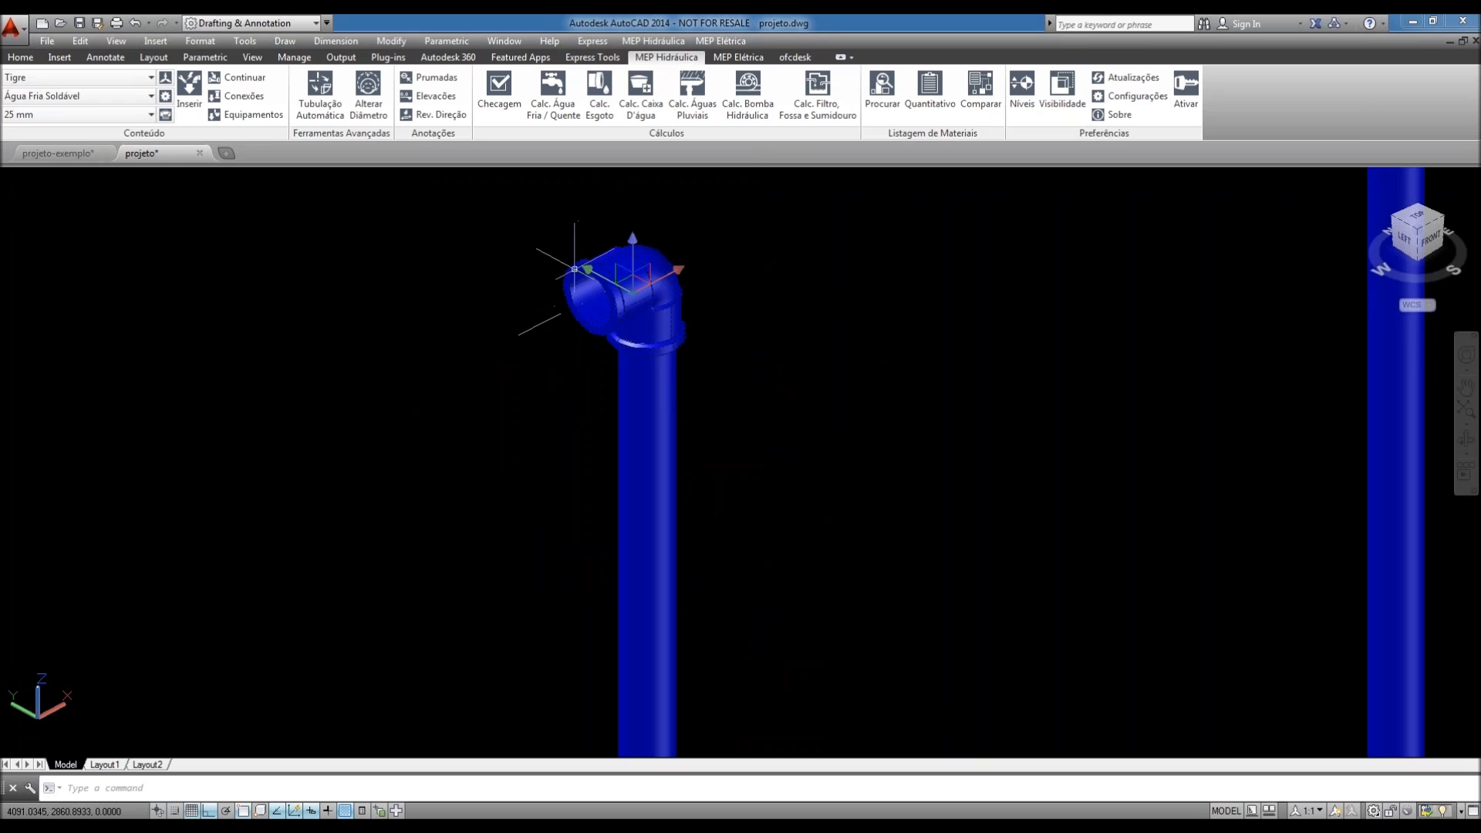
# - Examine the riser's outlet tee with its short pipe and the connections along the upper run
pyautogui.scroll(-3, 565, 314)
pyautogui.scroll(-6, 579, 304)
pyautogui.moveTo(641, 350); pyautogui.dragTo(635, 675, button='middle')
pyautogui.scroll(4, 672, 285)
pyautogui.scroll(-7, 671, 285)
pyautogui.moveTo(734, 345); pyautogui.dragTo(739, 292, button='middle')
pyautogui.moveTo(661, 552); pyautogui.dragTo(683, 464, button='middle')
pyautogui.scroll(8, 682, 463)
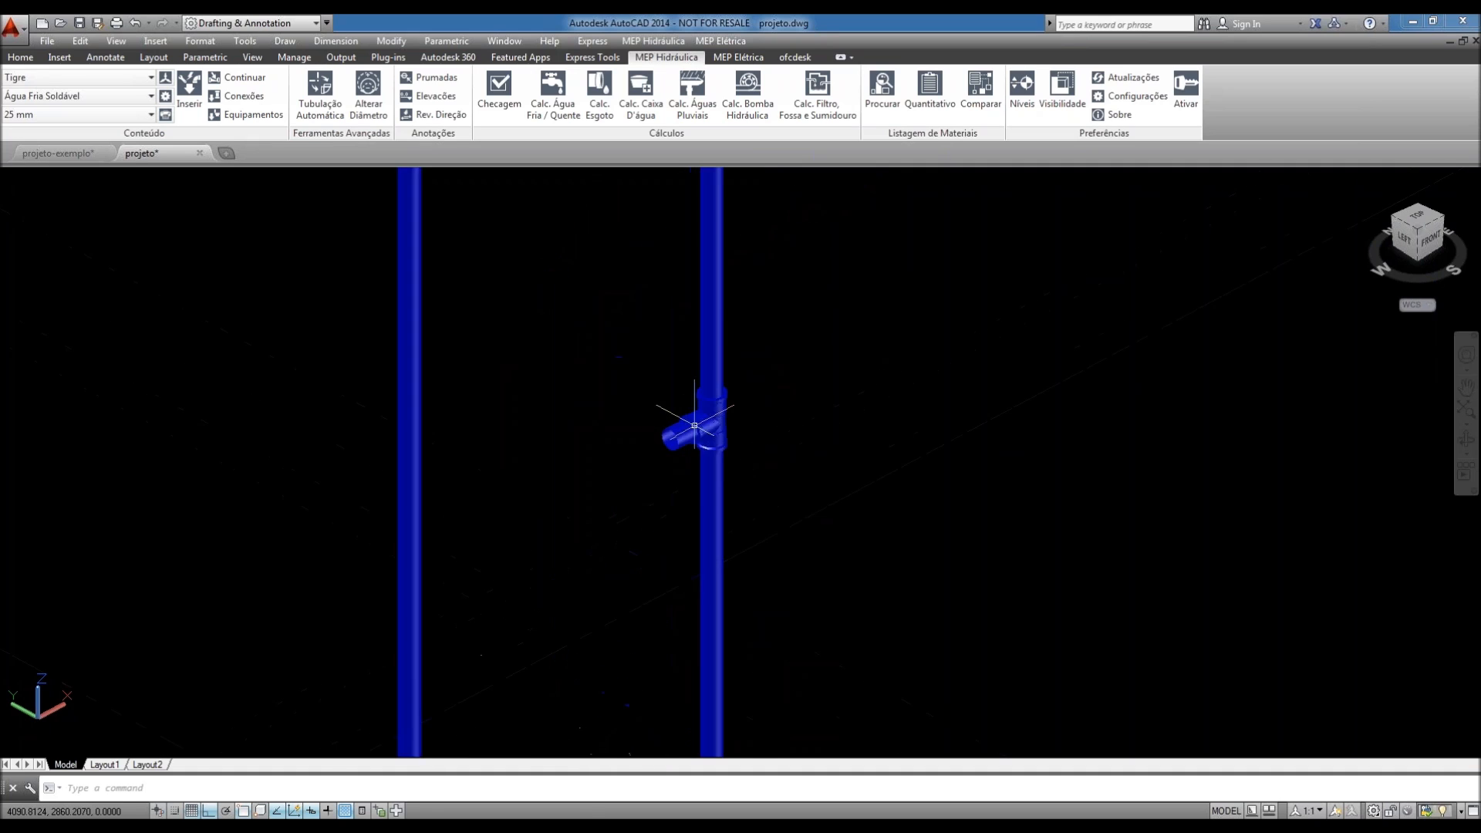
pyautogui.click(619, 469)
pyautogui.press('Escape')
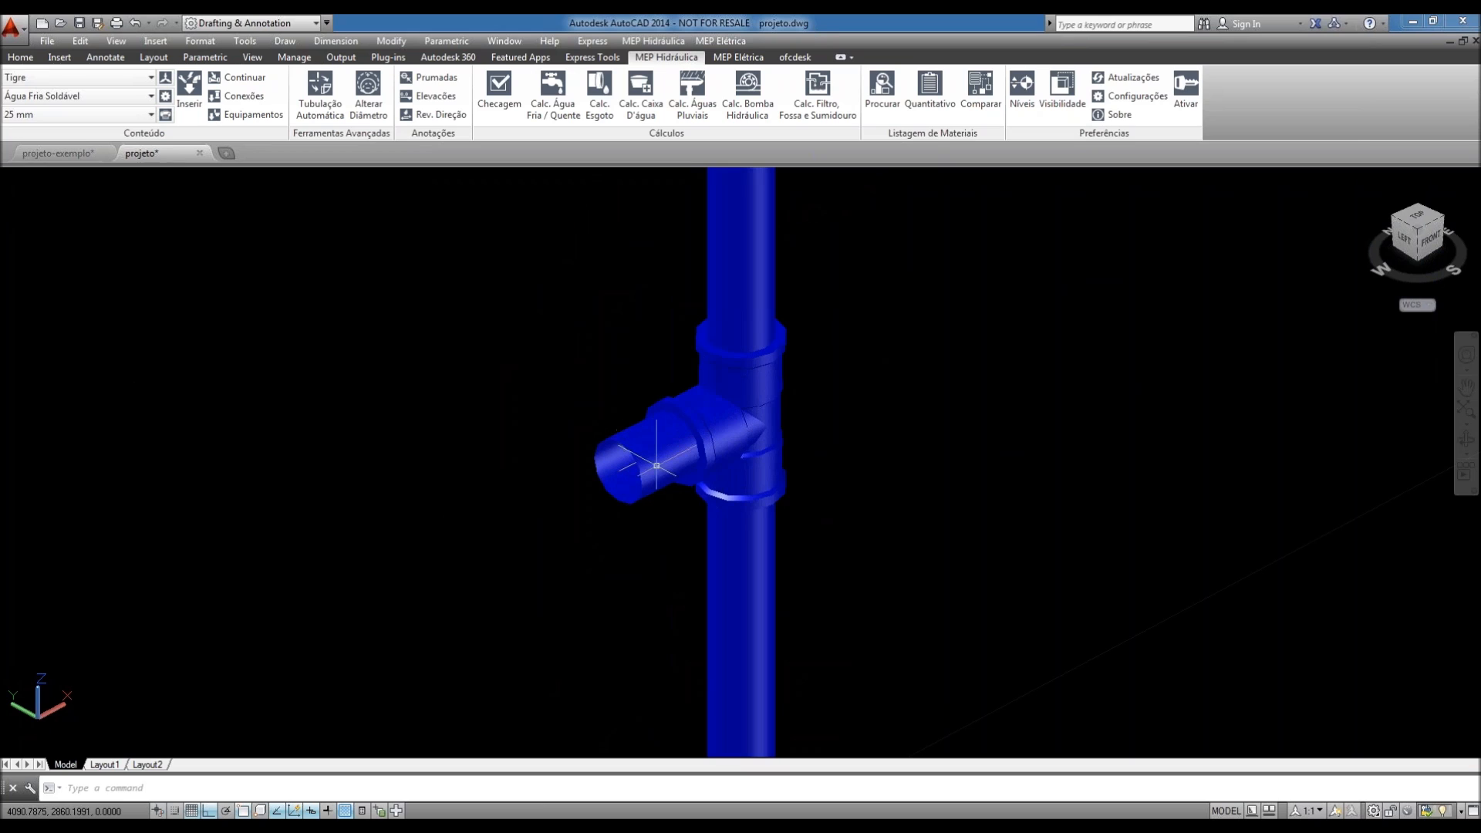
pyautogui.scroll(-6, 616, 438)
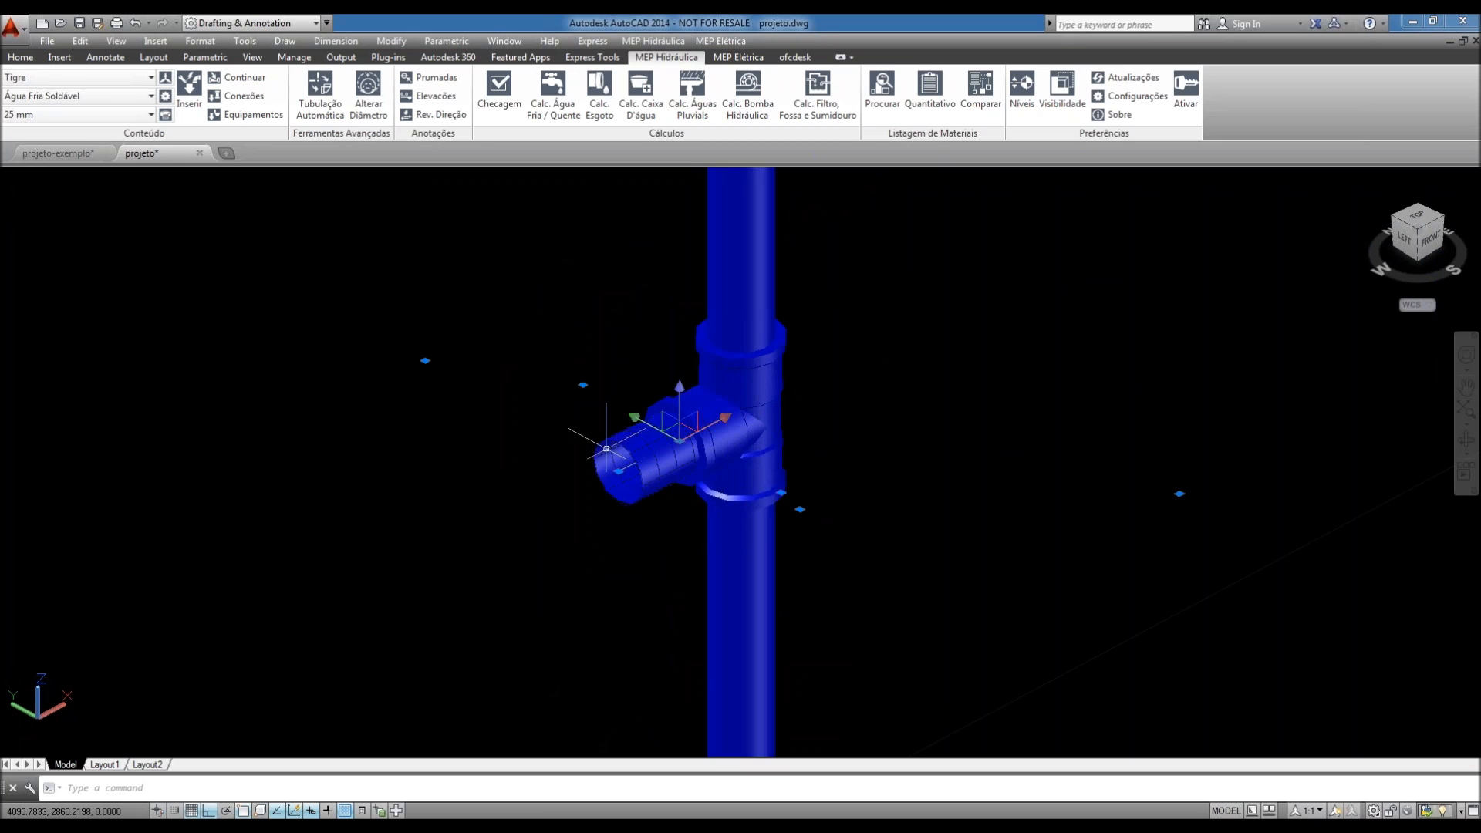
pyautogui.moveTo(663, 422); pyautogui.dragTo(664, 500, button='middle')
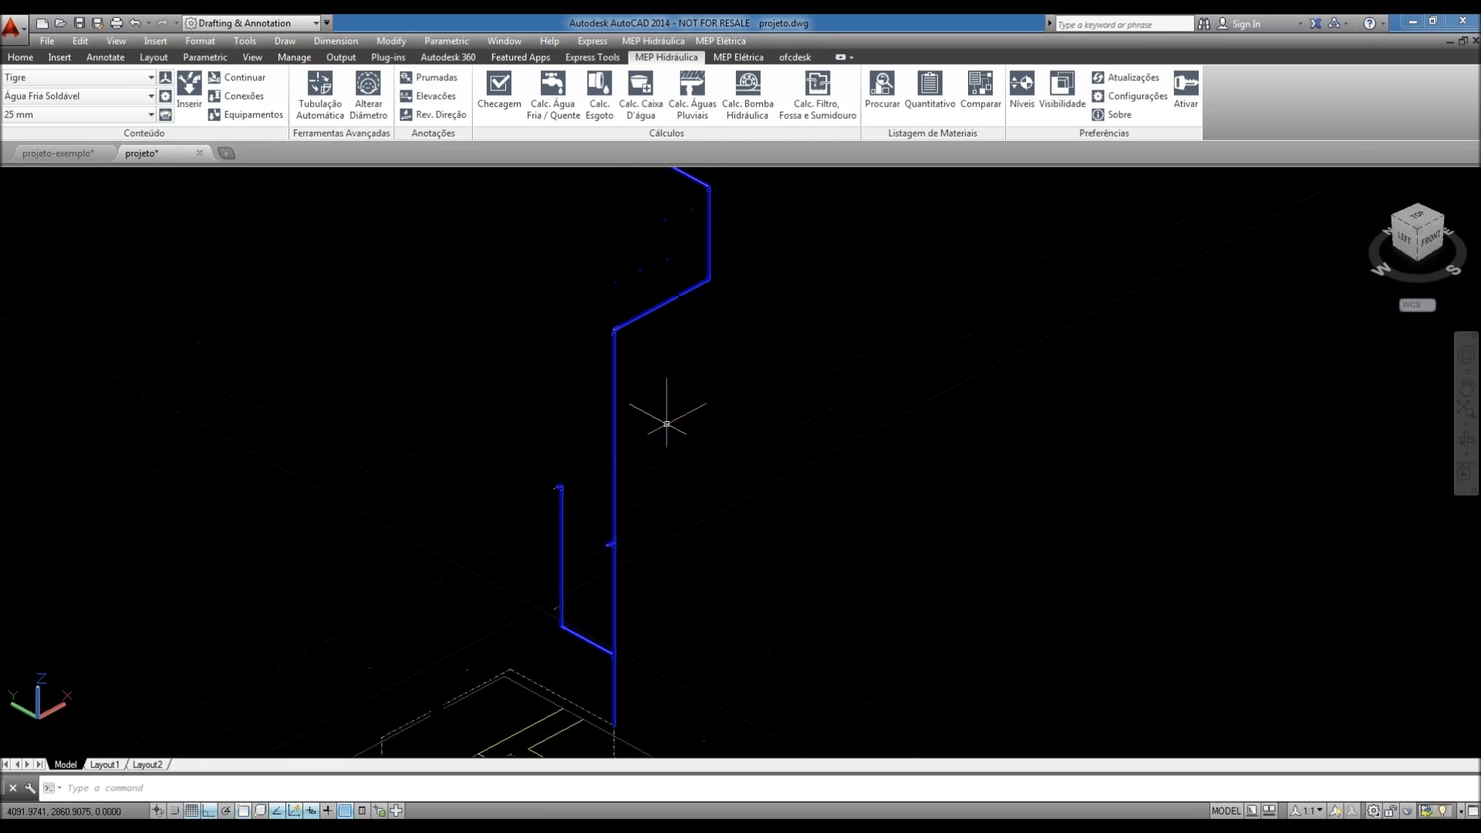
pyautogui.moveTo(674, 384); pyautogui.dragTo(655, 463, button='middle')
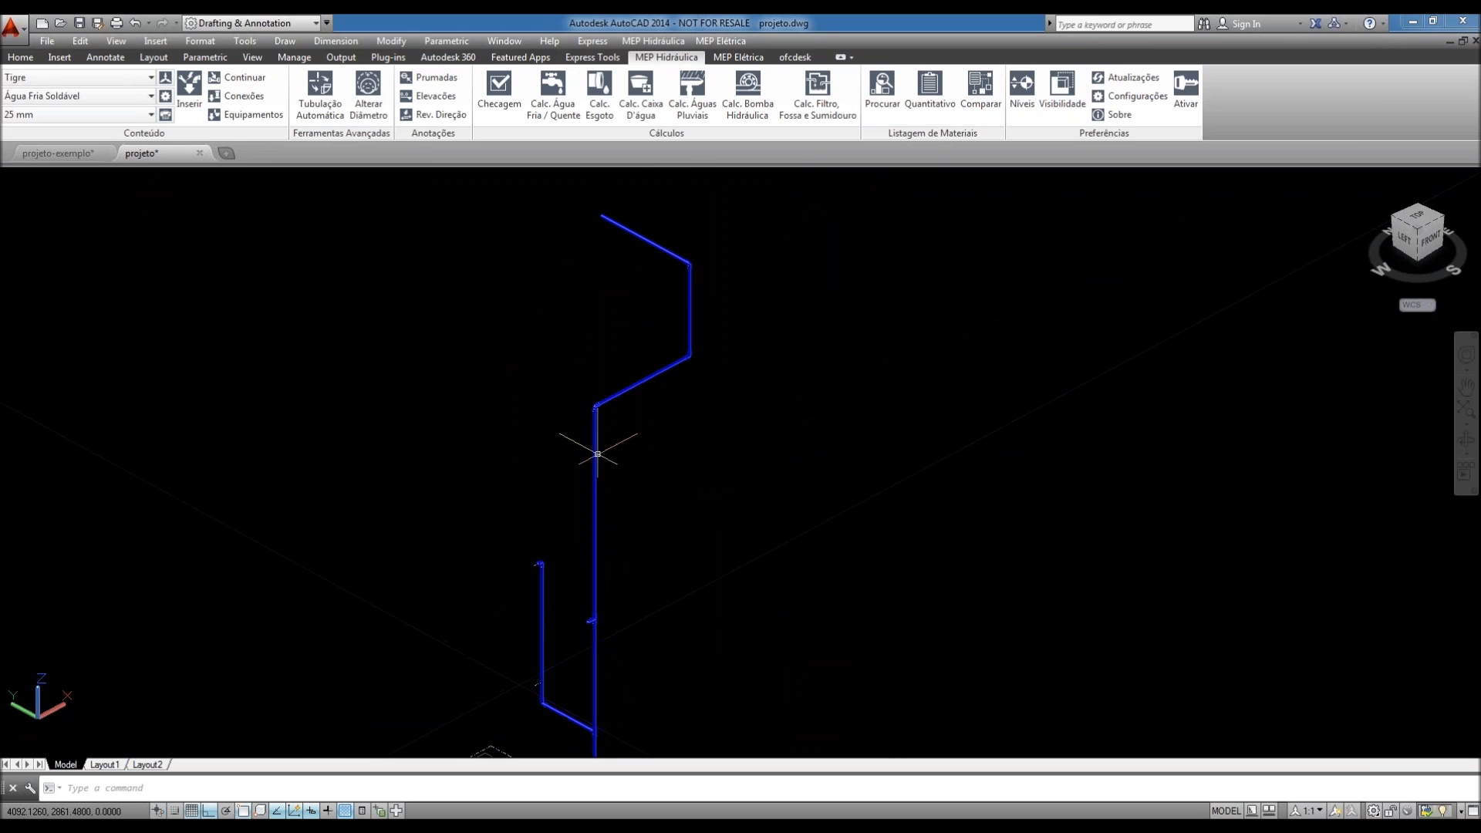
pyautogui.scroll(8, 678, 444)
pyautogui.scroll(-8, 678, 442)
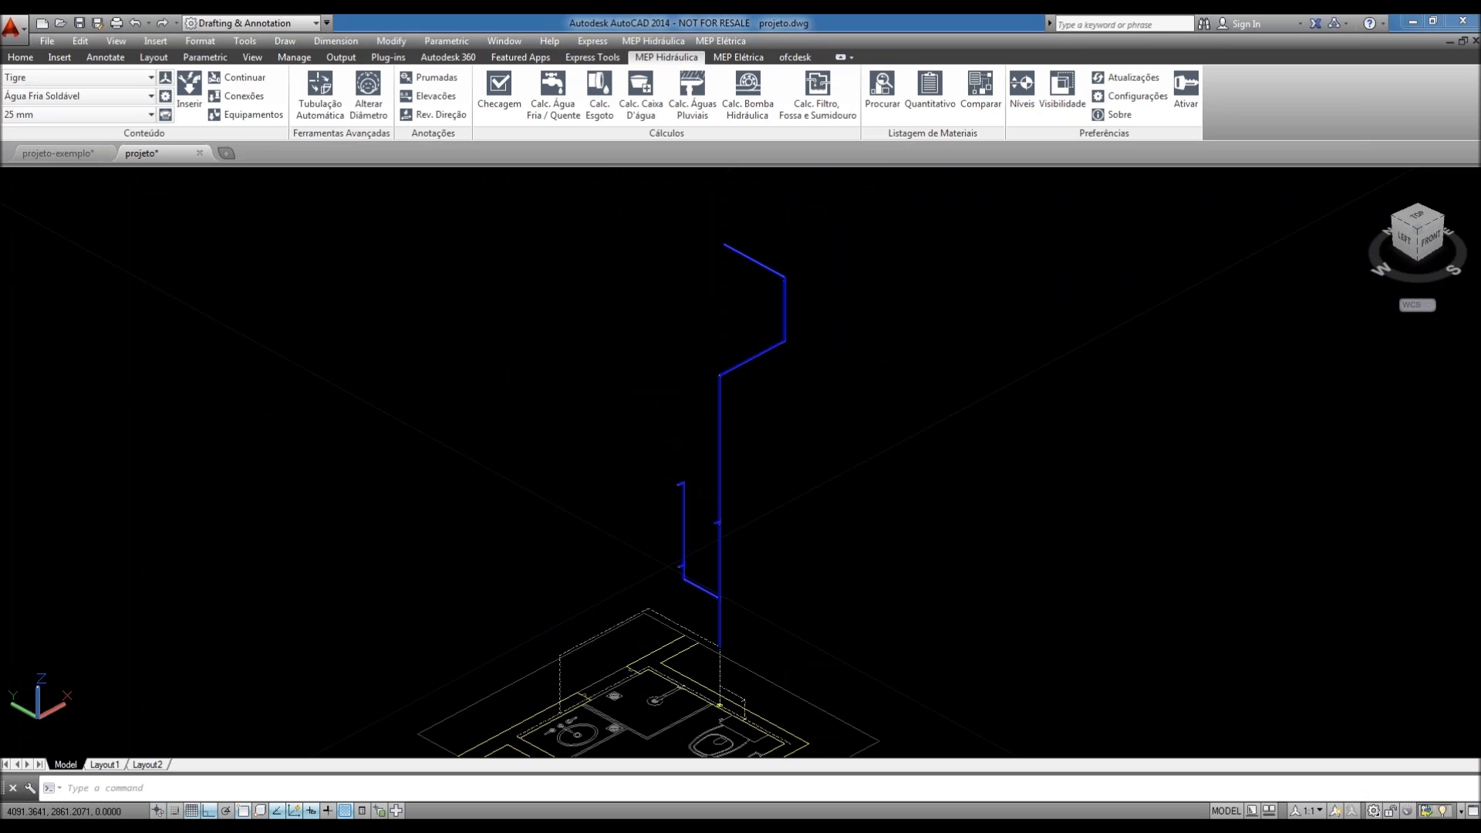
# - Undo the generated piping and create automatic 25 mm piping only from the three guideline segments above the vertical riser
pyautogui.moveTo(827, 499); pyautogui.dragTo(854, 559, button='middle')
pyautogui.scroll(6, 823, 433)
pyautogui.moveTo(839, 362); pyautogui.dragTo(832, 385, button='middle')
pyautogui.click(868, 242)
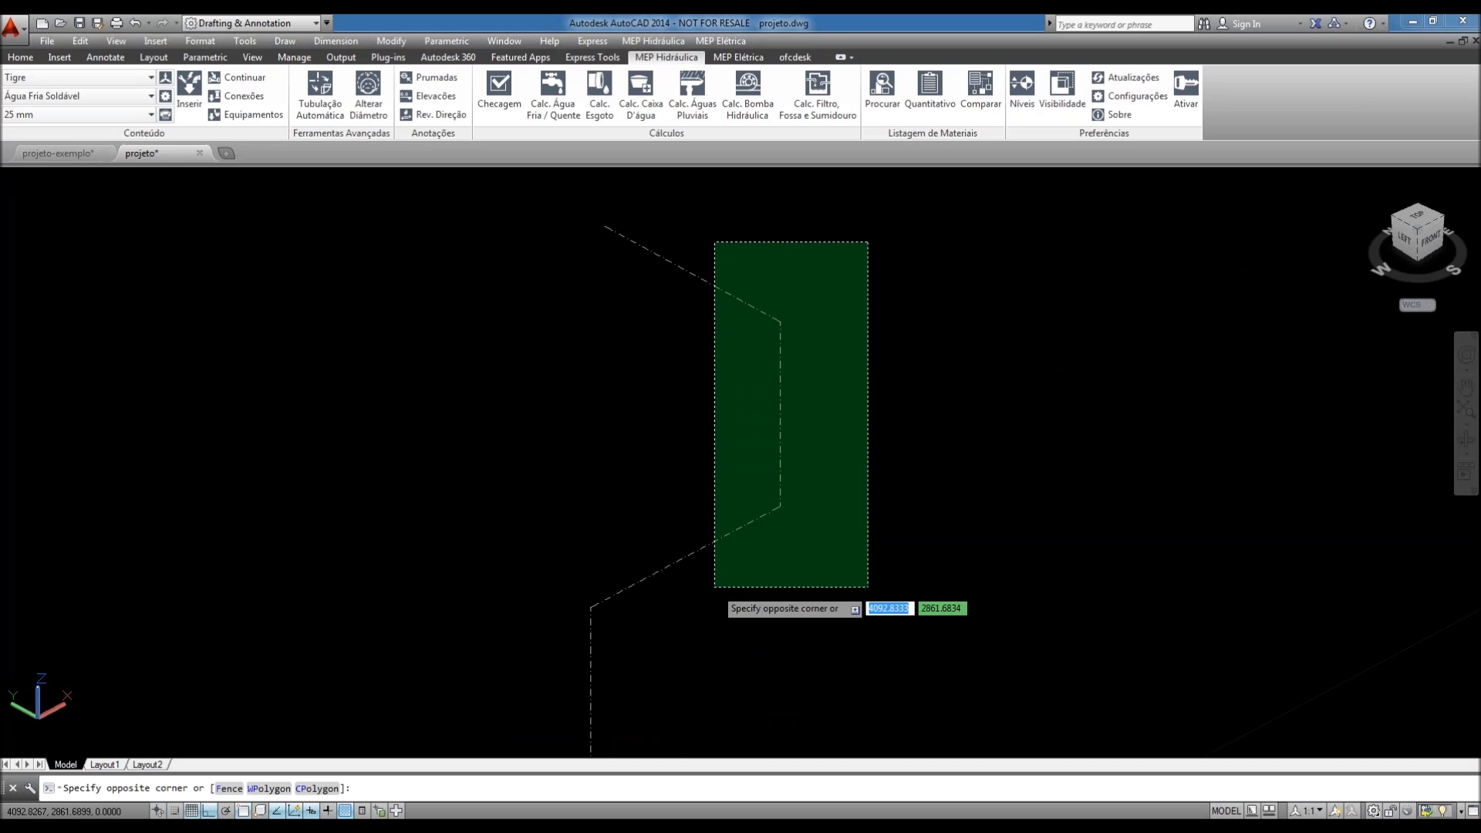
pyautogui.press('Escape')
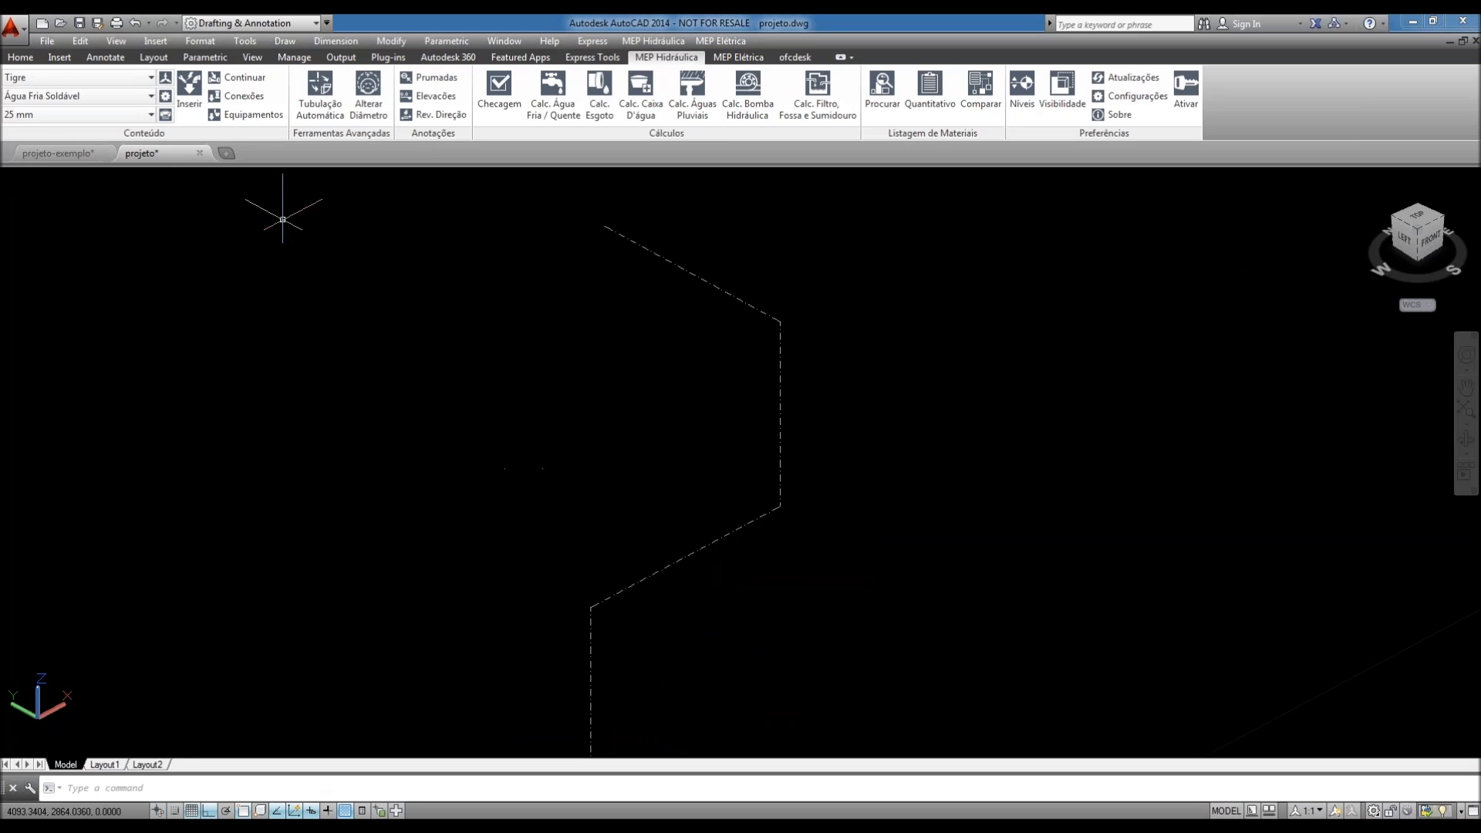
pyautogui.click(320, 91)
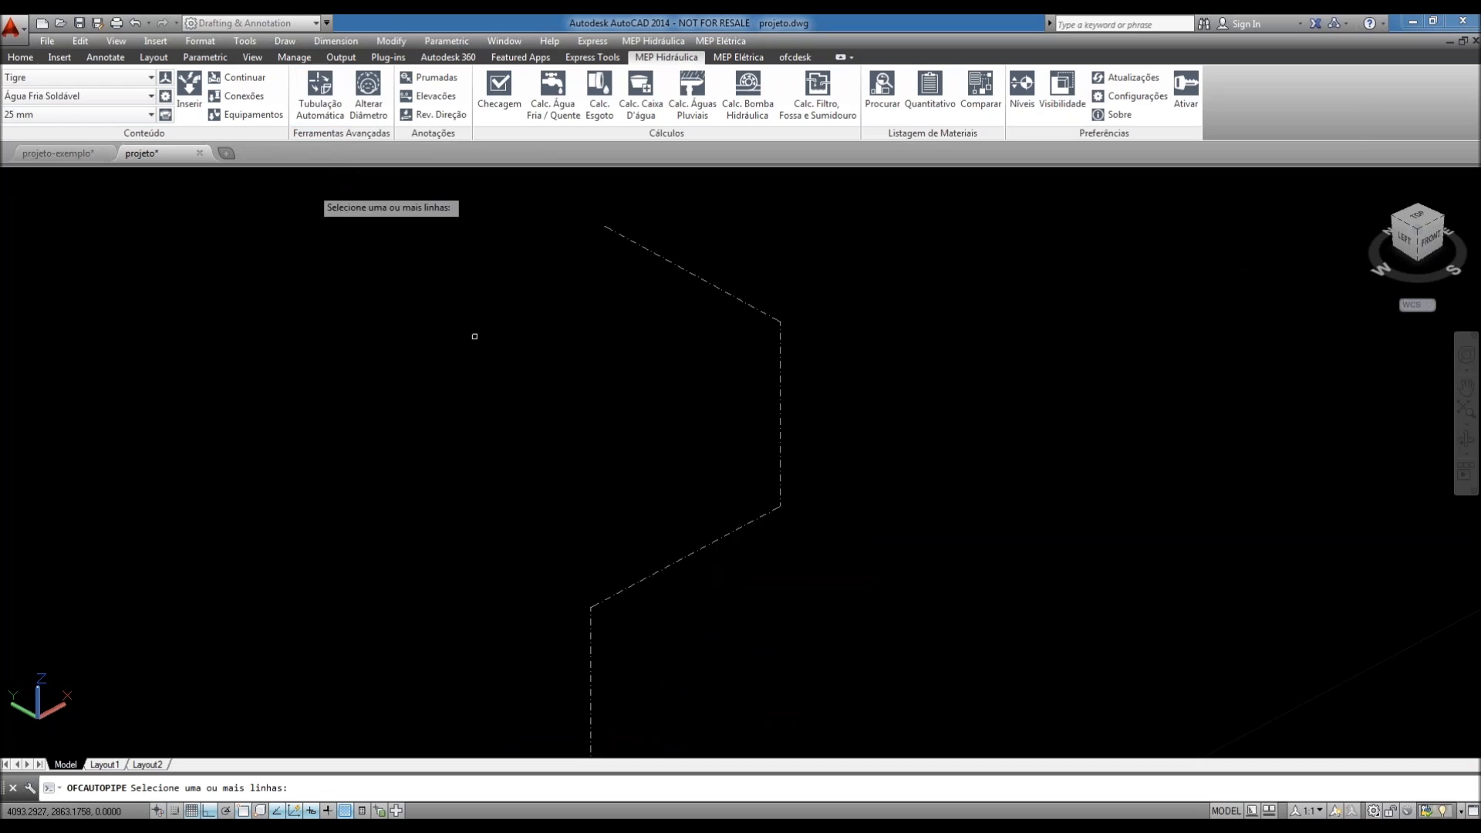
pyautogui.click(898, 243)
pyautogui.click(736, 576)
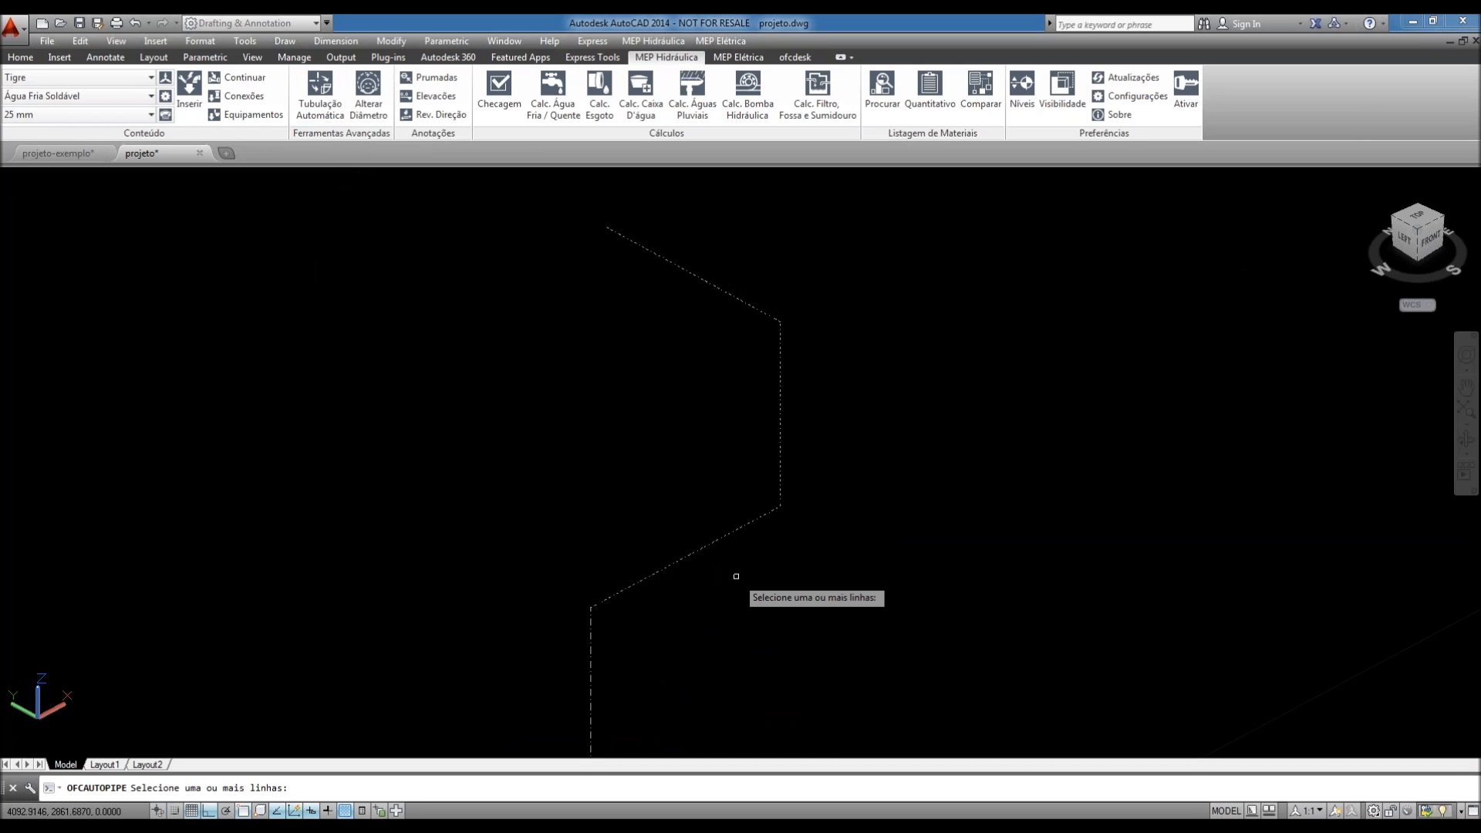
pyautogui.press('Return')
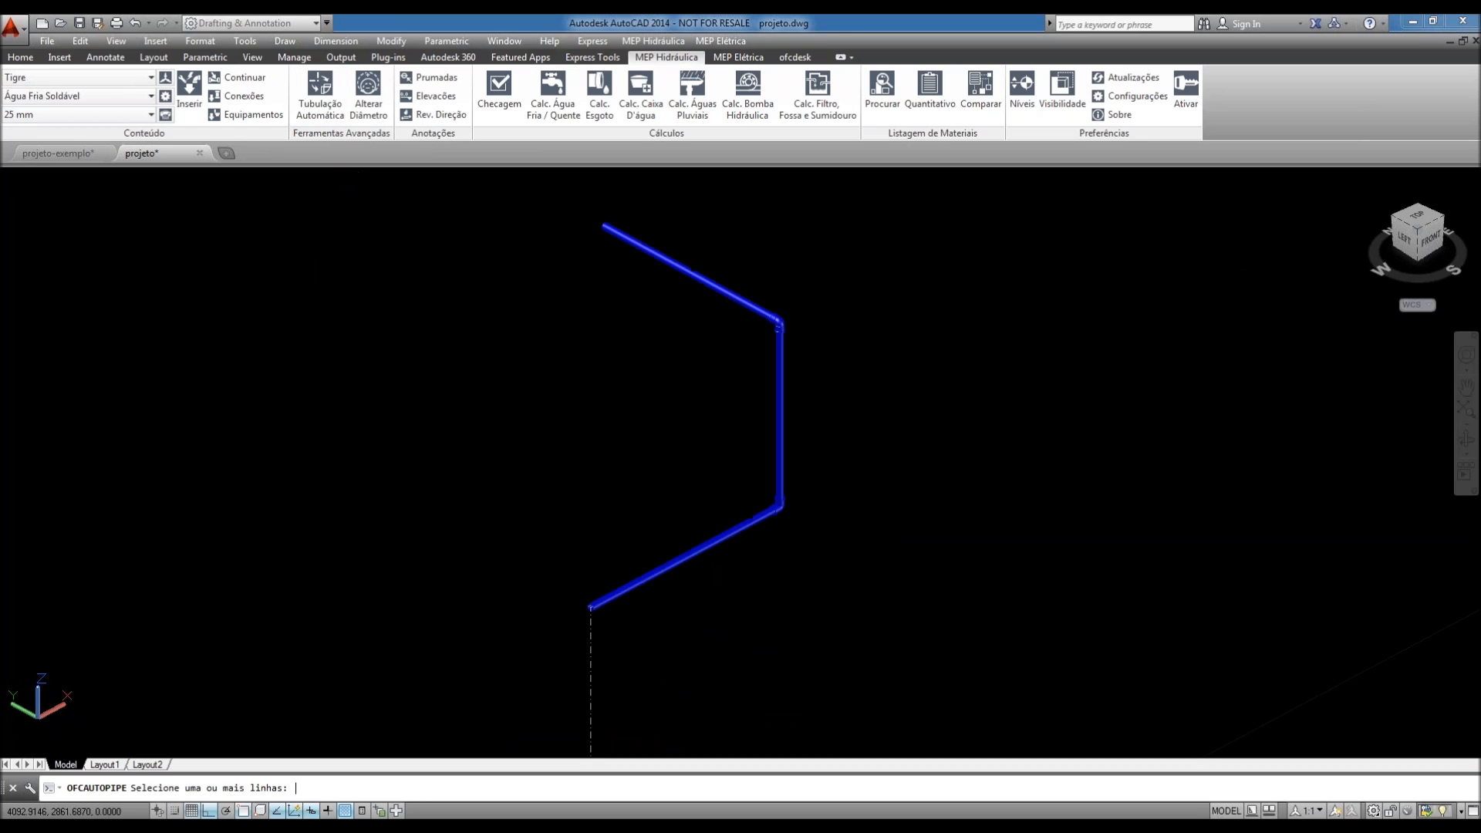
pyautogui.scroll(6, 627, 554)
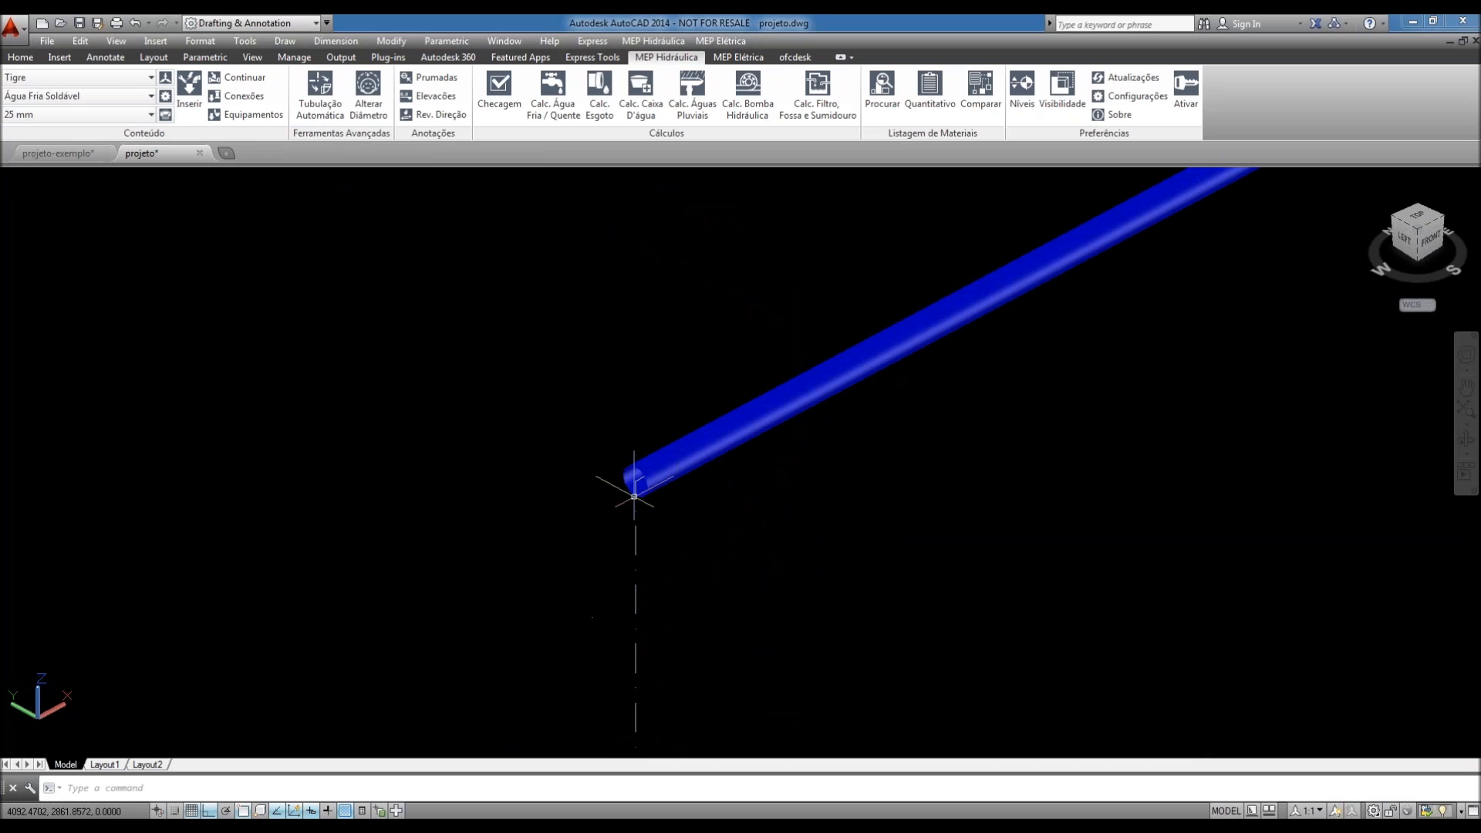
pyautogui.scroll(-5, 632, 556)
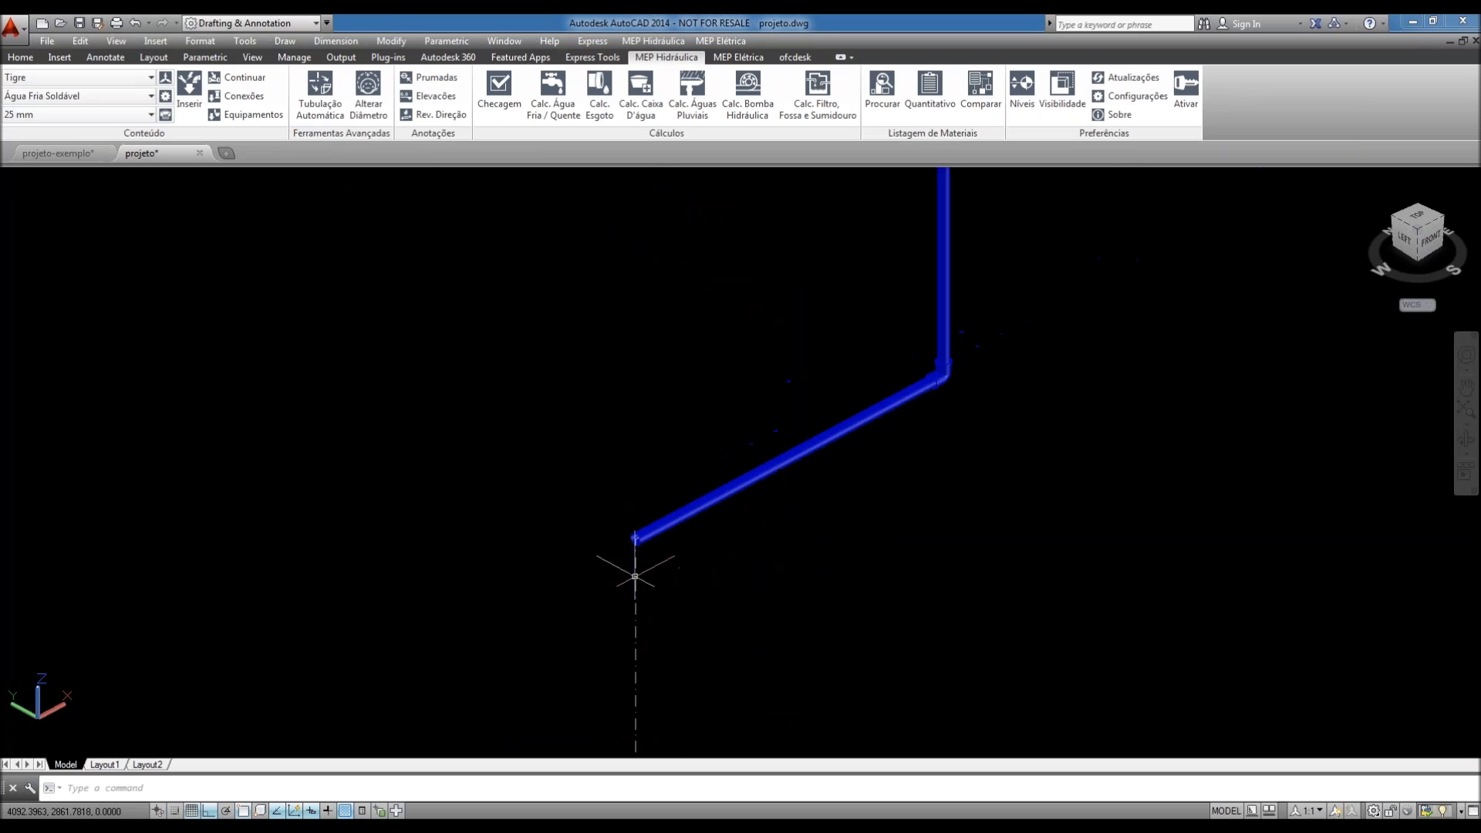
pyautogui.moveTo(839, 526); pyautogui.dragTo(782, 584, button='middle')
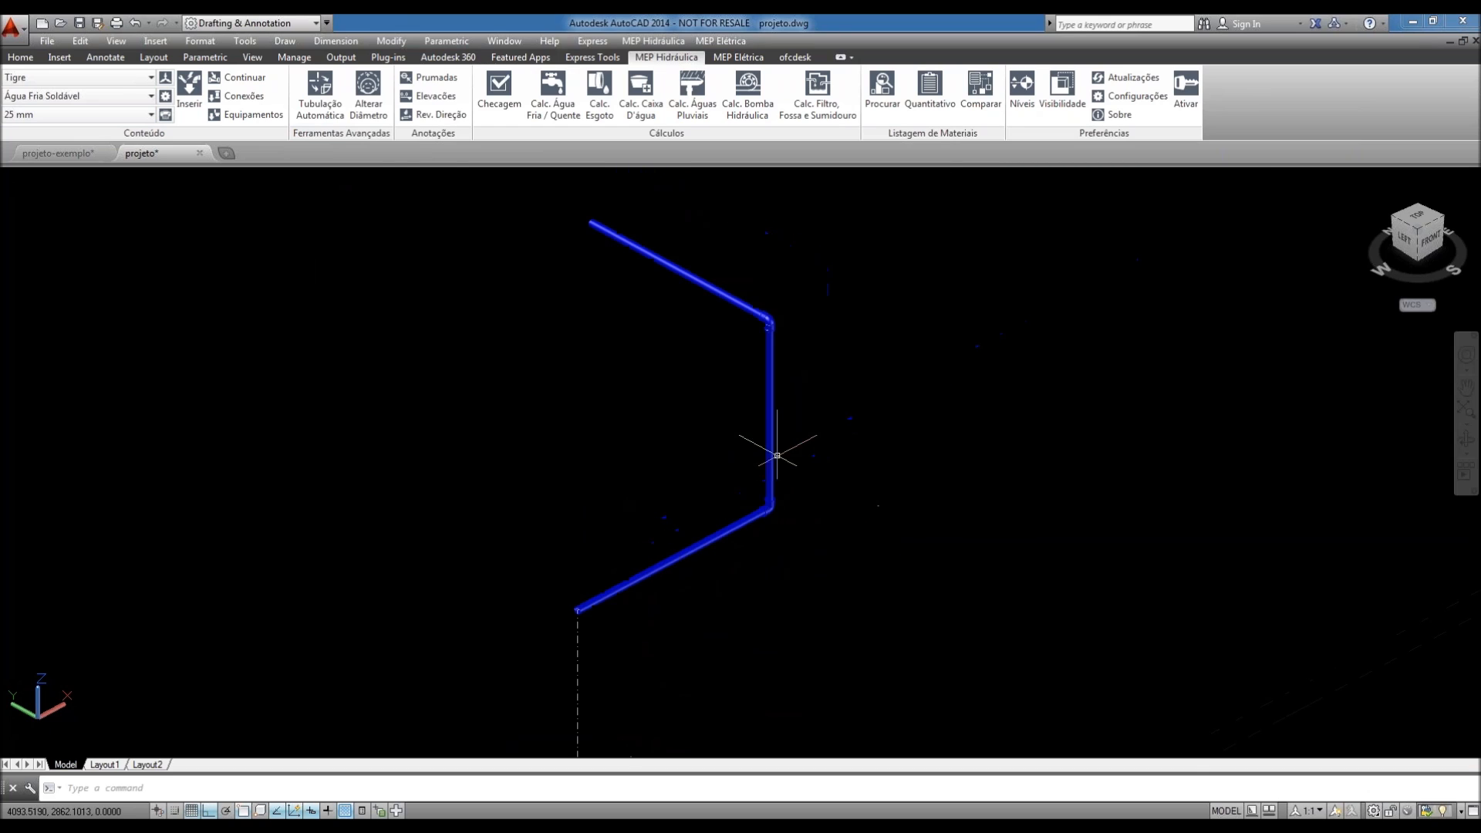
# - Enlarge the command line area to show several lines of command history
pyautogui.click(251, 77)
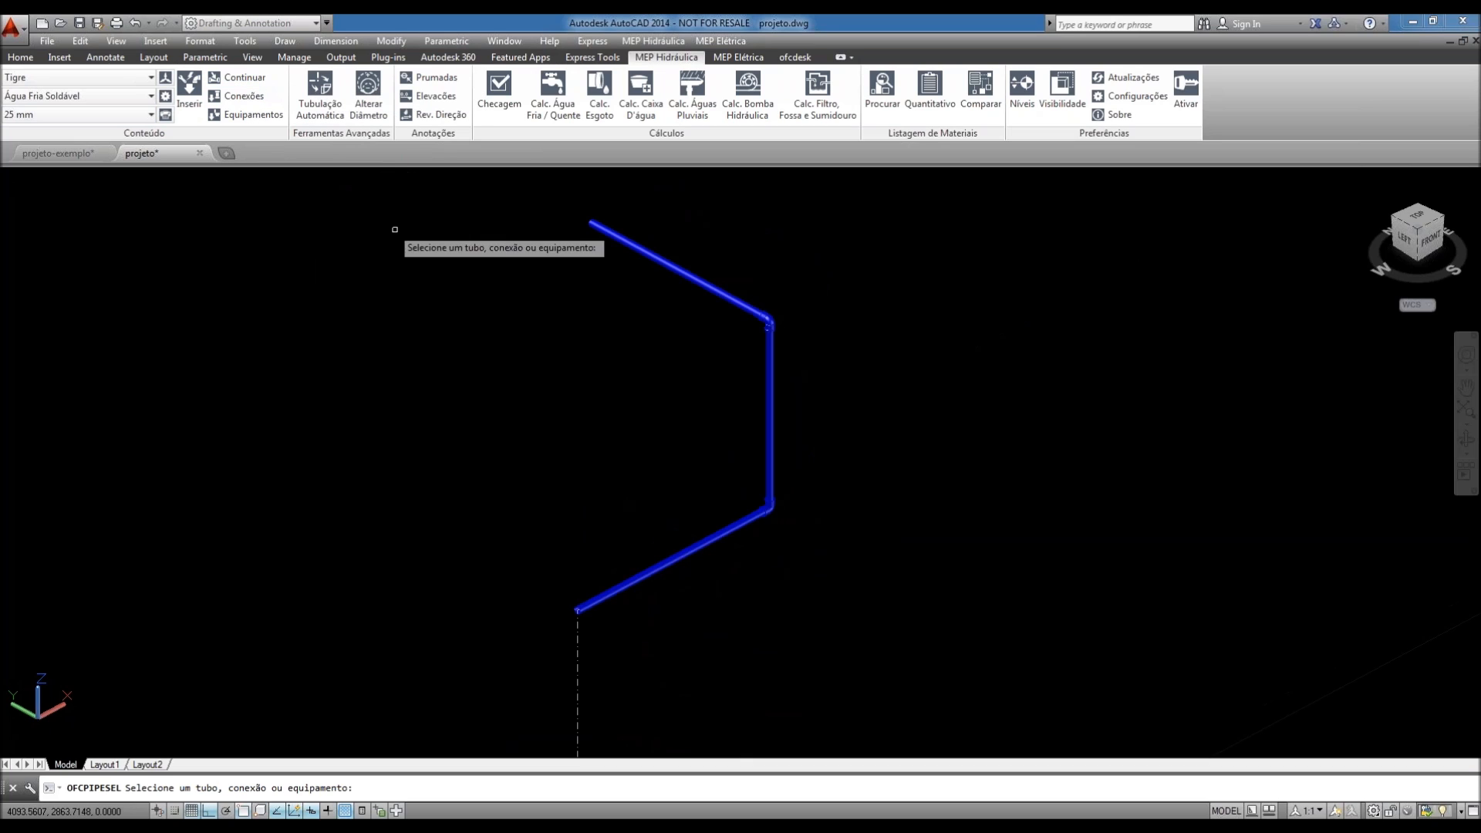
pyautogui.moveTo(452, 301); pyautogui.dragTo(471, 283, button='middle')
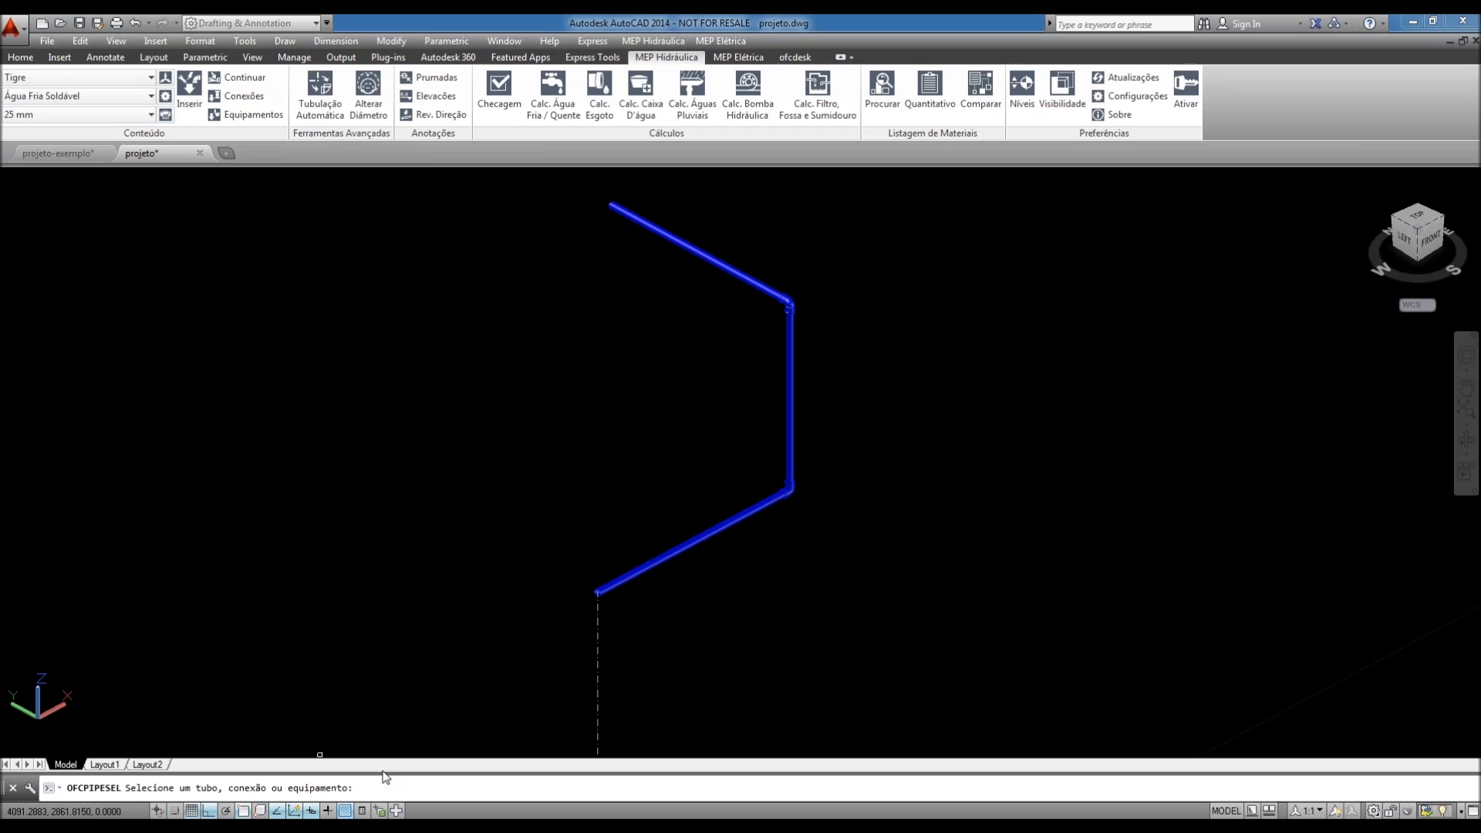
pyautogui.moveTo(381, 774); pyautogui.dragTo(378, 735)
pyautogui.press('Escape')
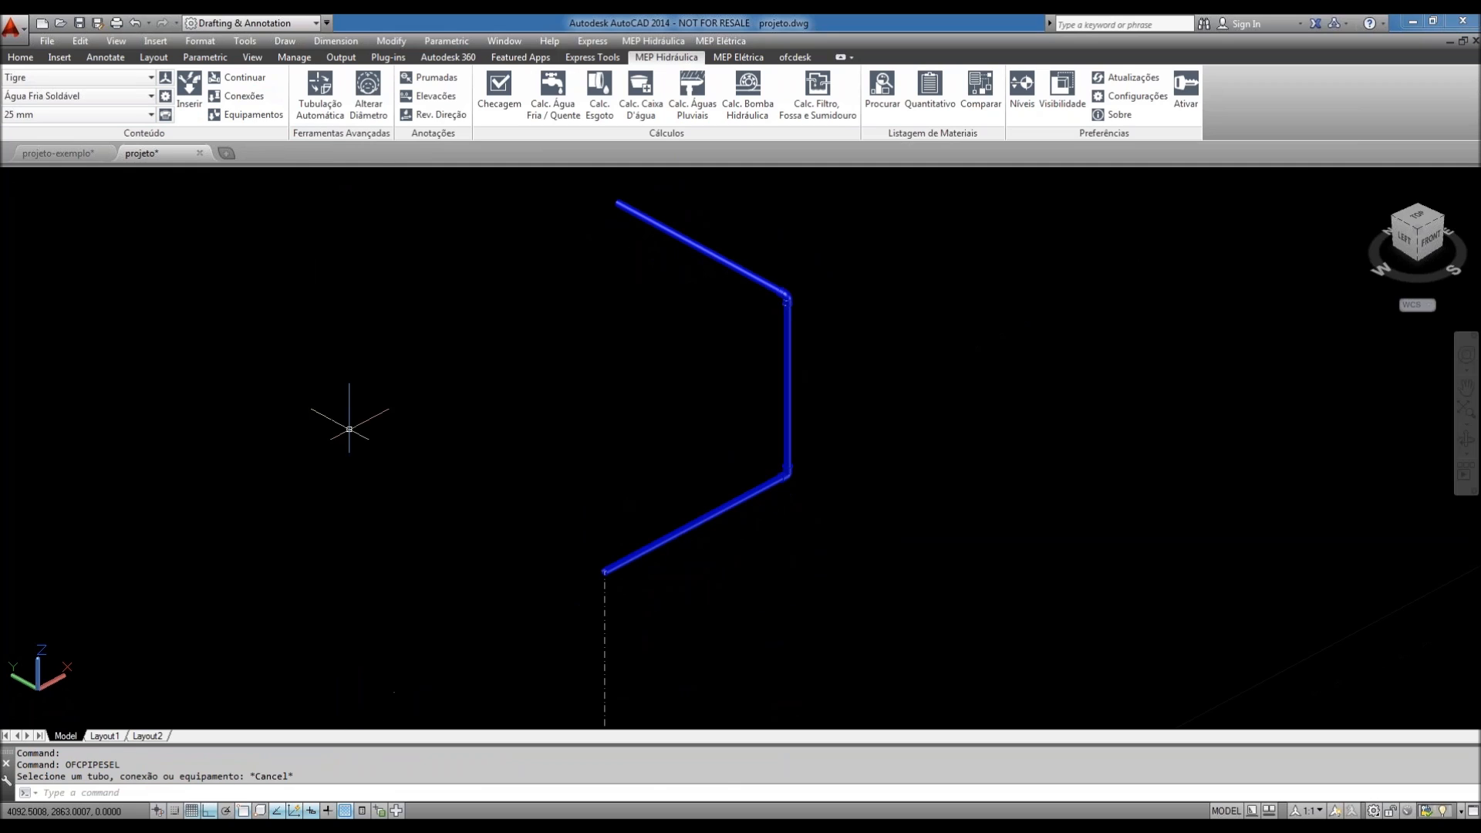
# - Continue the piping from the open end of the upper run's lowest pipe, previewing its next point along the pipe's axis
pyautogui.click(240, 77)
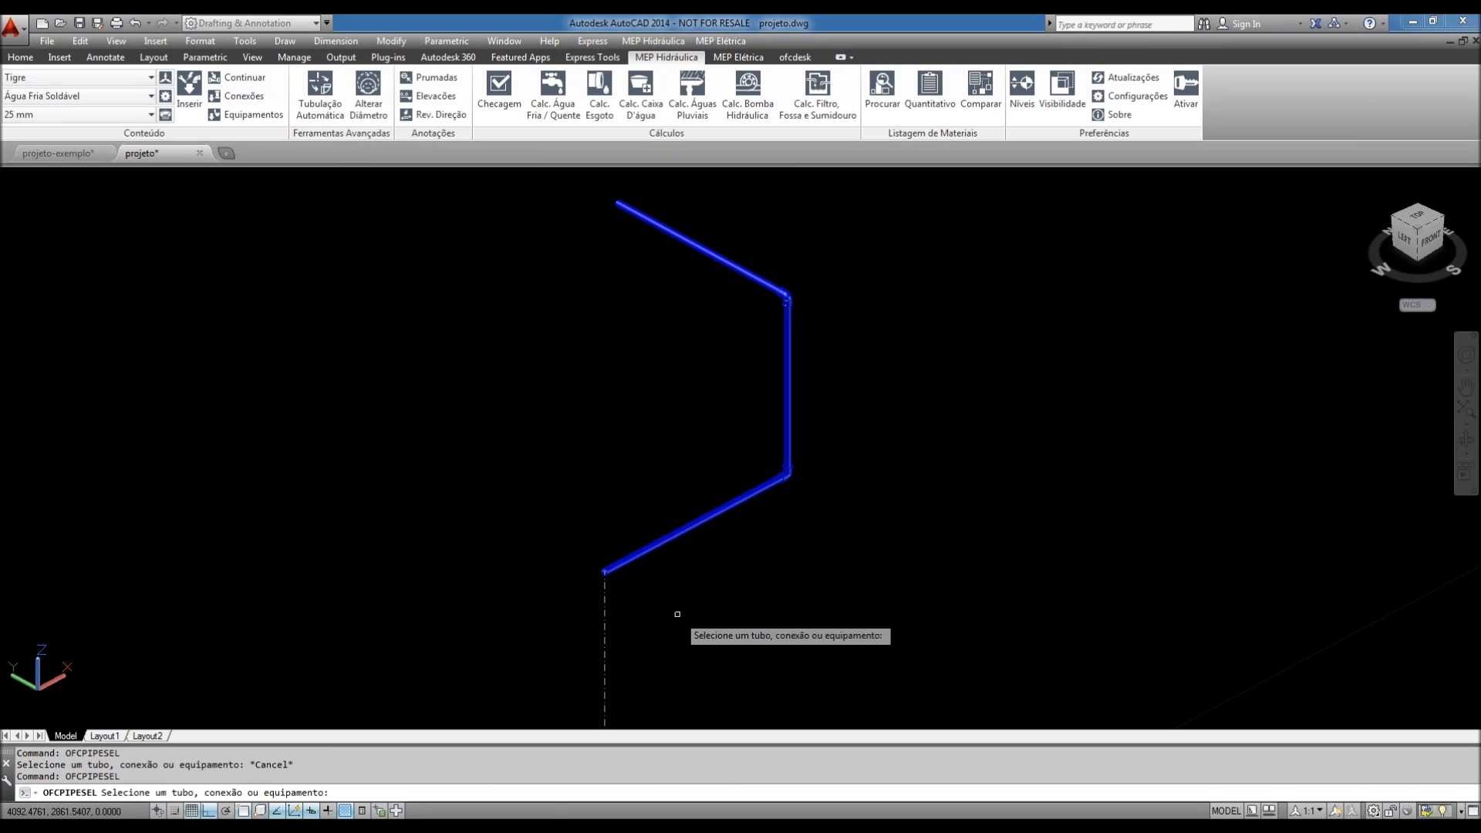
pyautogui.scroll(10, 617, 553)
pyautogui.scroll(2, 618, 551)
pyautogui.click(617, 551)
pyautogui.scroll(-5, 992, 421)
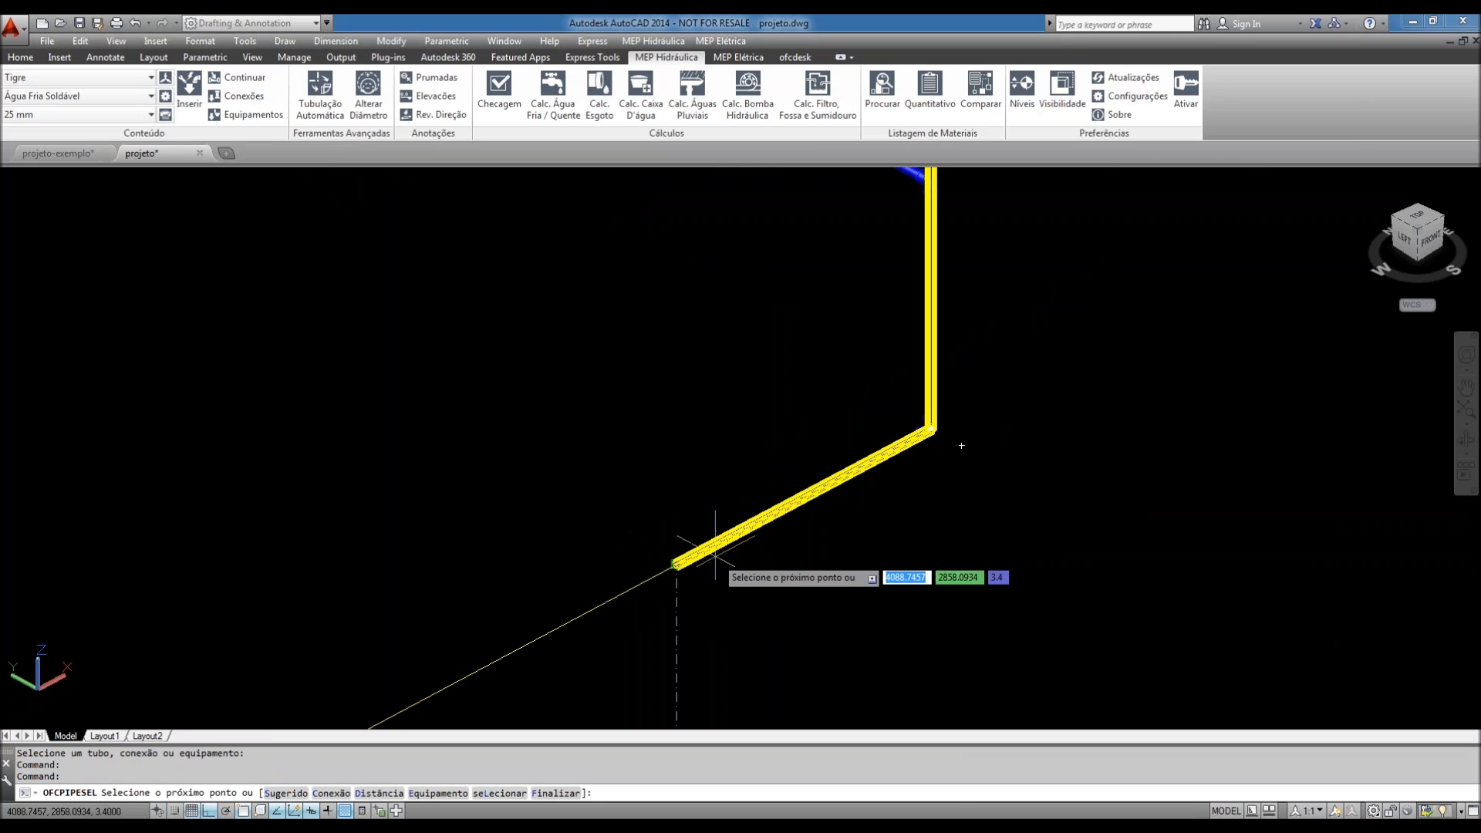
pyautogui.click(713, 556)
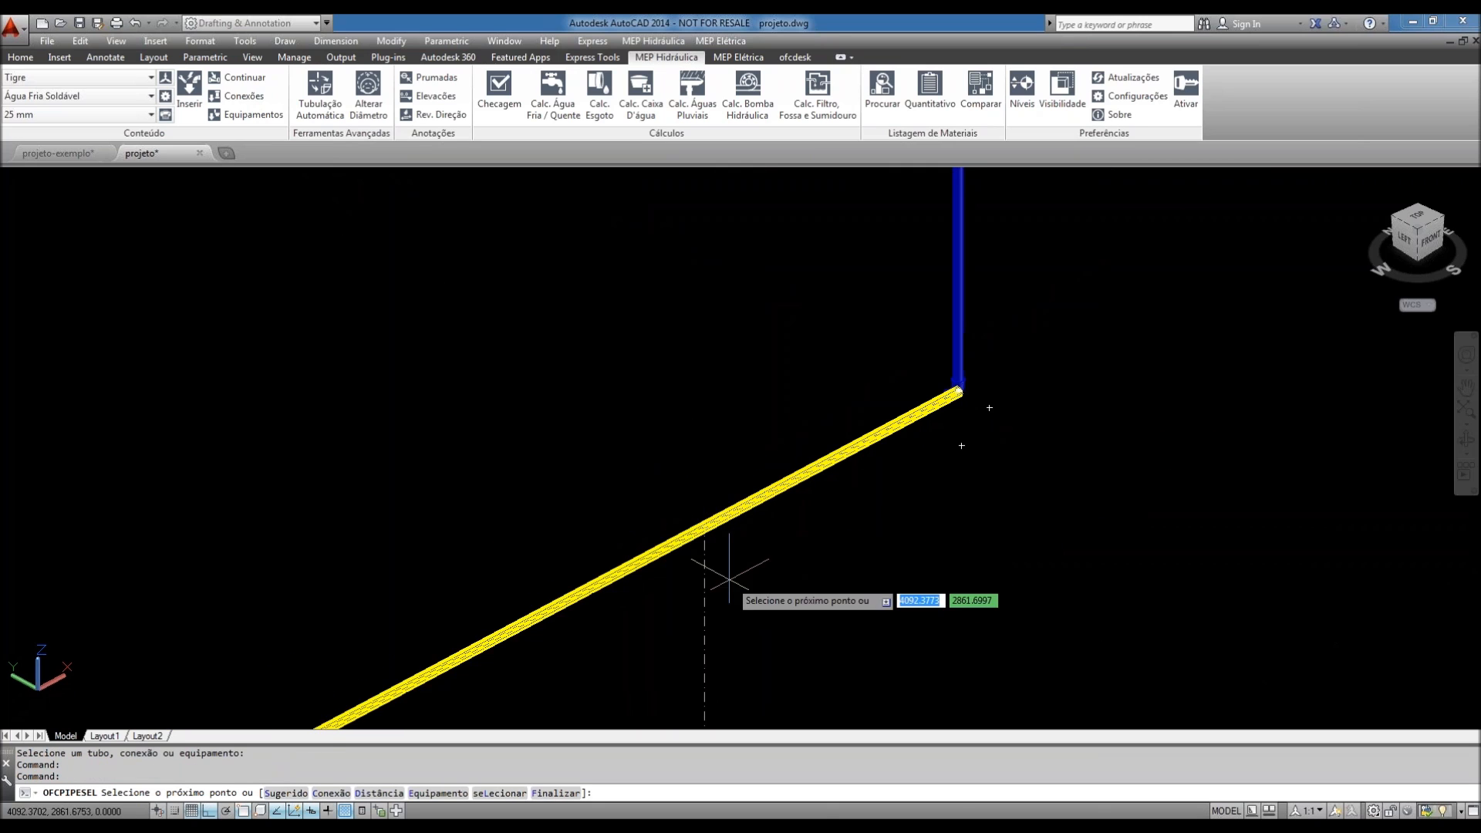
pyautogui.scroll(3, 711, 546)
pyautogui.scroll(-4, 702, 516)
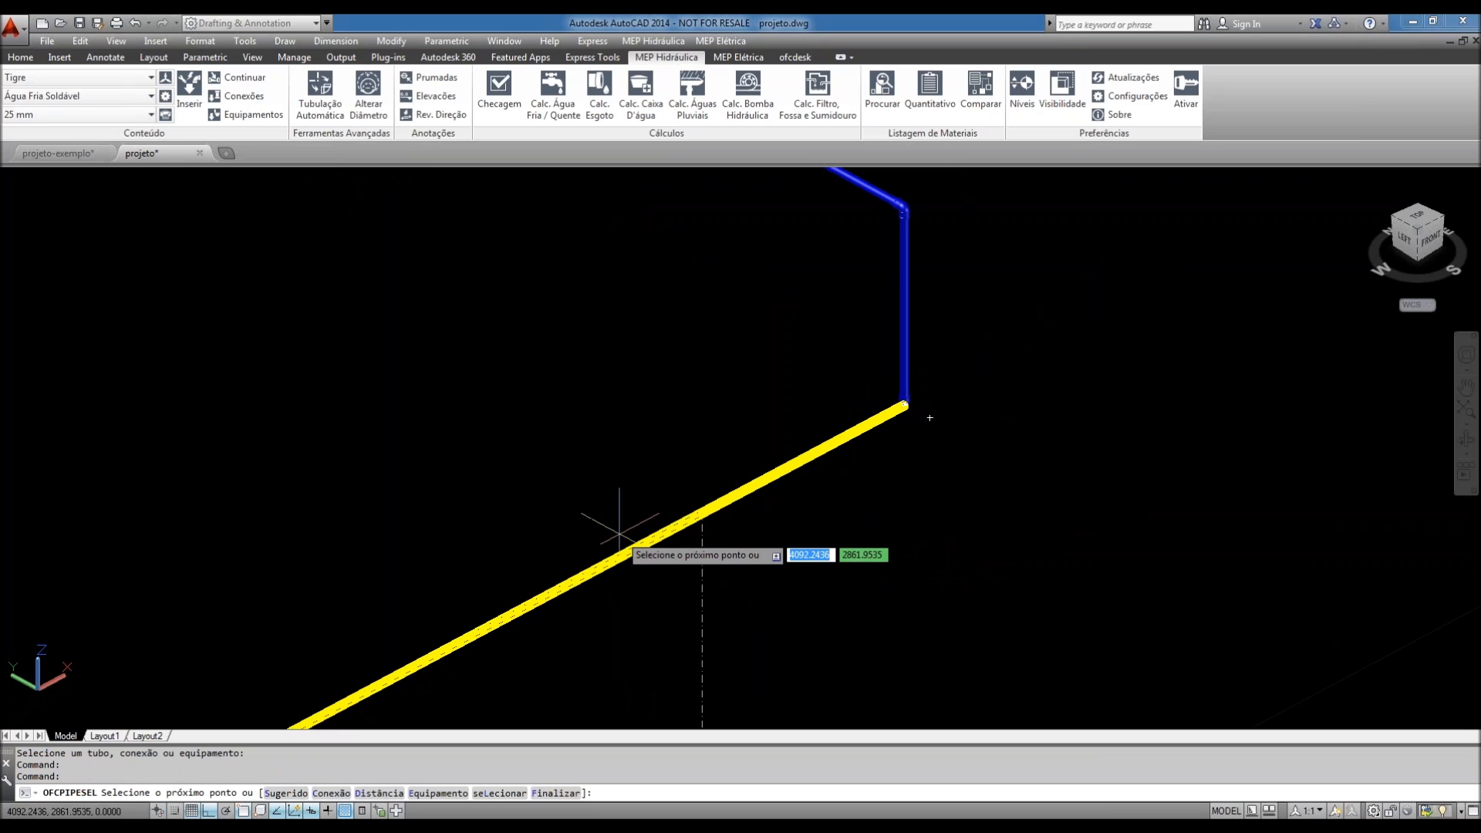
pyautogui.click(701, 524)
# - Set the continued pipe's next point at the upper end of the vertical riser guideline
pyautogui.scroll(2, 701, 523)
pyautogui.scroll(3, 703, 525)
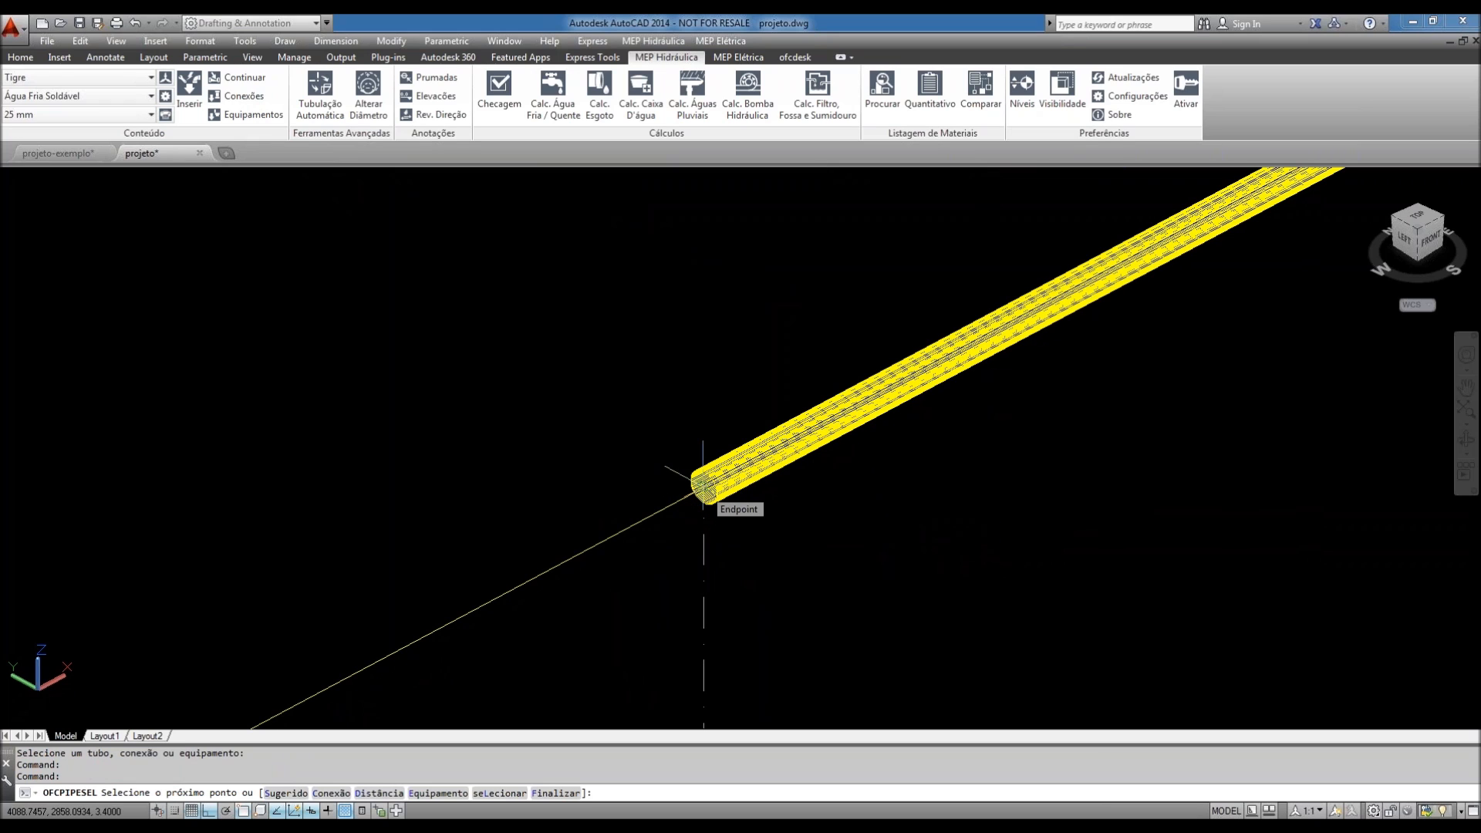
pyautogui.scroll(-3, 703, 484)
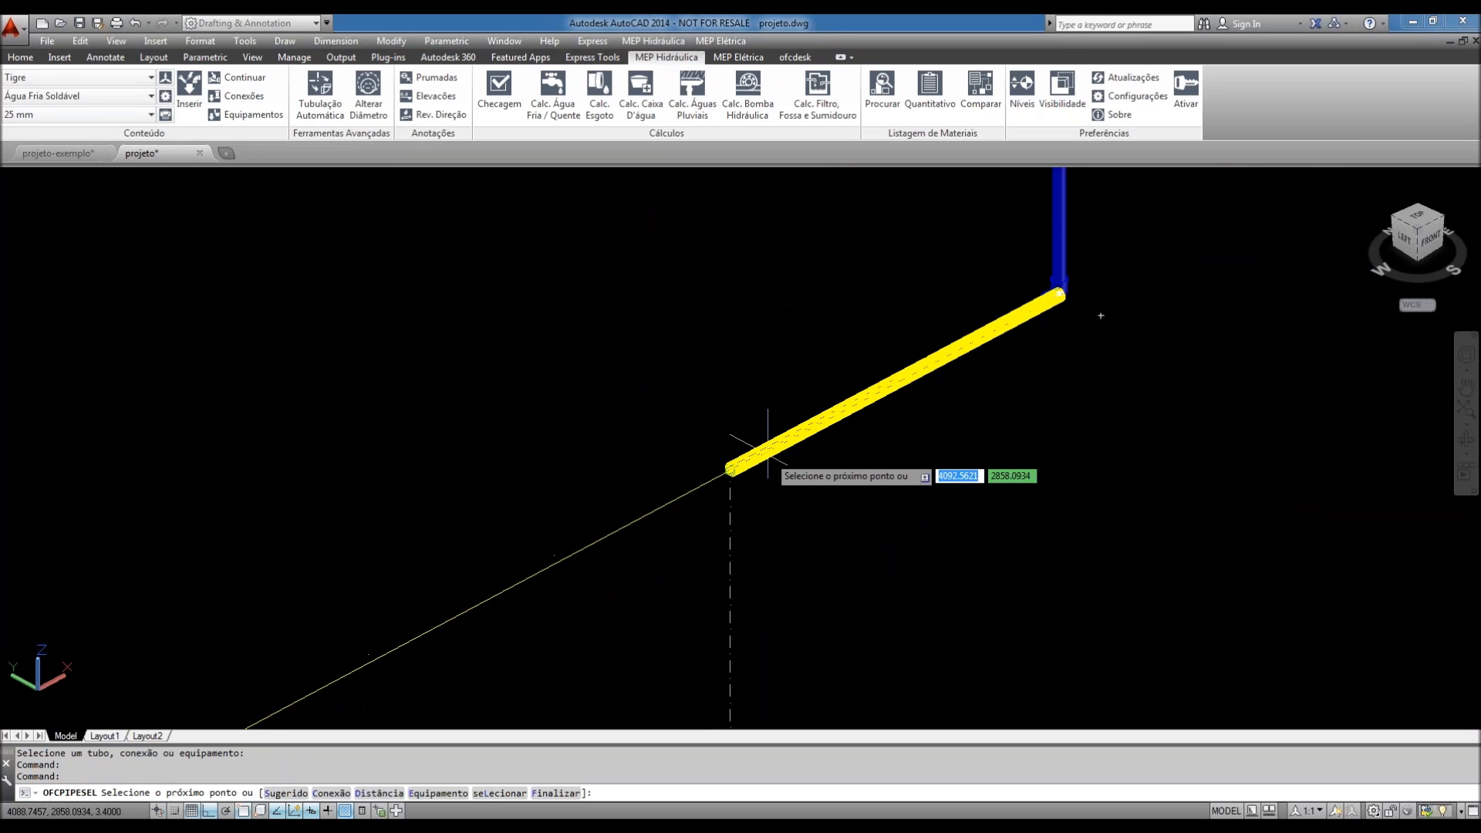
pyautogui.scroll(-2, 706, 444)
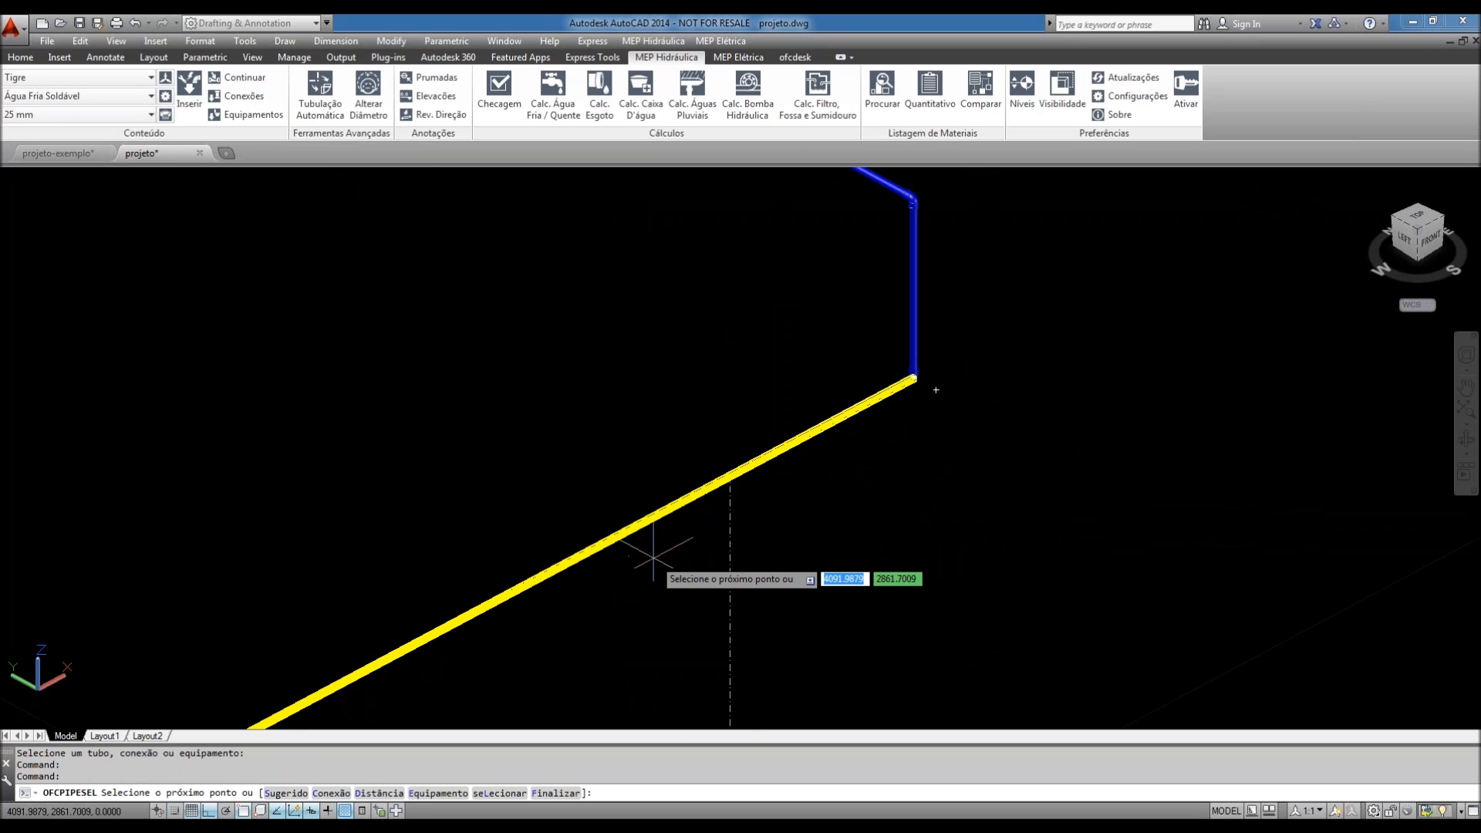
pyautogui.moveTo(744, 535); pyautogui.dragTo(758, 396, button='middle')
pyautogui.scroll(-2, 757, 396)
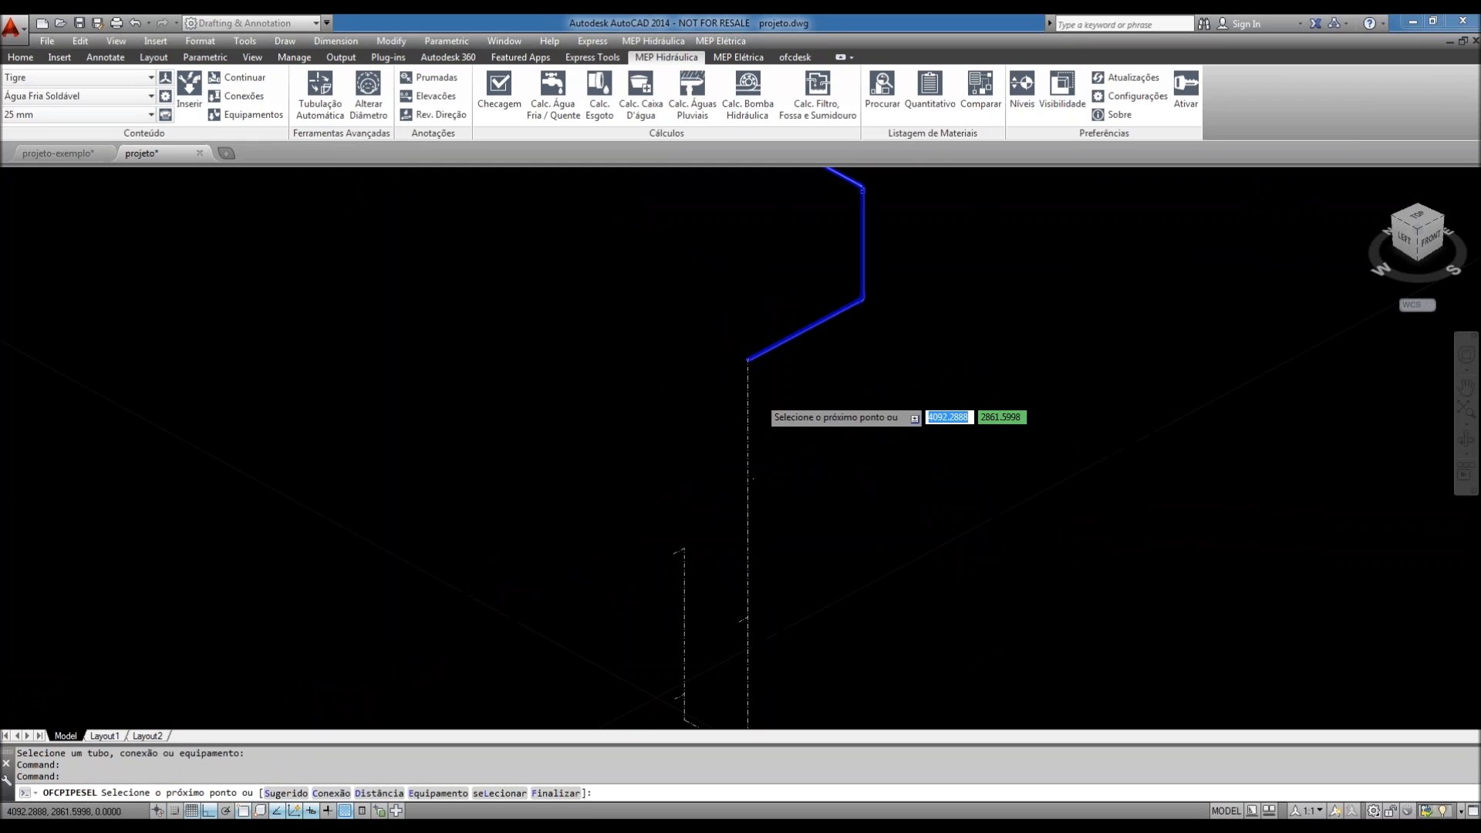
pyautogui.scroll(-2, 758, 397)
pyautogui.moveTo(772, 698); pyautogui.dragTo(783, 592, button='middle')
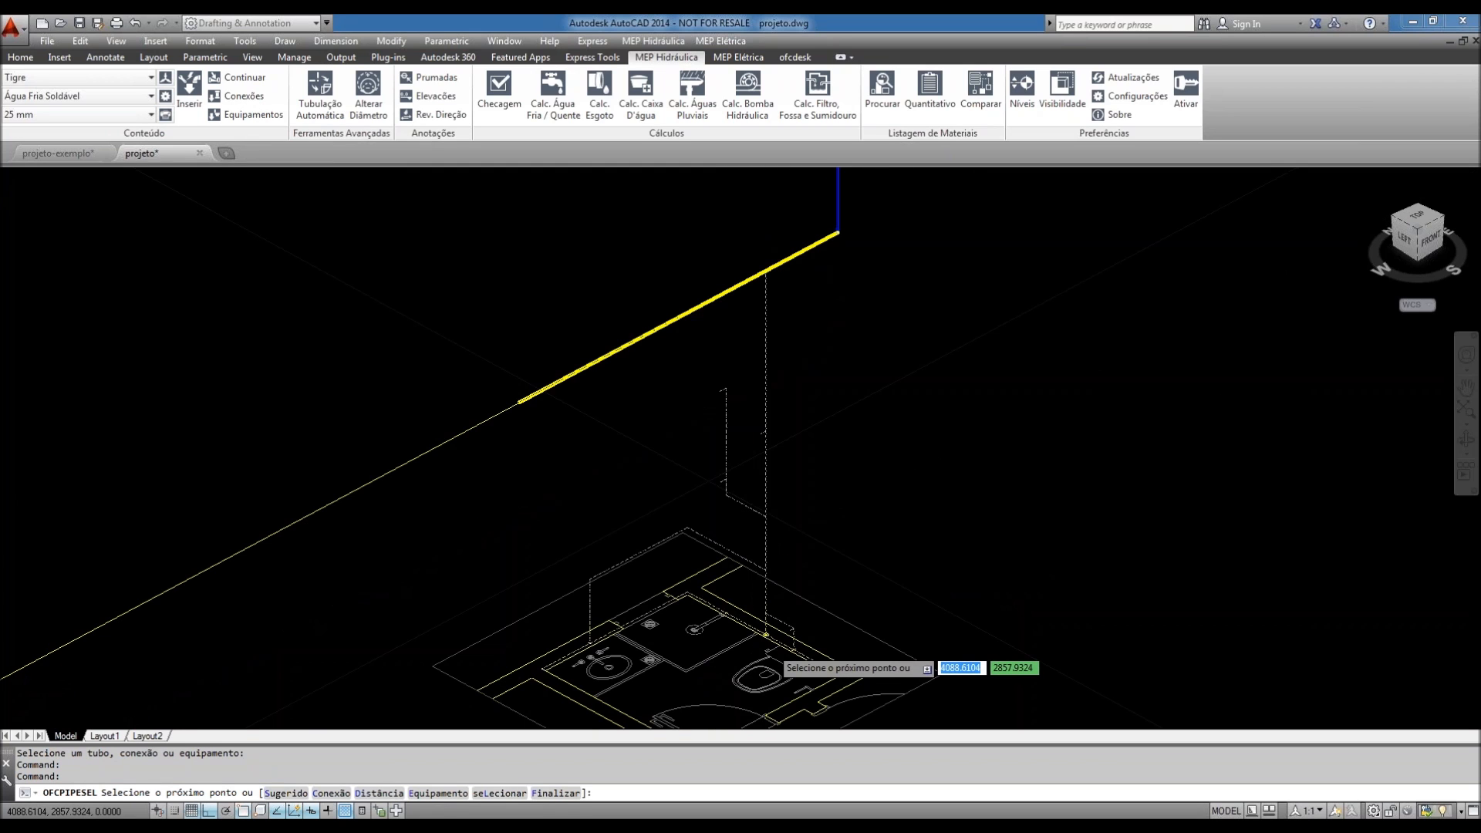
pyautogui.scroll(3, 775, 643)
pyautogui.scroll(-4, 779, 531)
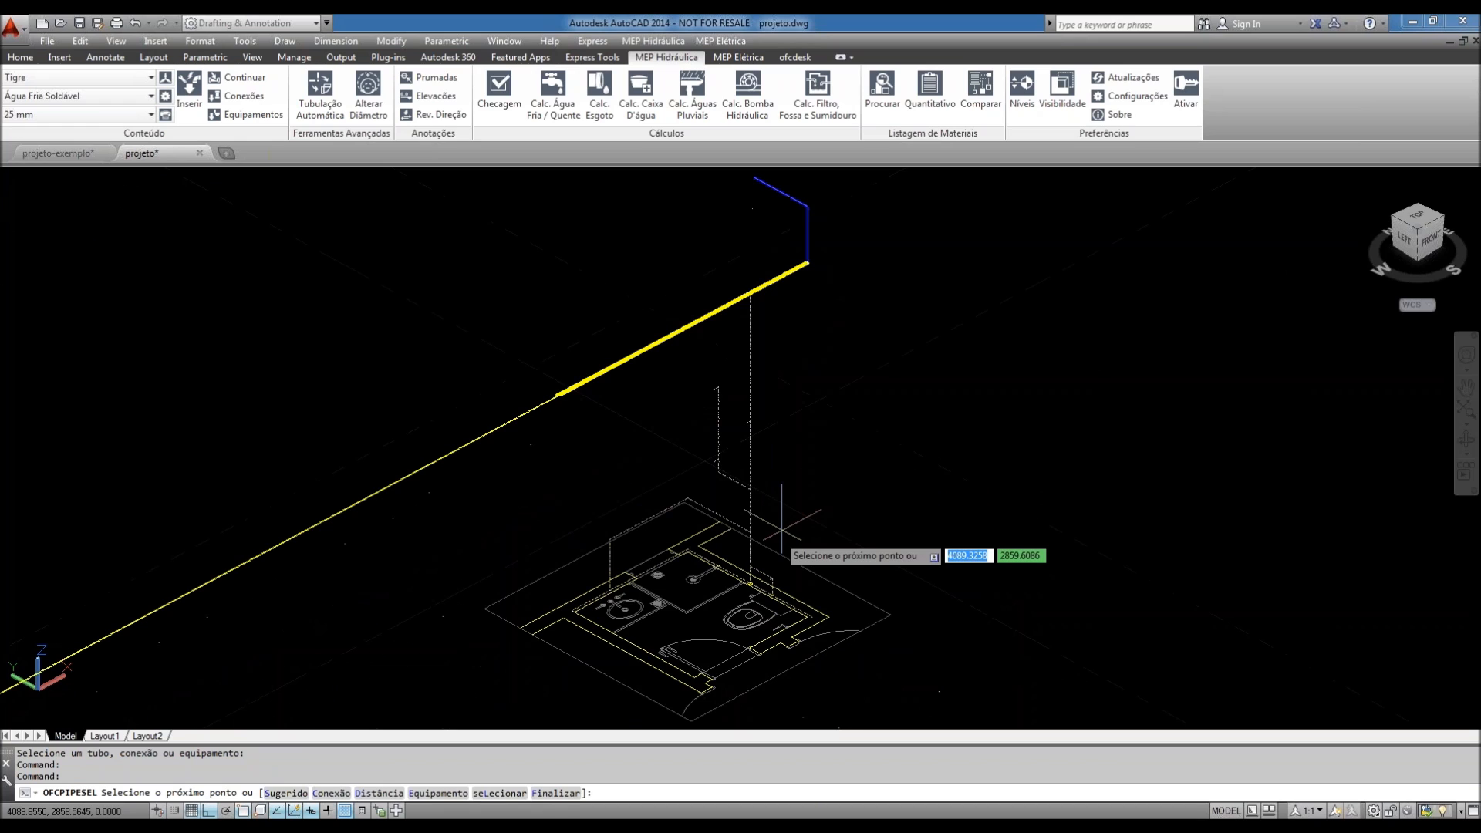
pyautogui.scroll(3, 782, 530)
pyautogui.click(695, 464)
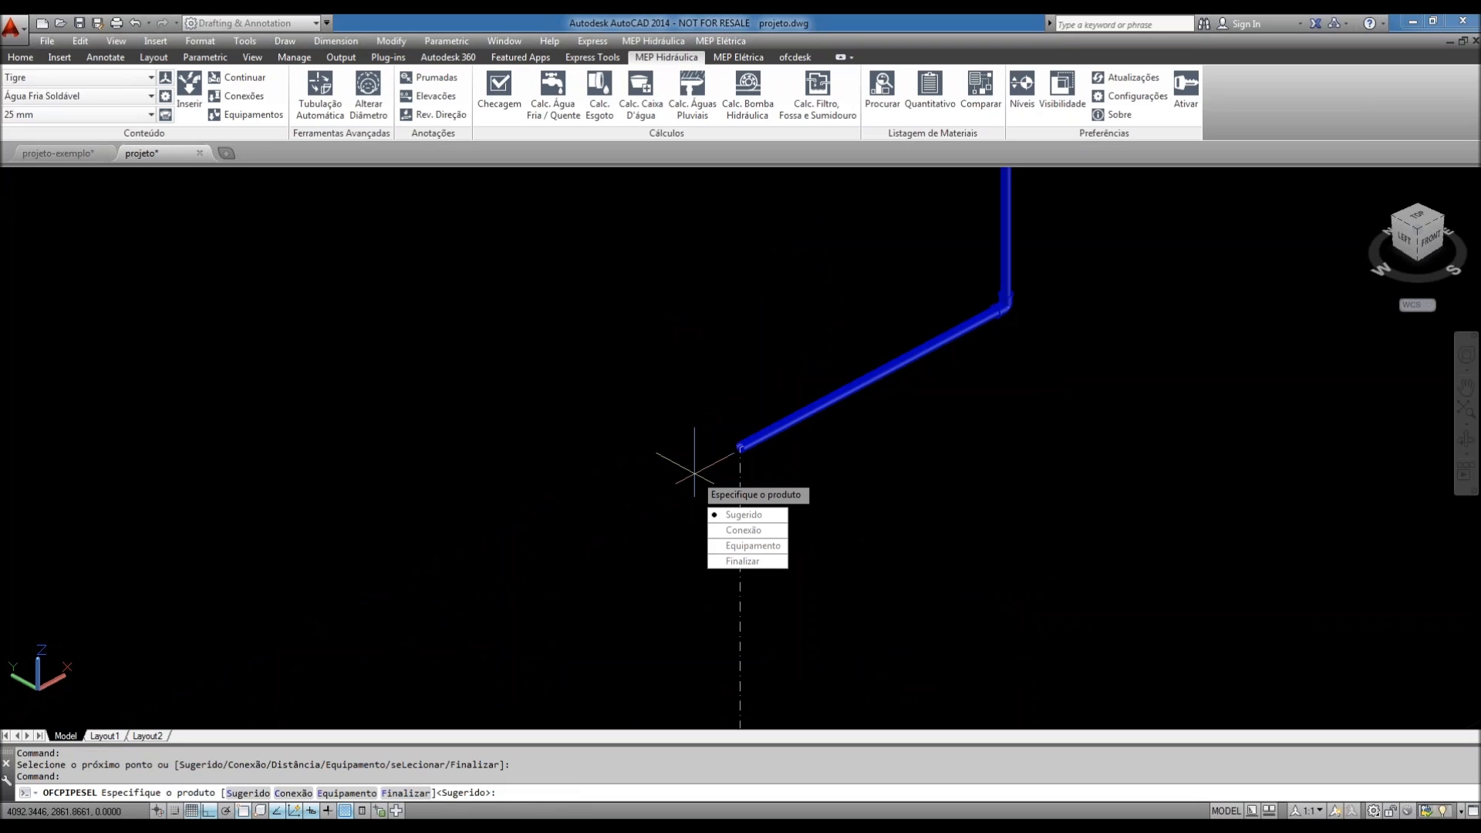
# - Try the suggested connection at the upper run's open lower end, cycling through the alternative fittings, and erase the resulting elbow
pyautogui.click(772, 515)
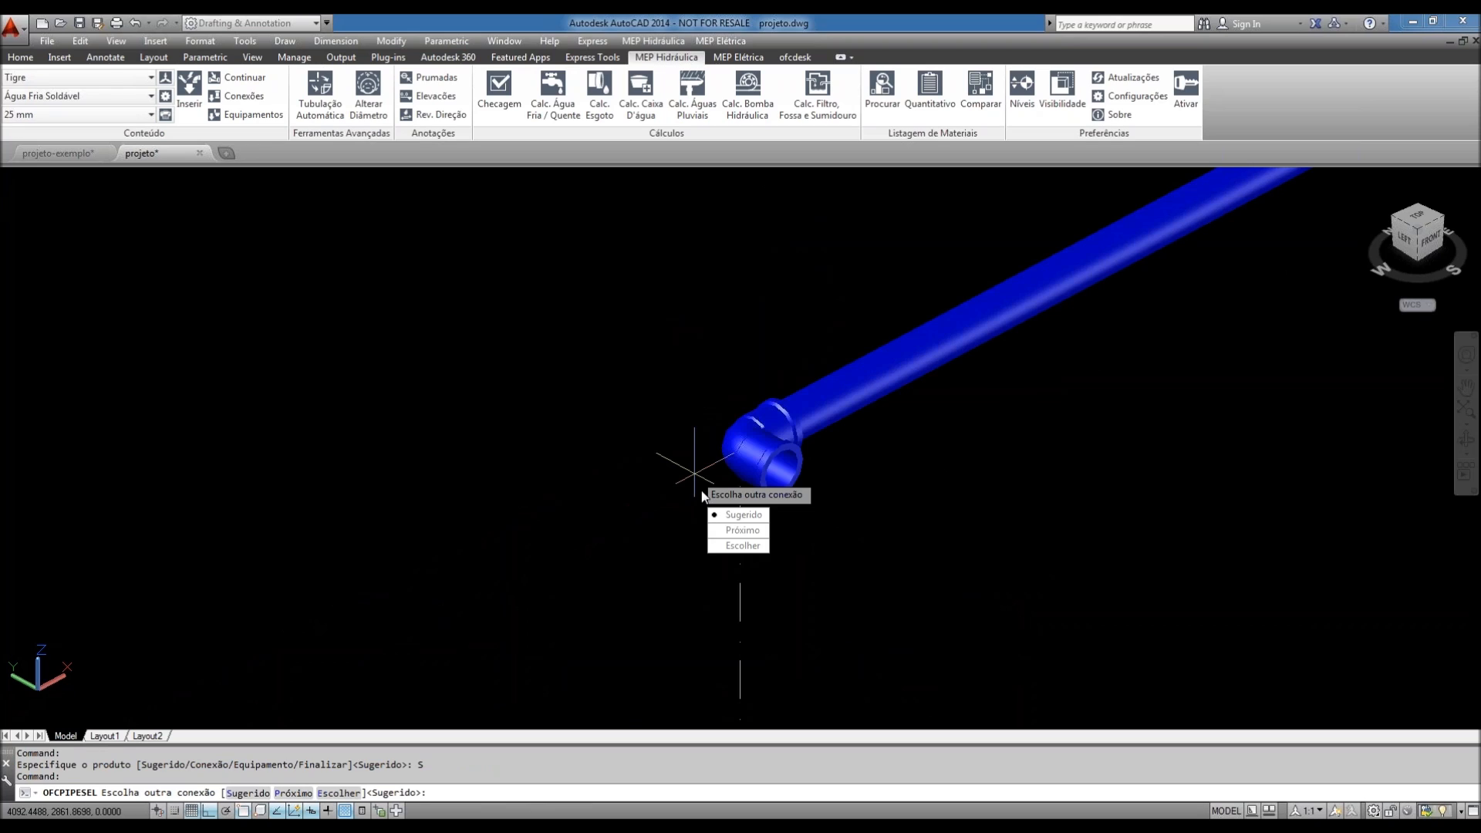
pyautogui.click(759, 538)
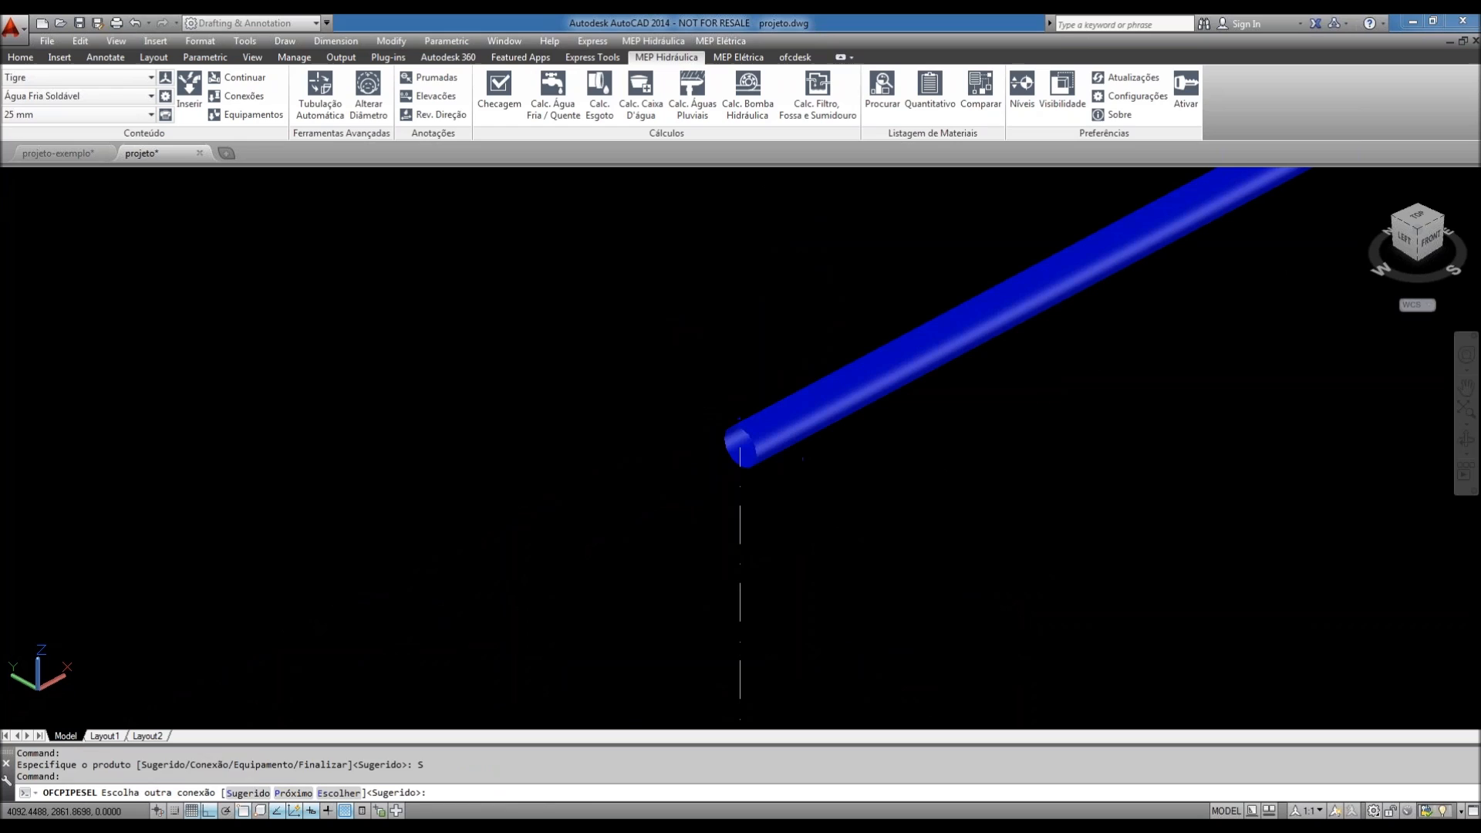
pyautogui.click(758, 535)
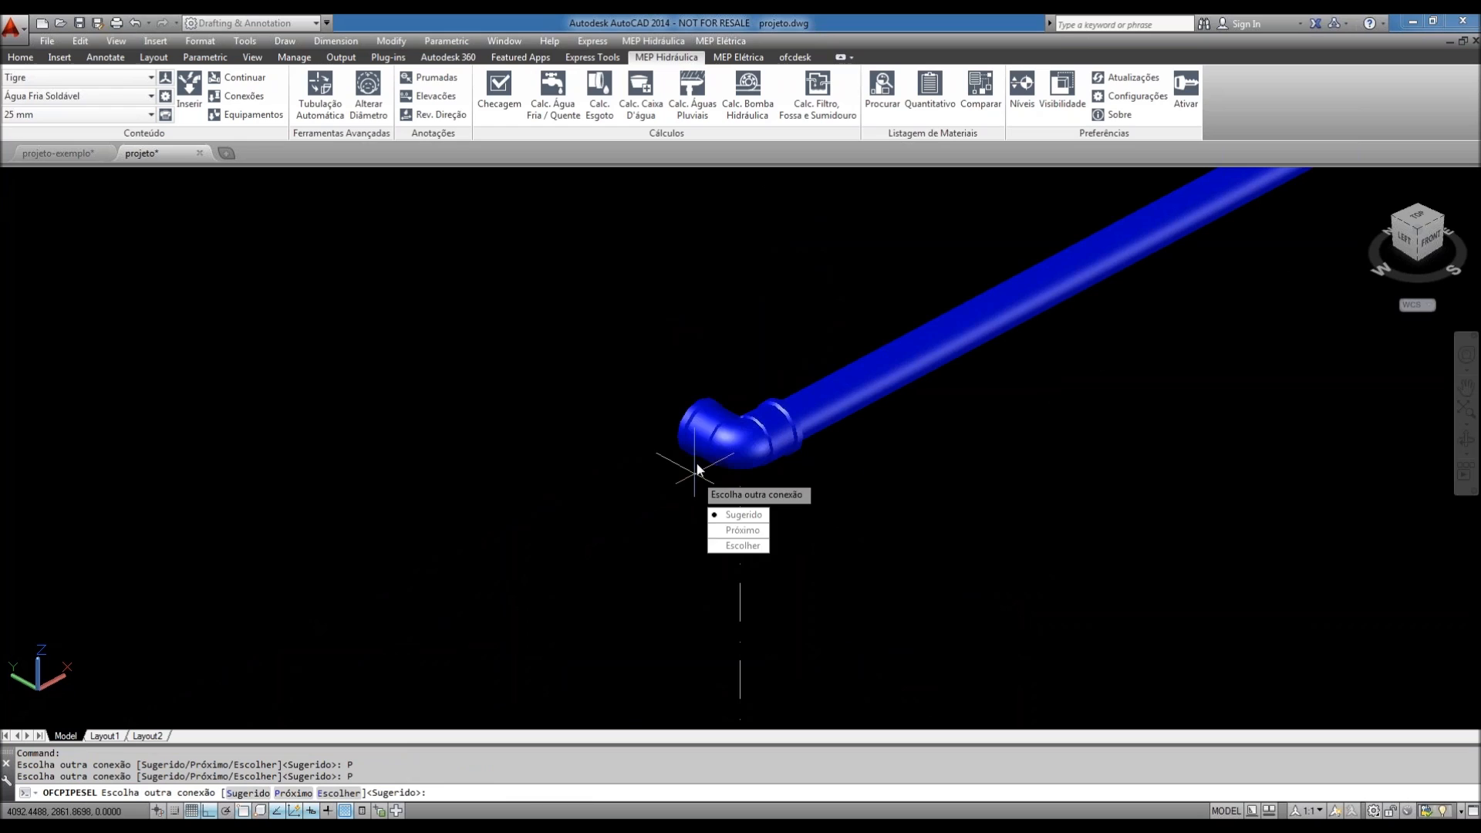
pyautogui.press('Return')
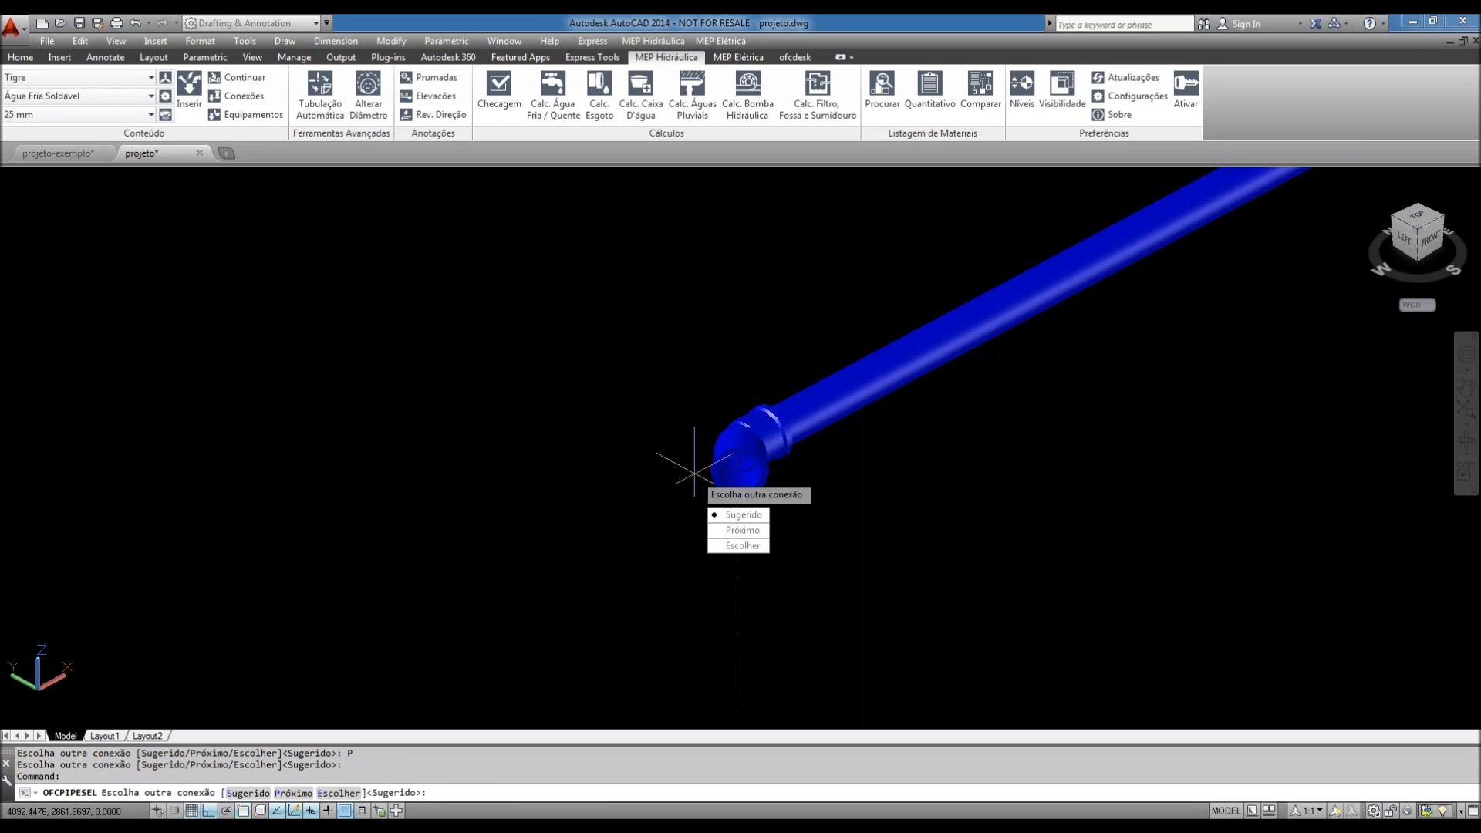
pyautogui.press('Escape')
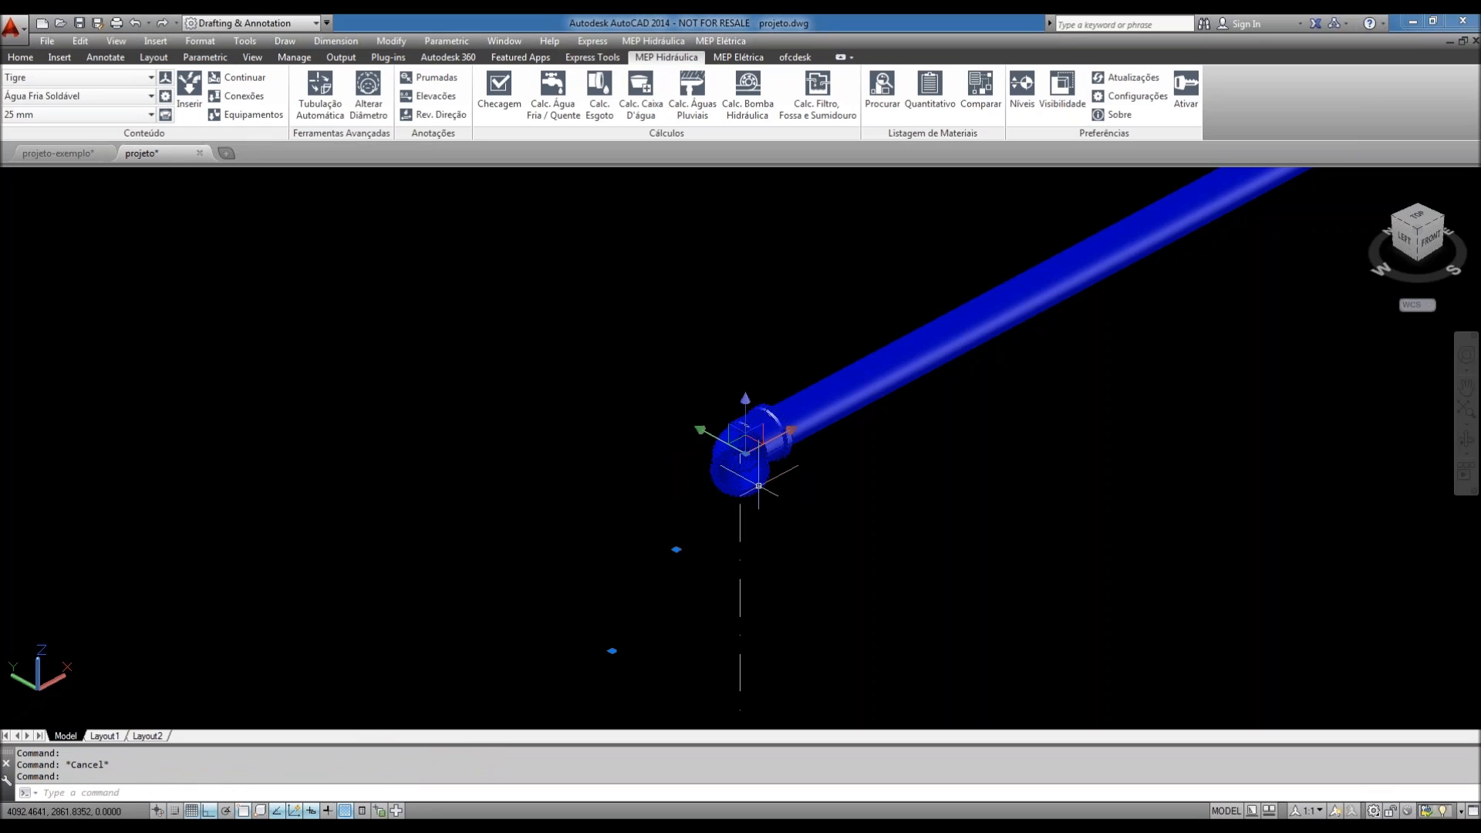
pyautogui.press('Delete')
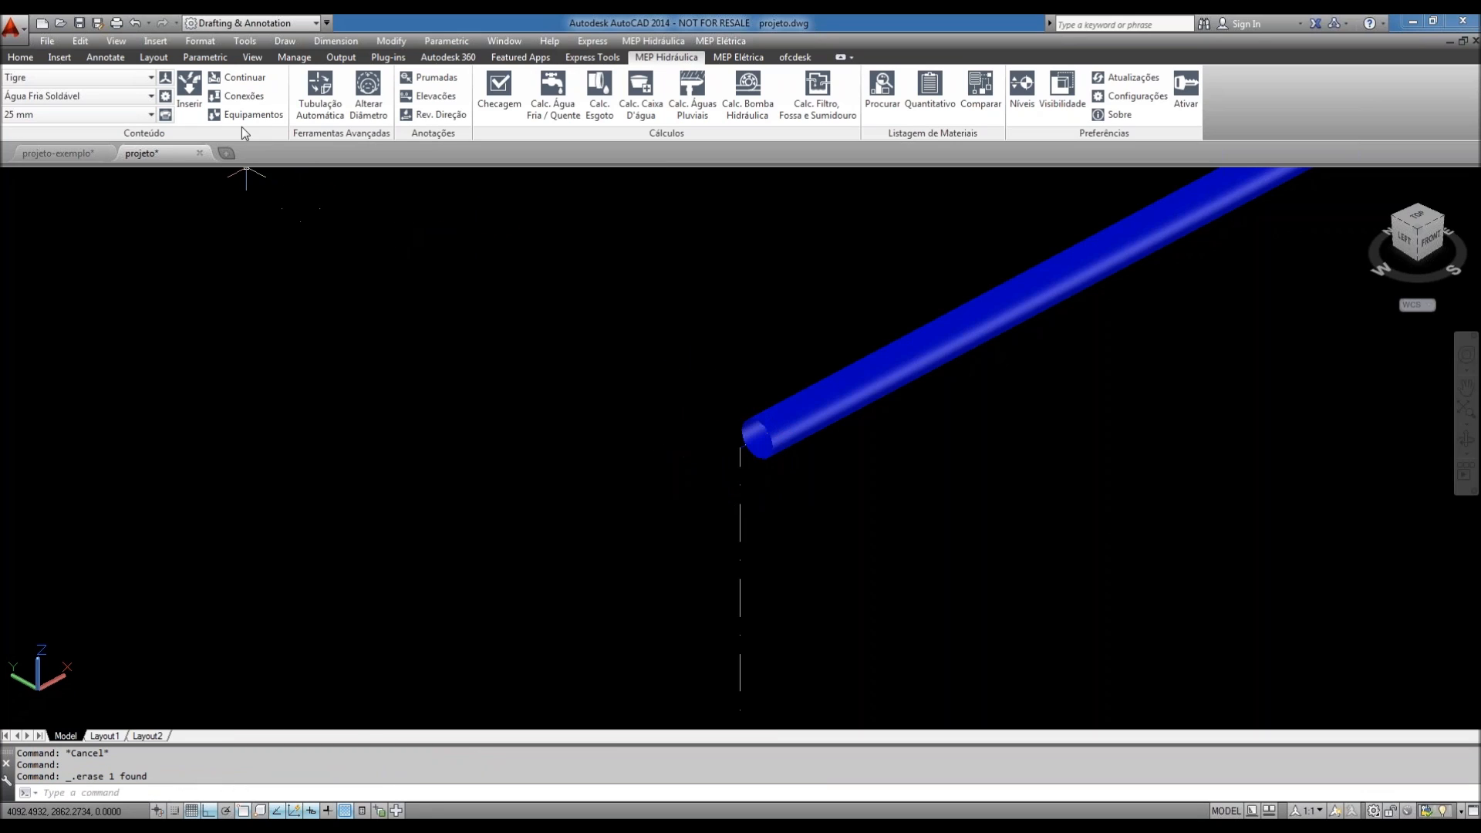
# - Continue from the pipe's open lower end with the first Joelho de 90º fitting, accepting its proposed connection point
pyautogui.click(239, 79)
pyautogui.click(778, 448)
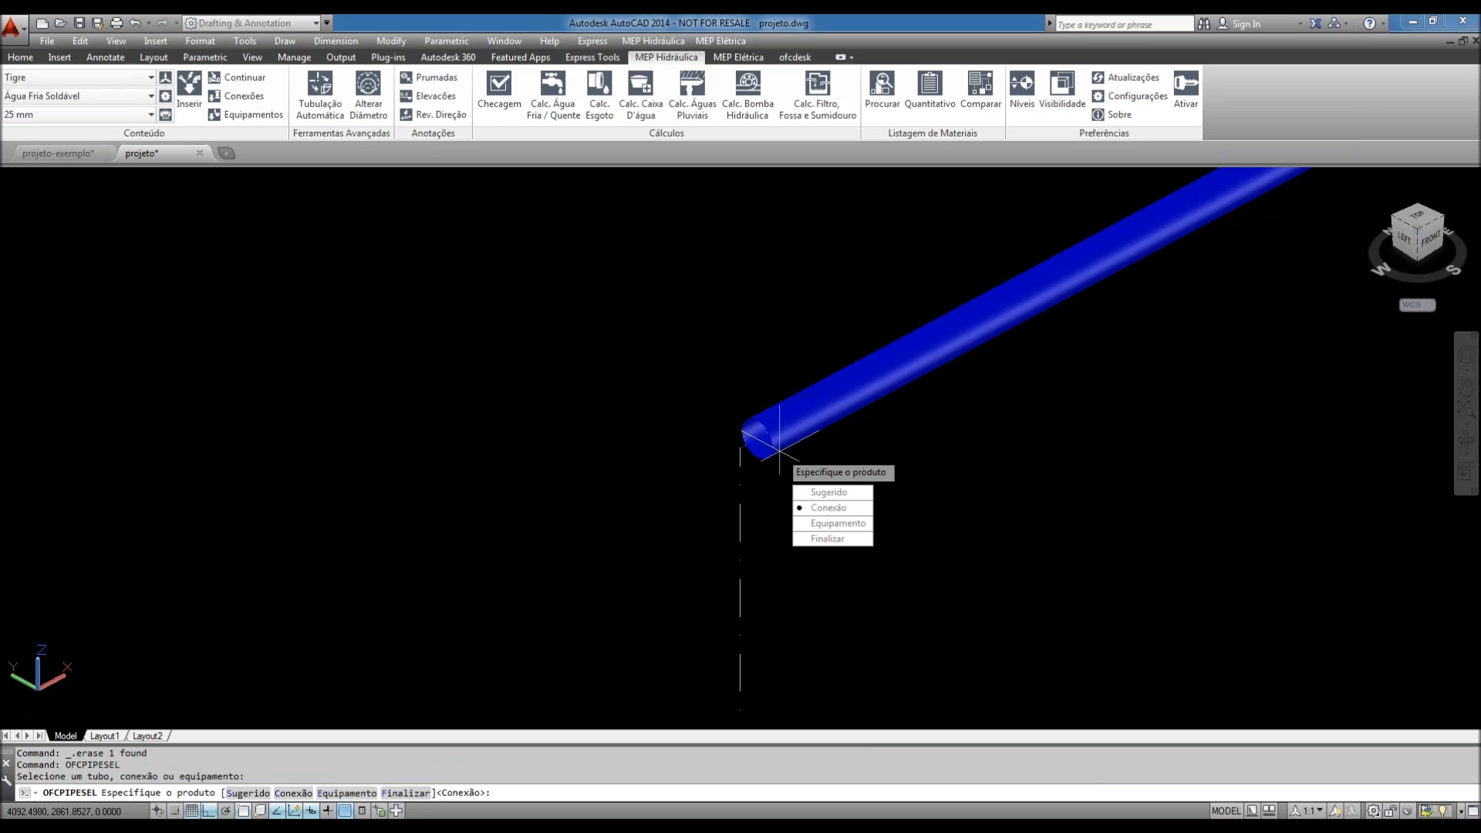
pyautogui.click(825, 508)
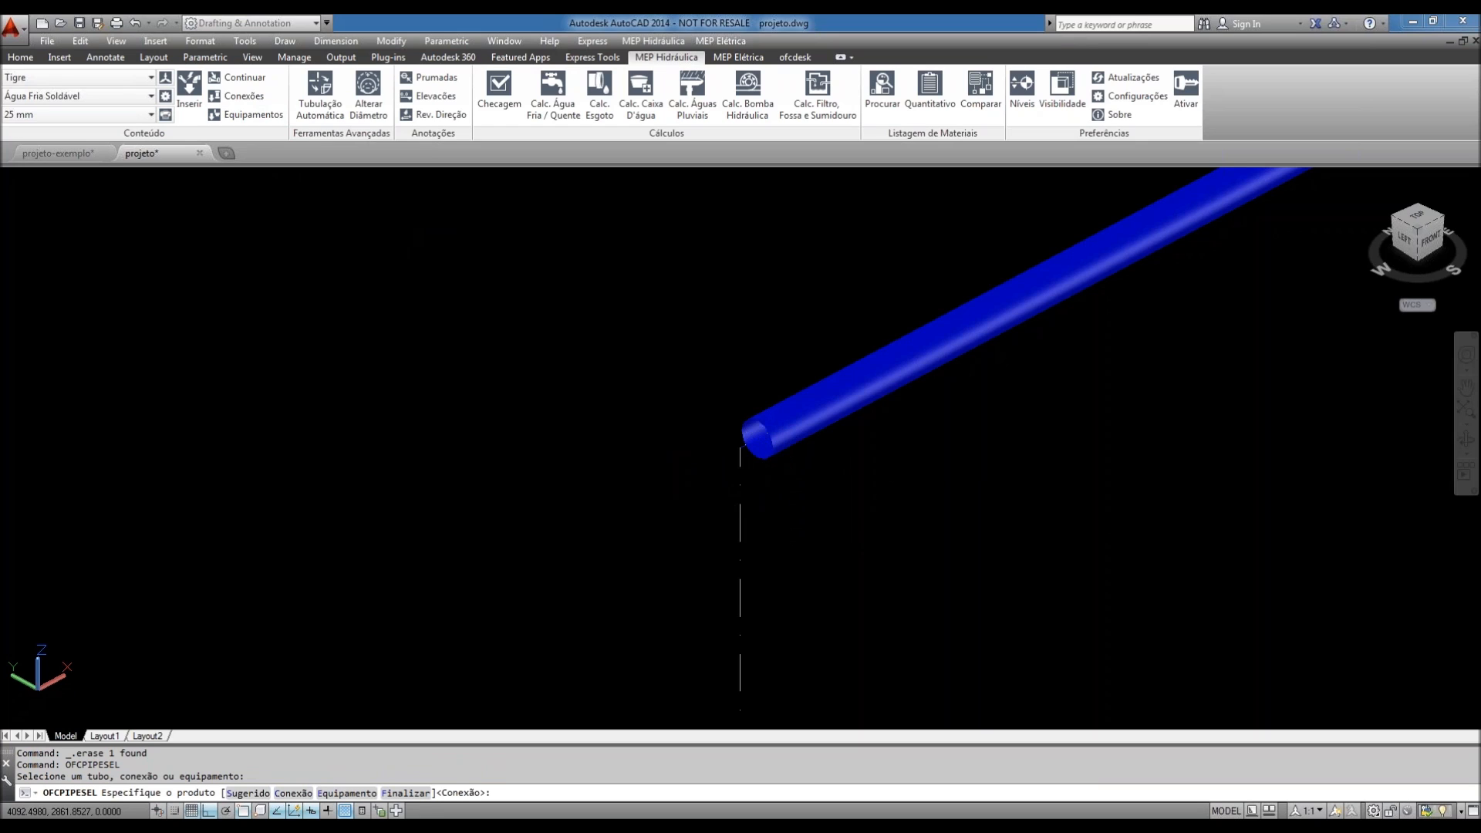
pyautogui.scroll(-5, 224, 383)
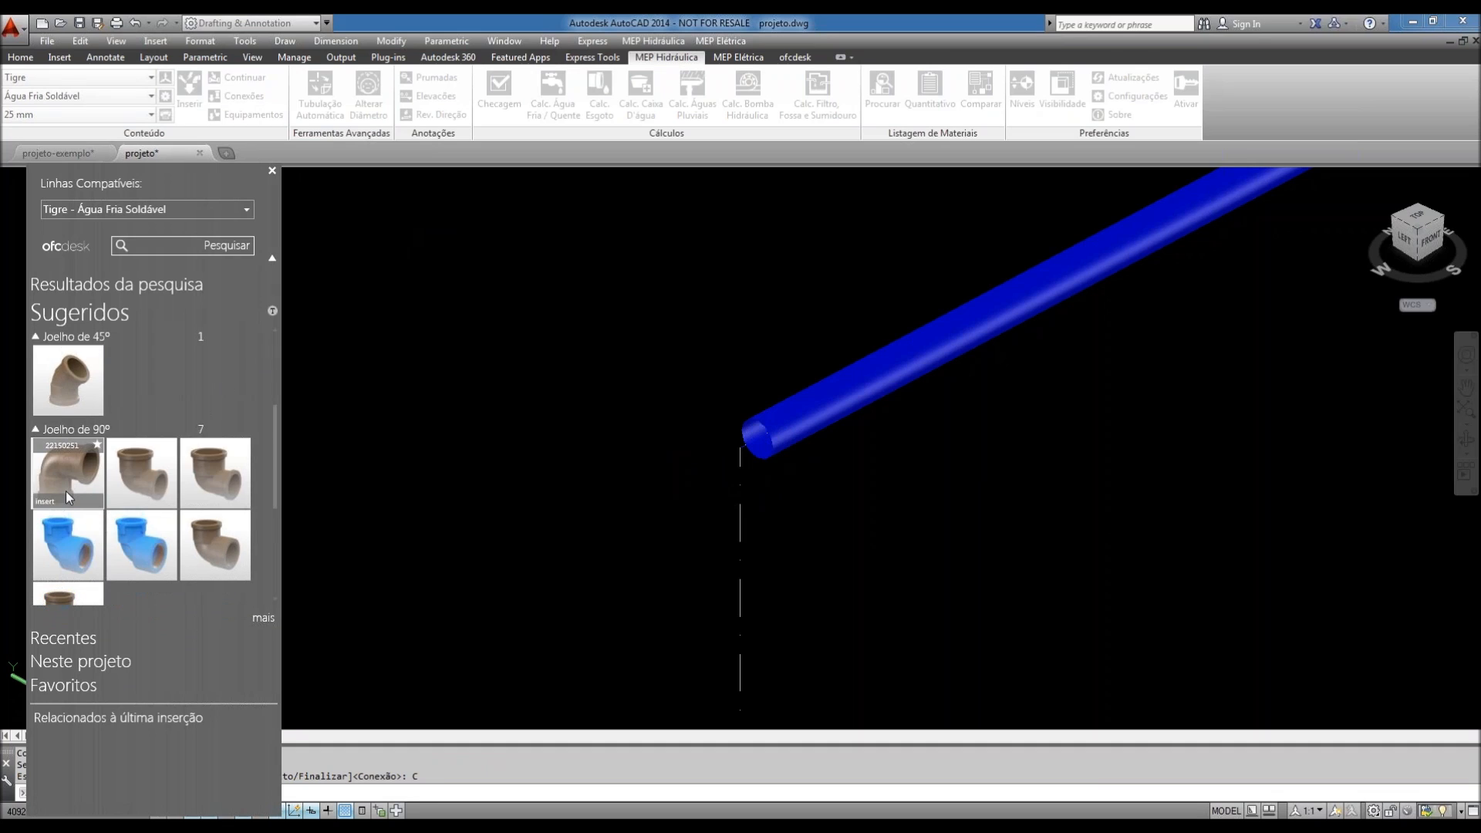
pyautogui.click(70, 508)
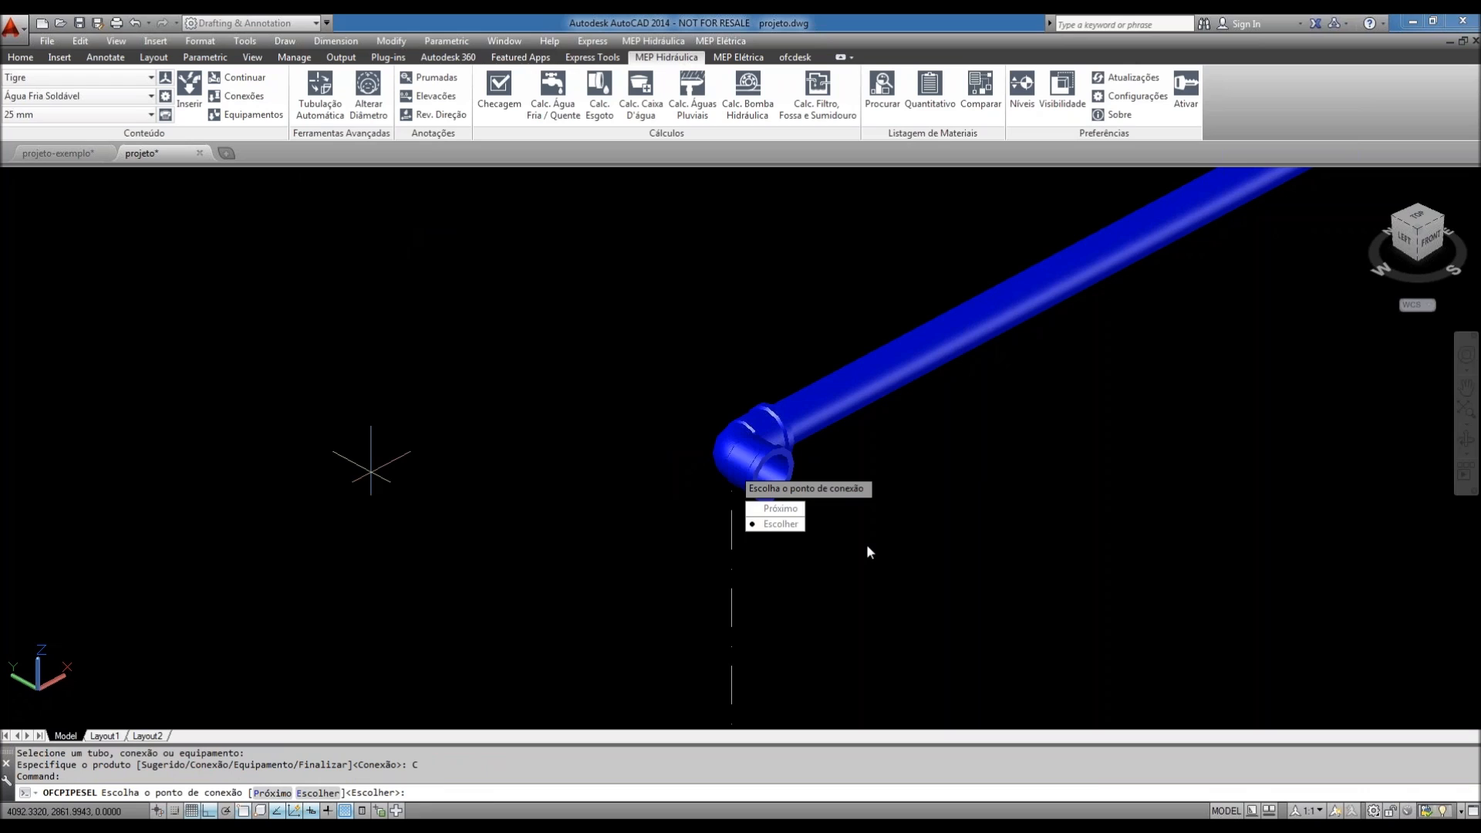
pyautogui.press('Return')
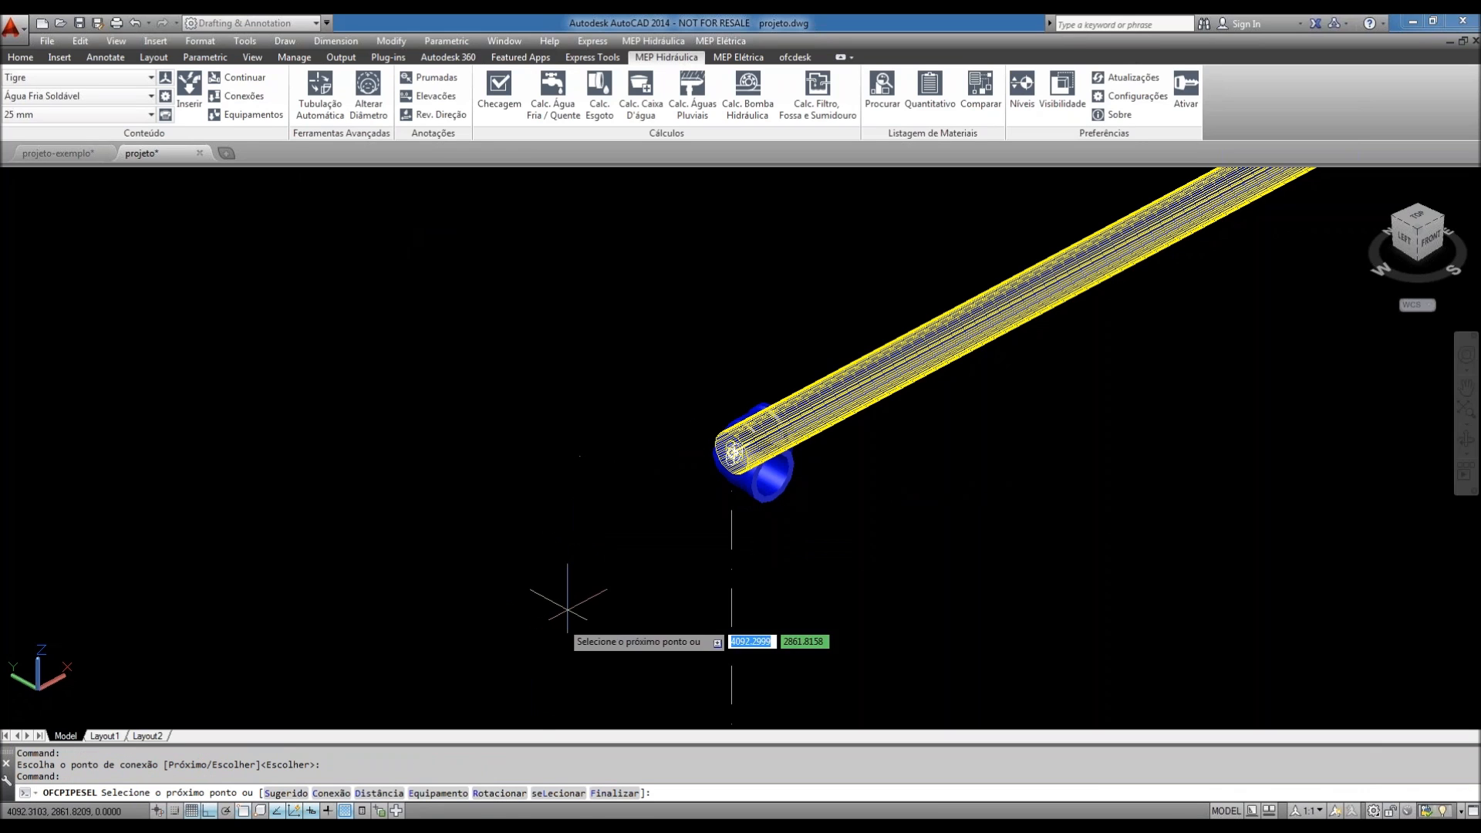
# - Rotate the new elbow about its connected point by -90°, and again by 180°, to aim its outlet down the riser guideline
pyautogui.write('r')
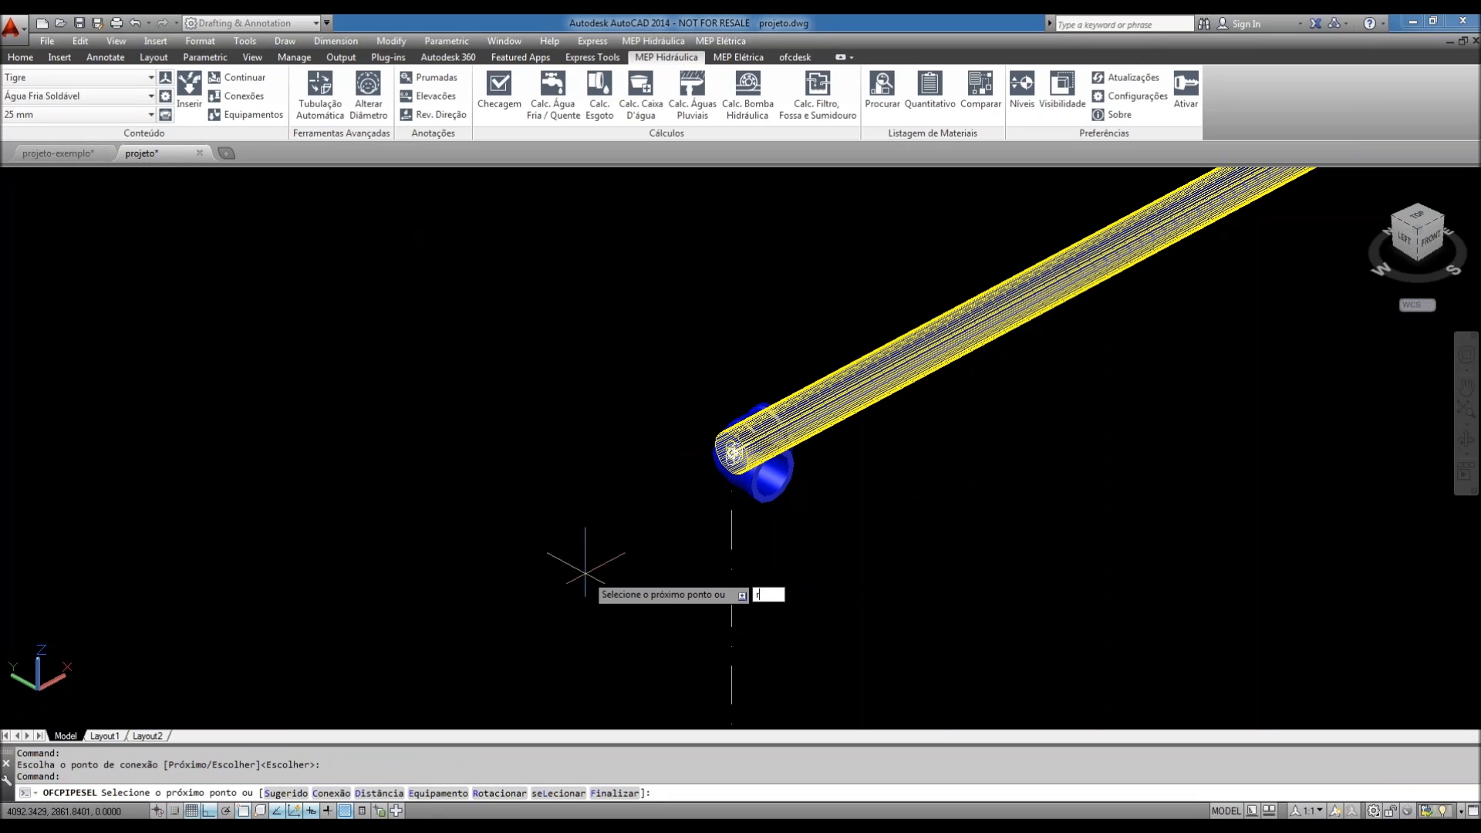
pyautogui.press('Return')
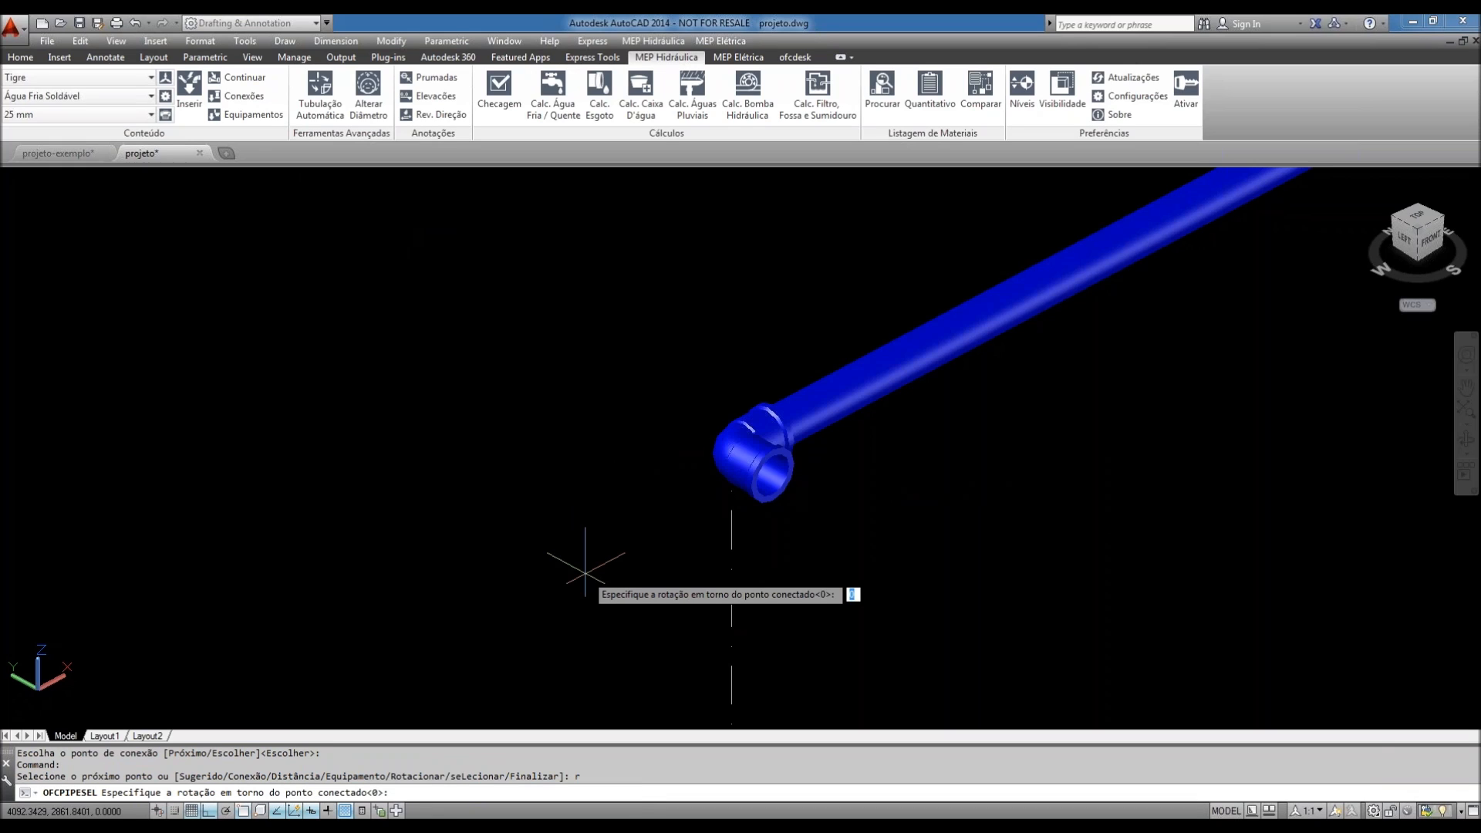
pyautogui.write('-90')
pyautogui.press('Return')
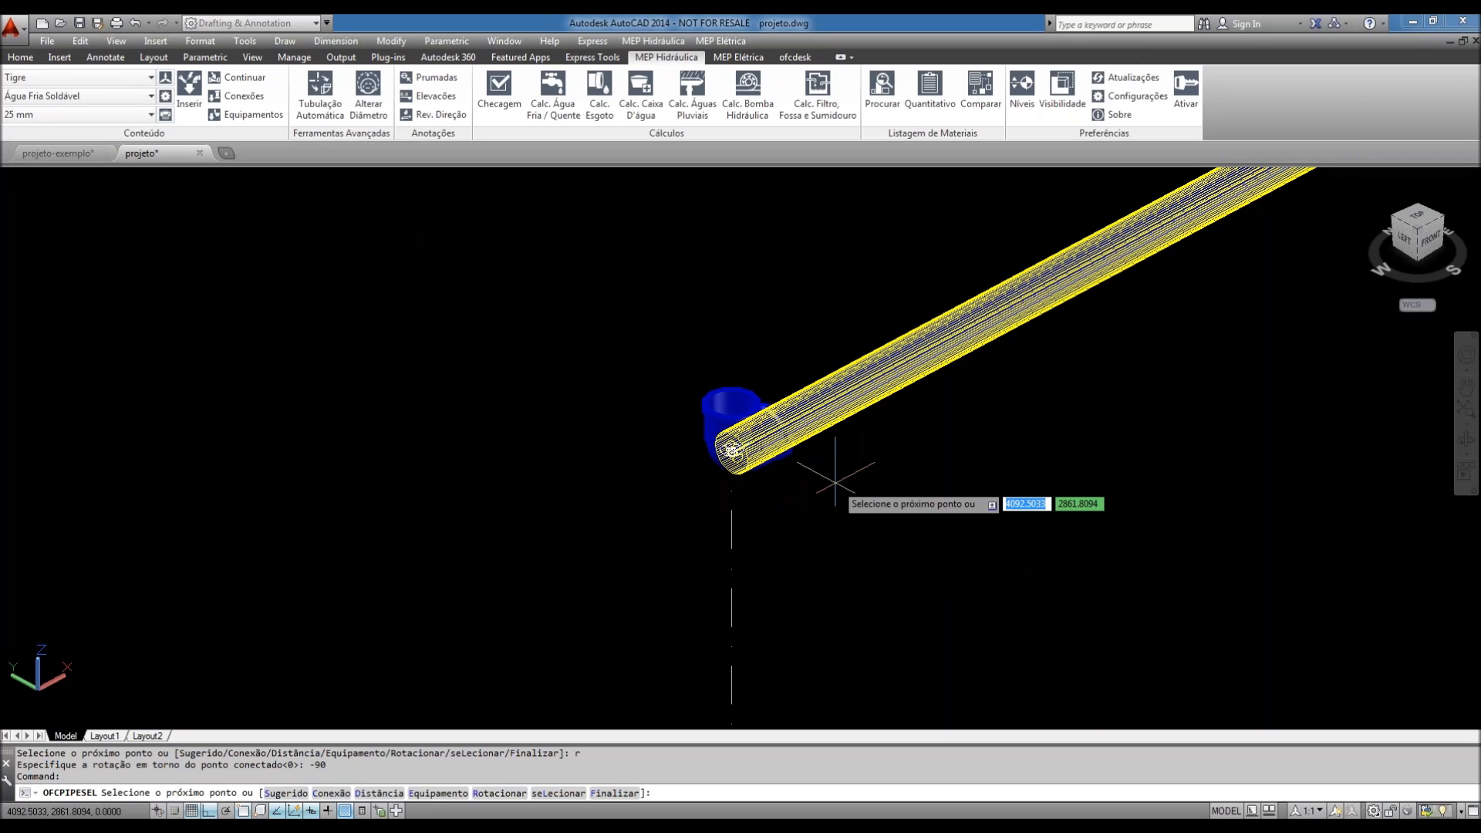
pyautogui.write('r')
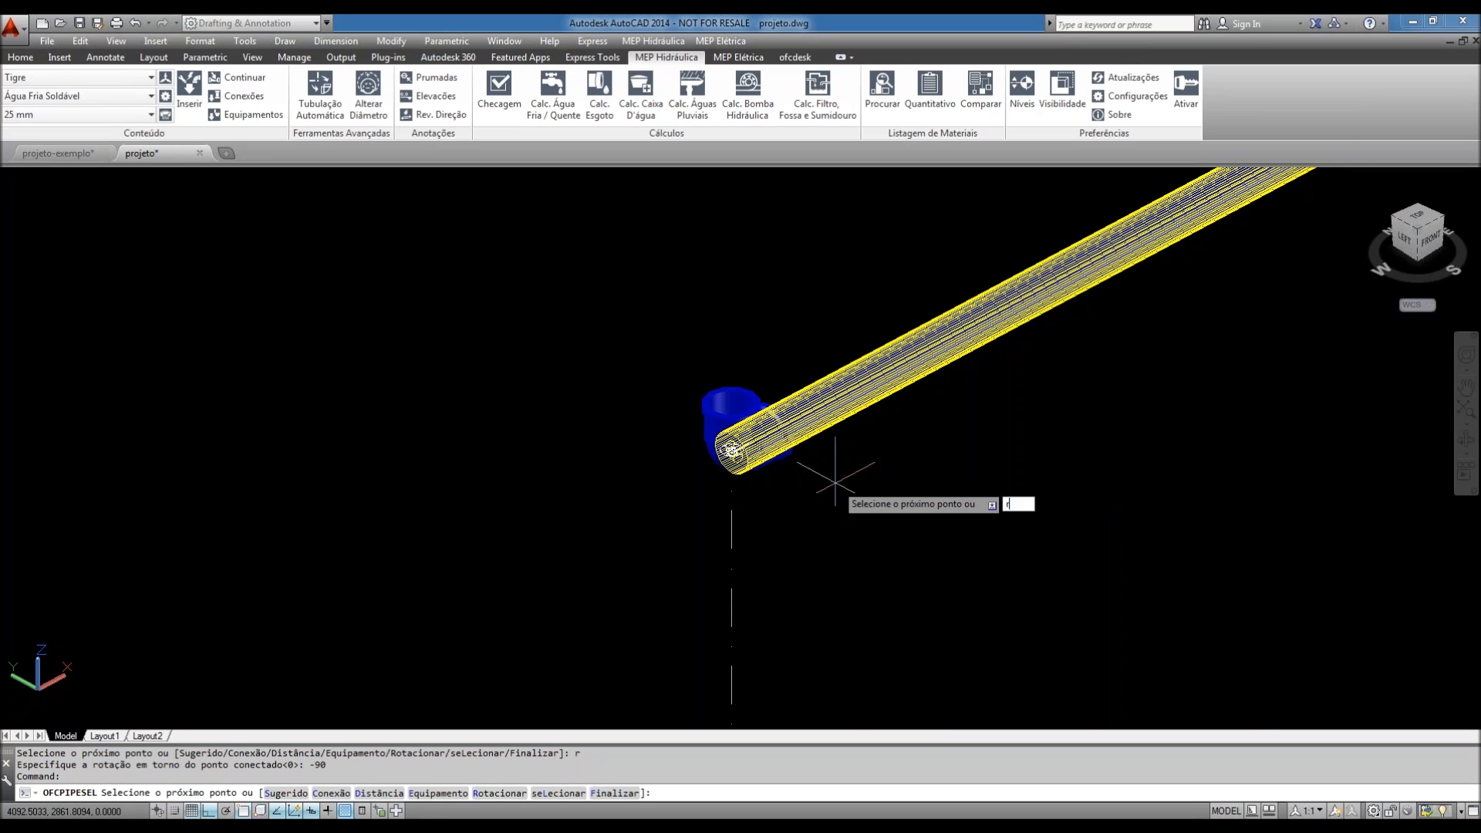
pyautogui.press('Return')
pyautogui.write('180')
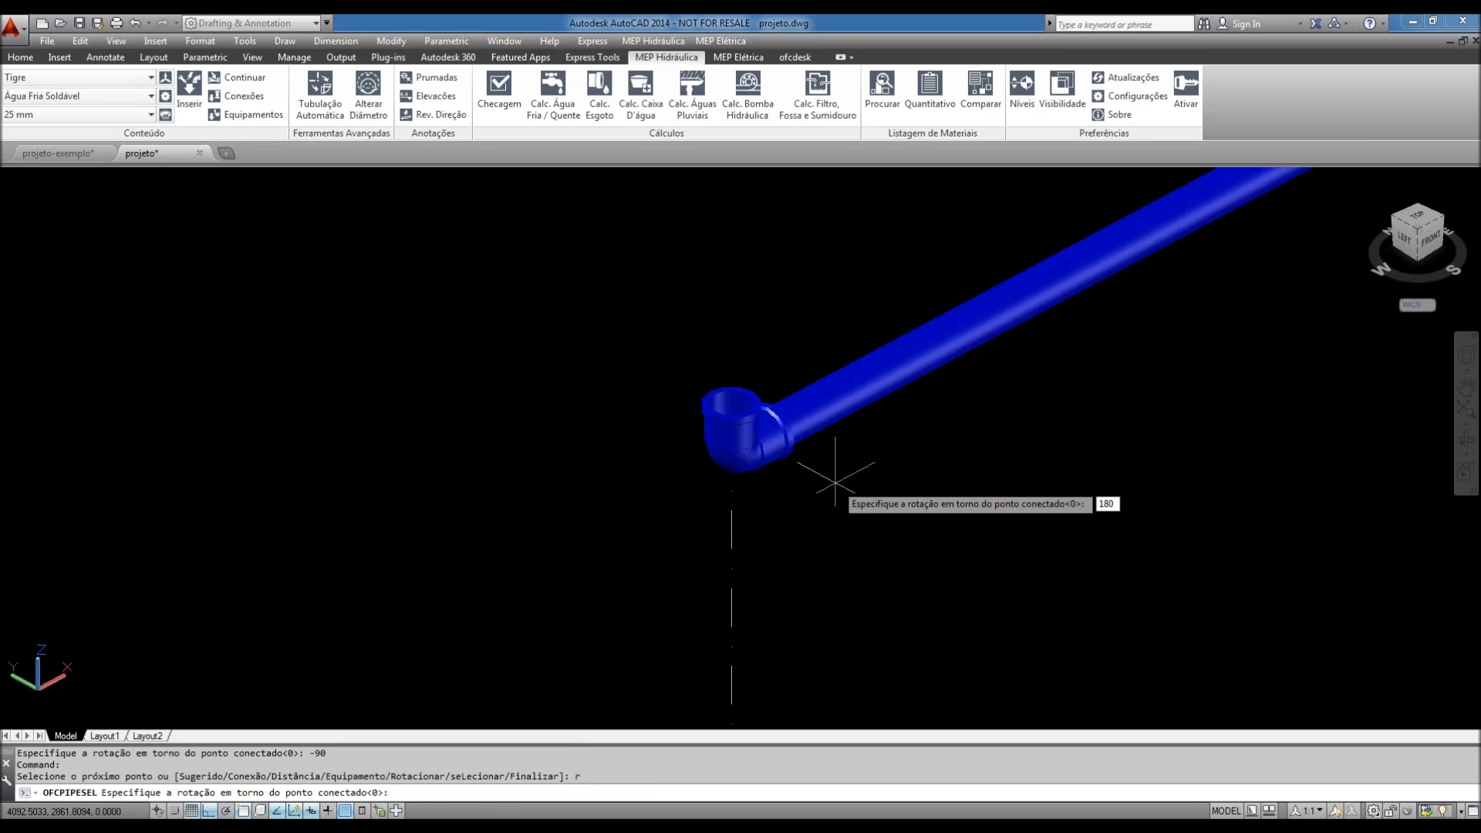
pyautogui.press('Return')
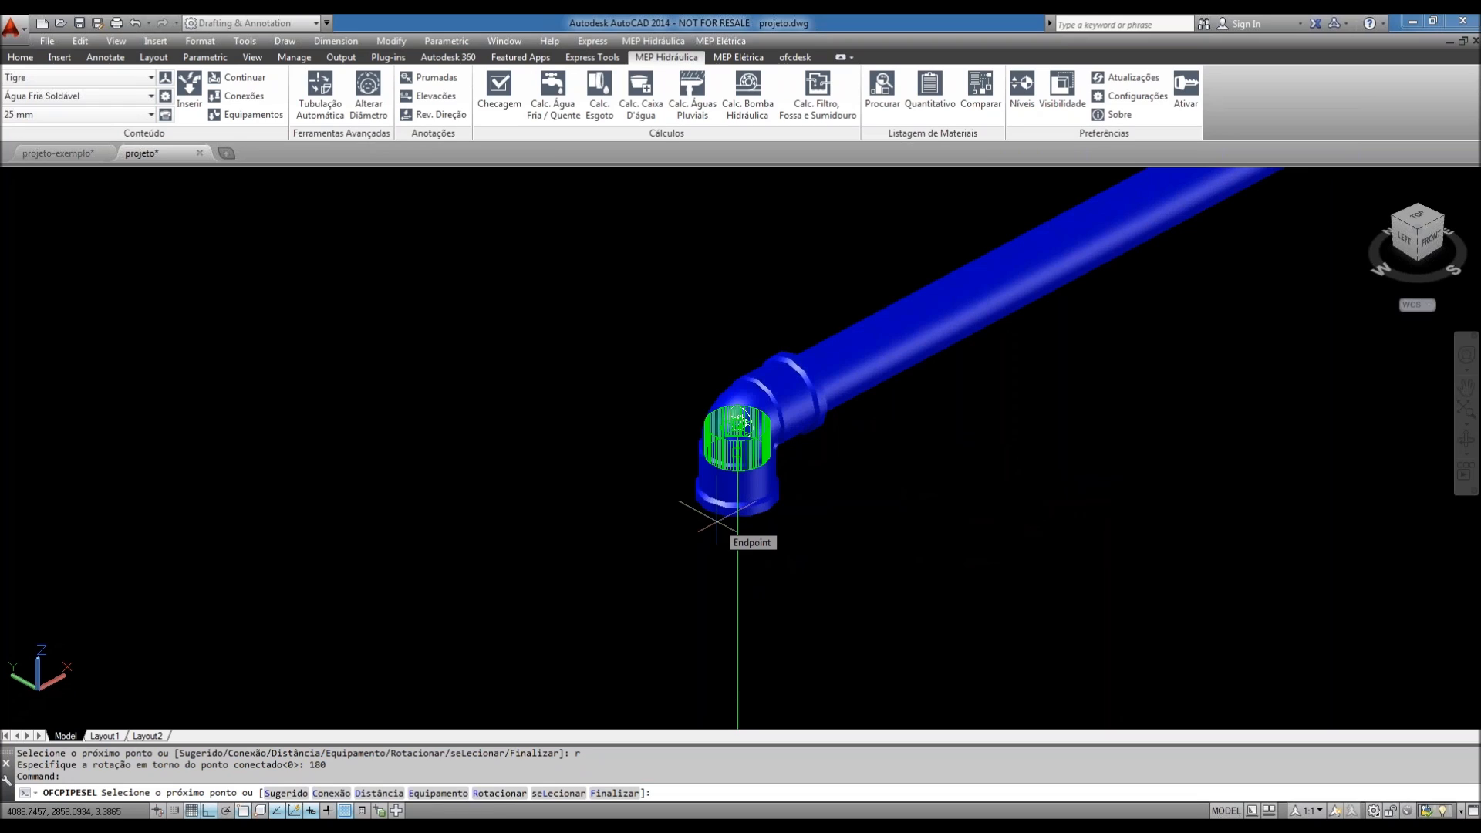
# - Add the short soldered reduction bushing 25 mm x 20 mm to the elbow's lower outlet, accepting its proposed connection point
pyautogui.write('c')
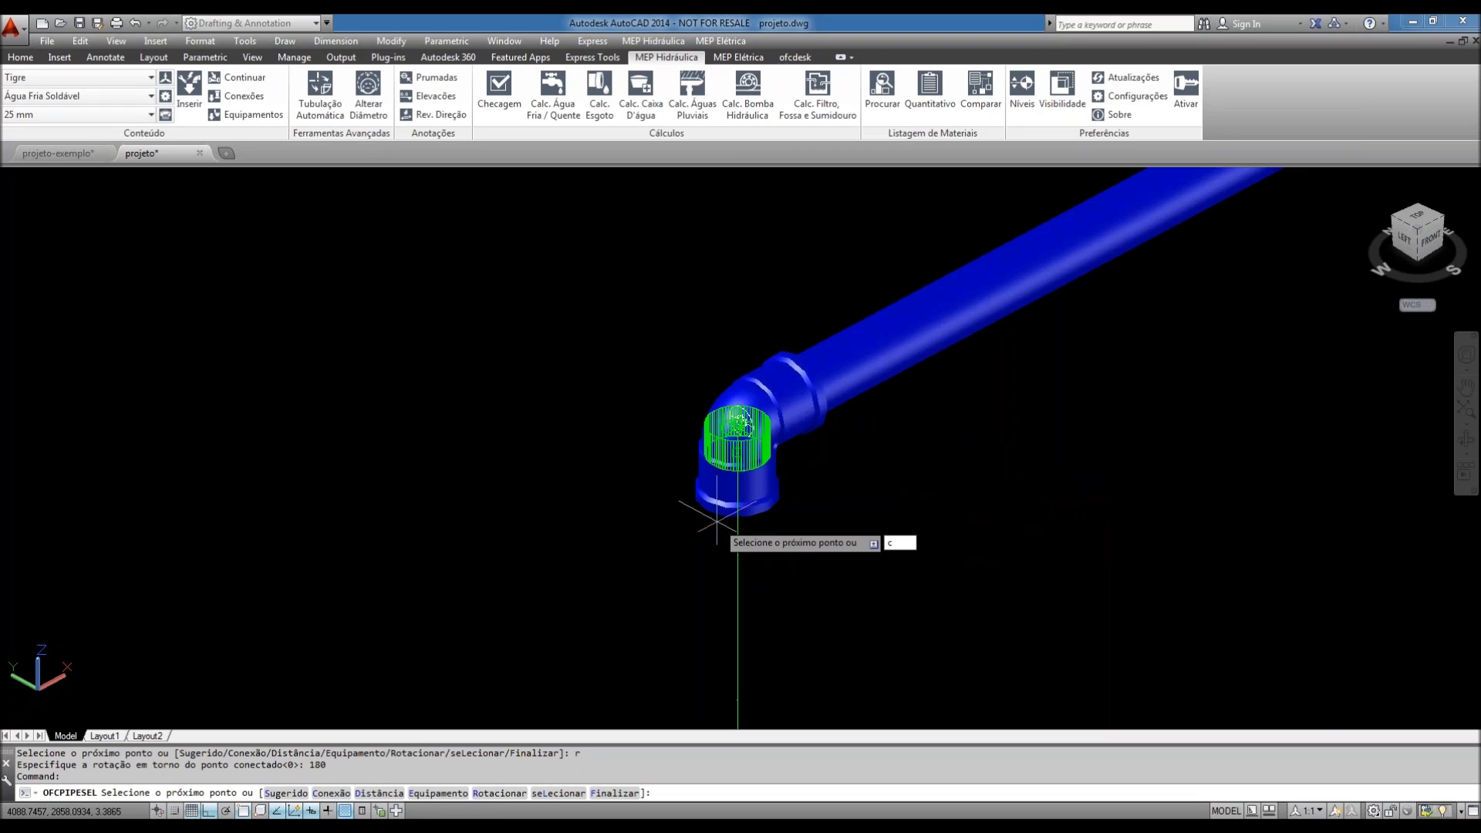
pyautogui.press('Return')
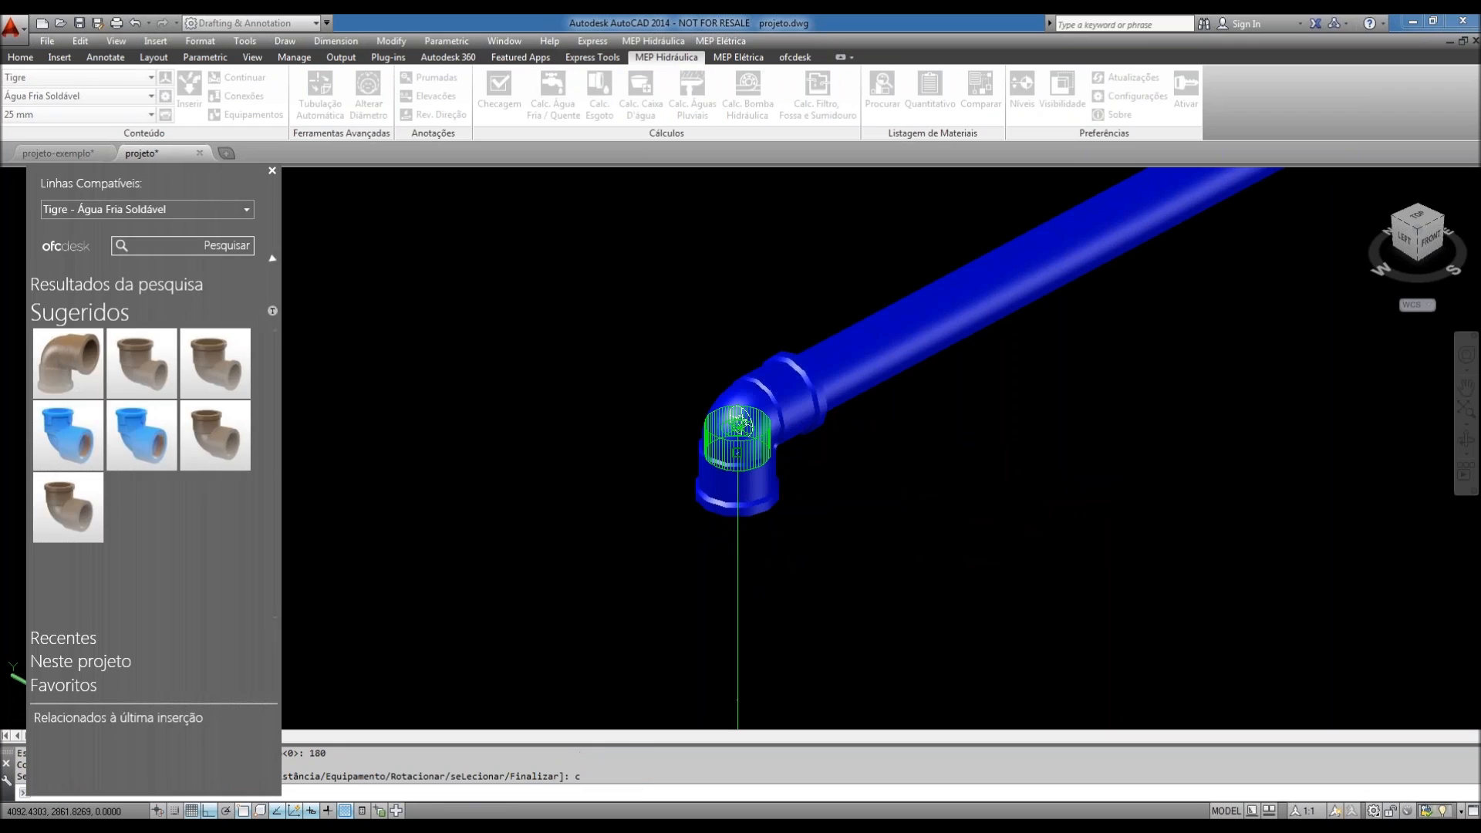
pyautogui.scroll(-1, 206, 457)
pyautogui.scroll(-8, 183, 438)
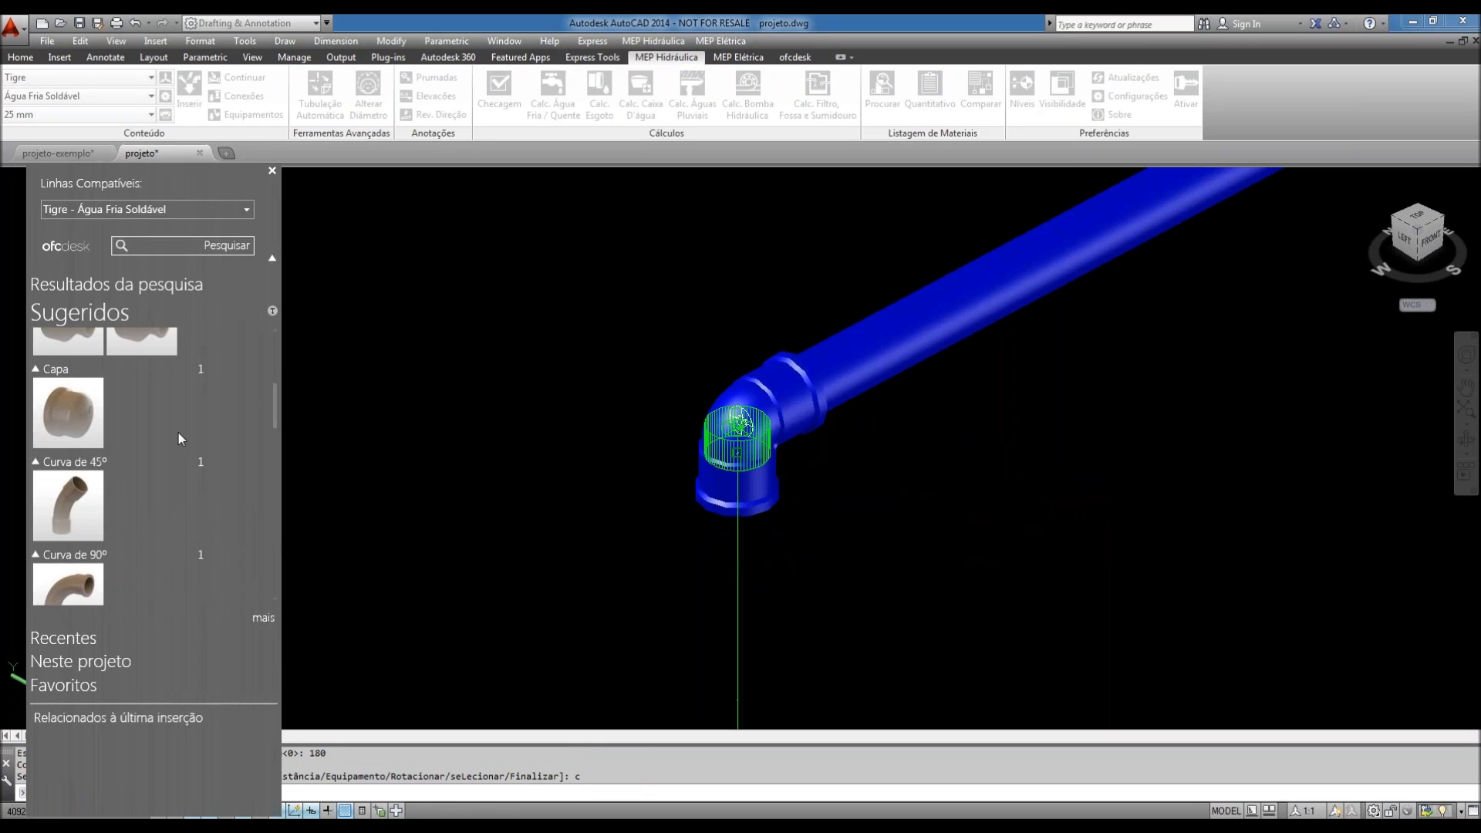
pyautogui.scroll(-3, 151, 433)
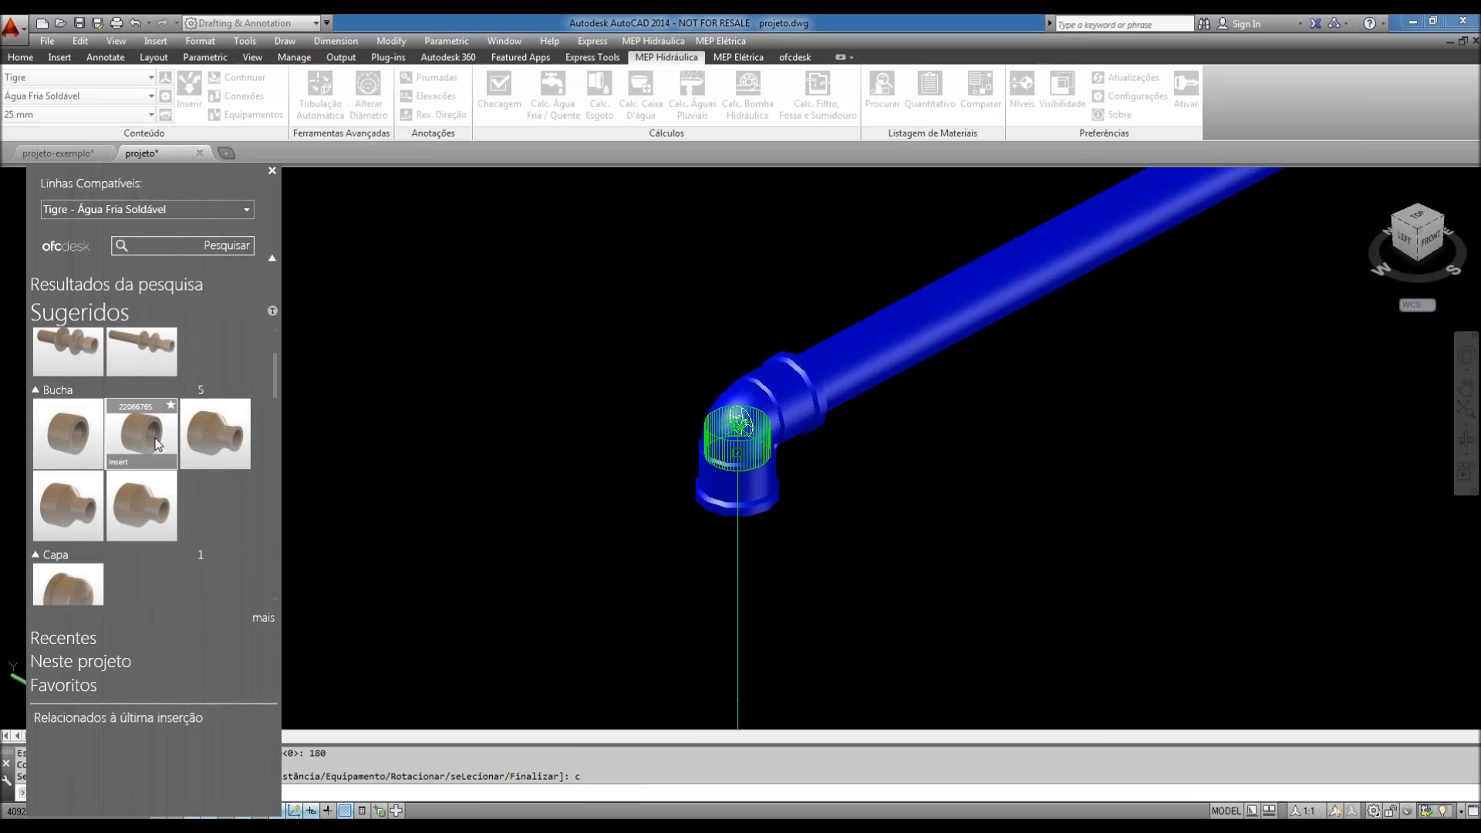
pyautogui.moveTo(70, 466)
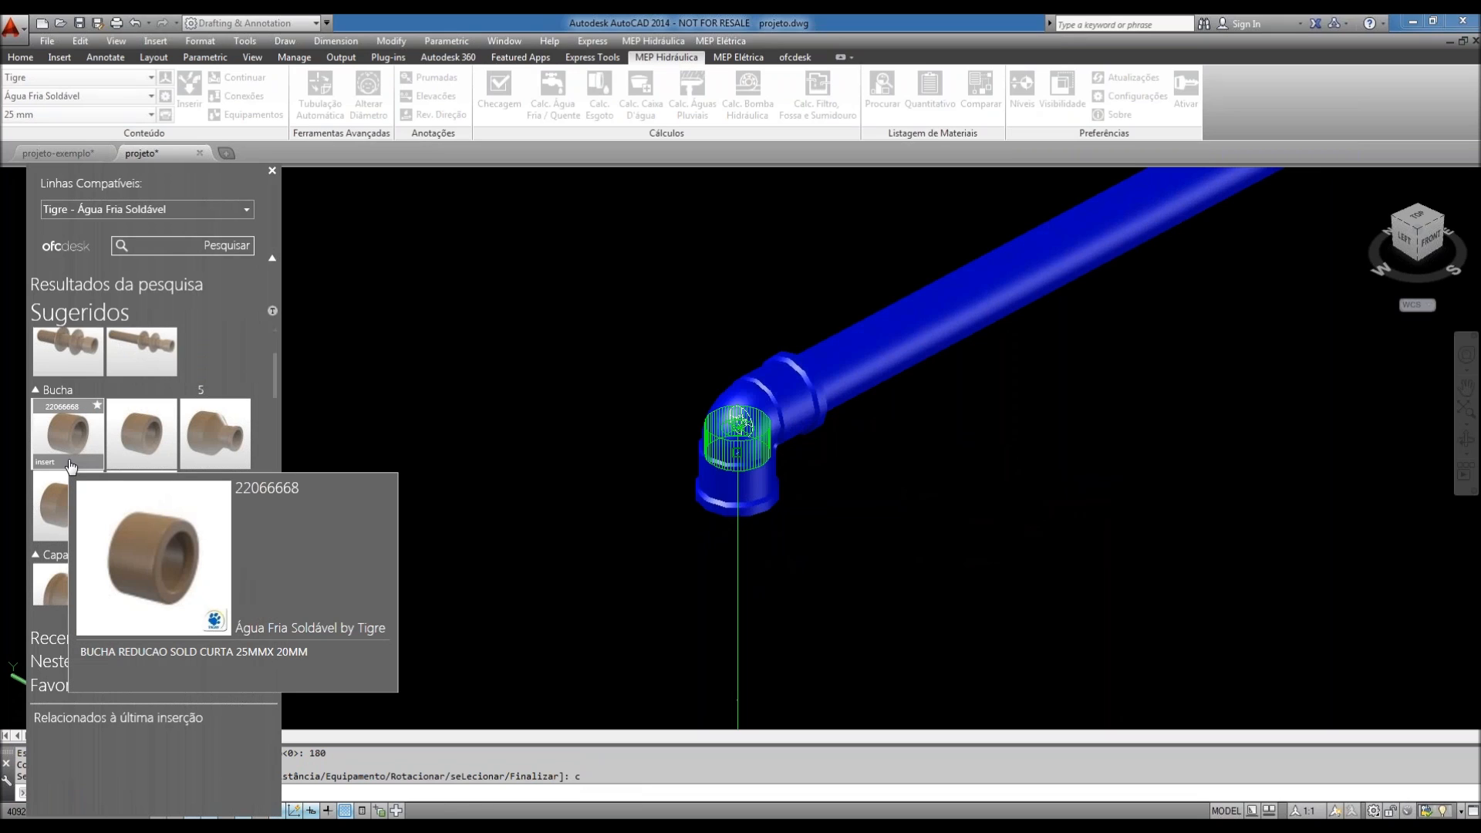
pyautogui.click(70, 465)
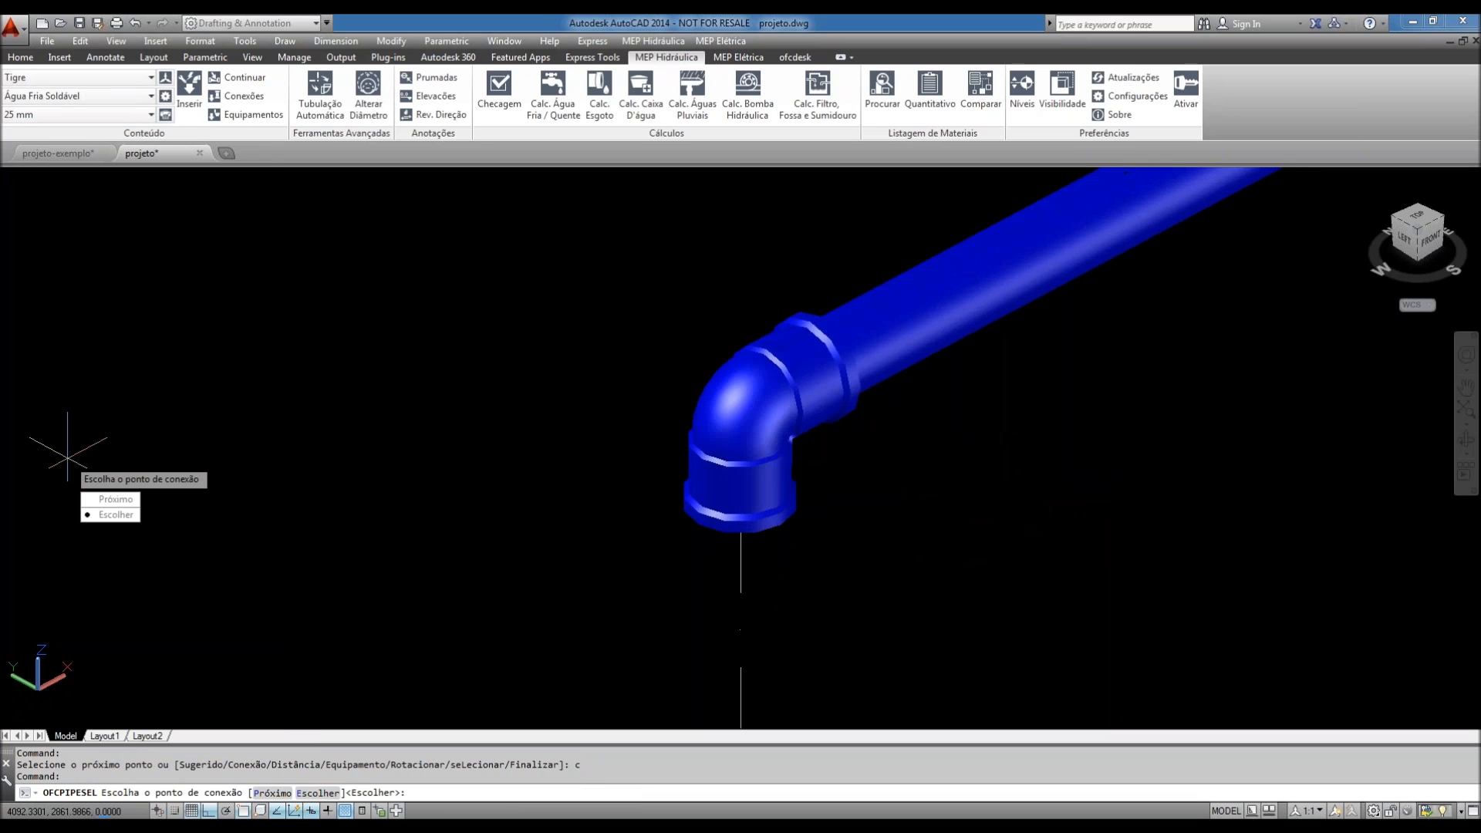
pyautogui.press('Return')
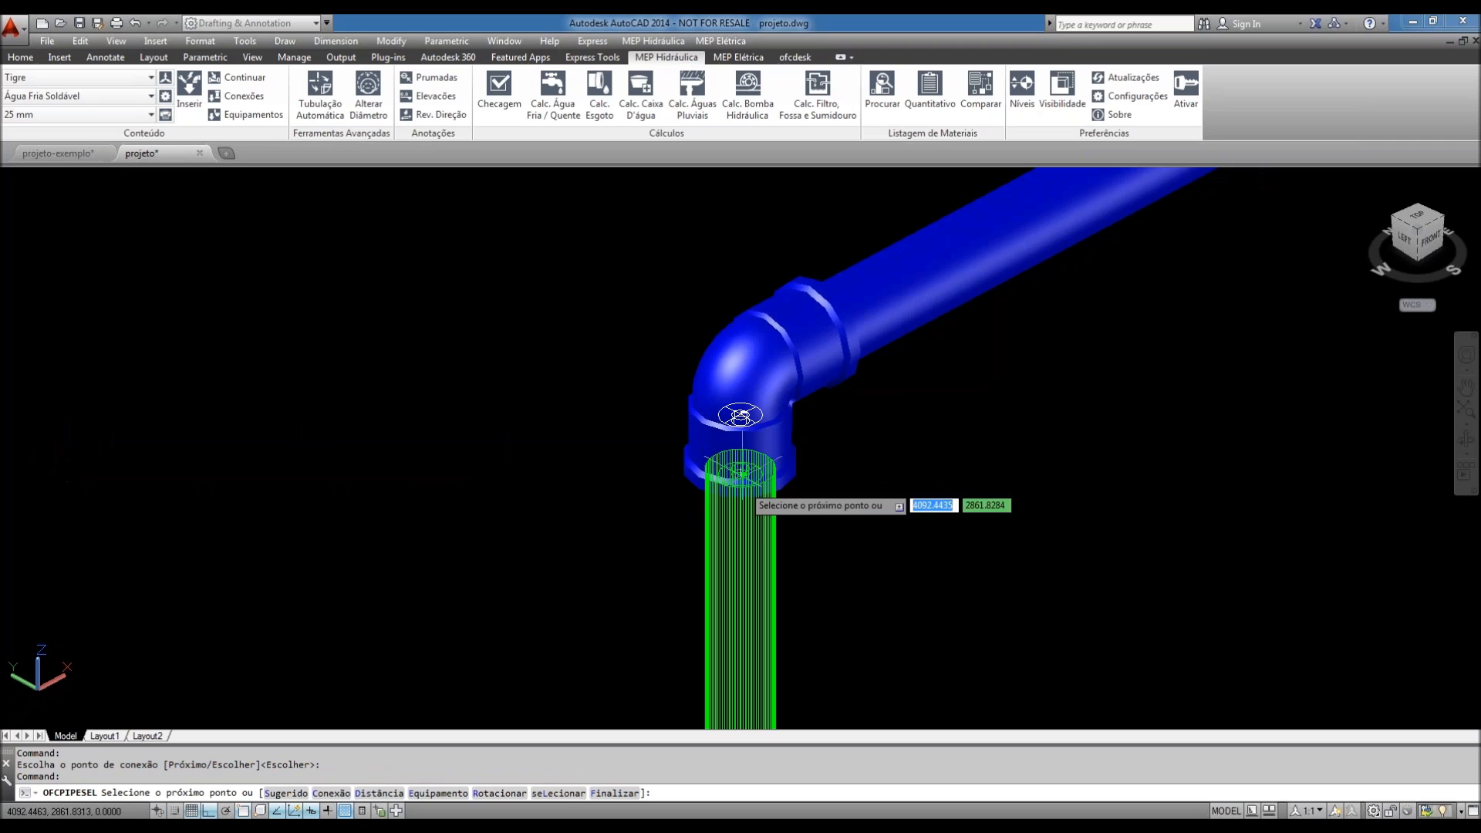
# - Run the vertical pipe from the bushing down the riser guideline to the endpoint of its first short side branch
pyautogui.scroll(-5, 718, 490)
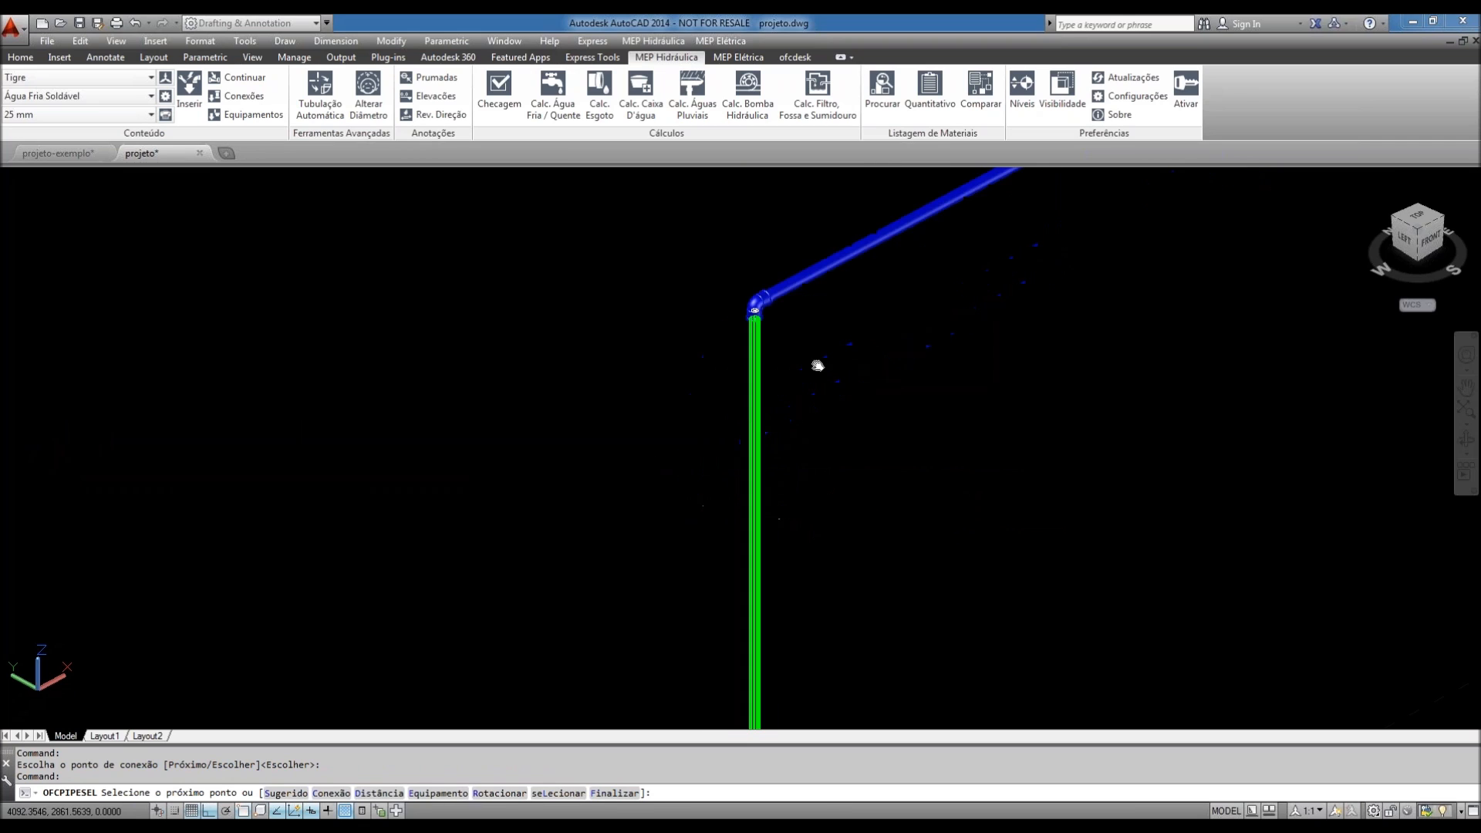
pyautogui.moveTo(822, 486); pyautogui.dragTo(806, 340, button='middle')
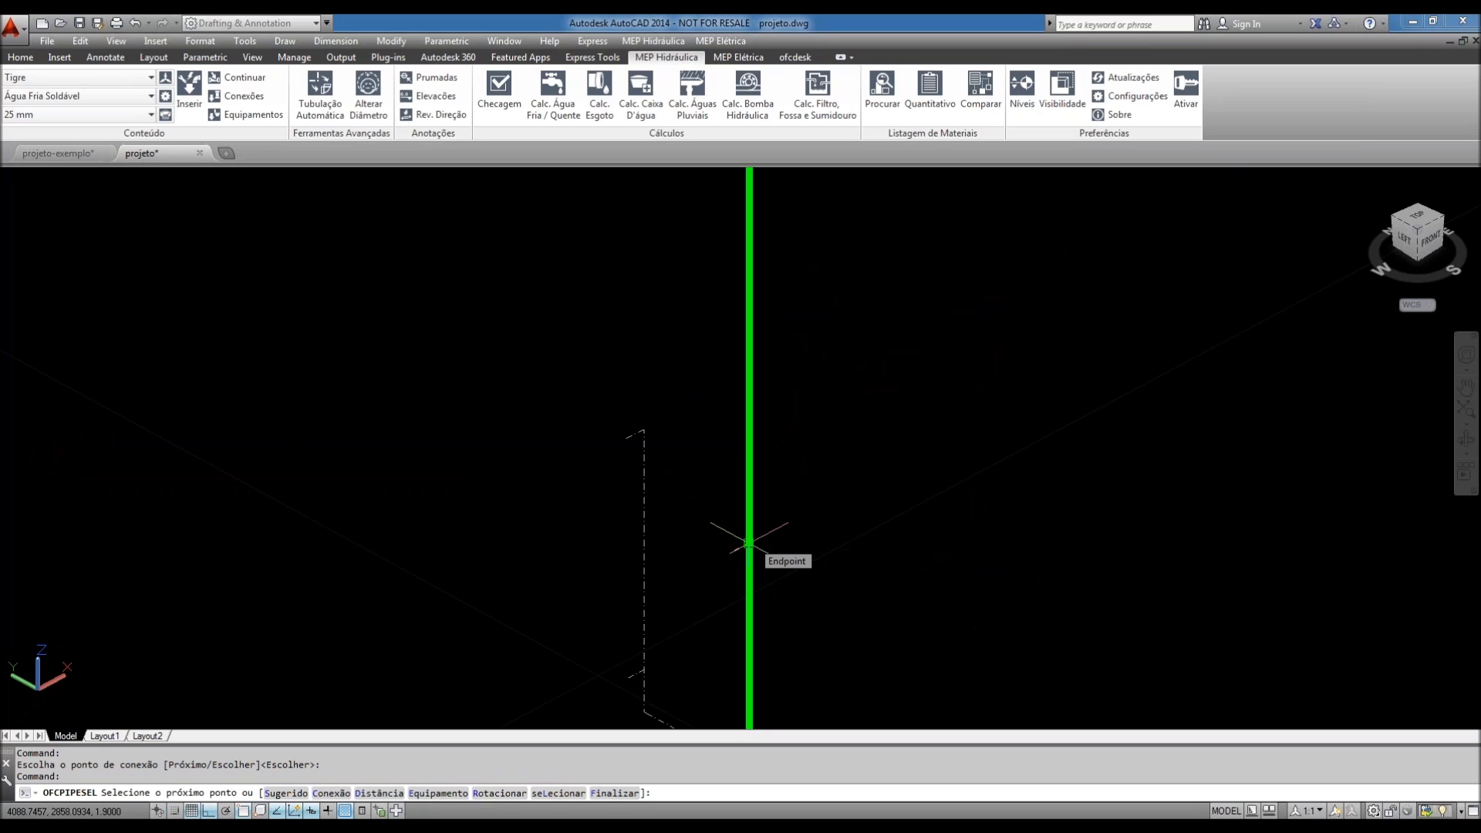
pyautogui.click(747, 543)
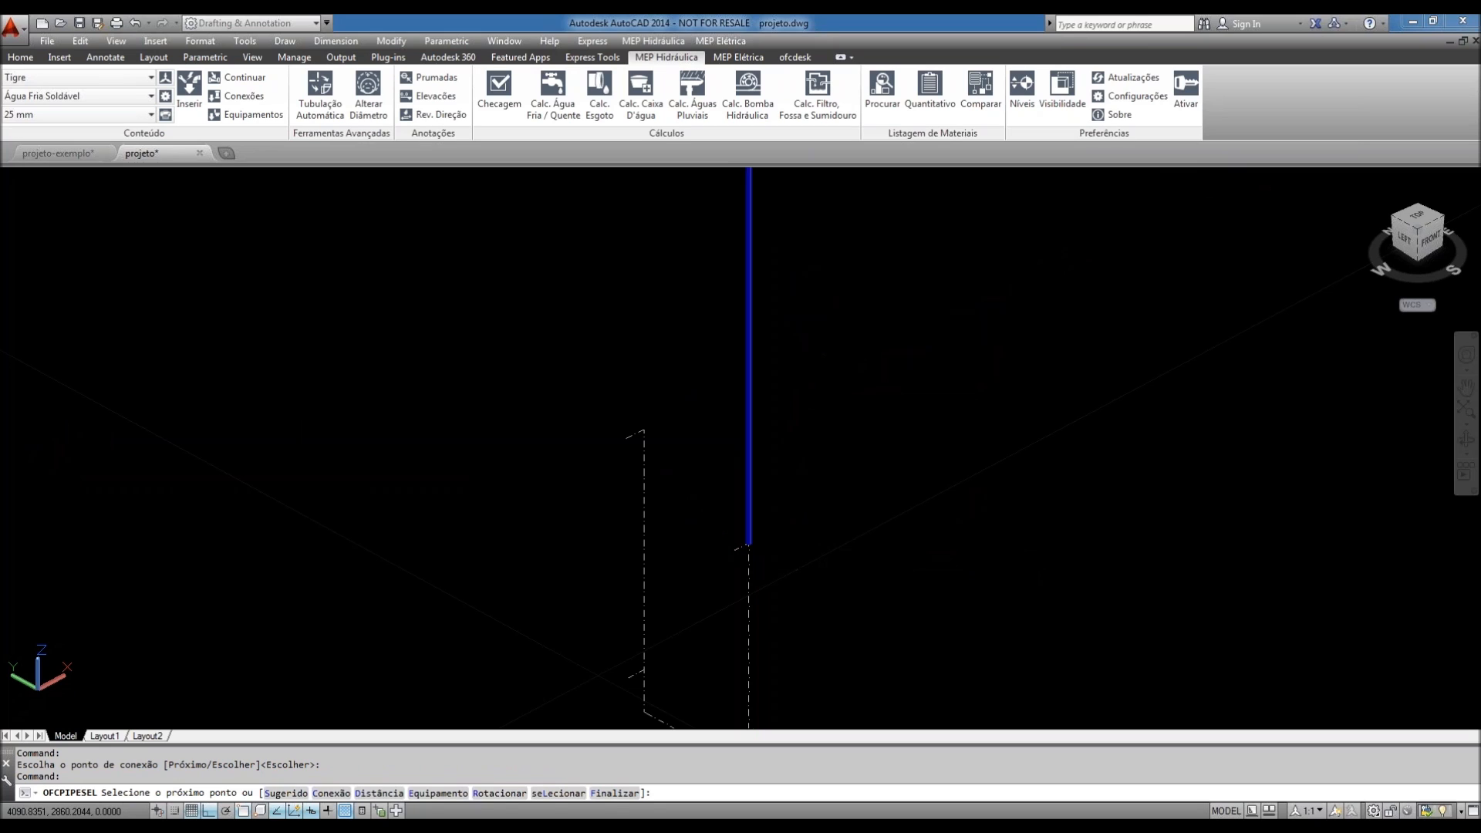
# - Attach the Tigre Água Fria Soldável adapter ADAPT SOLD CT BOL/ROSC 20MMX 1/2" to the lower end of the vertical pipe
pyautogui.scroll(2, 732, 470)
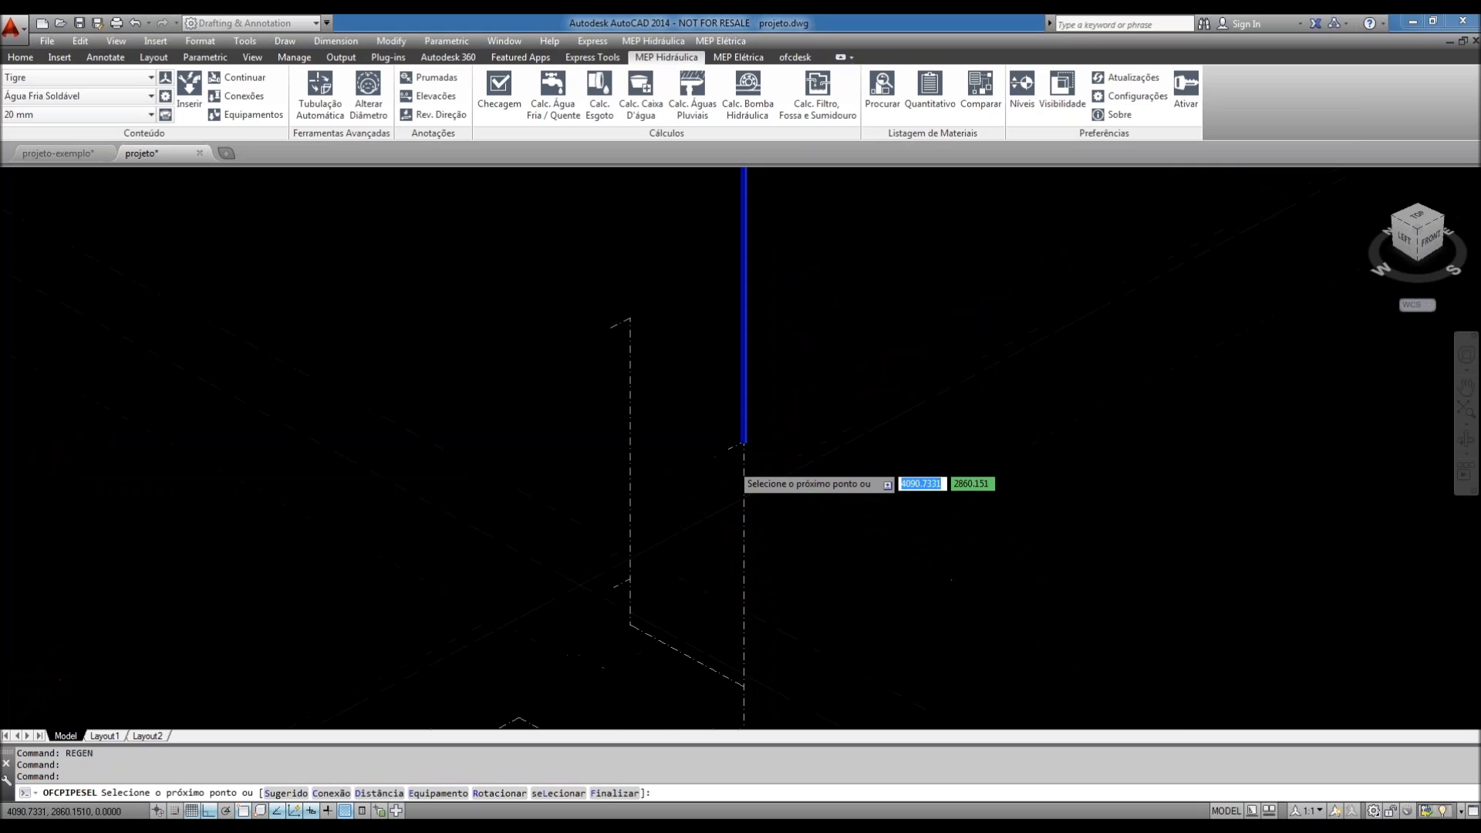
pyautogui.scroll(3, 732, 461)
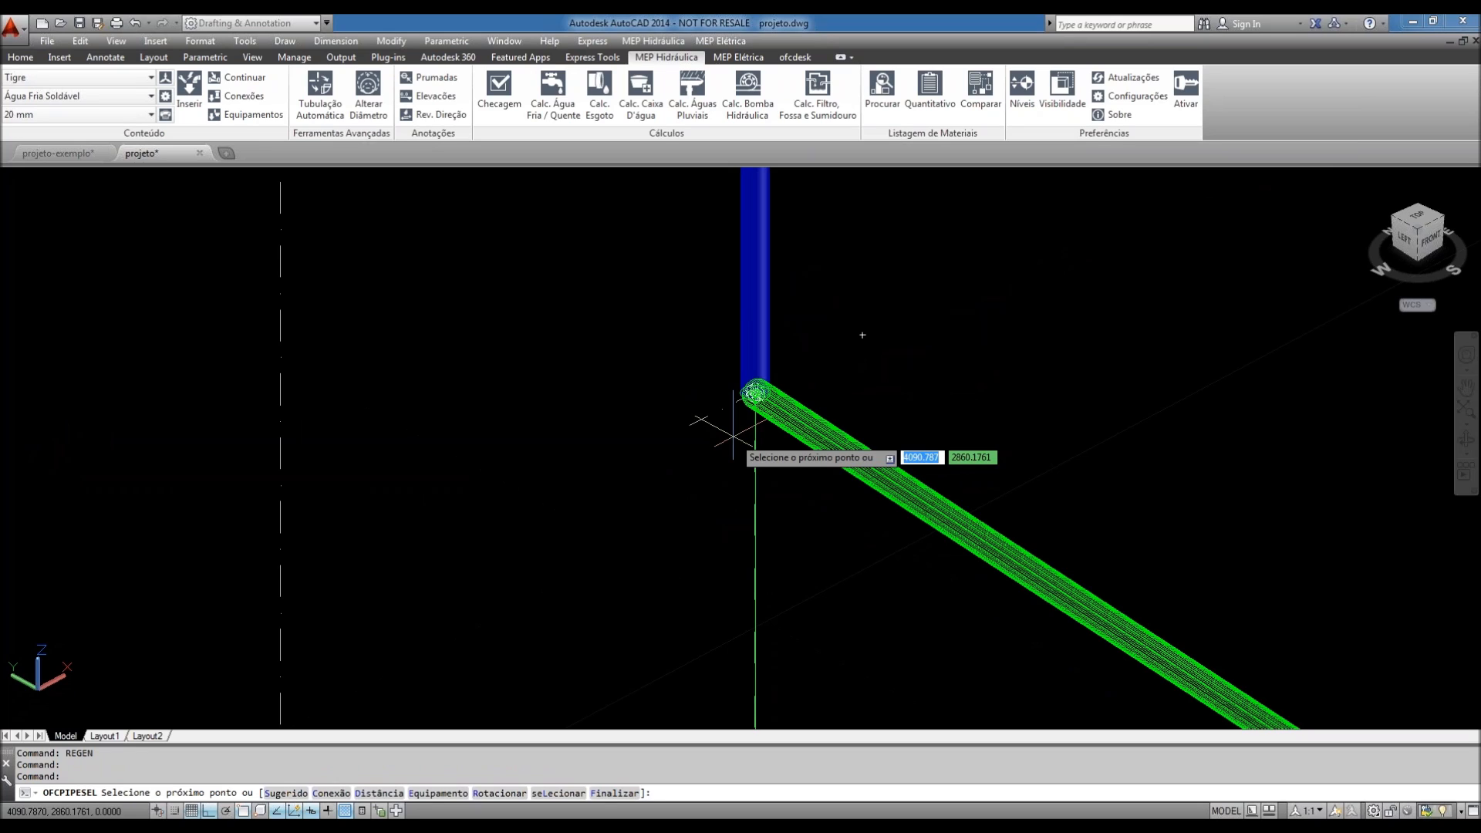
pyautogui.write('c')
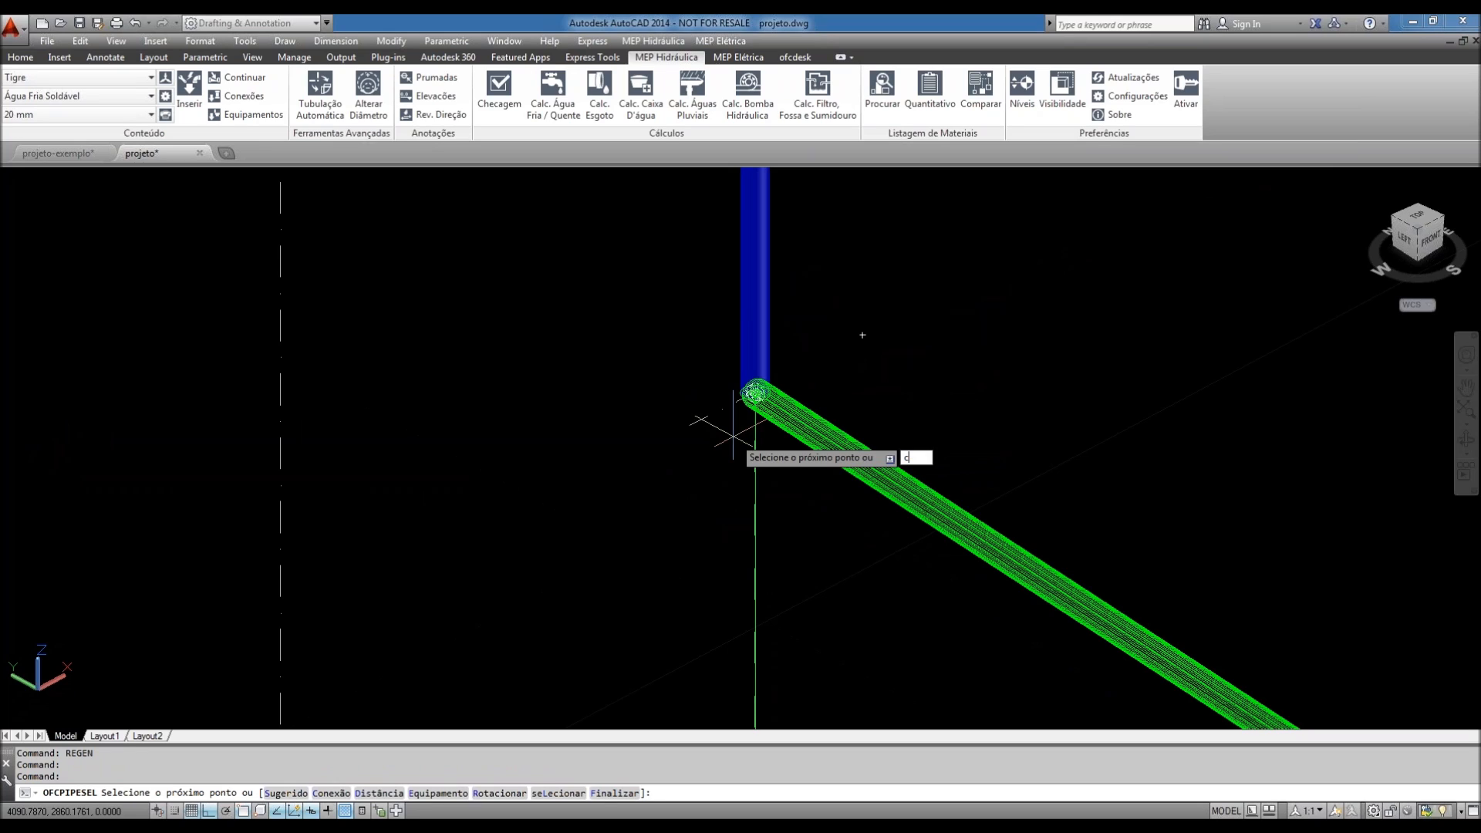
pyautogui.press('Return')
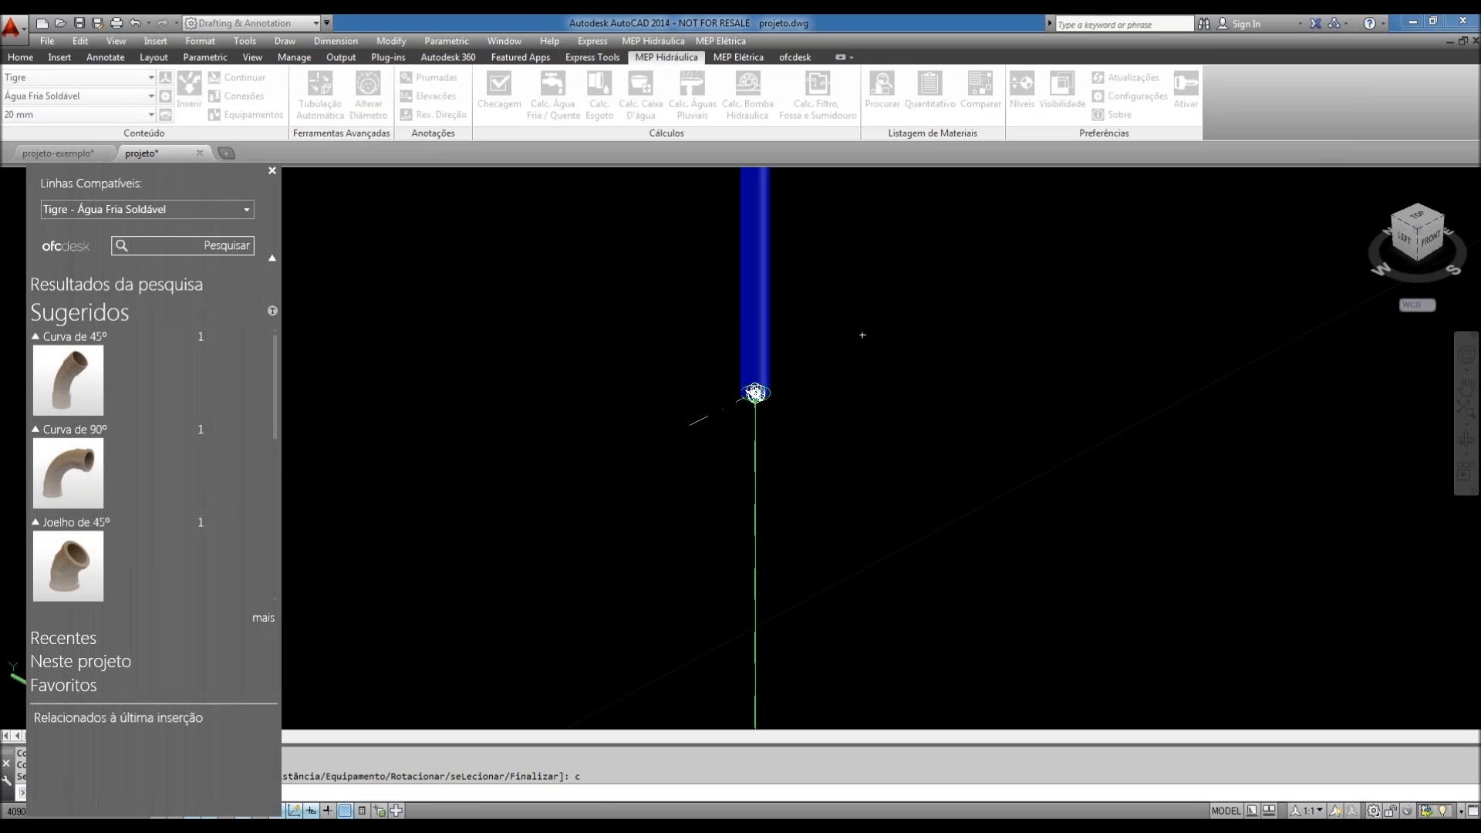
pyautogui.scroll(-1, 70, 533)
pyautogui.scroll(-6, 152, 479)
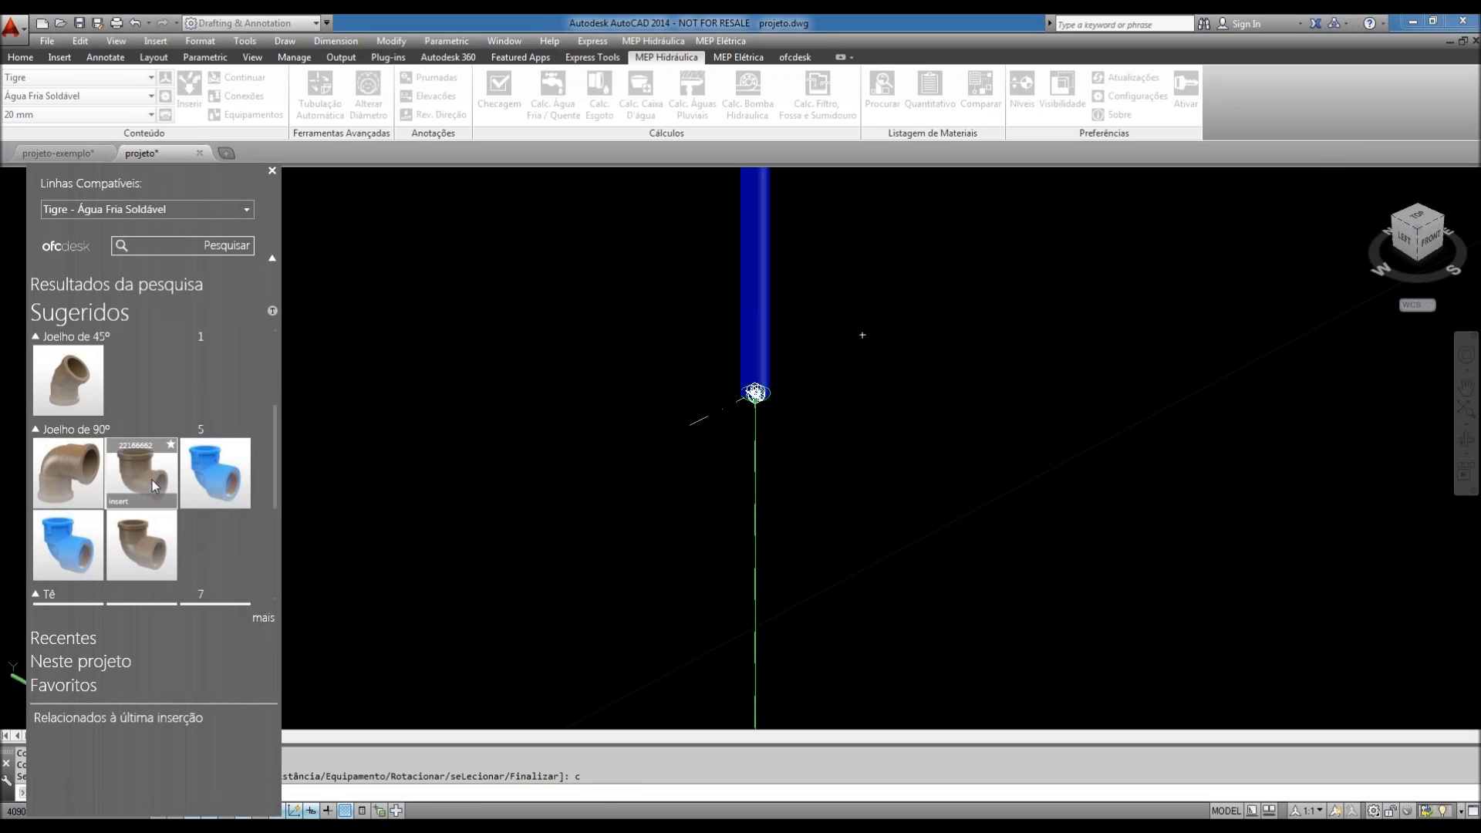
pyautogui.scroll(2, 164, 483)
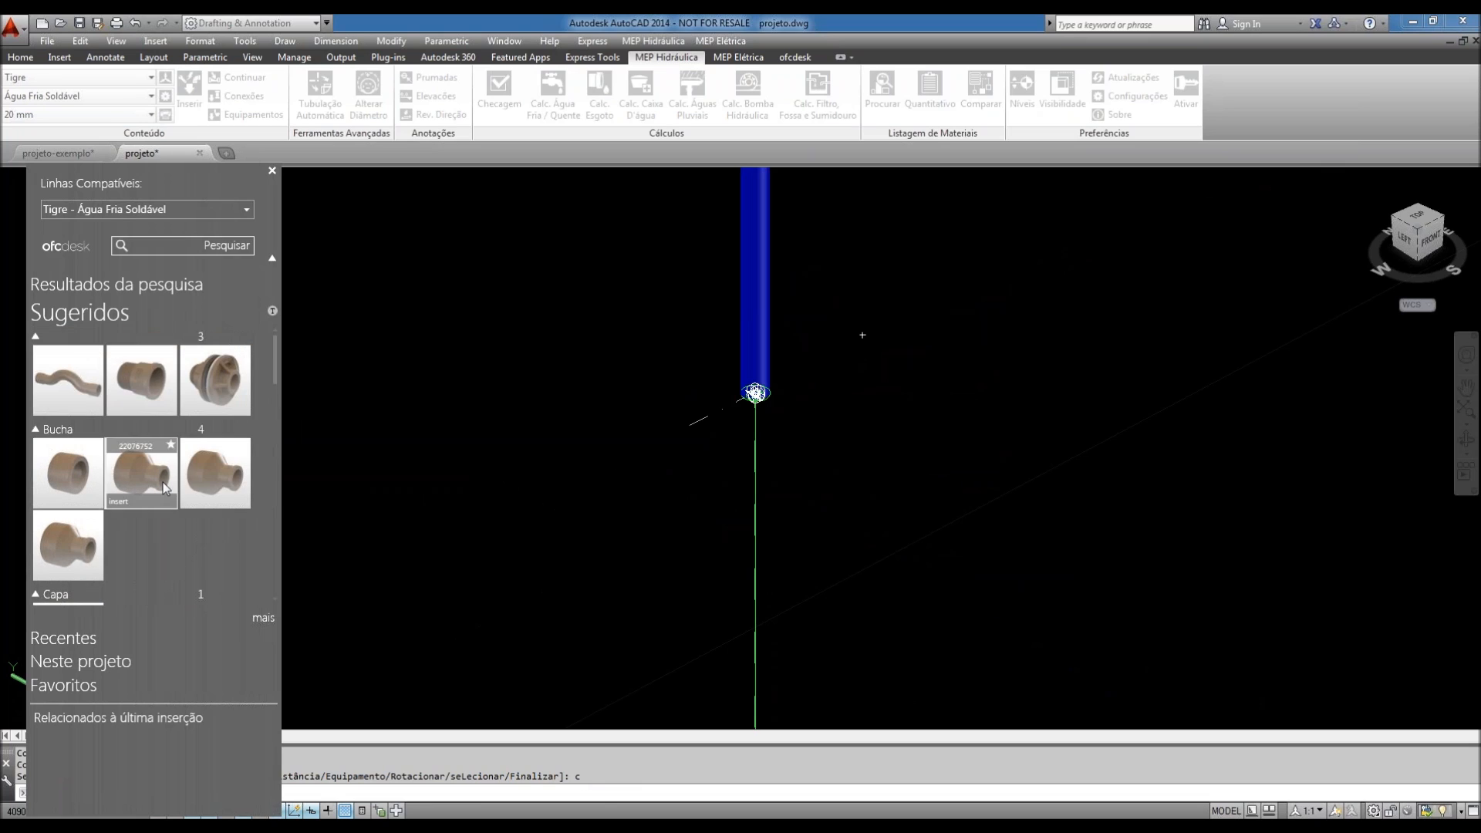
pyautogui.moveTo(157, 416)
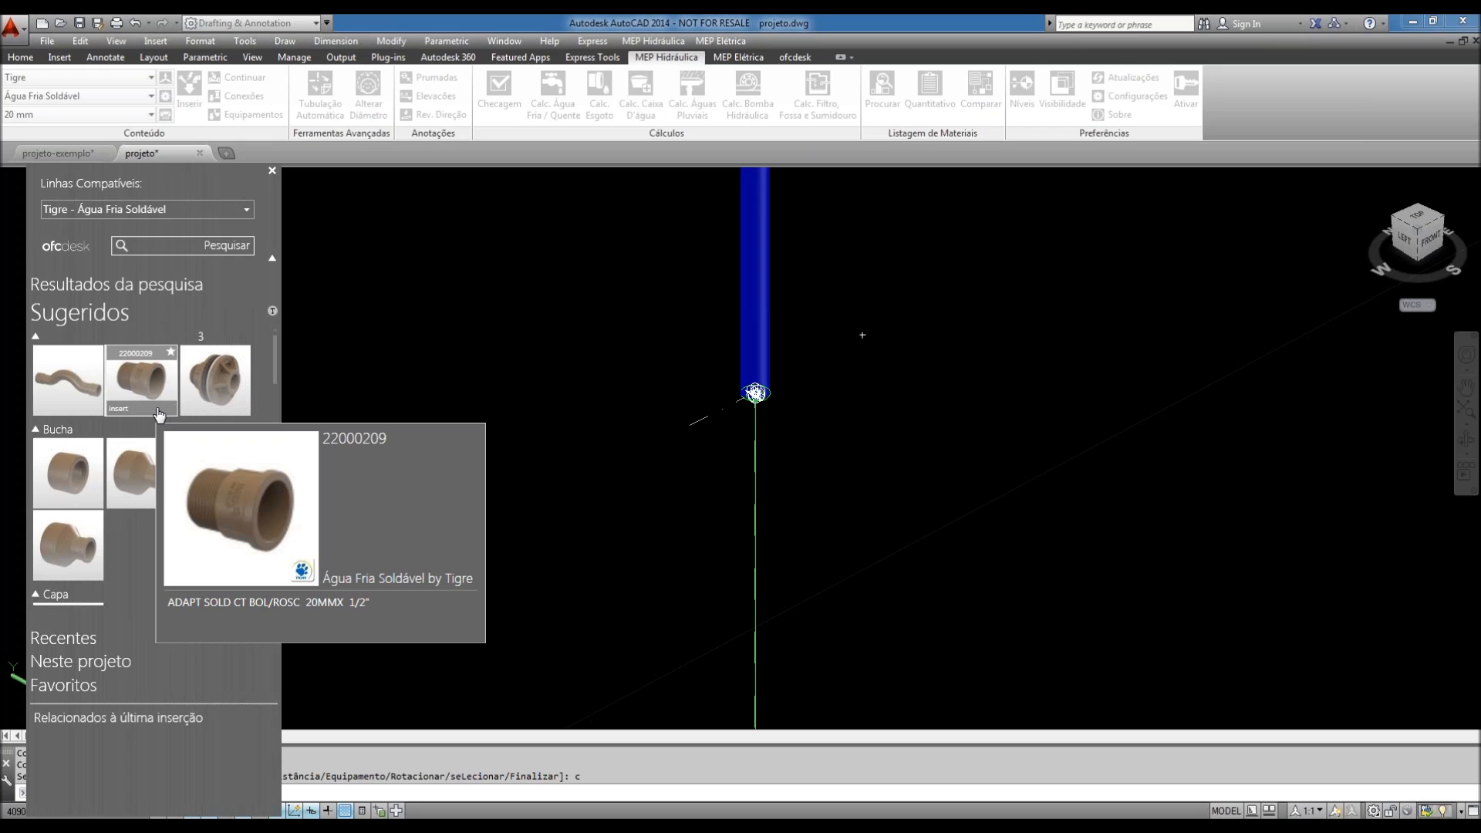
pyautogui.click(116, 245)
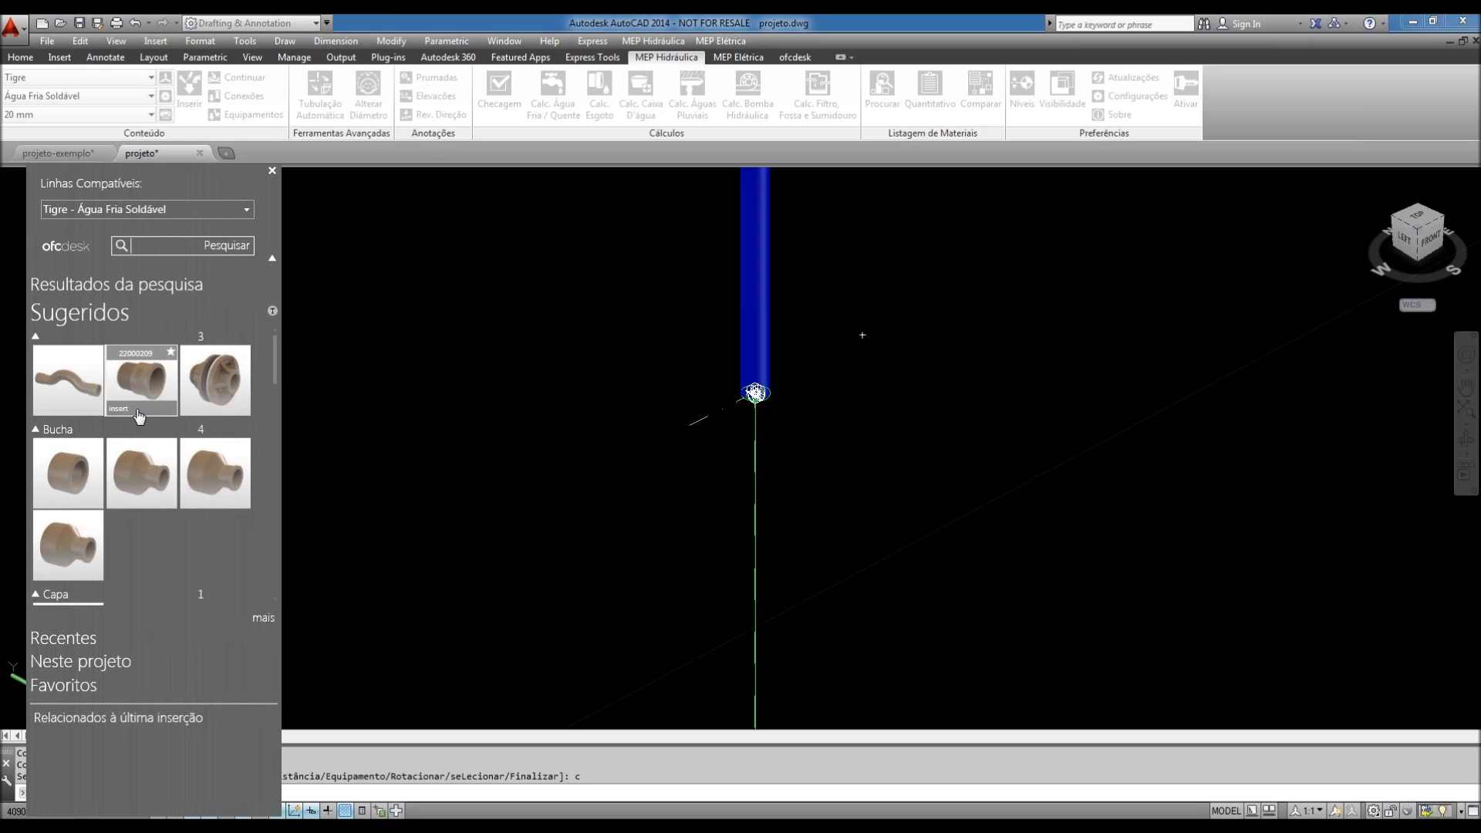
pyautogui.click(138, 413)
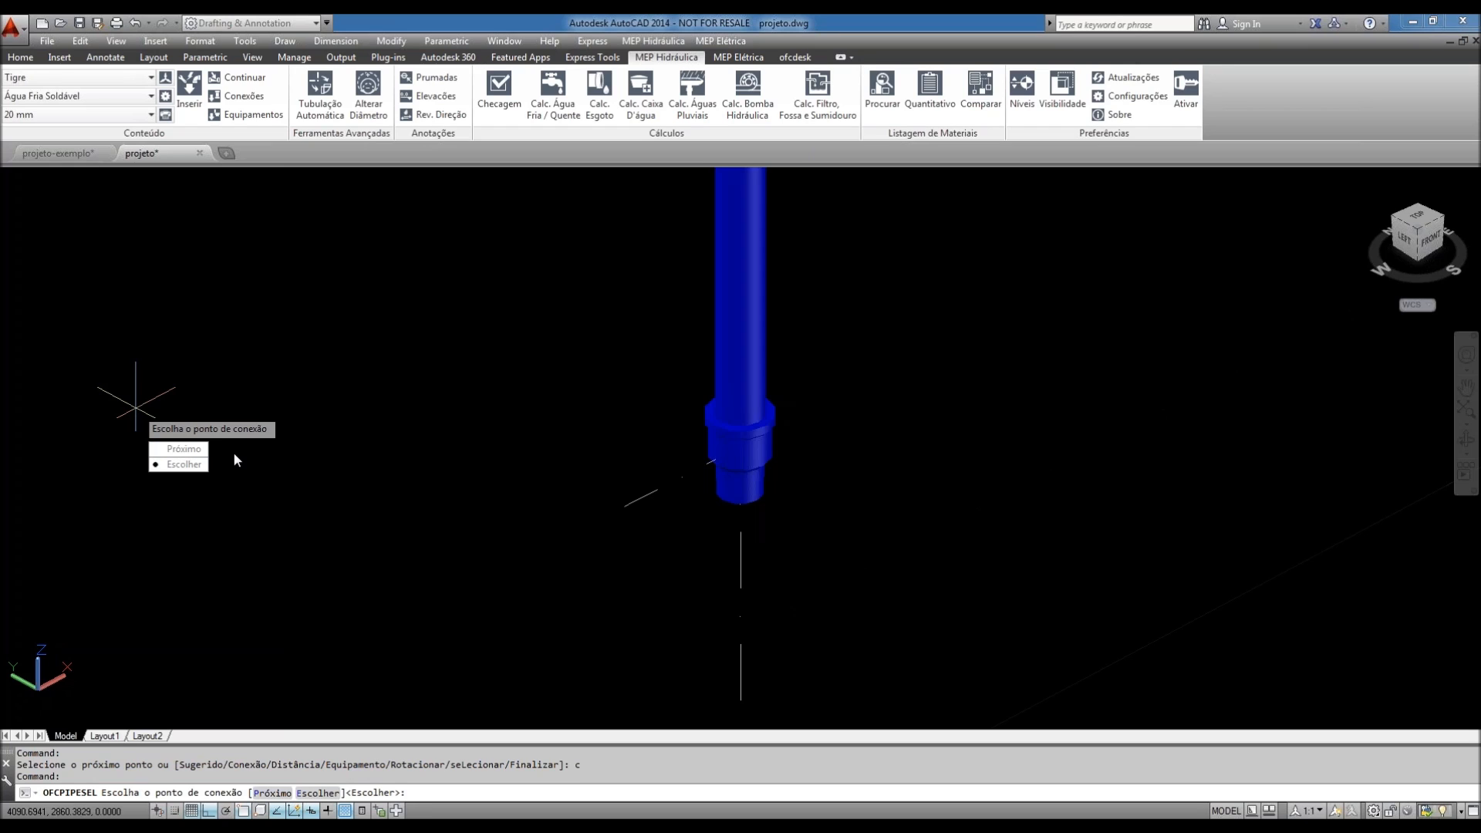
pyautogui.press('Return')
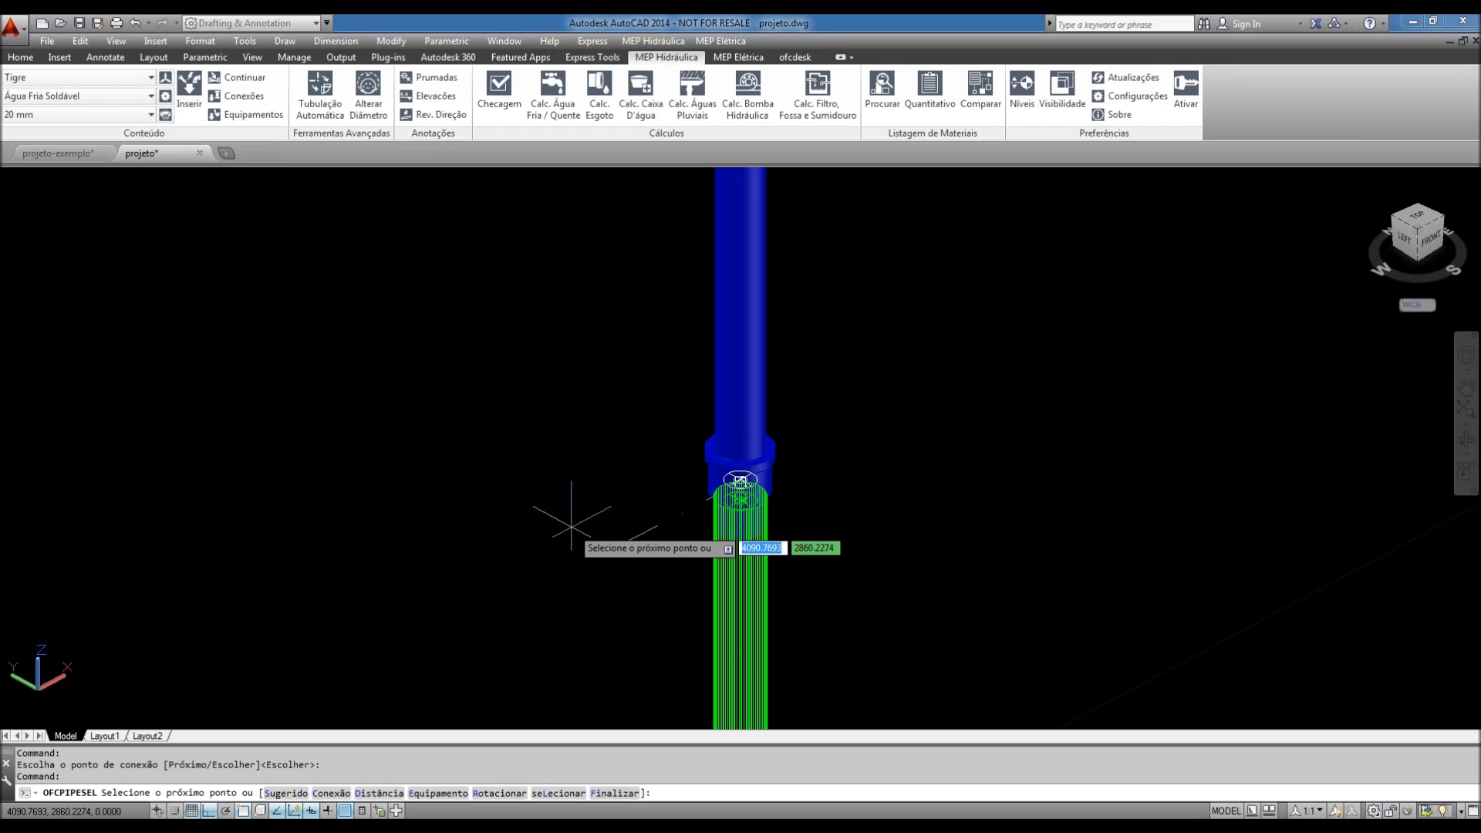
# - Attach the Registro gaveta from the Docol - DocolBásicos - DocolBase line below the adapter, cycling its connection point before accepting it
pyautogui.write('c')
pyautogui.press('Return')
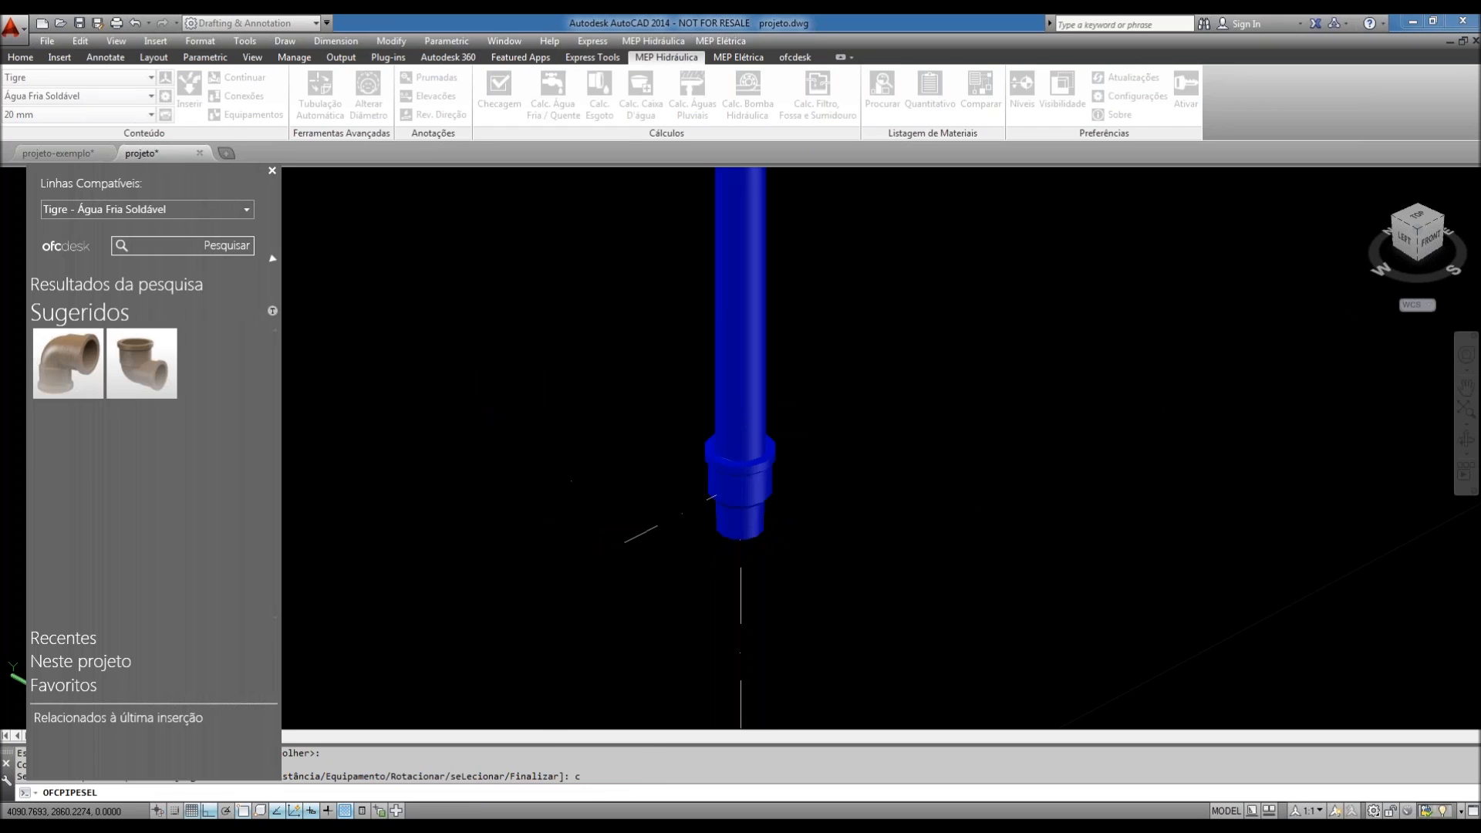
pyautogui.click(240, 209)
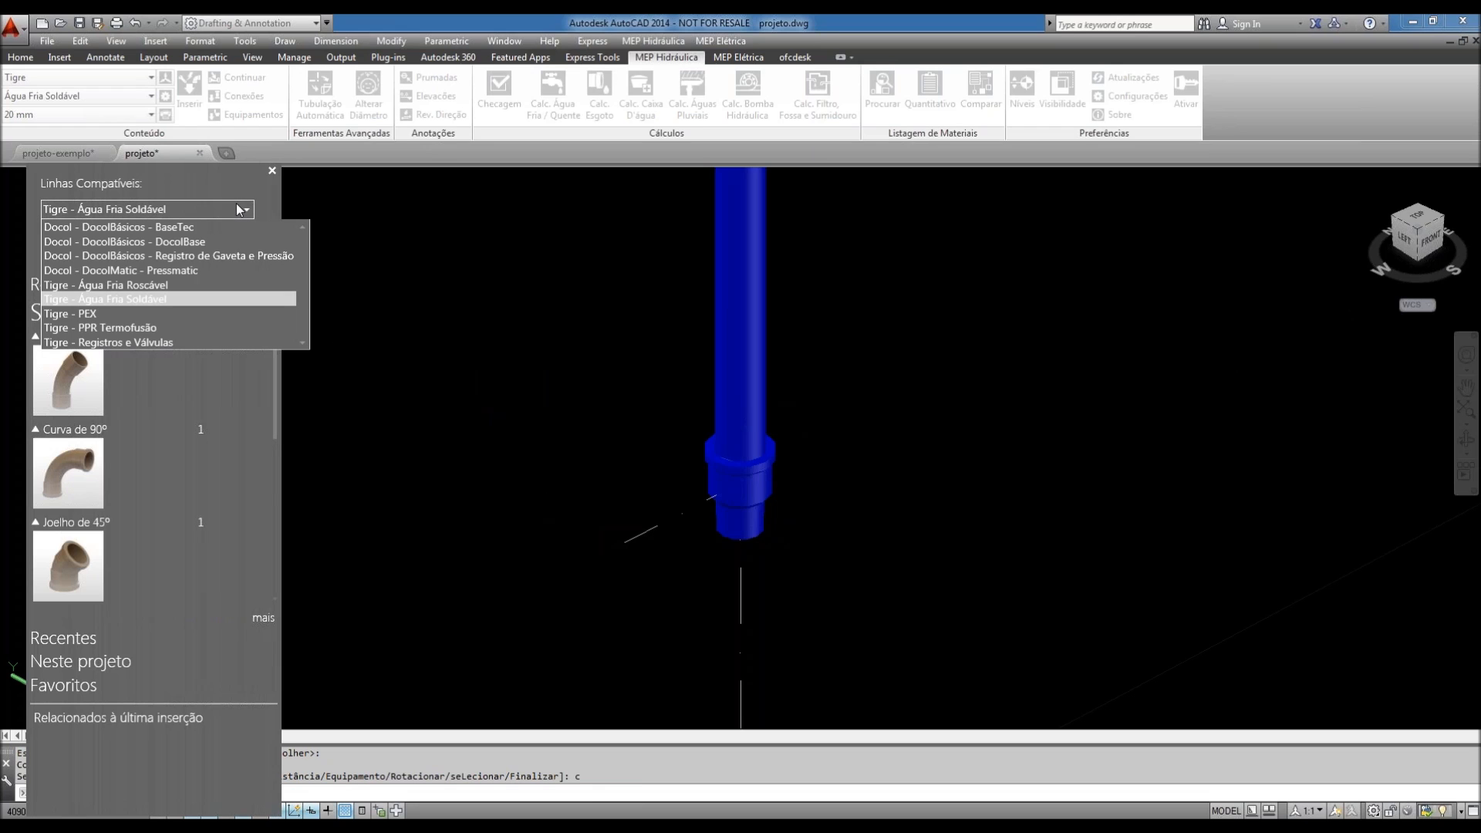
pyautogui.click(183, 242)
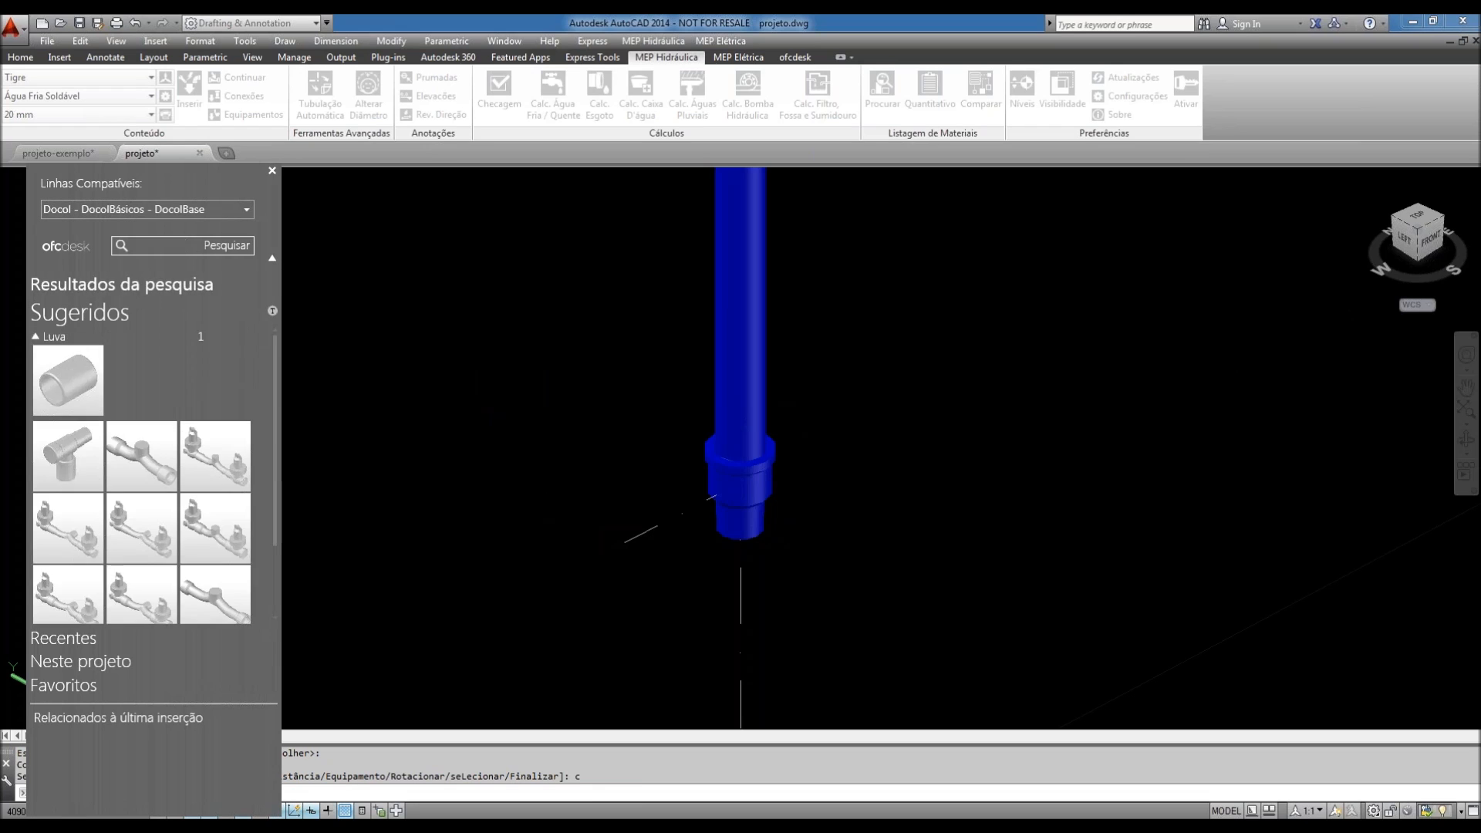
pyautogui.moveTo(58, 582)
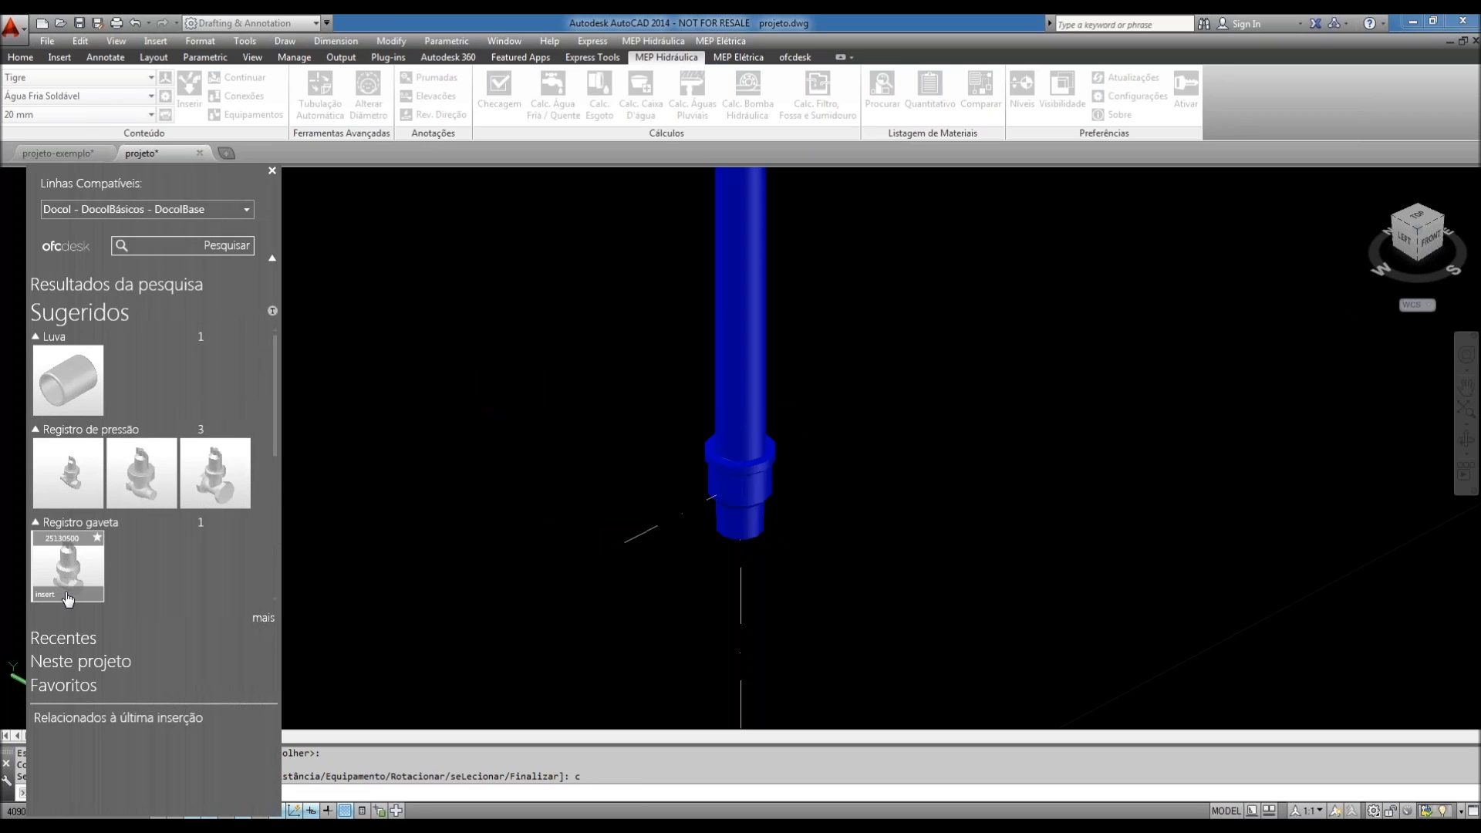
pyautogui.click(67, 596)
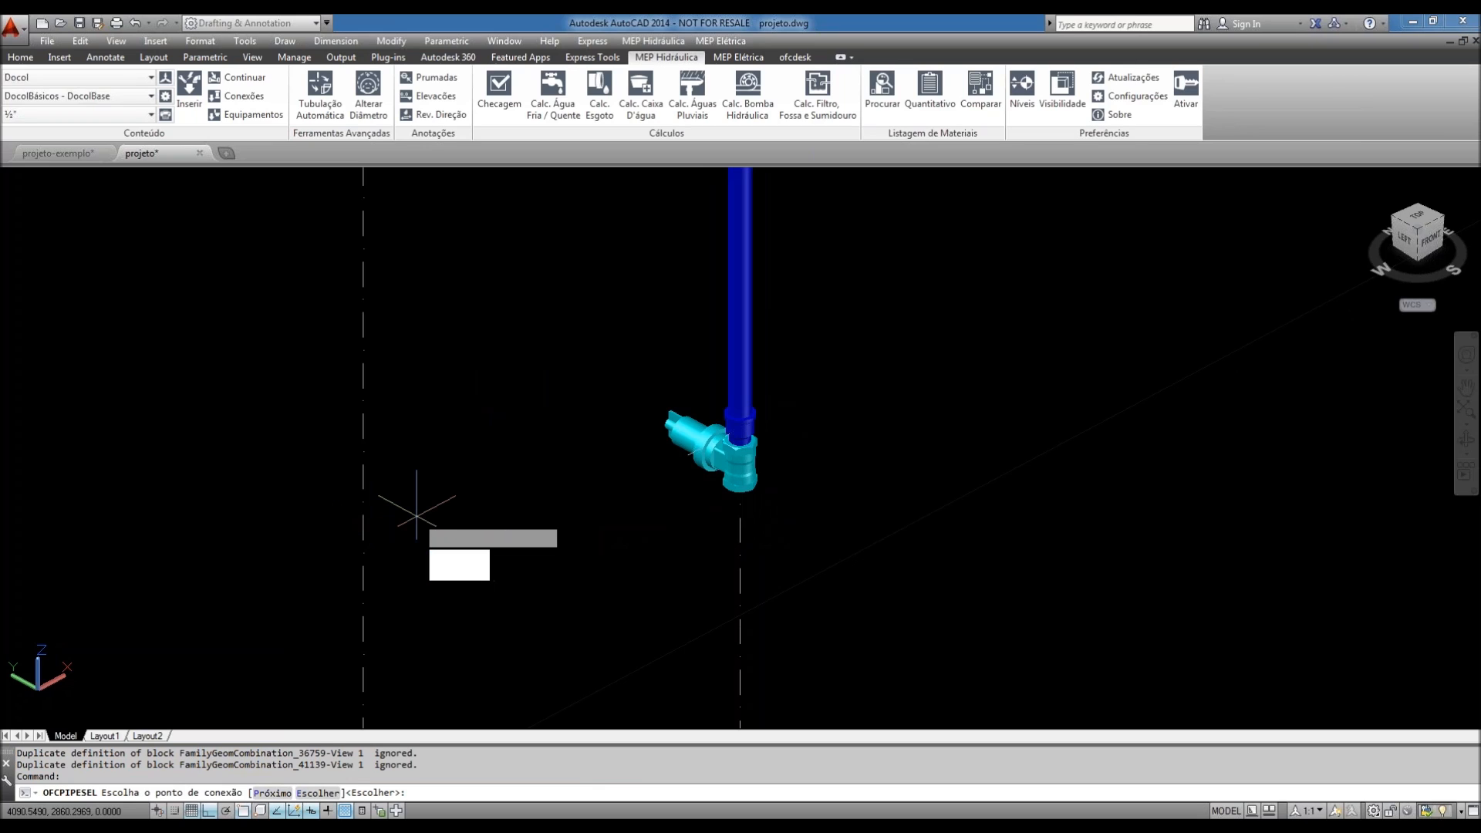
pyautogui.click(456, 557)
pyautogui.click(456, 558)
pyautogui.click(456, 558)
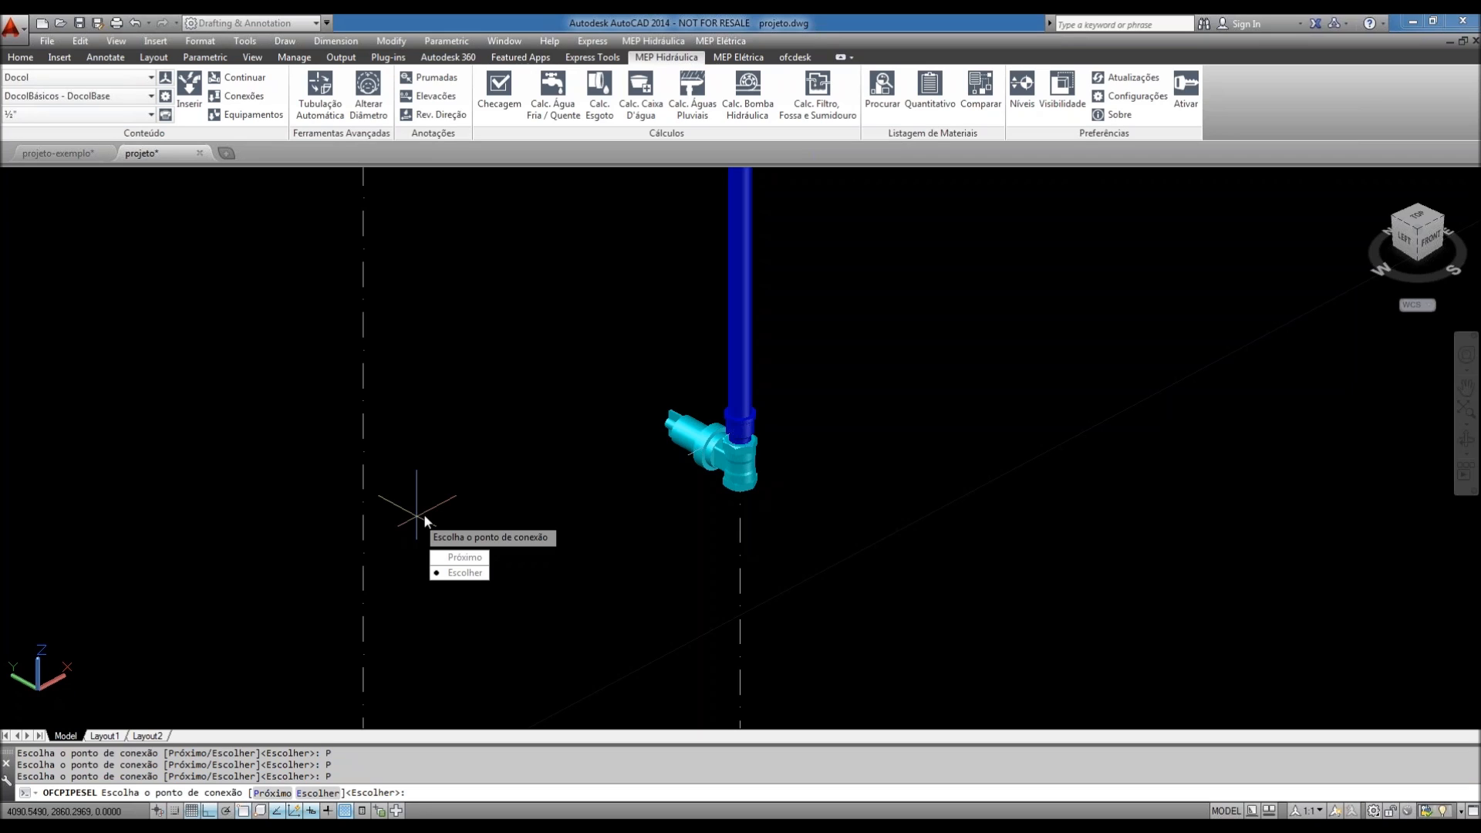
pyautogui.press('Return')
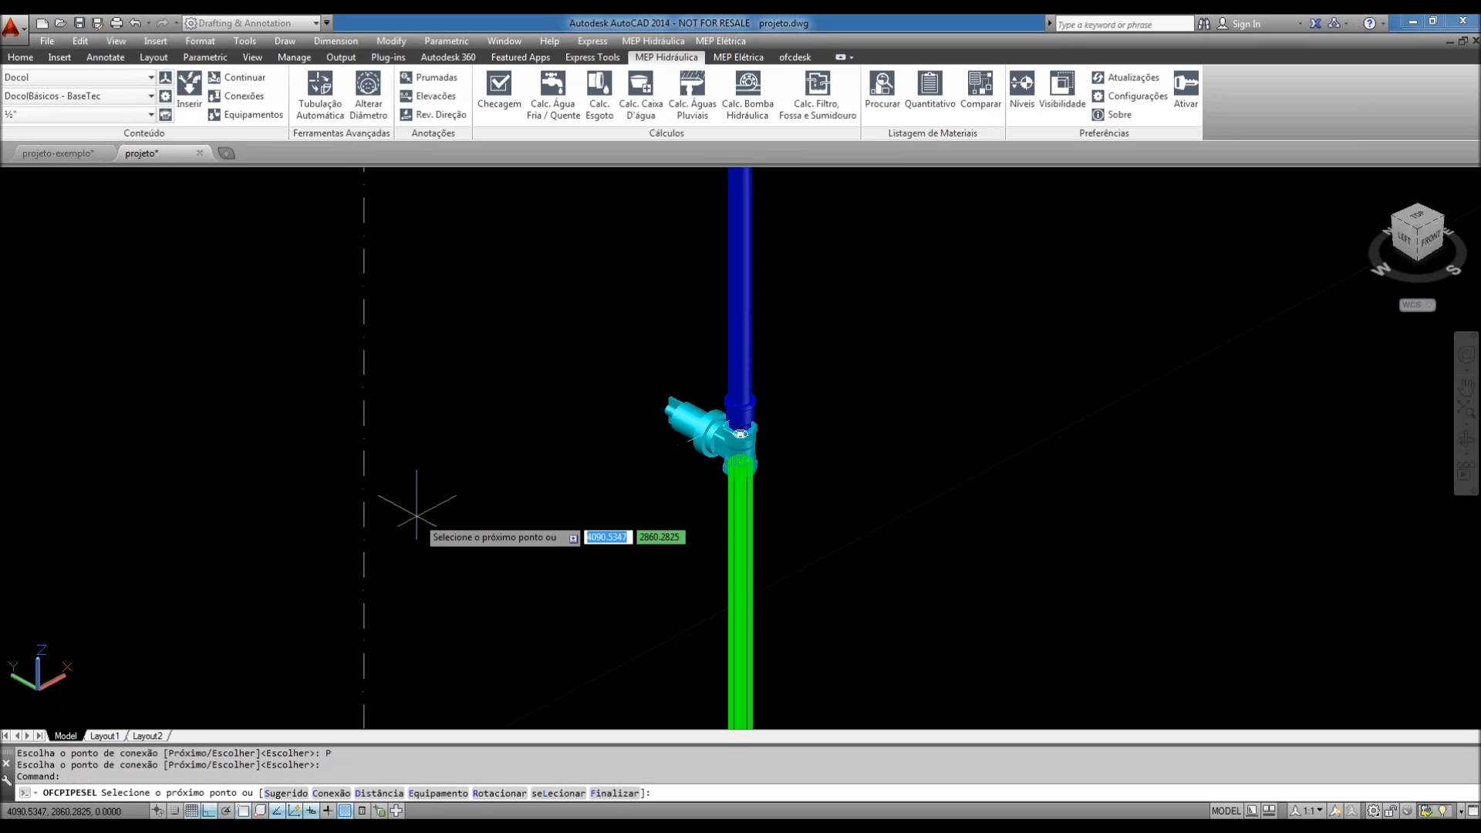
# - Rotate the gate valve around its connected point by -90 degrees and then by 180 degrees
pyautogui.write('r')
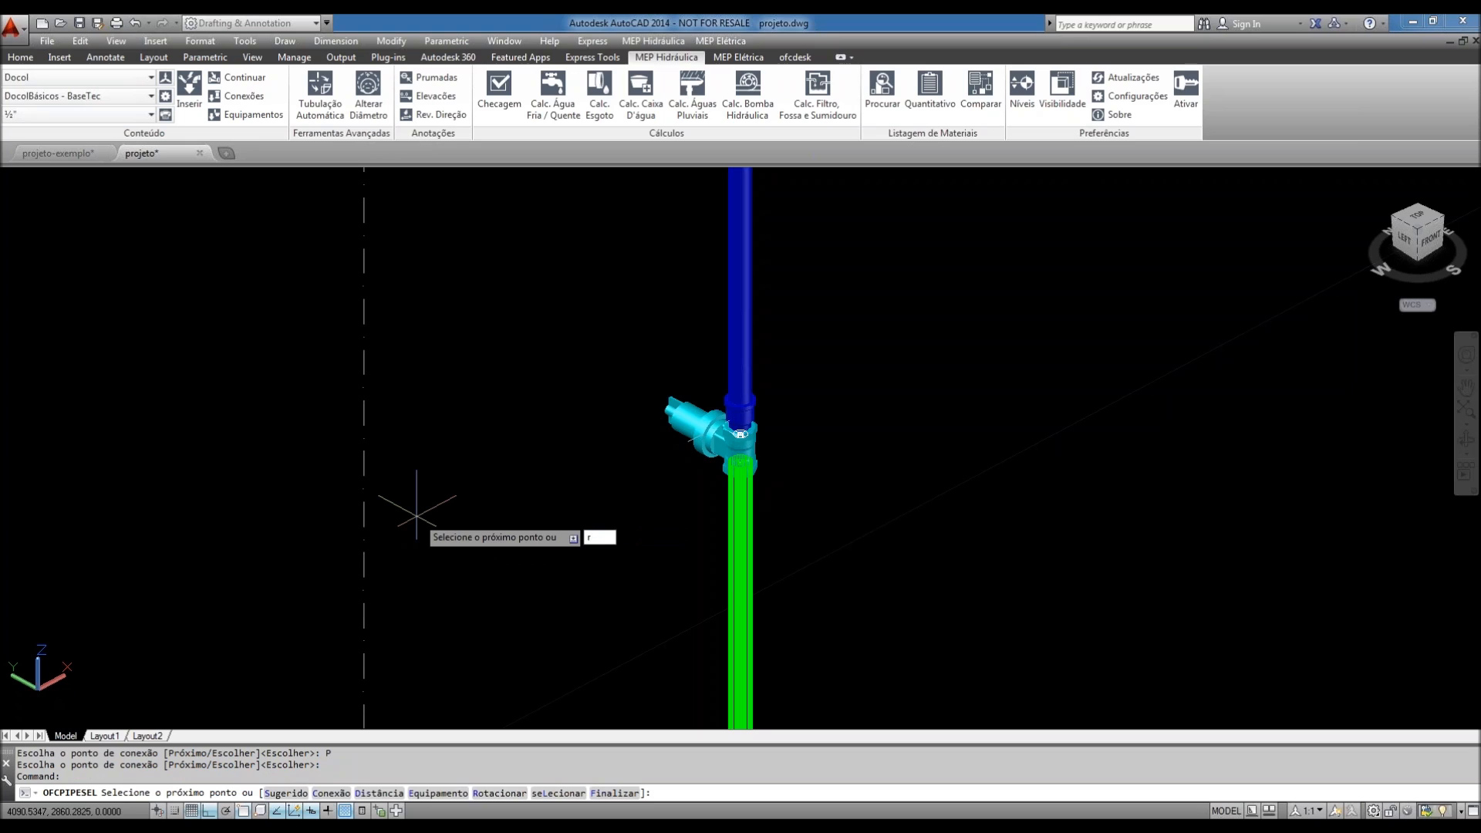
pyautogui.press('Return')
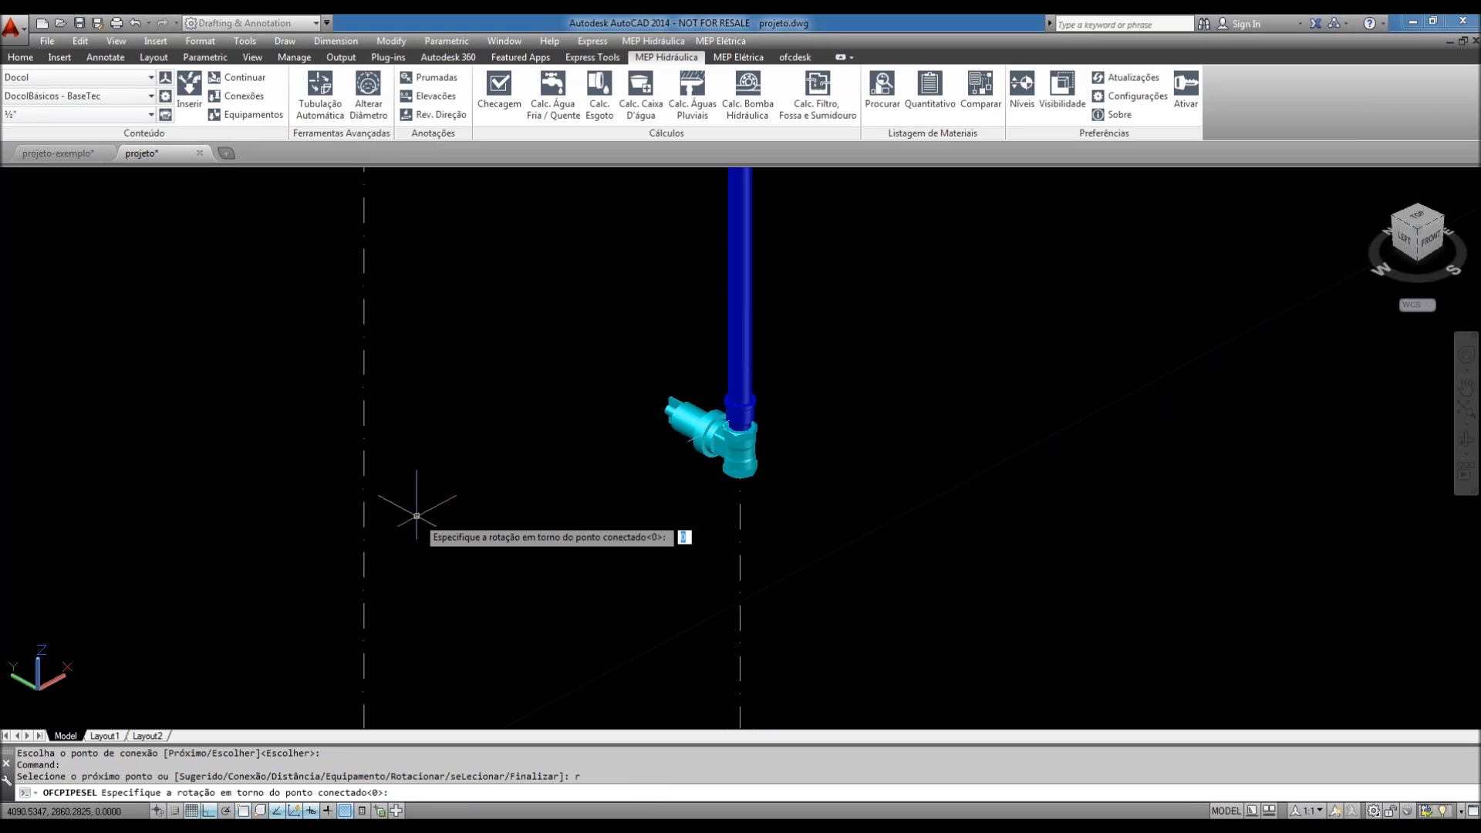
pyautogui.write('-90')
pyautogui.press('Return')
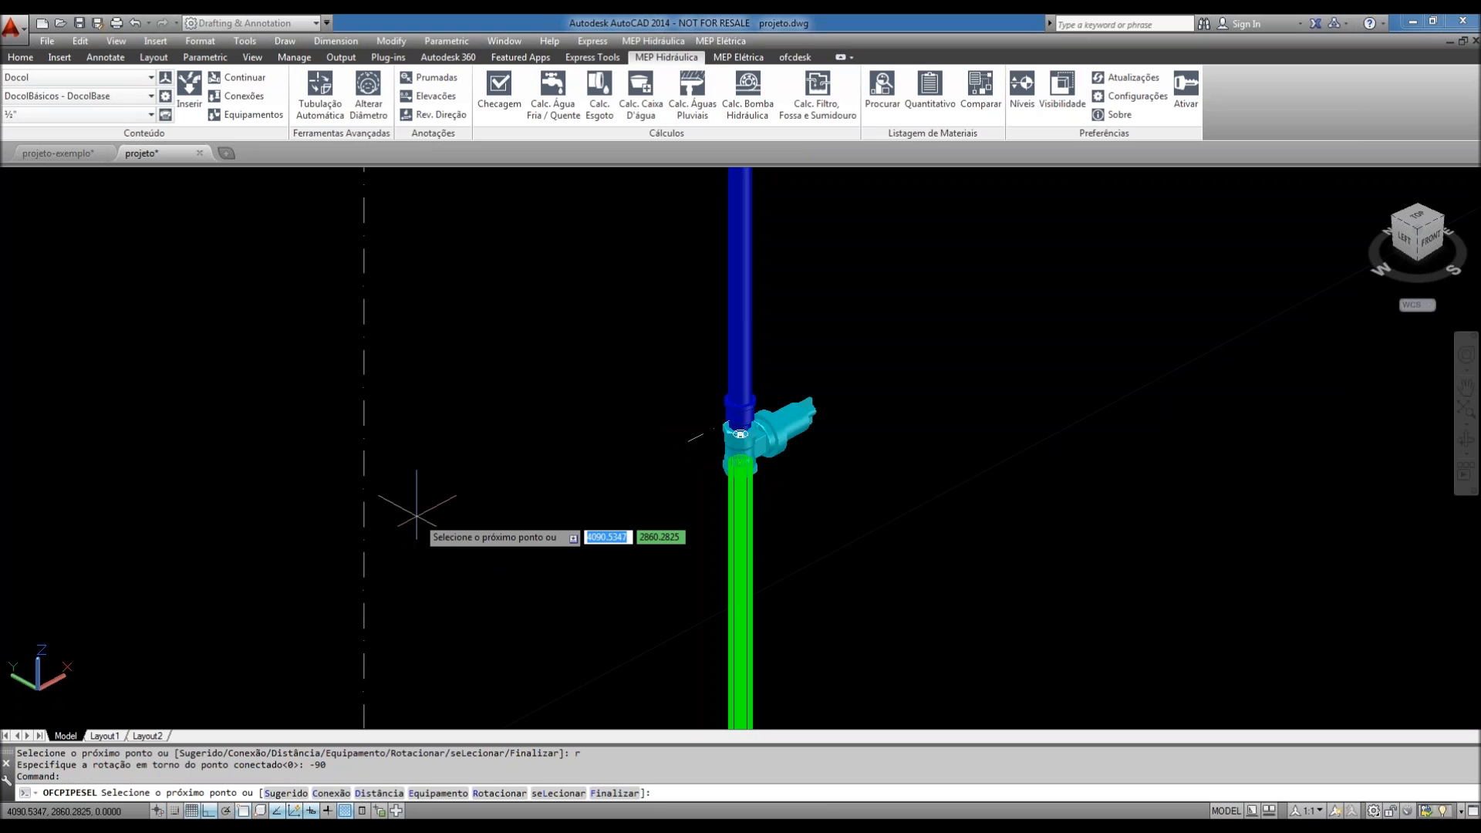
pyautogui.write('r')
pyautogui.press('Return')
pyautogui.write('180')
pyautogui.press('Return')
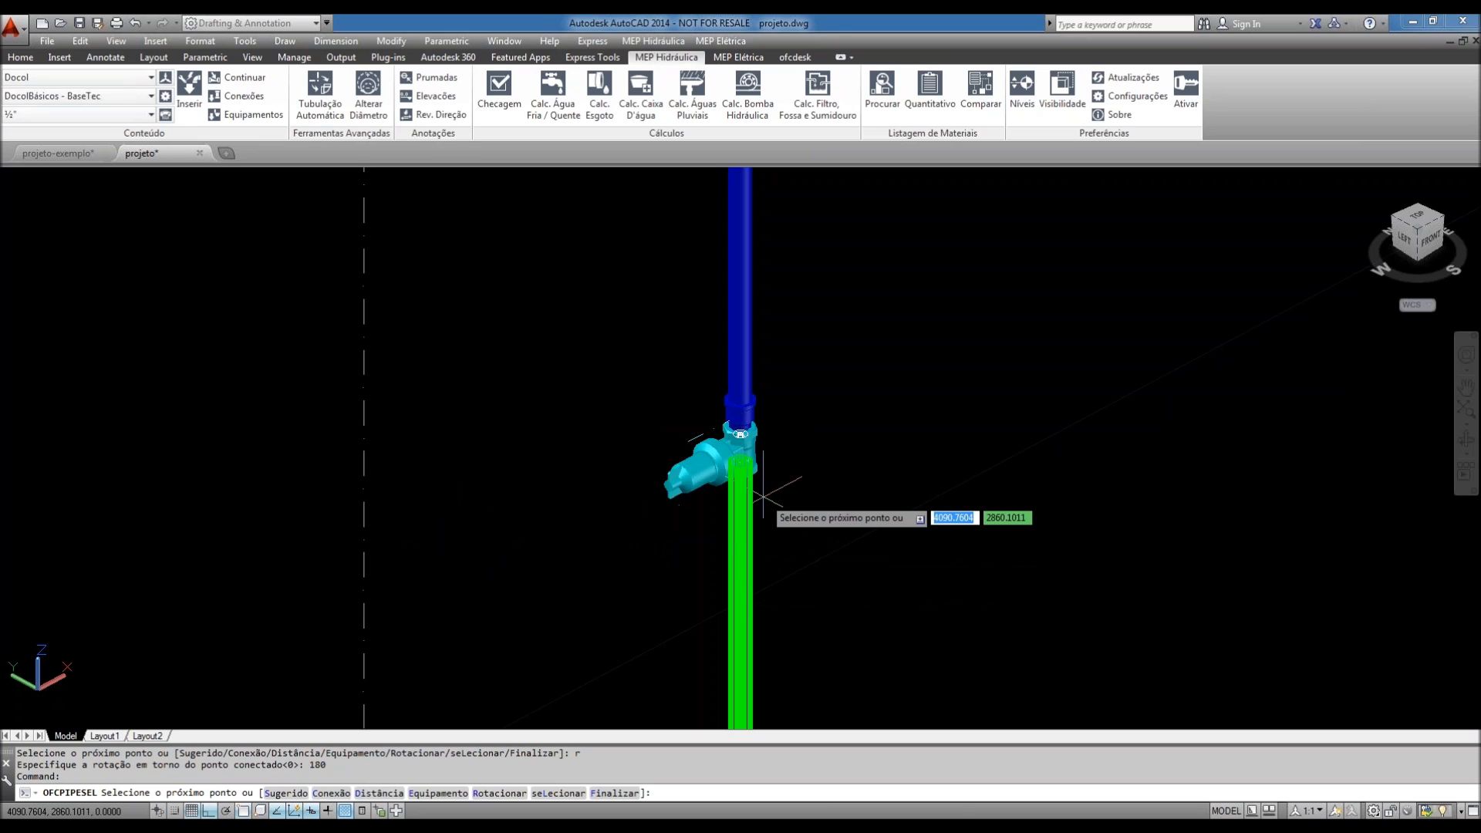
# - Attach the Tigre - Água Fria Soldável 20 mm x 1/2" adapter below the gate valve, using its next connection point
pyautogui.scroll(2, 762, 493)
pyautogui.scroll(2, 760, 494)
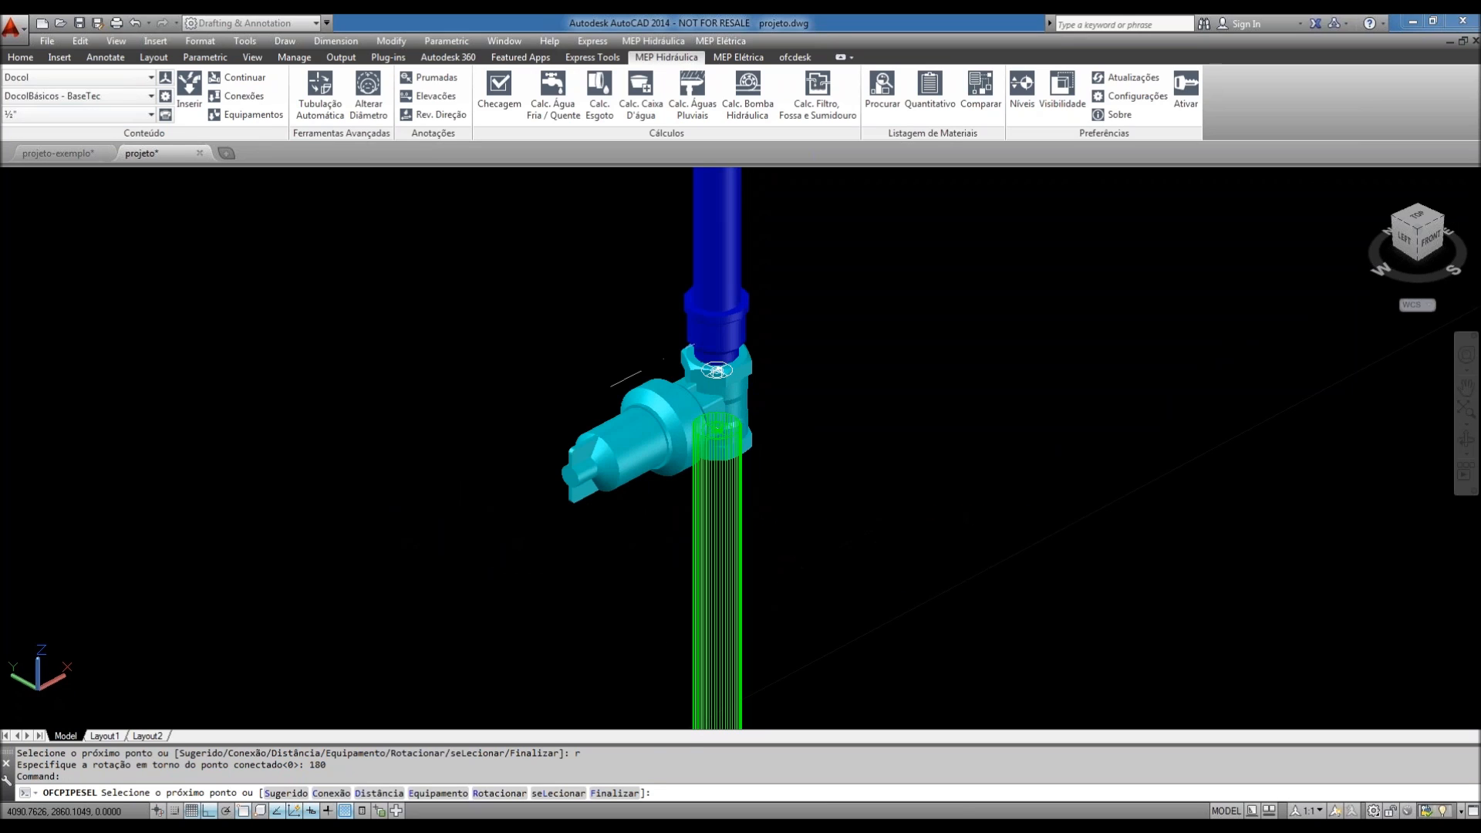
pyautogui.write('c')
pyautogui.press('Return')
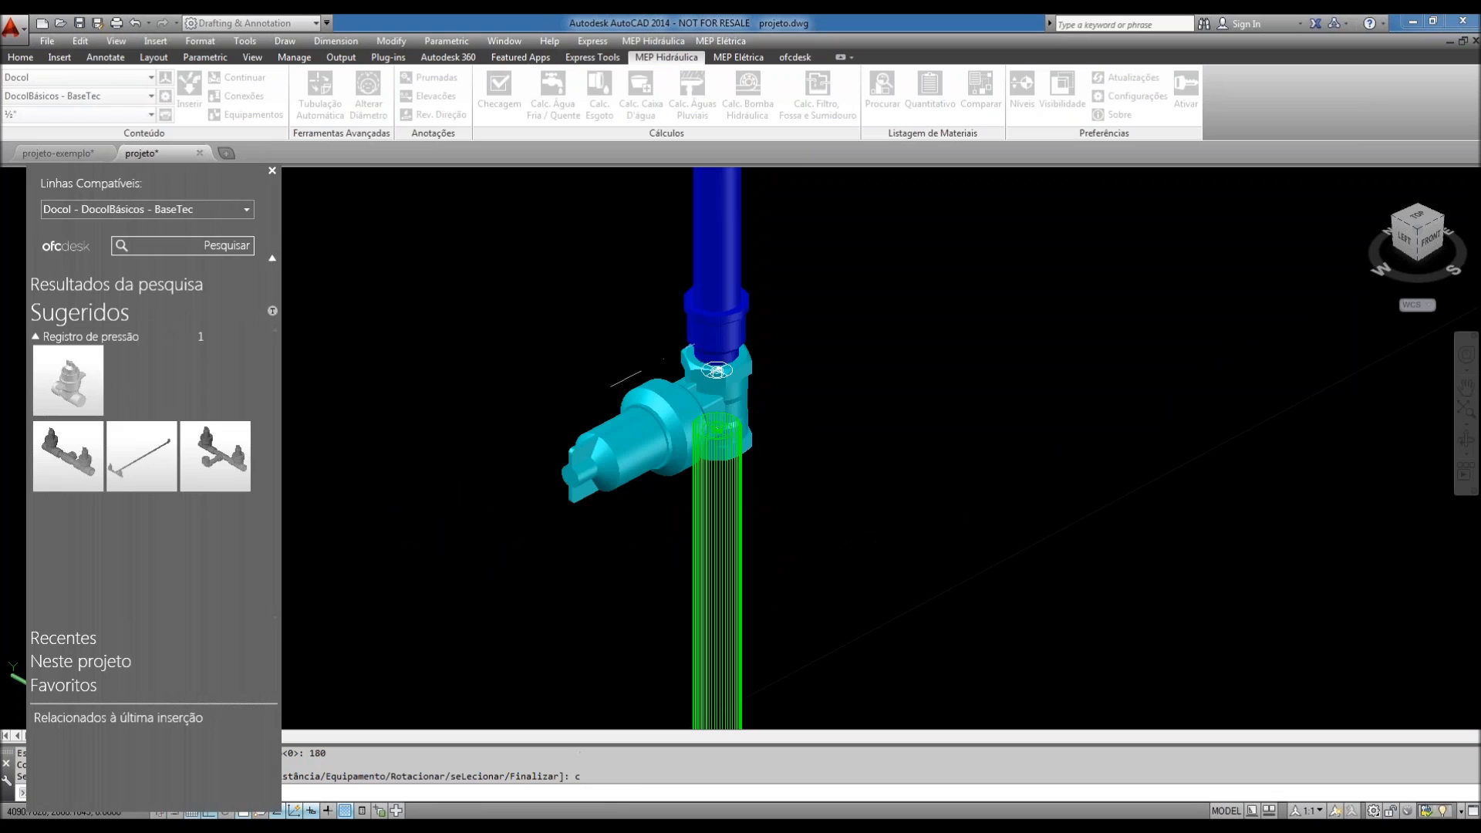
pyautogui.moveTo(125, 415)
pyautogui.click(246, 209)
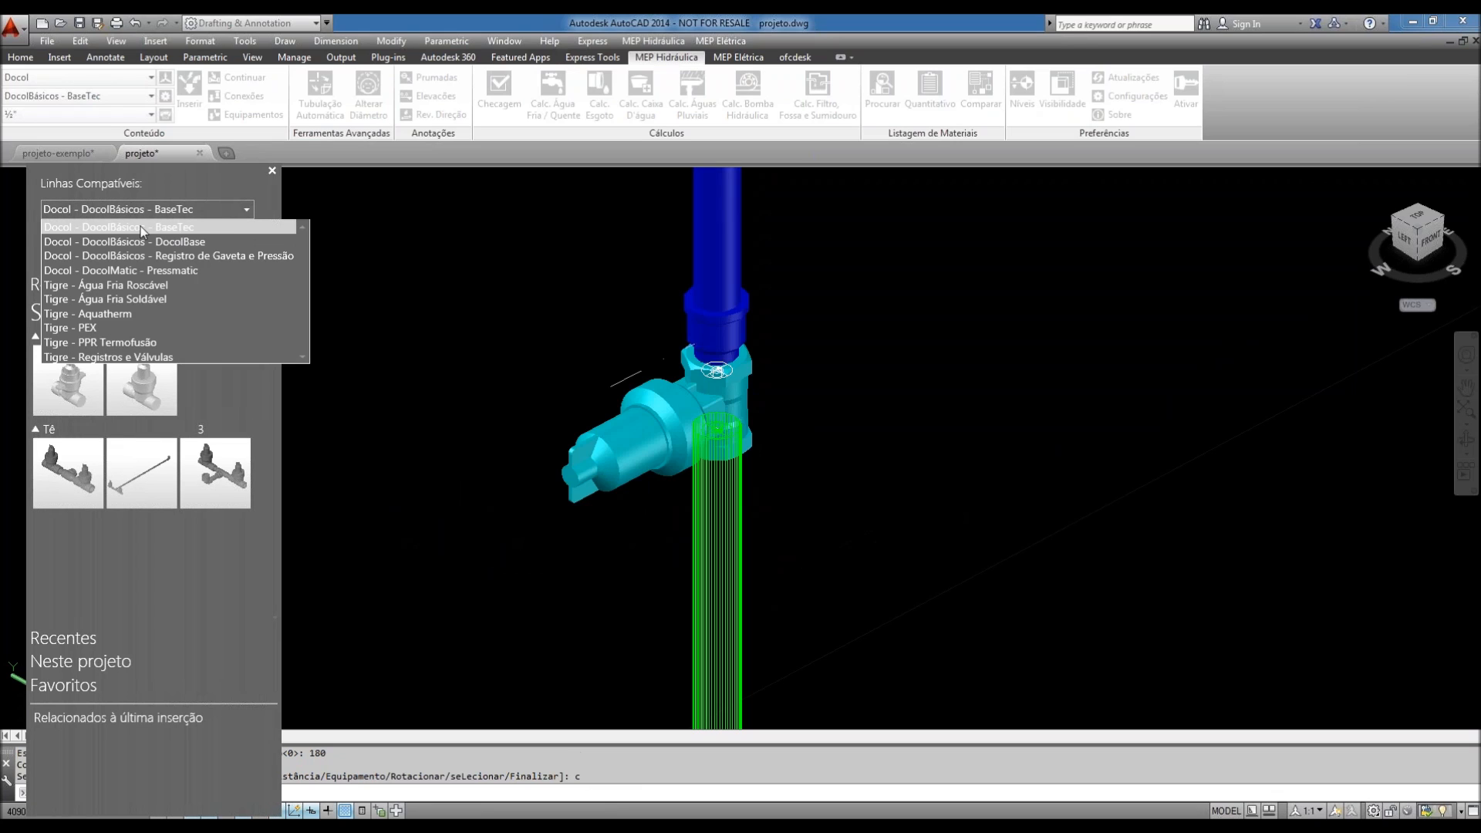
pyautogui.click(139, 299)
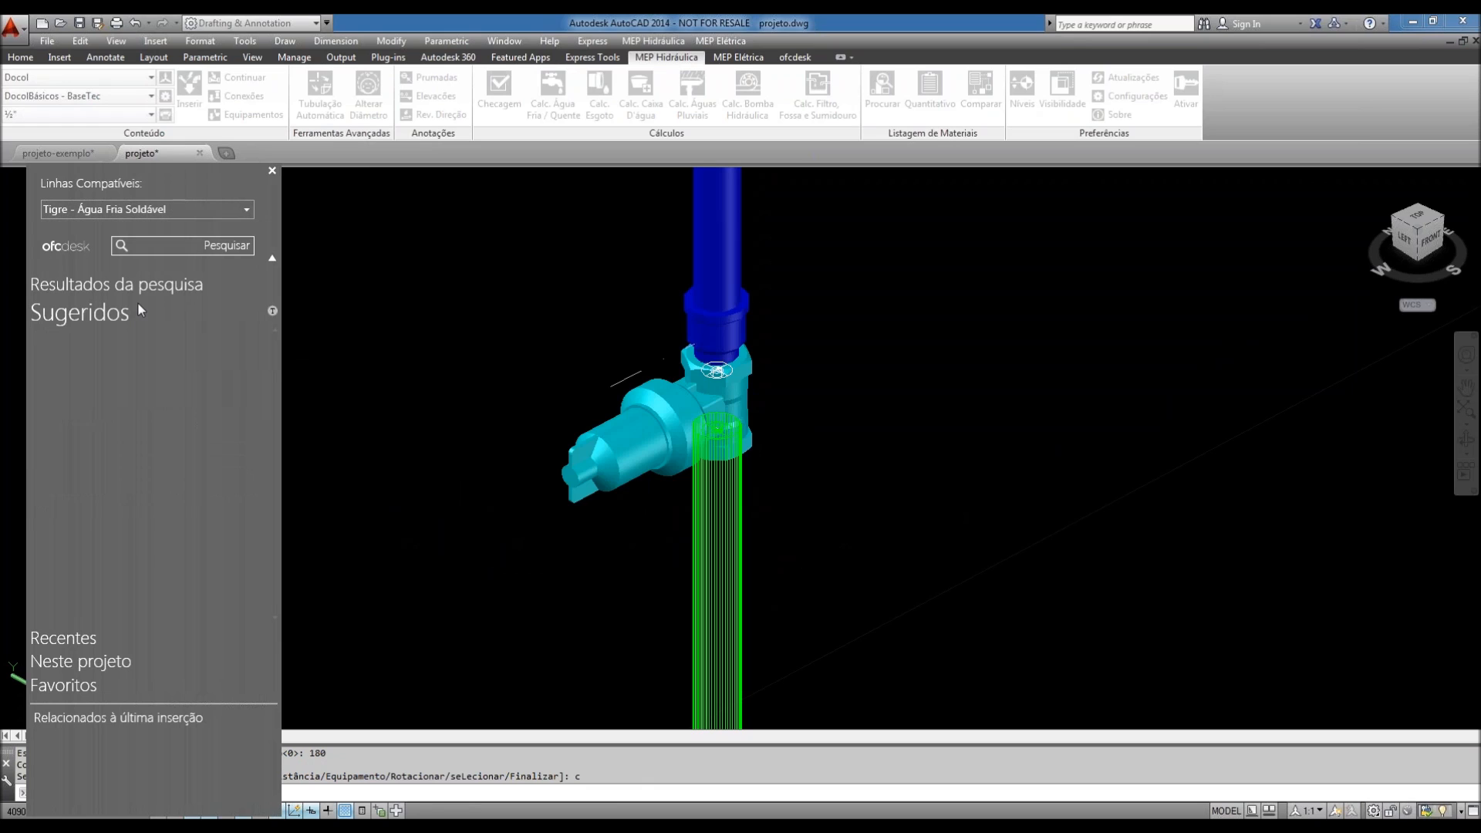
pyautogui.scroll(-3, 155, 372)
pyautogui.scroll(5, 146, 386)
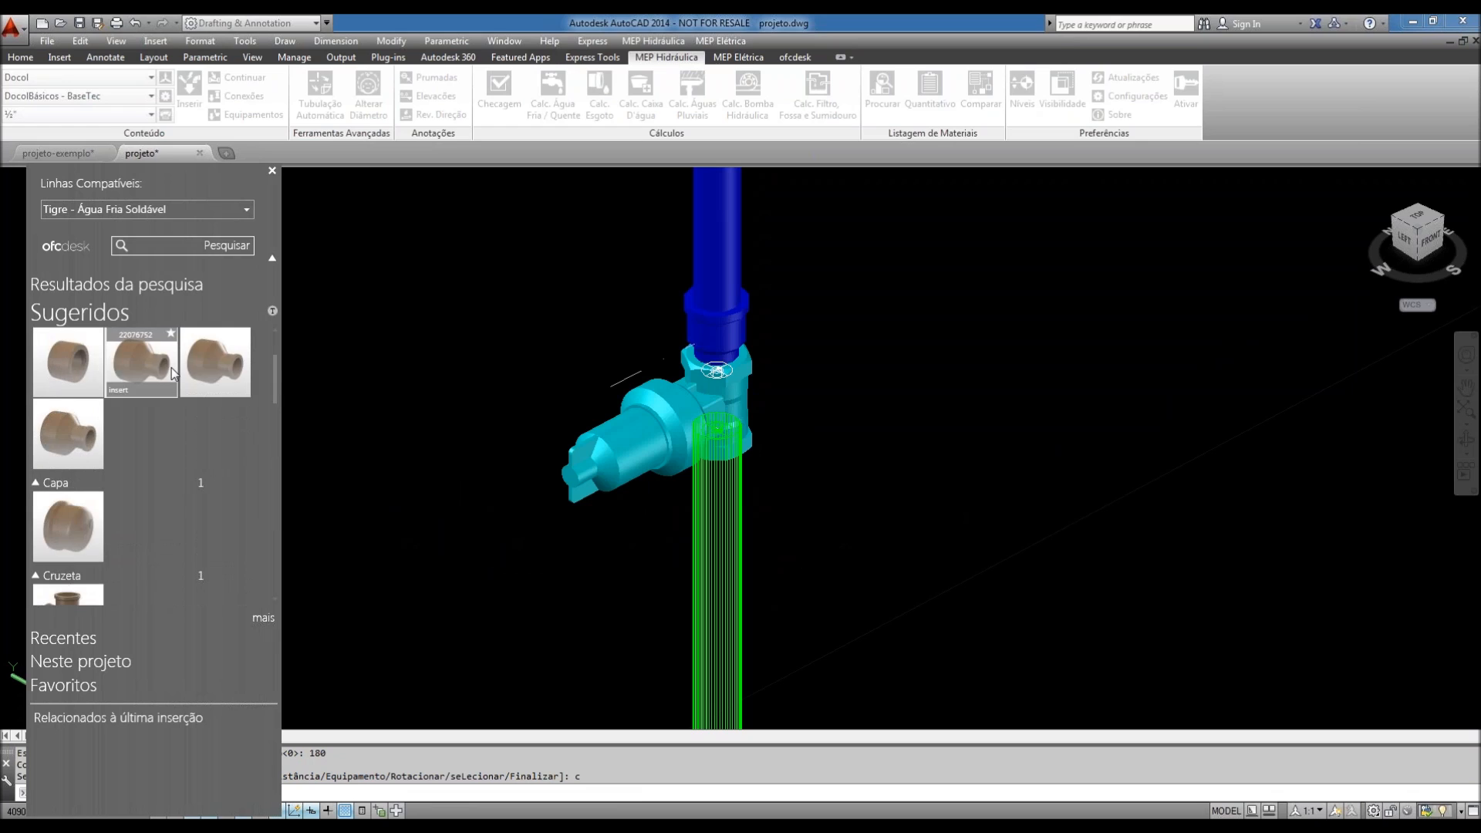
pyautogui.click(134, 411)
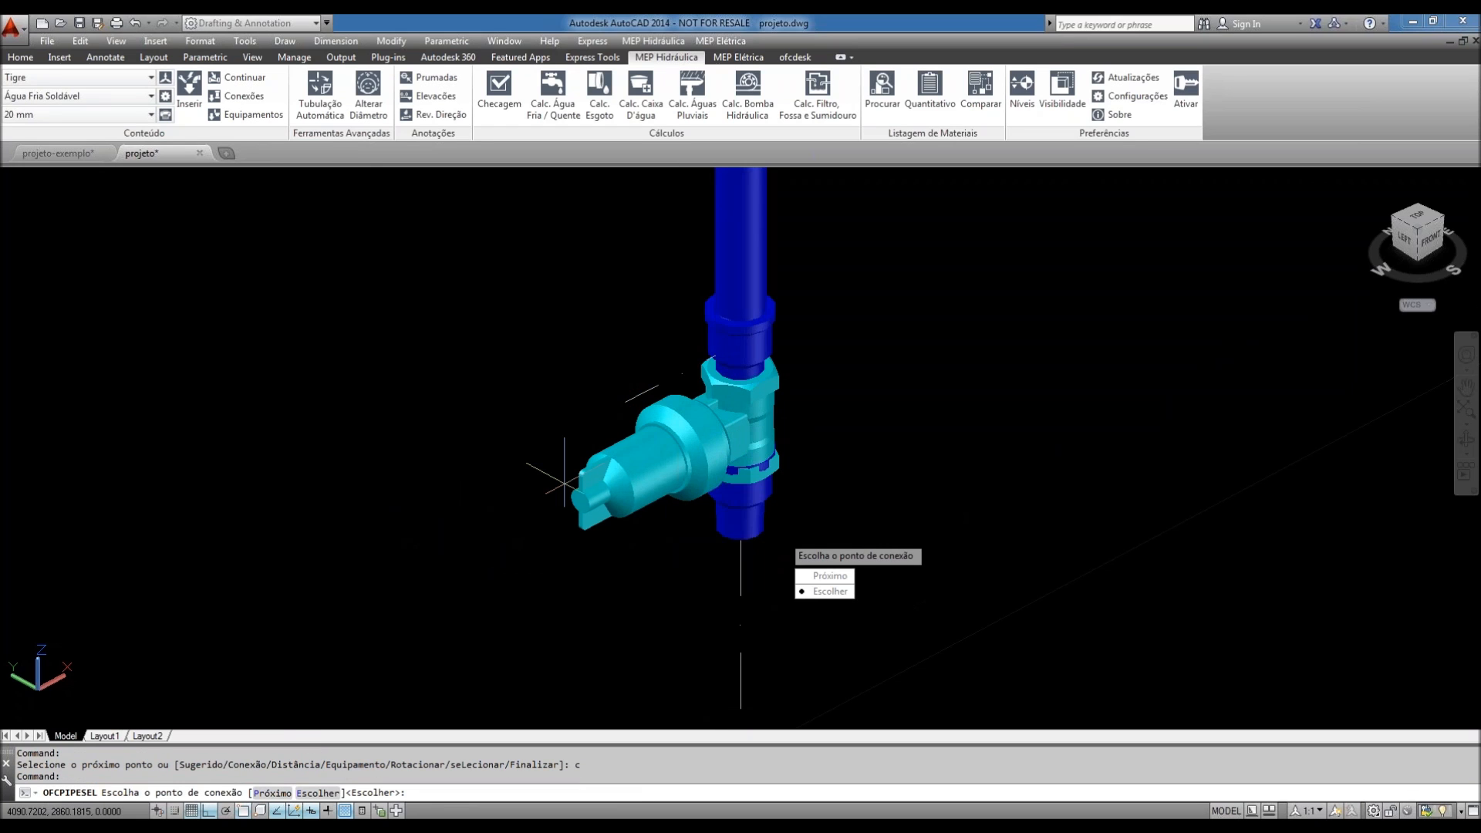
pyautogui.click(831, 577)
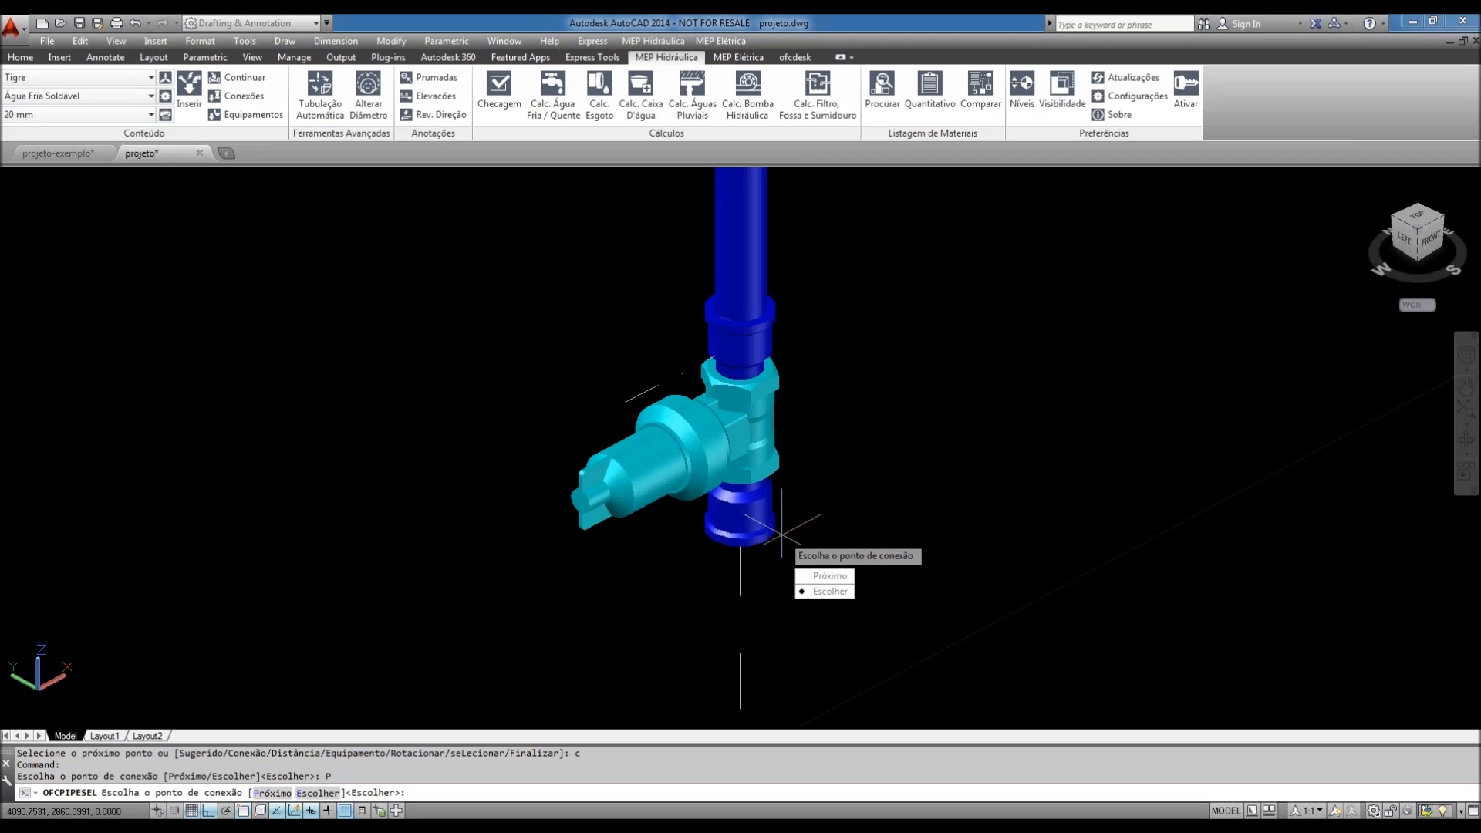
pyautogui.press('Return')
# - Run the 20 mm pipe from the lower adapter down to the endpoint where the dashed guide lines meet
pyautogui.scroll(-4, 776, 425)
pyautogui.moveTo(805, 528); pyautogui.dragTo(777, 324, button='middle')
pyautogui.scroll(-5, 776, 332)
pyautogui.scroll(2, 774, 540)
pyautogui.scroll(4, 758, 554)
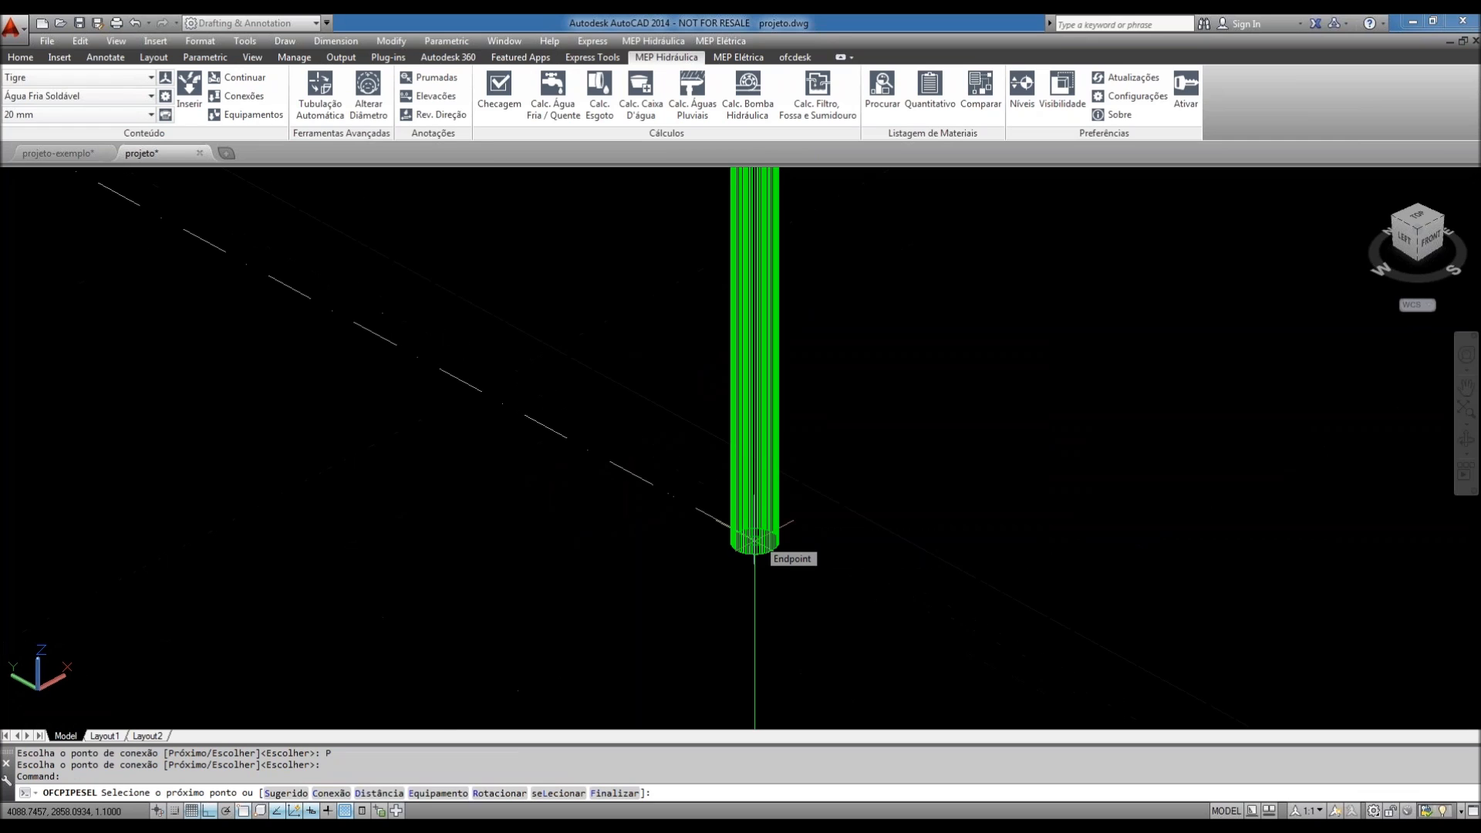
pyautogui.click(755, 544)
# - Attach the Tigre TE REDUCAO 90 SOLDAVEL 25X20MM to the lower end of the drop pipe, using its next connection point
pyautogui.scroll(-4, 756, 536)
pyautogui.write('c')
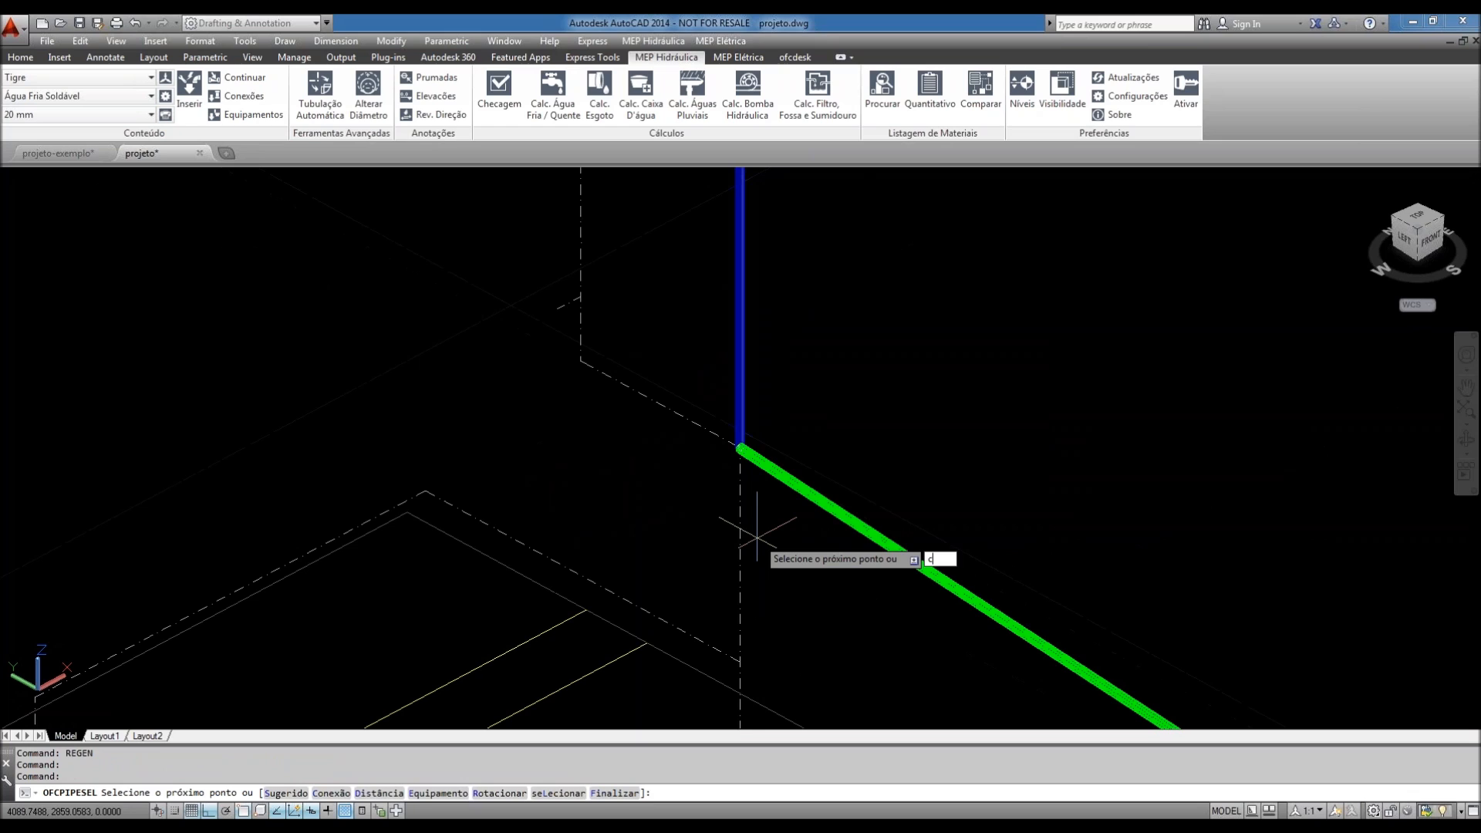
pyautogui.press('Return')
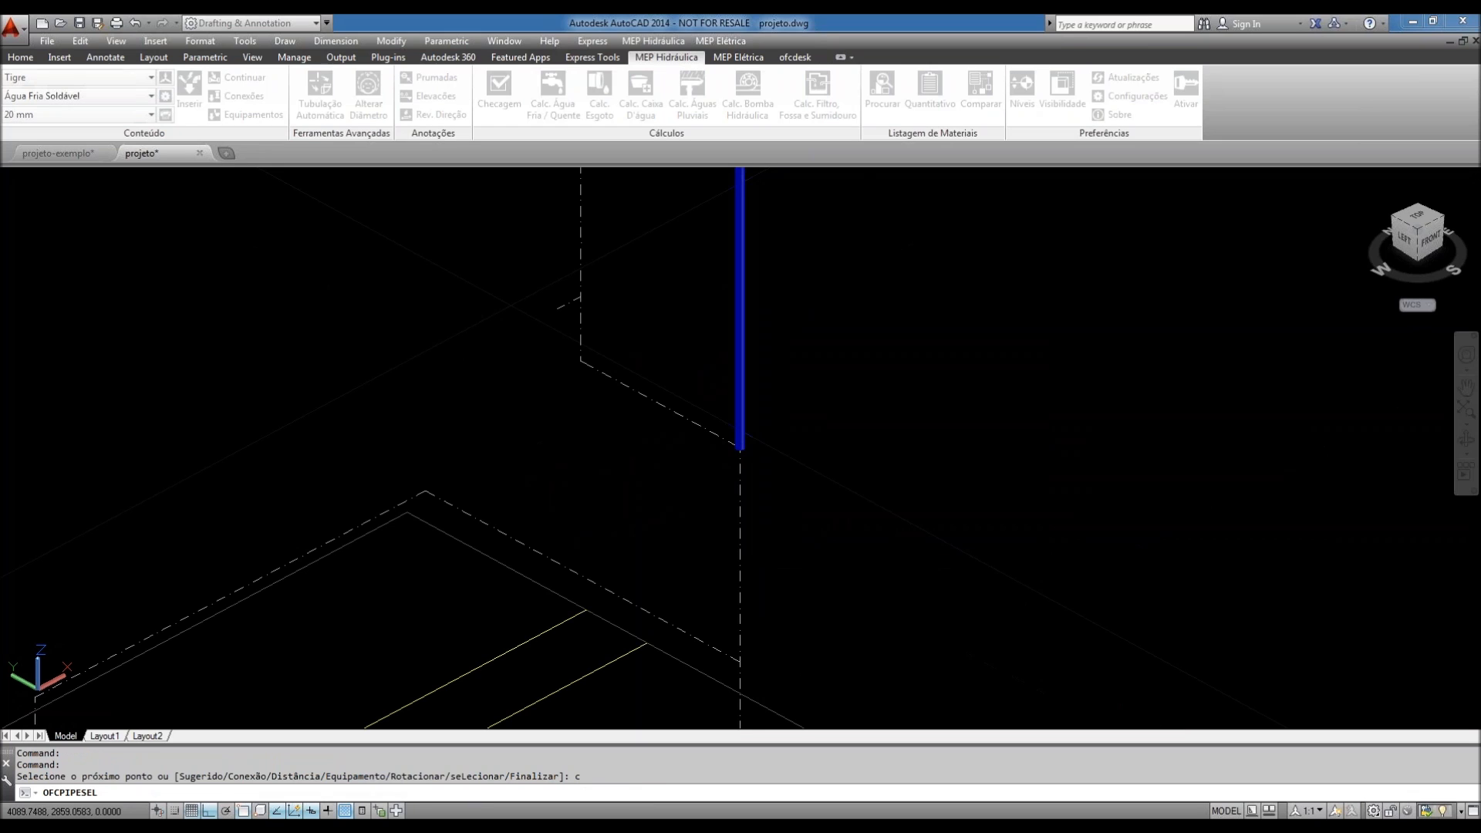
pyautogui.scroll(-5, 150, 418)
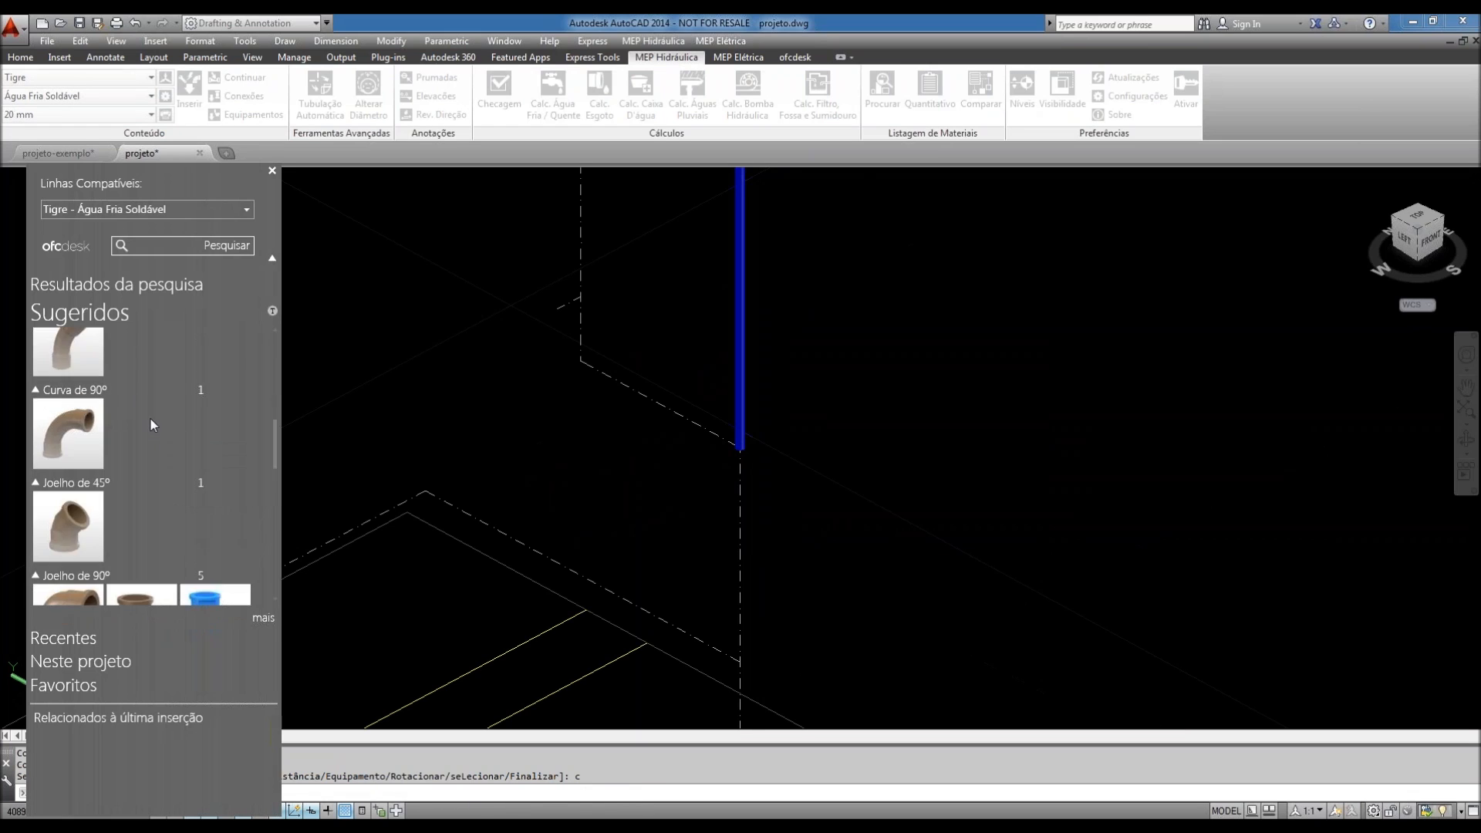
pyautogui.moveTo(151, 418)
pyautogui.scroll(-5, 151, 418)
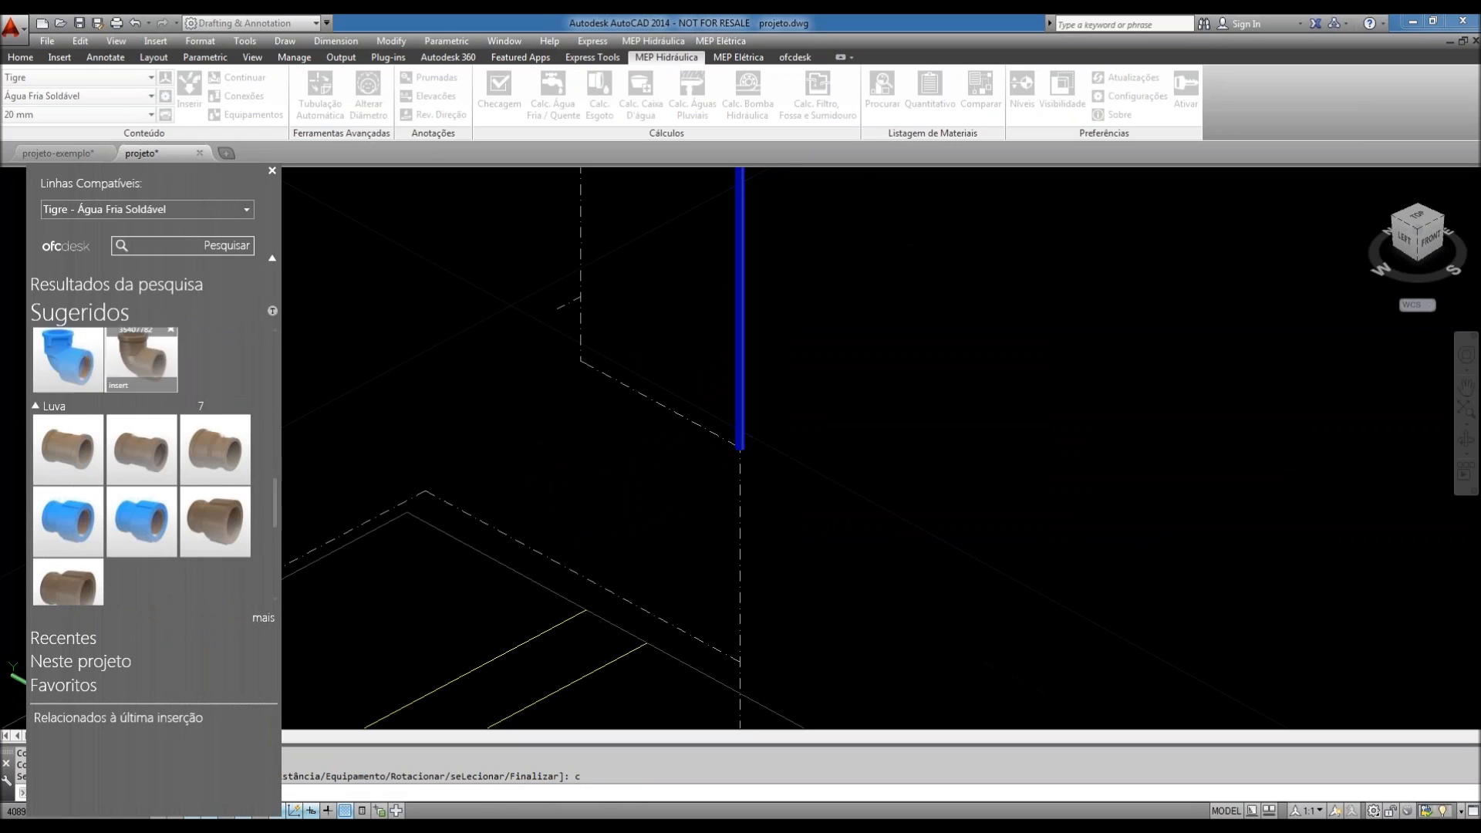
pyautogui.moveTo(79, 461)
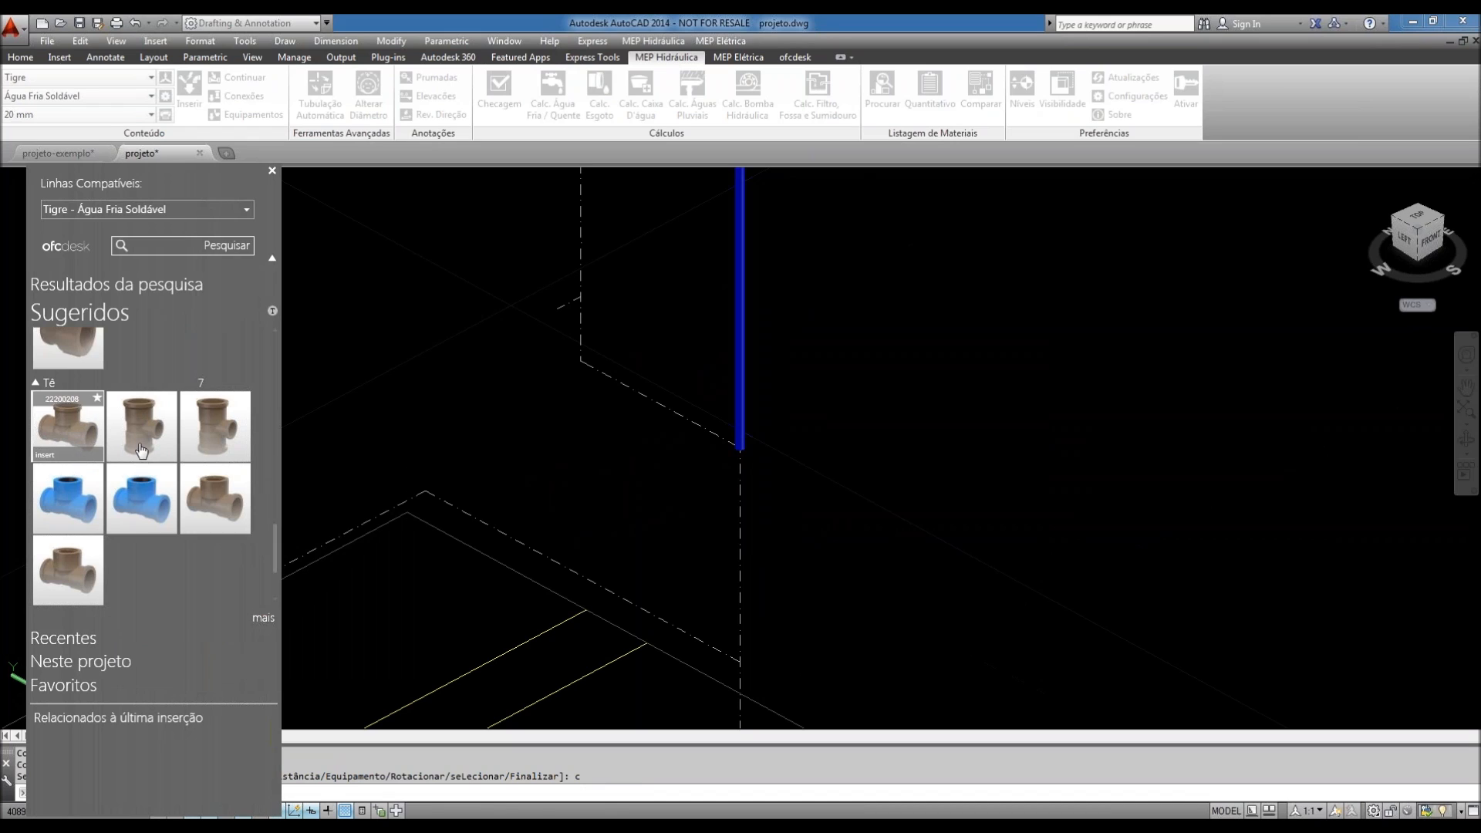
pyautogui.moveTo(139, 451)
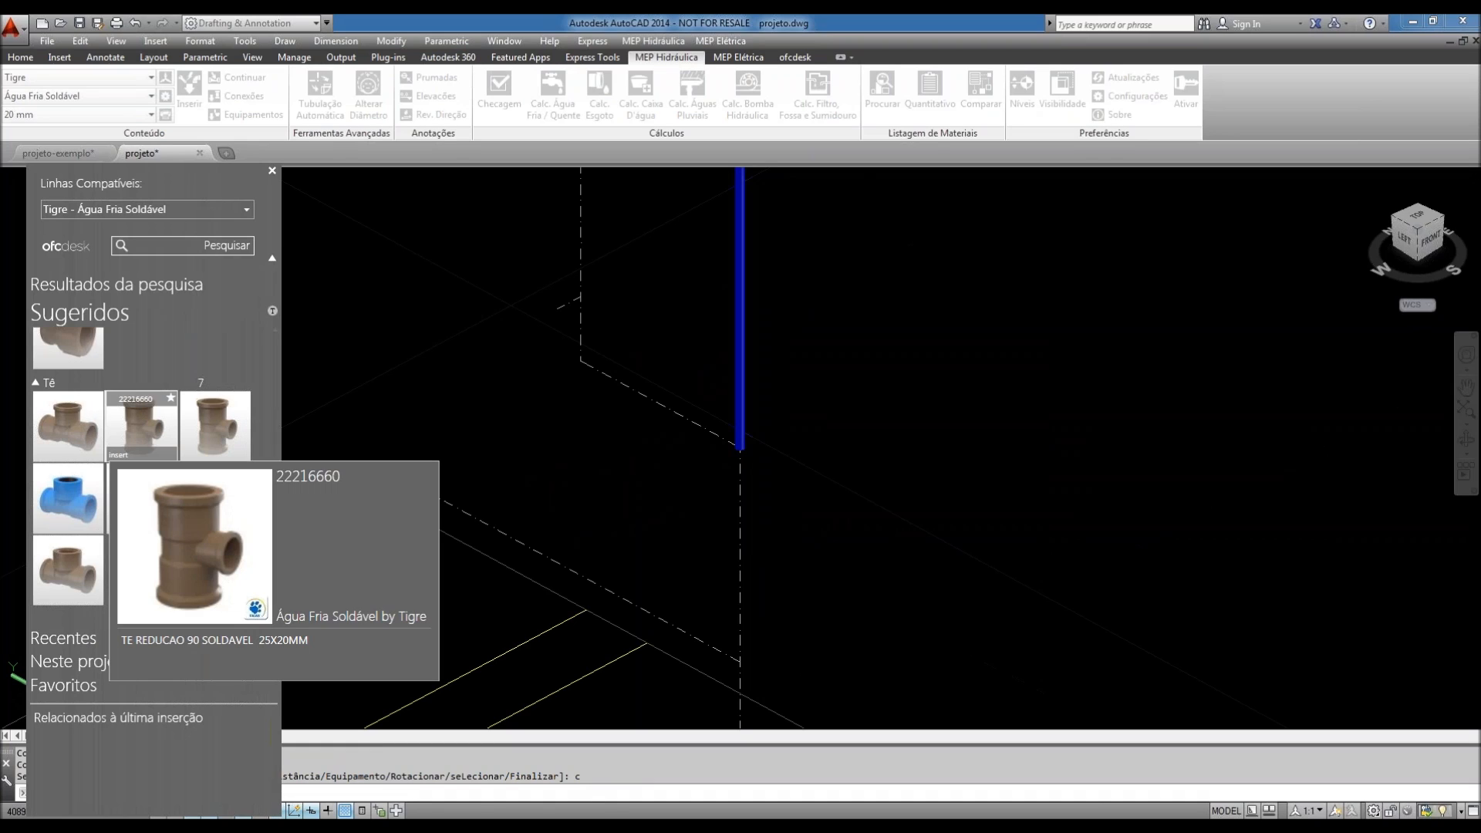
pyautogui.click(146, 455)
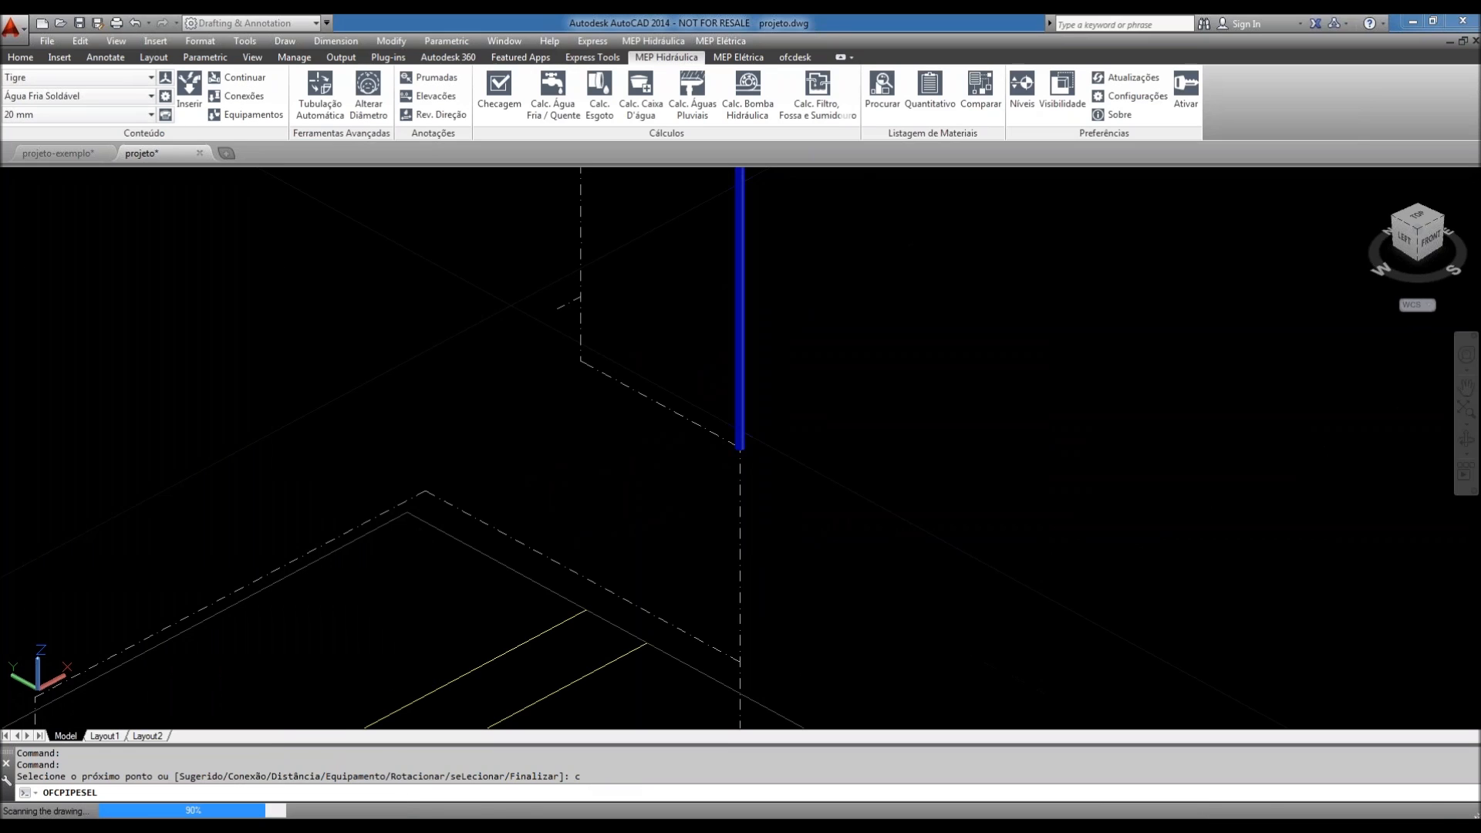
pyautogui.write('P')
pyautogui.press('Return')
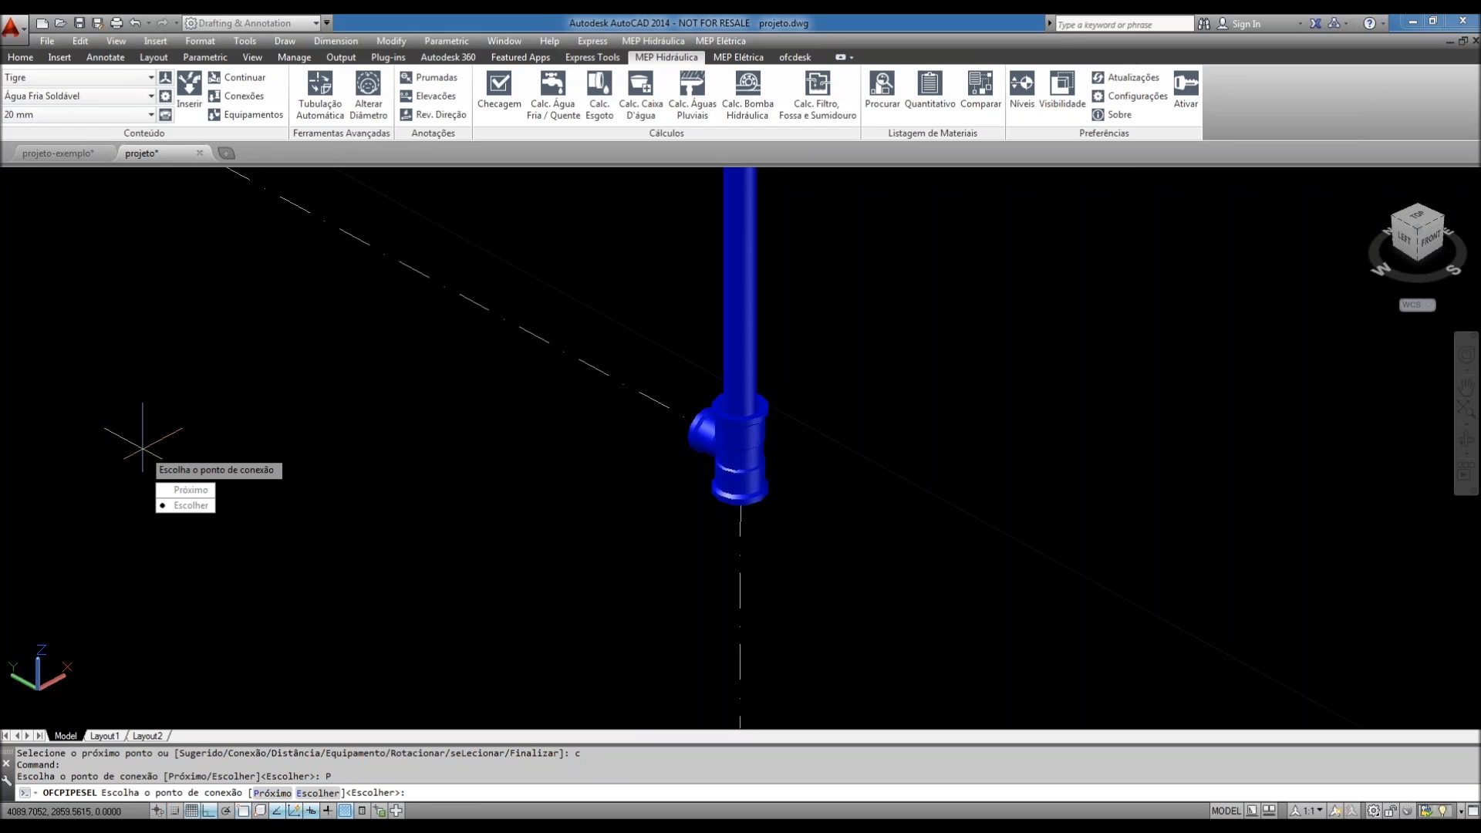
pyautogui.press('Return')
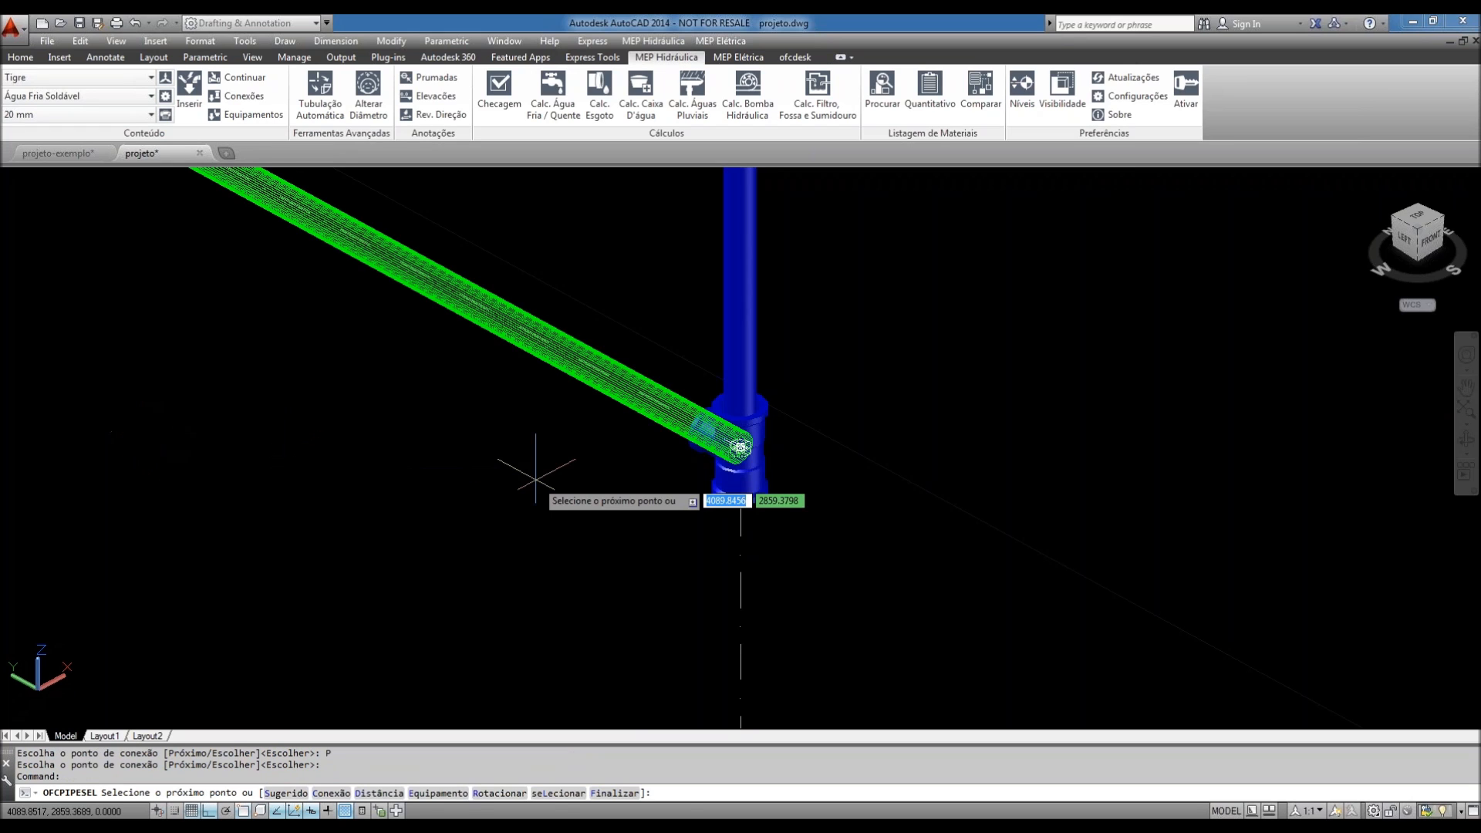
# - Run the 20 mm pipe from the tee's side branch along the dashed guide line to the endpoint where the guide turns upward
pyautogui.scroll(-2, 760, 569)
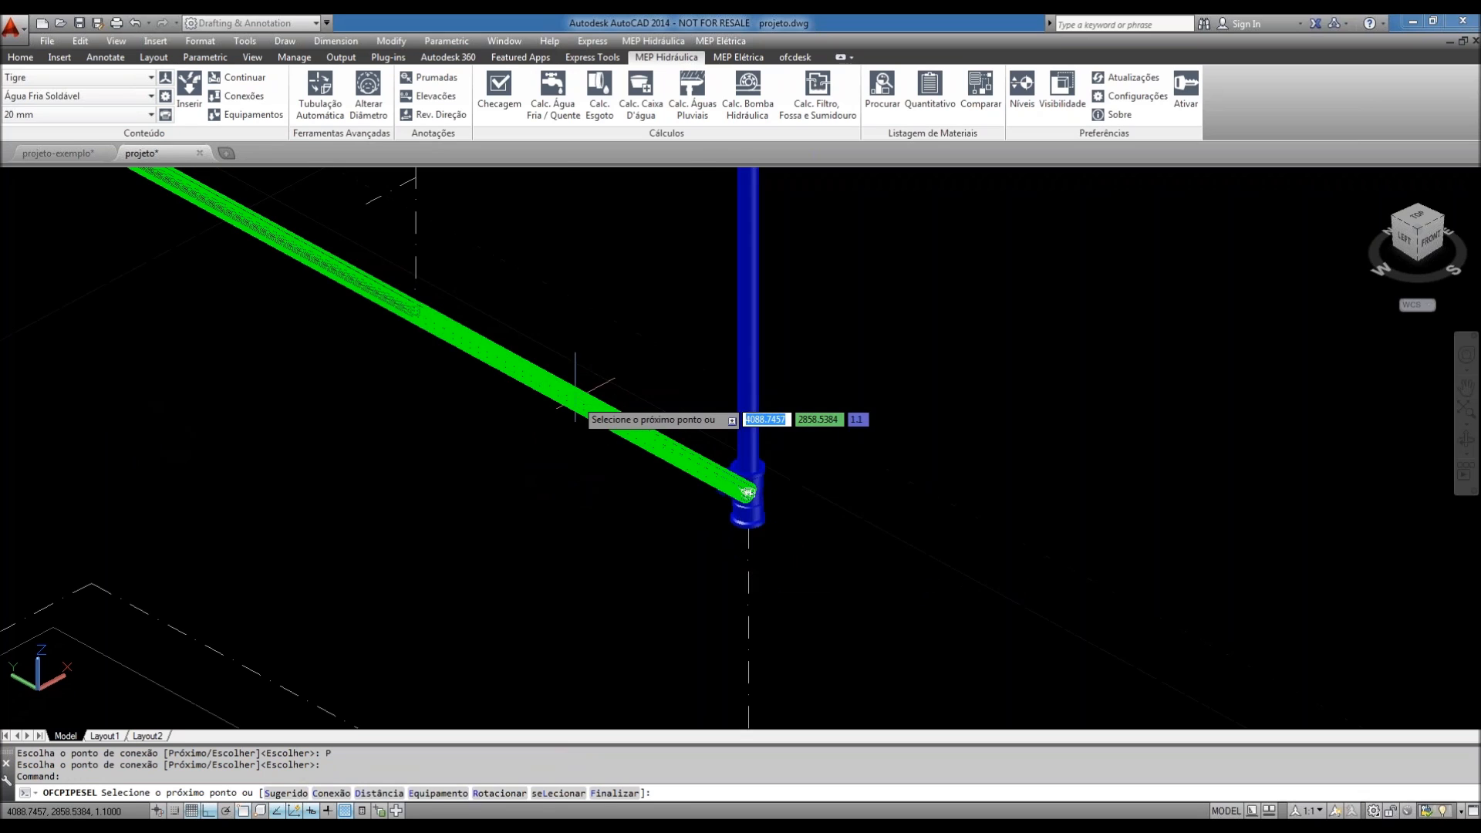
pyautogui.scroll(-3, 575, 389)
pyautogui.scroll(3, 531, 363)
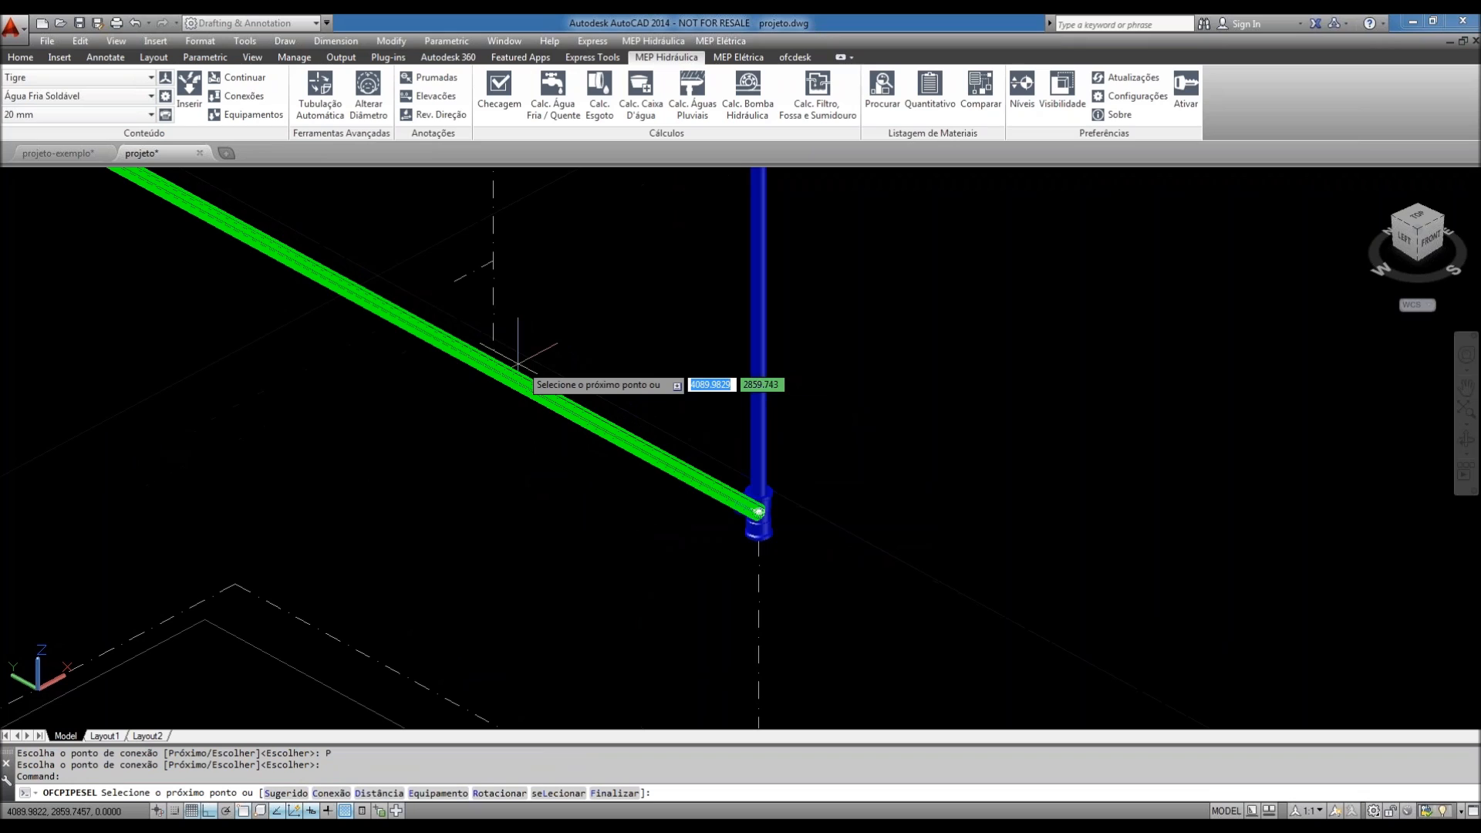
pyautogui.moveTo(494, 364); pyautogui.dragTo(528, 480, button='middle')
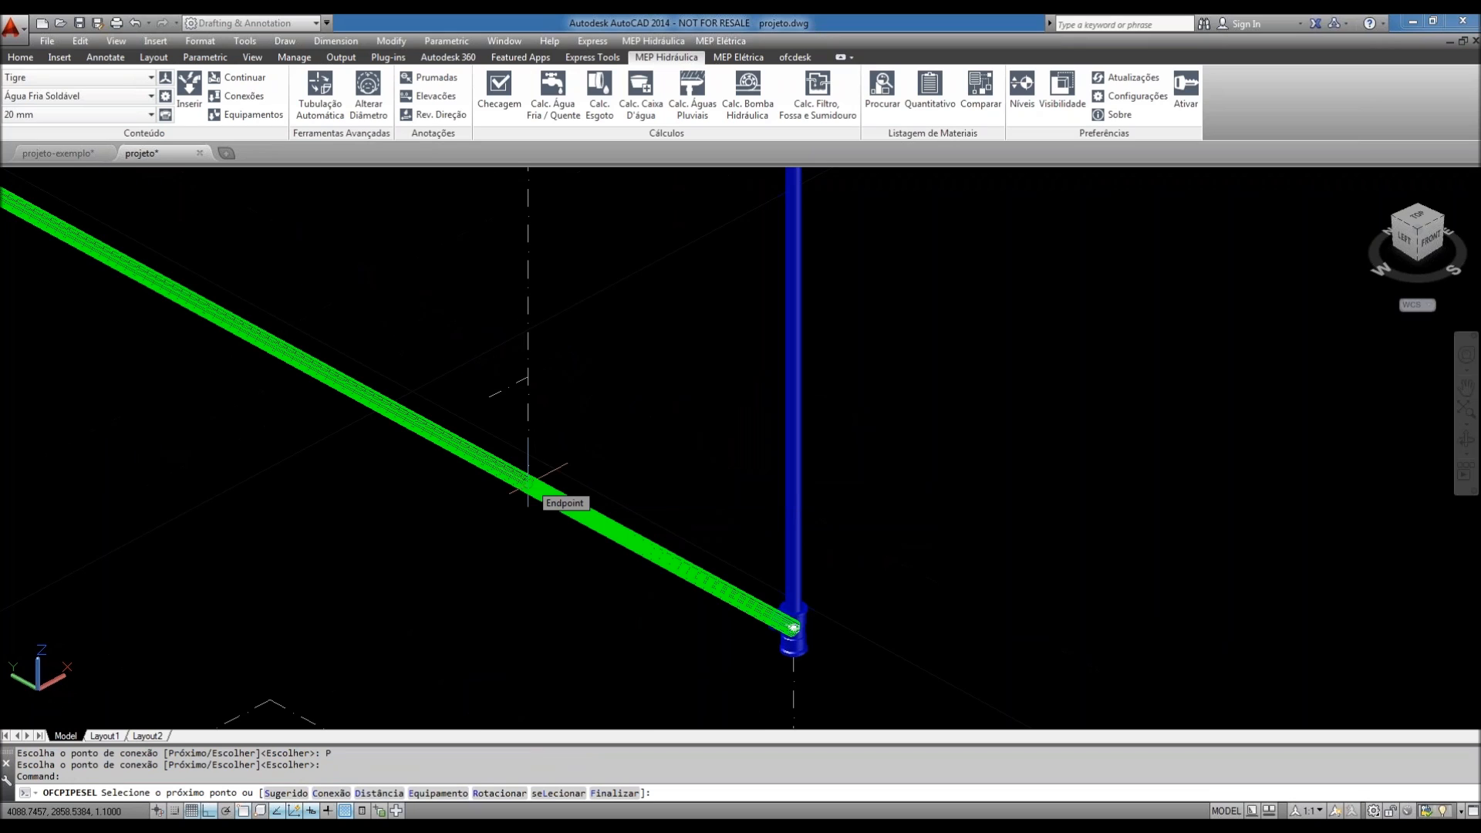
pyautogui.click(529, 480)
pyautogui.moveTo(382, 513); pyautogui.dragTo(590, 475, button='middle')
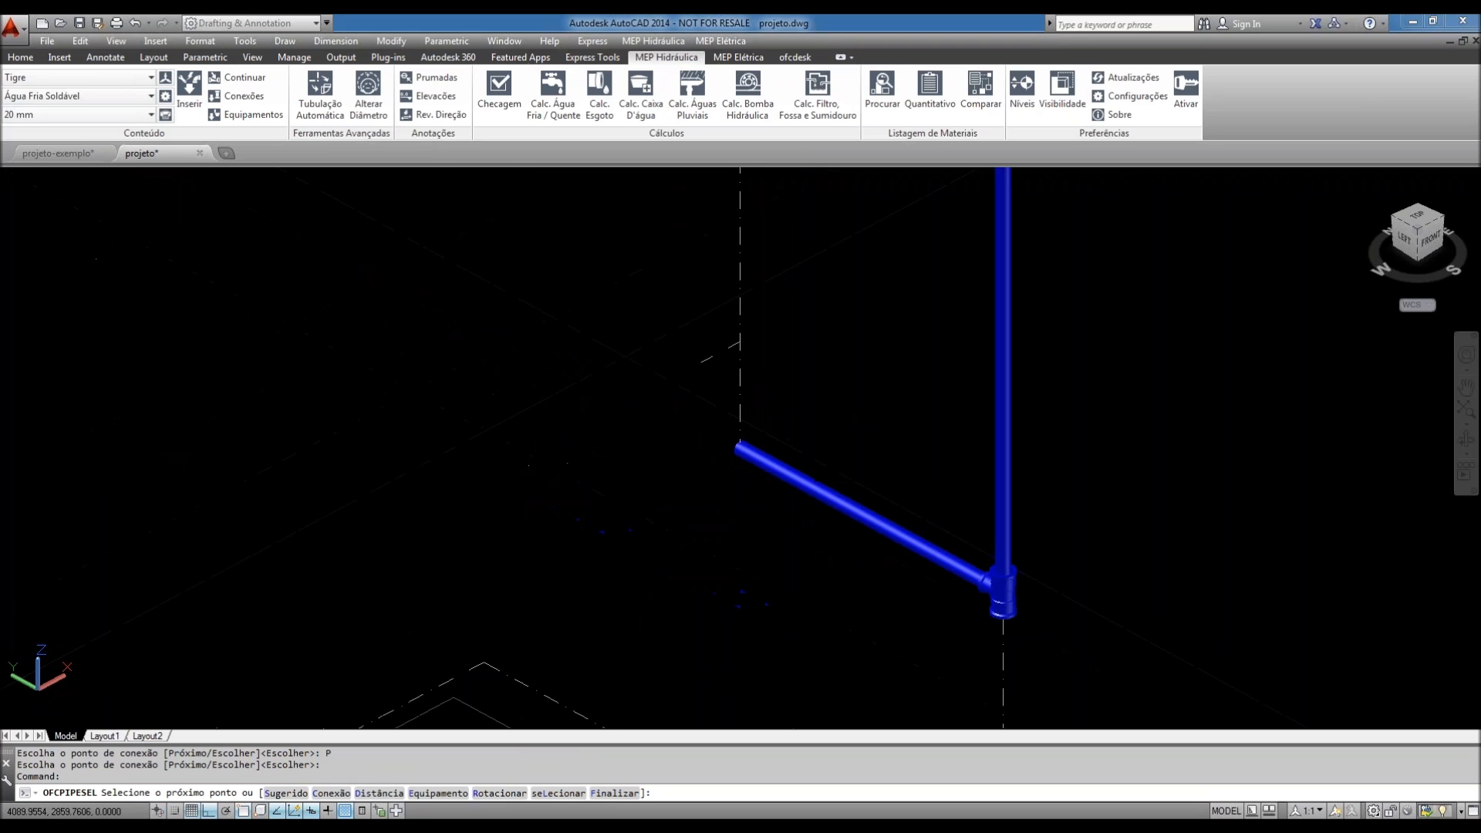
# - Attach the Tigre Joelho de 90º 22150200 to the free end of the branch pipe, accepting its default connection point
pyautogui.scroll(3, 768, 446)
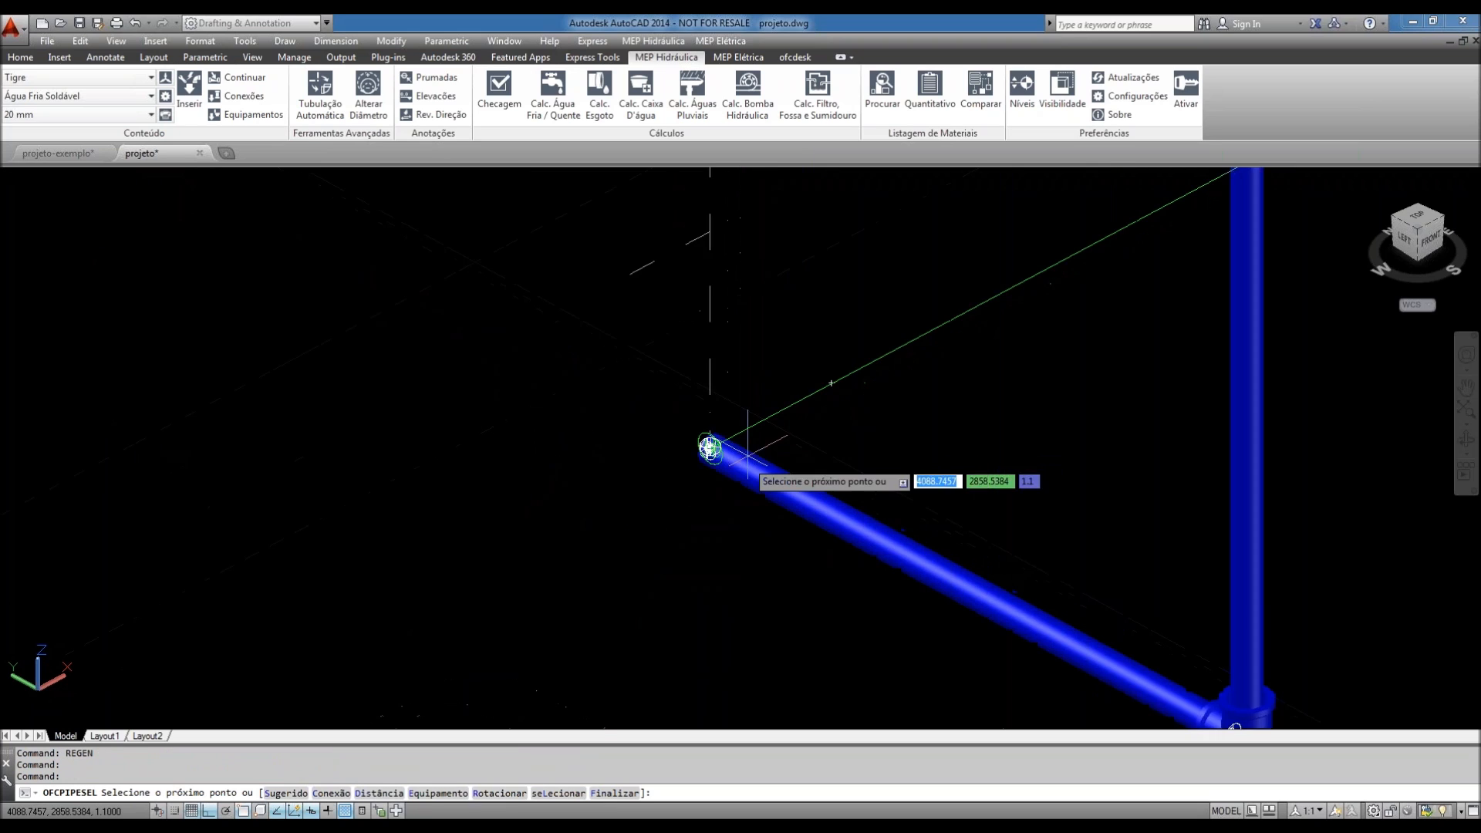
pyautogui.moveTo(696, 338); pyautogui.dragTo(653, 432, button='middle')
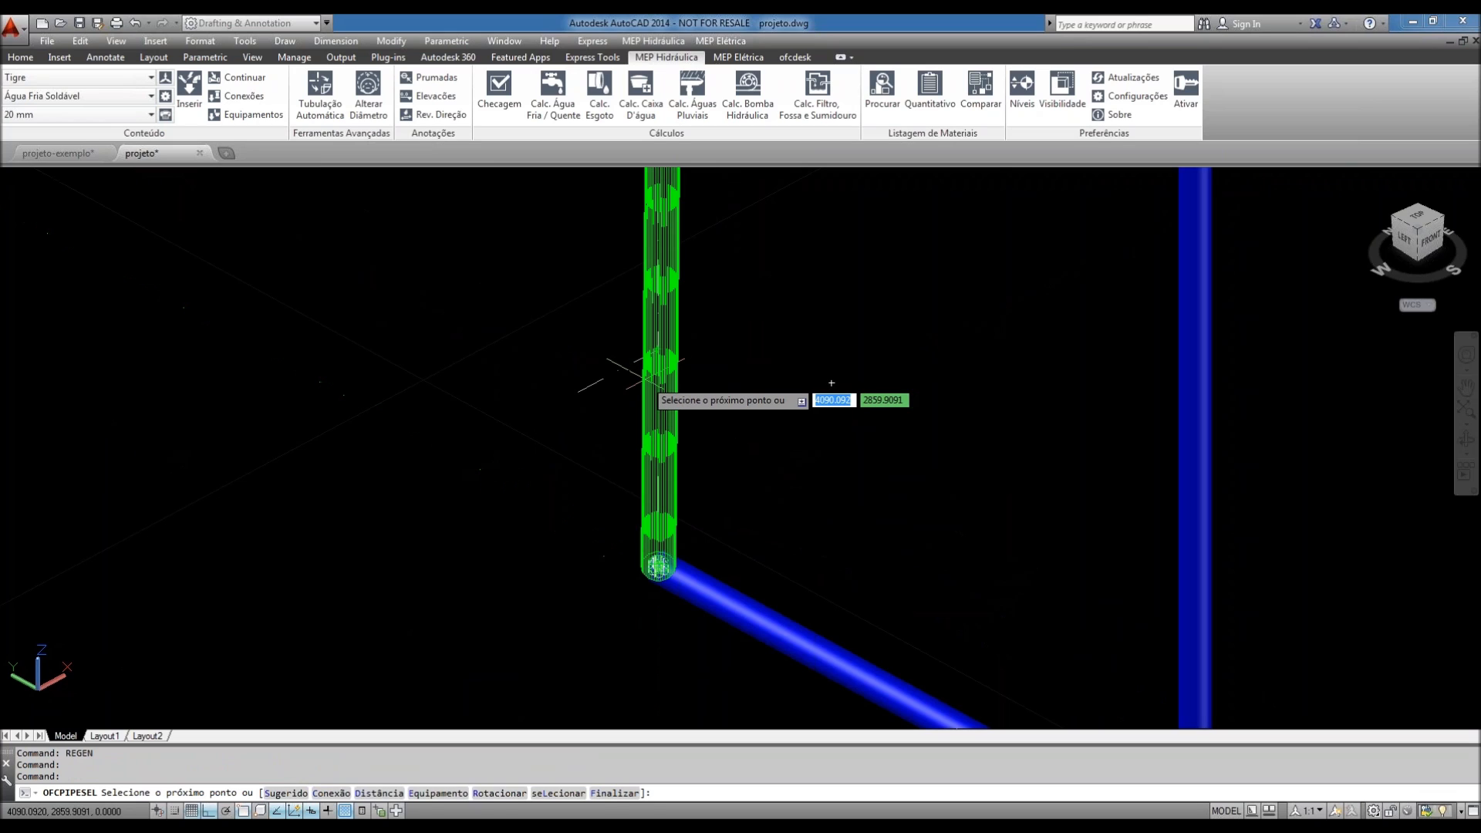
pyautogui.scroll(-2, 637, 372)
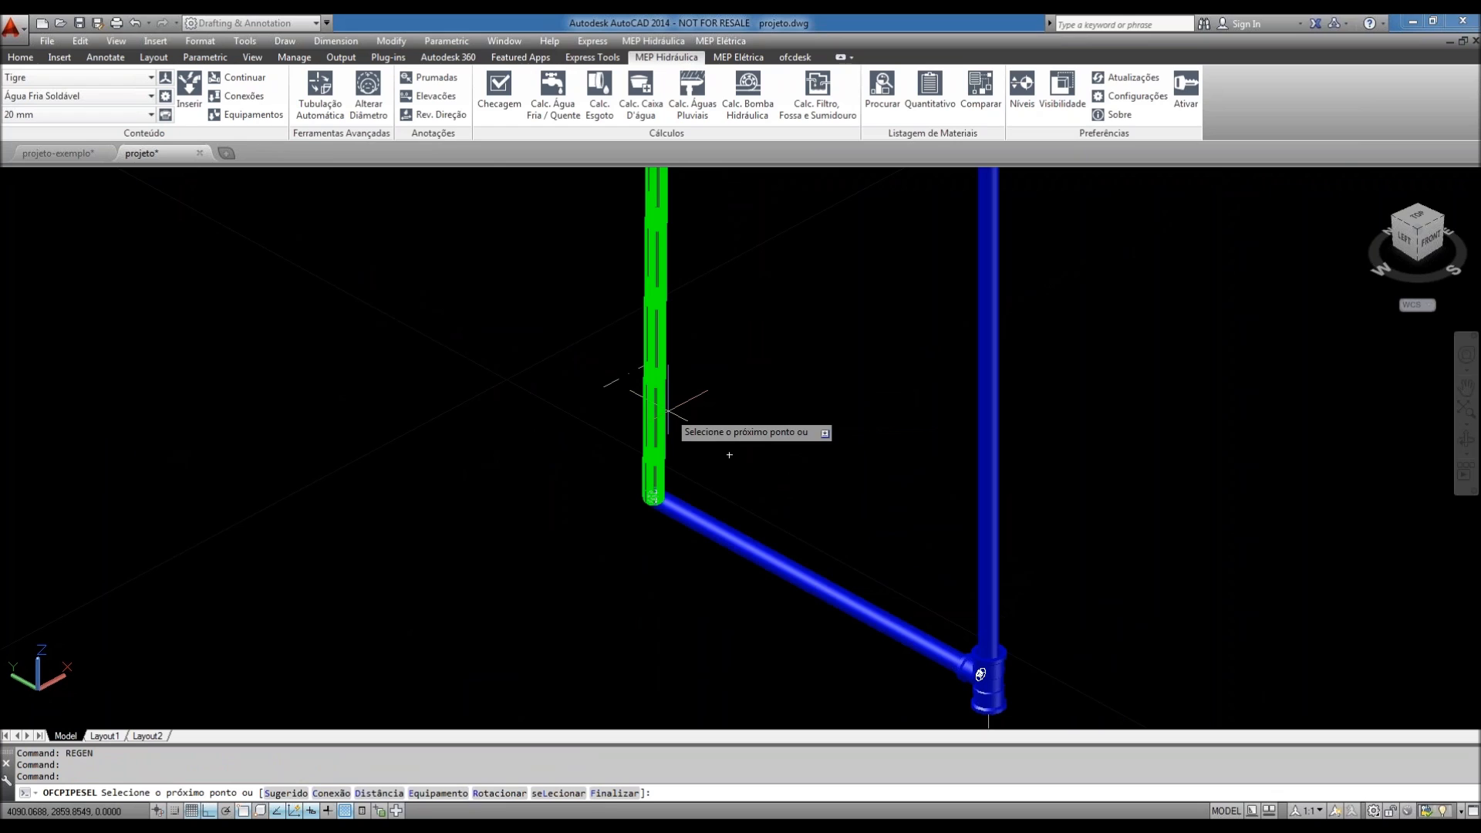
pyautogui.write('c')
pyautogui.press('Return')
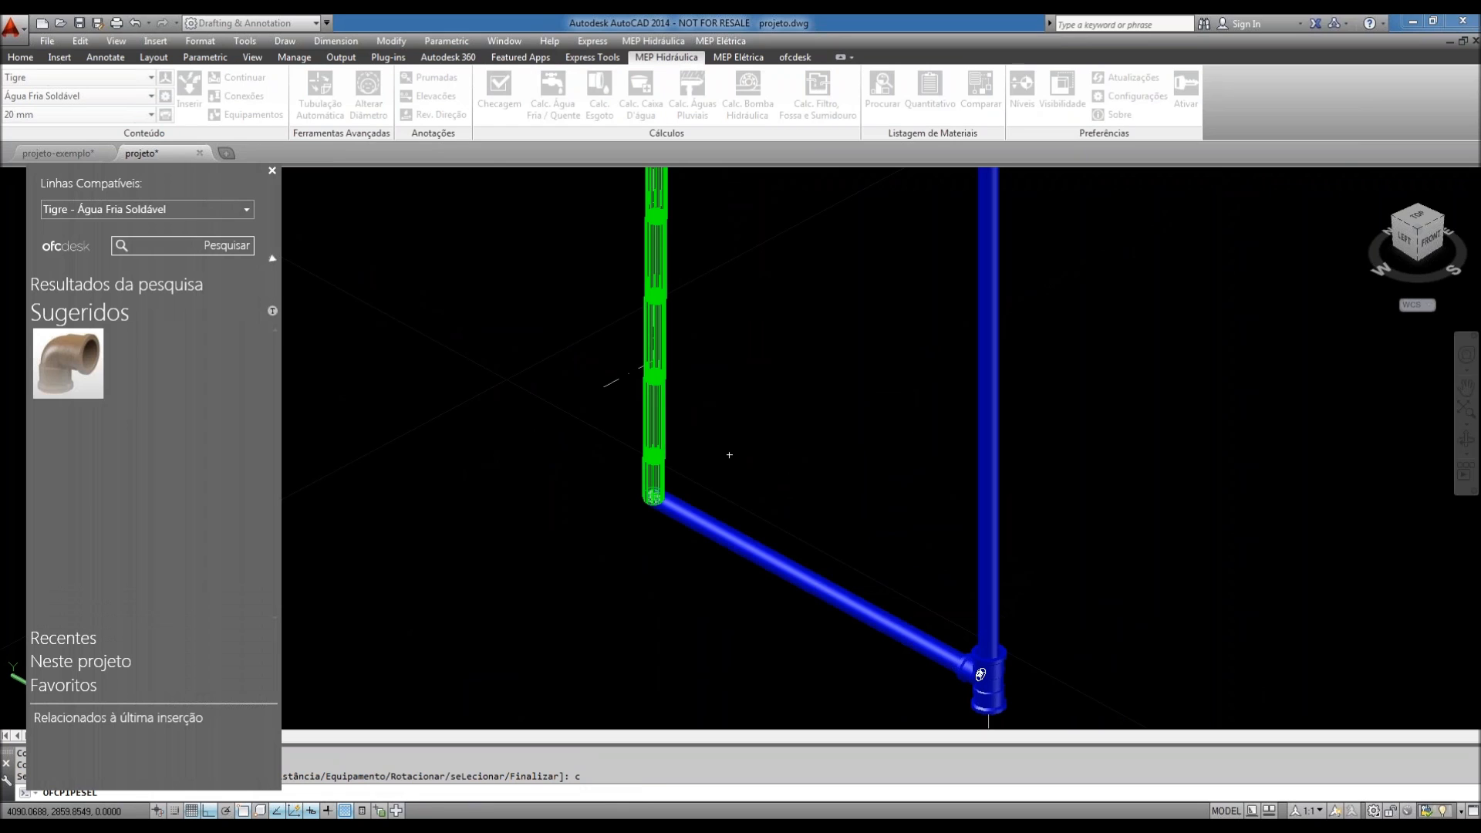
pyautogui.scroll(-1, 155, 439)
pyautogui.scroll(-4, 154, 435)
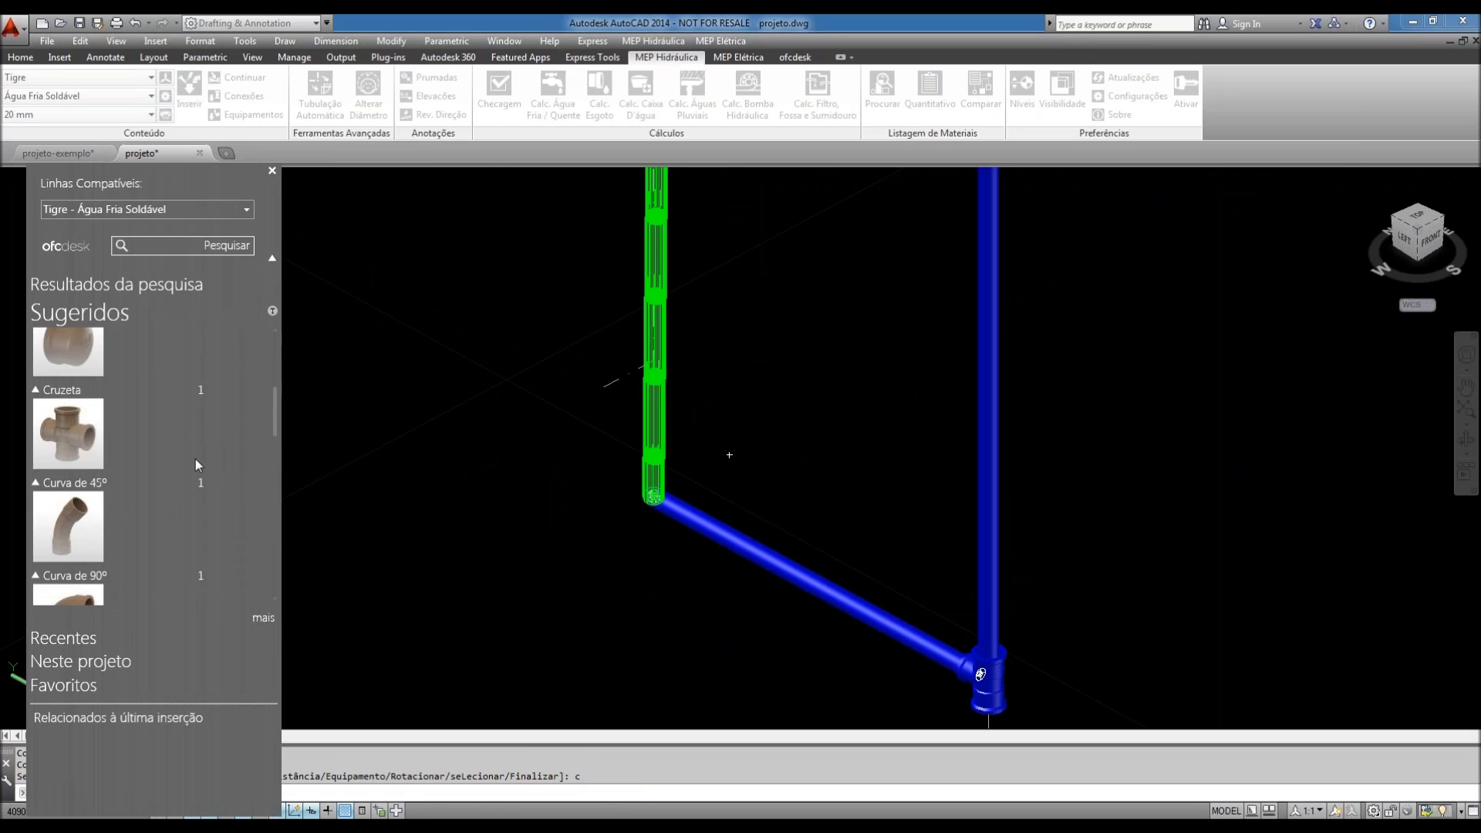
pyautogui.scroll(-5, 196, 455)
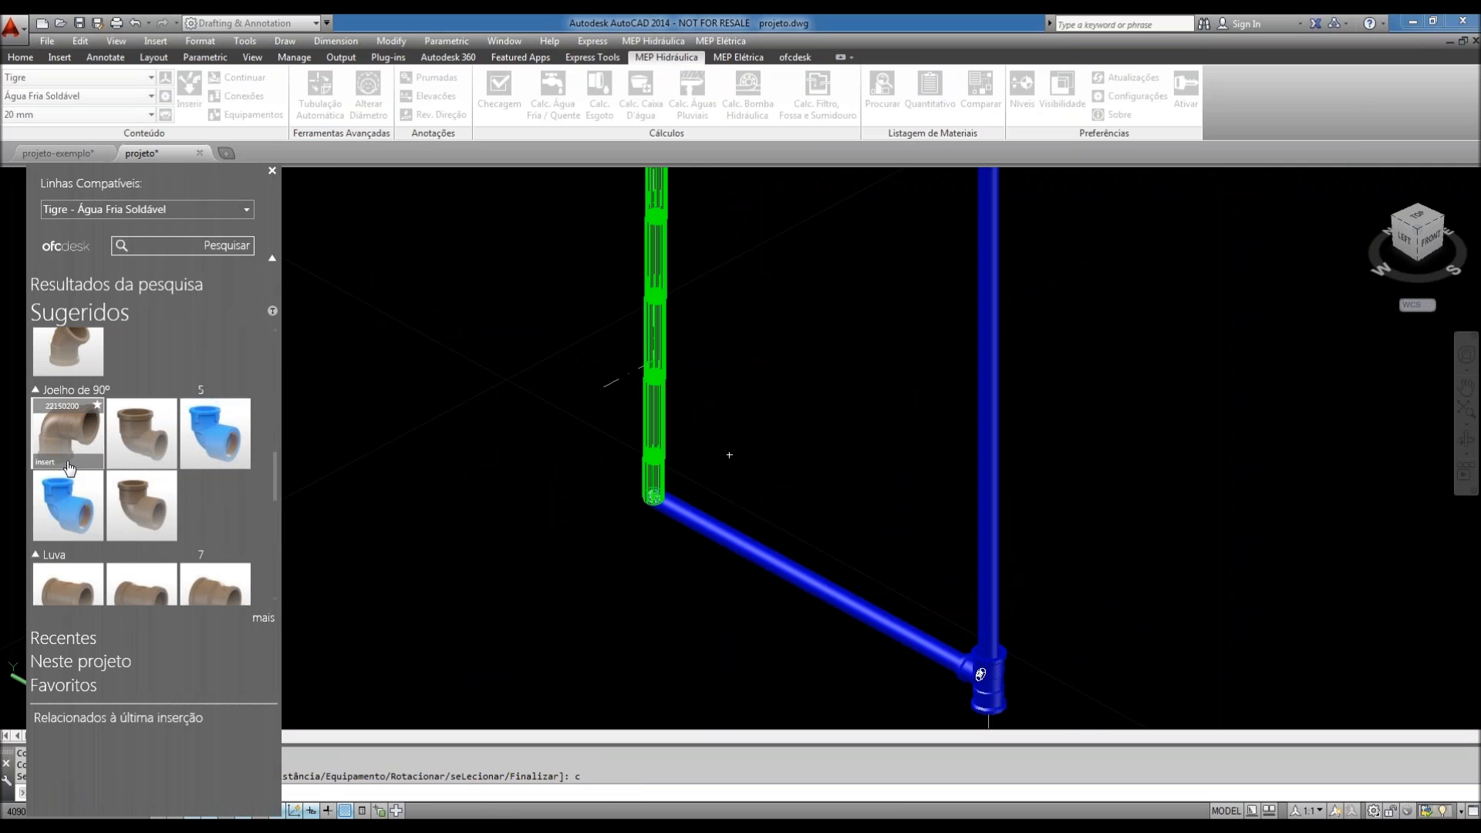
pyautogui.click(68, 464)
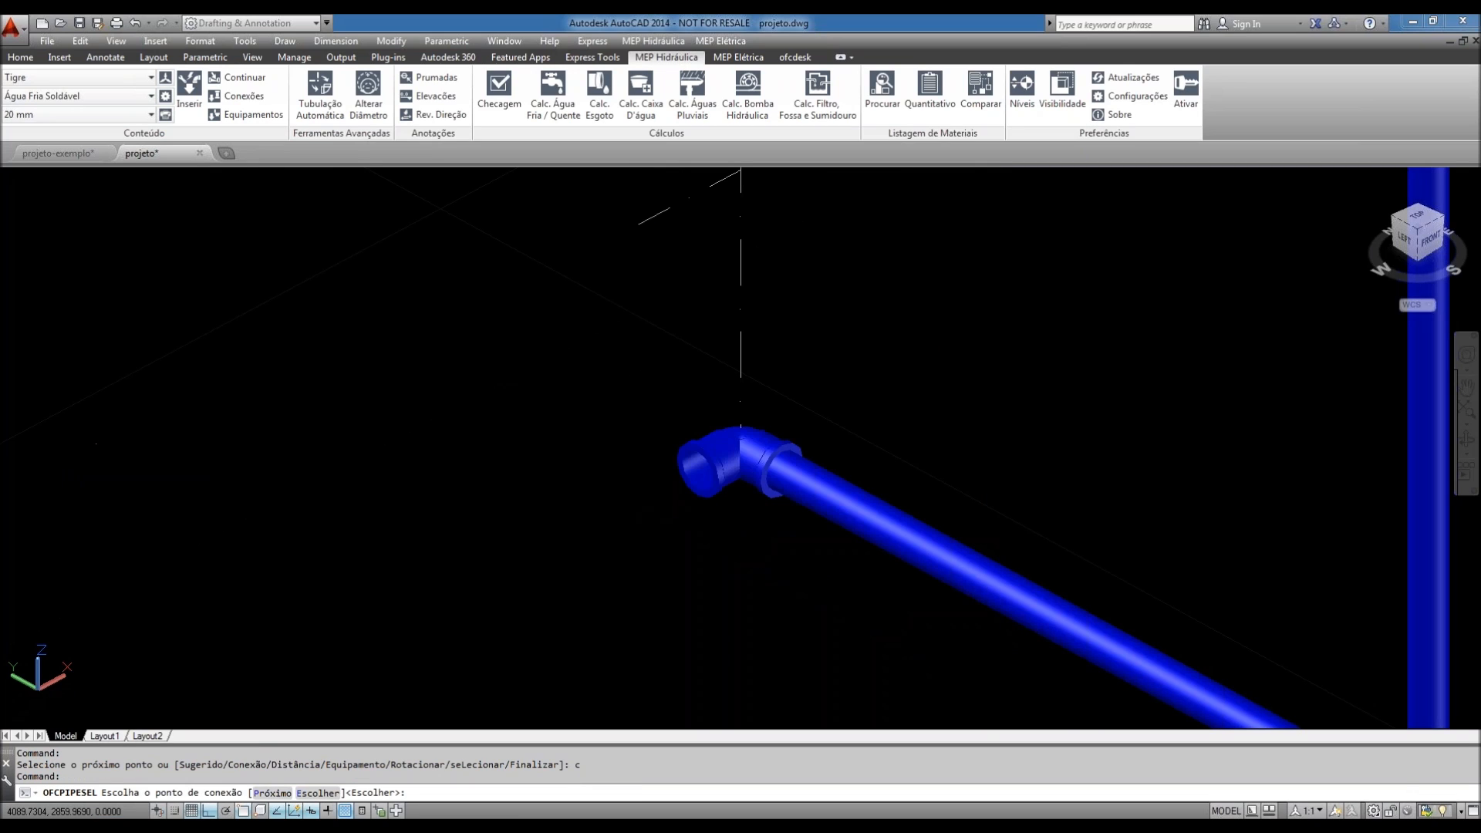
pyautogui.press('Return')
# - Rotate the elbow around its connected point by -90 degrees
pyautogui.write('r')
pyautogui.press('Return')
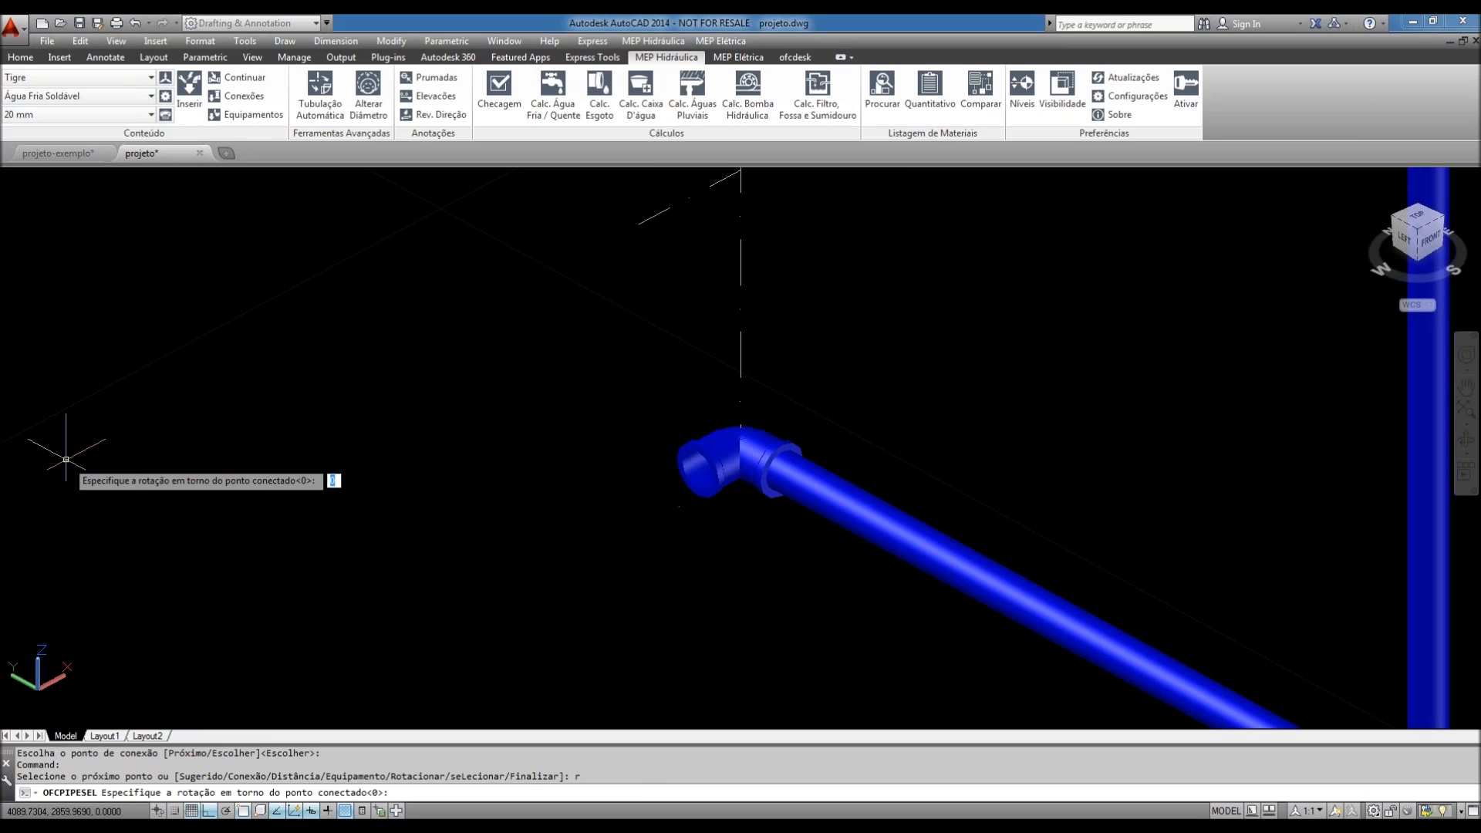
pyautogui.write('270')
pyautogui.press('Return')
pyautogui.press('Return')
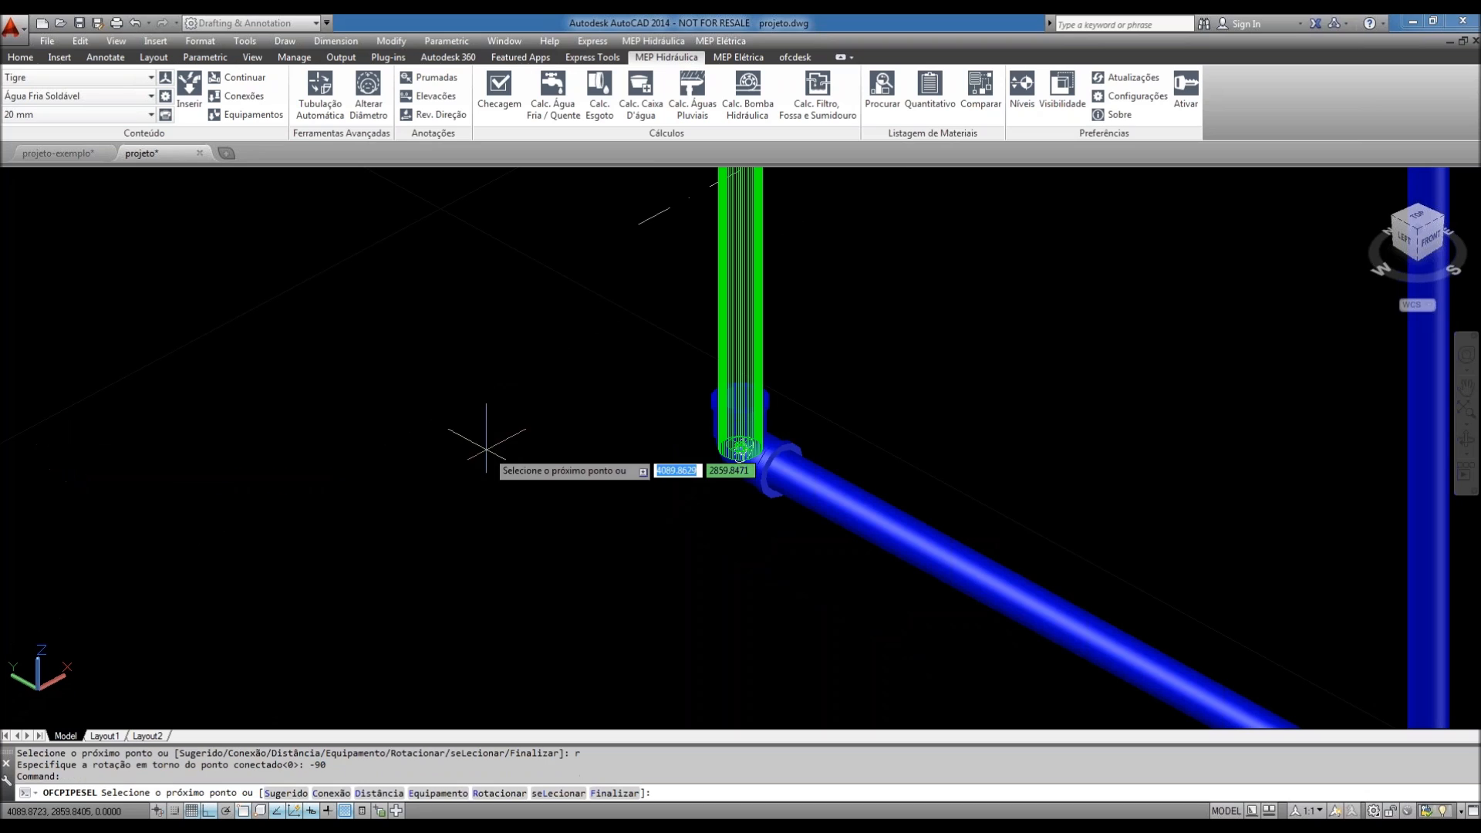
# - Run the 20 mm pipe upward from the elbow to the endpoint where the short dashed side guide meets the vertical guide
pyautogui.moveTo(599, 475); pyautogui.dragTo(574, 538, button='middle')
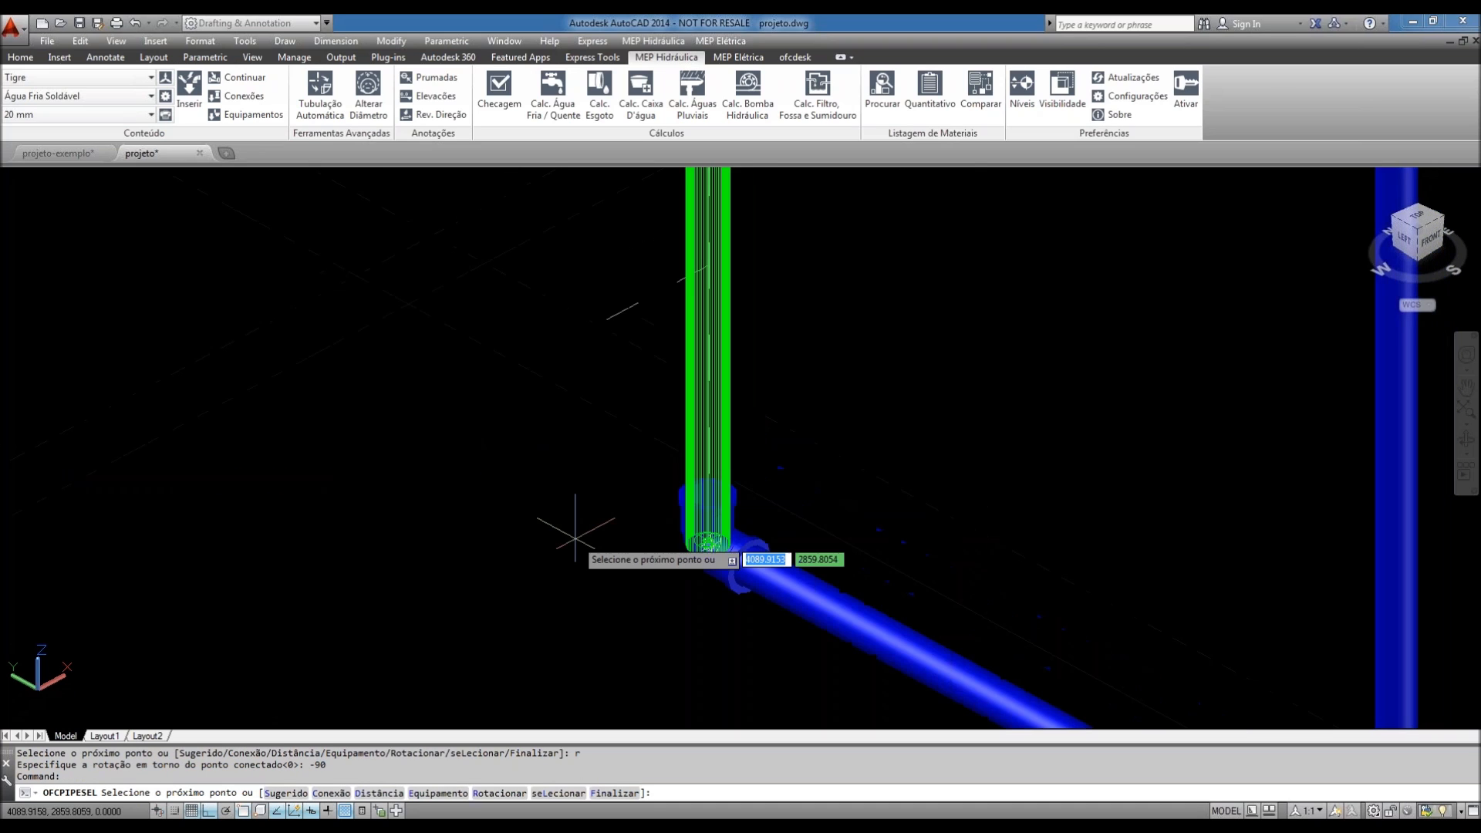
pyautogui.moveTo(724, 407); pyautogui.dragTo(715, 461, button='middle')
pyautogui.moveTo(701, 313); pyautogui.dragTo(679, 372, button='middle')
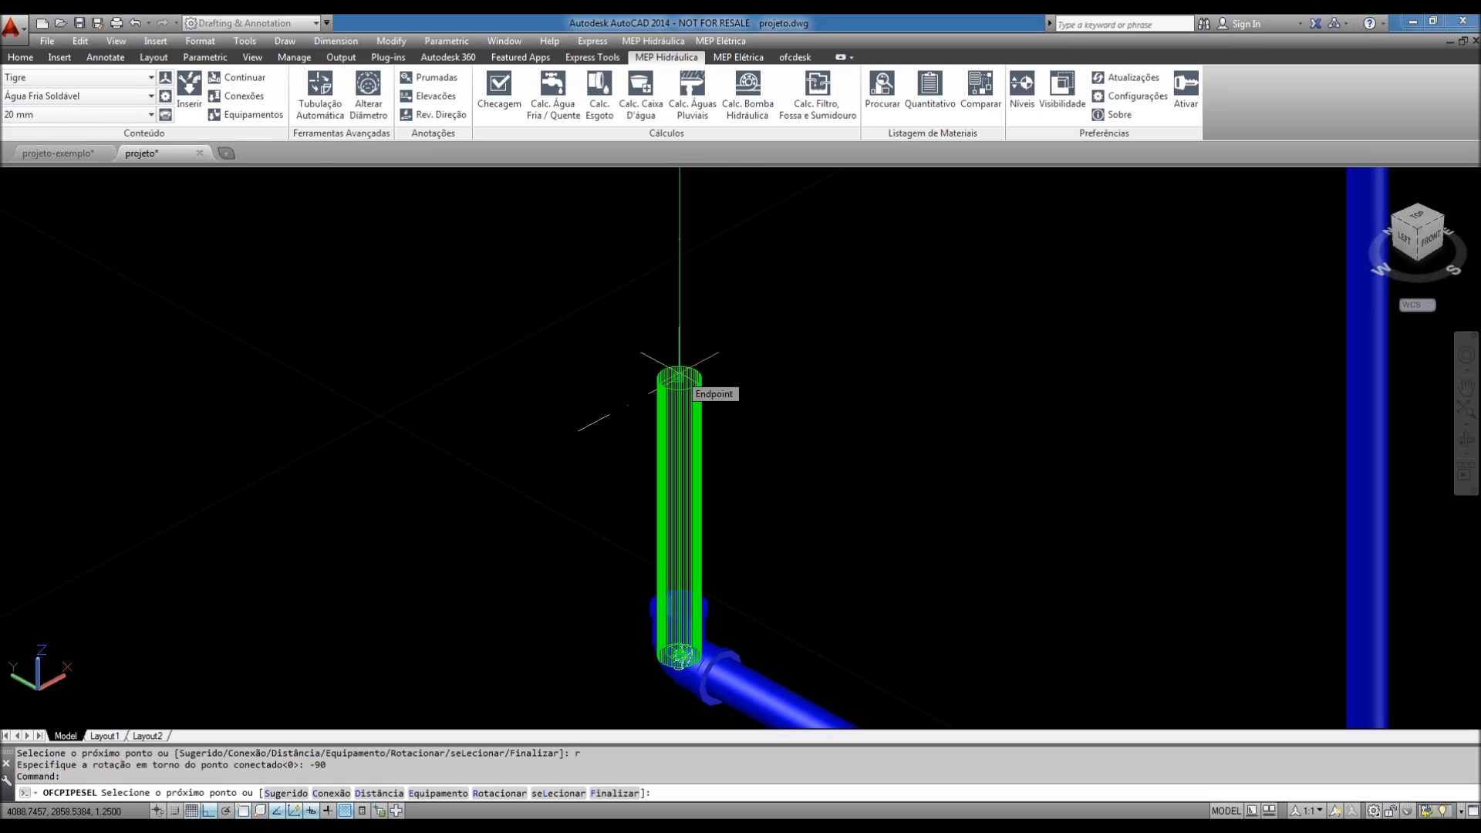
pyautogui.click(679, 378)
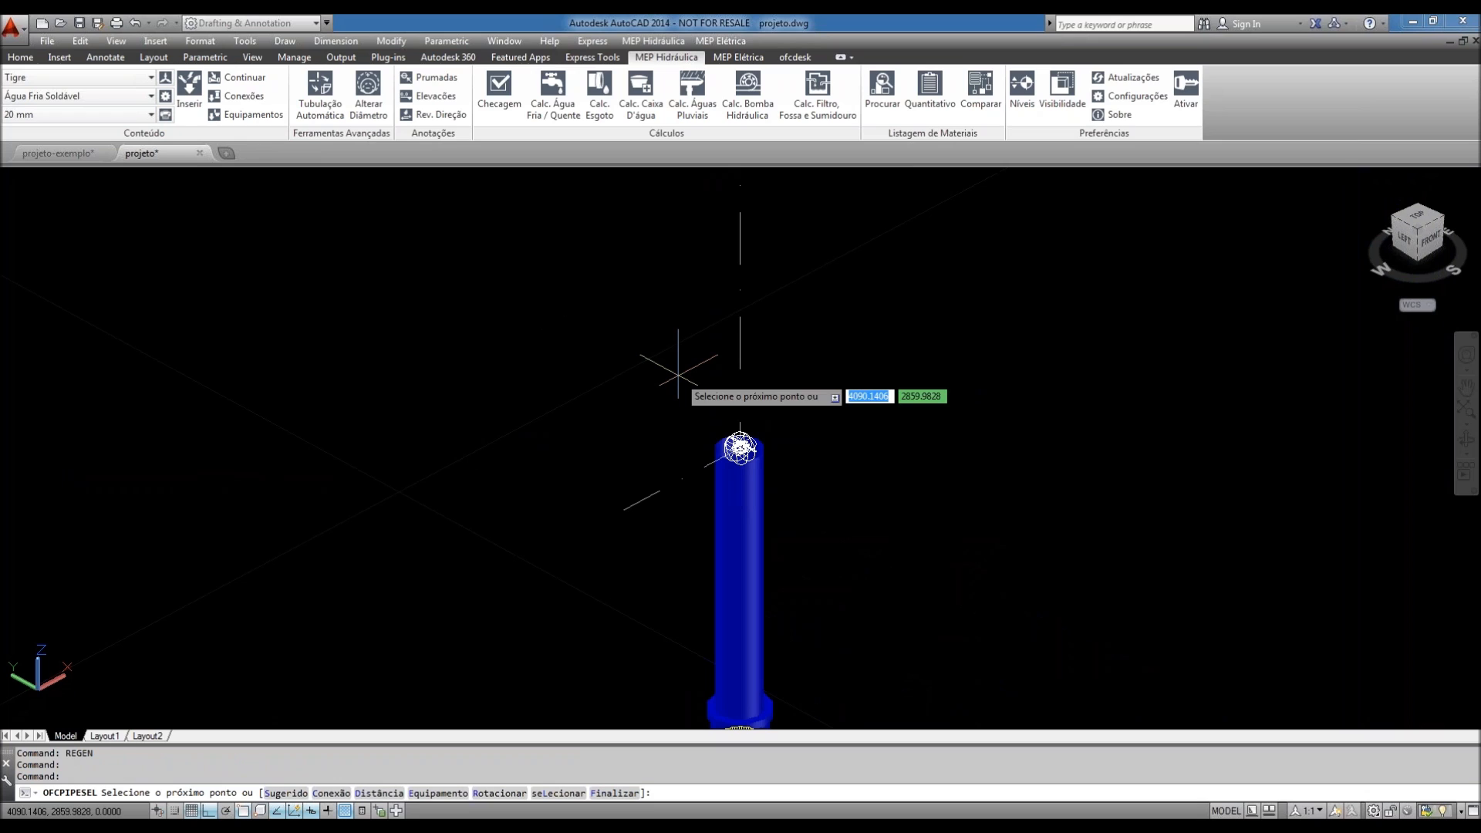
# - Attach the REG CHUVEIRO - COMPLETO BRANCO 20MM from the Tigre - Registros e Válvulas line atop the short riser, using its next connection point
pyautogui.write('c')
pyautogui.press('Return')
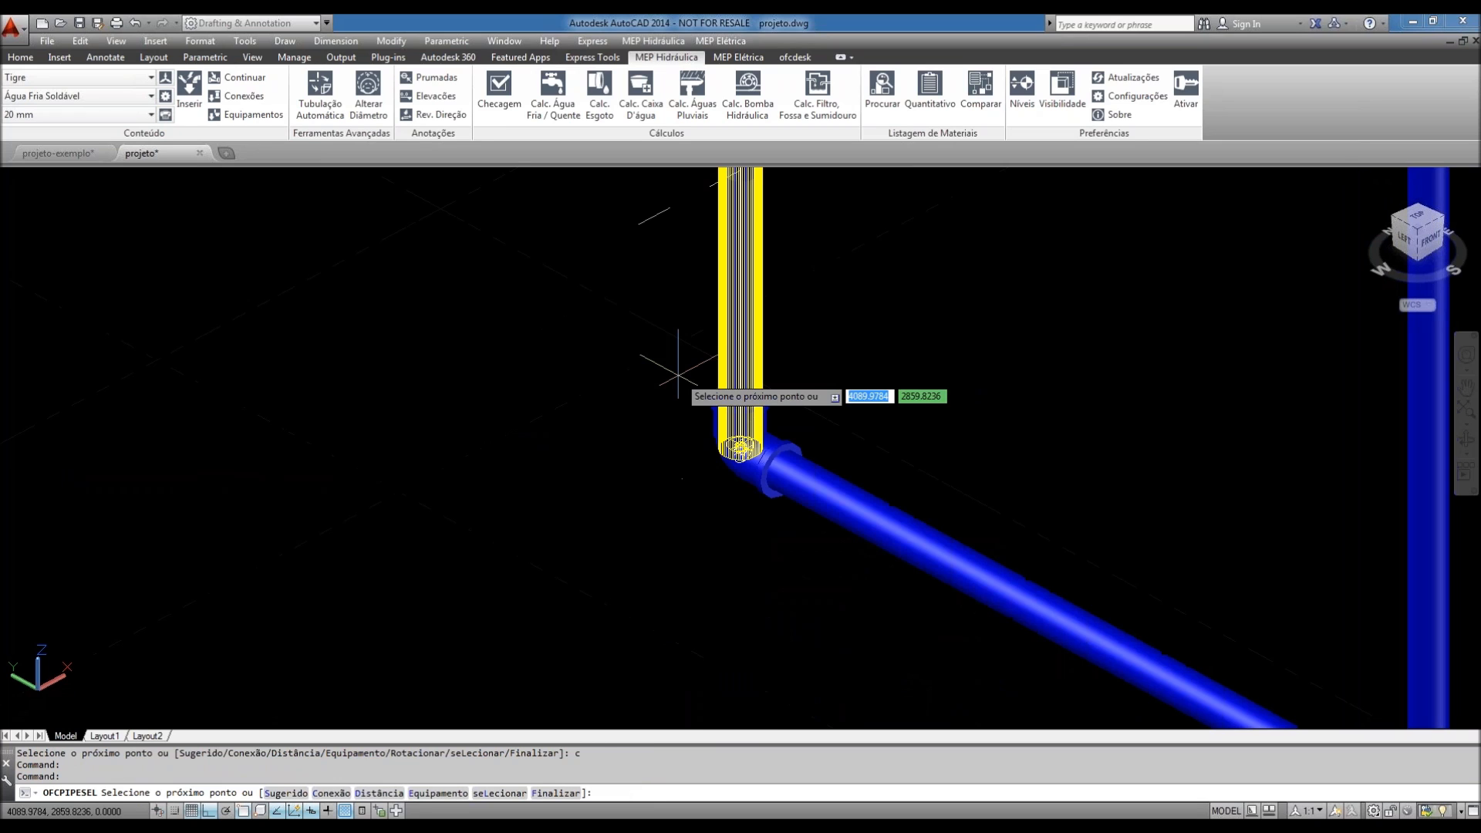
pyautogui.moveTo(666, 378); pyautogui.dragTo(632, 465, button='middle')
pyautogui.click(705, 255)
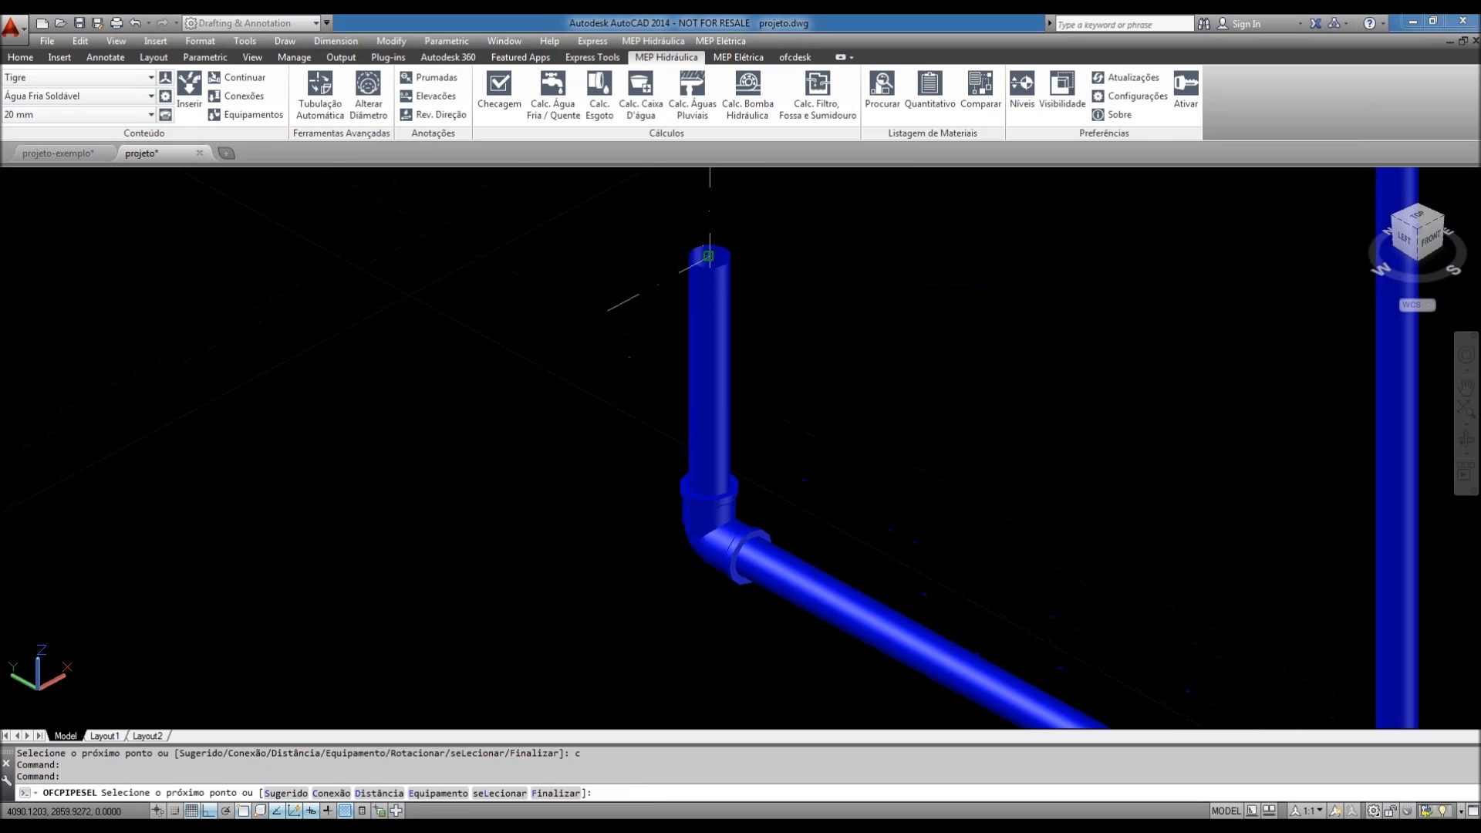
pyautogui.click(754, 312)
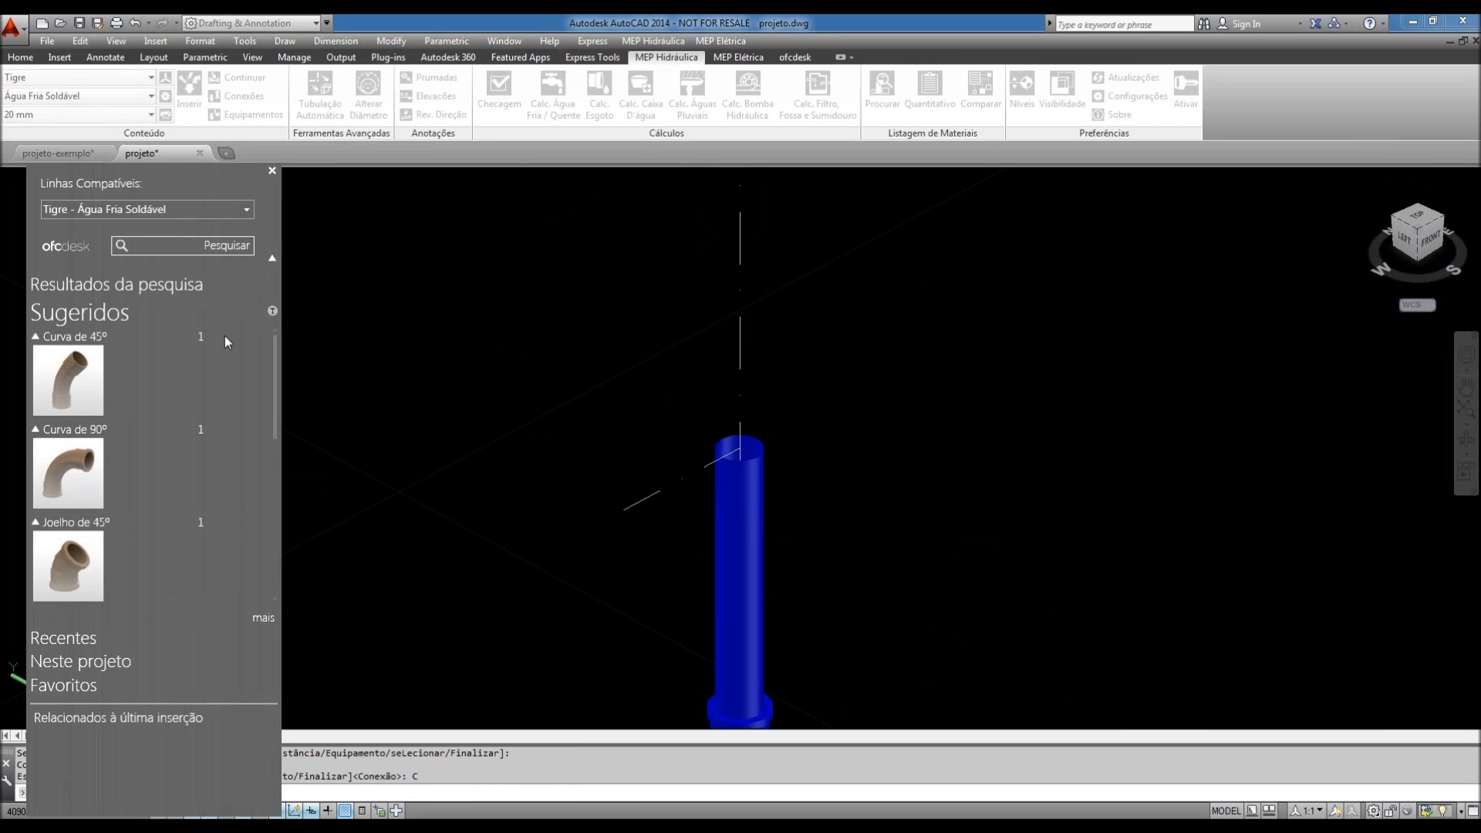
pyautogui.click(199, 210)
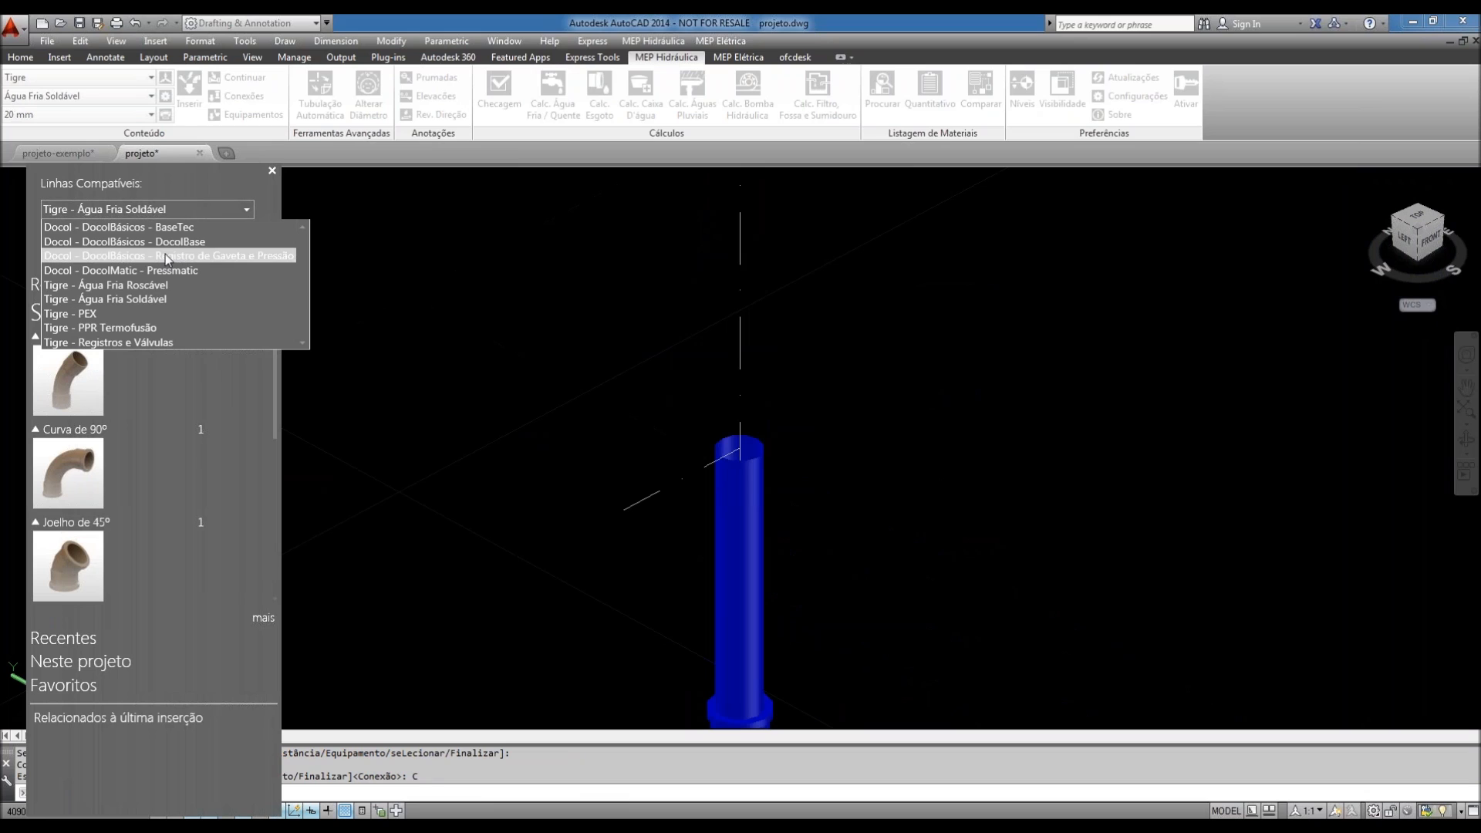
pyautogui.click(99, 343)
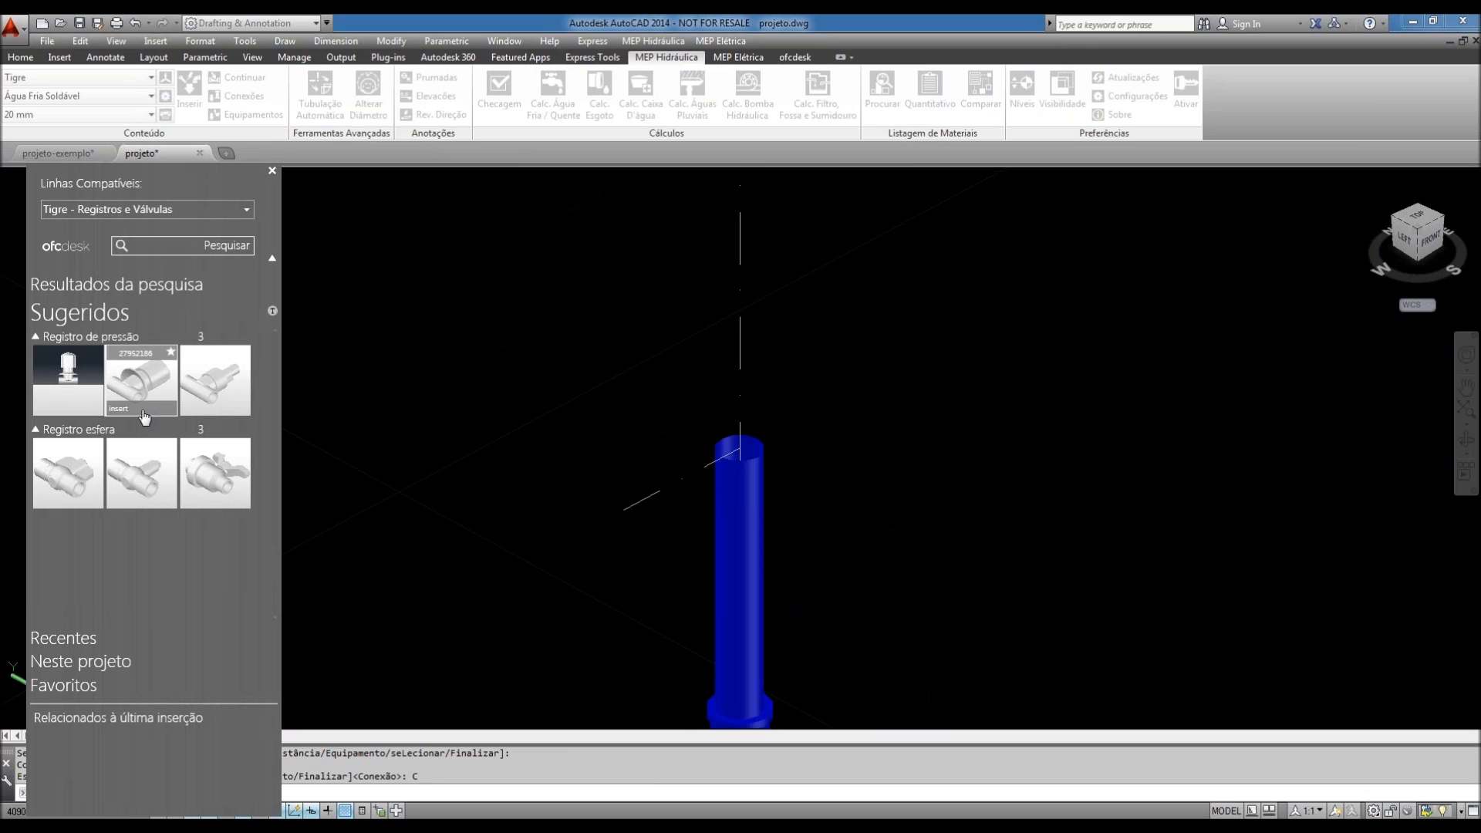
pyautogui.moveTo(144, 417)
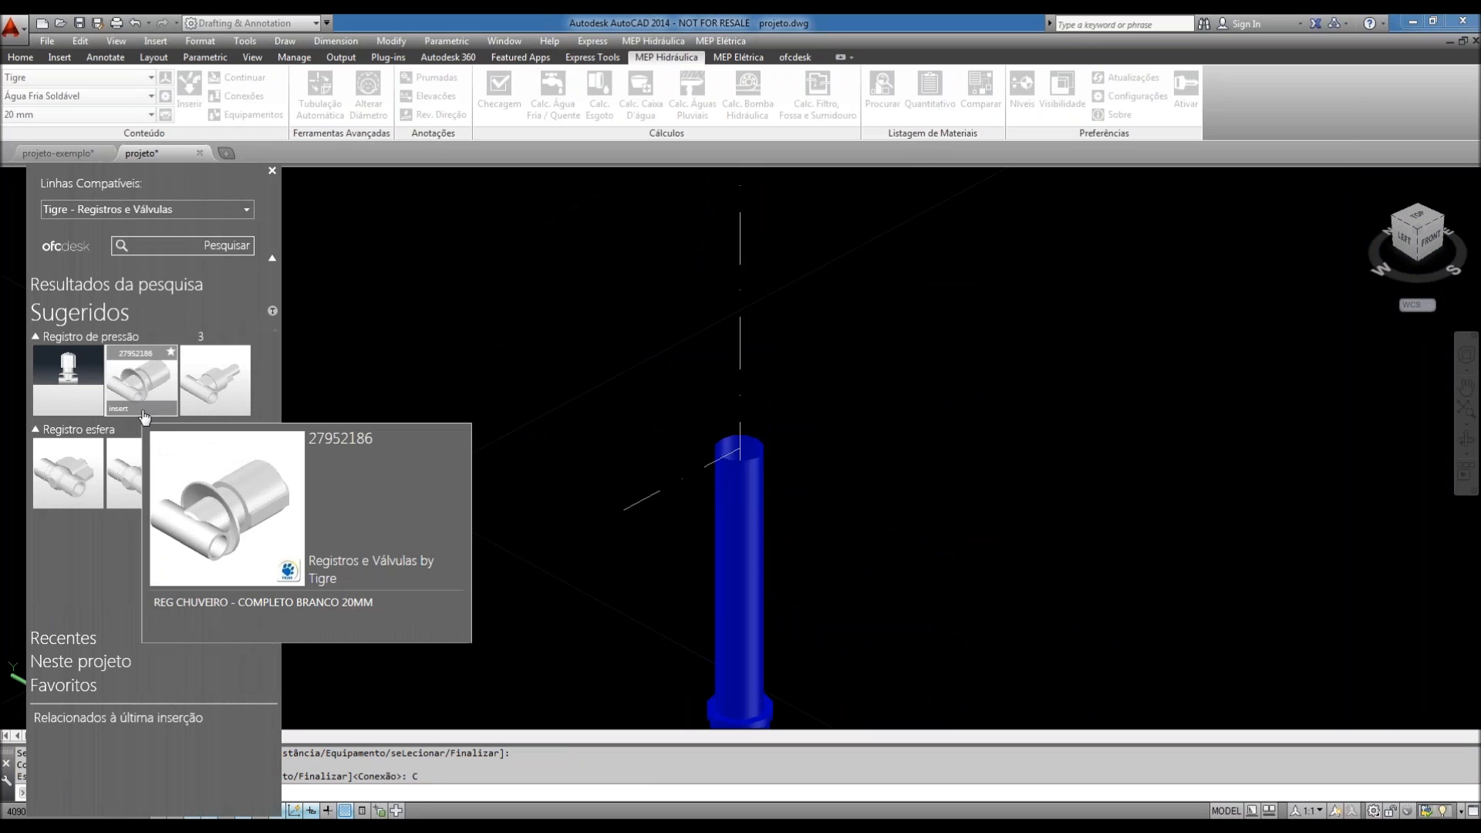
pyautogui.click(144, 409)
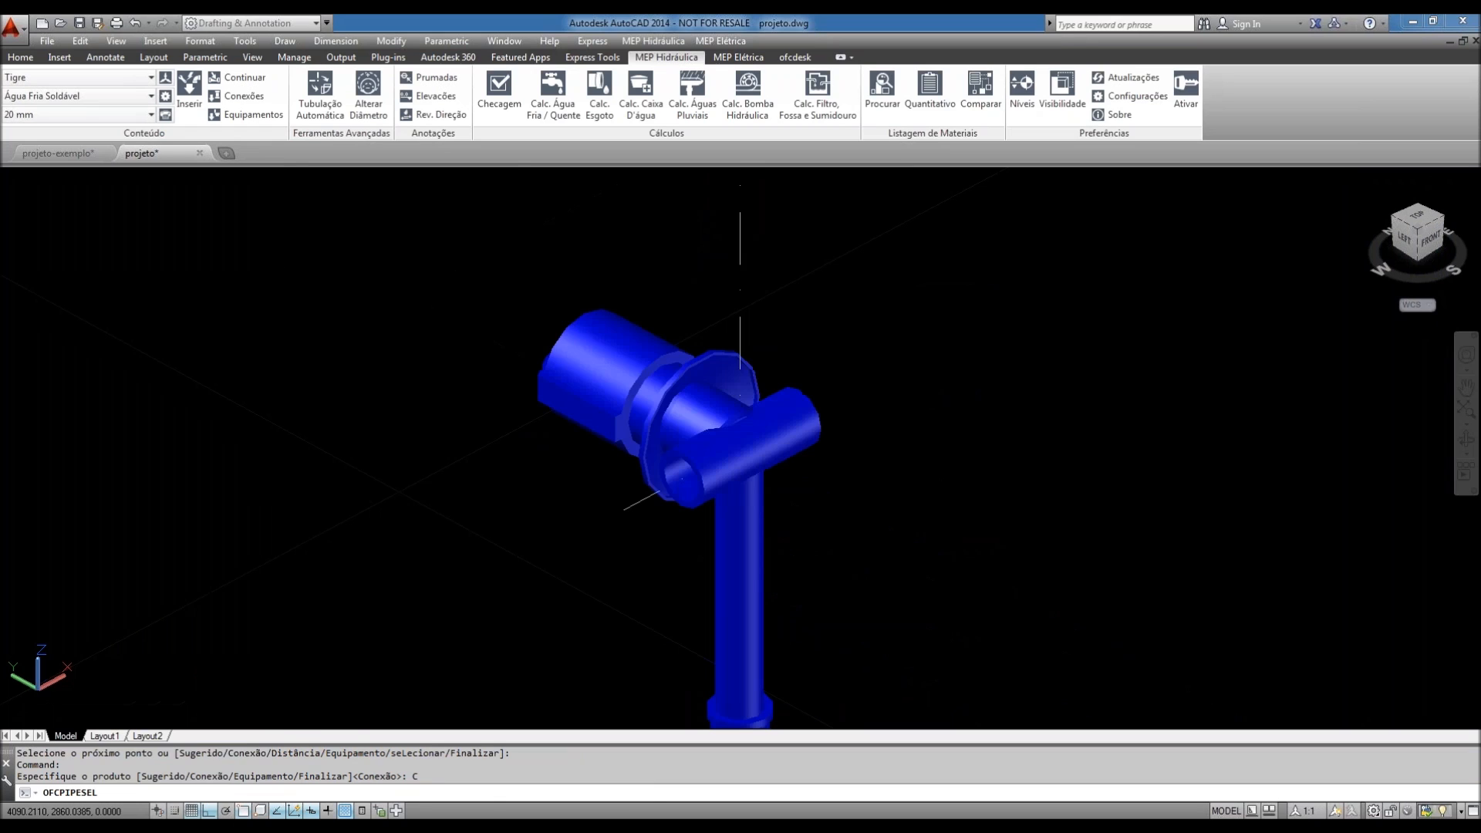
pyautogui.press('Down')
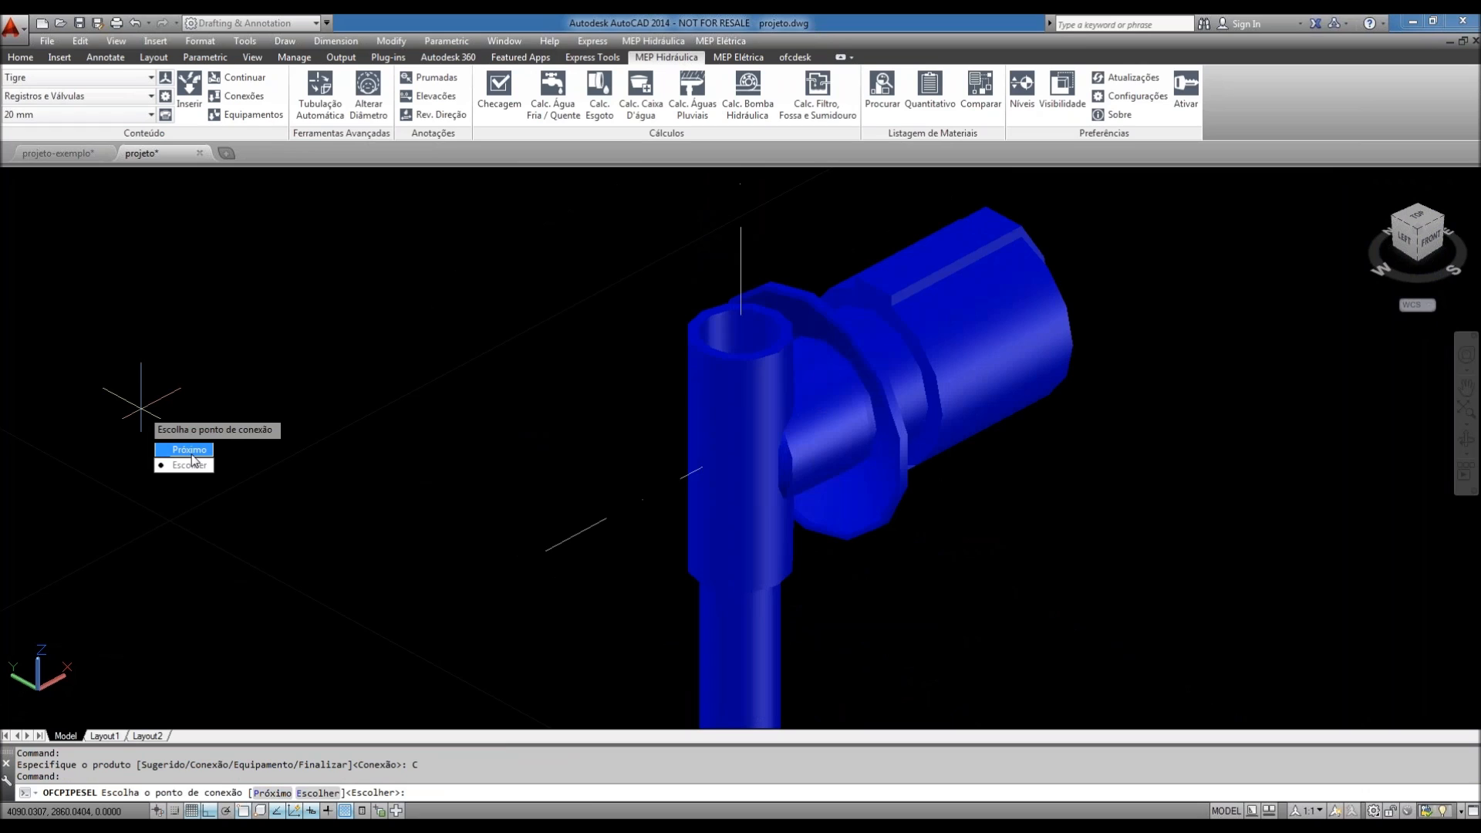
pyautogui.press('Return')
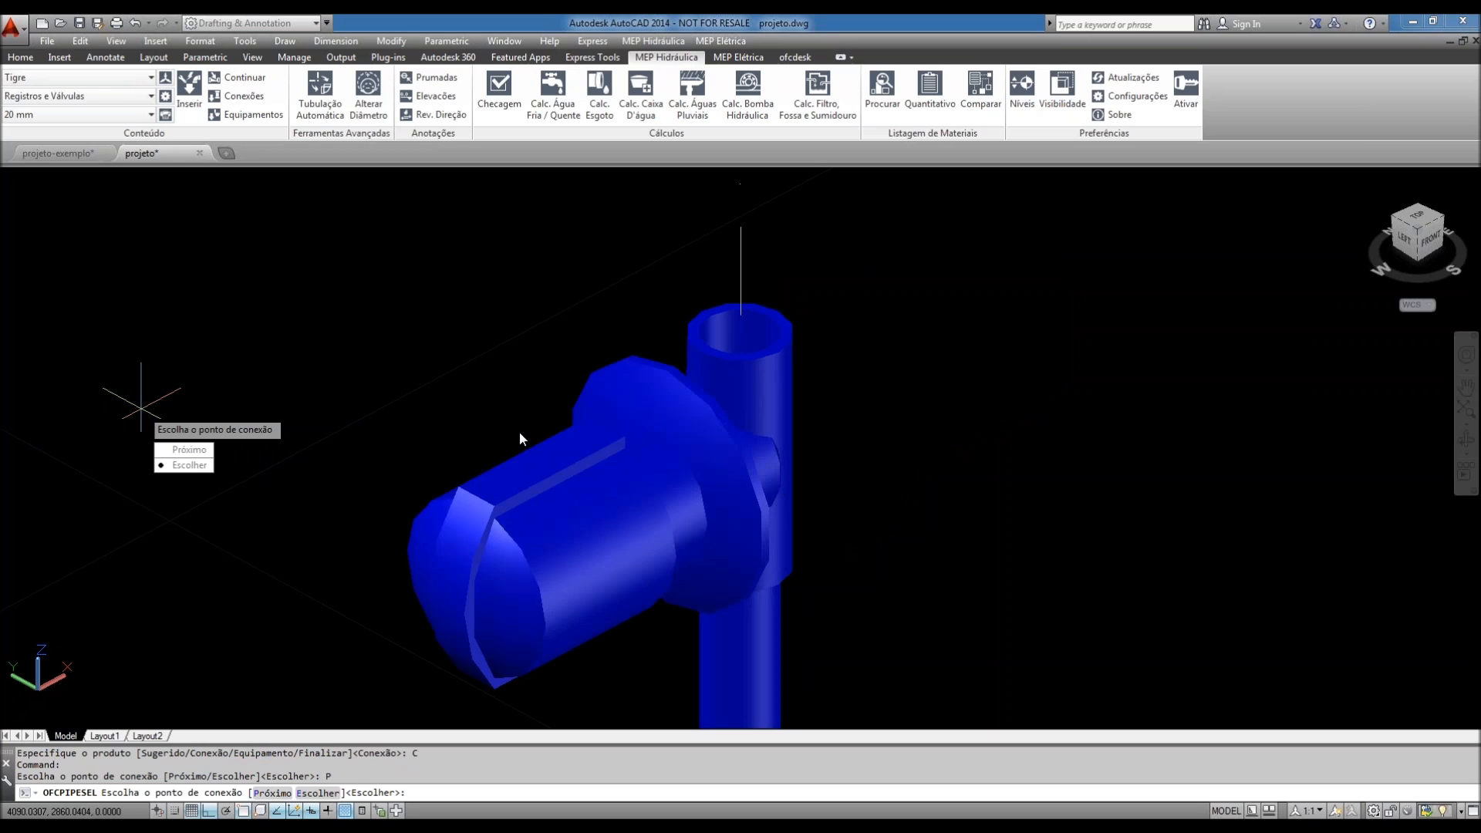
pyautogui.press('Return')
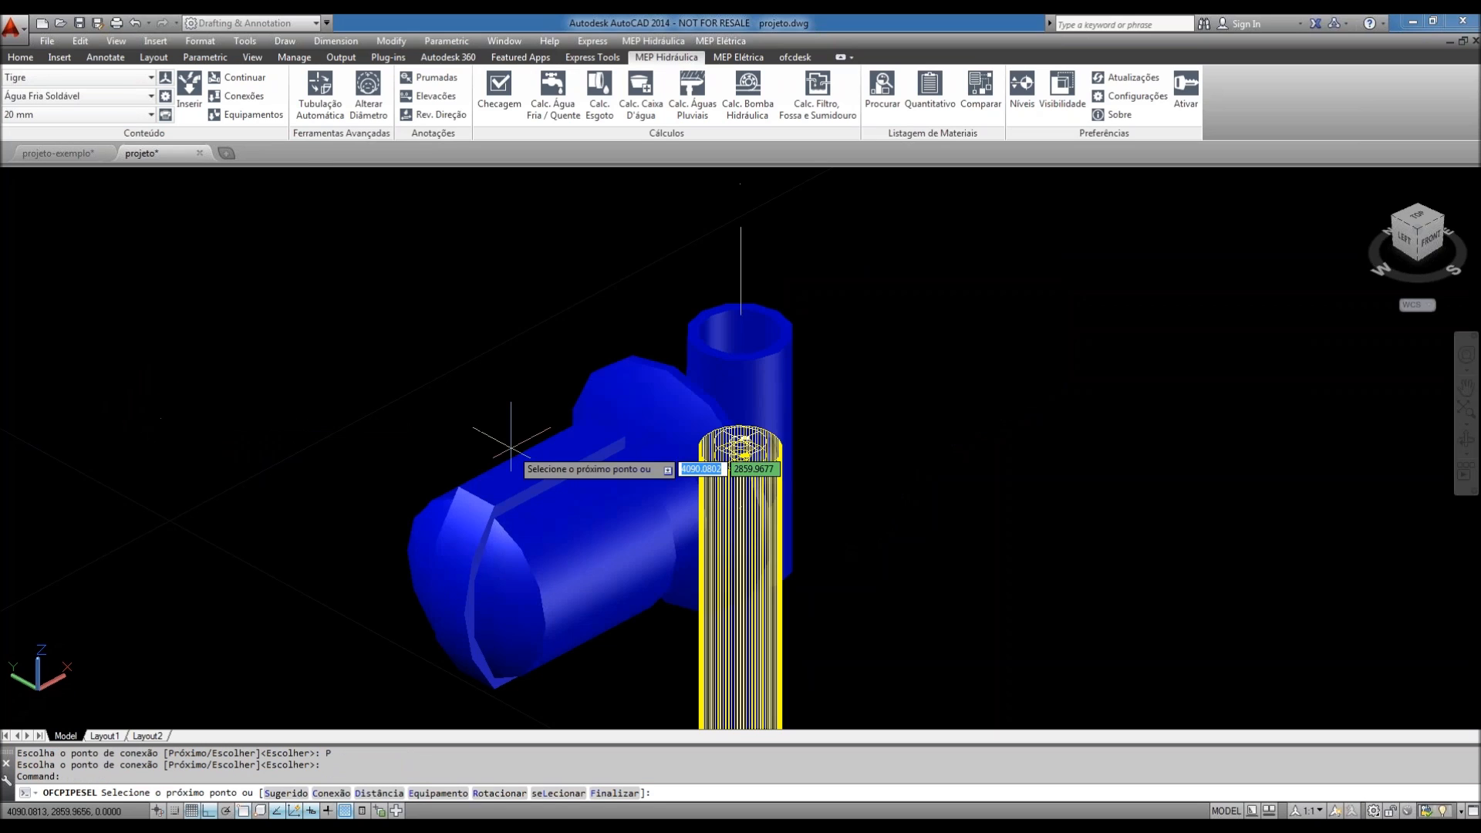
# - Run the 20 mm pipe upward from the shower valve to the upper endpoint of the vertical dashed guide
pyautogui.scroll(-5, 546, 449)
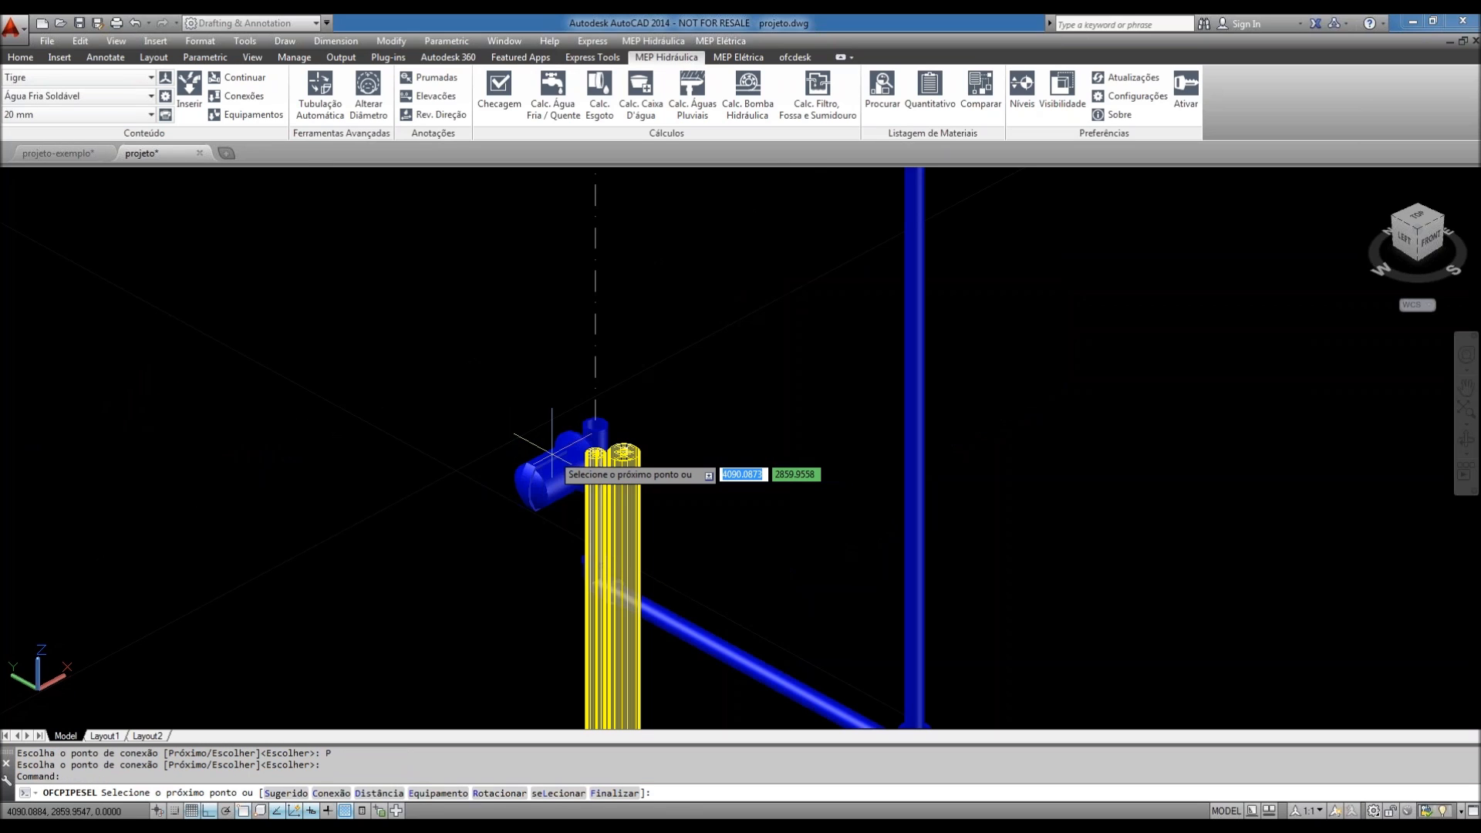
pyautogui.scroll(-4, 551, 454)
pyautogui.moveTo(591, 326); pyautogui.dragTo(635, 500, button='middle')
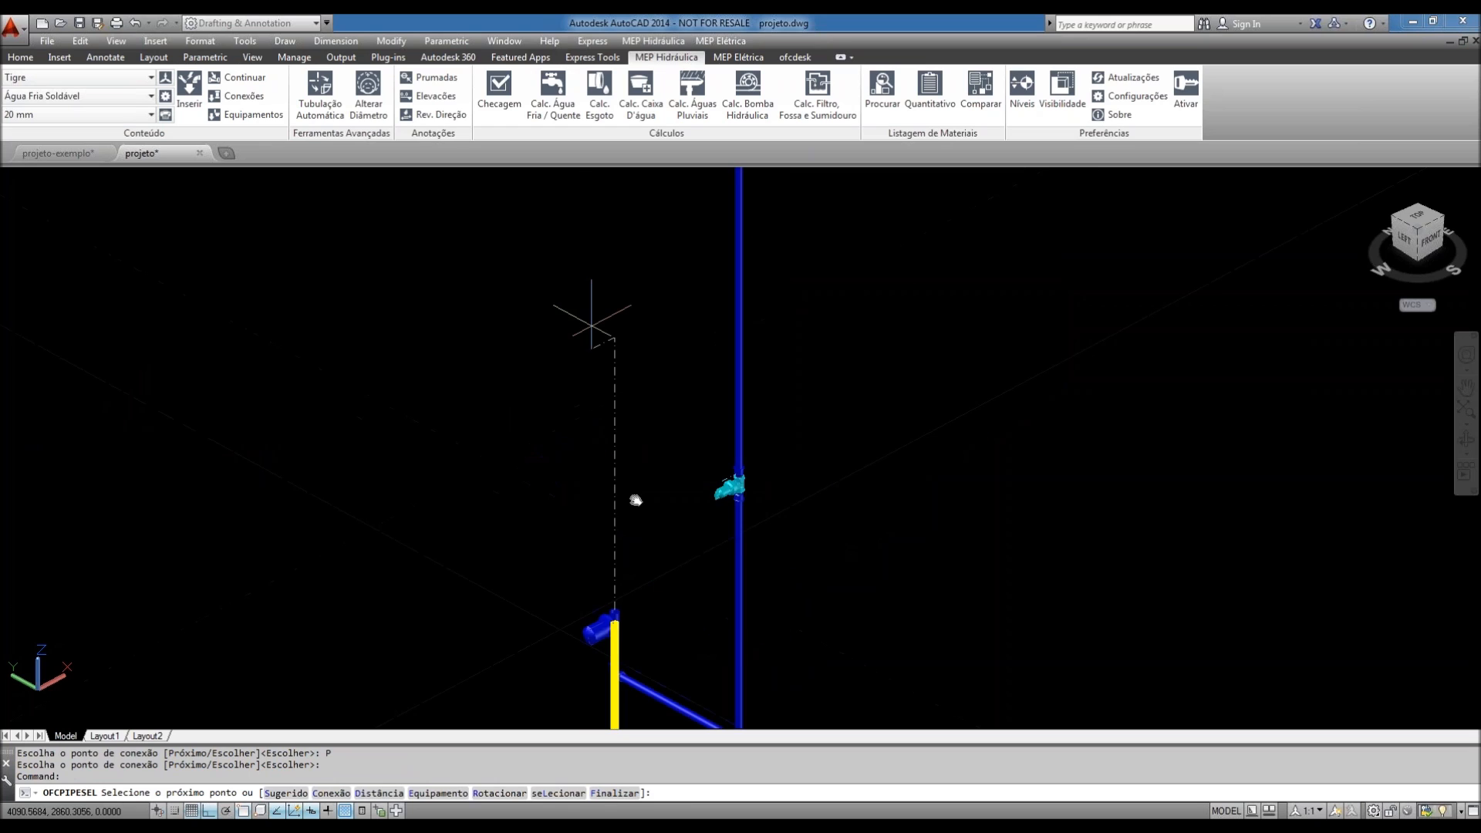
pyautogui.scroll(6, 615, 334)
pyautogui.click(627, 345)
pyautogui.scroll(-6, 779, 484)
pyautogui.scroll(5, 727, 456)
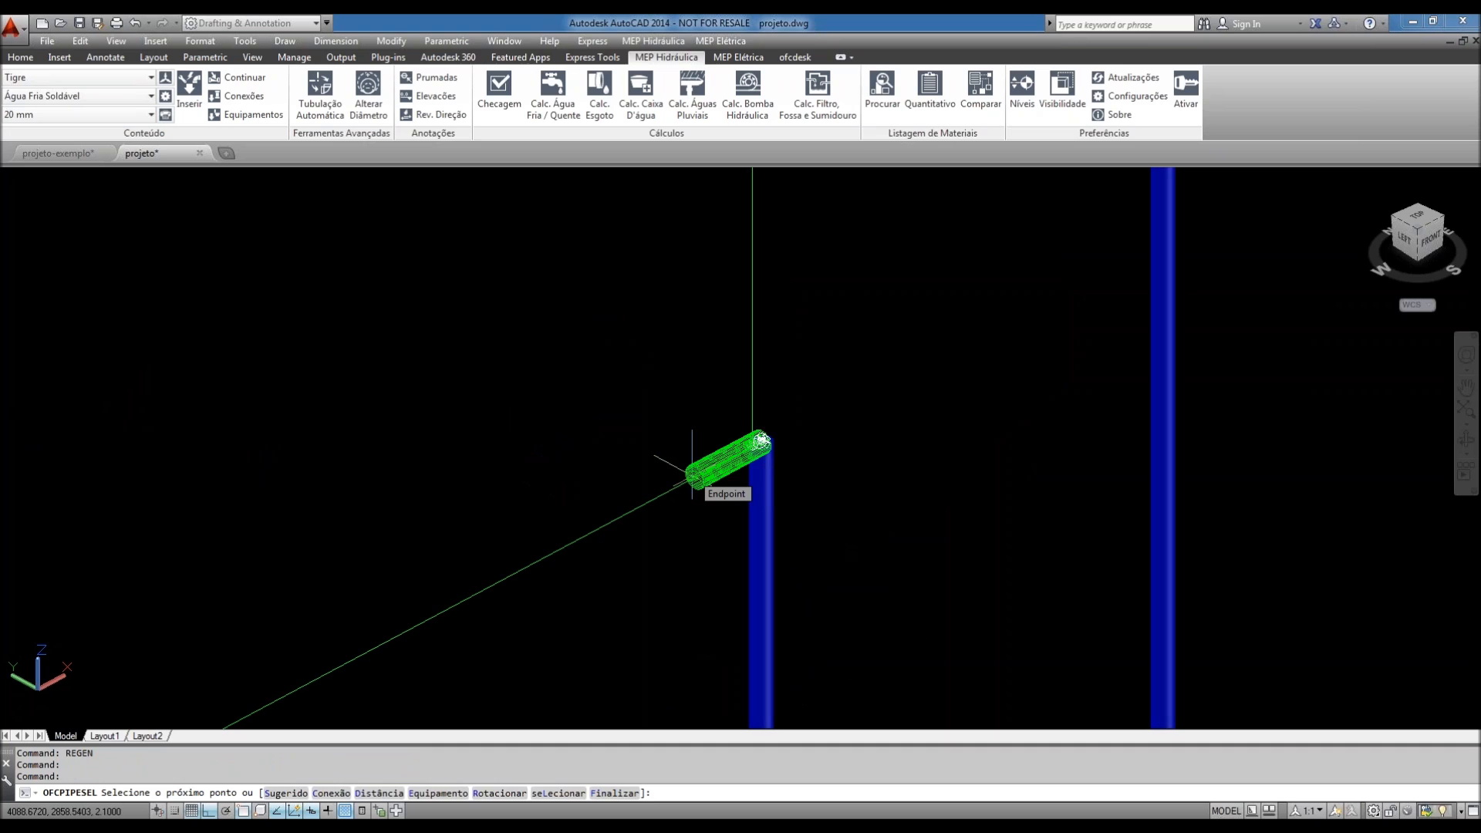
# - Try to extend the pipe from the riser's top along the short dashed guide to its outer endpoint
pyautogui.click(691, 464)
pyautogui.scroll(5, 705, 490)
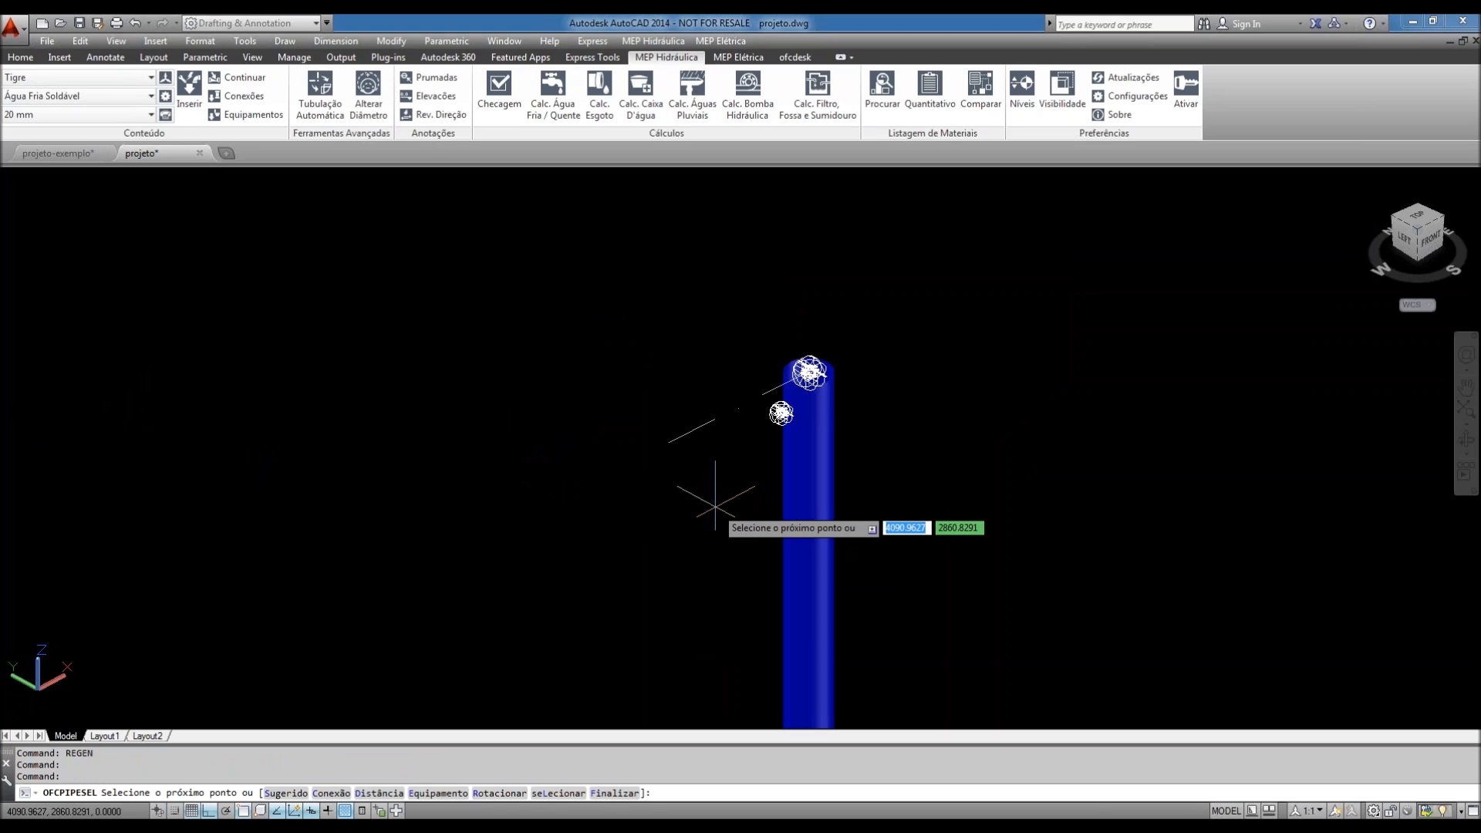
pyautogui.write('c')
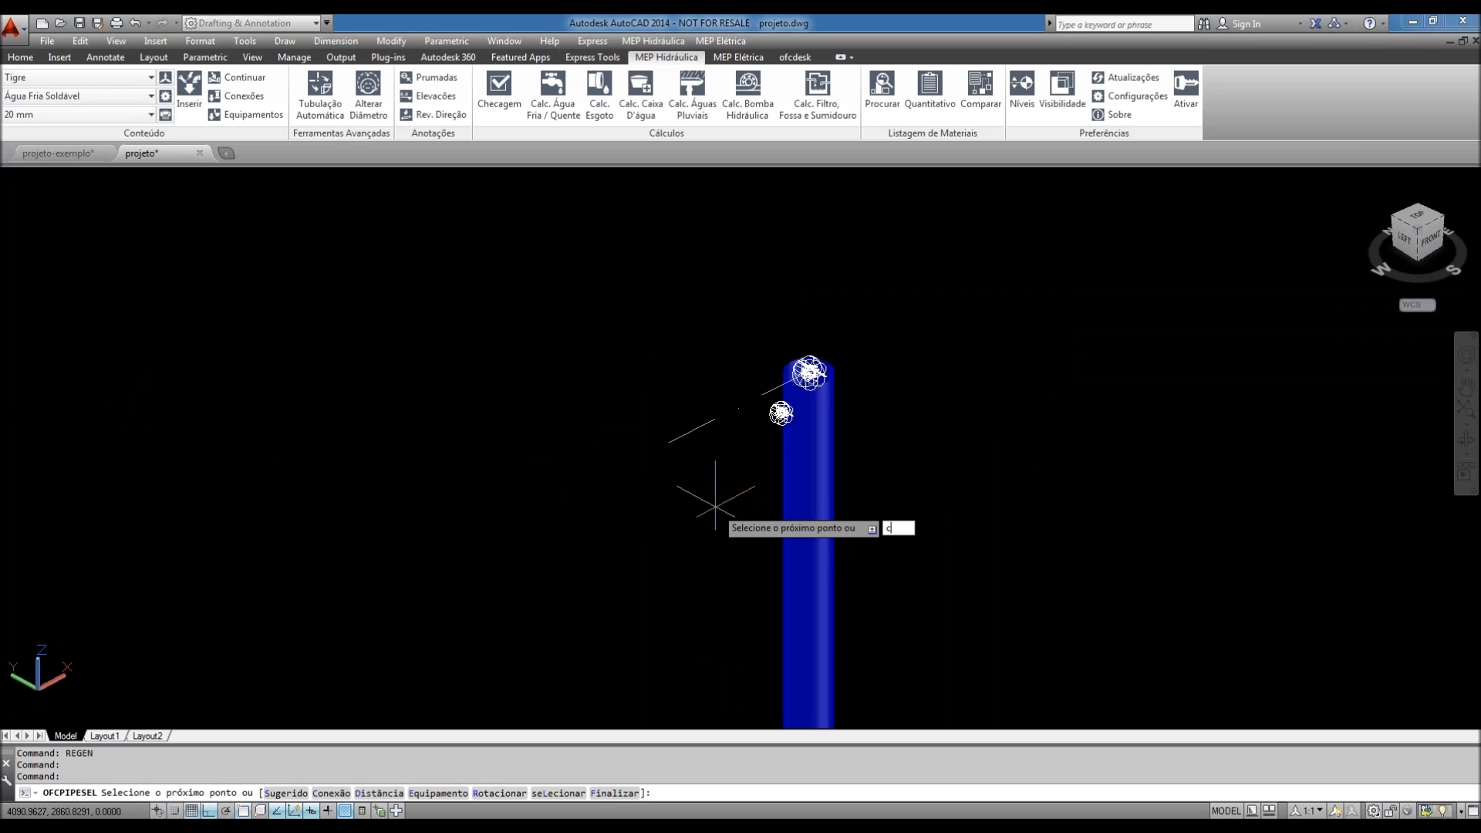
pyautogui.press('Return')
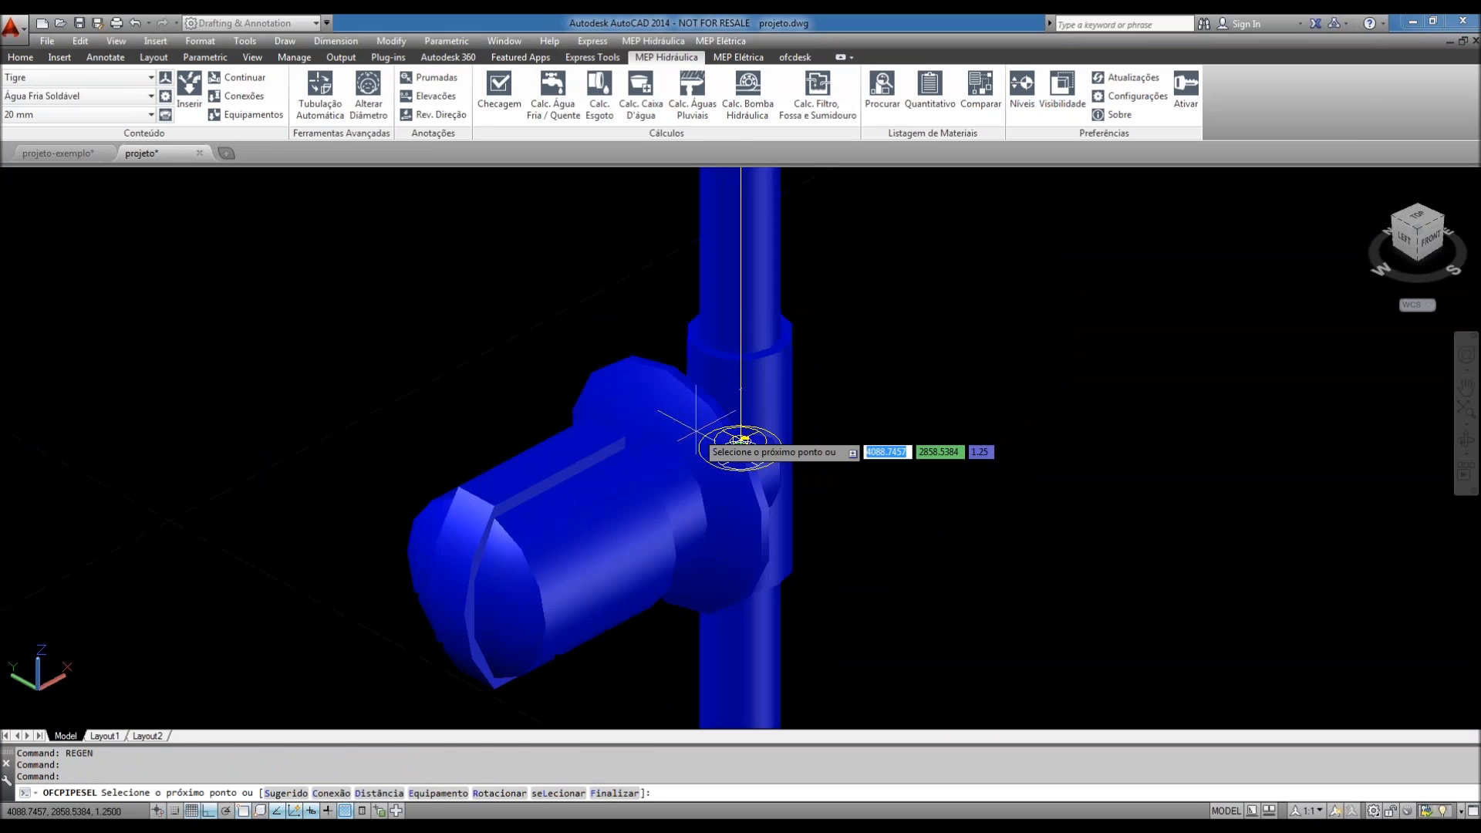
# - Pick the upper end of the long riser above the shower valve as the point to continue from
pyautogui.scroll(-5, 690, 455)
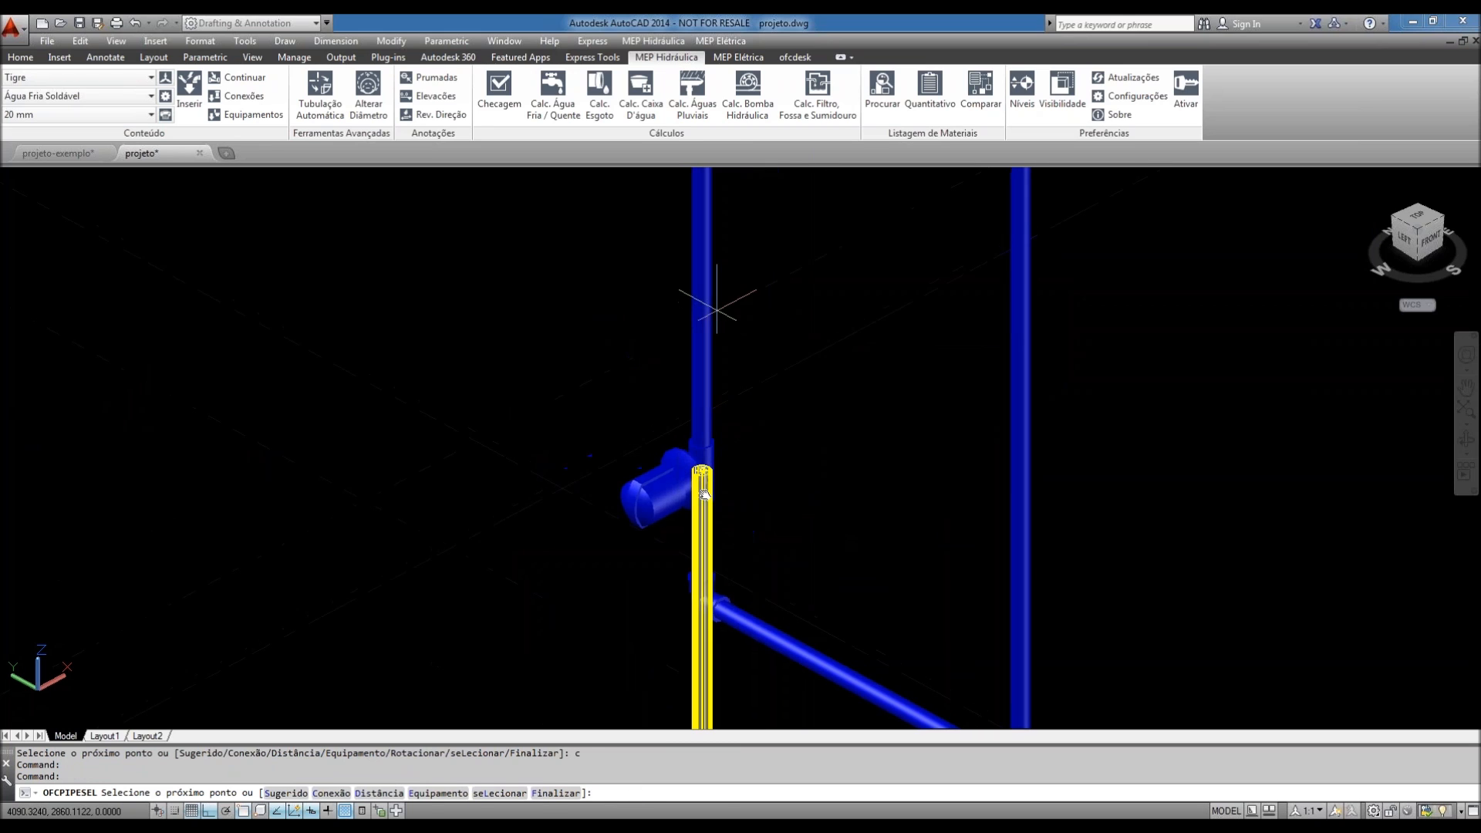
pyautogui.scroll(-3, 732, 675)
pyautogui.scroll(6, 730, 456)
pyautogui.click(671, 348)
pyautogui.press('Return')
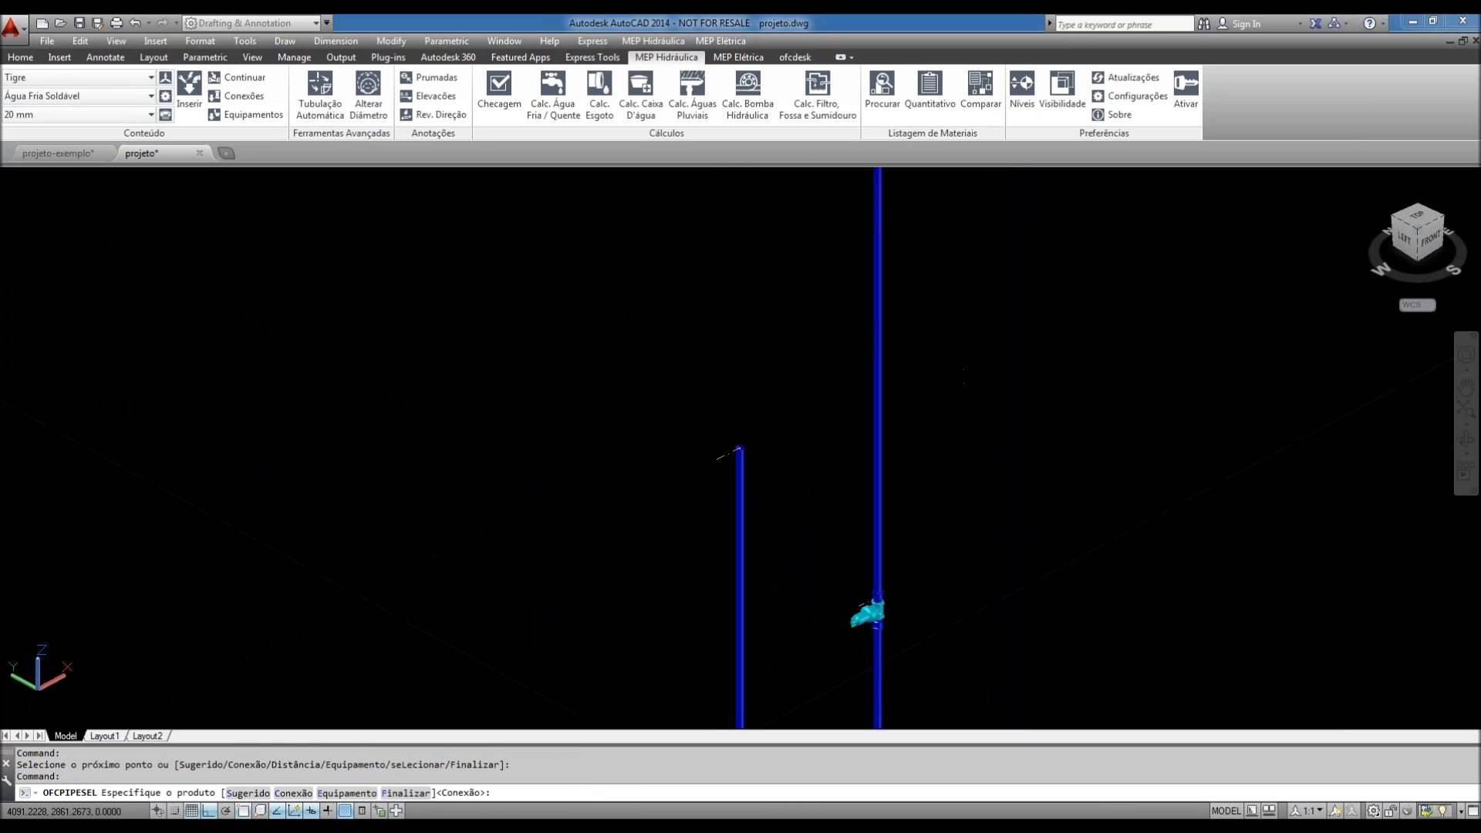
# - Attach the first blue Joelho de 90º from Tigre - Água Fria Soldável to the riser's top, advancing twice through its connection points
pyautogui.write('C')
pyautogui.press('Return')
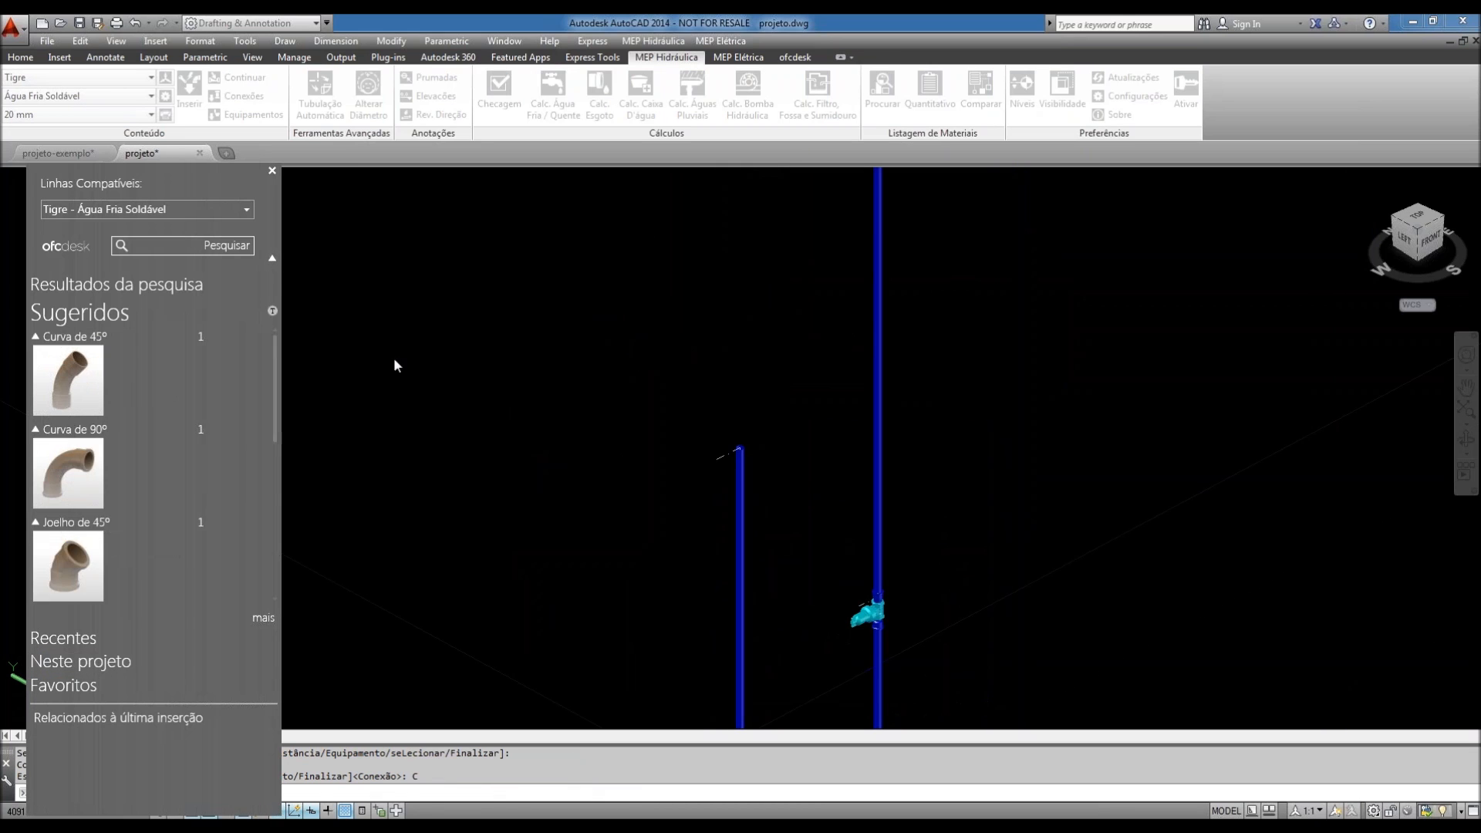
pyautogui.scroll(-3, 172, 391)
pyautogui.scroll(-1, 172, 391)
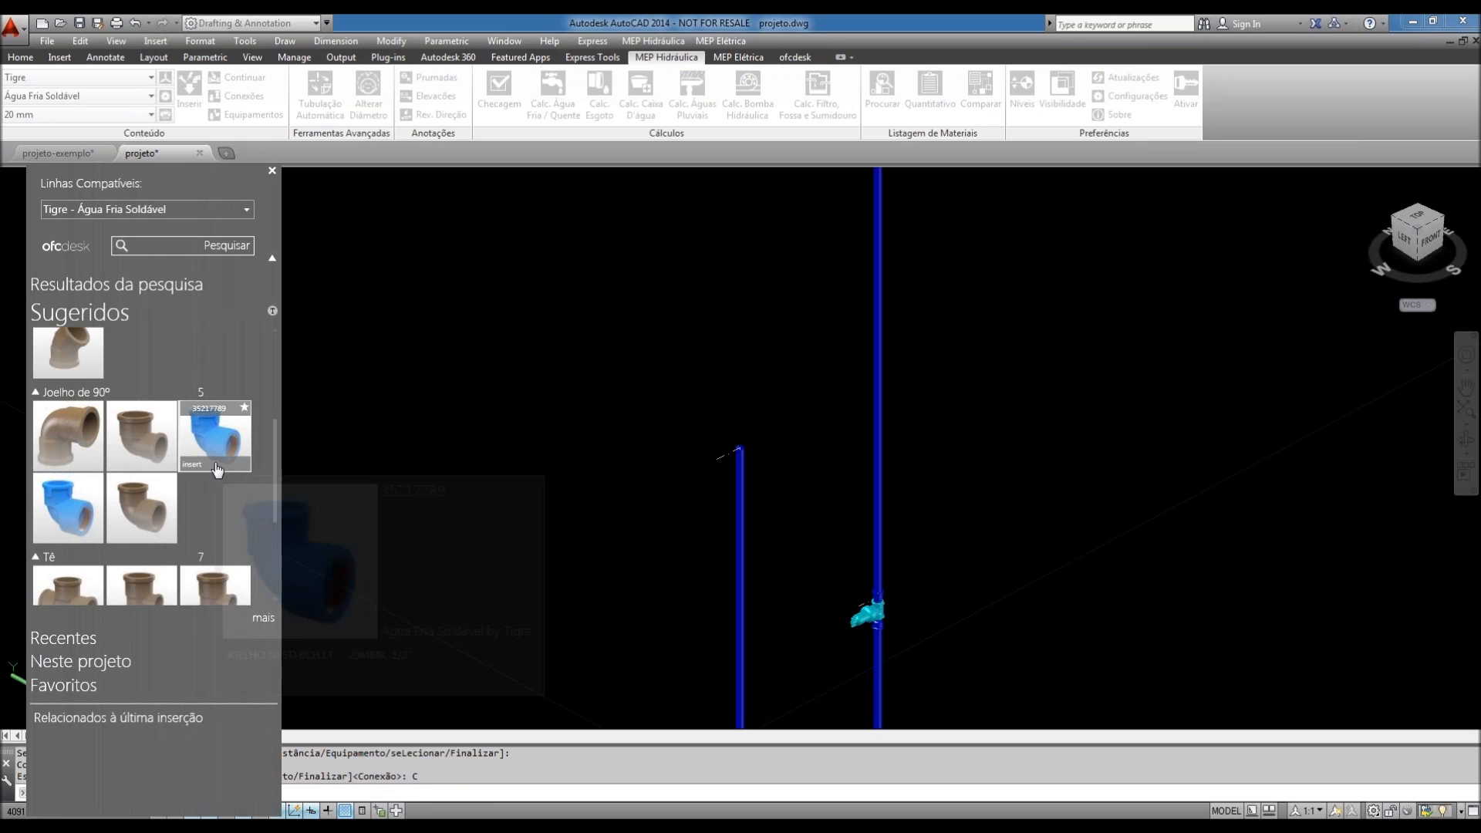
pyautogui.click(217, 466)
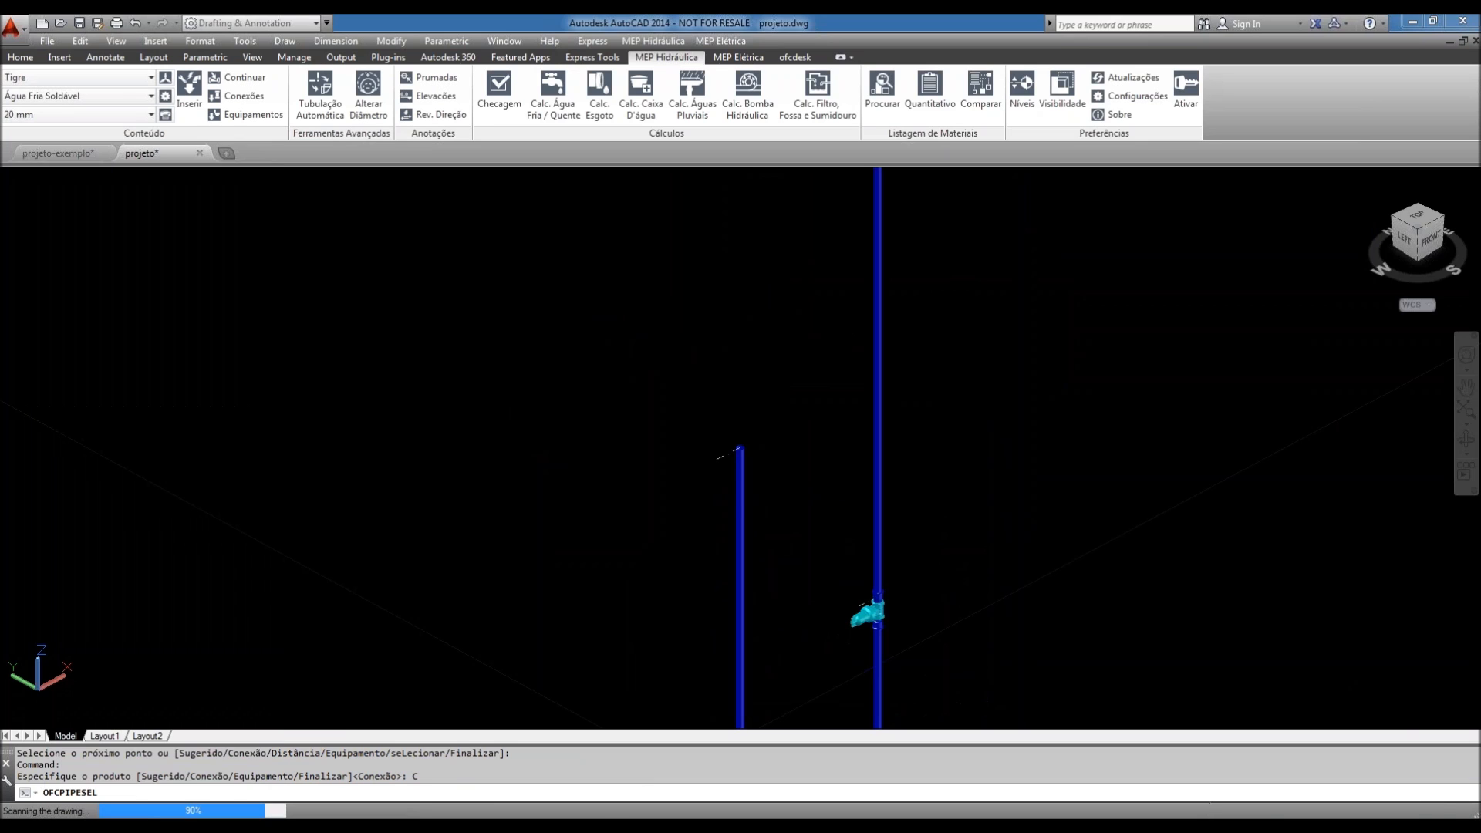
pyautogui.write('P')
pyautogui.press('Return')
pyautogui.write('P')
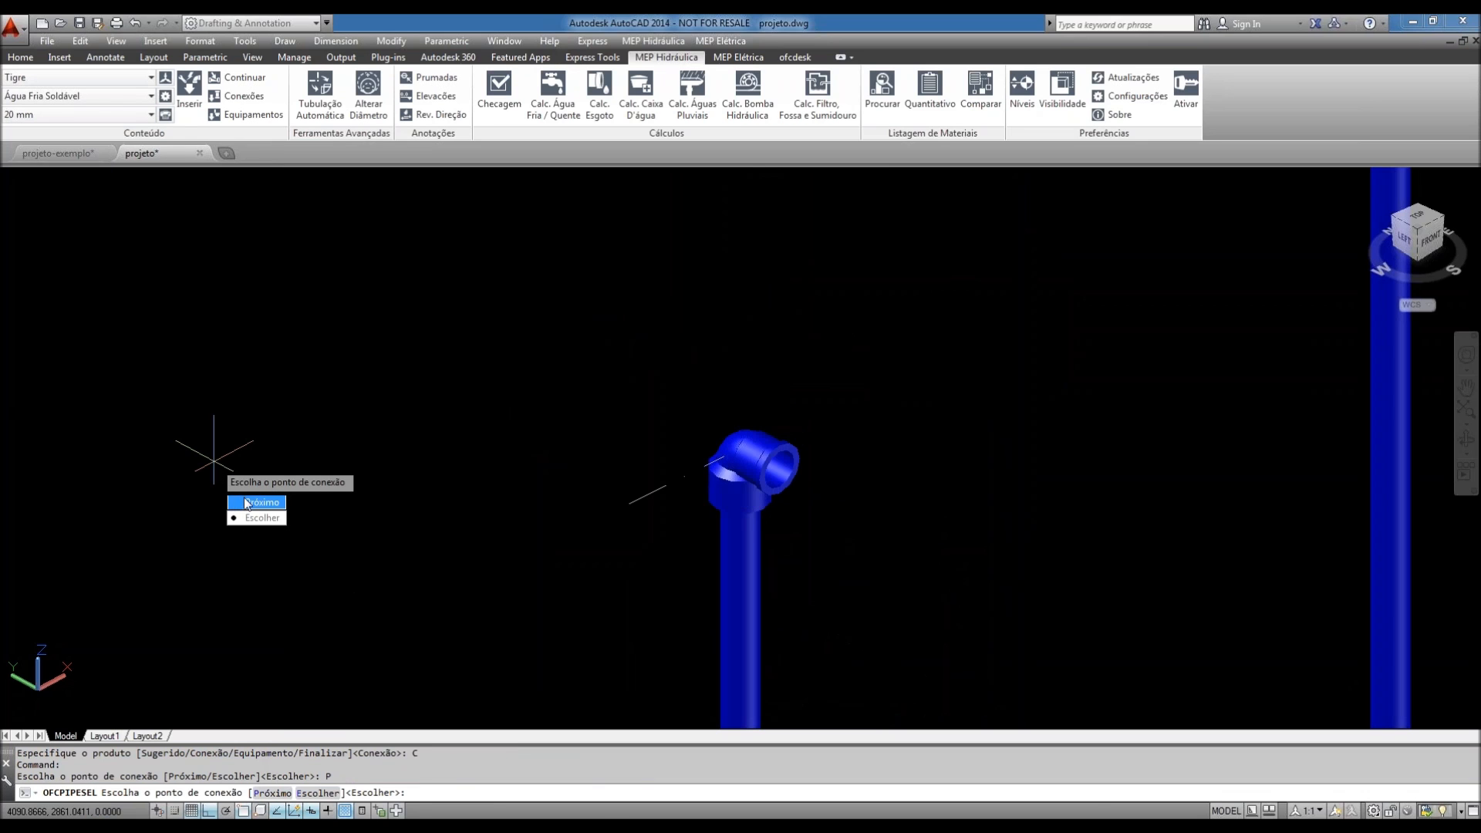
pyautogui.press('Return')
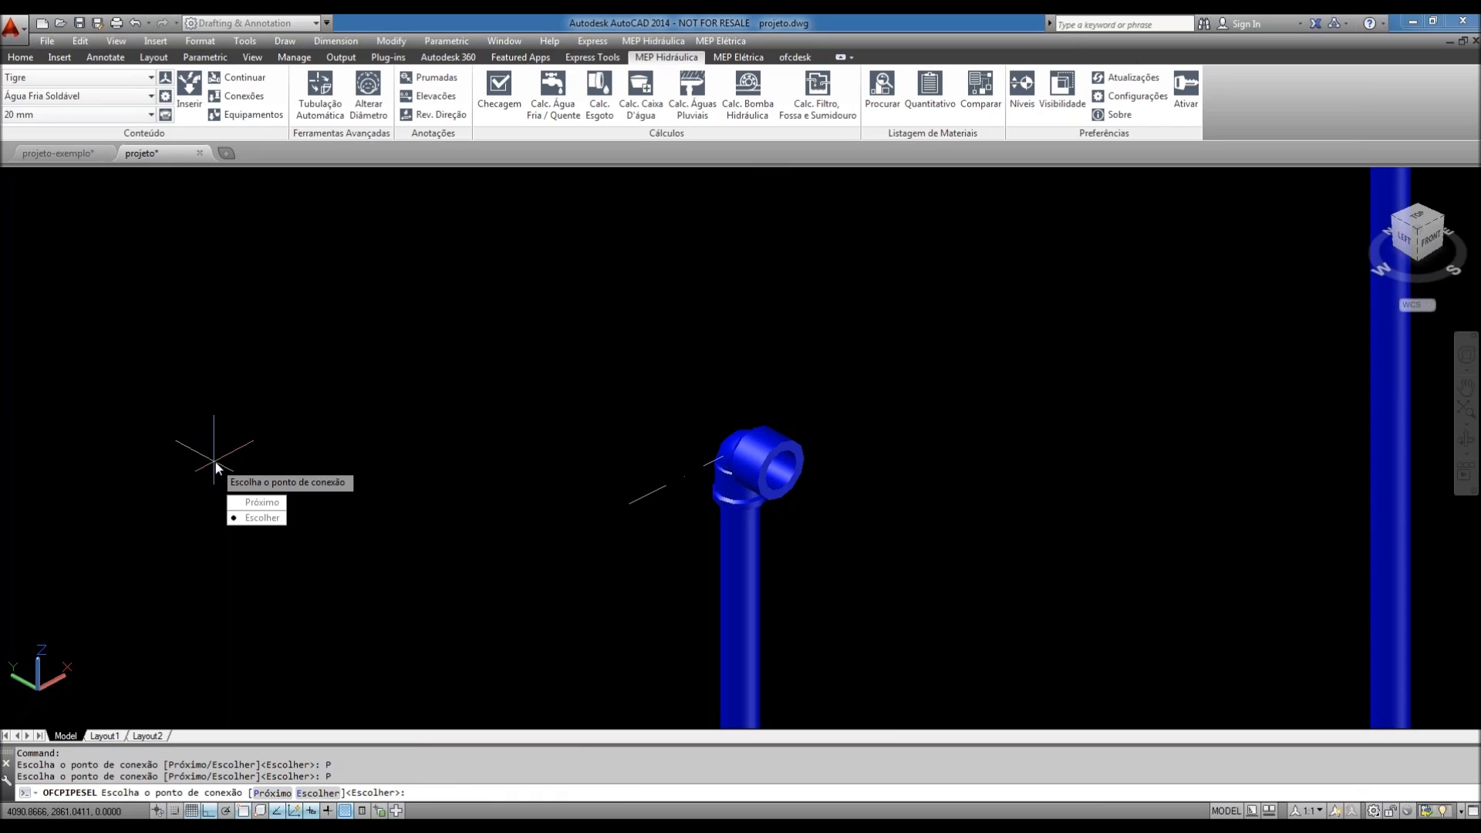
pyautogui.press('Return')
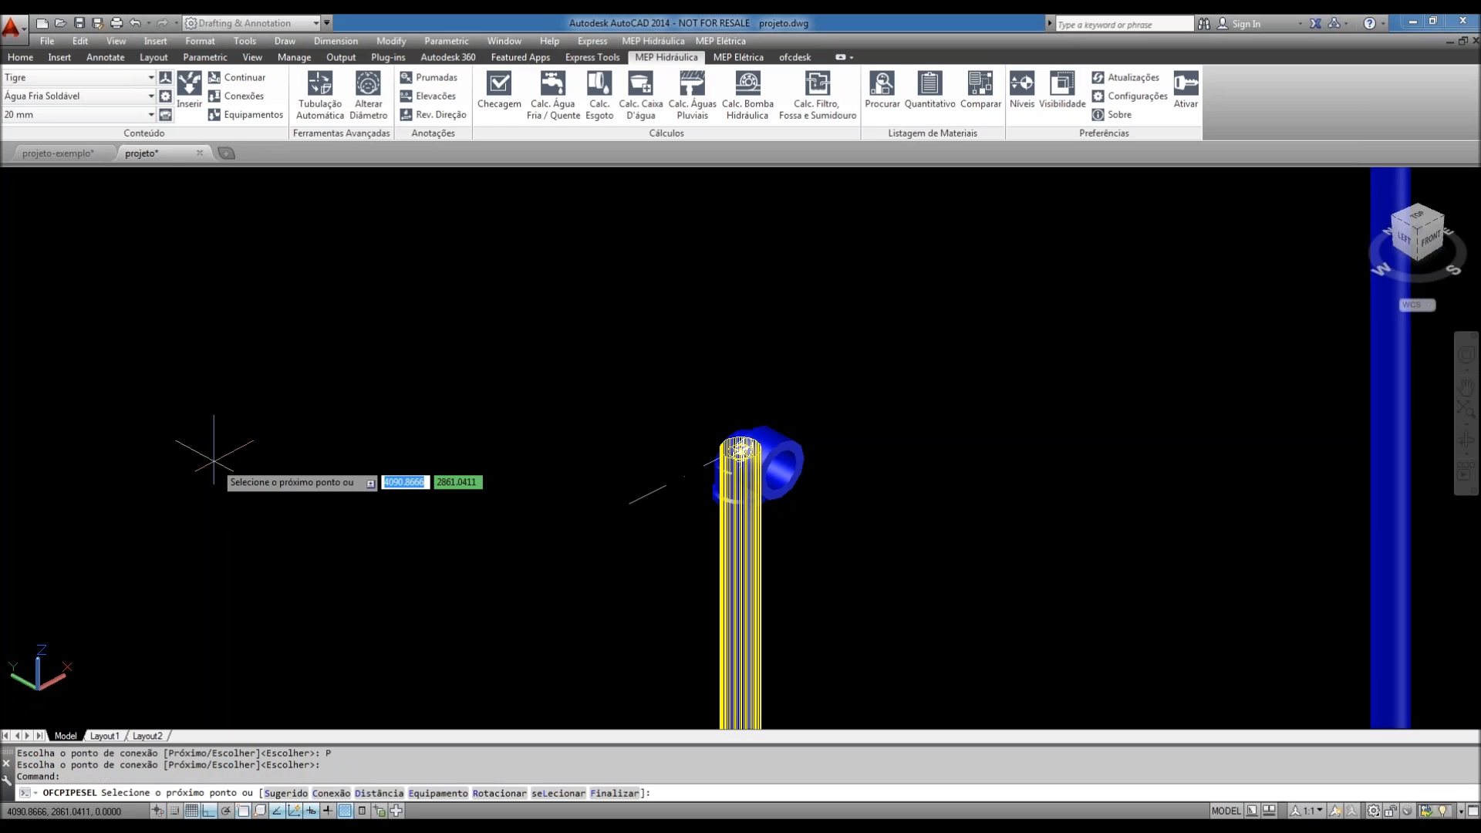
# - Rotate the top elbow around its connected point by -90 degrees and by another 180 degrees, and finish the pipe run
pyautogui.write('r')
pyautogui.press('Return')
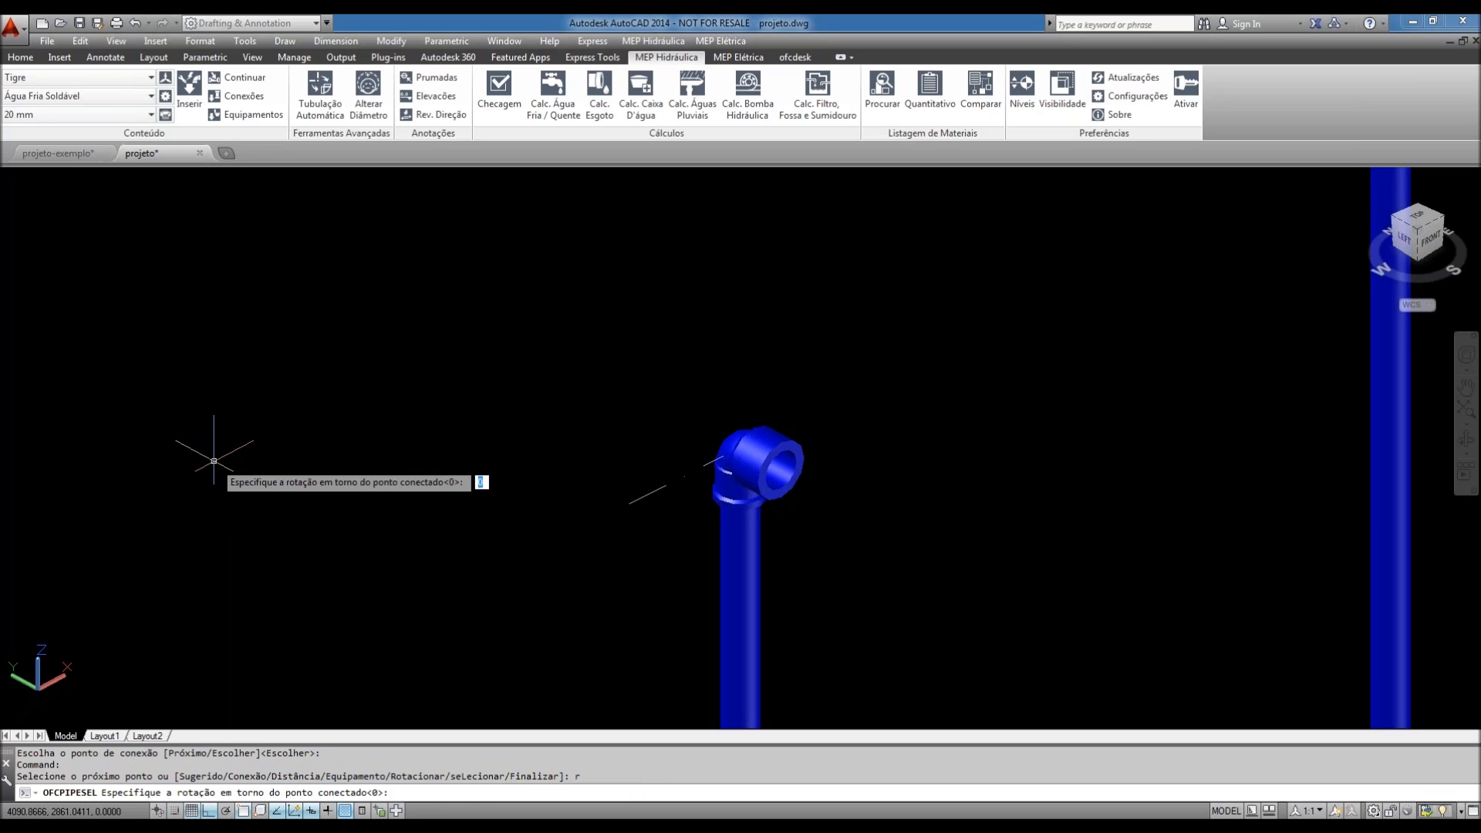
pyautogui.write('-90')
pyautogui.press('Return')
pyautogui.write('r')
pyautogui.press('Return')
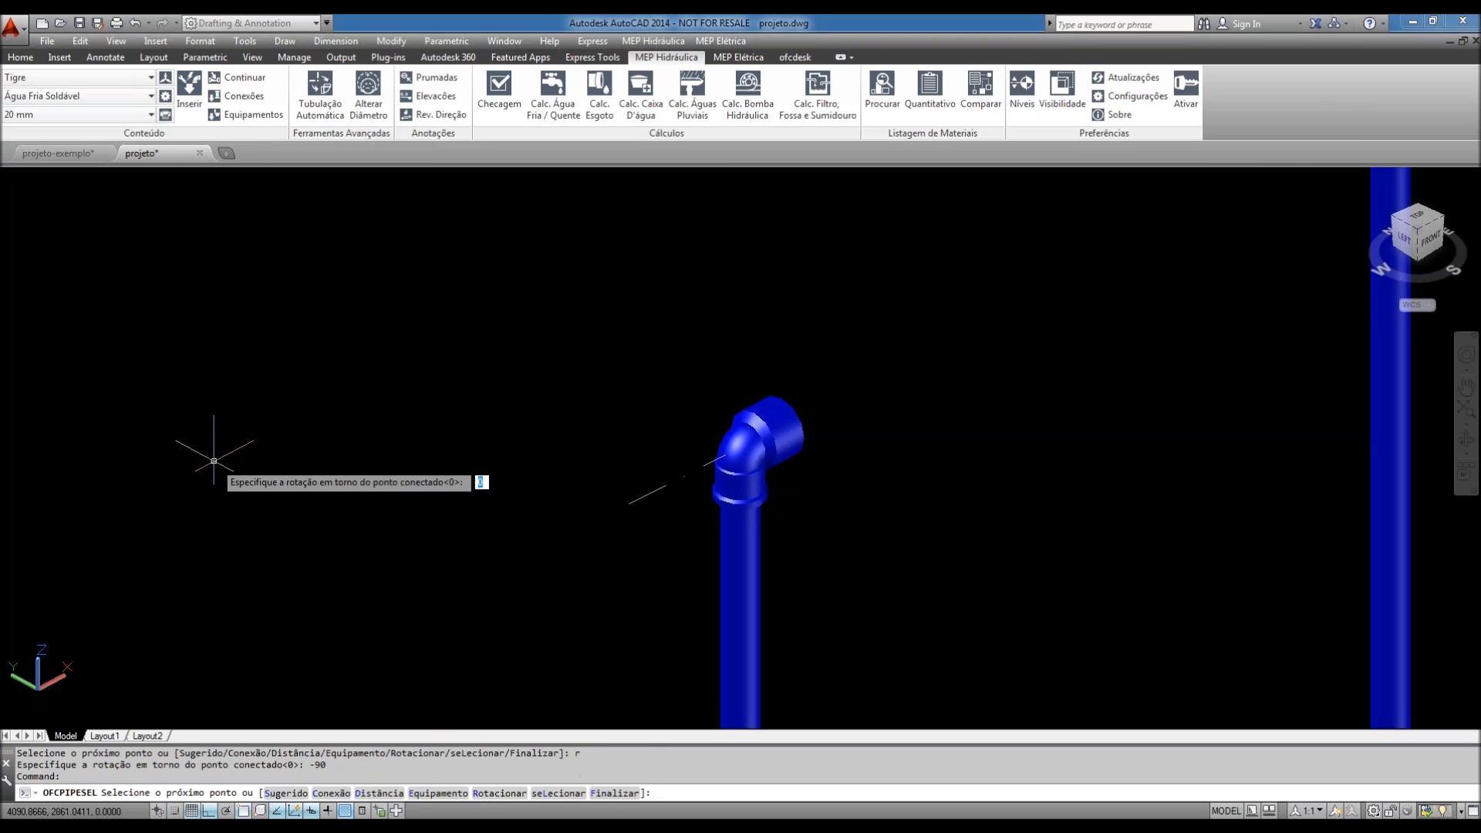
pyautogui.write('180')
pyautogui.press('Return')
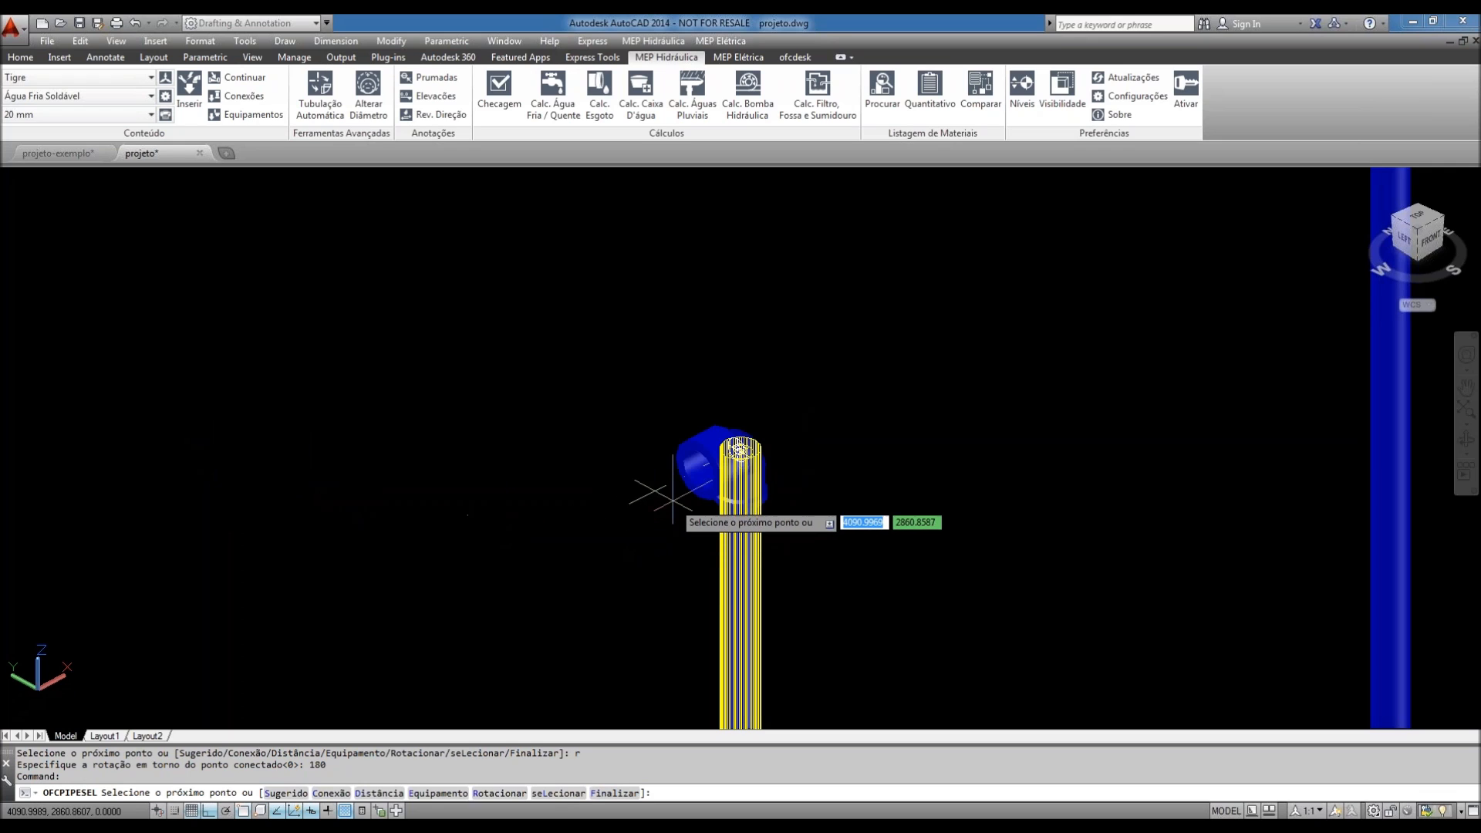
pyautogui.moveTo(683, 503); pyautogui.dragTo(694, 429, button='middle')
pyautogui.scroll(-4, 676, 405)
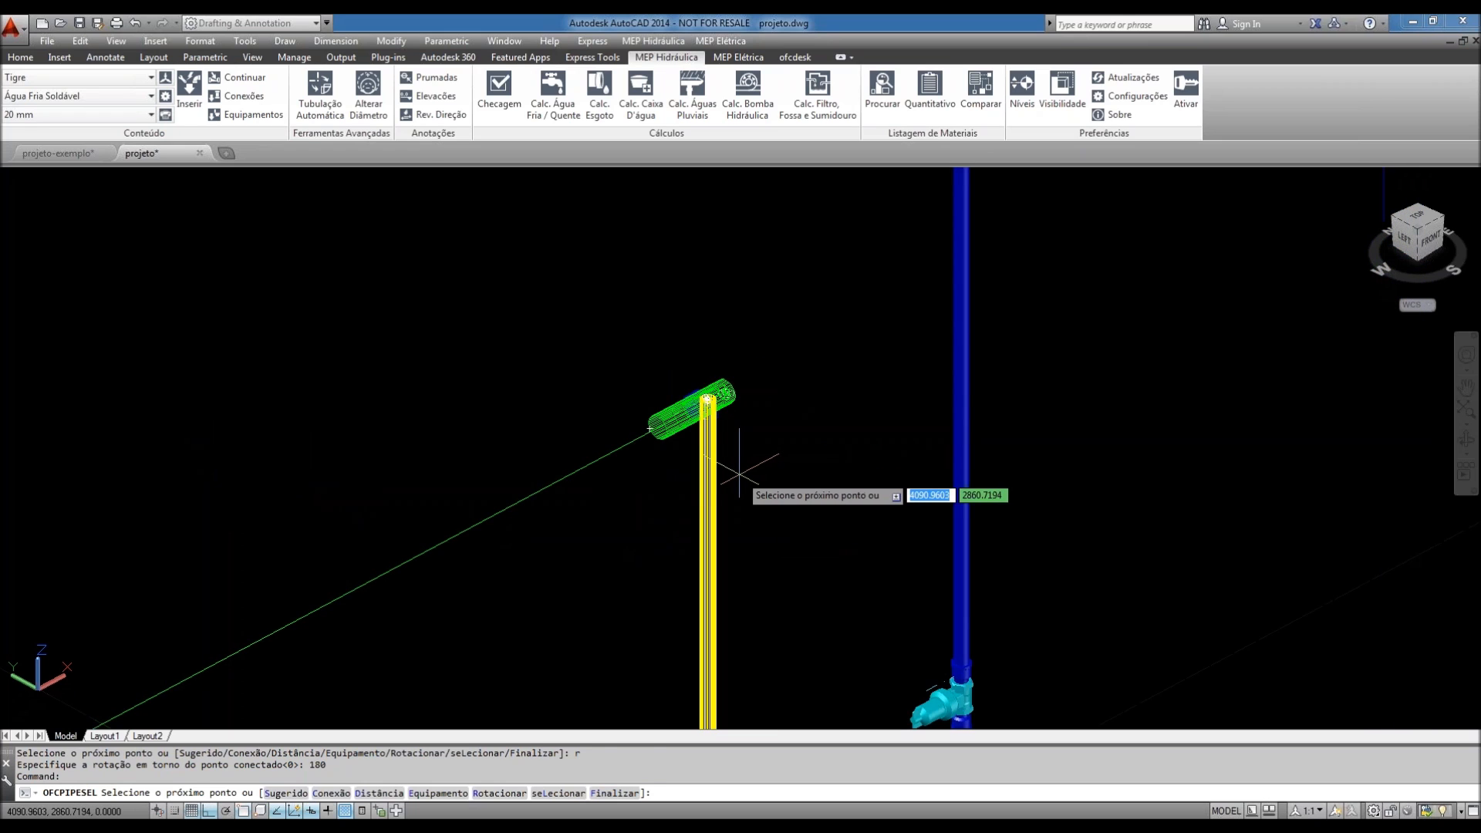
pyautogui.press('Return')
# - Examine the shower outlet elbow, the tee at the foot of the drop, and the complete pipe run
pyautogui.scroll(-2, 715, 477)
pyautogui.moveTo(755, 486); pyautogui.dragTo(599, 432, button='middle')
pyautogui.scroll(9, 595, 483)
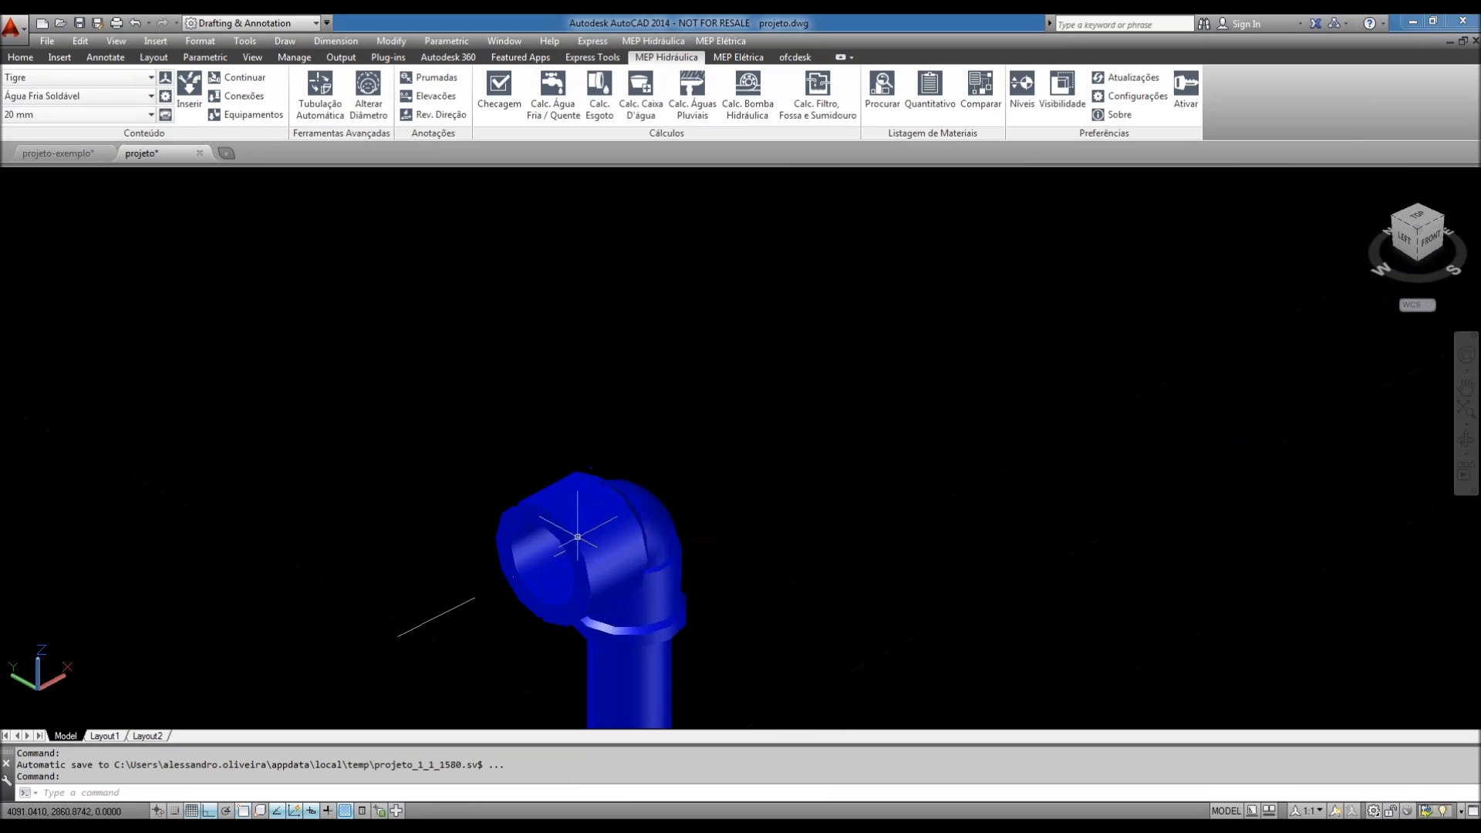
pyautogui.scroll(-8, 586, 516)
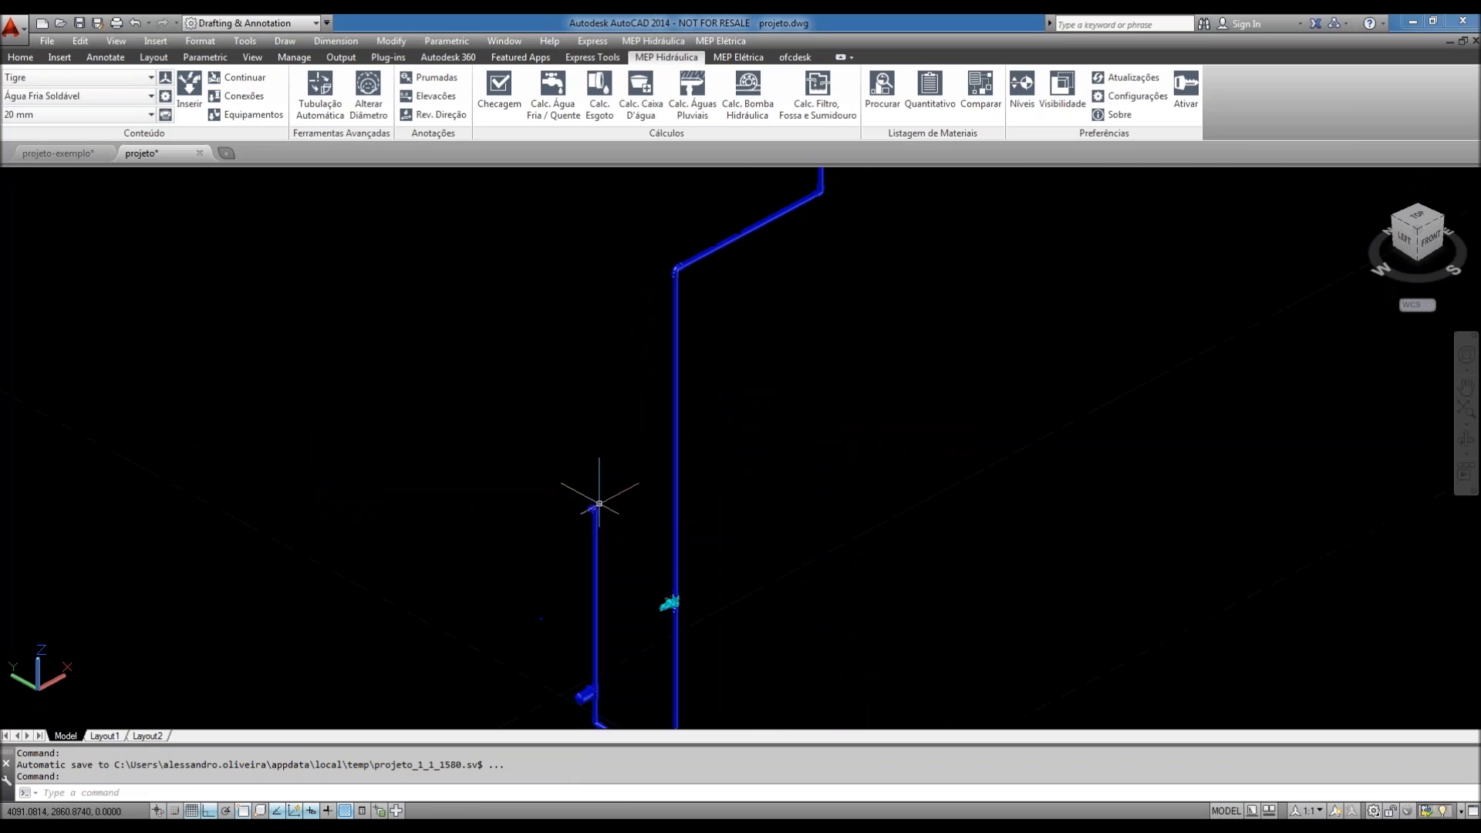
pyautogui.keyDown('shift'); pyautogui.moveTo(603, 502); pyautogui.dragTo(615, 420, button='middle'); pyautogui.keyUp('shift')
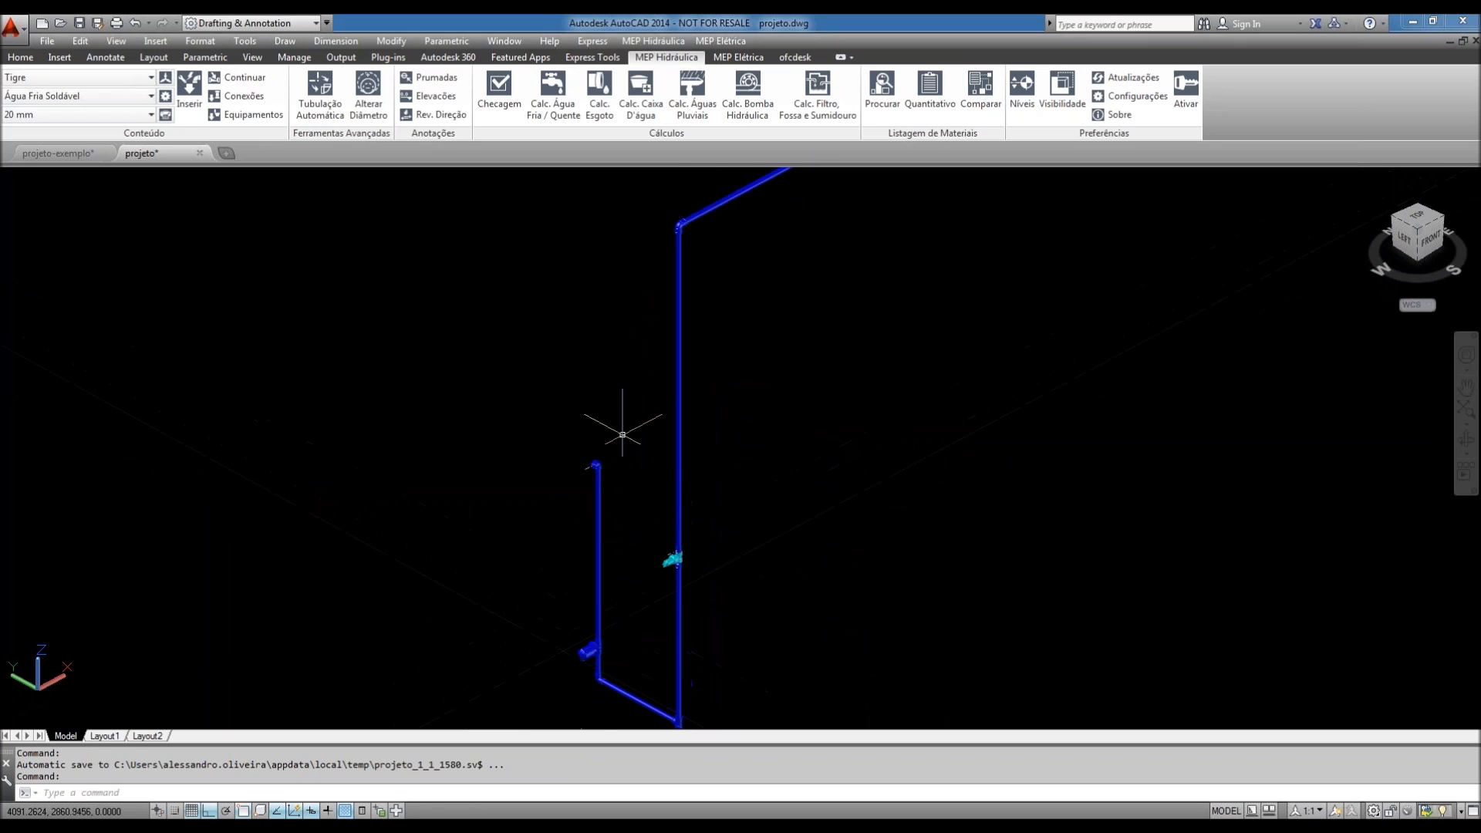
pyautogui.scroll(6, 596, 466)
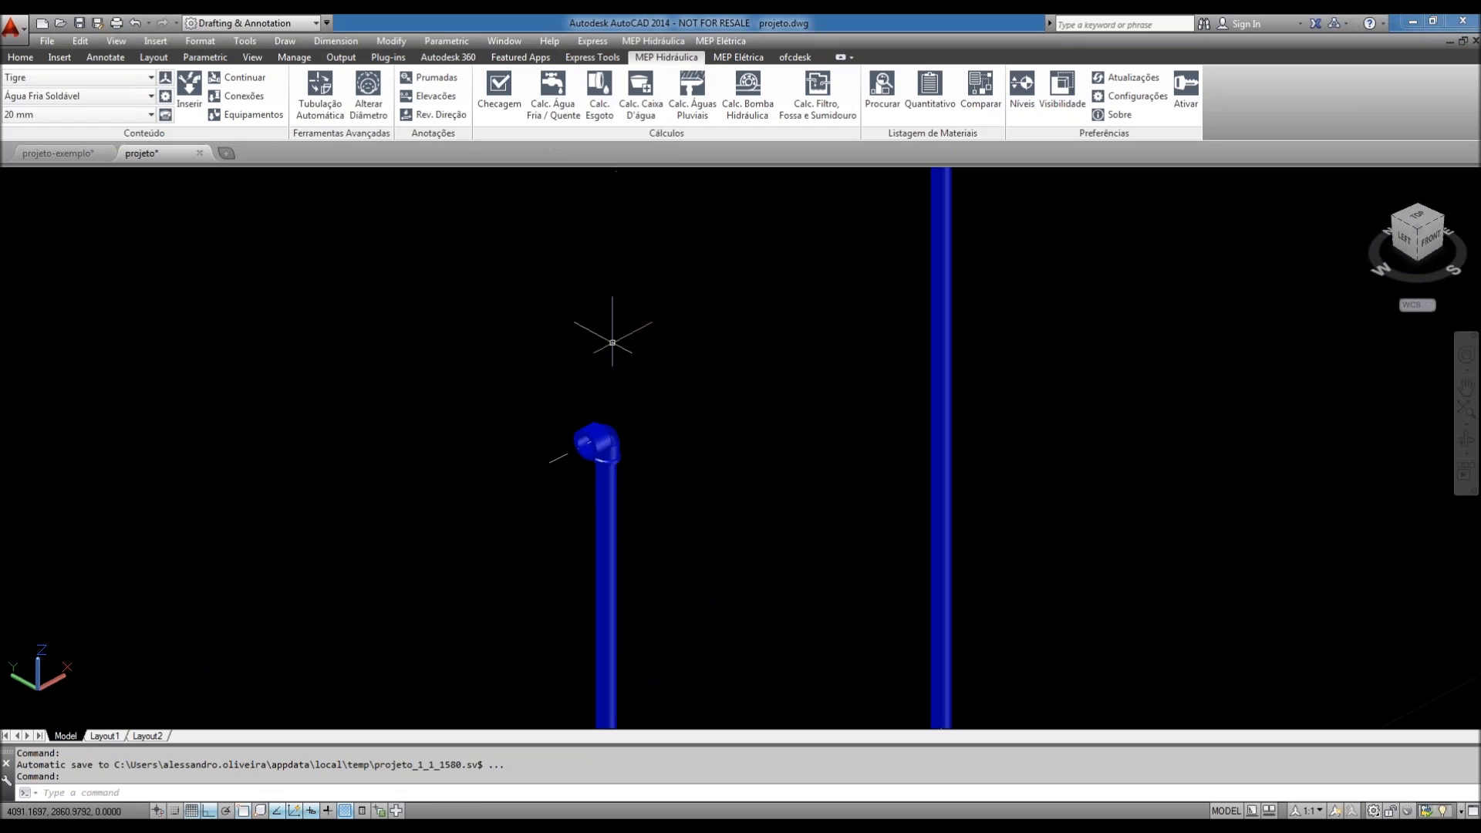
pyautogui.scroll(3, 599, 464)
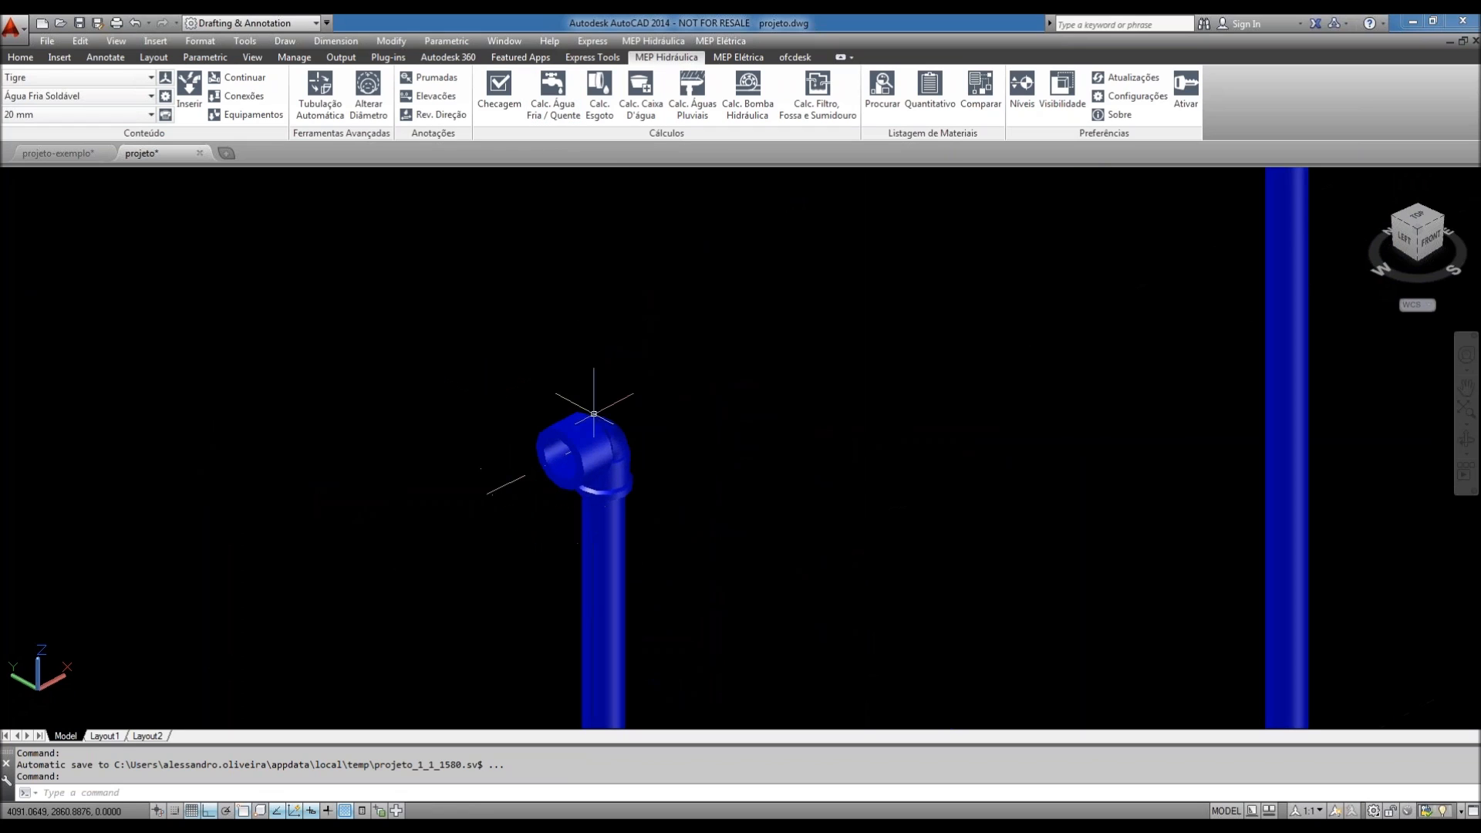
pyautogui.scroll(-6, 674, 432)
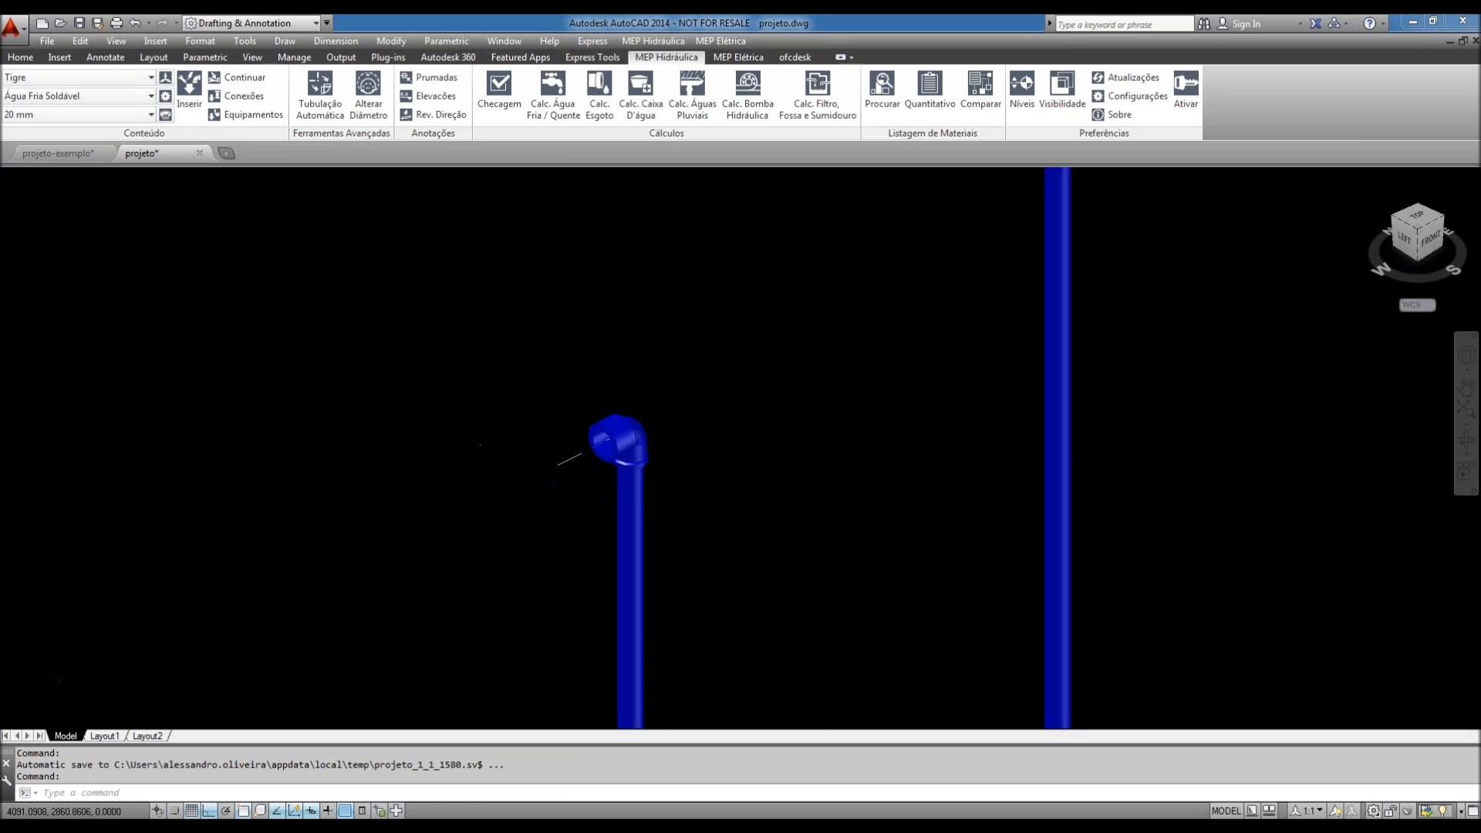
pyautogui.scroll(-2, 751, 479)
pyautogui.scroll(5, 741, 506)
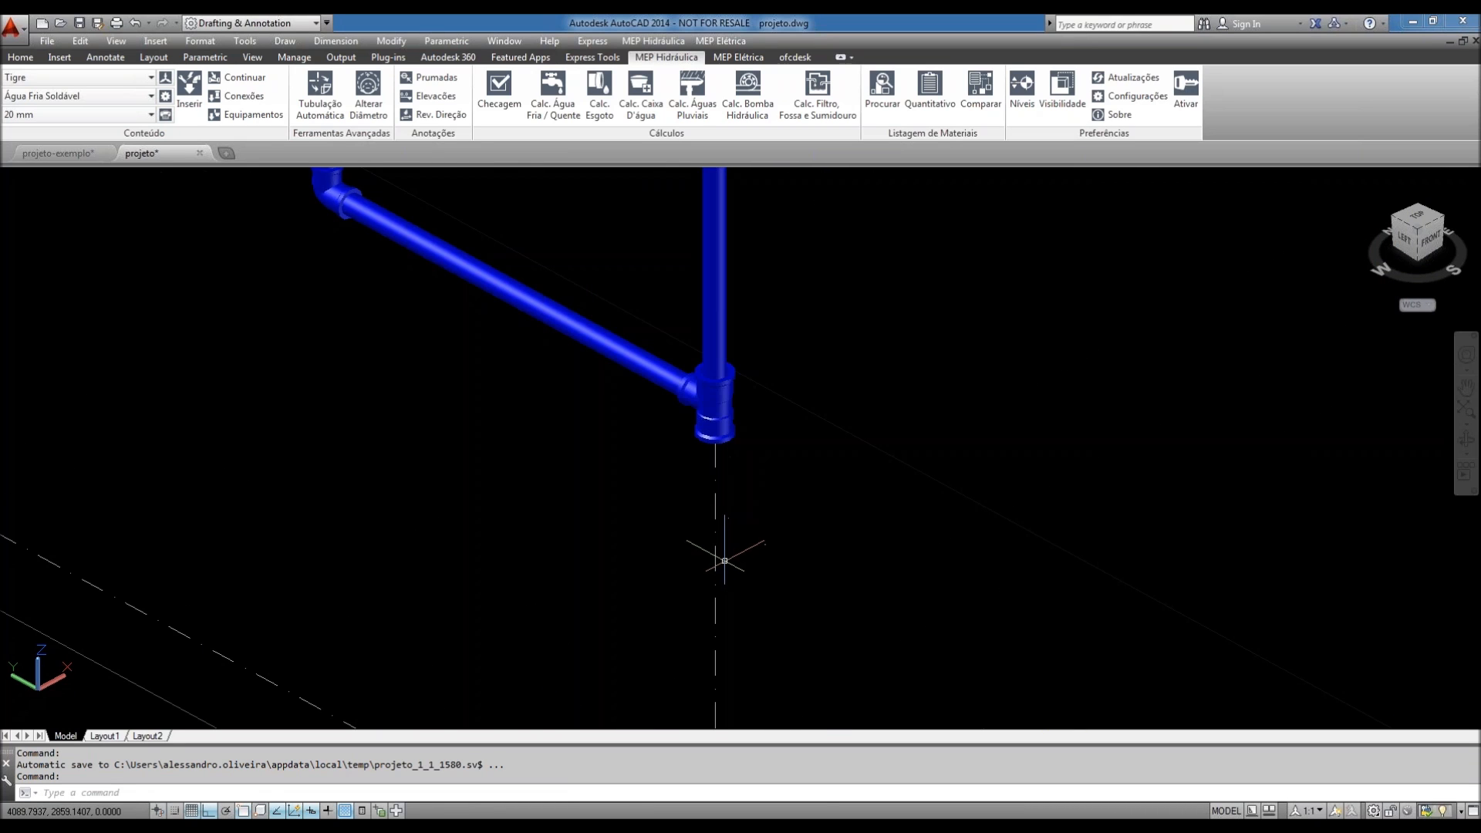
pyautogui.scroll(-5, 724, 560)
pyautogui.moveTo(758, 469); pyautogui.dragTo(706, 573, button='middle')
pyautogui.scroll(-2, 644, 364)
pyautogui.moveTo(700, 353); pyautogui.dragTo(701, 388, button='middle')
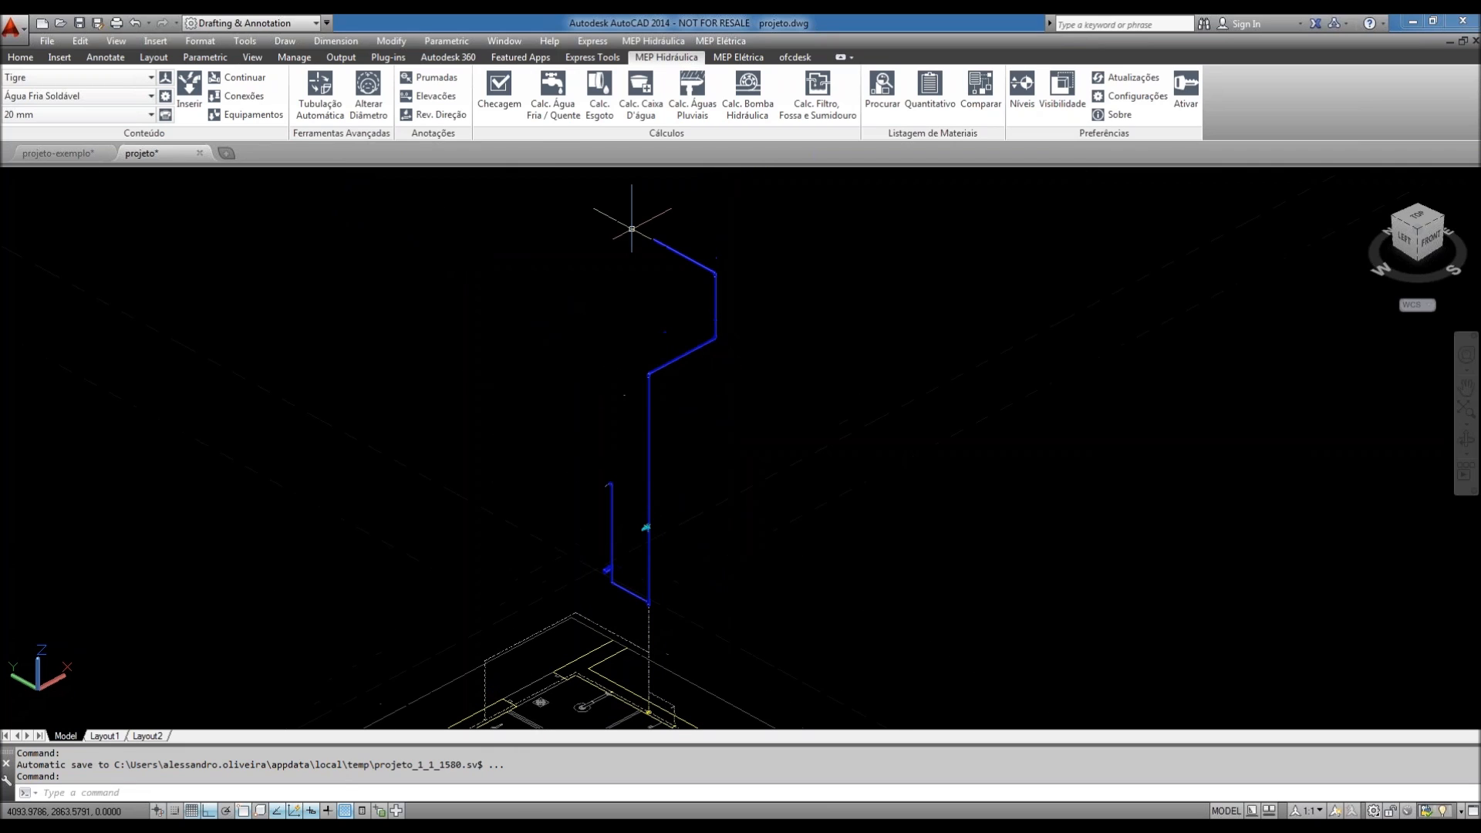
# - Start the cold/hot water calculation with the elbow at the end of the uppermost sloping-looking pipe as the water inlet
pyautogui.click(557, 117)
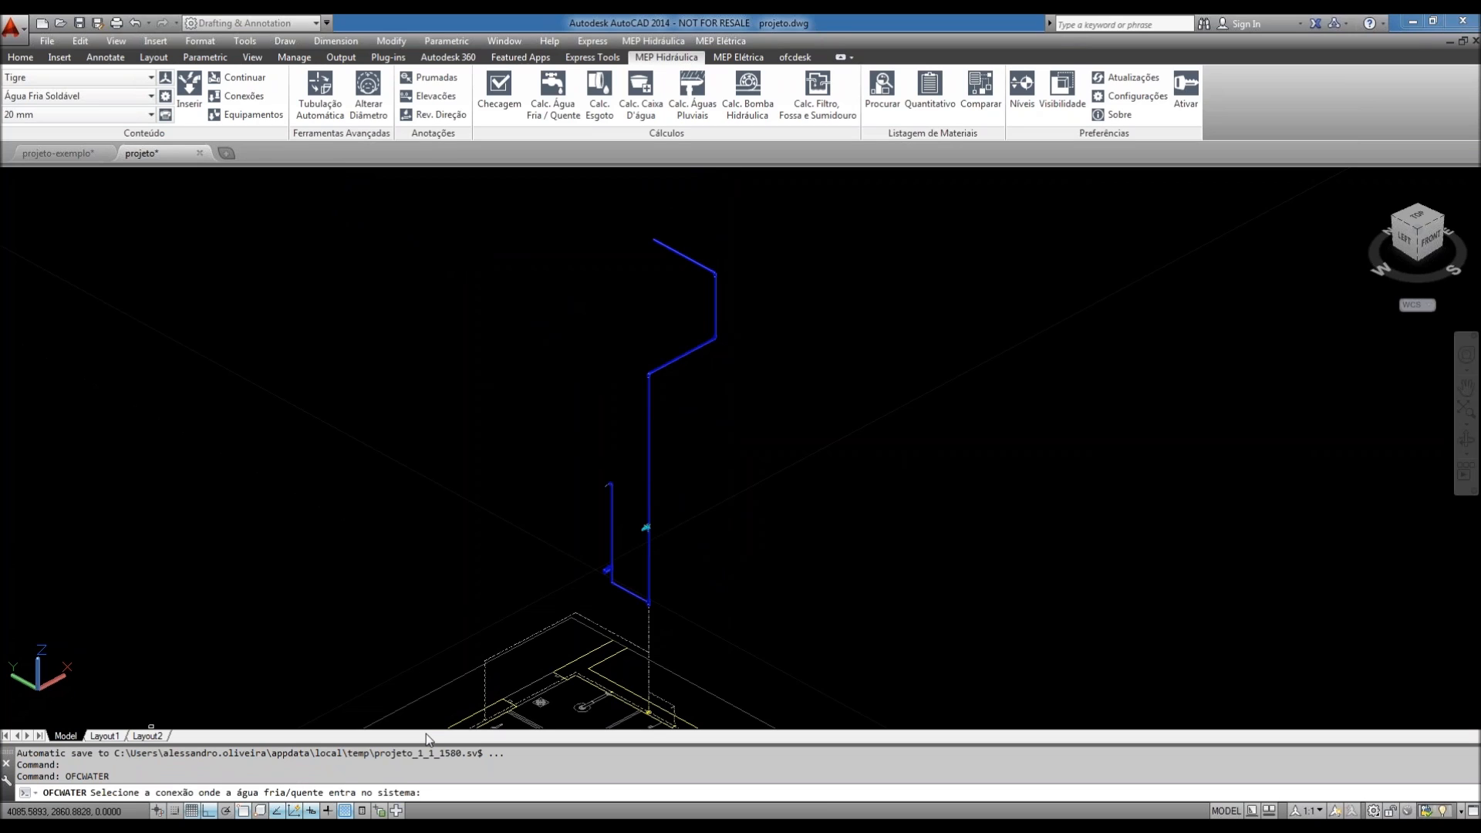
pyautogui.scroll(3, 721, 266)
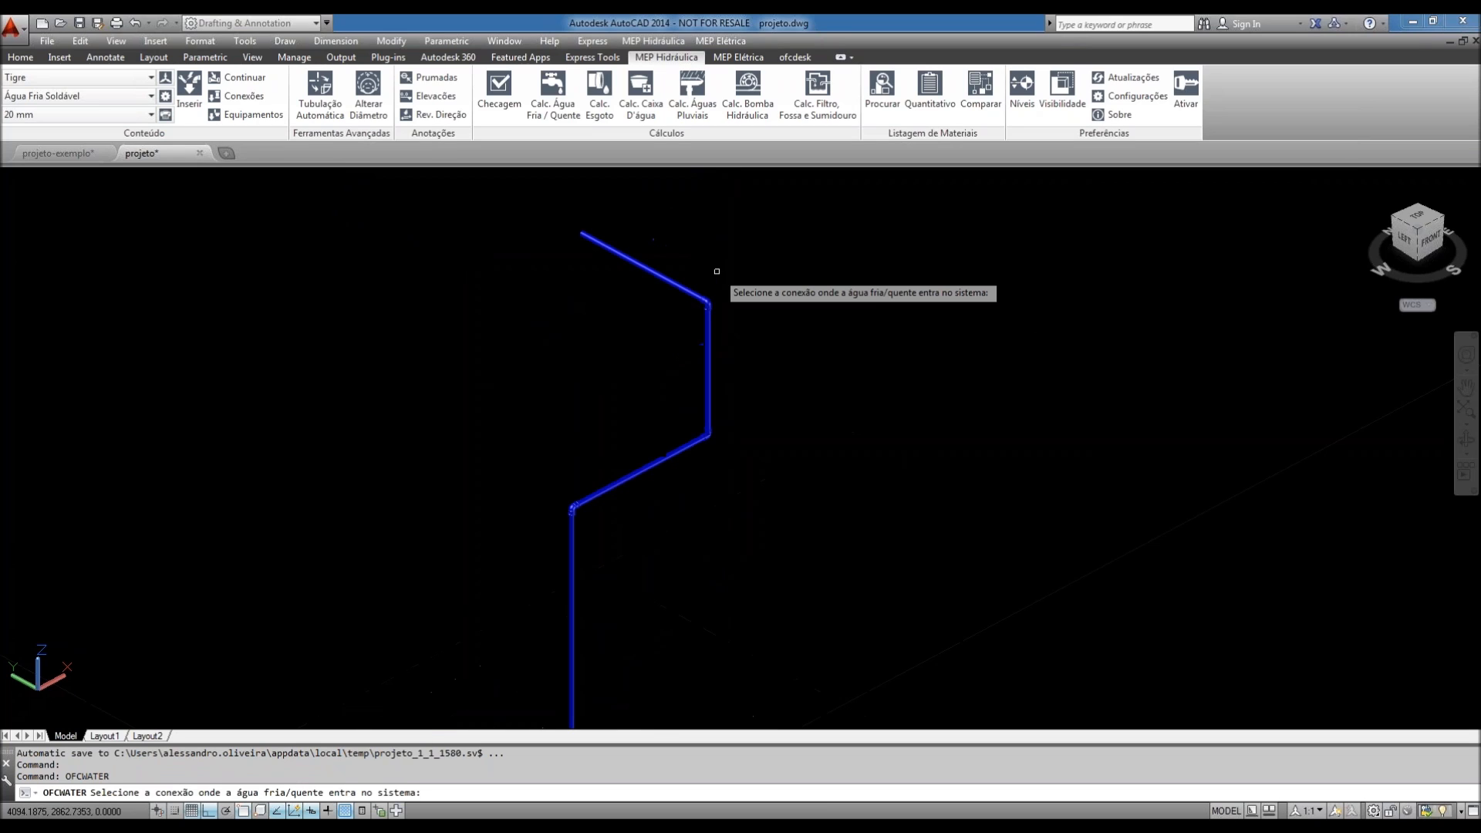
pyautogui.scroll(3, 708, 302)
pyautogui.click(704, 312)
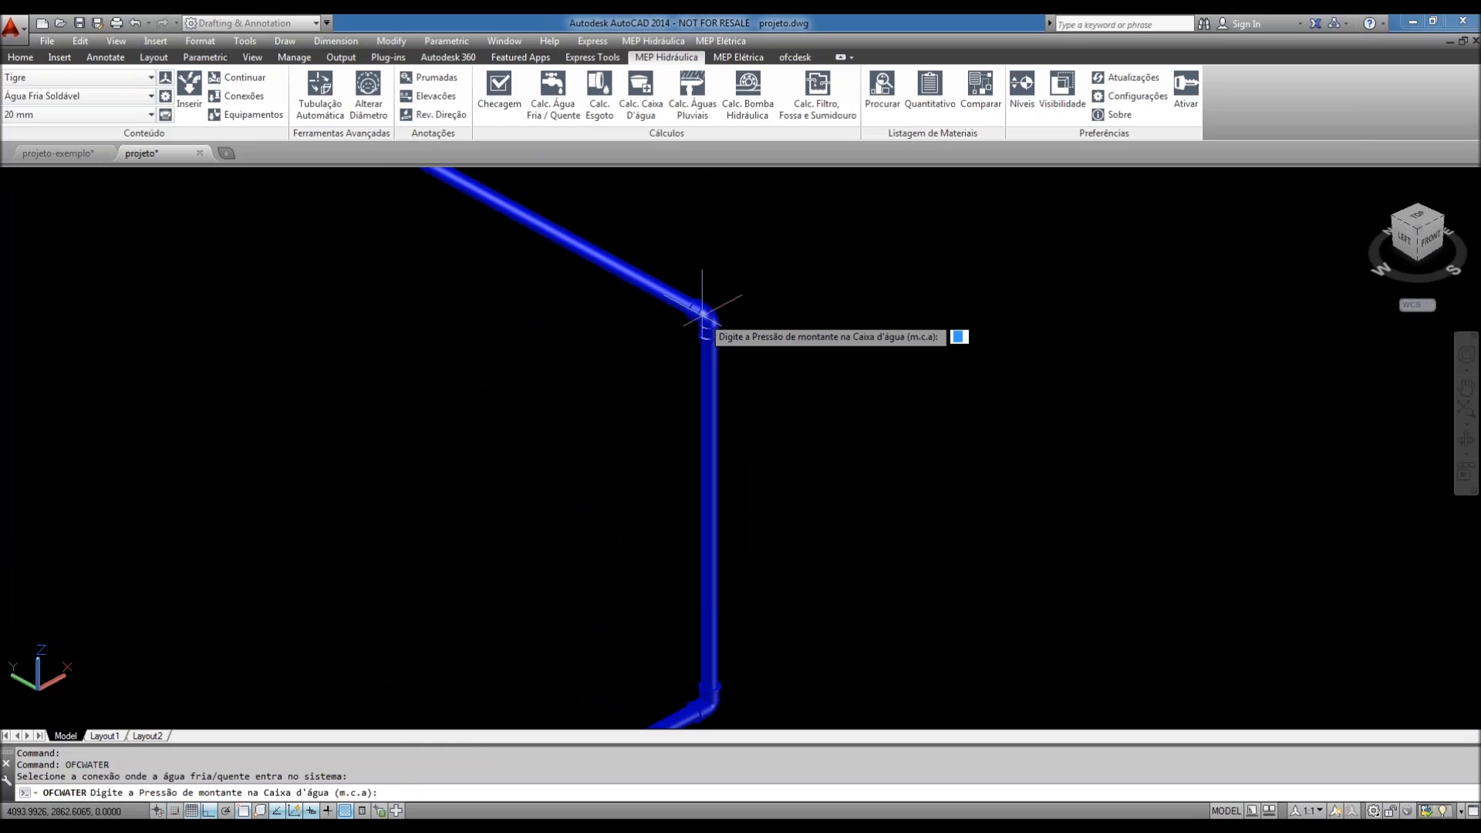
pyautogui.scroll(-3, 736, 320)
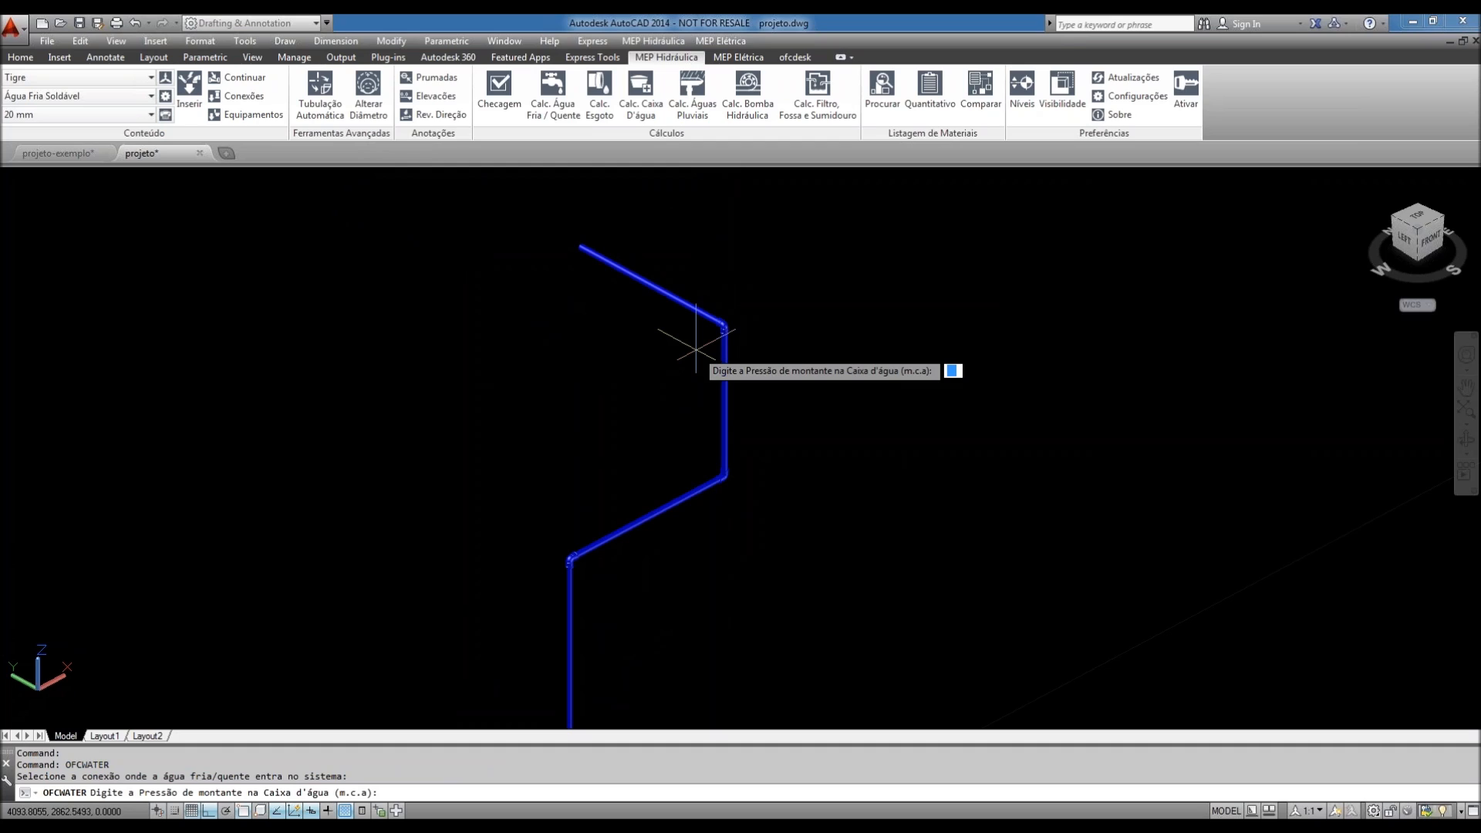
# - Run the calculation with an upstream pressure of 2 m.c.a., z as the elevation axis, and equipment not used simultaneously
pyautogui.write('2')
pyautogui.press('Return')
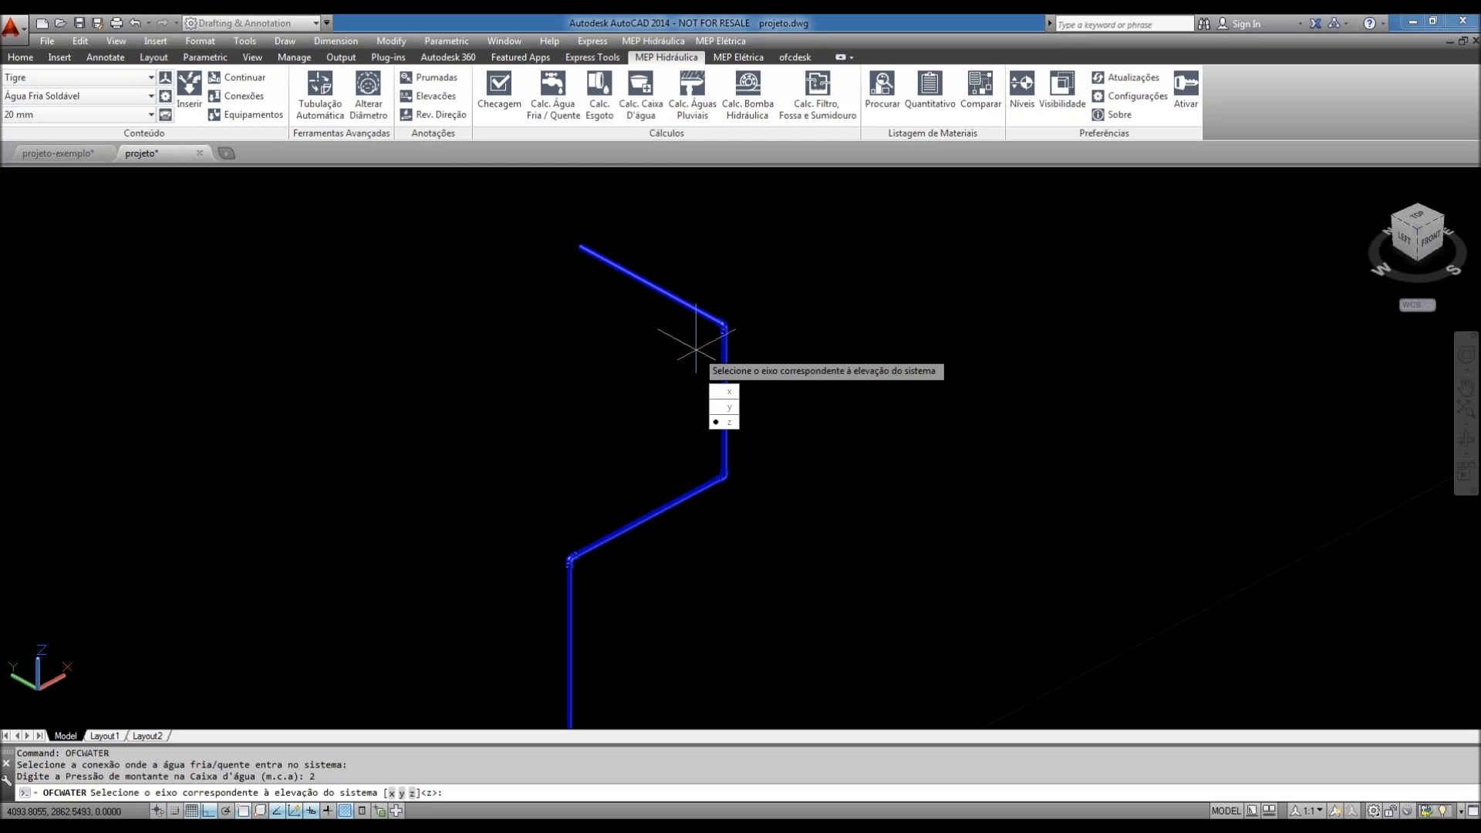
pyautogui.press('Return')
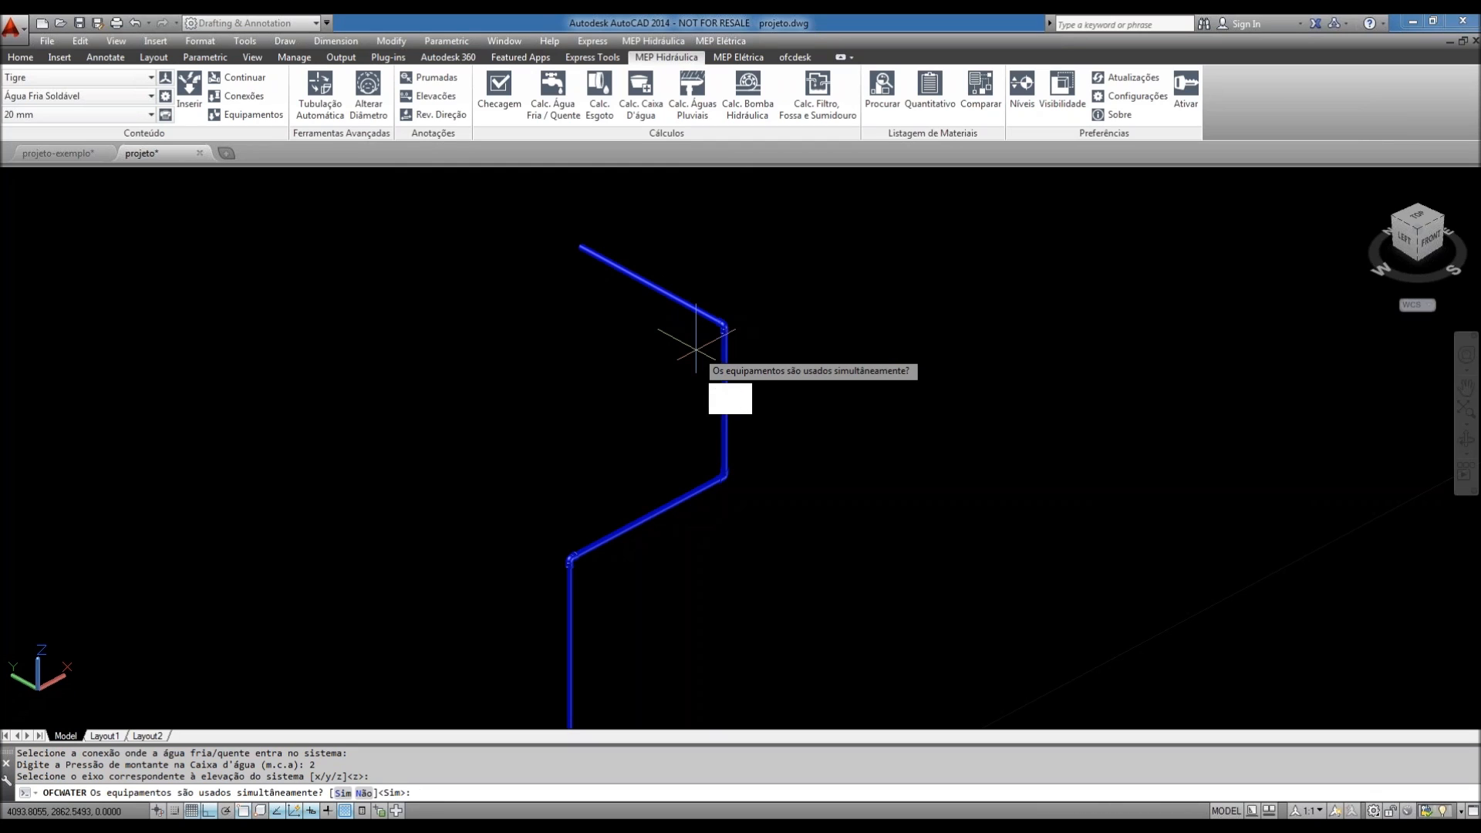
pyautogui.write('n')
pyautogui.press('Return')
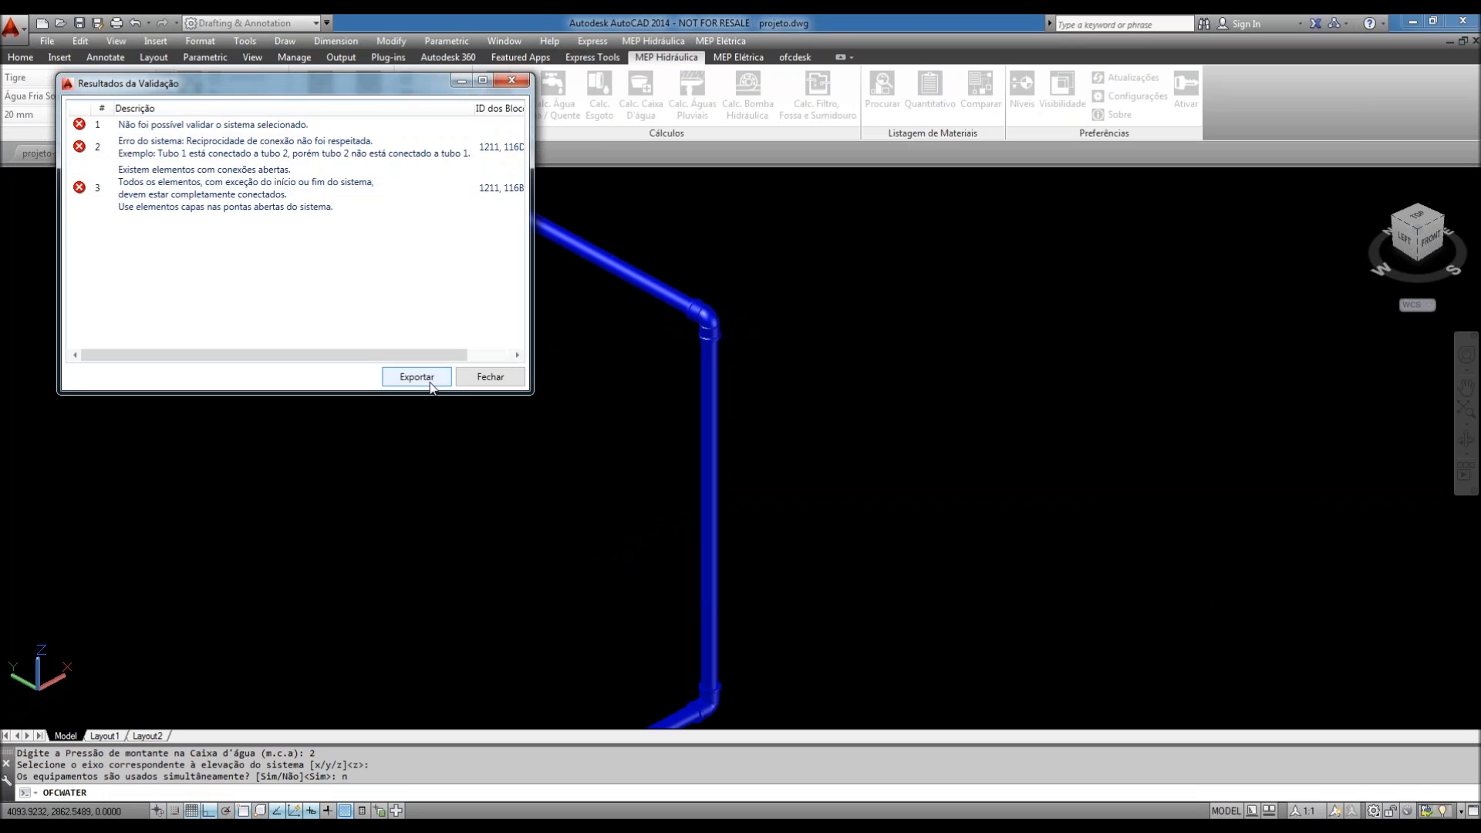
# - Close the validation results and inspect the lower part of the drop around the shower branch and the tee
pyautogui.click(492, 377)
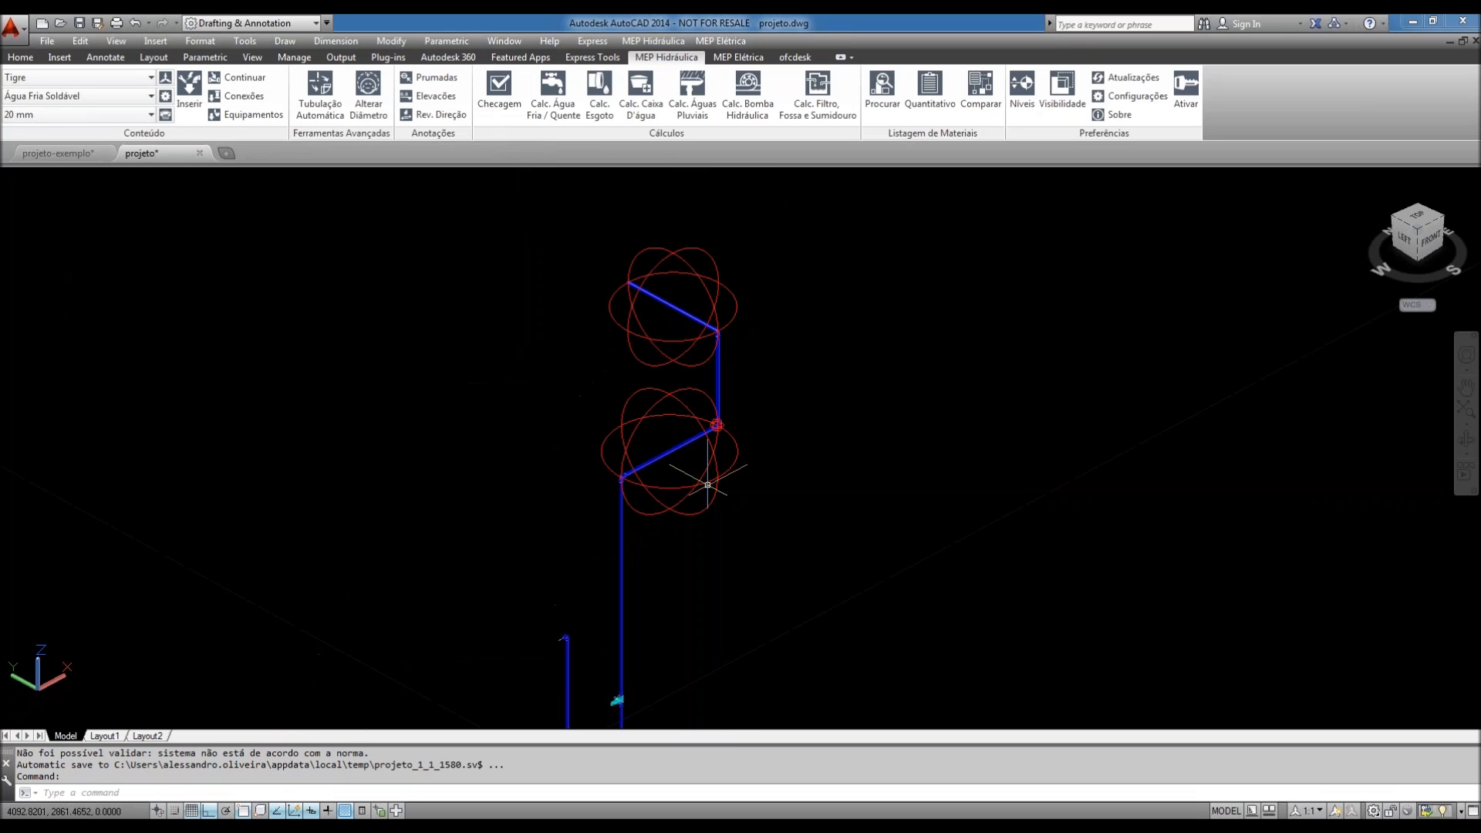
pyautogui.moveTo(708, 484); pyautogui.dragTo(721, 256, button='middle')
pyautogui.scroll(2, 650, 588)
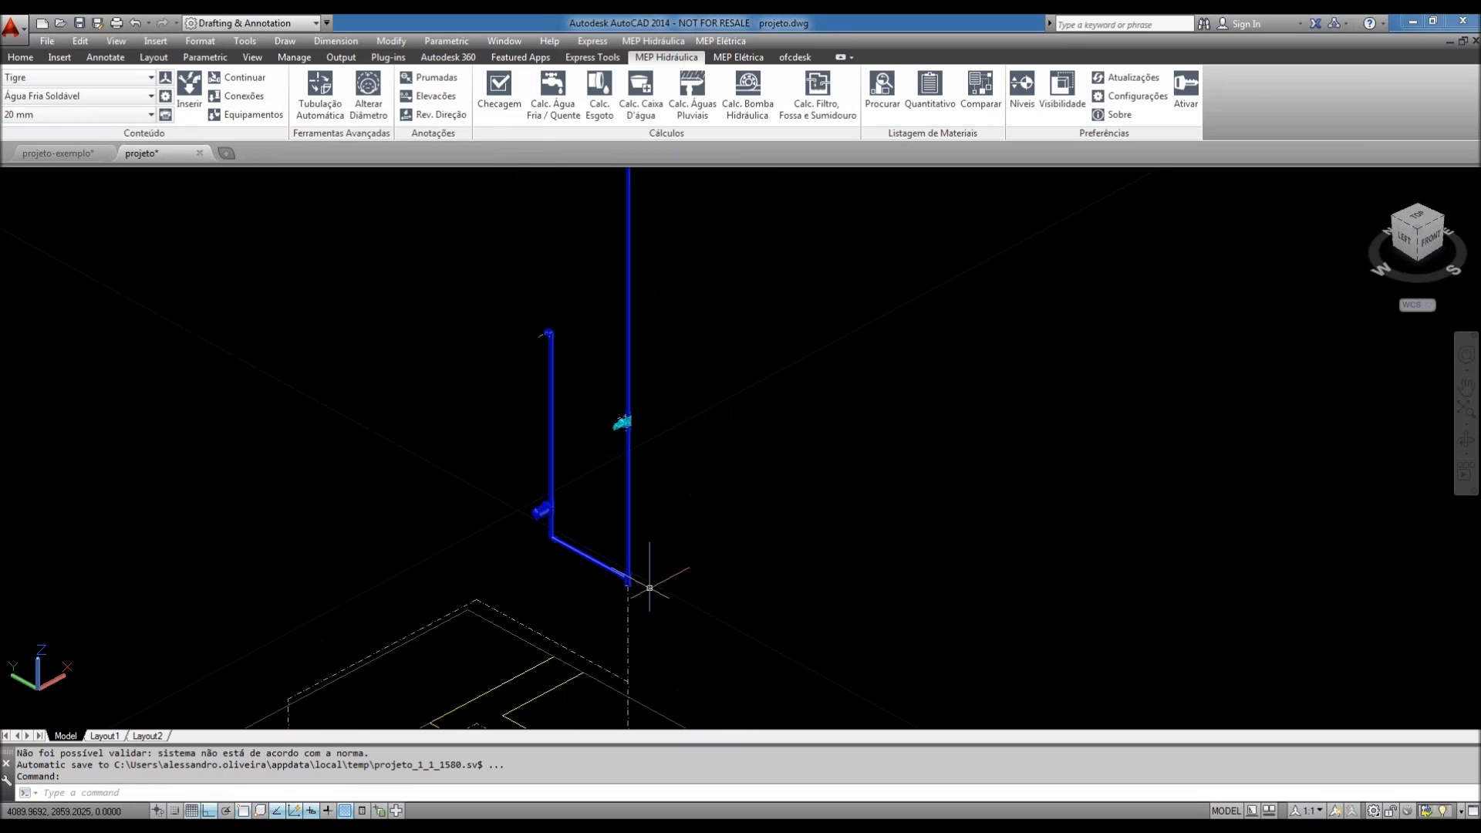
# - Examine the spheres marking the upper pipe bends, then the drop down to the shower branch
pyautogui.scroll(-5, 649, 588)
pyautogui.scroll(5, 623, 369)
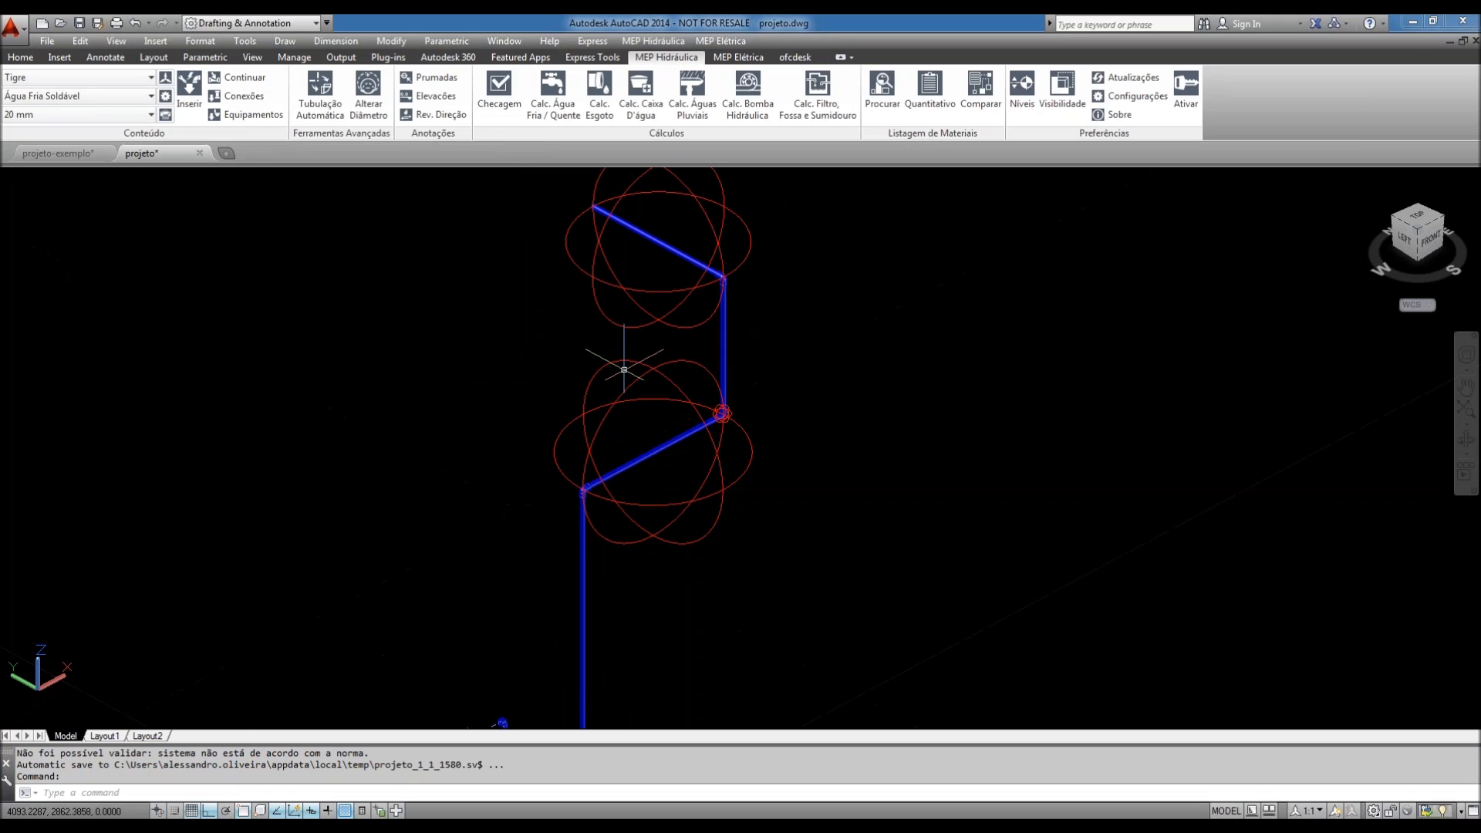
pyautogui.moveTo(737, 585); pyautogui.dragTo(764, 527, button='middle')
pyautogui.scroll(3, 651, 359)
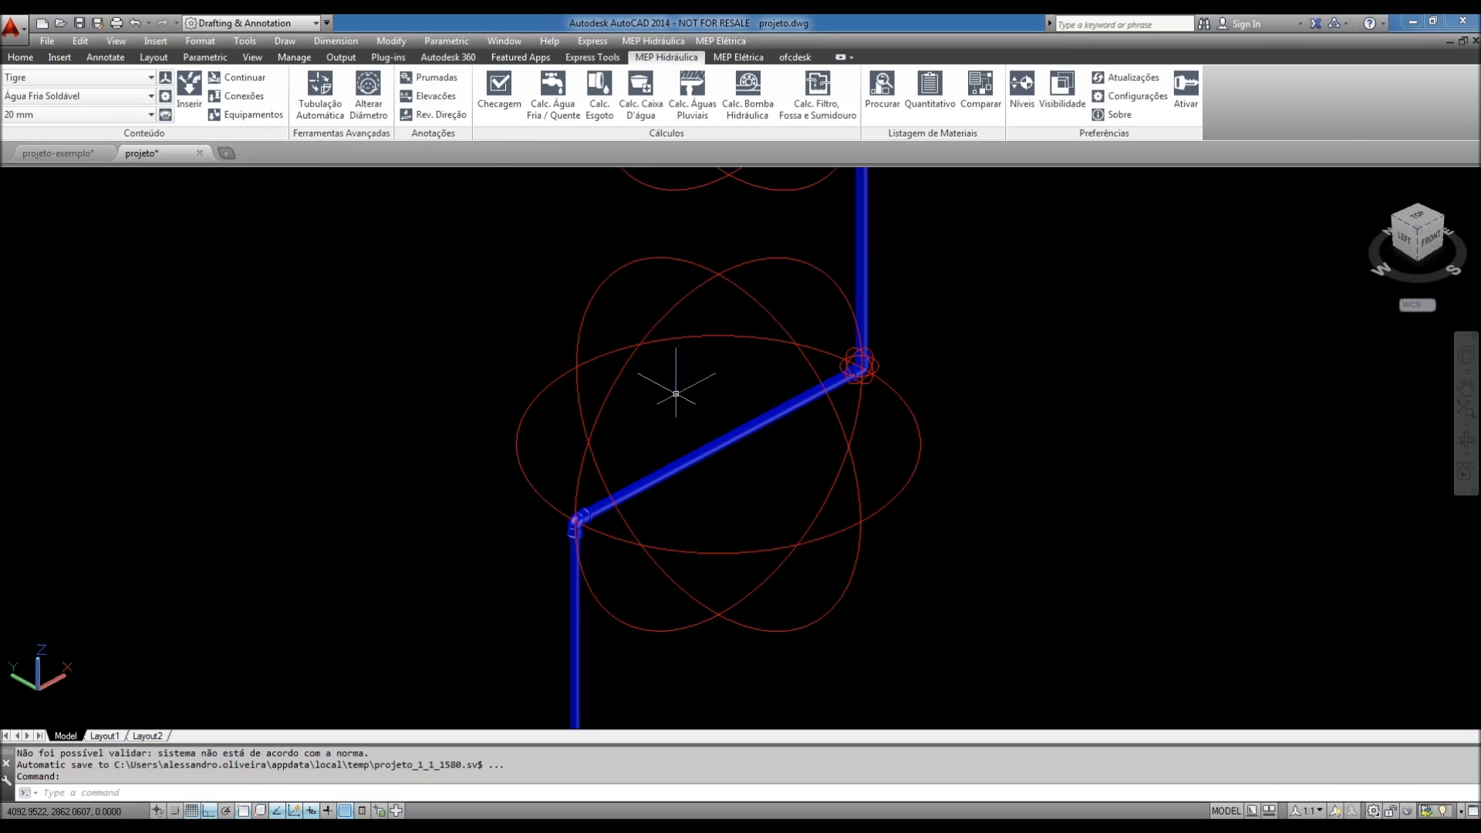
pyautogui.scroll(-4, 676, 393)
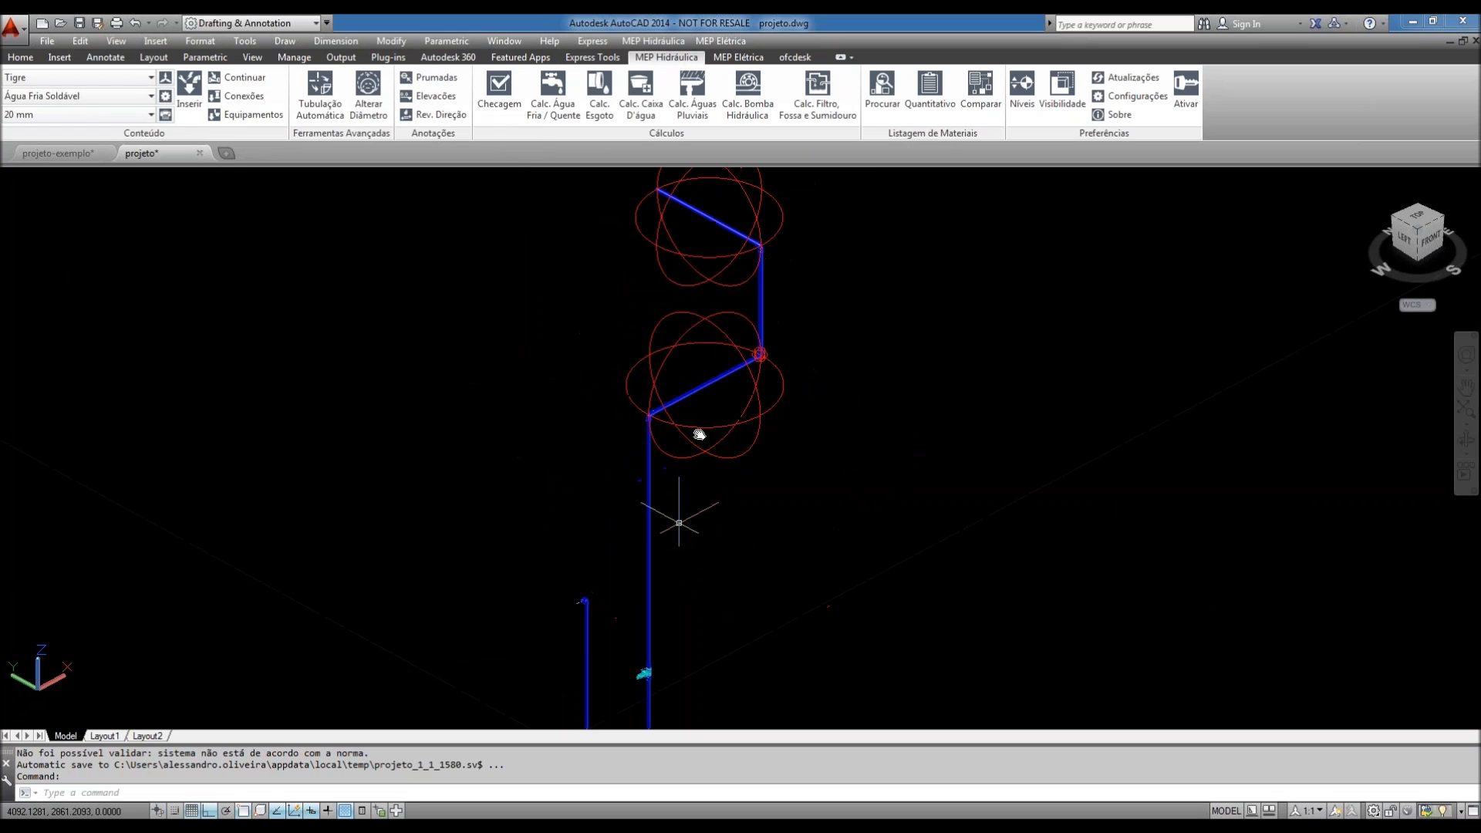
pyautogui.moveTo(699, 434); pyautogui.dragTo(723, 317, button='middle')
pyautogui.moveTo(776, 524); pyautogui.dragTo(775, 527, button='middle')
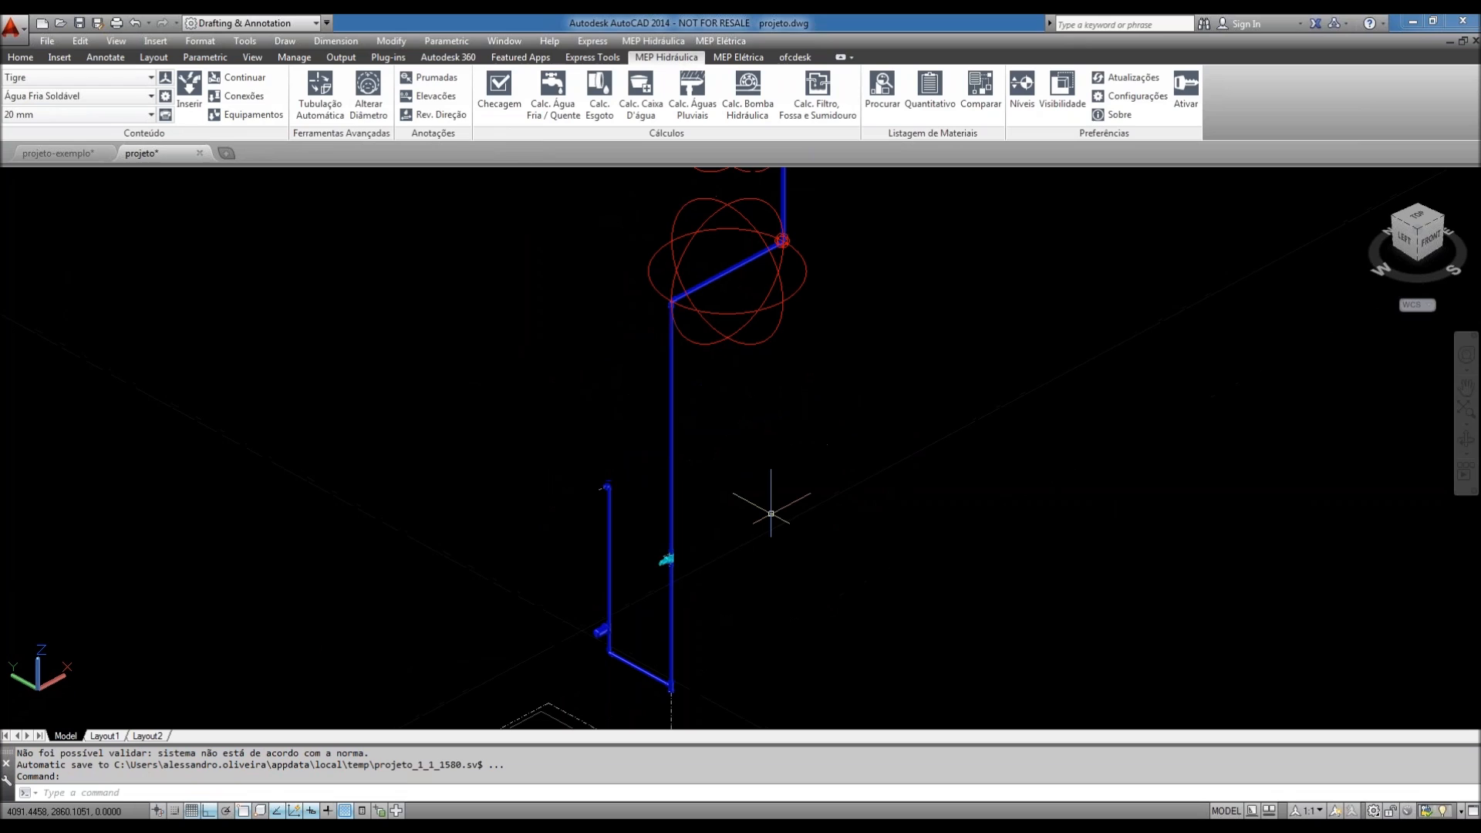
# - Continue from the shower branch's outlet elbow by attaching the homeshower20 residential shower as equipment, then finish the run
pyautogui.scroll(10, 770, 513)
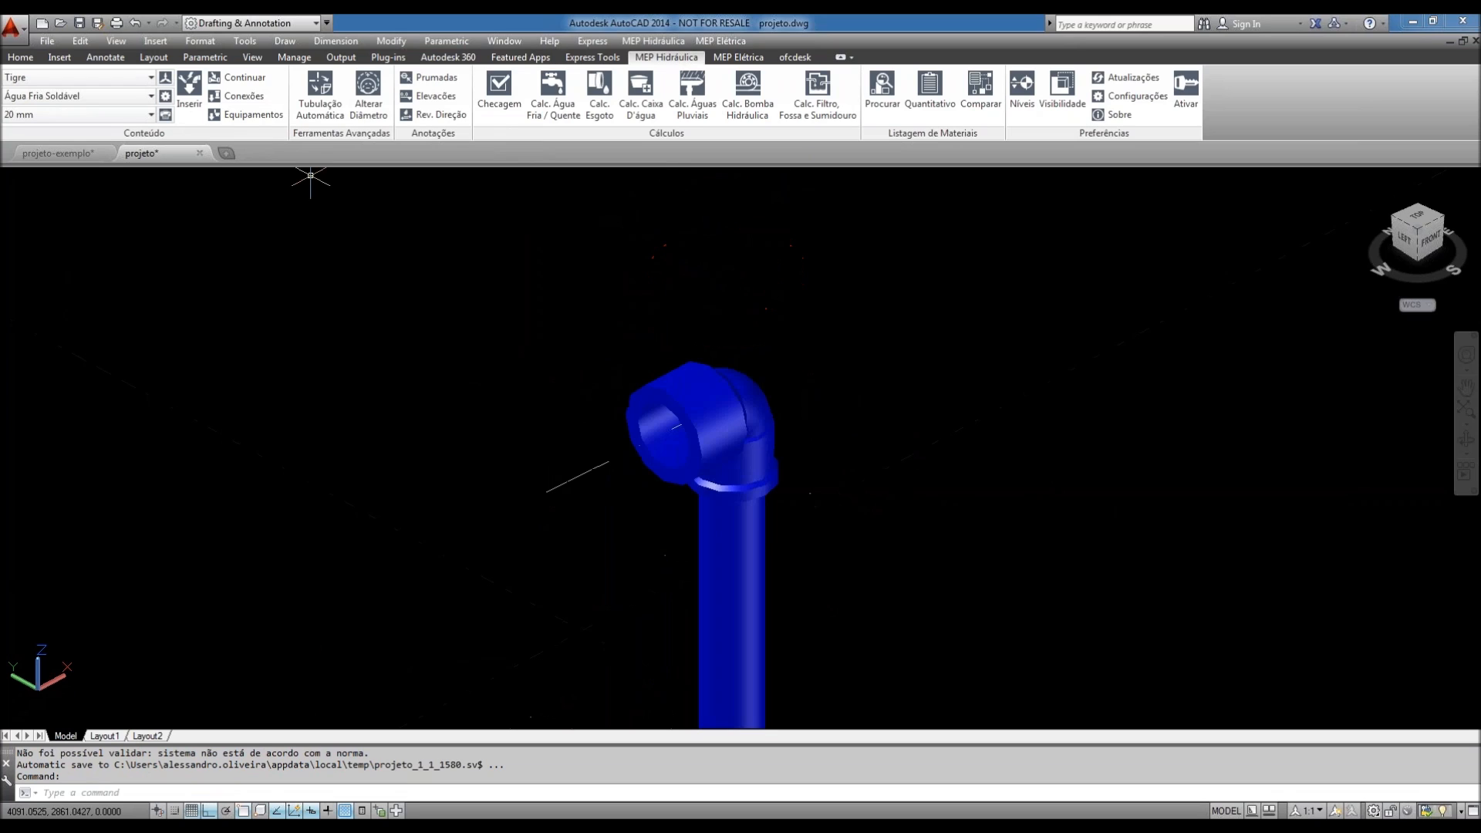
pyautogui.click(247, 77)
pyautogui.click(639, 389)
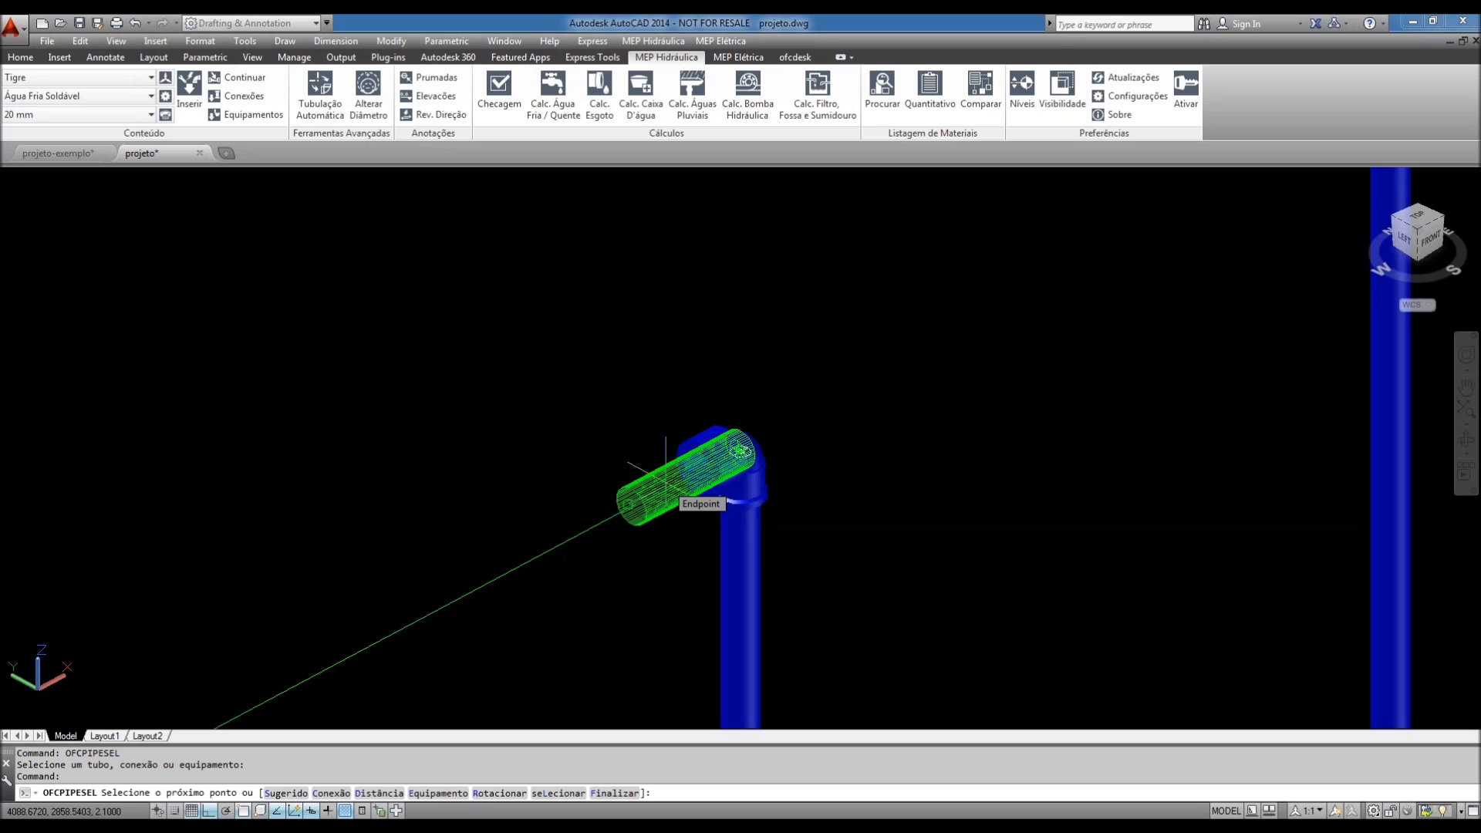
pyautogui.write('e')
pyautogui.press('Return')
pyautogui.scroll(-1, 183, 463)
pyautogui.scroll(-1, 184, 460)
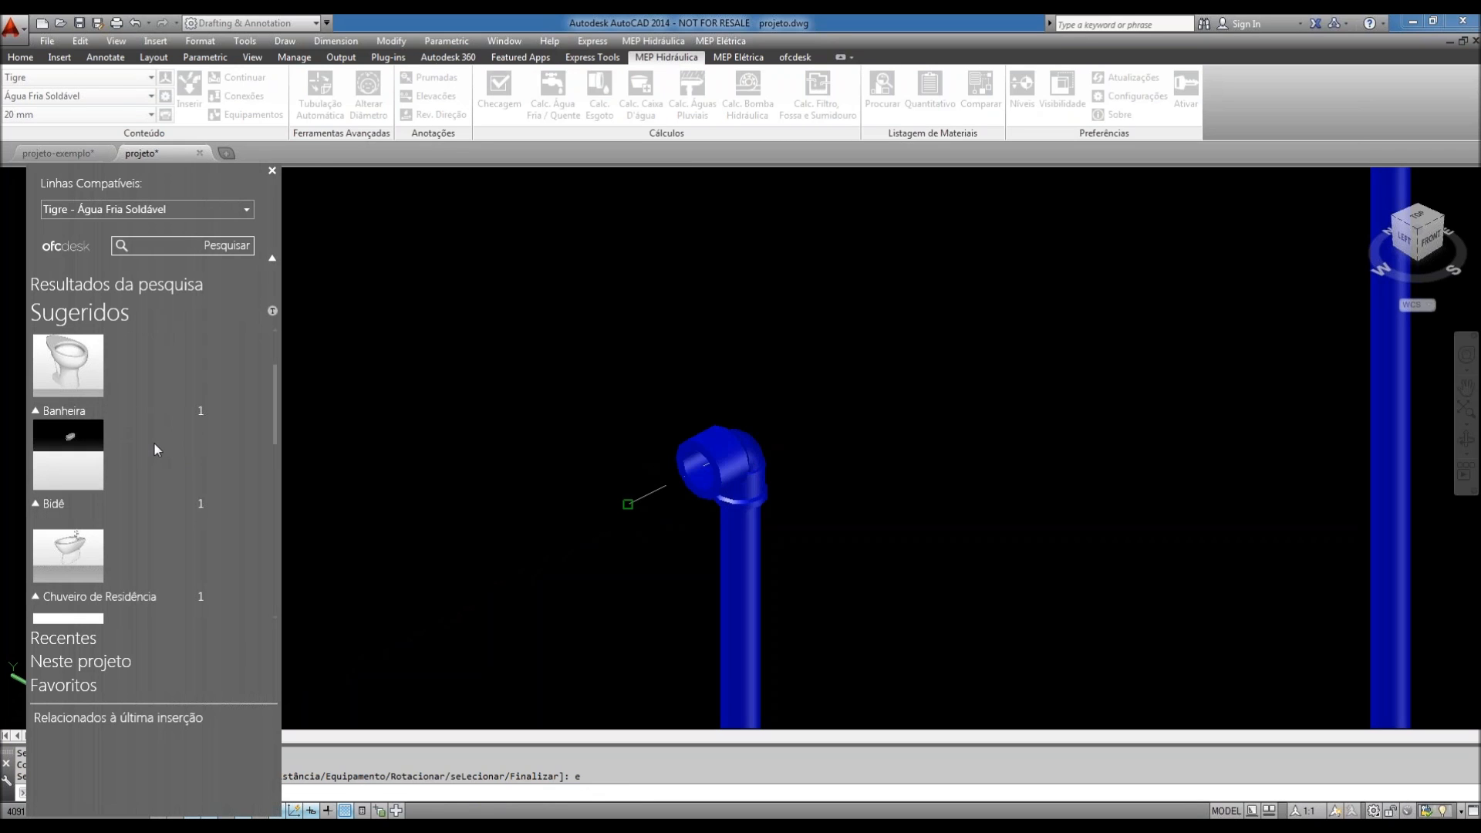
pyautogui.scroll(-1, 154, 445)
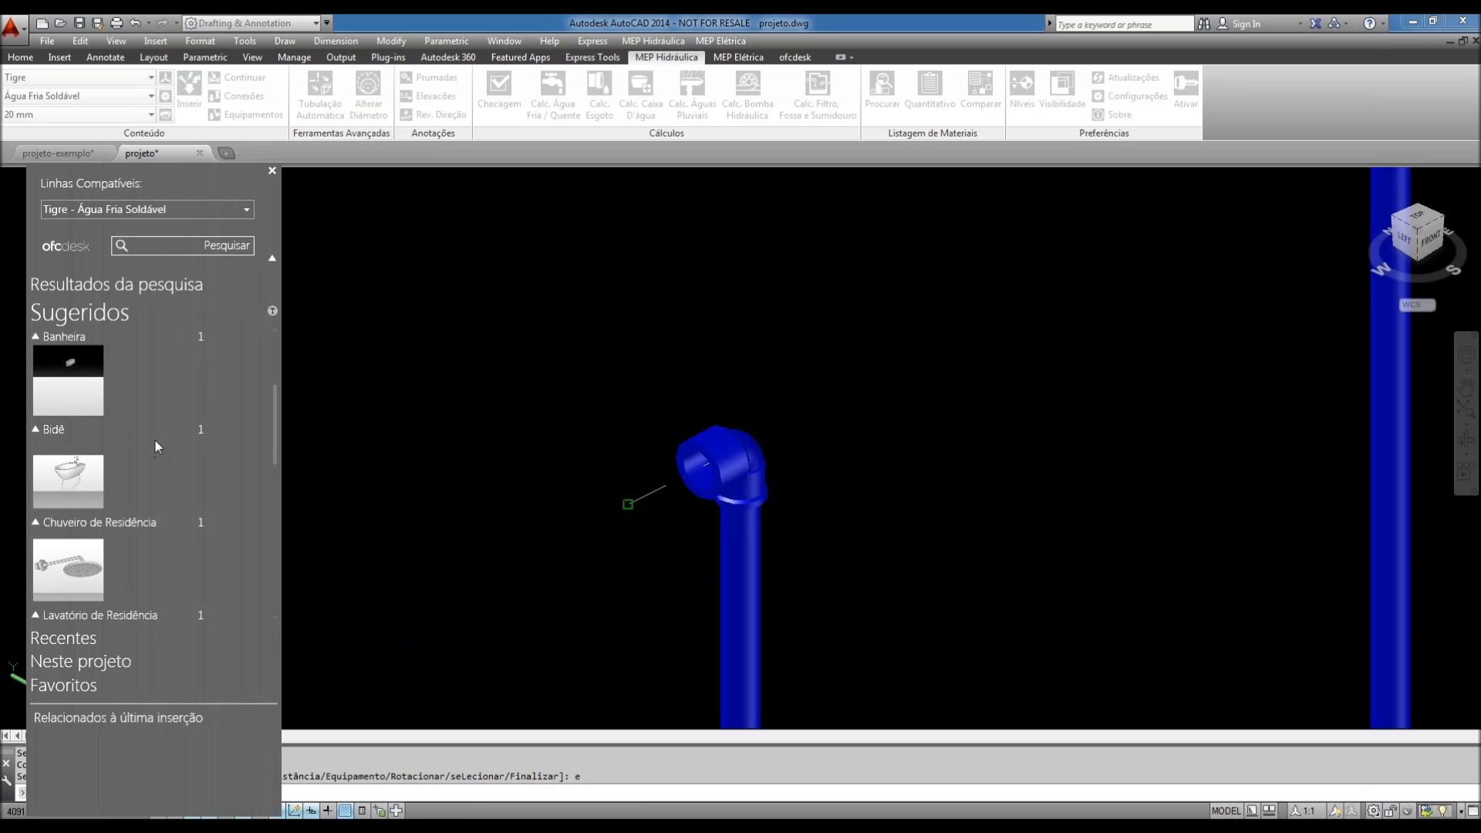
pyautogui.scroll(-1, 155, 441)
pyautogui.moveTo(68, 522)
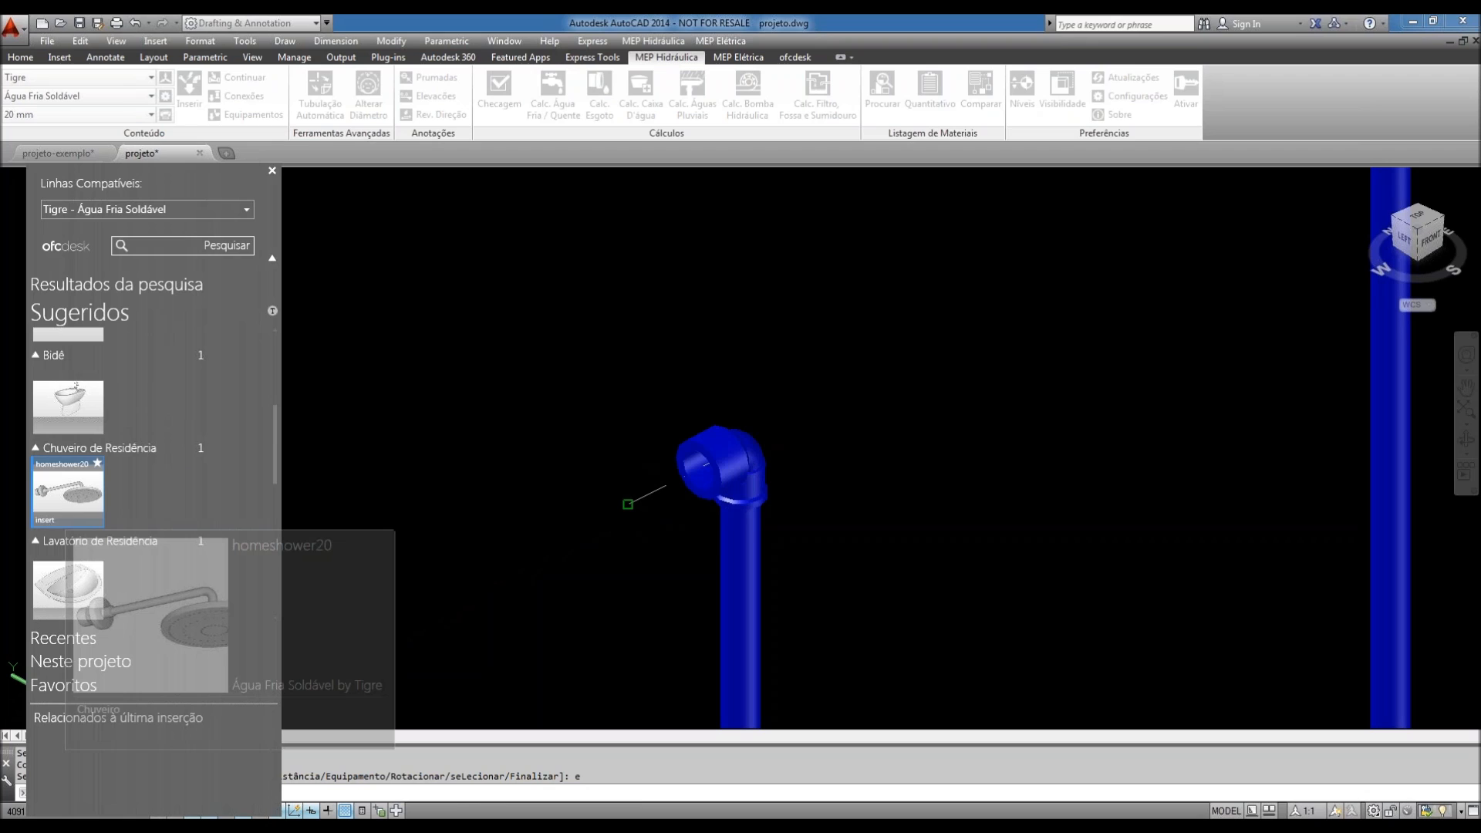
pyautogui.click(64, 518)
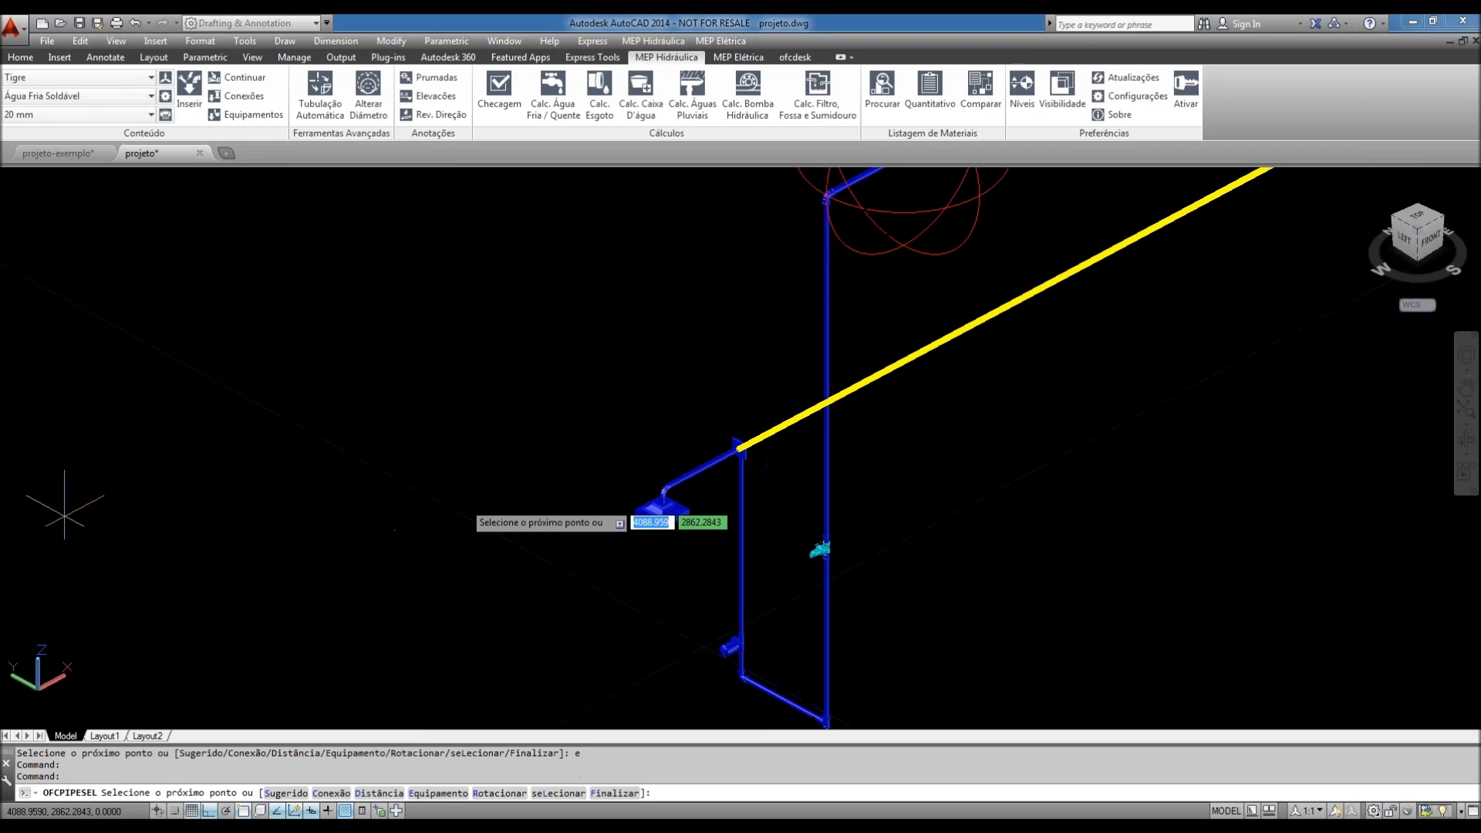
pyautogui.press('Return')
pyautogui.scroll(-2, 651, 442)
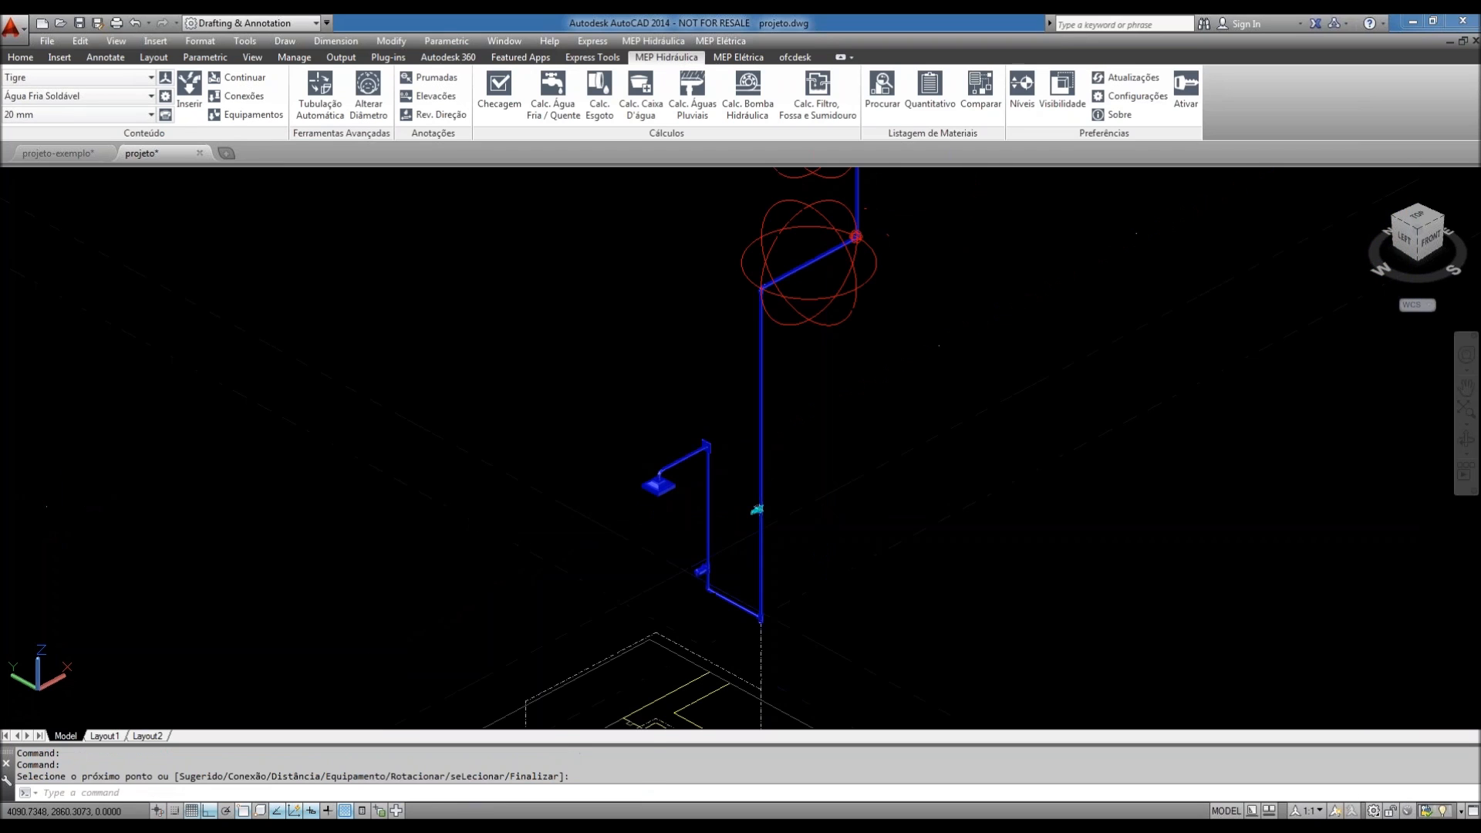
# - Inspect the shower on the outlet elbow and the branch feeding it
pyautogui.scroll(6, 692, 514)
pyautogui.click(603, 328)
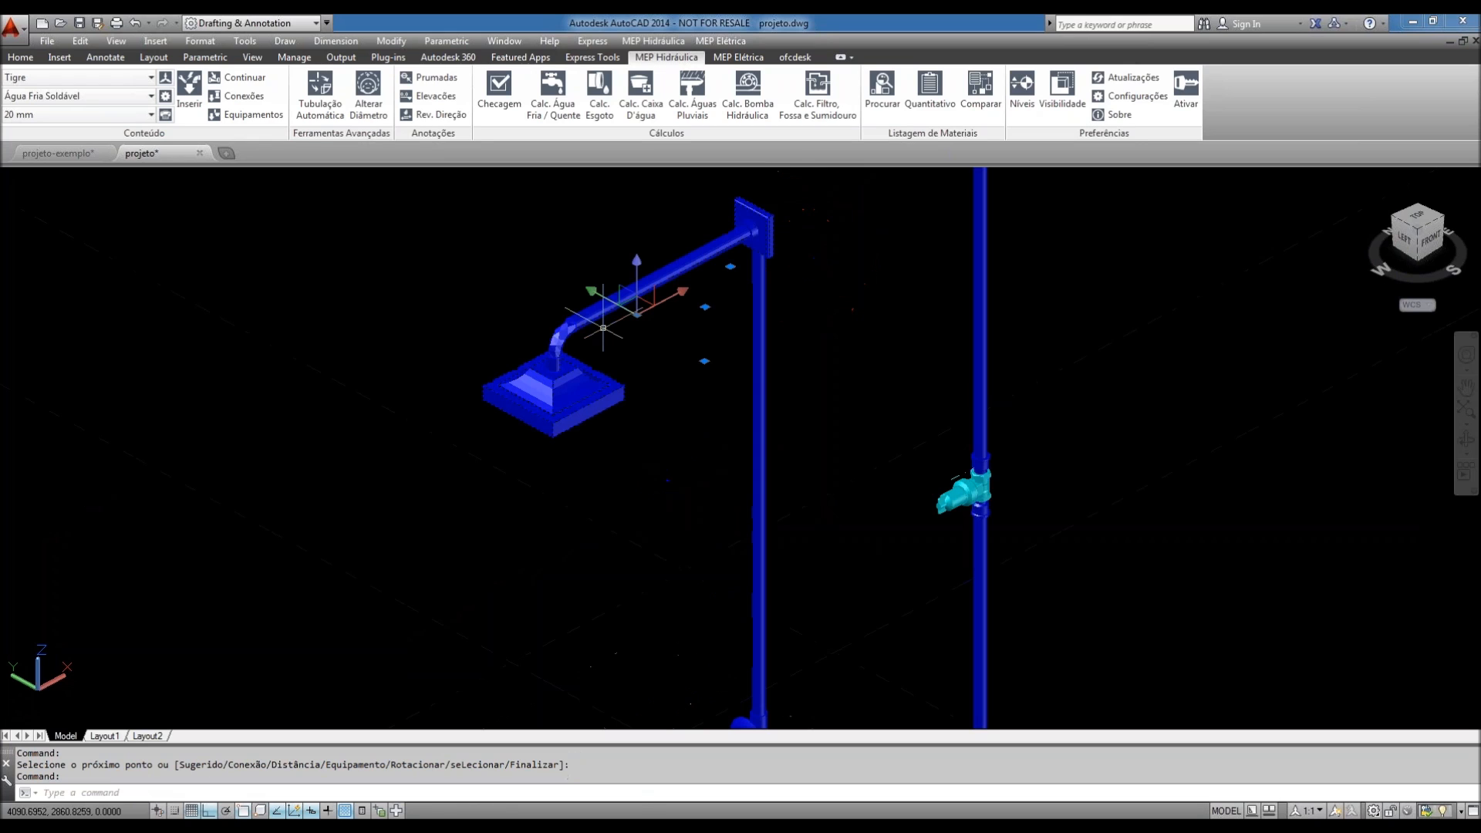
pyautogui.press('Escape')
pyautogui.scroll(-1, 560, 418)
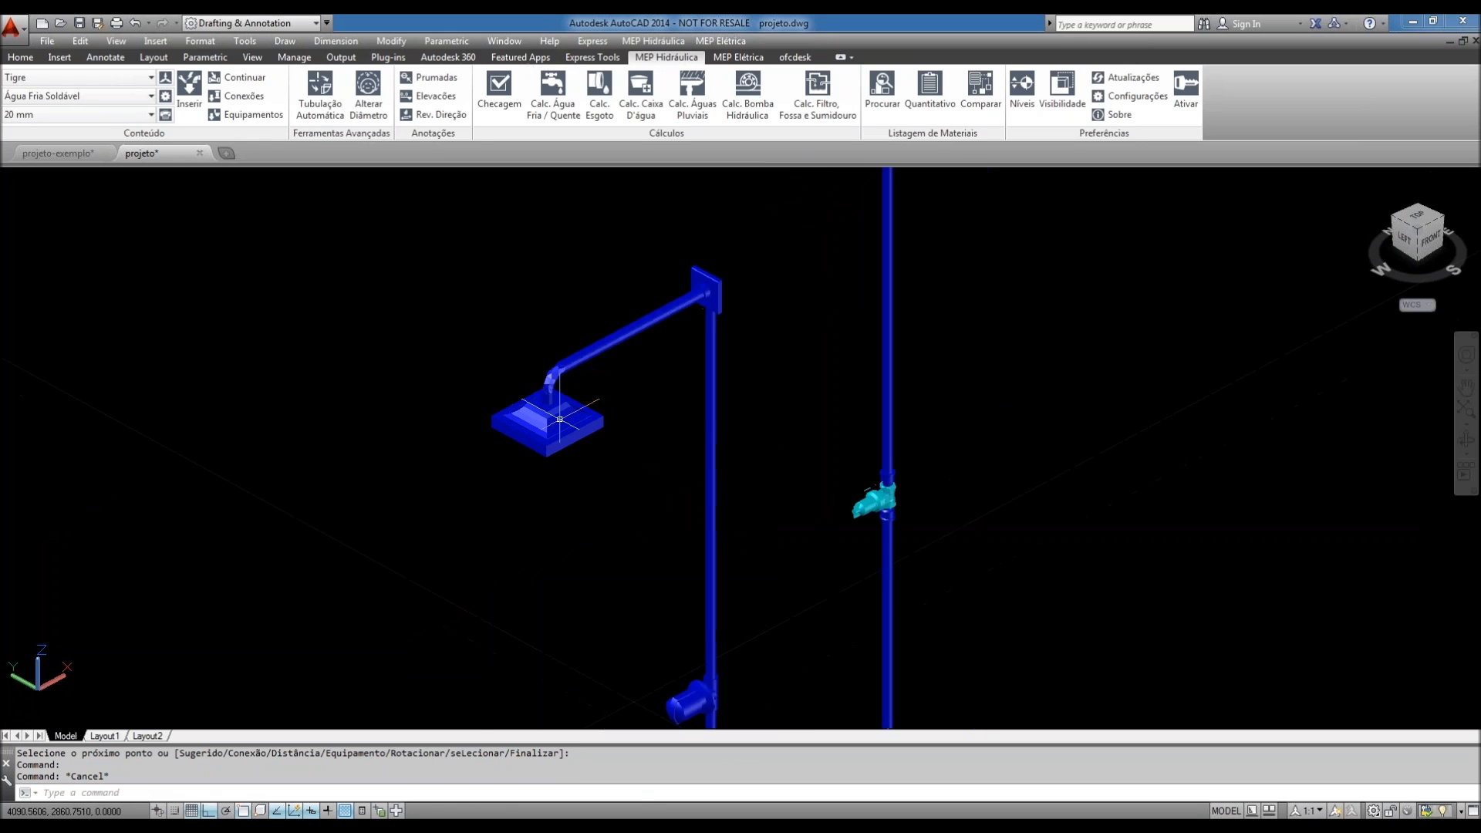
pyautogui.scroll(-4, 560, 419)
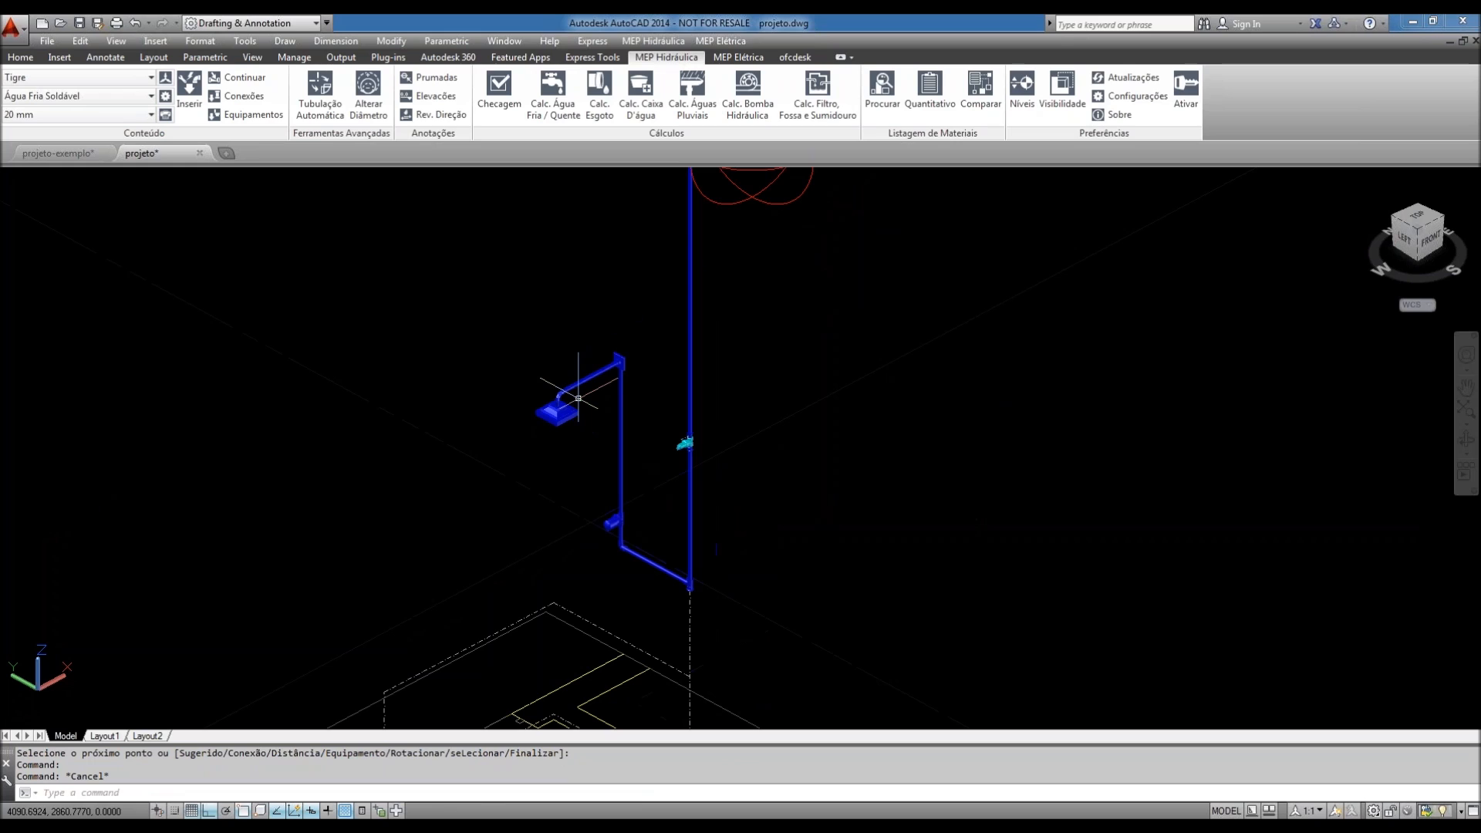
pyautogui.scroll(3, 577, 398)
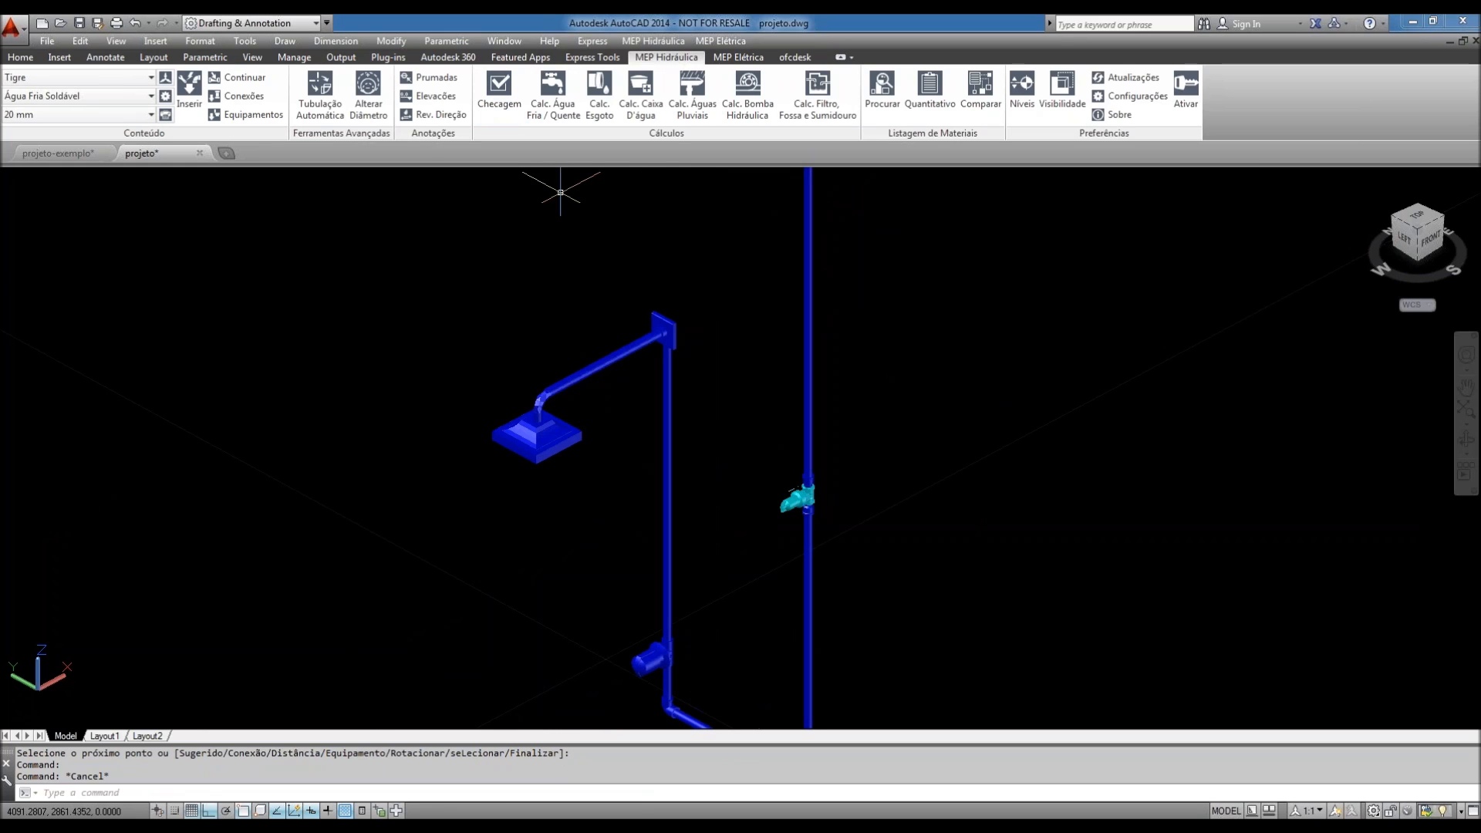
# - Delete the shower from the branch's outlet elbow
pyautogui.scroll(-2, 560, 192)
pyautogui.moveTo(824, 356)
pyautogui.mouseDown(button='middle')
pyautogui.moveTo(809, 378)
pyautogui.moveTo(759, 388)
pyautogui.mouseUp(button='middle')
pyautogui.click(546, 387)
pyautogui.press('Delete')
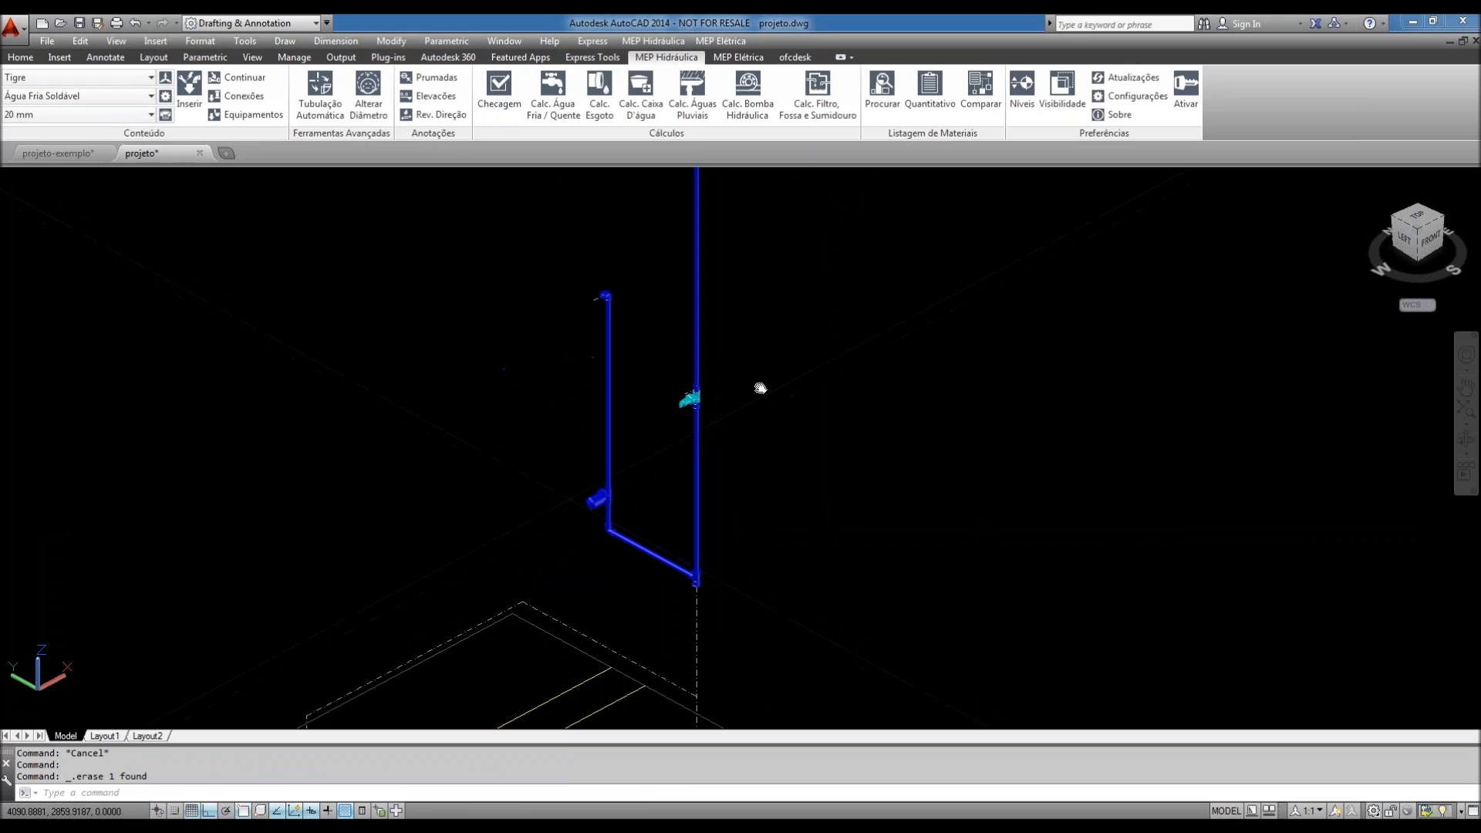
# - Inspect the shower symbol on the floor plan below the pipes, and undo the shower's deletion
pyautogui.scroll(5, 761, 388)
pyautogui.click(856, 634)
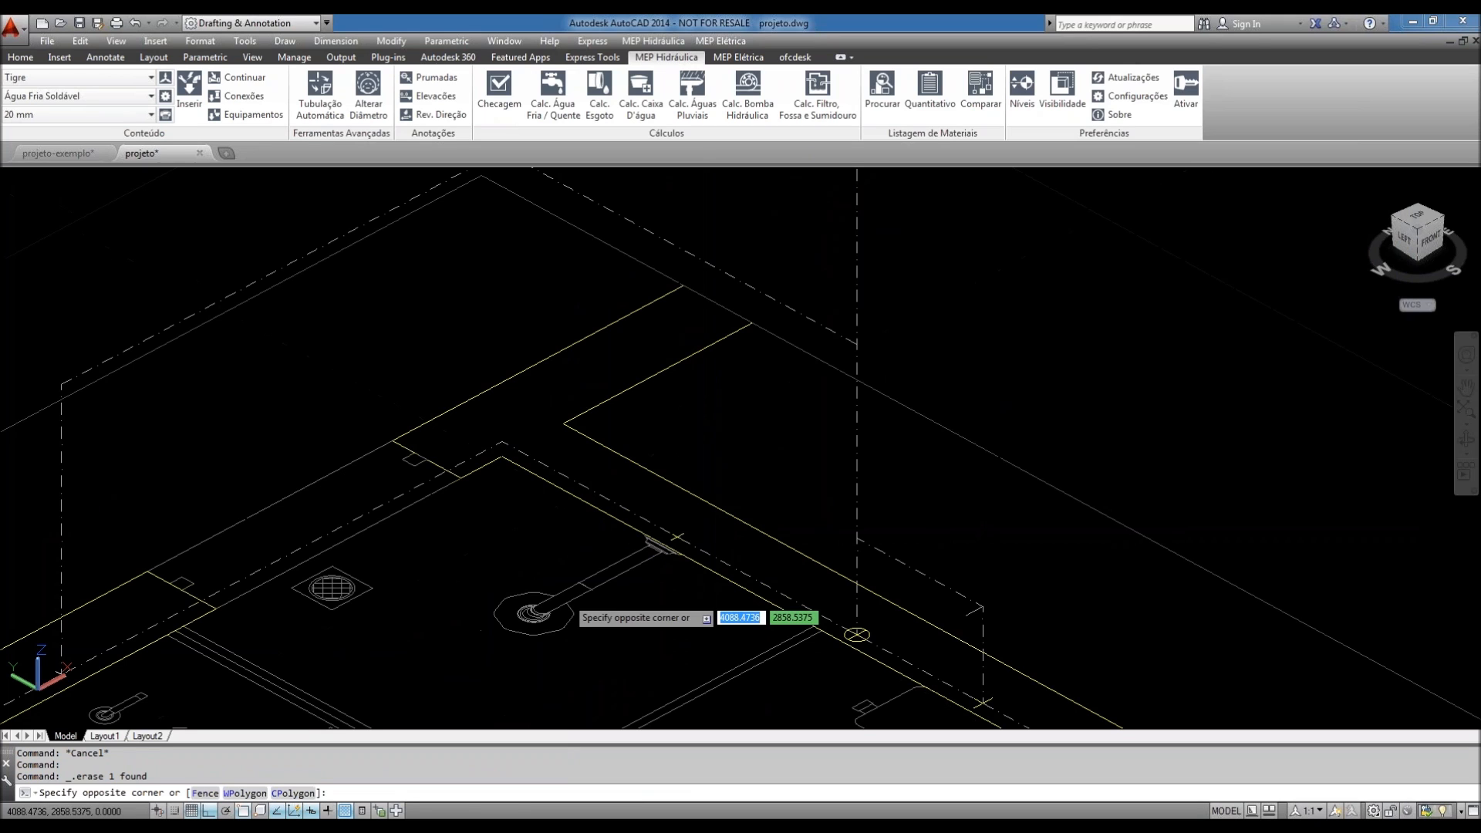
pyautogui.press('Escape')
pyautogui.scroll(-4, 551, 586)
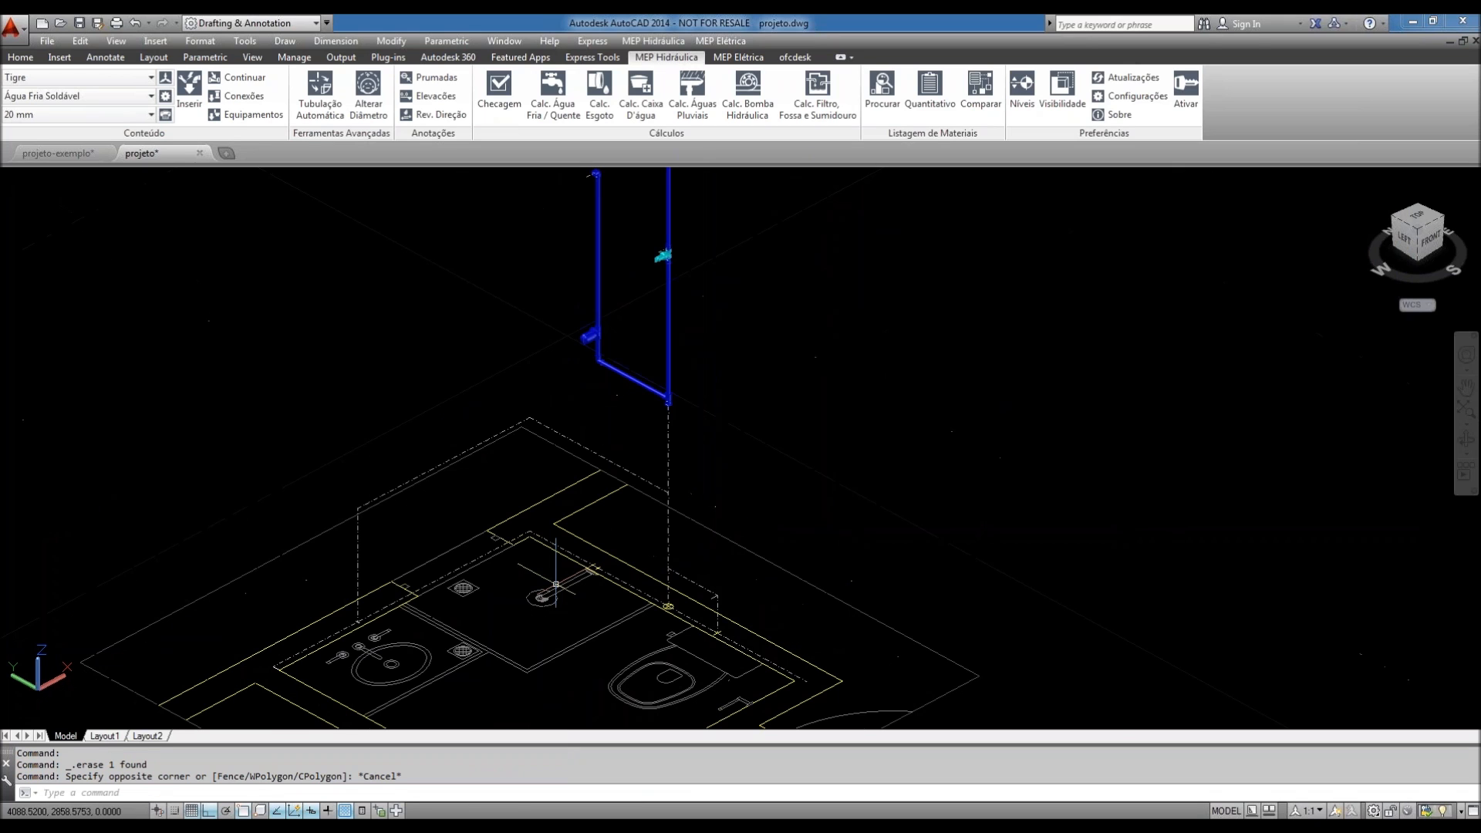
pyautogui.scroll(2, 575, 438)
pyautogui.moveTo(575, 437); pyautogui.dragTo(585, 638, button='middle')
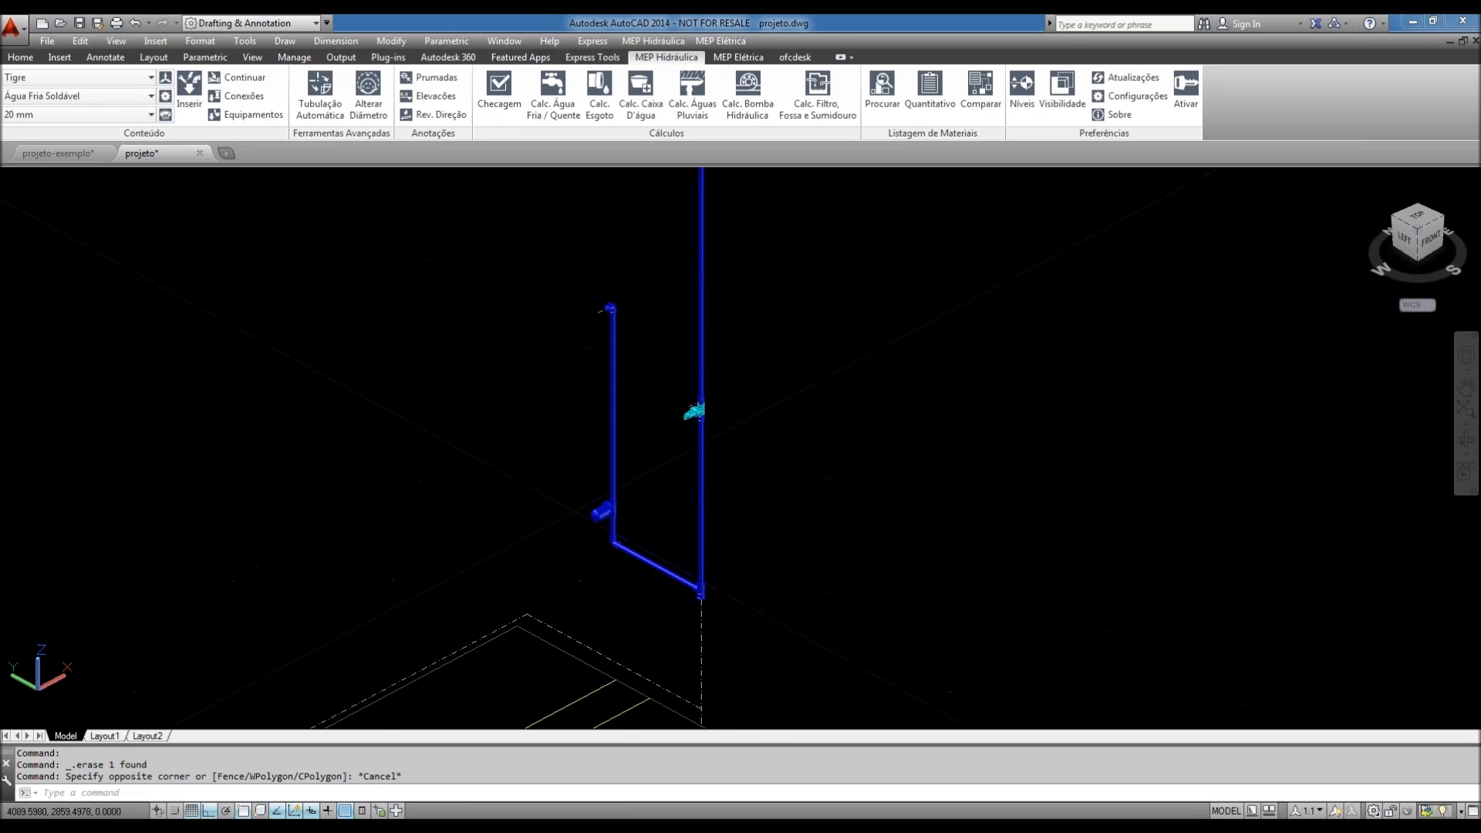
pyautogui.hotkey('ctrl', 'z')
# - Continue the vertical drop from the open lower port of the tee down to the dashed guide corner at elevation 0.6
pyautogui.moveTo(687, 669); pyautogui.dragTo(687, 535, button='middle')
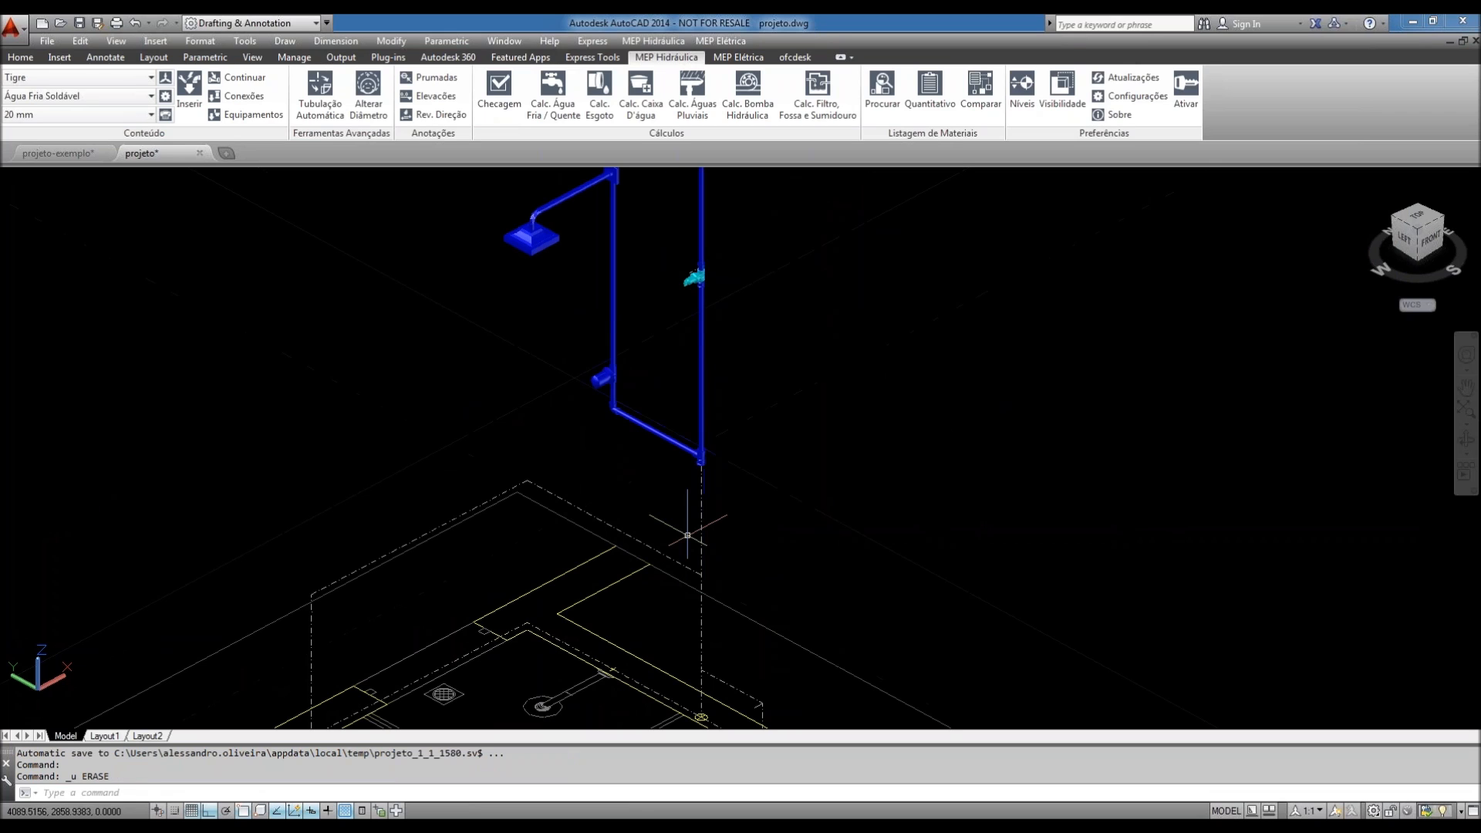
pyautogui.scroll(5, 687, 534)
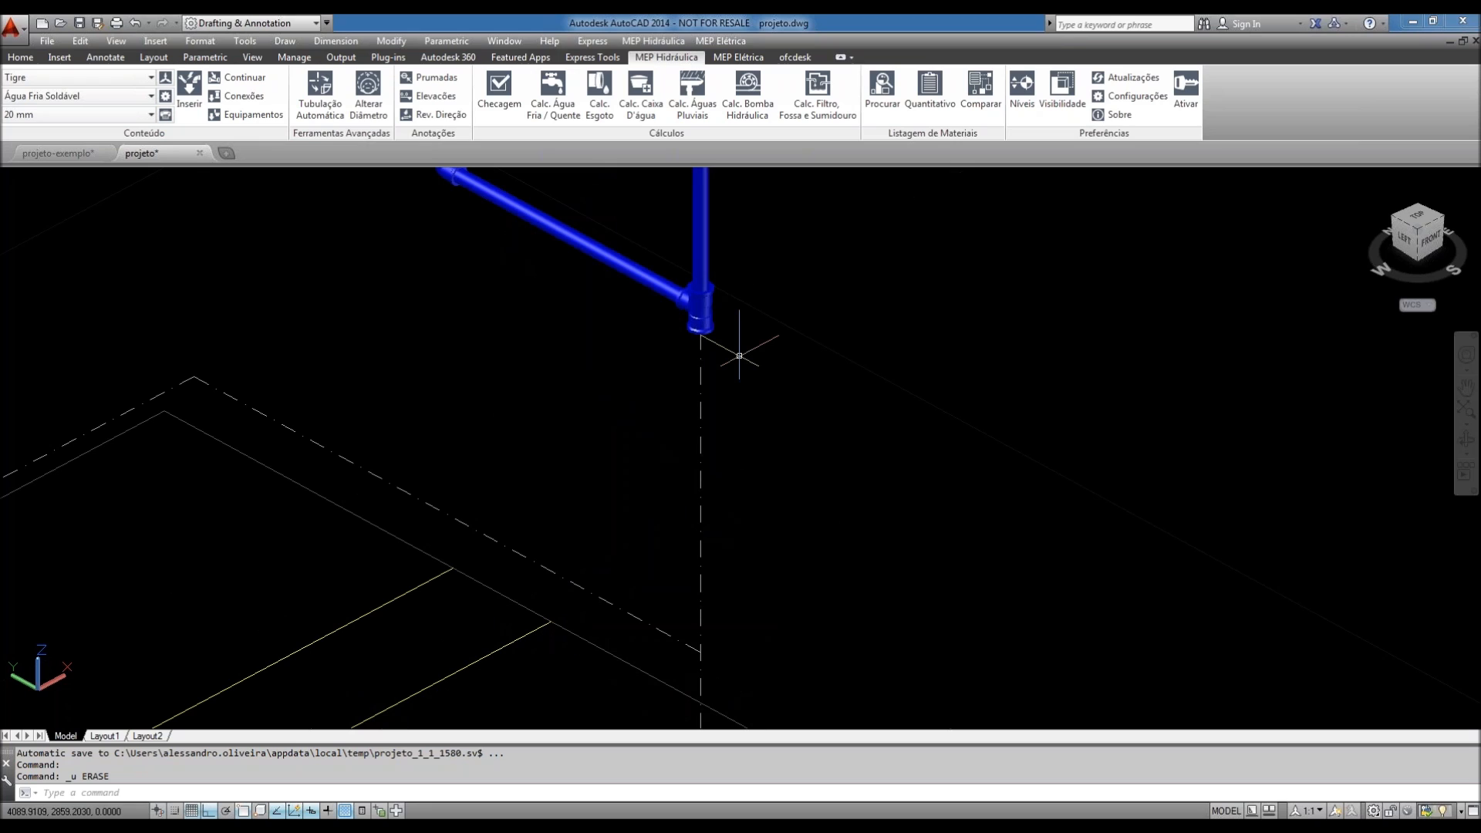
pyautogui.scroll(5, 700, 293)
pyautogui.press('Return')
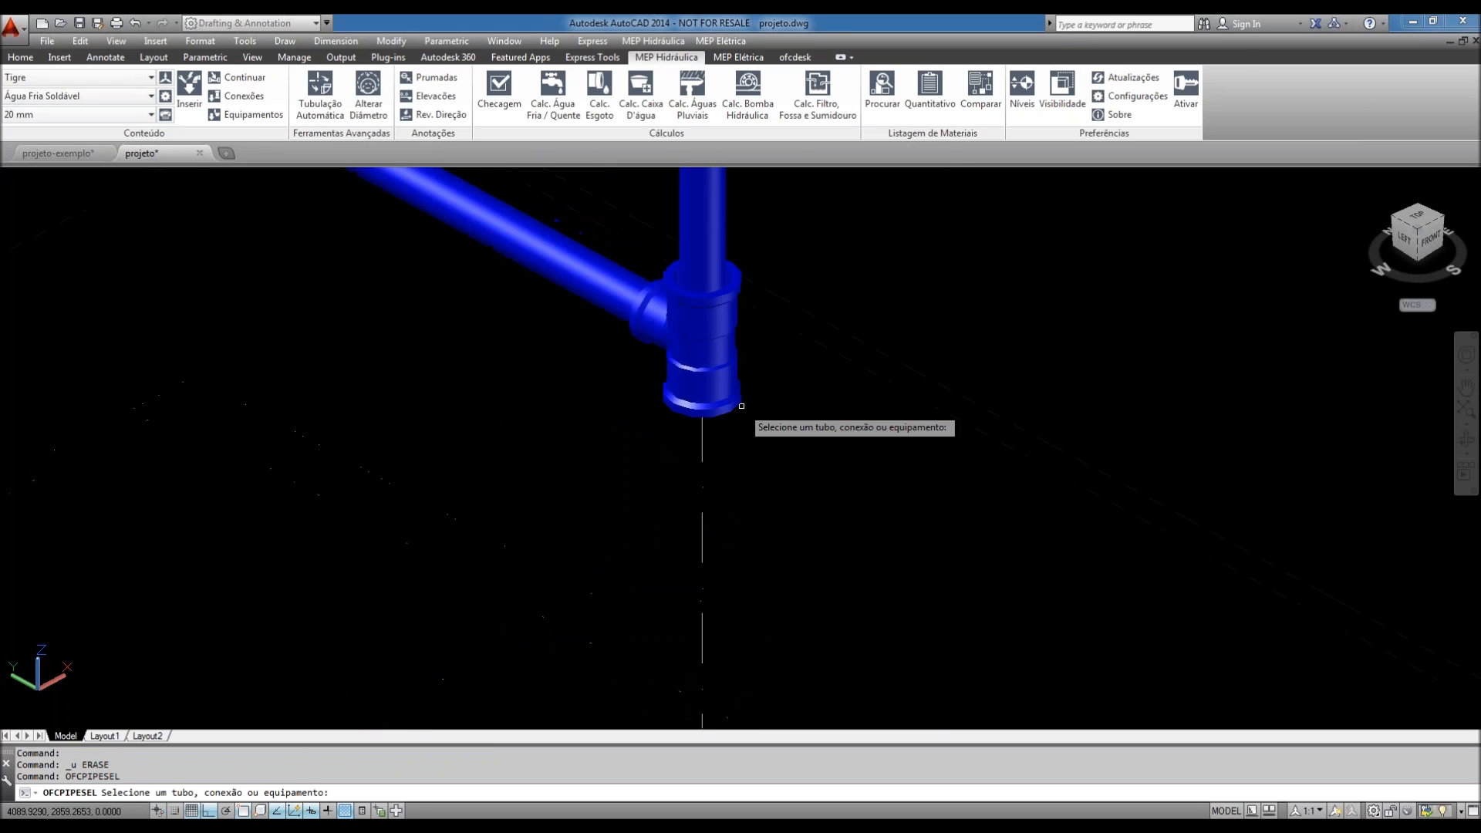
pyautogui.click(741, 405)
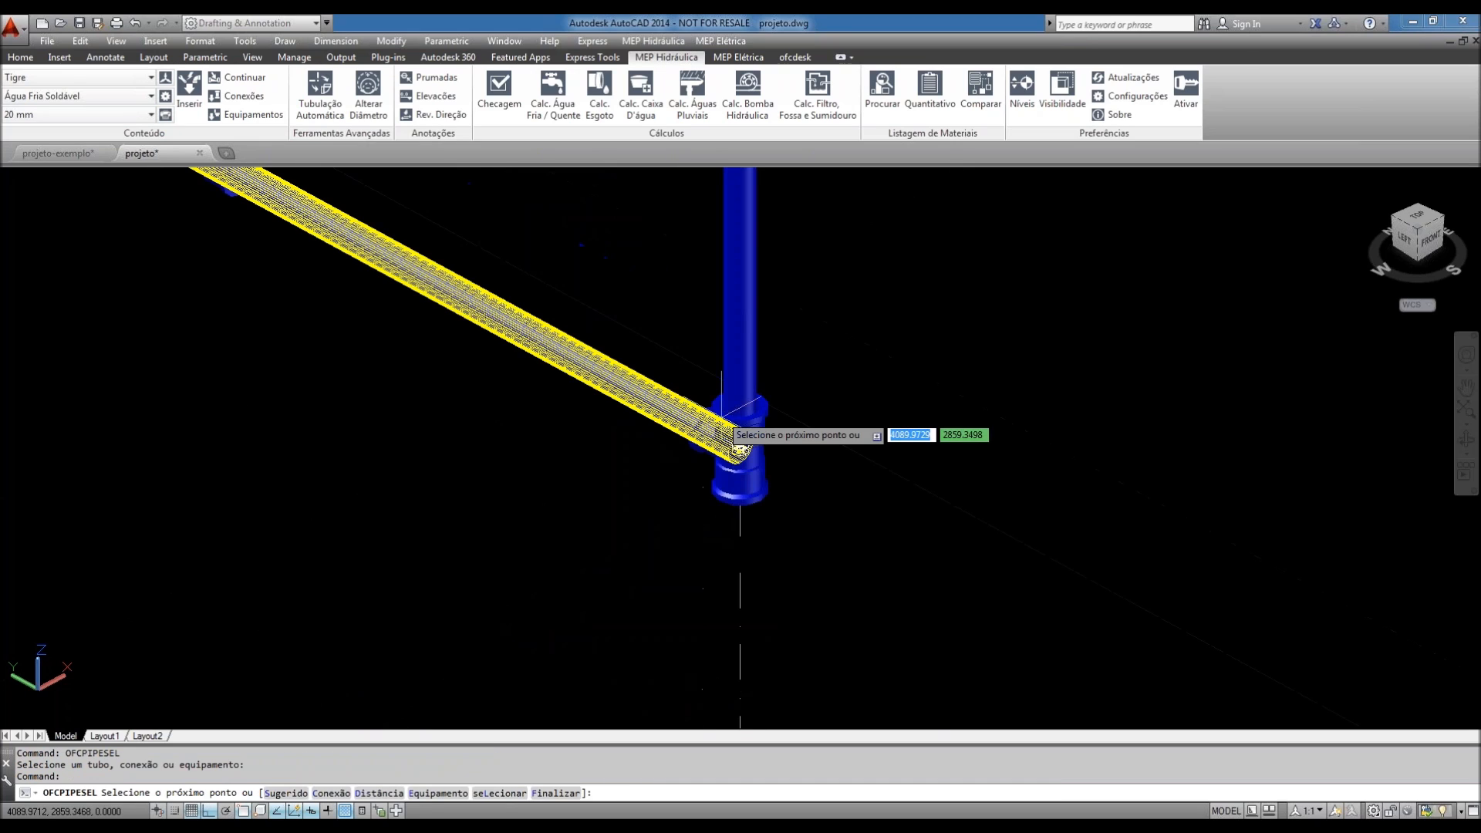
pyautogui.click(738, 446)
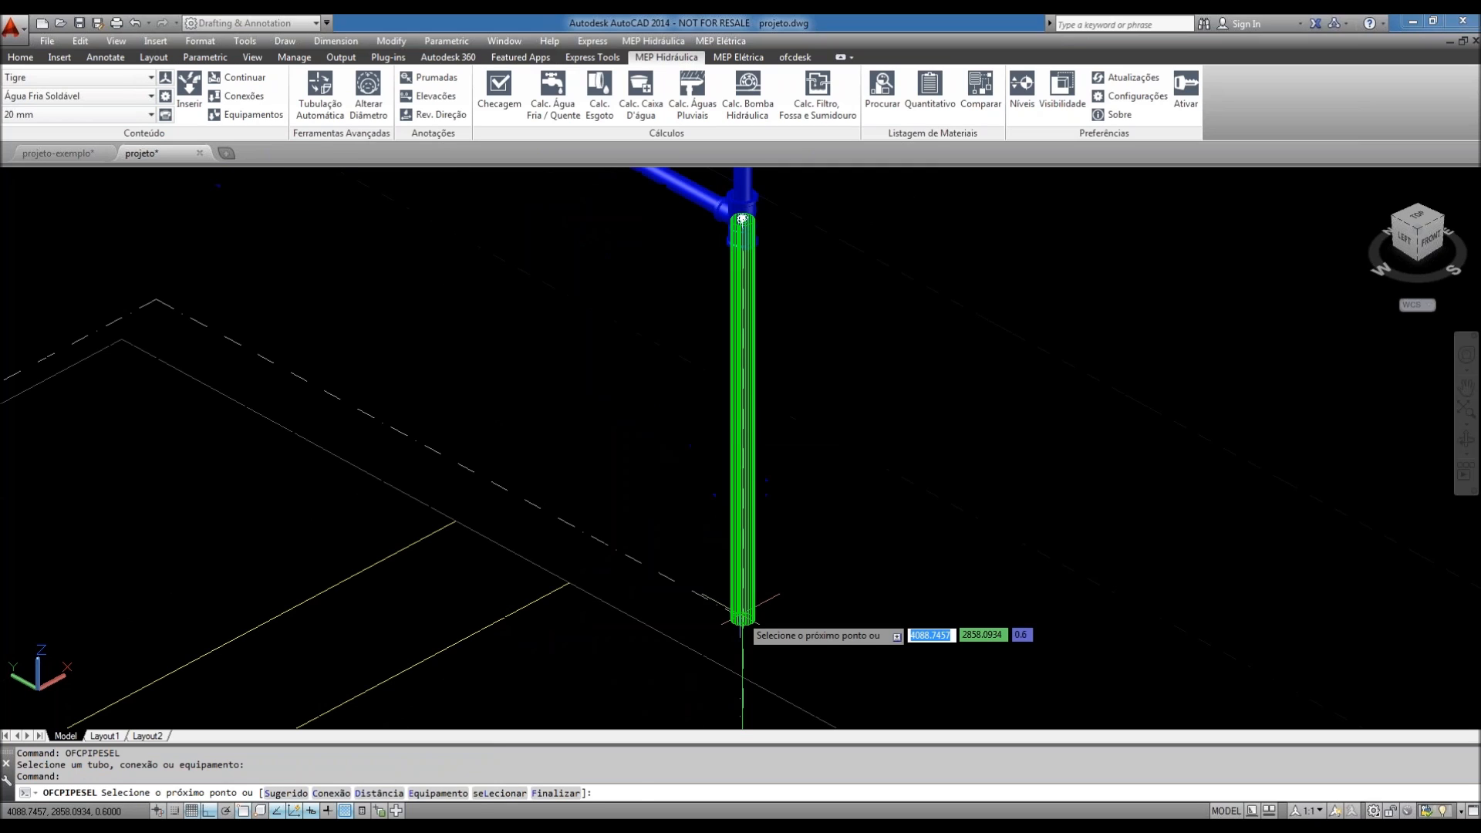
pyautogui.click(741, 613)
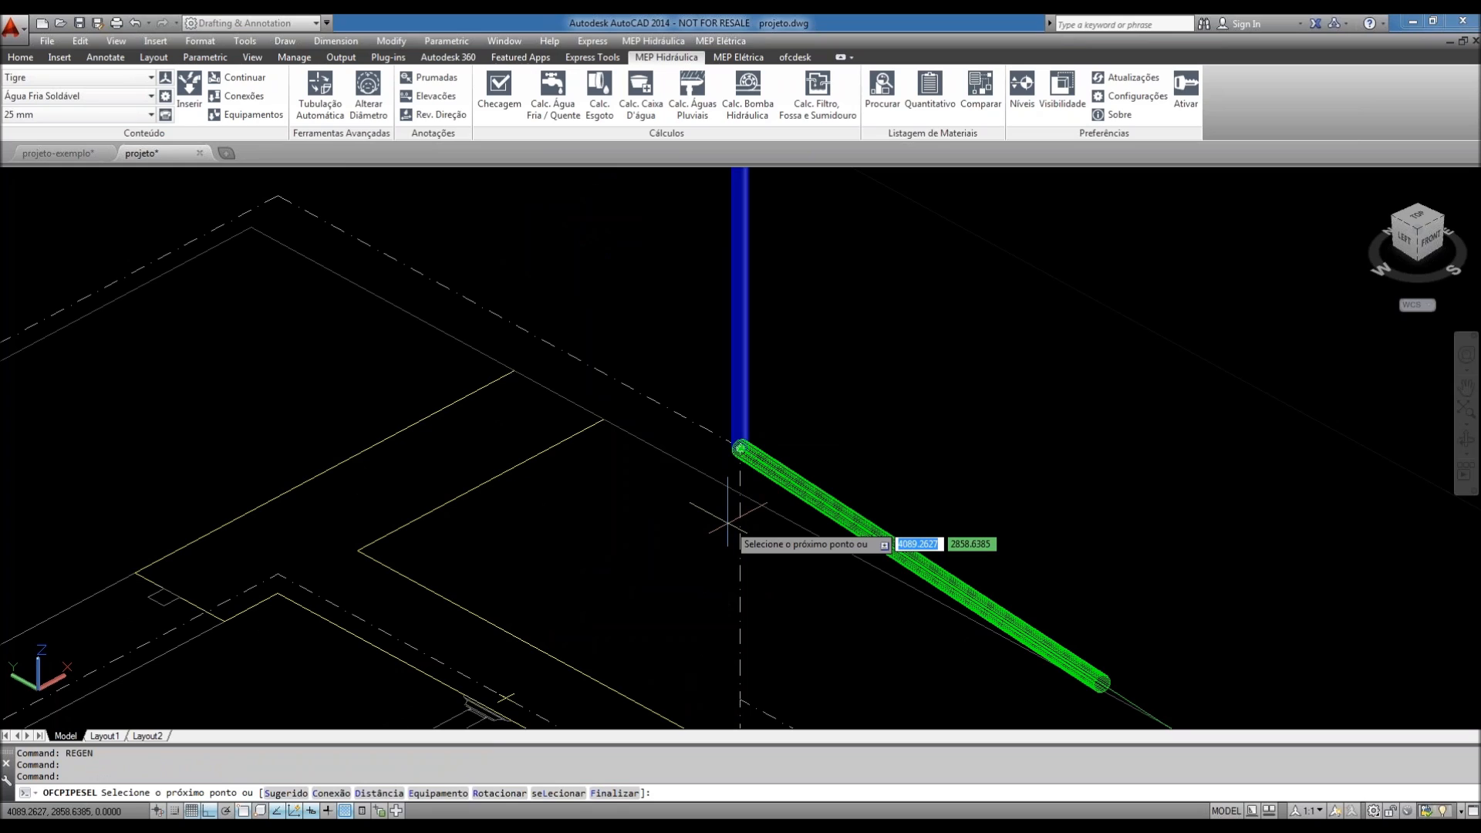
# - Add the soldered tee 22200259 at the foot of the drop, cycling its connection points until its branch faces along the upper dashed guide
pyautogui.write('c')
pyautogui.press('Return')
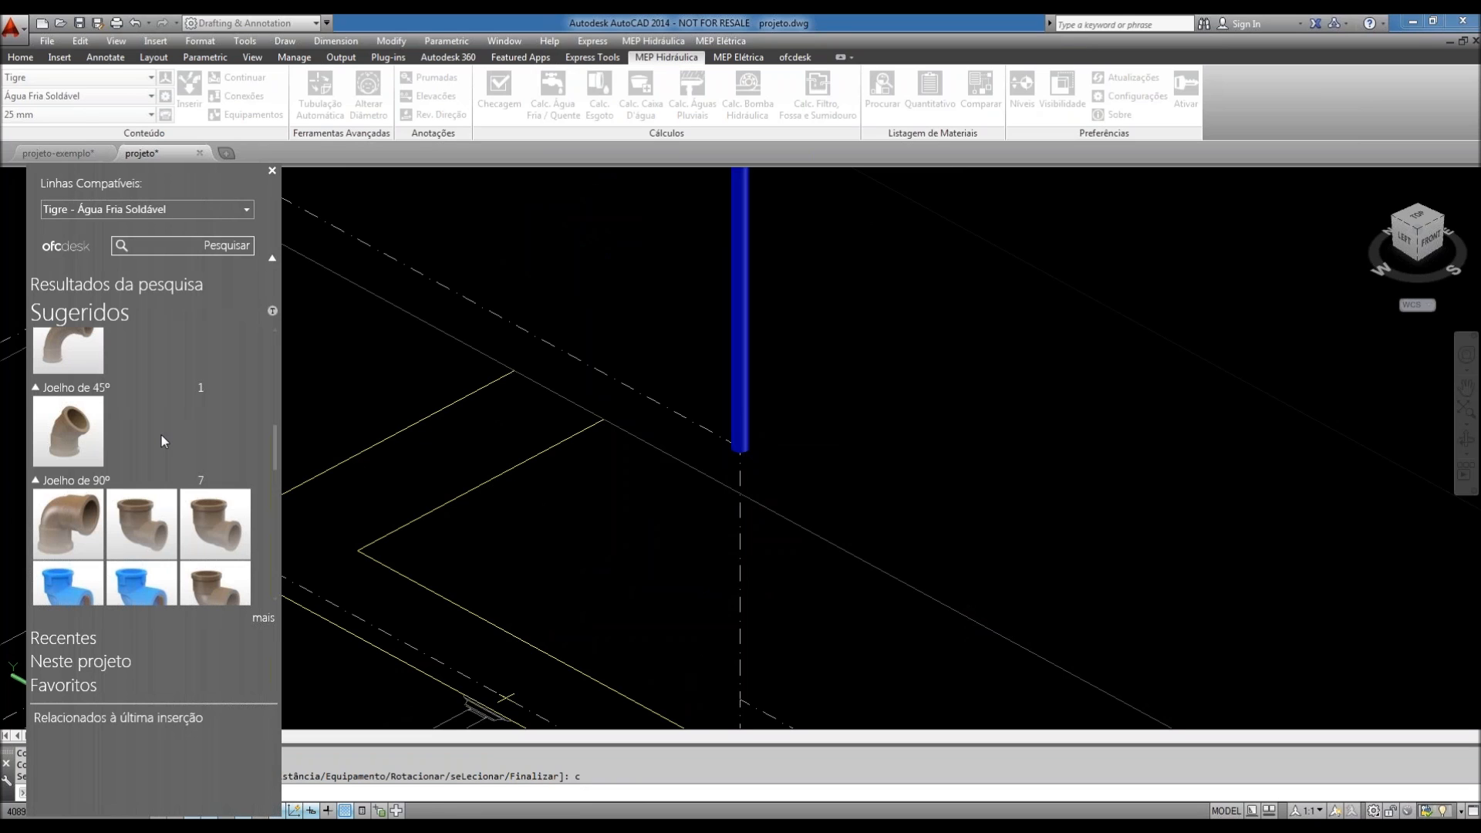
pyautogui.scroll(-1, 160, 436)
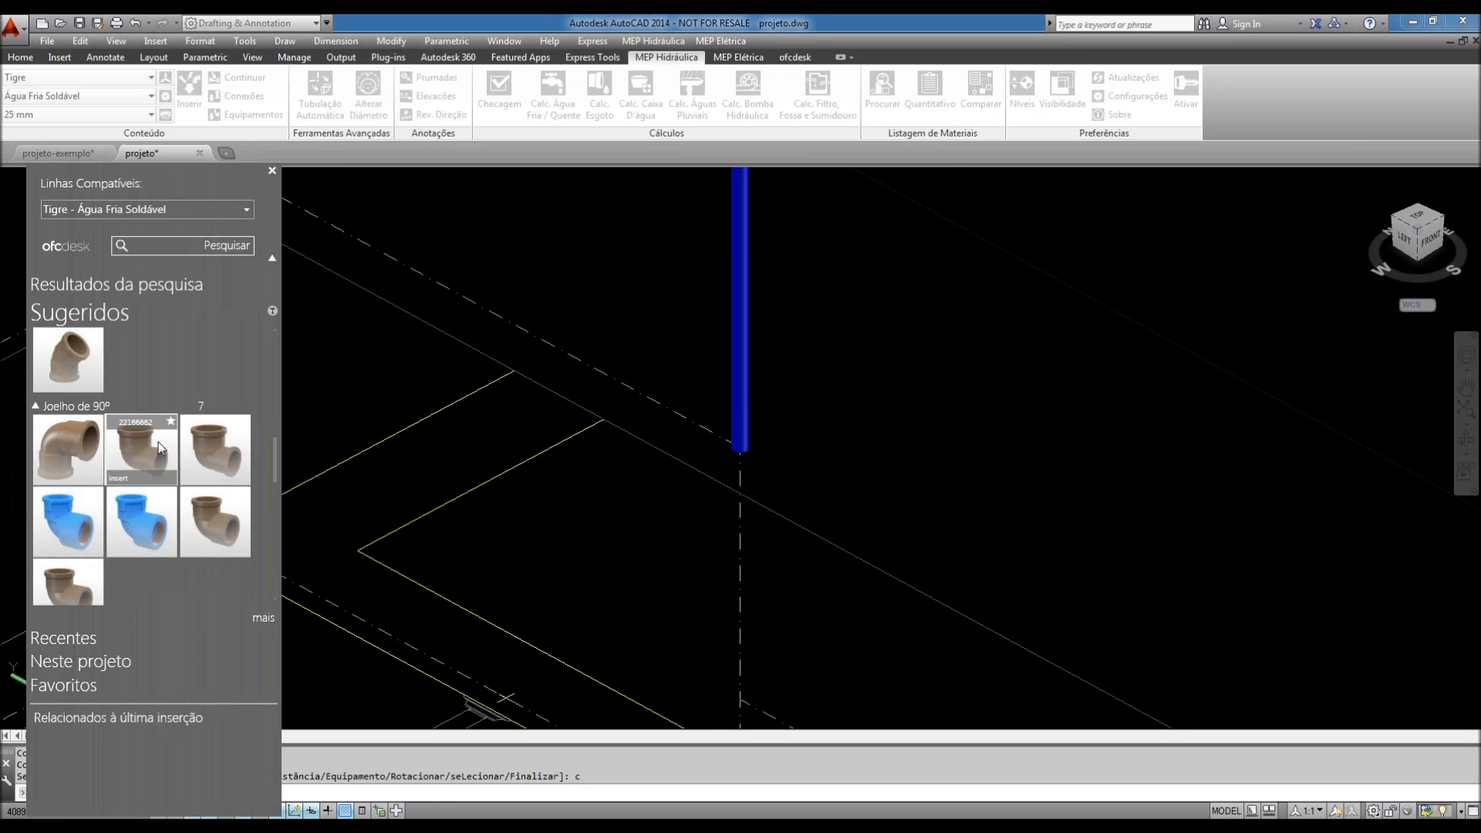
pyautogui.scroll(-5, 159, 442)
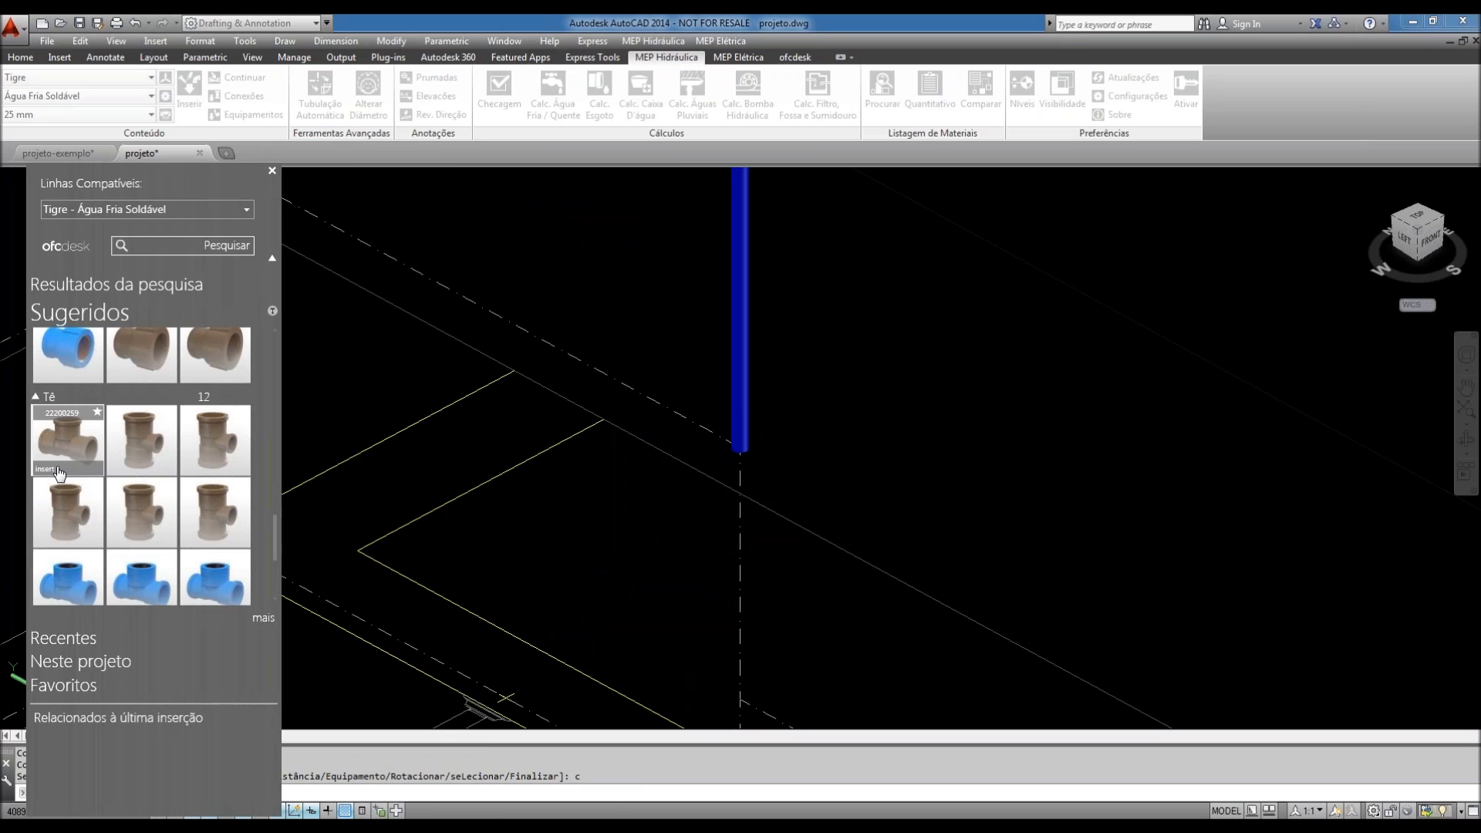
pyautogui.click(59, 472)
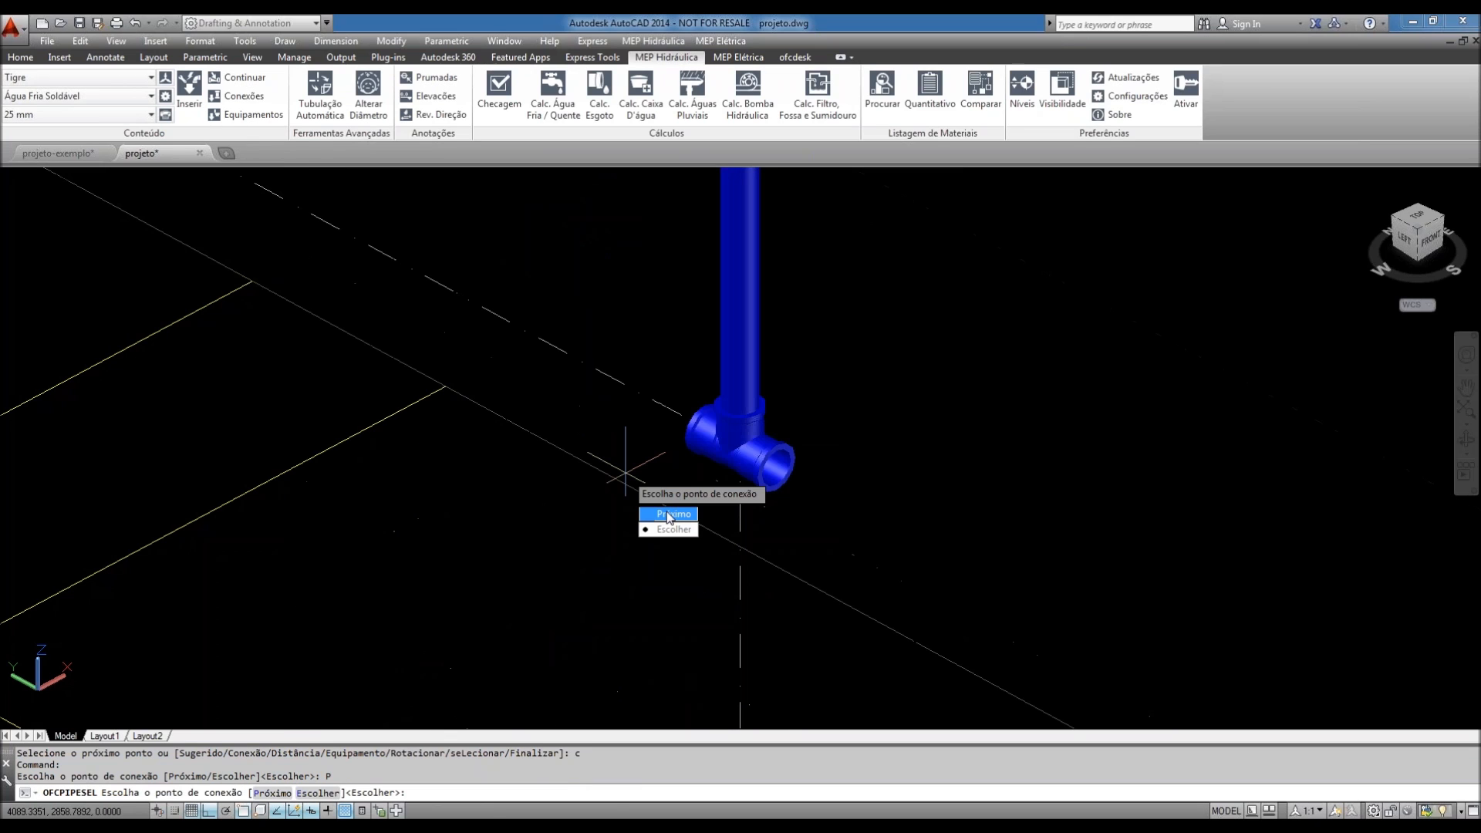
pyautogui.click(668, 517)
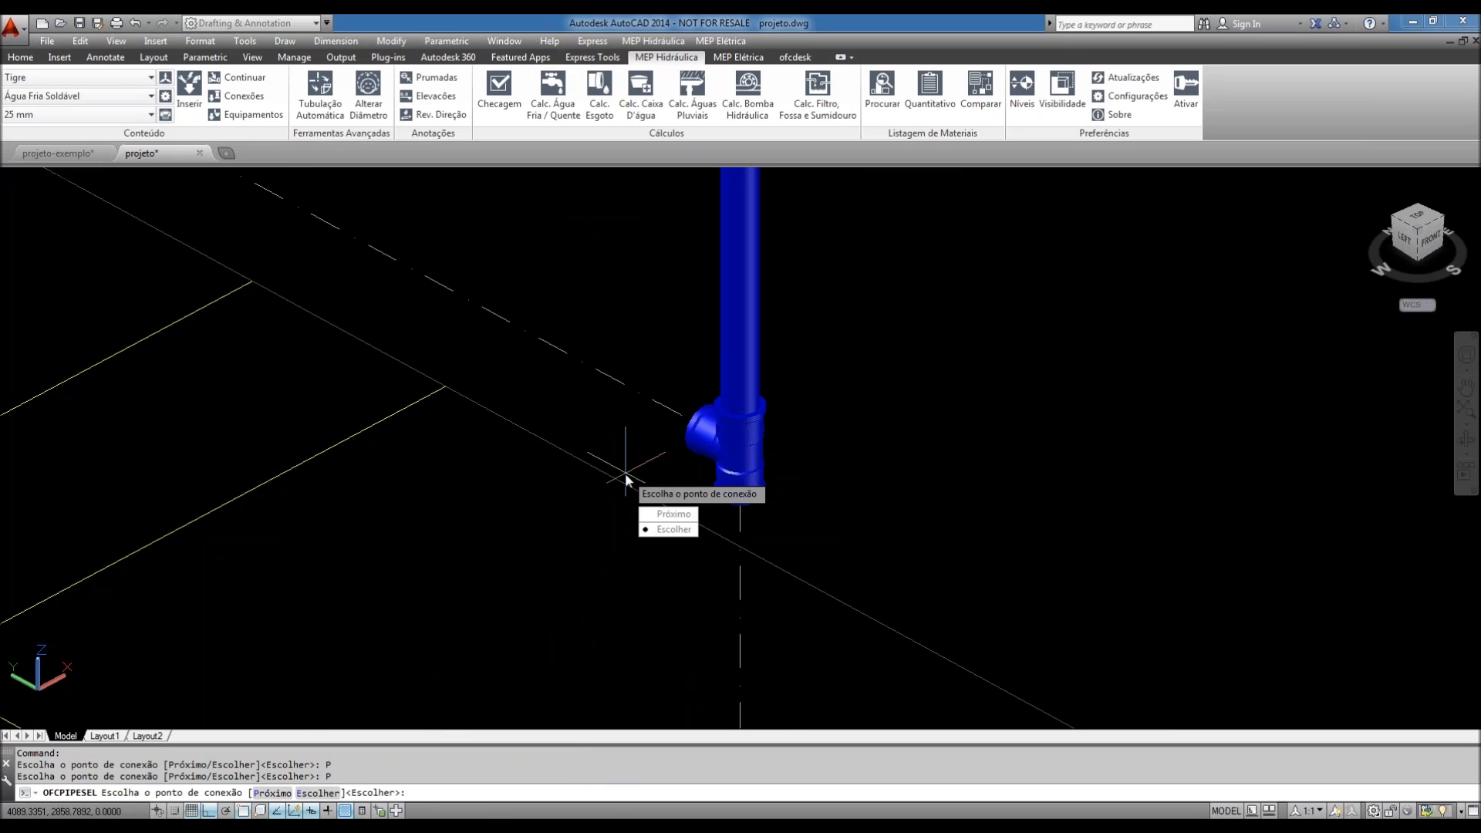
pyautogui.press('Return')
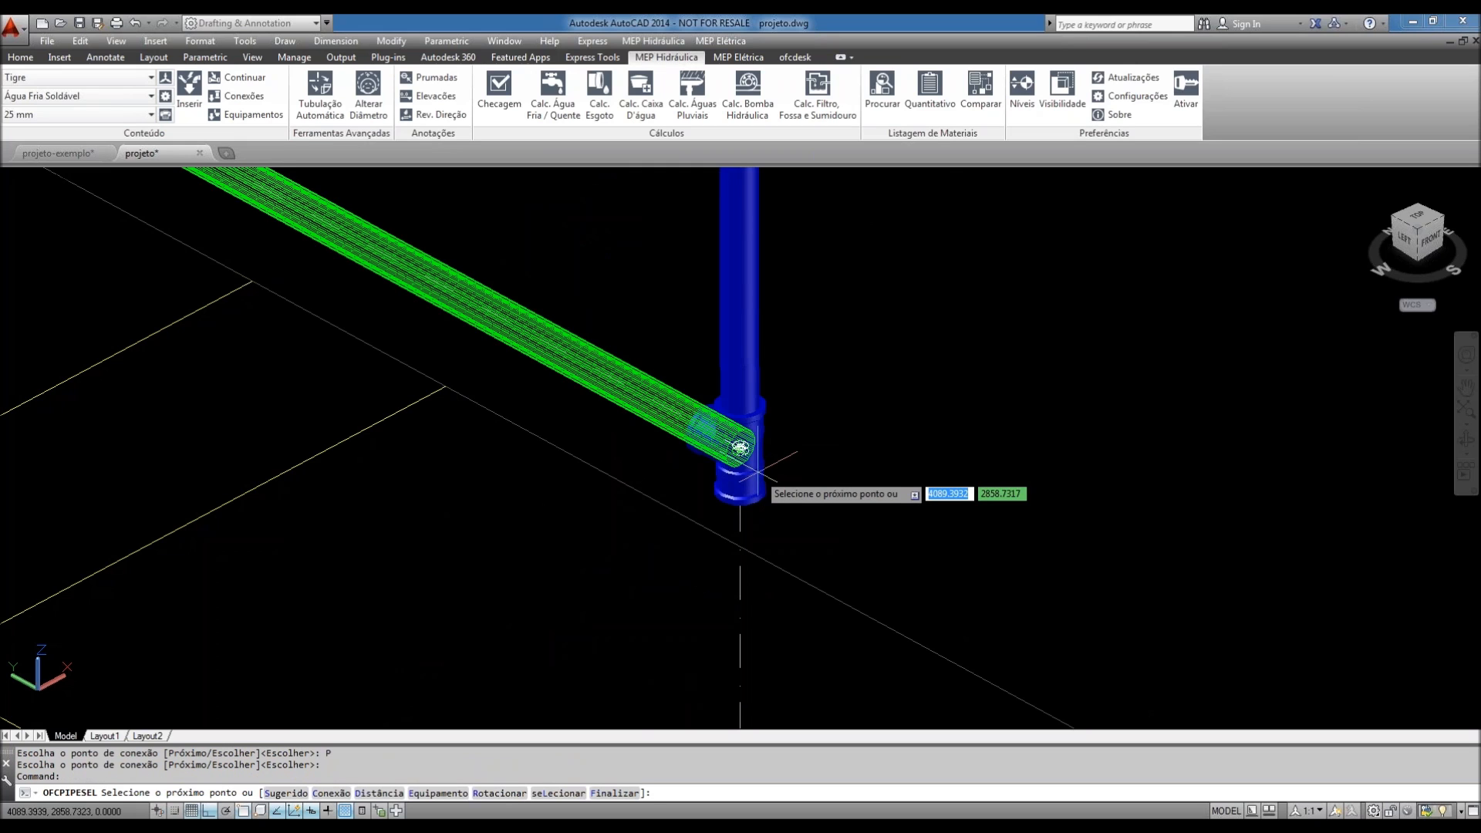
# - Run a horizontal 25 mm pipe from the new tee's branch to the far corner of the dashed guide at elevation 0.6
pyautogui.scroll(-2, 756, 469)
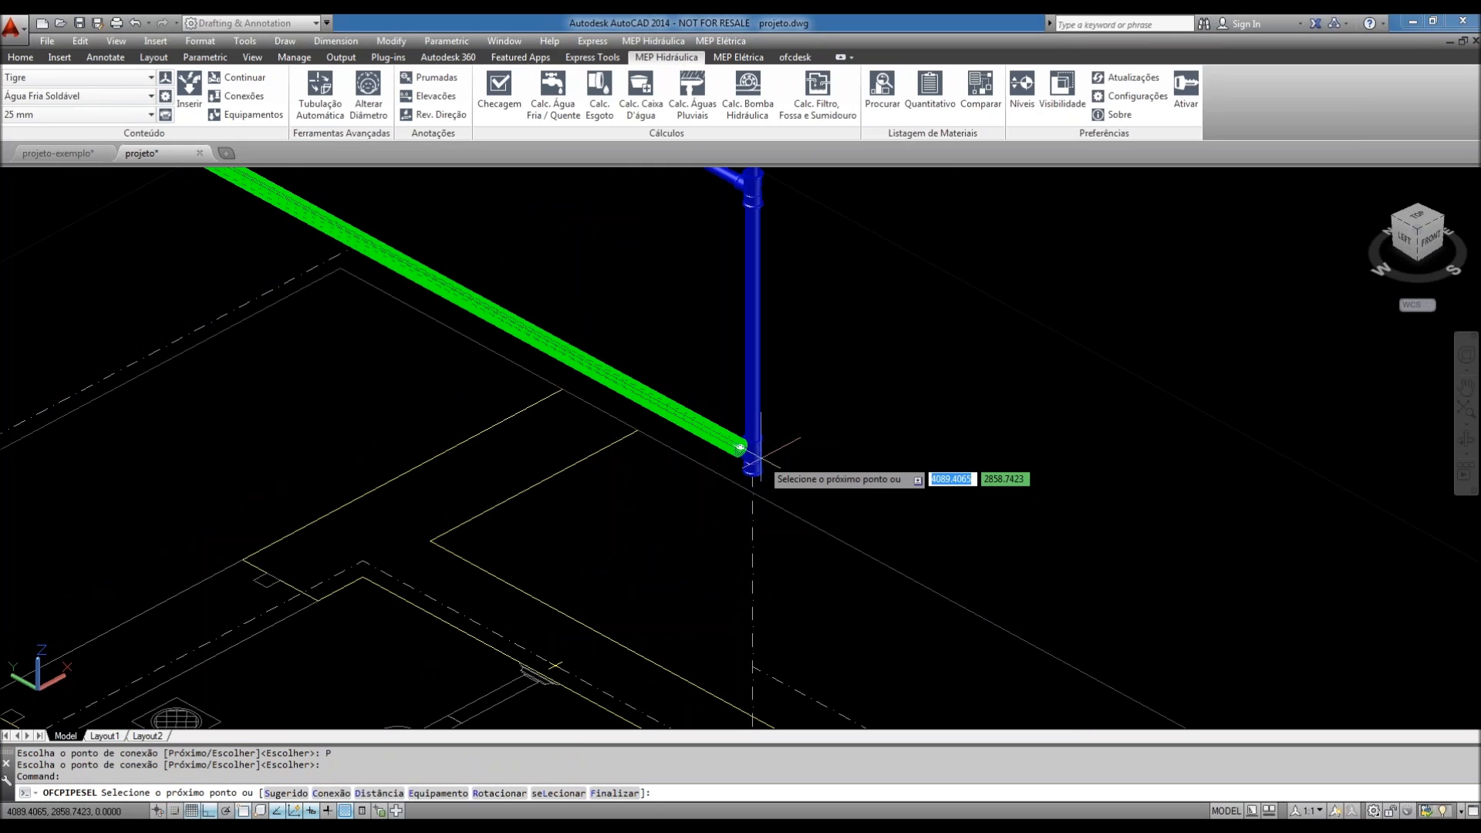
pyautogui.scroll(-2, 761, 458)
pyautogui.moveTo(760, 458); pyautogui.dragTo(971, 503, button='middle')
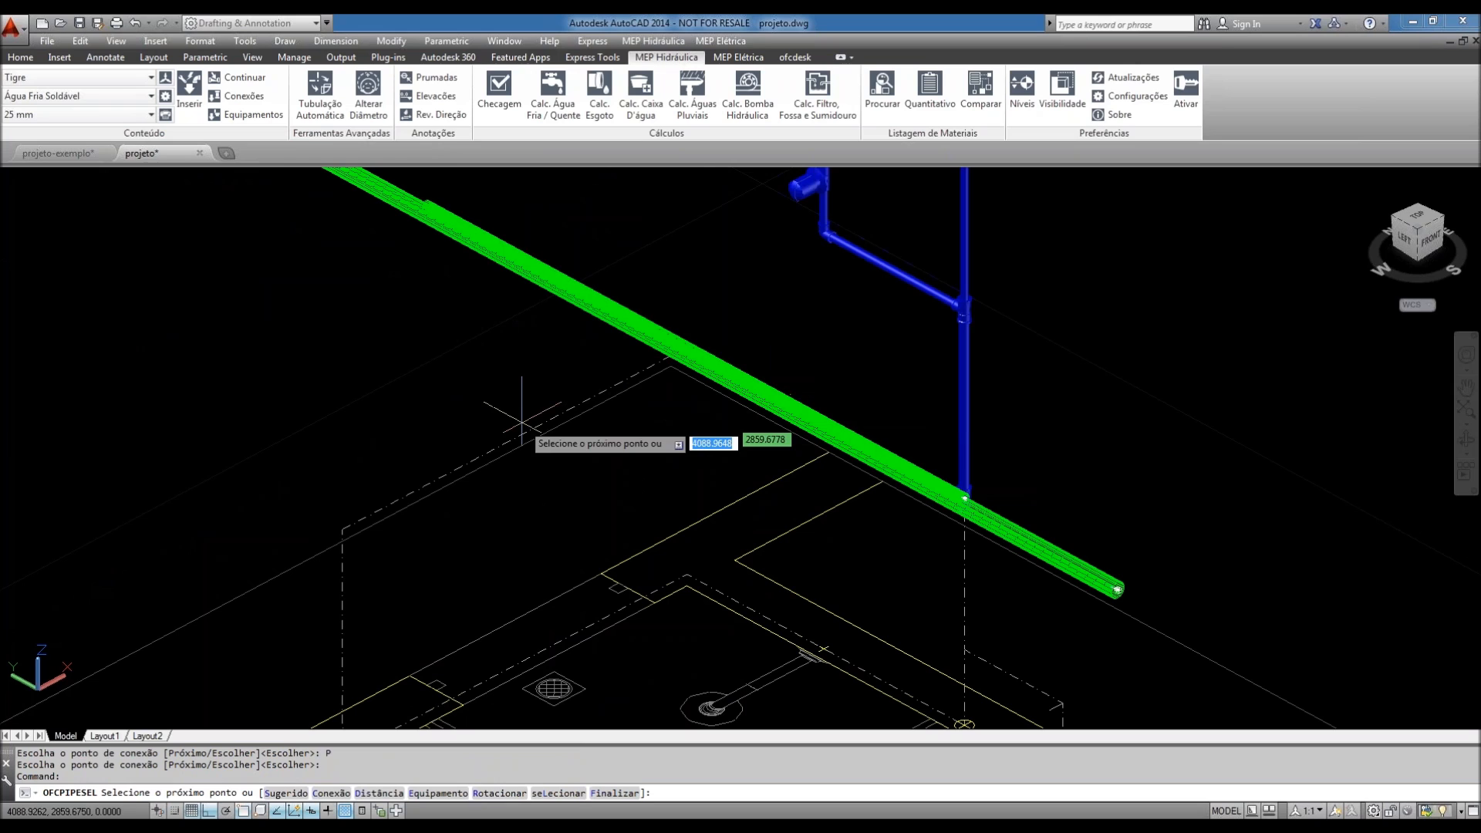
pyautogui.scroll(2, 678, 344)
pyautogui.scroll(3, 678, 345)
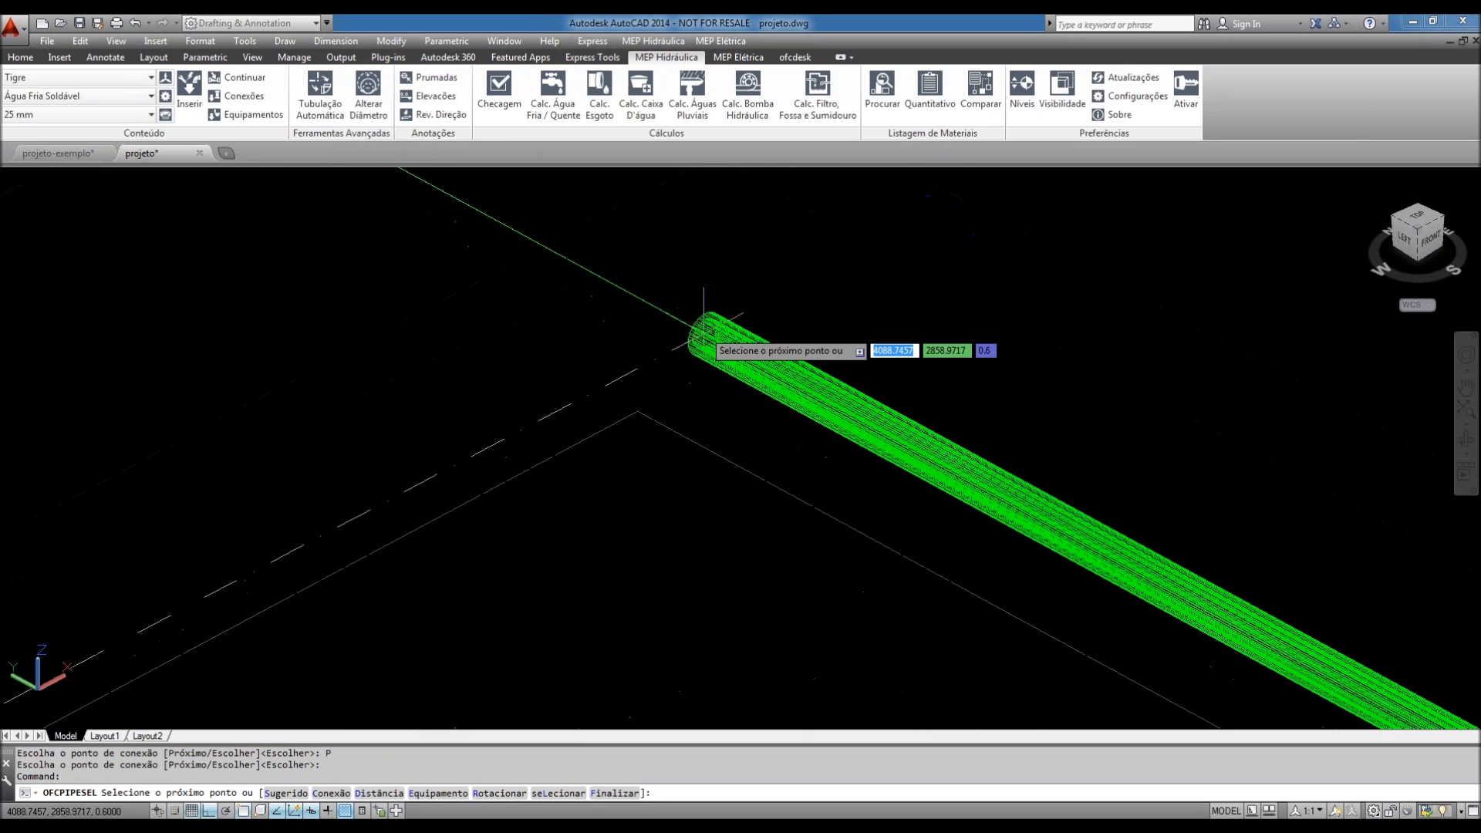
pyautogui.scroll(1, 703, 331)
pyautogui.scroll(-3, 695, 332)
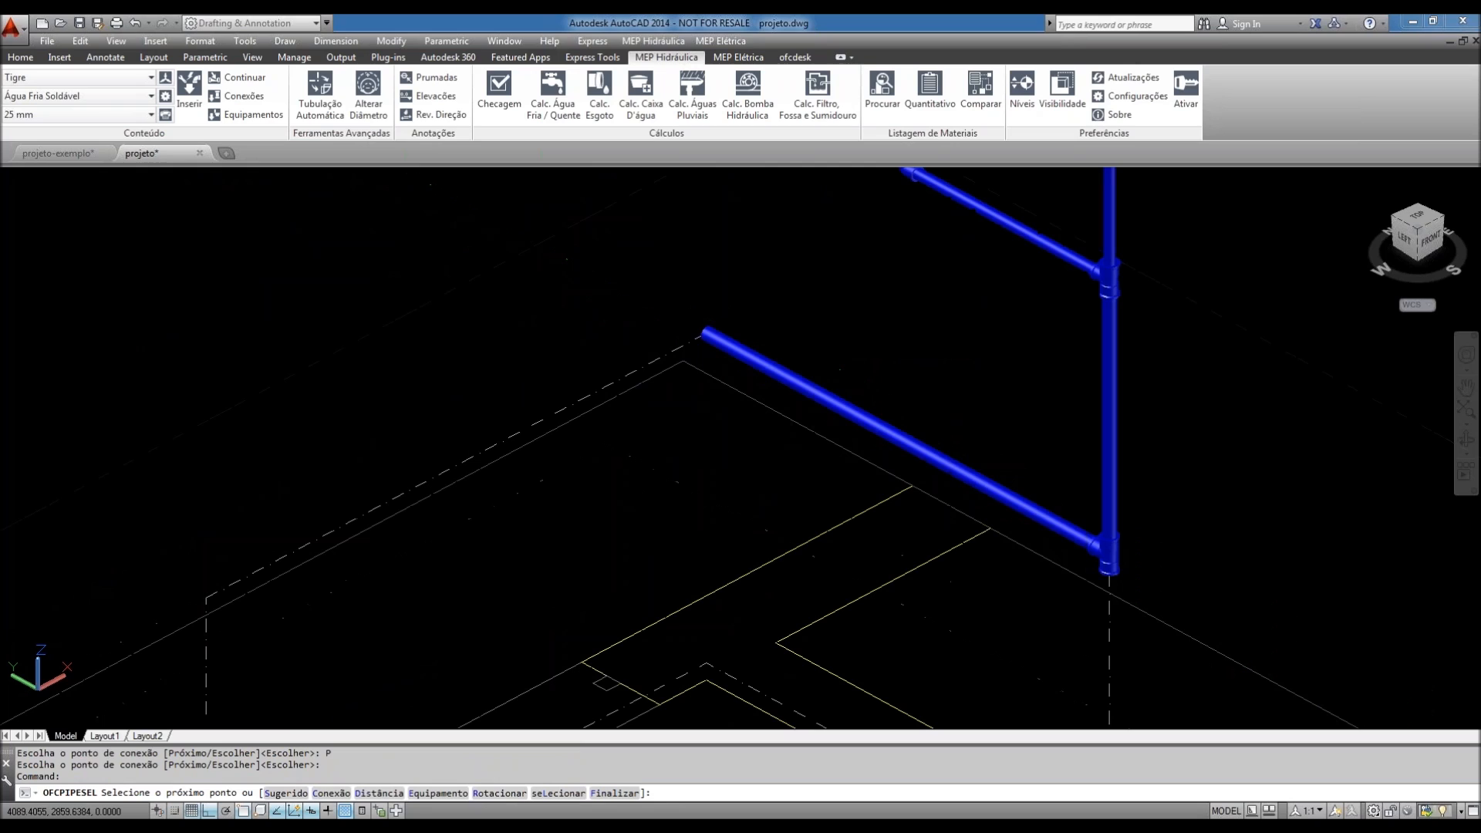
# - Extend the 25 mm pipe horizontally from the corner along the dashed guide to its end above the washbasin at elevation 0.6
pyautogui.scroll(-2, 705, 333)
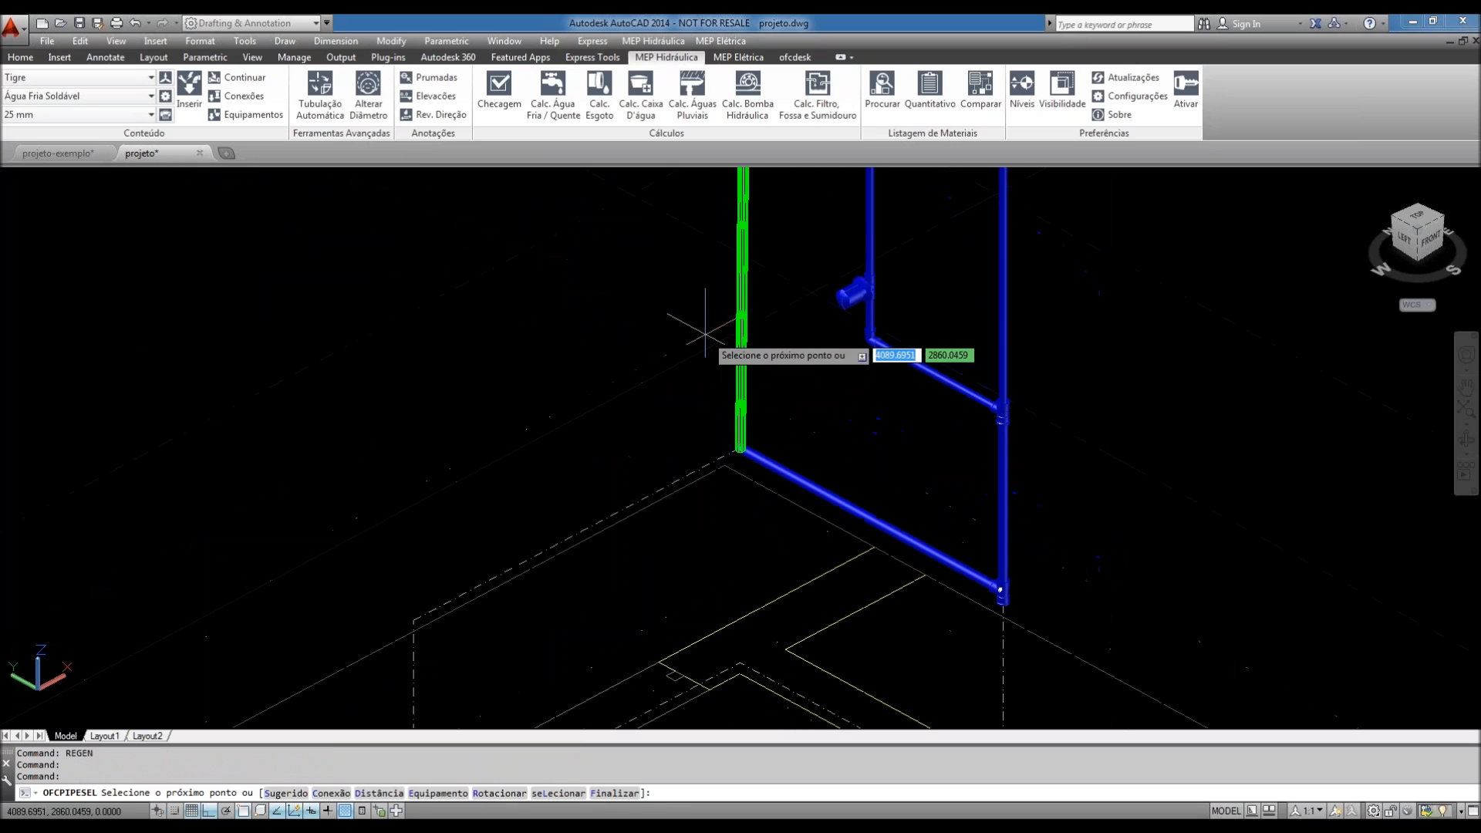
pyautogui.click(413, 621)
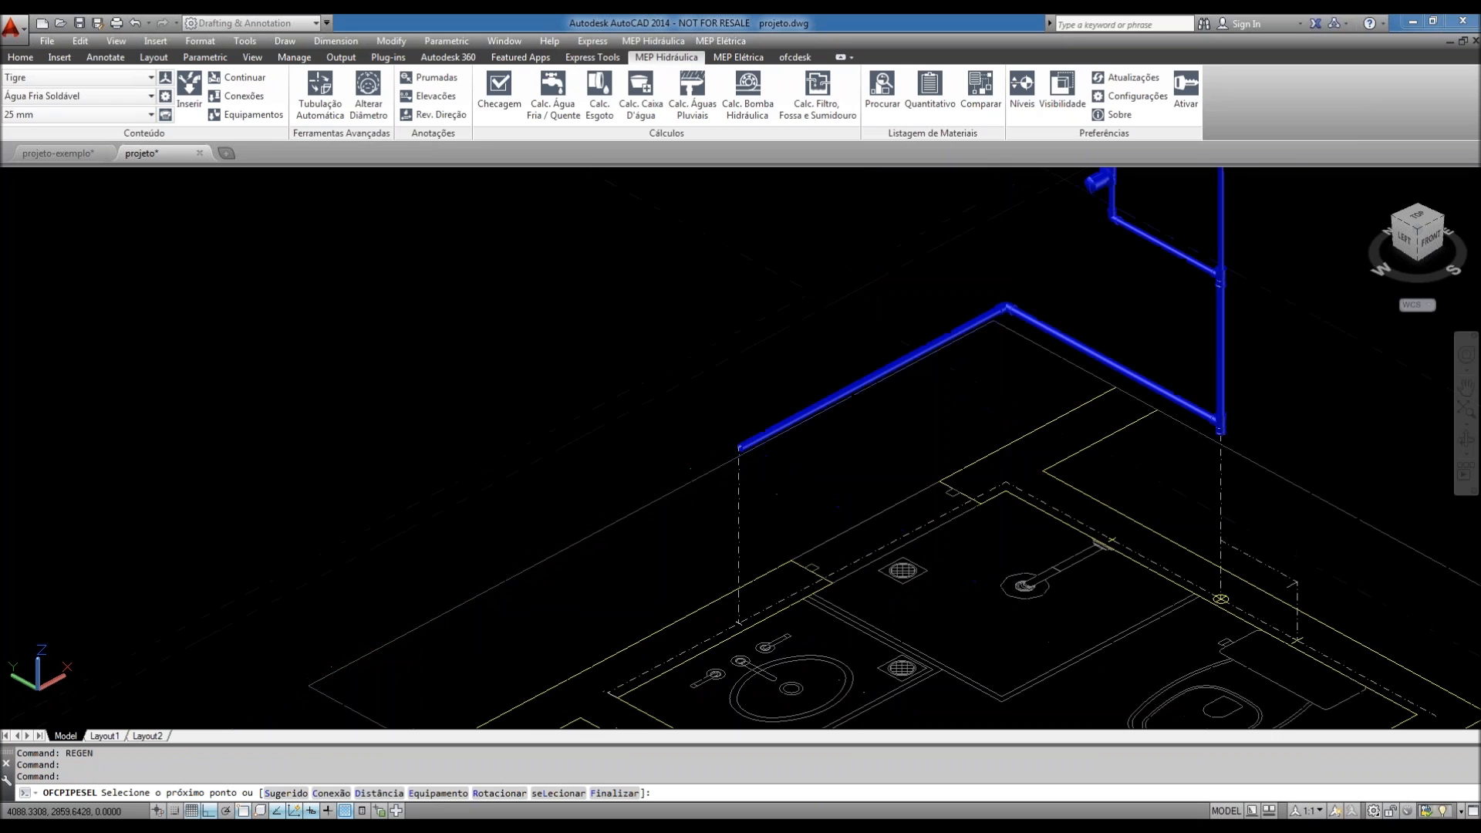
pyautogui.scroll(3, 721, 472)
pyautogui.scroll(2, 698, 435)
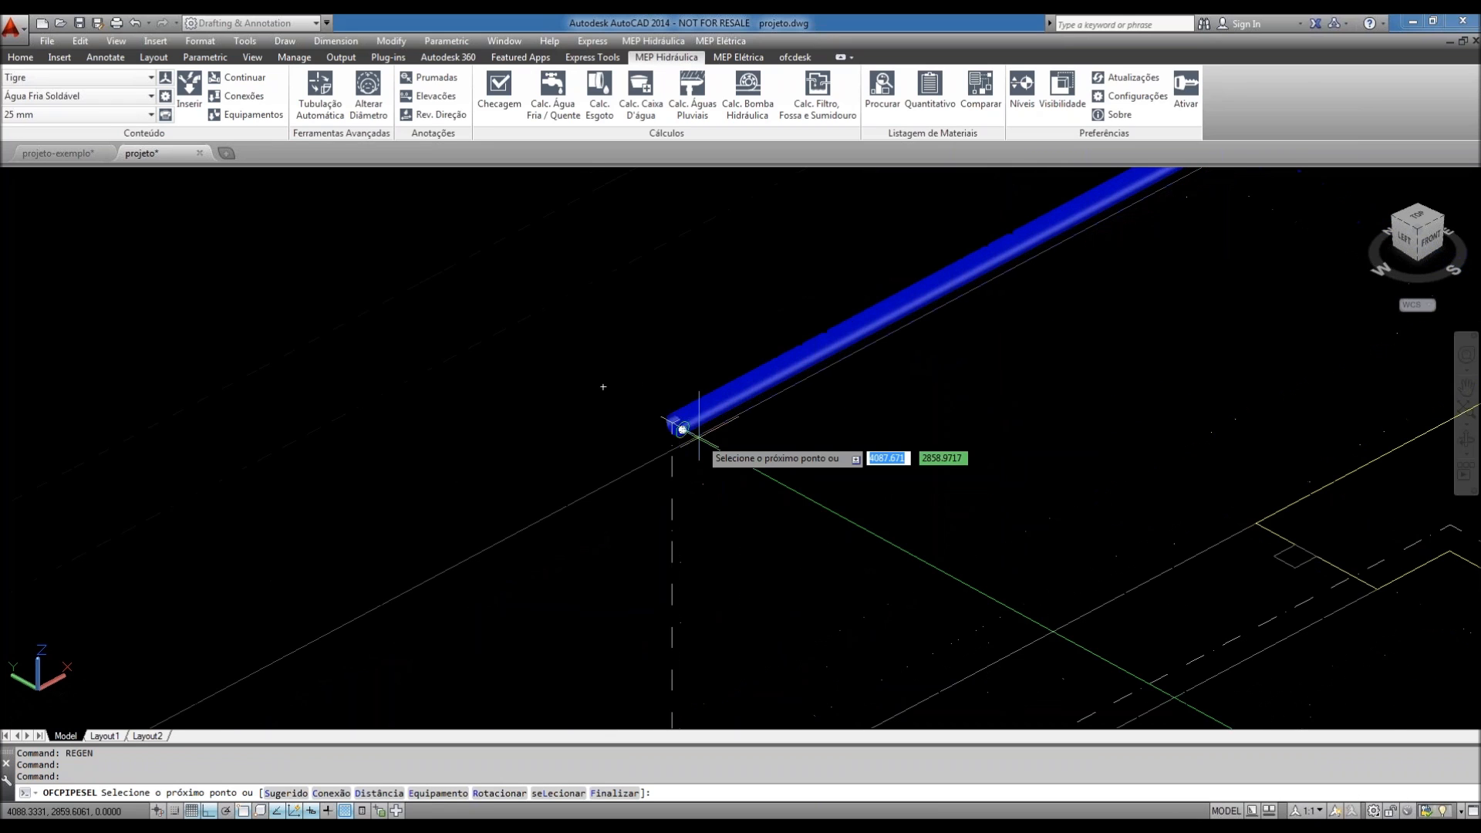
pyautogui.scroll(-2, 679, 434)
pyautogui.scroll(2, 664, 434)
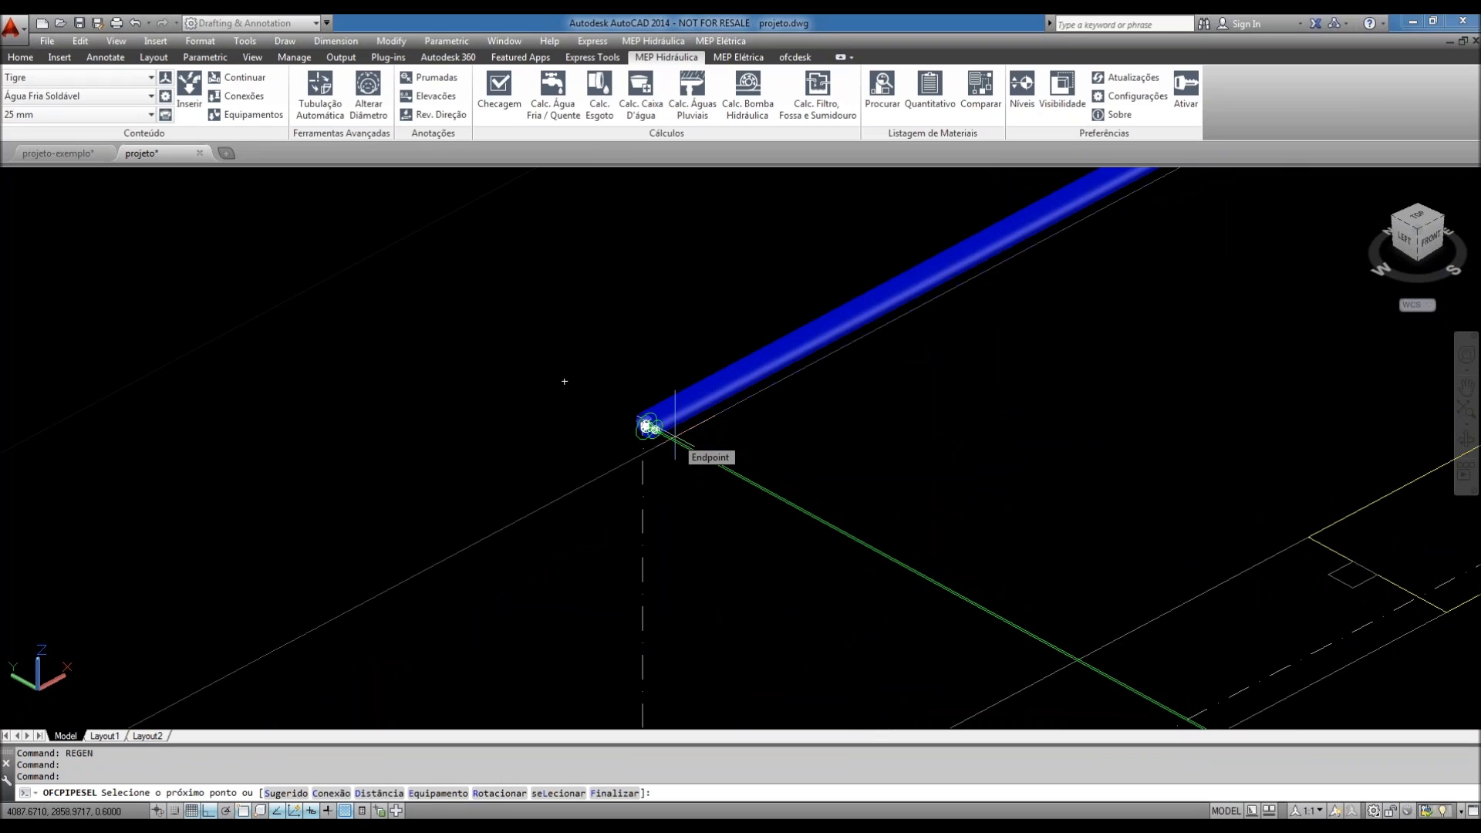
pyautogui.write('c')
pyautogui.press('Return')
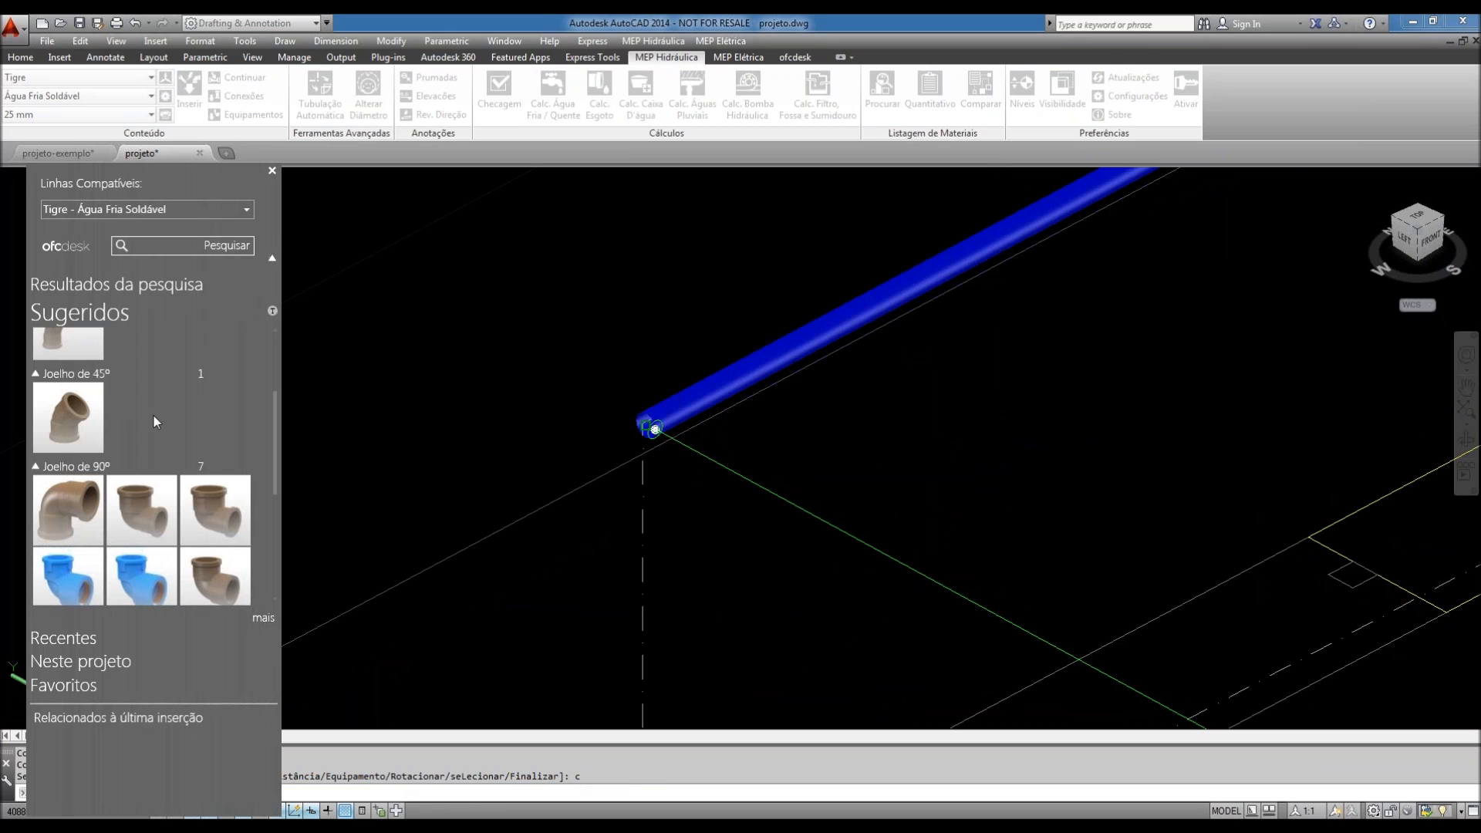
pyautogui.scroll(2, 141, 453)
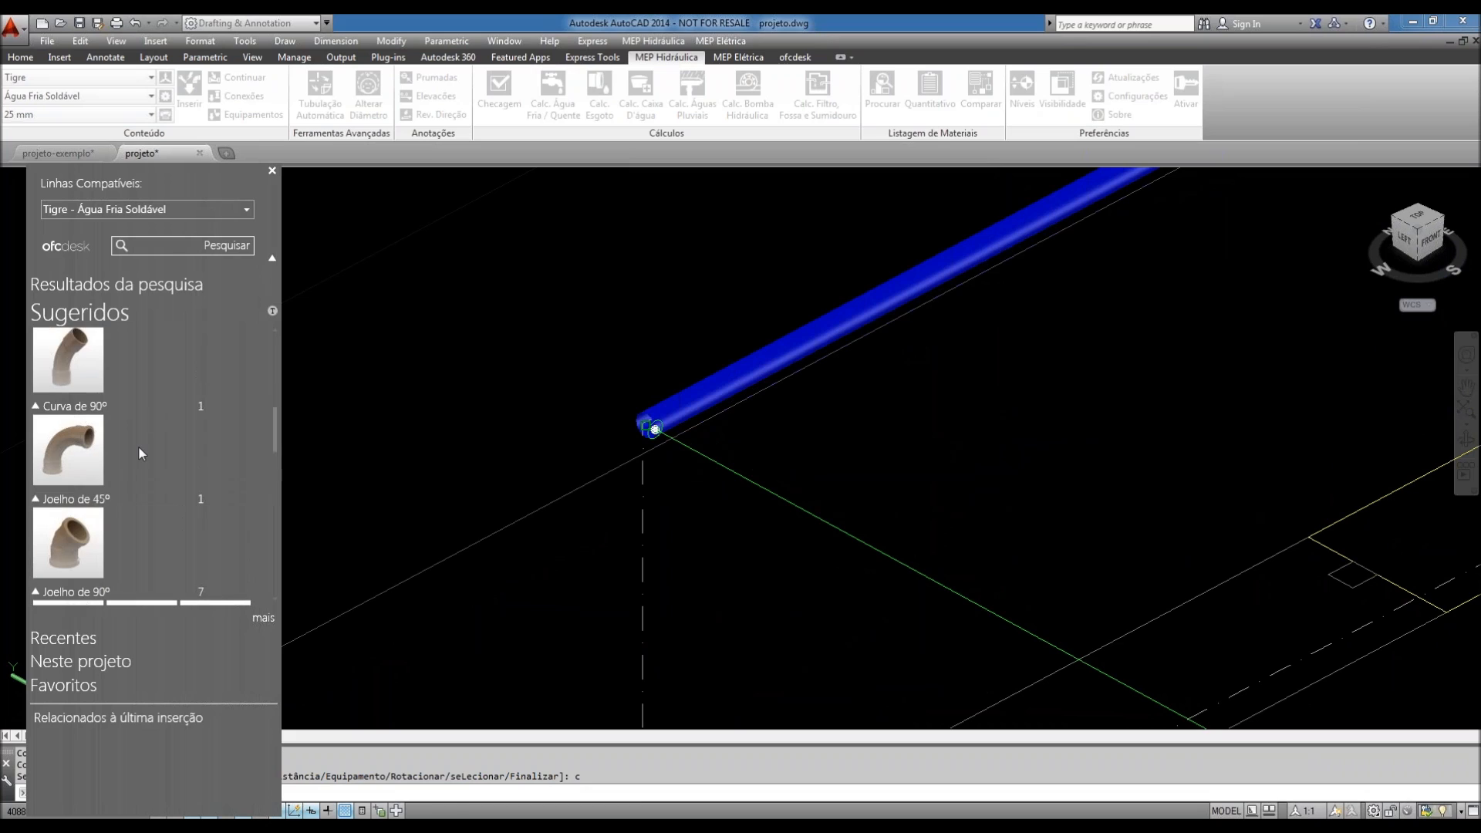
pyautogui.scroll(-4, 139, 448)
pyautogui.moveTo(63, 516)
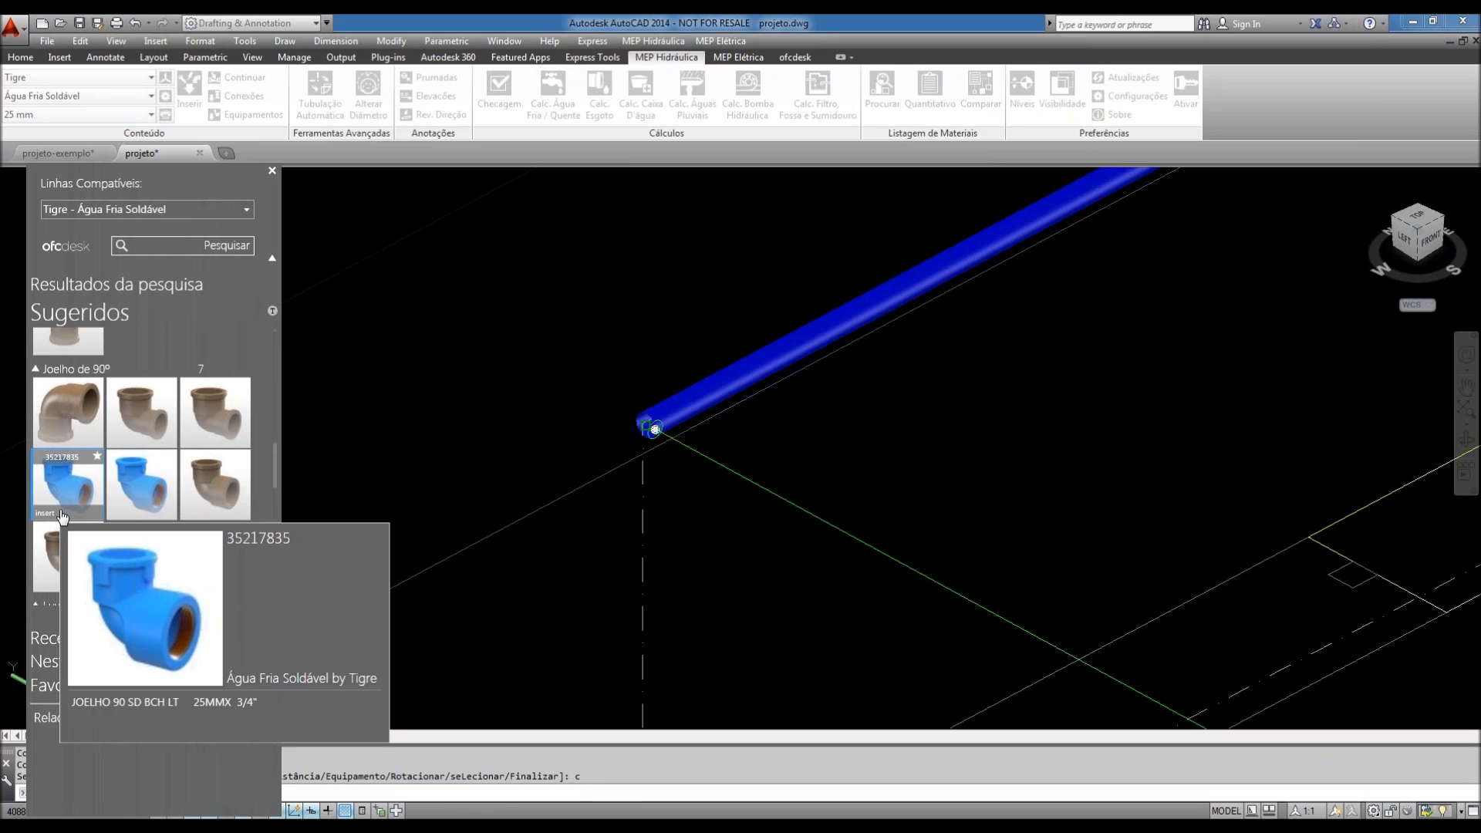
pyautogui.click(63, 517)
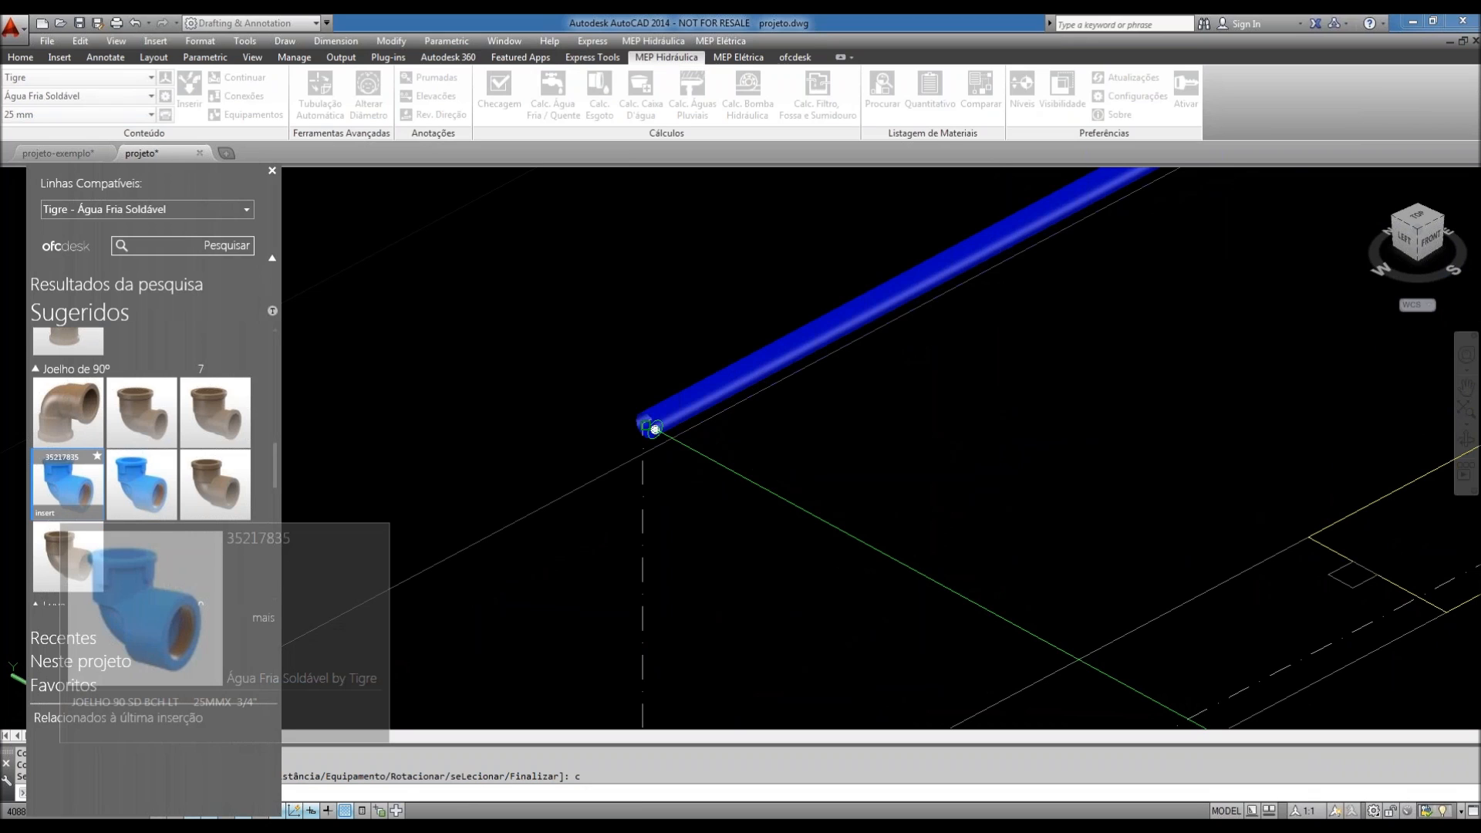
pyautogui.press('Return')
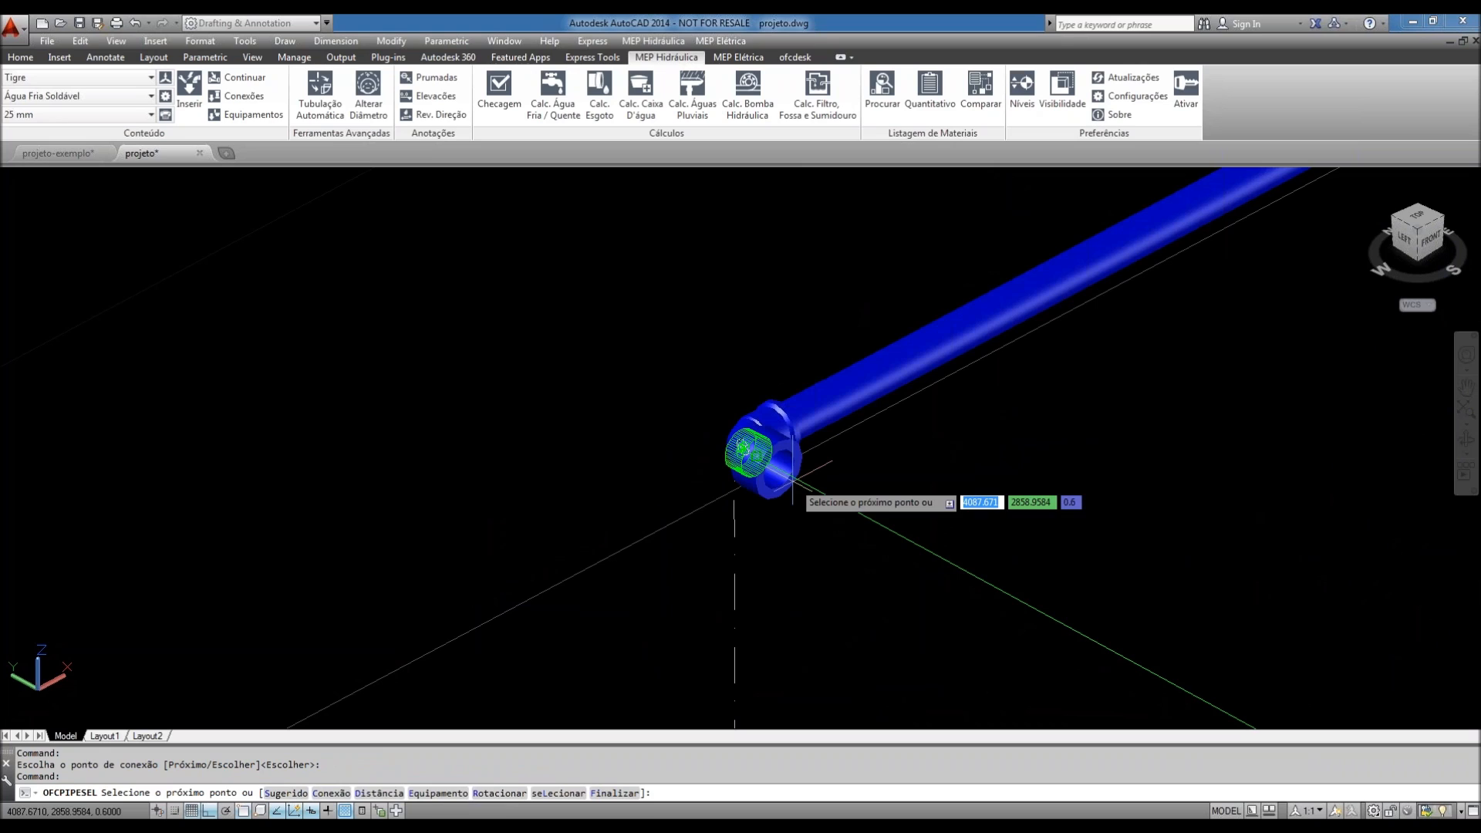
# - Attach the residential washbasin homesink25 to the elbow's outlet, accept its connection point and finish the pipe run
pyautogui.write('e')
pyautogui.press('Return')
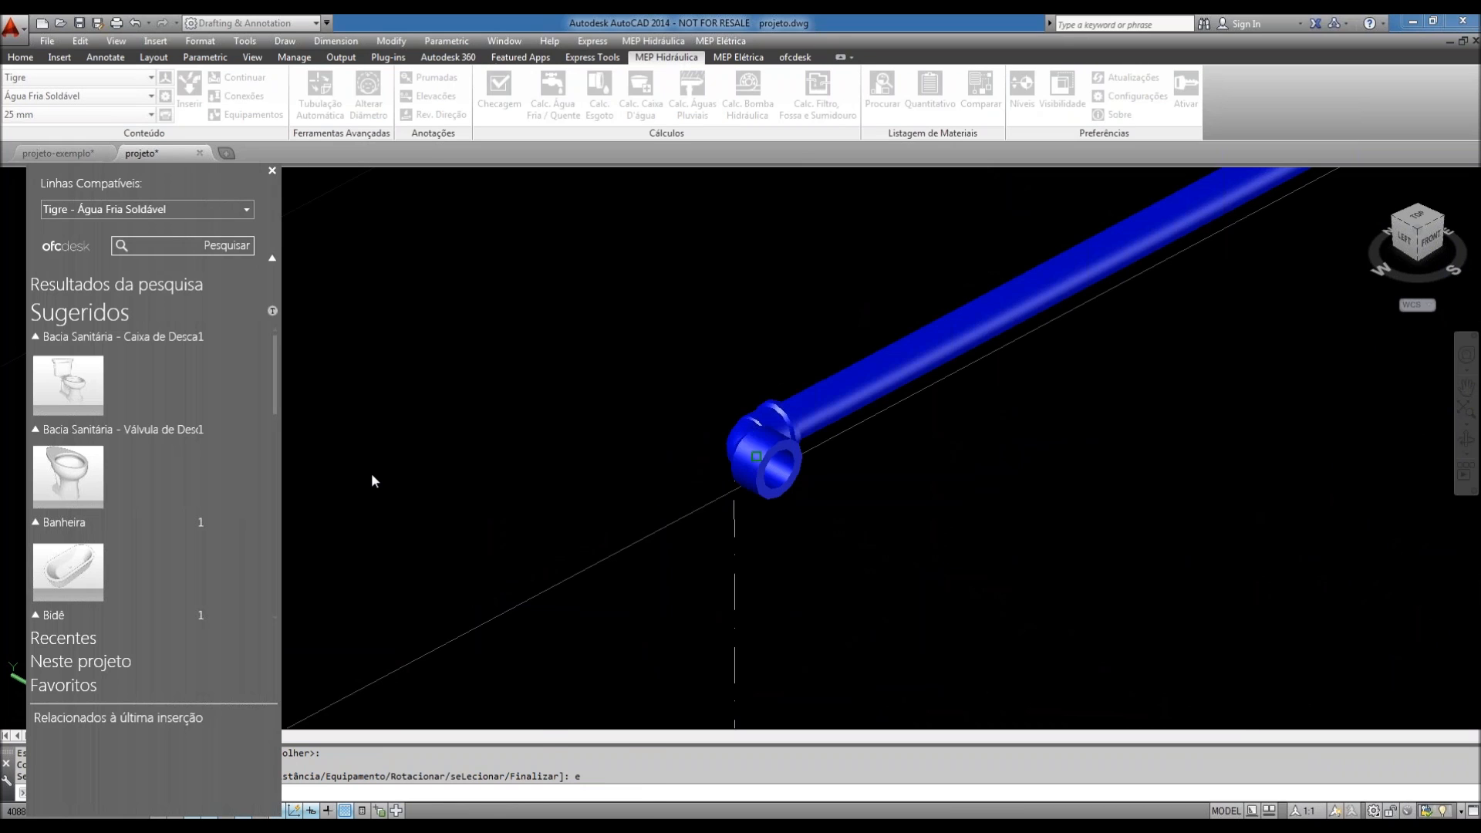
pyautogui.scroll(-3, 140, 465)
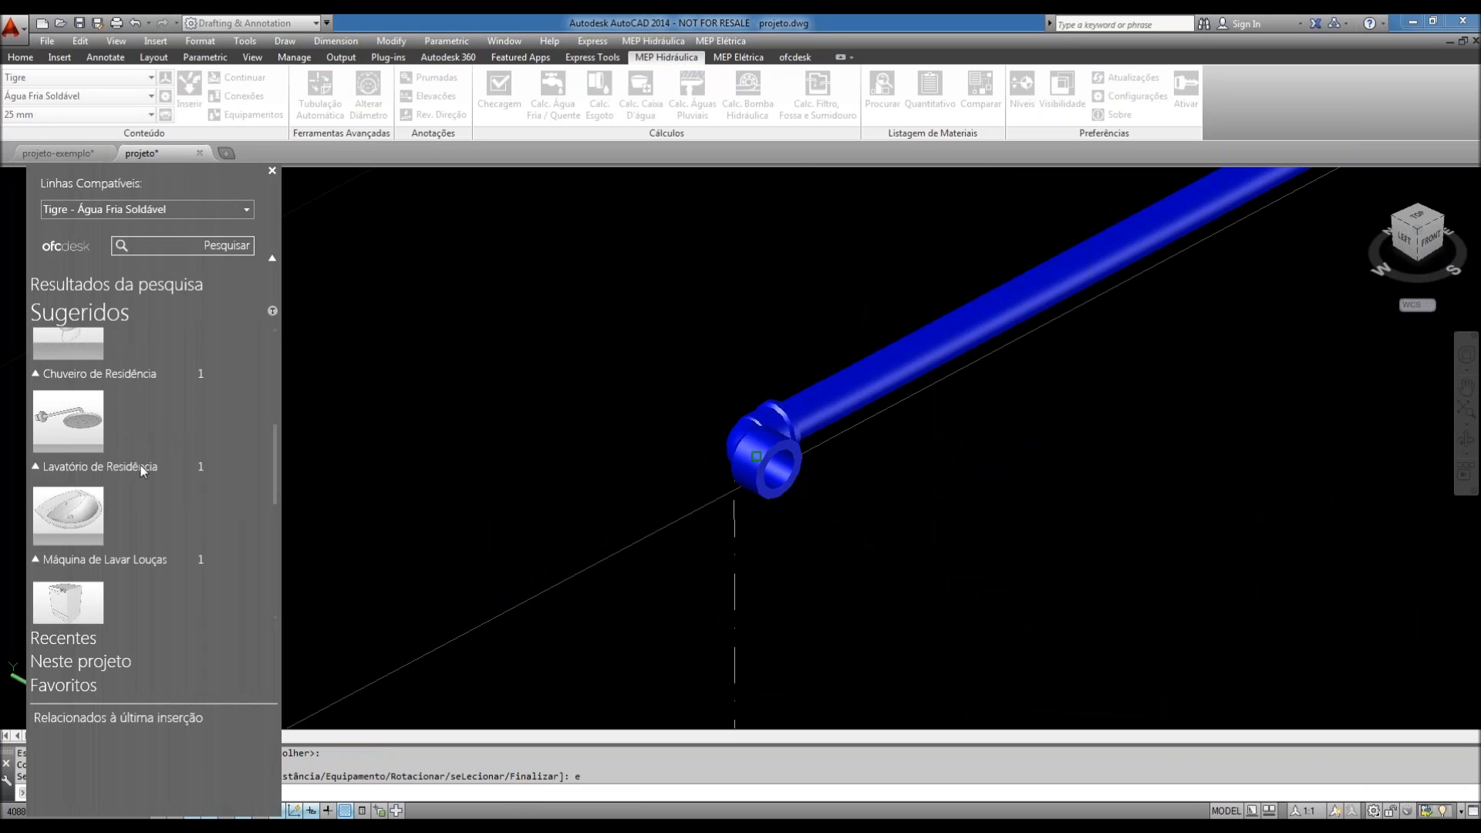
pyautogui.scroll(-1, 140, 465)
pyautogui.moveTo(77, 509)
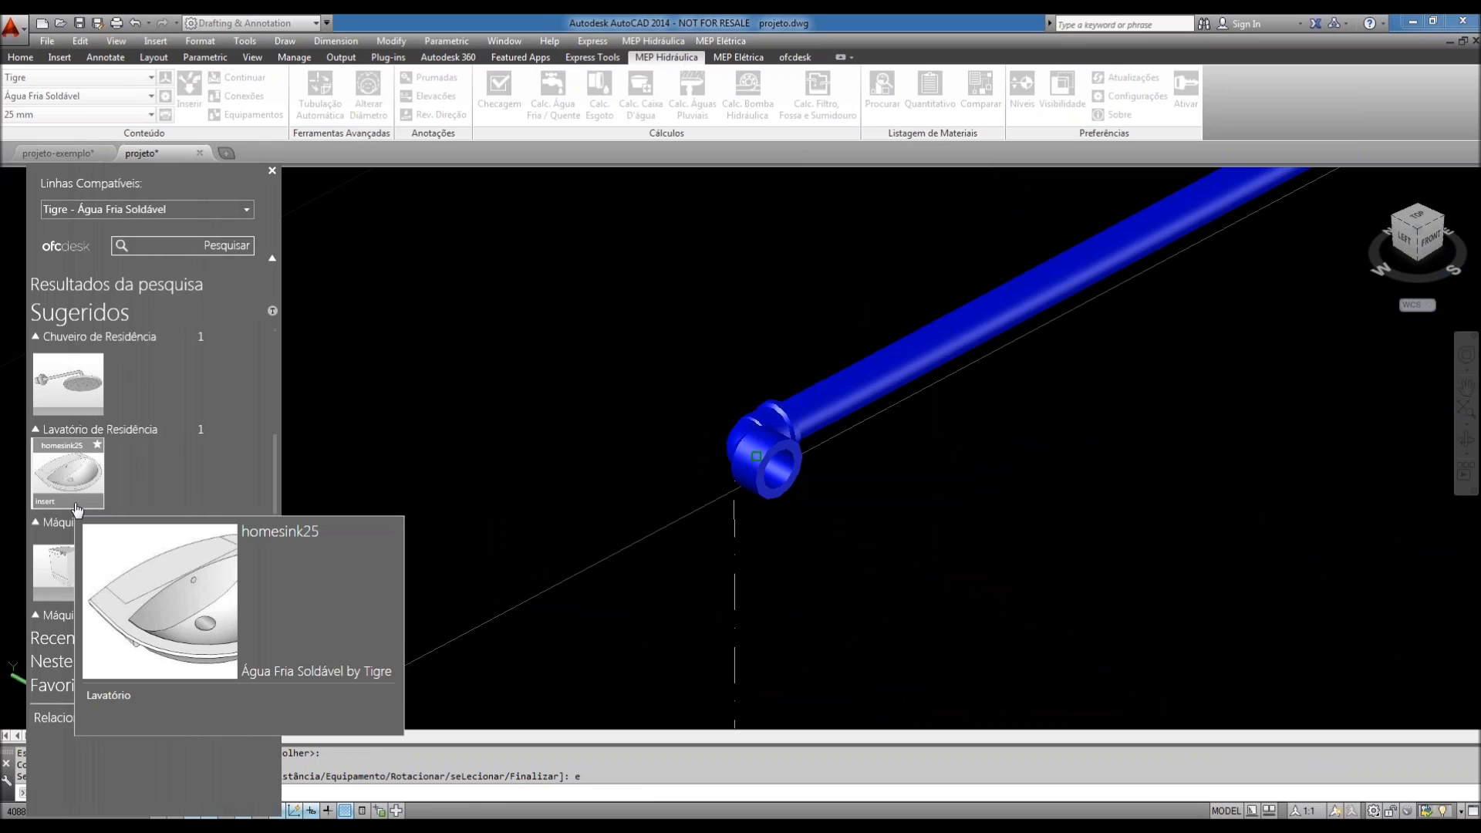
pyautogui.click(77, 508)
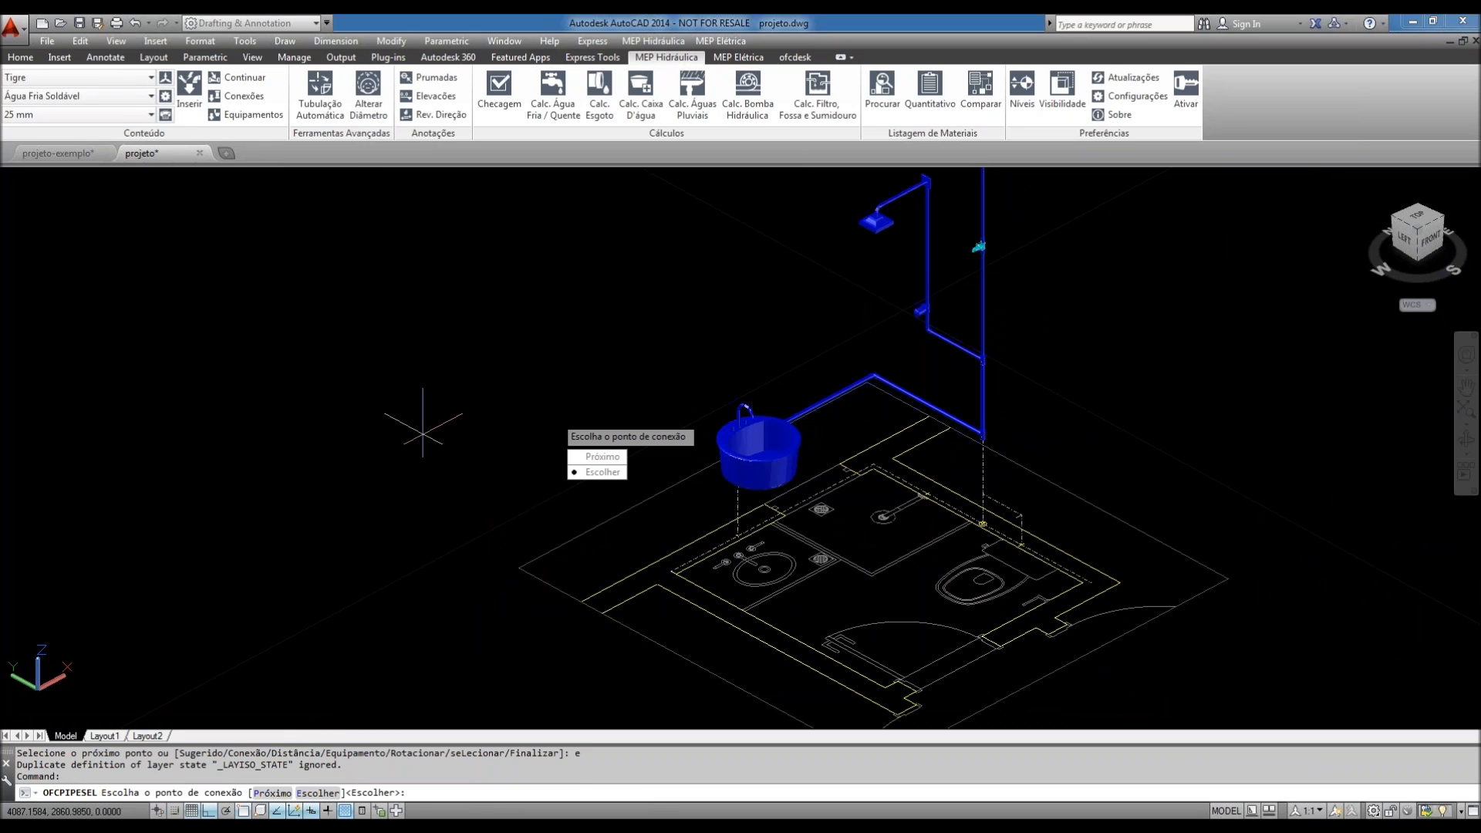
pyautogui.press('Return')
pyautogui.press('Return')
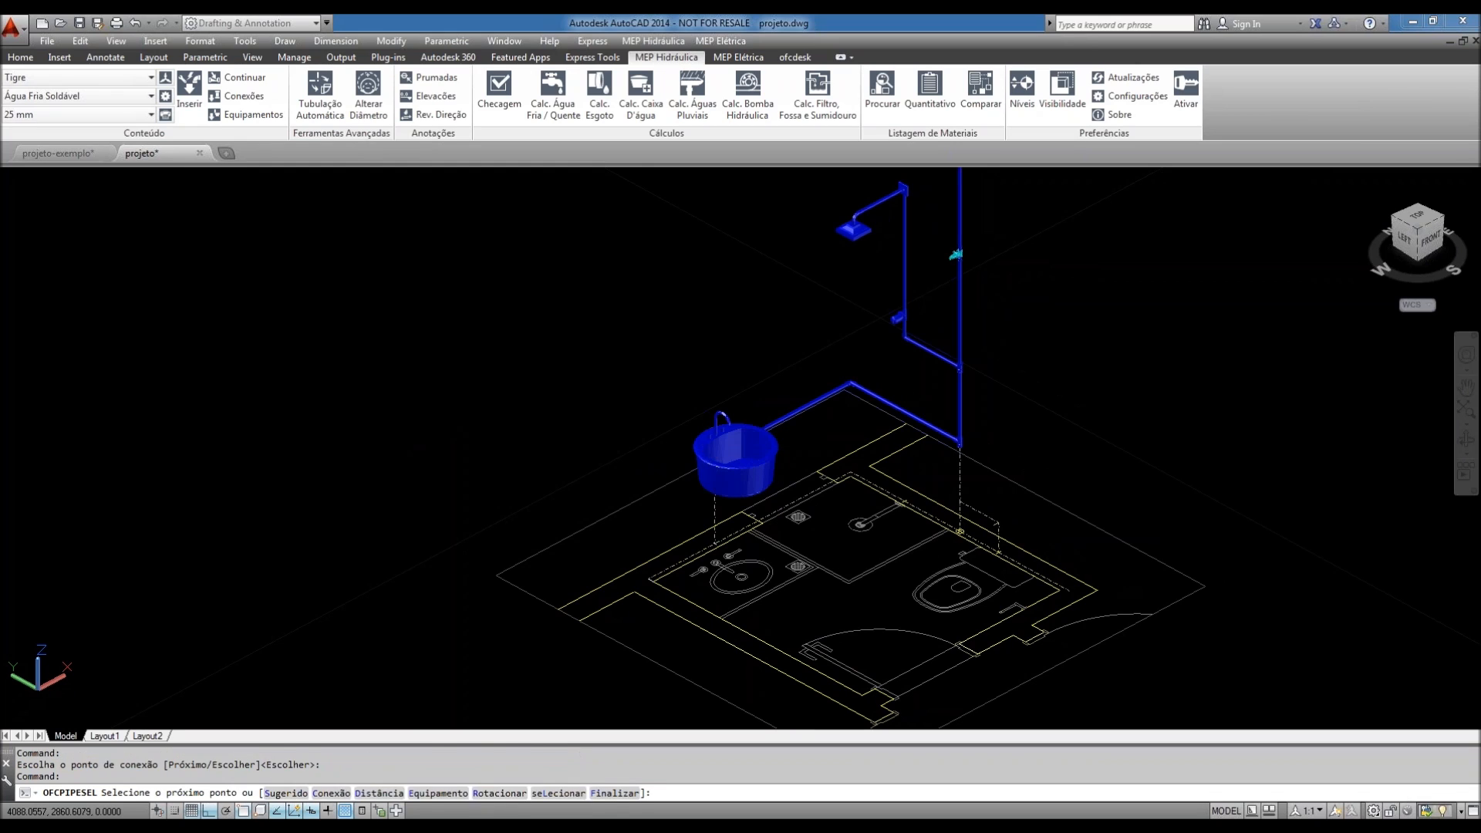
# - Examine the 3D washbasin's position relative to the washbasin symbol on the floor plan and the connected pipes
pyautogui.scroll(2, 771, 476)
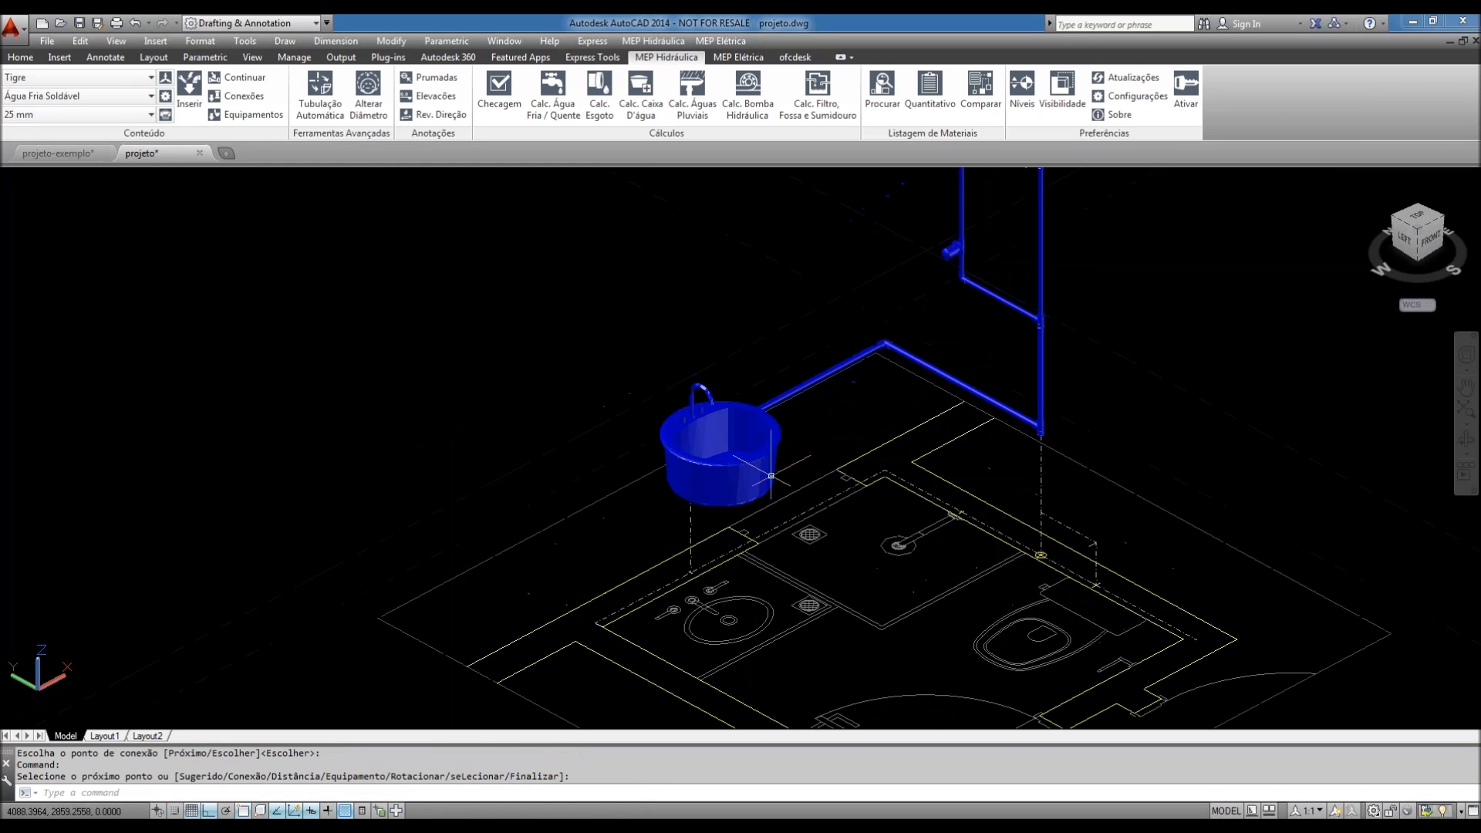
pyautogui.scroll(2, 802, 446)
pyautogui.moveTo(807, 441); pyautogui.dragTo(757, 415, button='middle')
pyautogui.scroll(3, 667, 630)
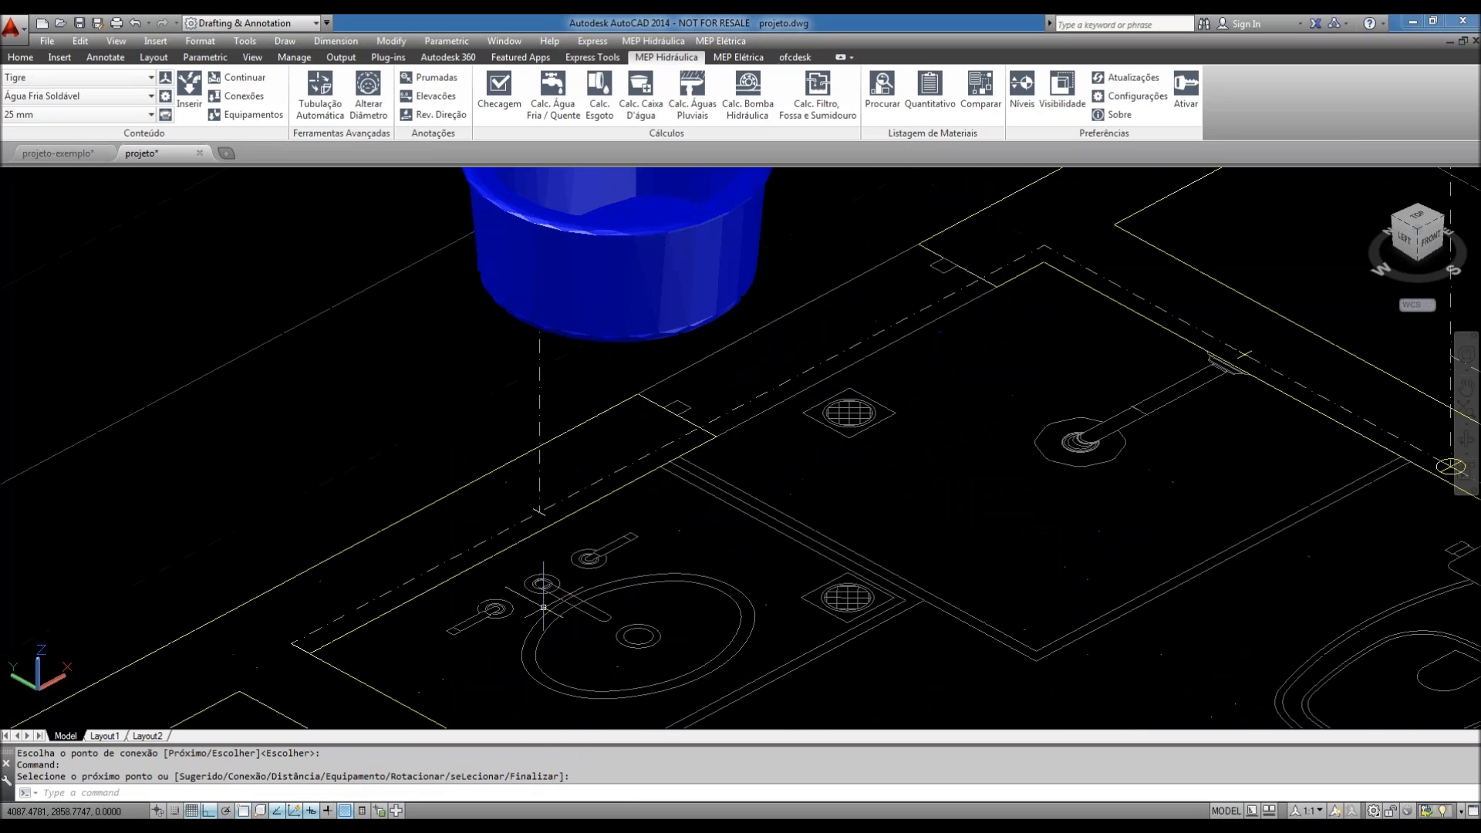
pyautogui.scroll(-4, 544, 607)
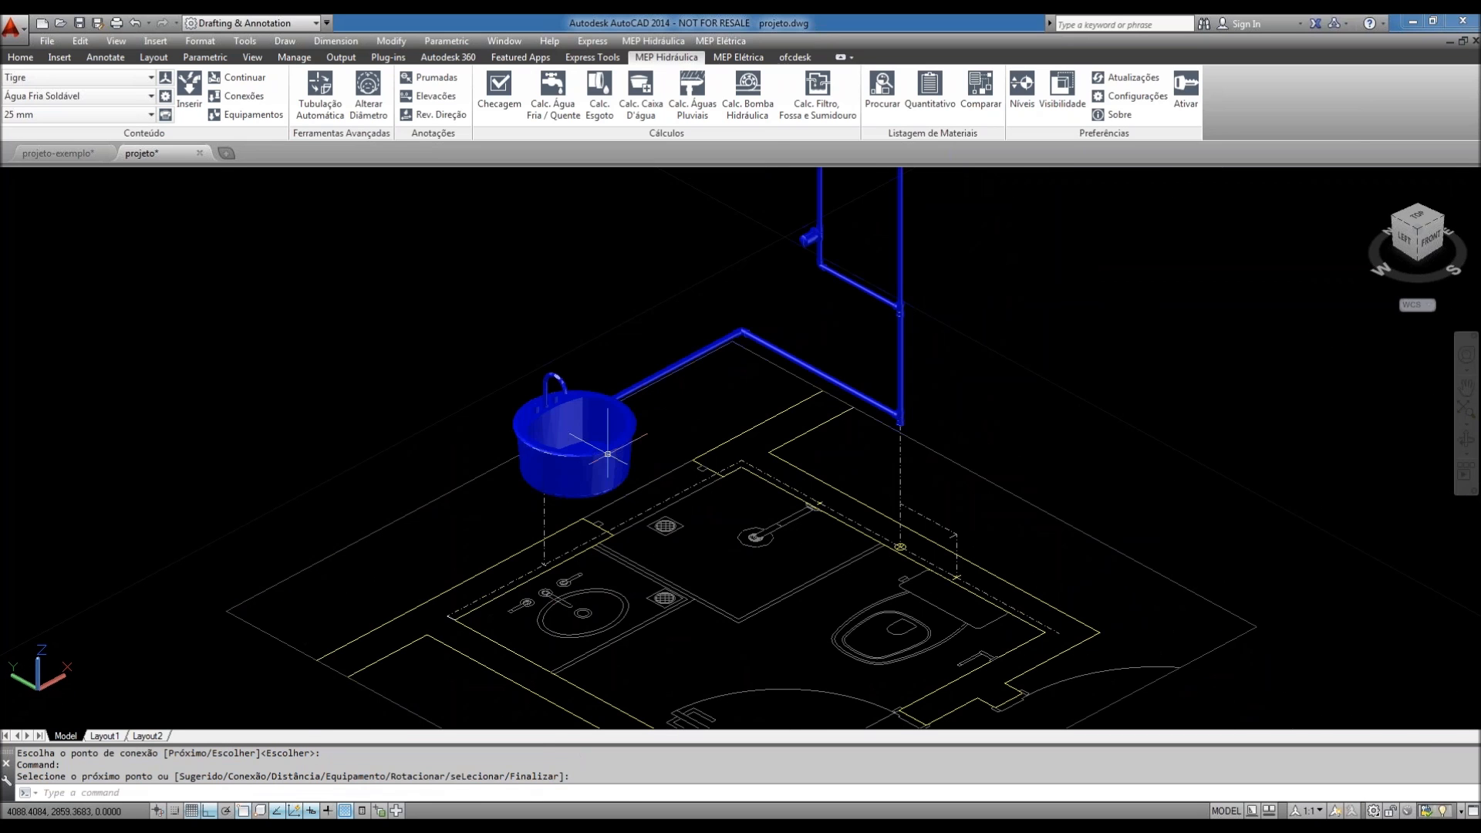
pyautogui.press('Escape')
pyautogui.click(625, 457)
pyautogui.press('Escape')
pyautogui.press('Escape')
pyautogui.scroll(2, 625, 434)
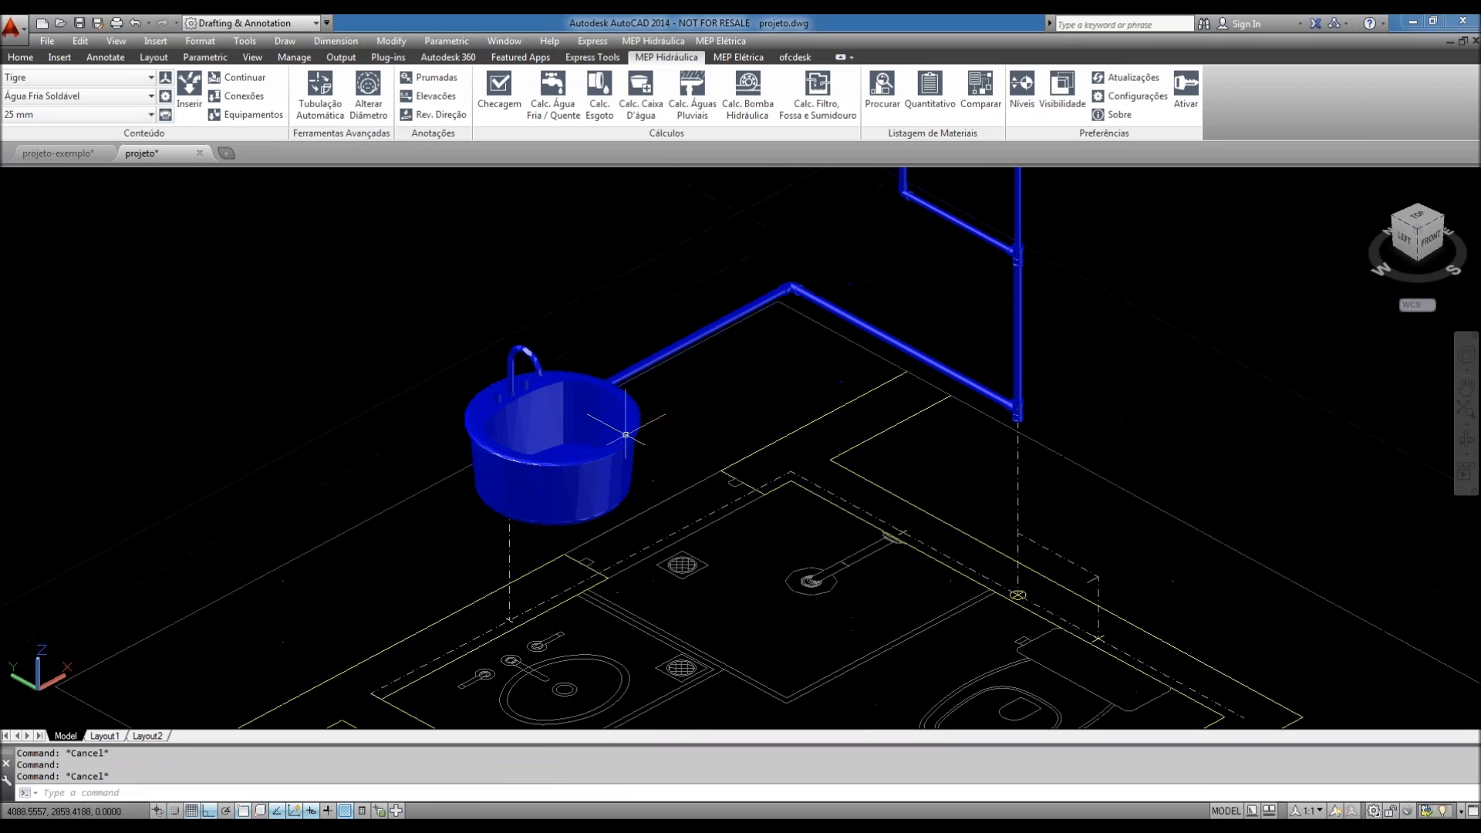
pyautogui.scroll(1, 626, 435)
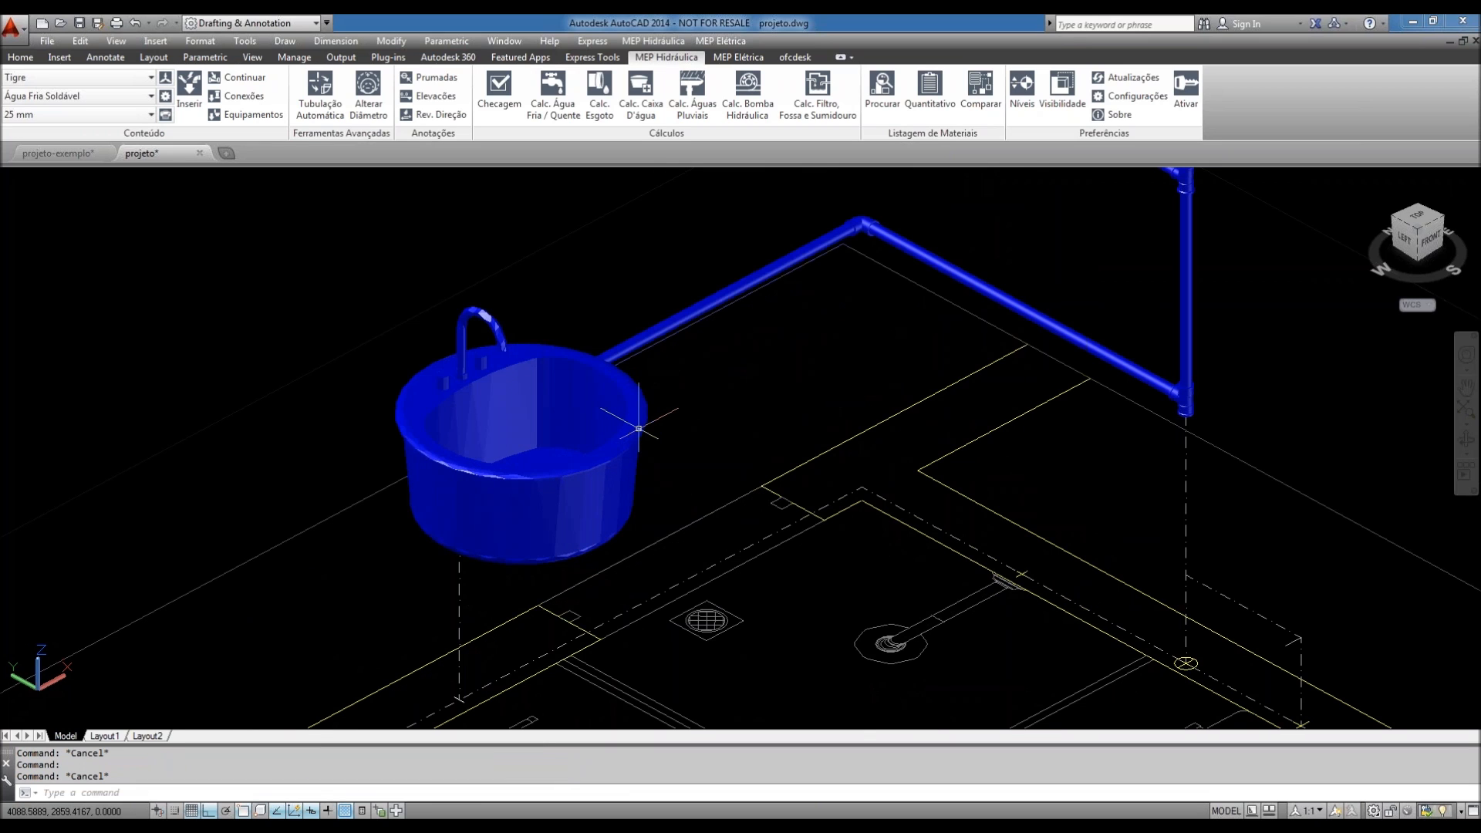
pyautogui.scroll(-2, 639, 429)
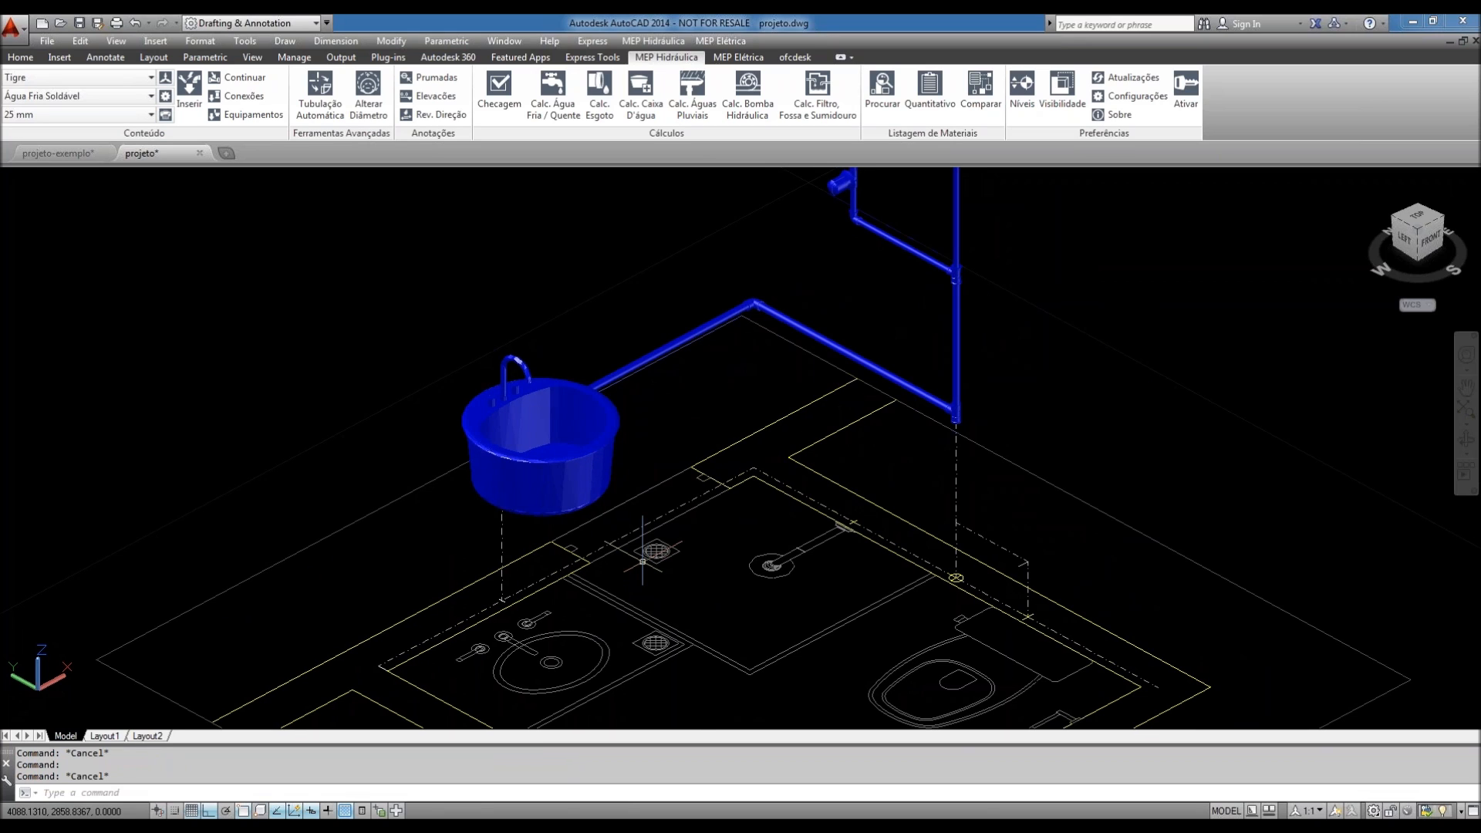
pyautogui.moveTo(642, 561); pyautogui.dragTo(602, 641, button='middle')
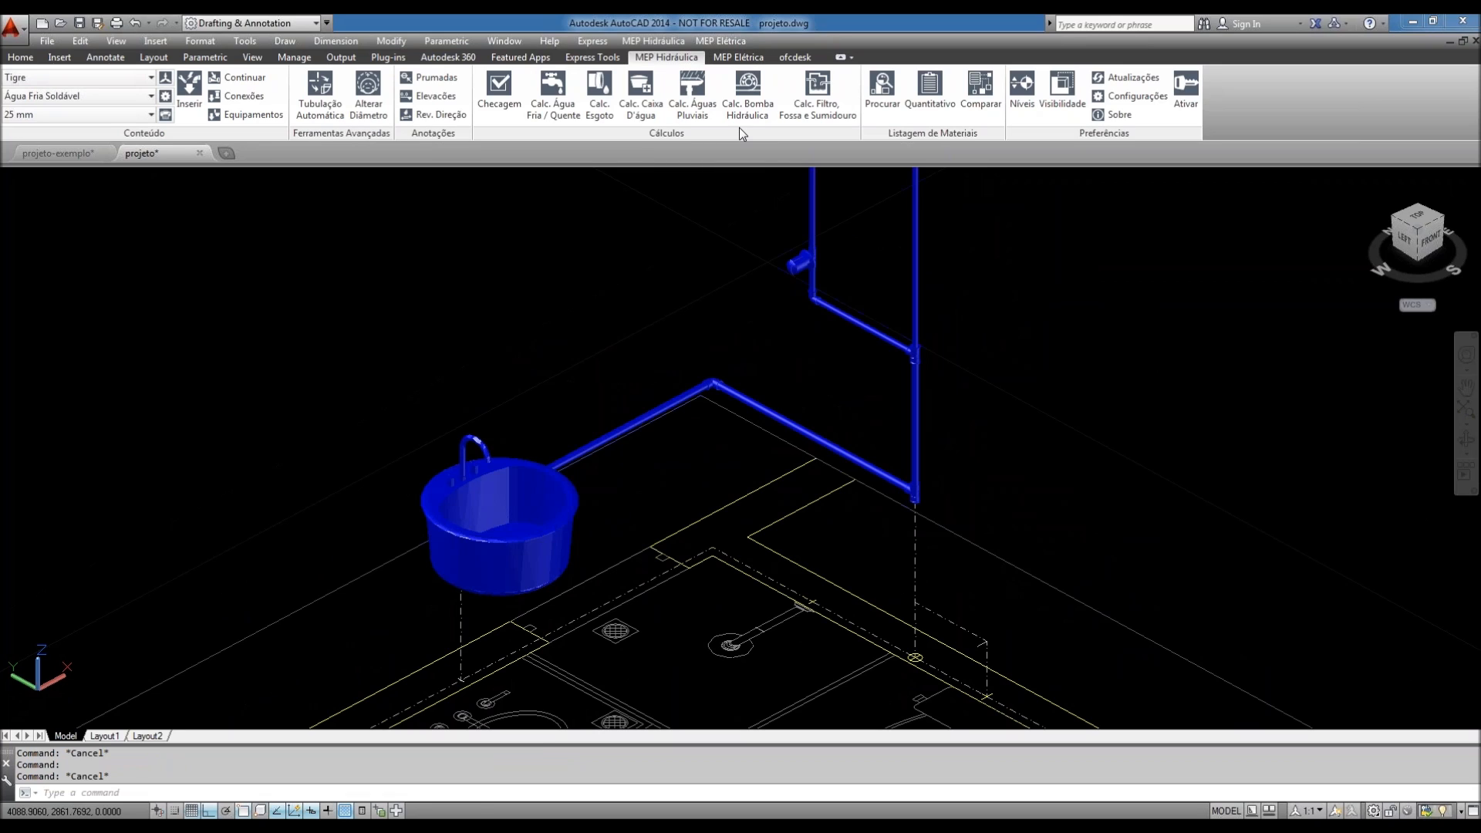
# - Continue the vertical drop from the lowest tee's open bottom port down to the next dashed guide corner at elevation 0.2
pyautogui.moveTo(1038, 472); pyautogui.dragTo(1037, 472, button='middle')
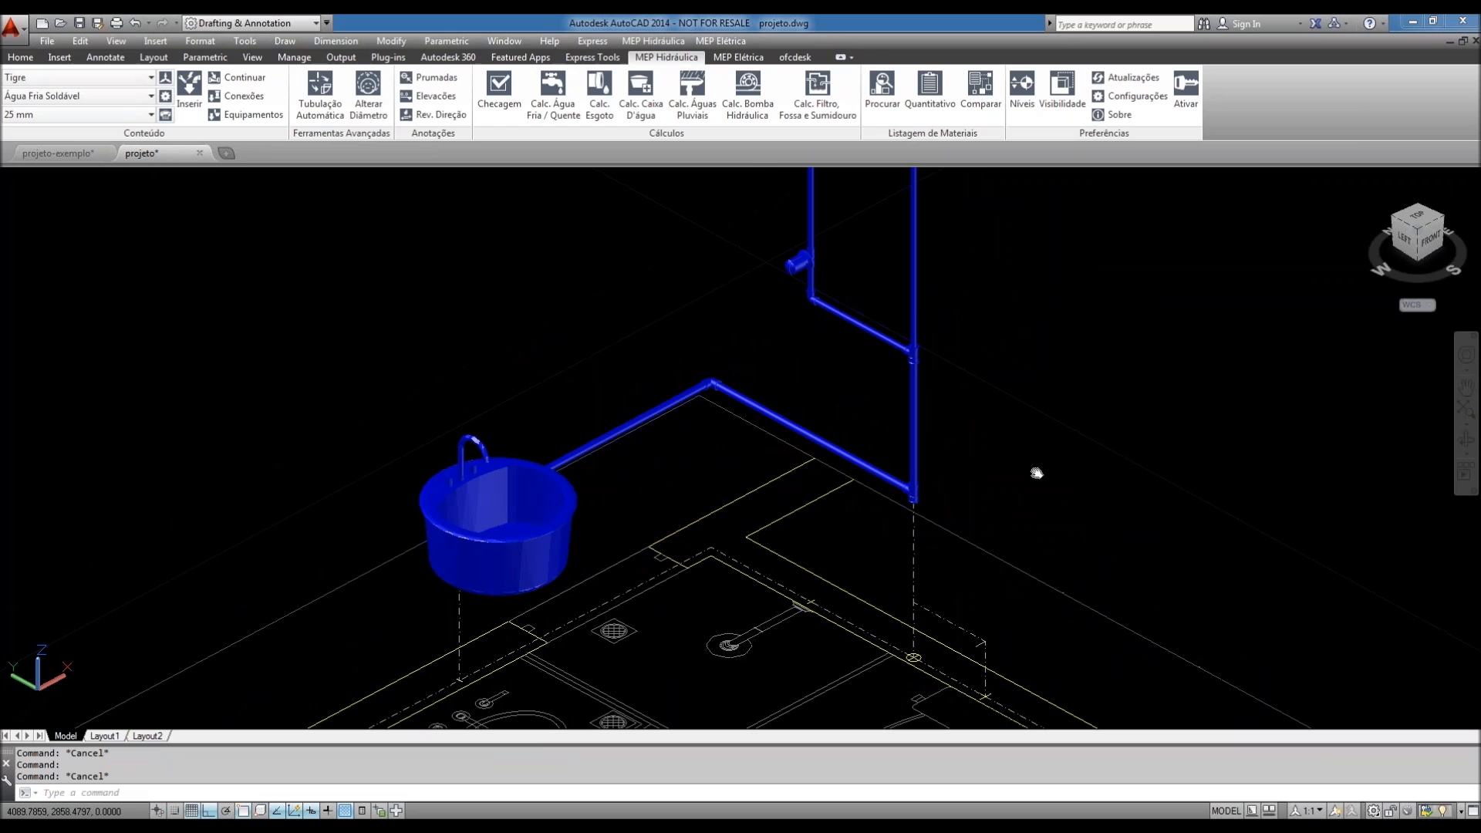
pyautogui.scroll(6, 1036, 473)
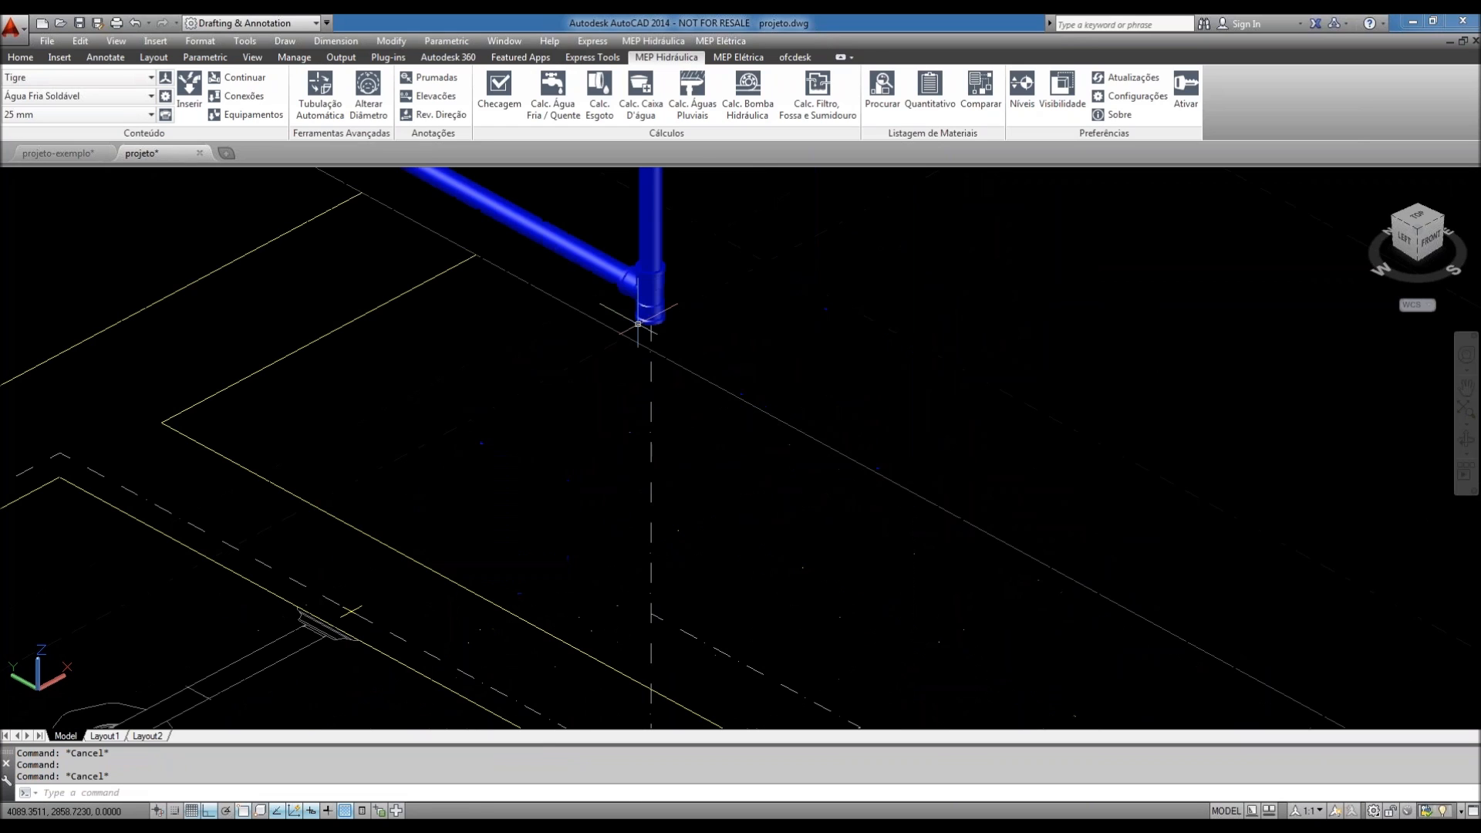
pyautogui.scroll(1, 638, 324)
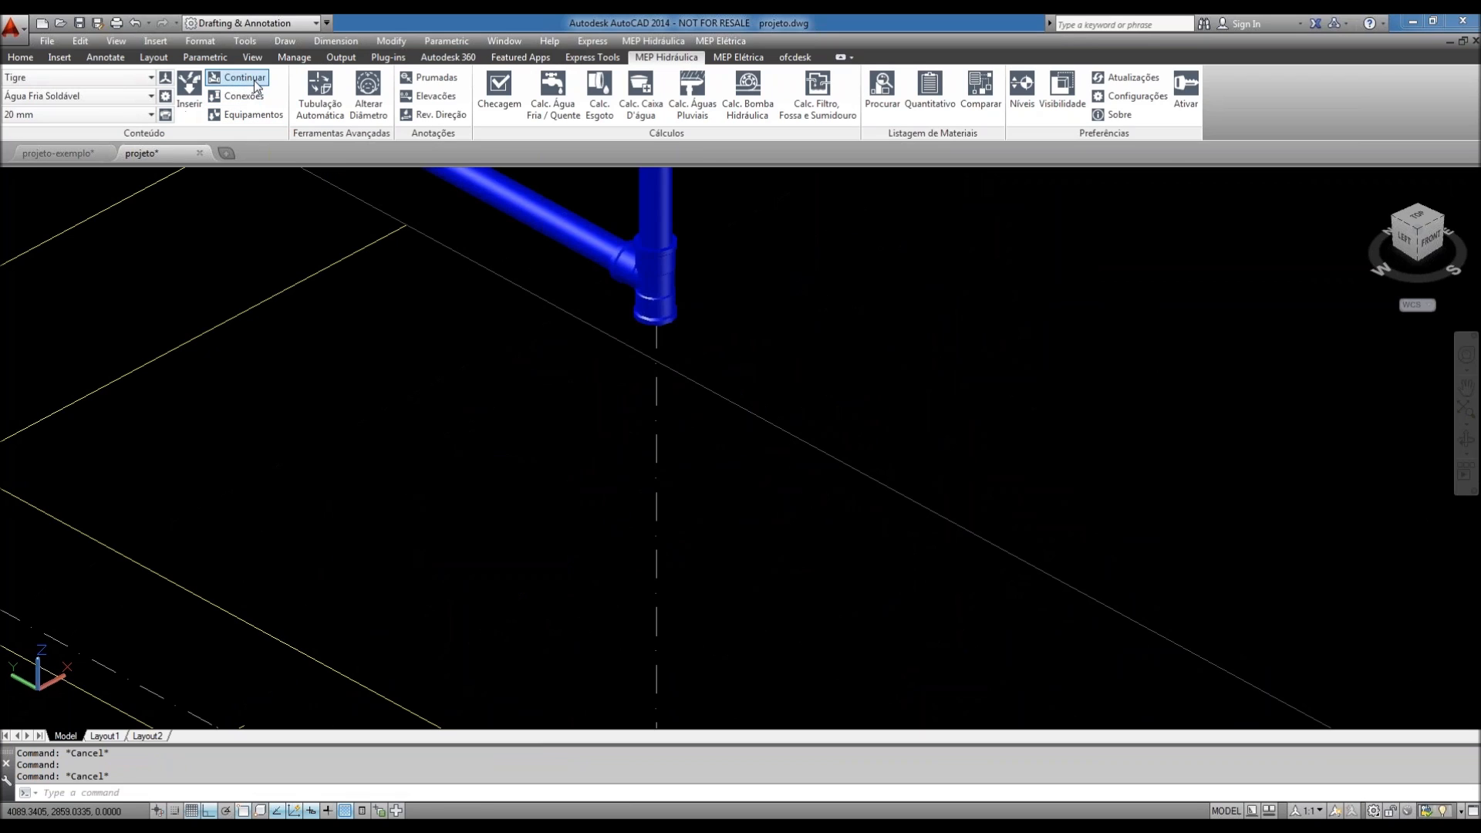
pyautogui.click(256, 84)
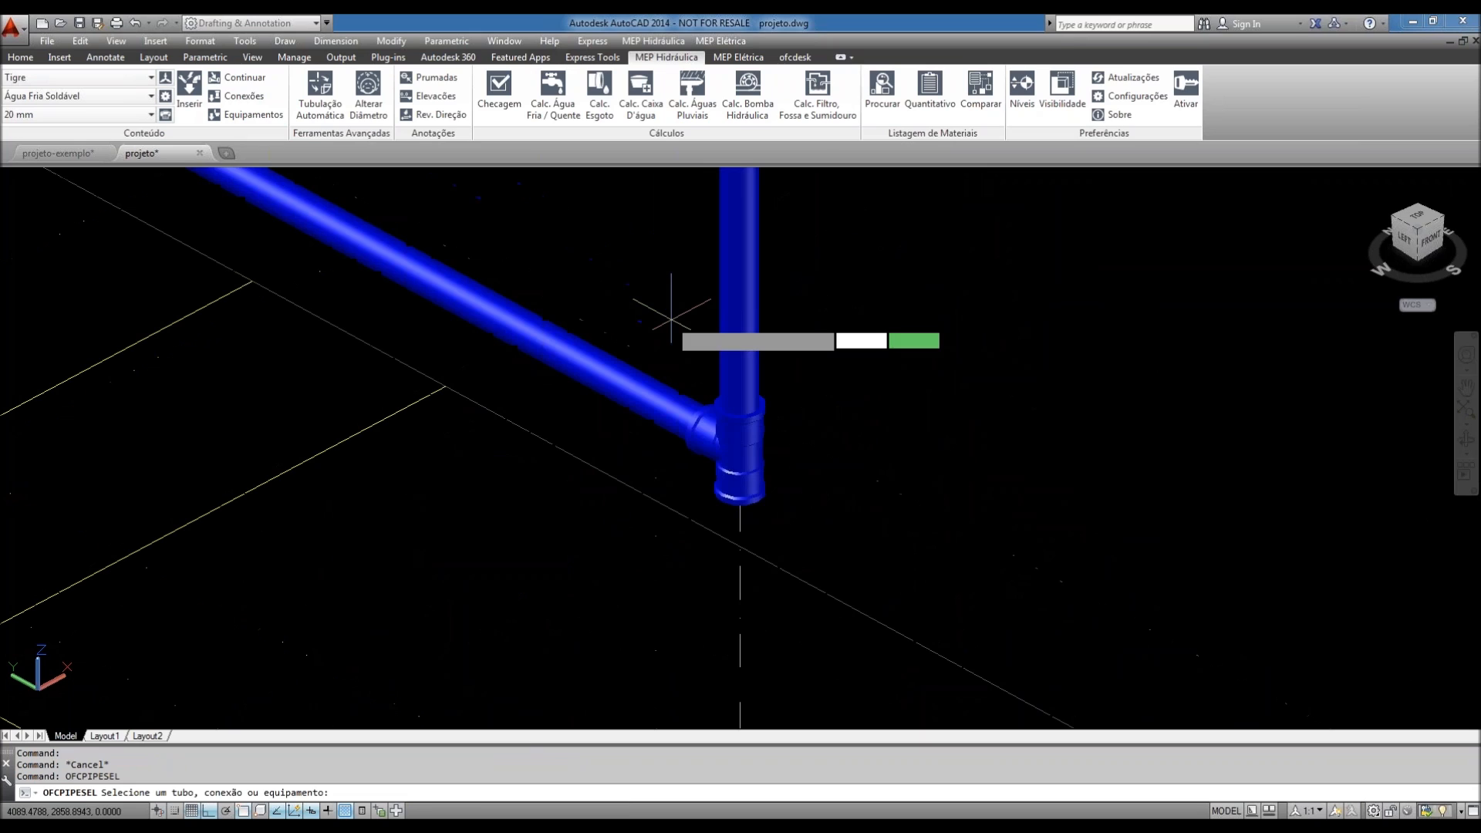
pyautogui.click(701, 372)
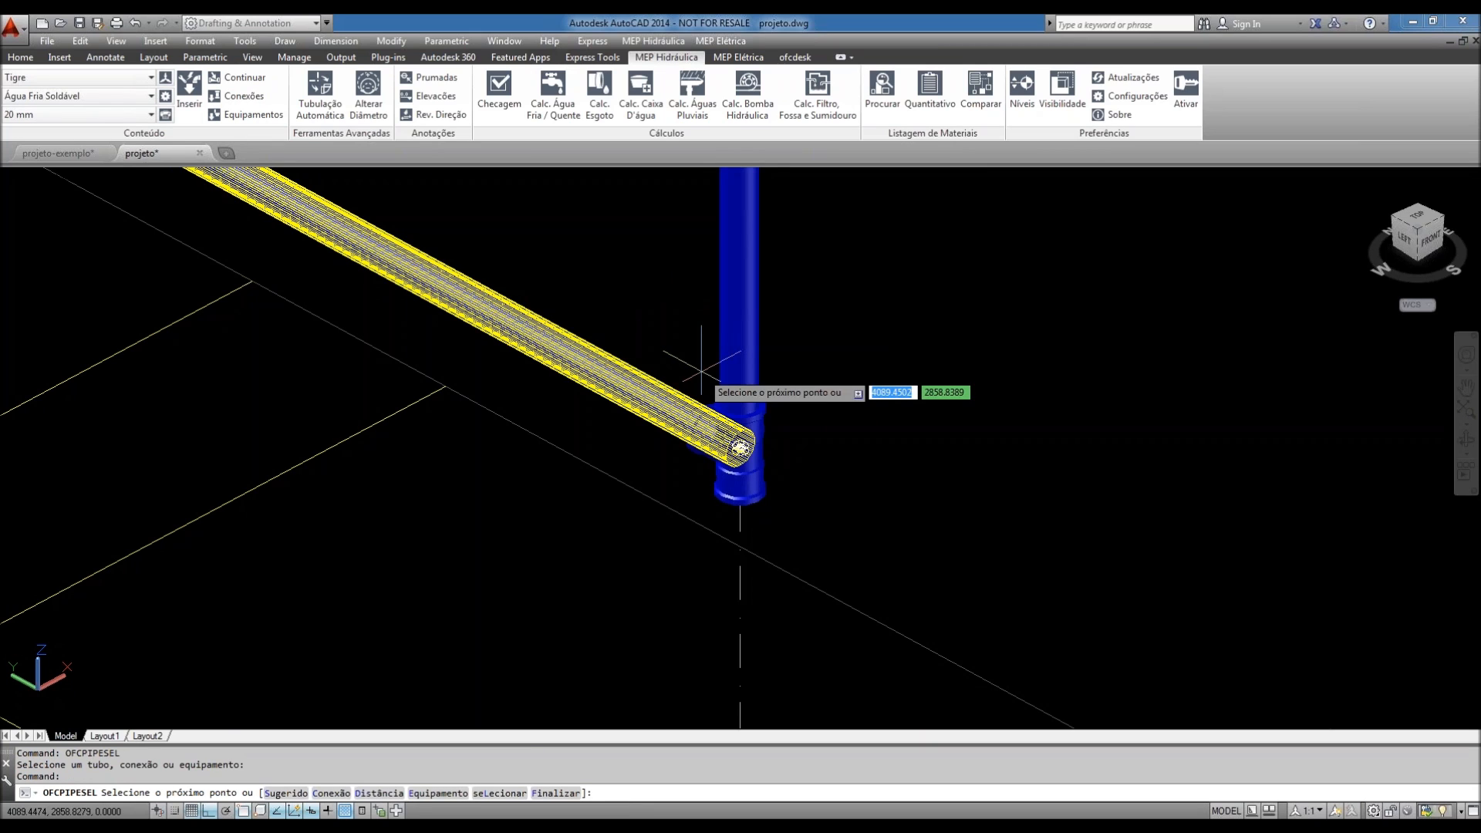
pyautogui.moveTo(781, 489); pyautogui.dragTo(756, 364, button='middle')
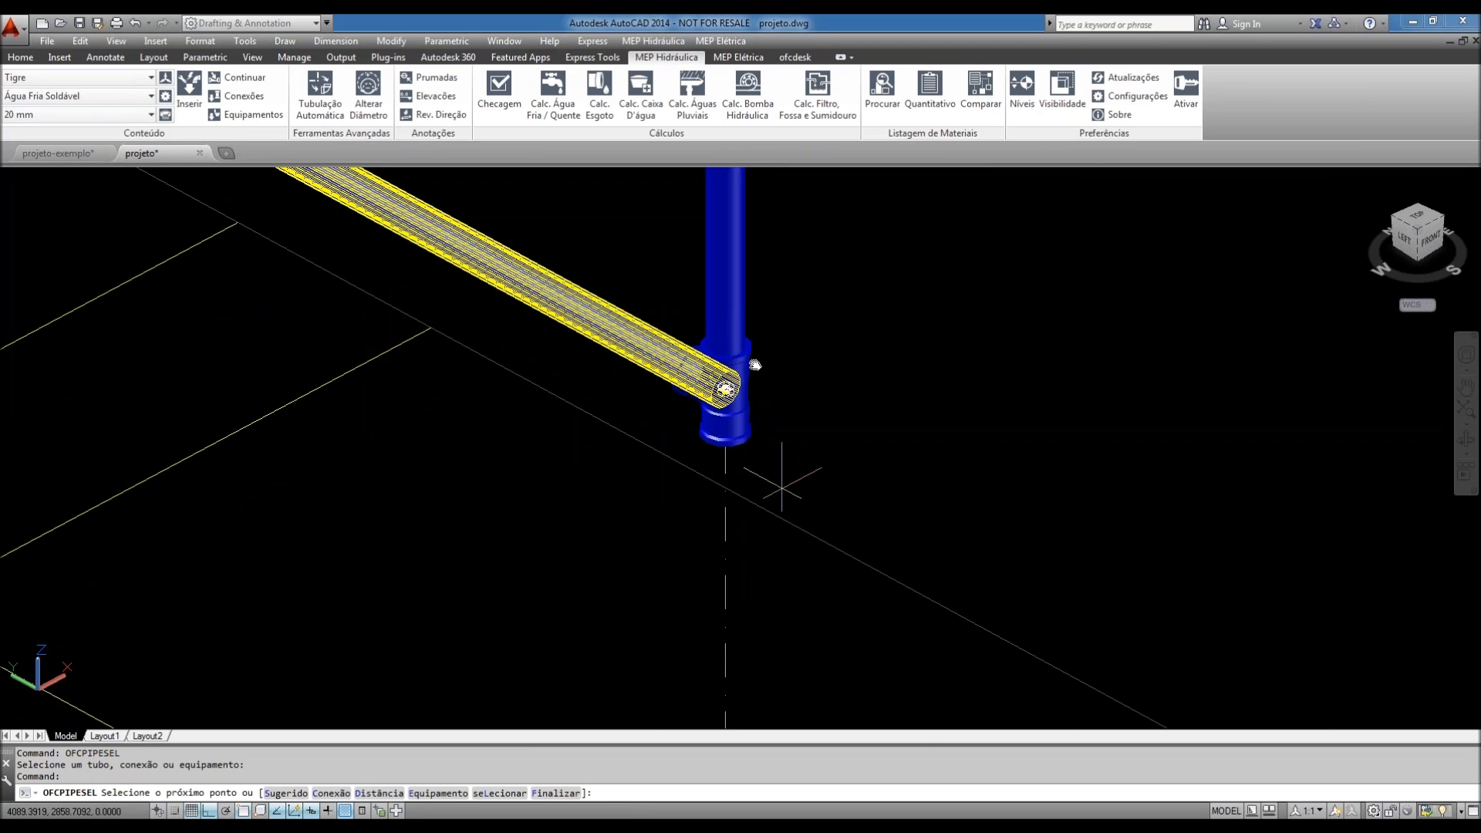
pyautogui.scroll(-3, 755, 365)
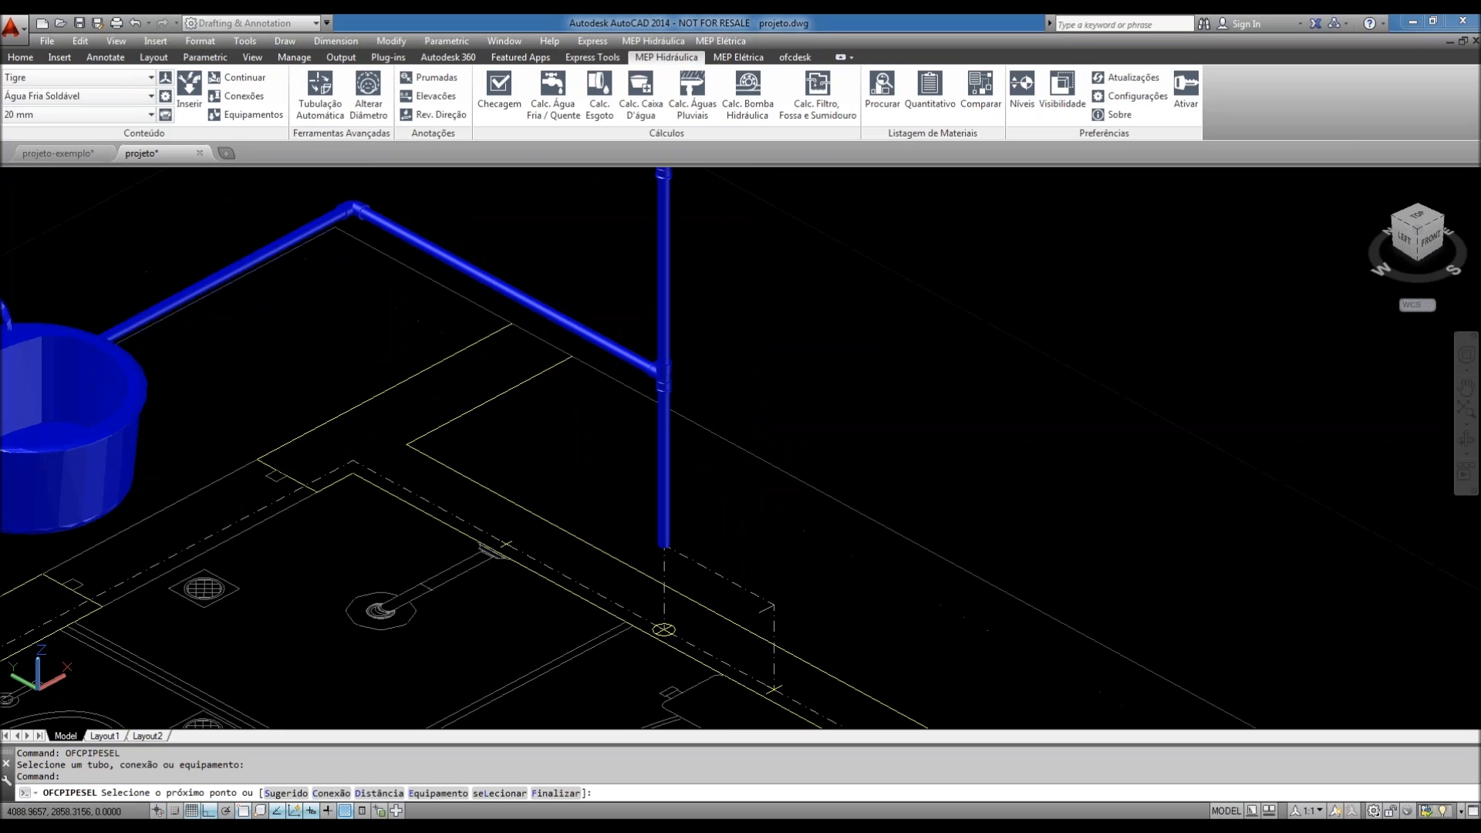
# - Add a soldered 90° elbow at the foot of the drop, switching to its next connection point
pyautogui.scroll(3, 571, 654)
pyautogui.write('cionar')
pyautogui.press('Return')
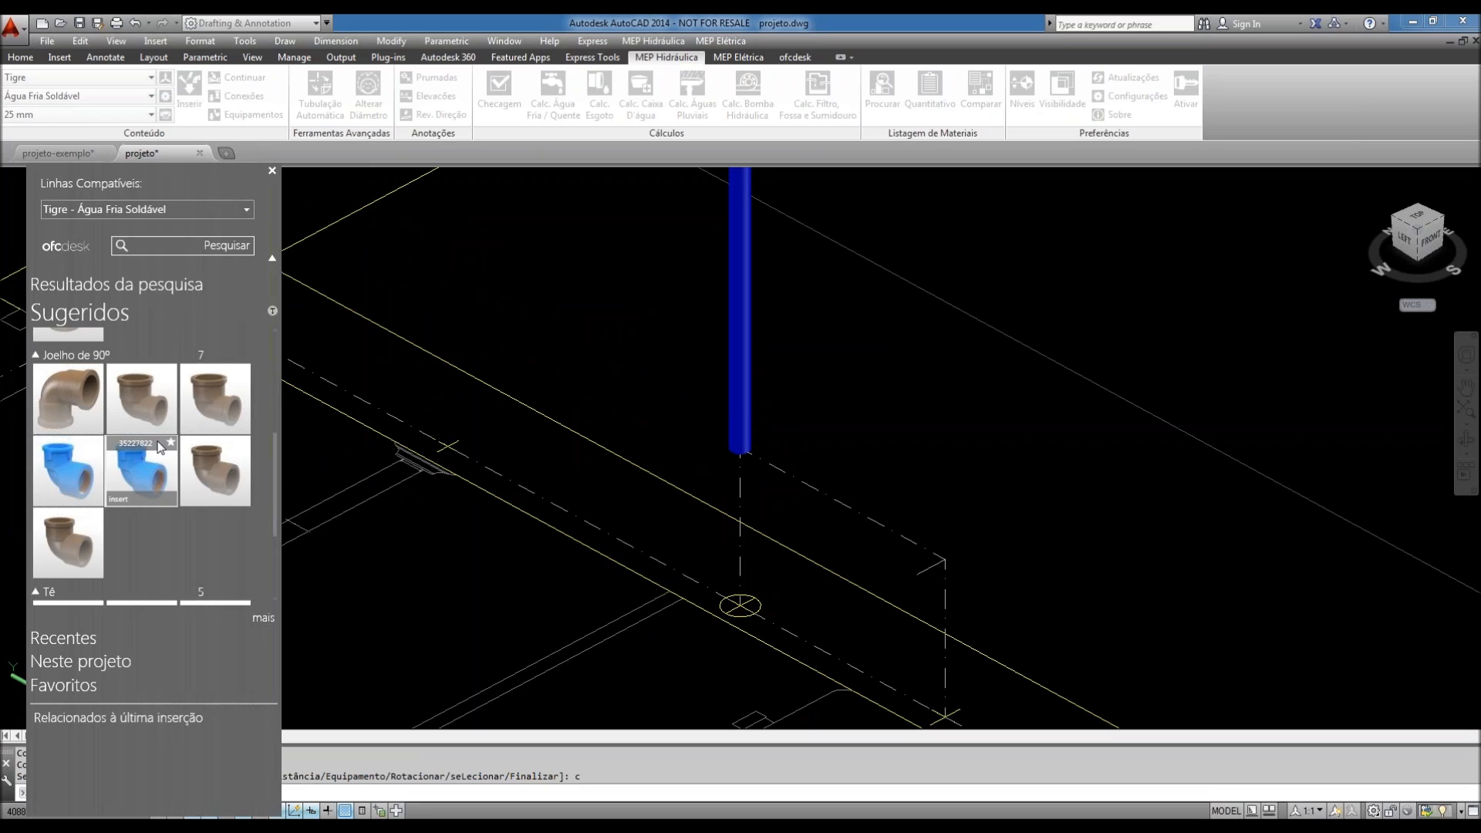
pyautogui.scroll(3, 70, 428)
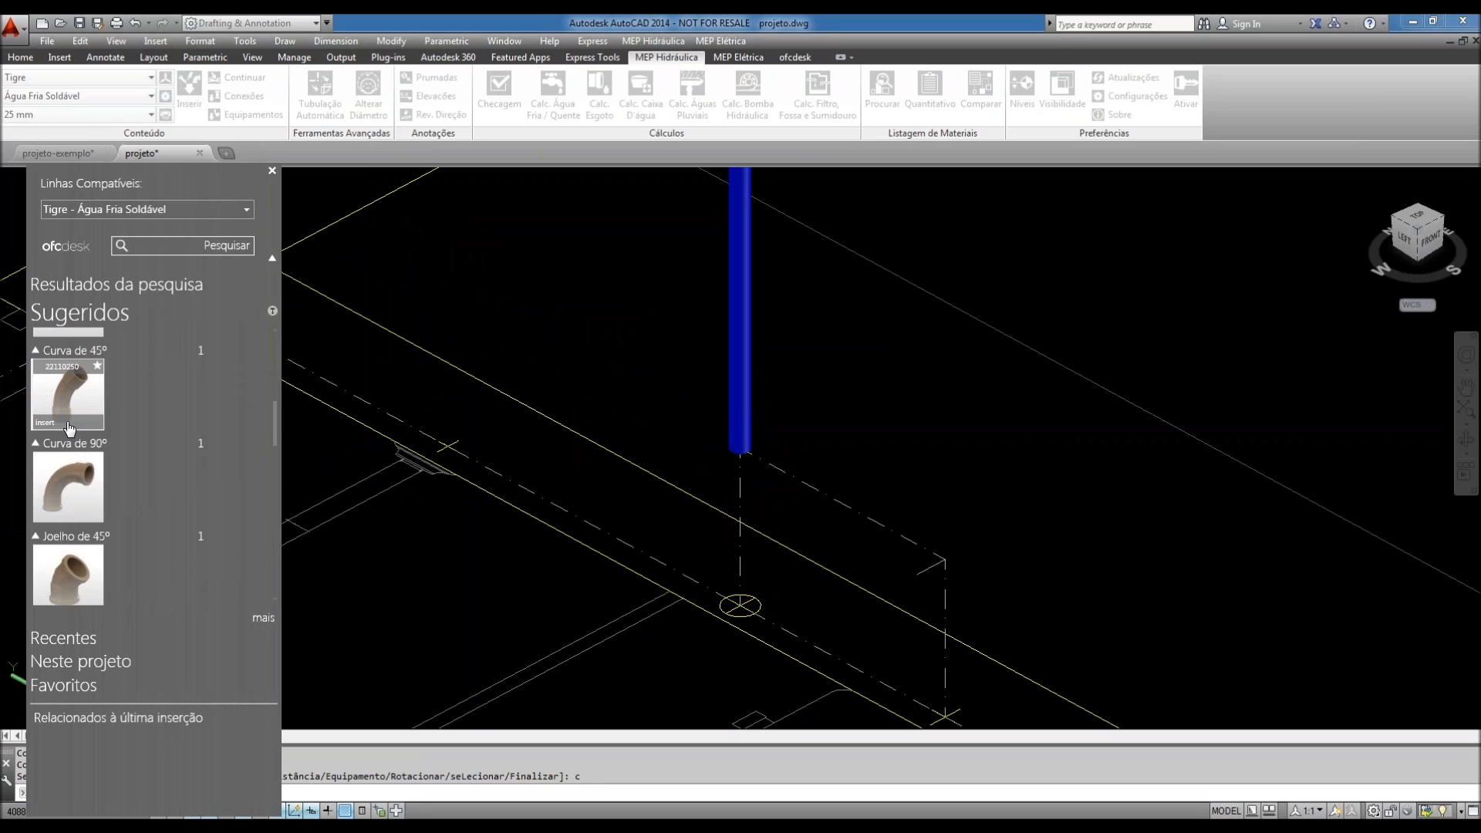
pyautogui.scroll(-2, 69, 428)
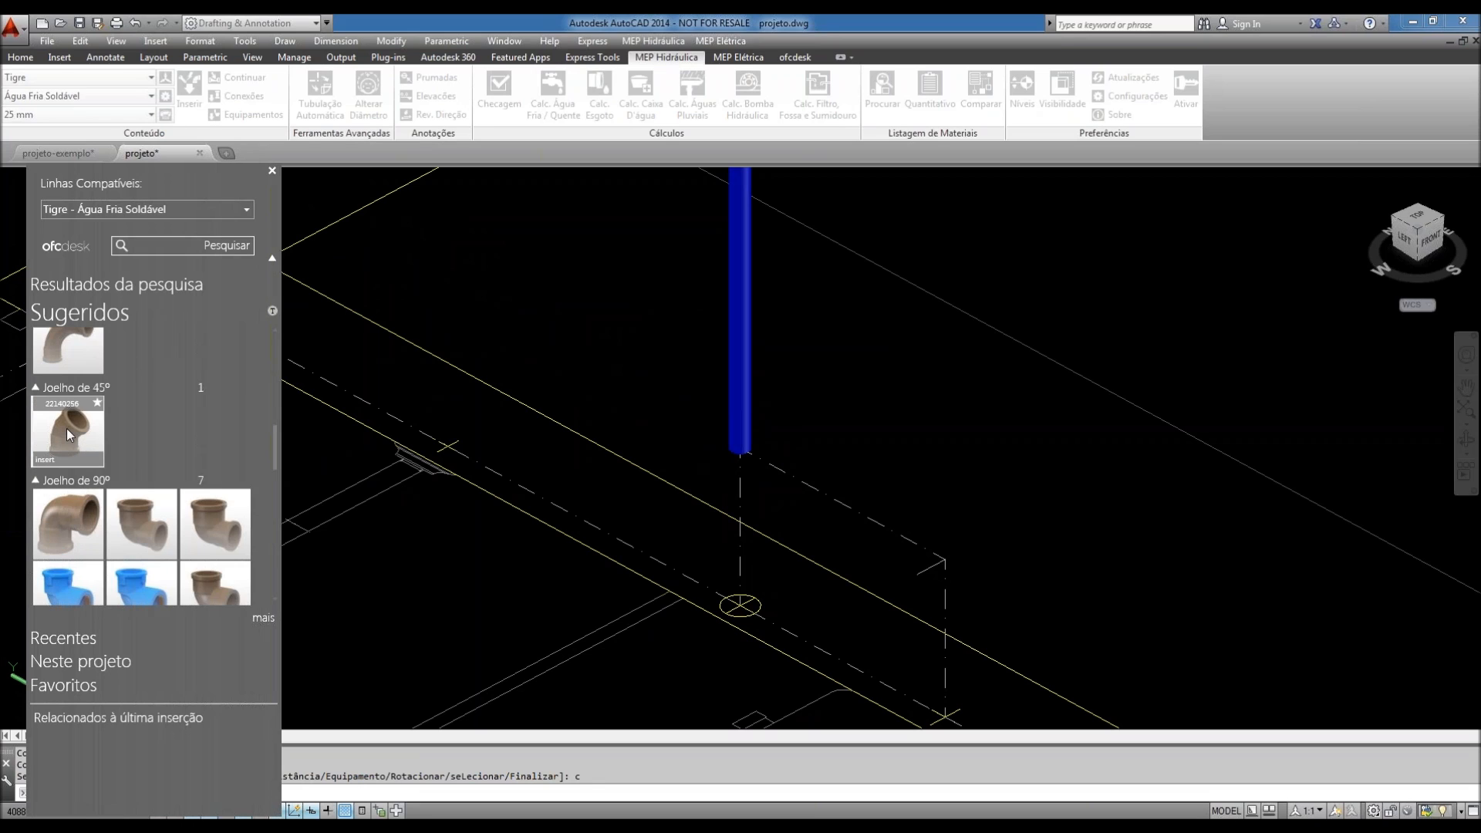
pyautogui.click(66, 428)
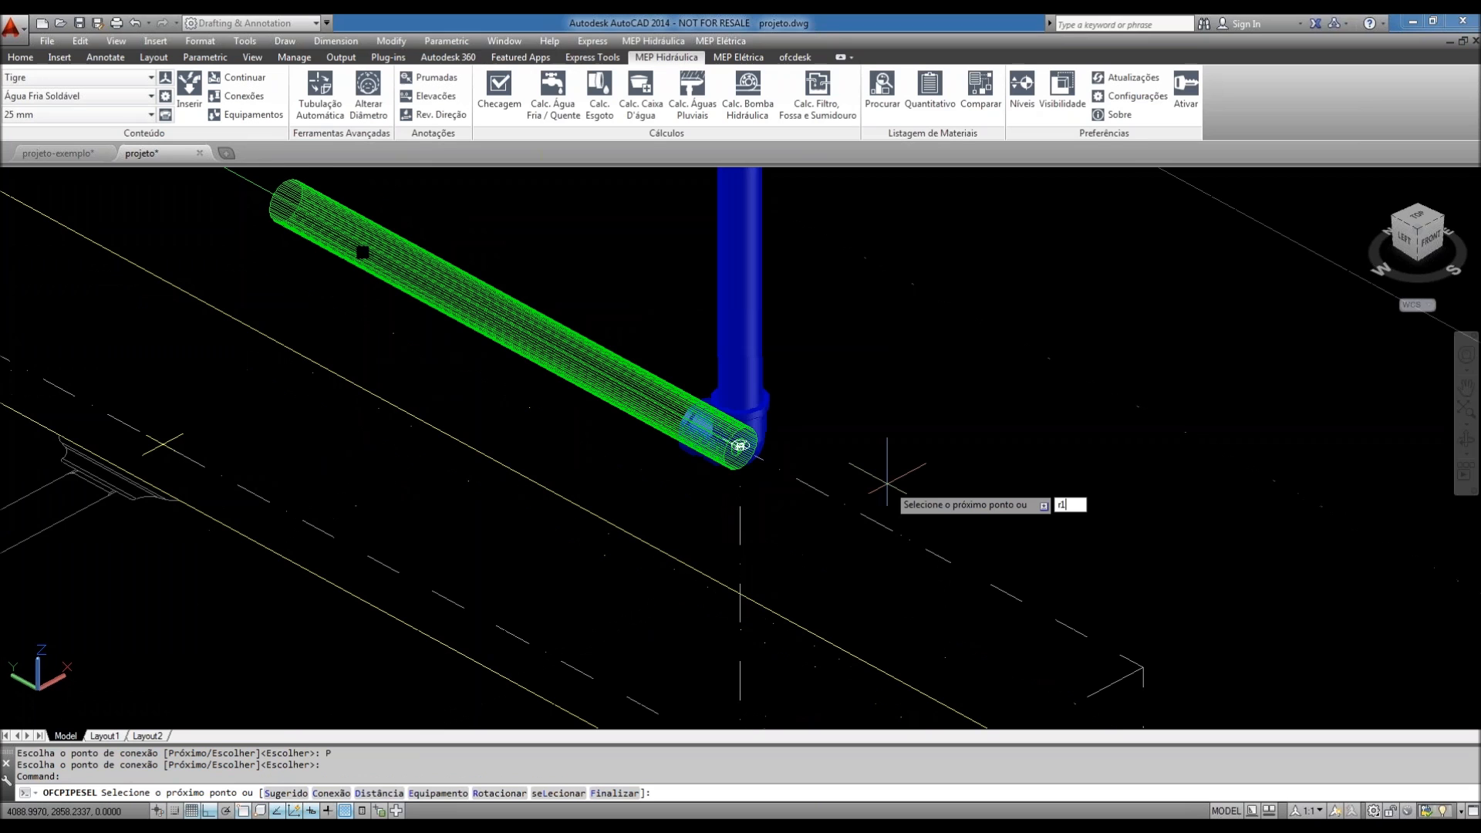
# - Rotate the new elbow 180° about its connected point so its outlet faces along the dashed guide toward the toilet
pyautogui.write('r180')
pyautogui.press('Return')
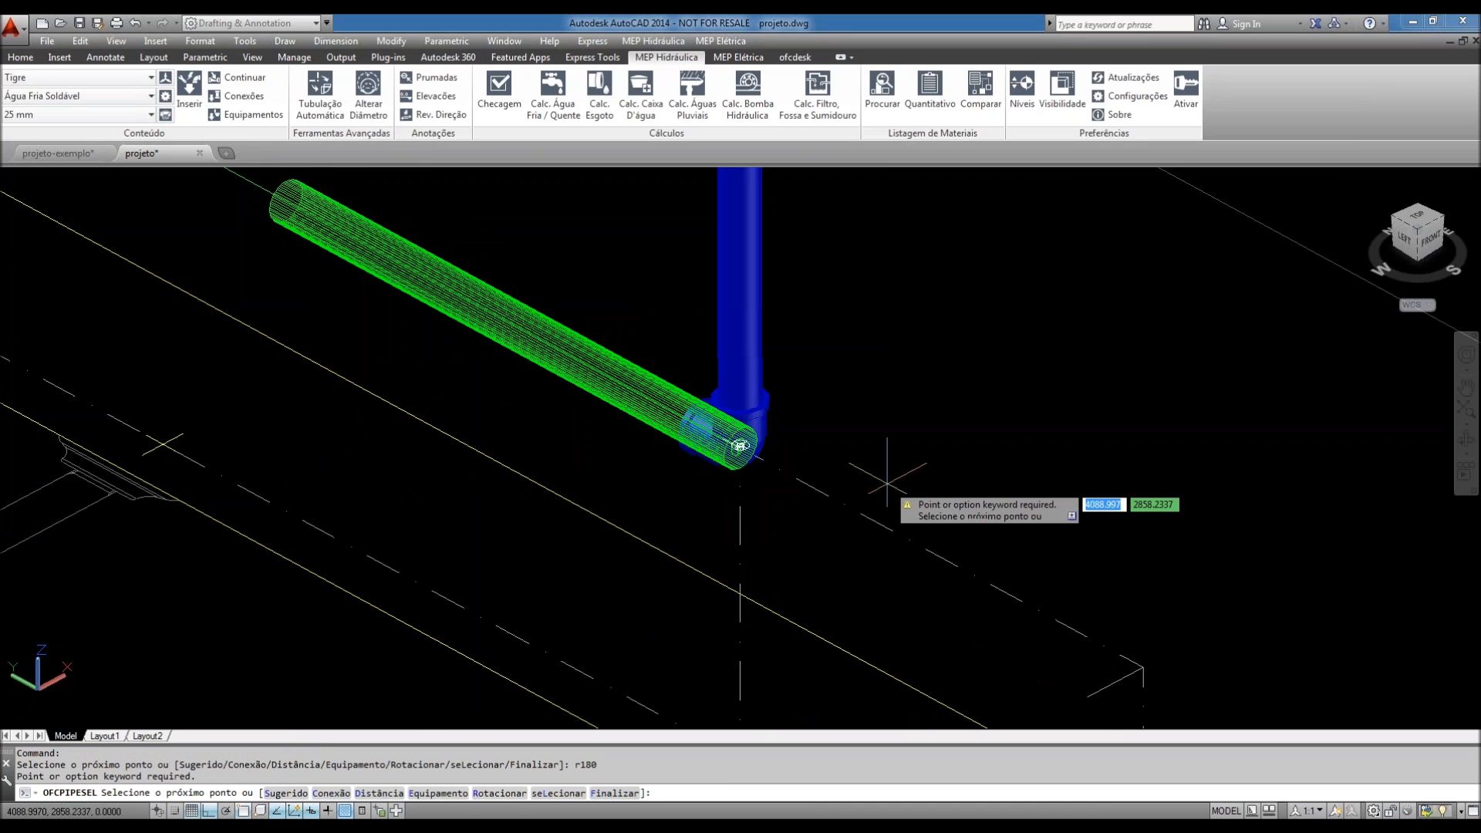
pyautogui.write('r')
pyautogui.press('Return')
pyautogui.write('18')
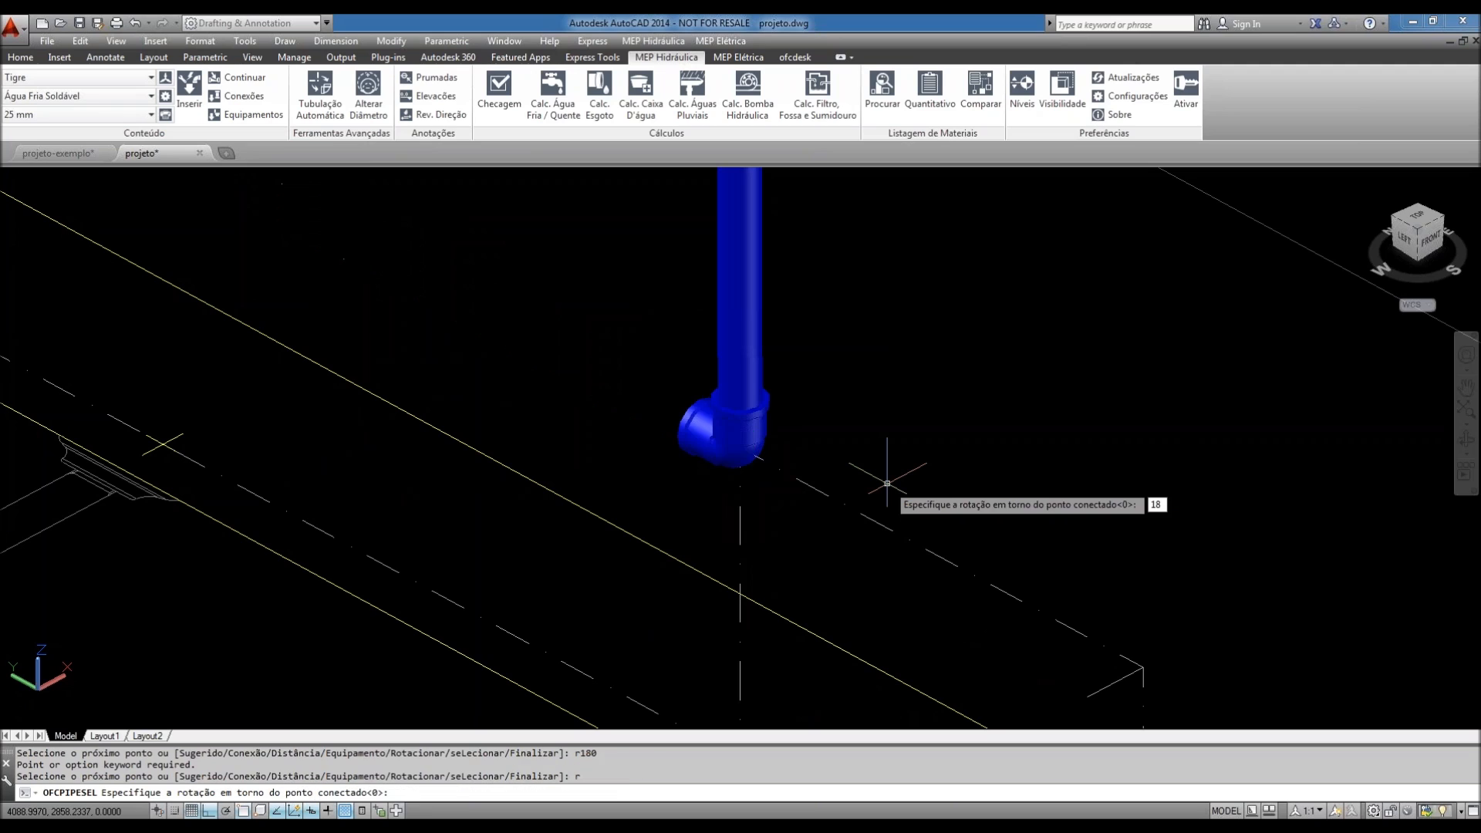
pyautogui.write('0')
pyautogui.press('Return')
pyautogui.moveTo(887, 484); pyautogui.dragTo(849, 359, button='middle')
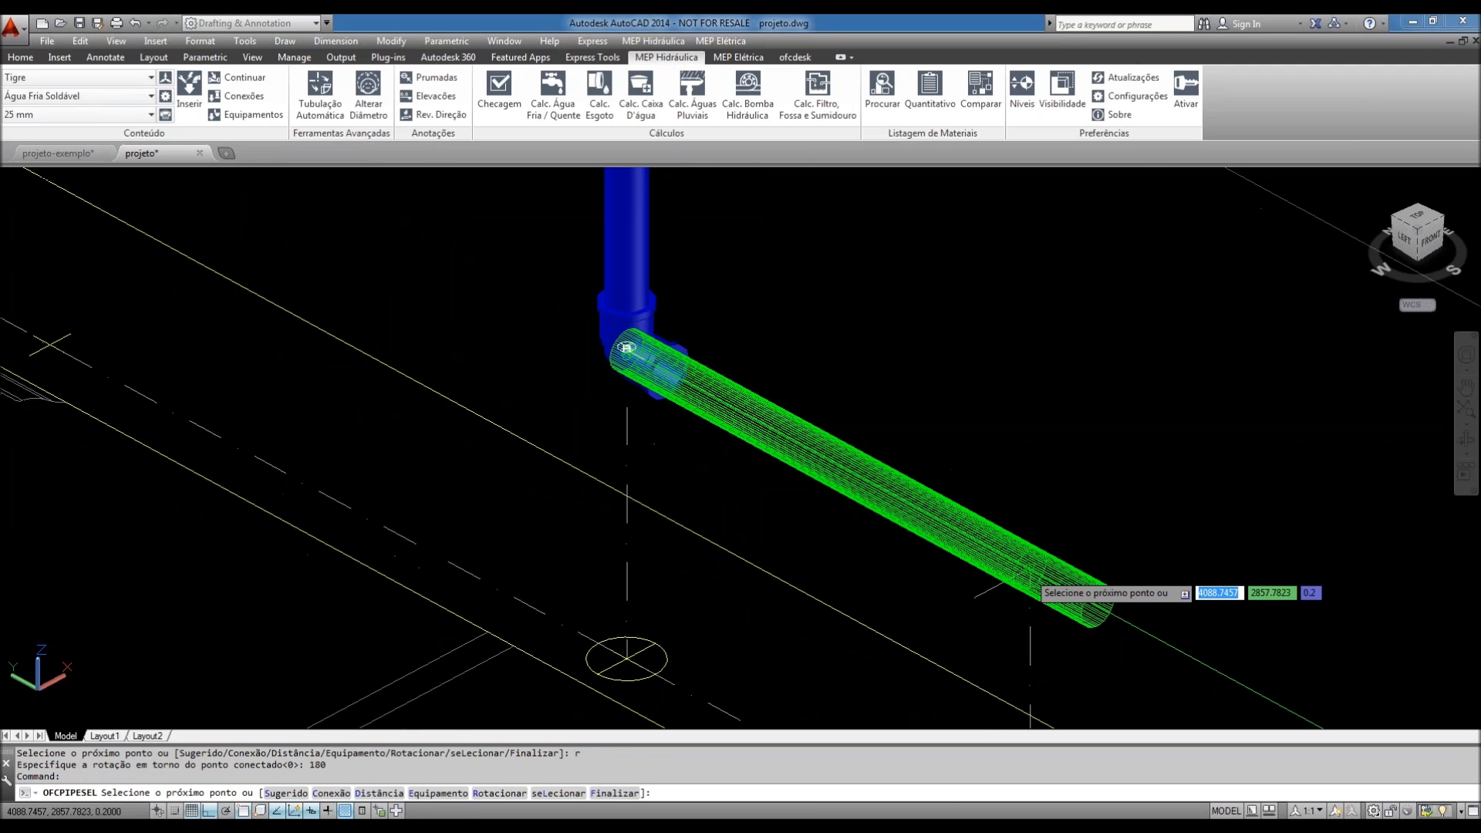
# - Run the horizontal pipe to the next dashed guide corner and fit a 25MMX1/2" reducing 90° elbow there, switching to its next connection point
pyautogui.click(1029, 572)
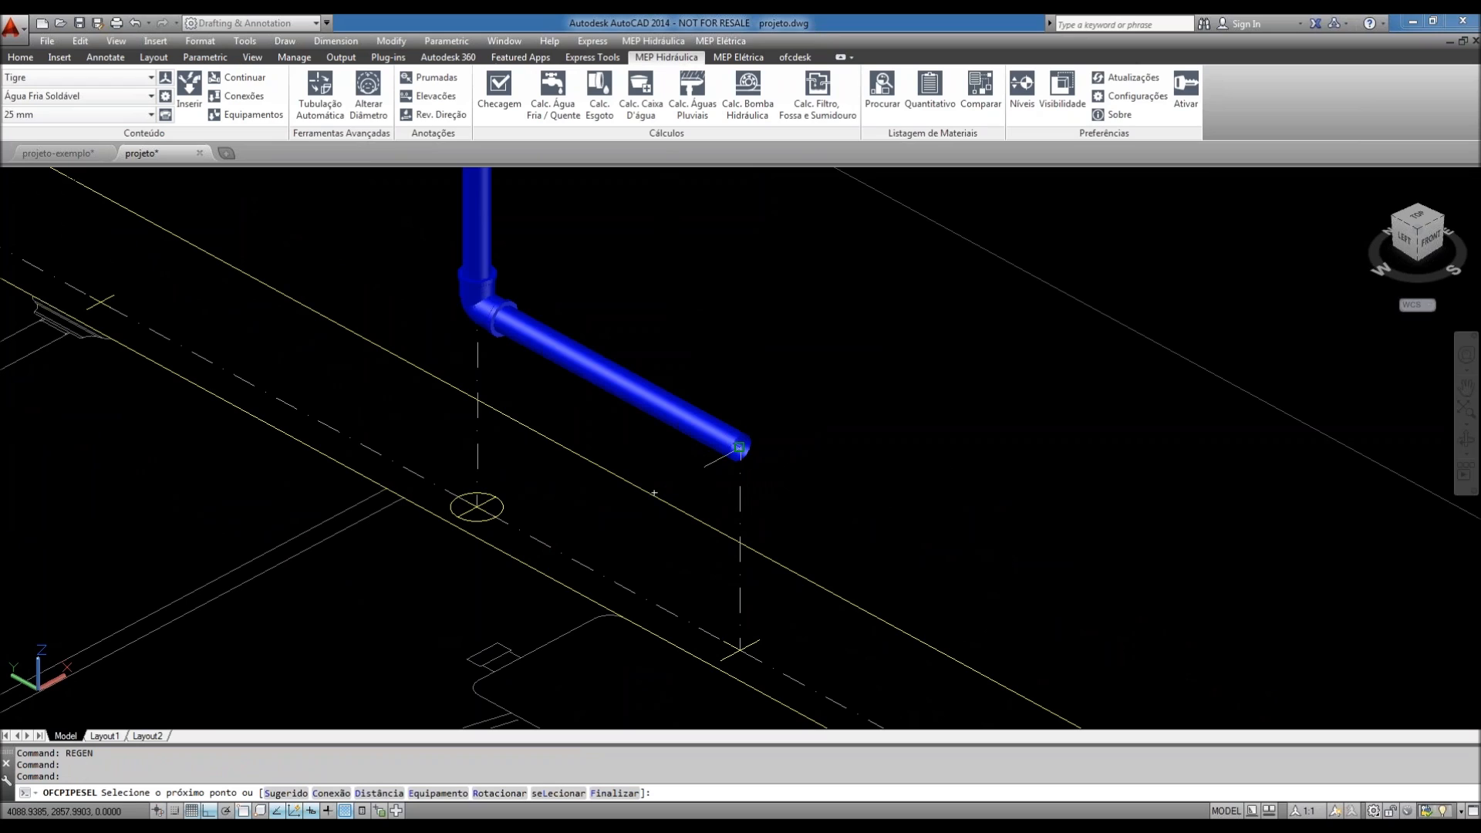
pyautogui.write('c')
pyautogui.press('Return')
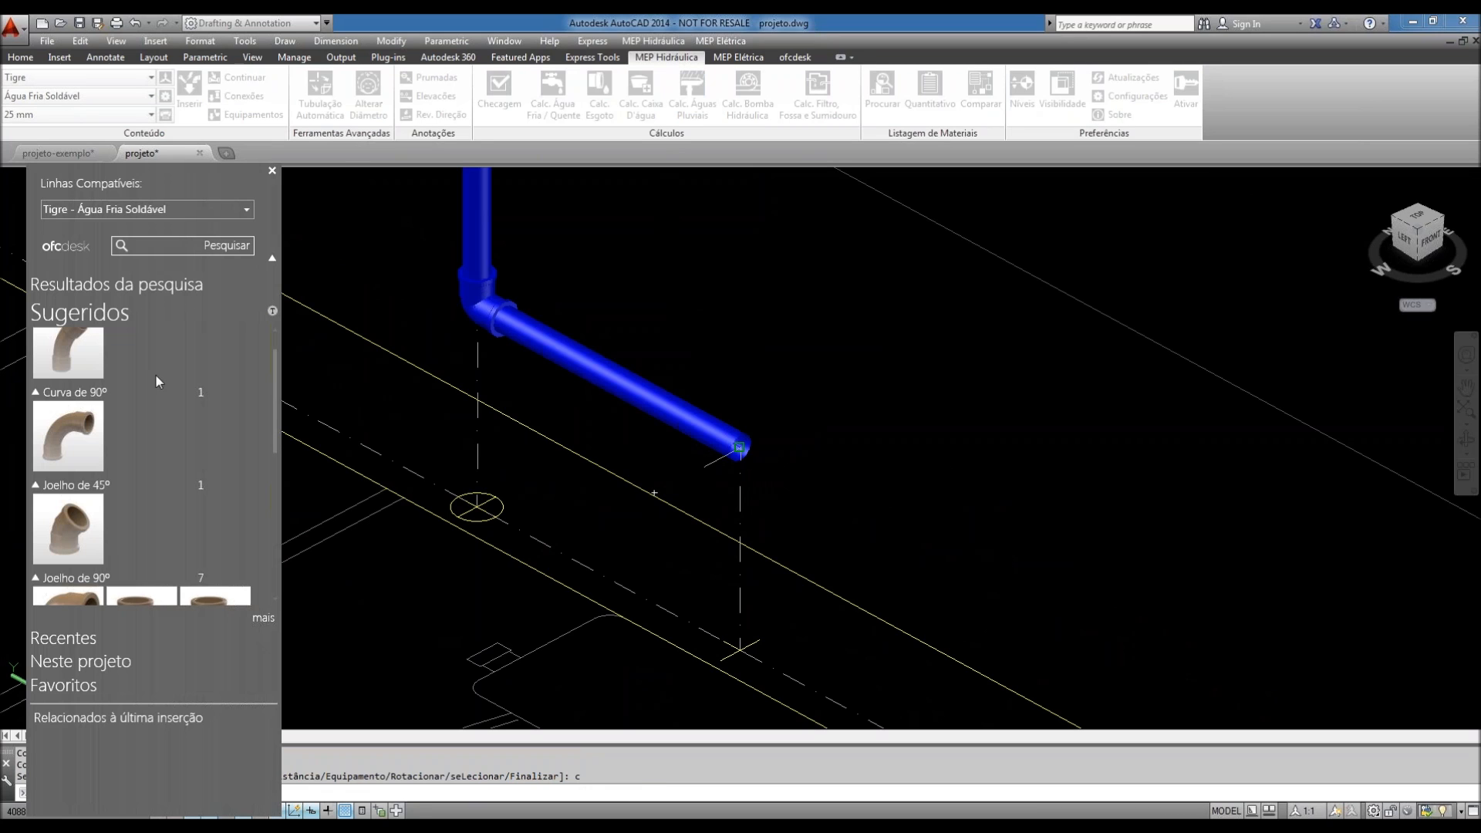
pyautogui.scroll(-3, 155, 377)
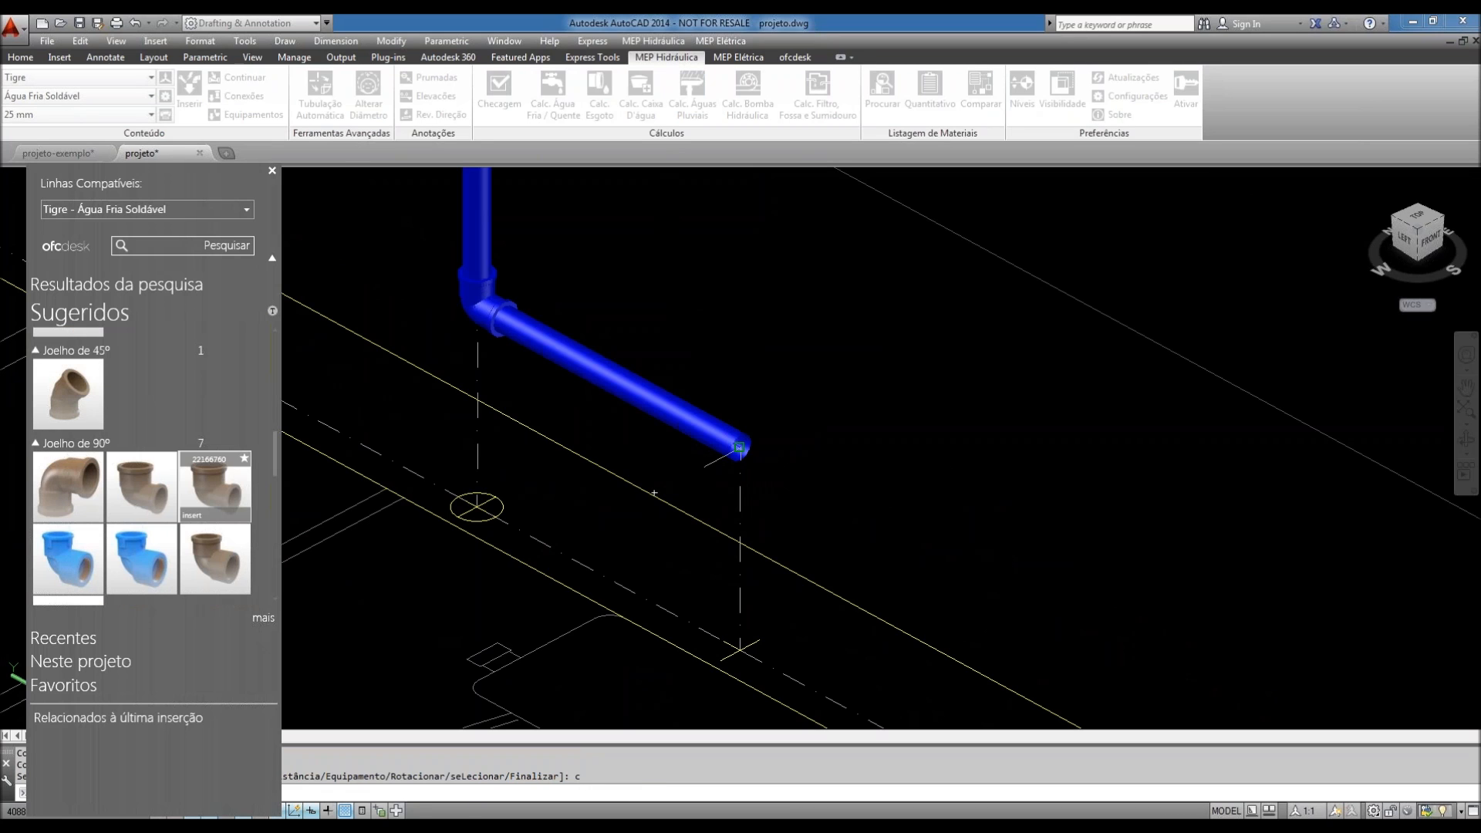
pyautogui.scroll(-1, 212, 518)
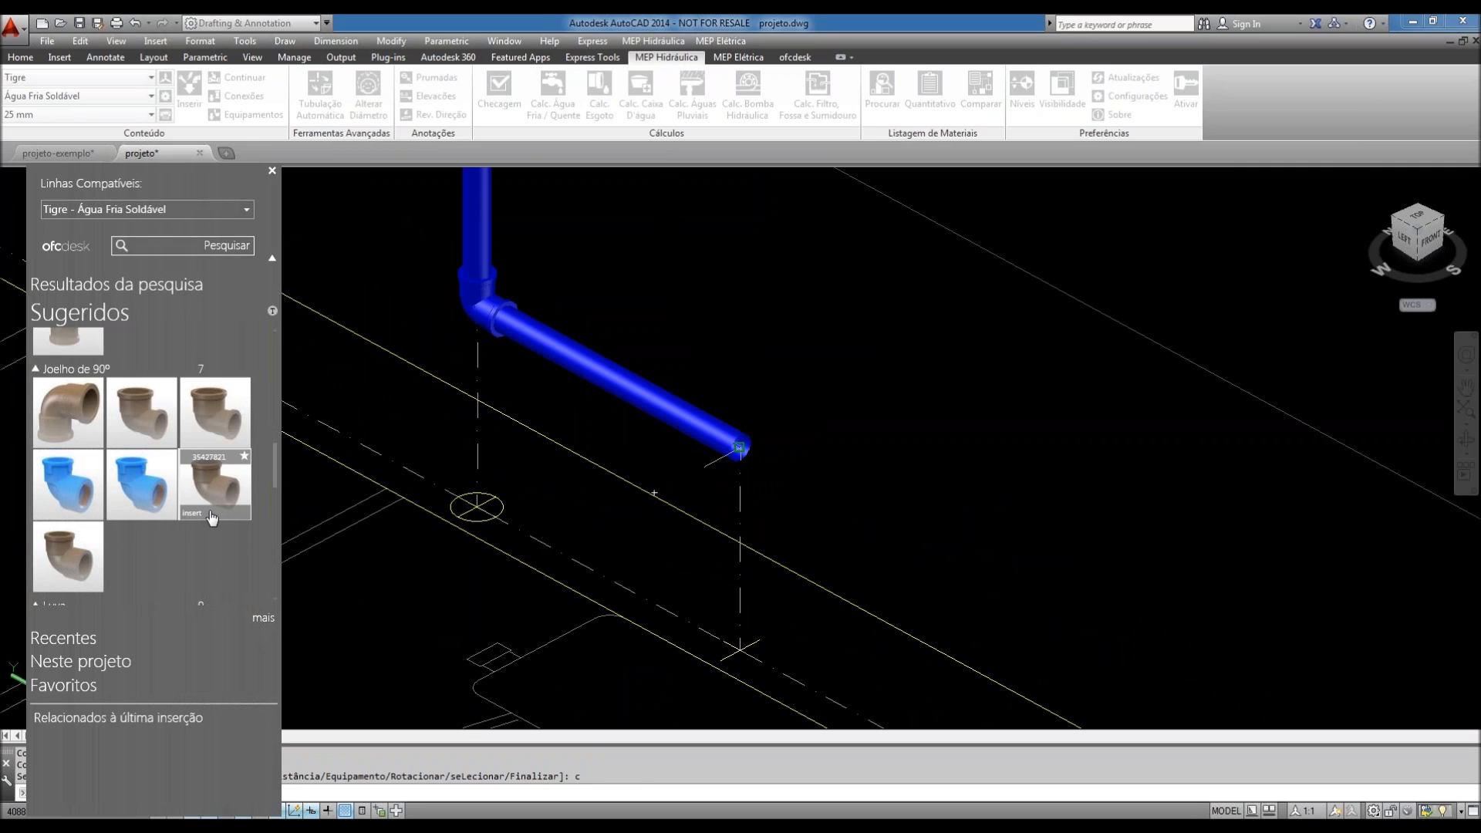
pyautogui.moveTo(214, 517)
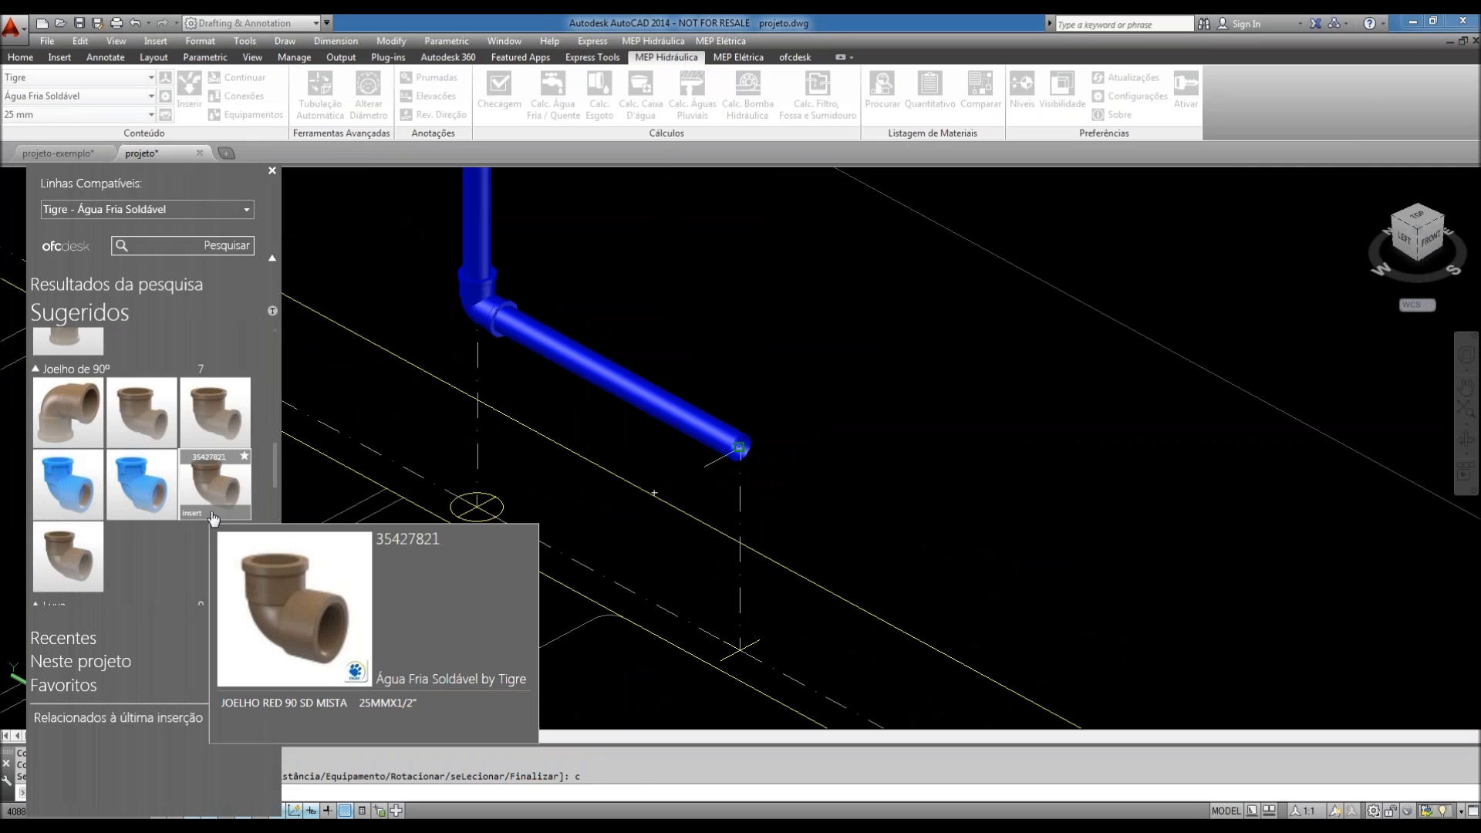
pyautogui.moveTo(76, 591)
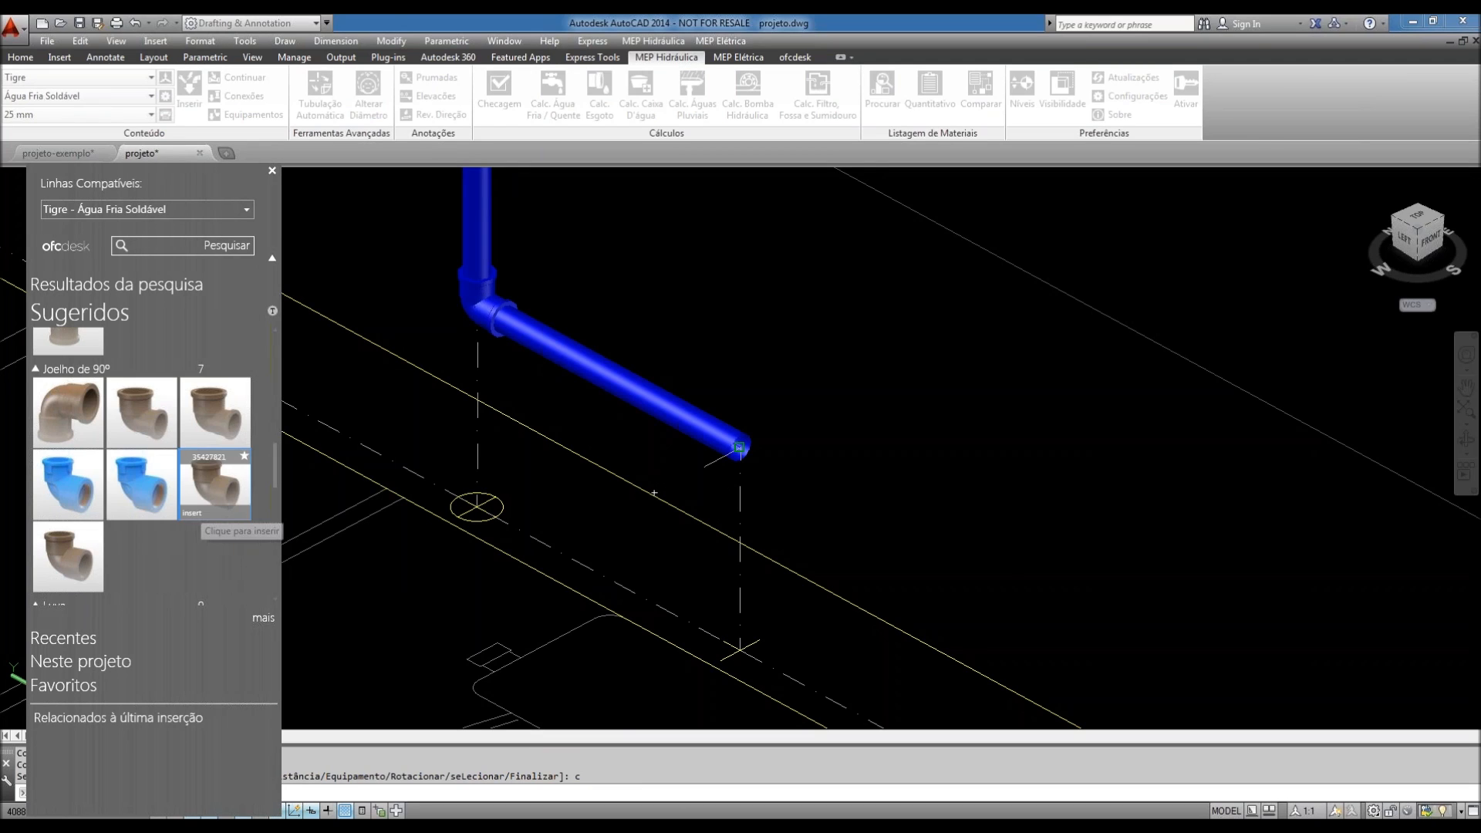
pyautogui.click(212, 494)
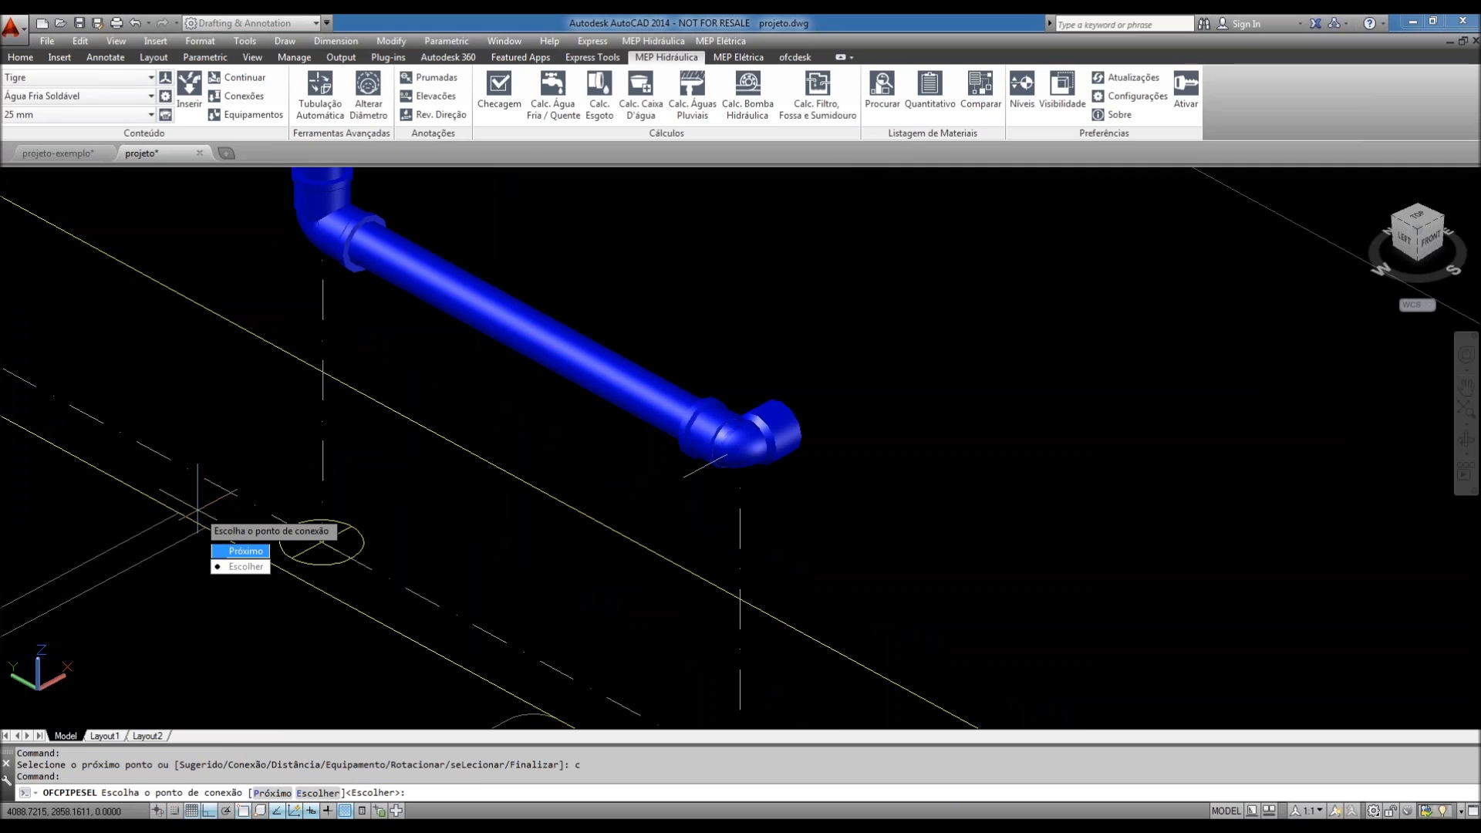
pyautogui.press('Return')
pyautogui.press('Return')
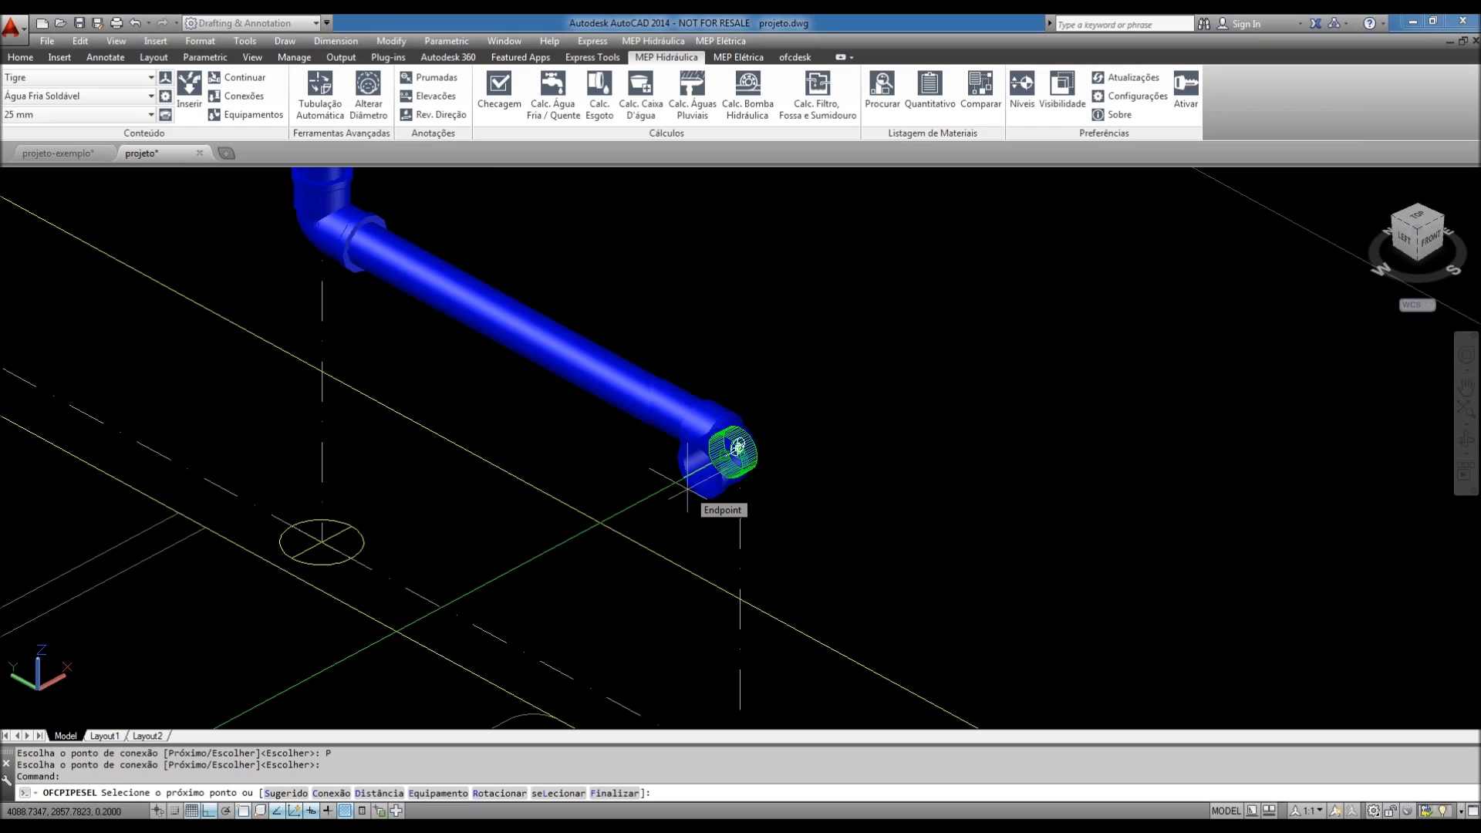
# - Attach the toilet with flush tank (Bacia Sanitária) to the open outlet of the reducing elbow
pyautogui.write('e')
pyautogui.press('Return')
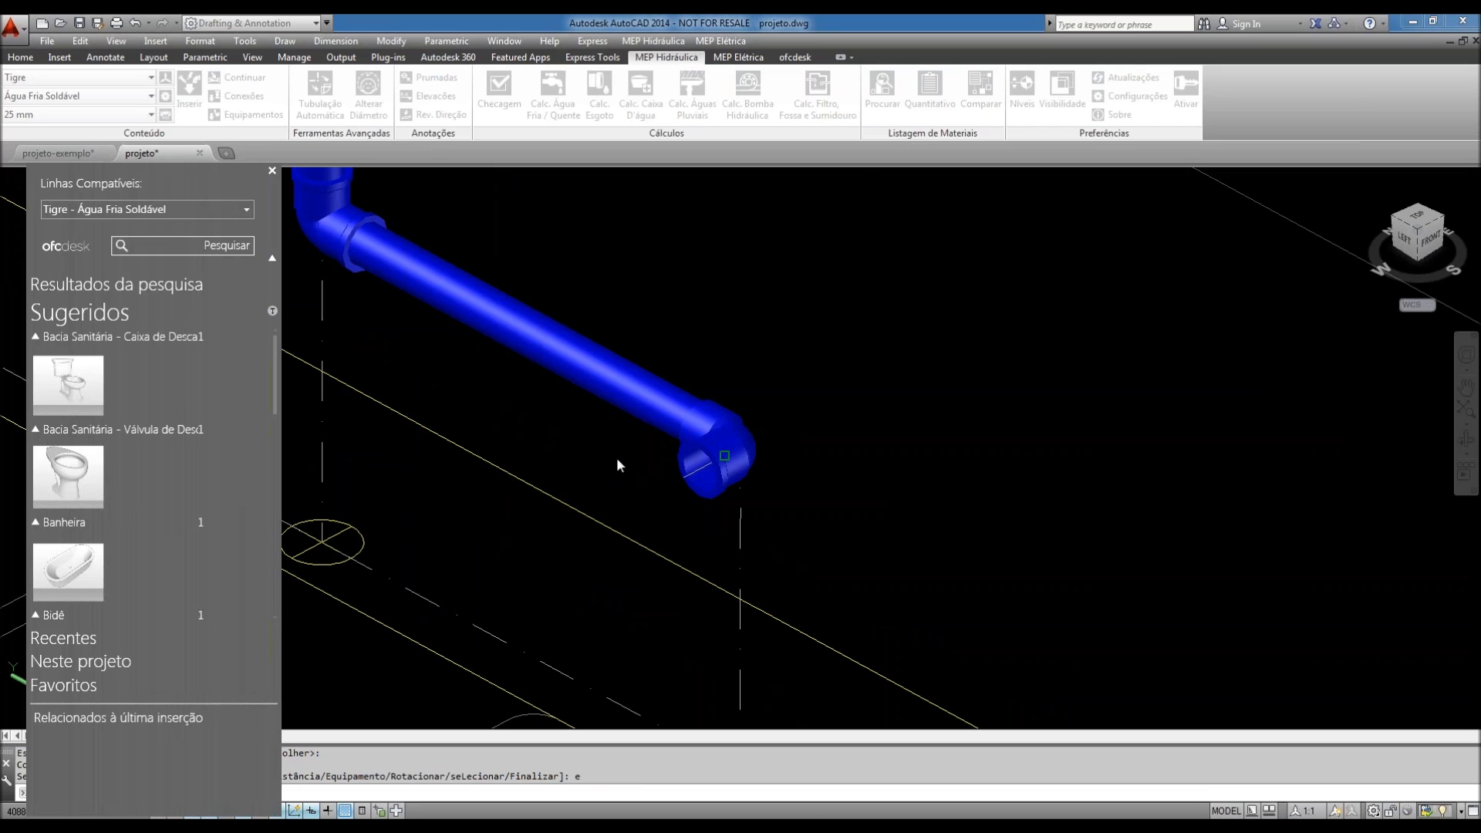
pyautogui.click(68, 381)
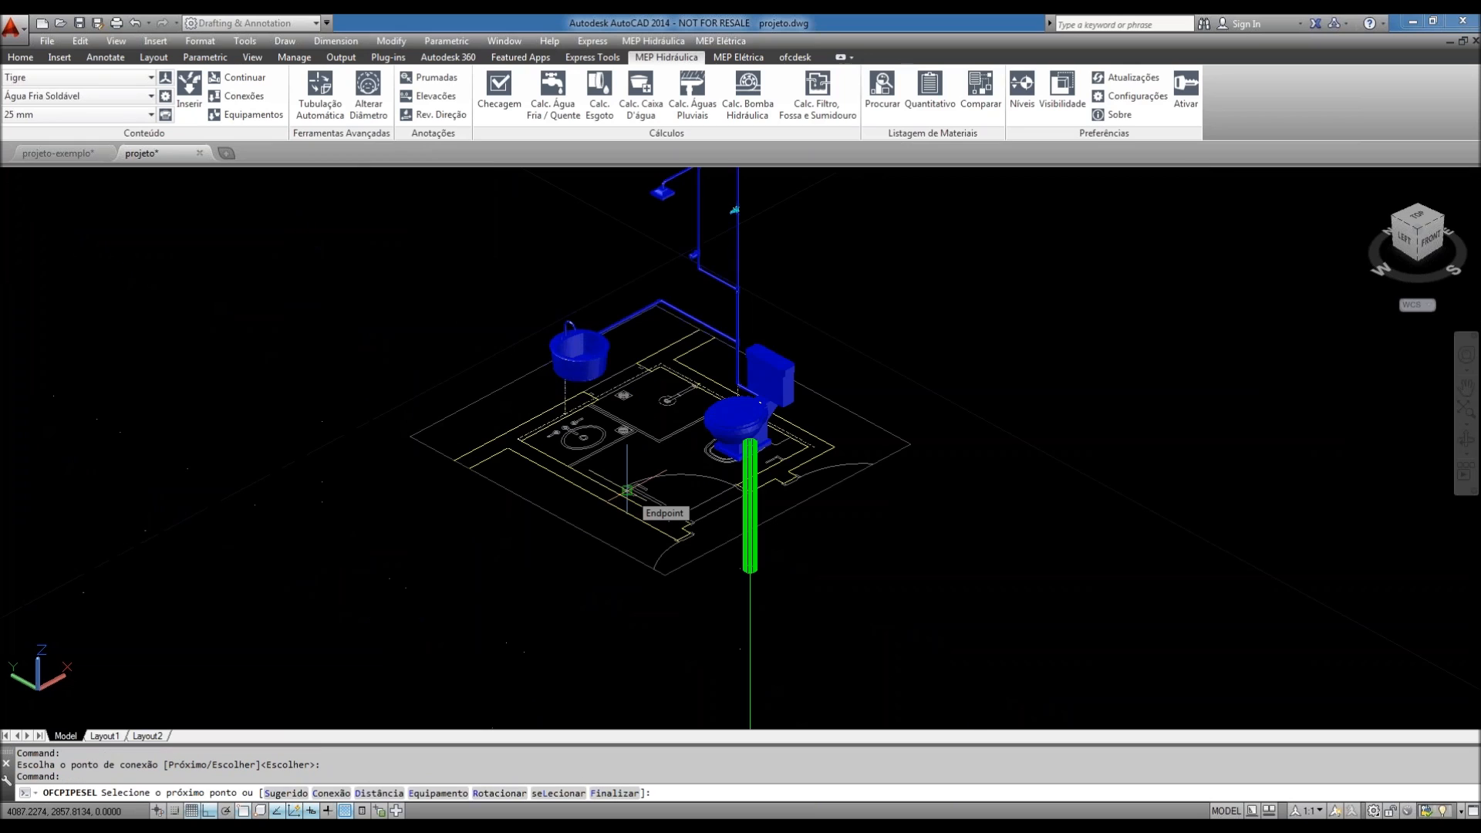
# - Examine the 3D toilet's position relative to its floor-plan symbol and the supply pipes, and end the pipe command
pyautogui.moveTo(686, 483); pyautogui.dragTo(678, 510, button='middle')
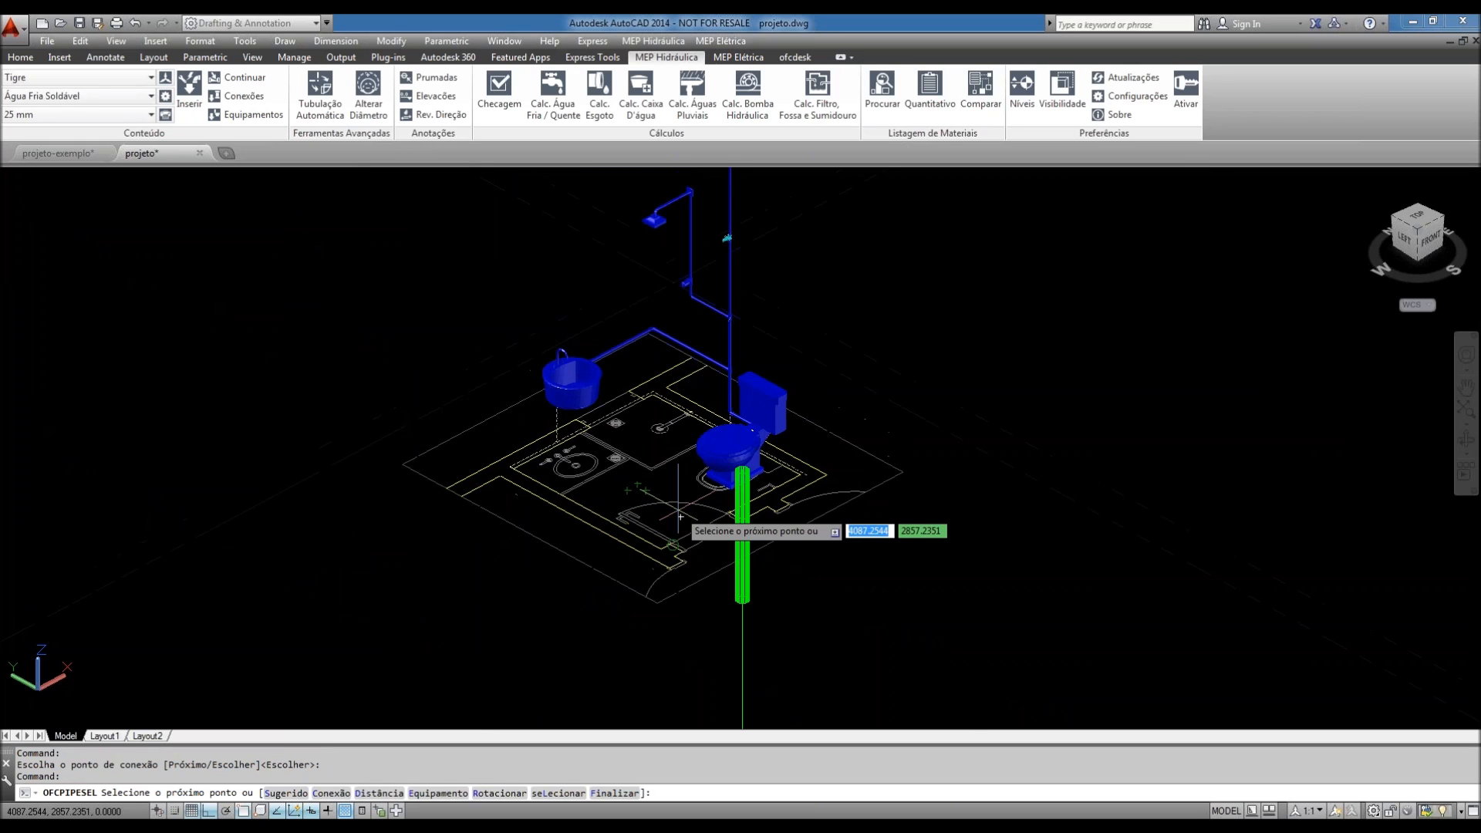
pyautogui.scroll(1, 680, 516)
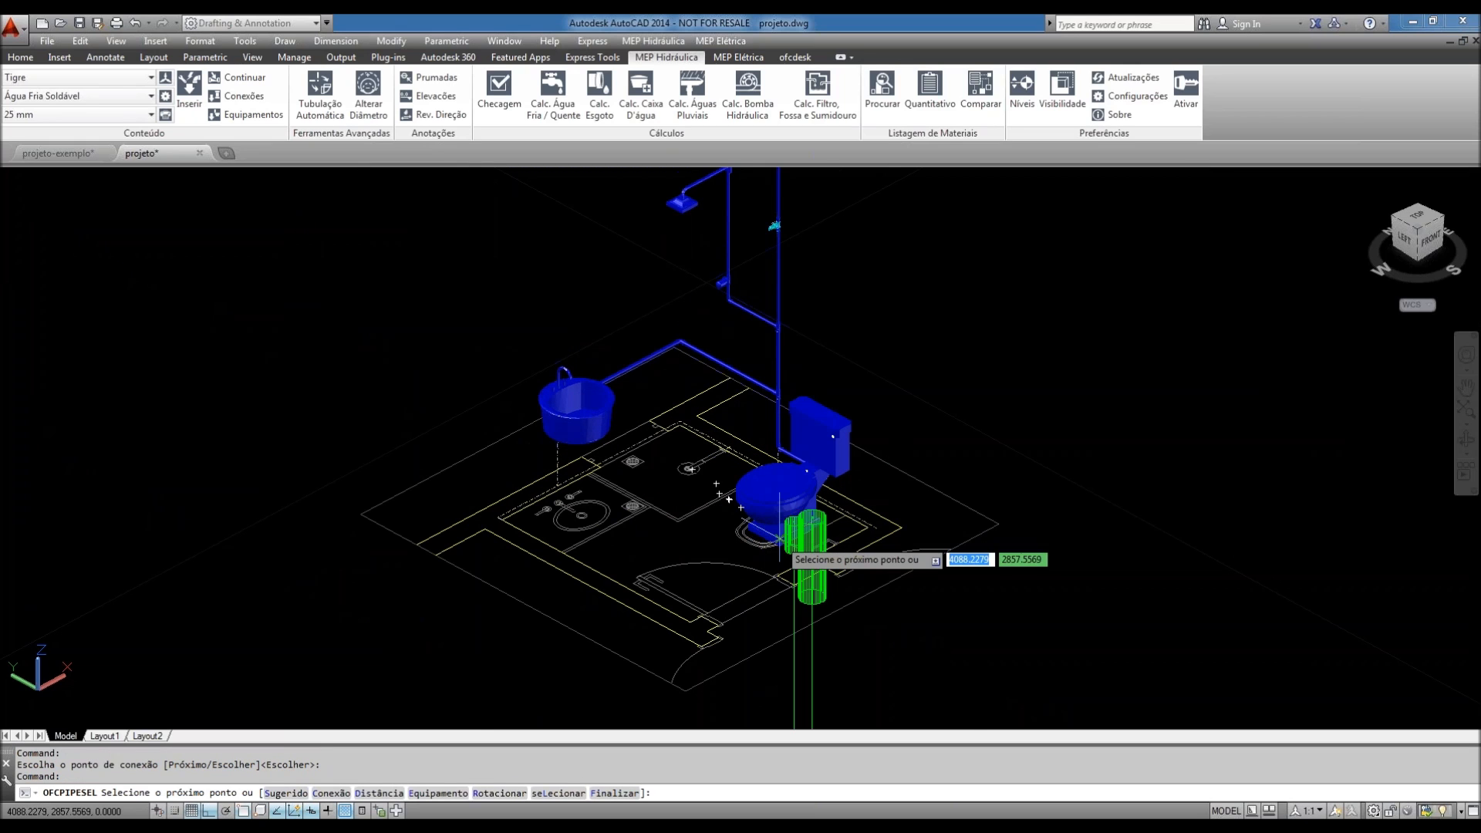
pyautogui.scroll(3, 787, 547)
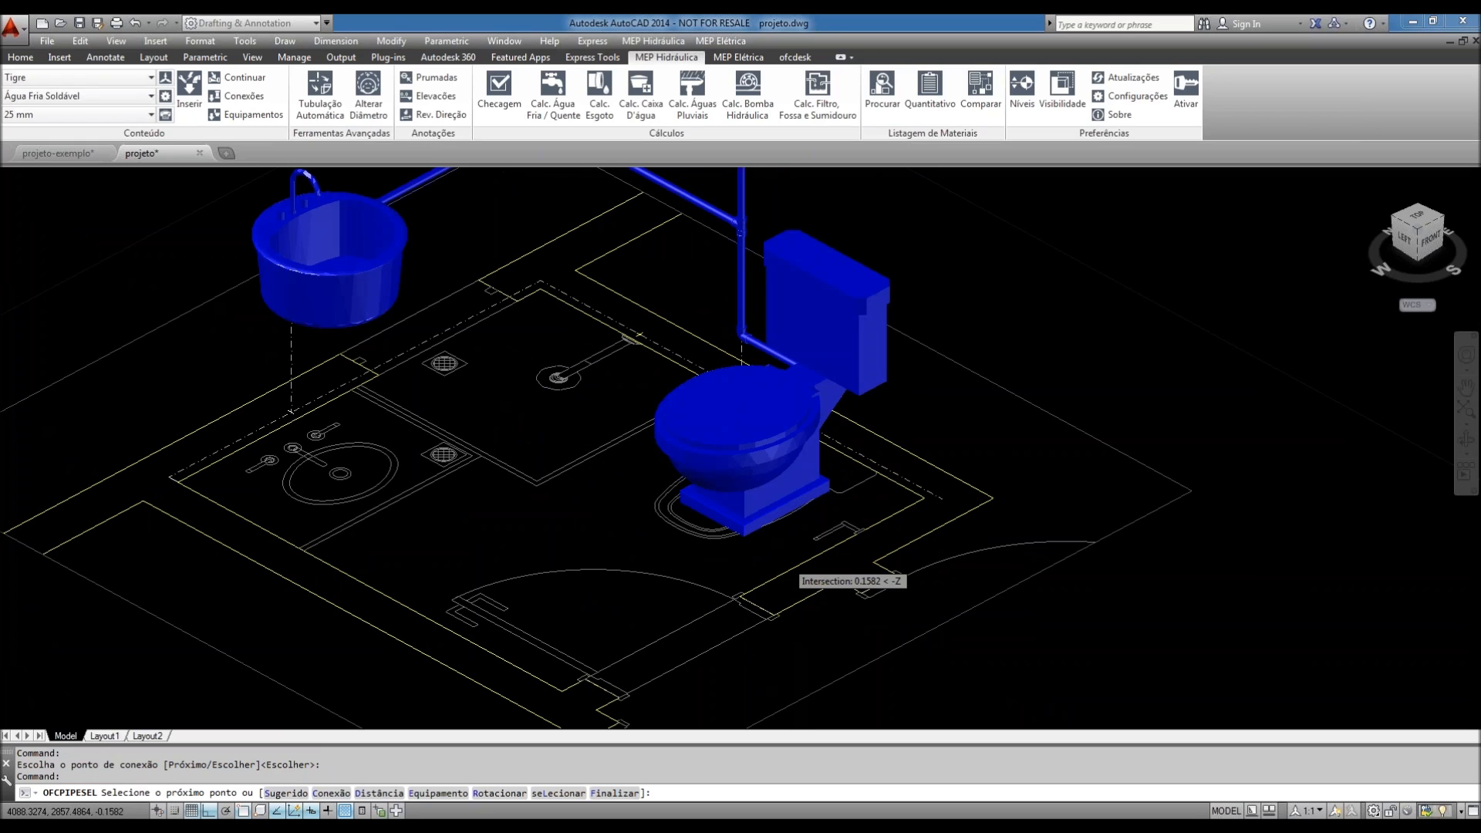
pyautogui.scroll(-1, 788, 569)
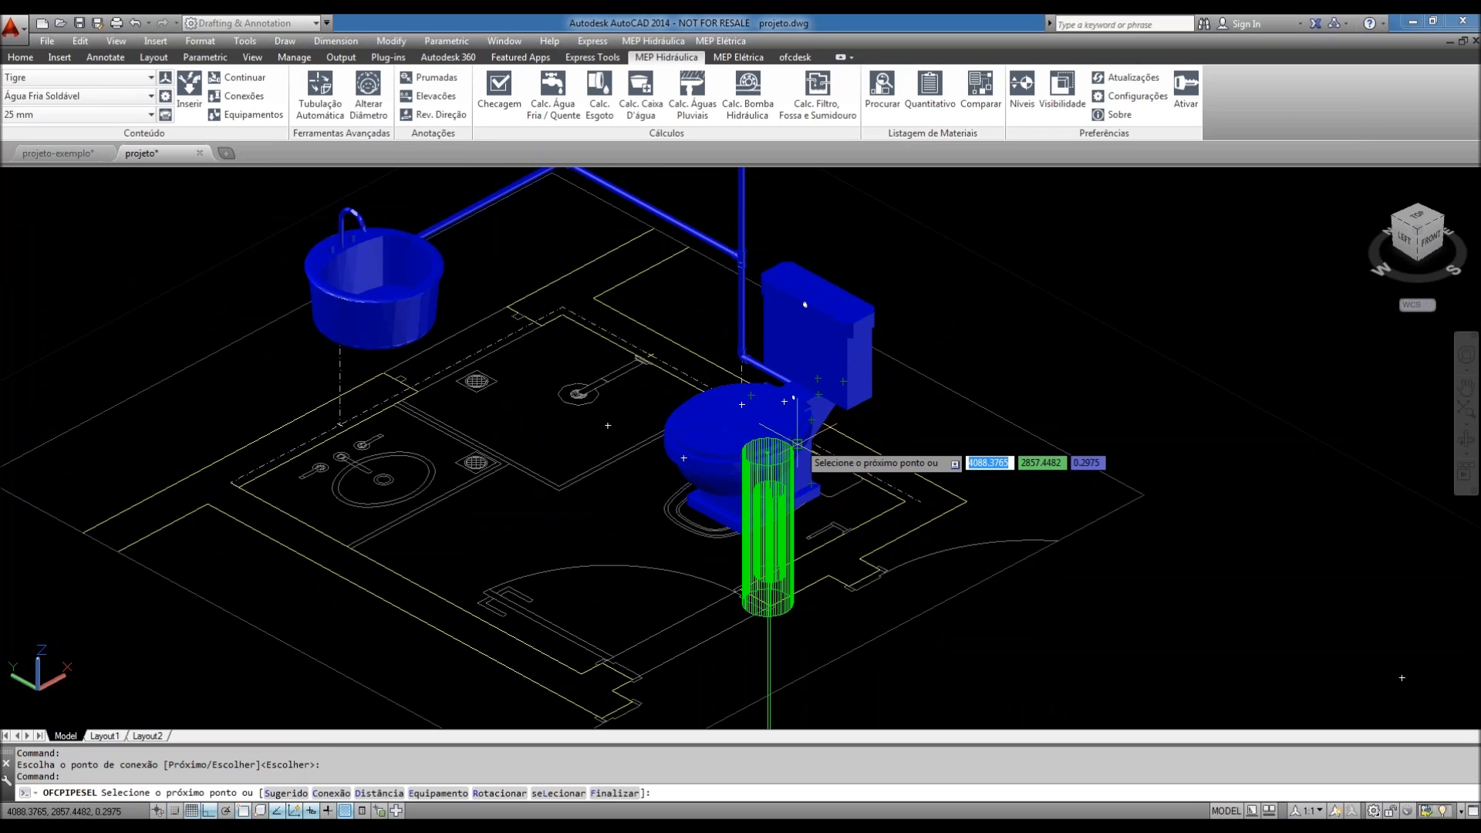
pyautogui.scroll(2, 783, 436)
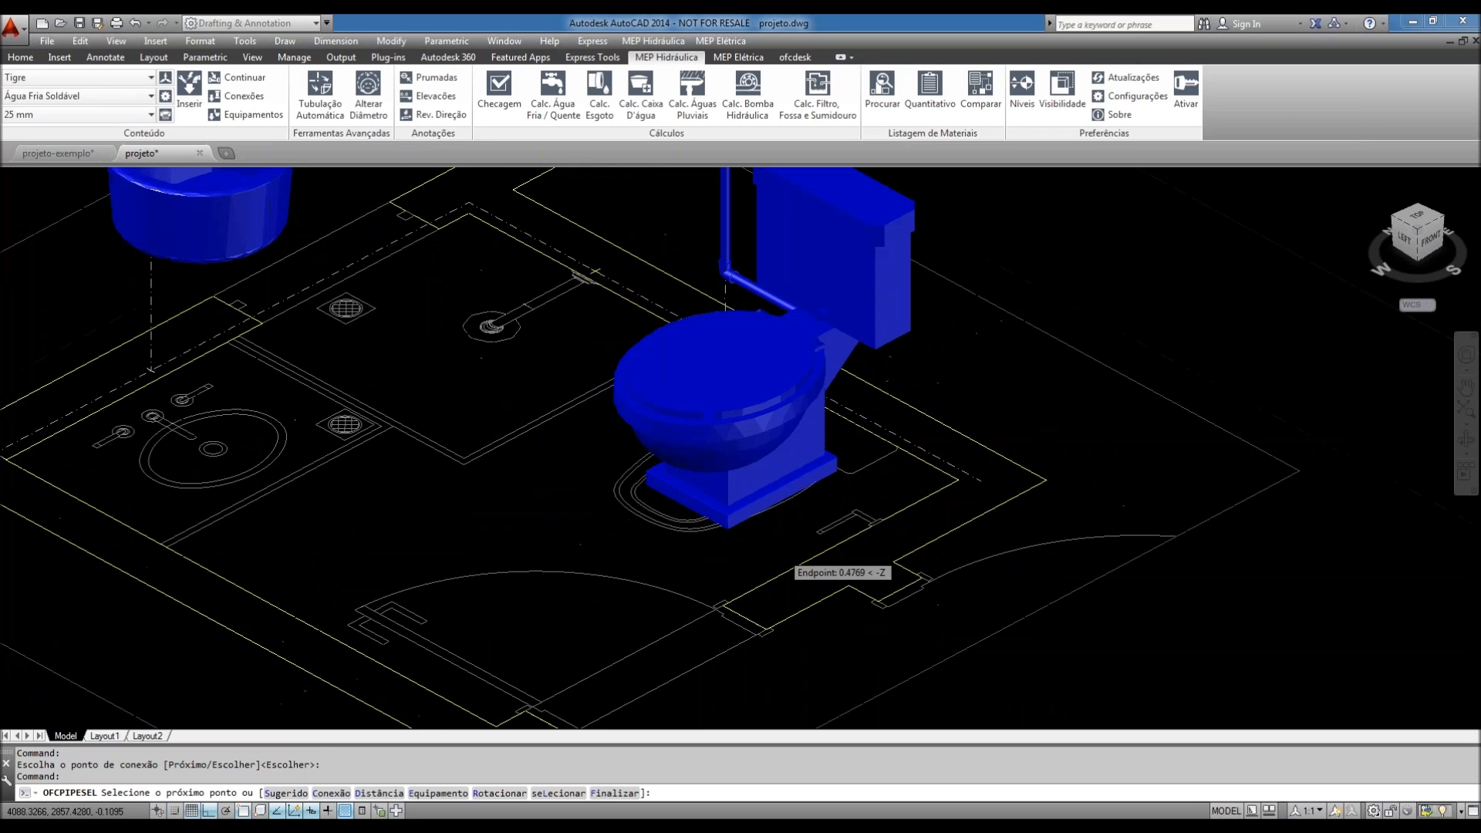
pyautogui.scroll(-2, 783, 544)
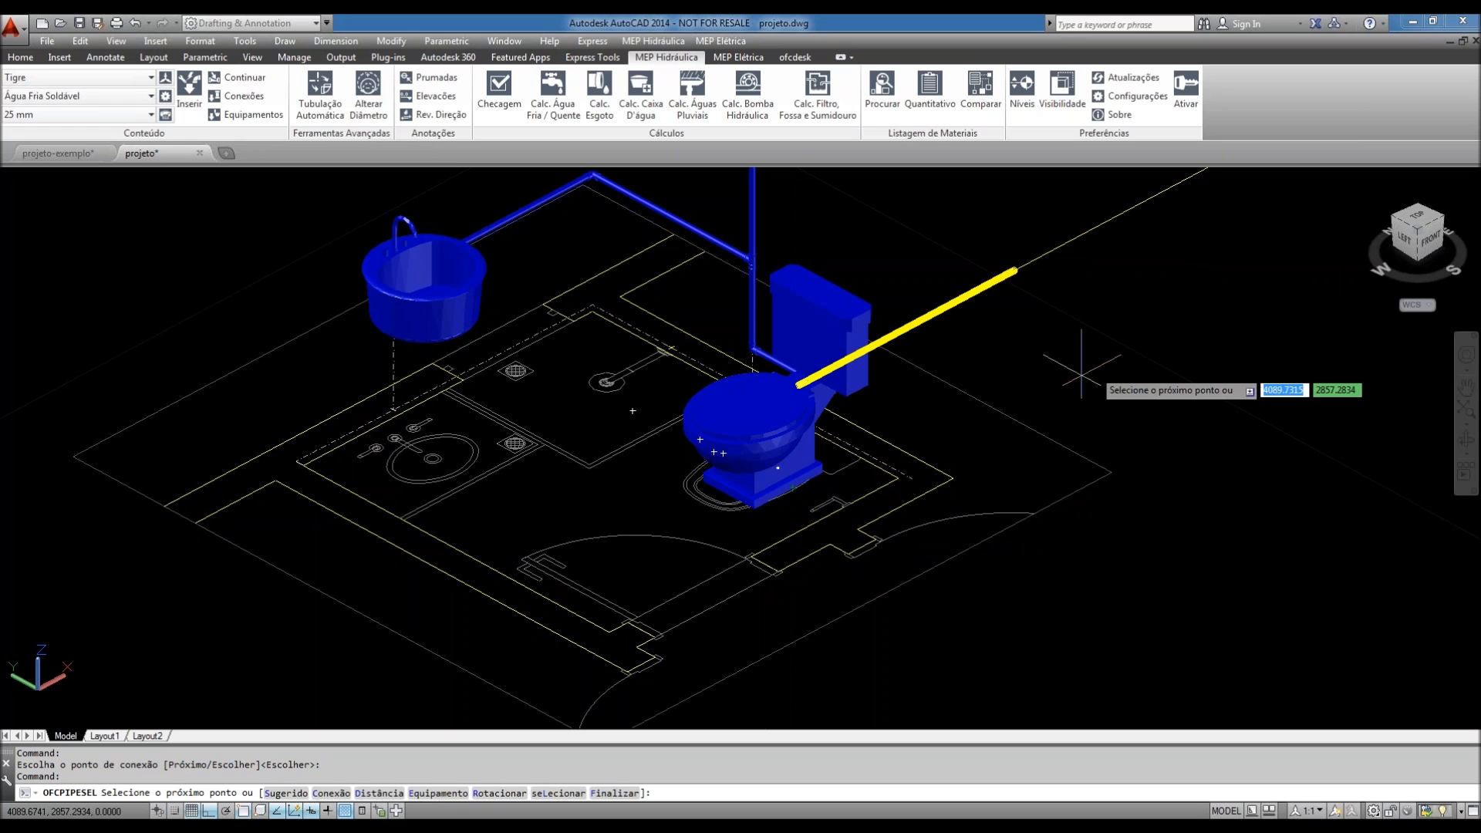
pyautogui.keyDown('shift'); pyautogui.moveTo(1082, 369); pyautogui.dragTo(818, 525, button='middle'); pyautogui.keyUp('shift')
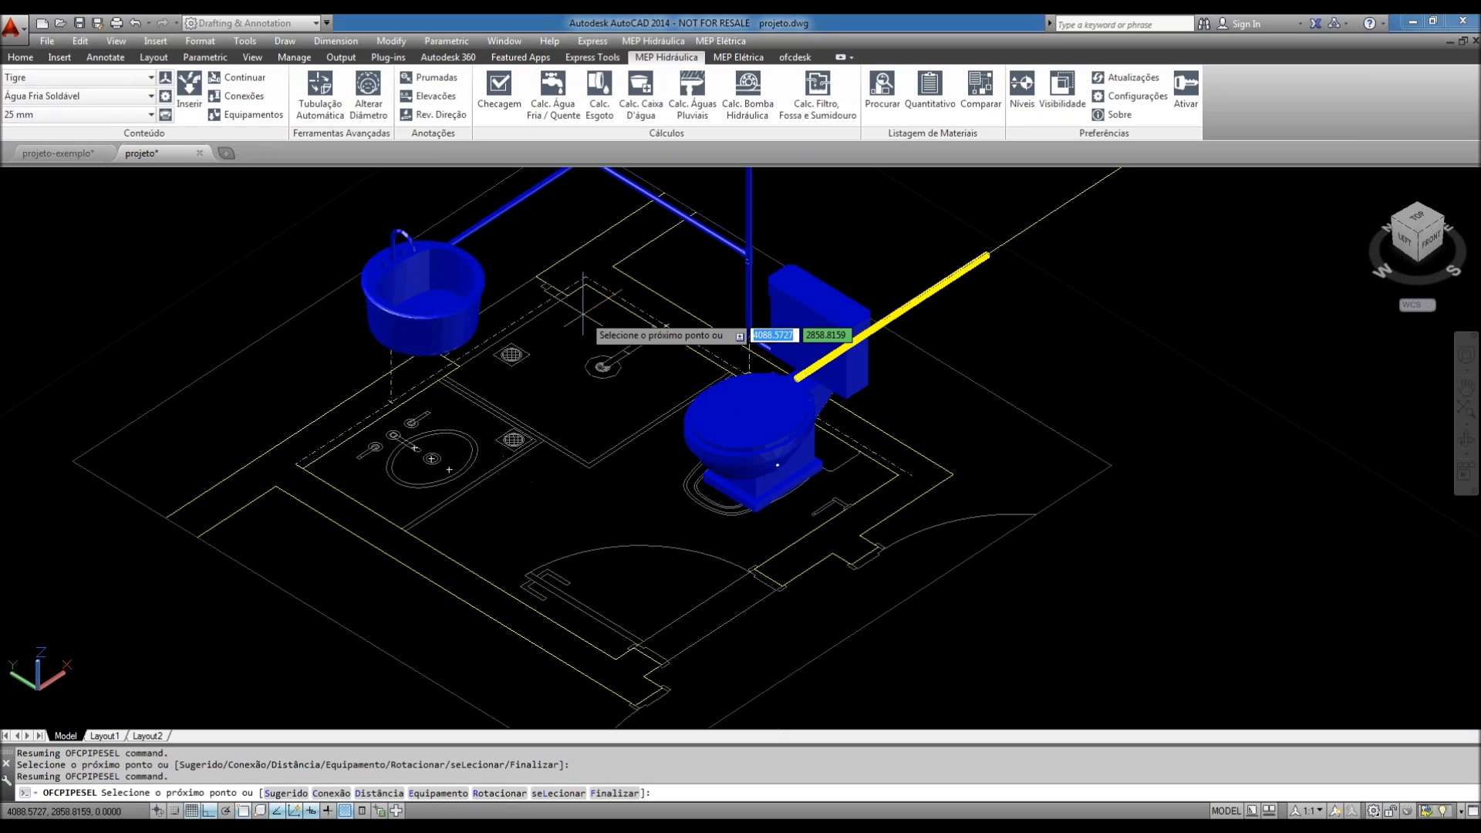
pyautogui.moveTo(857, 449); pyautogui.dragTo(856, 452, button='middle')
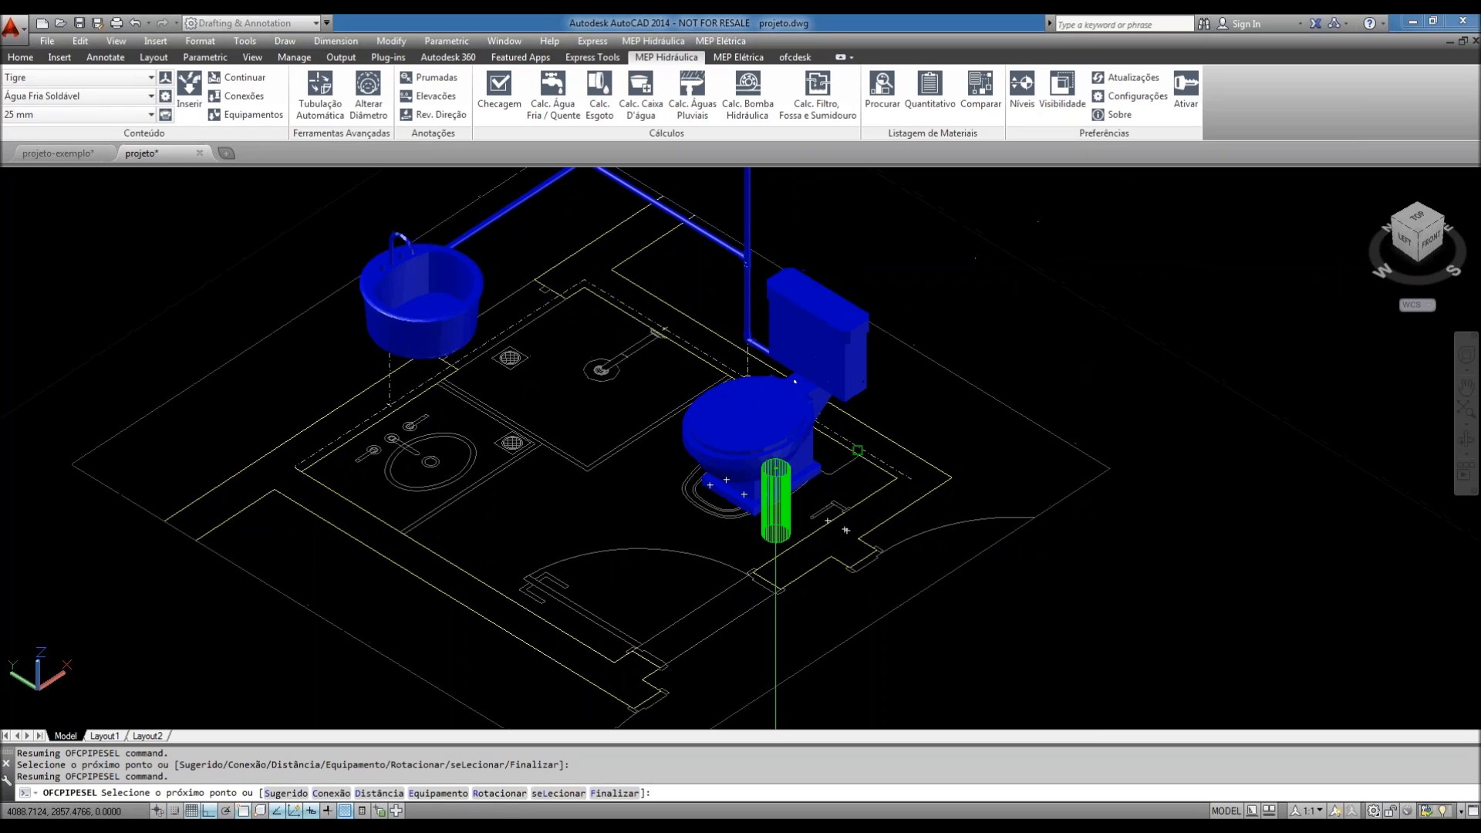
pyautogui.scroll(-3, 806, 536)
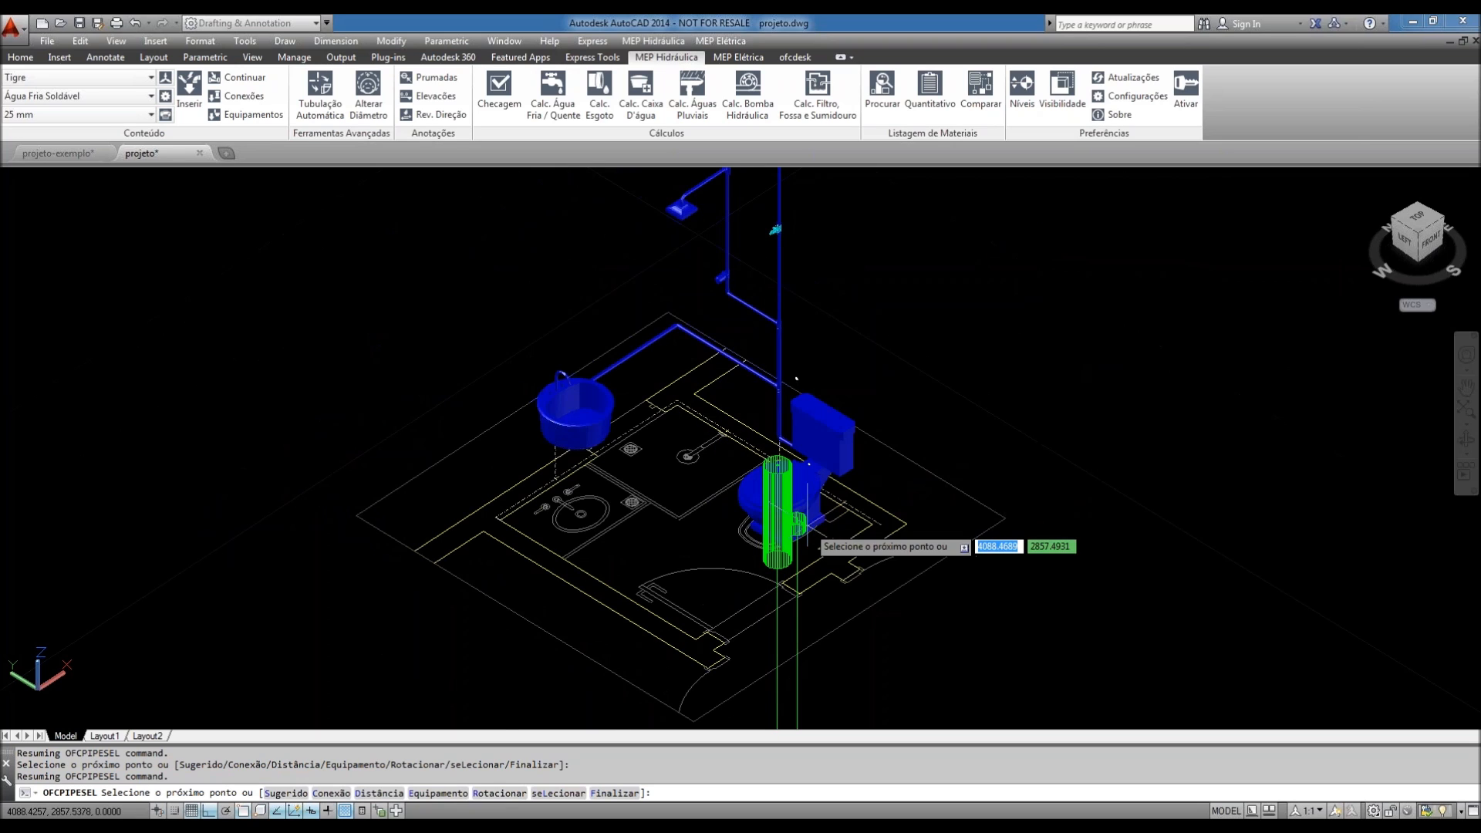
pyautogui.moveTo(807, 517); pyautogui.dragTo(802, 579, button='middle')
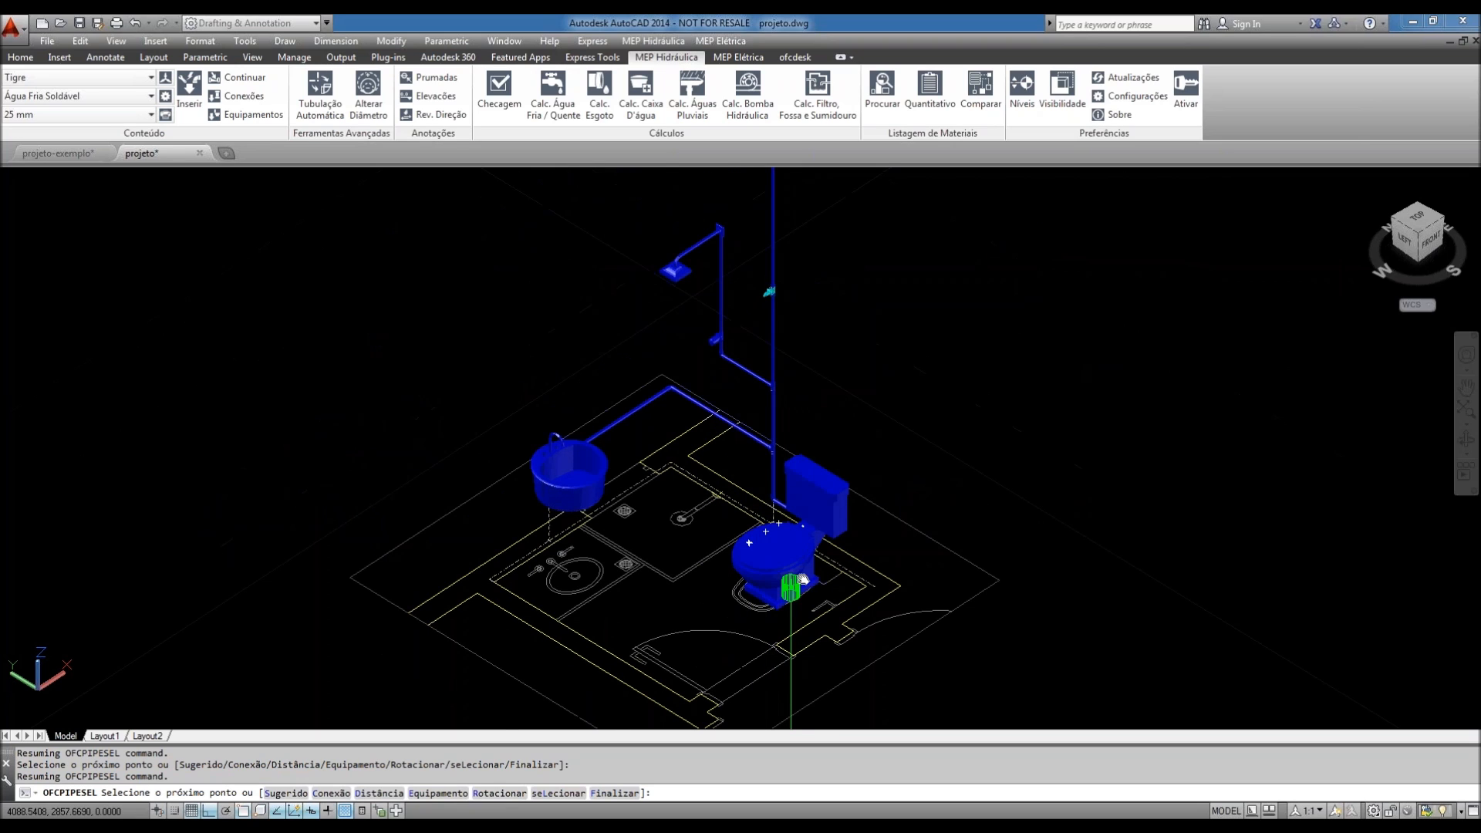
pyautogui.scroll(1, 802, 579)
pyautogui.scroll(1, 809, 595)
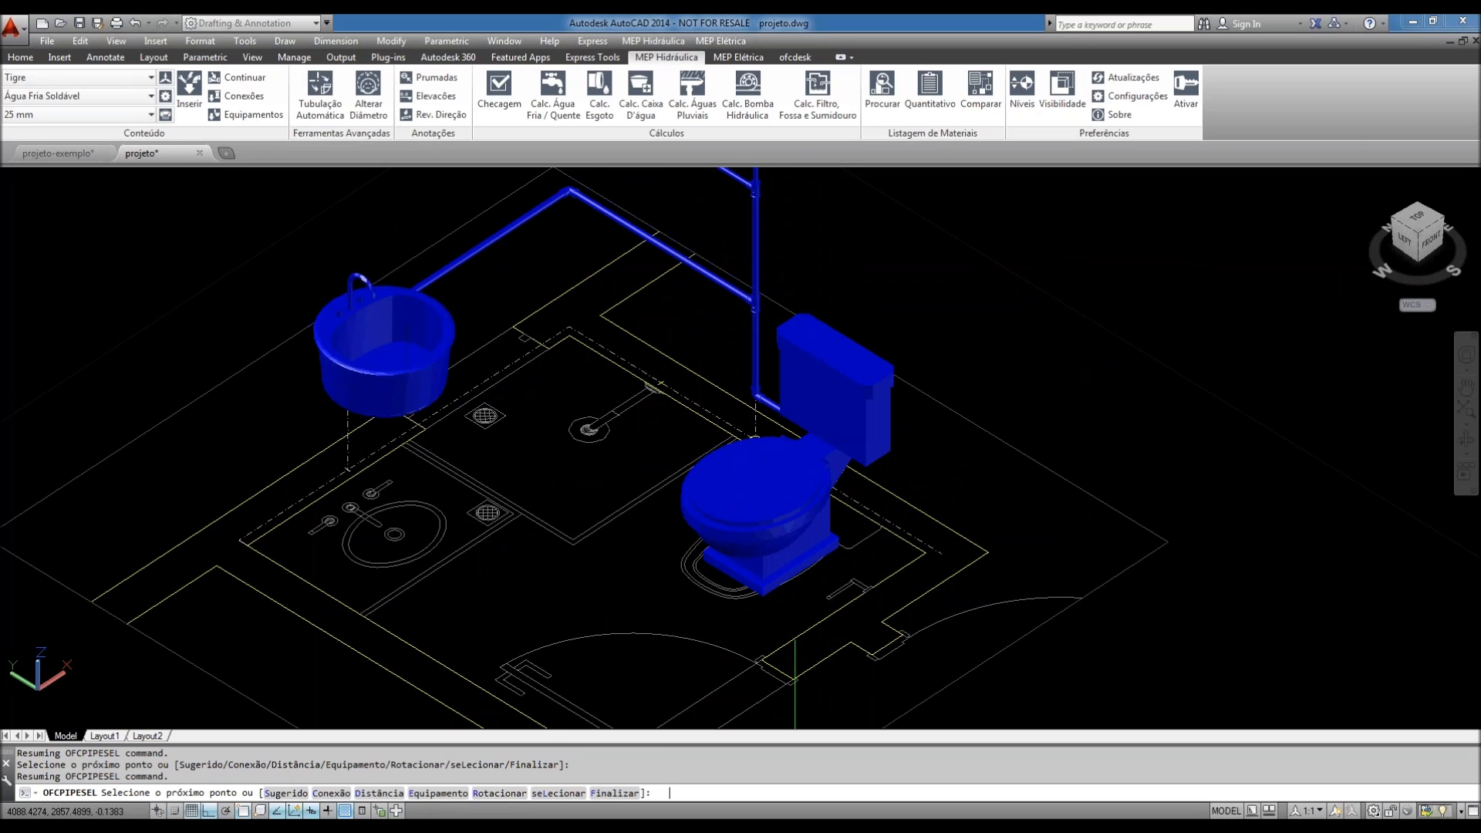
pyautogui.scroll(-2, 801, 570)
pyautogui.scroll(-2, 800, 571)
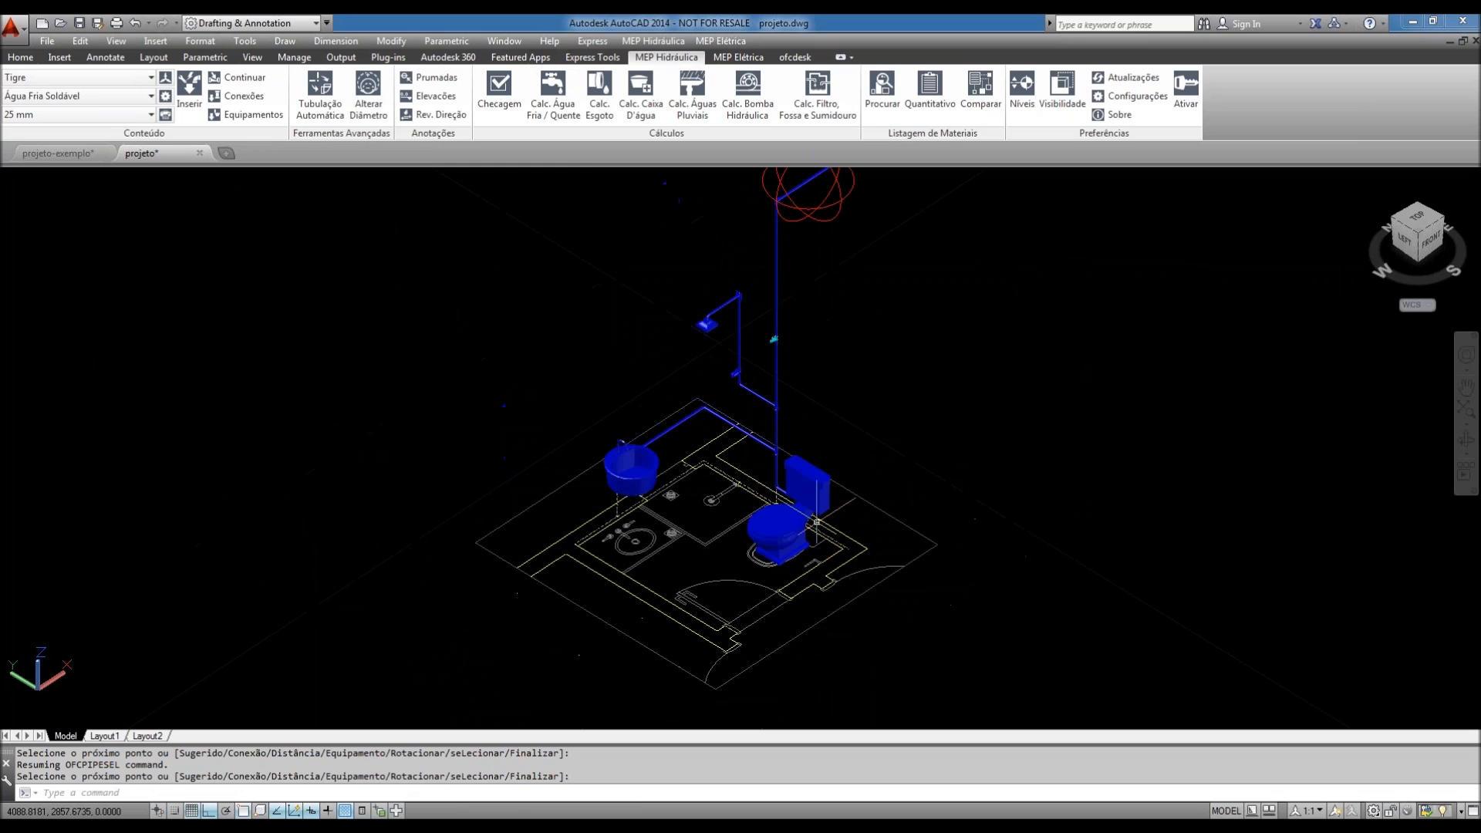
pyautogui.keyDown('shift'); pyautogui.moveTo(816, 522); pyautogui.dragTo(899, 494, button='middle'); pyautogui.keyUp('shift')
pyautogui.press('Return')
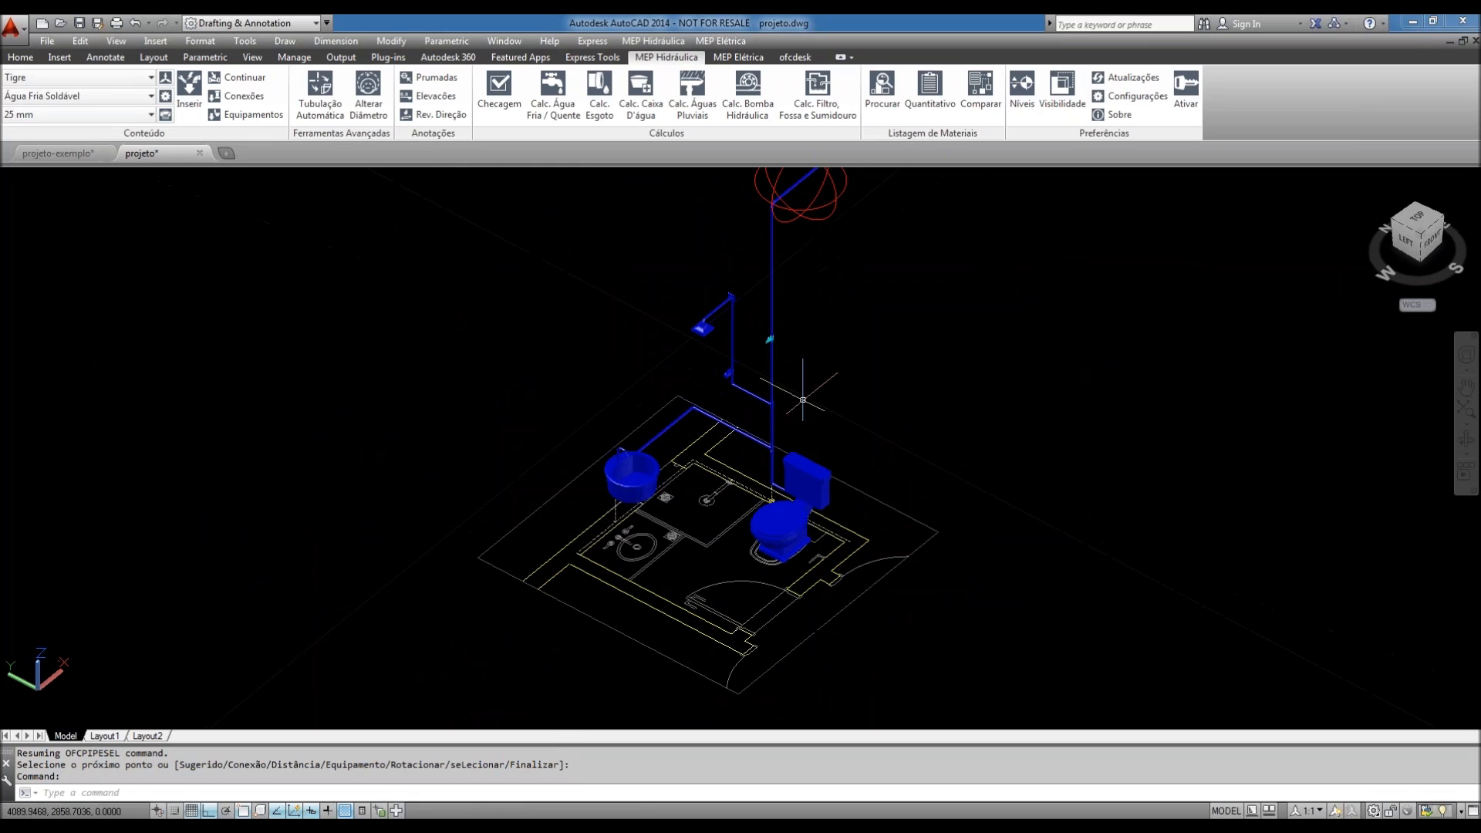
# - Set the model's visual style to Hidden and run the Hide command
pyautogui.scroll(6, 802, 400)
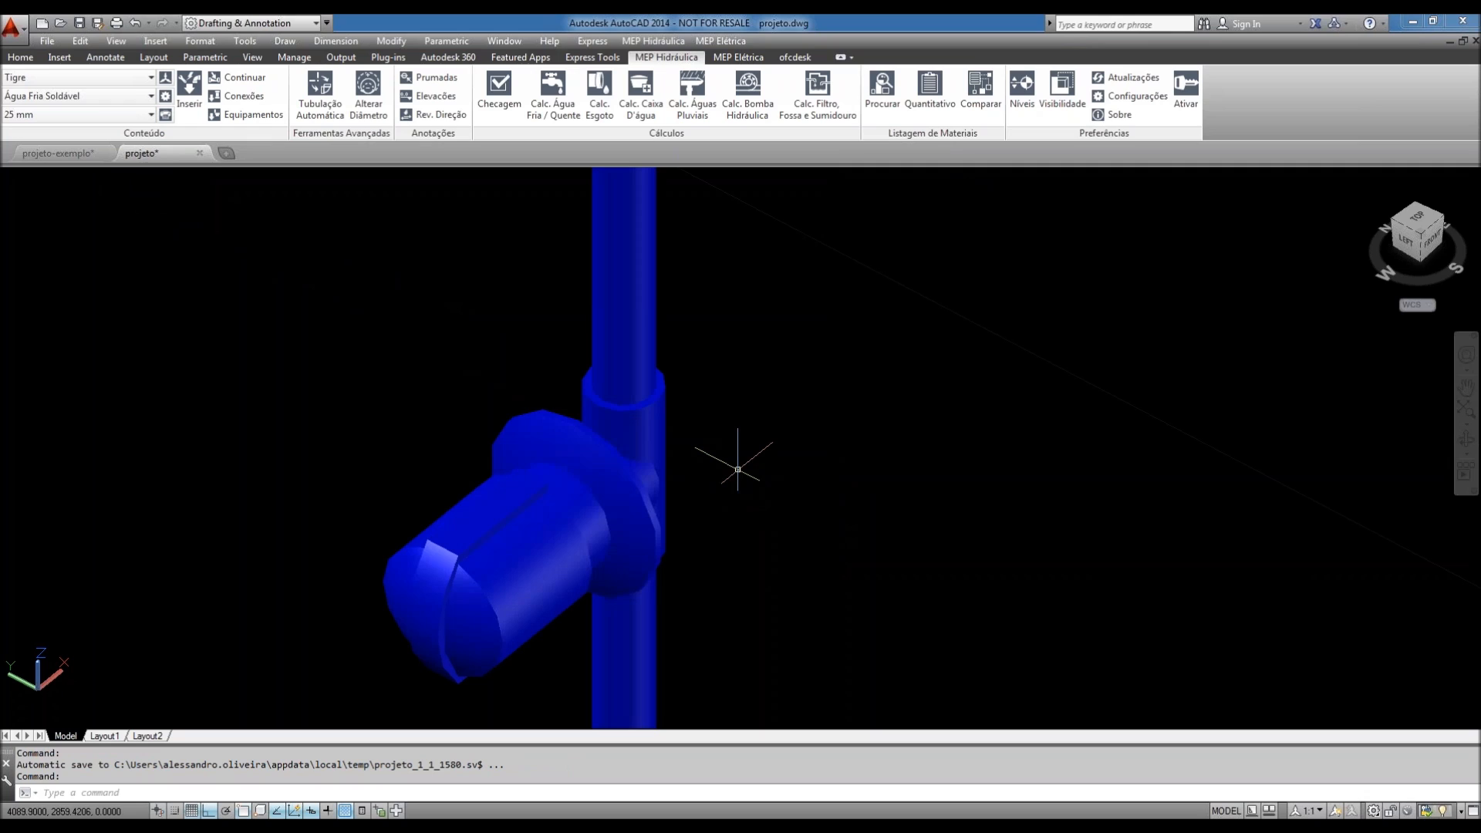
pyautogui.click(116, 41)
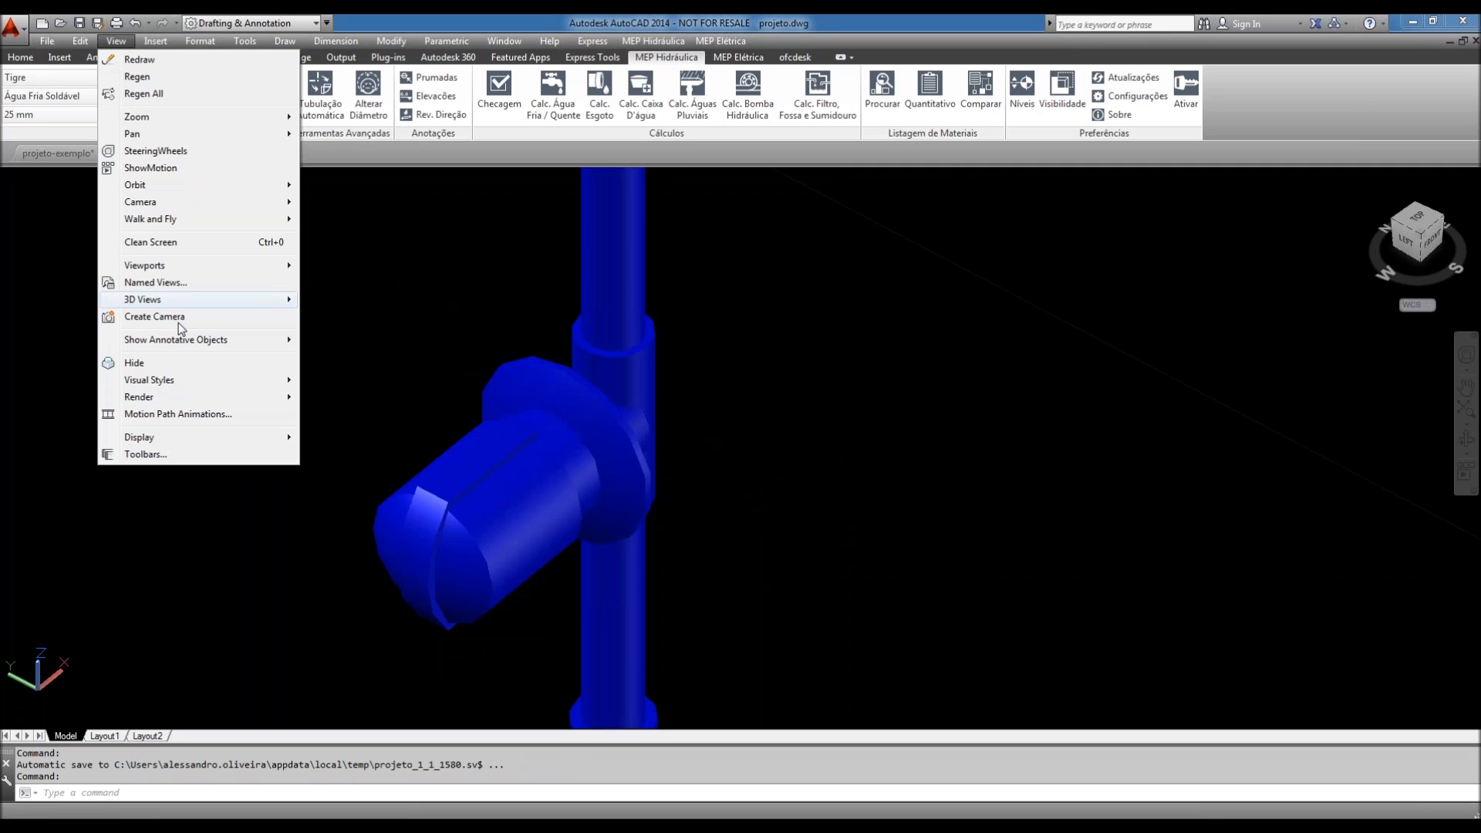
pyautogui.moveTo(149, 379)
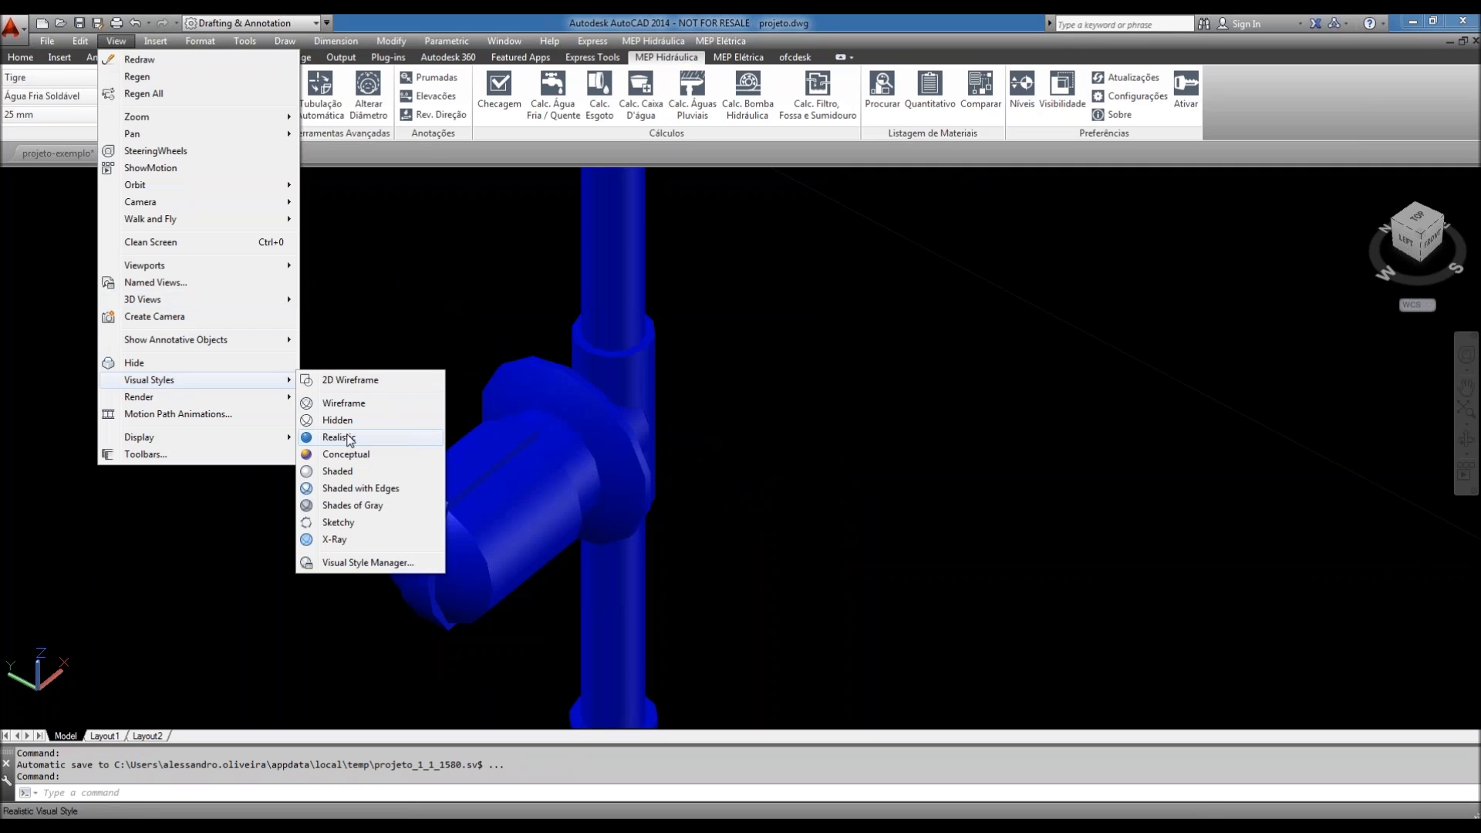
pyautogui.click(339, 420)
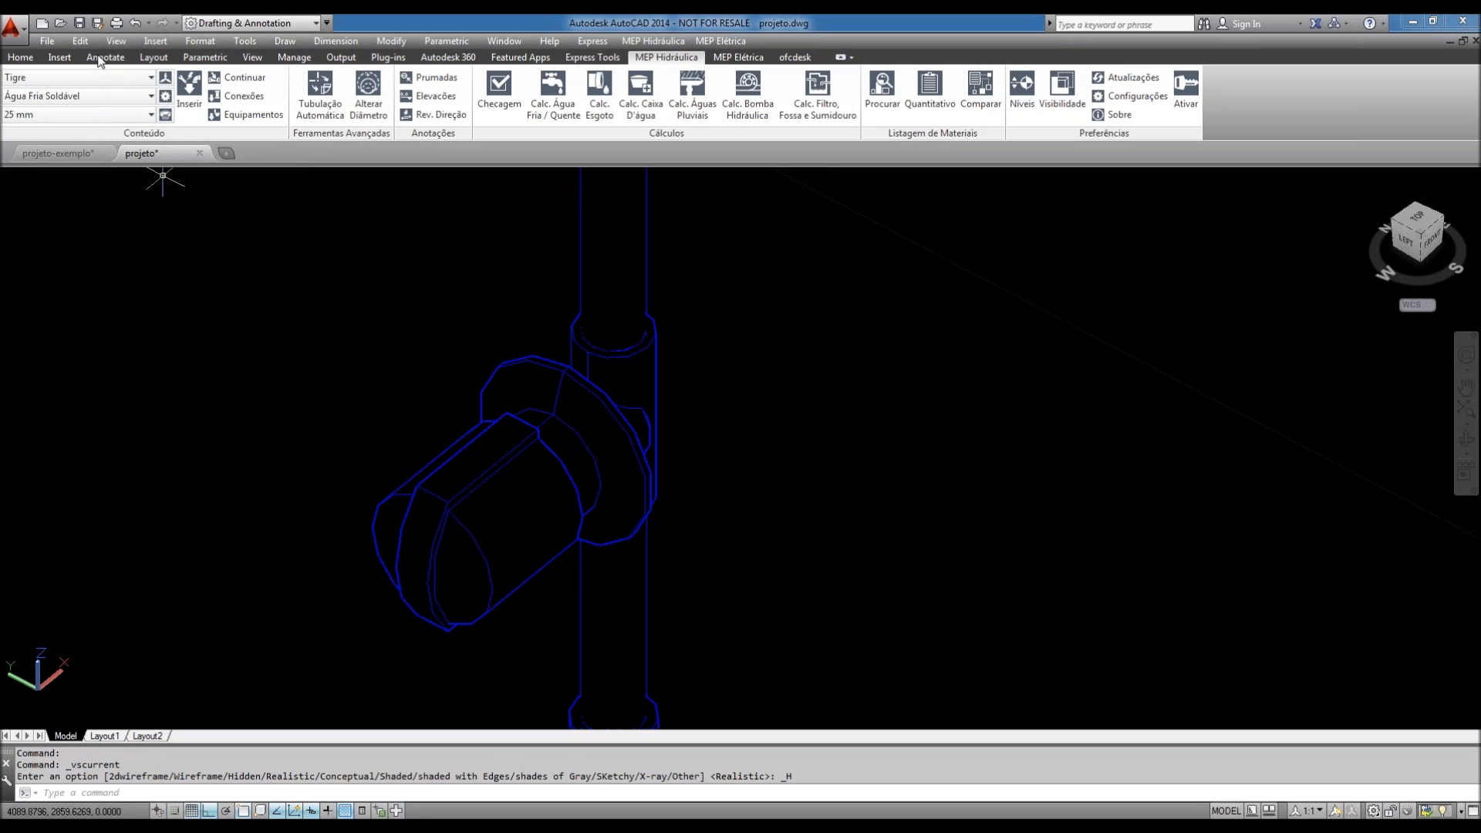
pyautogui.click(116, 41)
pyautogui.click(137, 363)
# - Save the drawing with the bathroom's piping network and fixtures in view
pyautogui.scroll(-5, 304, 390)
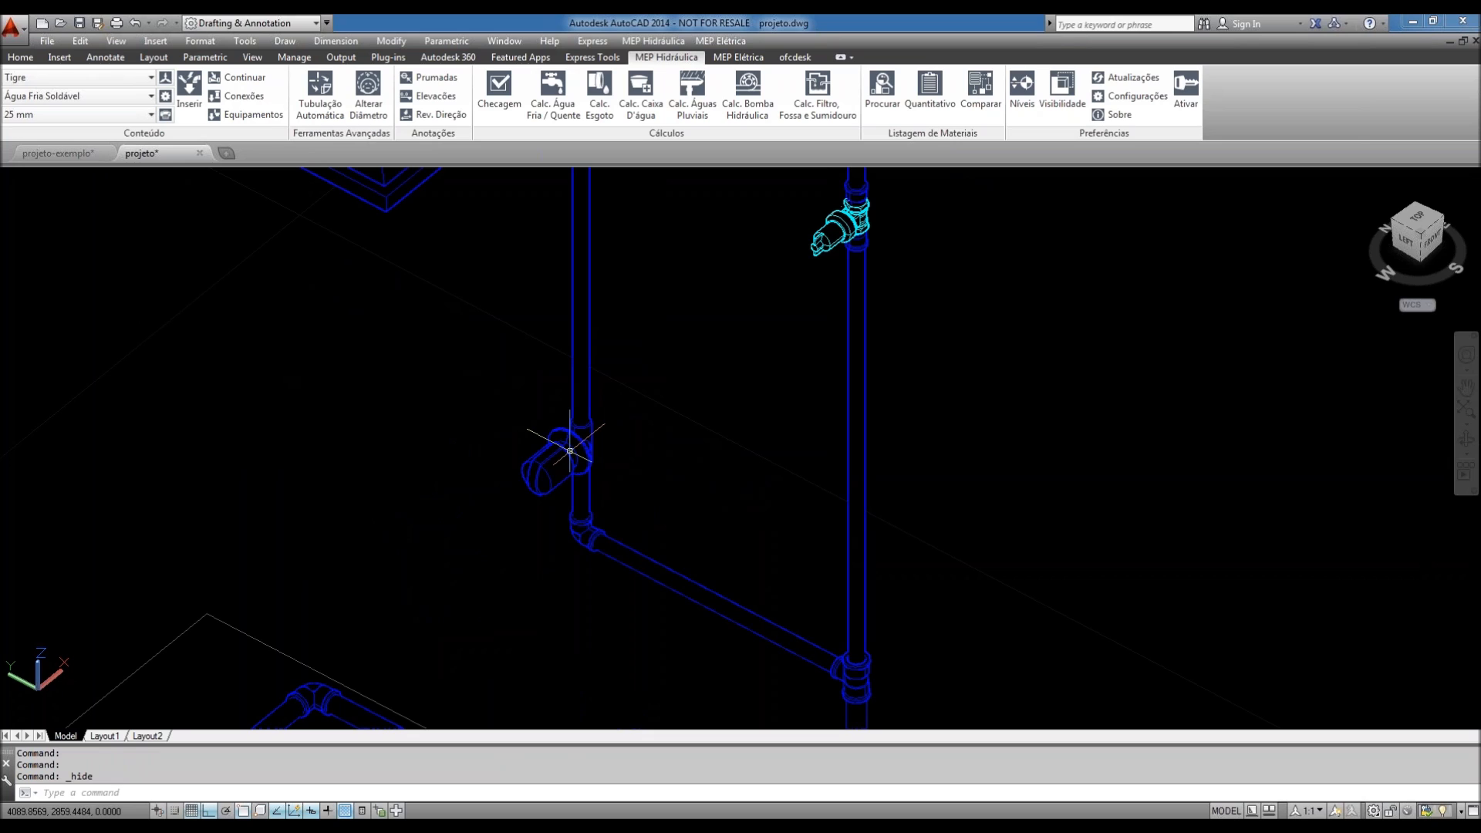
pyautogui.moveTo(570, 450); pyautogui.dragTo(567, 456, button='middle')
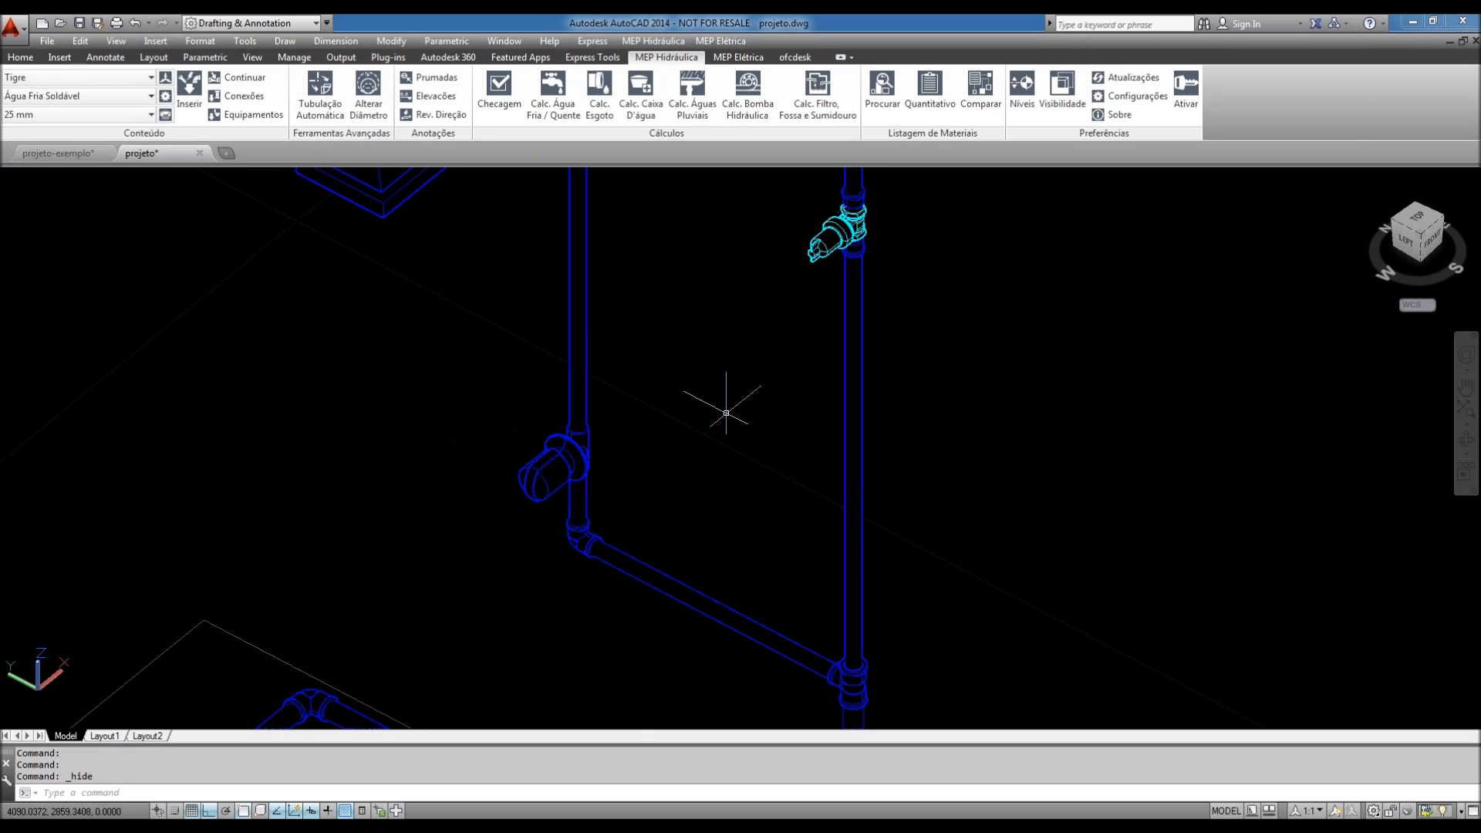
pyautogui.moveTo(726, 413); pyautogui.dragTo(655, 544, button='middle')
pyautogui.scroll(-6, 756, 324)
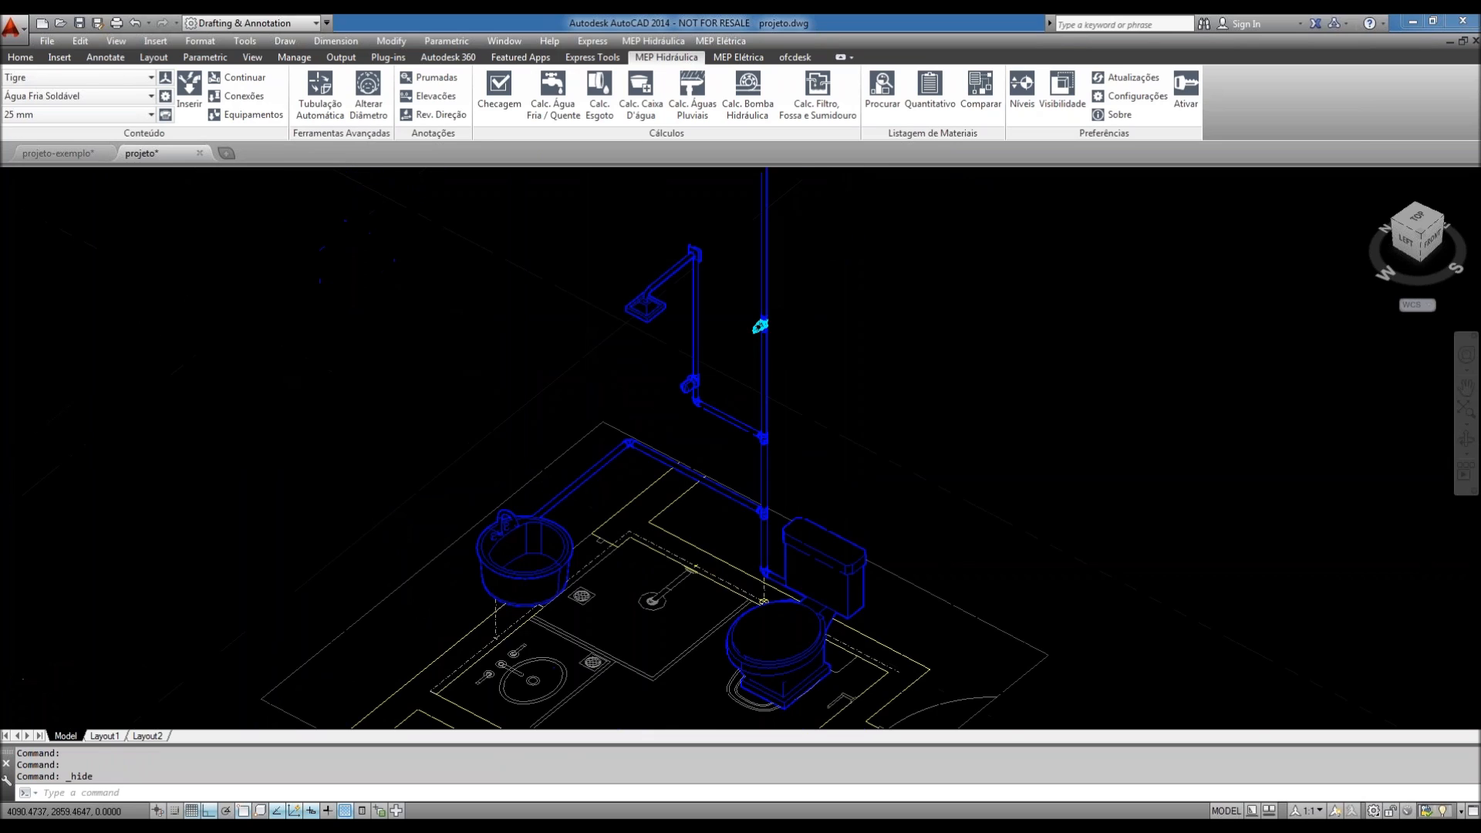
pyautogui.keyDown('shift'); pyautogui.moveTo(759, 327); pyautogui.dragTo(830, 428, button='middle'); pyautogui.keyUp('shift')
pyautogui.scroll(-2, 831, 428)
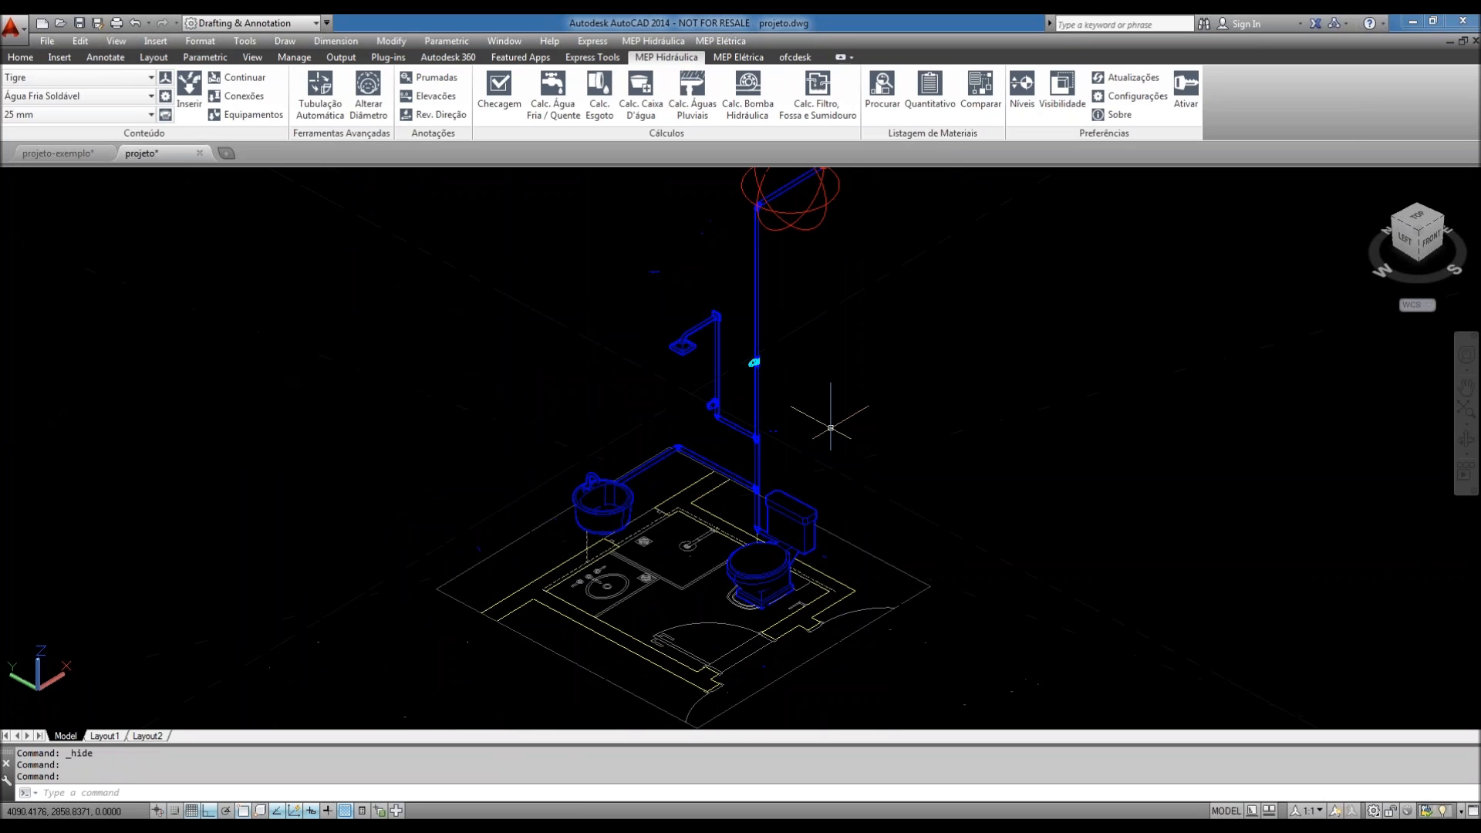
pyautogui.hotkey('ctrl', 's')
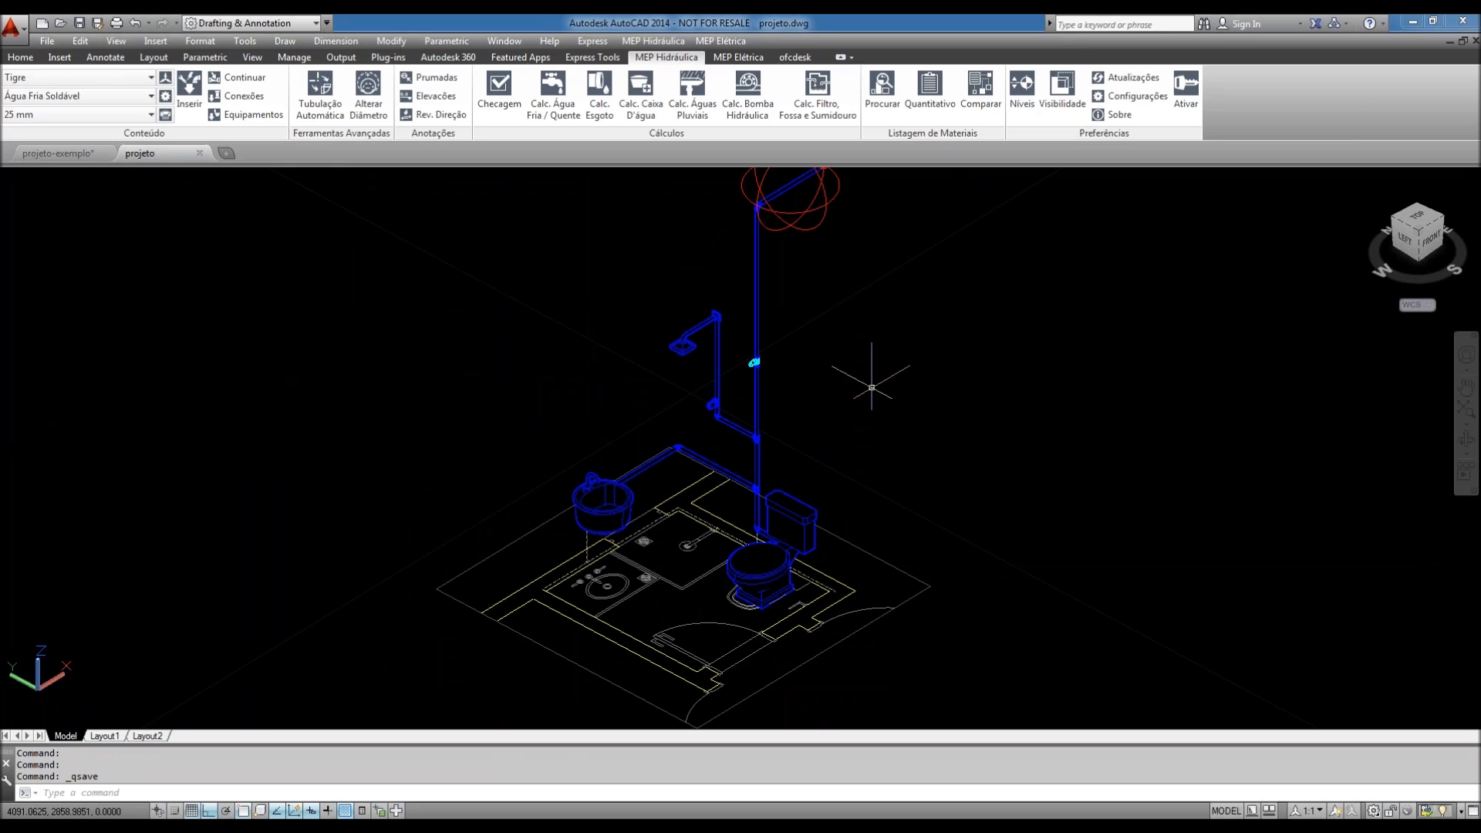
pyautogui.moveTo(817, 325); pyautogui.dragTo(765, 437, button='middle')
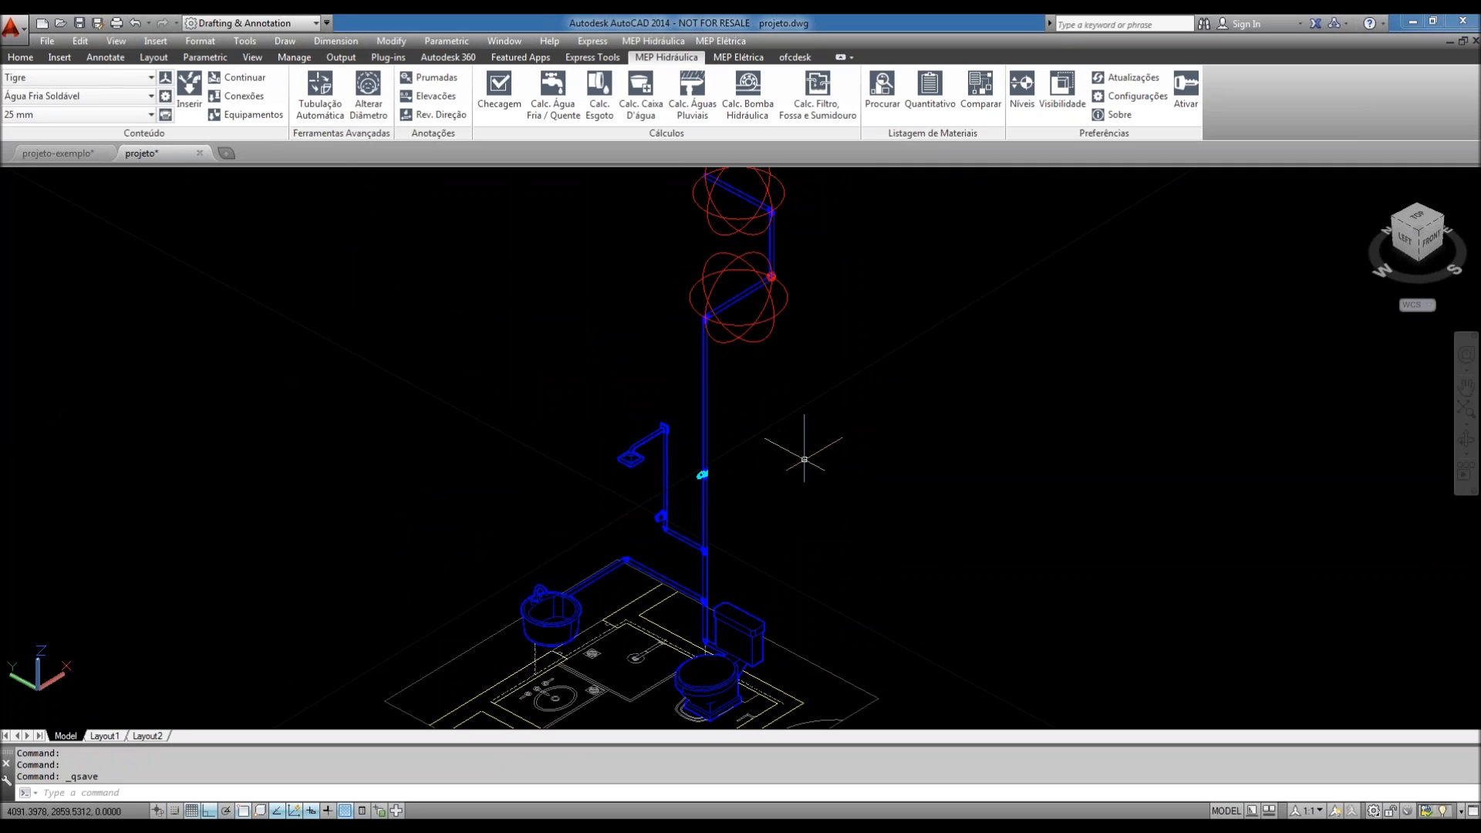
pyautogui.moveTo(805, 460); pyautogui.dragTo(802, 453, button='middle')
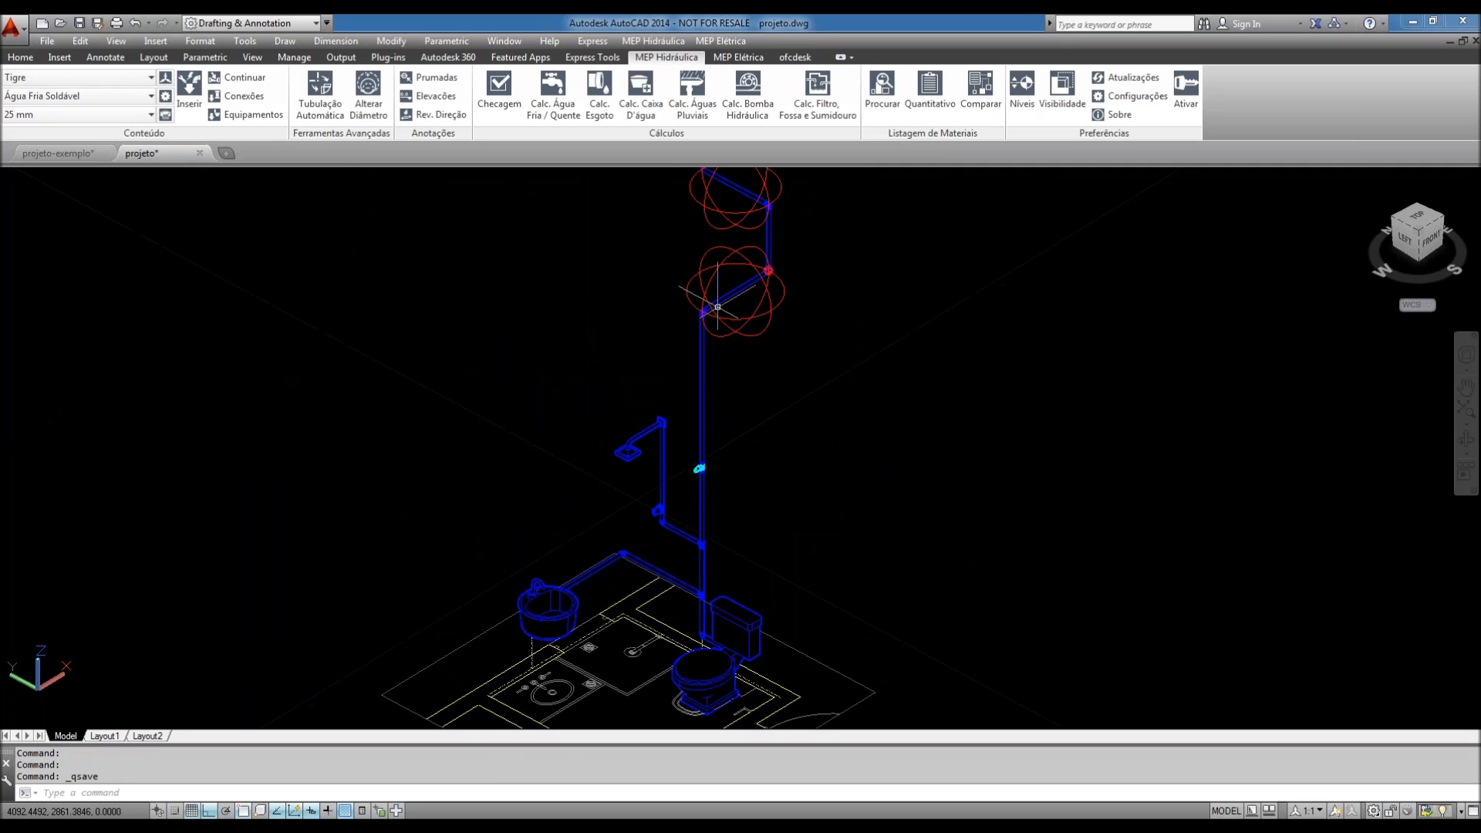
pyautogui.moveTo(771, 331); pyautogui.dragTo(769, 326, button='middle')
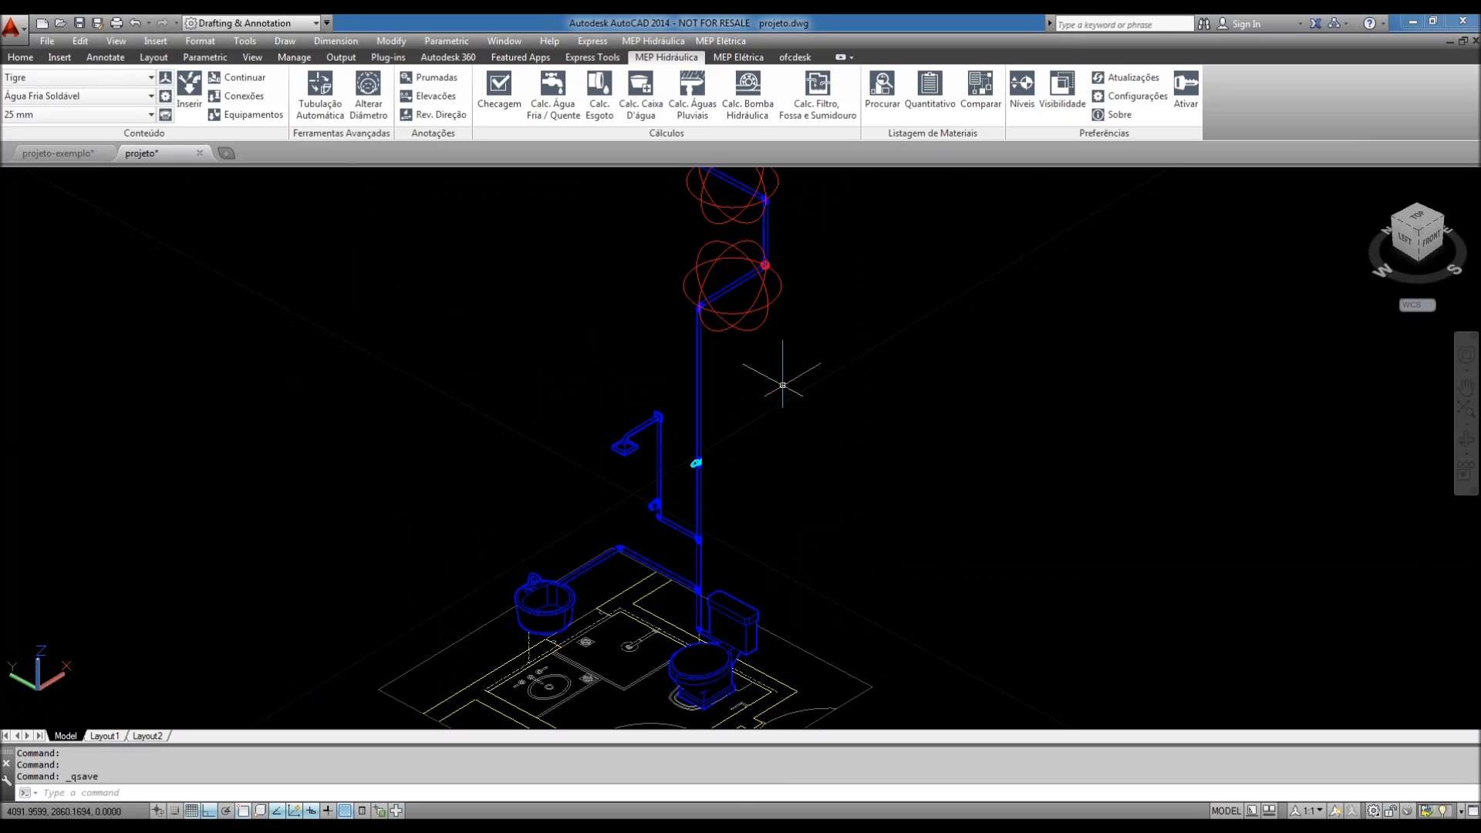
# - Start the cold/hot water calculation (Calc. Água Fria / Quente) and pick the topmost elbow as the system's inlet connection
pyautogui.moveTo(783, 385); pyautogui.dragTo(781, 396, button='middle')
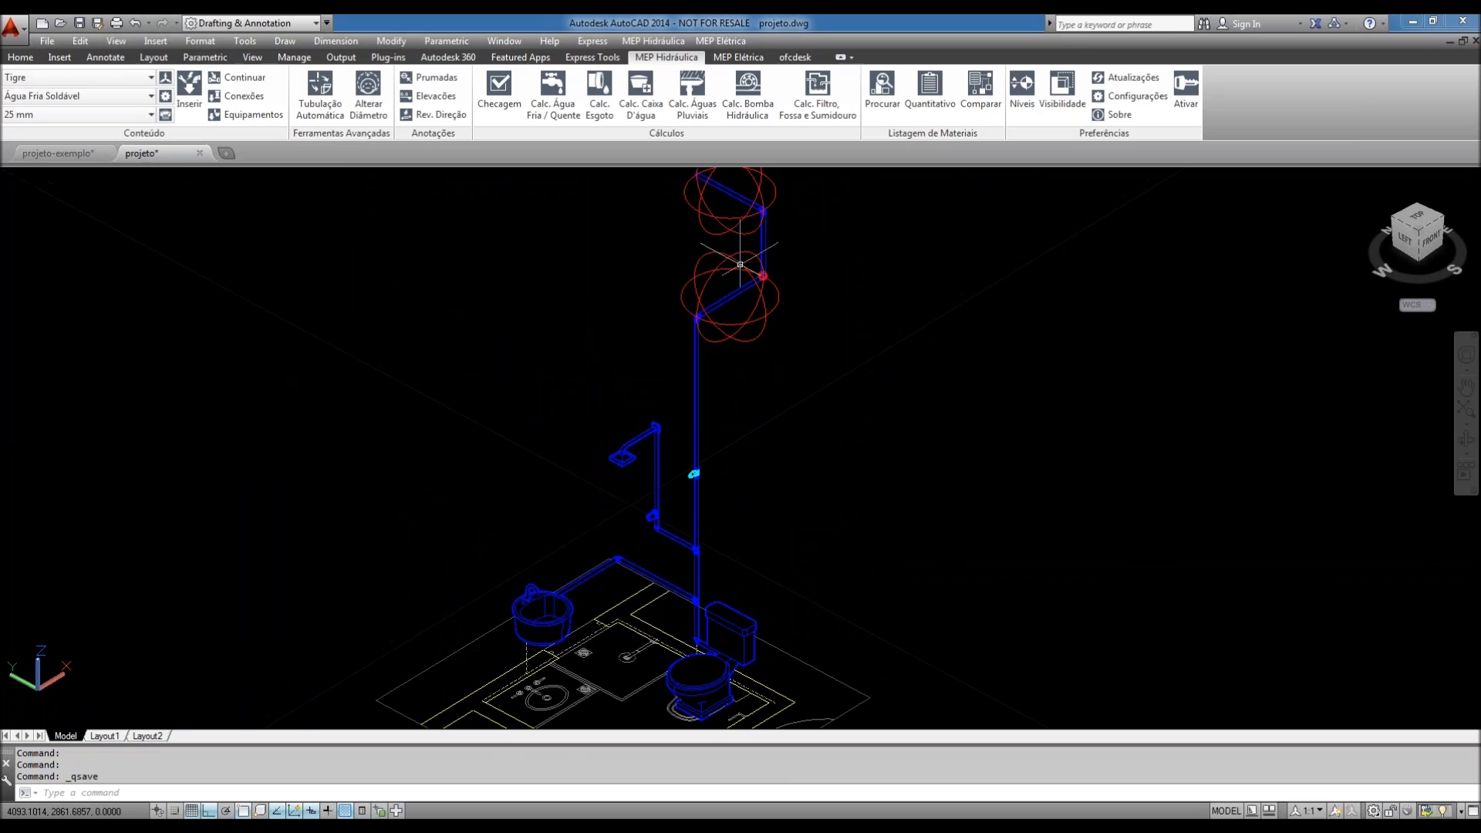
pyautogui.scroll(-2, 602, 474)
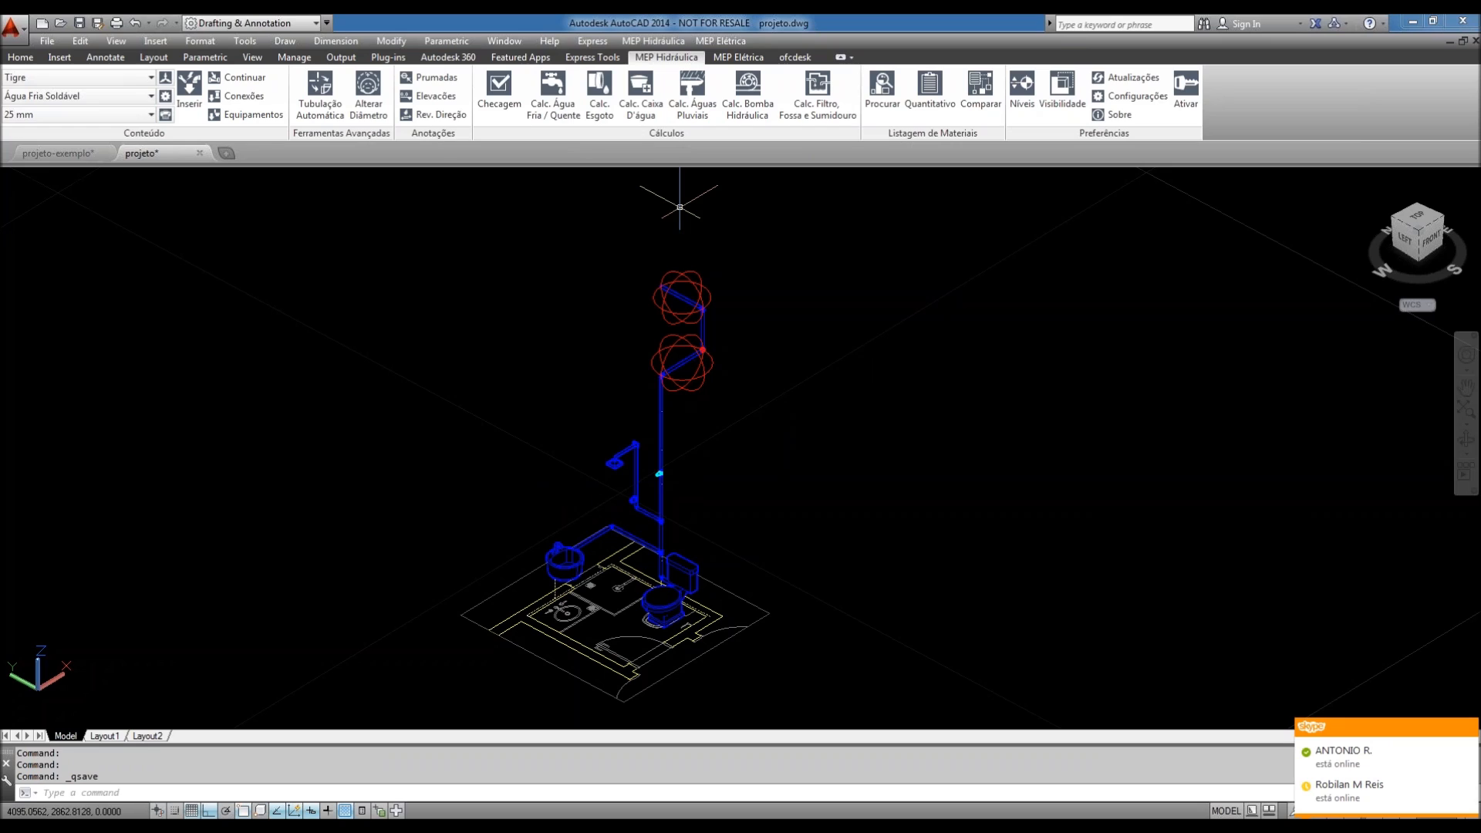
pyautogui.click(1470, 730)
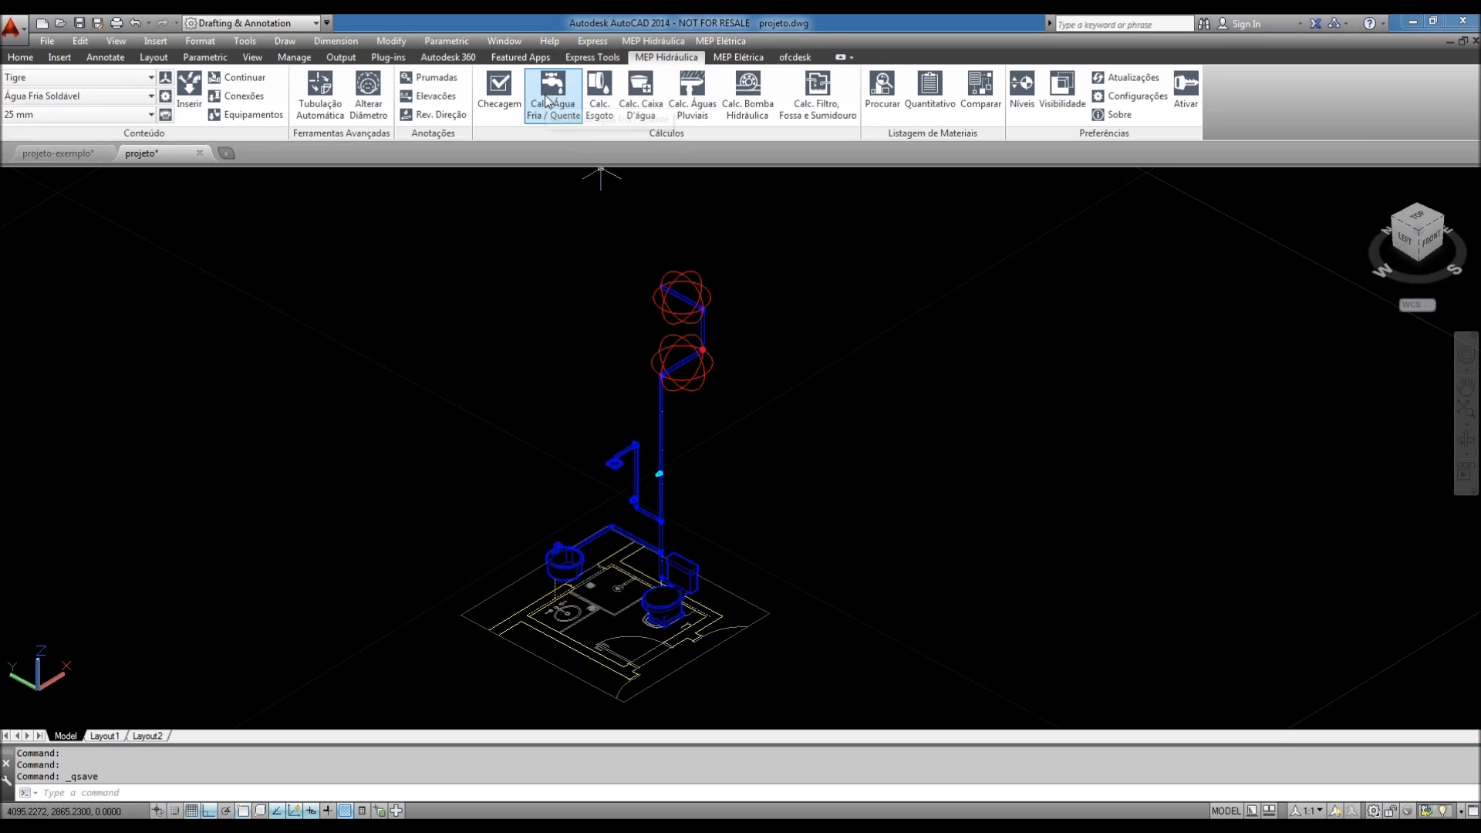
pyautogui.click(548, 99)
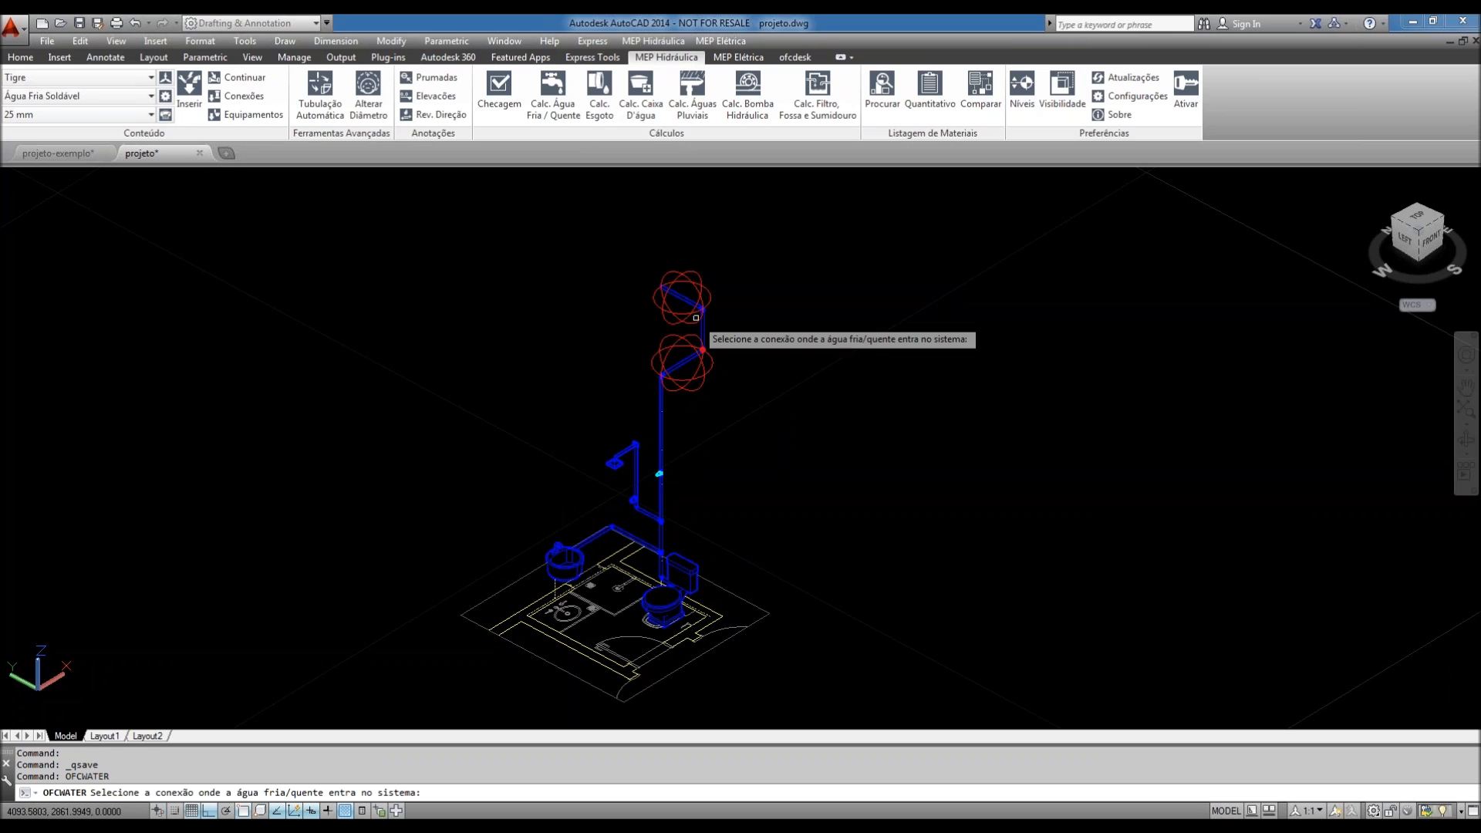
pyautogui.scroll(2, 677, 295)
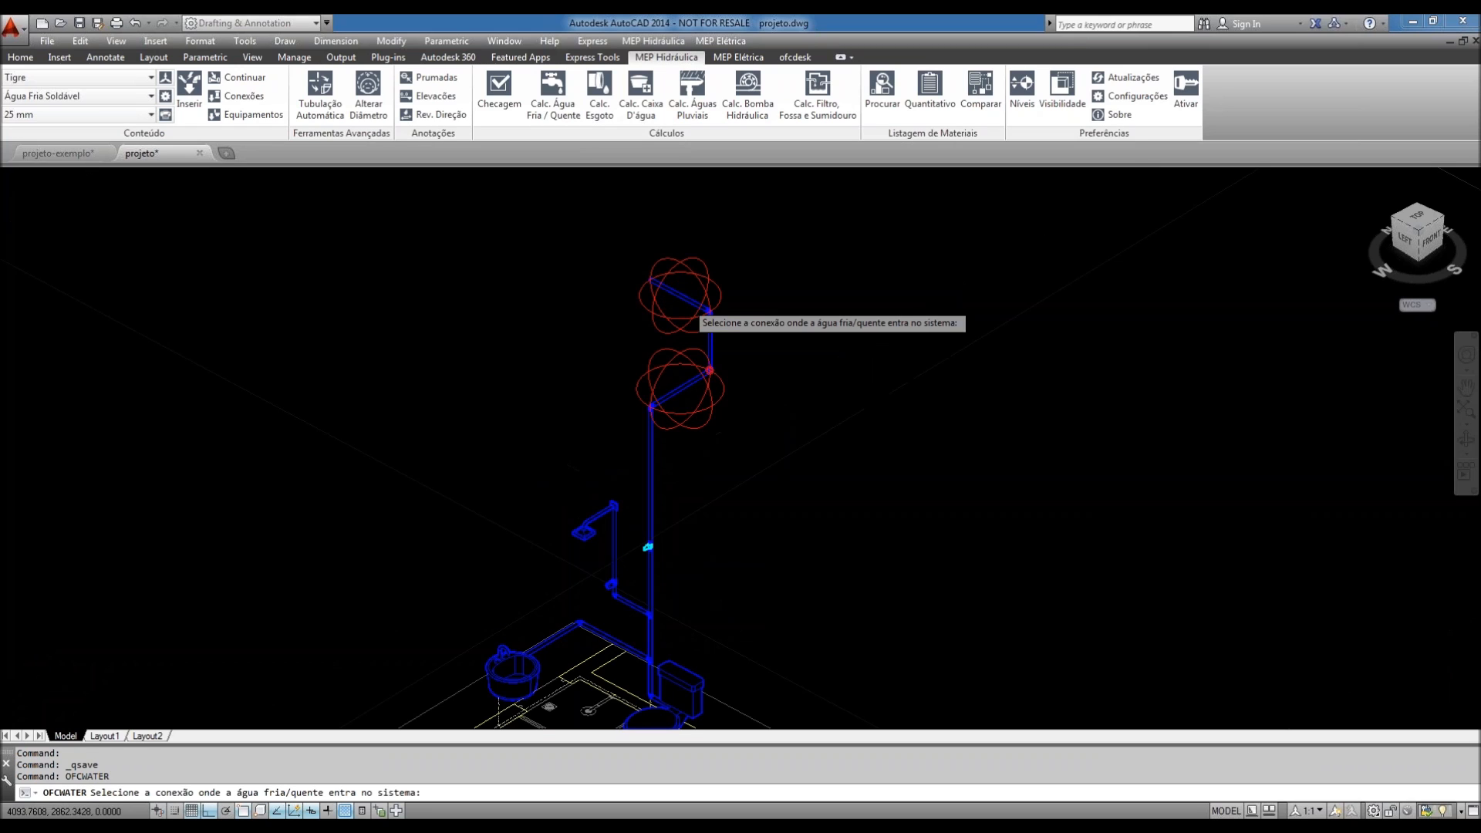
pyautogui.scroll(4, 697, 309)
pyautogui.scroll(4, 723, 315)
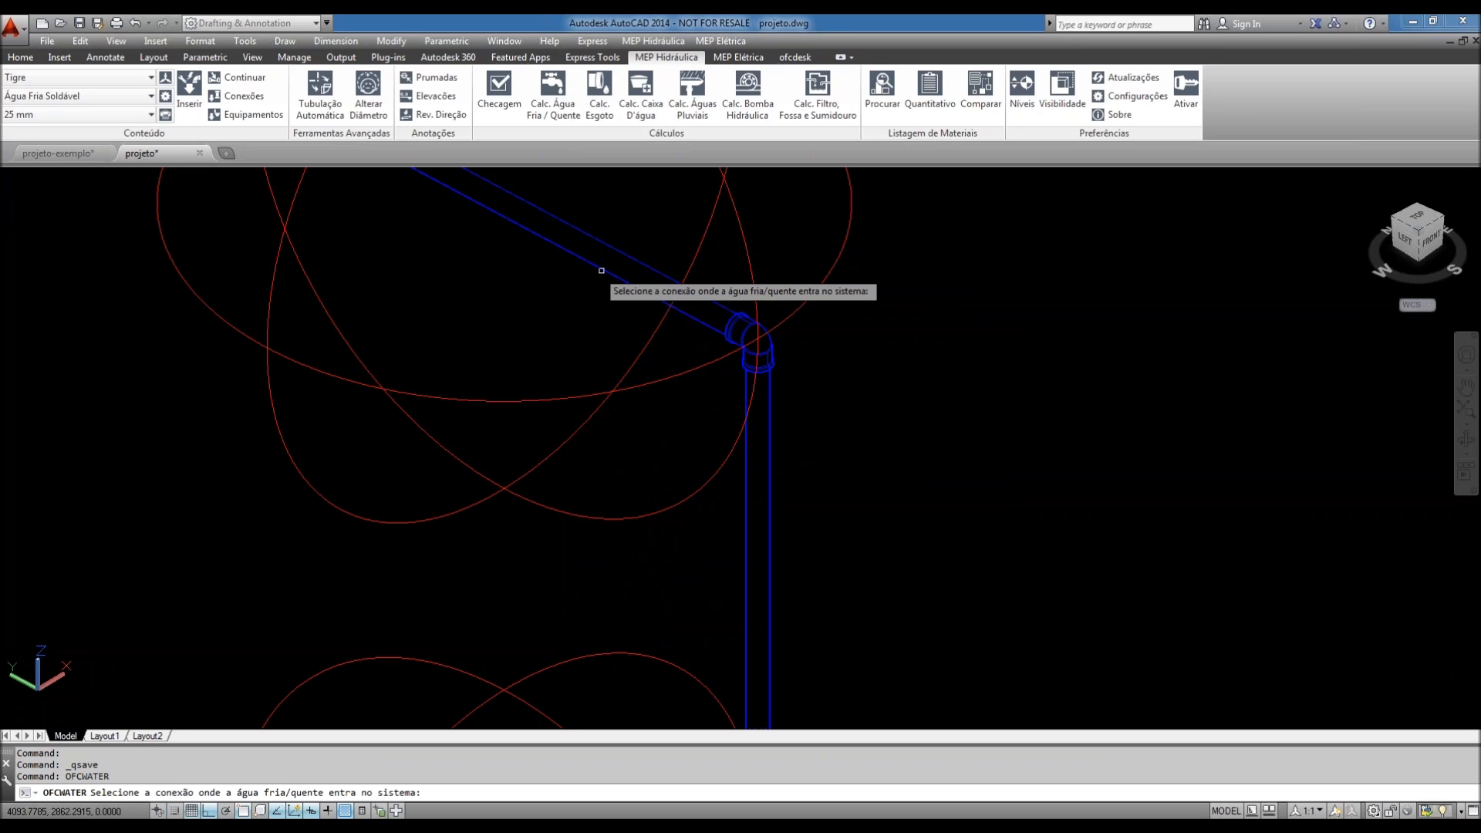
pyautogui.click(736, 308)
# - Run the calculation with 2 m.c.a. upstream tank pressure, z as elevation axis and non-simultaneous equipment use, and close the validation results
pyautogui.write('2')
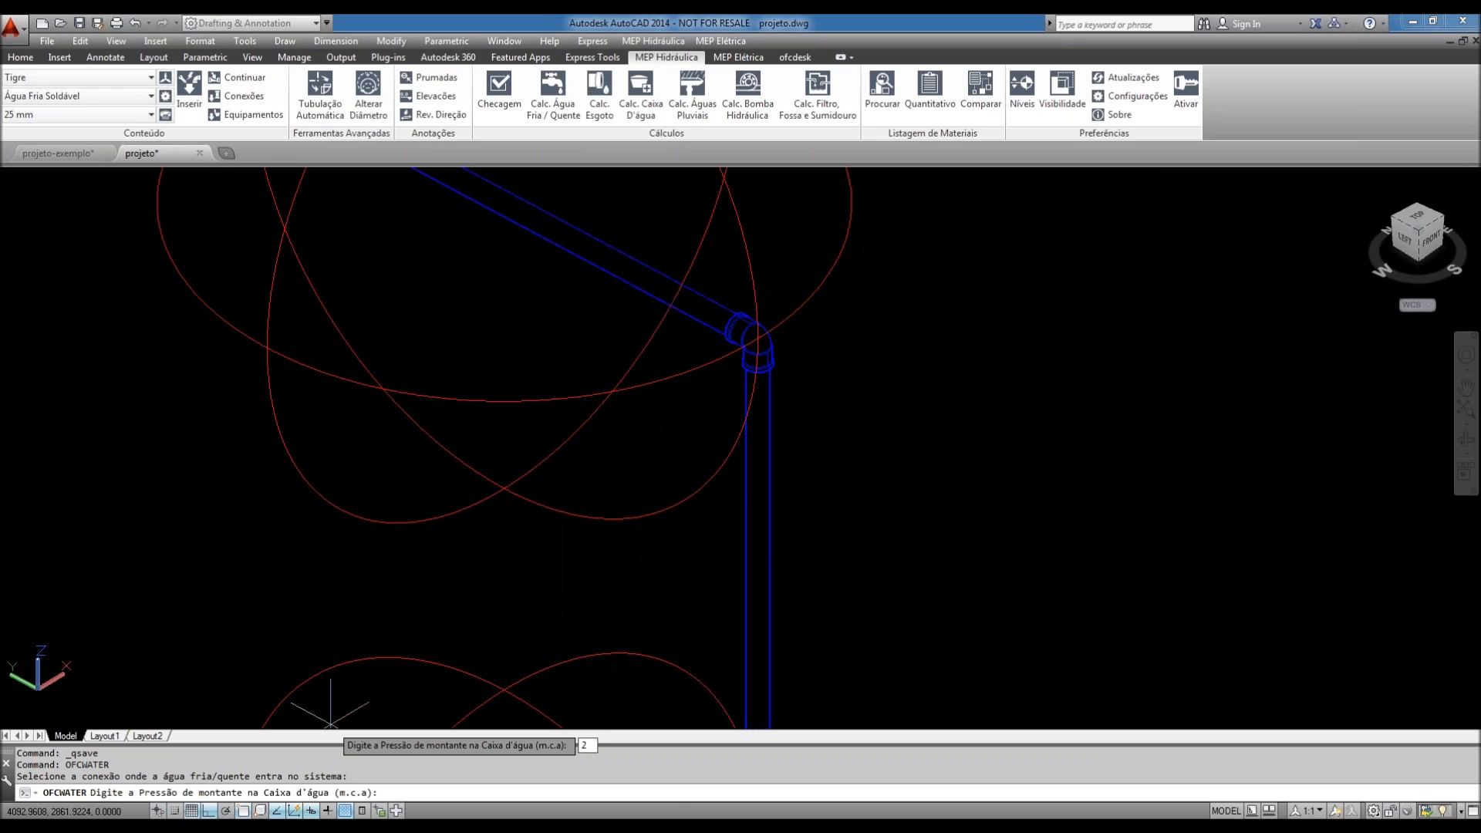
pyautogui.press('Return')
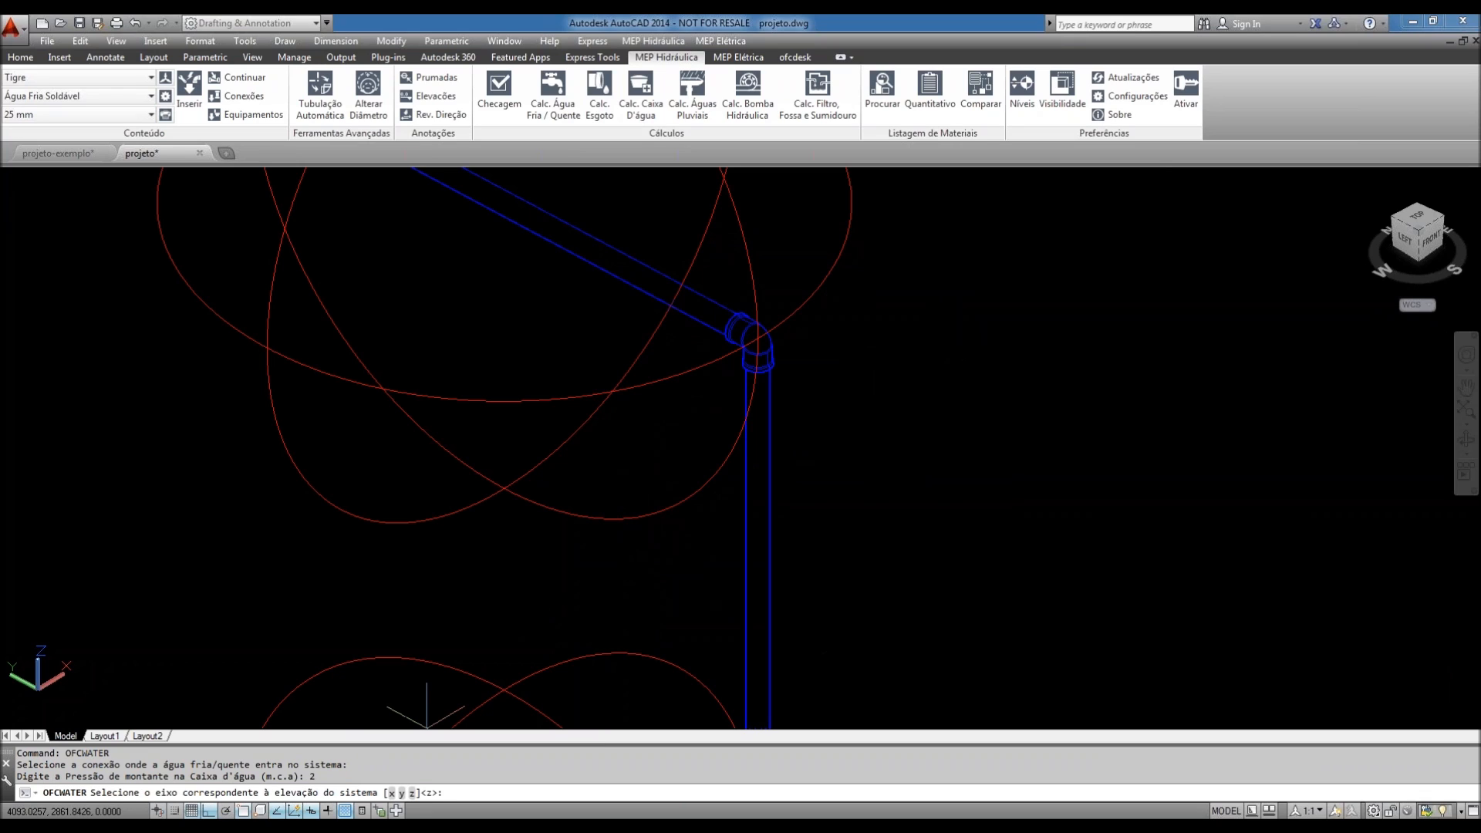
pyautogui.press('Return')
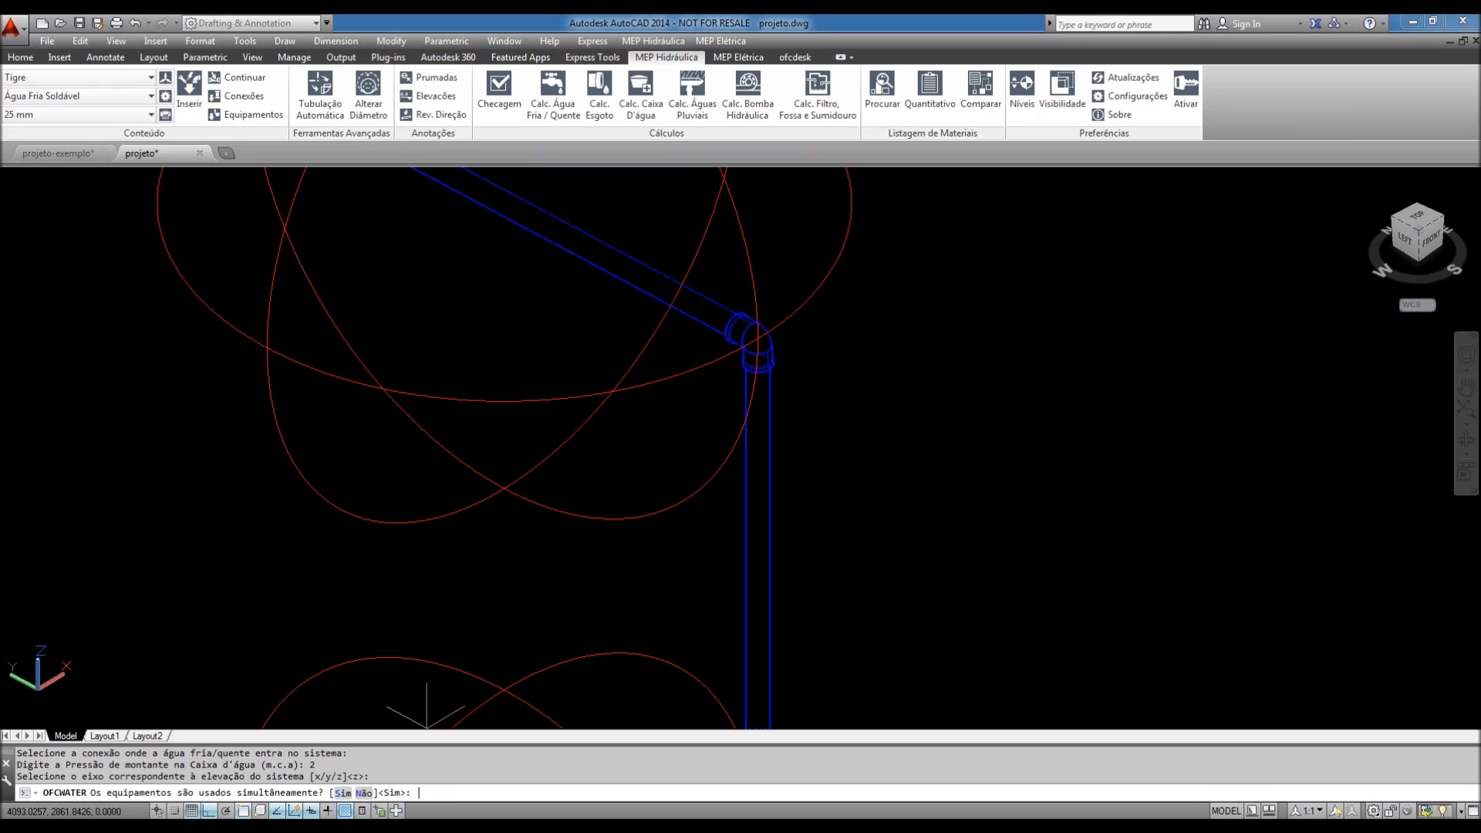
pyautogui.write('n')
pyautogui.press('Return')
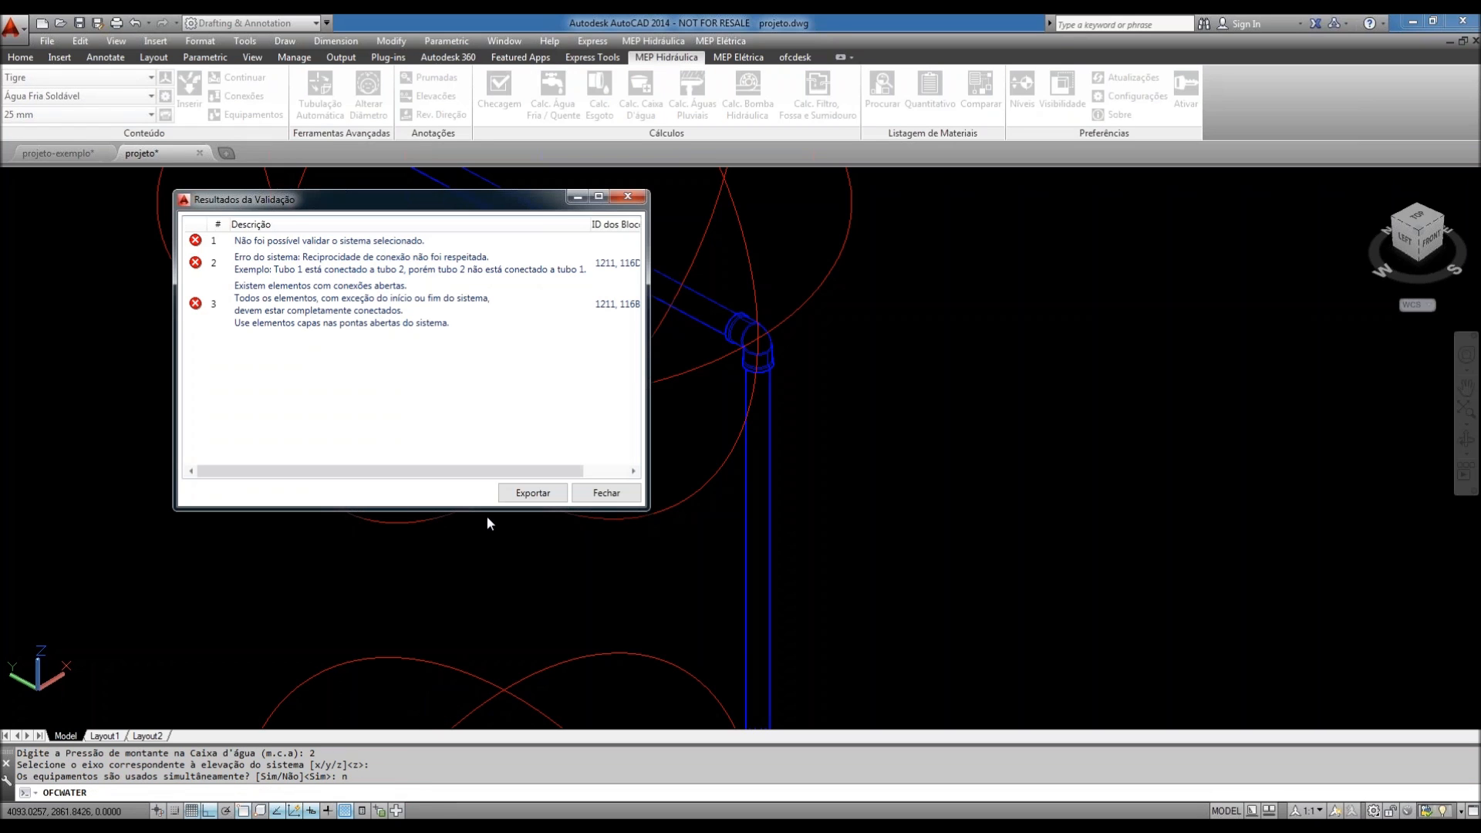
pyautogui.click(606, 494)
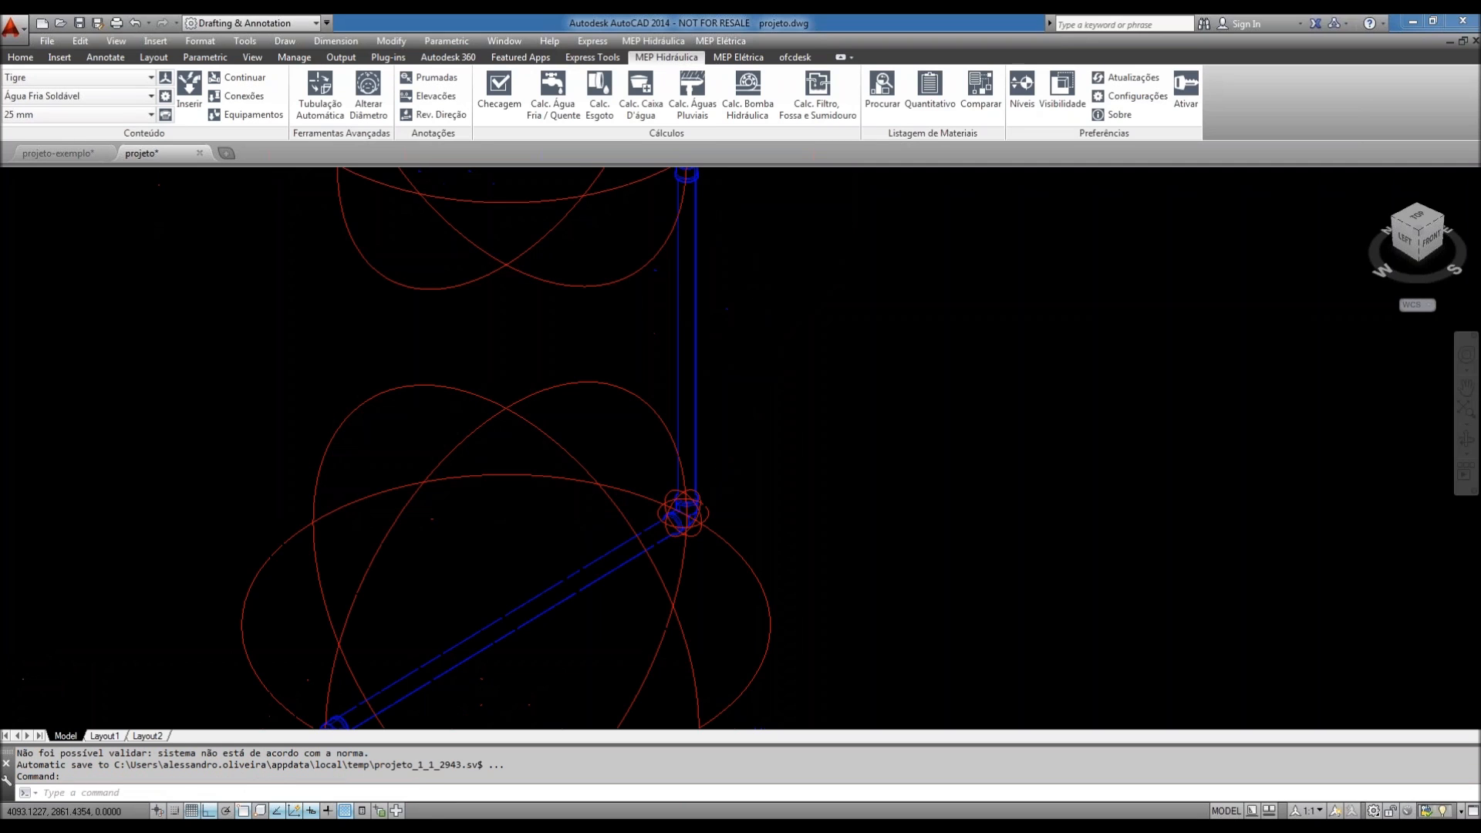
# - Delete the elbow inside the small red error marker and the horizontal pipe at the top of the network
pyautogui.scroll(8, 692, 518)
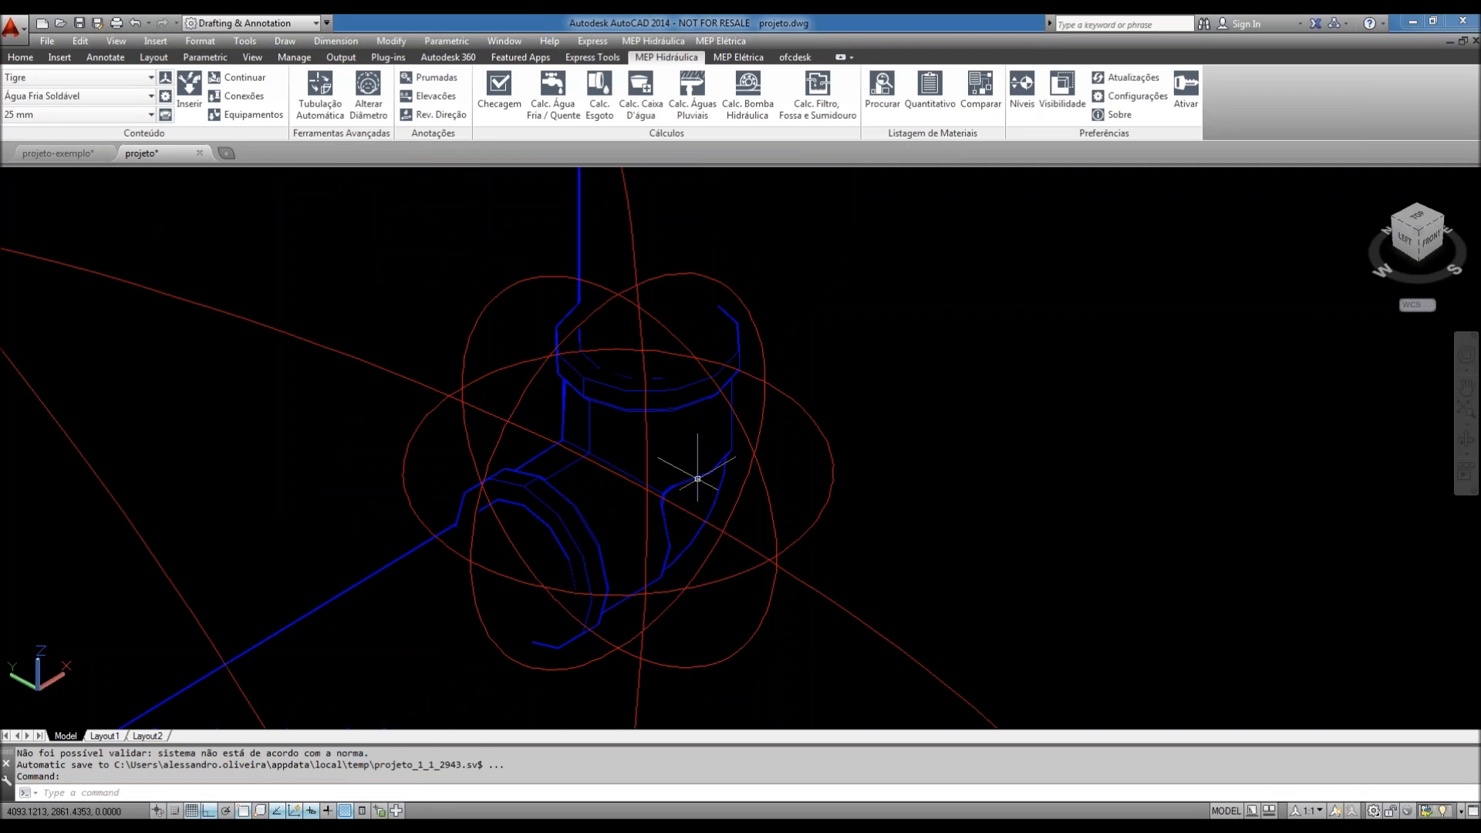
pyautogui.click(697, 478)
pyautogui.scroll(-2, 697, 480)
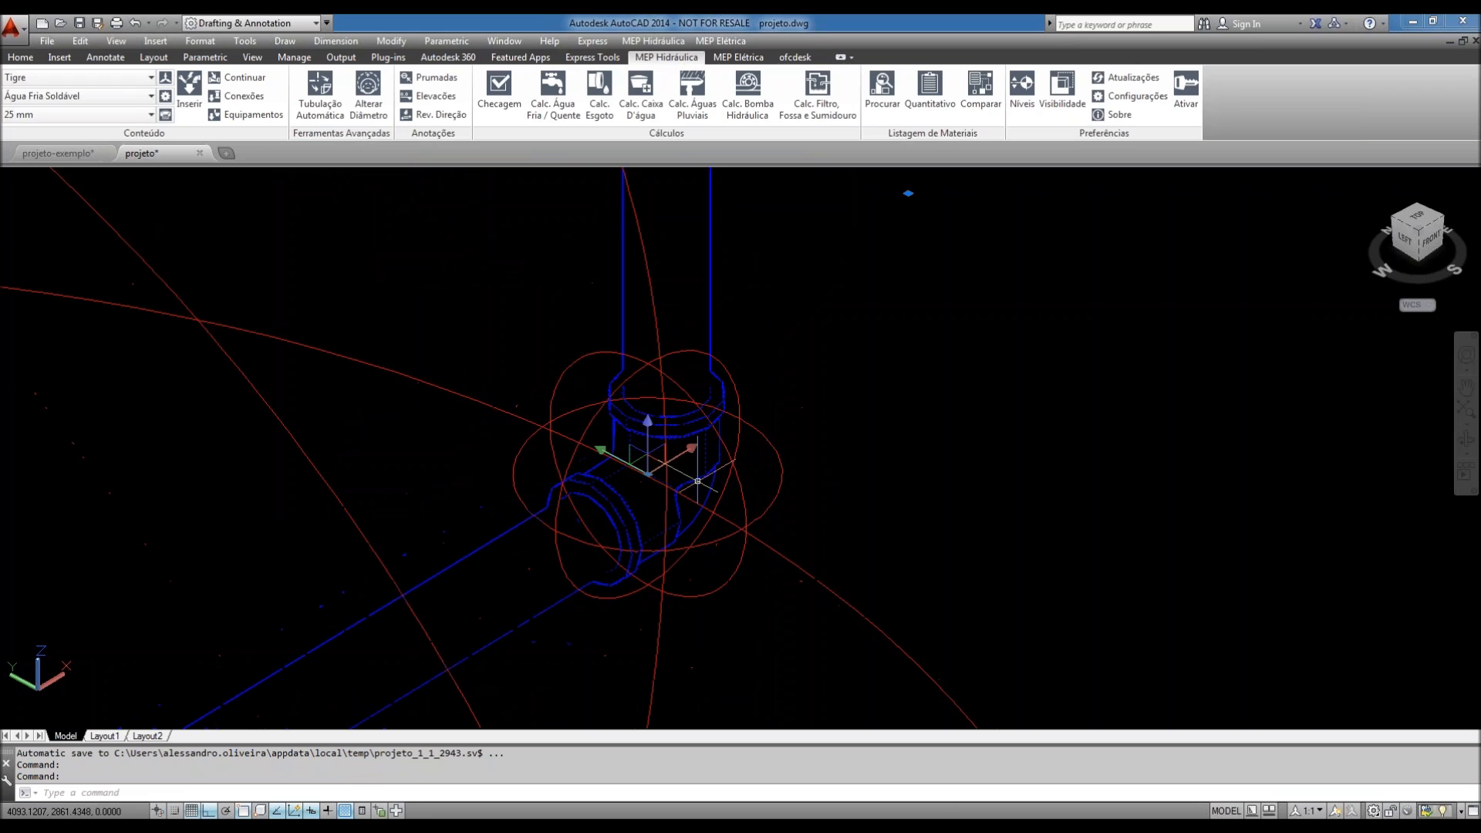
pyautogui.scroll(-3, 697, 481)
pyautogui.scroll(-3, 697, 485)
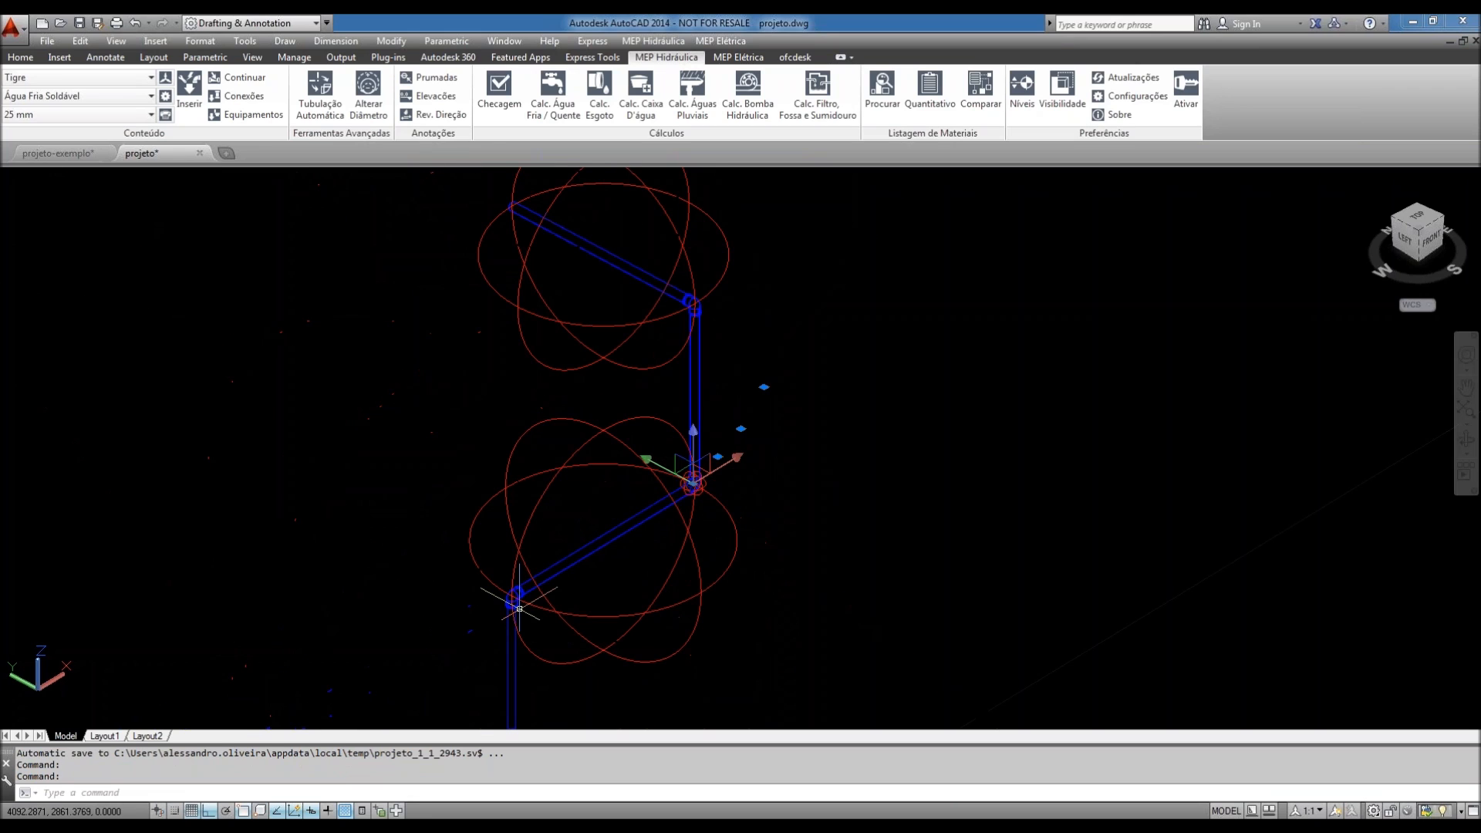
pyautogui.scroll(6, 519, 609)
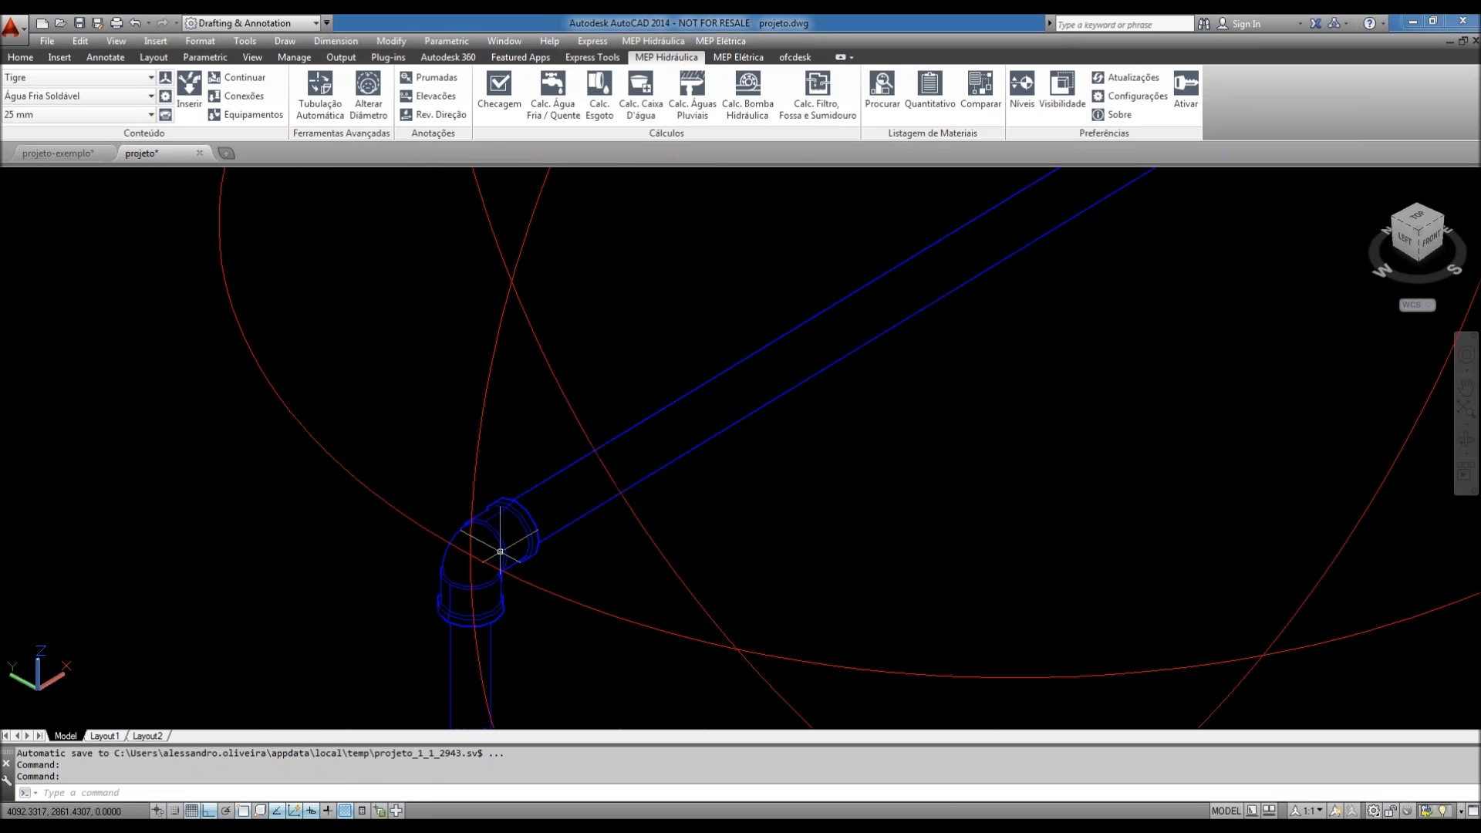
pyautogui.scroll(-5, 501, 550)
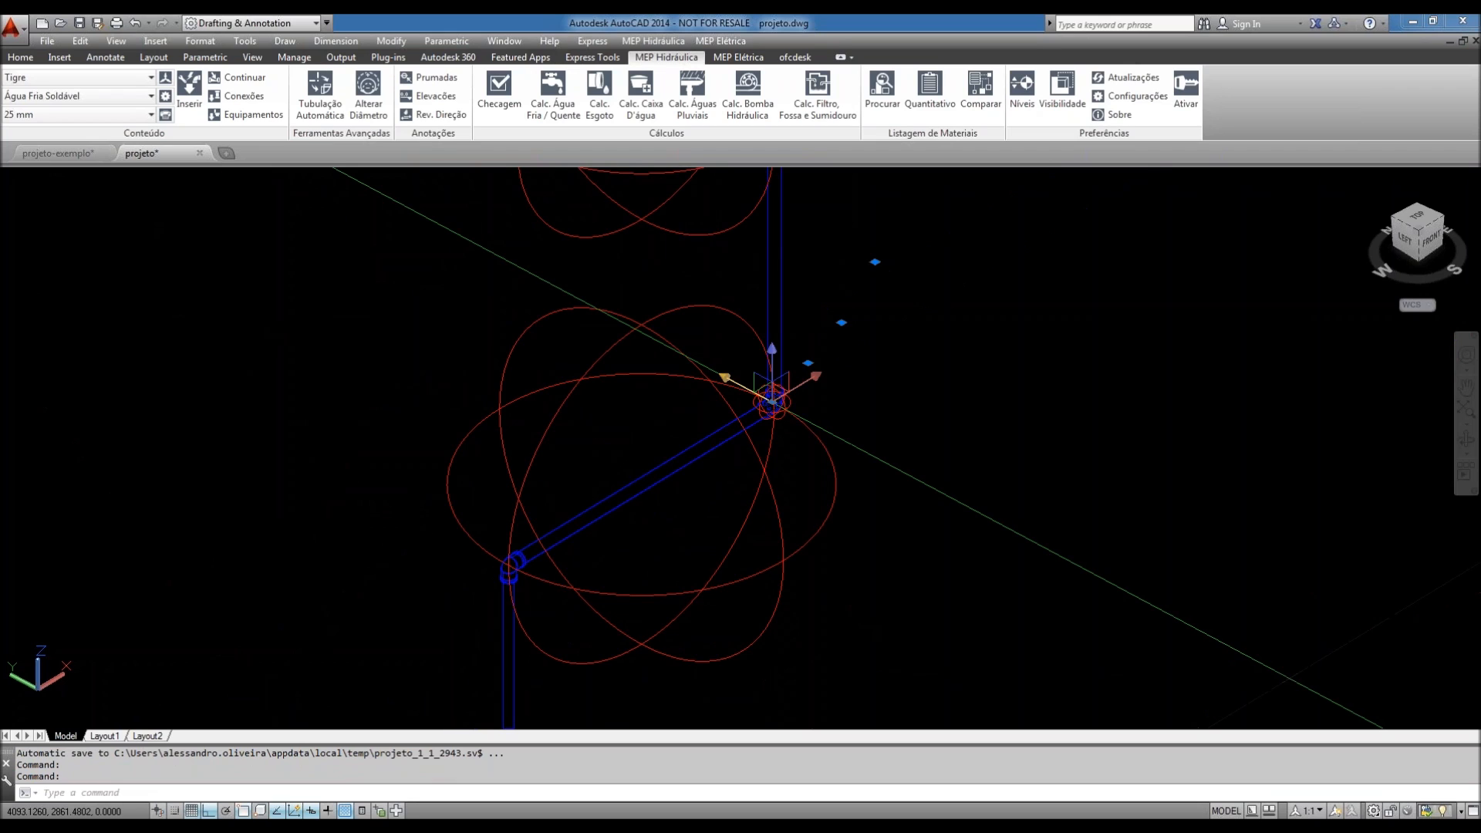
pyautogui.moveTo(726, 379); pyautogui.dragTo(755, 633, button='middle')
pyautogui.scroll(-1, 755, 632)
pyautogui.click(719, 399)
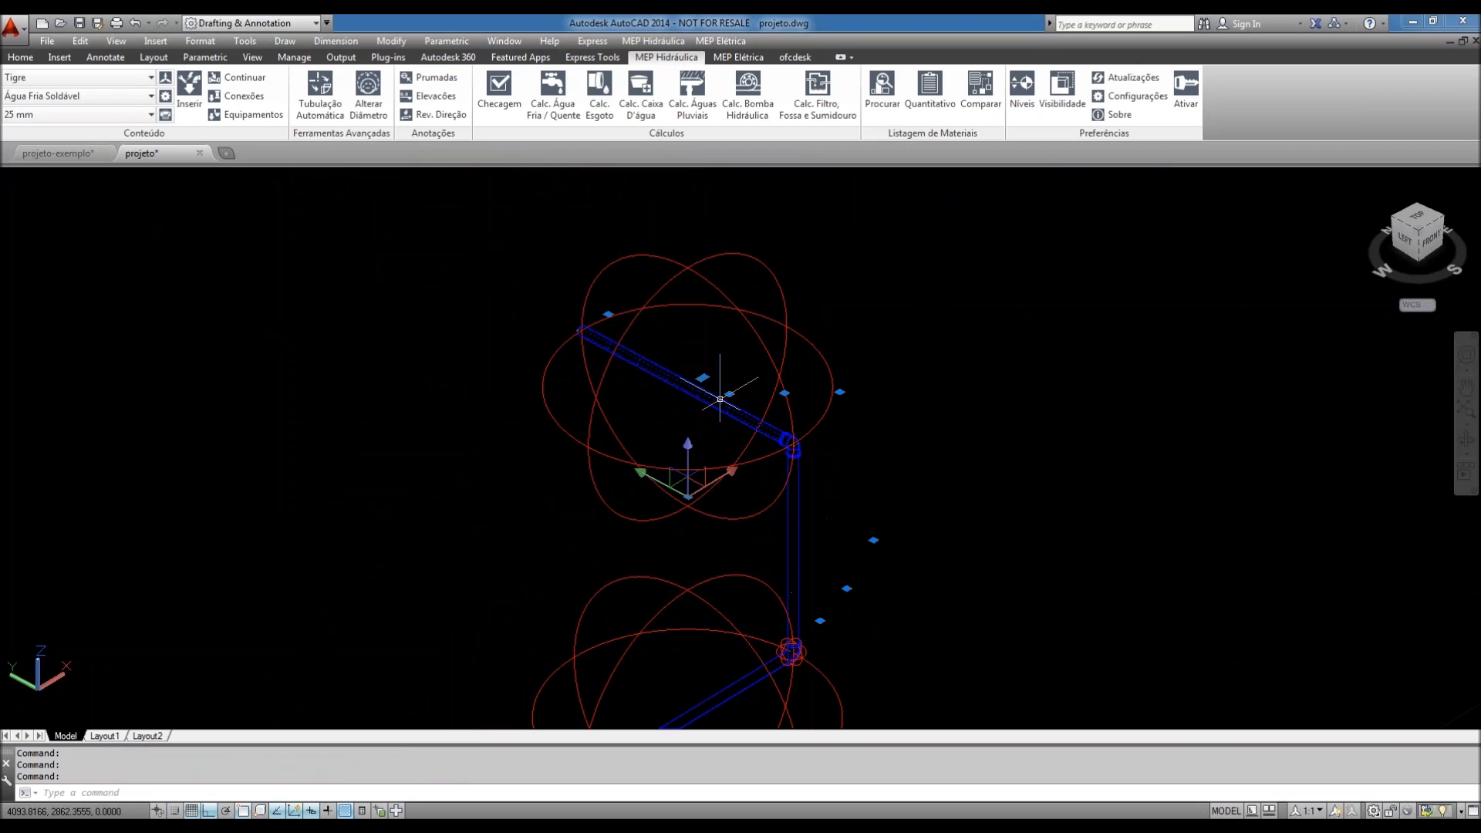
pyautogui.press('Delete')
pyautogui.moveTo(972, 575); pyautogui.dragTo(956, 522, button='middle')
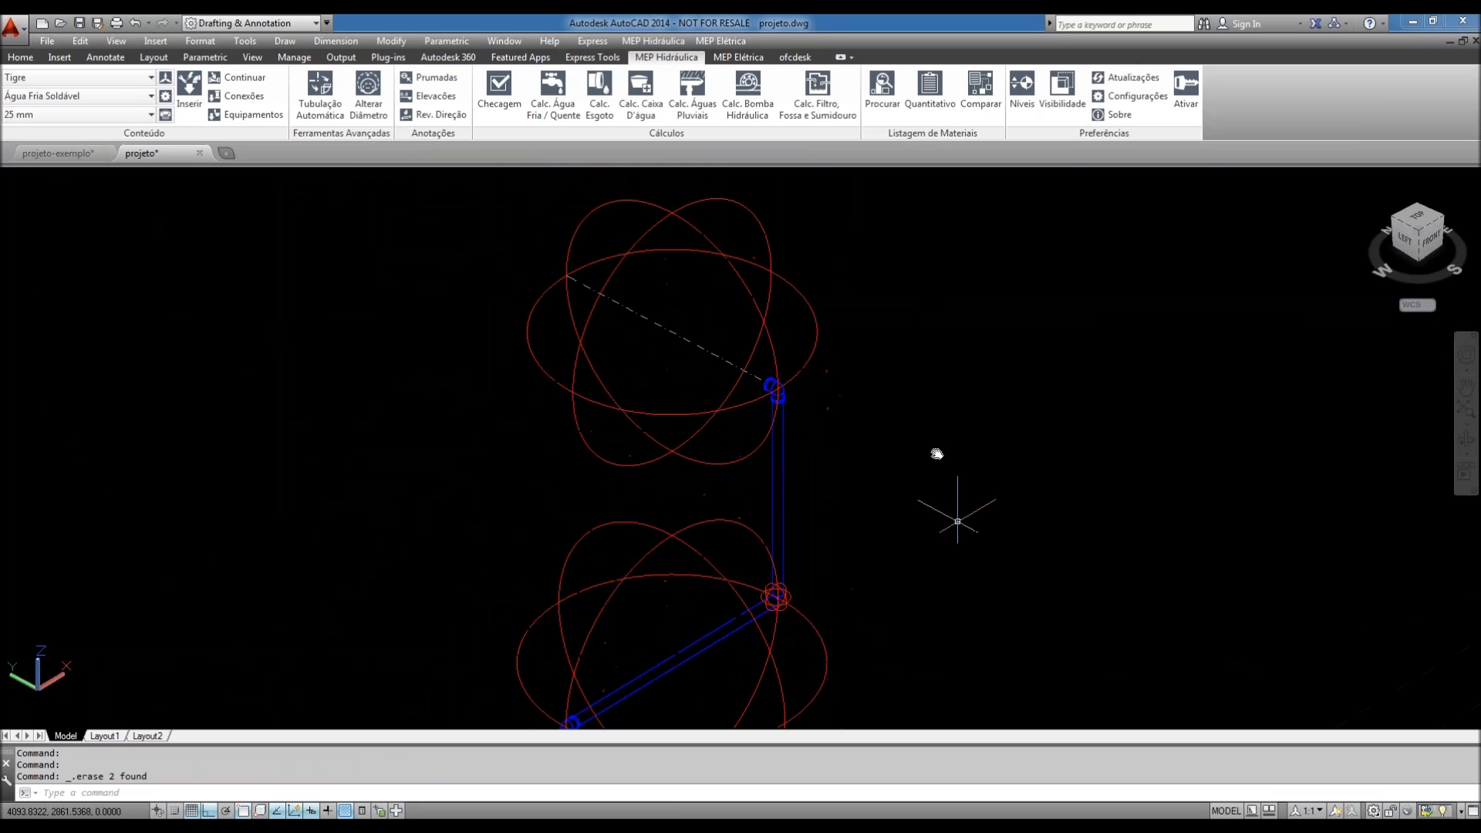
pyautogui.scroll(-2, 848, 346)
pyautogui.press('Escape')
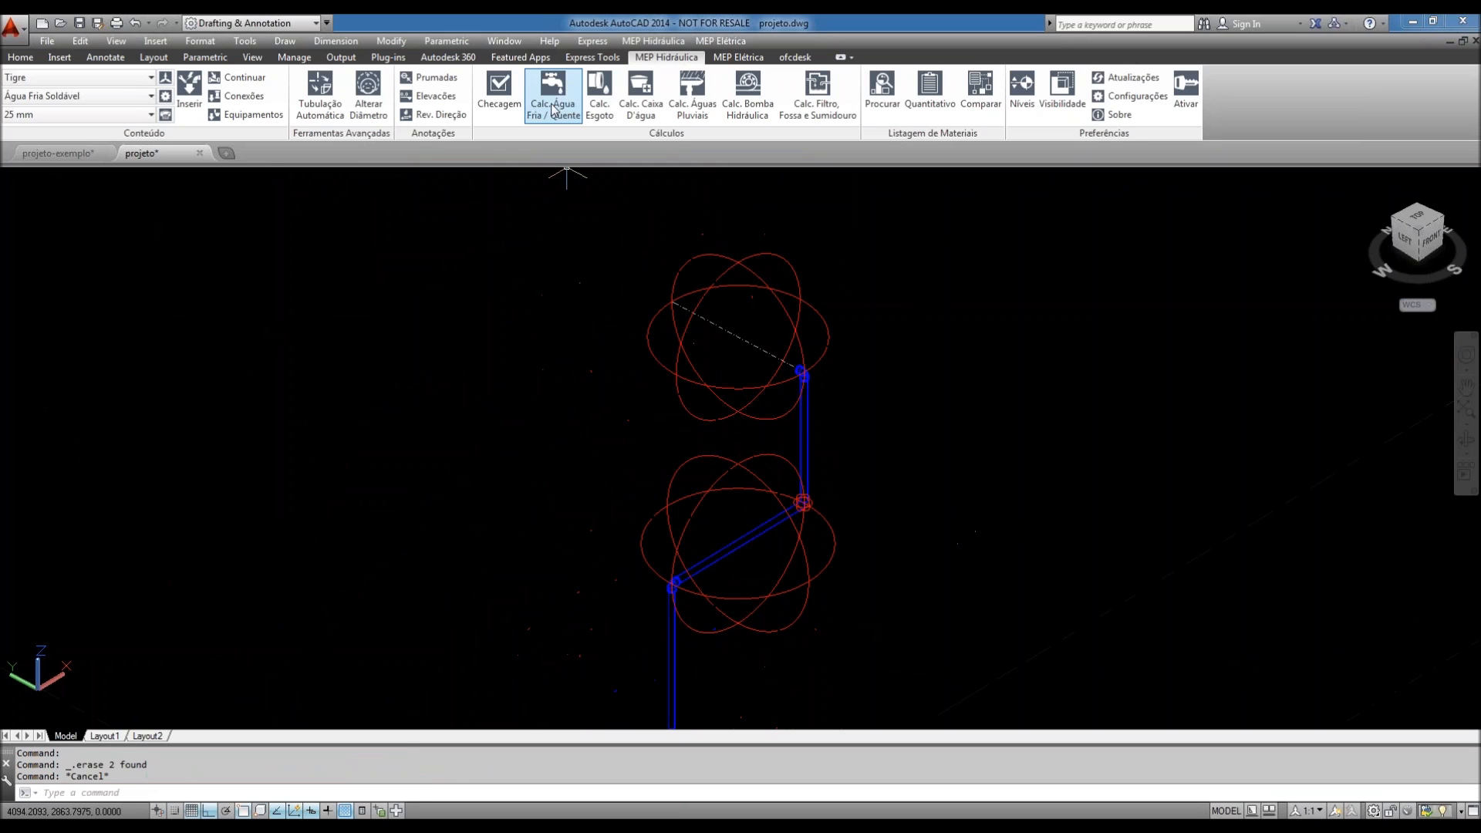
# - Rerun the water calculation from the top elbow with 2 m.c.a., z axis and non-simultaneous use, and dismiss the validation results
pyautogui.click(553, 110)
pyautogui.scroll(3, 802, 374)
pyautogui.click(791, 351)
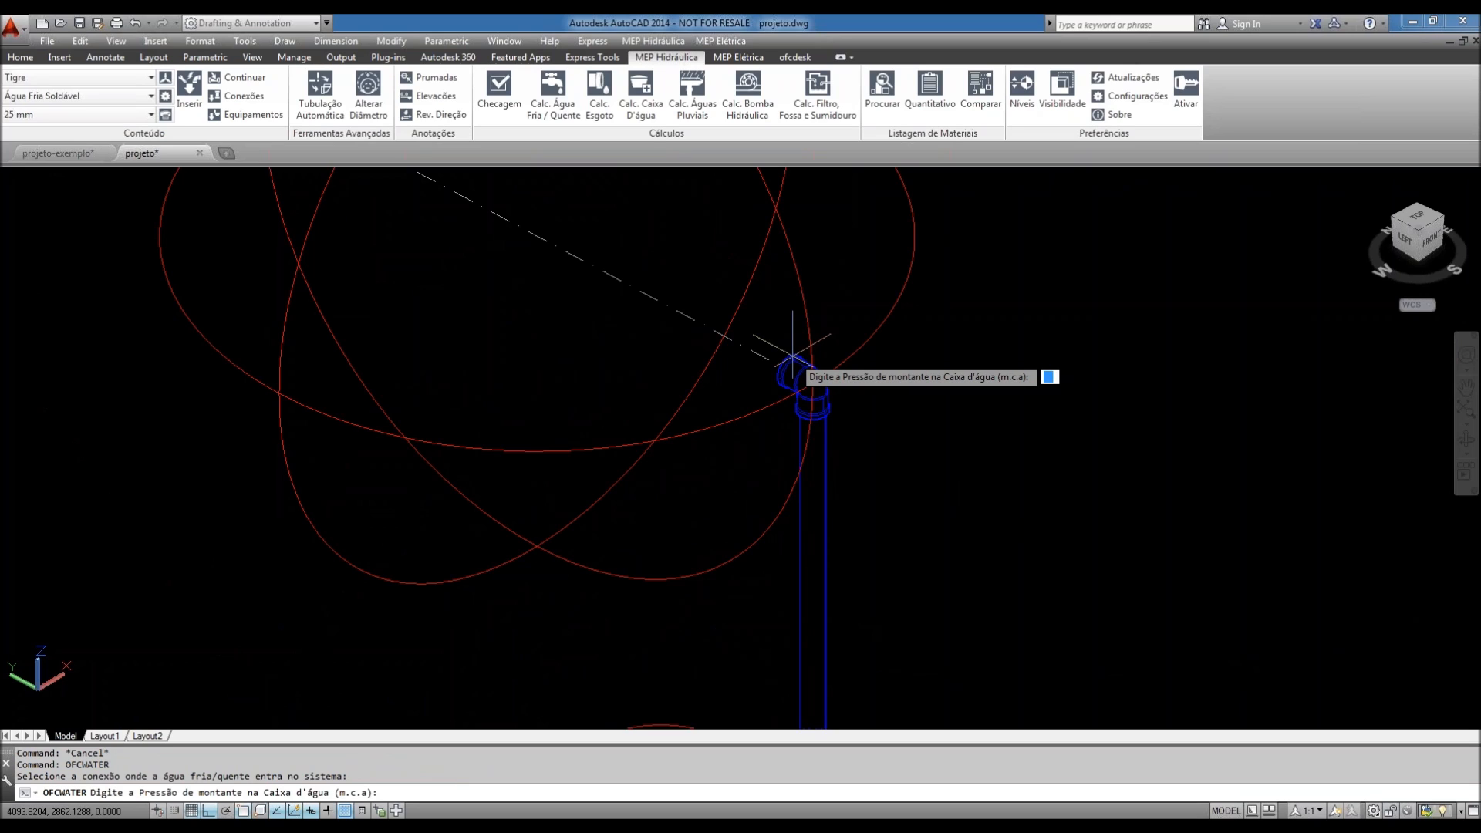
pyautogui.write('2')
pyautogui.press('Return')
pyautogui.press('Return')
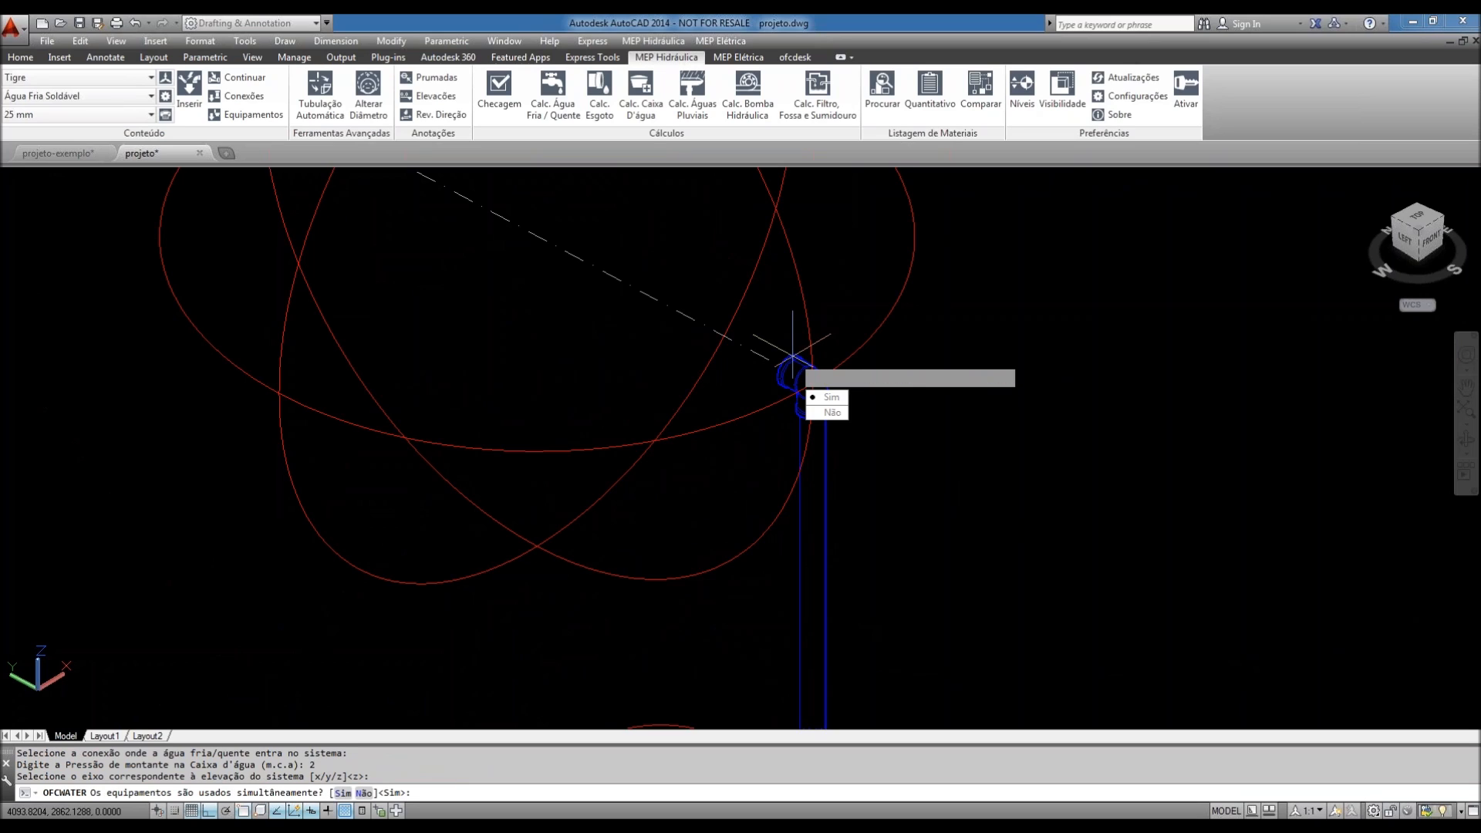
pyautogui.write('n')
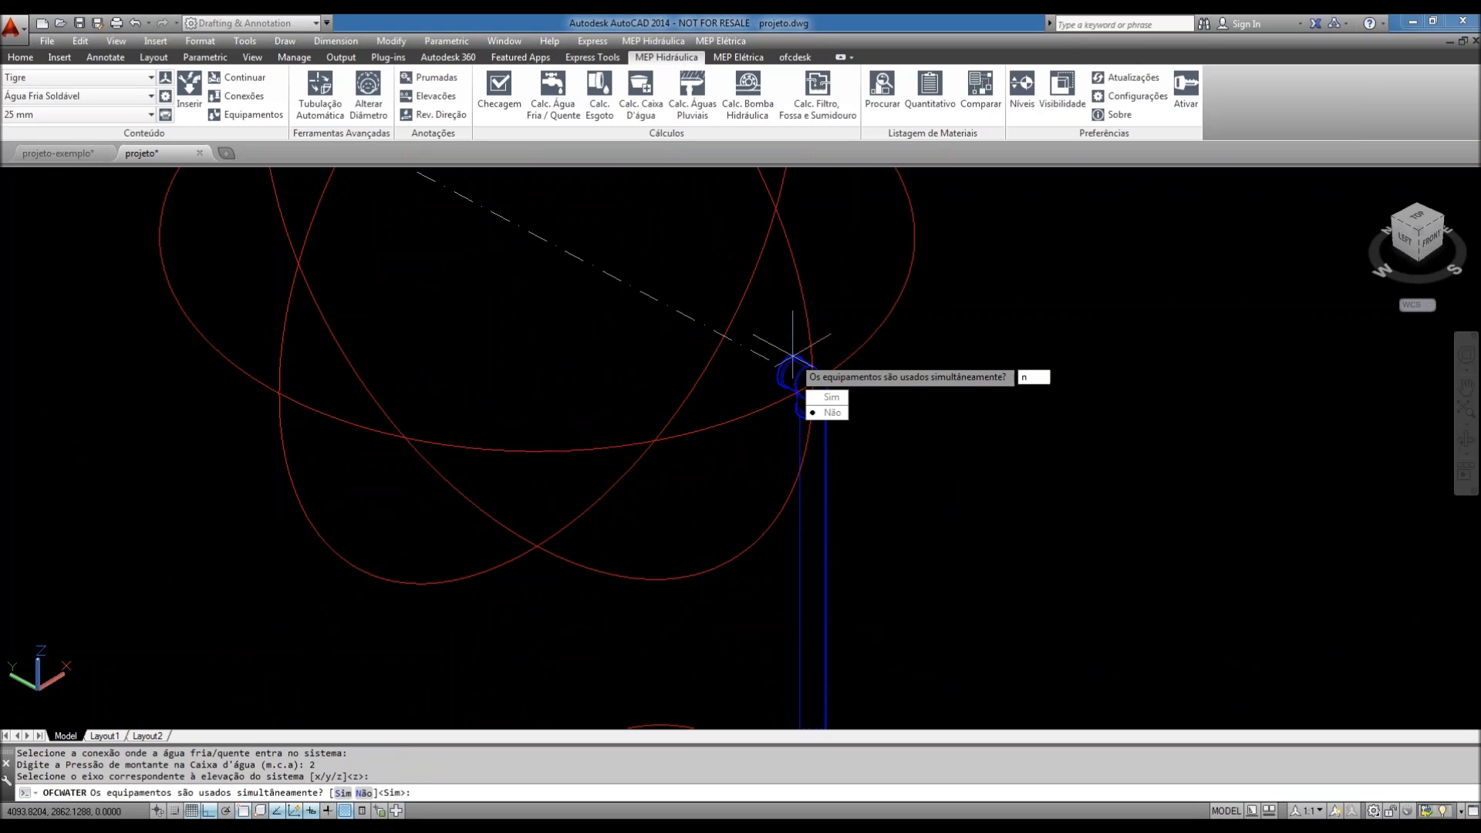
pyautogui.press('Return')
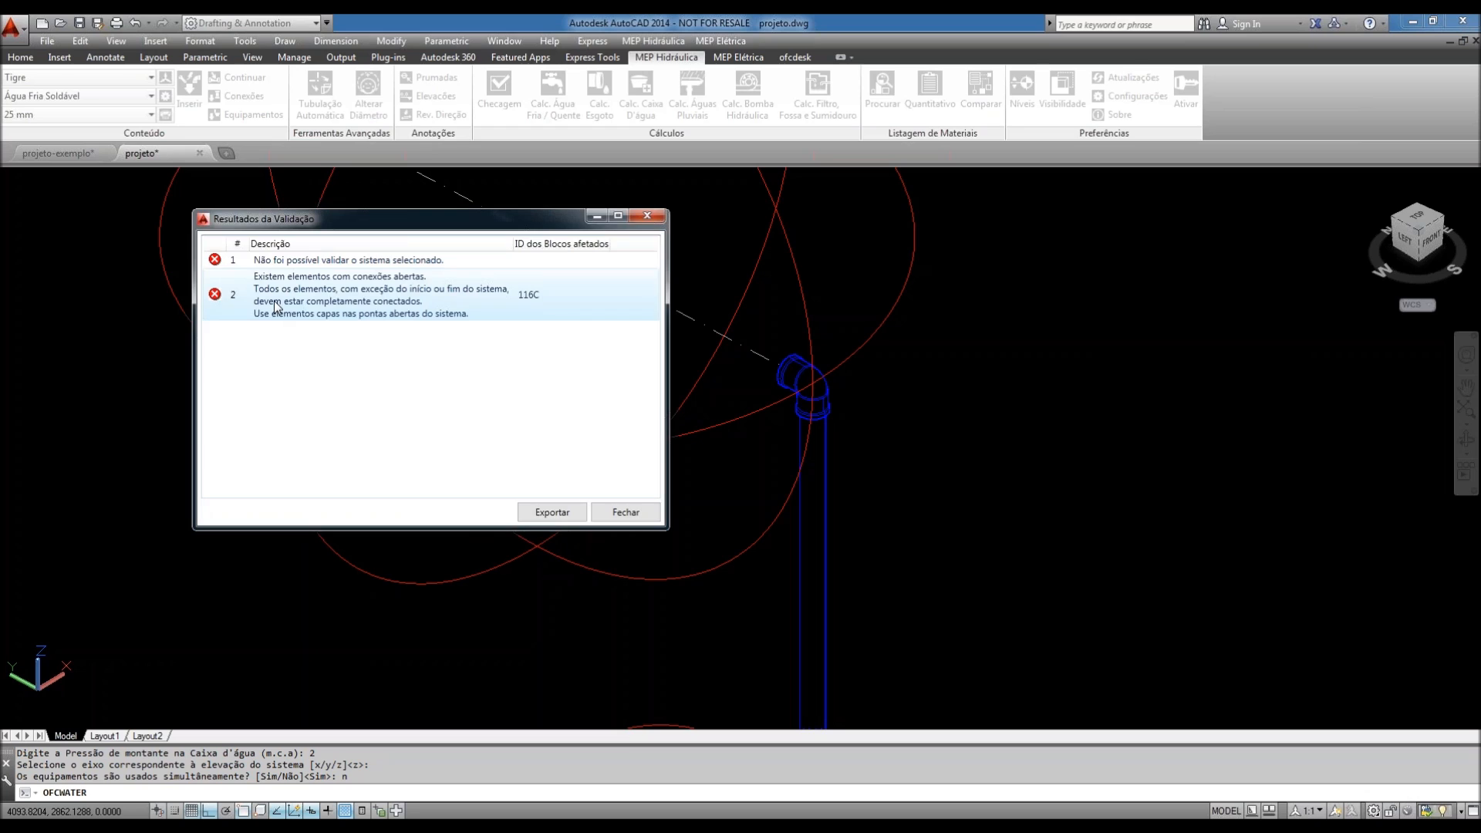
pyautogui.click(621, 510)
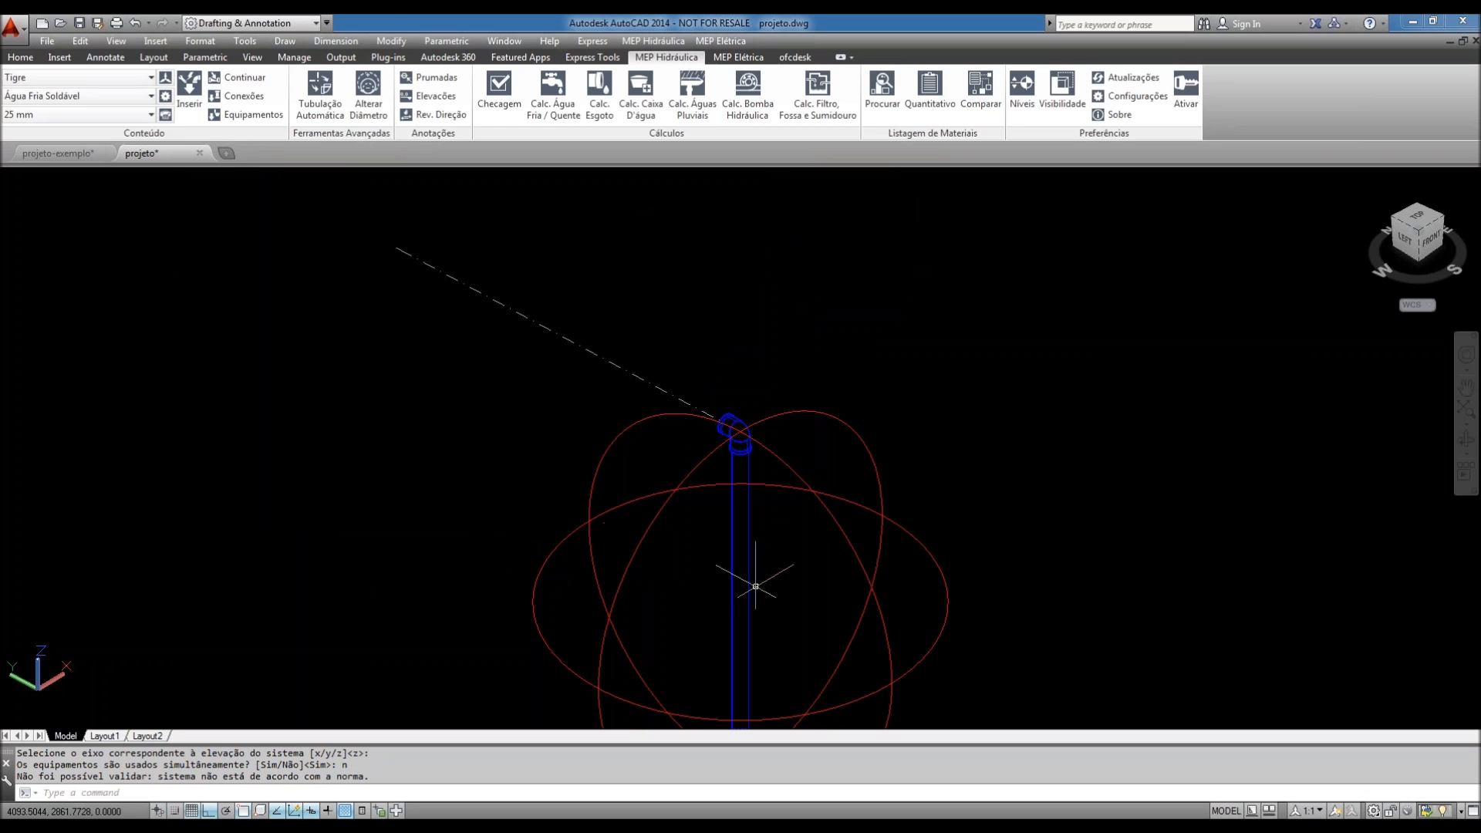
# - Delete the vertical pipe below the top elbow and the horizontal pipe linking its lower end to the main riser
pyautogui.moveTo(763, 717); pyautogui.dragTo(772, 563, button='middle')
pyautogui.scroll(1, 772, 564)
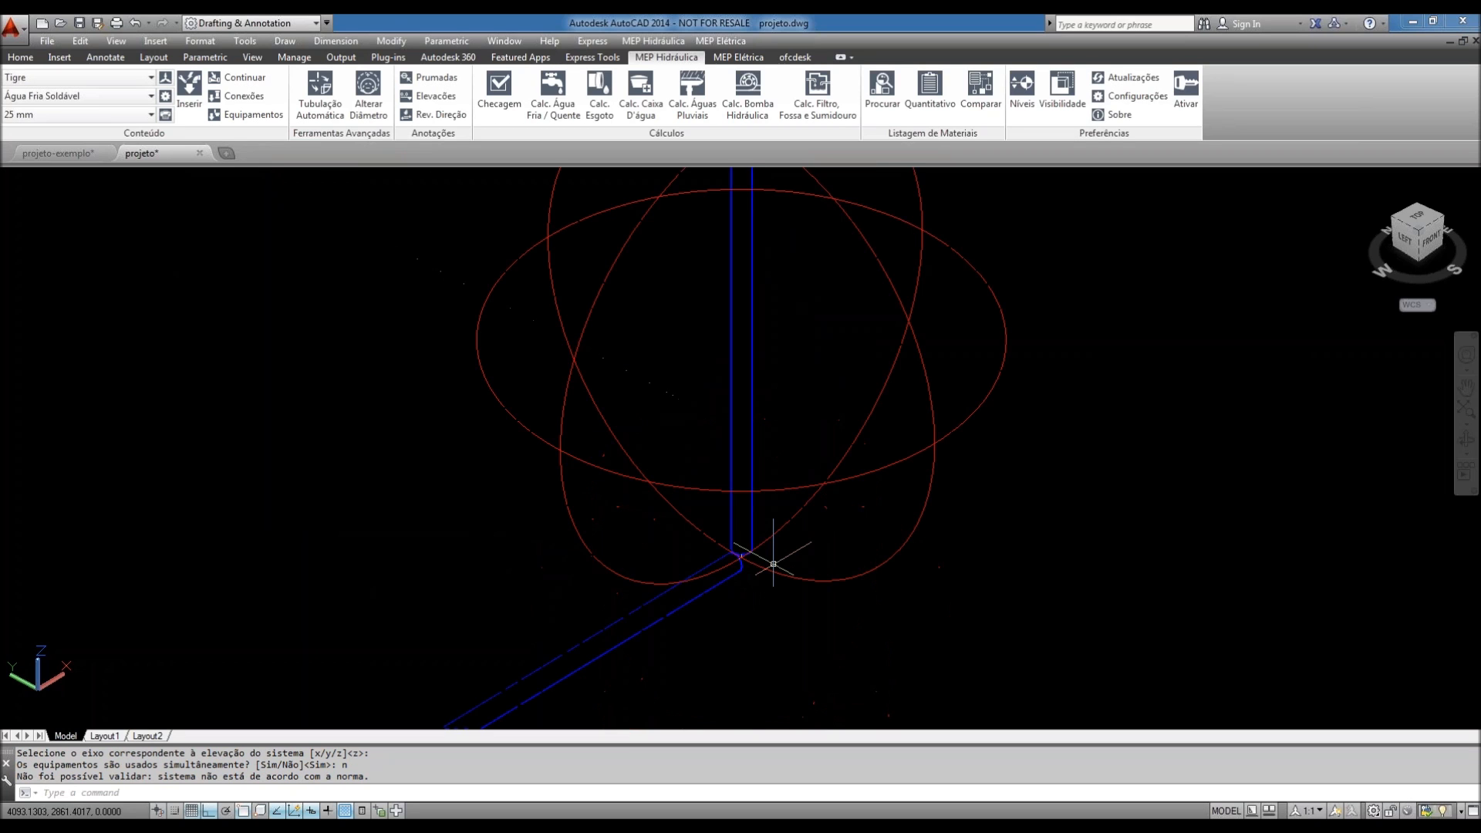
pyautogui.scroll(1, 773, 564)
pyautogui.scroll(1, 725, 577)
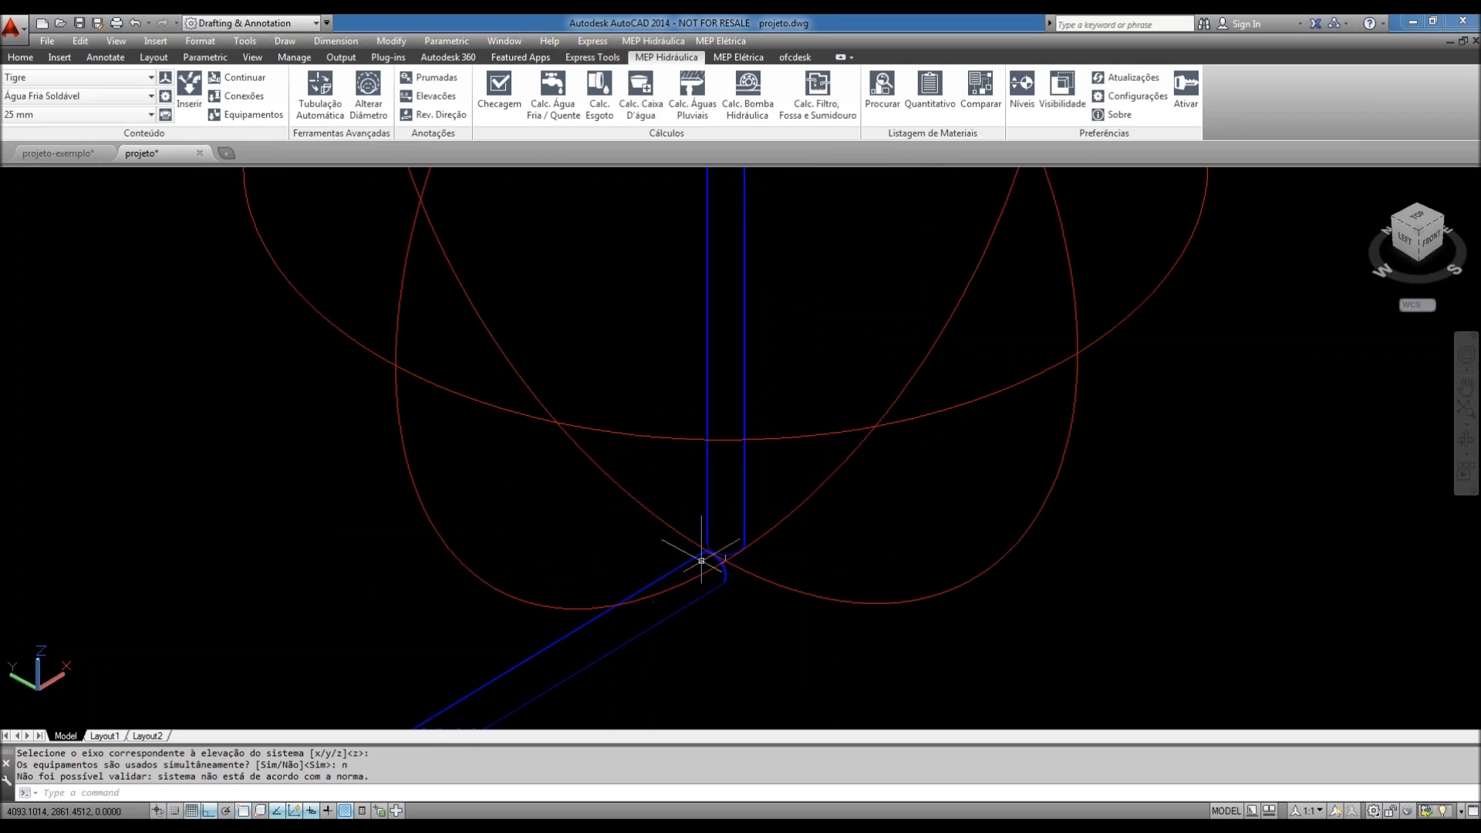
pyautogui.scroll(-4, 701, 561)
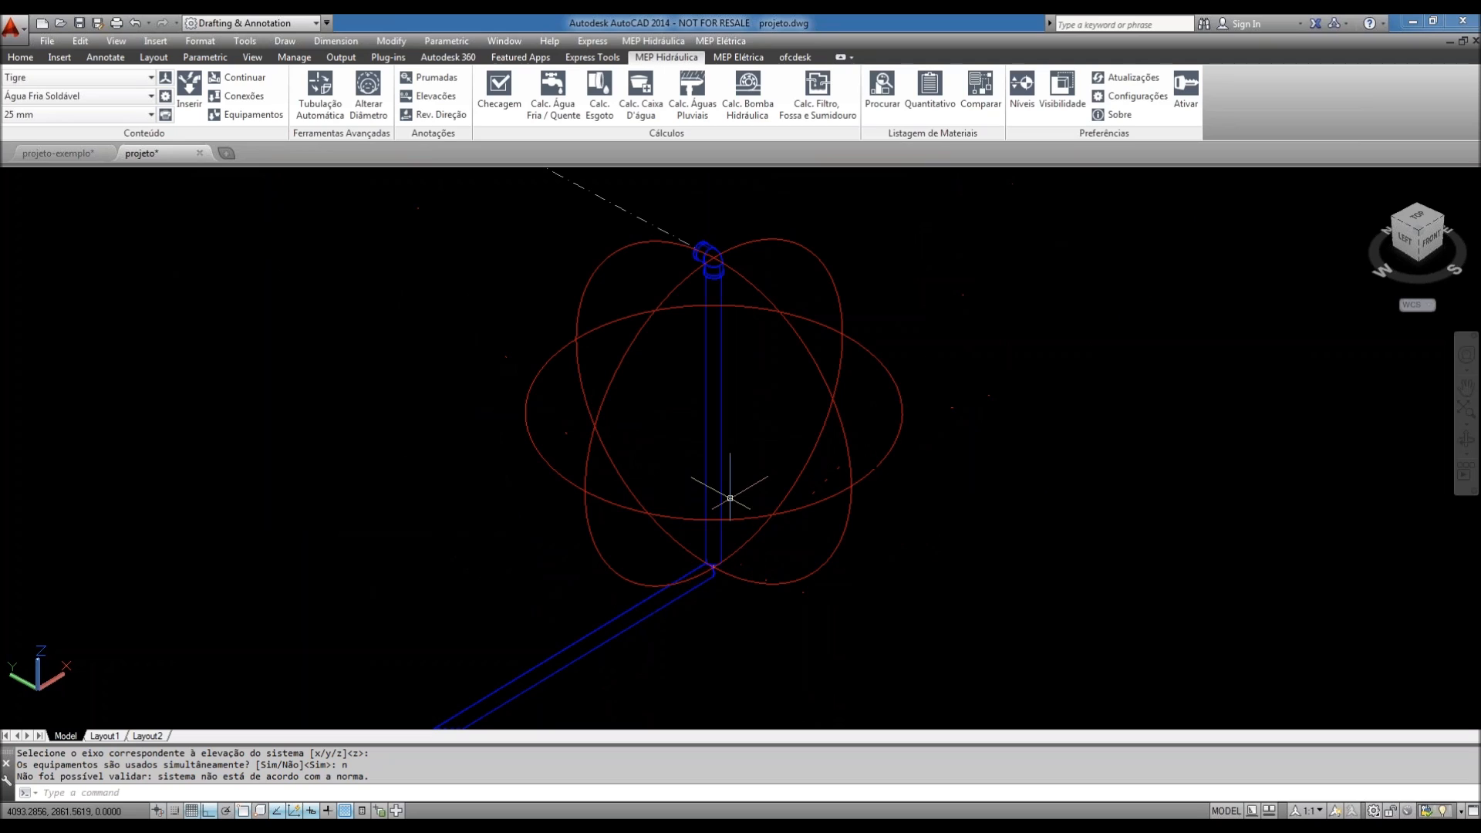
pyautogui.press('Escape')
pyautogui.click(721, 450)
pyautogui.press('Delete')
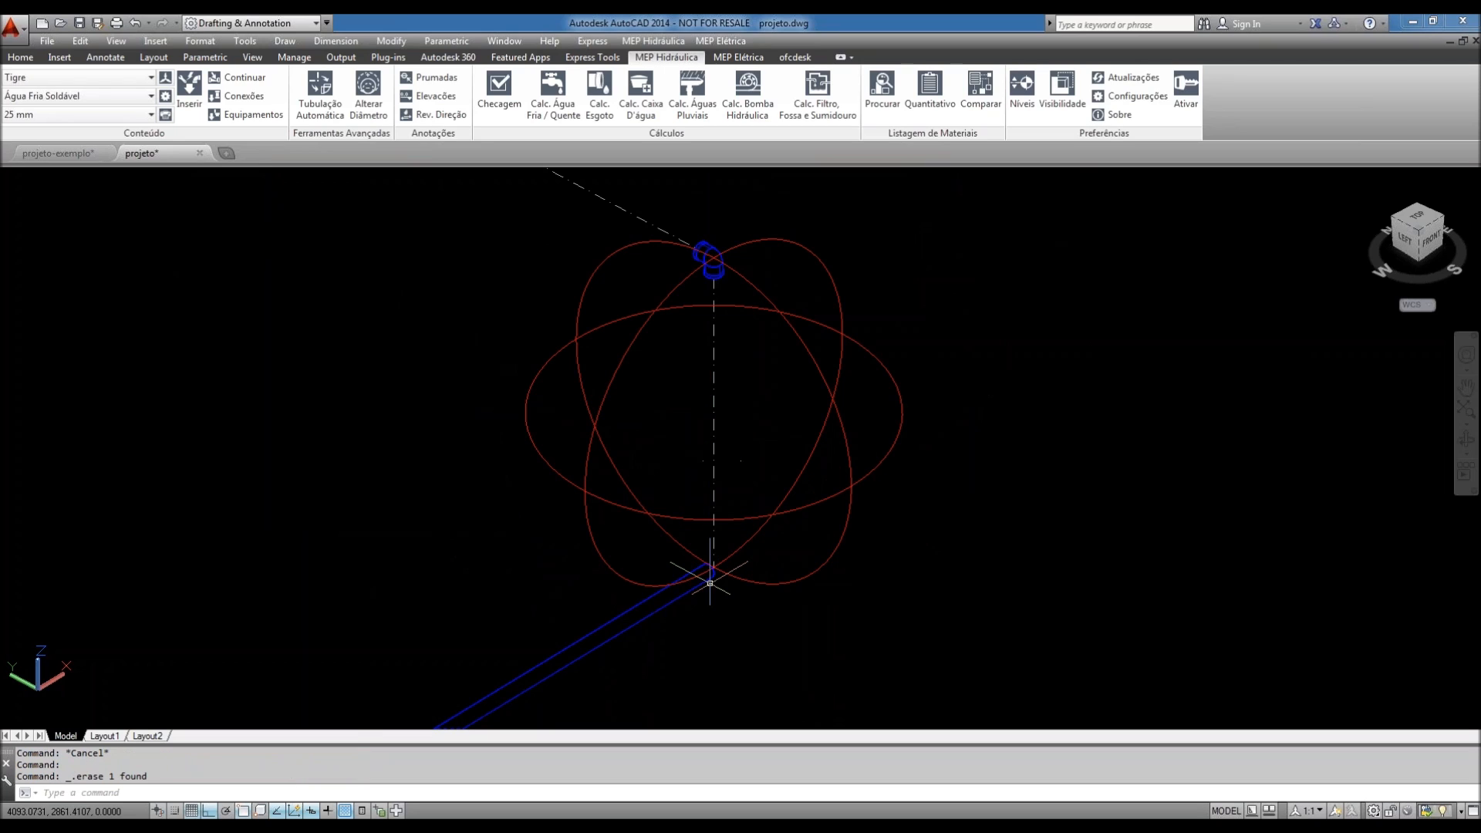
pyautogui.click(710, 583)
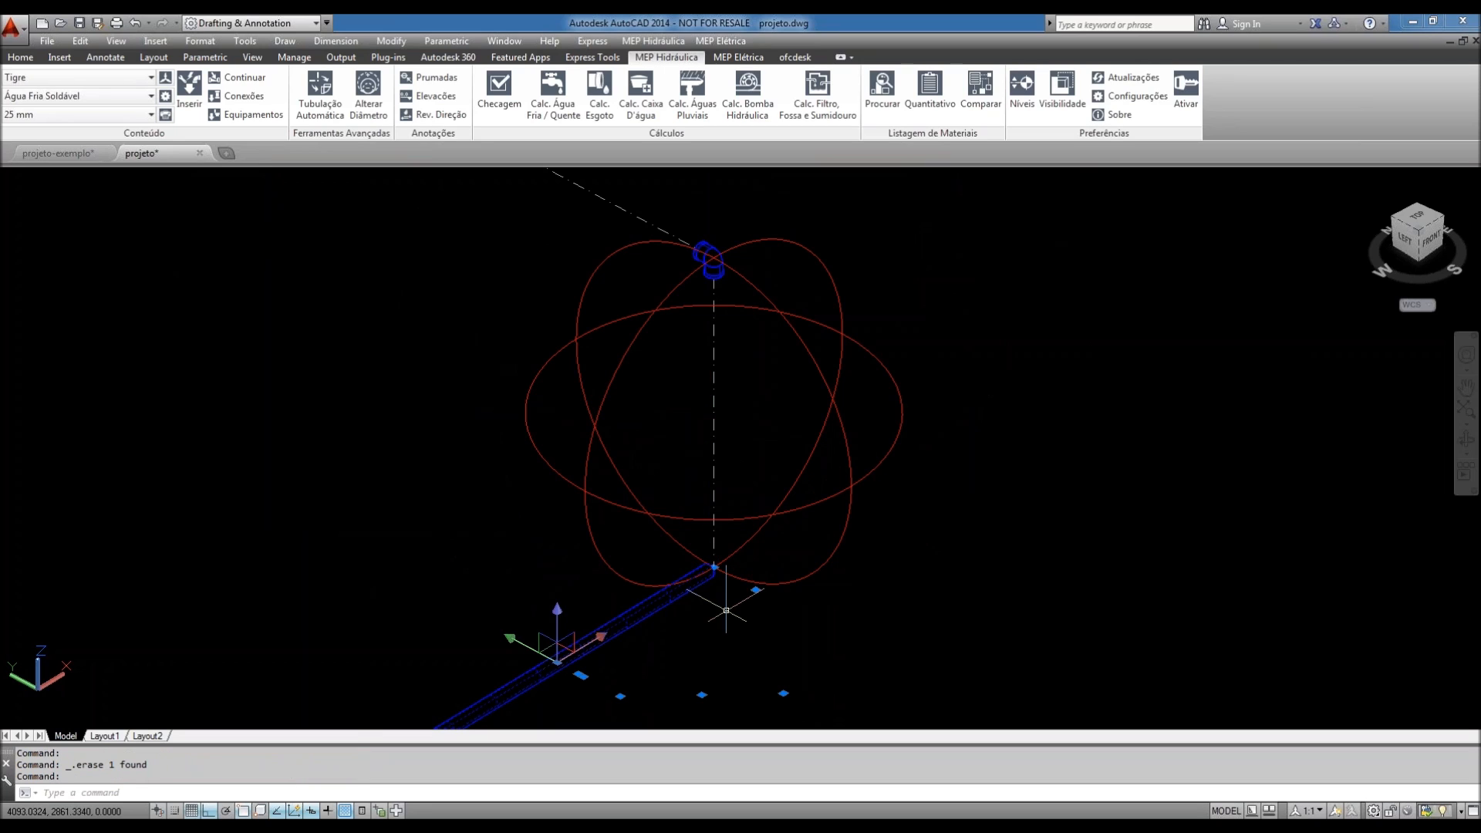
pyautogui.press('Delete')
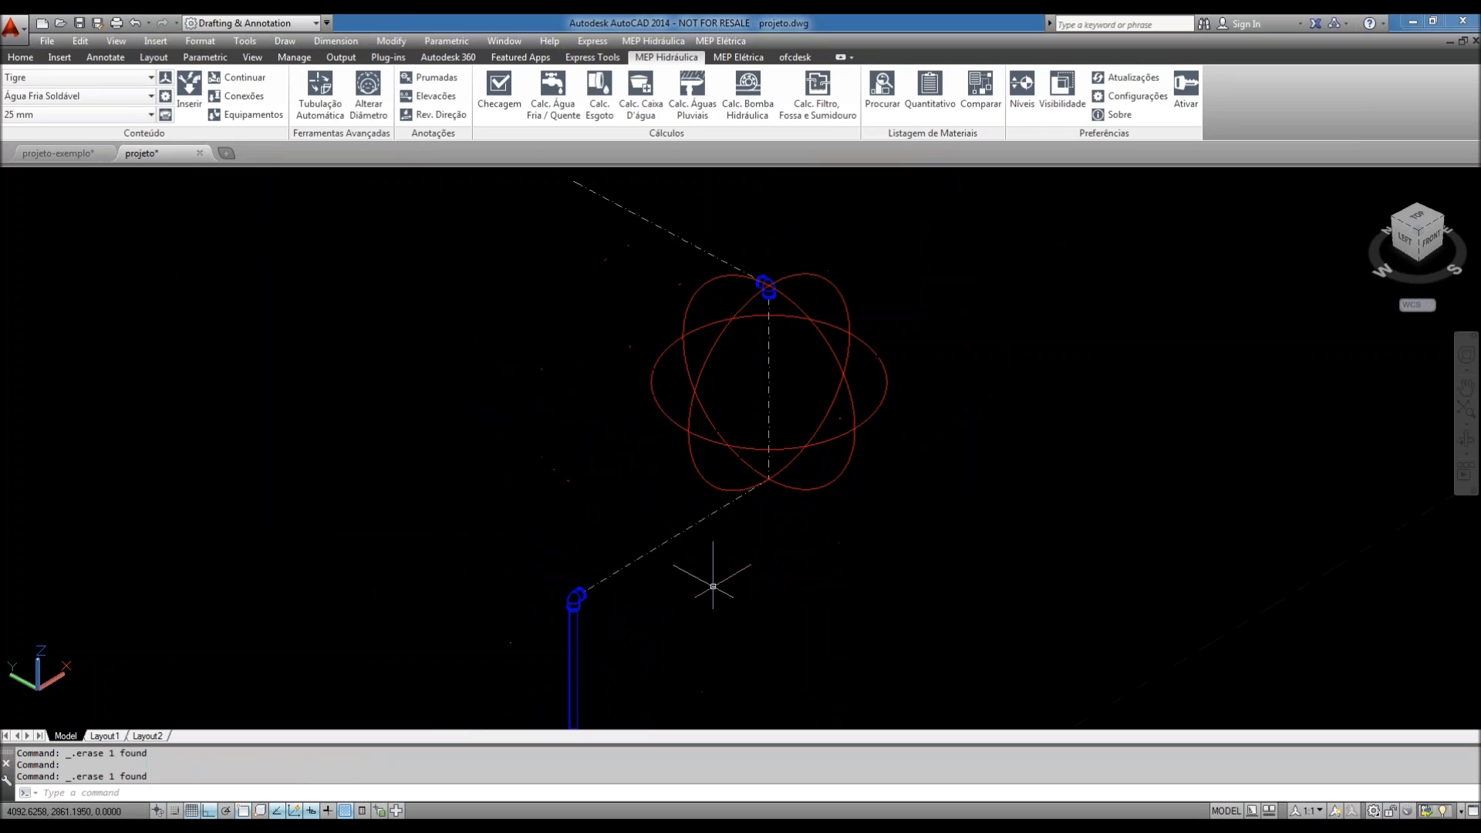
pyautogui.moveTo(712, 586); pyautogui.dragTo(707, 586, button='middle')
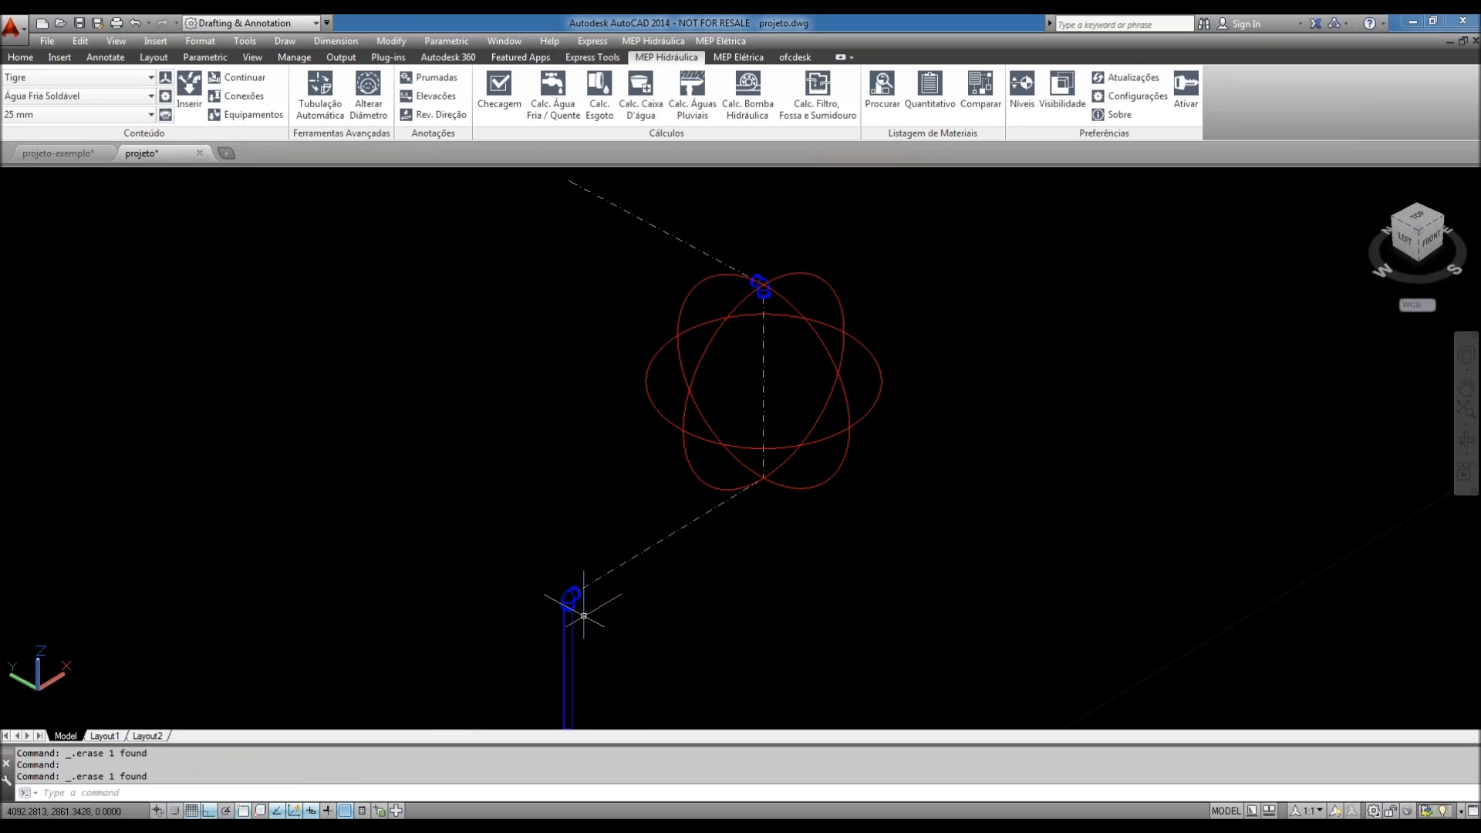
pyautogui.scroll(-2, 650, 627)
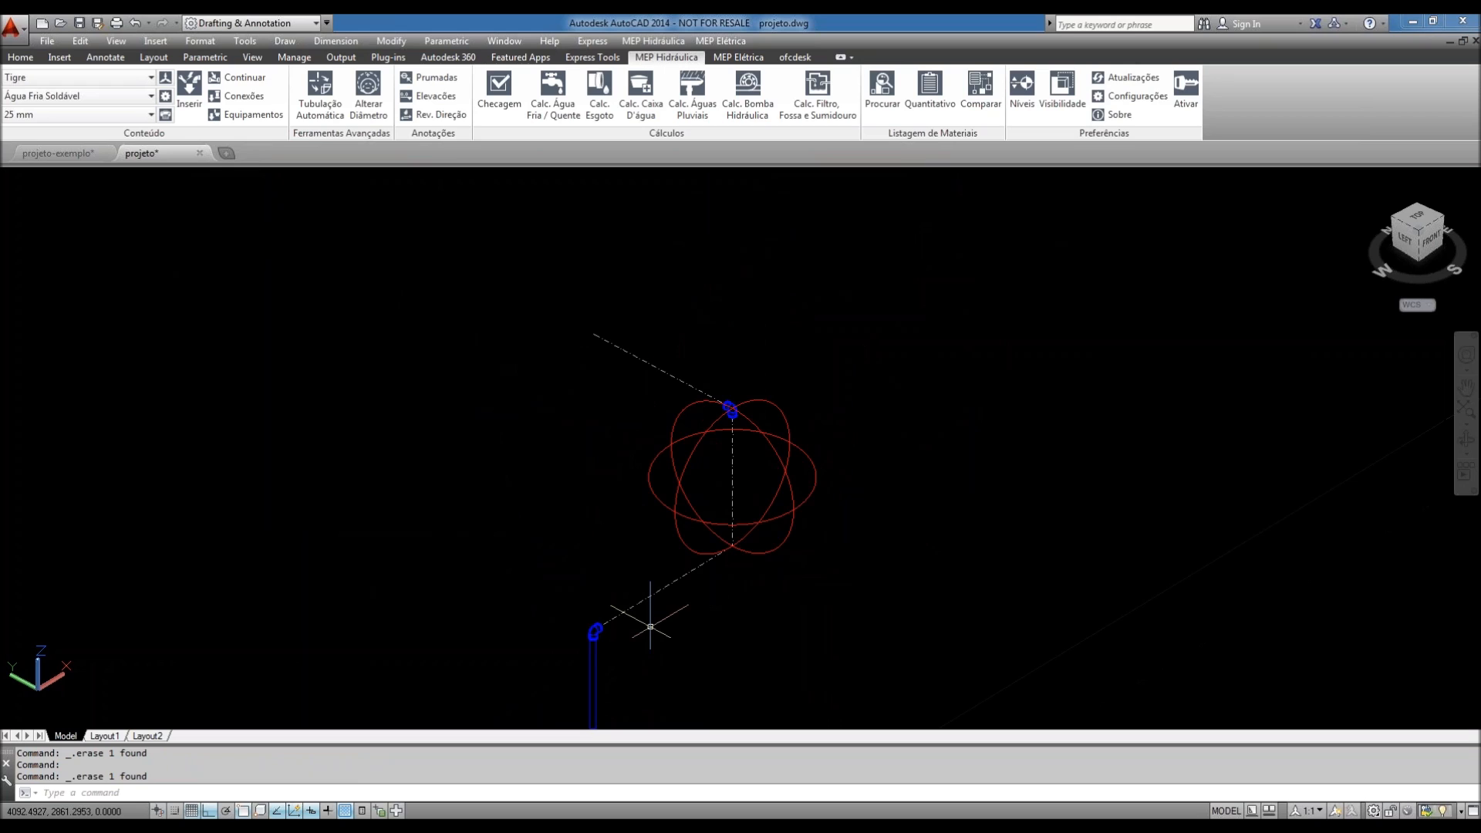
pyautogui.scroll(2, 700, 626)
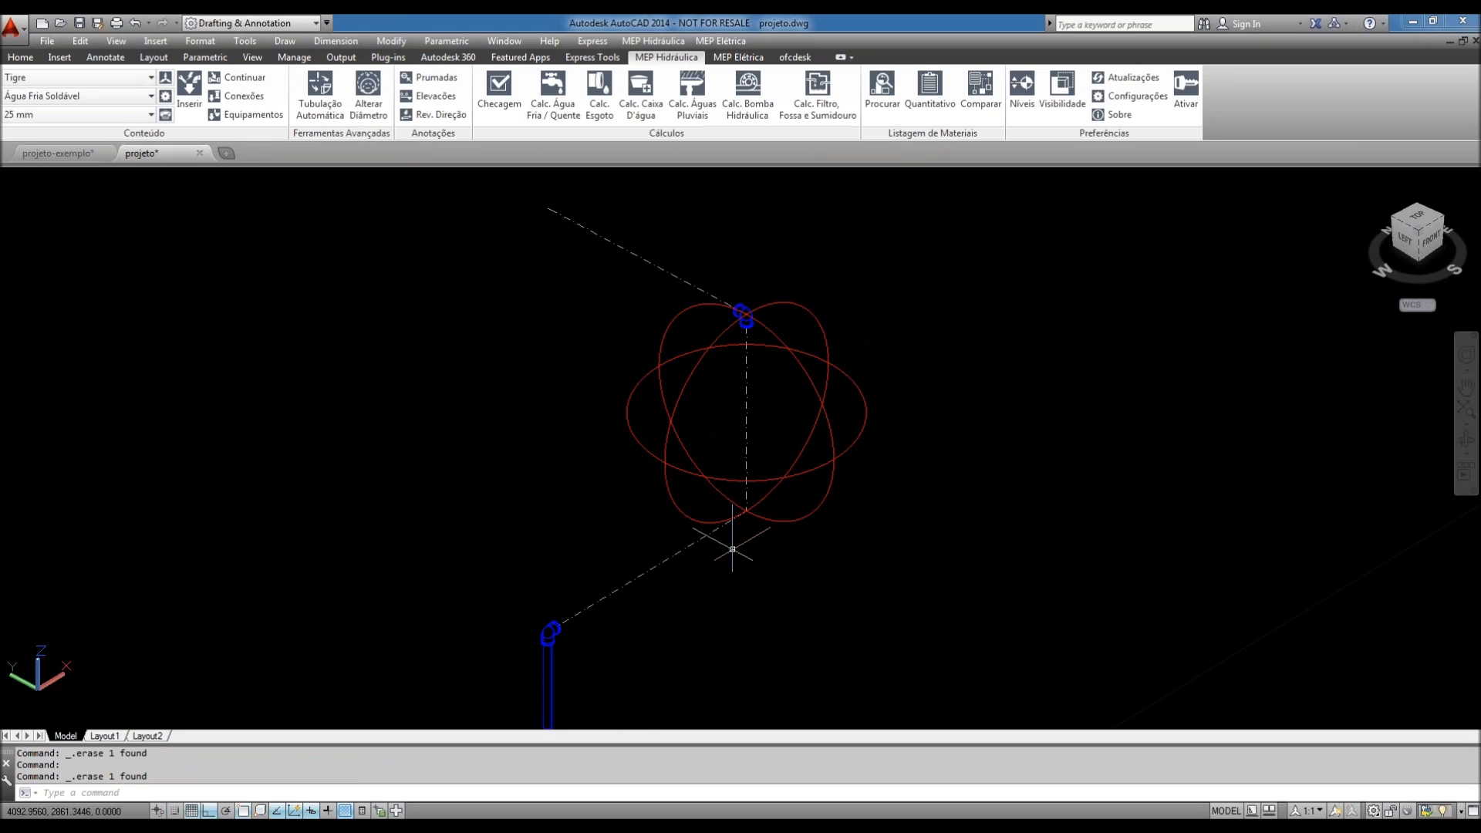
pyautogui.moveTo(732, 549); pyautogui.dragTo(741, 533, button='middle')
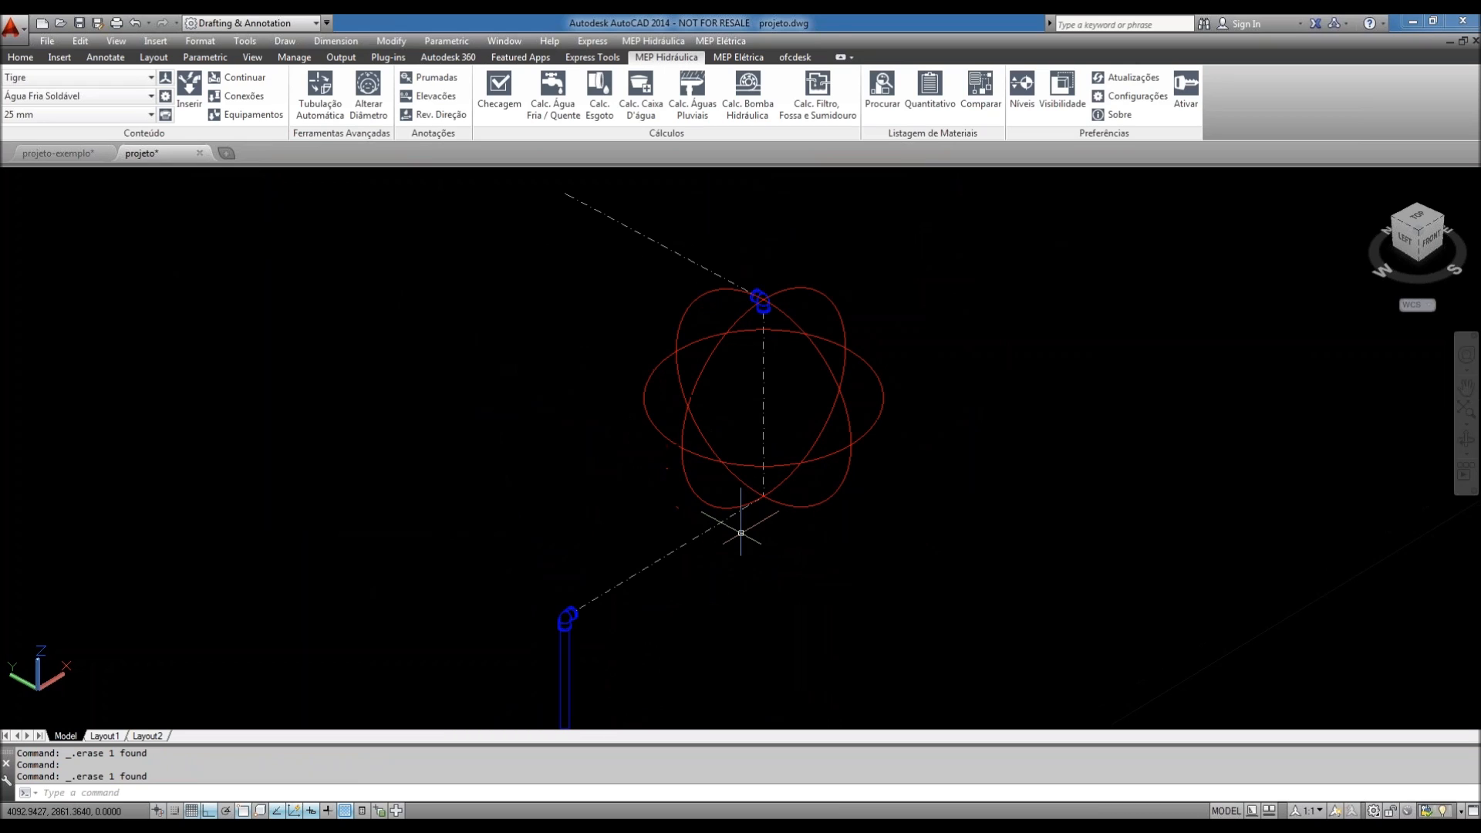
pyautogui.scroll(3, 595, 612)
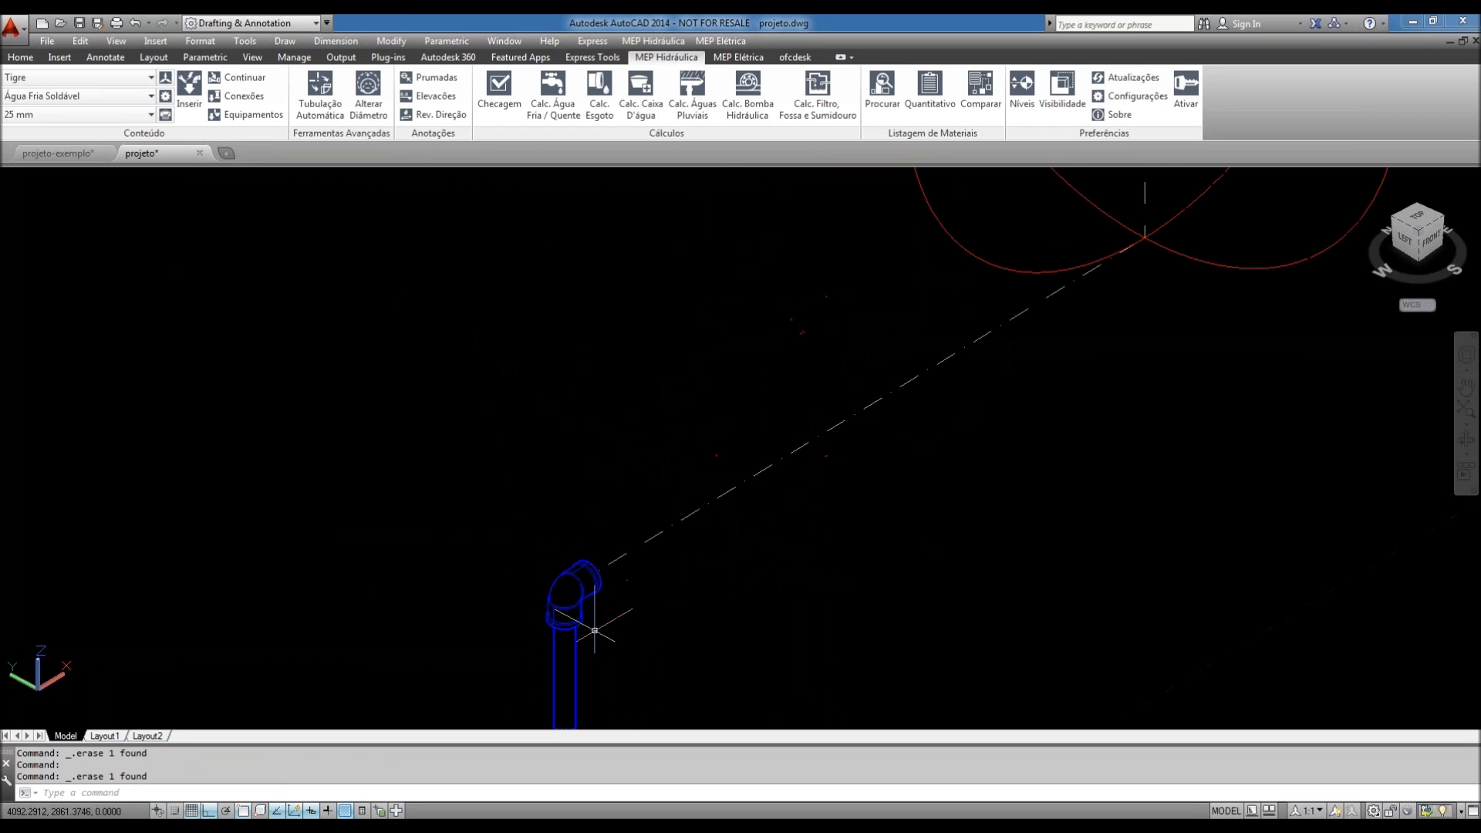
# - Continue the piping from the elbow atop the main riser with a horizontal pipe along the dashed guide to the lower guide corner
pyautogui.scroll(-4, 665, 607)
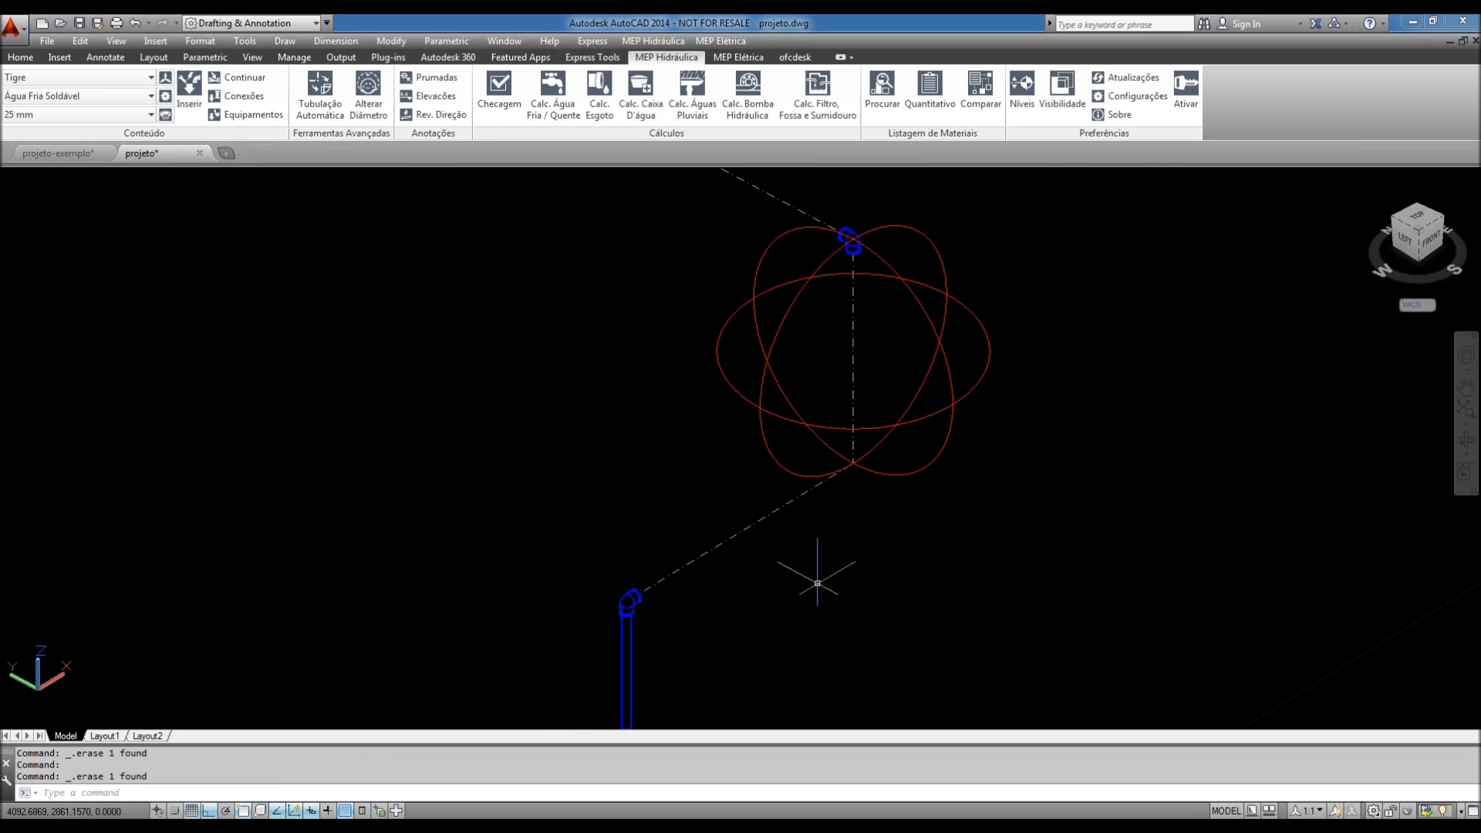
pyautogui.moveTo(817, 583); pyautogui.dragTo(769, 601, button='middle')
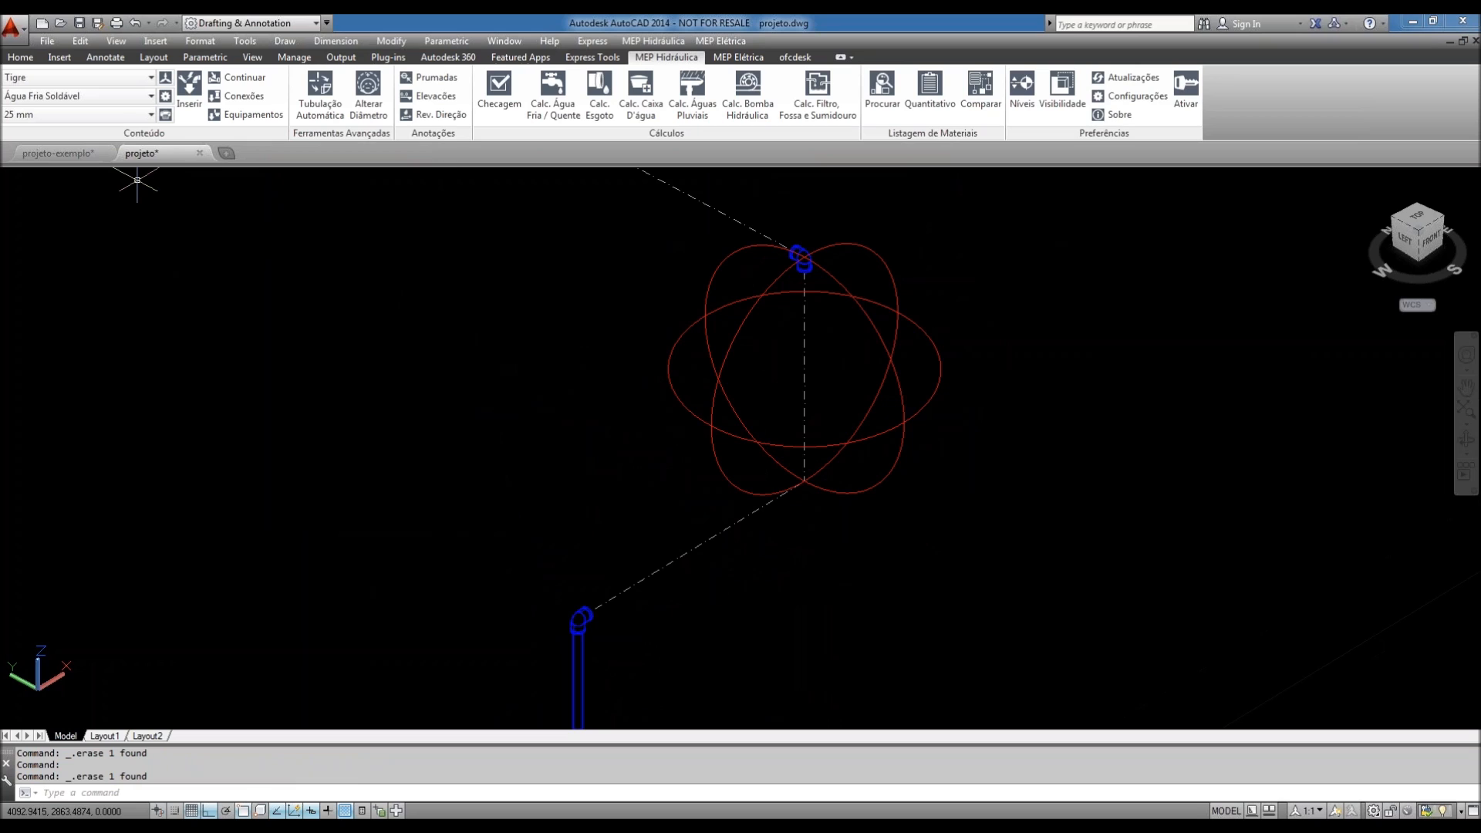
pyautogui.click(239, 79)
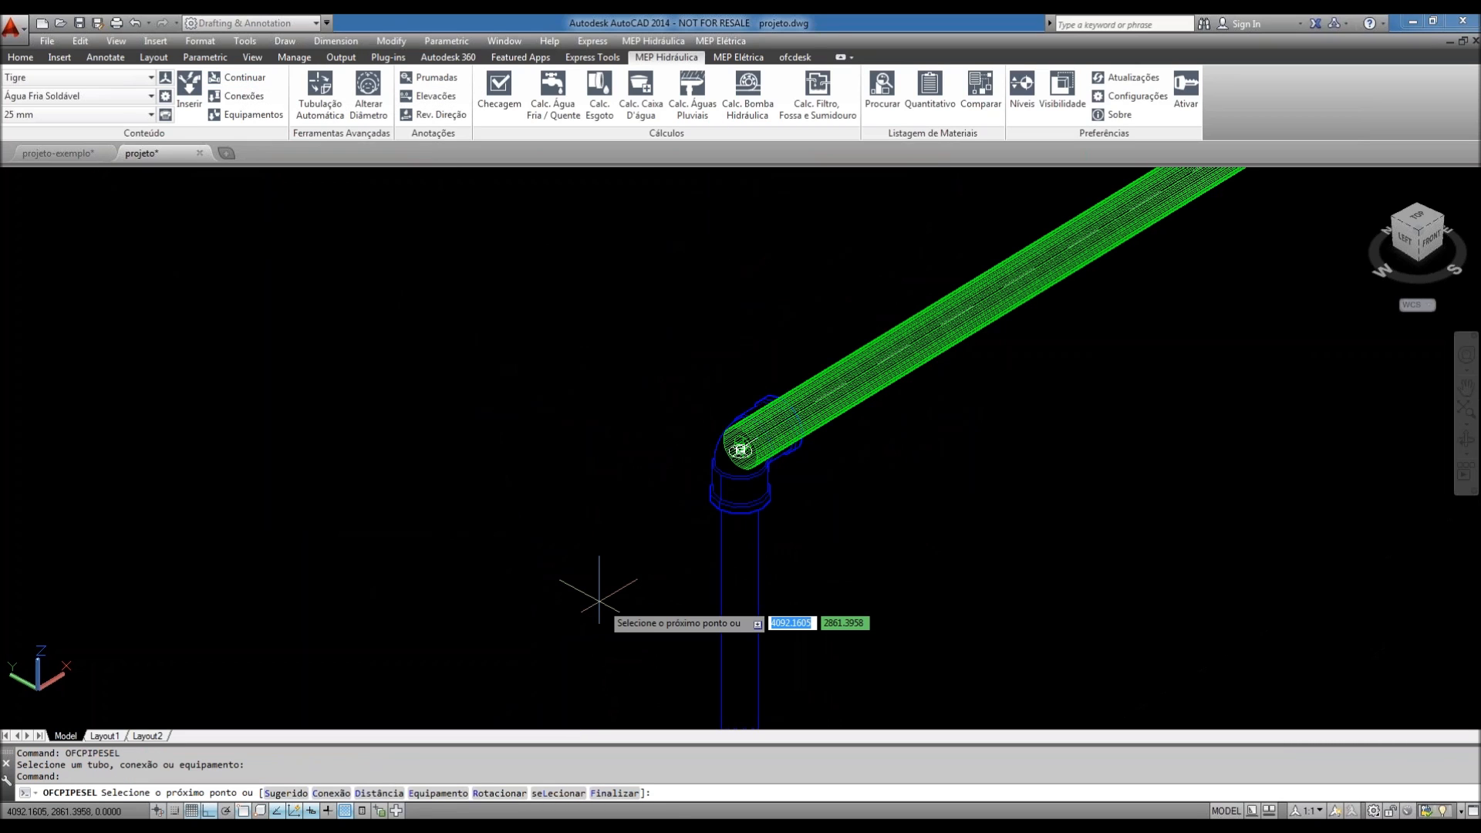
pyautogui.press('Return')
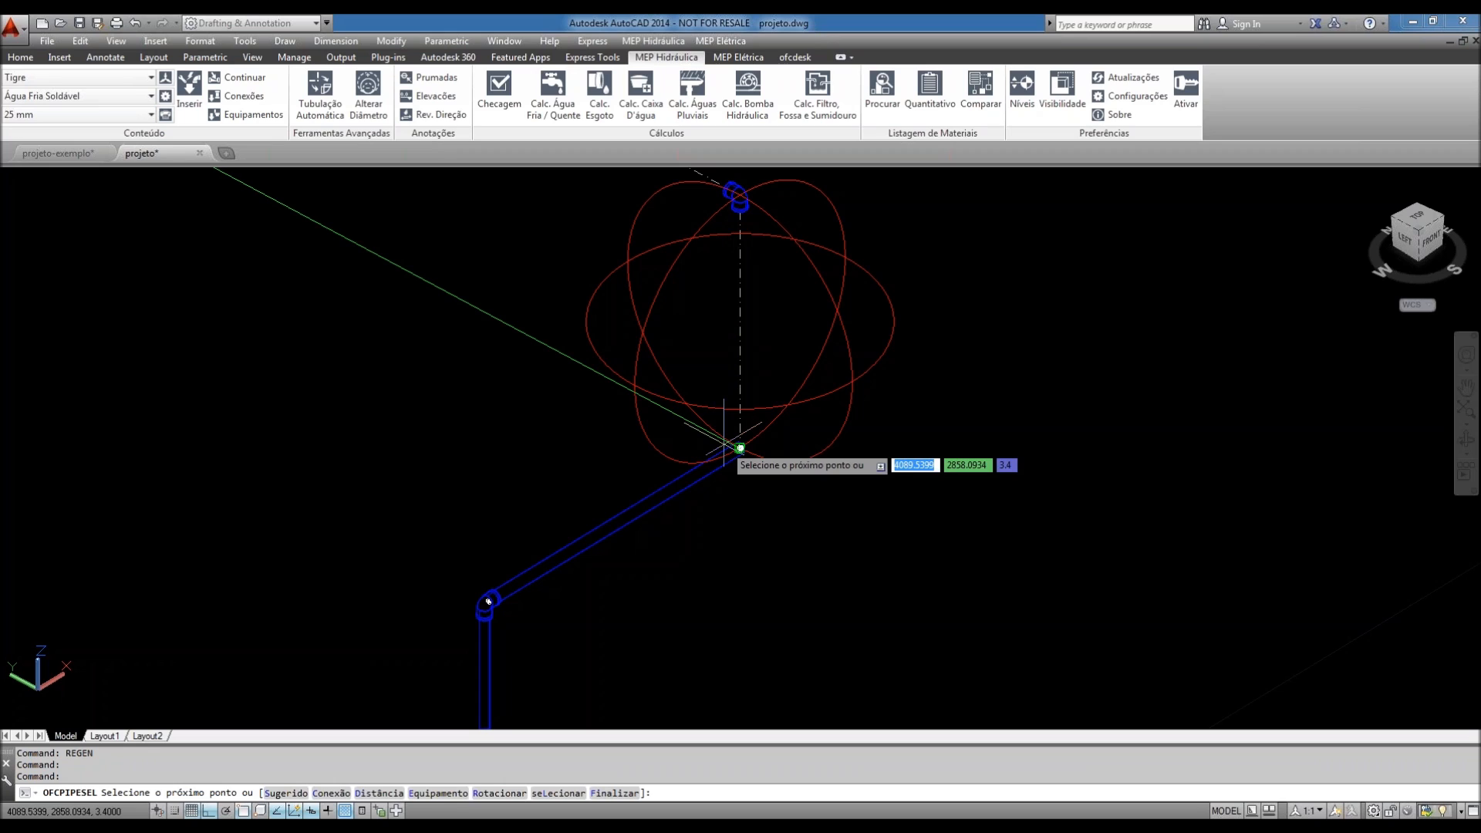
# - Insert an elbow connection at the free end of the horizontal pipe and rotate it -90 degrees about its connected point
pyautogui.write('c')
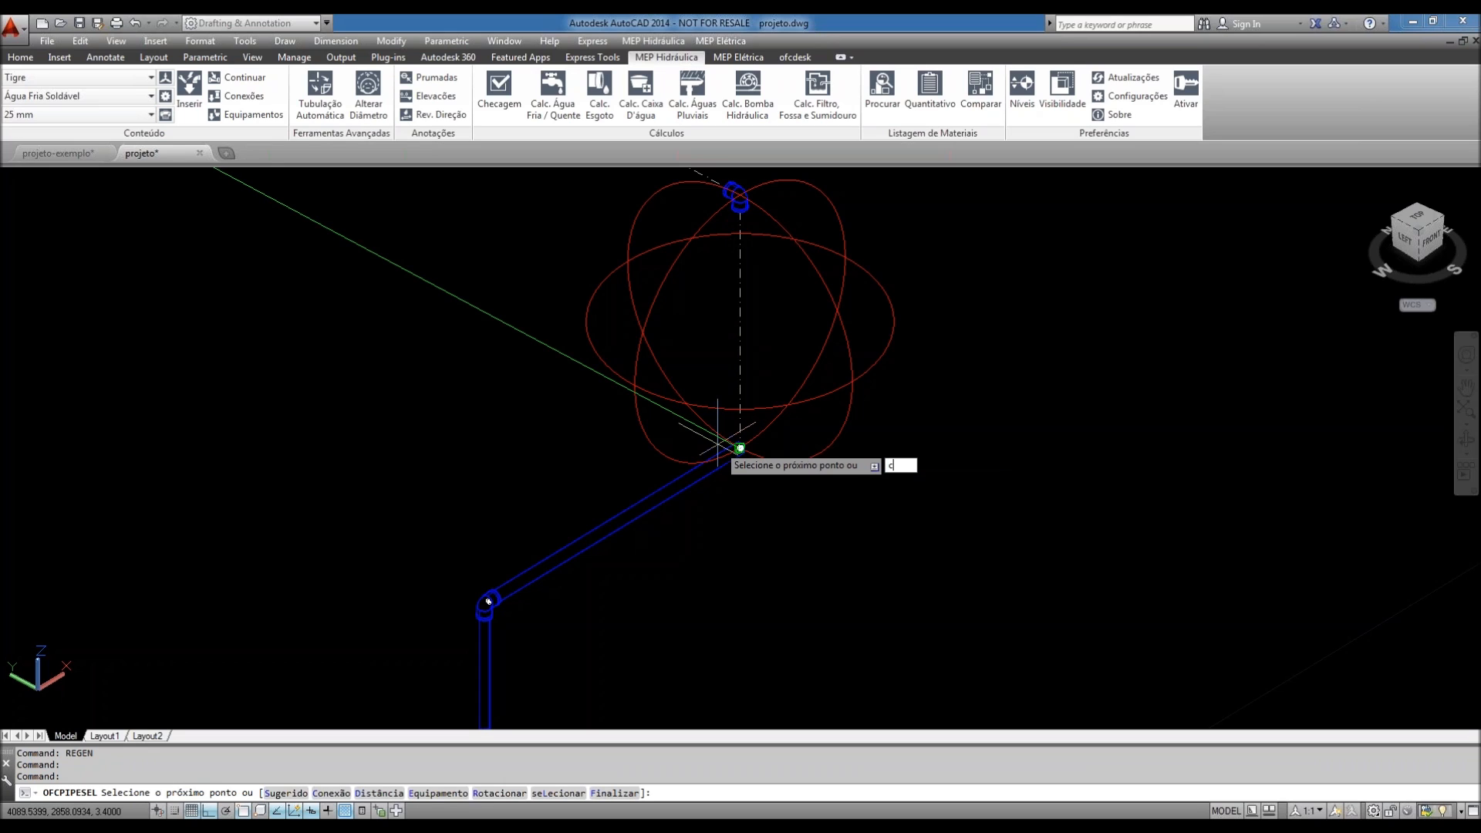
pyautogui.press('Return')
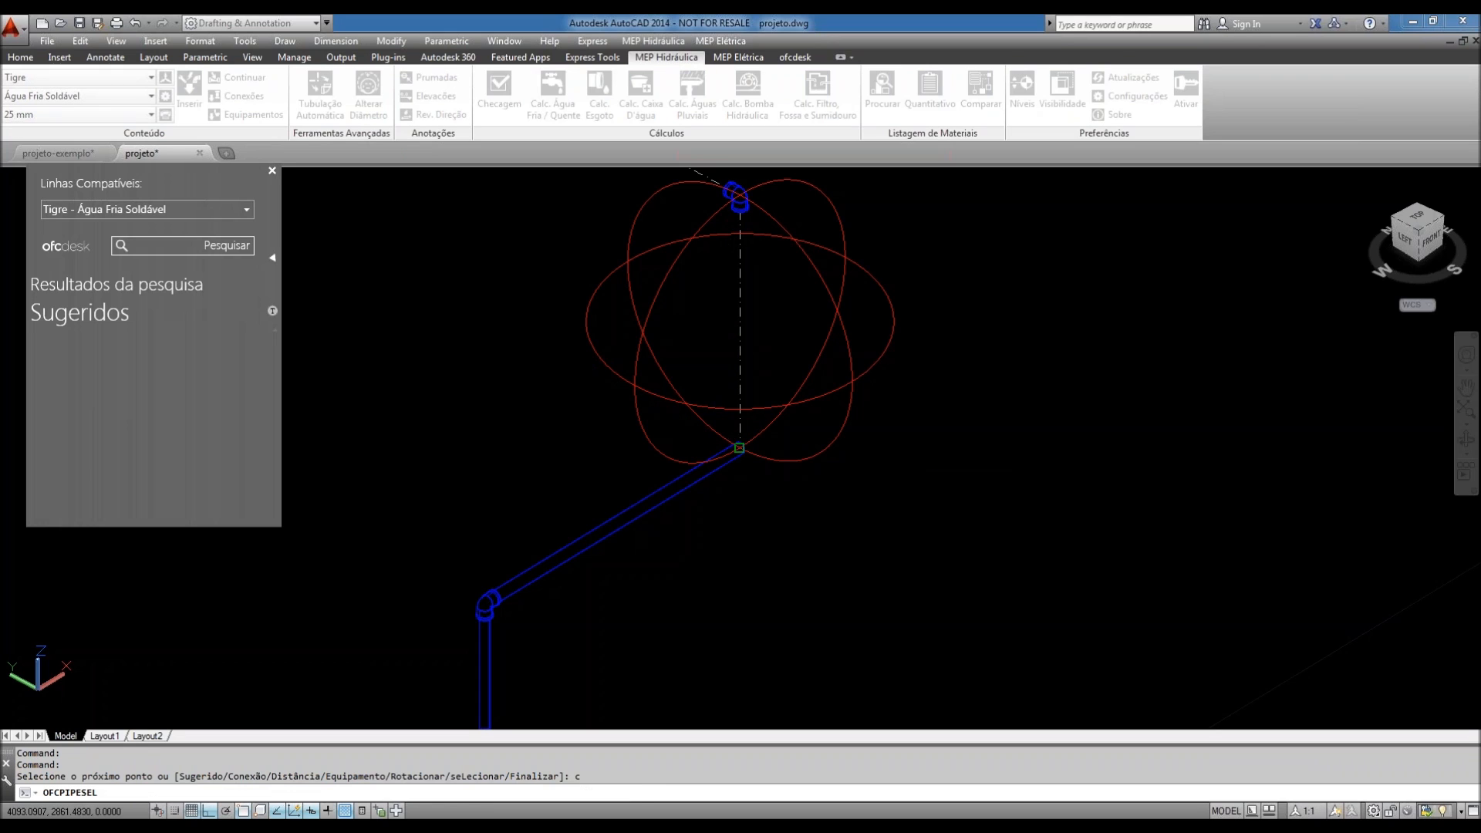
pyautogui.click(202, 472)
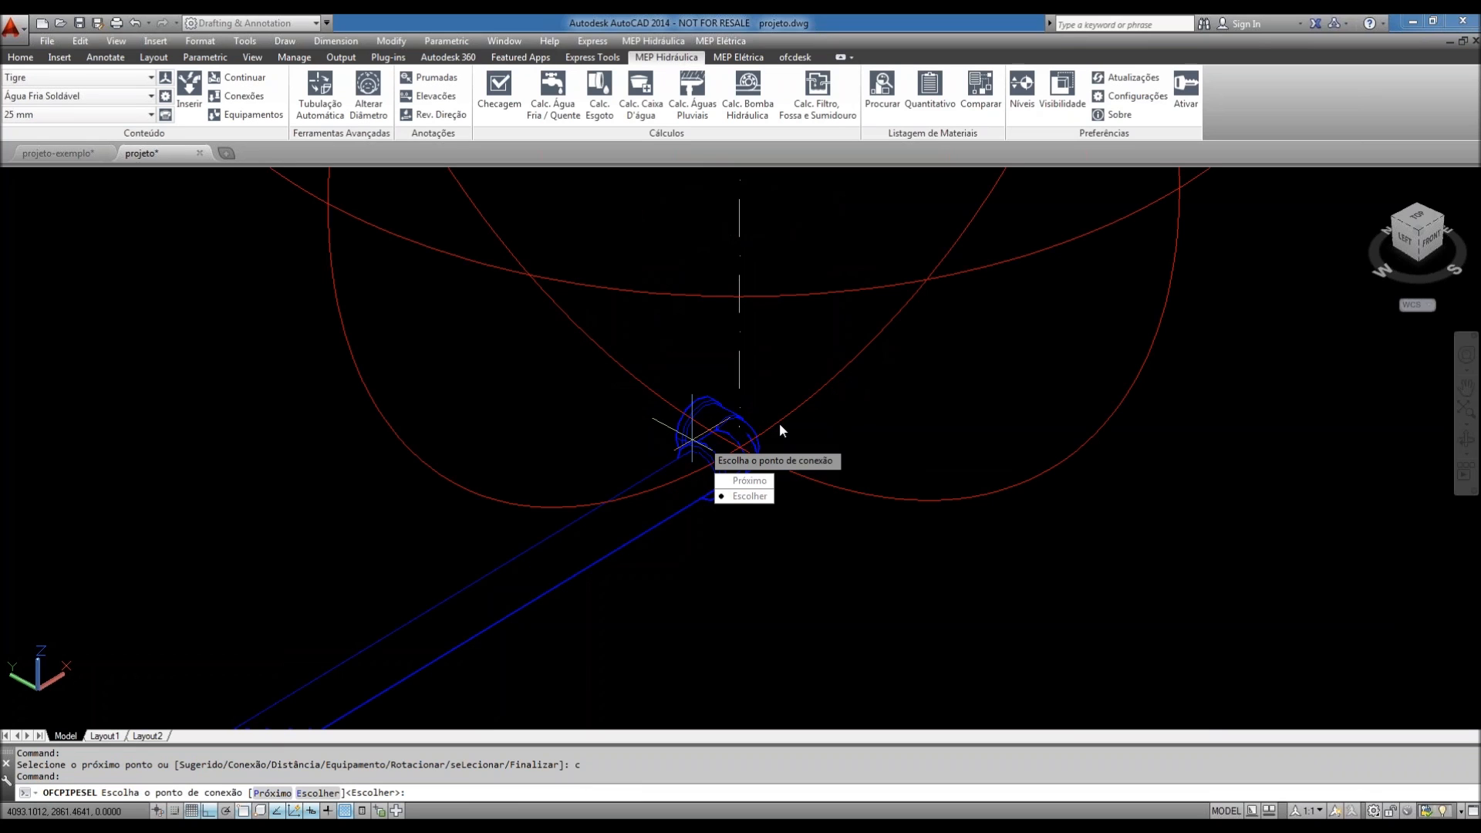
pyautogui.press('Return')
pyautogui.write('r')
pyautogui.press('Return')
pyautogui.write('-90')
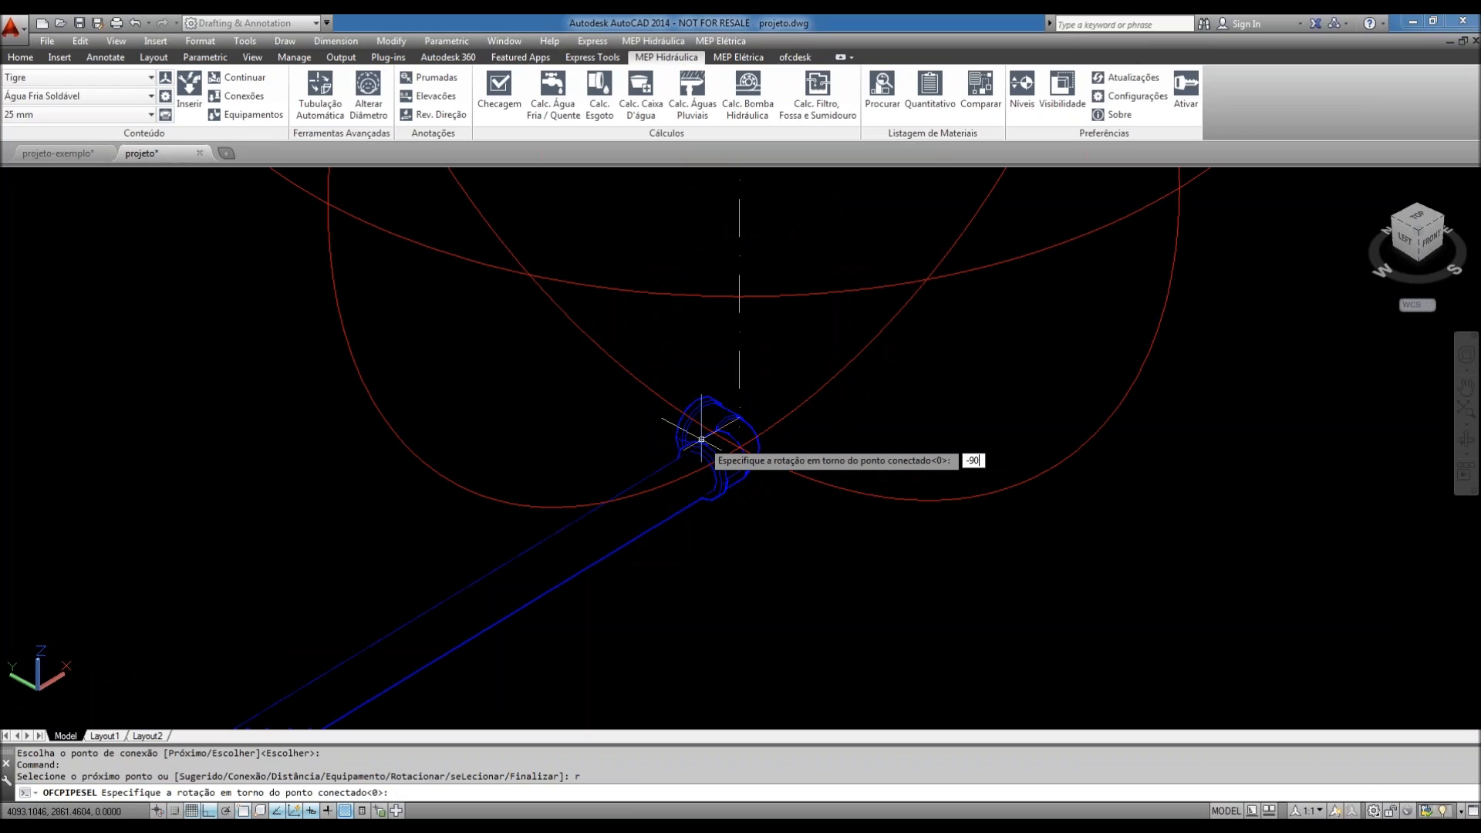
pyautogui.press('Return')
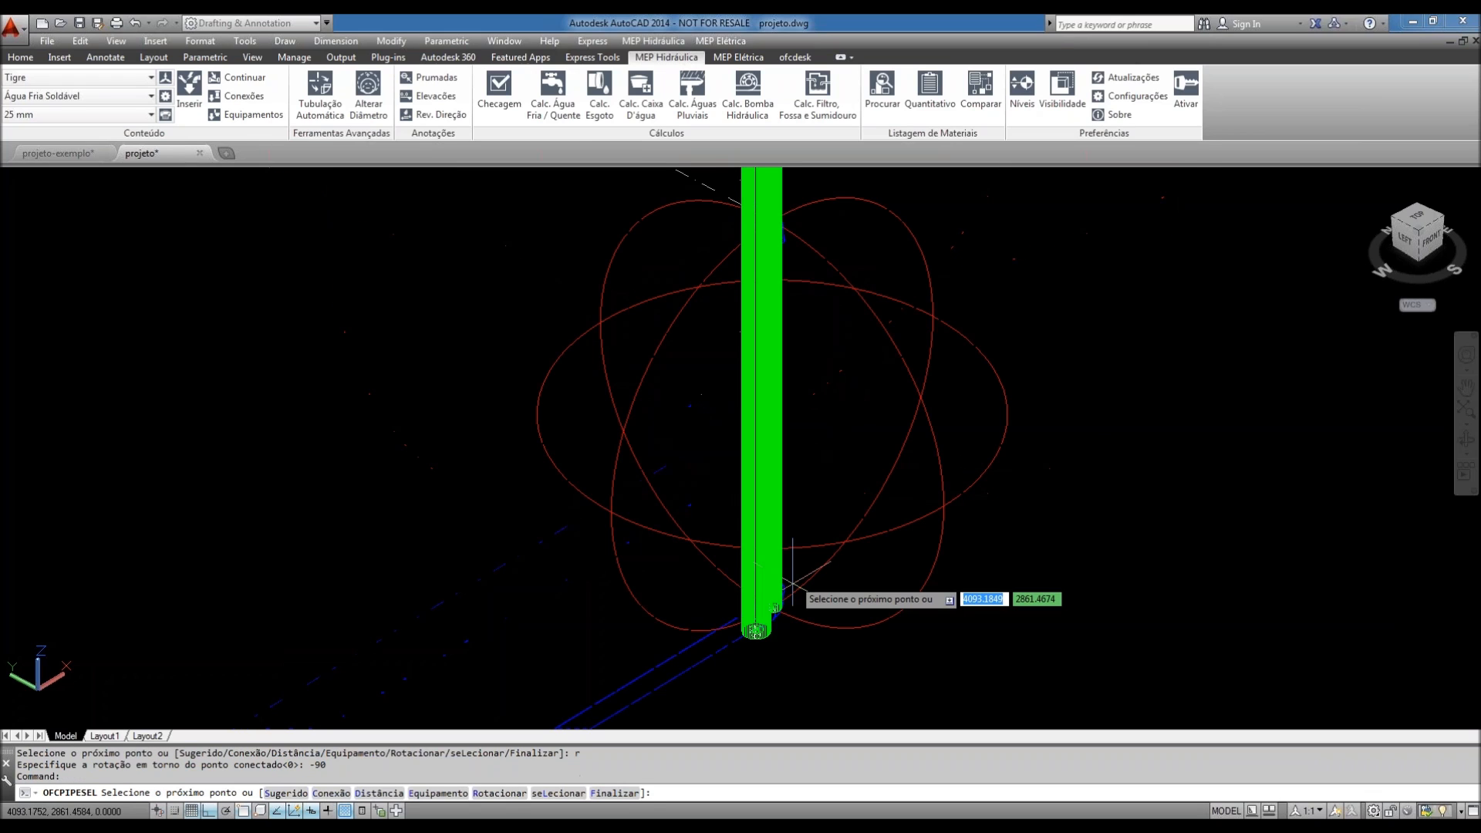
# - Run a vertical pipe up from the new elbow and connect it to the existing top elbow with the select-object option
pyautogui.scroll(3, 792, 584)
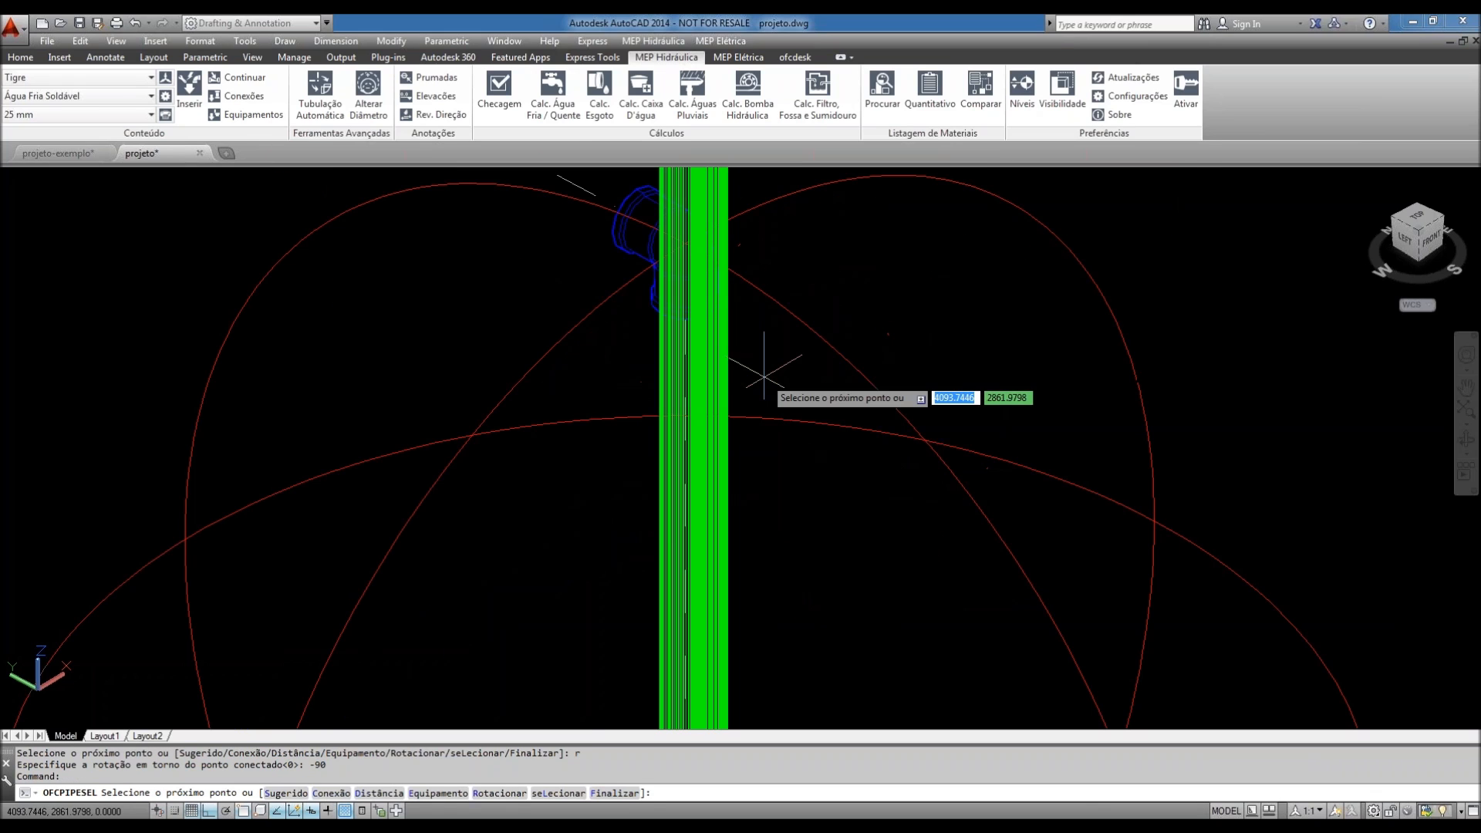
pyautogui.scroll(-4, 790, 413)
pyautogui.scroll(3, 765, 645)
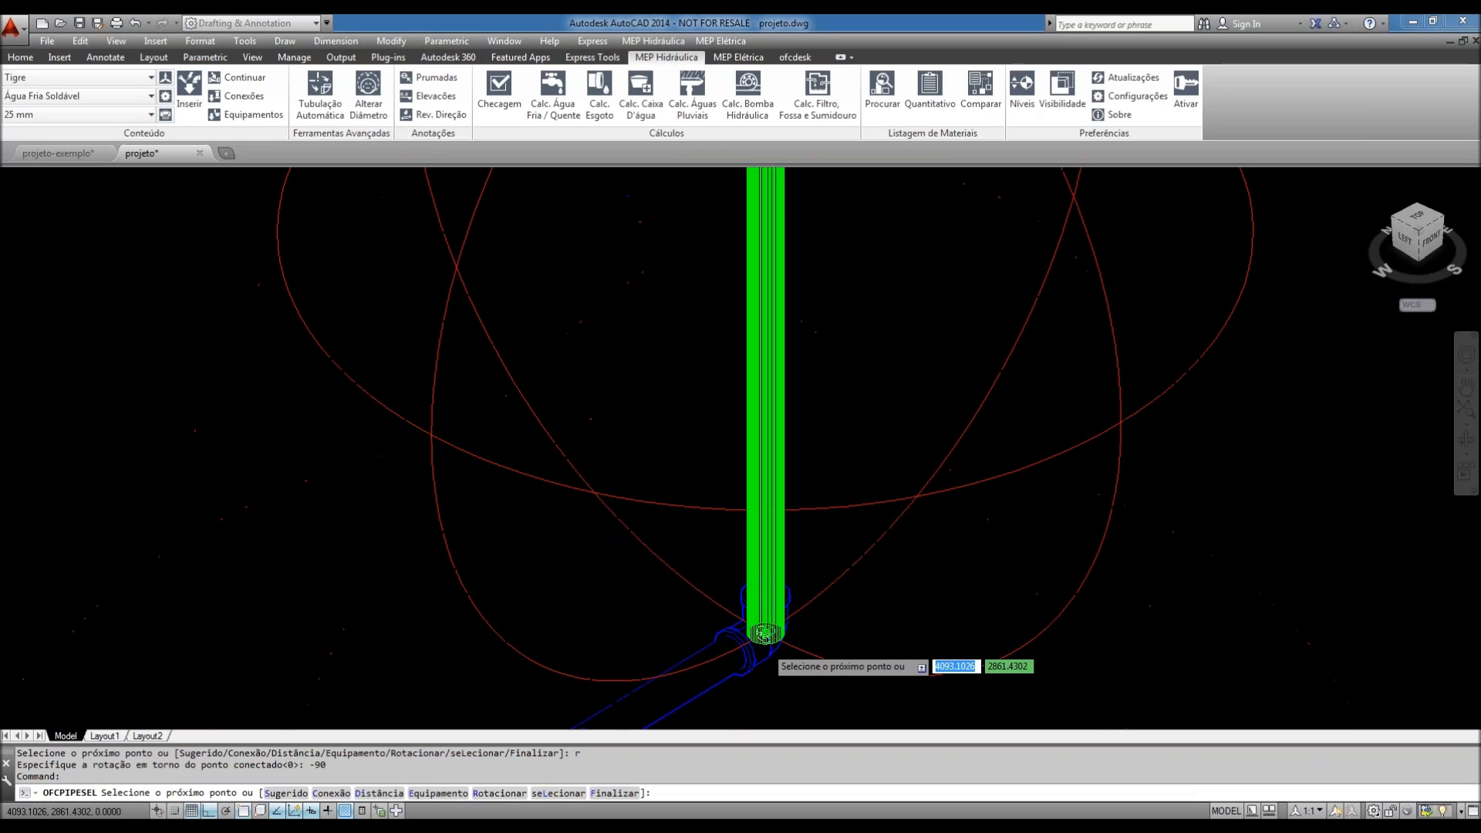
pyautogui.scroll(-2, 765, 634)
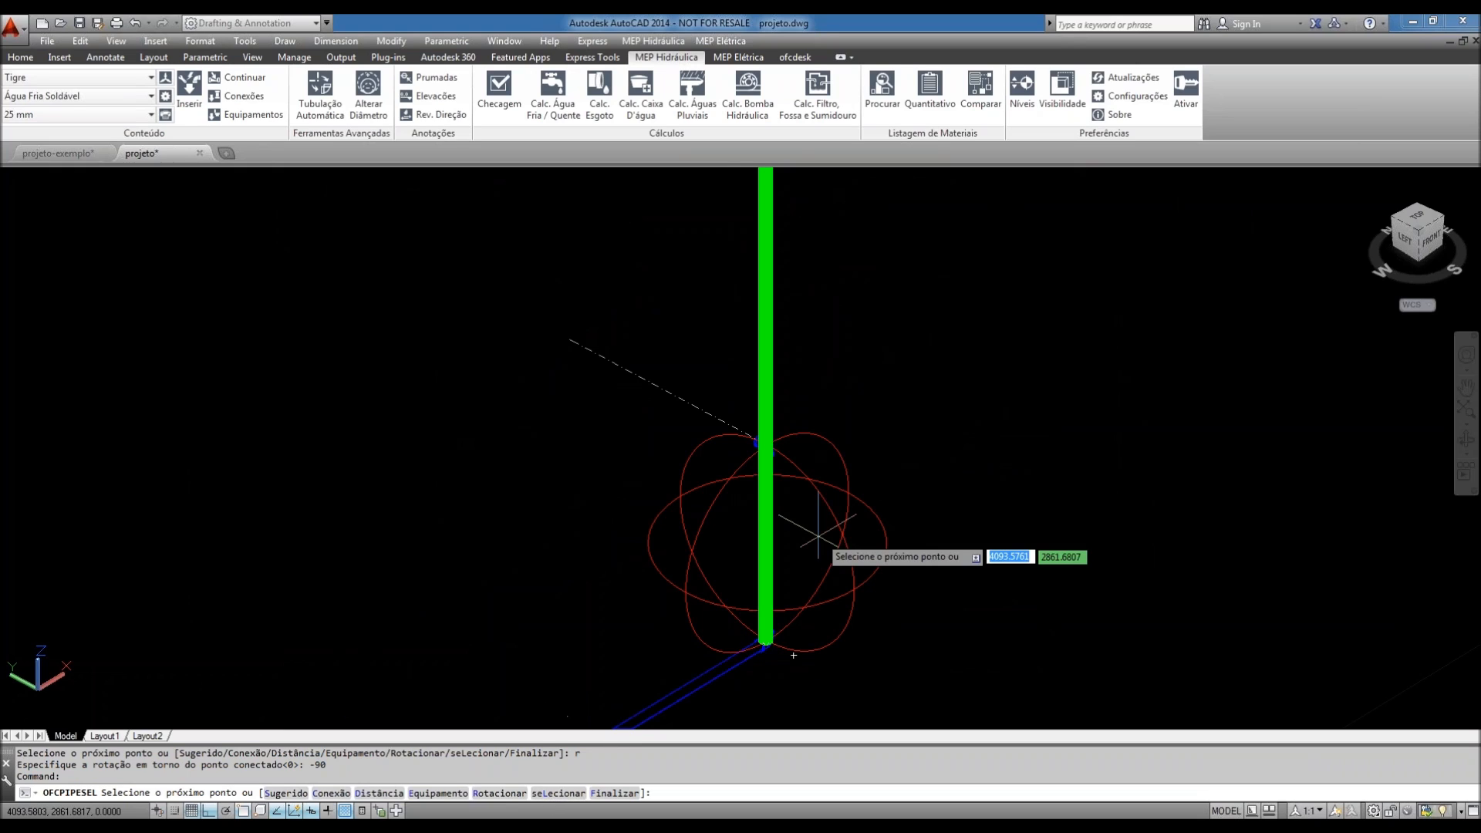
pyautogui.moveTo(818, 536); pyautogui.dragTo(809, 524, button='middle')
pyautogui.write('l')
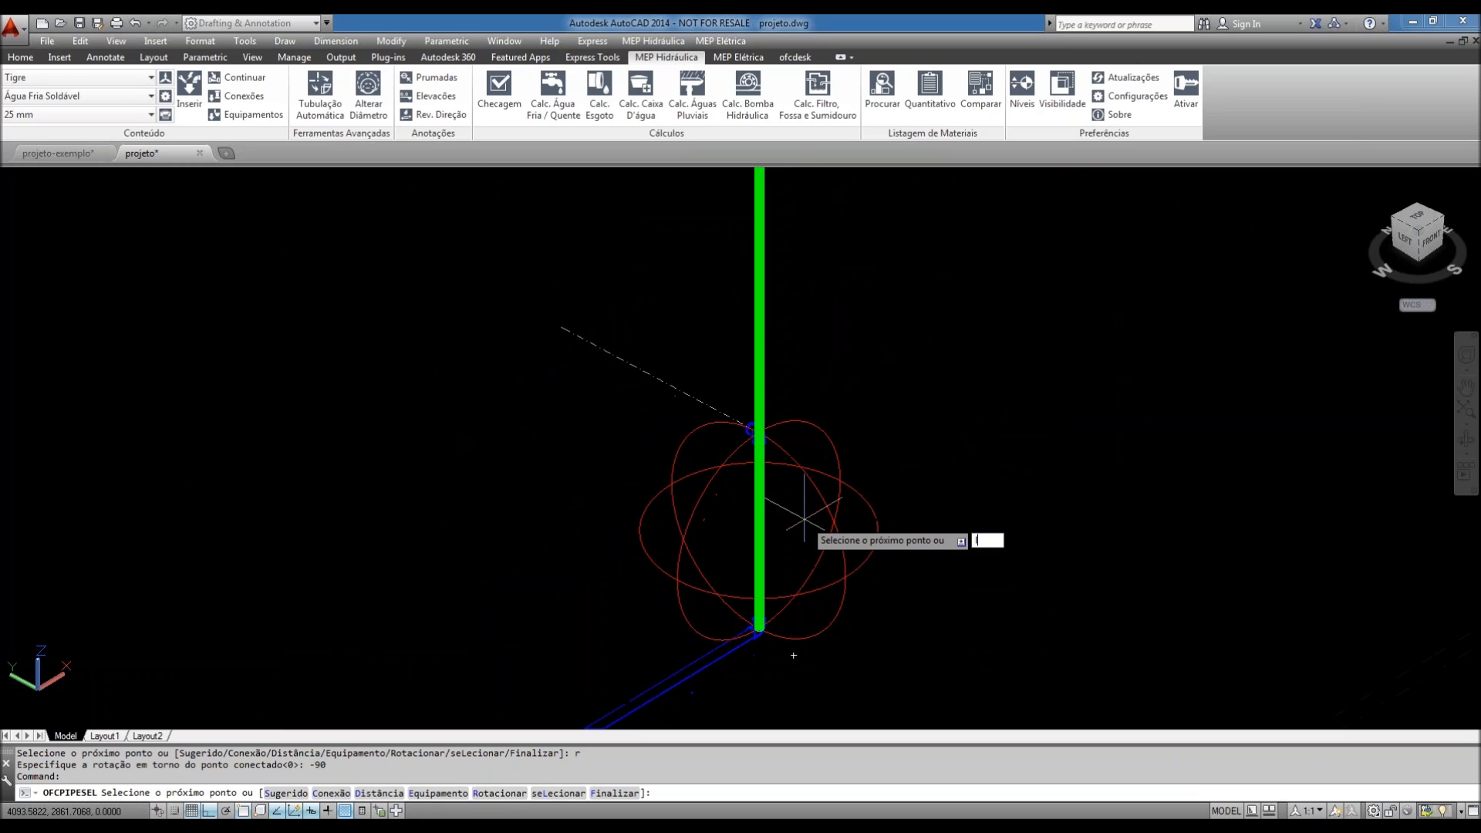
pyautogui.press('Return')
pyautogui.scroll(6, 746, 445)
pyautogui.scroll(3, 747, 444)
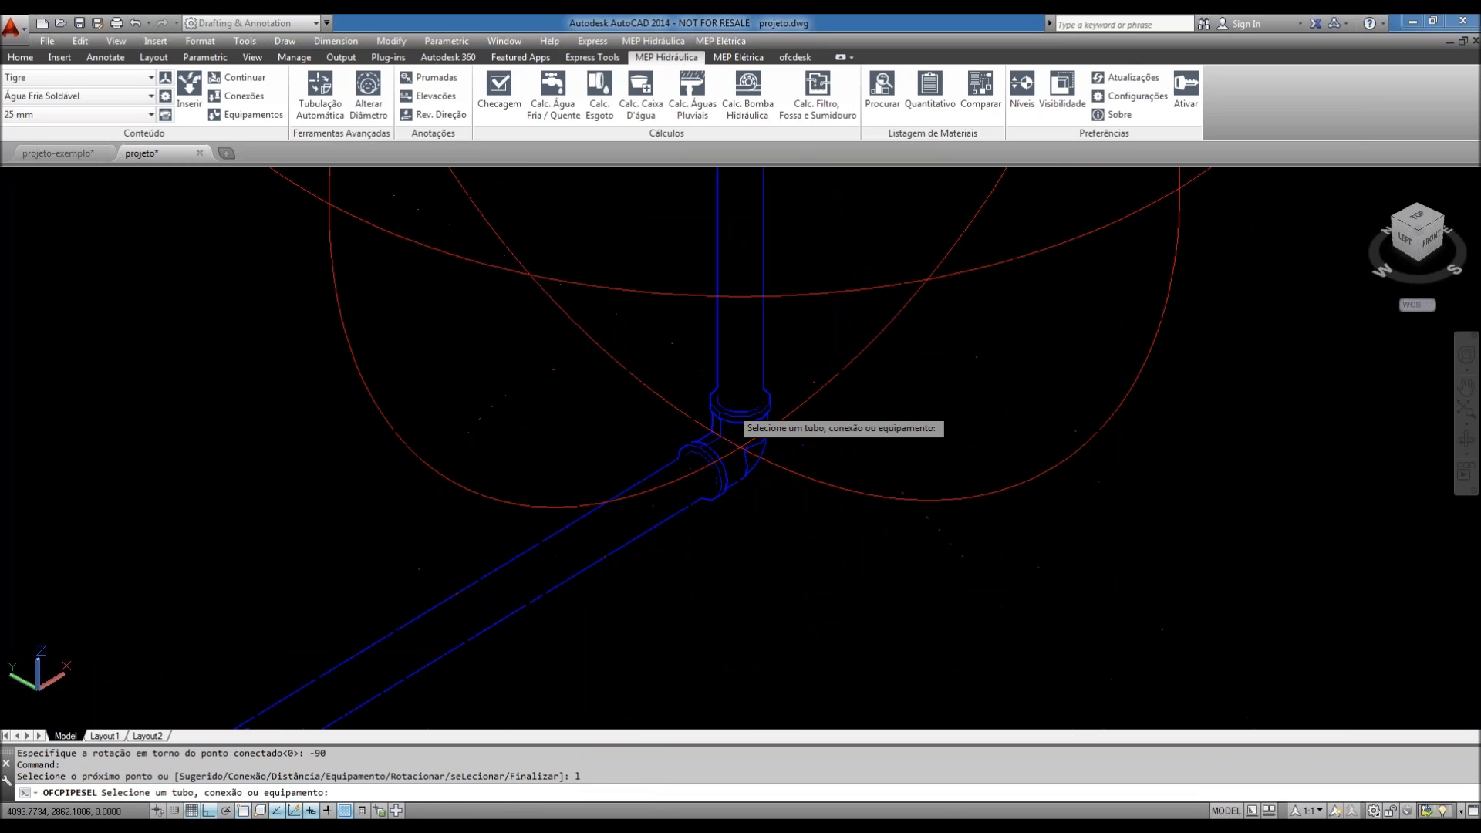
pyautogui.click(731, 409)
pyautogui.scroll(-5, 780, 470)
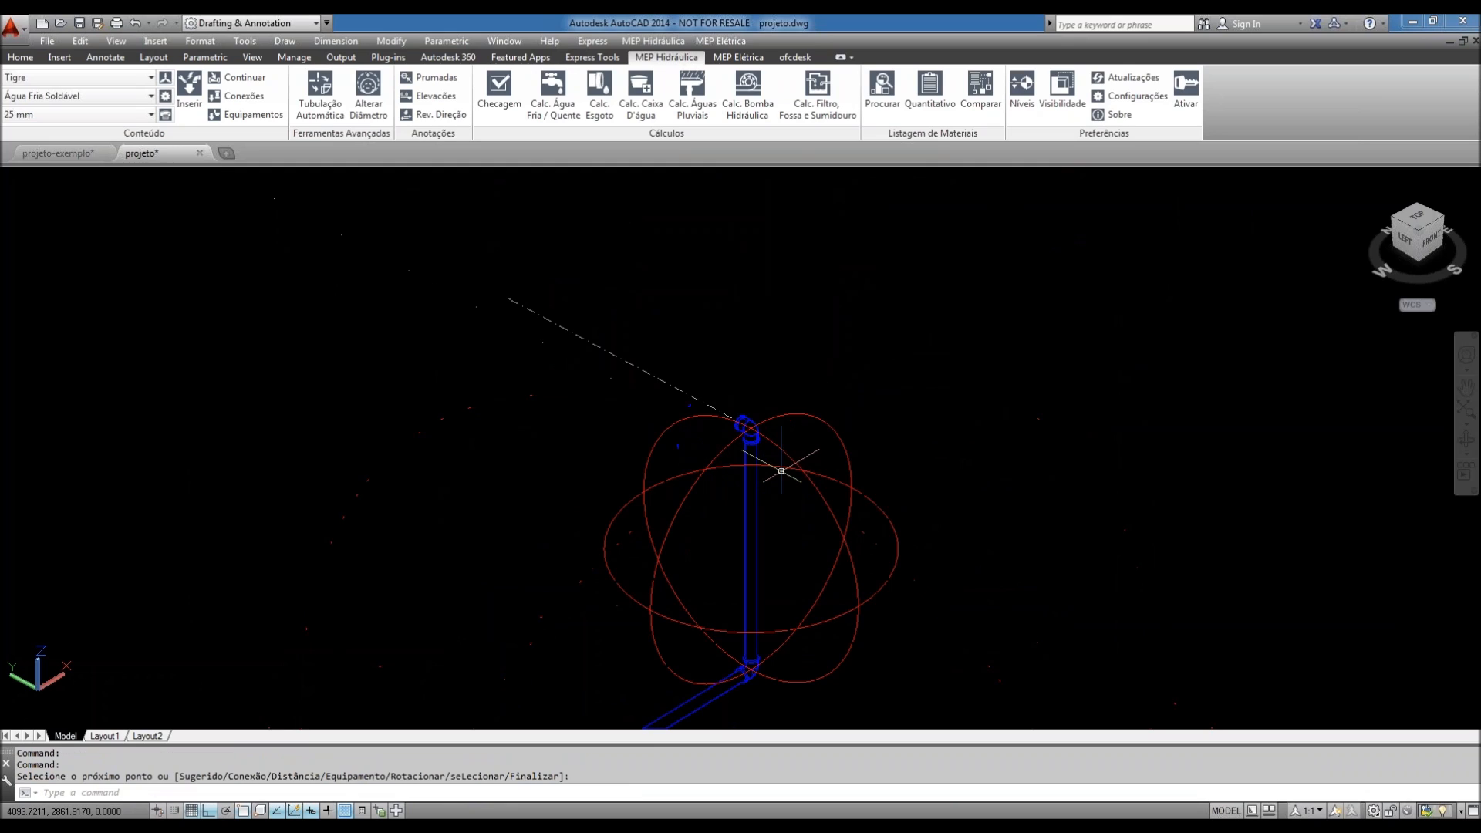
# - Rerun the water calculation from the top elbow with 2 m.c.a. upstream tank pressure, z as elevation axis and non-simultaneous equipment use
pyautogui.scroll(-2, 781, 470)
pyautogui.moveTo(779, 537); pyautogui.dragTo(813, 385, button='middle')
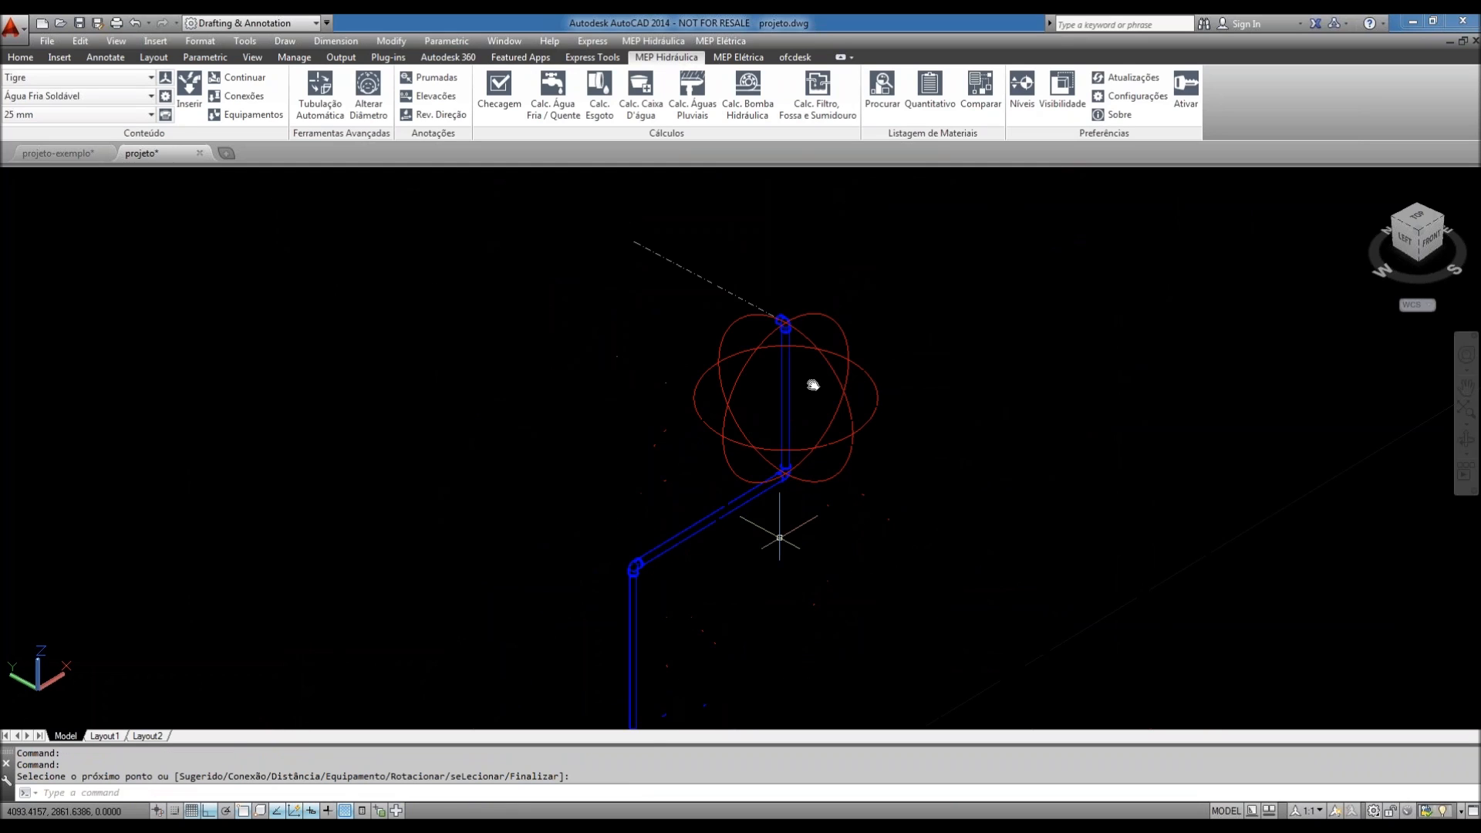
pyautogui.scroll(-5, 813, 385)
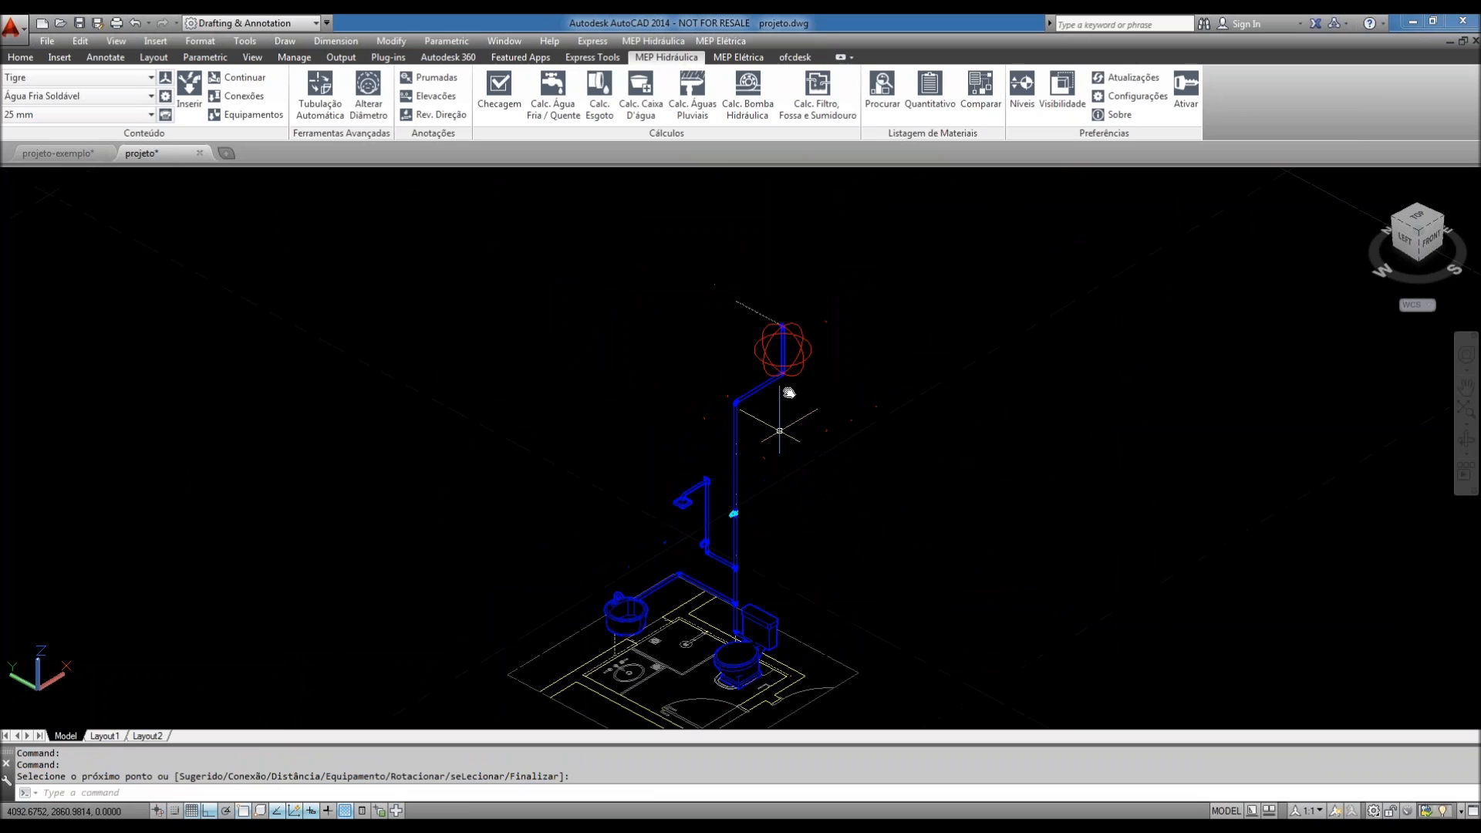
pyautogui.moveTo(788, 392); pyautogui.dragTo(795, 340, button='middle')
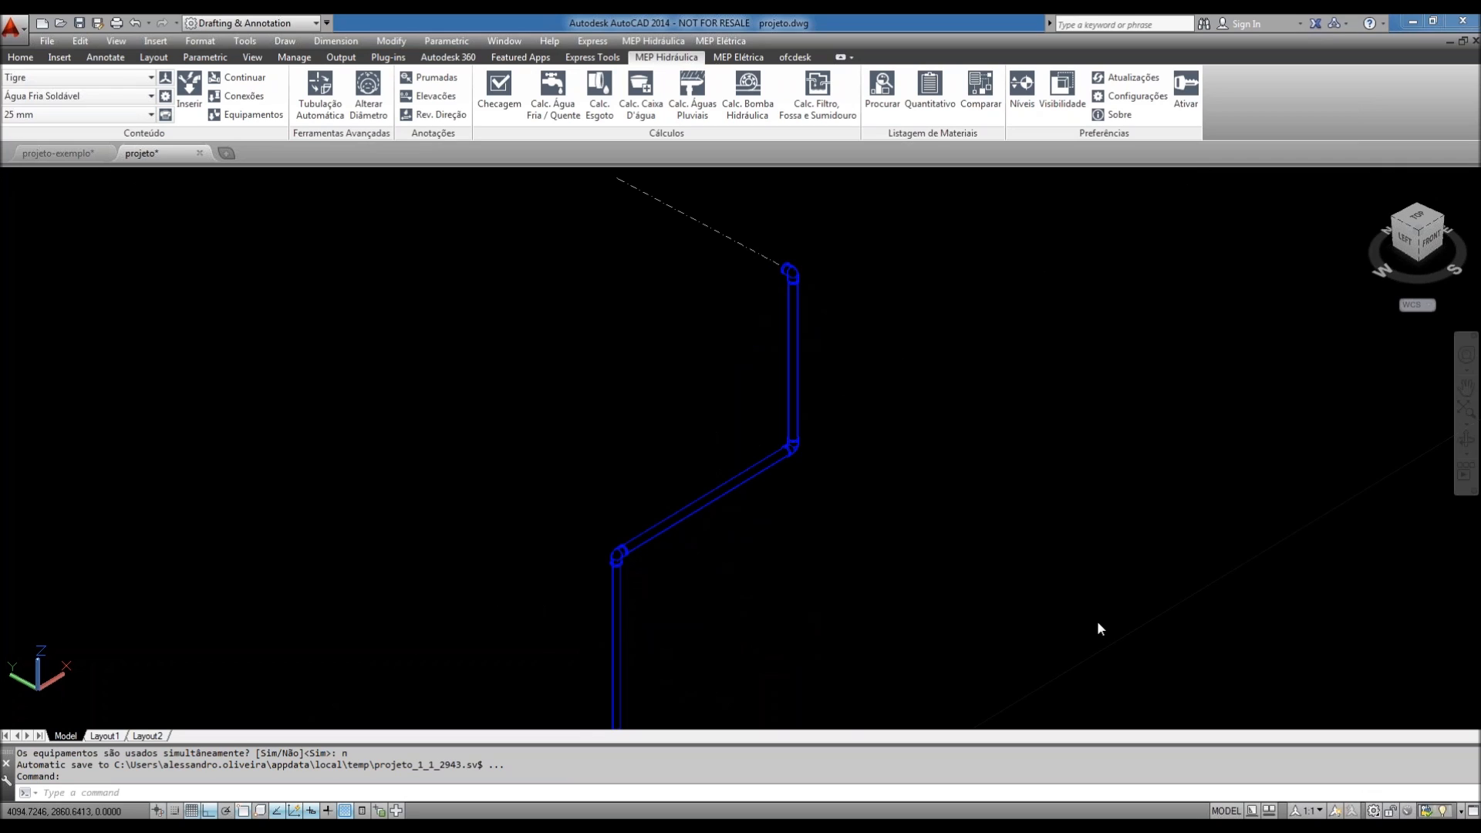
pyautogui.scroll(-3, 895, 502)
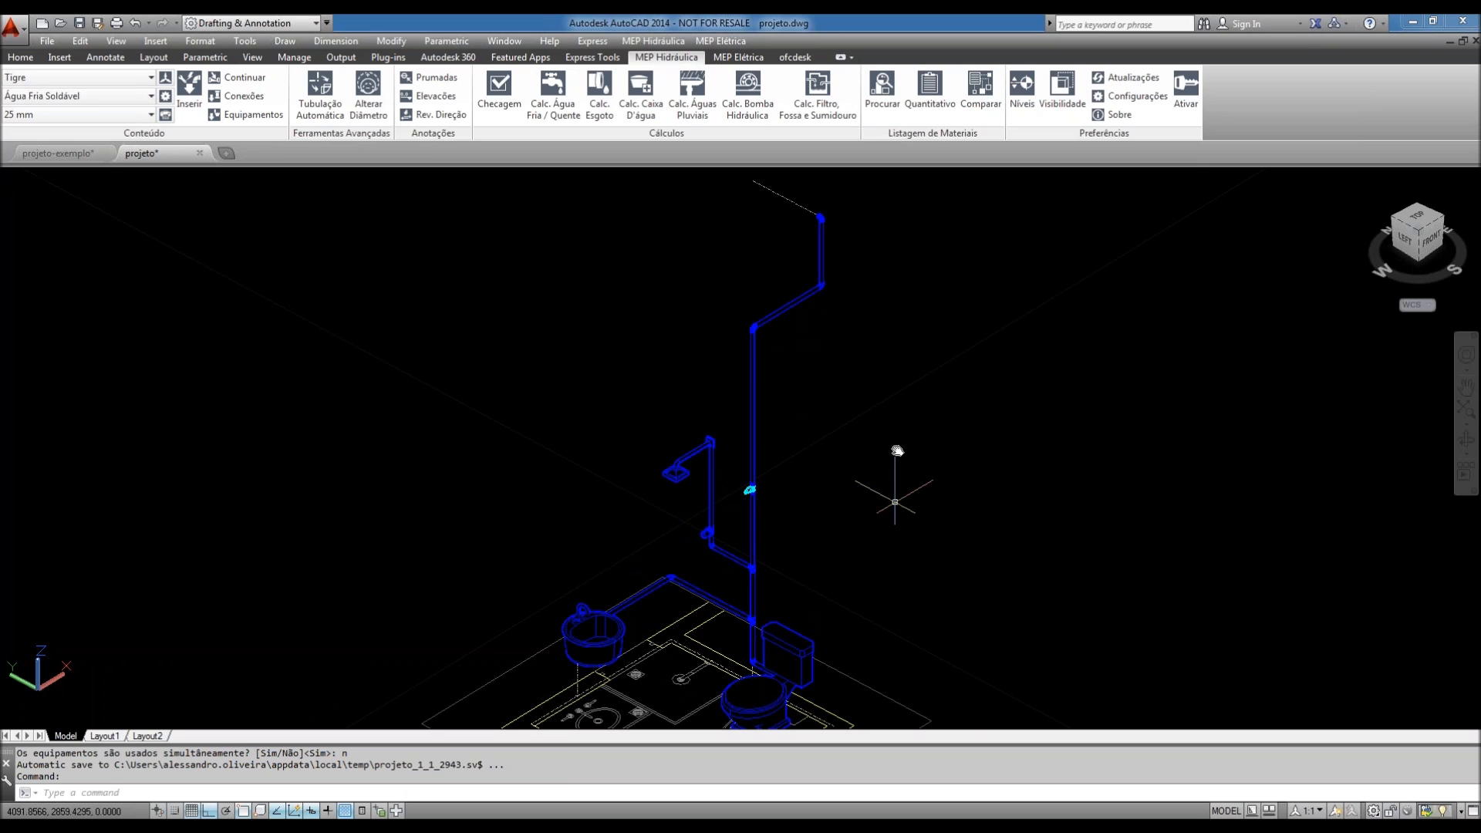
pyautogui.scroll(-2, 765, 506)
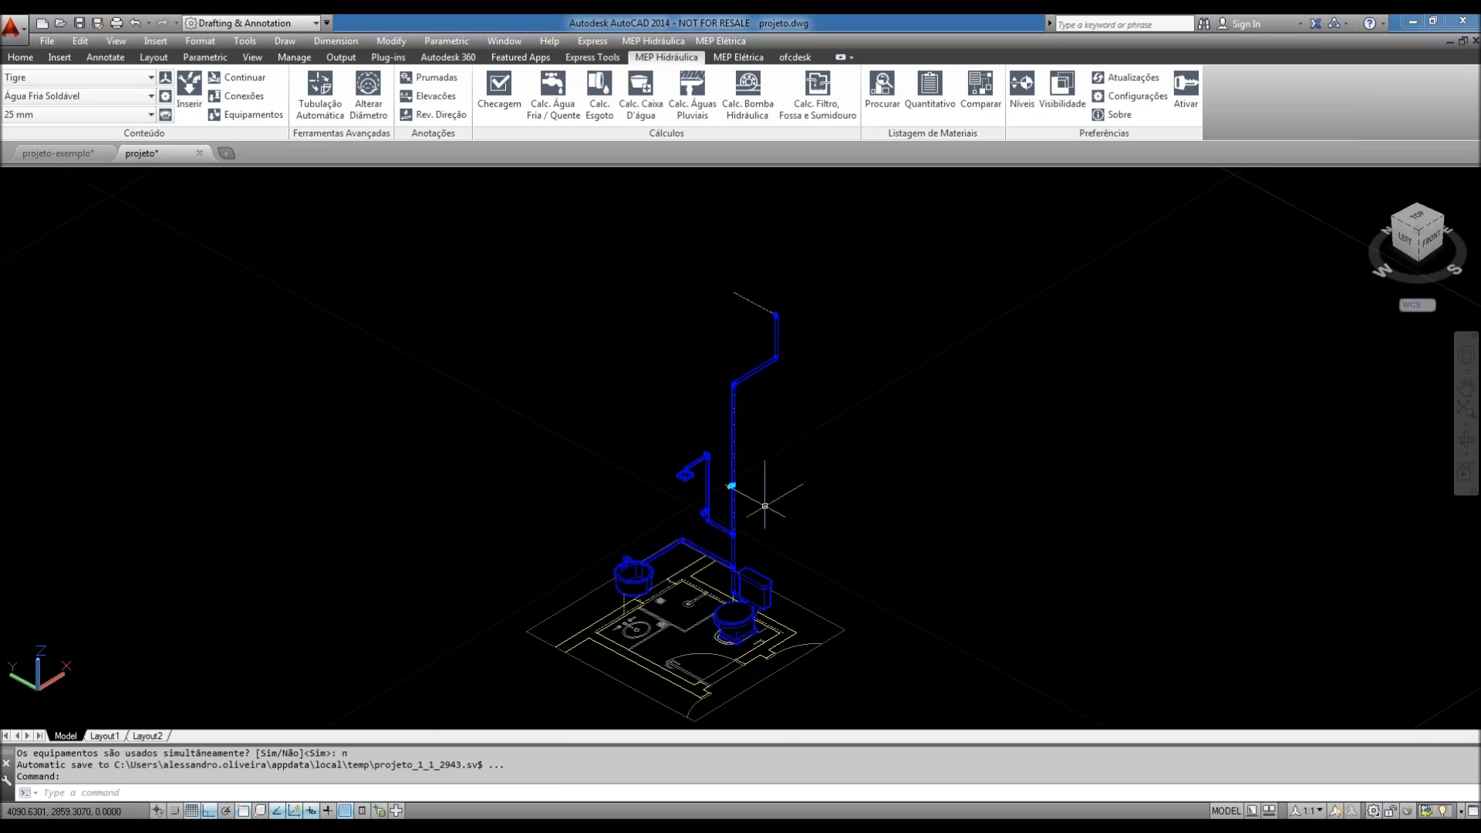
pyautogui.moveTo(764, 506); pyautogui.dragTo(763, 499, button='middle')
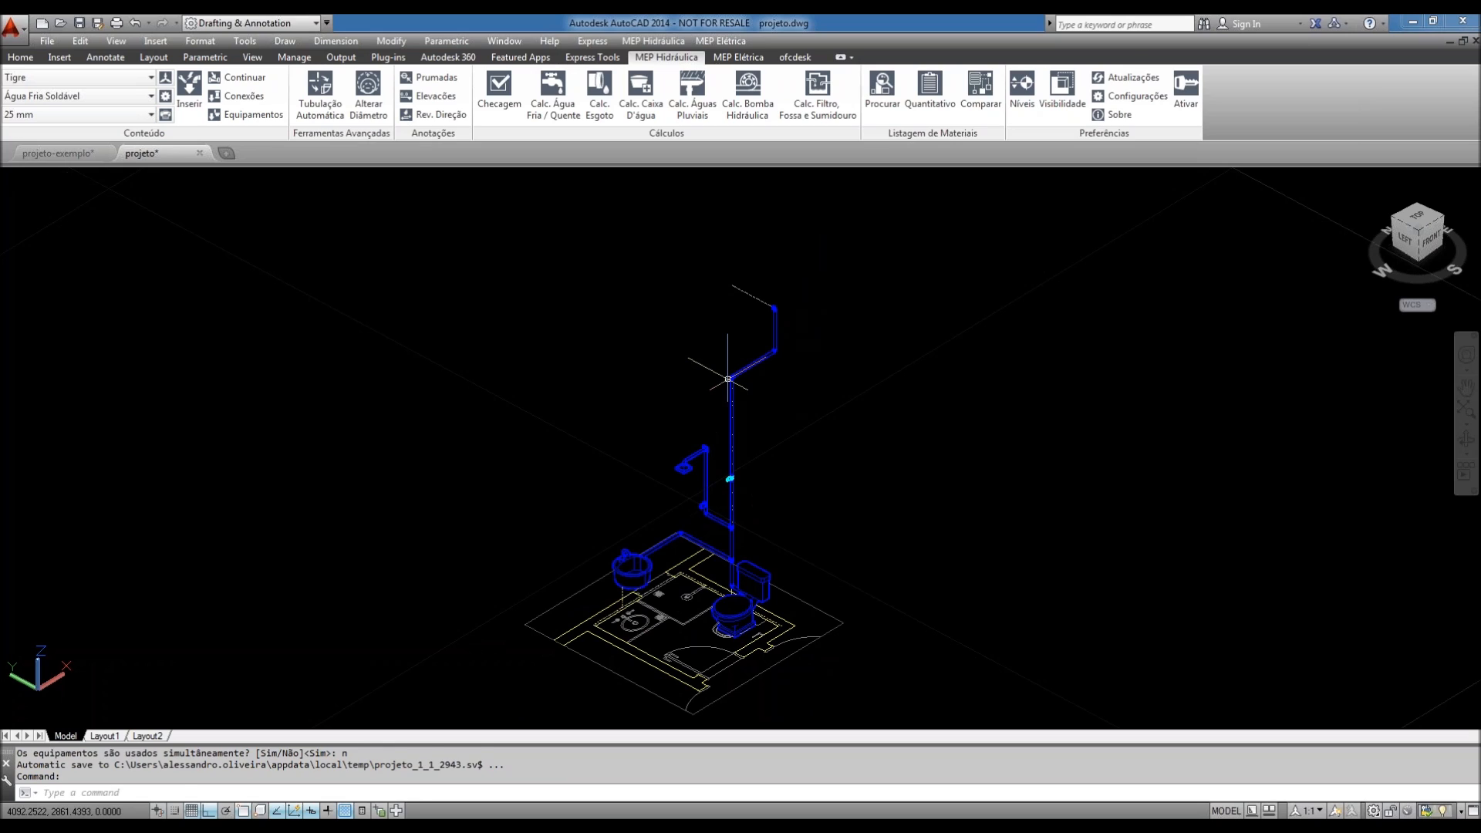
pyautogui.press('Return')
pyautogui.scroll(8, 714, 372)
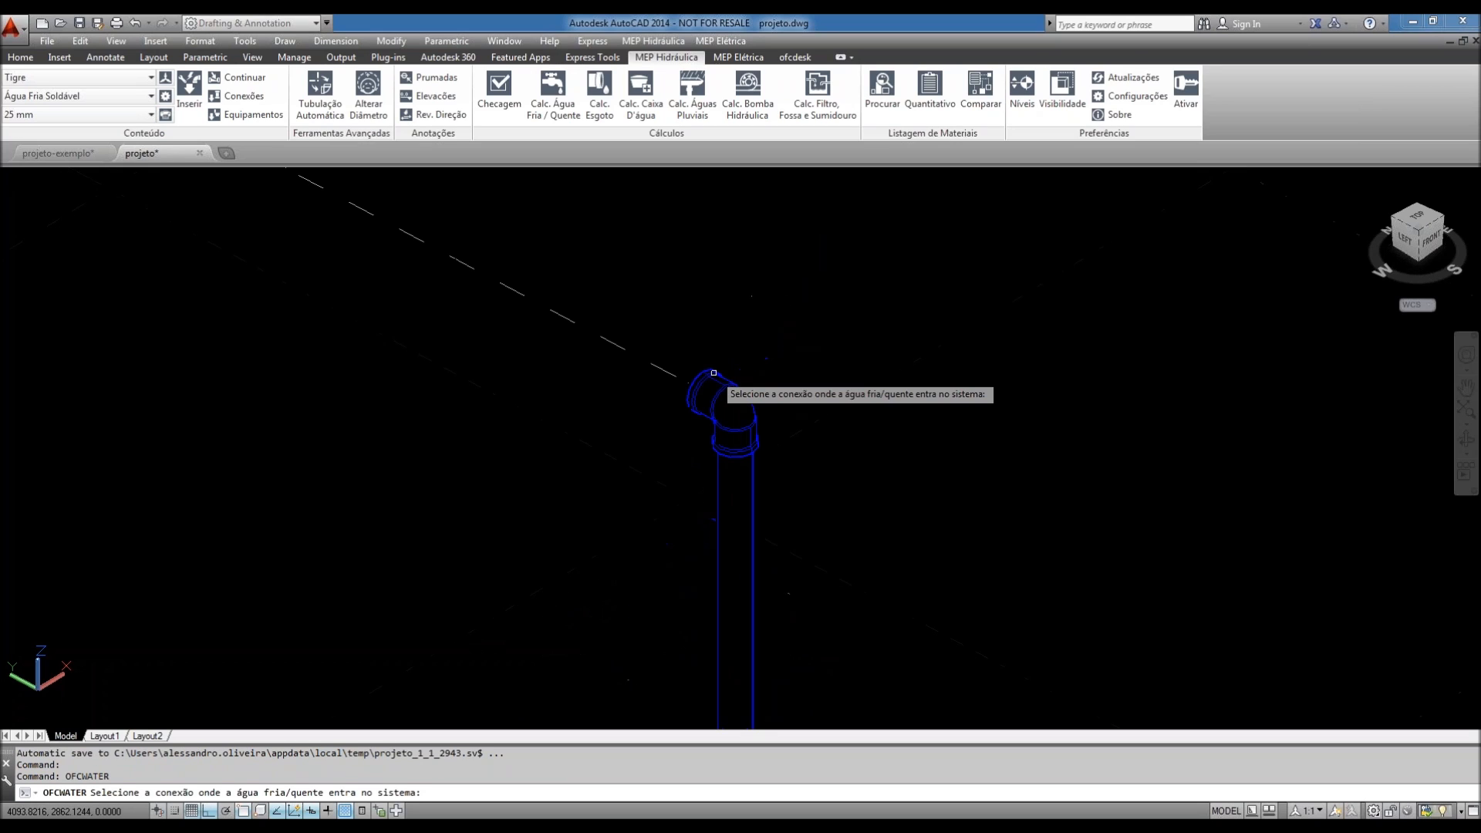
pyautogui.click(714, 373)
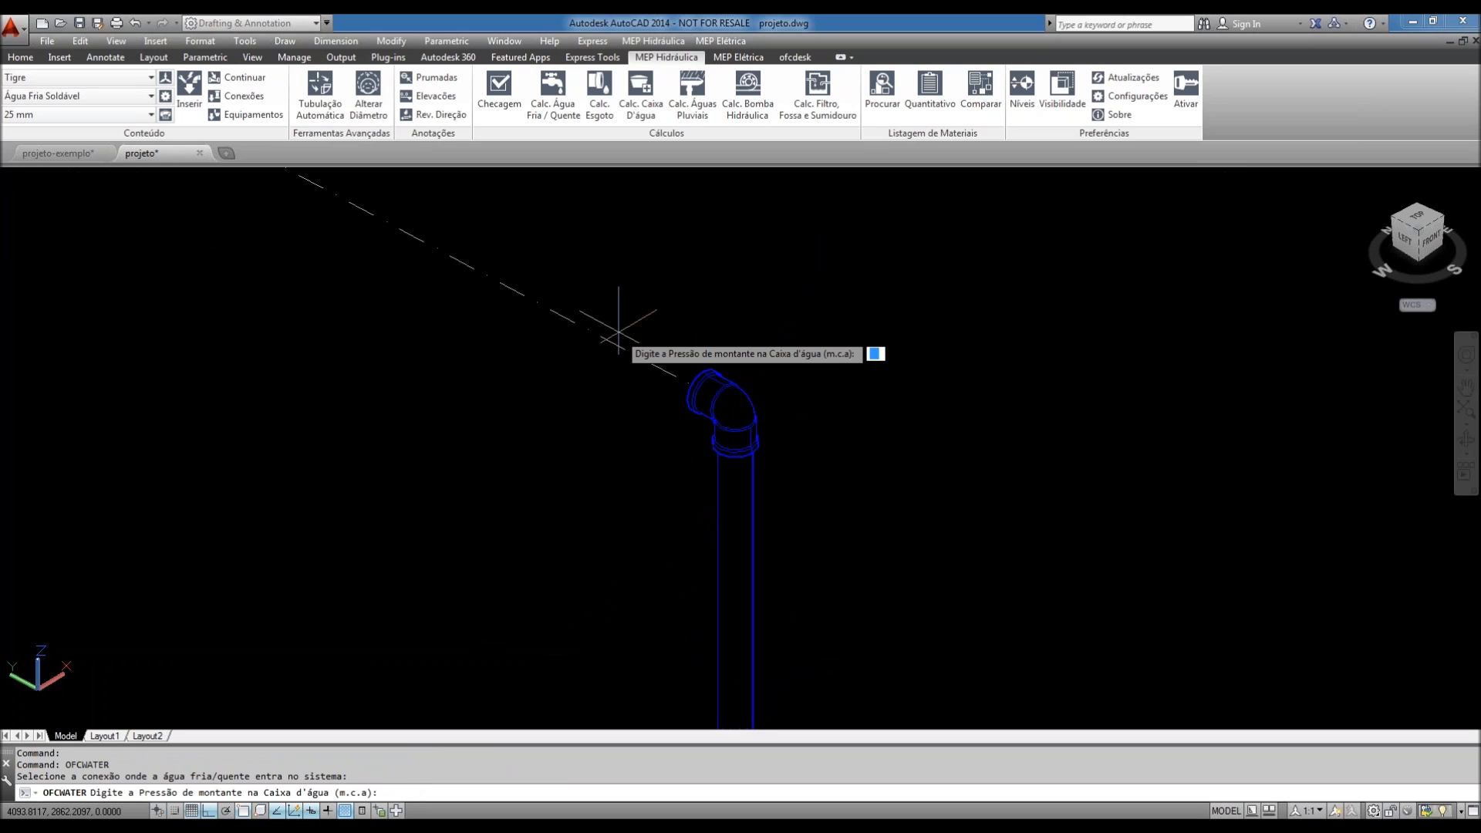
pyautogui.scroll(-3, 640, 324)
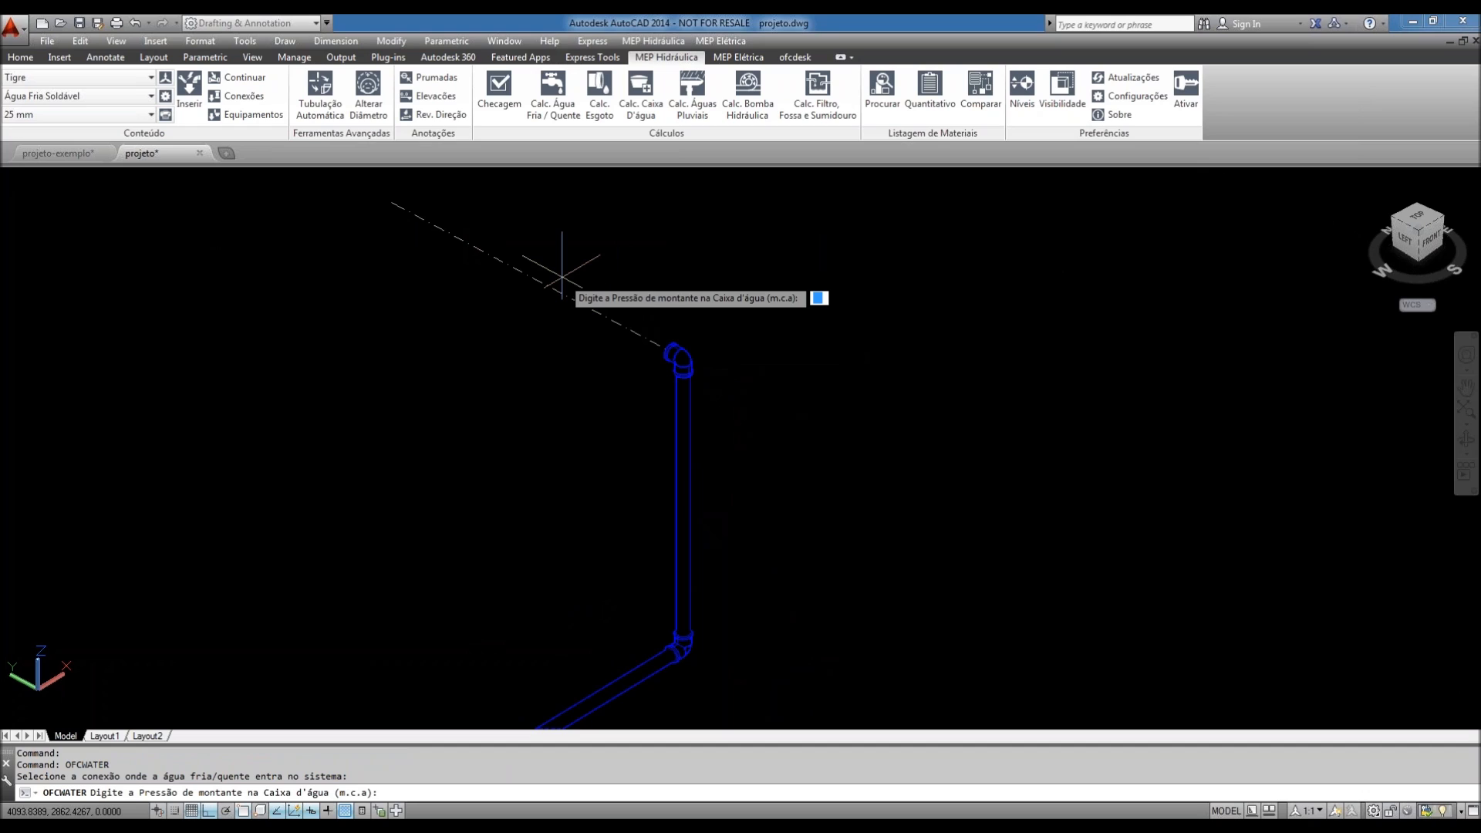
pyautogui.scroll(-4, 741, 333)
pyautogui.scroll(-3, 690, 420)
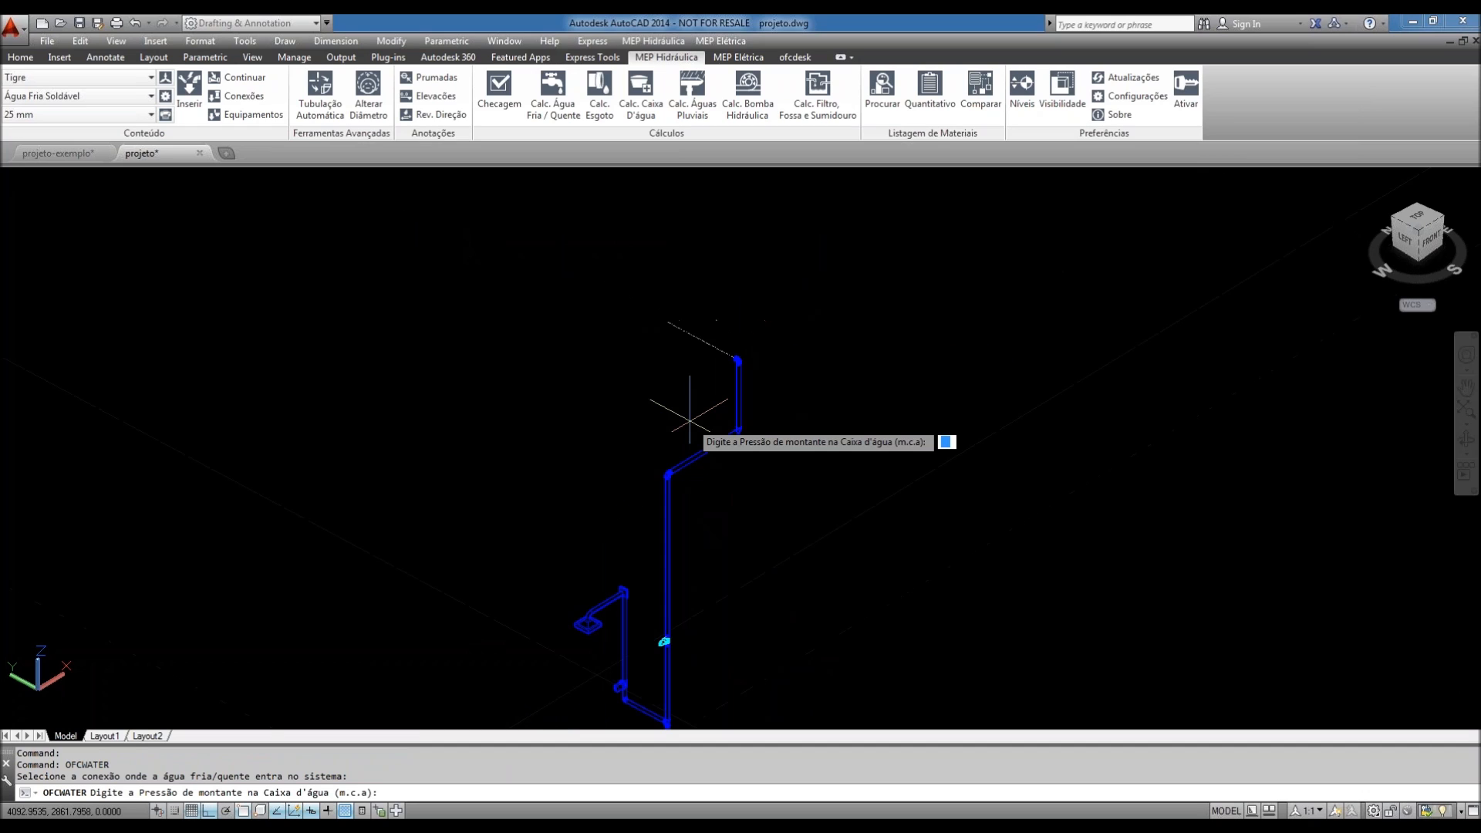
pyautogui.write('2')
pyautogui.press('Return')
pyautogui.press('Return')
pyautogui.write('n')
pyautogui.press('Return')
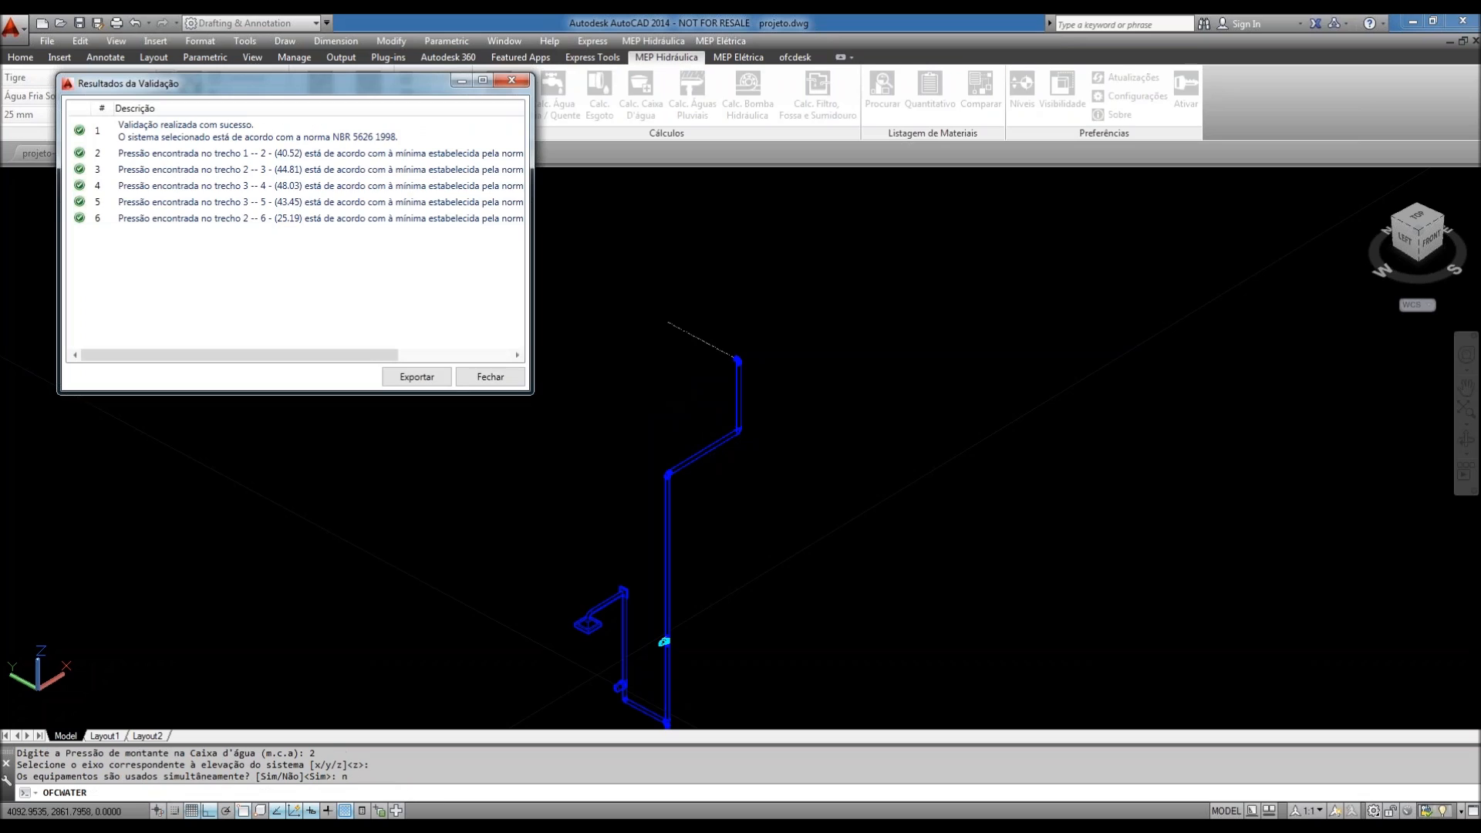
# - Widen the validation results window and export the results as Report.csv to the MEP HIDRAULICA CAD folder
pyautogui.moveTo(532, 341); pyautogui.dragTo(803, 341)
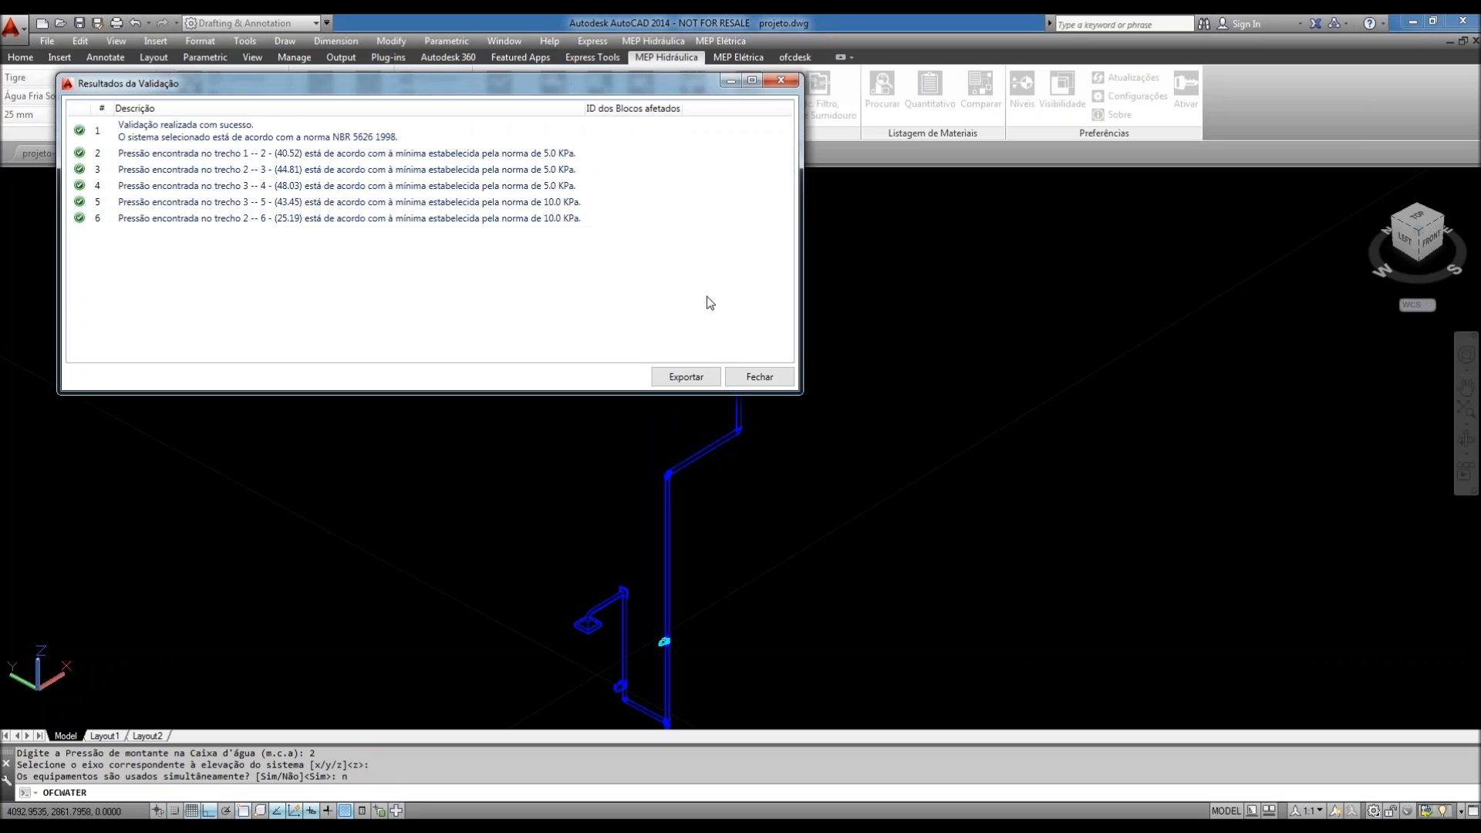
pyautogui.click(683, 378)
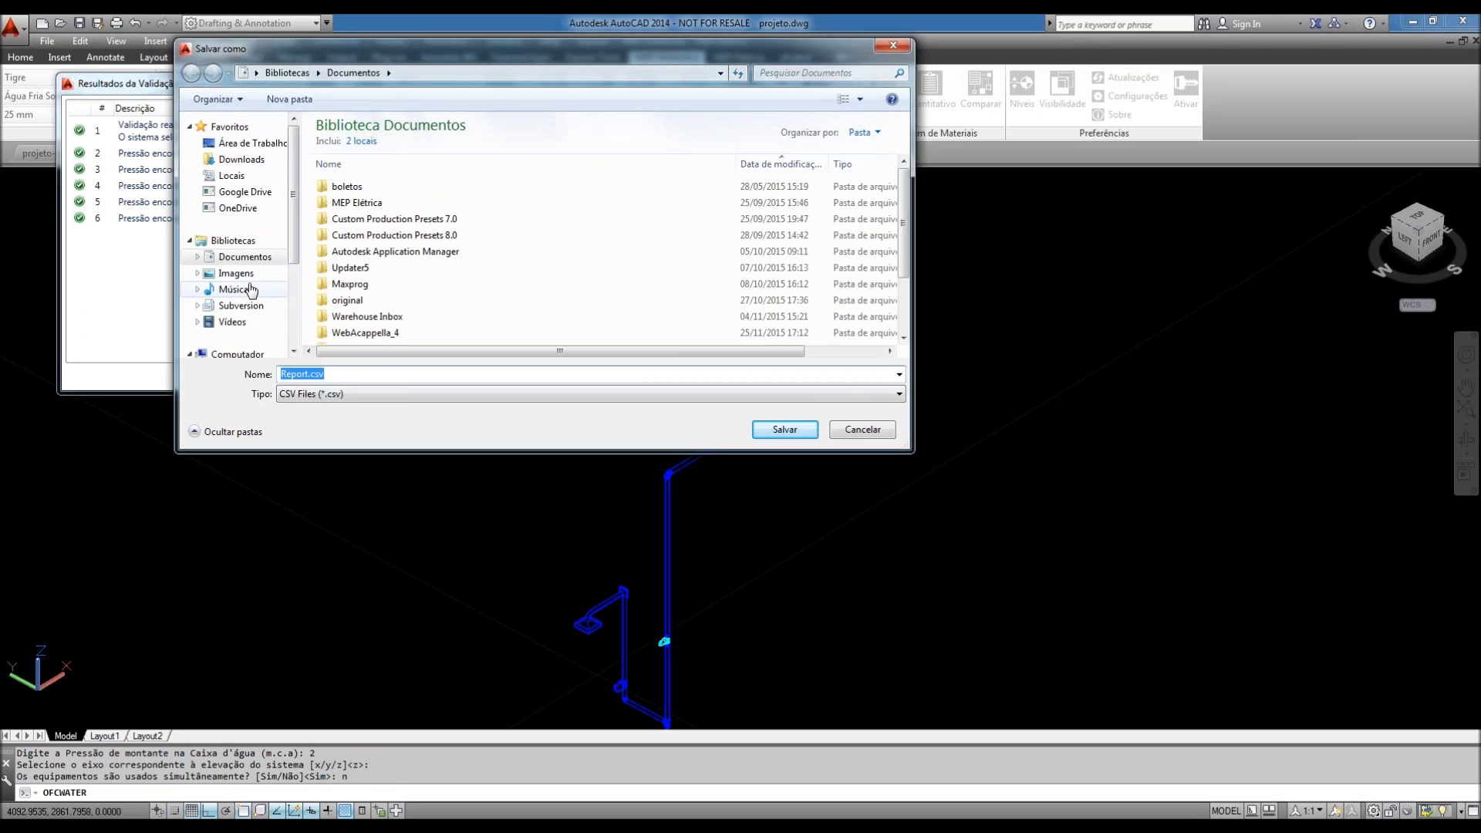
pyautogui.scroll(-3, 251, 290)
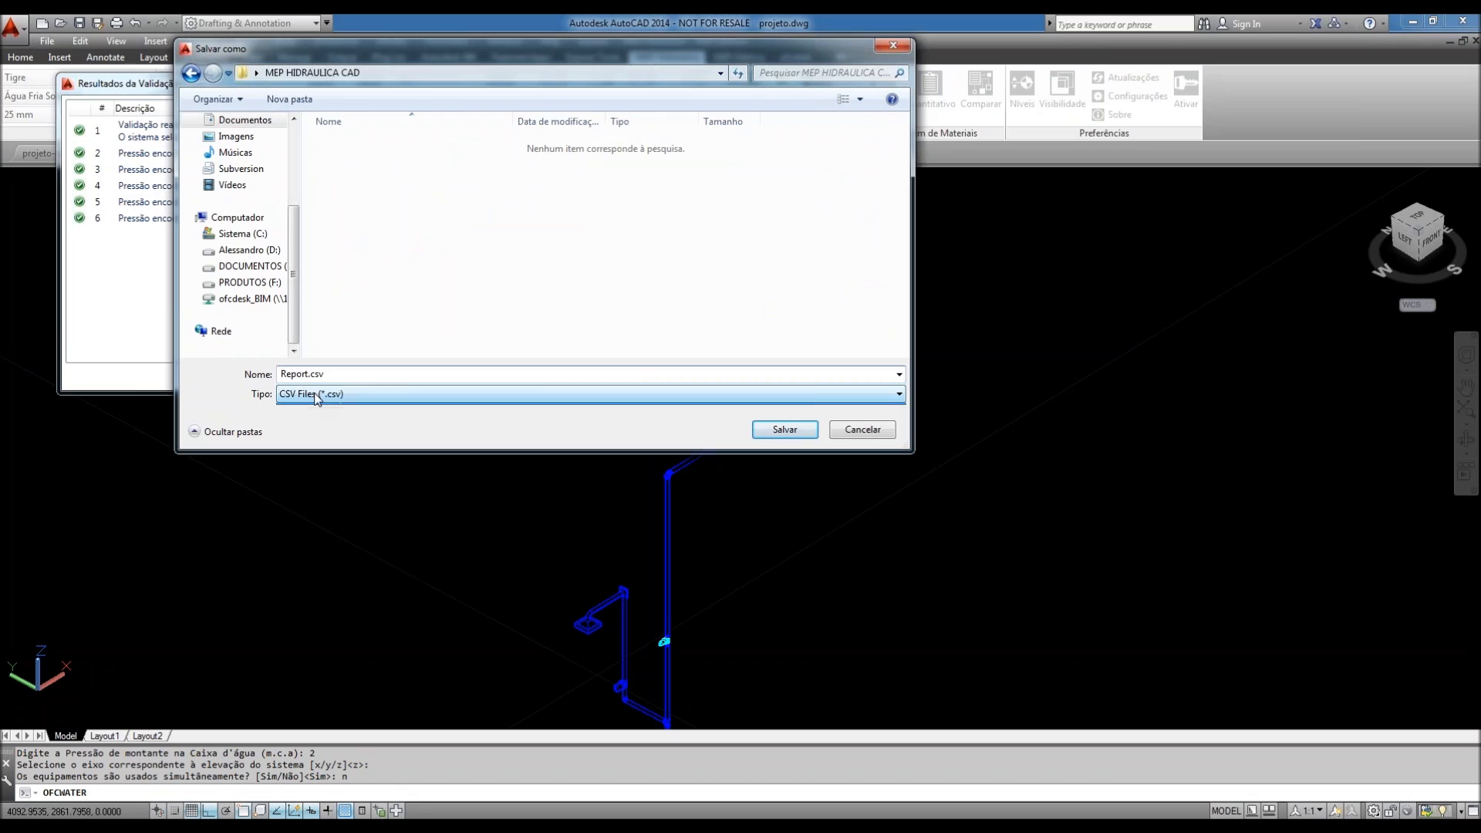
pyautogui.press('Return')
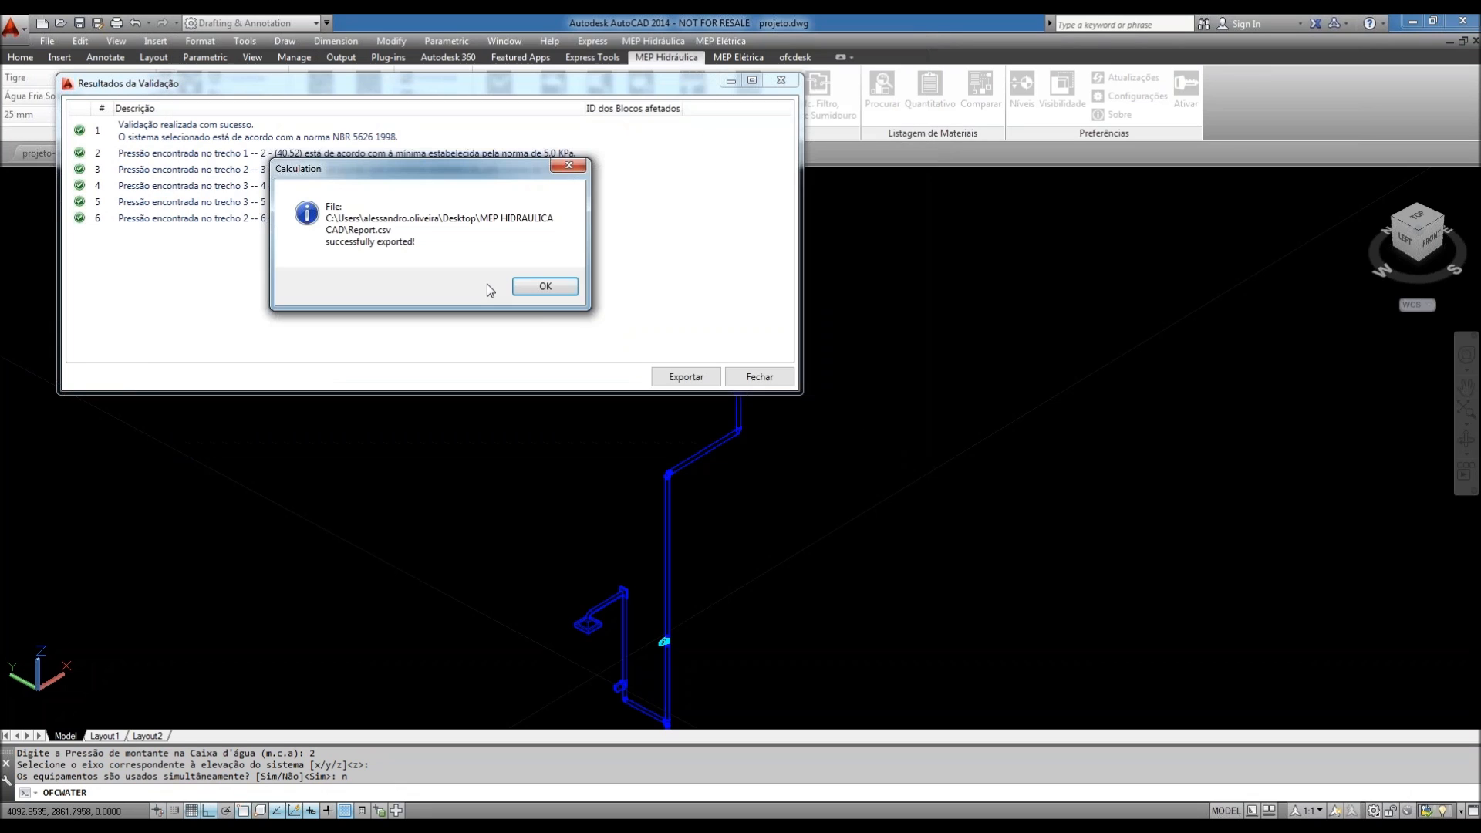
pyautogui.press('Return')
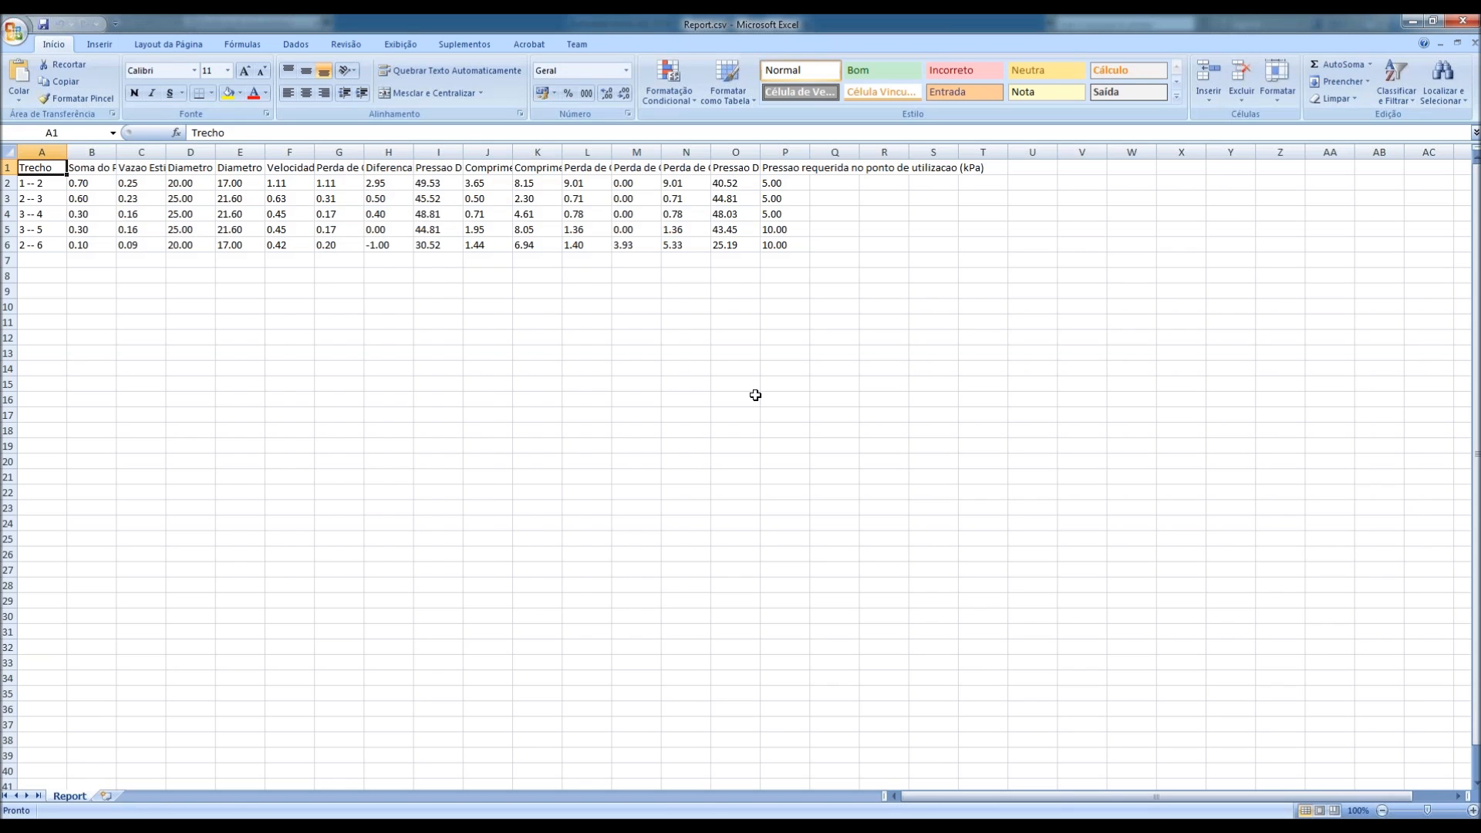
# - In Excel, restore and widen the Report.csv window and fit all columns to their contents
pyautogui.click(1432, 22)
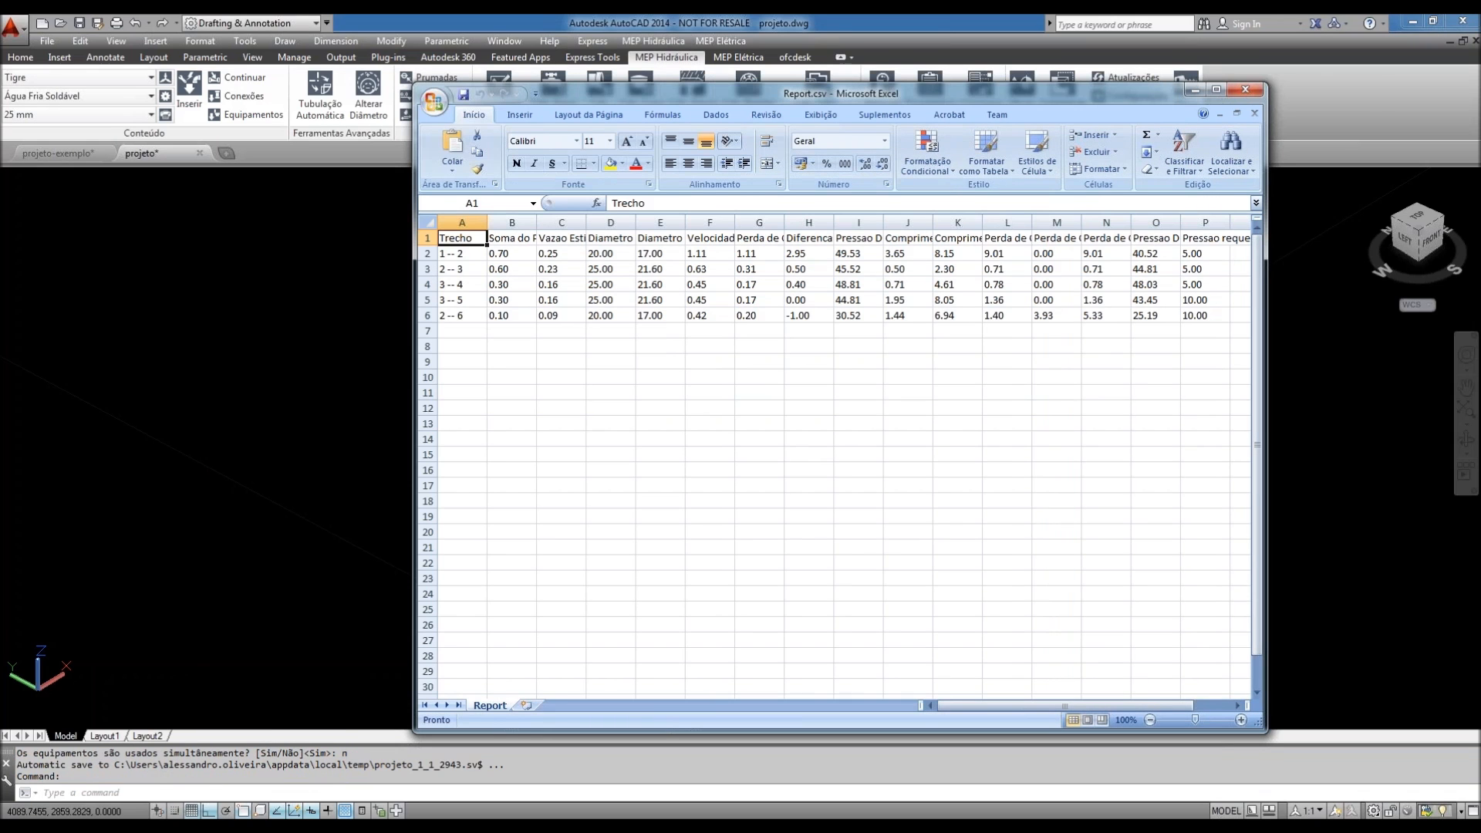
pyautogui.moveTo(414, 357); pyautogui.dragTo(194, 358)
pyautogui.click(207, 217)
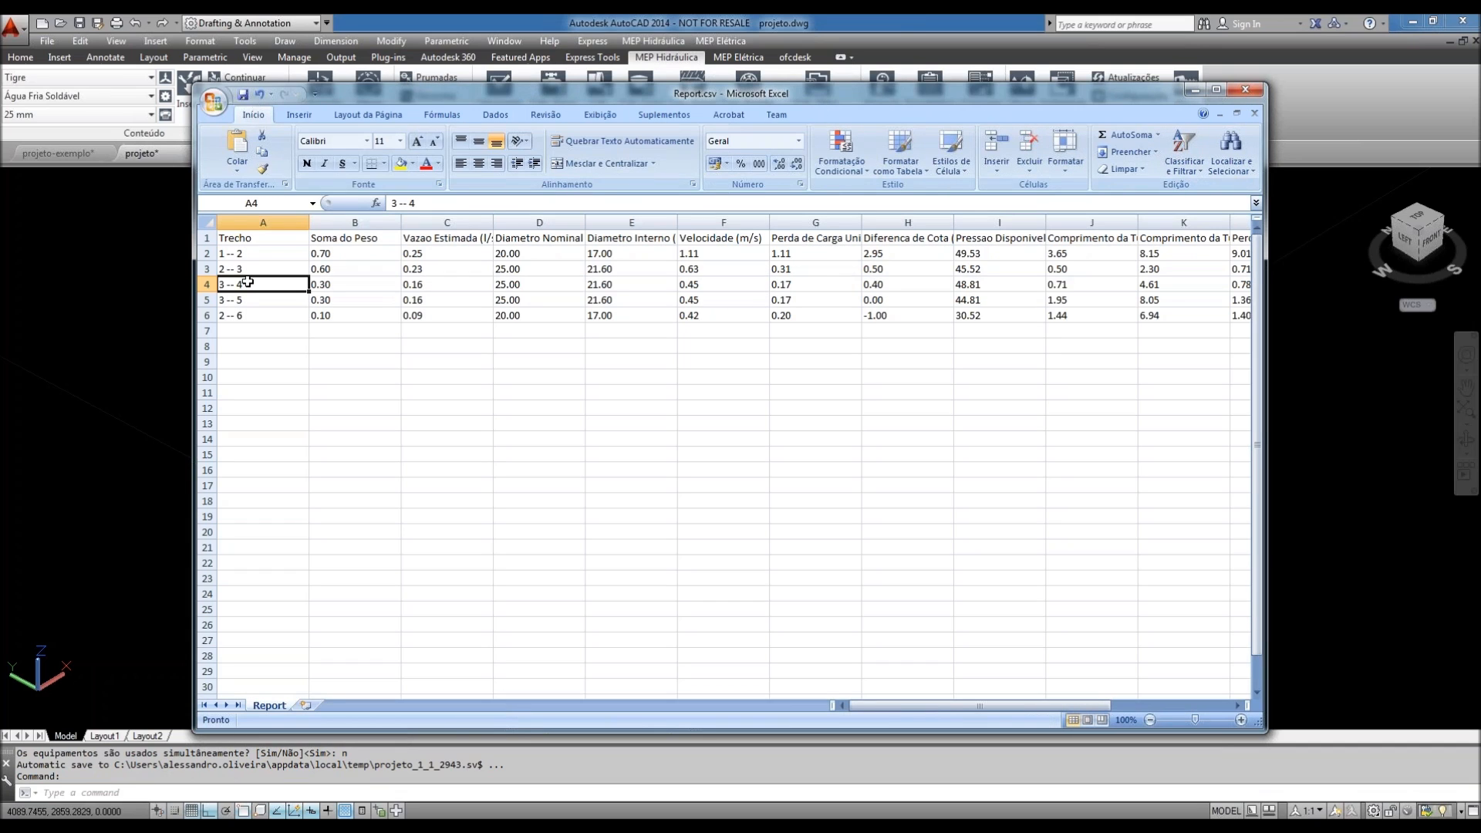
# - Check the Trecho, Soma do Peso and Vazao Estimada values and fit the Diametro Nominal (mm) column to its header
pyautogui.click(258, 253)
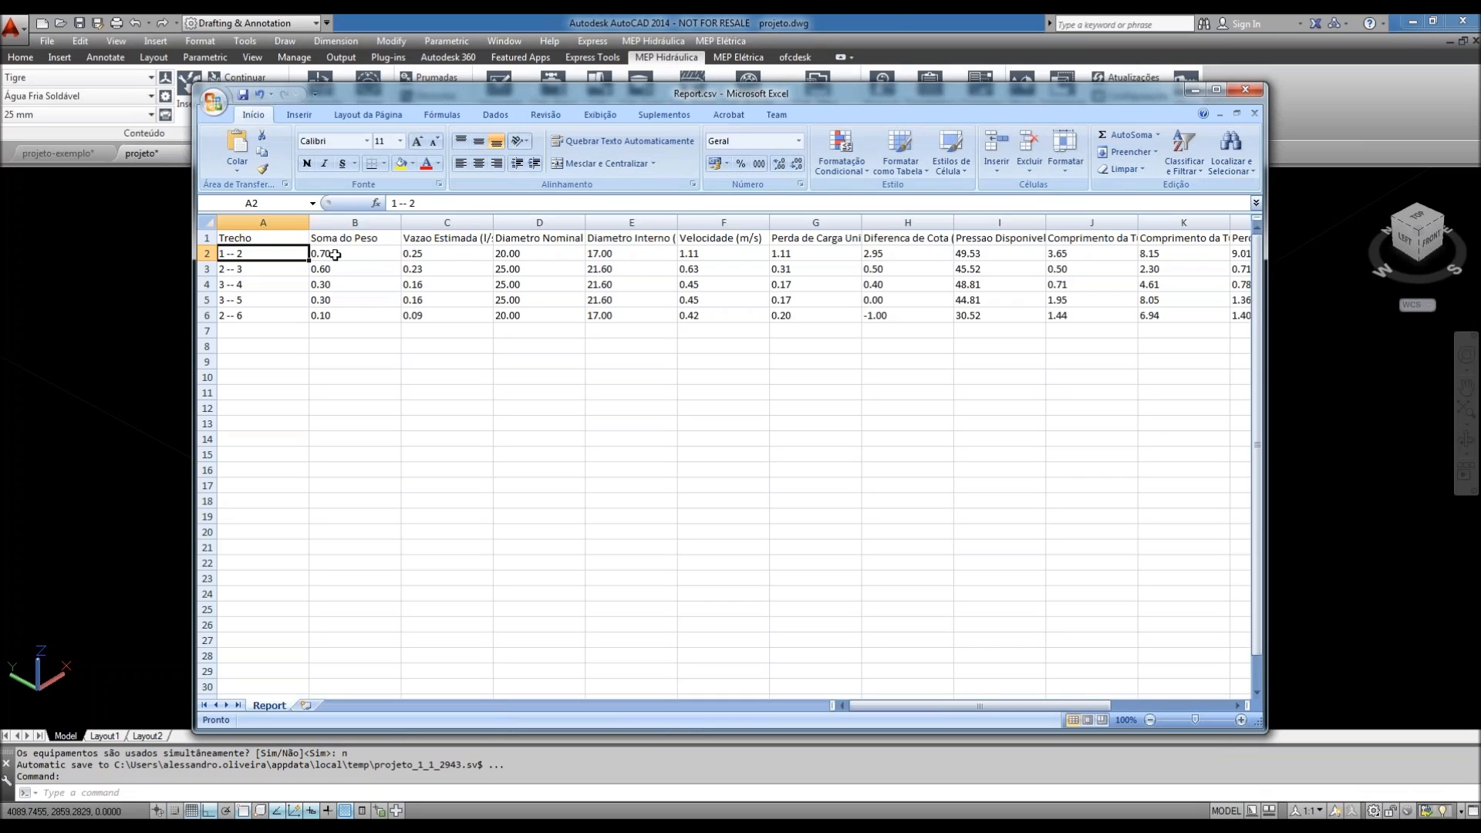
pyautogui.click(334, 255)
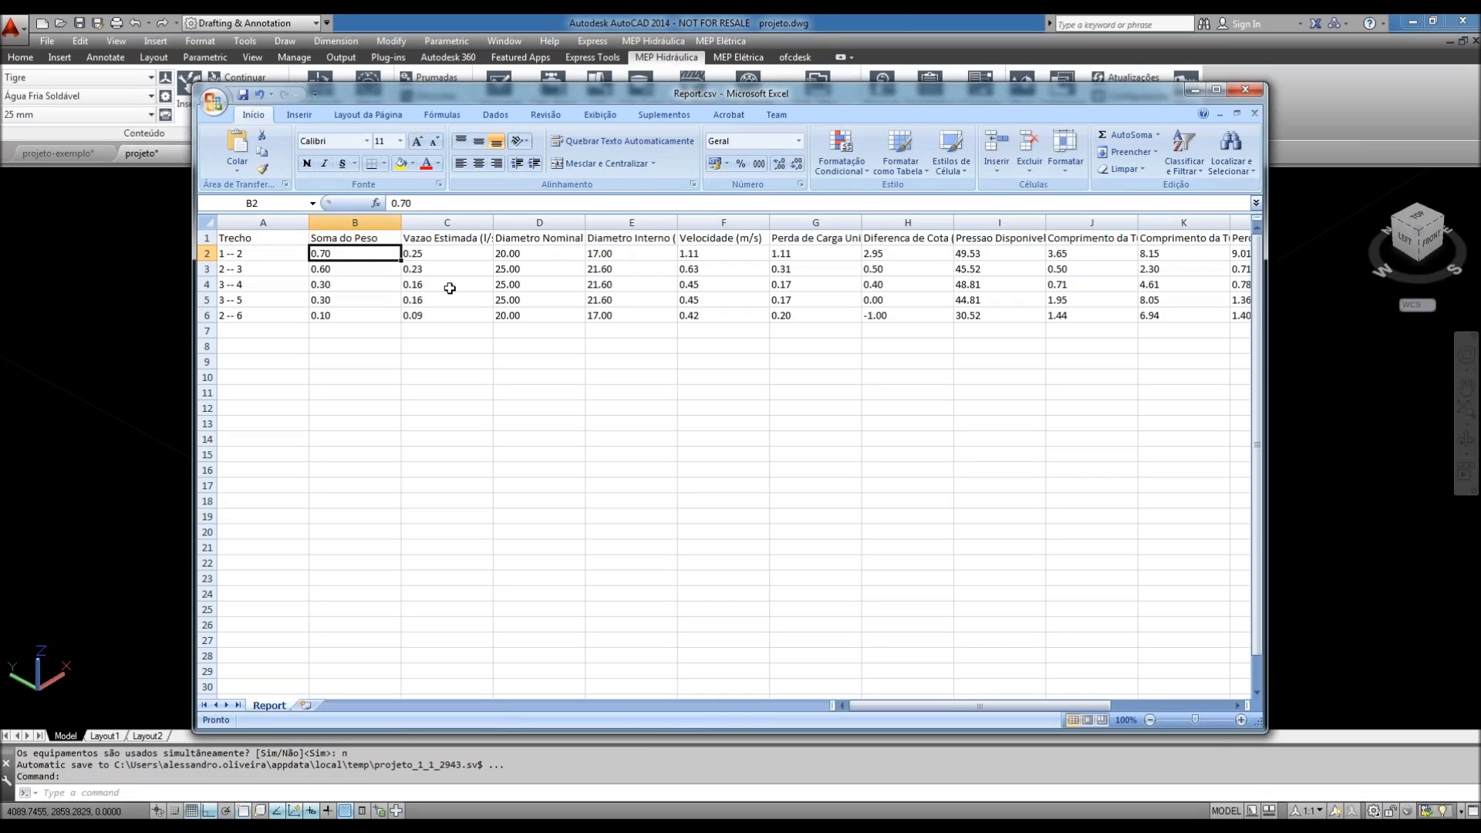
pyautogui.click(448, 299)
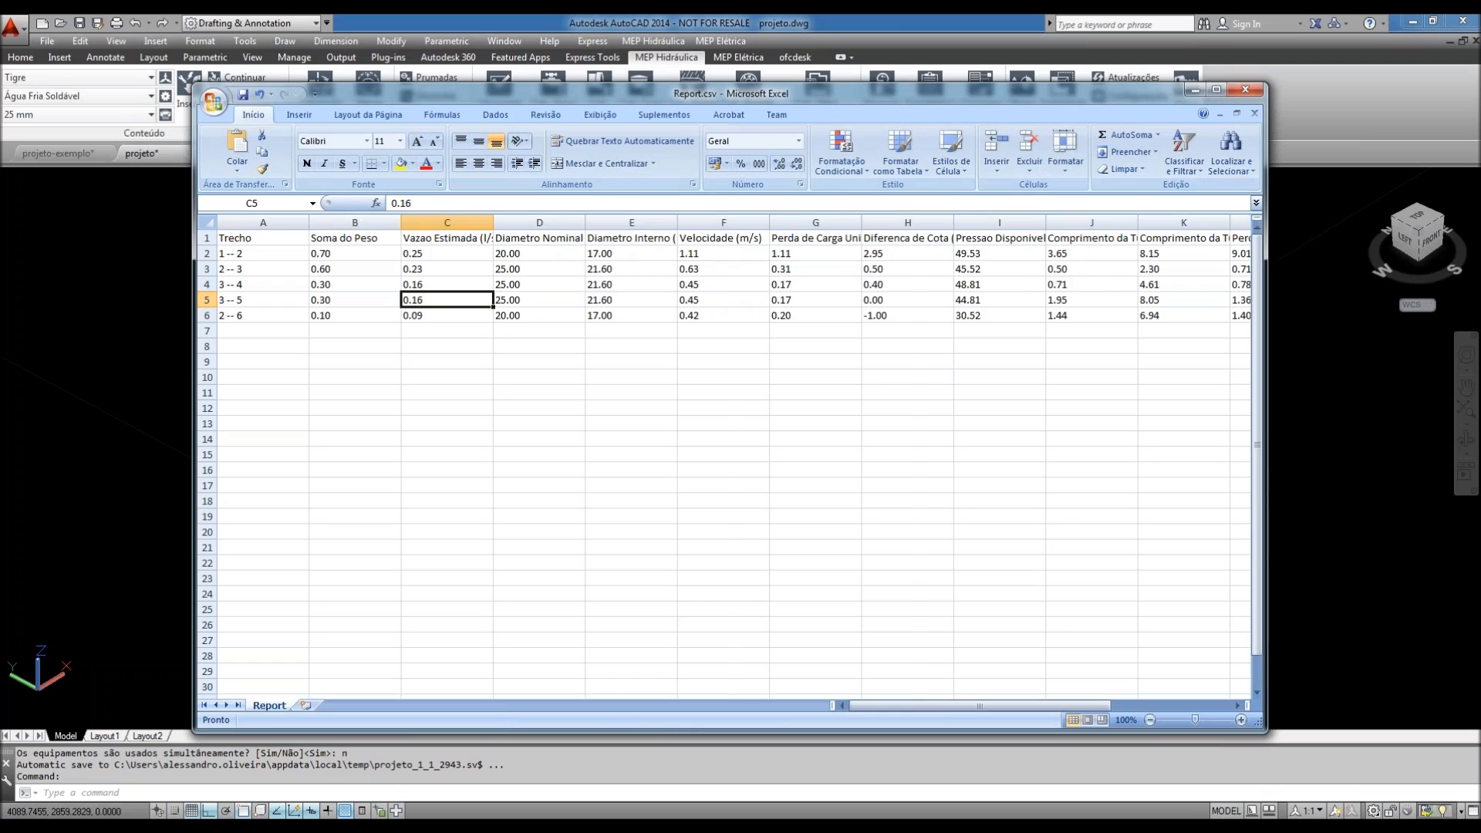
pyautogui.doubleClick(585, 223)
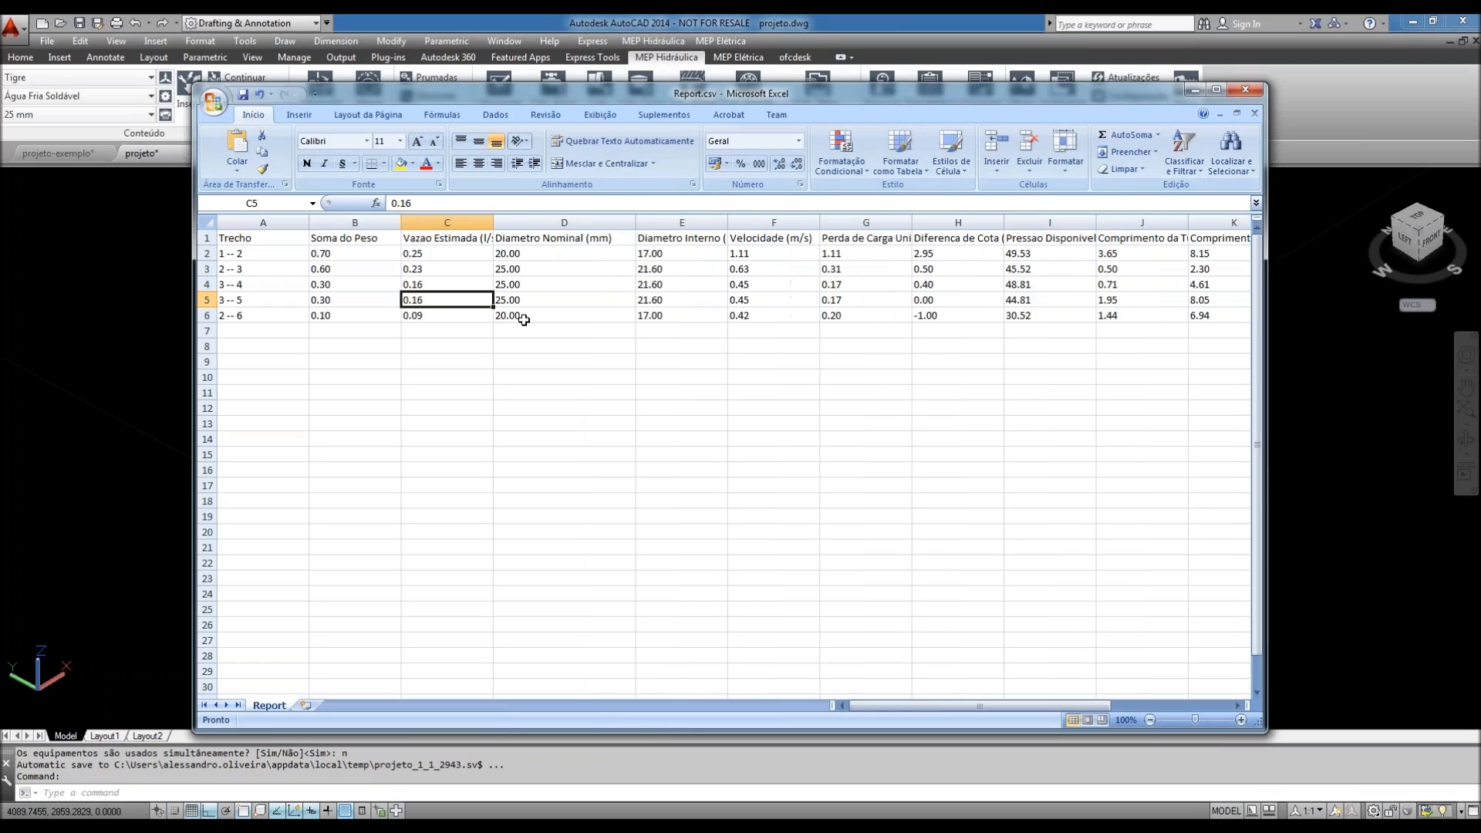
pyautogui.click(519, 256)
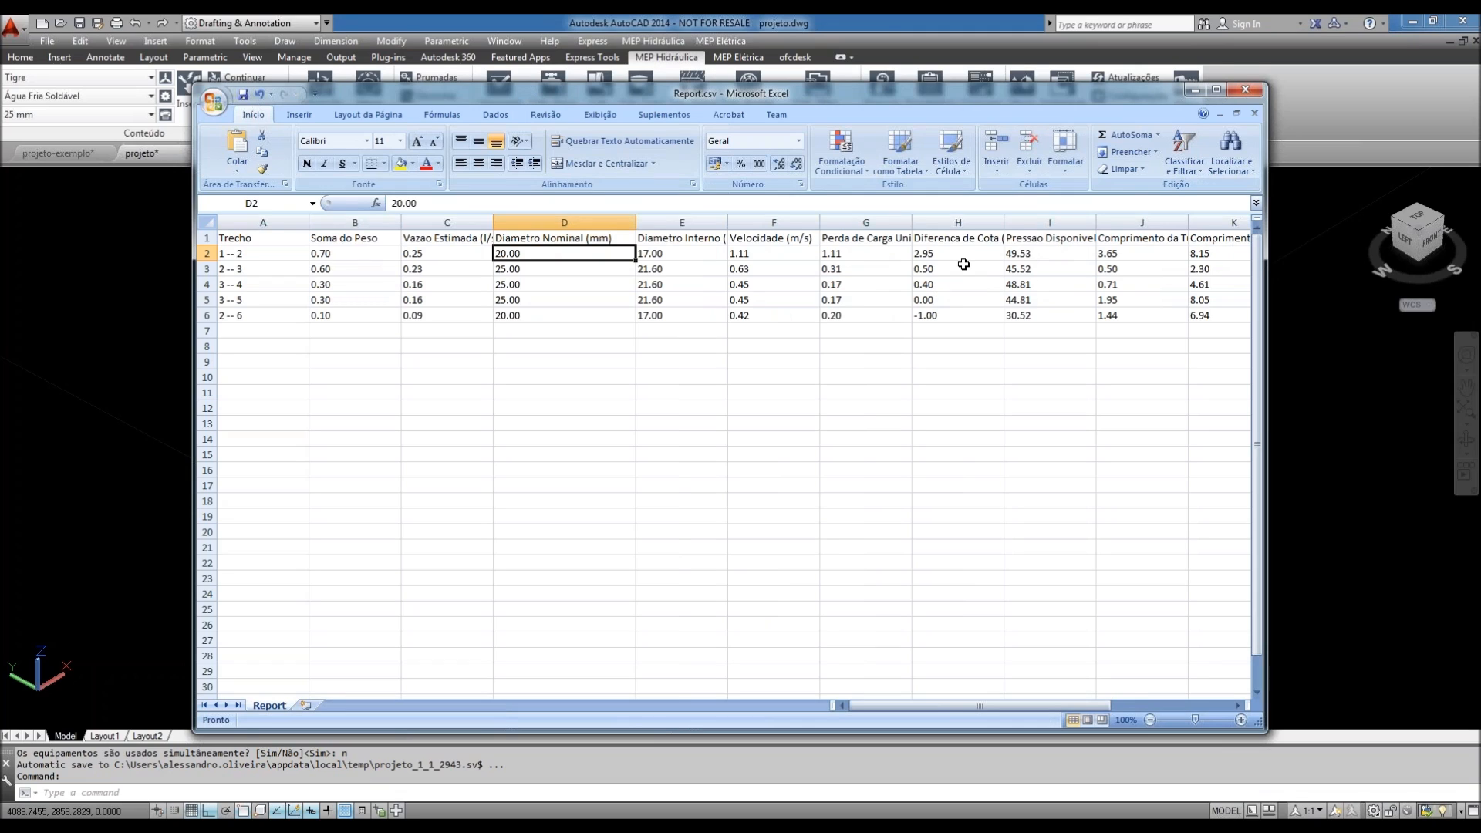
# - Widen the Diametro Nominal, Diametro Interno, Velocidade, Perda de Carga Unitaria and Diferenca de Cota columns to show their full headers
pyautogui.moveTo(1004, 222); pyautogui.dragTo(1006, 223)
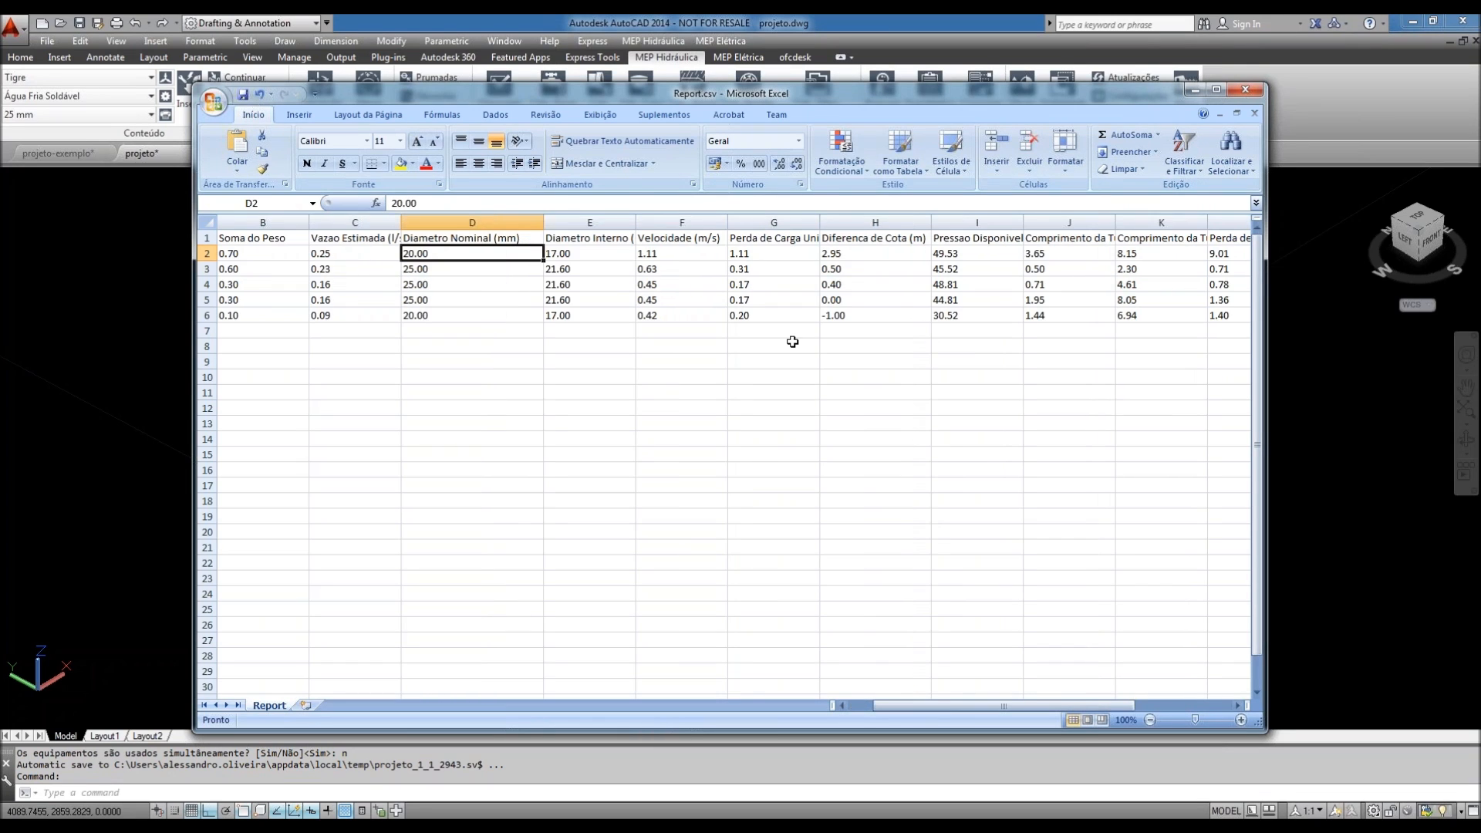
pyautogui.doubleClick(635, 222)
pyautogui.moveTo(544, 222); pyautogui.dragTo(552, 222)
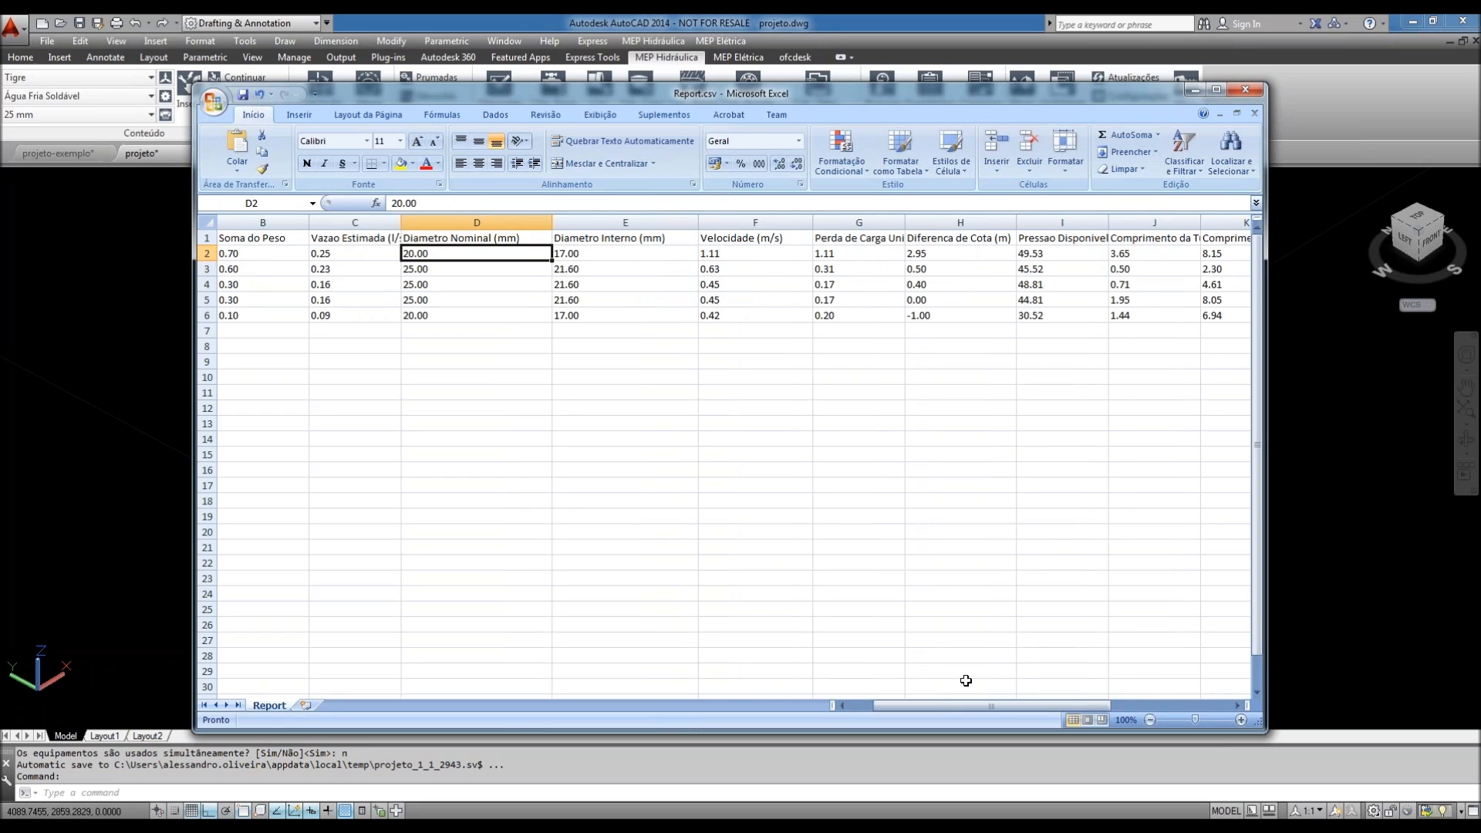
pyautogui.moveTo(647, 223); pyautogui.dragTo(649, 224)
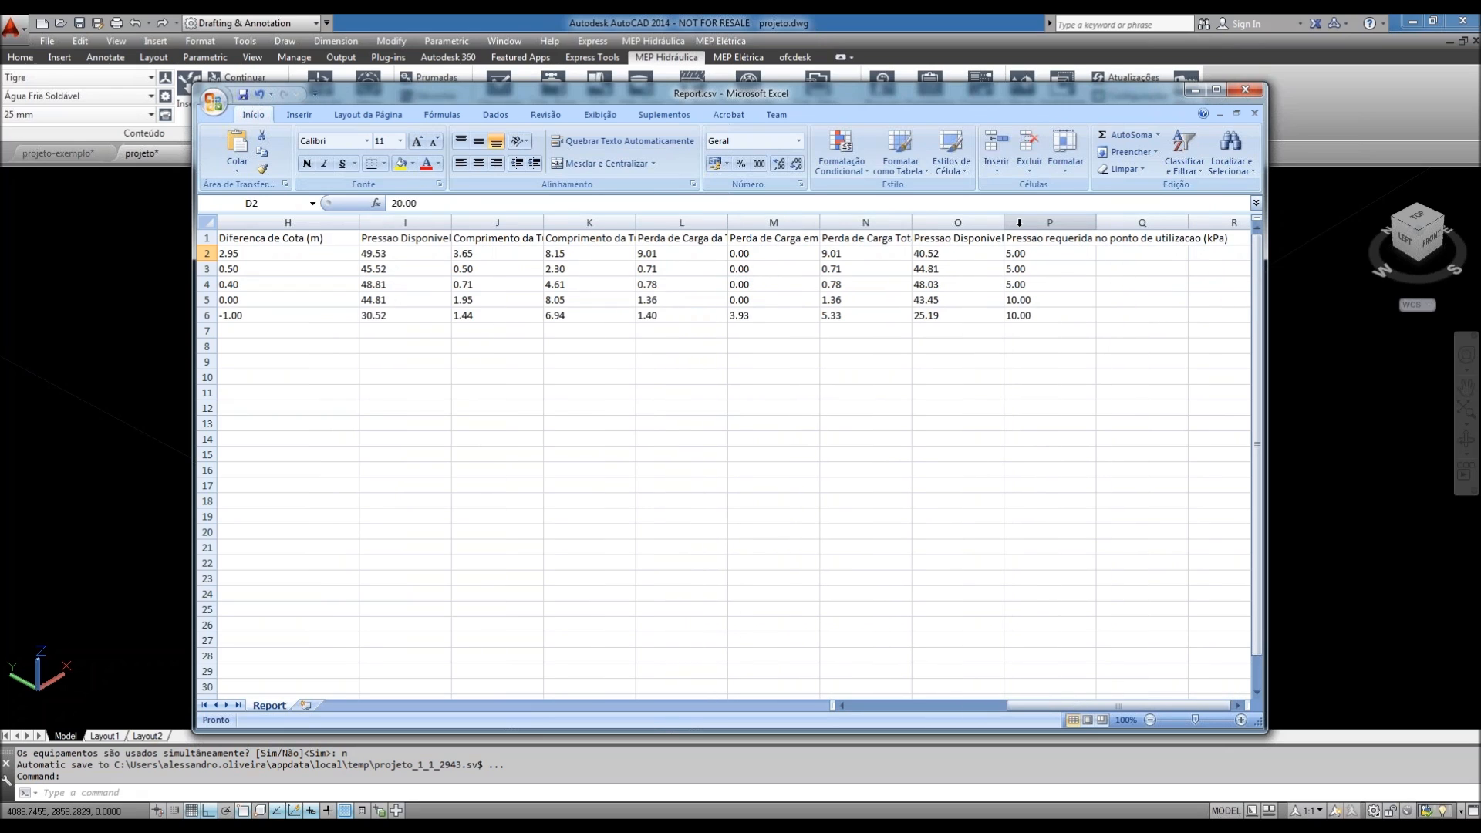
# - Widen report columns M, N and O, and fit columns I, J and K to their headers
pyautogui.moveTo(1004, 222); pyautogui.dragTo(1046, 223)
pyautogui.moveTo(913, 222); pyautogui.dragTo(961, 222)
pyautogui.click(995, 253)
pyautogui.moveTo(820, 222); pyautogui.dragTo(877, 222)
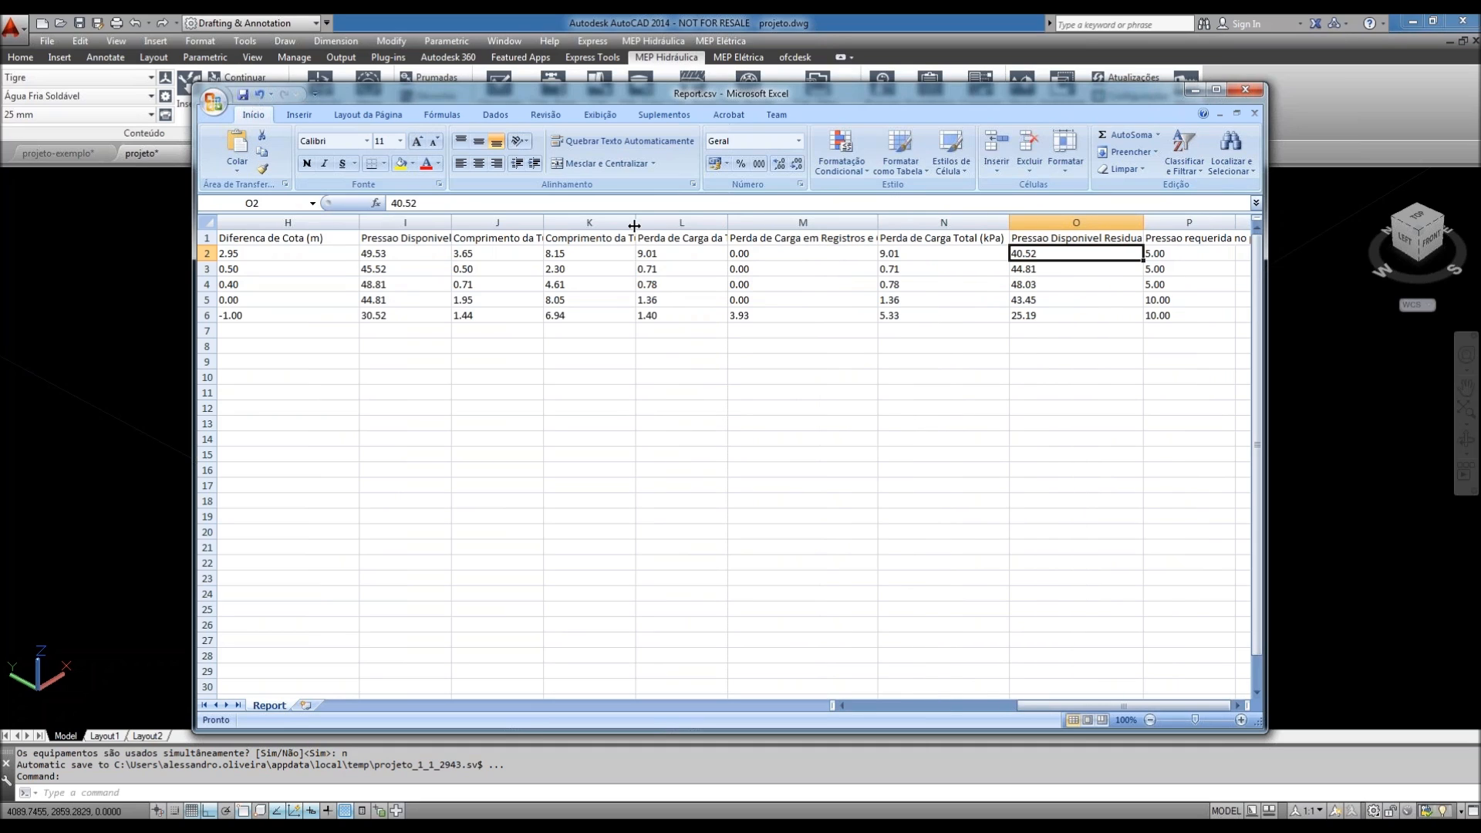
pyautogui.doubleClick(634, 225)
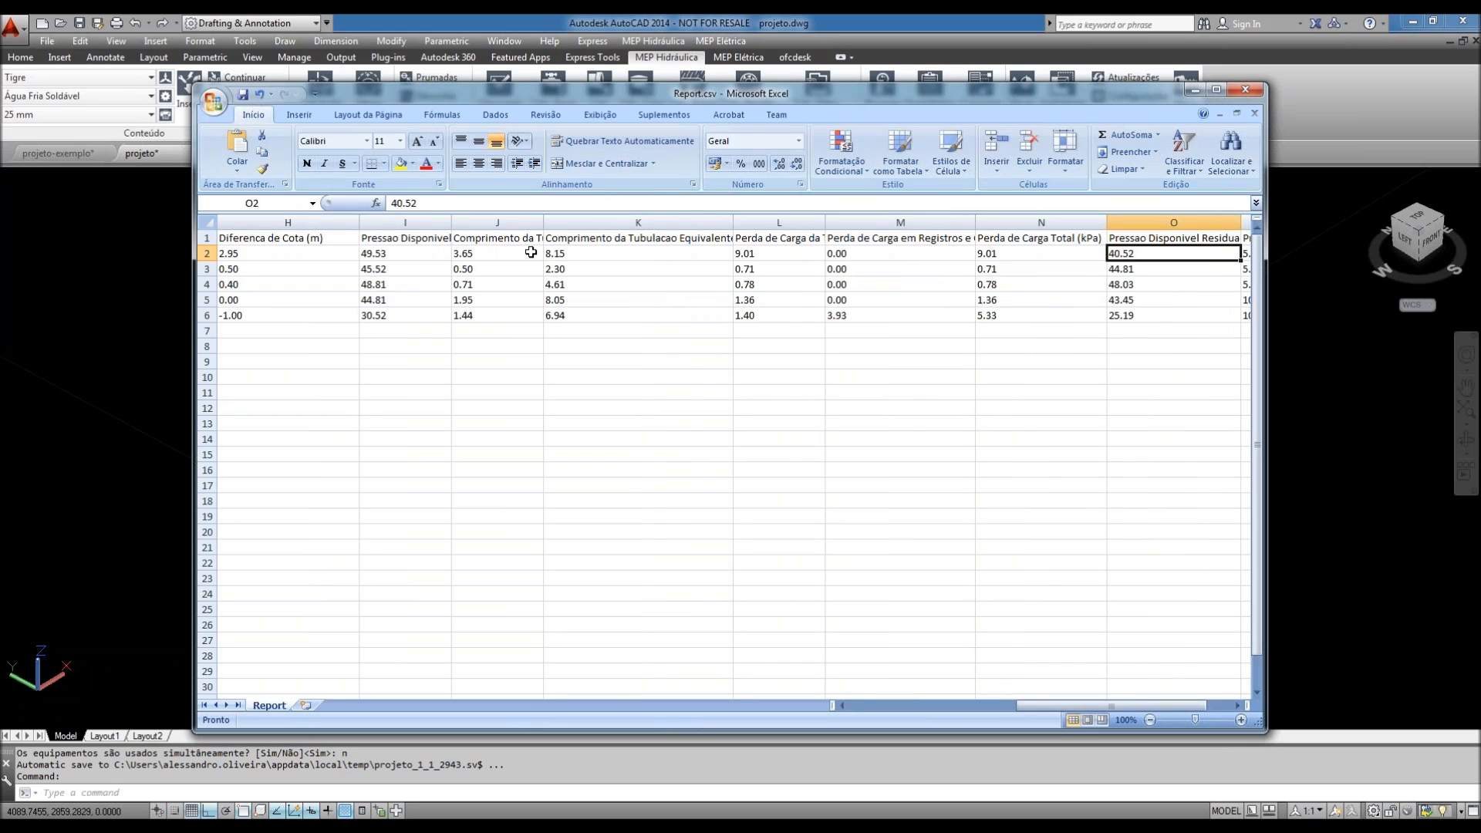
pyautogui.doubleClick(543, 222)
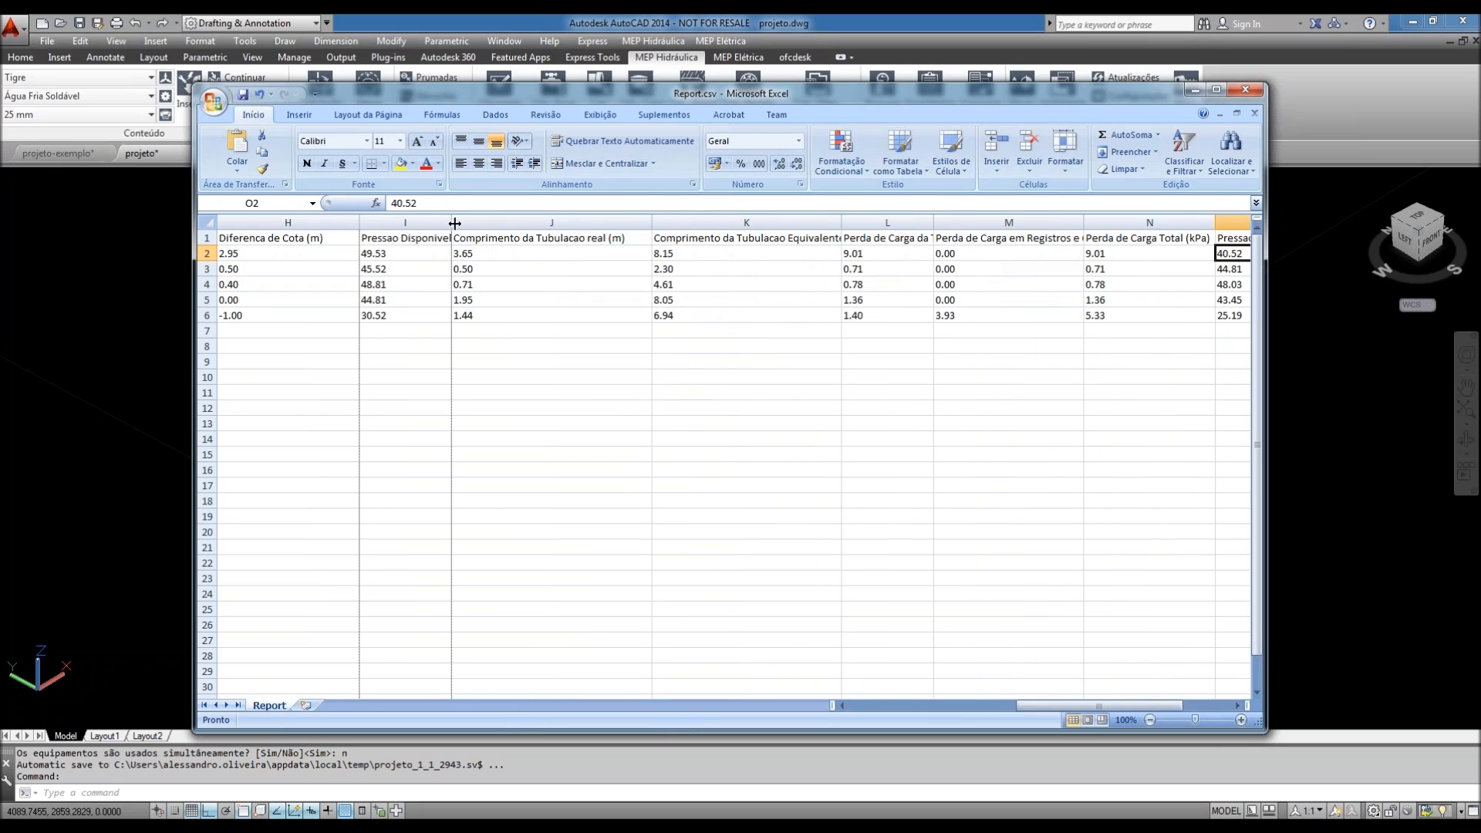
pyautogui.doubleClick(455, 223)
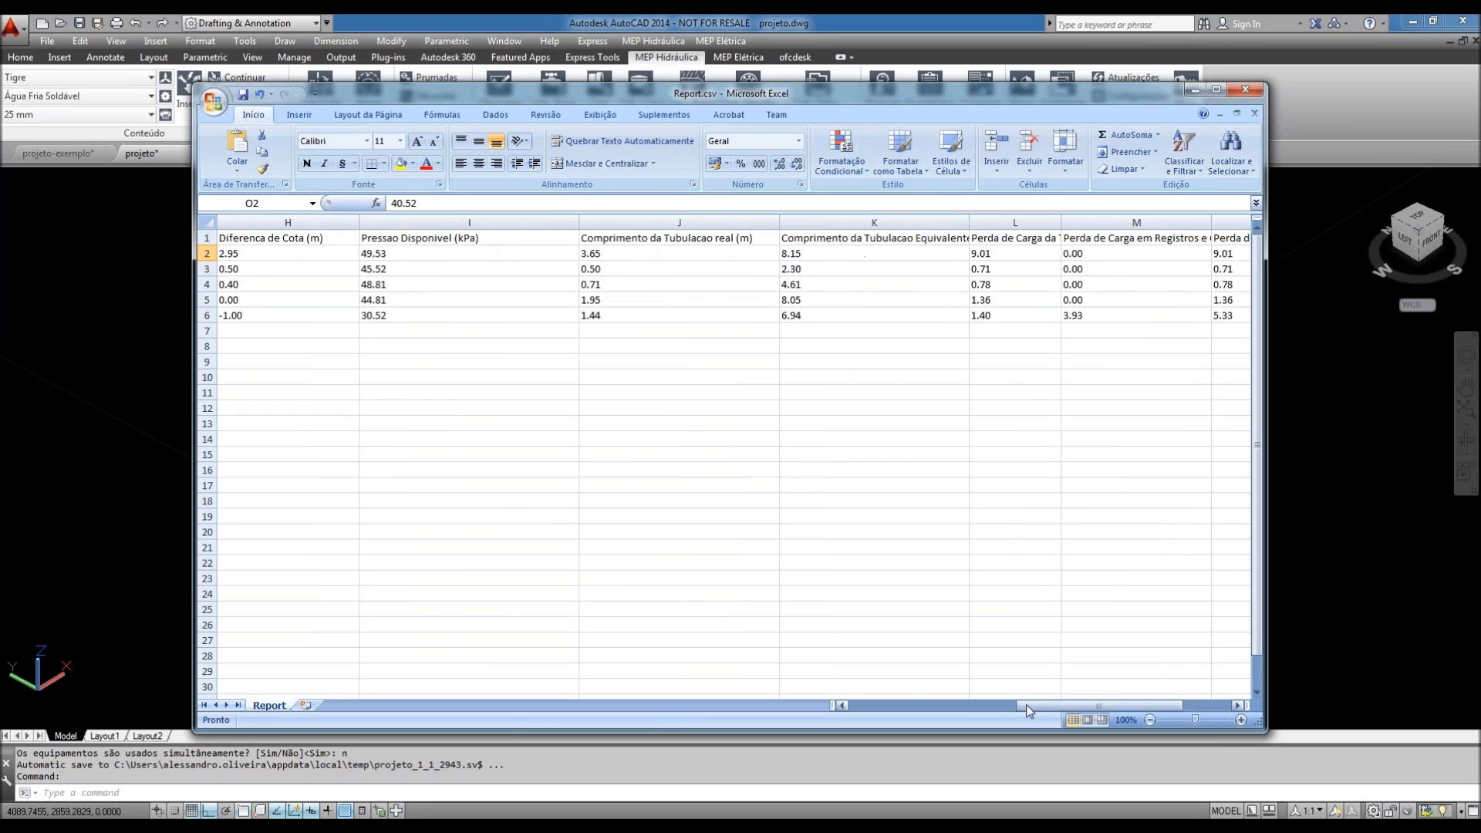
# - Go back to the report's first column, then switch to the AutoCAD drawing and examine the complete 3D cold-water network
pyautogui.moveTo(1026, 705); pyautogui.dragTo(836, 708)
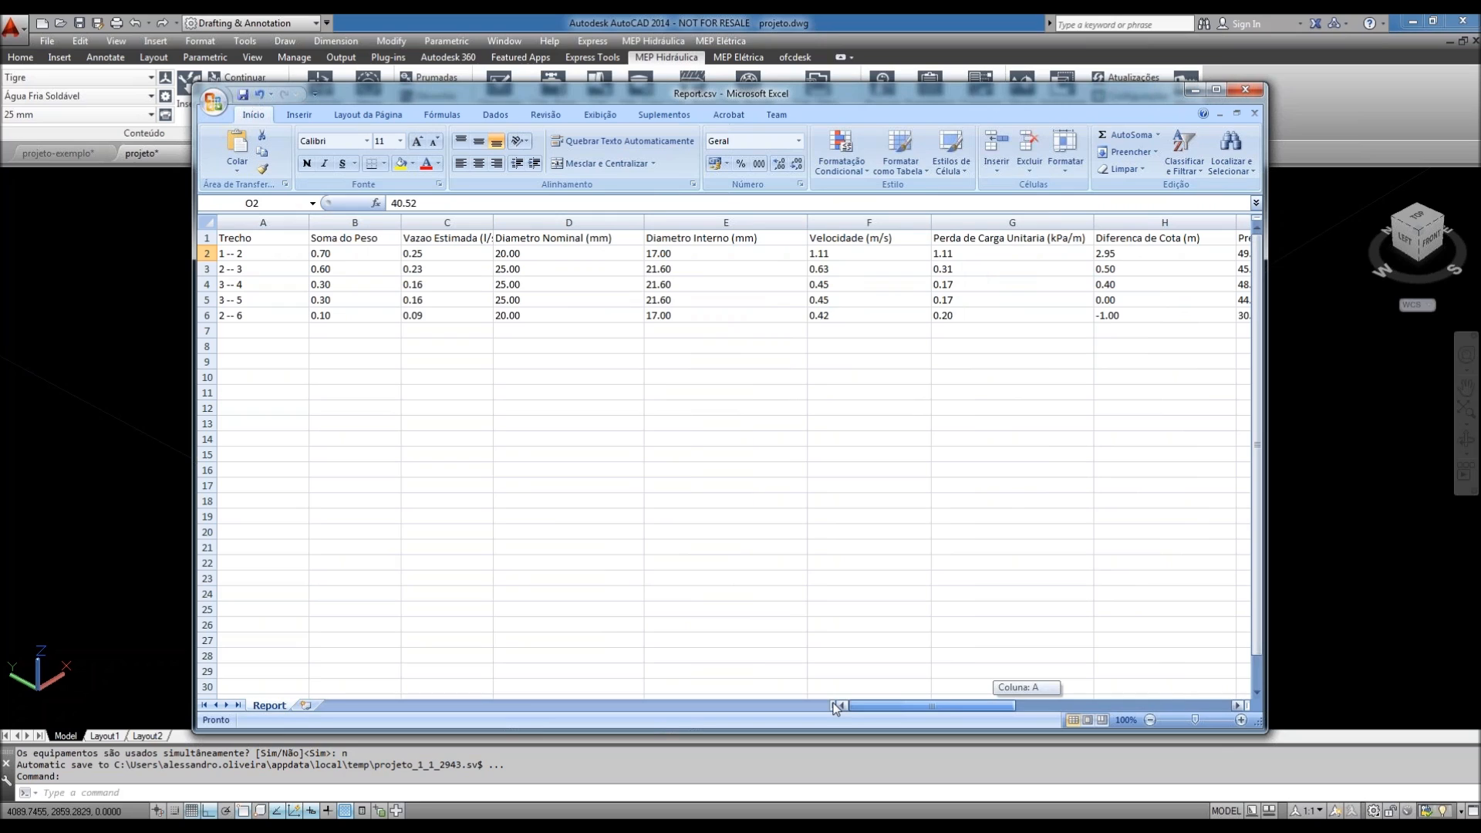
pyautogui.click(355, 485)
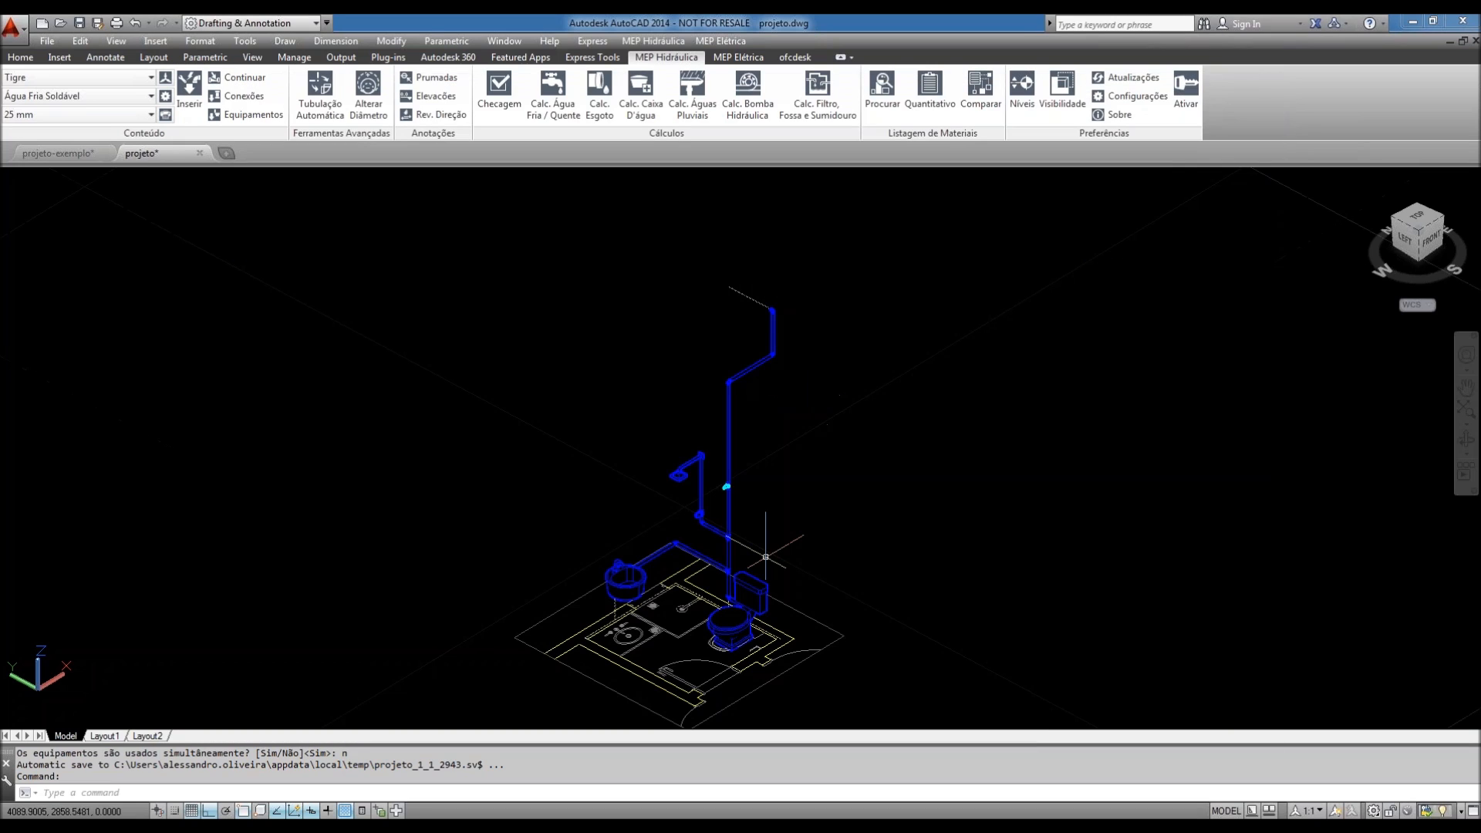
pyautogui.moveTo(788, 521); pyautogui.dragTo(793, 489, button='middle')
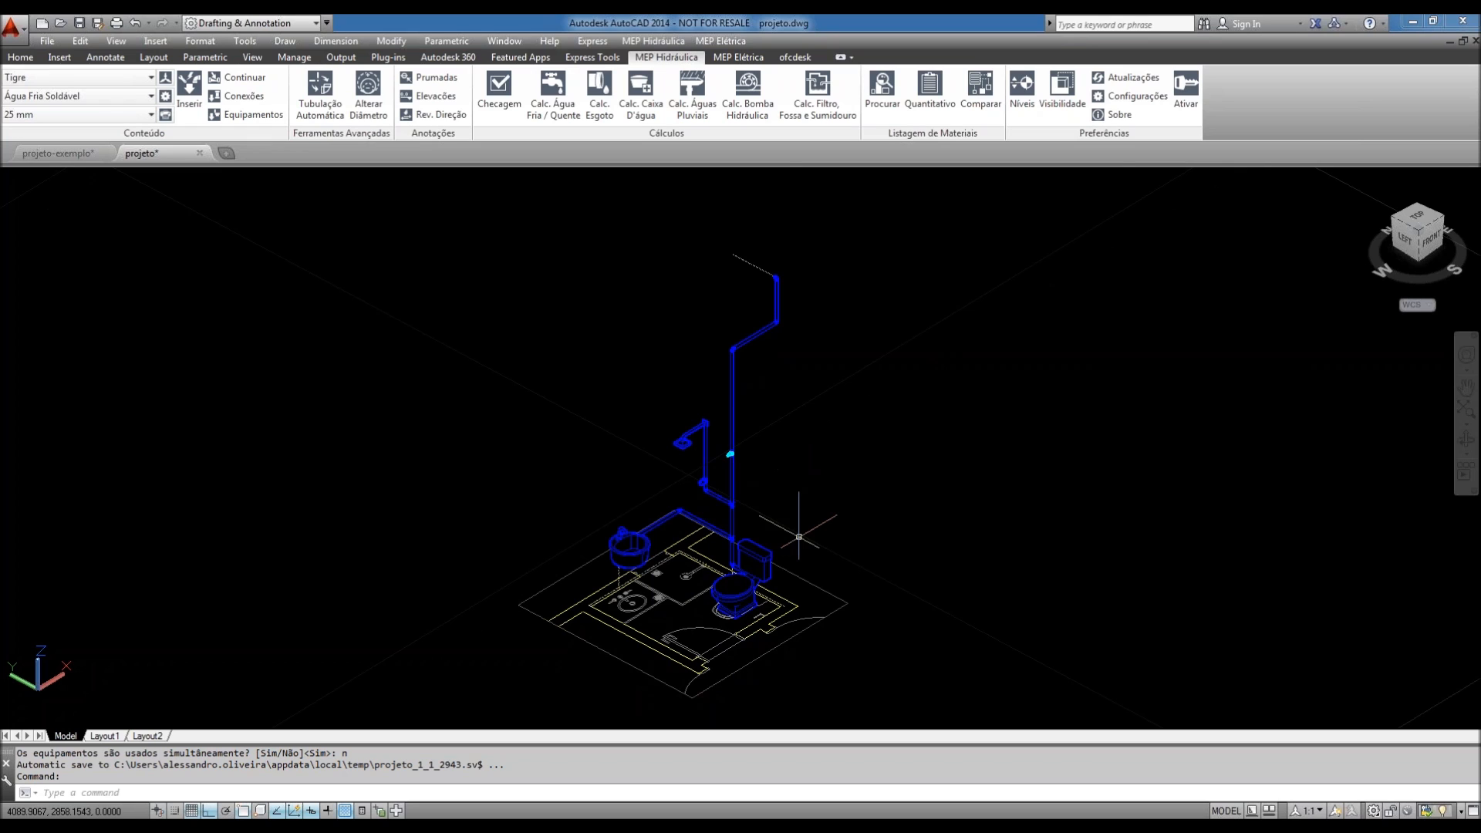
pyautogui.scroll(2, 752, 518)
pyautogui.scroll(2, 735, 480)
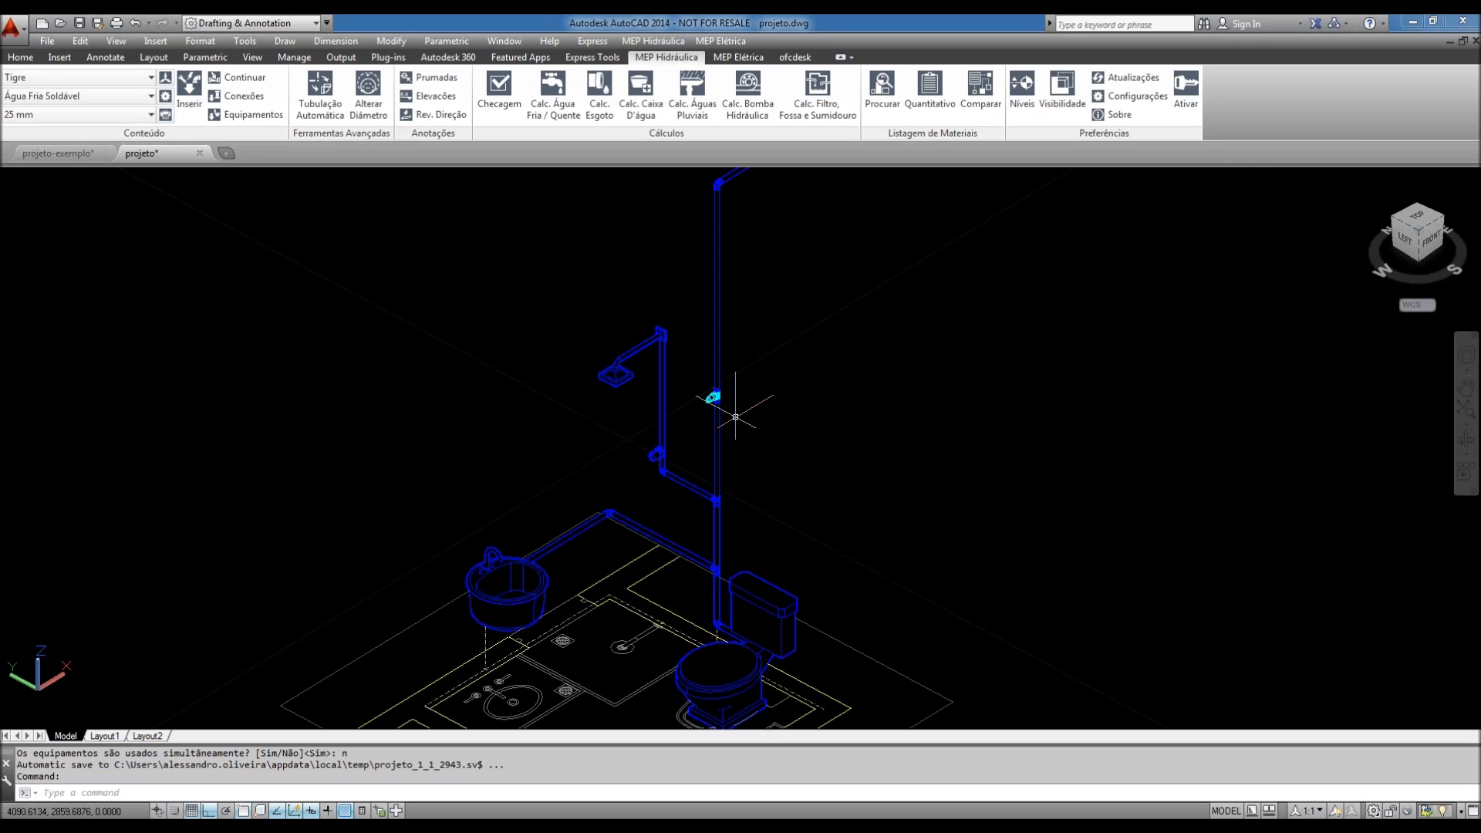
pyautogui.scroll(-2, 715, 490)
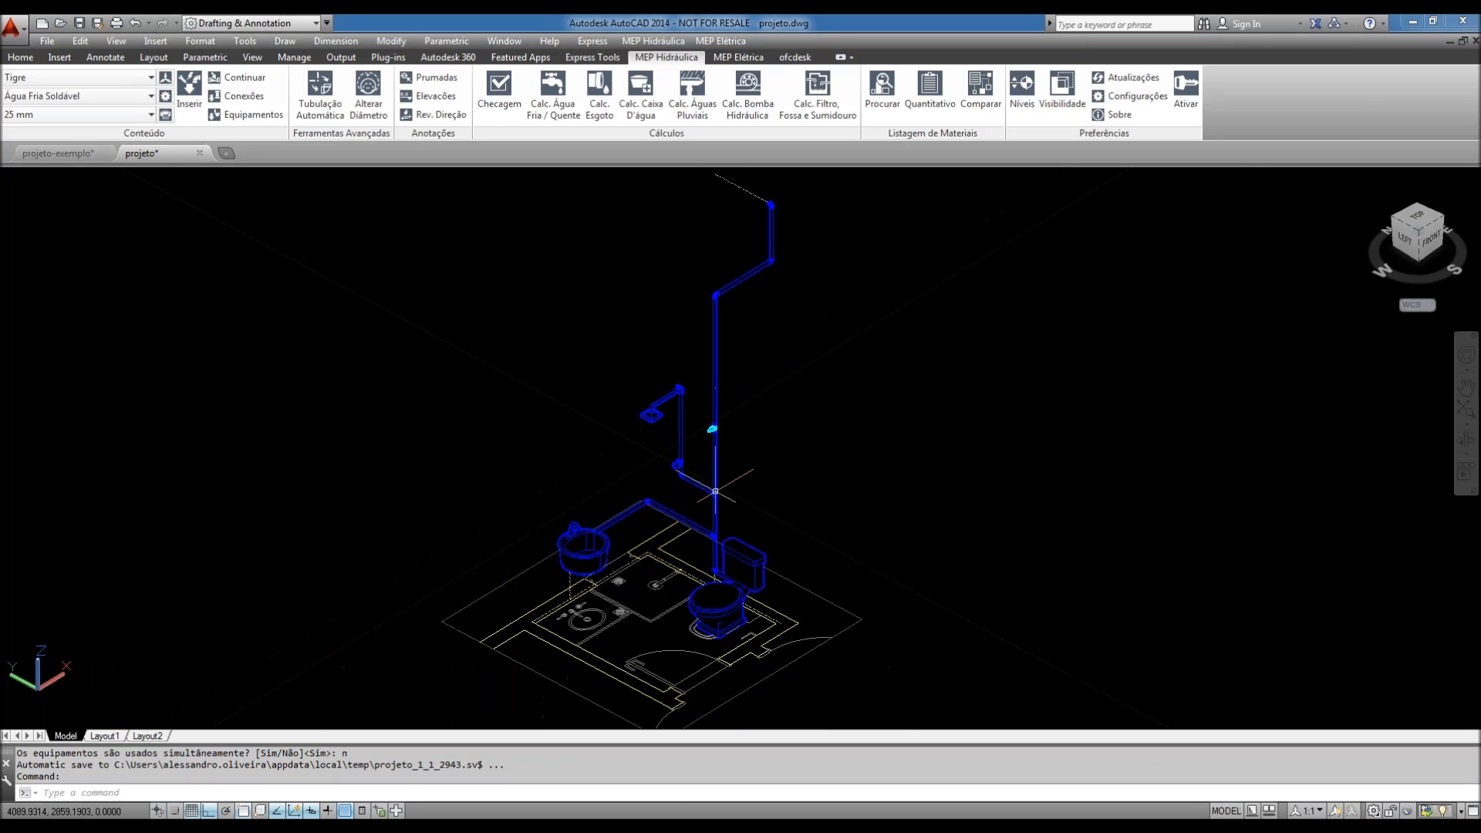
pyautogui.moveTo(715, 492); pyautogui.dragTo(698, 495, button='middle')
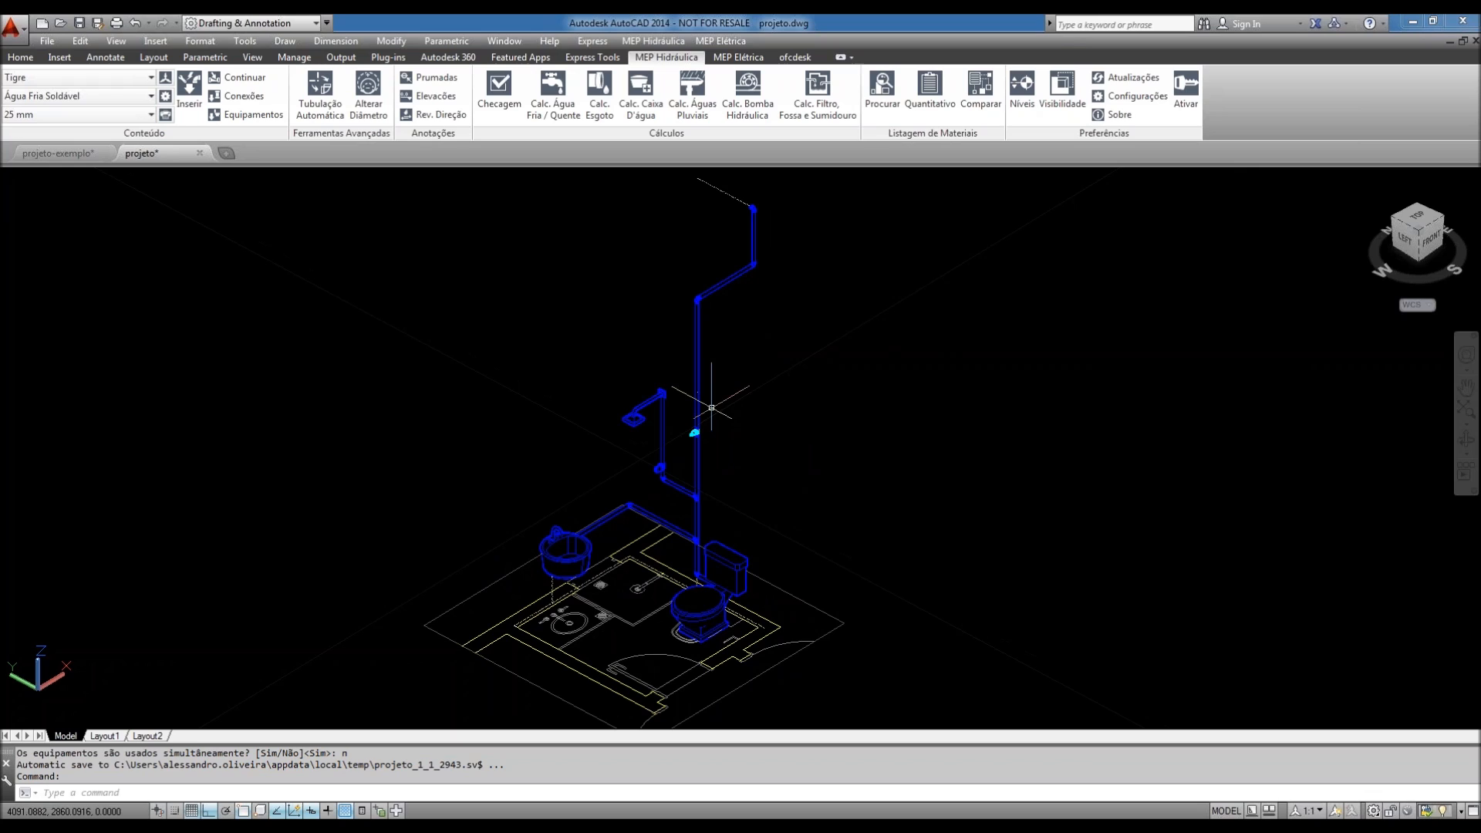
pyautogui.moveTo(852, 452); pyautogui.dragTo(884, 448, button='middle')
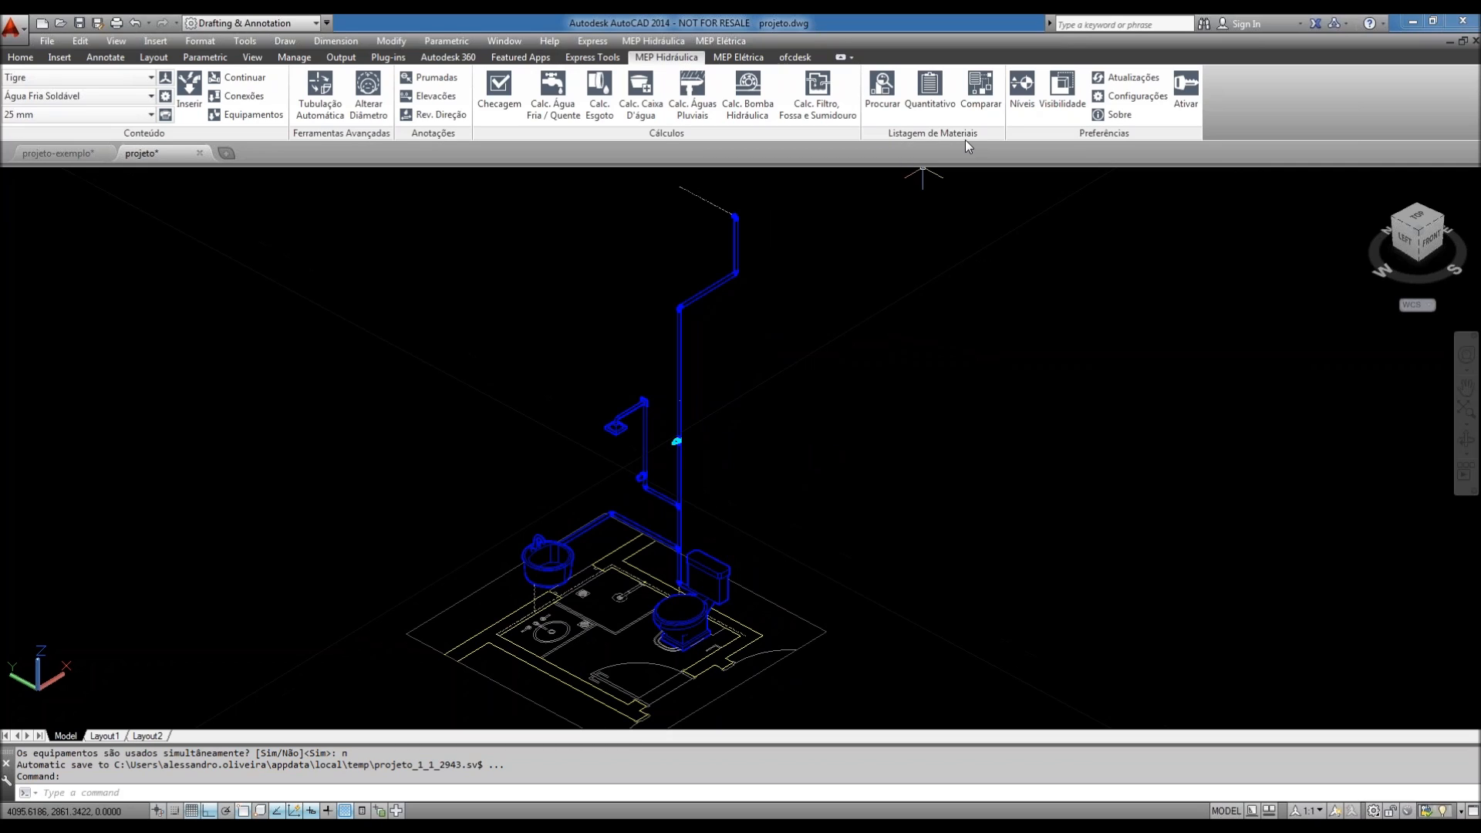
# - Search for the project items in the upper pipe run, review their part numbers and descriptions, and close the search
pyautogui.click(883, 116)
pyautogui.click(867, 167)
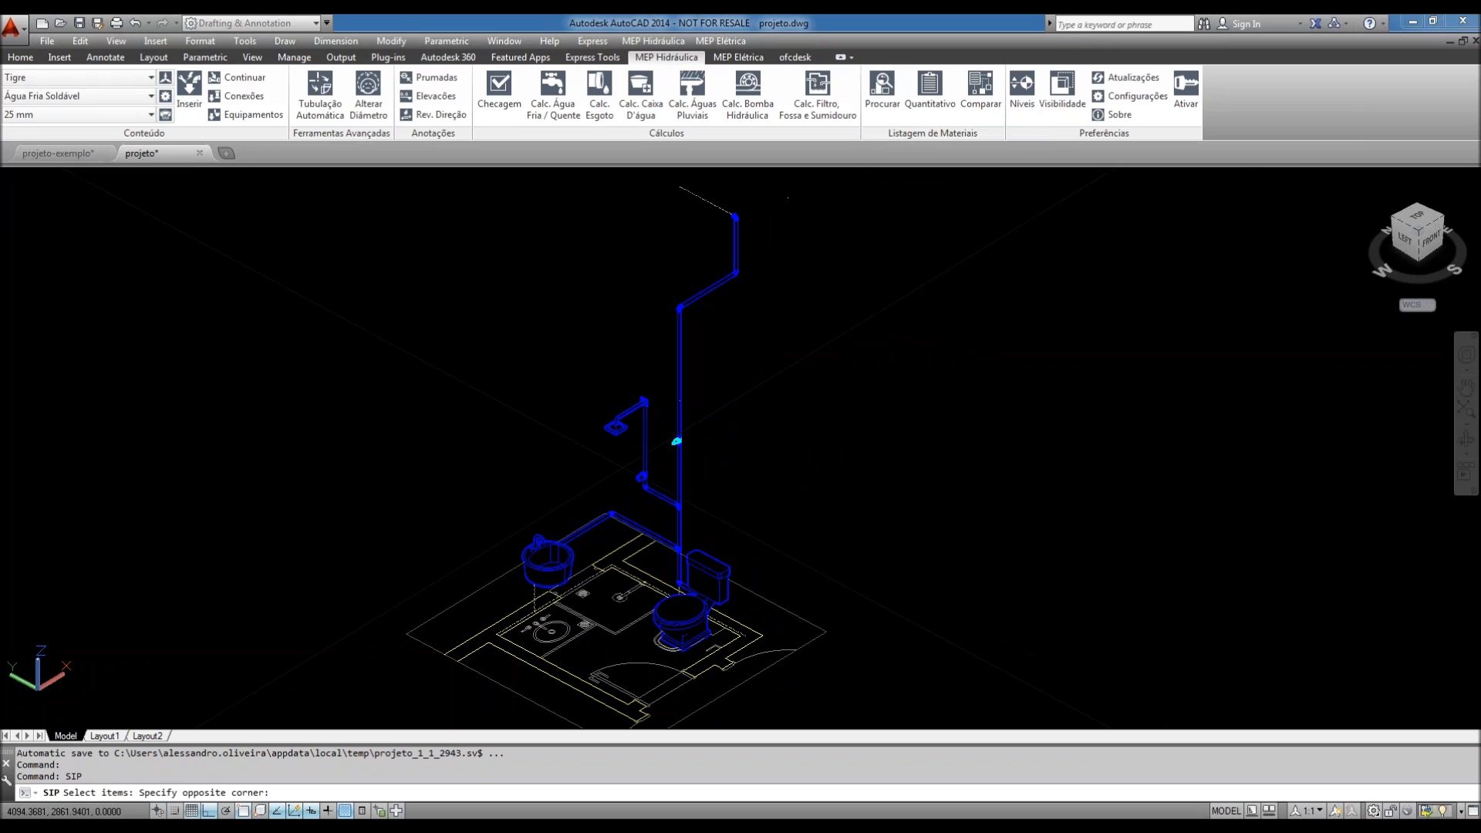
pyautogui.click(696, 276)
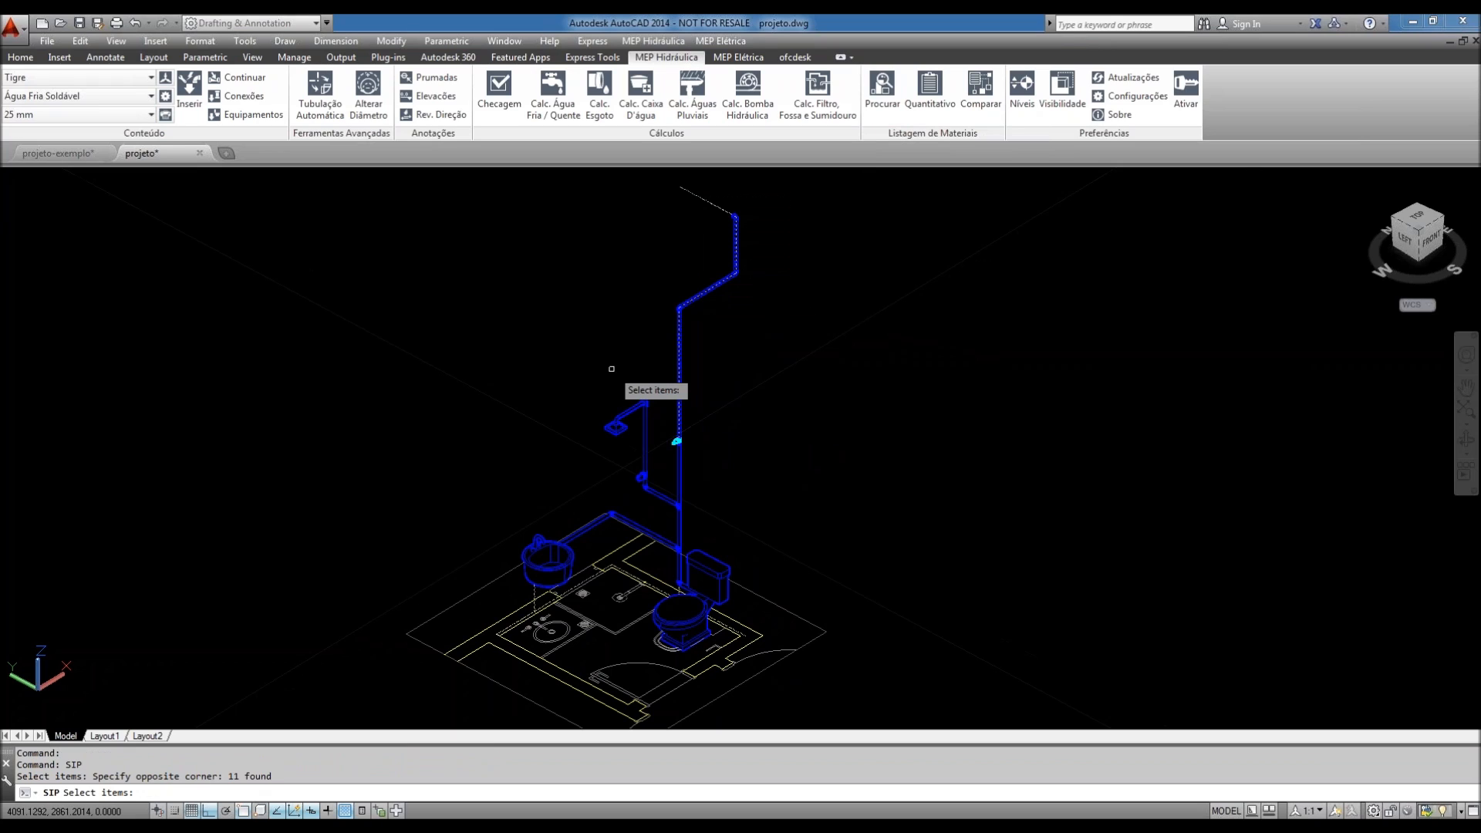
pyautogui.press('Return')
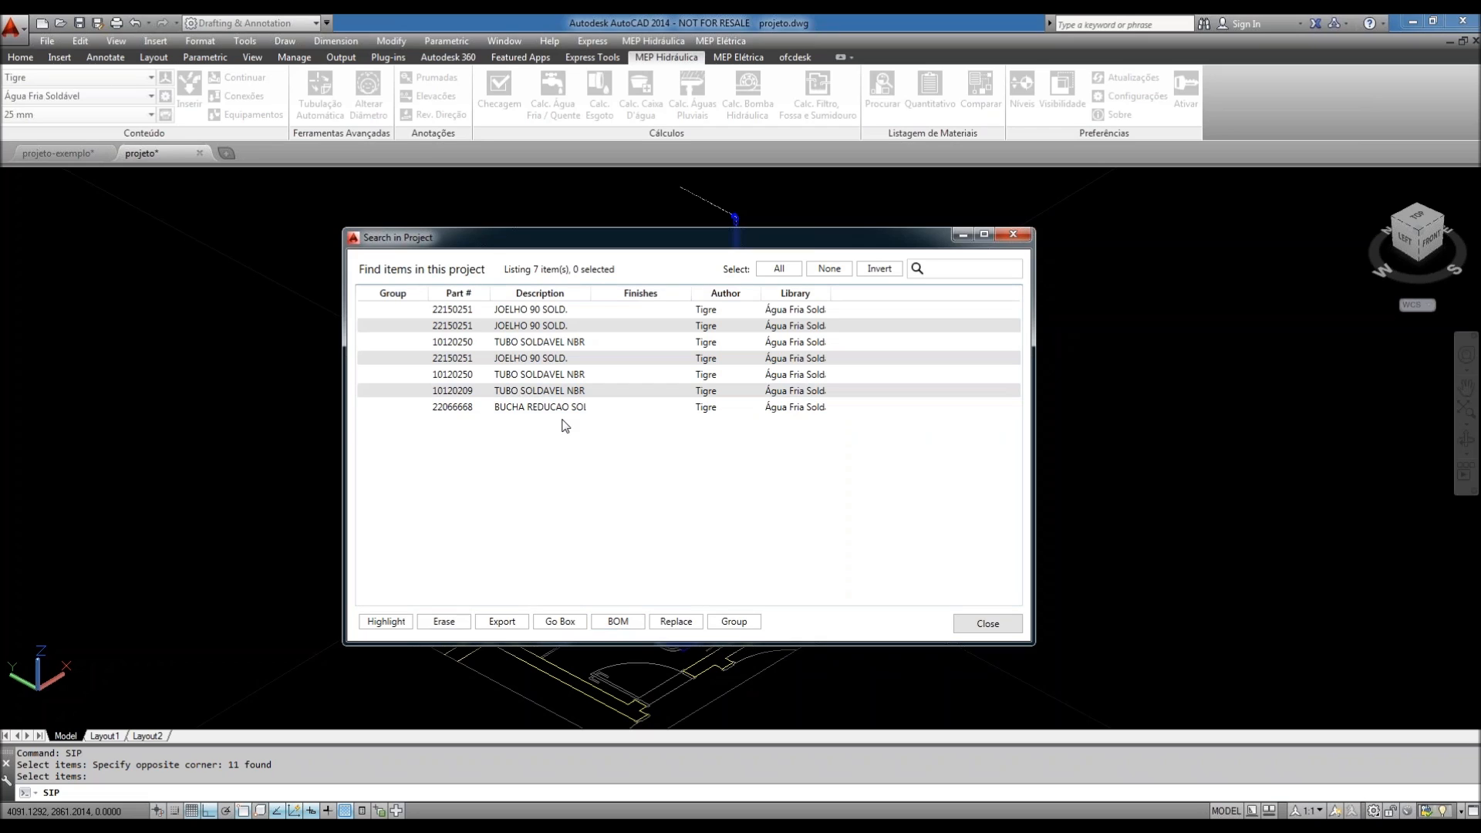
pyautogui.click(987, 624)
# - Generate the Quantitativo material listing for the whole cold-water network, including pipes, fittings and bathroom fixtures
pyautogui.click(929, 107)
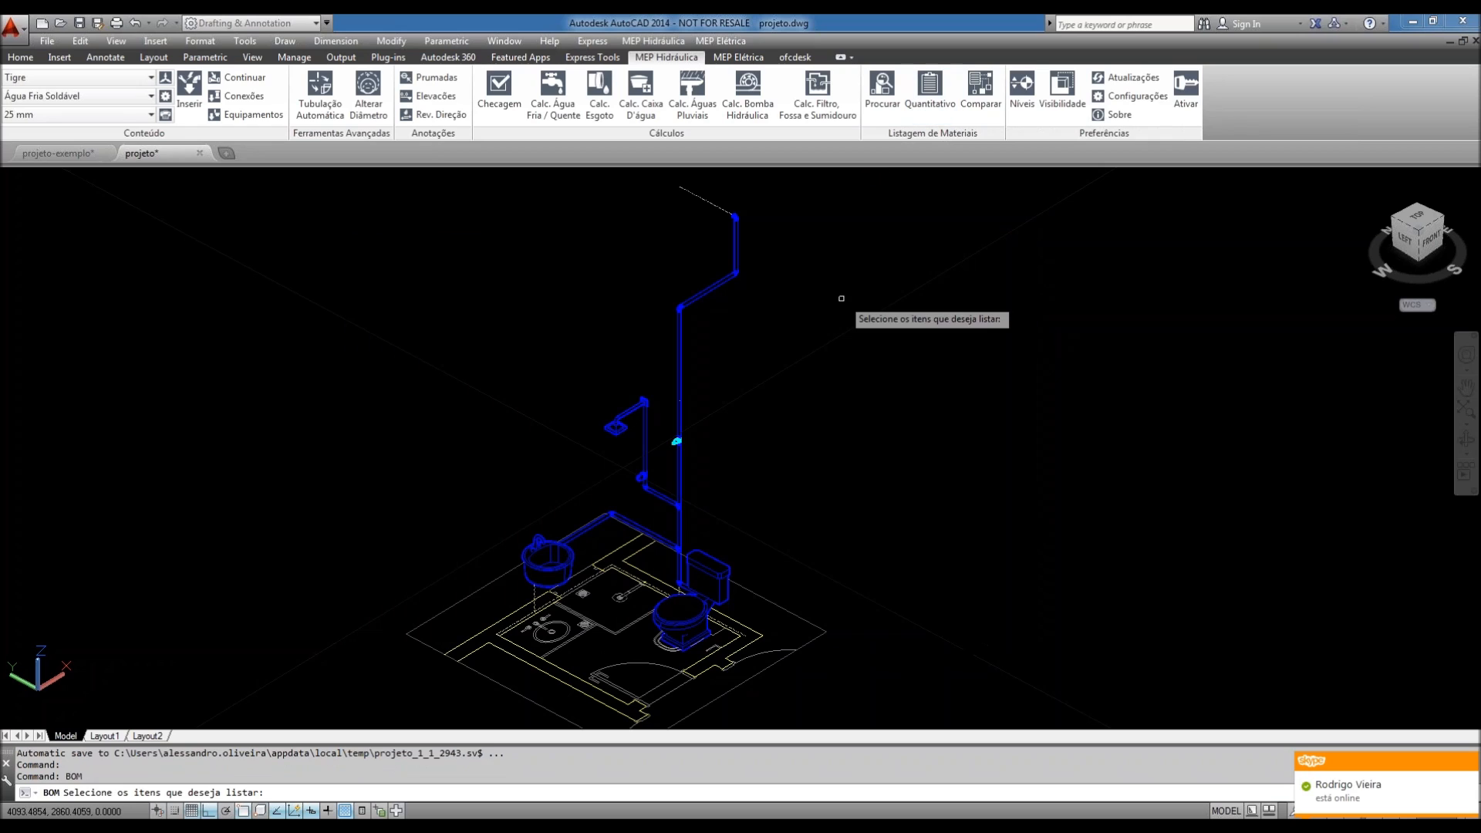
pyautogui.scroll(-2, 848, 320)
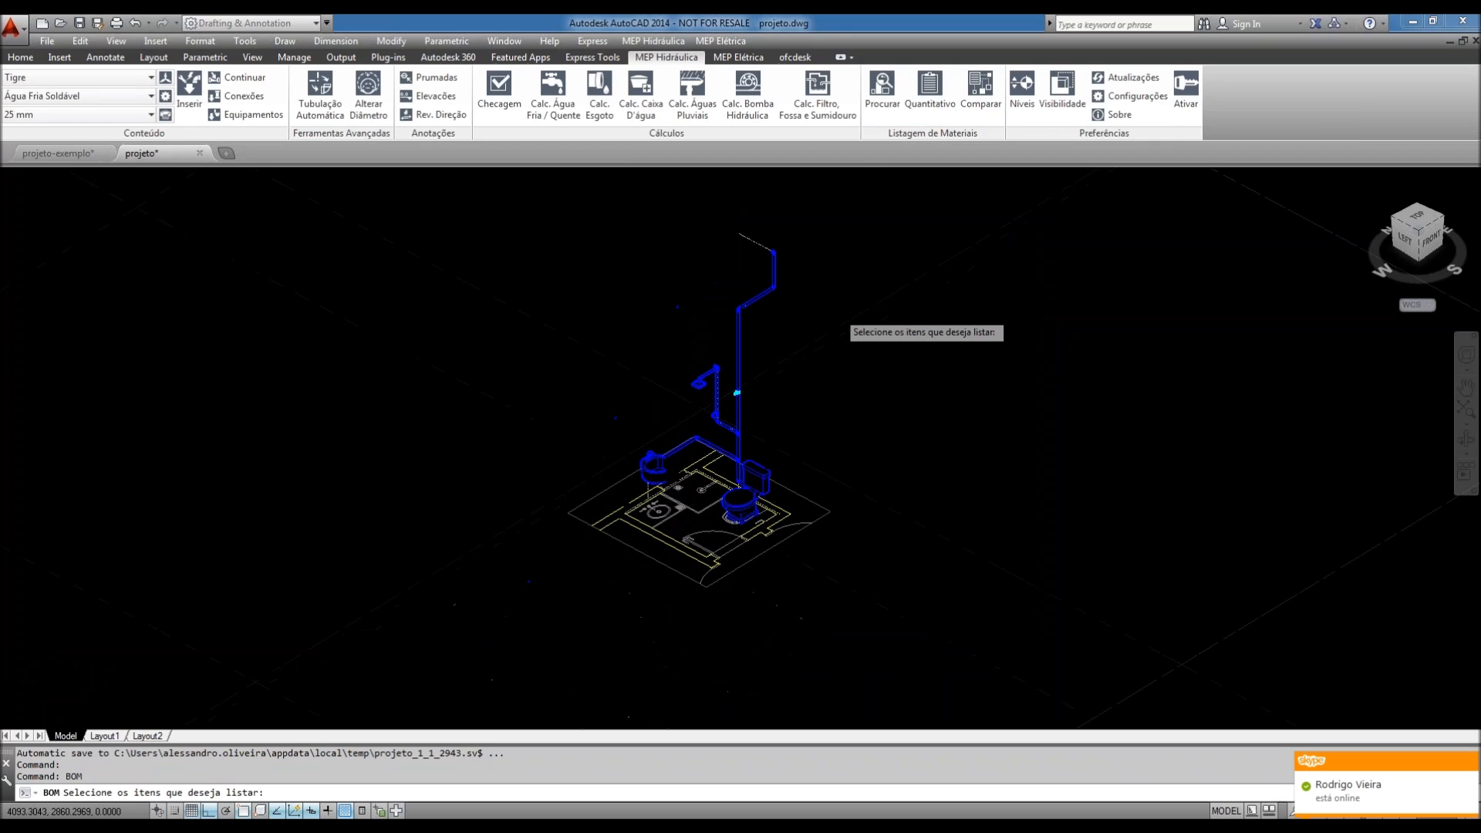
pyautogui.click(849, 320)
pyautogui.click(530, 613)
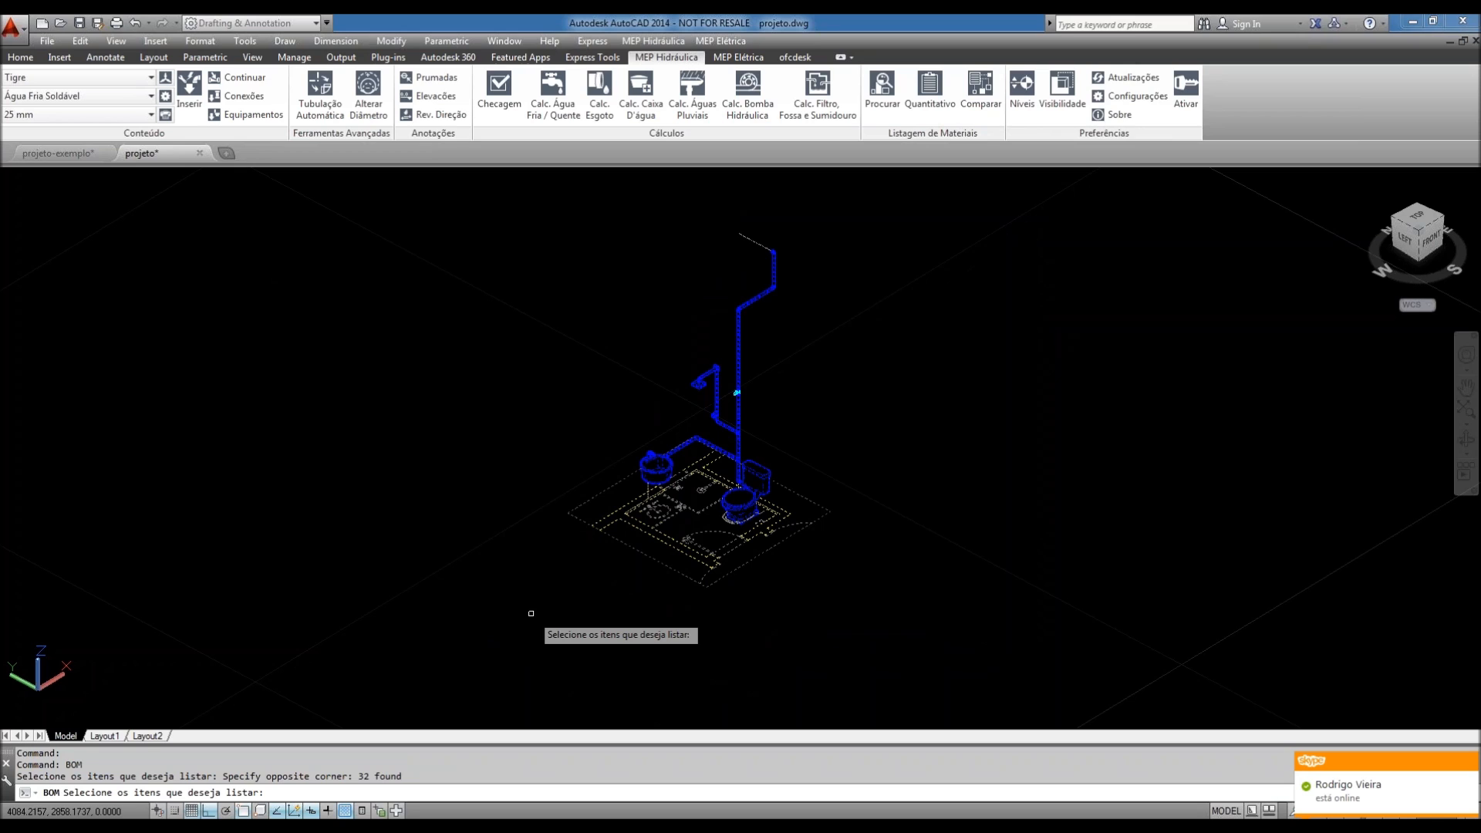
pyautogui.press('Return')
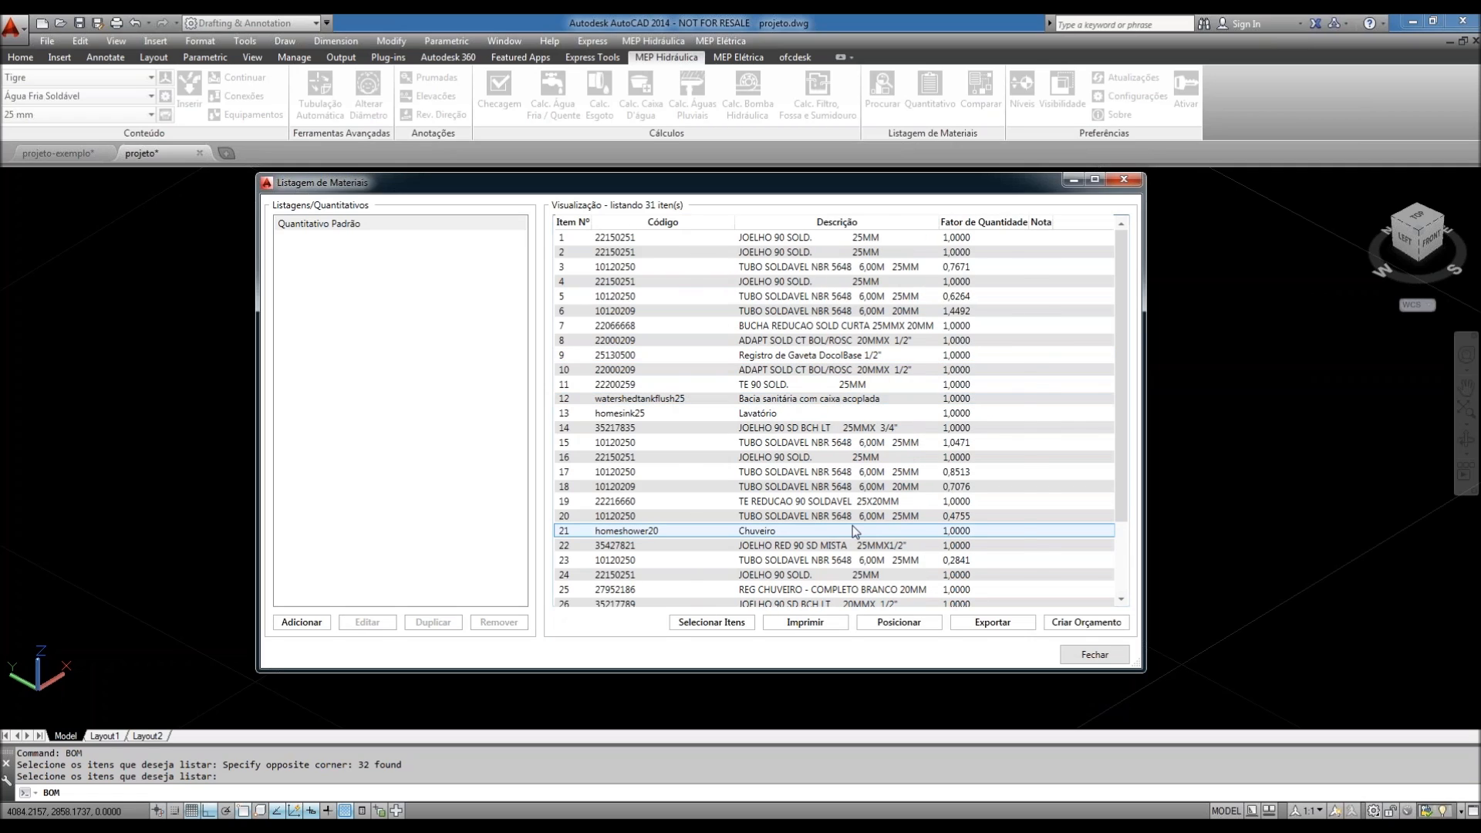
# - Widen the Descrição column of the material listing and review the Fator de Quantidade values of all items
pyautogui.moveTo(937, 221); pyautogui.dragTo(1011, 243)
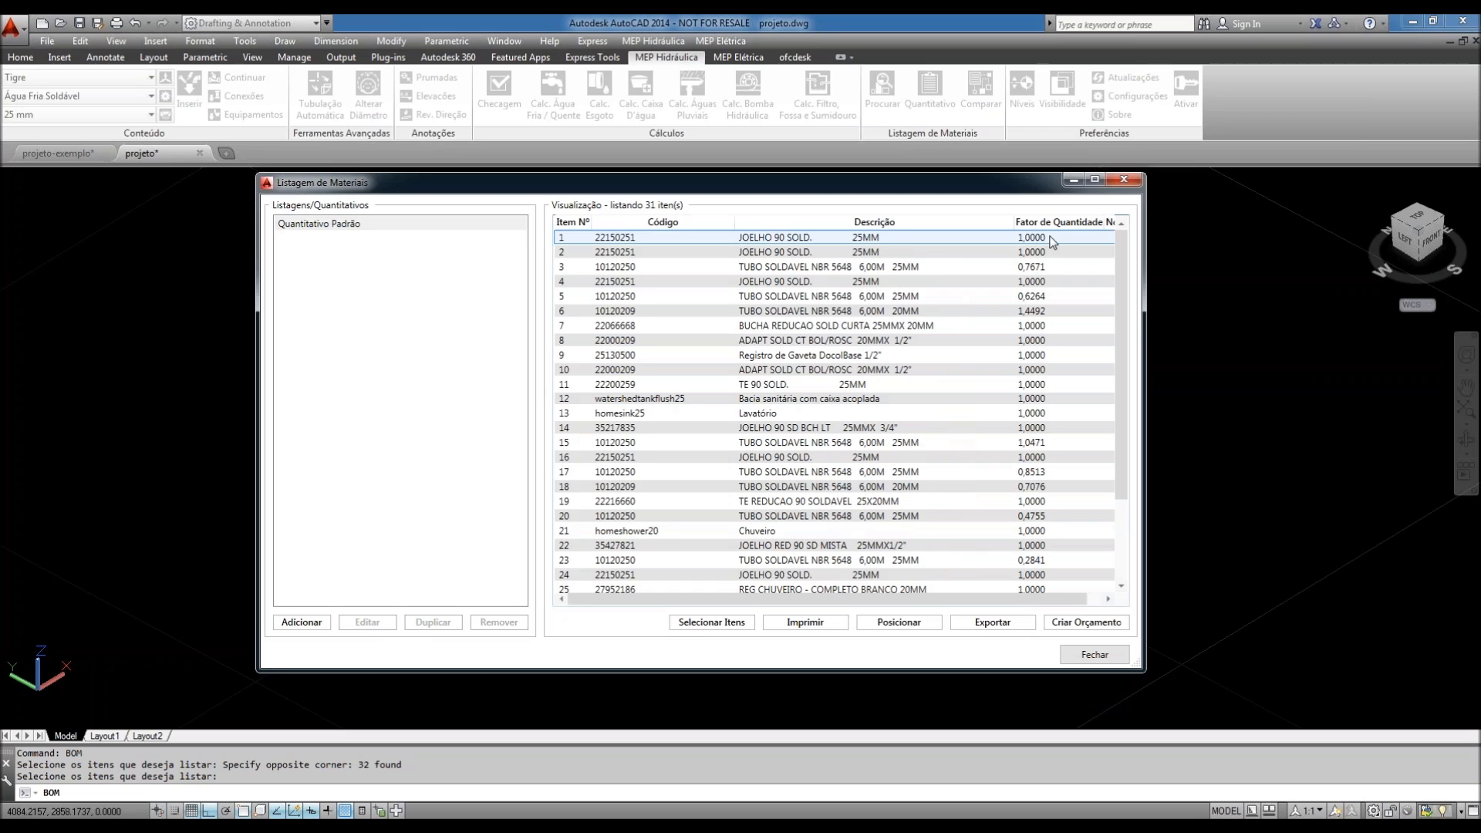
pyautogui.moveTo(1064, 600); pyautogui.dragTo(1081, 609)
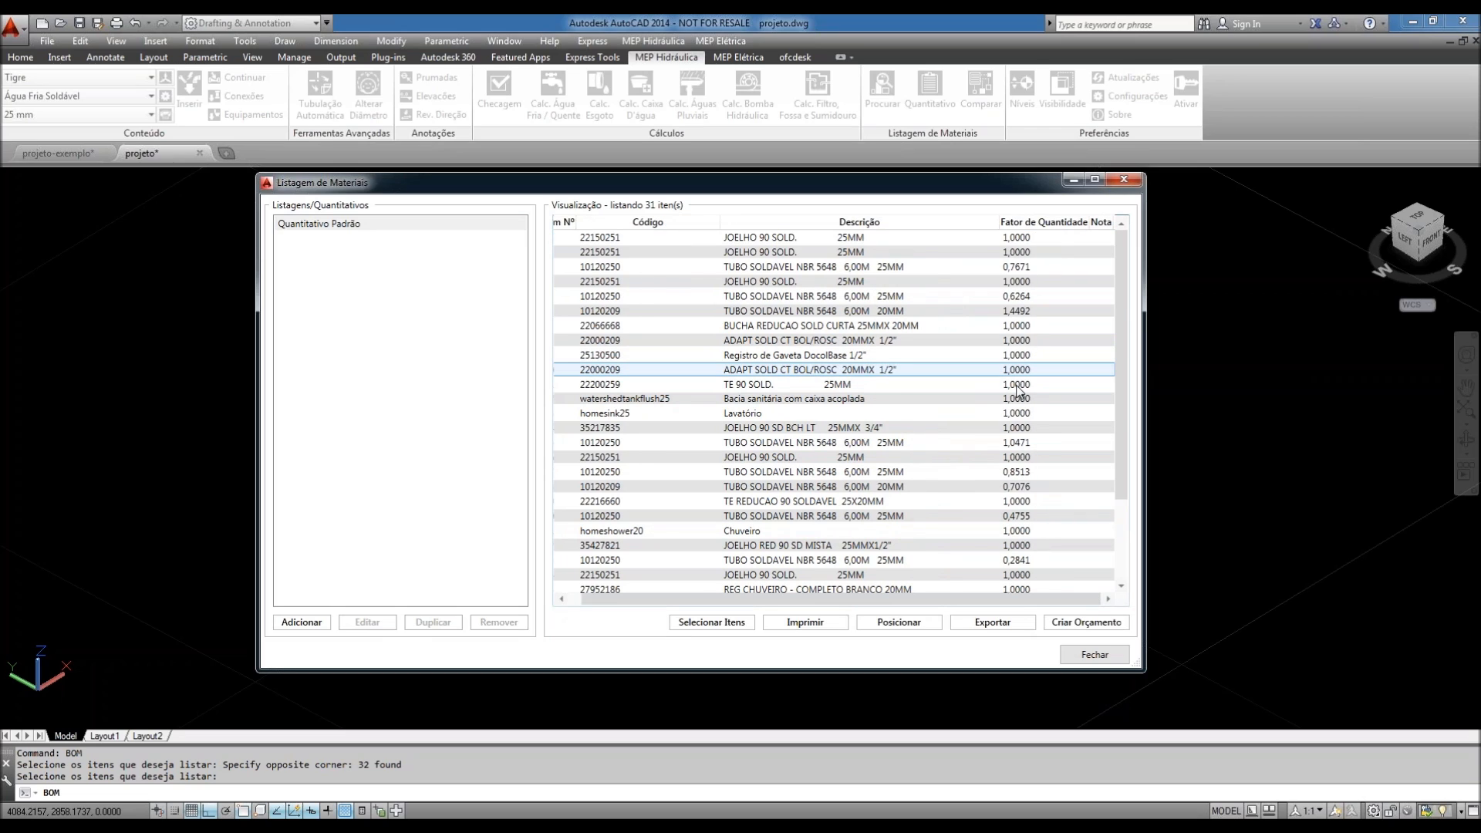
pyautogui.scroll(-3, 1018, 391)
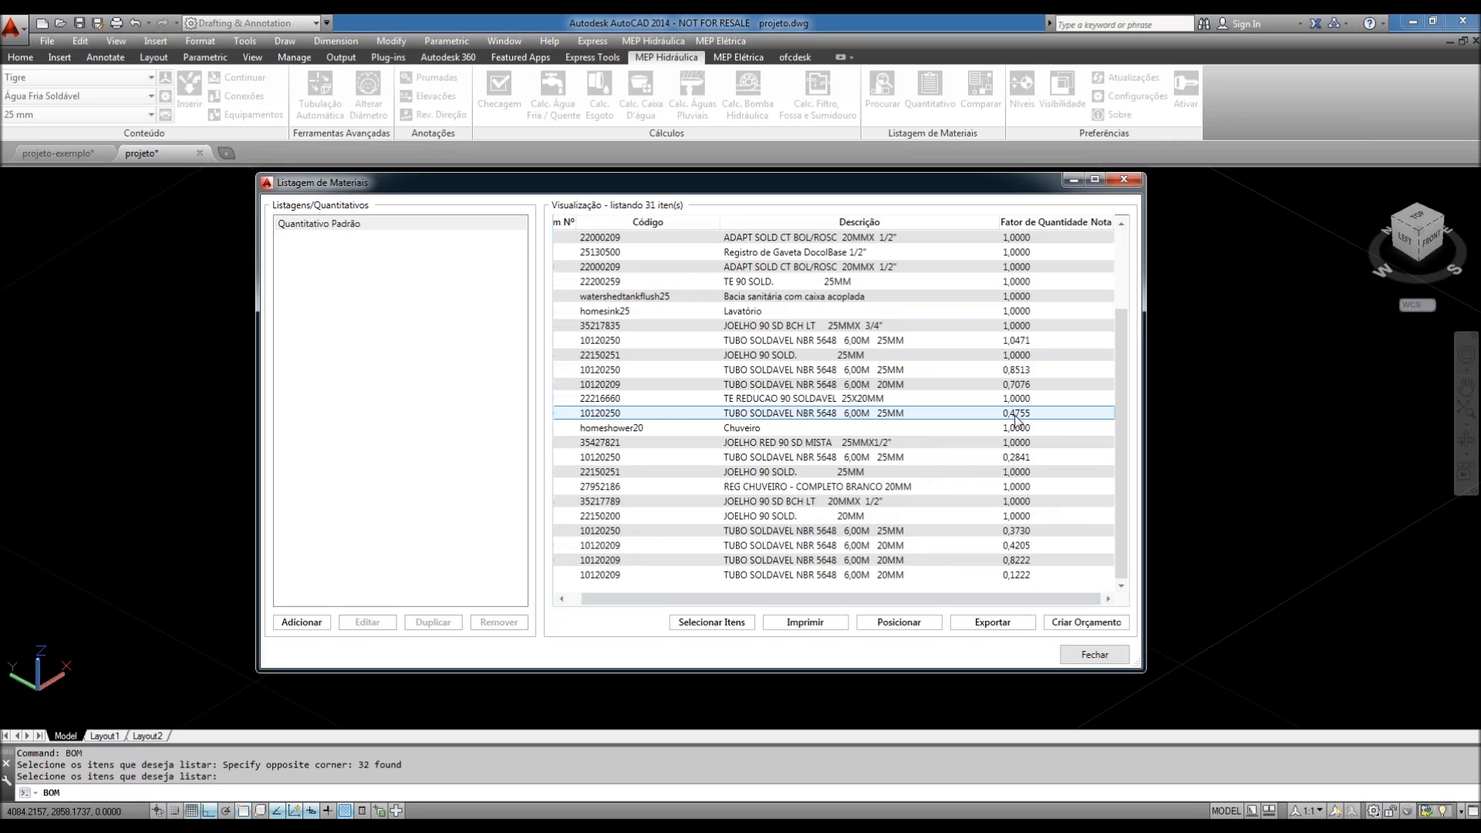
pyautogui.scroll(3, 648, 317)
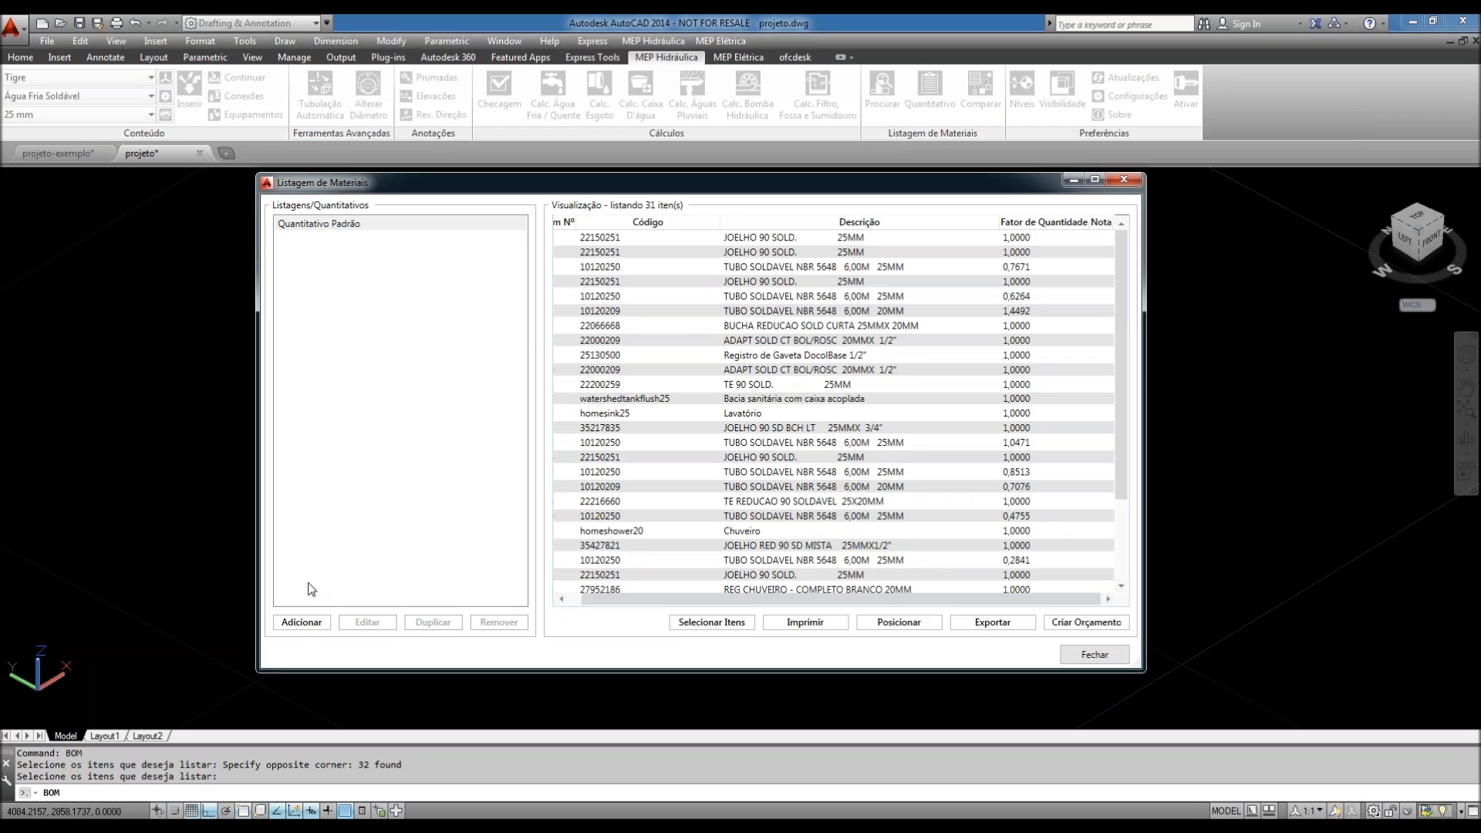
# - Start a new quantity listing for the Tubo category of MEP - Sistema Hidráulico, covering all project items with the default note settings
pyautogui.click(302, 622)
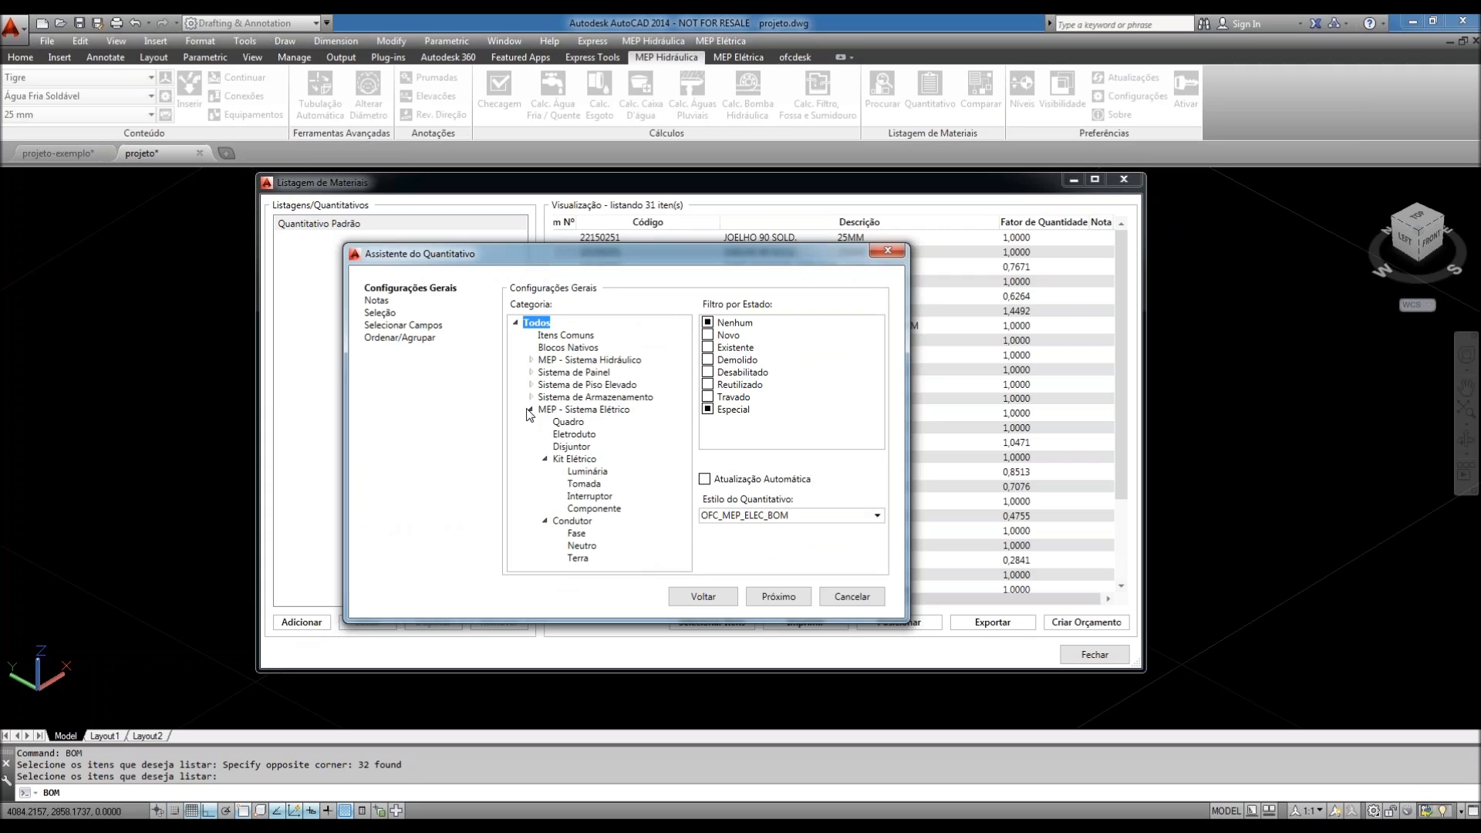
pyautogui.click(529, 410)
pyautogui.click(616, 361)
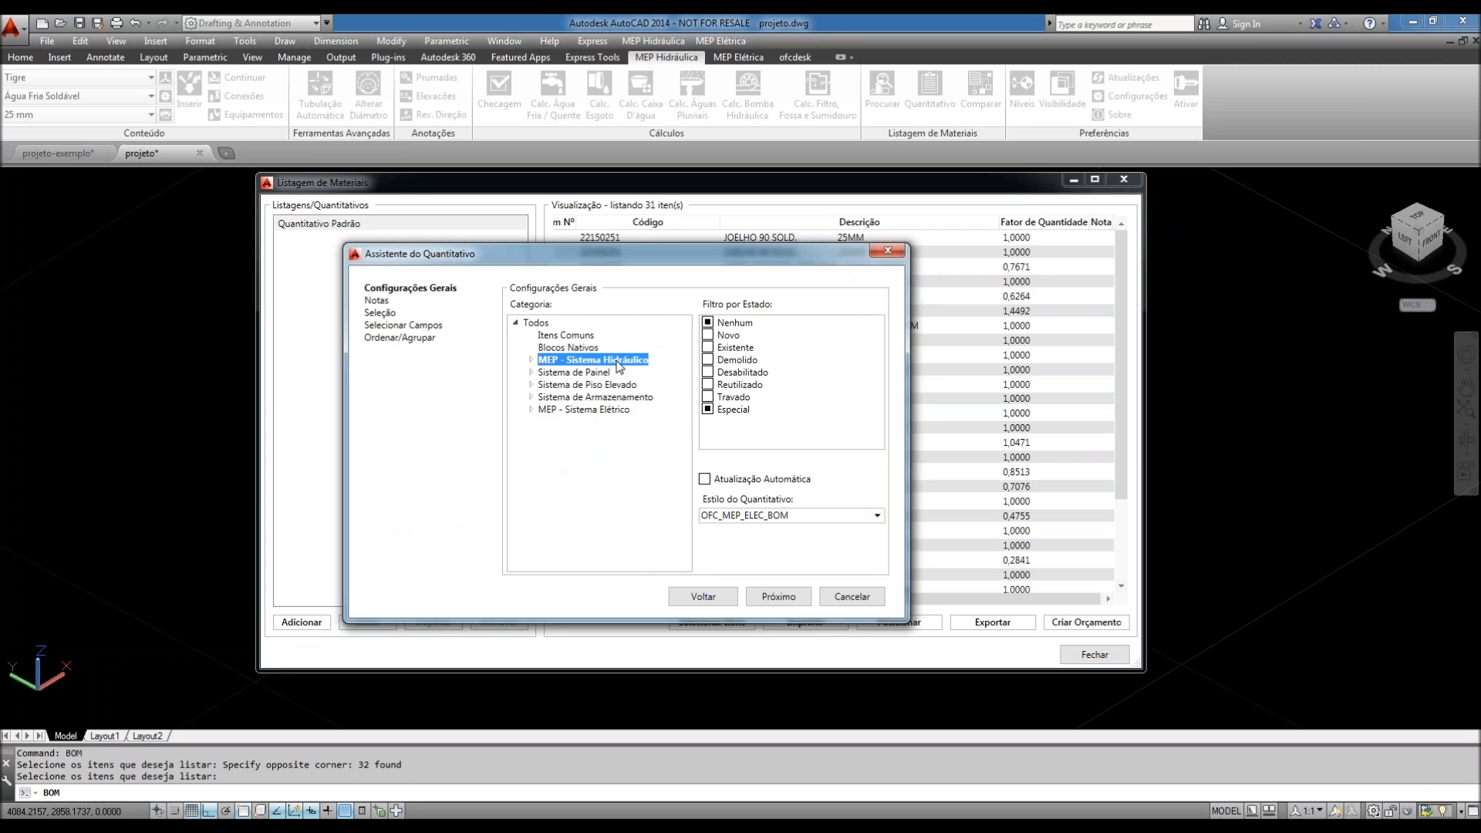
pyautogui.click(613, 398)
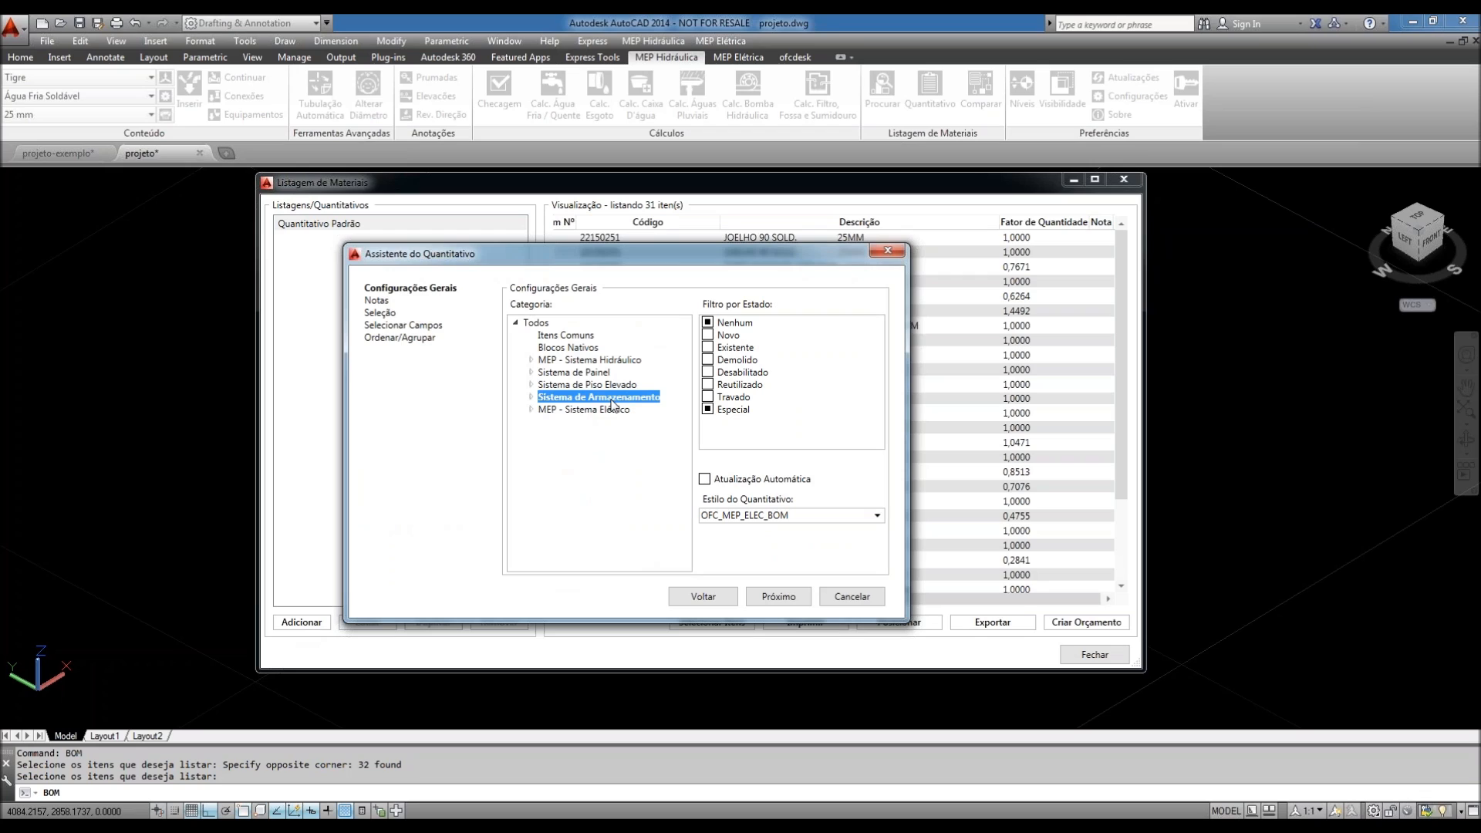
pyautogui.click(571, 385)
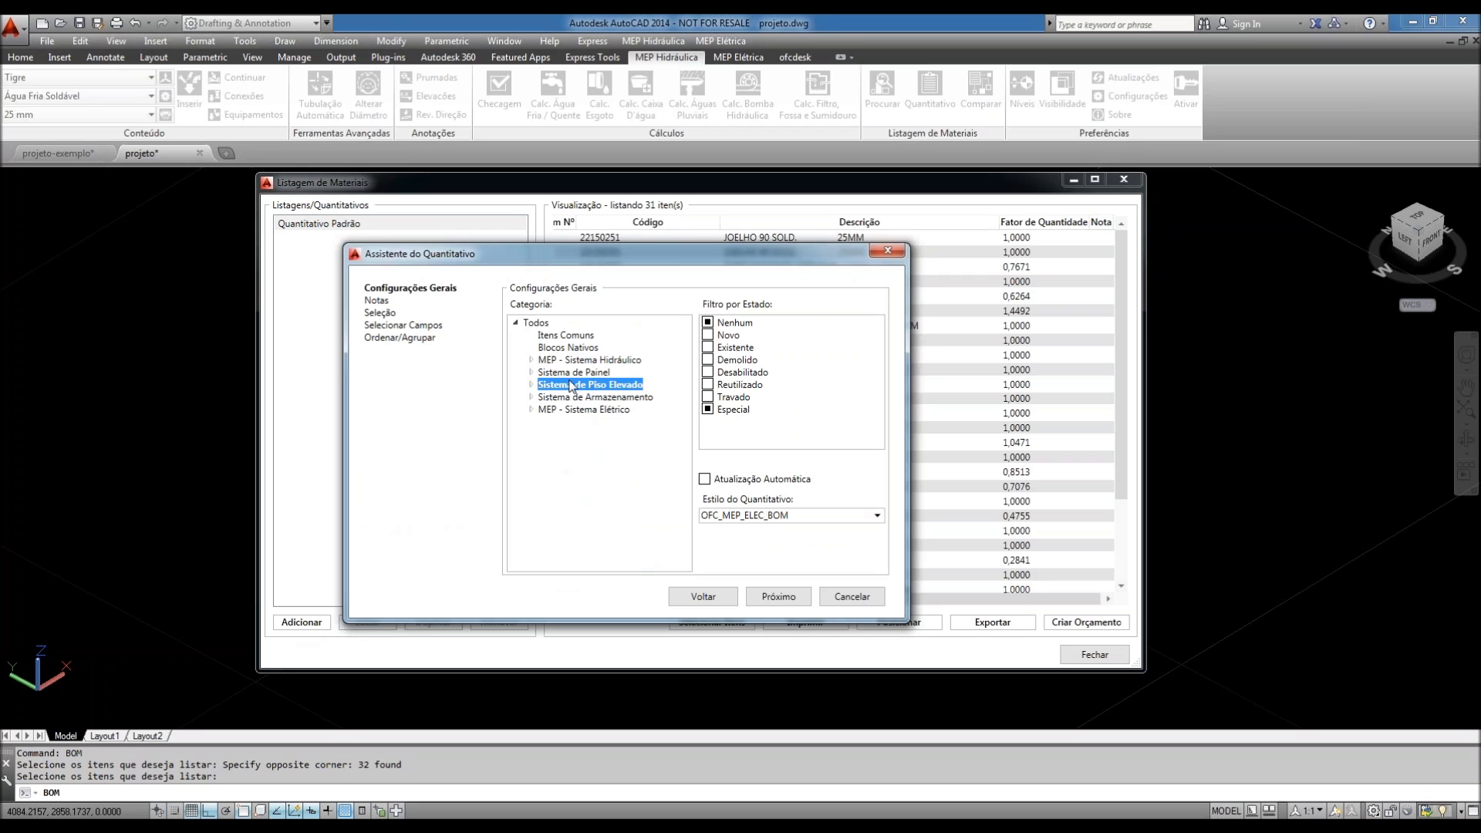
pyautogui.click(595, 373)
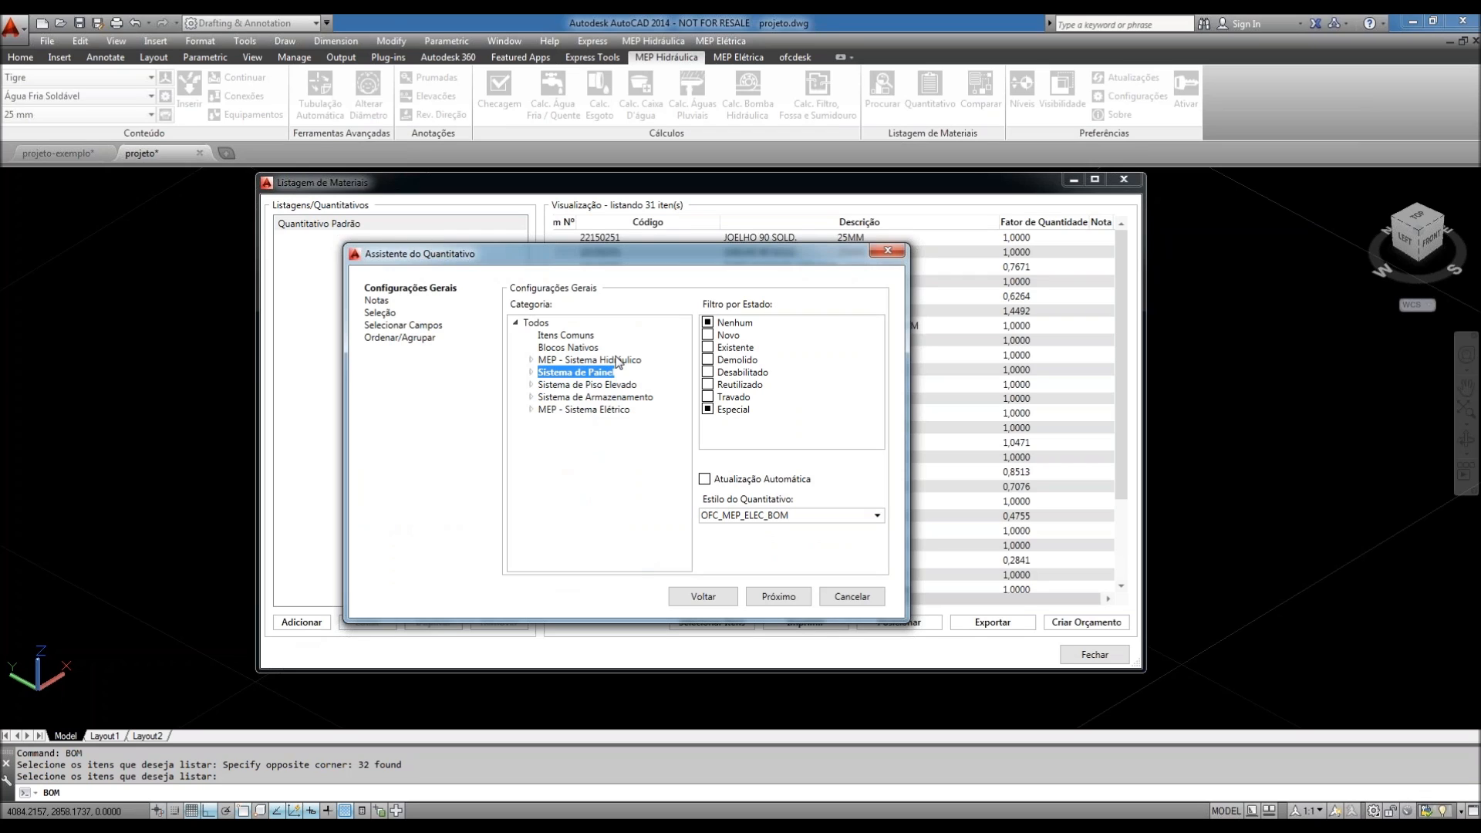
pyautogui.click(626, 362)
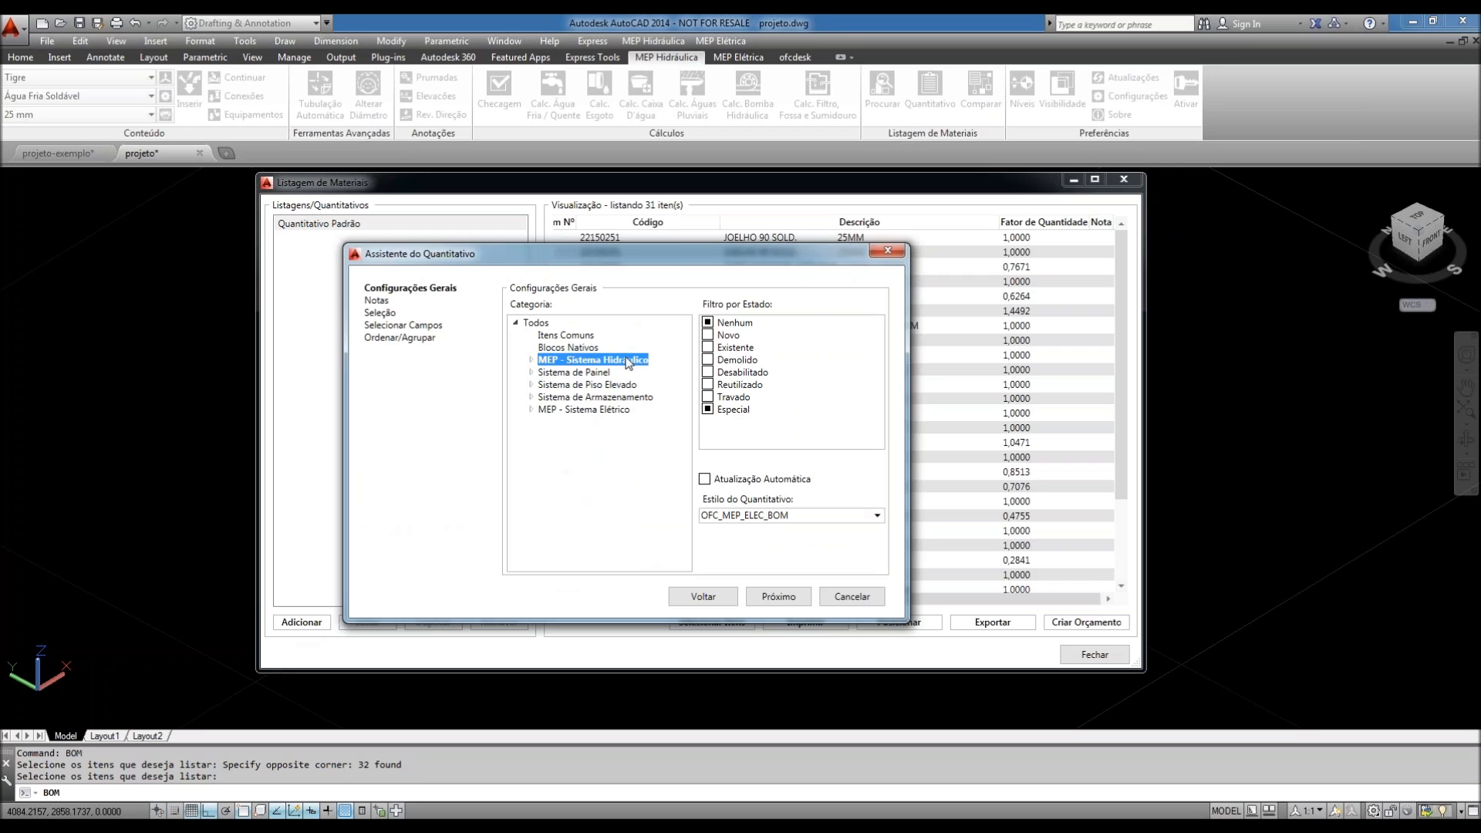
pyautogui.click(531, 360)
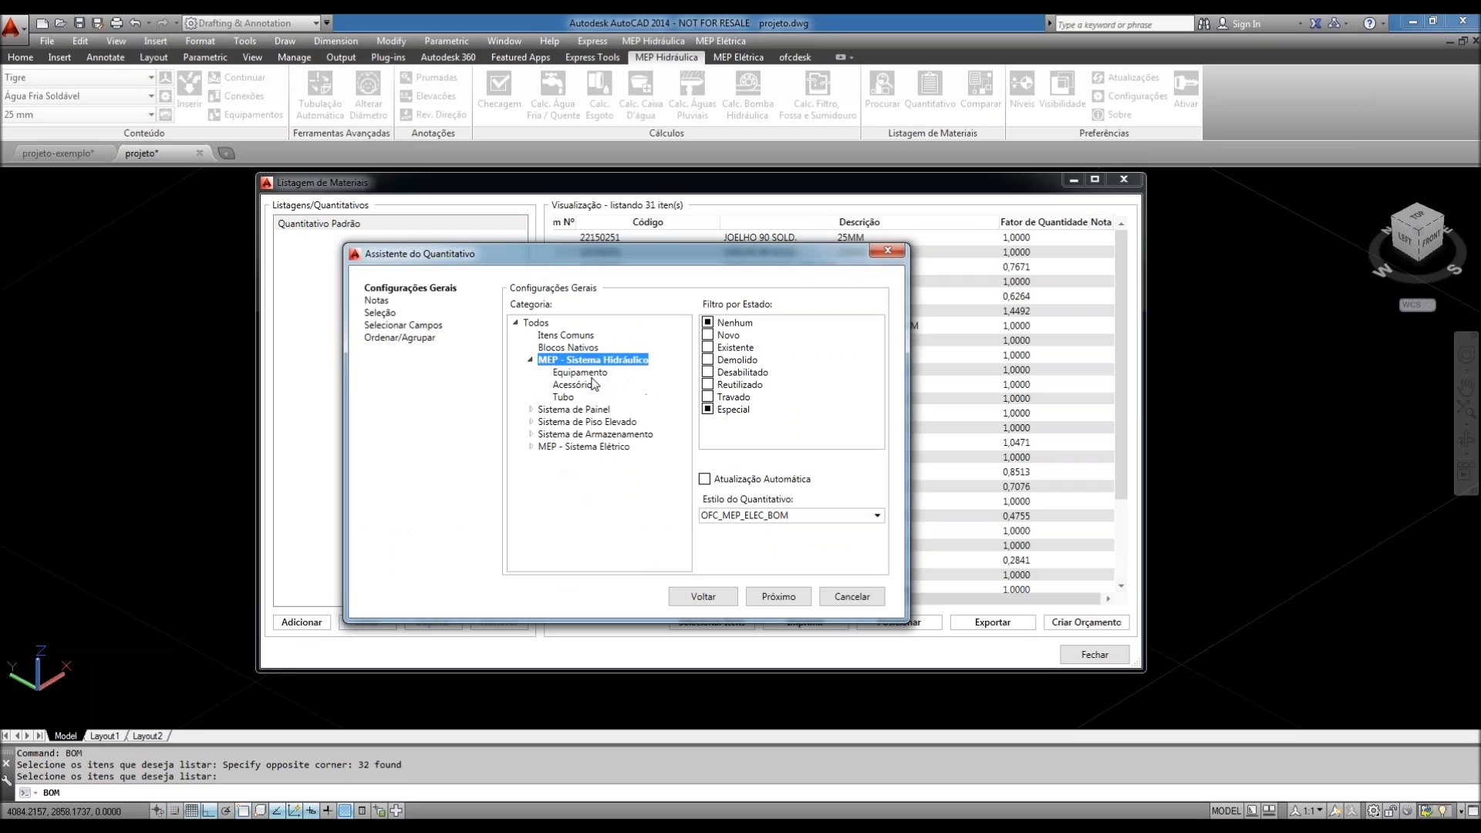
pyautogui.click(563, 397)
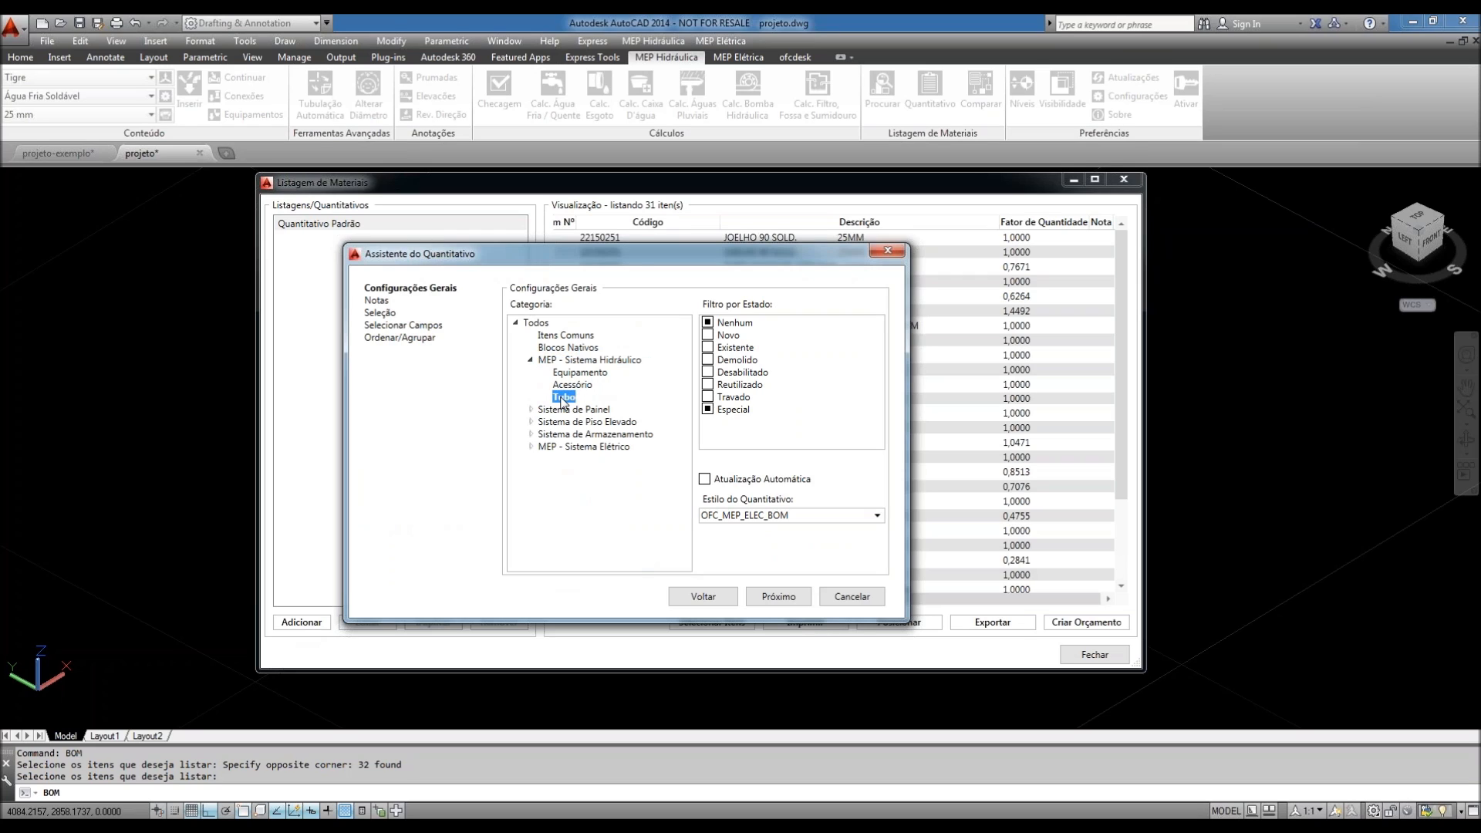
pyautogui.click(779, 597)
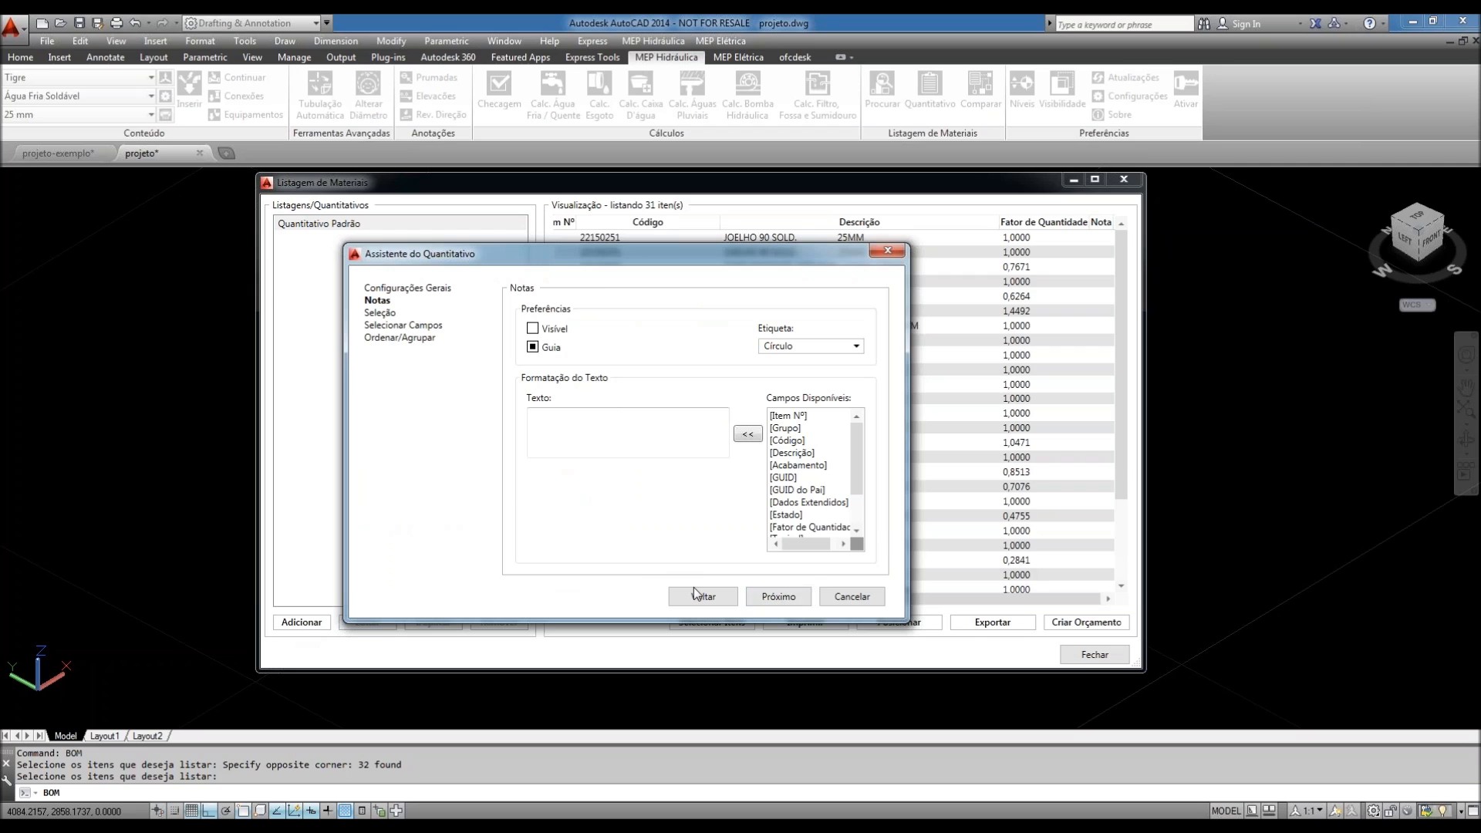
pyautogui.click(794, 602)
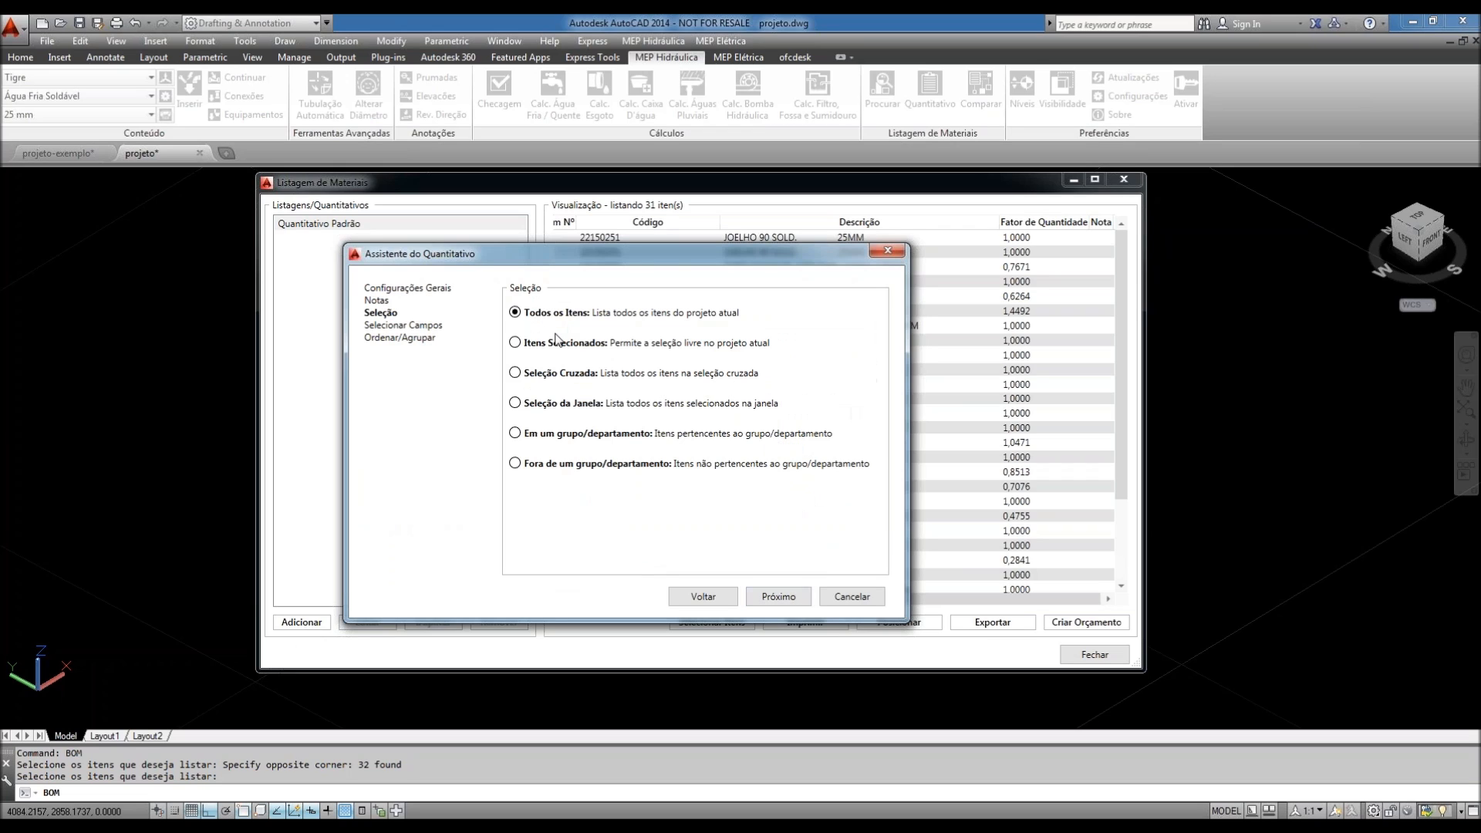
pyautogui.click(791, 601)
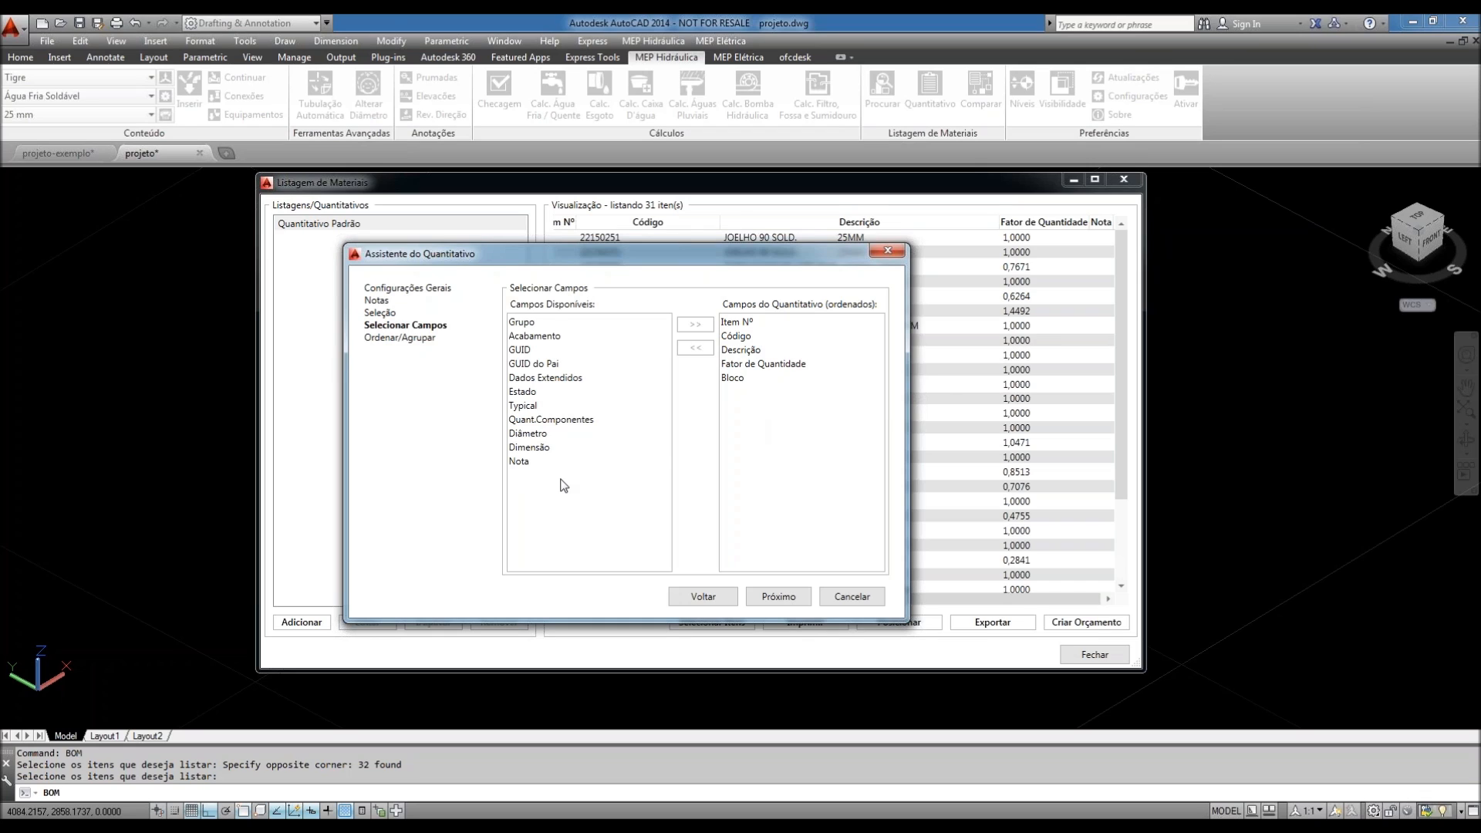
# - Remove the Bloco, Código and Item Nº fields from the new quantity listing
pyautogui.click(590, 448)
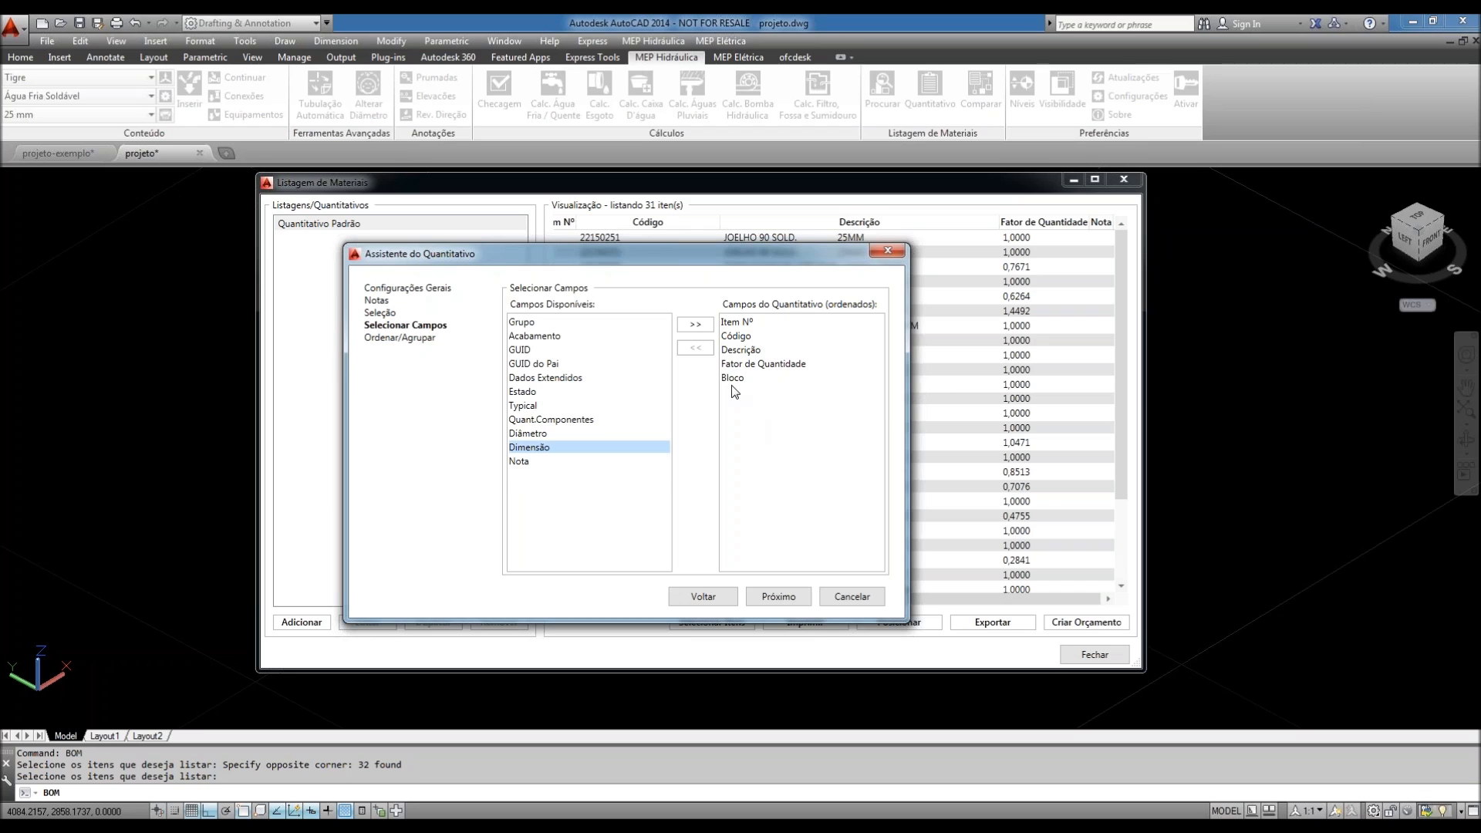
pyautogui.moveTo(733, 380); pyautogui.dragTo(668, 456)
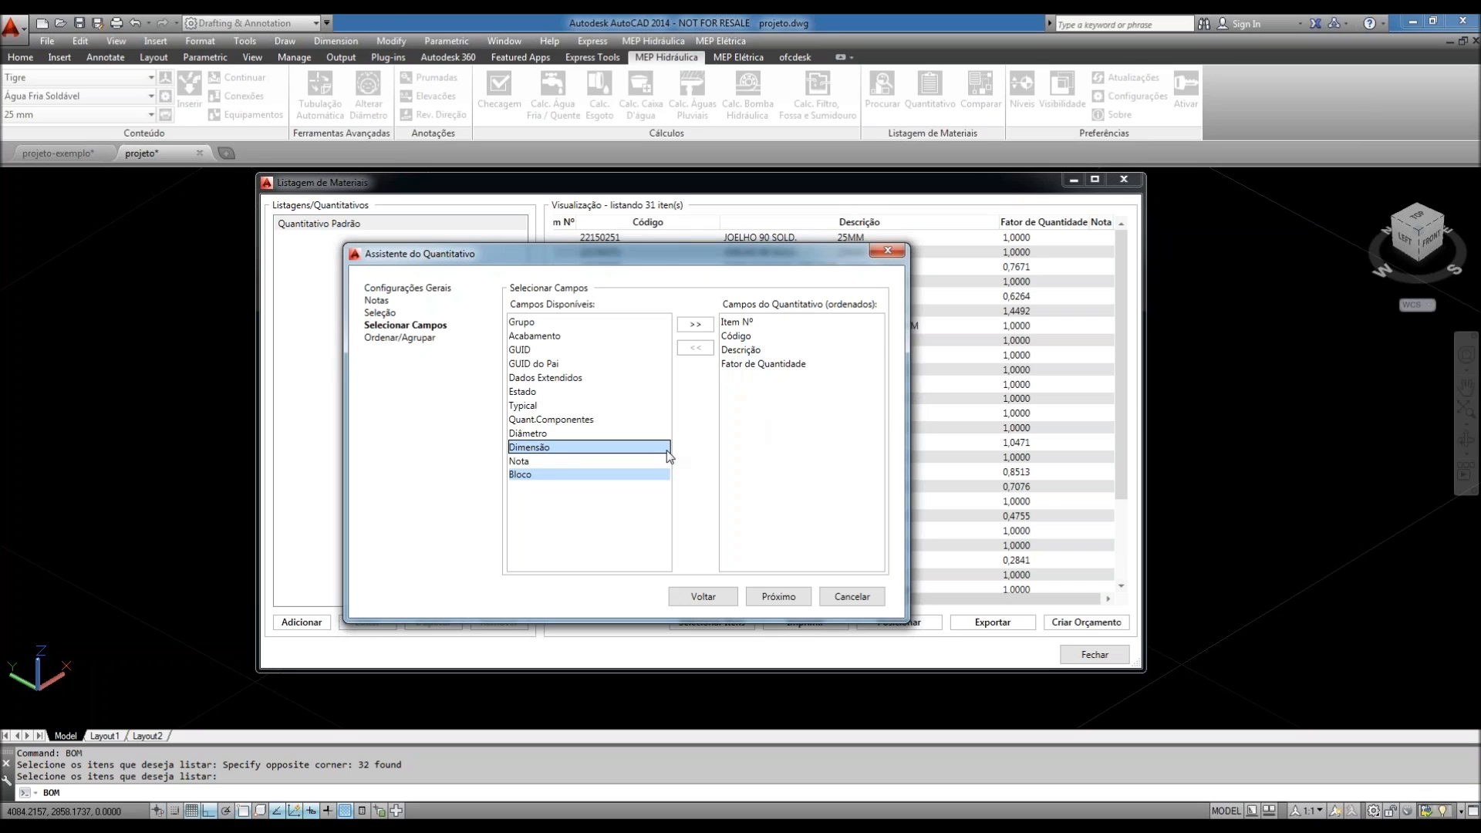
pyautogui.click(737, 336)
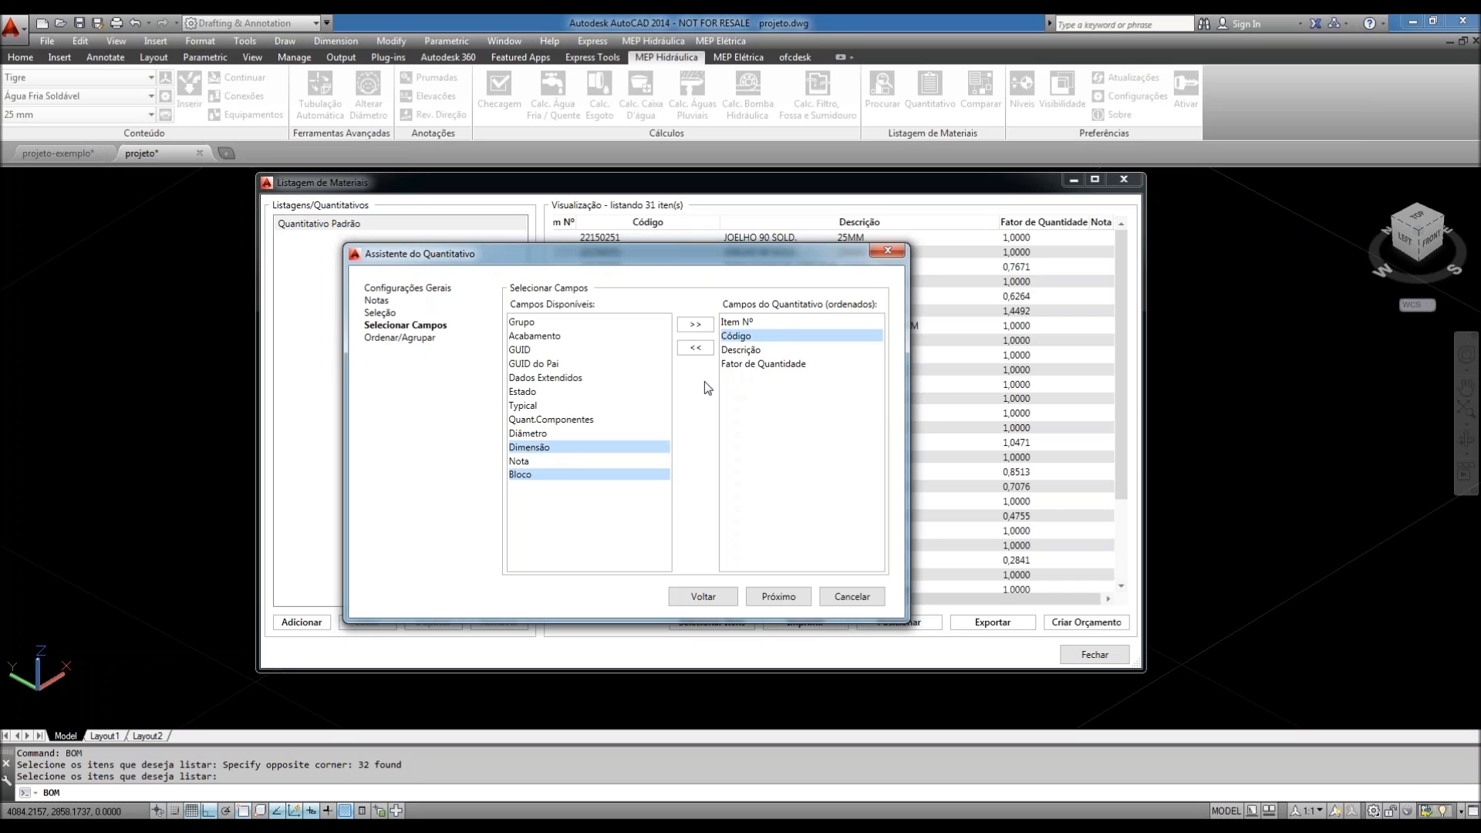
pyautogui.click(695, 349)
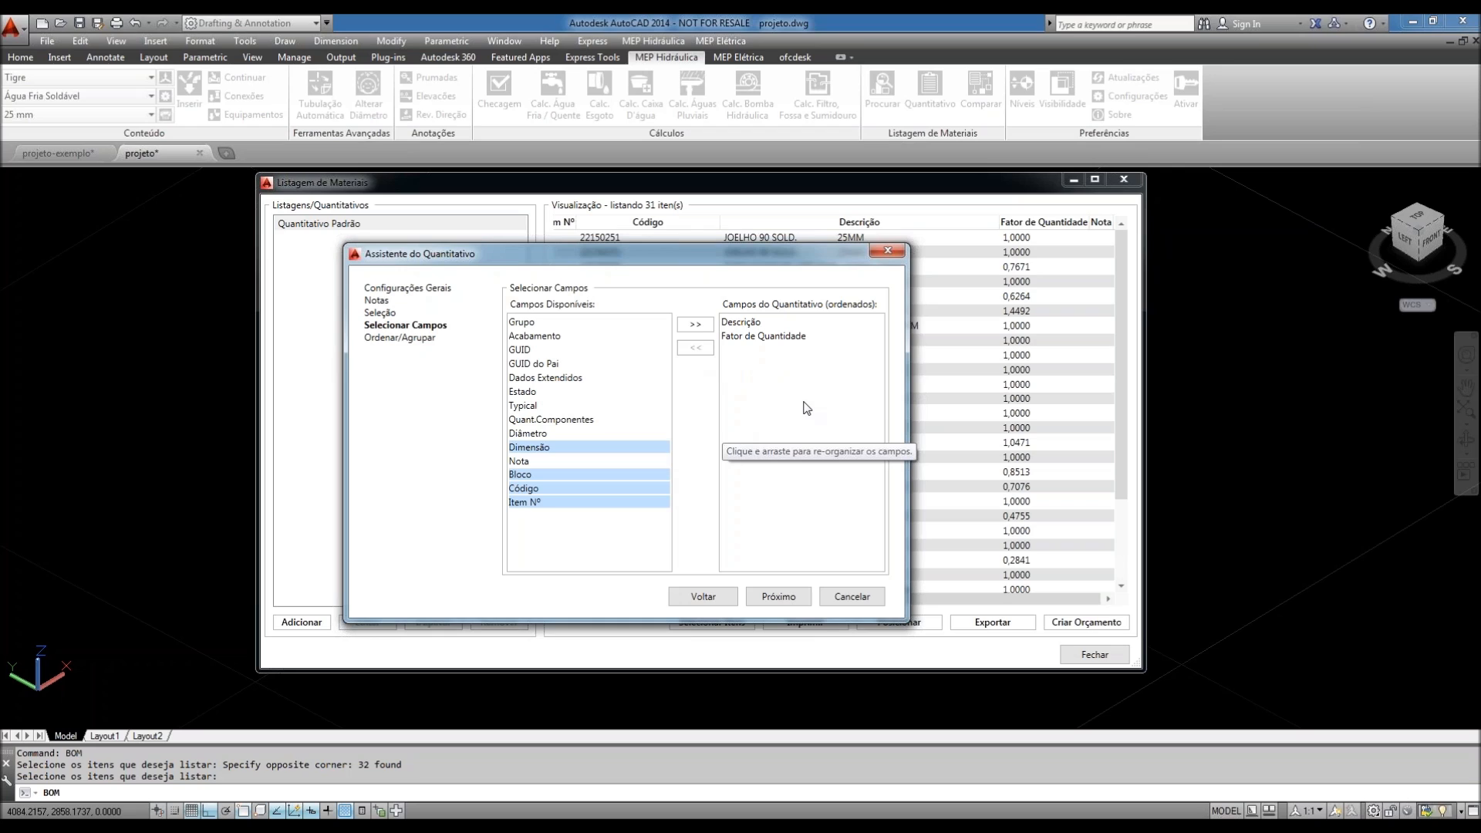
# - Add the Diâmetro and Dimensão fields to the quantity listing
pyautogui.click(542, 475)
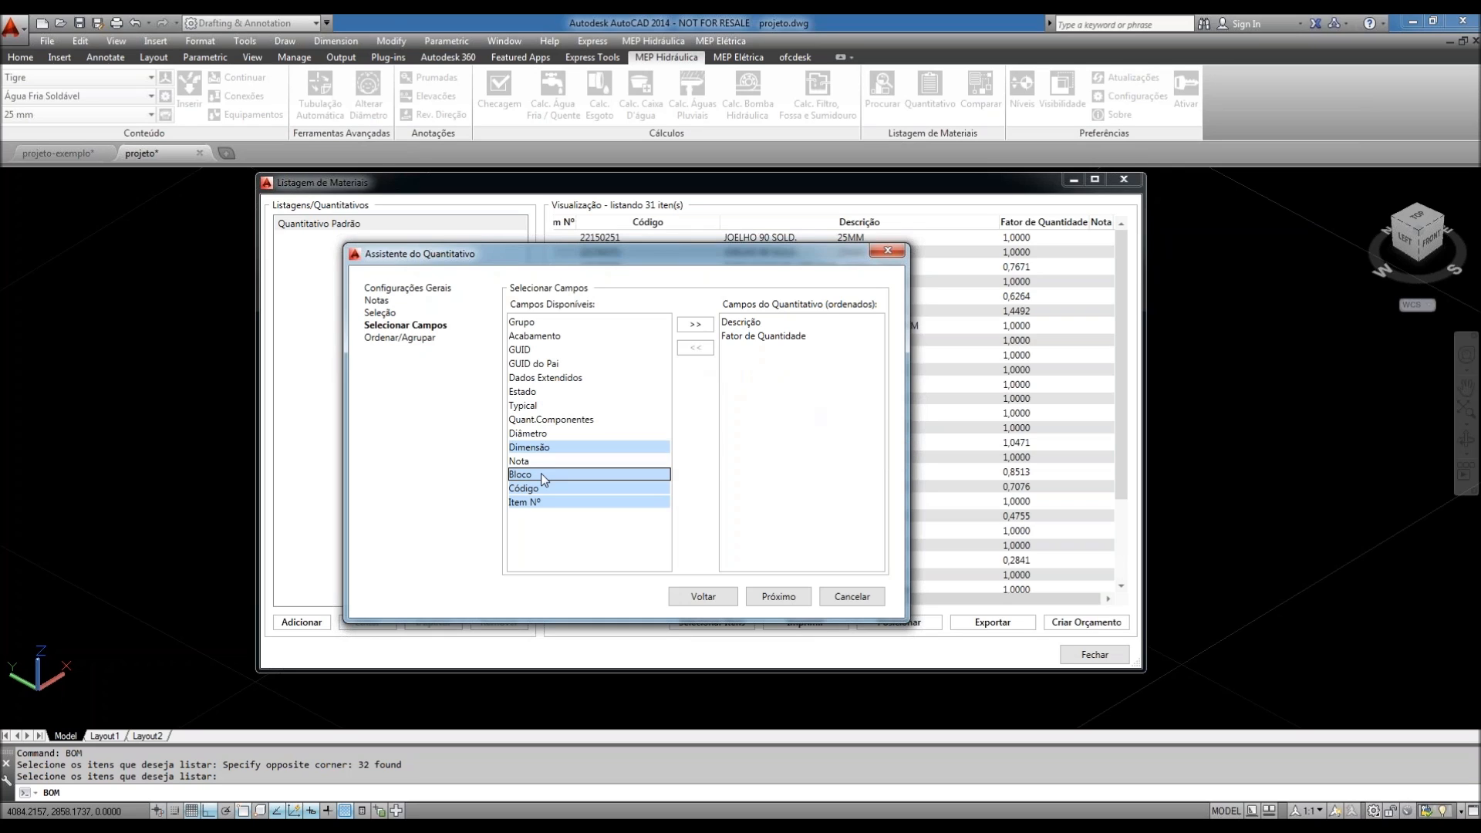
pyautogui.click(554, 434)
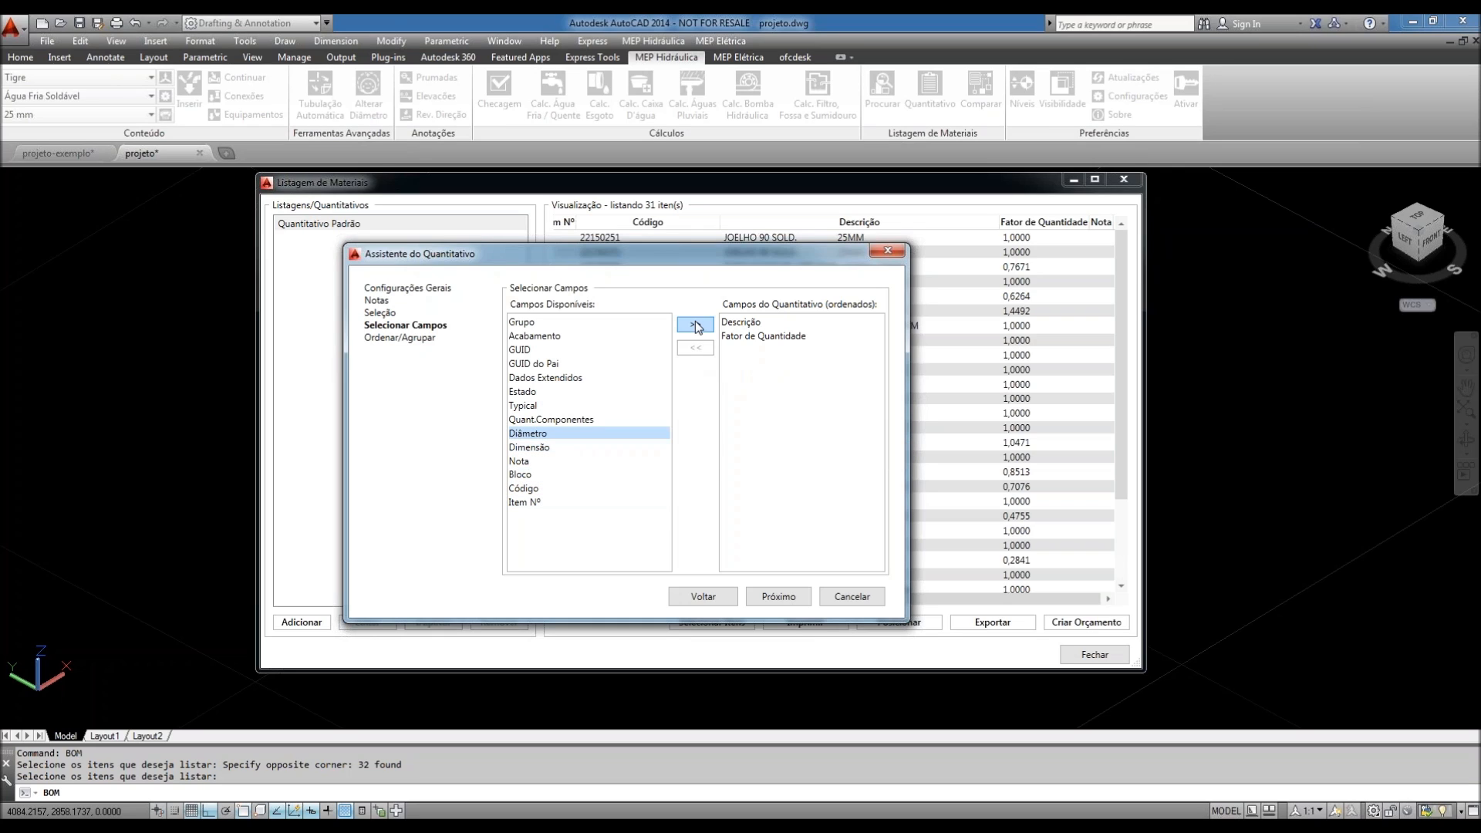
pyautogui.click(695, 325)
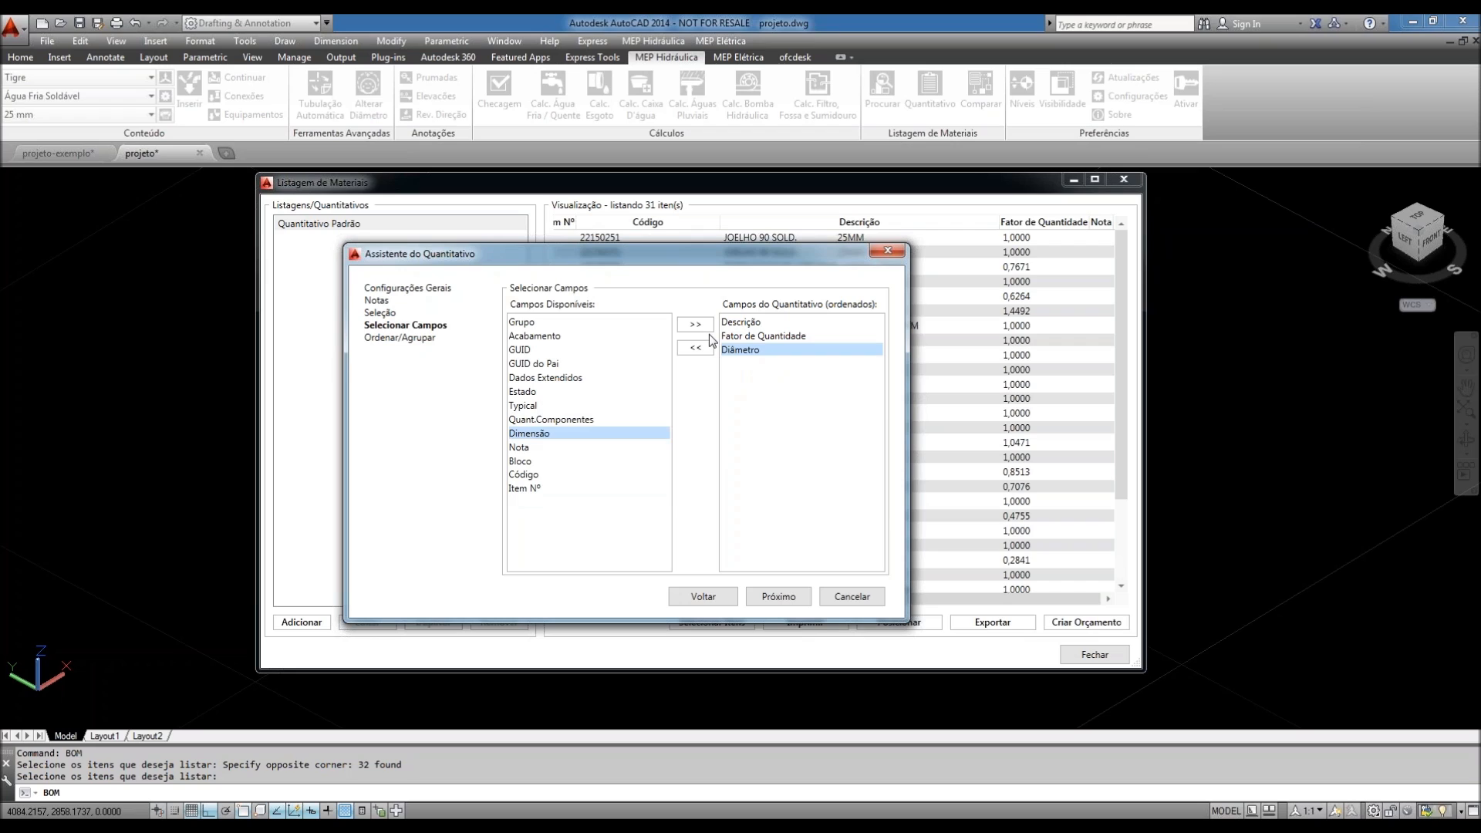
pyautogui.click(702, 325)
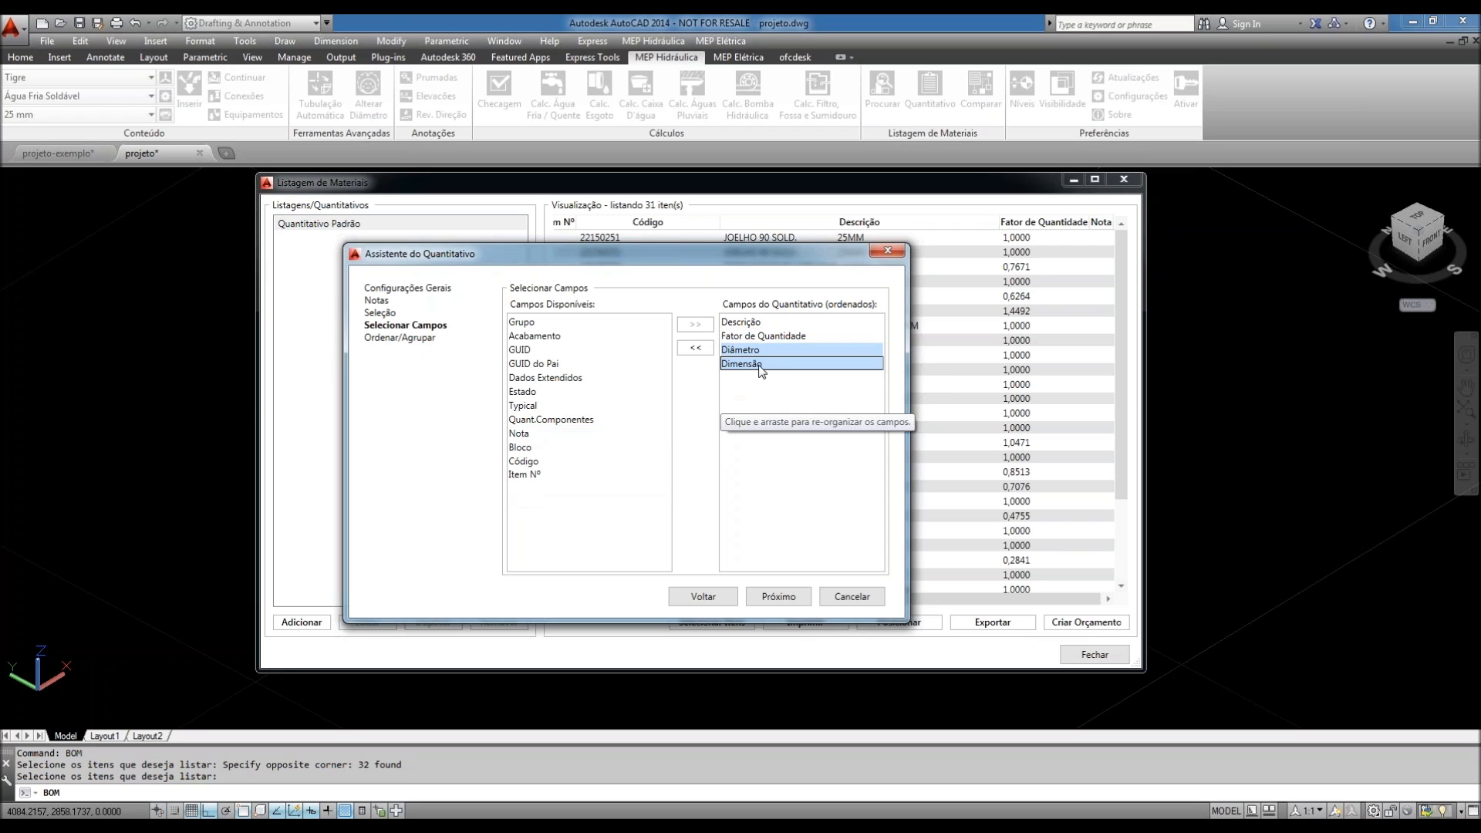
# - Reorder the listing fields so that Fator de Quantidade comes last, after Dimensão
pyautogui.click(741, 337)
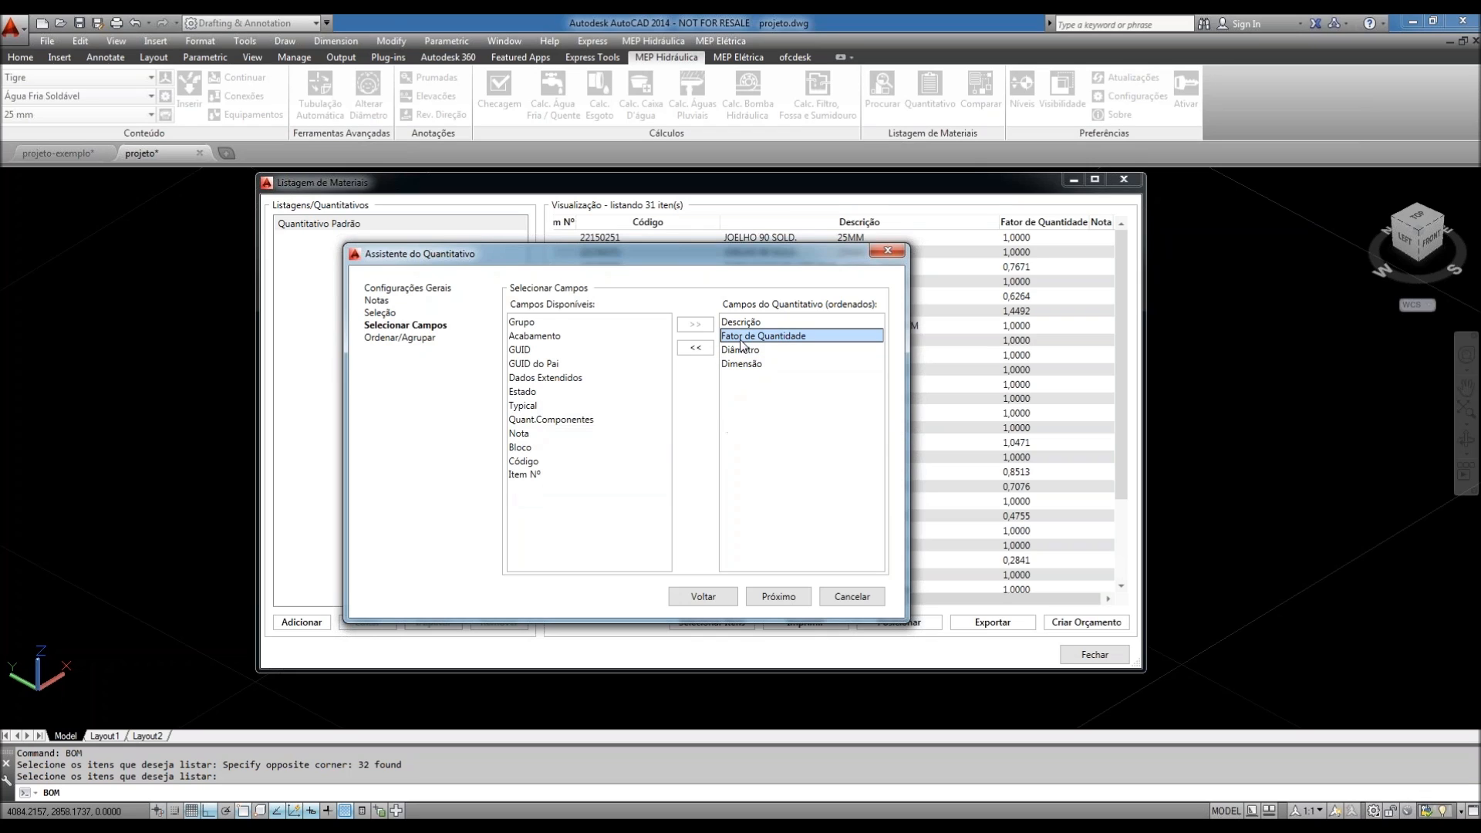
pyautogui.moveTo(754, 339); pyautogui.dragTo(758, 371)
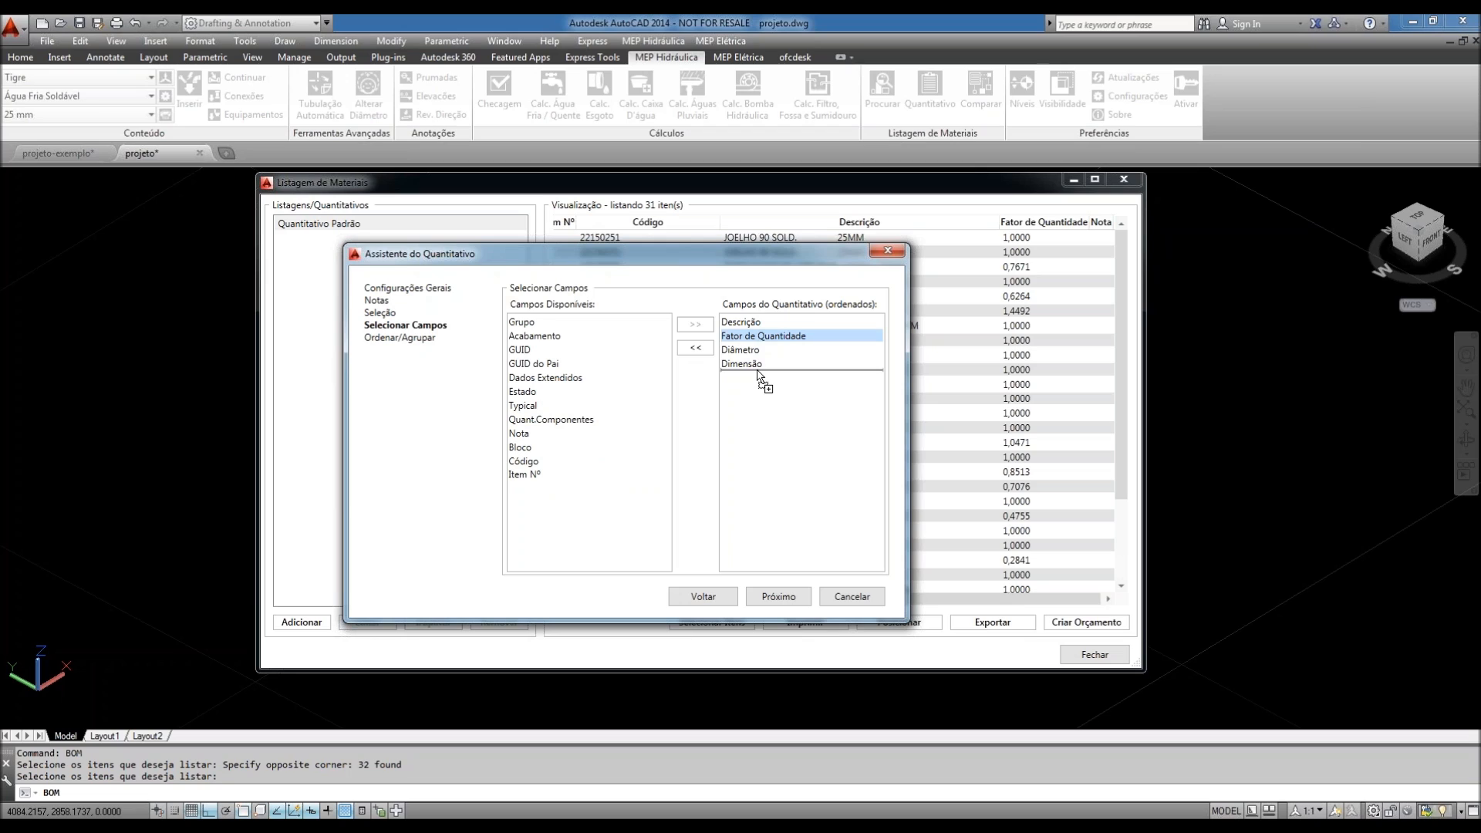
pyautogui.moveTo(757, 372); pyautogui.dragTo(759, 374)
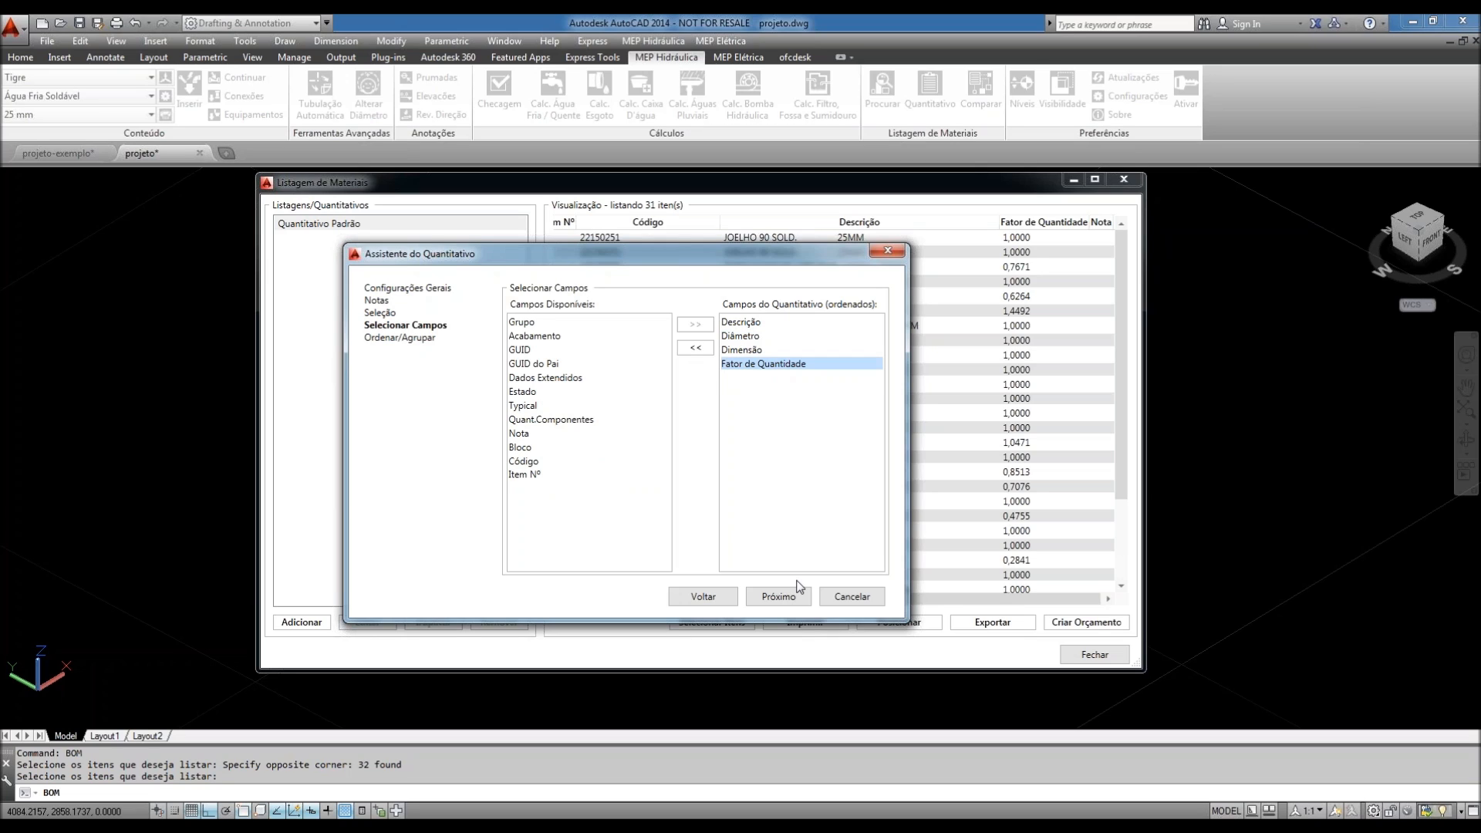
# - Name the listing Tubos, group it by Descrição and Diâmetro, and finish creating it
pyautogui.click(793, 594)
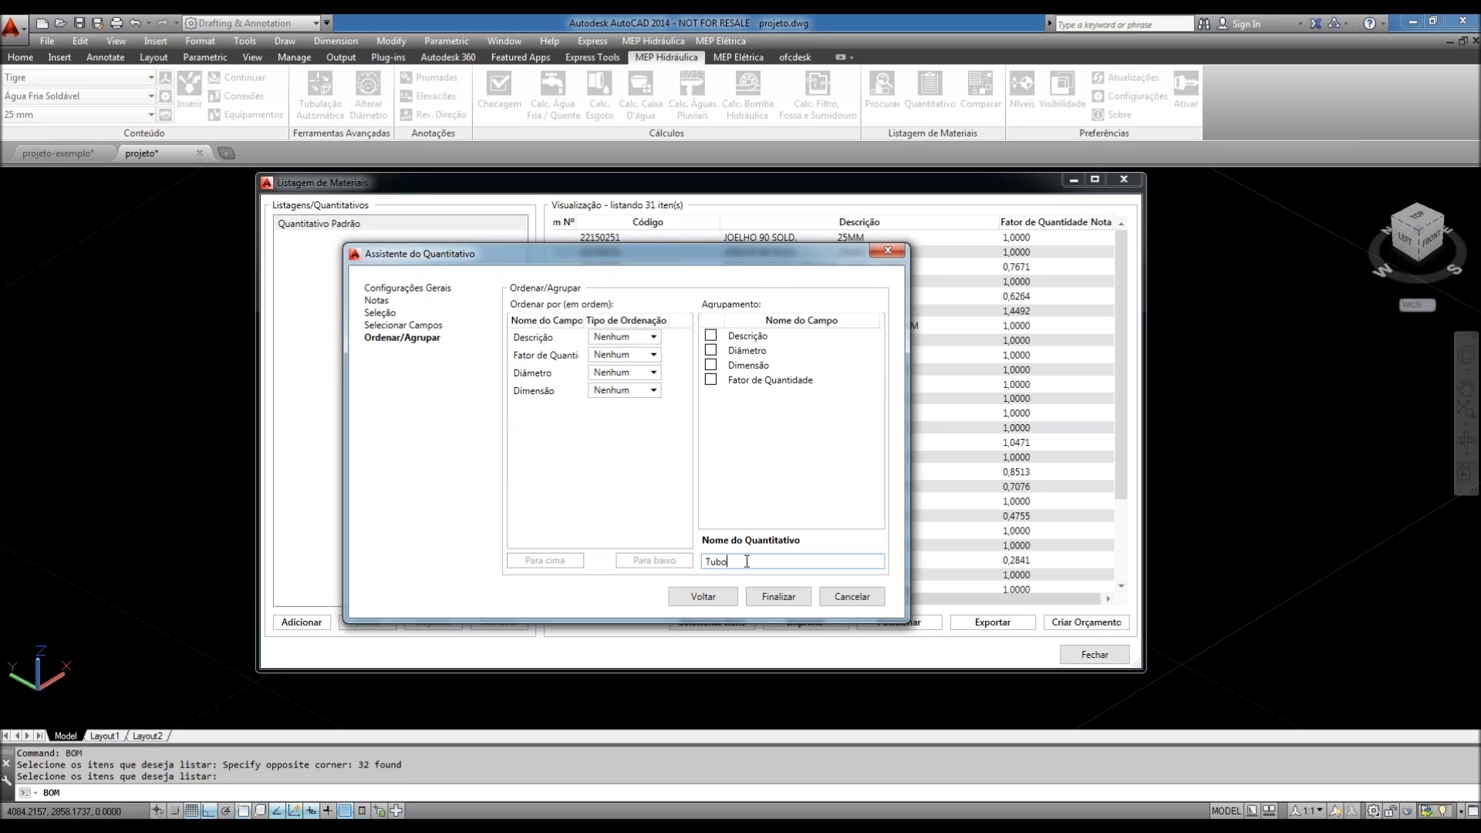
pyautogui.write('s')
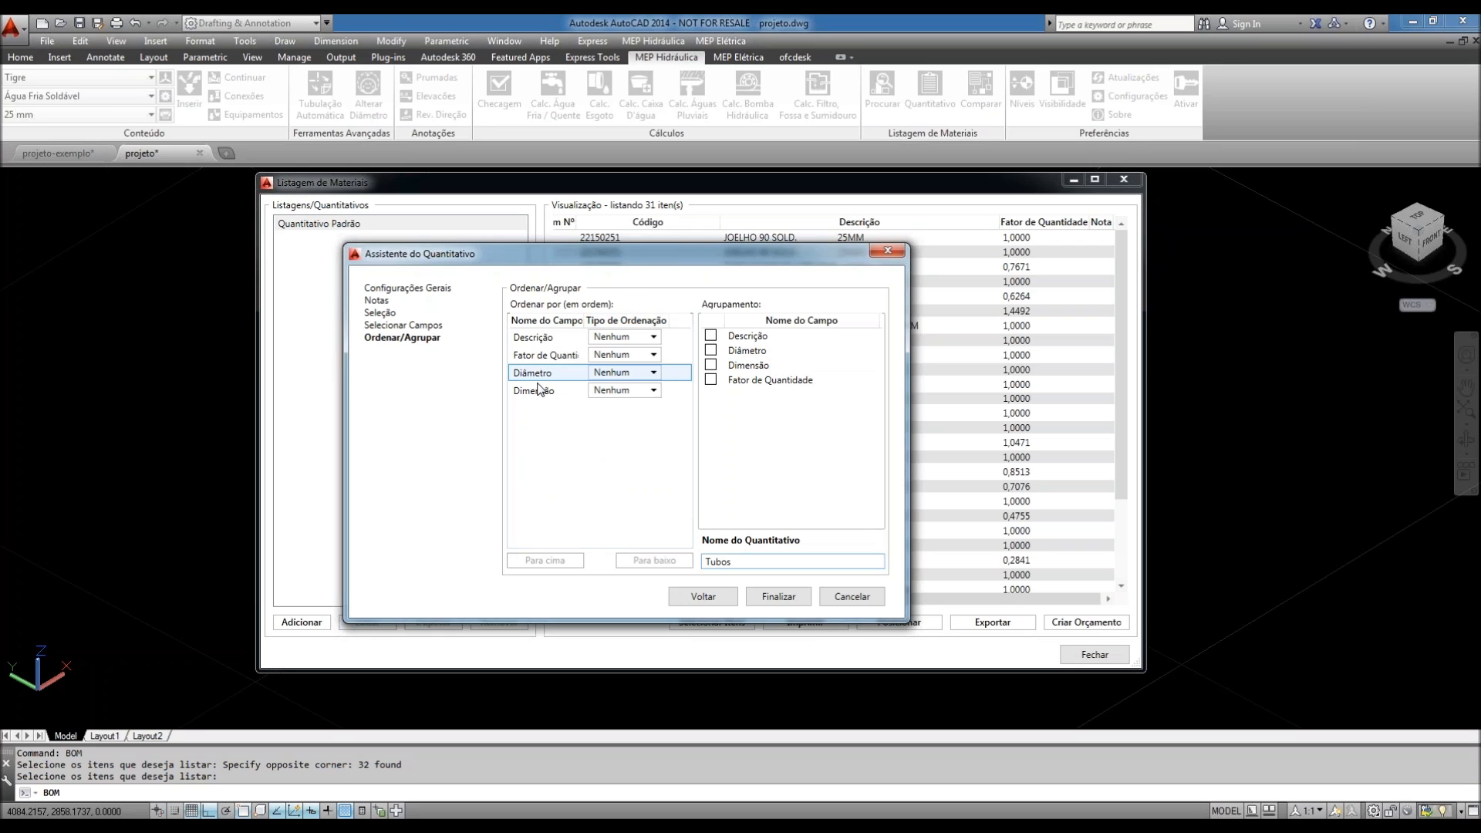
pyautogui.click(710, 337)
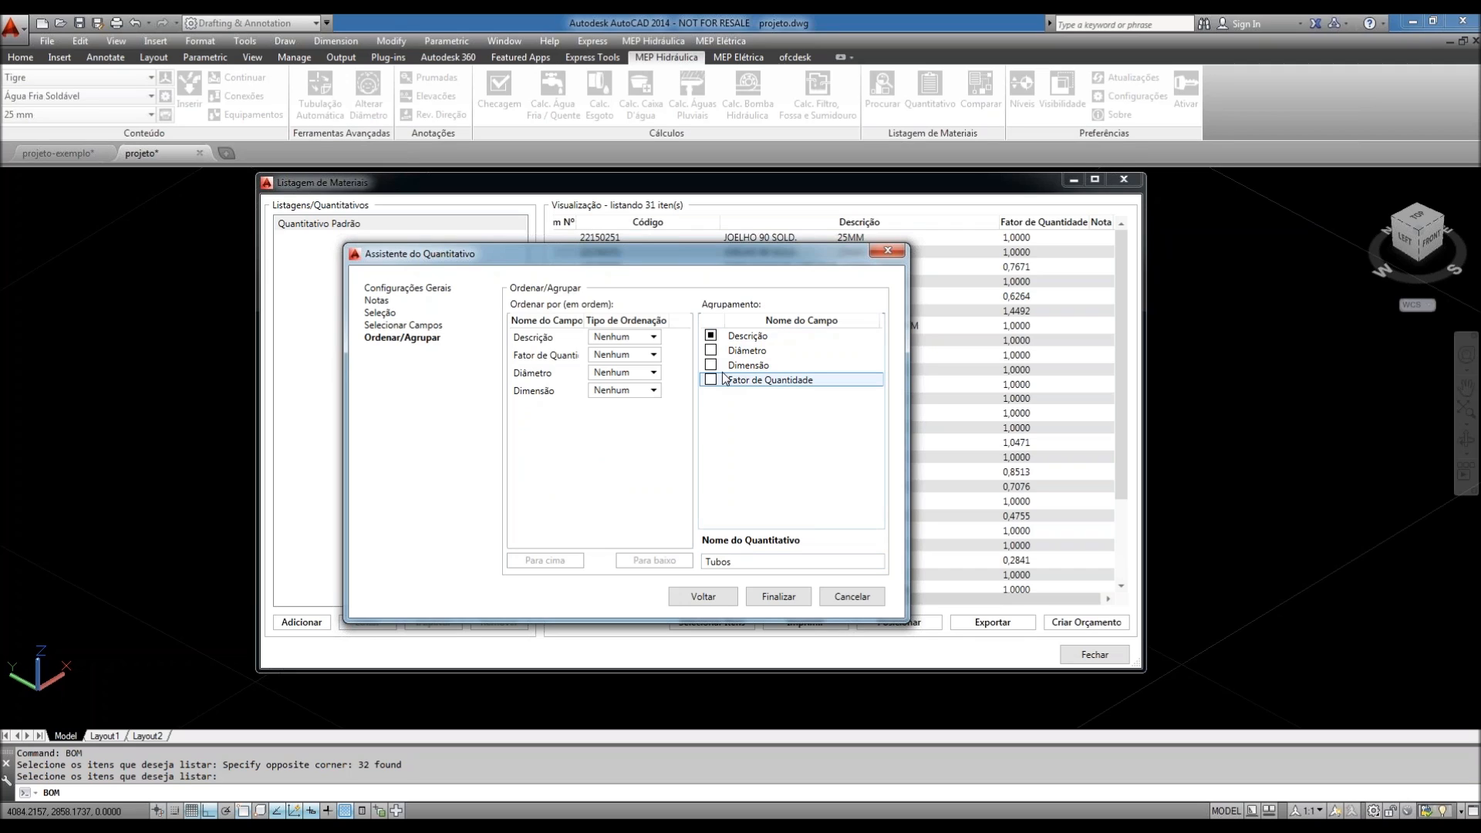
pyautogui.click(710, 350)
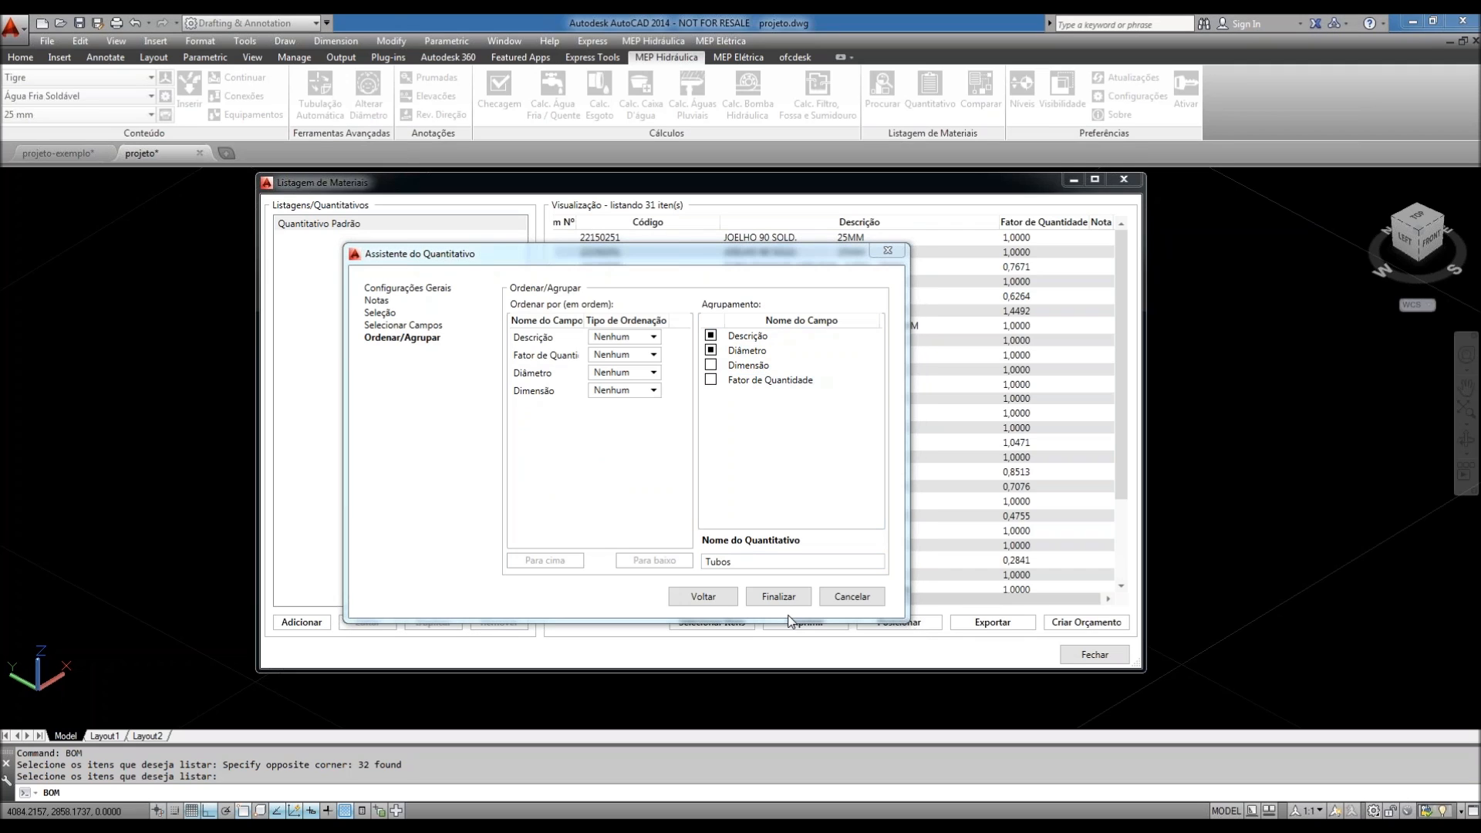
pyautogui.click(780, 598)
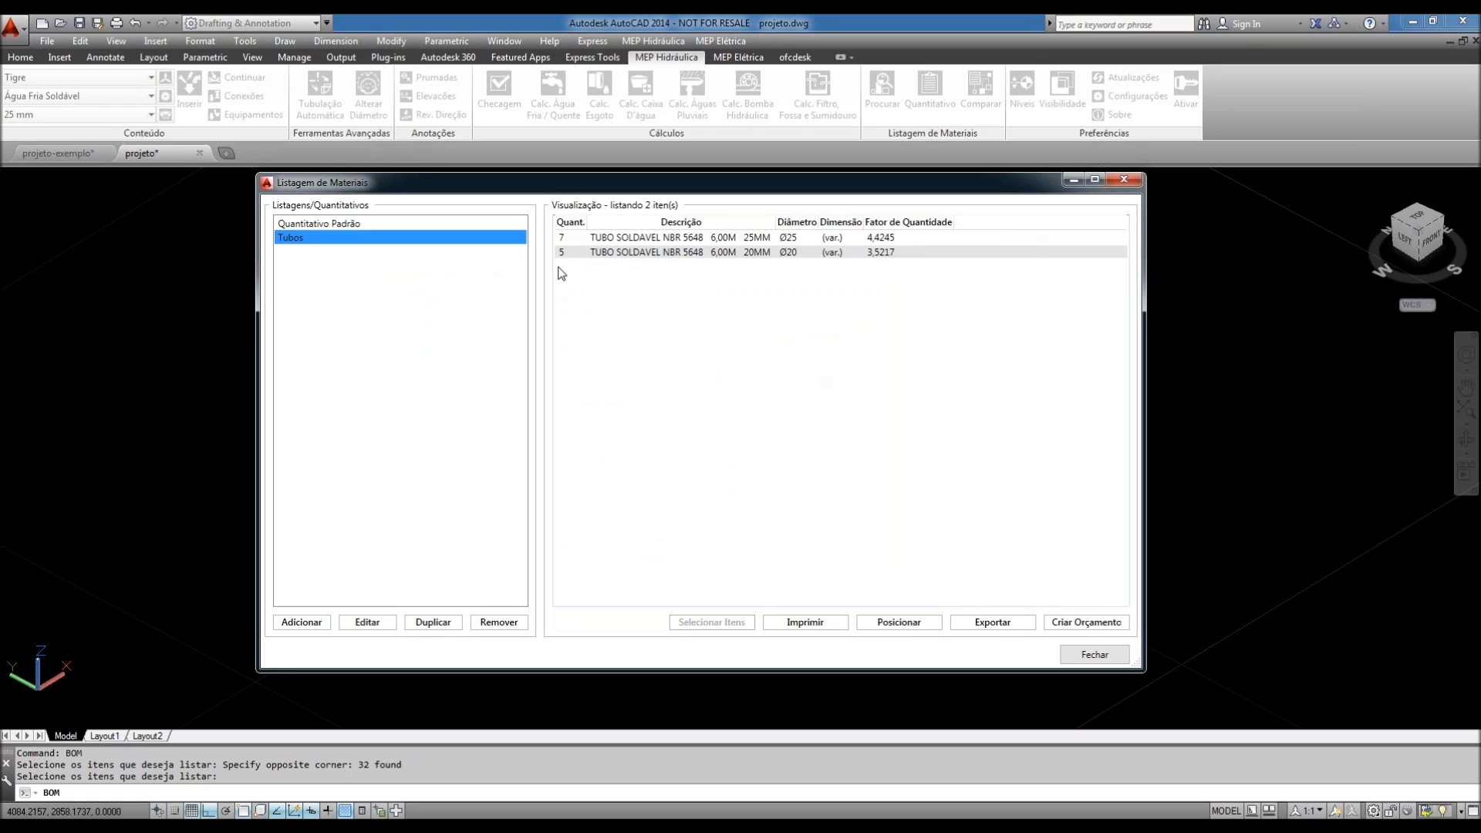
# - Widen the Descrição, Dimensão and Diâmetro columns of the Tubos listing and review the grouped pipes
pyautogui.moveTo(782, 222); pyautogui.dragTo(835, 221)
pyautogui.moveTo(916, 222); pyautogui.dragTo(980, 222)
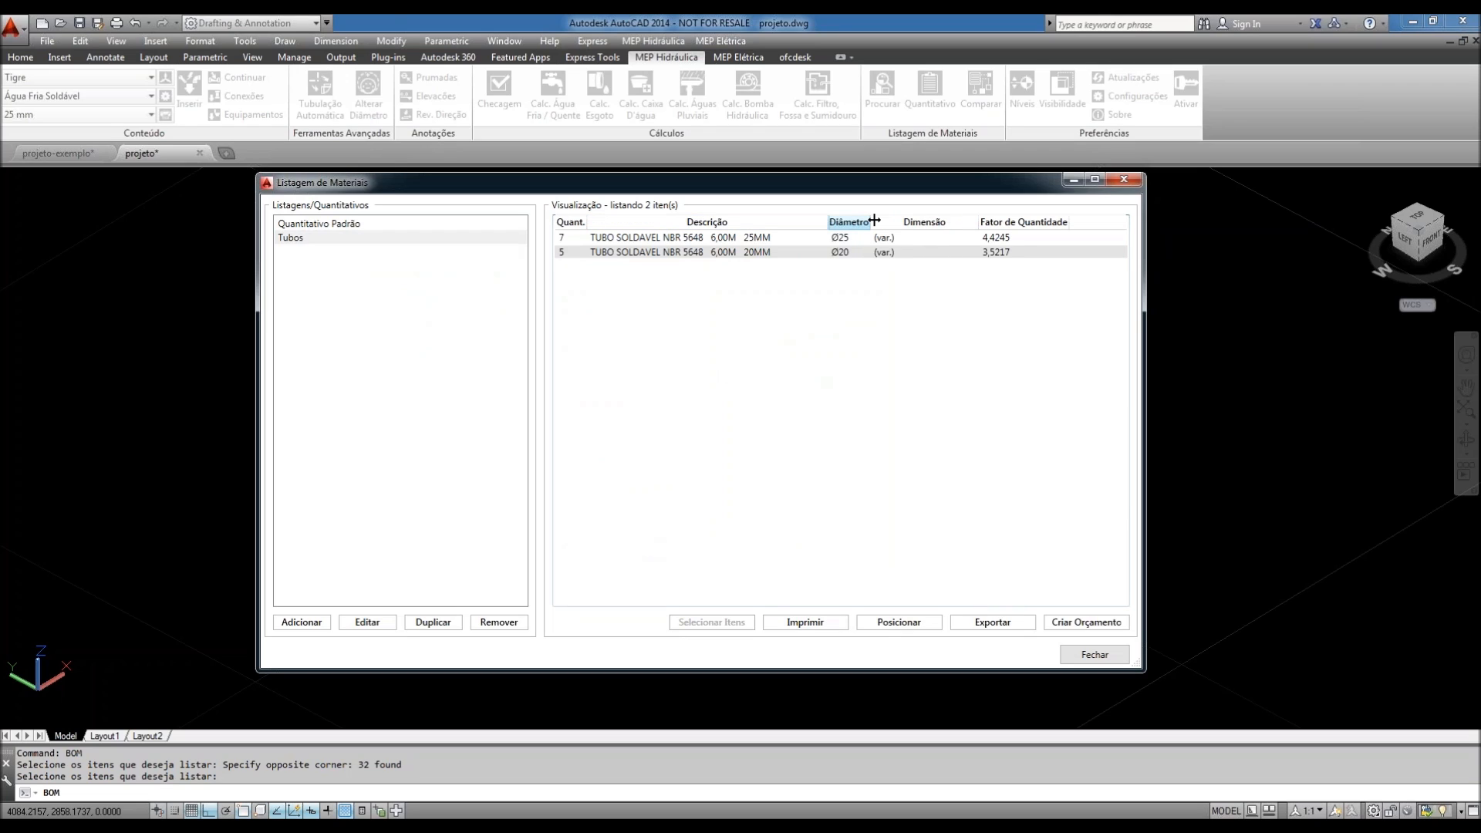
pyautogui.moveTo(873, 221); pyautogui.dragTo(918, 222)
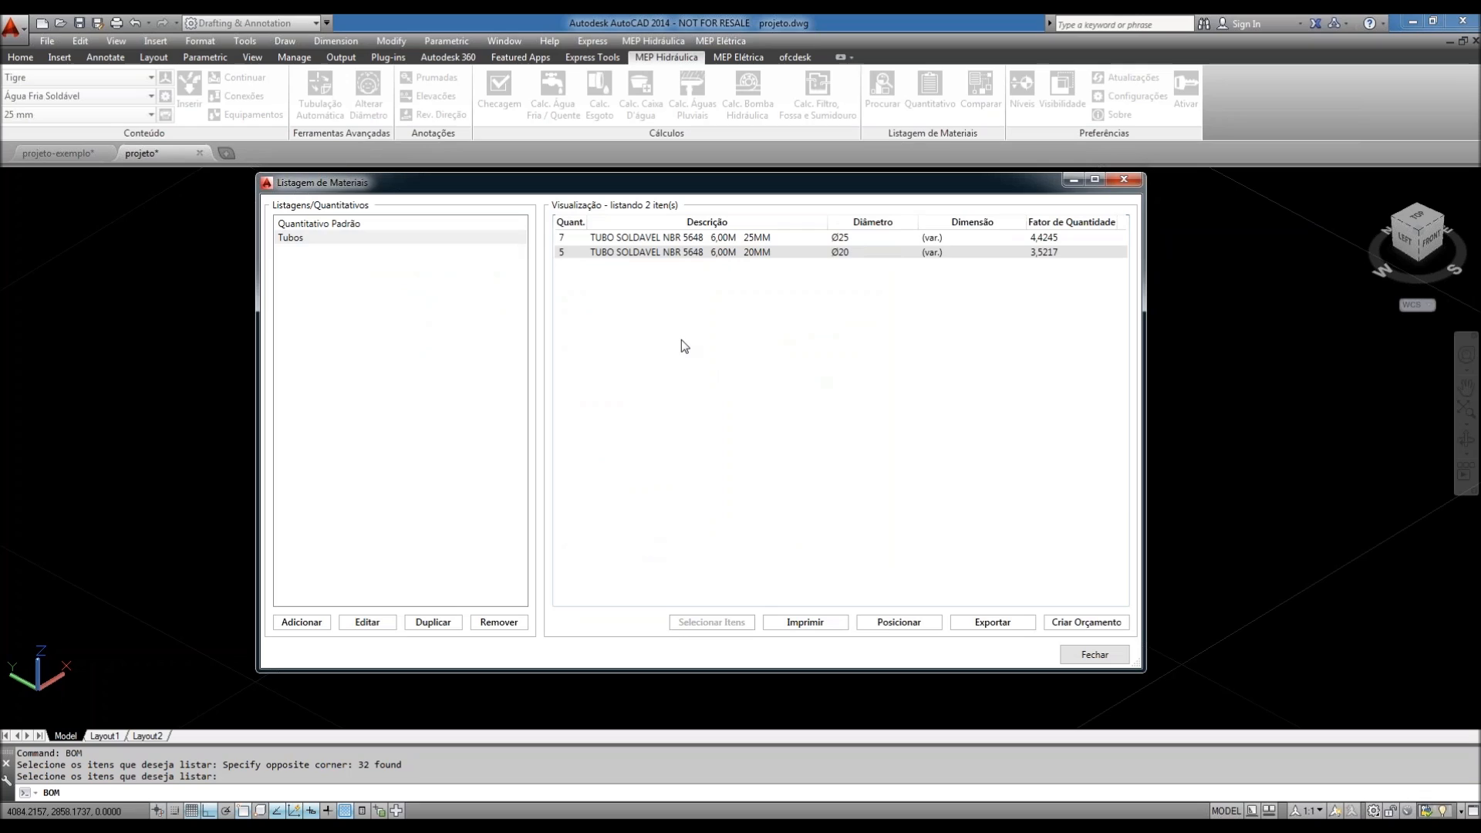
pyautogui.click(622, 252)
# - Edit the Tubos listing so that it is also grouped by Dimensão
pyautogui.click(361, 622)
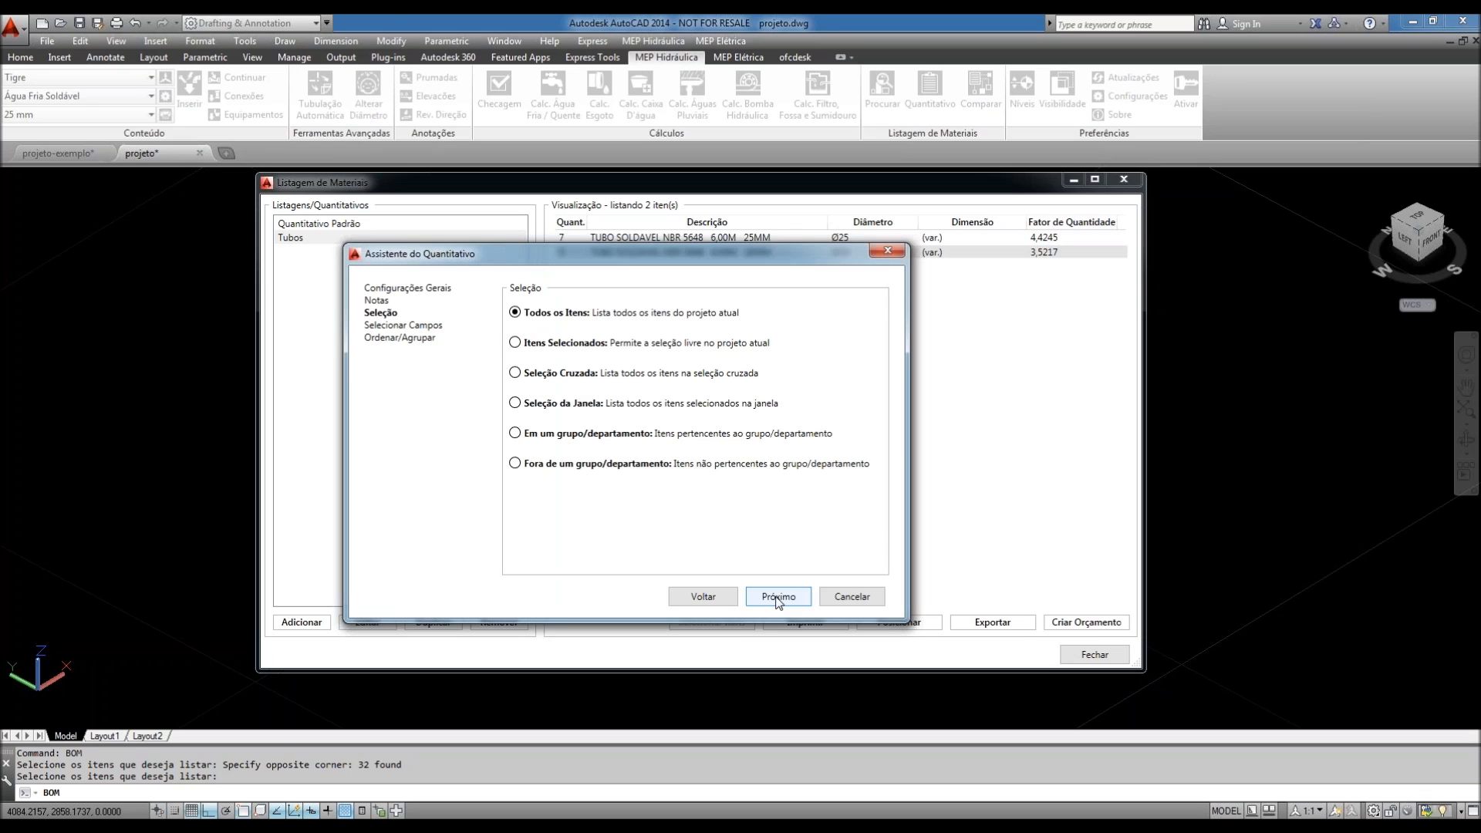
pyautogui.doubleClick(777, 598)
pyautogui.click(711, 365)
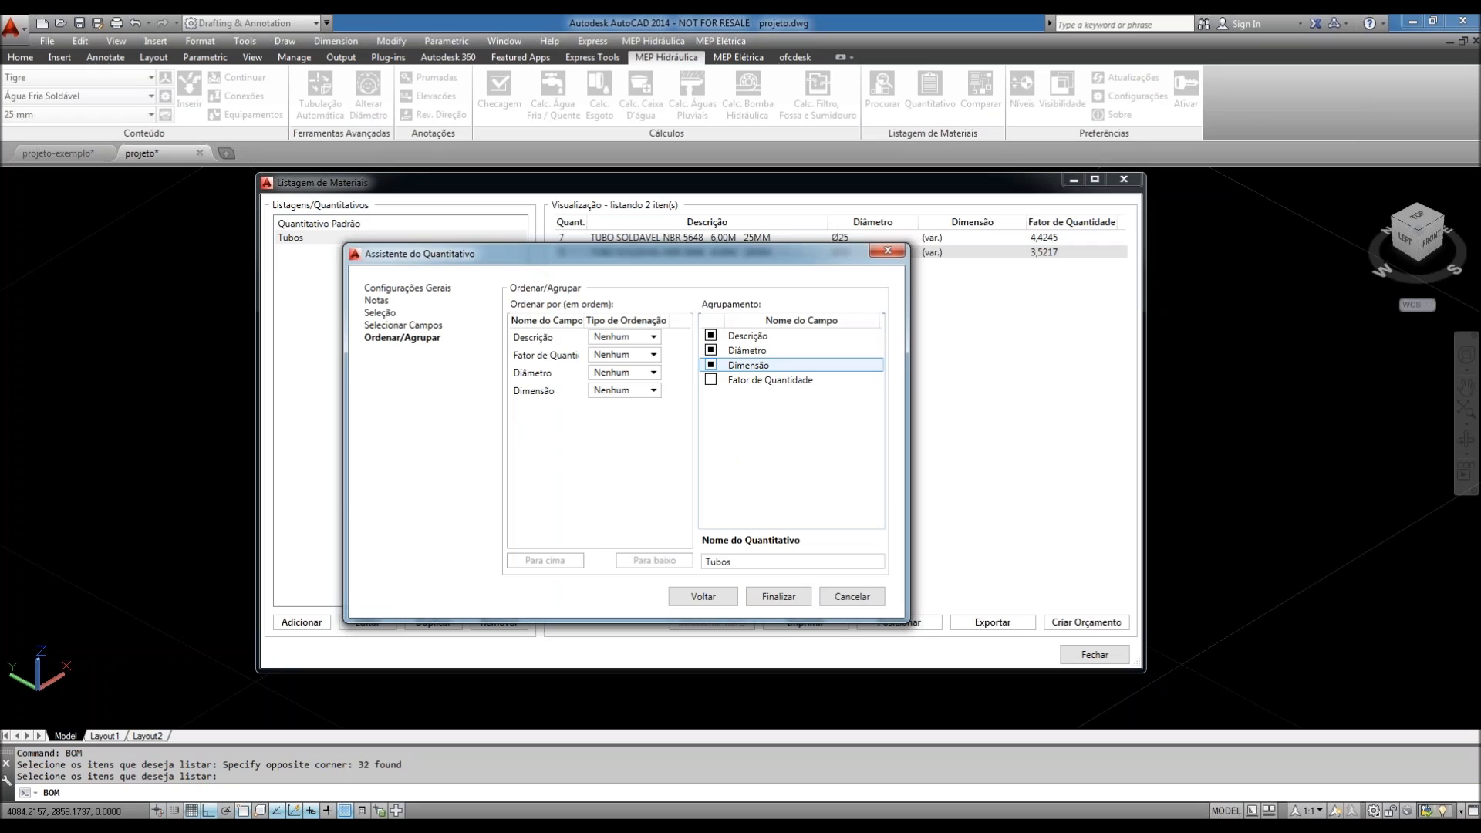
pyautogui.click(779, 598)
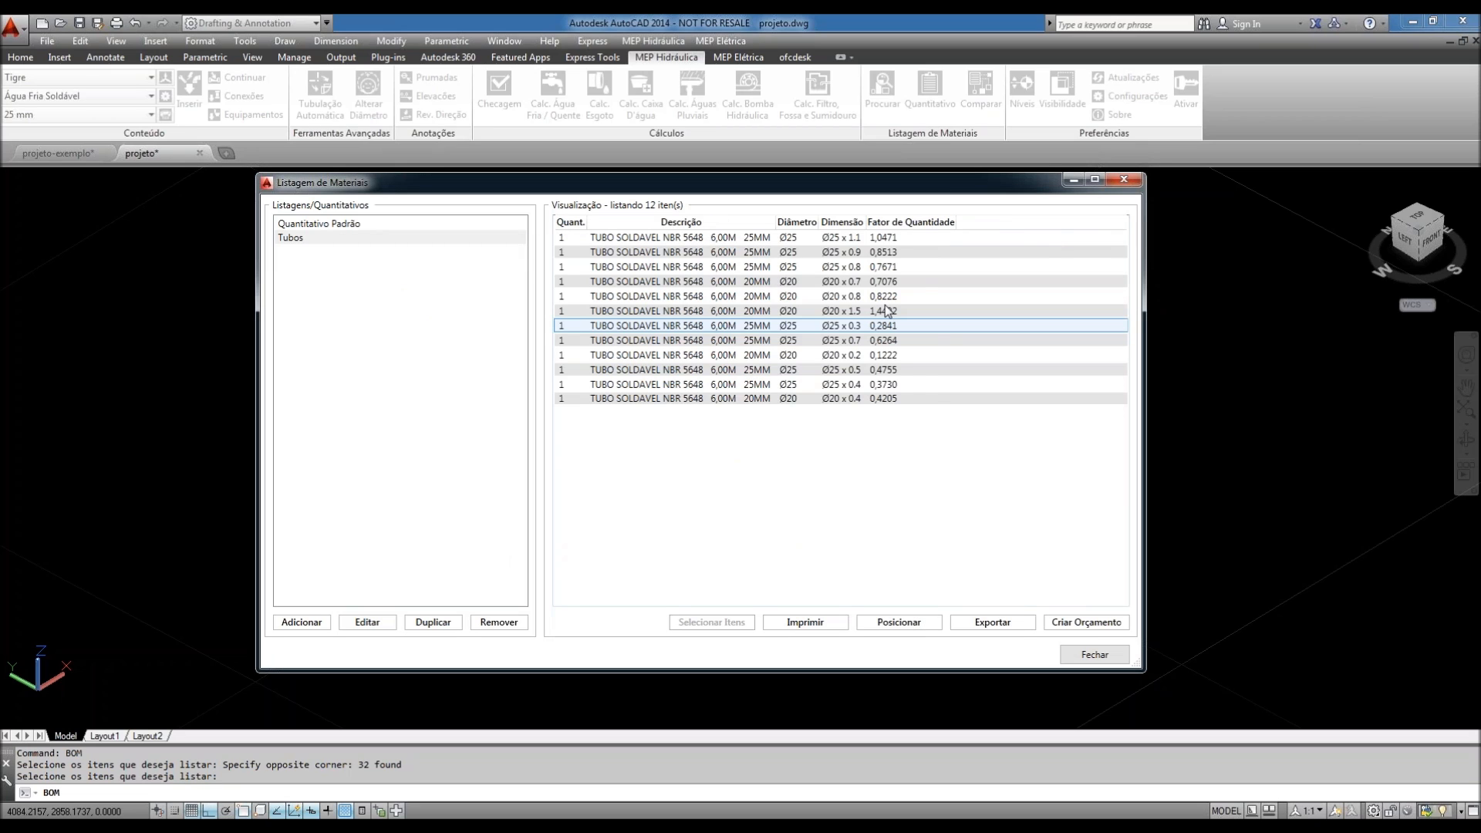
# - Widen the Dimensão column and review the dimension of each pipe segment from the first row to the last
pyautogui.moveTo(865, 222); pyautogui.dragTo(914, 223)
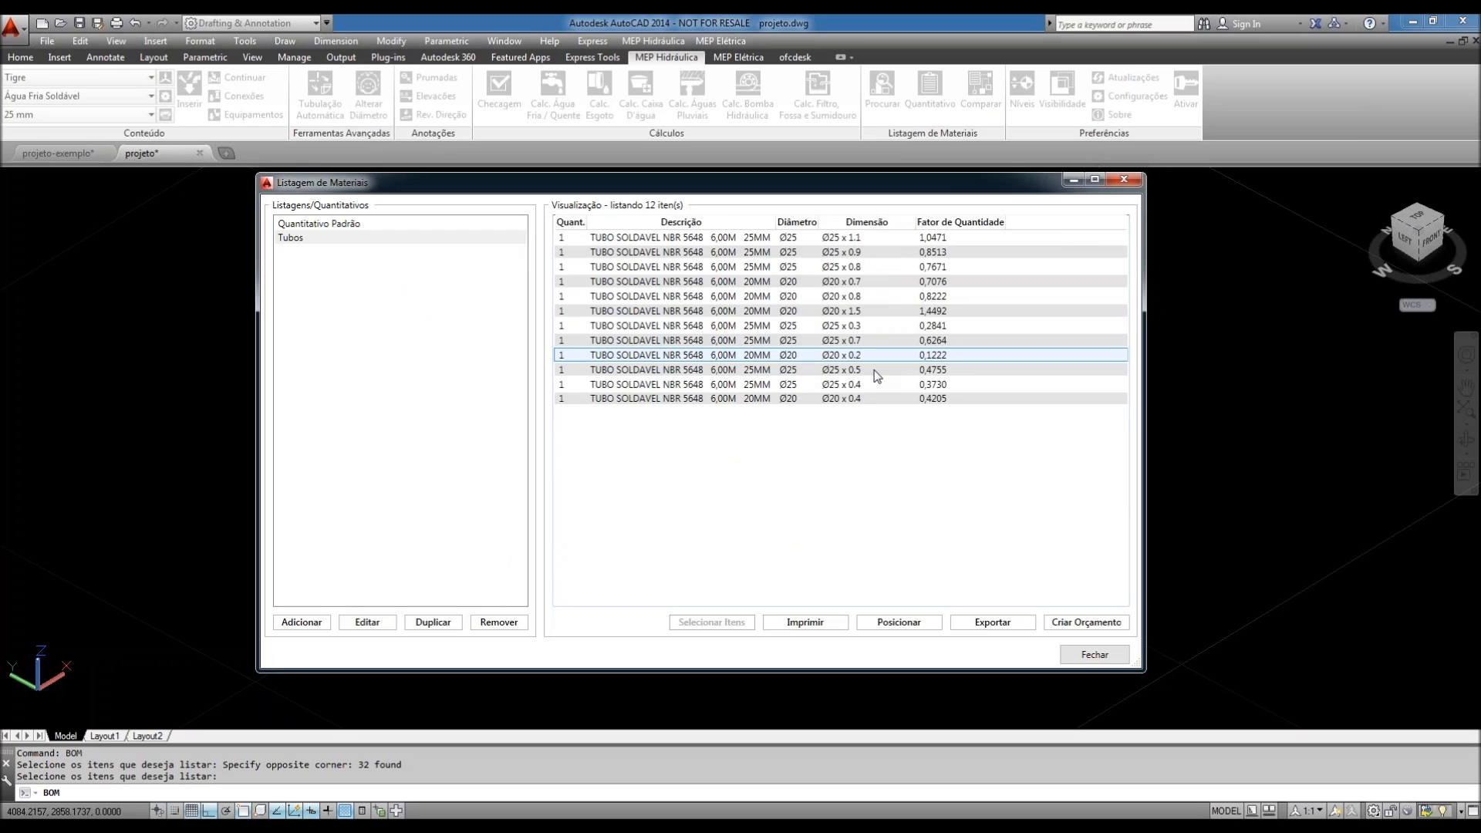
pyautogui.click(864, 240)
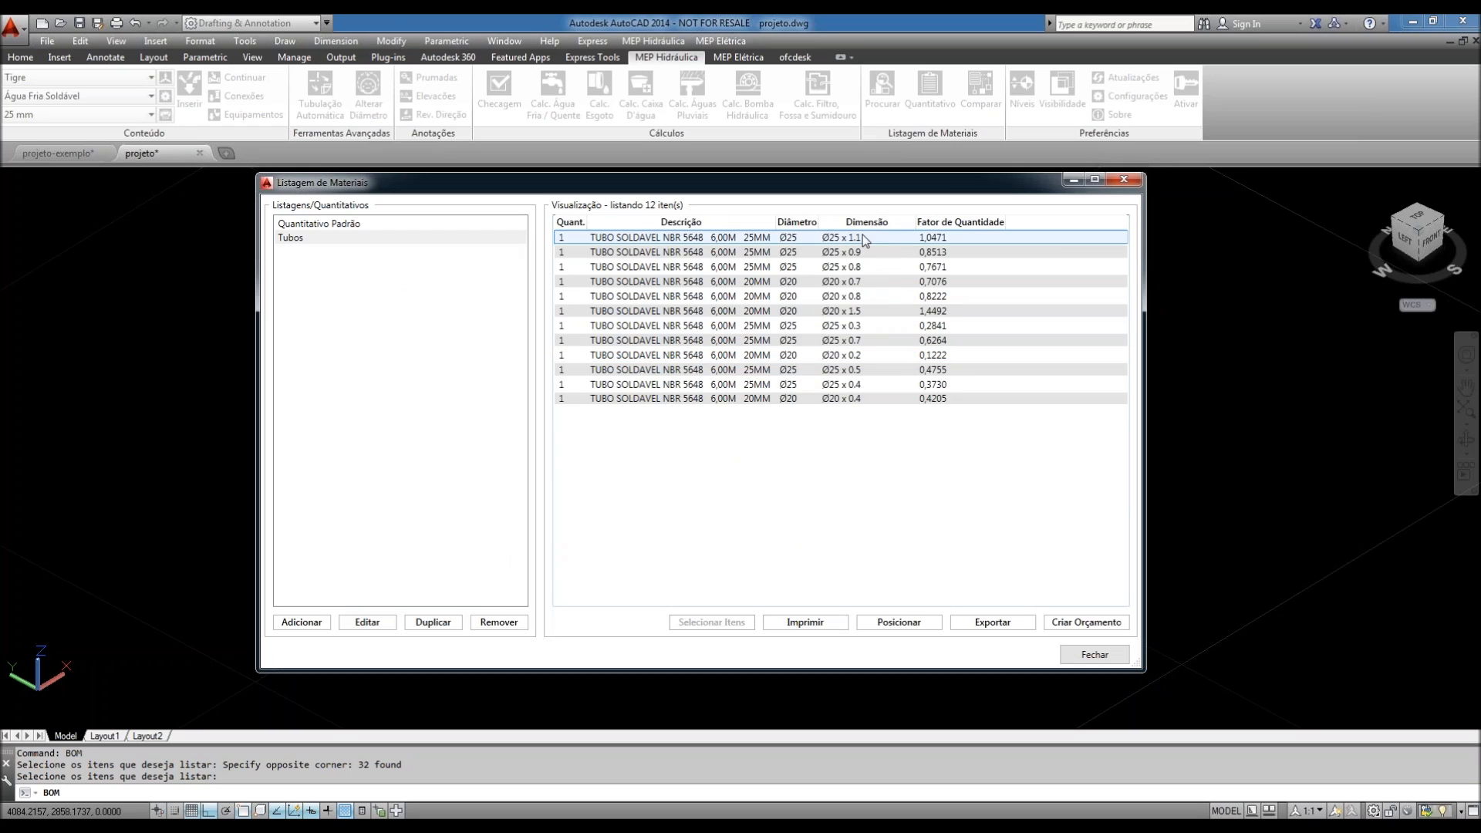
pyautogui.click(863, 401)
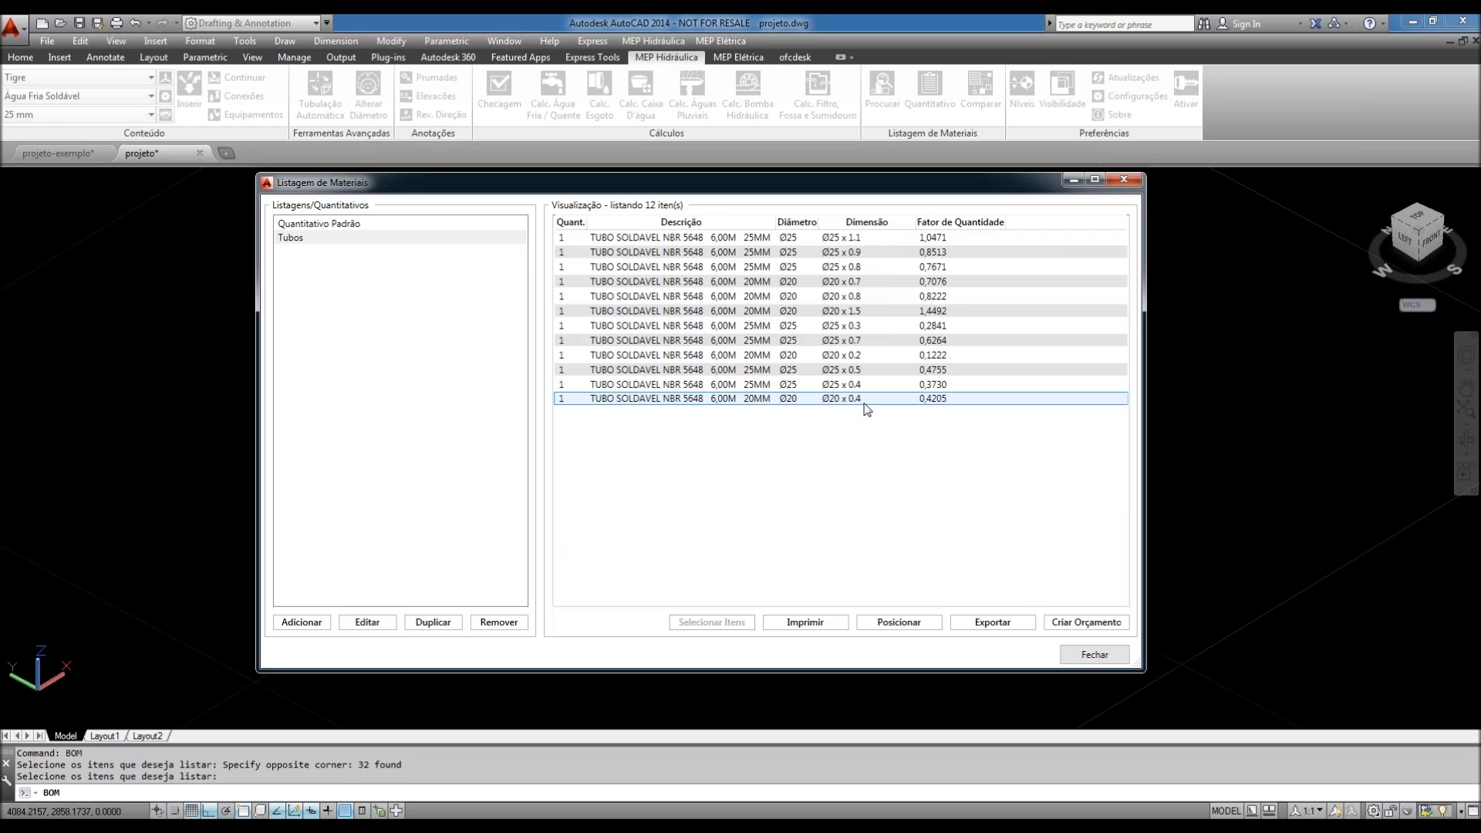
pyautogui.click(855, 298)
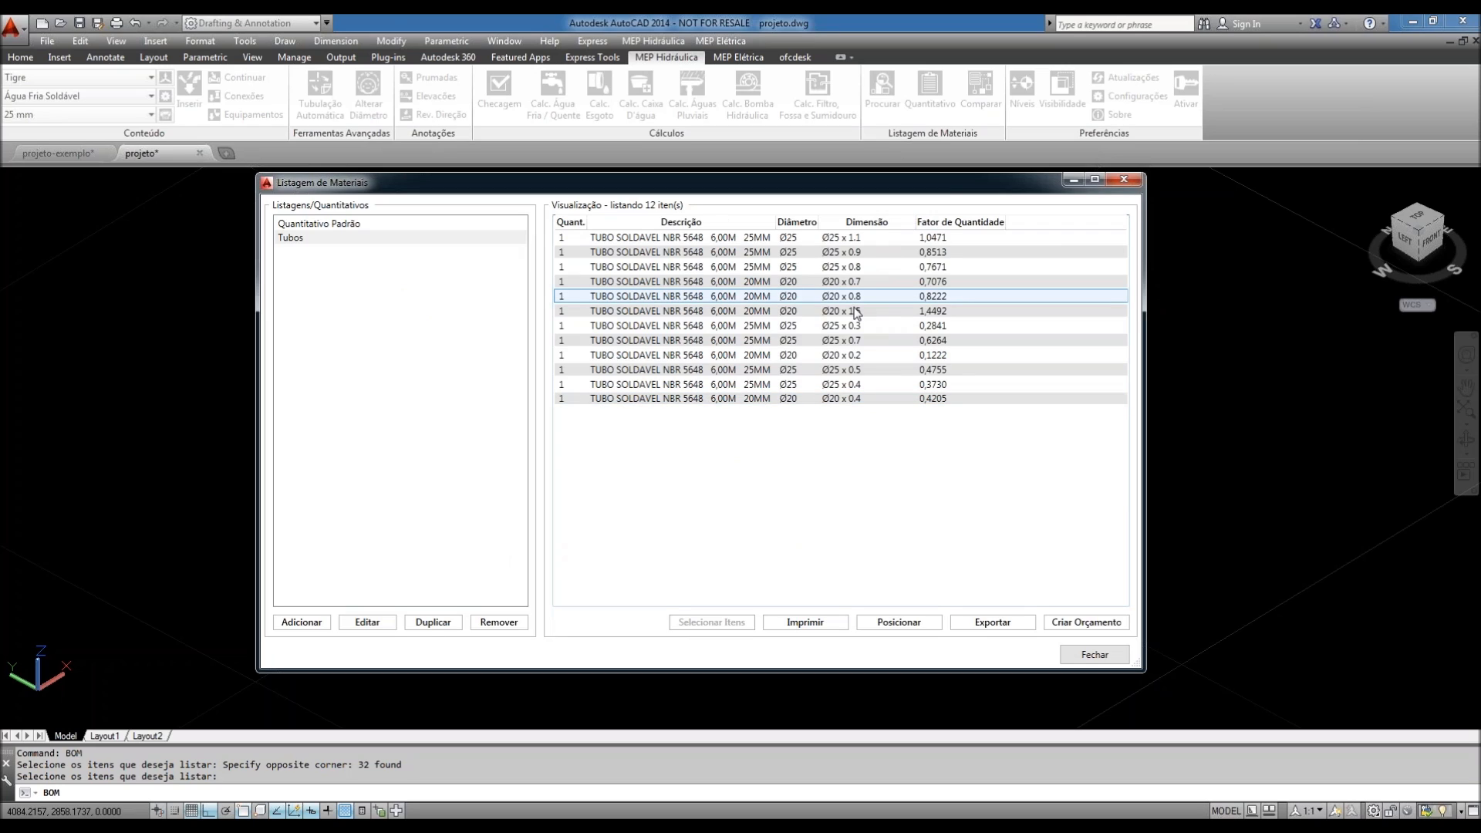
pyautogui.click(851, 372)
pyautogui.click(851, 339)
pyautogui.click(861, 237)
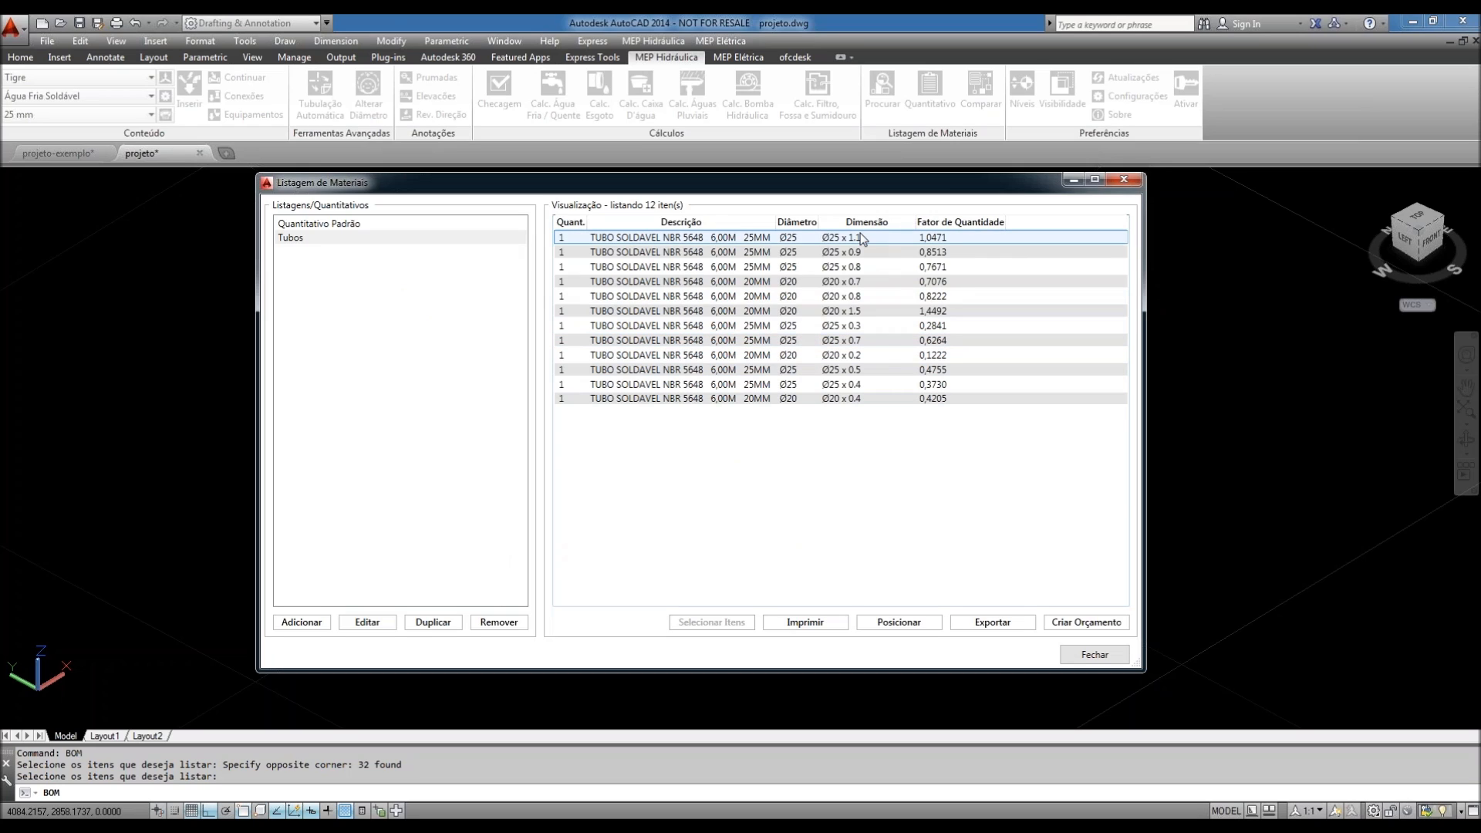
# - Edit the Tubos listing to remove the Dimensão field, leaving it grouped only by Descrição and Diâmetro
pyautogui.click(300, 622)
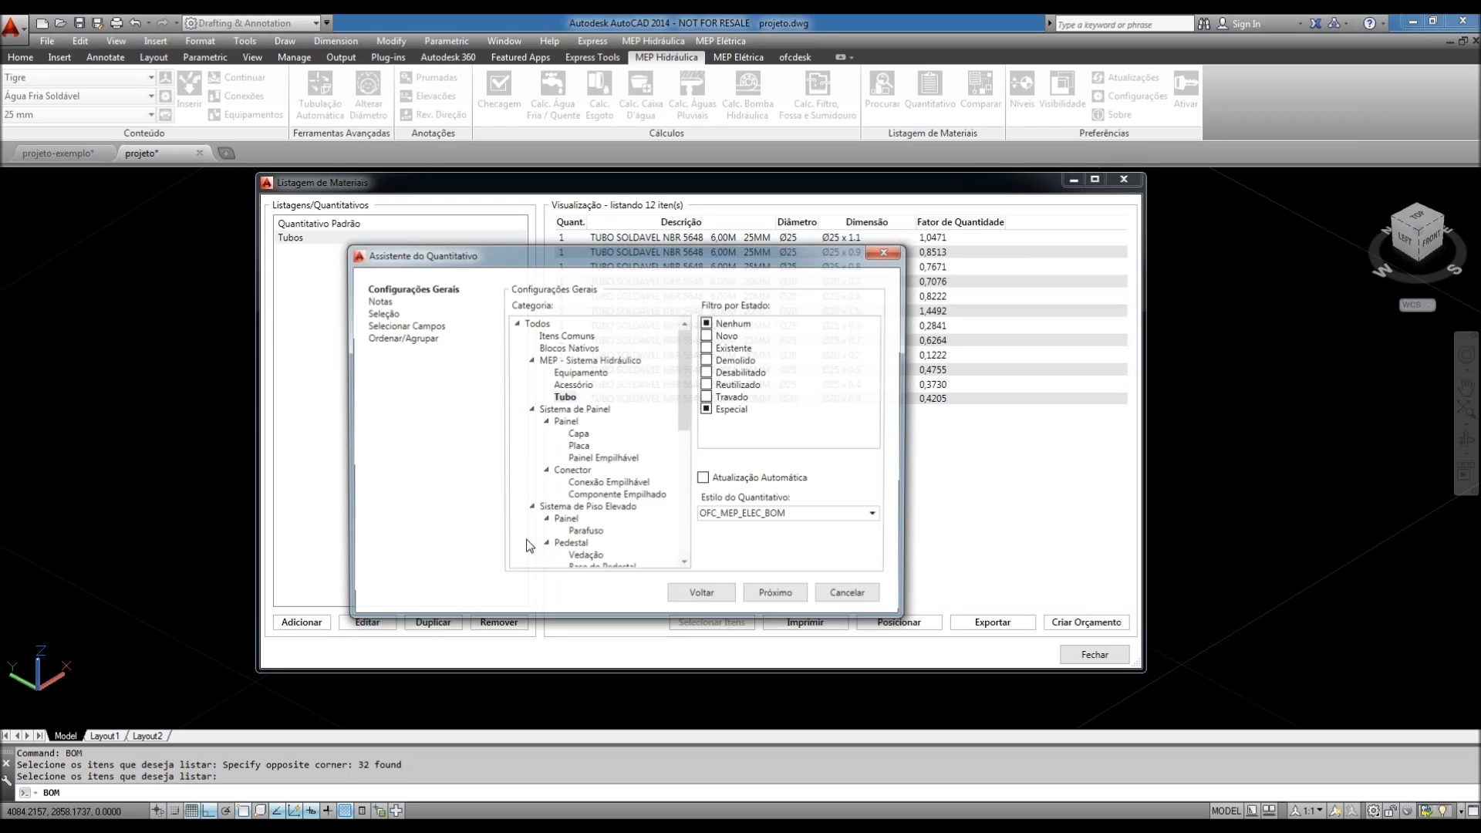
pyautogui.click(779, 598)
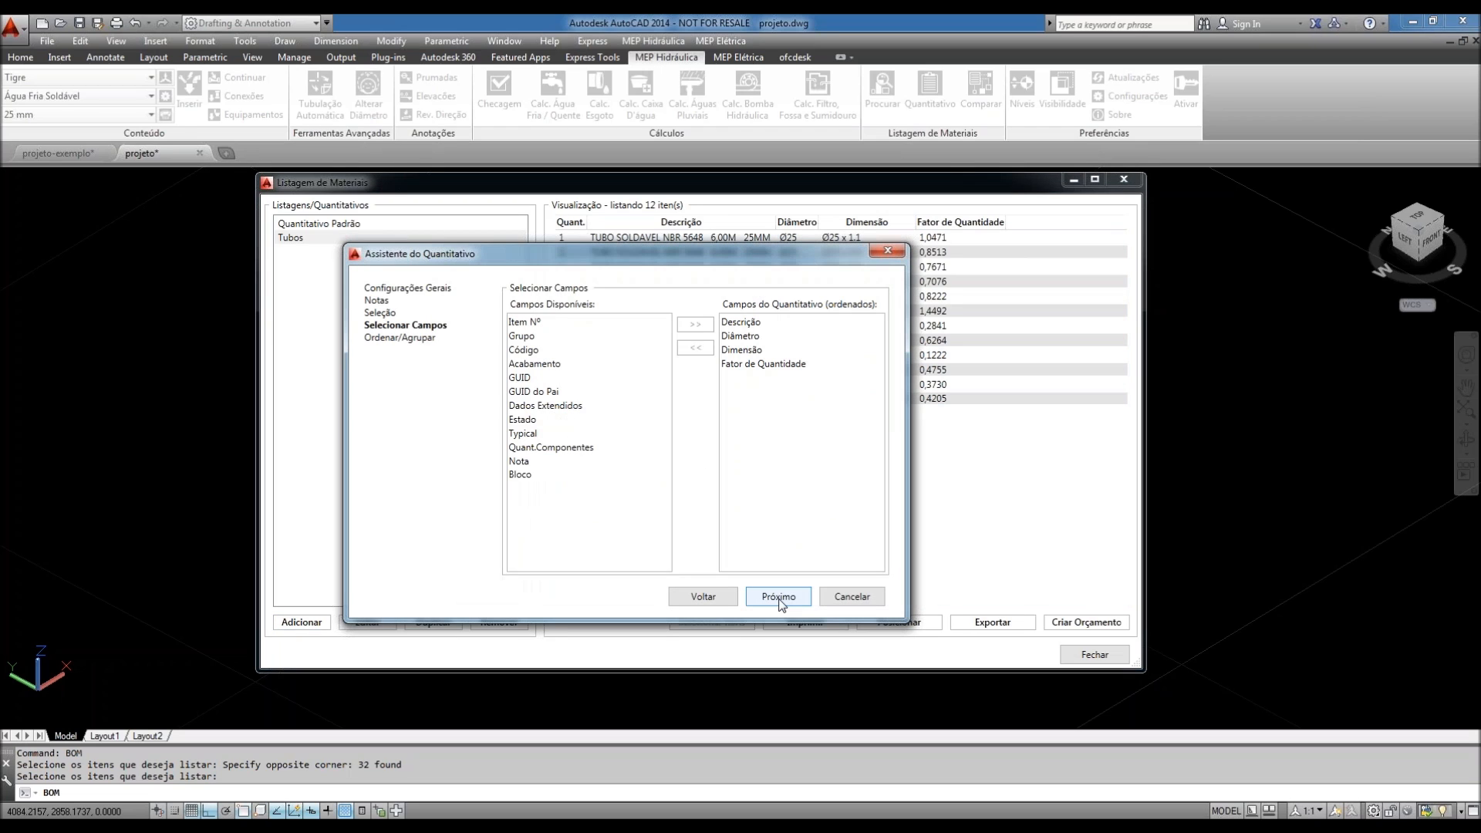
pyautogui.click(779, 596)
pyautogui.click(710, 366)
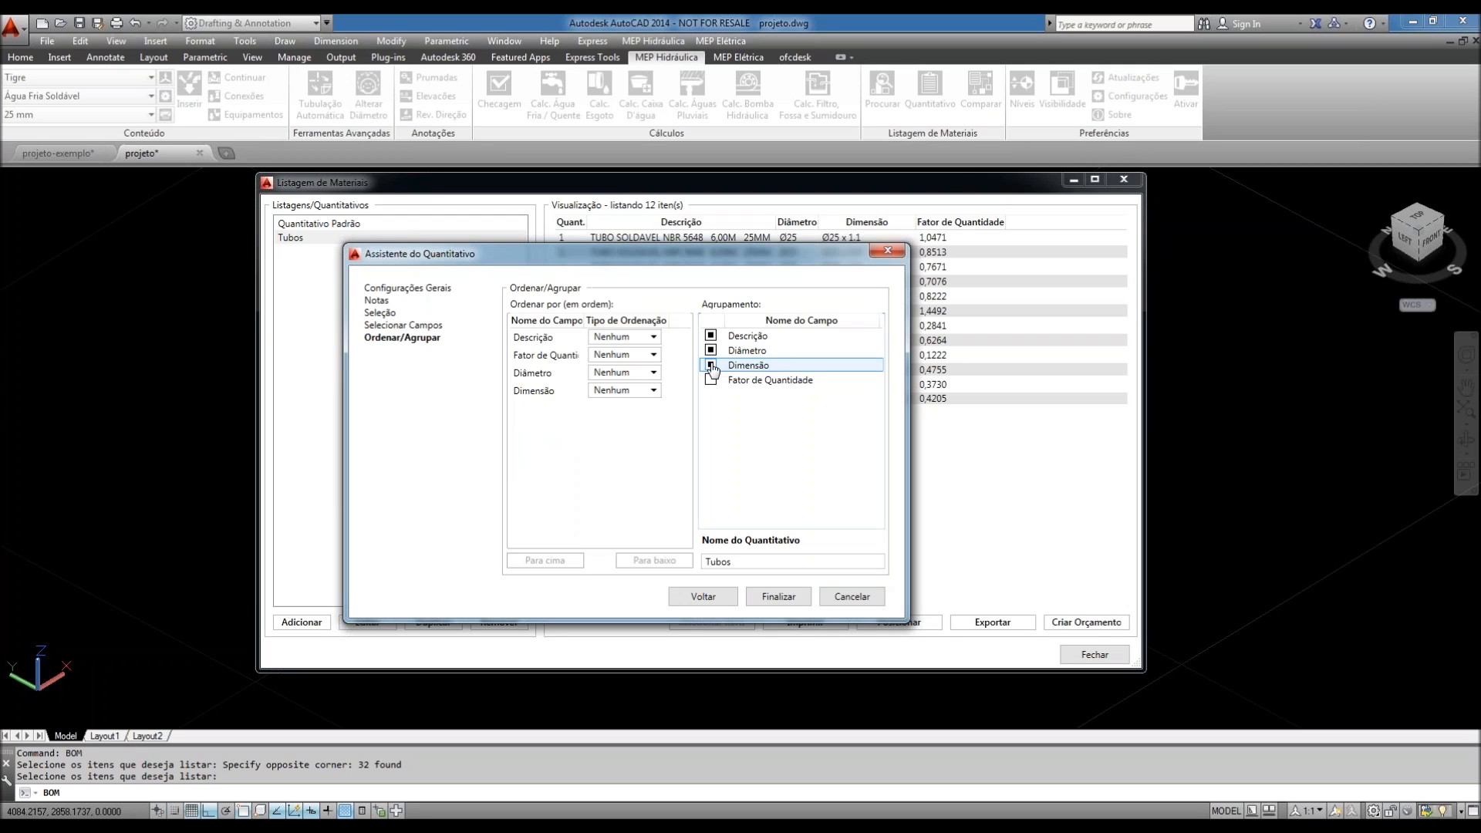
pyautogui.click(716, 595)
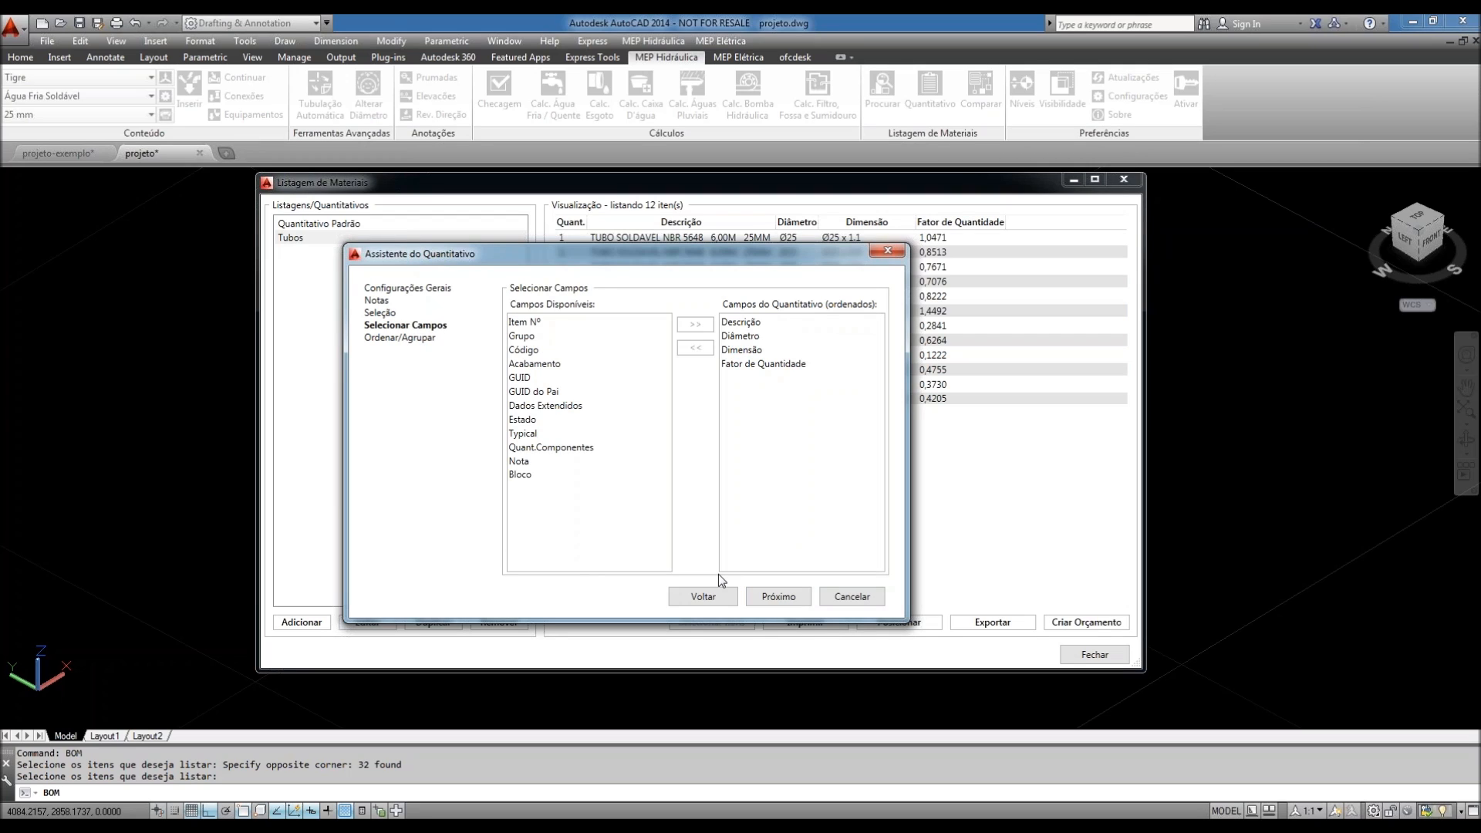
pyautogui.doubleClick(736, 349)
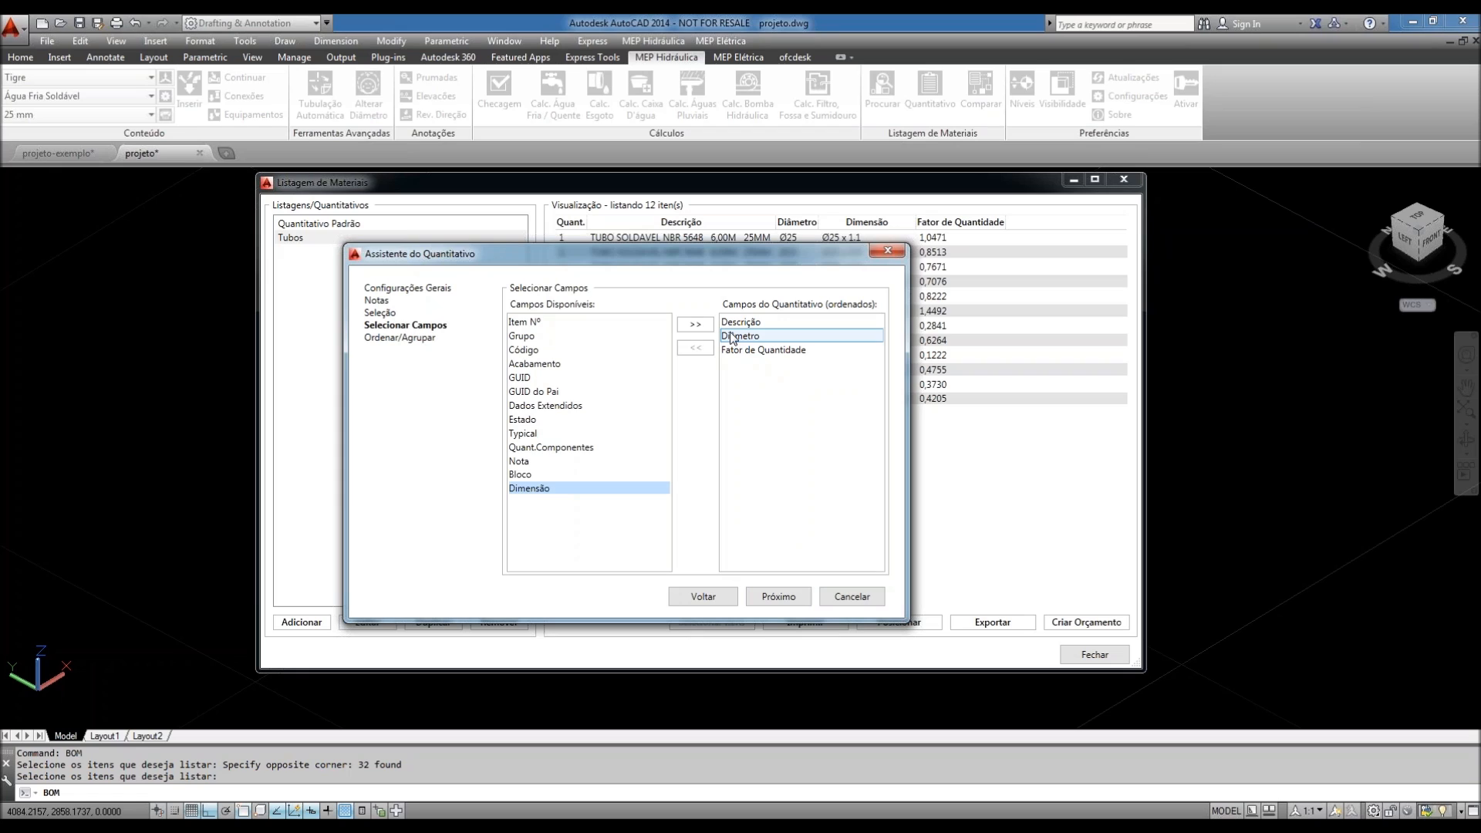
pyautogui.click(779, 596)
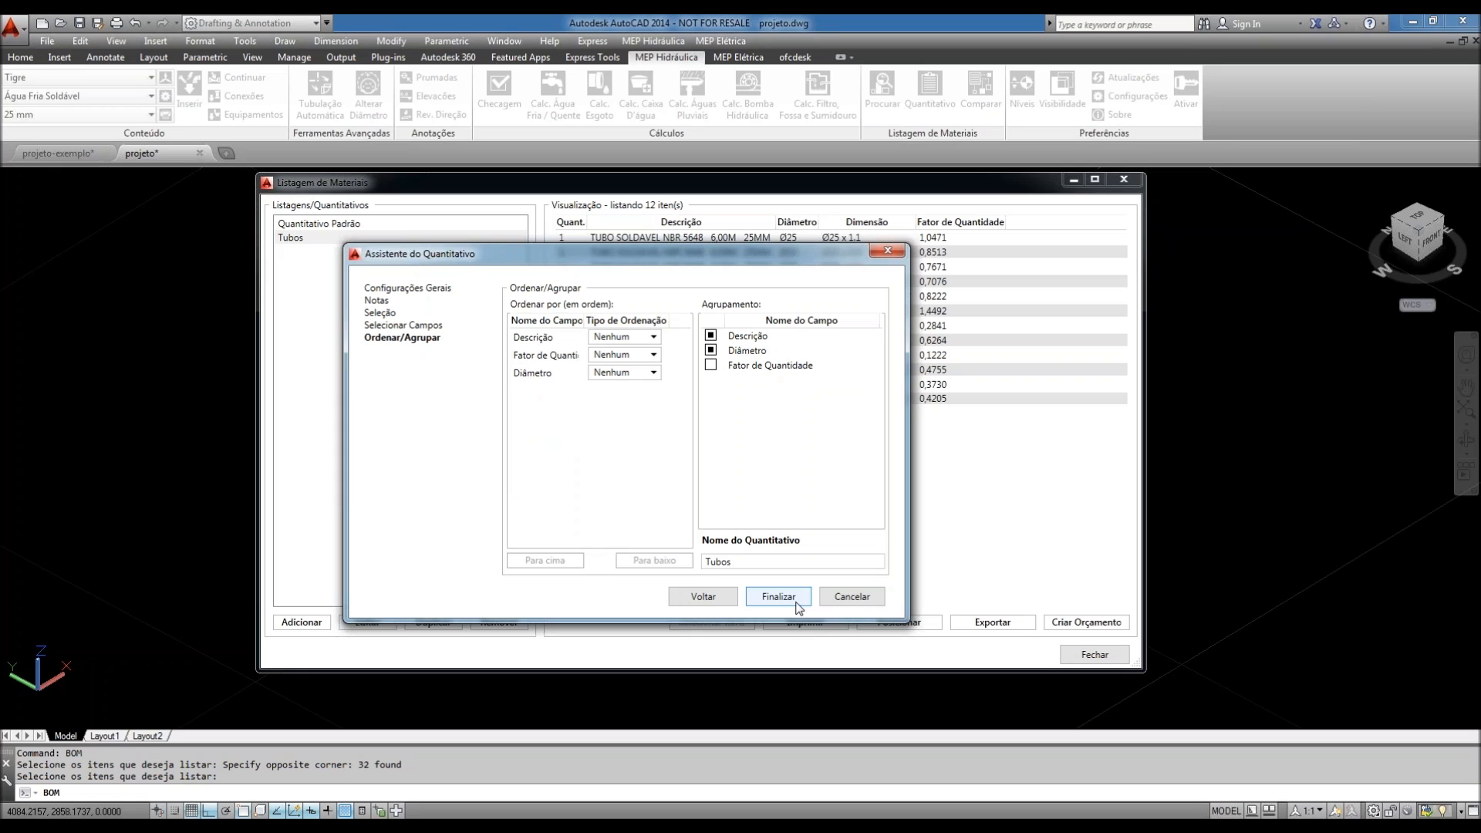
pyautogui.click(797, 603)
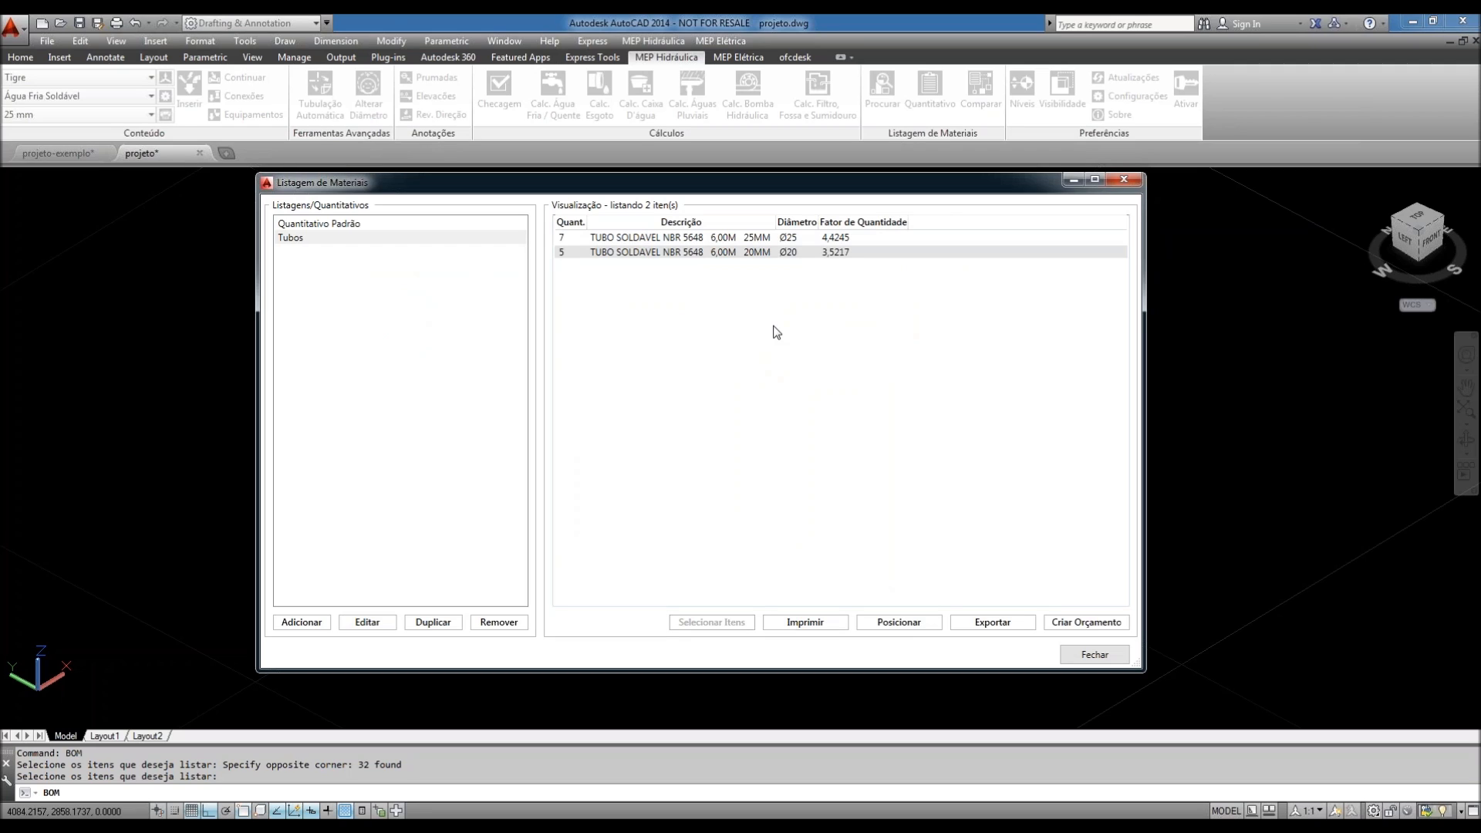
# - Start a new quantity listing for the Acessório category that covers all items in the project
pyautogui.click(305, 623)
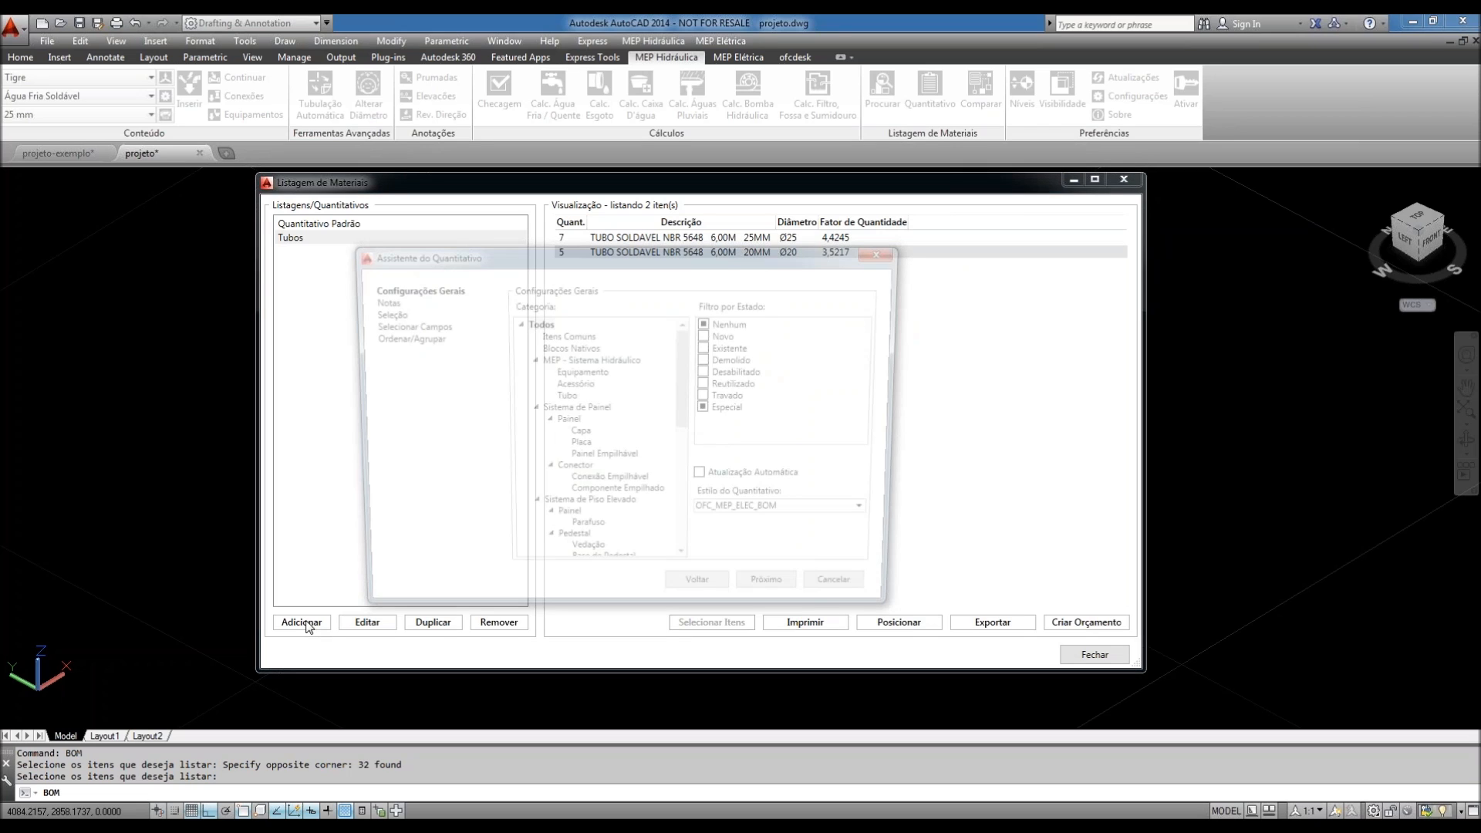
pyautogui.click(572, 384)
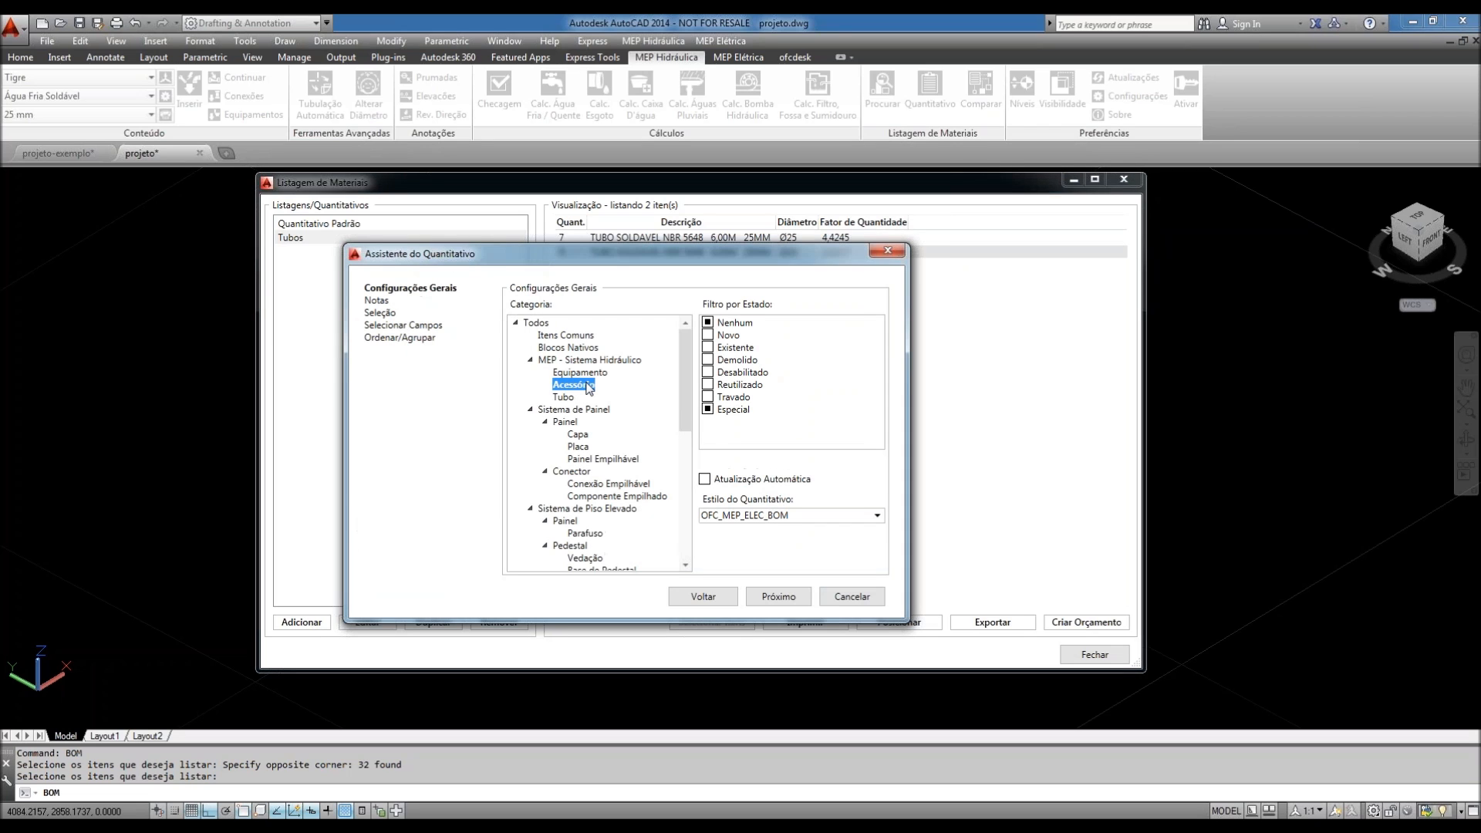
pyautogui.click(764, 598)
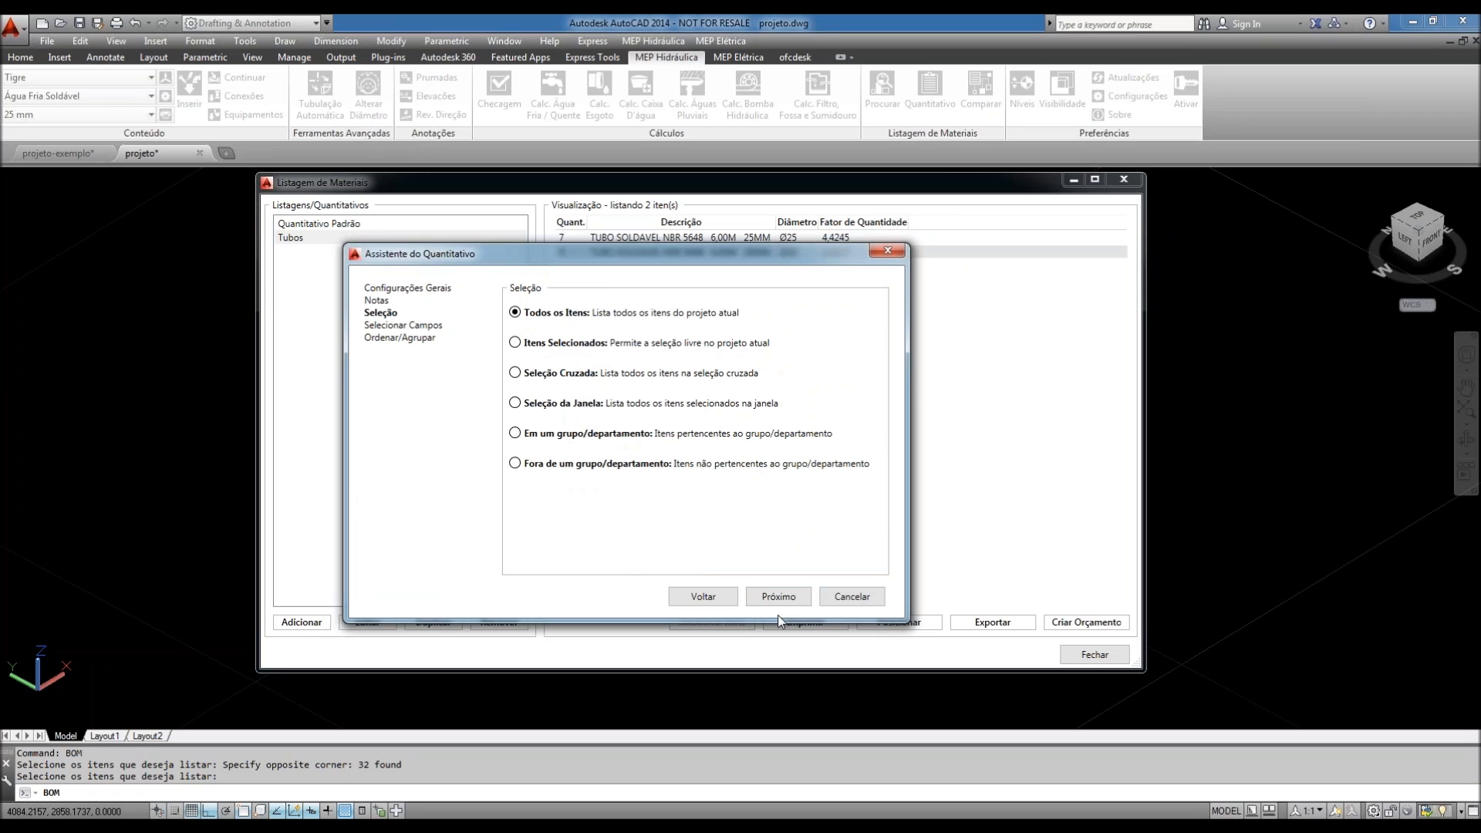
pyautogui.click(776, 598)
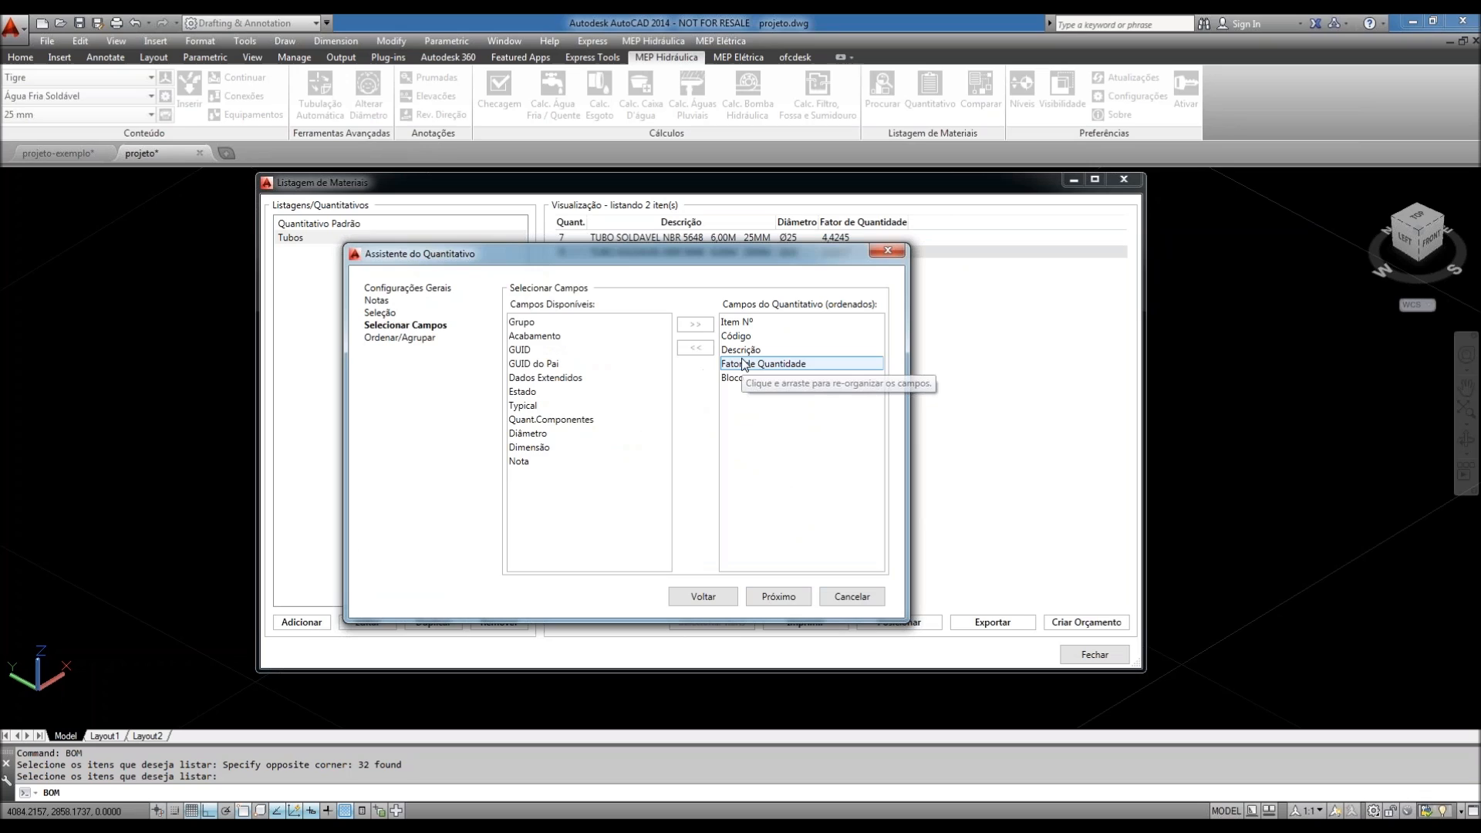
# - Keep only the Descrição and Fator de Quantidade fields, group by Descrição, and create the listing as Equipamento
pyautogui.click(736, 336)
pyautogui.click(694, 347)
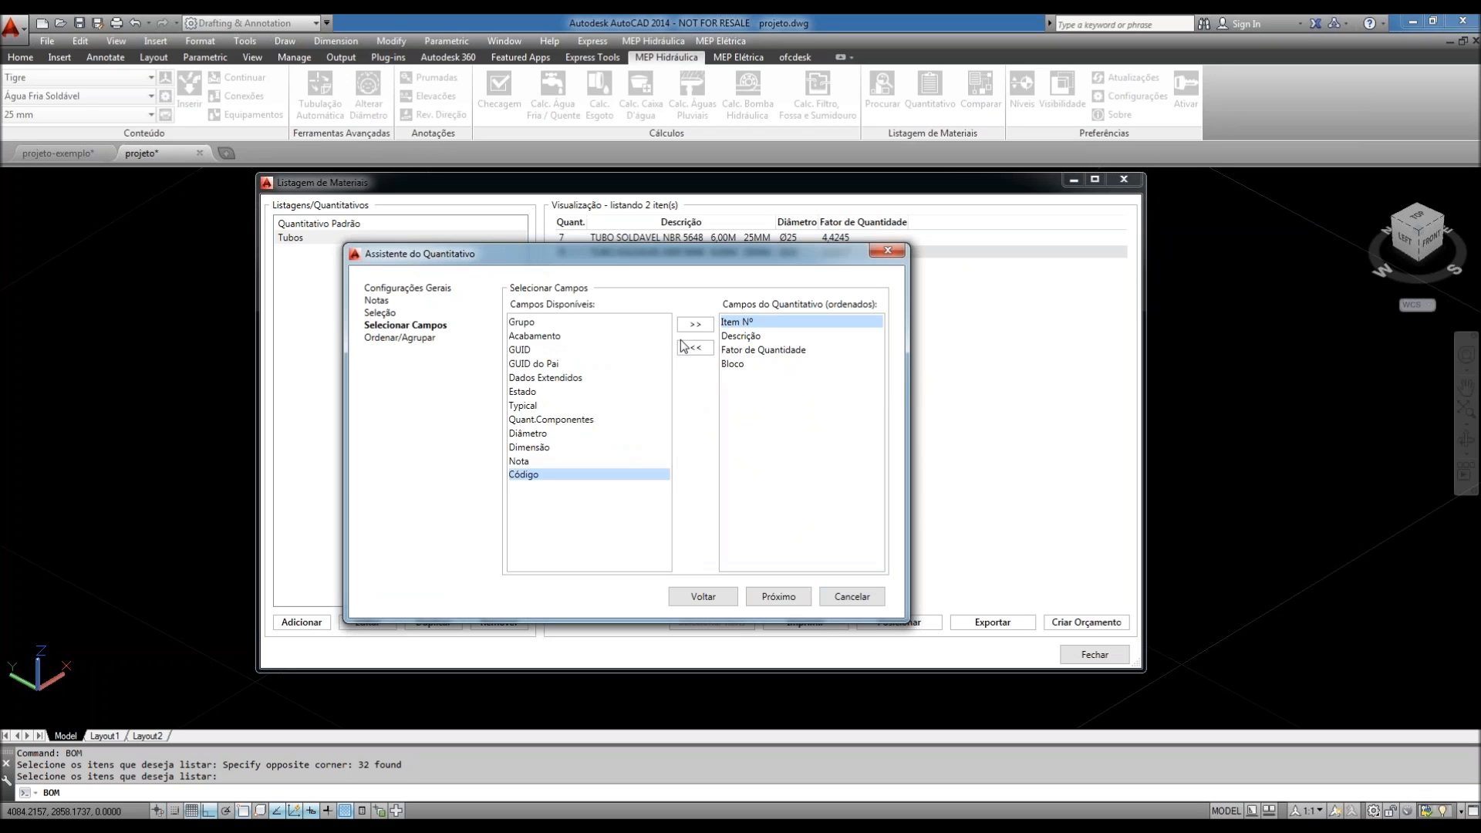
pyautogui.click(685, 347)
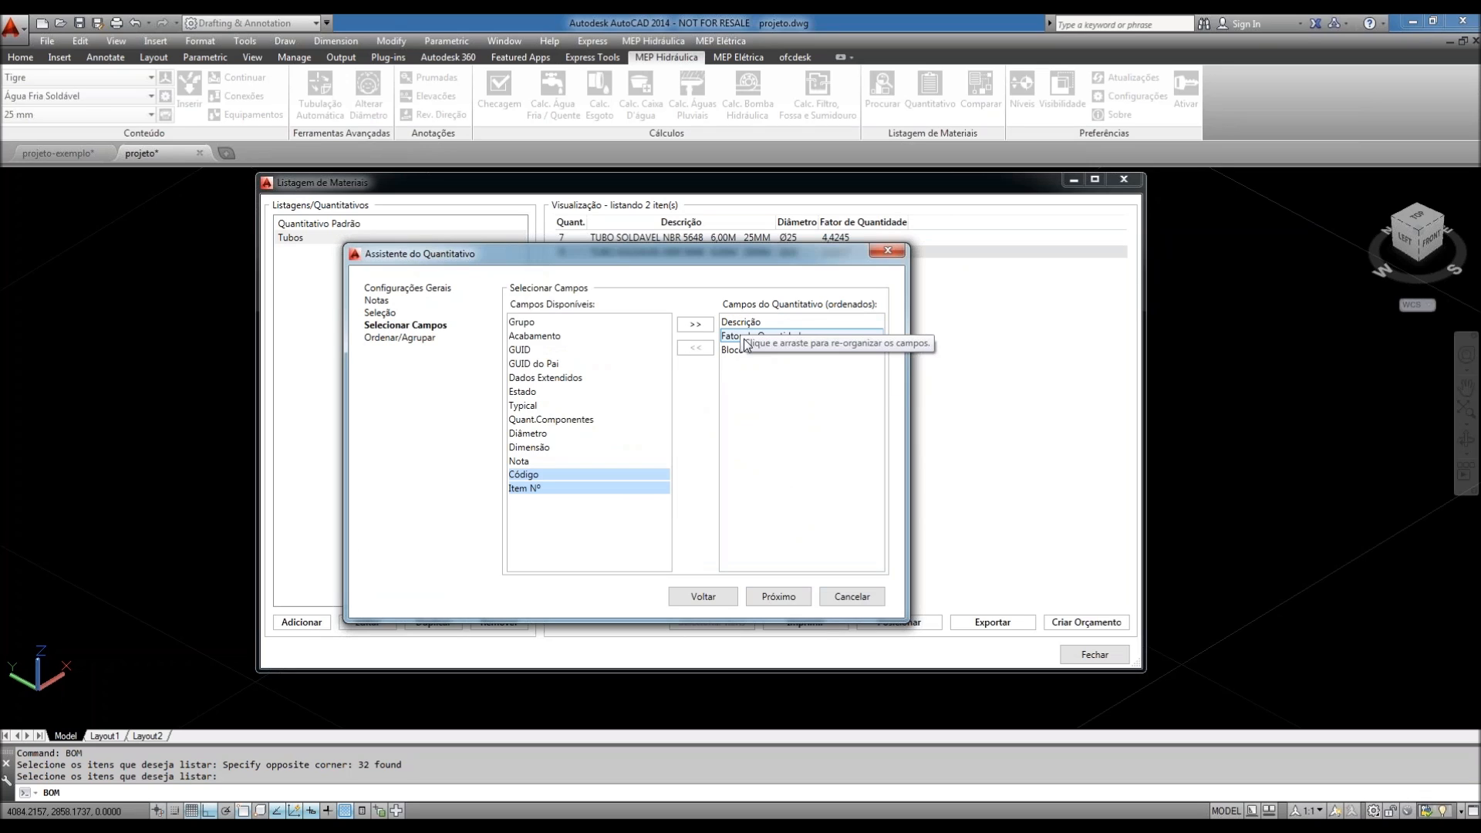
pyautogui.click(740, 349)
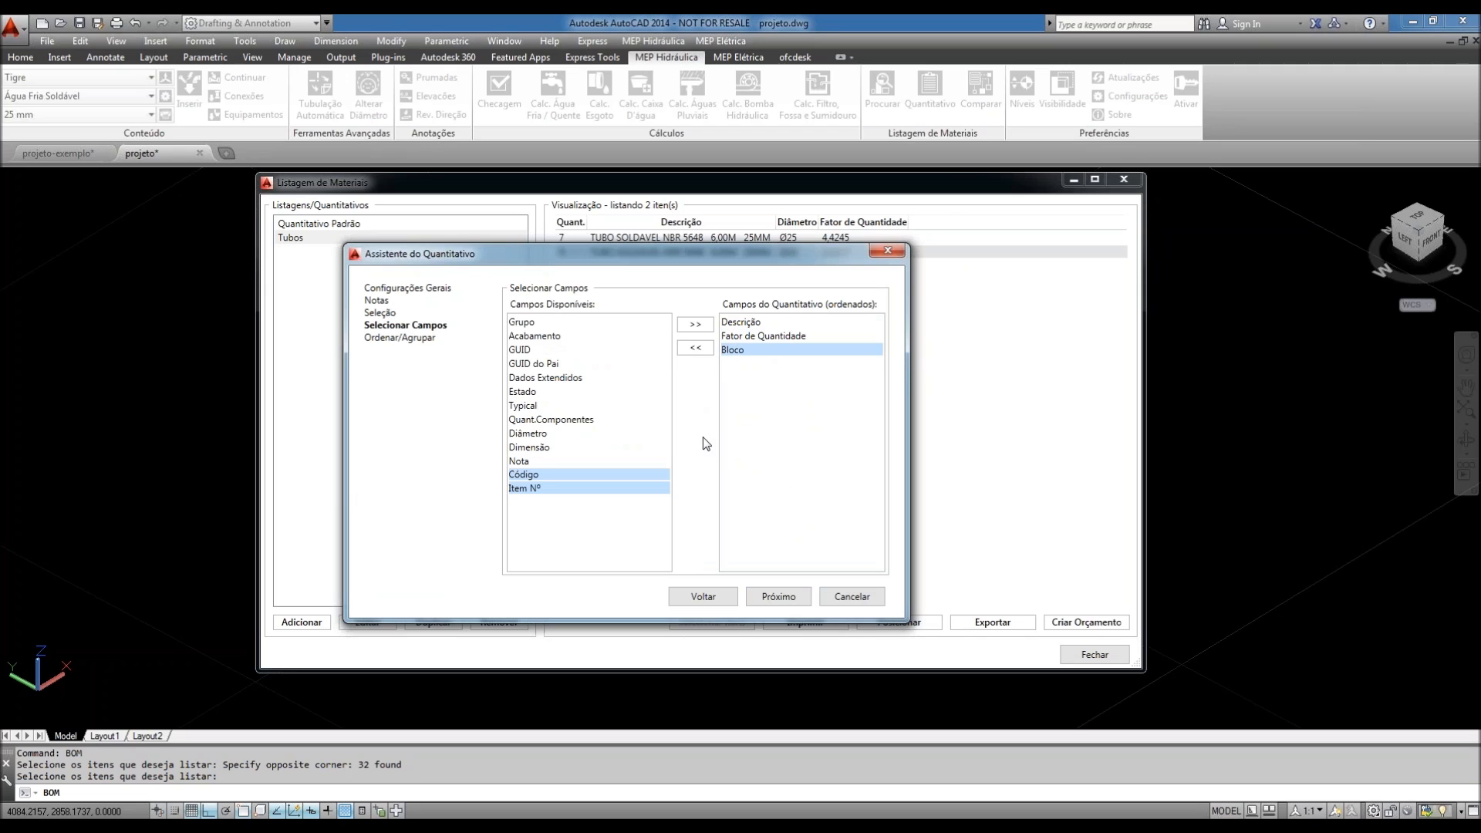
pyautogui.click(770, 592)
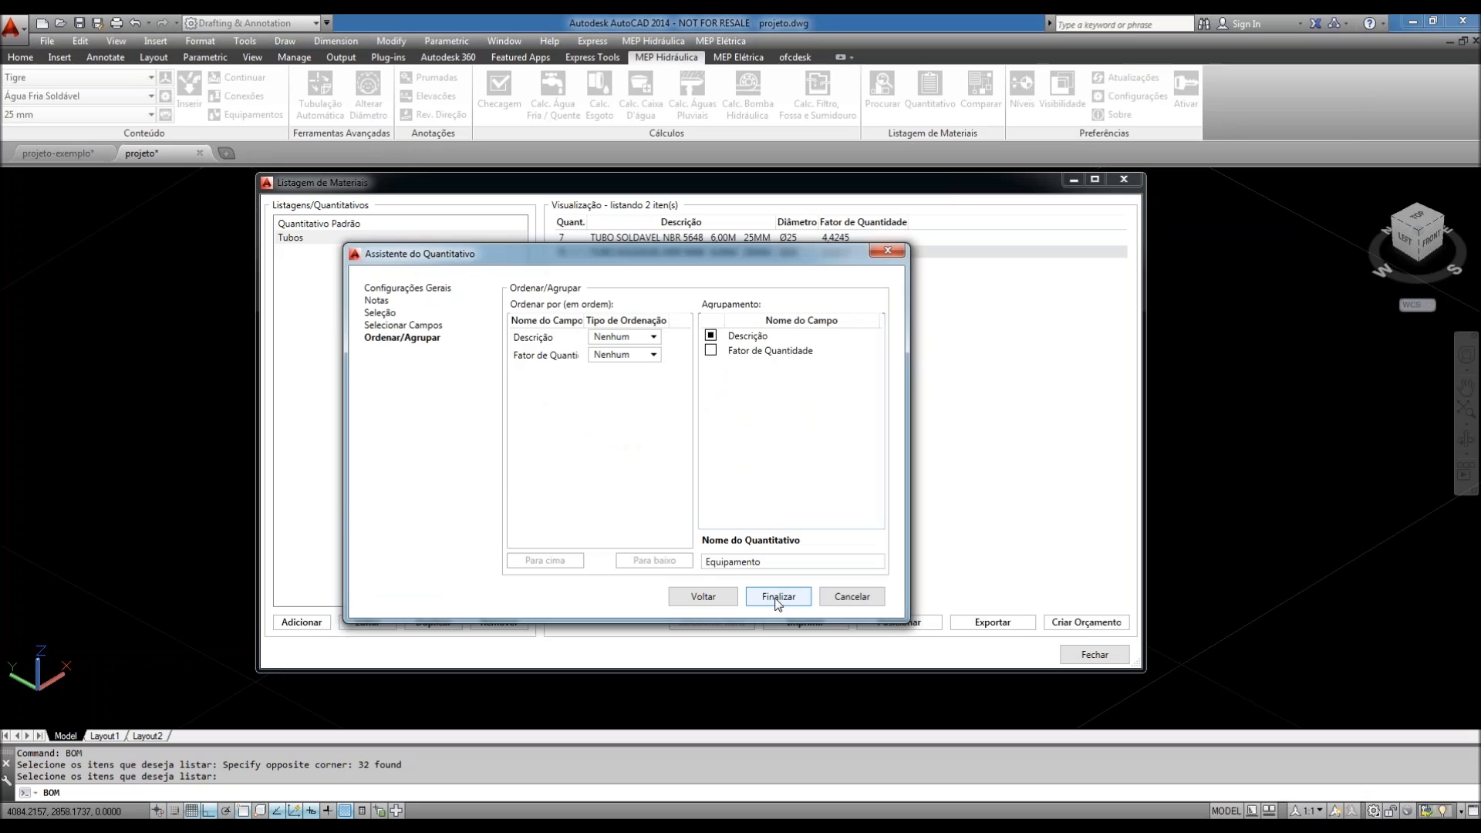
pyautogui.click(777, 596)
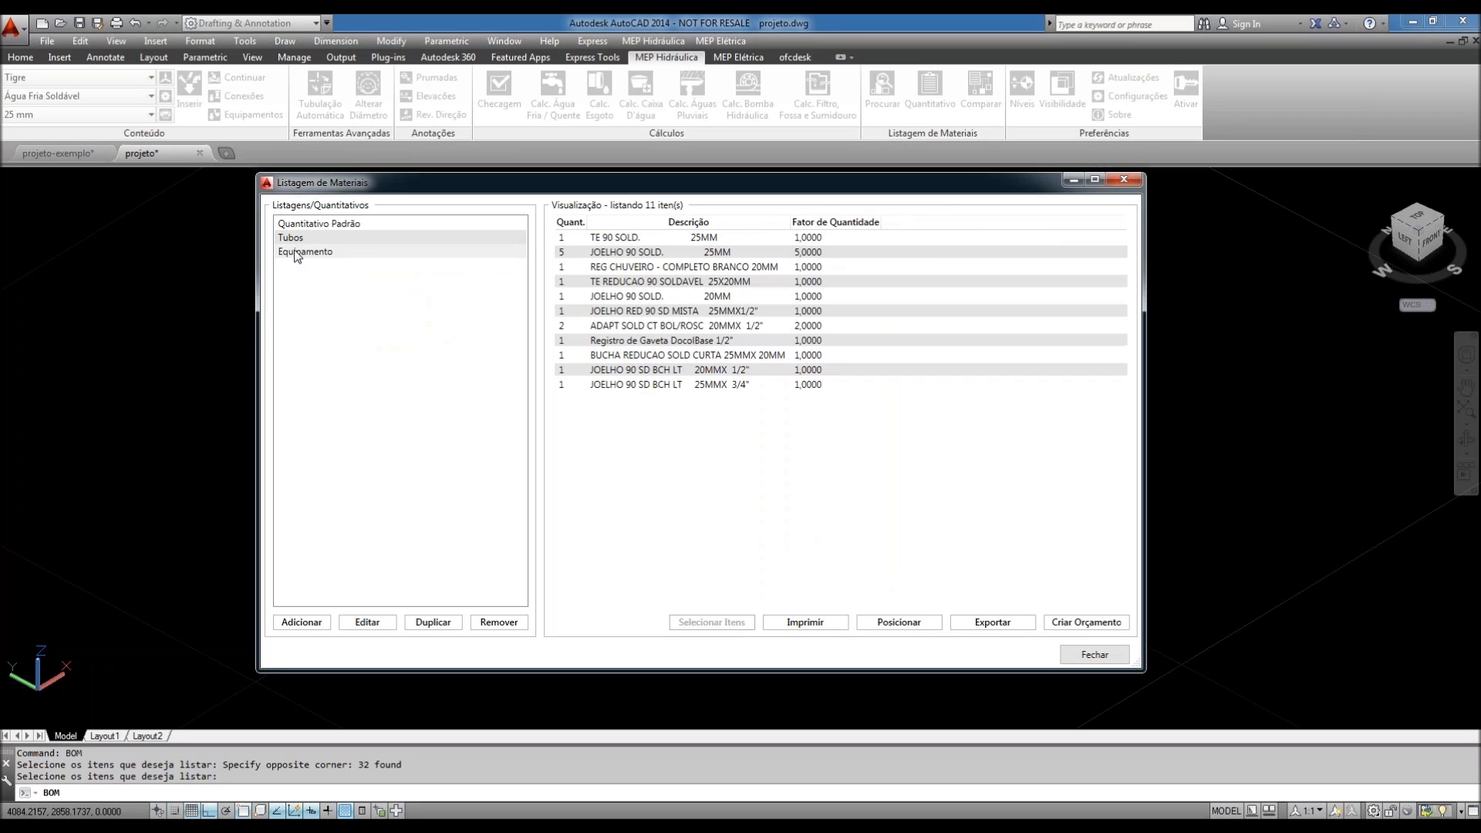
pyautogui.click(298, 252)
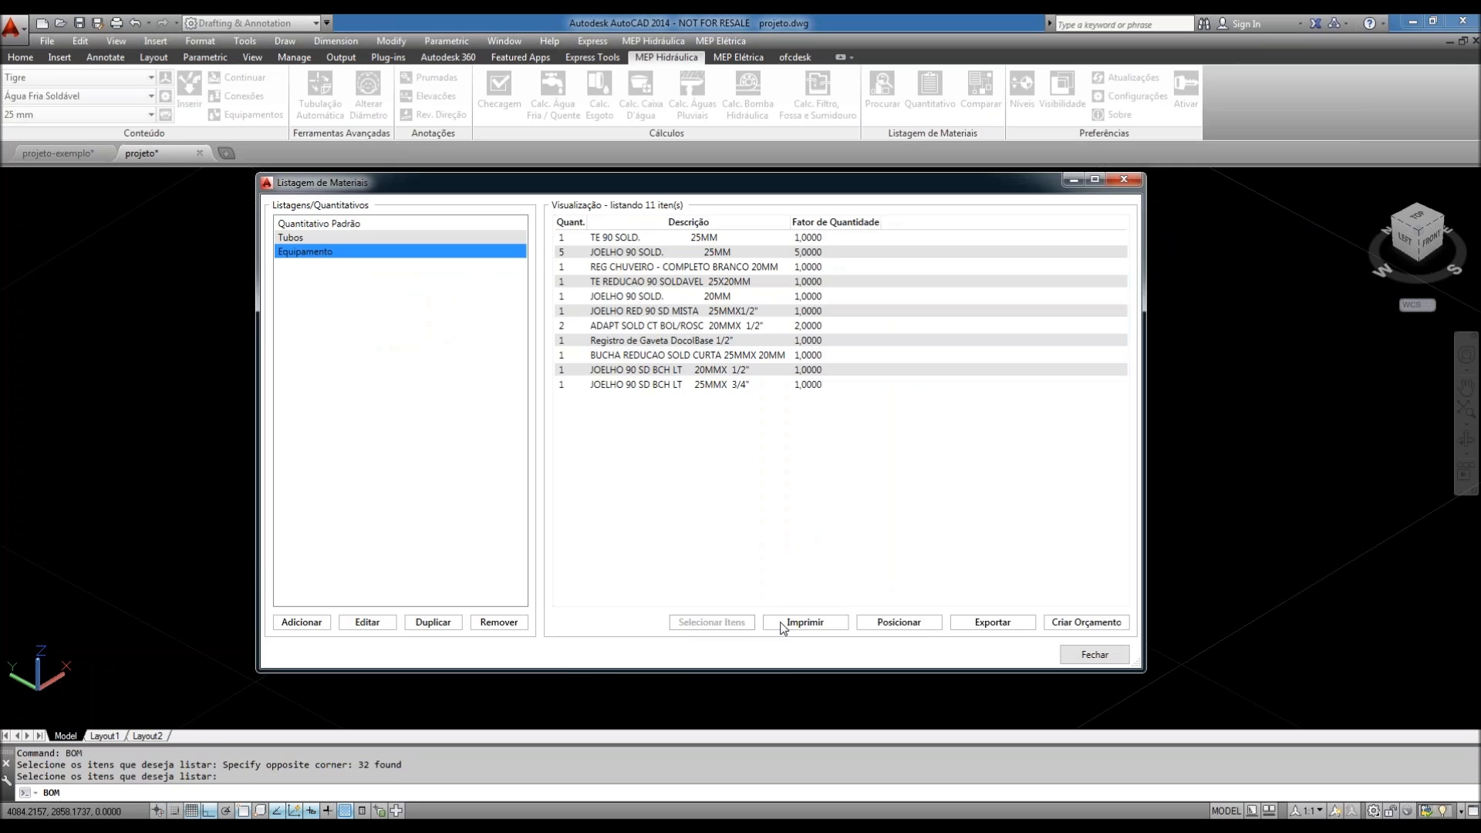
pyautogui.click(802, 622)
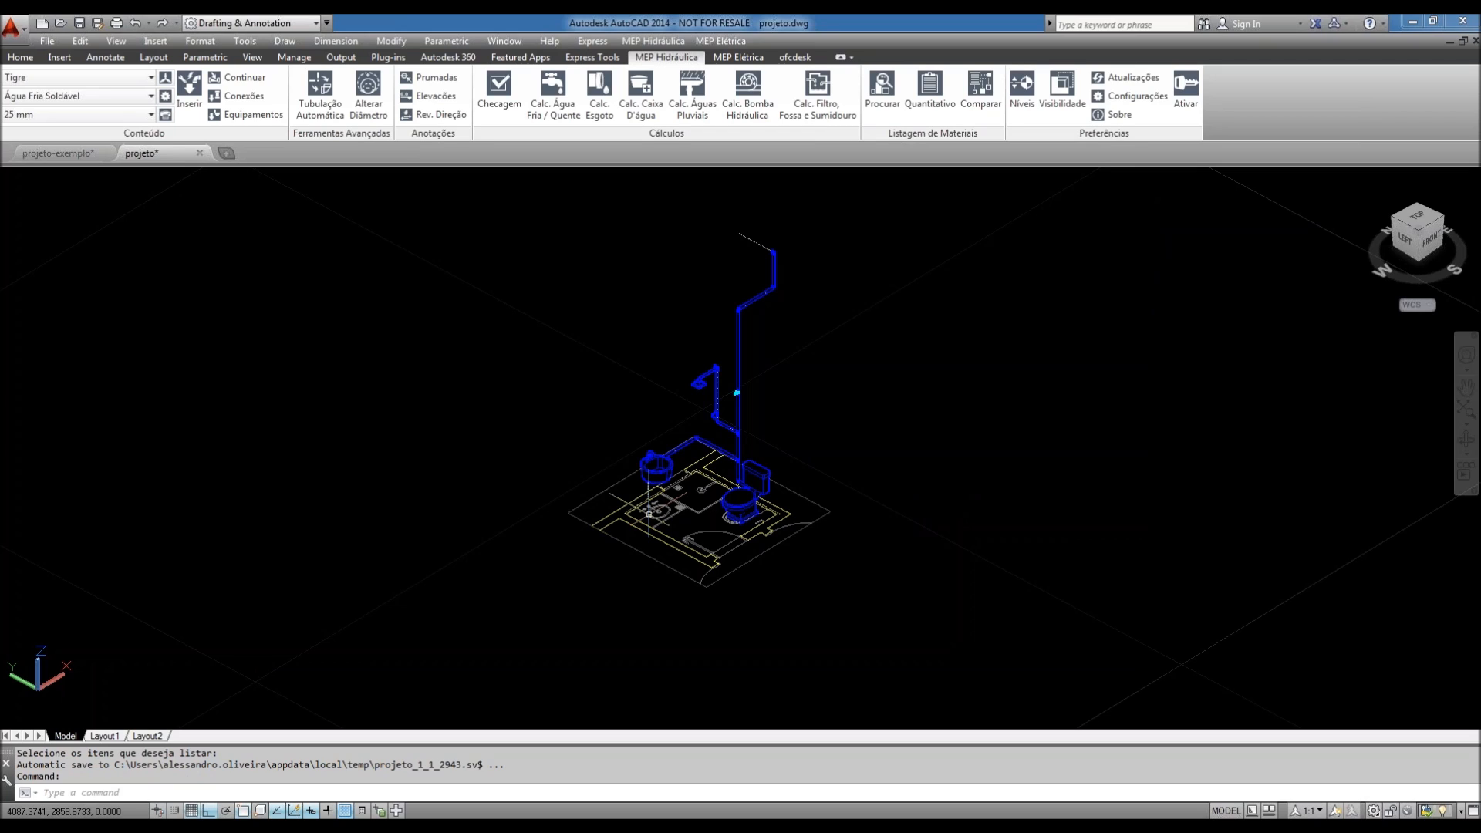
# - Split the model space into two vertical viewports
pyautogui.click(122, 45)
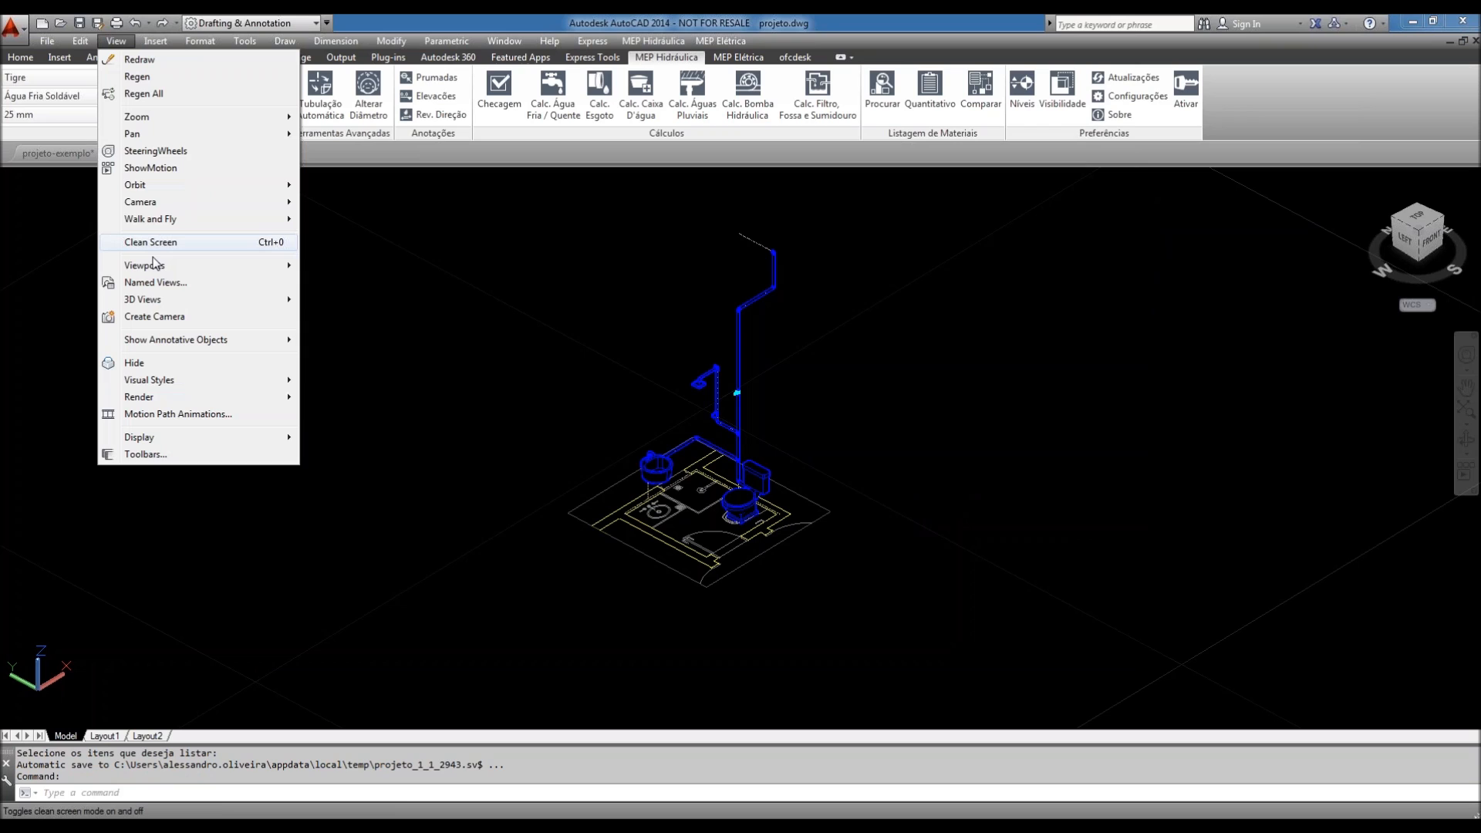
pyautogui.moveTo(153, 264)
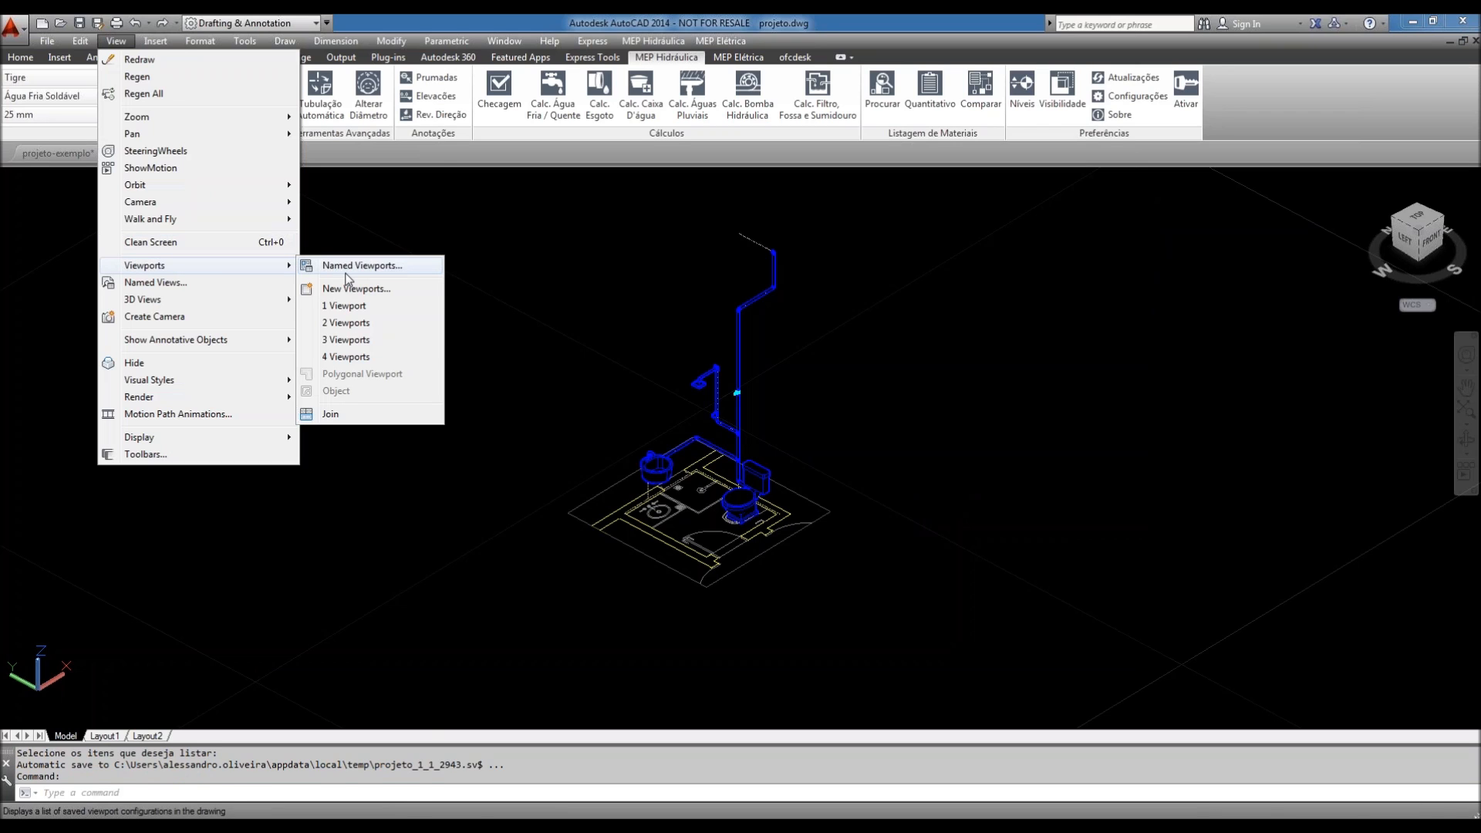
pyautogui.click(375, 322)
pyautogui.click(418, 380)
pyautogui.scroll(3, 354, 625)
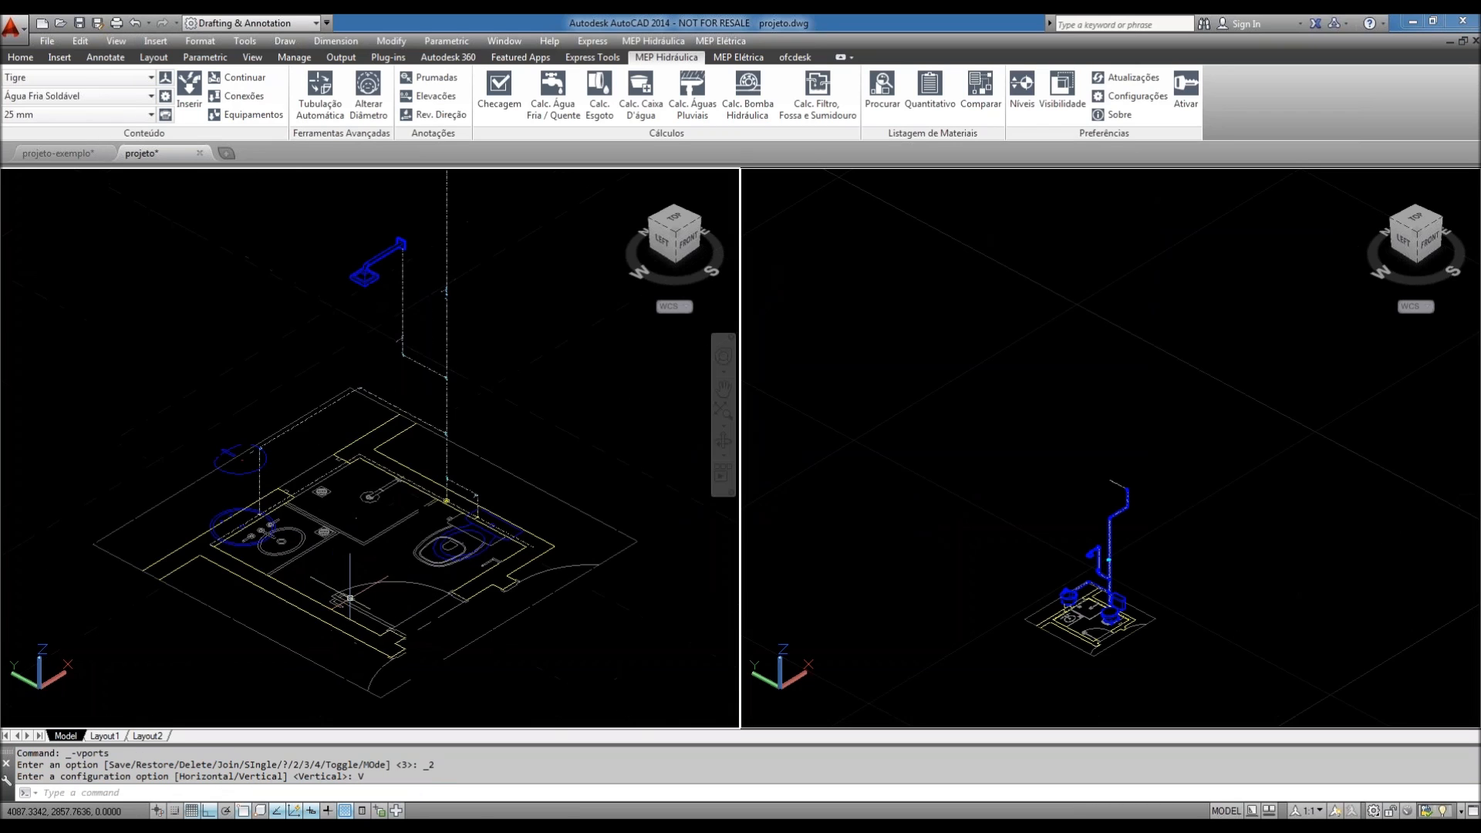
# - Set the right viewport to a top view with north up, showing the whole bathroom plan
pyautogui.click(1002, 429)
pyautogui.moveTo(1107, 597); pyautogui.dragTo(1094, 525, button='middle')
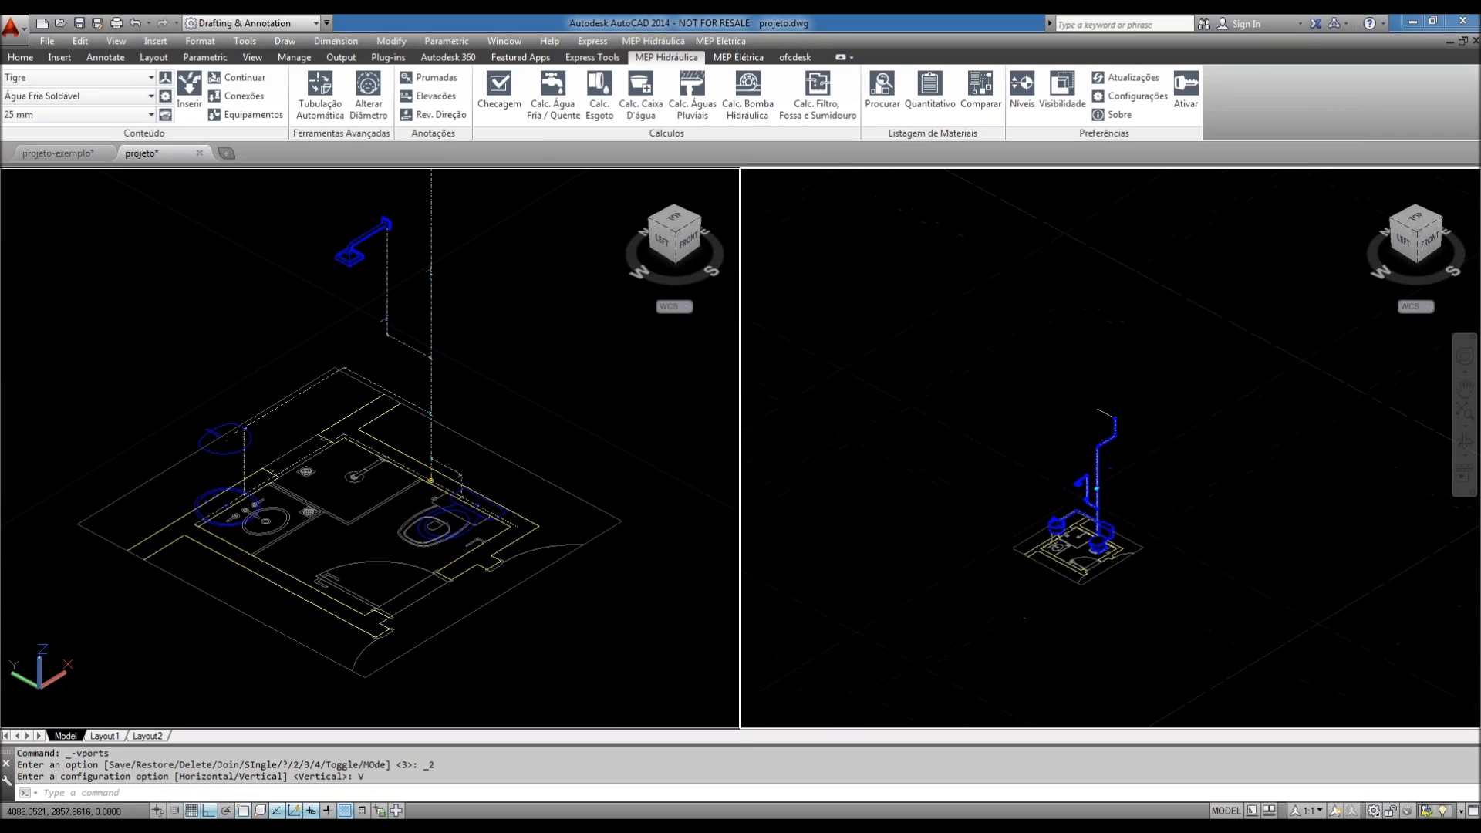
pyautogui.scroll(2, 1096, 488)
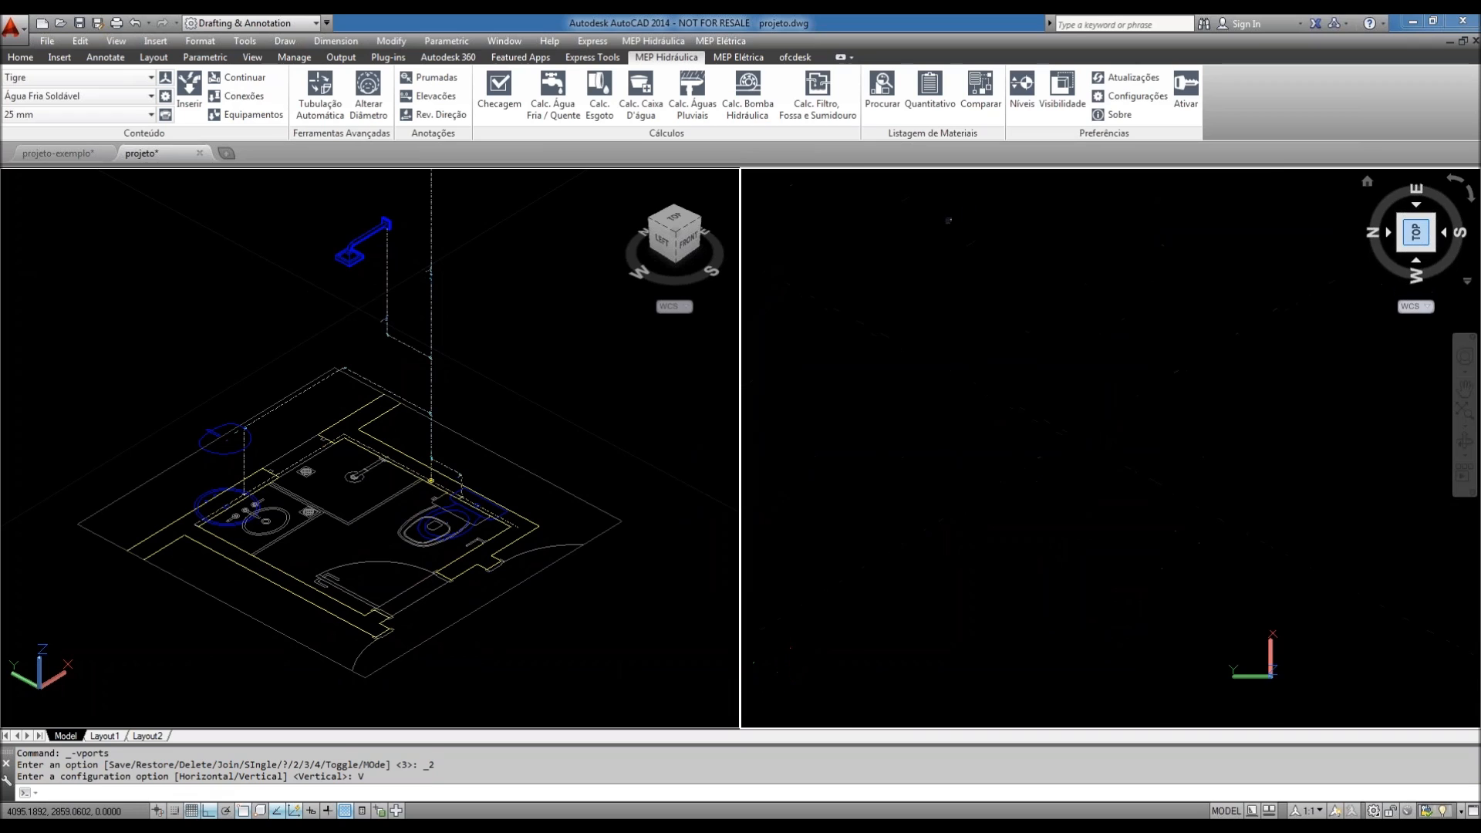
pyautogui.moveTo(1416, 233); pyautogui.dragTo(1384, 246)
pyautogui.moveTo(1306, 324); pyautogui.dragTo(1104, 348, button='middle')
pyautogui.scroll(5, 1104, 347)
pyautogui.scroll(6, 1084, 357)
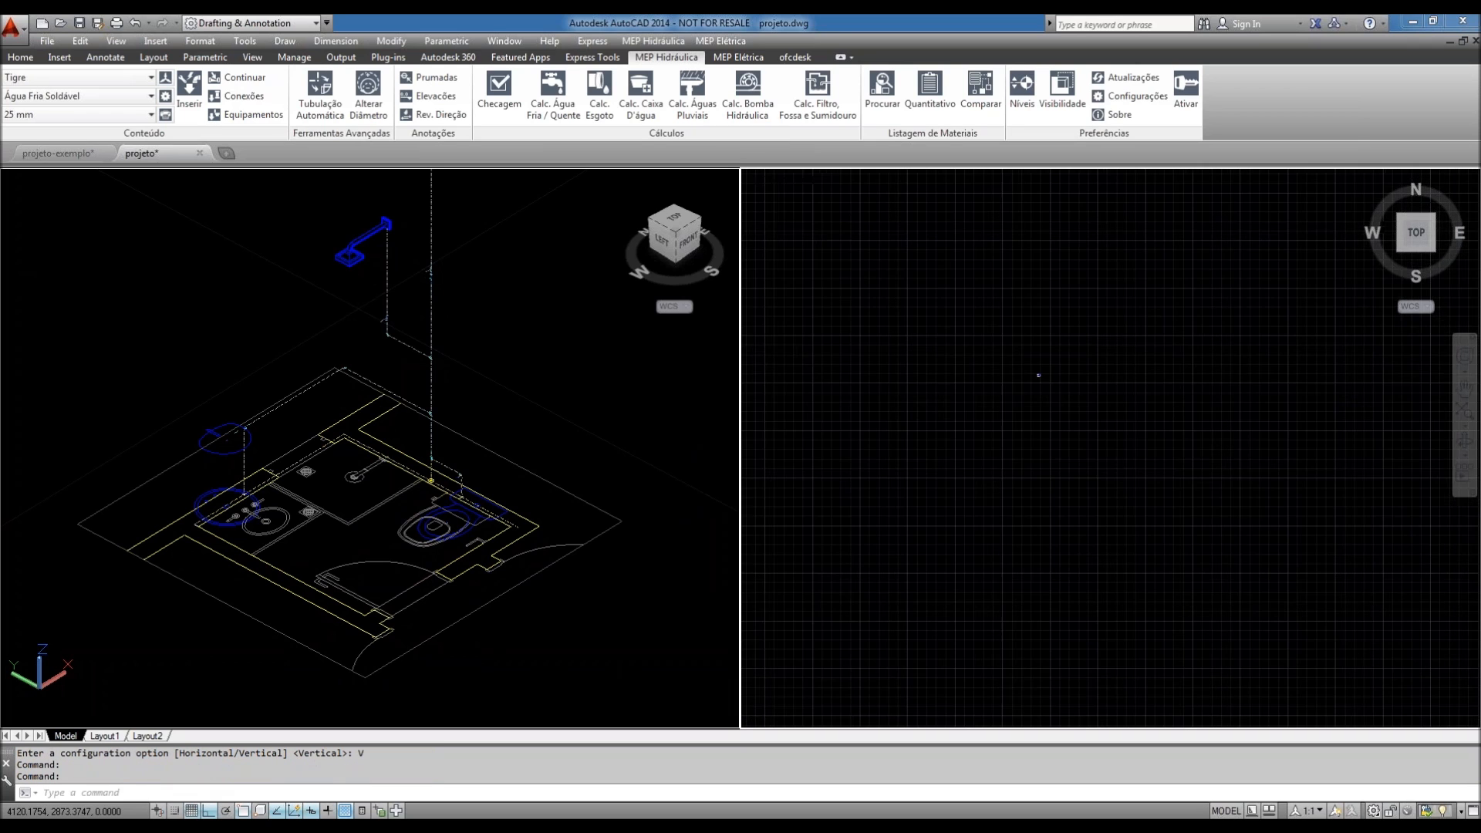
pyautogui.scroll(6, 1021, 387)
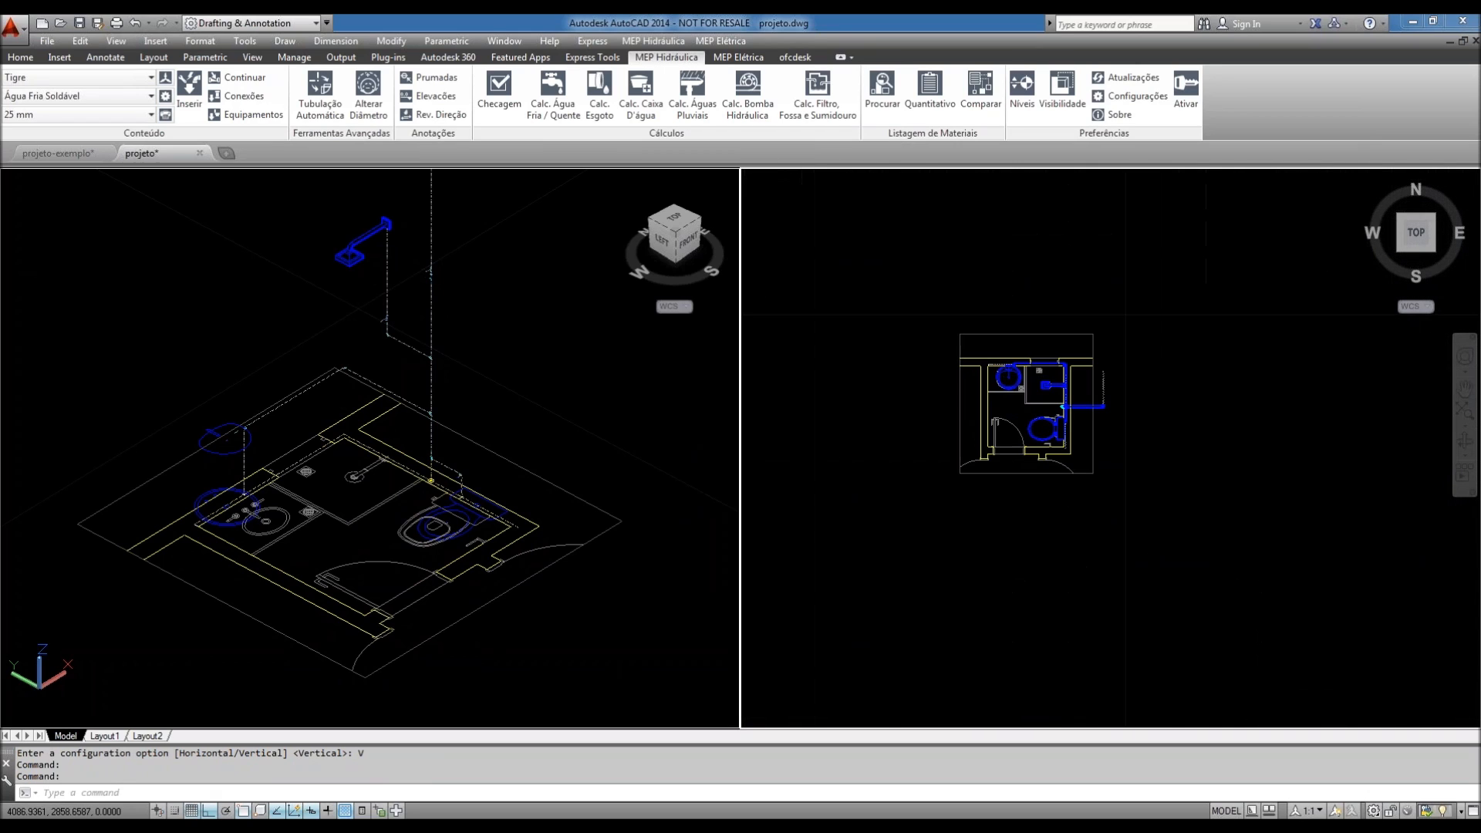
pyautogui.scroll(5, 1006, 384)
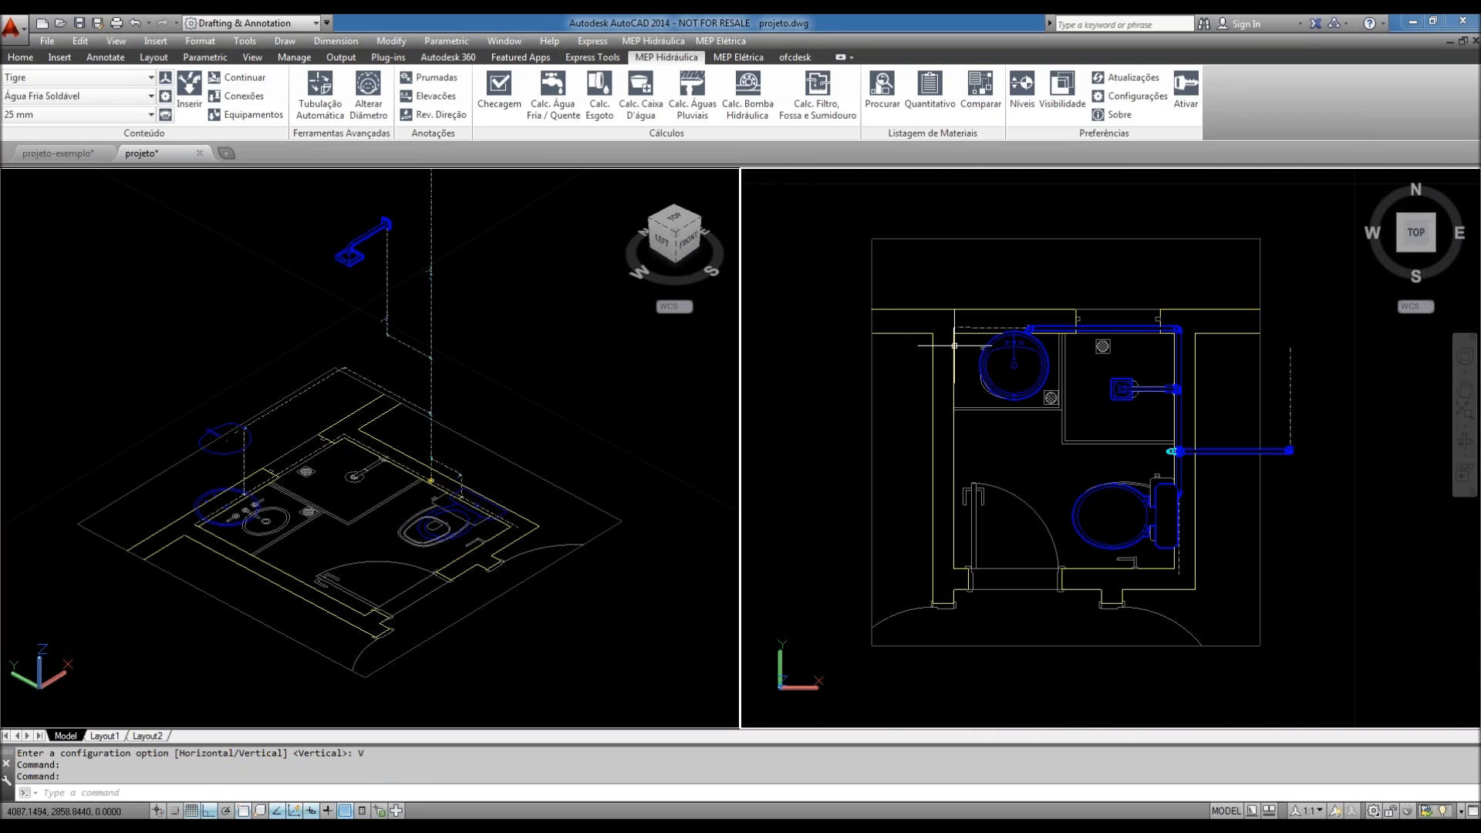
pyautogui.scroll(-5, 955, 346)
# - Apply the Visibilidade command to the isometric viewport so its pipes and fixtures display in 3D
pyautogui.click(608, 381)
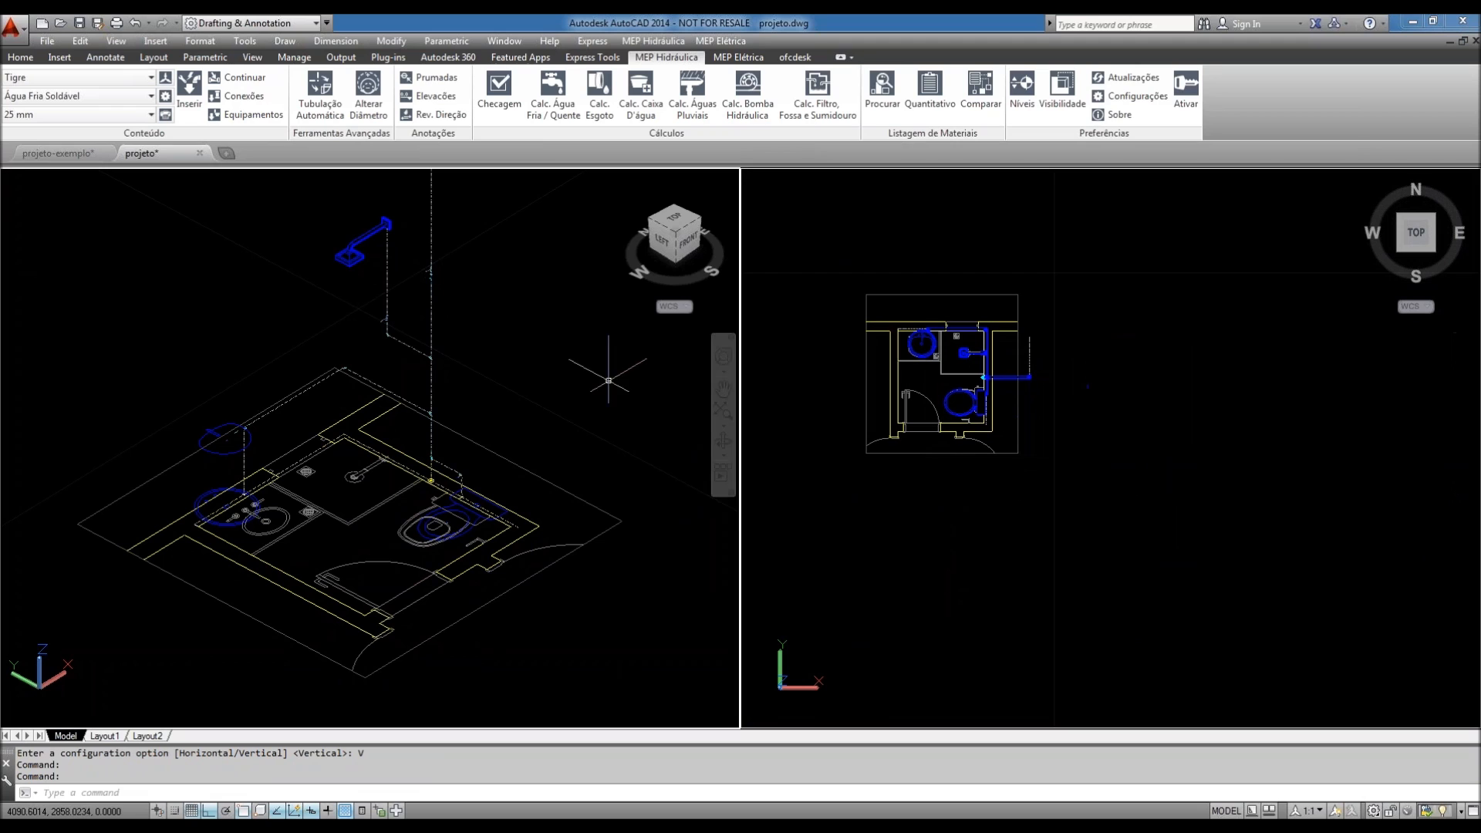
pyautogui.click(1062, 89)
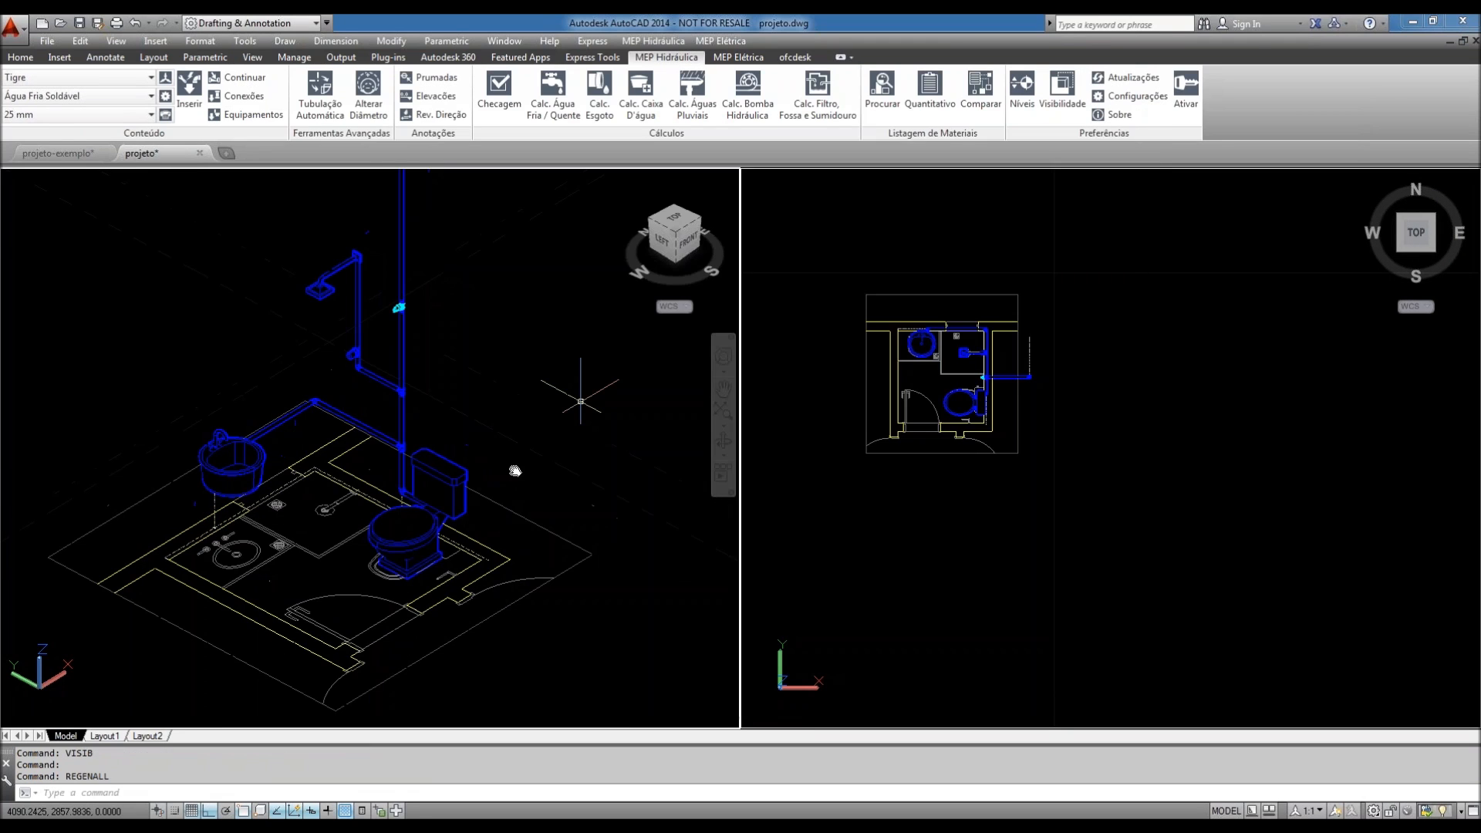
pyautogui.moveTo(515, 471); pyautogui.dragTo(451, 528, button='middle')
pyautogui.scroll(-4, 957, 447)
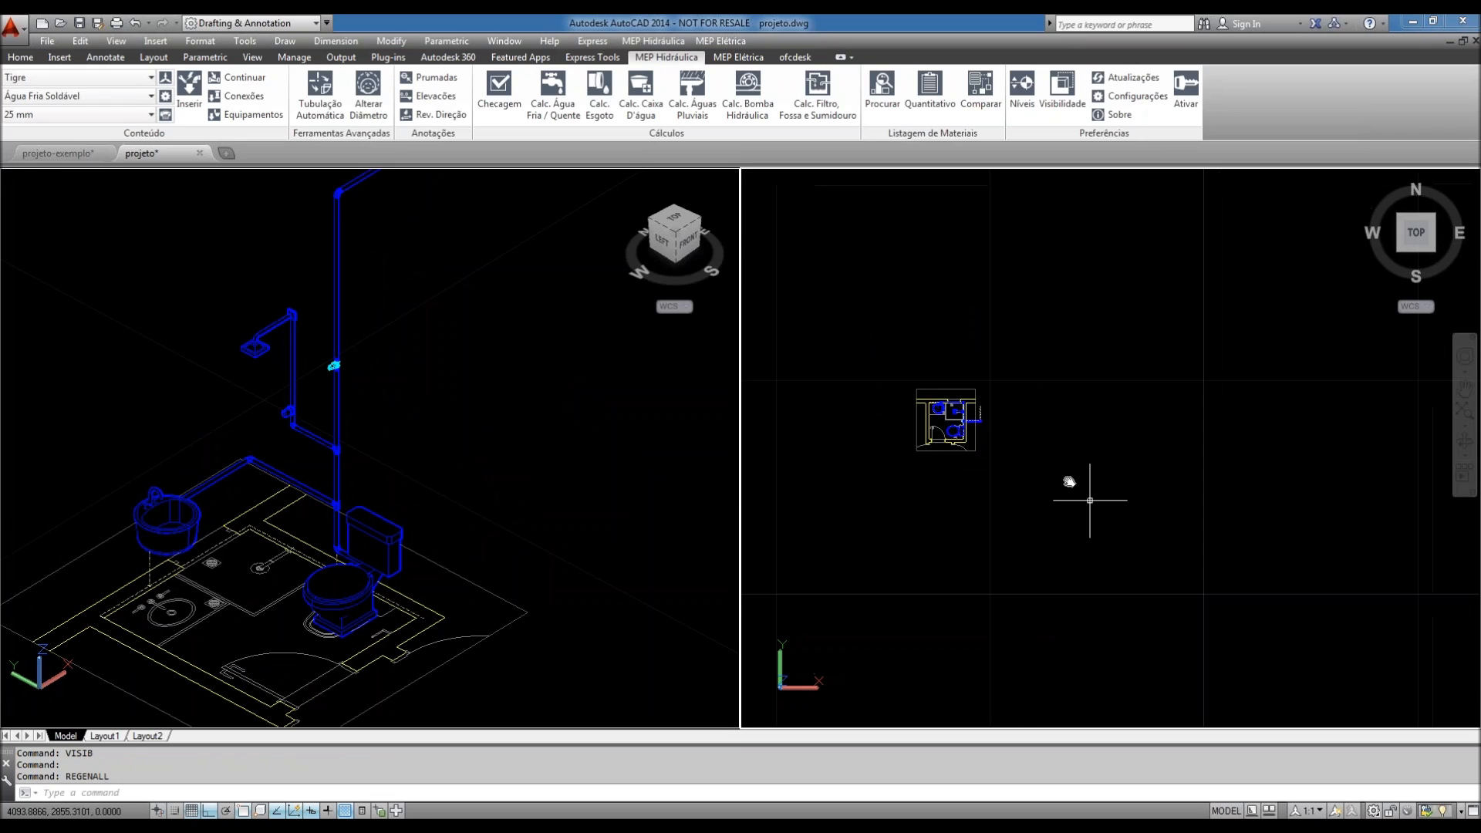
pyautogui.scroll(2, 991, 470)
pyautogui.moveTo(1147, 512); pyautogui.dragTo(1124, 489, button='middle')
pyautogui.click(590, 470)
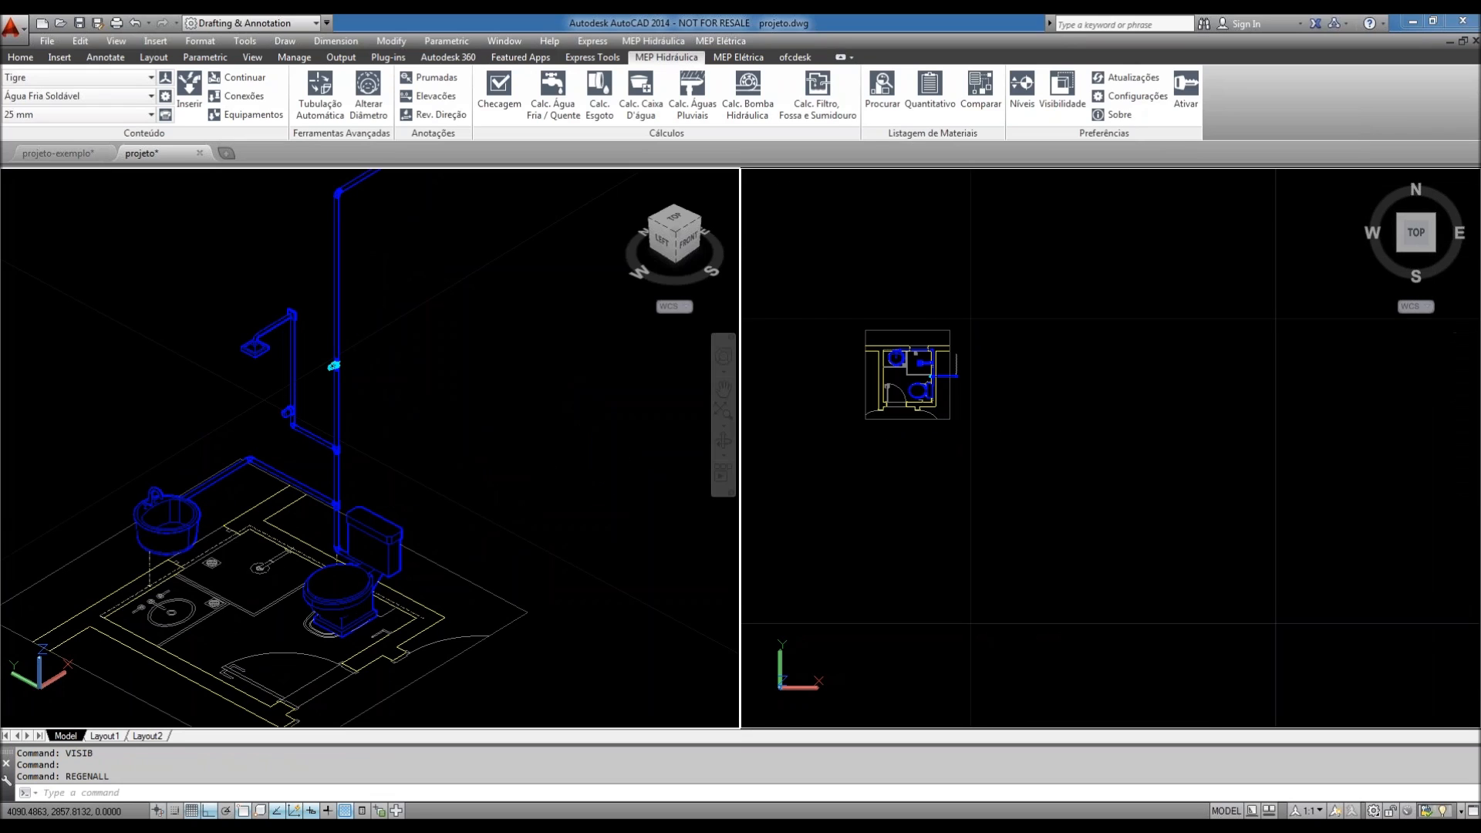
pyautogui.moveTo(560, 463); pyautogui.dragTo(637, 444, button='middle')
pyautogui.click(1059, 530)
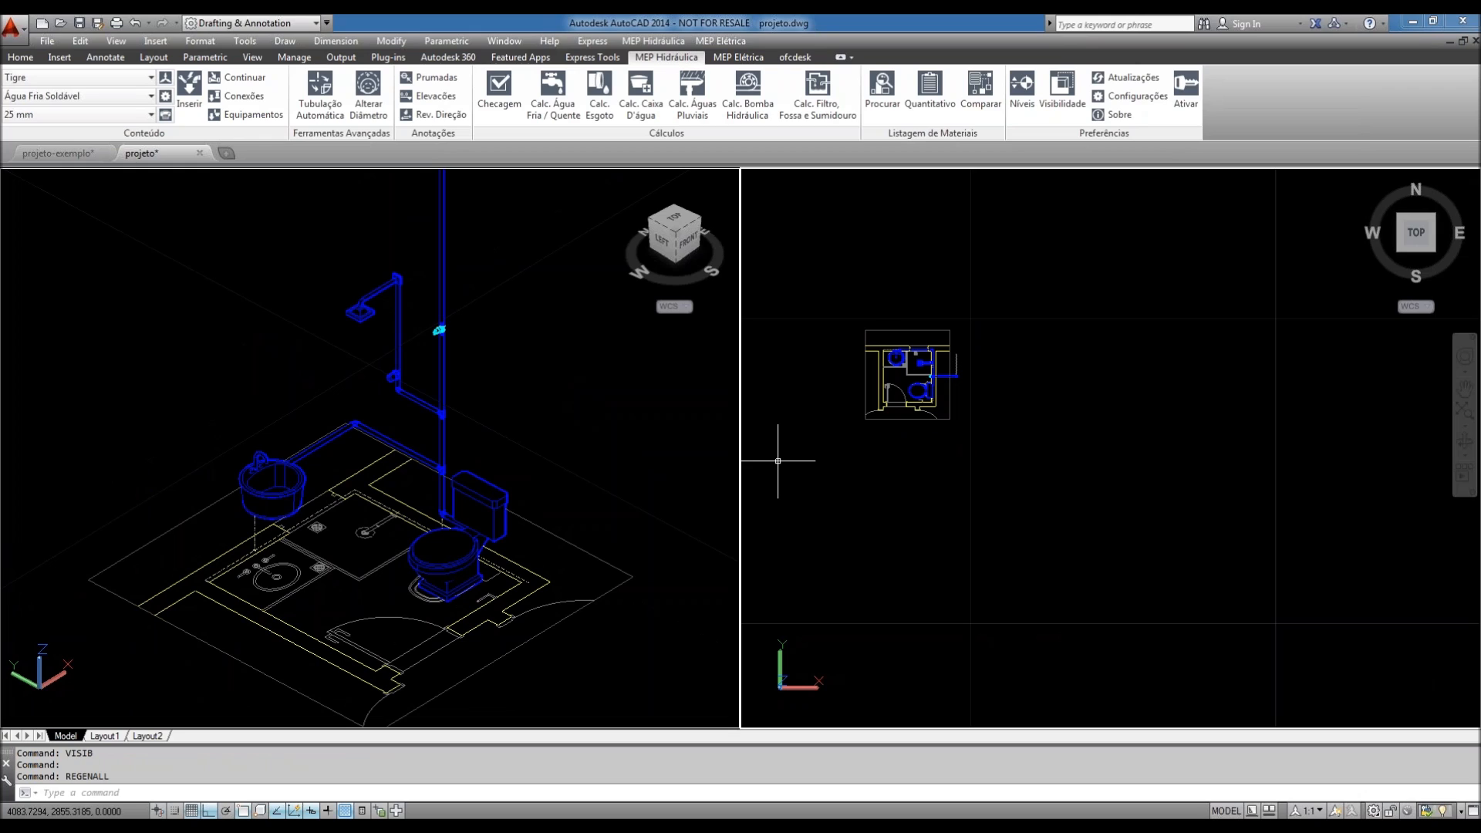
# - Open the materials quantity listing and review the Tubos list and the Equipamento list
pyautogui.click(938, 114)
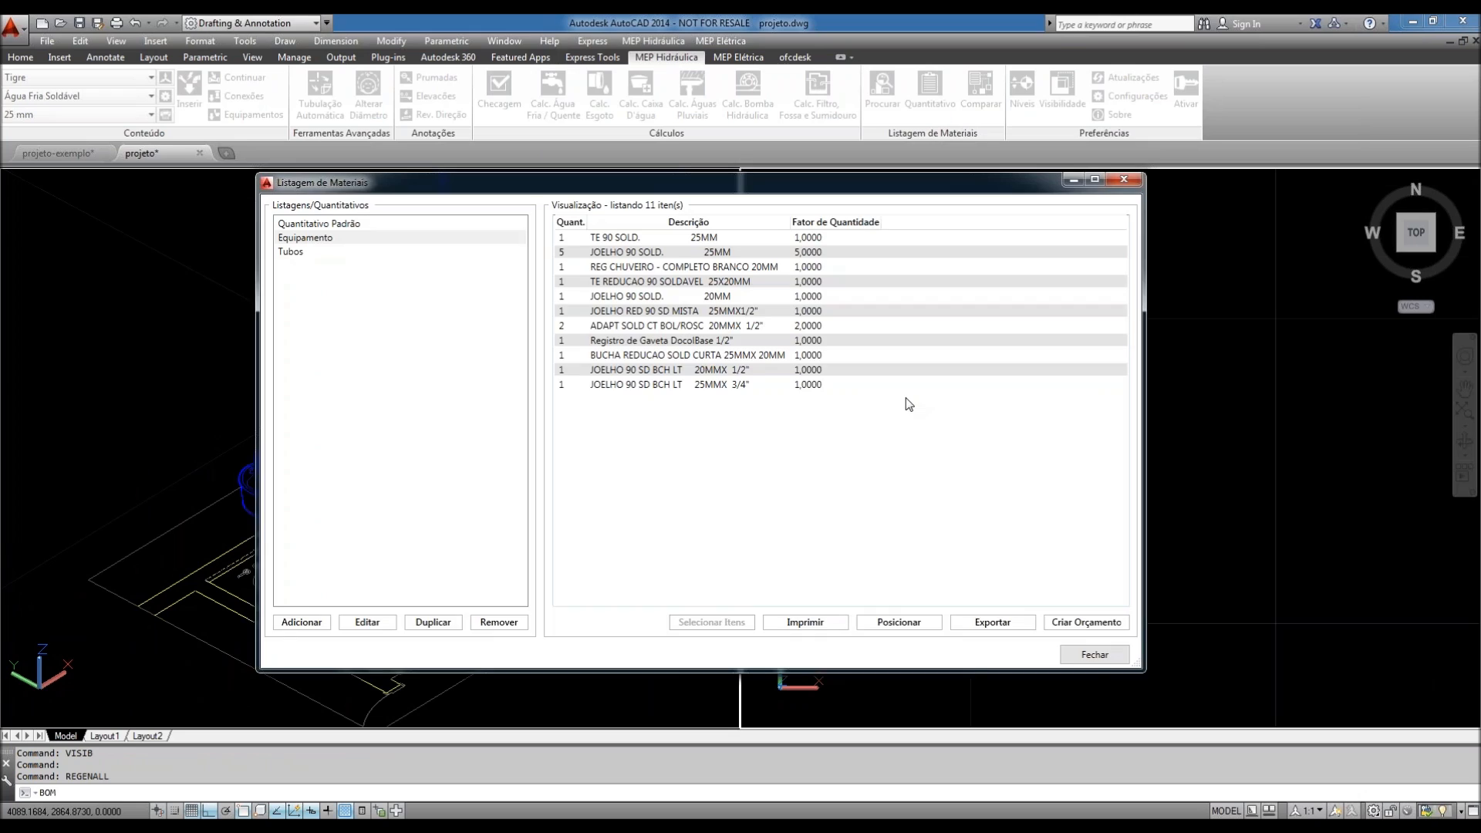
pyautogui.moveTo(737, 190); pyautogui.dragTo(533, 168)
pyautogui.click(94, 231)
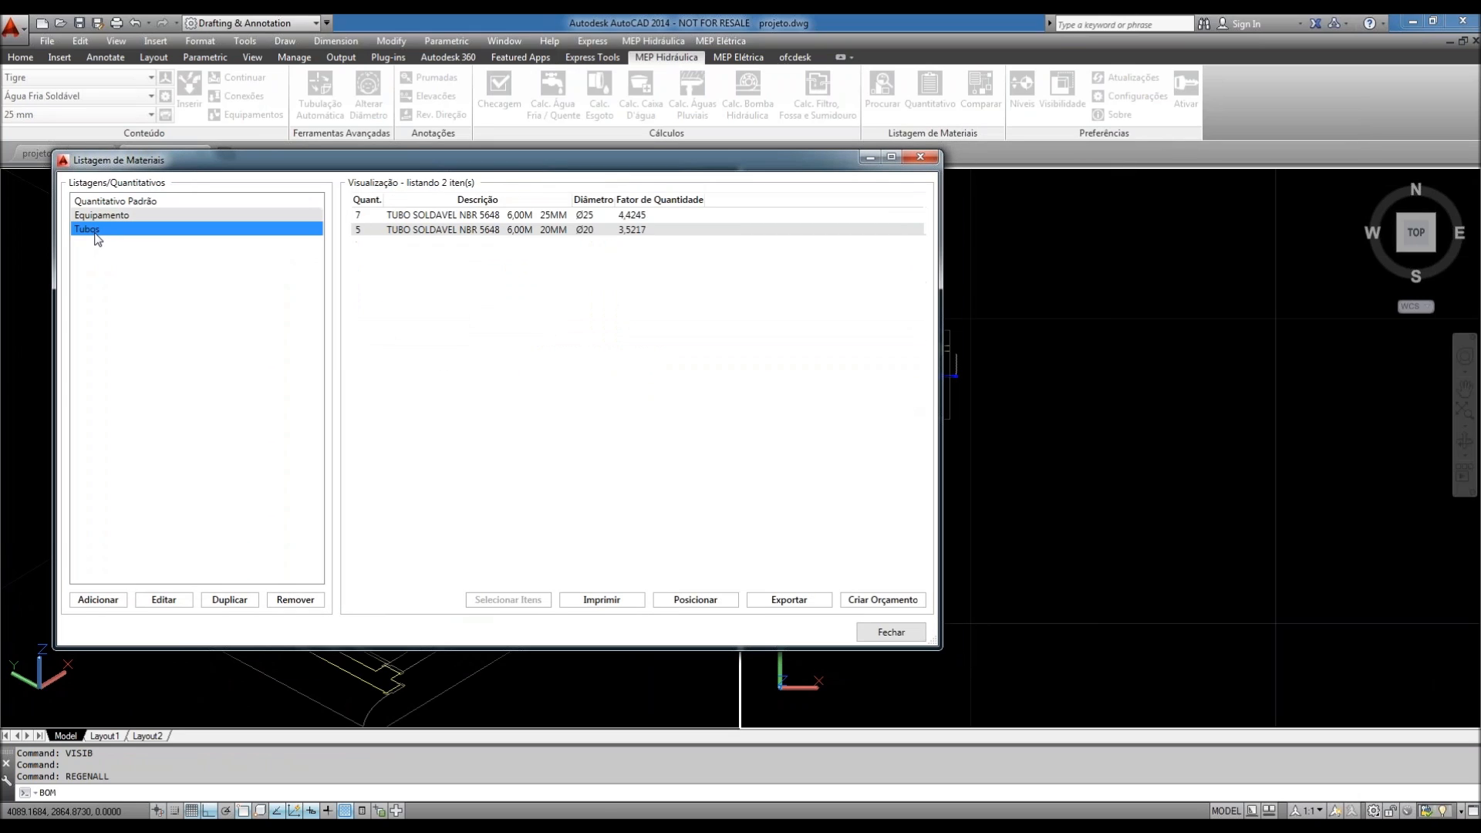
pyautogui.click(120, 218)
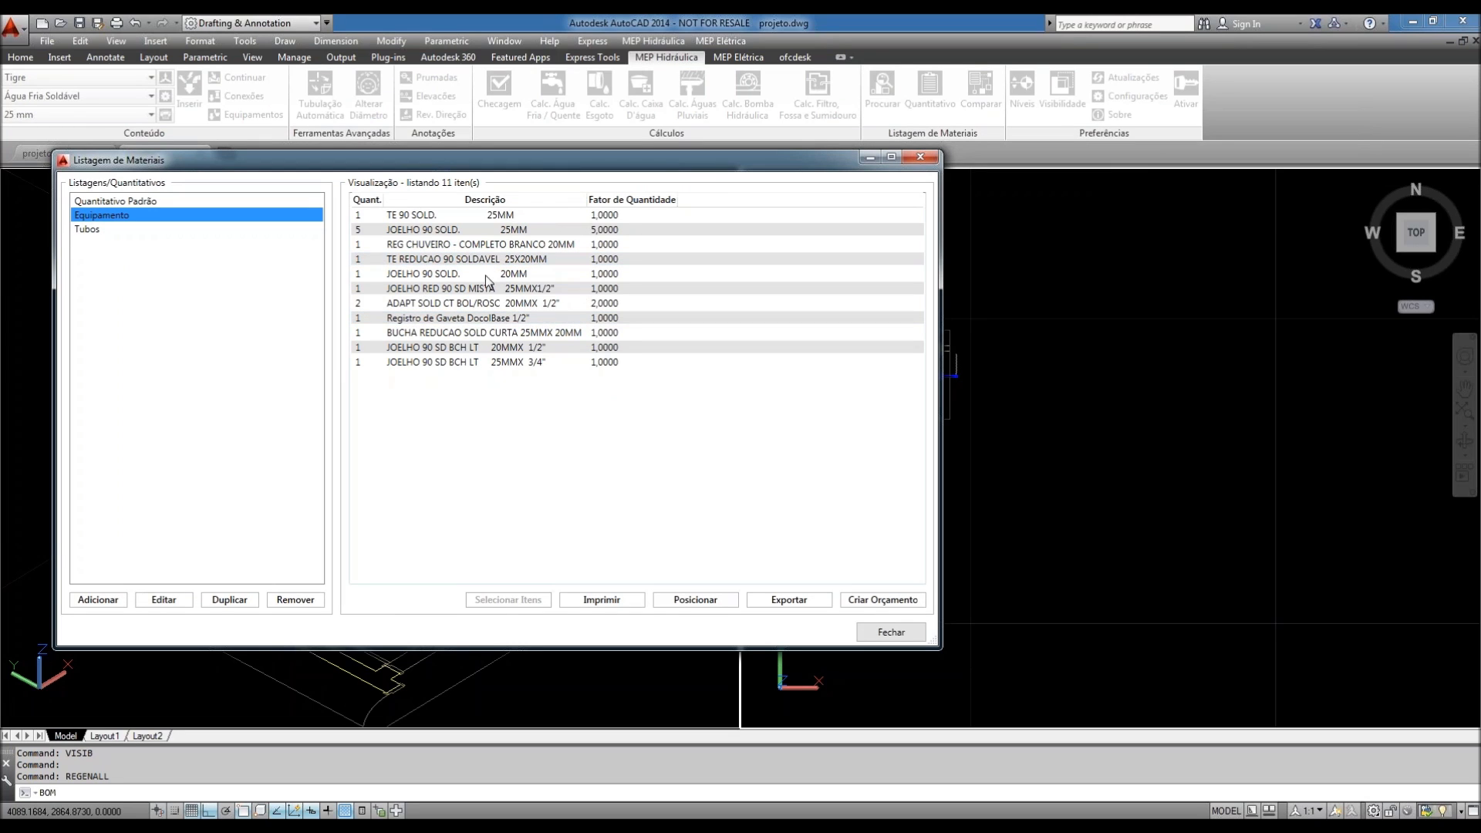
# - Preview the printable report of the Equipamento list and check its export file formats without saving a file
pyautogui.click(597, 604)
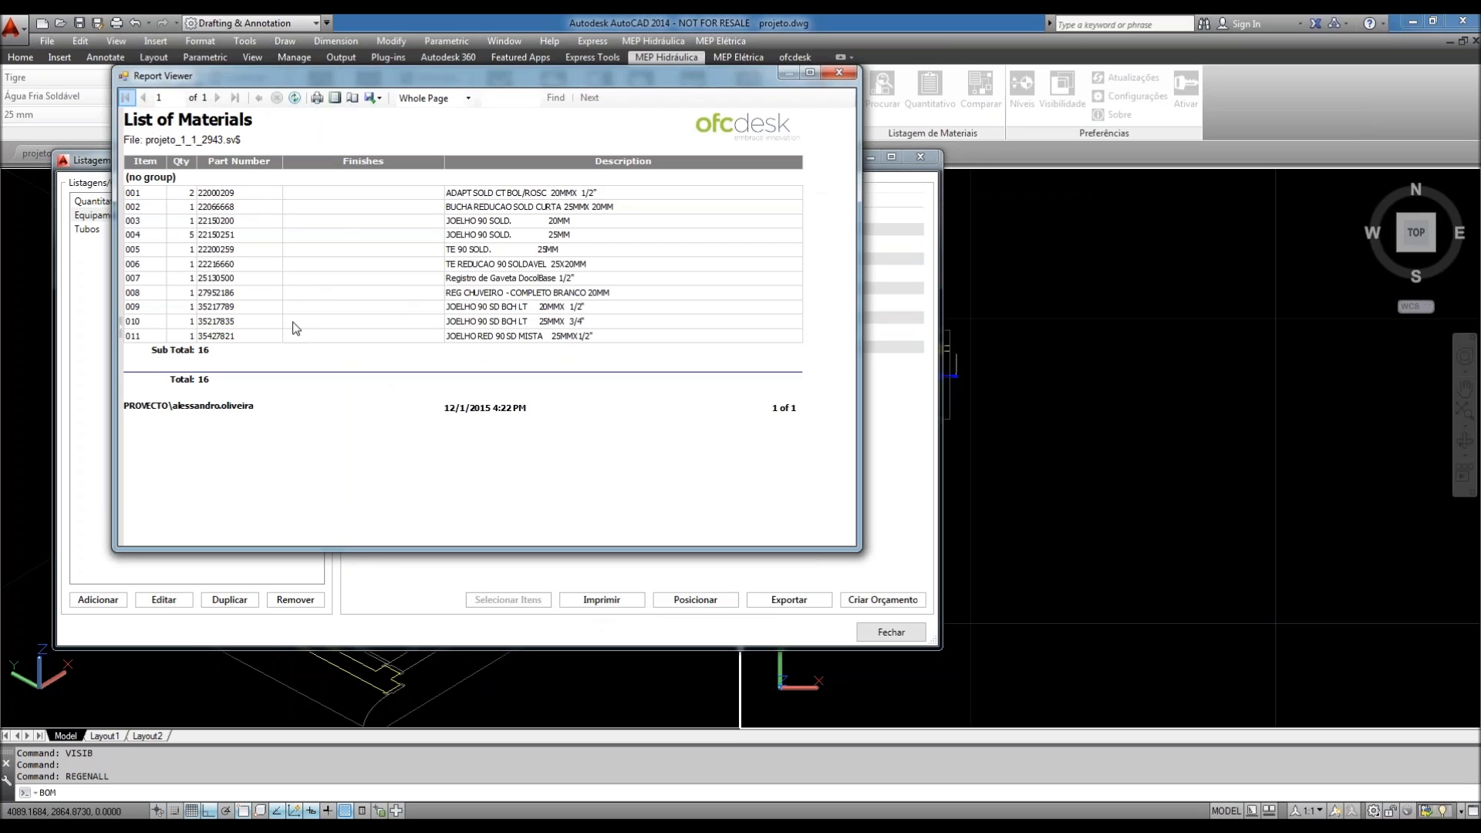
pyautogui.click(840, 75)
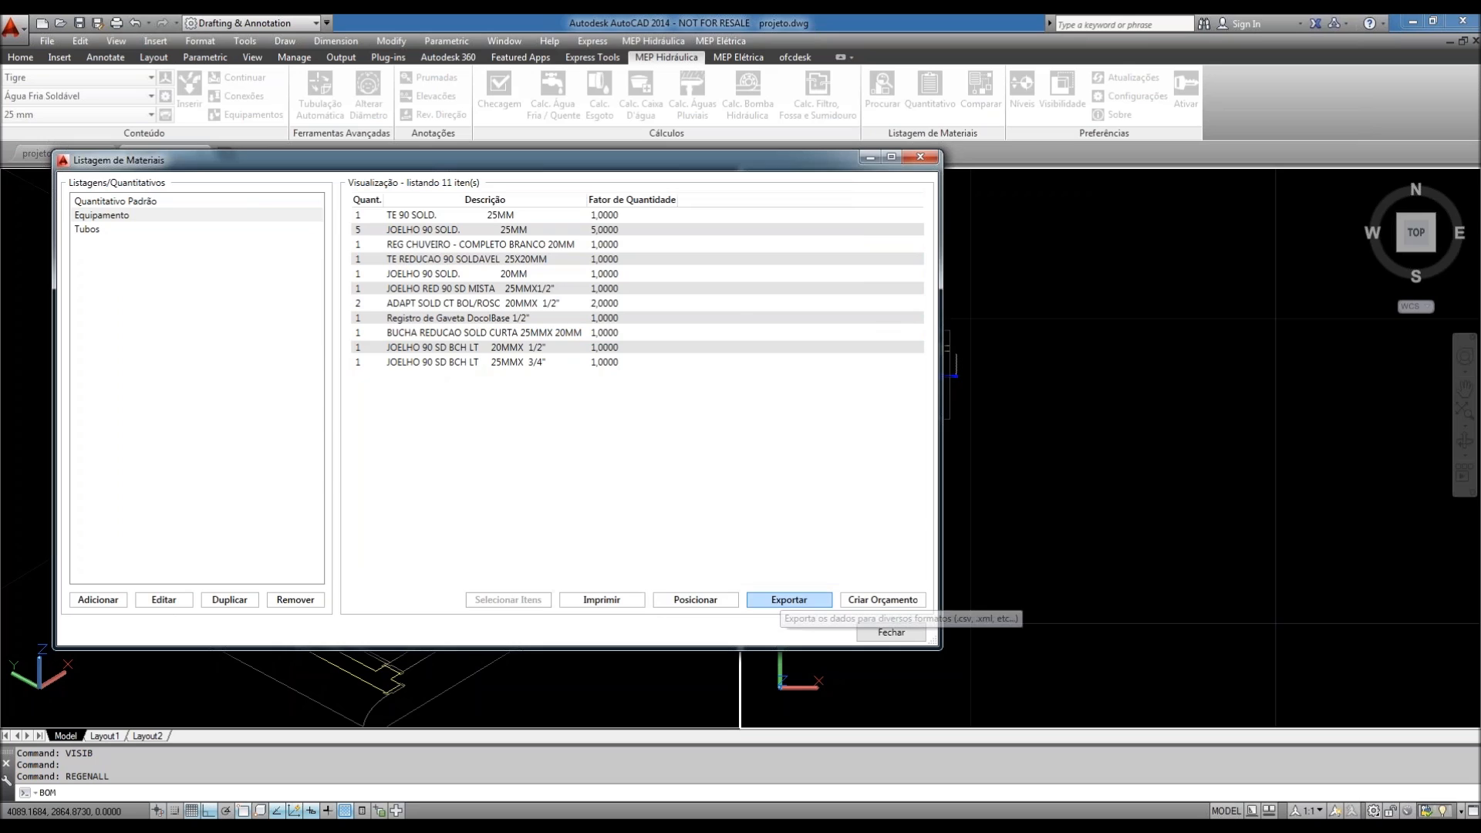
pyautogui.click(787, 600)
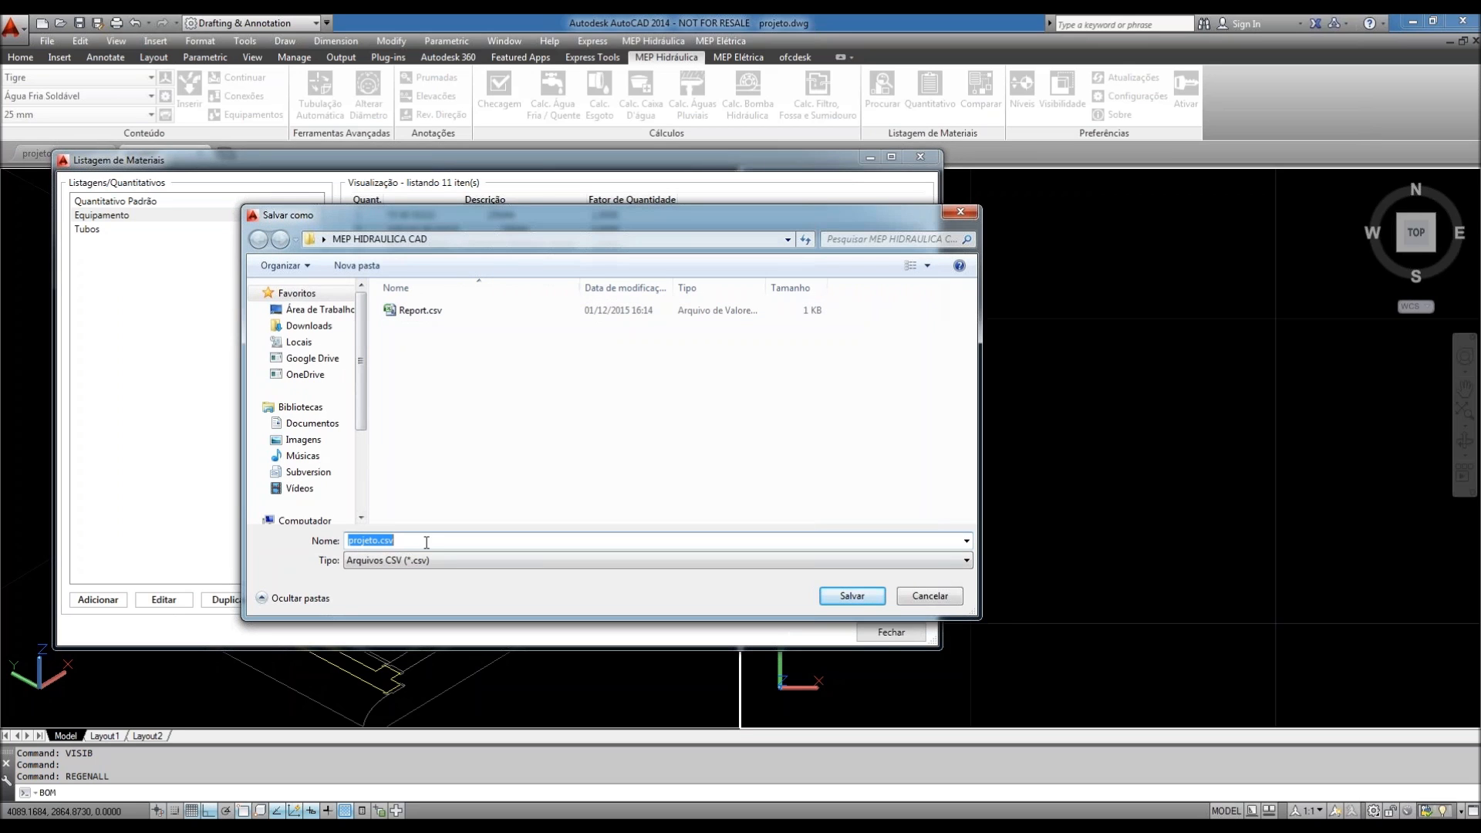
pyautogui.click(442, 562)
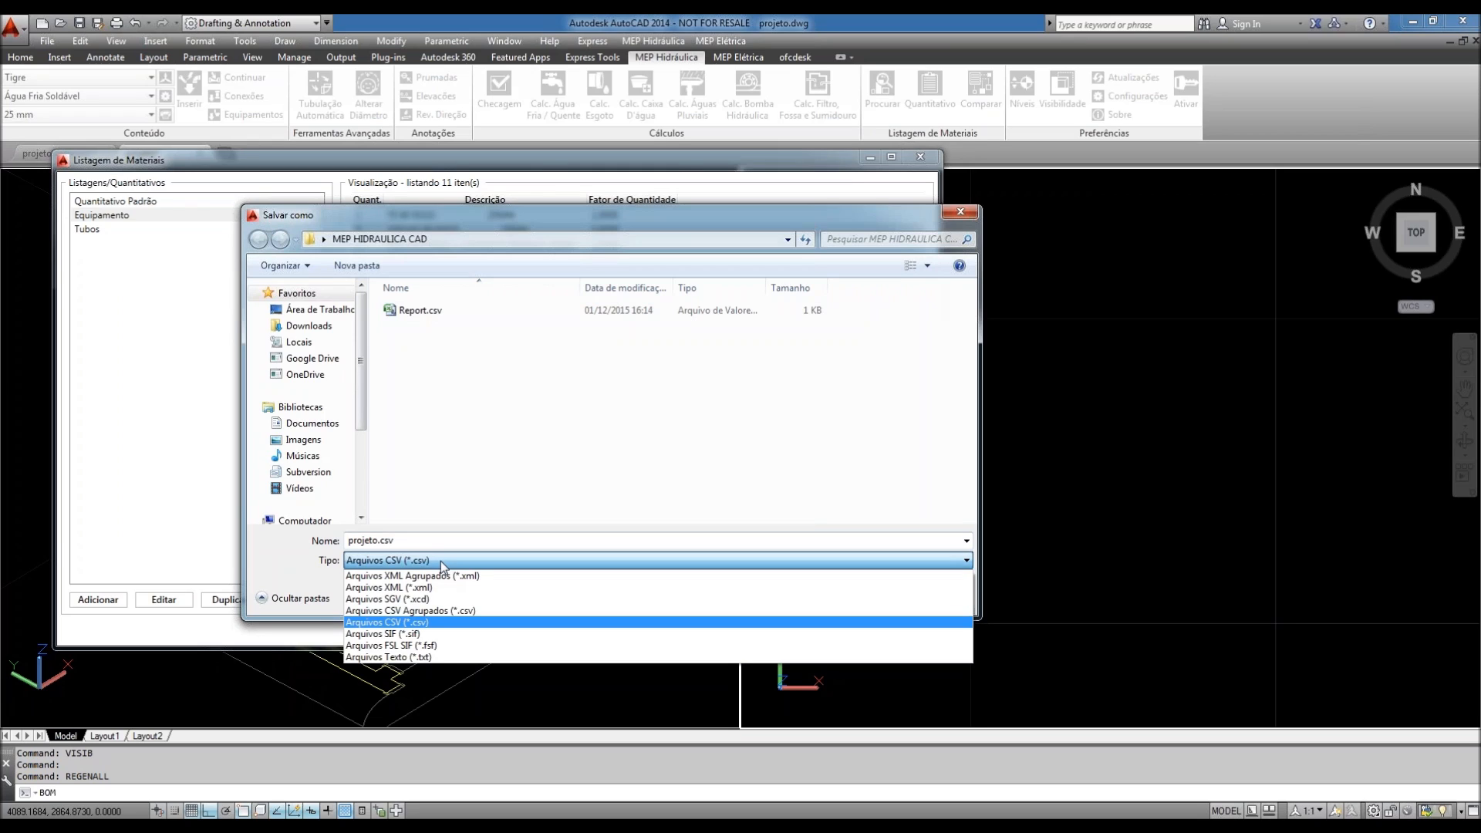
pyautogui.click(441, 561)
pyautogui.click(930, 596)
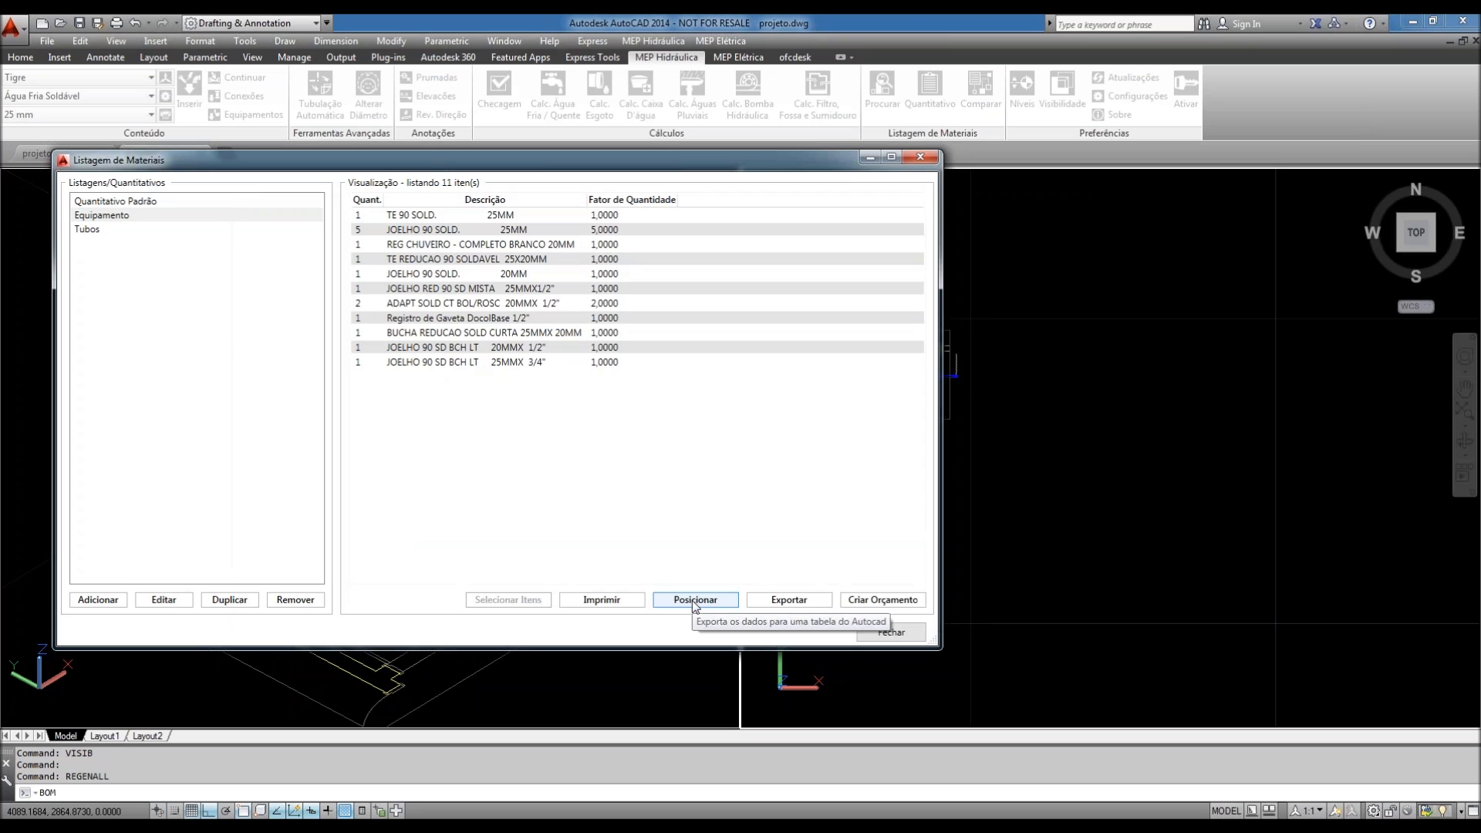
# - Place the Equipamento list as a table in the top view, beside the floor plan, and close the listing
pyautogui.click(695, 604)
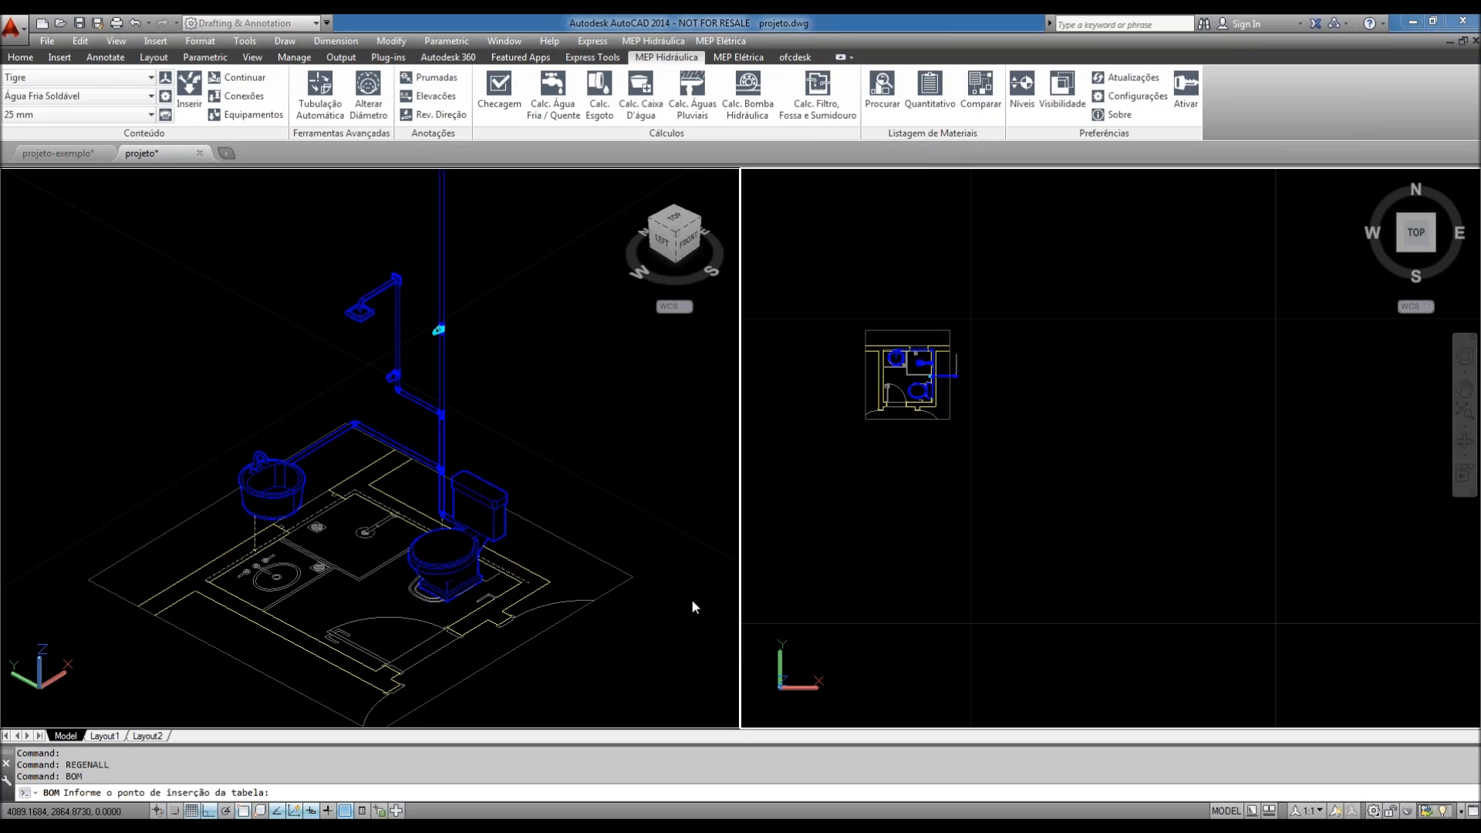
pyautogui.scroll(-3, 1008, 531)
pyautogui.click(912, 443)
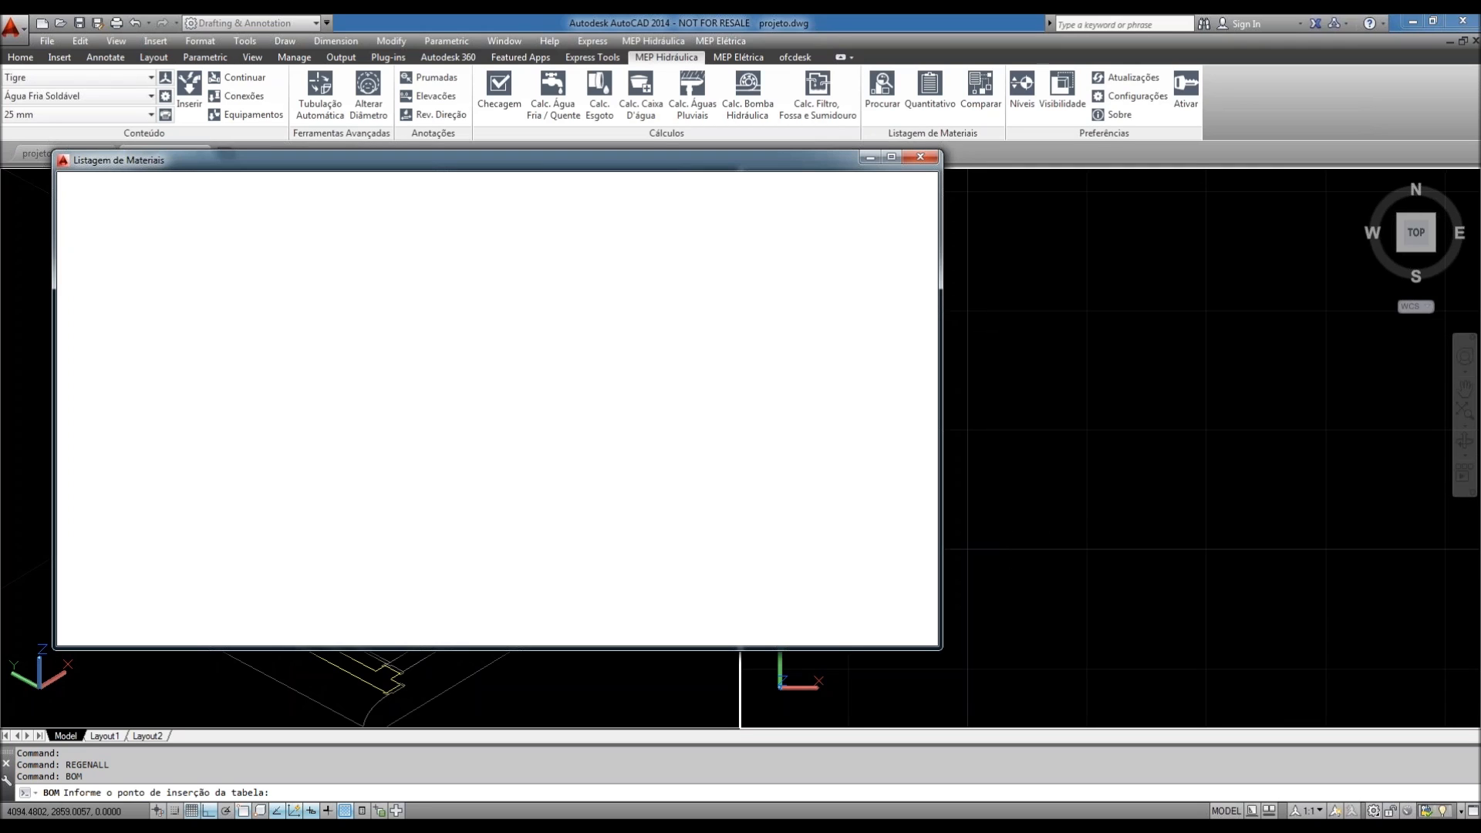
pyautogui.click(891, 632)
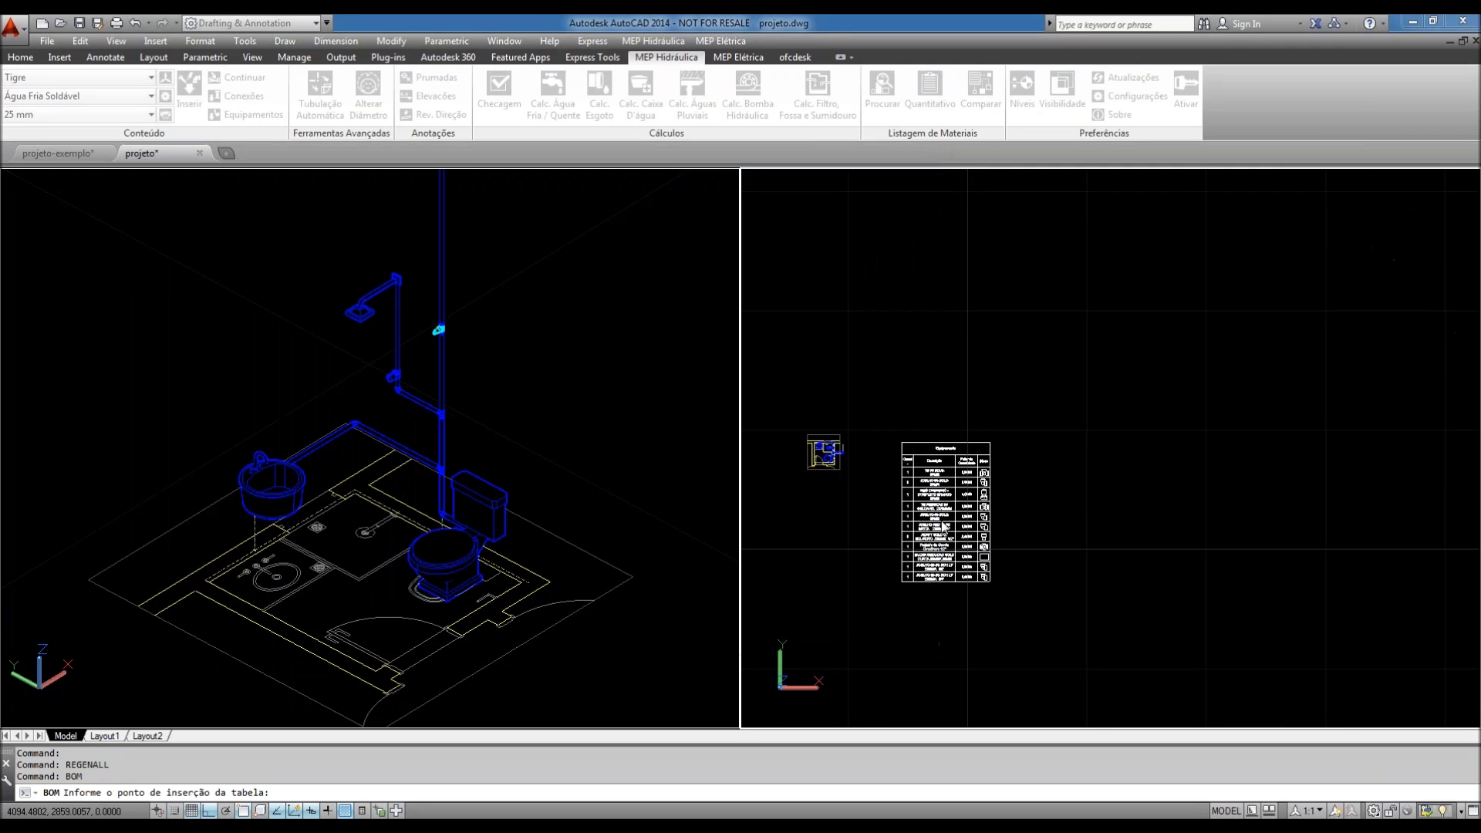
# - Examine the inserted Equipamento table's rows and block symbols in the top view
pyautogui.click(1038, 488)
pyautogui.scroll(3, 976, 513)
pyautogui.moveTo(1062, 532); pyautogui.dragTo(1100, 451, button='middle')
pyautogui.scroll(-2, 1029, 465)
pyautogui.click(1130, 441)
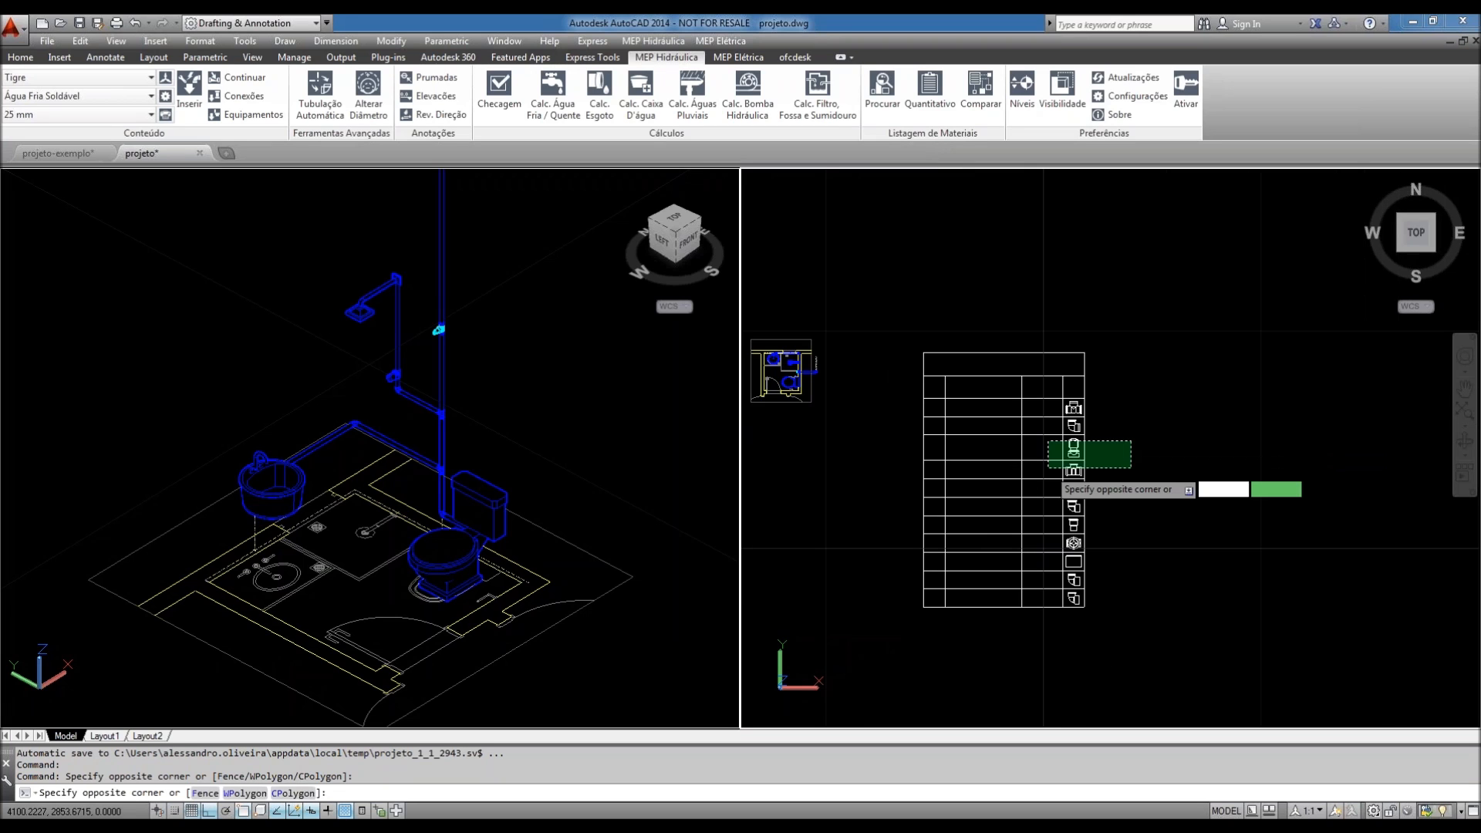
pyautogui.click(1046, 467)
pyautogui.press('Escape')
pyautogui.scroll(2, 995, 471)
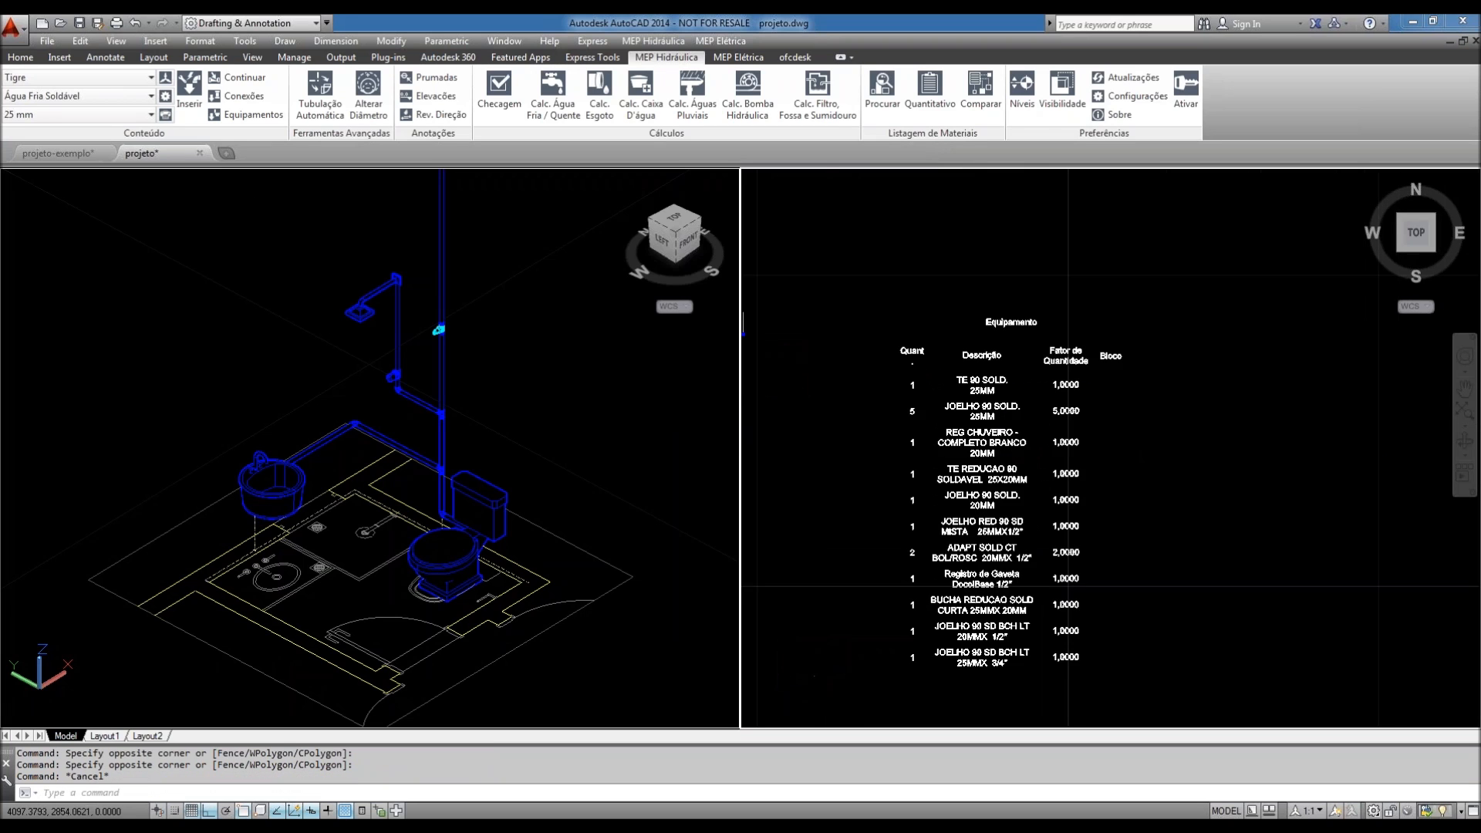
pyautogui.scroll(-2, 1024, 451)
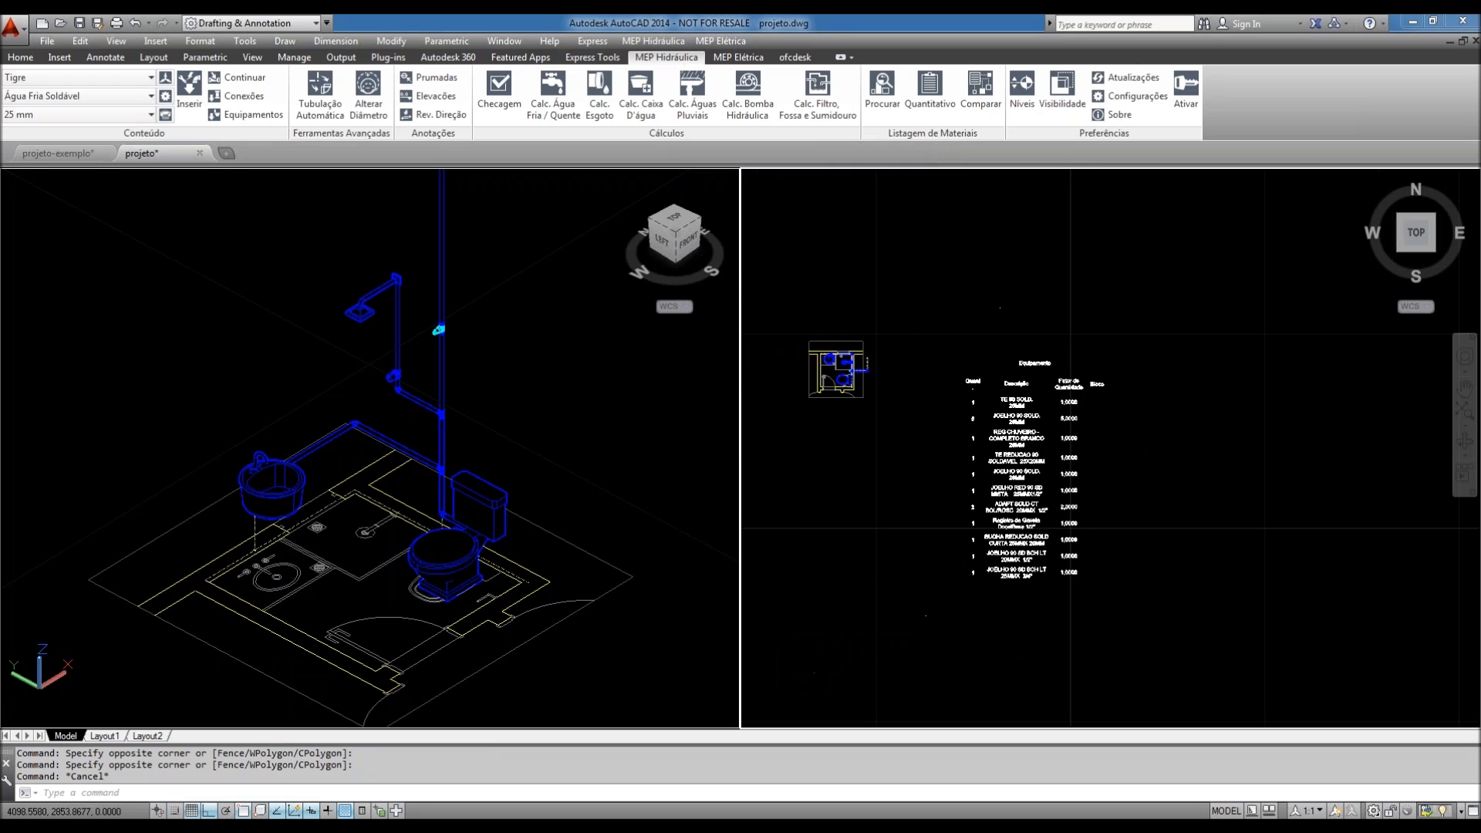
pyautogui.scroll(2, 1042, 450)
# - Assign the Equipamento table to layer ARQ-01
pyautogui.click(1158, 410)
pyautogui.click(983, 469)
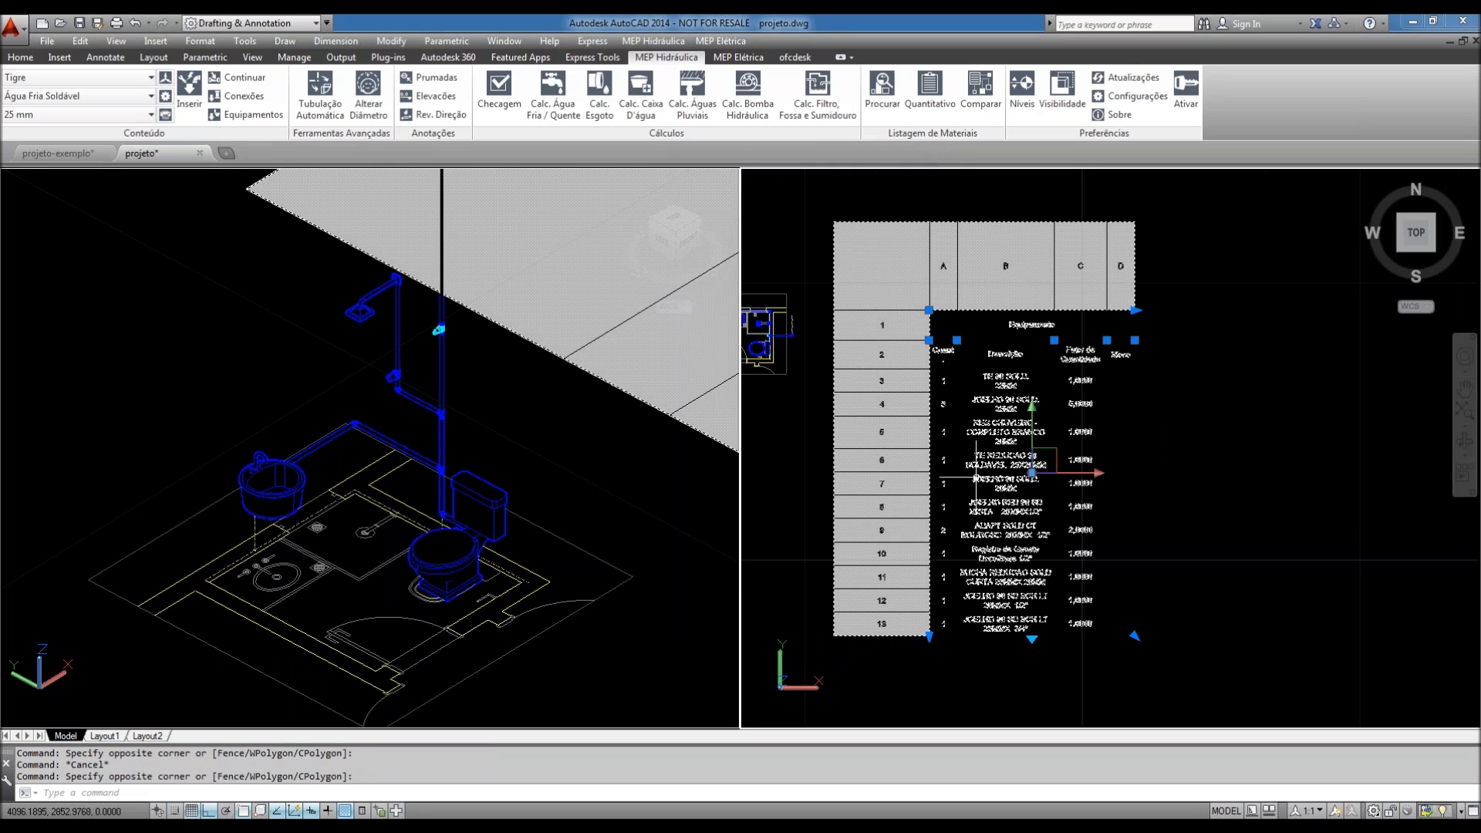
pyautogui.click(20, 59)
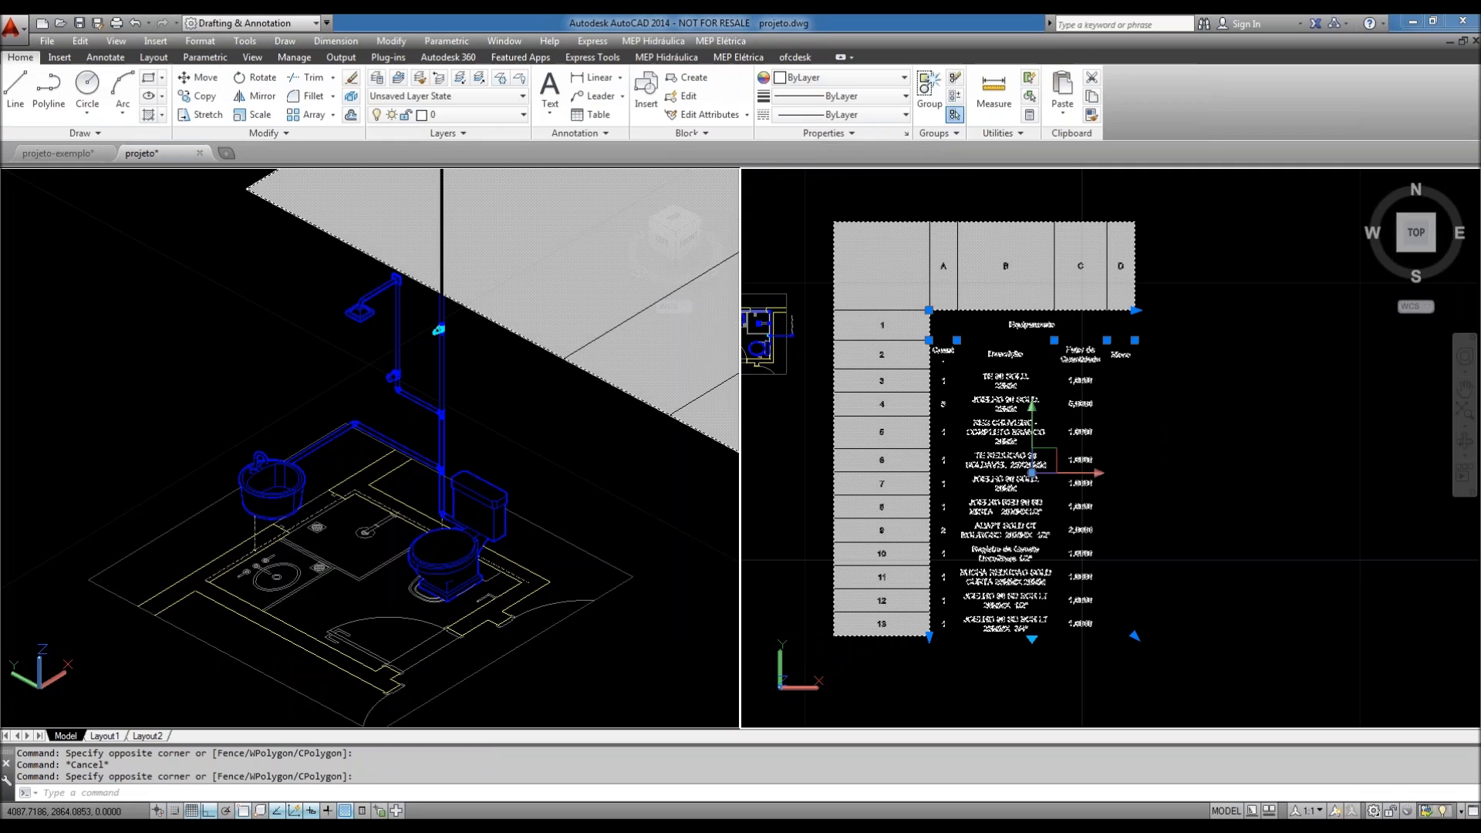
pyautogui.click(494, 116)
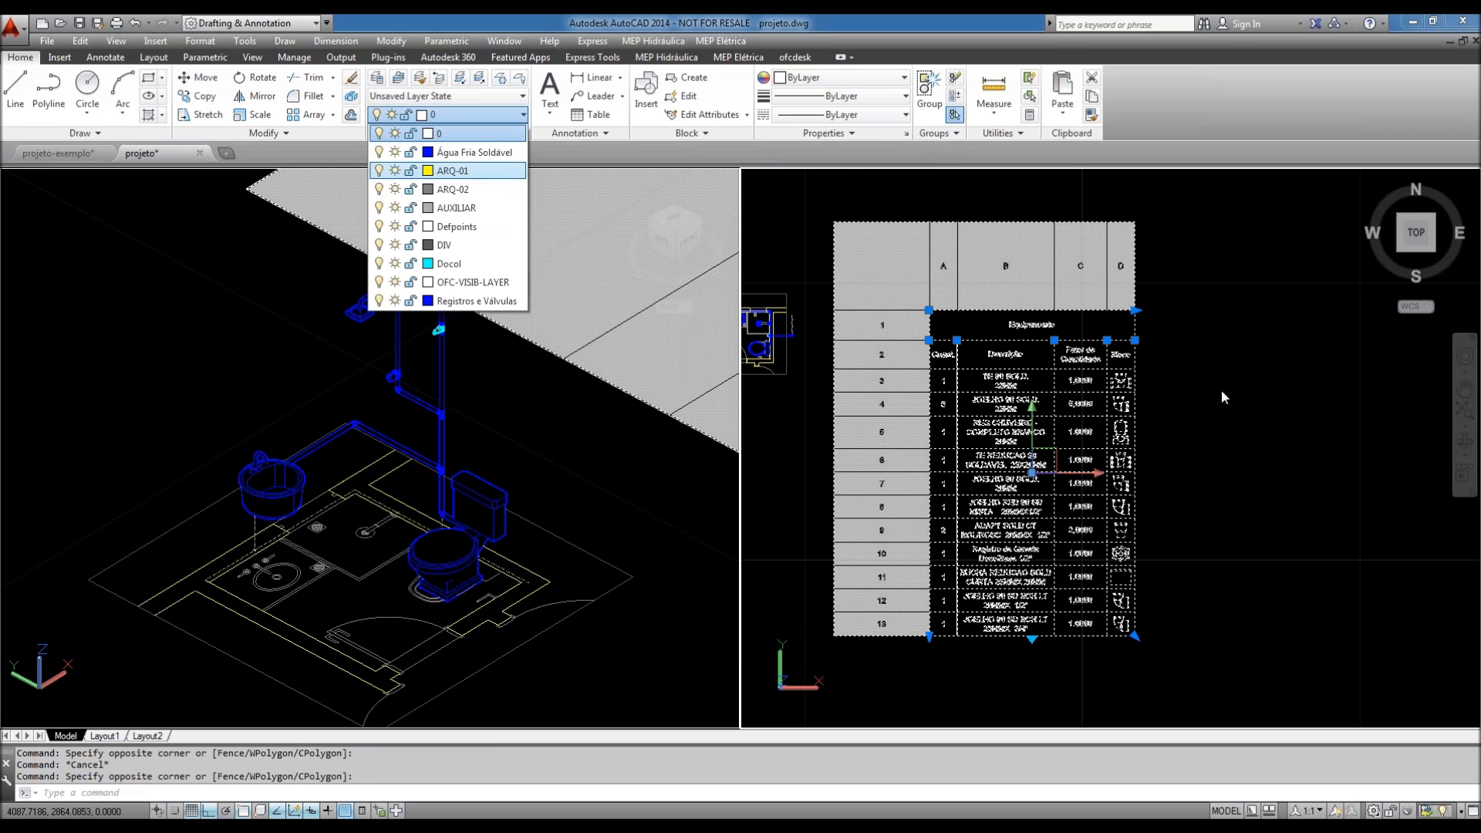
pyautogui.click(478, 171)
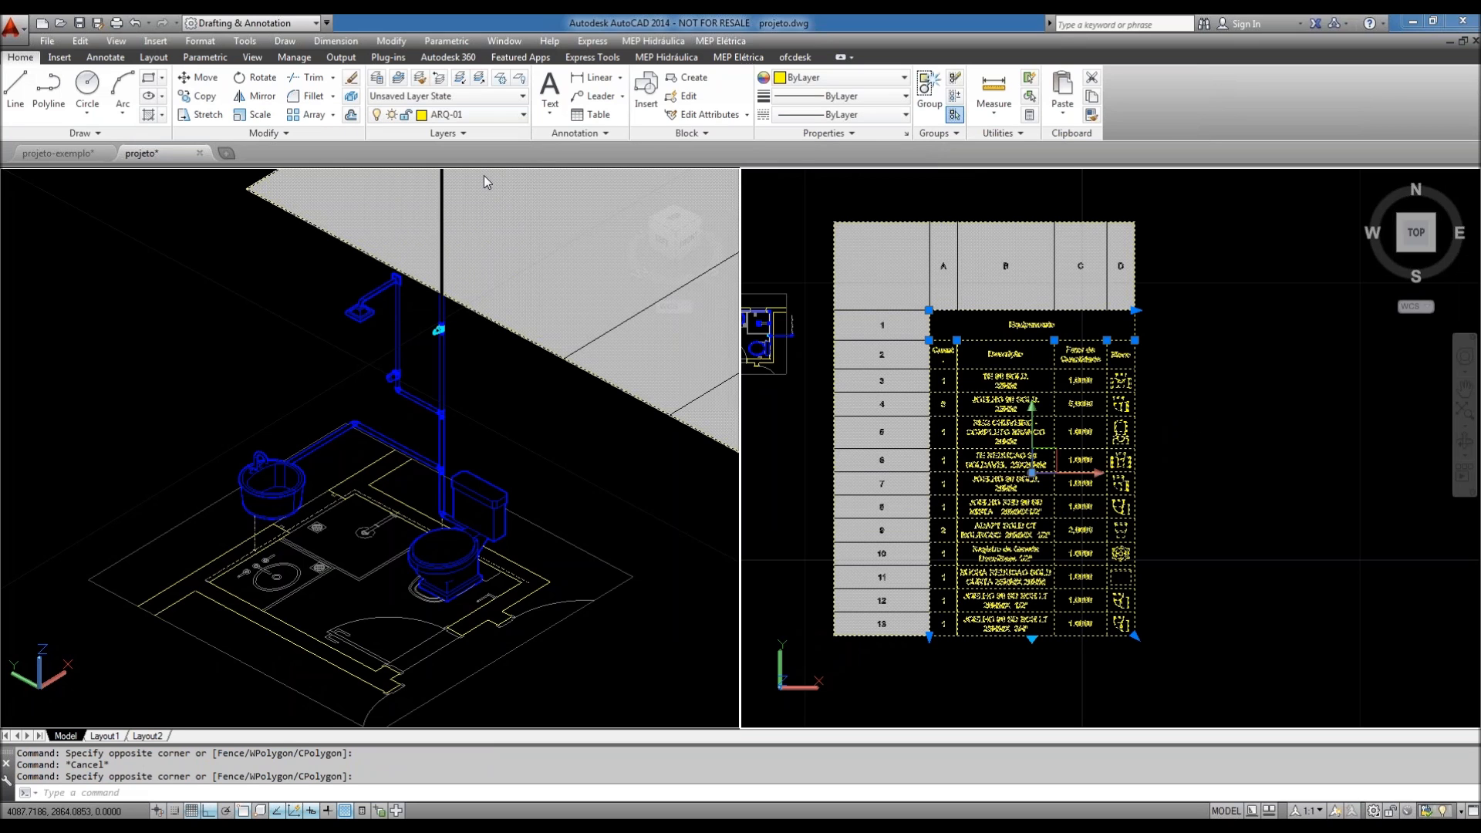
pyautogui.press('Escape')
# - Stretch the Equipamento table uniformly to more than twice its width
pyautogui.scroll(3, 1053, 463)
pyautogui.moveTo(1026, 266); pyautogui.dragTo(984, 344, button='middle')
pyautogui.scroll(-2, 1173, 377)
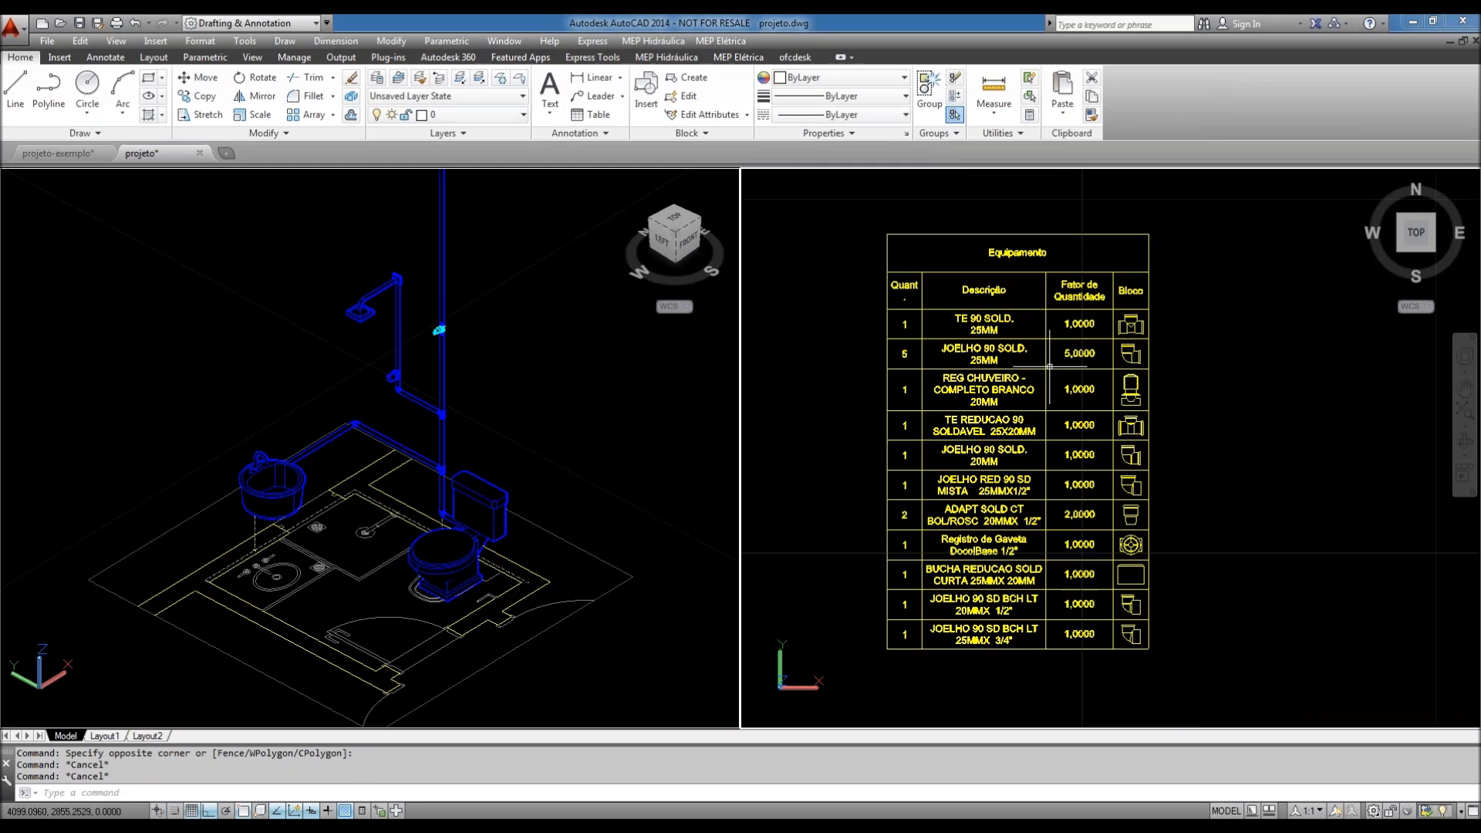
pyautogui.click(1045, 358)
pyautogui.click(954, 583)
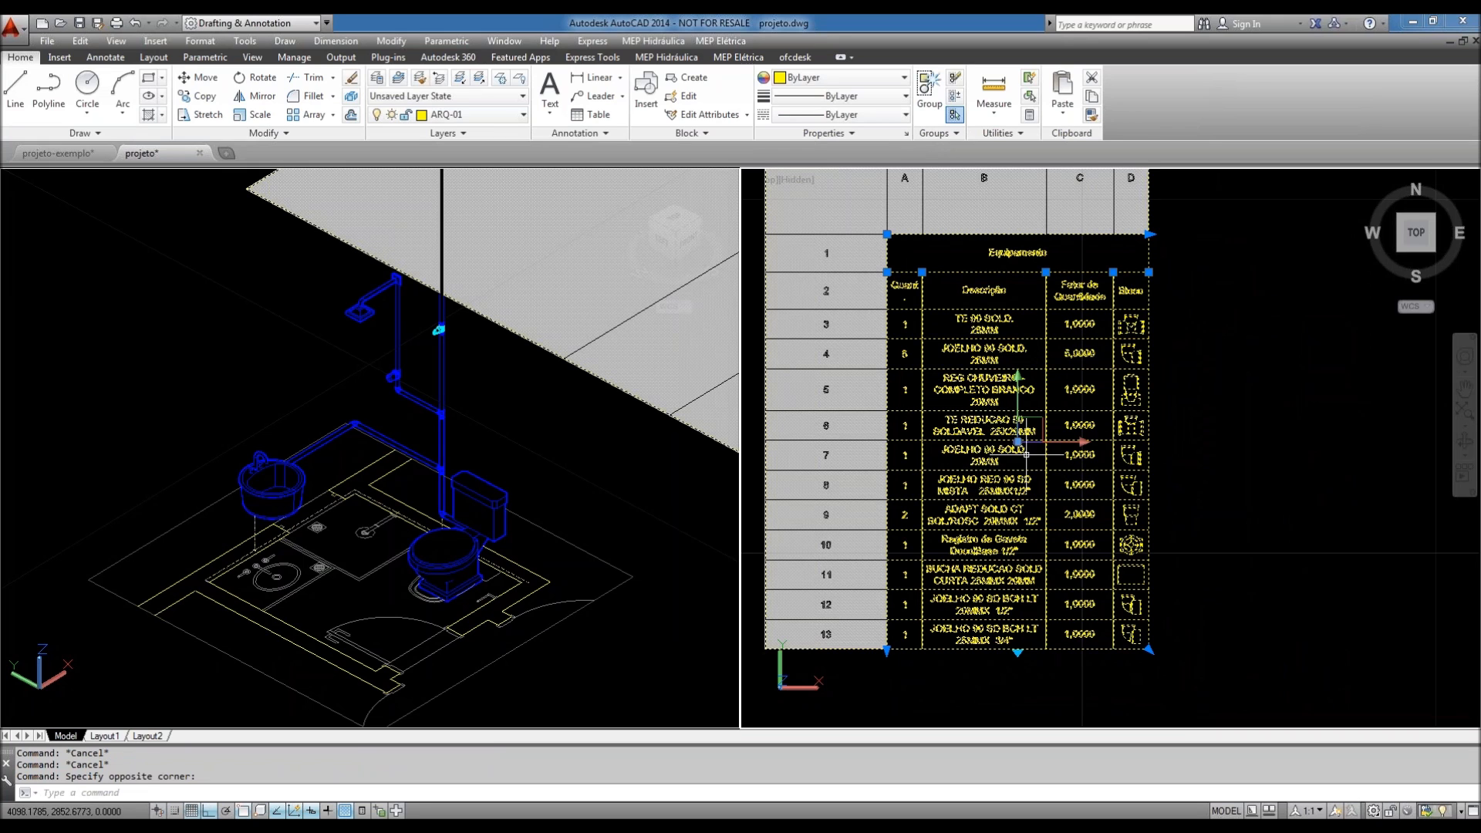
pyautogui.scroll(2, 975, 340)
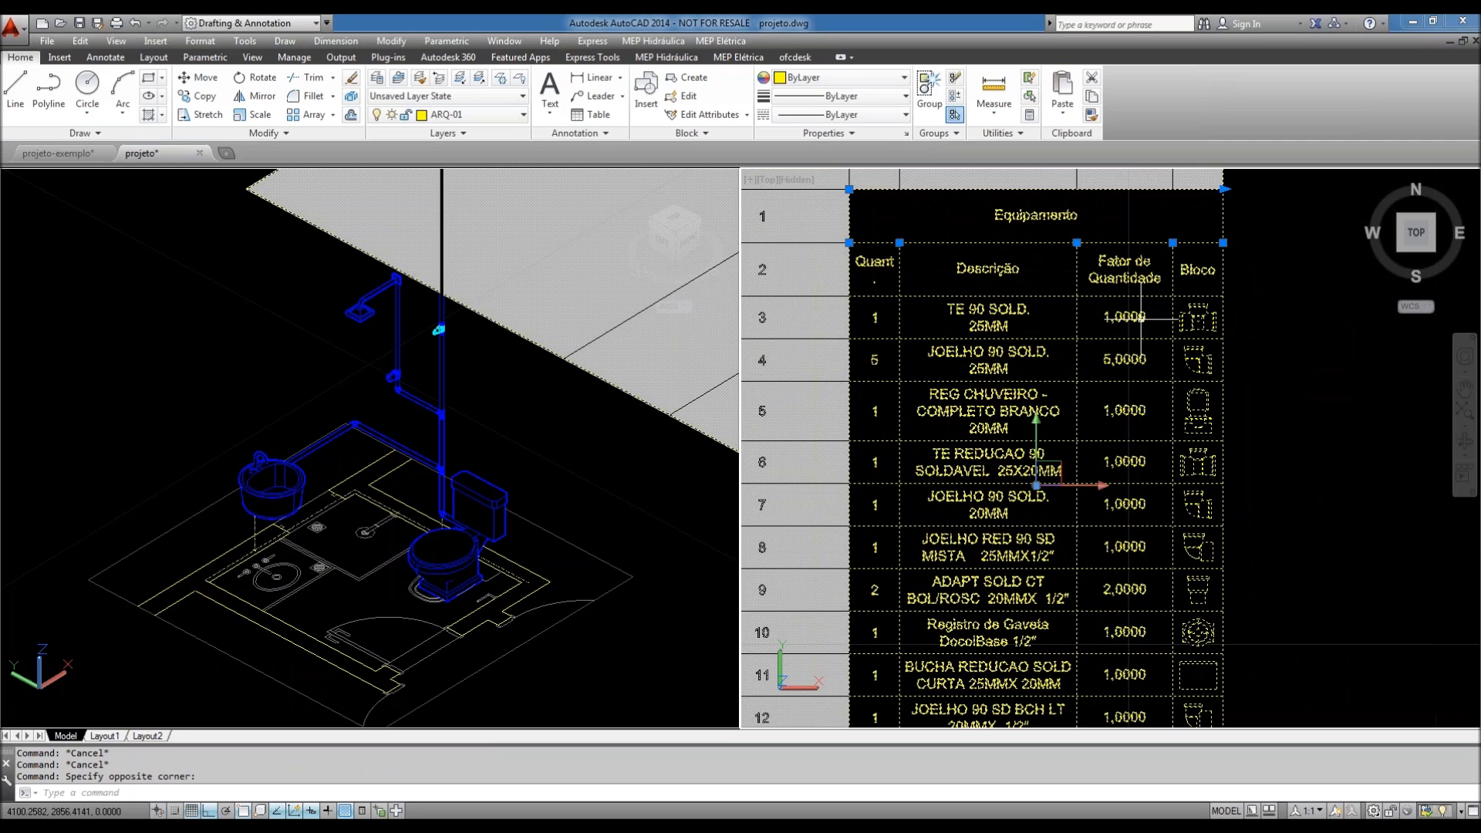
pyautogui.scroll(-3, 827, 427)
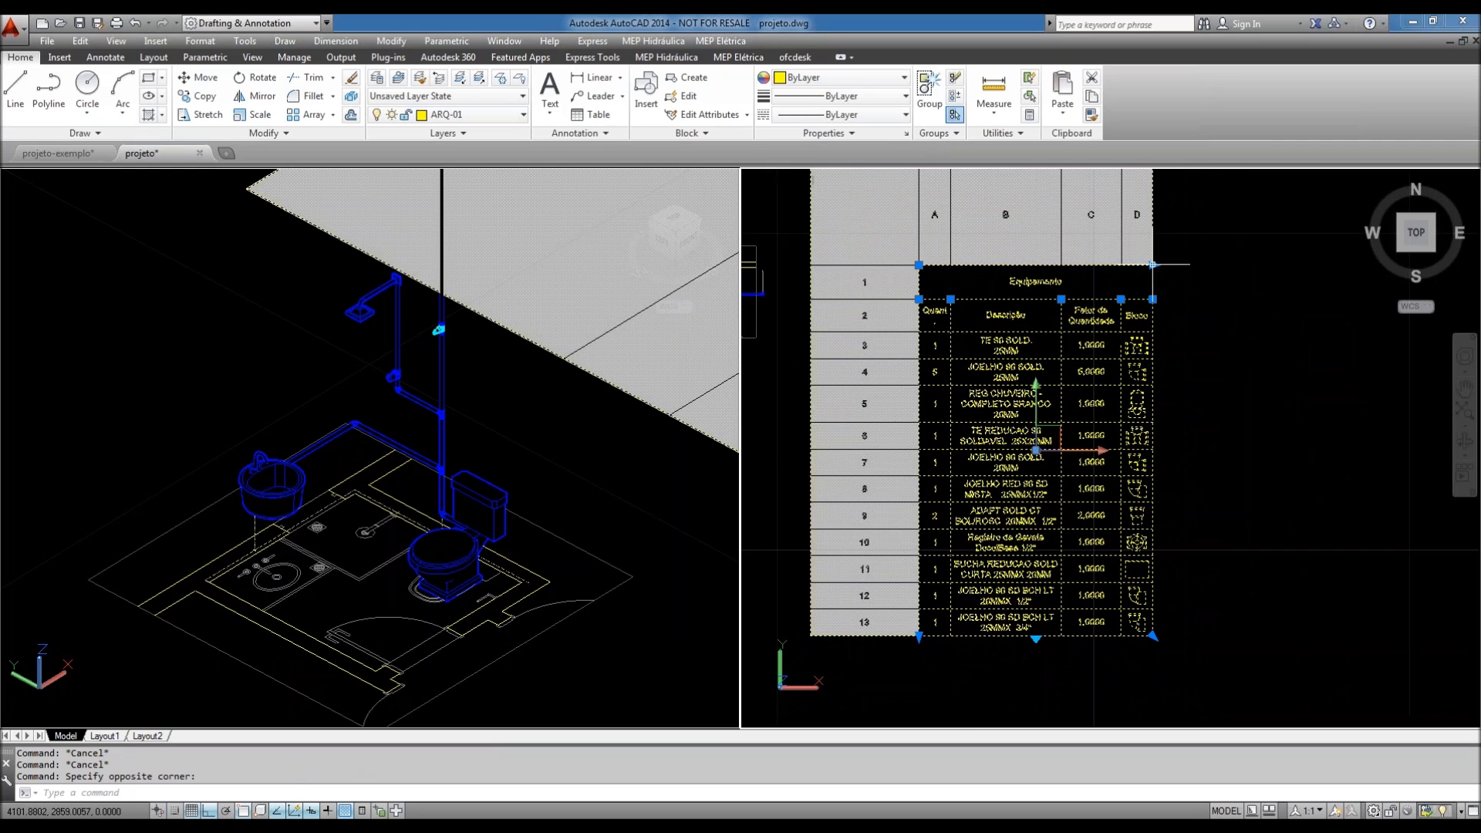
pyautogui.click(1073, 277)
pyautogui.scroll(-2, 1180, 286)
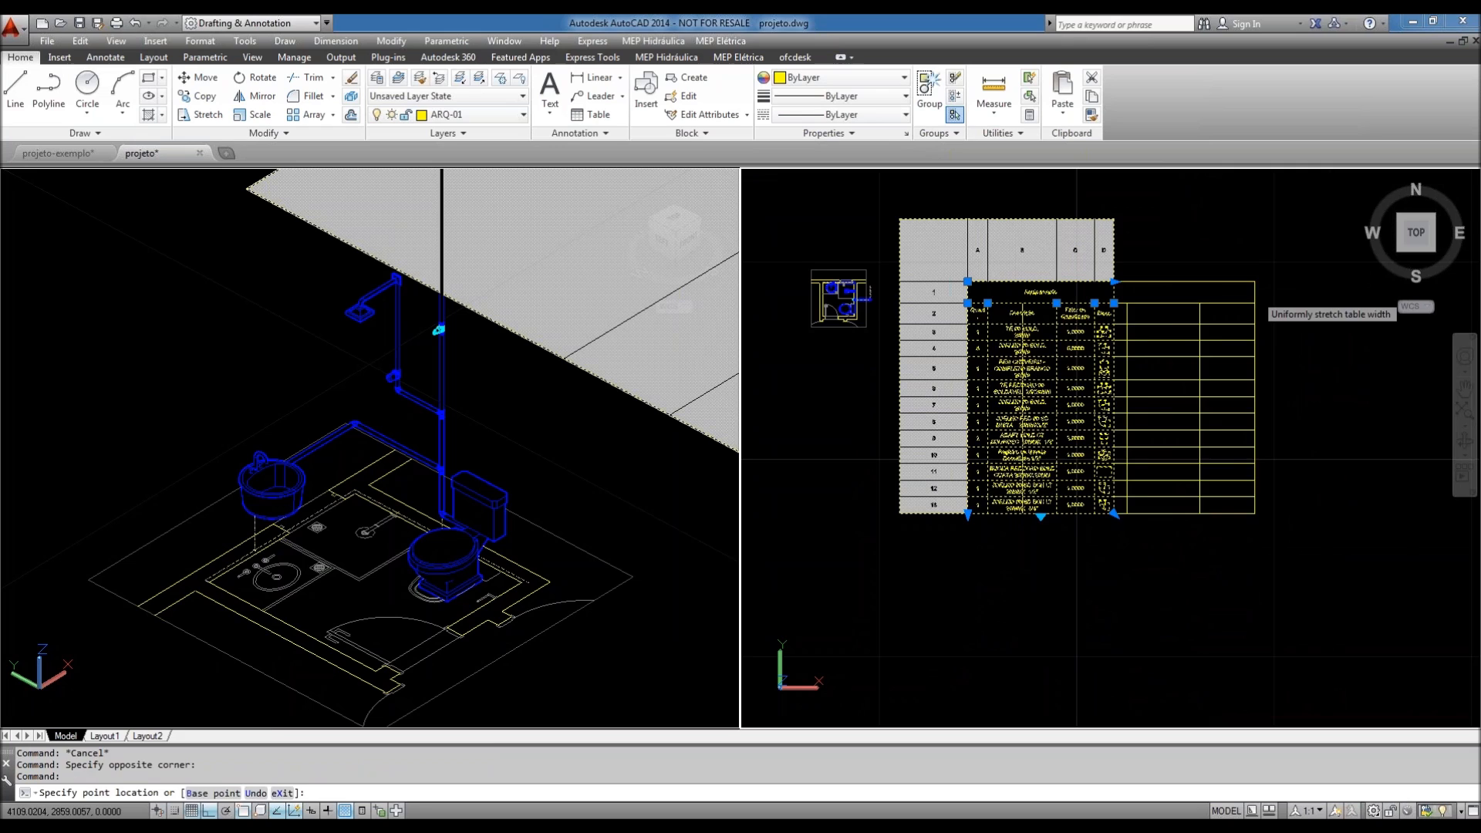
pyautogui.click(1255, 484)
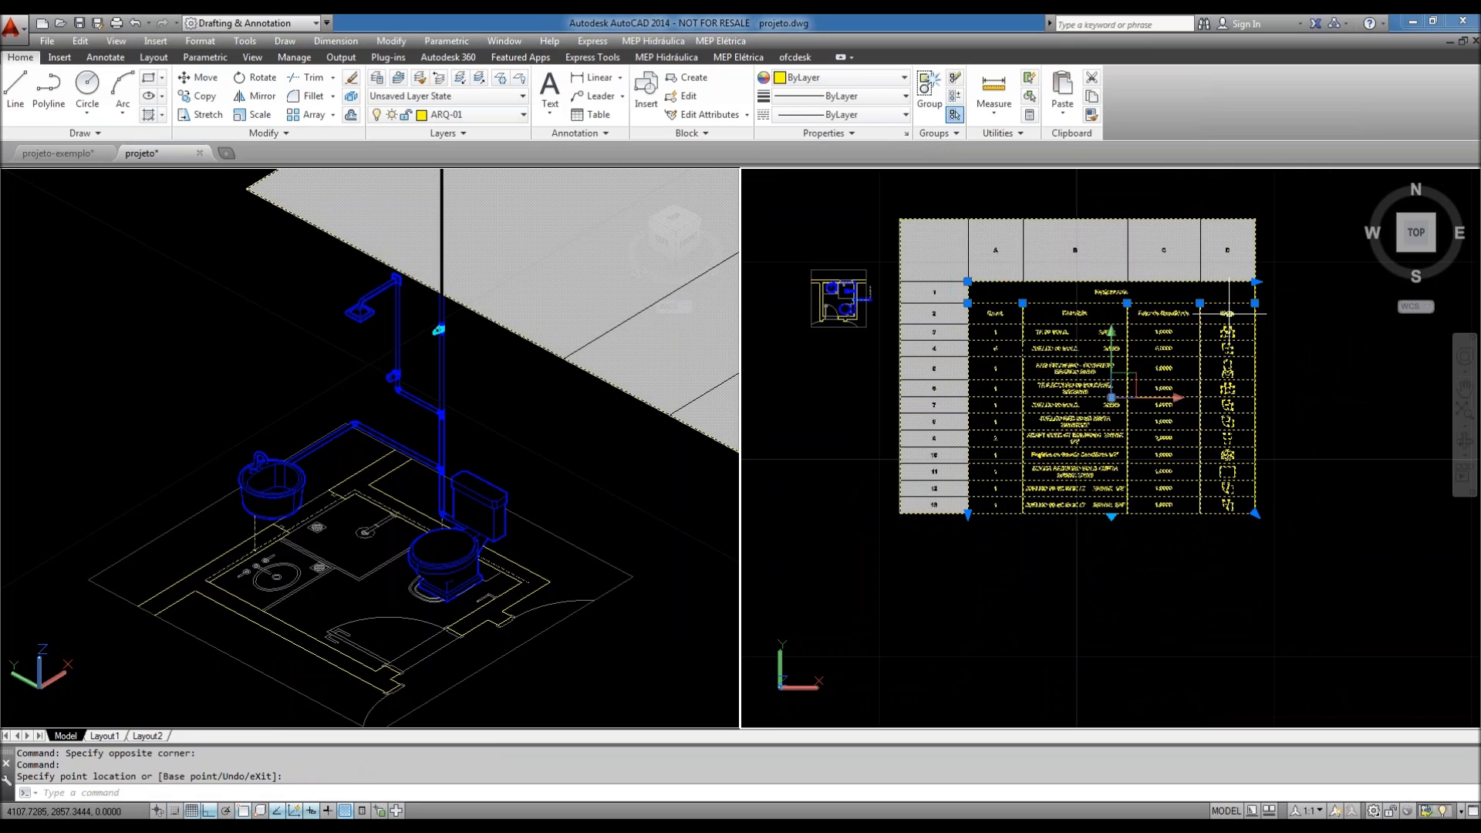
pyautogui.click(1256, 281)
pyautogui.click(1311, 282)
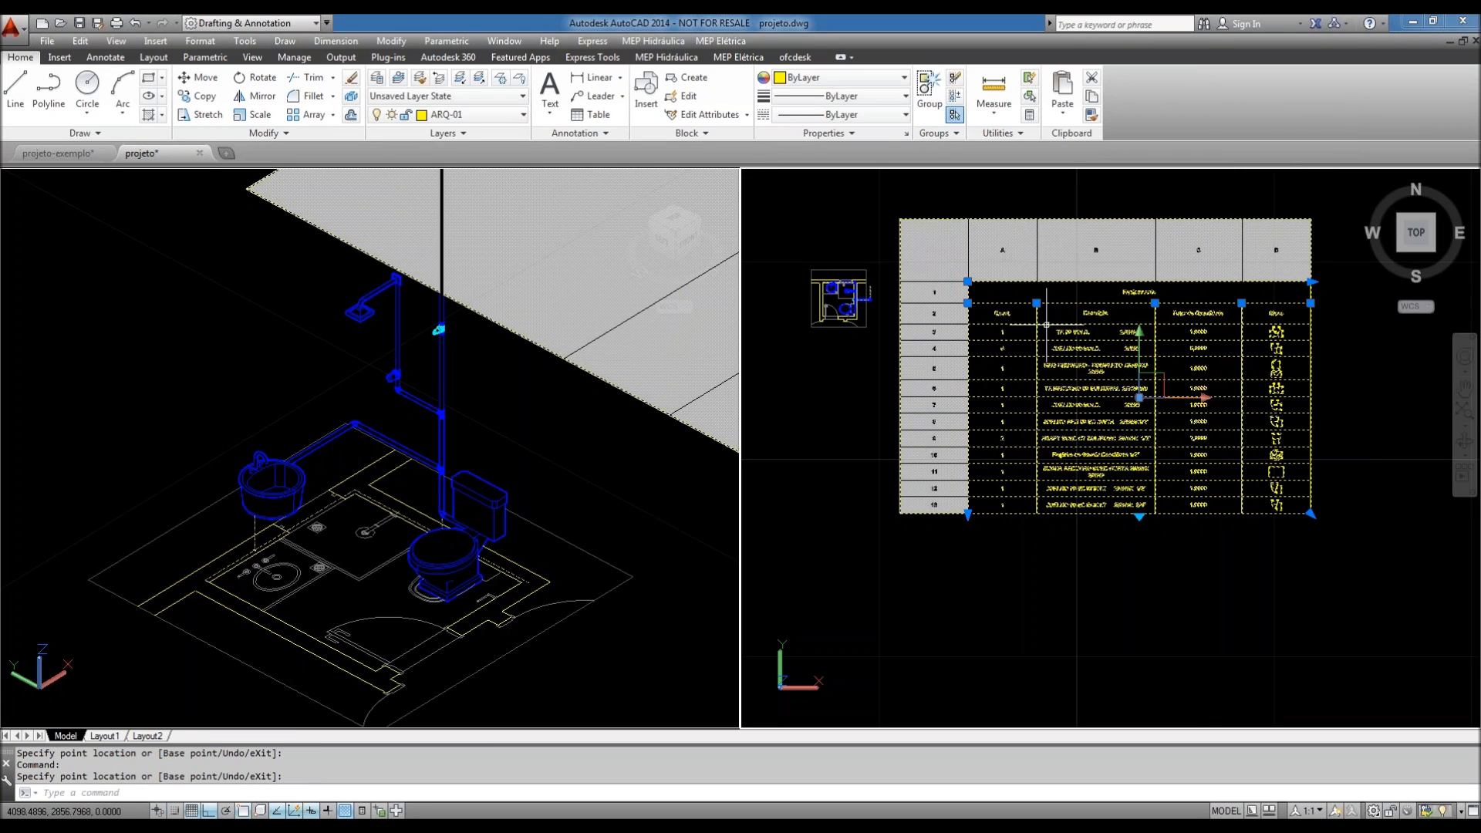
# - Narrow the Quant. column by shifting its border with the Descrição column, widening Descrição
pyautogui.scroll(2, 1035, 313)
pyautogui.scroll(3, 1036, 313)
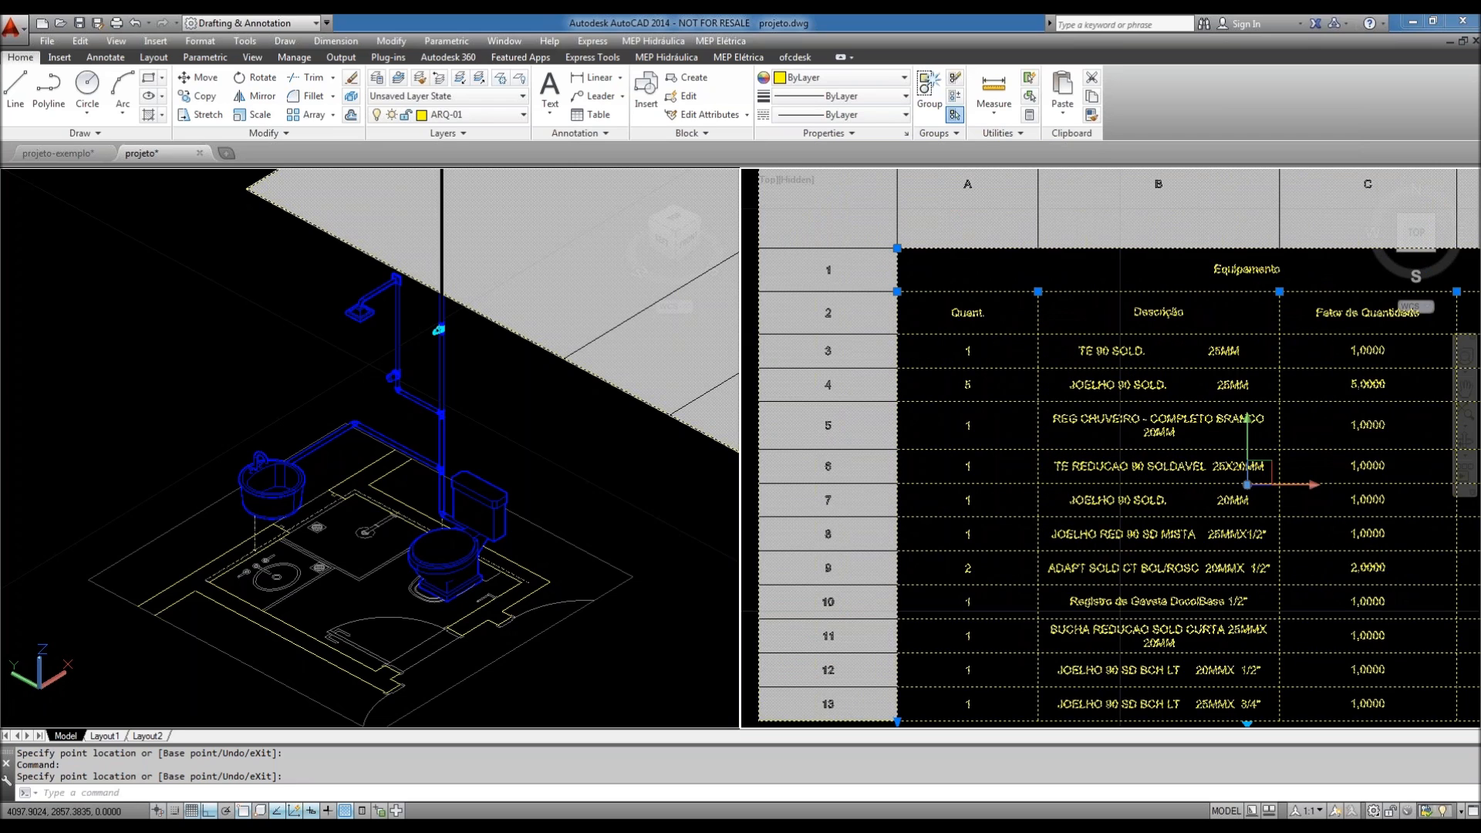
pyautogui.click(1038, 282)
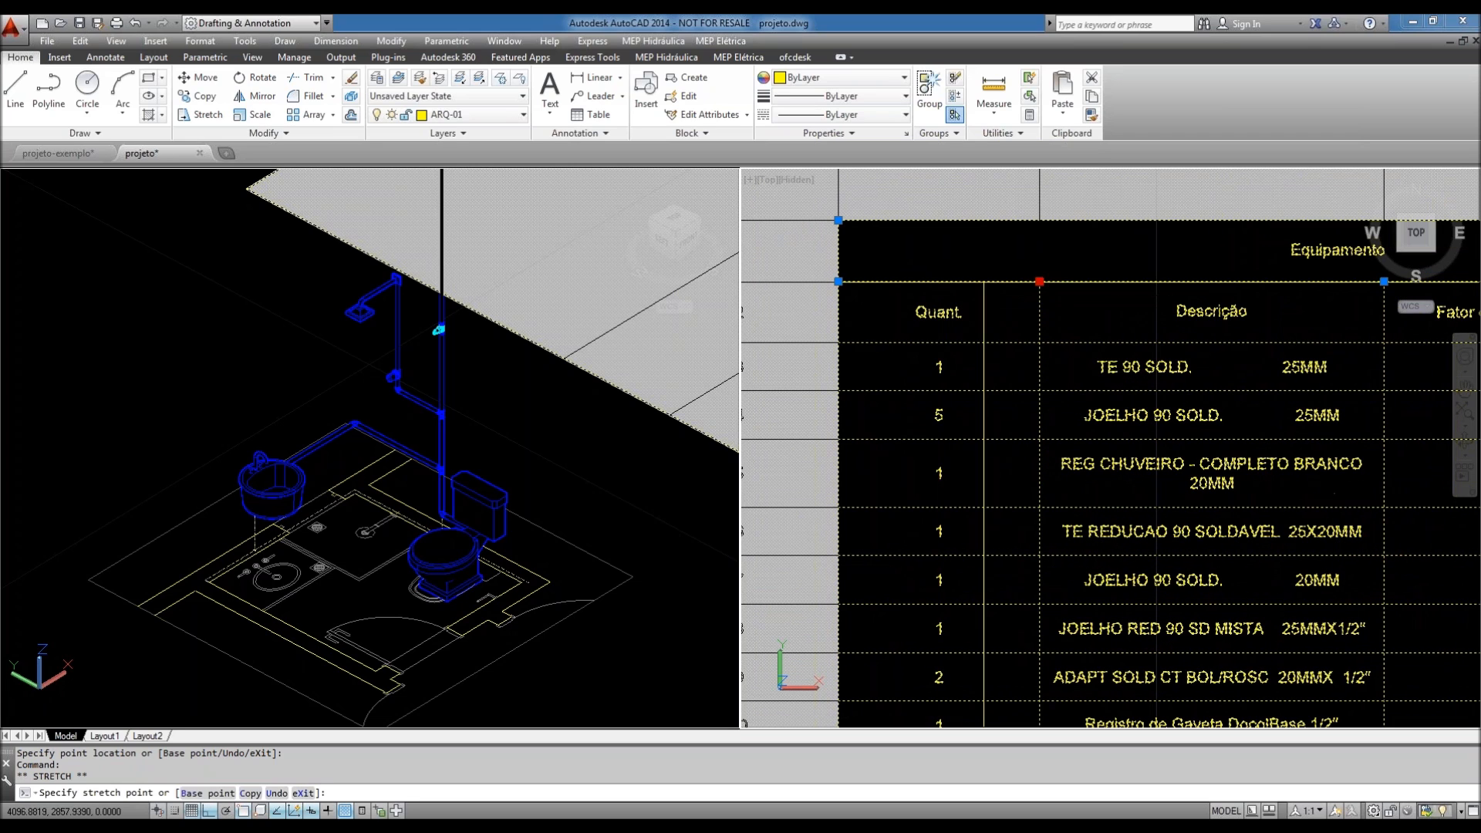
pyautogui.click(939, 283)
pyautogui.moveTo(1083, 321); pyautogui.dragTo(1046, 324, button='middle')
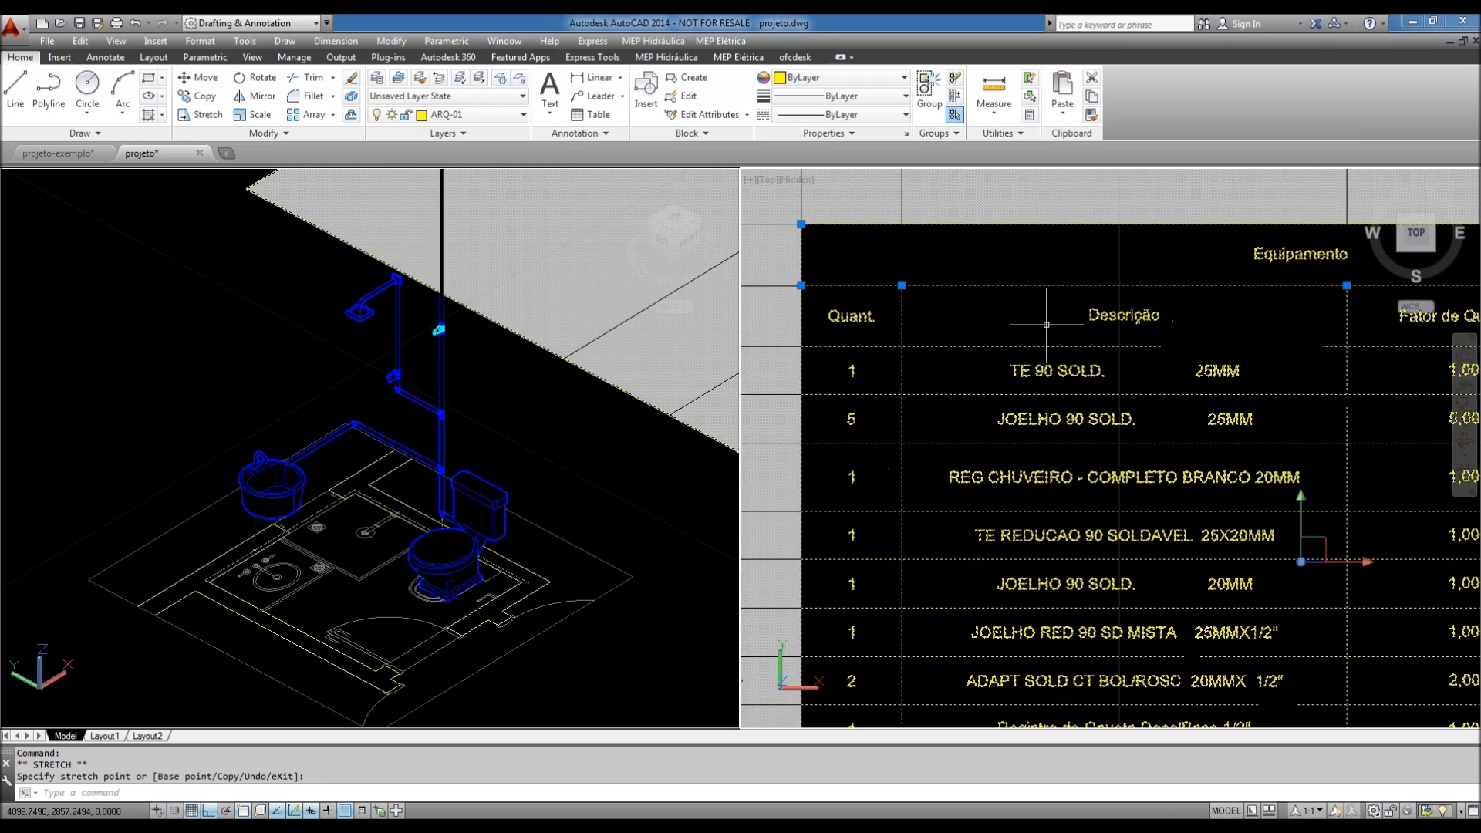
pyautogui.scroll(-6, 1046, 324)
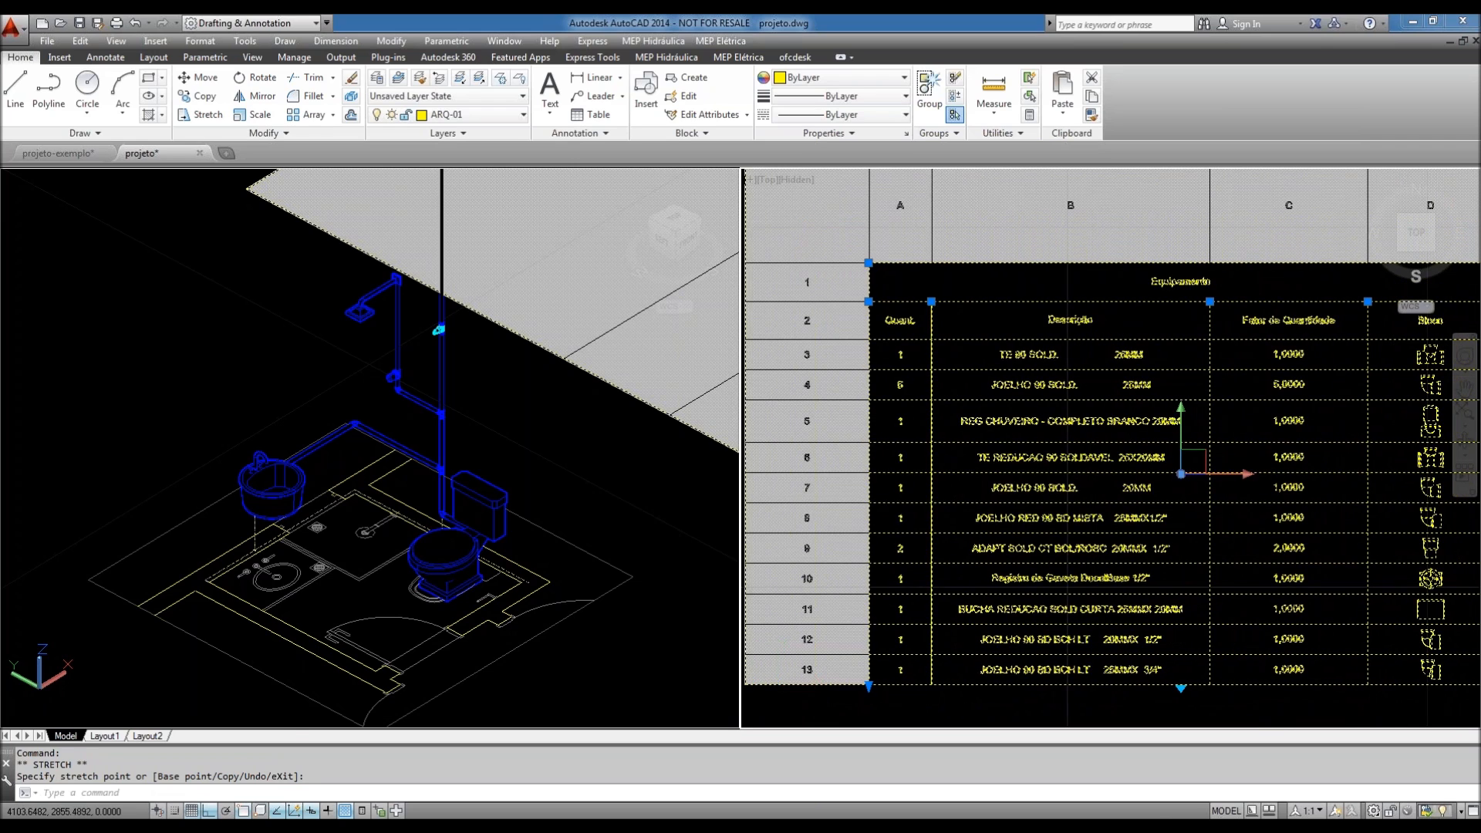
pyautogui.press('Escape')
# - Scale the Equipamento table by a factor of 0.2 from its upper-left corner
pyautogui.scroll(3, 1194, 532)
pyautogui.click(1003, 254)
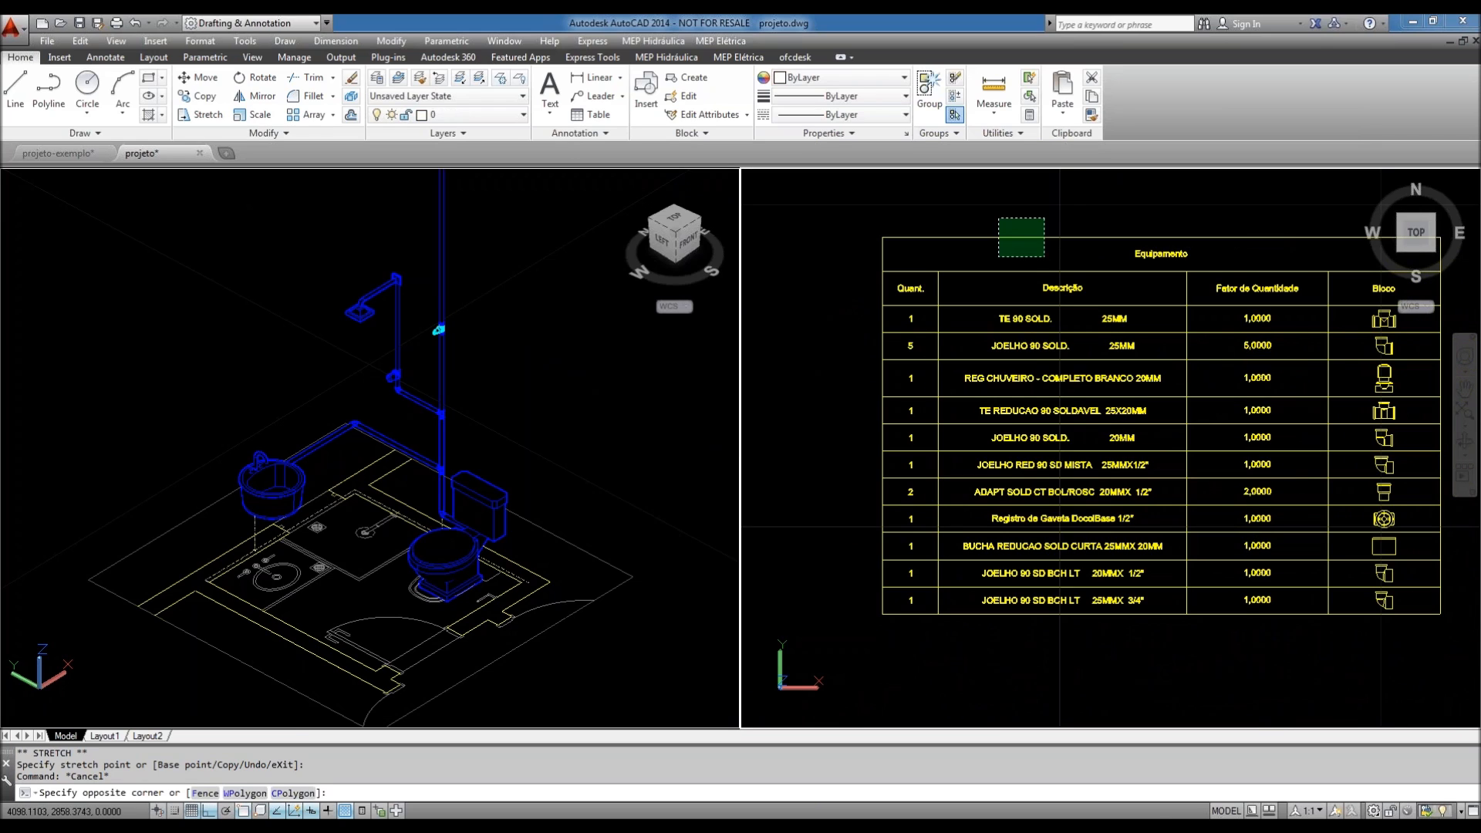
pyautogui.click(1060, 526)
pyautogui.write('sc')
pyautogui.press('Return')
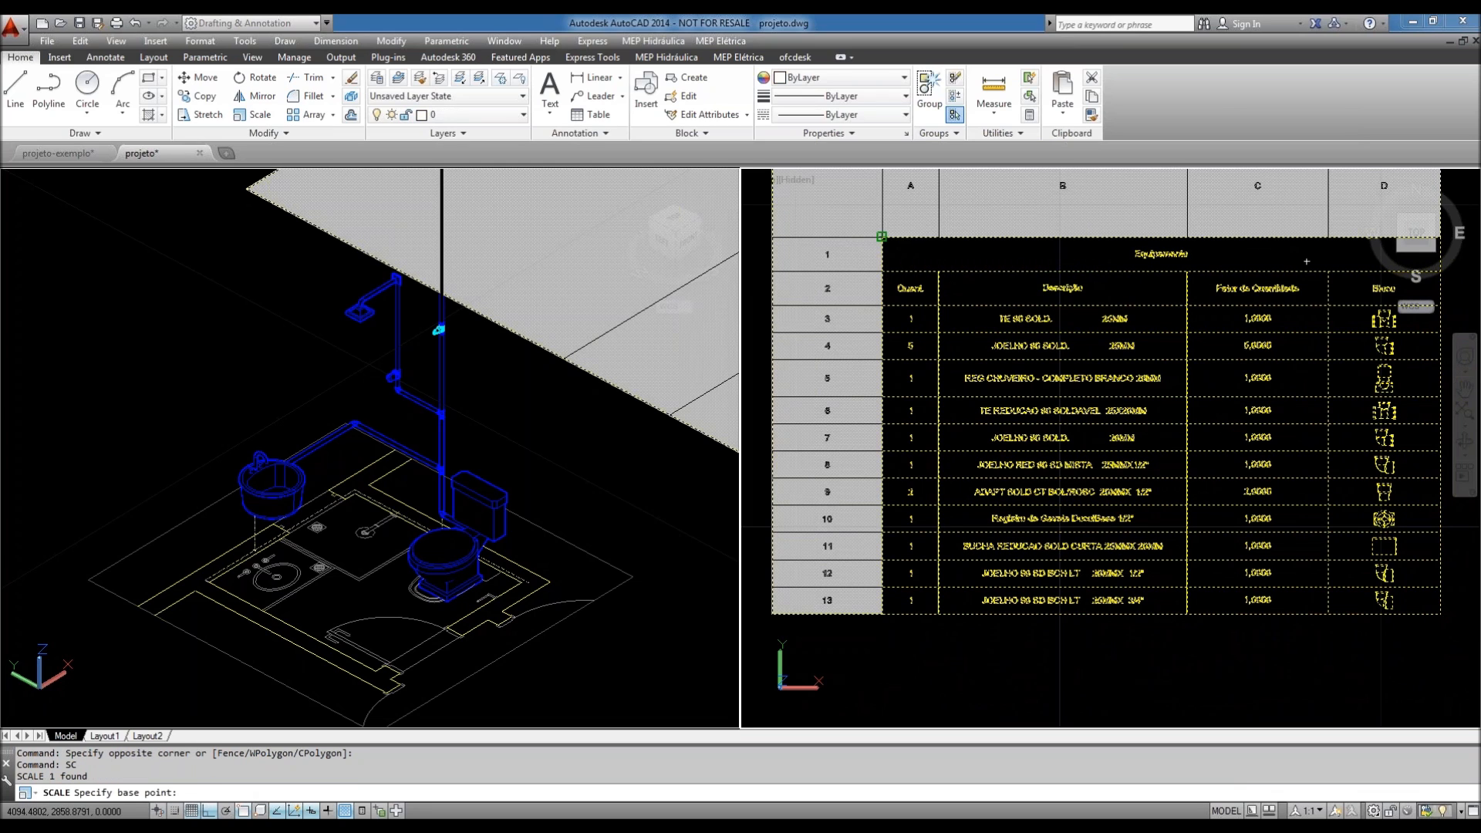
pyautogui.click(883, 237)
pyautogui.write('.2')
# - Change the table's Bloco column heading to Legenda
pyautogui.moveTo(979, 334); pyautogui.dragTo(1265, 450, button='middle')
pyautogui.scroll(5, 1277, 402)
pyautogui.scroll(4, 1269, 390)
pyautogui.moveTo(1227, 366); pyautogui.dragTo(1179, 429, button='middle')
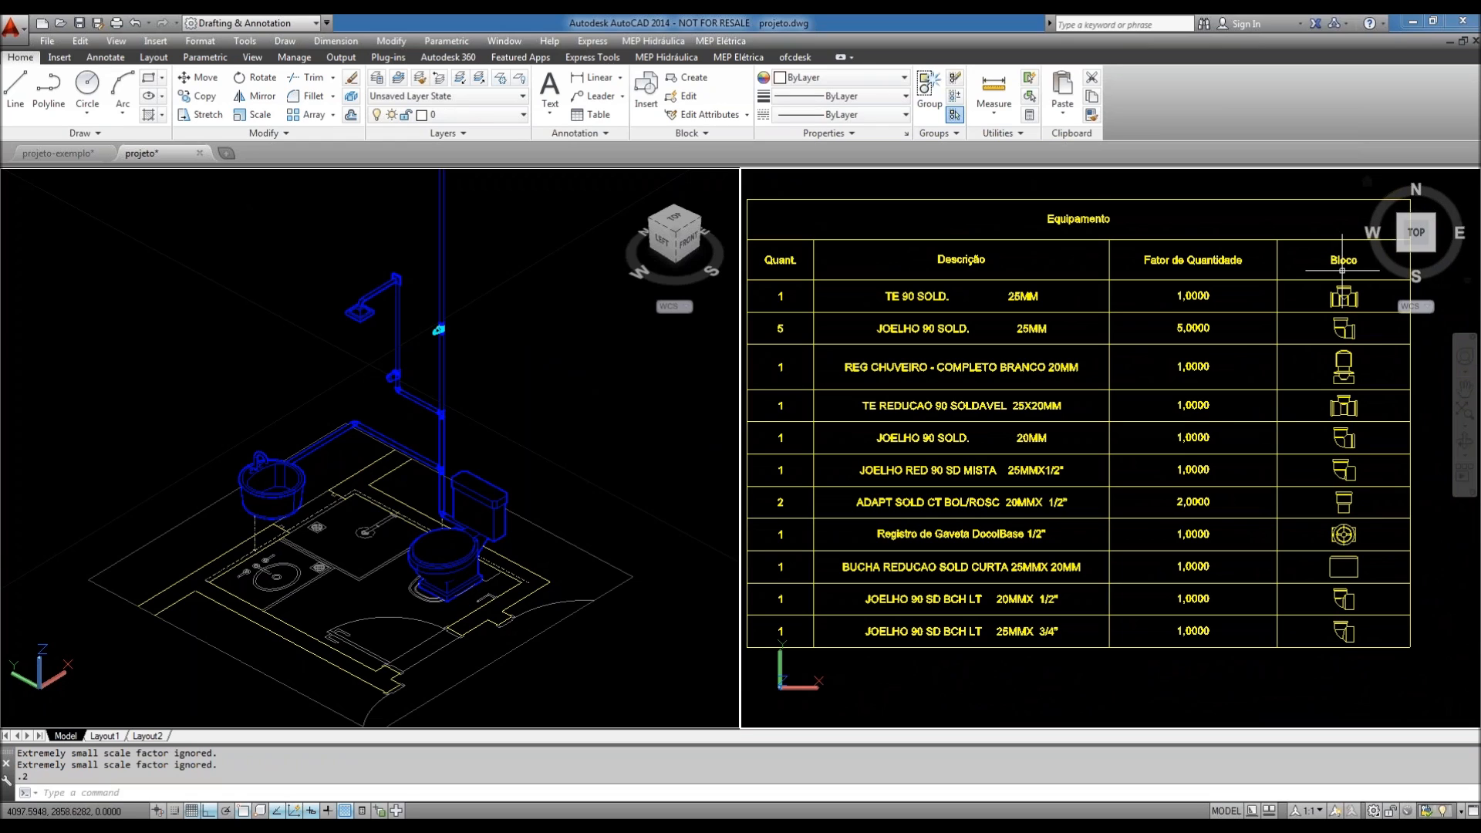
pyautogui.moveTo(1342, 260); pyautogui.dragTo(1217, 274, button='middle')
pyautogui.click(1217, 273)
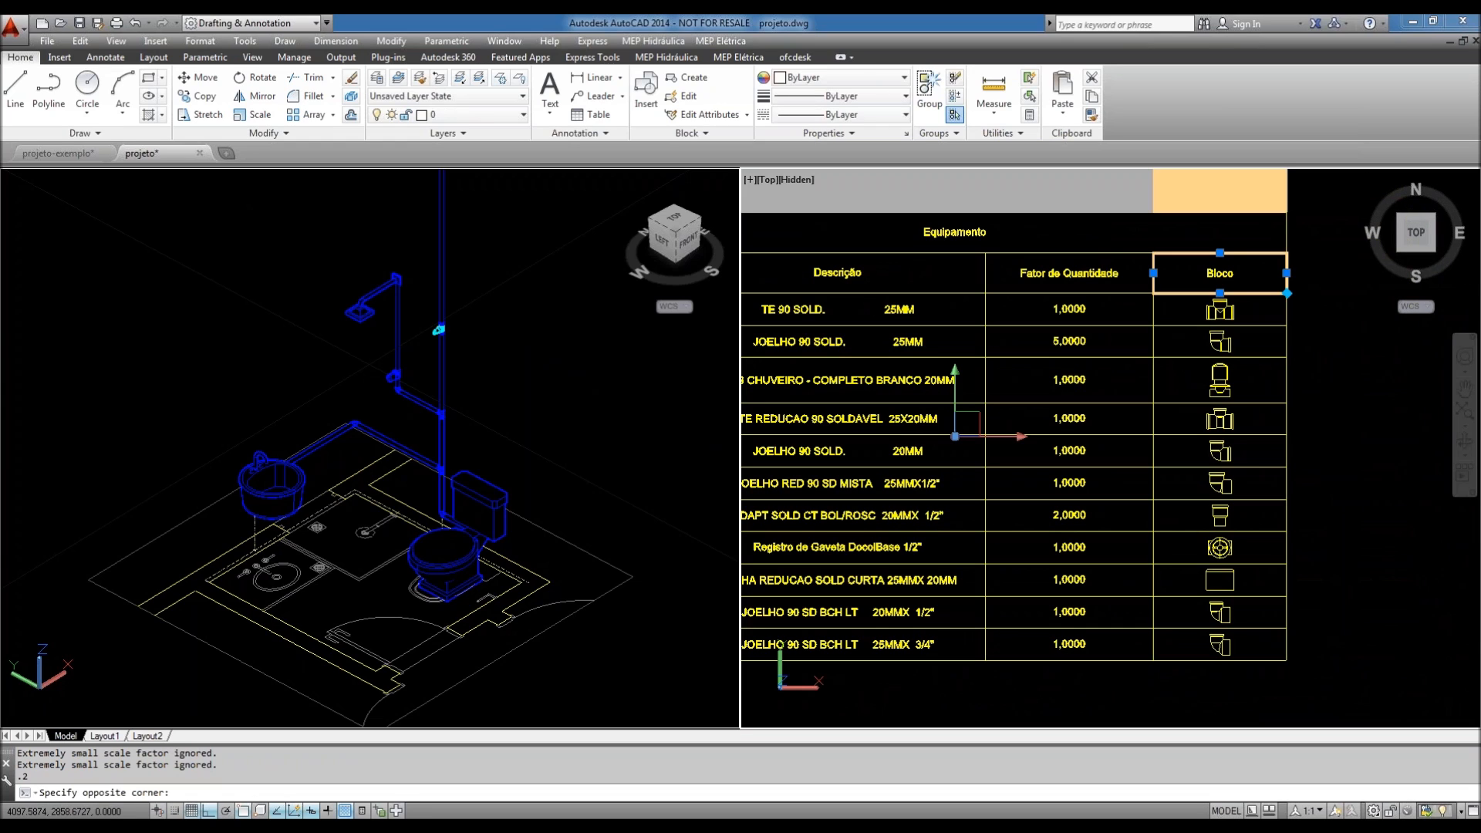
pyautogui.click(1218, 273)
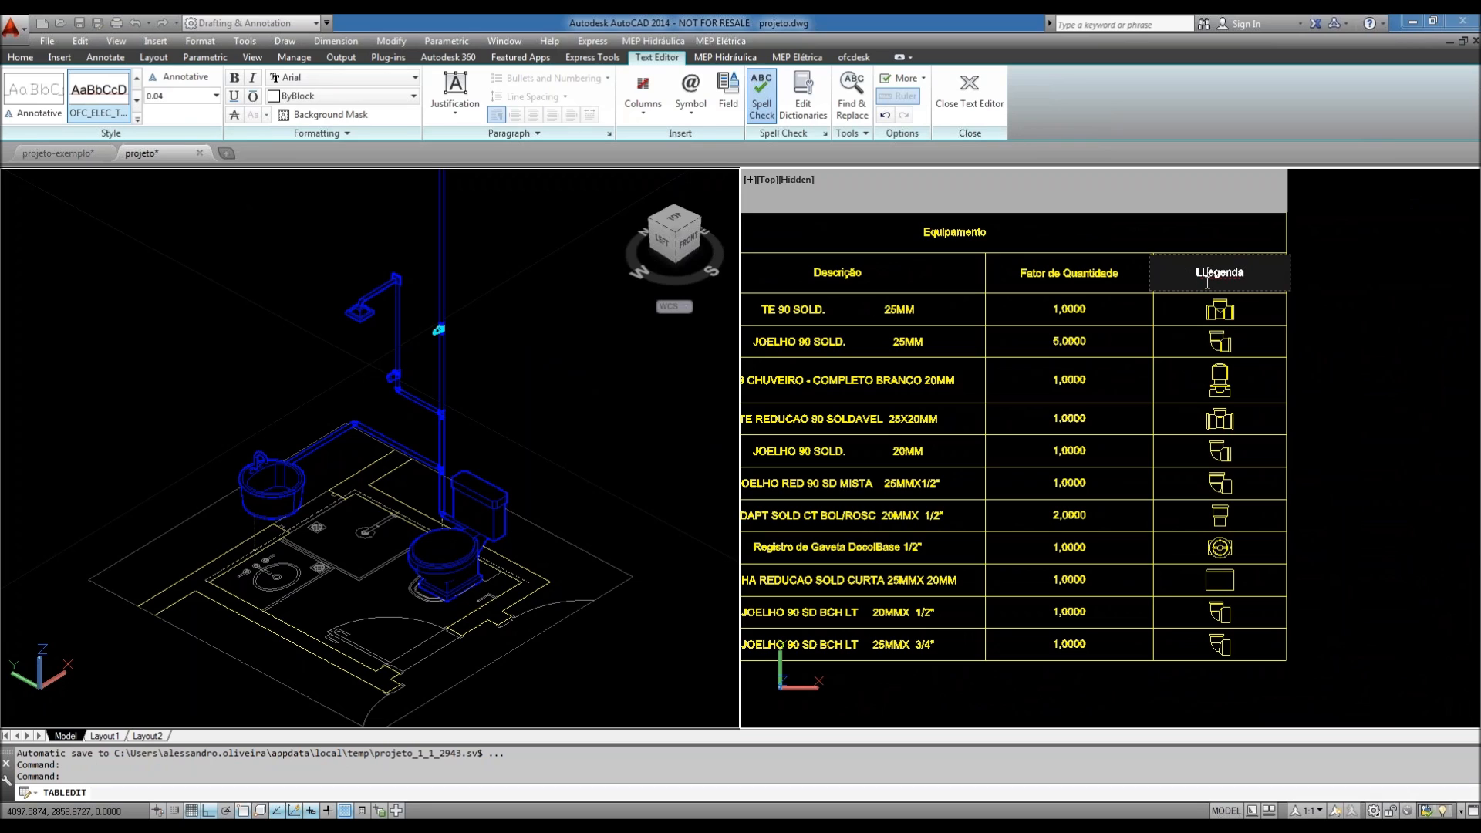
pyautogui.press('BackSpace')
pyautogui.click(1352, 342)
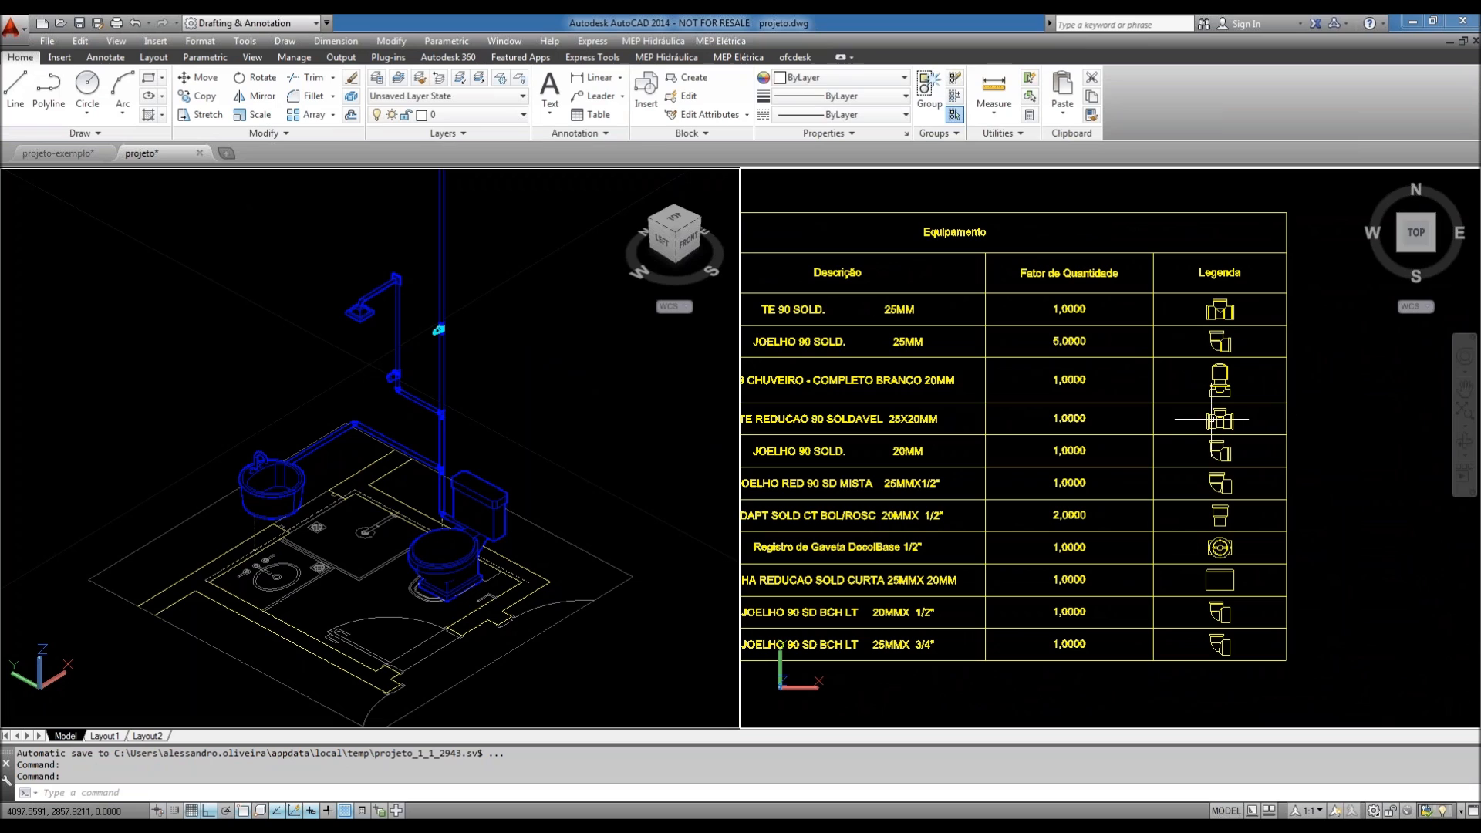
# - Delete the Quant. column from the Equipamento table
pyautogui.moveTo(1086, 411); pyautogui.dragTo(1246, 413, button='middle')
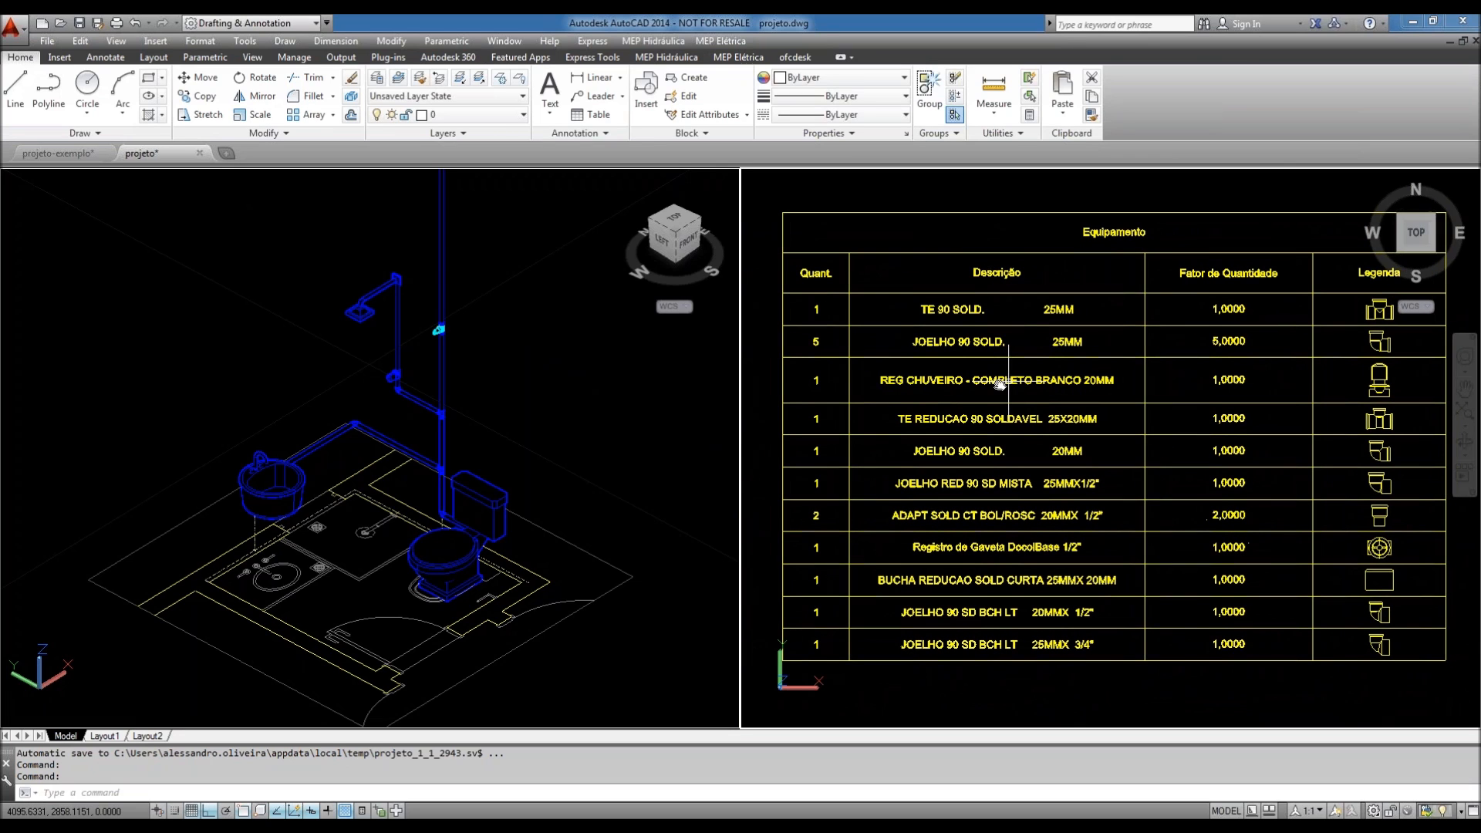
pyautogui.moveTo(999, 383); pyautogui.dragTo(985, 383, button='middle')
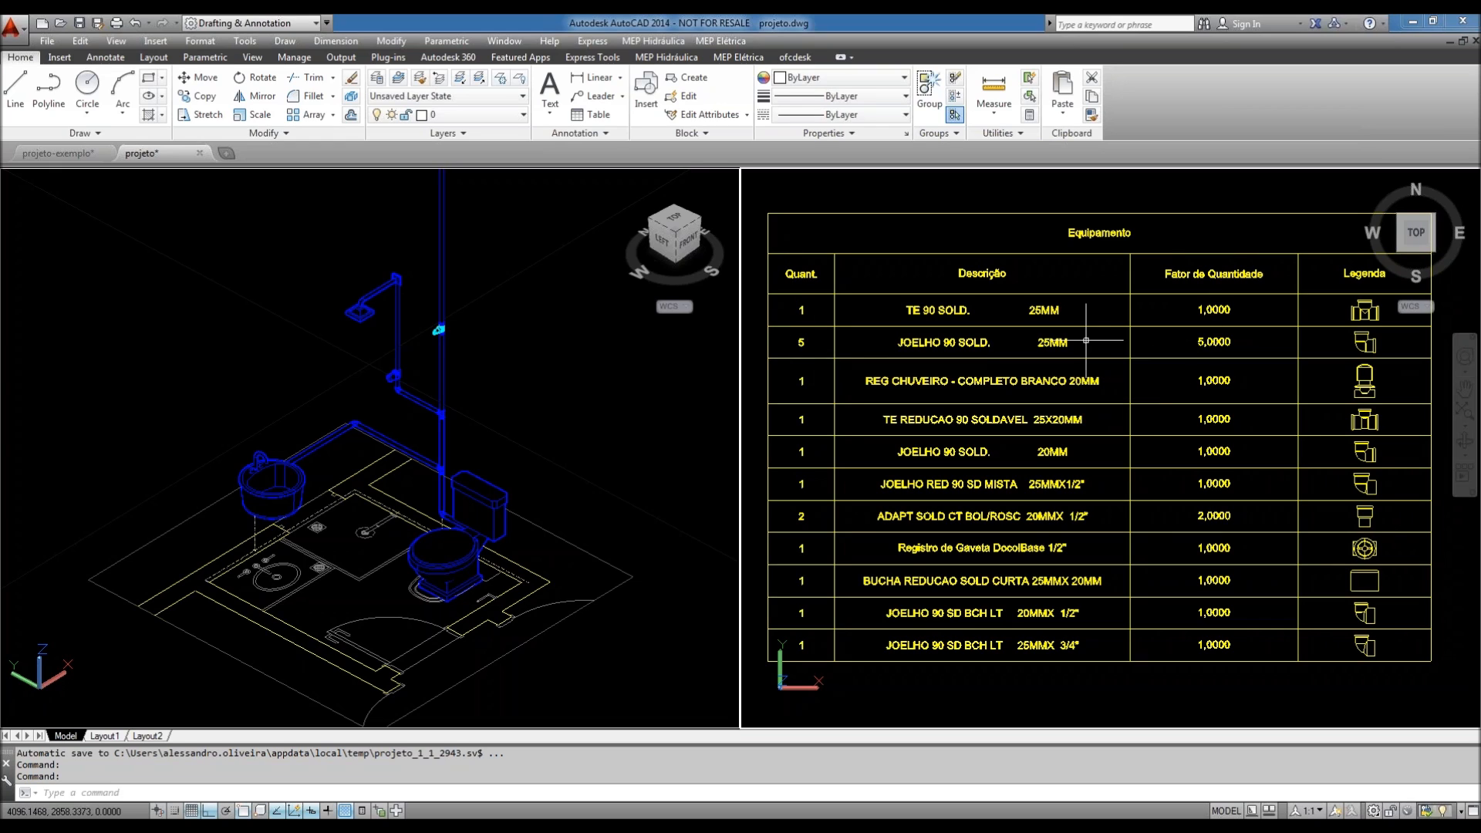
pyautogui.click(802, 274)
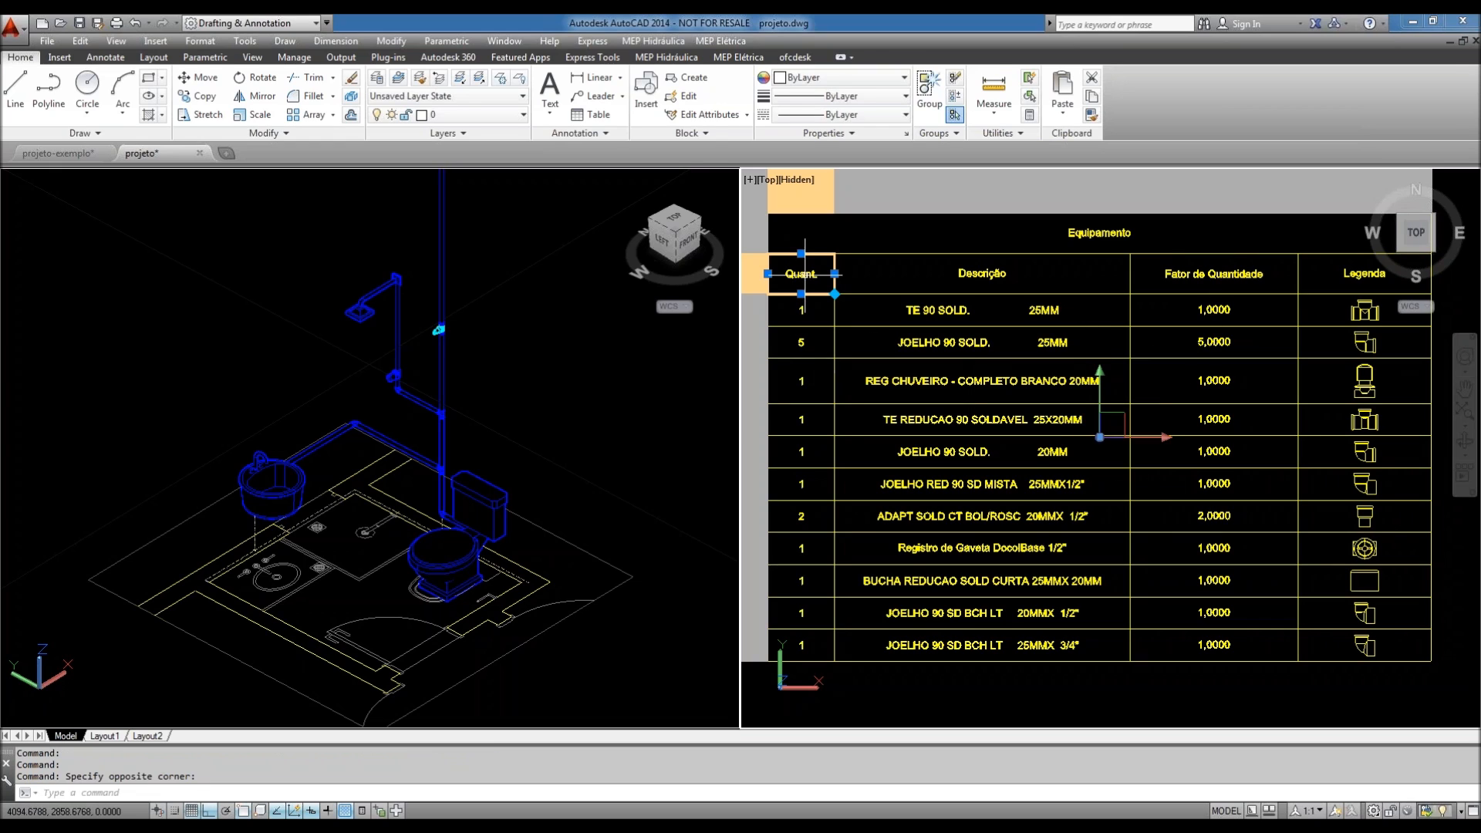
pyautogui.rightClick(810, 274)
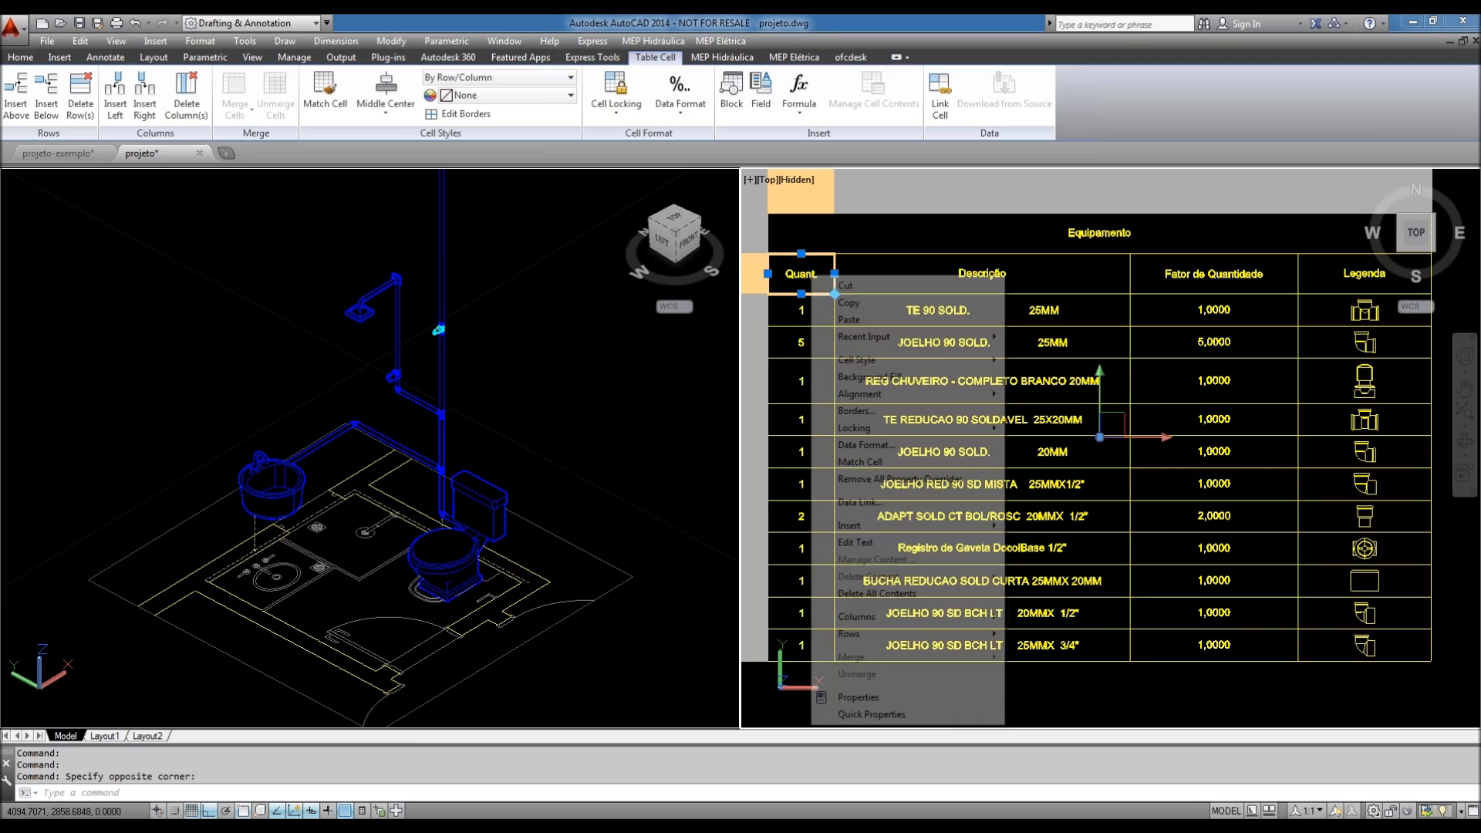
pyautogui.moveTo(893, 617)
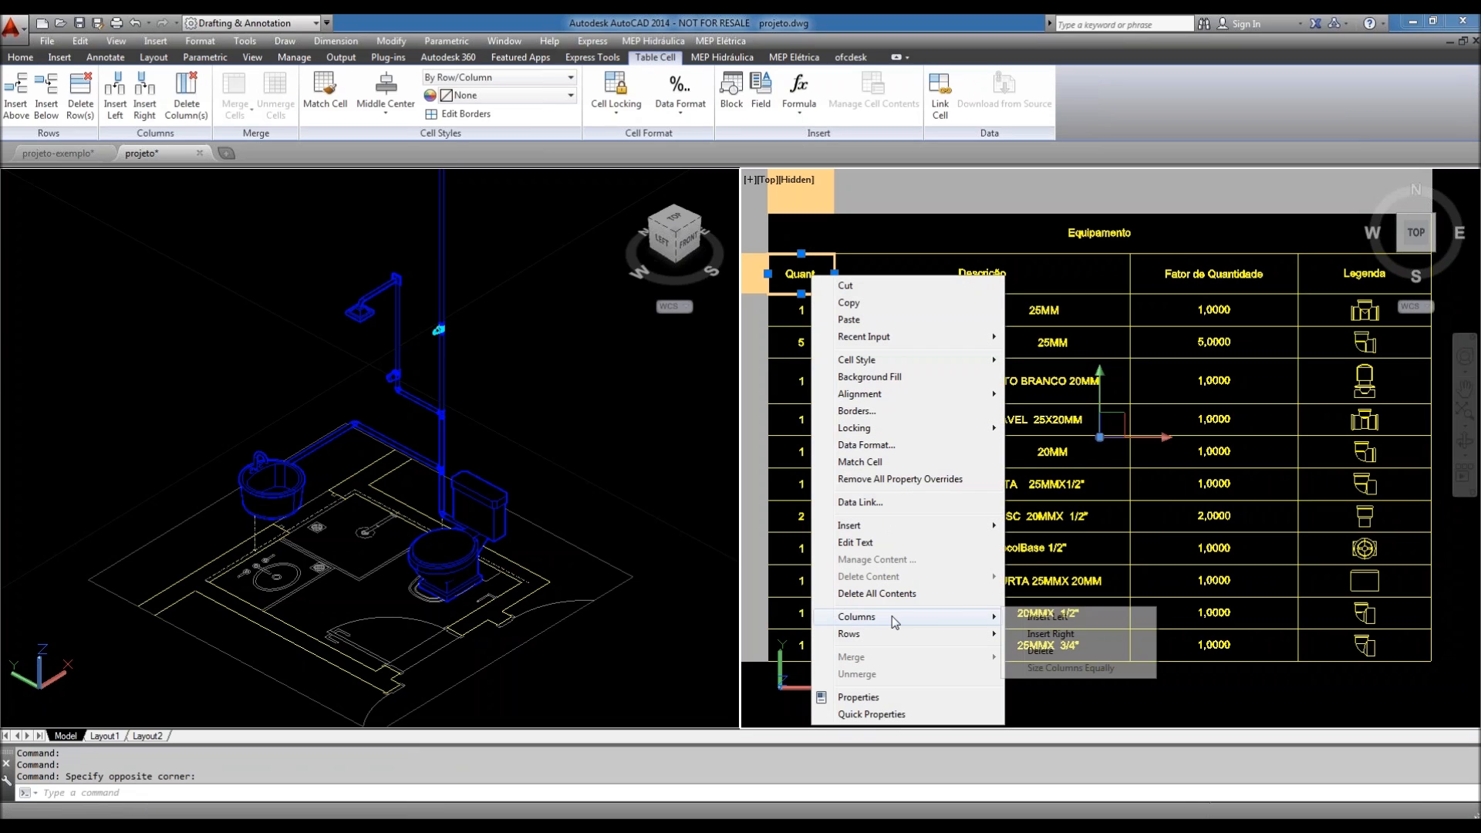
pyautogui.click(1054, 652)
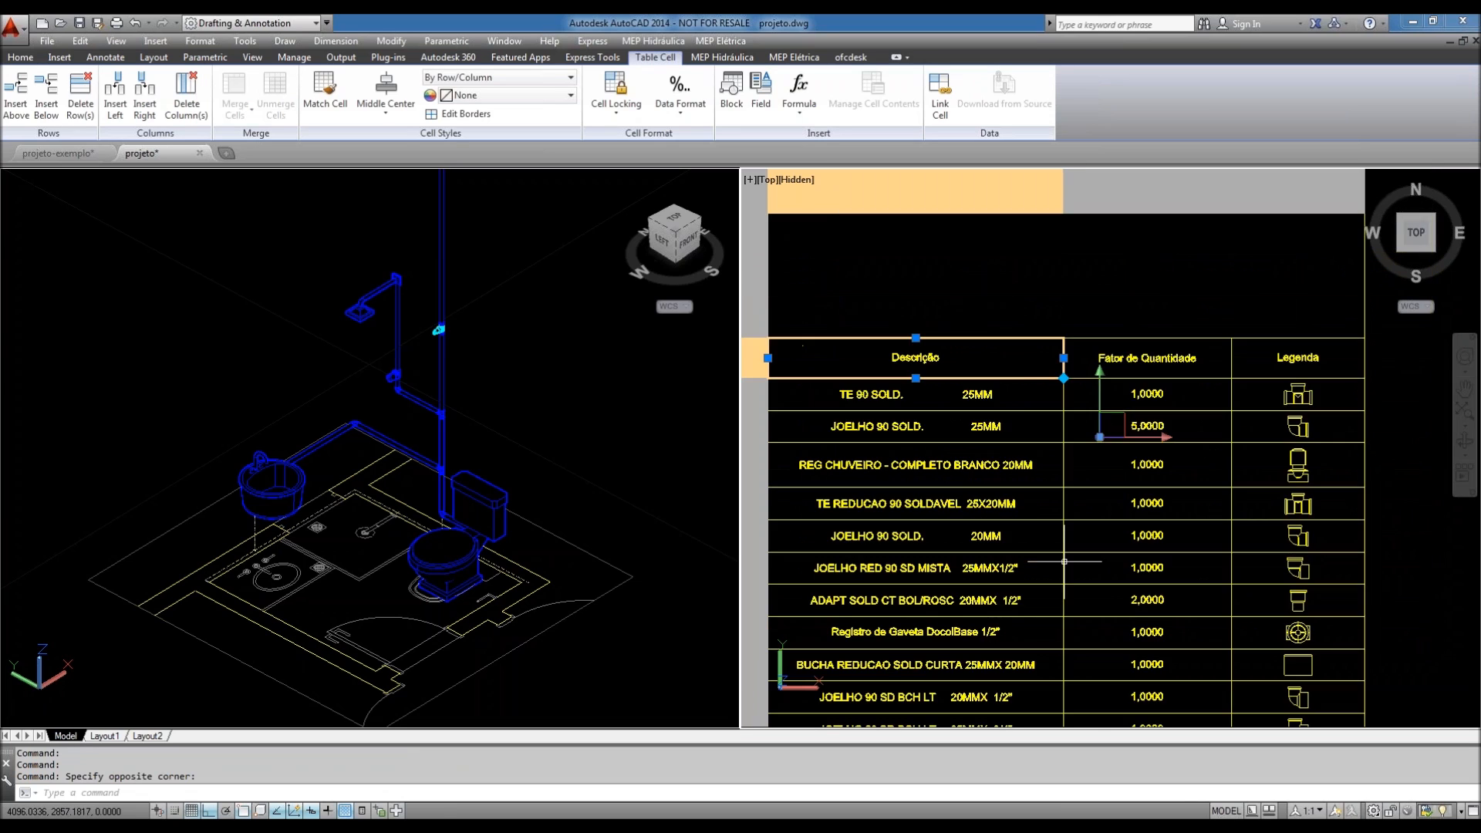
pyautogui.press('Escape')
pyautogui.scroll(-4, 1023, 362)
pyautogui.moveTo(1091, 382); pyautogui.dragTo(1086, 362, button='middle')
pyautogui.scroll(3, 1098, 338)
pyautogui.scroll(2, 1085, 370)
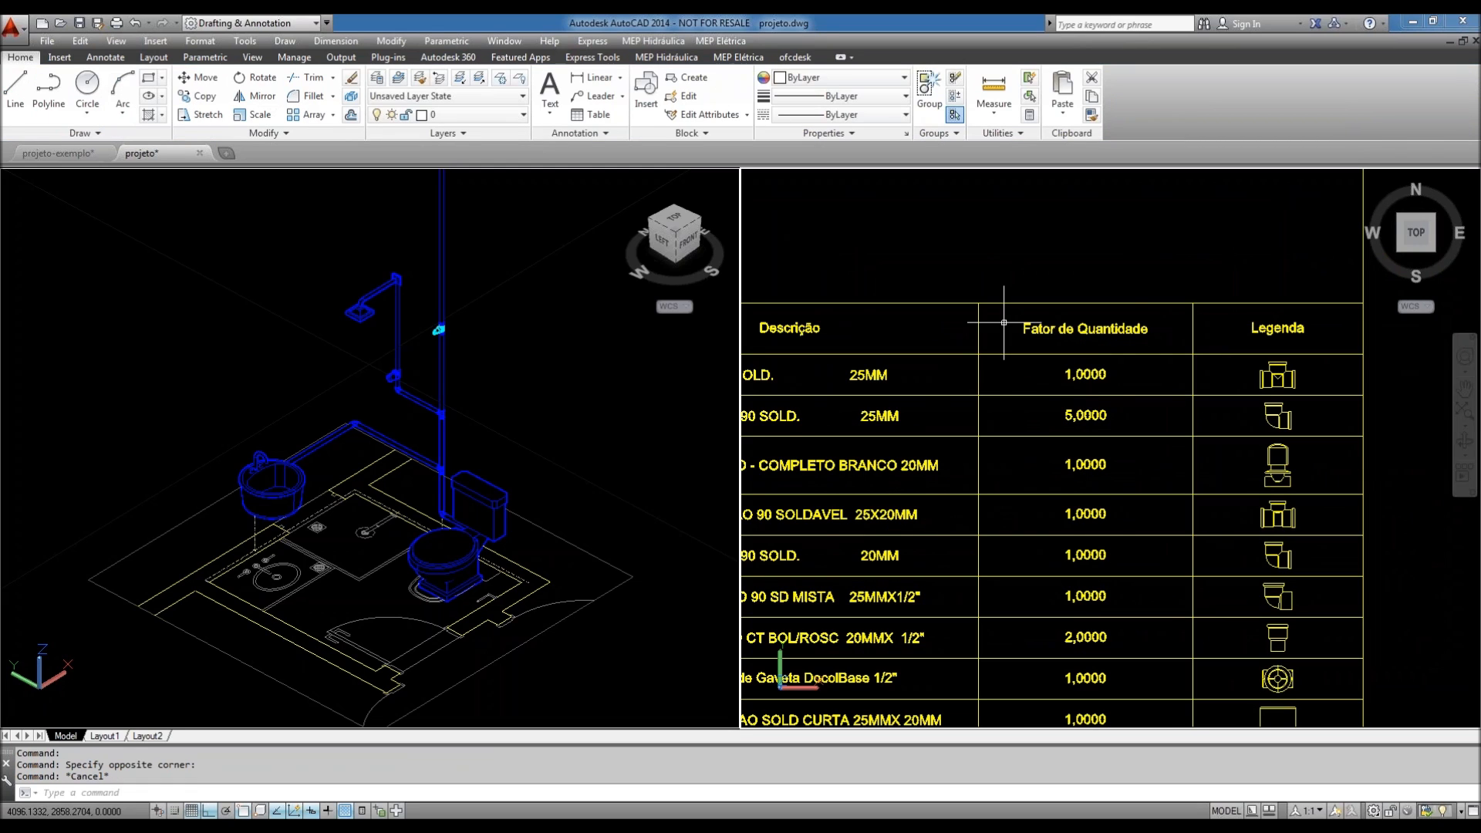
# - Copy the Equipamento table to the empty space on its right in the top view
pyautogui.scroll(-4, 1004, 323)
pyautogui.click(1213, 547)
pyautogui.click(988, 339)
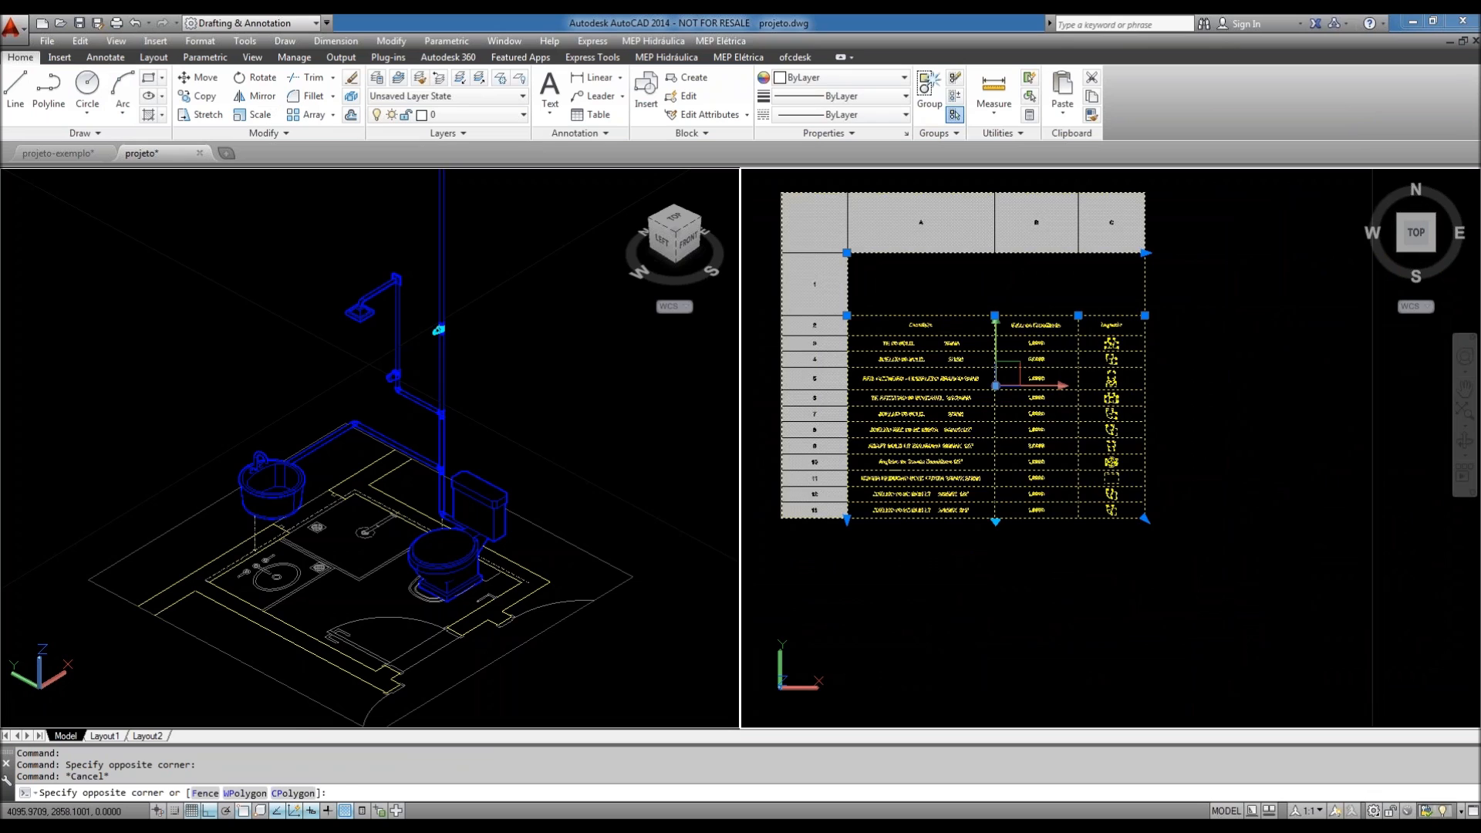
pyautogui.write('cp')
pyautogui.press('Return')
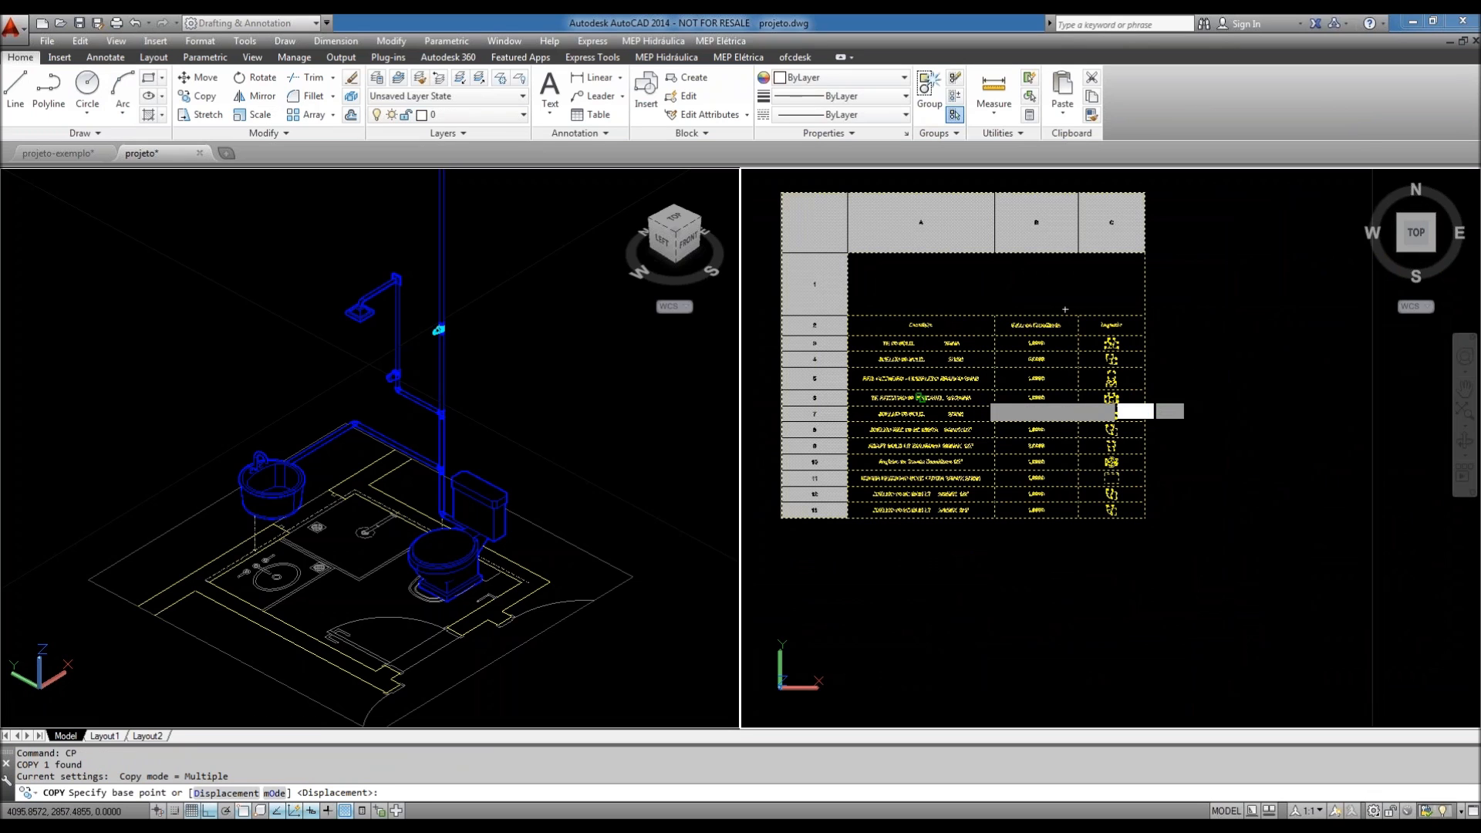
pyautogui.click(1066, 310)
pyautogui.scroll(-2, 971, 392)
pyautogui.click(1316, 340)
pyautogui.press('Escape')
pyautogui.press('Escape')
pyautogui.moveTo(1274, 415); pyautogui.dragTo(1126, 423, button='middle')
pyautogui.scroll(3, 1149, 392)
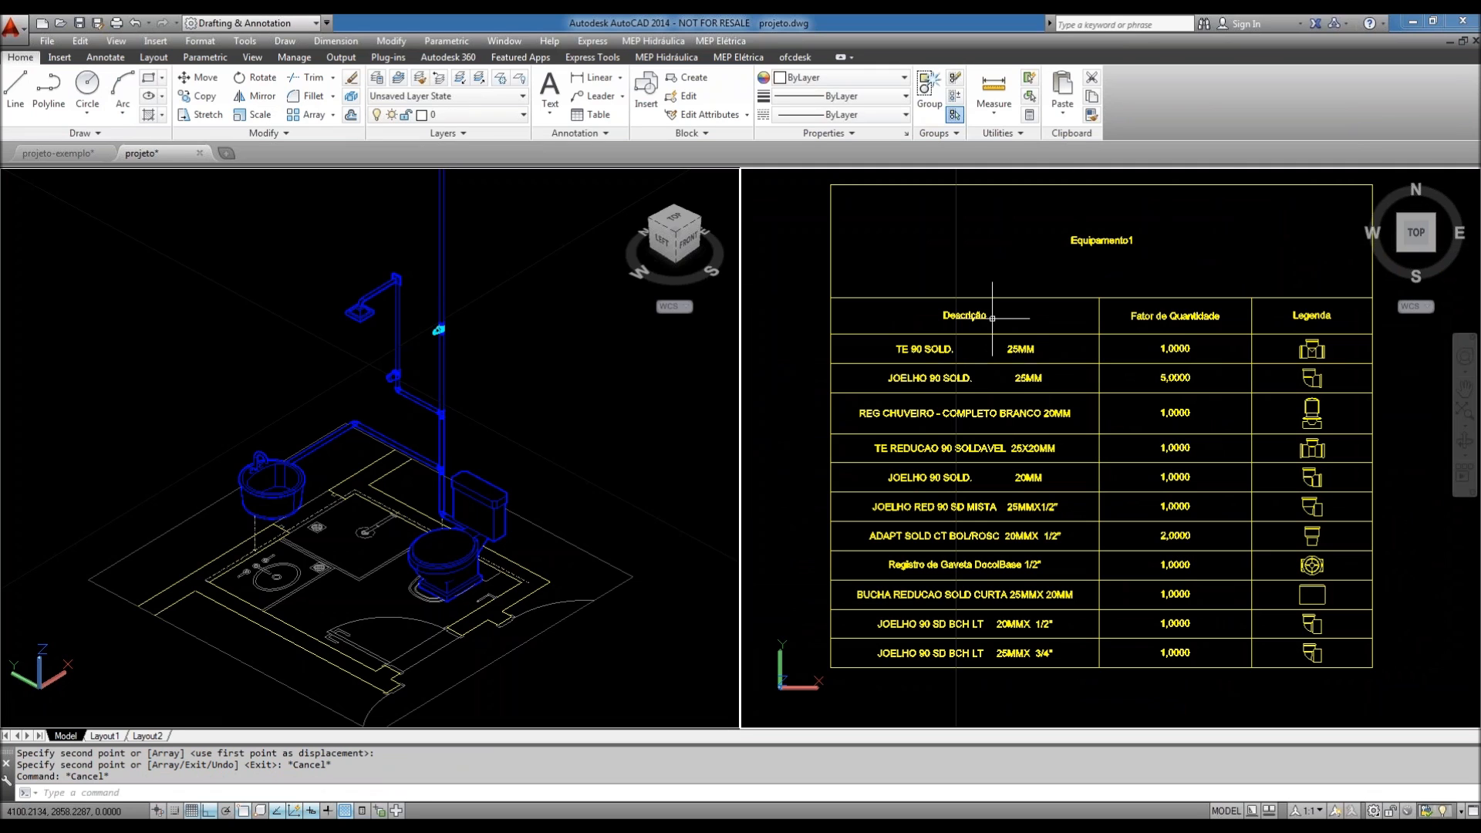
# - Delete the Fator de Quantidade column from the copied equipment table
pyautogui.click(1153, 316)
pyautogui.rightClick(1147, 315)
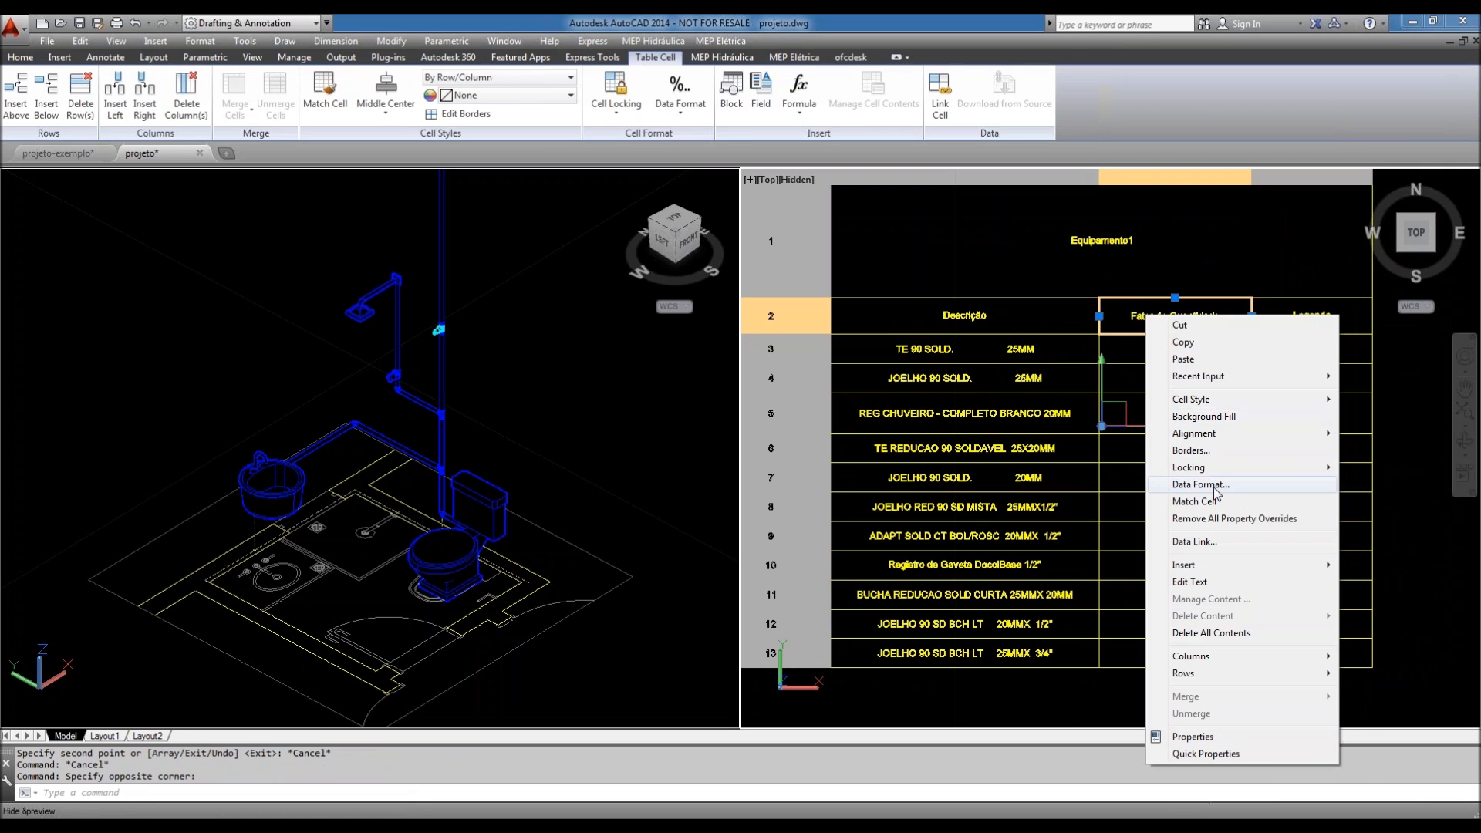
pyautogui.moveTo(1212, 665)
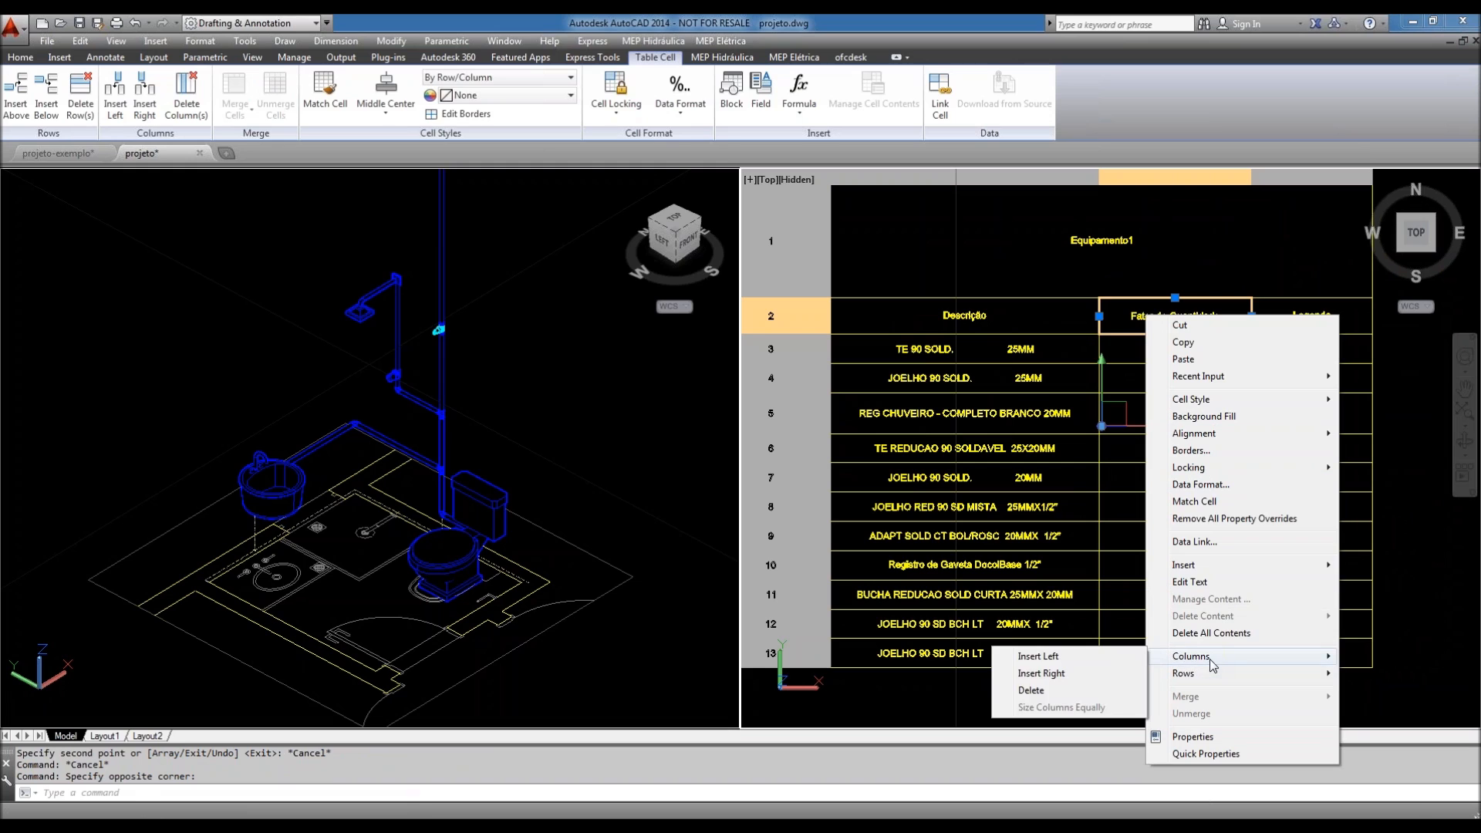
pyautogui.click(1051, 690)
pyautogui.press('Escape')
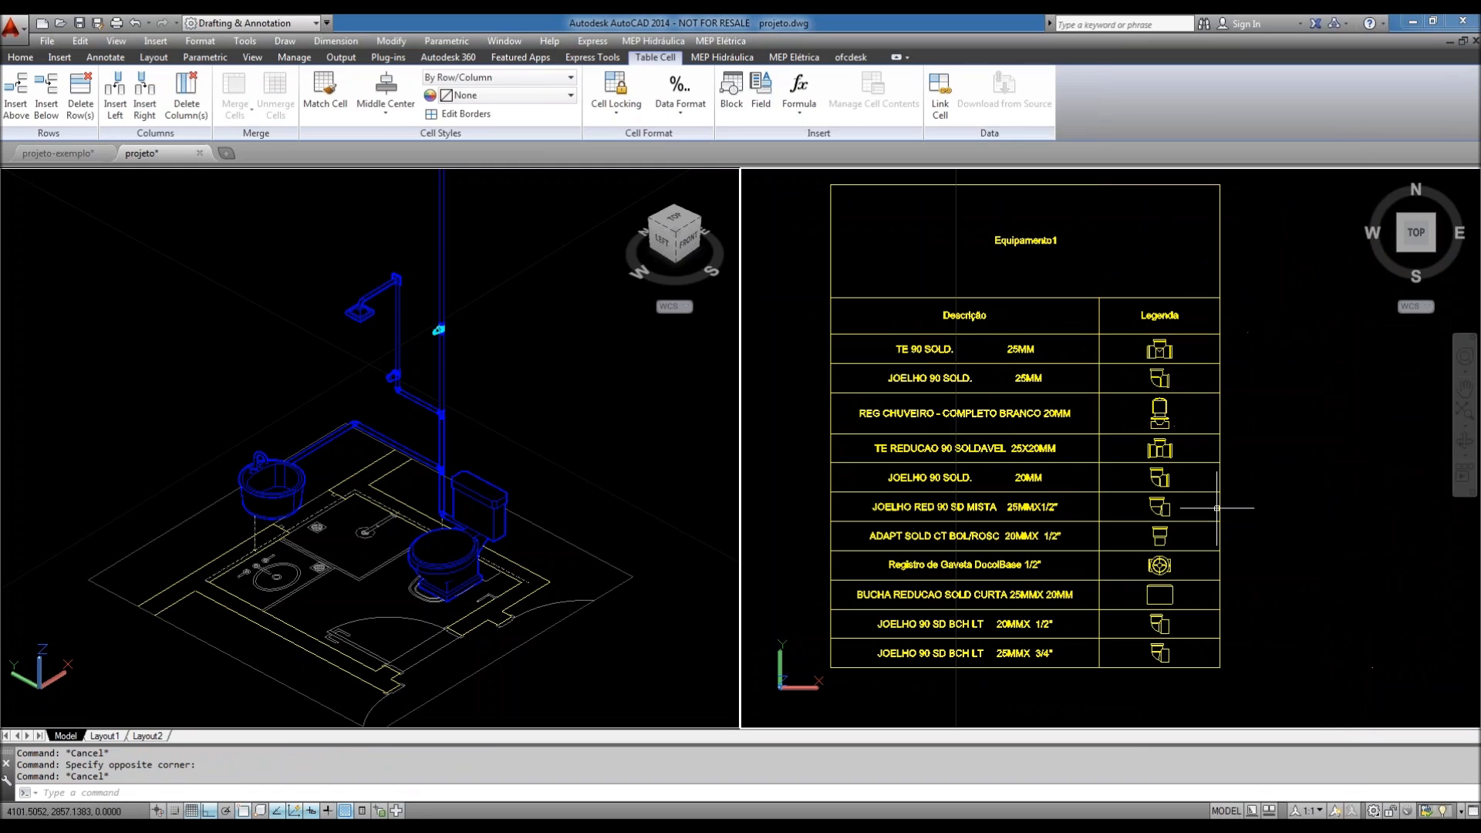
pyautogui.press('Escape')
pyautogui.scroll(3, 1229, 466)
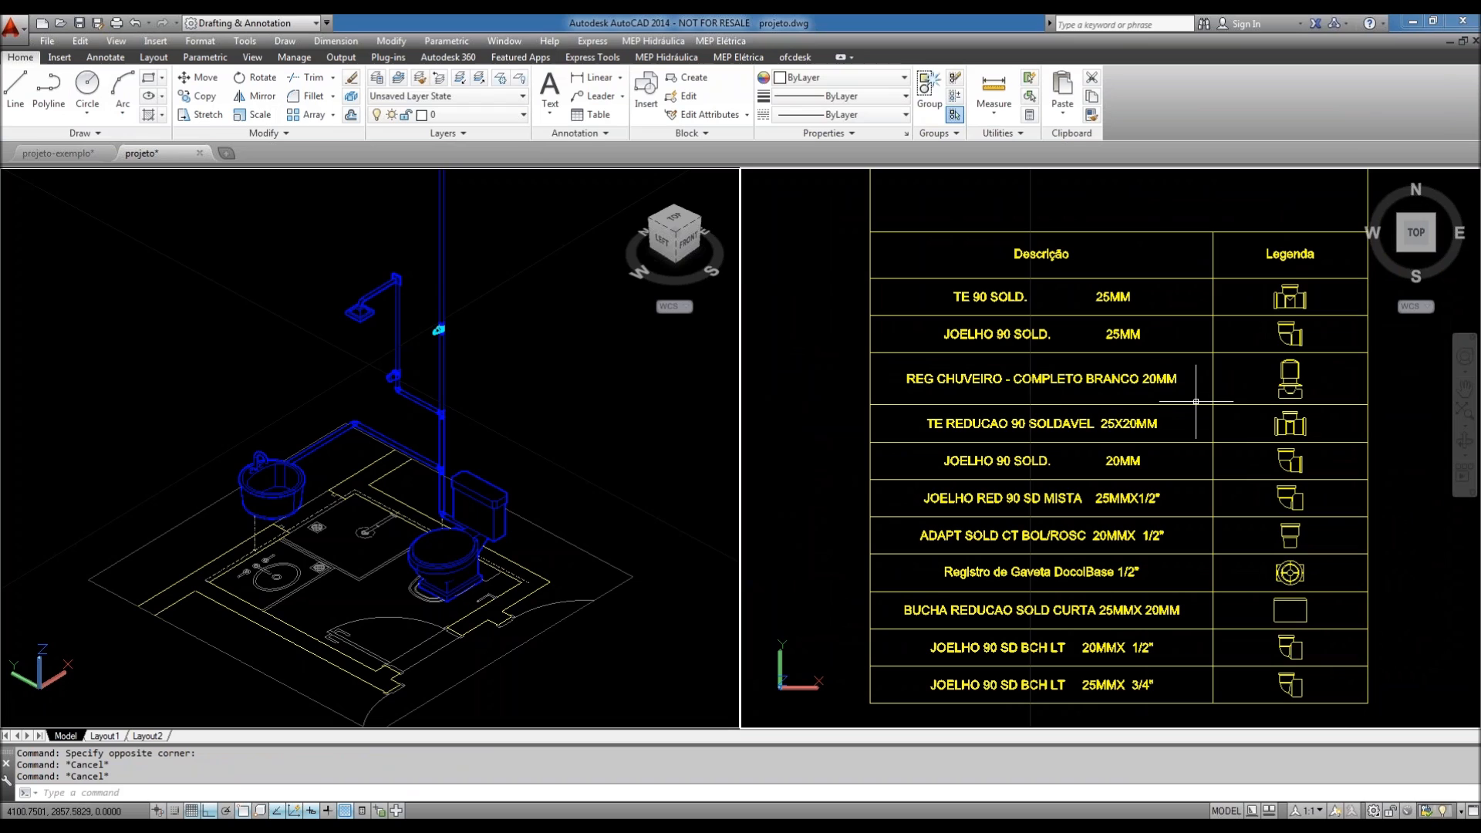
# - Delete the Legenda column from the original equipment table, leaving the copy as it is
pyautogui.scroll(-2, 1076, 409)
pyautogui.scroll(-2, 1105, 428)
pyautogui.moveTo(1076, 411); pyautogui.dragTo(1250, 443, button='middle')
pyautogui.moveTo(853, 434); pyautogui.dragTo(945, 434, button='middle')
pyautogui.scroll(4, 946, 434)
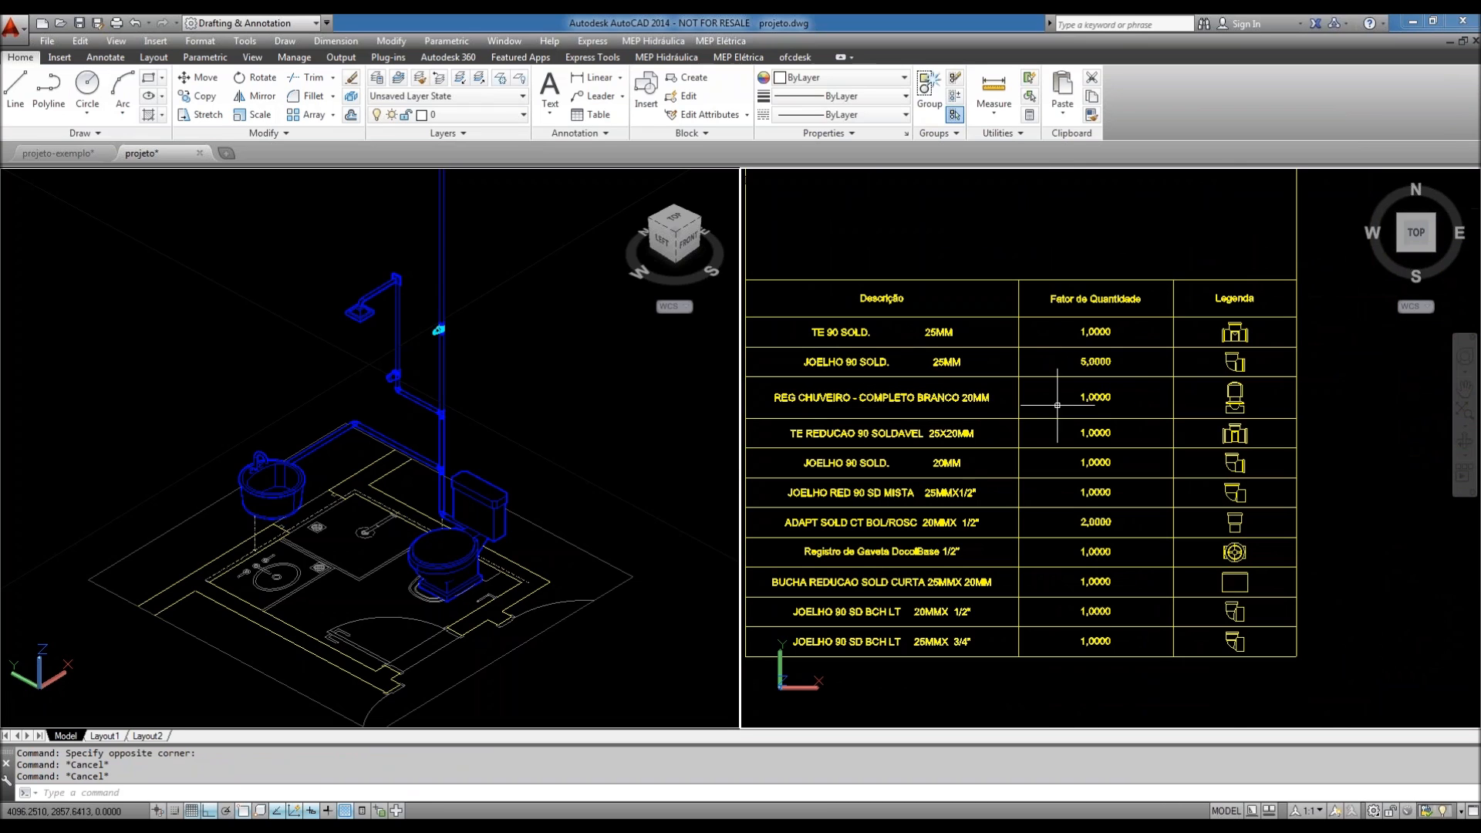
pyautogui.click(1218, 297)
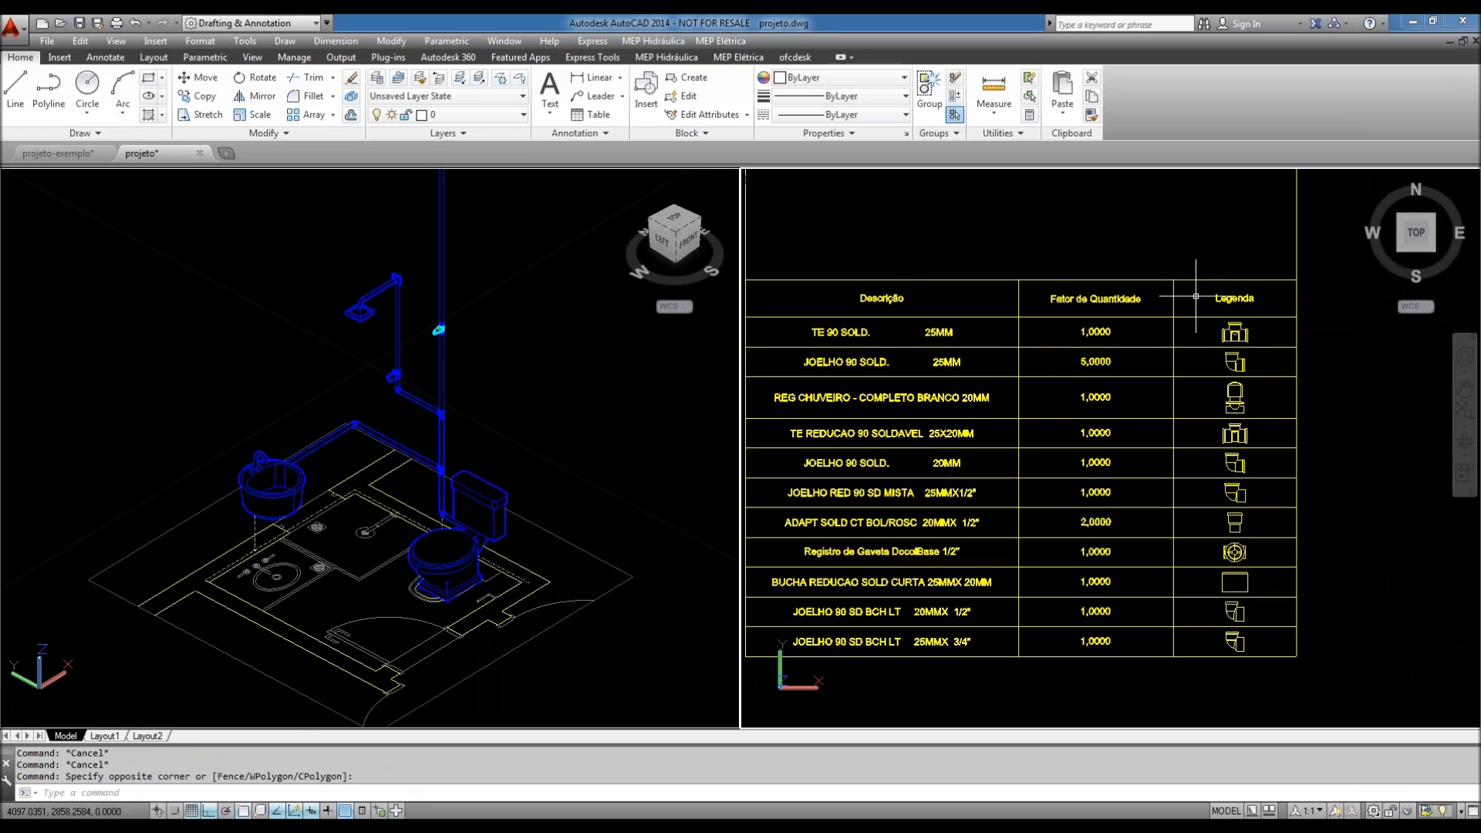
pyautogui.click(1223, 290)
pyautogui.press('Escape')
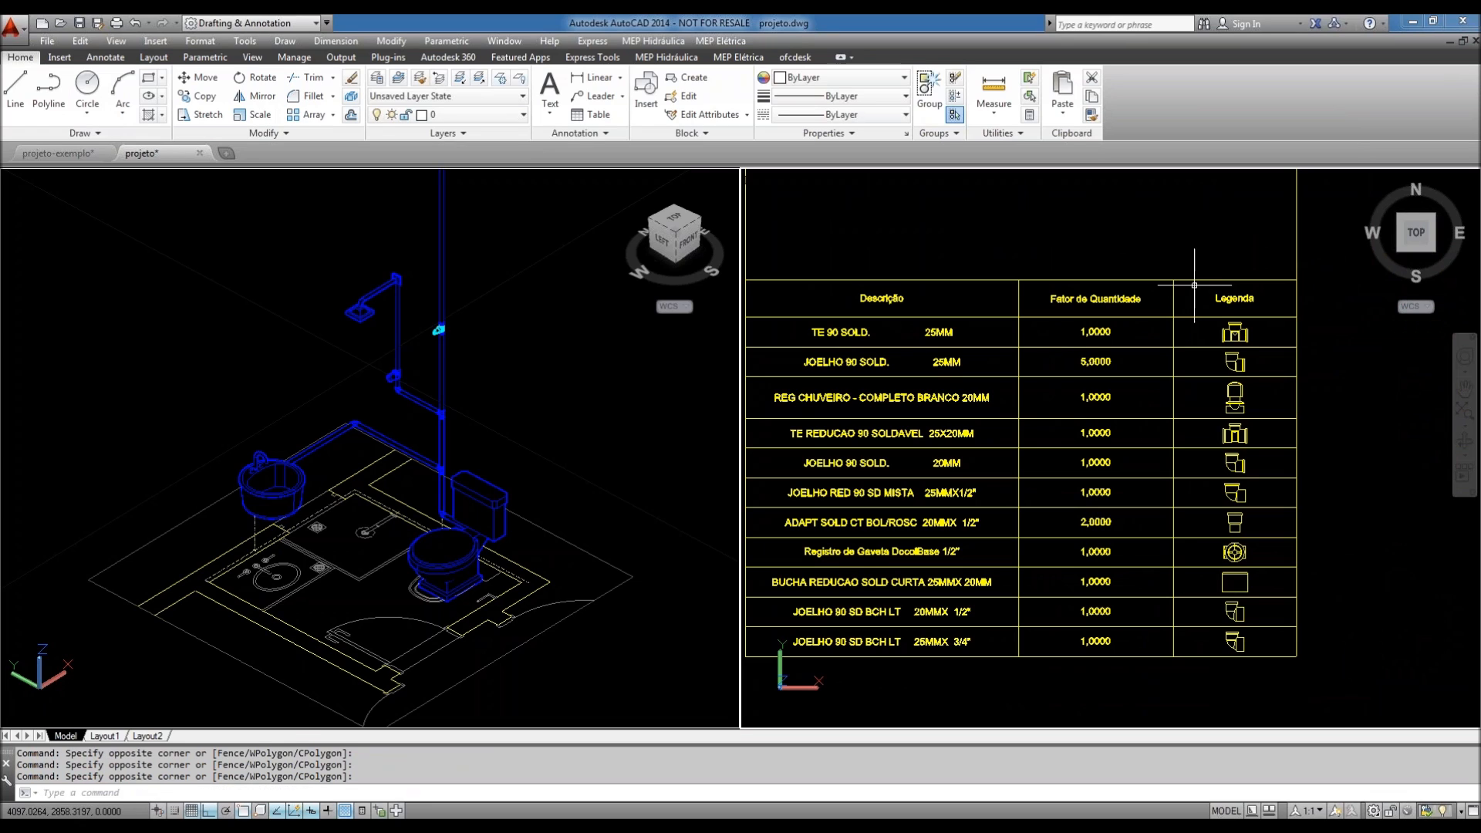
pyautogui.click(1223, 290)
pyautogui.rightClick(1216, 300)
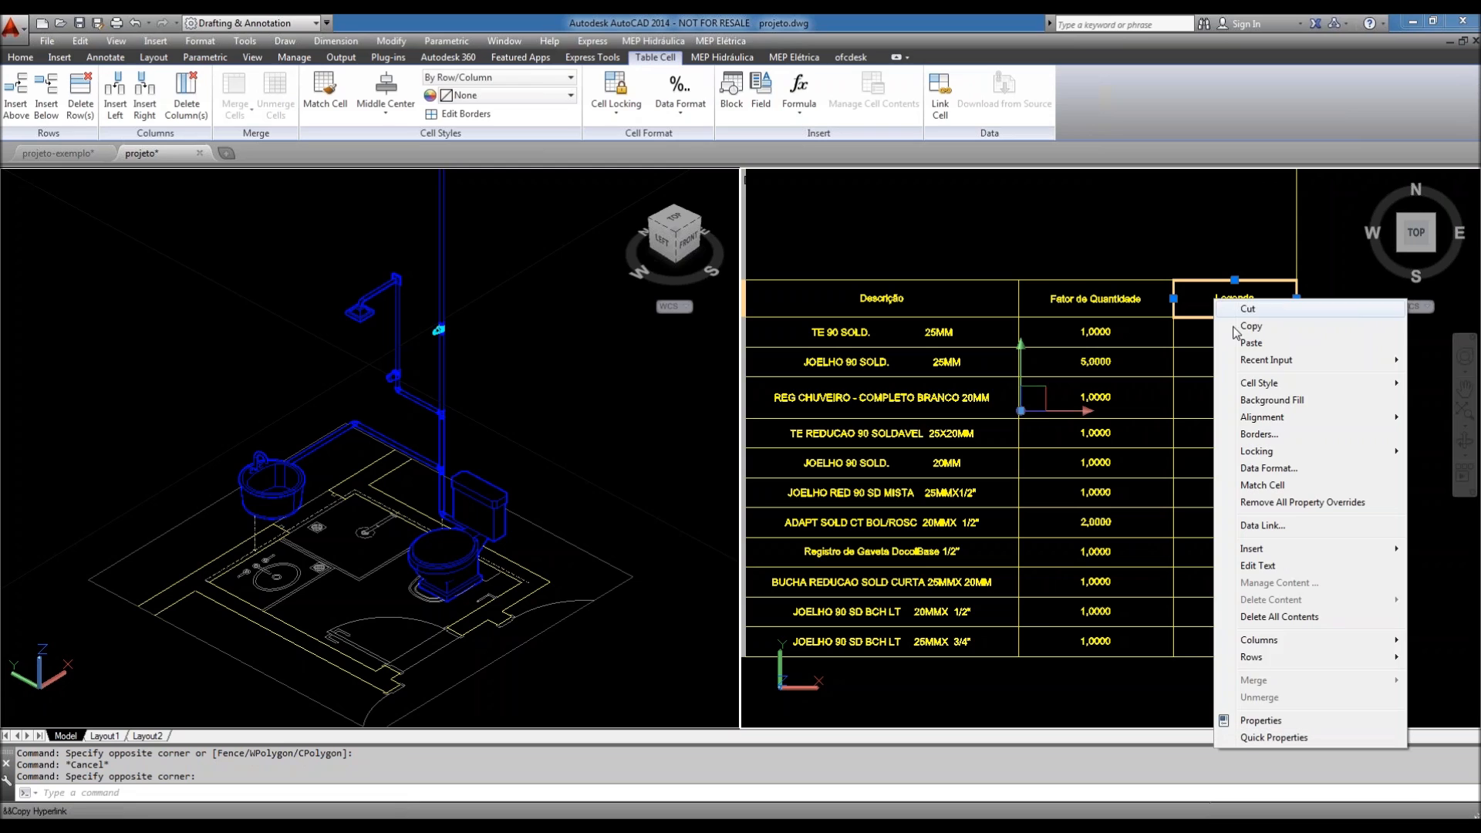
pyautogui.moveTo(1273, 640)
pyautogui.click(1103, 674)
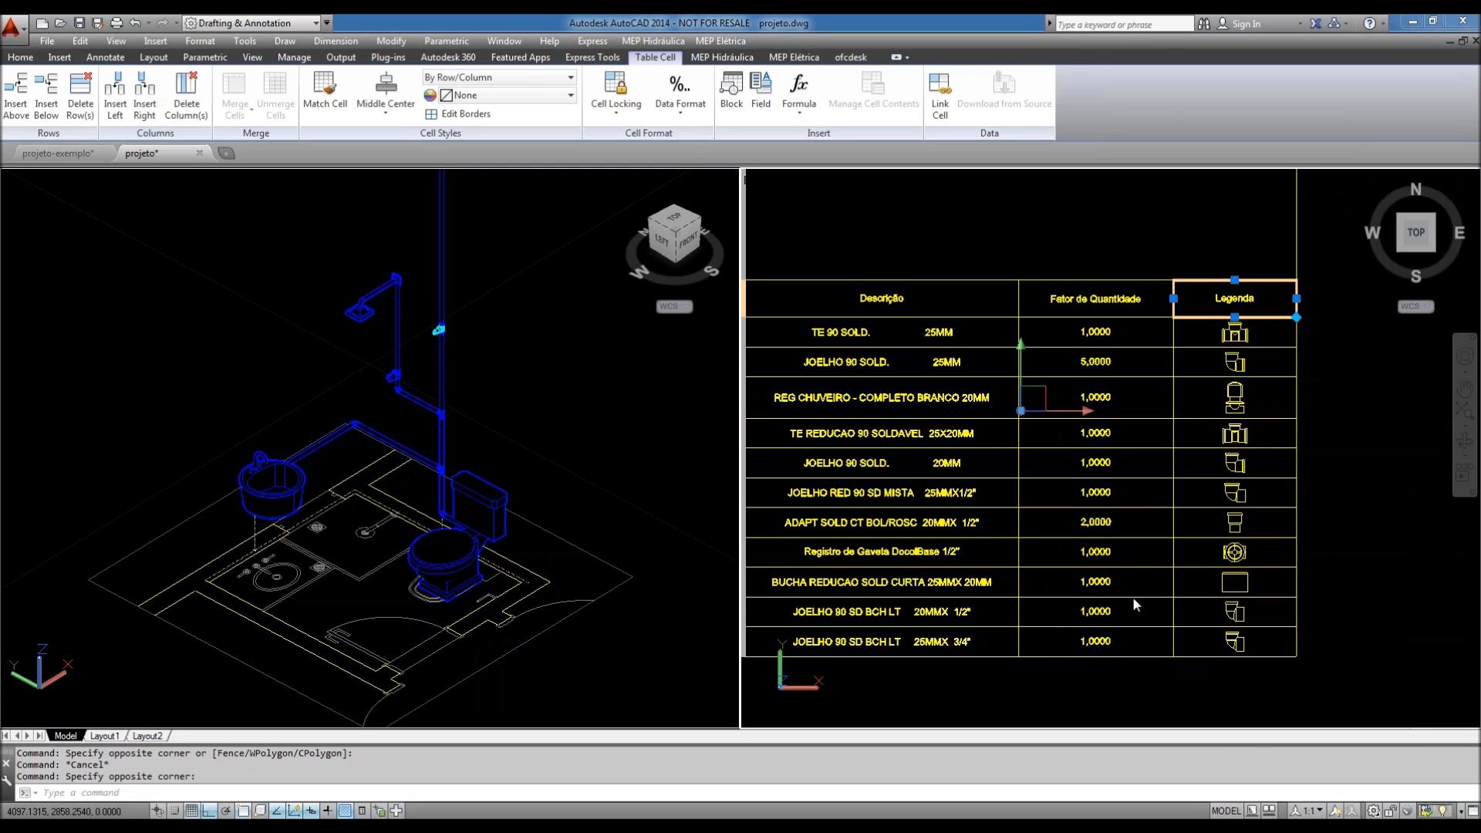
pyautogui.press('Escape')
# - Place the Tubos list from the hydraulic materials listing as a table below the equipment tables
pyautogui.scroll(-5, 1134, 404)
pyautogui.moveTo(1134, 403); pyautogui.dragTo(1094, 381, button='middle')
pyautogui.scroll(2, 970, 369)
pyautogui.scroll(1, 970, 369)
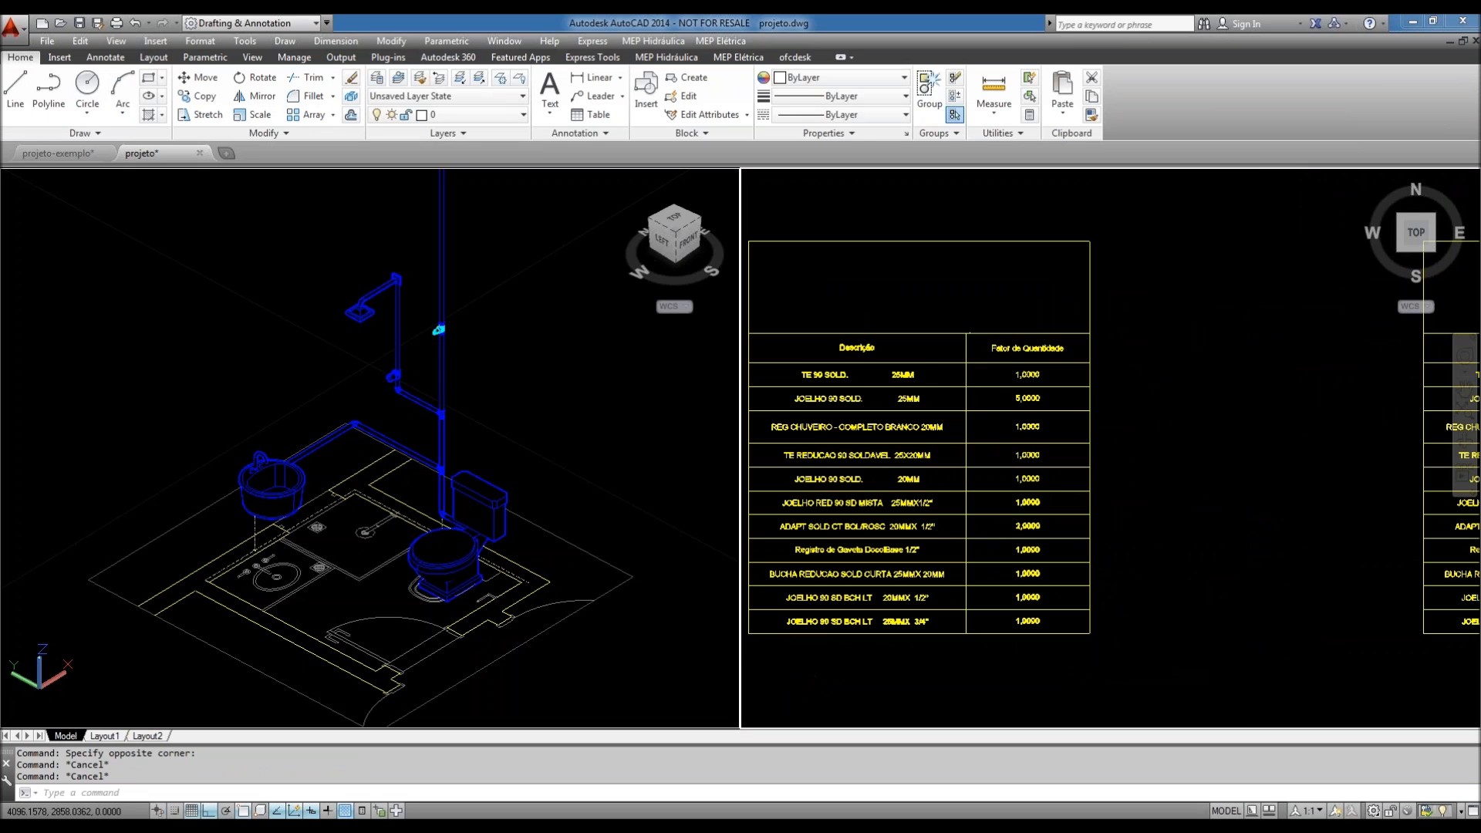
pyautogui.scroll(-5, 989, 401)
pyautogui.moveTo(989, 401); pyautogui.dragTo(1235, 388, button='middle')
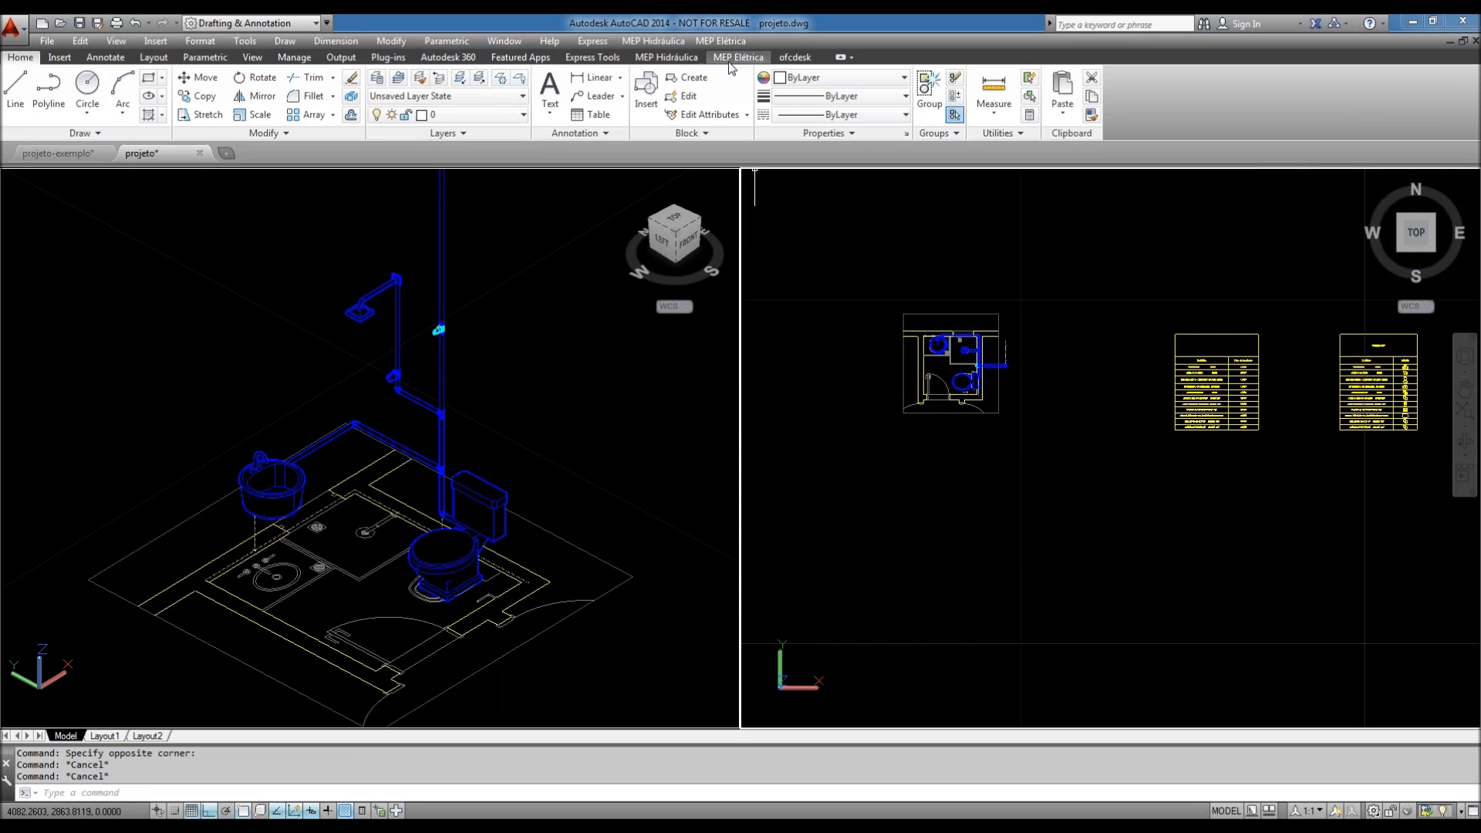
pyautogui.click(681, 59)
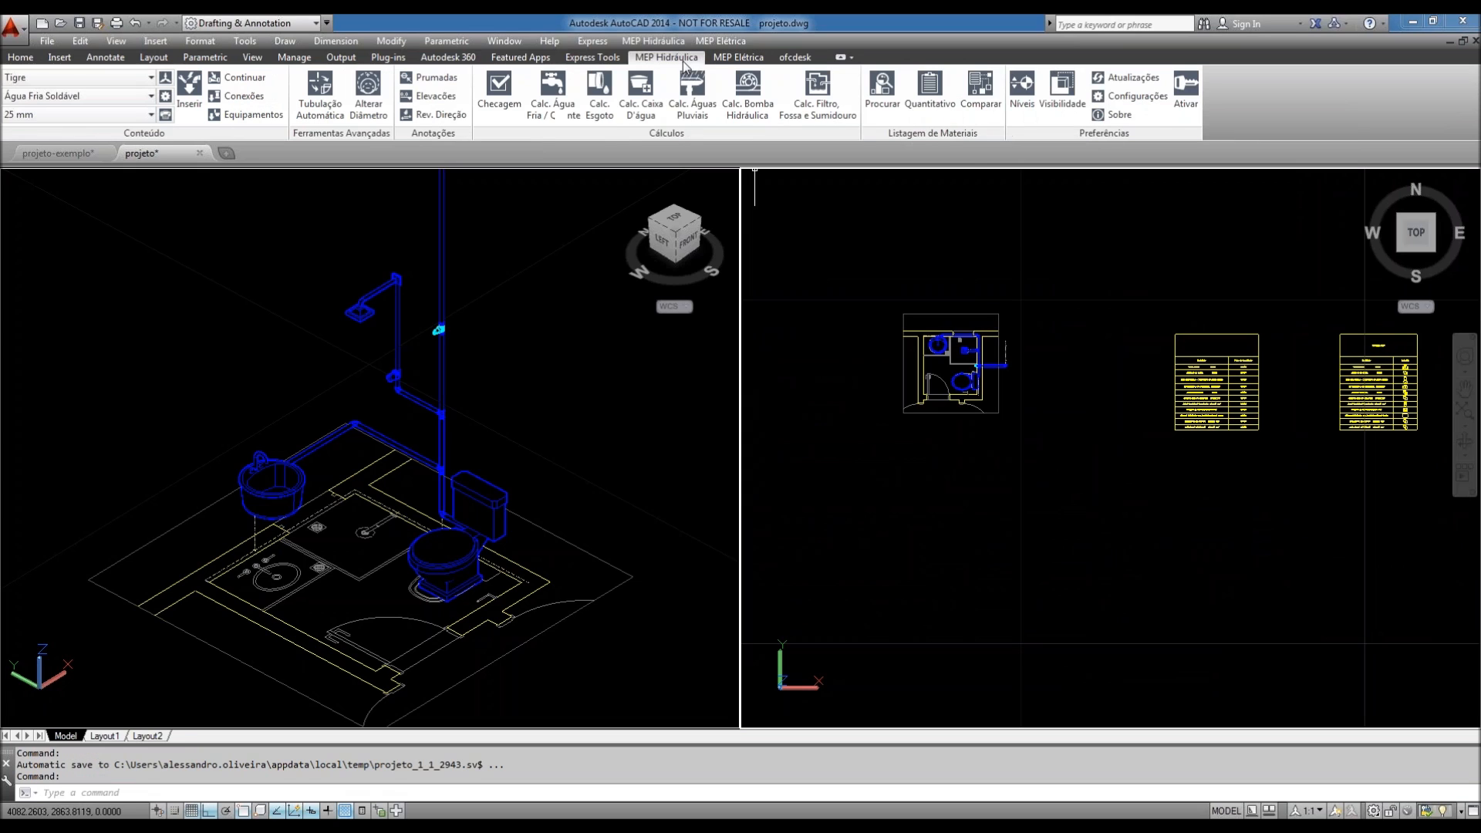
pyautogui.click(928, 97)
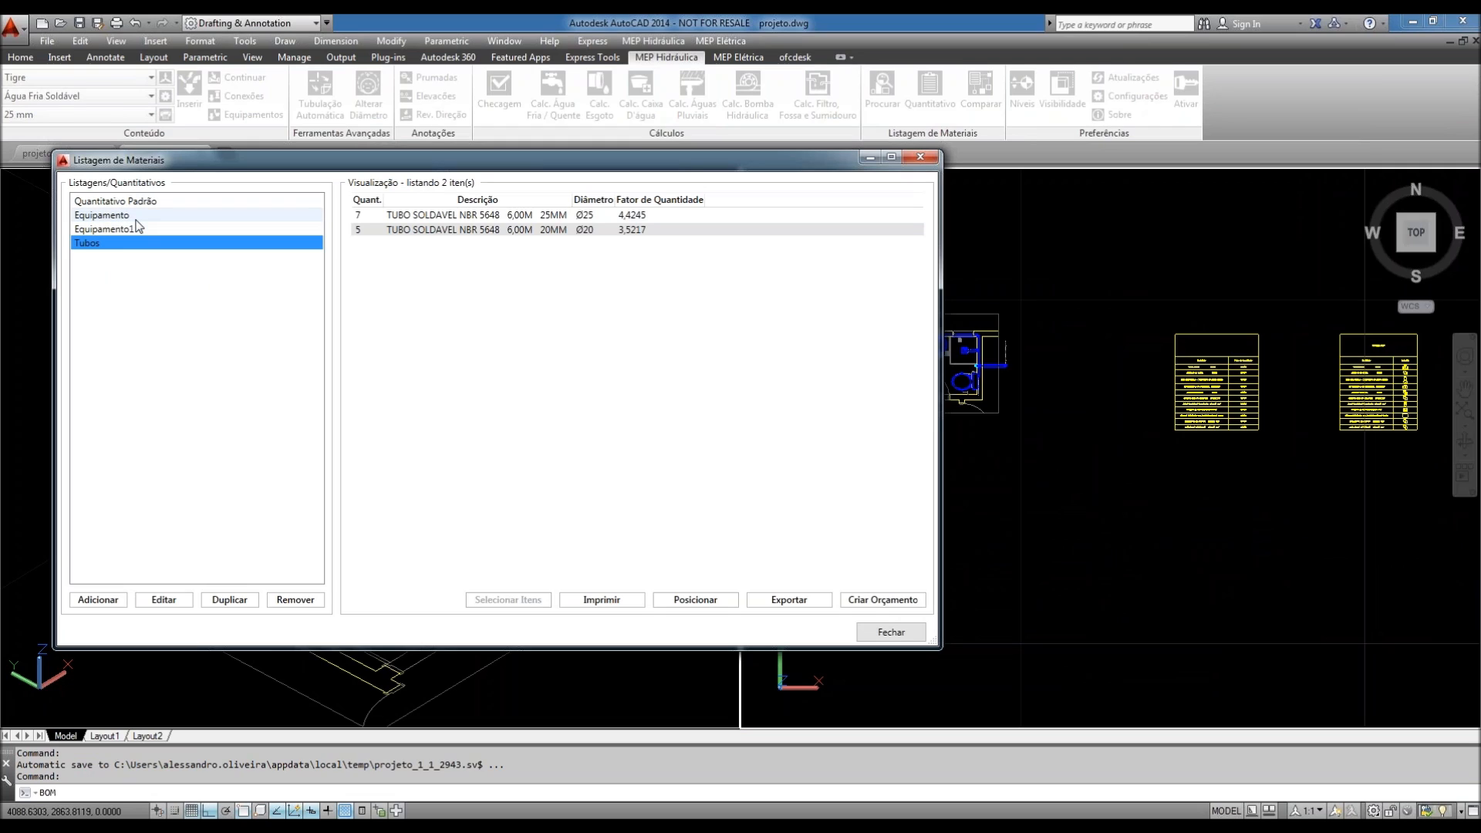
pyautogui.click(693, 601)
pyautogui.click(1072, 501)
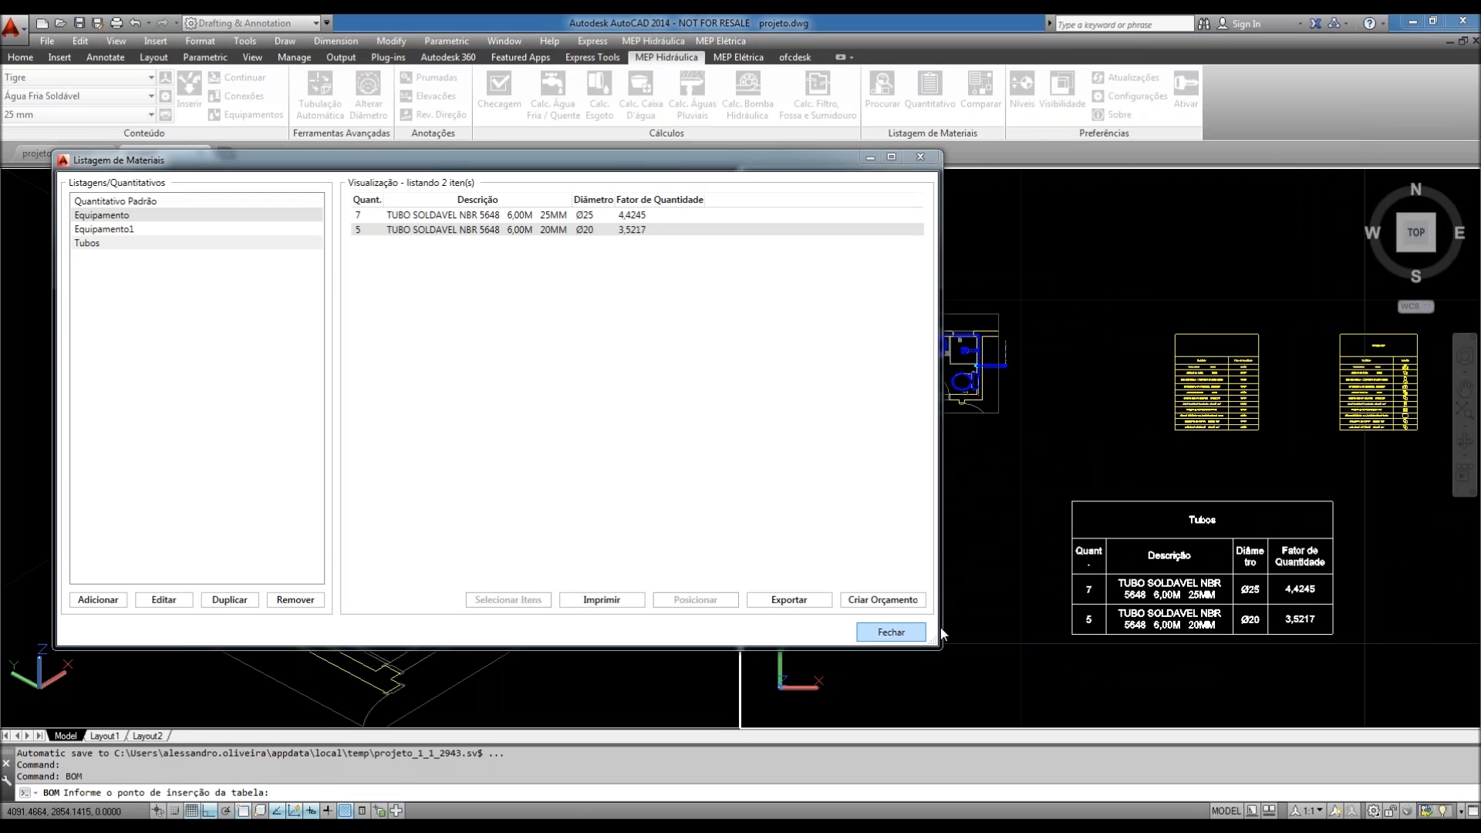
# - Scale the Tubos table by a factor of 0.25 from its upper-left corner
pyautogui.click(1351, 626)
pyautogui.click(1288, 621)
pyautogui.moveTo(1288, 621); pyautogui.dragTo(1211, 616, button='middle')
pyautogui.write('sc')
pyautogui.press('Return')
pyautogui.click(996, 497)
pyautogui.write('.25')
pyautogui.press('Return')
pyautogui.press('Escape')
pyautogui.scroll(6, 1035, 524)
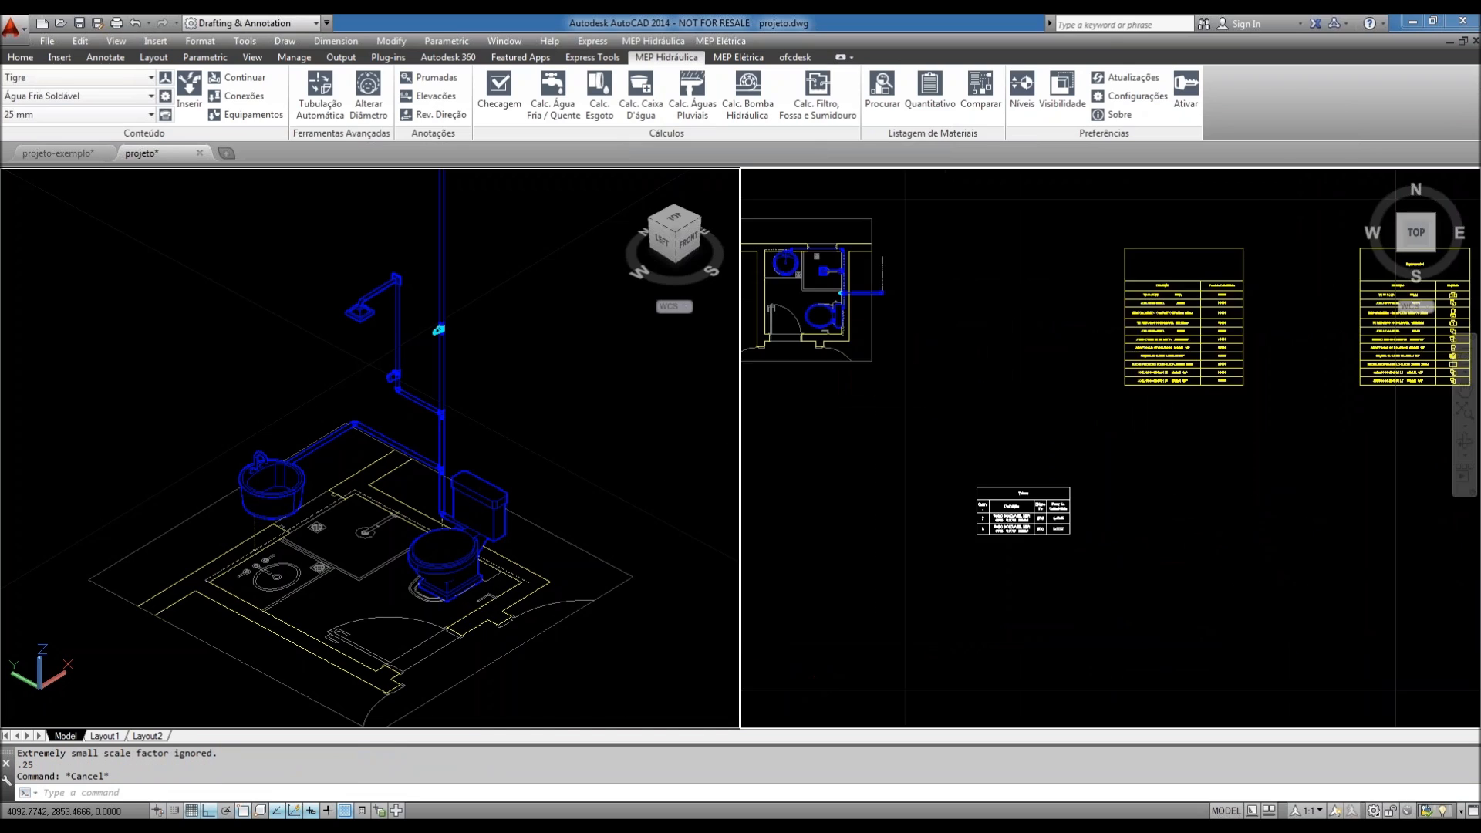
# - Stretch the Tubos table uniformly to nearly twice its width
pyautogui.click(1073, 512)
pyautogui.click(1035, 533)
pyautogui.press('Escape')
pyautogui.press('Escape')
pyautogui.click(1047, 403)
pyautogui.click(1012, 433)
pyautogui.click(1128, 422)
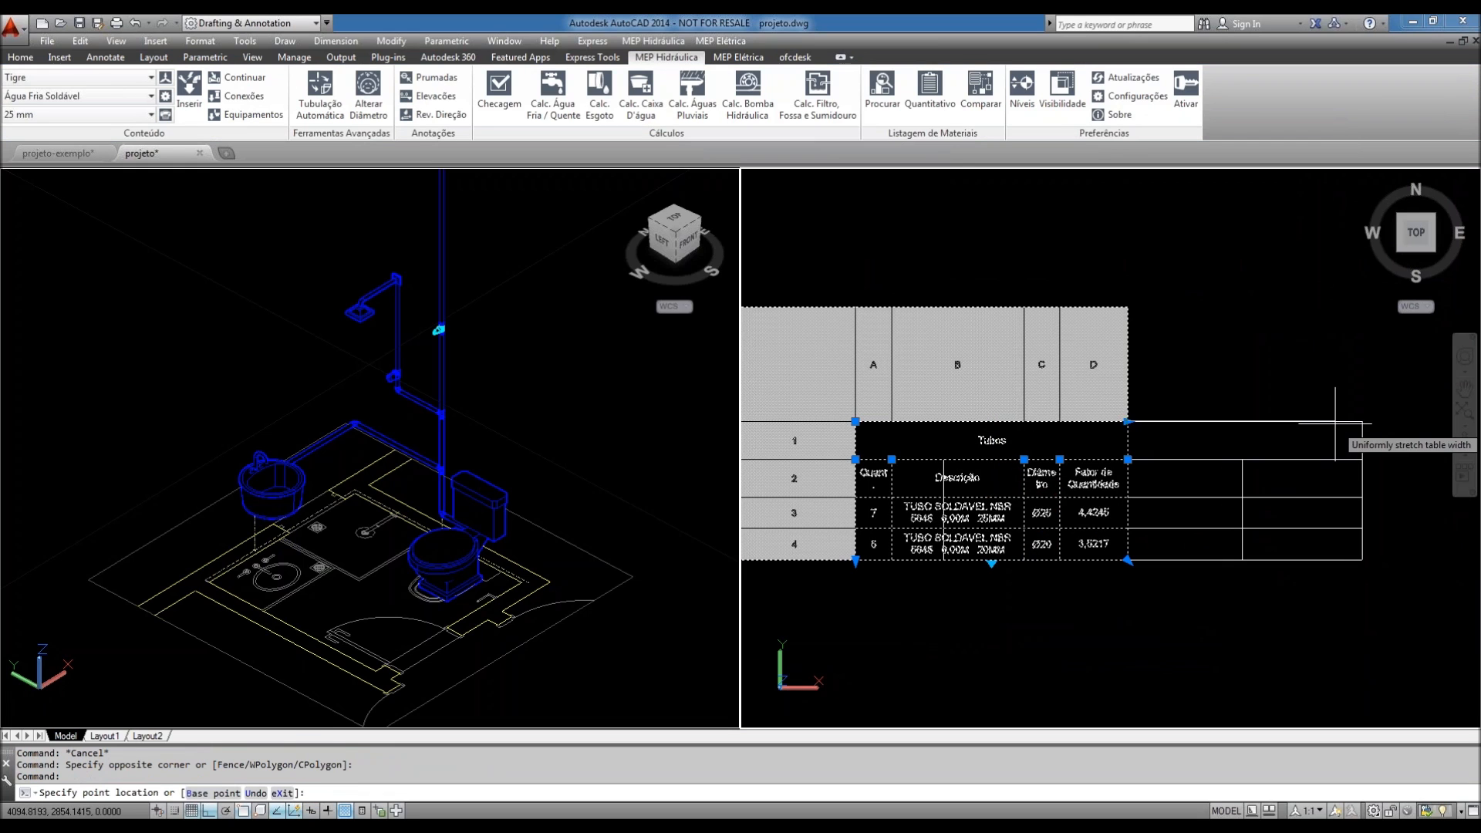
pyautogui.click(1362, 422)
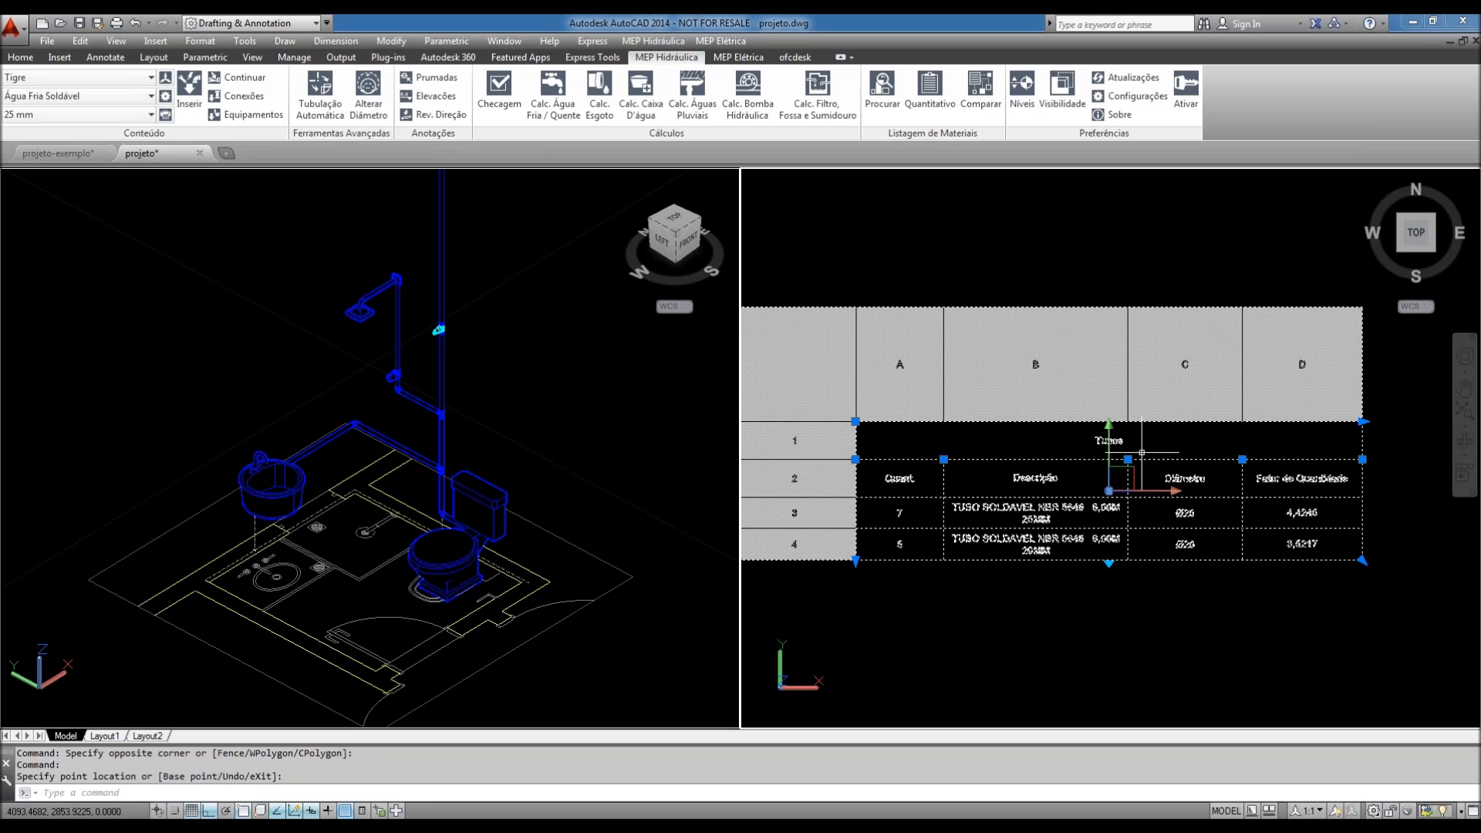
# - Stretch the Tubos table uniformly by about another third so each pipe description fits on one line
pyautogui.click(943, 459)
pyautogui.click(943, 459)
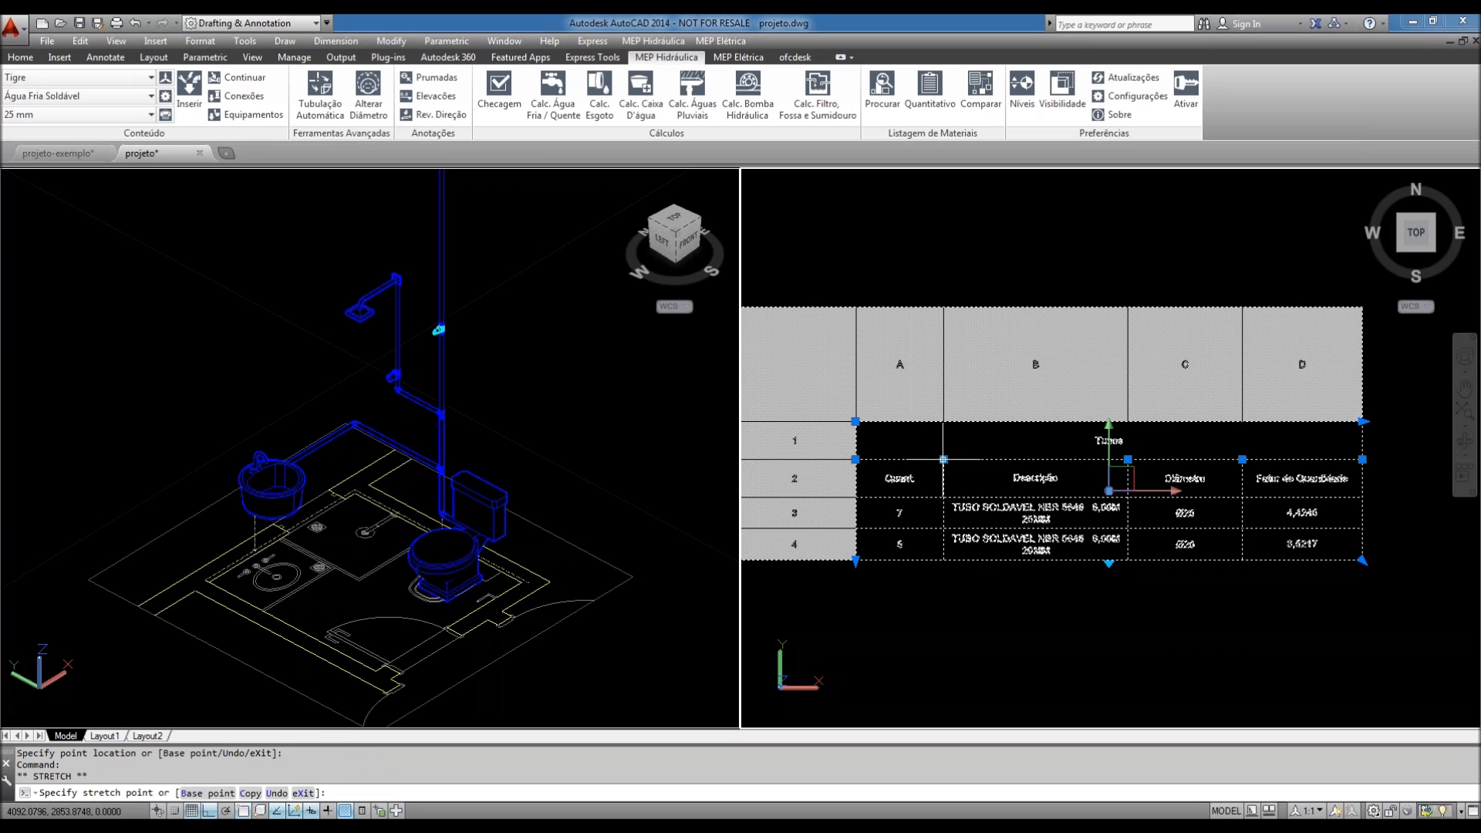
pyautogui.scroll(2, 1154, 467)
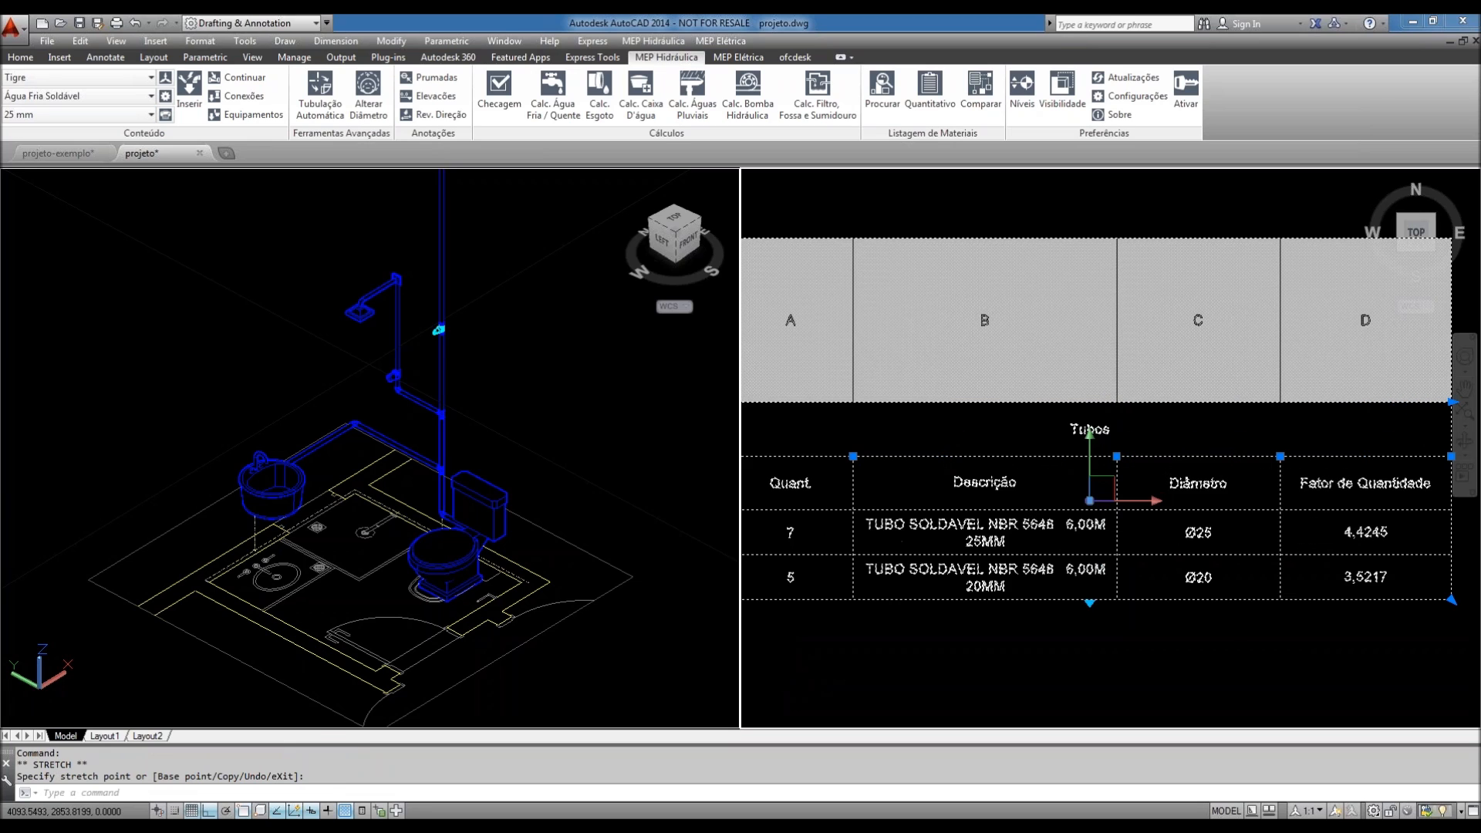
pyautogui.scroll(3, 1152, 469)
pyautogui.scroll(-4, 1135, 505)
pyautogui.moveTo(1135, 505); pyautogui.dragTo(961, 479, button='middle')
pyautogui.scroll(-3, 1064, 481)
pyautogui.click(1183, 426)
pyautogui.click(1270, 426)
pyautogui.click(1177, 424)
pyautogui.click(1325, 424)
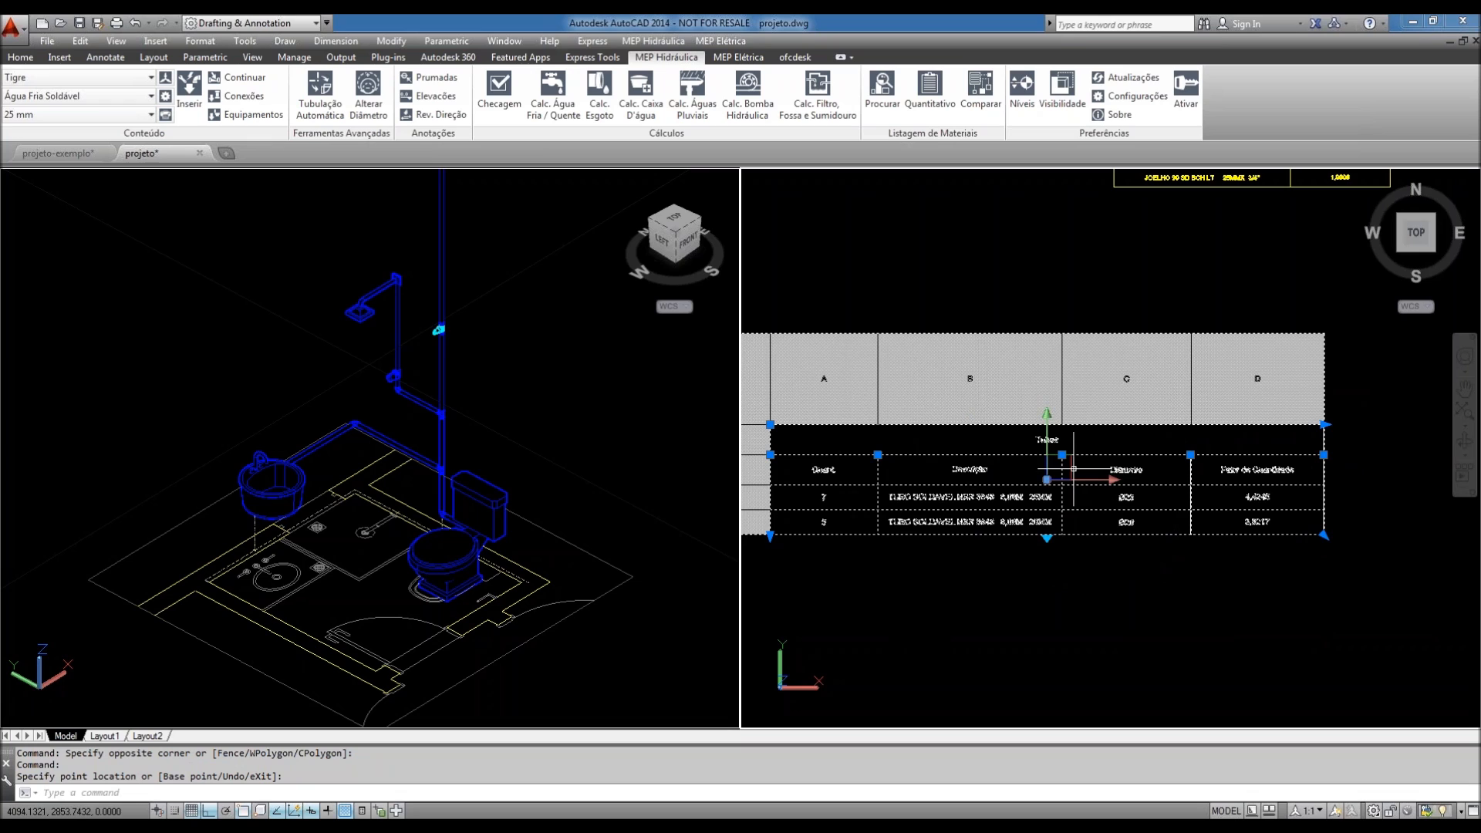
pyautogui.scroll(3, 1073, 468)
pyautogui.press('Escape')
pyautogui.press('Escape')
# - Change the Tubos table's Fator de Quantidade column heading to Comprimento
pyautogui.scroll(-4, 1092, 556)
pyautogui.scroll(4, 1092, 548)
pyautogui.moveTo(1188, 519); pyautogui.dragTo(902, 513, button='middle')
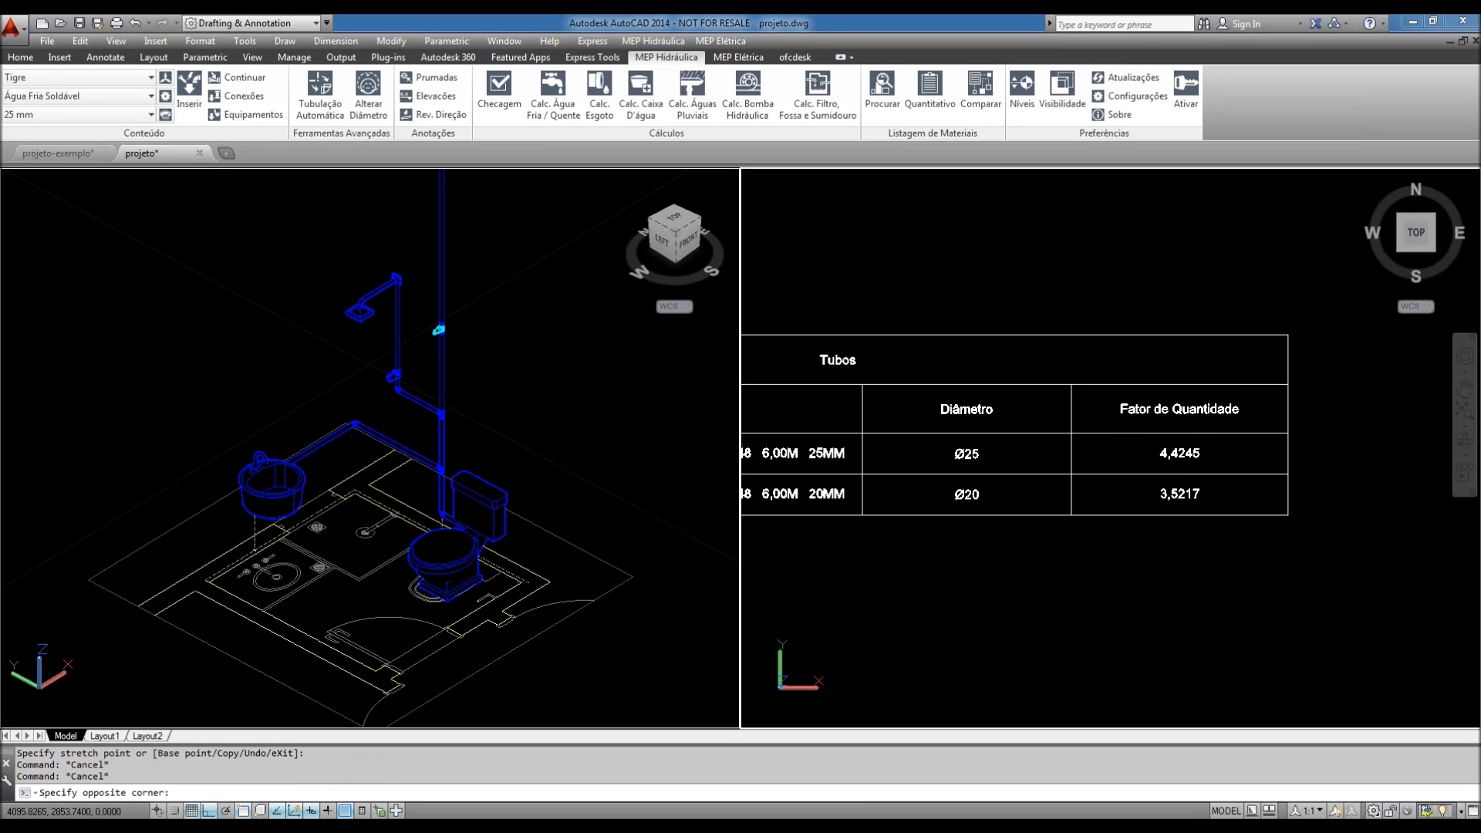
pyautogui.click(1206, 413)
pyautogui.doubleClick(1091, 397)
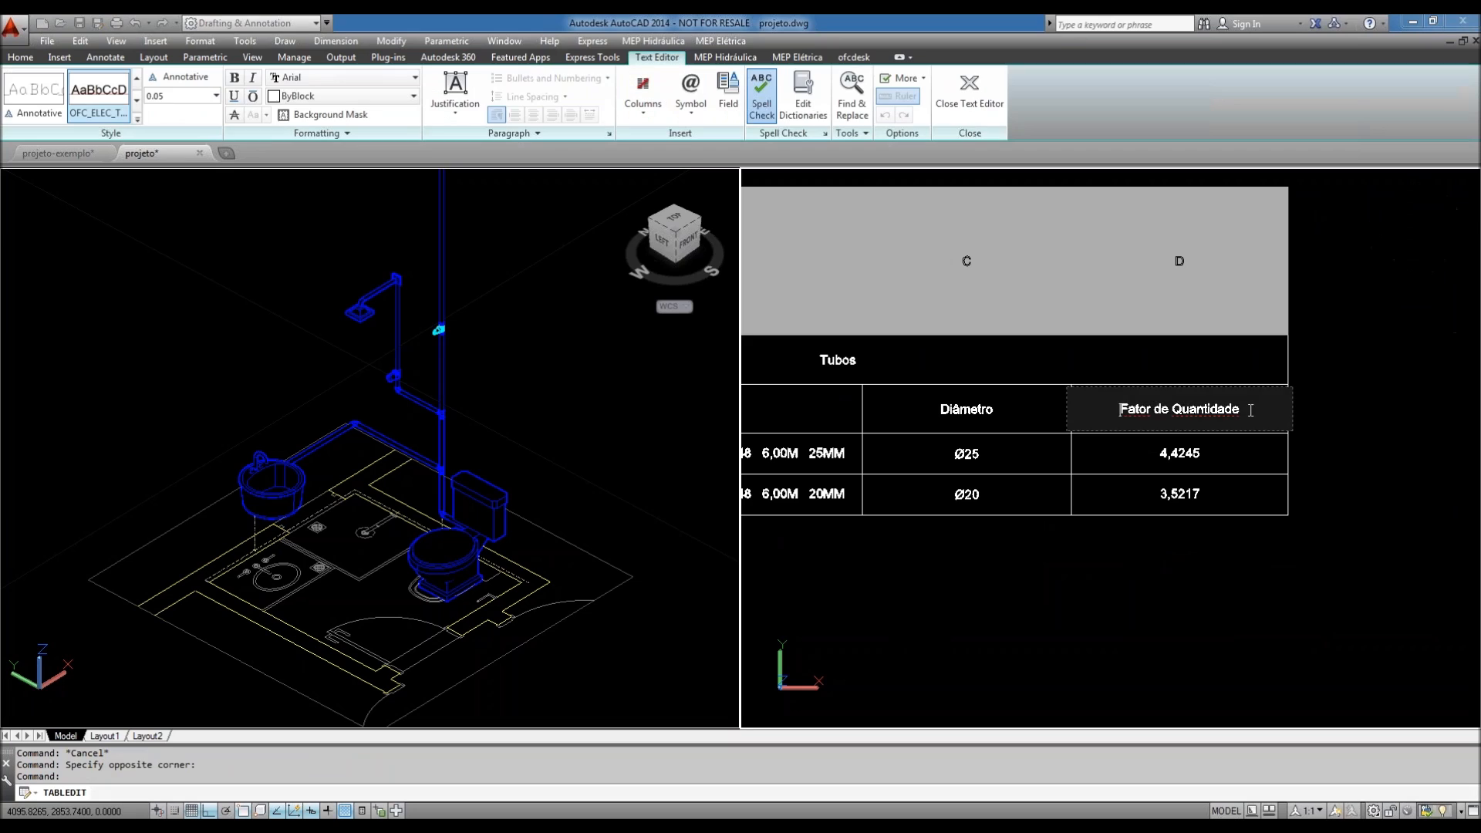
pyautogui.write('Comprimento')
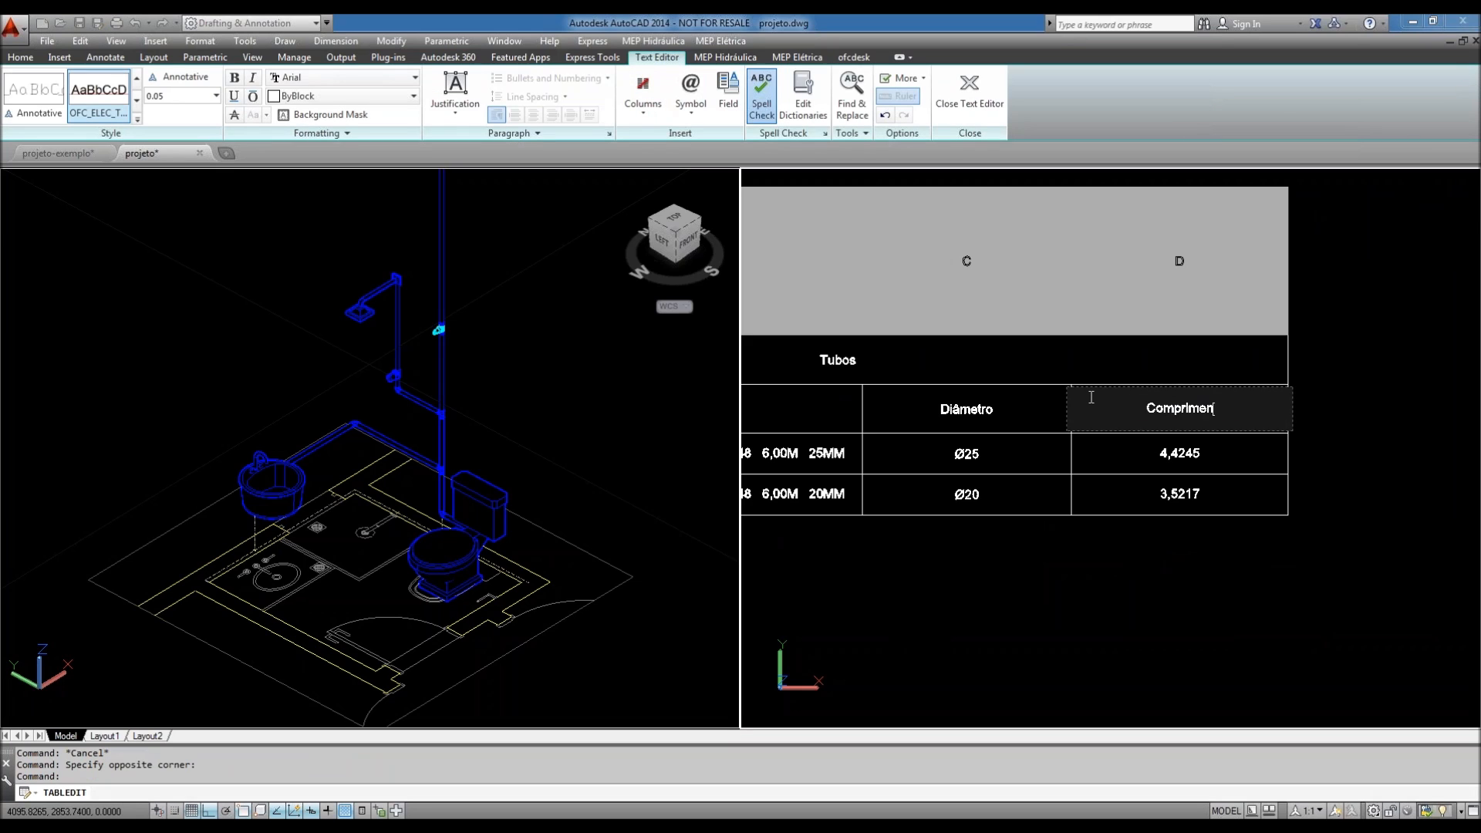
pyautogui.click(1292, 628)
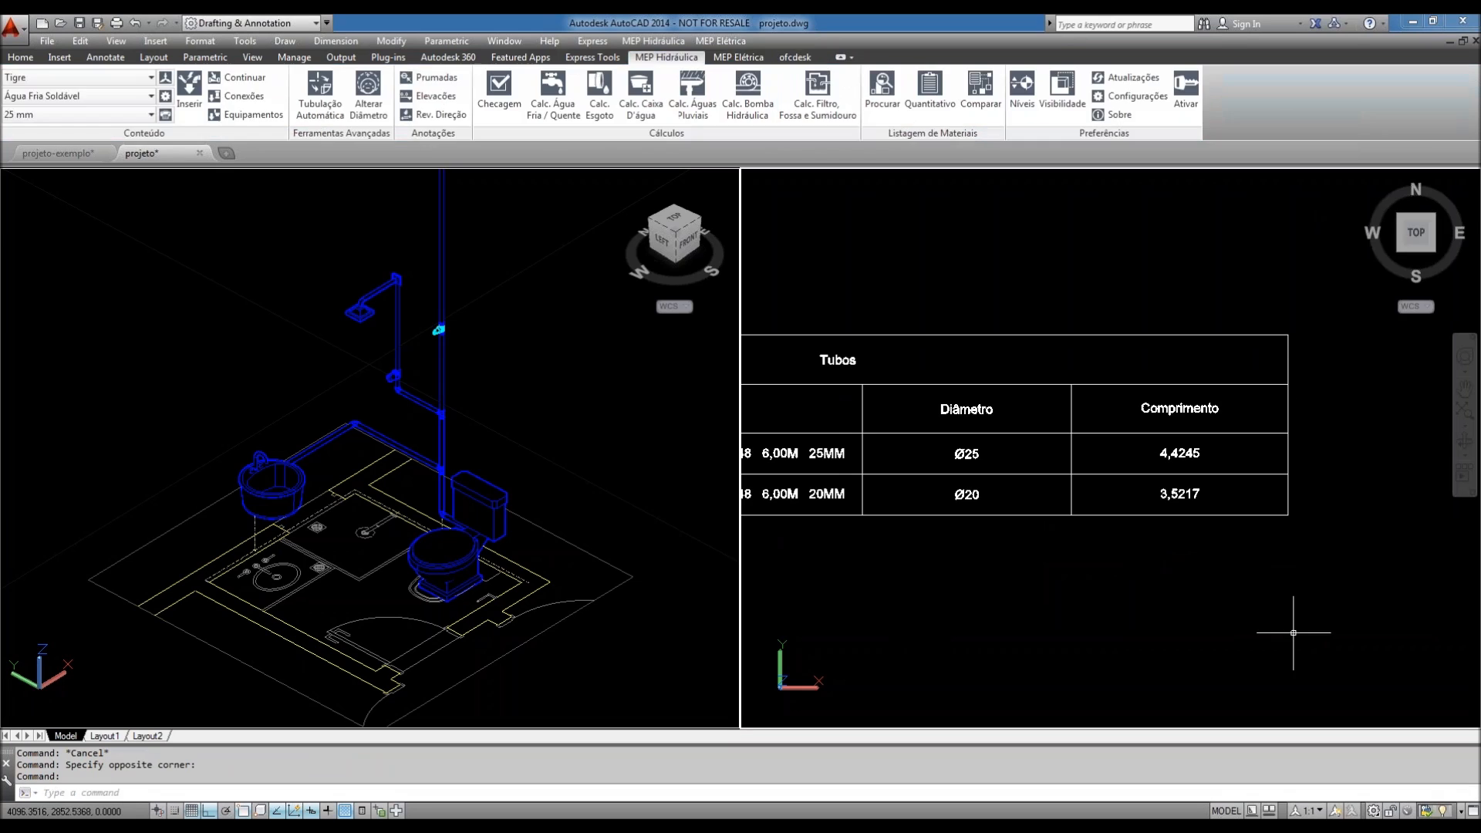
pyautogui.scroll(-2, 1230, 578)
pyautogui.scroll(-6, 1199, 555)
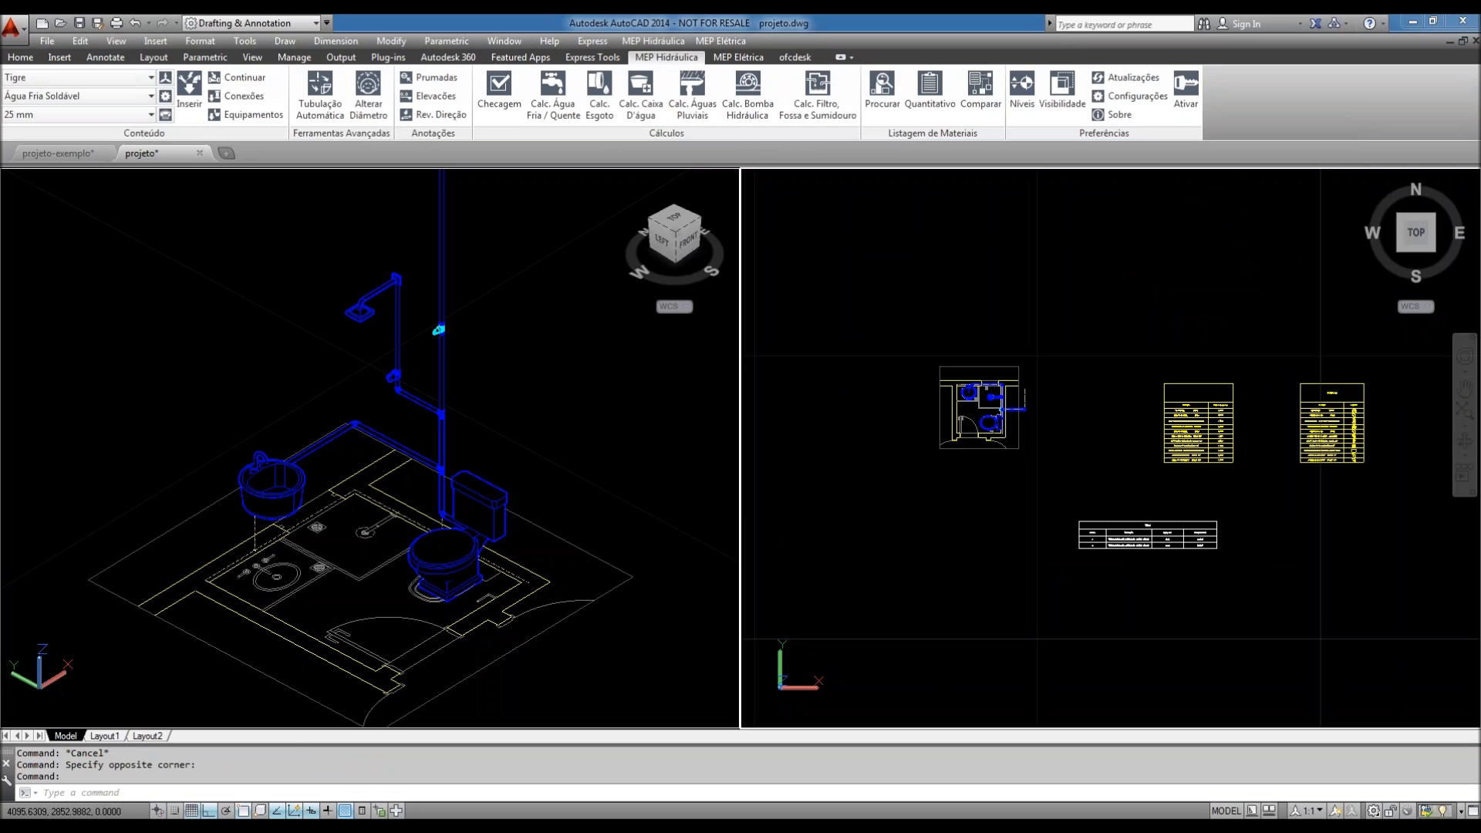
# - Save the drawing projeto.dwg with its formatted tables
pyautogui.hotkey('ctrl', 's')
pyautogui.click(947, 537)
pyautogui.click(922, 548)
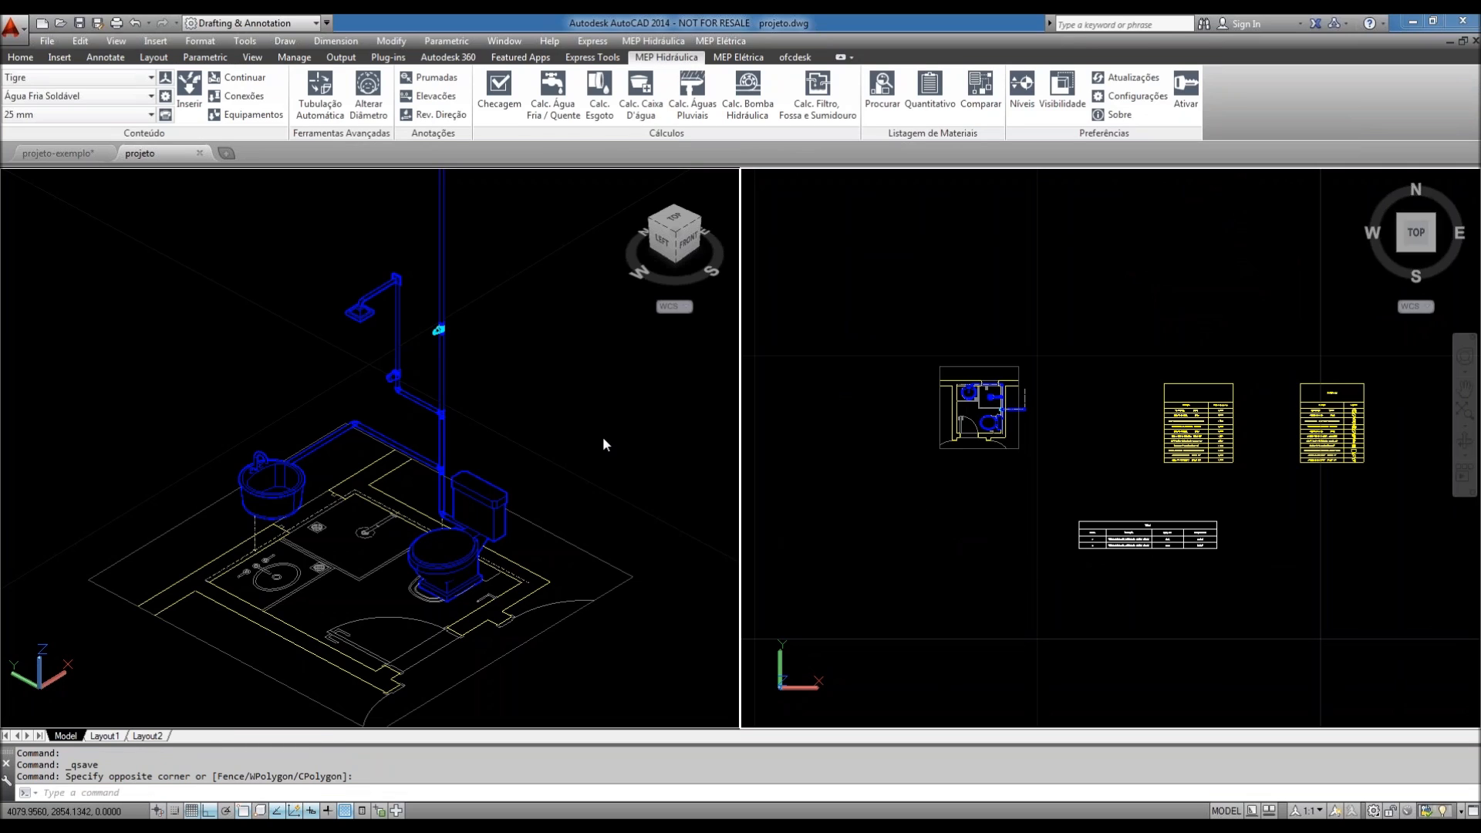
# - Open the visibility options from the isometric view and collapse the AEC - Arquitetura and MEP - Elétrica groups
pyautogui.click(604, 443)
pyautogui.moveTo(576, 344); pyautogui.dragTo(509, 423, button='middle')
pyautogui.moveTo(503, 371)
pyautogui.mouseDown(button='middle')
pyautogui.moveTo(496, 340)
pyautogui.moveTo(493, 413)
pyautogui.moveTo(490, 395)
pyautogui.mouseUp(button='middle')
pyautogui.scroll(-2, 493, 412)
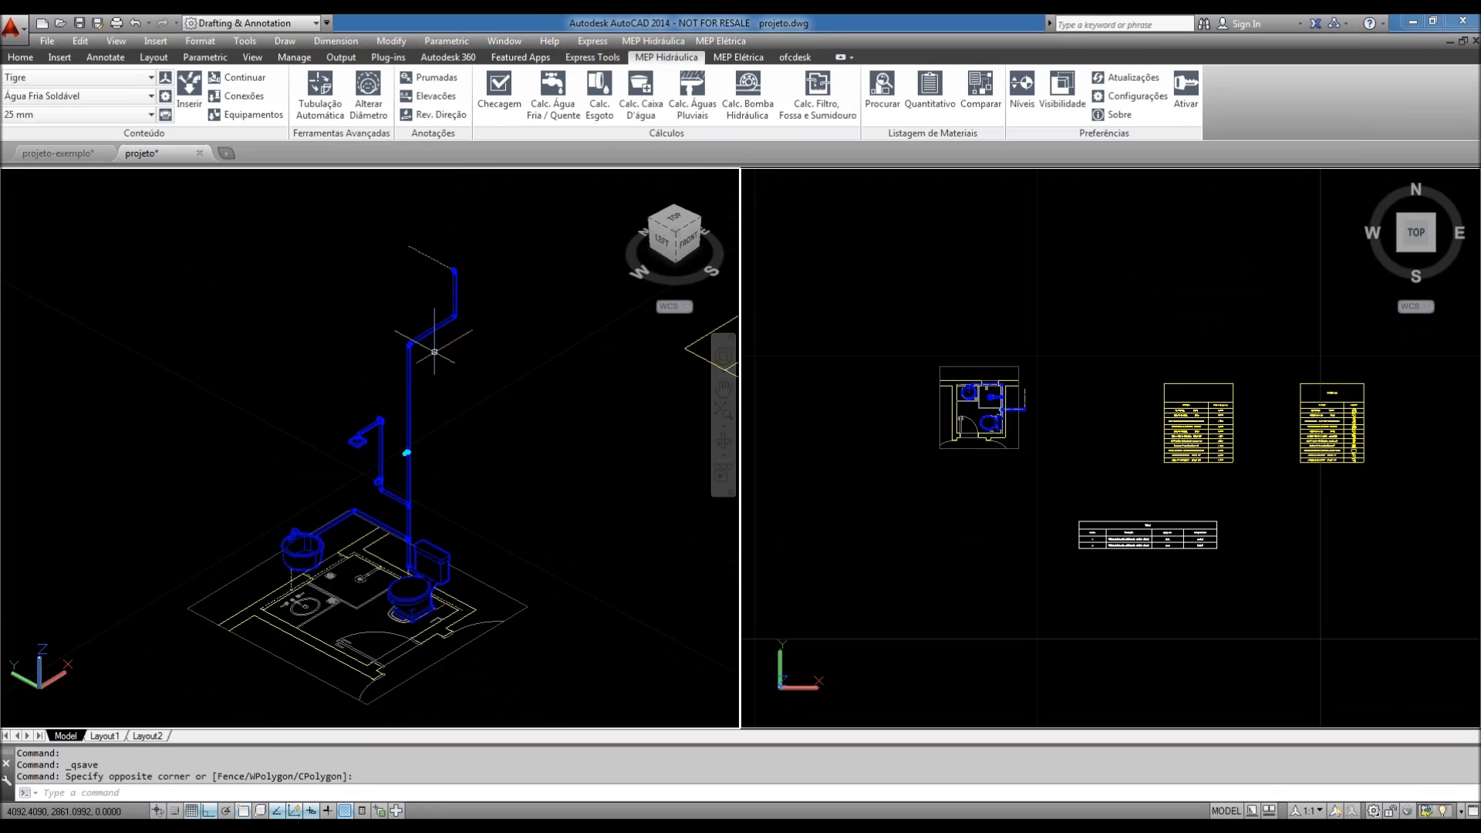
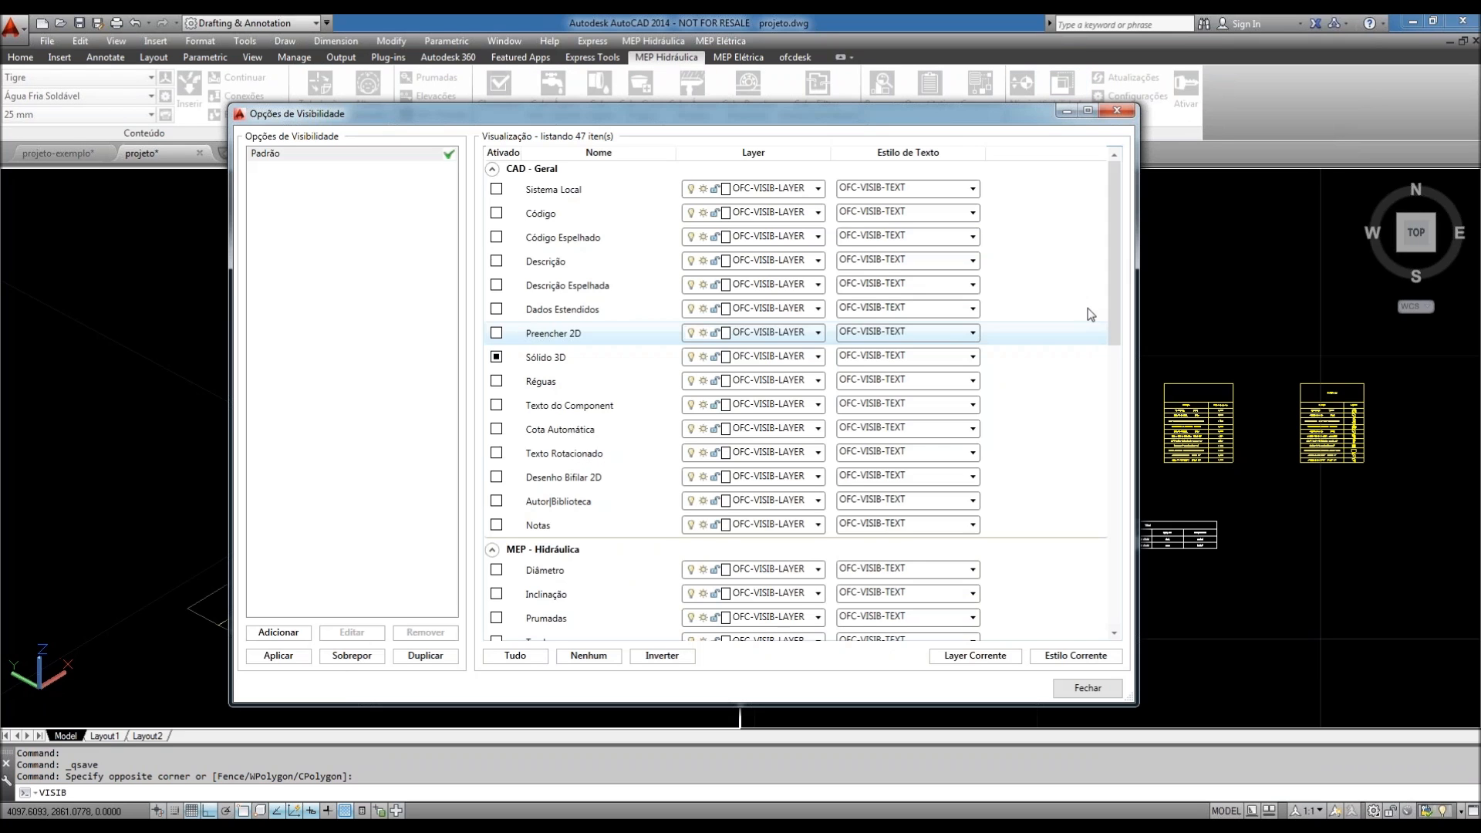
pyautogui.moveTo(1112, 285); pyautogui.dragTo(1135, 447)
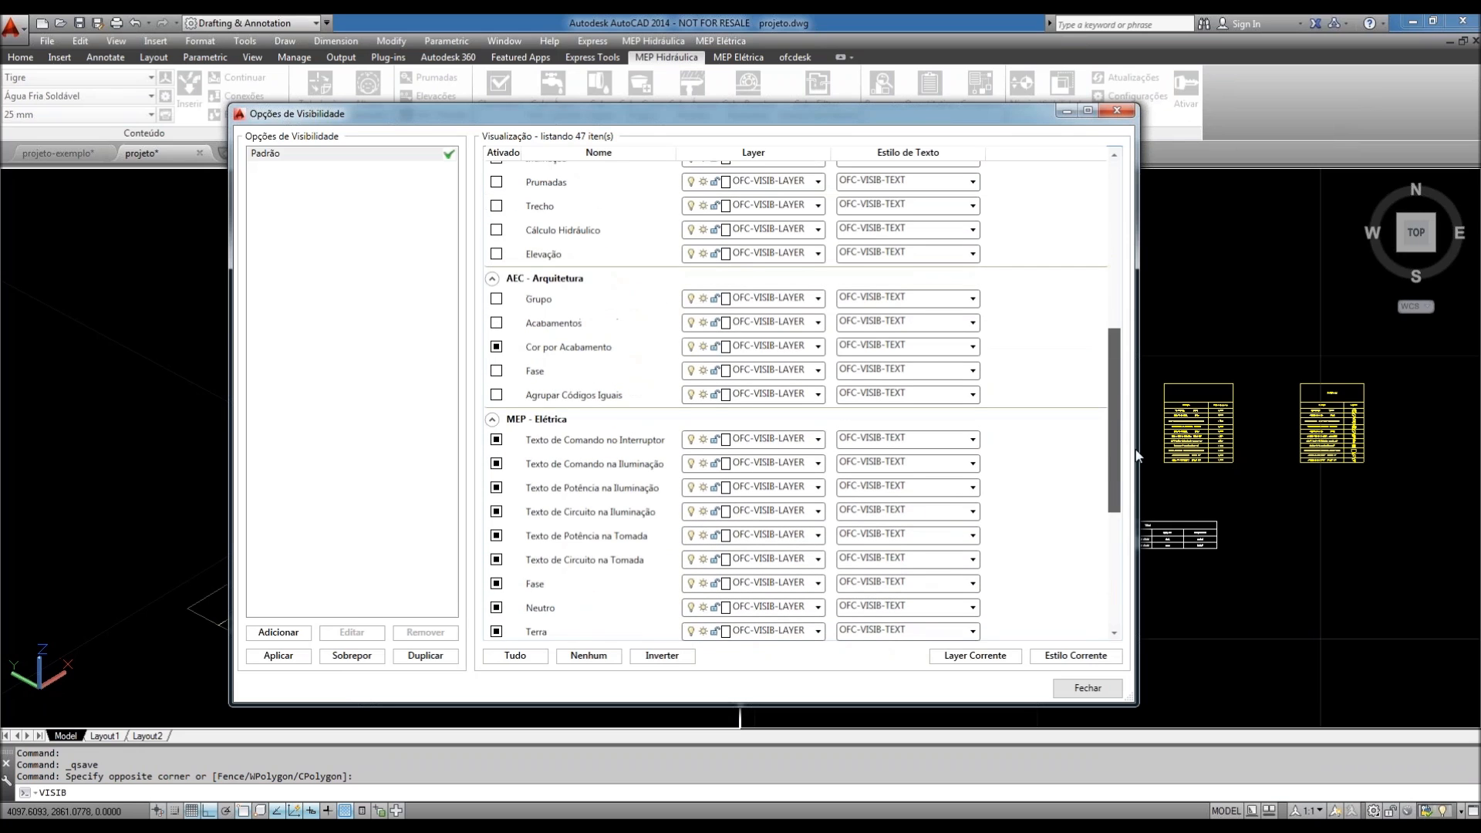
pyautogui.click(493, 421)
pyautogui.click(494, 487)
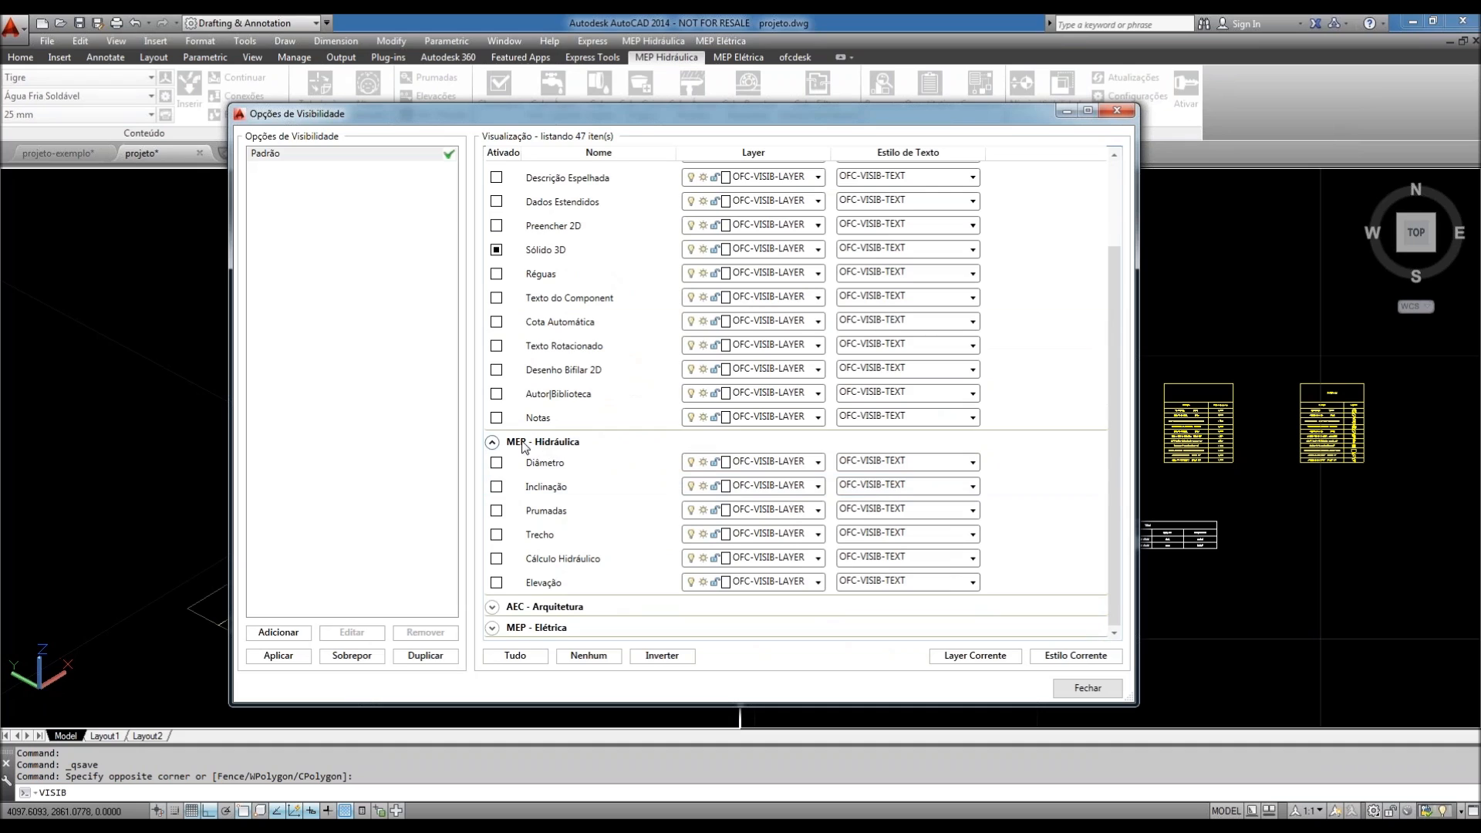
pyautogui.scroll(1, 545, 467)
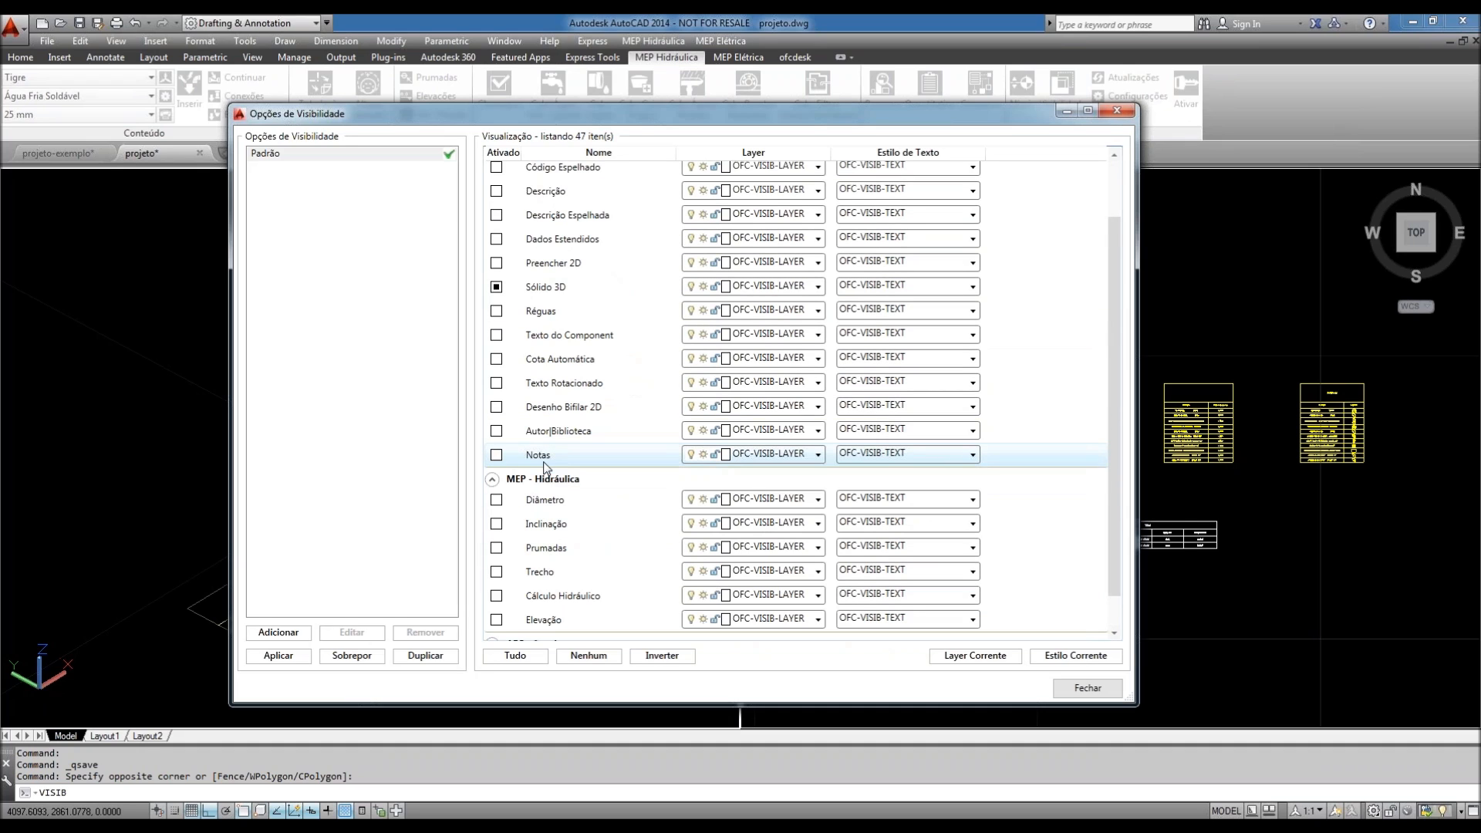
pyautogui.scroll(2, 545, 467)
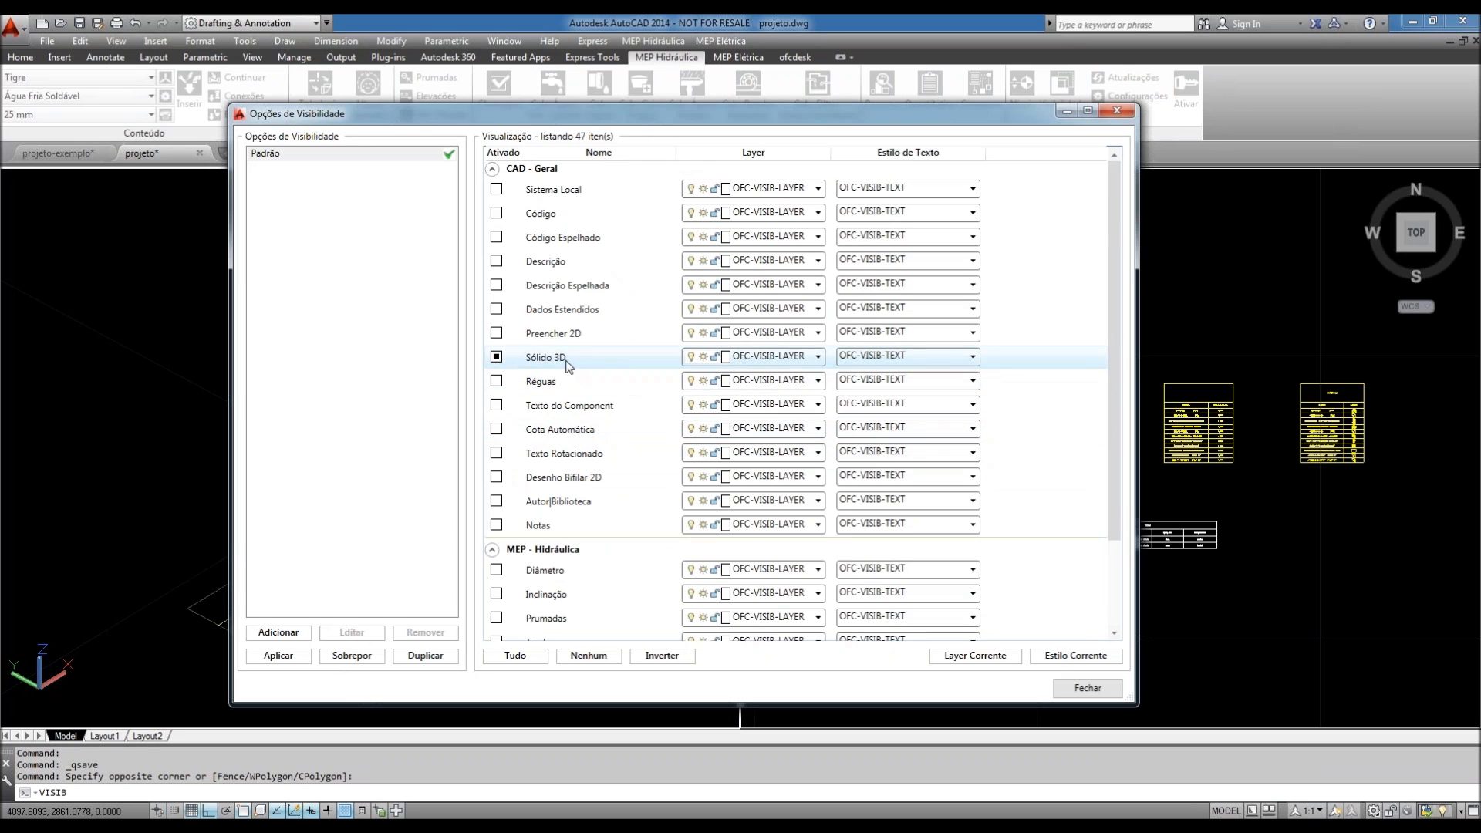
# - Enable the Diâmetro option under MEP - Hidráulica to label the pipes with their diameters
pyautogui.moveTo(639, 121); pyautogui.dragTo(861, 102)
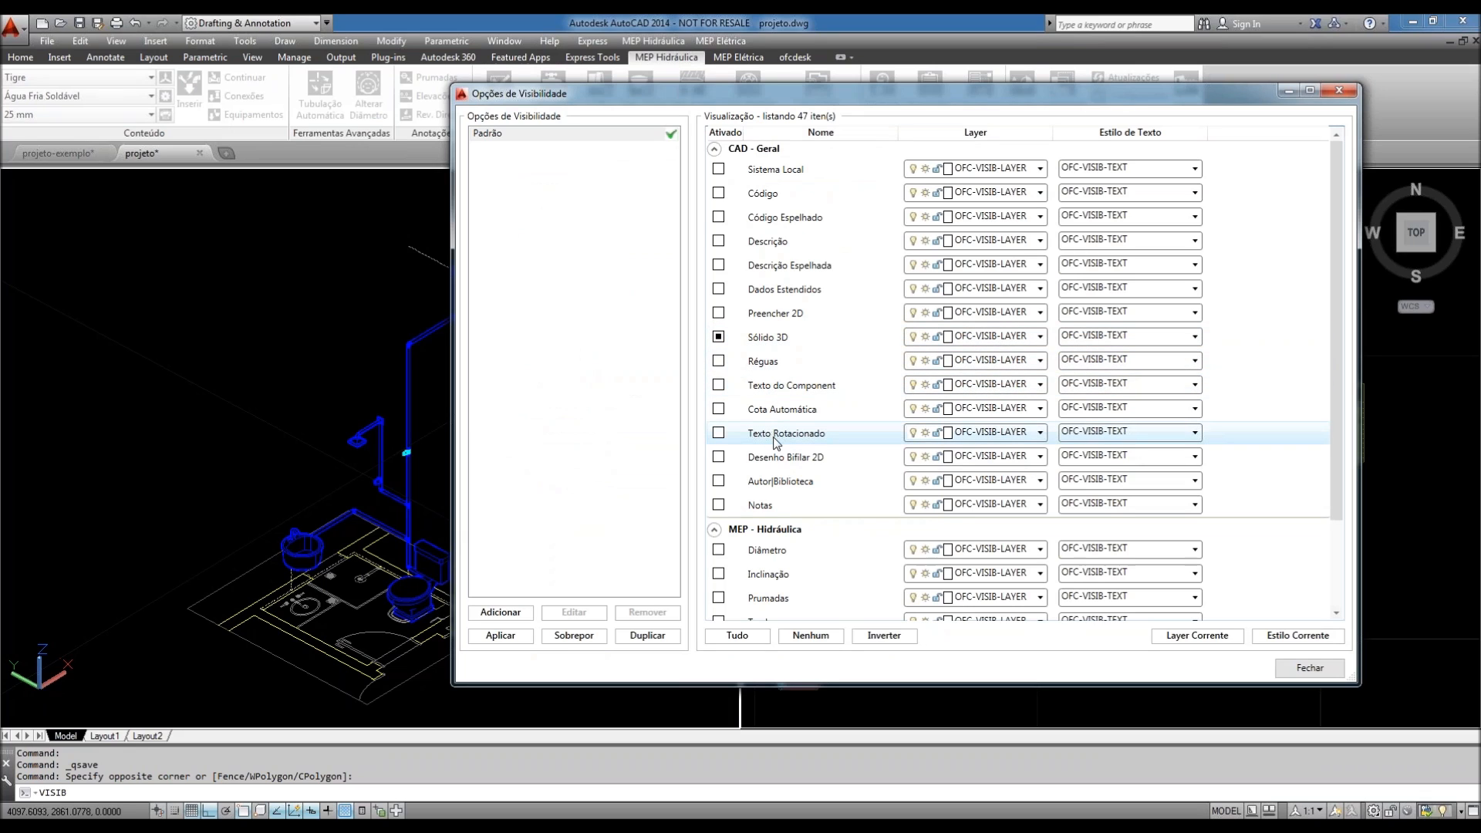
pyautogui.scroll(-1, 775, 443)
pyautogui.scroll(-1, 773, 472)
pyautogui.click(718, 476)
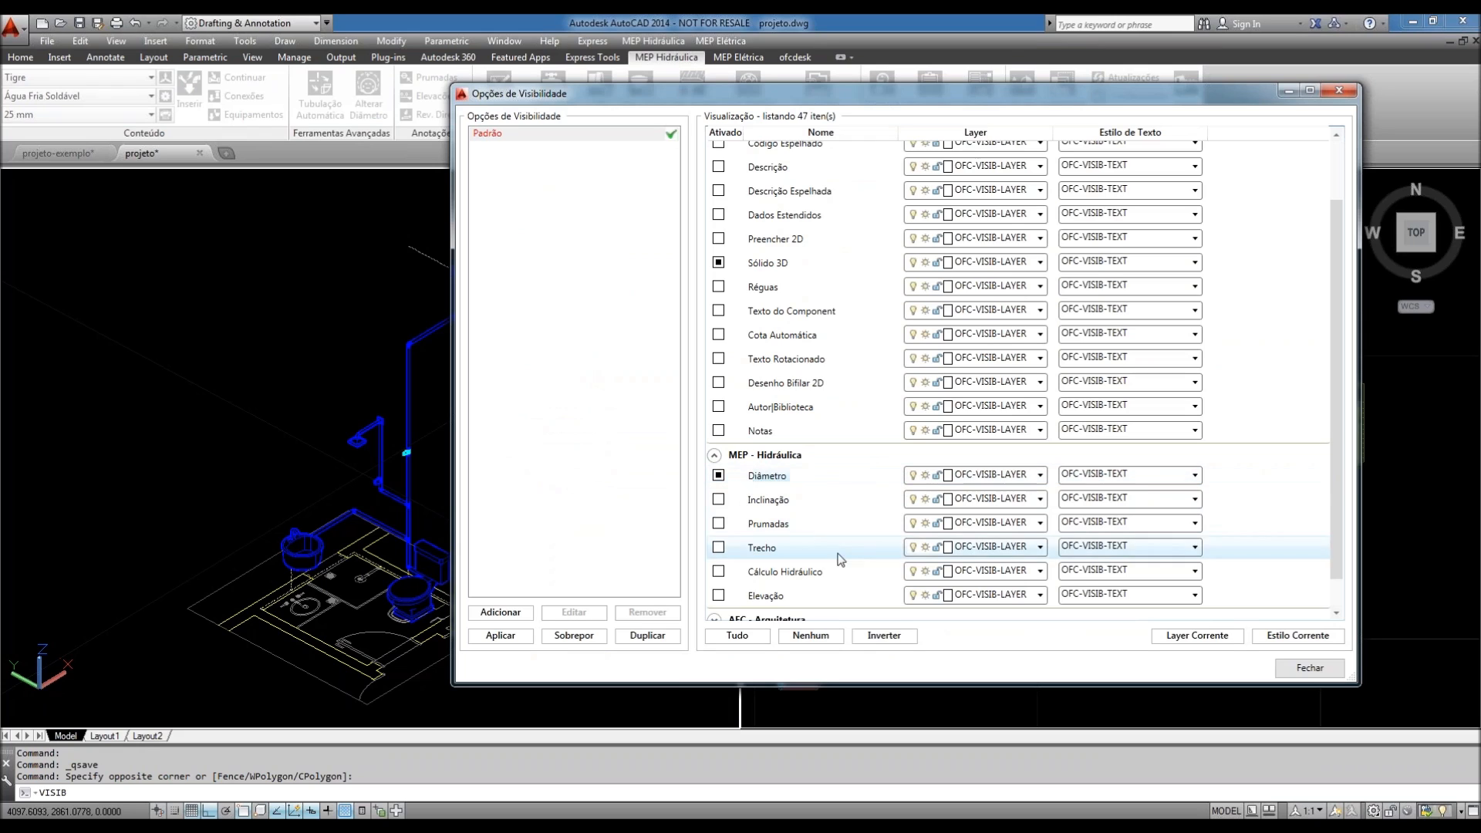
pyautogui.click(1293, 669)
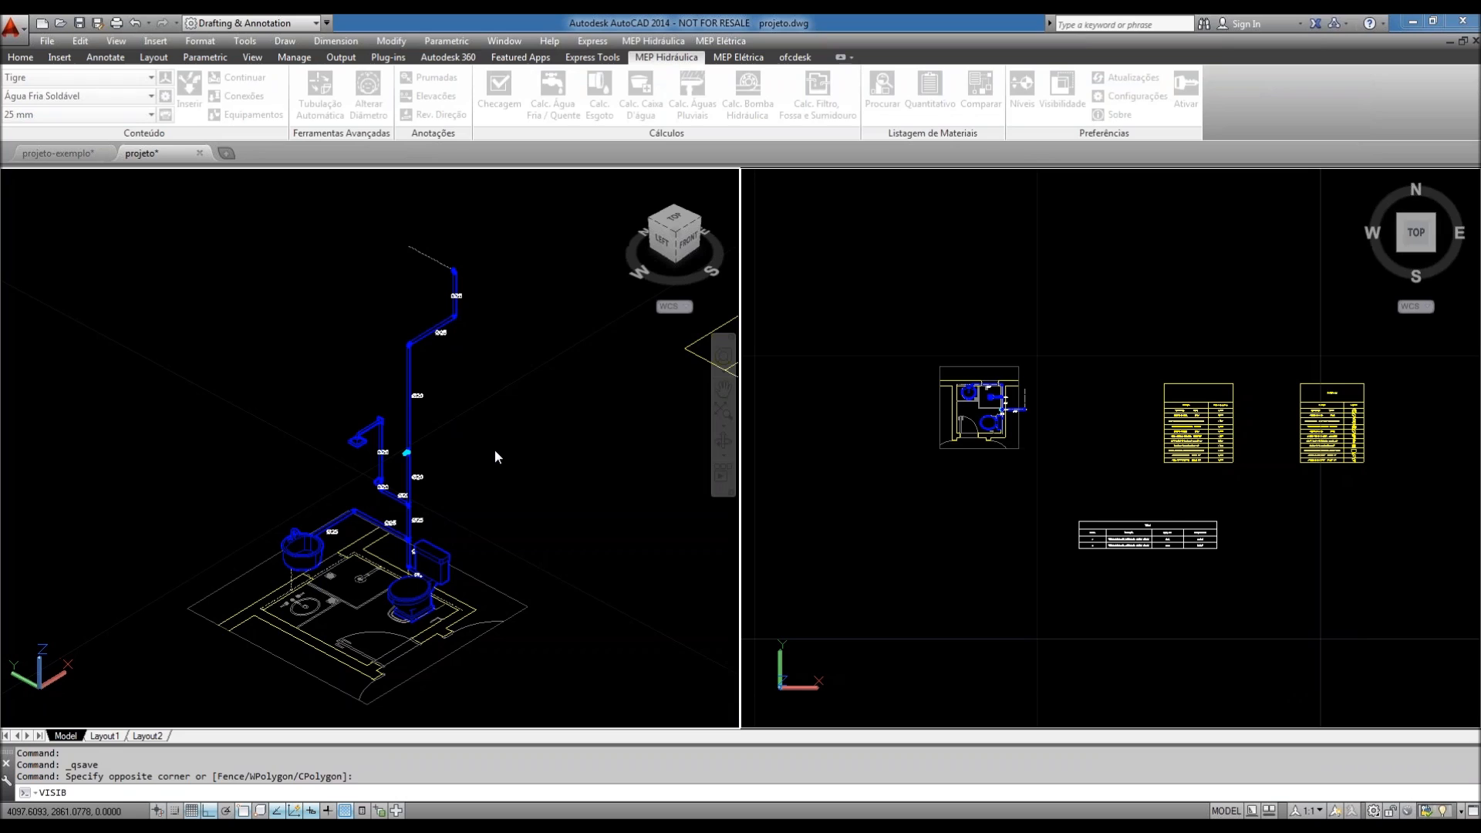
# - Enable the Texto Rotacionado option under CAD - Geral so the diameter labels align with their pipes
pyautogui.scroll(6, 401, 424)
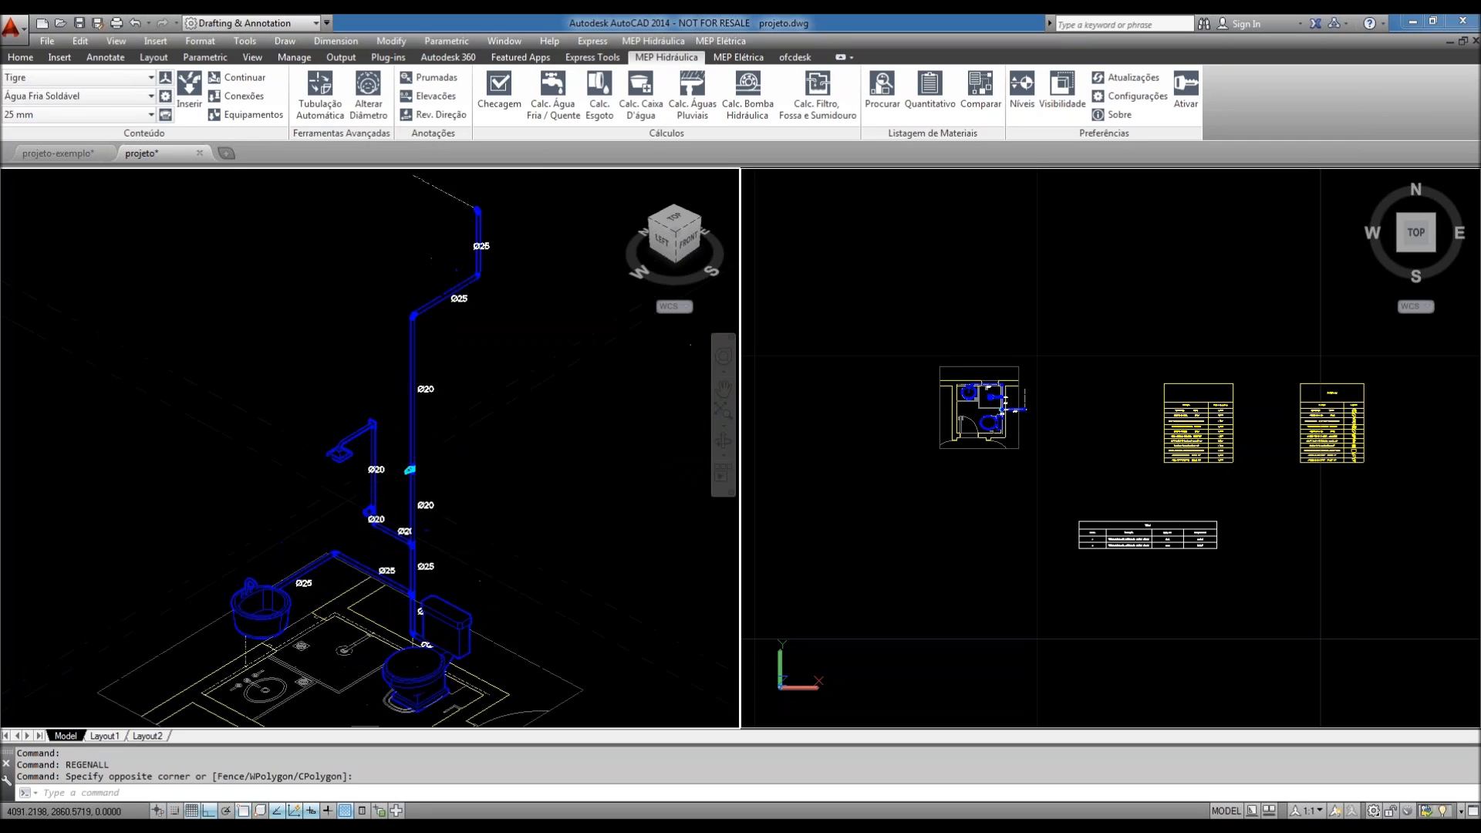
pyautogui.scroll(-4, 502, 419)
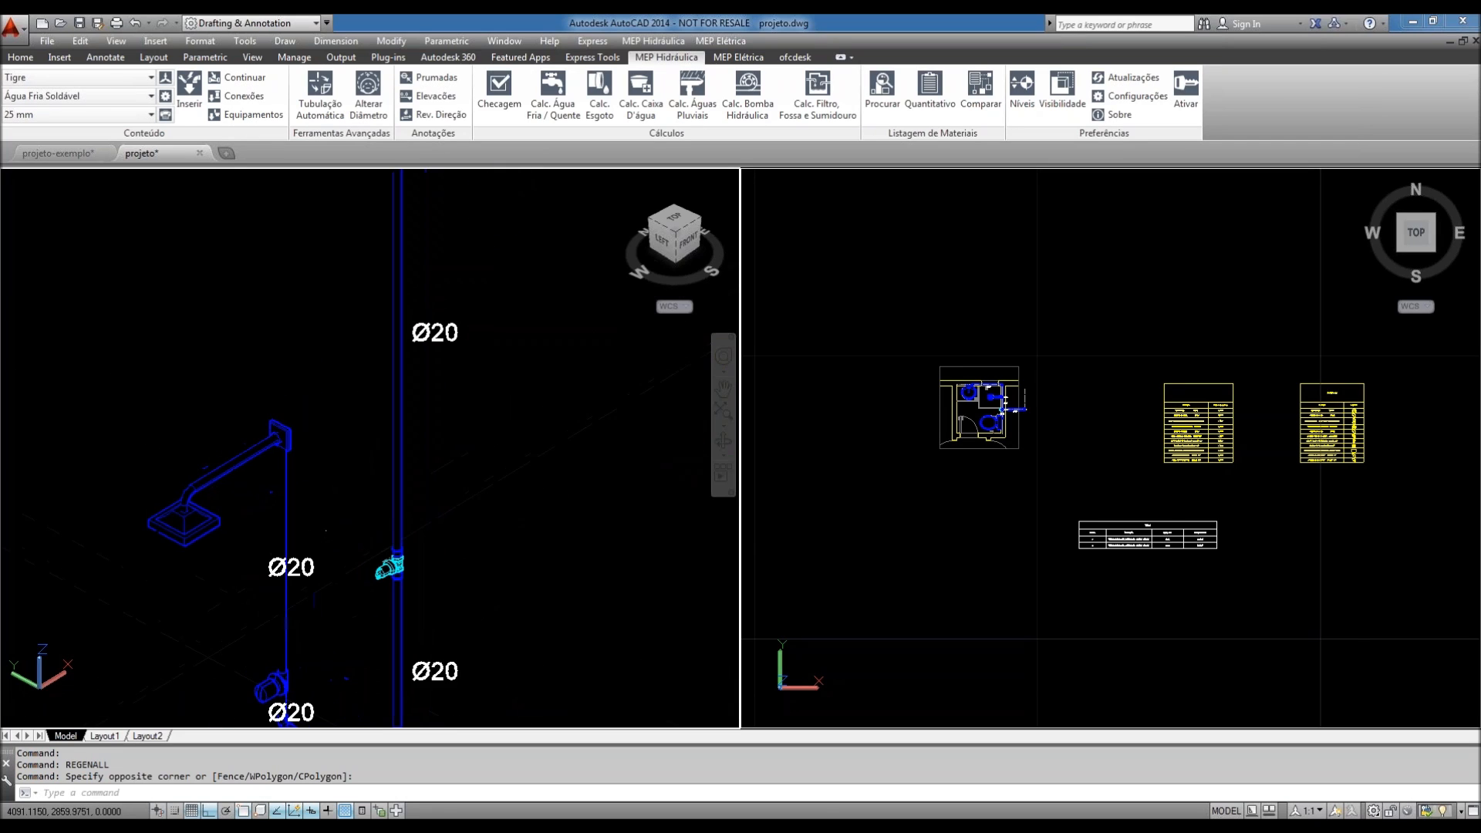
pyautogui.moveTo(526, 406); pyautogui.dragTo(501, 246, button='middle')
pyautogui.moveTo(525, 490); pyautogui.dragTo(532, 442, button='middle')
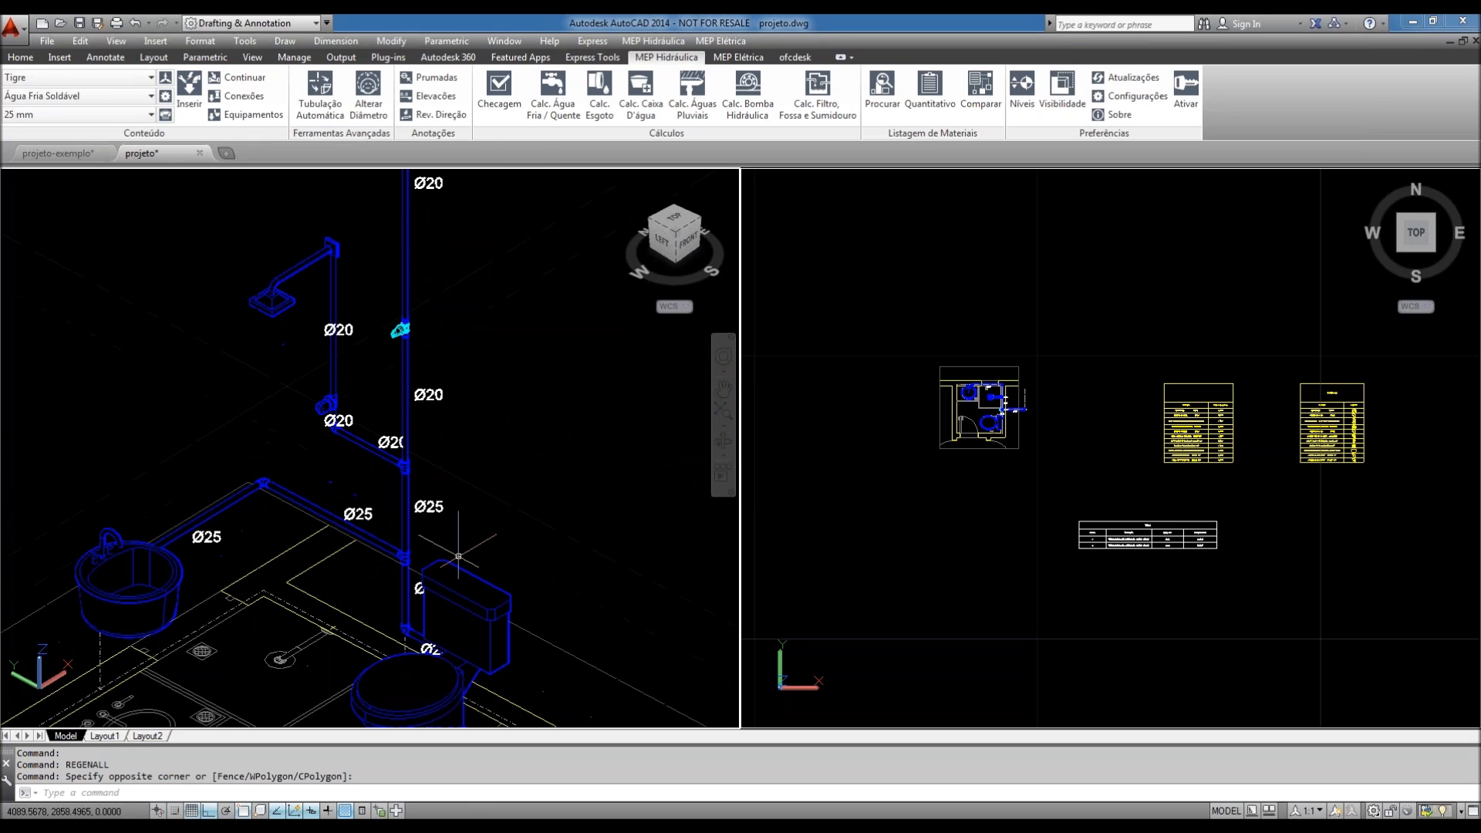
pyautogui.scroll(3, 458, 555)
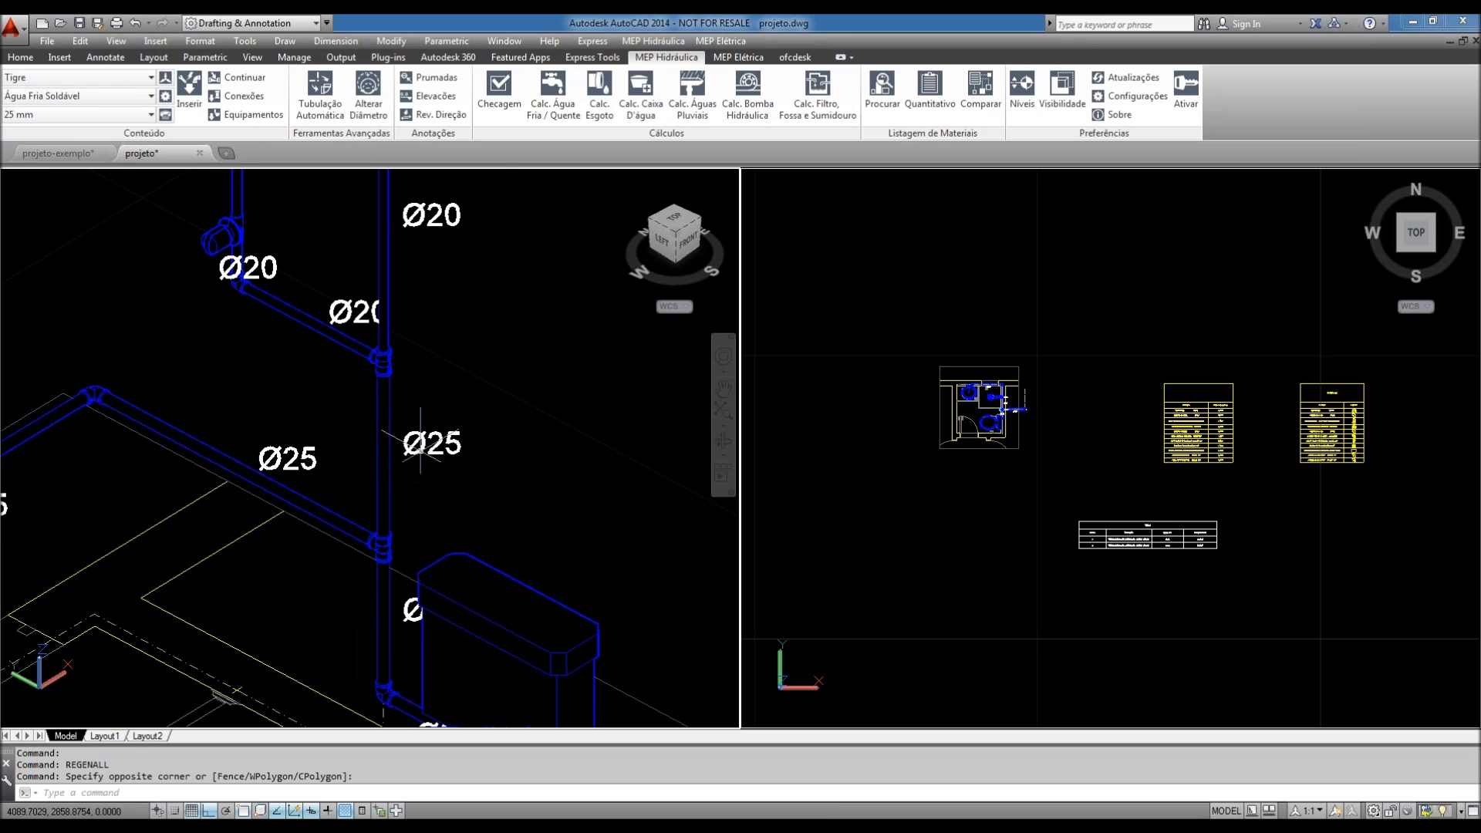
pyautogui.click(1063, 92)
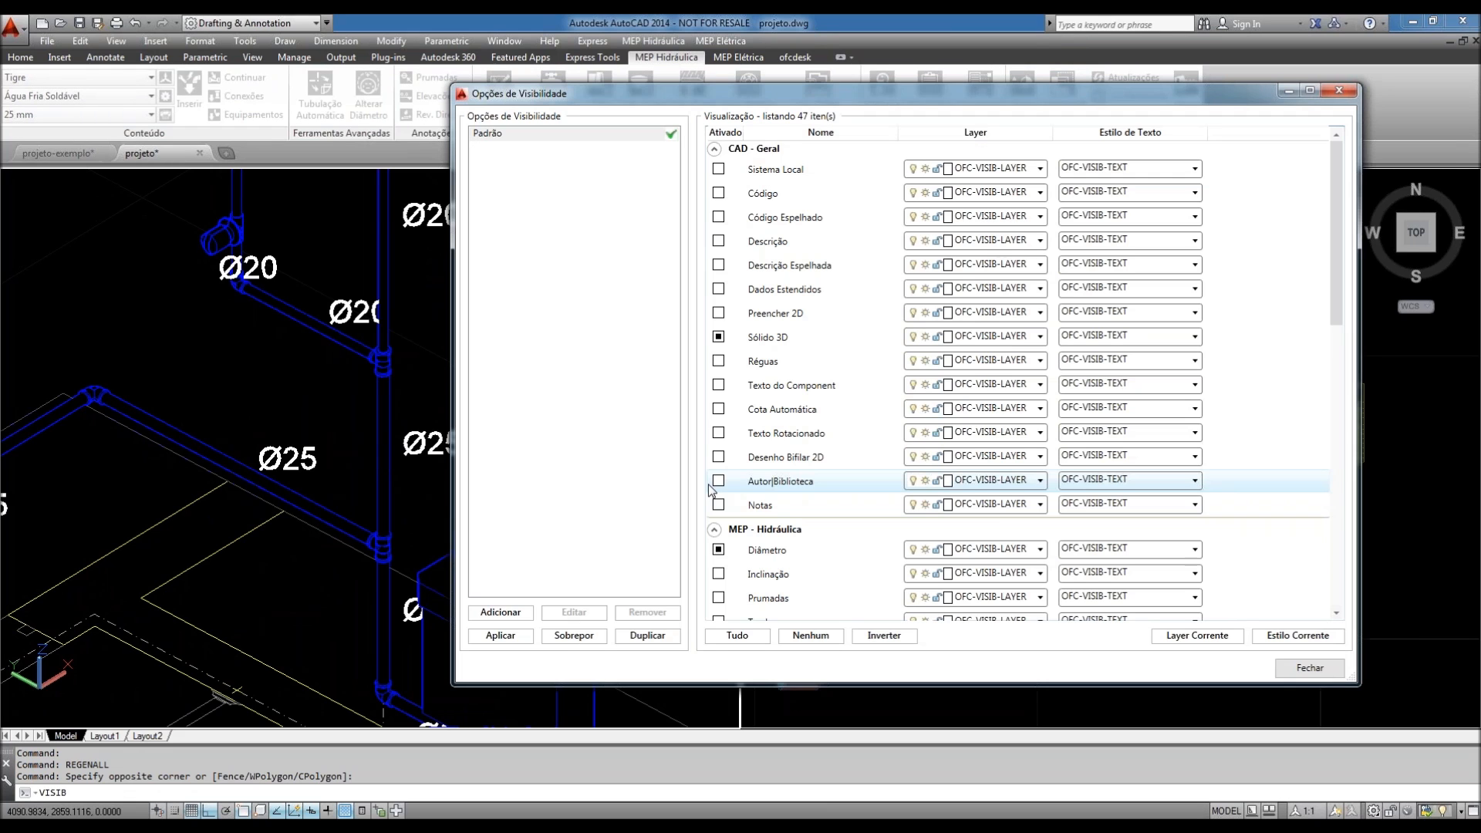
pyautogui.click(718, 433)
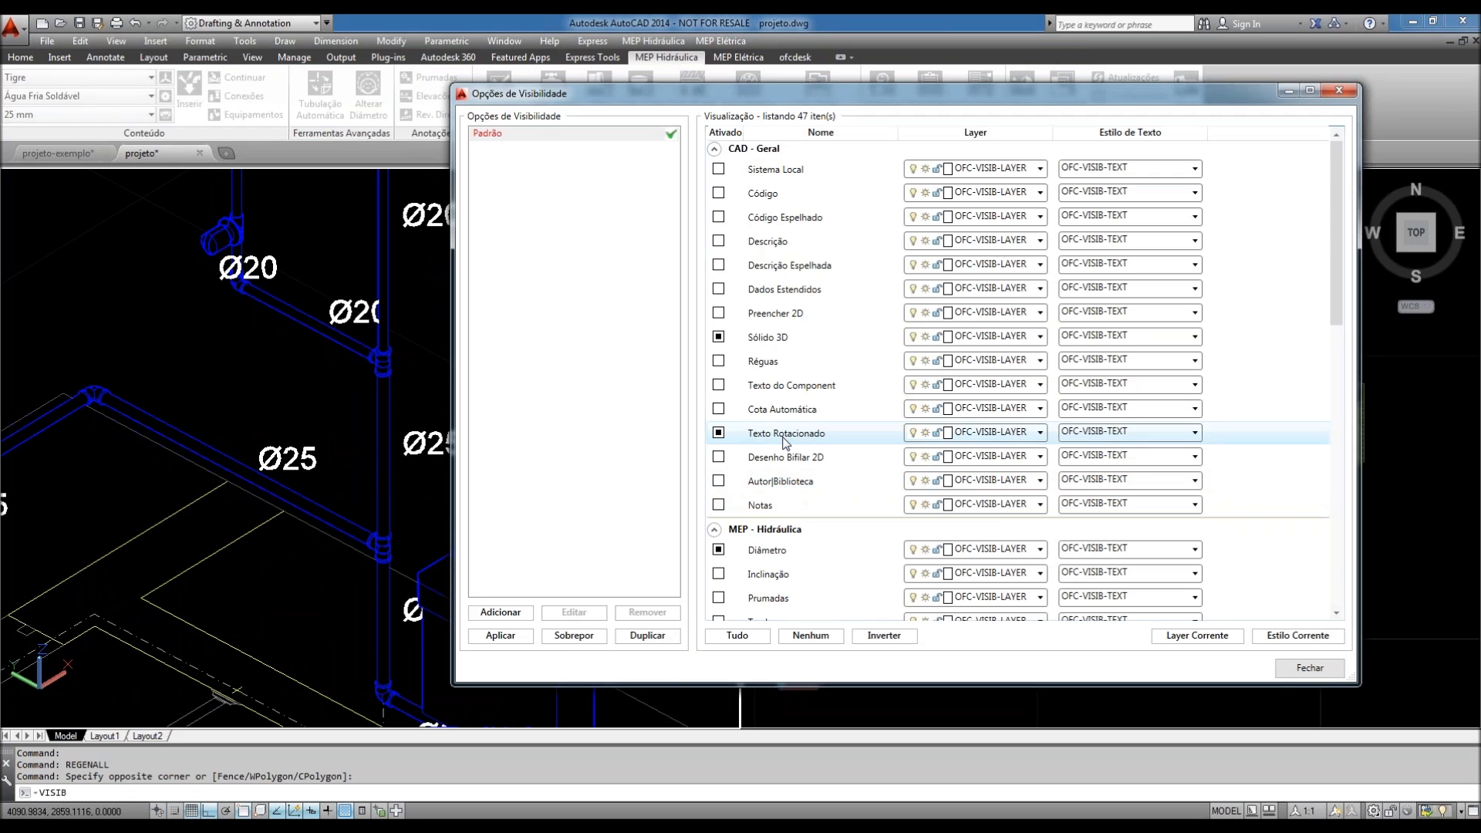
pyautogui.click(1282, 674)
# - Turn Ortho off and slide the horizontal pipe's Ø25 label along the pipe toward its middle
pyautogui.moveTo(471, 392)
pyautogui.mouseDown(button='middle')
pyautogui.moveTo(476, 416)
pyautogui.moveTo(573, 432)
pyautogui.moveTo(713, 380)
pyautogui.mouseUp(button='middle')
pyautogui.scroll(2, 429, 374)
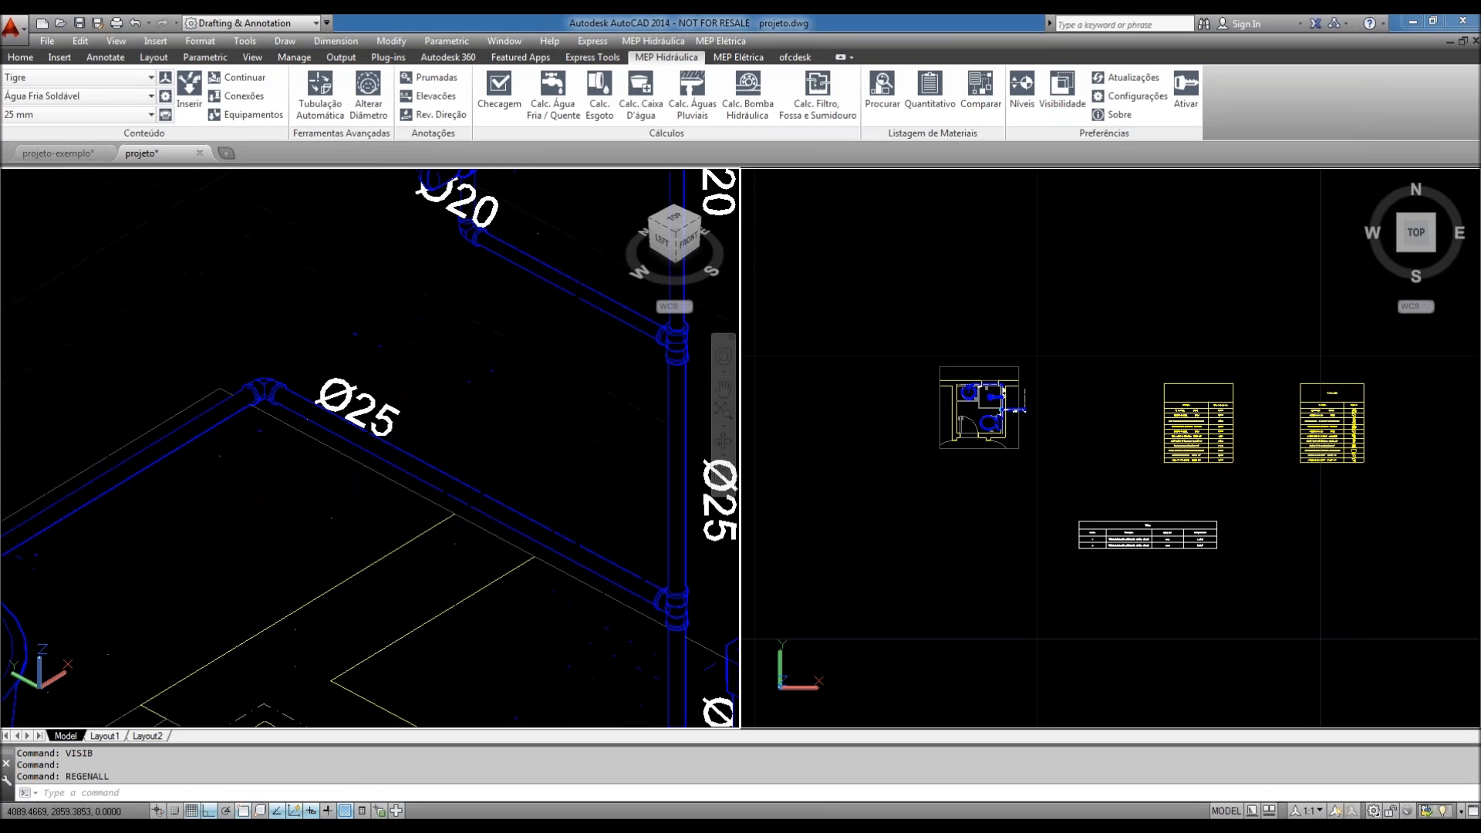
pyautogui.click(386, 400)
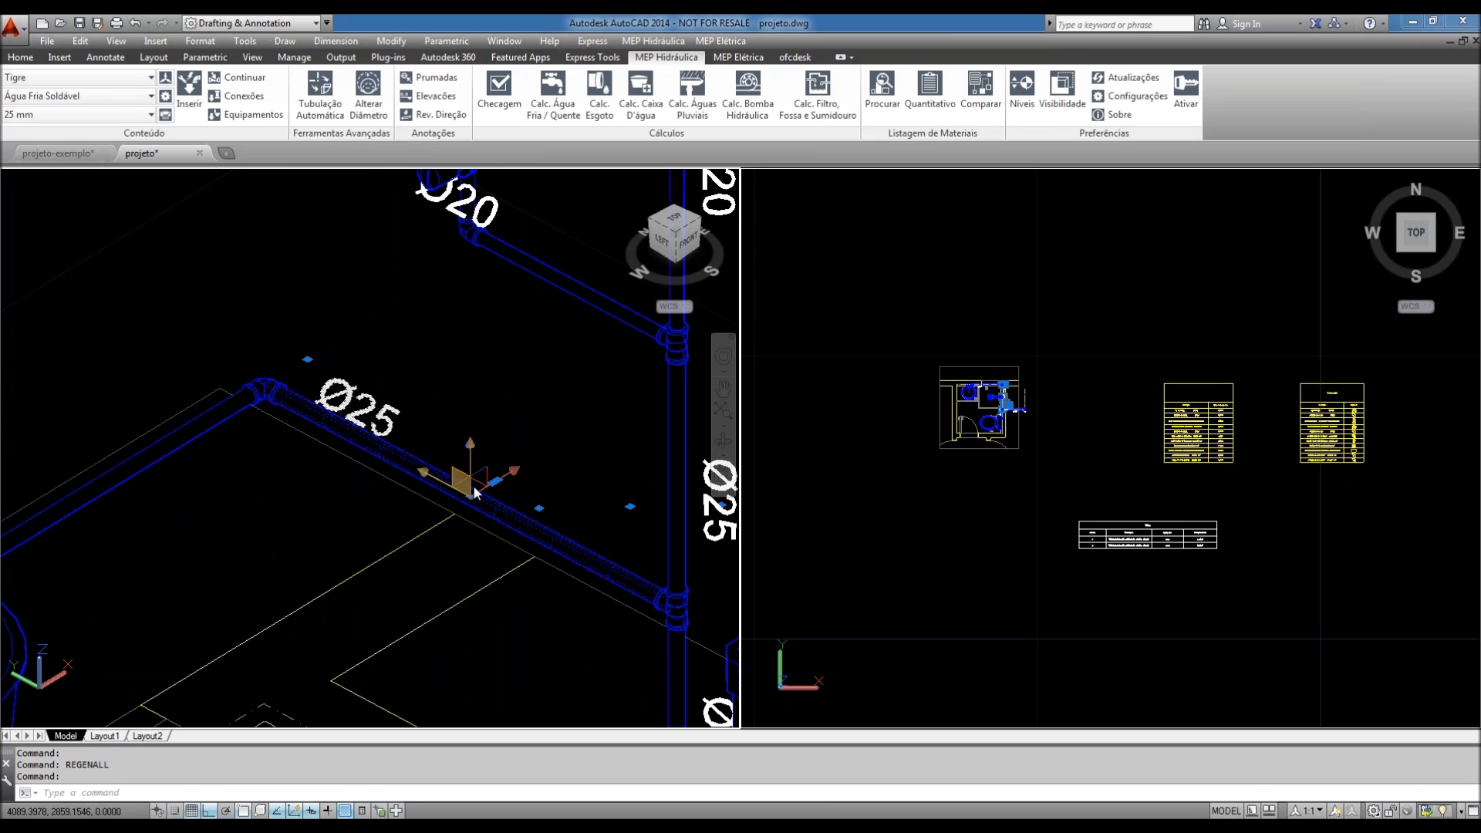
pyautogui.scroll(2, 498, 476)
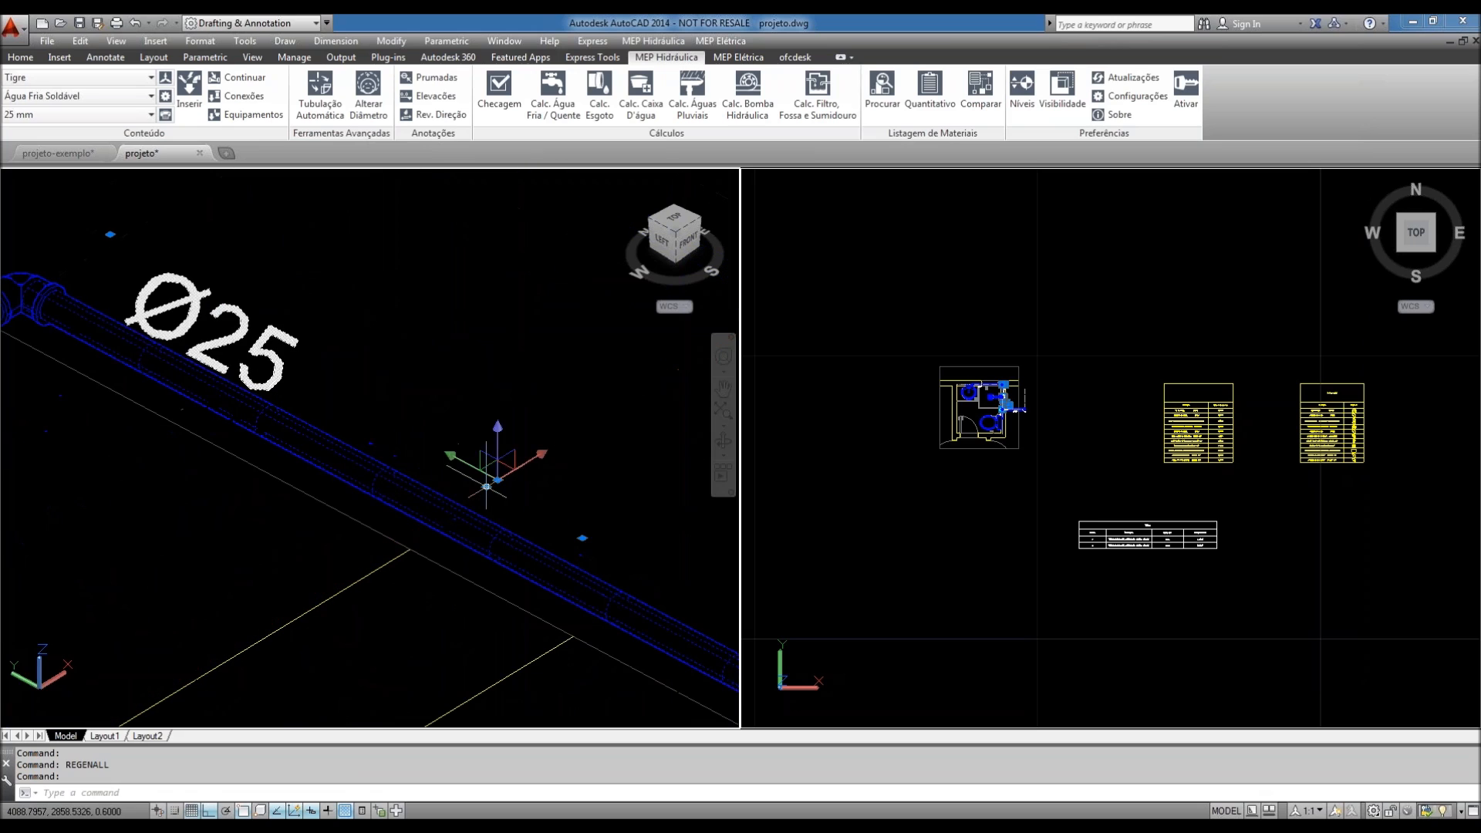
pyautogui.click(494, 478)
pyautogui.press('Escape')
pyautogui.click(497, 479)
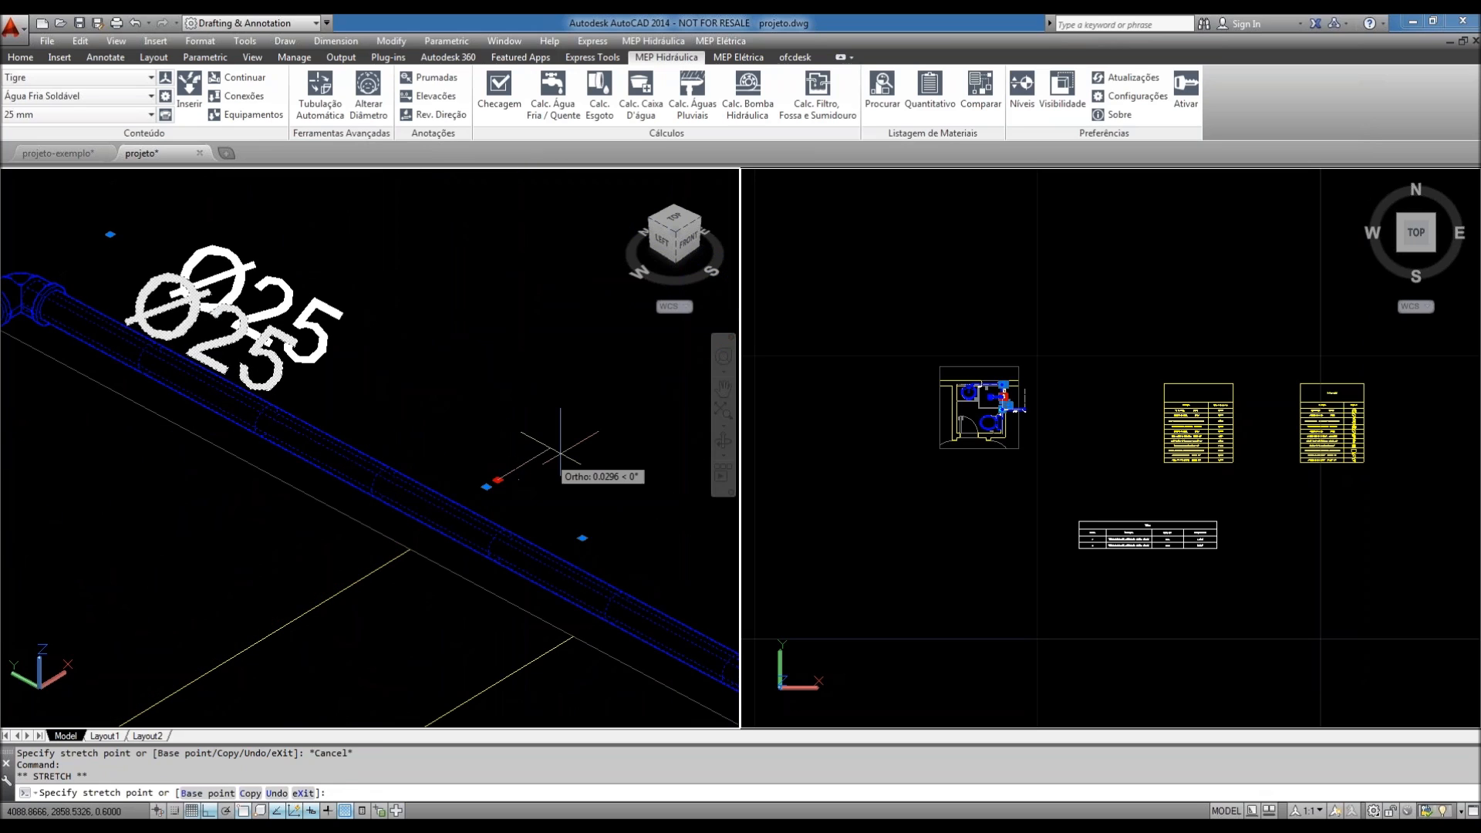
pyautogui.scroll(-3, 569, 461)
pyautogui.press('F8')
pyautogui.scroll(2, 629, 504)
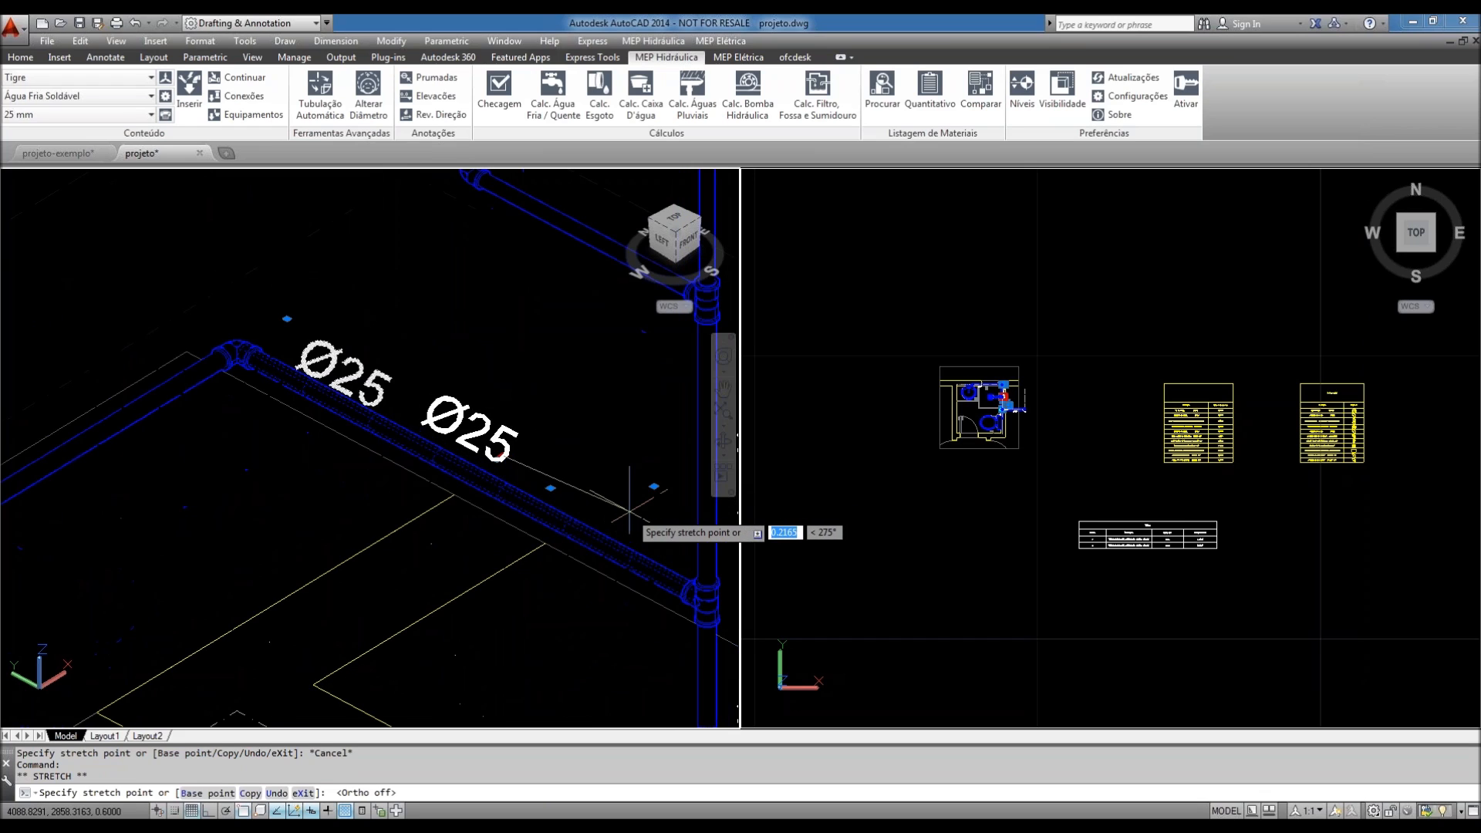
pyautogui.click(471, 465)
pyautogui.scroll(-2, 473, 466)
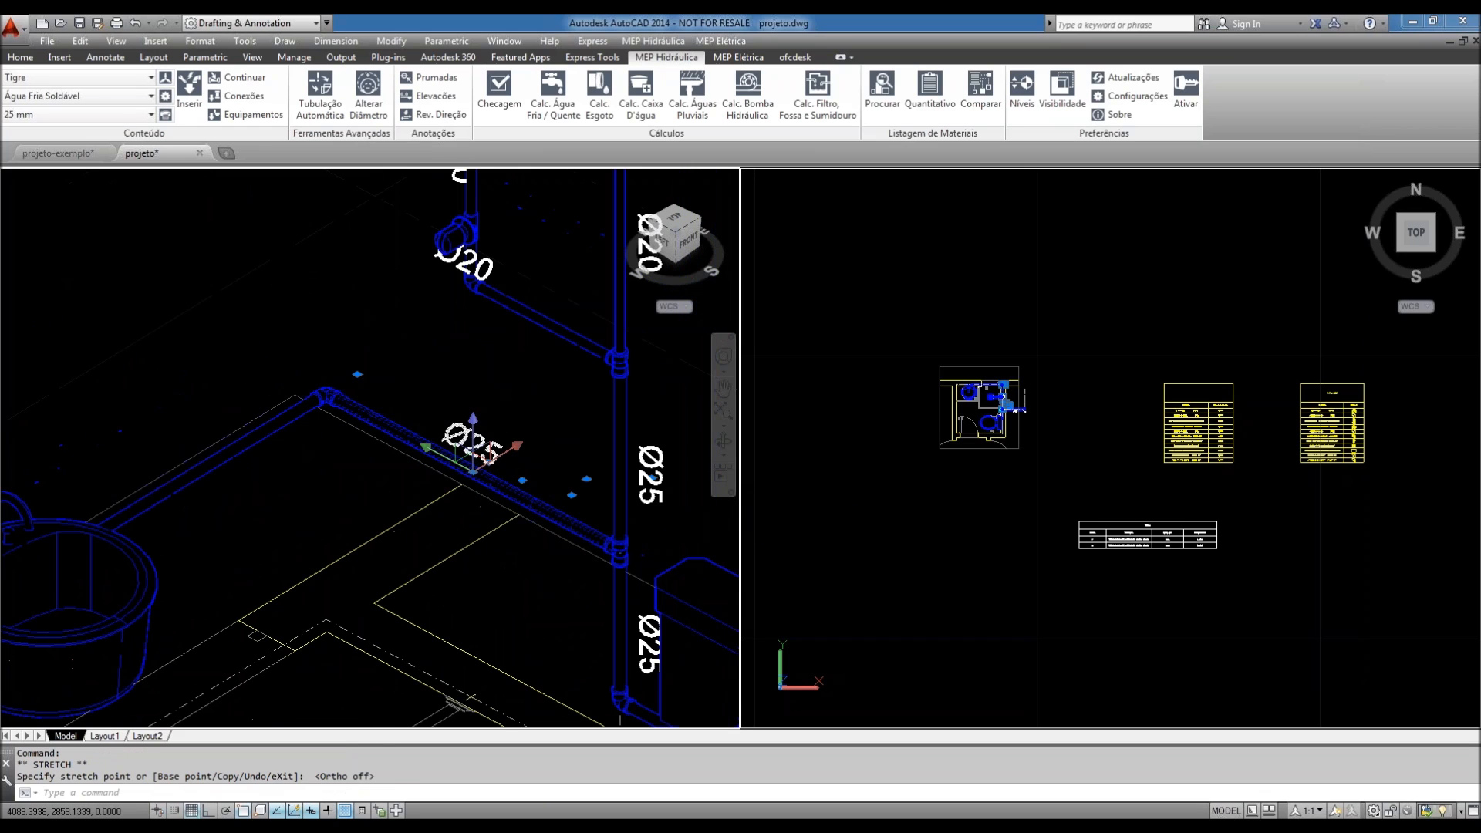
pyautogui.scroll(6, 472, 468)
pyautogui.press('Escape')
pyautogui.press('Escape')
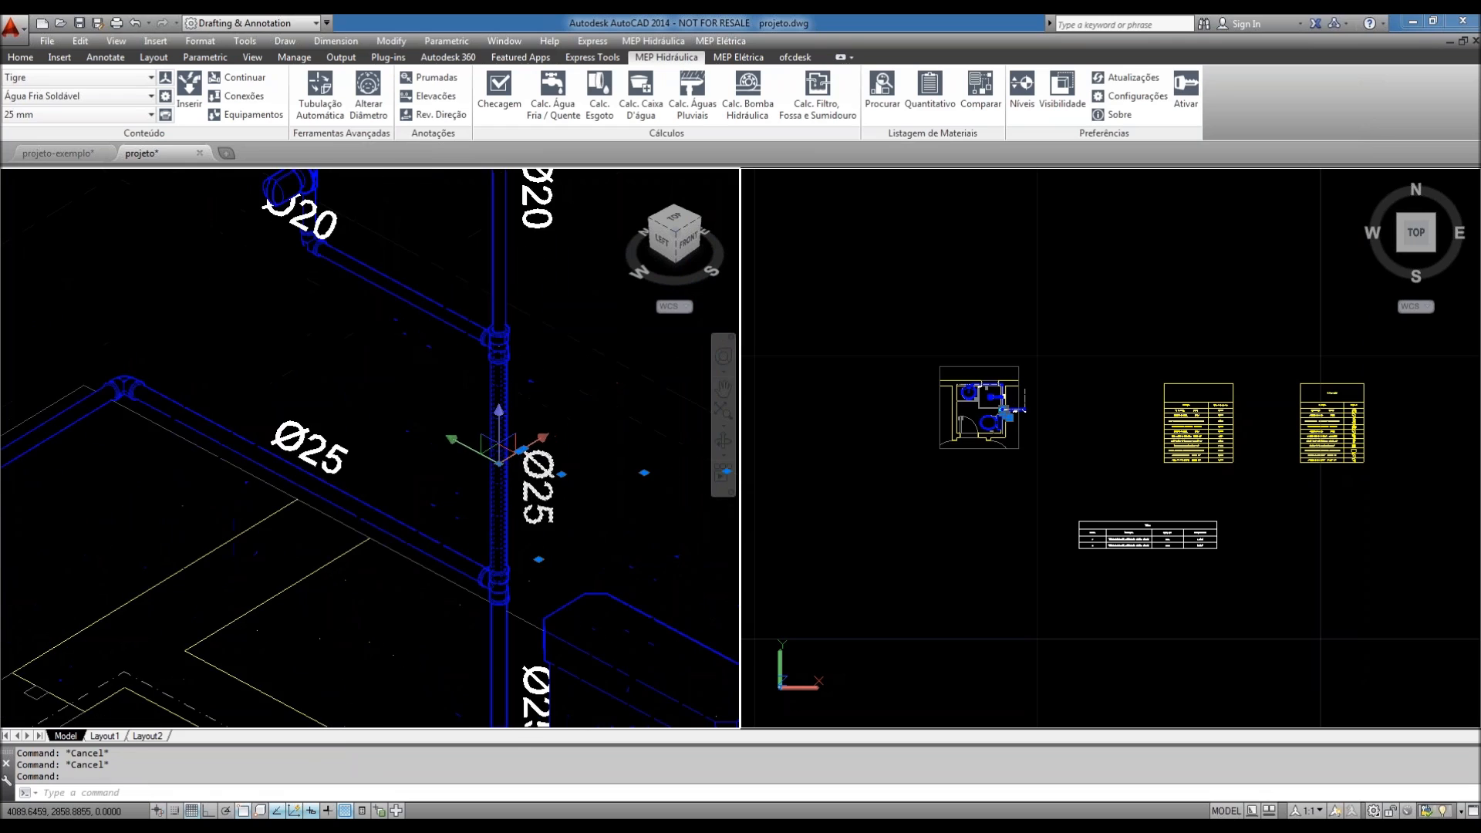
# - Move the Ø25 label of the vertical pipe between the two tees slightly upward beside the pipe
pyautogui.click(507, 414)
pyautogui.scroll(-3, 463, 385)
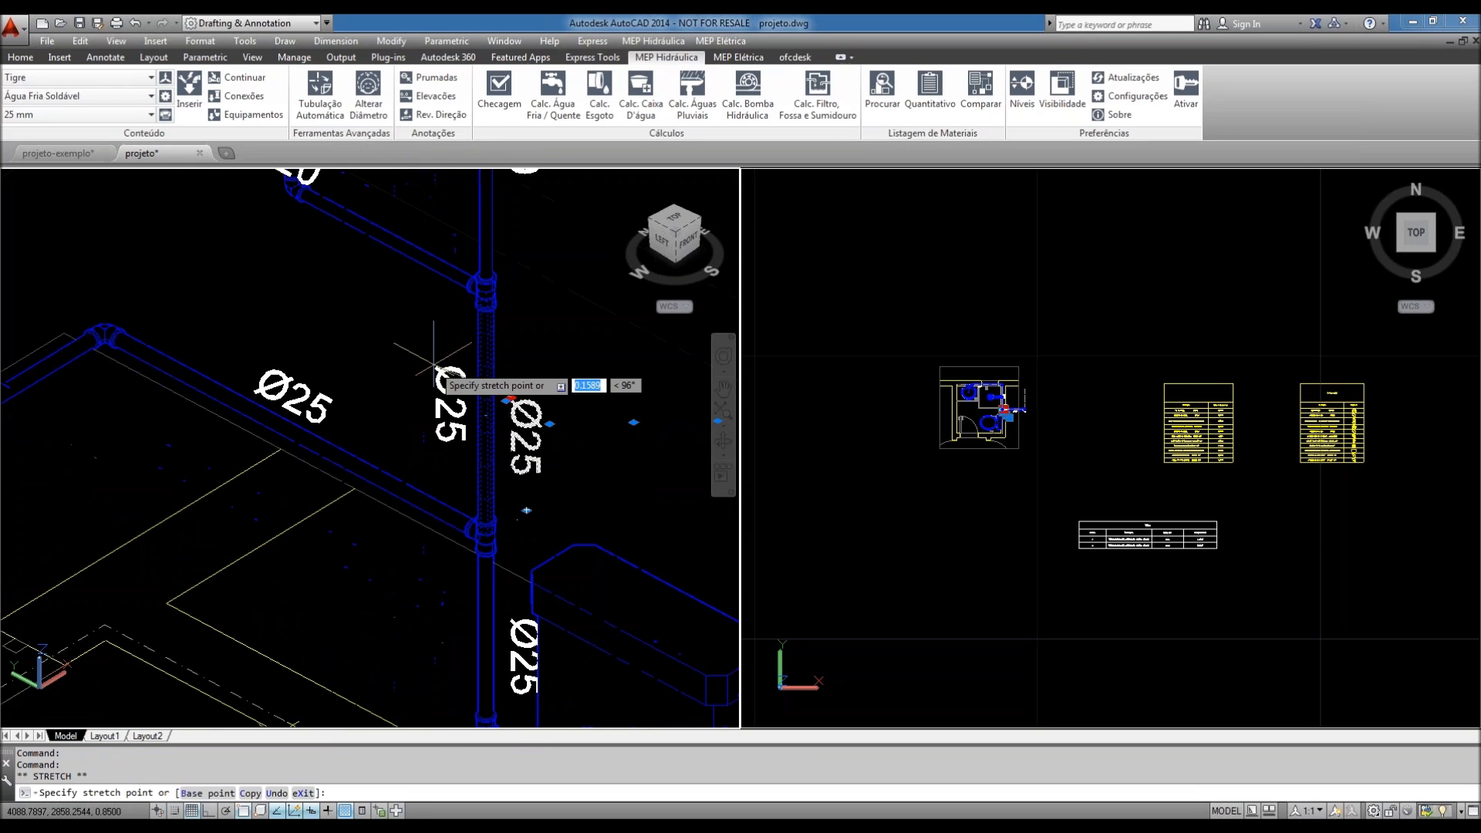
pyautogui.click(506, 365)
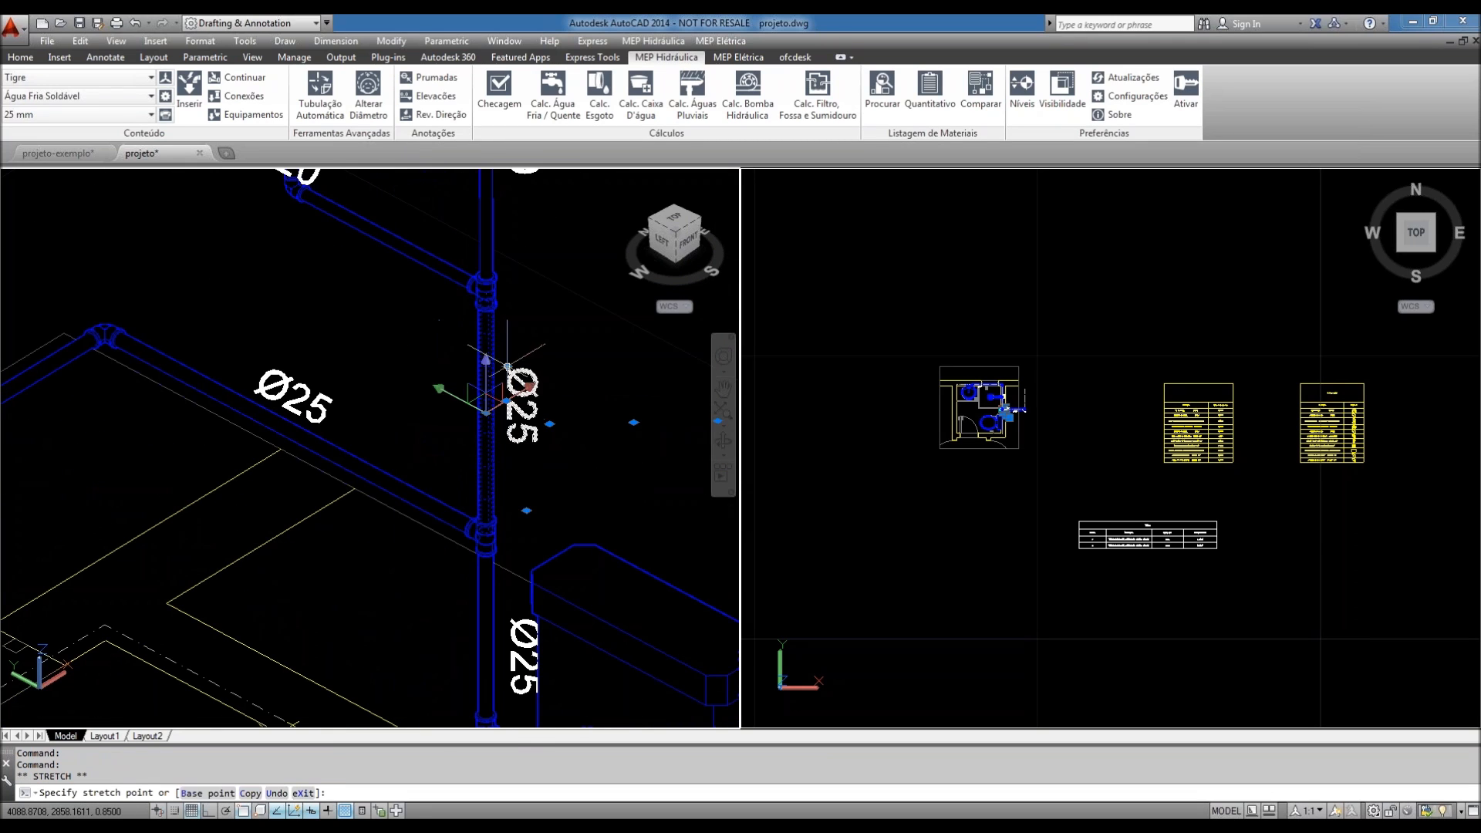
# - Move the Ø25 label of the lowest vertical pipe to the side facing away from the toilet's cistern
pyautogui.moveTo(583, 452); pyautogui.dragTo(571, 415, button='middle')
pyautogui.click(503, 599)
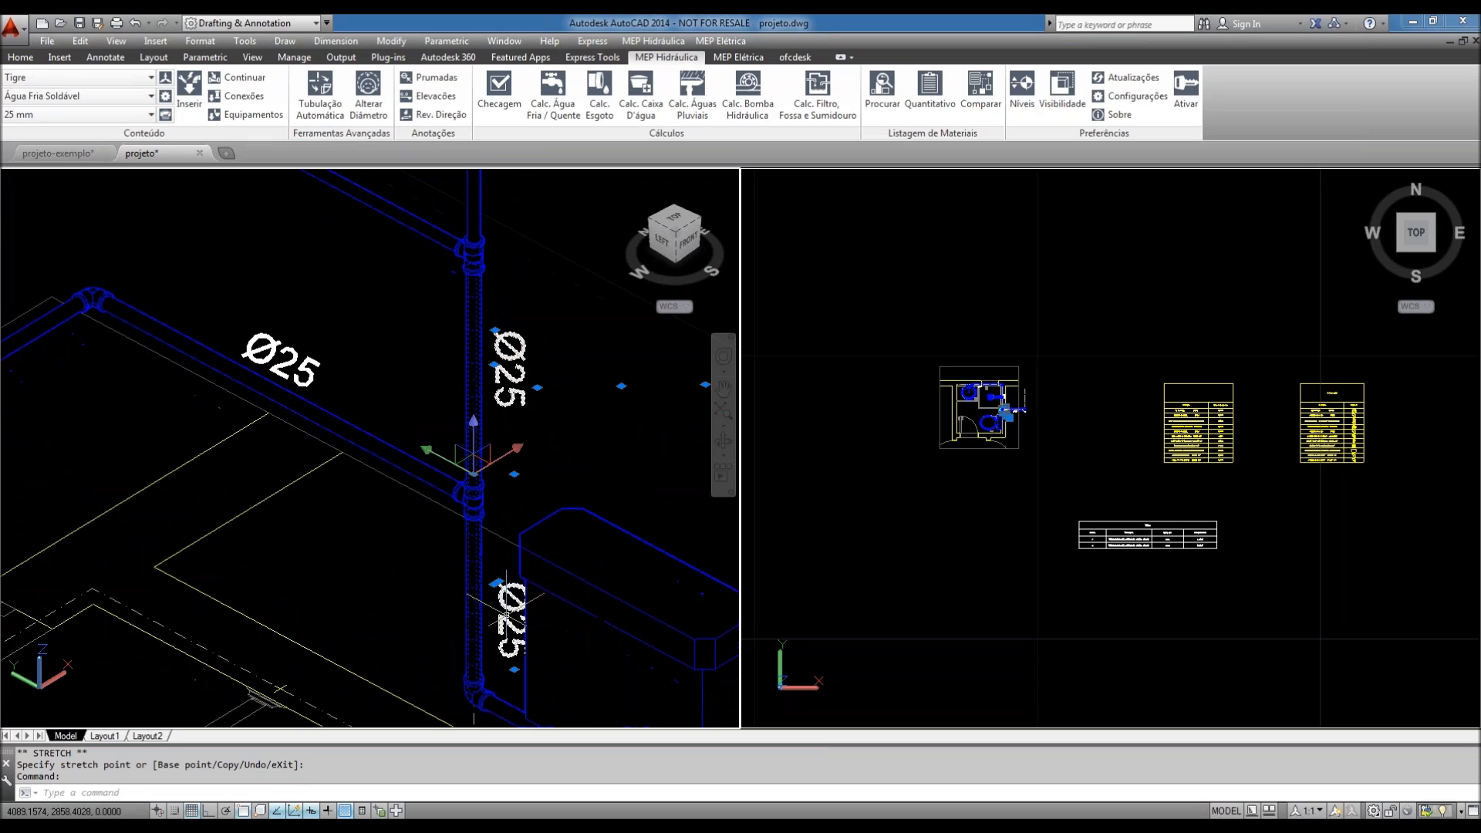
pyautogui.scroll(7, 505, 588)
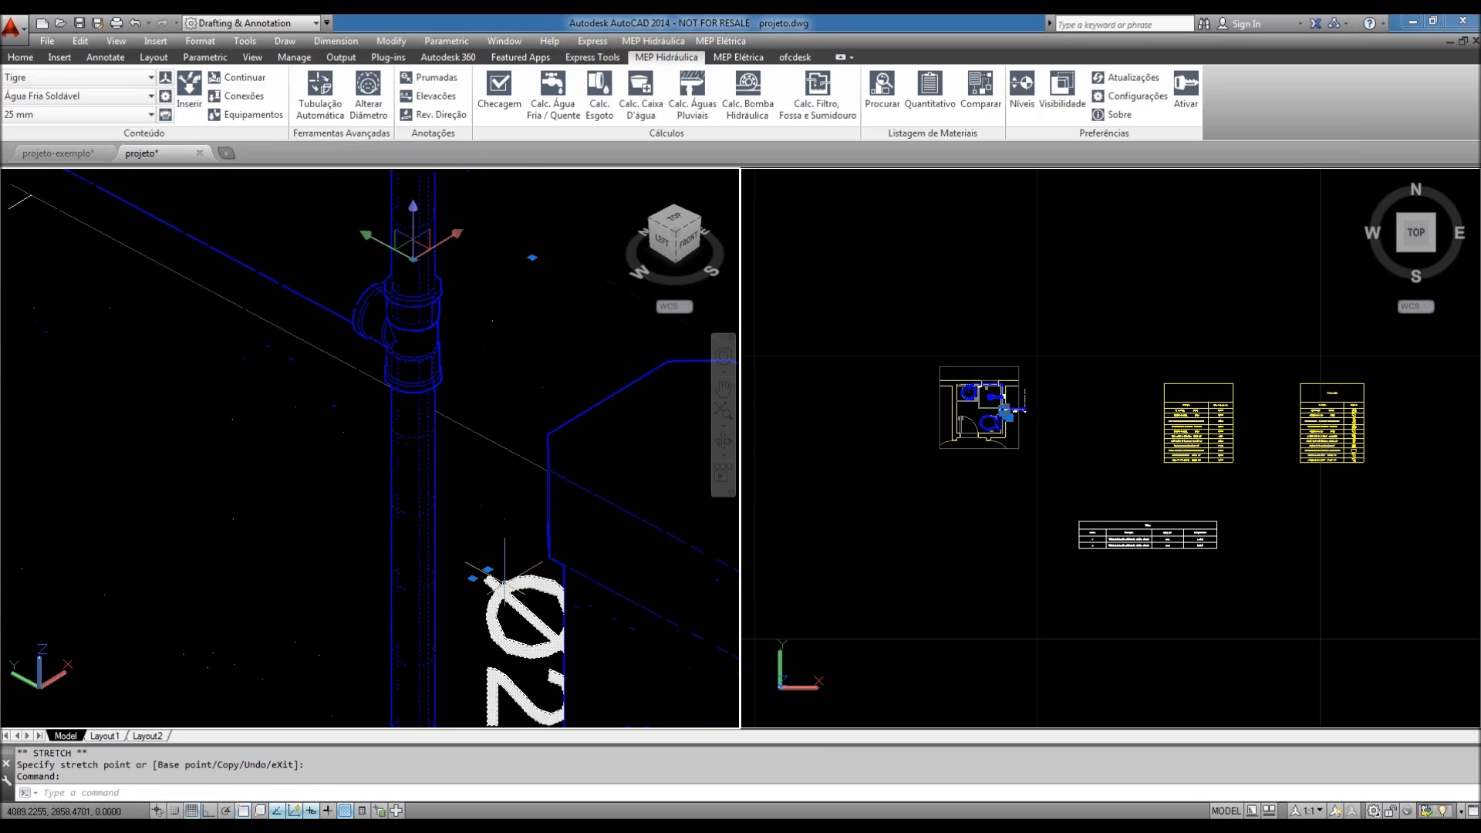
pyautogui.click(486, 568)
pyautogui.scroll(-6, 488, 486)
pyautogui.press('Escape')
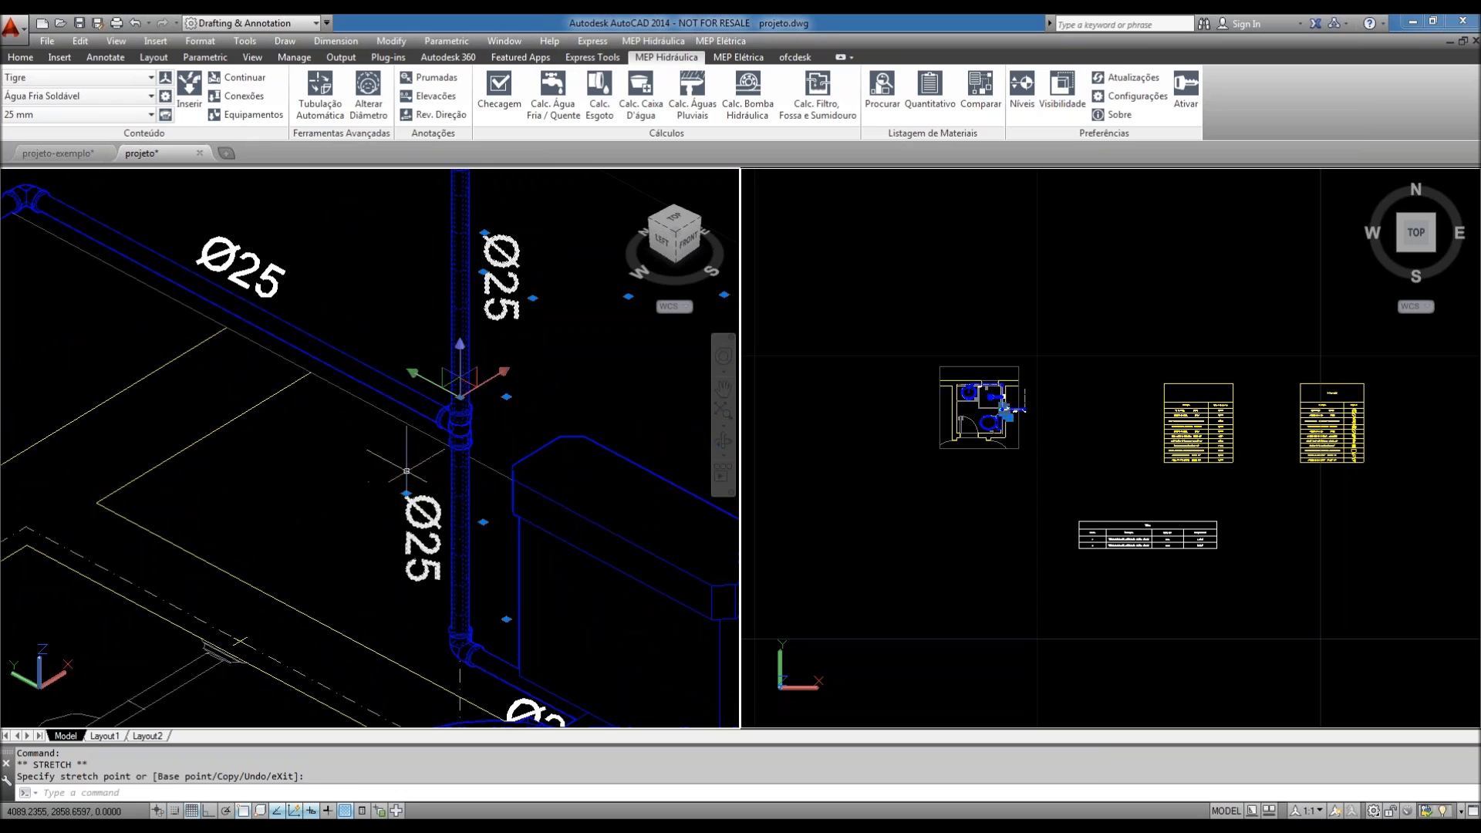
# - Assign the toilet to the Docol layer
pyautogui.scroll(-7, 513, 455)
pyautogui.moveTo(513, 455); pyautogui.dragTo(505, 486, button='middle')
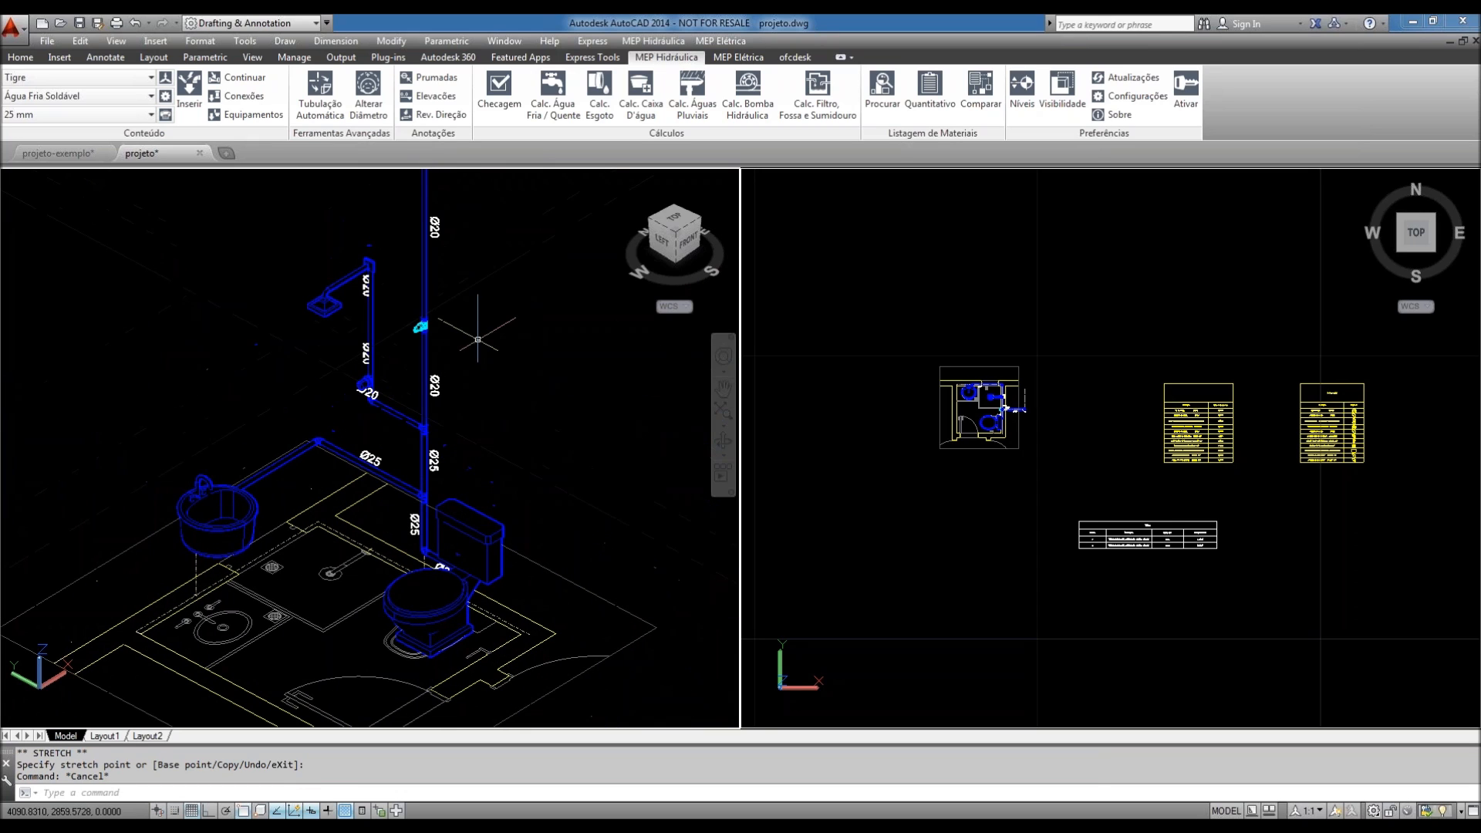
pyautogui.moveTo(486, 344); pyautogui.dragTo(486, 360, button='middle')
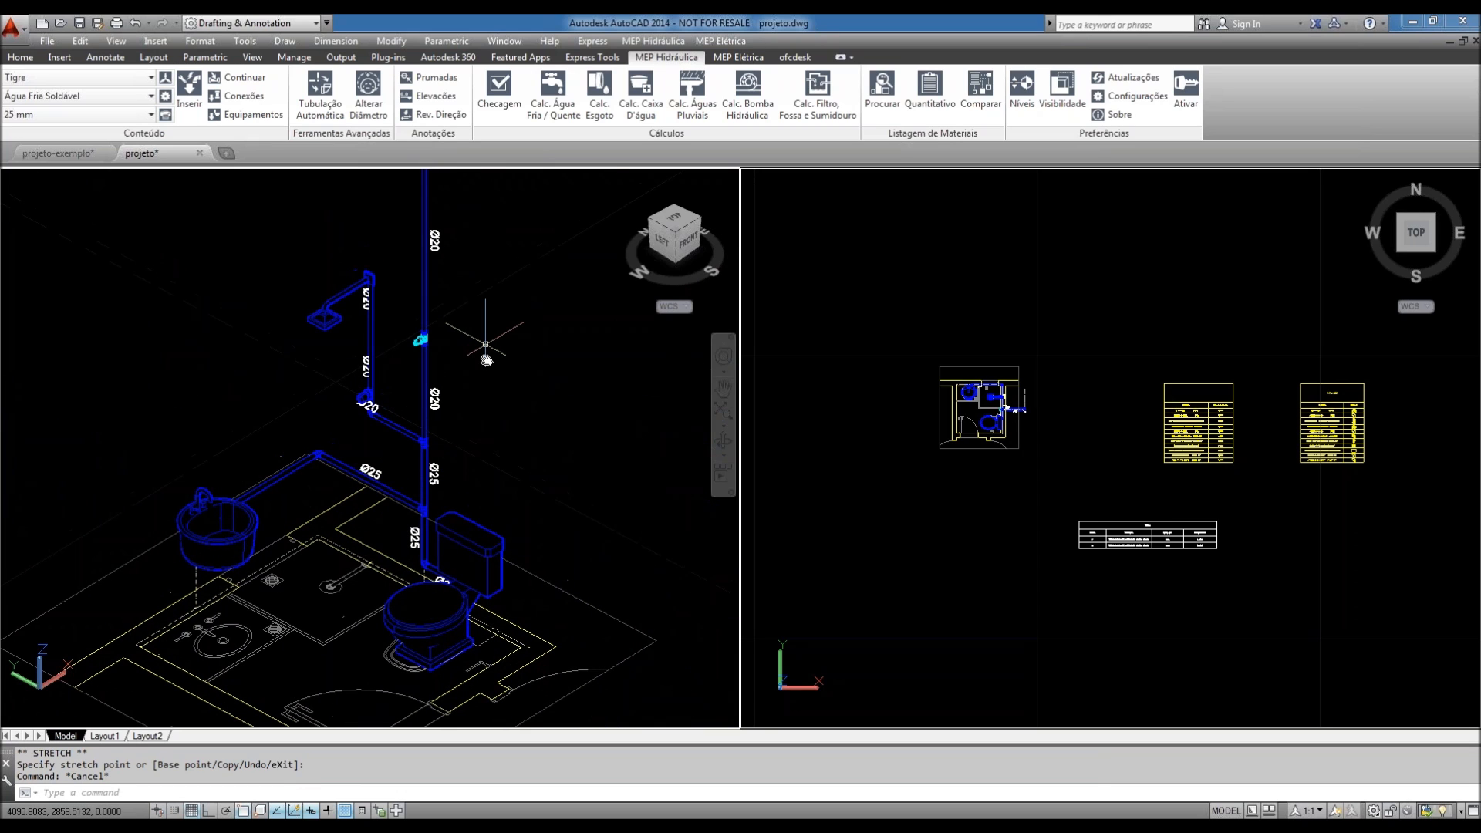
pyautogui.click(472, 523)
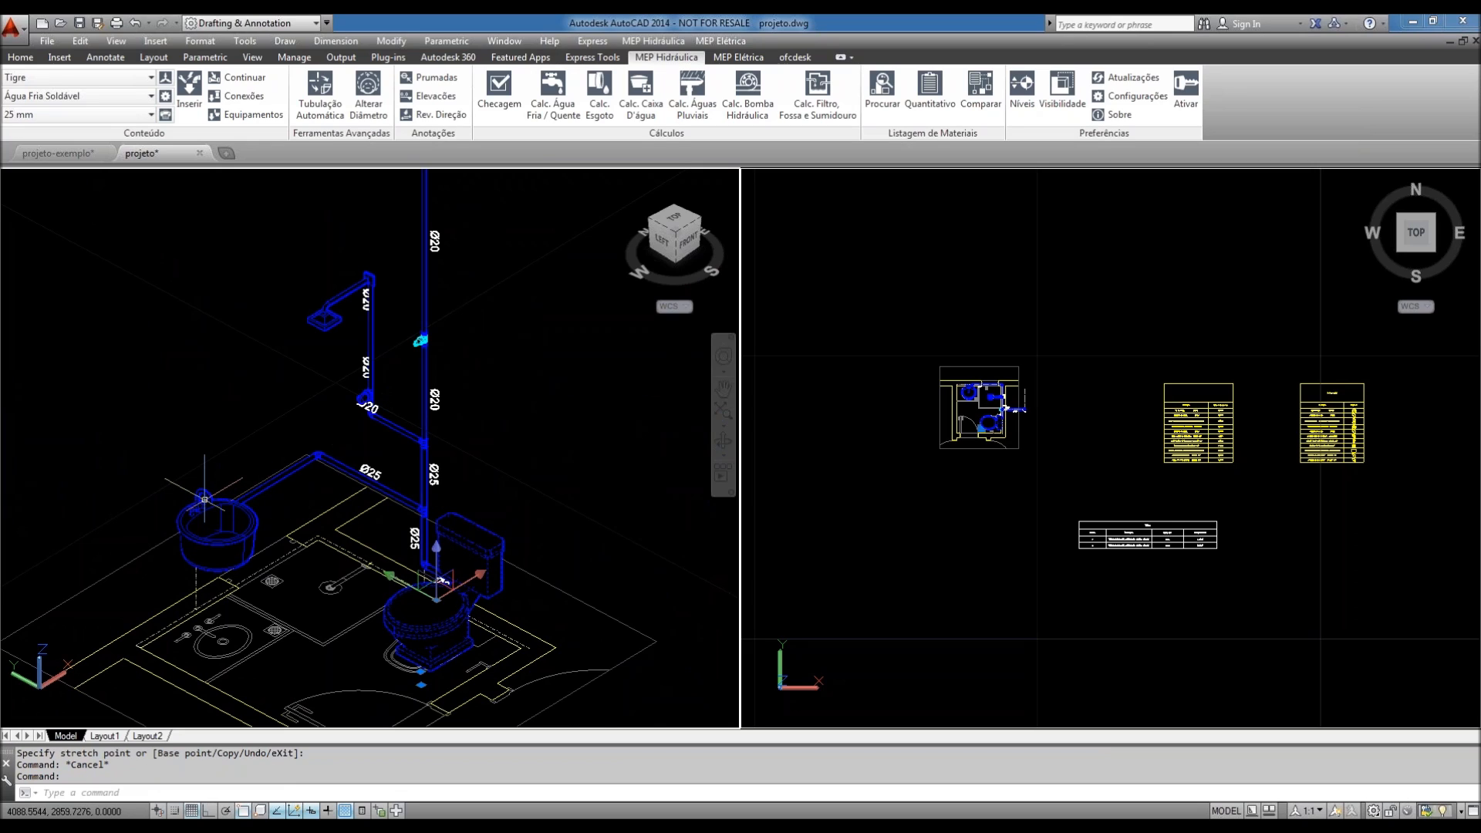
pyautogui.click(20, 57)
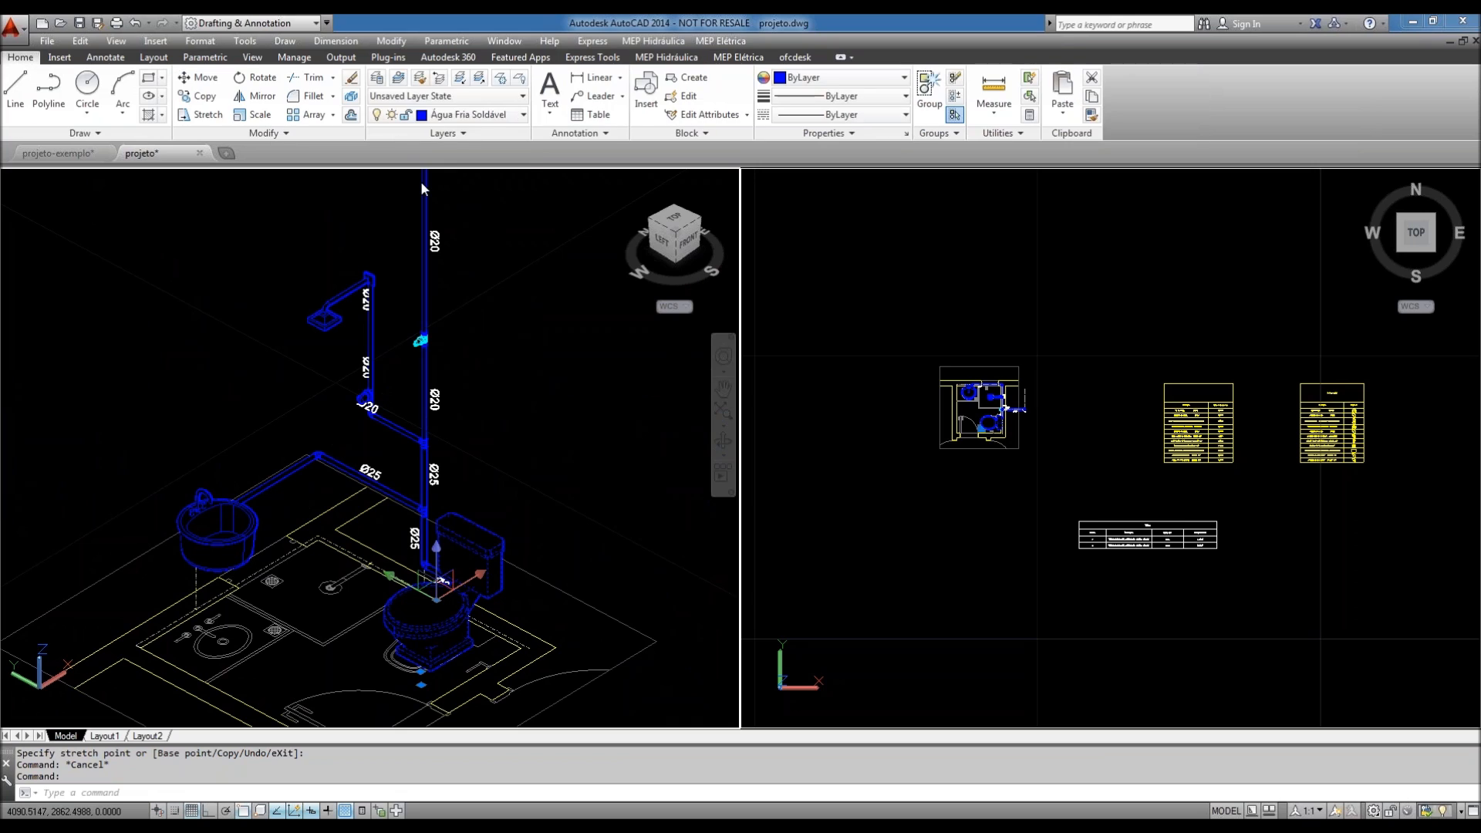
pyautogui.click(478, 114)
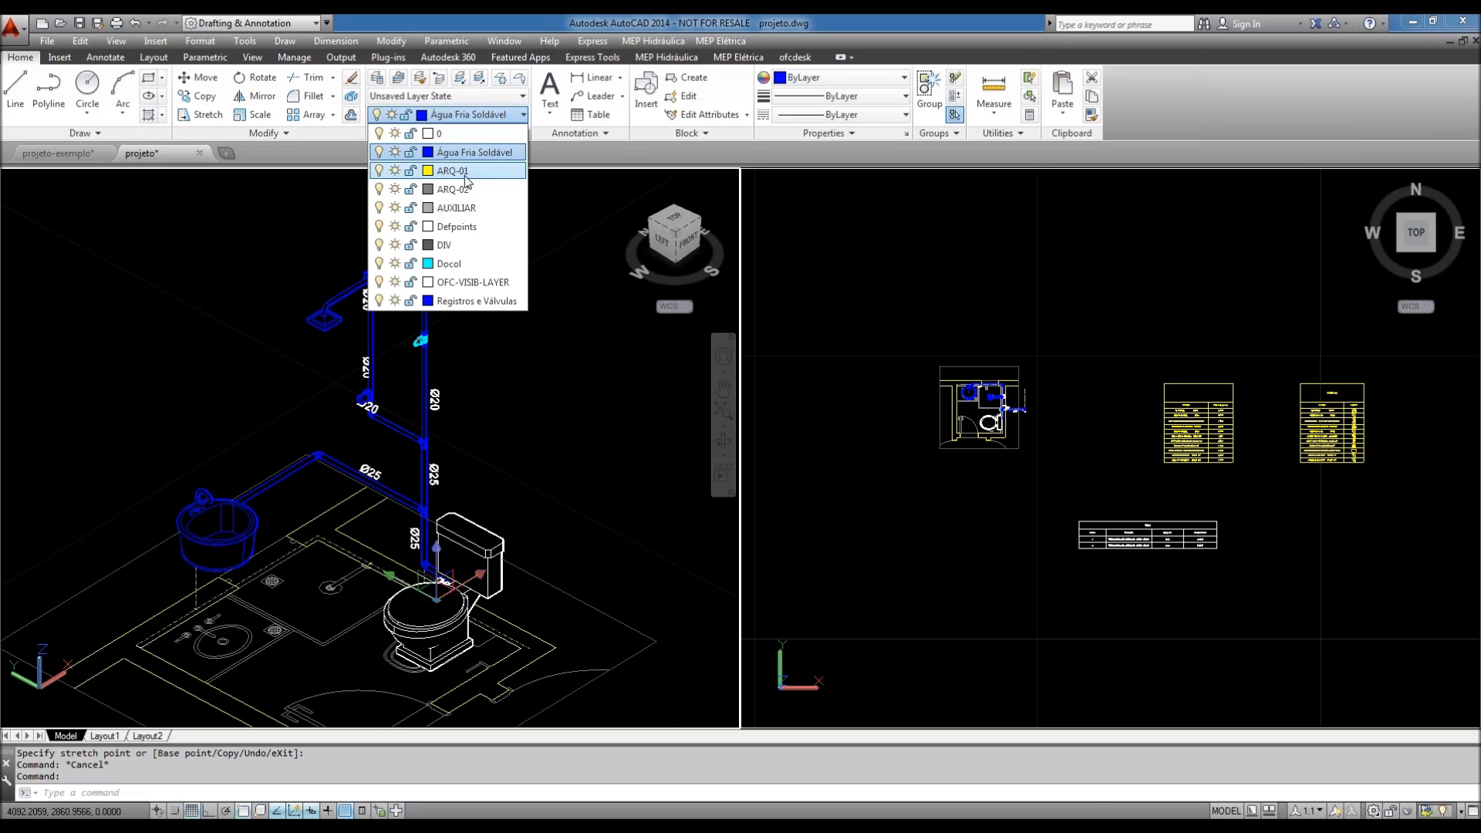
pyautogui.click(457, 264)
pyautogui.press('Escape')
# - Assign the washbasin to the Docol layer
pyautogui.click(224, 478)
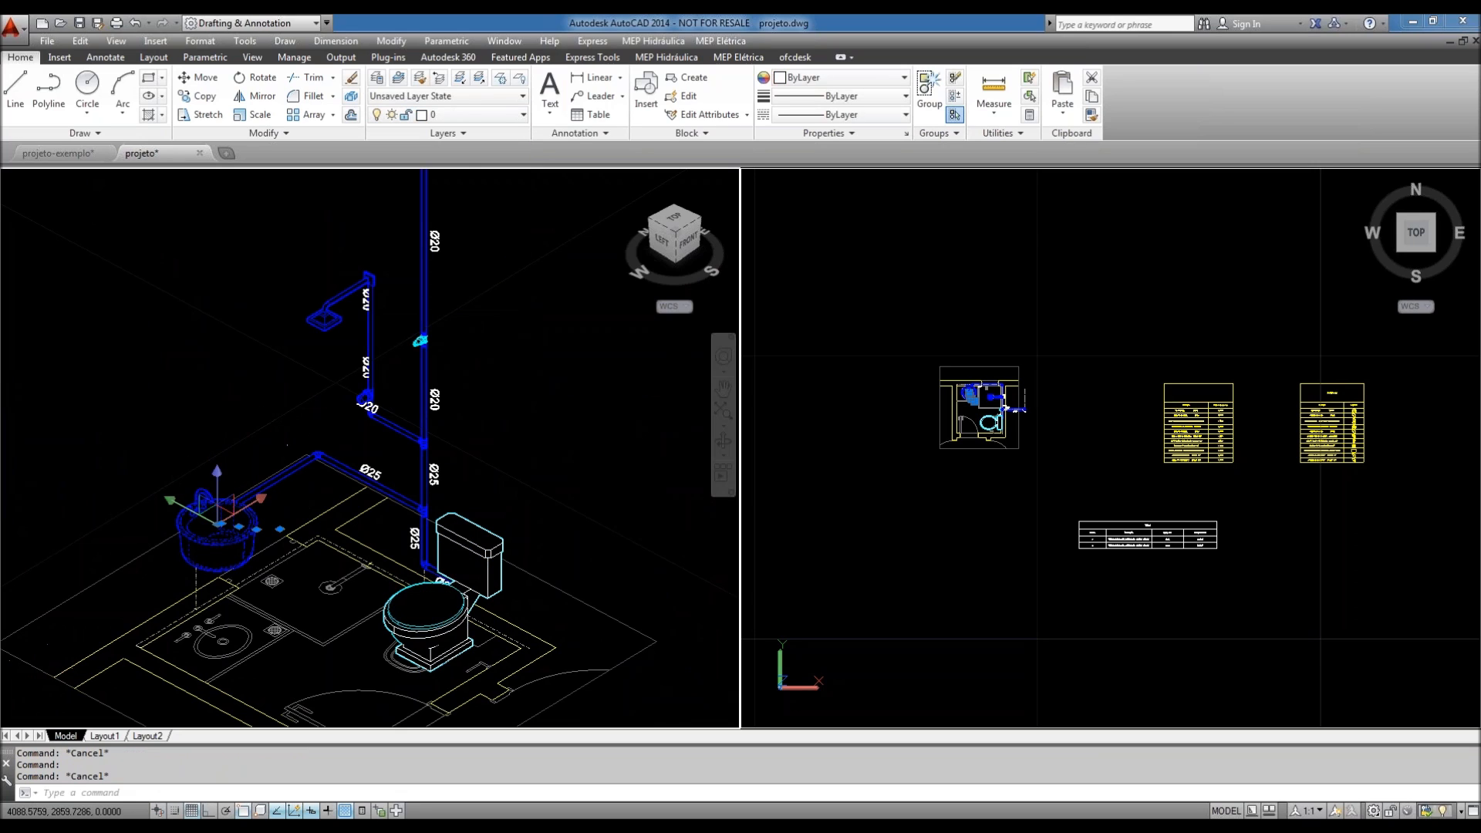
pyautogui.click(470, 114)
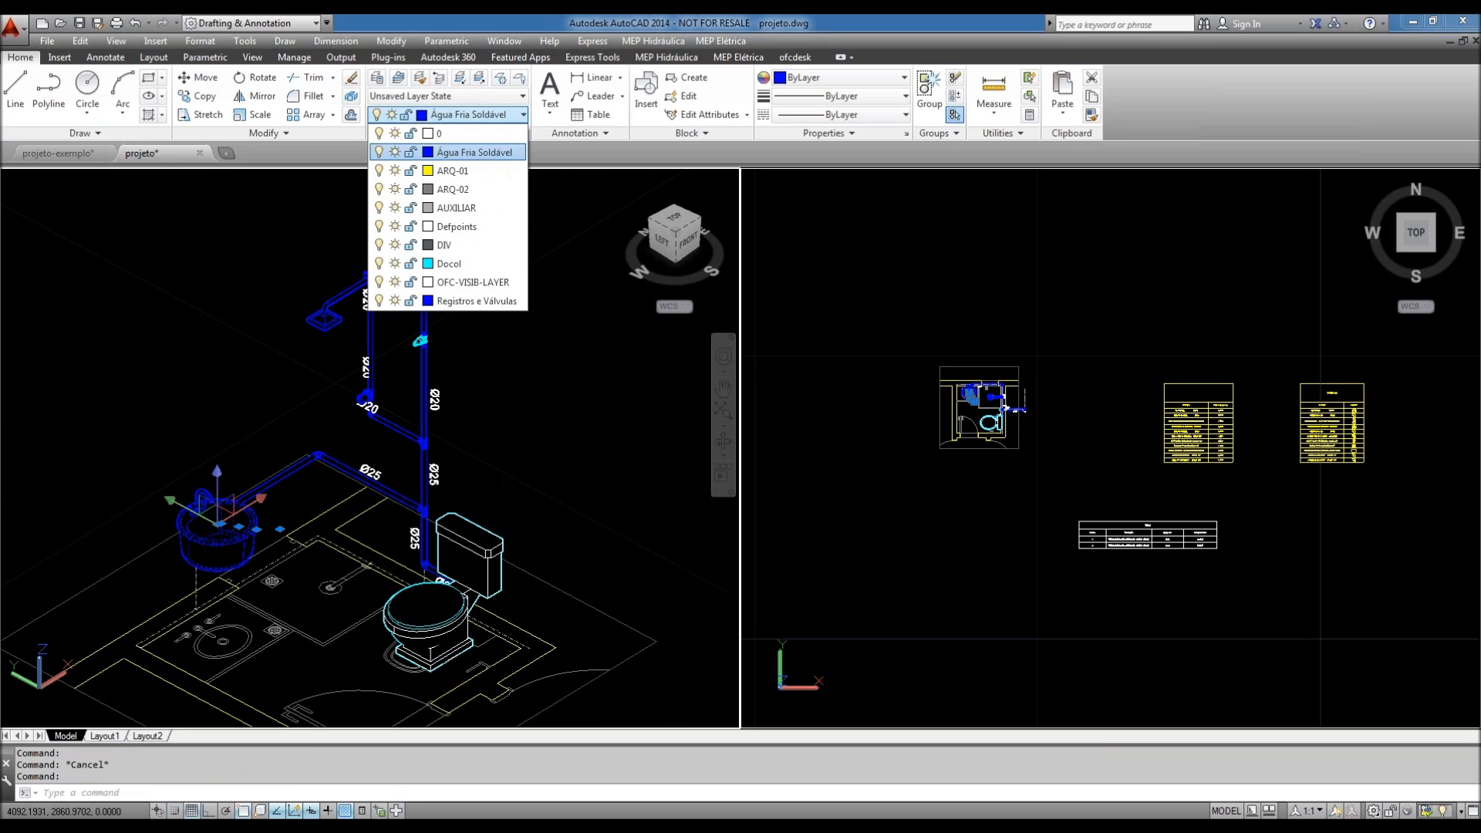
pyautogui.press('Escape')
# - Assign the shower head and its arm to the Docol layer
pyautogui.click(329, 330)
pyautogui.click(284, 256)
pyautogui.click(478, 114)
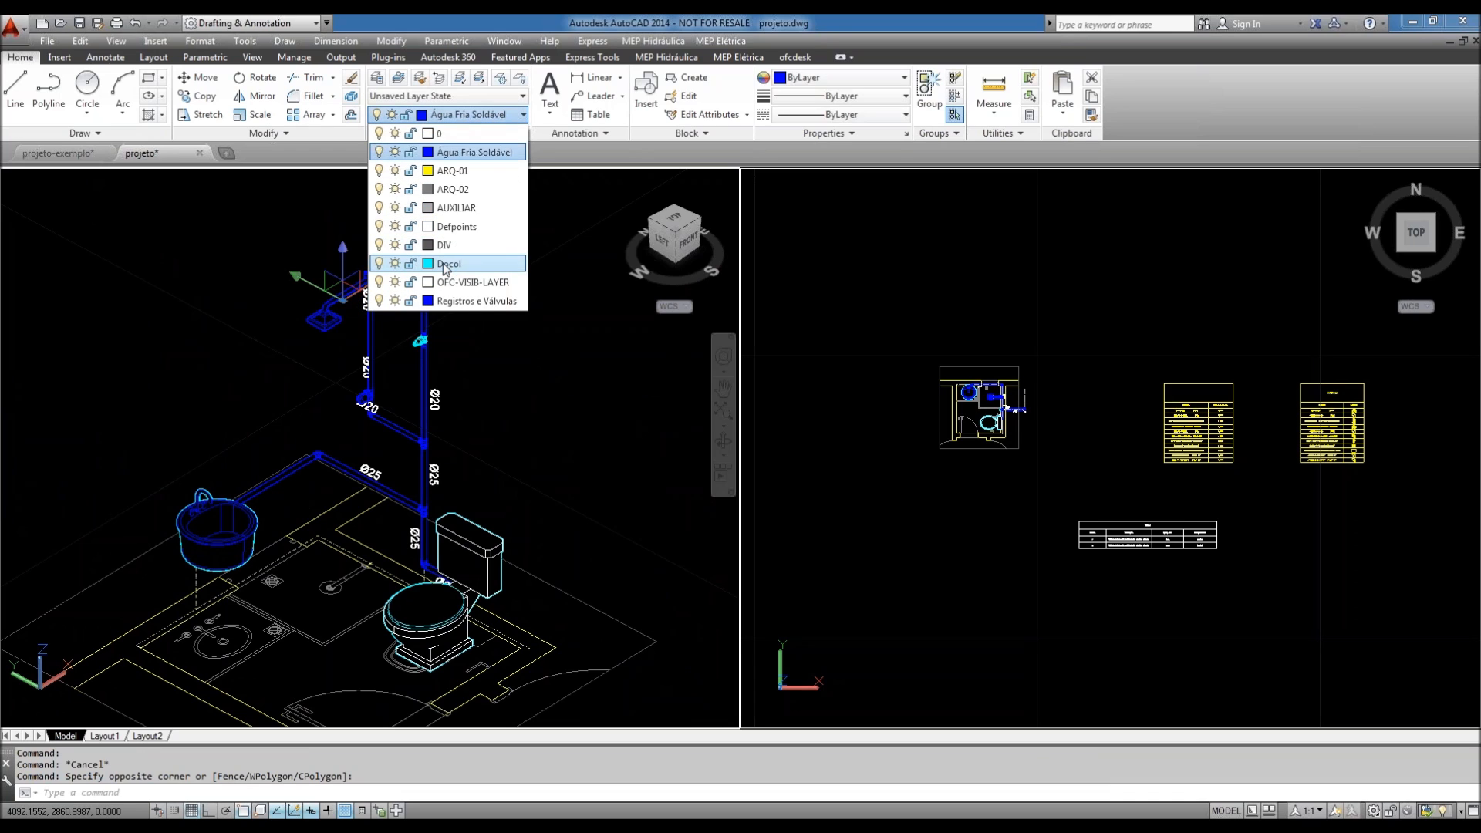
pyautogui.press('Escape')
pyautogui.press('Escape')
# - Examine the Ø20 labels beside the shower and along the upper vertical pipe in the isometric view
pyautogui.moveTo(599, 365); pyautogui.dragTo(590, 385, button='middle')
pyautogui.click(493, 114)
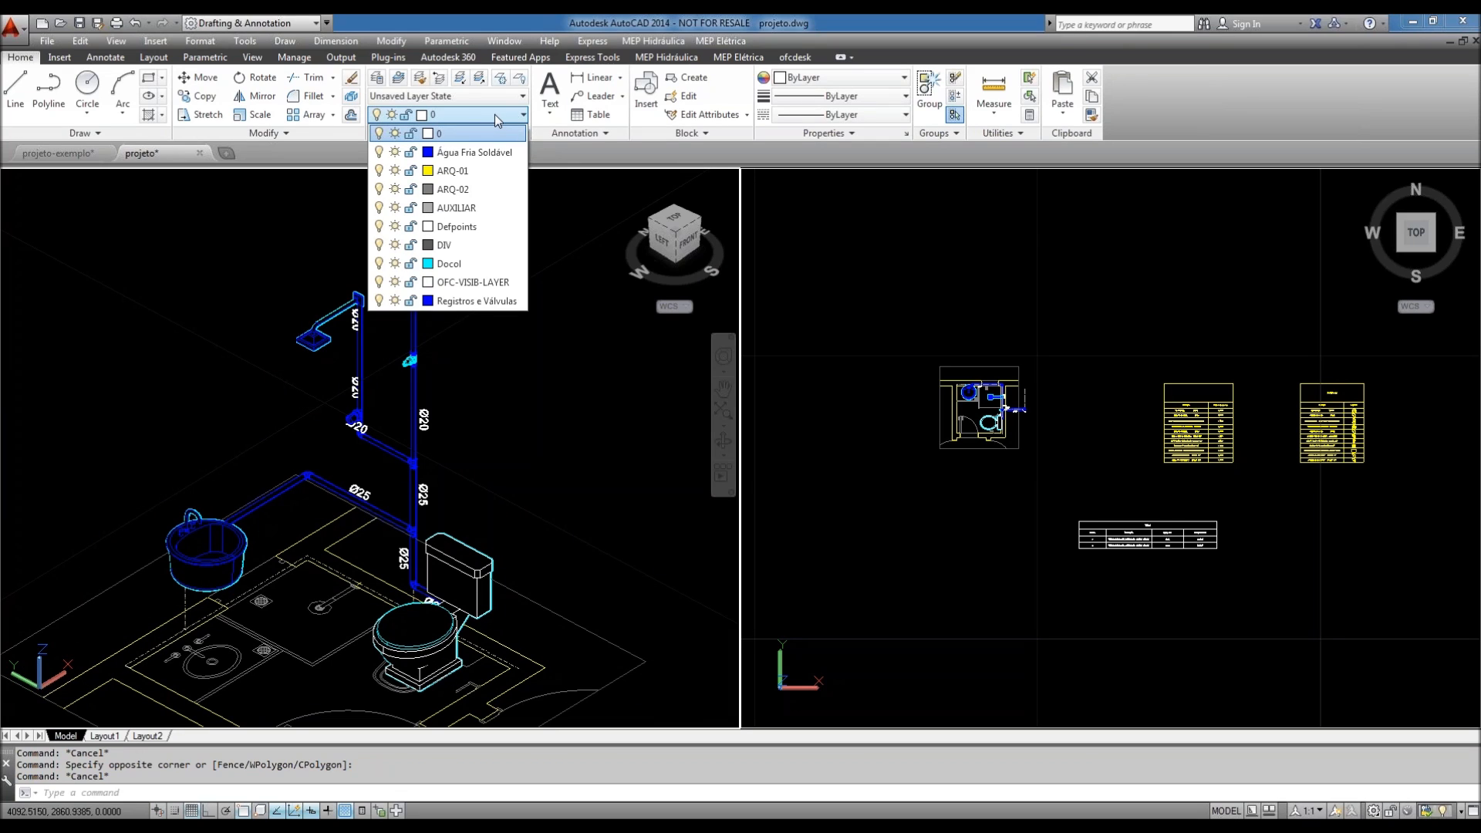
pyautogui.click(493, 114)
pyautogui.press('Escape')
pyautogui.moveTo(499, 380); pyautogui.dragTo(489, 419, button='middle')
pyautogui.moveTo(491, 345); pyautogui.dragTo(477, 416, button='middle')
pyautogui.scroll(4, 382, 424)
pyautogui.moveTo(441, 329); pyautogui.dragTo(452, 416, button='middle')
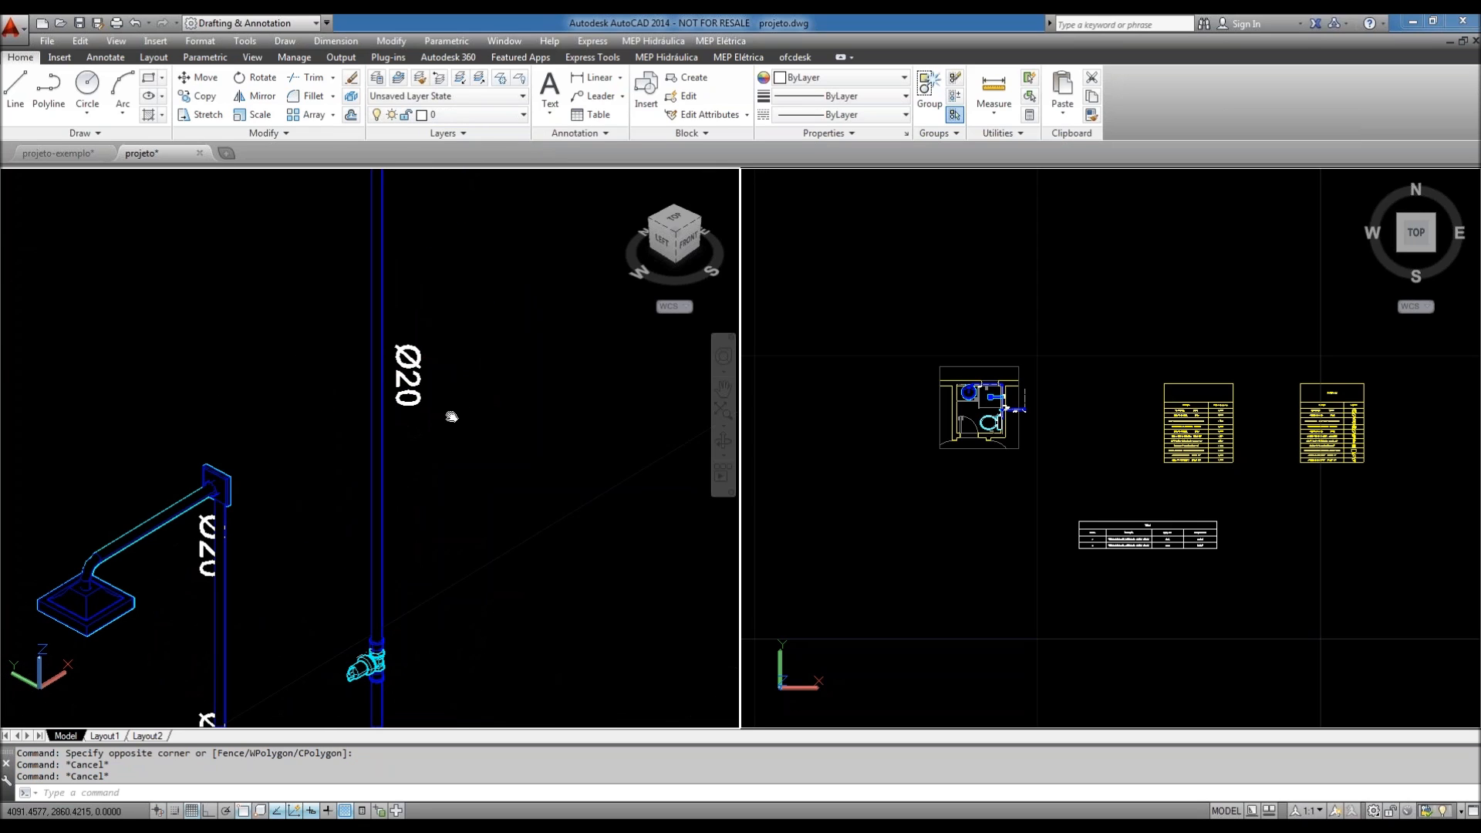
pyautogui.moveTo(451, 417); pyautogui.dragTo(451, 415, button='middle')
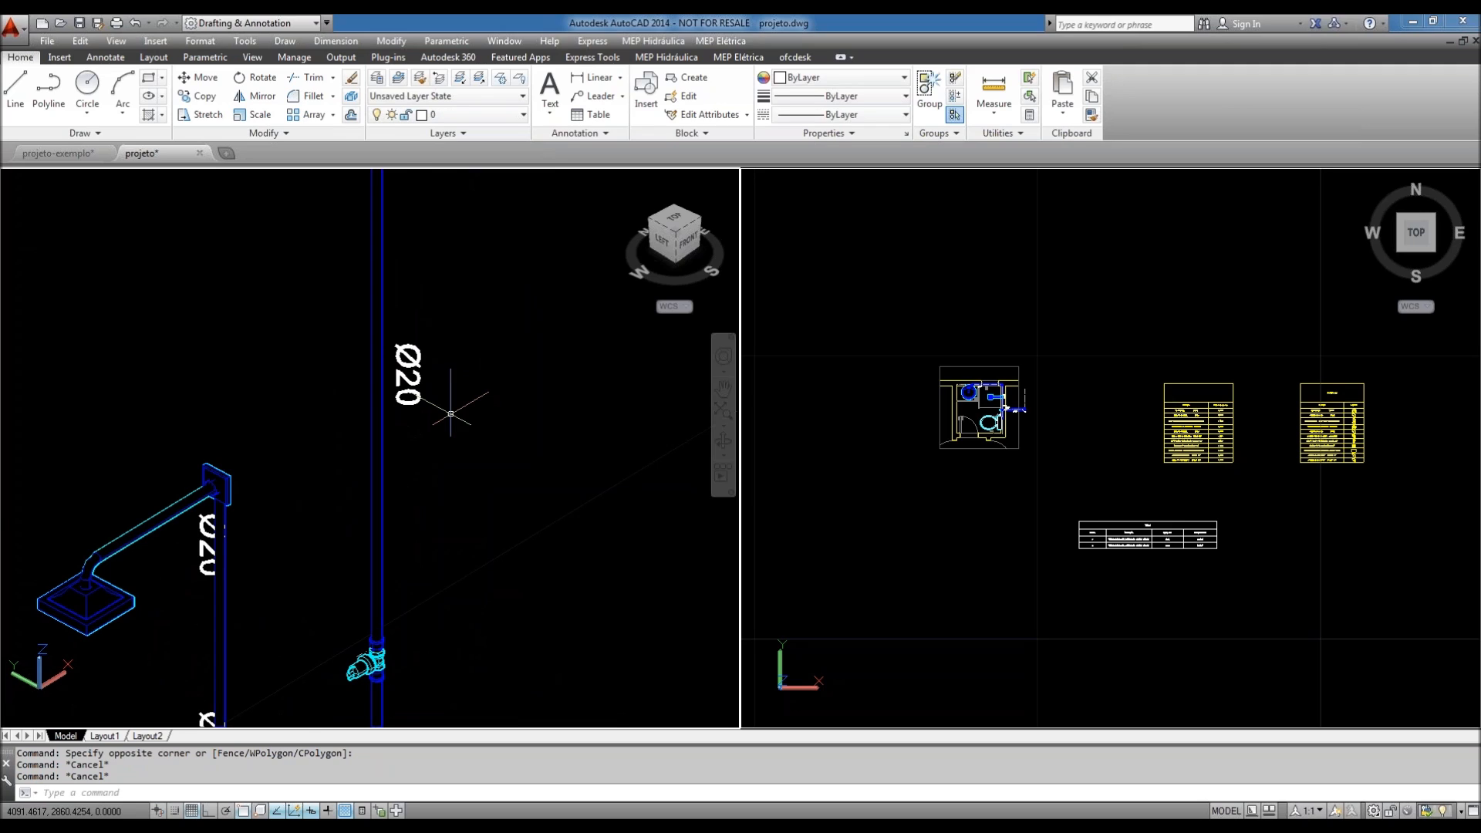
pyautogui.scroll(-2, 432, 393)
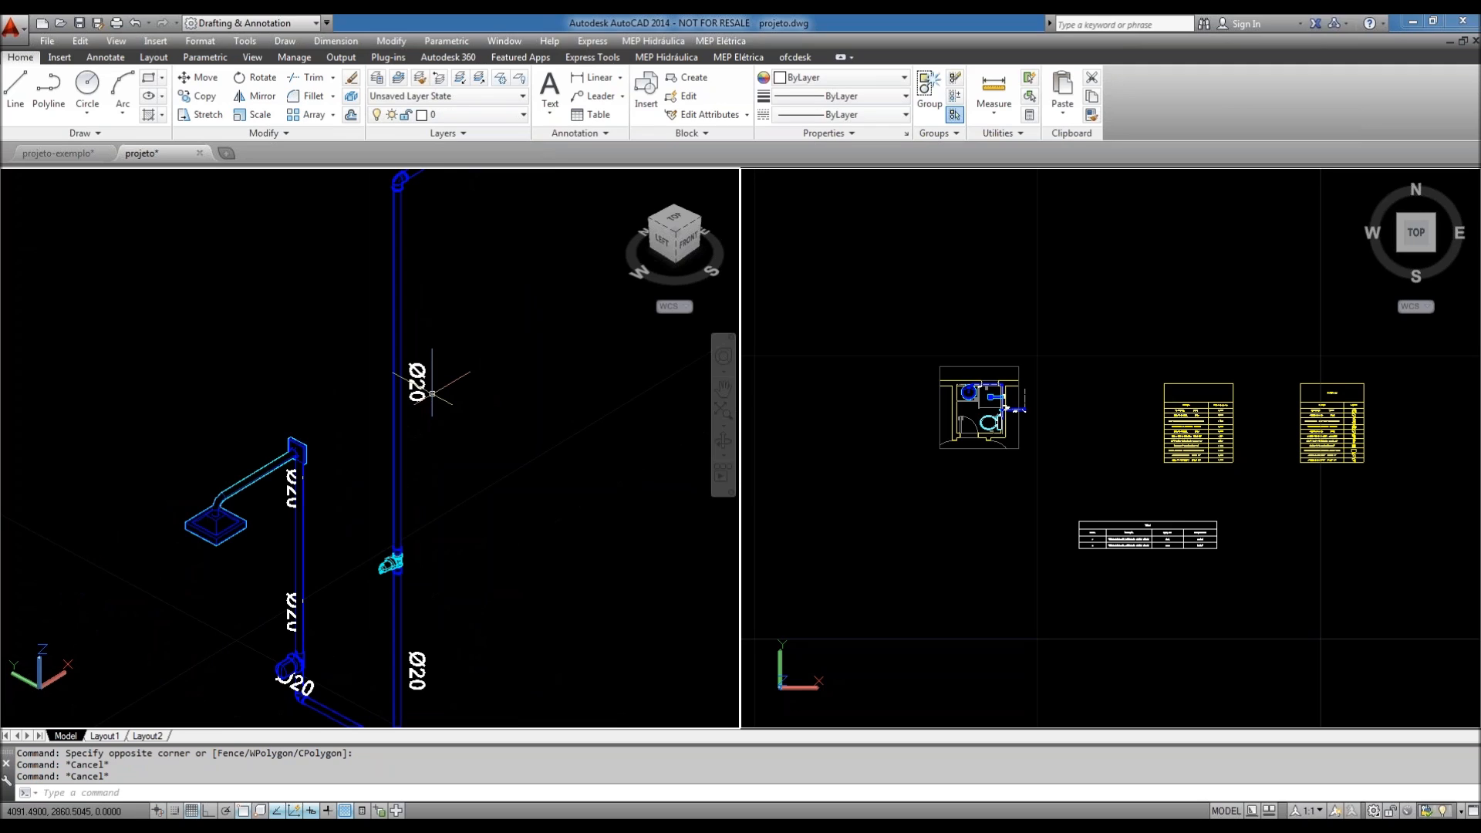
pyautogui.click(736, 57)
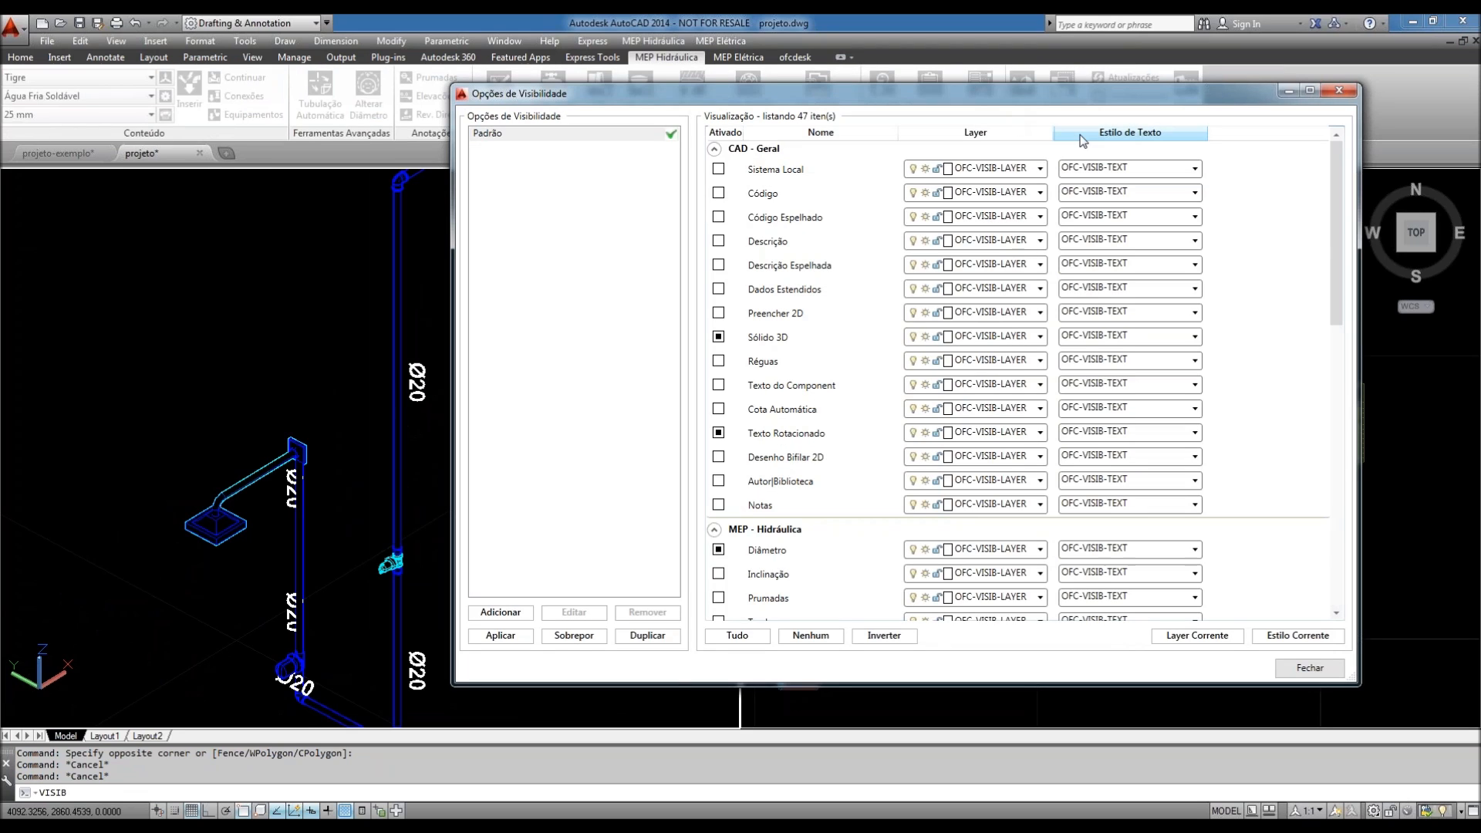
pyautogui.click(1042, 549)
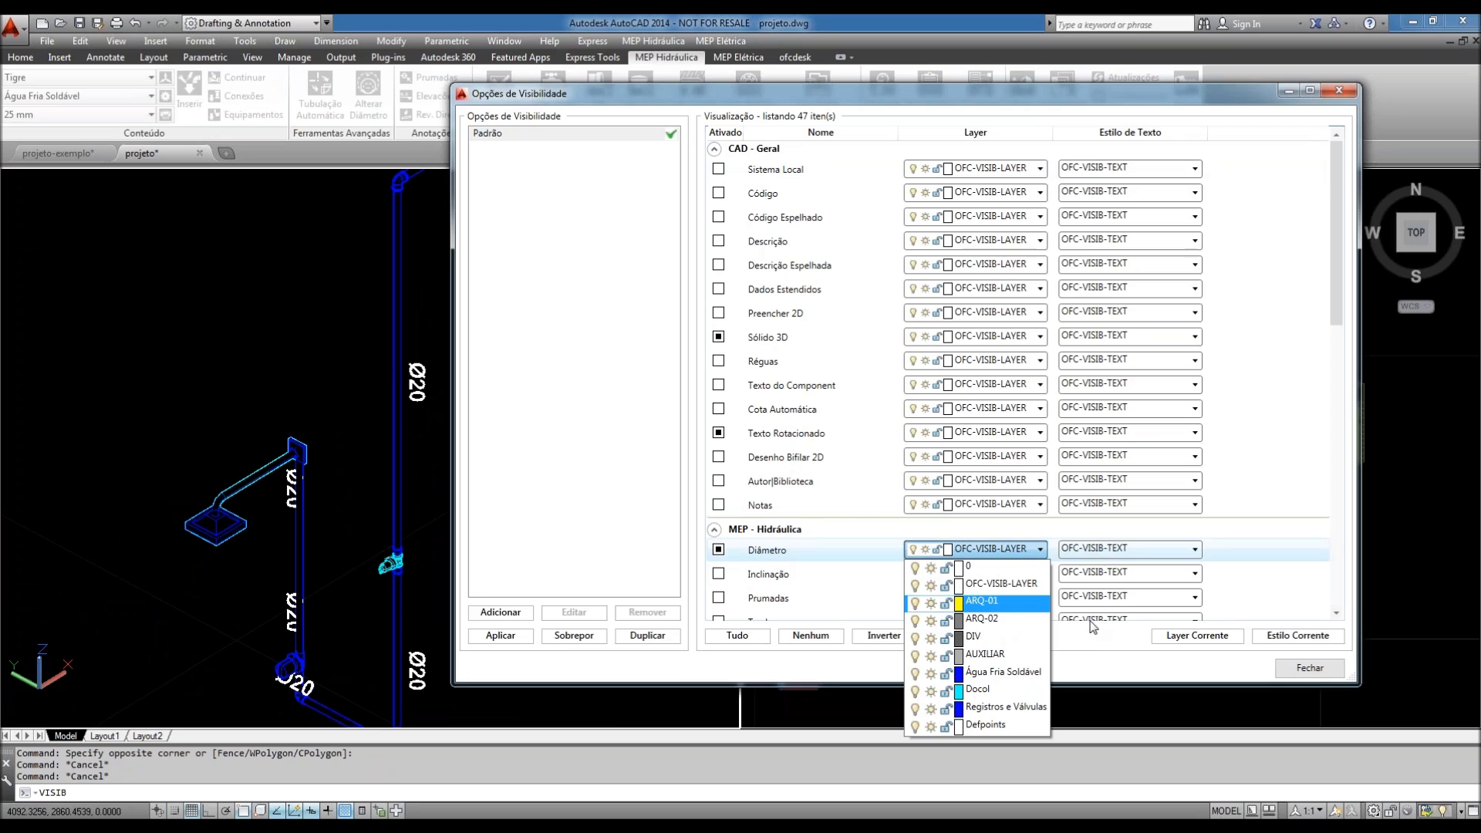
pyautogui.press('Escape')
pyautogui.press('Escape')
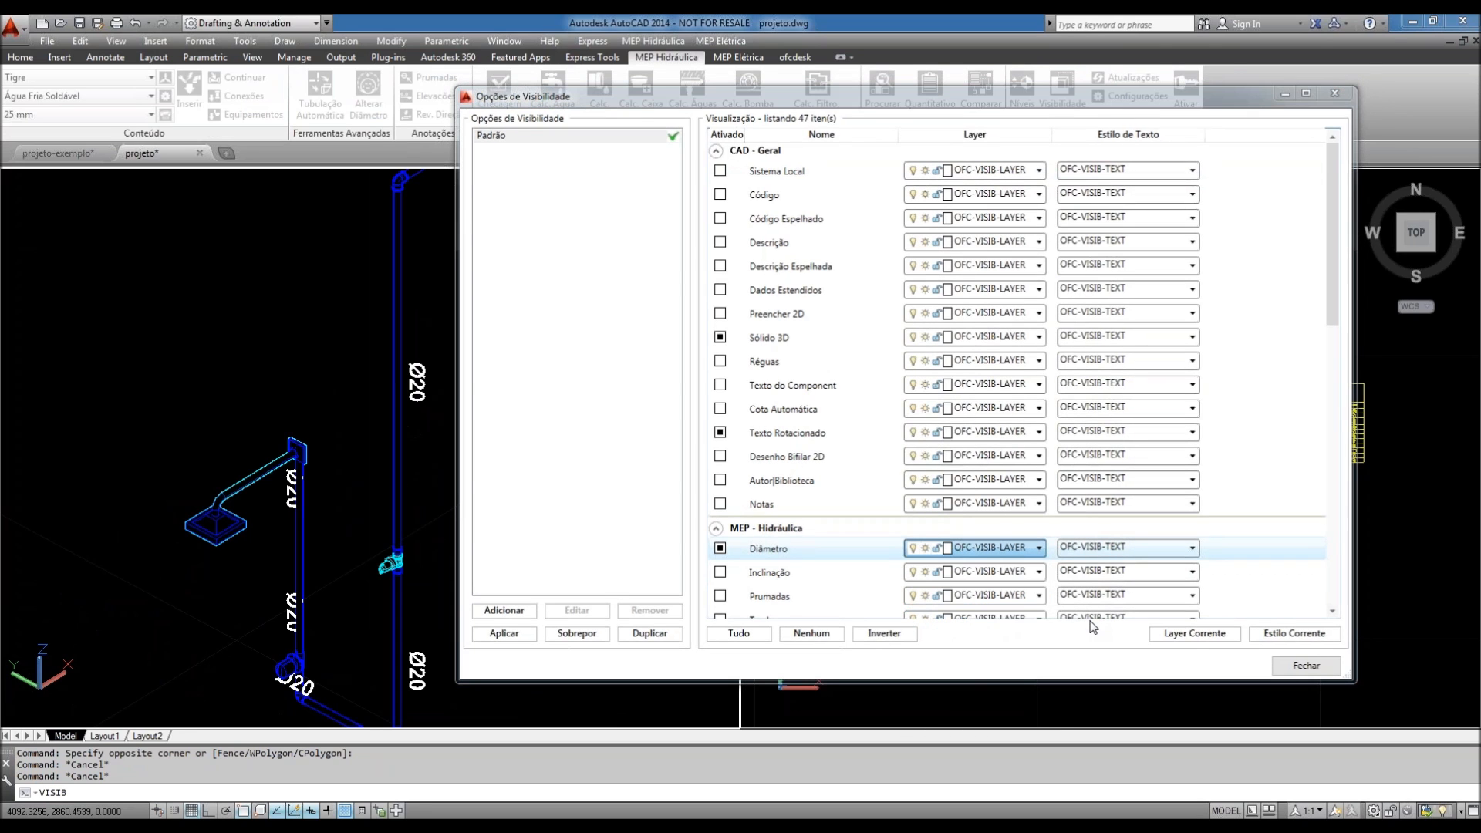
# - Create a new layer named Texto DN
pyautogui.write('la')
pyautogui.press('Return')
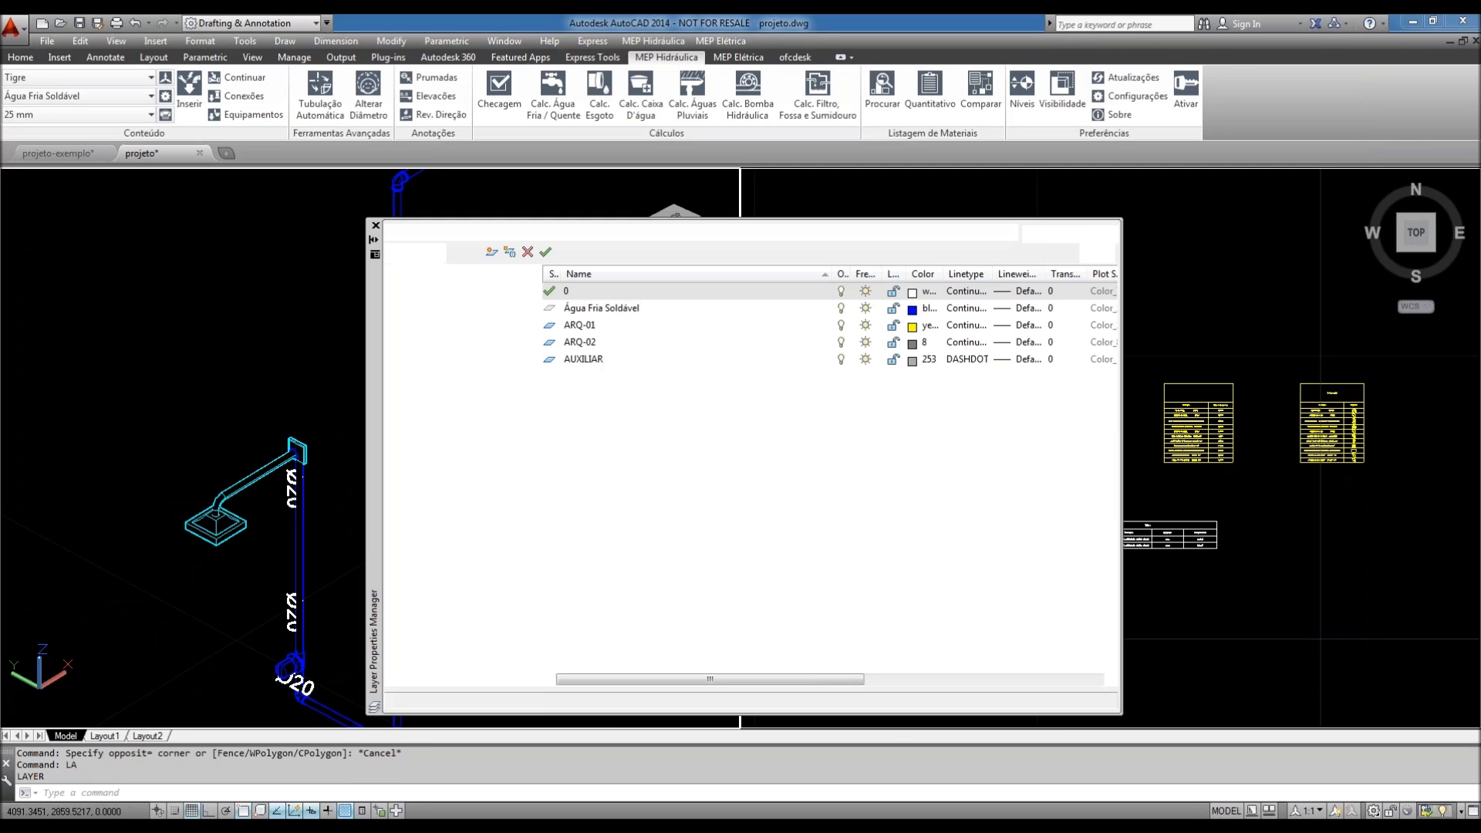
pyautogui.click(491, 252)
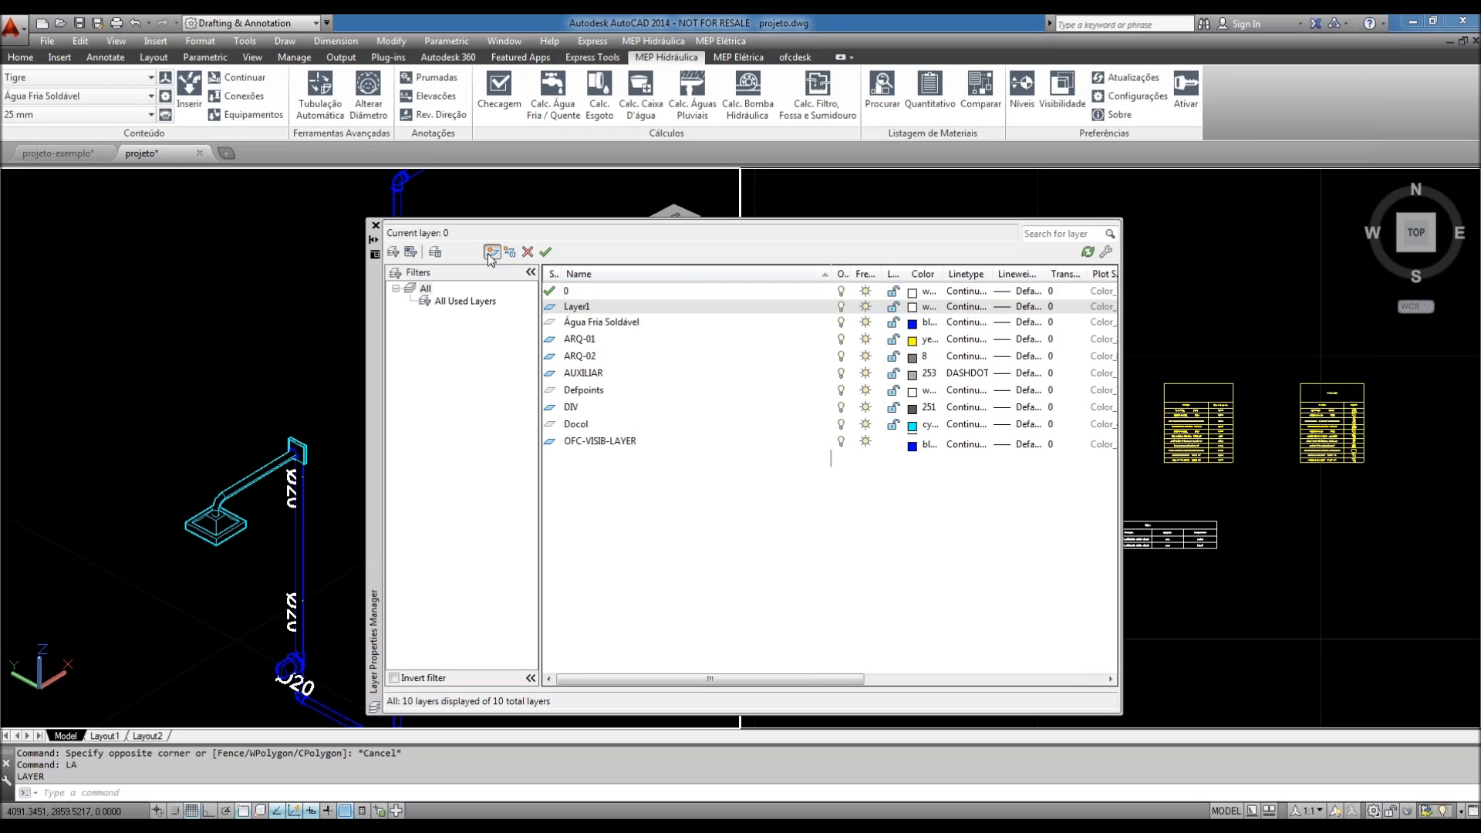
pyautogui.write('Te')
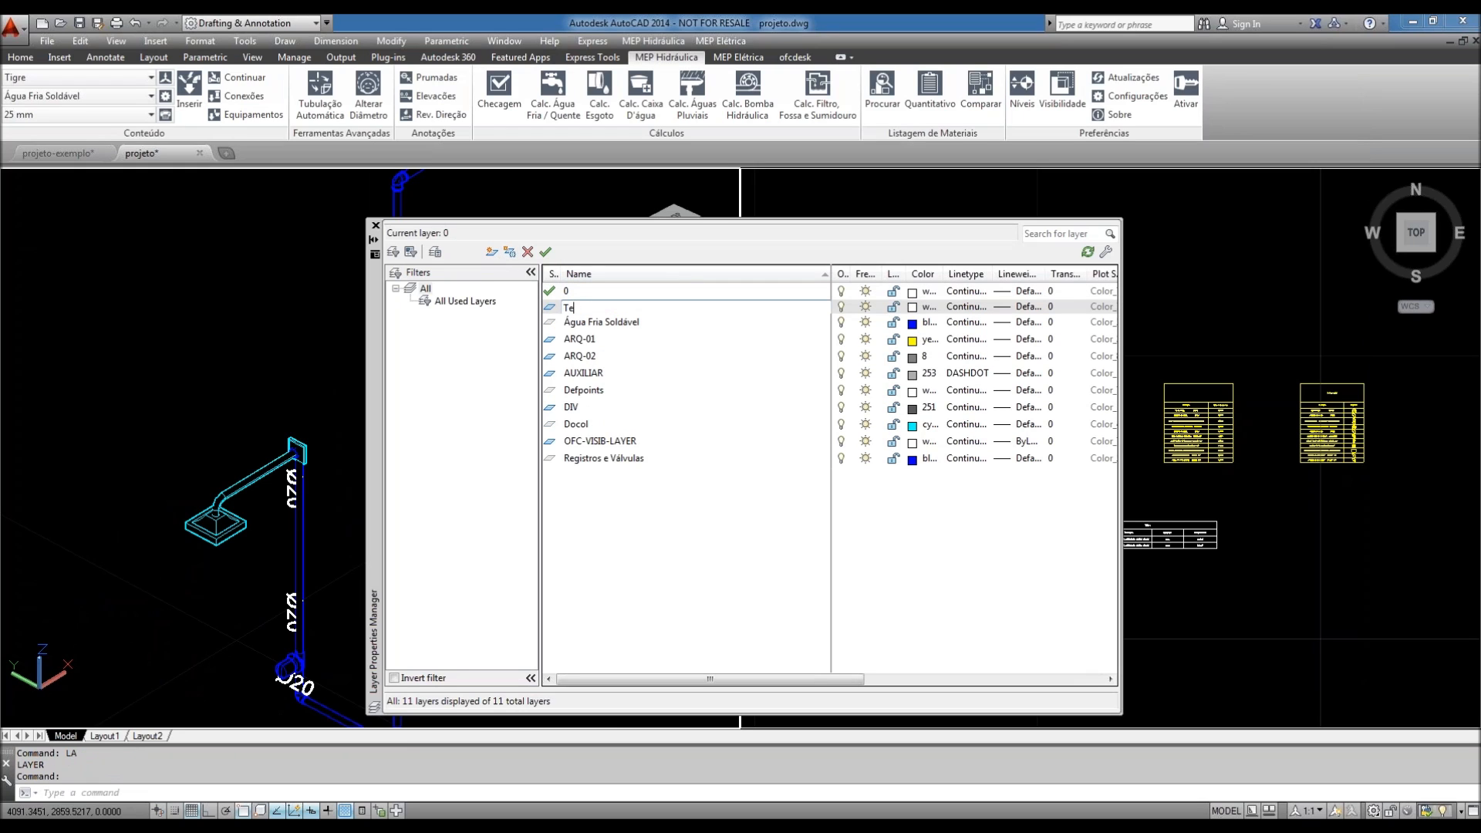
pyautogui.write('xtoiDN')
pyautogui.press('Return')
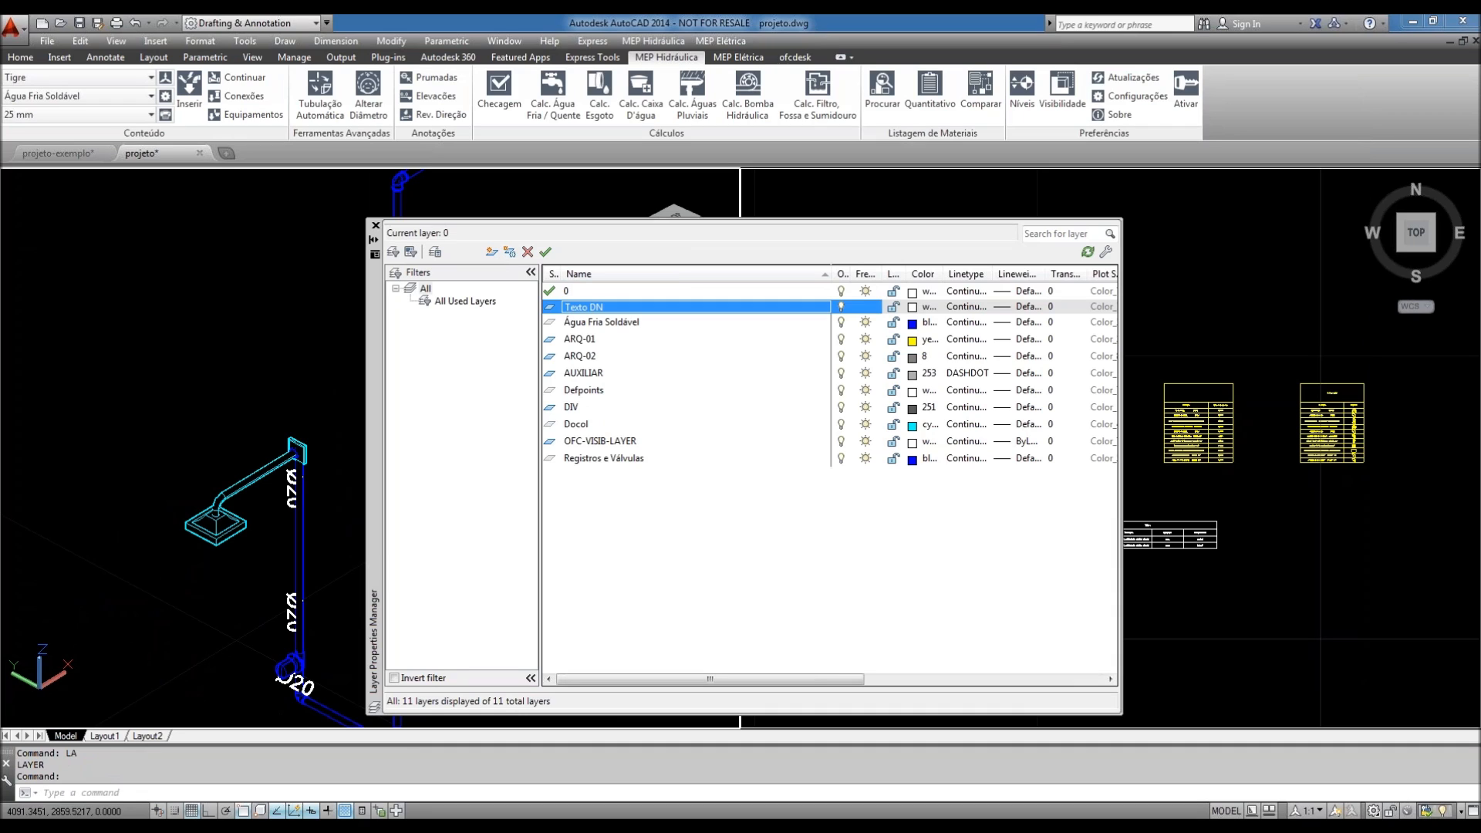
# - Set the Texto DN layer's colour to index 20 and close the layer manager
pyautogui.click(913, 307)
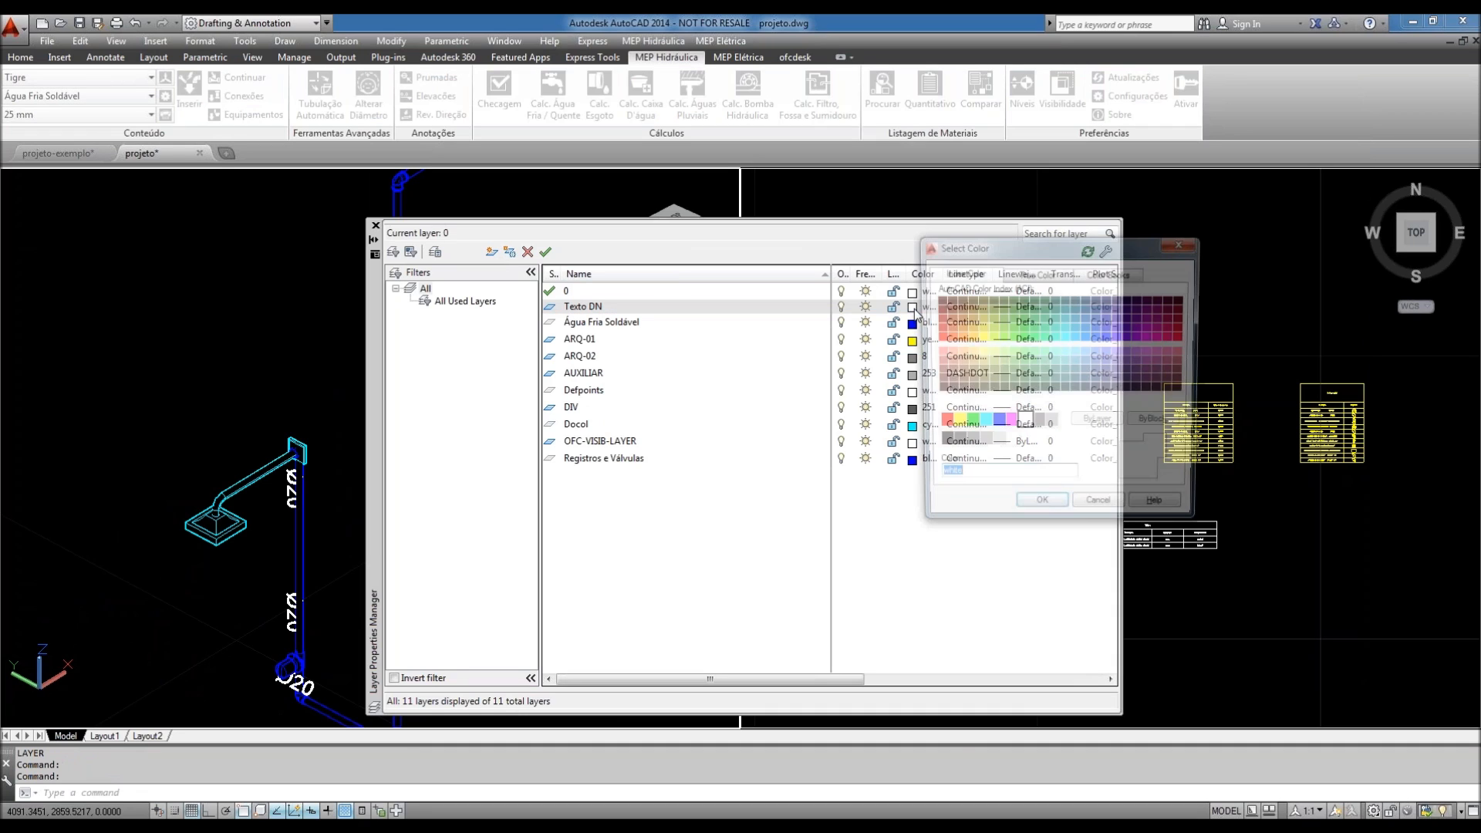
pyautogui.click(949, 337)
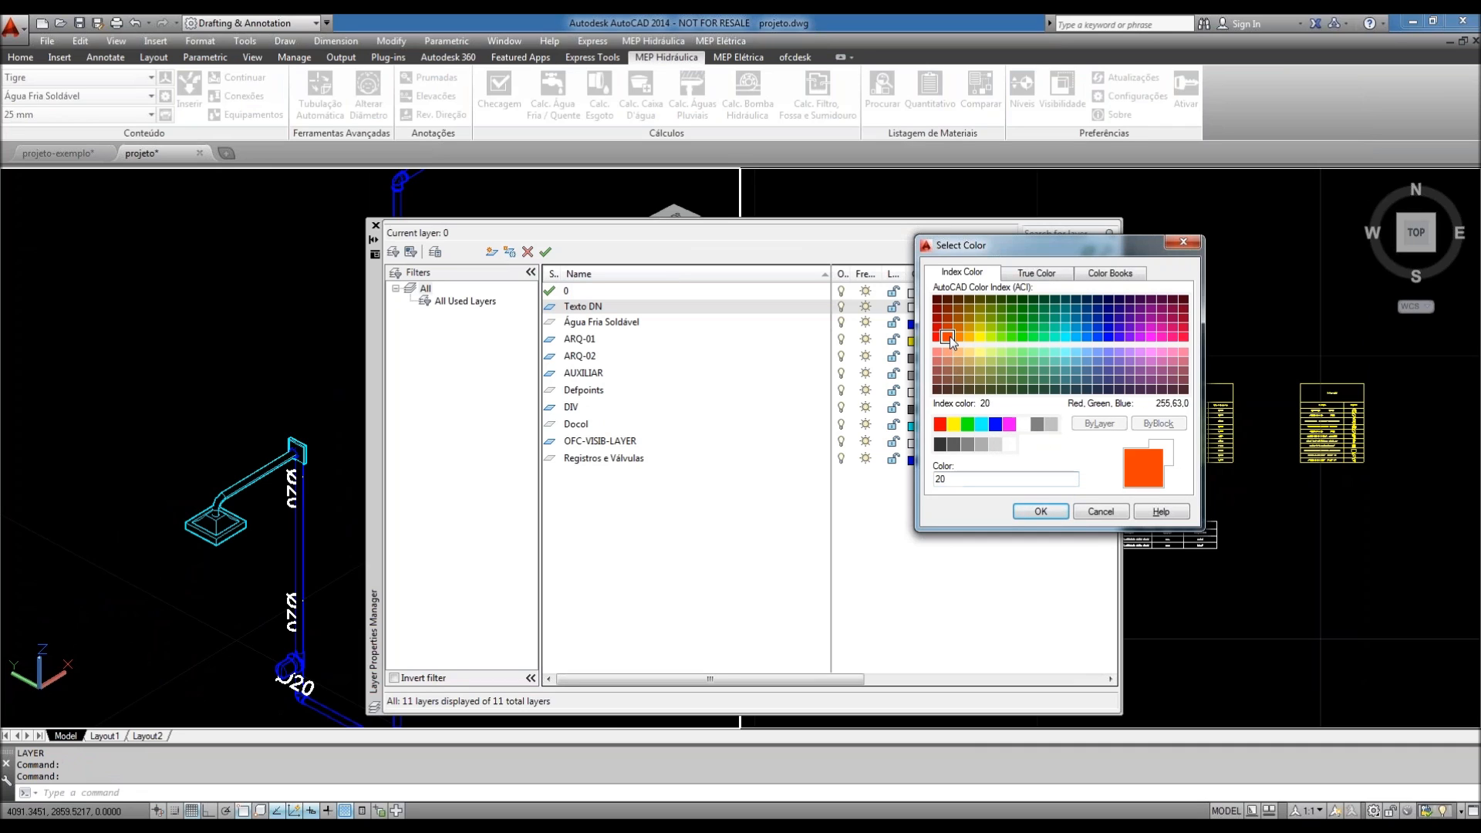
pyautogui.click(1040, 512)
pyautogui.click(375, 225)
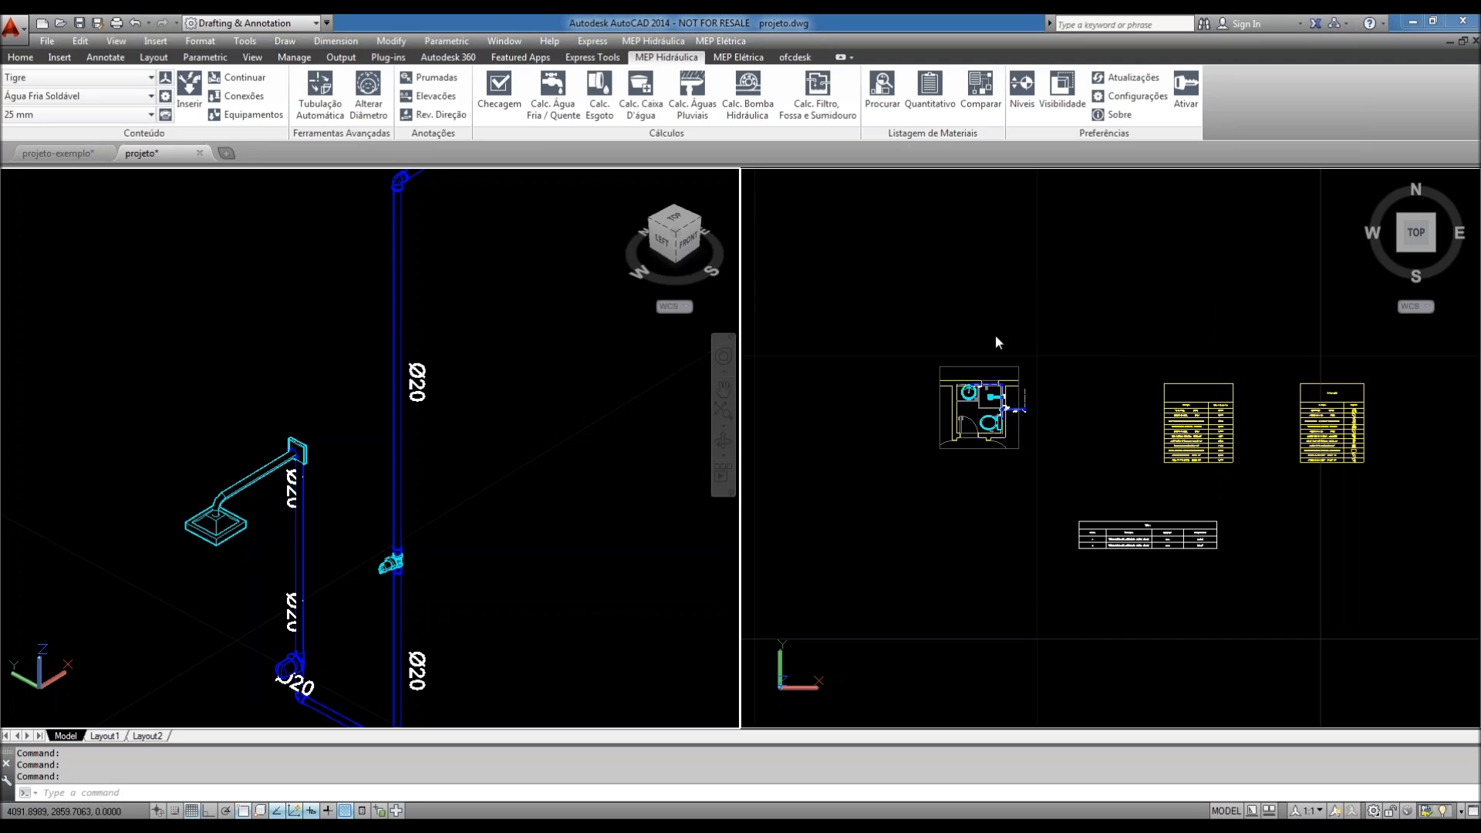
# - Set the layer of the Diâmetro item in the MEP - Hidráulica visibility options to Texto DN
pyautogui.click(1062, 89)
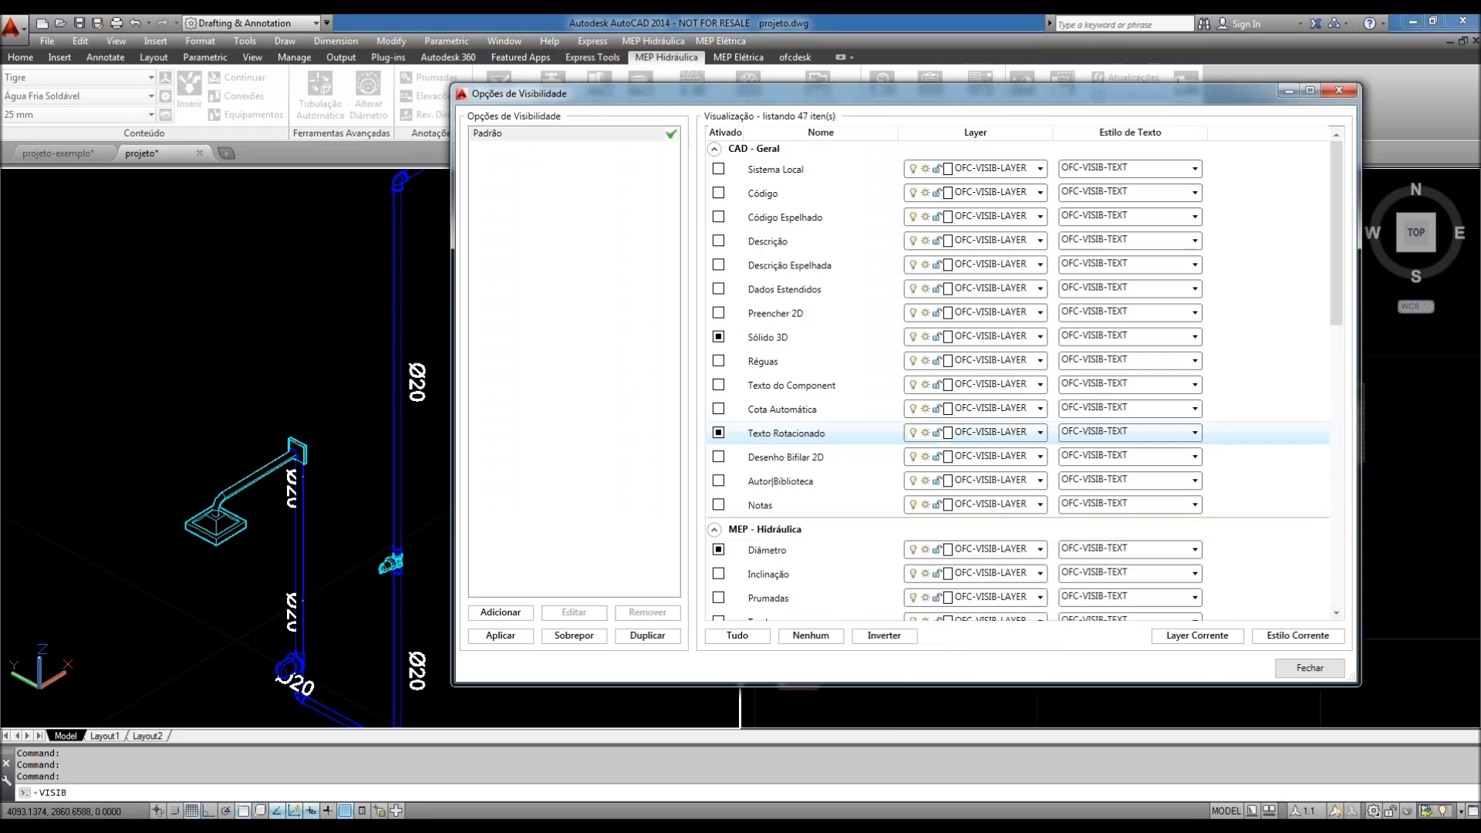
pyautogui.click(1002, 549)
pyautogui.click(992, 742)
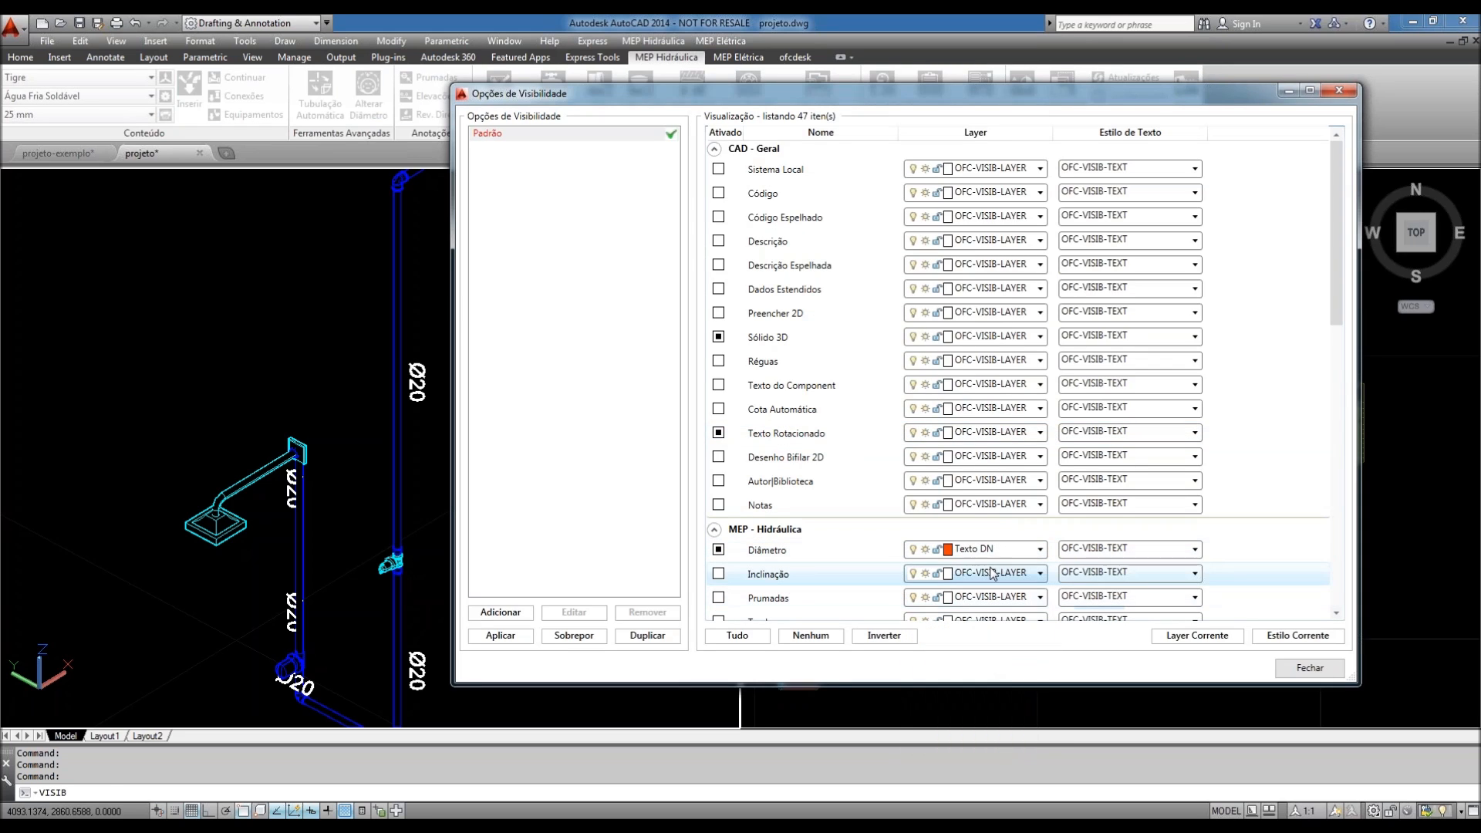
pyautogui.click(1309, 668)
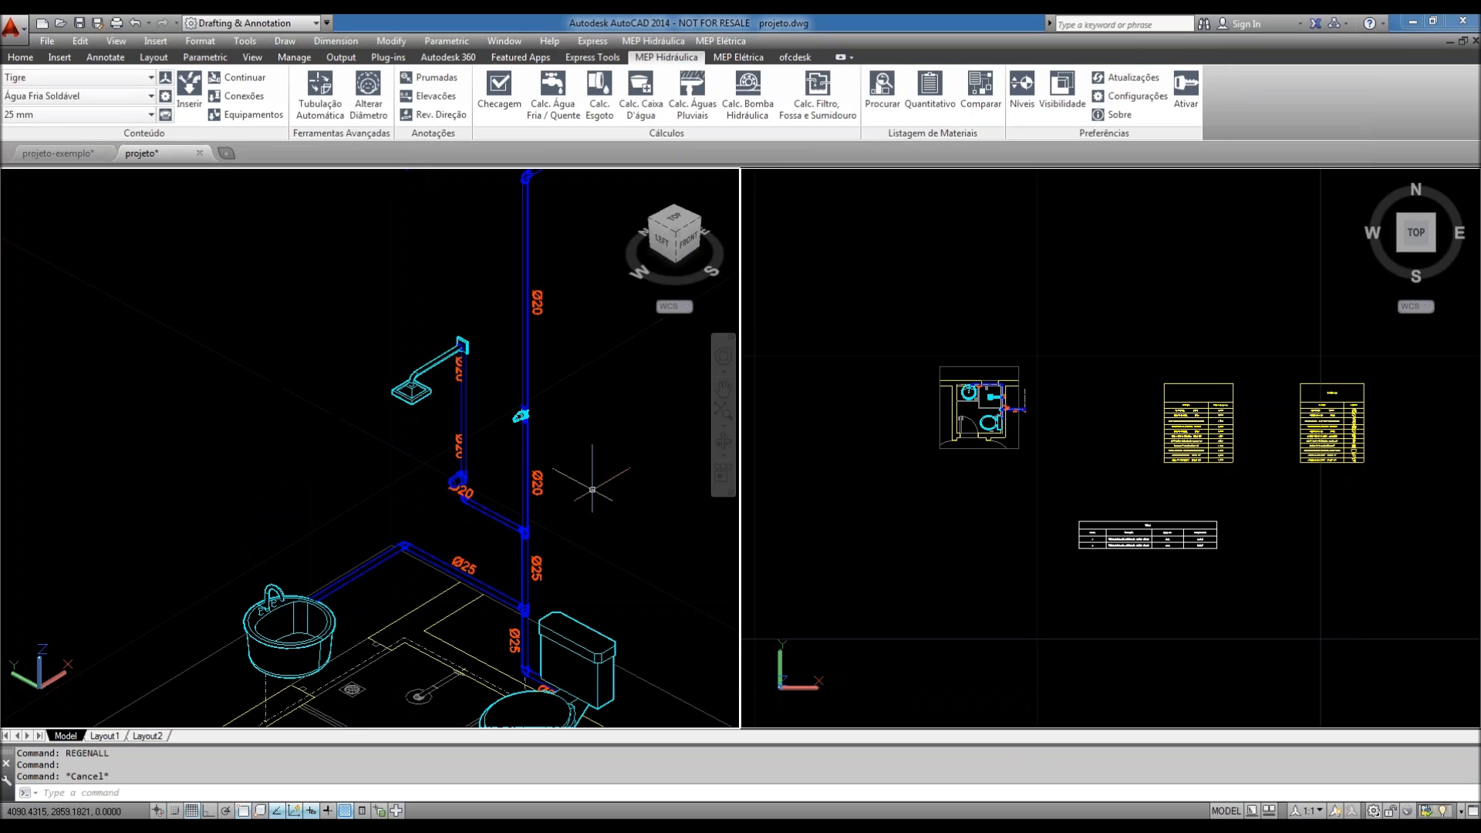
pyautogui.moveTo(581, 462); pyautogui.dragTo(536, 435, button='middle')
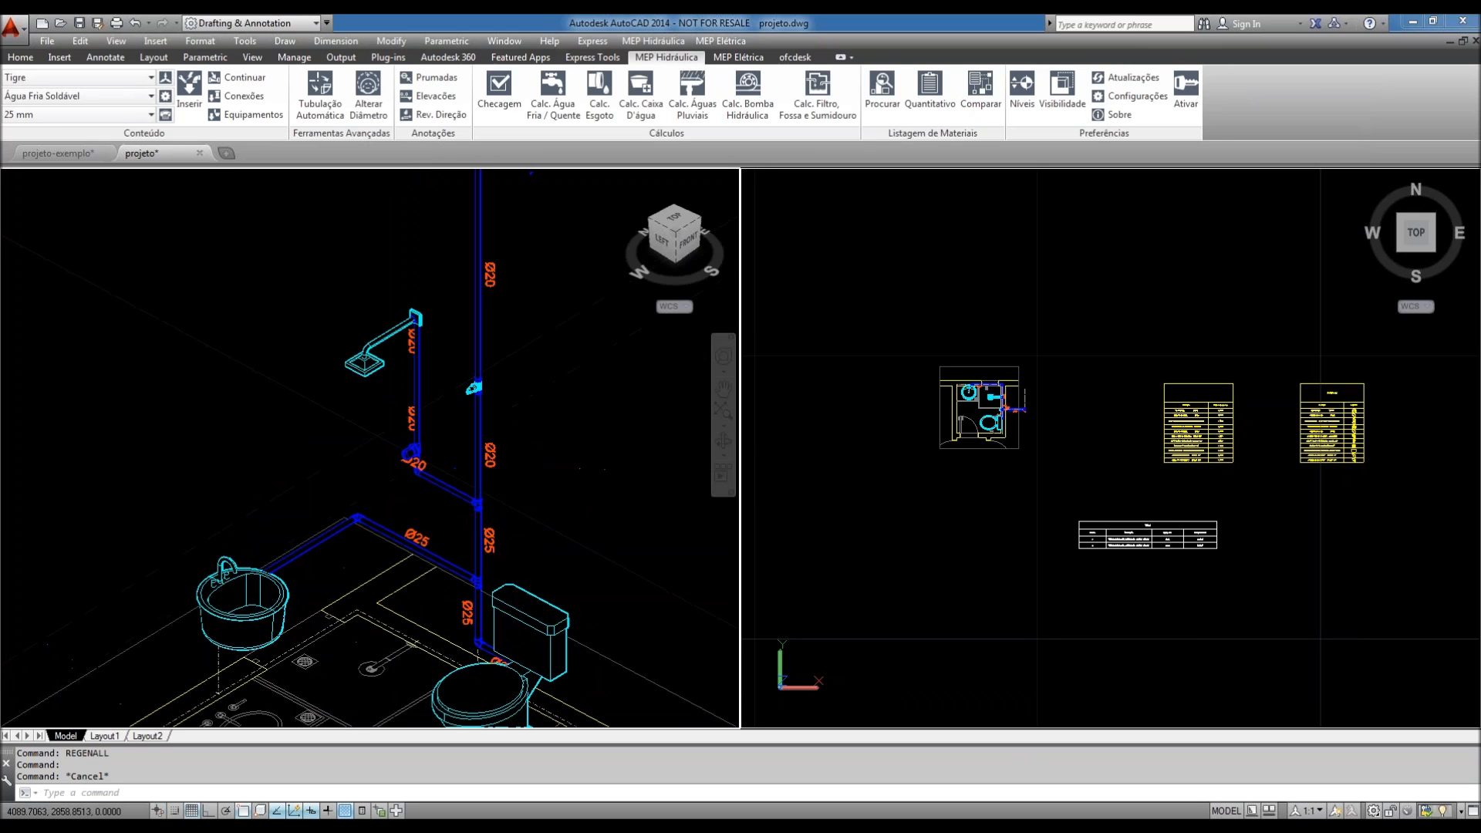
pyautogui.scroll(2, 497, 543)
pyautogui.scroll(2, 496, 543)
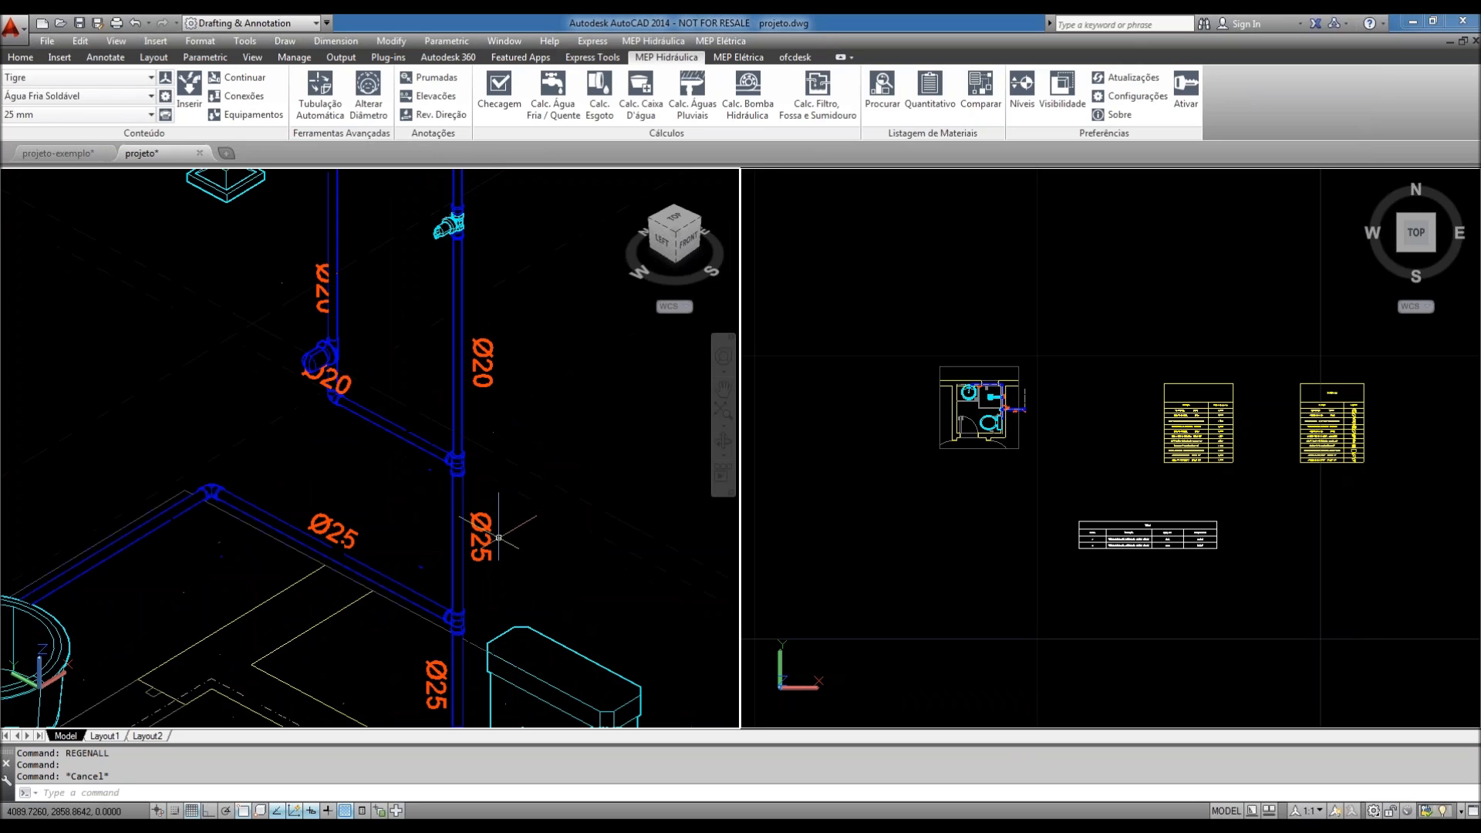
pyautogui.scroll(2, 499, 537)
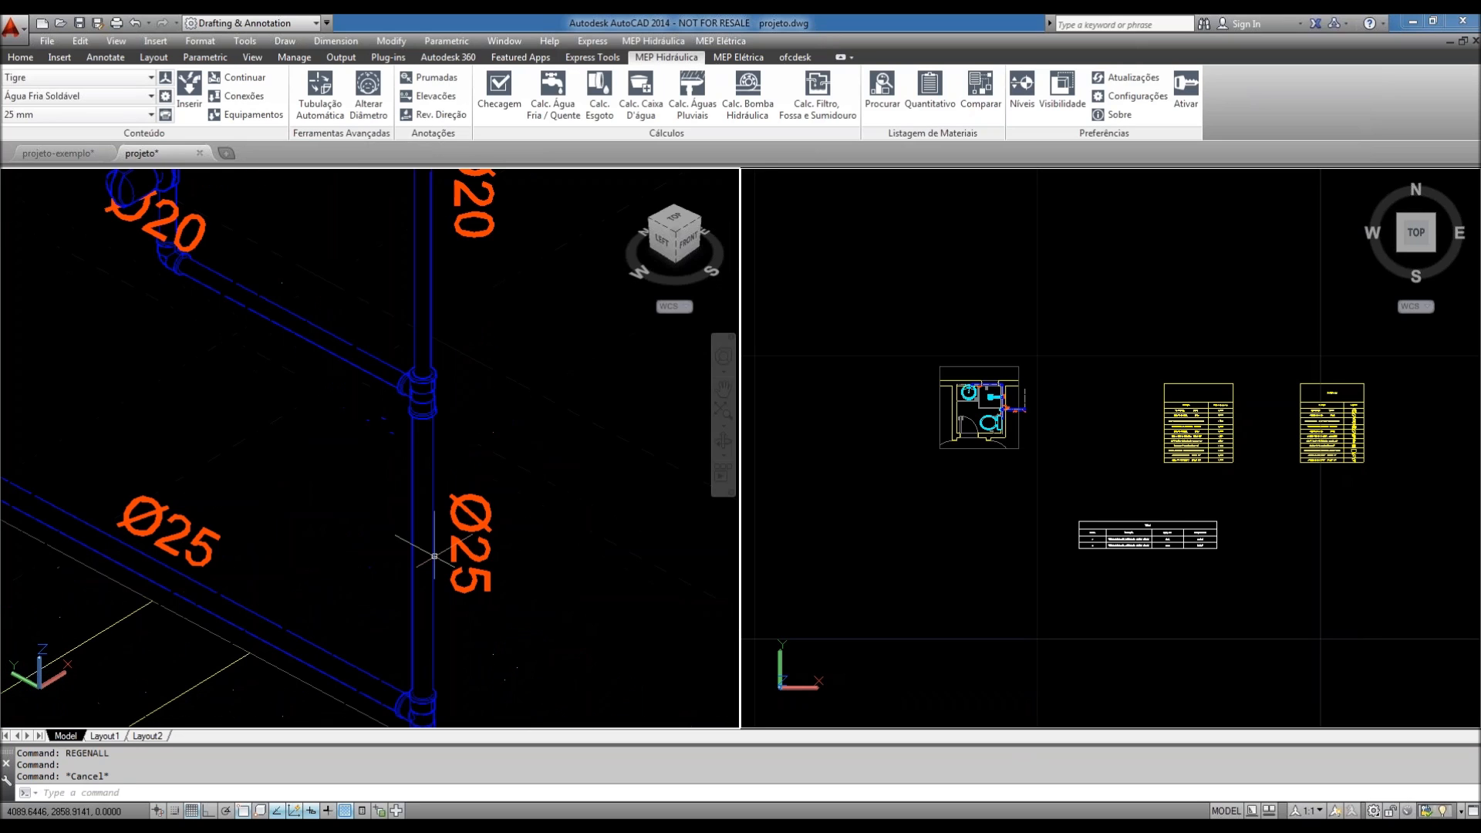
pyautogui.click(1068, 116)
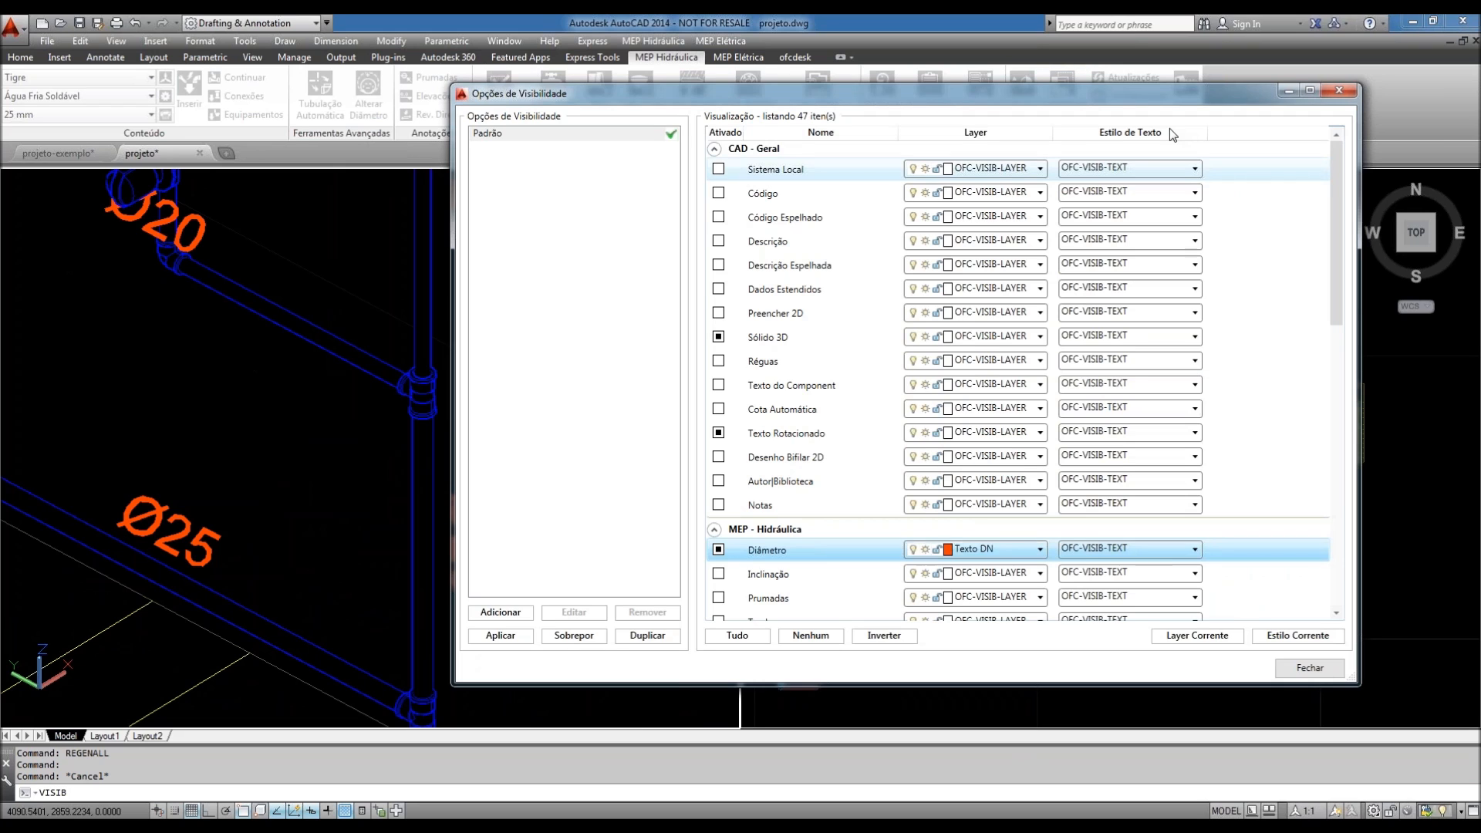
pyautogui.click(1126, 548)
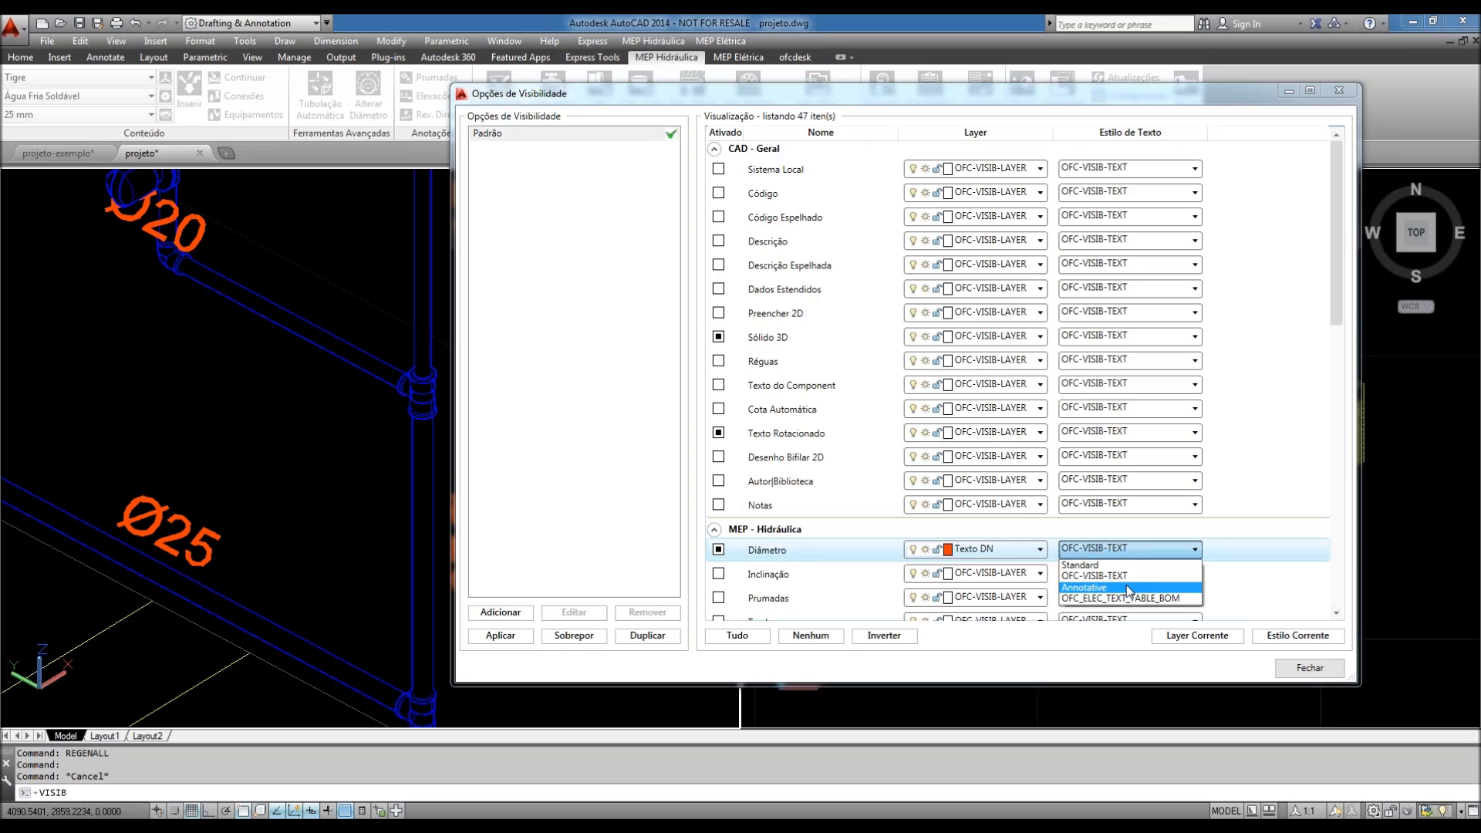
pyautogui.click(1127, 588)
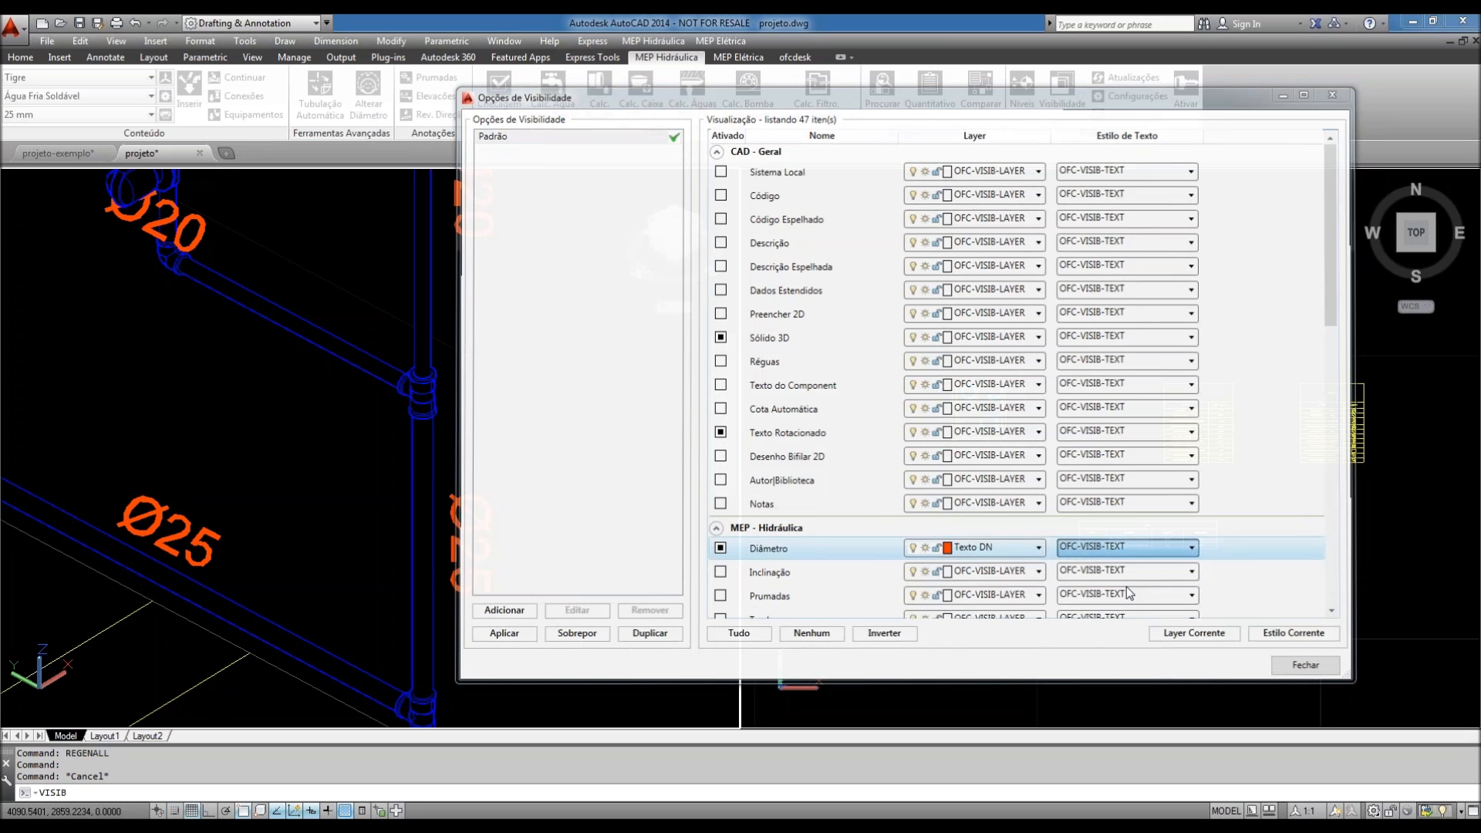
pyautogui.press('Return')
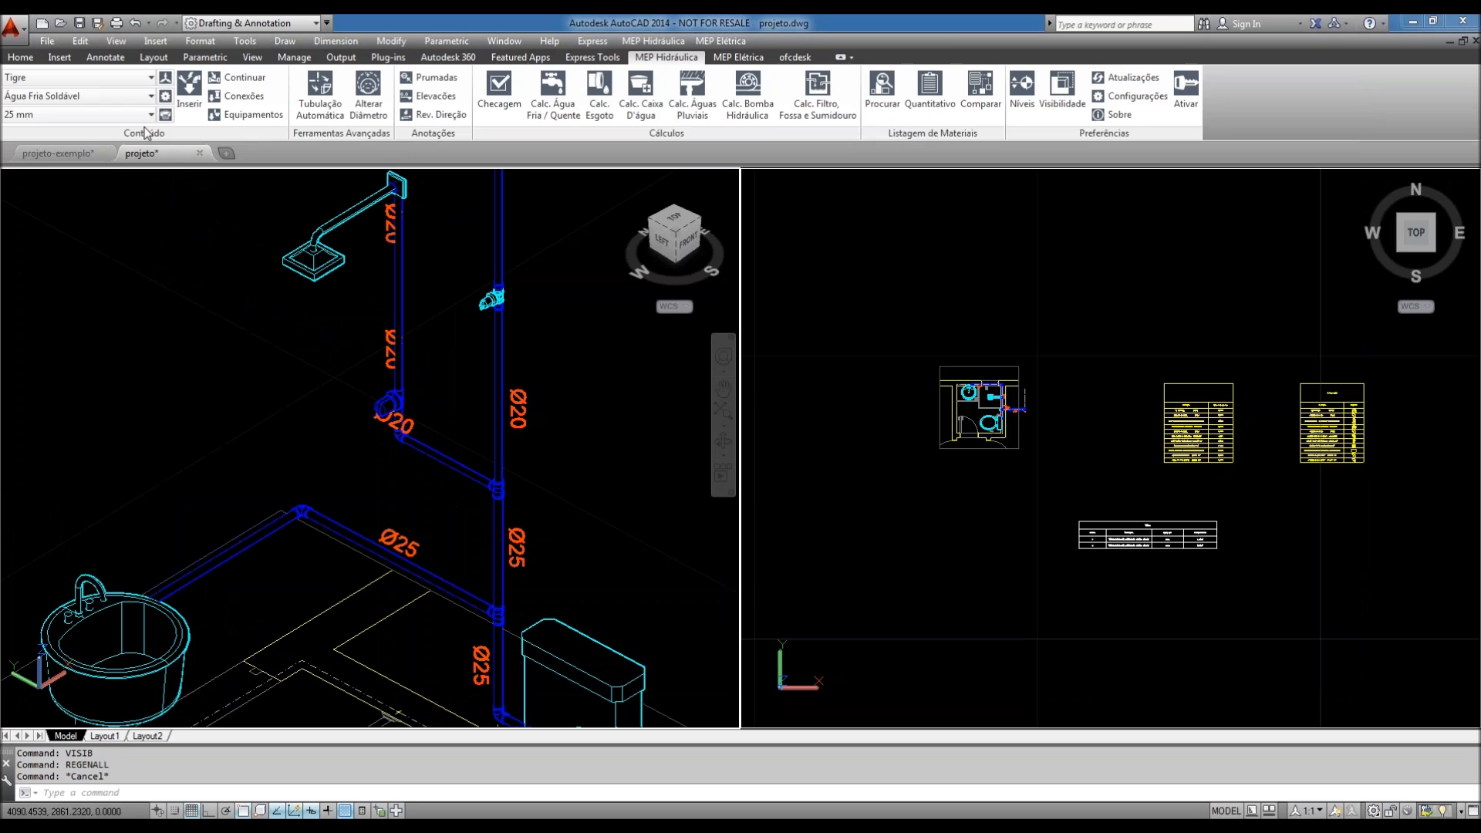
# - Create a new text style named Texto DN based on the OFC-VISIB-TEXT style
pyautogui.click(205, 41)
pyautogui.click(232, 202)
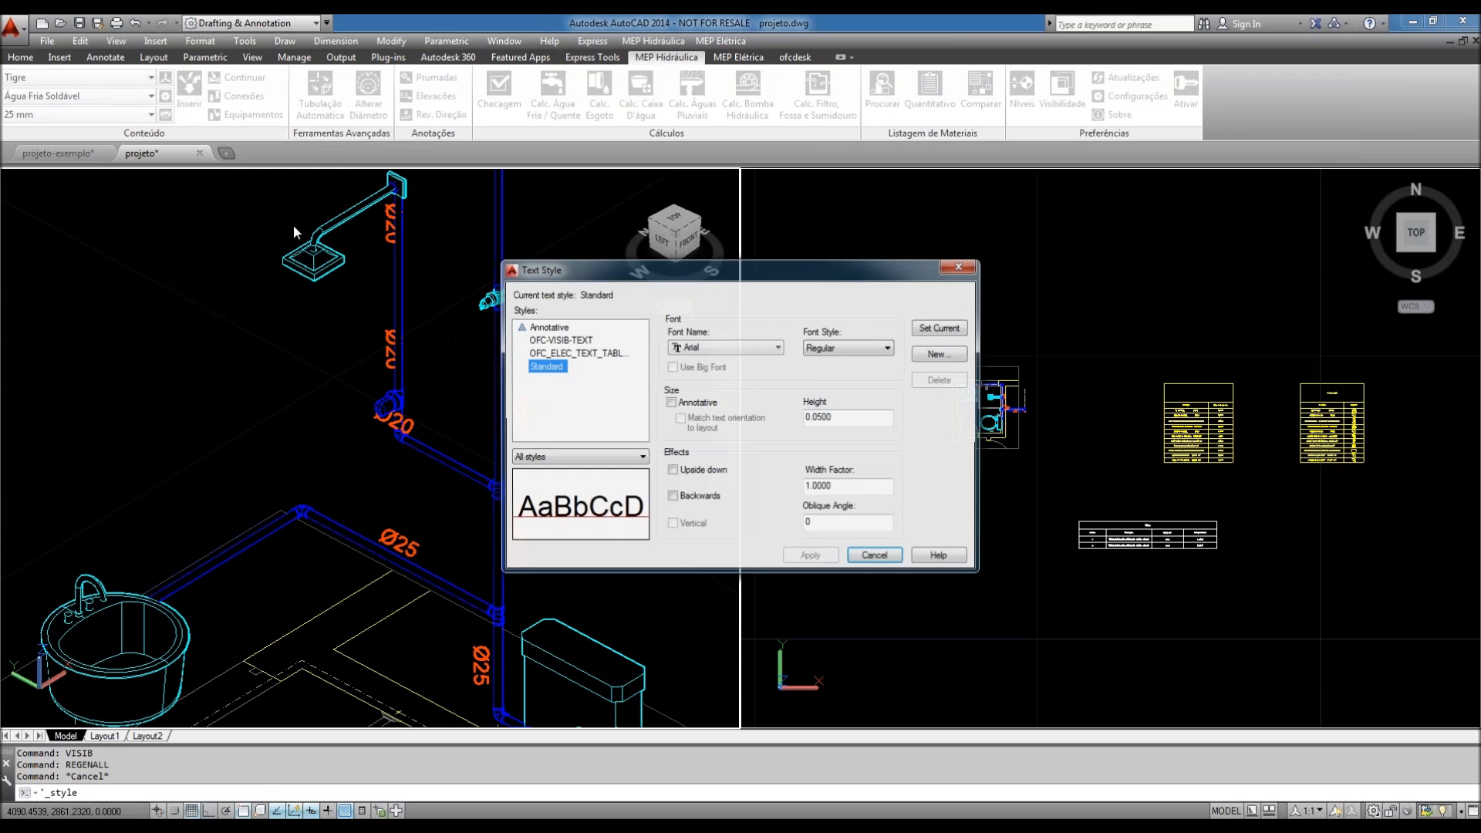
pyautogui.click(559, 339)
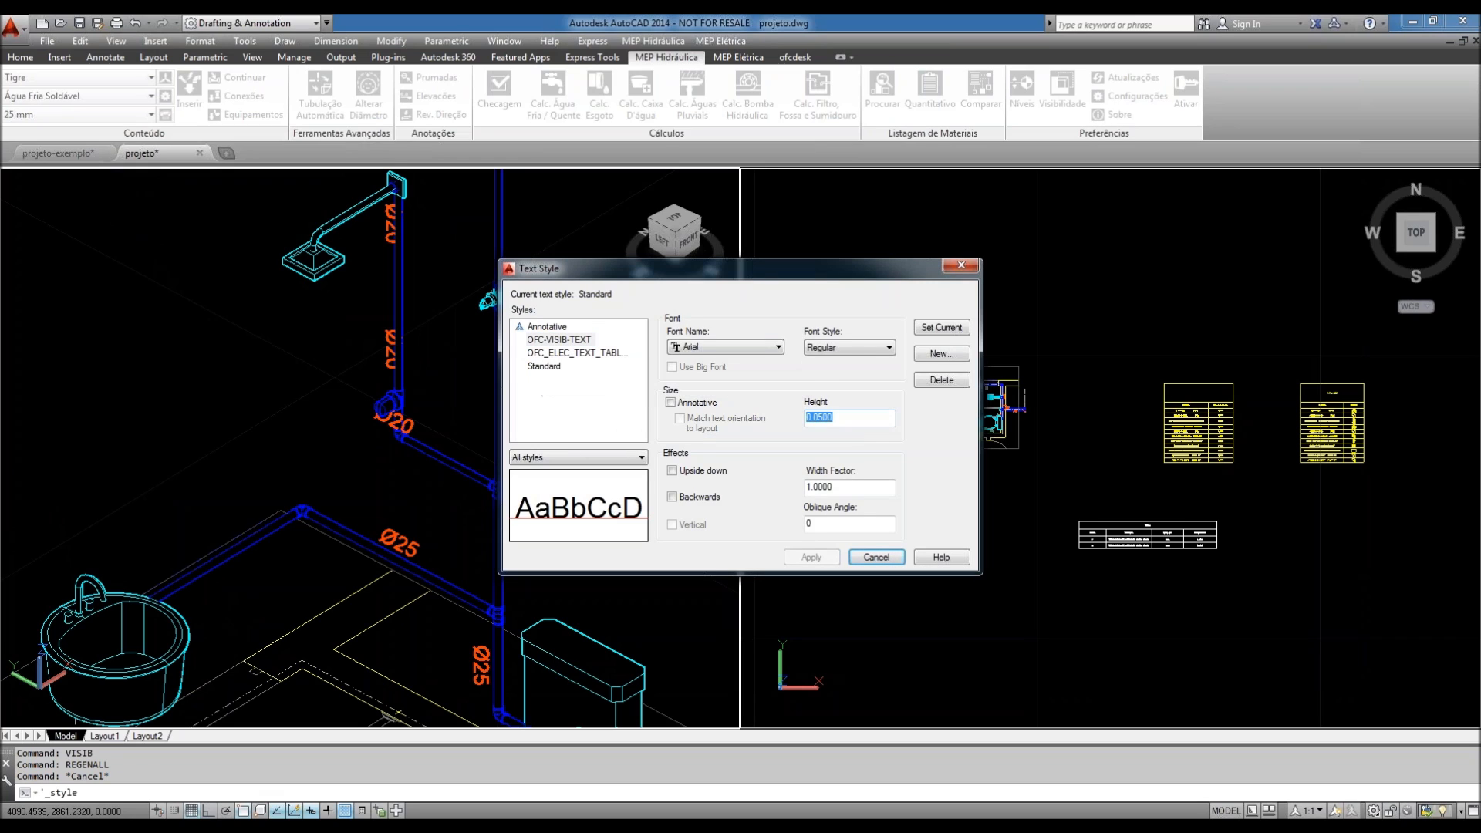
pyautogui.click(697, 346)
pyautogui.click(698, 344)
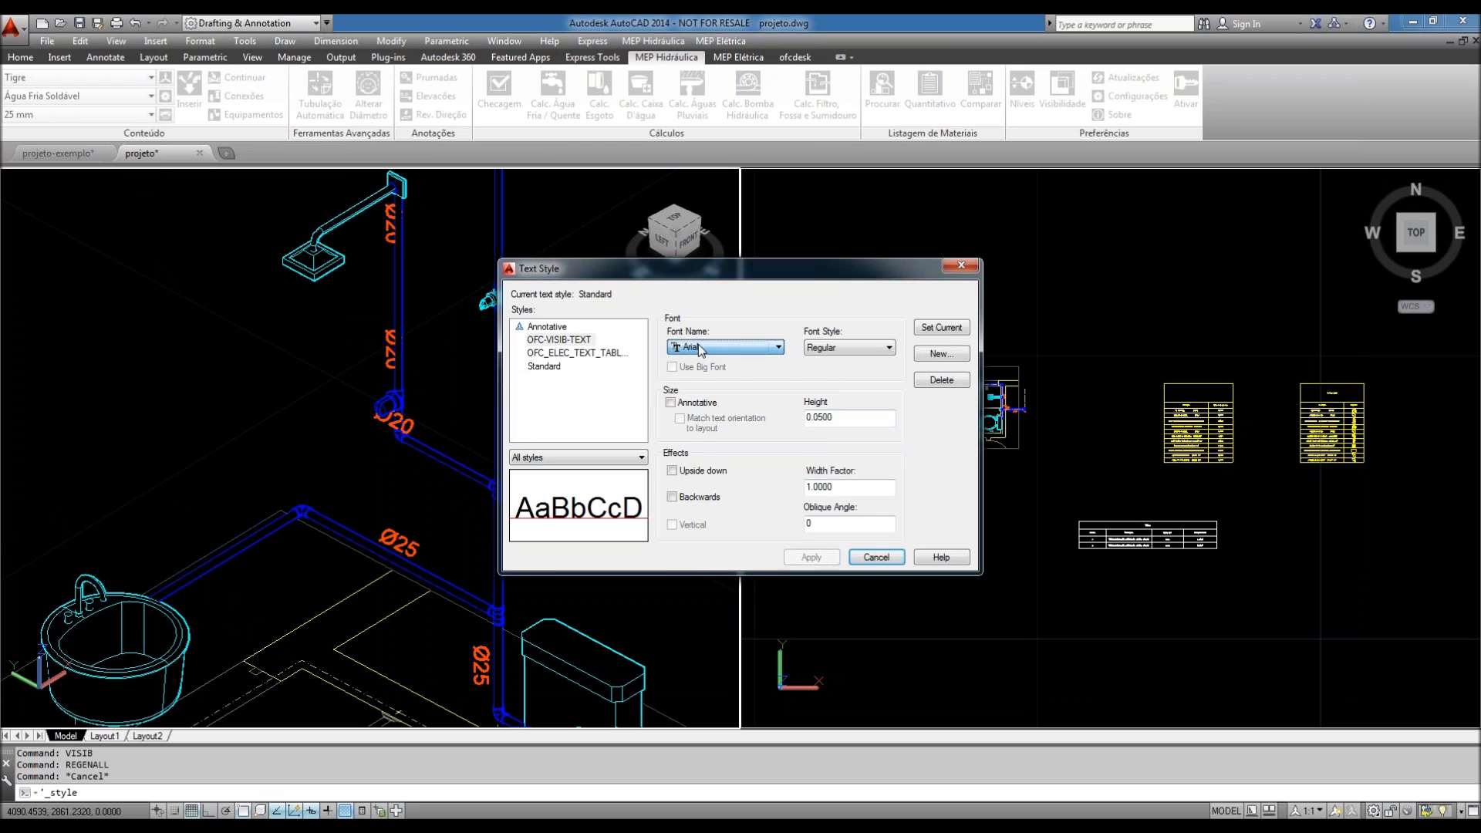
pyautogui.click(947, 355)
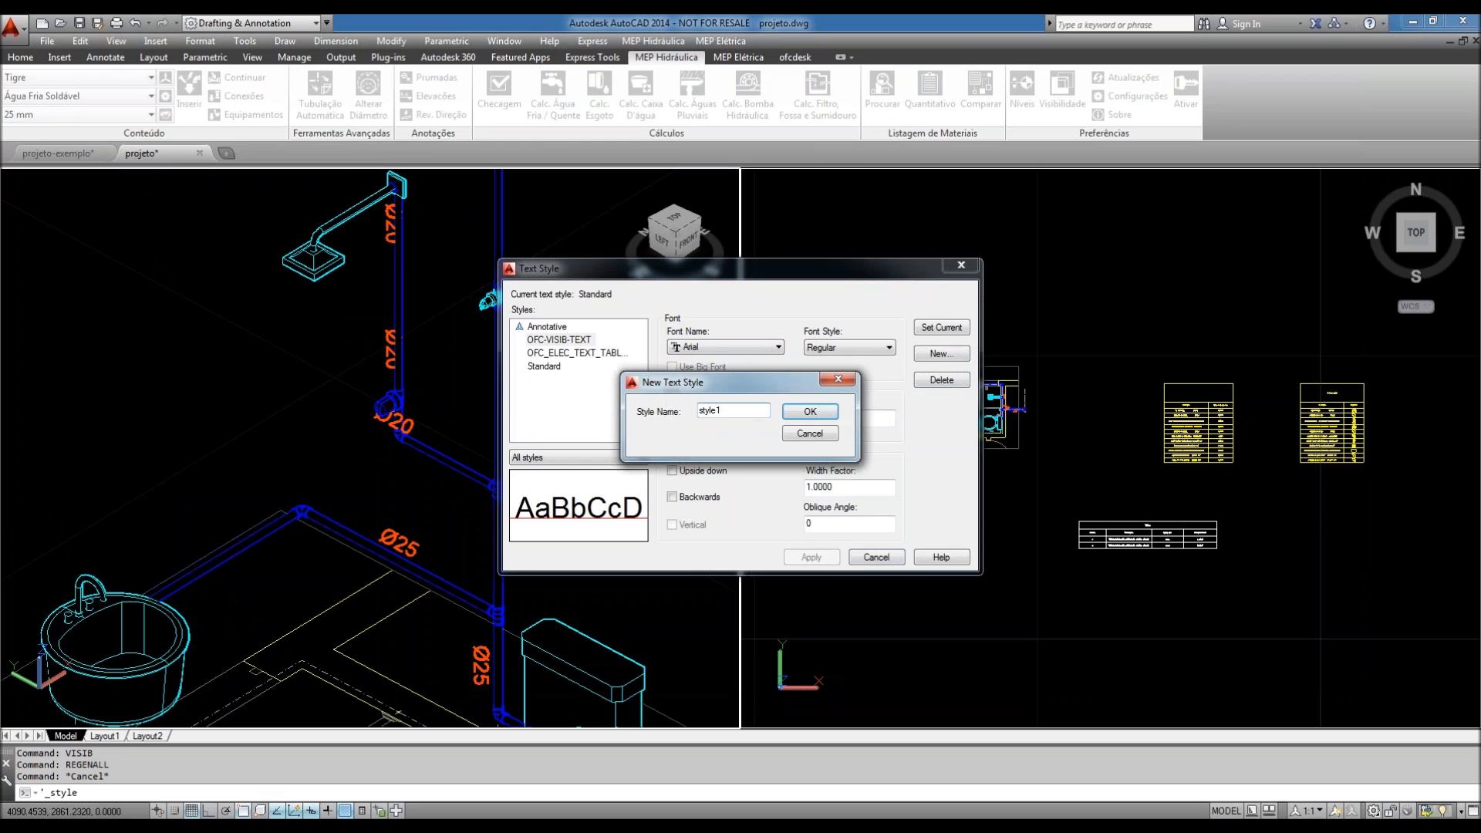
pyautogui.write('Texto DN')
pyautogui.press('Return')
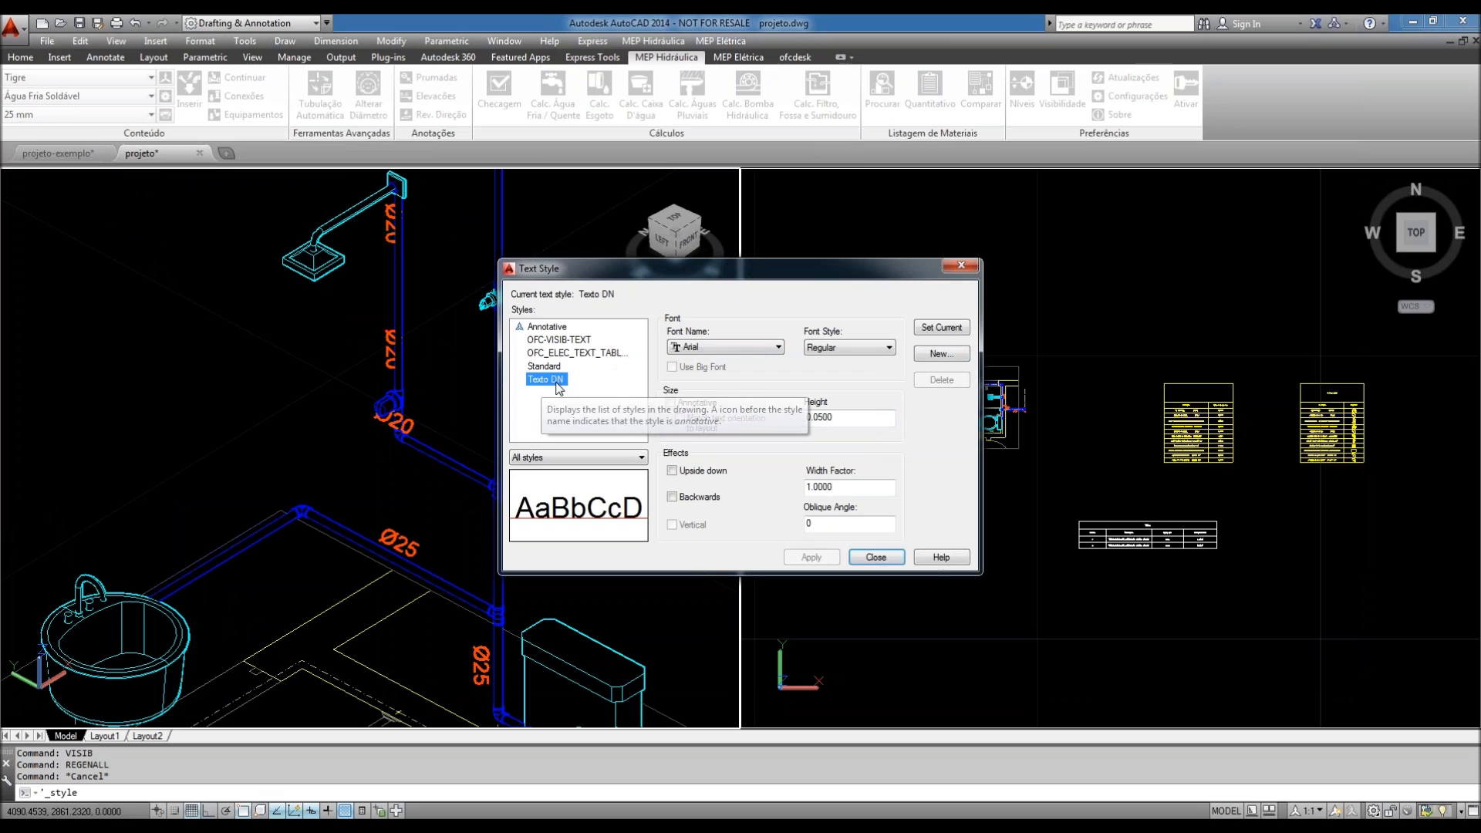
# - Set the font of the Texto DN text style to Berlin Sans FB
pyautogui.click(733, 344)
pyautogui.click(725, 359)
pyautogui.press('Down')
pyautogui.press('Down')
pyautogui.press('Down')
pyautogui.press('Down')
pyautogui.press('Down')
pyautogui.press('Down')
pyautogui.press('Down')
pyautogui.press('Down')
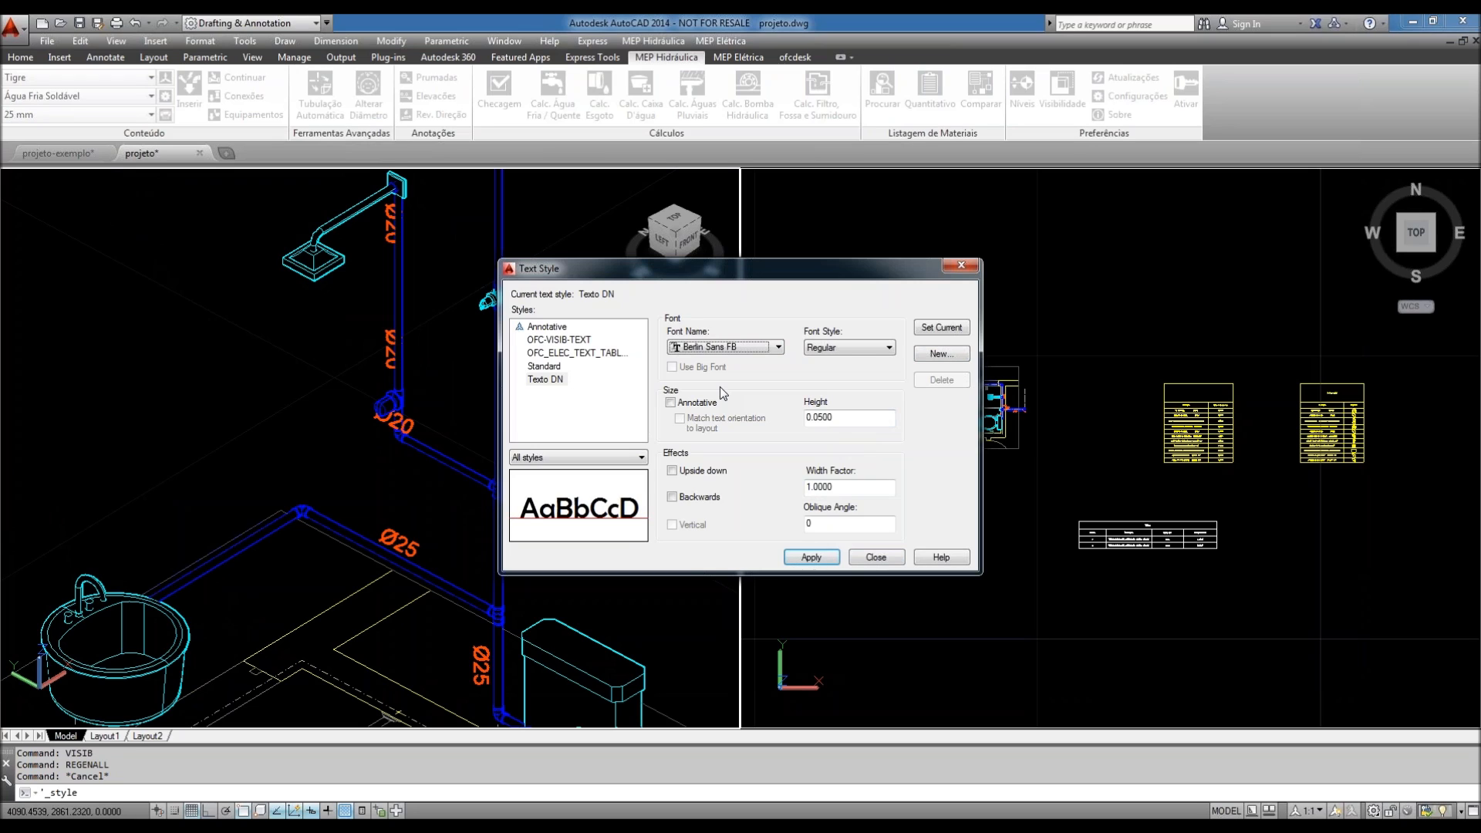
pyautogui.press('Down')
pyautogui.press('Down')
pyautogui.press('Down')
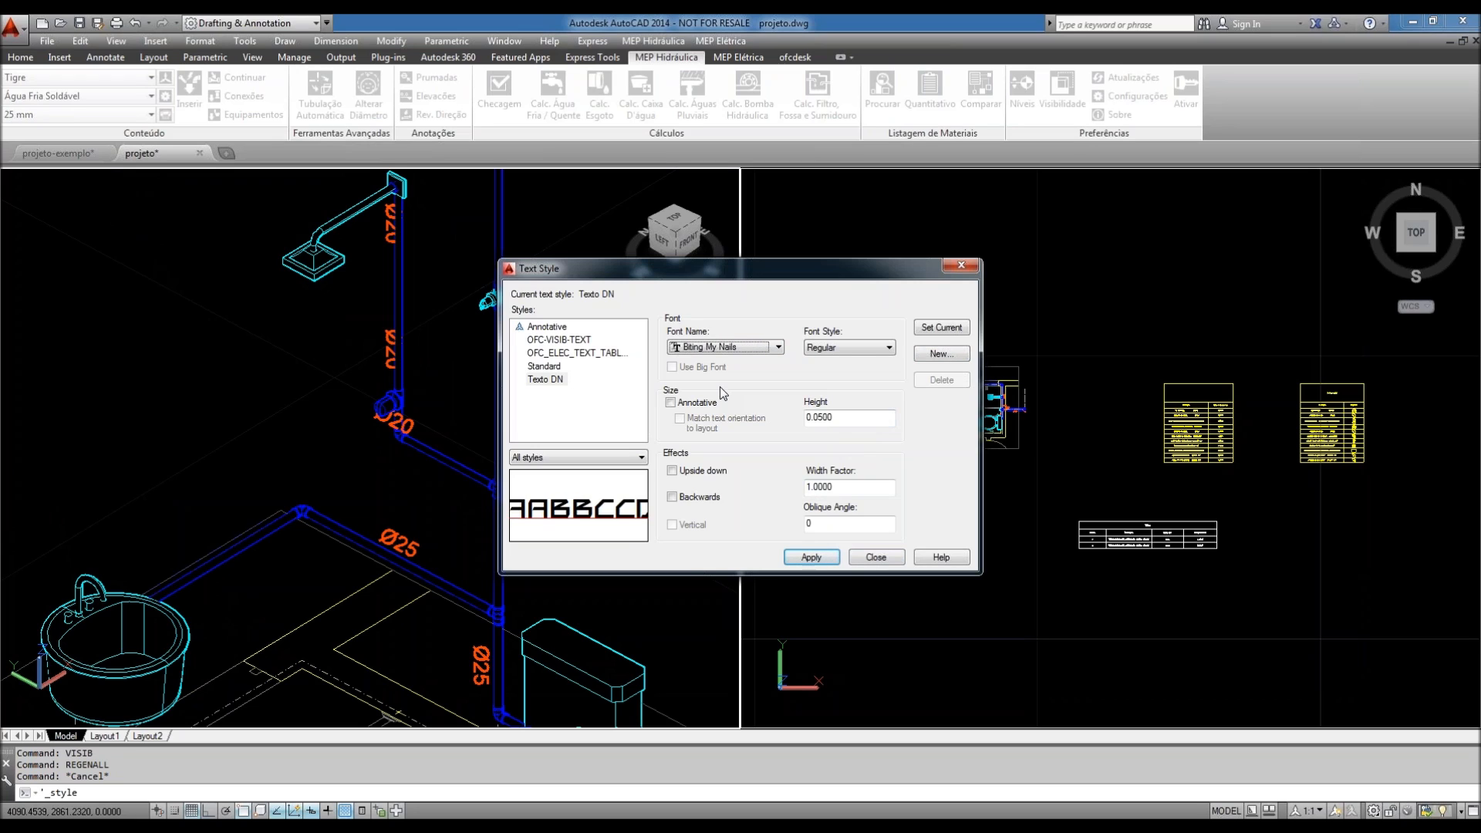
pyautogui.press('Up')
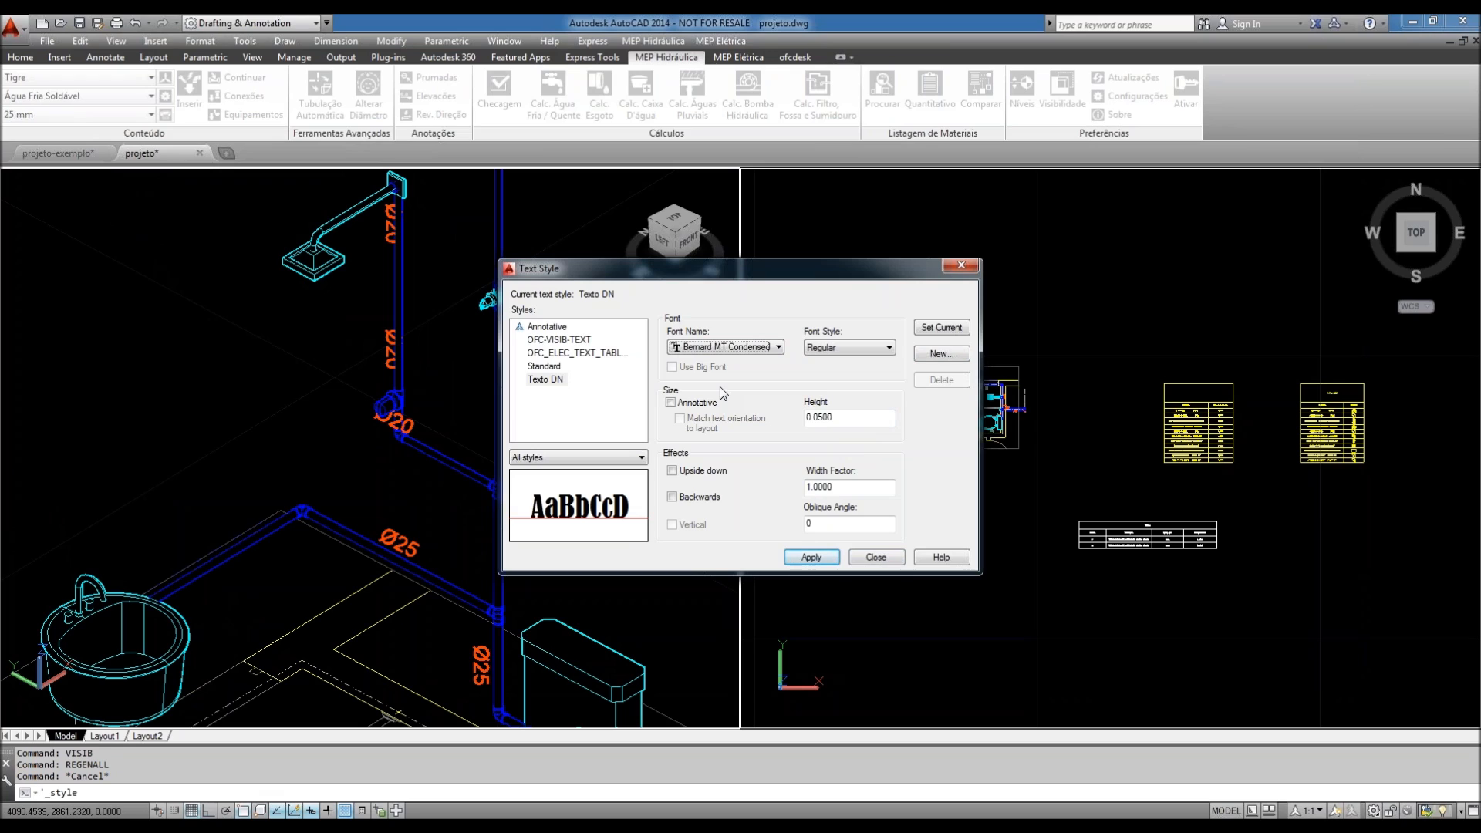
pyautogui.press('Up')
pyautogui.press('Up')
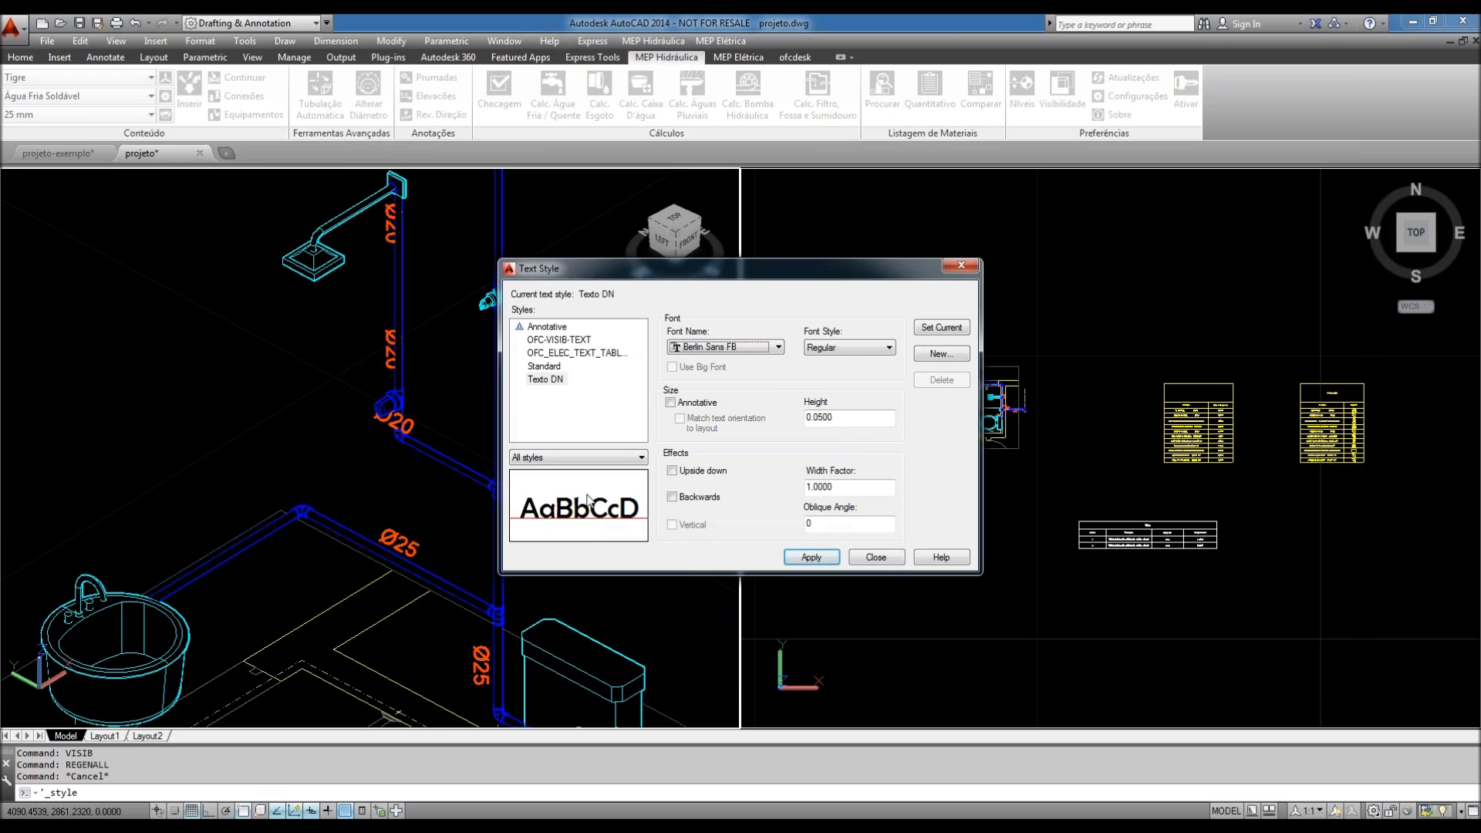
# - Set the Texto DN text style's height to 0.04, apply it and close the text style settings
pyautogui.moveTo(860, 417); pyautogui.dragTo(819, 425)
pyautogui.write('4')
pyautogui.click(829, 556)
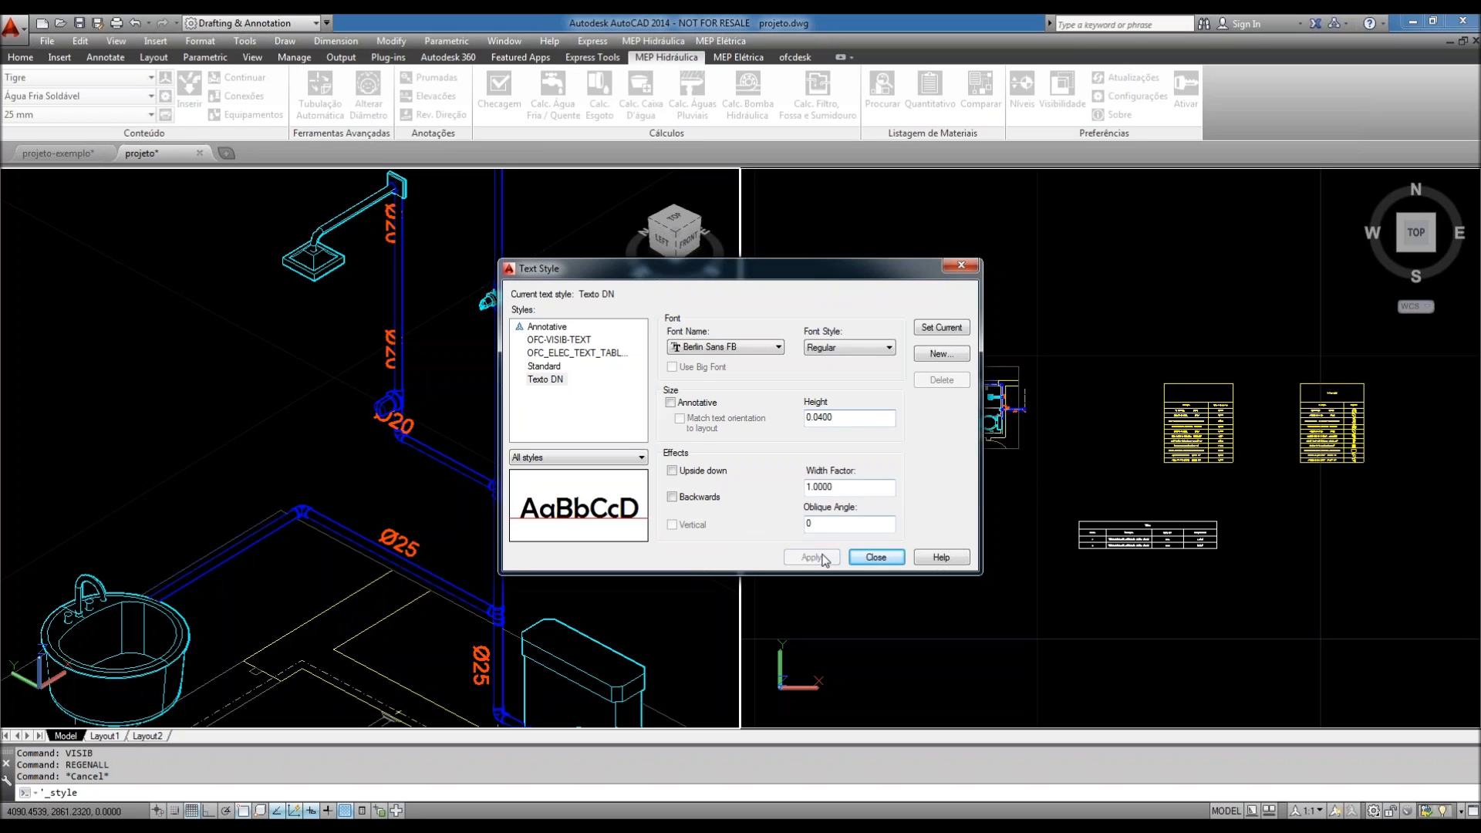
pyautogui.click(876, 557)
pyautogui.click(569, 406)
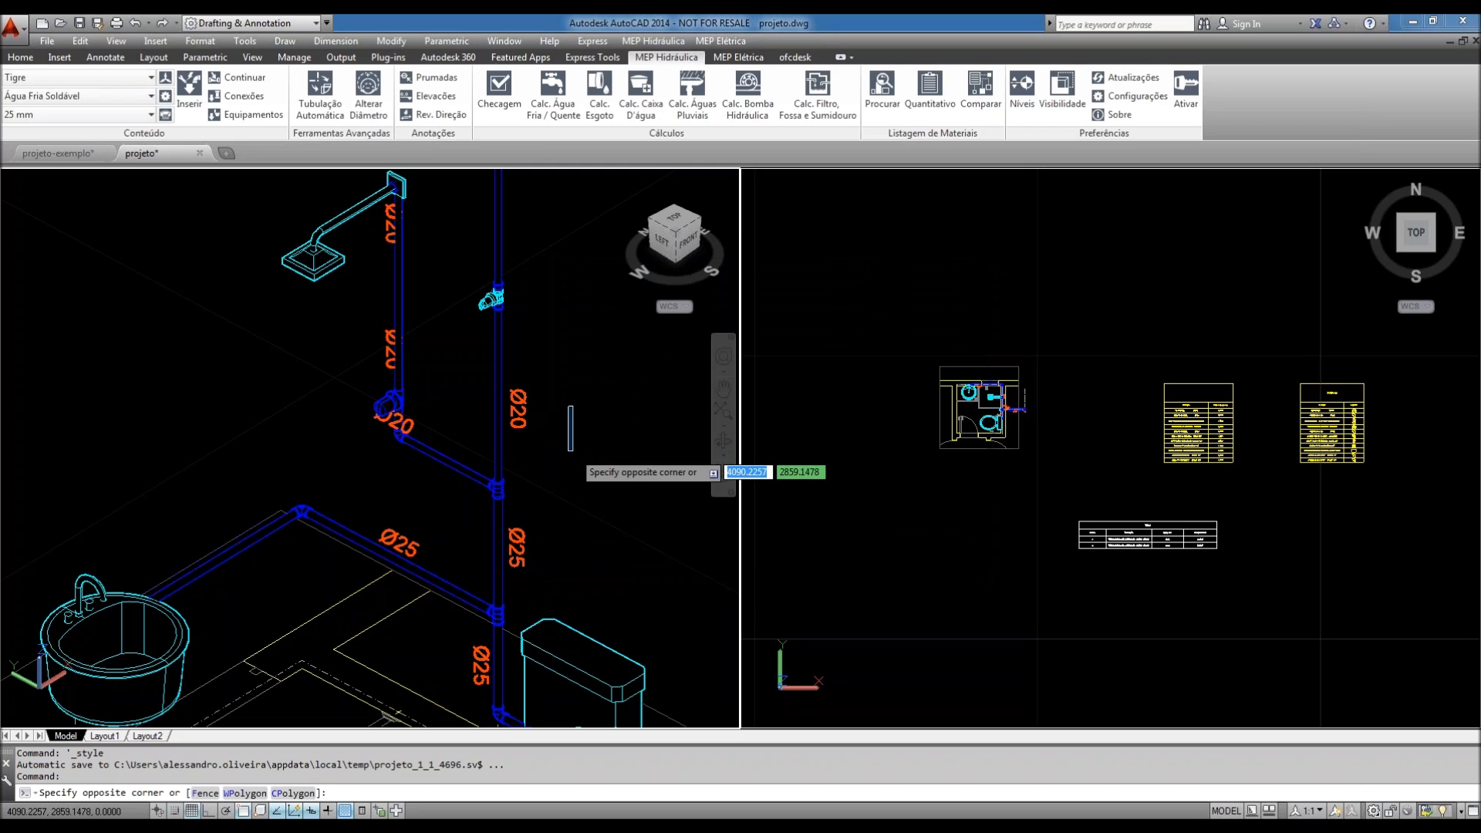
# - Set the text style of the Diâmetro item in the MEP - Hidráulica visibility options to Texto DN
pyautogui.click(1062, 93)
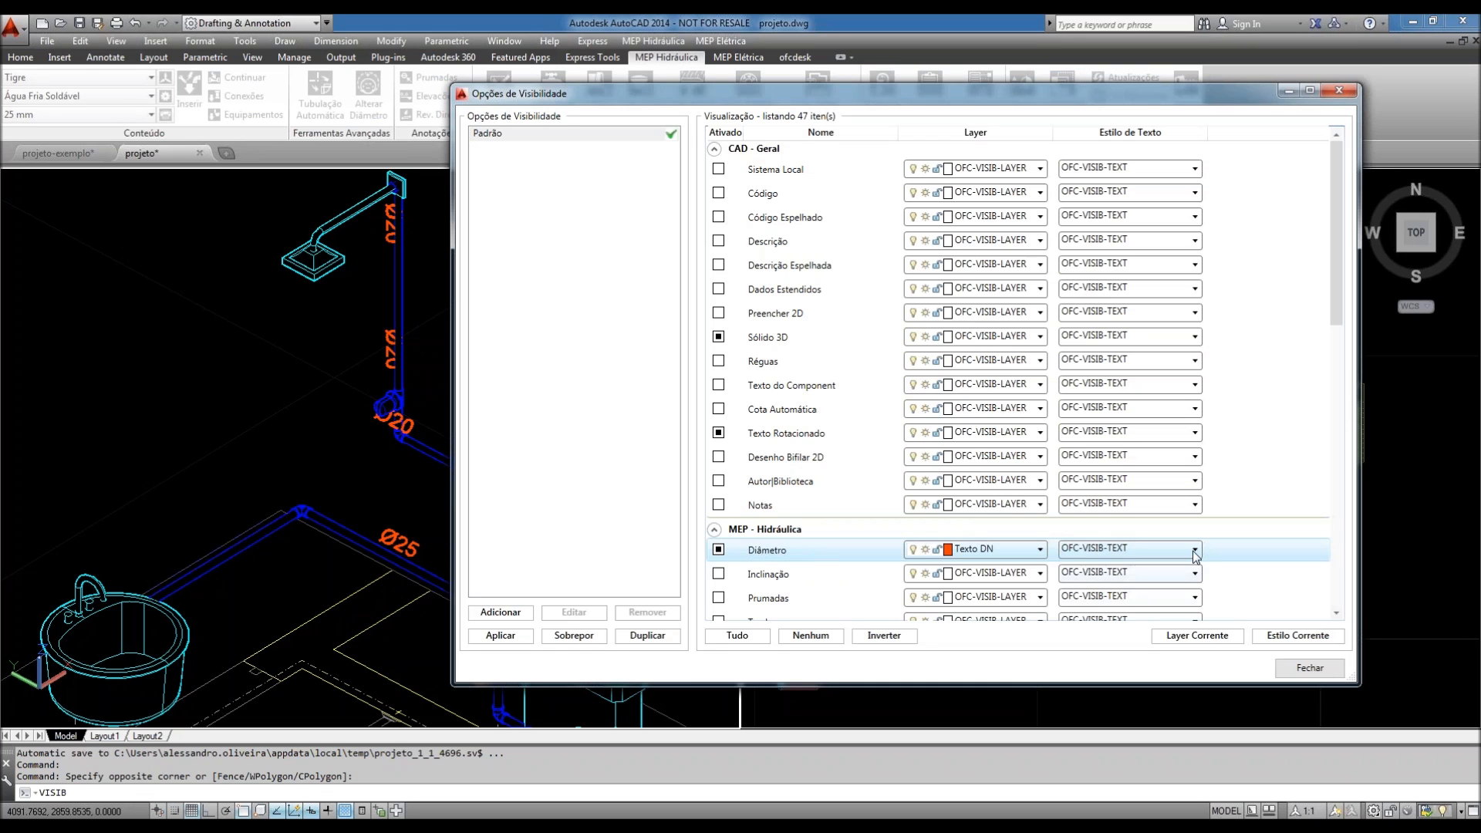
pyautogui.click(1196, 551)
pyautogui.click(1082, 605)
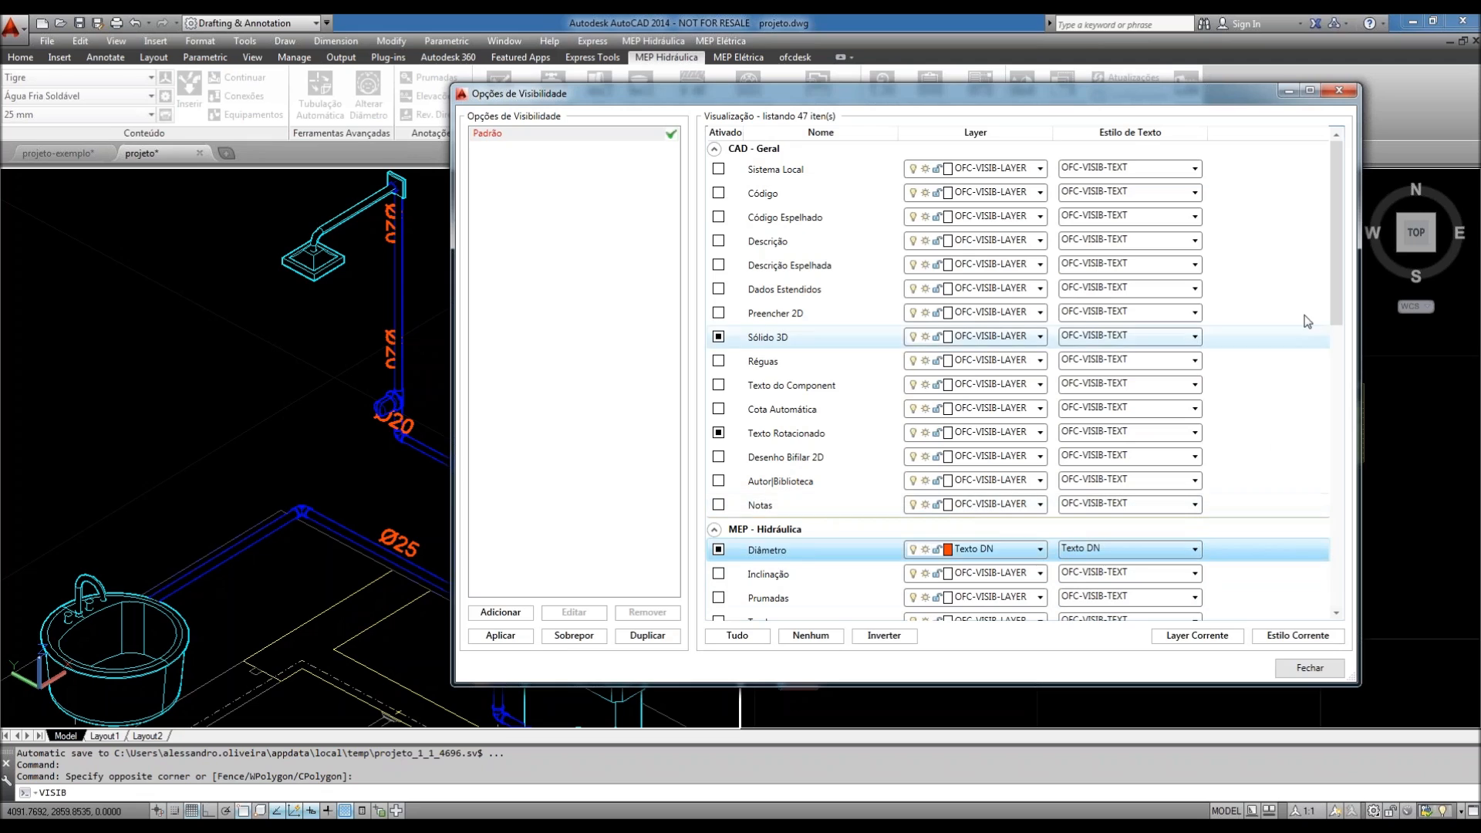
pyautogui.moveTo(1335, 289); pyautogui.dragTo(1331, 334)
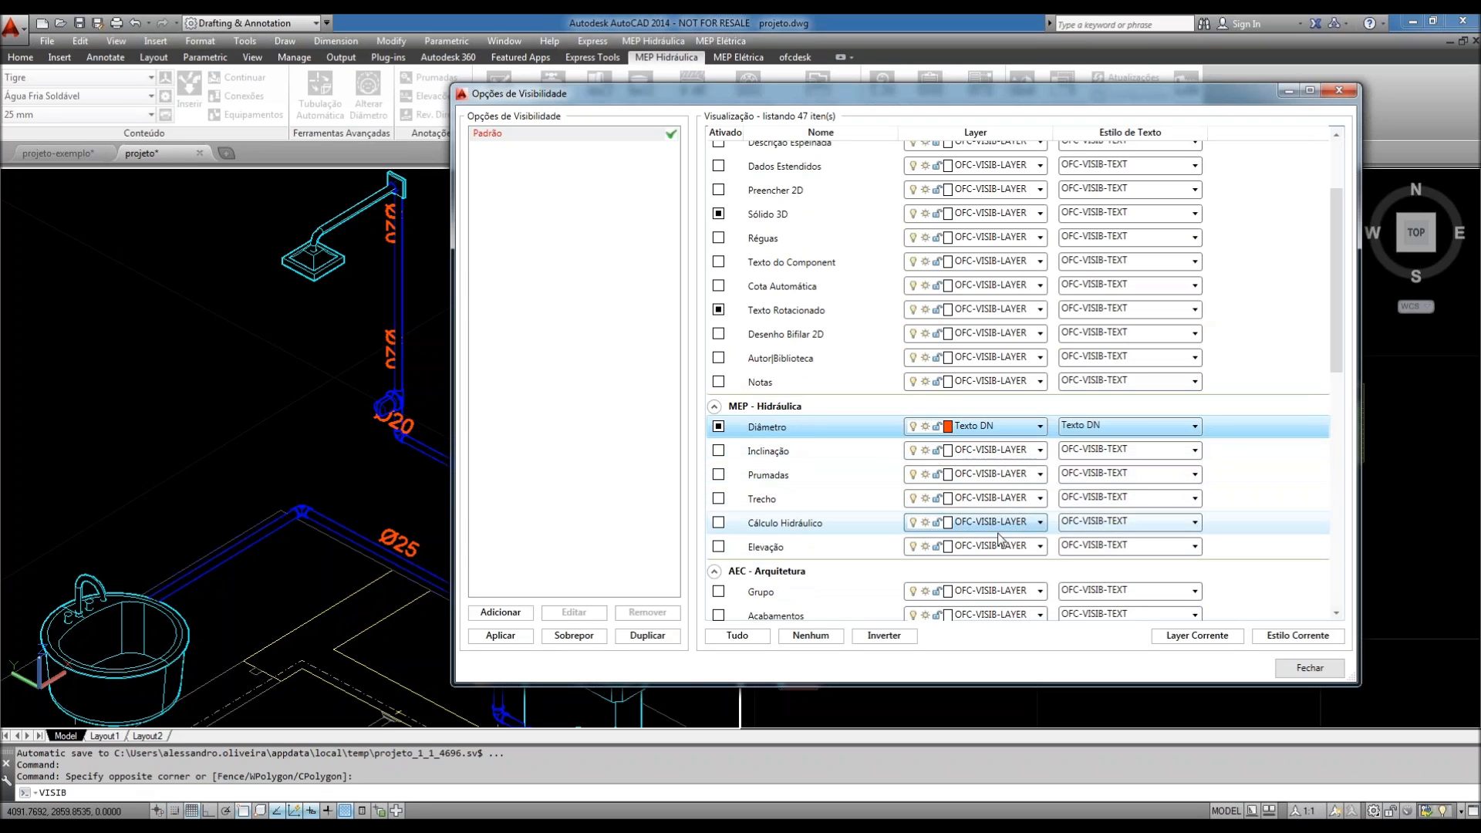
pyautogui.click(1311, 669)
pyautogui.press('Return')
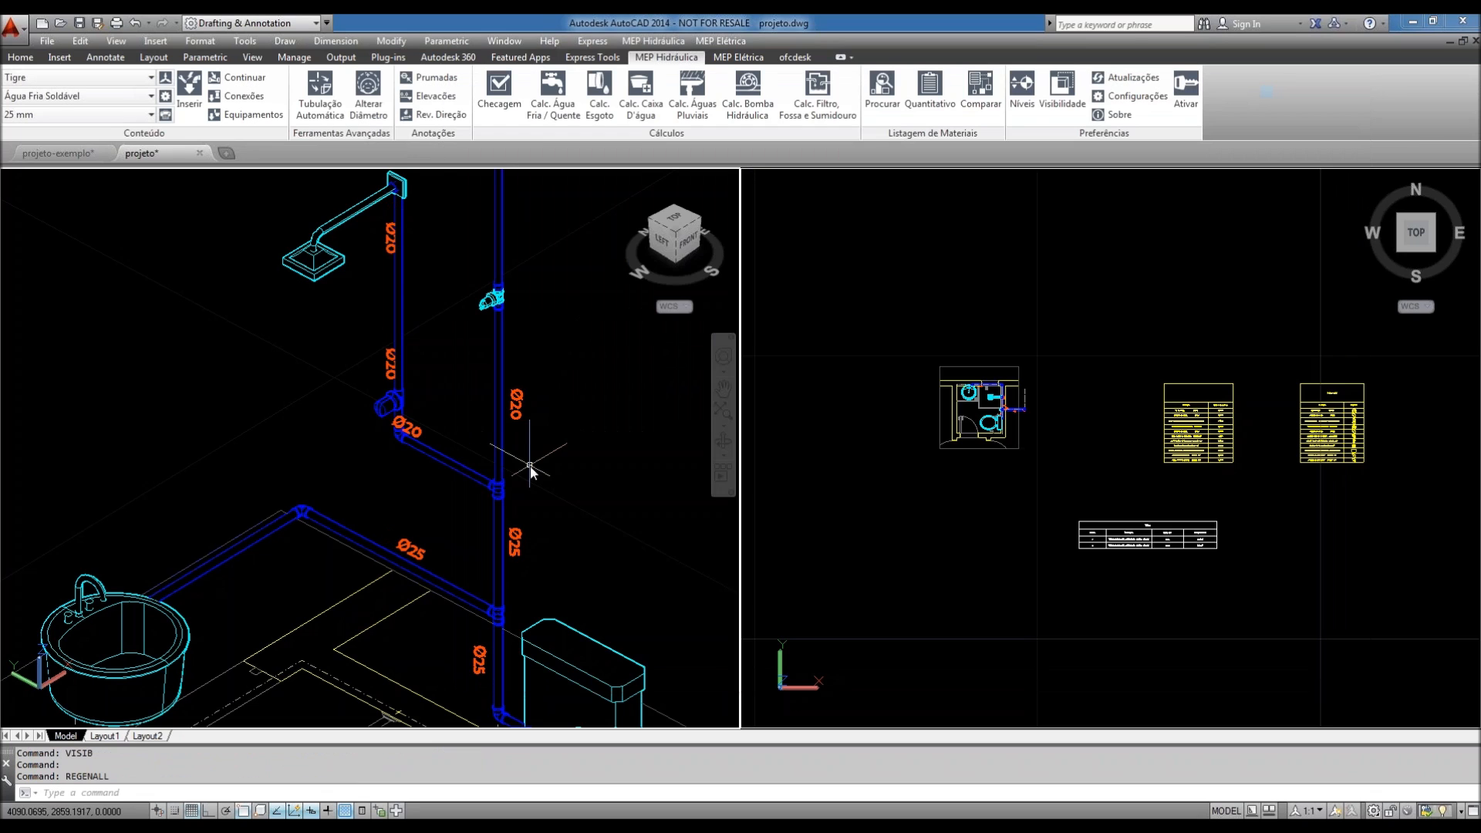
# - Move the Ø20 label of the sloping pipe below the shower valve to about the middle of that pipe
pyautogui.scroll(2, 521, 408)
pyautogui.scroll(1, 521, 409)
pyautogui.click(315, 454)
pyautogui.scroll(2, 352, 467)
pyautogui.click(436, 526)
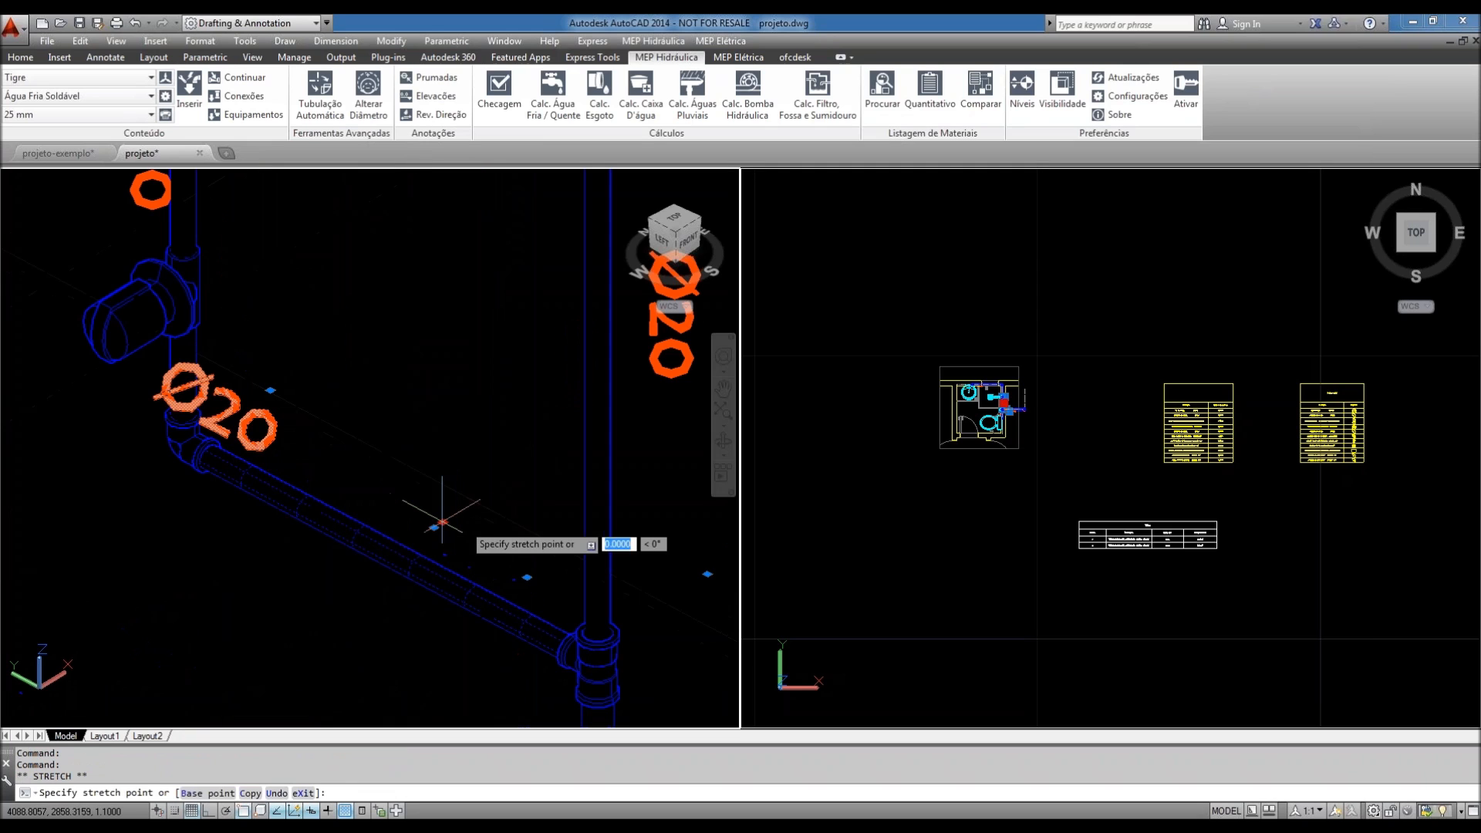
pyautogui.press('Escape')
pyautogui.scroll(-3, 489, 502)
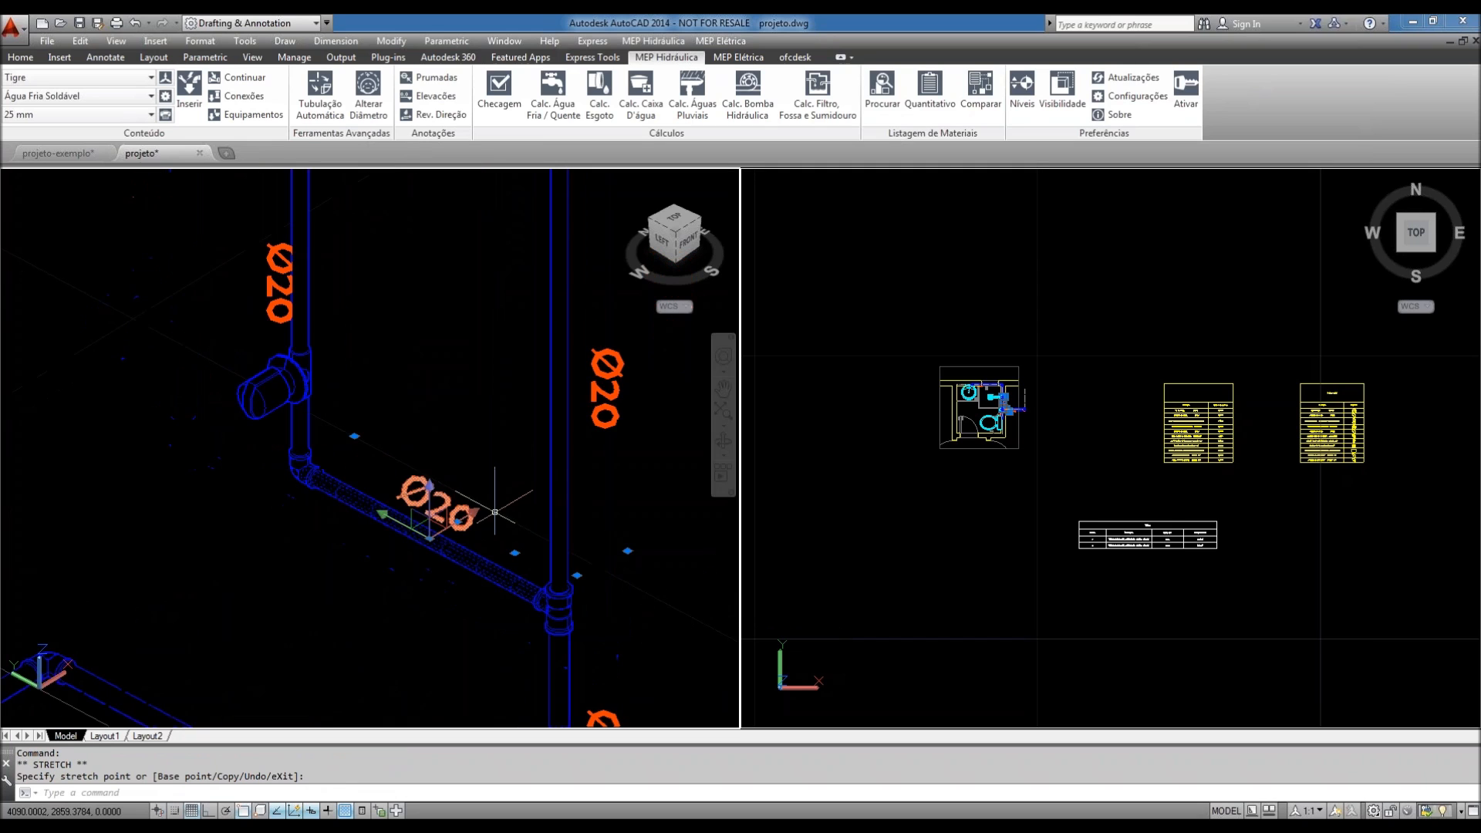
pyautogui.press('Escape')
pyautogui.scroll(-3, 466, 434)
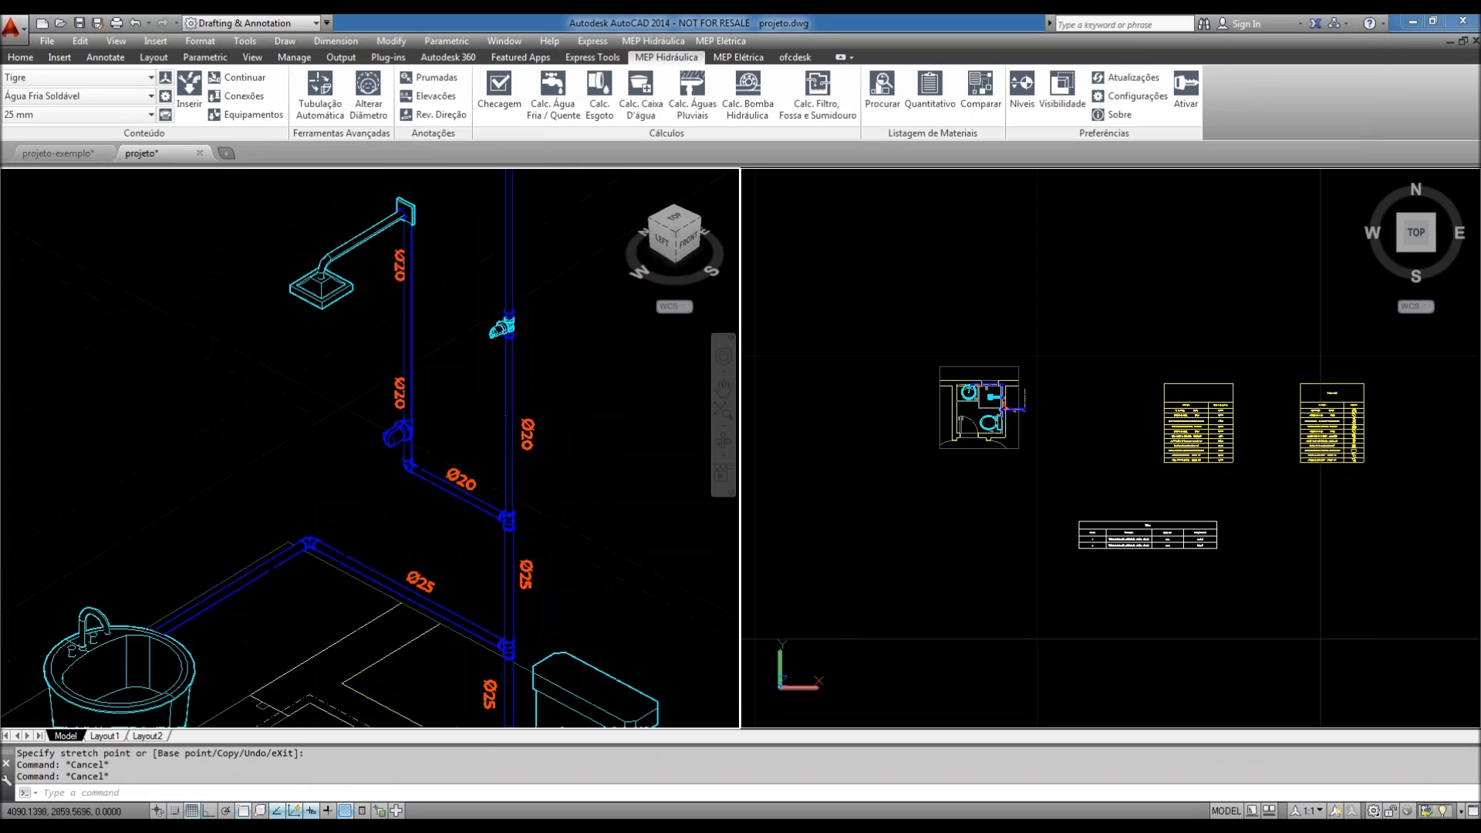
pyautogui.moveTo(588, 459); pyautogui.dragTo(548, 485, button='middle')
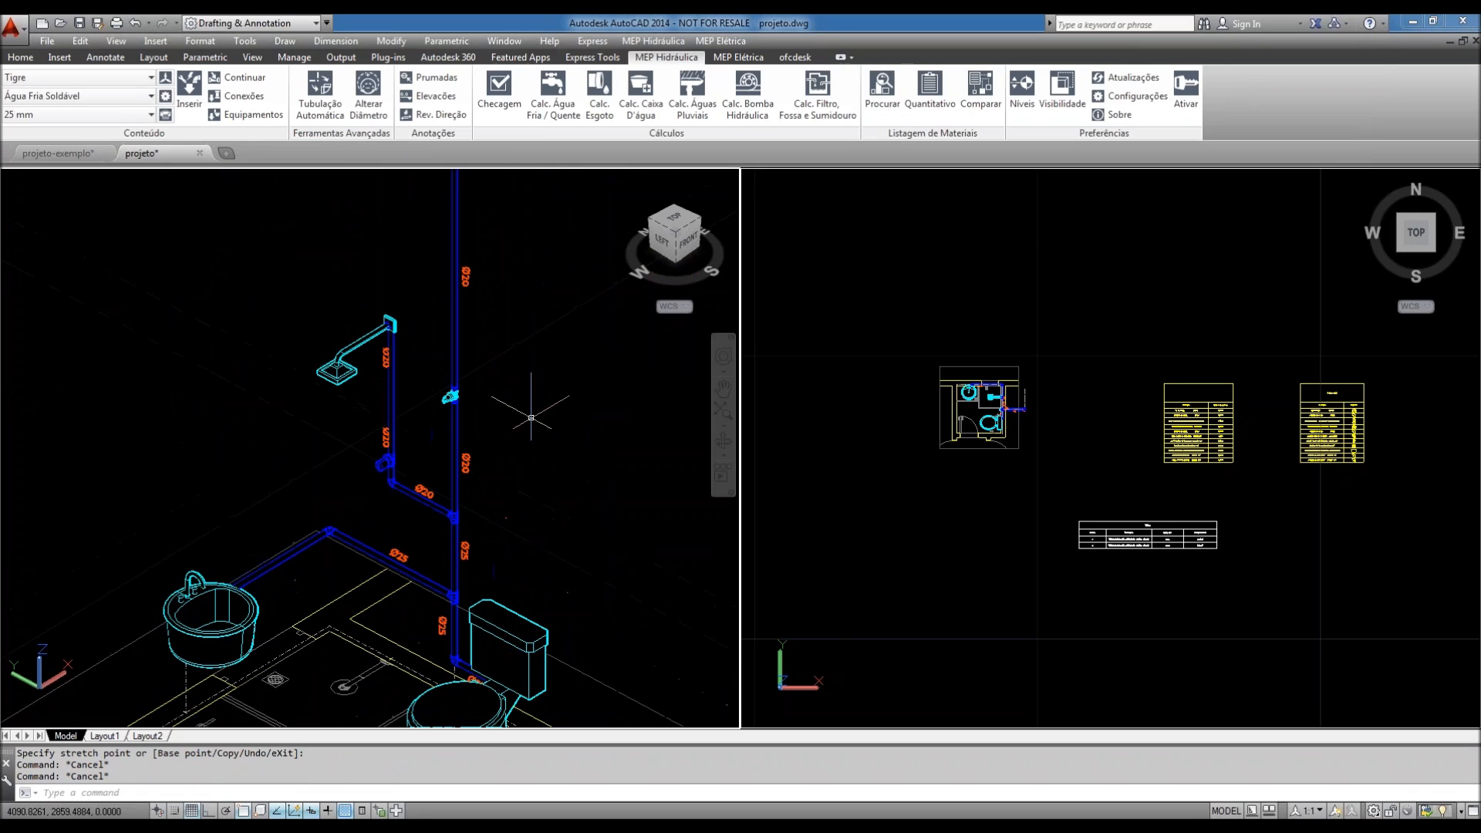
# - Create a new text style named Fluxo based on the Texto DN style
pyautogui.click(200, 41)
pyautogui.click(234, 202)
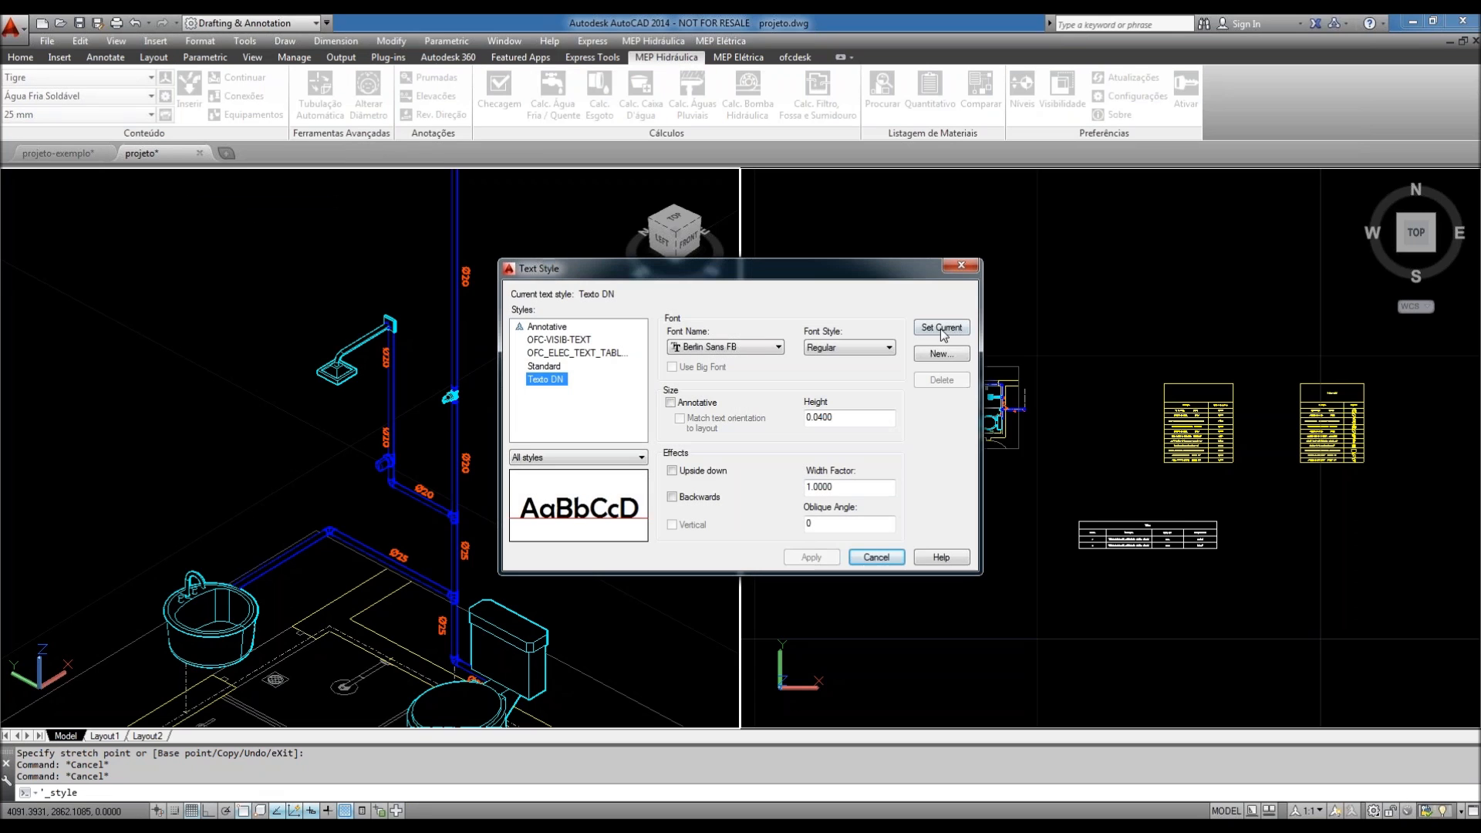
pyautogui.click(928, 358)
pyautogui.write('Fluxo')
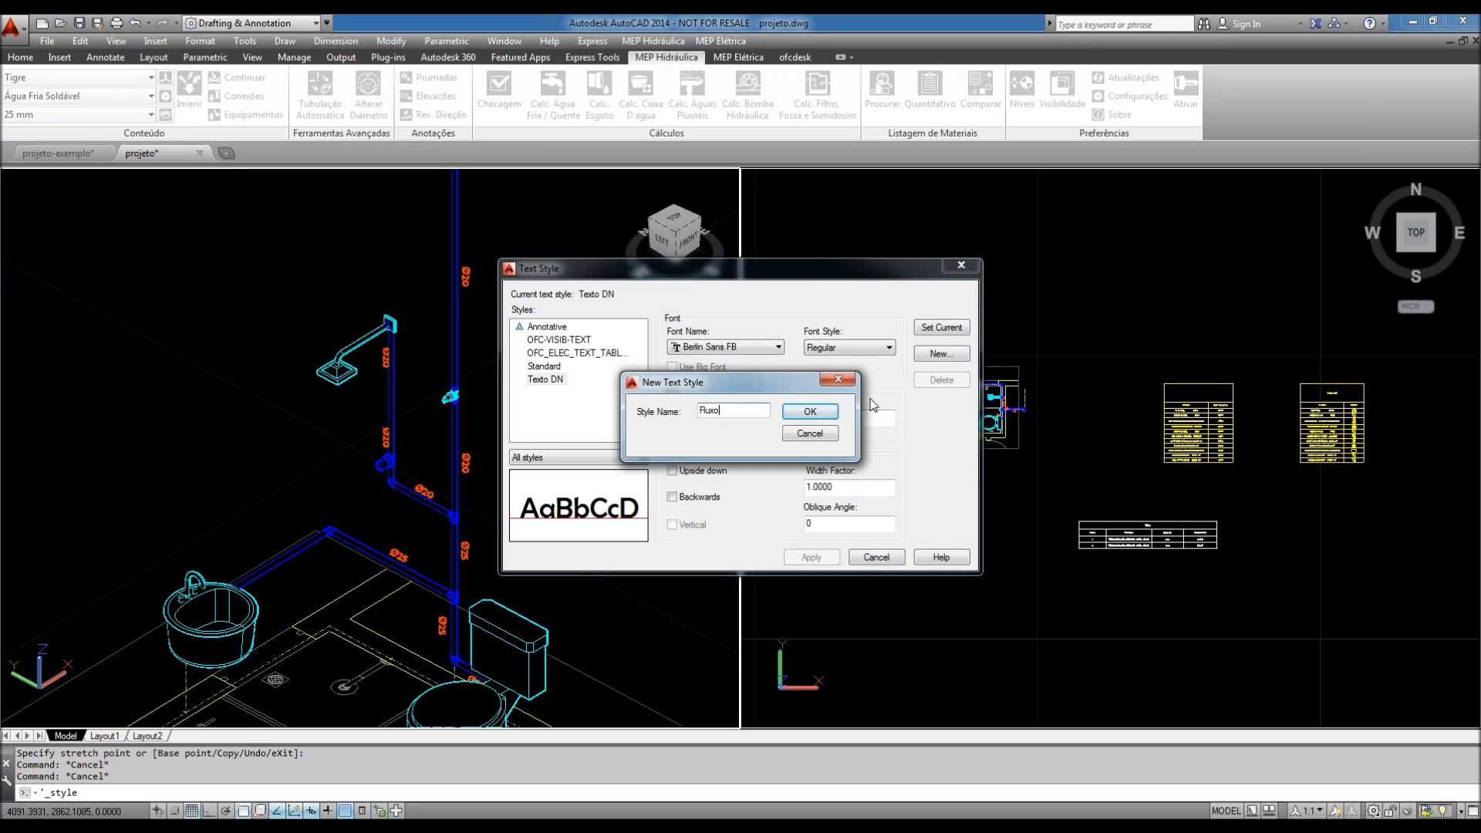
pyautogui.click(810, 411)
# - Set the Fluxo text style's height to 0.2, apply it and close the text style settings
pyautogui.click(862, 421)
pyautogui.doubleClick(862, 420)
pyautogui.write('1500')
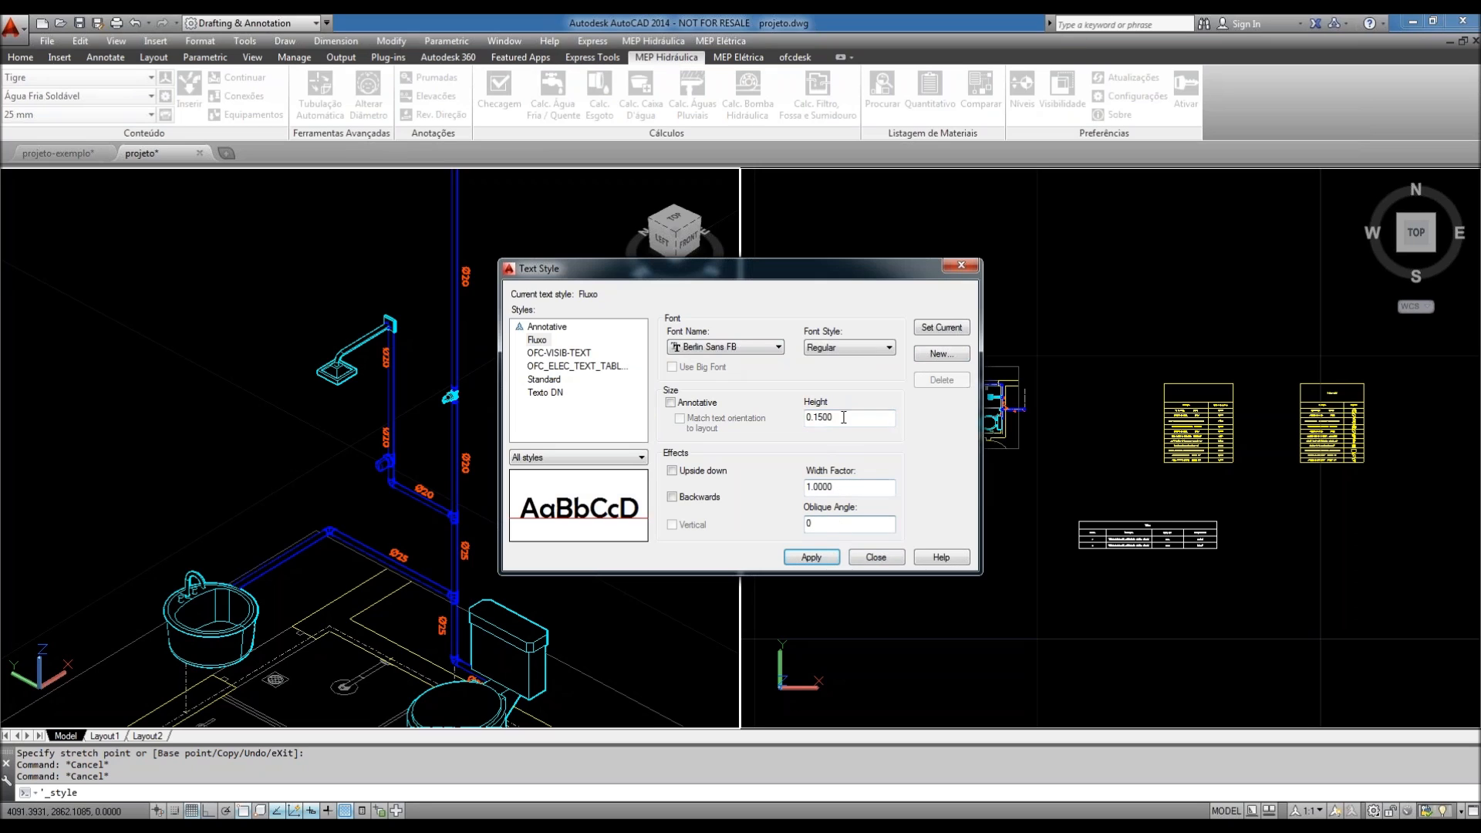
pyautogui.moveTo(844, 417); pyautogui.dragTo(820, 420)
pyautogui.press('BackSpace')
pyautogui.write('2')
pyautogui.click(833, 559)
pyautogui.click(875, 559)
pyautogui.click(630, 506)
pyautogui.press('Escape')
# - Switch the isometric viewport's visual style to Wireframe
pyautogui.scroll(1, 410, 491)
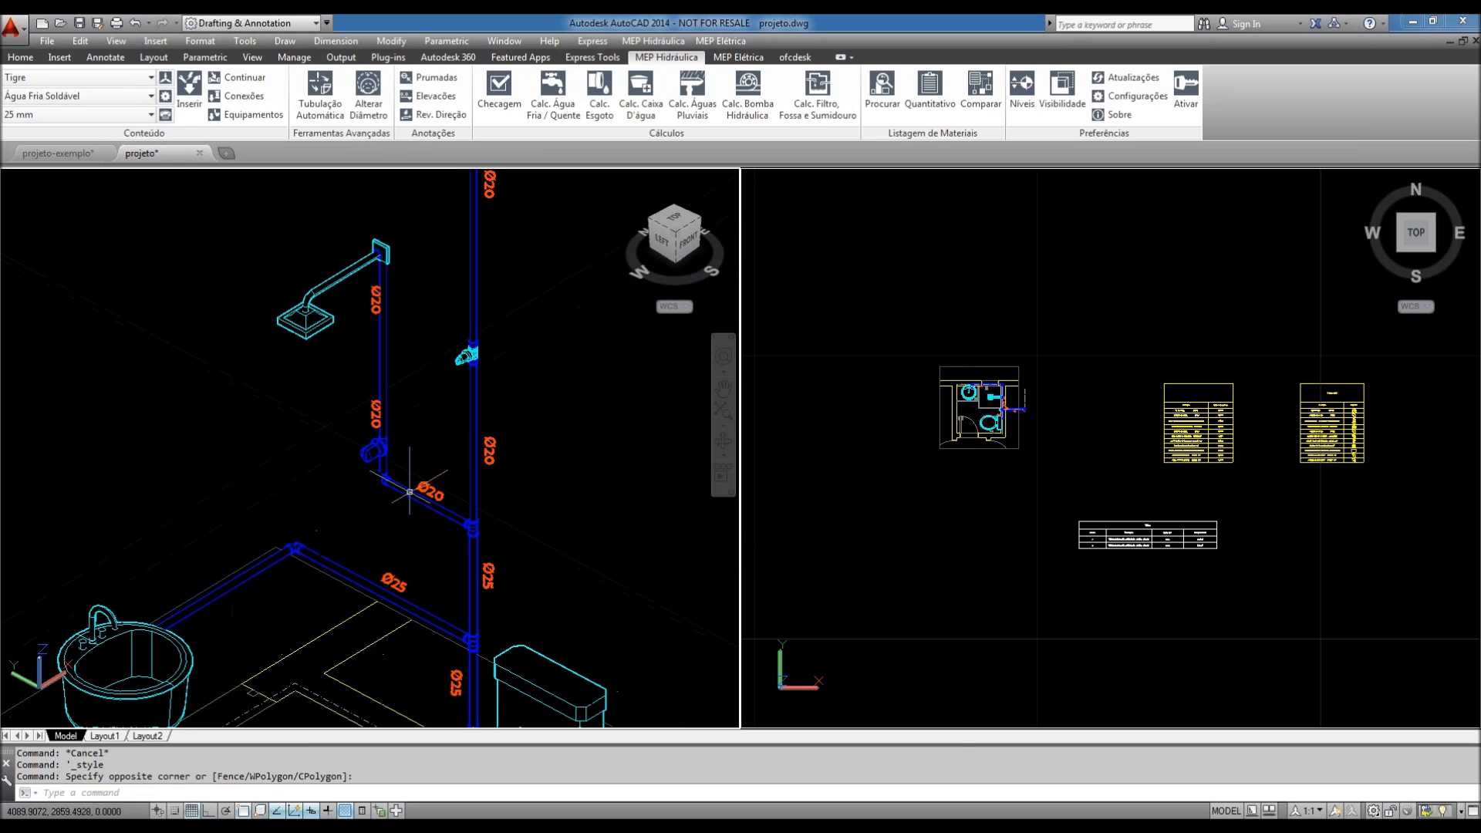
pyautogui.click(117, 45)
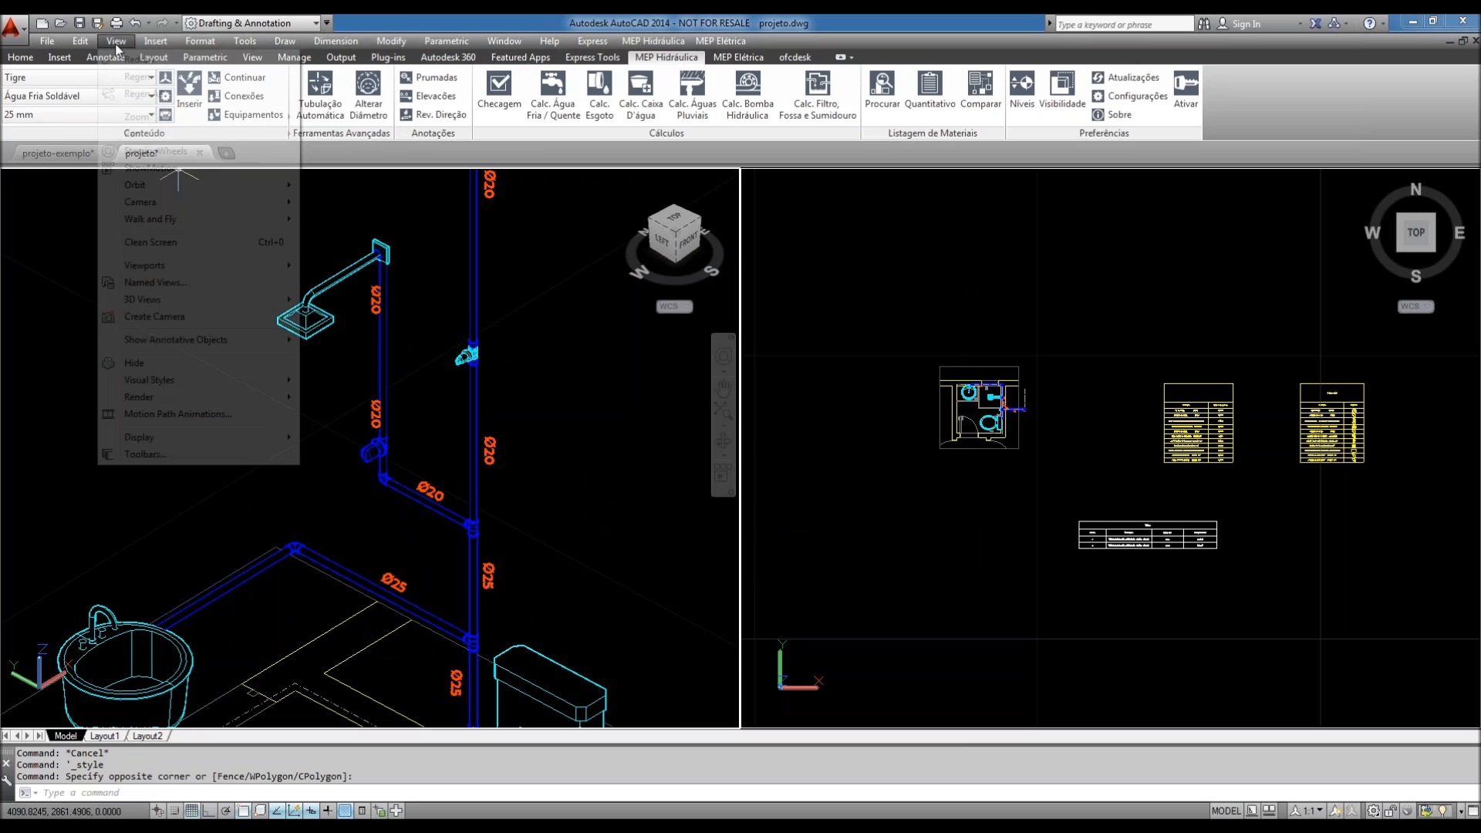
pyautogui.moveTo(160, 382)
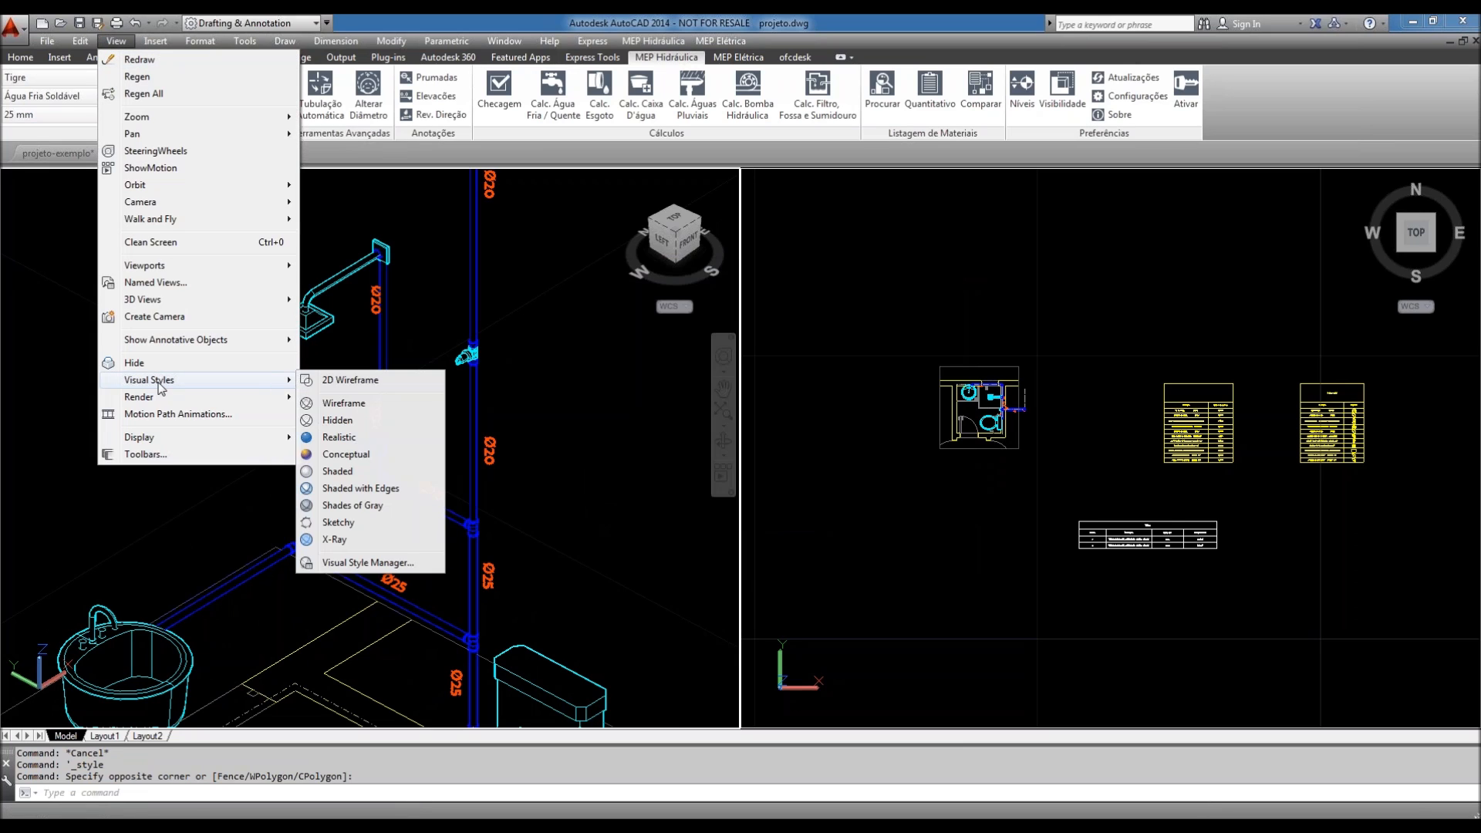
pyautogui.click(344, 403)
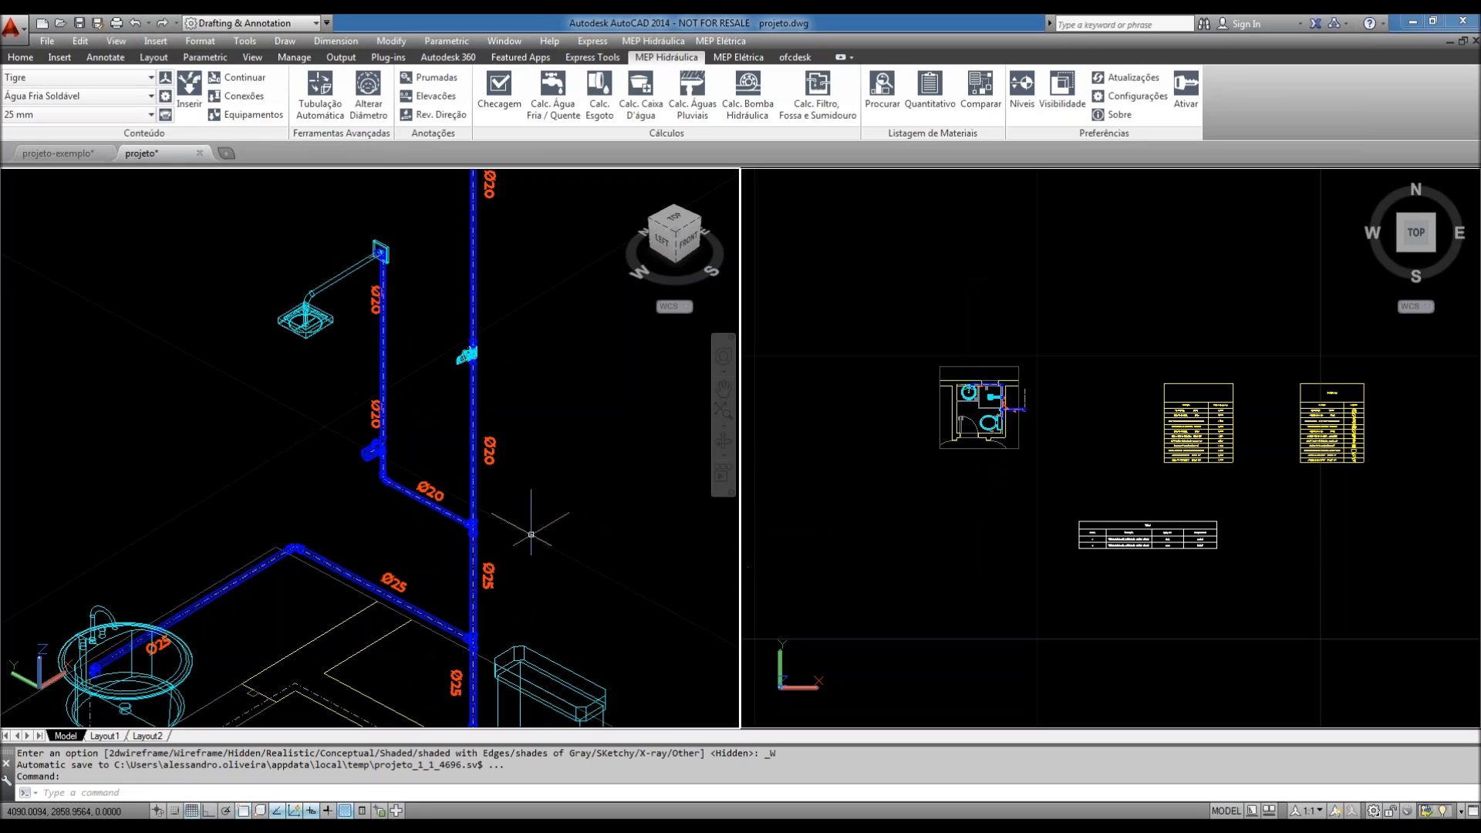
pyautogui.moveTo(550, 543); pyautogui.dragTo(553, 528, button='middle')
pyautogui.scroll(5, 457, 509)
pyautogui.scroll(-2, 401, 521)
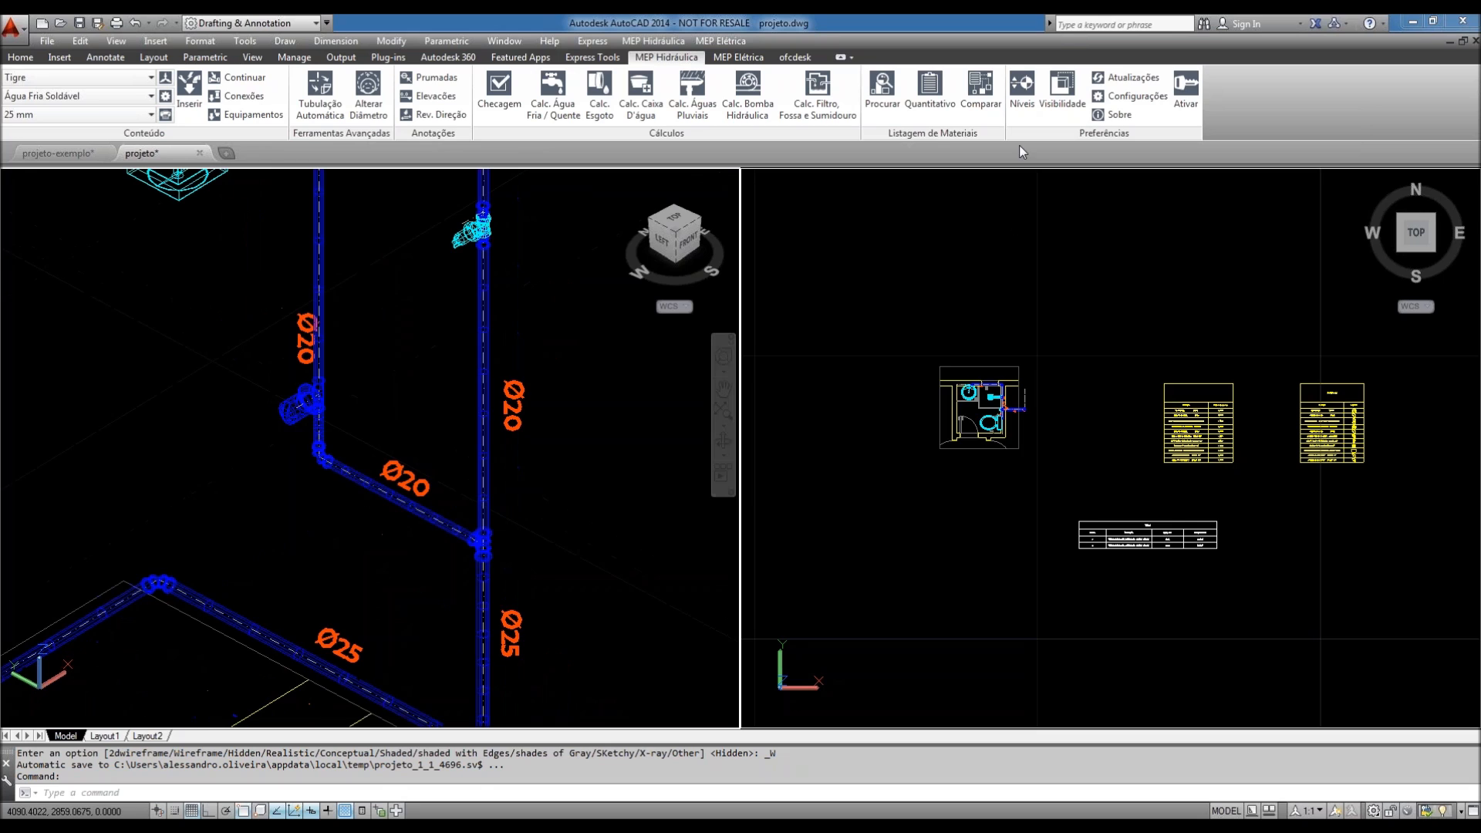
# - Enable the Réguas item in the CAD - Geral visibility options with layer Texto DN and text style Fluxo
pyautogui.click(1070, 111)
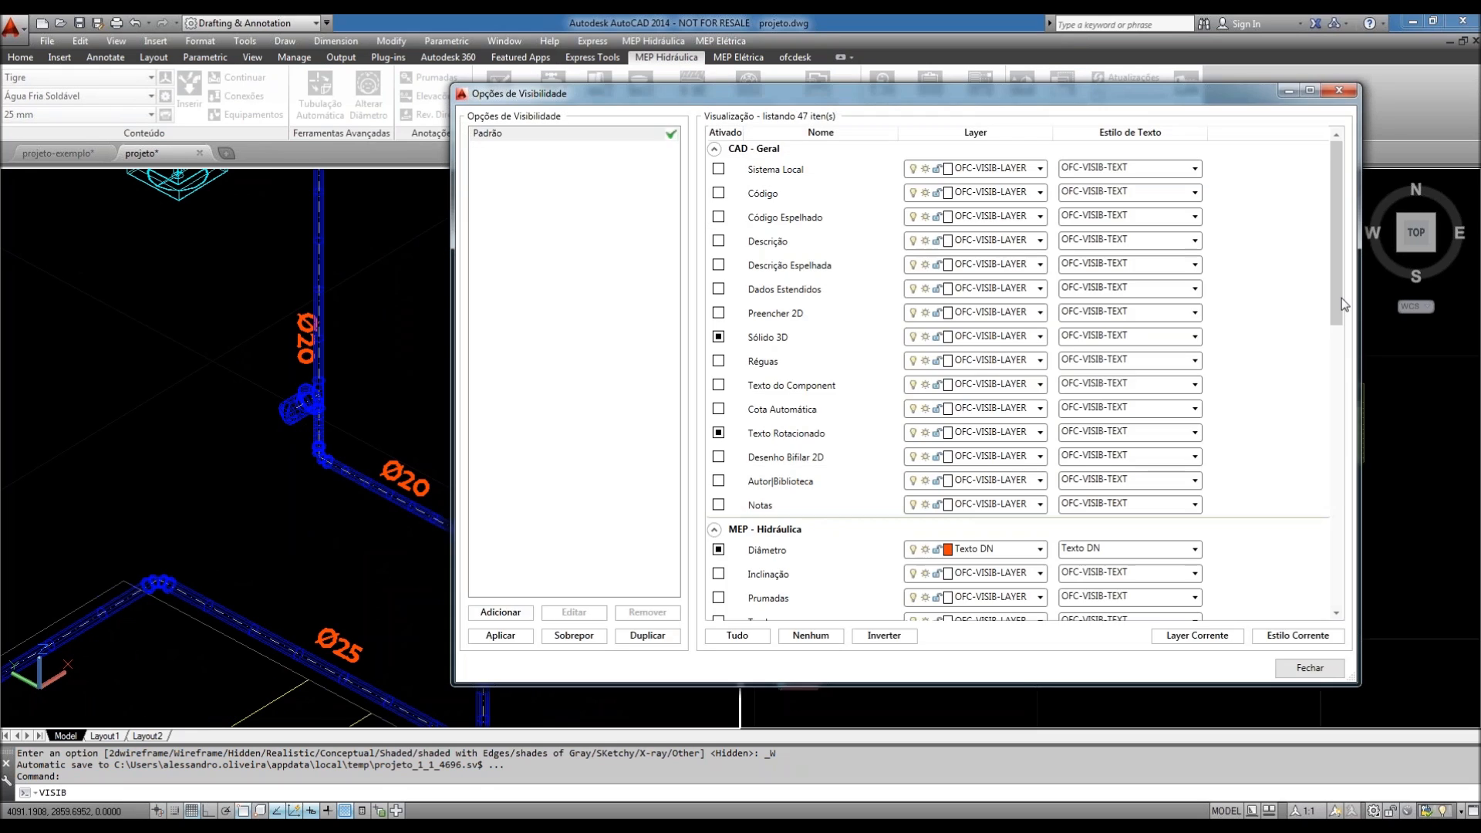
pyautogui.scroll(-1, 1215, 327)
pyautogui.click(718, 325)
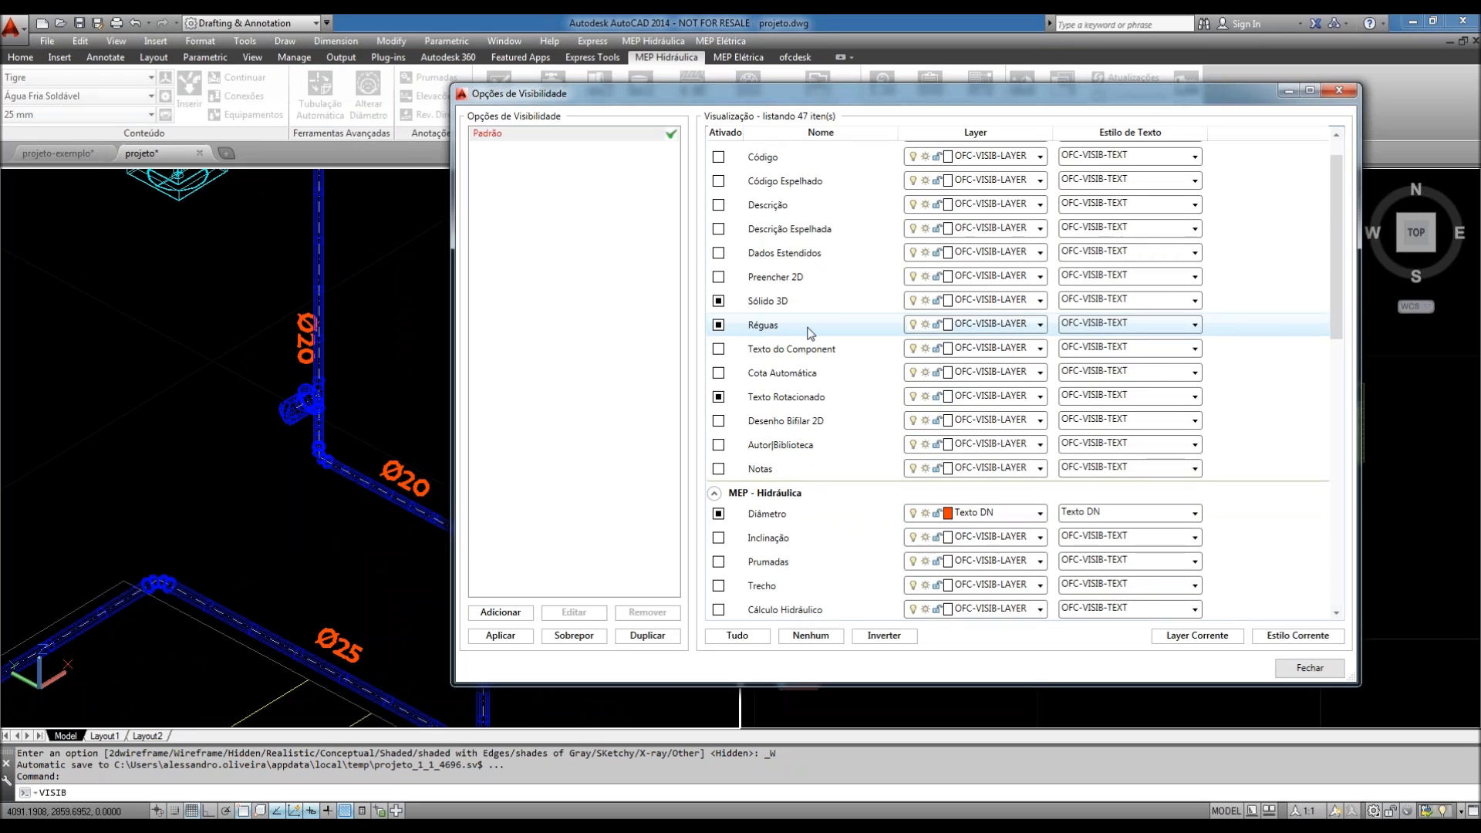
pyautogui.click(1042, 327)
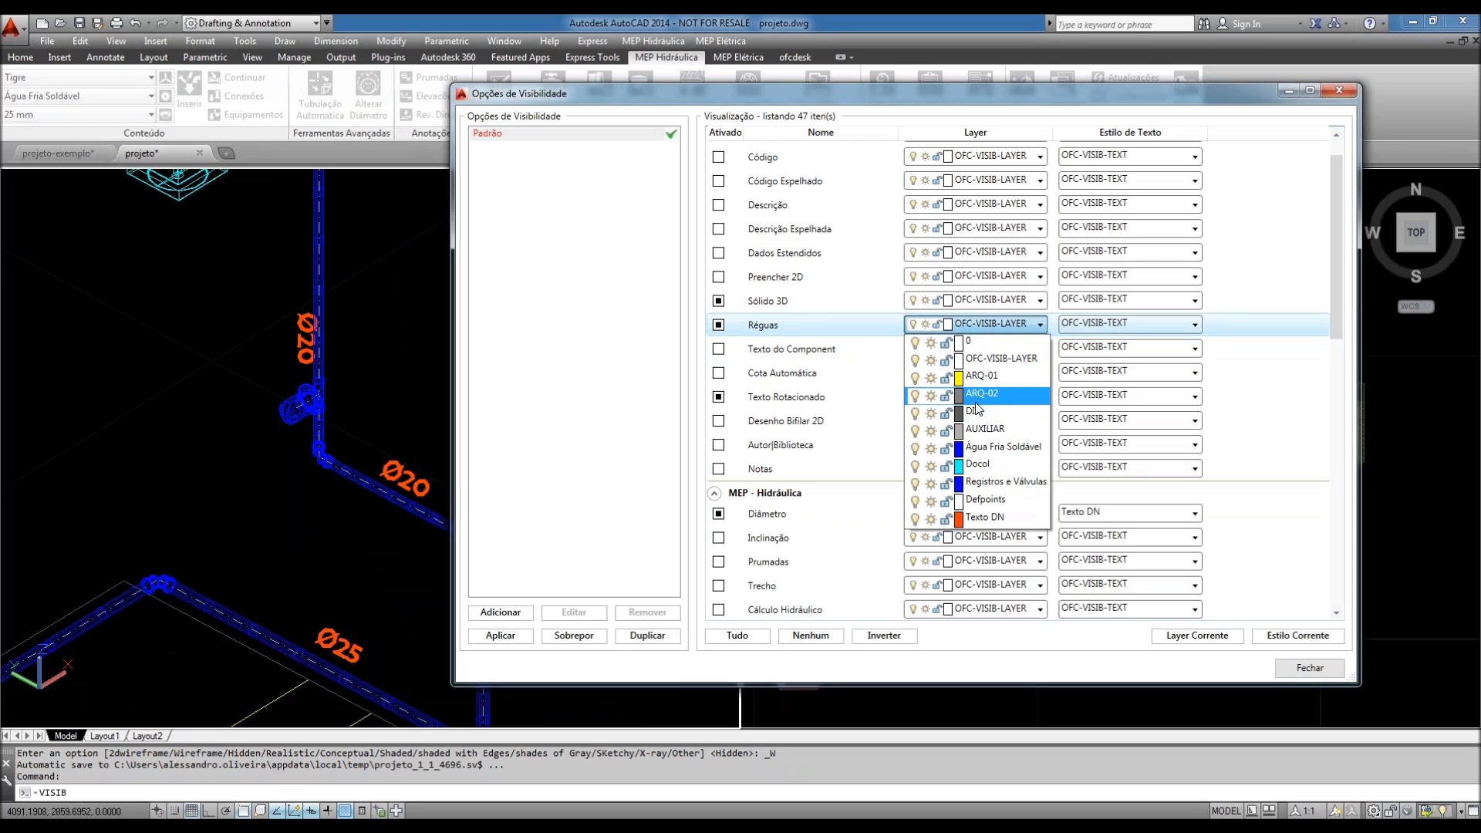
pyautogui.click(989, 518)
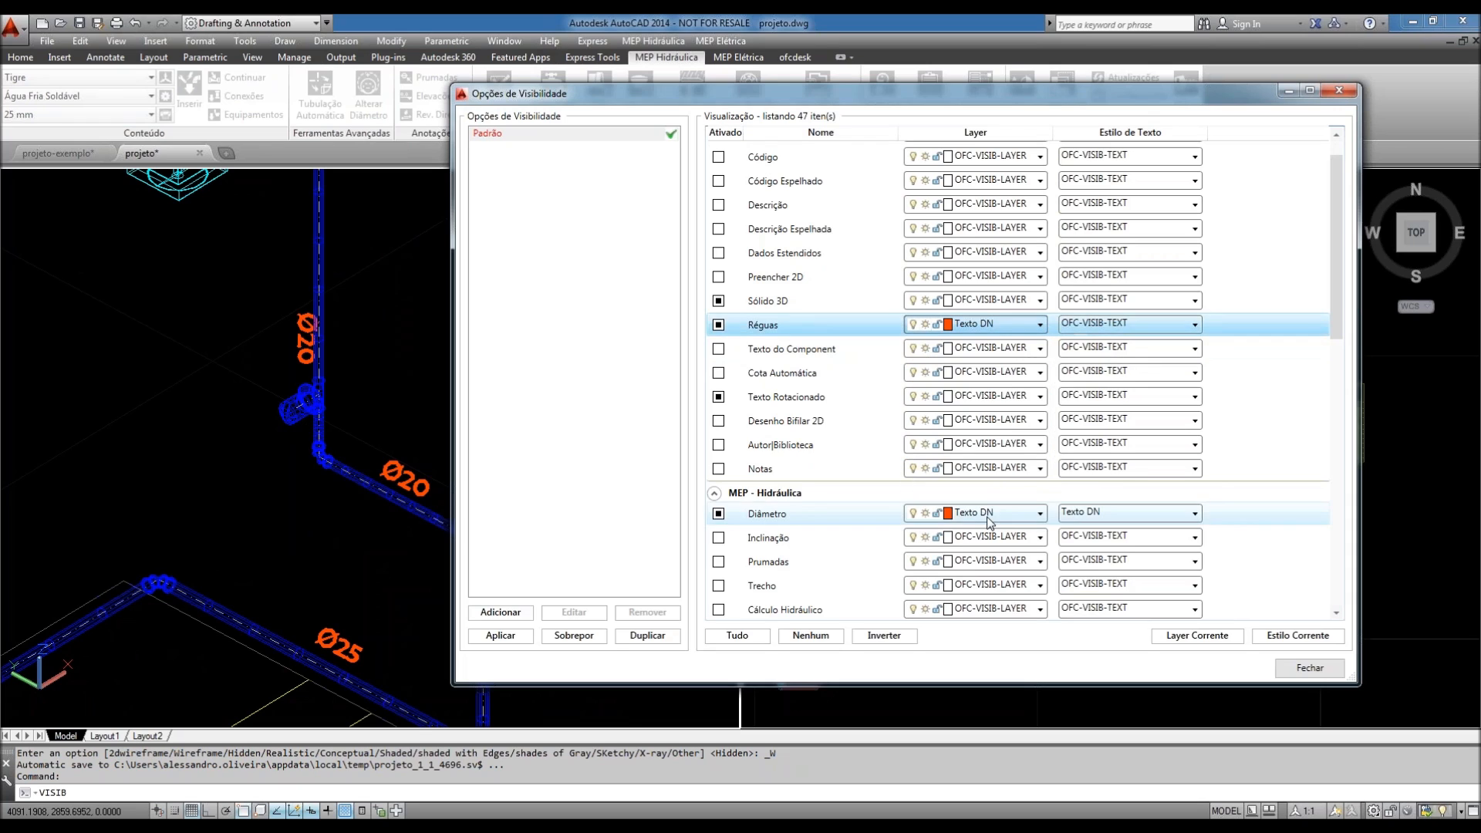
pyautogui.click(1169, 330)
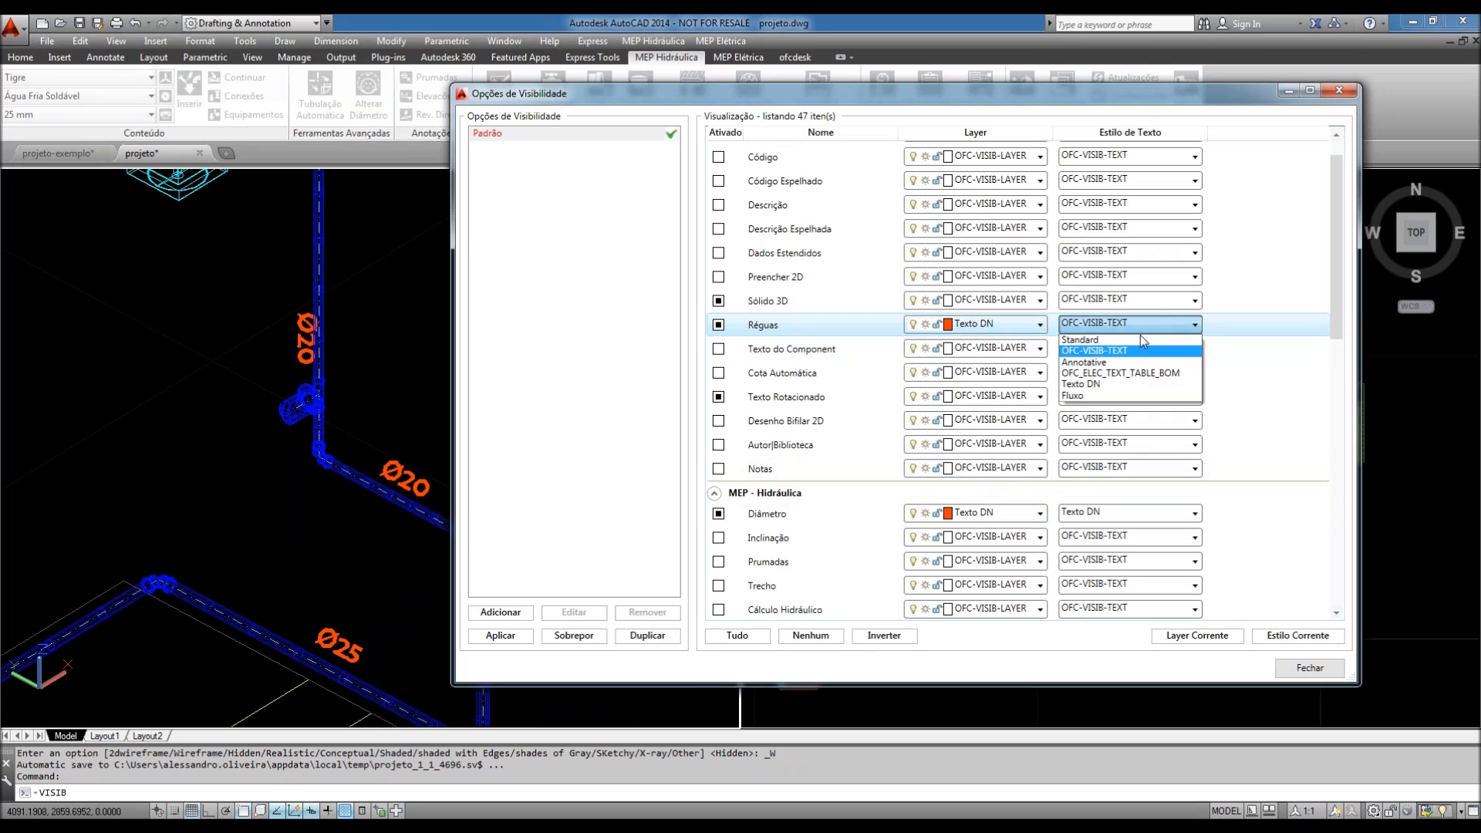
pyautogui.click(1115, 391)
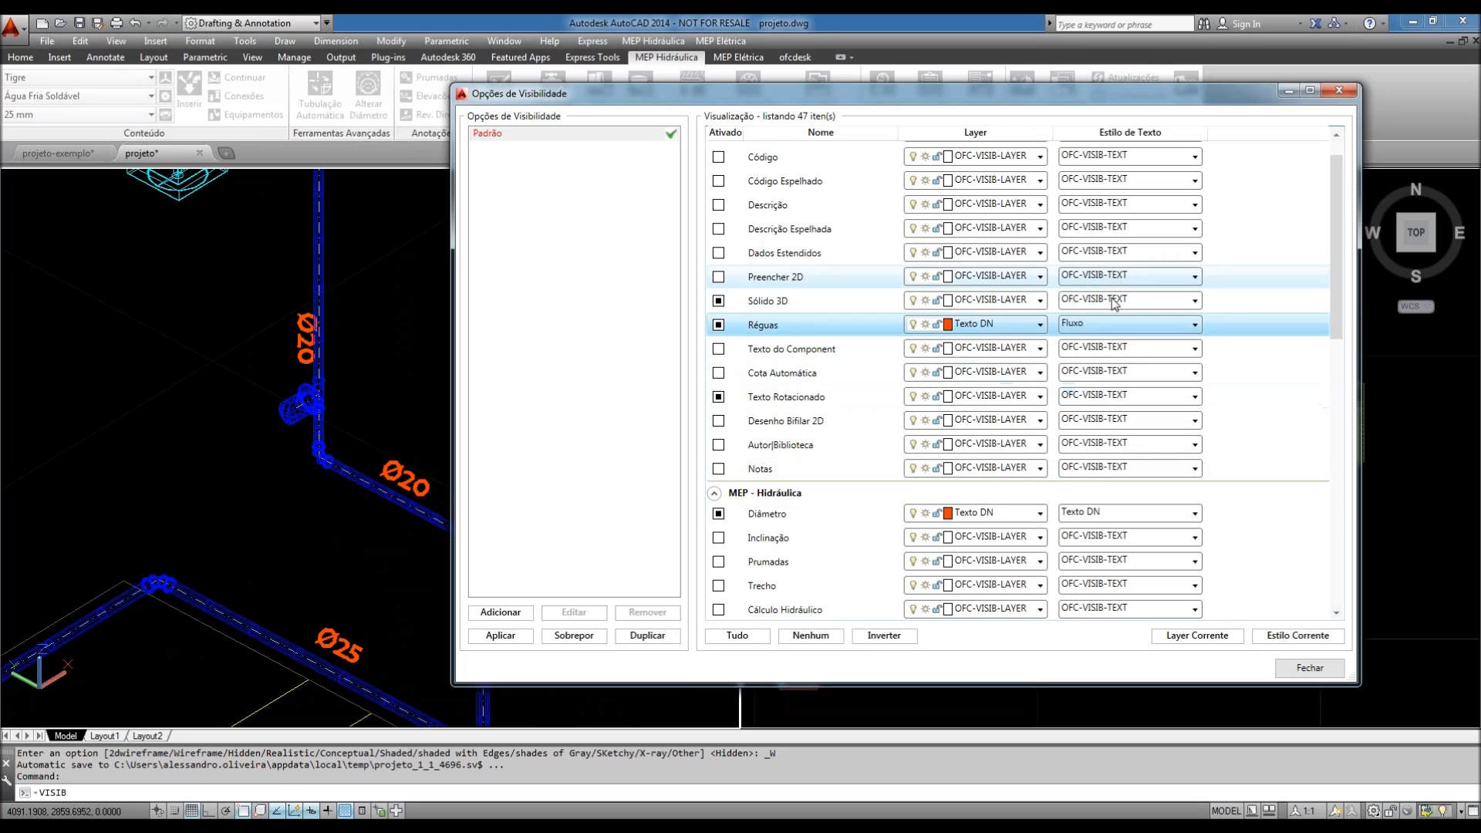
pyautogui.click(1309, 668)
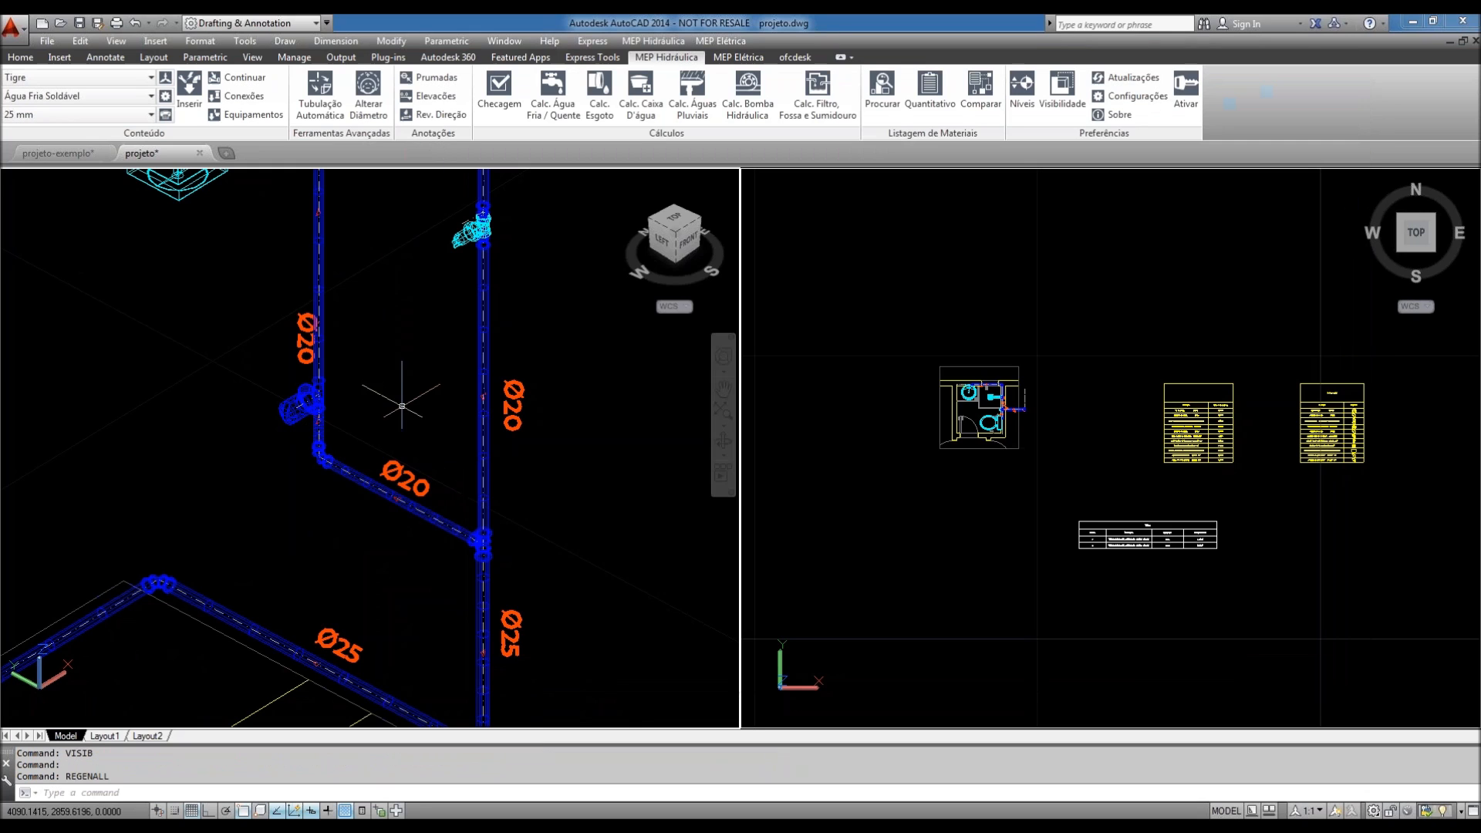
# - Set the Fluxo text style's height to 0.5 and apply the change
pyautogui.scroll(9, 395, 494)
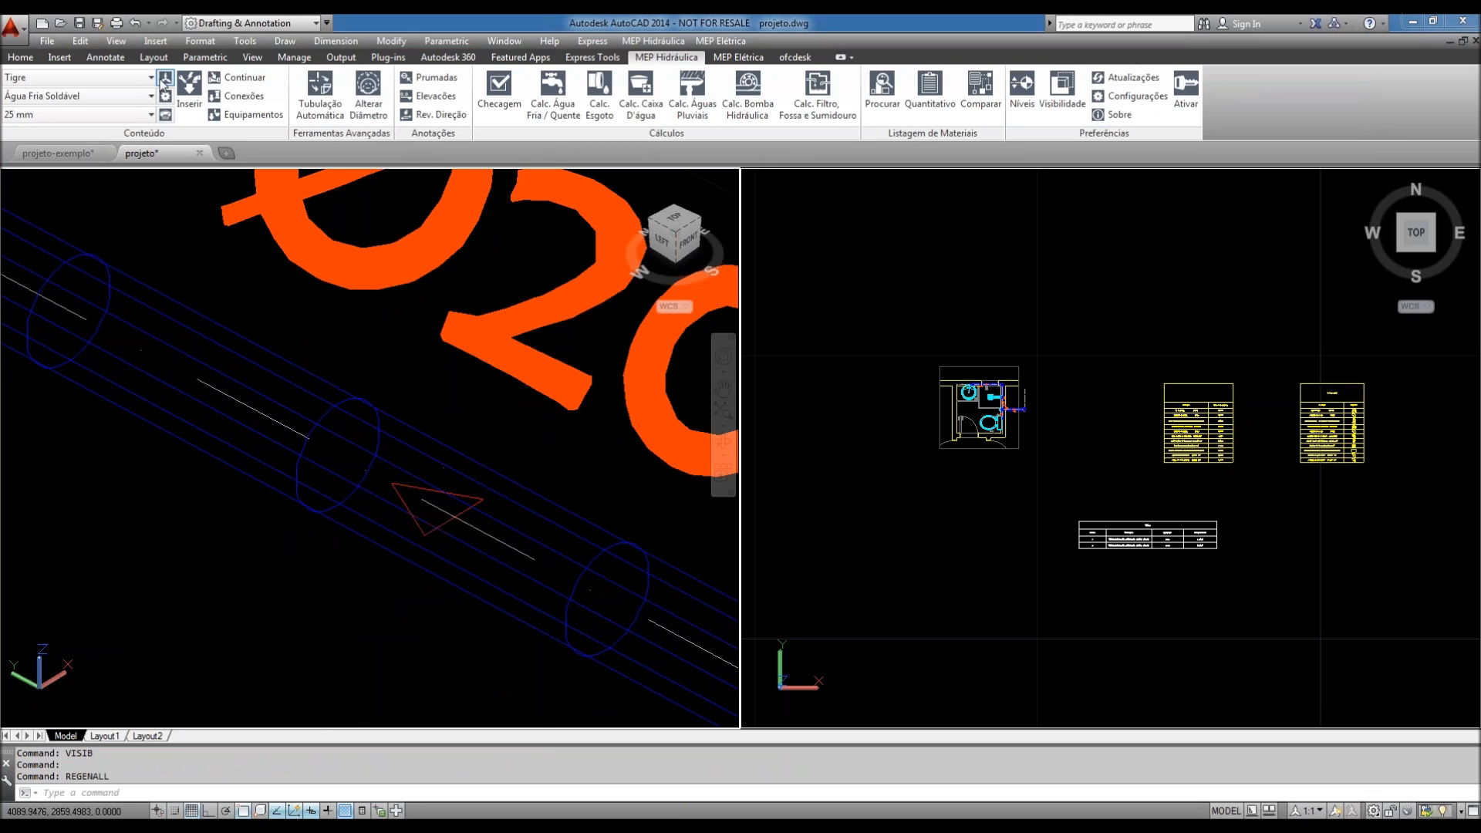
pyautogui.click(167, 44)
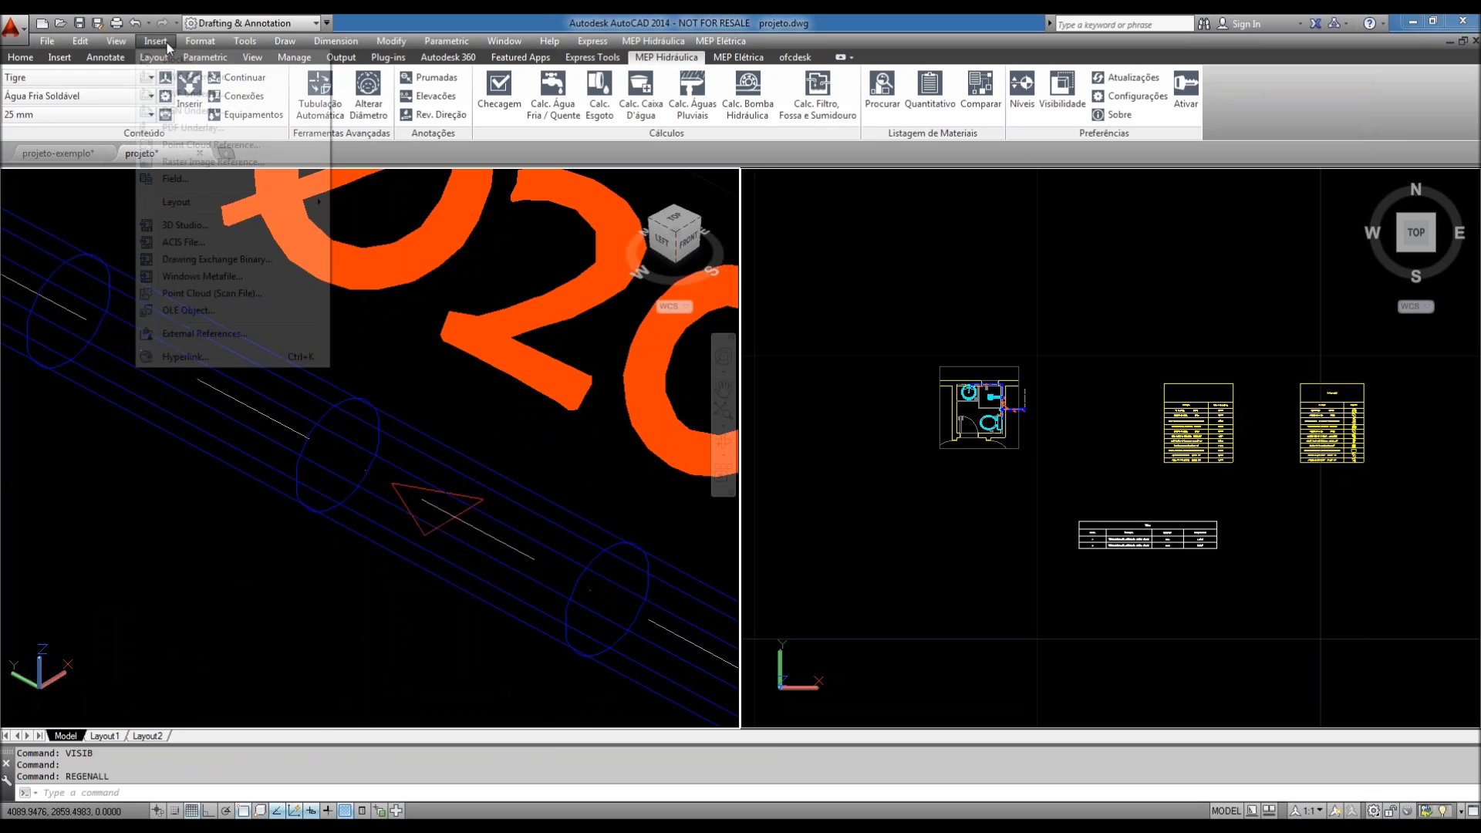
pyautogui.click(203, 44)
pyautogui.click(201, 42)
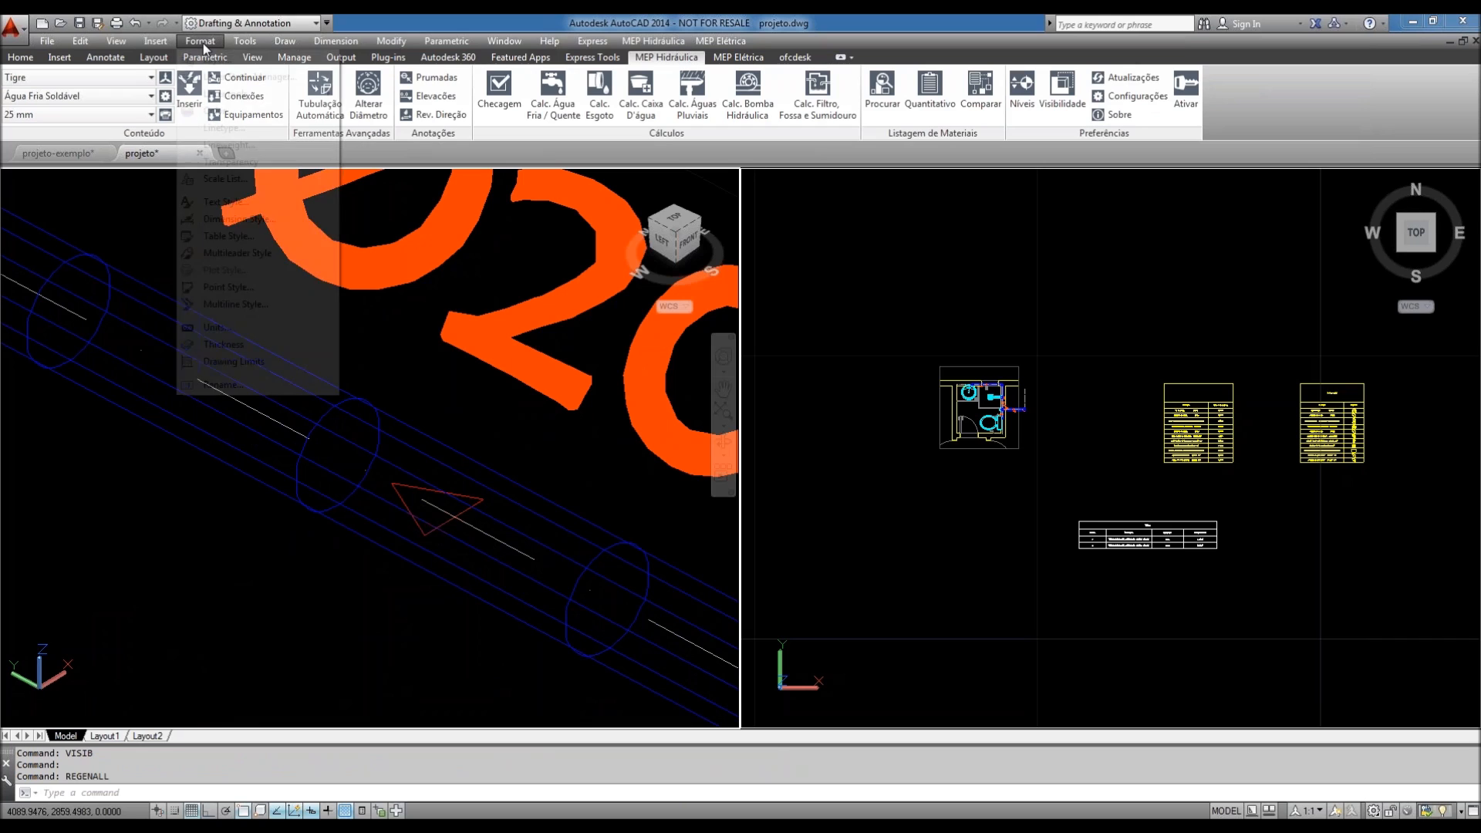
pyautogui.click(232, 203)
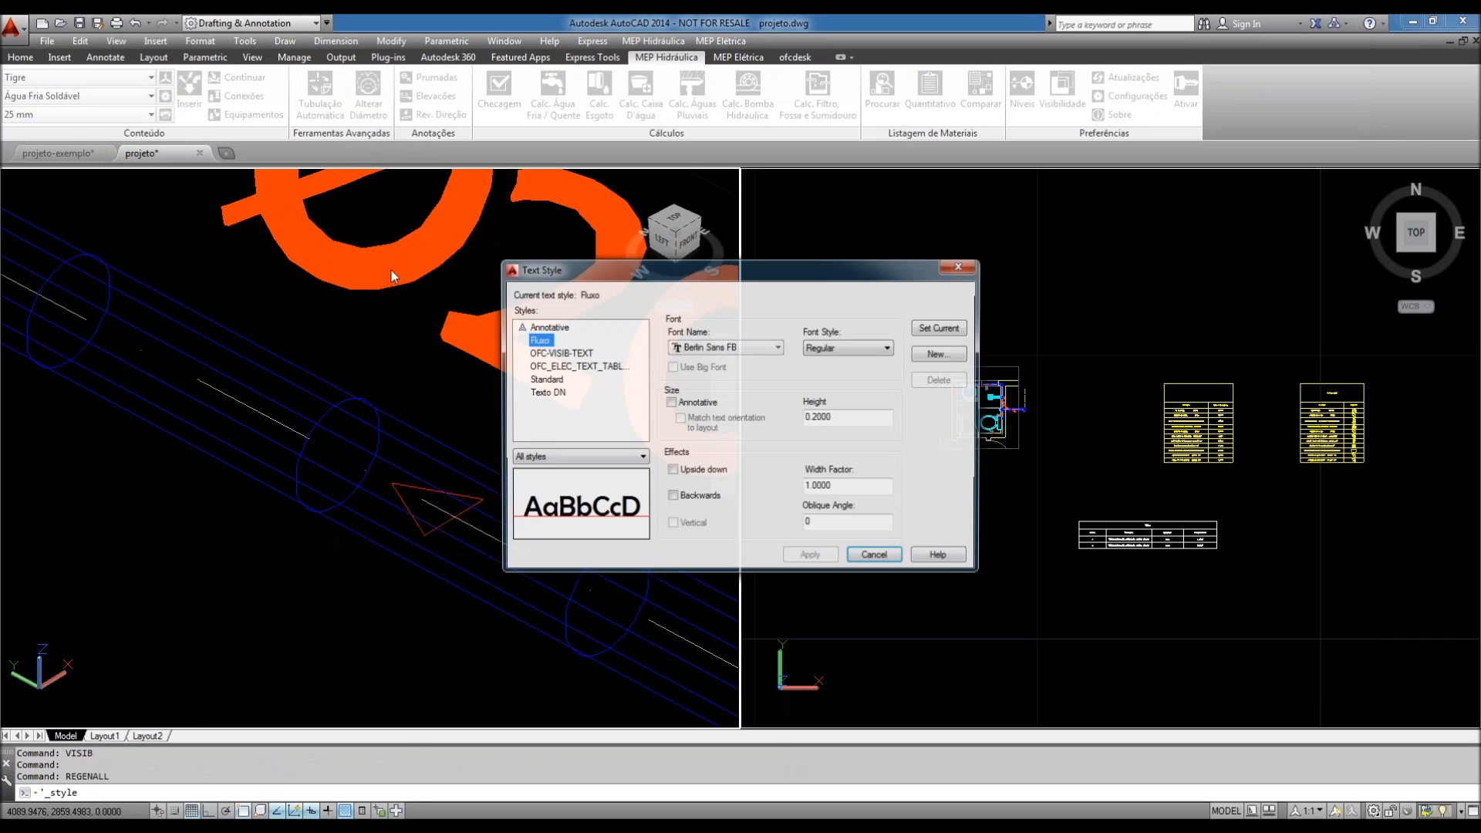
pyautogui.doubleClick(864, 417)
pyautogui.press('BackSpace')
pyautogui.write('.5')
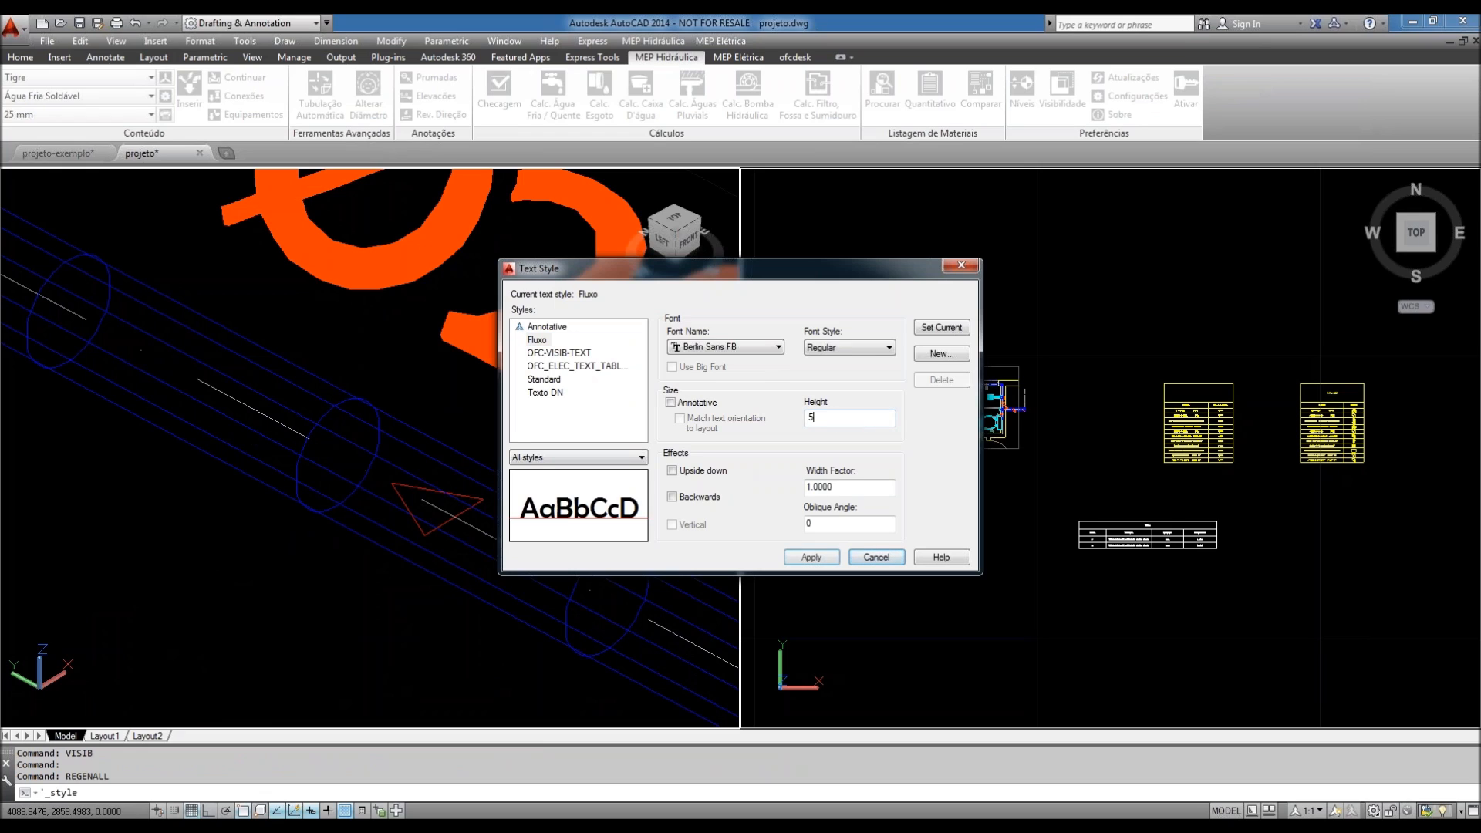
pyautogui.click(812, 557)
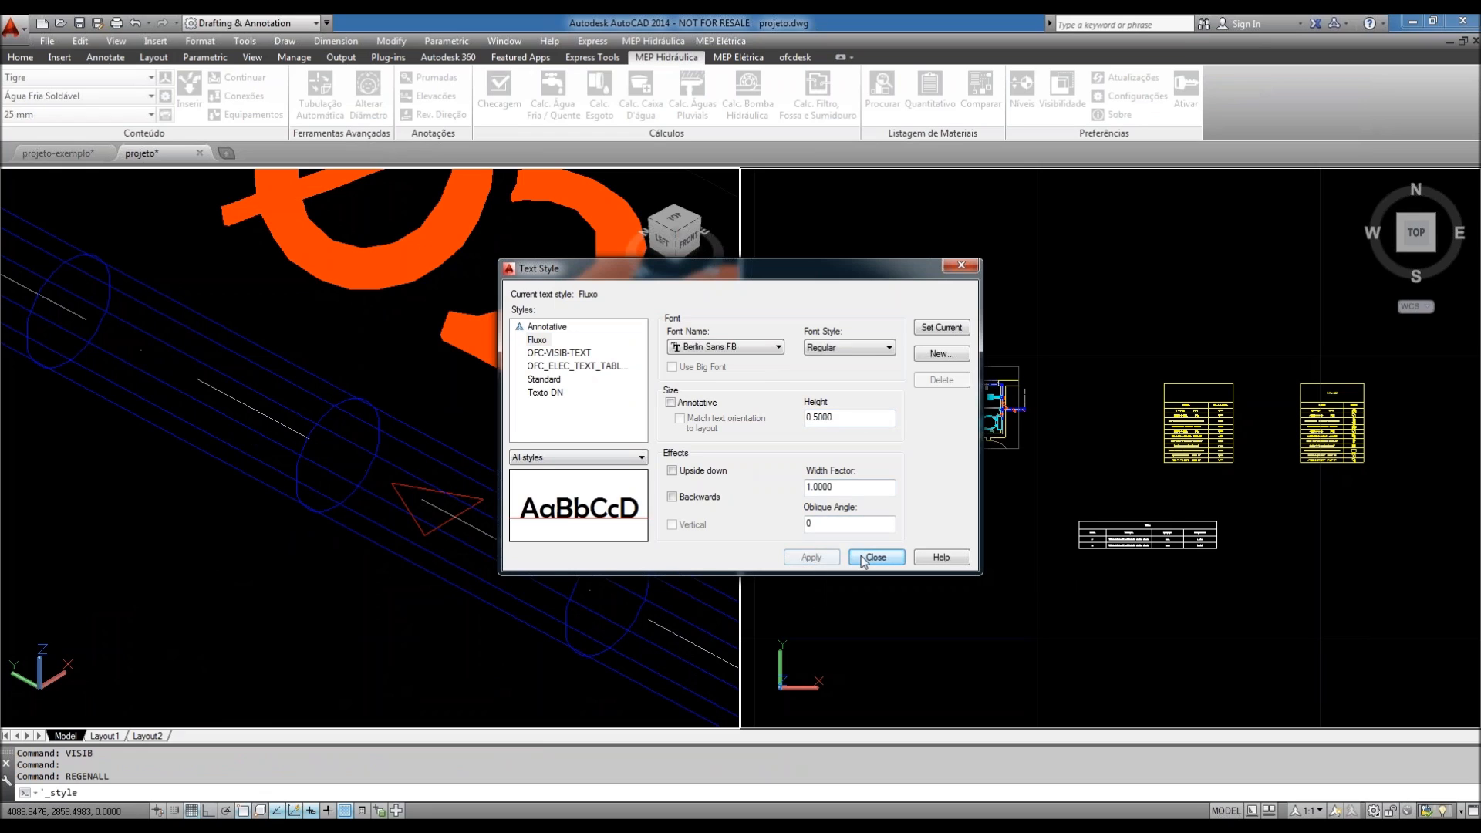
# - Close the text style settings and the visibility options
pyautogui.click(875, 557)
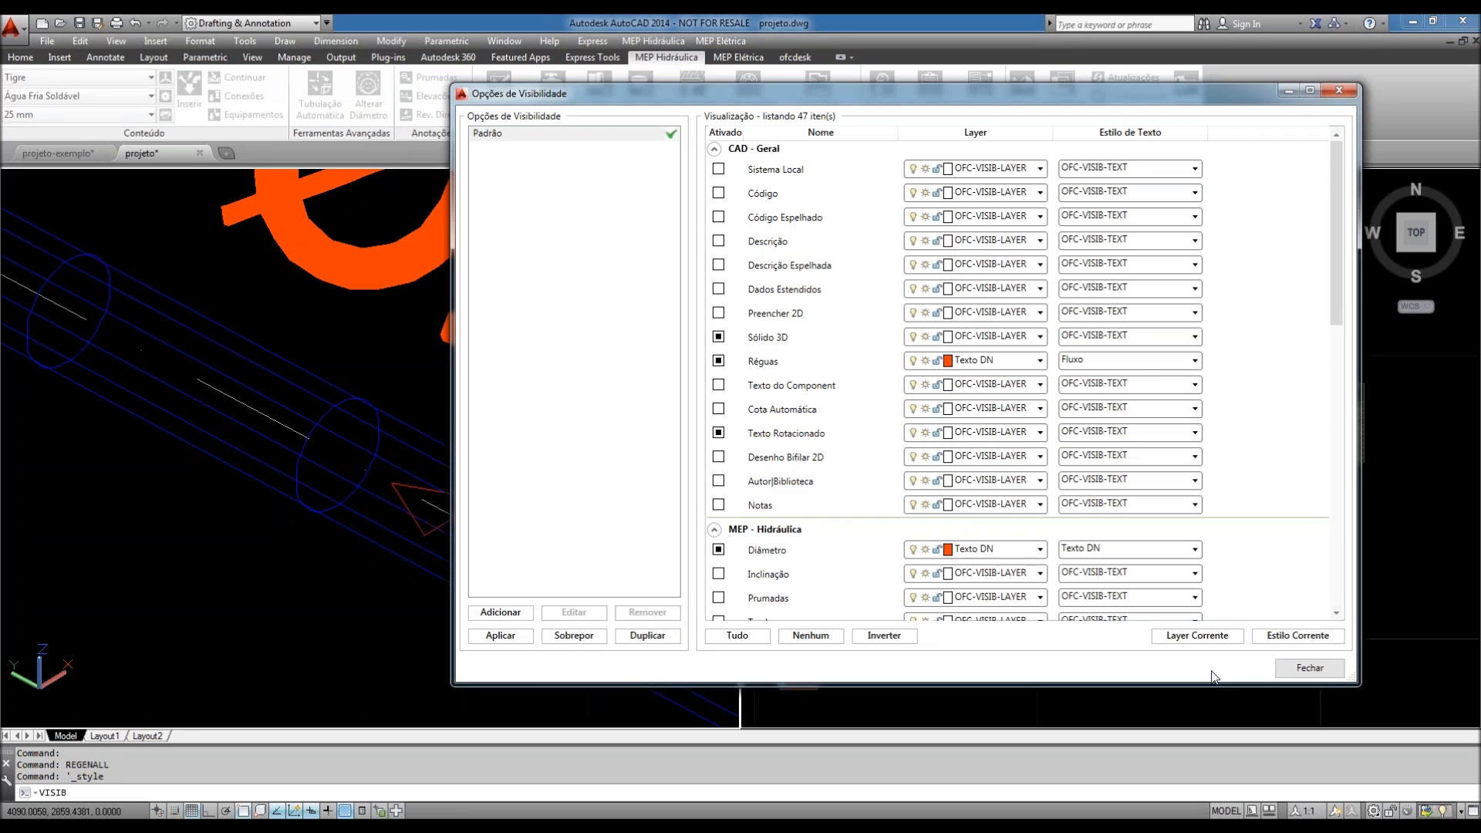
pyautogui.click(1309, 668)
# - Examine the diameter labels and flow arrows on the pipes in both the isometric and plan viewports
pyautogui.scroll(-5, 430, 465)
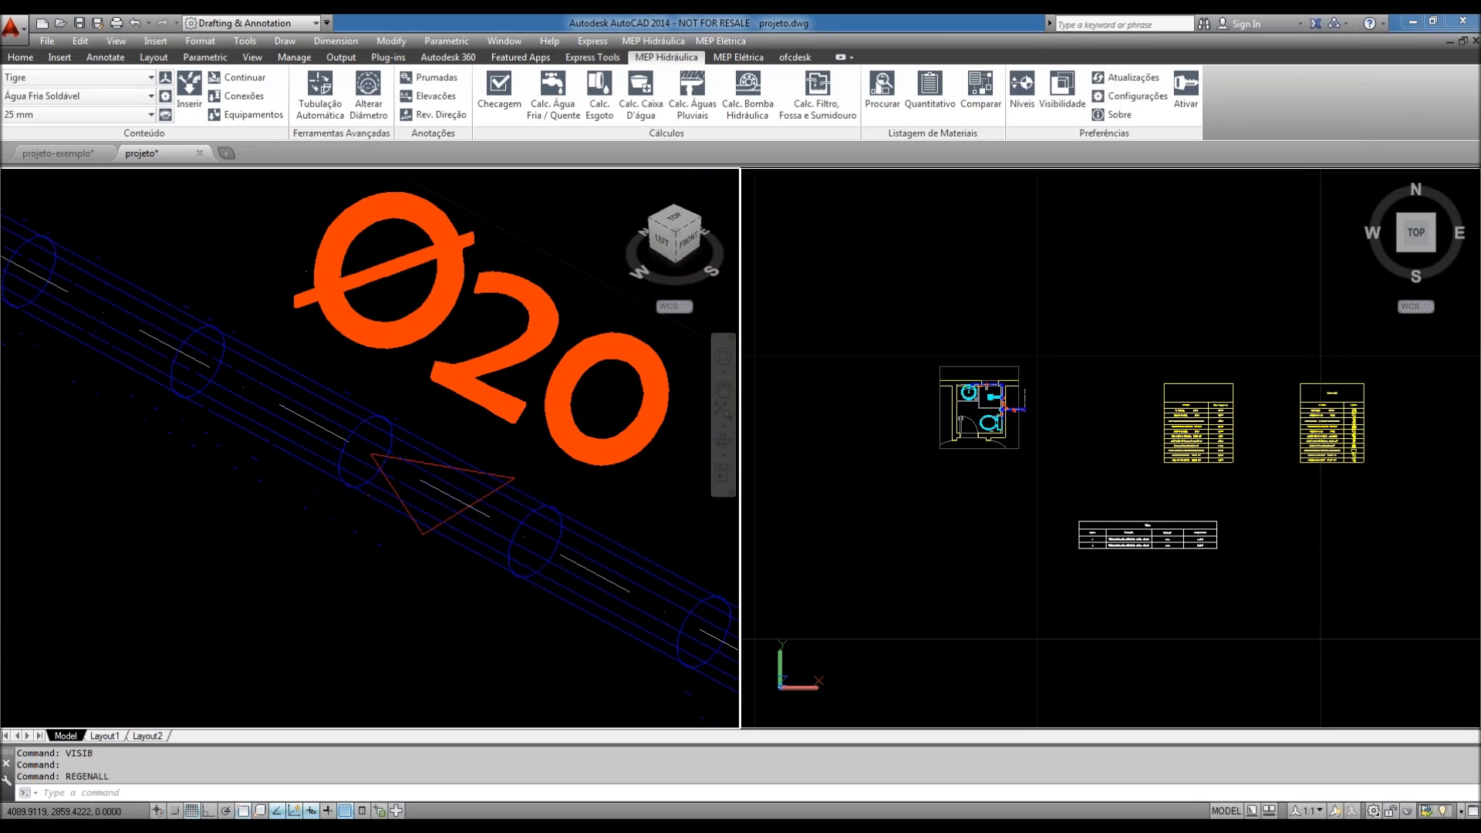
pyautogui.scroll(5, 430, 465)
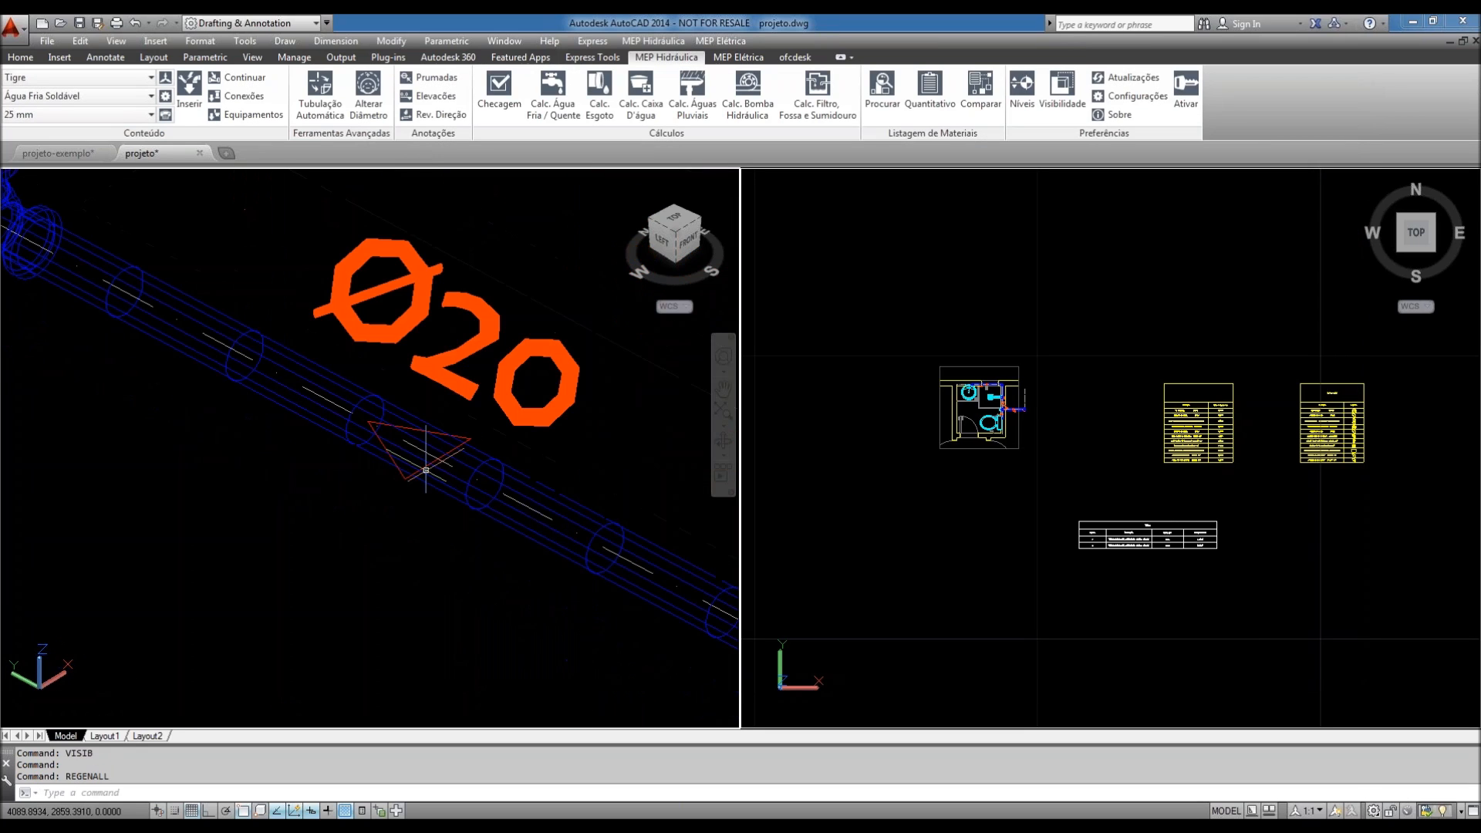
pyautogui.scroll(-6, 426, 470)
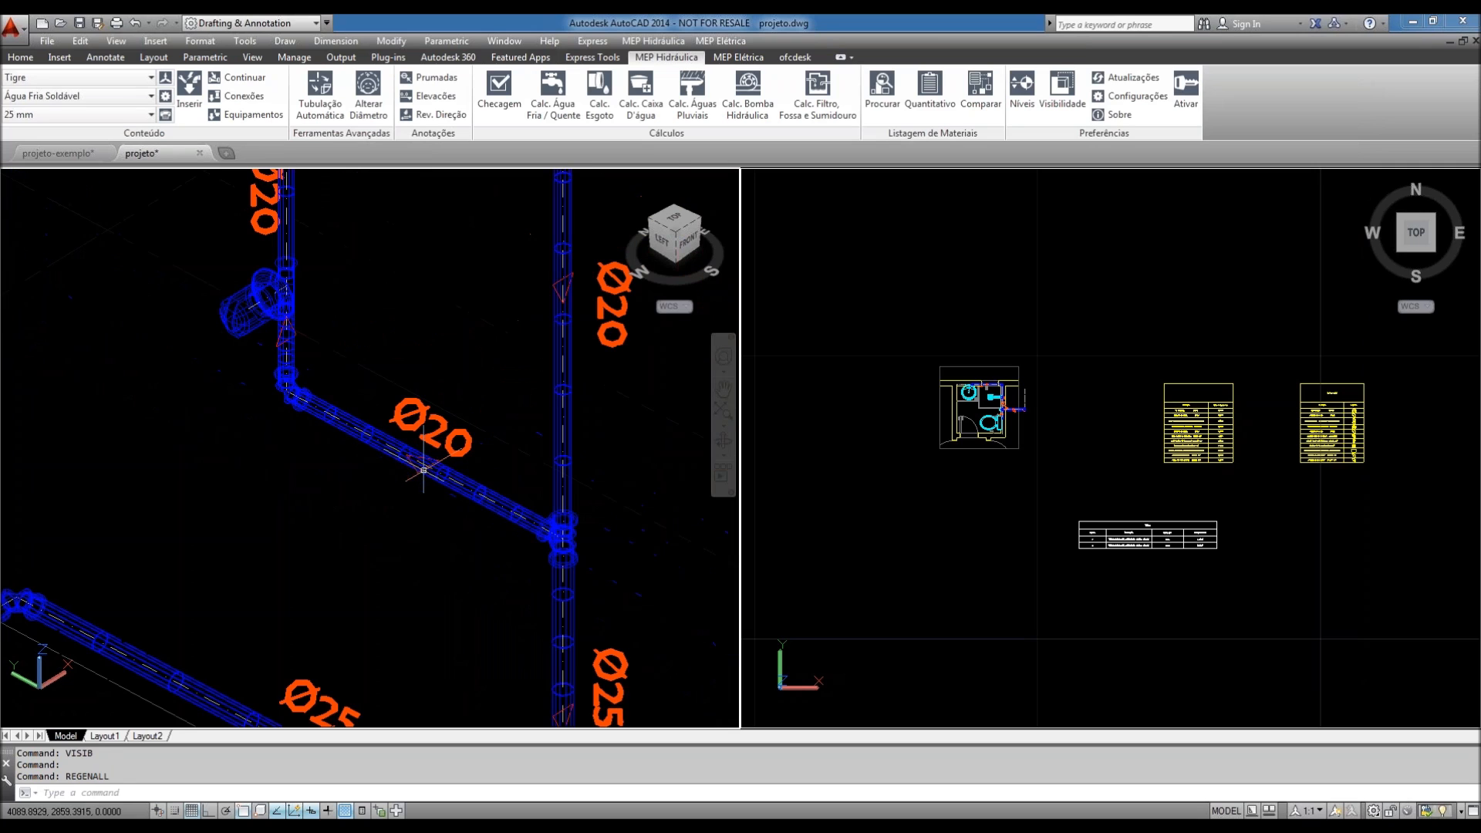
pyautogui.scroll(-2, 591, 509)
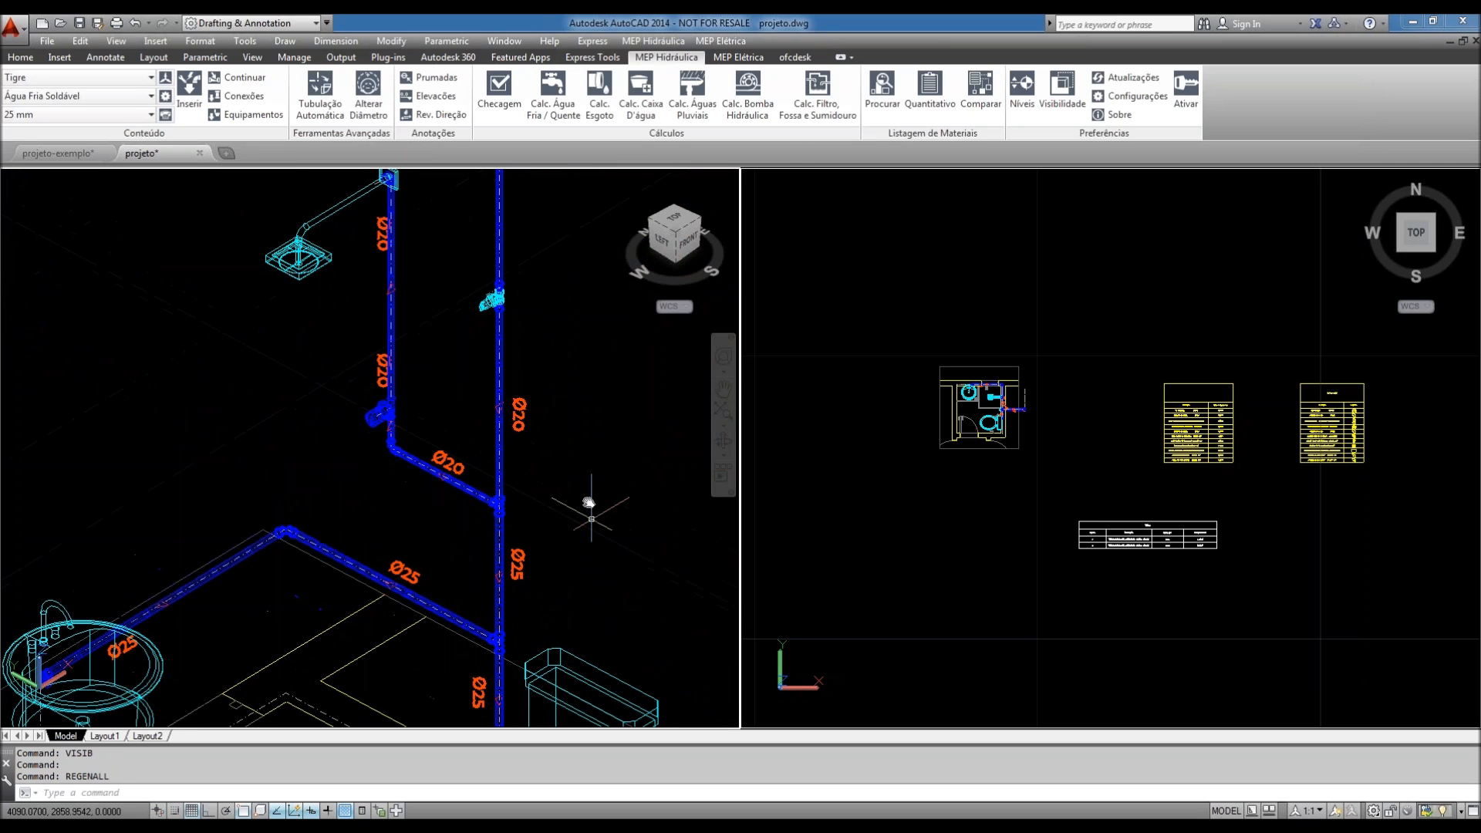
pyautogui.scroll(-5, 592, 519)
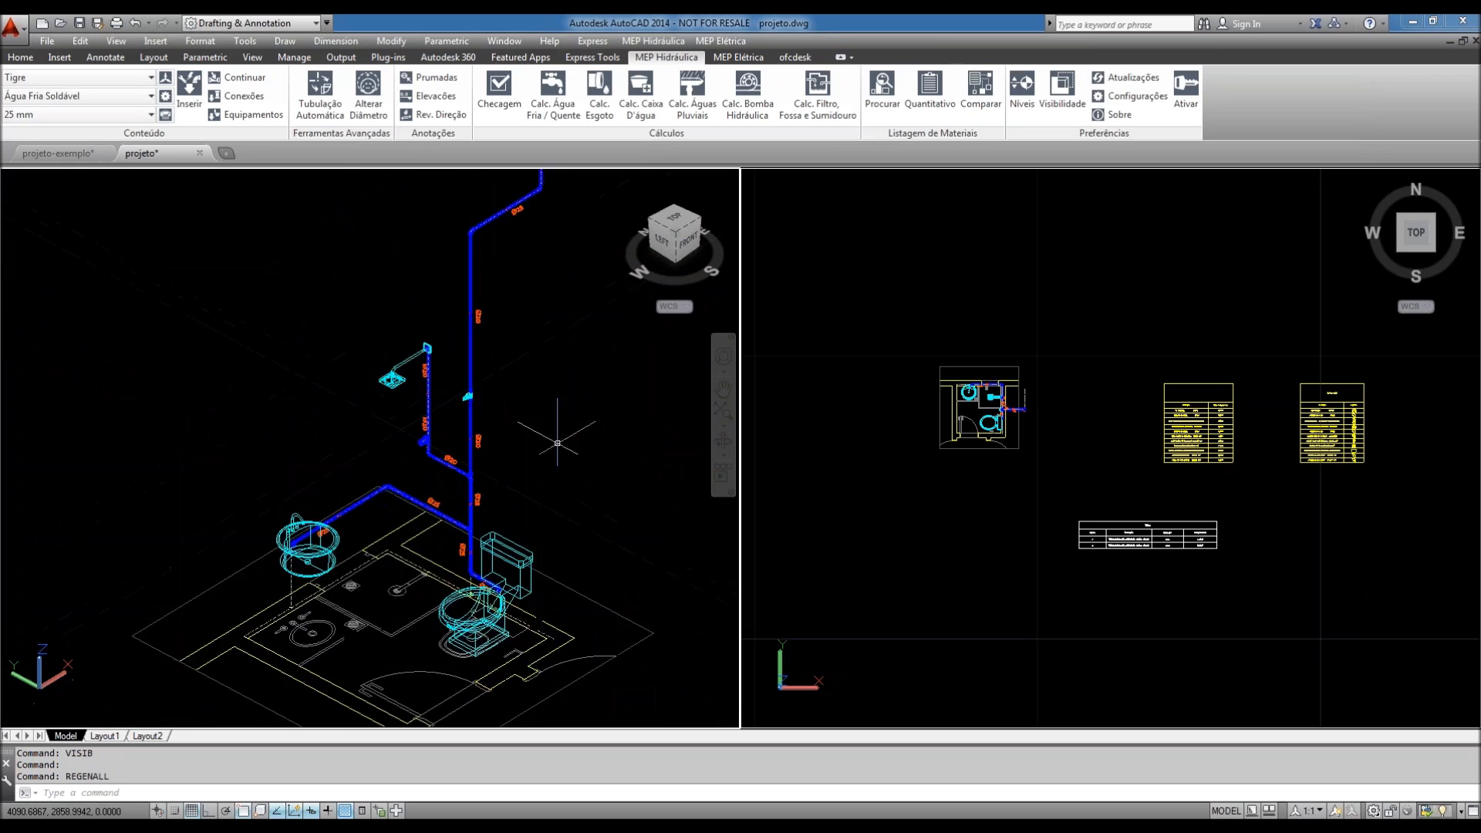
pyautogui.click(827, 502)
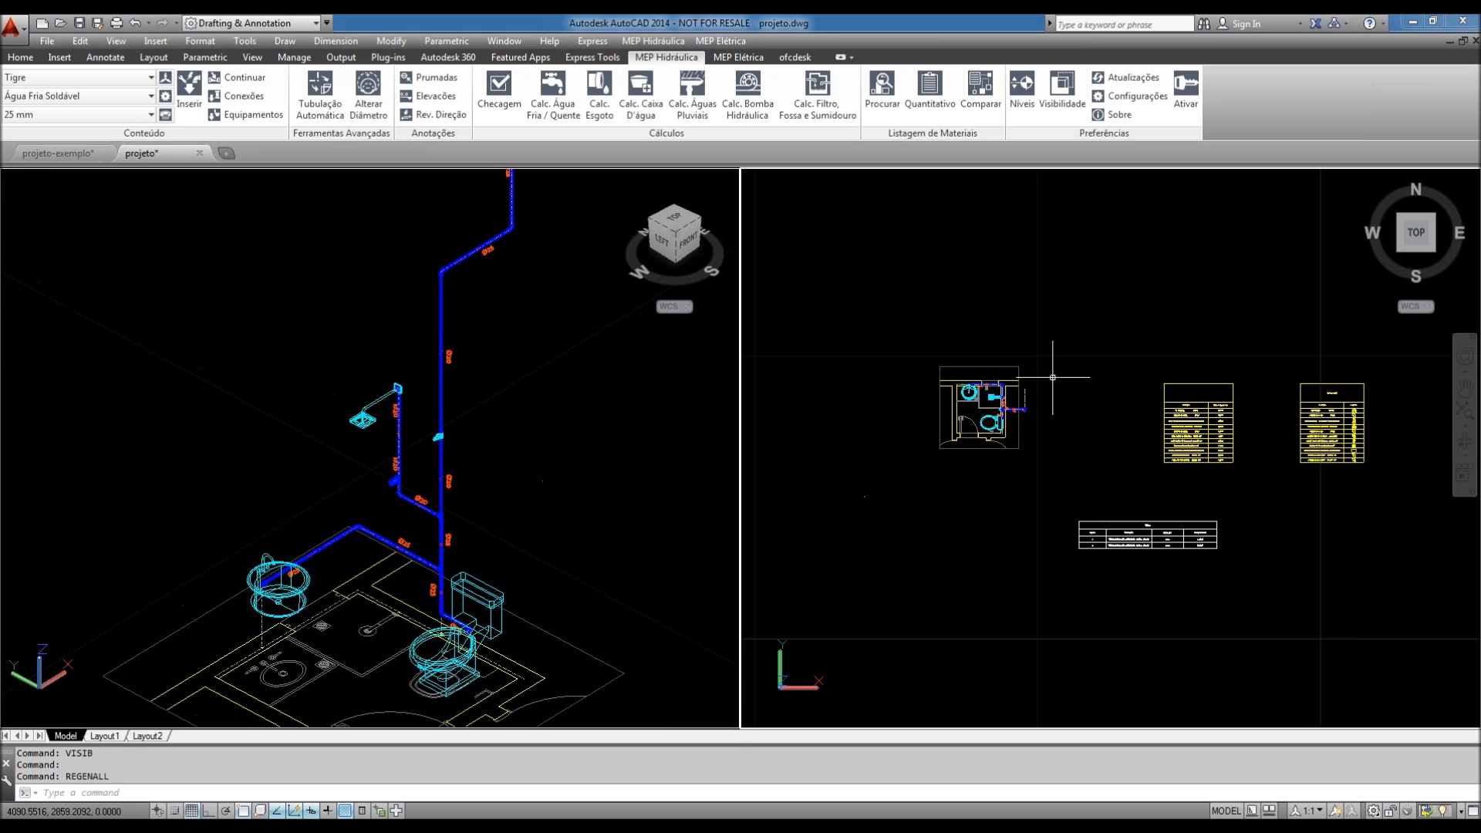
pyautogui.scroll(8, 1003, 419)
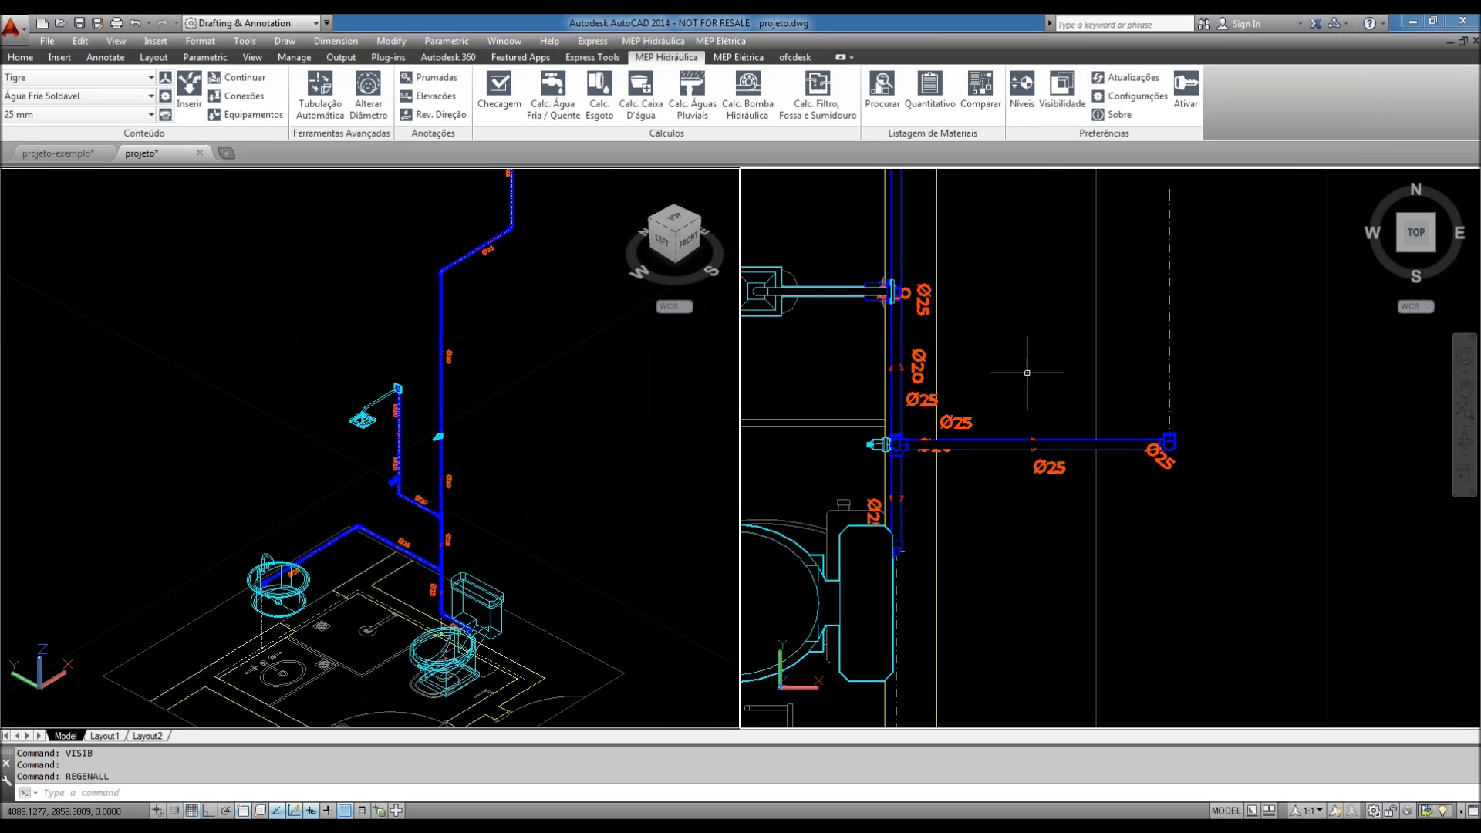
pyautogui.moveTo(1015, 397); pyautogui.dragTo(1017, 400, button='middle')
pyautogui.moveTo(891, 412); pyautogui.dragTo(1019, 414, button='middle')
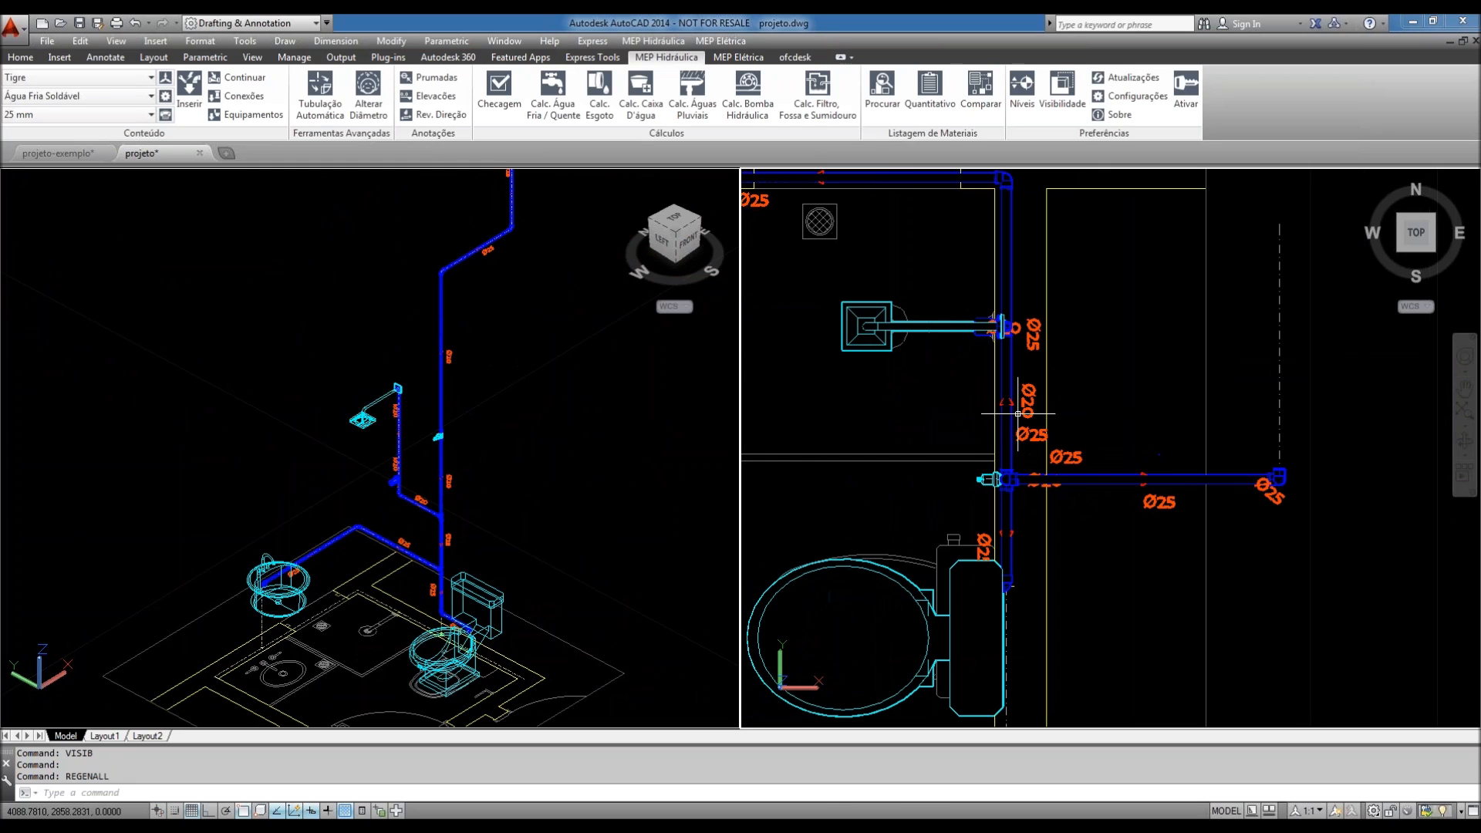
pyautogui.moveTo(1116, 389); pyautogui.dragTo(1157, 382, button='middle')
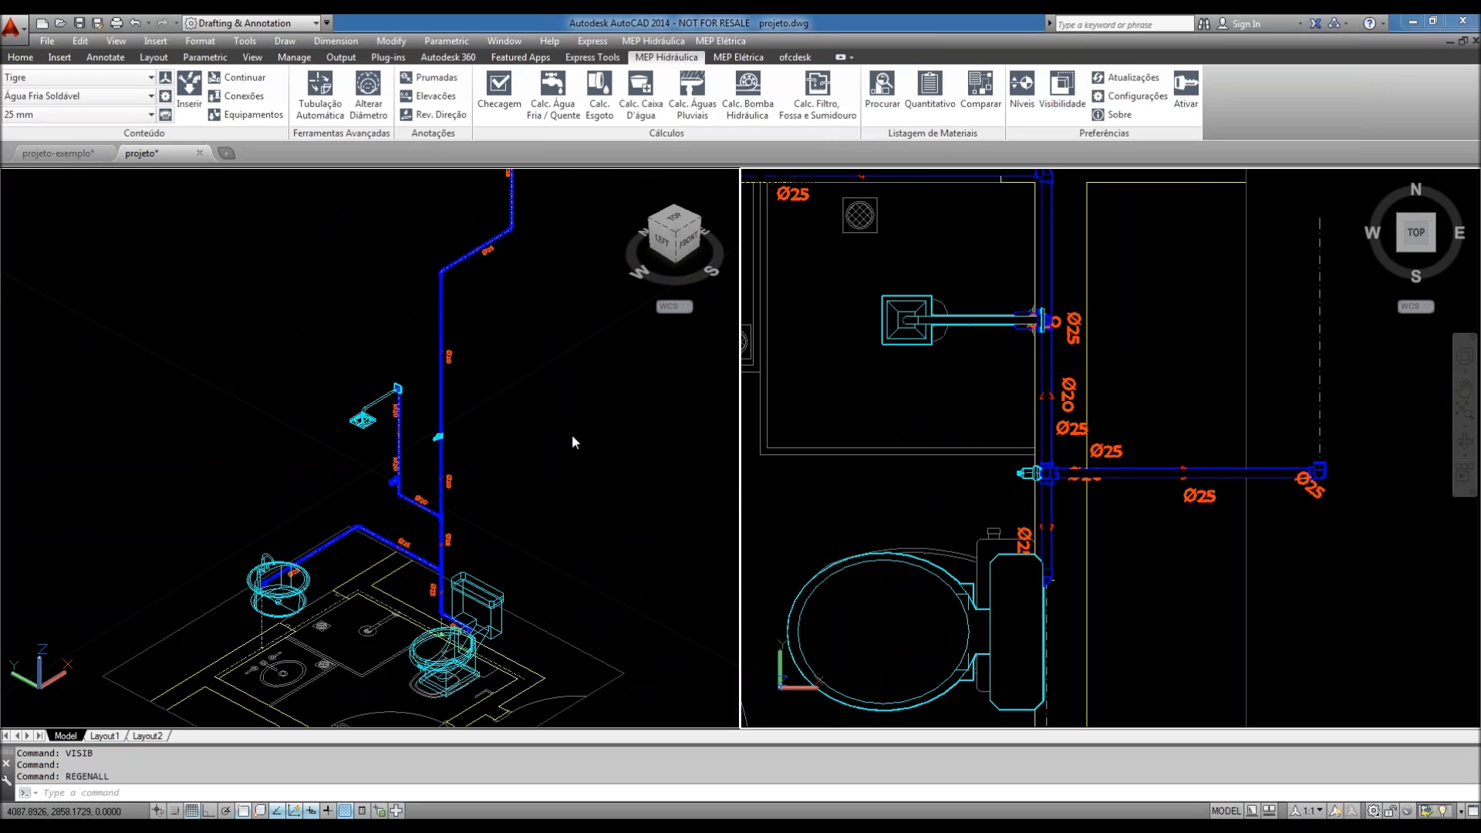
pyautogui.click(483, 501)
pyautogui.moveTo(482, 501); pyautogui.dragTo(464, 465, button='middle')
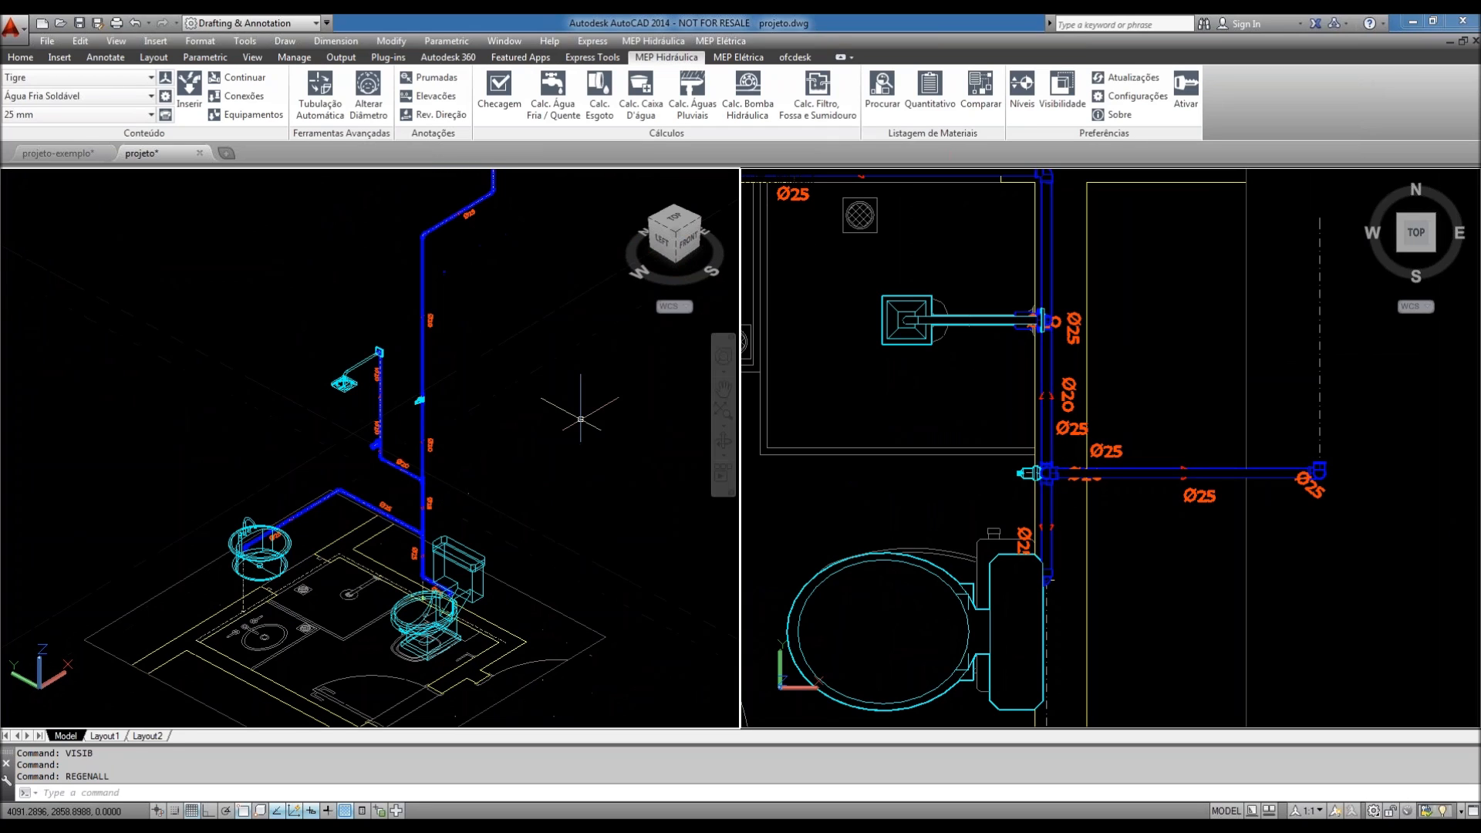
# - Duplicate the Padrão visibility option and rename the copy Planta Baixa
pyautogui.click(1062, 89)
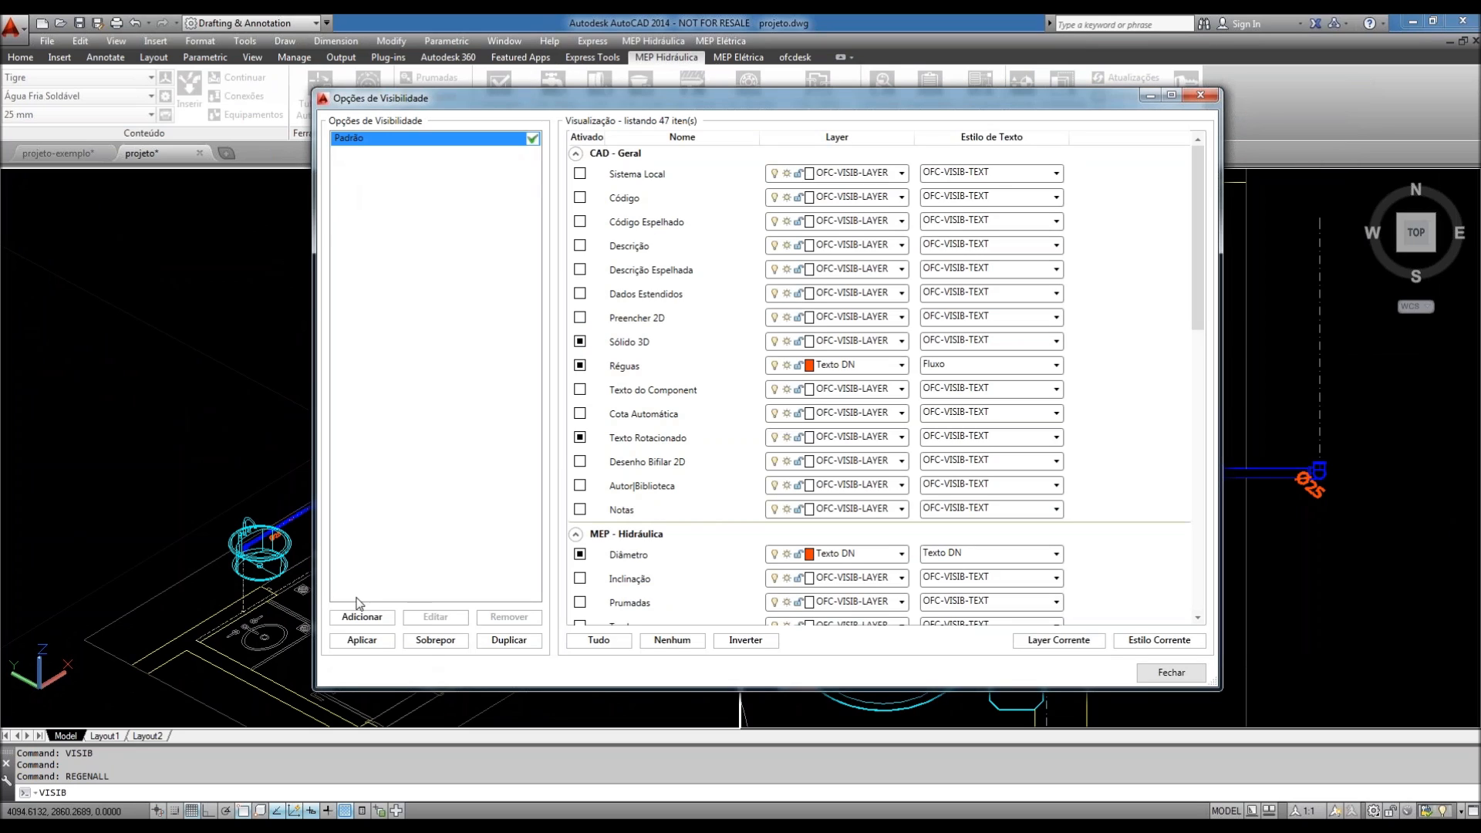
pyautogui.click(503, 641)
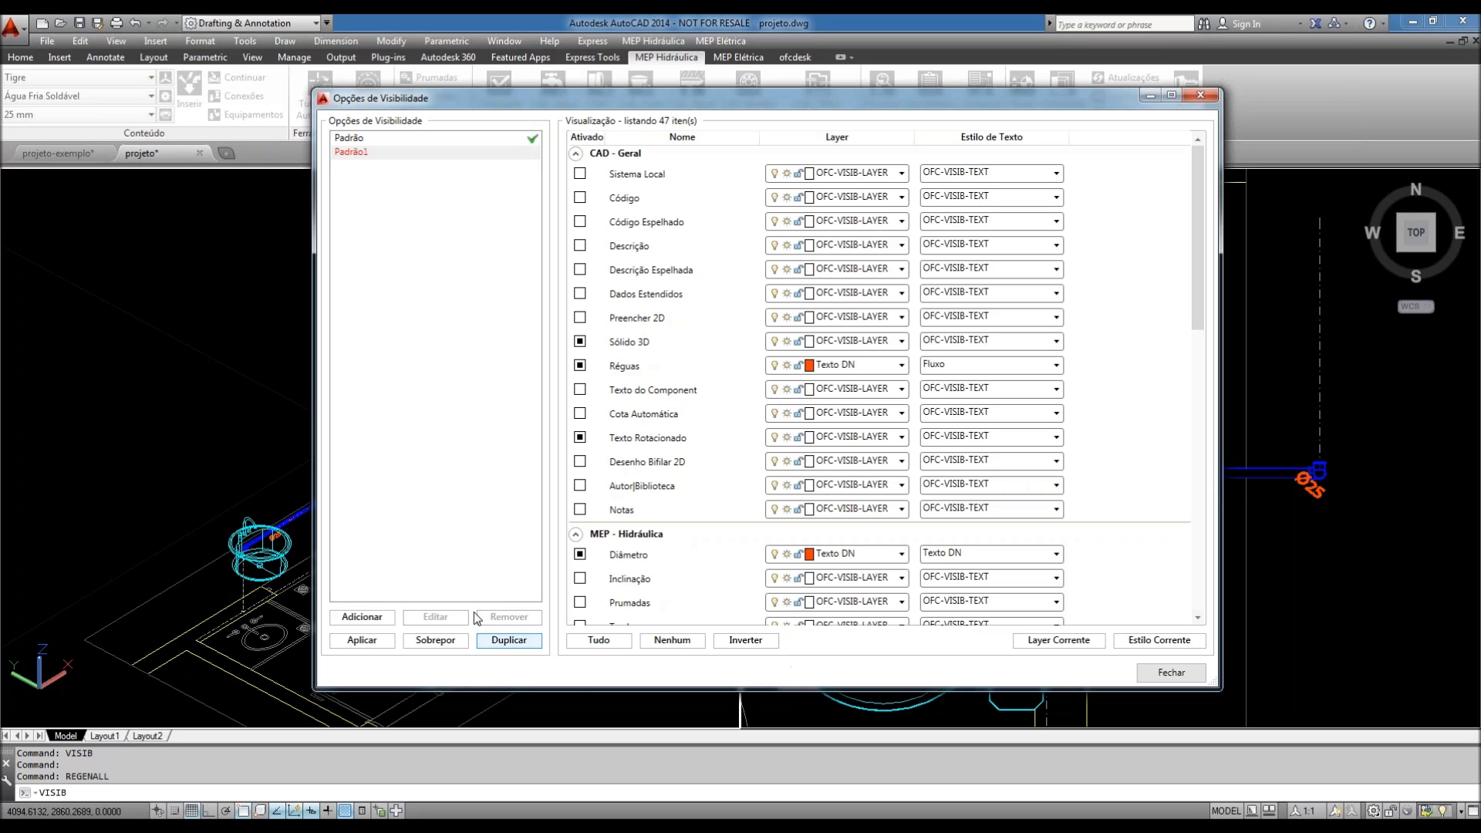
pyautogui.click(360, 153)
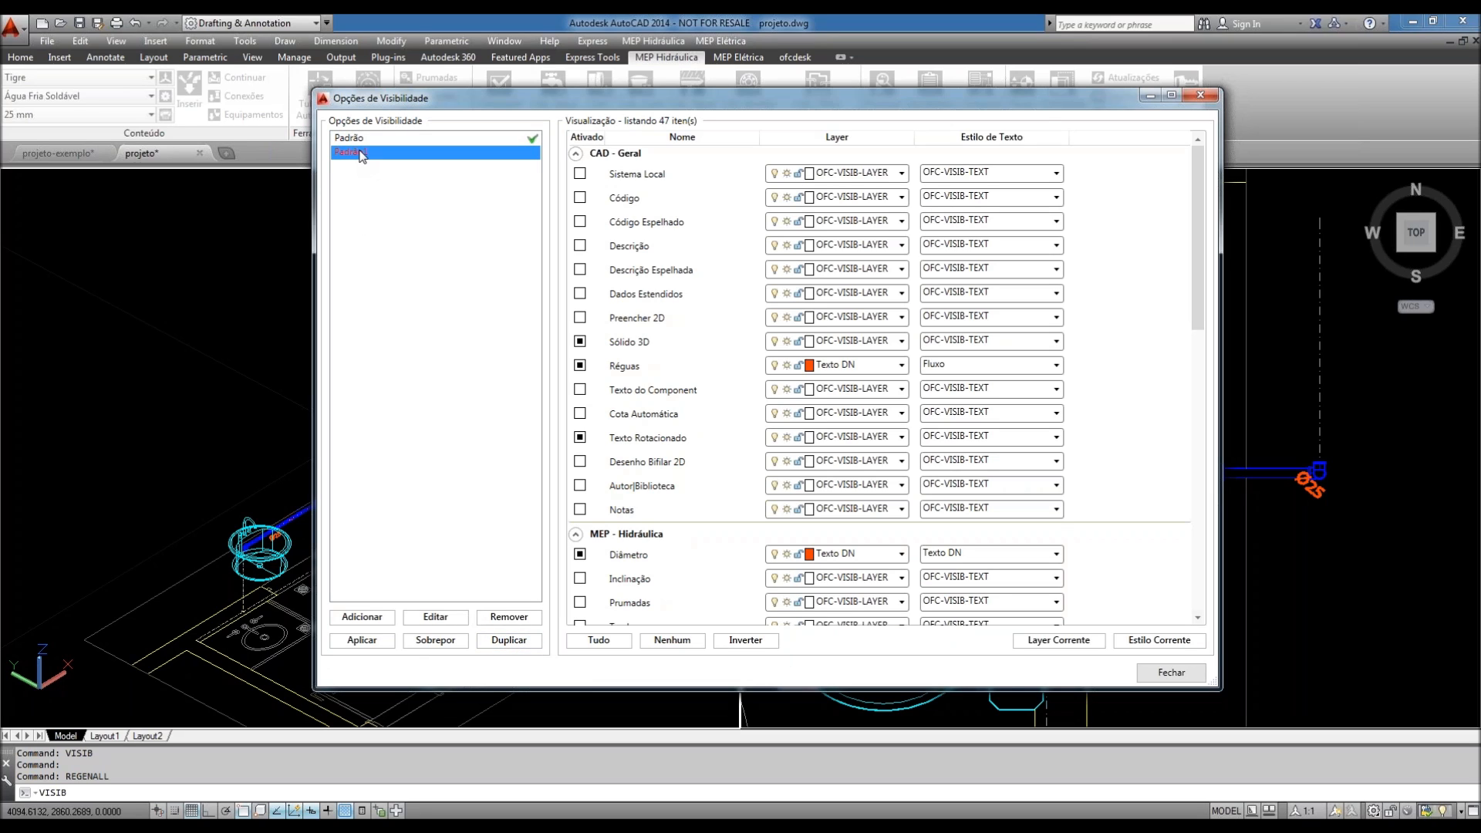
pyautogui.click(360, 153)
pyautogui.write('Planta Baixa')
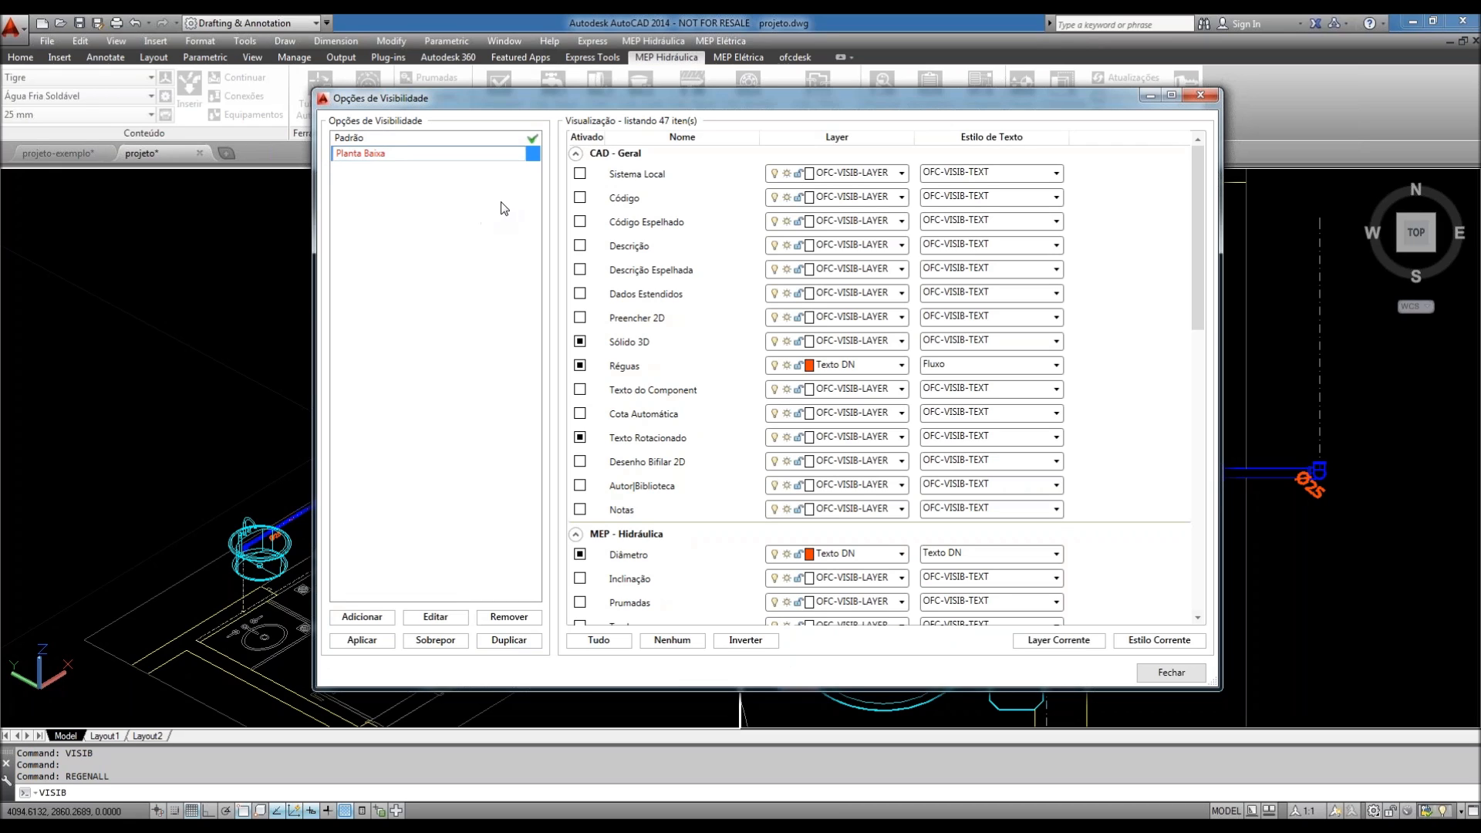
pyautogui.press('Return')
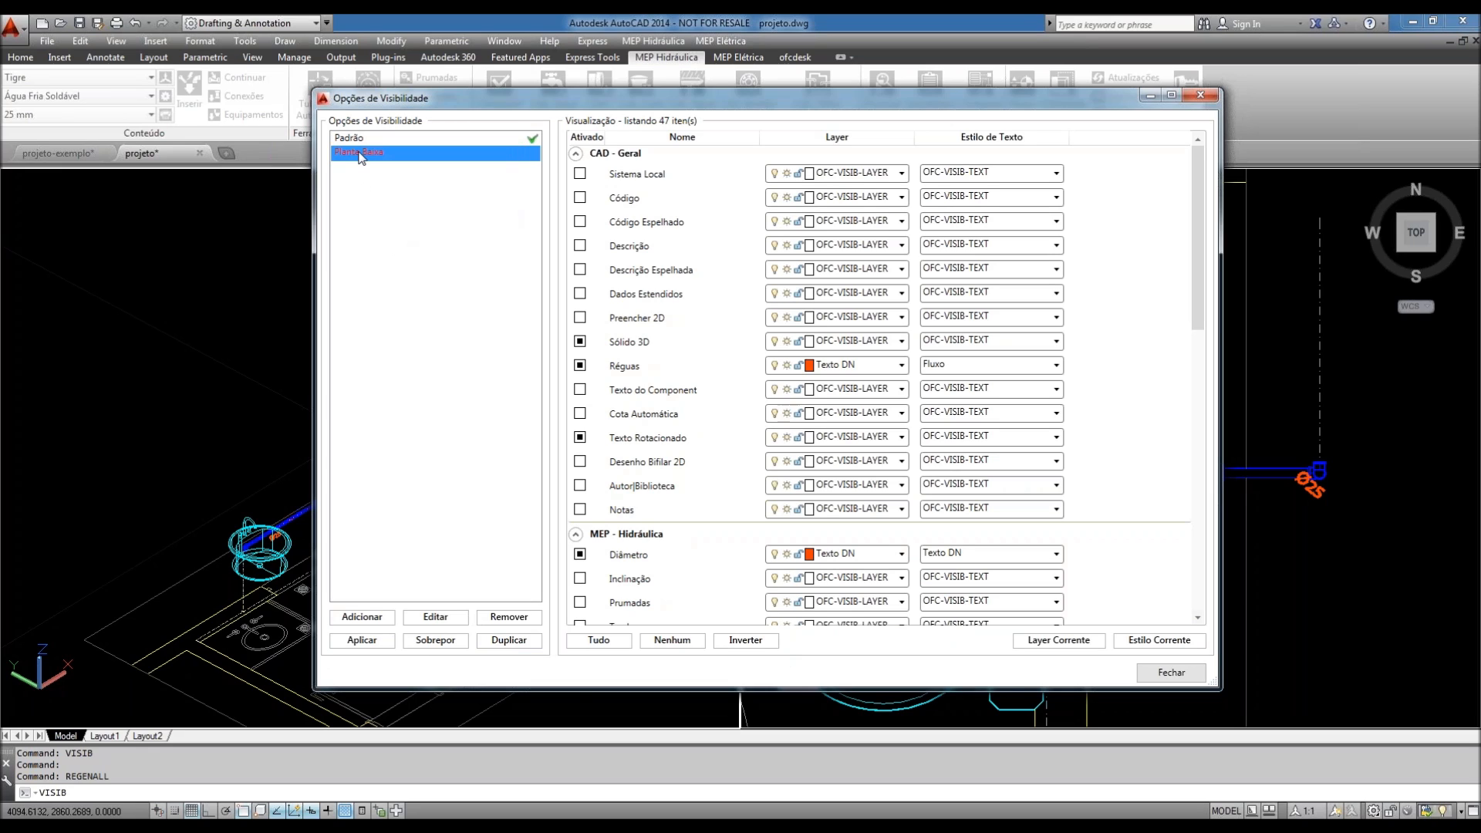
# - Apply Planta Baixa to the isometric viewport with its Réguas, Texto Rotacionado and Diâmetro items disabled, and close the visibility options
pyautogui.click(362, 640)
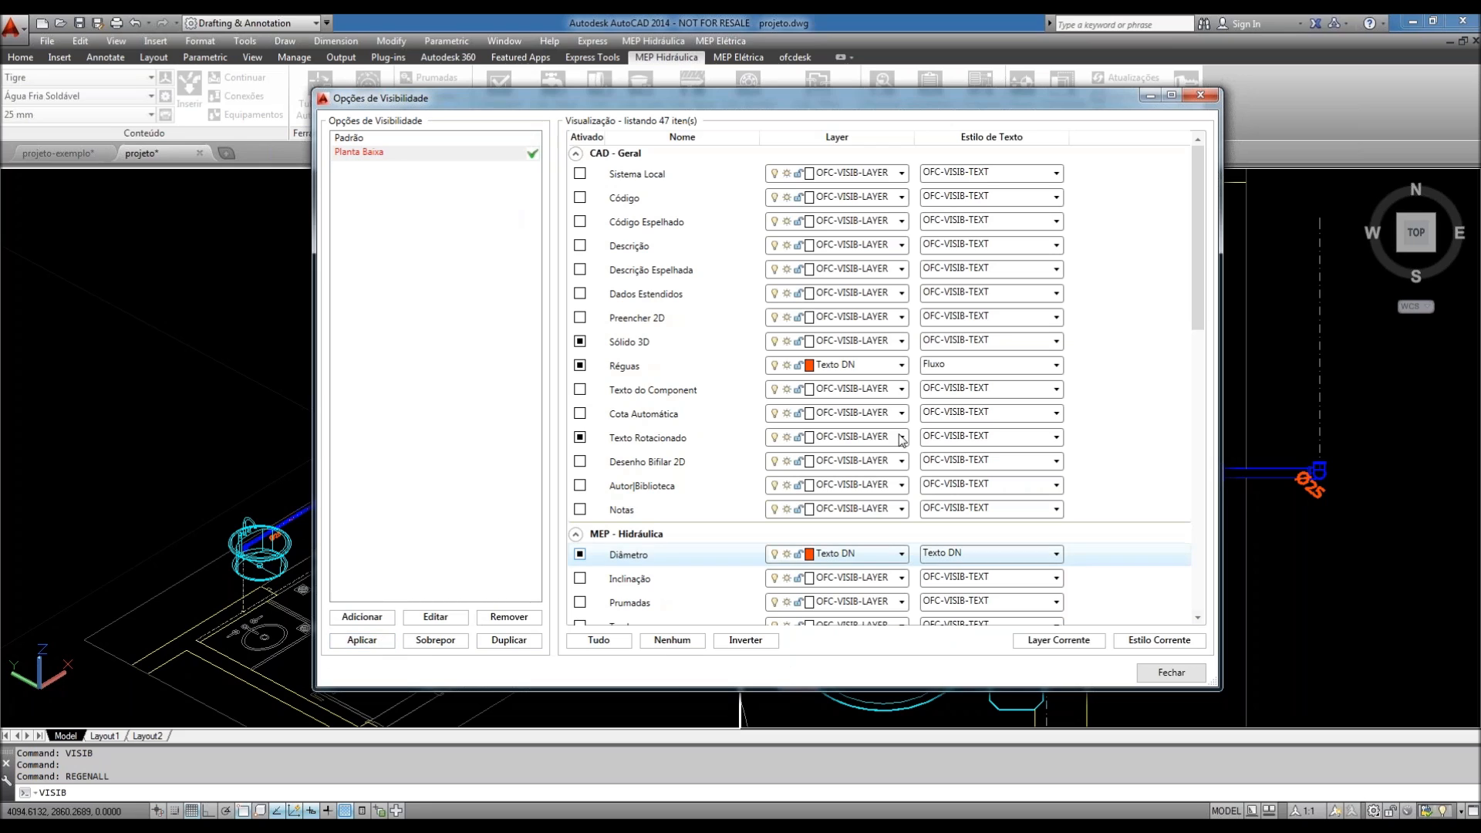
pyautogui.click(580, 365)
pyautogui.click(580, 436)
pyautogui.click(582, 553)
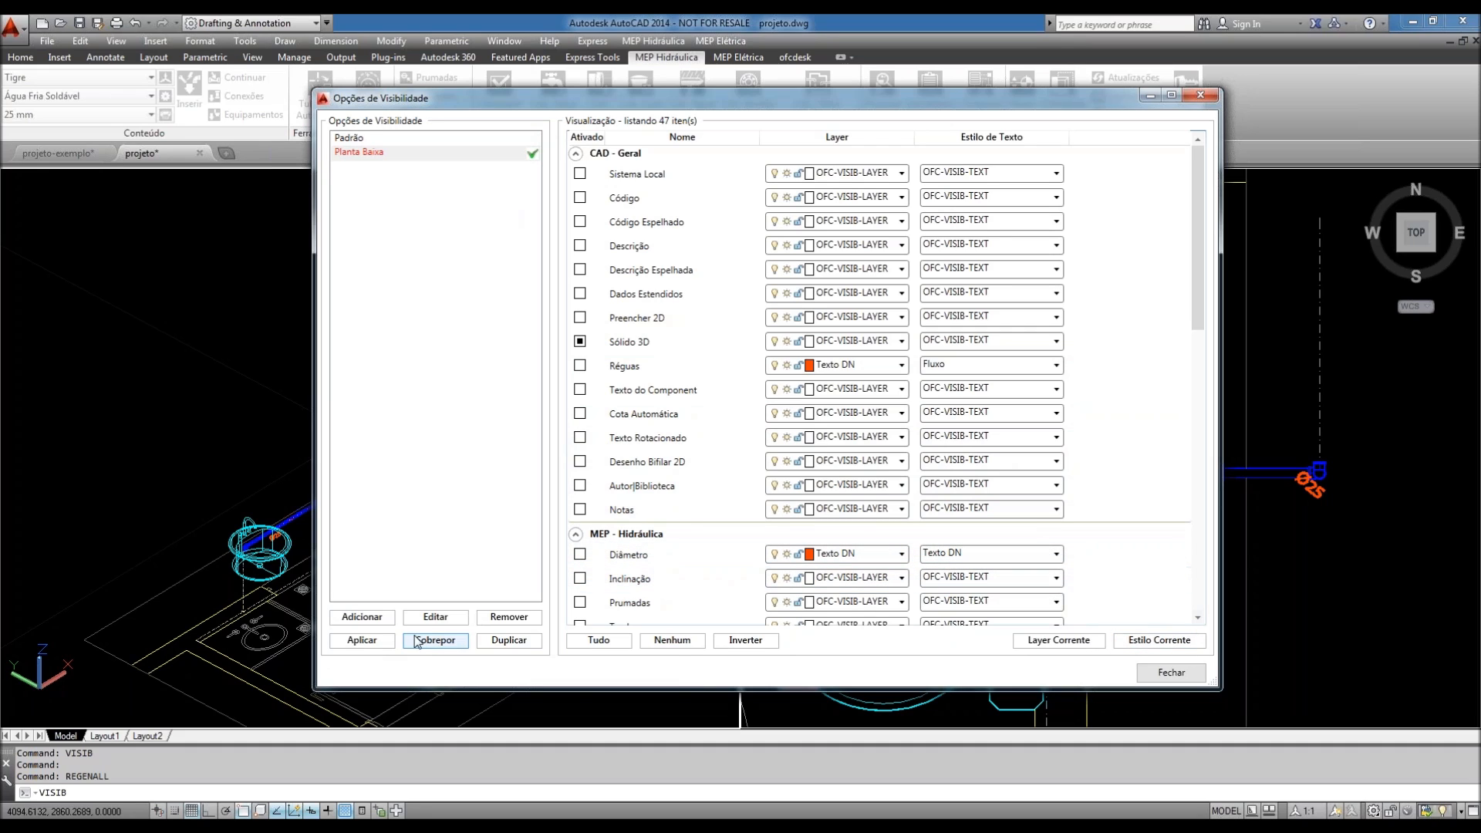
pyautogui.click(373, 644)
pyautogui.click(1171, 672)
# - Apply the Planta Baixa visibility option to the plan viewport
pyautogui.click(586, 498)
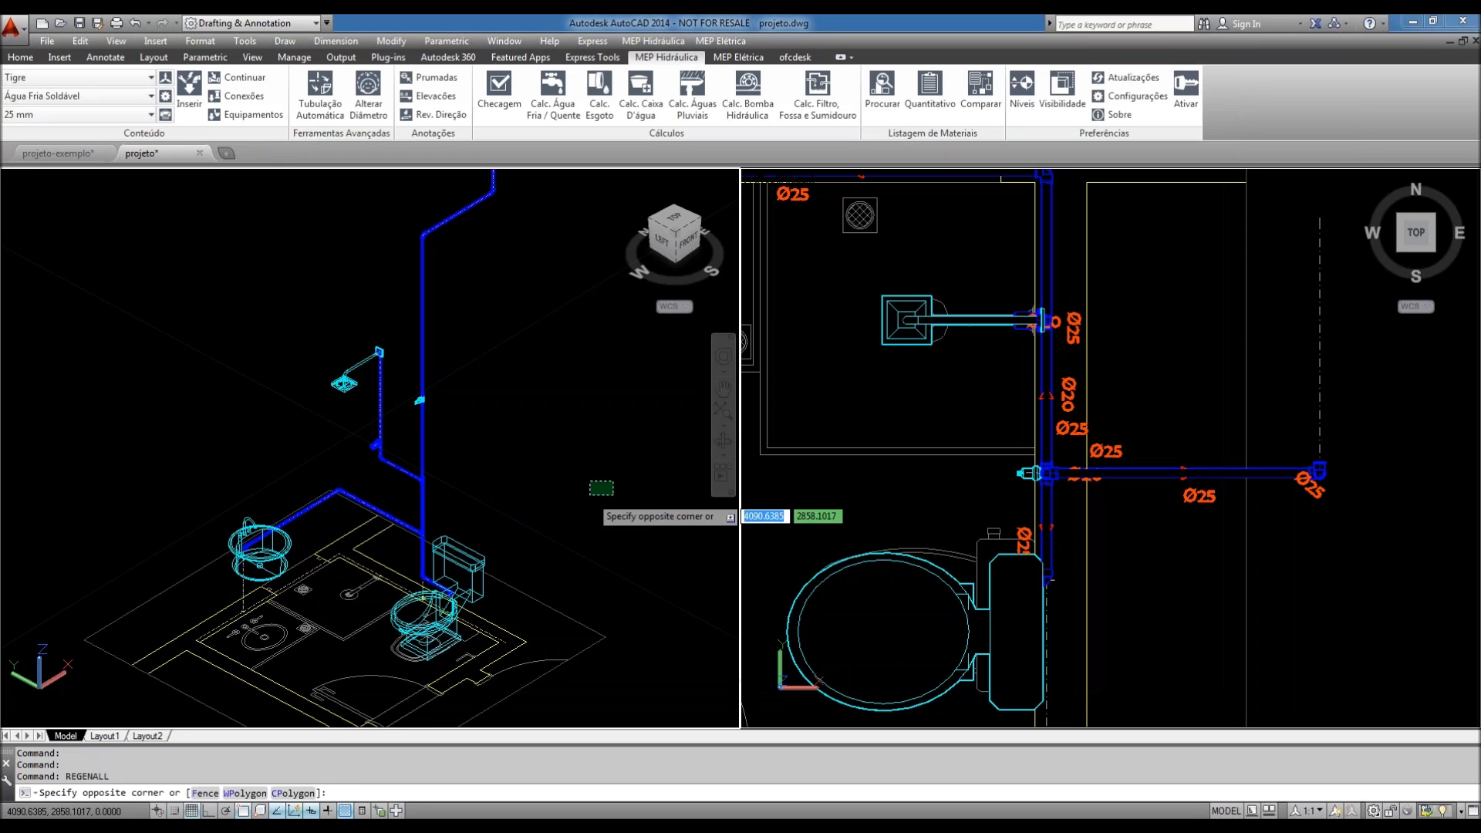
pyautogui.click(910, 427)
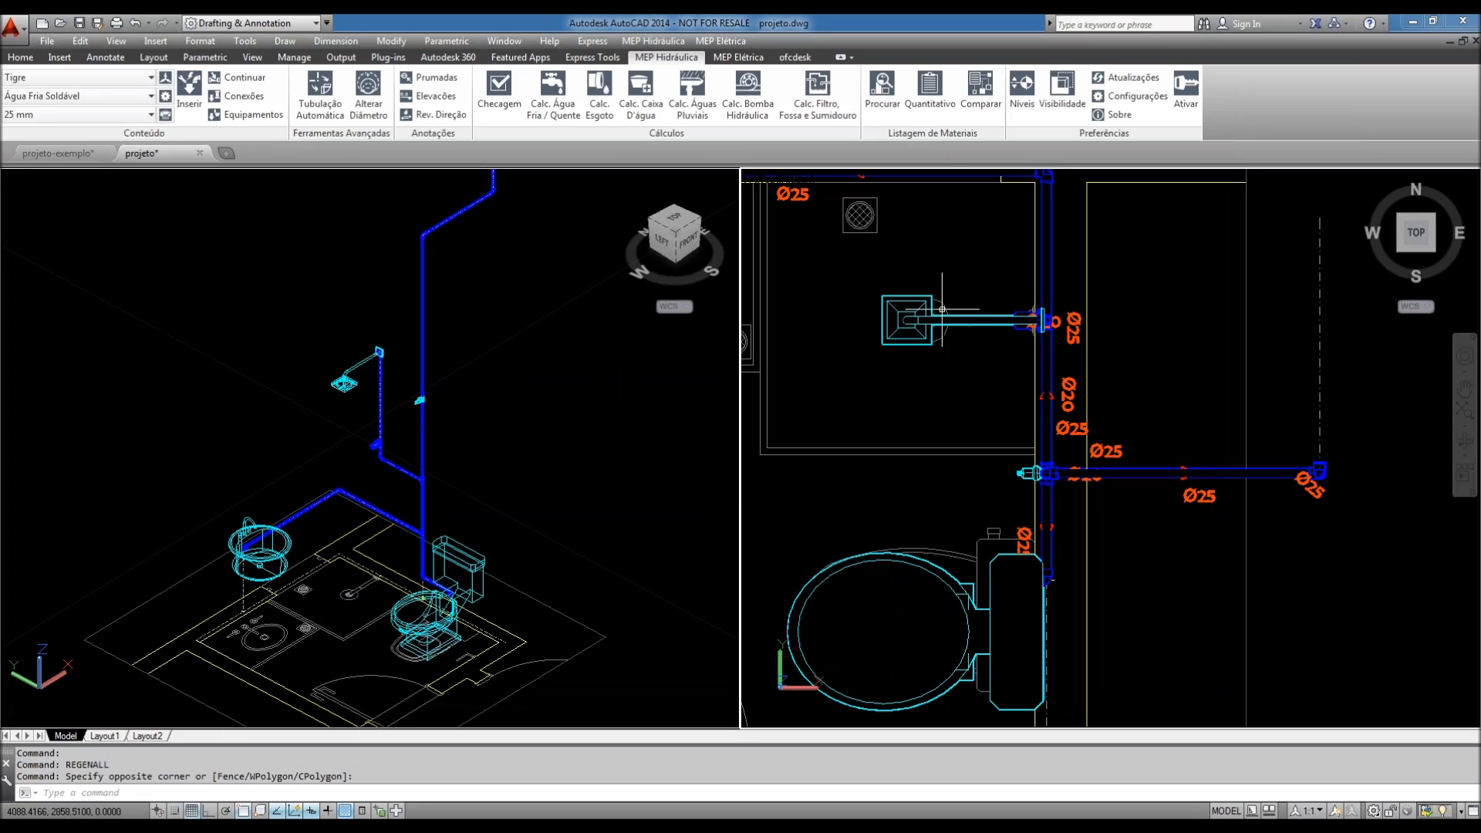
pyautogui.click(1059, 98)
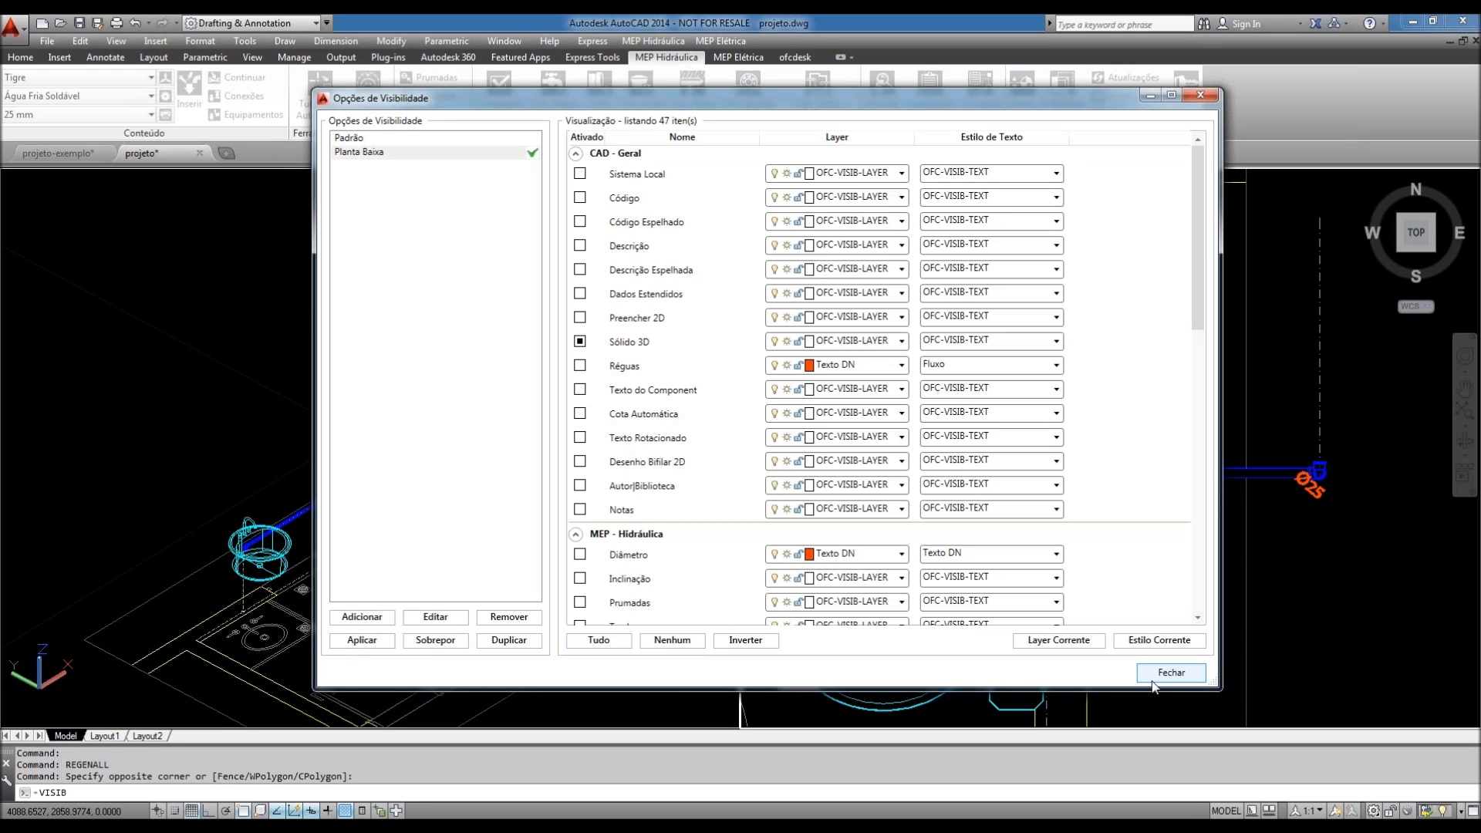
pyautogui.click(1156, 674)
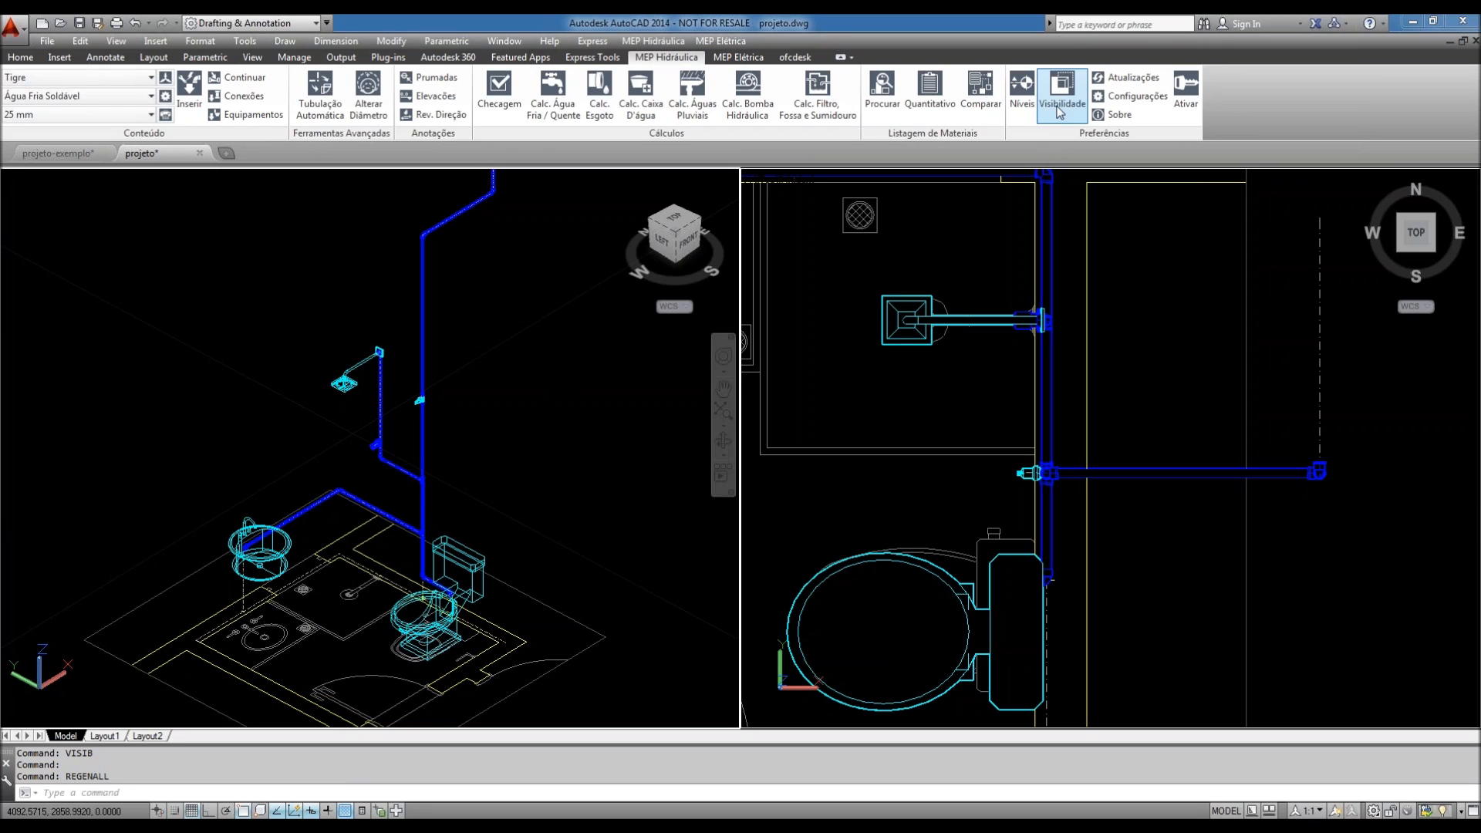
# - Apply the Padrão visibility option to the isometric viewport
pyautogui.click(1061, 108)
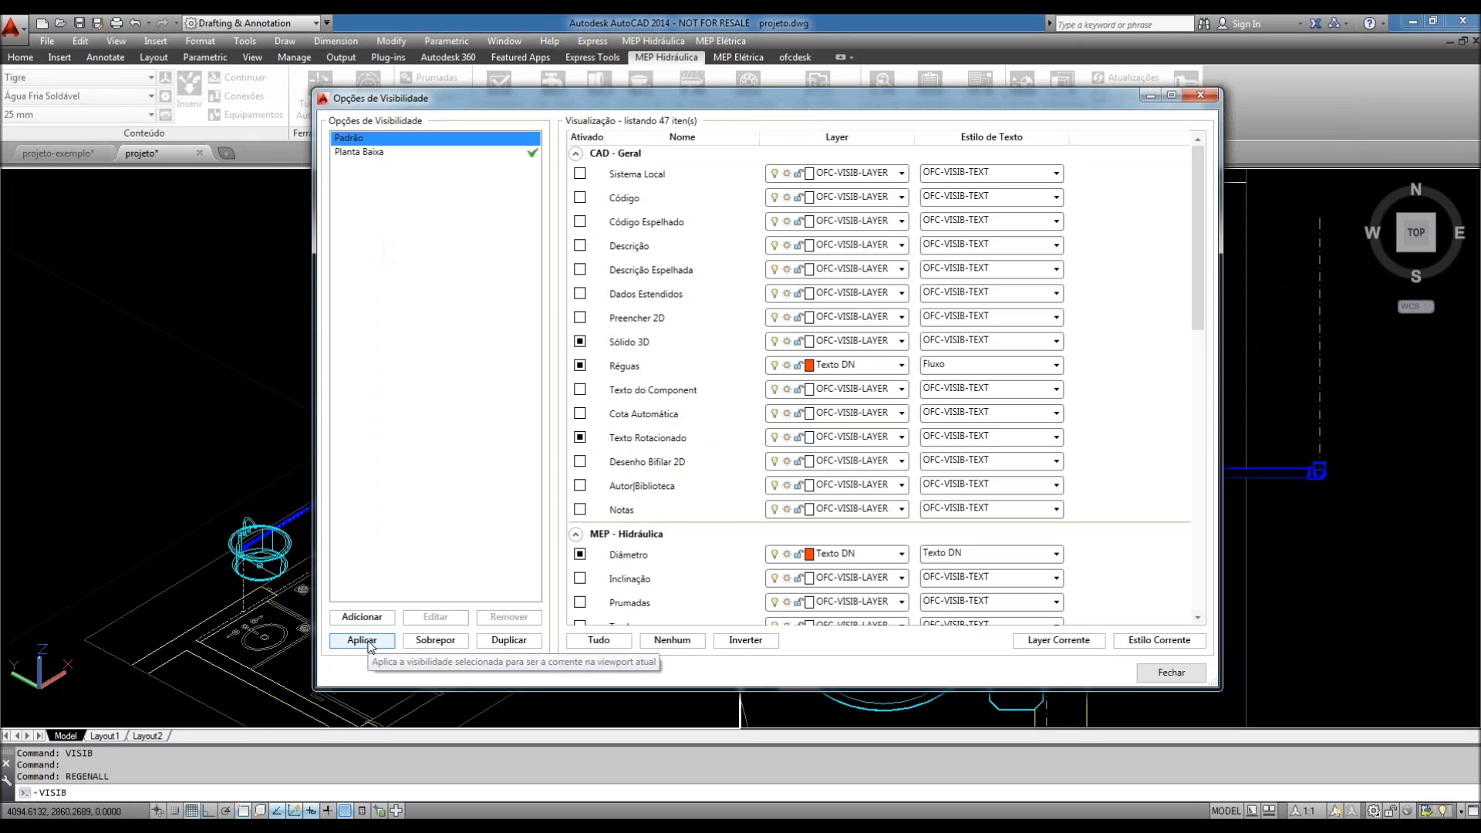
pyautogui.click(362, 640)
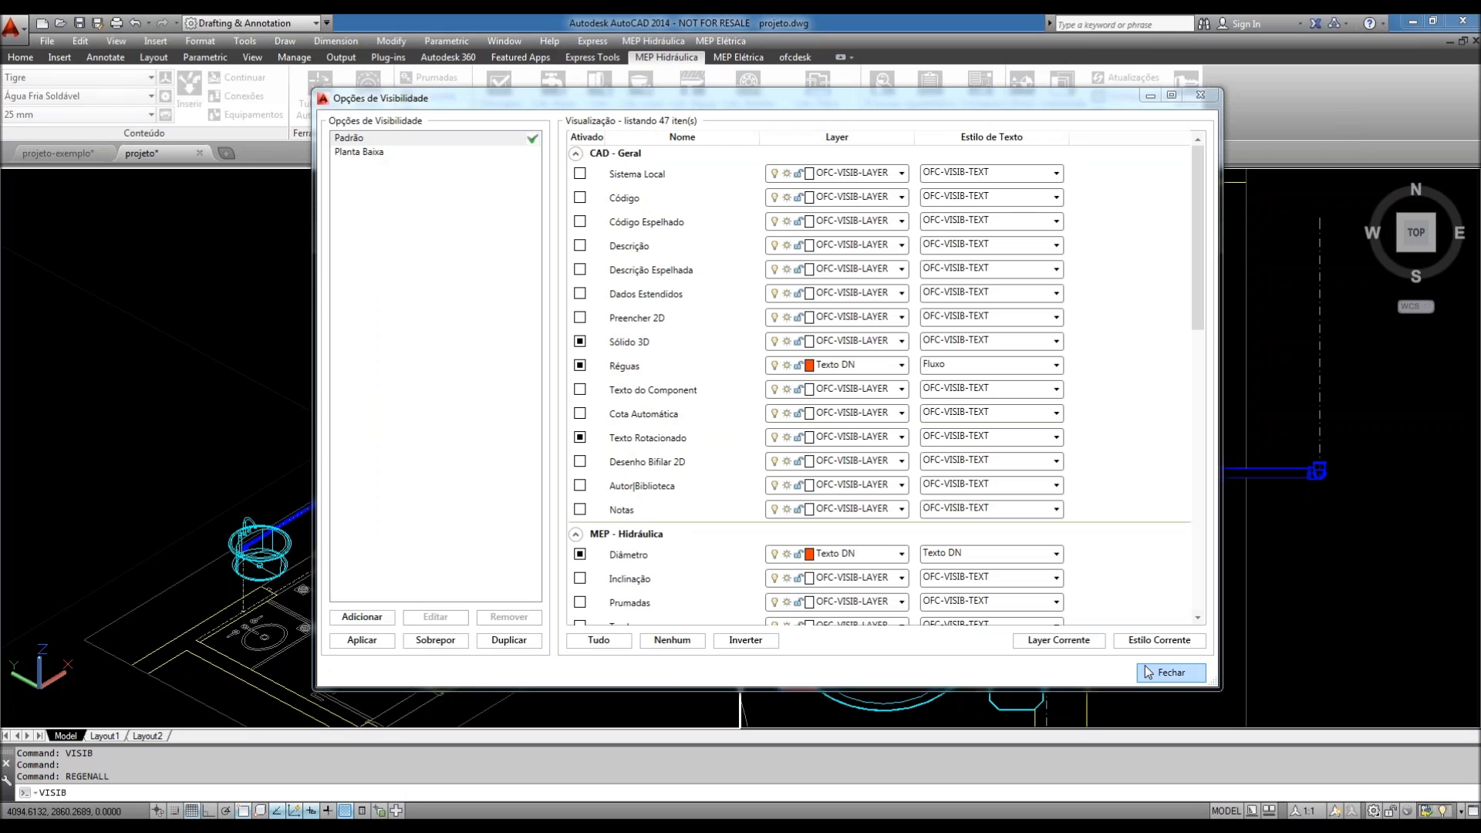
pyautogui.click(1171, 672)
pyautogui.scroll(8, 387, 455)
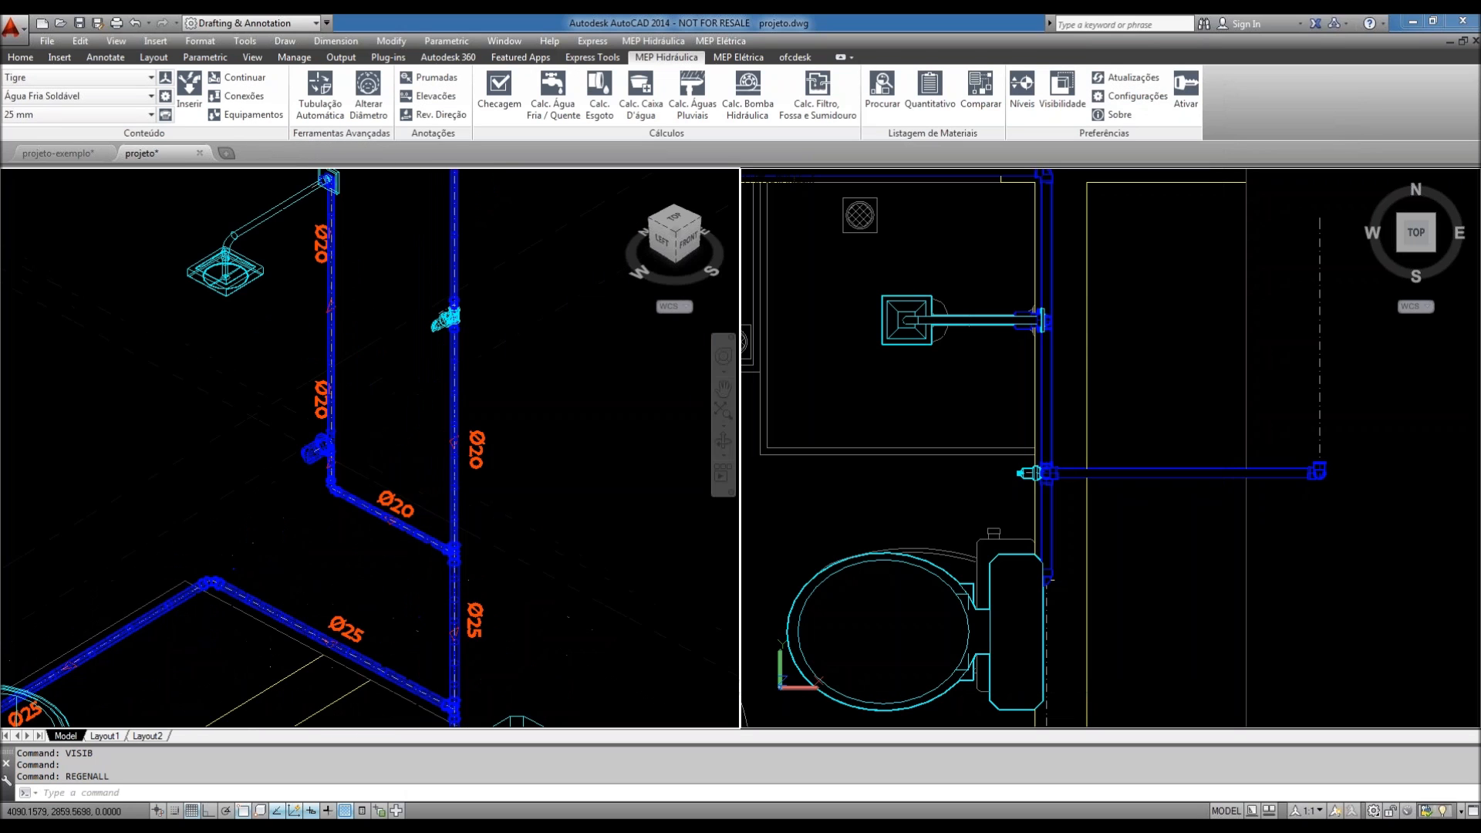
pyautogui.scroll(-7, 387, 455)
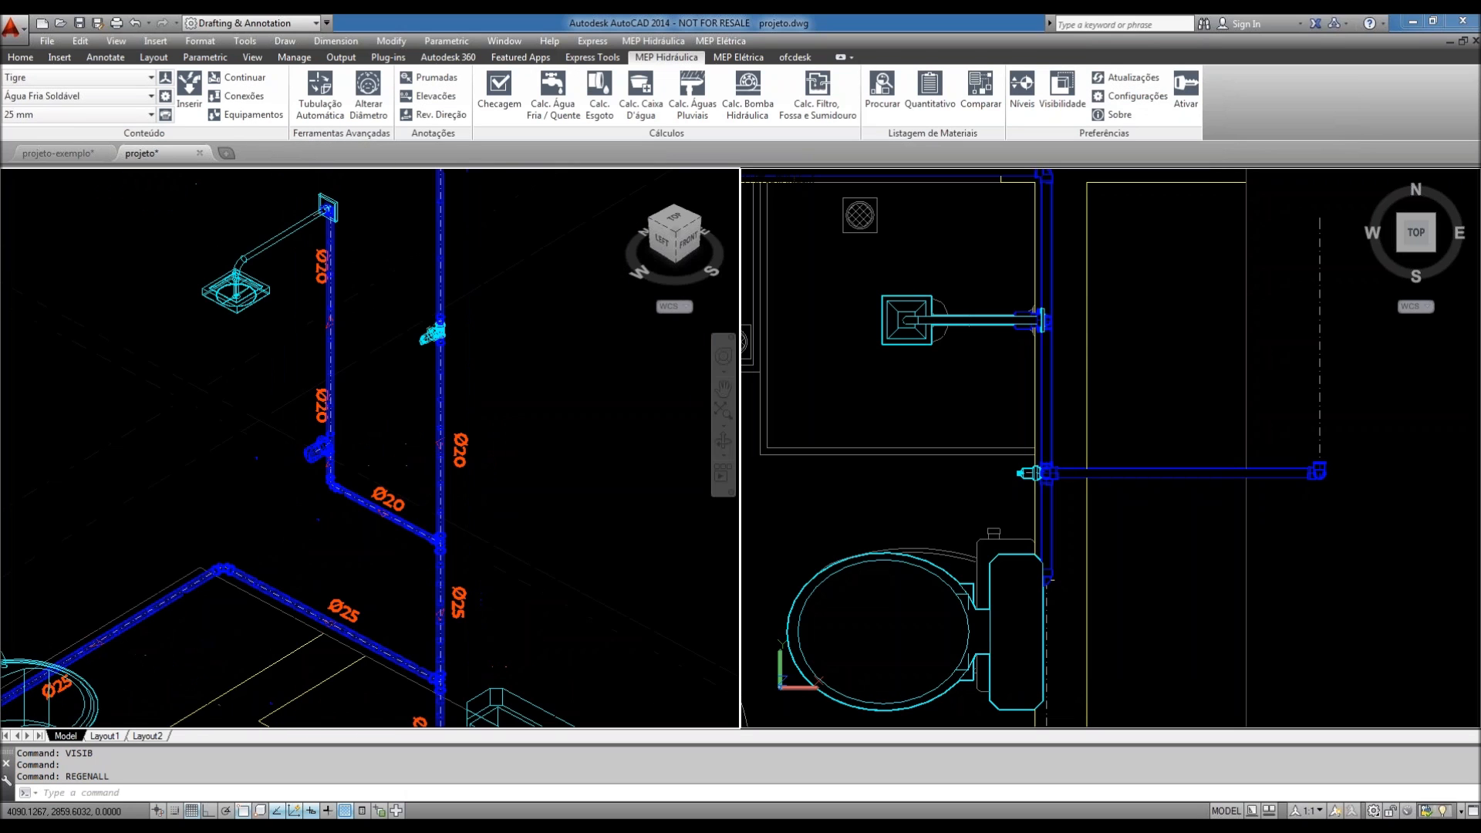
# - Reverse the flow direction of the Ø25 pipe that branches from the riser toward the washbasin in the isometric viewport
pyautogui.moveTo(1139, 532); pyautogui.dragTo(1246, 532, button='middle')
pyautogui.scroll(-4, 1246, 532)
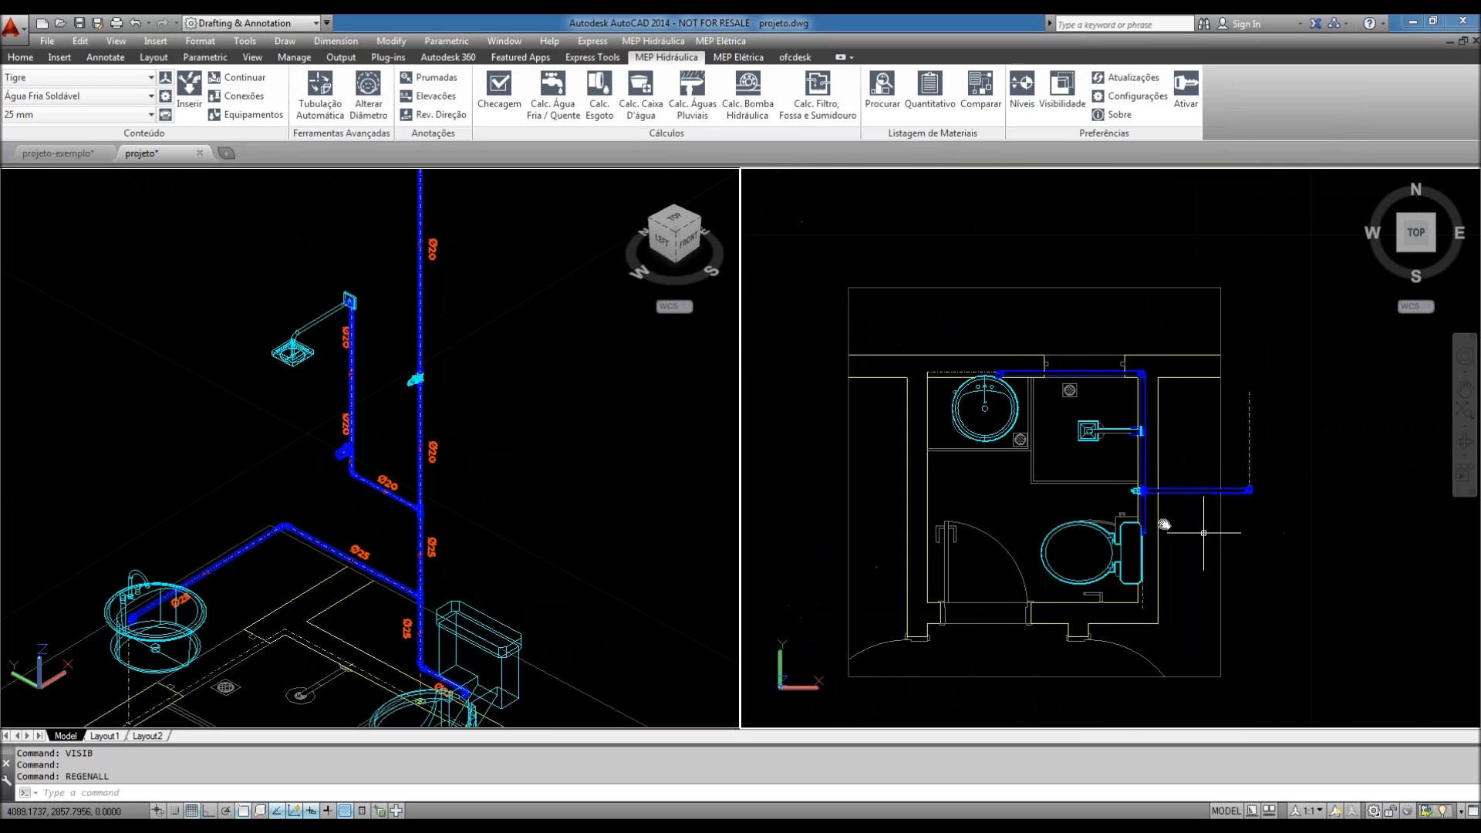
pyautogui.click(512, 496)
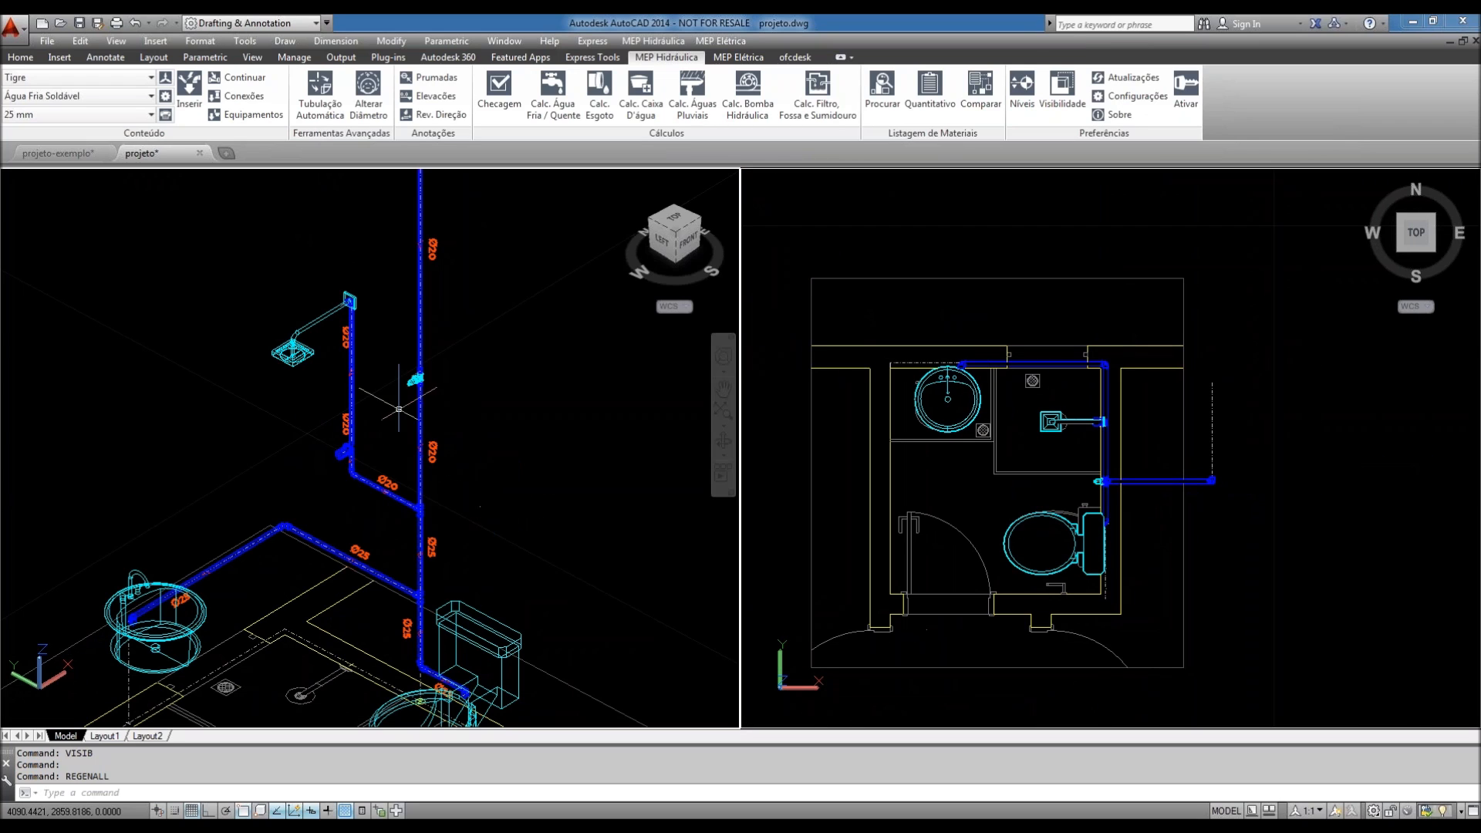
pyautogui.scroll(4, 341, 358)
pyautogui.scroll(6, 396, 529)
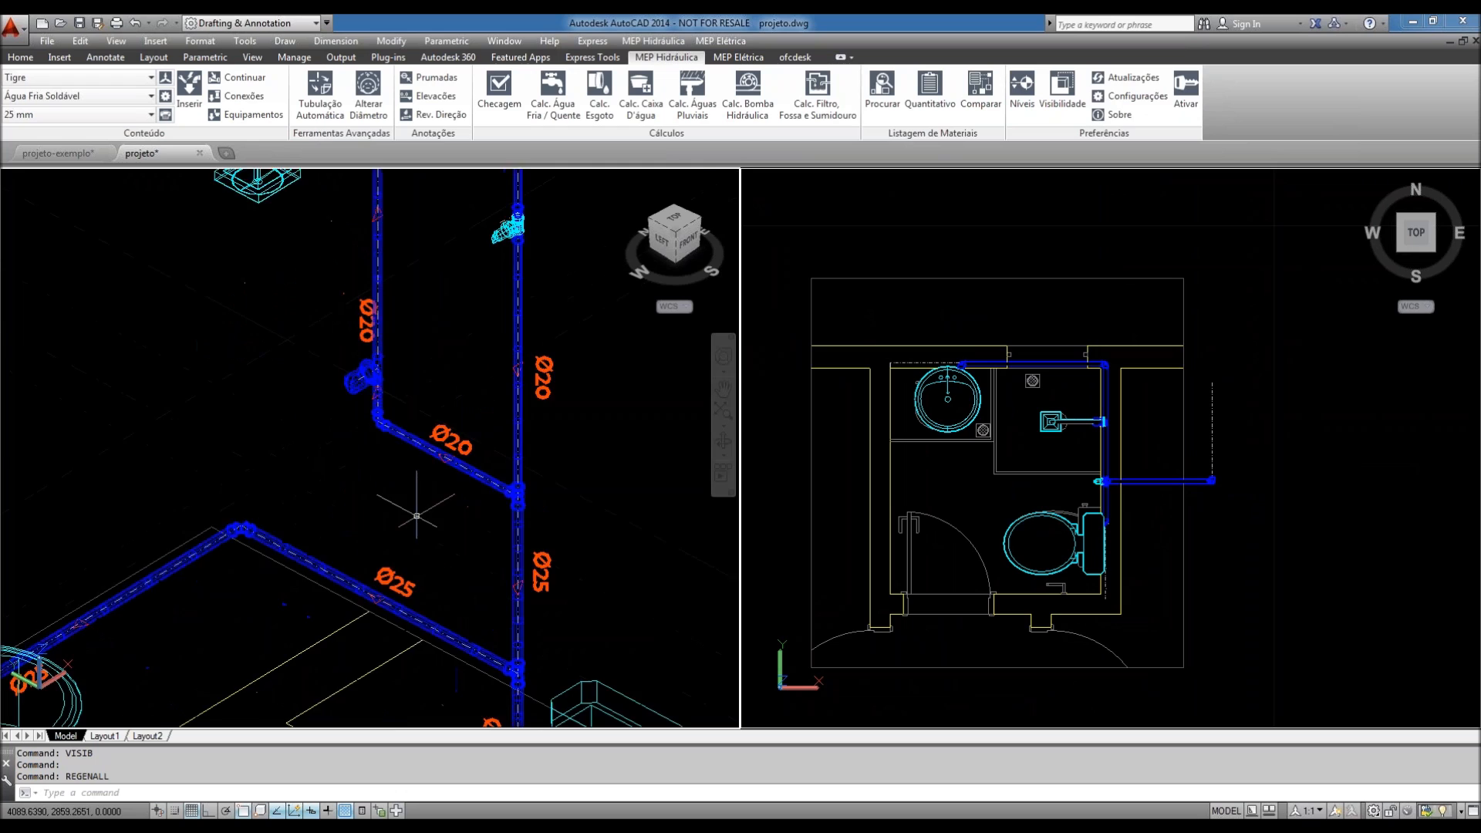
pyautogui.click(455, 116)
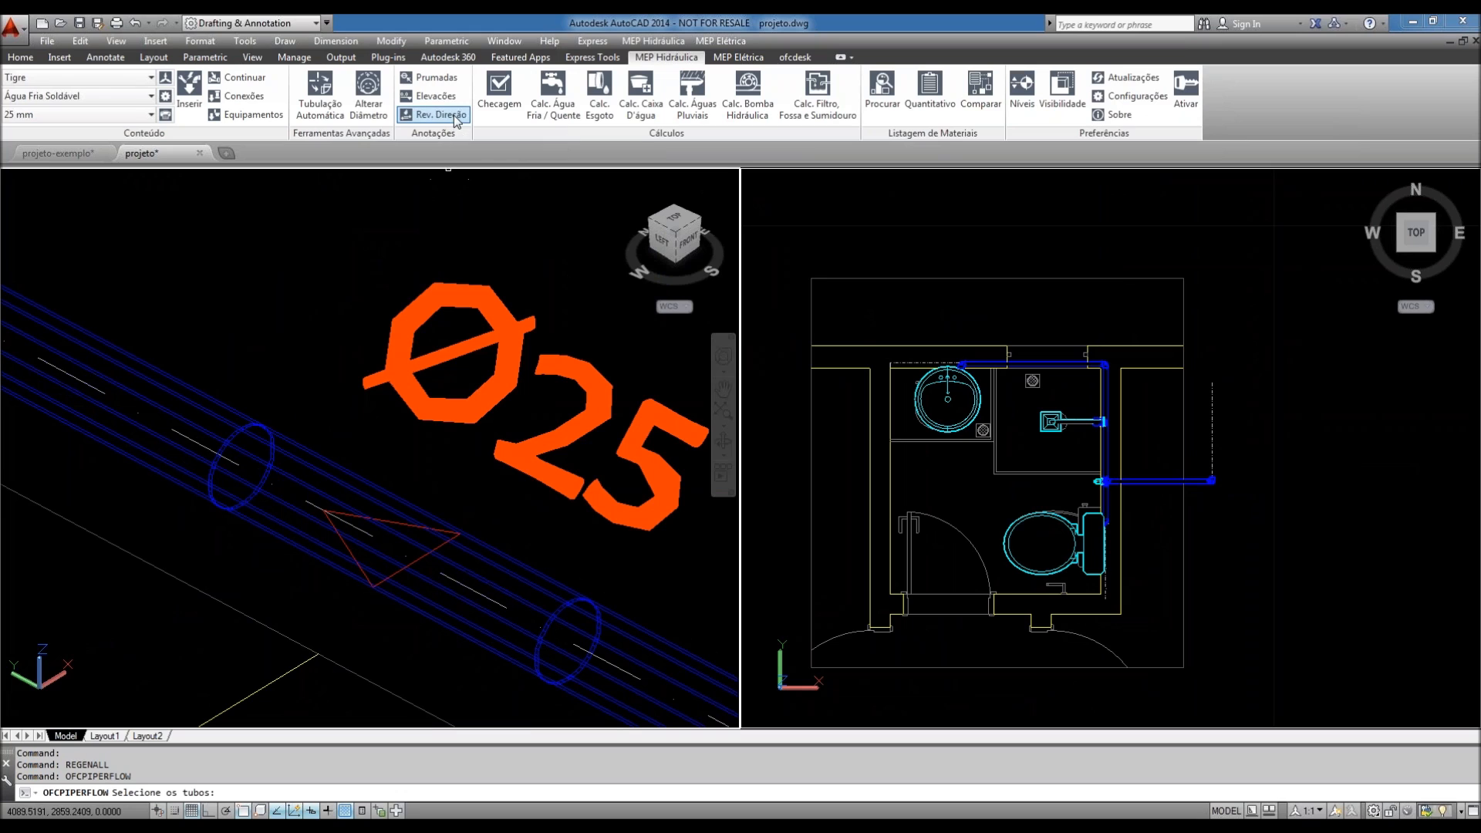
pyautogui.click(391, 507)
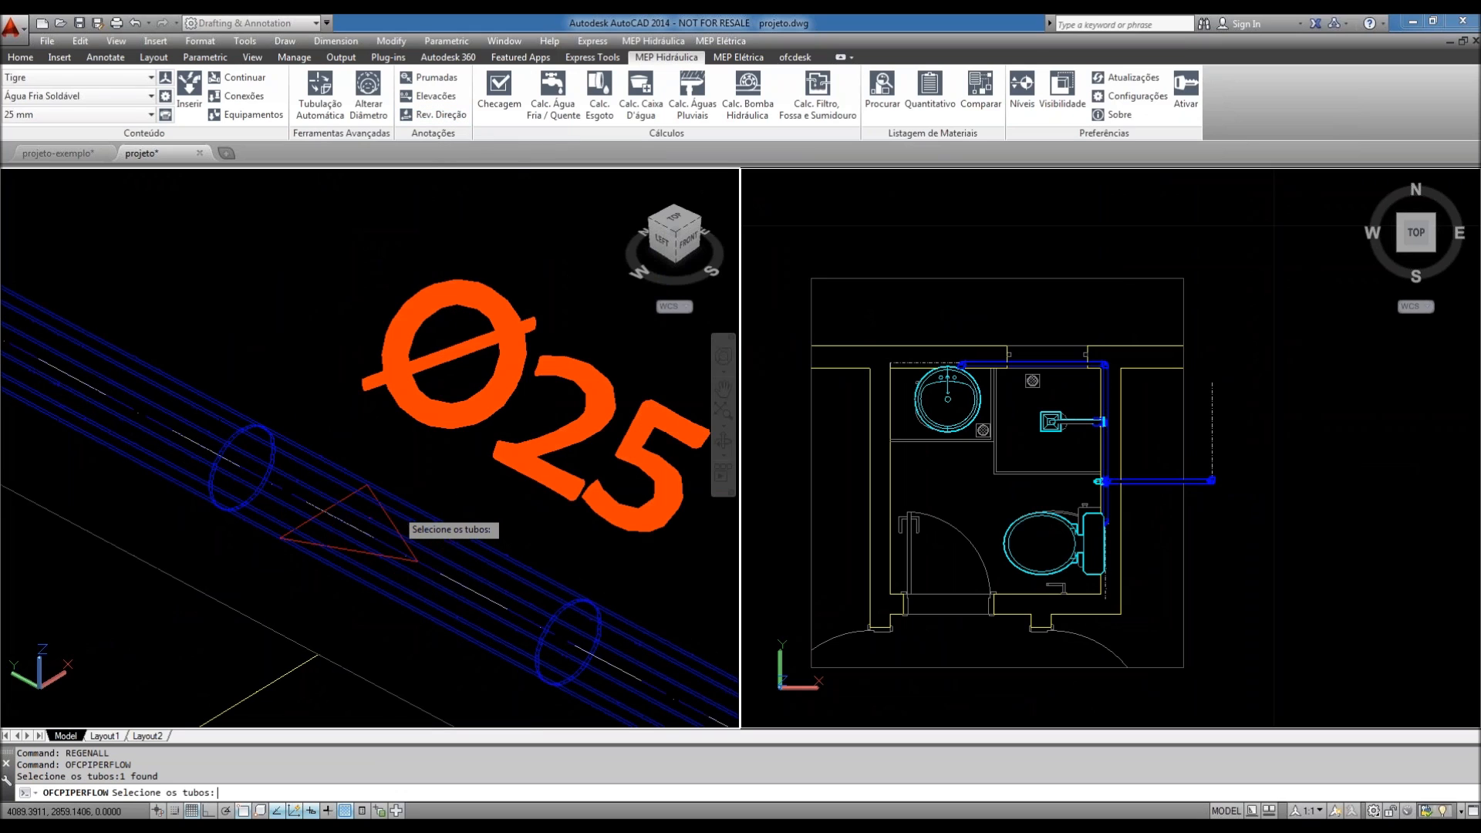
# - Reverse the flow direction of the same Ø25 branch pipe once more and finish the command
pyautogui.click(433, 114)
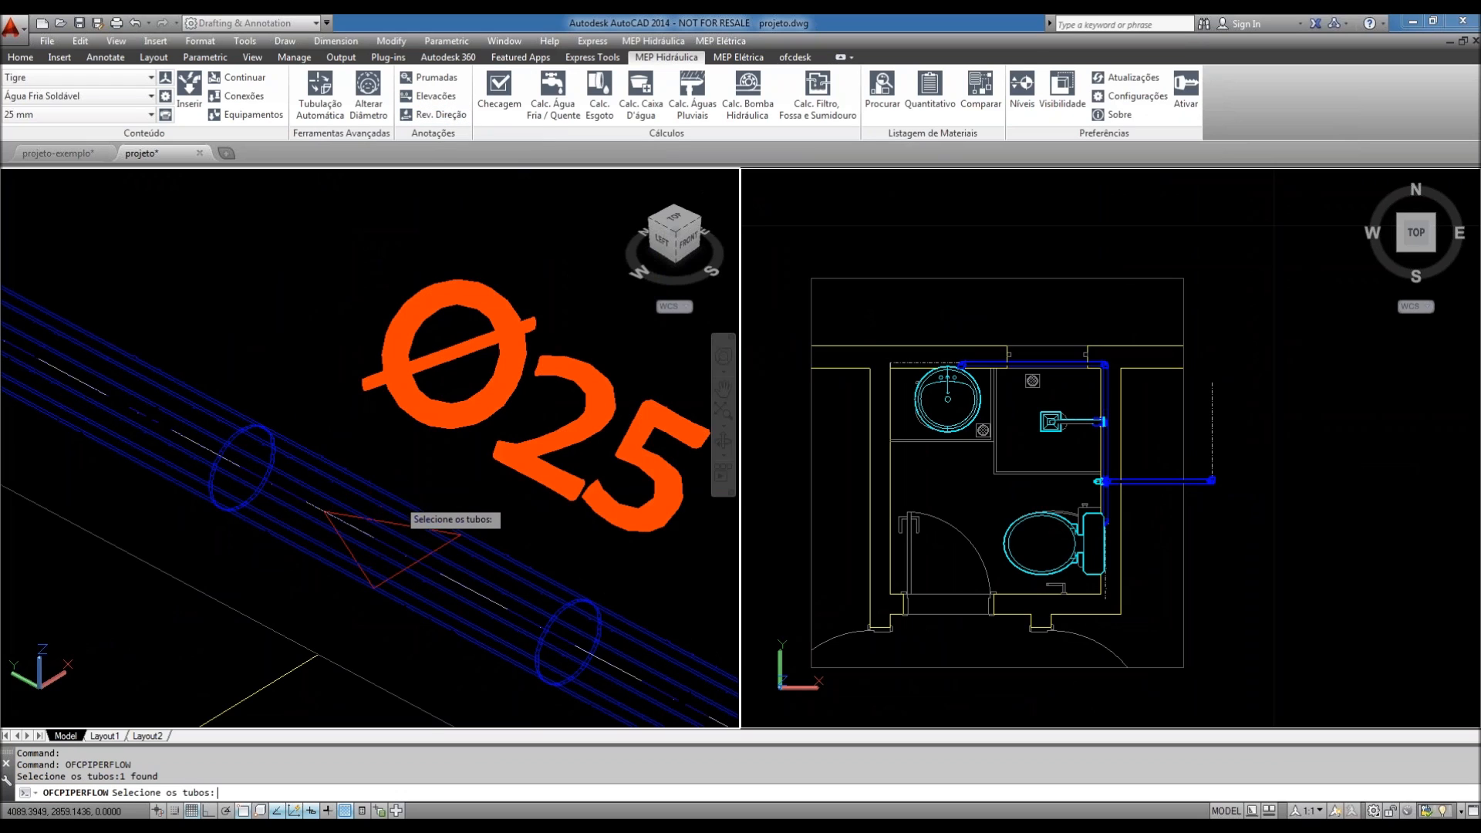
pyautogui.click(391, 490)
pyautogui.scroll(-4, 394, 475)
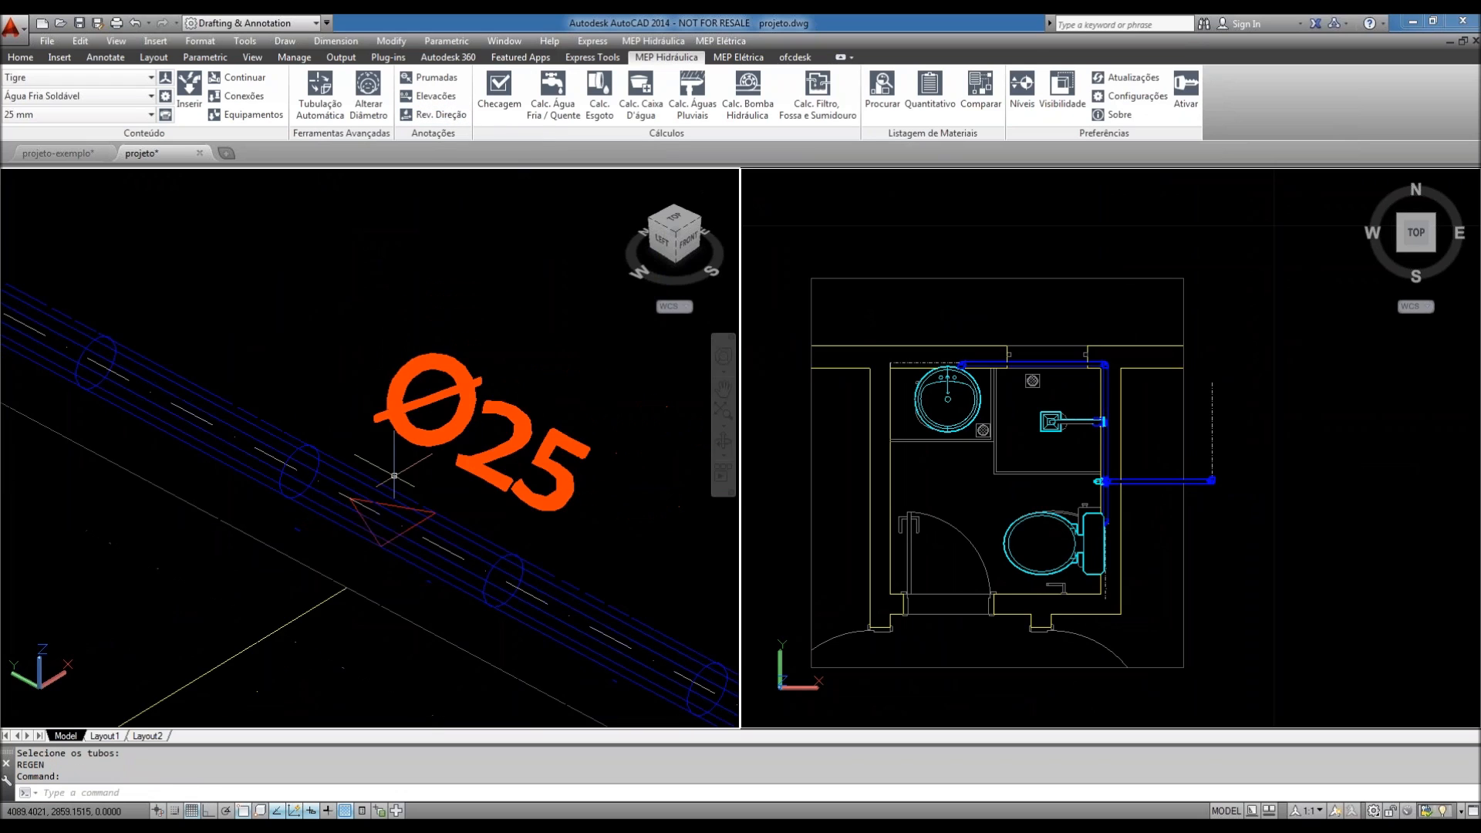
pyautogui.scroll(6, 408, 500)
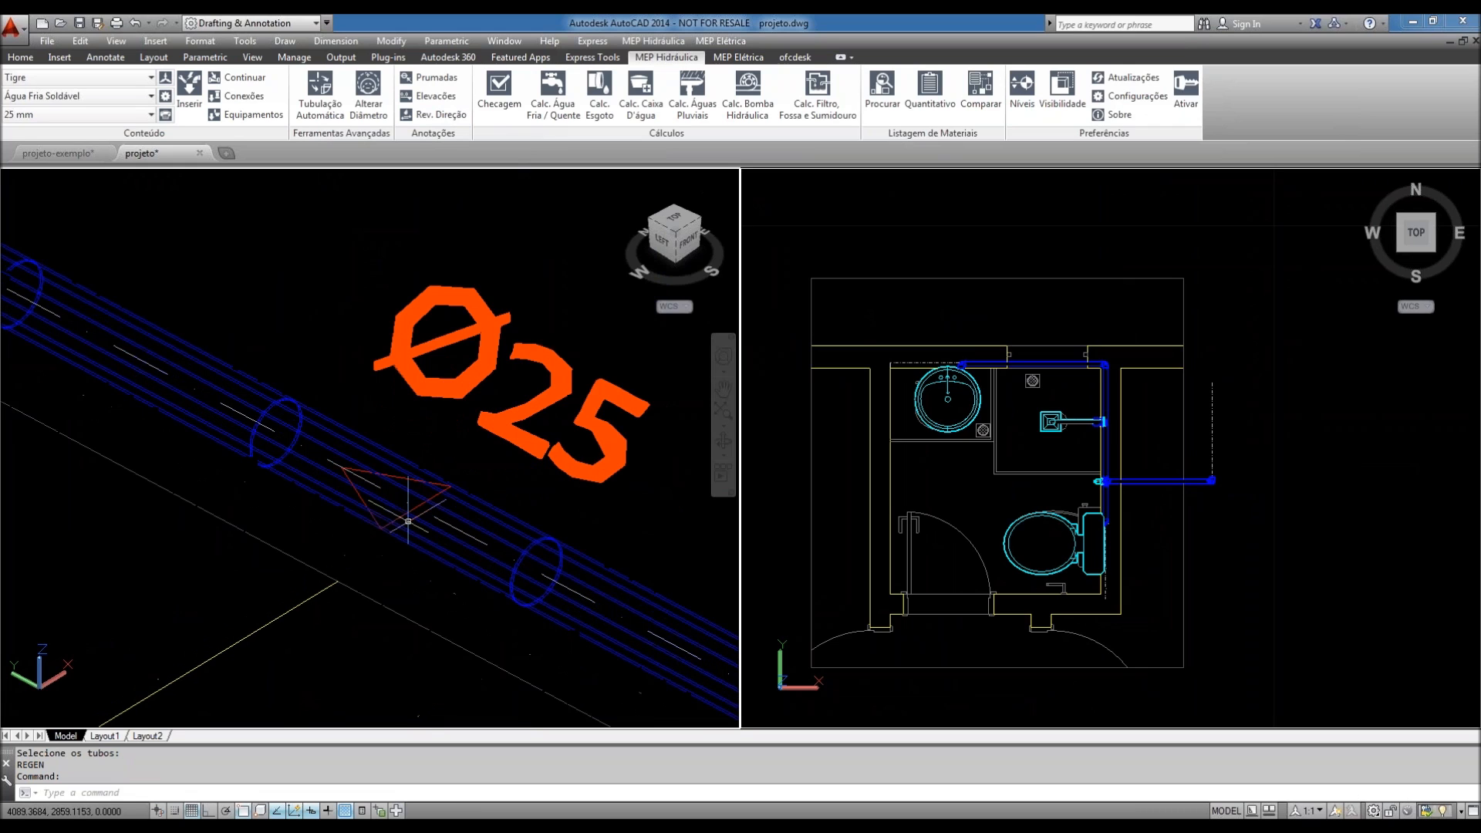
pyautogui.scroll(-3, 413, 501)
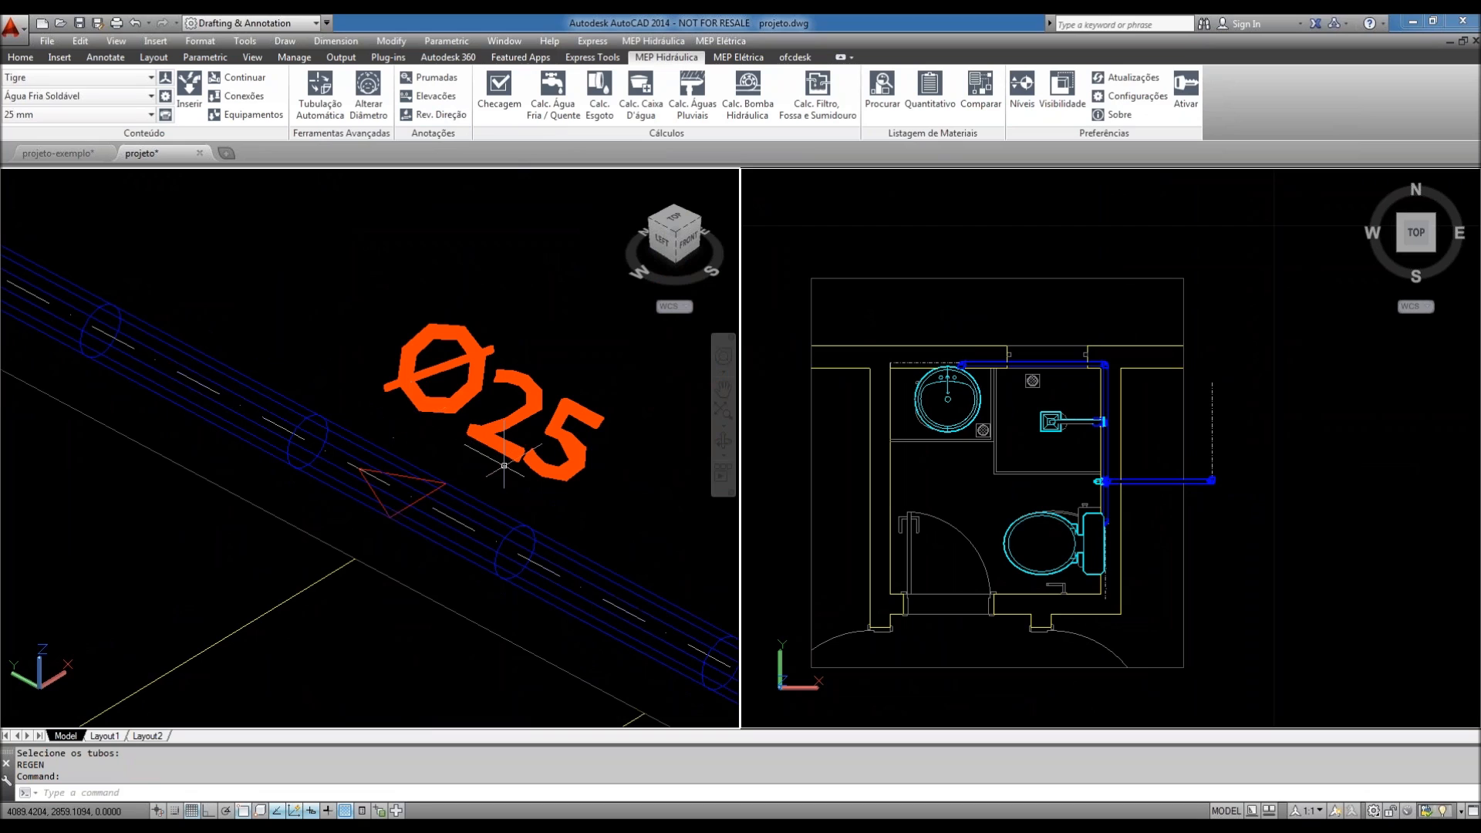
# - Annotate the uppermost vertical Ø25 pipe in the isometric viewport as a Prumada of type Sobe
pyautogui.scroll(-4, 412, 426)
pyautogui.scroll(-6, 428, 416)
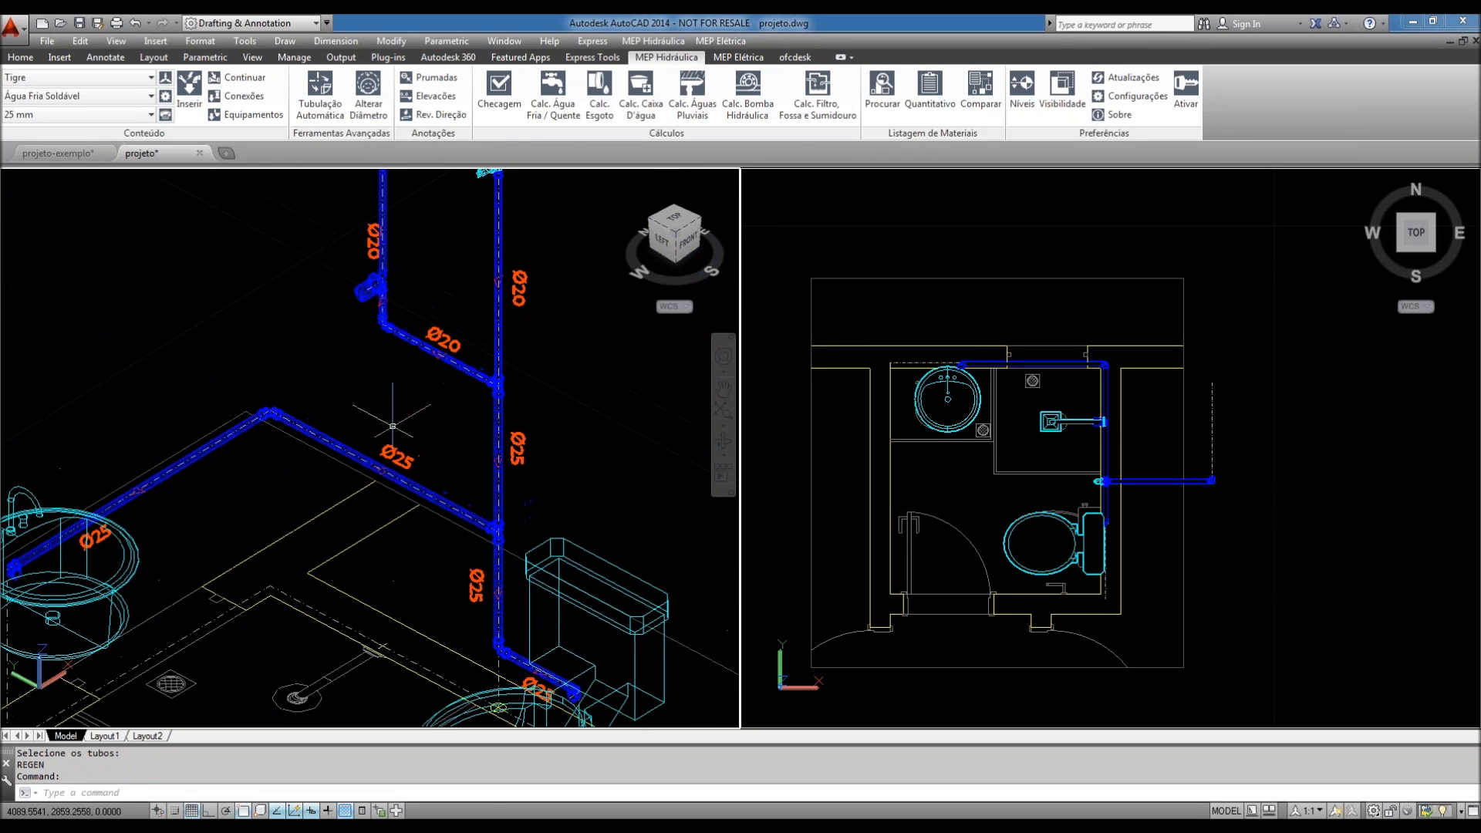
pyautogui.click(1167, 529)
pyautogui.scroll(8, 1201, 483)
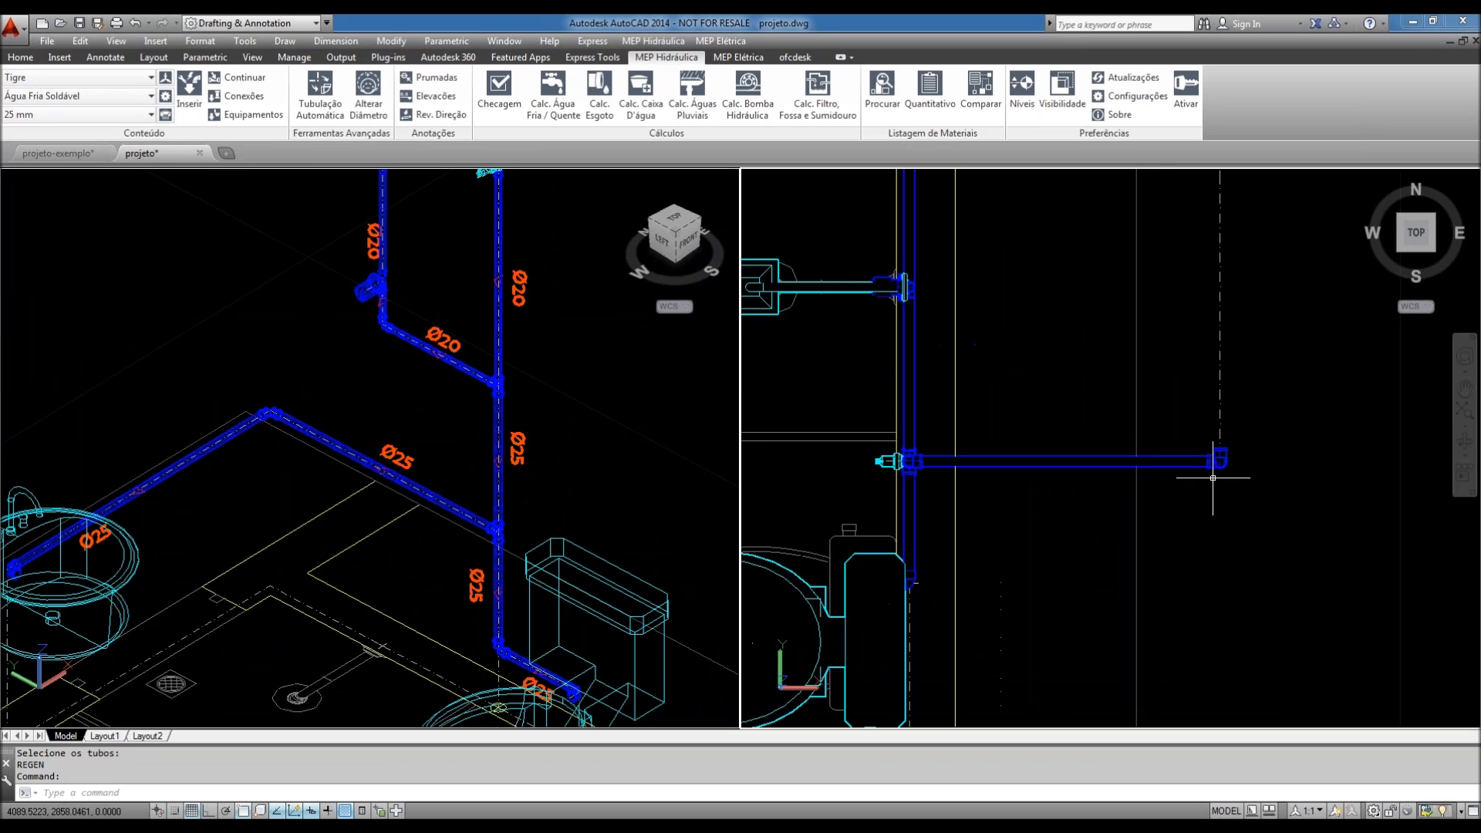
pyautogui.click(437, 78)
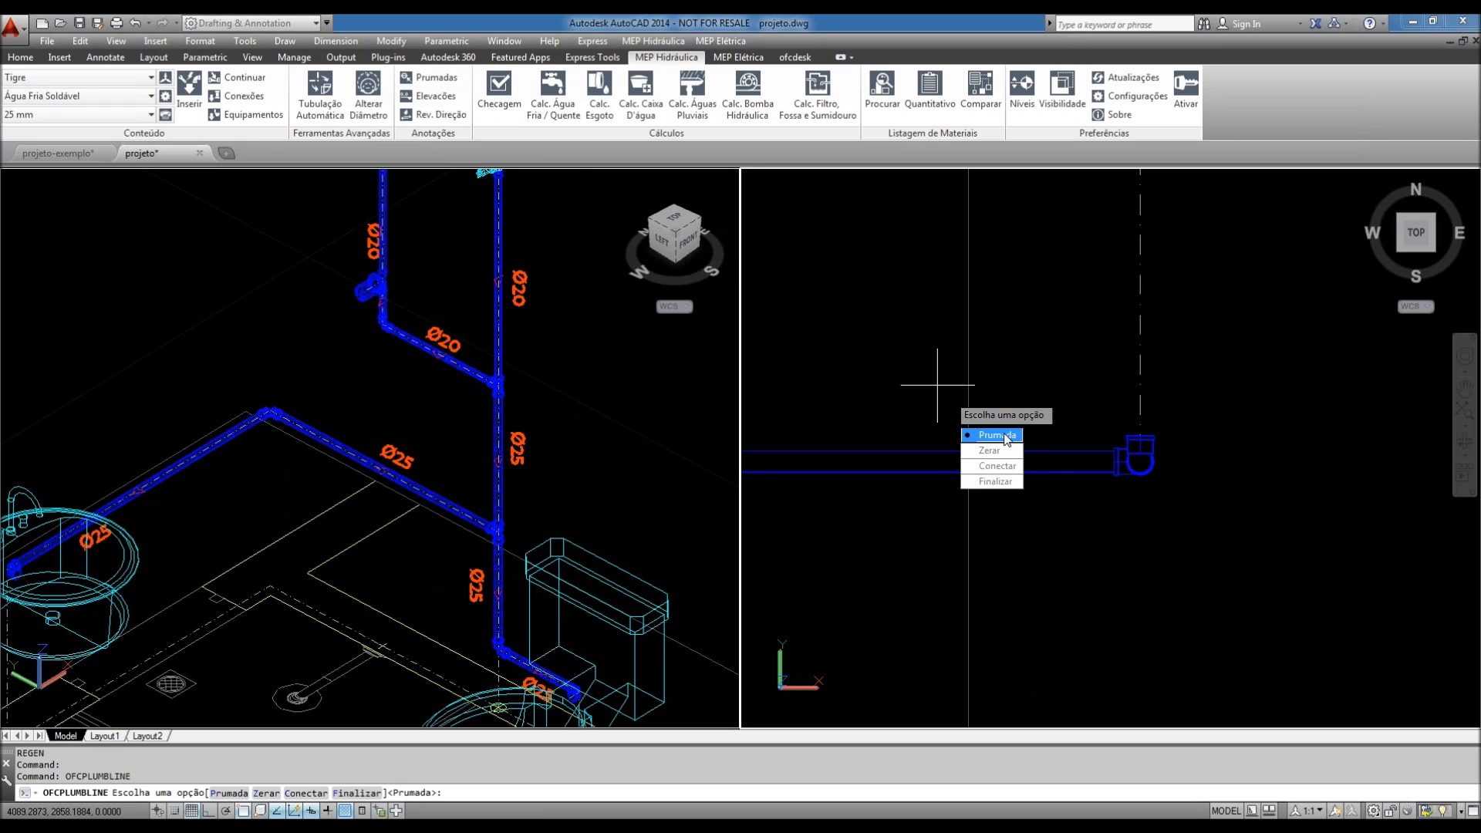
pyautogui.click(997, 435)
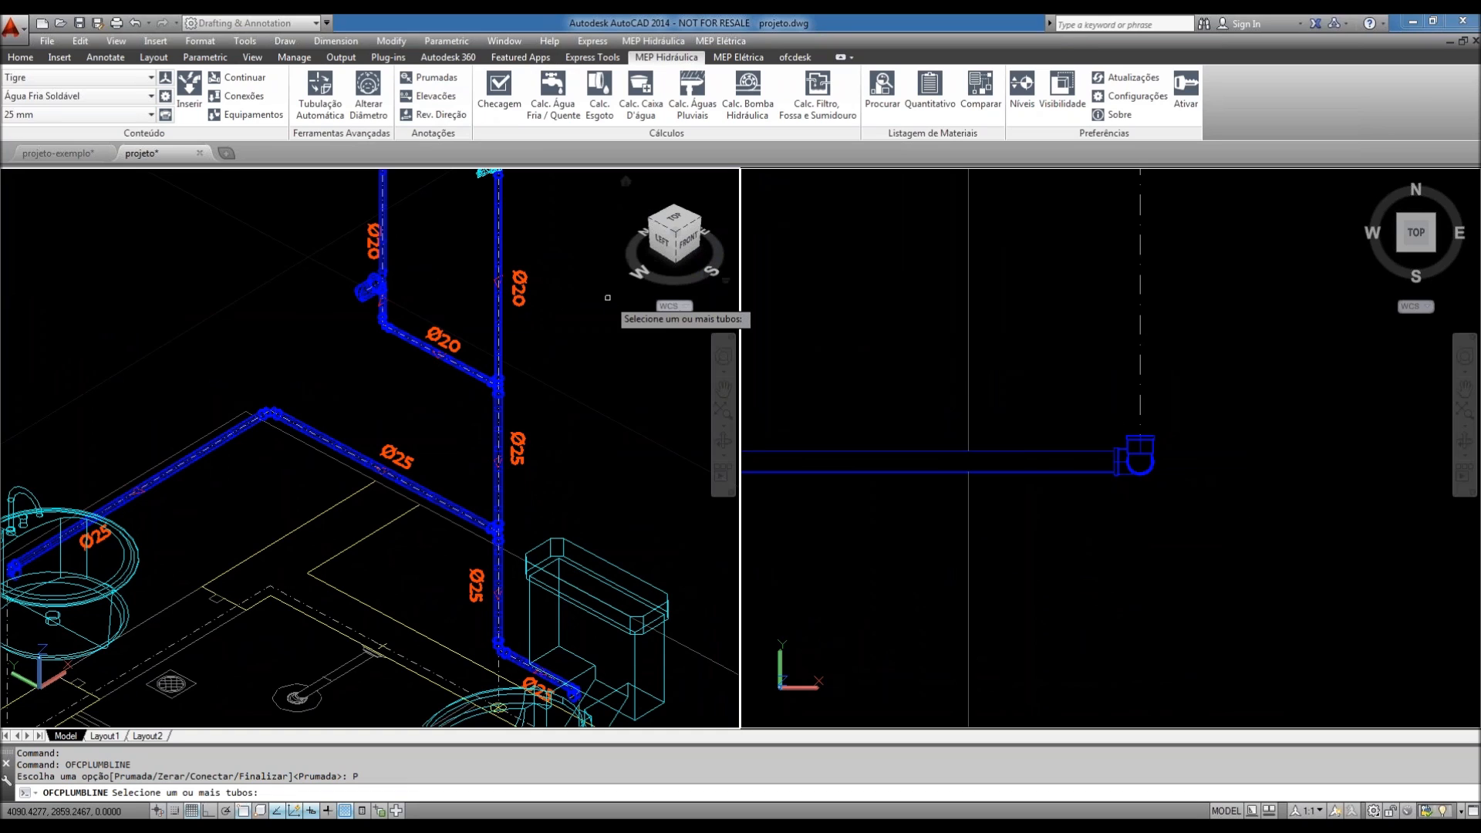
pyautogui.moveTo(615, 297); pyautogui.dragTo(549, 552, button='middle')
pyautogui.moveTo(533, 201); pyautogui.dragTo(456, 655, button='middle')
pyautogui.moveTo(525, 400); pyautogui.dragTo(467, 570, button='middle')
pyautogui.click(534, 395)
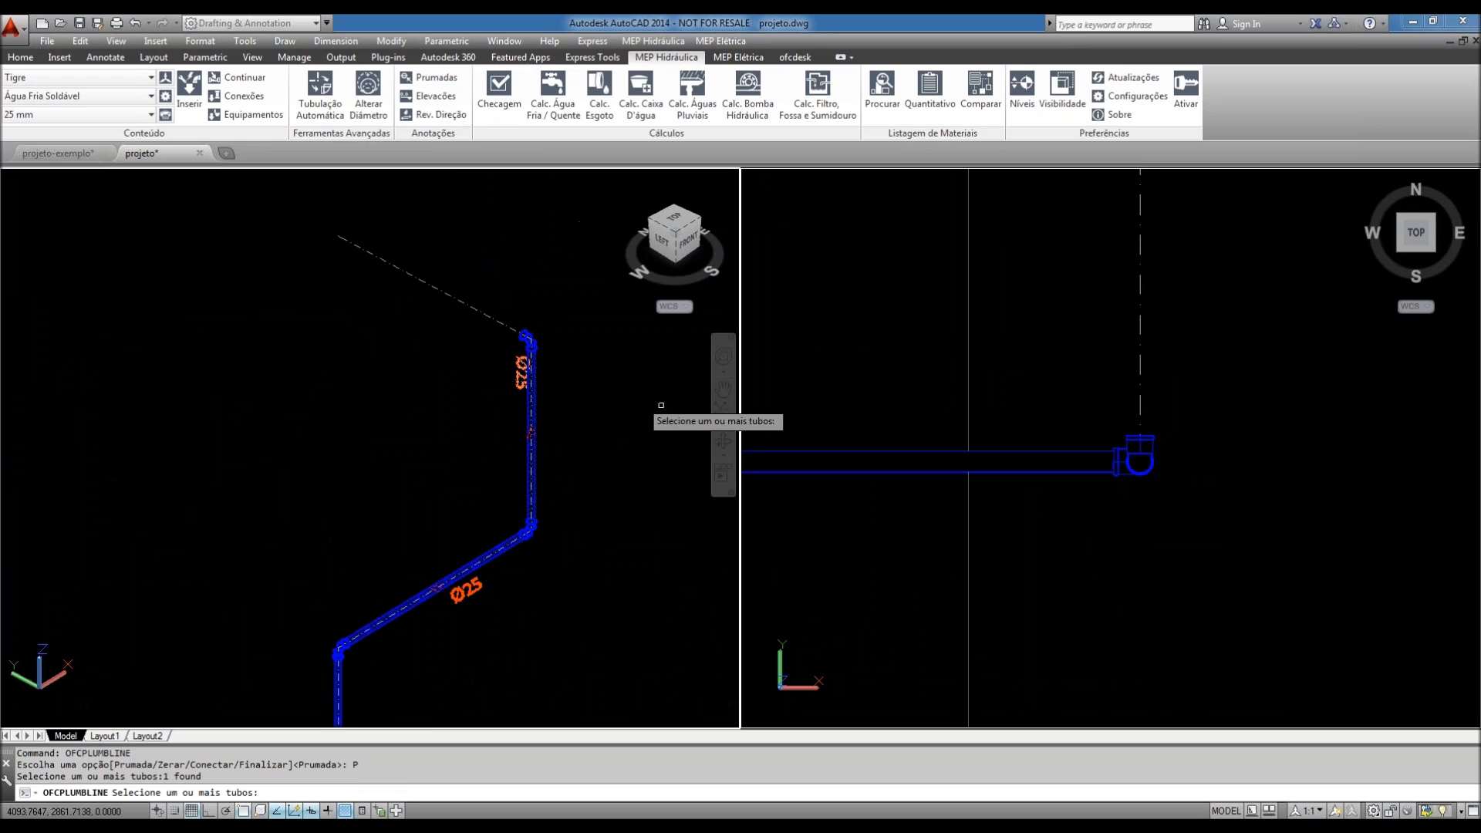
pyautogui.press('Return')
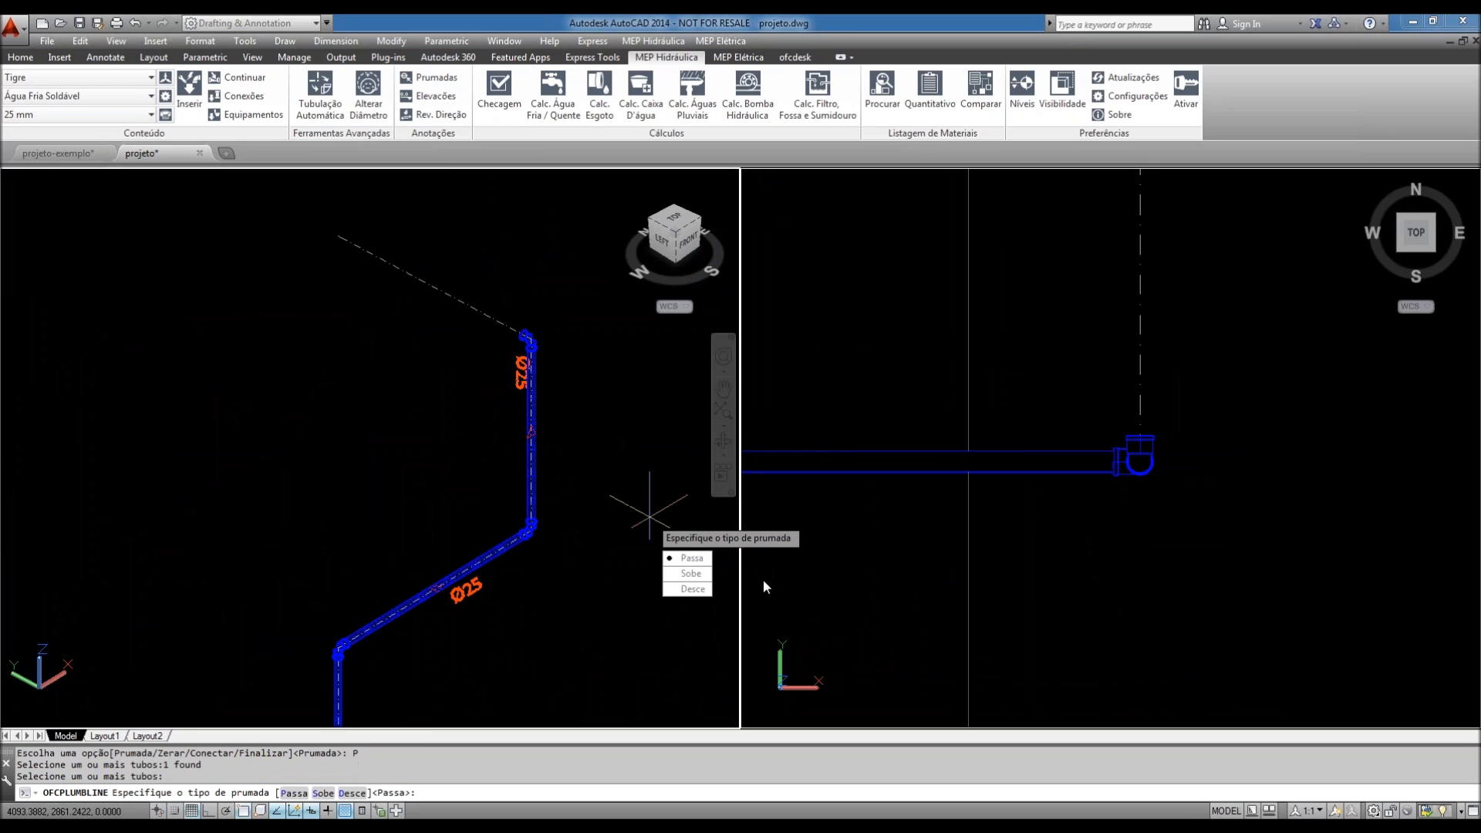
pyautogui.click(694, 575)
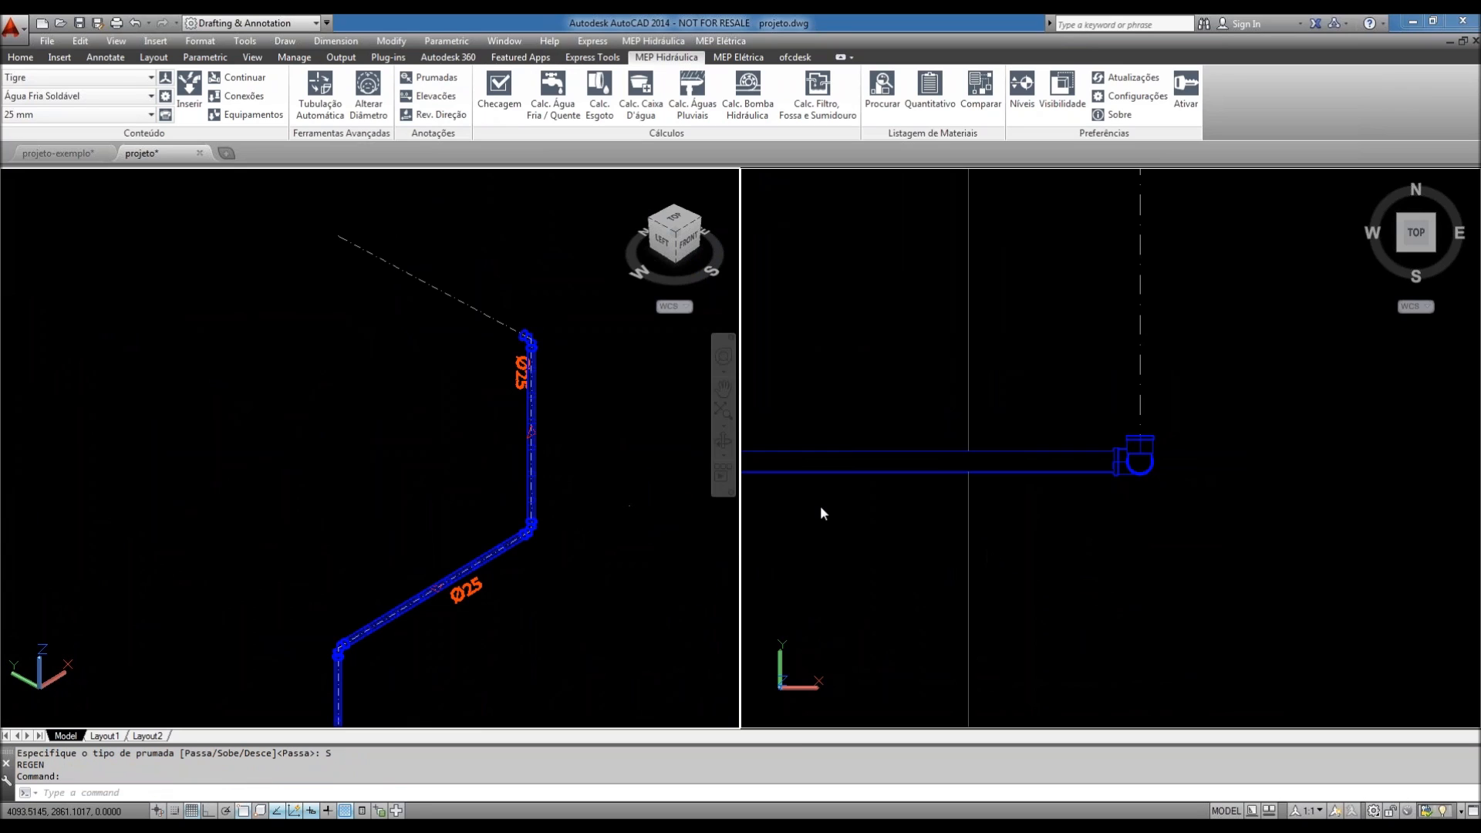
# - Enable Prumadas in the Planta Baixa visibility option for the plan viewport and close the visibility options
pyautogui.click(901, 399)
pyautogui.moveTo(1084, 405); pyautogui.dragTo(1090, 387, button='middle')
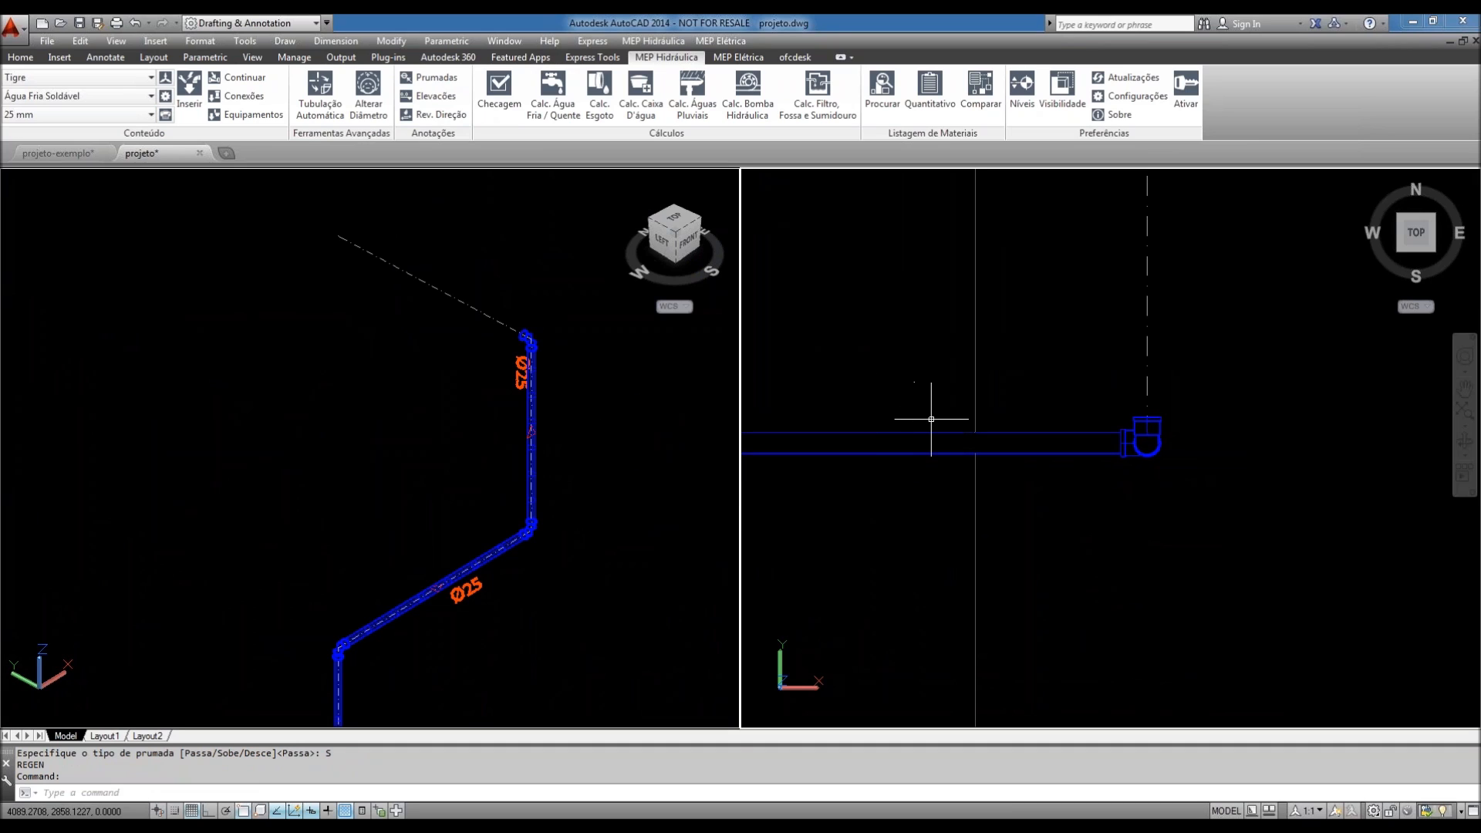
pyautogui.click(605, 403)
pyautogui.moveTo(612, 408); pyautogui.dragTo(545, 361, button='middle')
pyautogui.click(1118, 281)
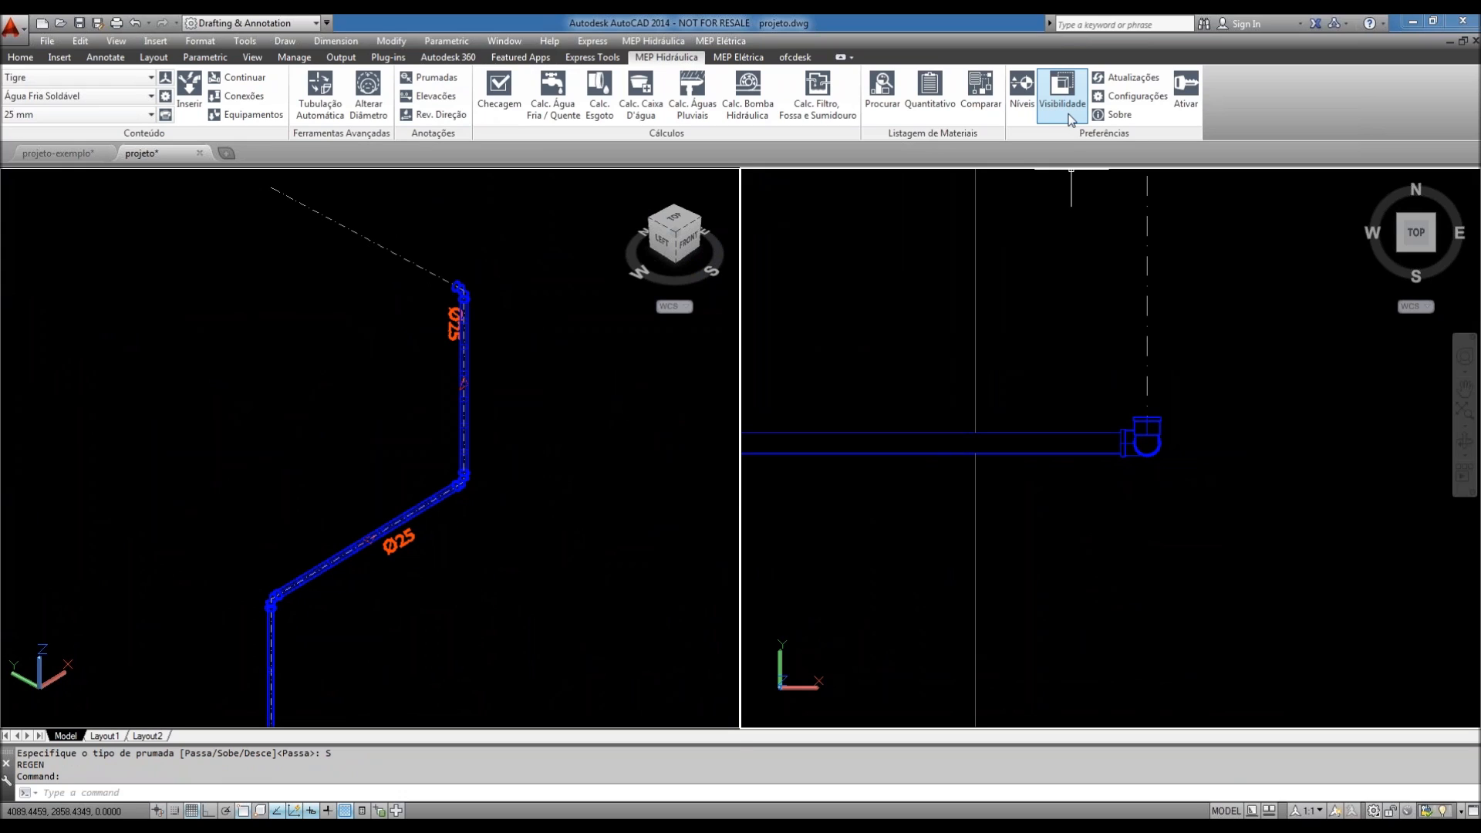
pyautogui.click(1069, 116)
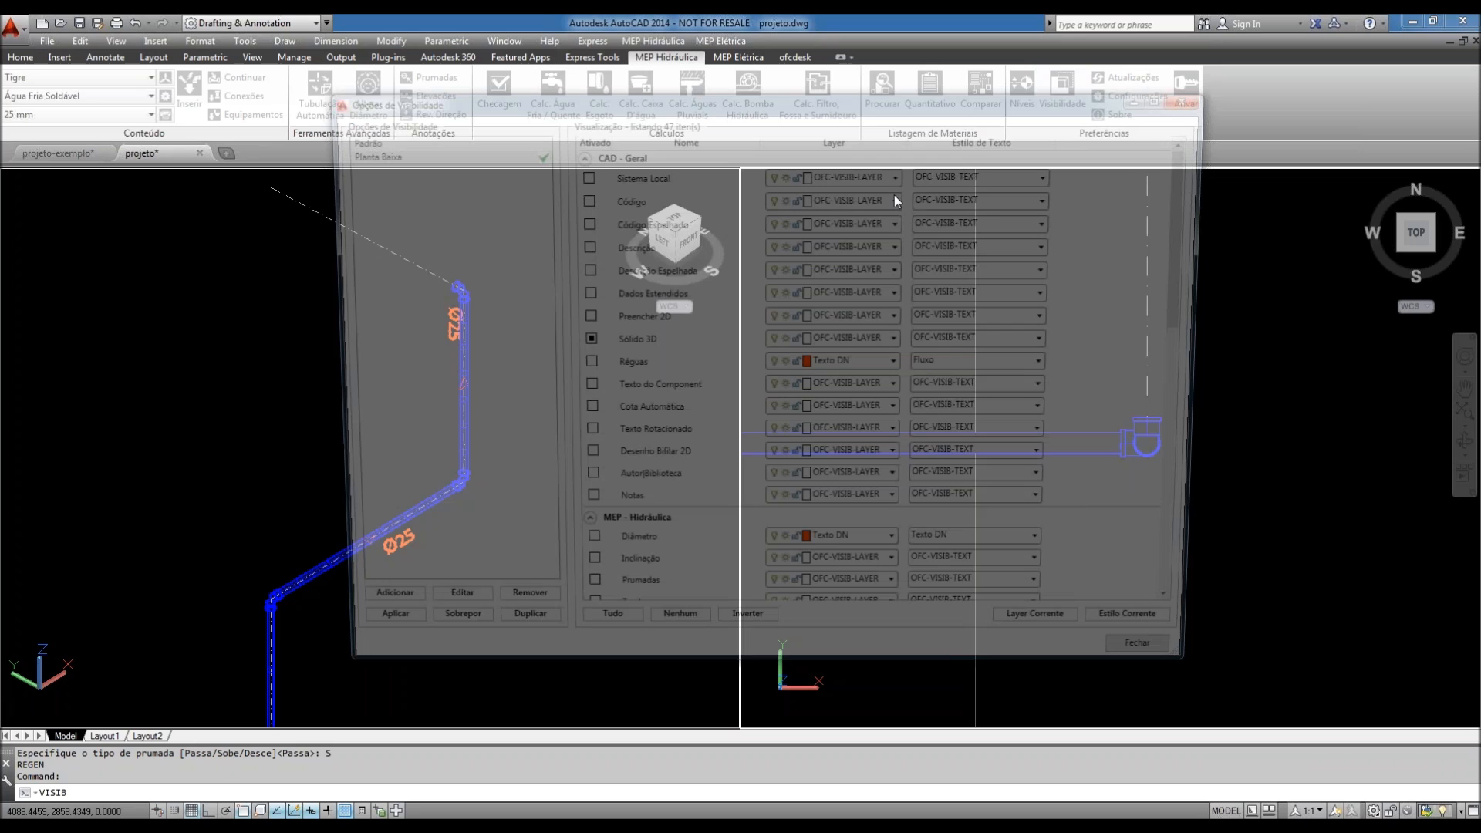
pyautogui.scroll(-2, 895, 195)
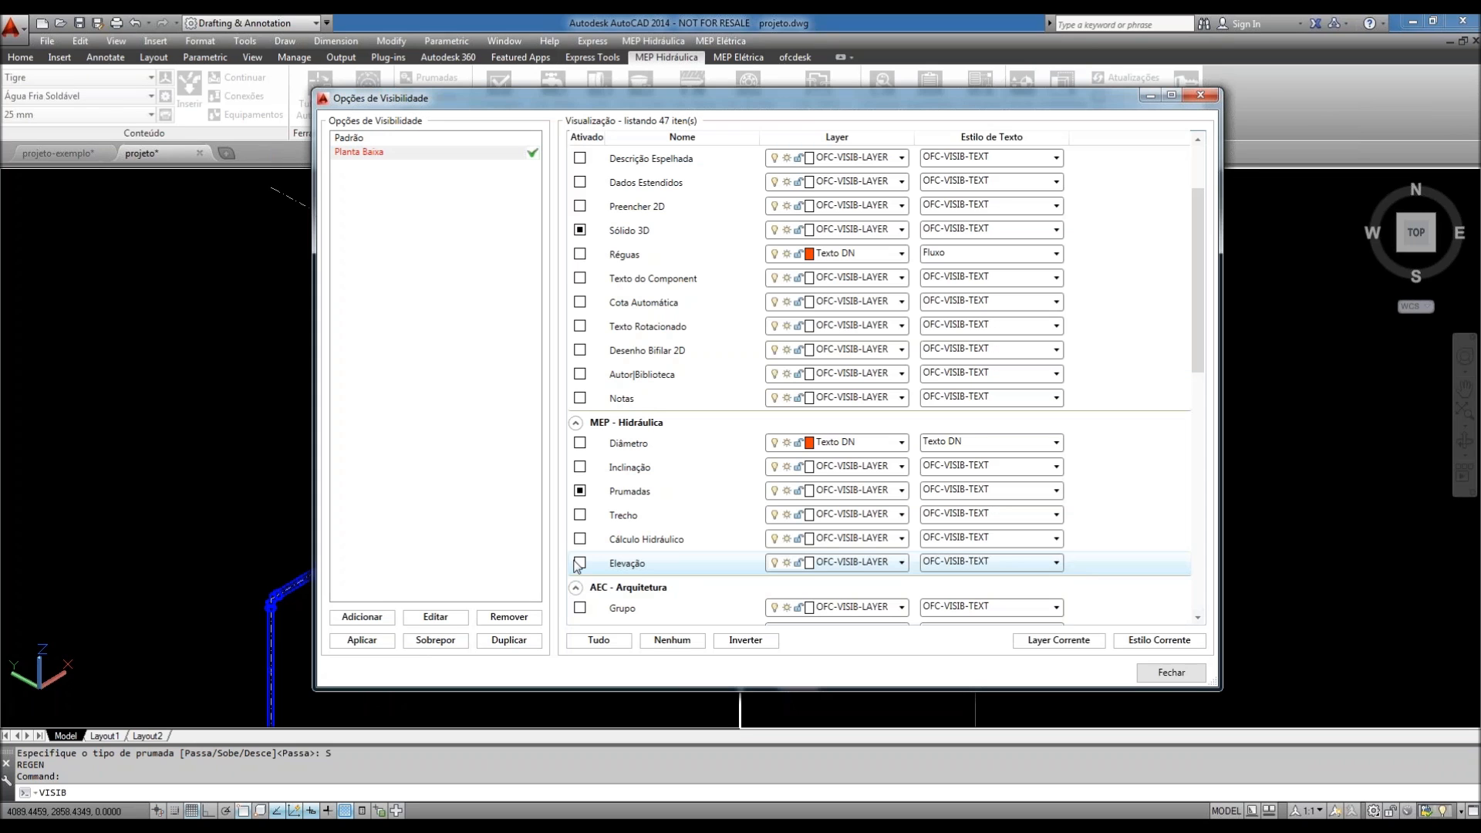
pyautogui.click(580, 491)
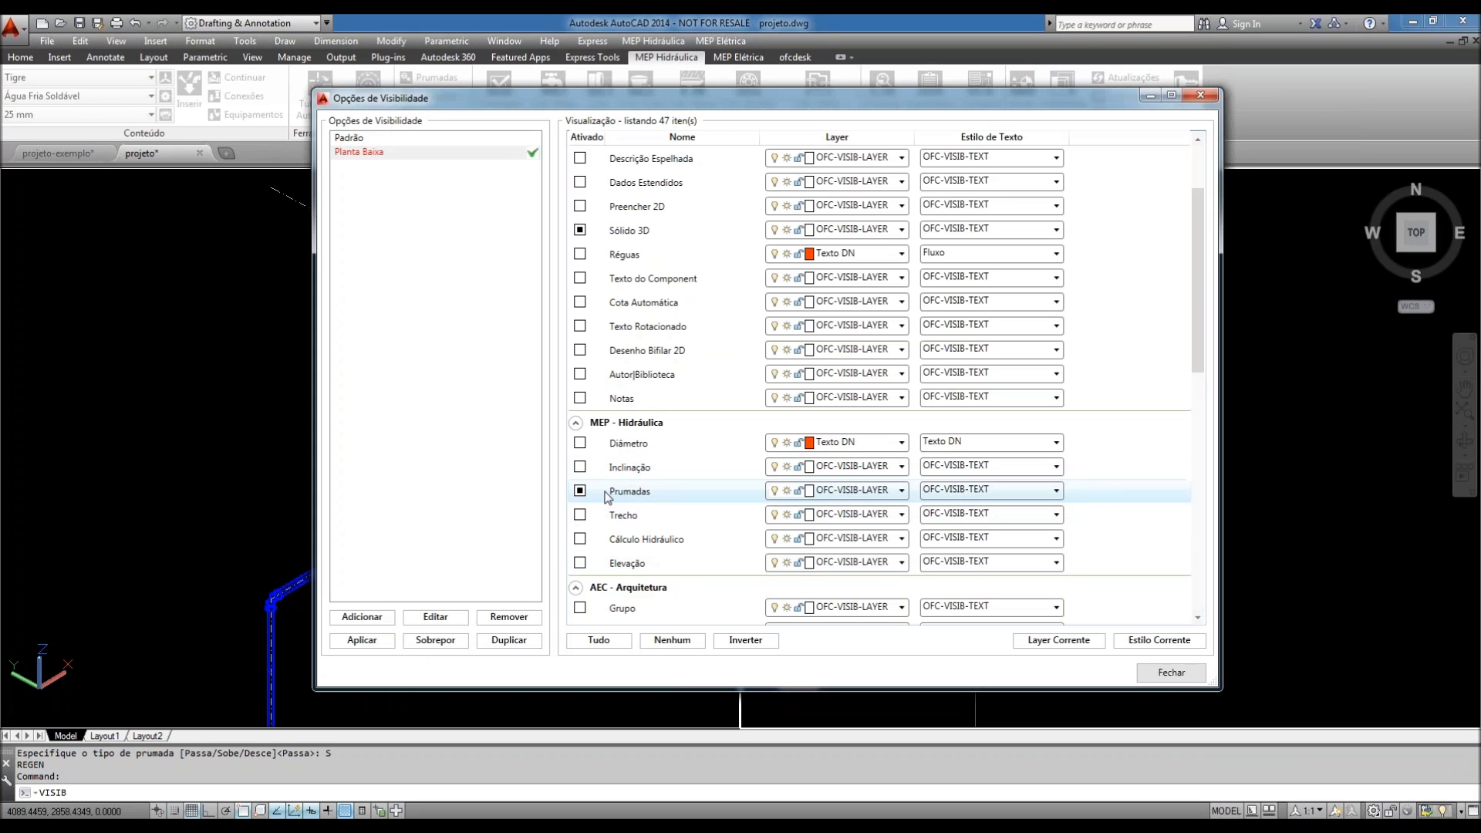
pyautogui.click(1166, 676)
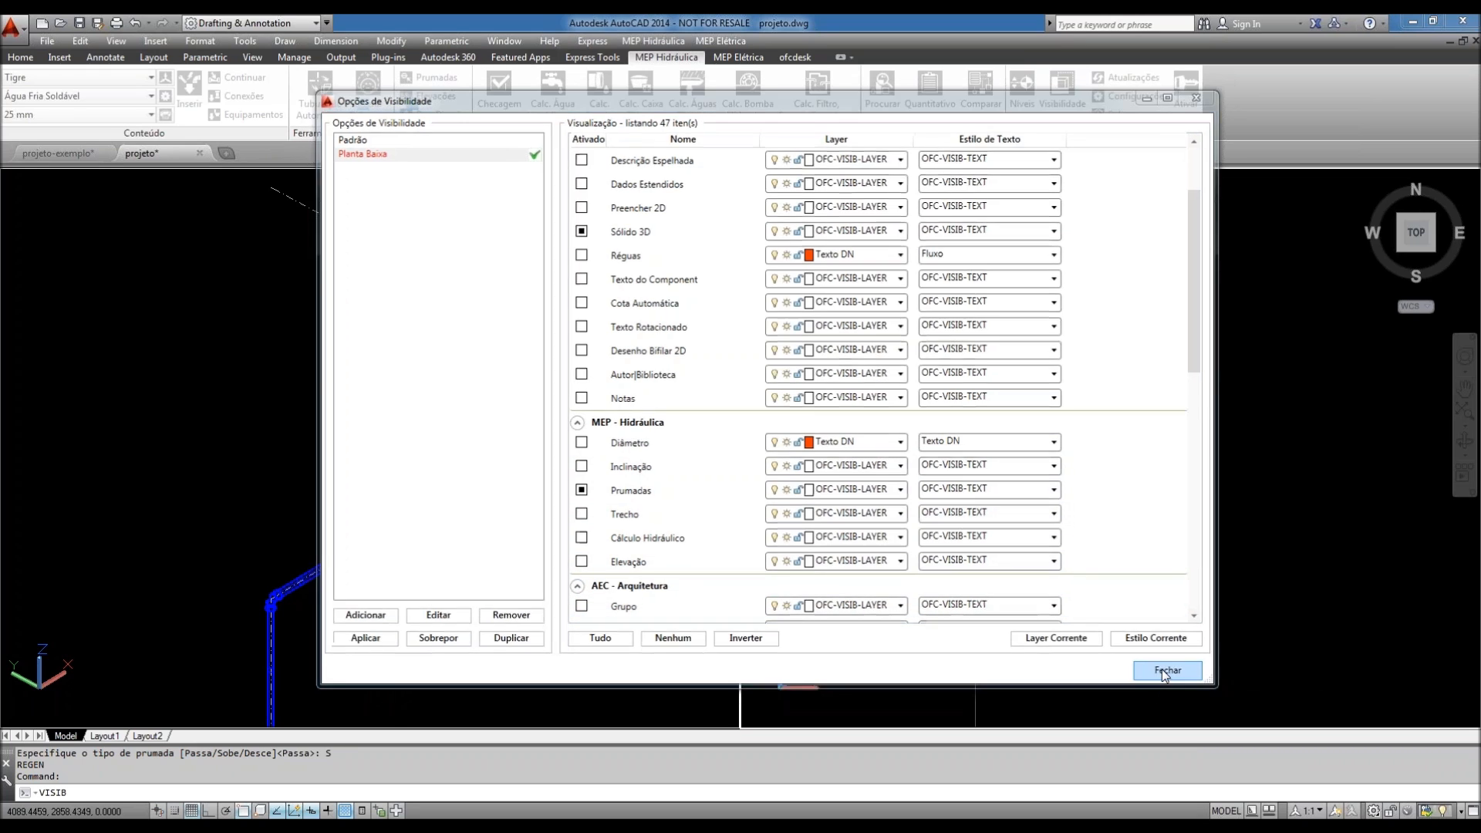
# - Move the AF-2 Ø25 riser label in the plan viewport diagonally up and right, clear of the horizontal pipe
pyautogui.scroll(-1, 918, 536)
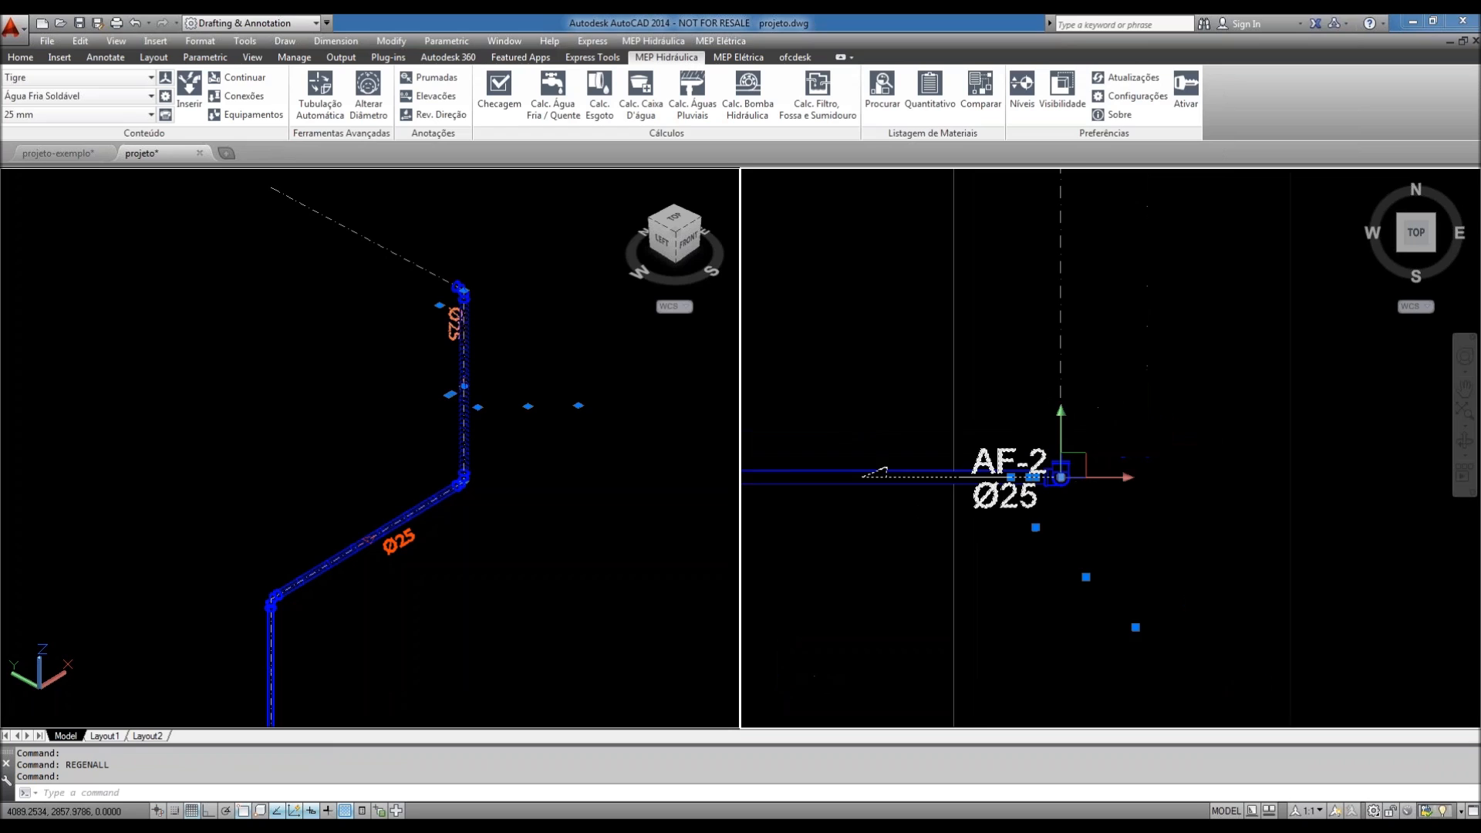
pyautogui.scroll(1, 1190, 463)
pyautogui.click(961, 480)
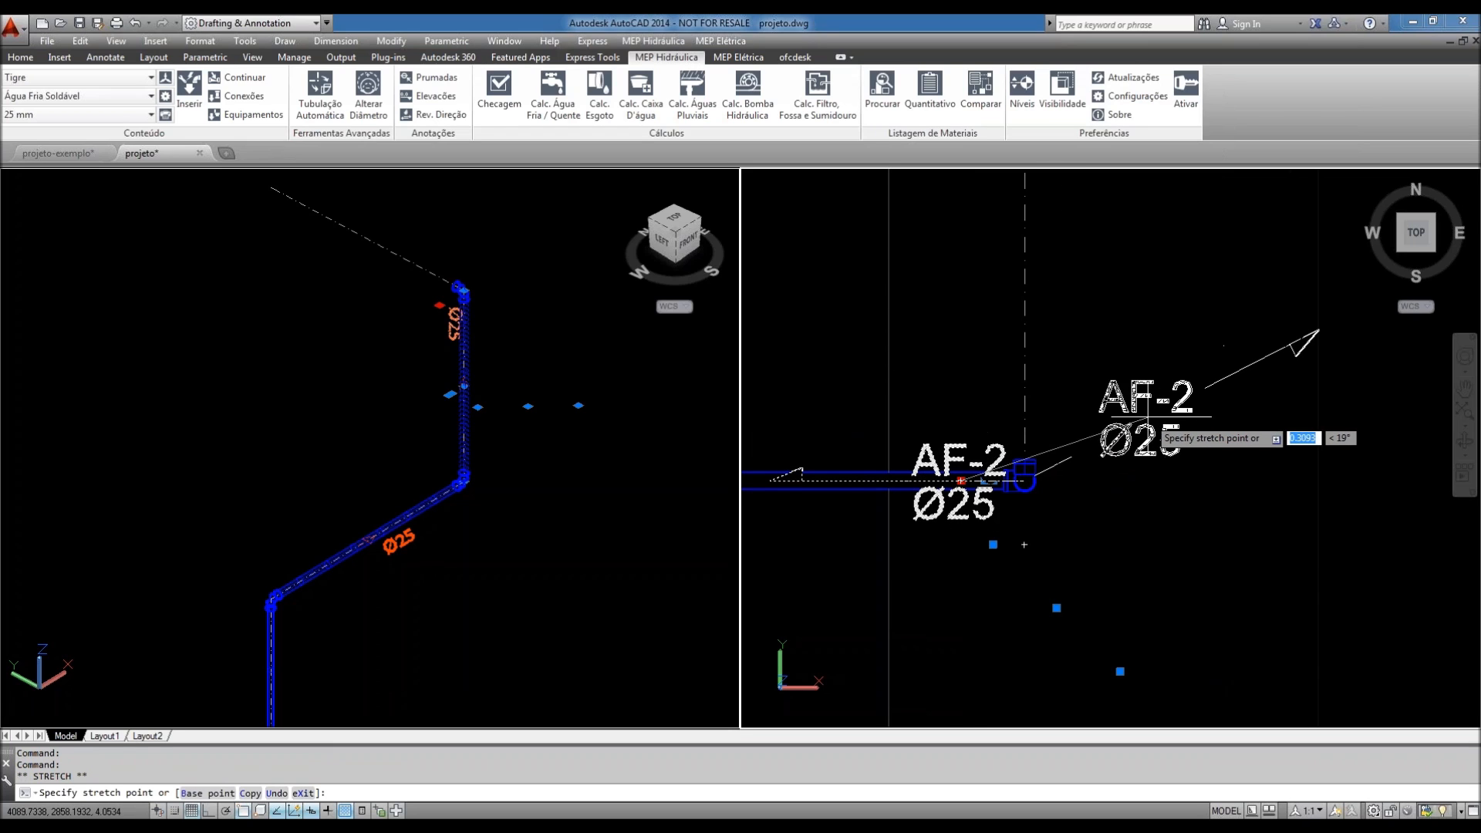
pyautogui.click(1120, 409)
pyautogui.press('Escape')
pyautogui.press('Escape')
pyautogui.scroll(-3, 1123, 447)
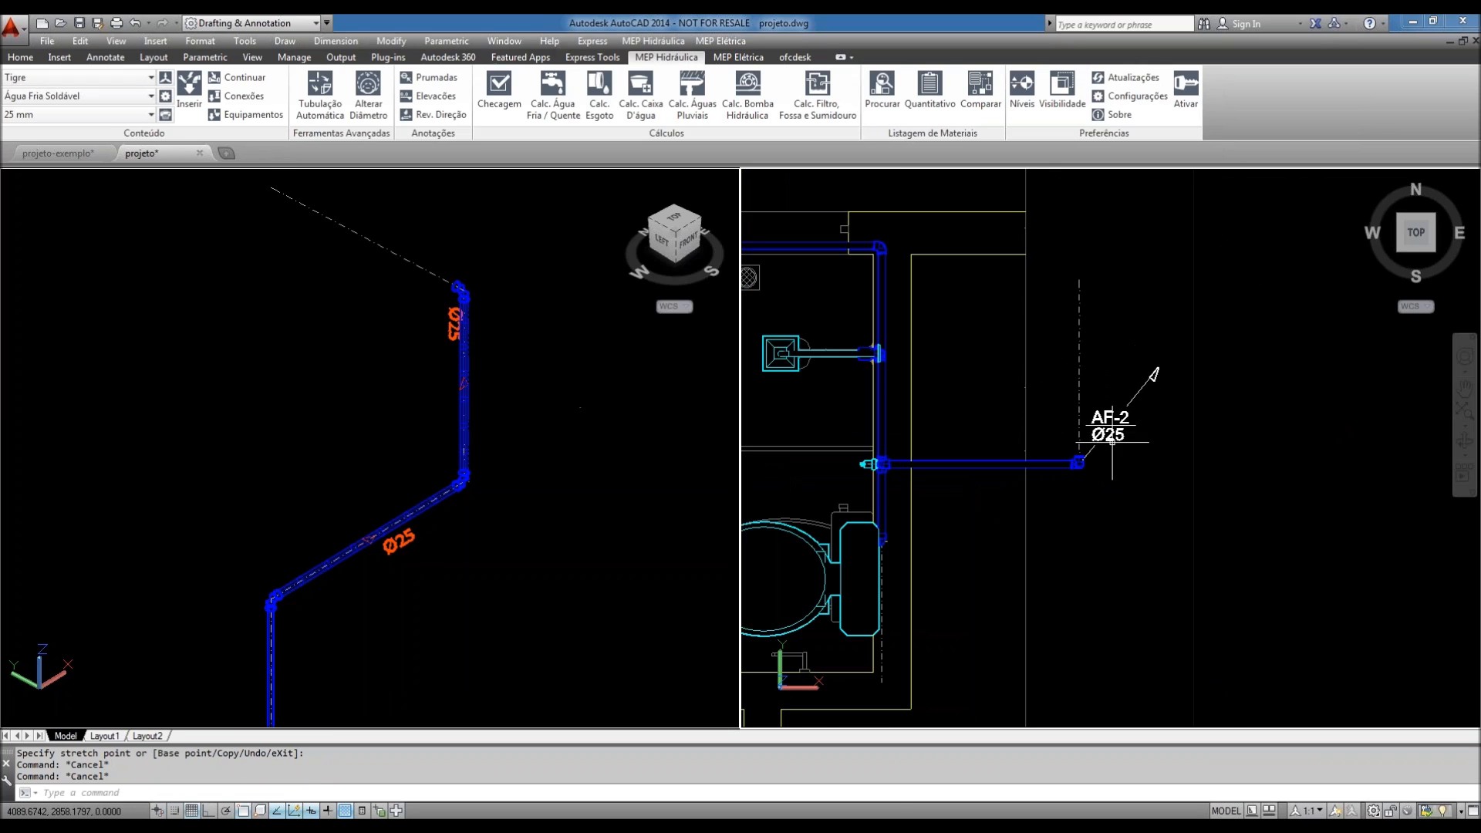
pyautogui.scroll(3, 1120, 425)
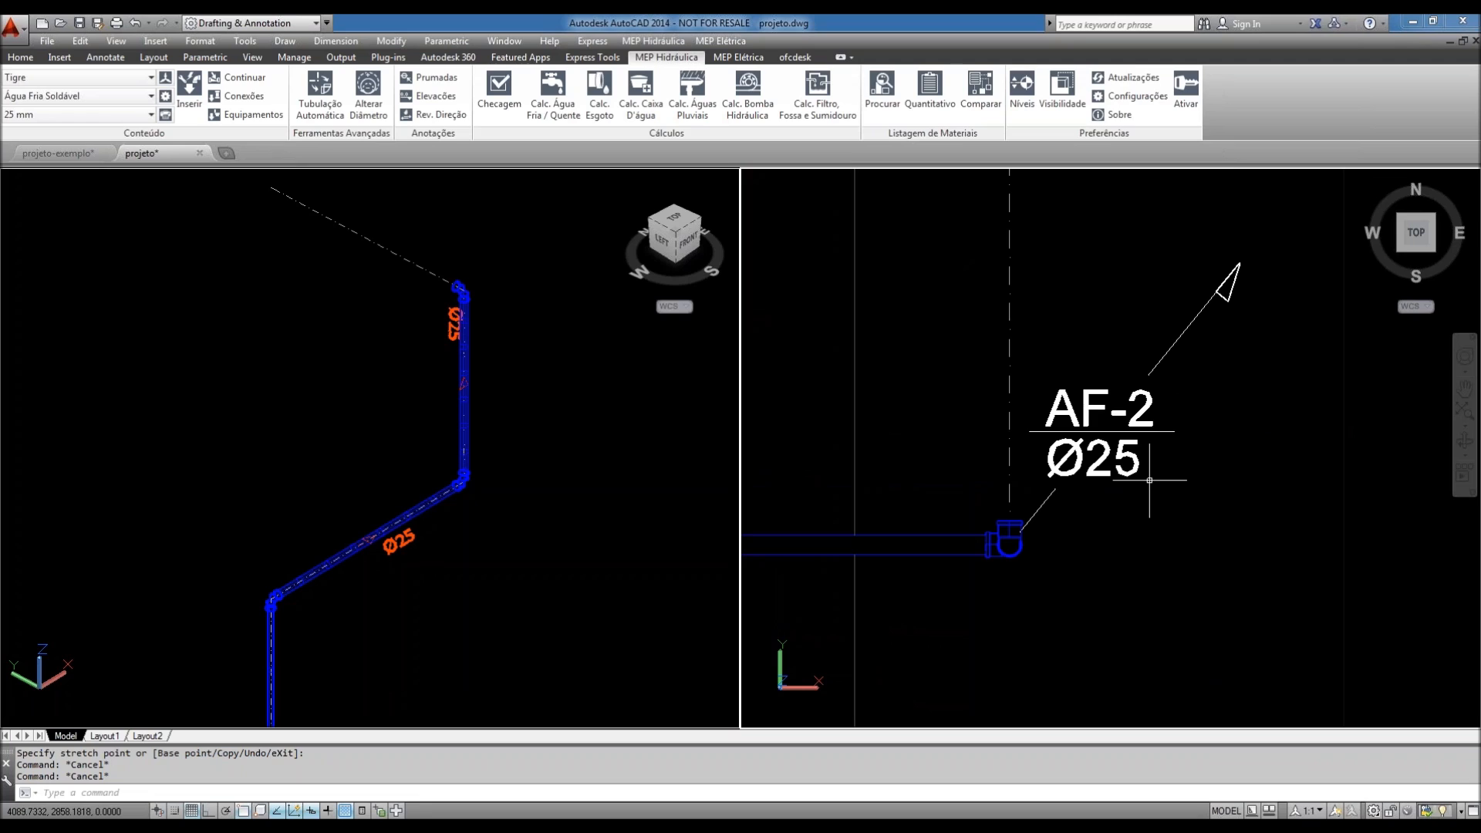
pyautogui.write('L')
pyautogui.press('Return')
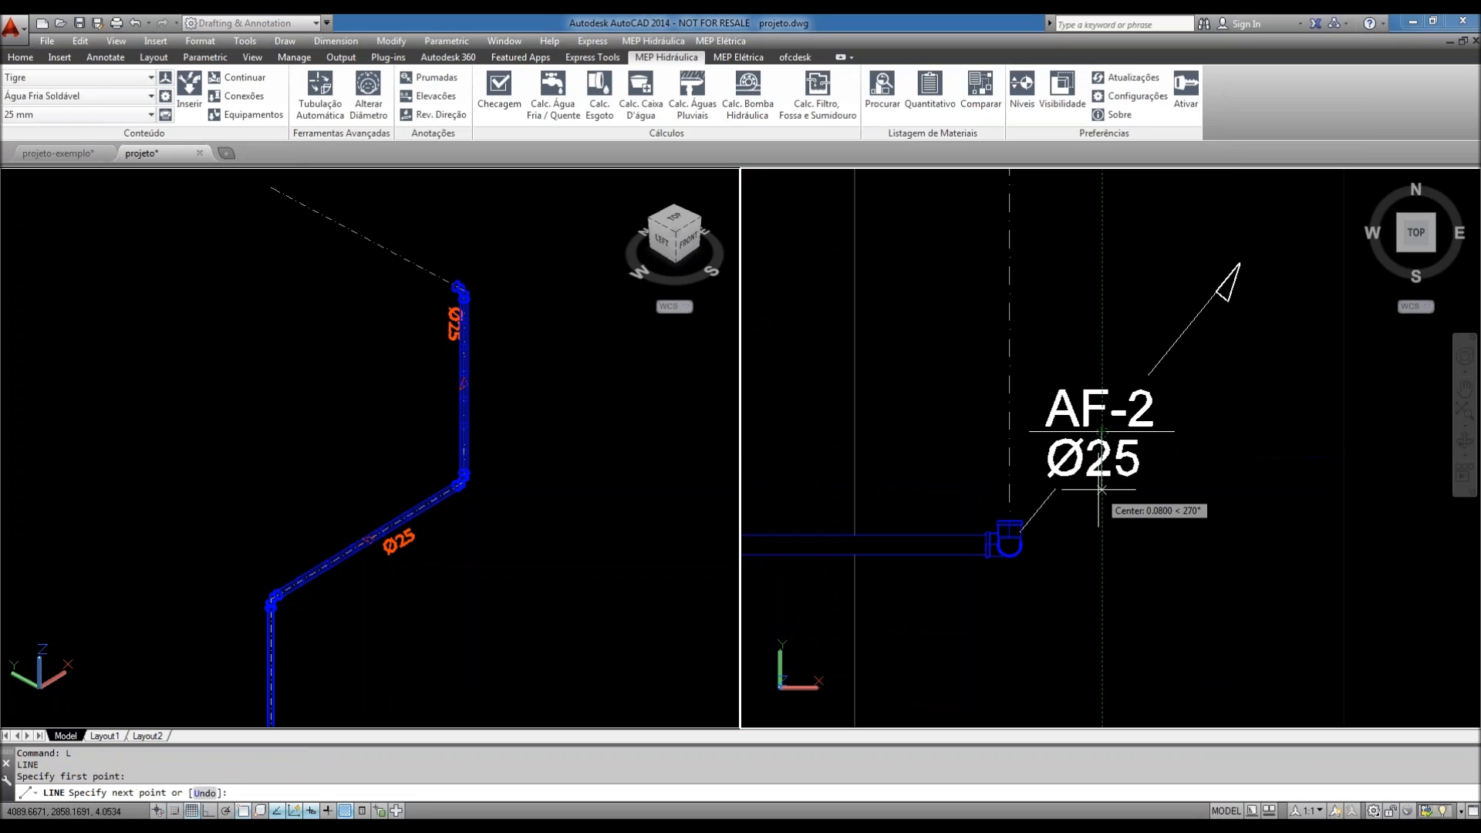
pyautogui.click(1101, 432)
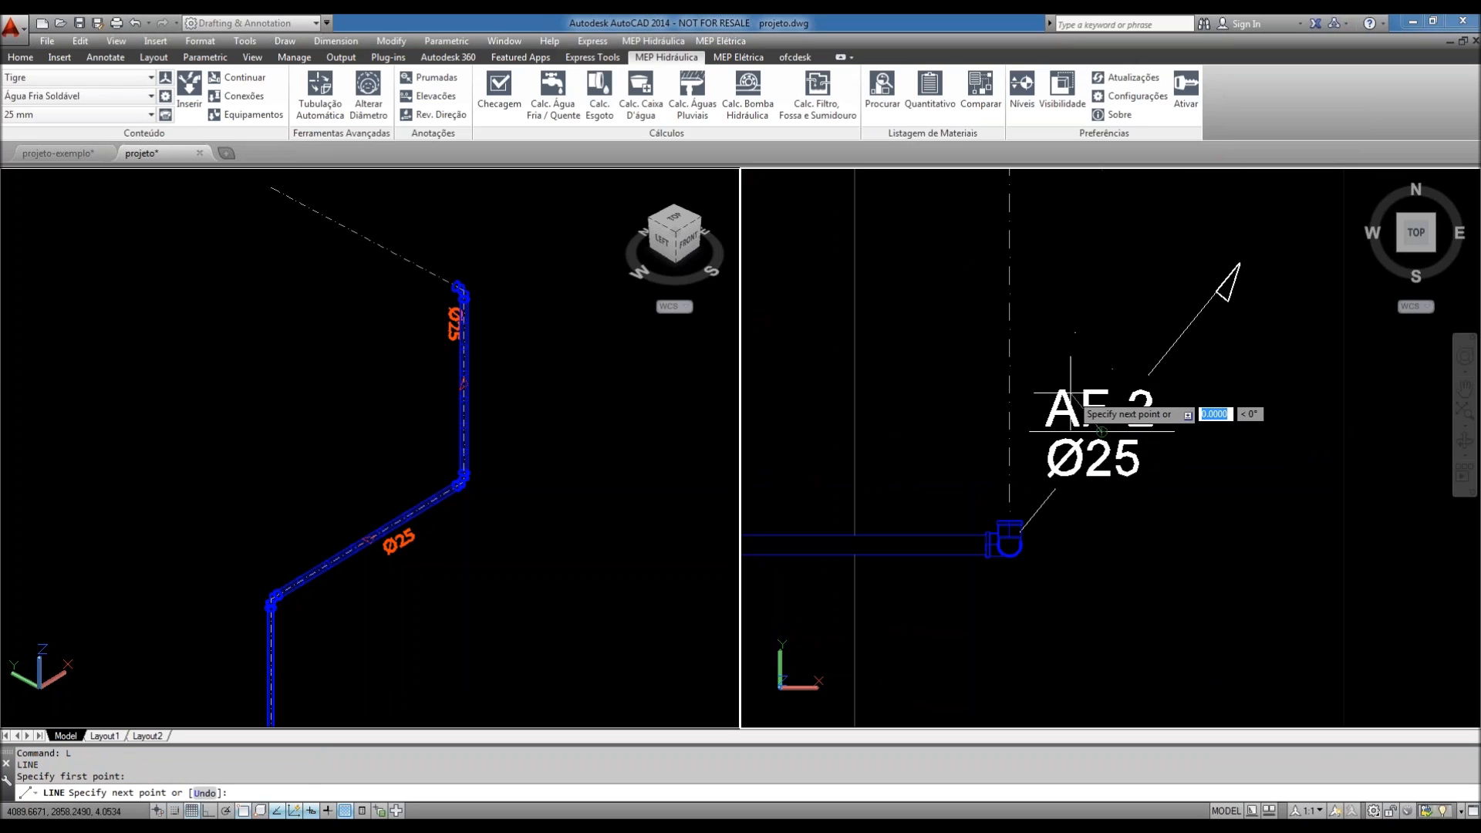
pyautogui.press('Escape')
pyautogui.press('Escape')
pyautogui.click(1191, 532)
pyautogui.click(1089, 384)
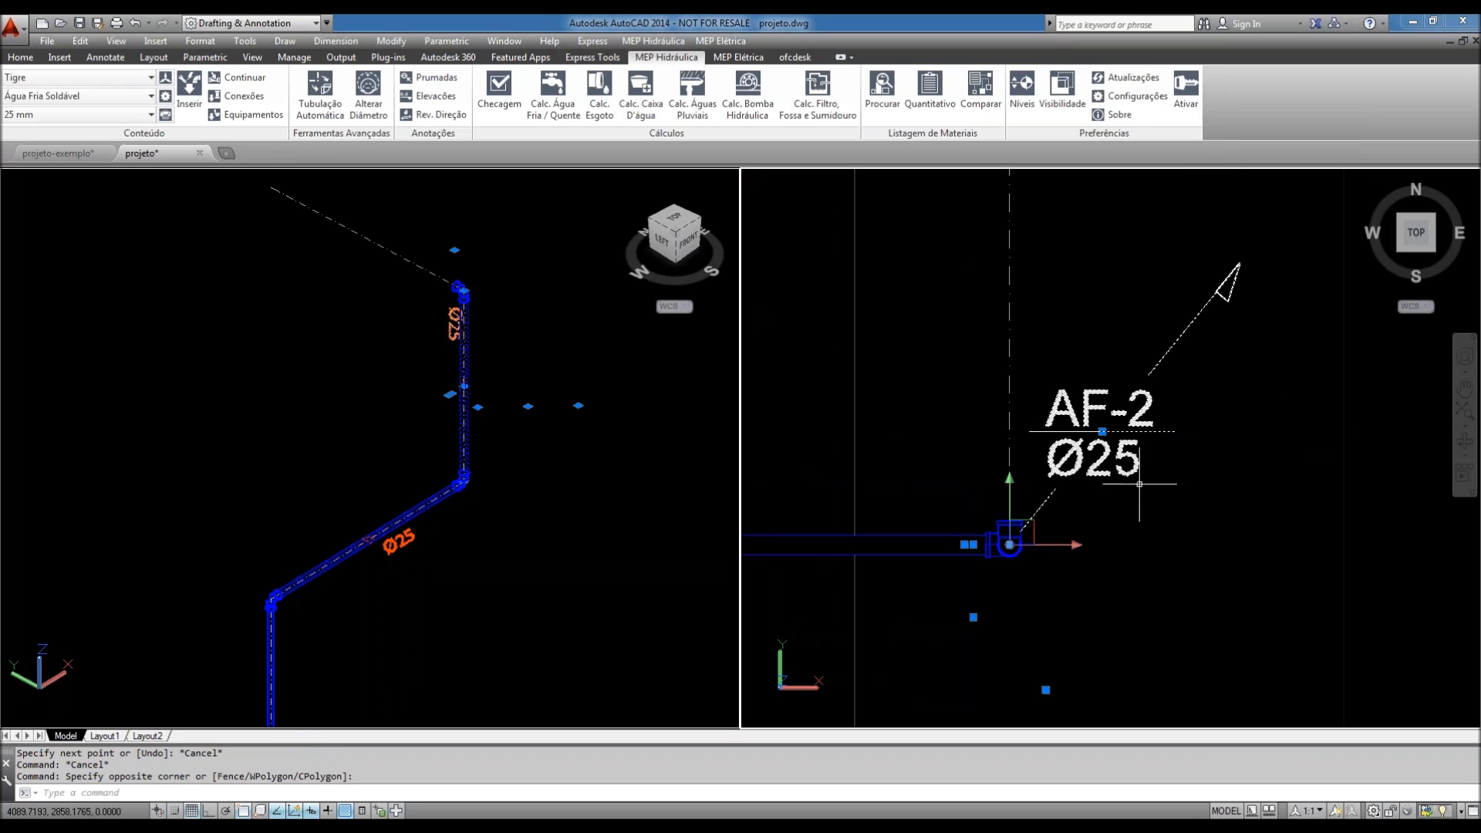
pyautogui.press('Escape')
pyautogui.press('Escape')
# - Review the annotated piping in the plan and isometric viewports
pyautogui.scroll(-5, 1002, 473)
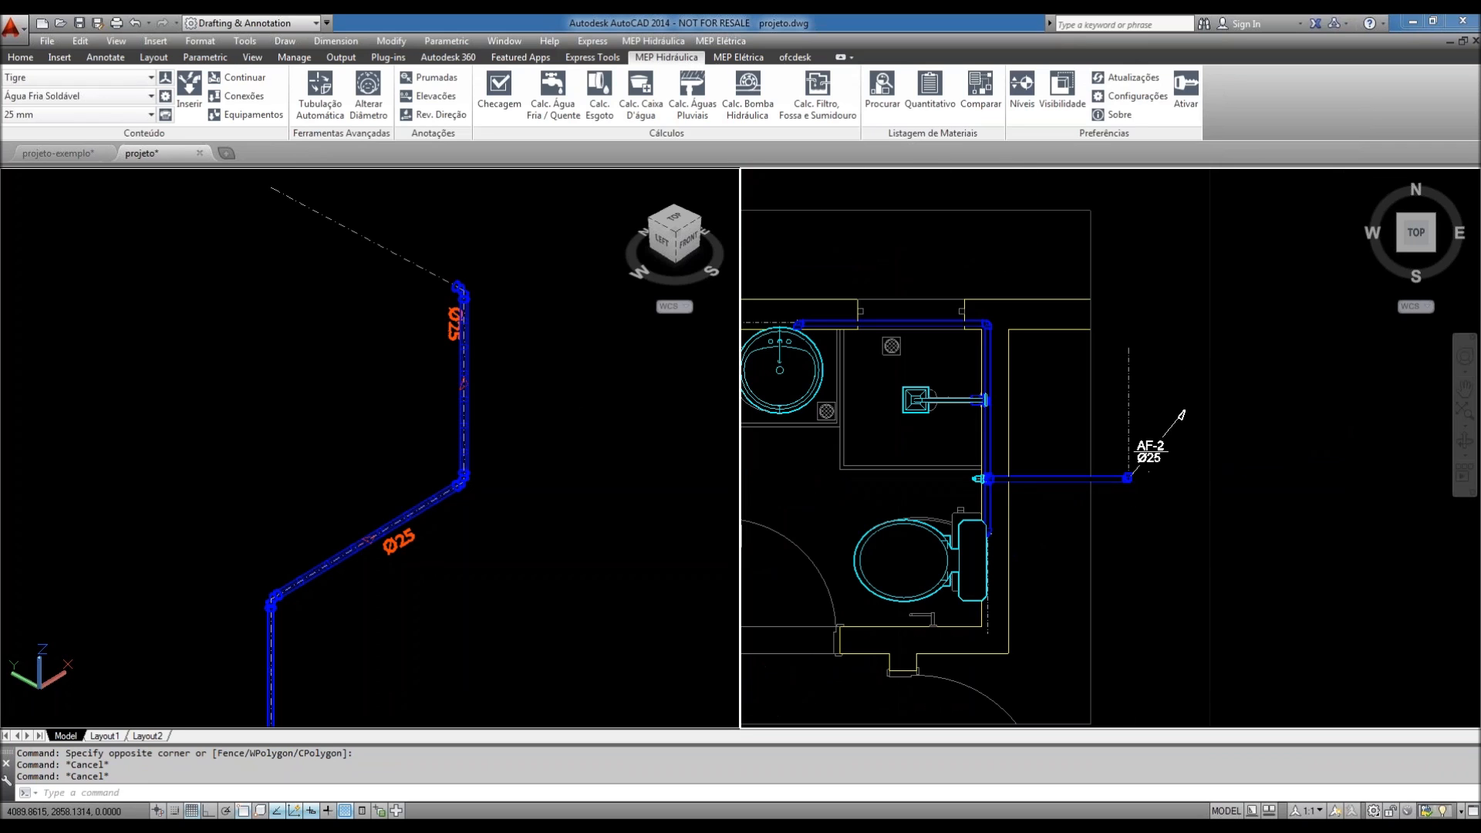
pyautogui.scroll(-4, 1164, 463)
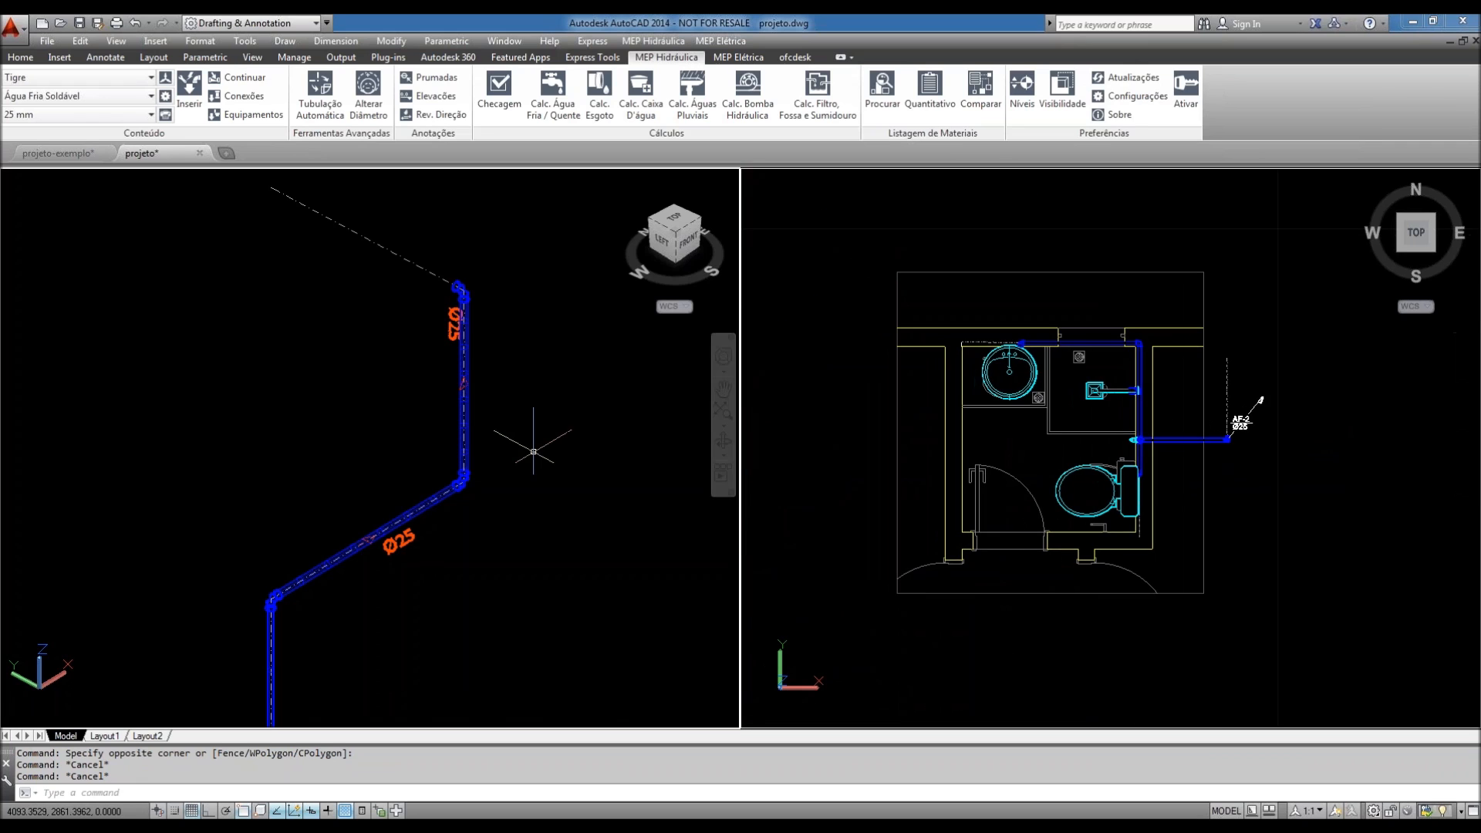
pyautogui.scroll(-3, 540, 498)
pyautogui.moveTo(554, 580); pyautogui.dragTo(555, 450, button='middle')
pyautogui.click(843, 439)
pyautogui.scroll(4, 987, 424)
pyautogui.moveTo(1053, 433); pyautogui.dragTo(1033, 442, button='middle')
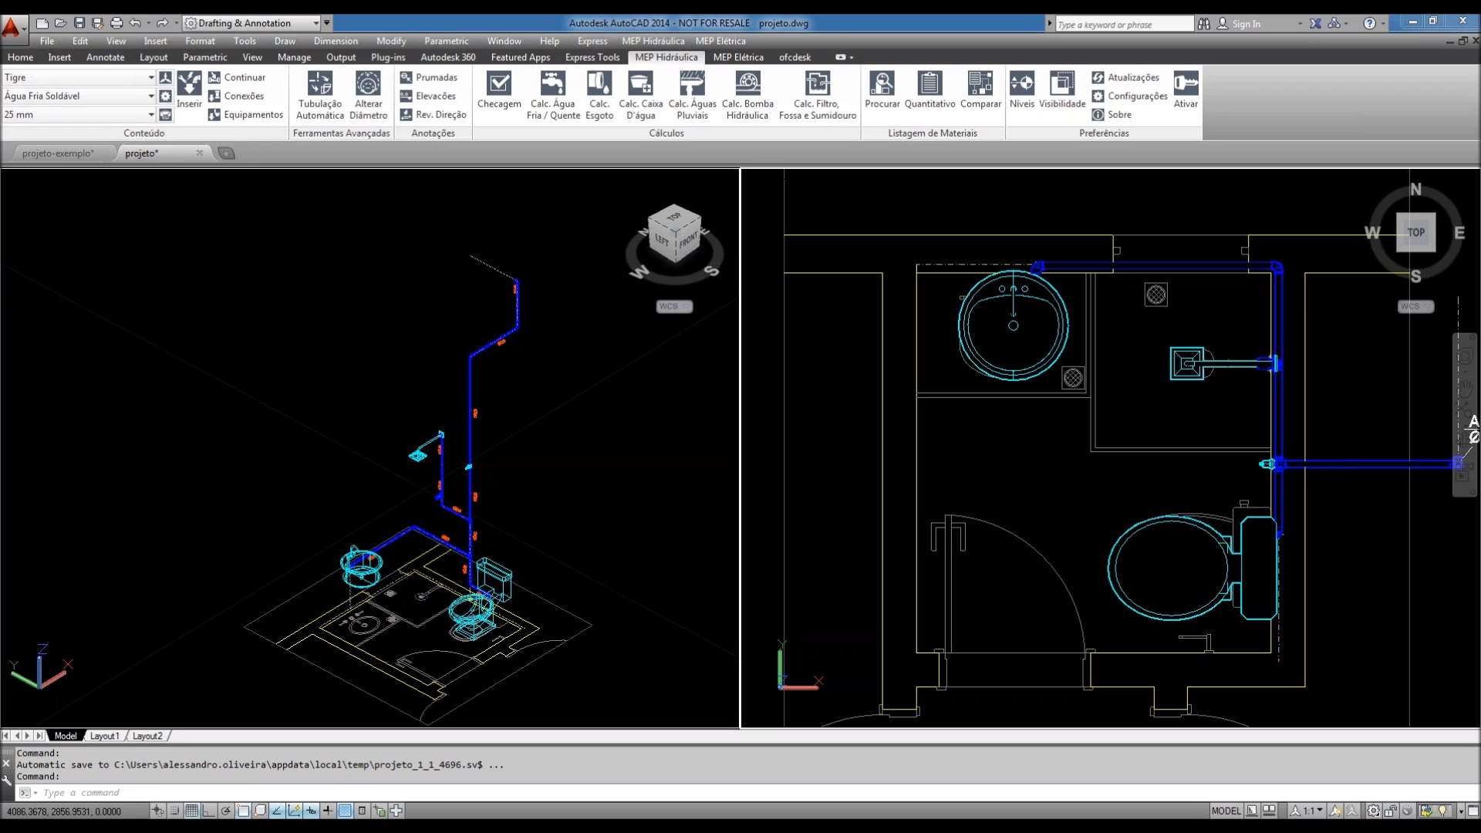
pyautogui.click(608, 511)
pyautogui.moveTo(568, 482); pyautogui.dragTo(735, 435, button='middle')
pyautogui.scroll(2, 632, 437)
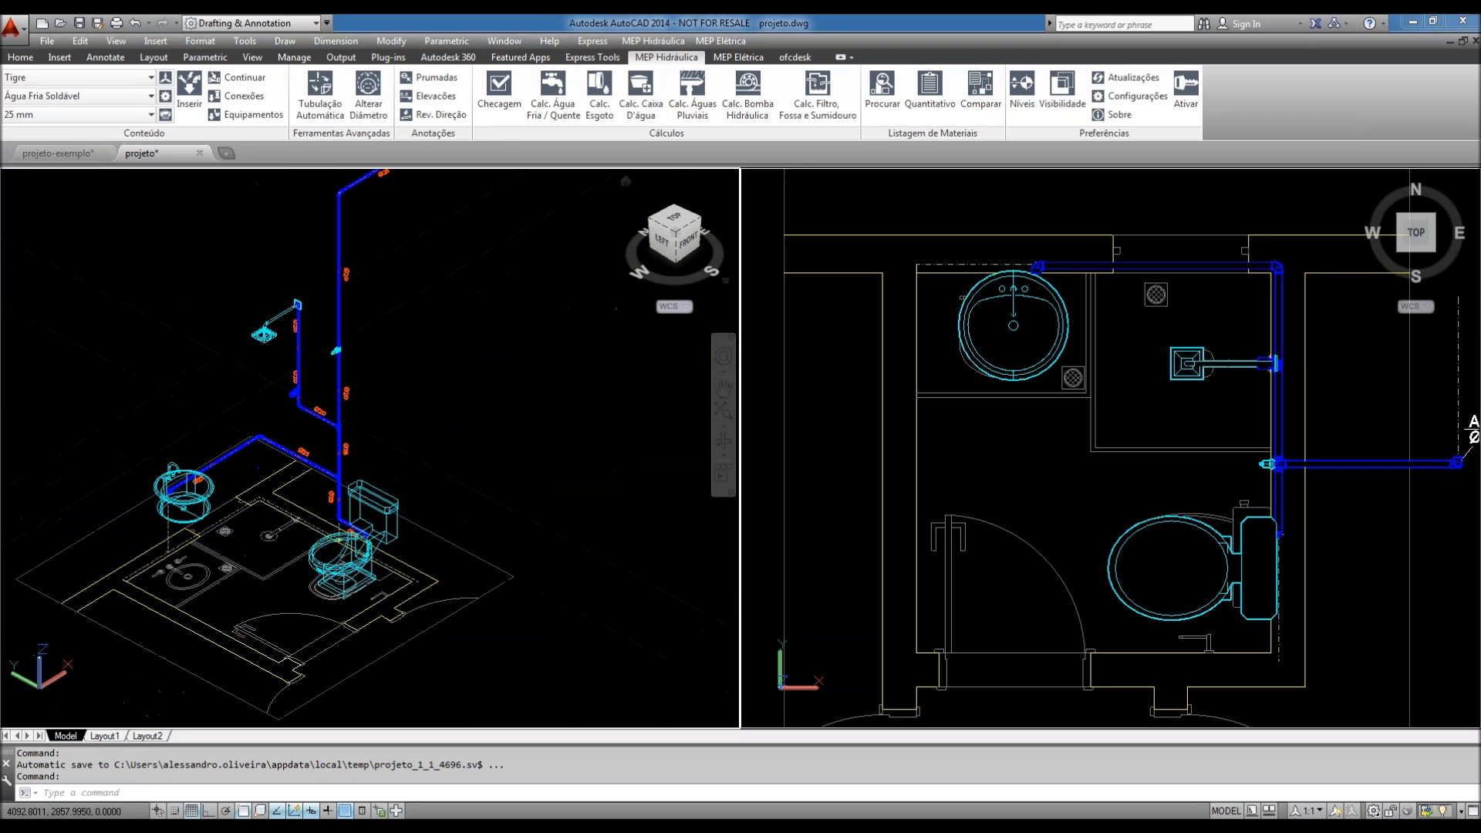
pyautogui.moveTo(419, 494); pyautogui.dragTo(493, 456, button='middle')
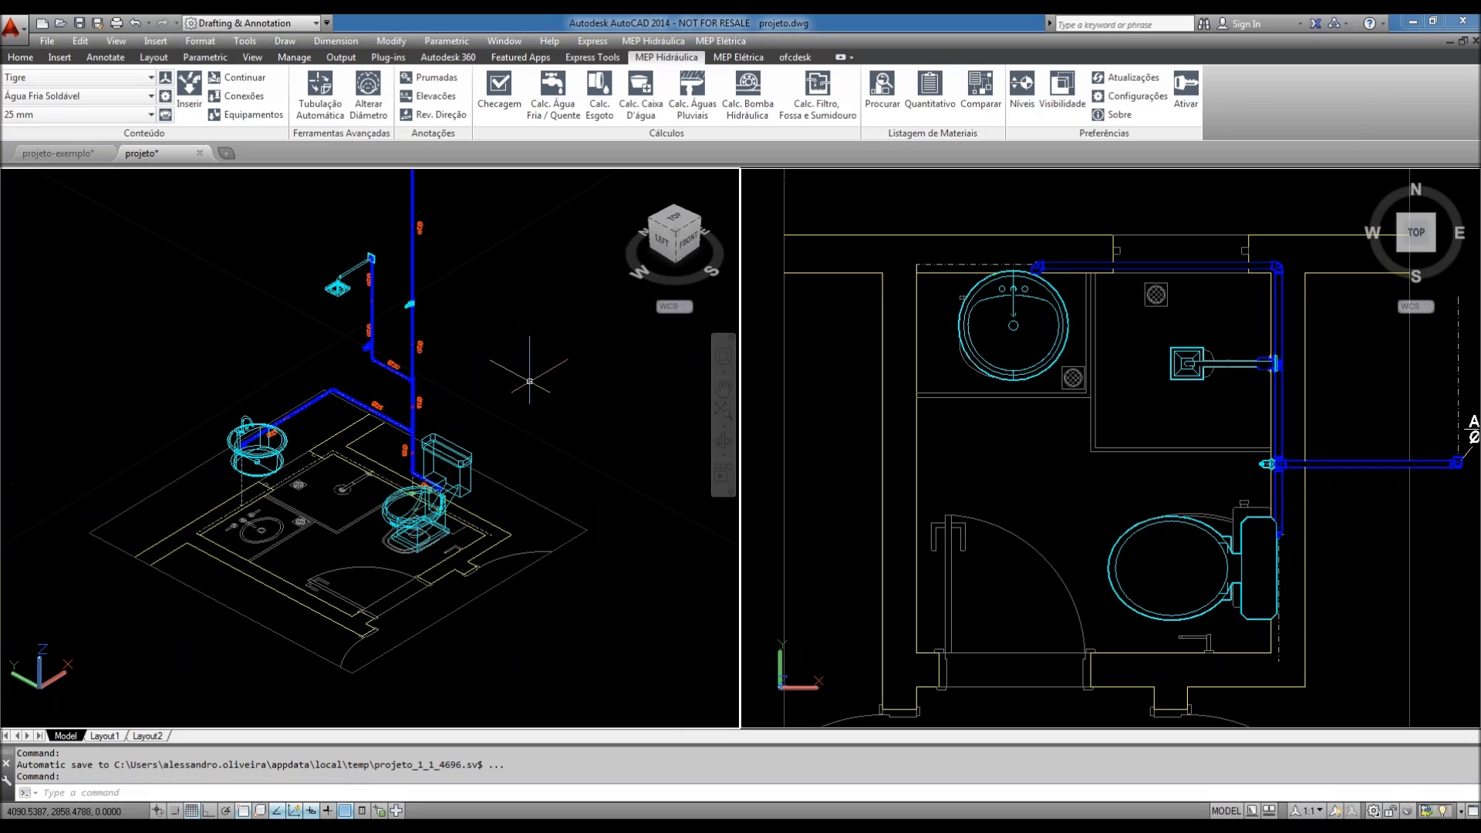
pyautogui.moveTo(578, 419); pyautogui.dragTo(589, 394, button='middle')
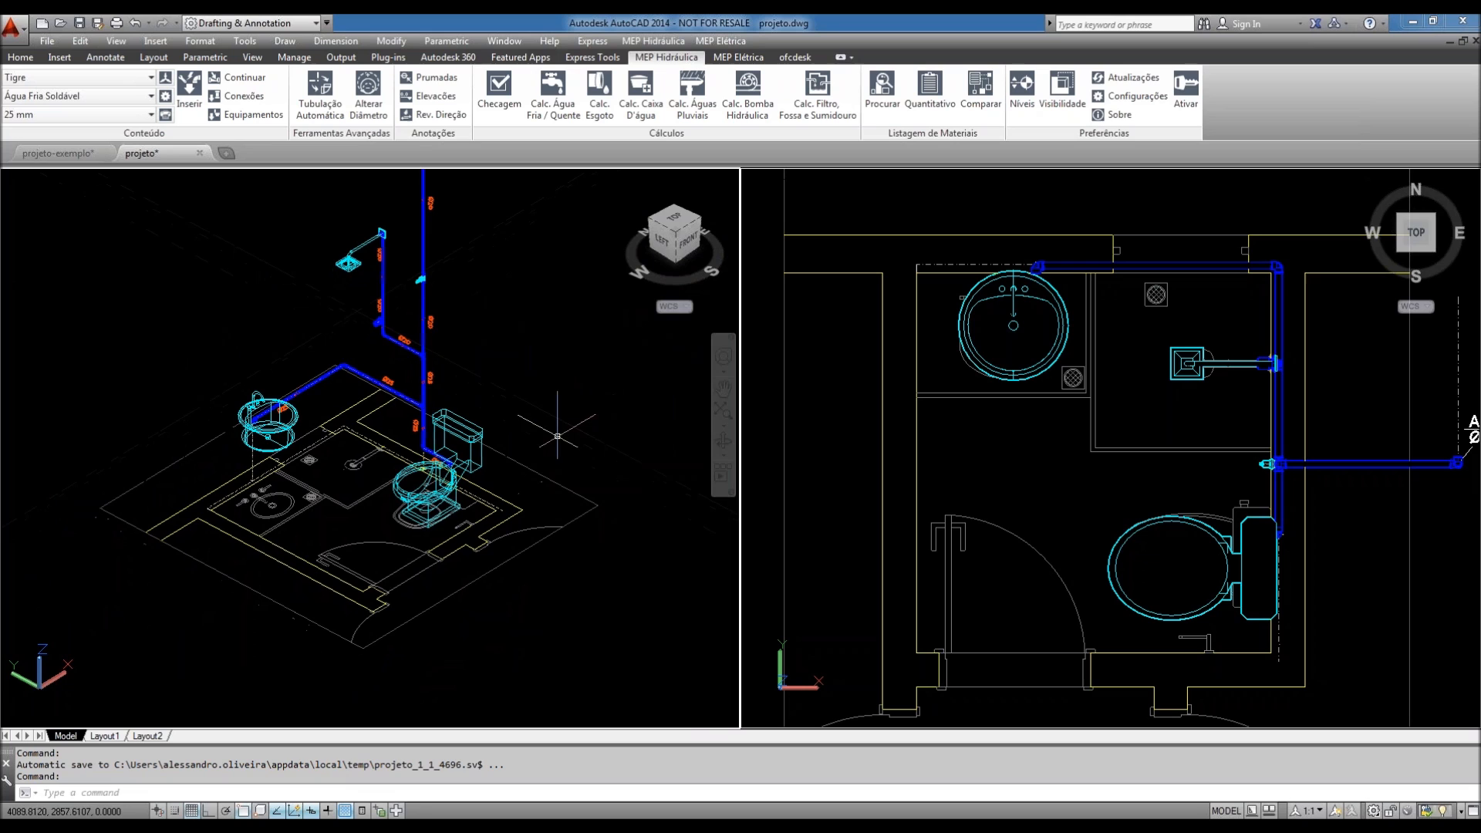
pyautogui.scroll(-5, 482, 502)
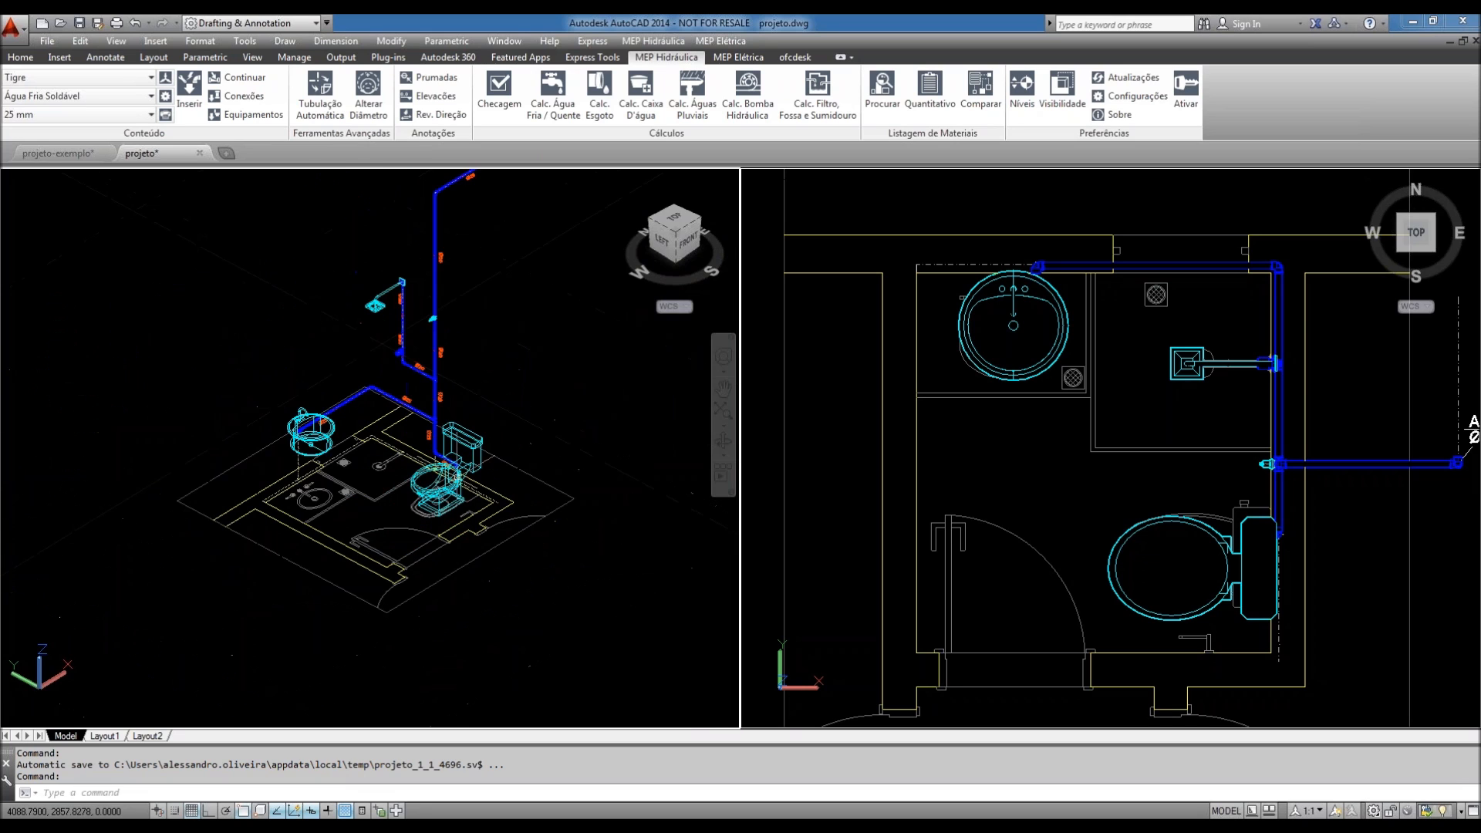
# - Save the drawing
pyautogui.scroll(5, 458, 488)
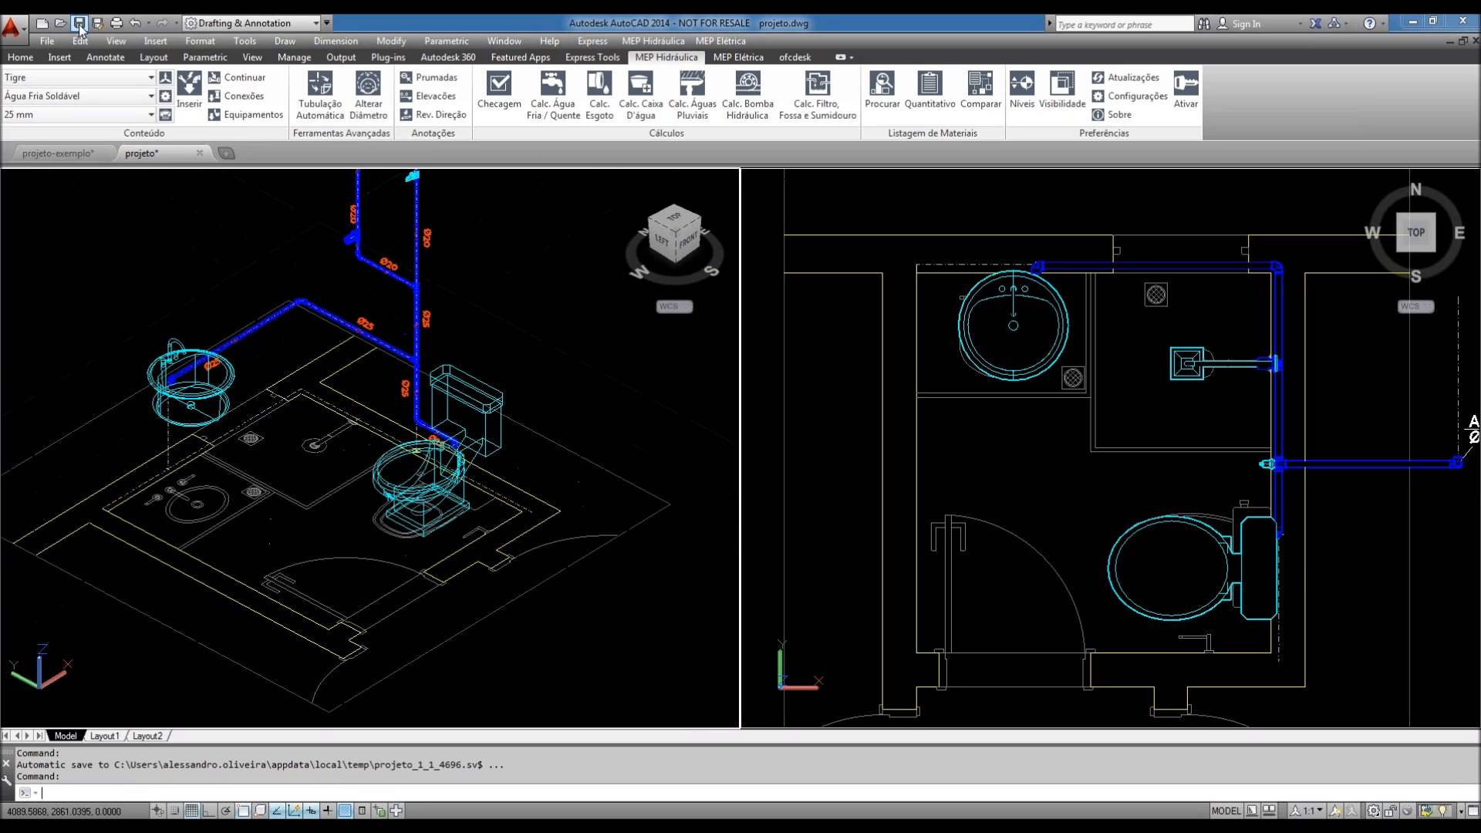
pyautogui.hotkey('ctrl', 's')
pyautogui.scroll(-3, 455, 500)
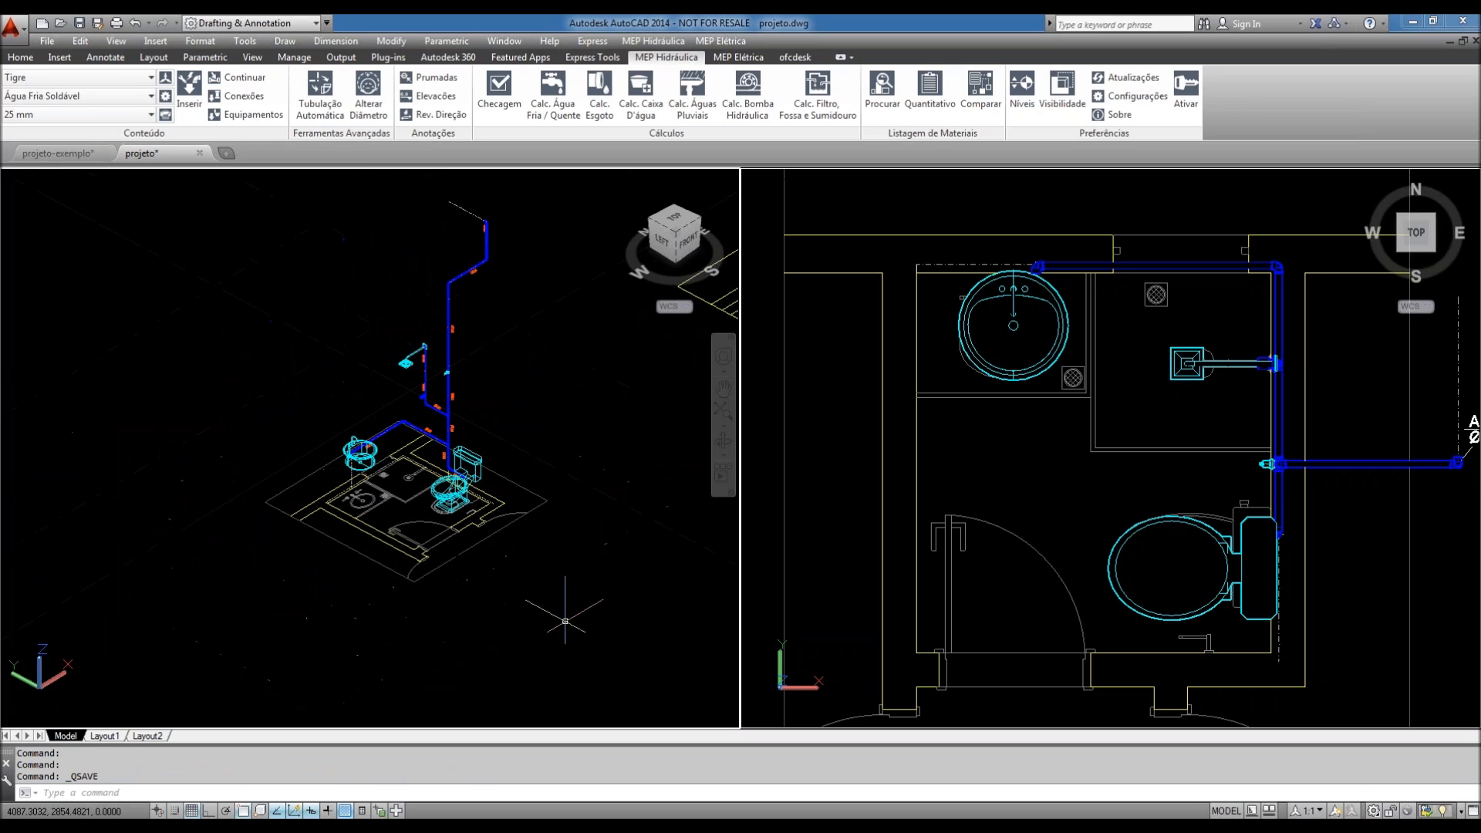
pyautogui.click(586, 613)
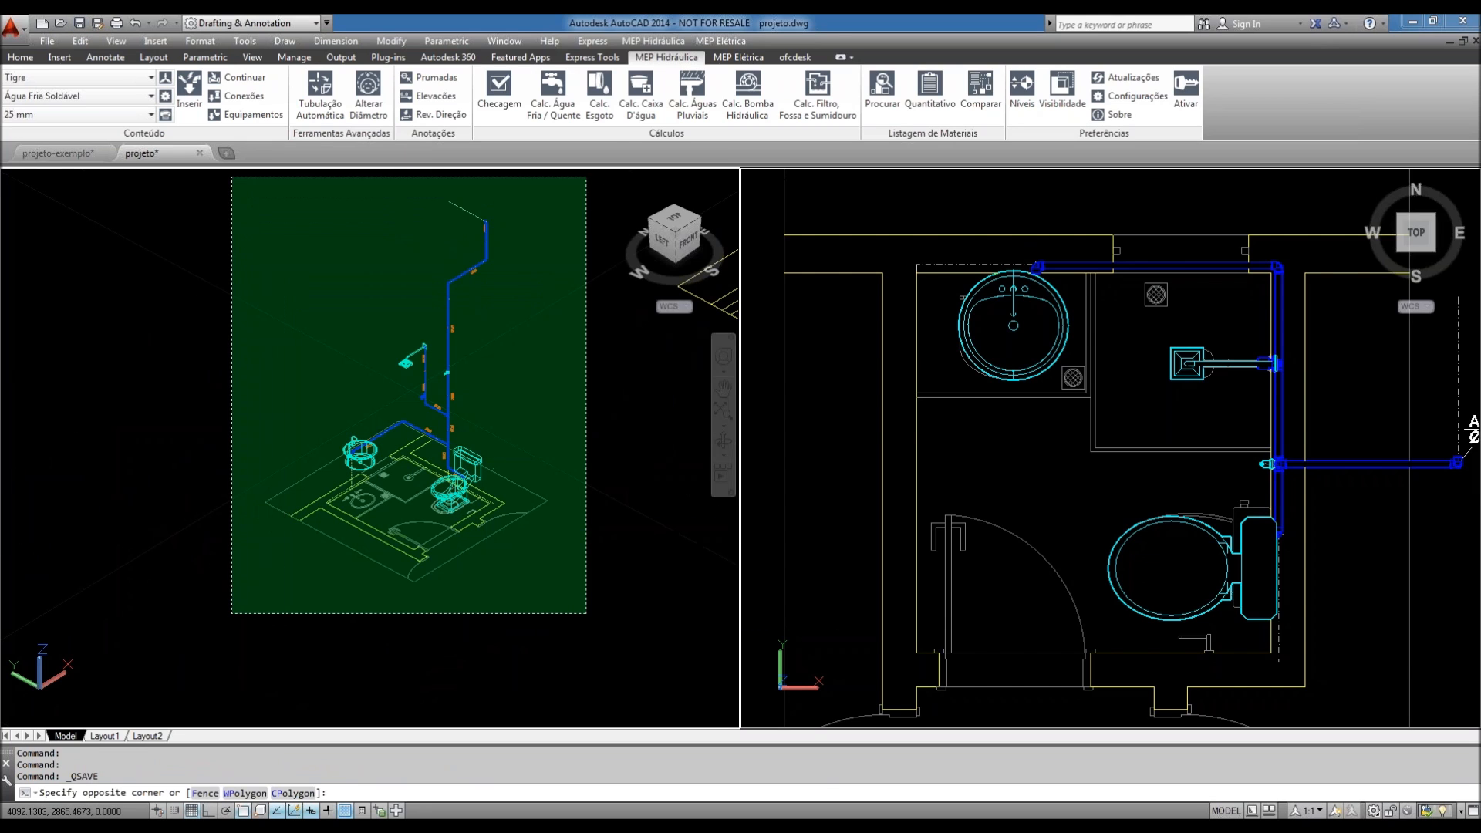
pyautogui.click(232, 176)
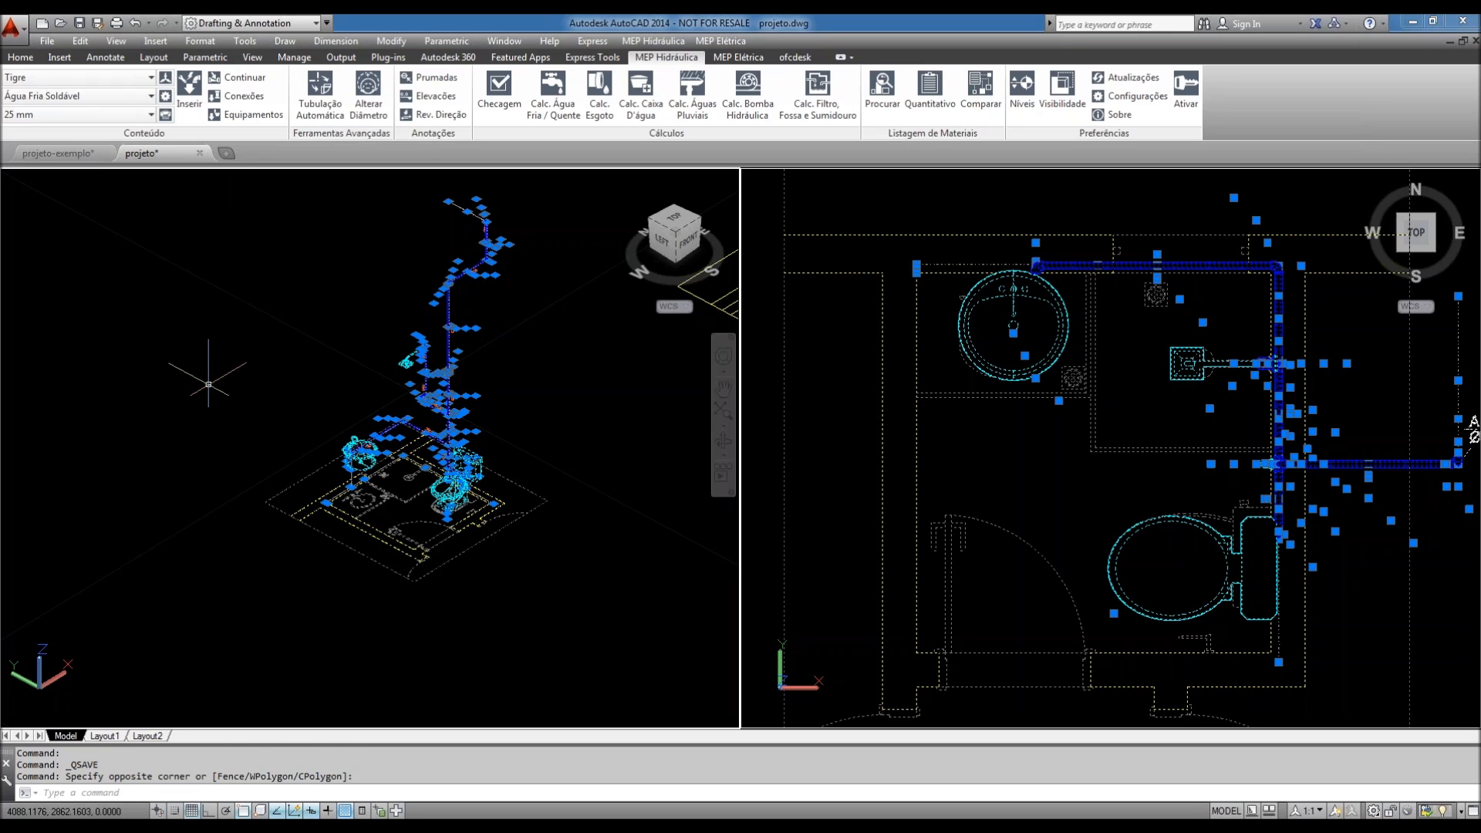
pyautogui.press('Escape')
pyautogui.press('Escape')
pyautogui.click(583, 546)
pyautogui.click(607, 500)
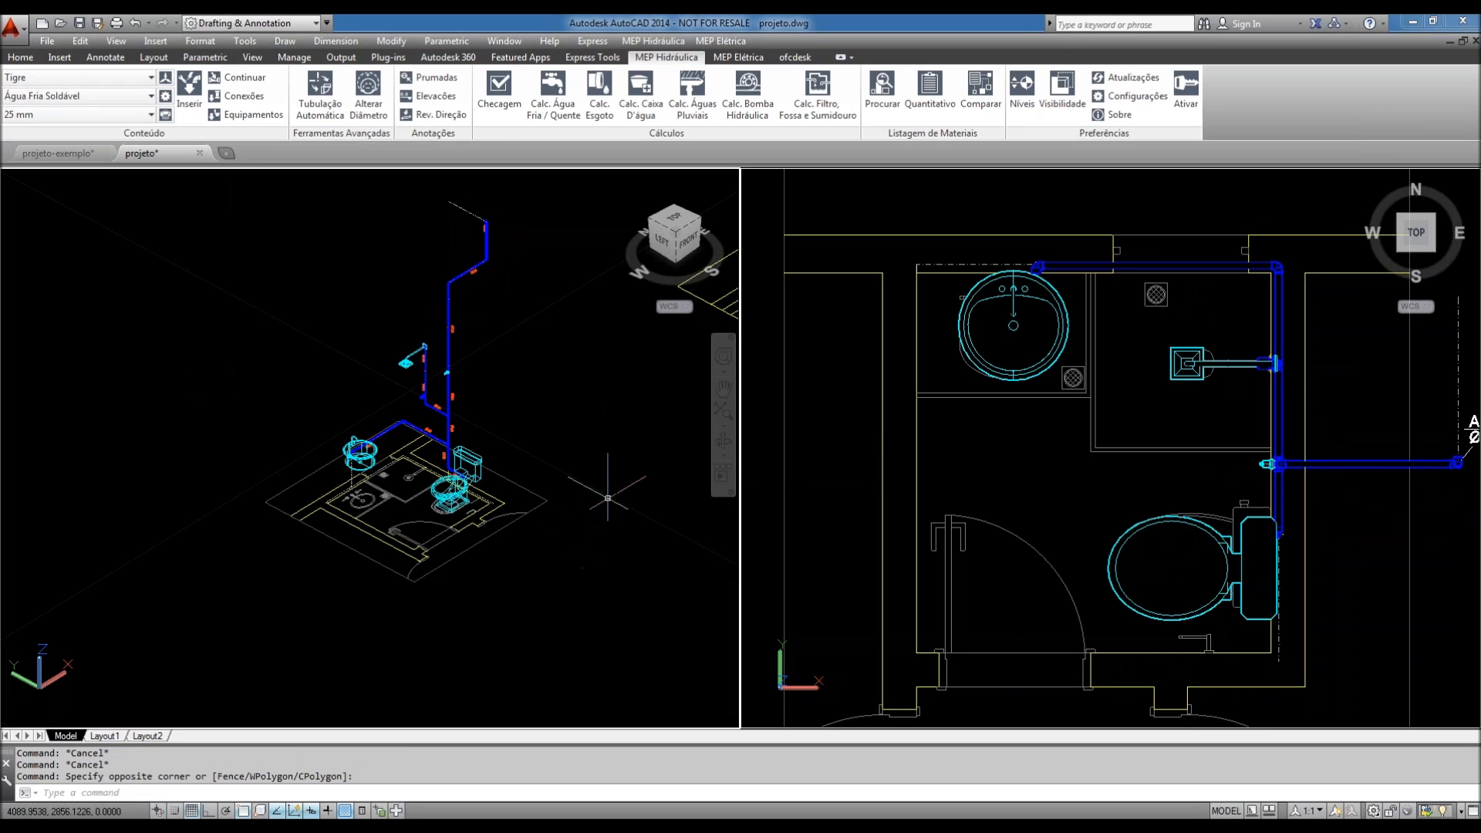
# - Copy the complete bathroom with its piping and fixtures to an empty area up and left of the original in the isometric viewport
pyautogui.click(887, 414)
pyautogui.scroll(-3, 918, 398)
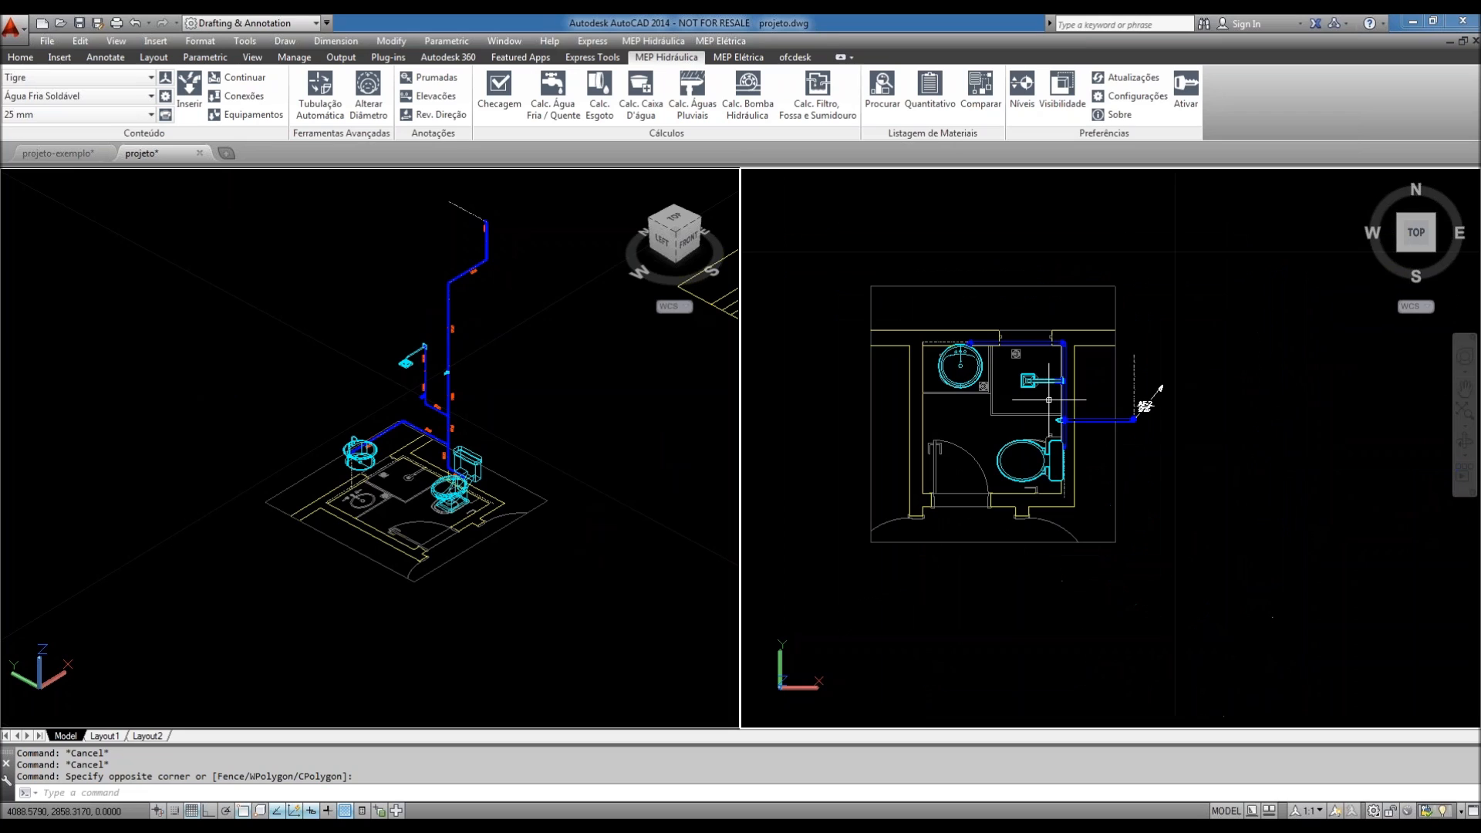
pyautogui.scroll(-3, 1048, 400)
pyautogui.click(588, 529)
pyautogui.scroll(-2, 576, 502)
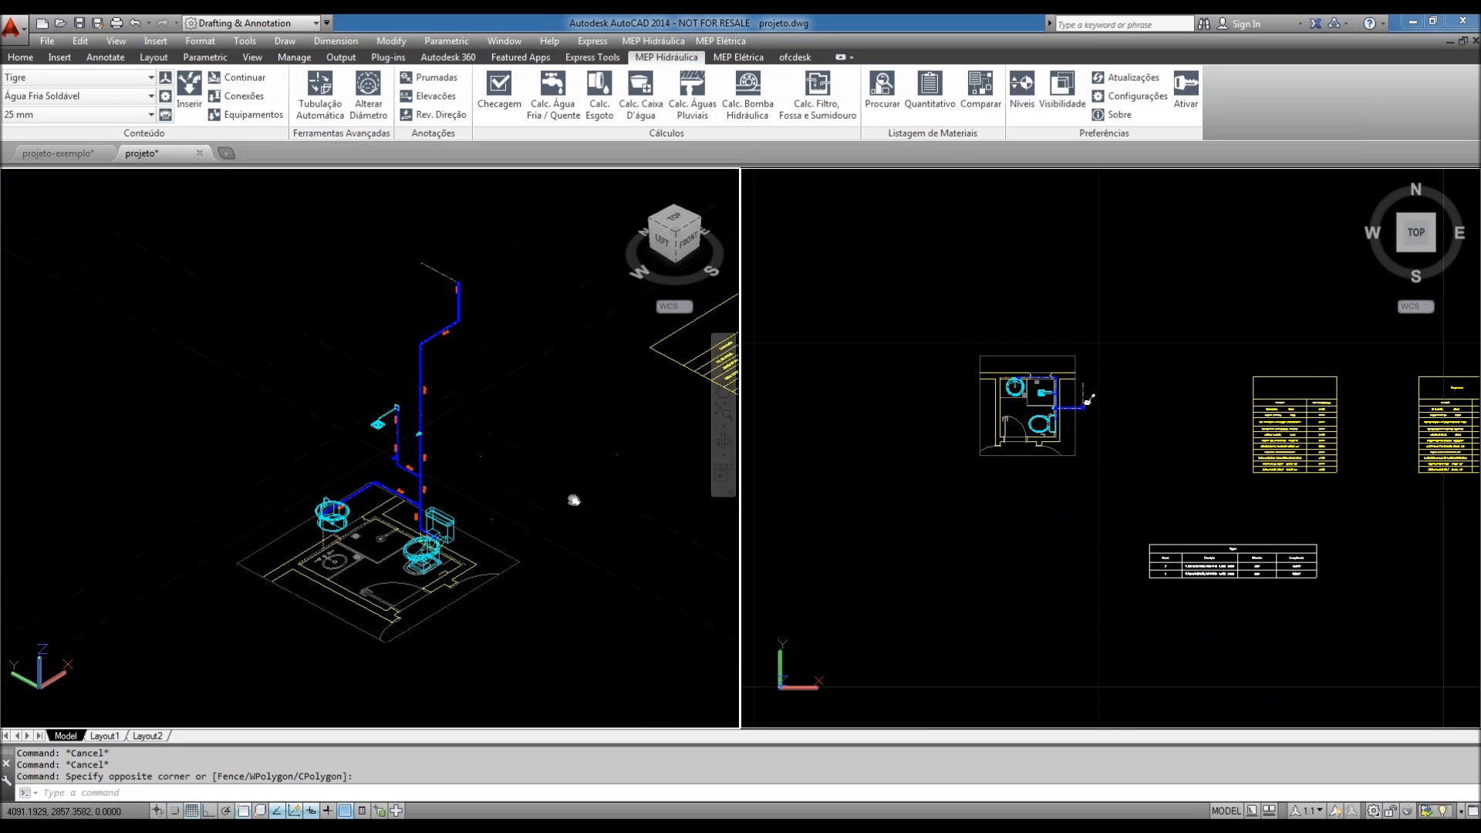
pyautogui.click(587, 600)
pyautogui.click(420, 371)
pyautogui.write('co')
pyautogui.press('Return')
pyautogui.click(605, 524)
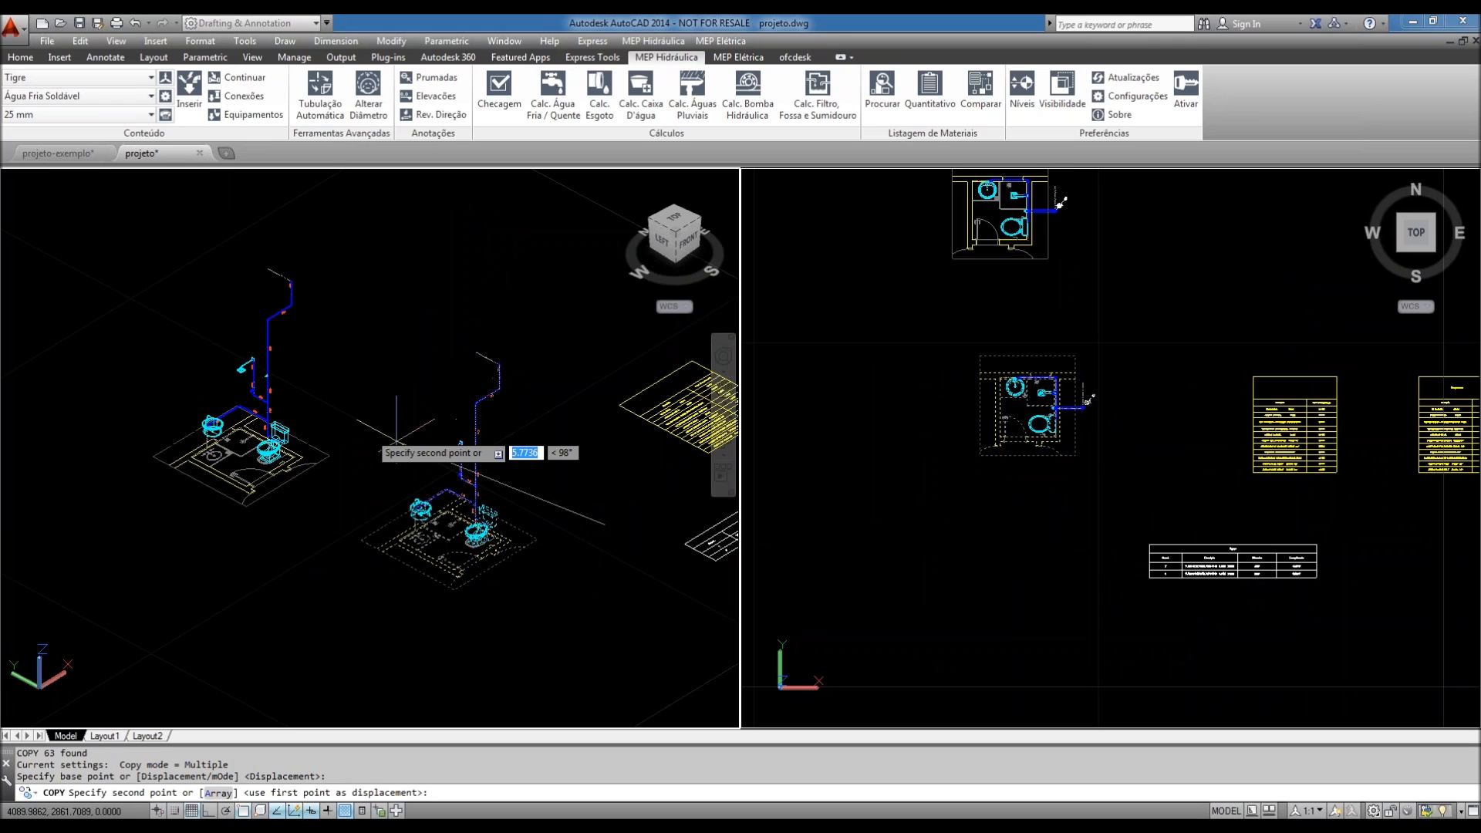
pyautogui.click(362, 433)
pyautogui.moveTo(309, 420); pyautogui.dragTo(506, 470, button='middle')
pyautogui.press('Escape')
pyautogui.press('Escape')
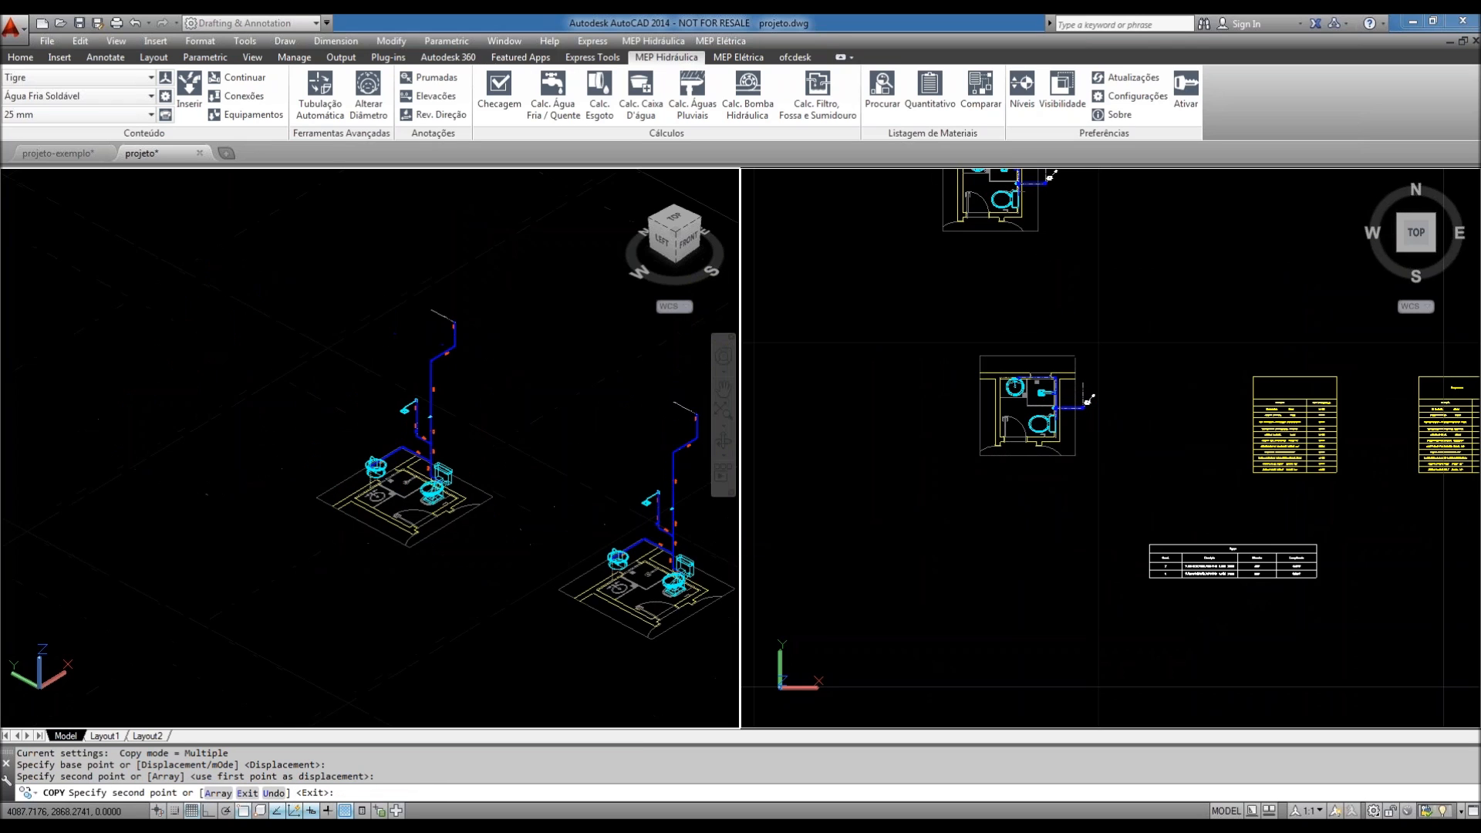
# - Delete the 3D toilet from the copied bathroom
pyautogui.scroll(5, 402, 484)
pyautogui.scroll(-3, 402, 484)
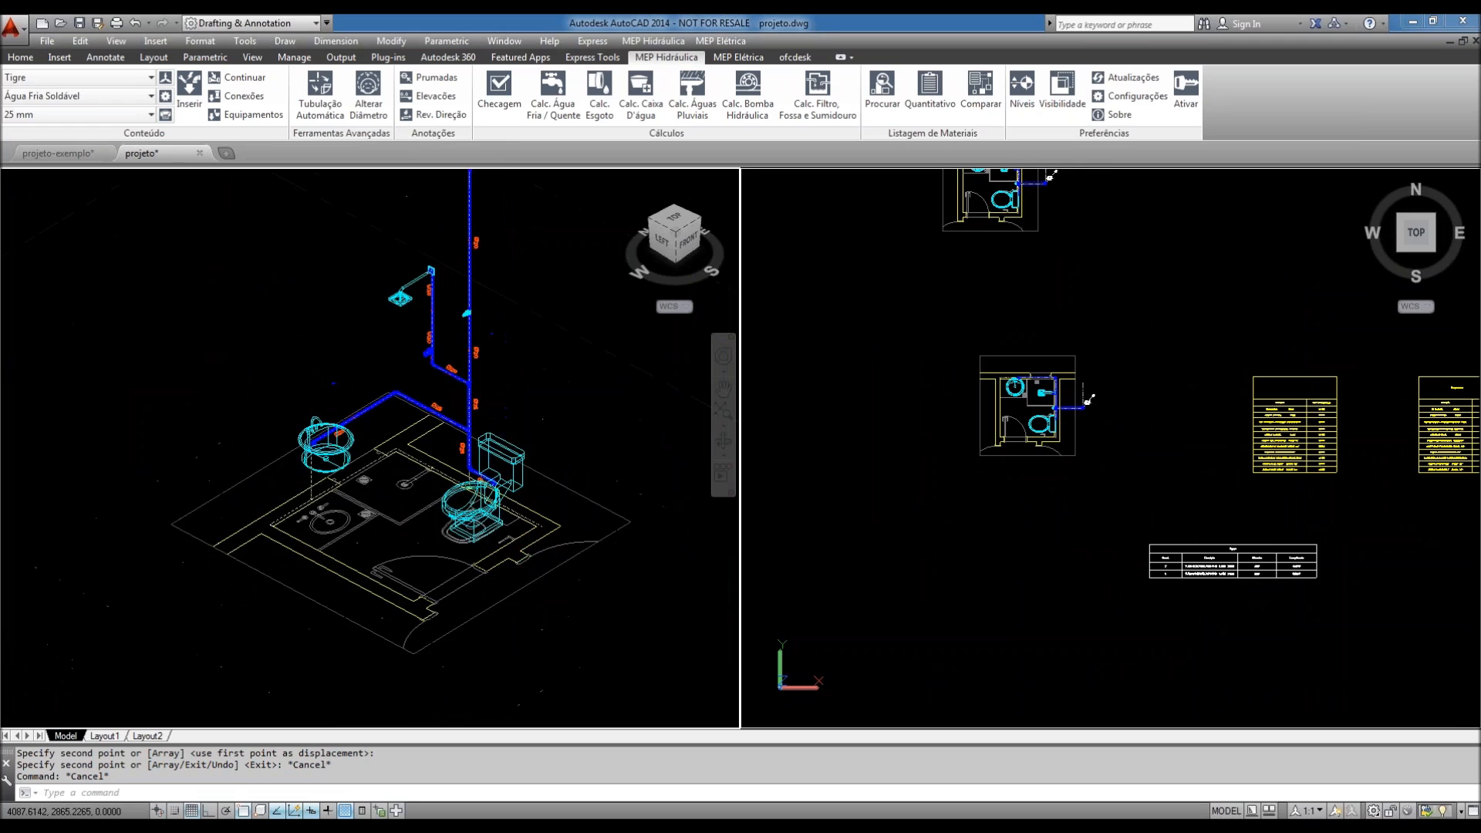
pyautogui.scroll(5, 460, 490)
pyautogui.click(460, 489)
pyautogui.press('Delete')
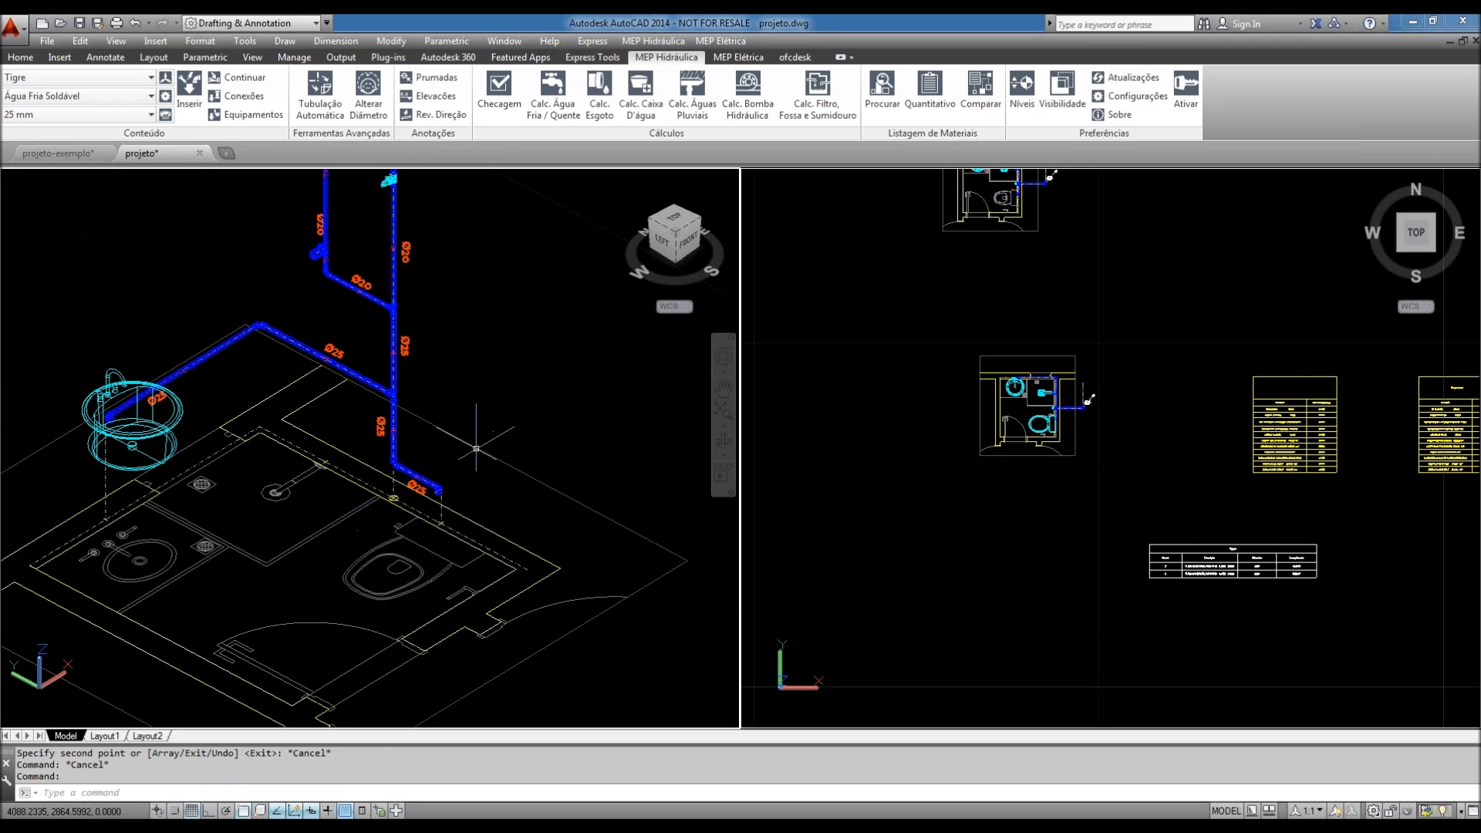
# - Examine the flat toilet symbol and the floor plan block it belongs to around the toilet's Ø25 supply pipe in the copied bathroom
pyautogui.scroll(4, 430, 532)
pyautogui.scroll(2, 479, 543)
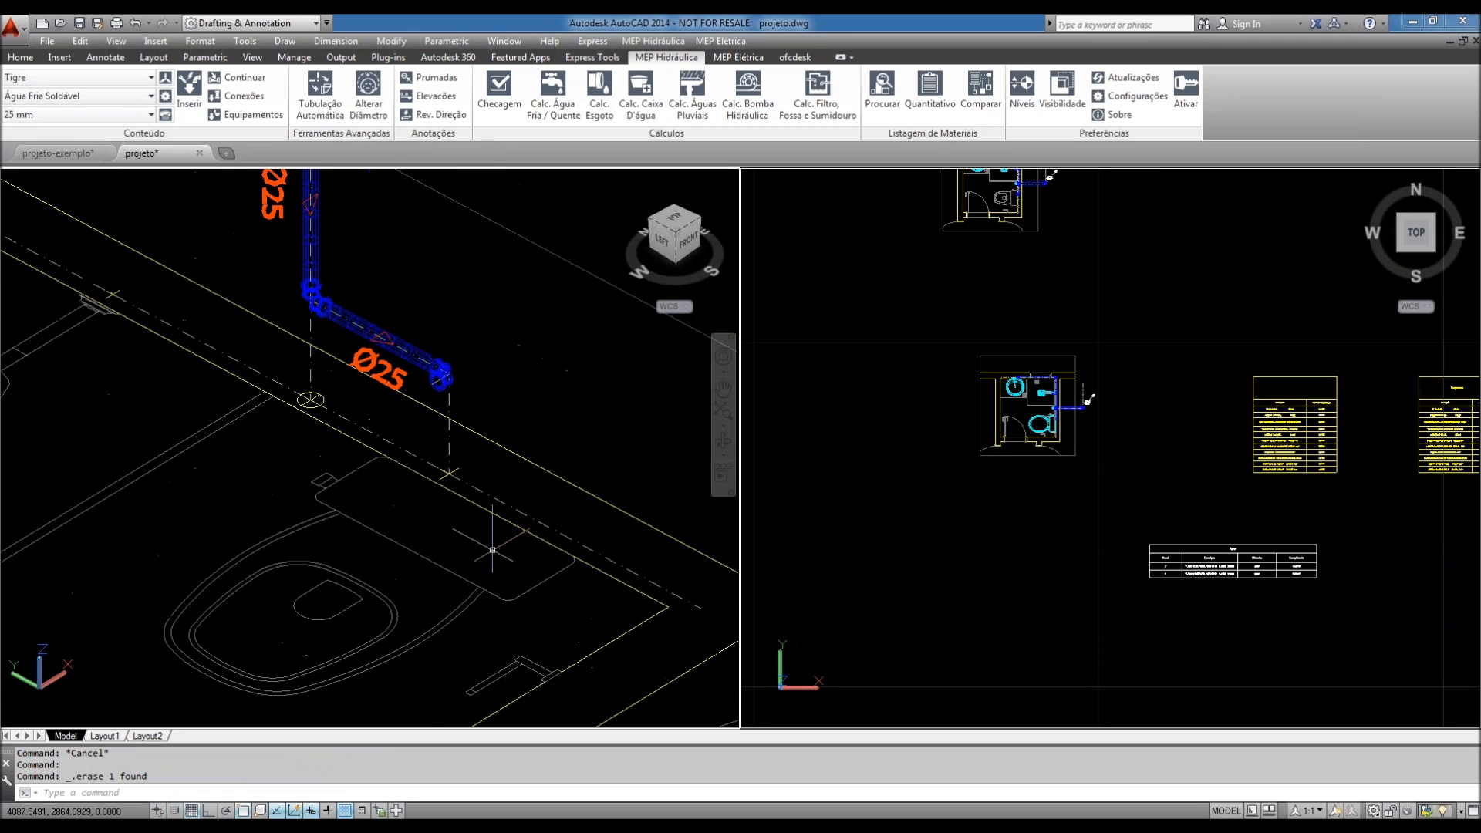
pyautogui.click(454, 571)
pyautogui.moveTo(496, 542); pyautogui.dragTo(479, 484, button='middle')
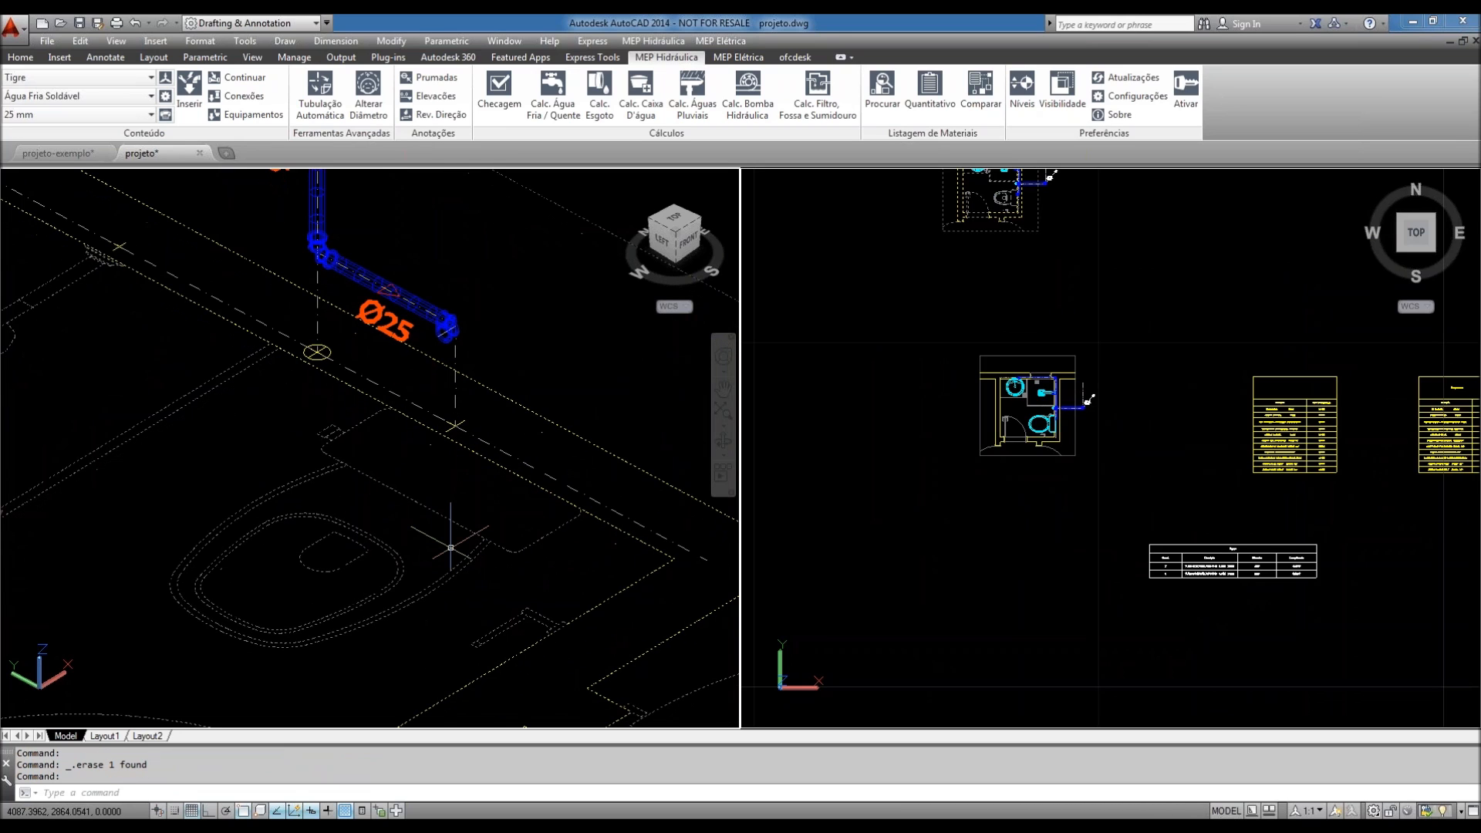
pyautogui.moveTo(450, 548); pyautogui.dragTo(507, 530, button='middle')
pyautogui.scroll(-2, 444, 529)
pyautogui.moveTo(410, 519); pyautogui.dragTo(357, 531, button='middle')
pyautogui.press('Escape')
pyautogui.scroll(3, 485, 481)
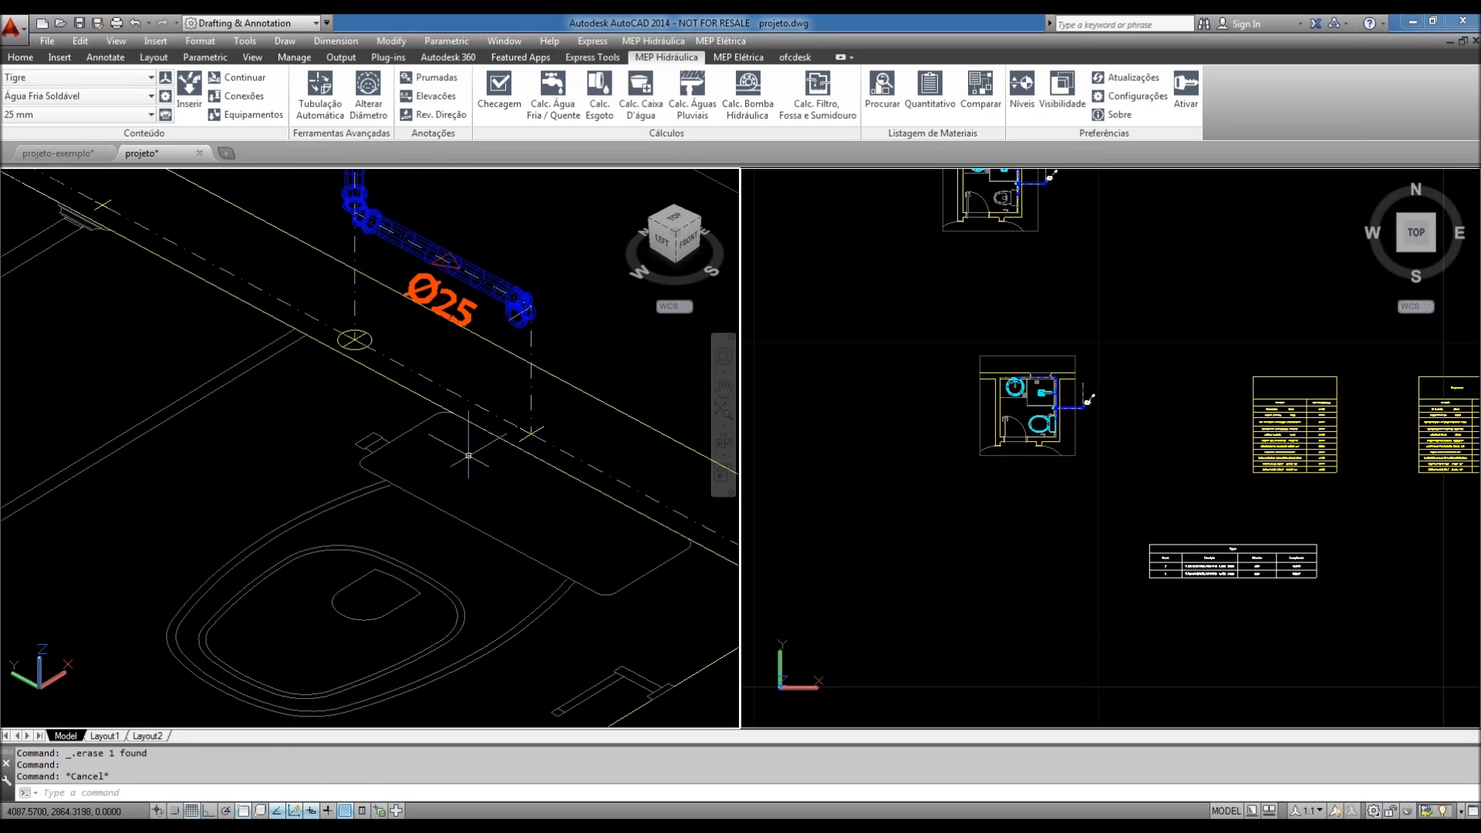
pyautogui.moveTo(442, 513); pyautogui.dragTo(412, 522, button='middle')
pyautogui.scroll(-6, 416, 521)
pyautogui.moveTo(505, 500); pyautogui.dragTo(465, 506, button='middle')
pyautogui.scroll(3, 376, 533)
pyautogui.click(394, 526)
pyautogui.scroll(2, 339, 529)
pyautogui.press('Escape')
pyautogui.moveTo(338, 536); pyautogui.dragTo(409, 441, button='middle')
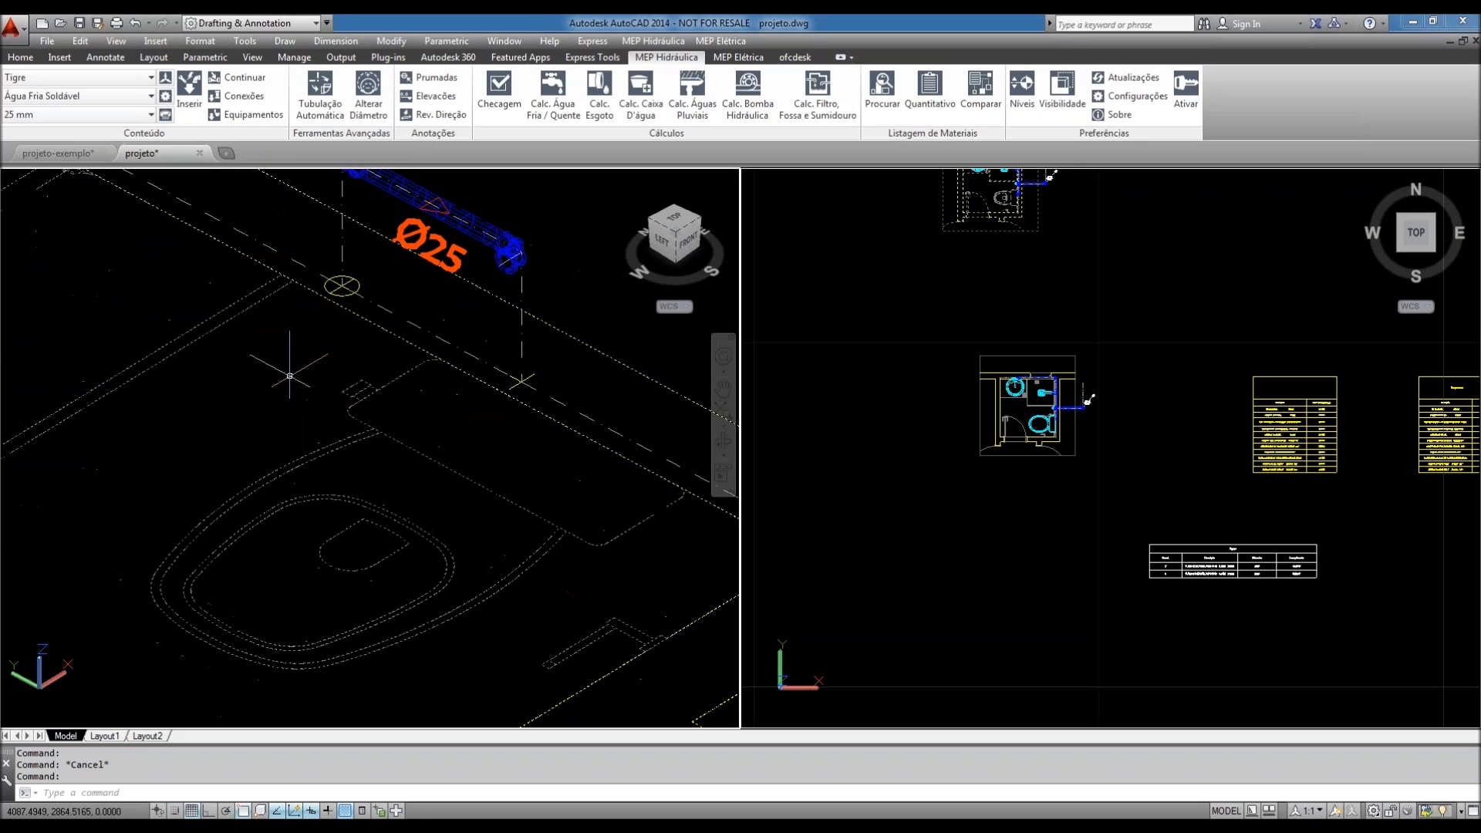
pyautogui.click(411, 446)
pyautogui.scroll(4, 423, 397)
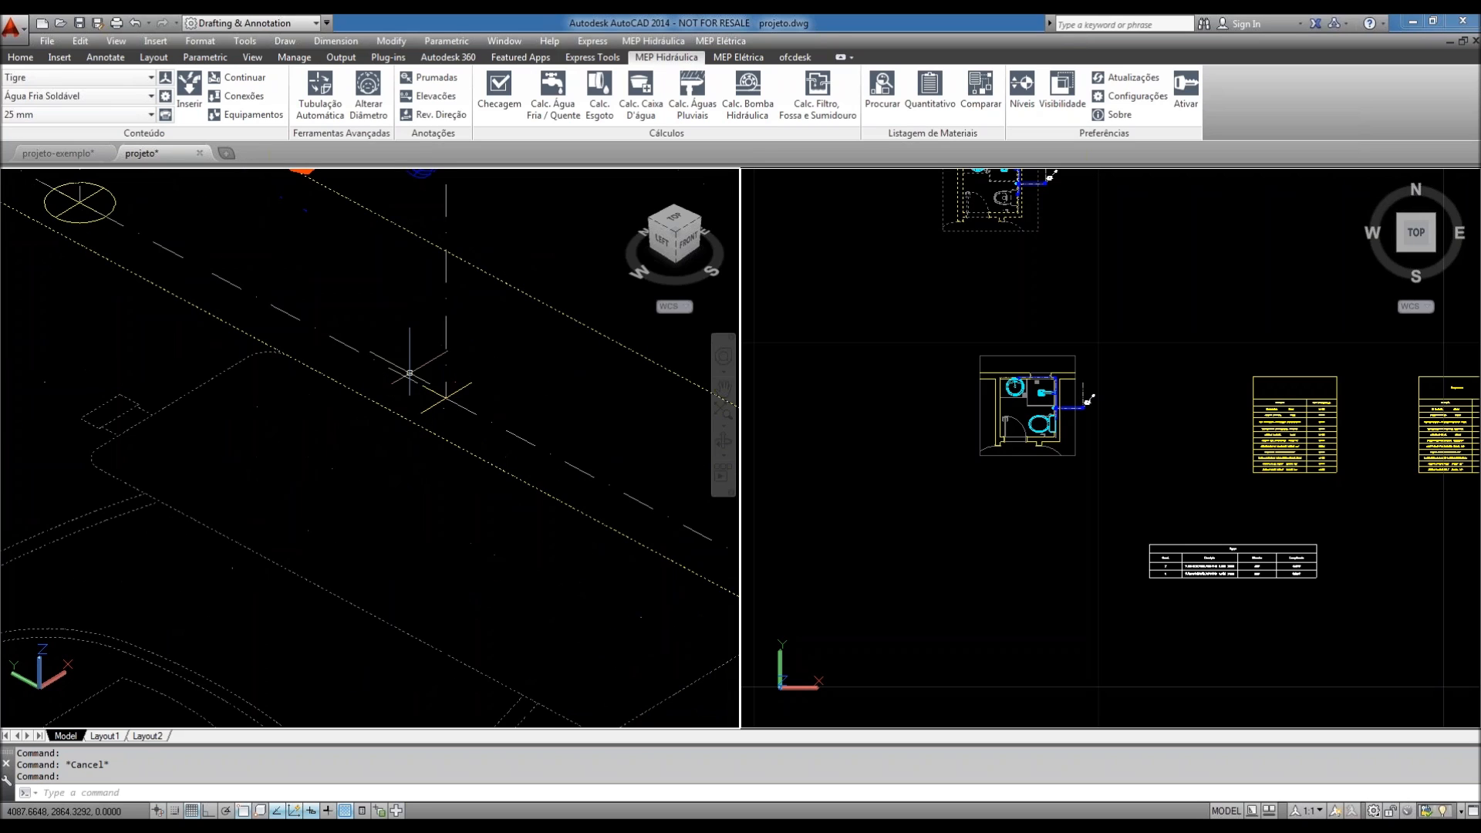
pyautogui.press('Escape')
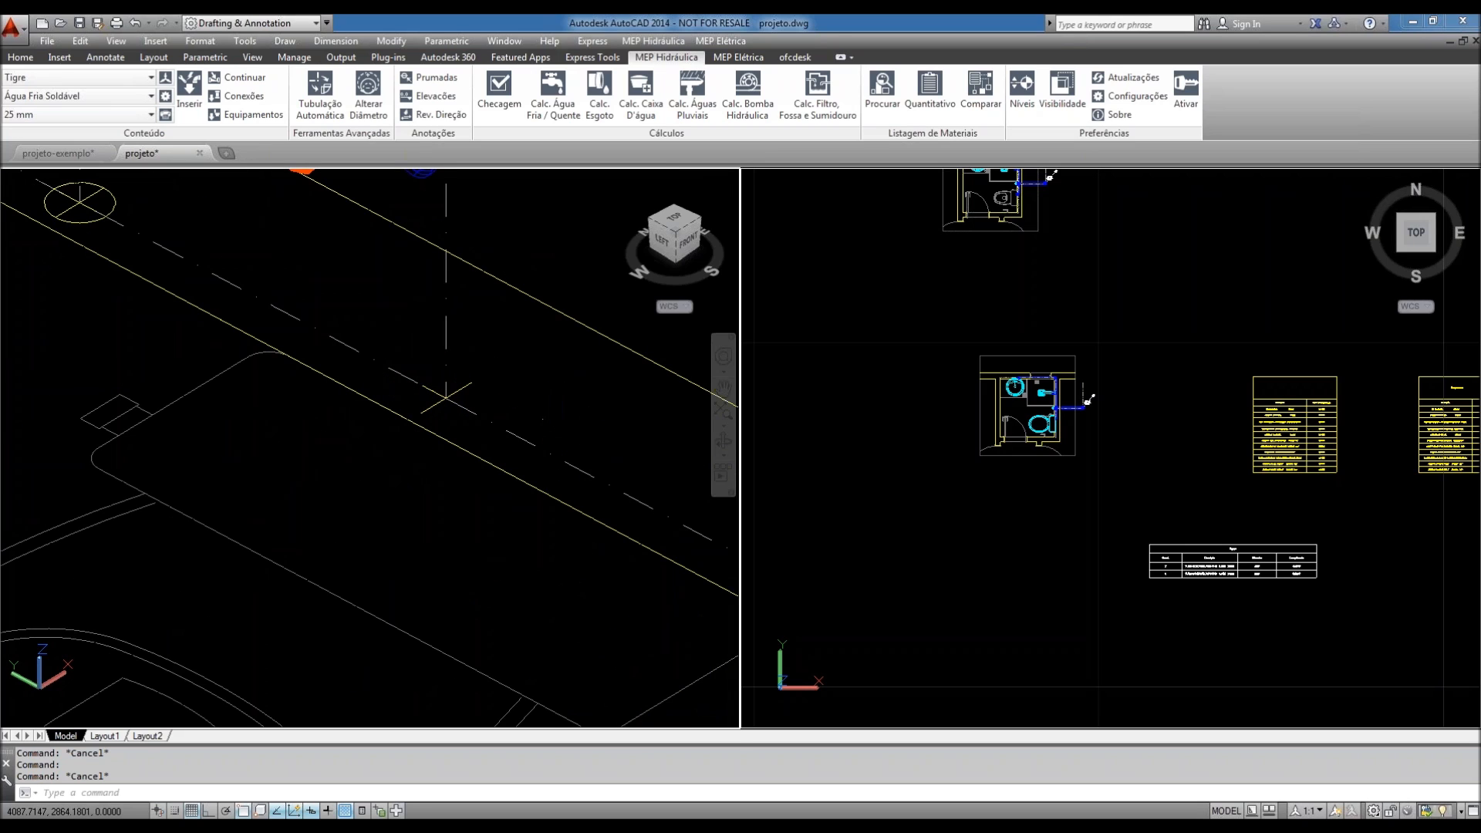
# - Explode the floor plan block of the copied bathroom in the plan viewport
pyautogui.click(959, 552)
pyautogui.moveTo(1011, 183); pyautogui.dragTo(960, 343, button='middle')
pyautogui.scroll(5, 959, 343)
pyautogui.scroll(3, 948, 372)
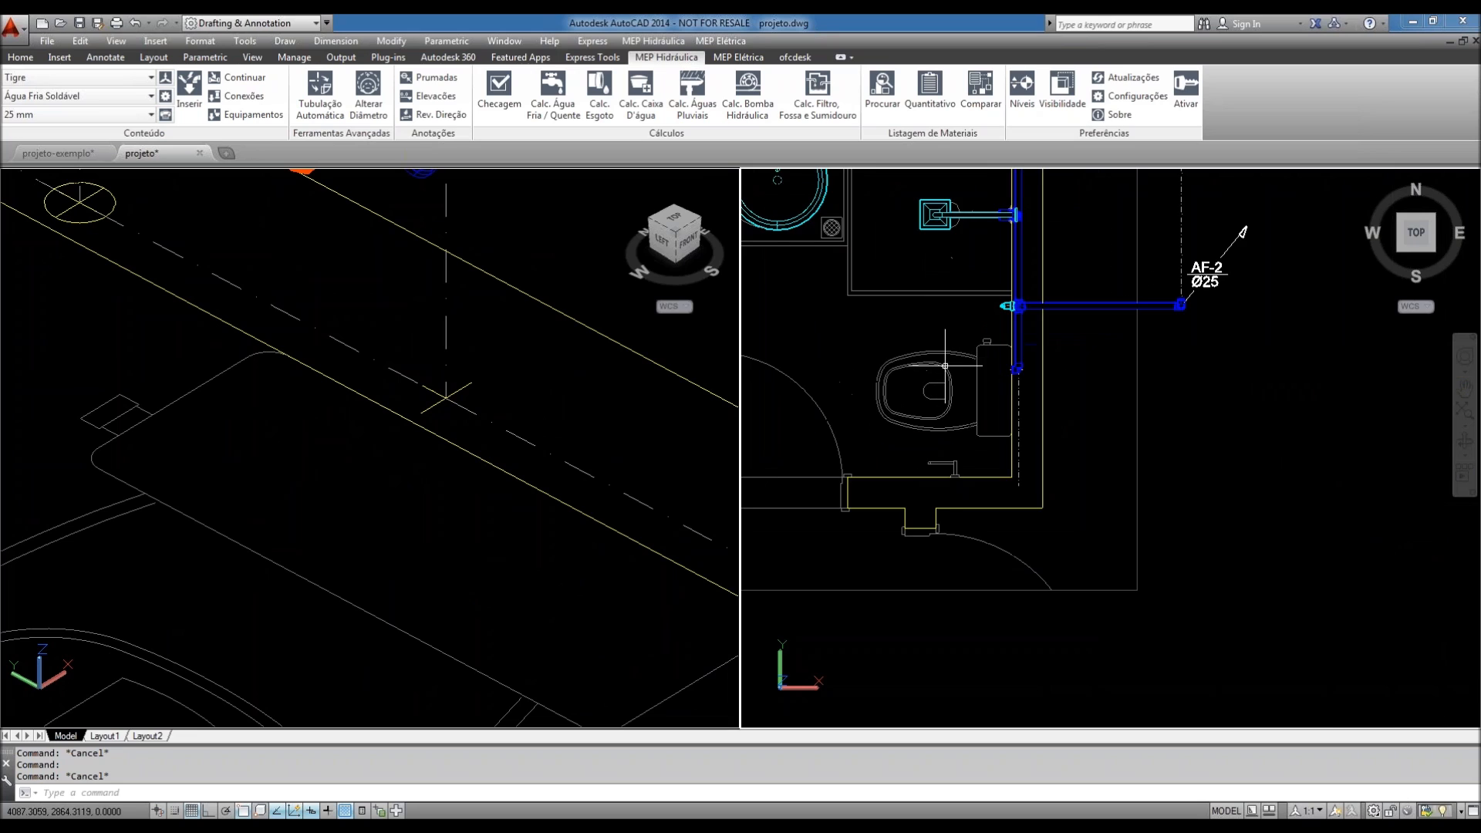
pyautogui.click(947, 351)
pyautogui.write('x')
pyautogui.press('Return')
pyautogui.press('Escape')
# - Move the entire flat toilet symbol out of the copied bathroom to the empty area east of the AF-2 riser
pyautogui.scroll(4, 961, 362)
pyautogui.click(752, 303)
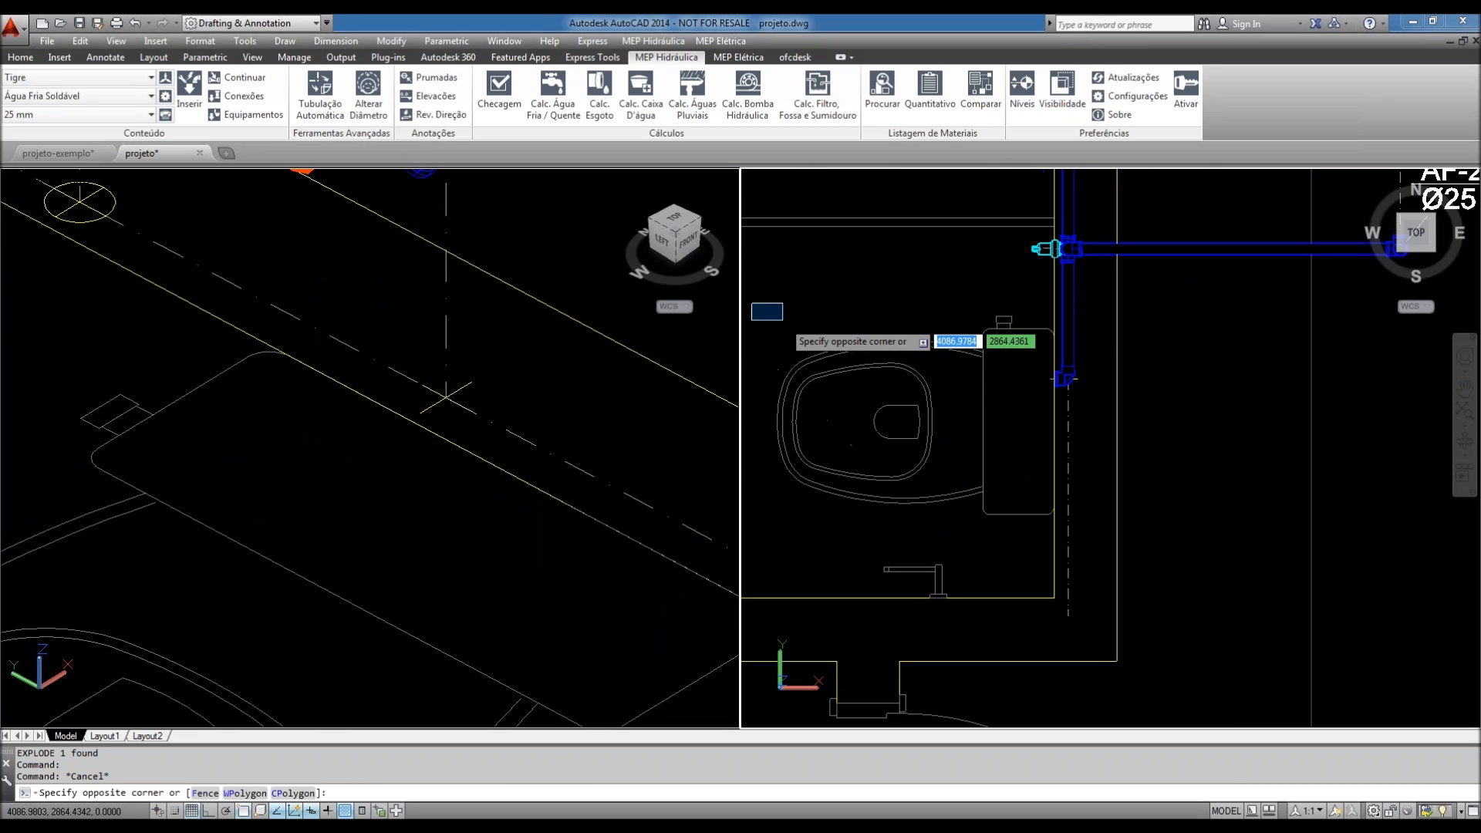
pyautogui.click(1062, 538)
pyautogui.write('m')
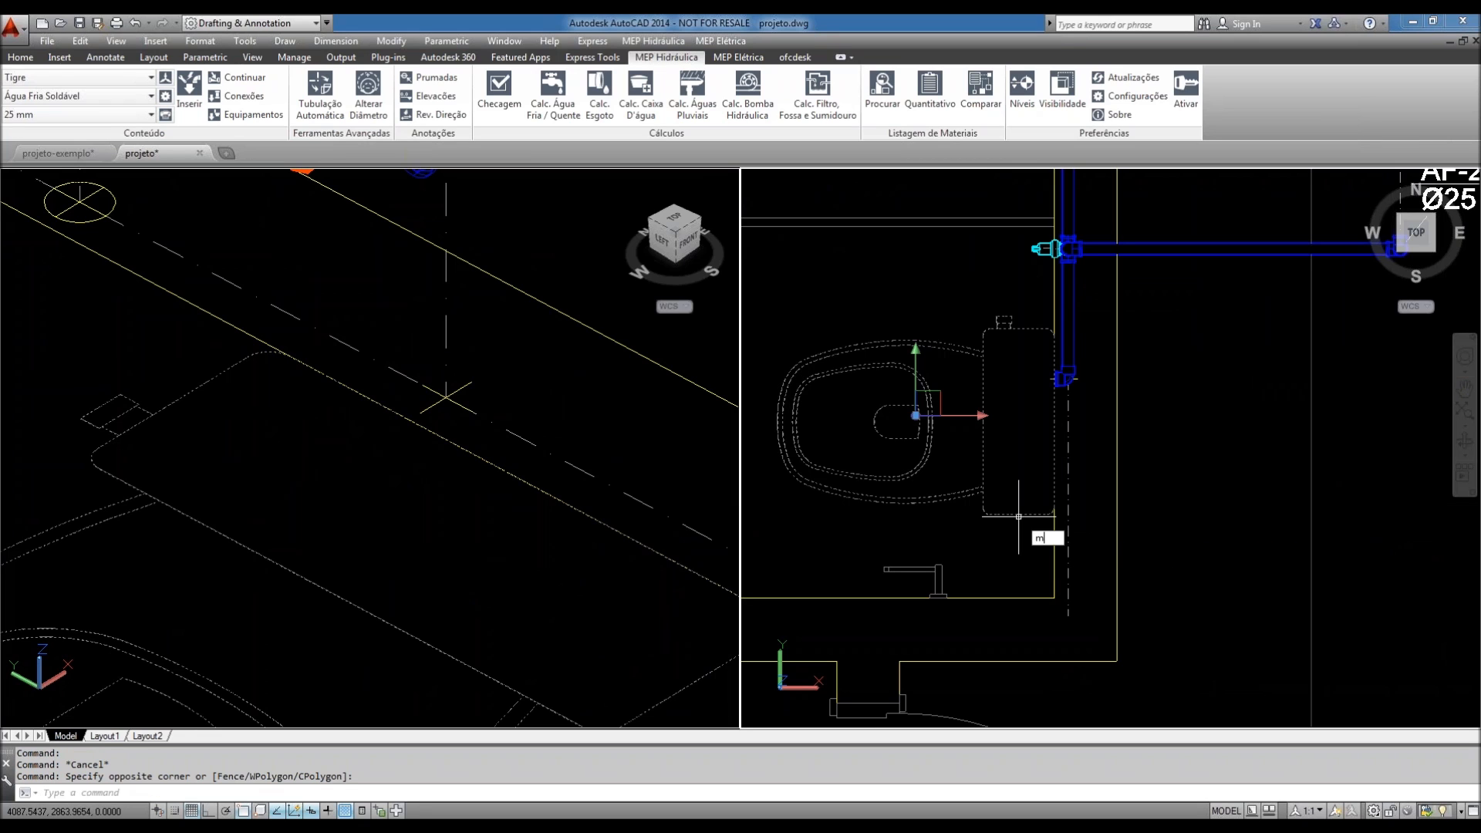
pyautogui.press('Return')
pyautogui.click(912, 446)
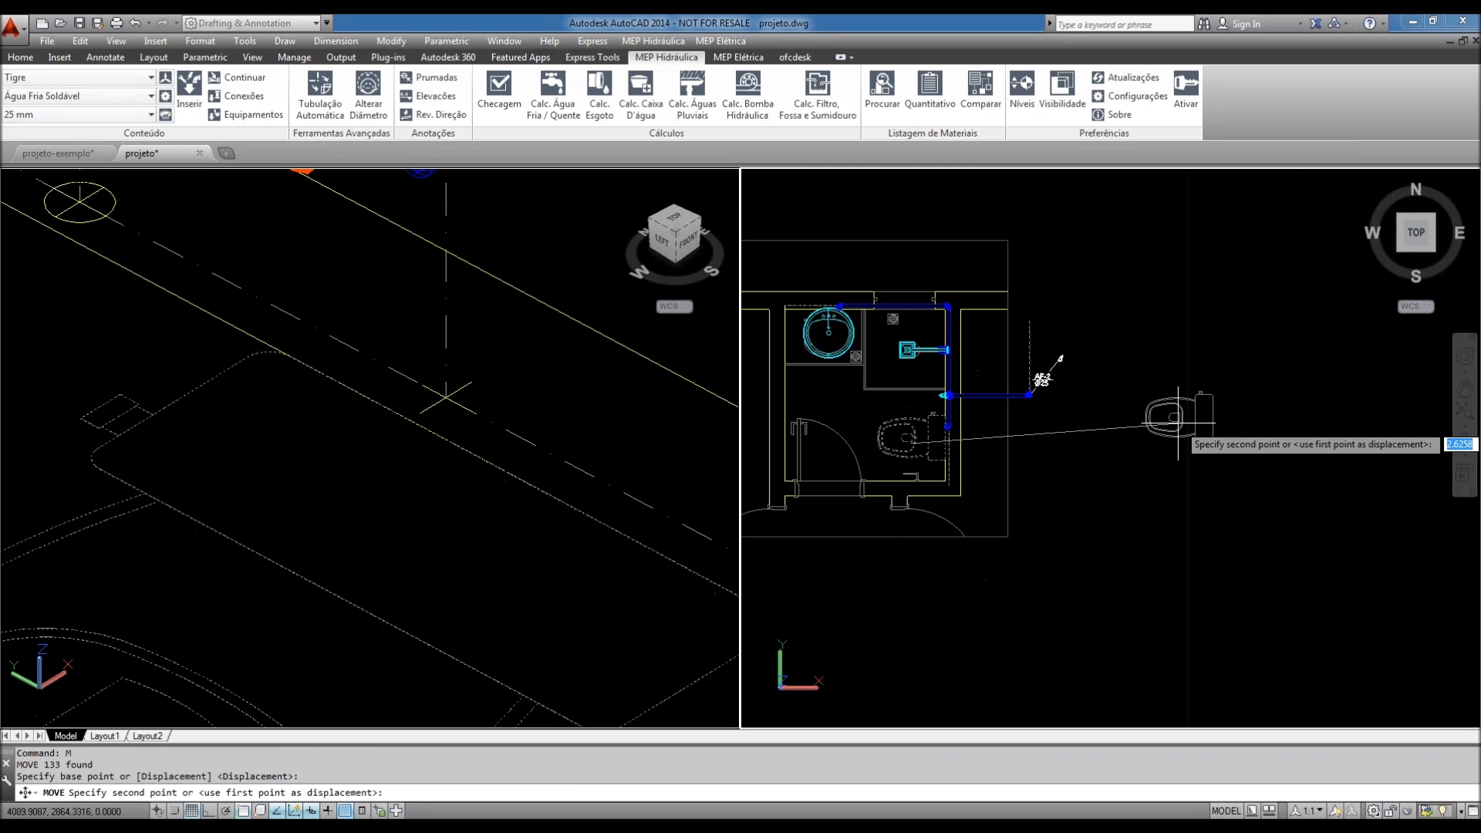
pyautogui.click(1226, 425)
# - Rotate the separated toilet symbol 90° counterclockwise with Ortho on, so that its tank points up
pyautogui.write('ro')
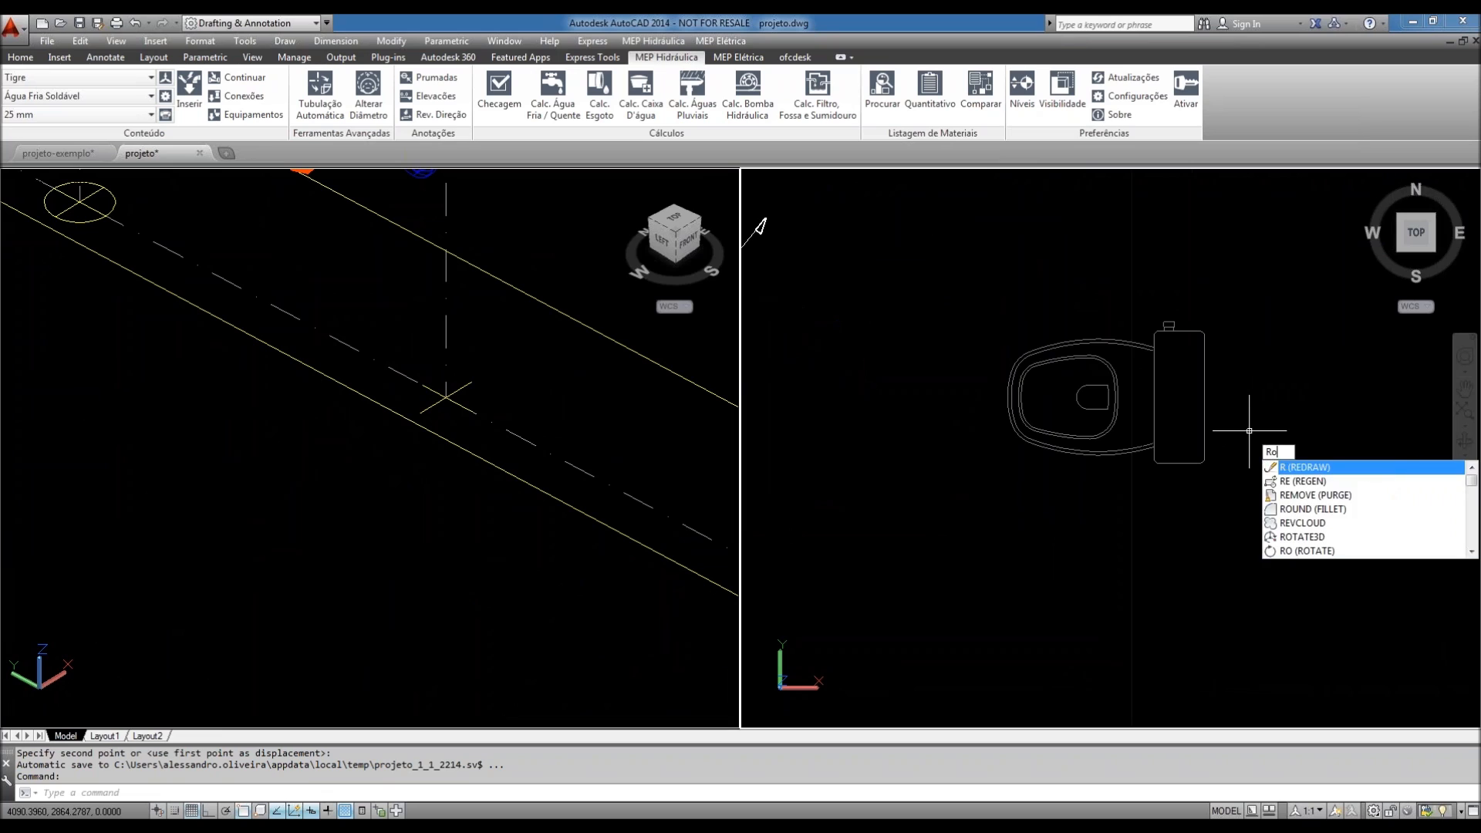
pyautogui.press('Return')
pyautogui.click(1275, 307)
pyautogui.click(950, 525)
pyautogui.press('Return')
pyautogui.click(1088, 407)
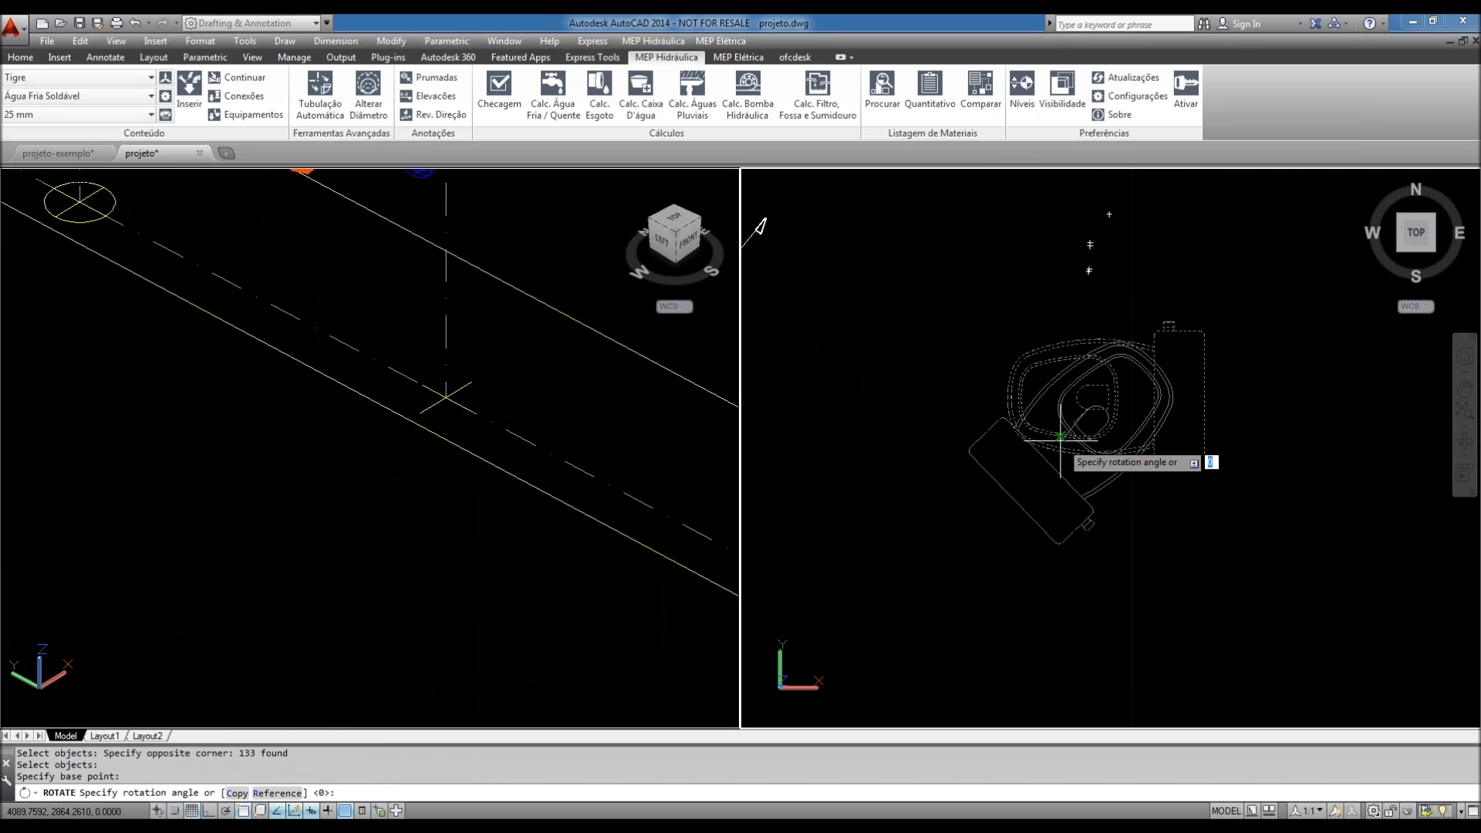
pyautogui.press('F8')
pyautogui.click(1099, 264)
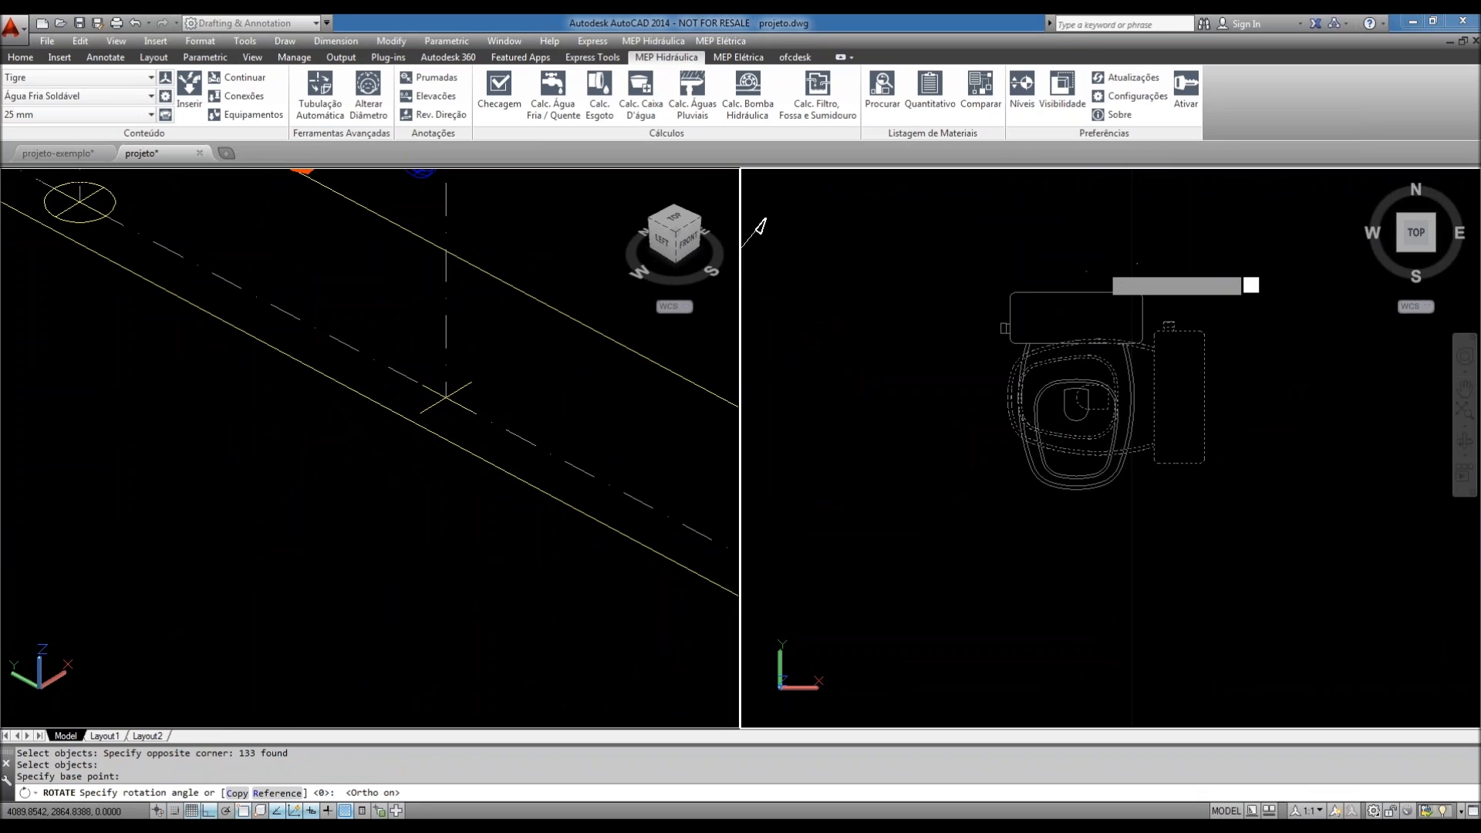
pyautogui.scroll(3, 1047, 394)
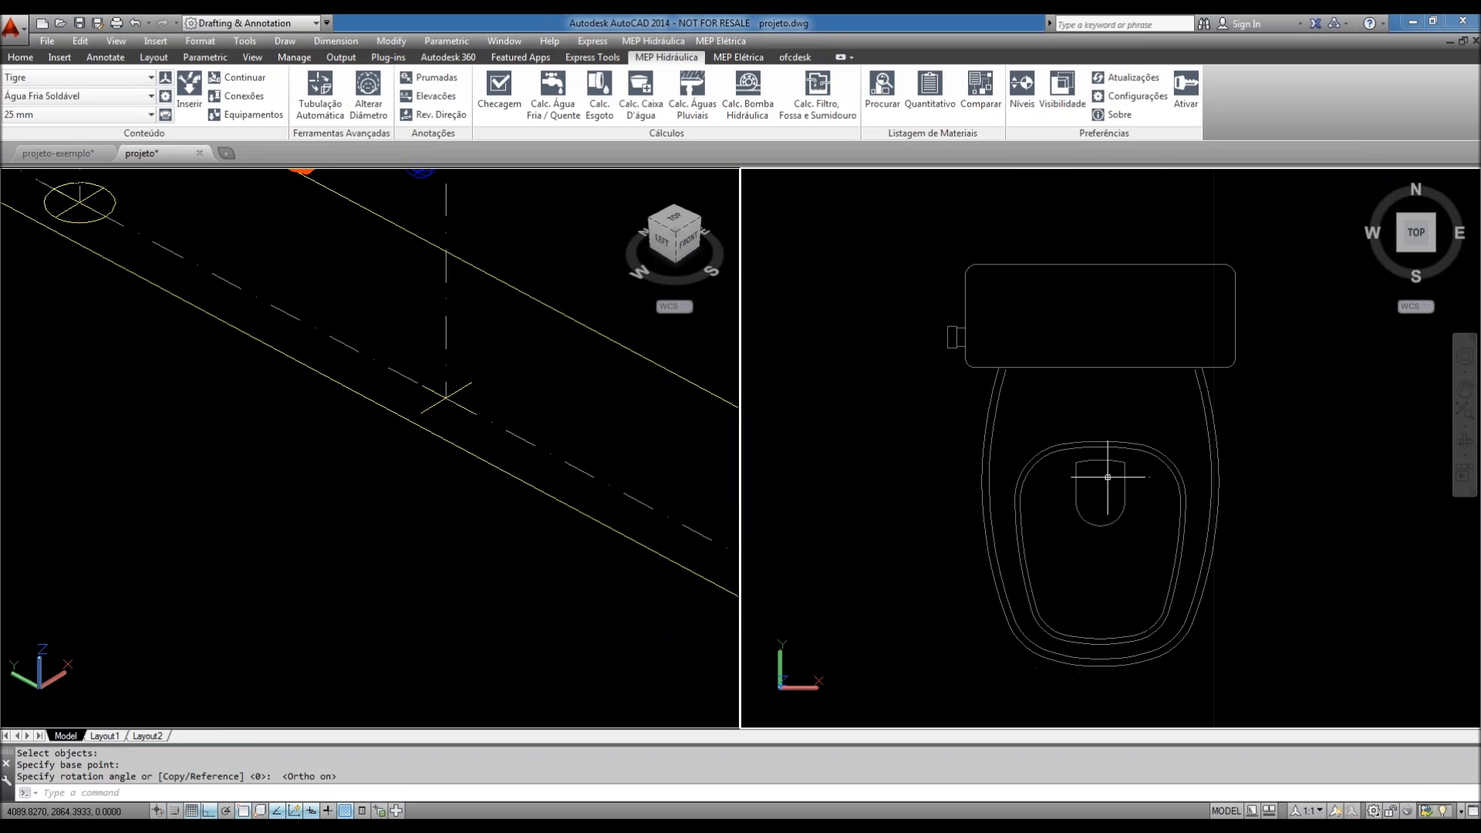
# - Draw a horizontal line just above the toilet tank, starting at the tank's left edge and extending slightly past its right edge
pyautogui.write('L')
pyautogui.press('Return')
pyautogui.click(965, 251)
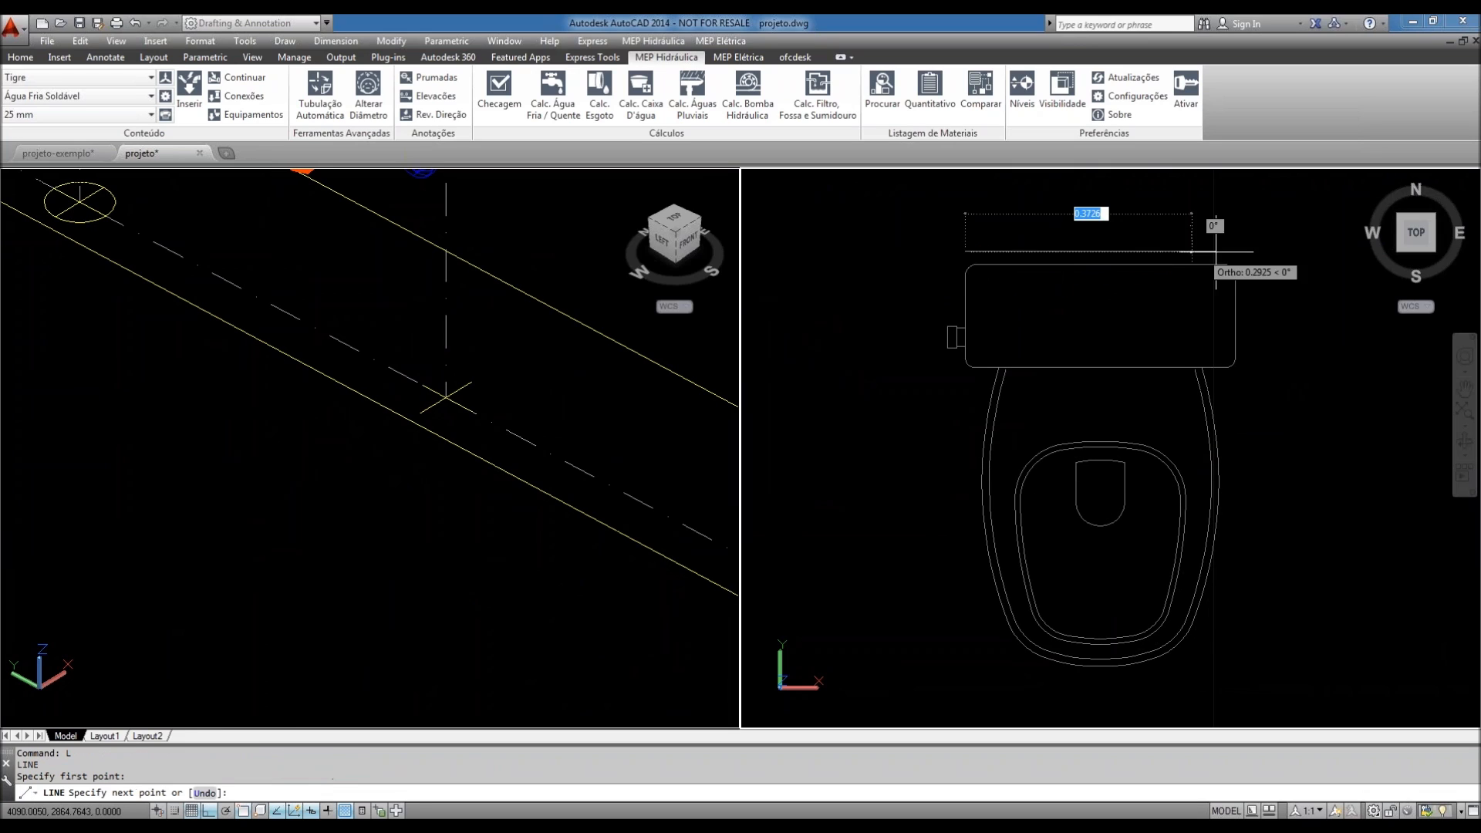
pyautogui.click(1281, 251)
pyautogui.press('Return')
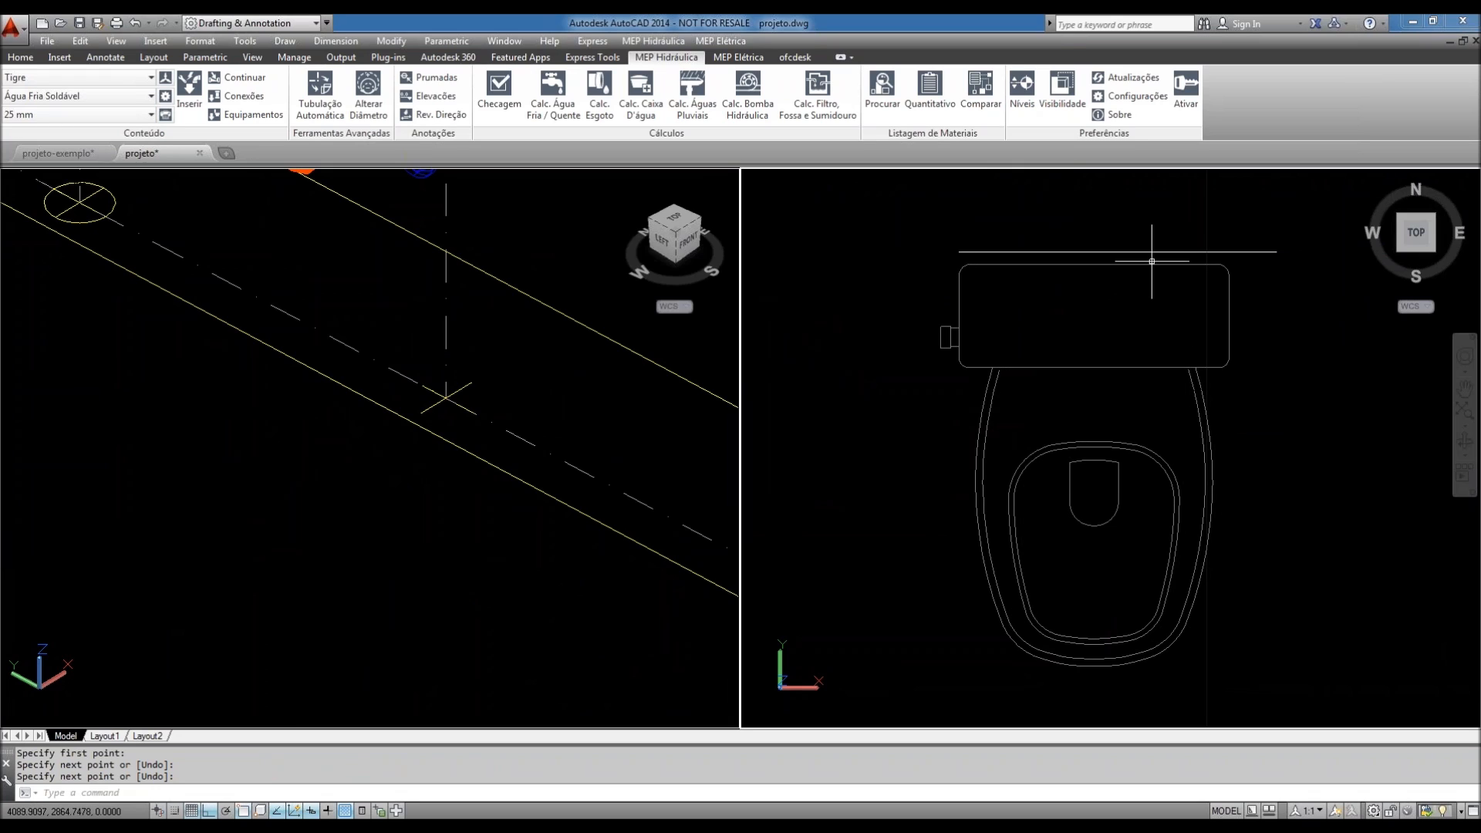
pyautogui.scroll(3, 975, 248)
pyautogui.scroll(-5, 1041, 296)
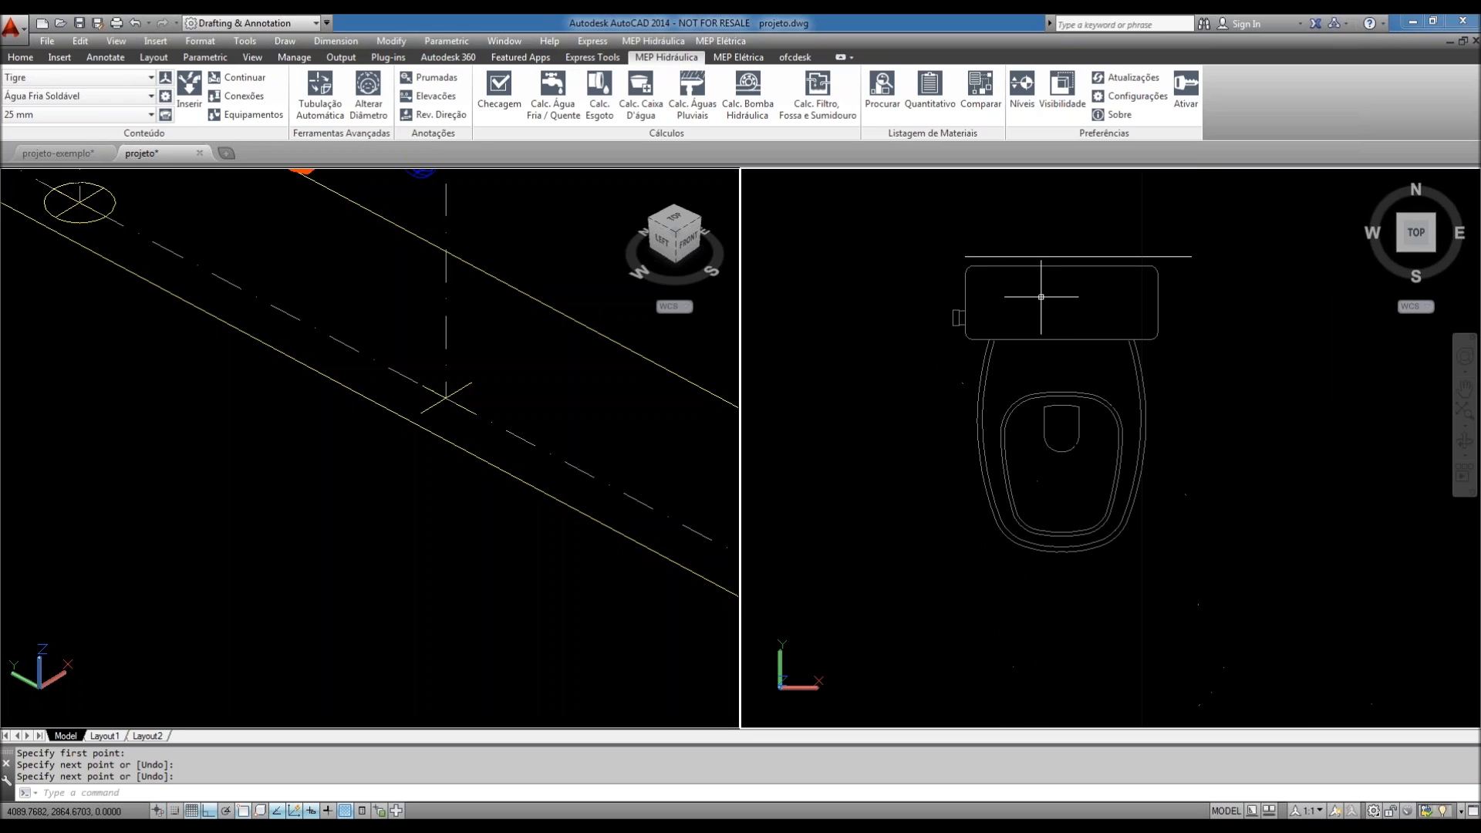
# - Draw a vertical centre line from the middle of the toilet bowl's inner outline up past the horizontal line behind the tank
pyautogui.write('l')
pyautogui.press('Return')
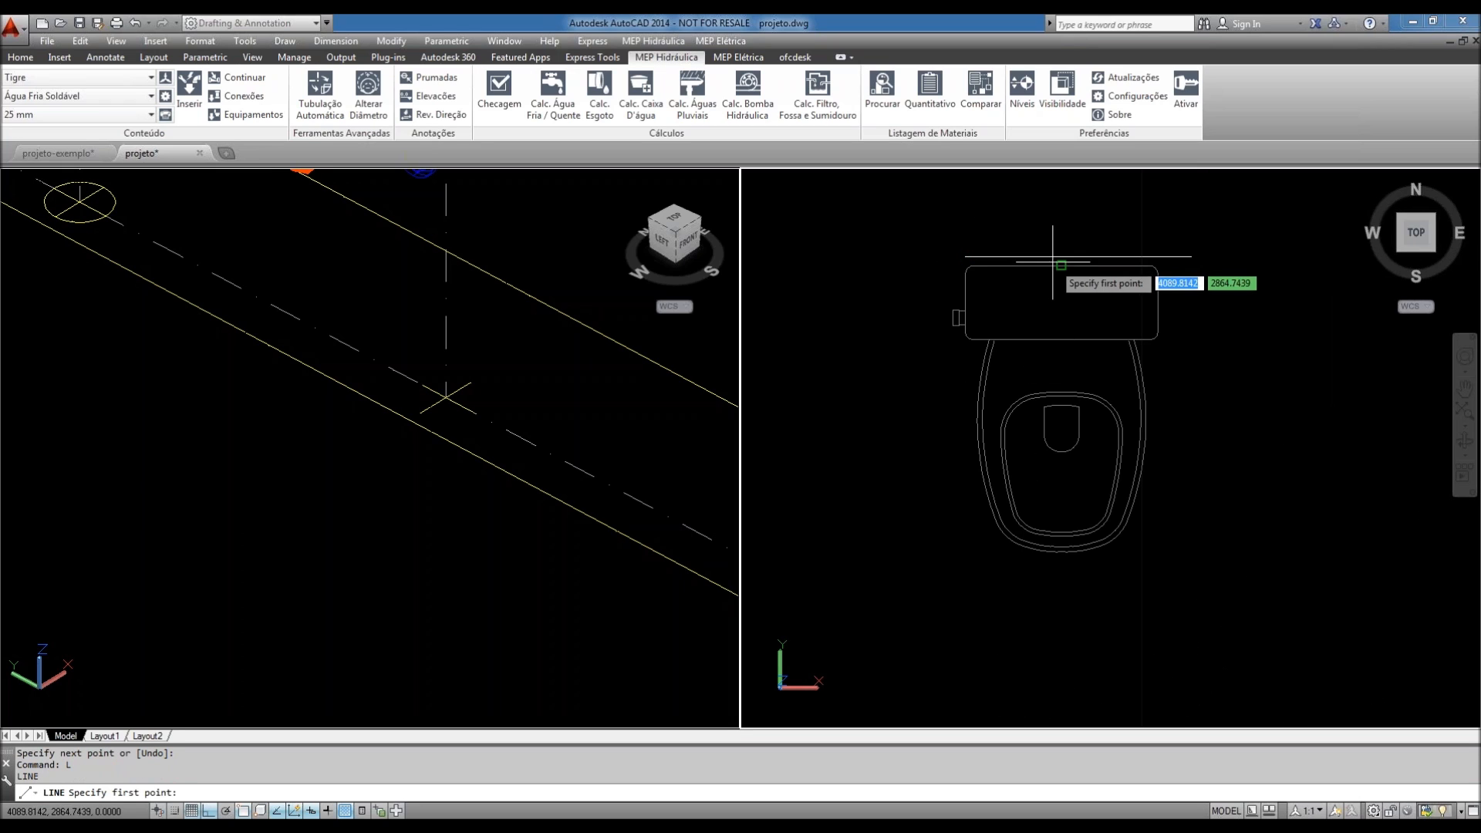
pyautogui.scroll(4, 1061, 449)
pyautogui.scroll(-3, 1051, 430)
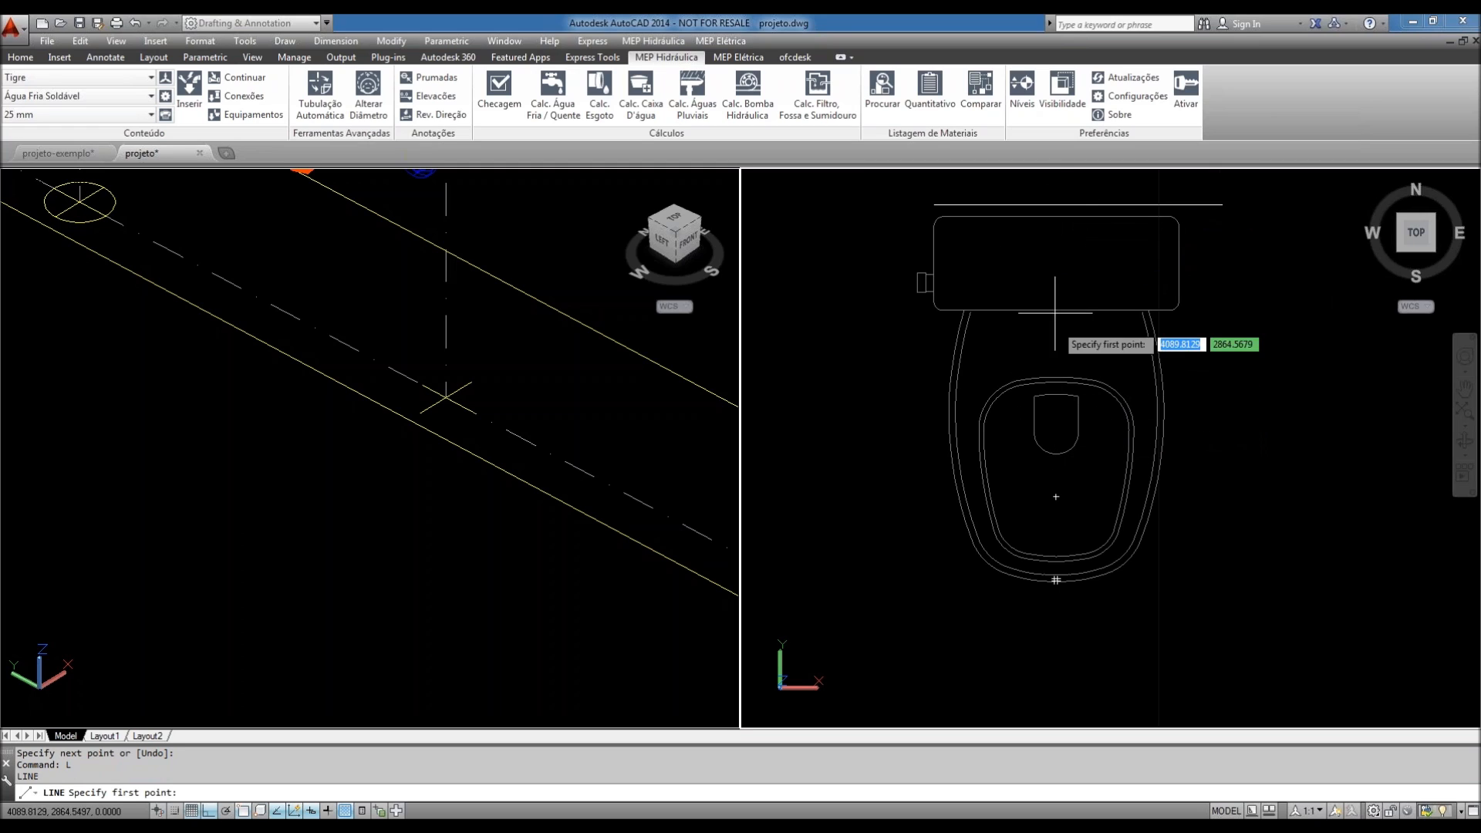
pyautogui.click(1057, 430)
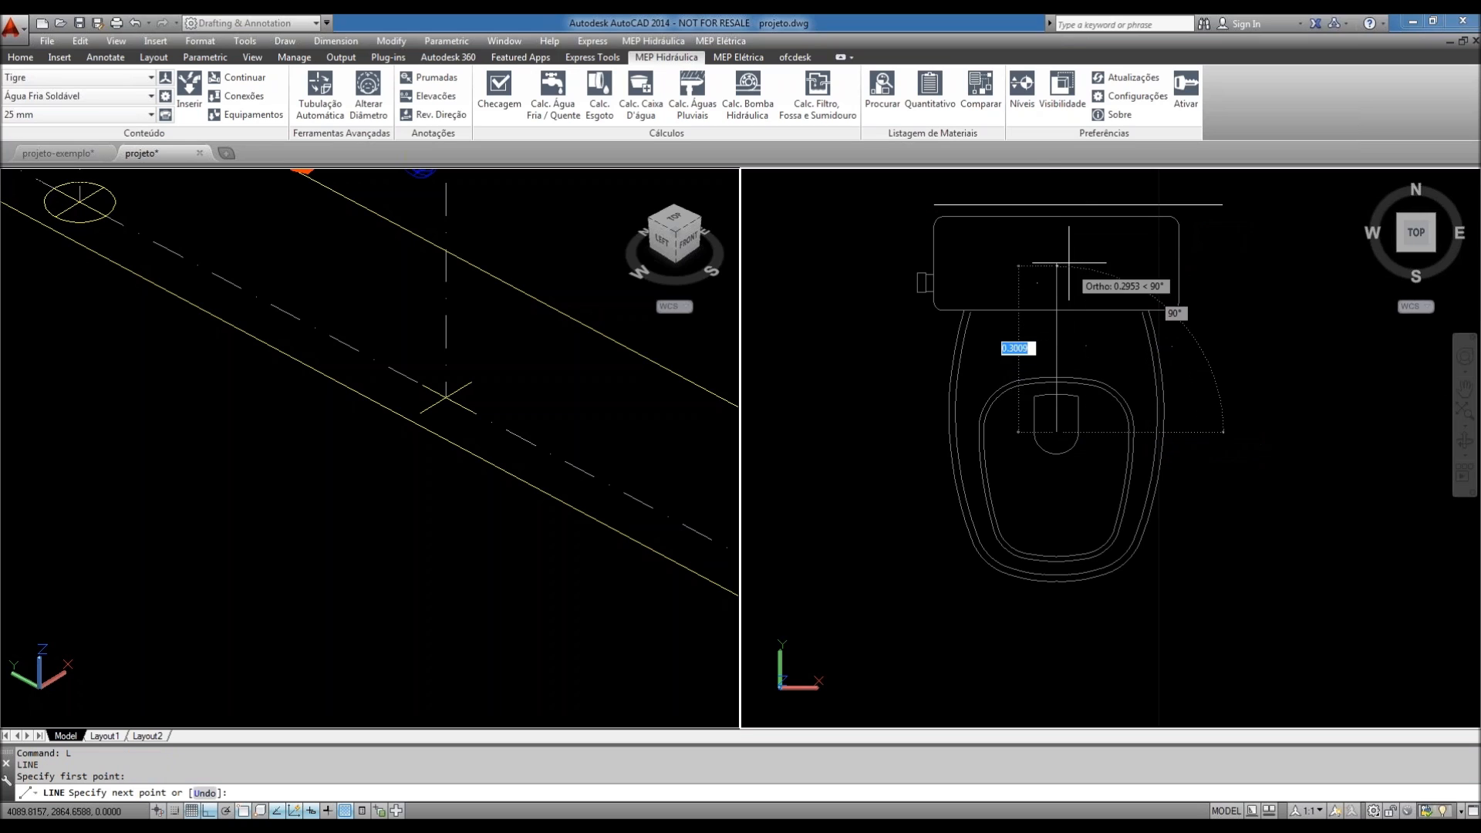
pyautogui.moveTo(1059, 203); pyautogui.dragTo(1057, 226, button='middle')
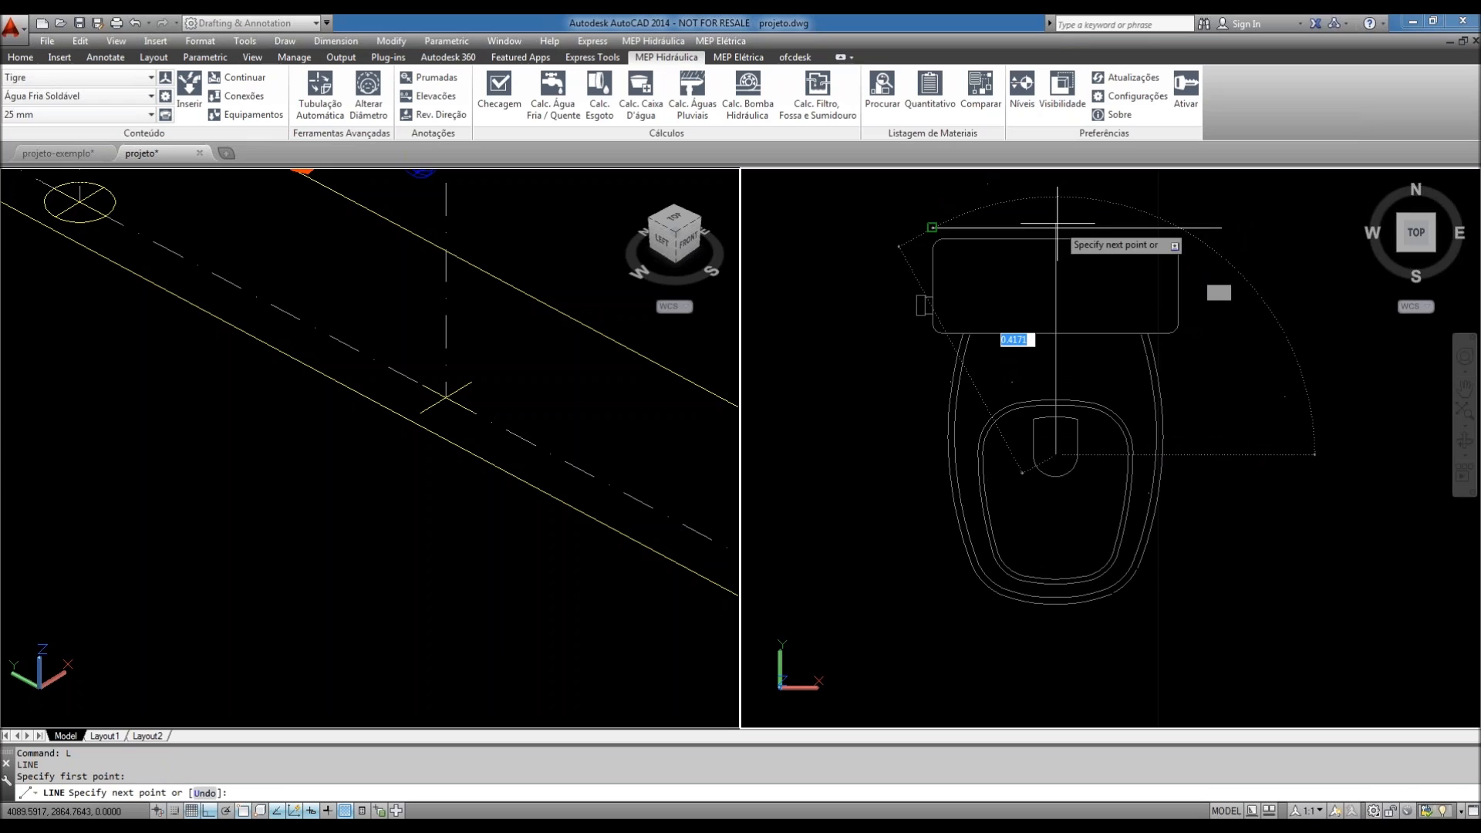
pyautogui.click(1056, 208)
pyautogui.press('Escape')
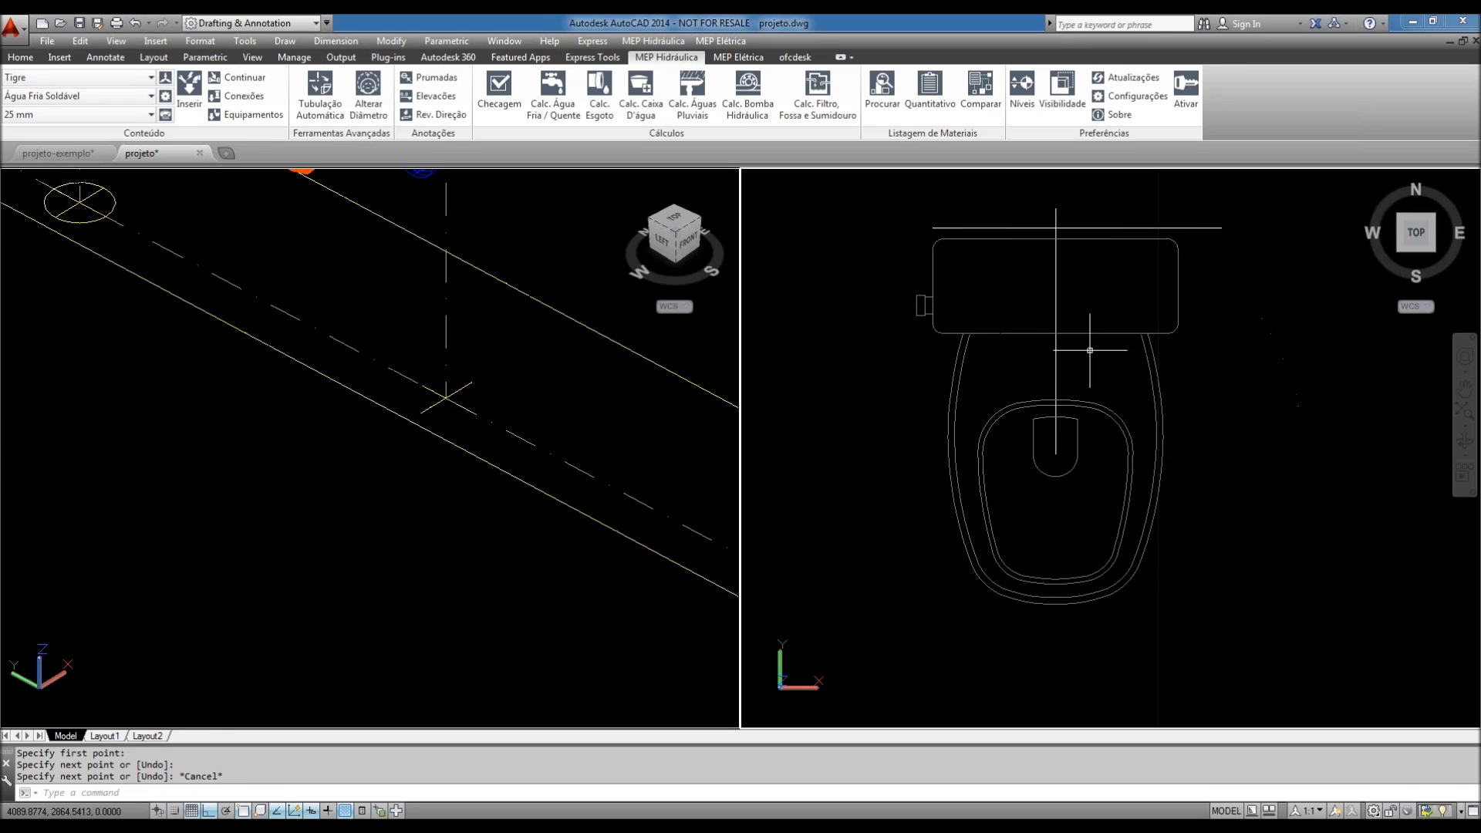
# - Draw a small cross from one vertical and one horizontal line at the lower end of the toilet's vertical centre line
pyautogui.scroll(6, 1057, 459)
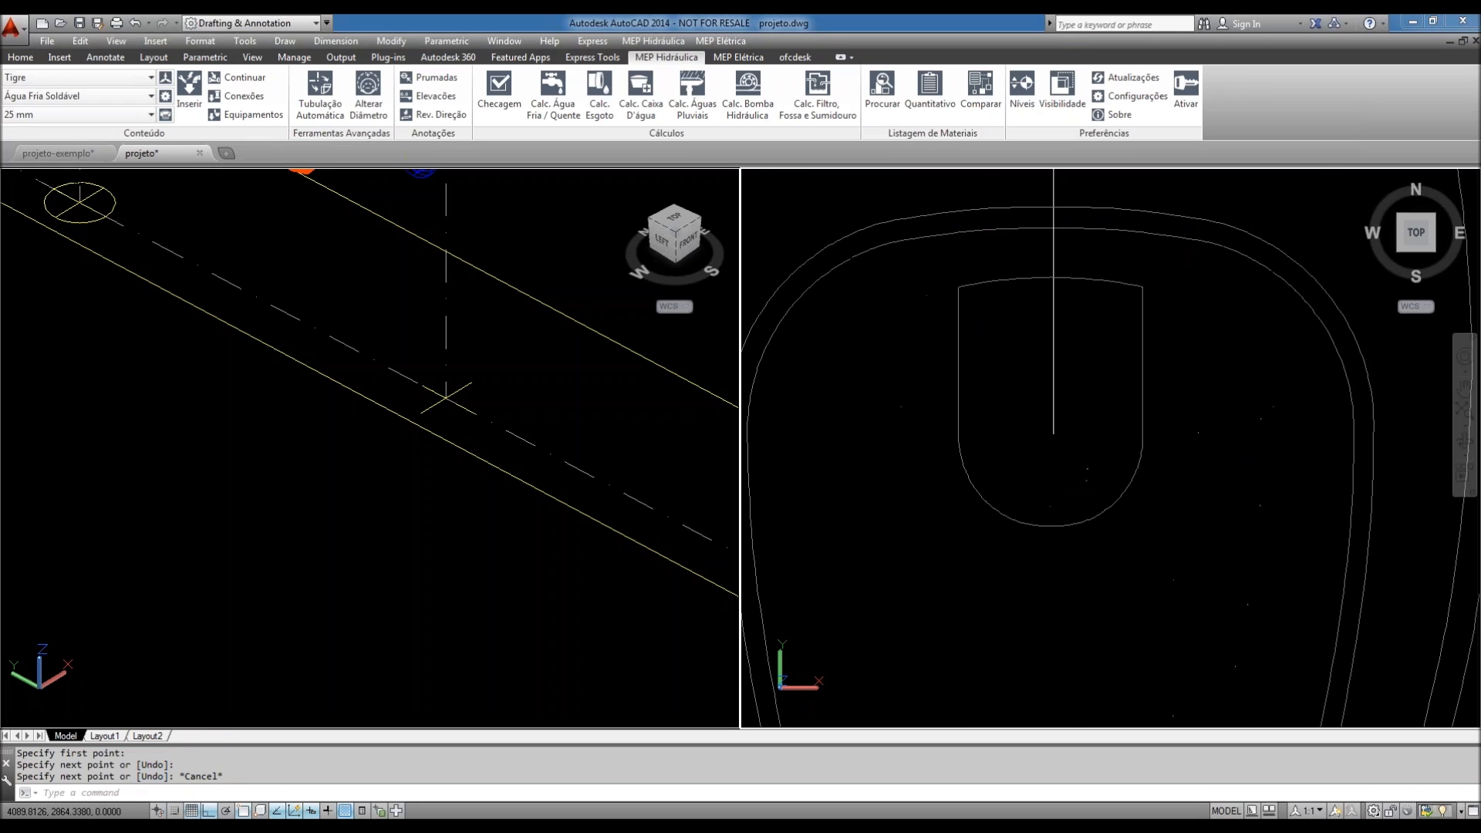
pyautogui.write('L')
pyautogui.press('Return')
pyautogui.click(1053, 435)
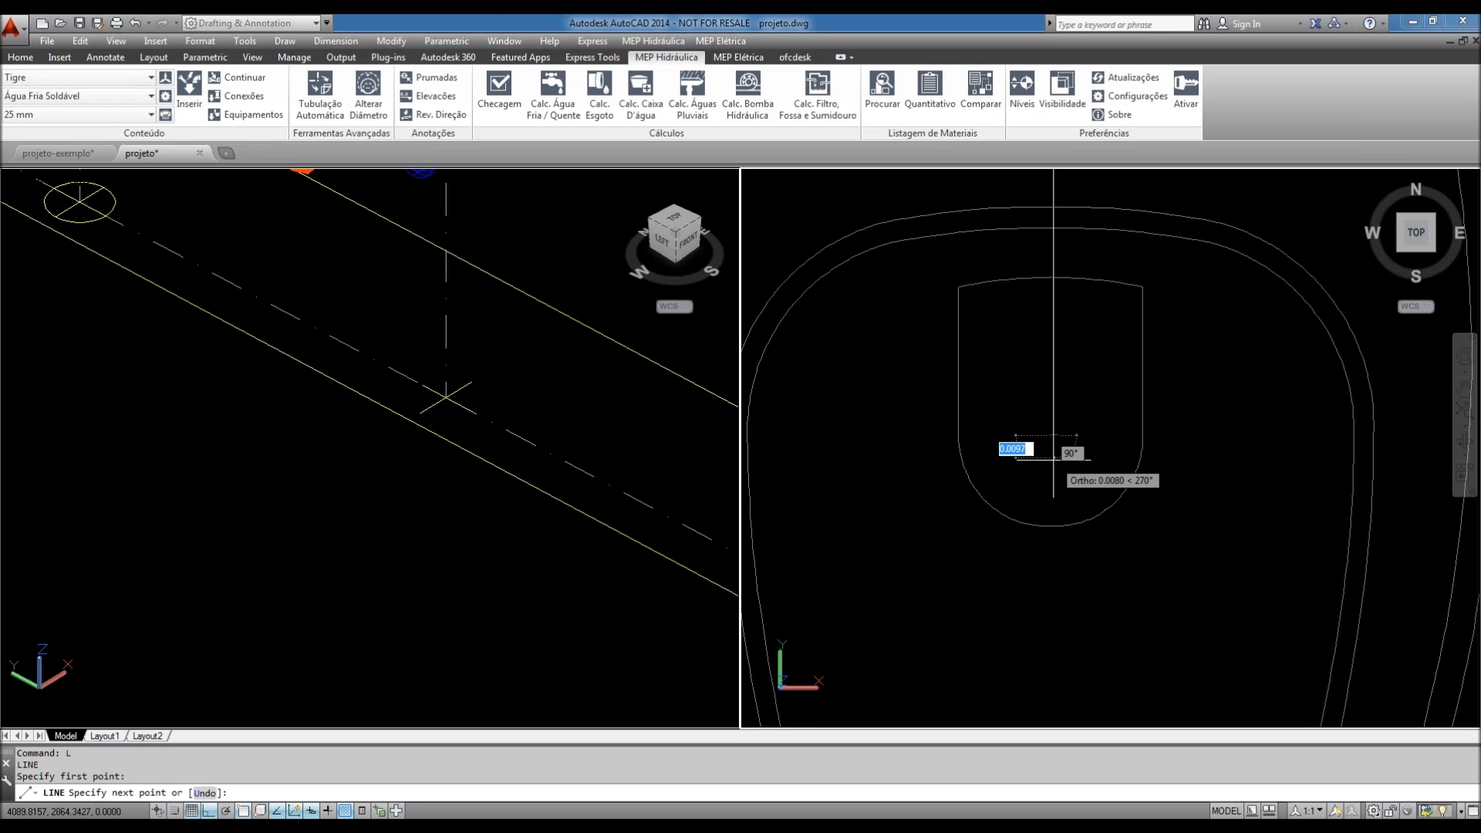
pyautogui.click(1053, 465)
pyautogui.press('Return')
pyautogui.press('Return')
pyautogui.click(1036, 445)
pyautogui.click(1070, 445)
pyautogui.press('Escape')
pyautogui.press('Escape')
# - Erase the long vertical centre line through the toilet, keeping the small cross
pyautogui.scroll(-4, 1060, 434)
pyautogui.click(1058, 422)
pyautogui.press('Delete')
pyautogui.scroll(6, 1046, 469)
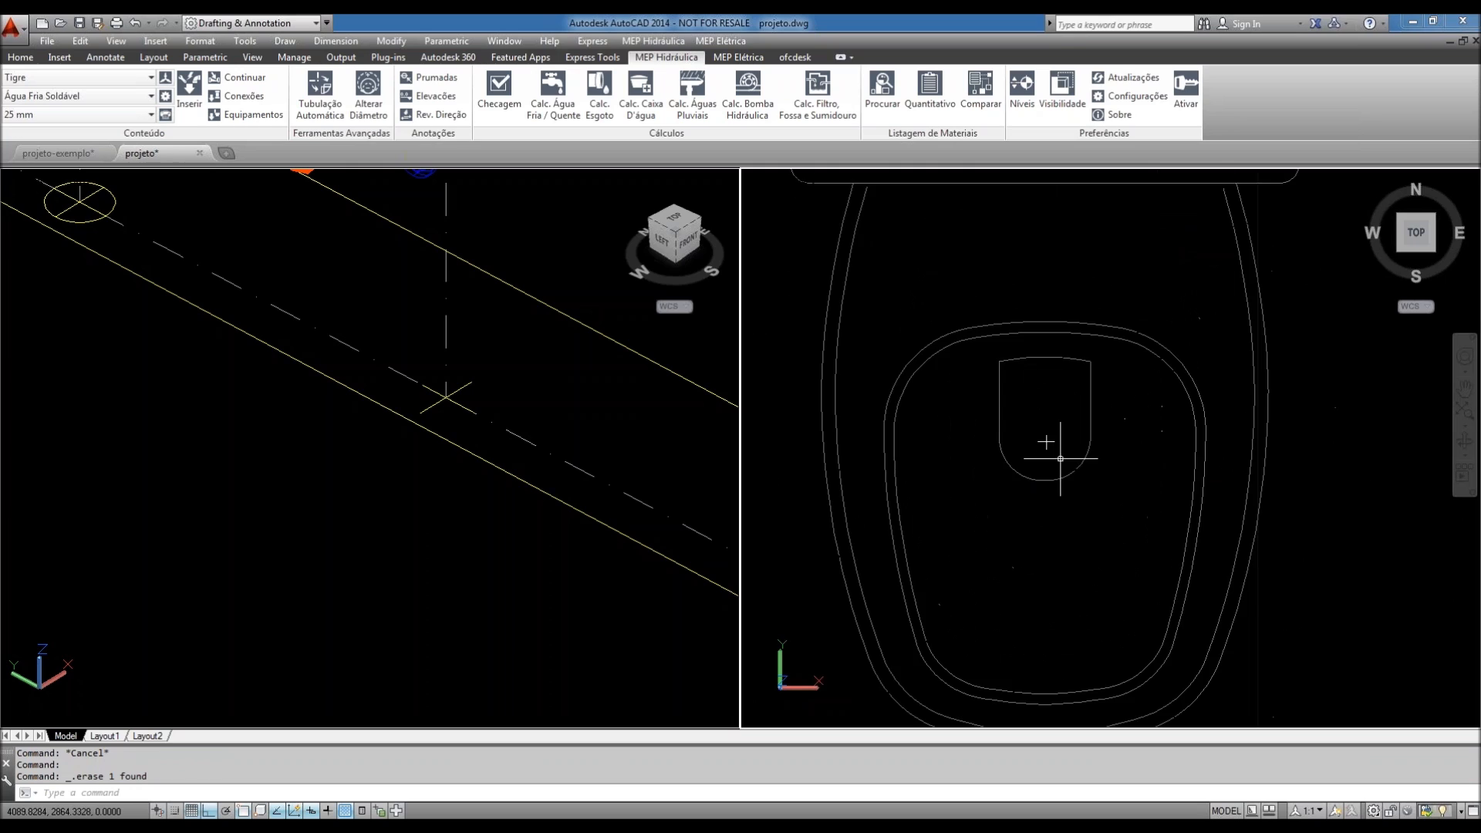
pyautogui.click(1031, 419)
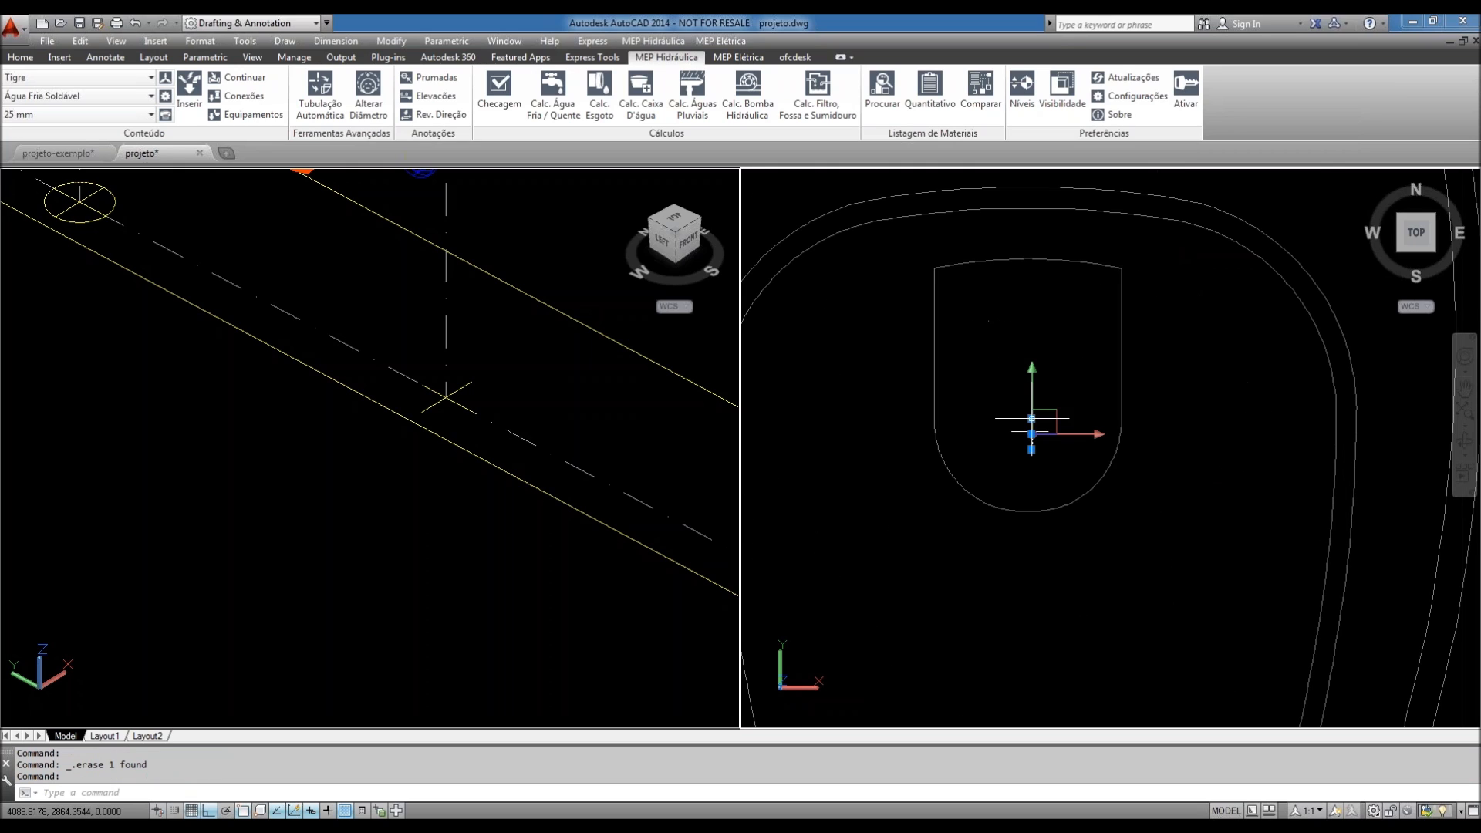
pyautogui.press('Escape')
pyautogui.scroll(3, 1035, 422)
pyautogui.click(1026, 432)
pyautogui.press('Escape')
pyautogui.click(1030, 409)
pyautogui.click(1022, 416)
pyautogui.click(1025, 410)
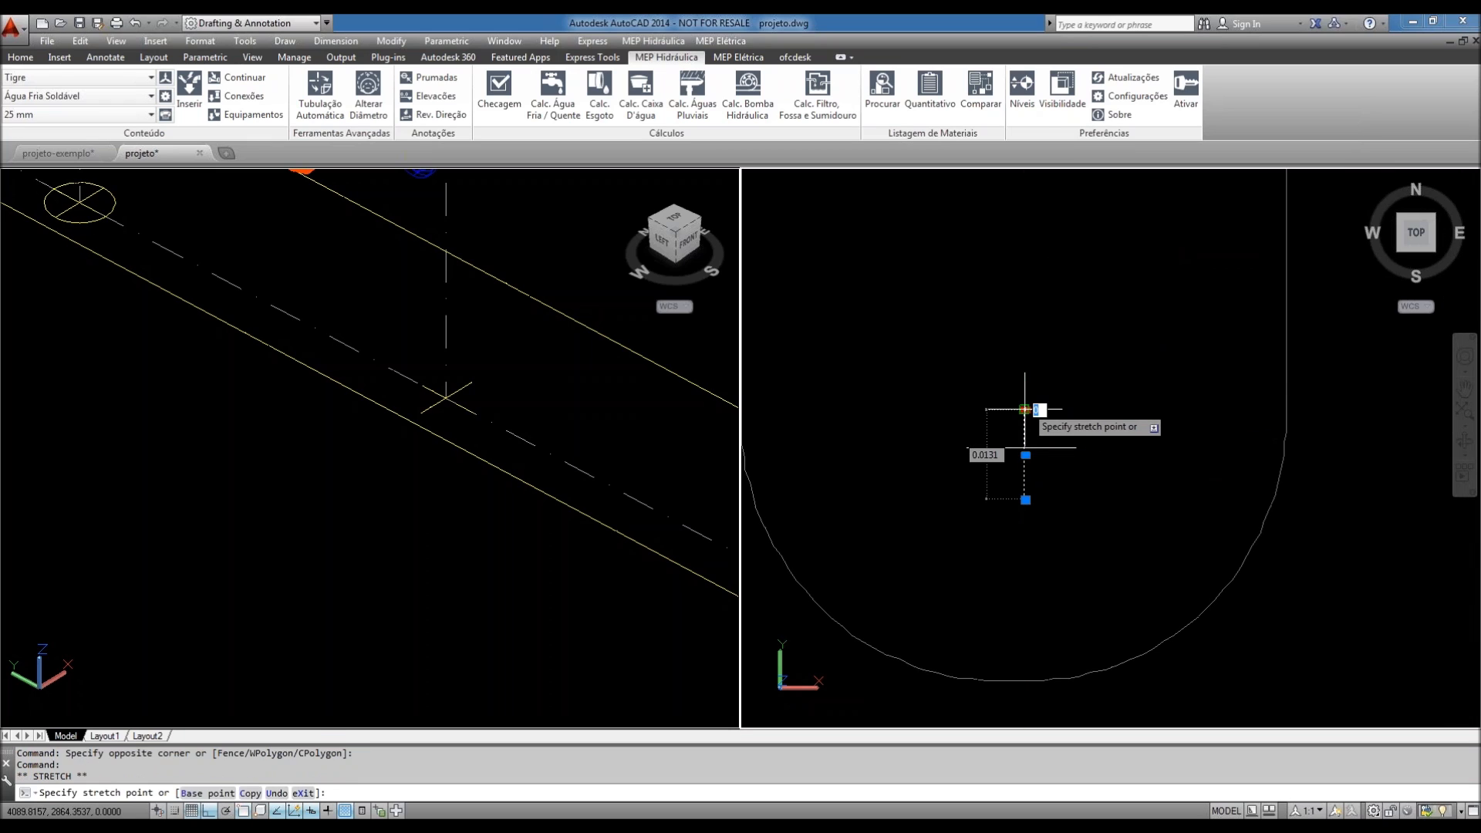
pyautogui.press('Escape')
# - Draw a shorter horizontal line above the line behind the toilet tank, starting in line with the tank's left edge
pyautogui.scroll(-3, 1026, 398)
pyautogui.moveTo(1011, 207)
pyautogui.mouseDown(button='middle')
pyautogui.moveTo(993, 320)
pyautogui.moveTo(1050, 345)
pyautogui.mouseUp(button='middle')
pyautogui.write('L')
pyautogui.press('Return')
pyautogui.scroll(3, 932, 308)
pyautogui.click(867, 264)
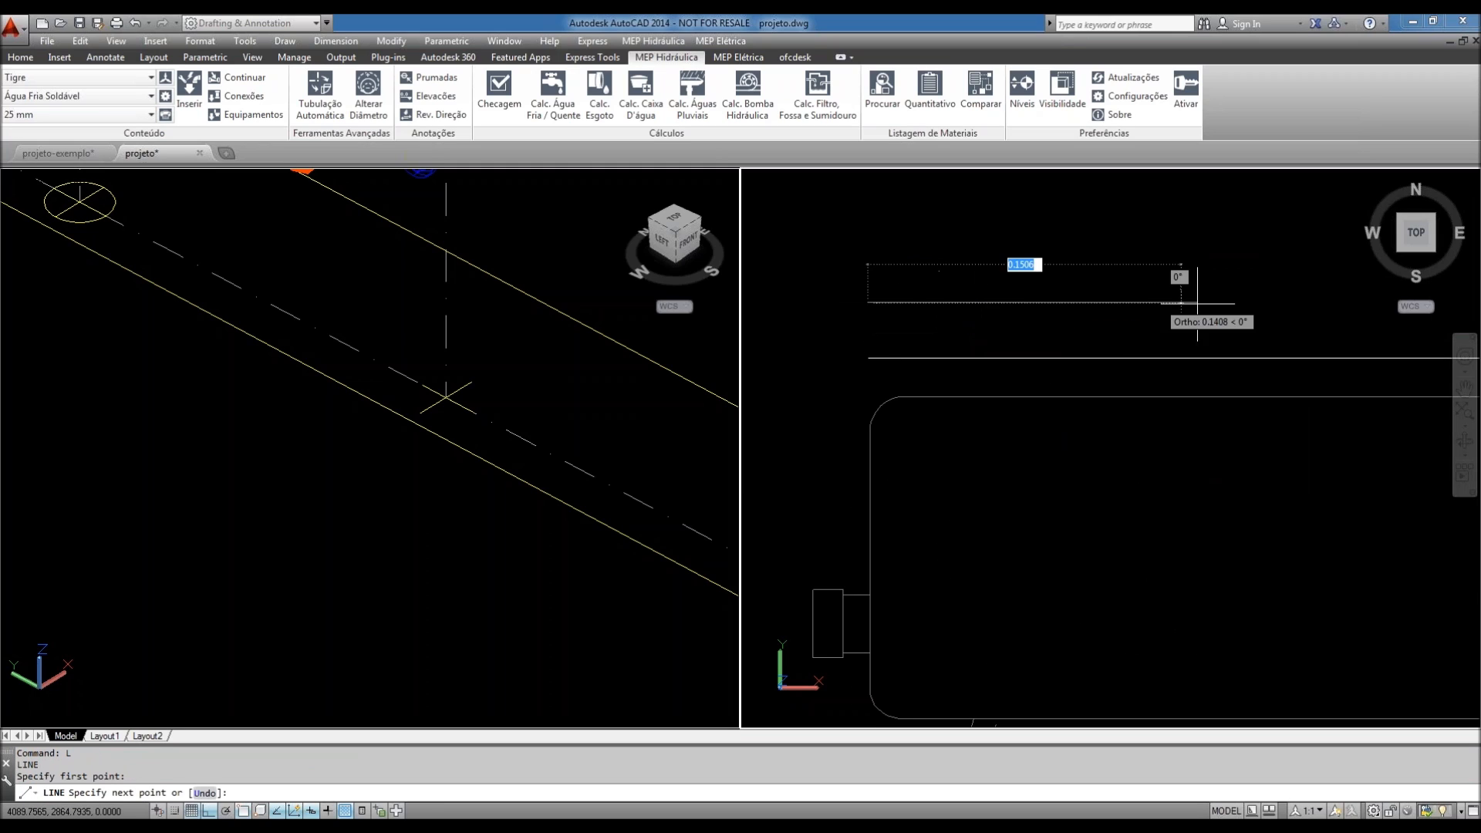
pyautogui.click(1177, 302)
pyautogui.press('Return')
# - Draw a short vertical line across the middle of the shorter horizontal line above the toilet tank
pyautogui.press('Return')
pyautogui.click(1021, 296)
pyautogui.press('Escape')
pyautogui.press('Return')
pyautogui.click(1027, 278)
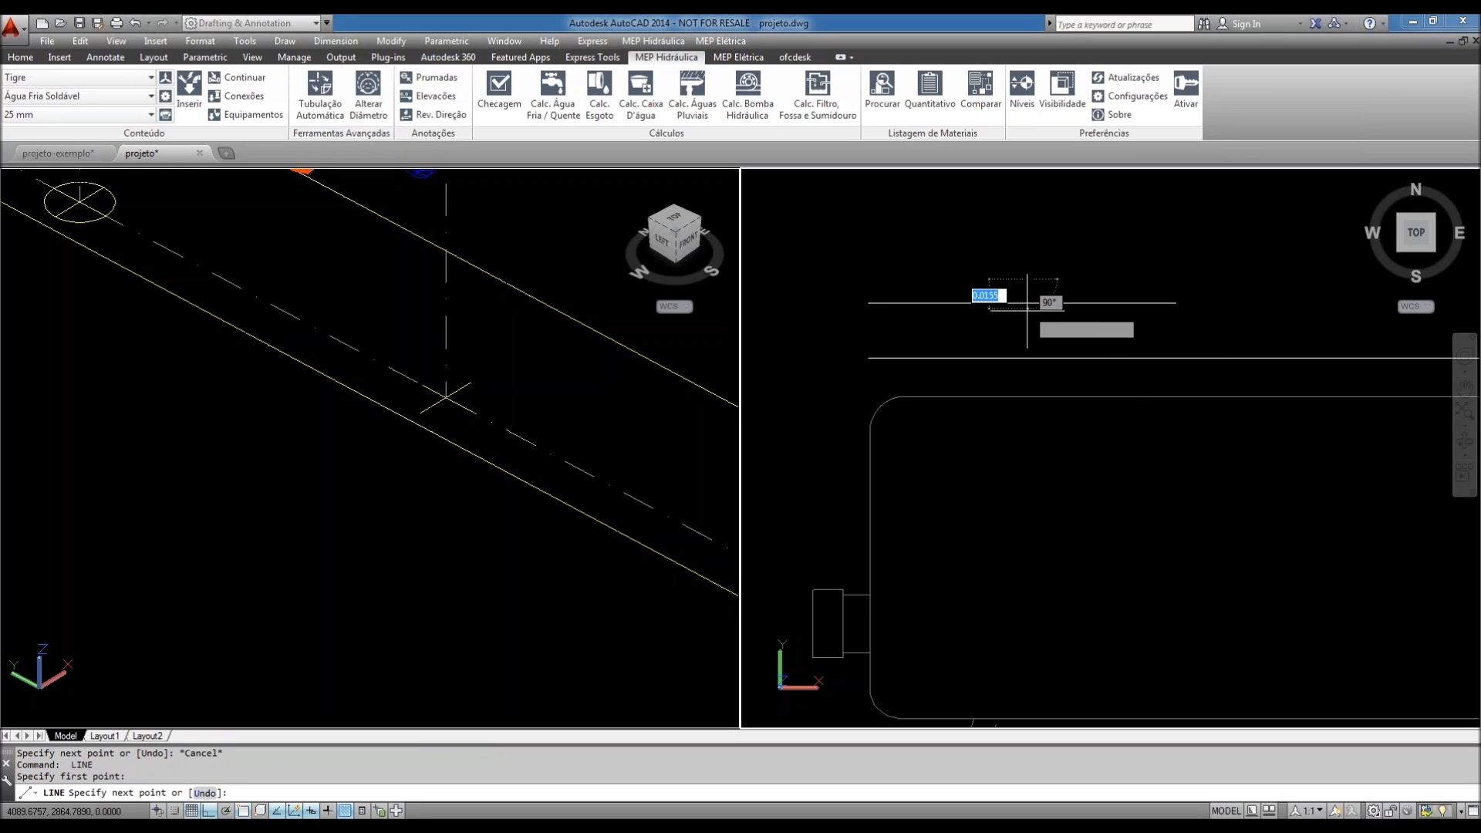
pyautogui.click(1028, 322)
pyautogui.press('Return')
pyautogui.press('Escape')
pyautogui.press('Escape')
# - Shorten the crossed horizontal line from both ends, leaving a small cross with the vertical mark above the tank
pyautogui.click(1152, 305)
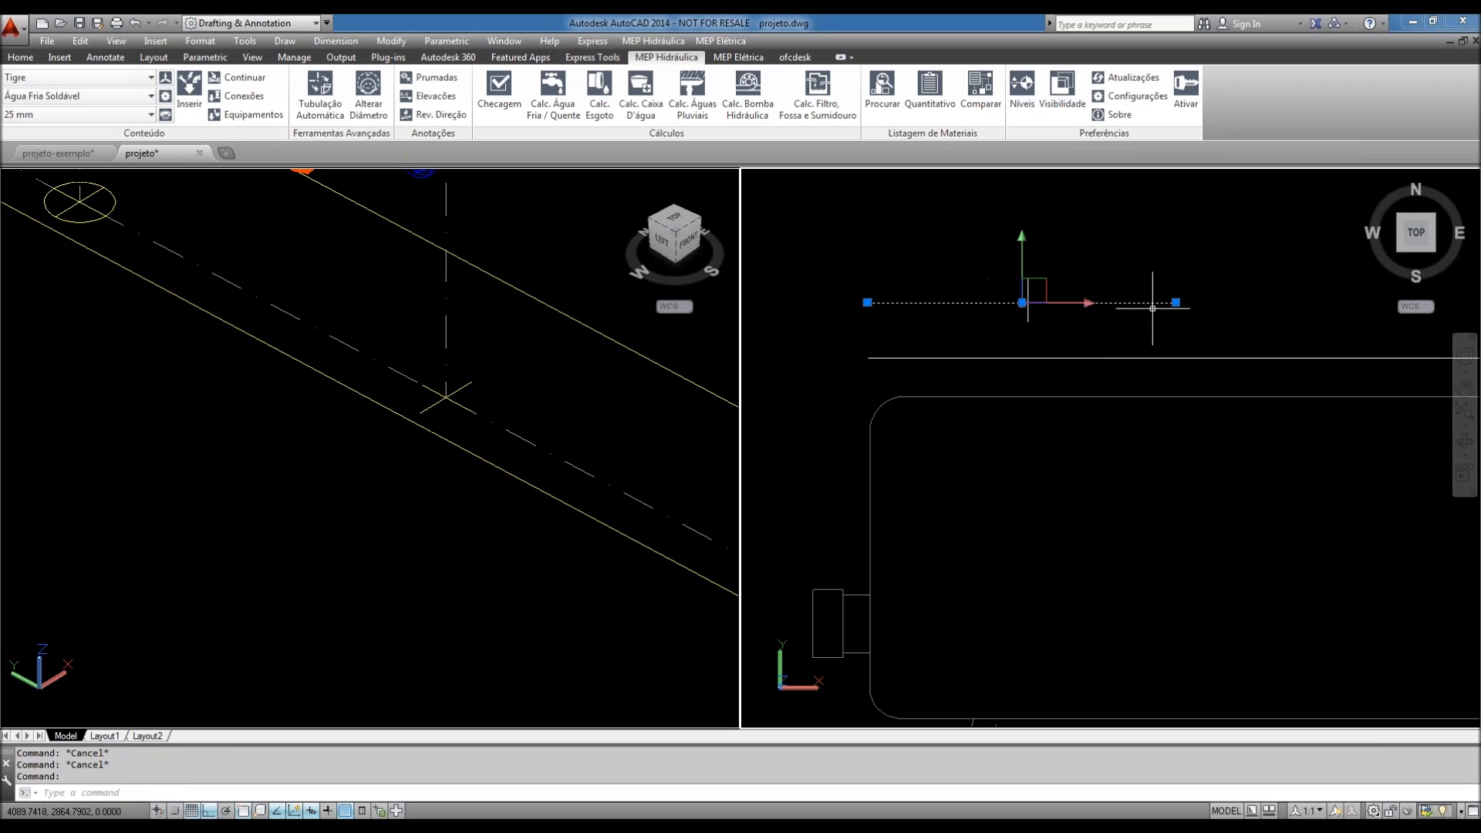
pyautogui.click(1176, 302)
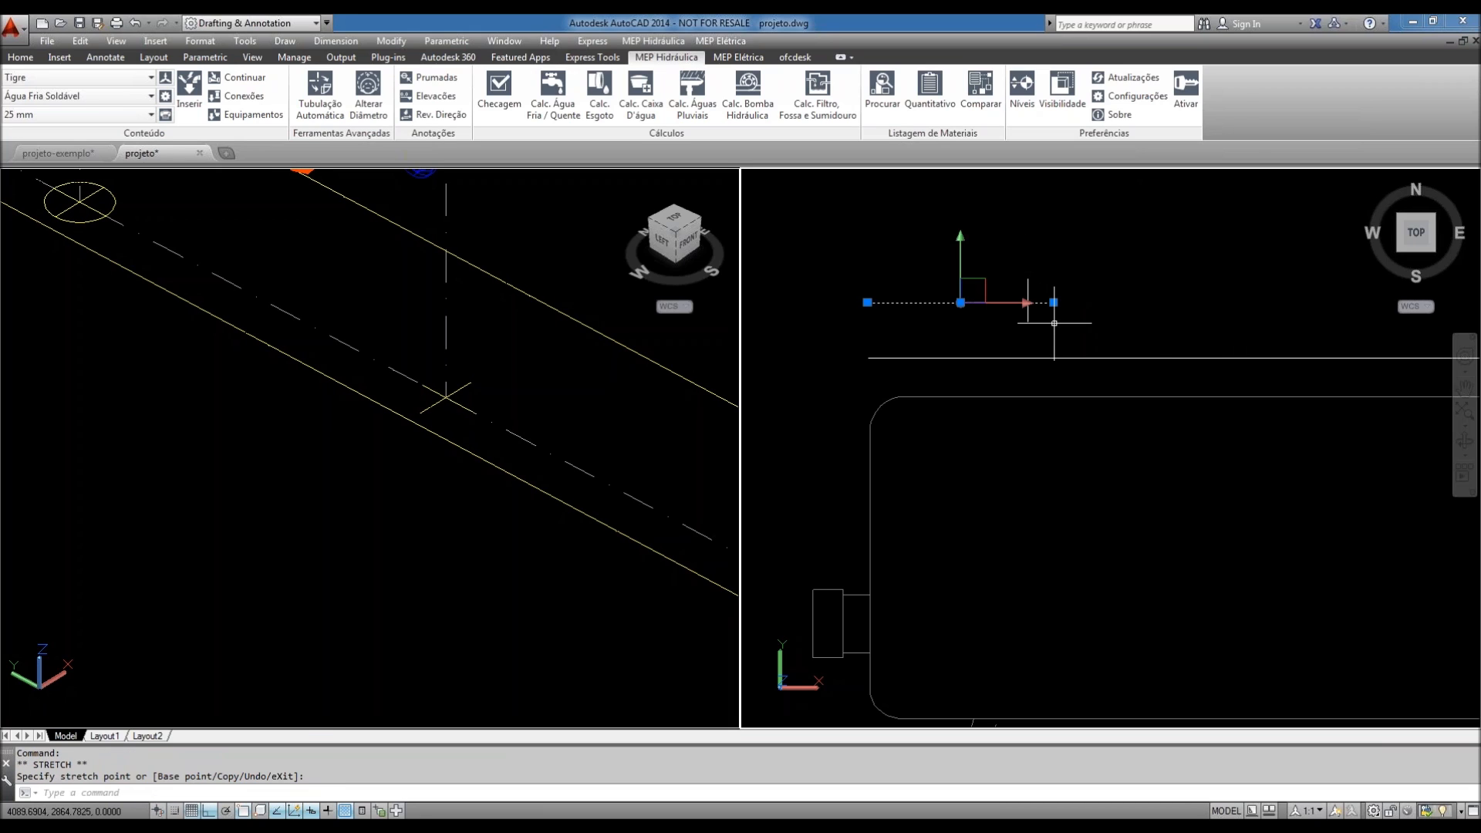
pyautogui.click(868, 302)
pyautogui.click(1007, 327)
pyautogui.press('Escape')
# - Erase the long horizontal line directly behind the toilet tank, keeping the small cross
pyautogui.click(933, 342)
pyautogui.click(920, 362)
pyautogui.scroll(-3, 936, 340)
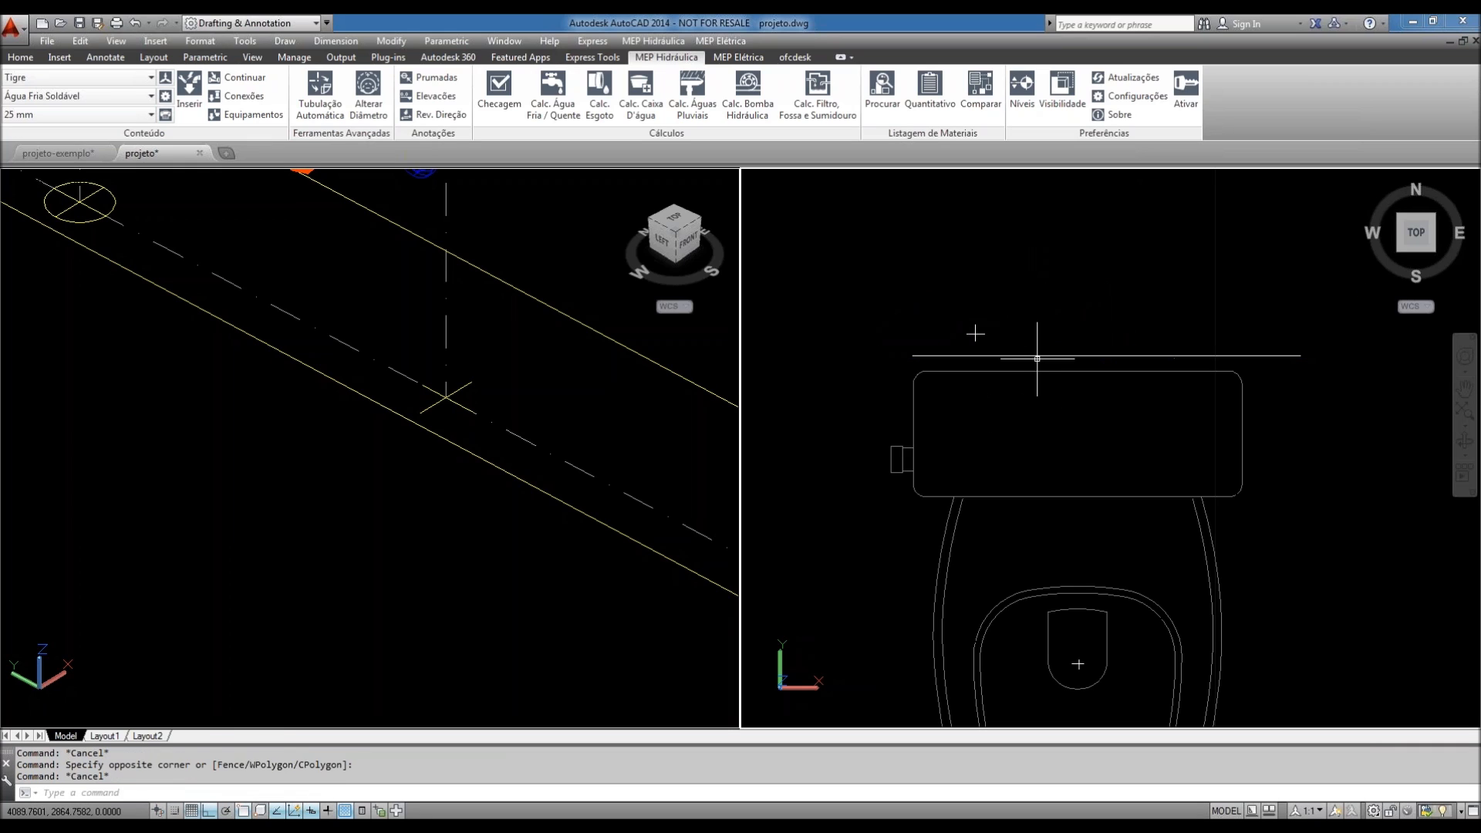
pyautogui.press('Delete')
pyautogui.moveTo(1135, 415); pyautogui.dragTo(1121, 352, button='middle')
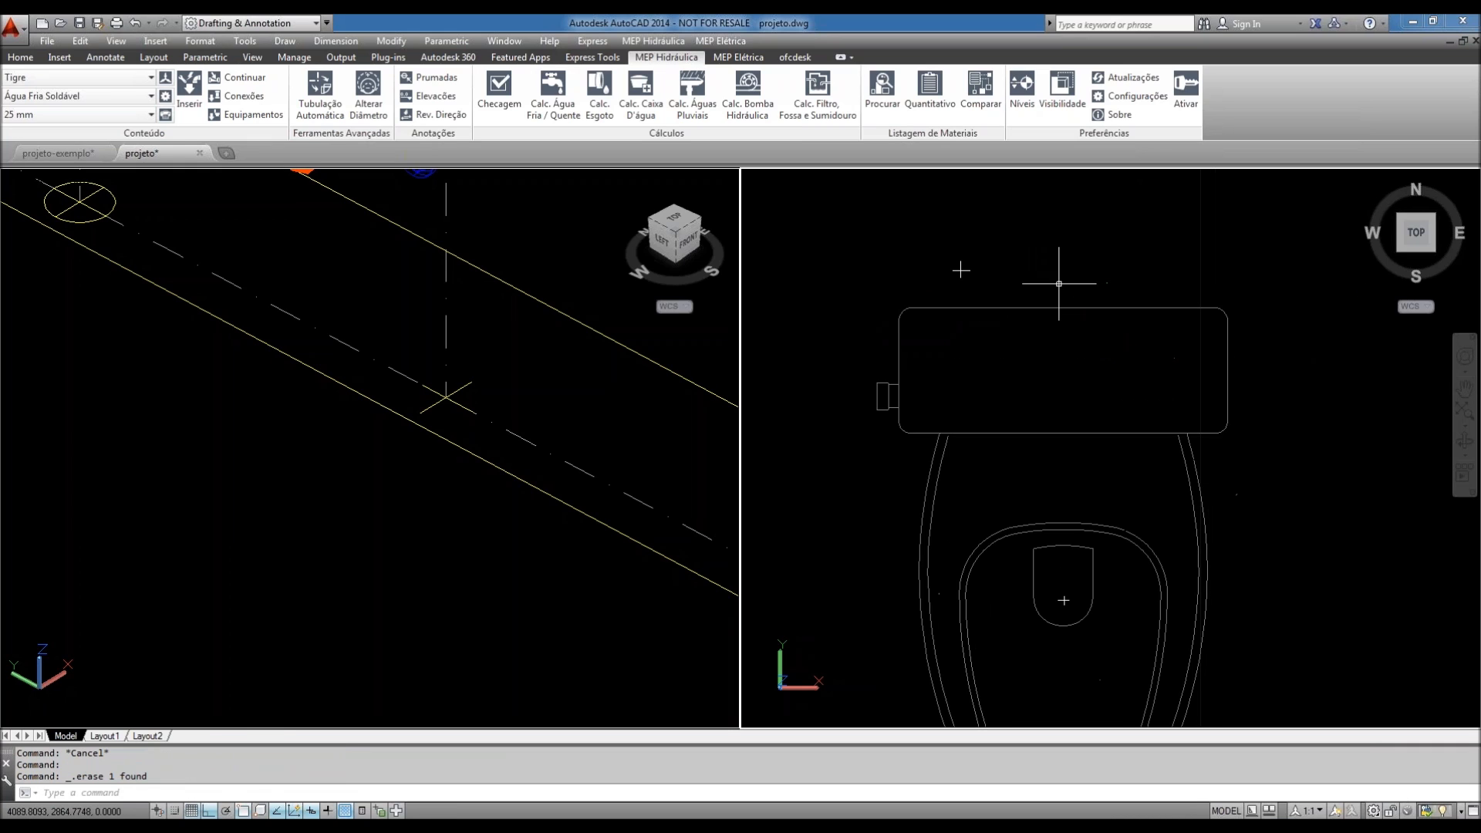
# - Draw a horizontal line above the toilet tank, level with the small cross and starting just beside it
pyautogui.moveTo(1037, 293); pyautogui.dragTo(1043, 281, button='middle')
pyautogui.write('L')
pyautogui.press('Return')
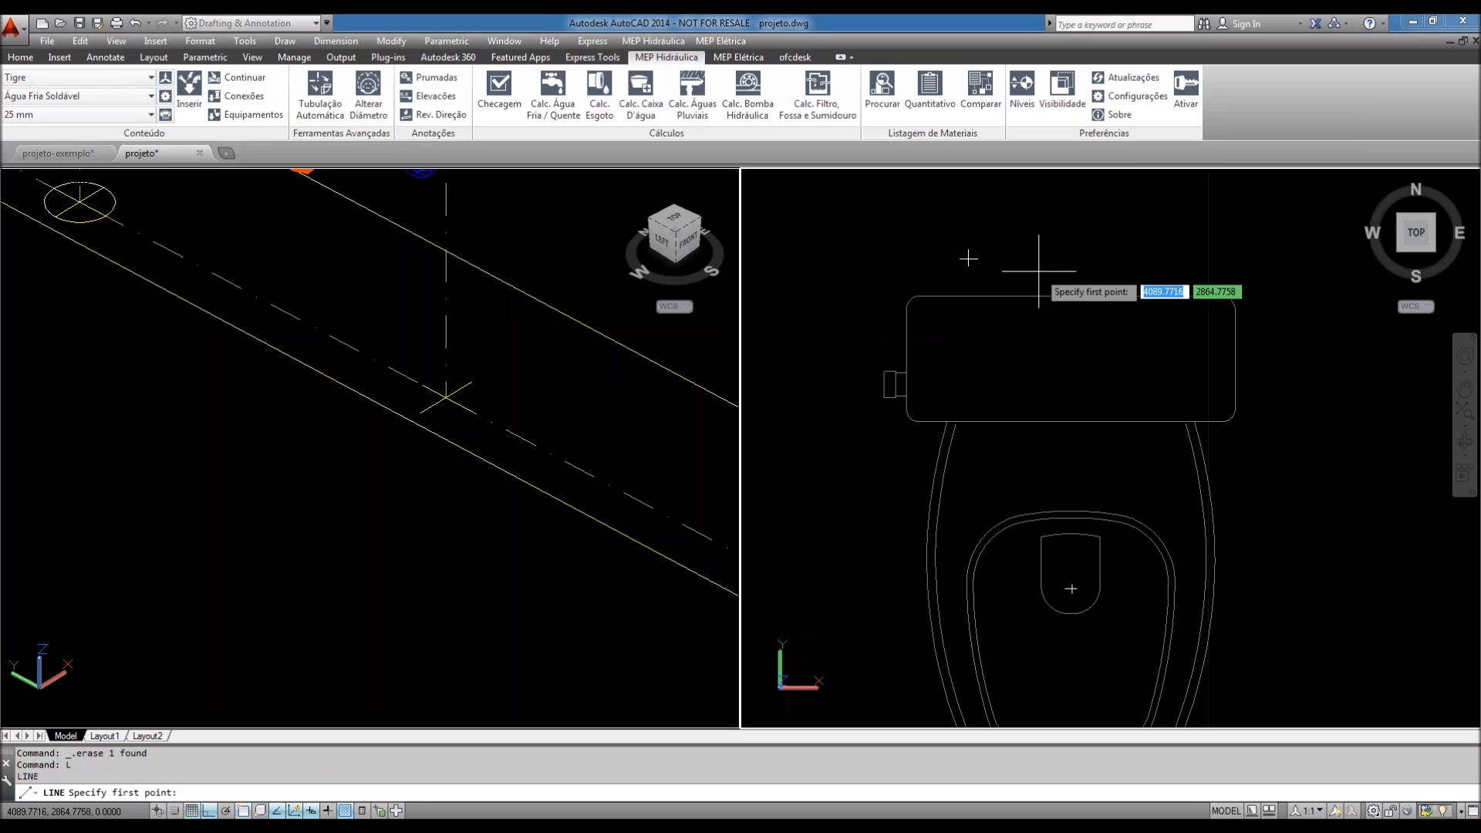
pyautogui.click(997, 258)
pyautogui.click(1121, 257)
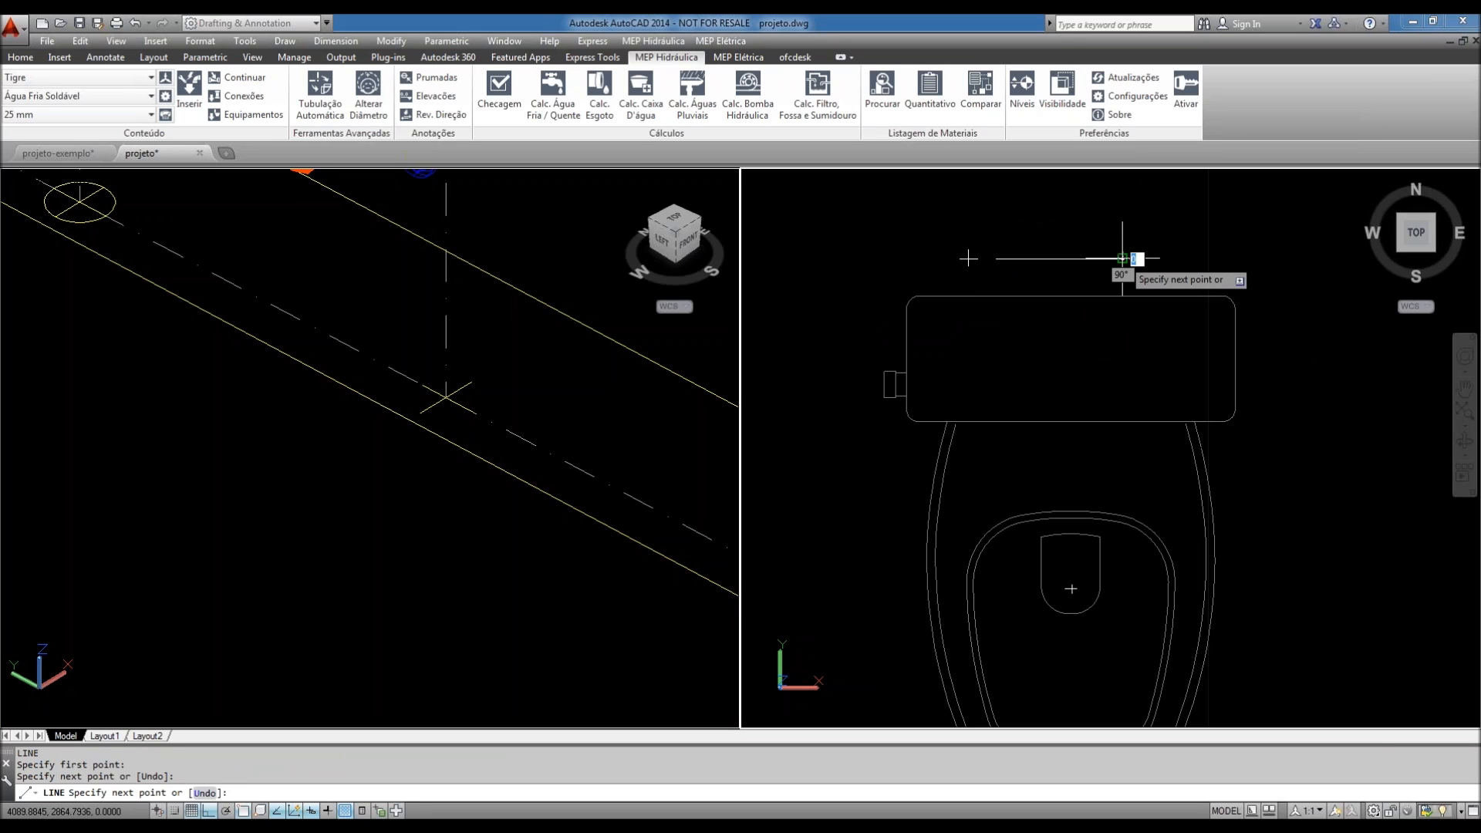
pyautogui.press('Escape')
pyautogui.press('Escape')
pyautogui.scroll(-2, 1062, 316)
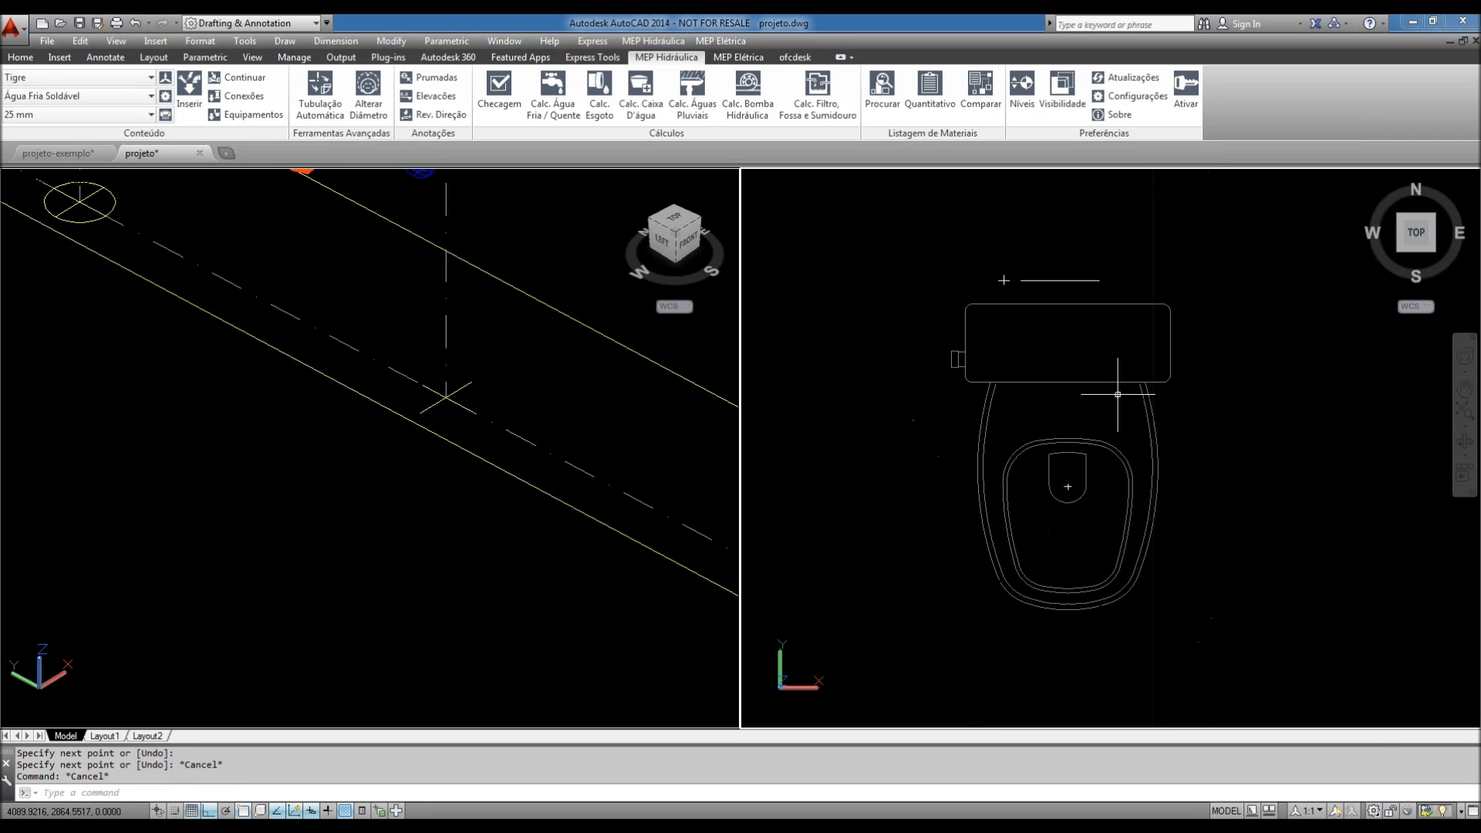
# - Match the properties of the toilet bowl outline onto both small crosses and the horizontal line above the tank
pyautogui.write('Ma')
pyautogui.press('Return')
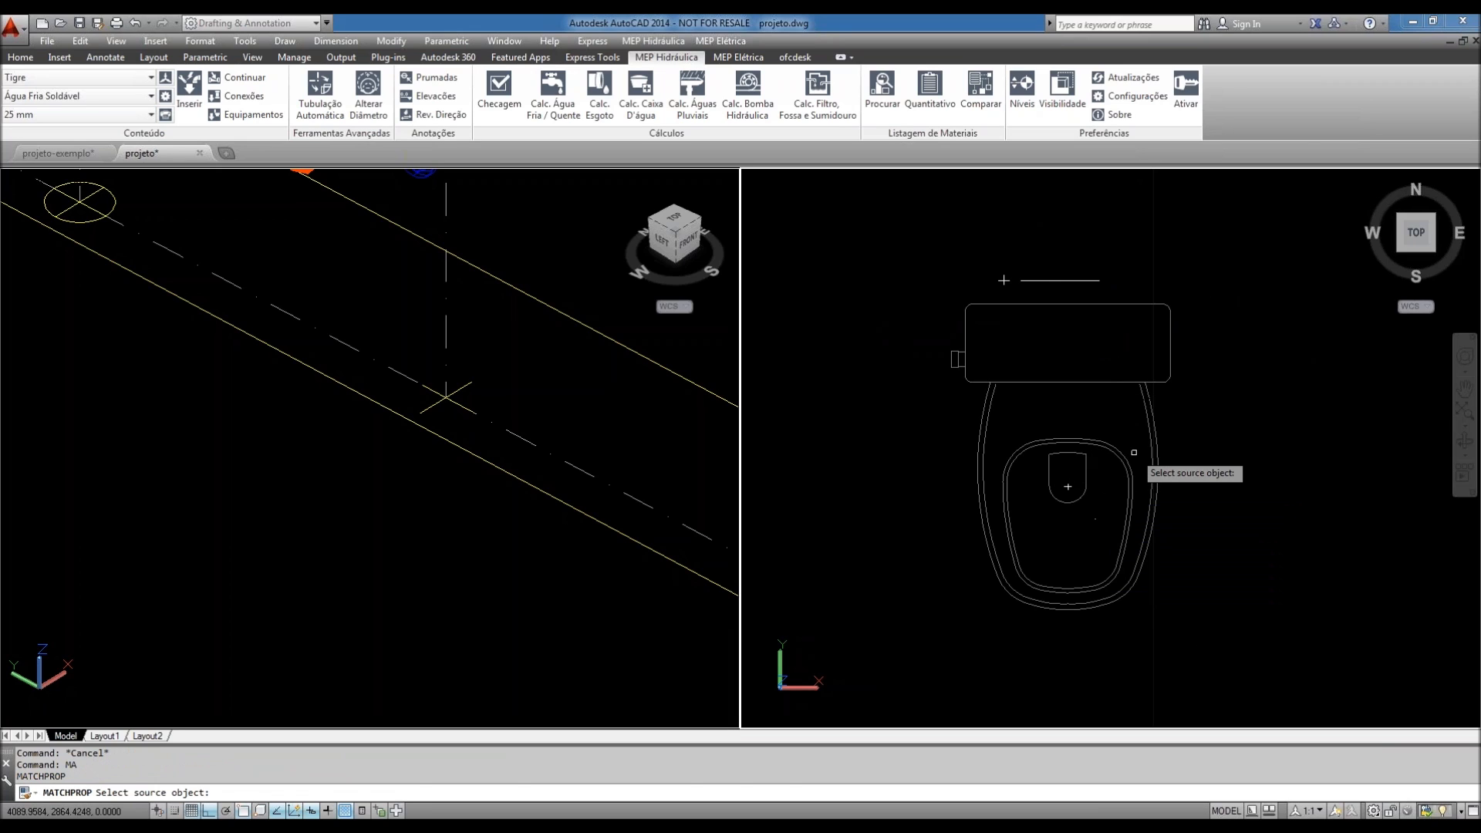
pyautogui.click(1128, 456)
pyautogui.click(1221, 554)
pyautogui.click(933, 242)
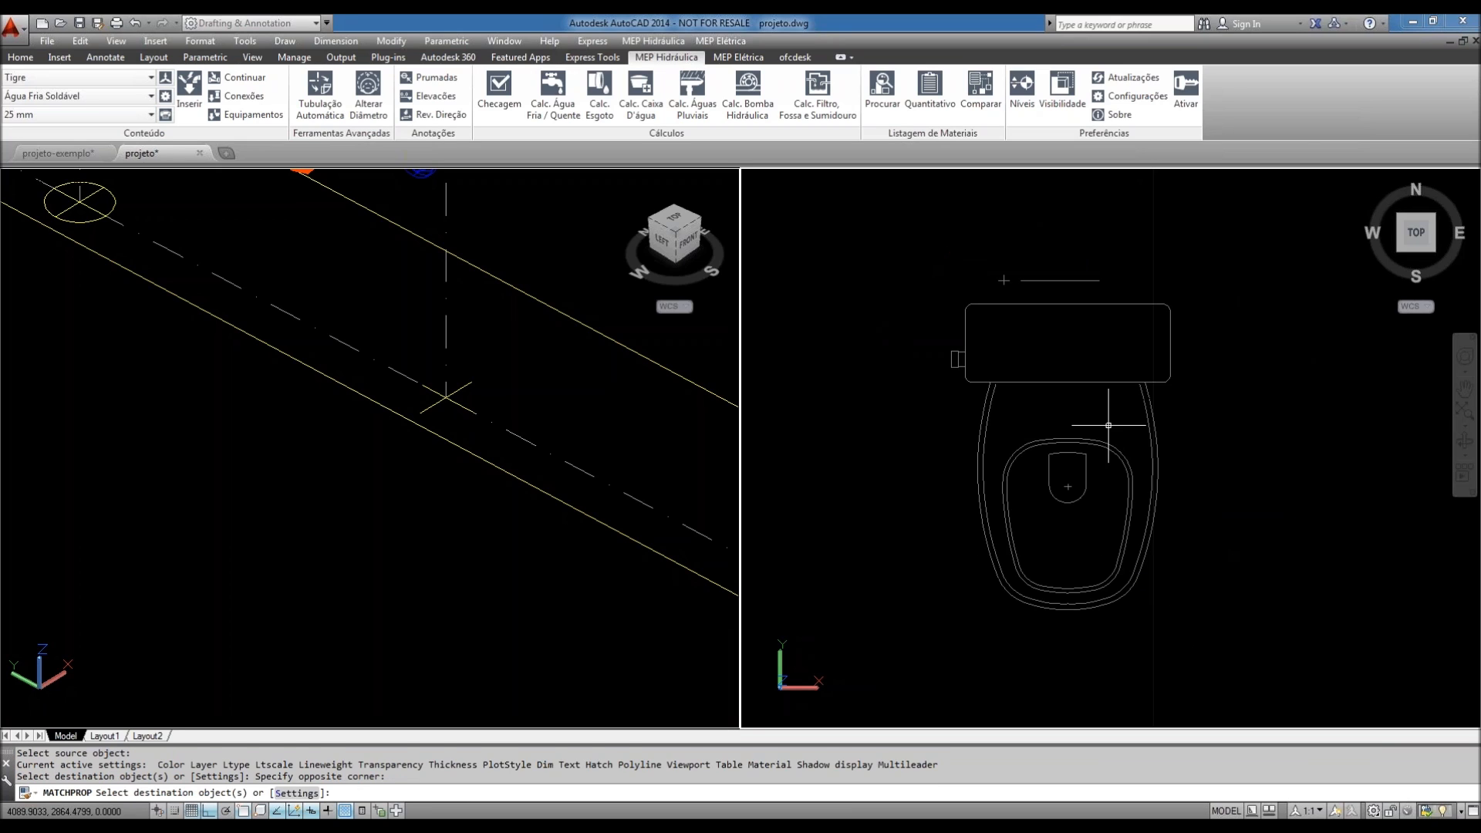
pyautogui.press('Return')
# - Erase the horizontal line beside the small cross above the toilet tank
pyautogui.scroll(2, 1121, 397)
pyautogui.moveTo(1108, 387); pyautogui.dragTo(1103, 368, button='middle')
pyautogui.scroll(-2, 1098, 377)
pyautogui.click(1054, 272)
pyautogui.press('Delete')
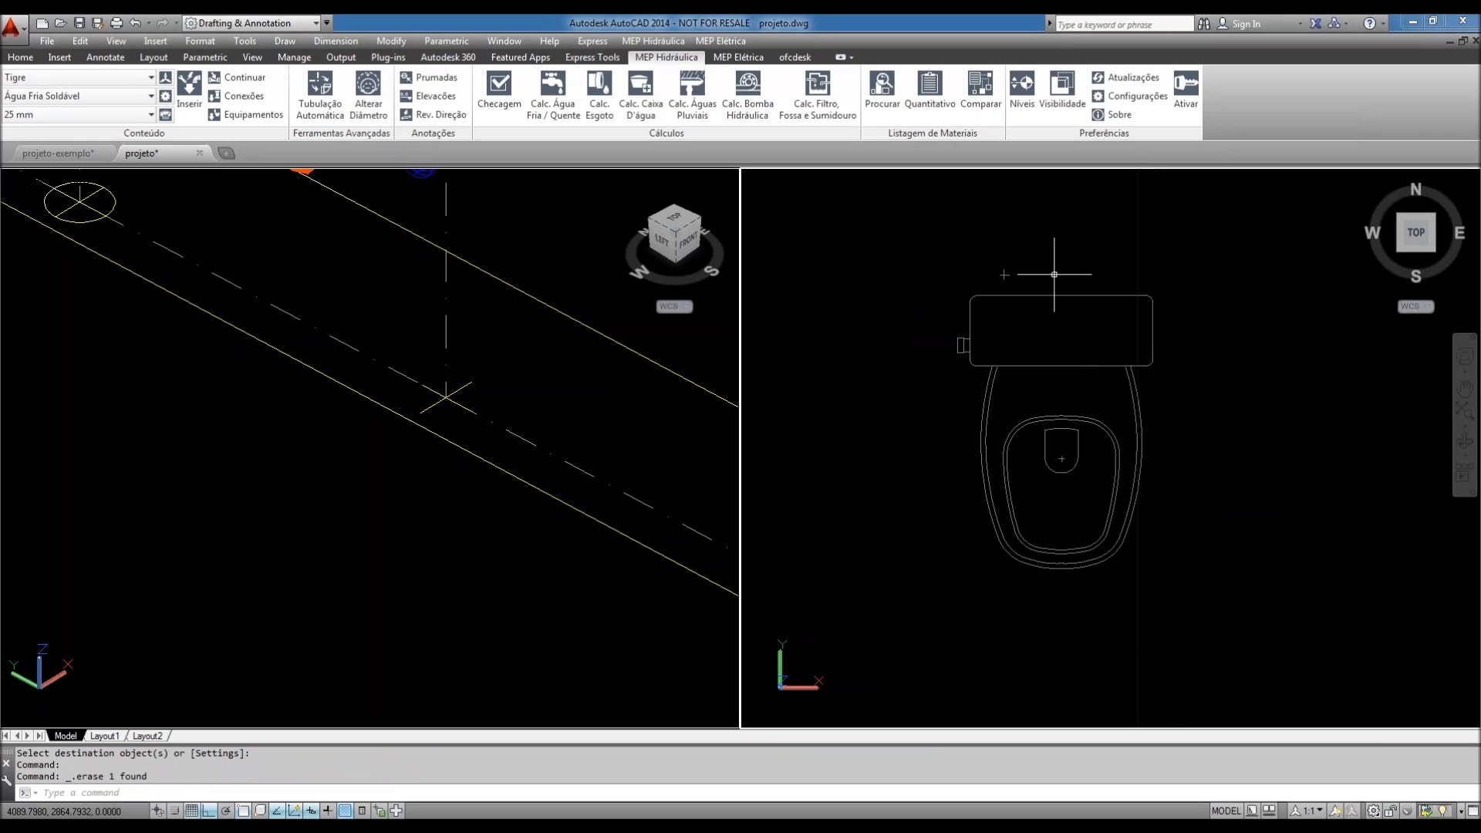
pyautogui.scroll(3, 1006, 299)
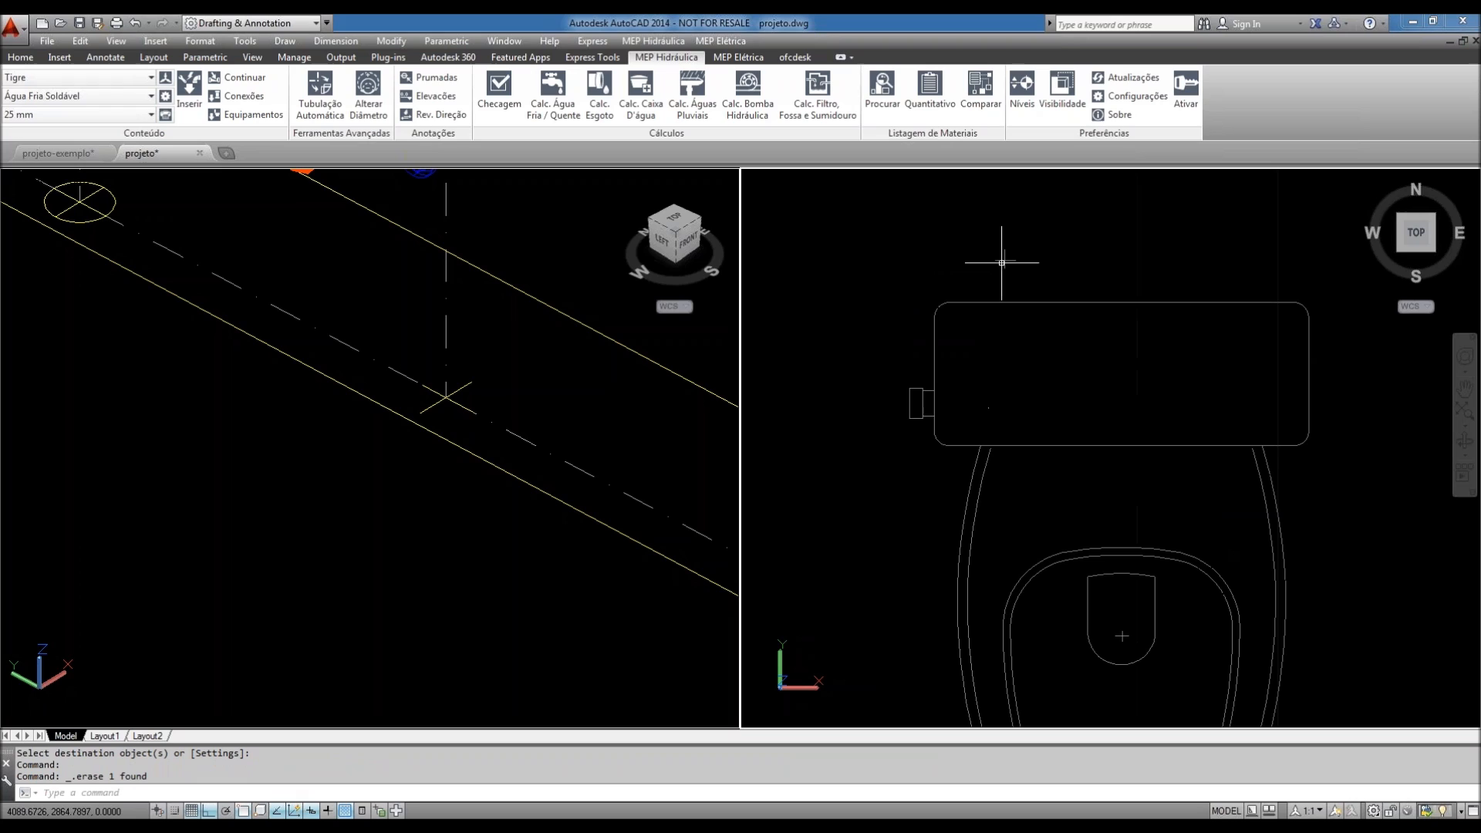
pyautogui.scroll(-2, 1025, 291)
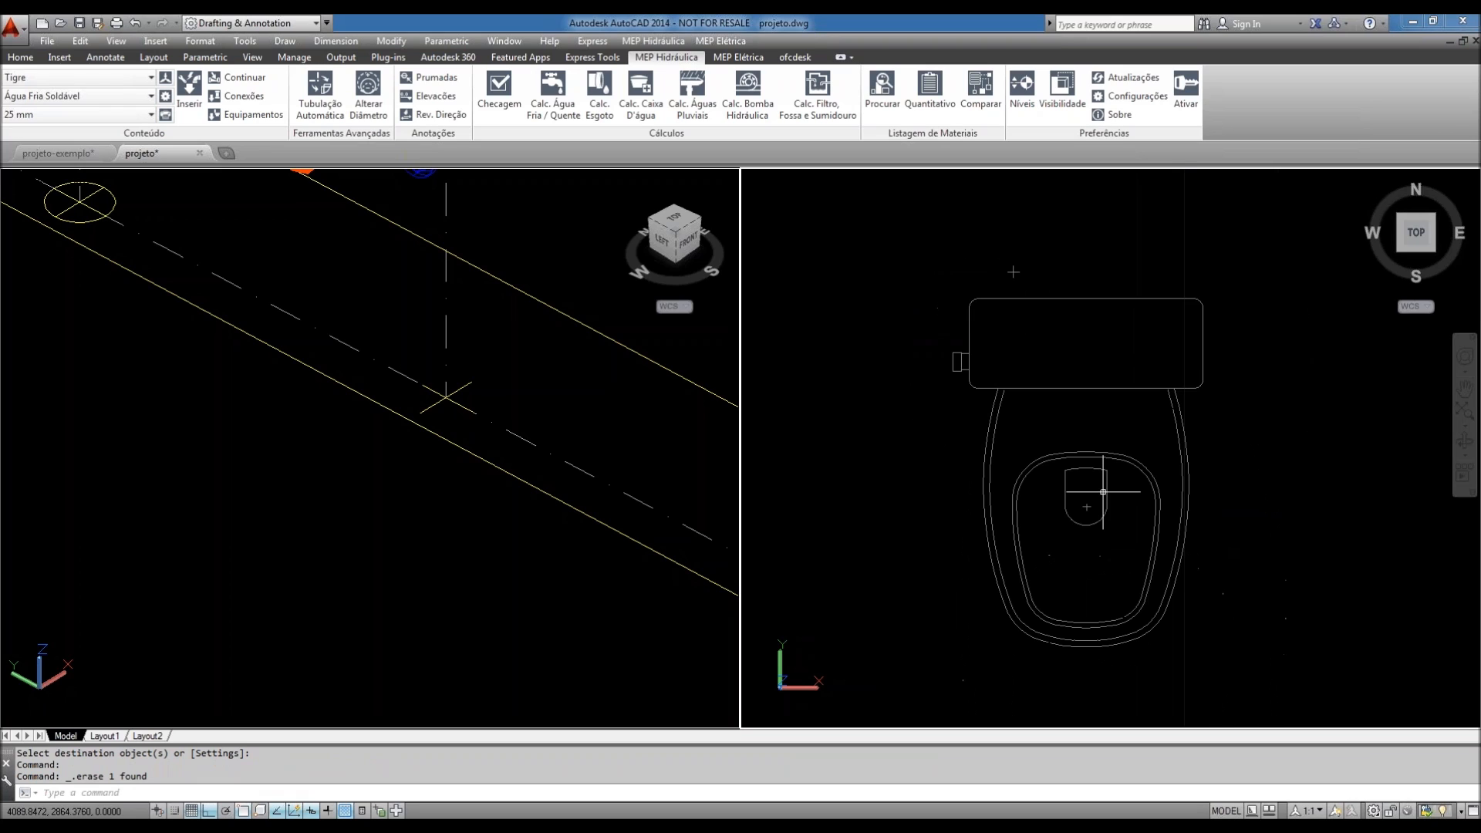
pyautogui.moveTo(1092, 523); pyautogui.dragTo(1095, 523, button='middle')
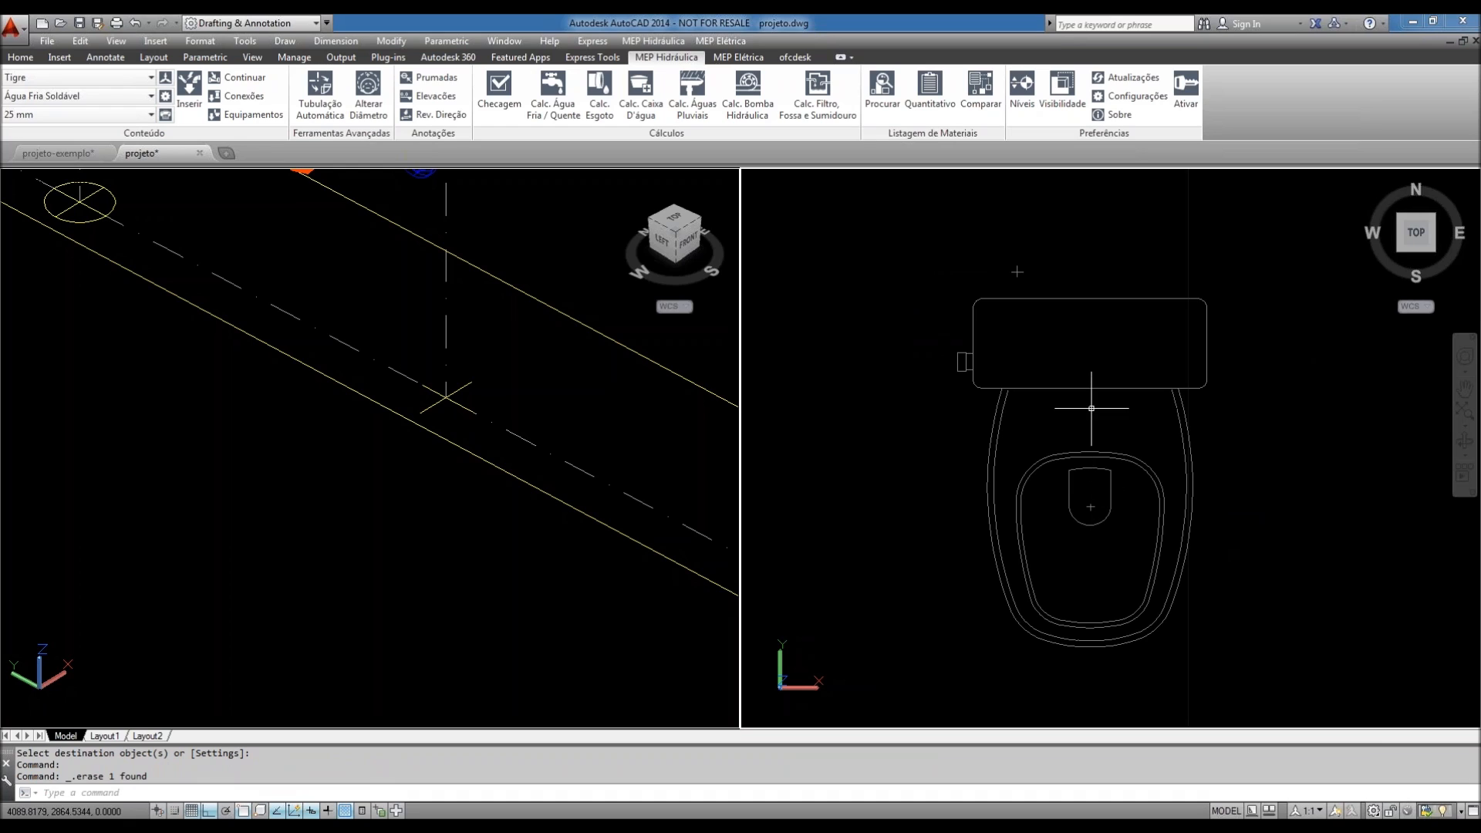
pyautogui.scroll(3, 1035, 251)
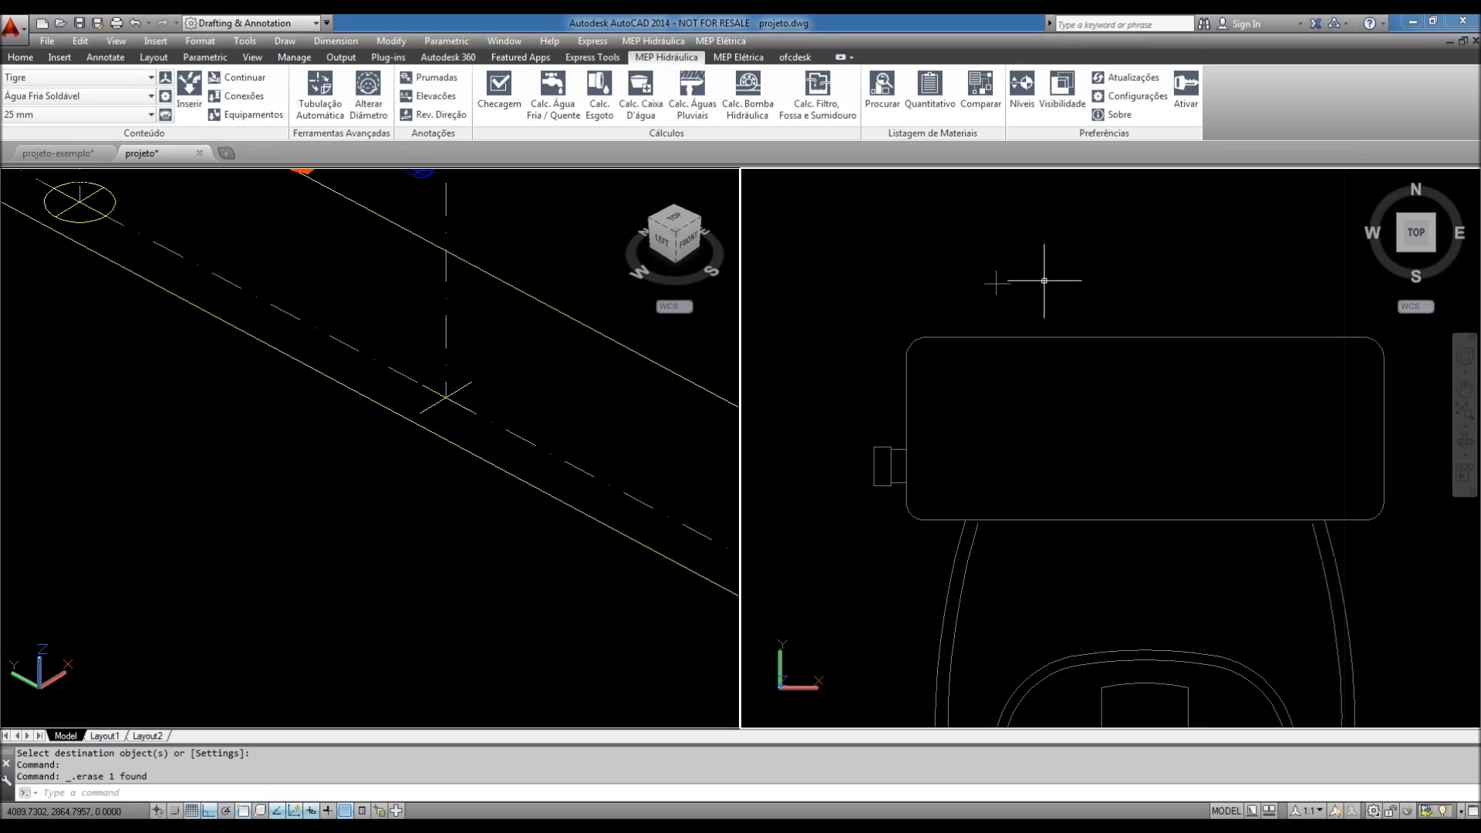
pyautogui.scroll(-4, 1077, 285)
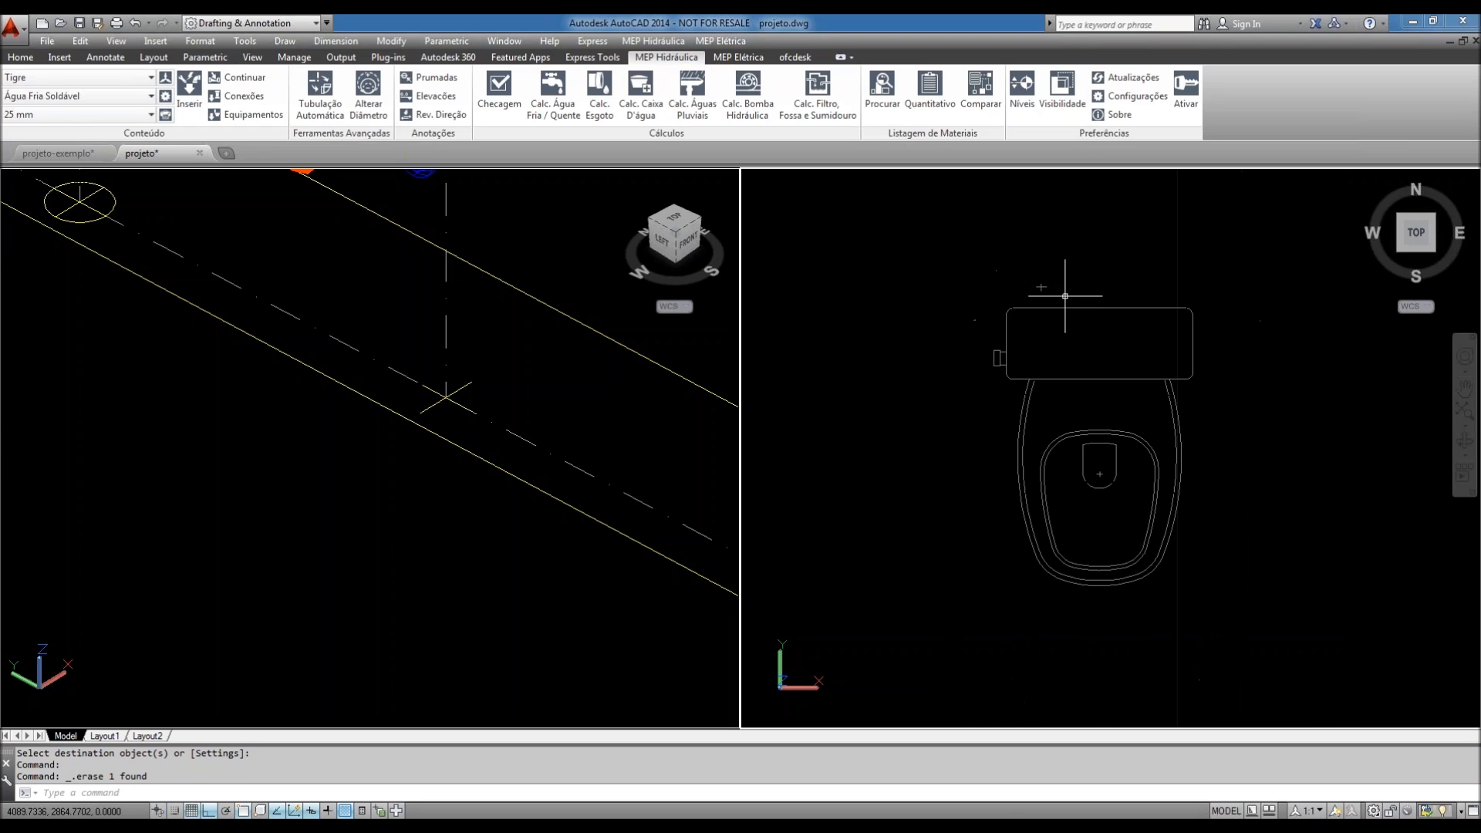
# - Examine the dash-dot centre line of the wall behind the washbasin in the isometric view
pyautogui.click(544, 578)
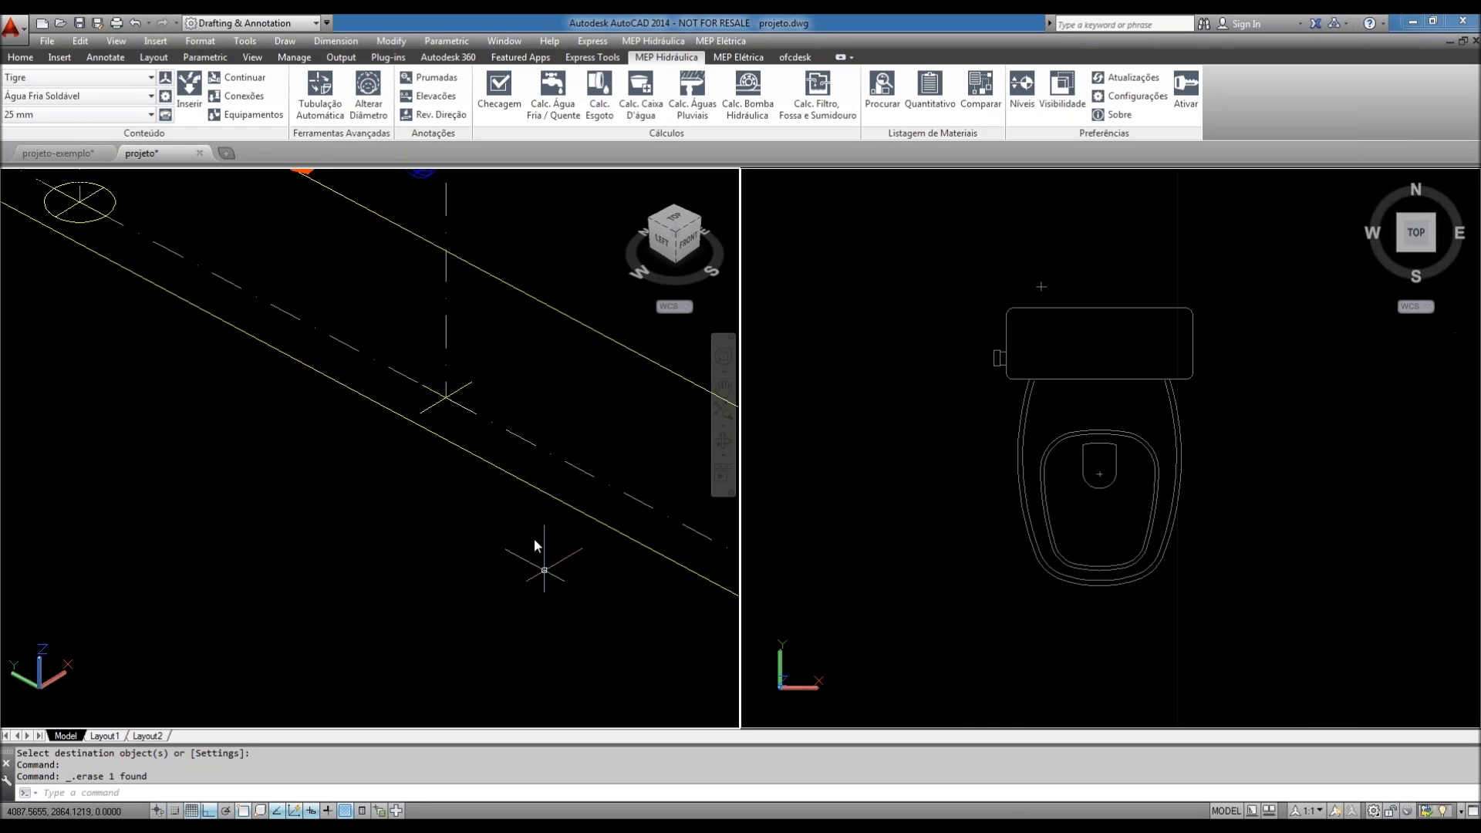
pyautogui.scroll(-2, 540, 563)
pyautogui.scroll(-4, 540, 563)
pyautogui.scroll(4, 165, 469)
pyautogui.scroll(2, 165, 472)
pyautogui.scroll(-5, 169, 482)
pyautogui.scroll(2, 205, 522)
pyautogui.click(212, 501)
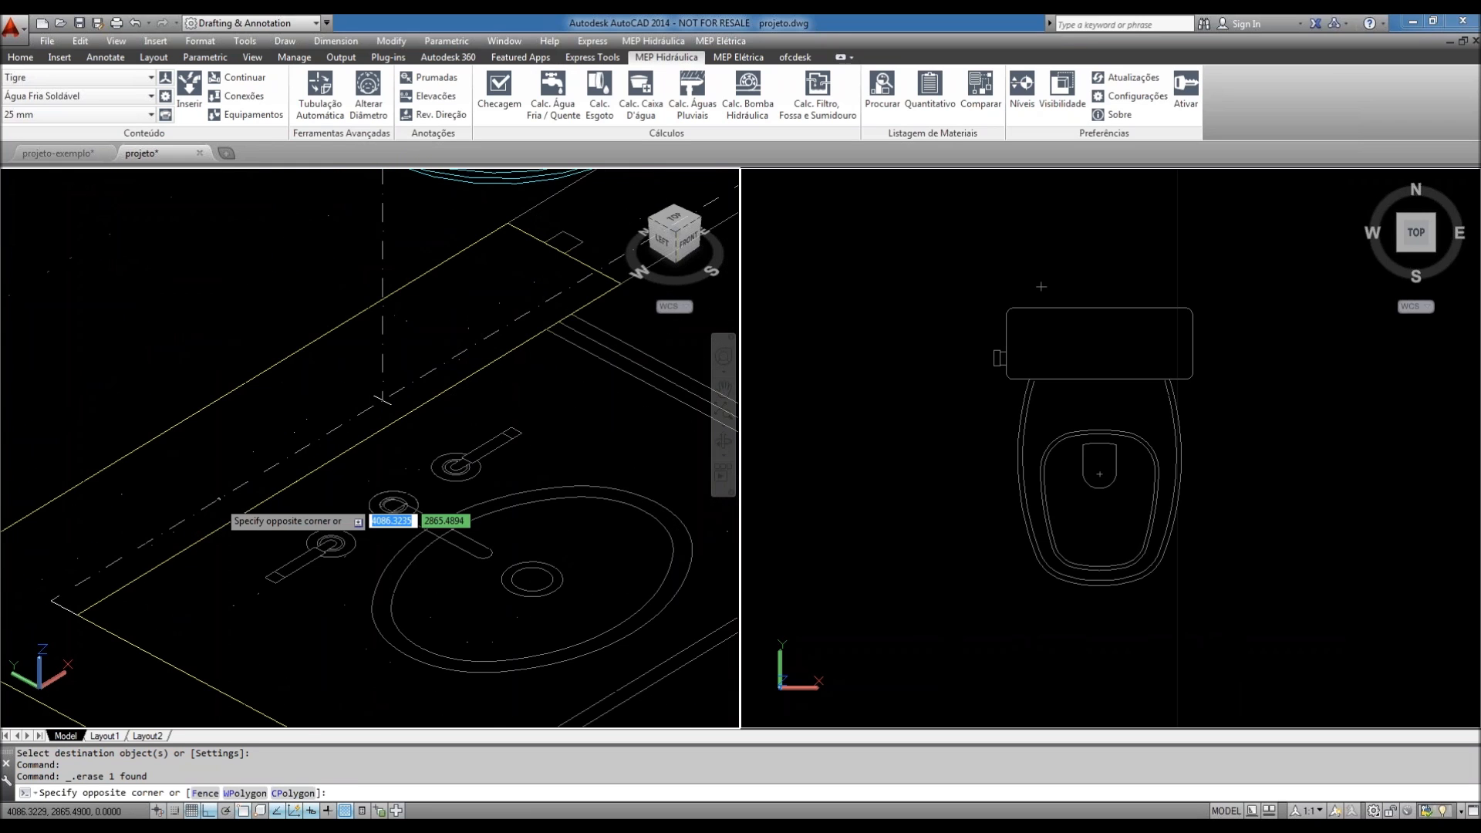
pyautogui.click(146, 535)
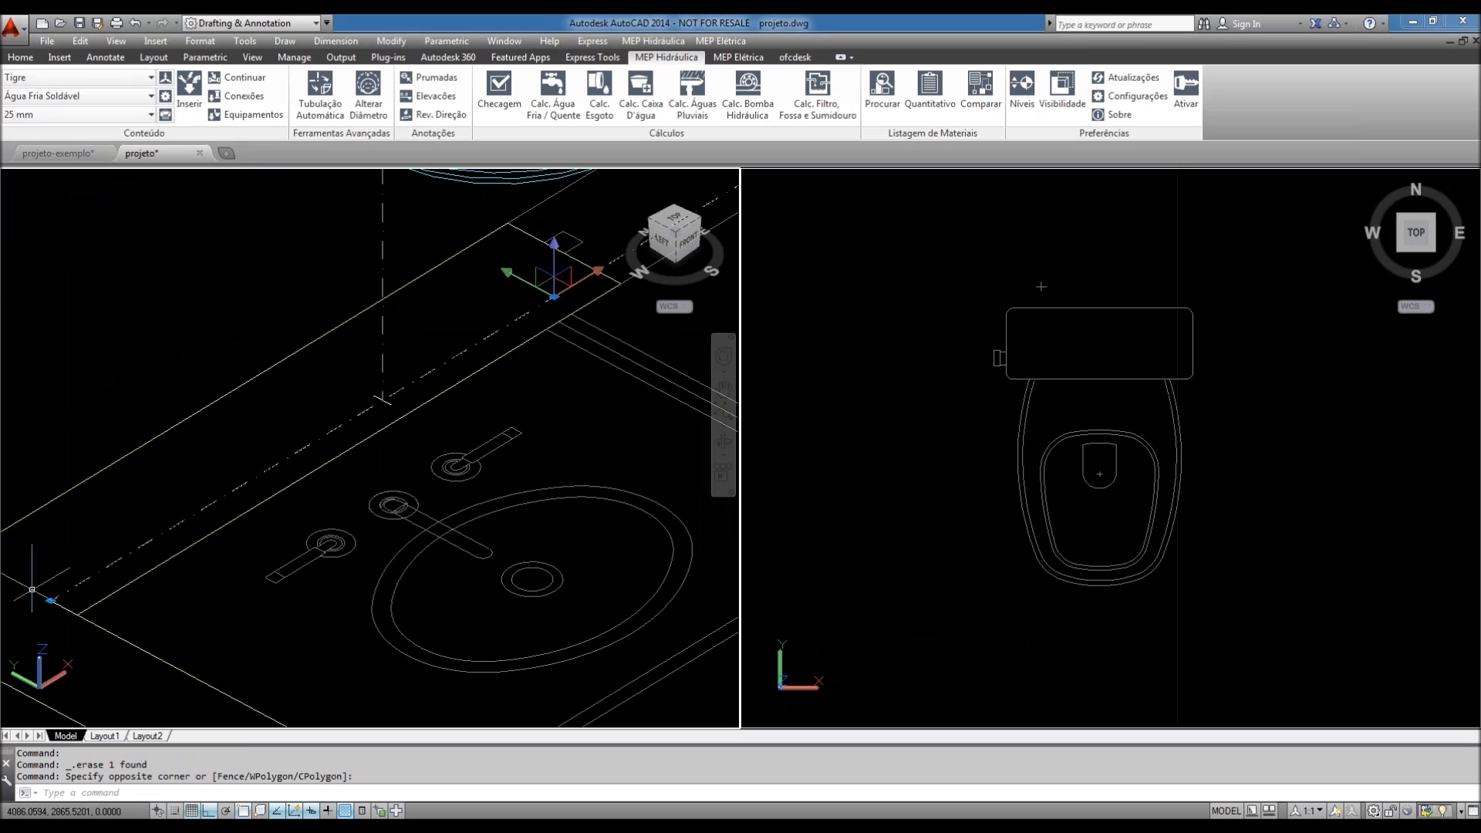
pyautogui.scroll(-5, 206, 451)
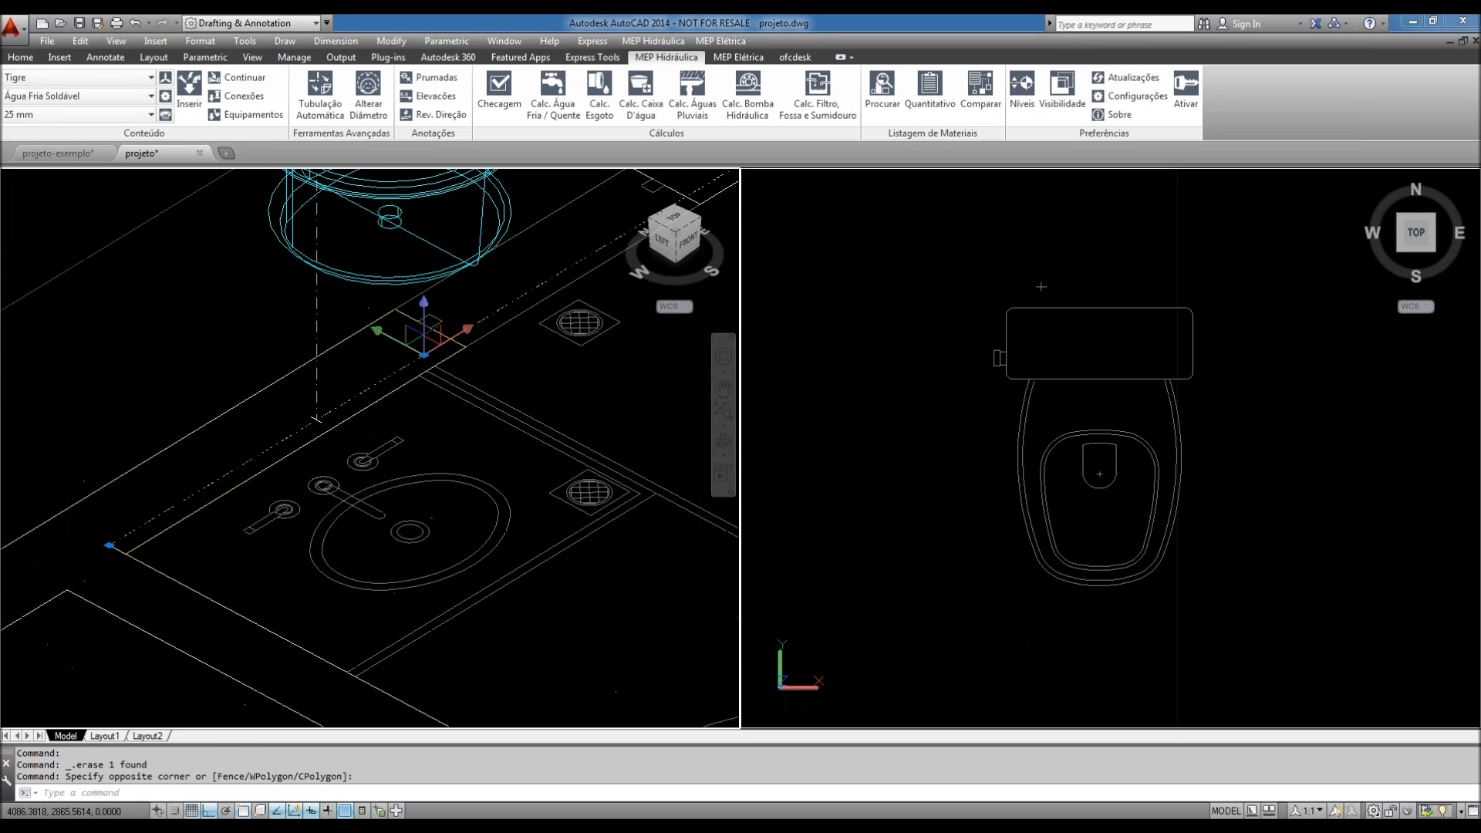
# - Draw a line 0.05 into the wall from its inner corner near the door, continuing inside the wall to the washbasin corner
pyautogui.moveTo(370, 535); pyautogui.dragTo(336, 413, button='middle')
pyautogui.scroll(3, 506, 625)
pyautogui.write('l')
pyautogui.press('Return')
pyautogui.click(614, 631)
pyautogui.write('.05')
pyautogui.press('Return')
pyautogui.scroll(-2, 590, 631)
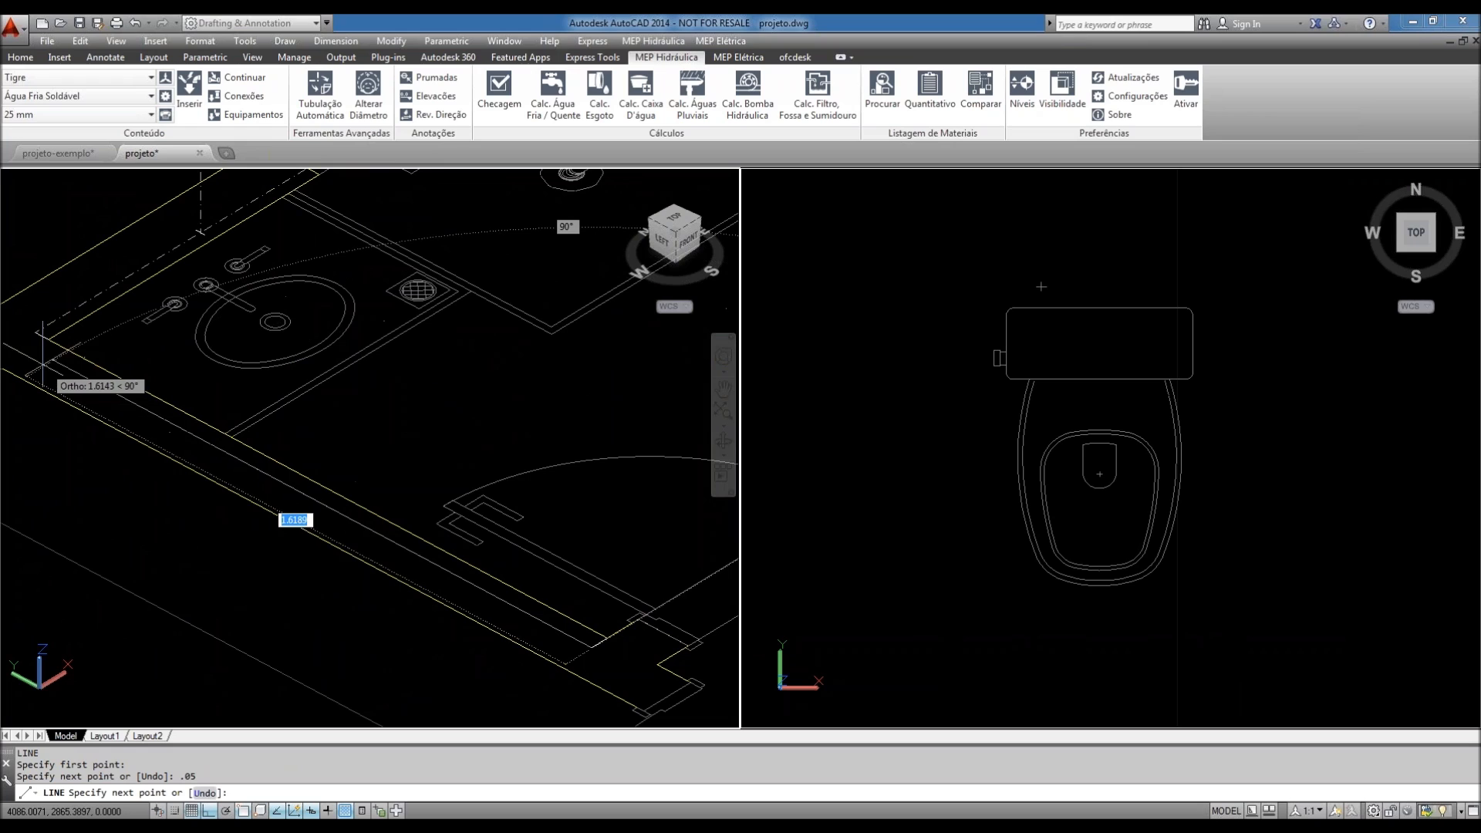
pyautogui.click(37, 333)
pyautogui.press('Return')
pyautogui.moveTo(504, 628); pyautogui.dragTo(492, 637, button='middle')
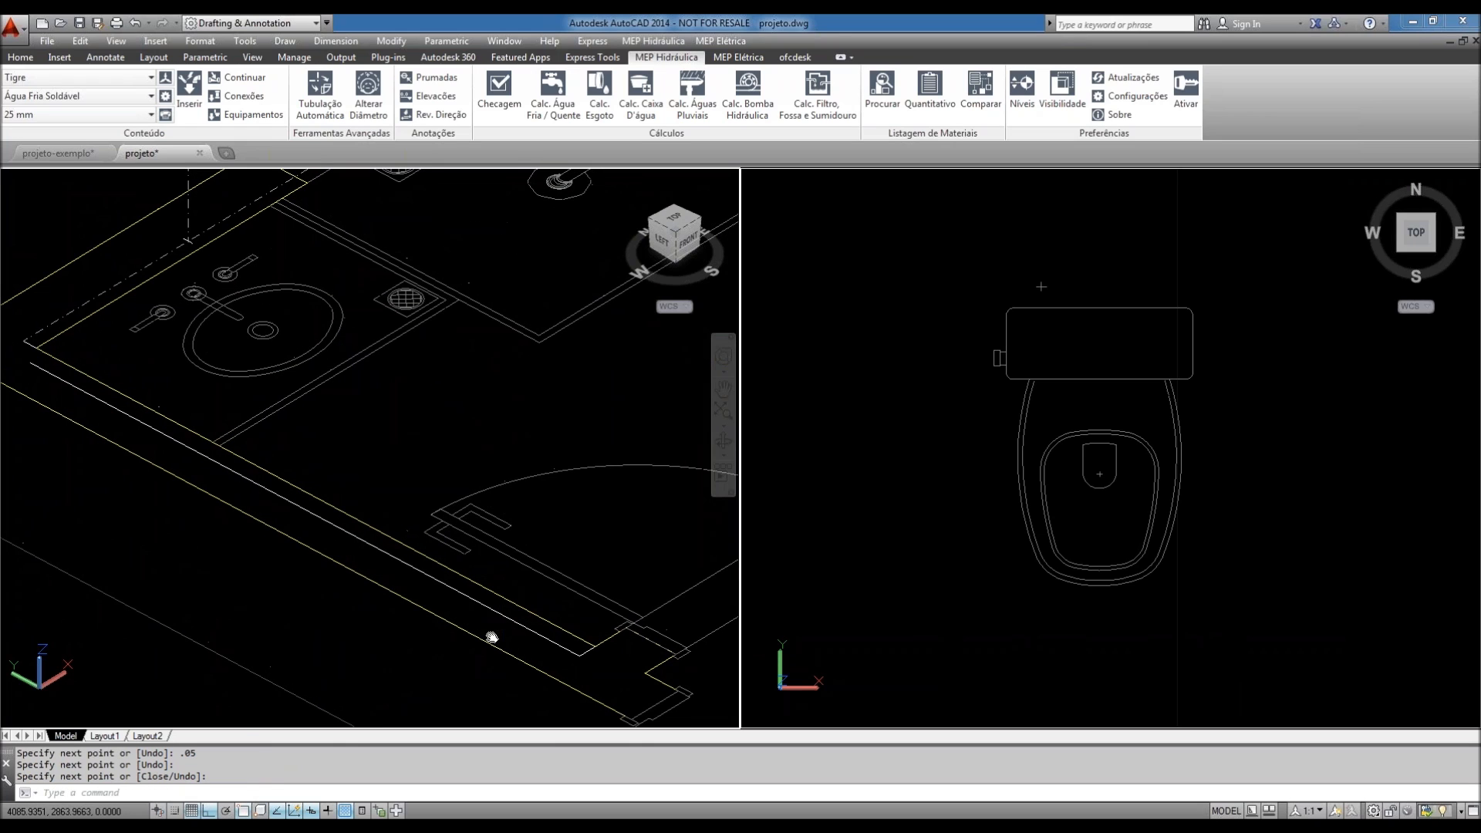
# - Draw a circle on the bathroom floor between the washbasin counter and the door, beside the new wall line
pyautogui.write('c')
pyautogui.press('Return')
pyautogui.click(396, 459)
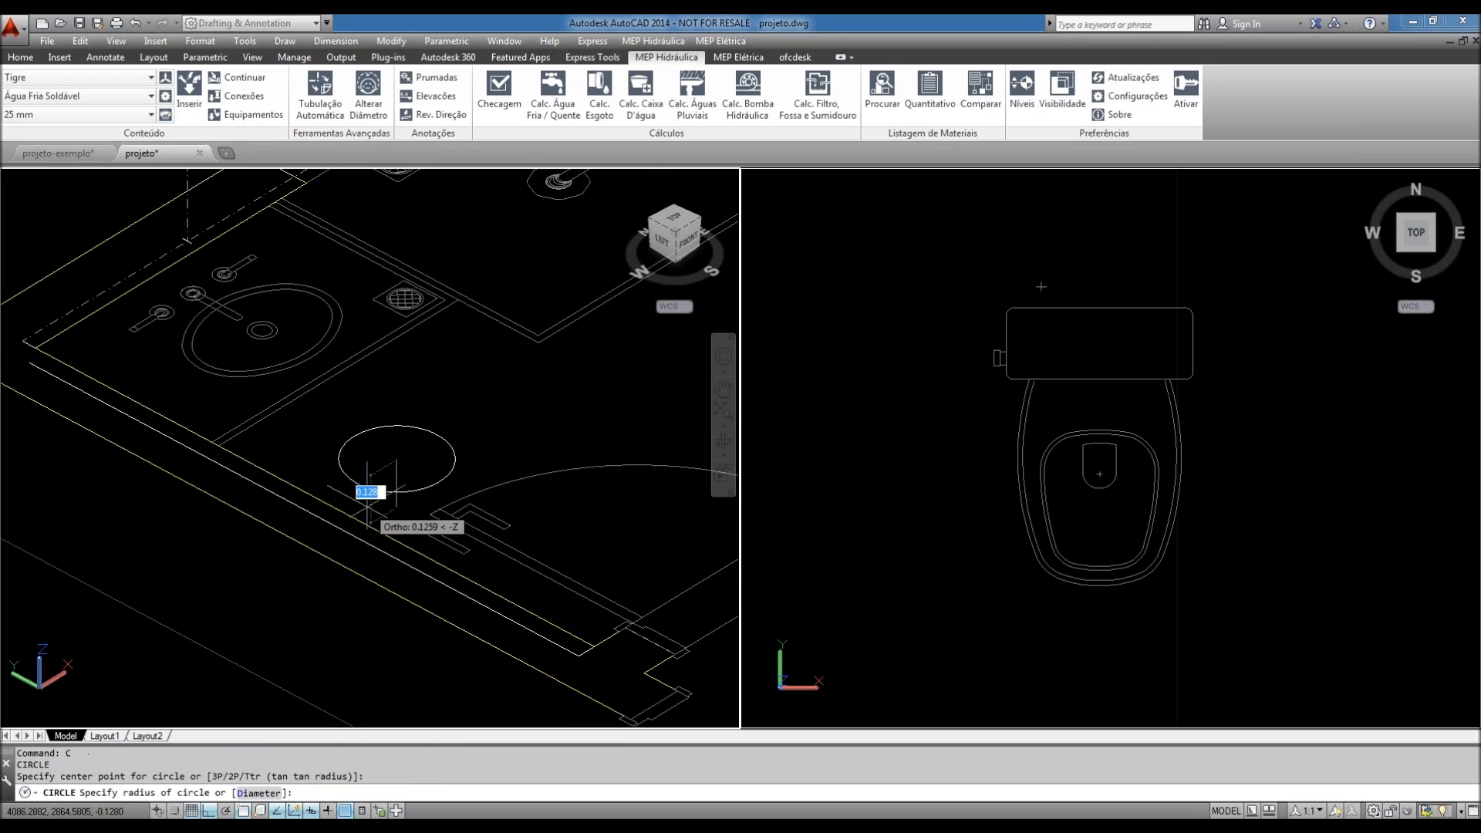
pyautogui.click(366, 495)
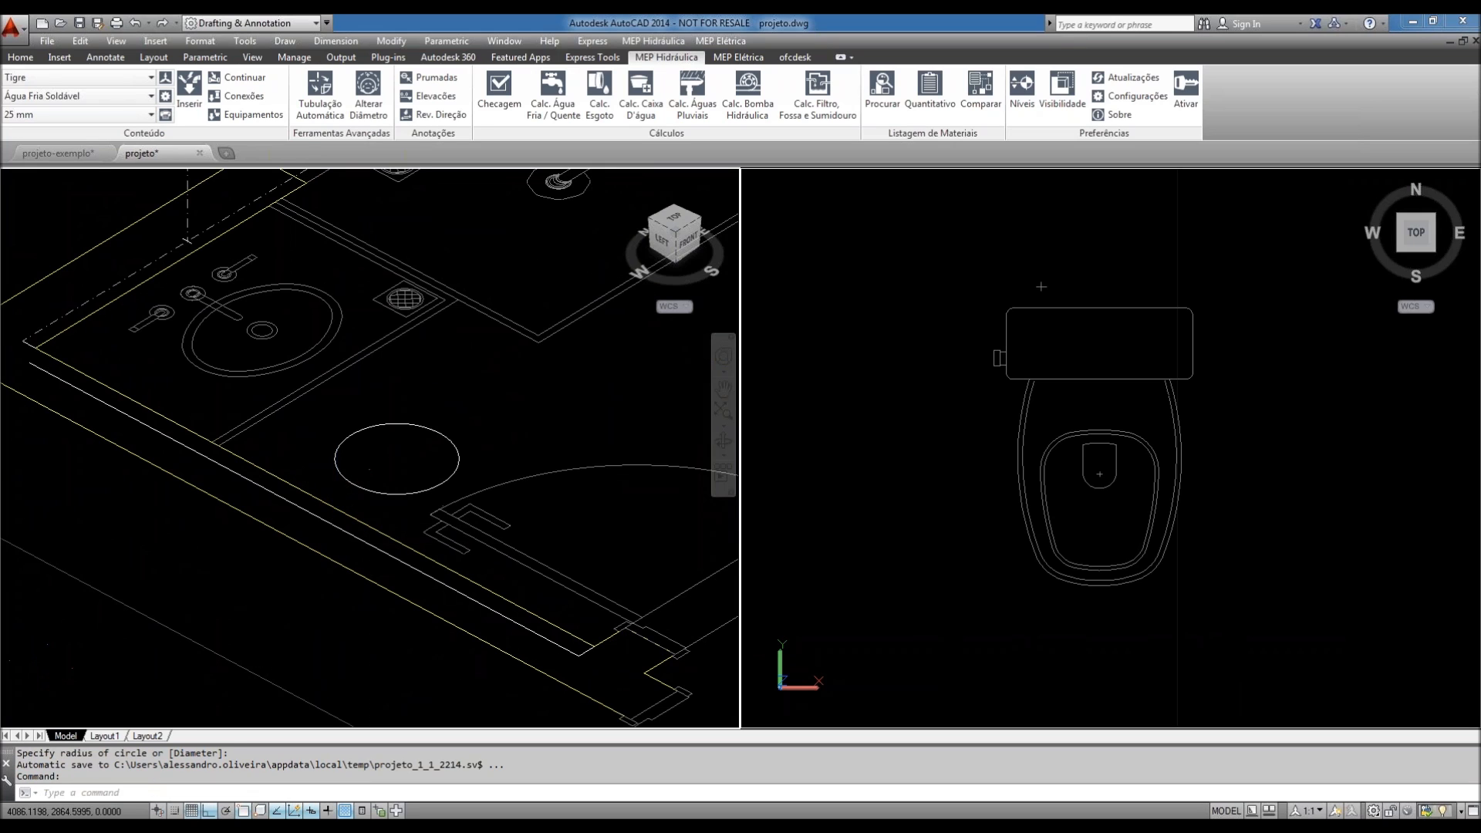
# - Draw two short tick marks across the wall's inner line, next to the circle
pyautogui.scroll(3, 337, 487)
pyautogui.write('l')
pyautogui.press('Return')
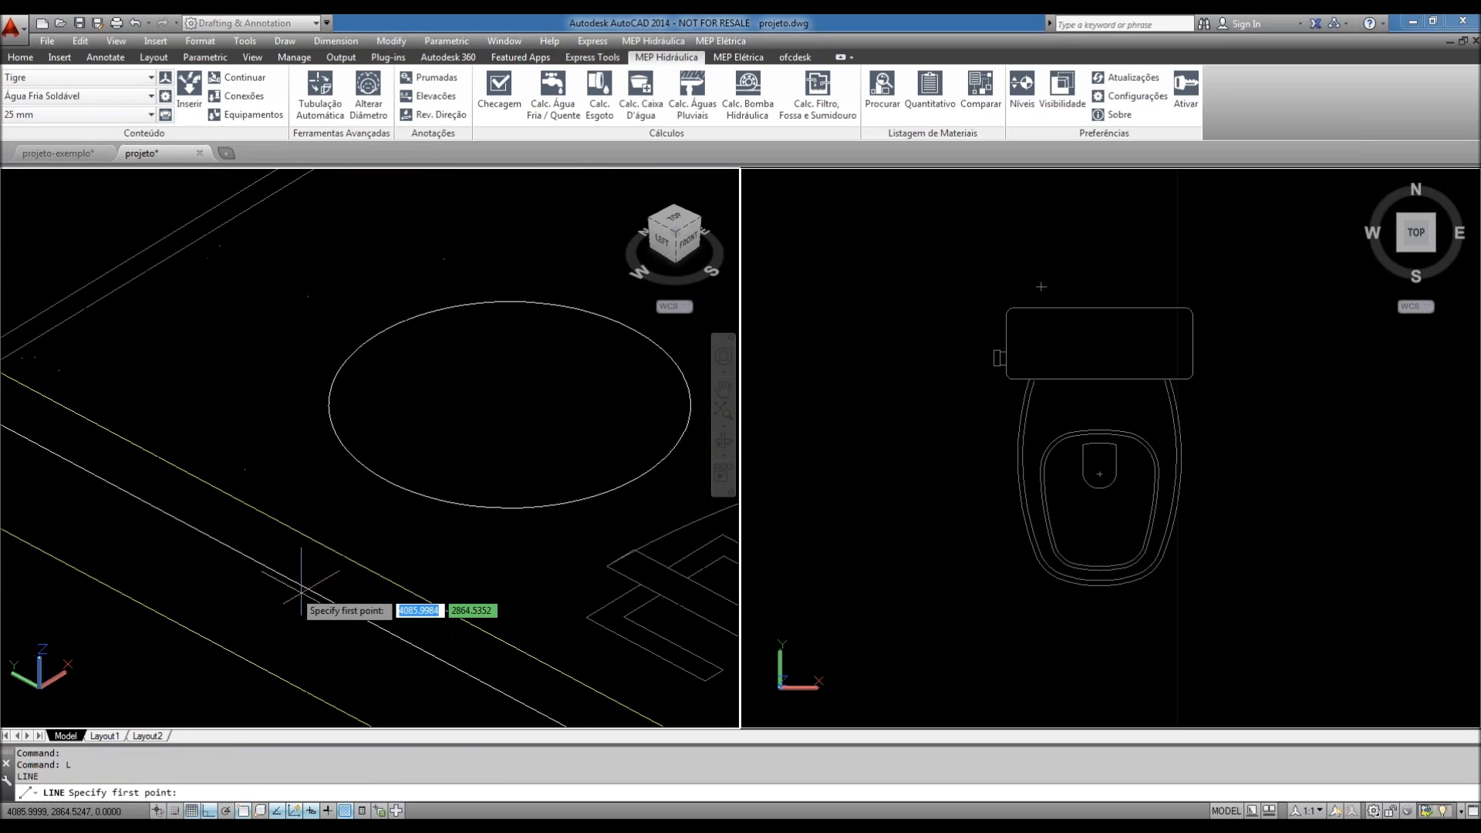
pyautogui.click(207, 546)
pyautogui.click(238, 531)
pyautogui.press('Return')
pyautogui.press('Return')
pyautogui.click(385, 645)
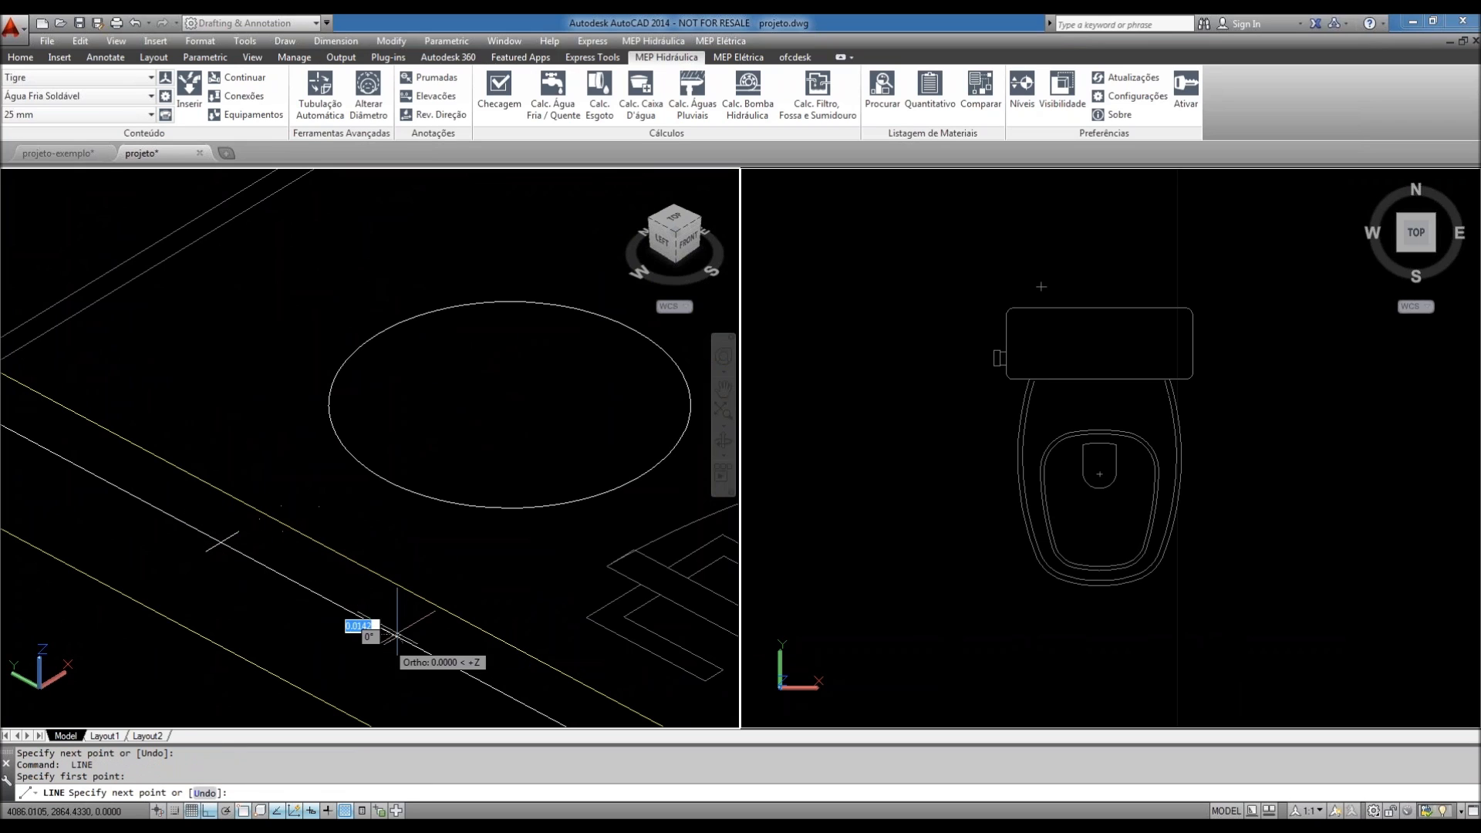
pyautogui.click(414, 626)
pyautogui.press('Return')
pyautogui.scroll(-2, 388, 610)
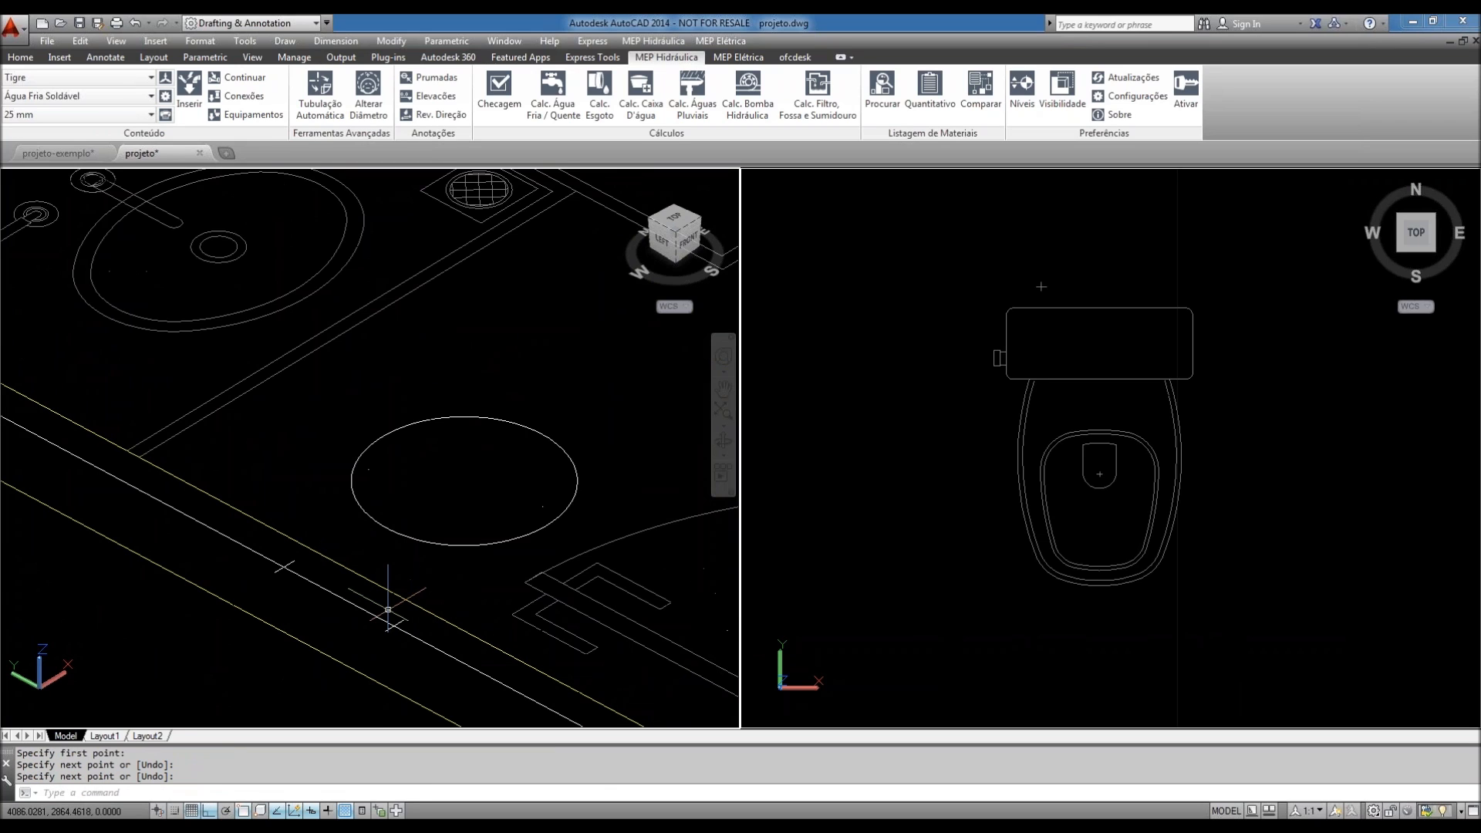
pyautogui.scroll(-1, 388, 610)
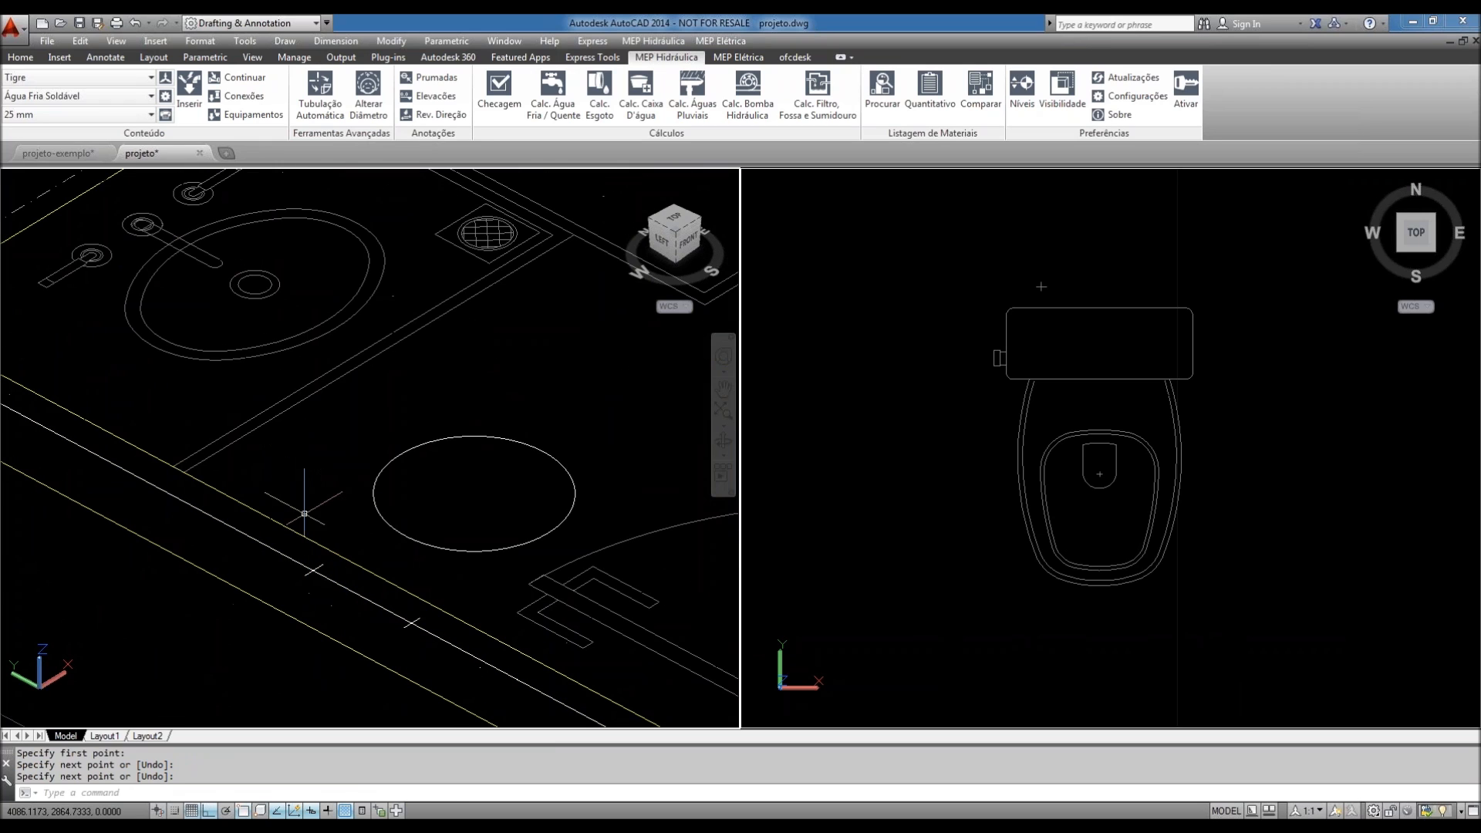
# - With object snap off, draw a vertical line rising about 0.25 from the tick mark nearer the washbasin
pyautogui.moveTo(327, 495); pyautogui.dragTo(374, 520, button='middle')
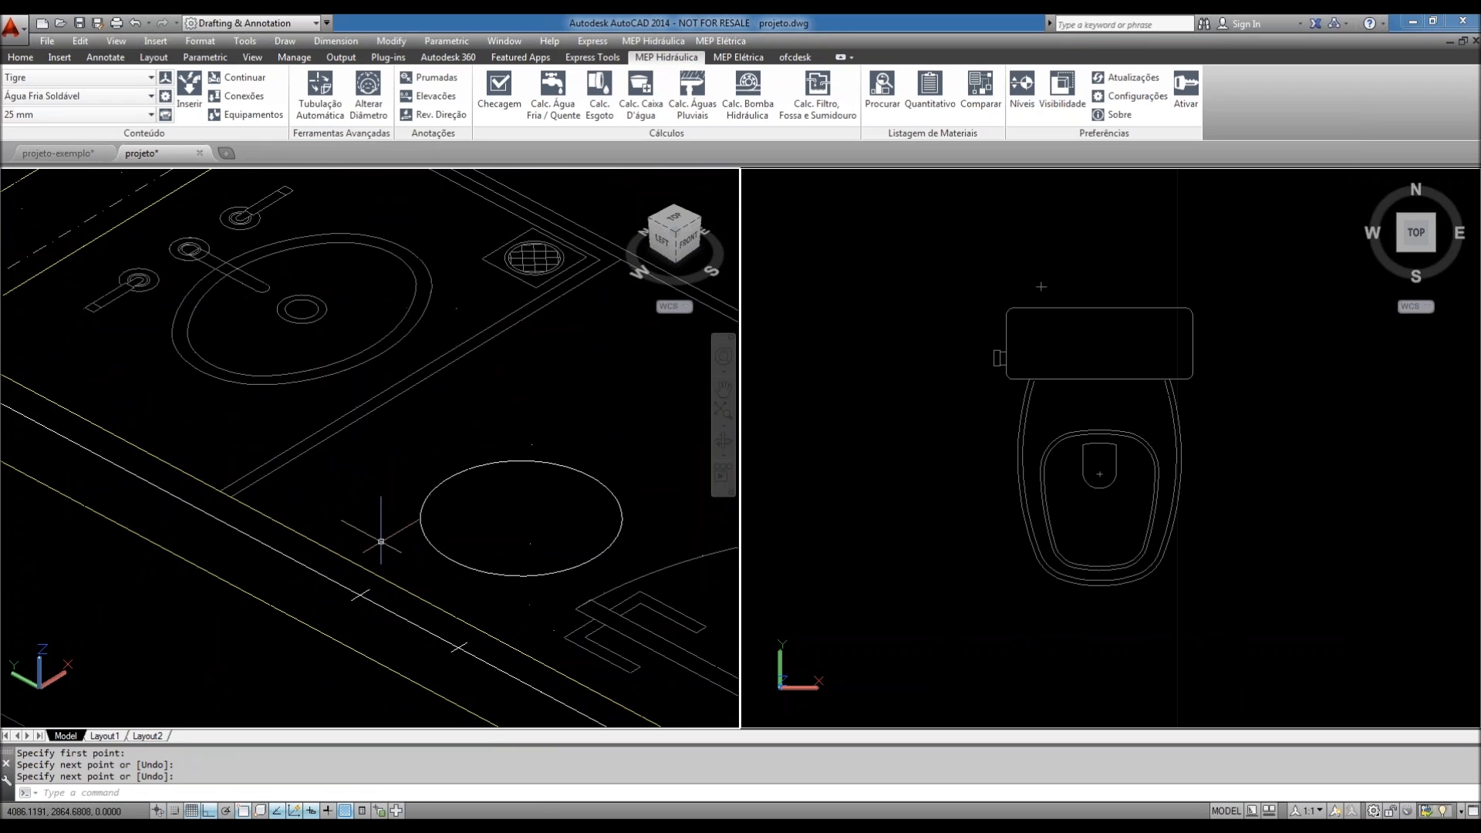
pyautogui.write('l')
pyautogui.press('Return')
pyautogui.click(360, 596)
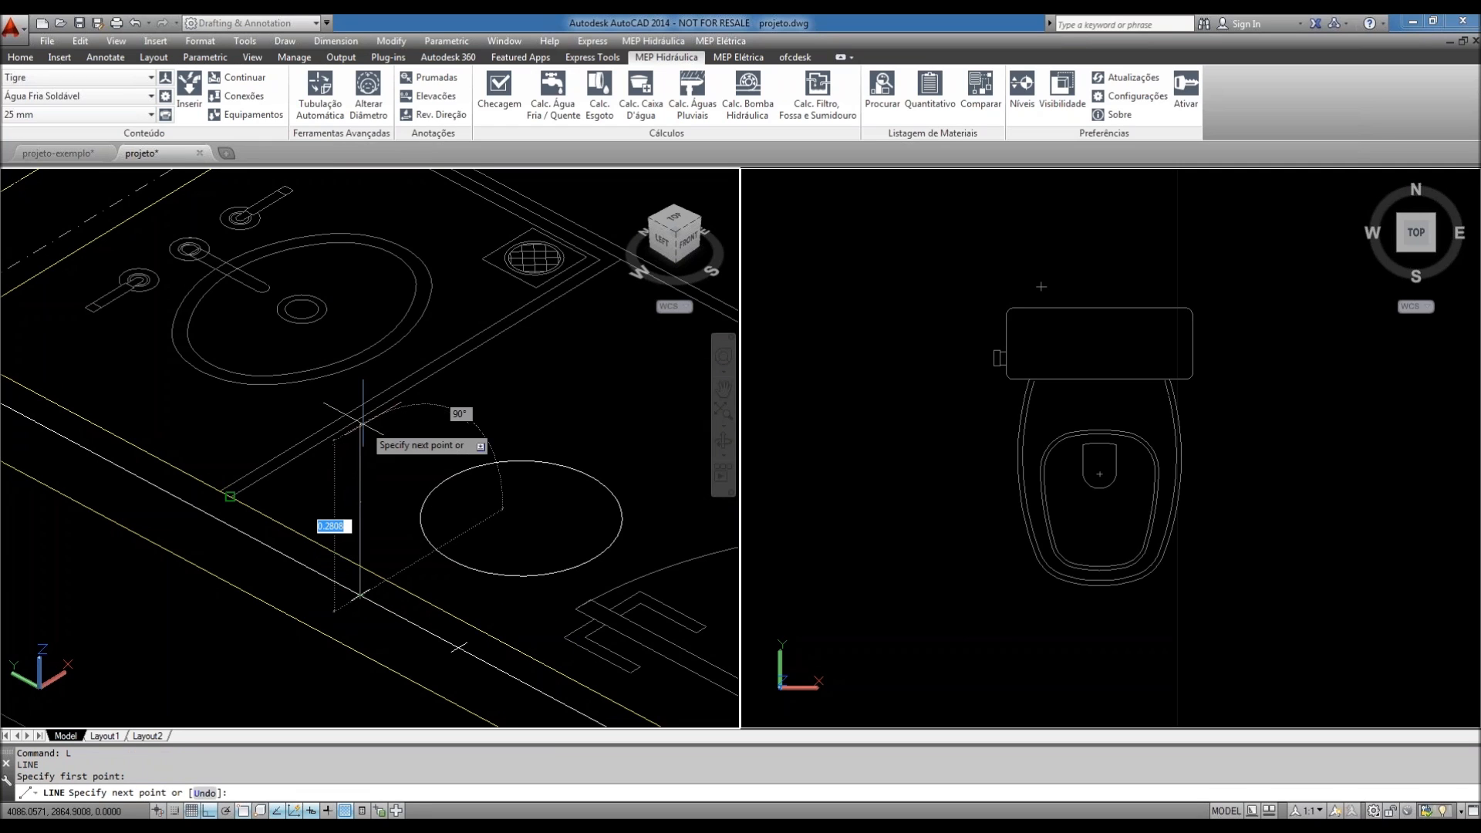
pyautogui.click(230, 499)
pyautogui.moveTo(324, 428); pyautogui.dragTo(421, 494, button='middle')
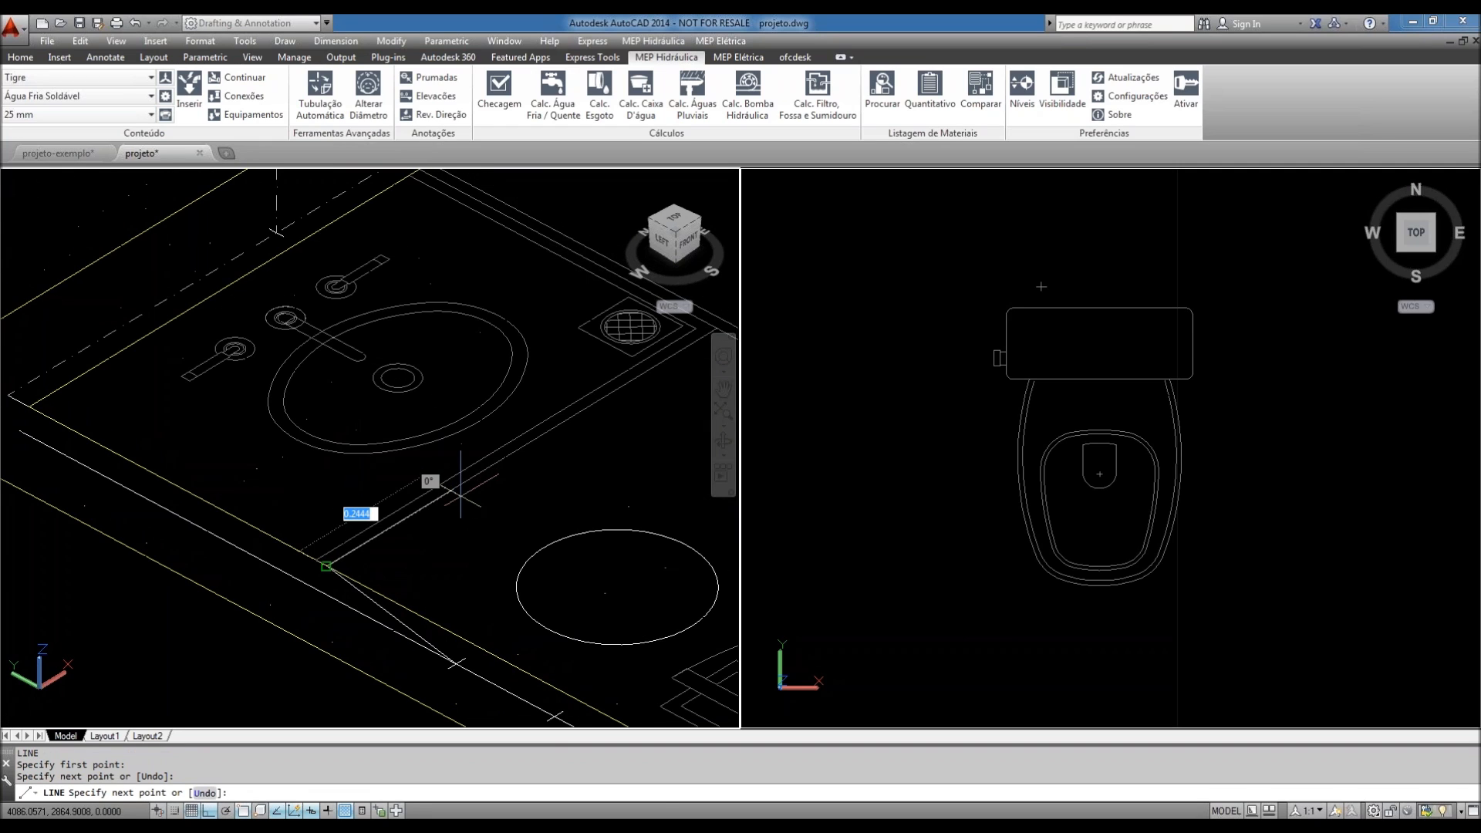
pyautogui.hotkey('ctrl', 'z')
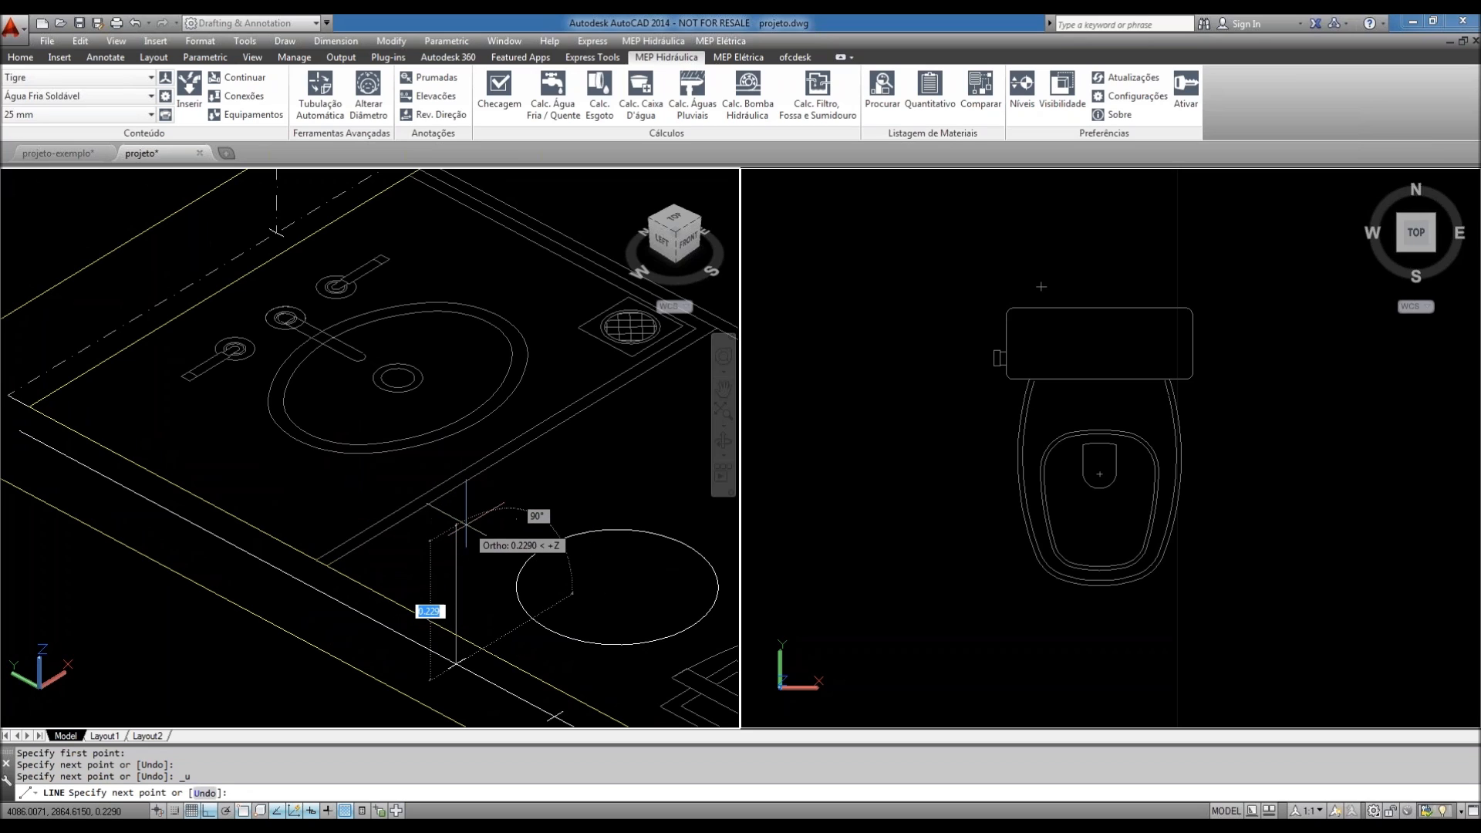
pyautogui.press('F3')
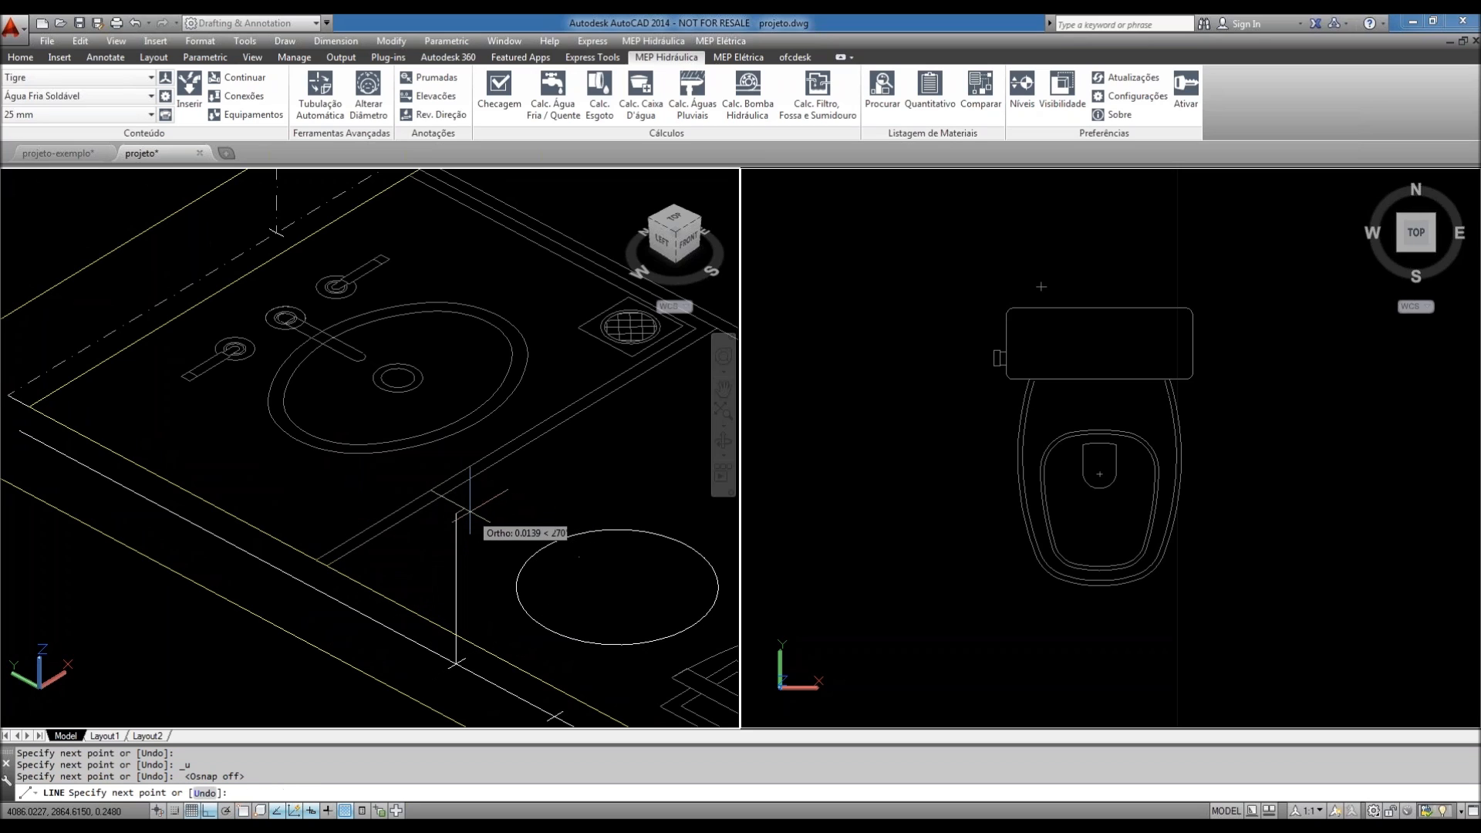
pyautogui.scroll(-2, 469, 511)
pyautogui.scroll(1, 463, 507)
pyautogui.moveTo(463, 507); pyautogui.dragTo(432, 469, button='middle')
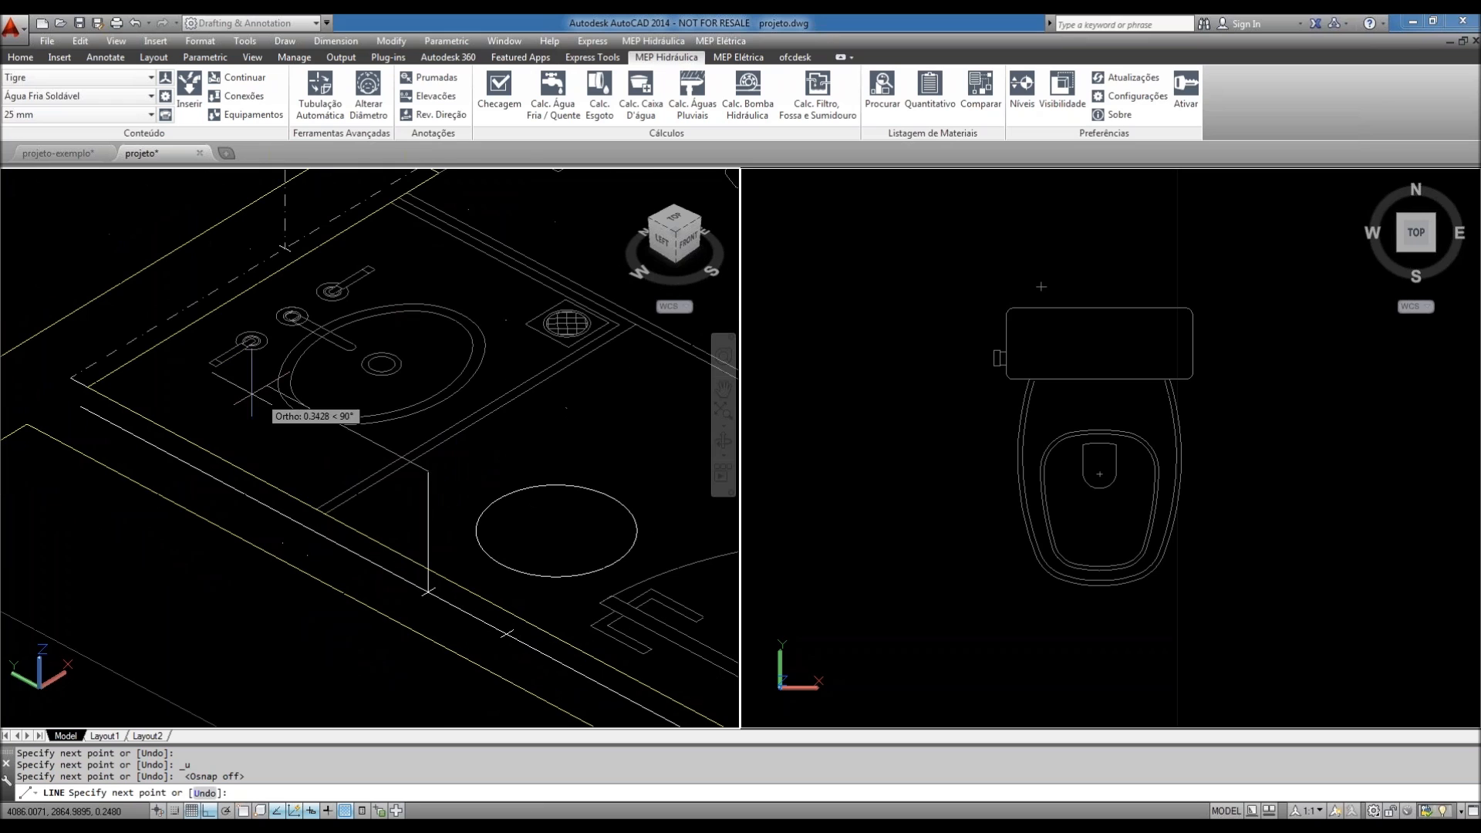
# - Continue the line horizontally along the wall past the washbasin, then up, sideways above the washbasin wall, and up again
pyautogui.moveTo(148, 335); pyautogui.dragTo(240, 394, button='middle')
pyautogui.click(169, 295)
pyautogui.moveTo(175, 246); pyautogui.dragTo(159, 445, button='middle')
pyautogui.click(156, 321)
pyautogui.click(252, 306)
pyautogui.click(234, 194)
pyautogui.press('Escape')
pyautogui.scroll(-2, 311, 379)
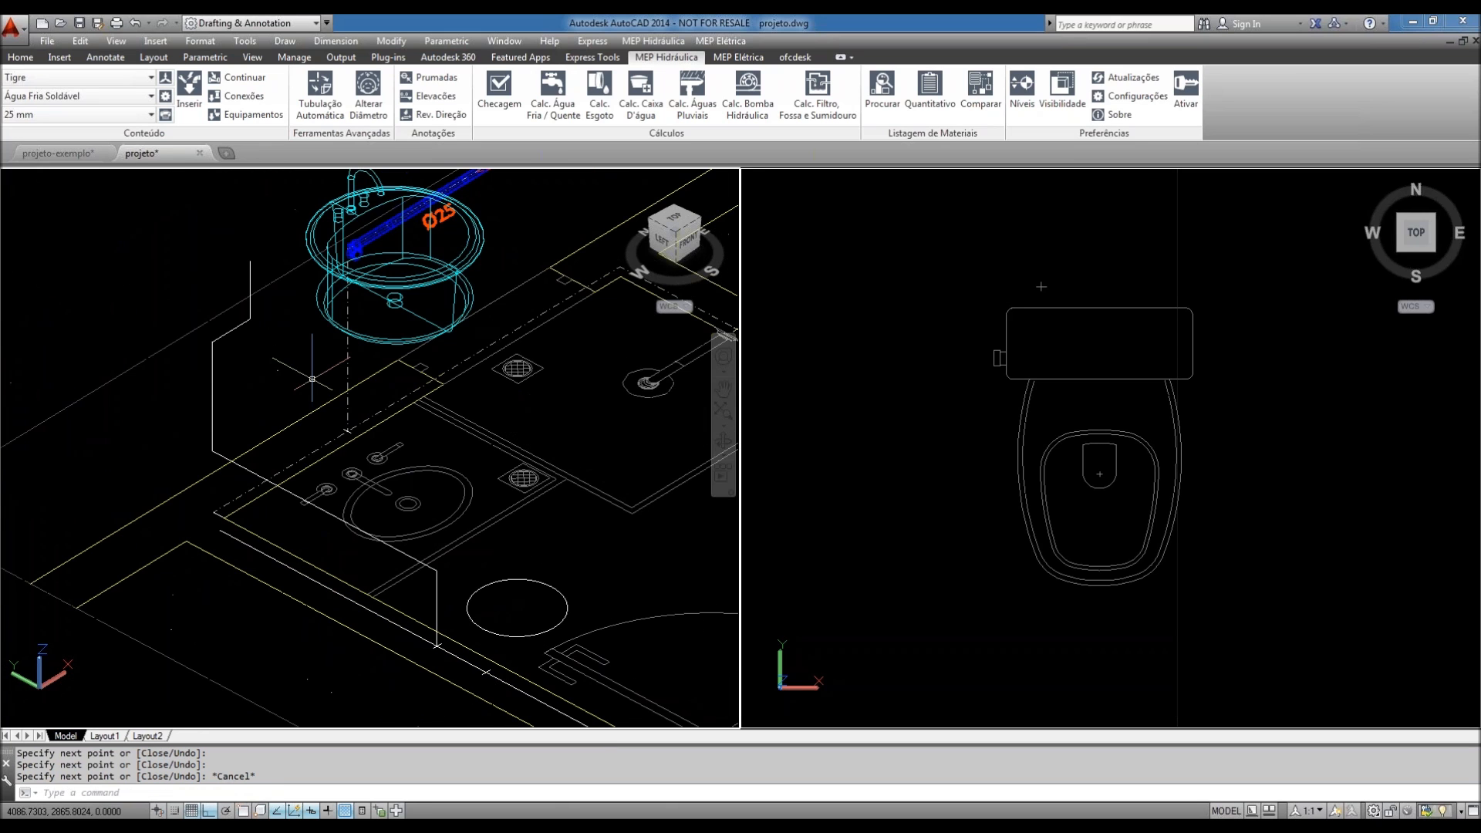
# - With object snap on, draw a vertical line rising about 0.33 from the tick mark nearer the door
pyautogui.scroll(-1, 312, 379)
pyautogui.scroll(3, 434, 579)
pyautogui.press('space')
pyautogui.press('F3')
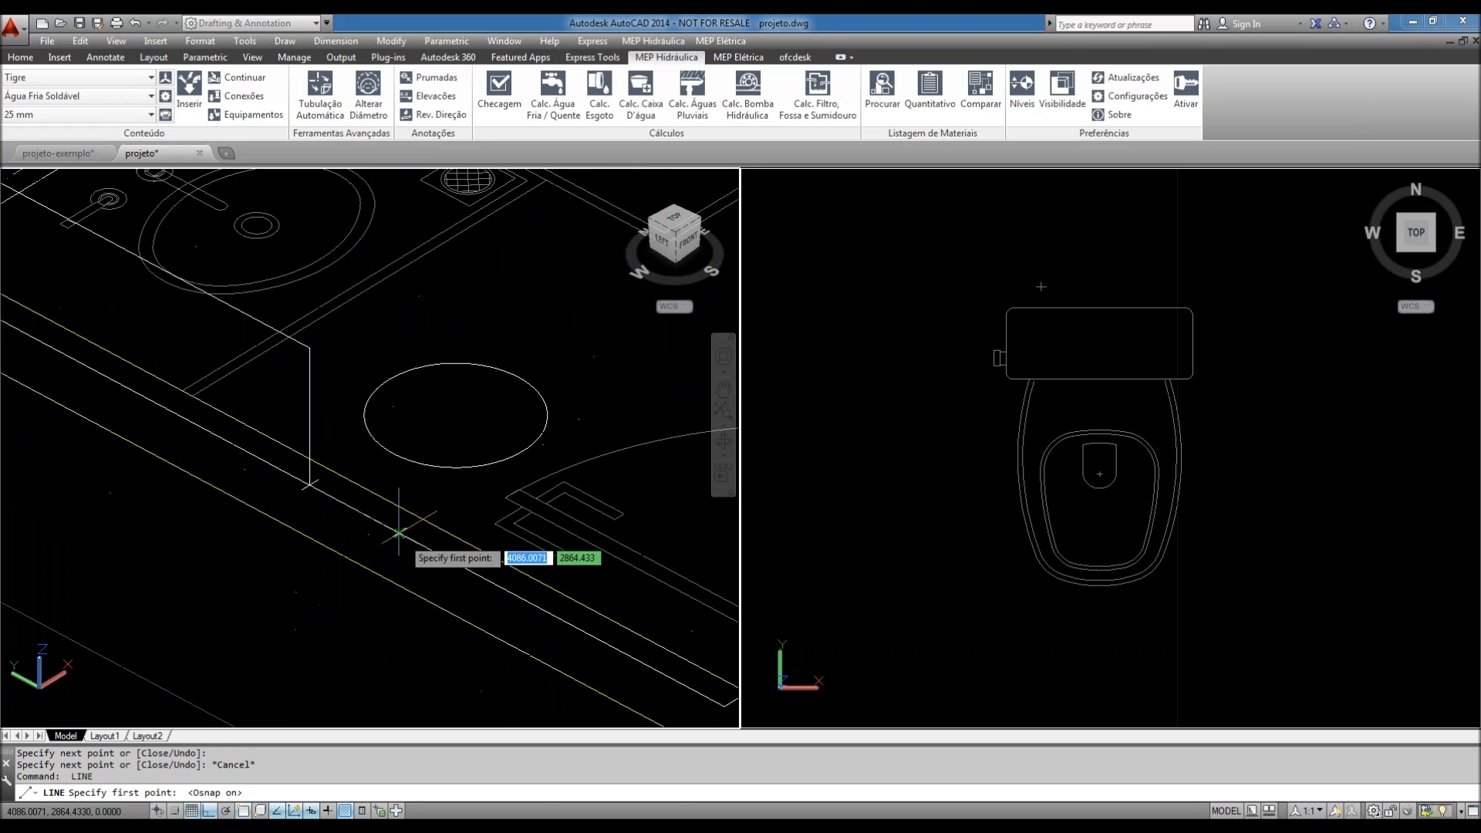
pyautogui.click(398, 532)
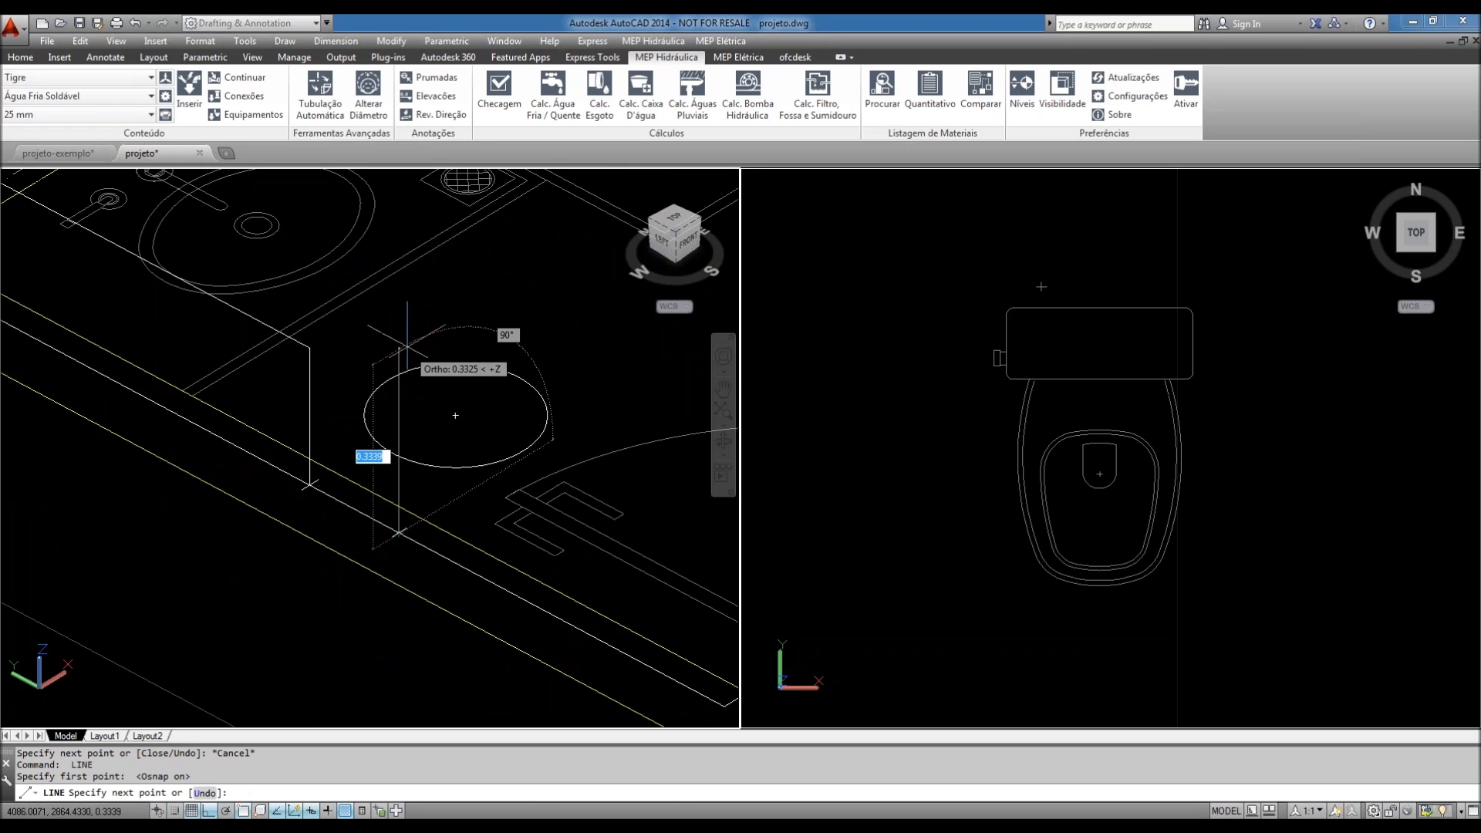
pyautogui.click(398, 337)
# - With object snap off, continue the second line along the wall past the washbasin, then sideways and up beside the first route
pyautogui.press('F3')
pyautogui.moveTo(418, 363); pyautogui.dragTo(695, 572, button='middle')
pyautogui.scroll(-2, 694, 573)
pyautogui.click(387, 405)
pyautogui.click(458, 361)
pyautogui.click(448, 215)
pyautogui.press('Escape')
pyautogui.press('Escape')
pyautogui.moveTo(564, 518); pyautogui.dragTo(424, 474, button='middle')
pyautogui.moveTo(707, 579); pyautogui.dragTo(605, 581, button='middle')
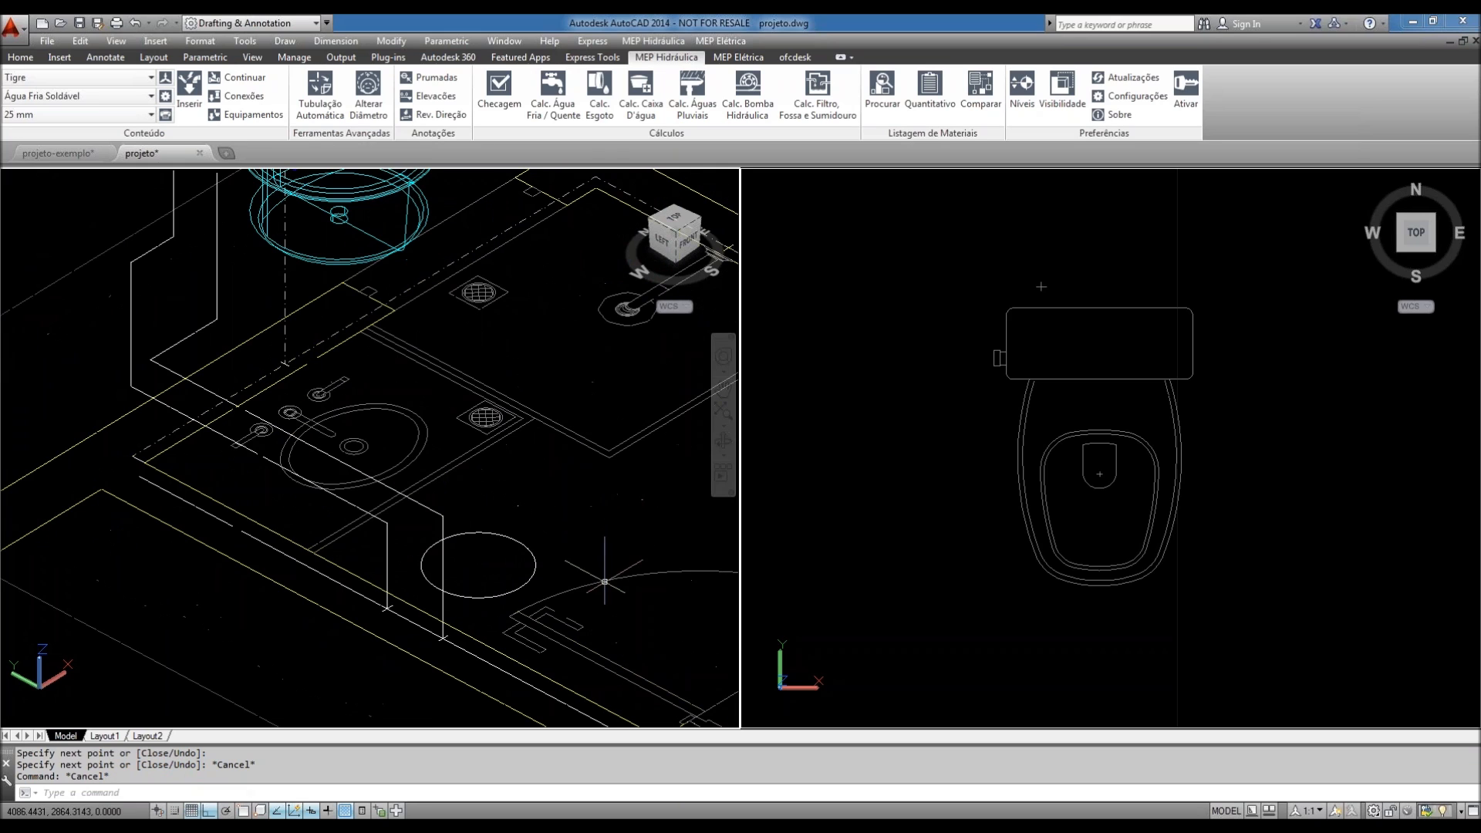
# - Start writing a block from the toilet symbol with Objects as source and its base point at the middle of the tank's back edge
pyautogui.click(984, 604)
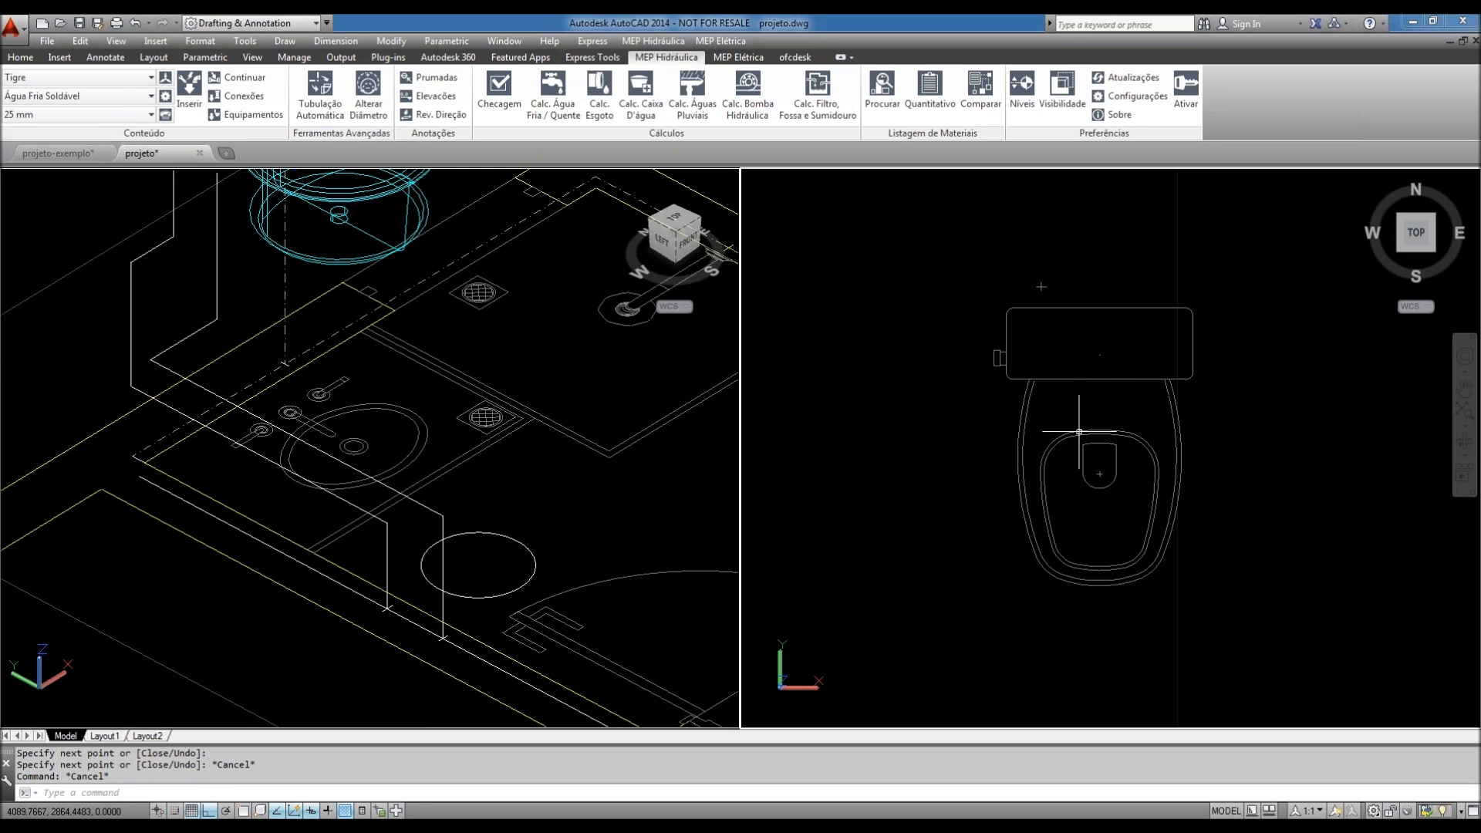
pyautogui.write('WBLOCK')
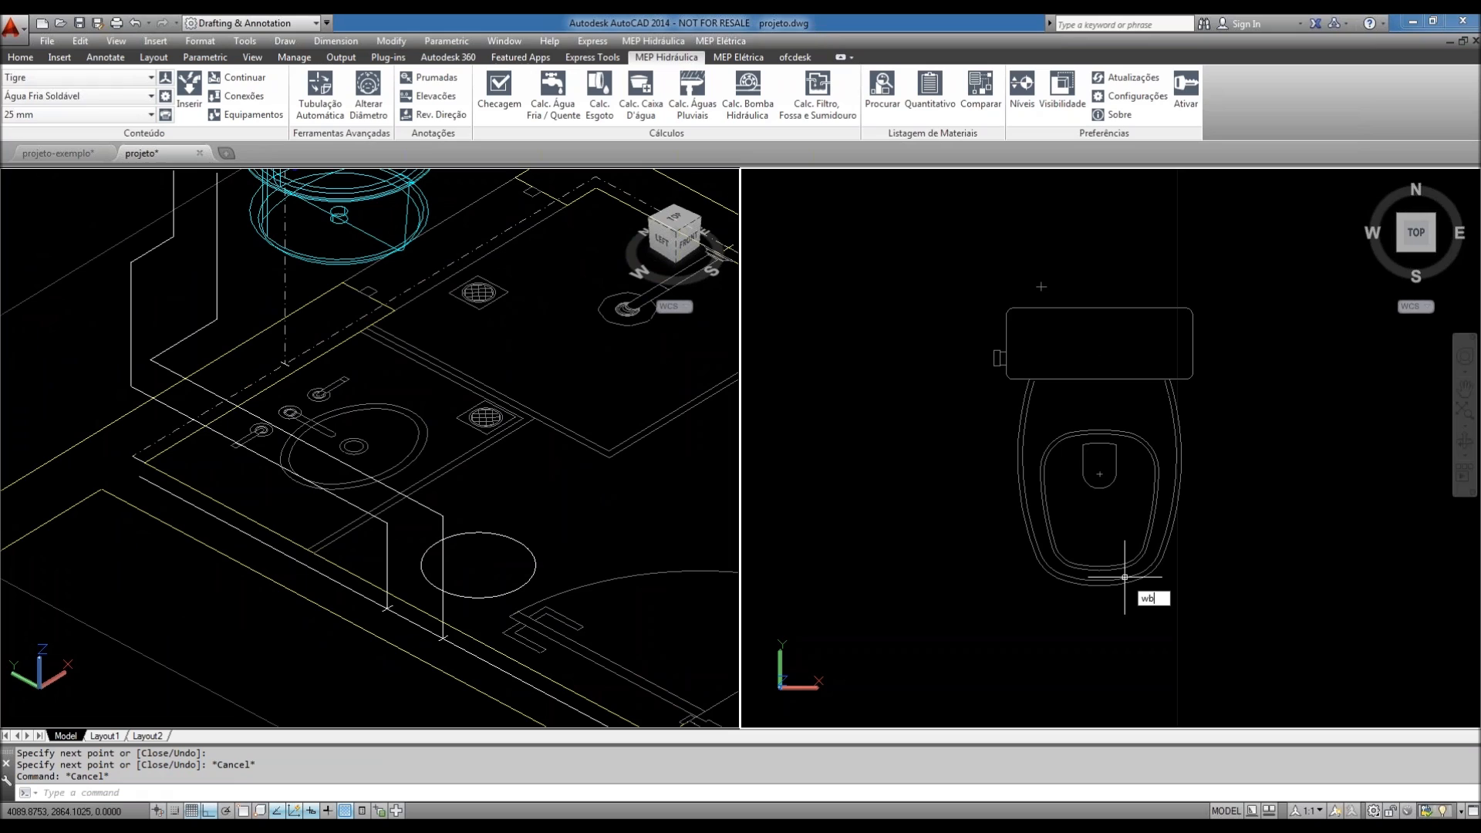
pyautogui.press('Return')
pyautogui.click(616, 310)
pyautogui.click(614, 294)
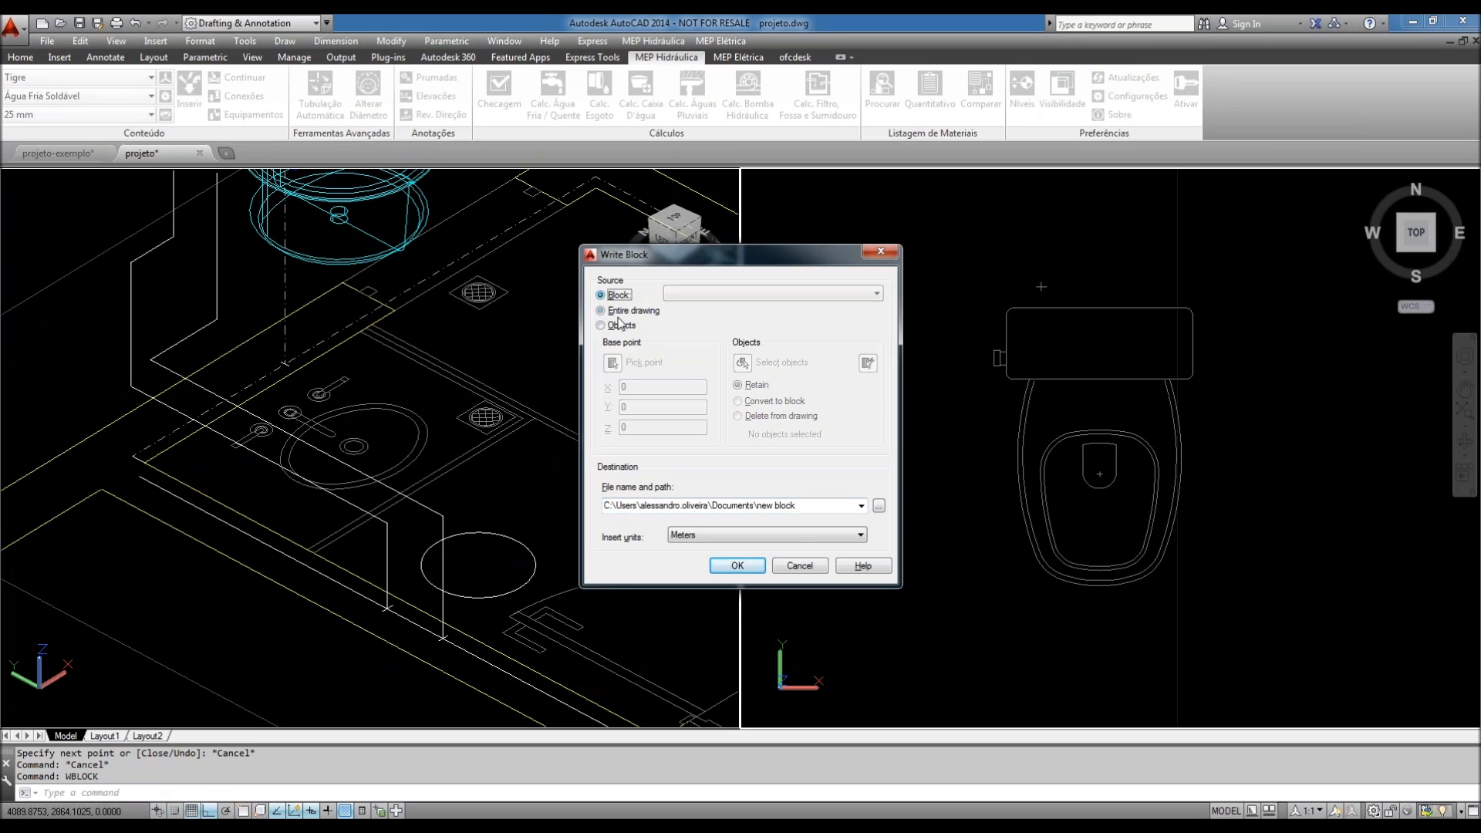
pyautogui.click(617, 324)
pyautogui.click(612, 363)
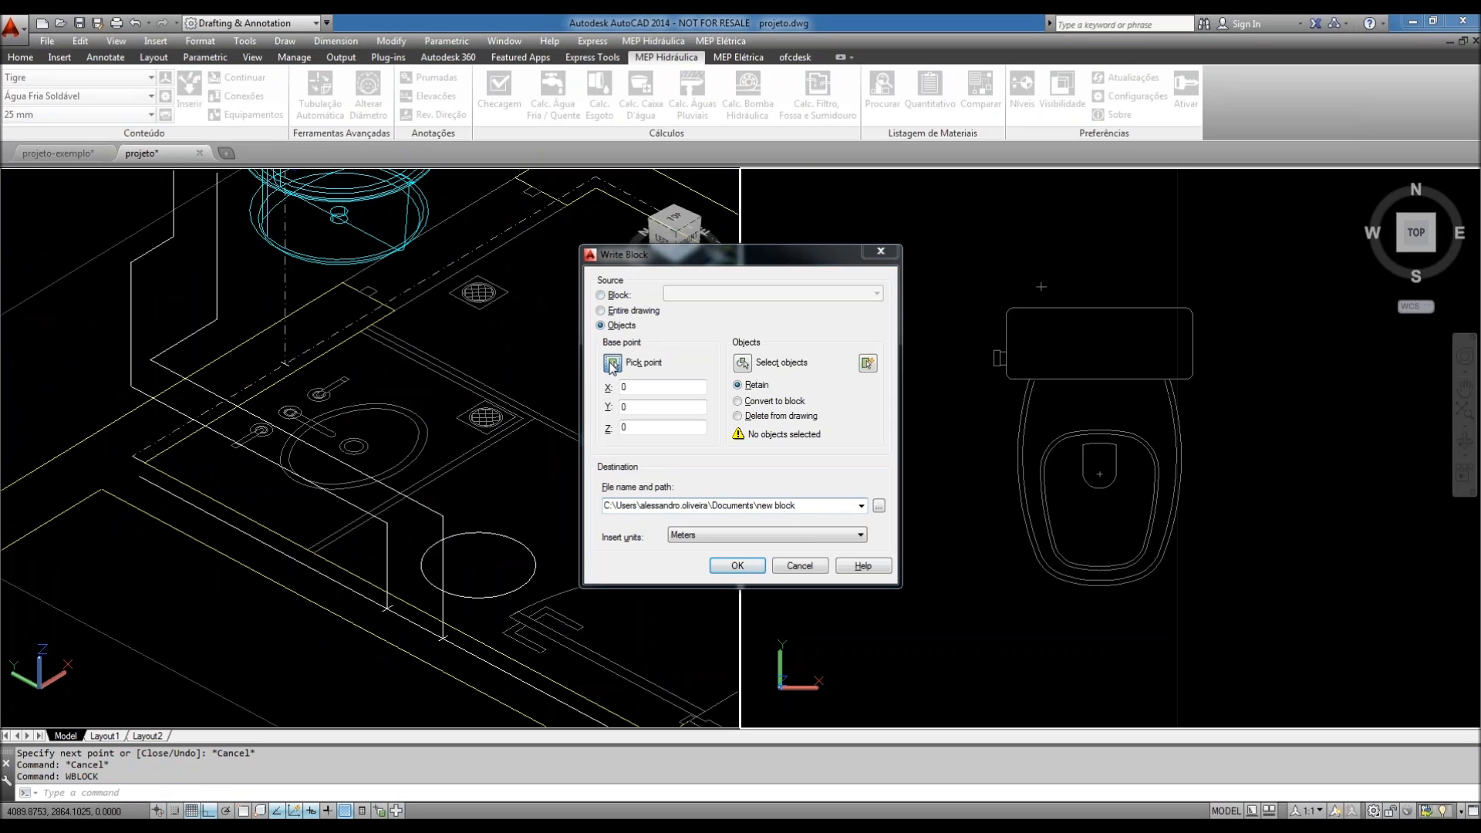
pyautogui.click(1100, 301)
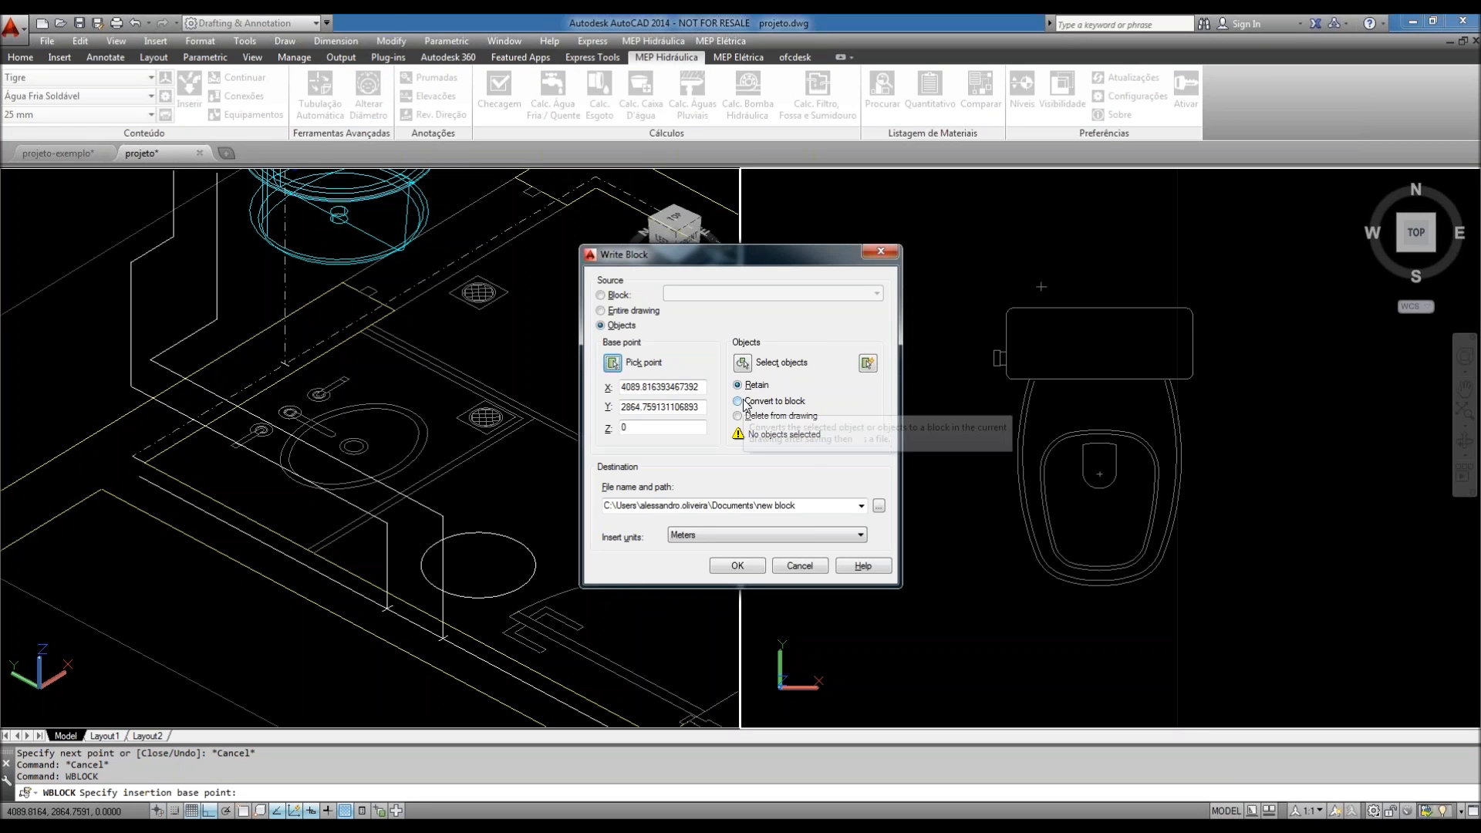
# - Set the source objects to Convert to block and select the whole toilet symbol with its reference crosses
pyautogui.click(739, 401)
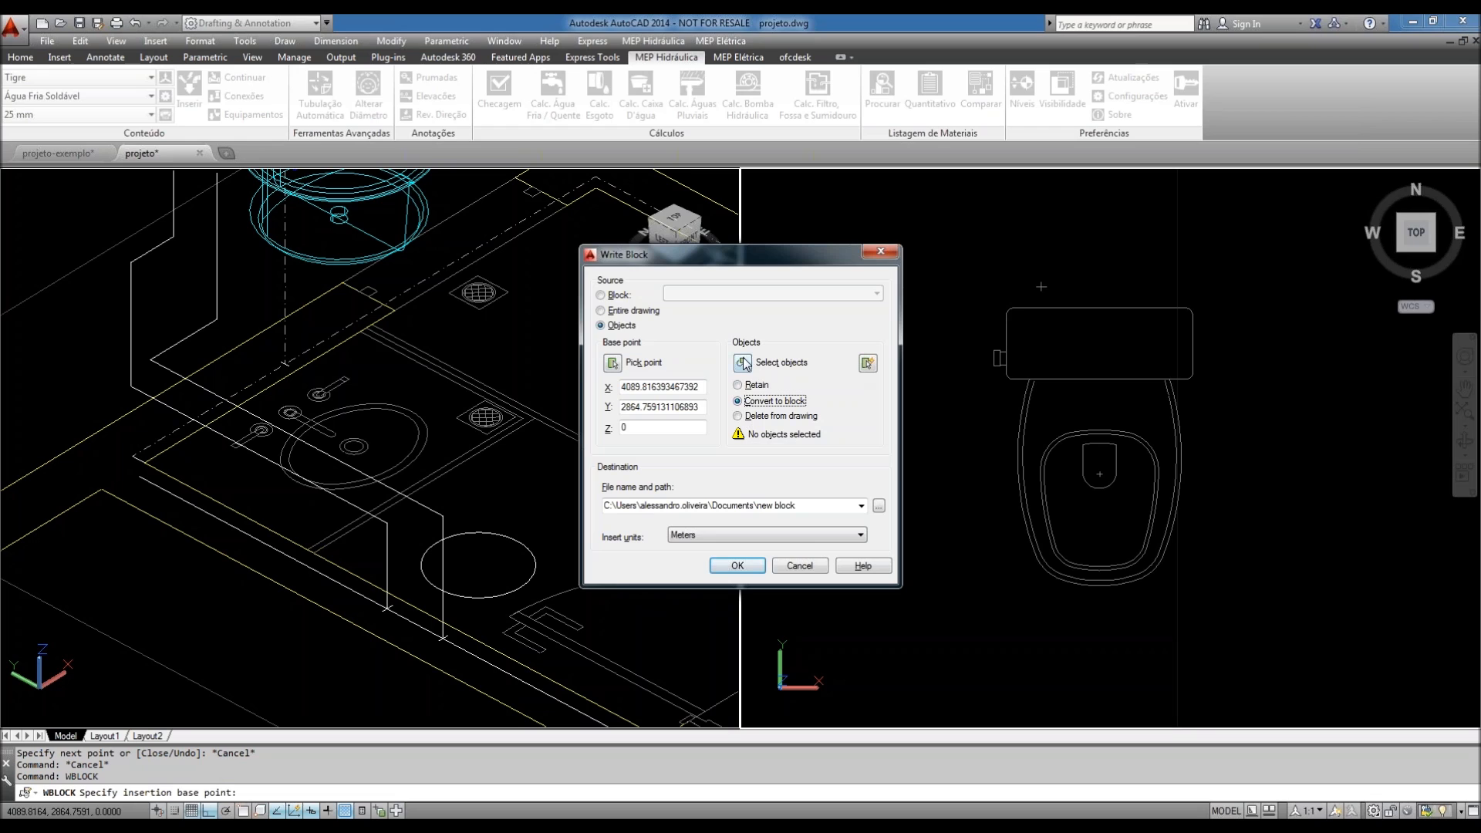
pyautogui.click(744, 364)
pyautogui.click(1233, 620)
pyautogui.click(939, 299)
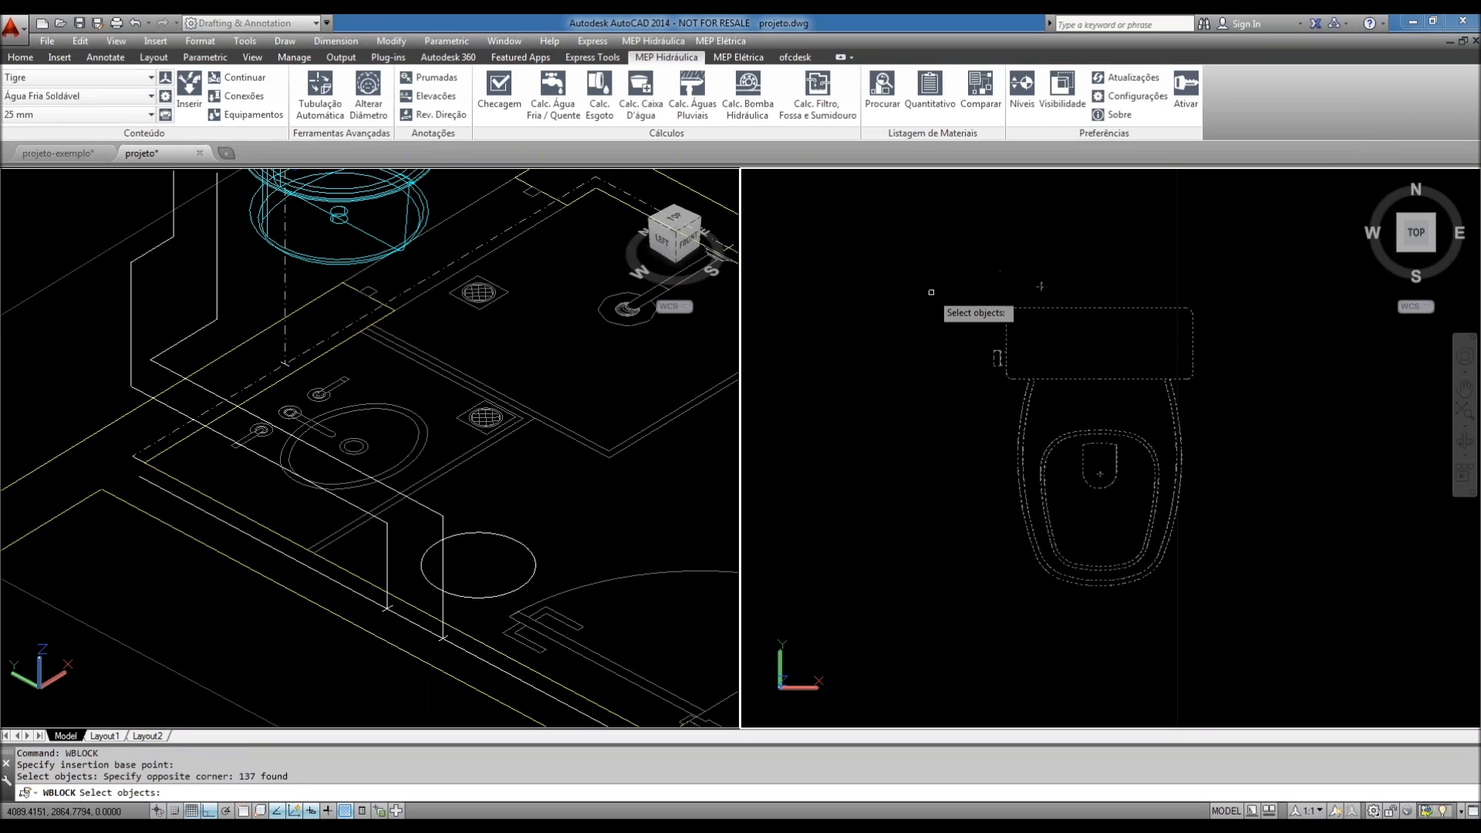
pyautogui.press('Return')
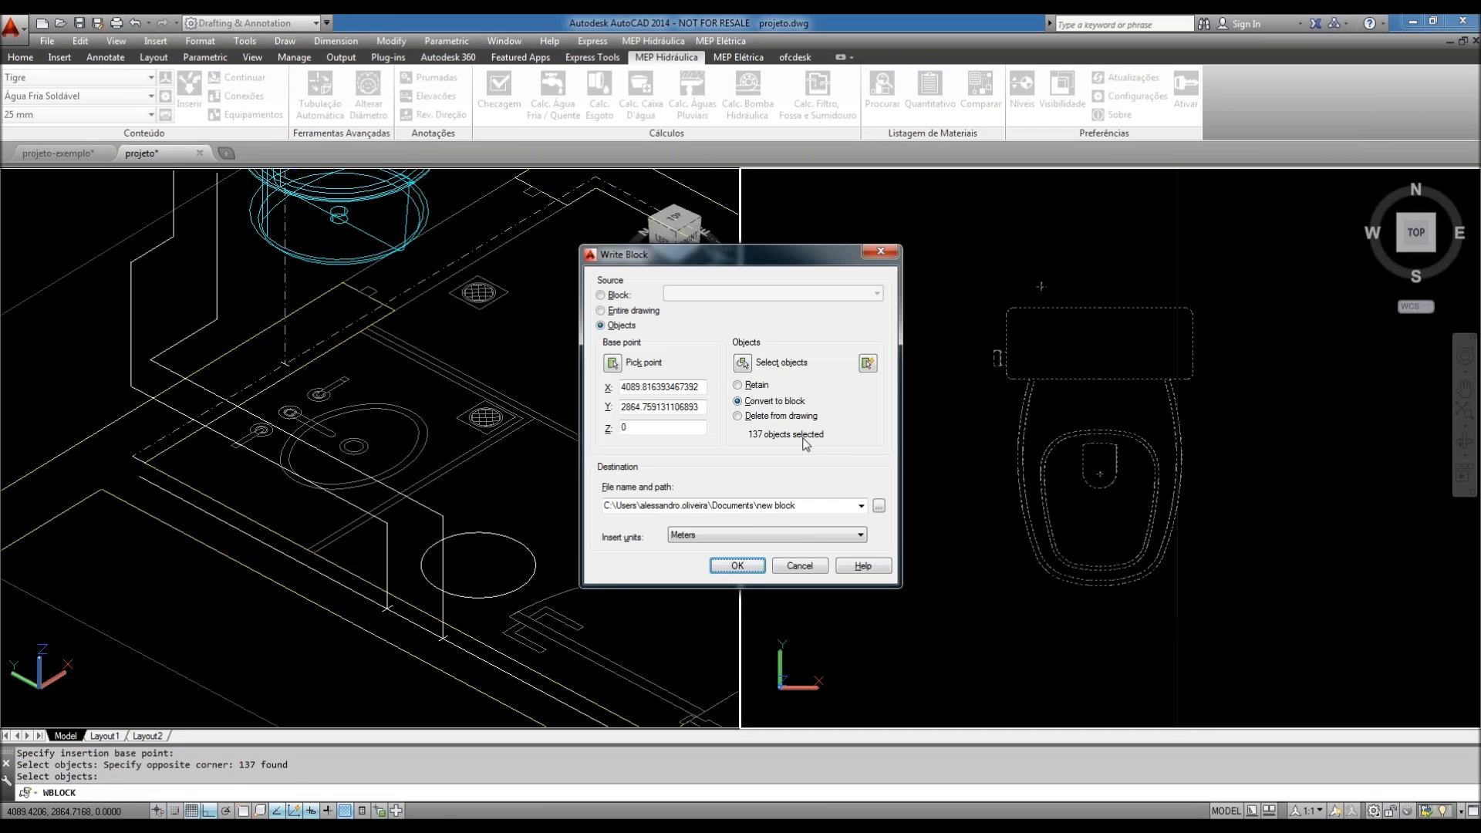
# - Name the block file novobloco, set its save location and write the block
pyautogui.moveTo(797, 505); pyautogui.dragTo(759, 505)
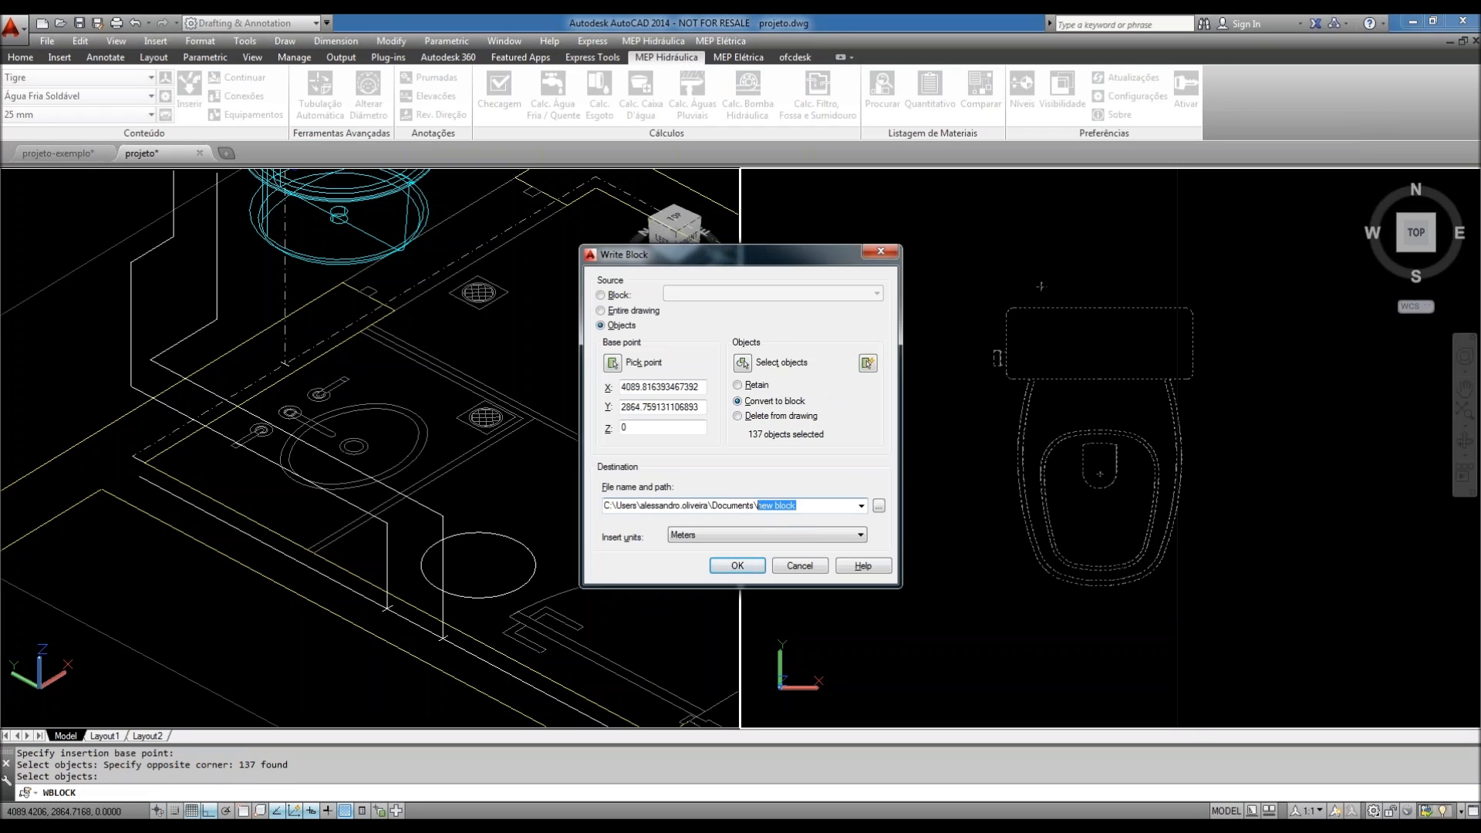
pyautogui.write('novobloco')
pyautogui.click(879, 506)
pyautogui.click(958, 577)
pyautogui.click(742, 568)
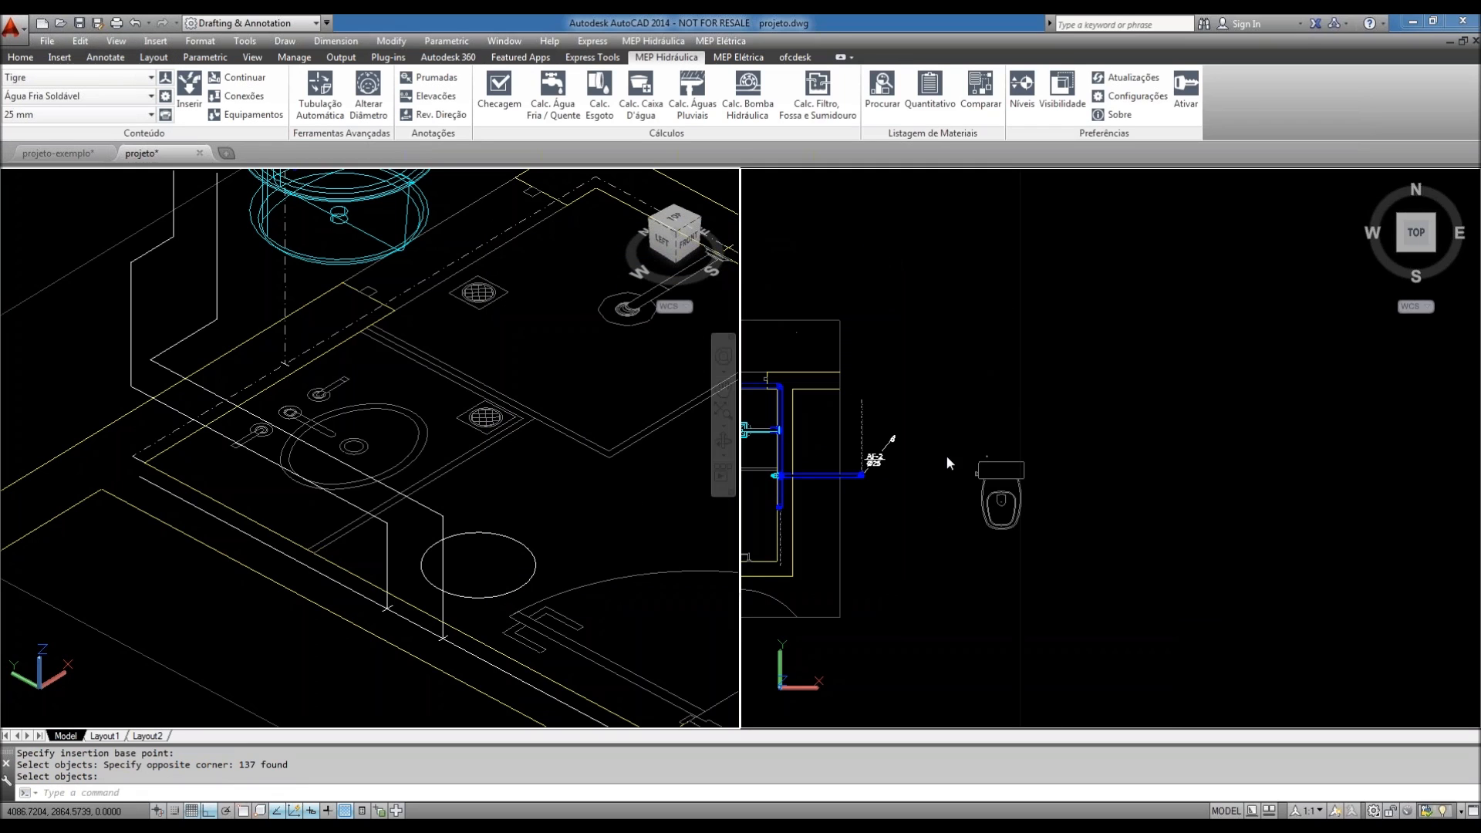
# - Insert the novobloco block at scale 1 on the bathroom's inner wall line, just past the end of the blue pipe
pyautogui.moveTo(894, 469); pyautogui.dragTo(1213, 431, button='middle')
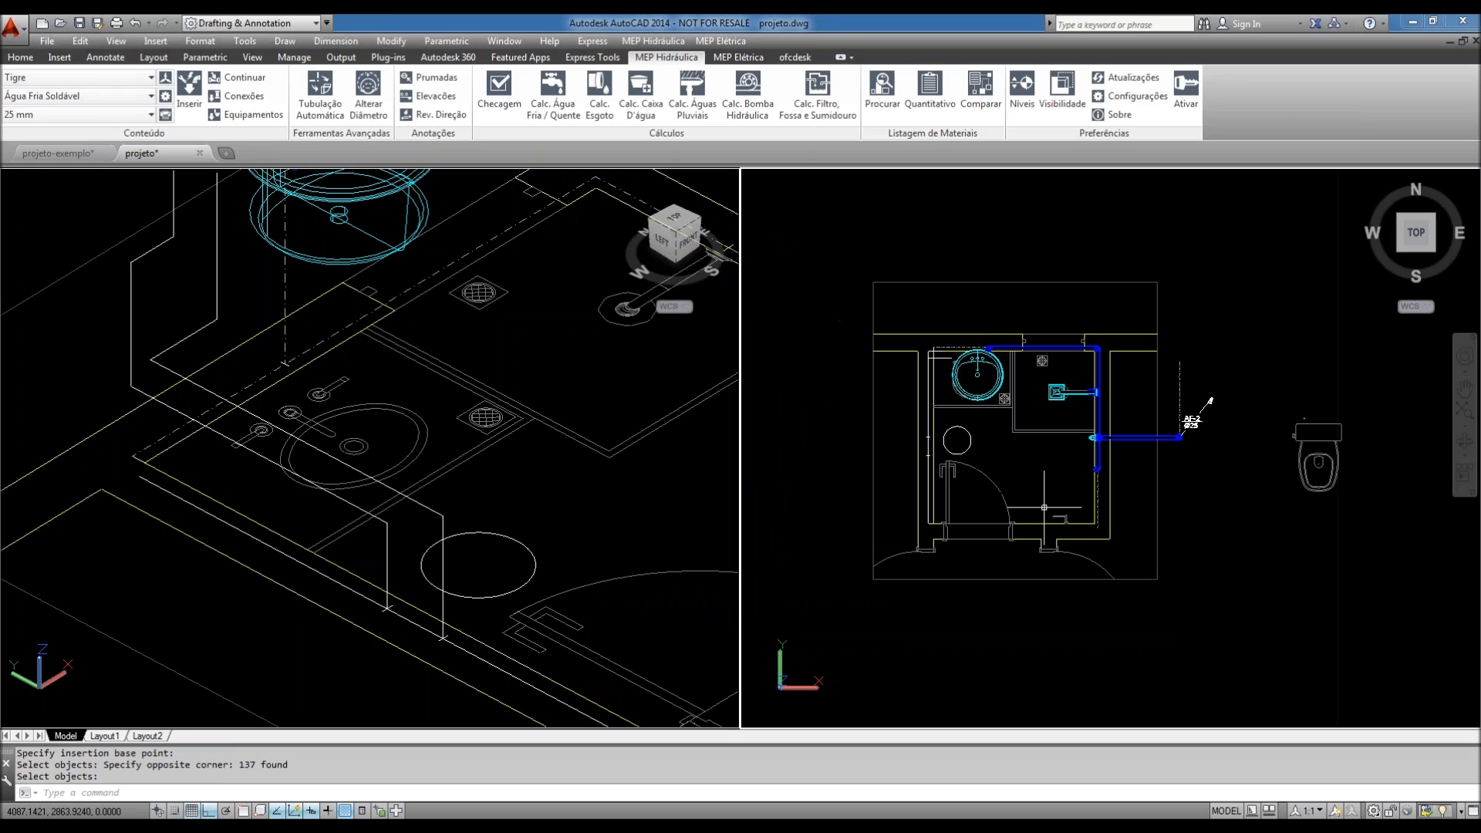
pyautogui.scroll(6, 1062, 492)
pyautogui.moveTo(1143, 438); pyautogui.dragTo(1115, 460, button='middle')
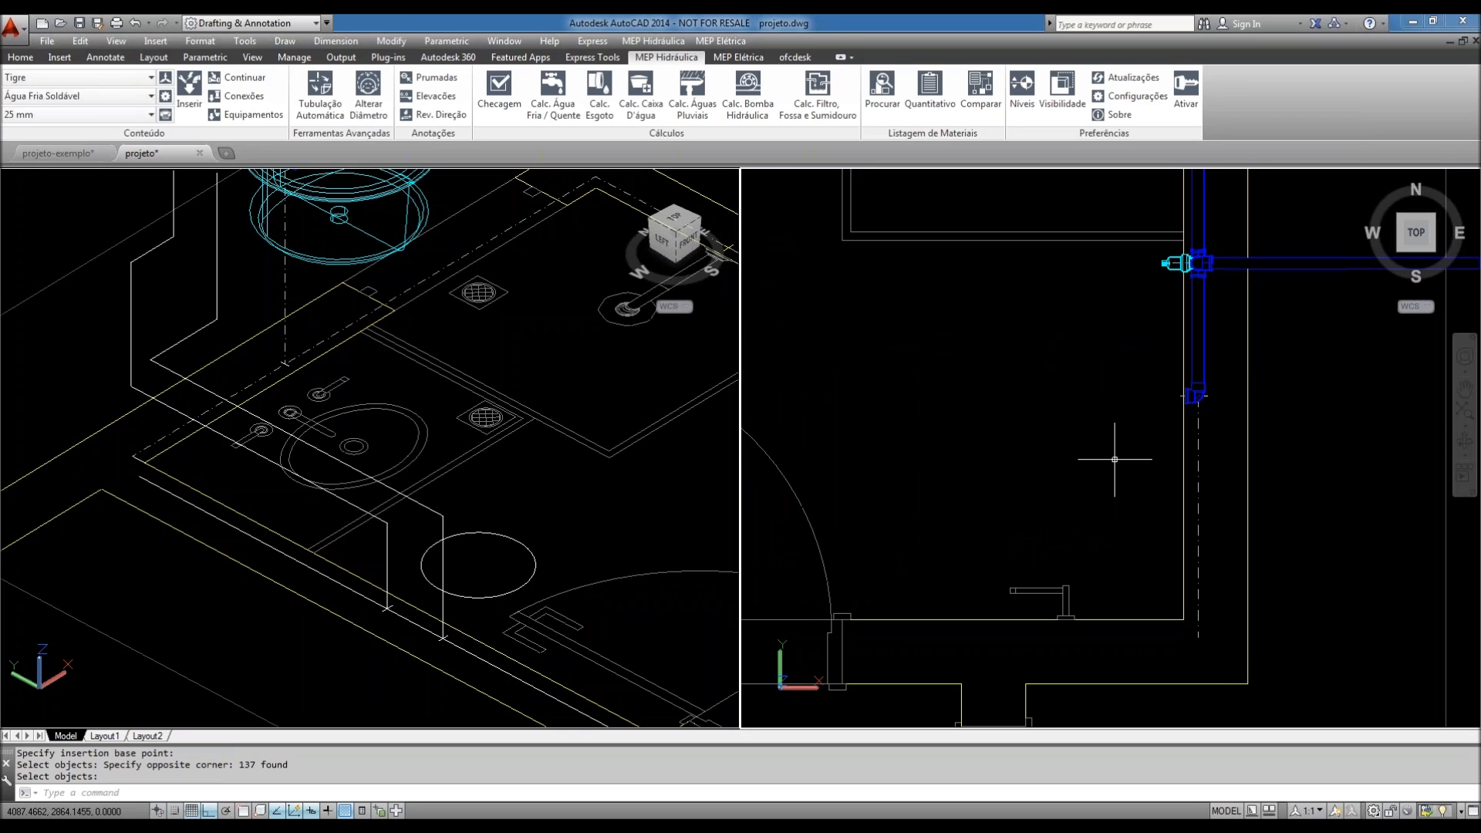
pyautogui.write('I')
pyautogui.press('Return')
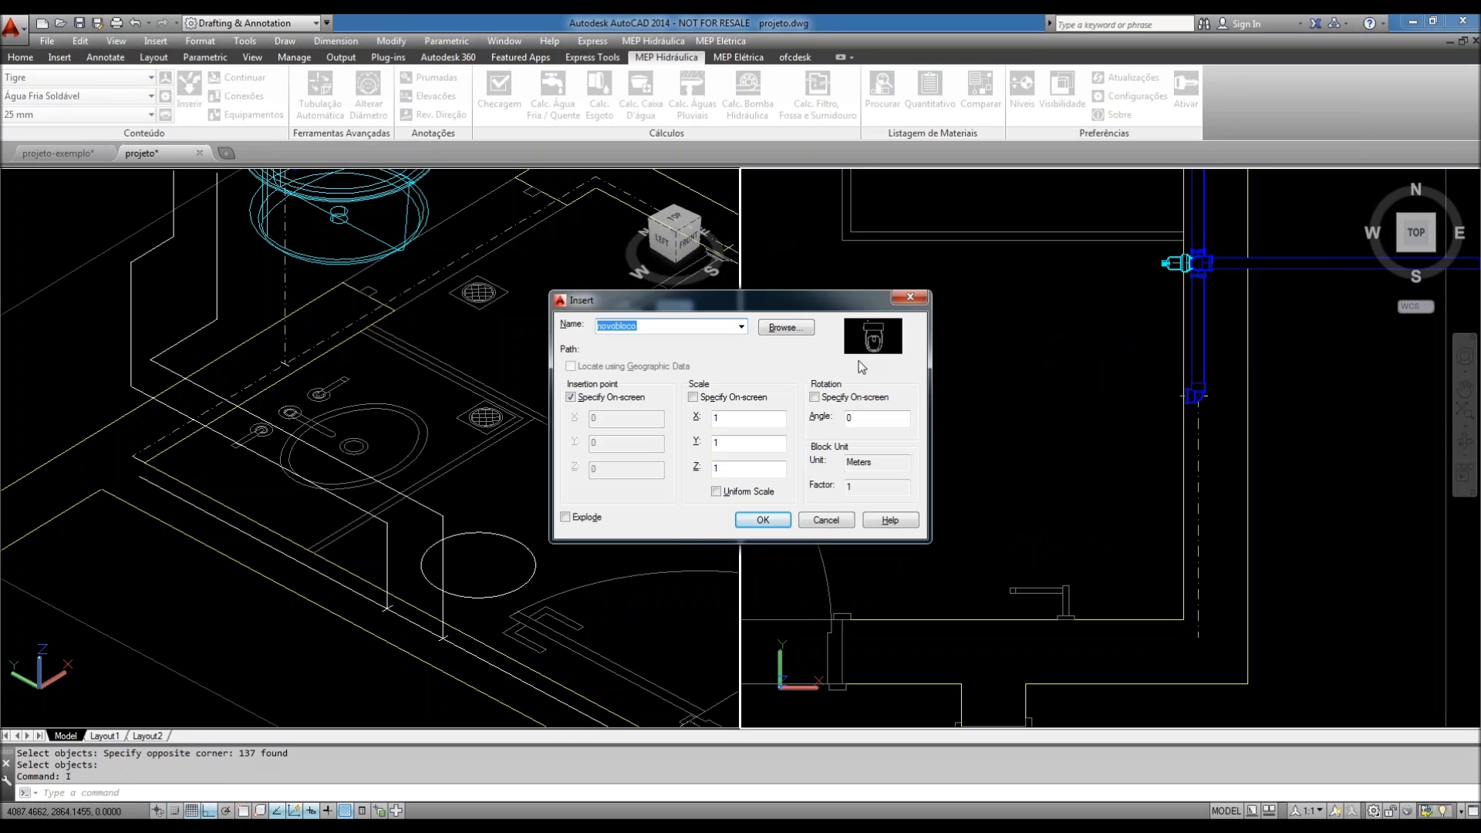
pyautogui.click(762, 520)
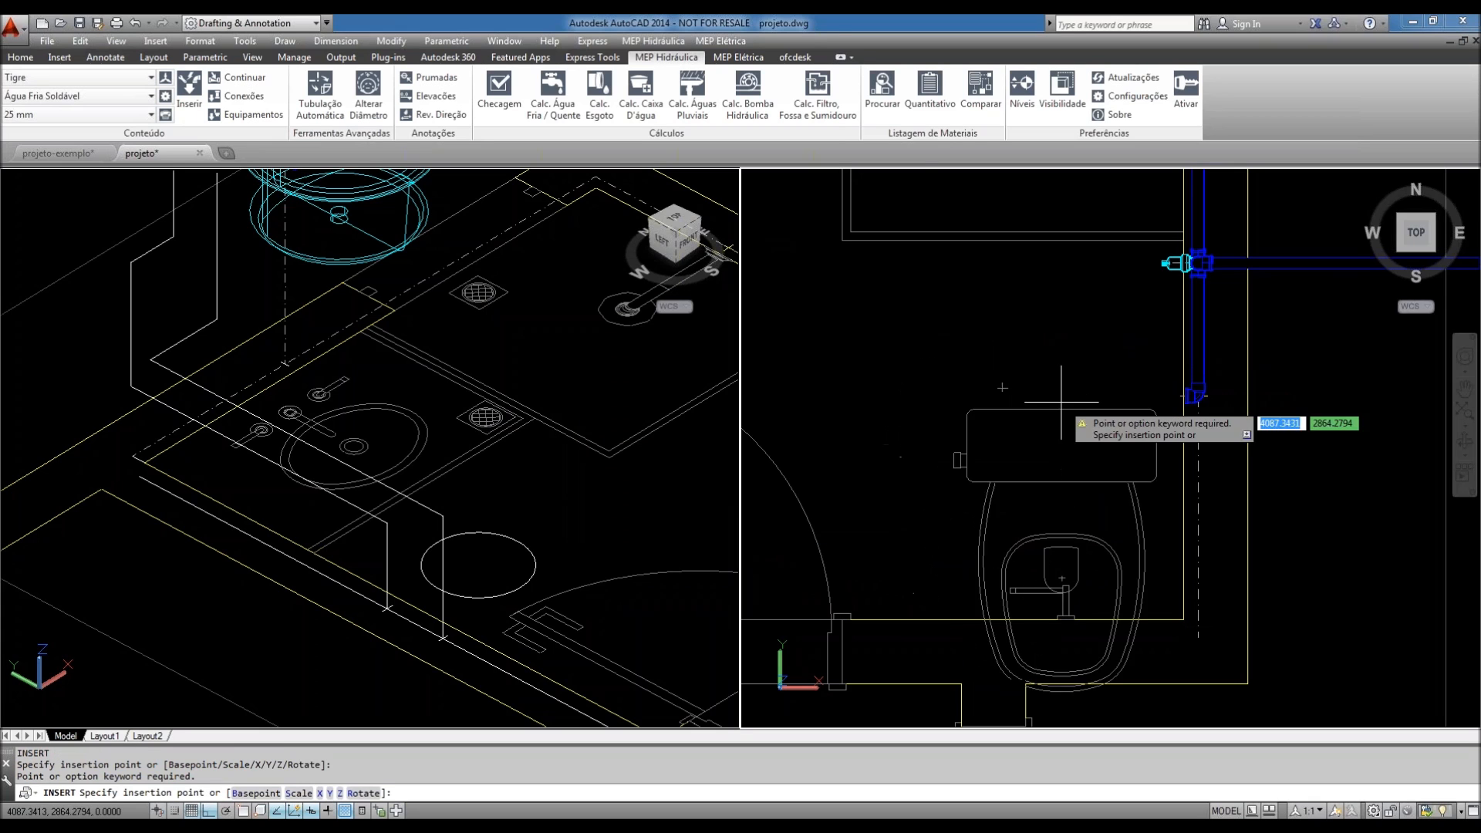
pyautogui.scroll(2, 992, 378)
pyautogui.scroll(-2, 1005, 380)
pyautogui.scroll(3, 1147, 460)
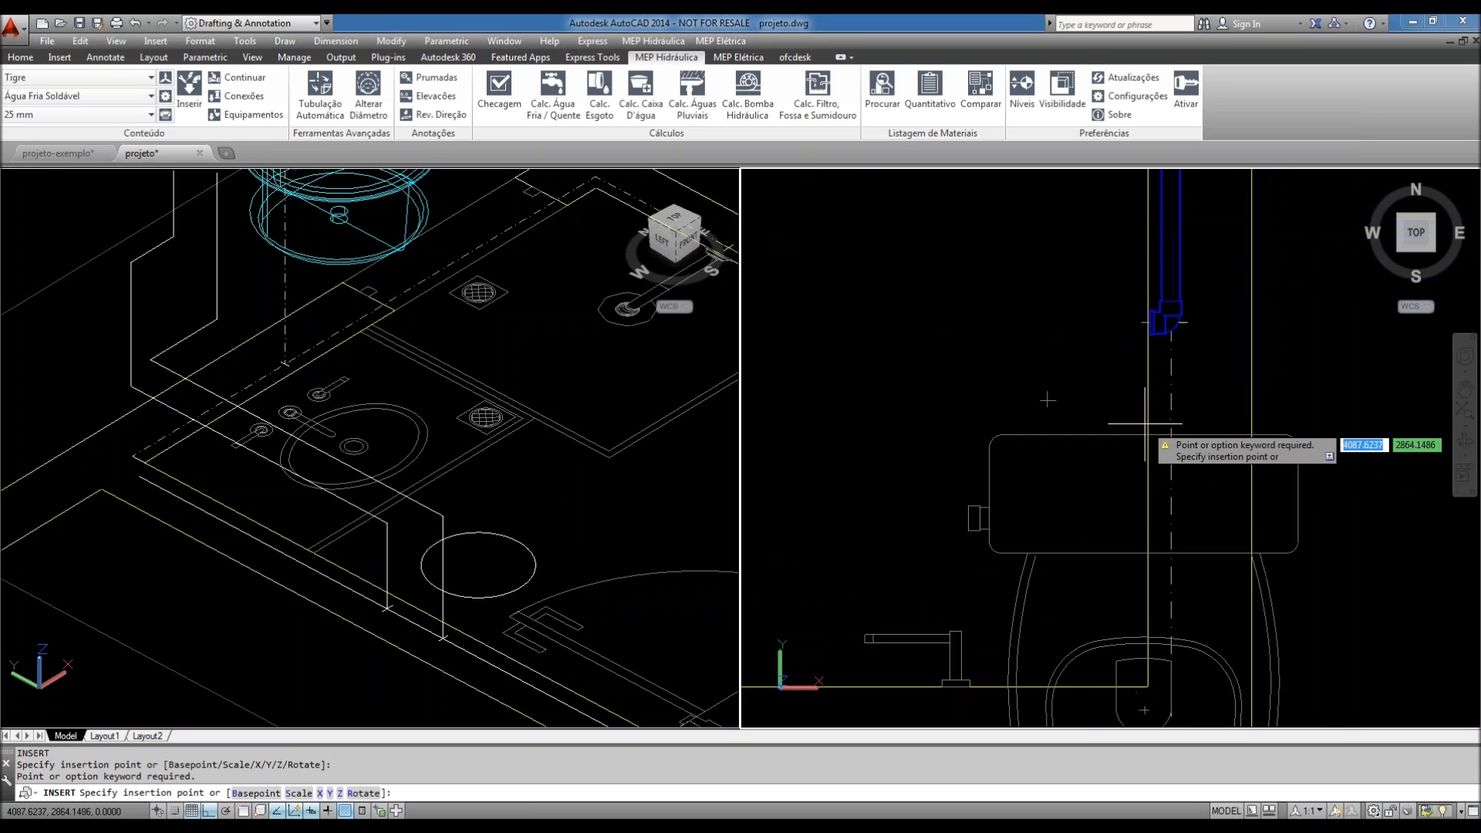
pyautogui.click(1164, 322)
pyautogui.scroll(-4, 1161, 460)
# - Rotate the inserted toilet a quarter turn clockwise about the middle of the tank's back edge so the tank sits against the wall
pyautogui.click(1179, 482)
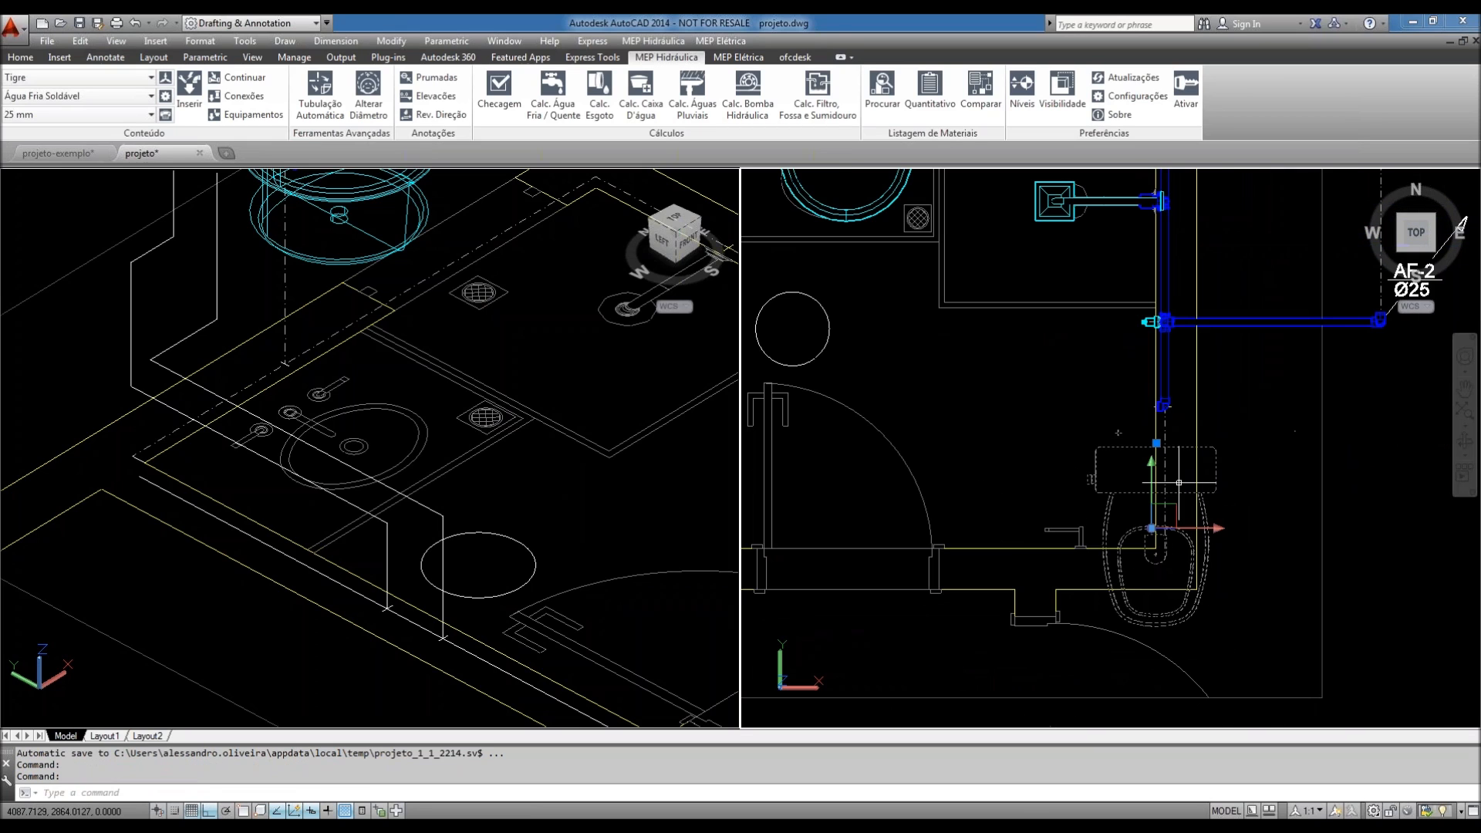
pyautogui.scroll(1, 1178, 482)
pyautogui.write('ro')
pyautogui.press('Return')
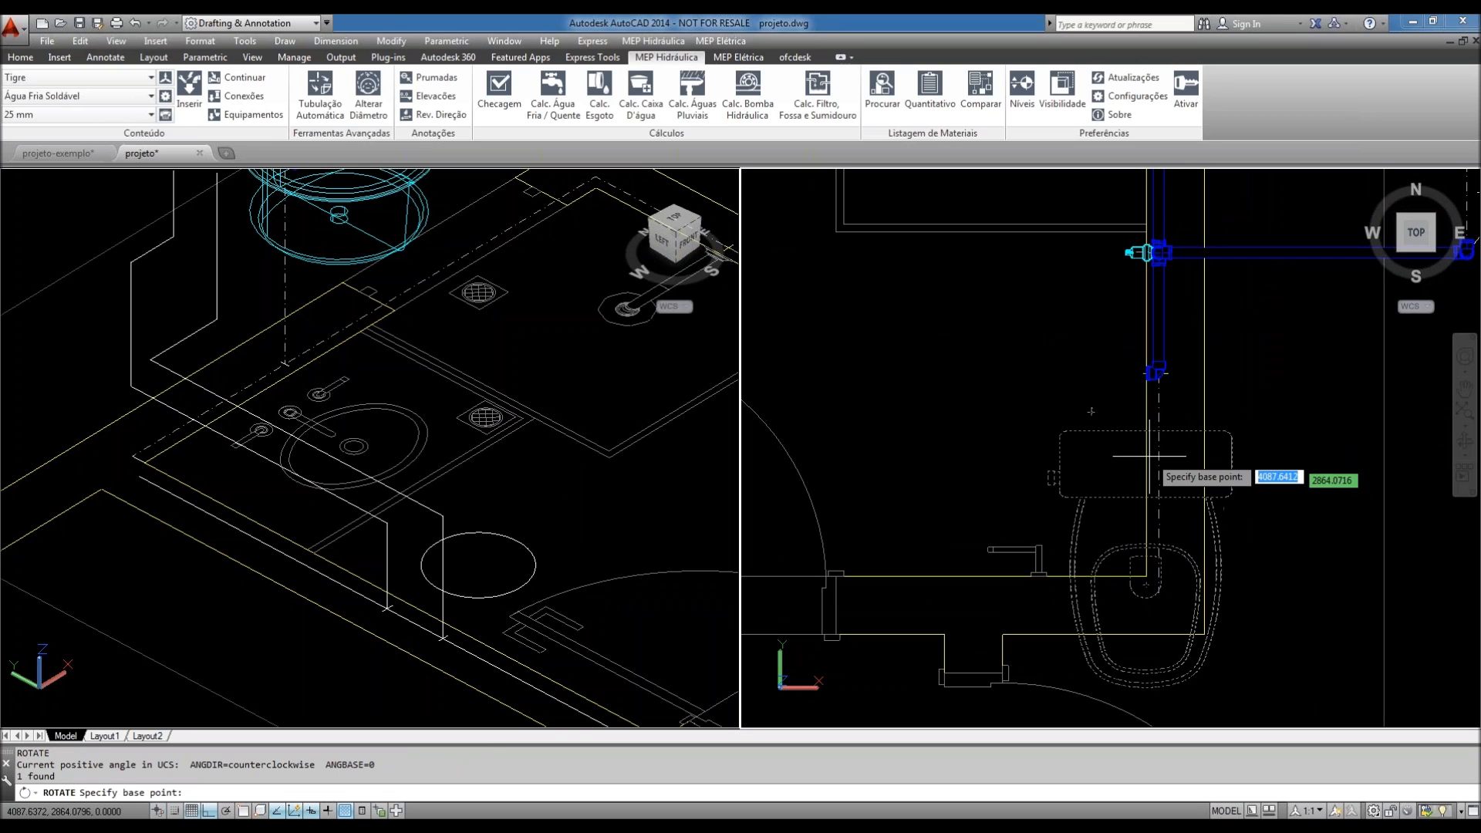
pyautogui.click(1148, 431)
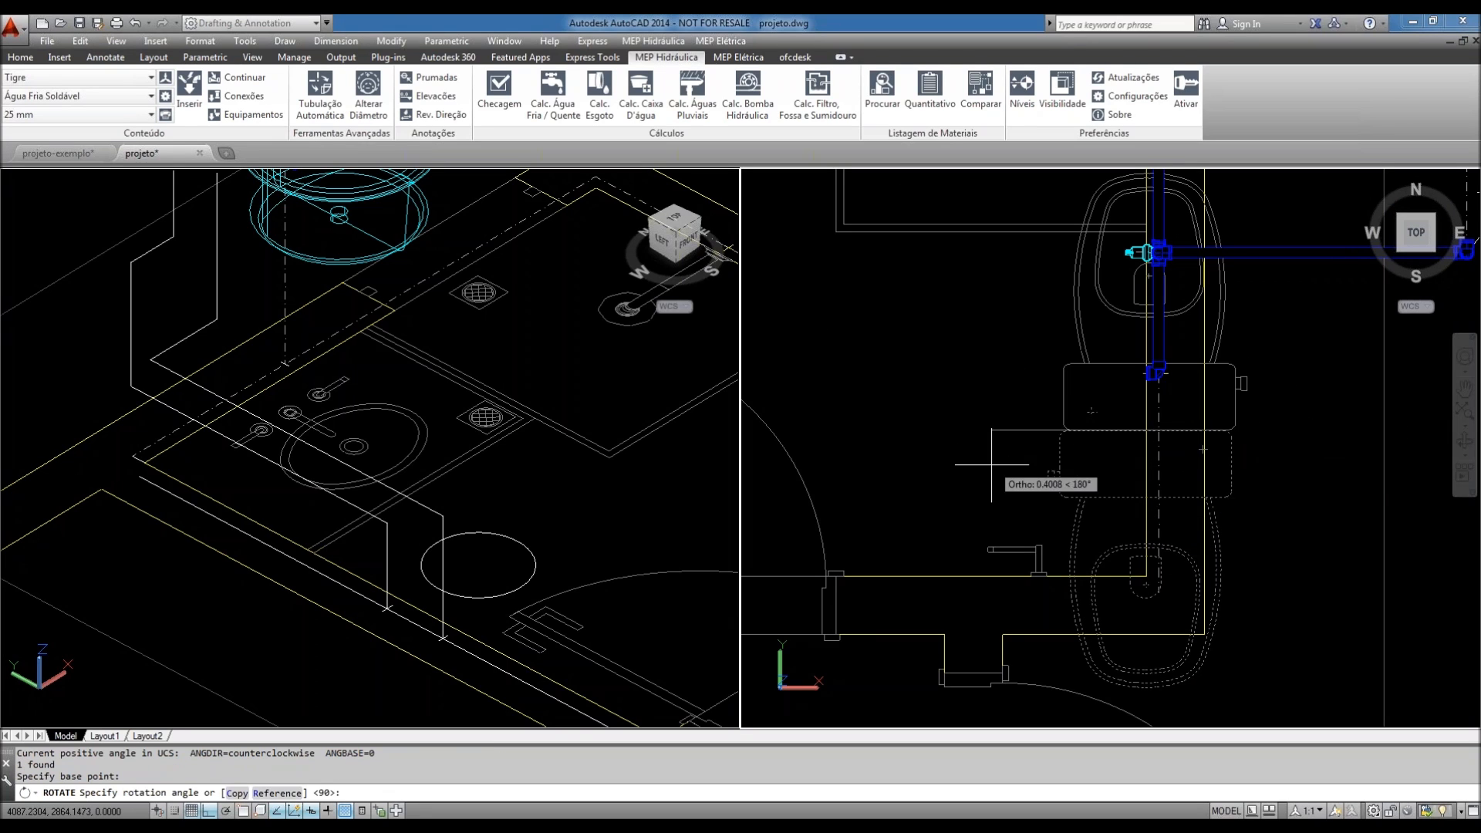
pyautogui.press('Escape')
pyautogui.press('Escape')
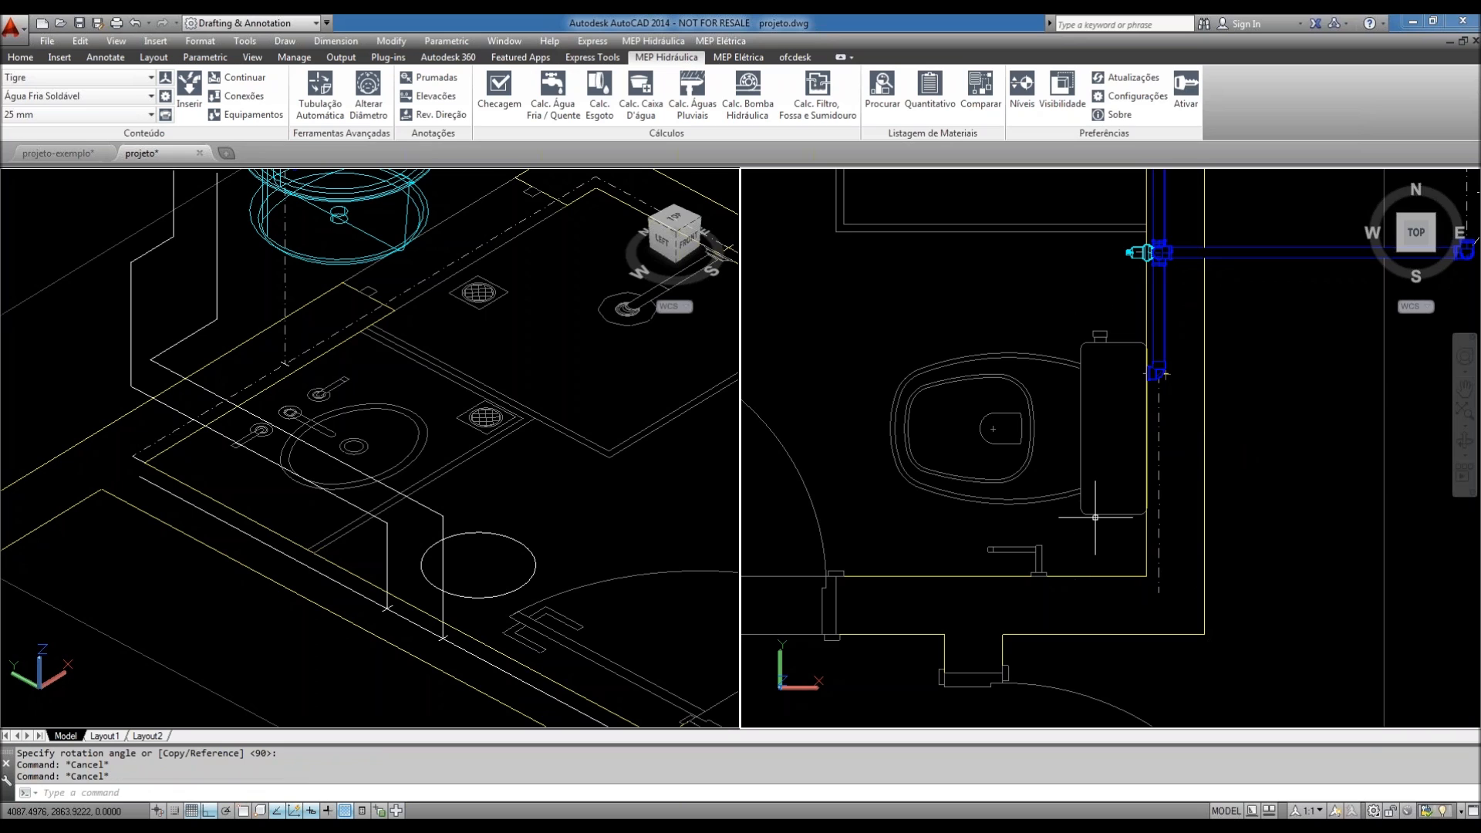
# - In the 3D view, erase the vertical dashed line rising from the cross mark in the wall behind the toilet
pyautogui.click(641, 528)
pyautogui.scroll(-4, 641, 528)
pyautogui.moveTo(544, 466); pyautogui.dragTo(380, 499, button='middle')
pyautogui.scroll(3, 634, 504)
pyautogui.scroll(4, 625, 470)
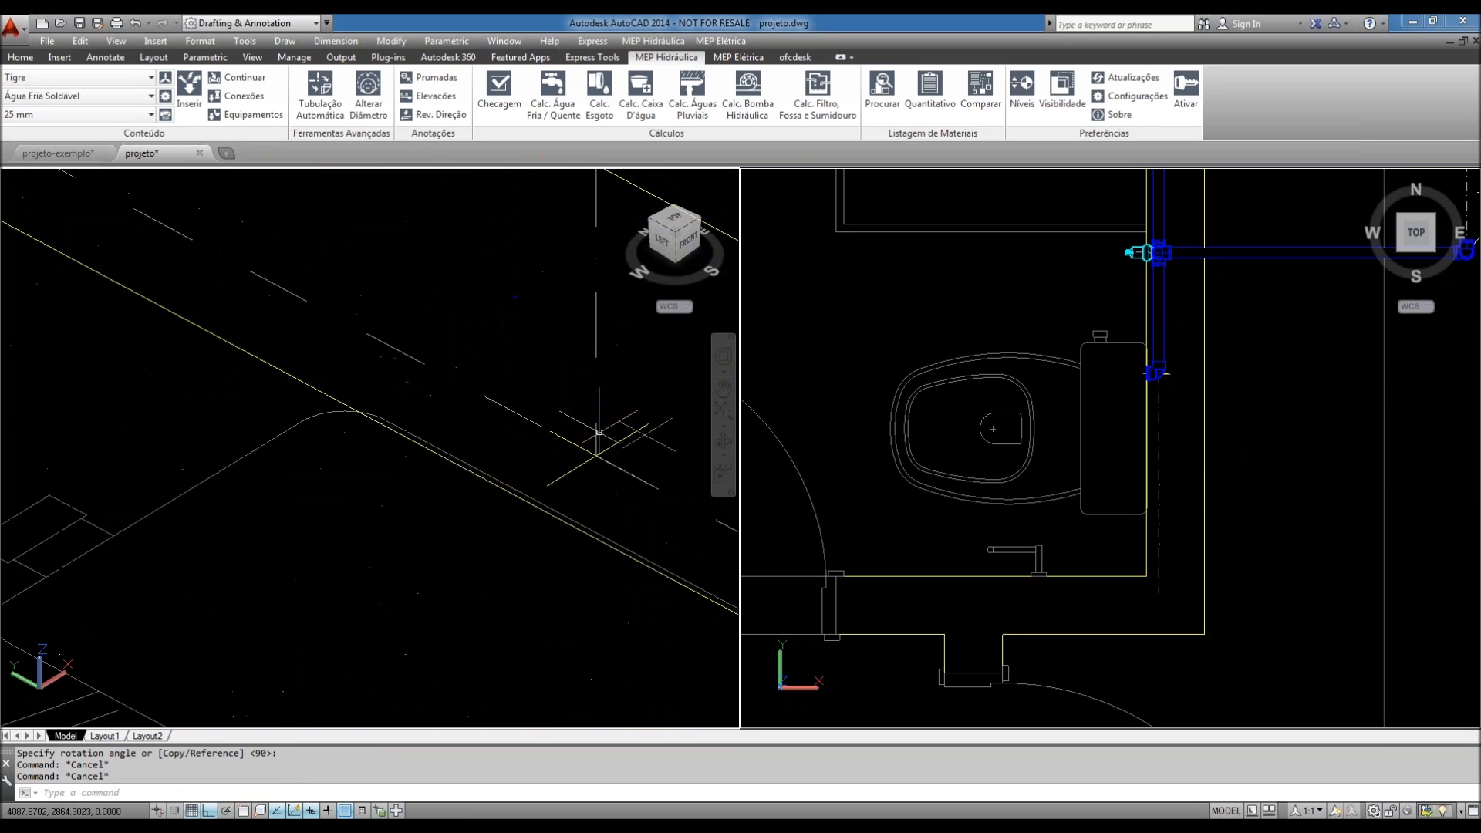
pyautogui.click(588, 389)
pyautogui.click(550, 401)
pyautogui.press('Delete')
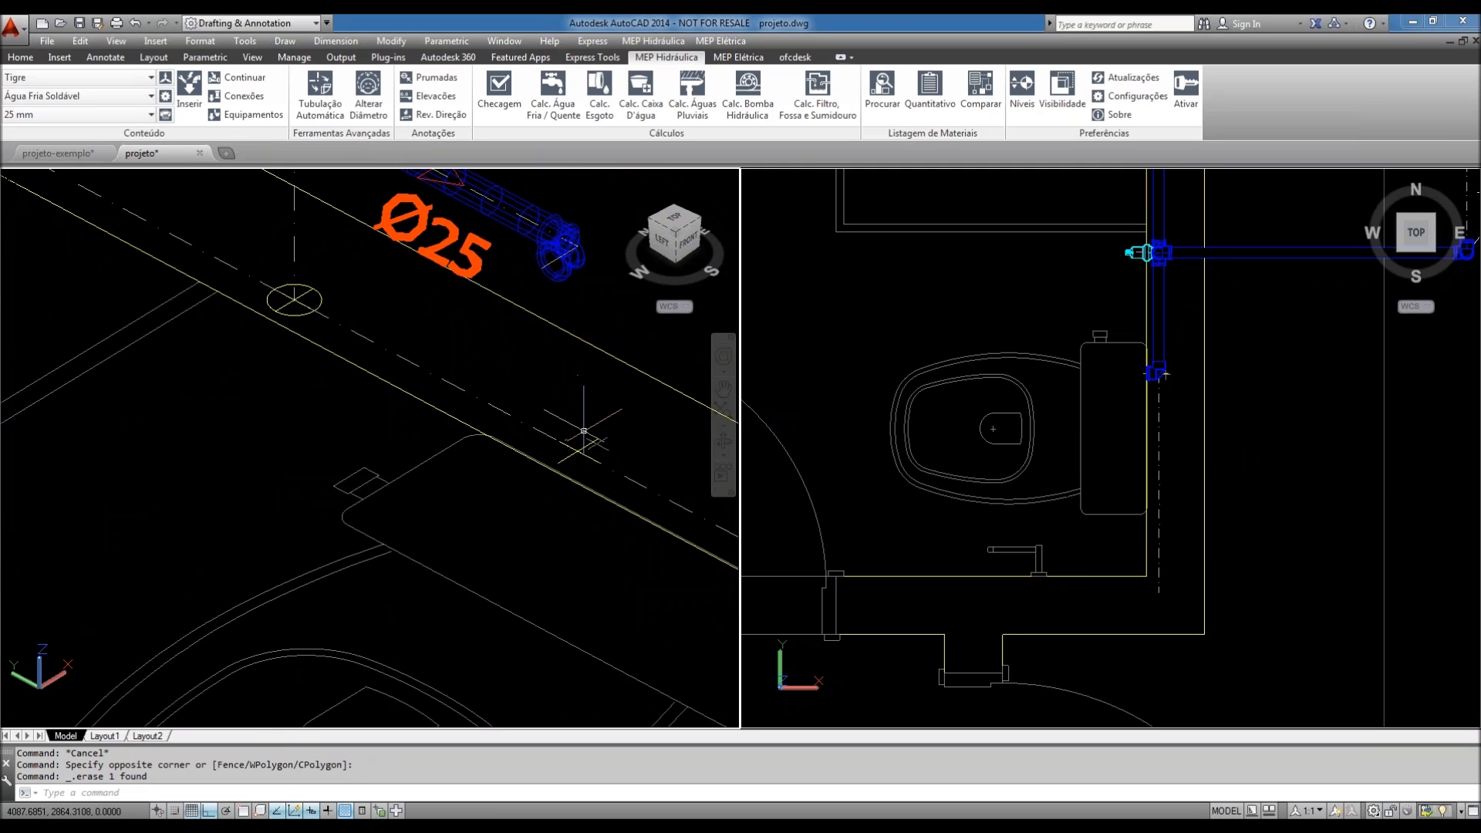
pyautogui.scroll(3, 612, 456)
pyautogui.click(612, 456)
pyautogui.scroll(4, 621, 449)
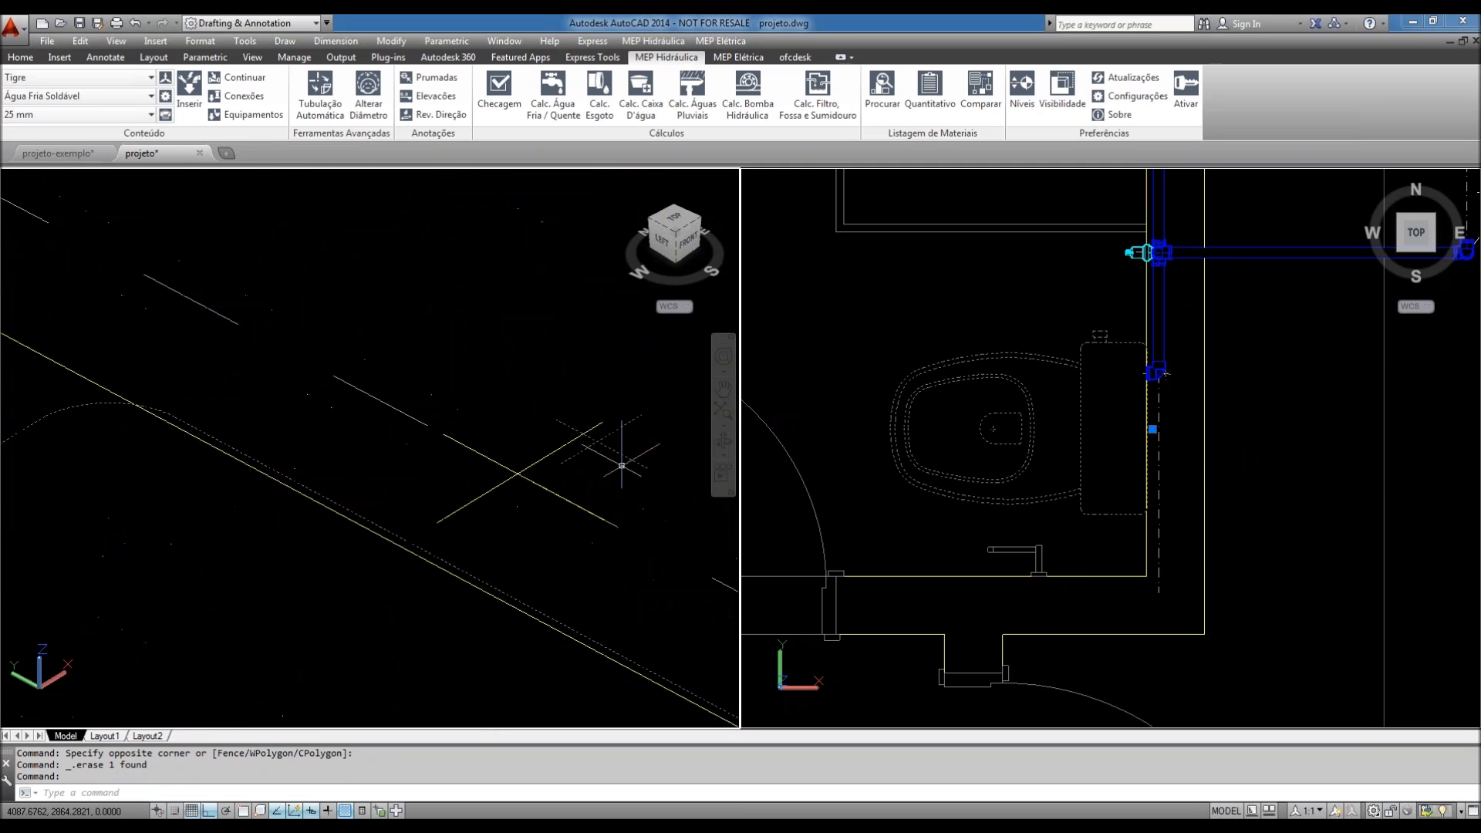
pyautogui.scroll(-4, 529, 434)
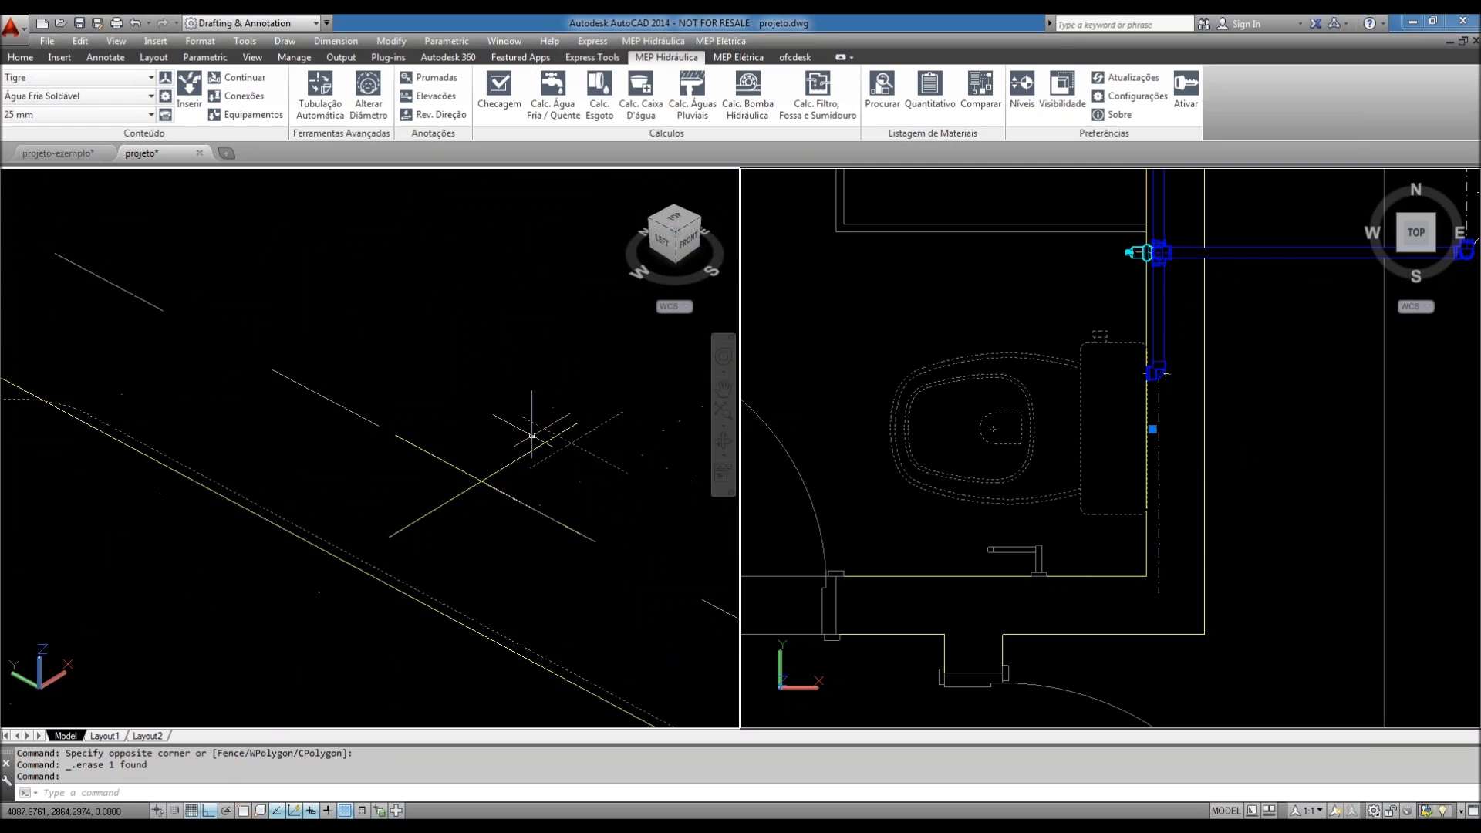
pyautogui.scroll(4, 529, 434)
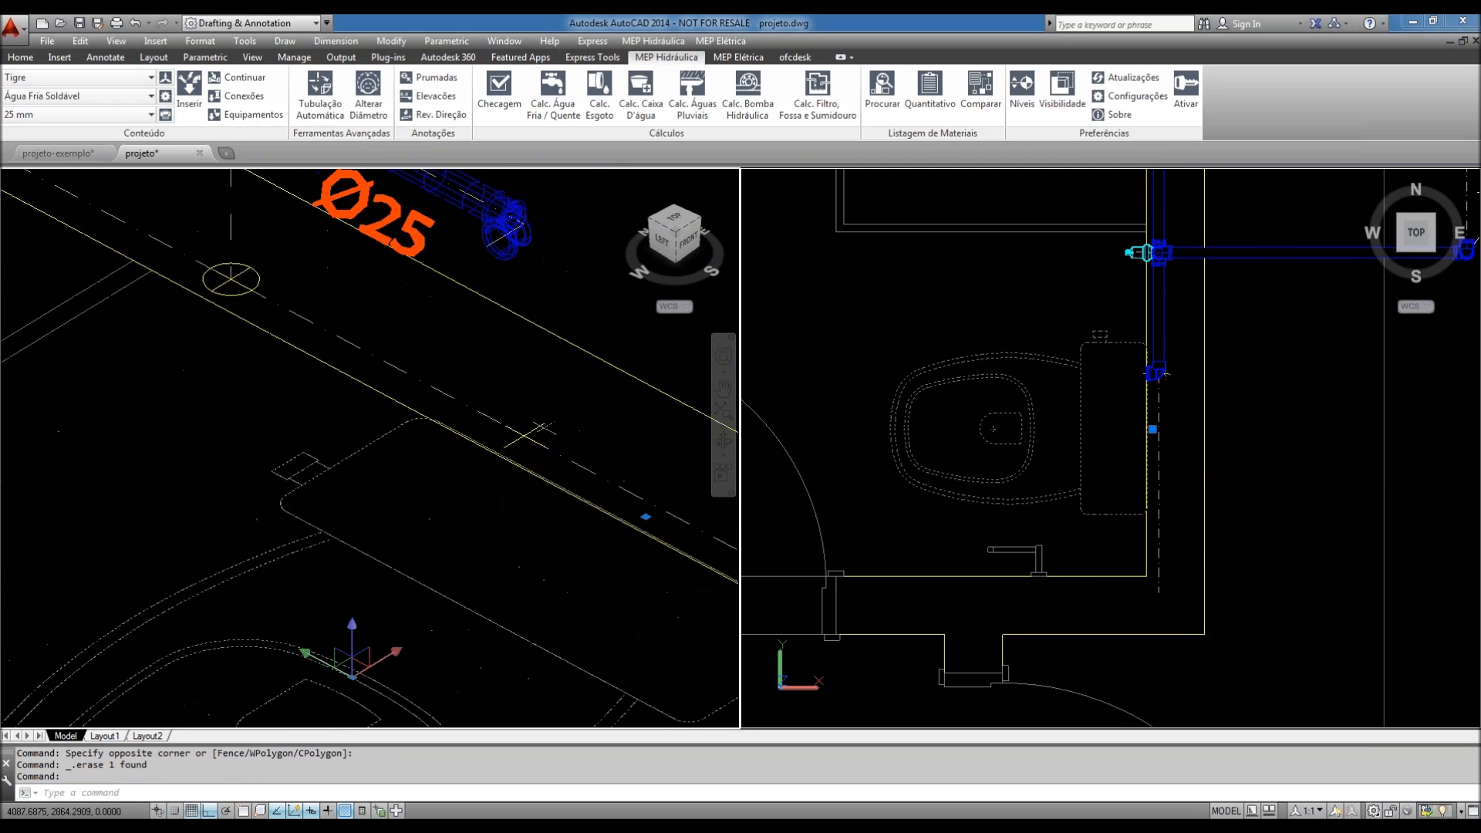
pyautogui.scroll(-2, 538, 429)
pyautogui.press('Escape')
pyautogui.press('Escape')
# - Erase the dash-dot line inside the wall behind the toilet and both yellow strokes of the old cross mark
pyautogui.click(473, 400)
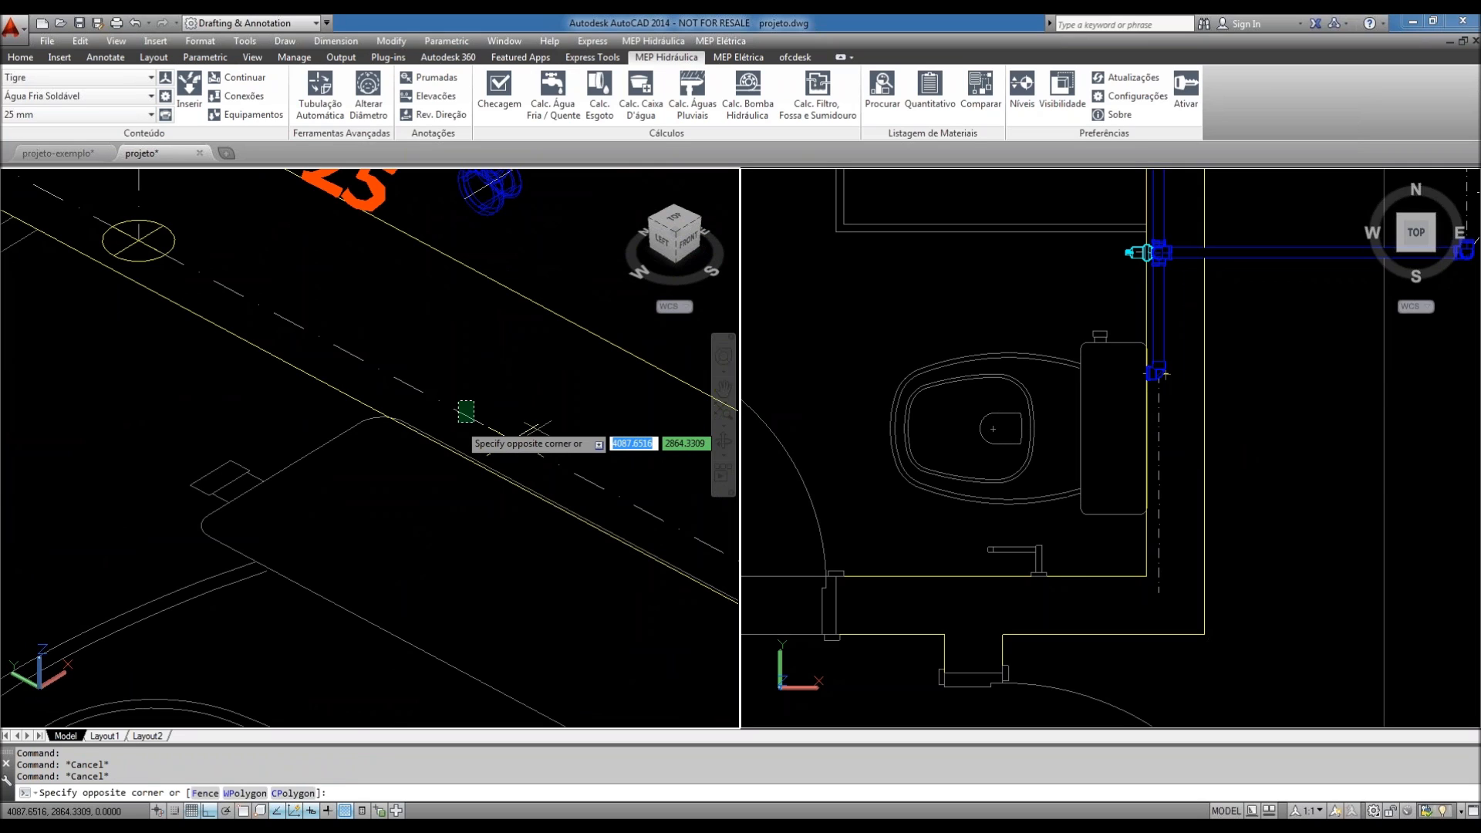
pyautogui.click(453, 427)
pyautogui.press('Delete')
pyautogui.scroll(1, 541, 458)
pyautogui.click(511, 434)
pyautogui.press('Delete')
pyautogui.click(499, 424)
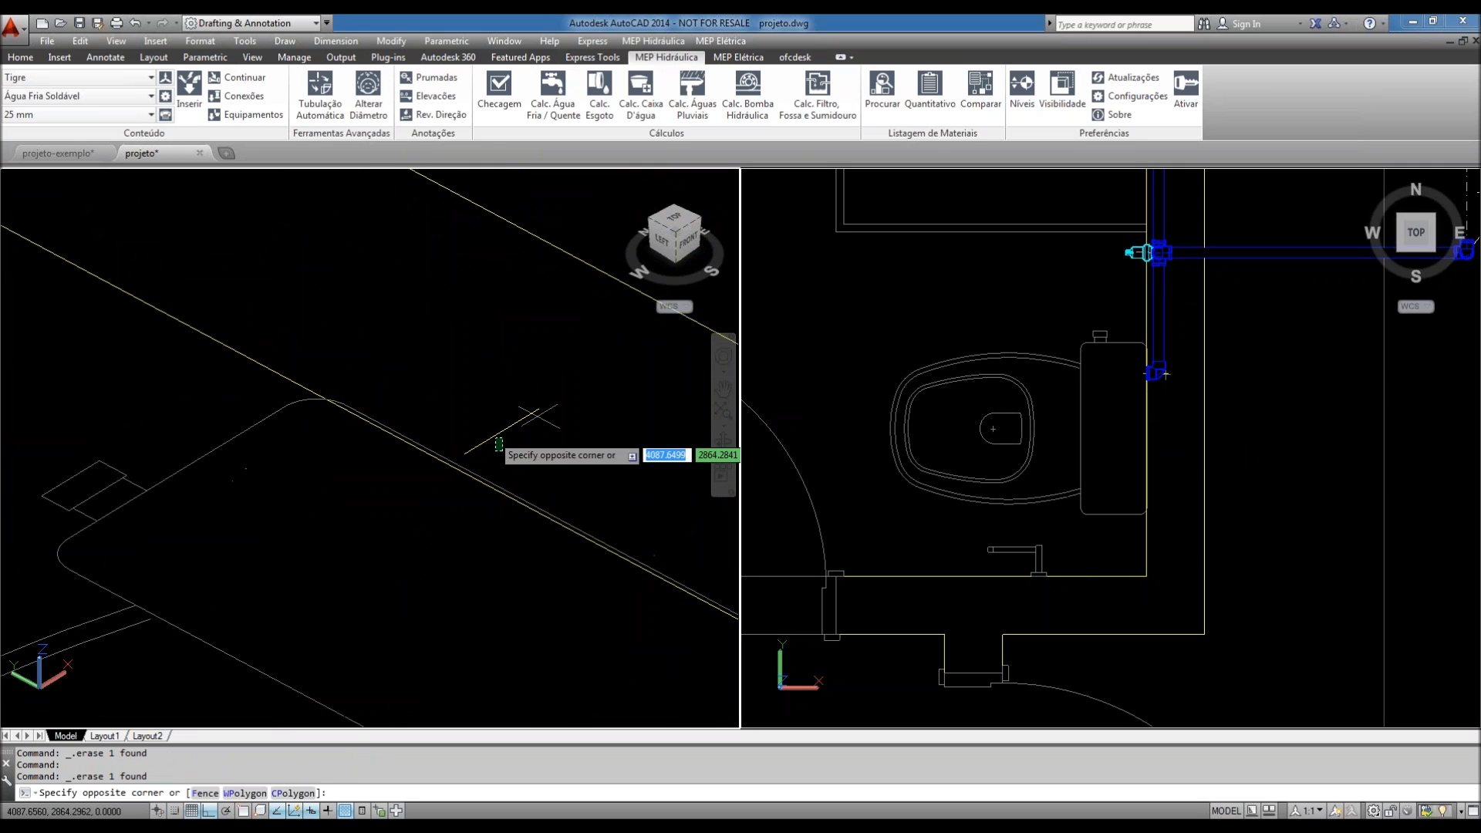
pyautogui.click(486, 443)
pyautogui.press('Delete')
# - Draw a line route from the toilet block's reference cross: up, sideways and up again, then onward in alternating horizontal and vertical segments
pyautogui.scroll(-4, 546, 484)
pyautogui.scroll(2, 548, 490)
pyautogui.write('L')
pyautogui.press('Return')
pyautogui.press('F3')
pyautogui.click(541, 463)
pyautogui.scroll(-4, 542, 463)
pyautogui.click(541, 309)
pyautogui.click(471, 271)
pyautogui.moveTo(494, 288); pyautogui.dragTo(498, 449, button='middle')
pyautogui.scroll(-4, 609, 446)
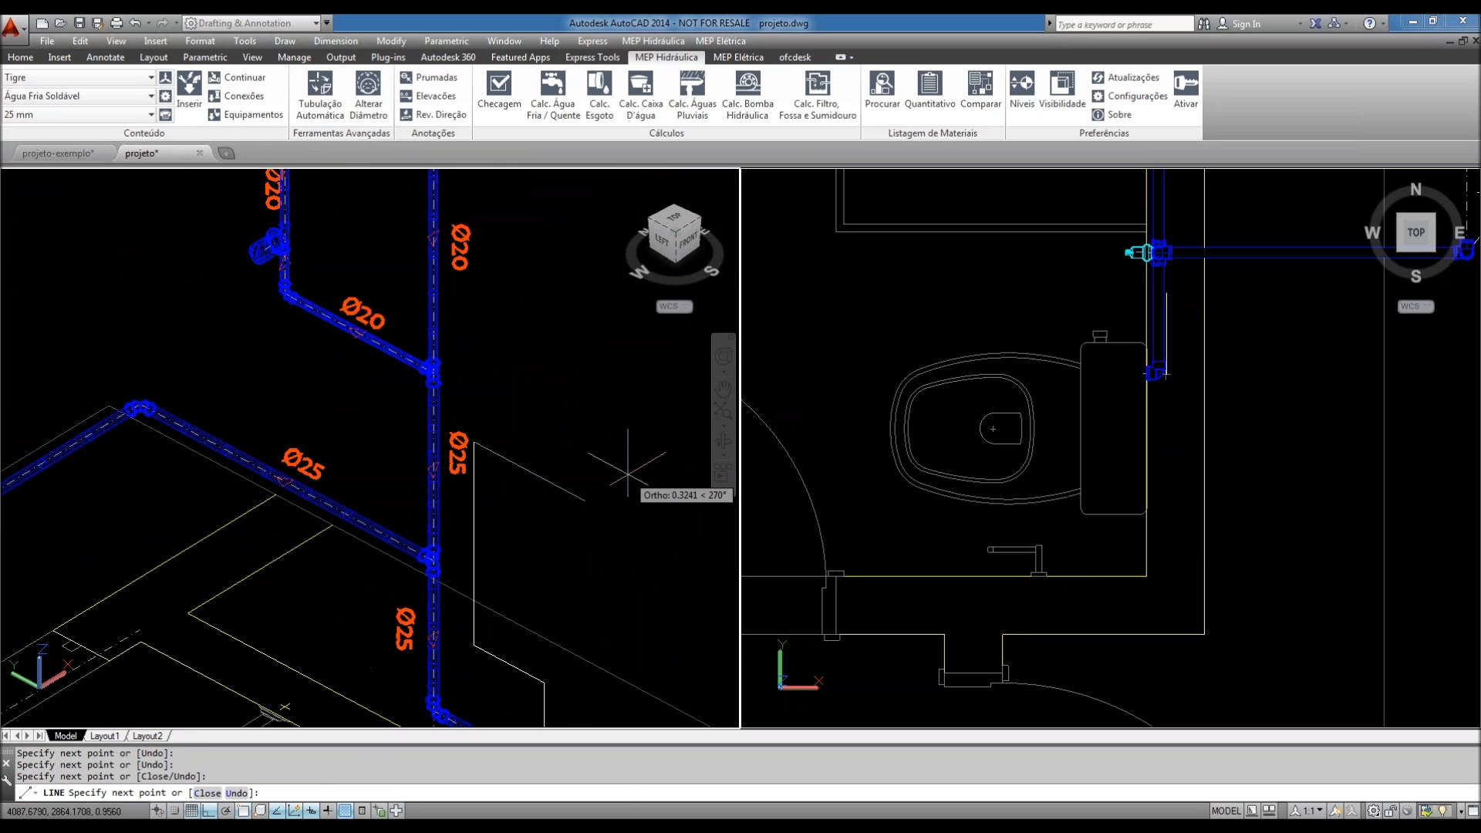
pyautogui.press('Escape')
pyautogui.scroll(5, 614, 502)
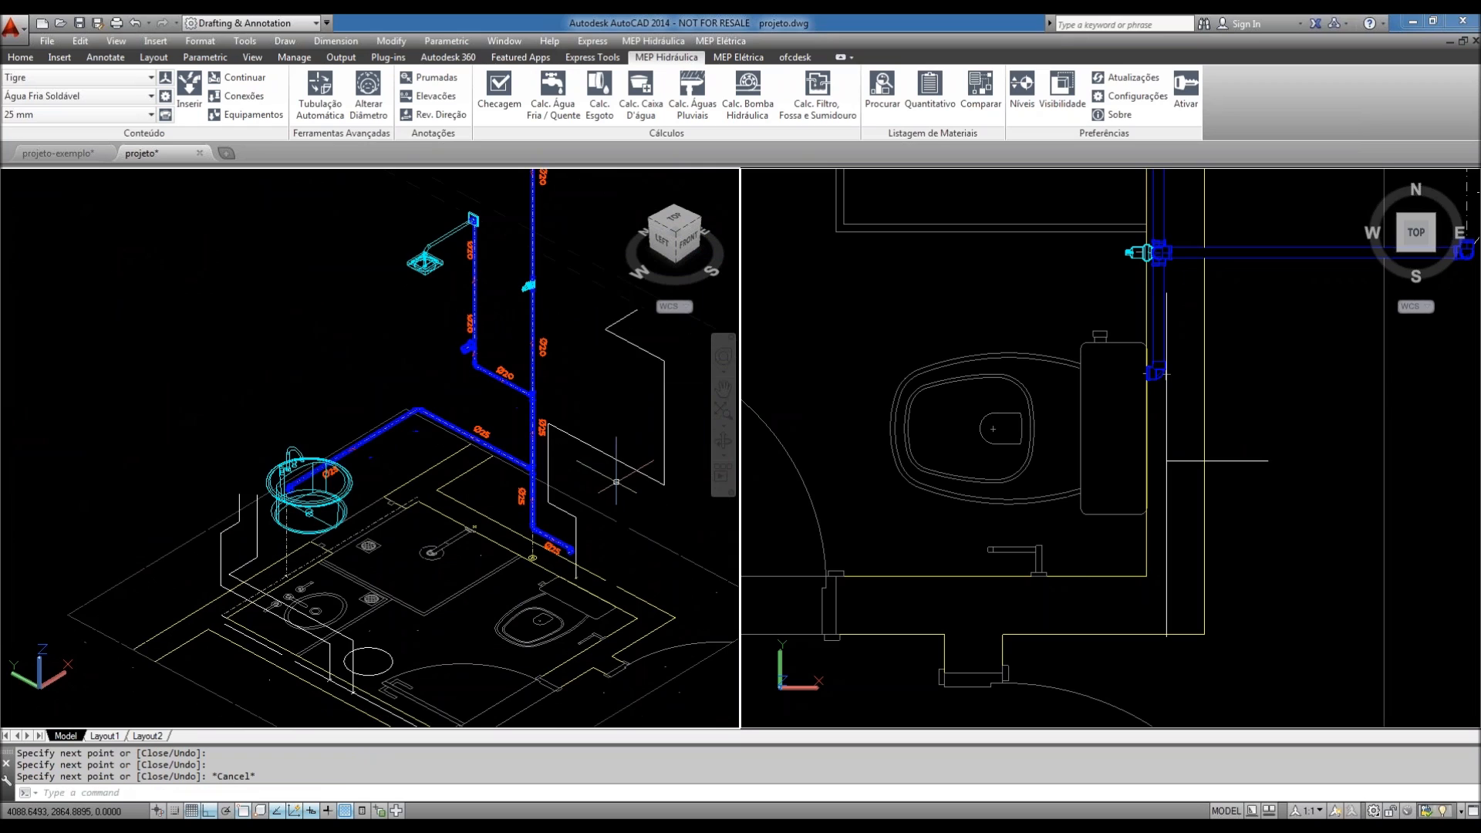
pyautogui.scroll(3, 558, 573)
pyautogui.scroll(-2, 526, 529)
pyautogui.moveTo(559, 516); pyautogui.dragTo(557, 494, button='middle')
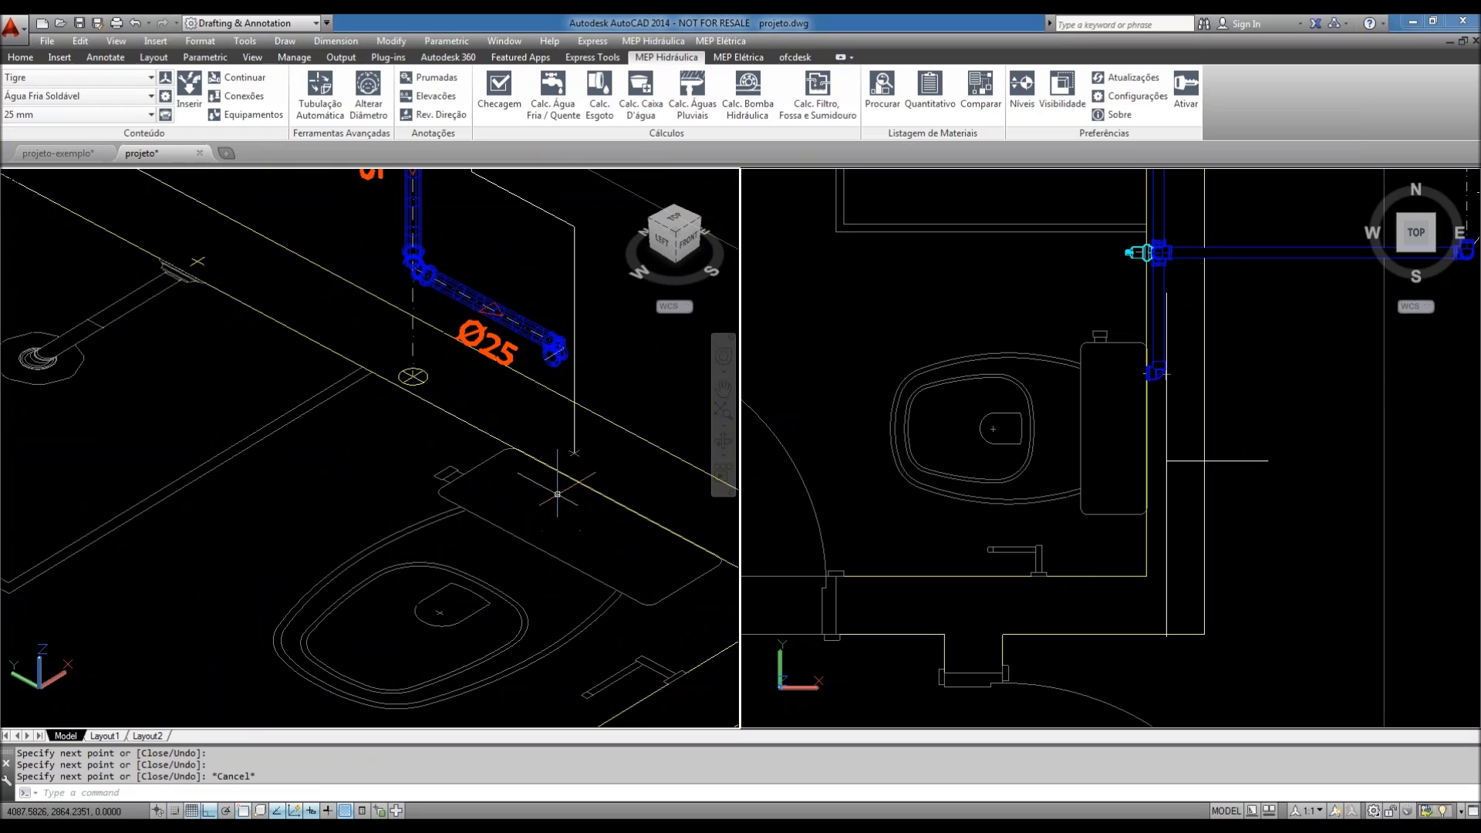
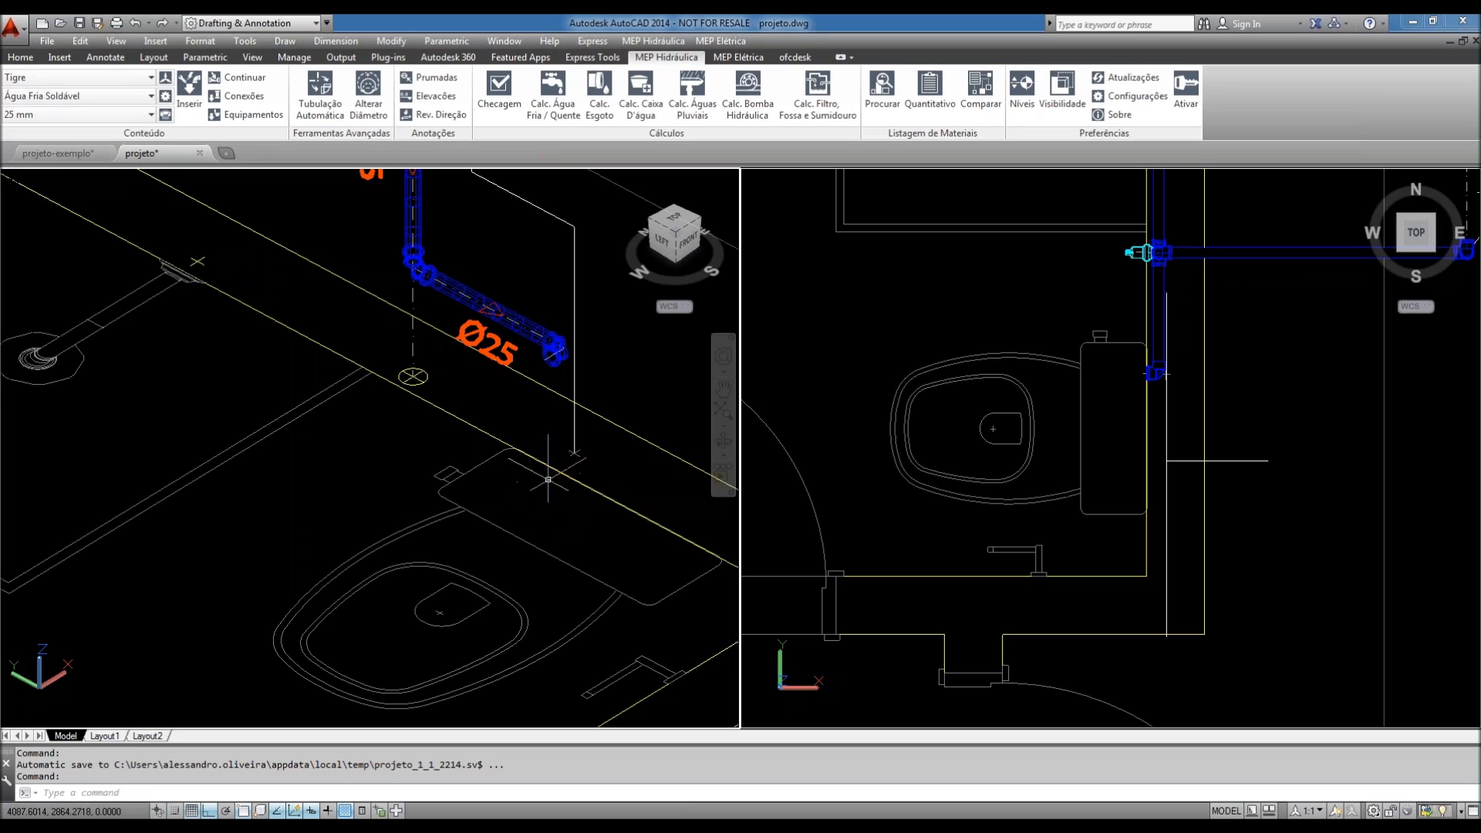
pyautogui.click(344, 471)
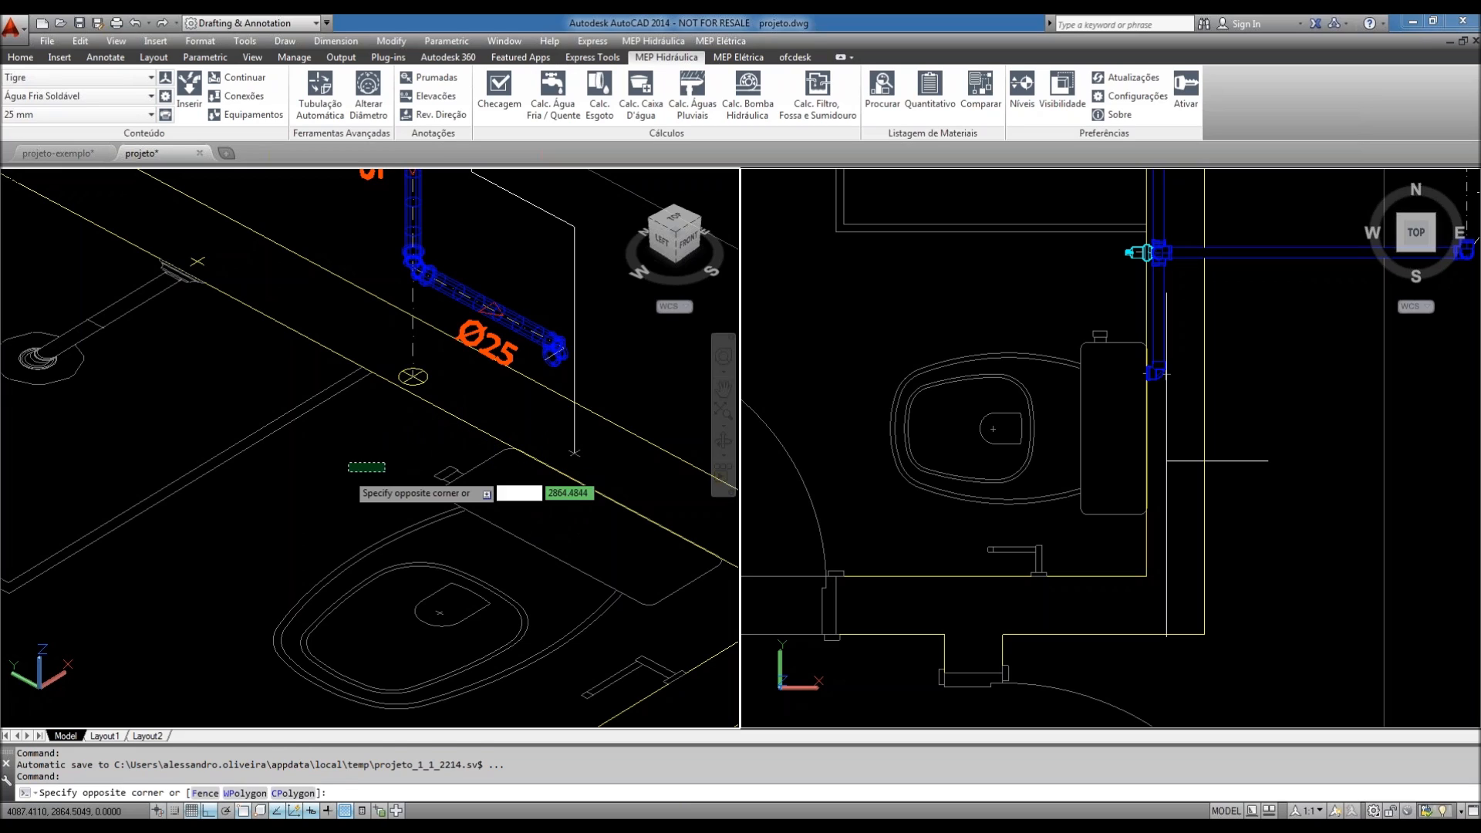
pyautogui.scroll(-4, 344, 471)
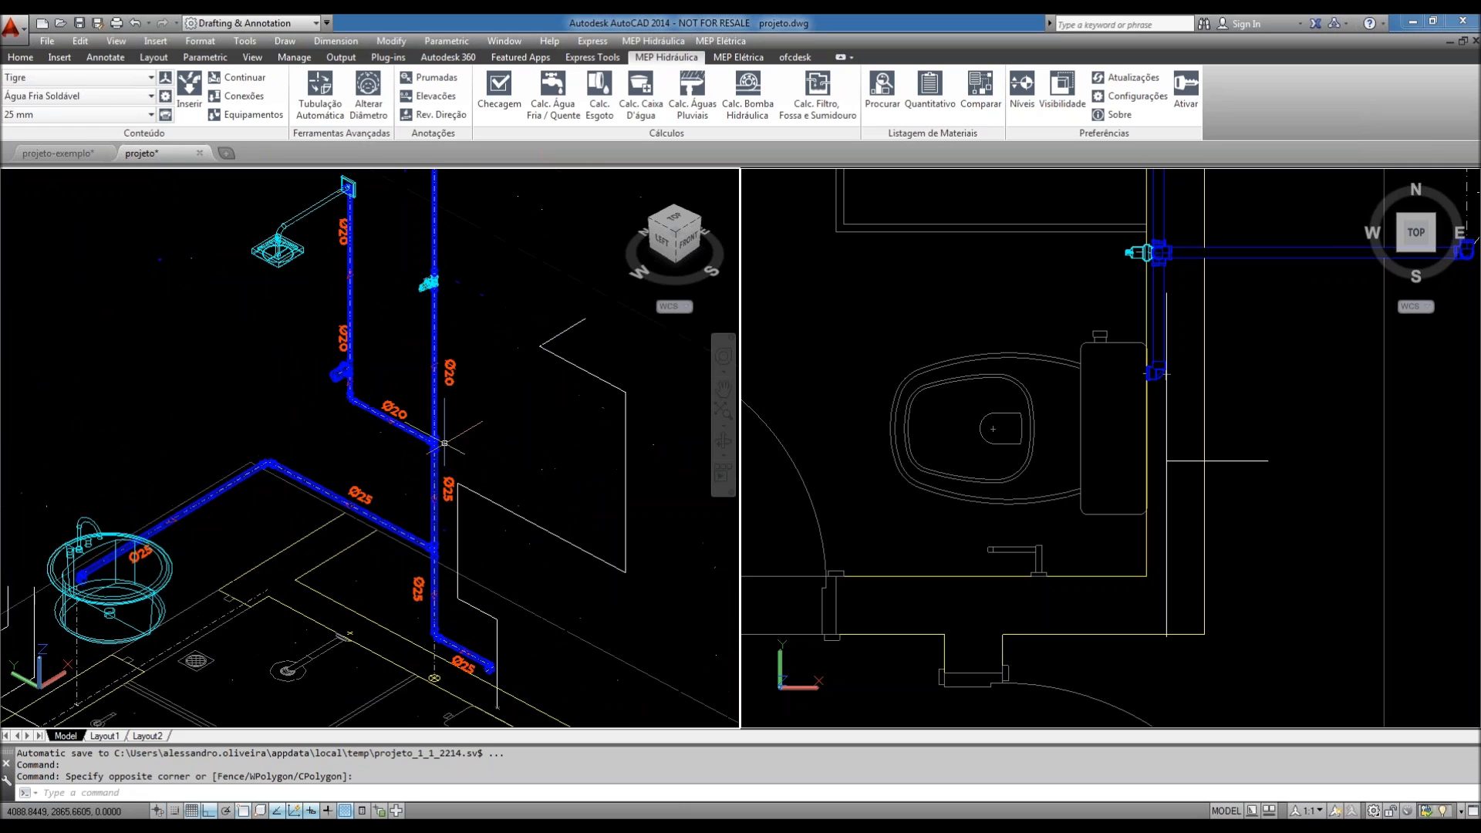
# - Examine the diameter labels along the cold-water riser in the 3D view, from the branches up to the upper horizontal pipe
pyautogui.scroll(4, 444, 443)
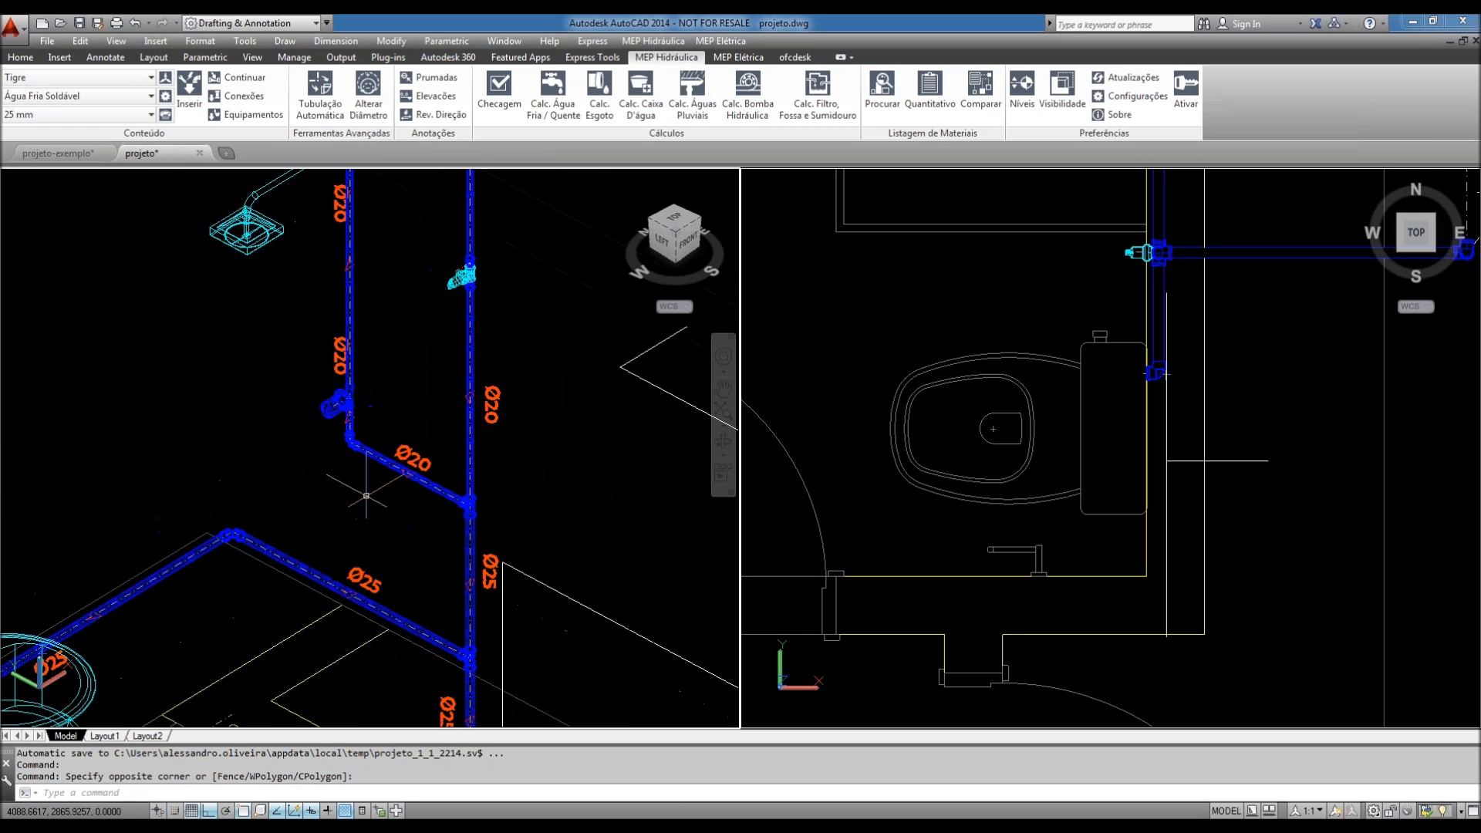
pyautogui.scroll(2, 390, 430)
pyautogui.moveTo(549, 383); pyautogui.dragTo(456, 511, button='middle')
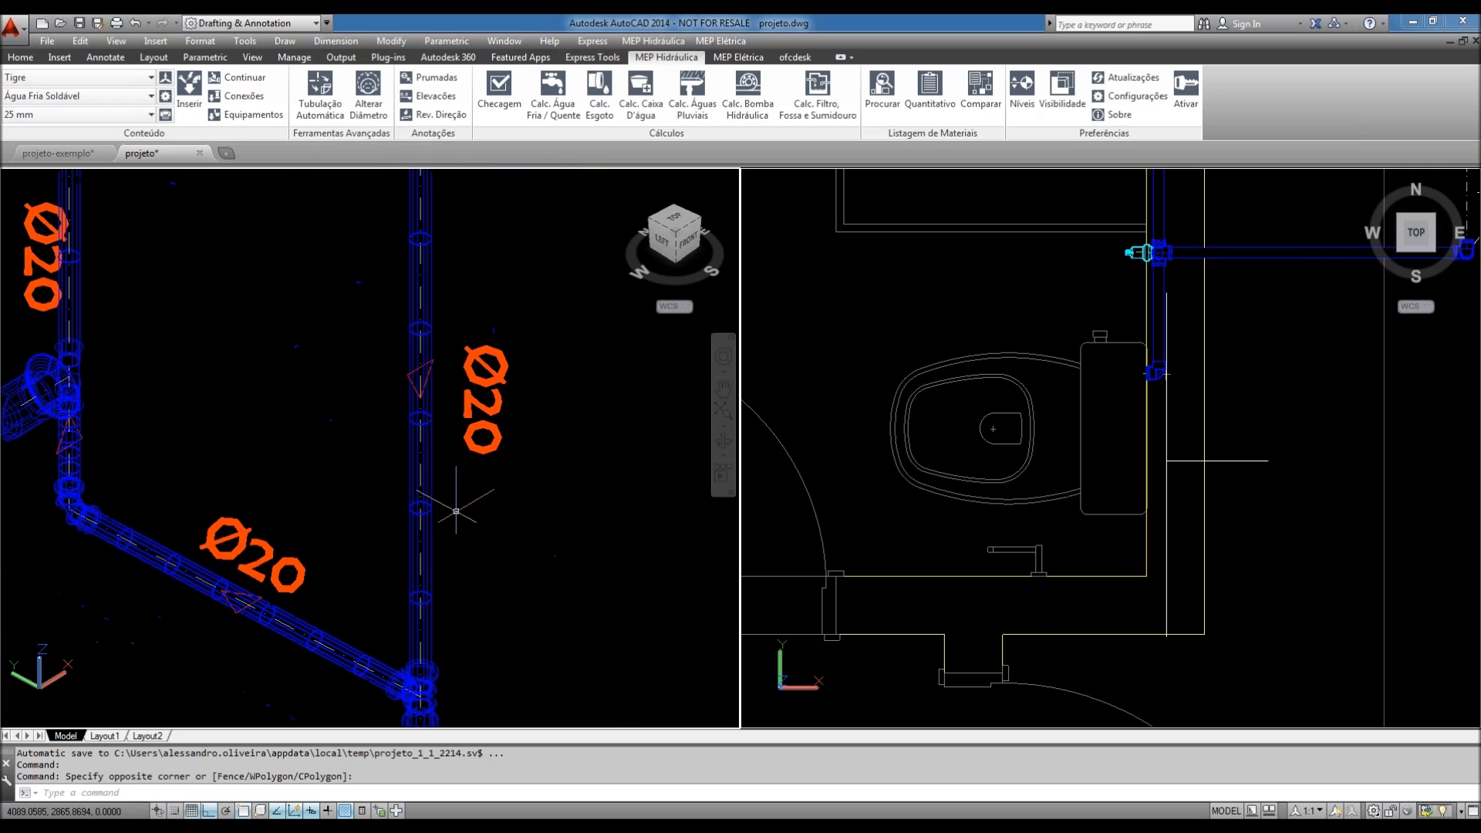
pyautogui.scroll(-3, 501, 478)
pyautogui.scroll(4, 475, 401)
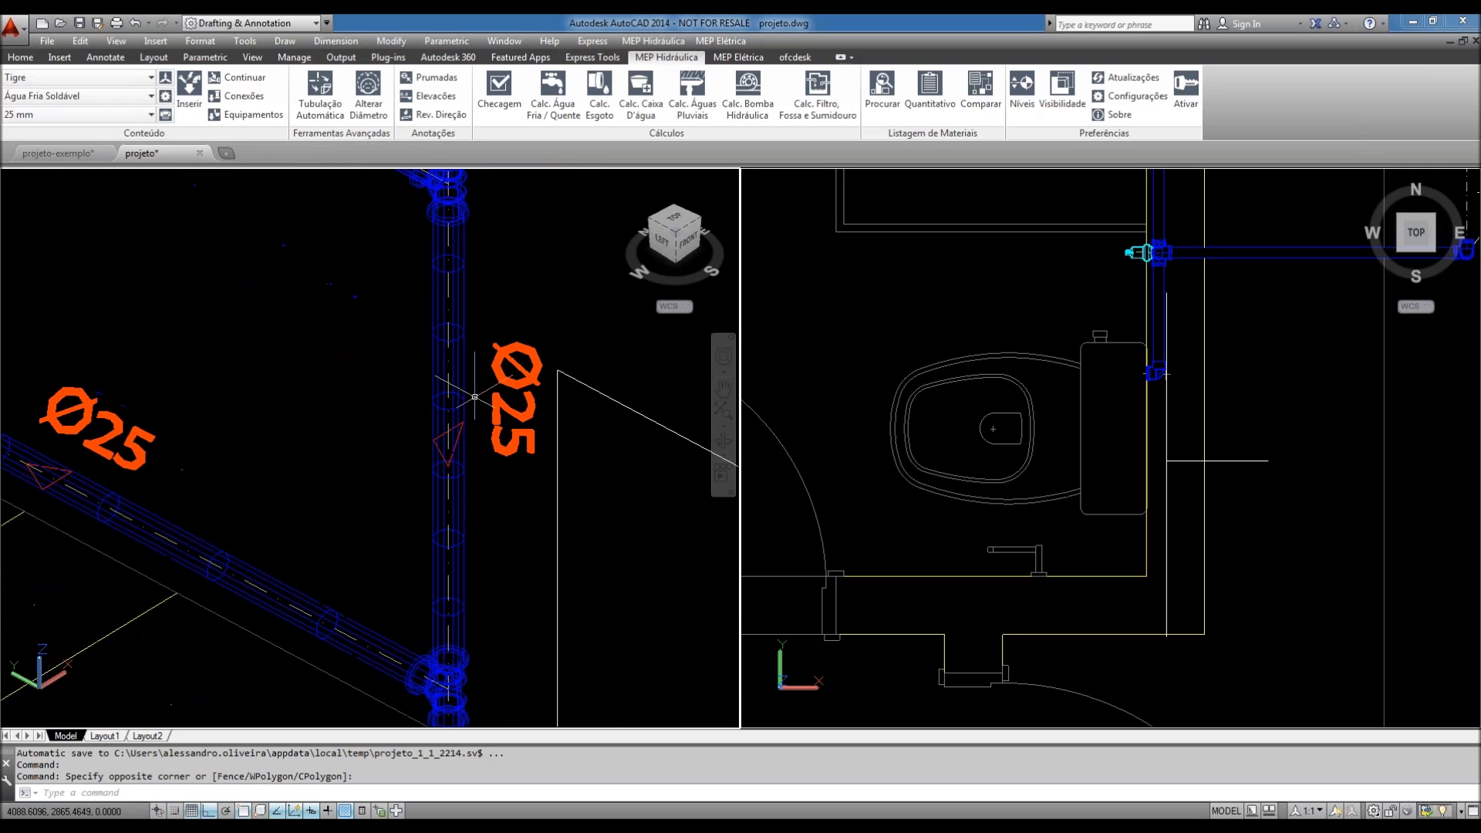
pyautogui.moveTo(475, 399); pyautogui.dragTo(466, 523, button='middle')
pyautogui.moveTo(497, 324); pyautogui.dragTo(443, 694, button='middle')
pyautogui.moveTo(496, 400); pyautogui.dragTo(411, 617, button='middle')
pyautogui.moveTo(458, 279); pyautogui.dragTo(413, 489, button='middle')
pyautogui.moveTo(408, 332); pyautogui.dragTo(410, 463, button='middle')
pyautogui.scroll(2, 410, 463)
pyautogui.moveTo(378, 557); pyautogui.dragTo(378, 613, button='middle')
pyautogui.moveTo(557, 429); pyautogui.dragTo(433, 651, button='middle')
pyautogui.moveTo(521, 545); pyautogui.dragTo(566, 352, button='middle')
pyautogui.moveTo(235, 670); pyautogui.dragTo(327, 539, button='middle')
pyautogui.scroll(2, 327, 539)
pyautogui.moveTo(419, 539); pyautogui.dragTo(387, 554, button='middle')
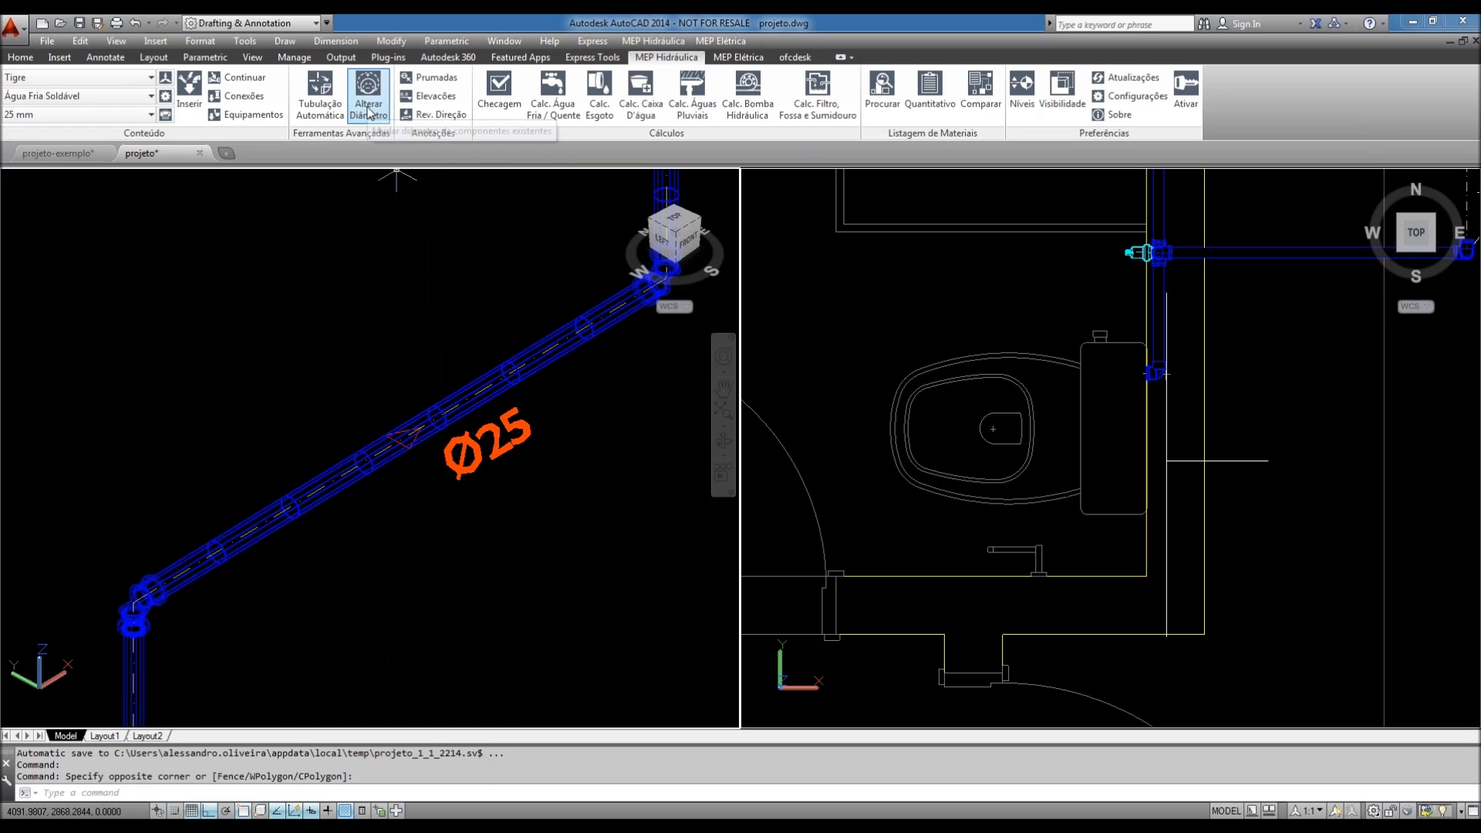
# - Change the diameter of the upper horizontal cold-water pipe between the two riser elbows to 20 mm
pyautogui.click(368, 110)
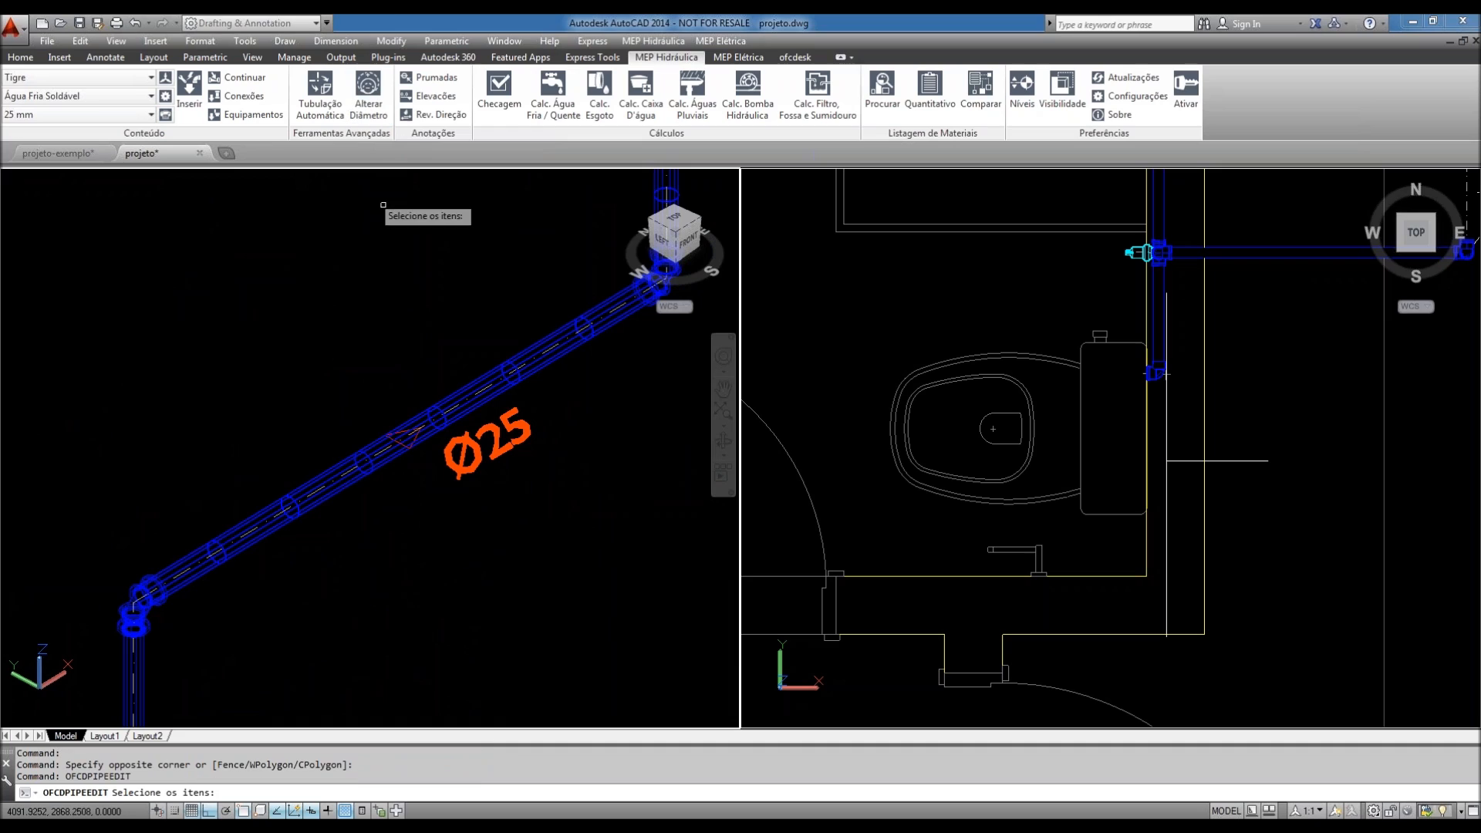
pyautogui.click(483, 404)
pyautogui.press('Return')
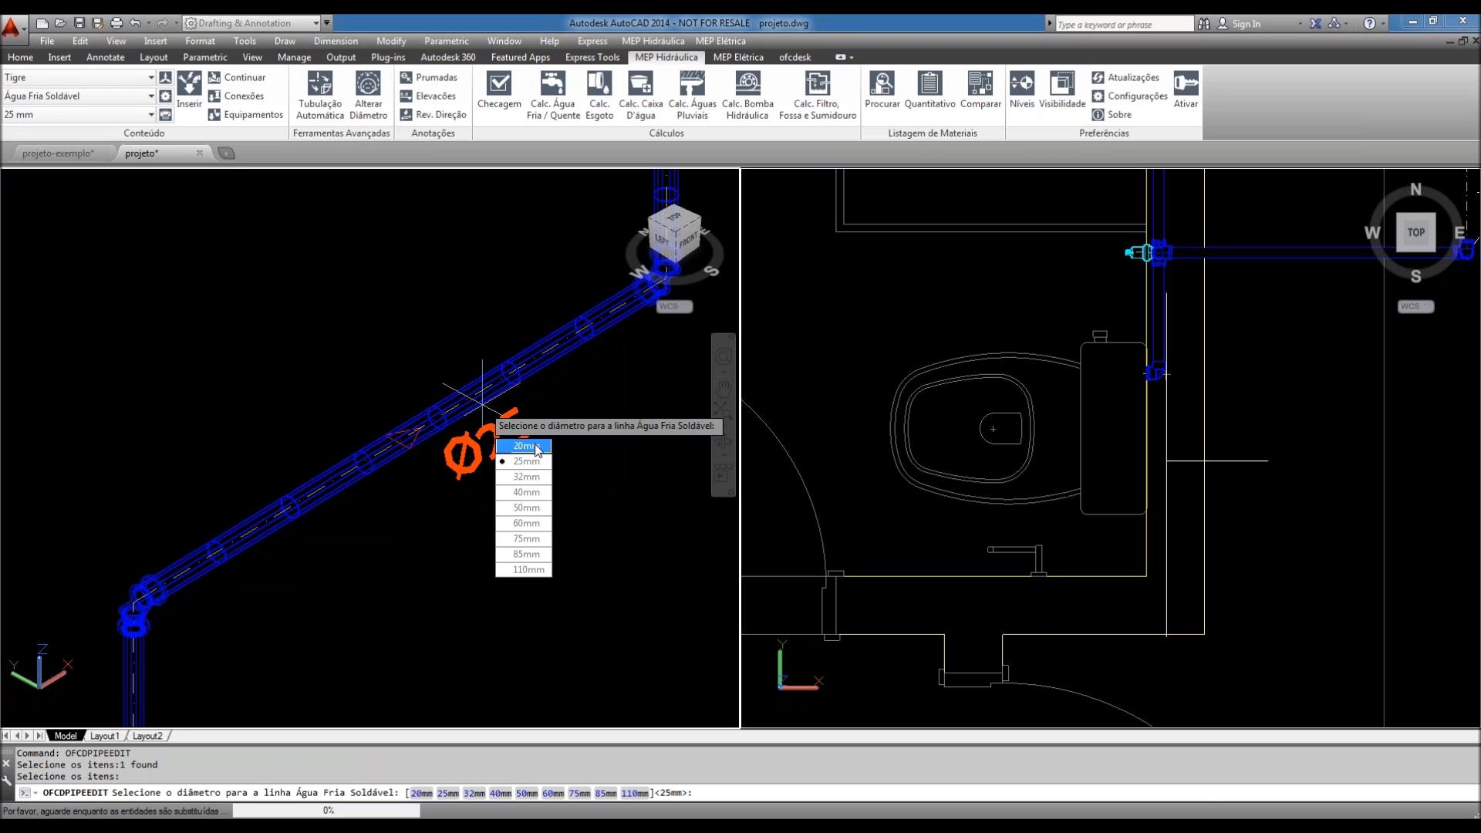
pyautogui.click(538, 447)
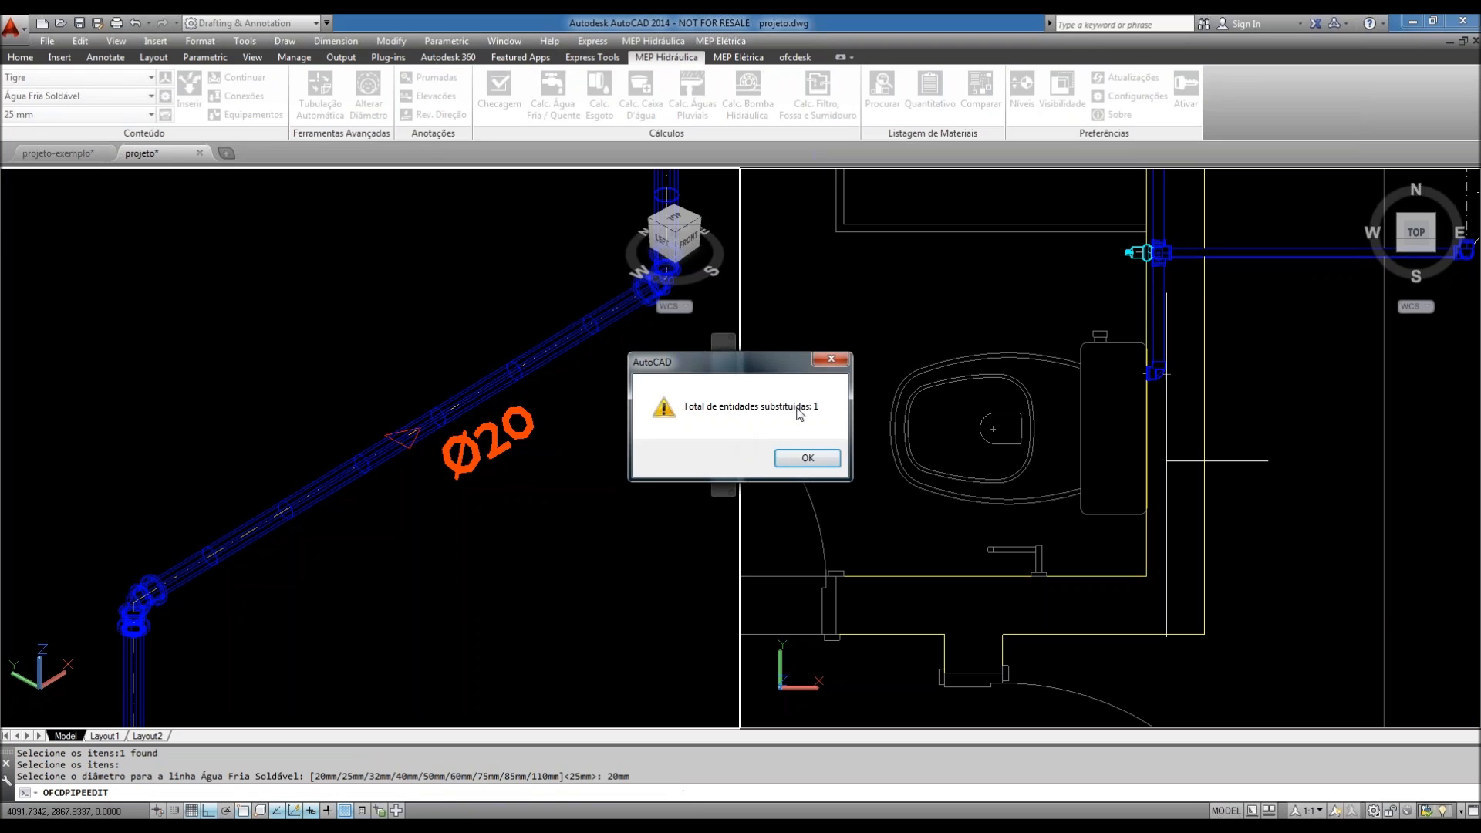
pyautogui.click(802, 463)
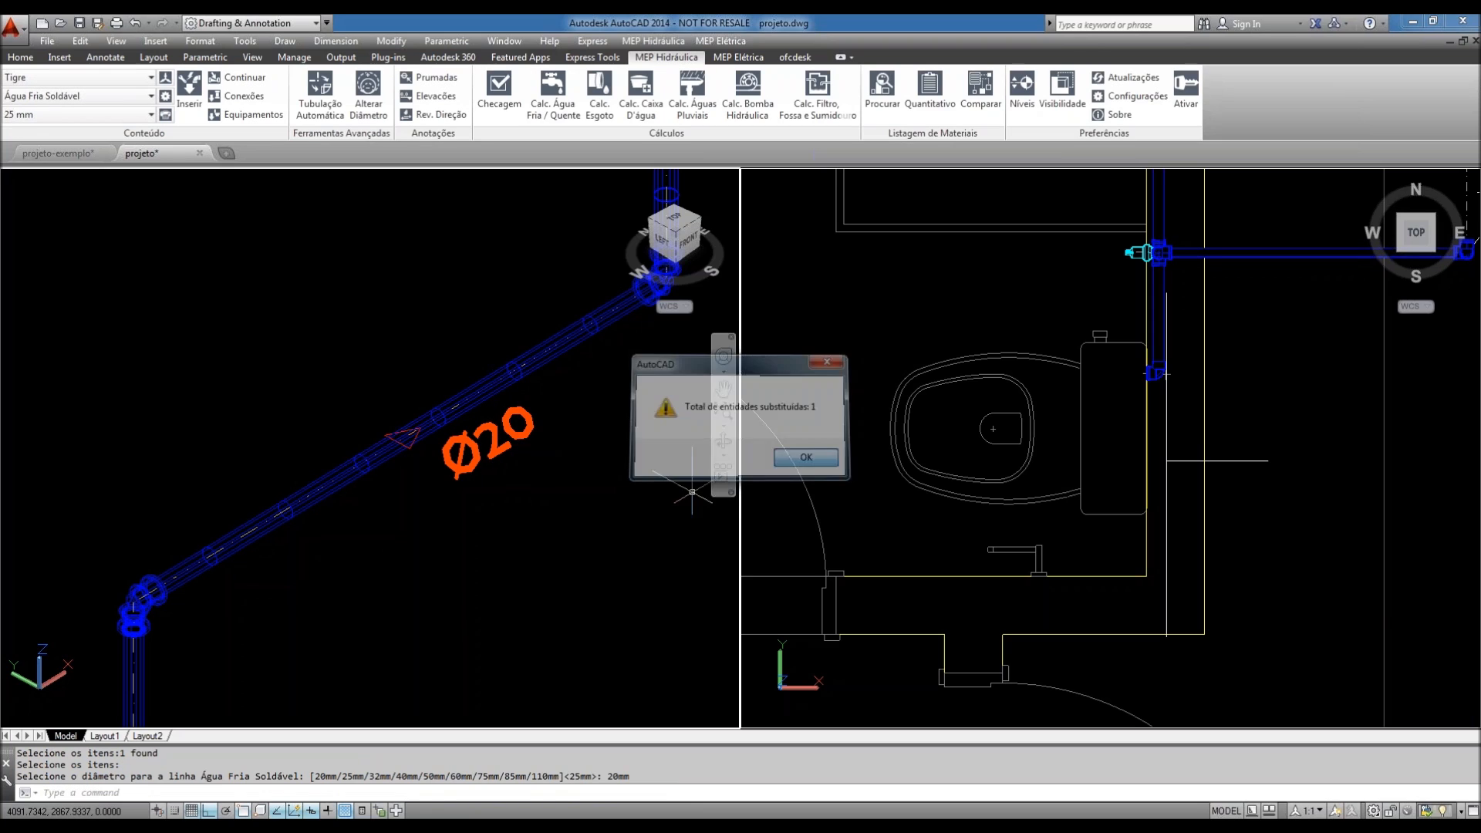
# - Try to continue the line with a connection fitting at the elbows of the 20 mm horizontal pipe
pyautogui.scroll(6, 247, 561)
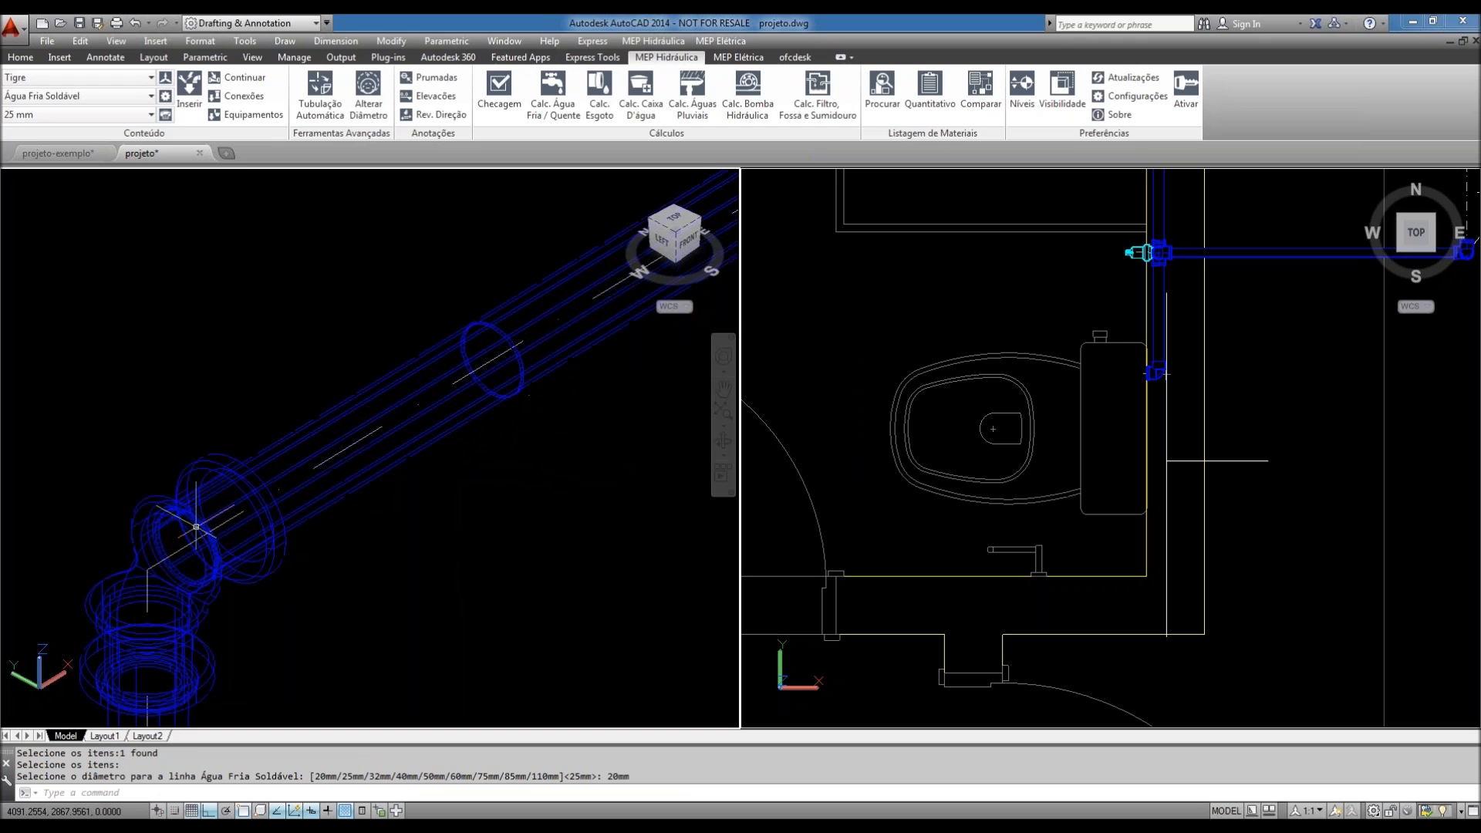
pyautogui.click(239, 424)
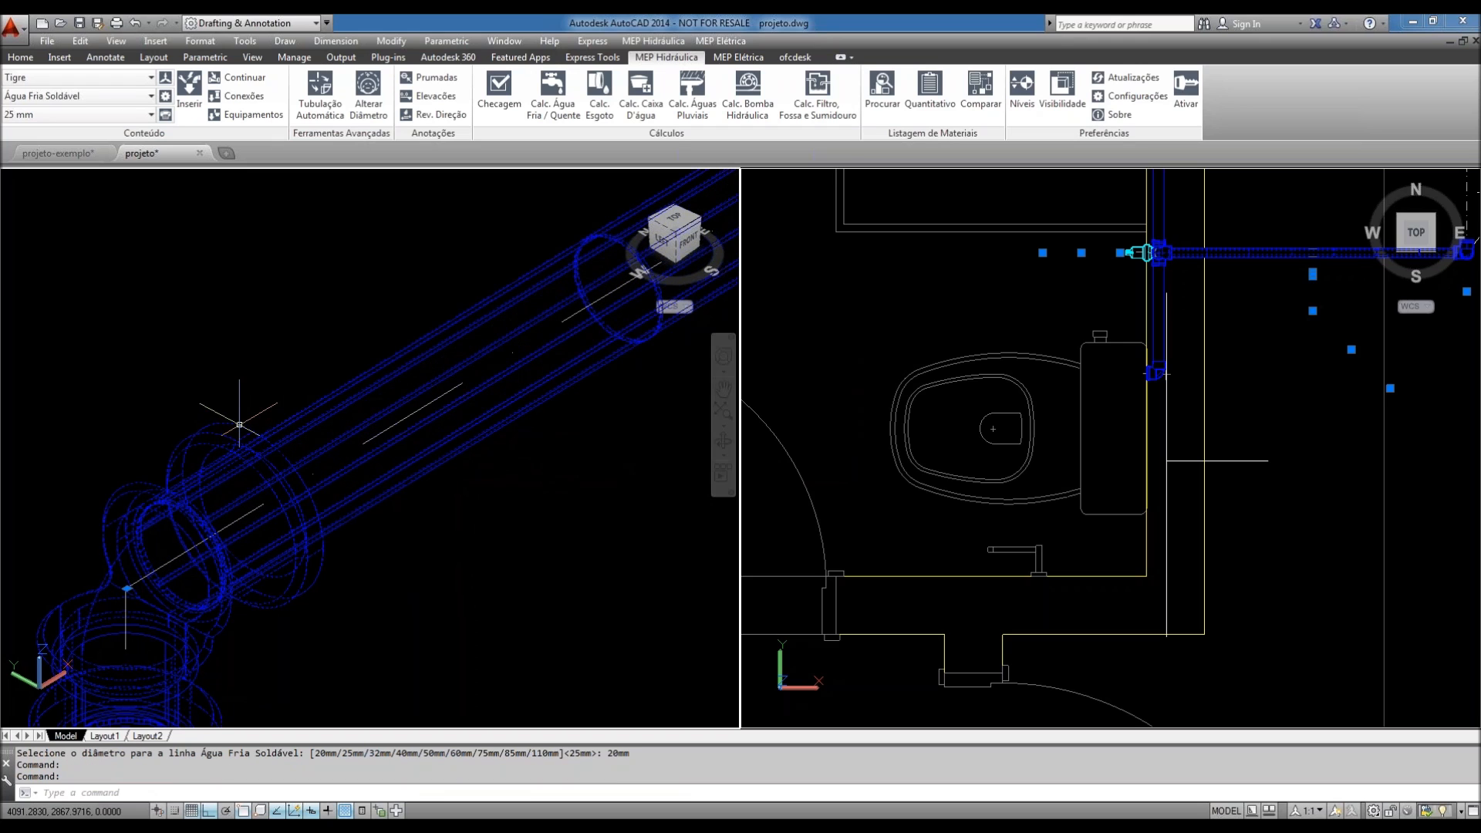
pyautogui.press('Escape')
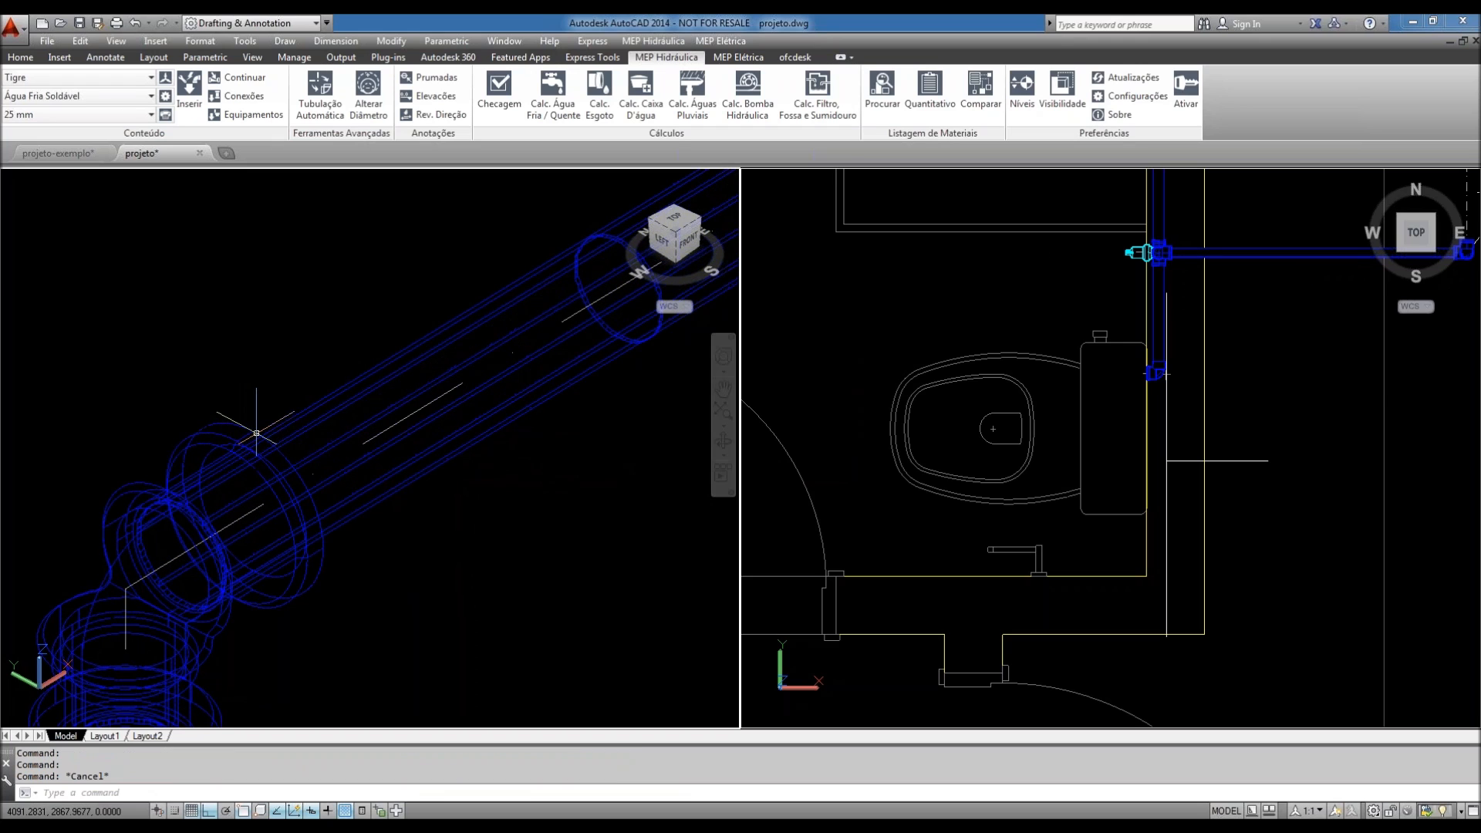
pyautogui.scroll(-1, 256, 434)
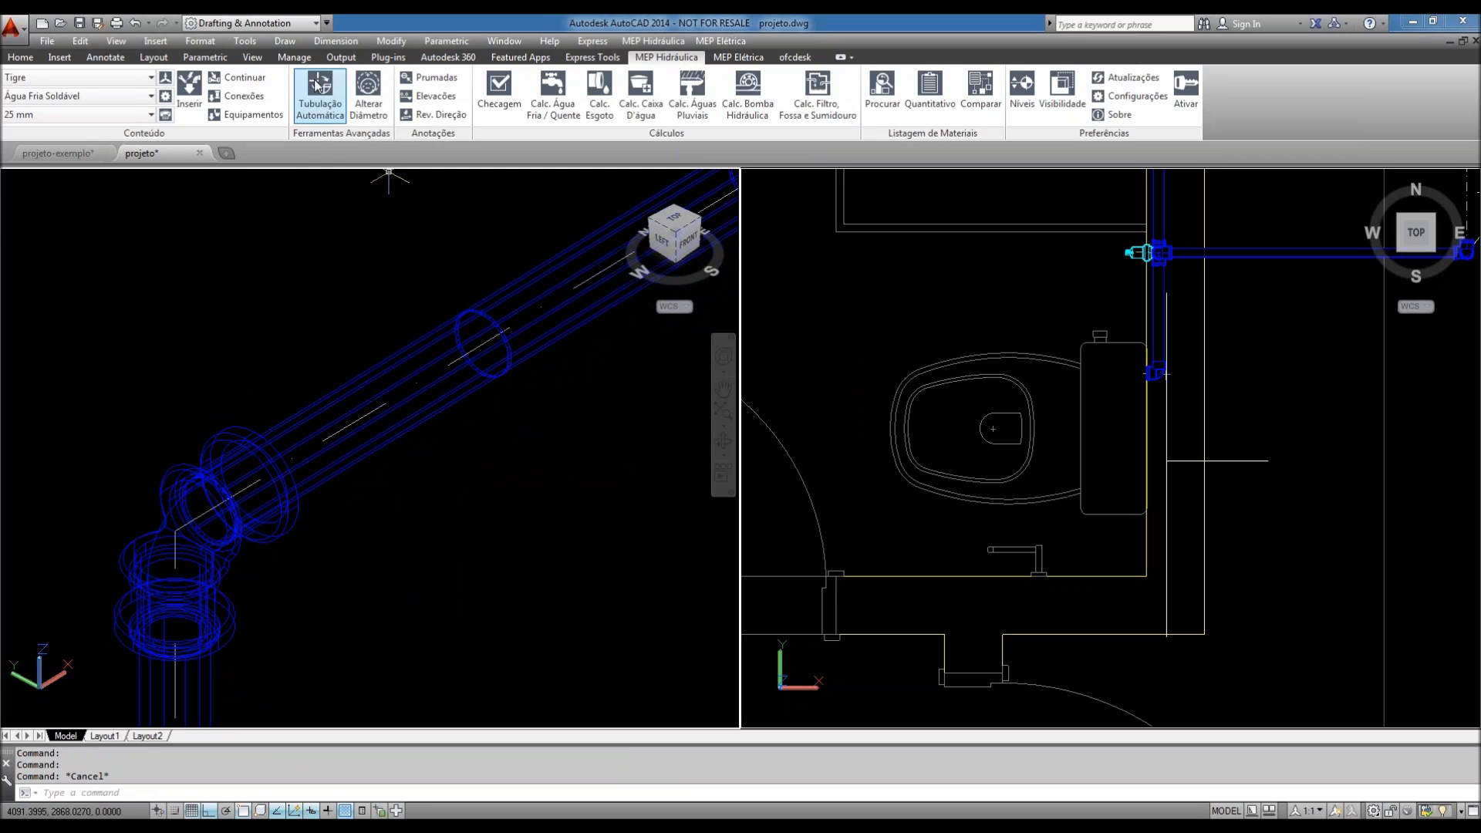
pyautogui.click(245, 78)
pyautogui.click(234, 428)
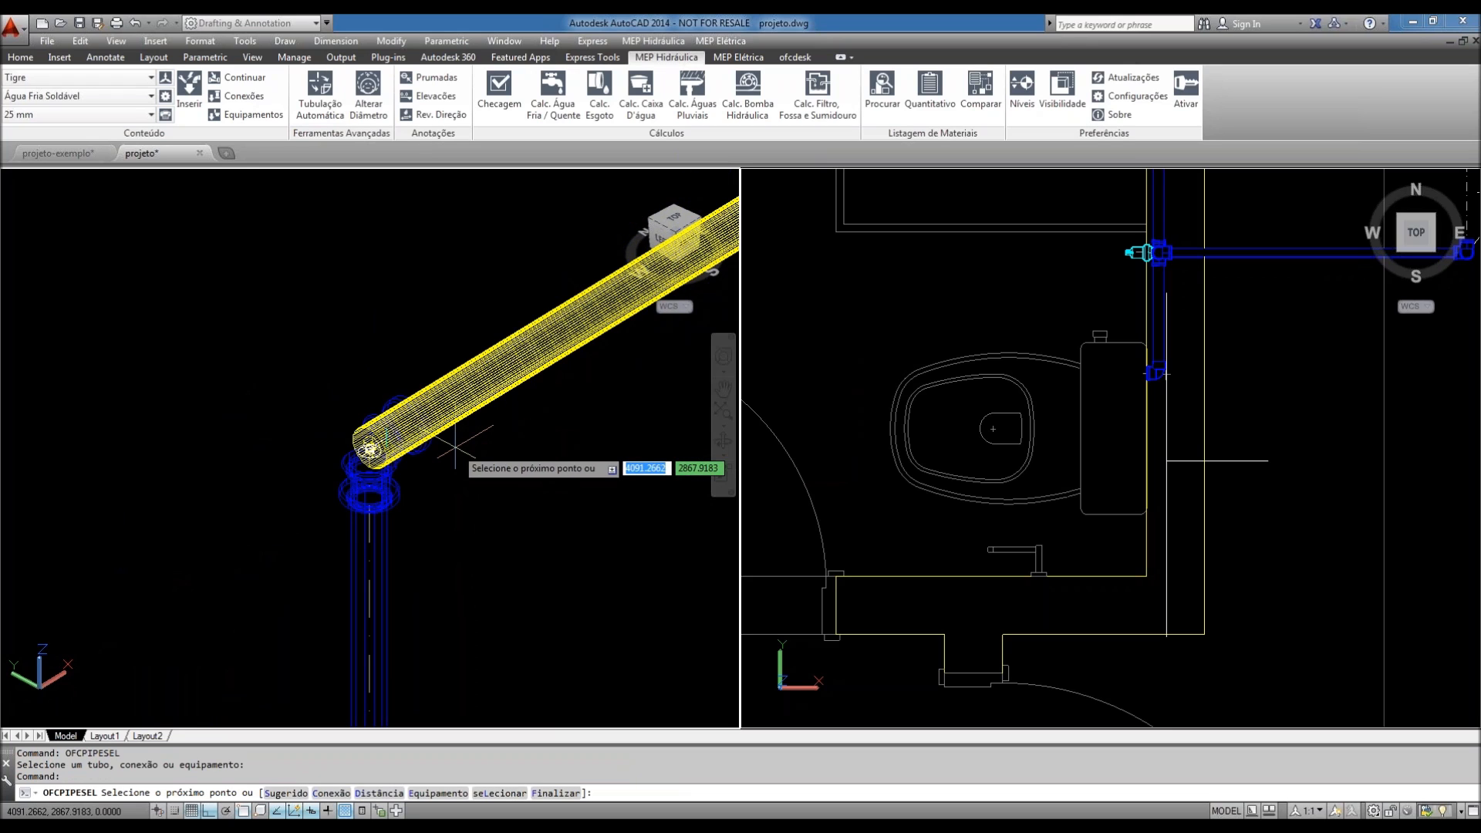
pyautogui.write('c')
pyautogui.press('Return')
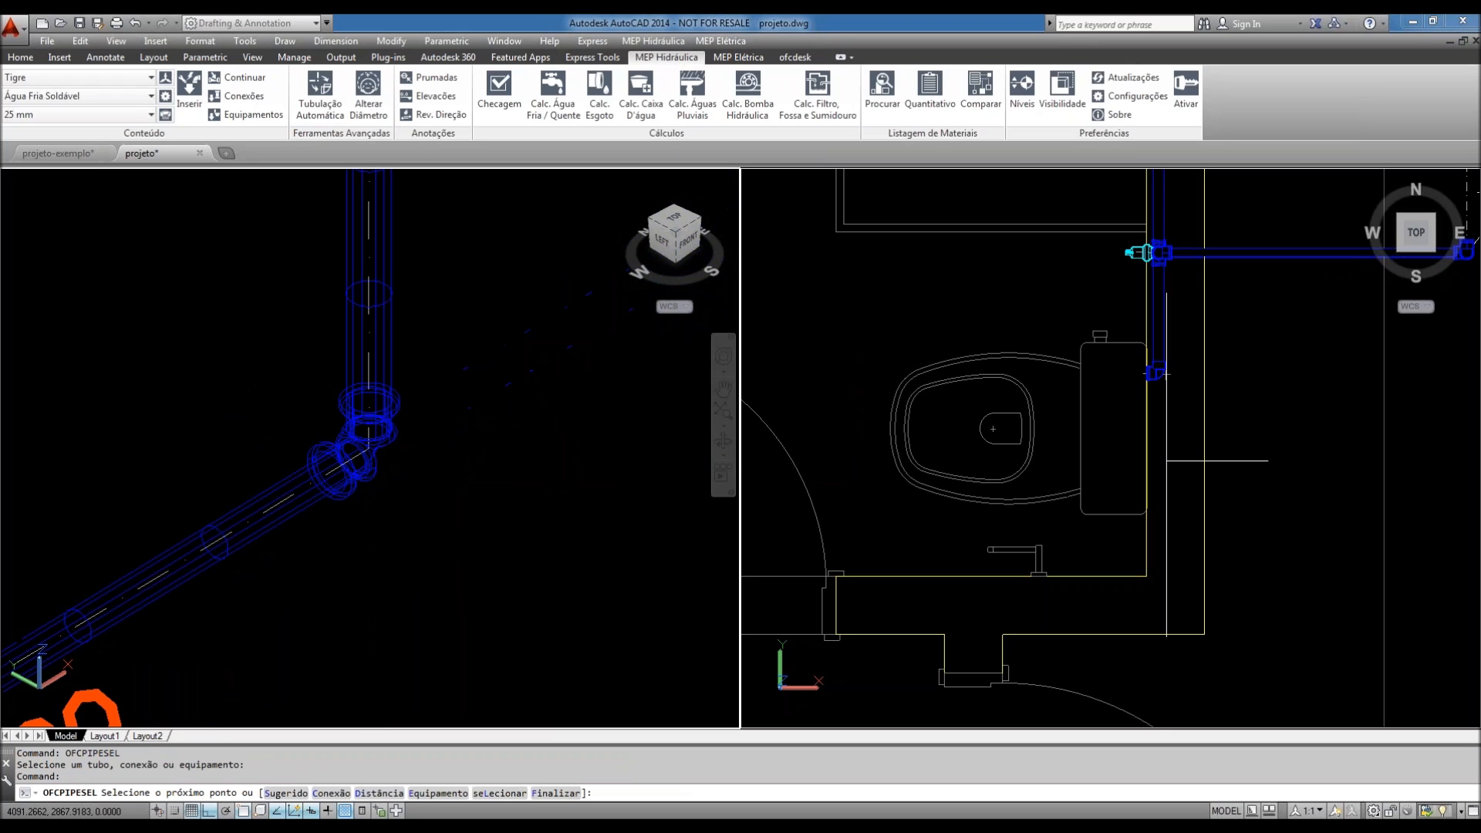
pyautogui.scroll(-2, 361, 463)
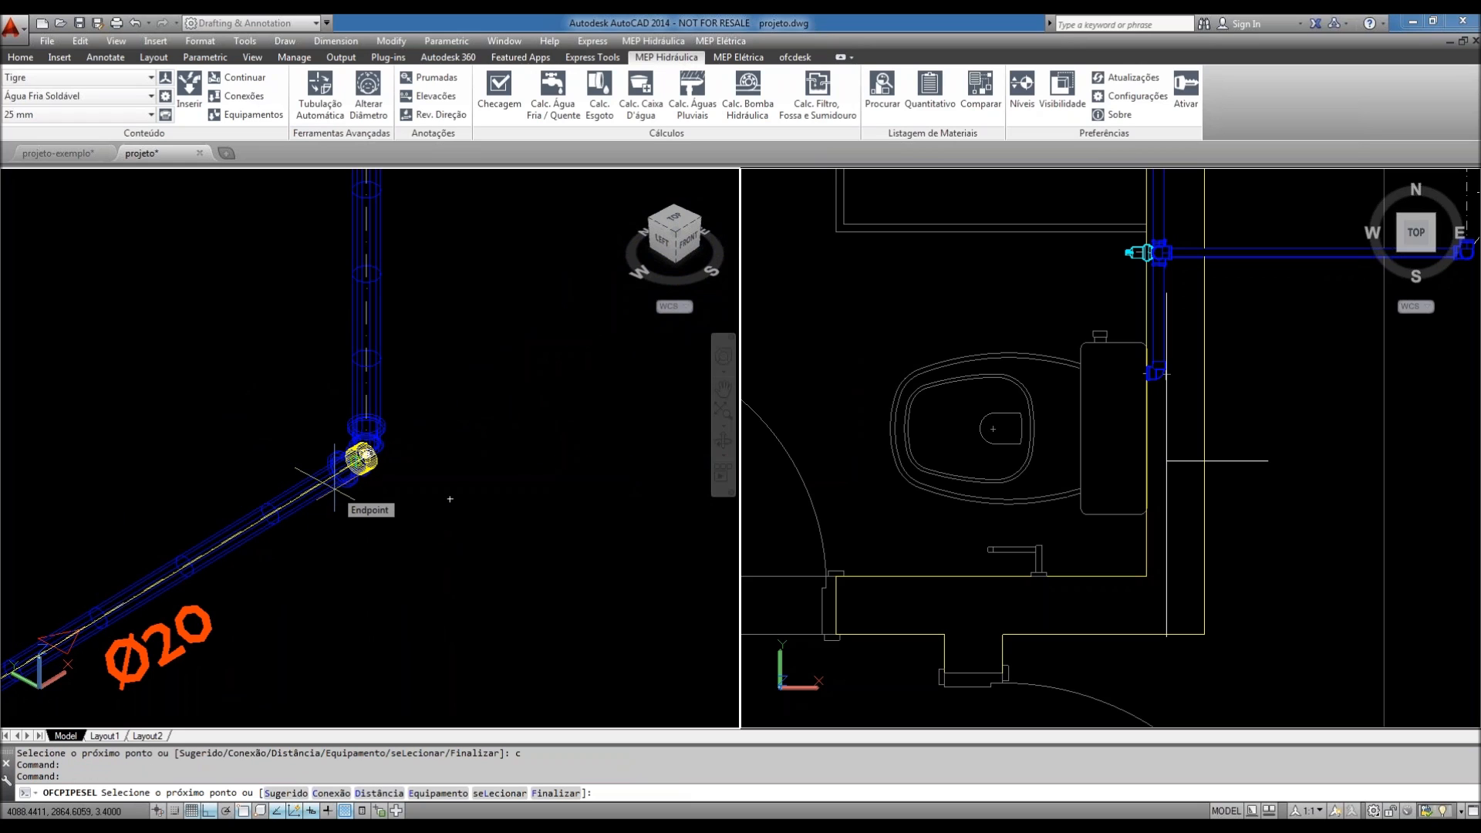
pyautogui.click(334, 486)
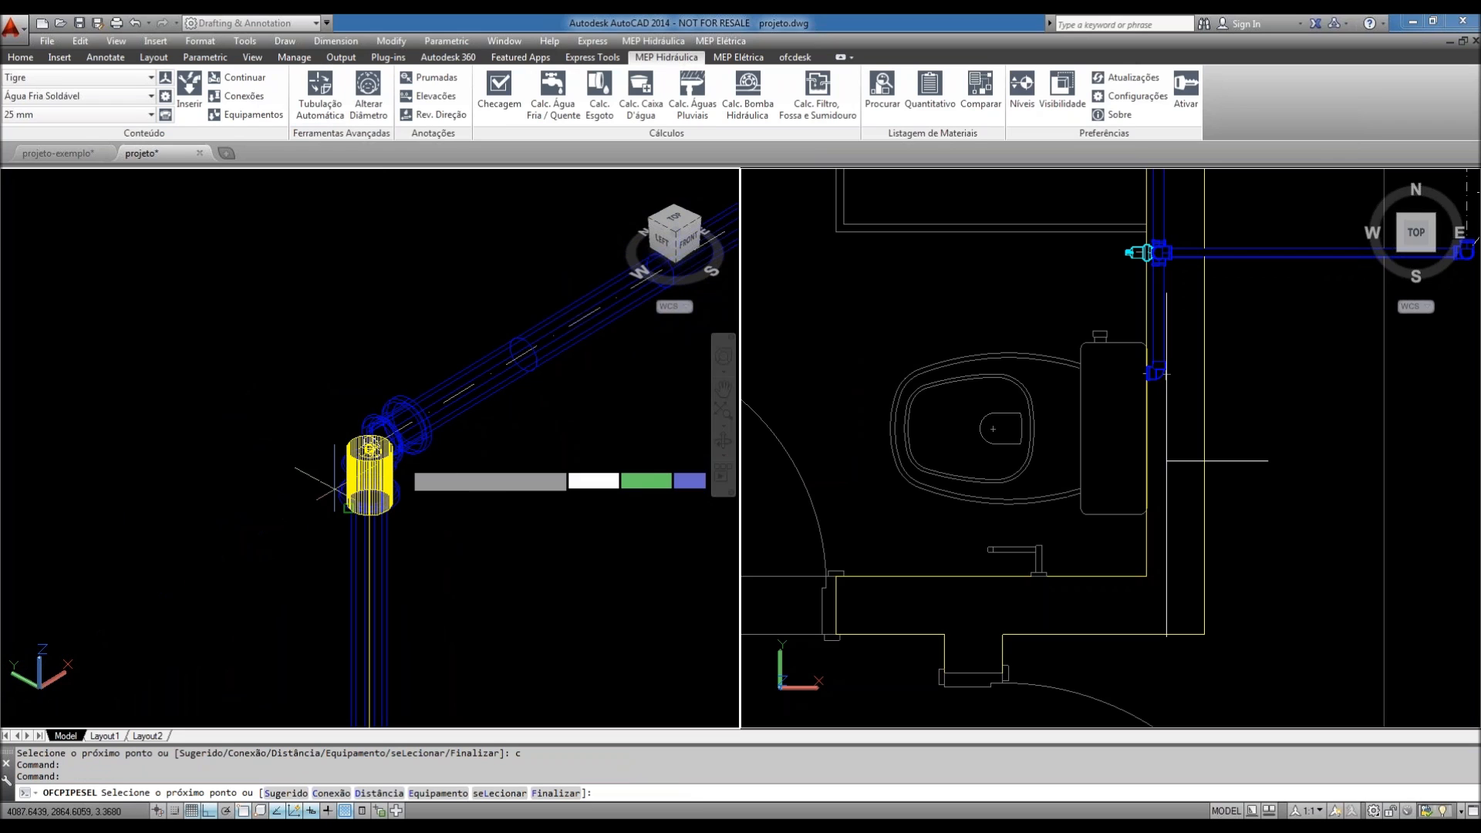
pyautogui.moveTo(449, 453); pyautogui.dragTo(433, 453, button='middle')
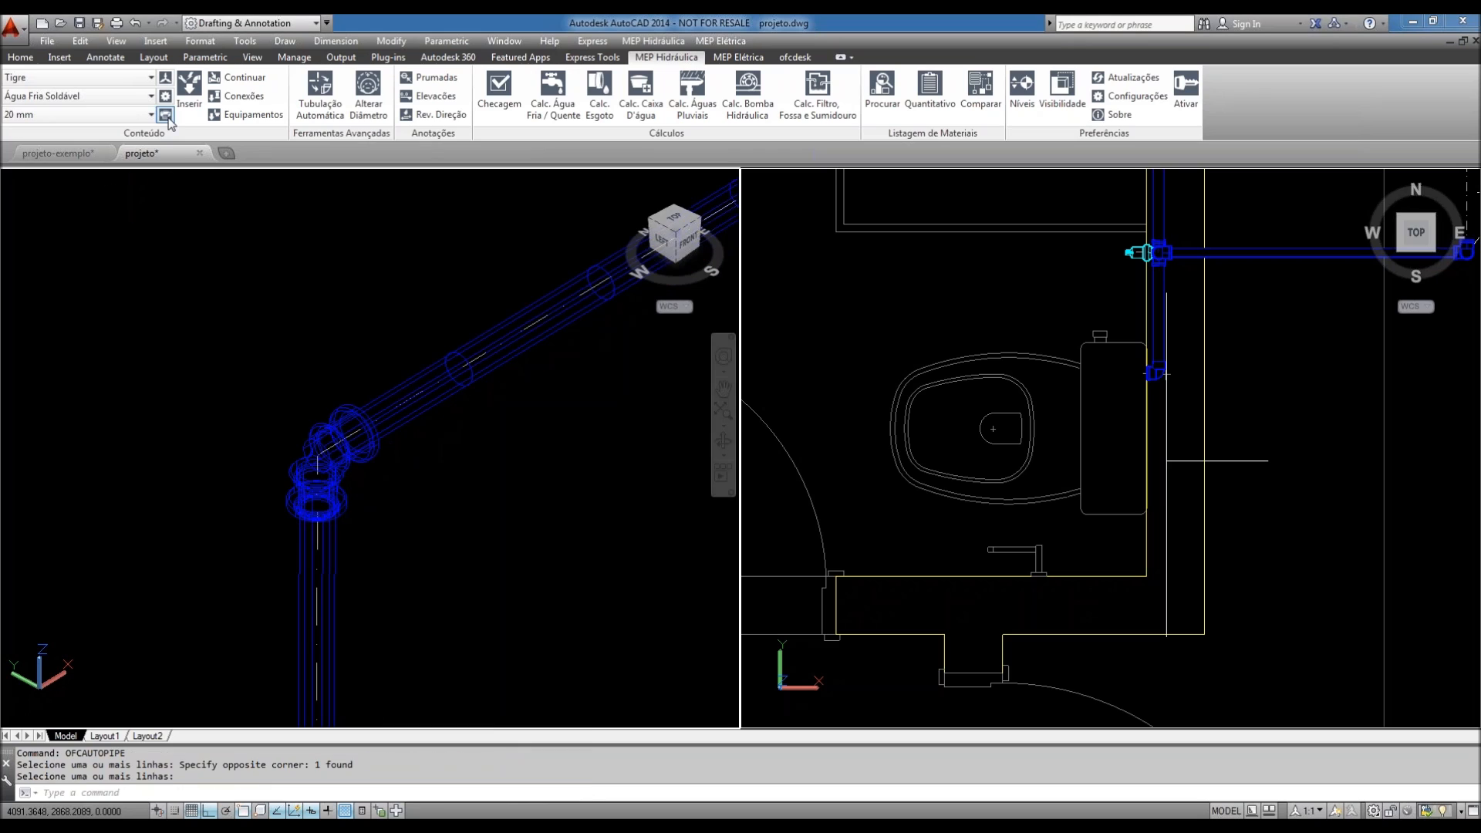
# - Insert the first suggested Tigre Água Fria Soldável fitting into the lower elbow's opening facing the horizontal pipe, and end the run
pyautogui.click(253, 98)
pyautogui.click(375, 438)
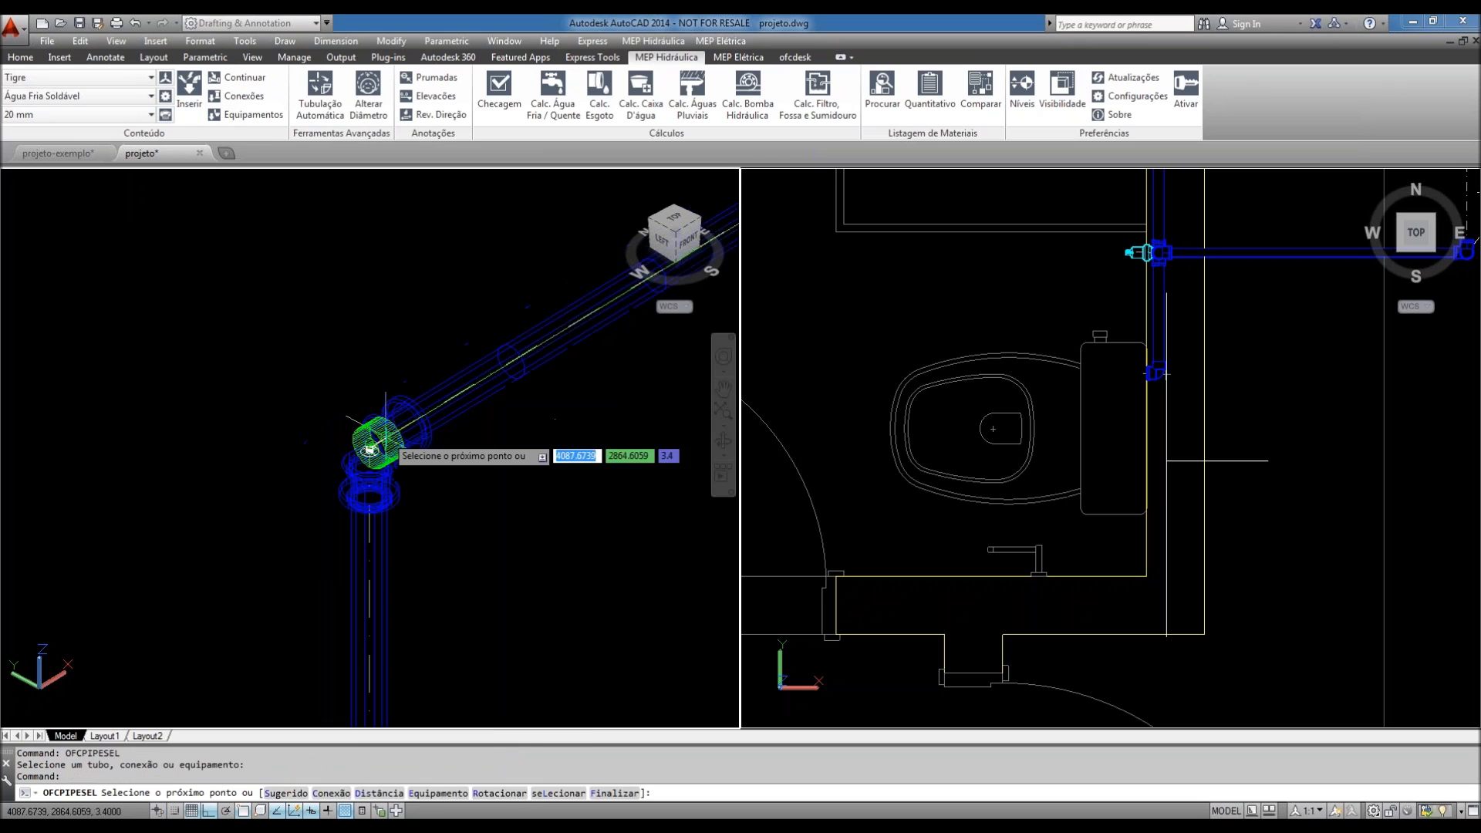
pyautogui.write('c')
pyautogui.press('Return')
pyautogui.scroll(-3, 226, 398)
pyautogui.scroll(3, 225, 405)
pyautogui.moveTo(61, 396)
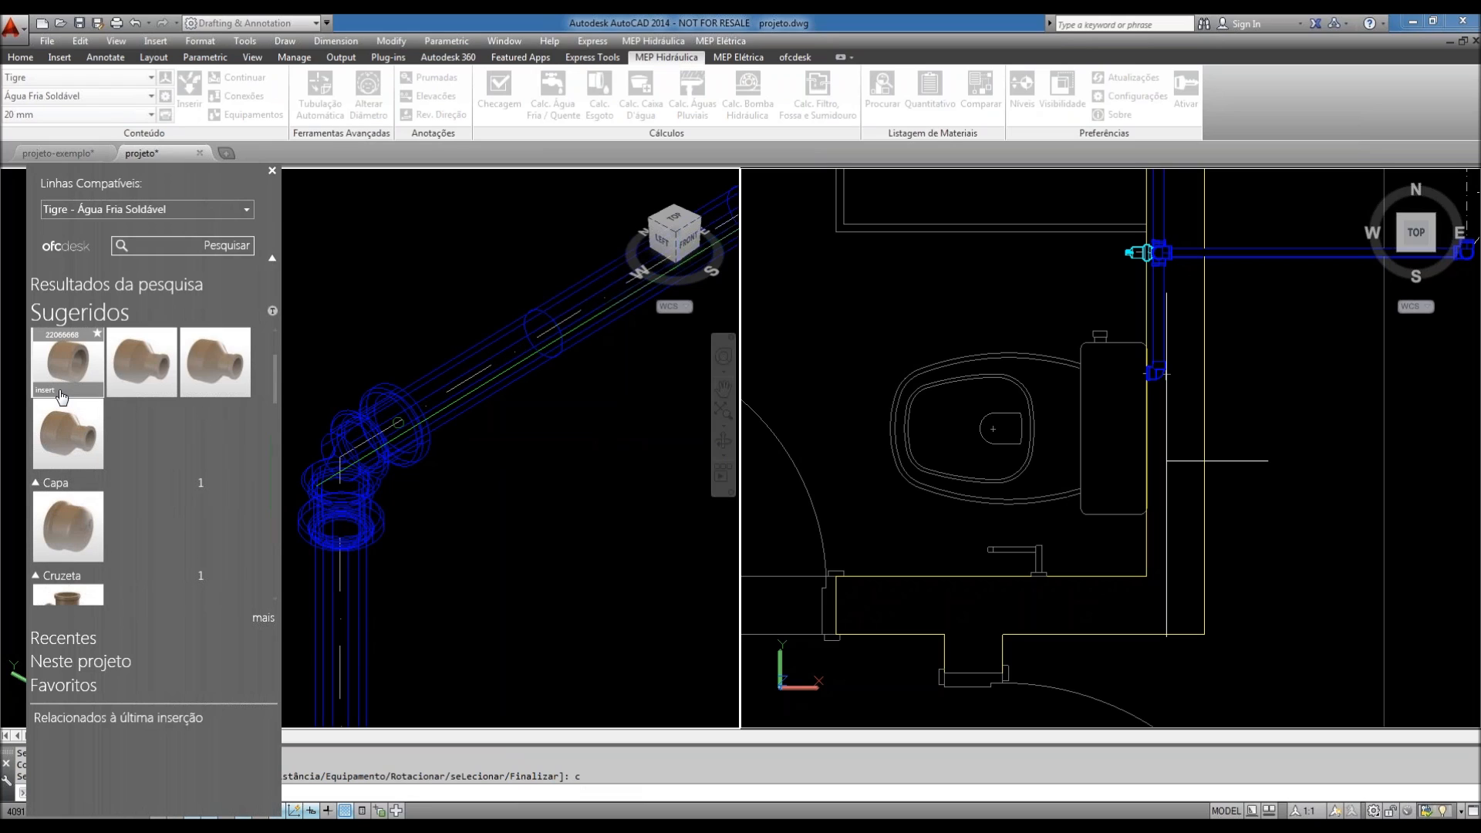
pyautogui.click(60, 392)
pyautogui.scroll(3, 348, 429)
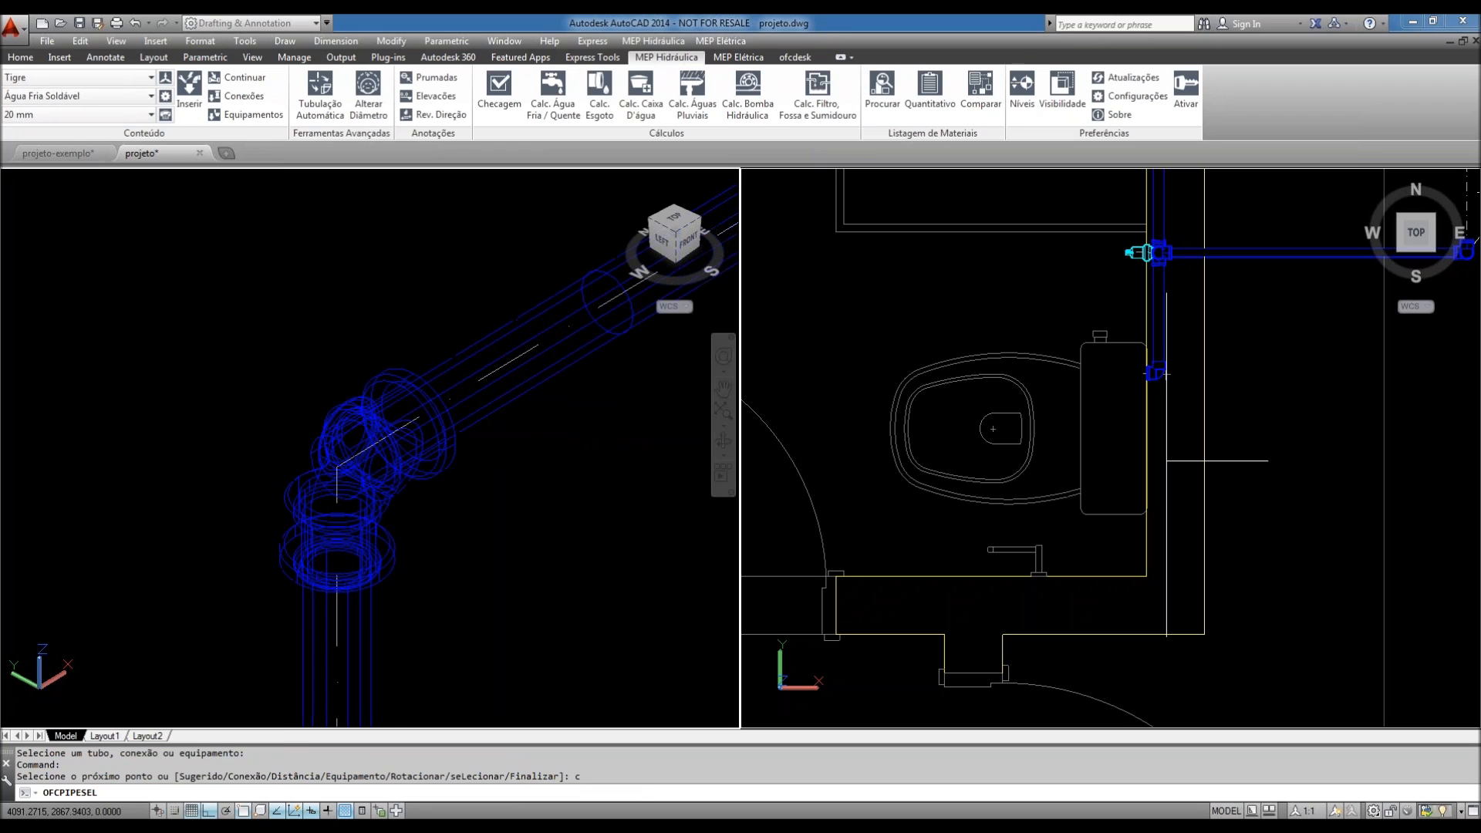
pyautogui.click(469, 526)
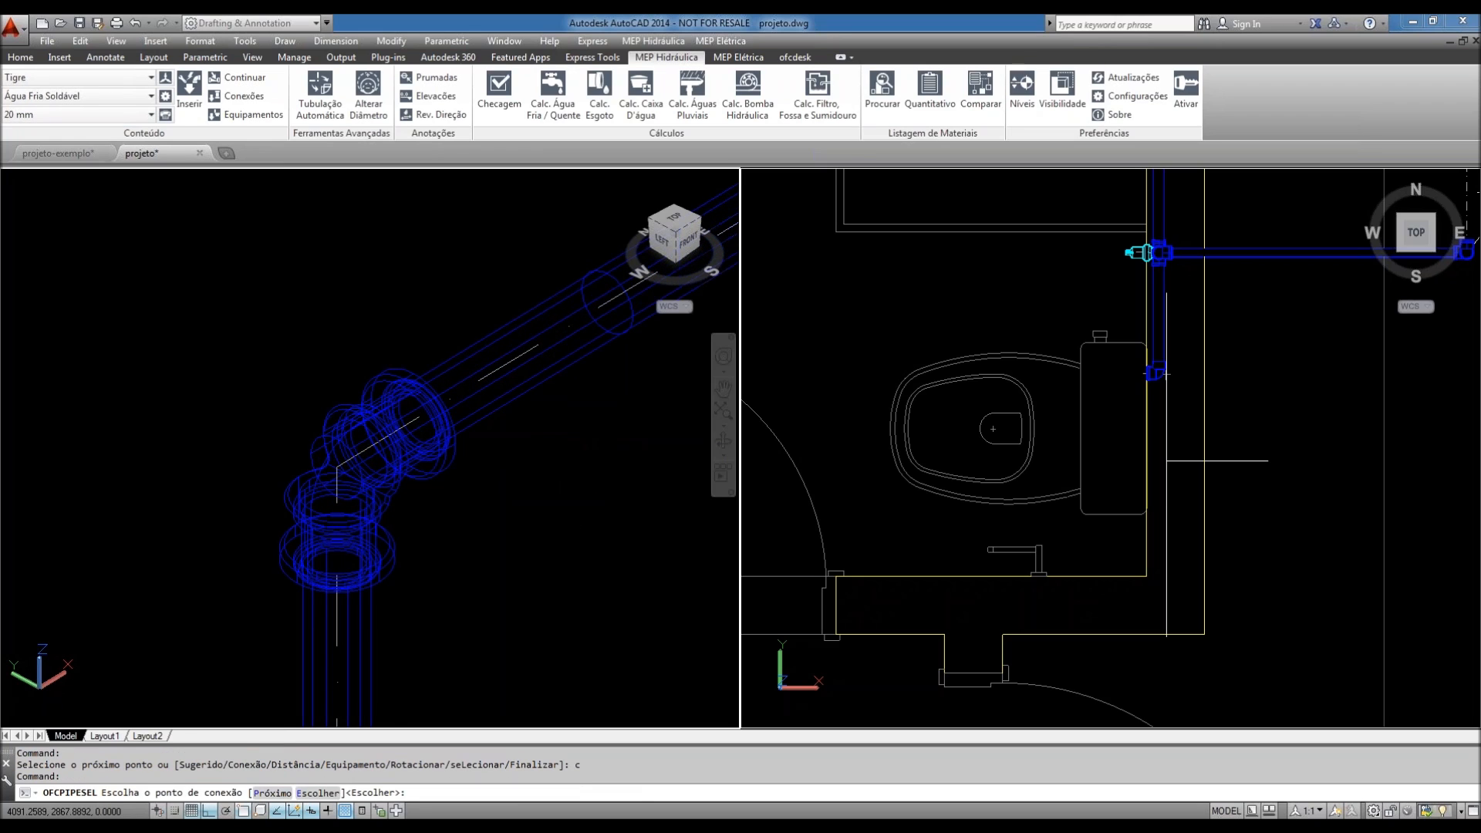
pyautogui.moveTo(432, 526); pyautogui.dragTo(403, 543, button='middle')
pyautogui.scroll(-6, 439, 501)
pyautogui.press('Escape')
# - Examine both elbows of the 20 mm horizontal pipe and the whole cold-water layout in the 3D view
pyautogui.scroll(5, 511, 389)
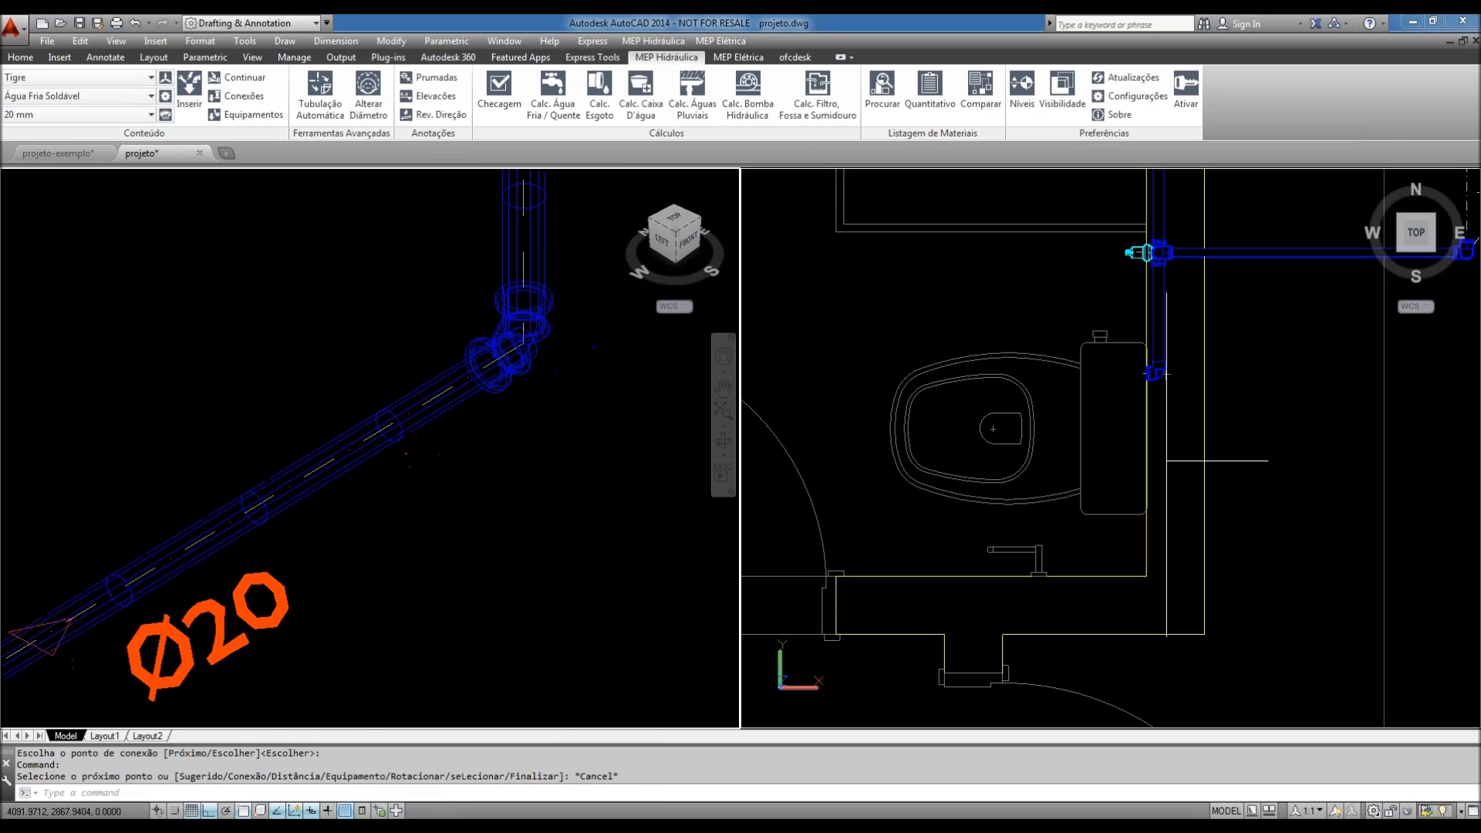
pyautogui.scroll(-7, 506, 453)
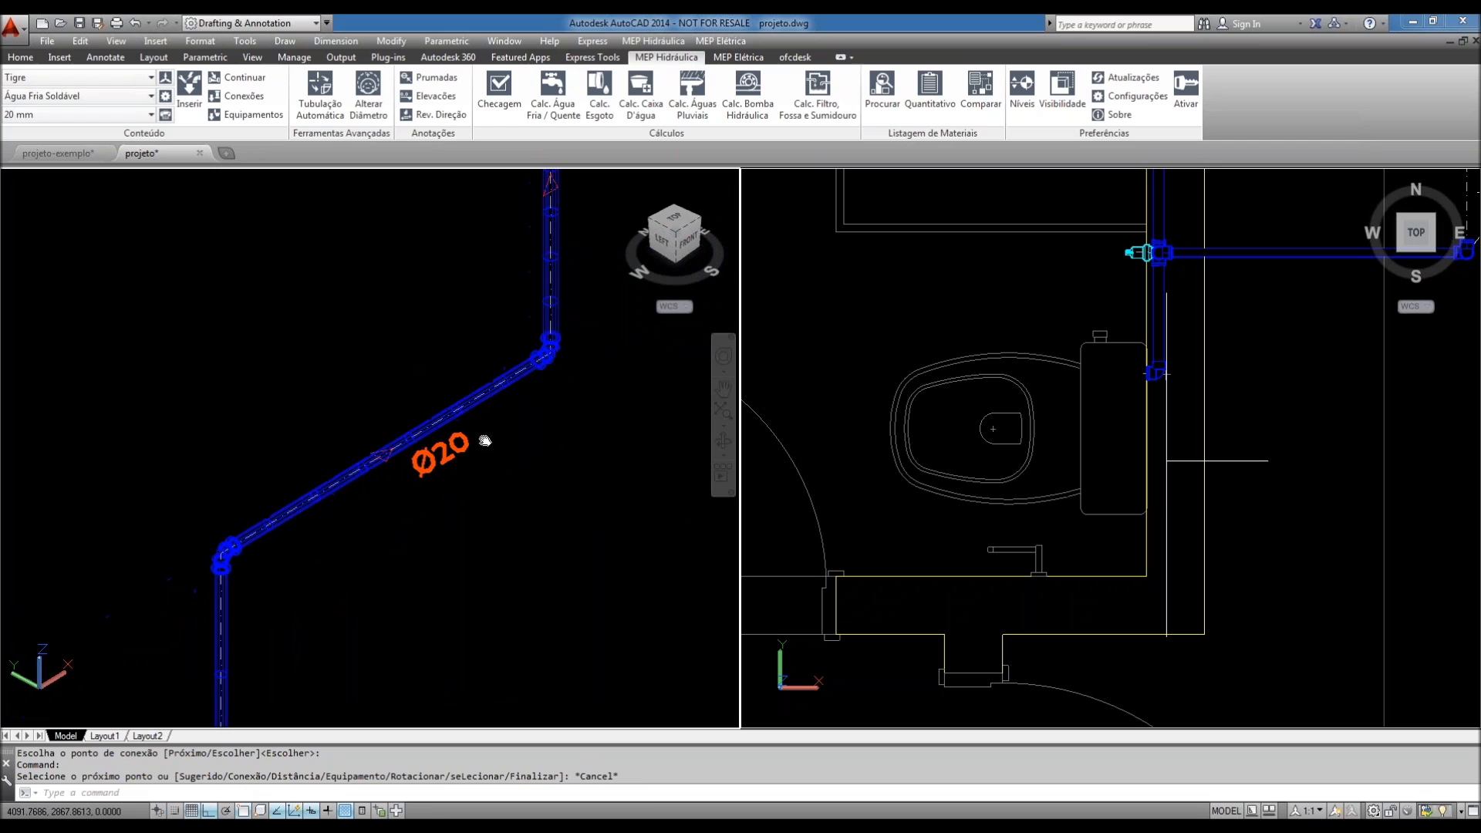
pyautogui.scroll(3, 416, 460)
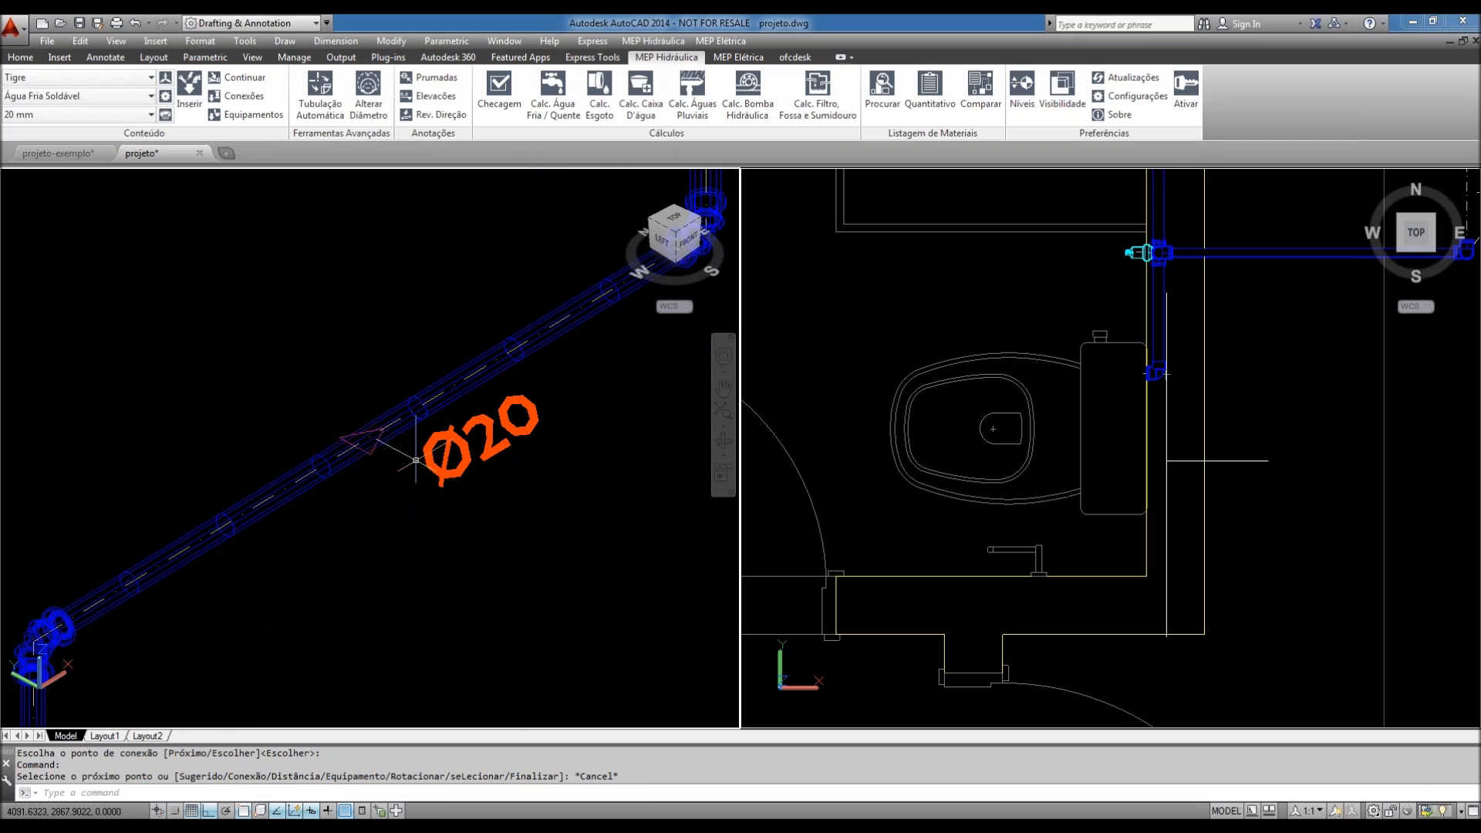
pyautogui.scroll(-6, 415, 460)
pyautogui.moveTo(421, 451); pyautogui.dragTo(439, 404, button='middle')
pyautogui.scroll(3, 416, 407)
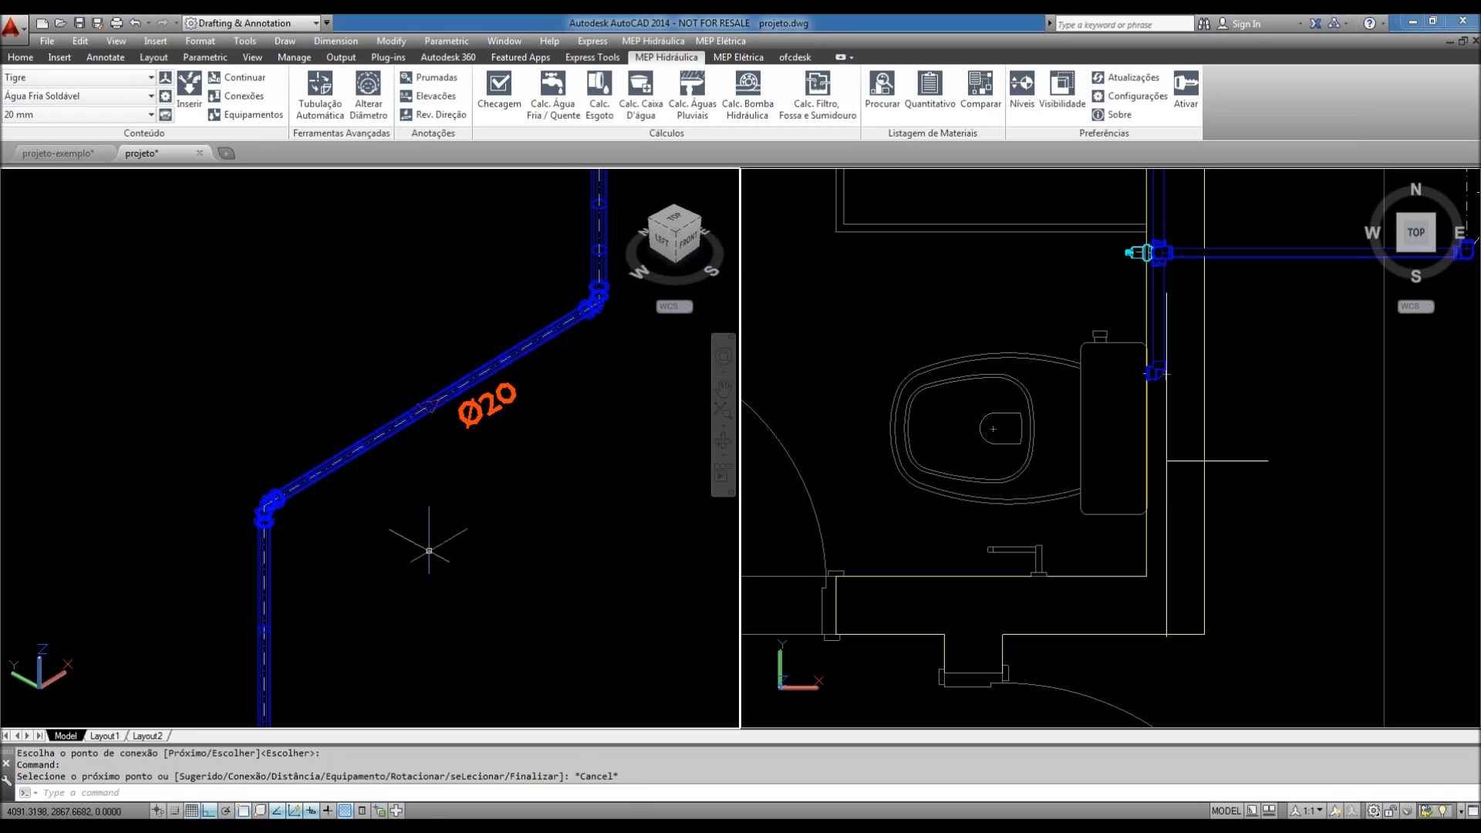
pyautogui.scroll(-4, 468, 475)
pyautogui.moveTo(499, 532); pyautogui.dragTo(534, 422, button='middle')
pyautogui.scroll(-4, 511, 430)
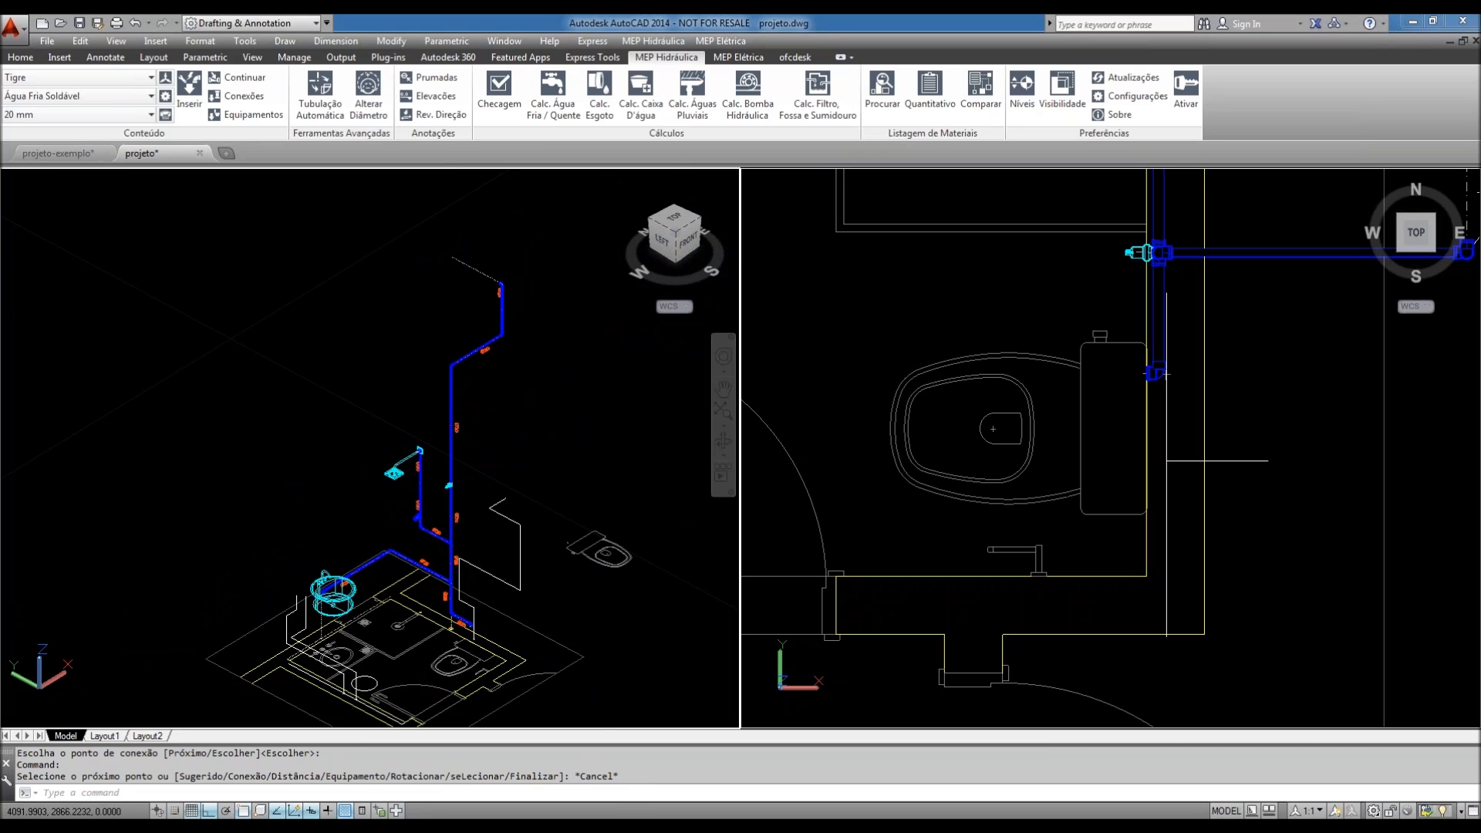
pyautogui.click(567, 474)
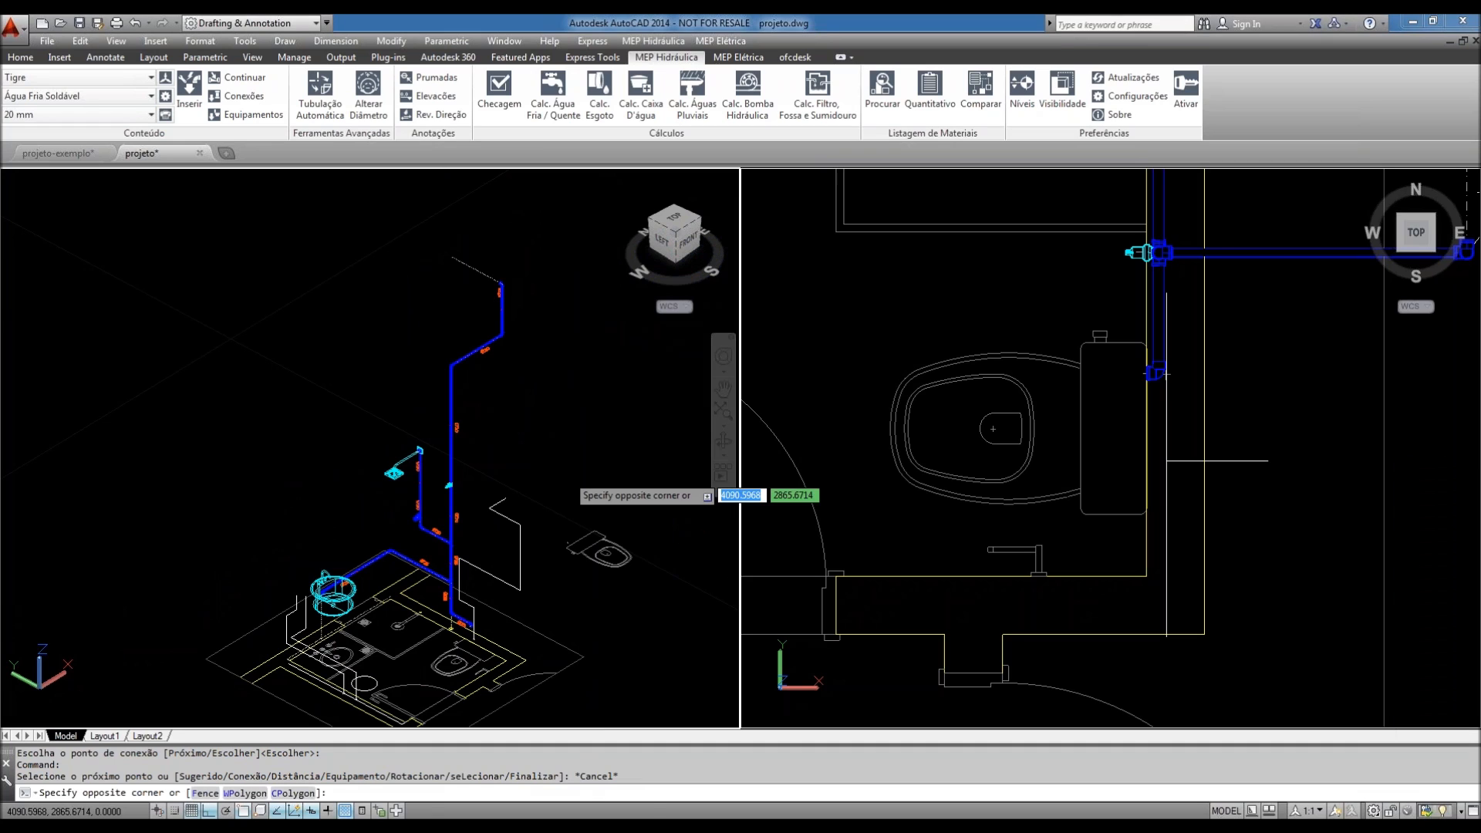
pyautogui.moveTo(582, 440); pyautogui.dragTo(566, 433, button='middle')
pyautogui.click(543, 447)
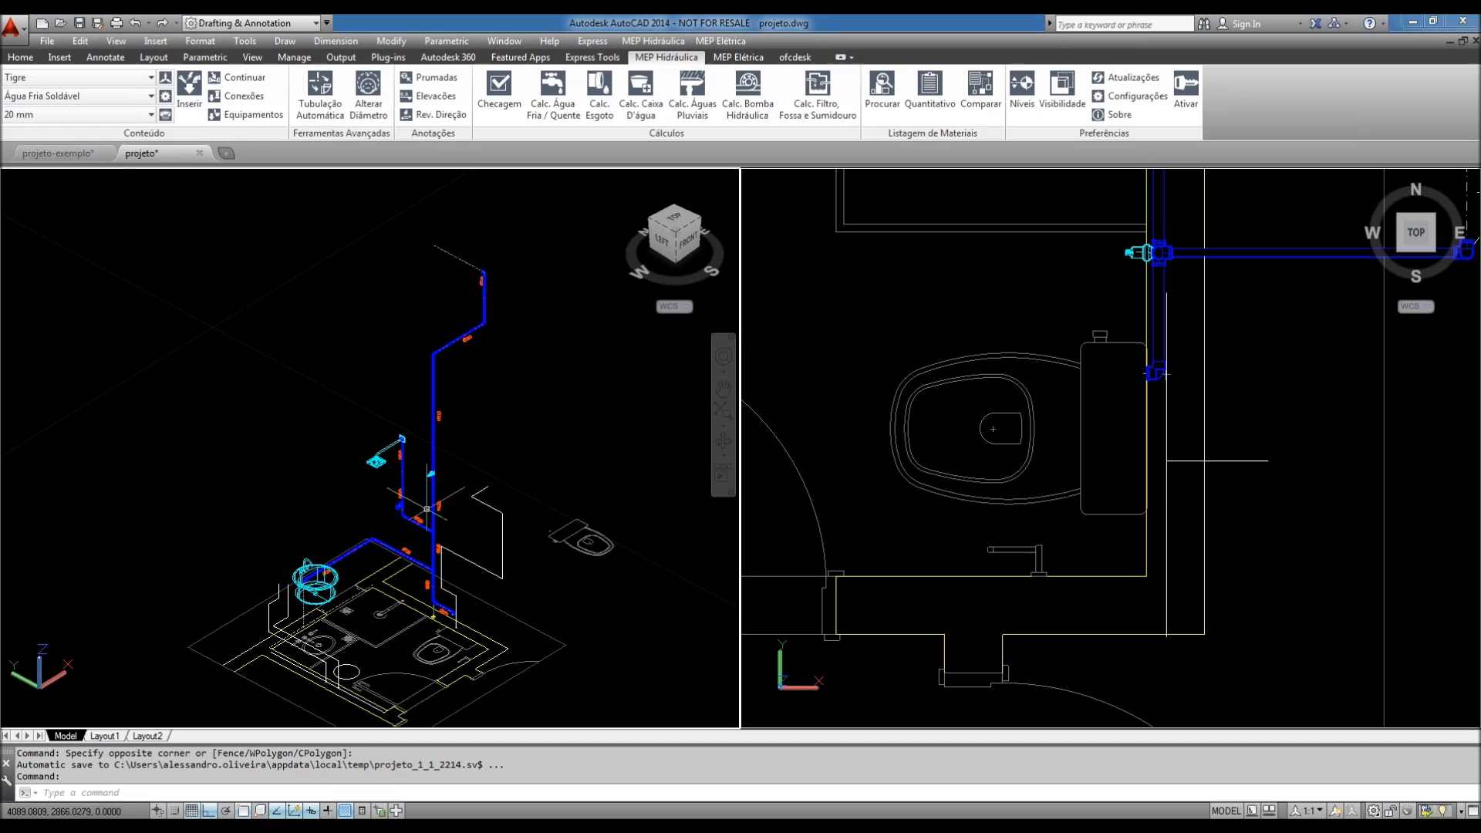
pyautogui.click(544, 455)
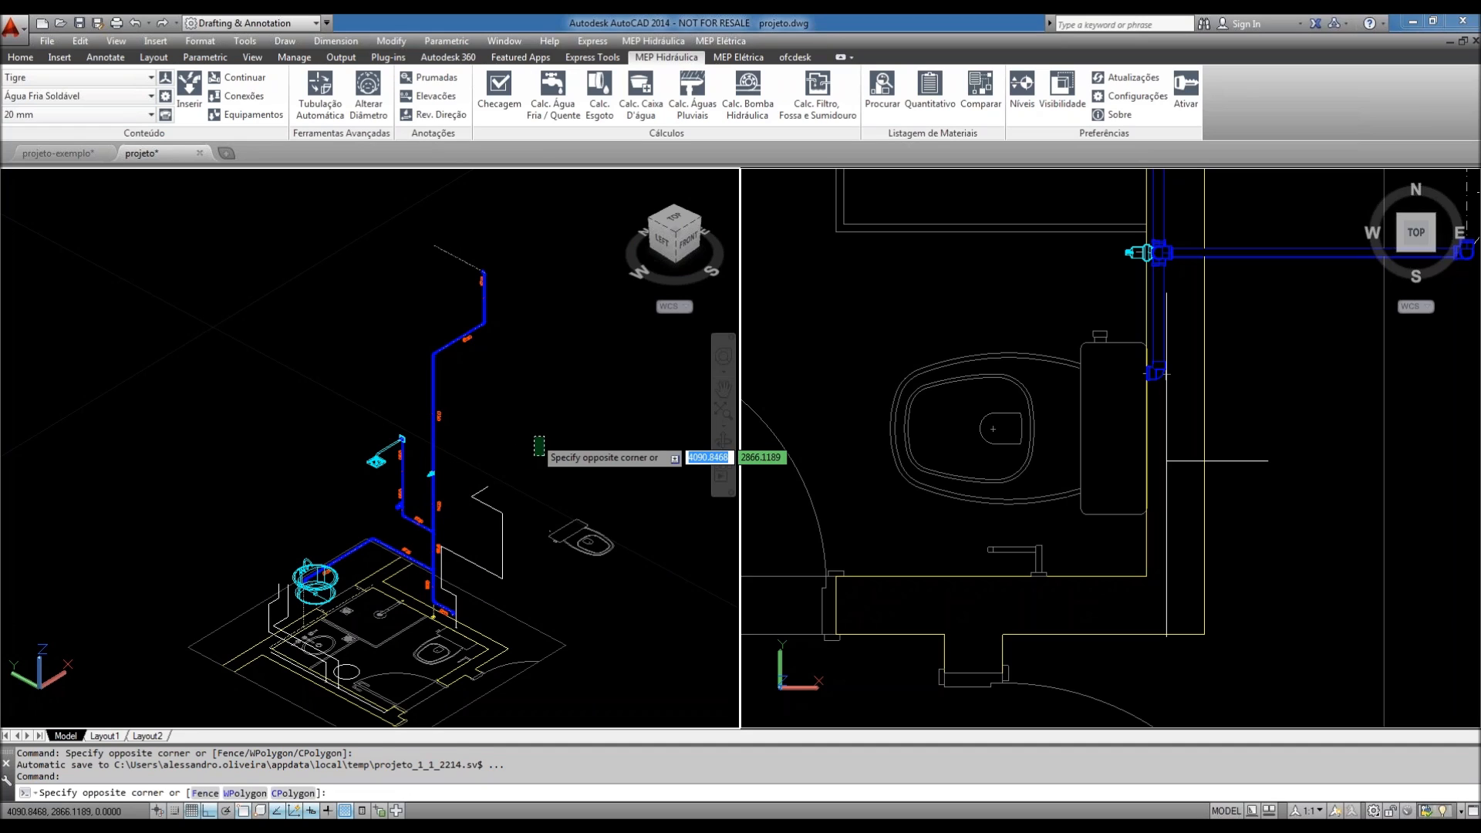
pyautogui.click(534, 437)
pyautogui.moveTo(505, 440); pyautogui.dragTo(511, 378, button='middle')
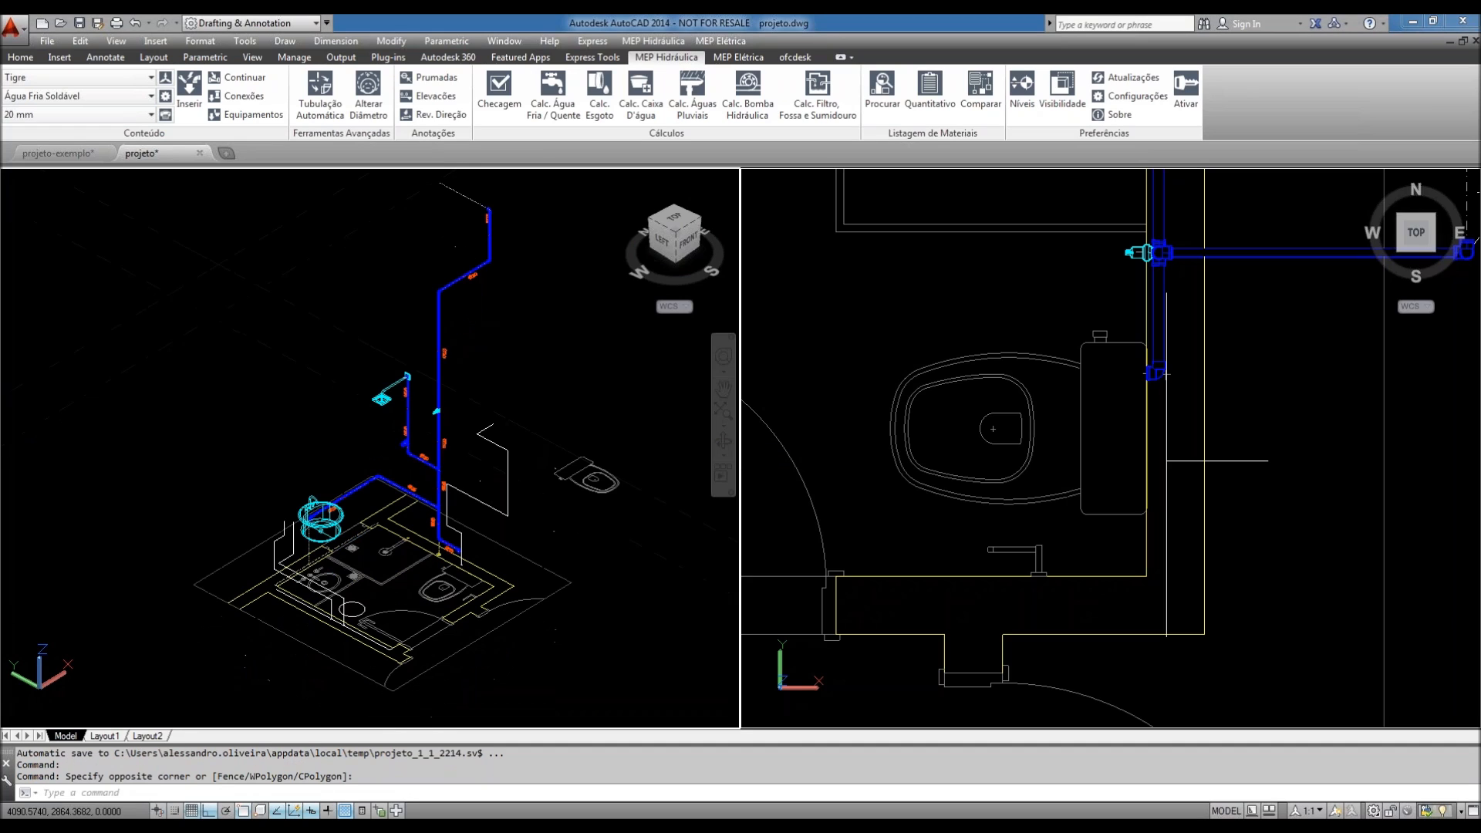